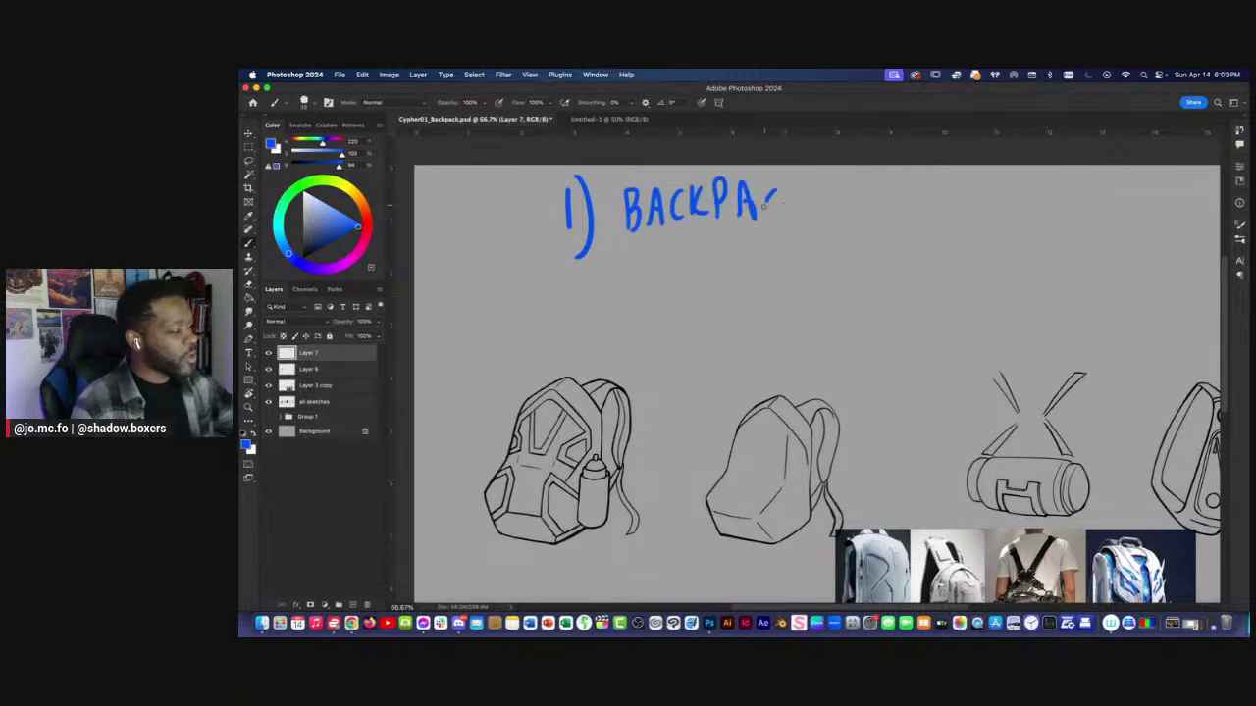
Finish handwriting "BACKPACK" in blue as item 1 and write "2) JAYUN NECKLACE" beneath it above the backpack sketches.
left_click_drag(790, 204, 813, 213)
left_click_drag(557, 279, 569, 306)
left_click_drag(577, 267, 580, 316)
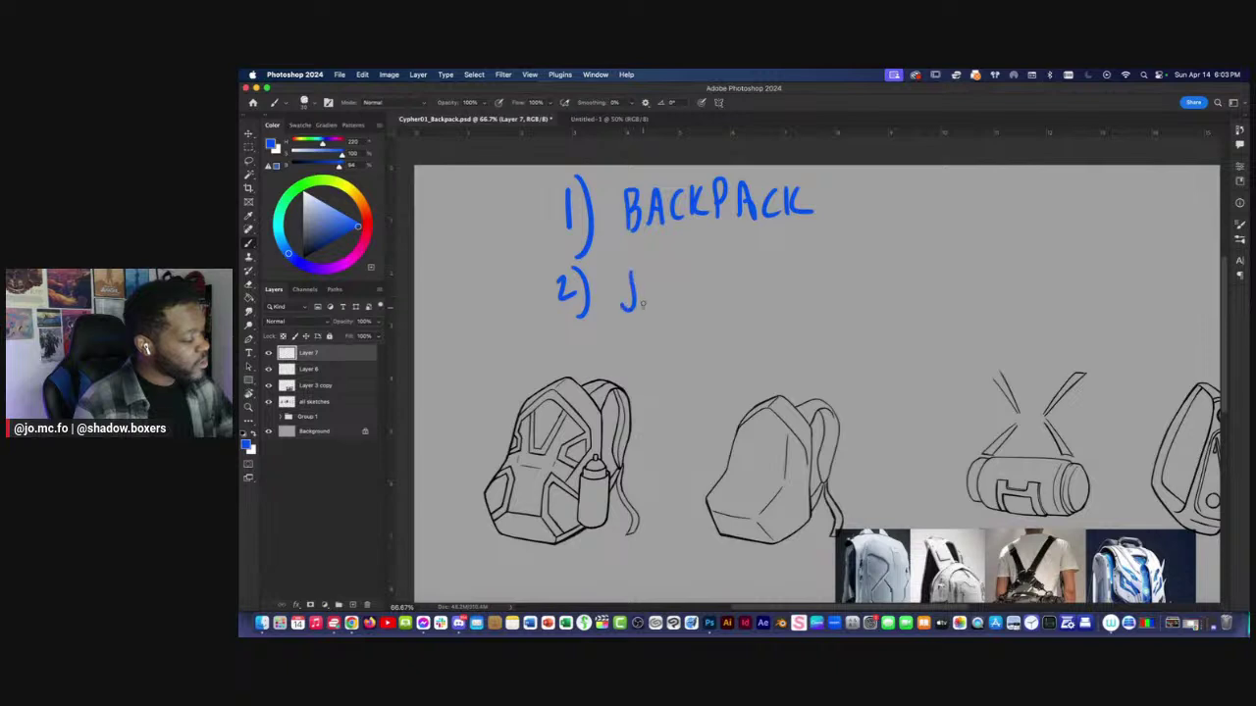
mouse_move(703, 284)
left_mouse_down()
mouse_move(724, 259)
mouse_move(770, 258)
left_mouse_up()
left_click_drag(793, 261, 794, 281)
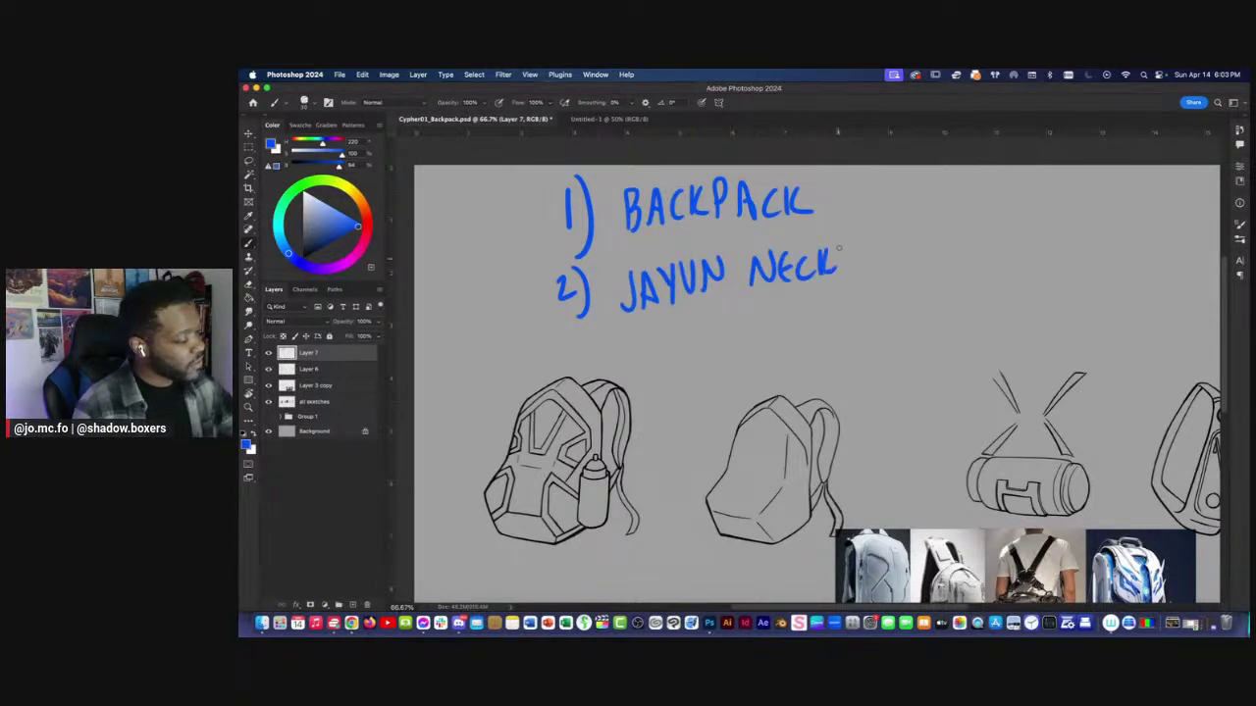
left_click_drag(895, 255, 903, 253)
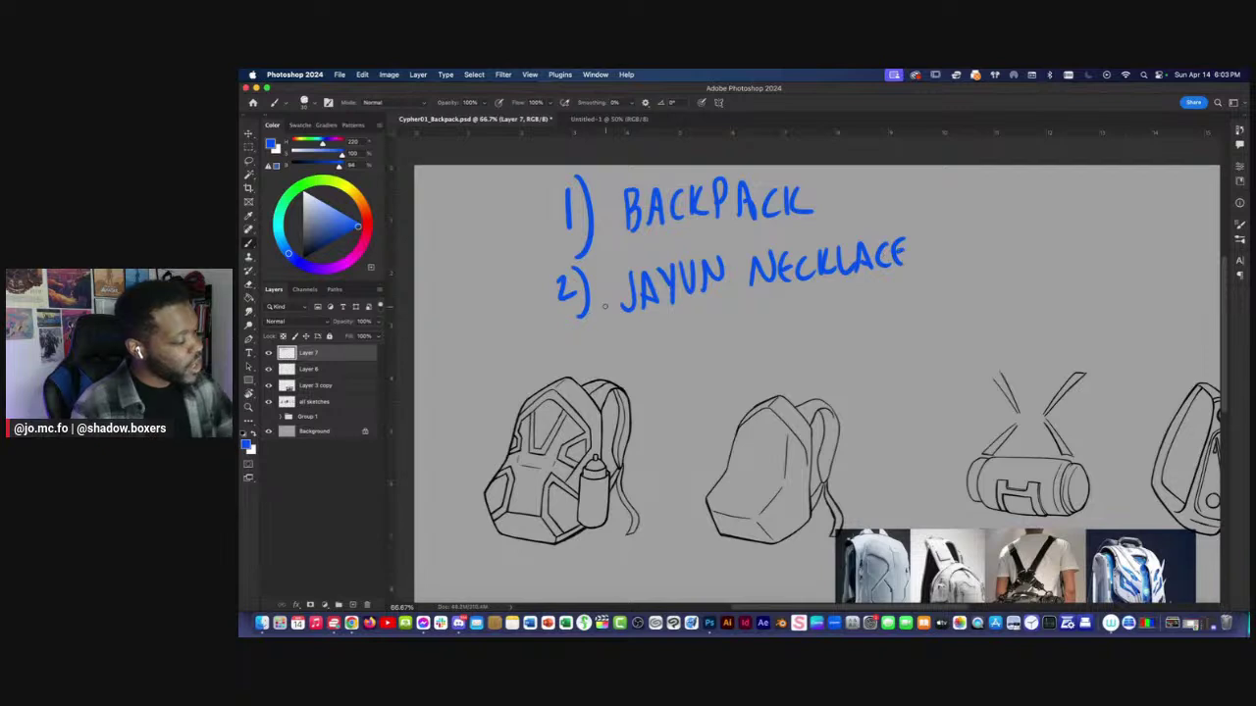
Handwrite "3) TASER GUN" in blue as the third list item under the necklace line, undoing and redrawing faulty strokes.
left_click_drag(566, 331, 569, 361)
left_click_drag(582, 320, 585, 371)
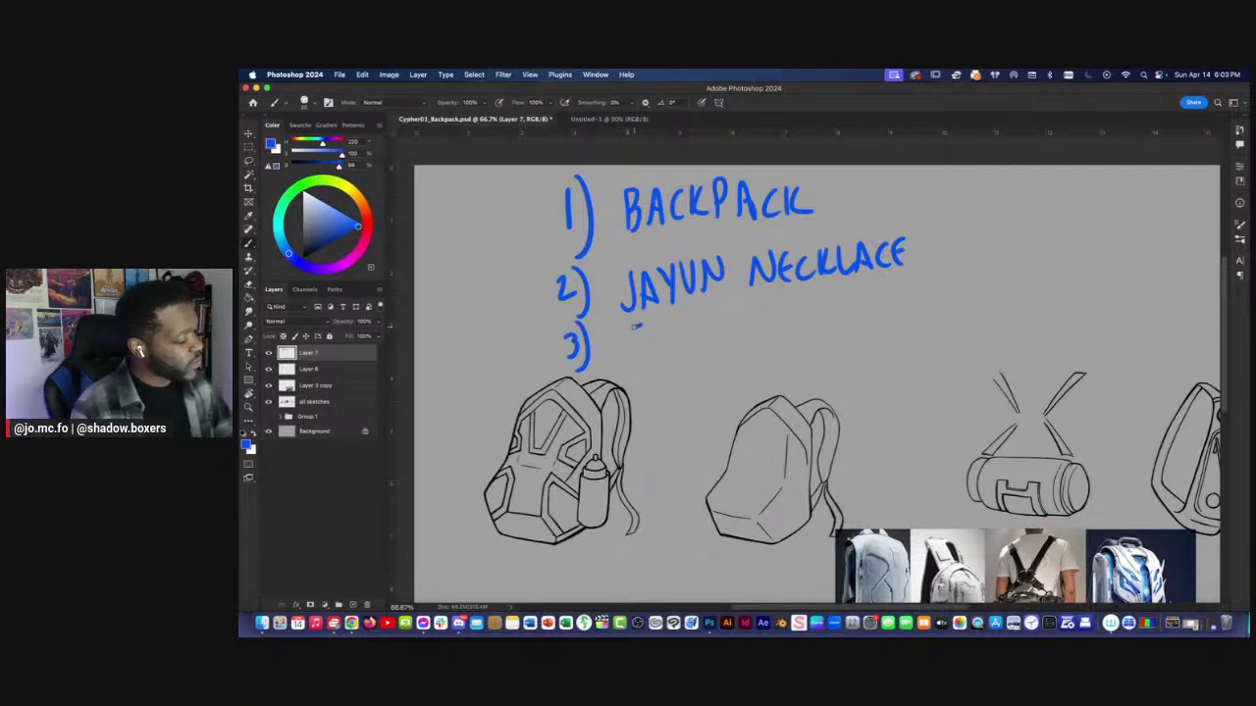
left_click_drag(704, 316, 706, 347)
left_click_drag(690, 332, 744, 344)
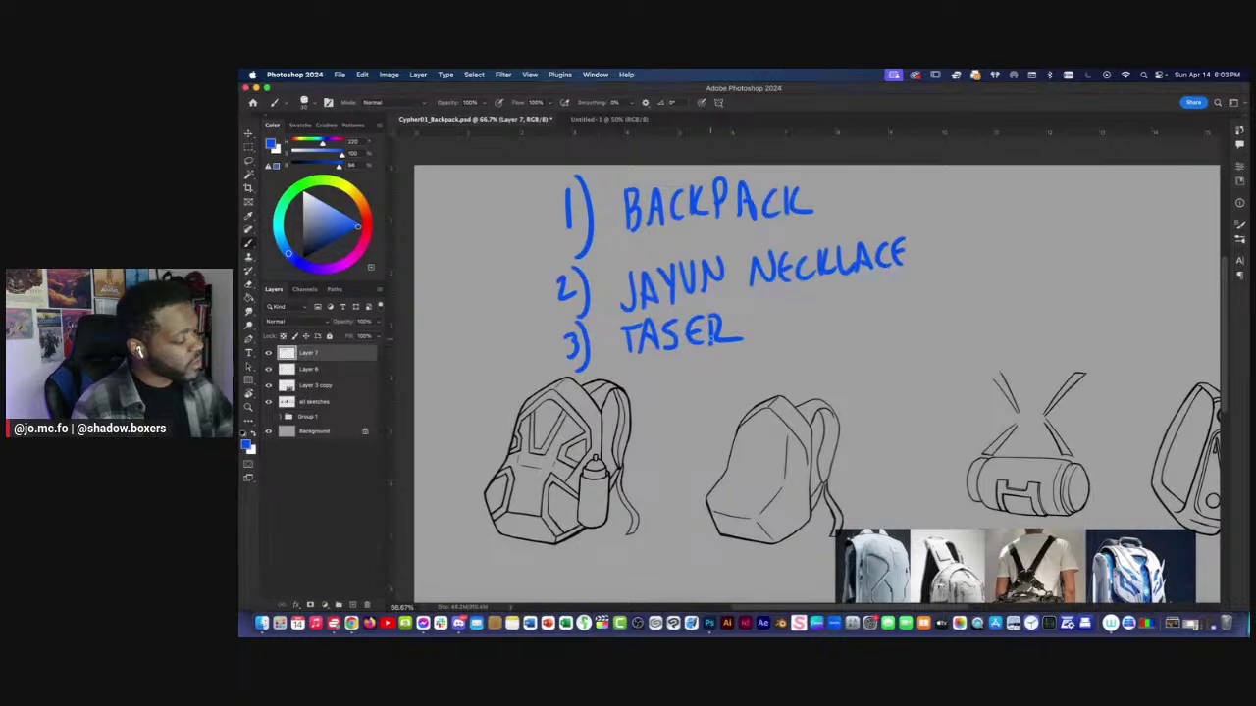
left_click_drag(802, 306, 797, 323)
mouse_move(816, 306)
left_mouse_down()
mouse_move(817, 338)
mouse_move(851, 298)
mouse_move(826, 304)
left_mouse_up()
key("super+z")
key("super+z")
key("super+z")
left_click_drag(834, 336, 853, 298)
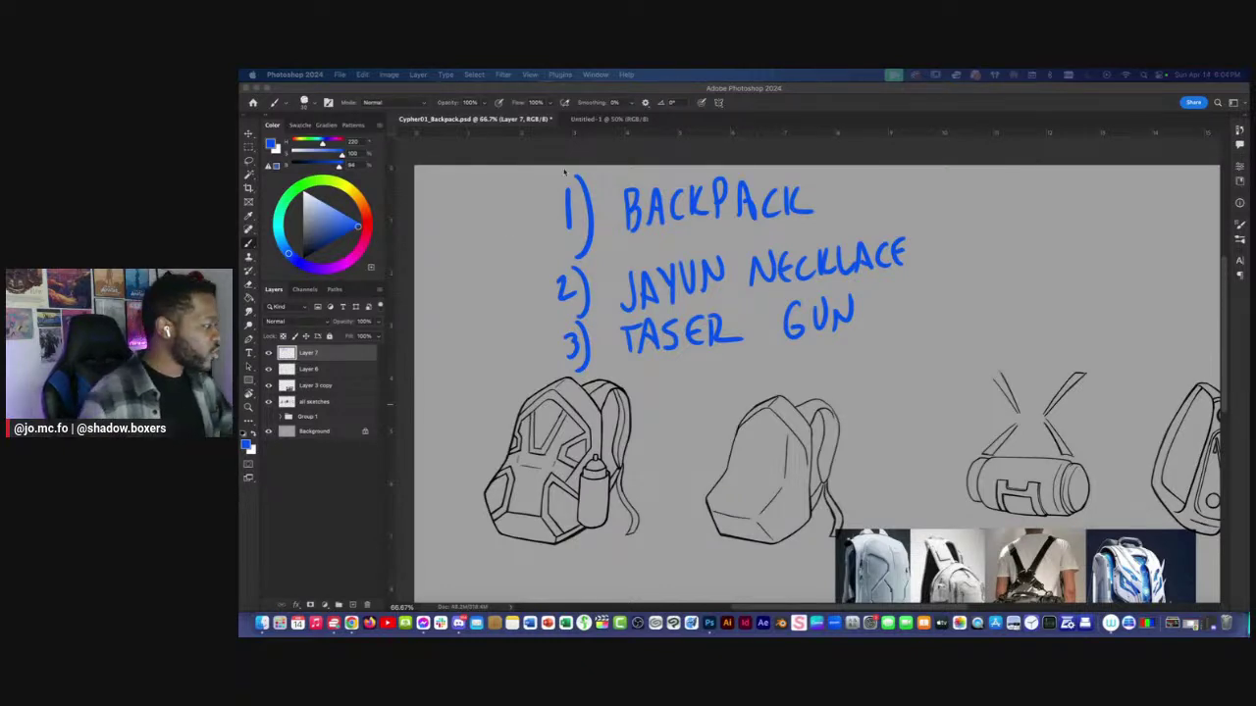
Switch to the blank Untitled-1 document and add a new layer above the background.
left_click(602, 119)
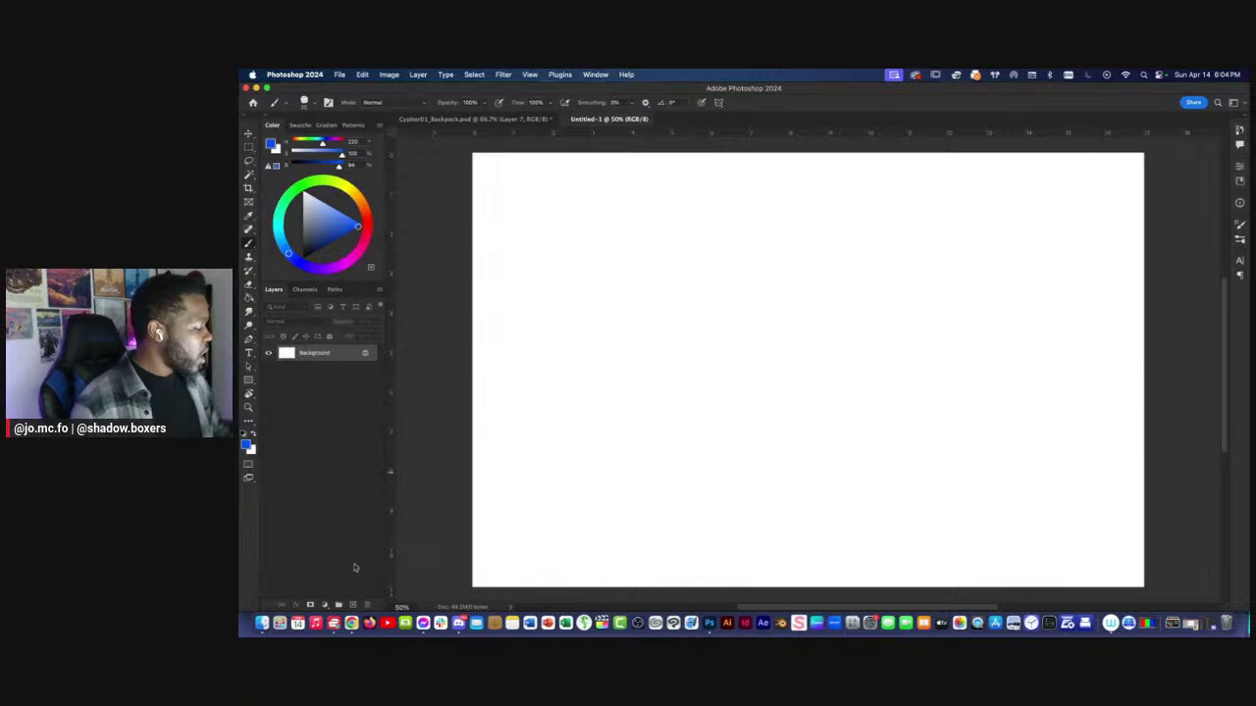
left_click(353, 606)
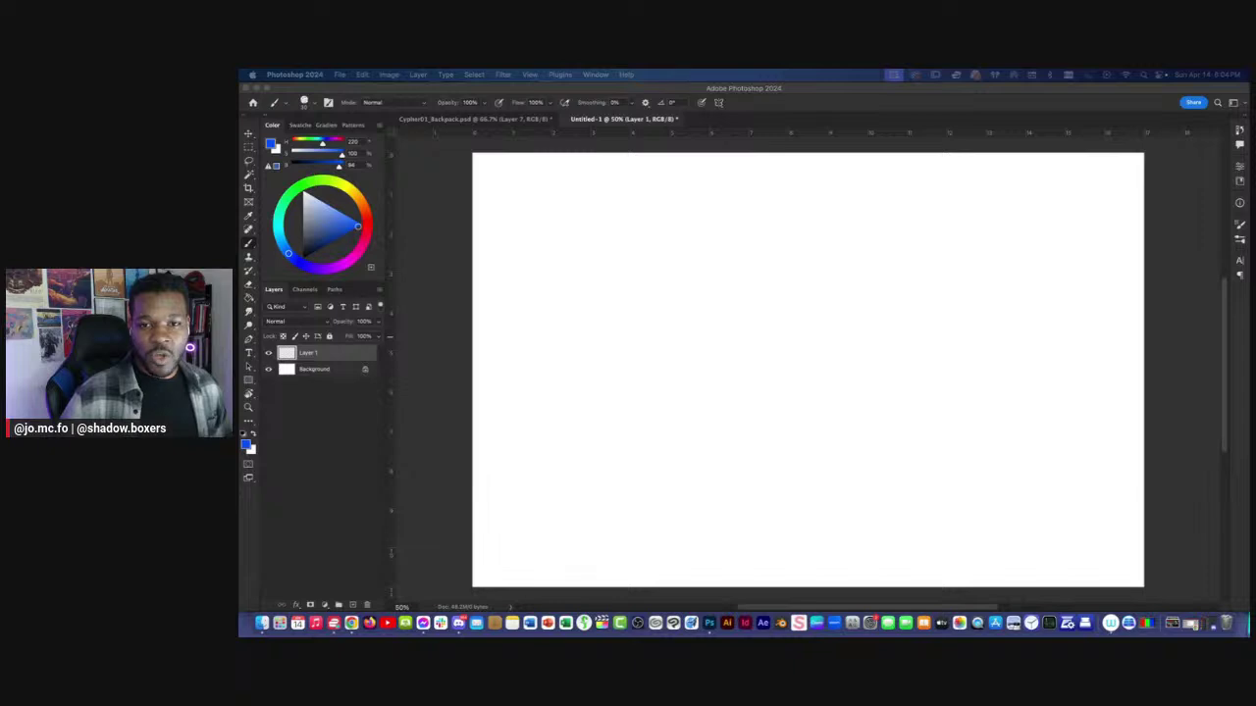
Switch to Pinterest in Chrome and copy the image of the black Taser Pulse from the taser results.
left_click_drag(1248, 257, 993, 101)
scroll(898, 447, "down", 1)
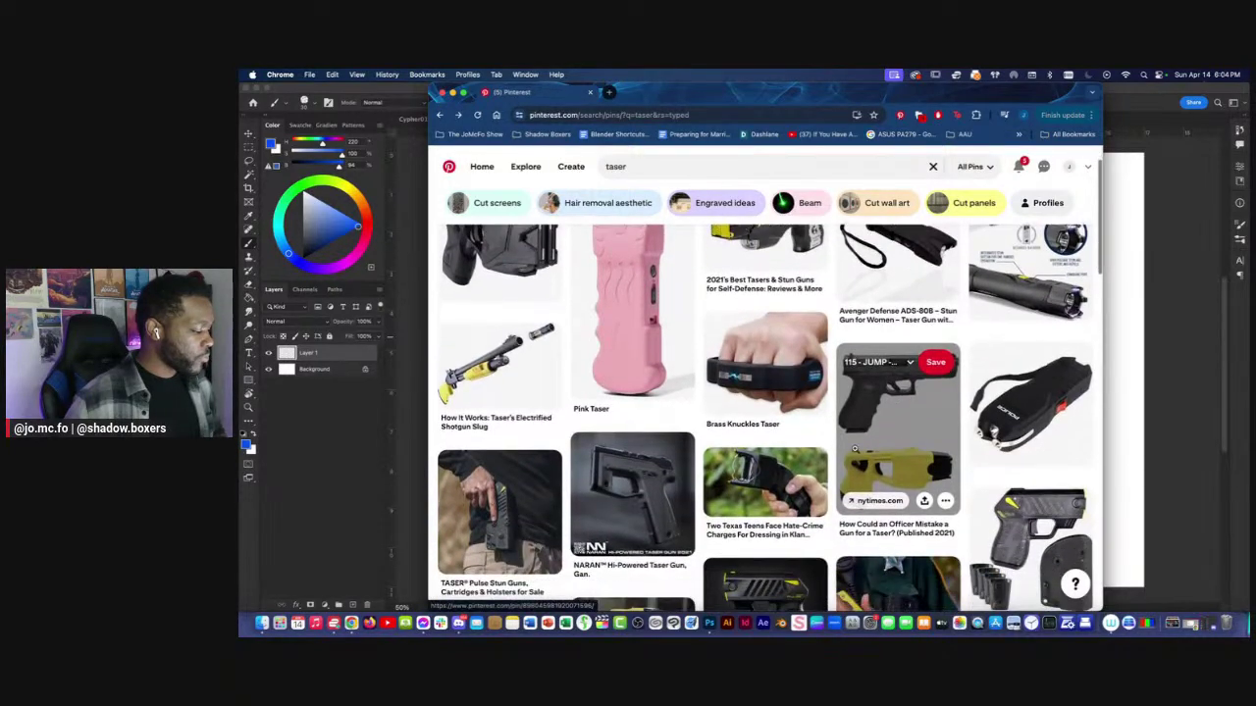
scroll(871, 448, "down", 3)
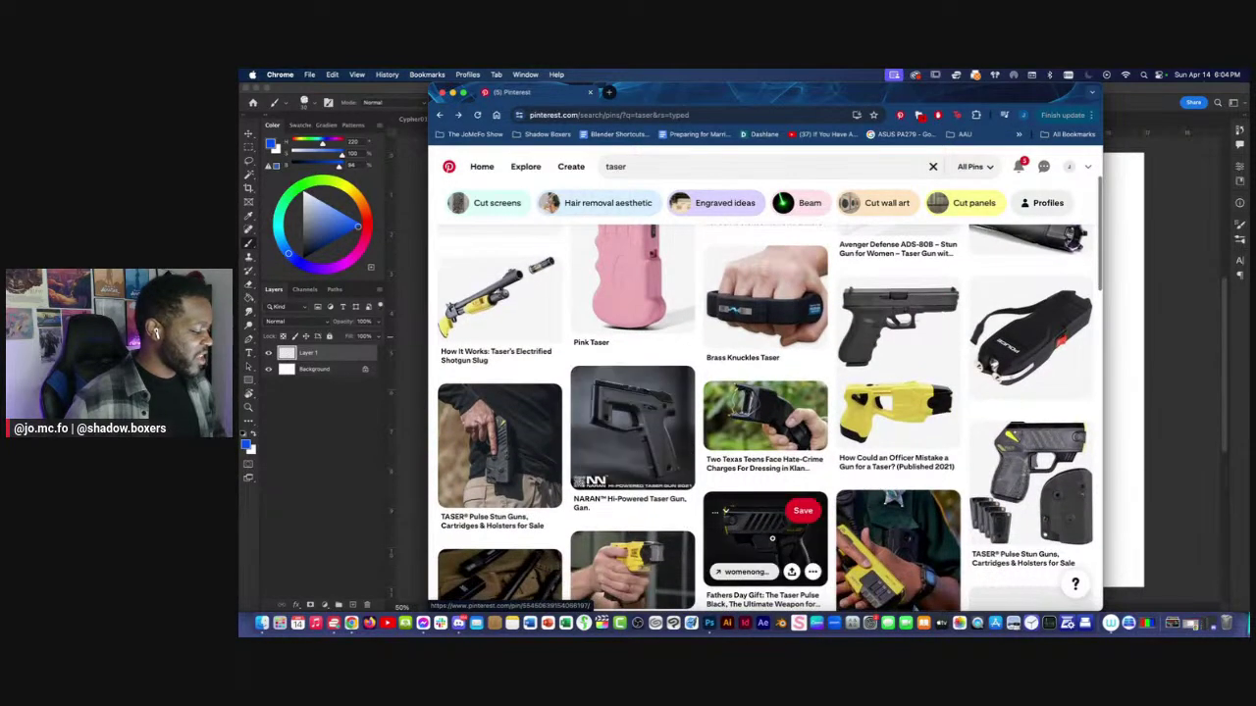
scroll(772, 539, "down", 2)
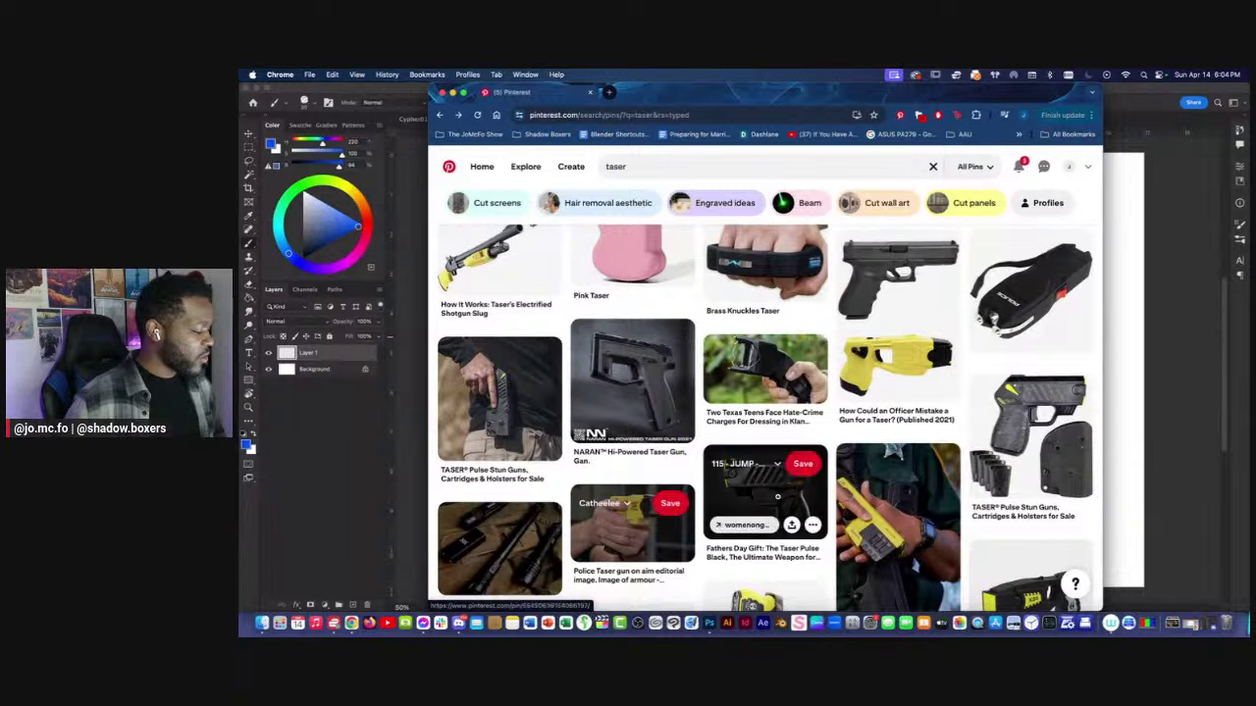
left_click(777, 497)
right_click(663, 262)
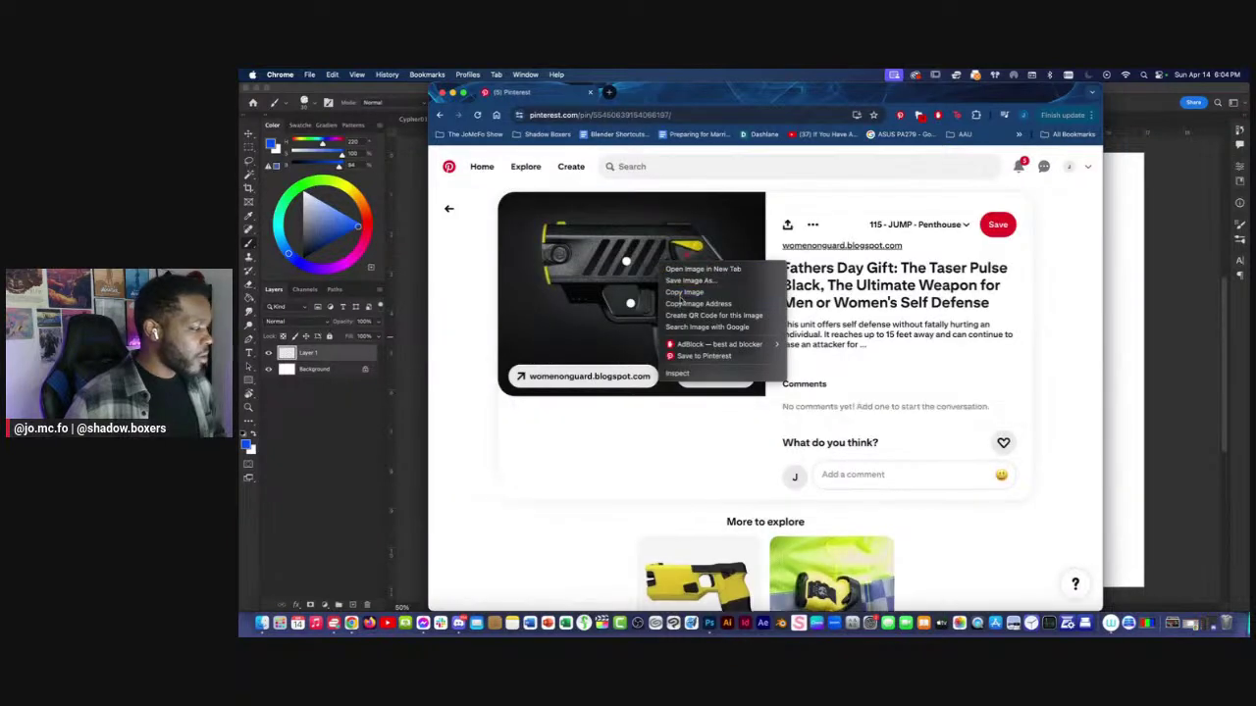
left_click(683, 292)
Paste the black taser image into Untitled-1 in Photoshop, then enlarge and place it in the canvas's upper-right corner.
left_click(1135, 426)
key("super+v")
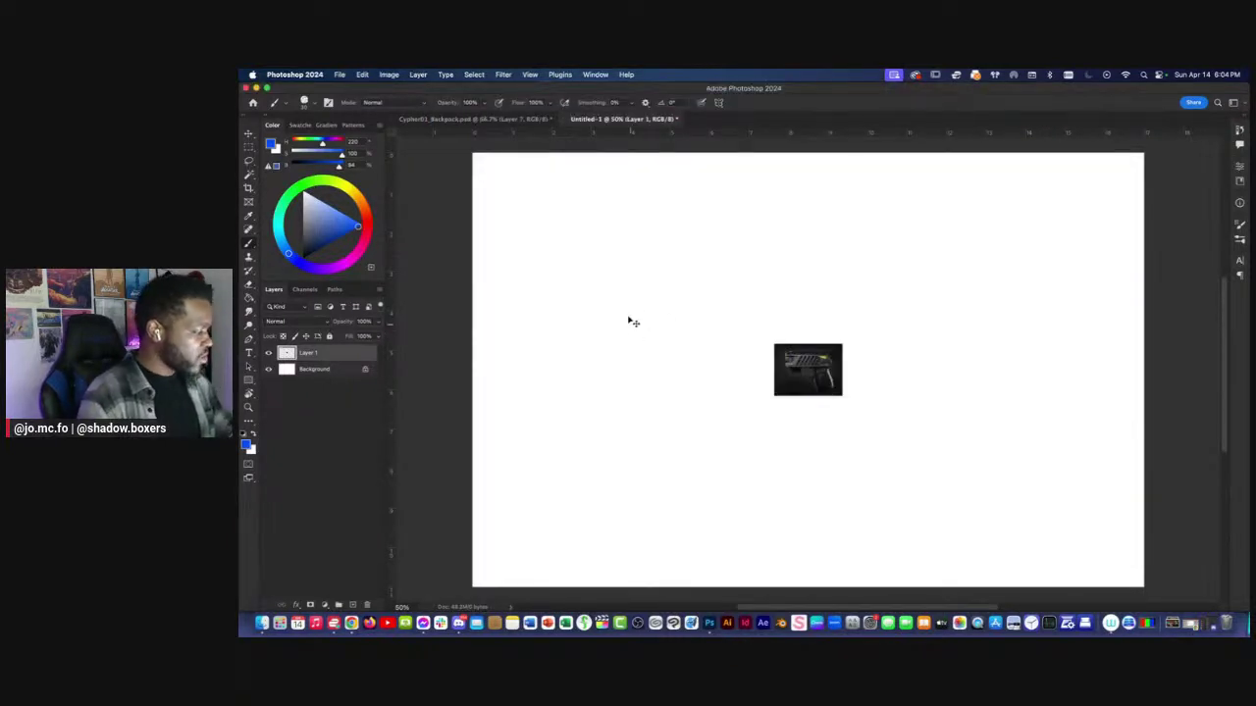
key("super+z")
left_click_drag(728, 353, 1026, 238)
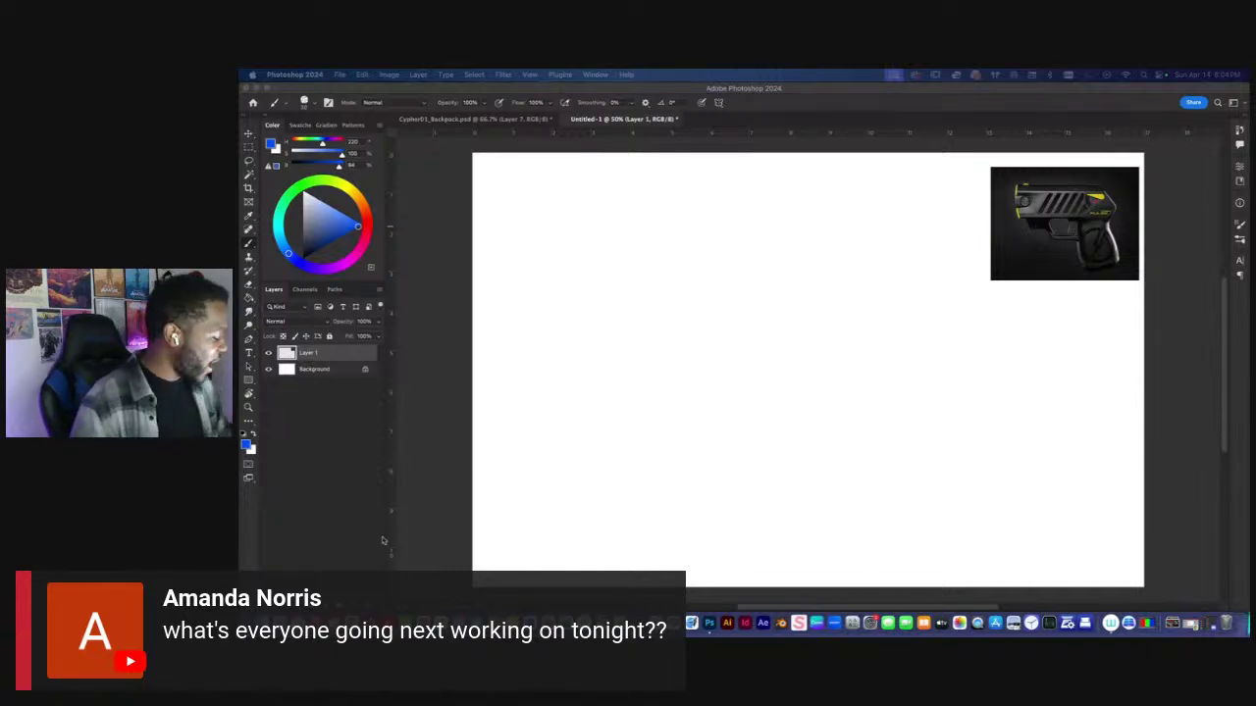
Switch to Chrome, return to the Pinterest taser results and copy the image of the yellow X26 taser.
left_click(362, 614)
left_click(451, 209)
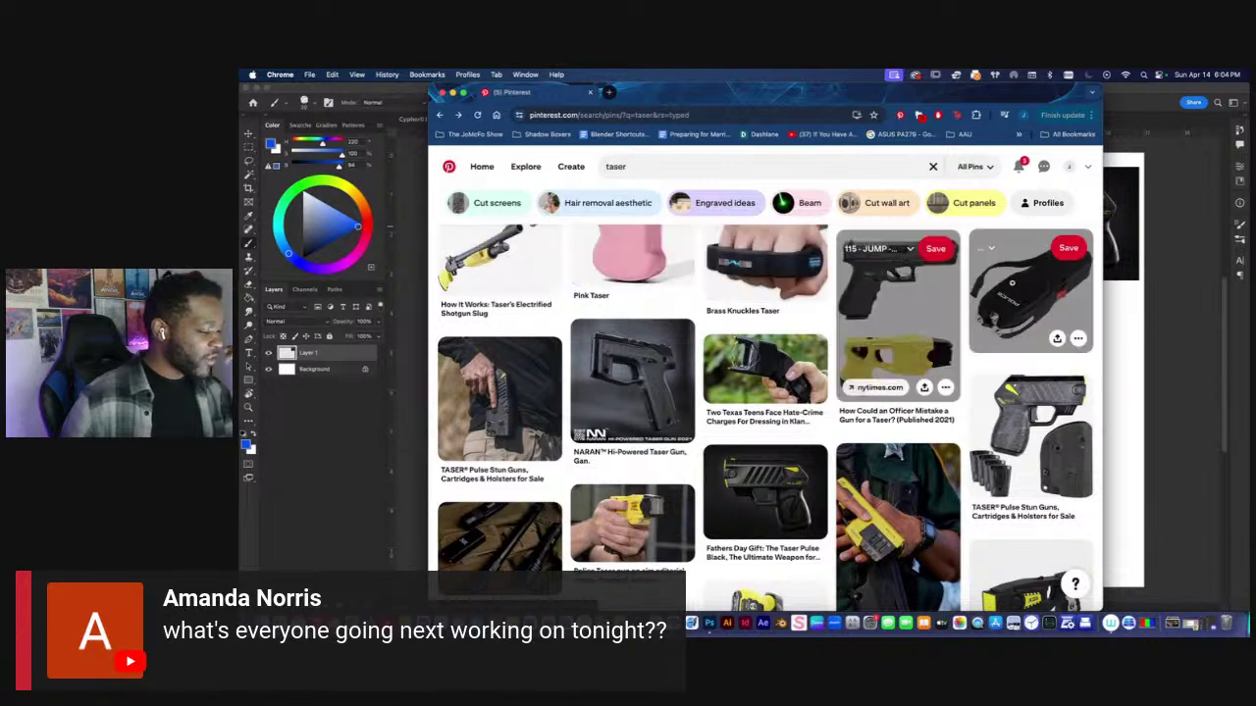
scroll(864, 380, "down", 2)
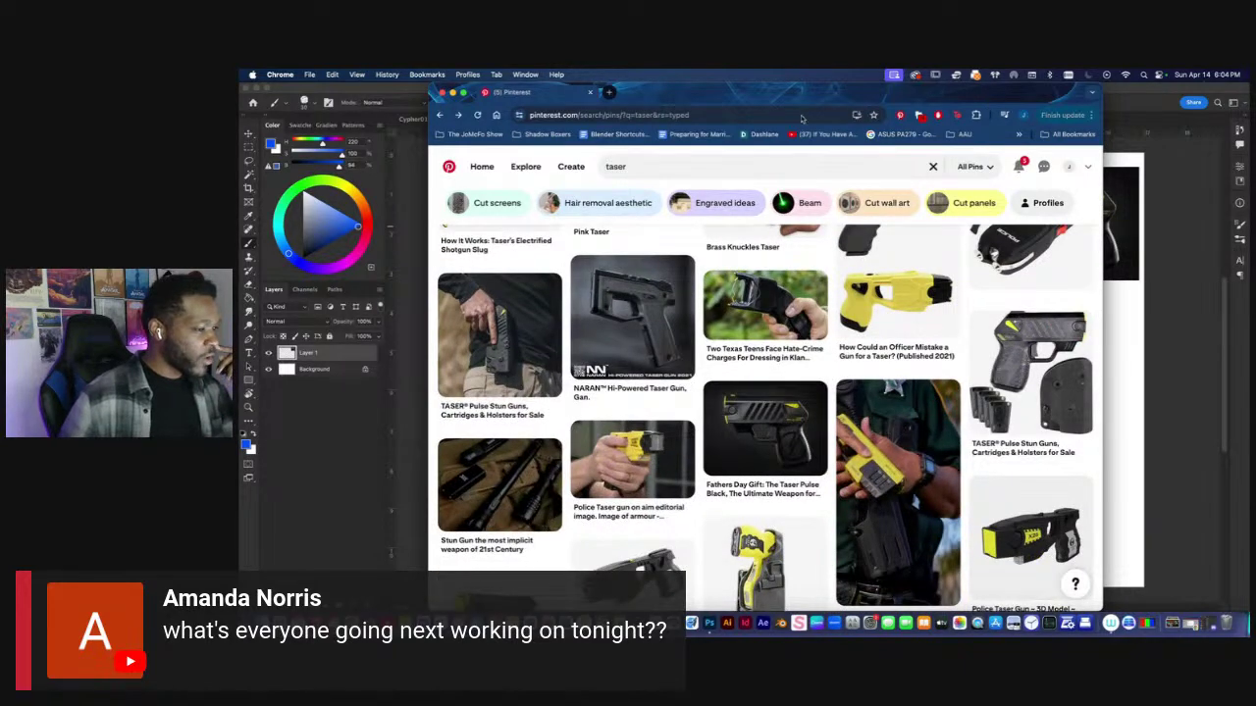
left_click_drag(920, 99, 779, 99)
scroll(864, 299, "up", 3)
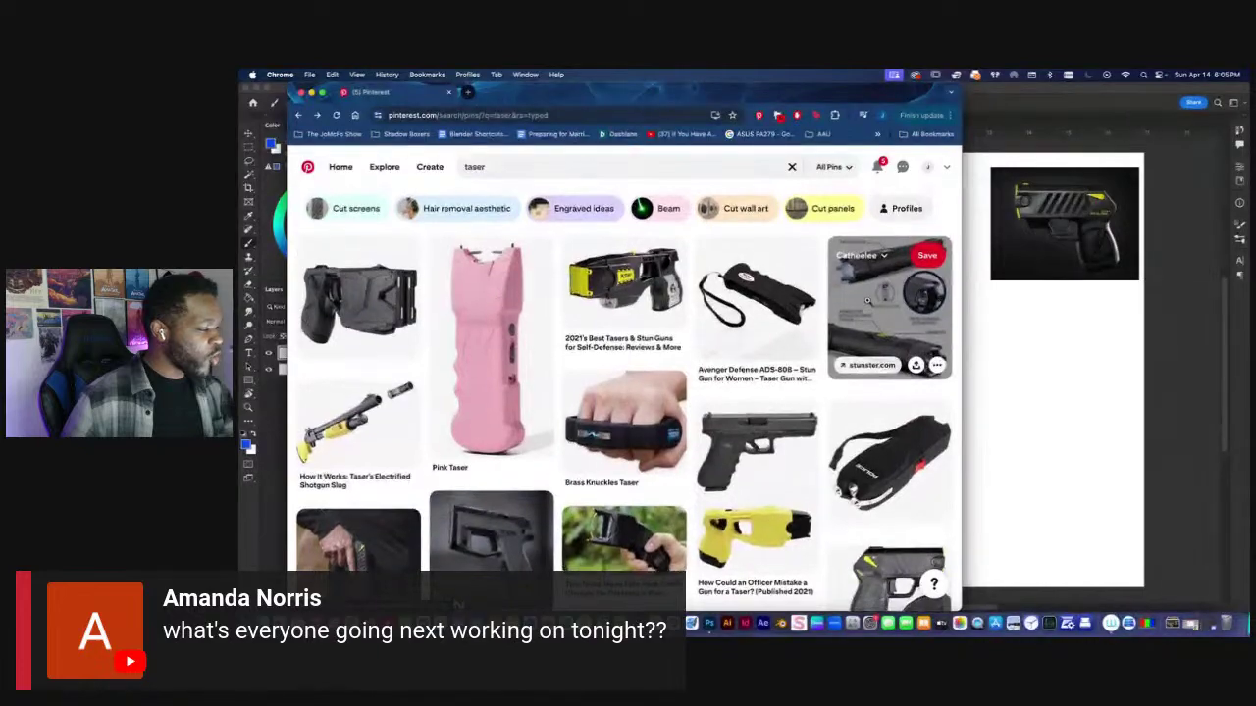
scroll(820, 332, "down", 1)
scroll(820, 332, "down", 10)
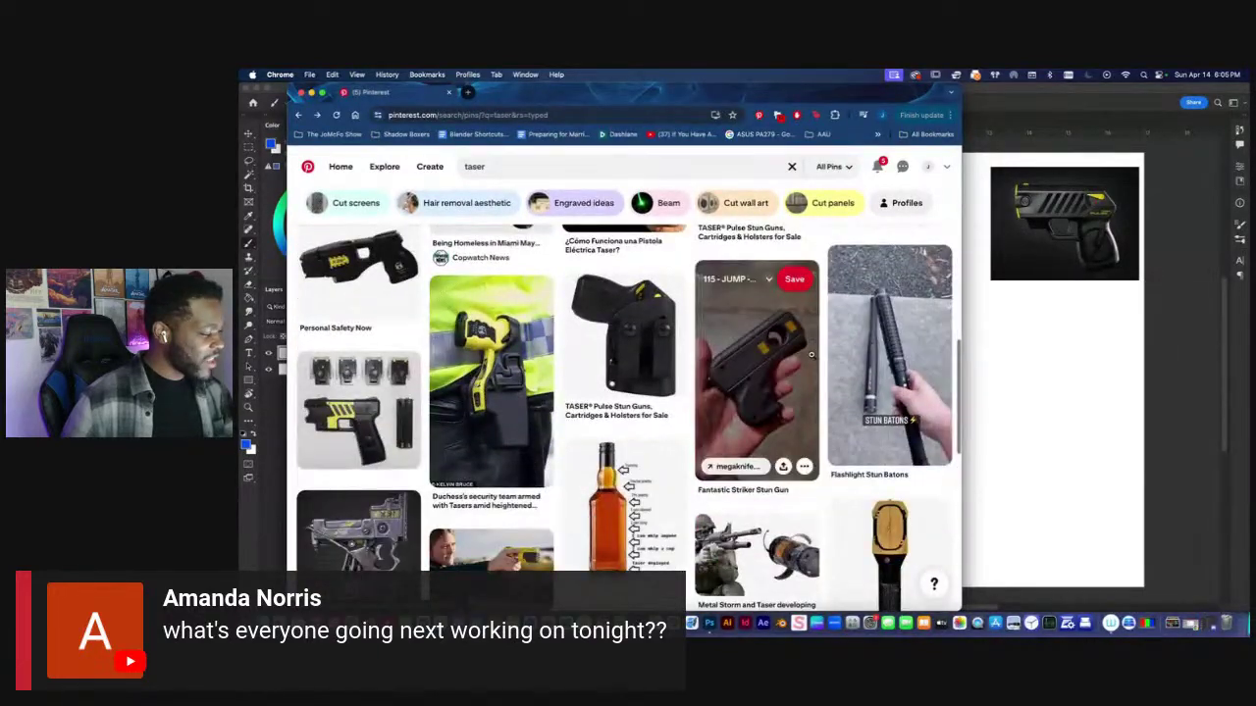
scroll(811, 354, "down", 10)
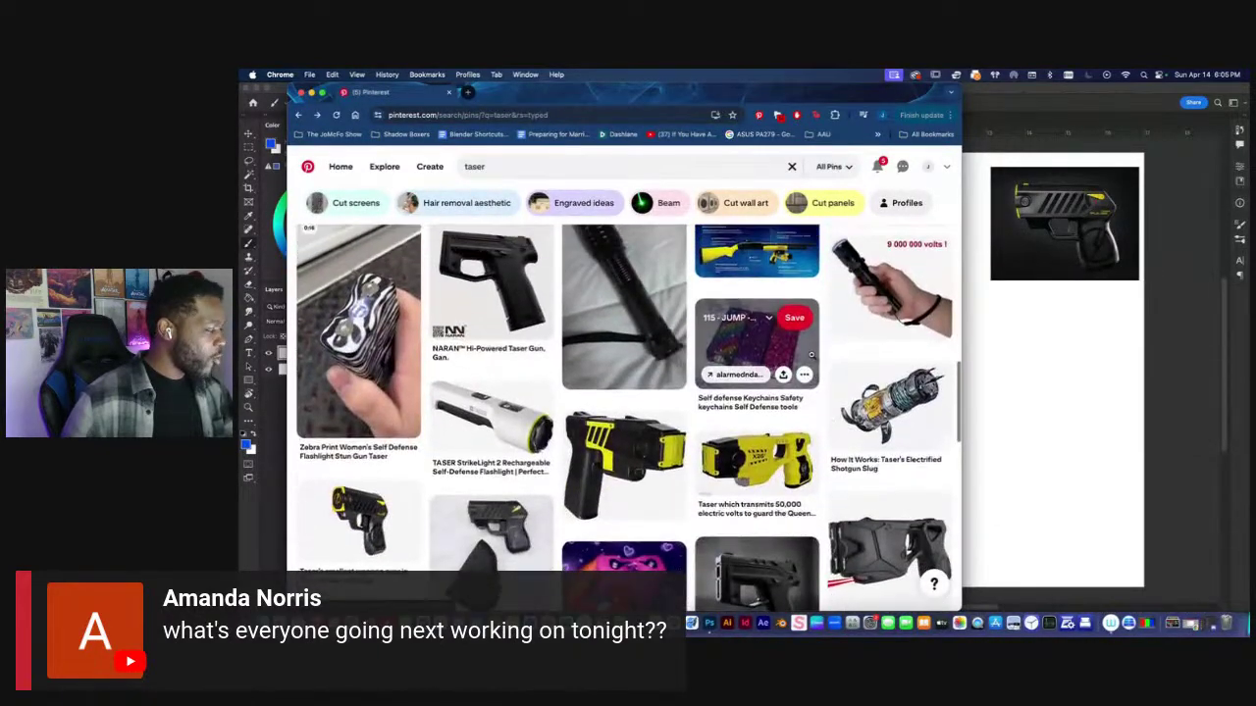
left_click(757, 469)
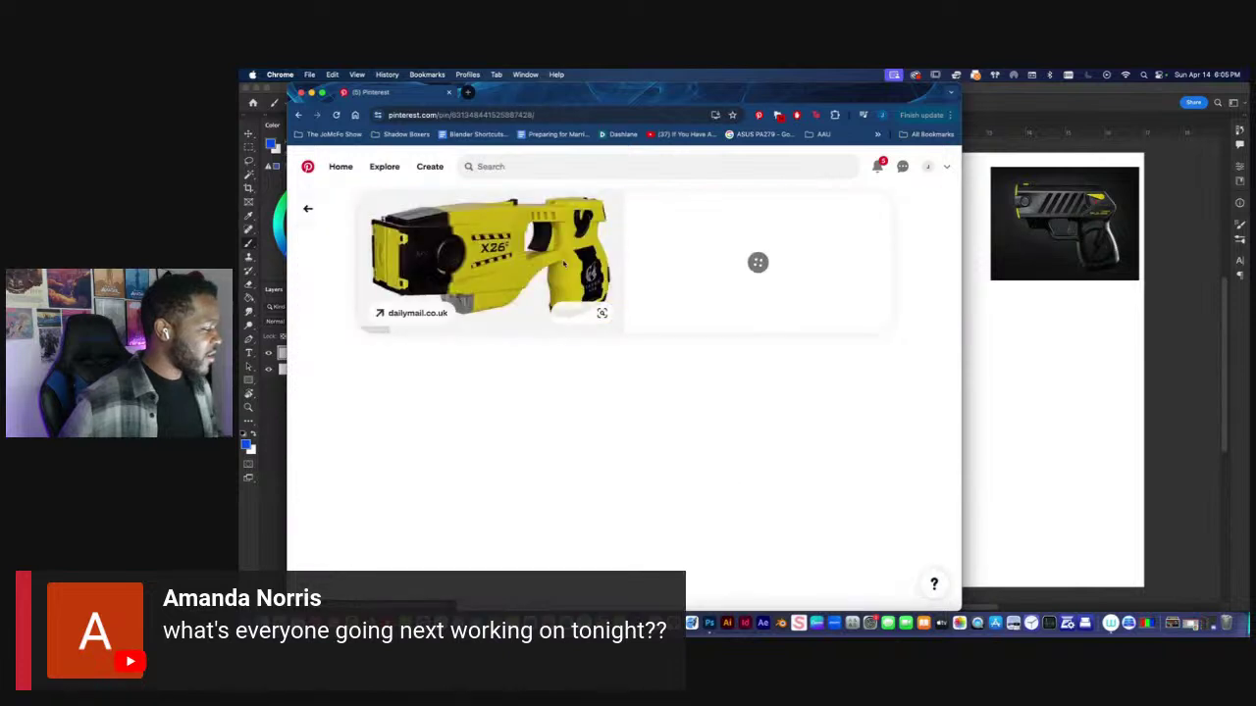
right_click(489, 238)
left_click(575, 268)
Paste the yellow taser image into Untitled-1 in Photoshop and place it scaled directly below the black taser reference.
left_click(1037, 448)
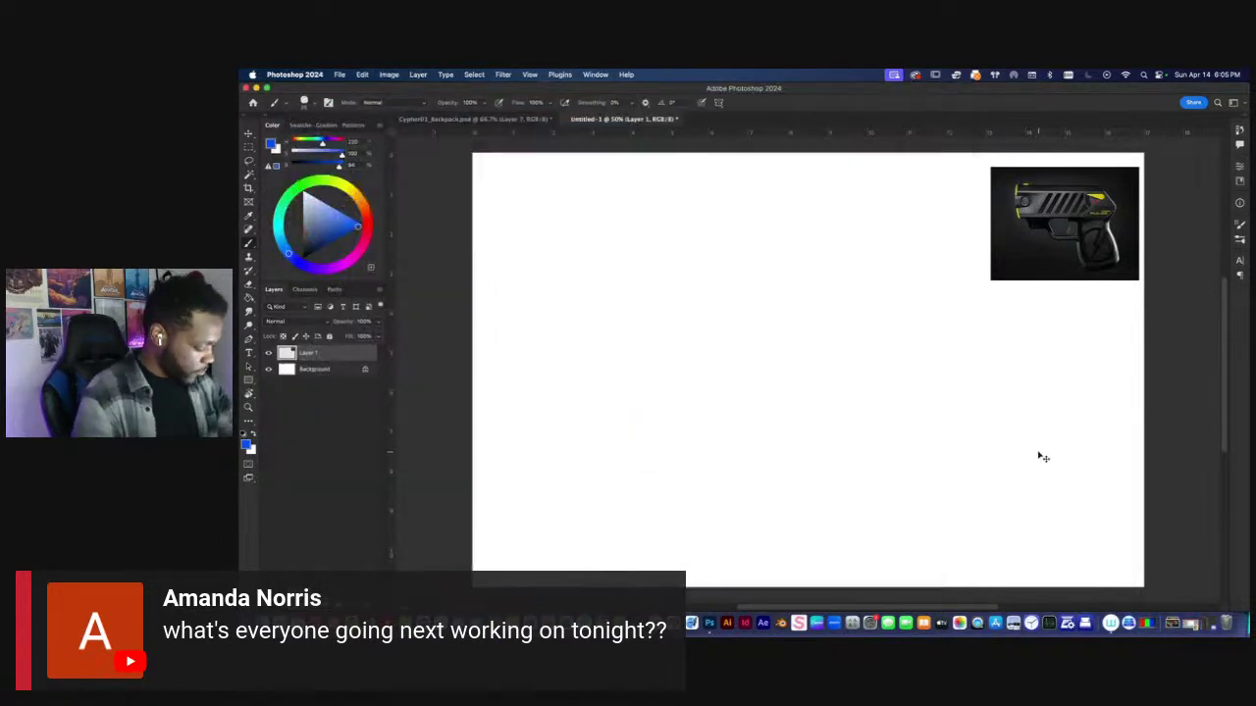
key("super+v")
key("super+t")
left_click_drag(772, 351, 982, 329)
key("Return")
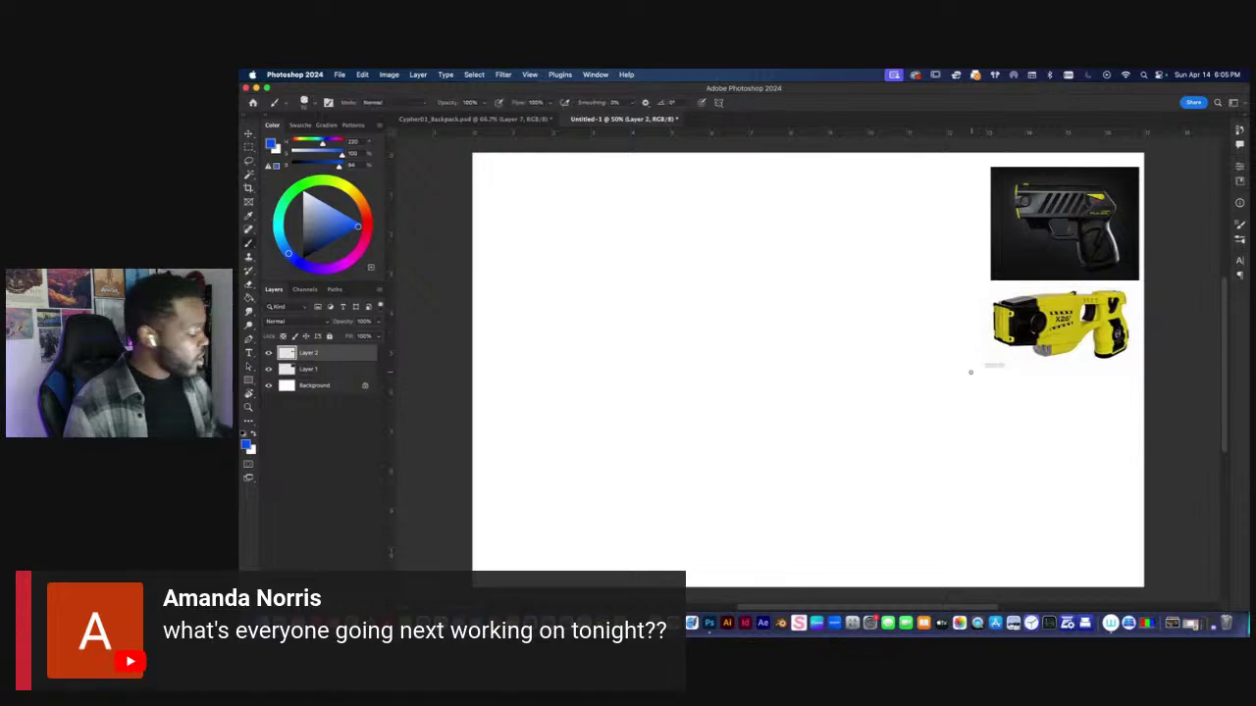
Switch to Chrome, go back to the Pinterest taser results and look through them for further reference designs.
left_click(348, 589)
key("XF86AudioRaiseVolume")
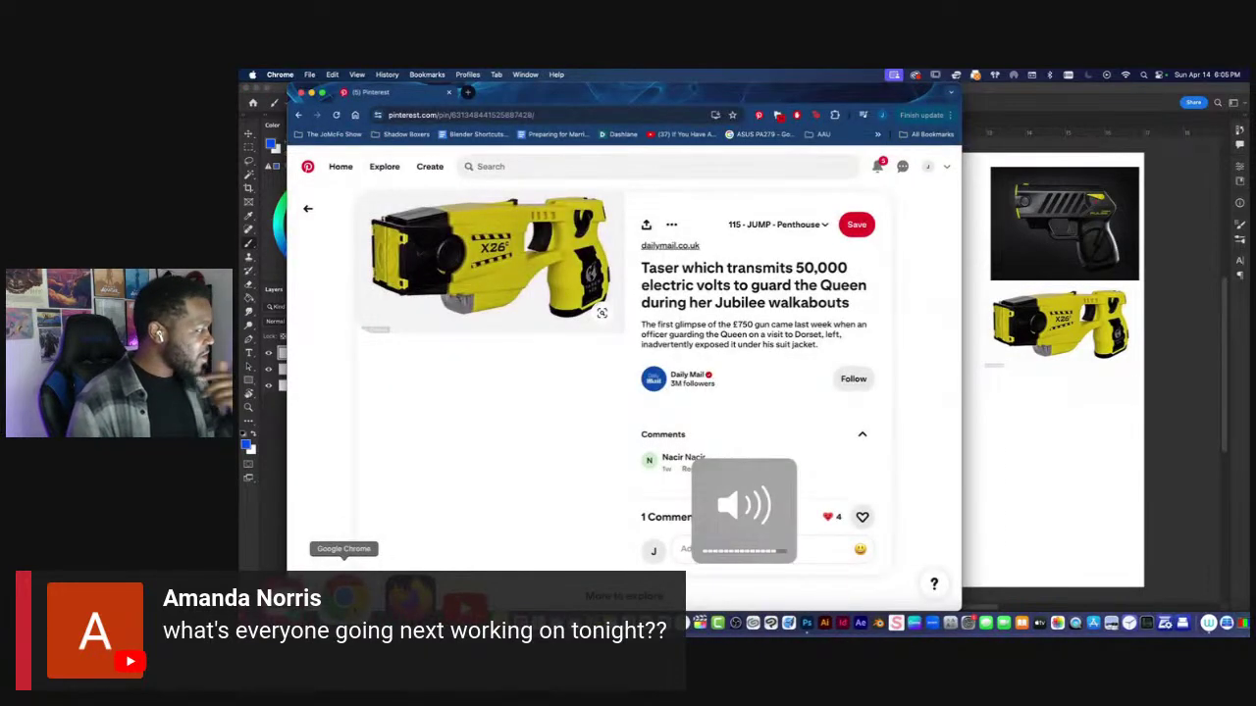
left_click(307, 208)
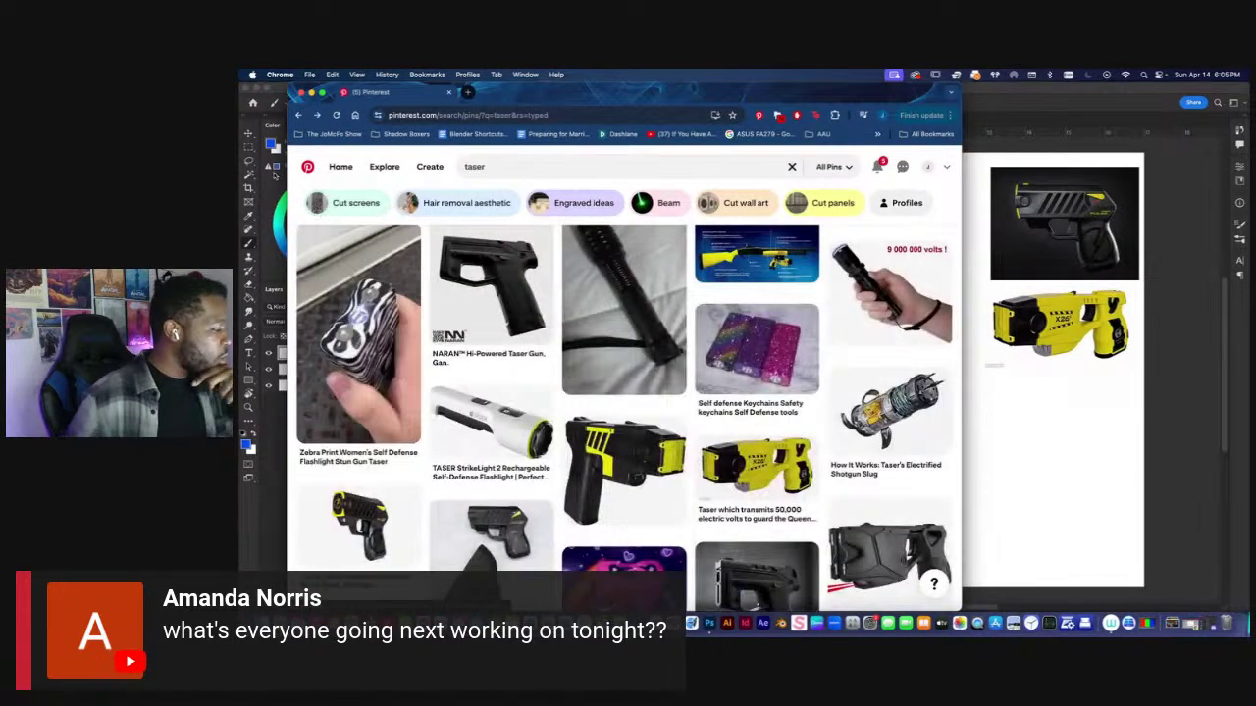
scroll(635, 382, "down", 5)
scroll(635, 383, "down", 3)
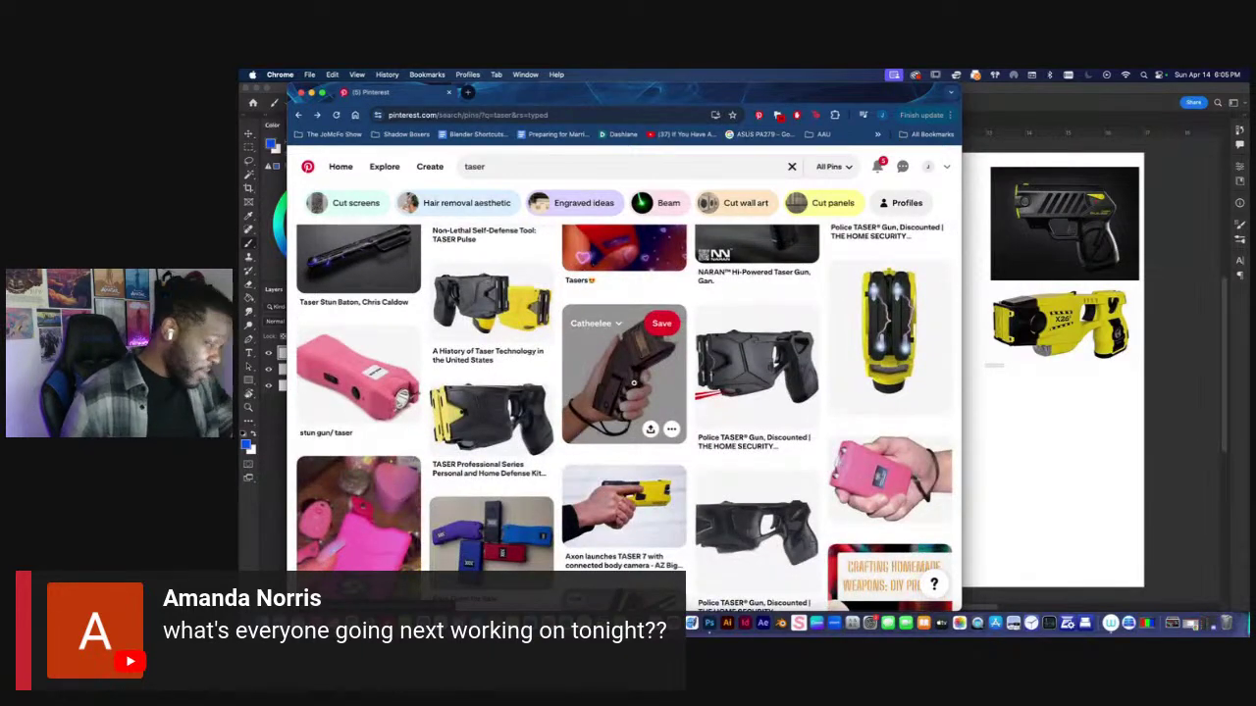
scroll(634, 383, "down", 3)
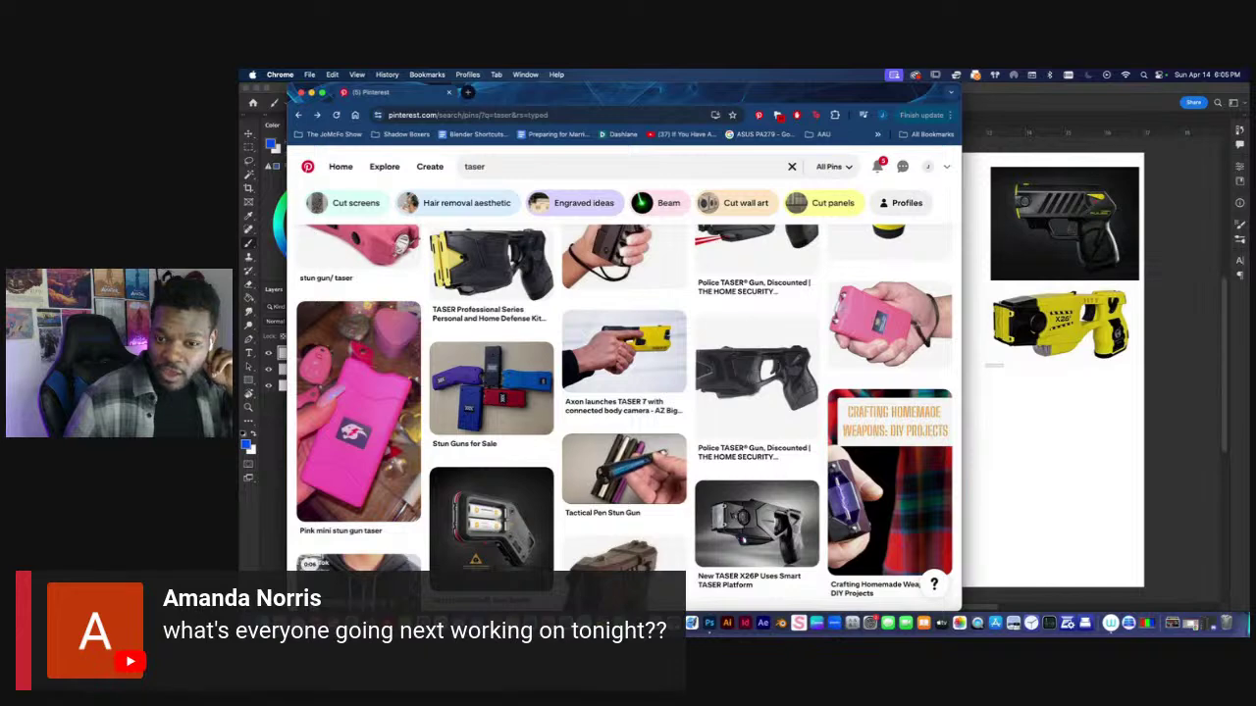
scroll(700, 395, "down", 10)
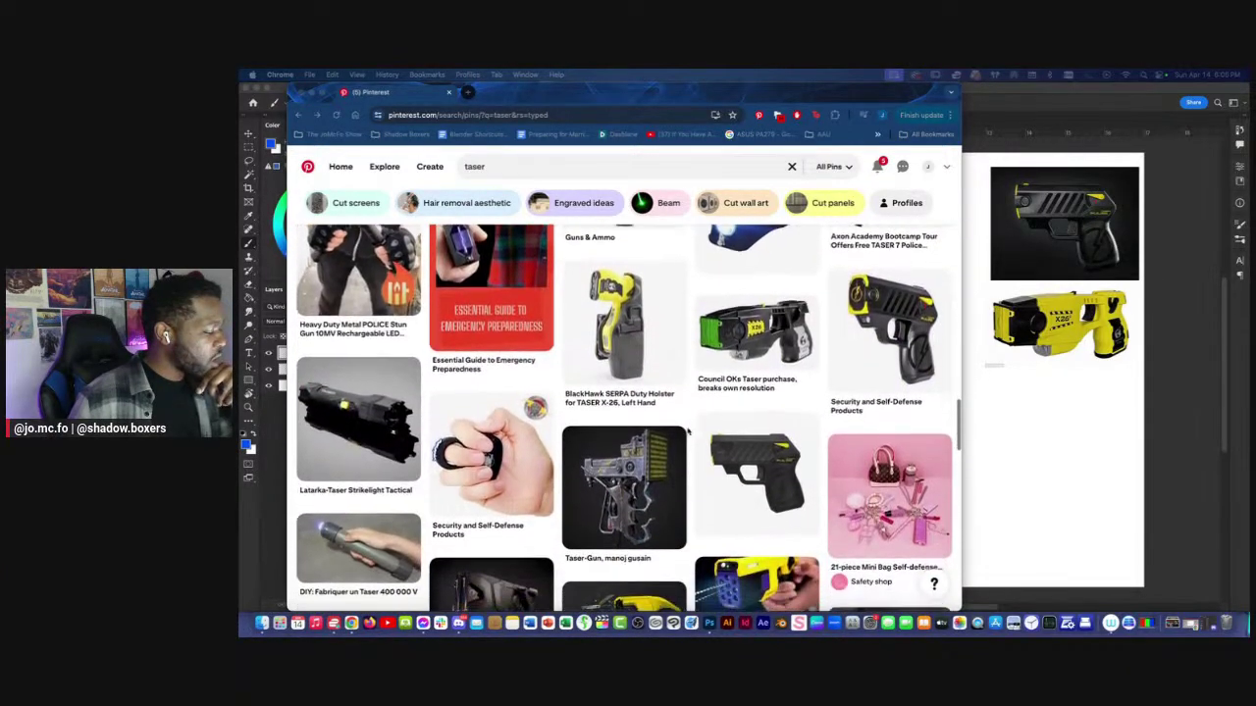
scroll(688, 431, "down", 5)
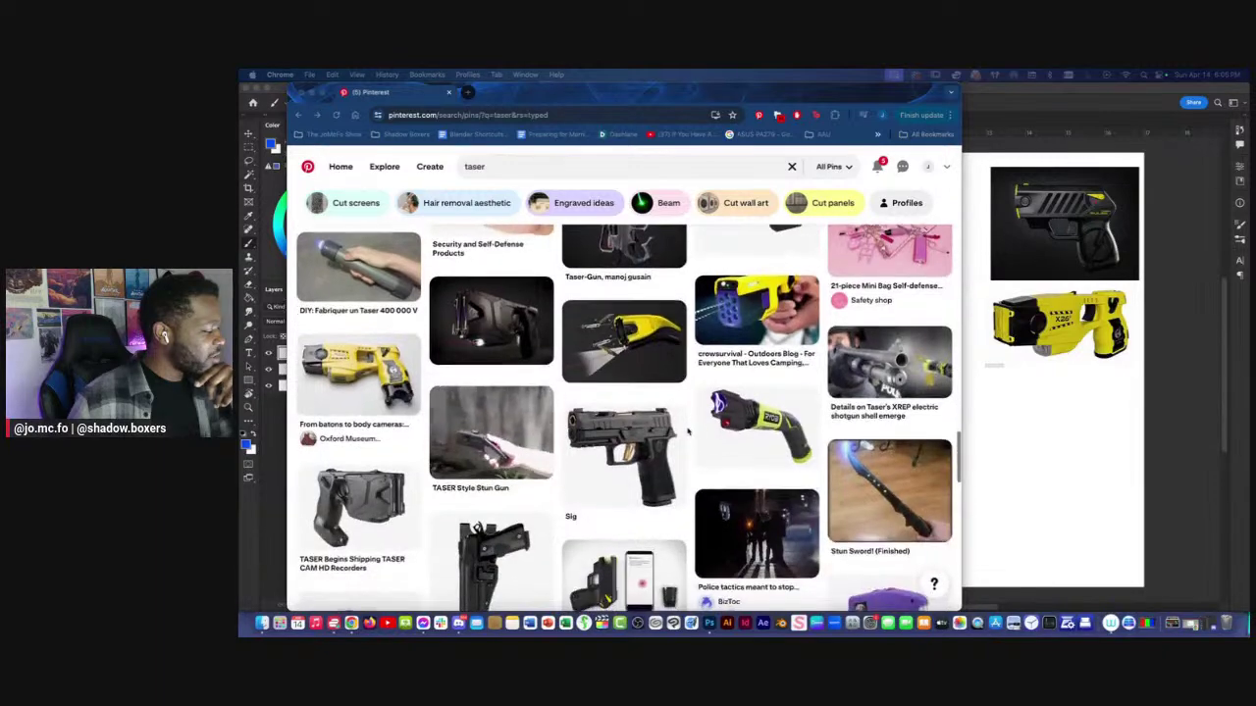
scroll(688, 431, "down", 3)
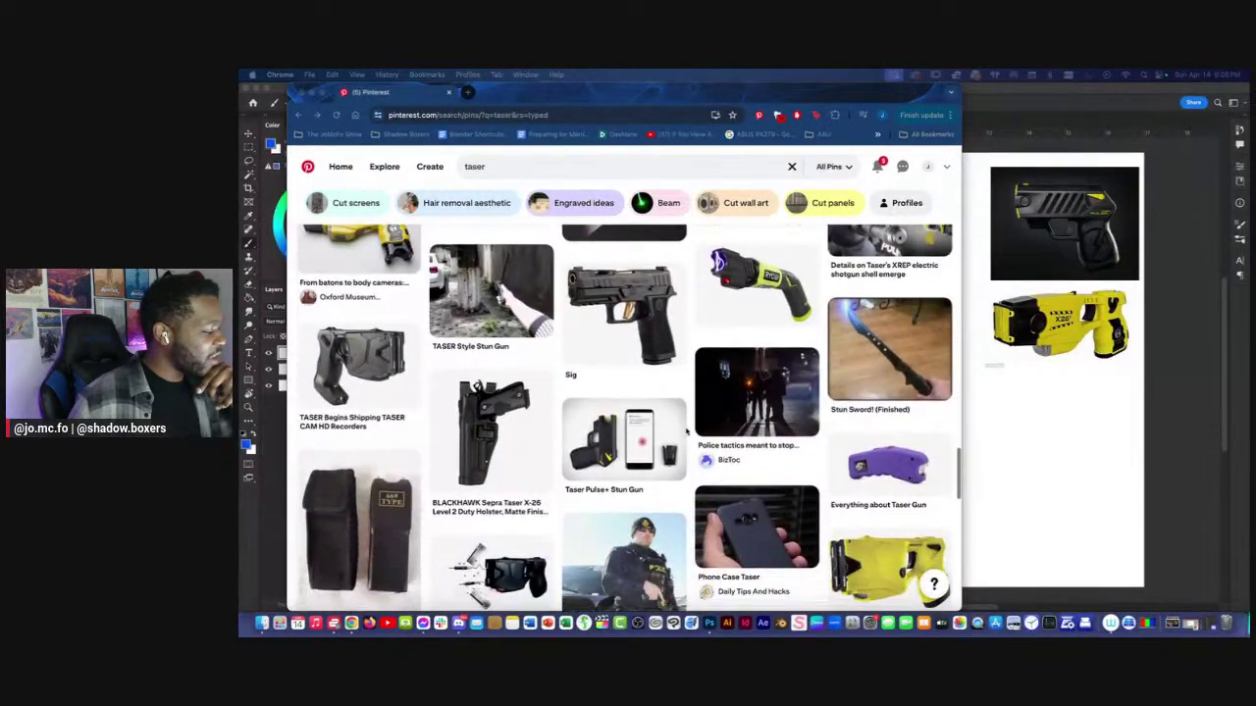
scroll(688, 432, "down", 4)
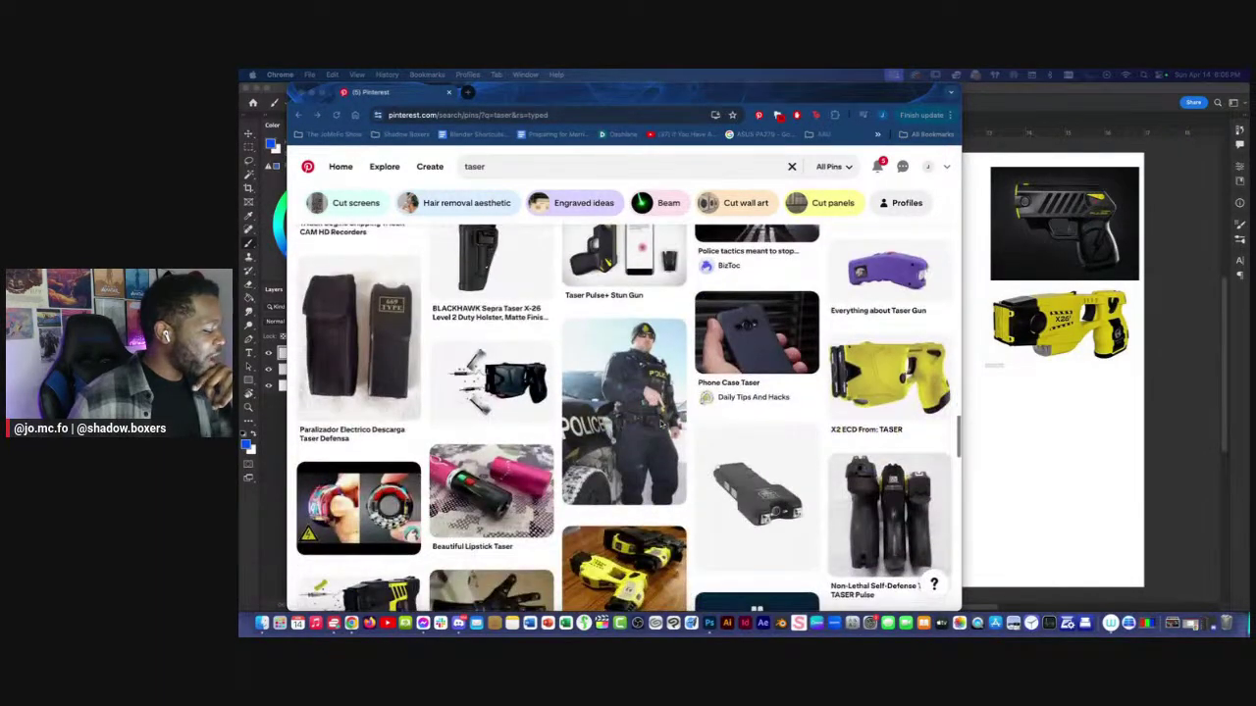
scroll(687, 431, "down", 10)
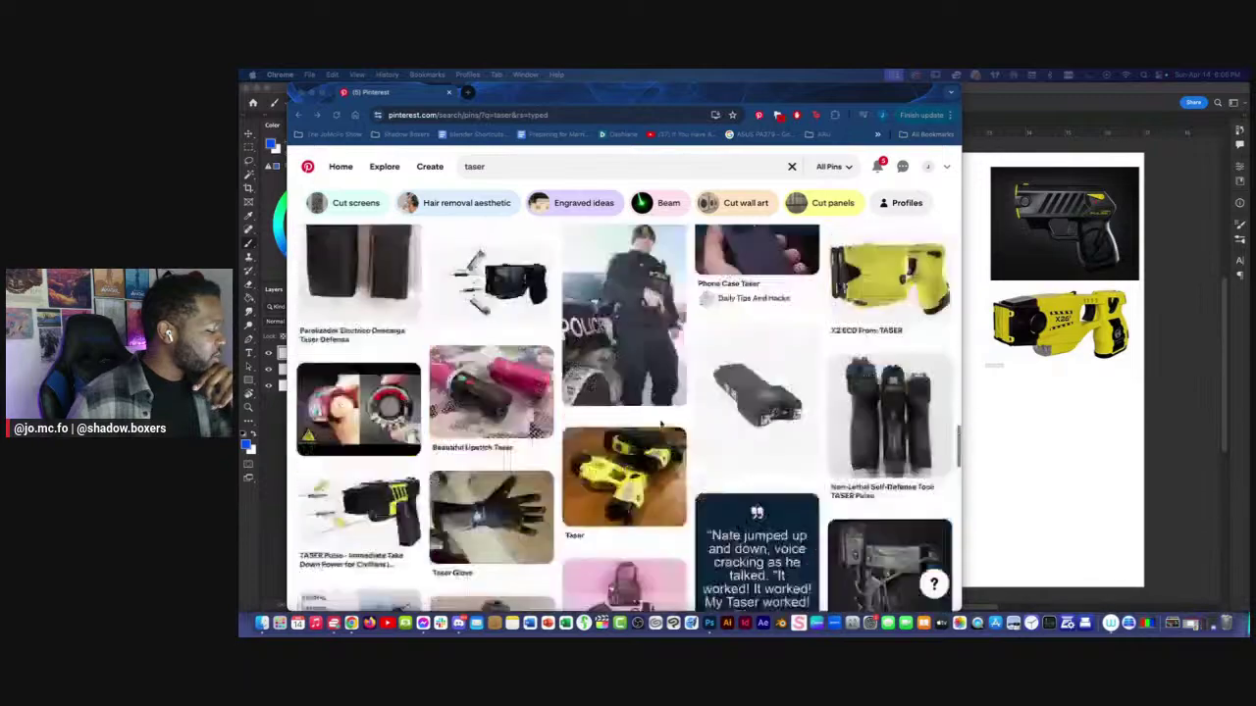
scroll(688, 432, "down", 3)
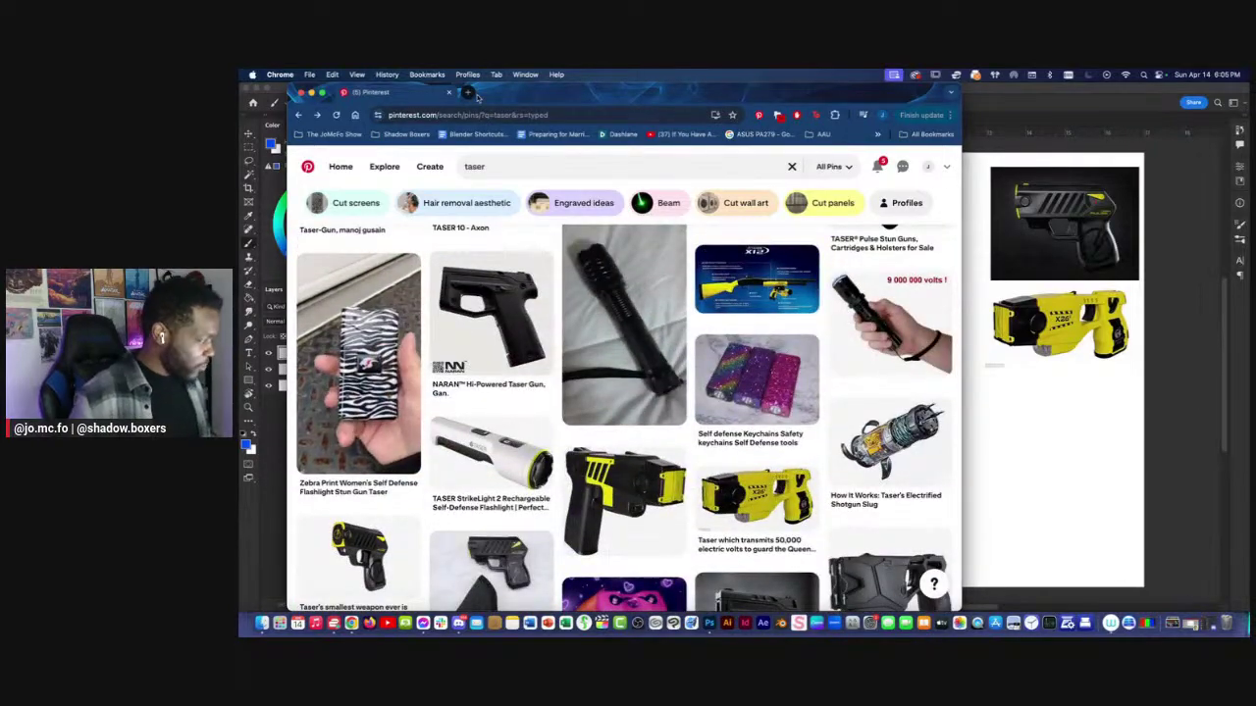
Search Pinterest for "taser gun concept art".
left_click(603, 168)
type("gun")
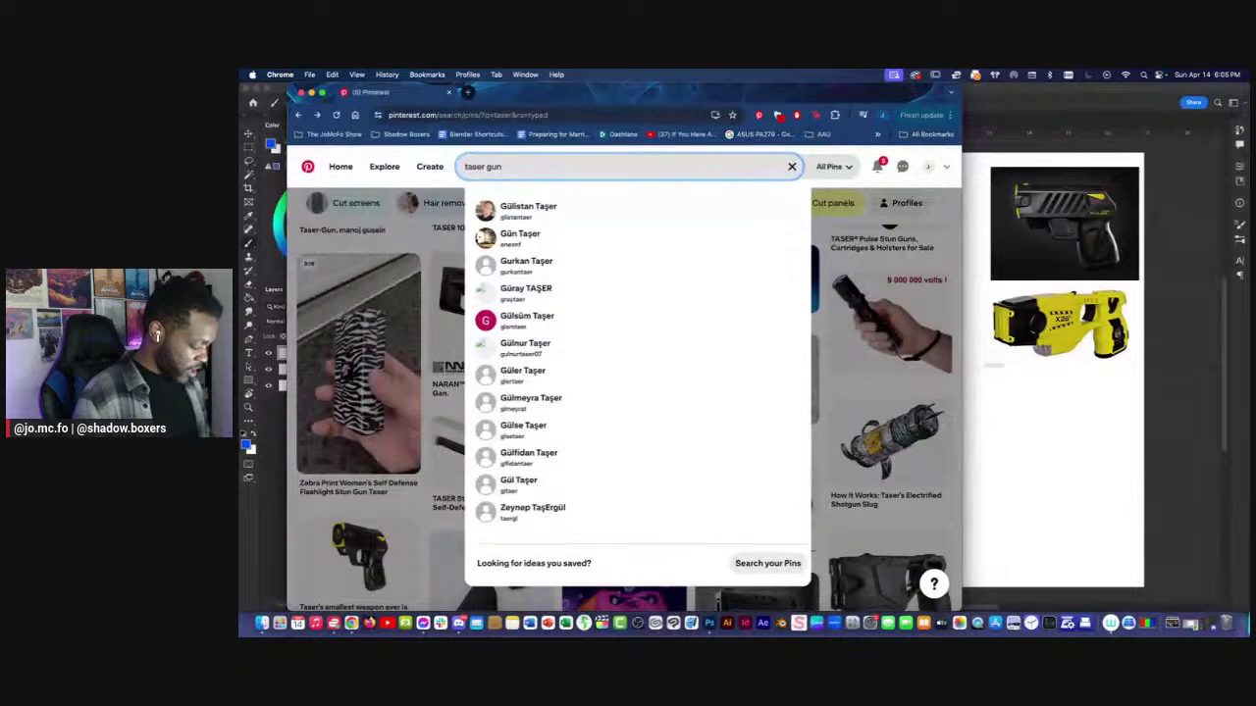
type(" conce")
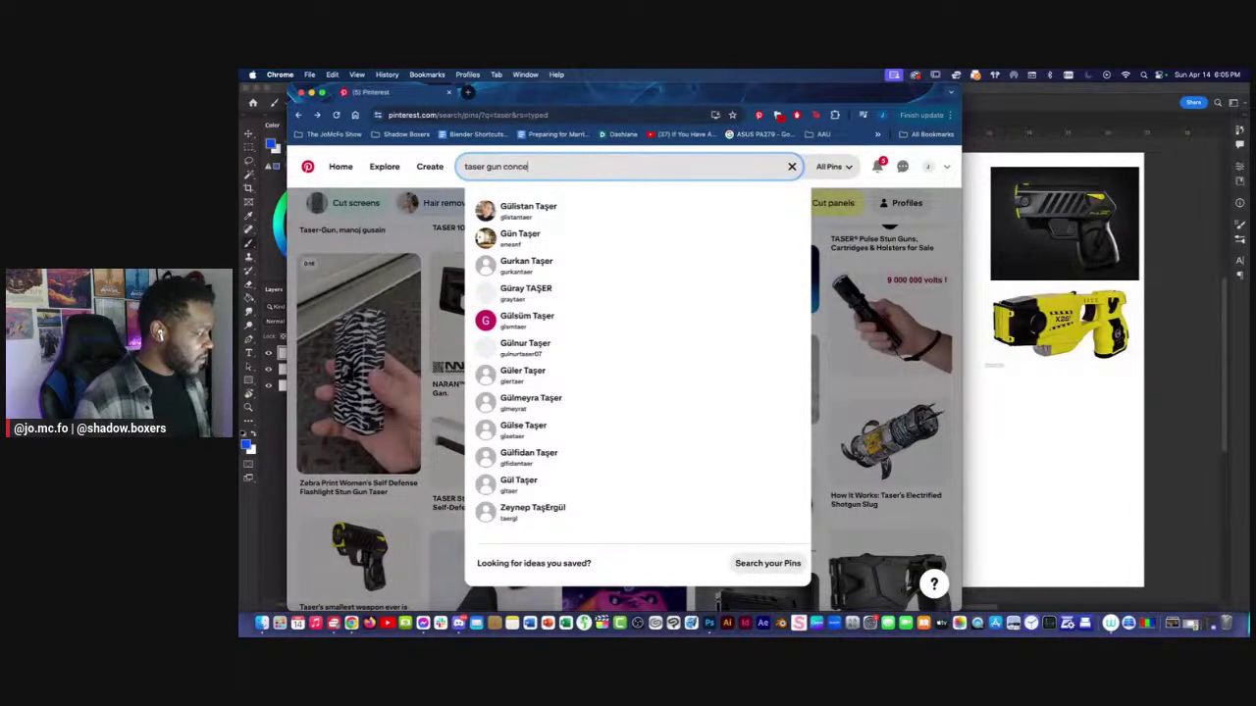
type("pt art")
key("Return")
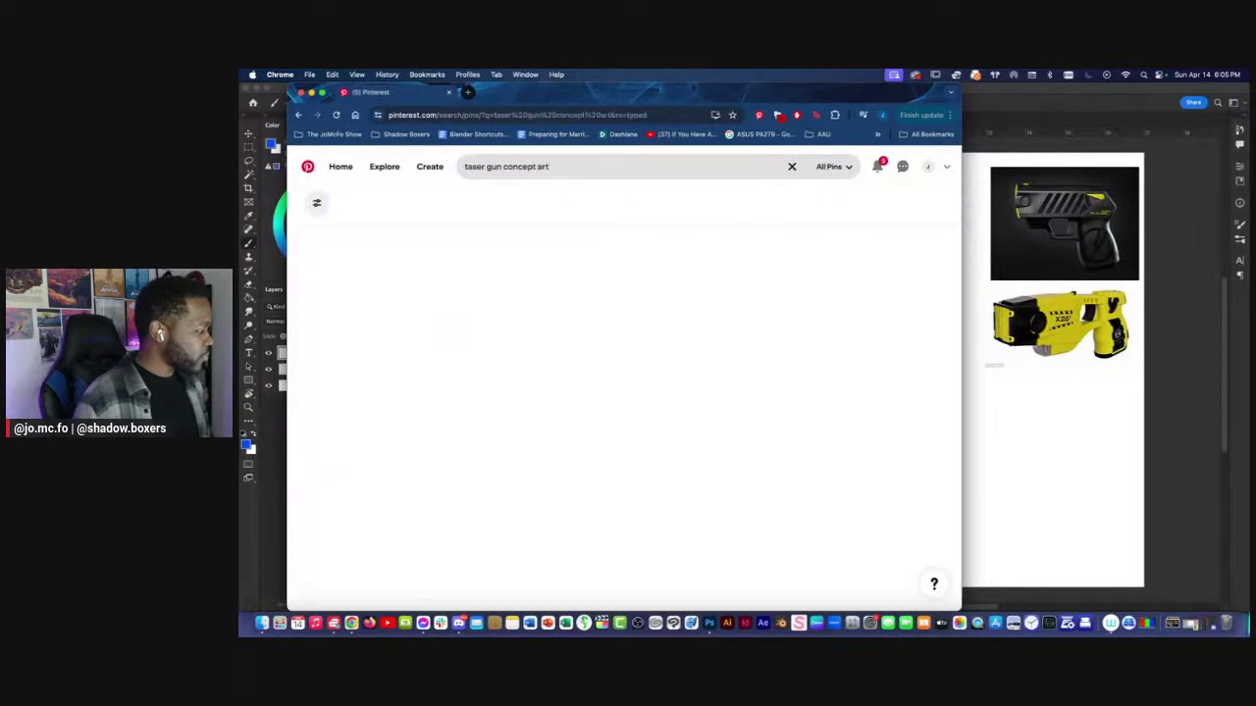
Look through the taser gun concept art results, open the XEW-Taser MK II pin and copy its image.
scroll(785, 403, "down", 1)
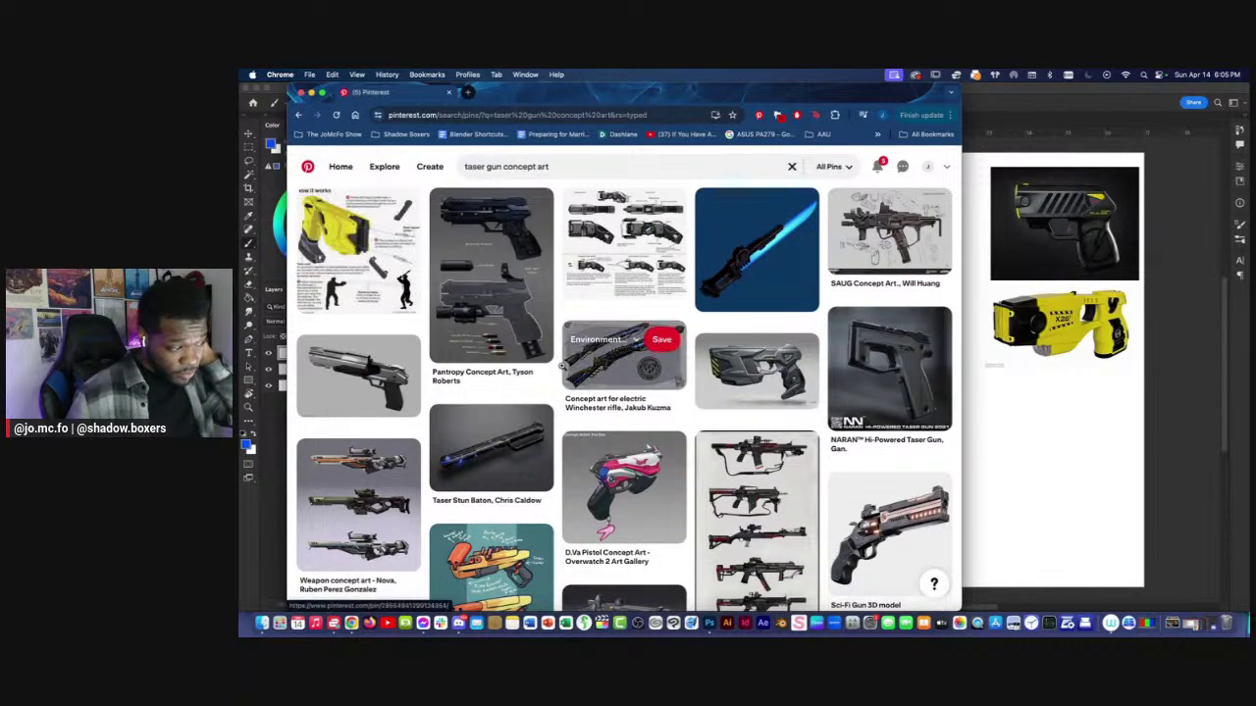
scroll(548, 361, "down", 3)
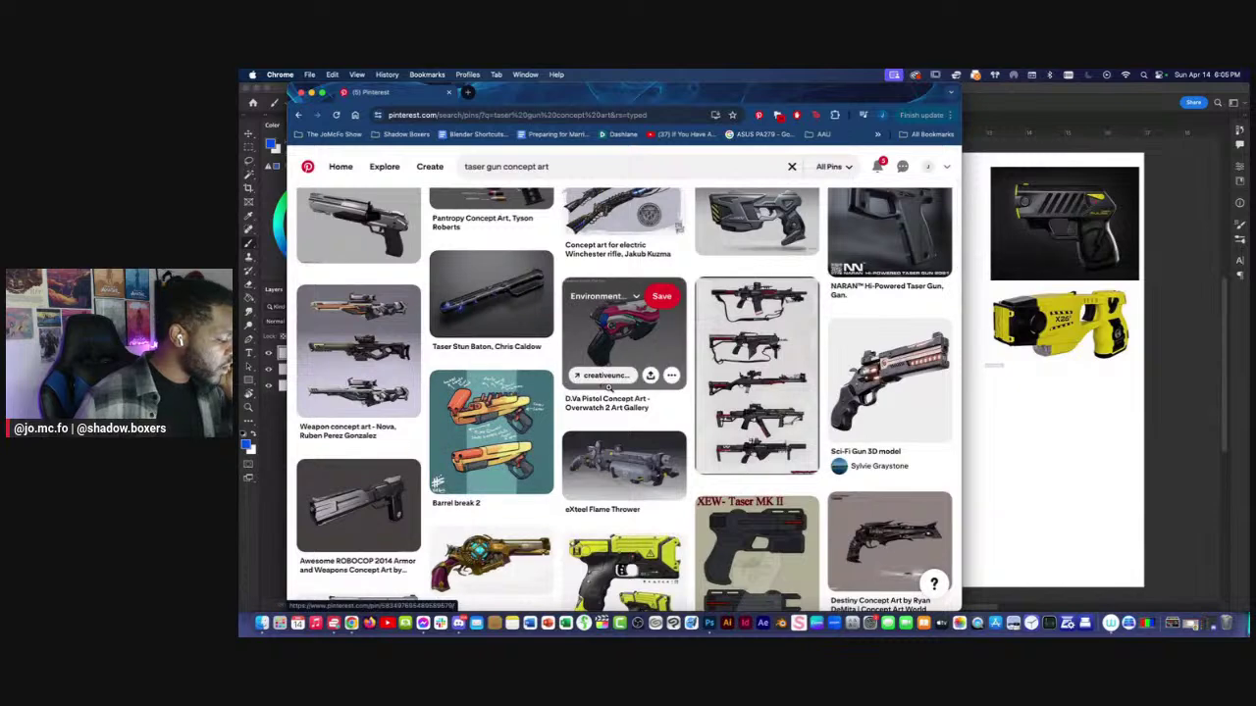
scroll(540, 383, "down", 1)
scroll(530, 392, "down", 1)
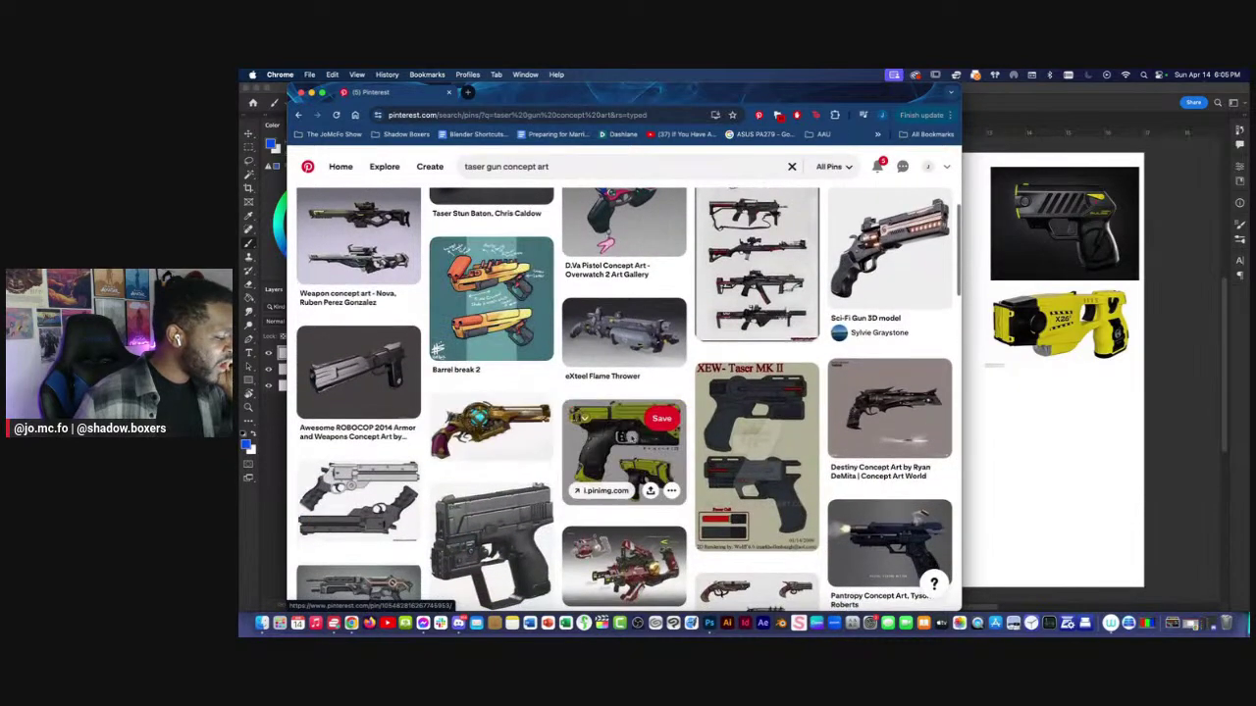
left_click(759, 450)
right_click(503, 292)
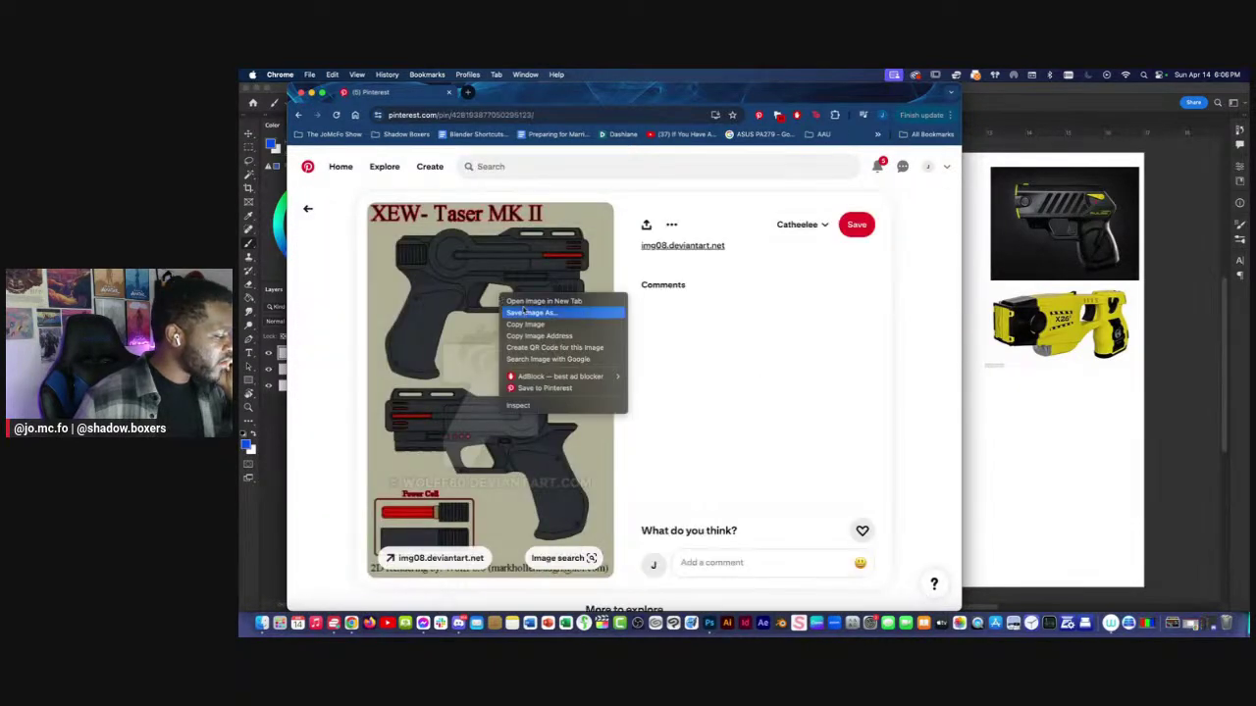
left_click(534, 324)
Switch to Photoshop, paste the XEW-Taser MK II image into Untitled-1 and place it scaled directly left of the black taser reference.
left_click(1158, 473)
key("super+v")
key("super+t")
left_click_drag(804, 330, 803, 252)
mouse_move(774, 310)
left_mouse_down()
mouse_move(868, 219)
mouse_move(888, 236)
left_mouse_up()
key("Return")
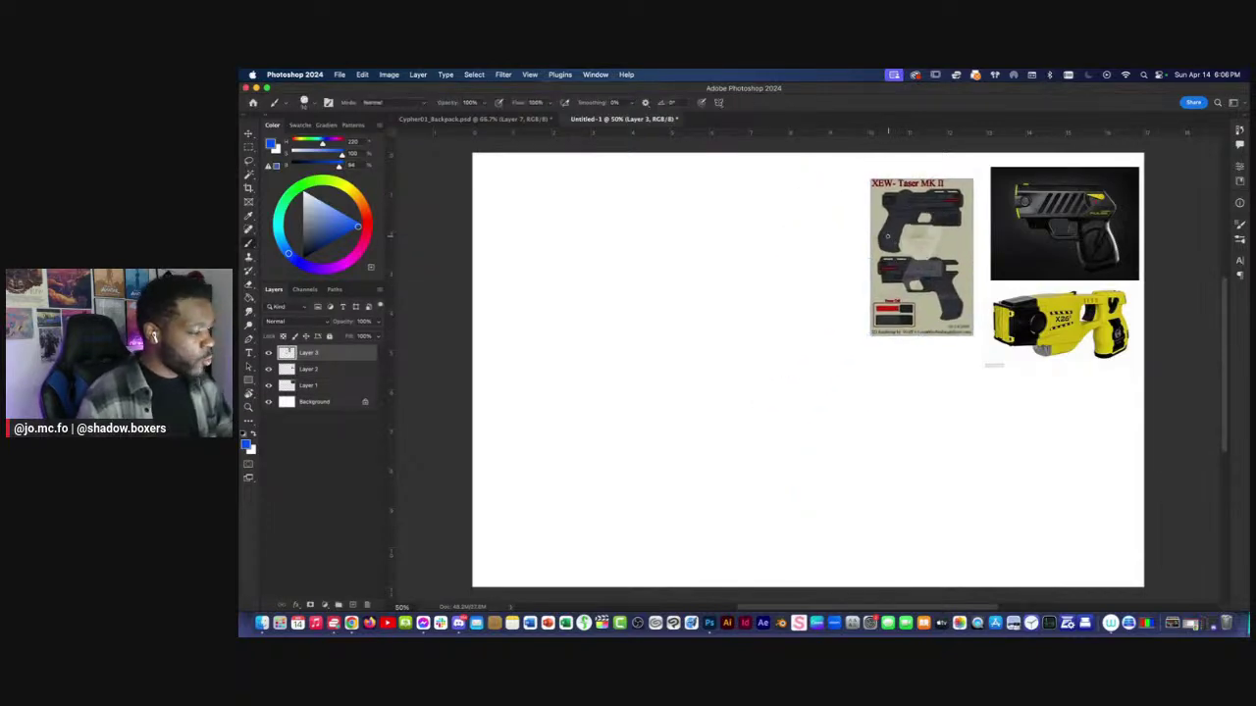
Switch to Chrome, return to the taser gun concept art results and look through them for more designs.
left_click(355, 602)
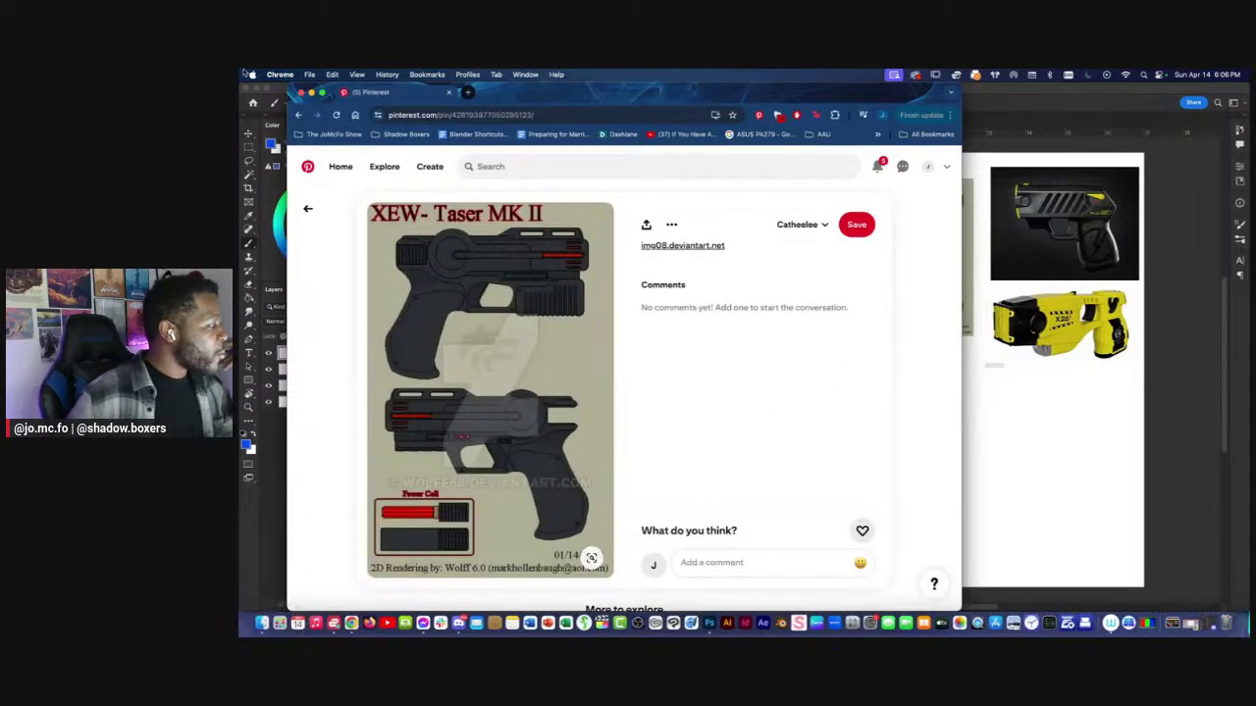
left_click(307, 209)
scroll(635, 472, "down", 3)
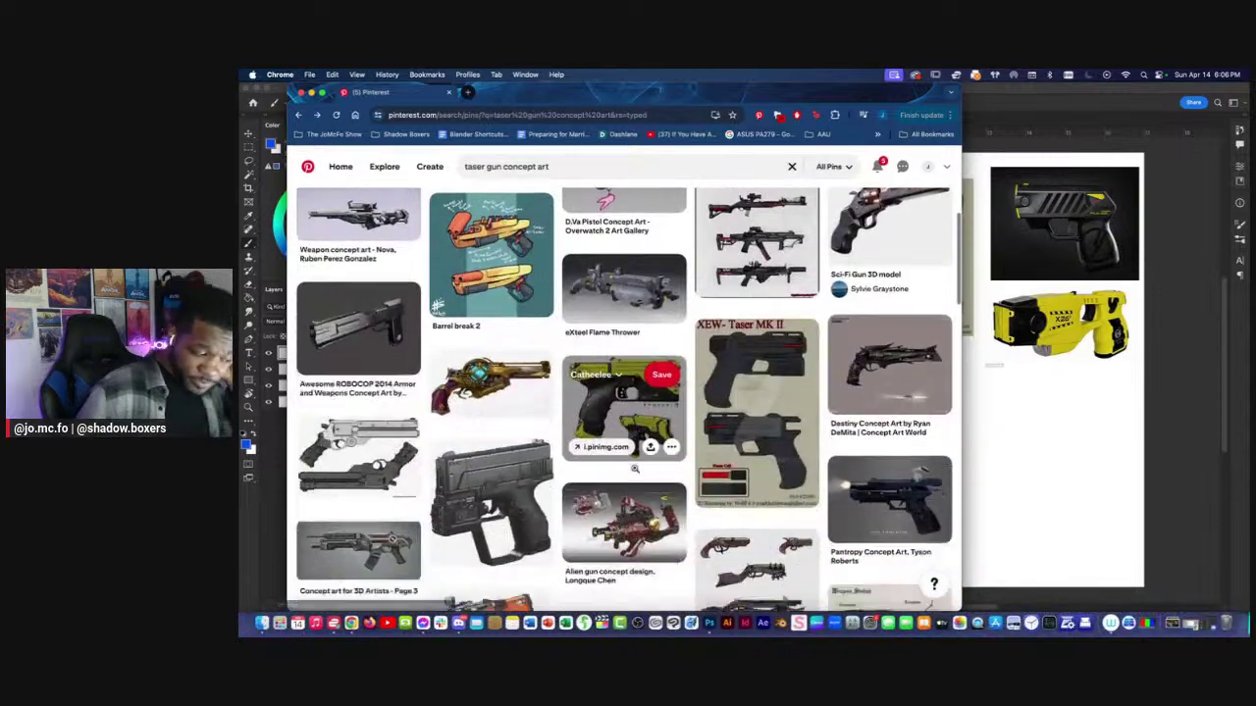
scroll(635, 449, "down", 3)
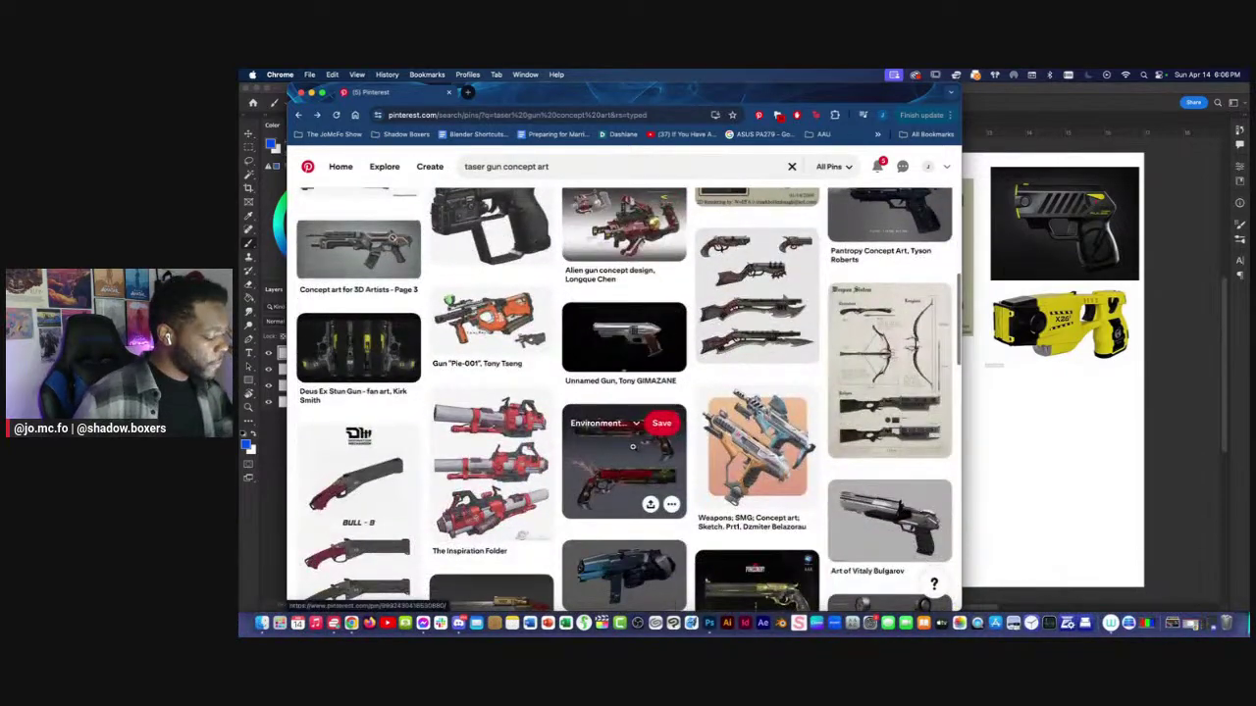
scroll(633, 446, "down", 3)
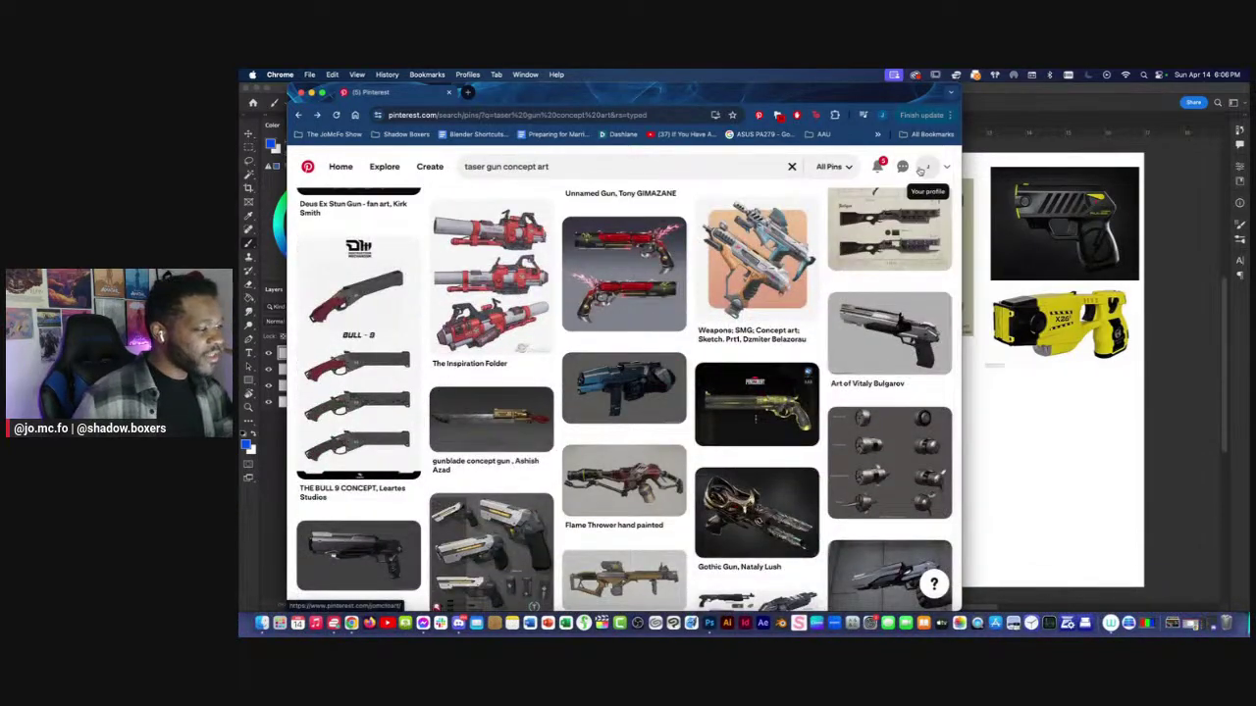
left_click(922, 166)
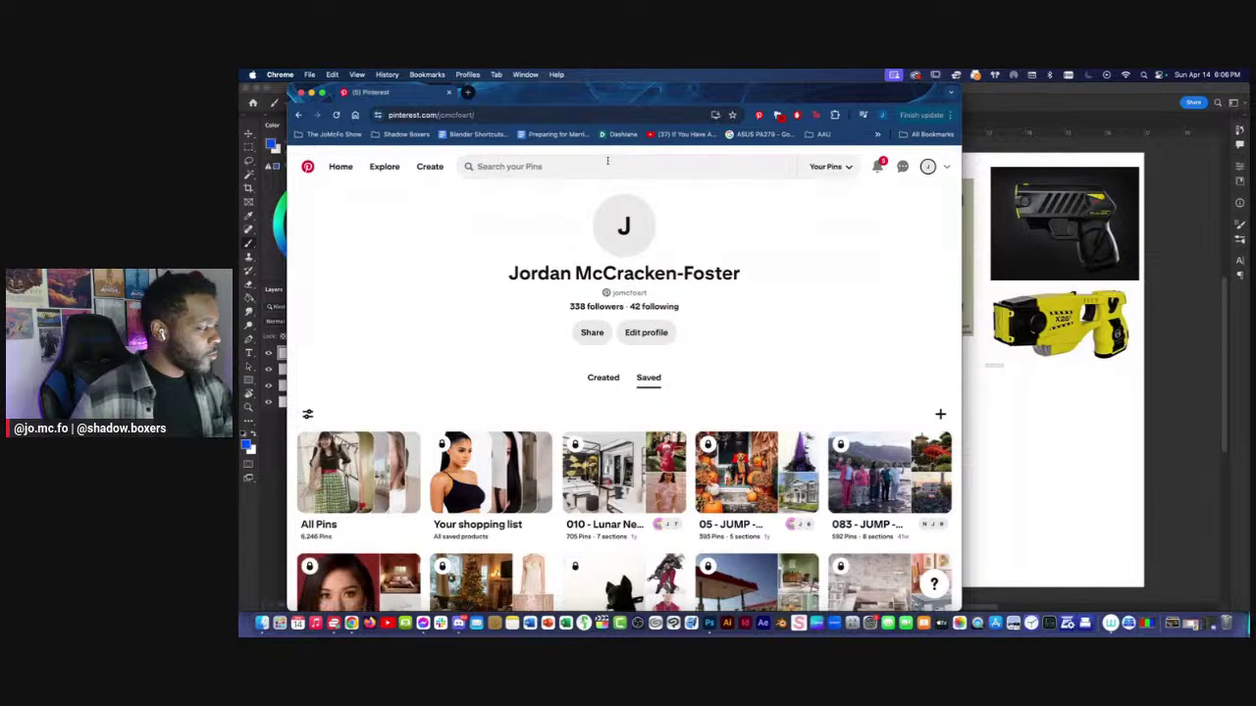
left_click(606, 157)
type("shadow")
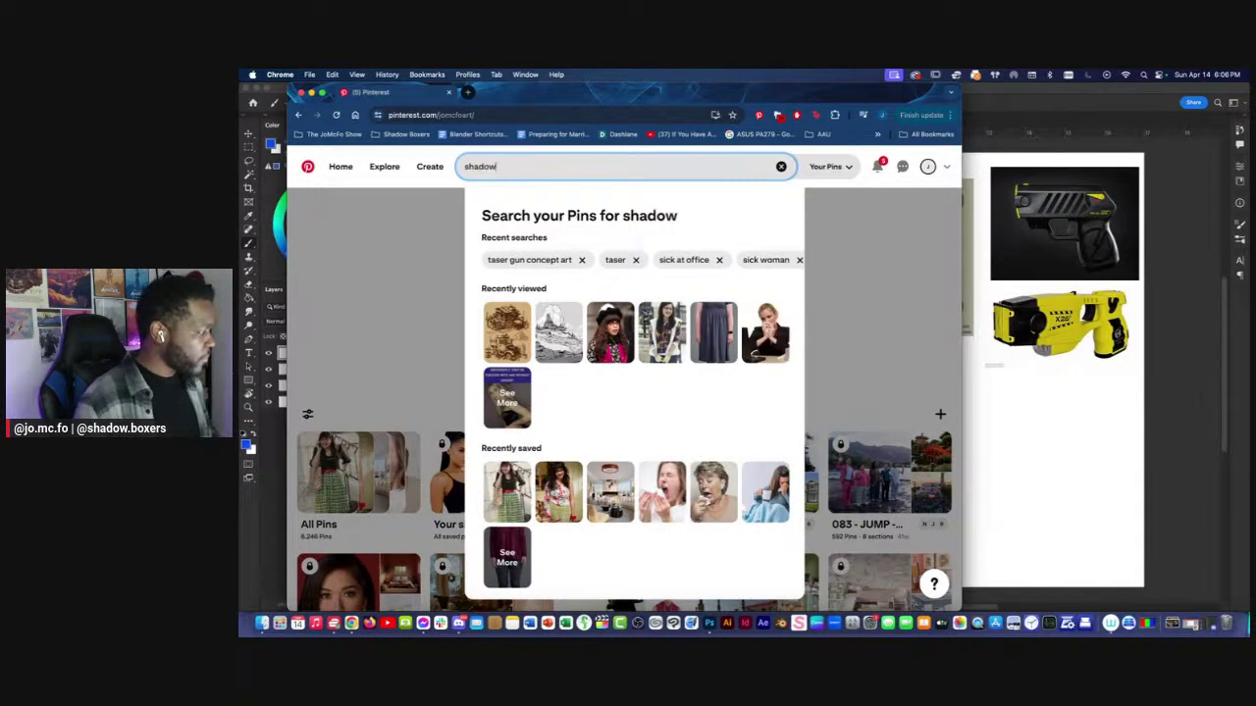
Go to the Shadow Boxers board on Pinterest and open its Props section.
left_click(488, 115)
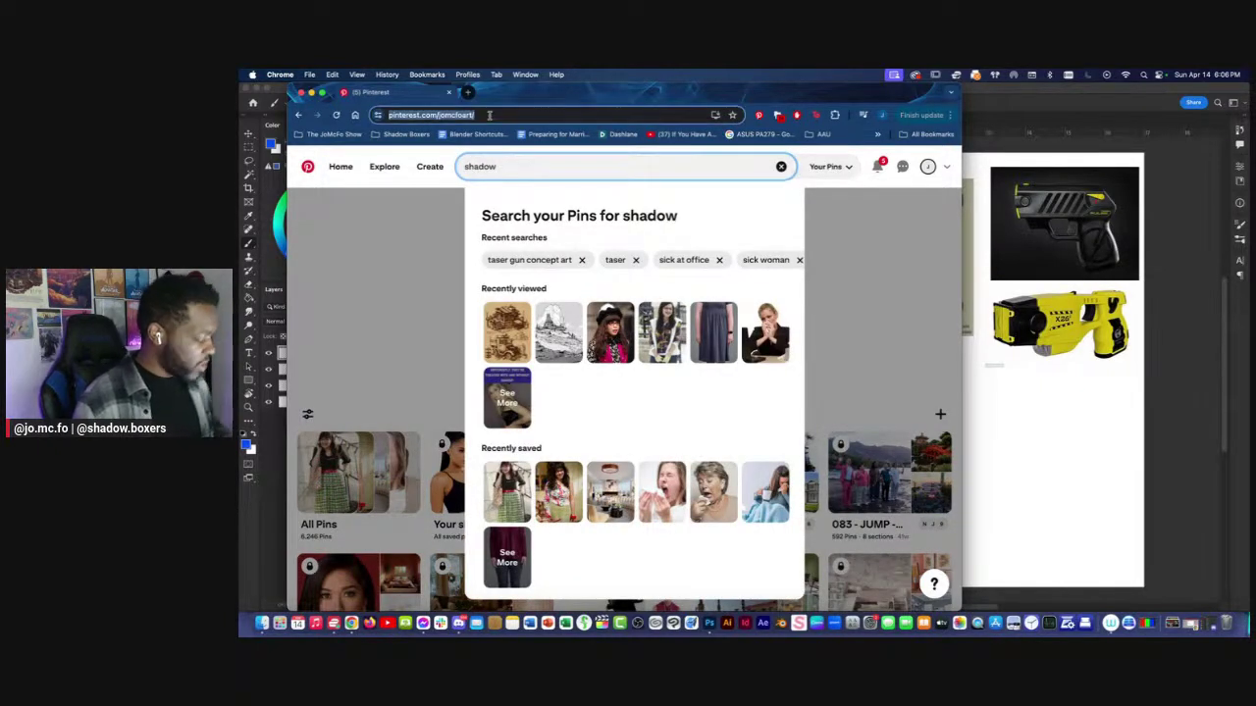
type("shadow-boxers.com")
key("super+a")
type("pinter")
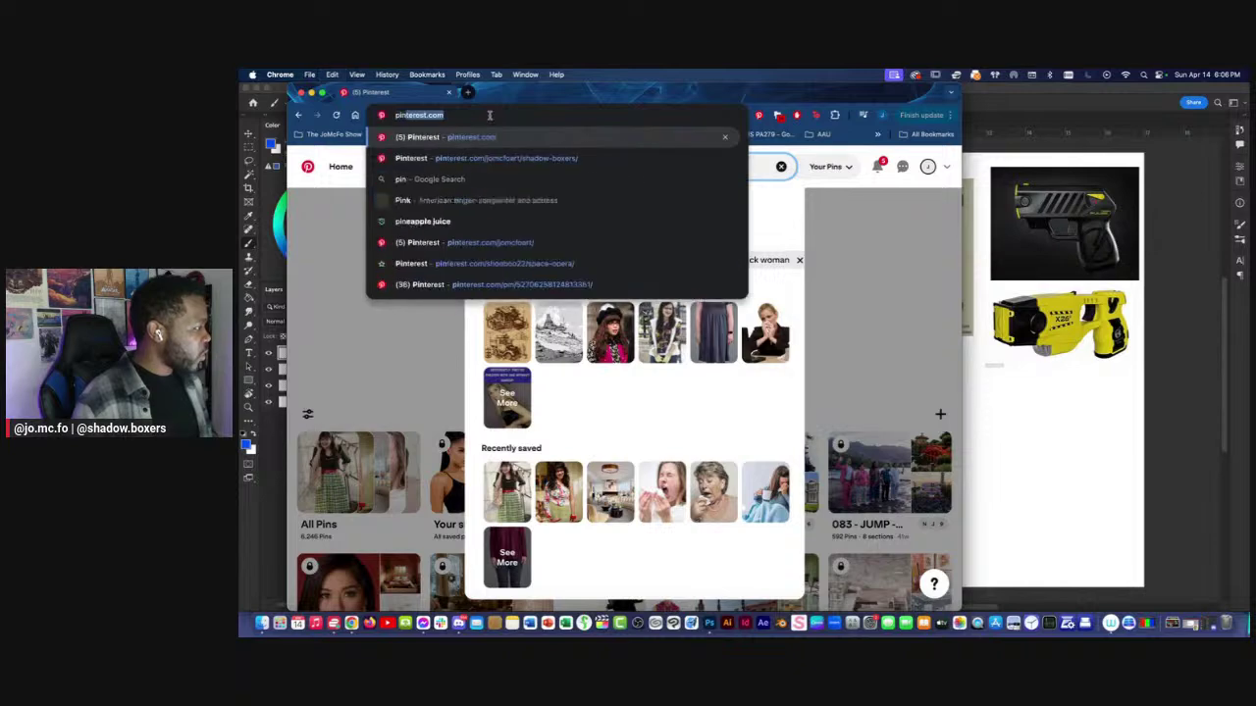
key("Down")
key("Return")
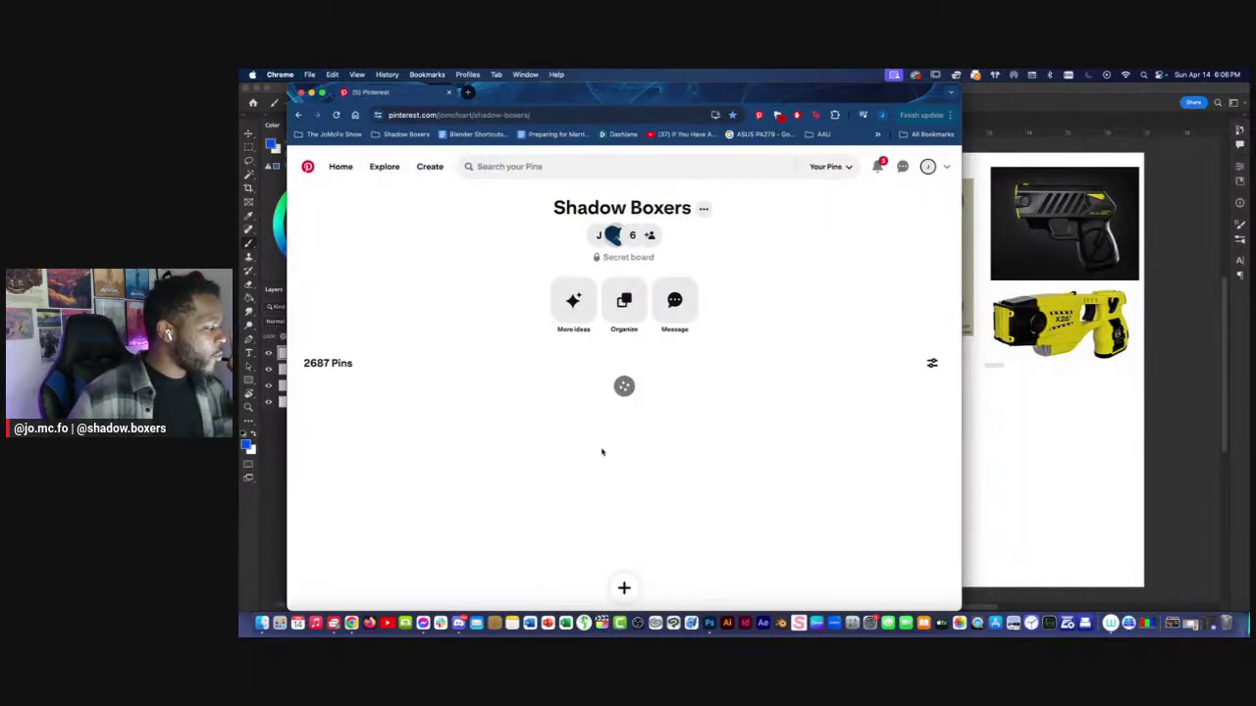
scroll(602, 452, "down", 15)
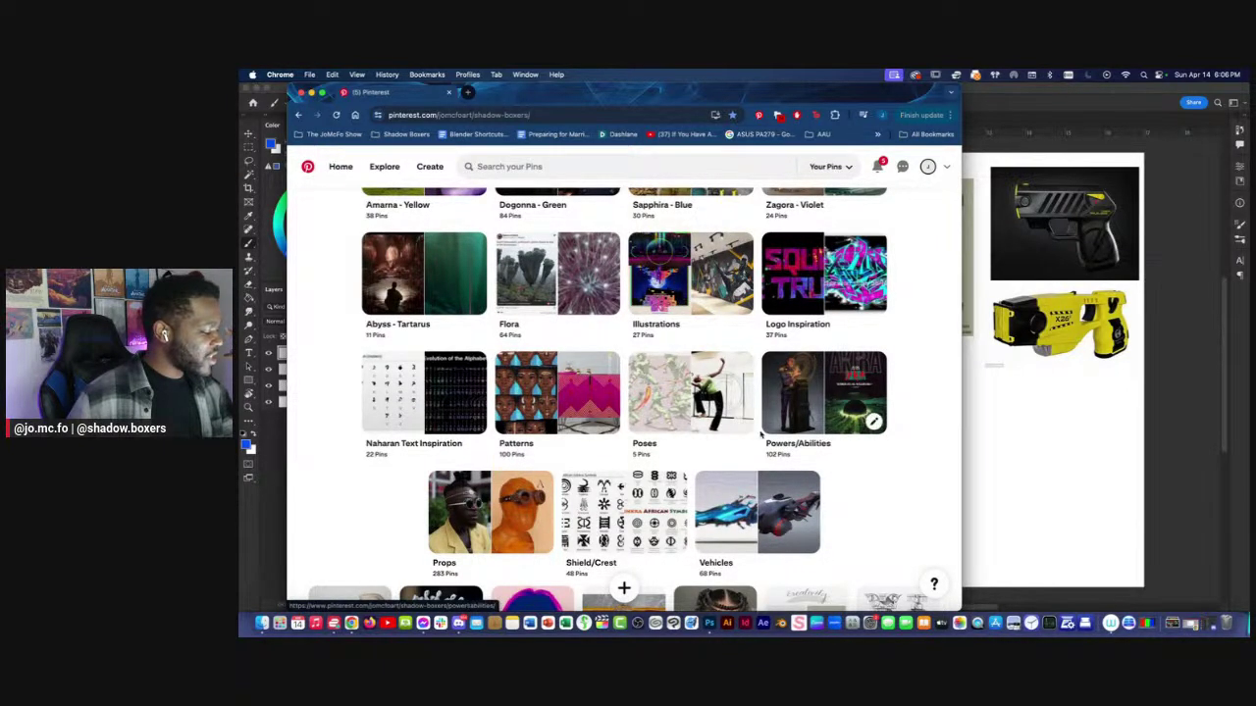
left_click(504, 516)
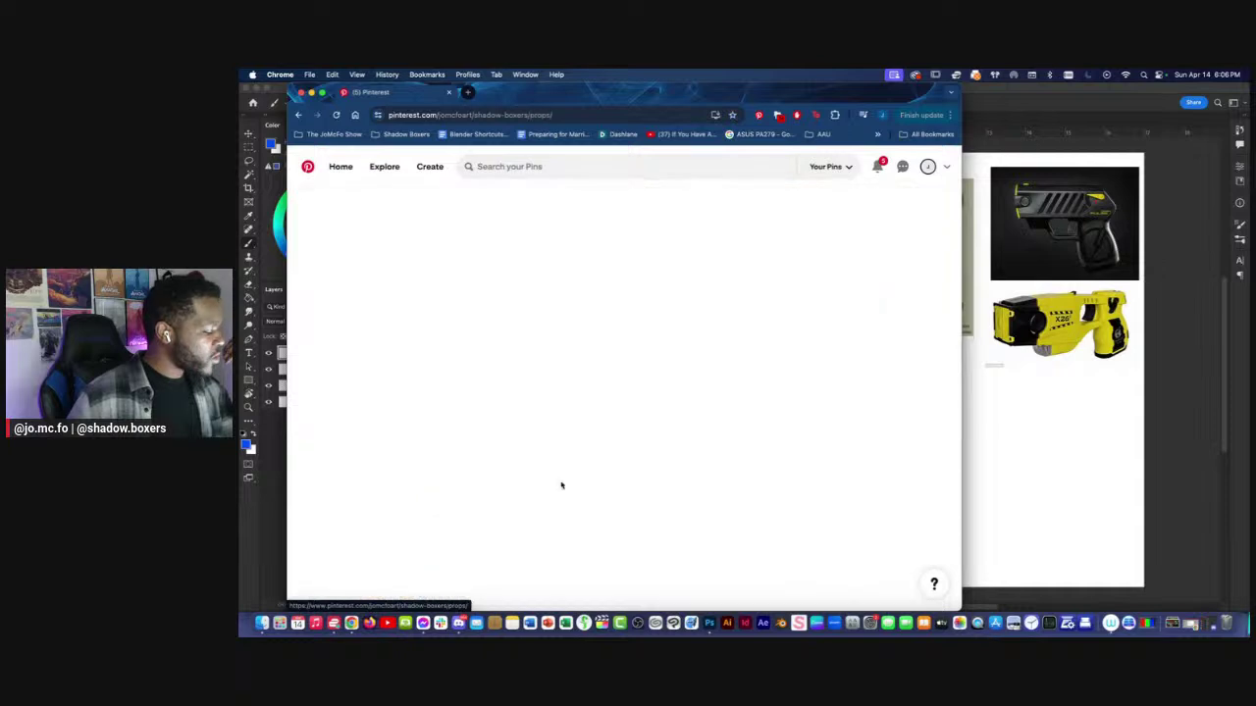
Look through the saved pins in the Props section for gadget and device references.
scroll(684, 302, "down", 5)
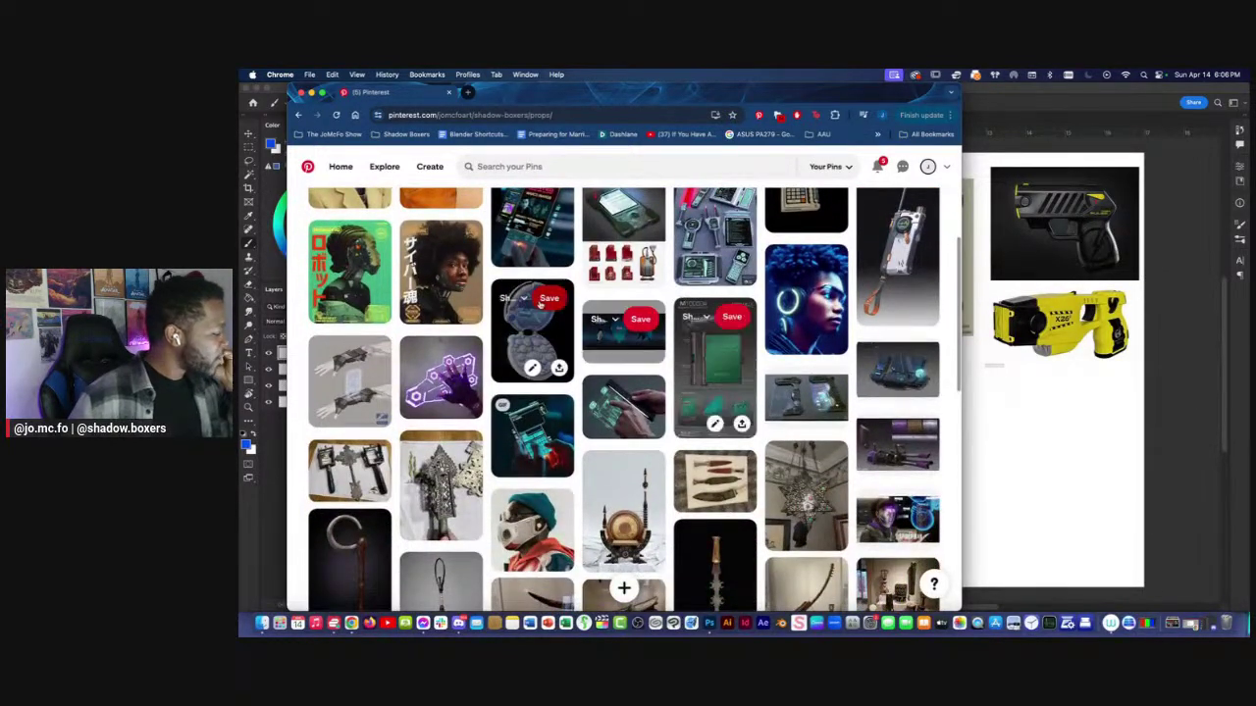
scroll(637, 371, "down", 2)
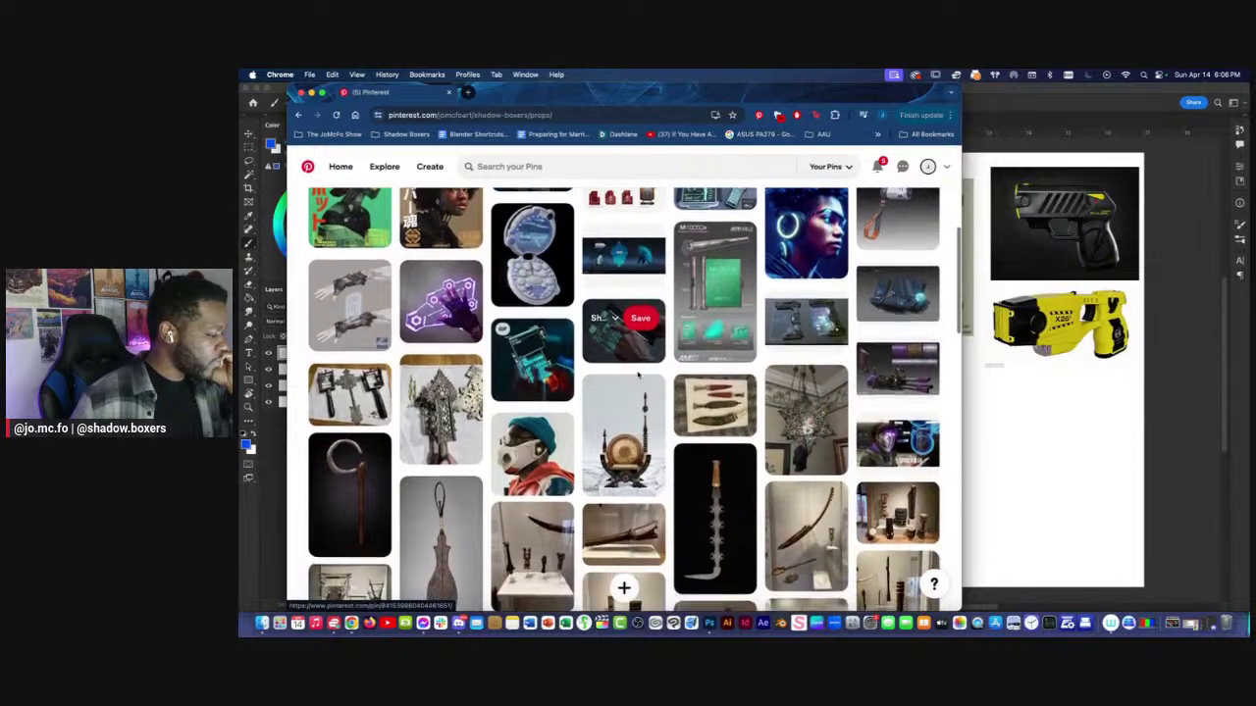
scroll(637, 373, "up", 2)
scroll(638, 377, "up", 2)
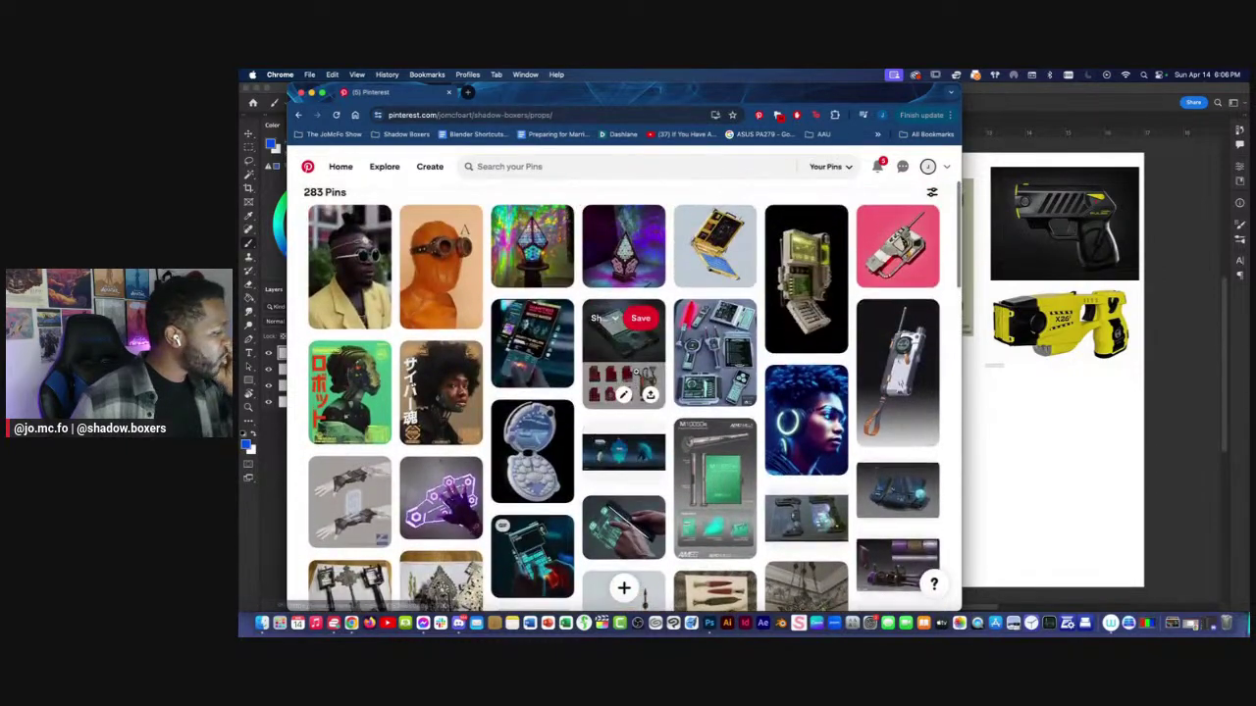
scroll(638, 372, "down", 3)
scroll(635, 373, "down", 10)
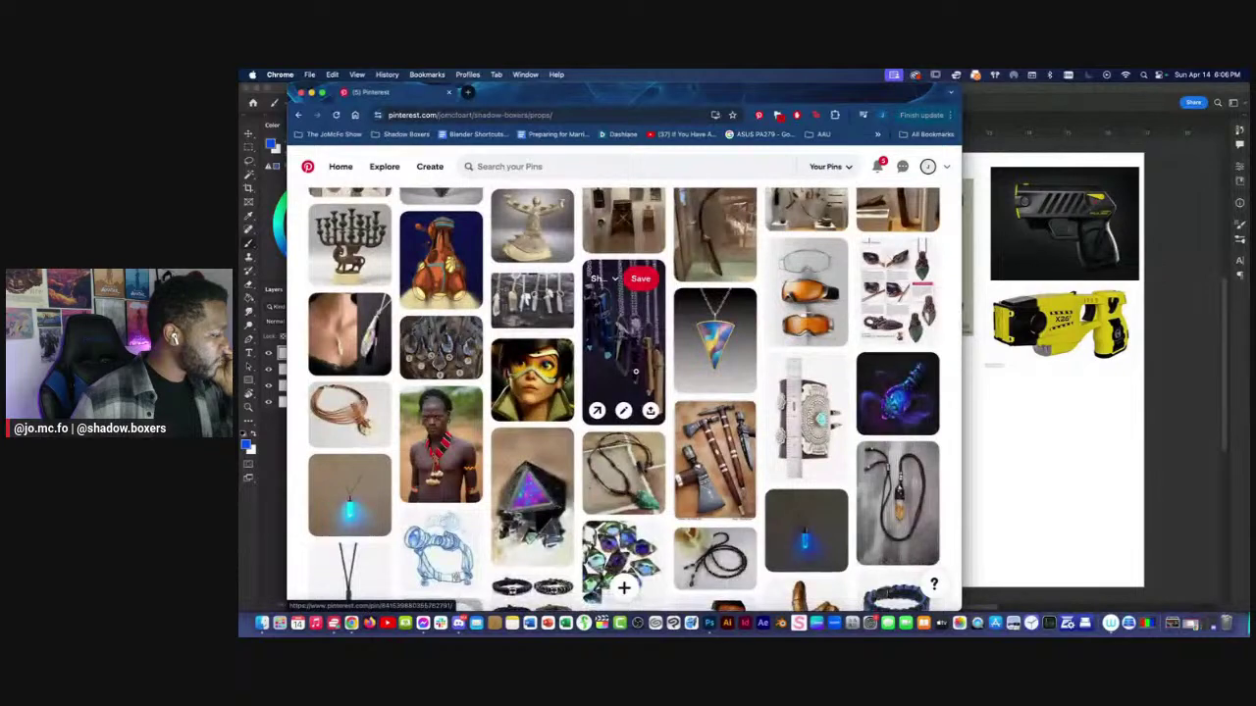
scroll(636, 371, "down", 3)
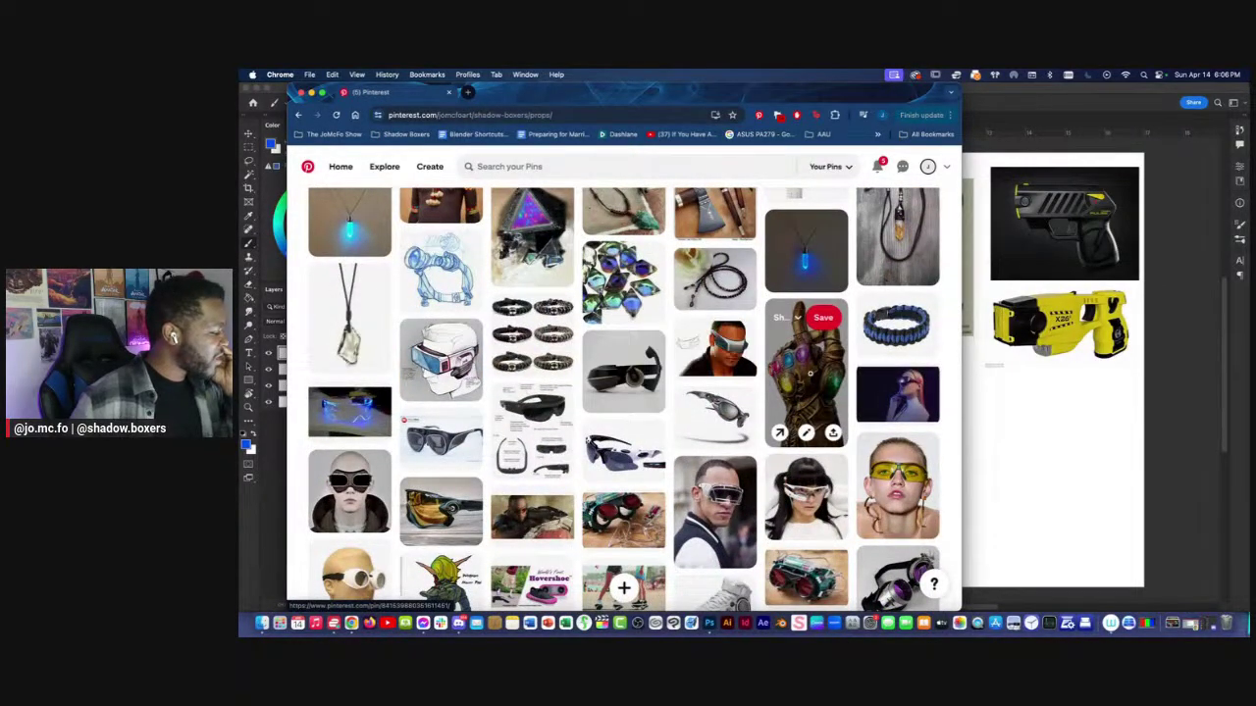
scroll(807, 371, "down", 3)
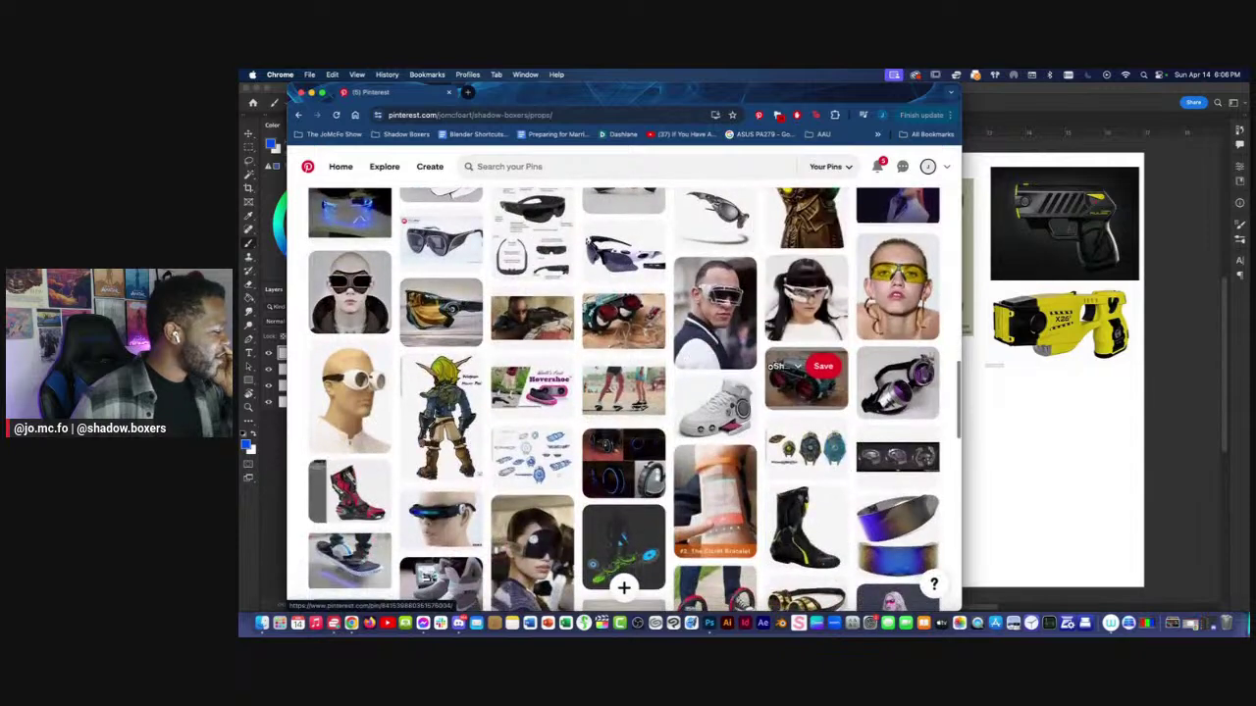
scroll(807, 371, "down", 2)
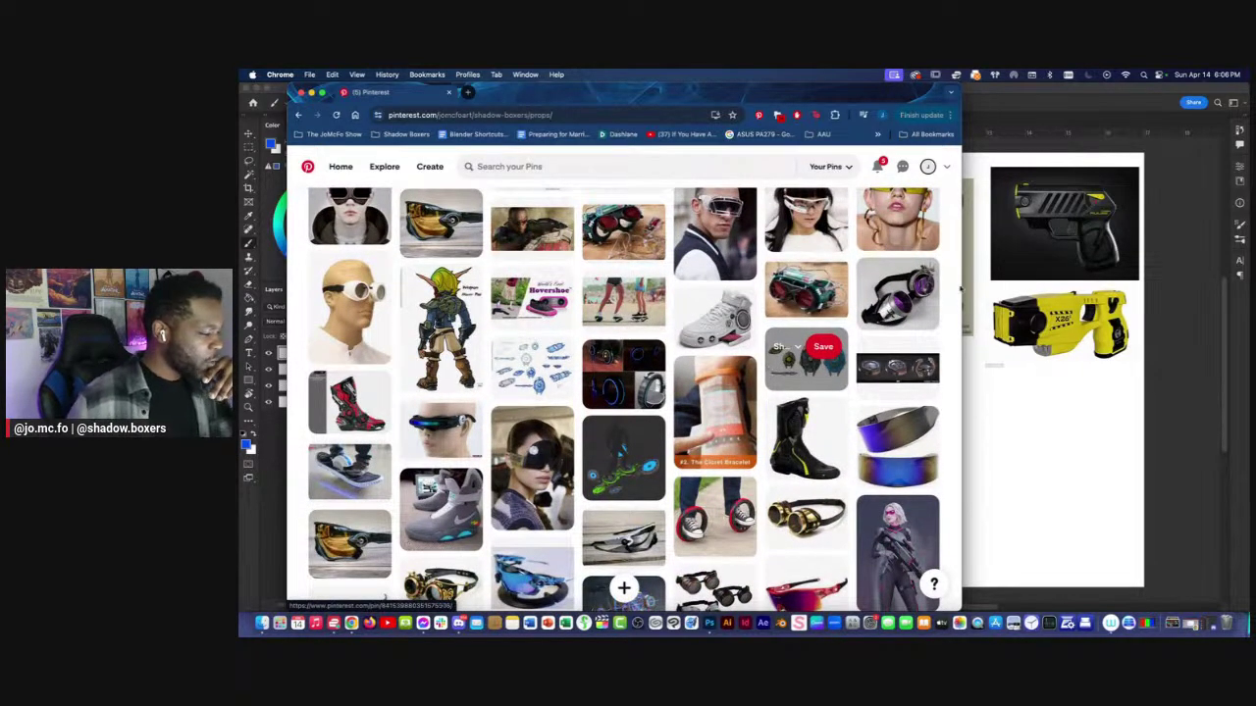
Open the DOOM Echo Drone pin, examine the three disc-shaped device renders up close and copy the image.
left_click(874, 383)
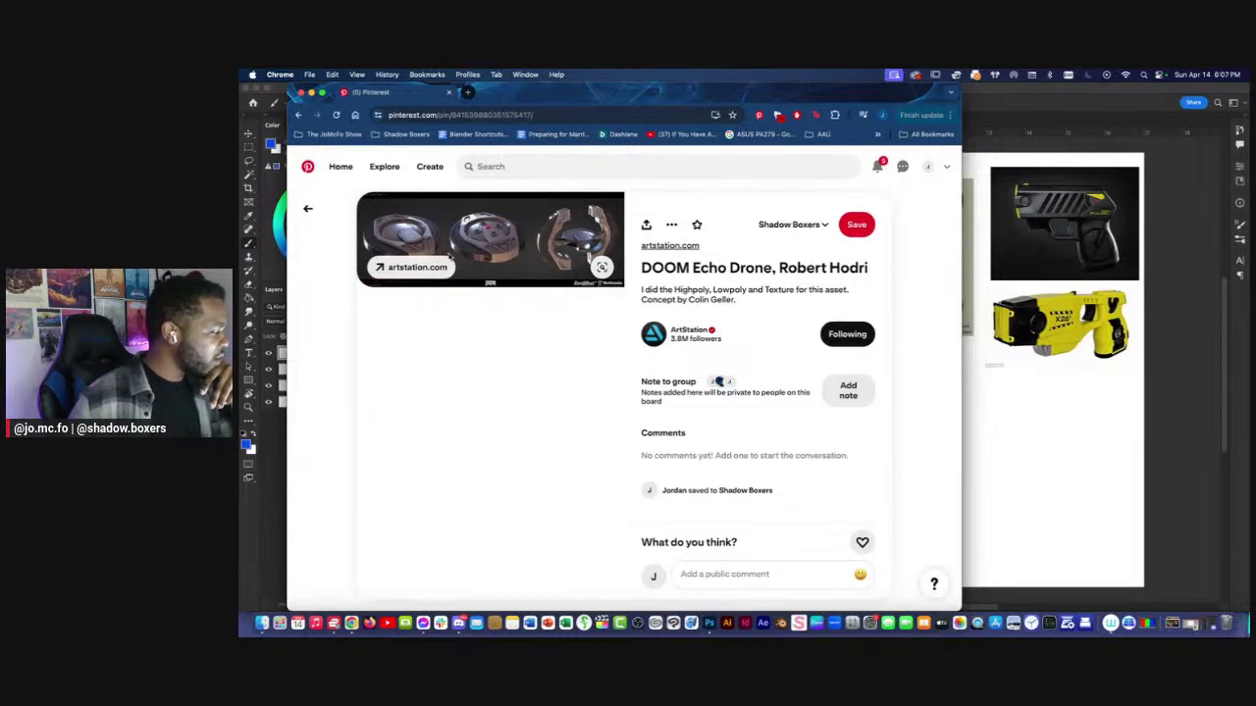
scroll(451, 257, "up", 5)
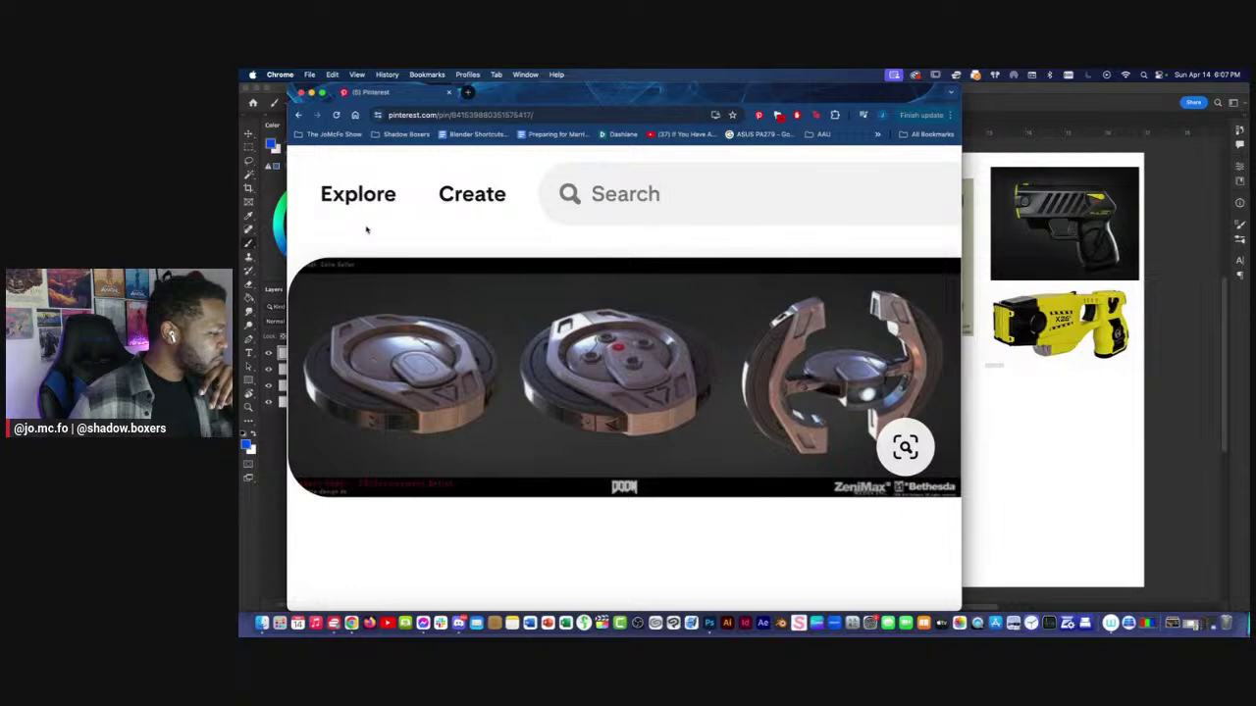
scroll(520, 332, "down", 5)
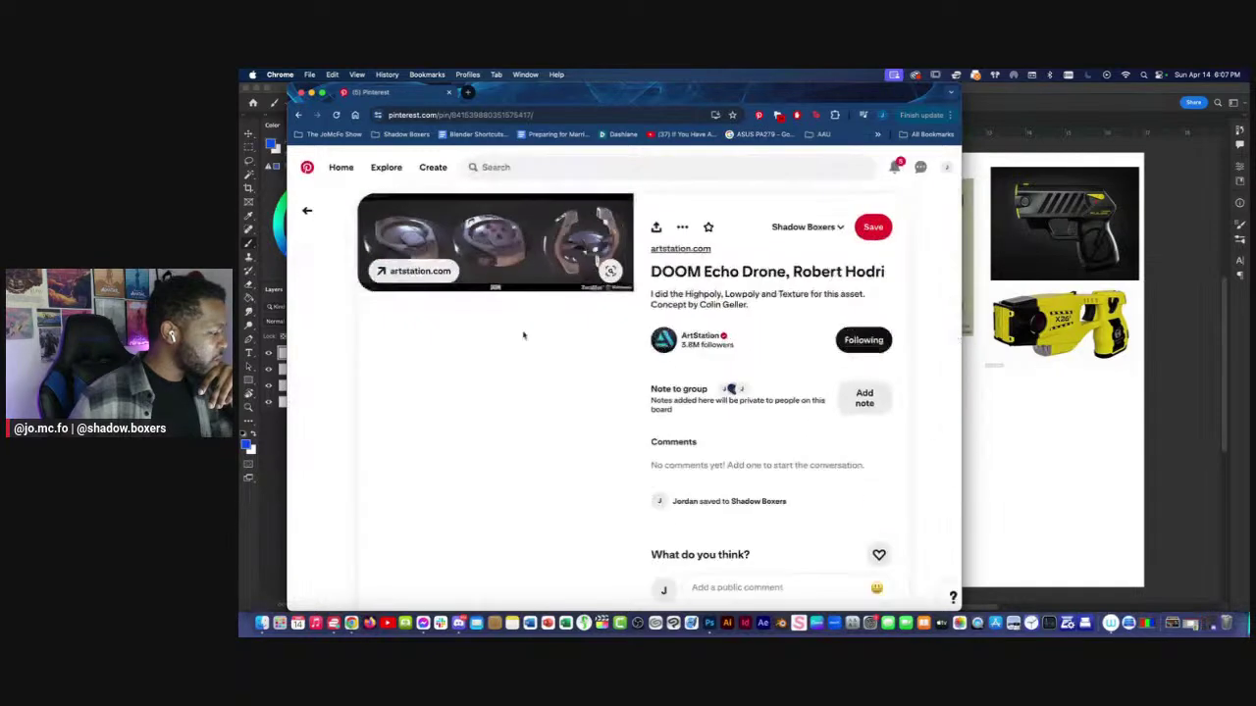
right_click(457, 251)
left_click(490, 277)
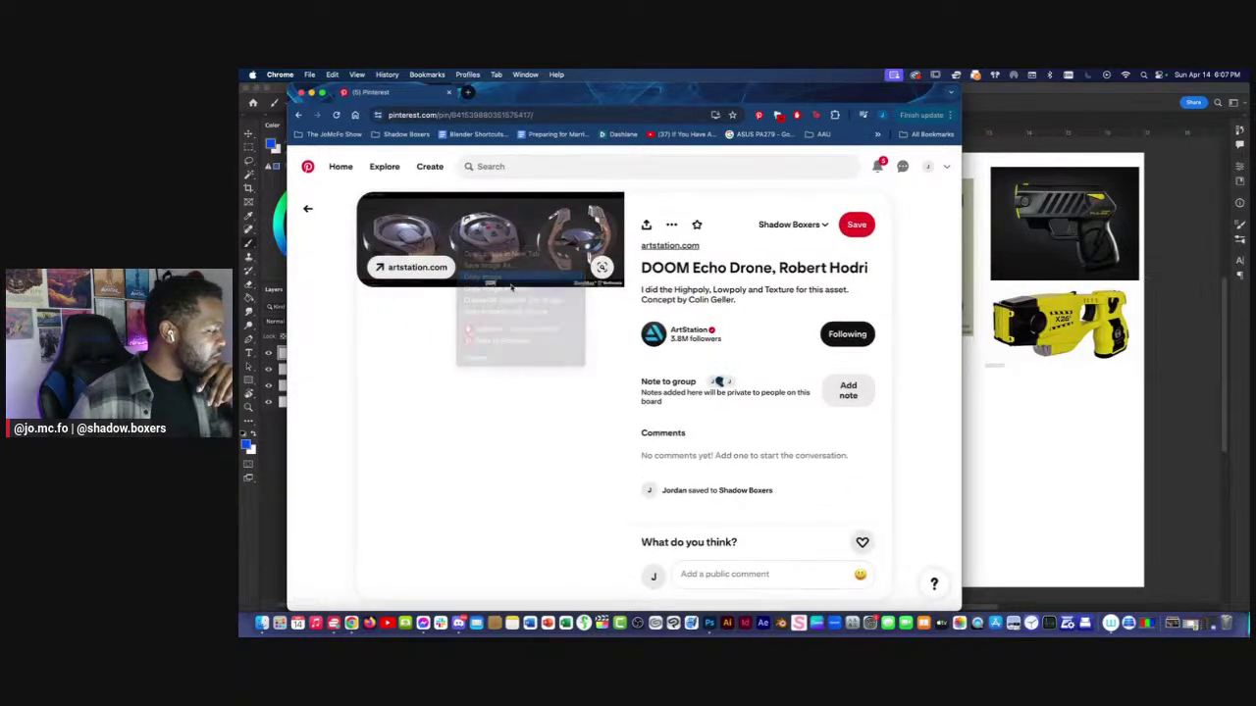
Switch to Photoshop, paste the Echo Drone image into Untitled-1 and place it scaled directly left of the XEW-Taser MK II reference.
left_click(1171, 414)
key("super+v")
key("super+t")
left_click_drag(804, 356, 781, 284)
left_click_drag(769, 324, 684, 194)
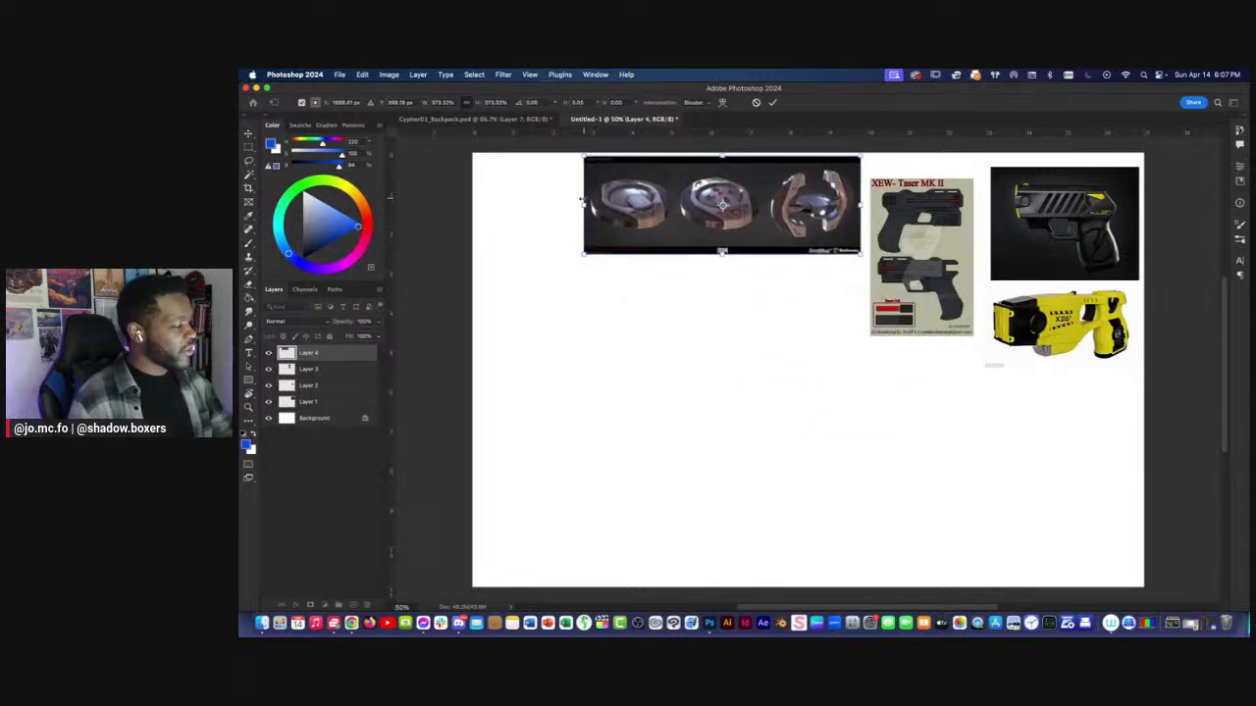
left_click_drag(586, 204, 600, 204)
key("Return")
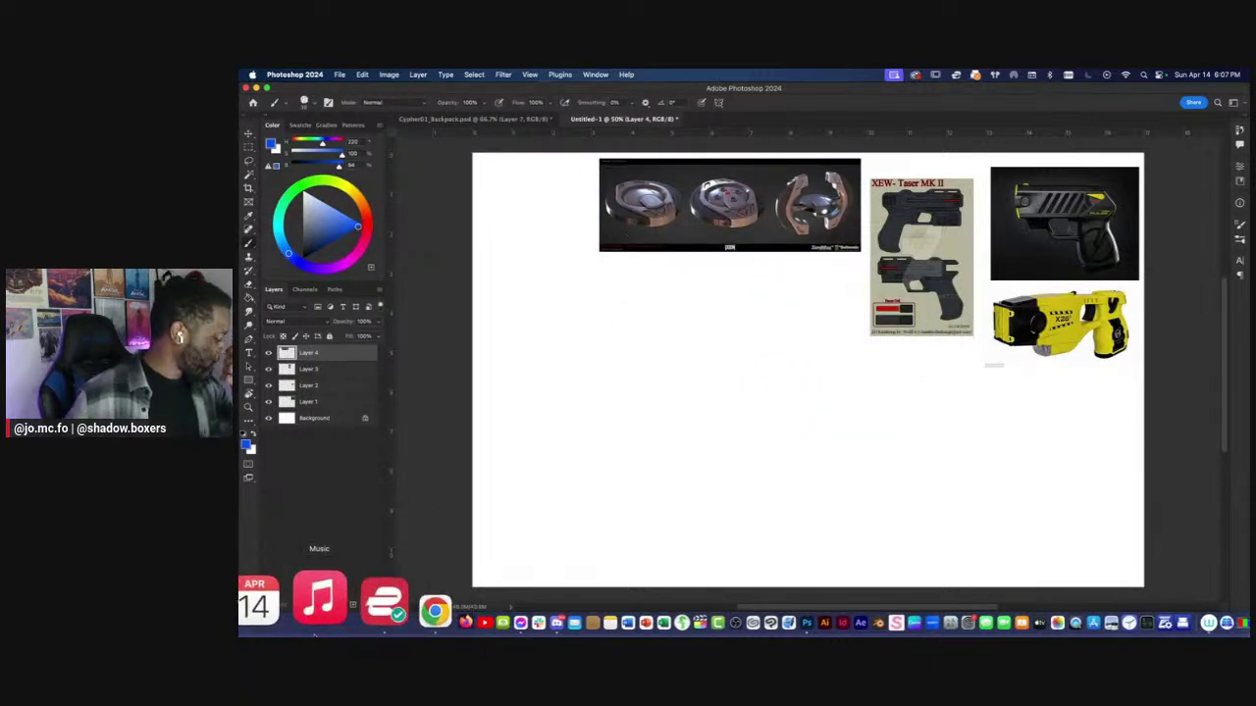
Return to the Props section on Pinterest and look through the rest of its saved pins for gadget and weapon references.
left_click(363, 601)
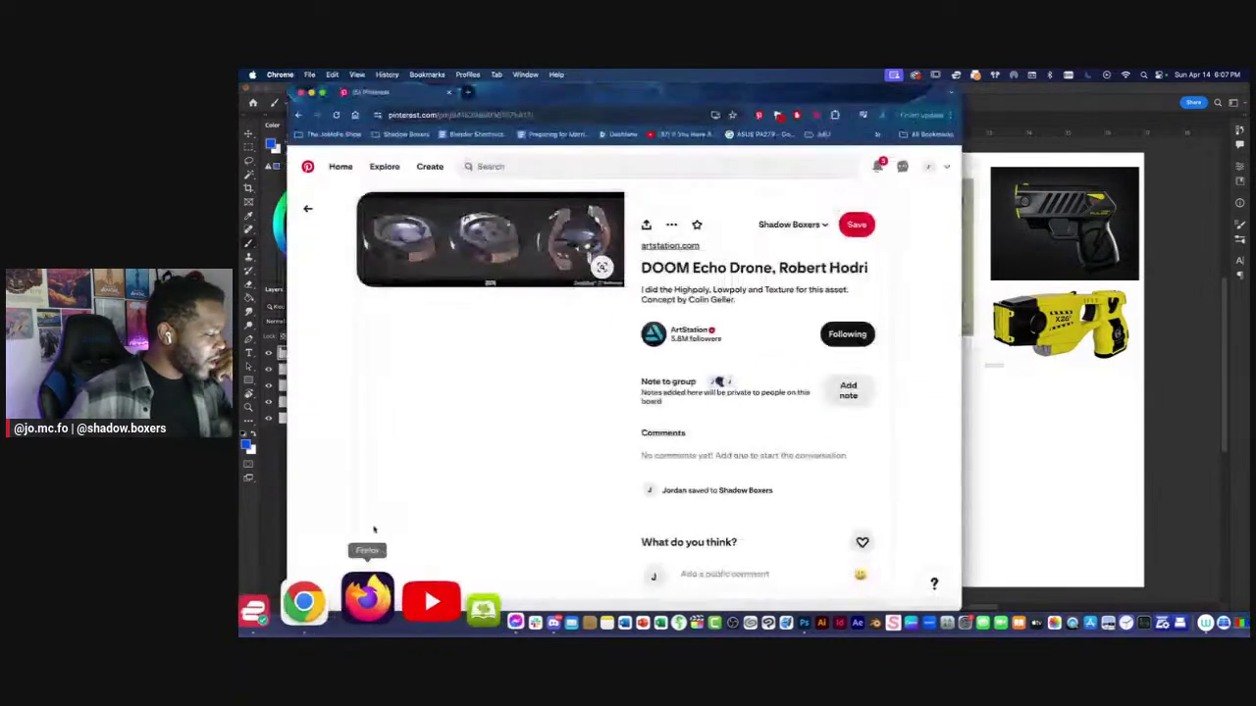
left_click(307, 208)
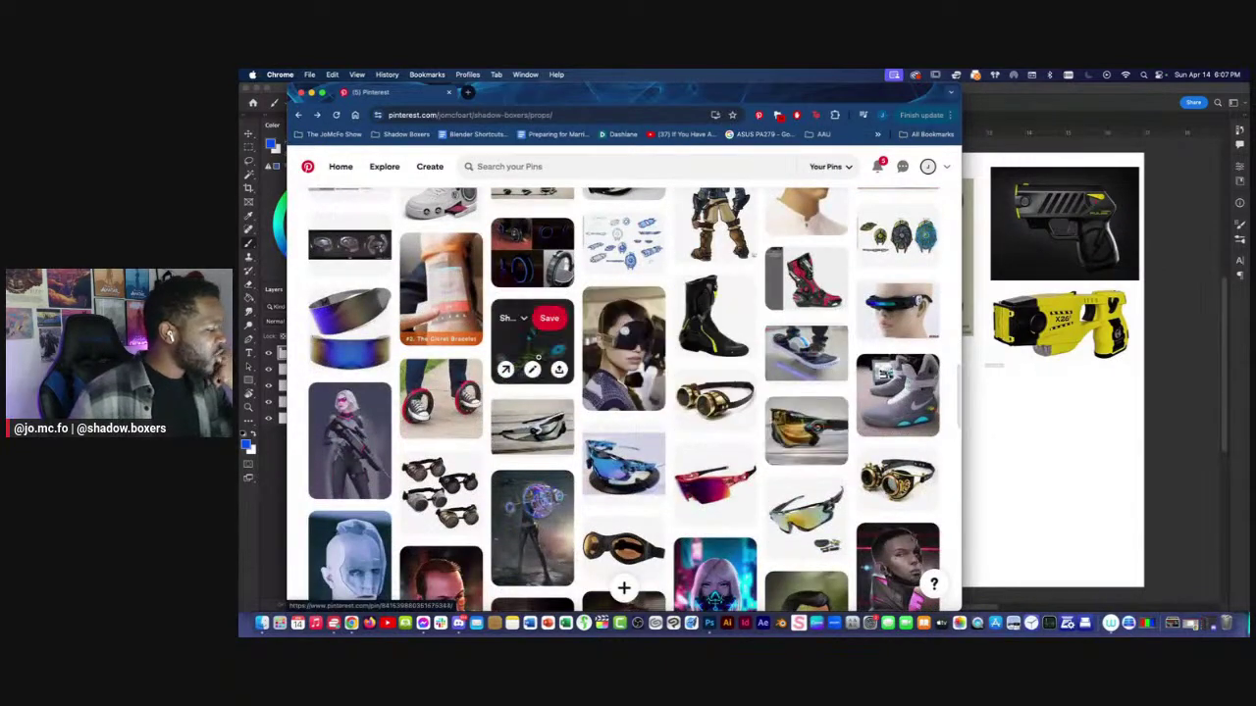
scroll(535, 349, "down", 5)
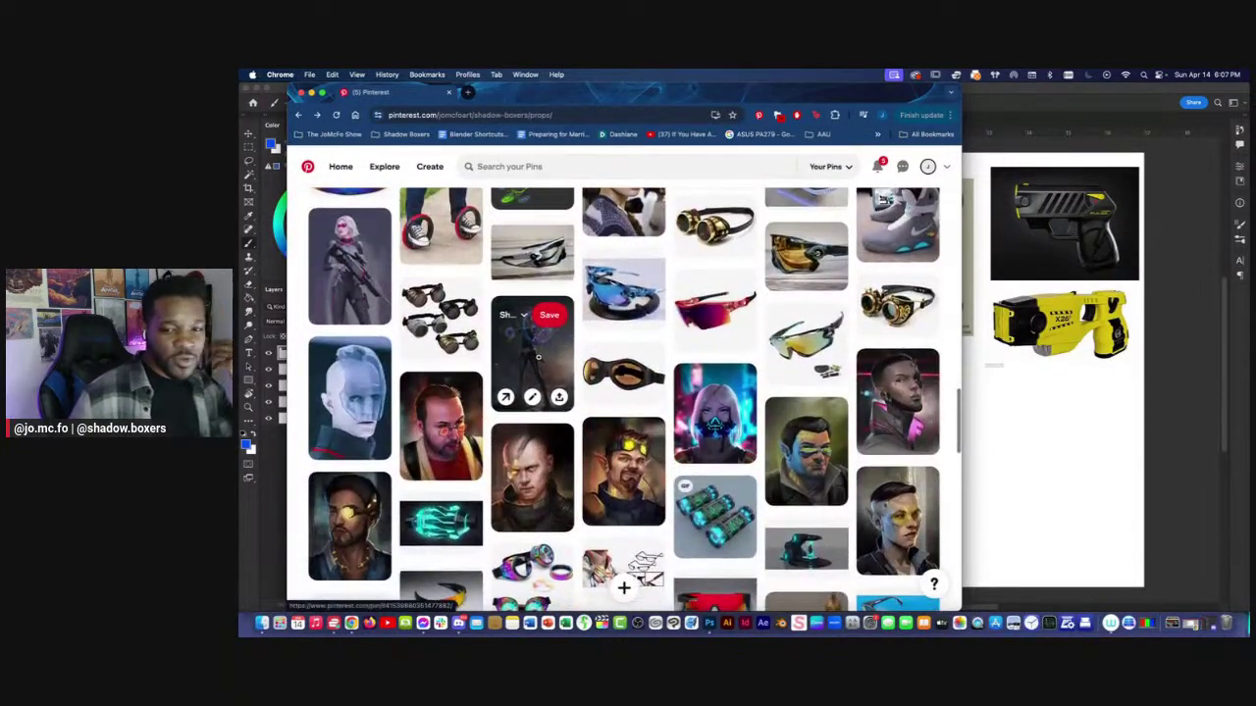
scroll(538, 358, "down", 8)
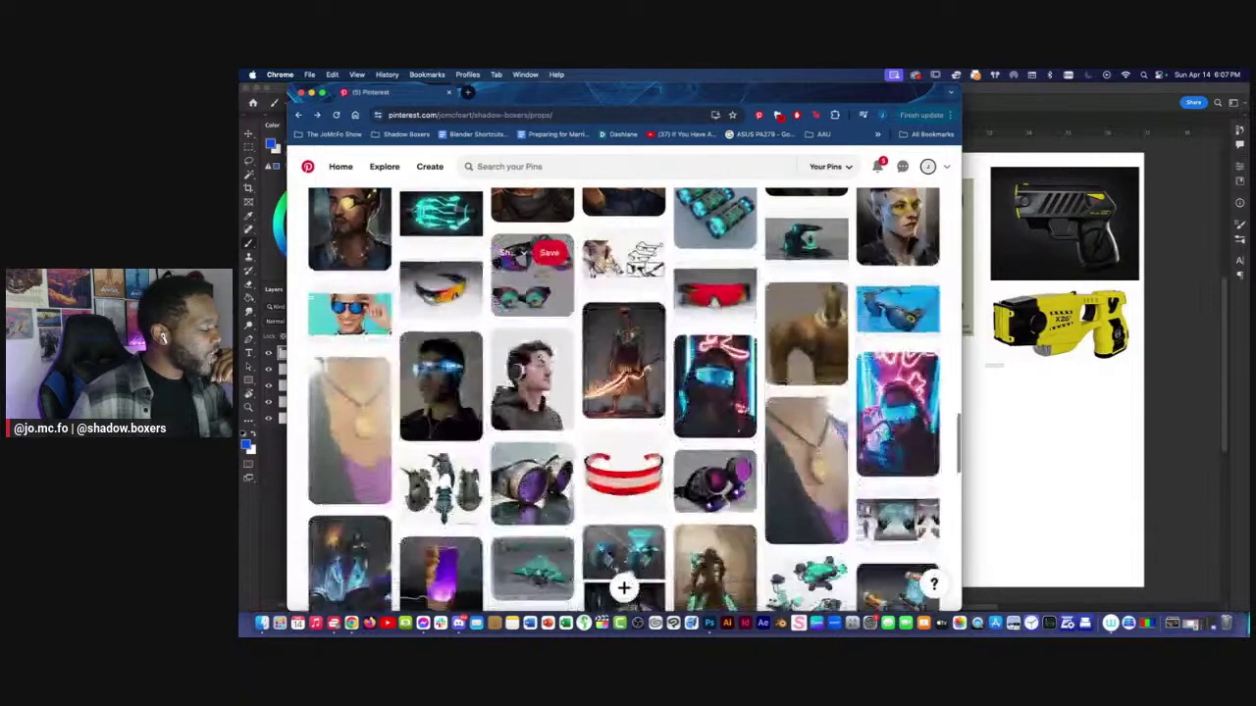
scroll(537, 361, "down", 3)
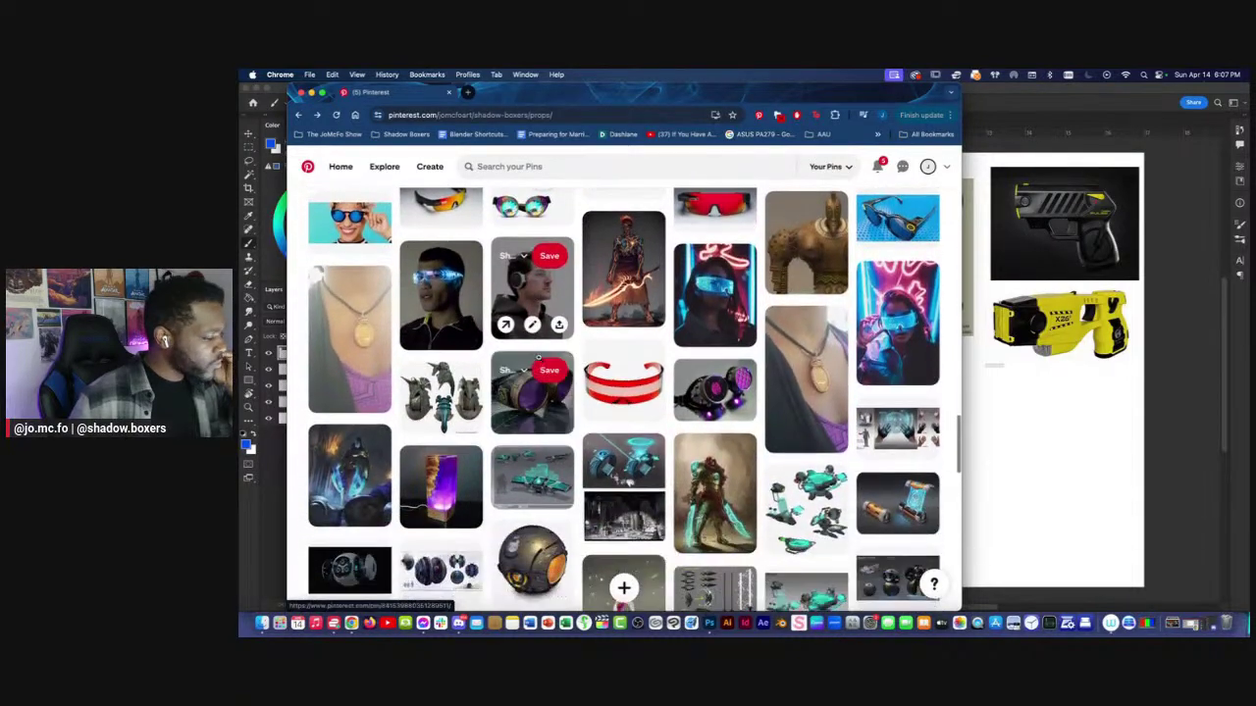
scroll(538, 361, "down", 4)
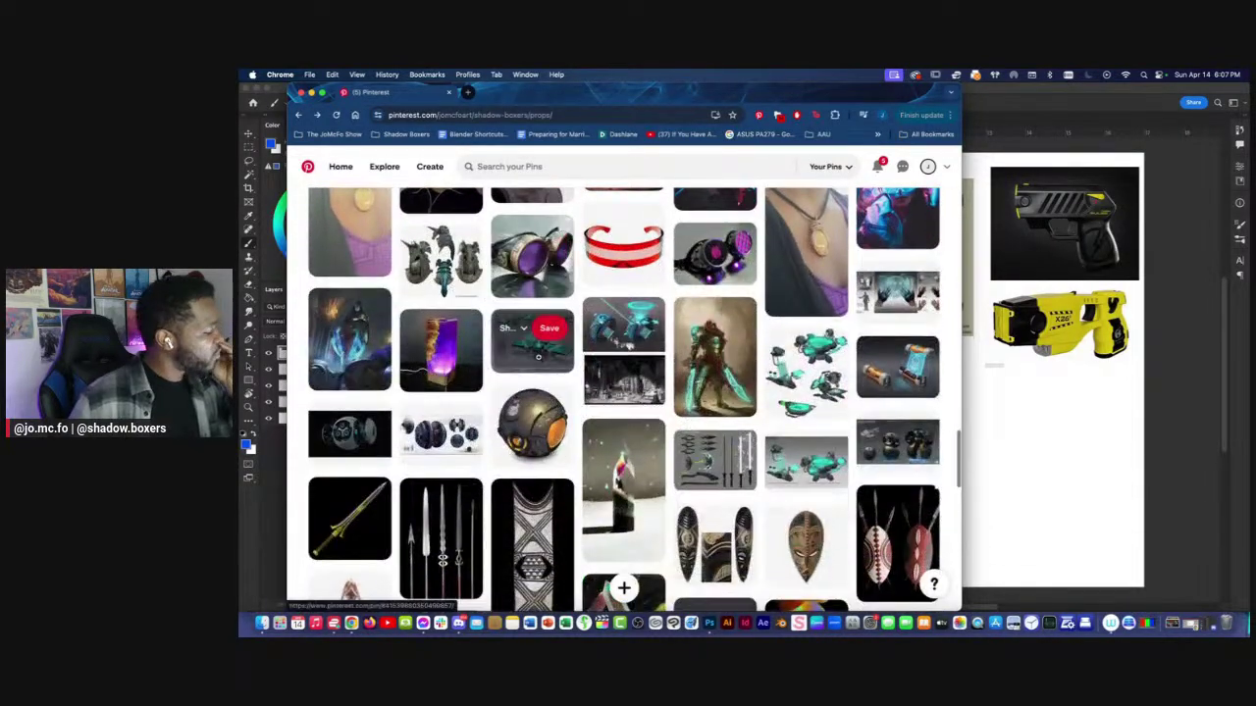
scroll(538, 357, "down", 7)
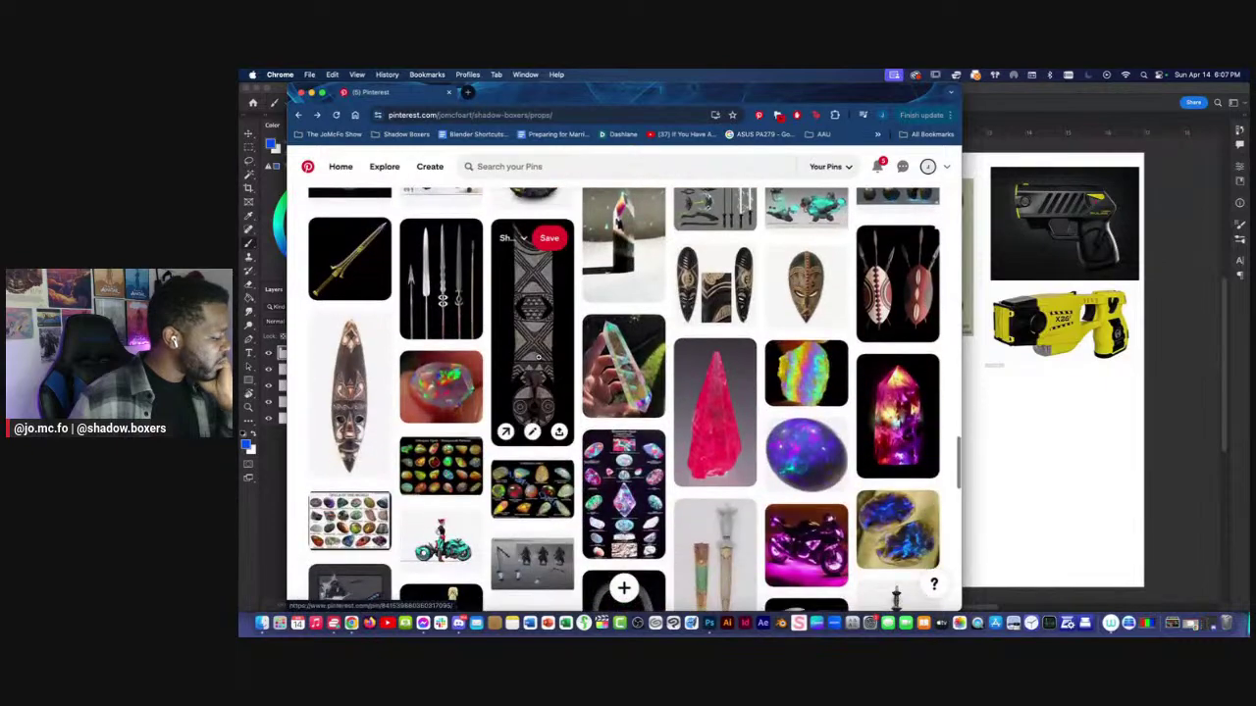
scroll(537, 357, "down", 7)
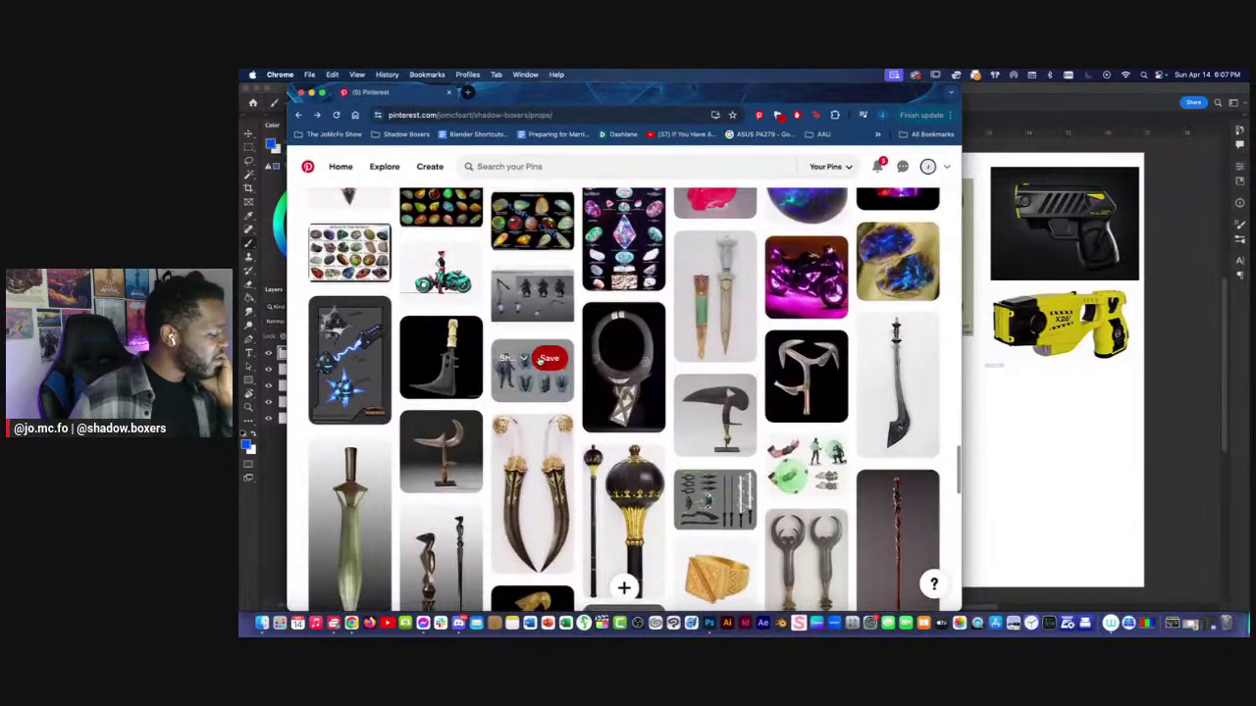
scroll(538, 359, "down", 4)
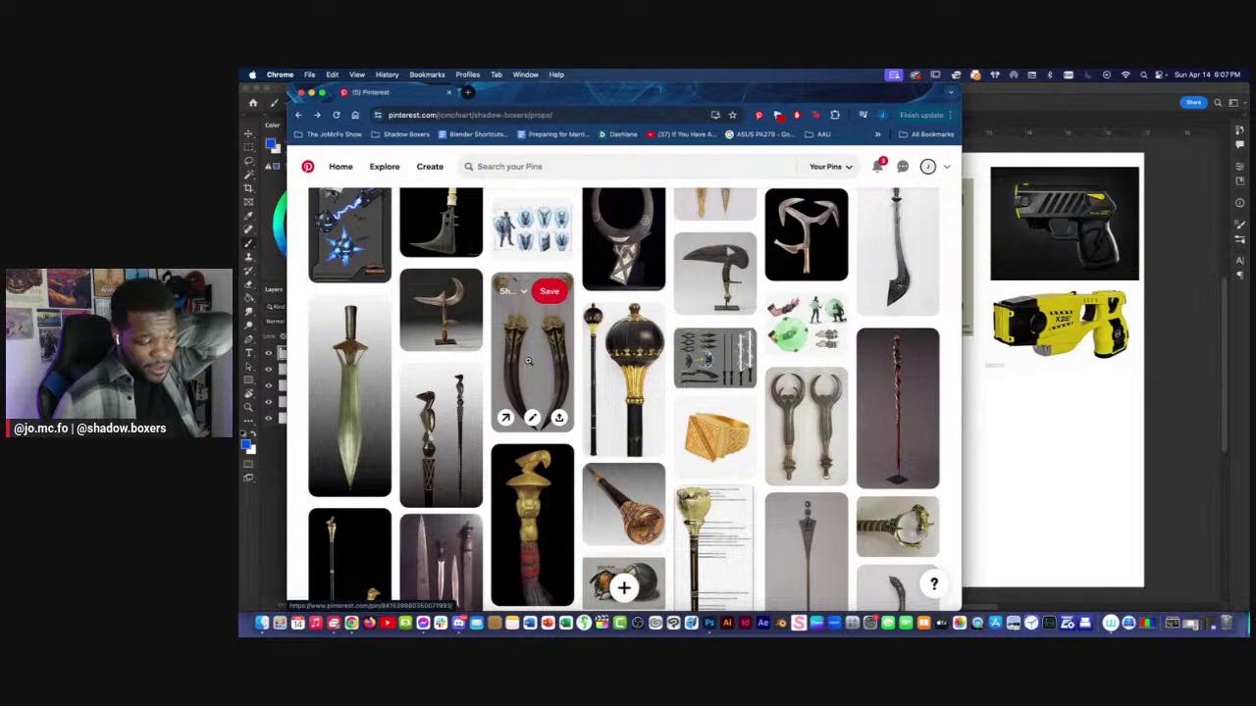
scroll(528, 361, "down", 5)
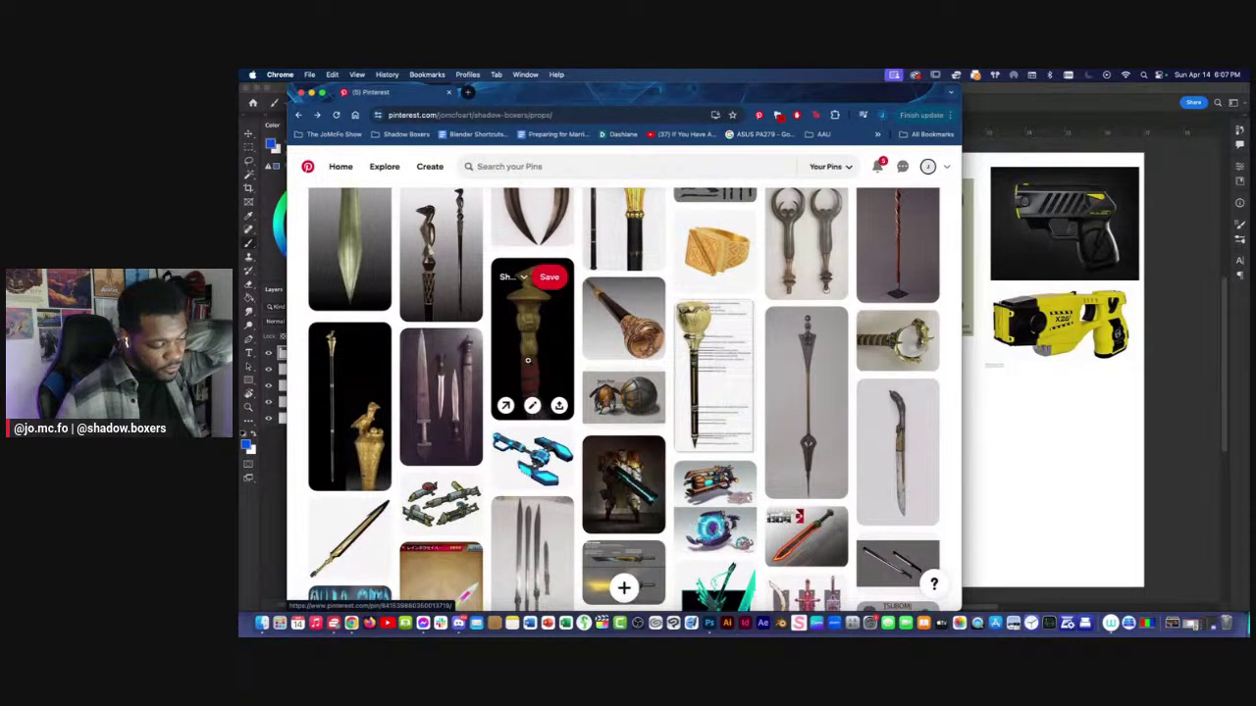
scroll(528, 361, "down", 5)
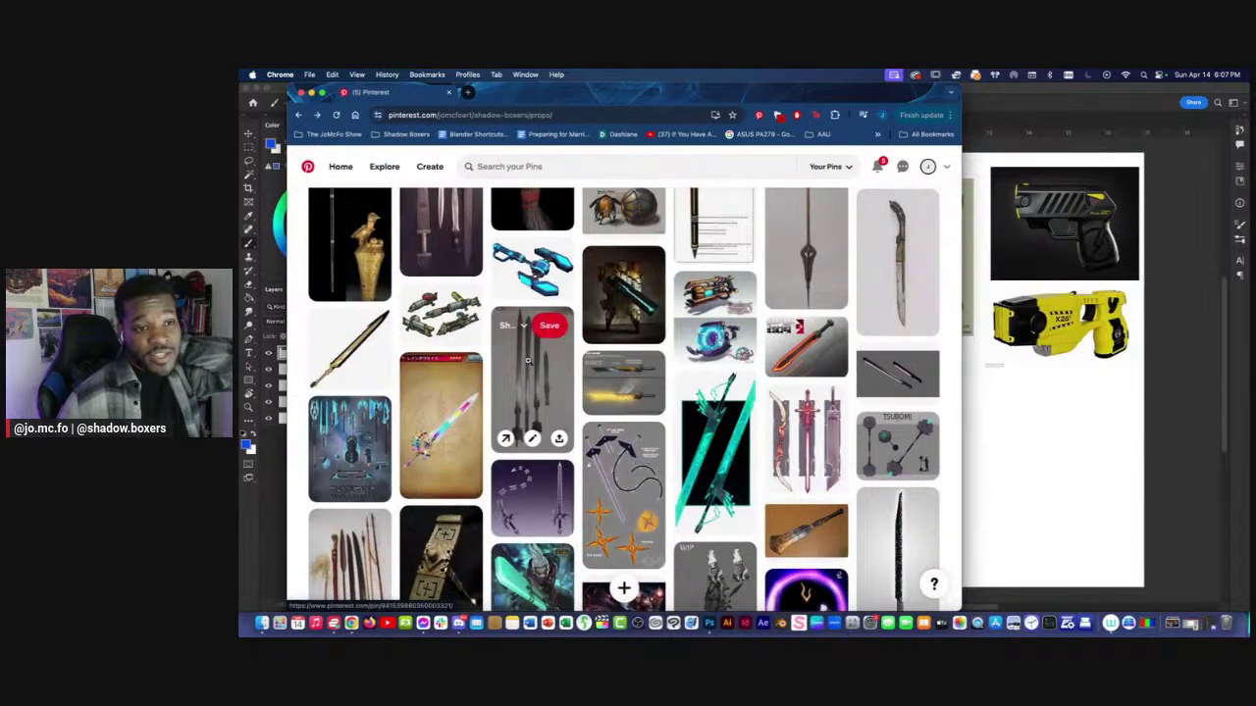
scroll(528, 362, "down", 10)
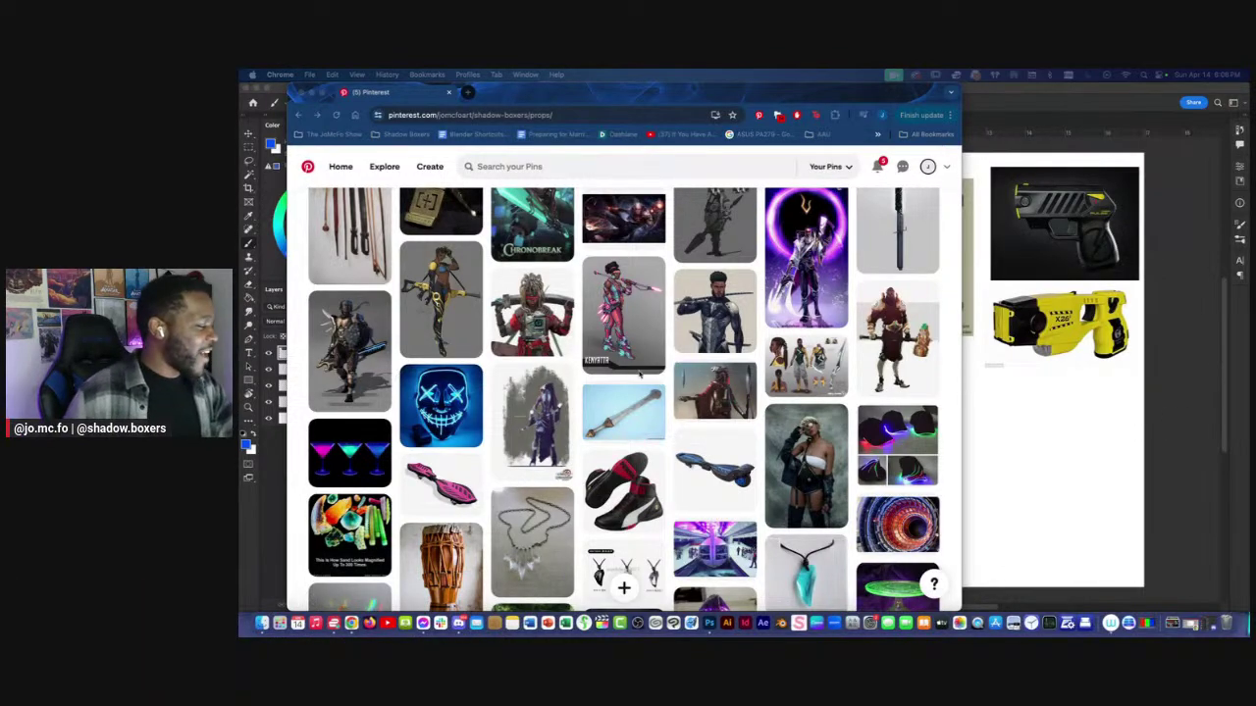
scroll(629, 373, "down", 10)
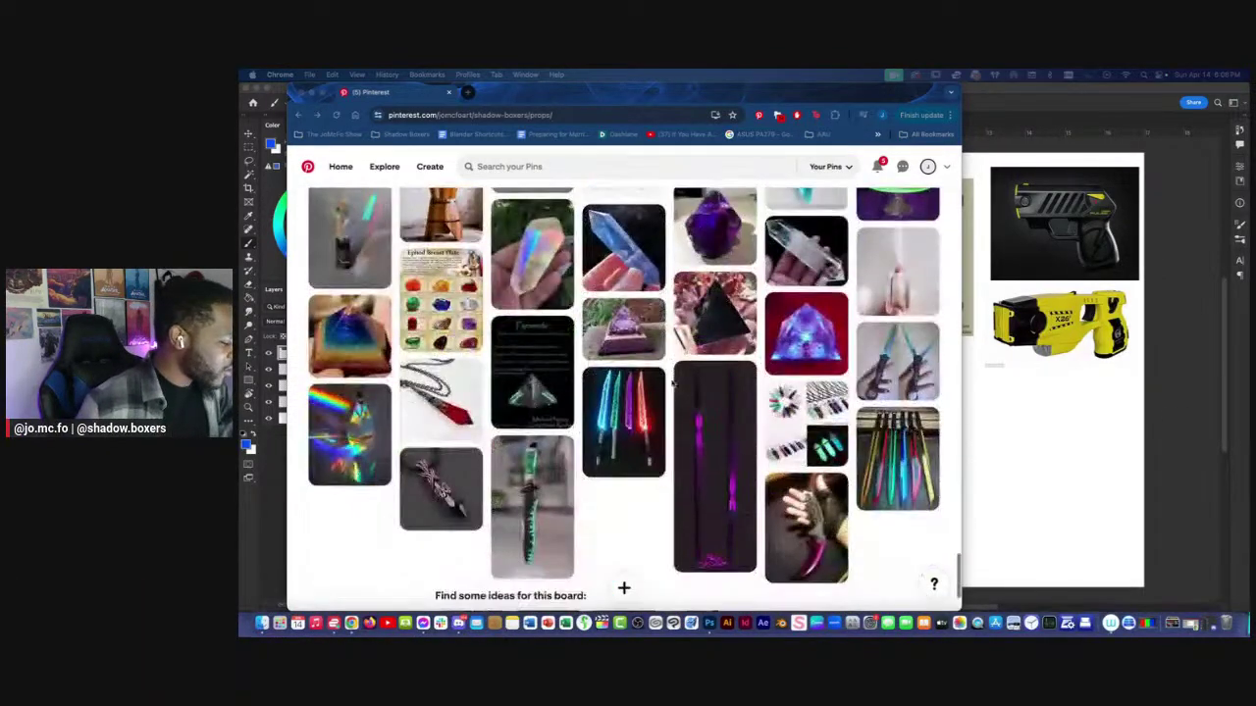
scroll(673, 385, "down", 2)
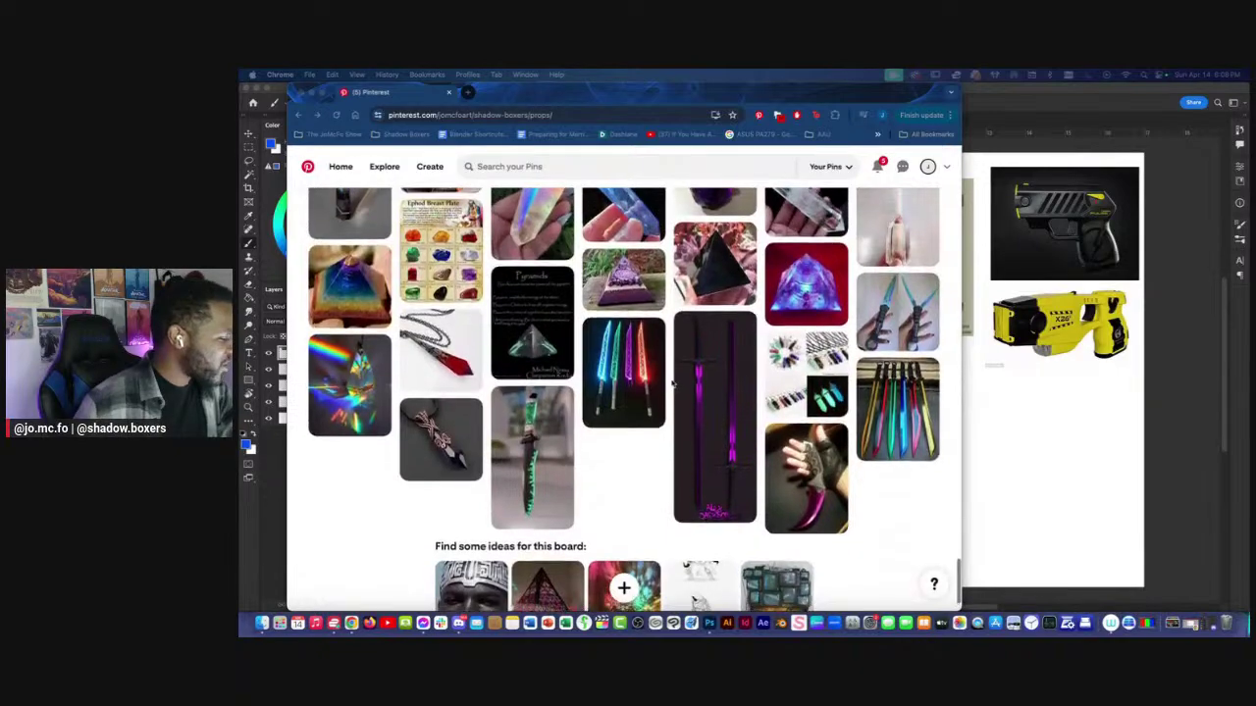
scroll(673, 384, "up", 3)
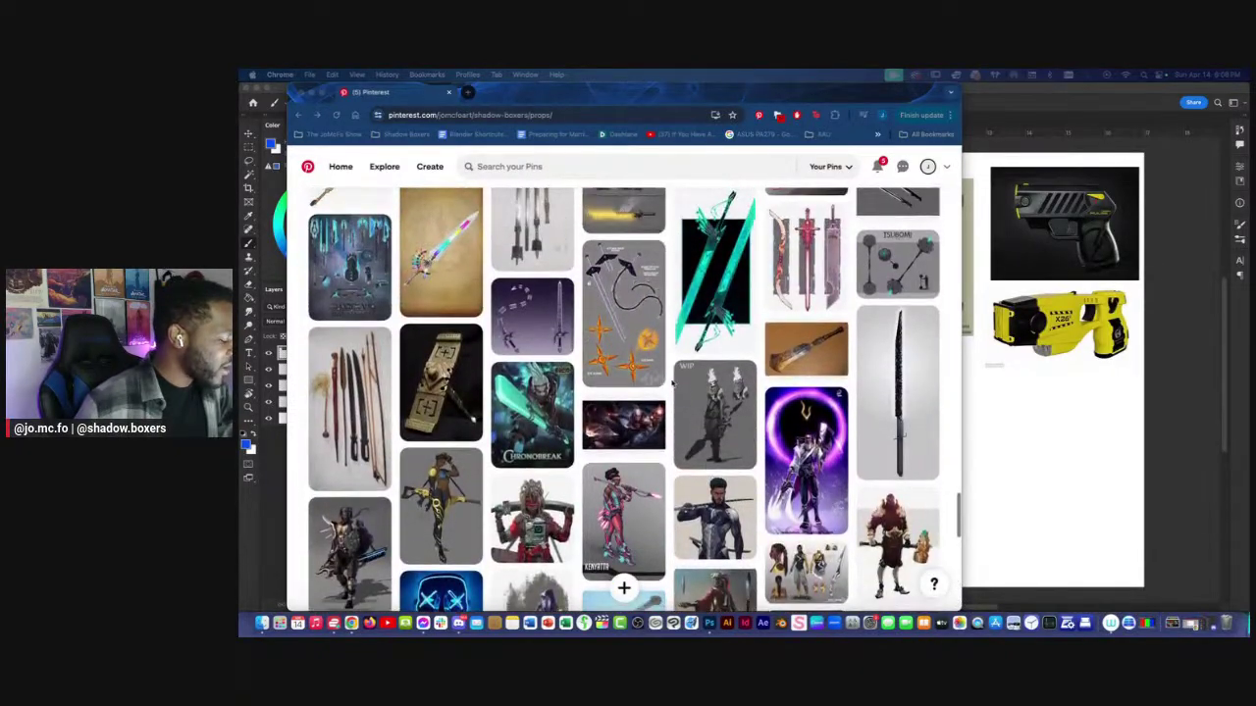
scroll(674, 384, "down", 1)
scroll(673, 384, "up", 2)
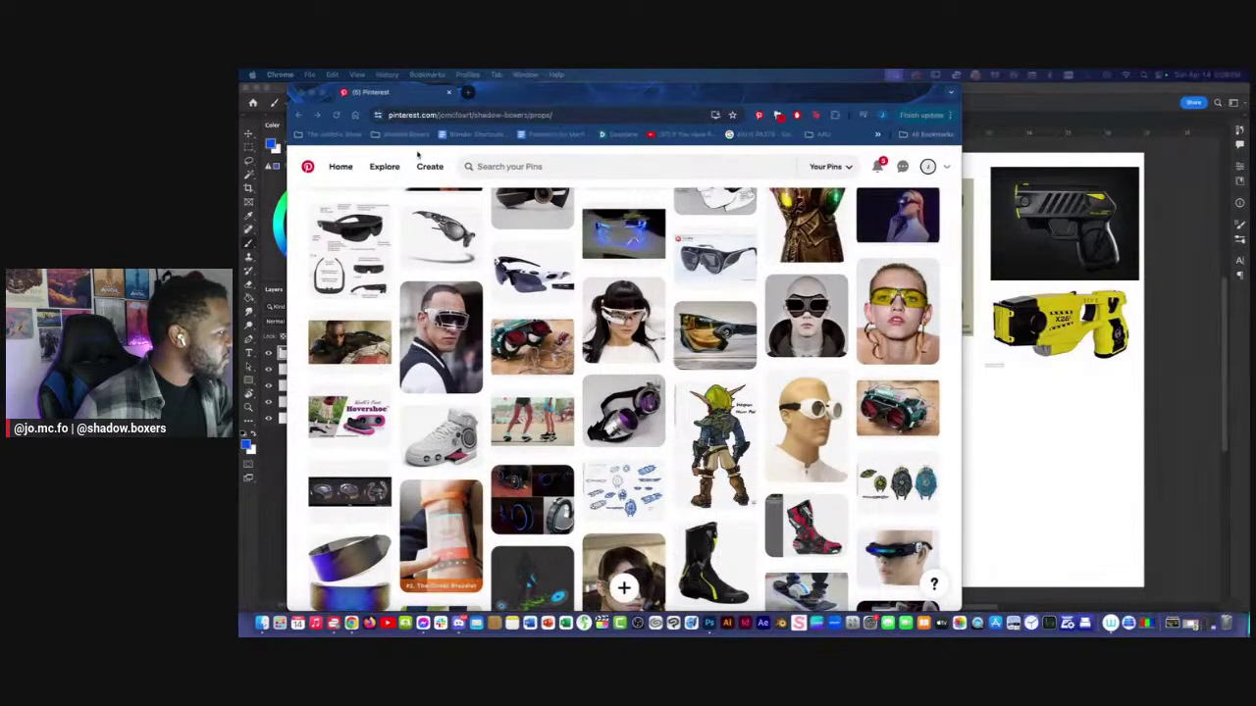
Search Google Images for "taser gun concept" in a new browser tab.
left_click(468, 91)
type("taser c")
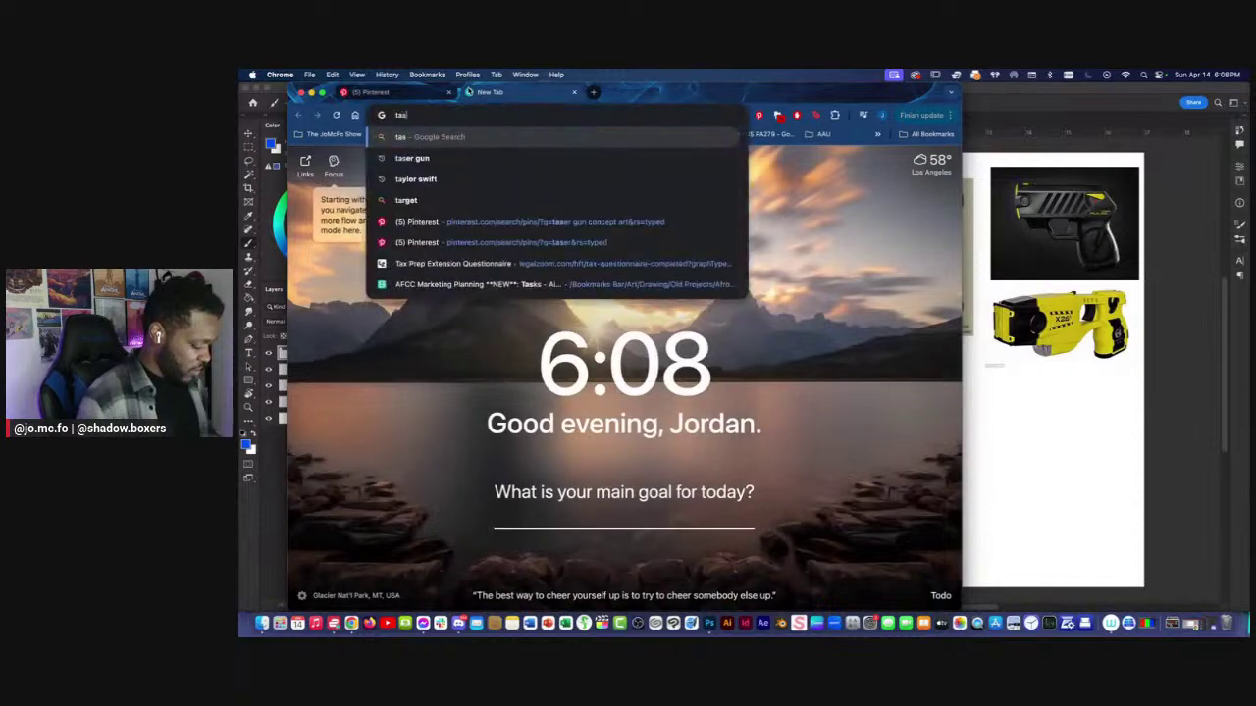
key("BackSpace")
type("gun concept")
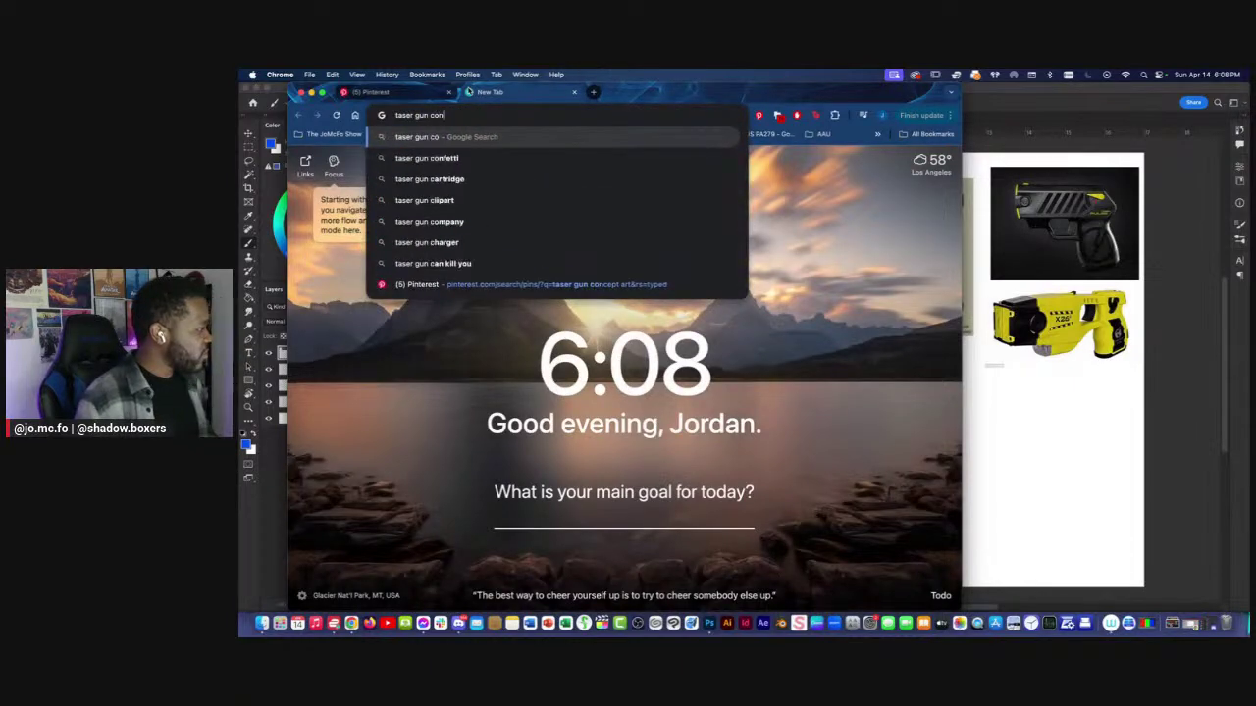
key("Return")
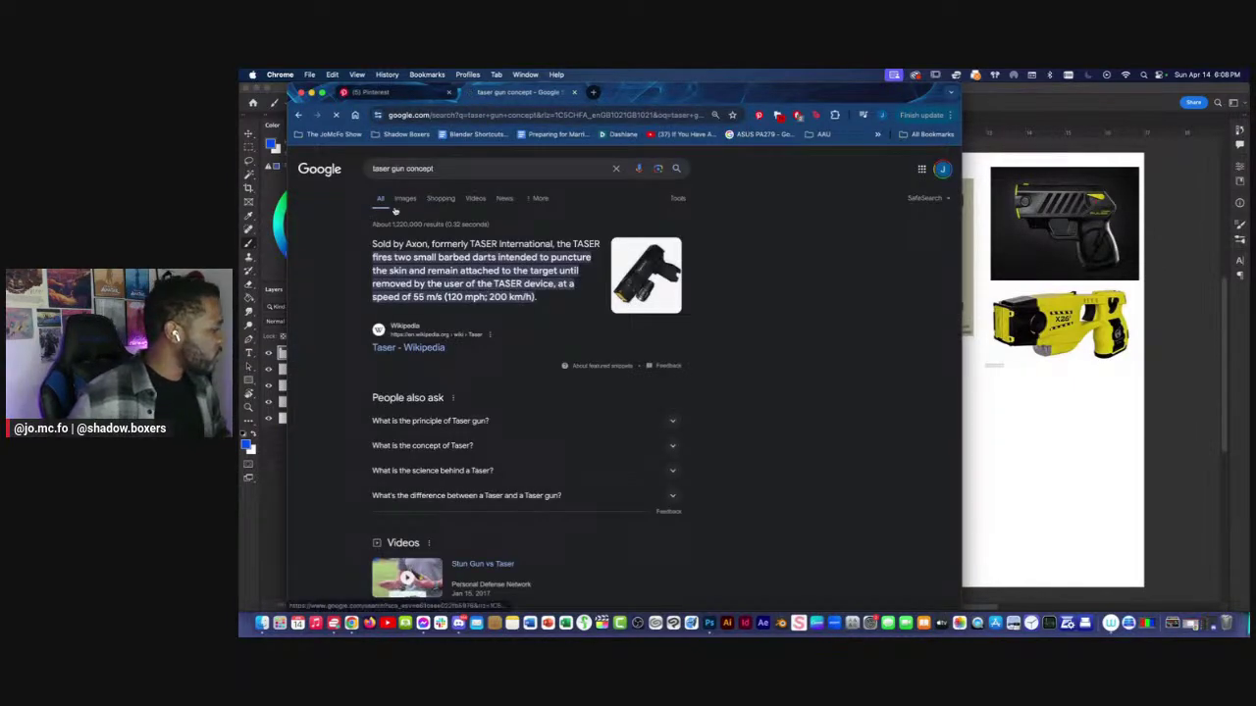
left_click(403, 199)
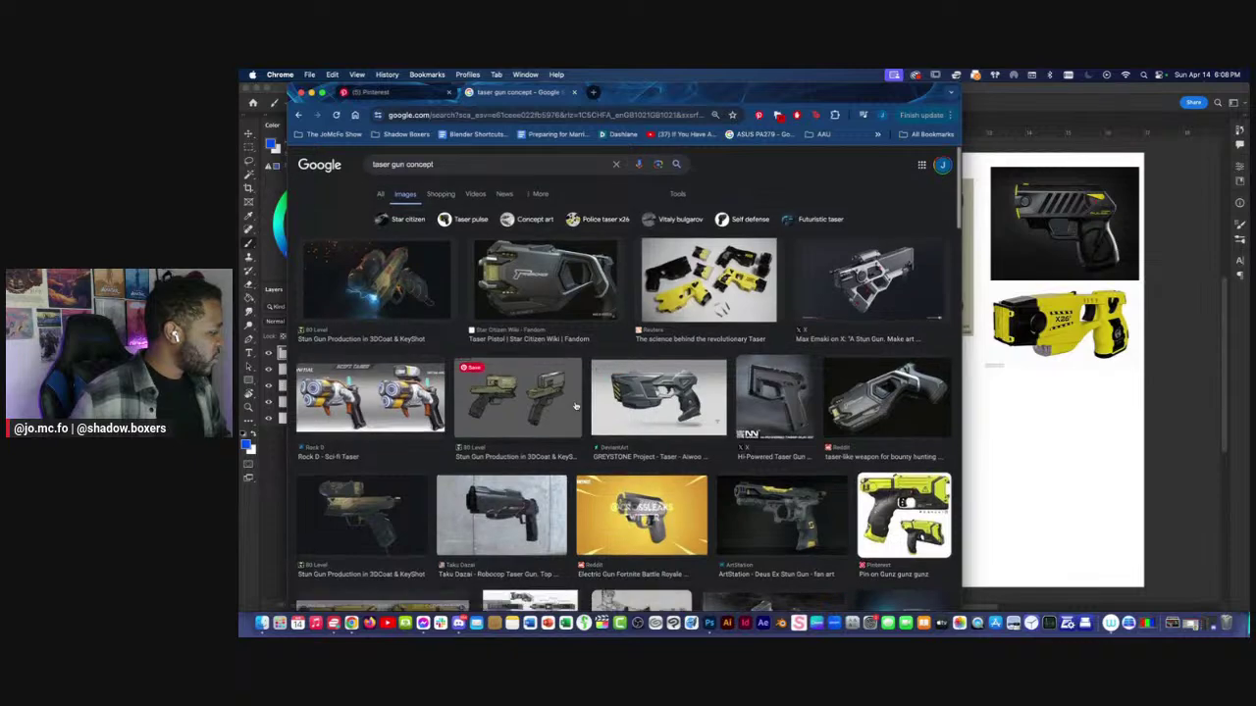
Open the Reddit image result of the taser-like weapon for bounty hunting and copy the image.
scroll(597, 363, "down", 1)
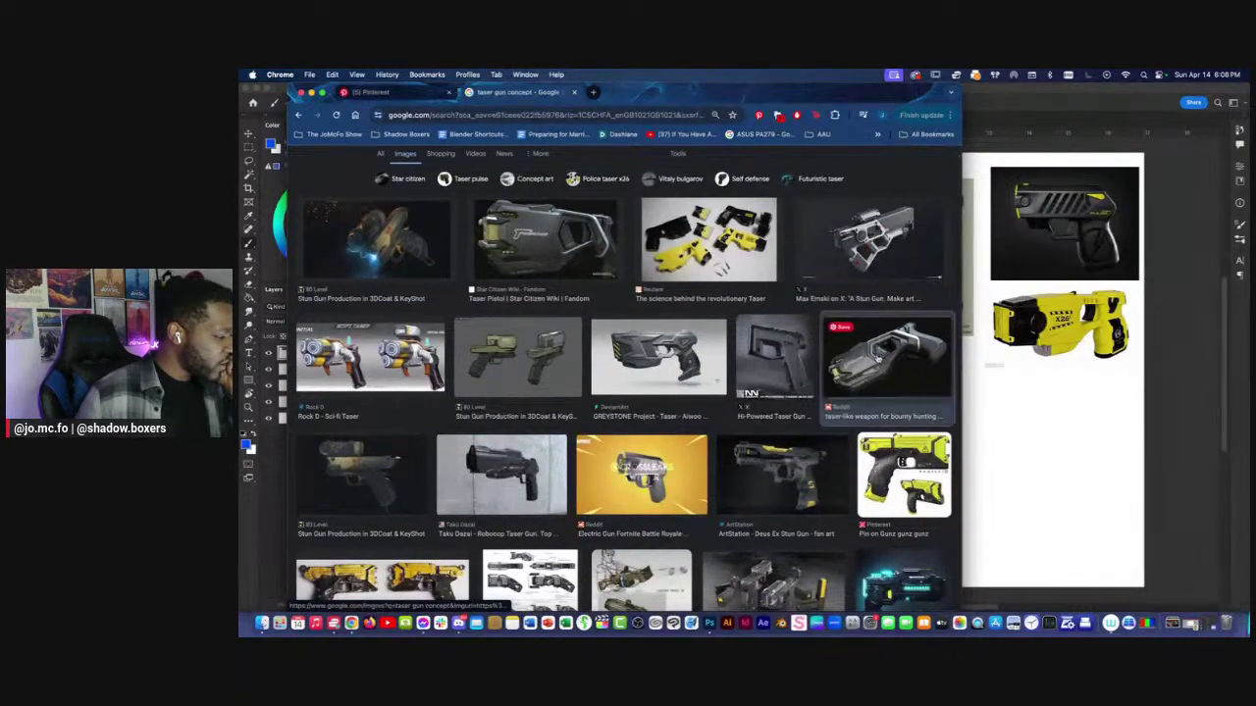
left_click(834, 358)
right_click(822, 267)
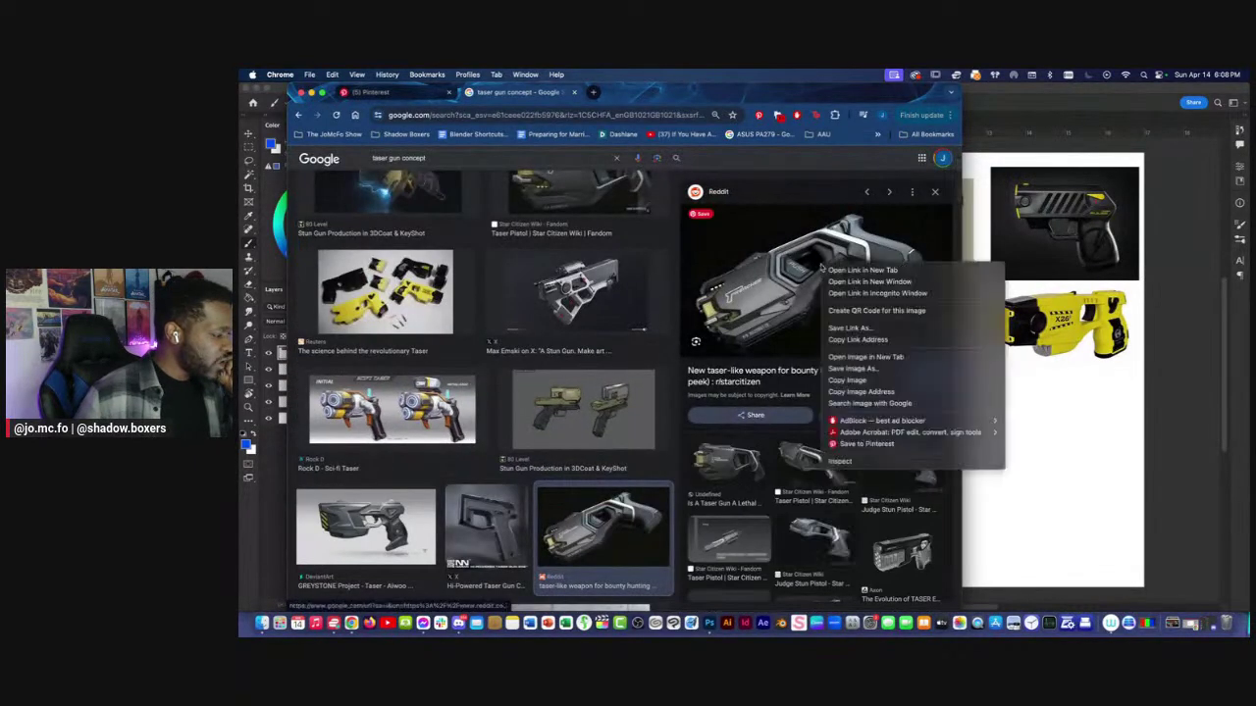
left_click(881, 381)
Switch to Photoshop, paste the taser-like weapon image into Untitled-1 and scale it down with Free Transform.
left_click(1090, 393)
key("super+v")
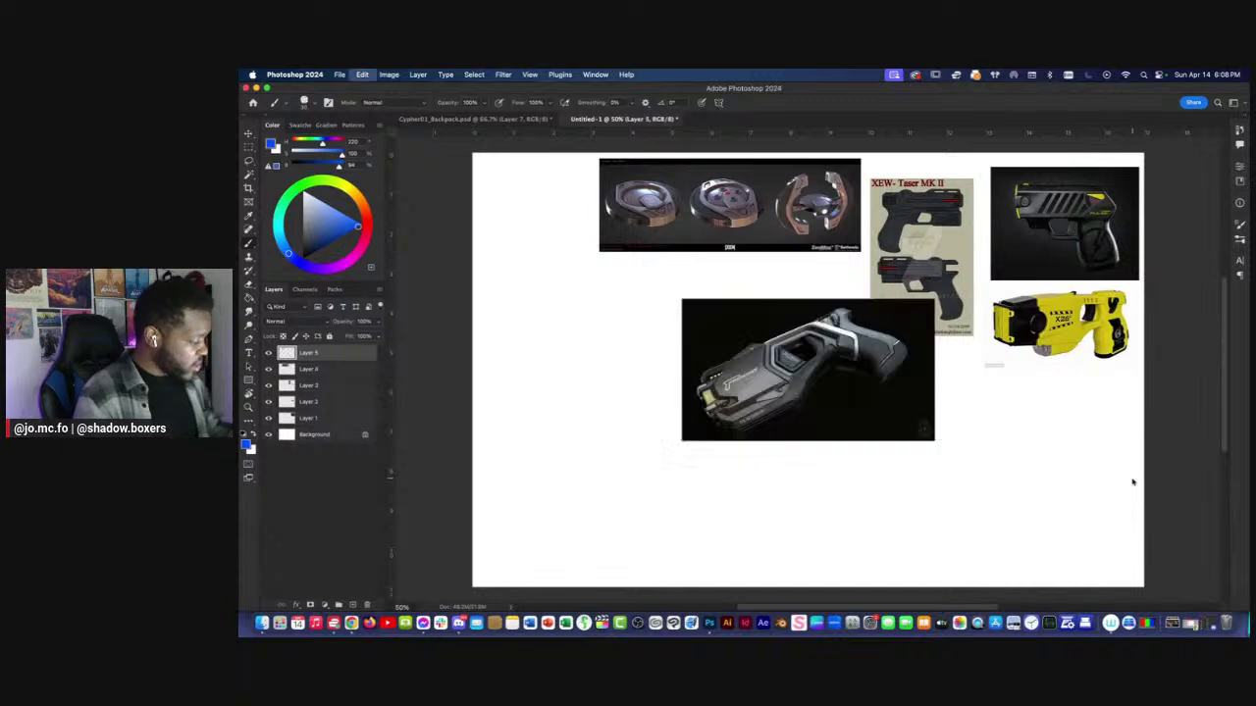
key("super+t")
left_click_drag(682, 299, 752, 293)
key("Return")
Open Urbance.pdf from the Art Books folder in Finder and move its window clear of the Photoshop panels.
left_click(262, 623)
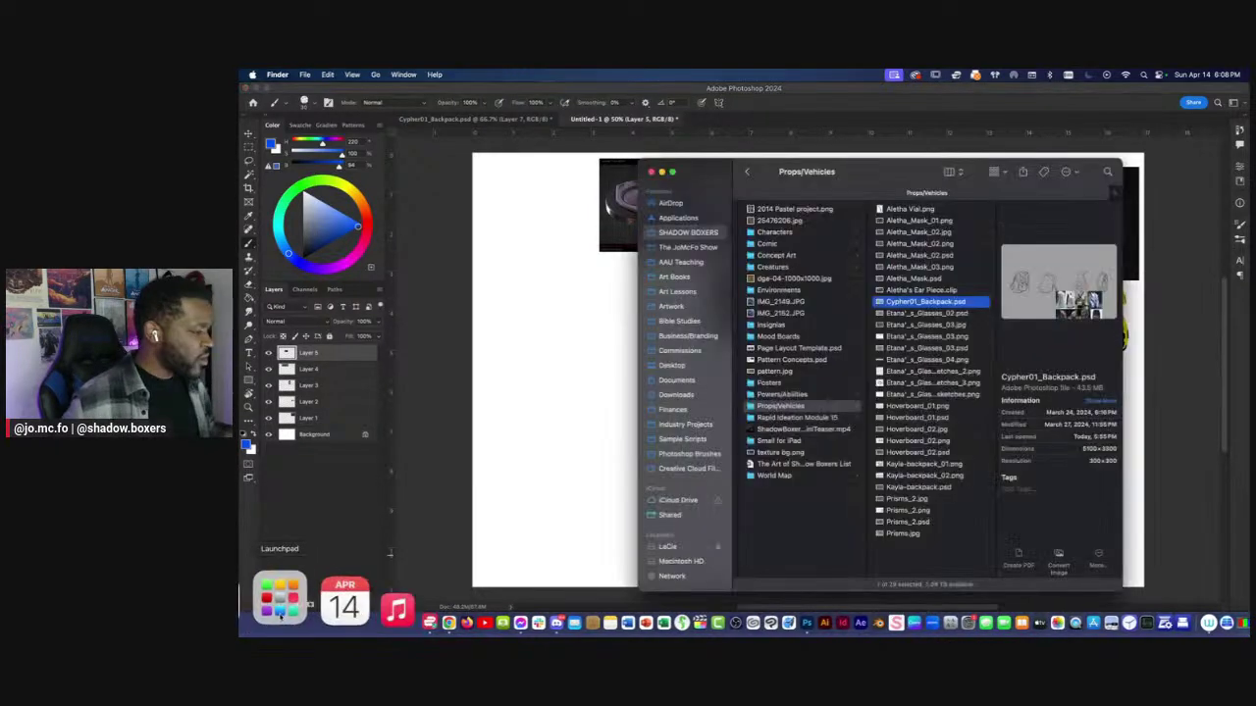
left_click(677, 291)
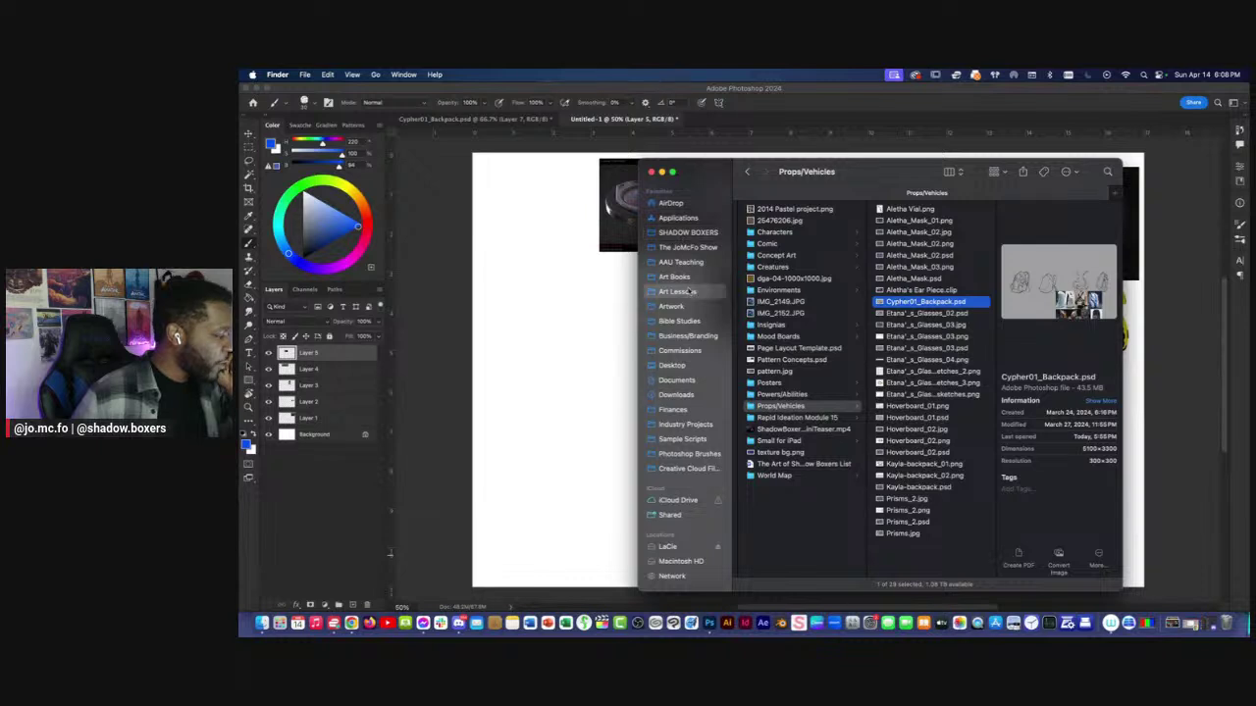
left_click(674, 277)
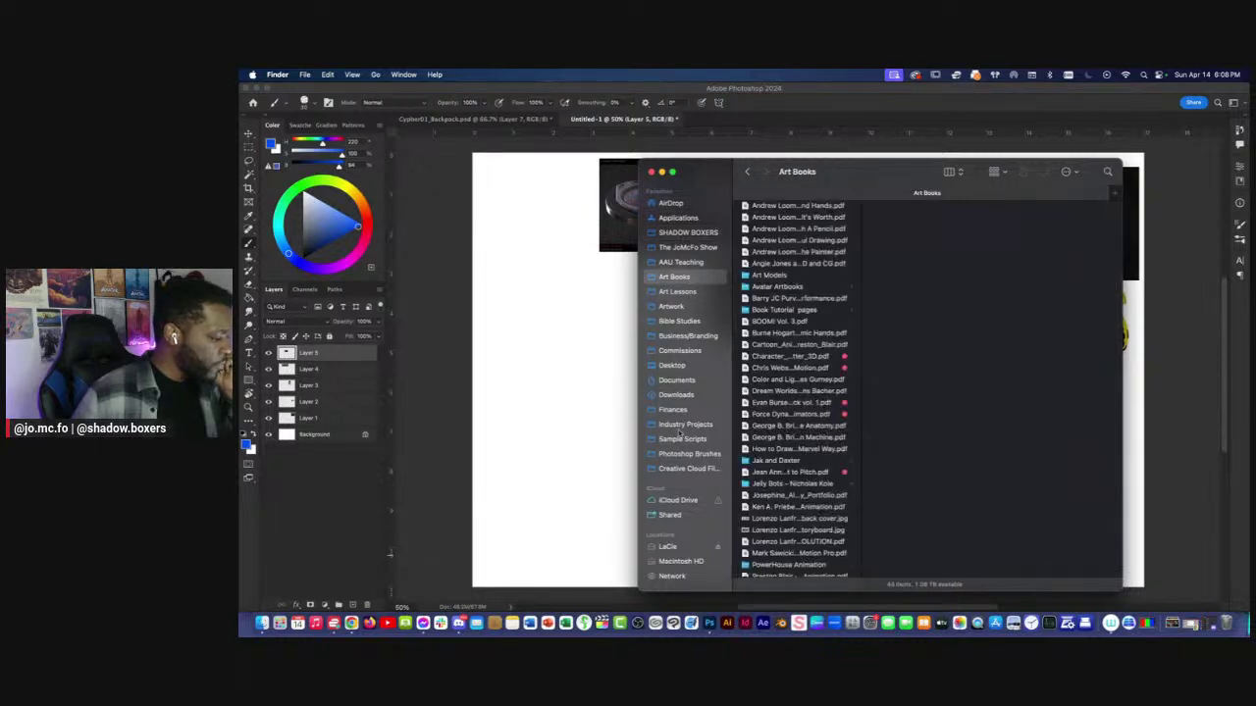
scroll(805, 434, "down", 5)
double_click(773, 566)
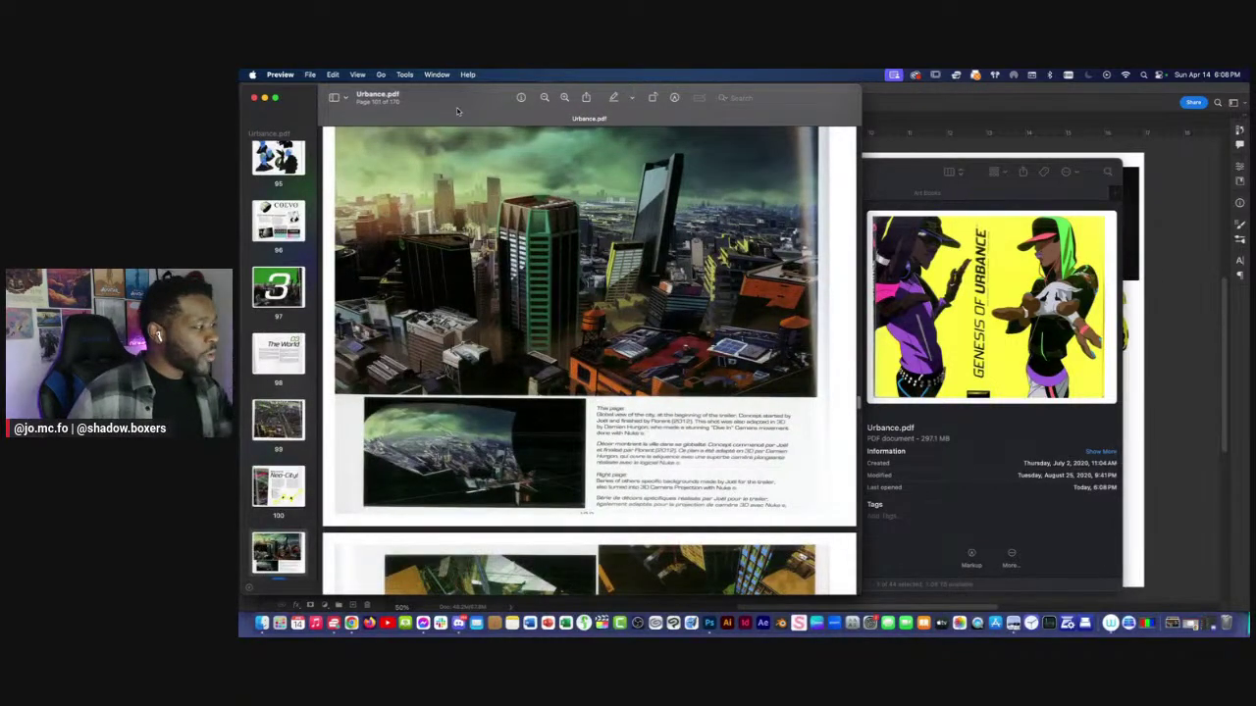
left_click_drag(422, 95, 796, 93)
Browse the character pages of the Urbance PDF, jumping between page thumbnails, for design references.
left_click(667, 176)
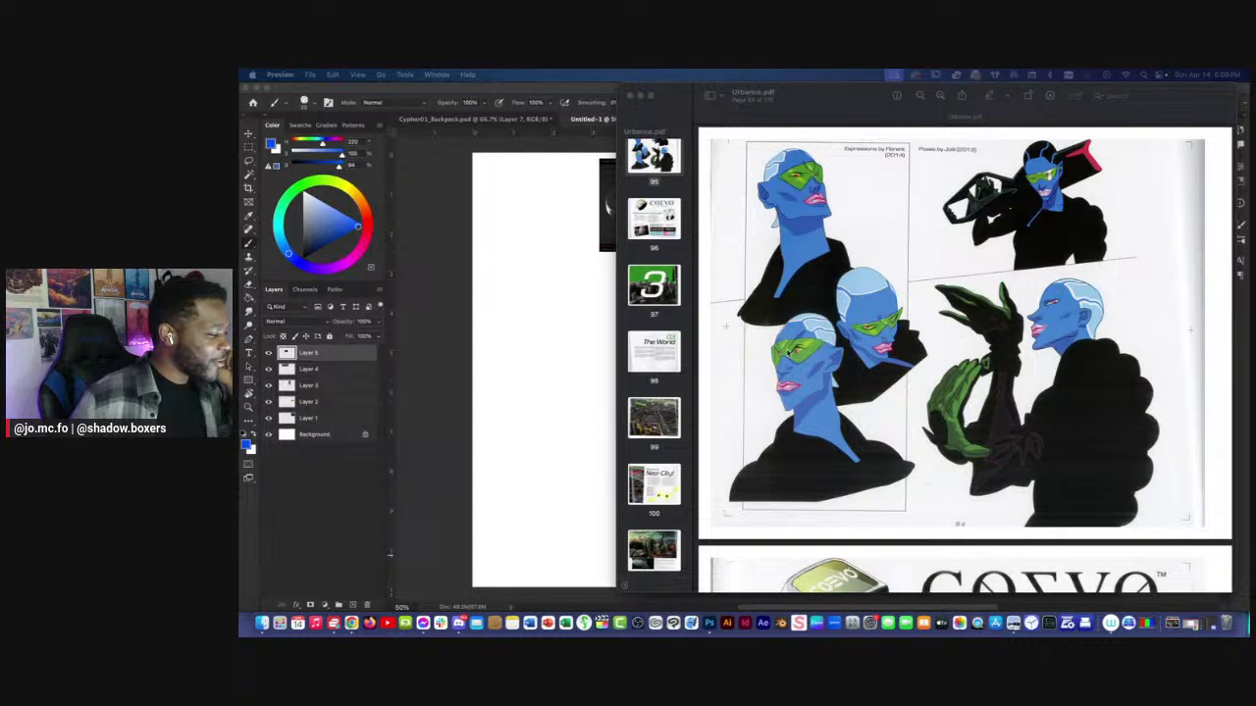
scroll(962, 354, "down", 4)
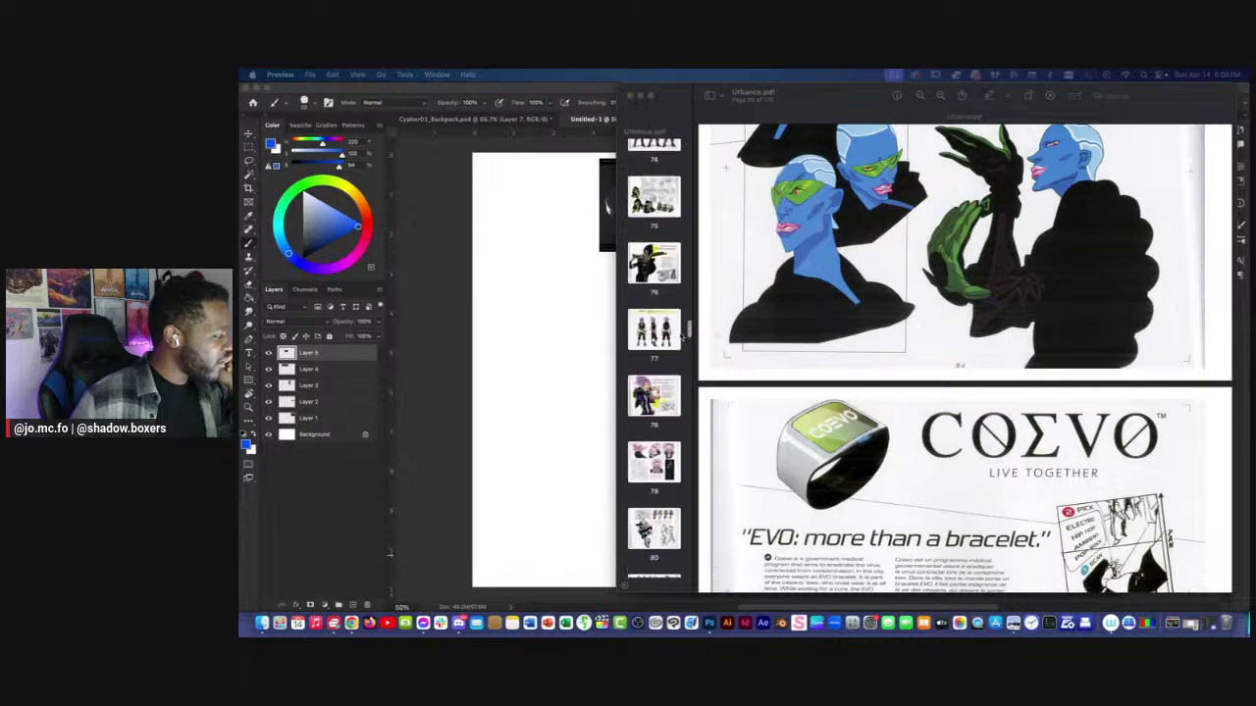
scroll(681, 335, "up", 8)
left_click(675, 319)
left_click(670, 310)
scroll(670, 310, "up", 5)
left_click(671, 311)
scroll(670, 310, "up", 2)
left_click(670, 314)
scroll(670, 310, "up", 4)
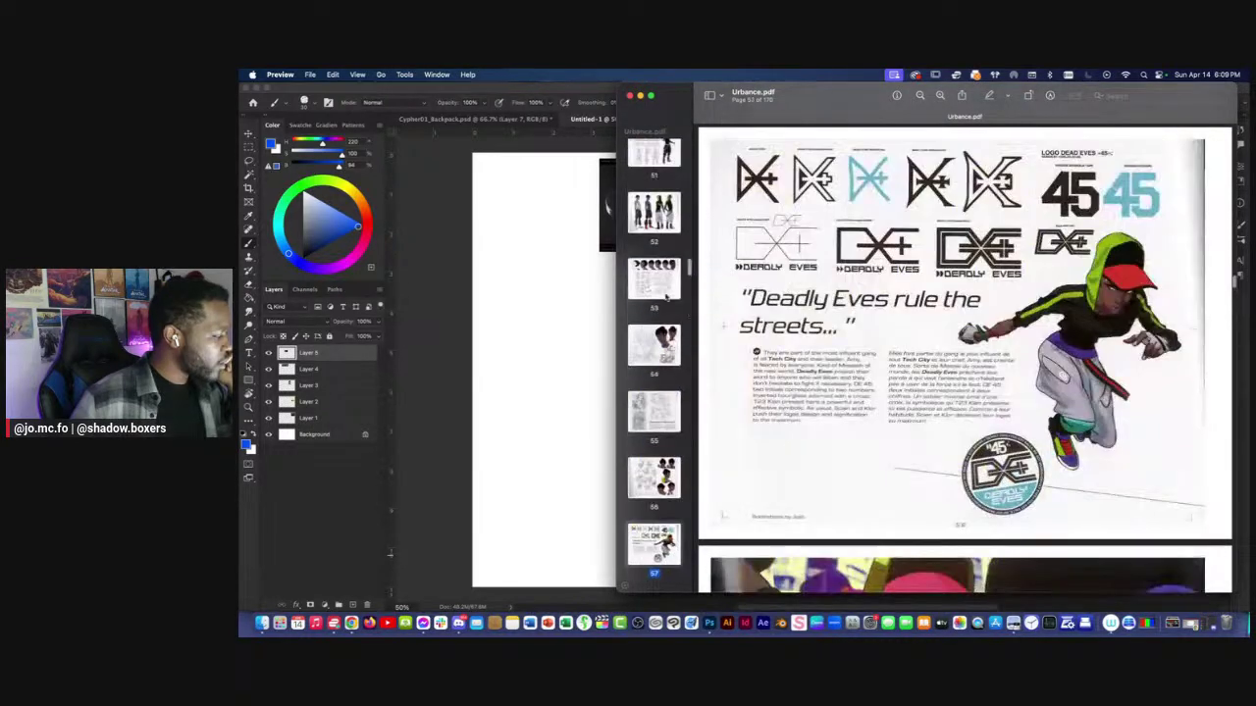
left_click(671, 295)
scroll(700, 349, "down", 17)
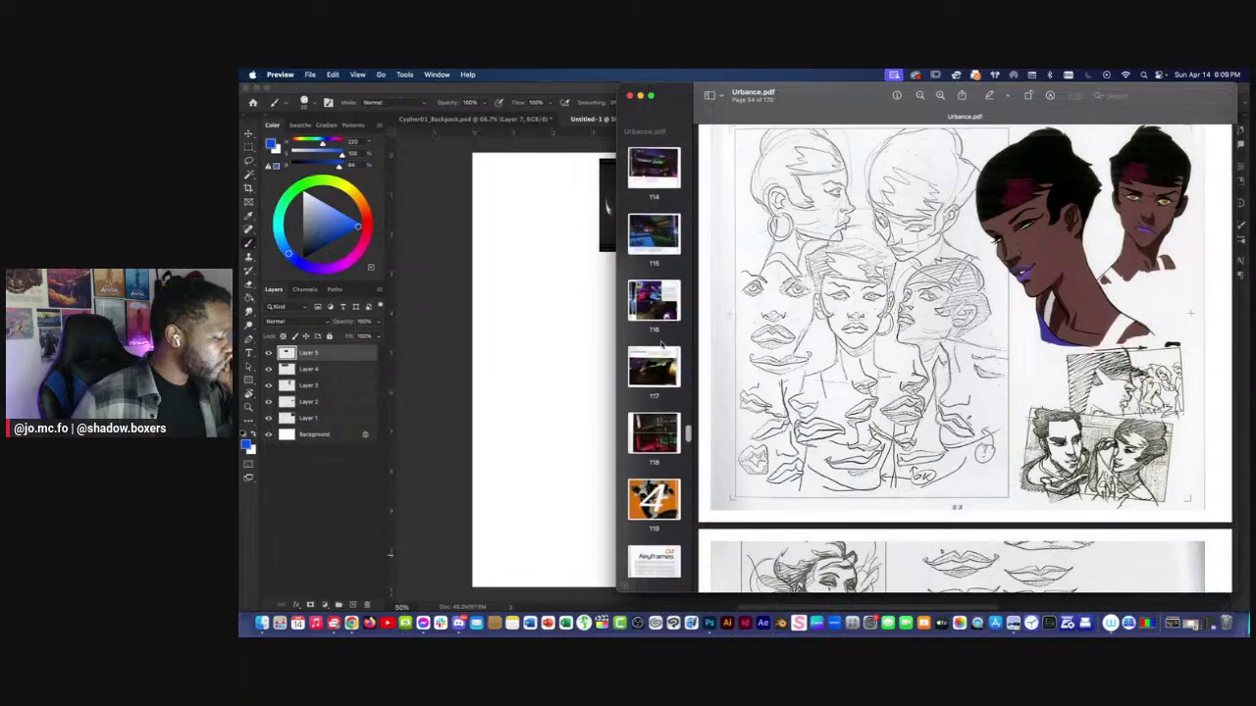
Widen the Urbance.pdf window and browse its character and gadget pages for weapon designs, as far as the LD Lasergun page.
left_click_drag(617, 296, 336, 296)
scroll(767, 212, "up", 15)
scroll(767, 212, "up", 15)
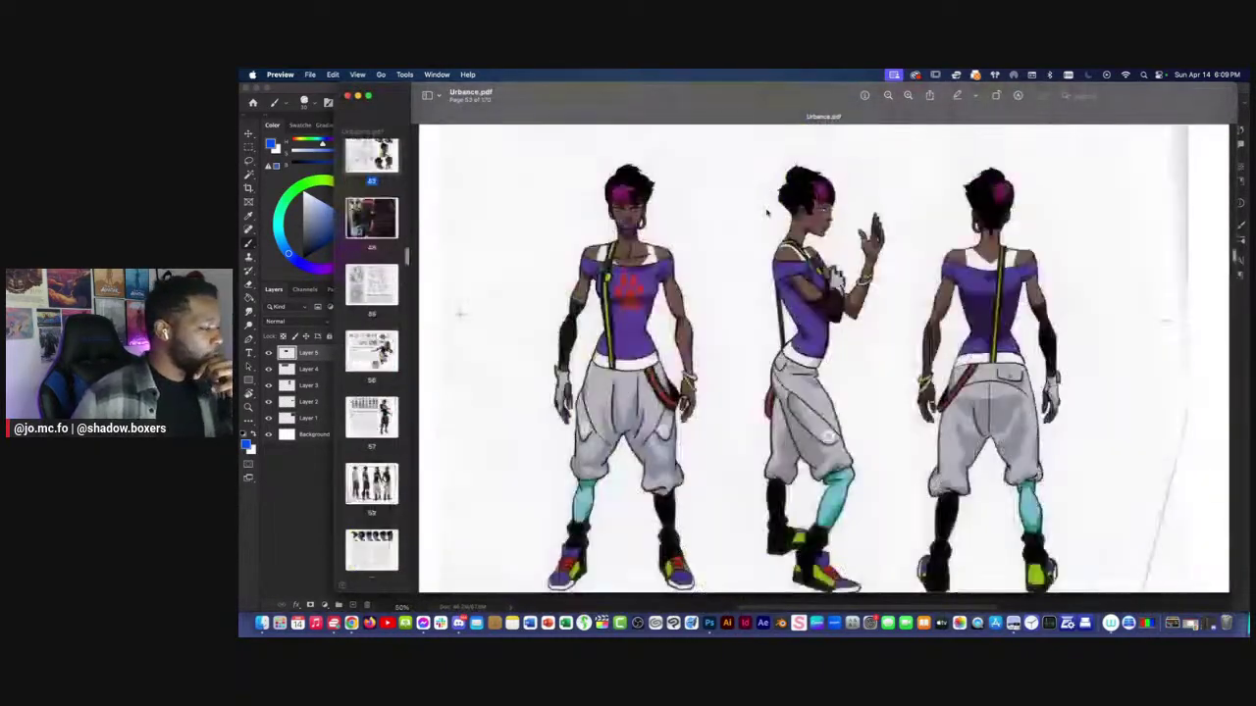
mouse_move(1233, 257)
left_mouse_down()
mouse_move(1232, 177)
mouse_move(1221, 231)
left_mouse_up()
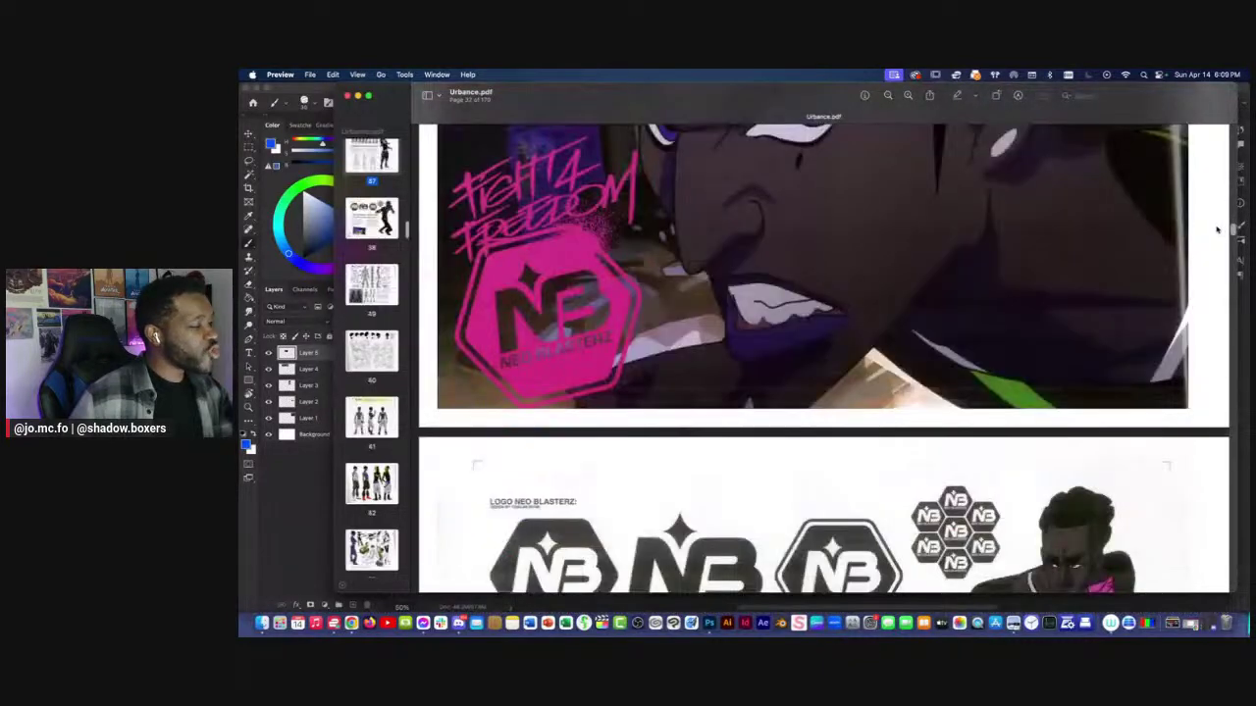
left_click(890, 97)
left_click(890, 97)
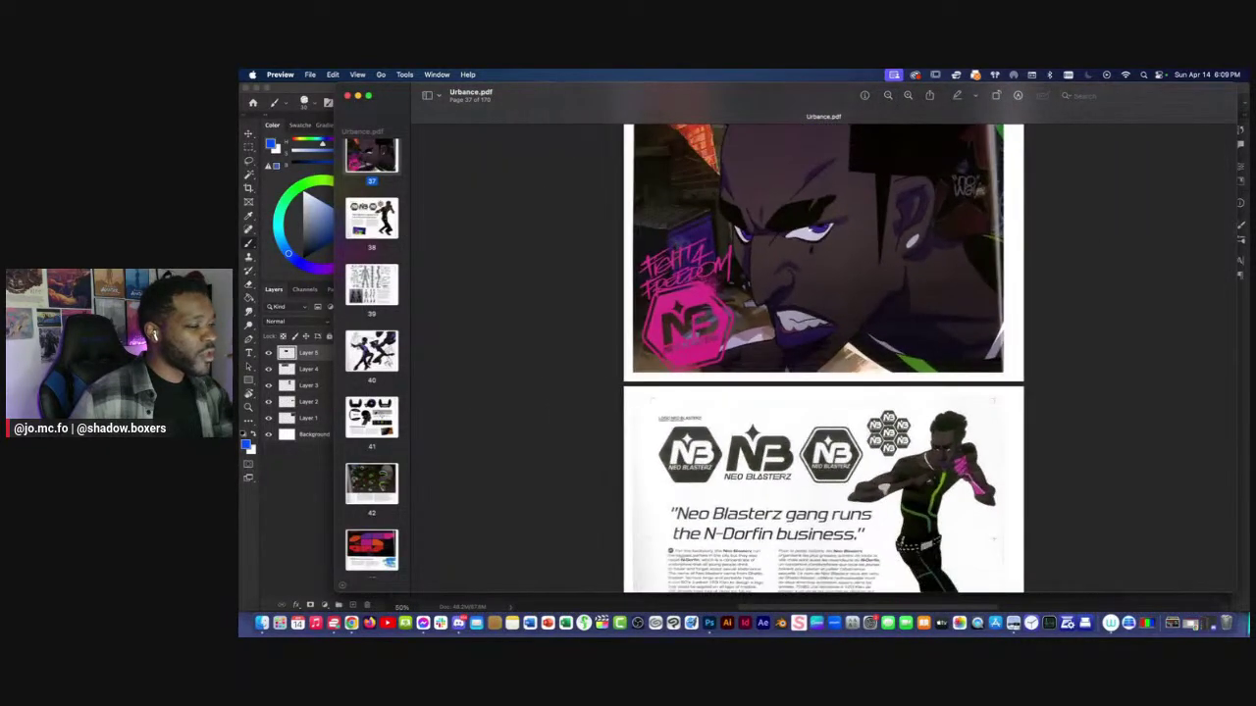
scroll(1224, 325, "down", 2)
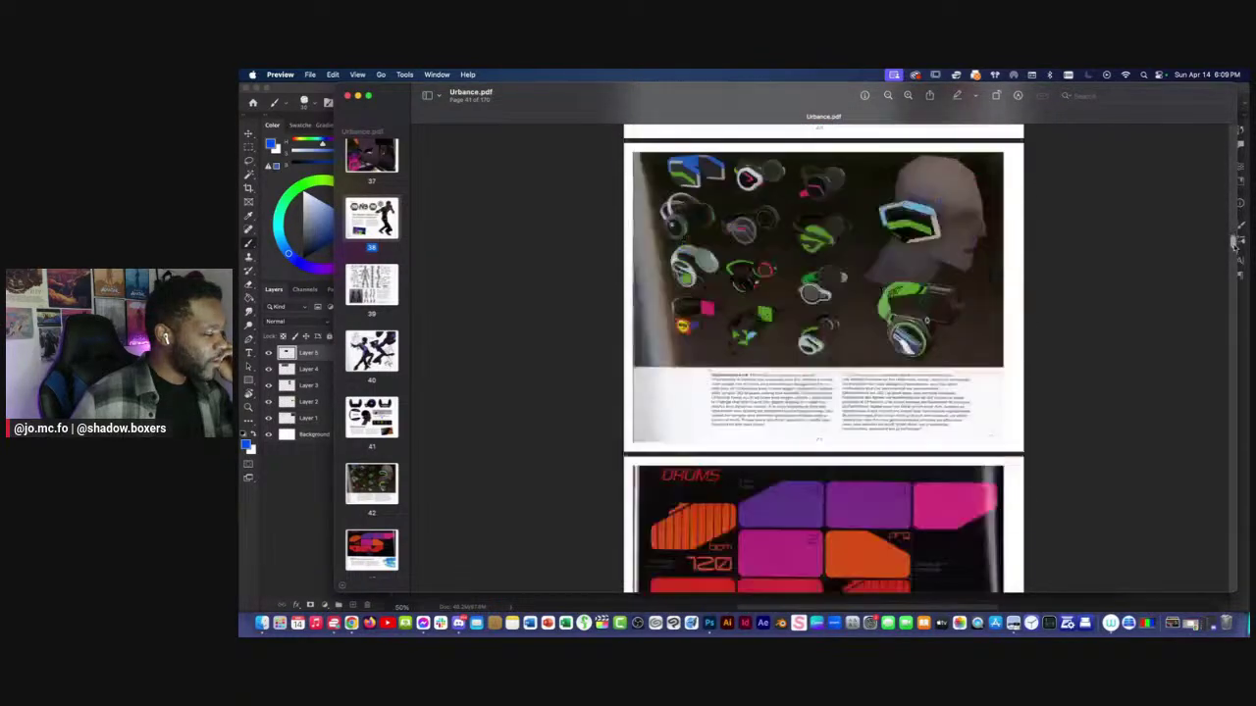
left_click_drag(1235, 252, 1230, 284)
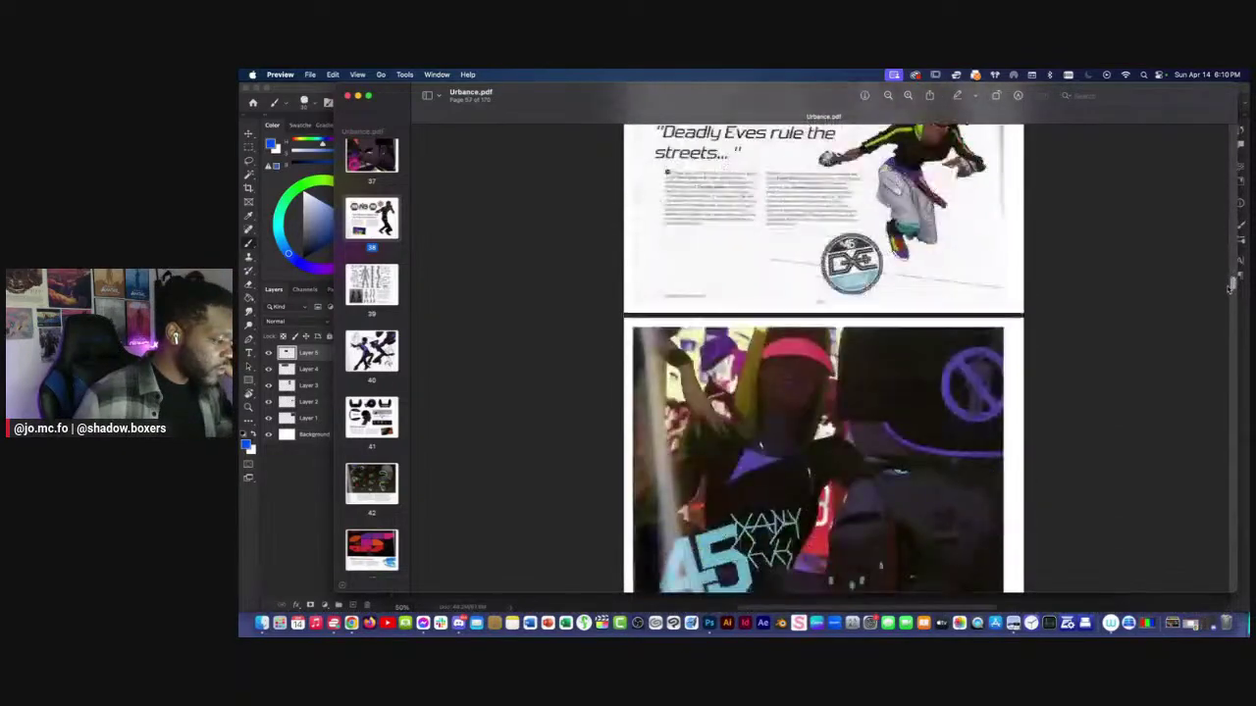
left_click_drag(1230, 291, 1221, 349)
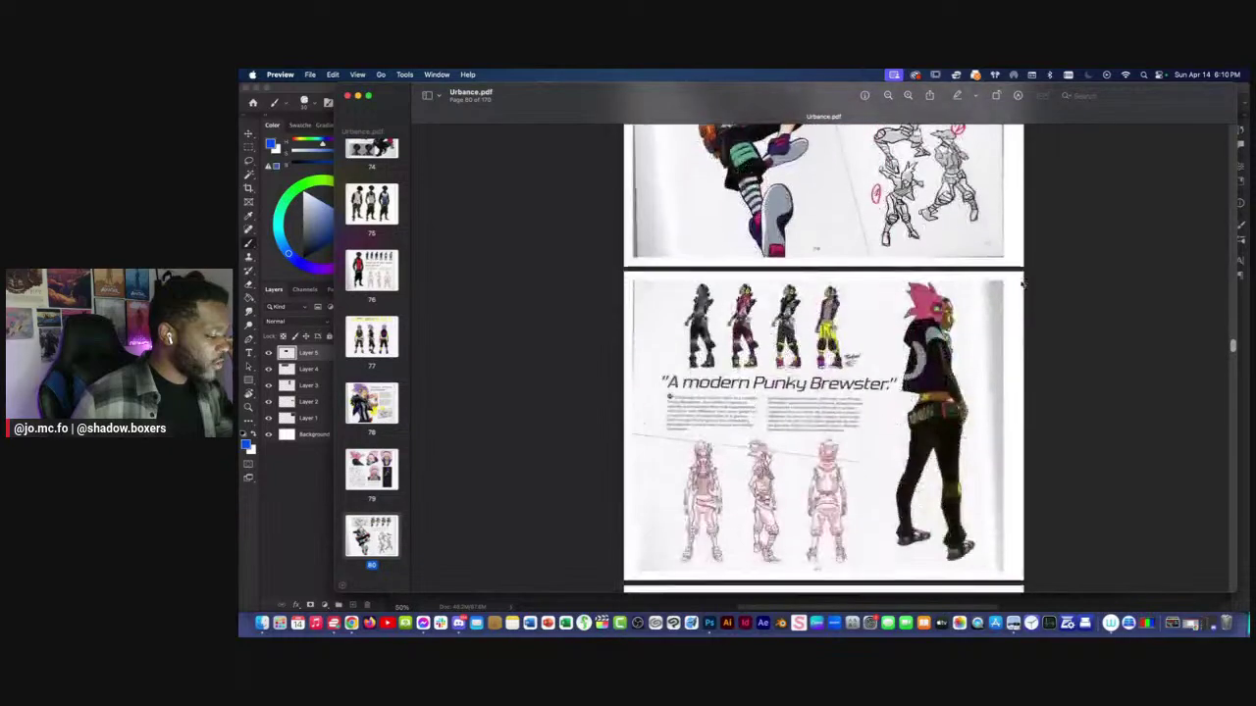
scroll(1023, 284, "down", 5)
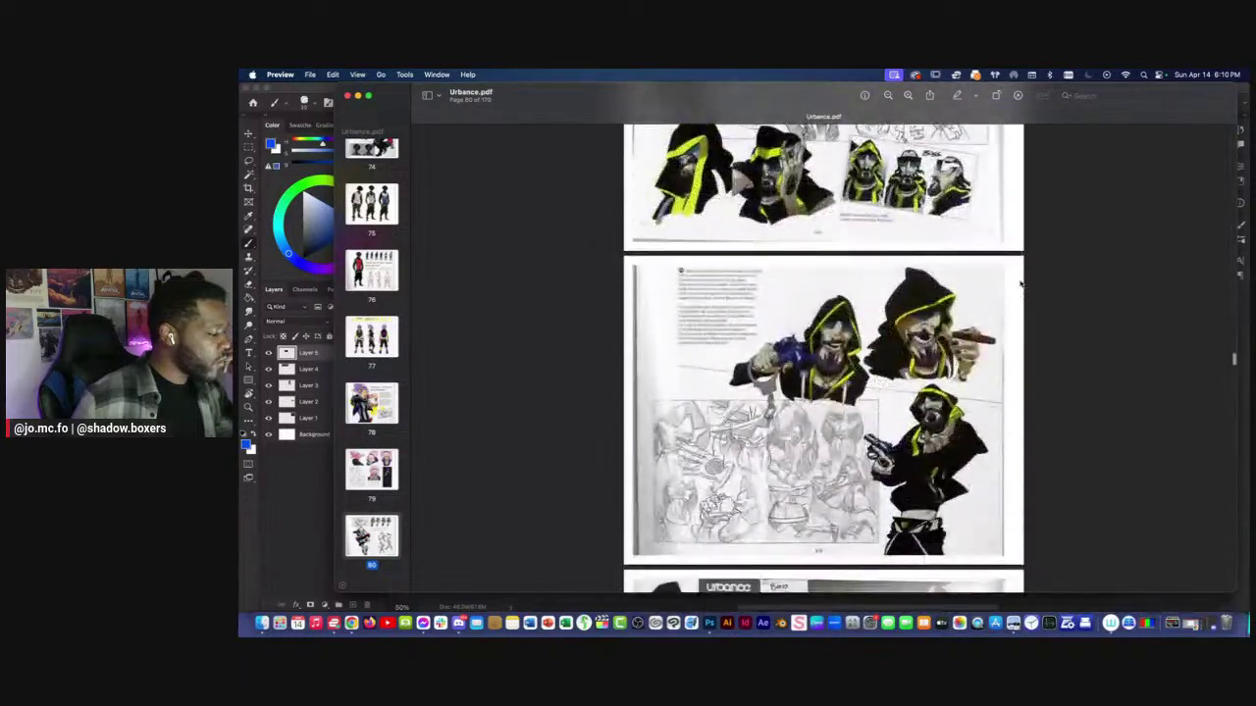
scroll(1020, 284, "down", 5)
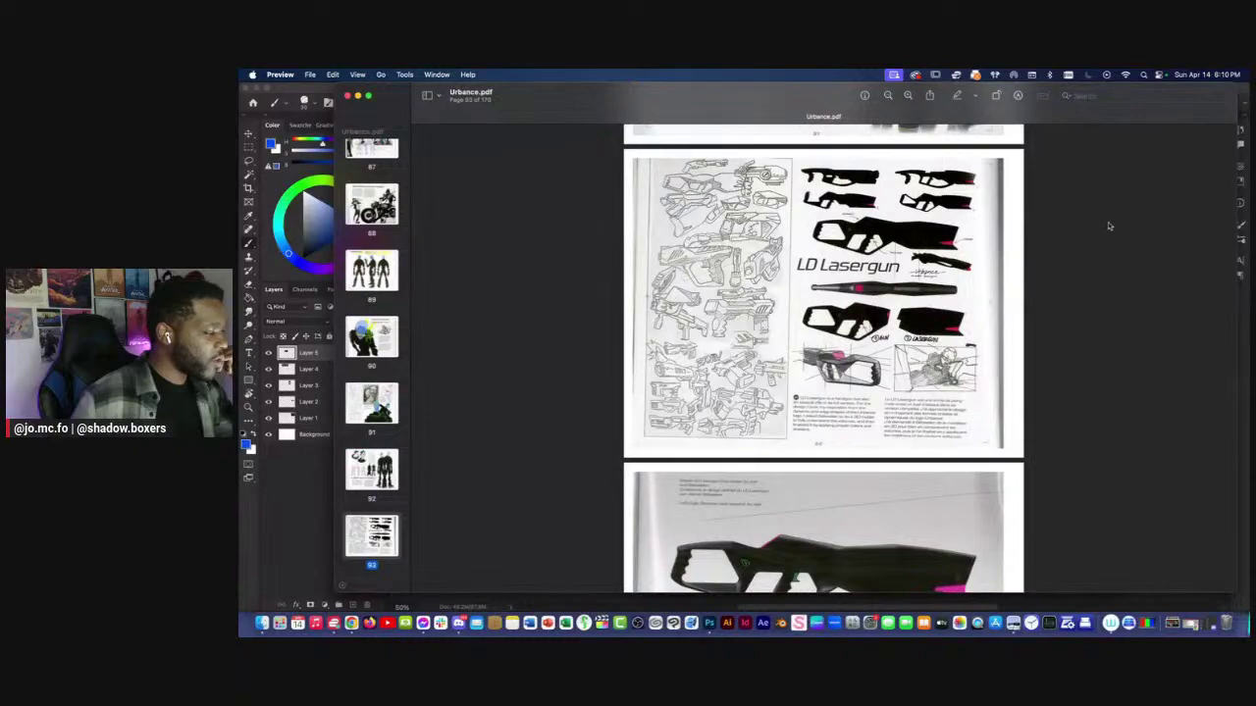
Capture a screenshot of the whole LD Lasergun sketch page, page 93 of the Urbance PDF.
left_click(908, 95)
left_click(908, 95)
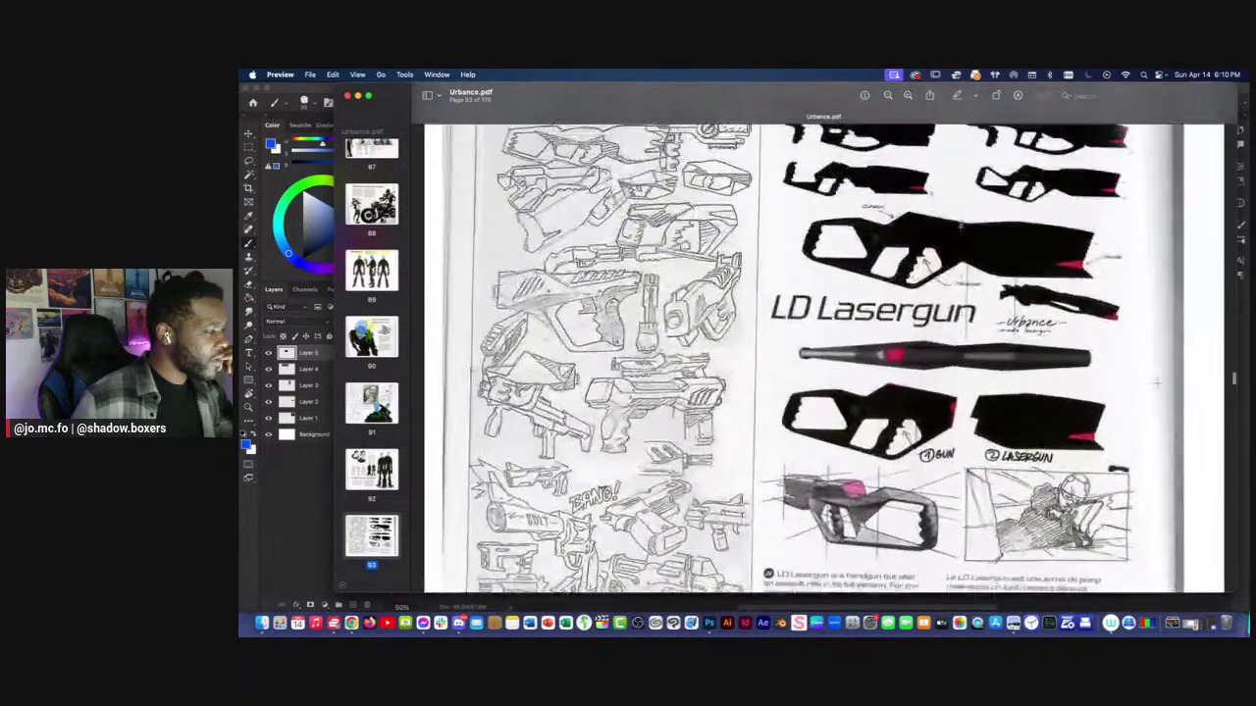
scroll(962, 224, "down", 2)
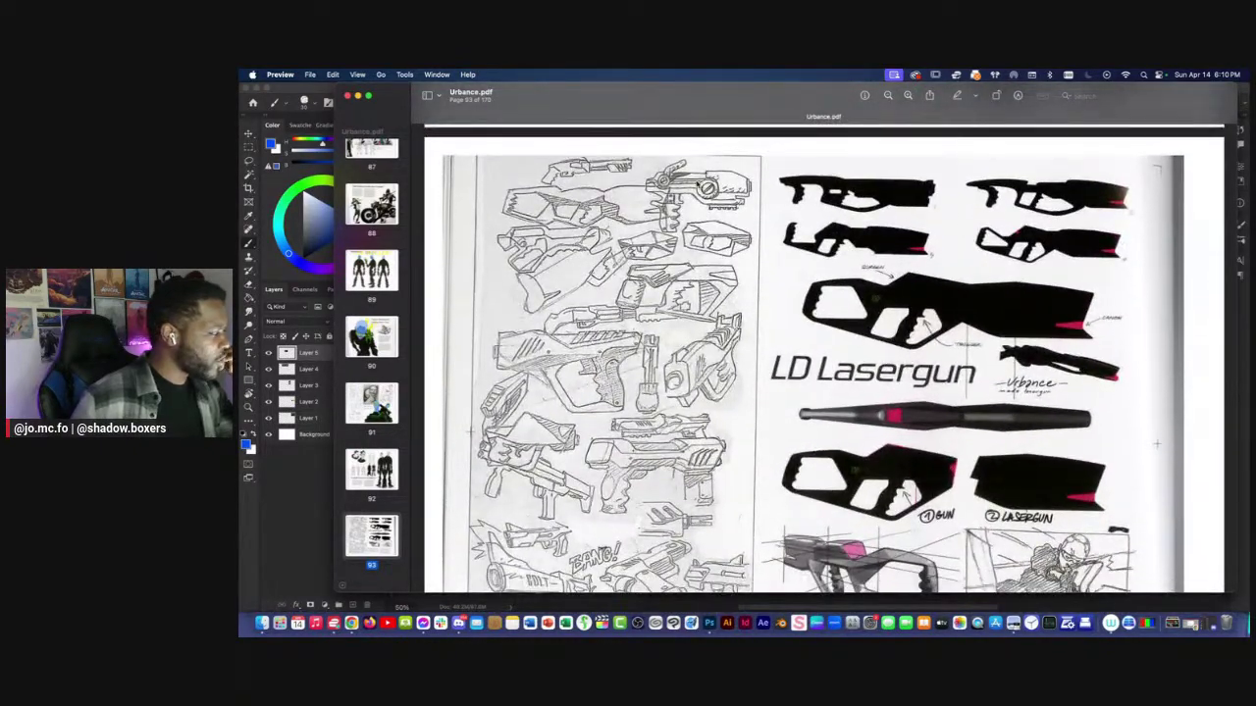
scroll(668, 232, "down", 1)
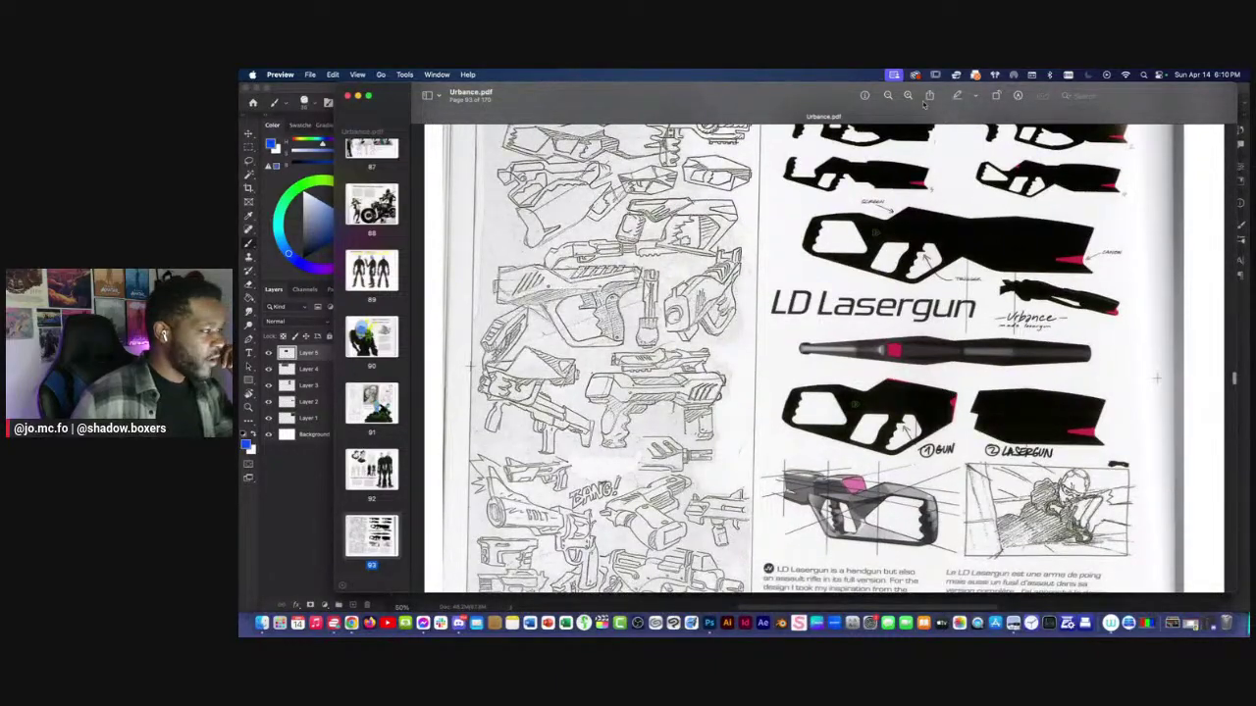
left_click(887, 95)
scroll(920, 242, "down", 10)
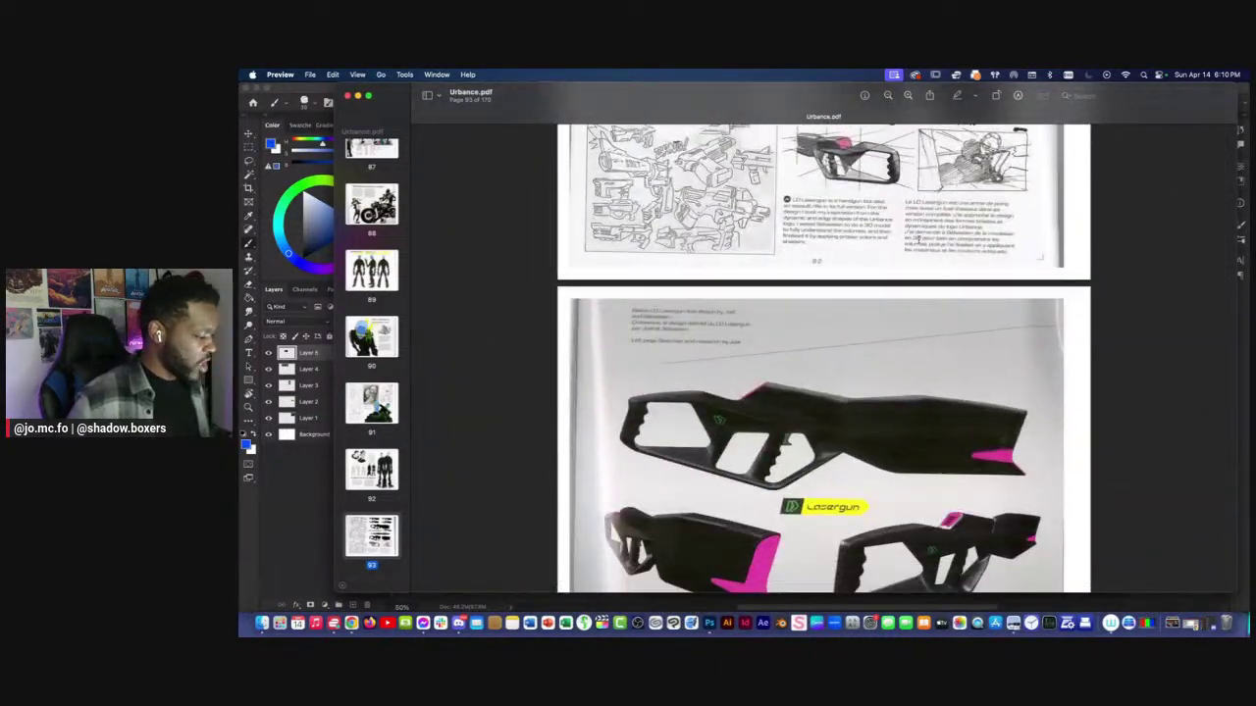
scroll(919, 242, "up", 10)
scroll(919, 243, "down", 3)
scroll(921, 240, "up", 1)
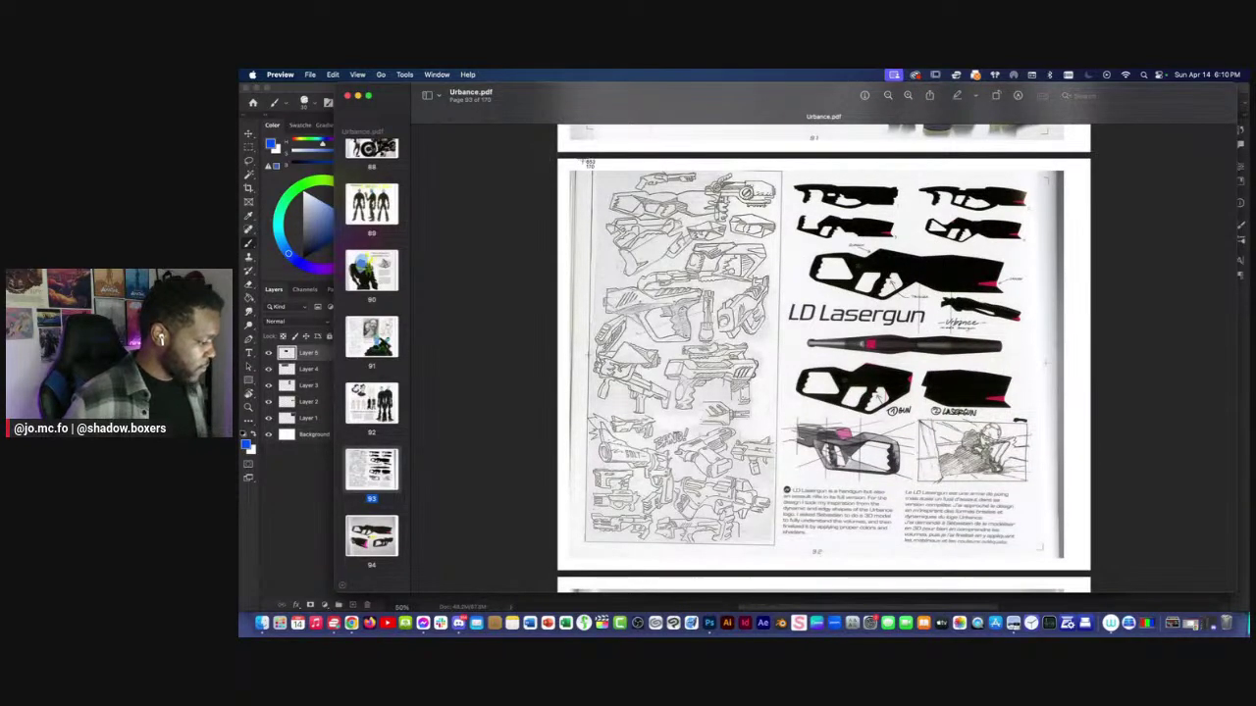
mouse_move(568, 163)
left_mouse_down()
mouse_move(713, 314)
mouse_move(1083, 577)
left_mouse_up()
Examine the LD Lasergun sketches, design notes and final renders on PDF pages 93 and 94 up close.
left_click(908, 96)
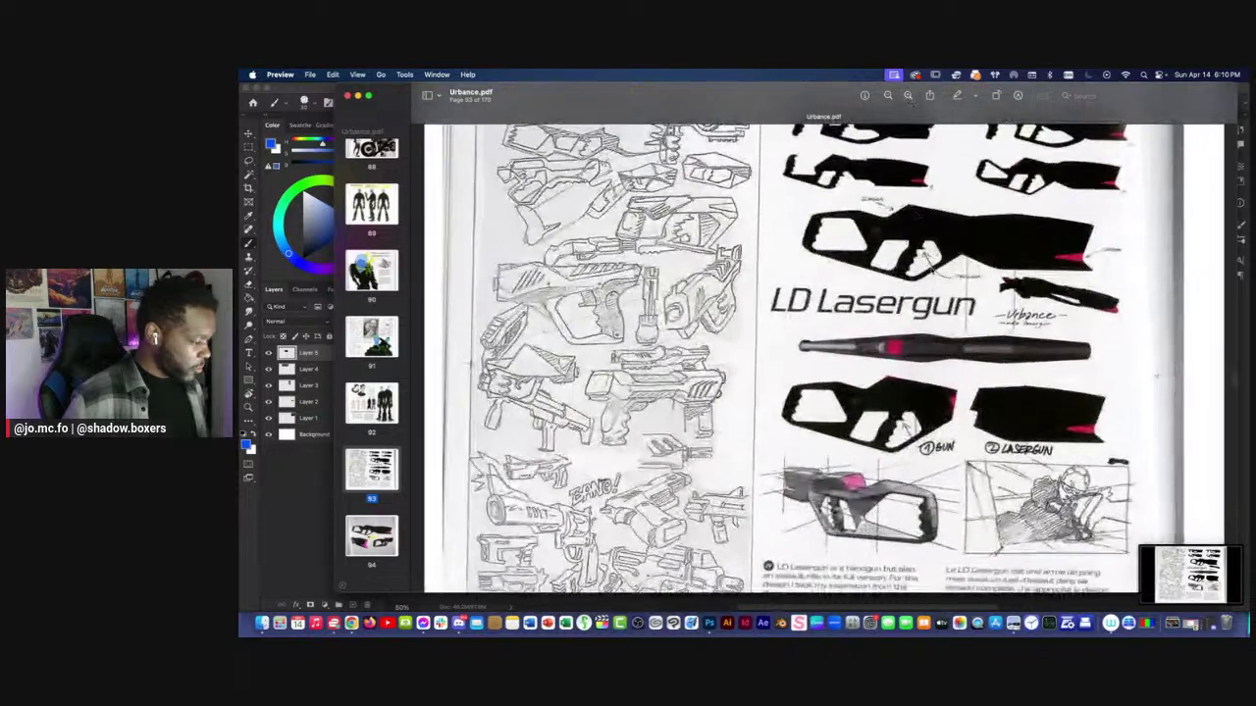
scroll(926, 262, "down", 4)
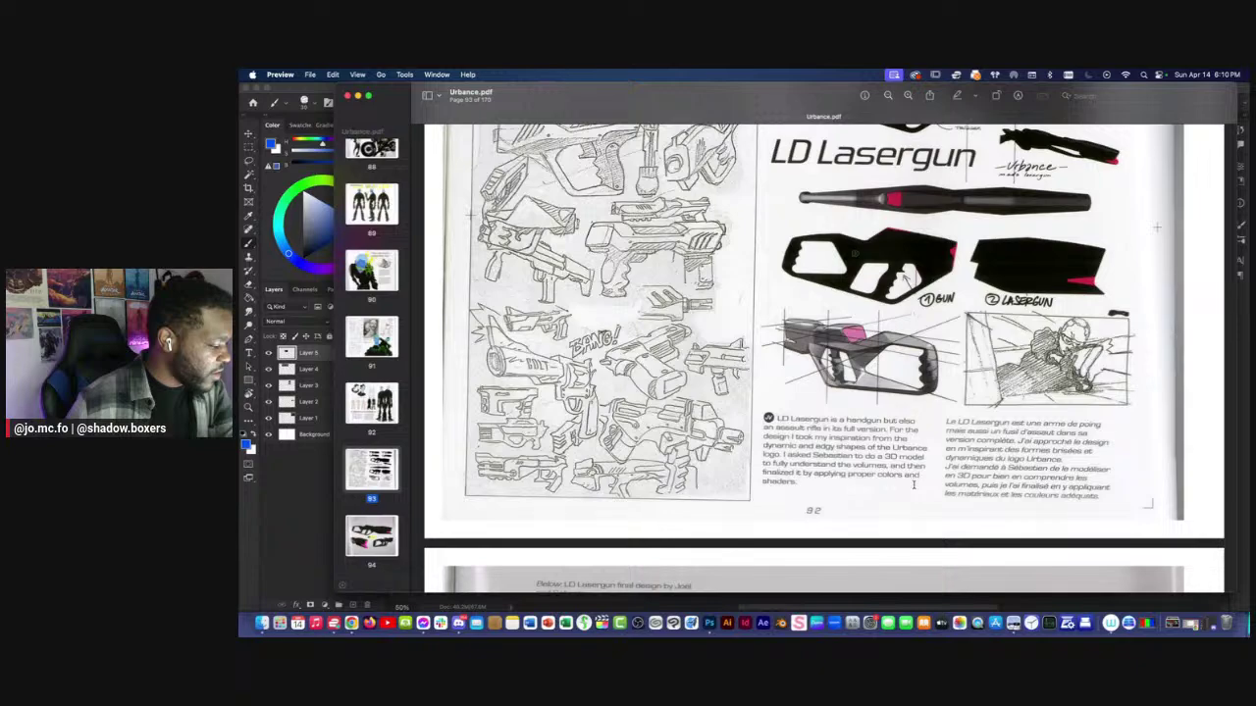
scroll(913, 485, "down", 10)
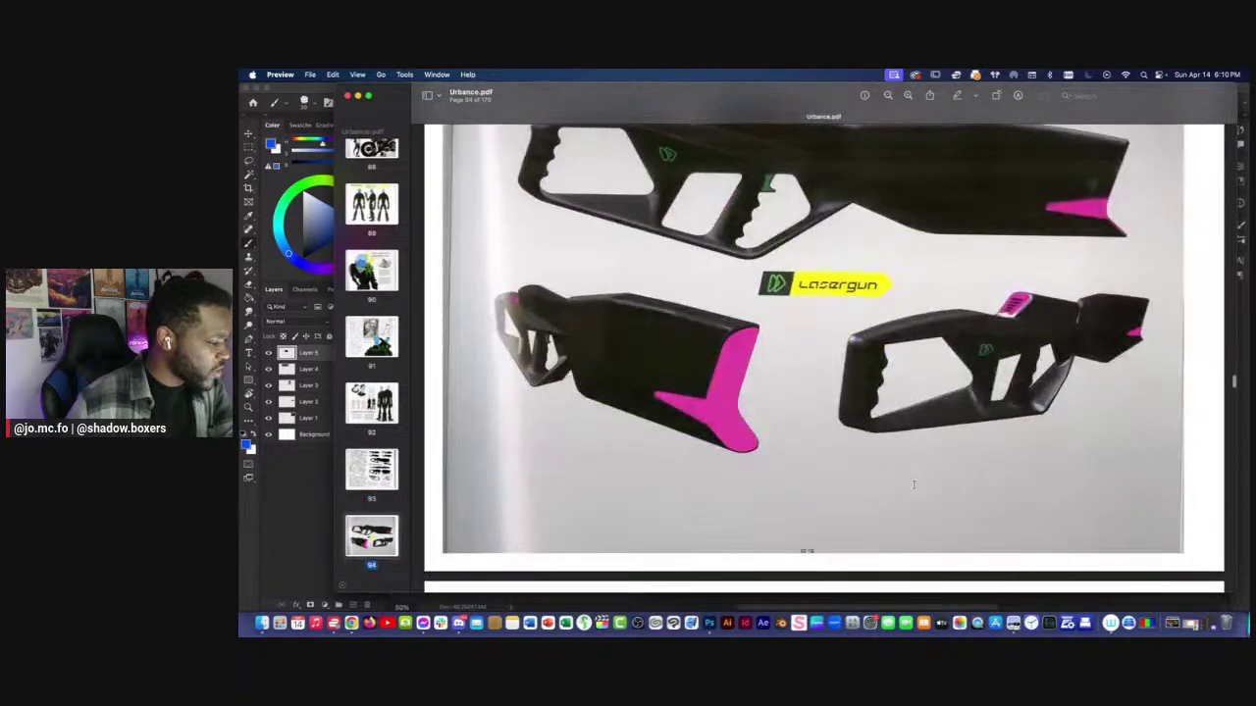
scroll(913, 485, "up", 5)
scroll(914, 484, "down", 5)
scroll(913, 484, "up", 5)
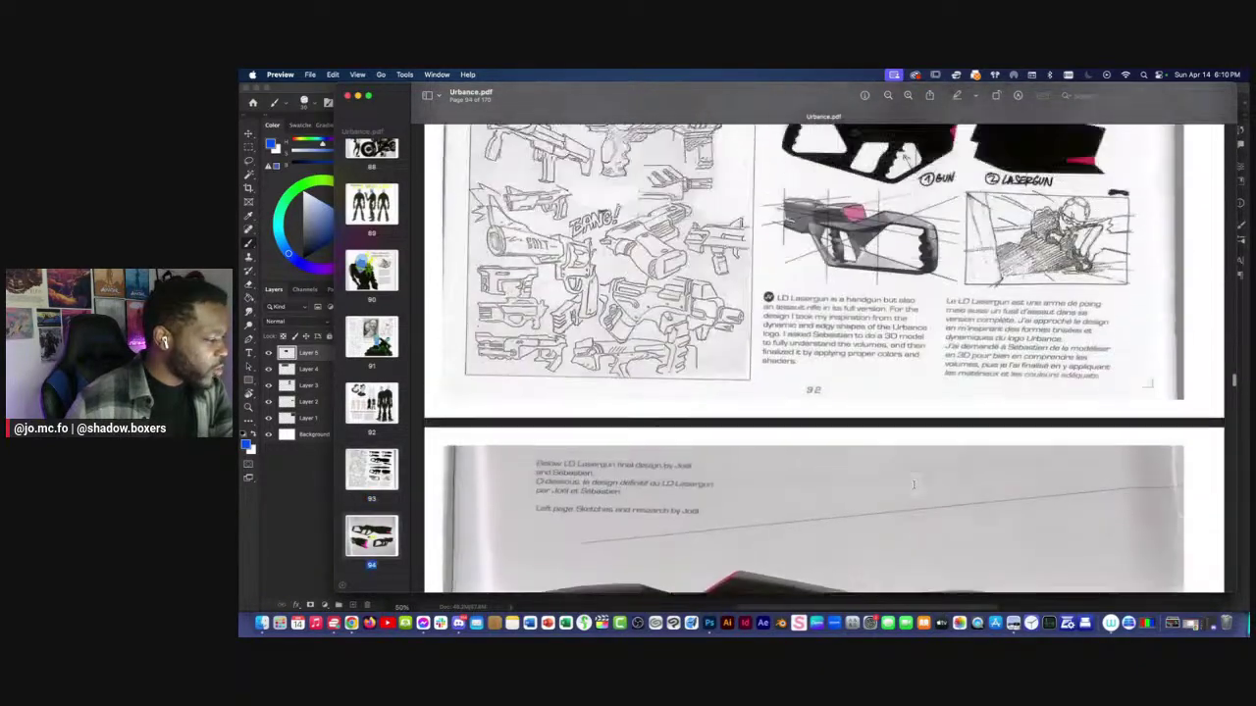
scroll(779, 286, "up", 2)
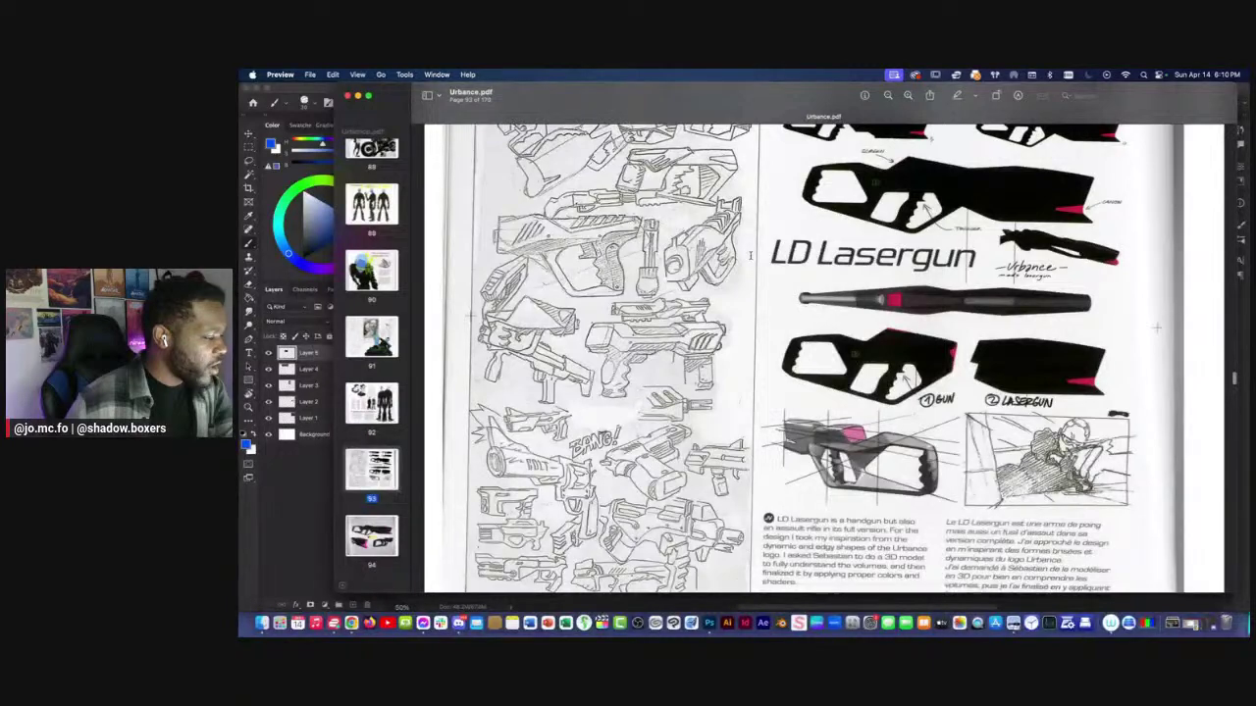
Narrow the PDF window to expose the desktop, then place the lasergun screenshot in Photoshop's Untitled-1, scaled down below the taser images.
key("super+Tab")
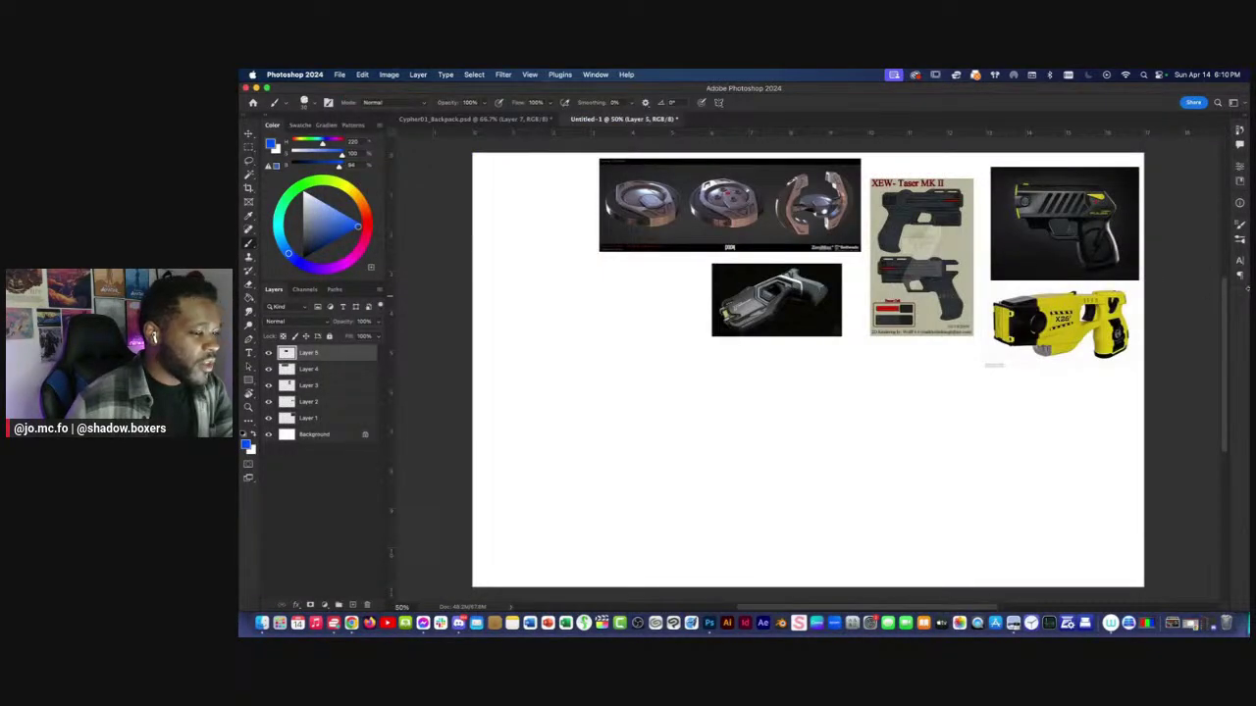
key("super+Tab")
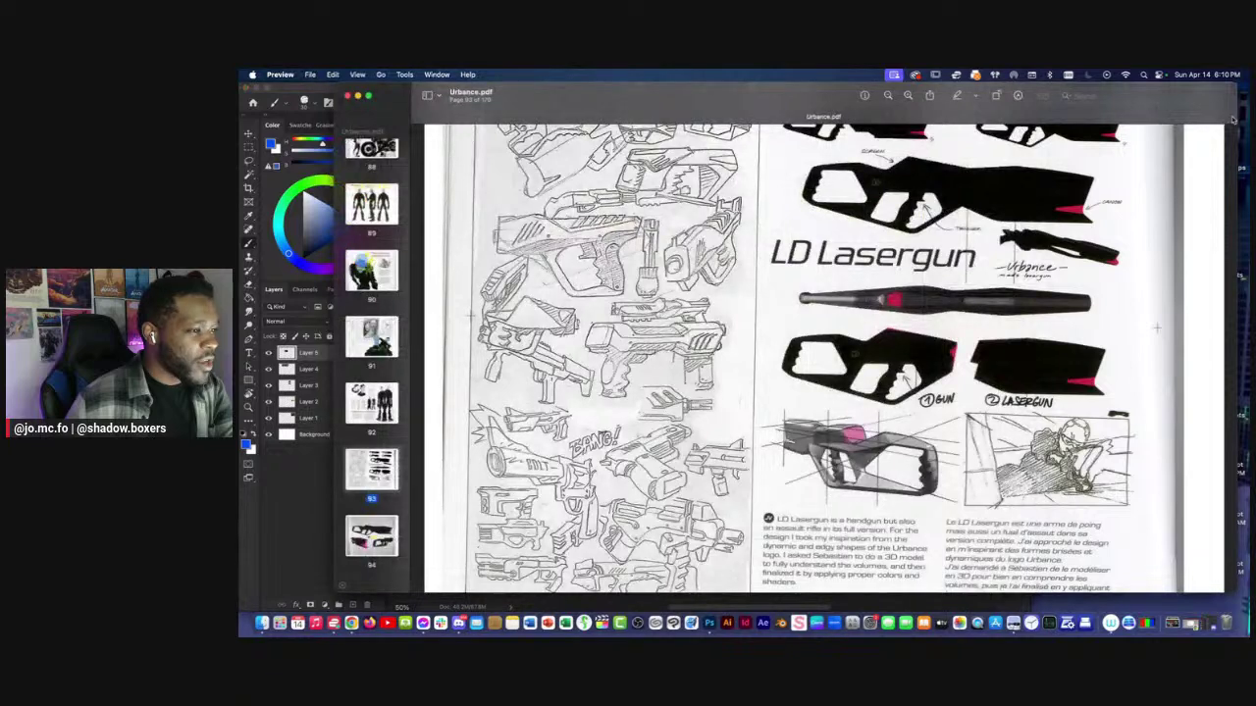
left_click_drag(1232, 118, 1107, 129)
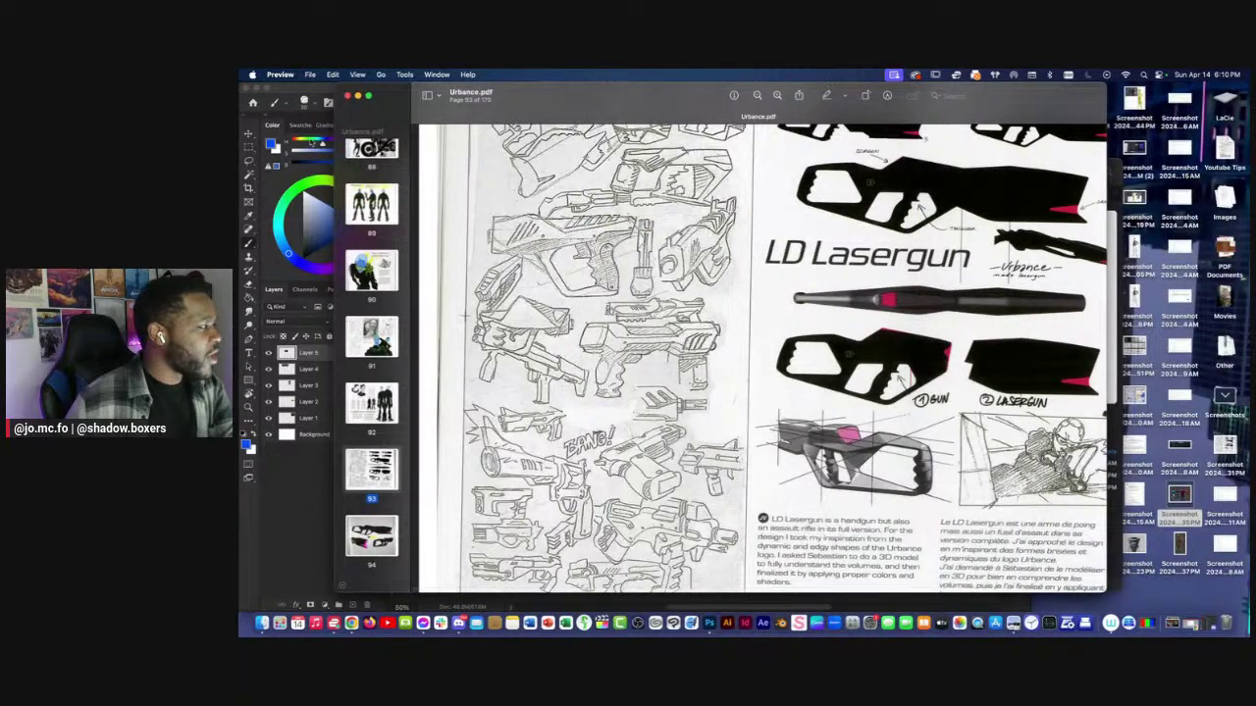
key("super+Tab")
left_click_drag(1224, 453, 530, 426)
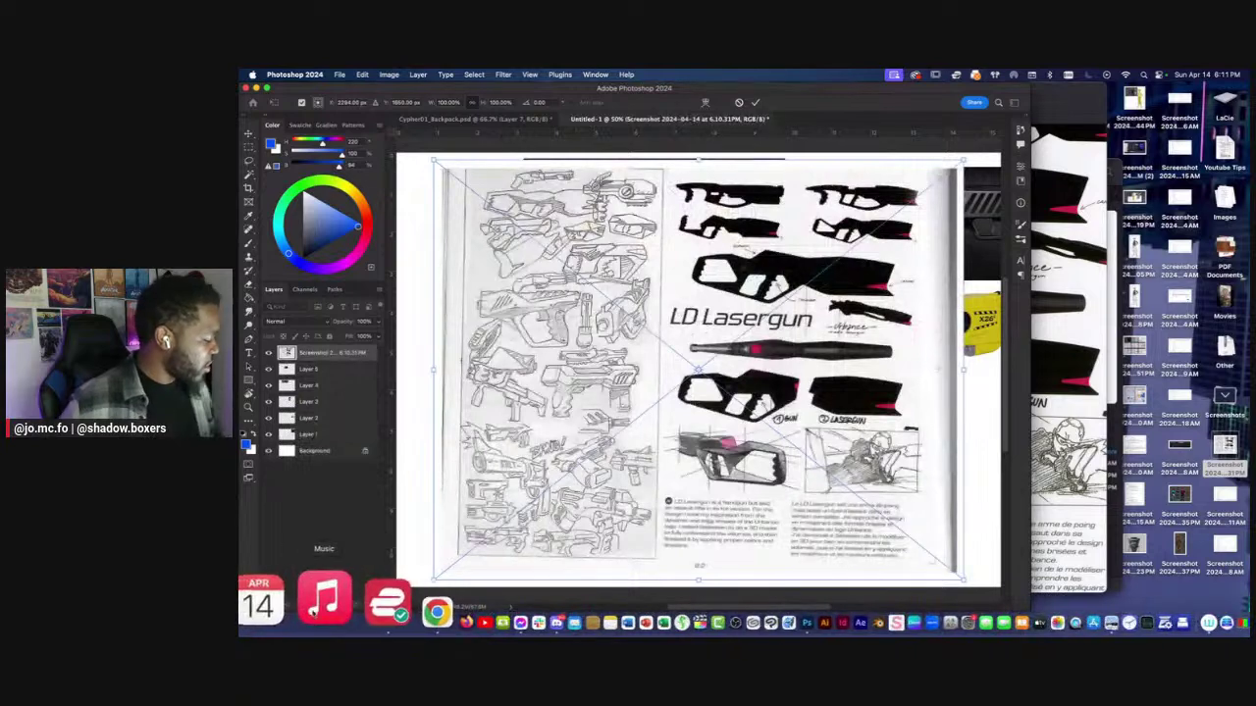
left_click_drag(726, 160, 727, 373)
left_click_drag(724, 430, 888, 420)
key("Return")
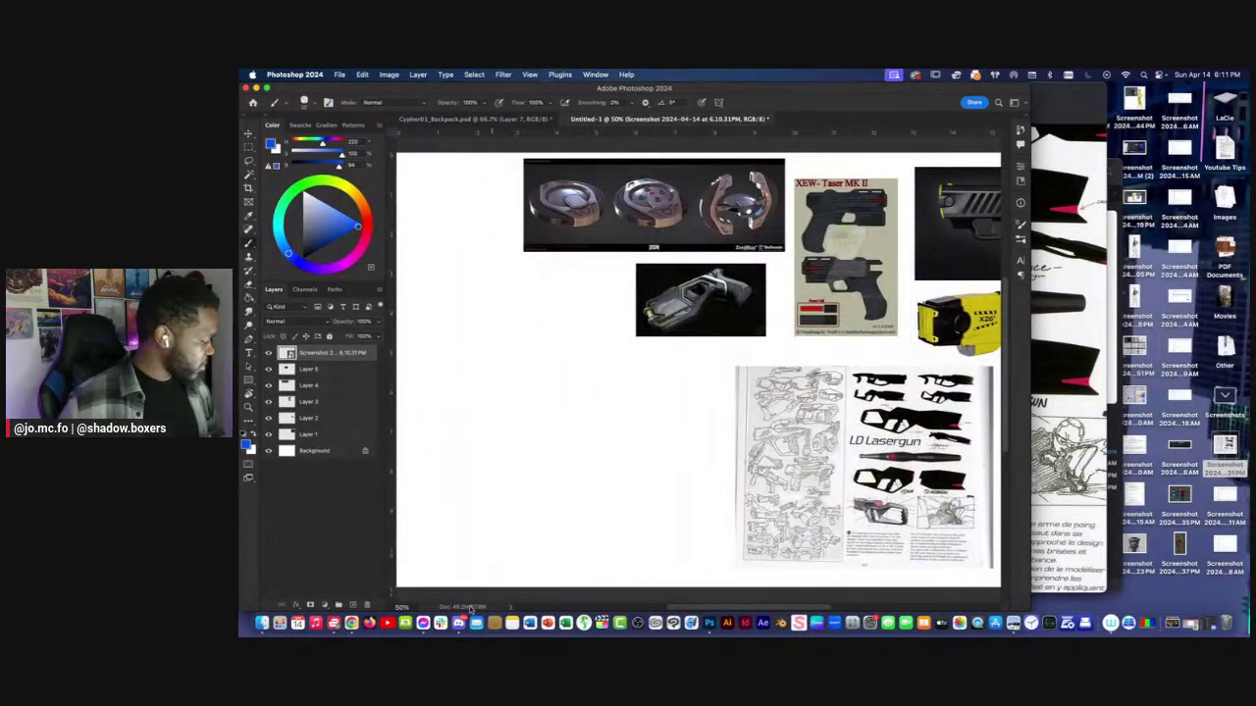
left_click(269, 596)
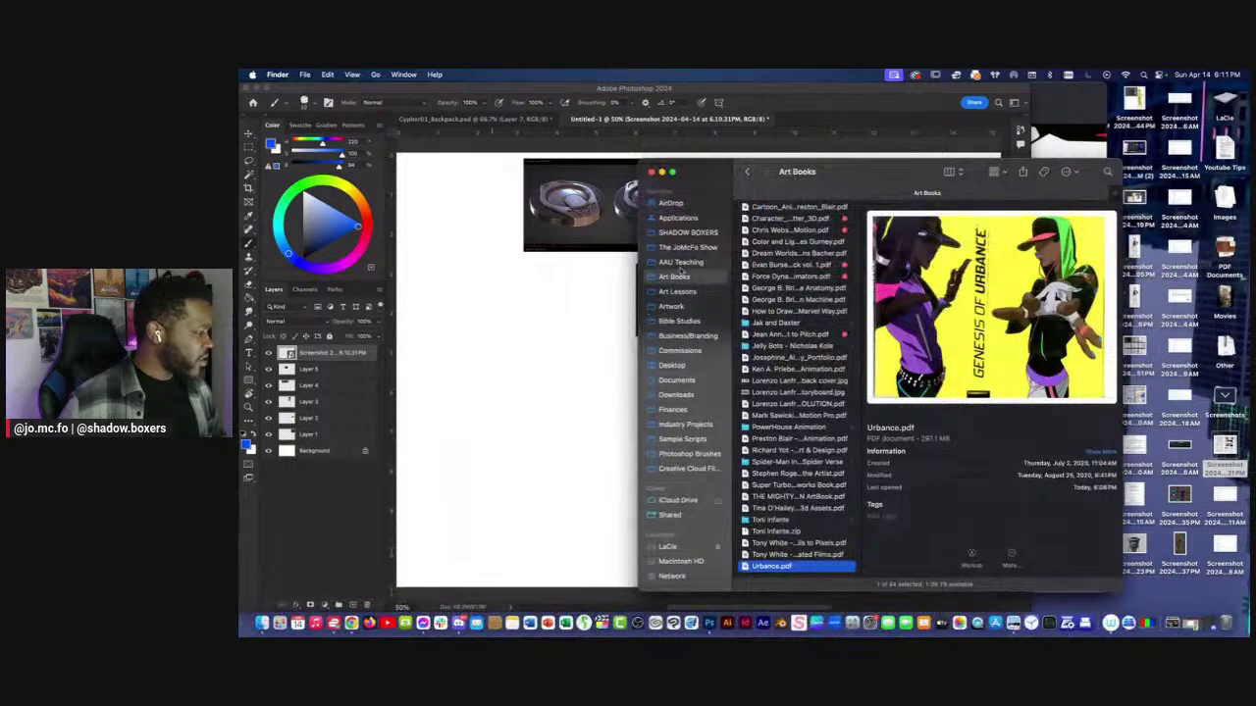
left_click(689, 233)
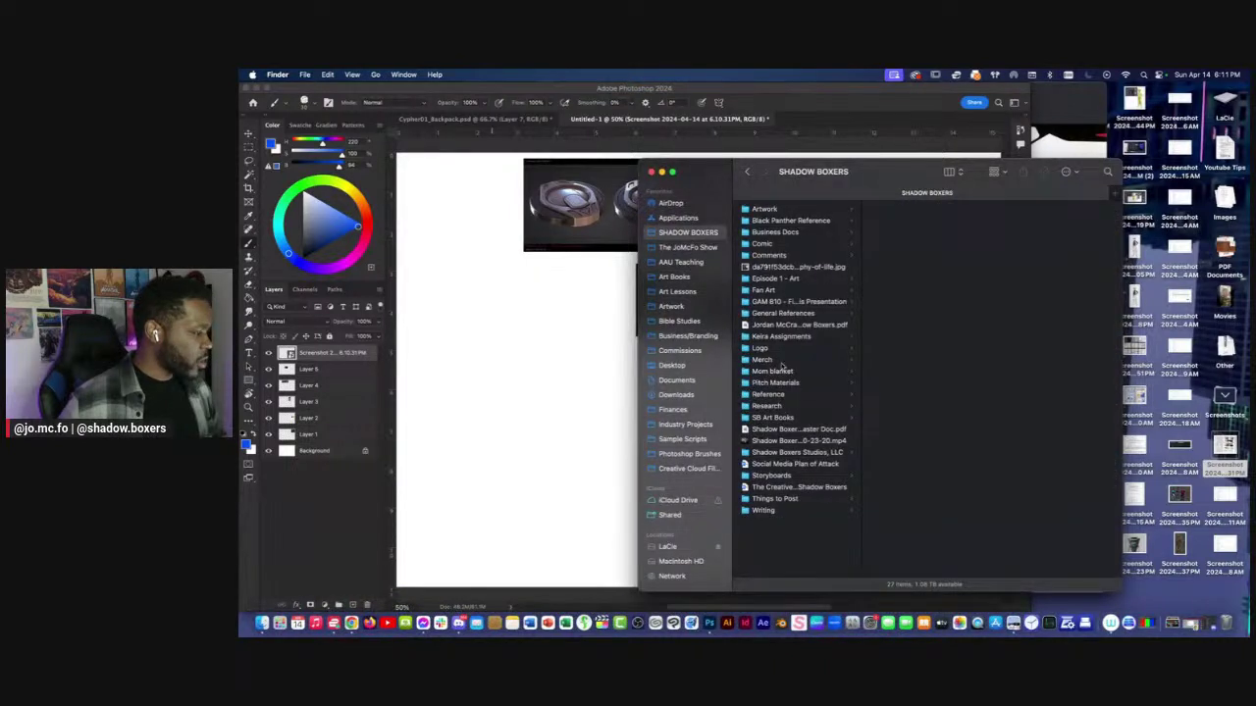
left_click(770, 348)
left_click(922, 231)
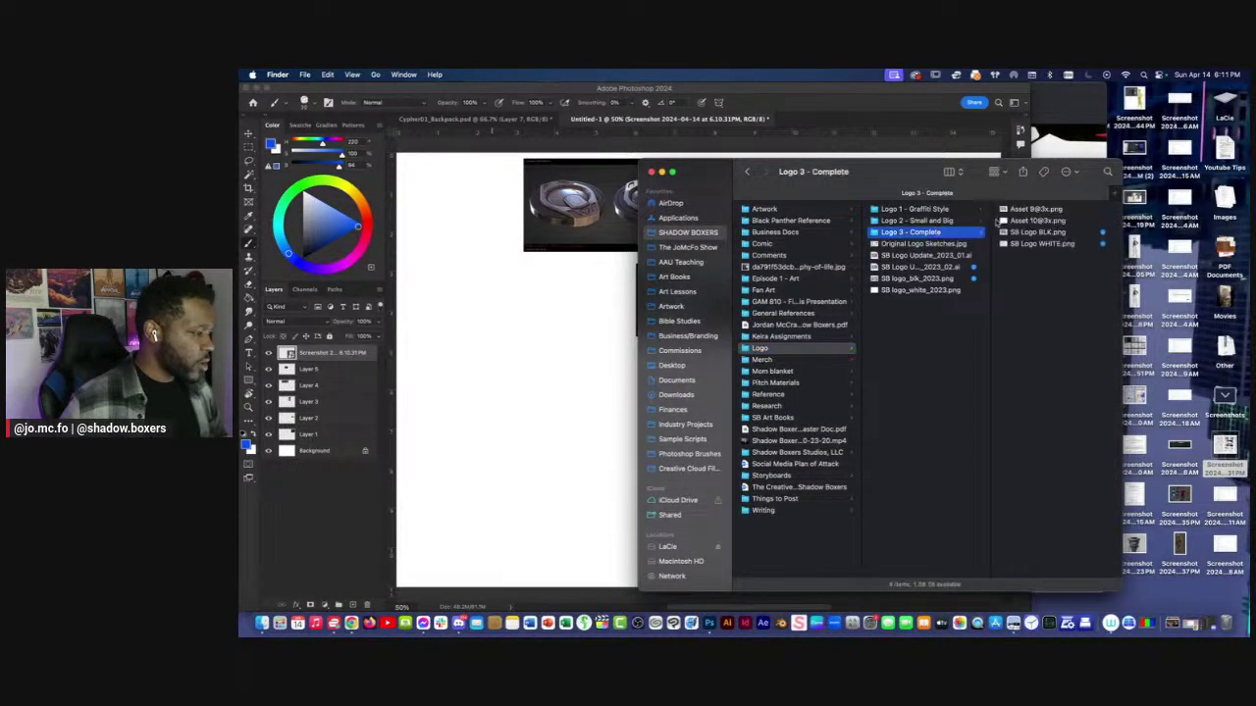
left_click(1014, 212)
left_click_drag(913, 212, 523, 334)
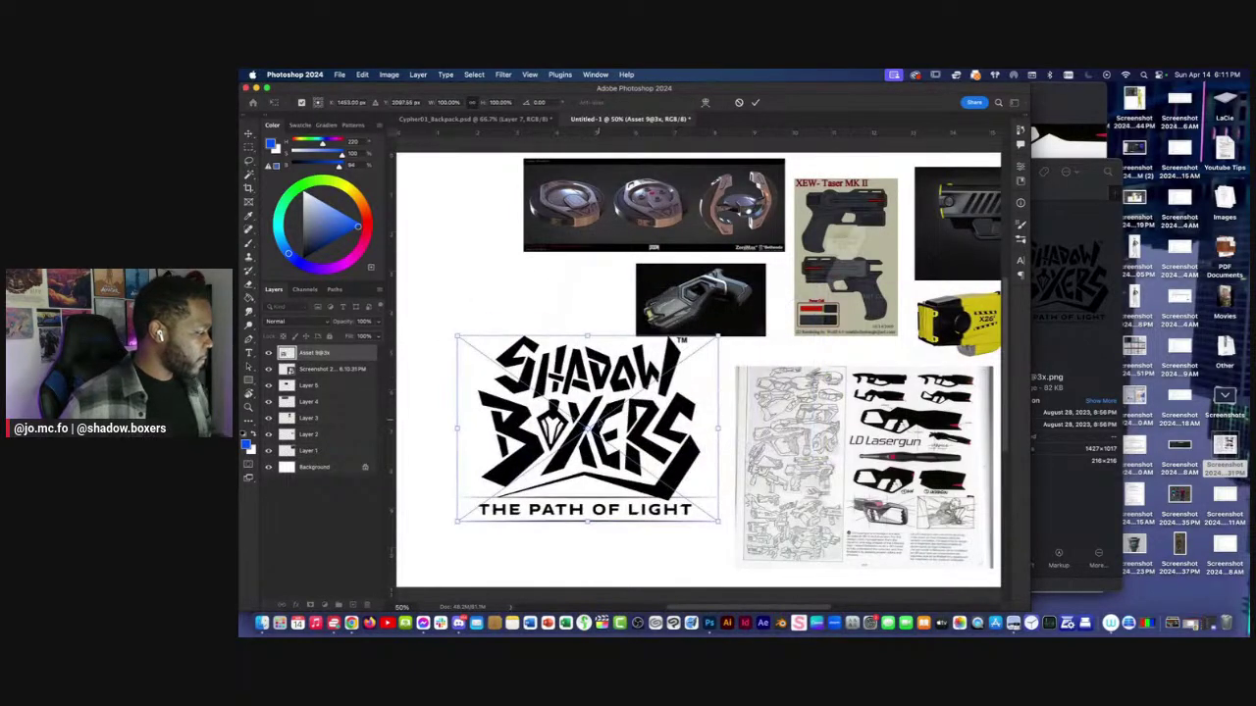
key("Return")
Enlarge the Photoshop window and use Free Transform to shrink the Shadow Boxers logo and position it beside the small sci-fi gun image.
left_click(267, 88)
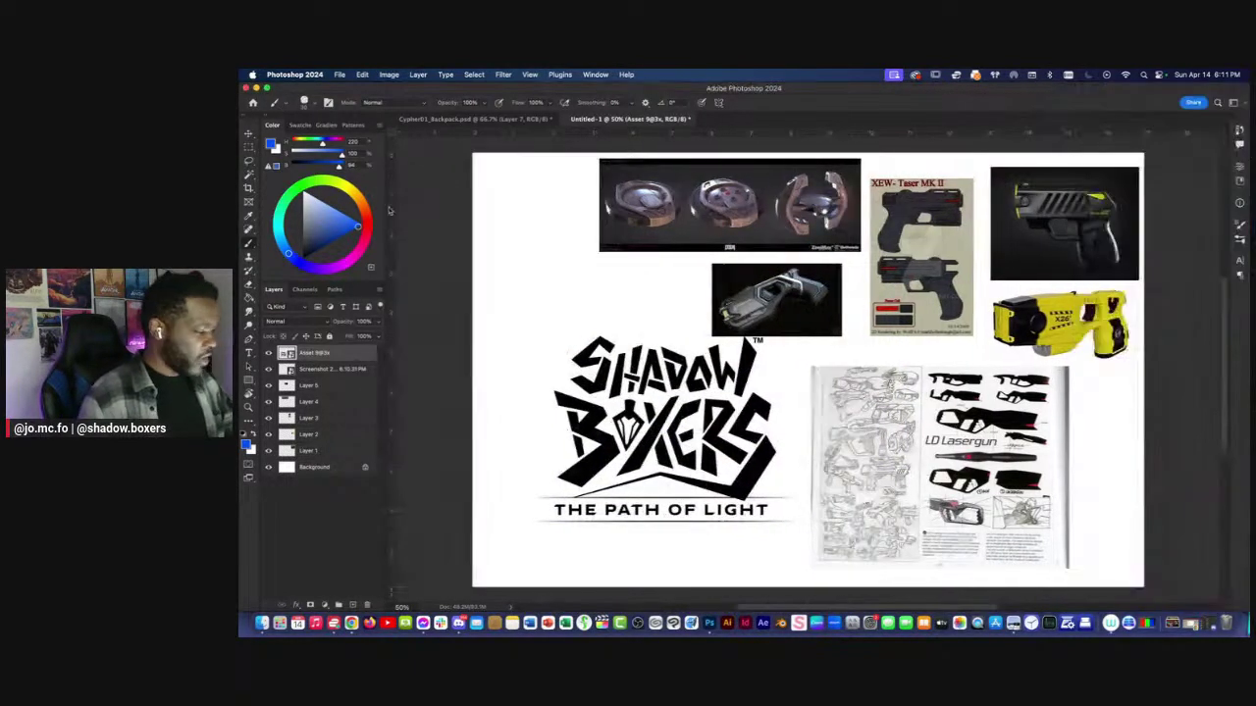
key("super+t")
mouse_move(532, 331)
left_mouse_down()
mouse_move(574, 344)
mouse_move(655, 427)
left_mouse_up()
mouse_move(721, 476)
left_mouse_down()
mouse_move(582, 326)
mouse_move(618, 304)
left_mouse_up()
key("Return")
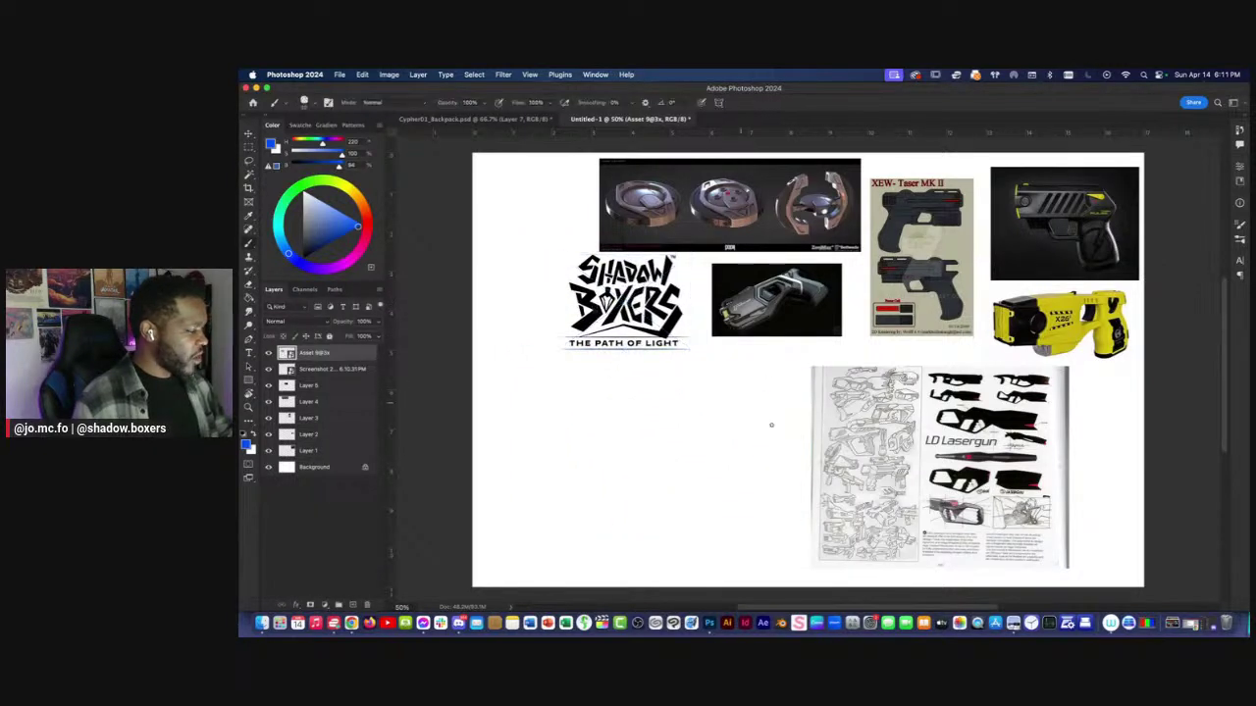
Move the LD Lasergun screenshot into the lower-right corner of the canvas, under the yellow taser.
key("v")
left_click_drag(899, 460, 965, 467)
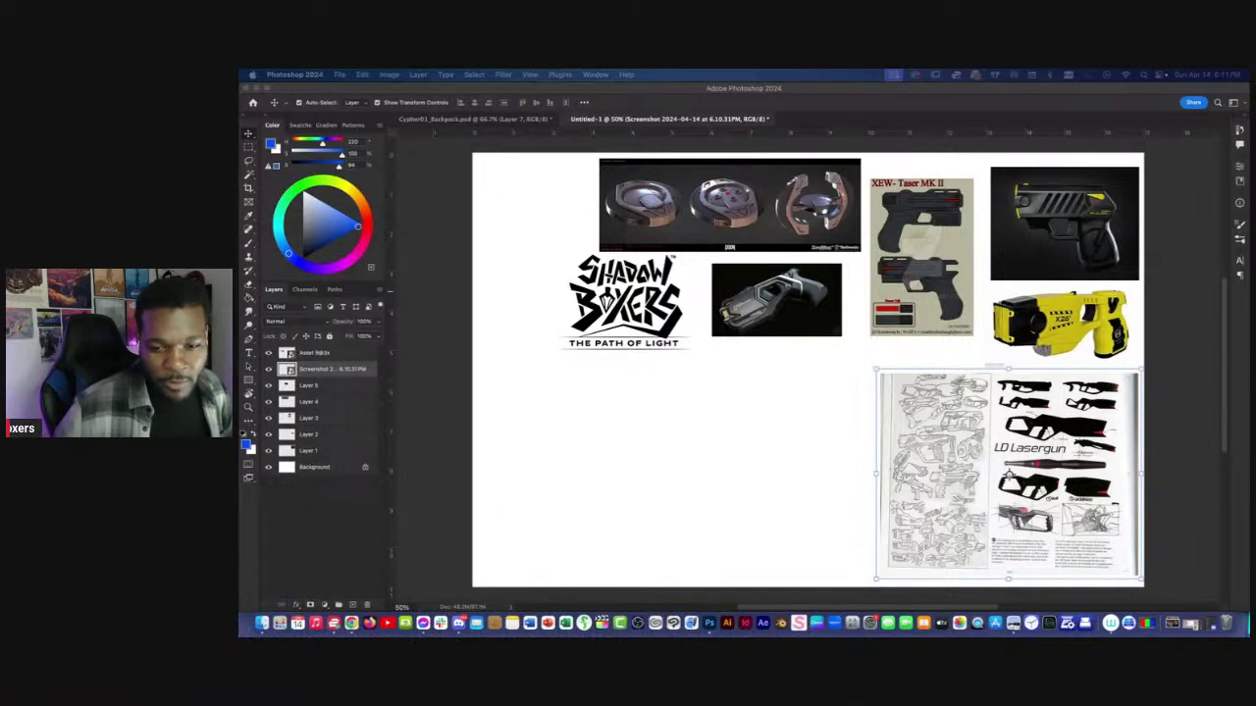
left_click(541, 383)
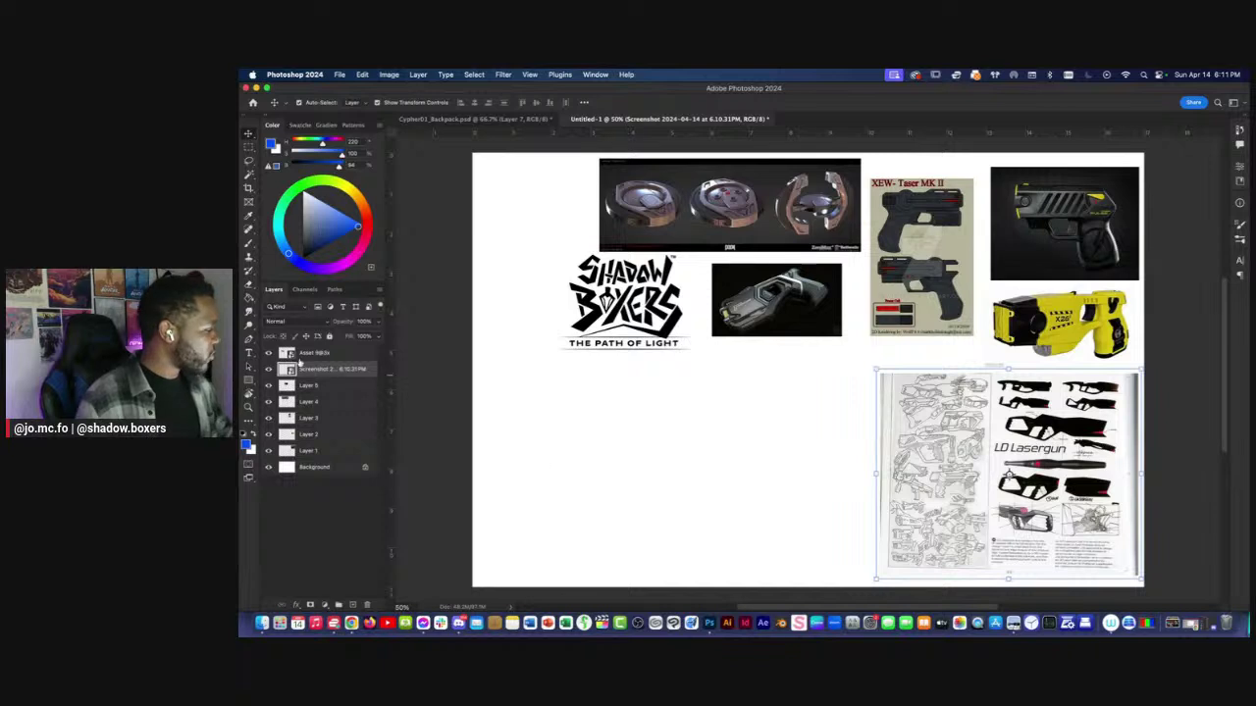
Group the logo, lasergun screenshot and all other reference image layers above the Background.
left_click(302, 355)
left_click(339, 468, "shift")
key("super+g")
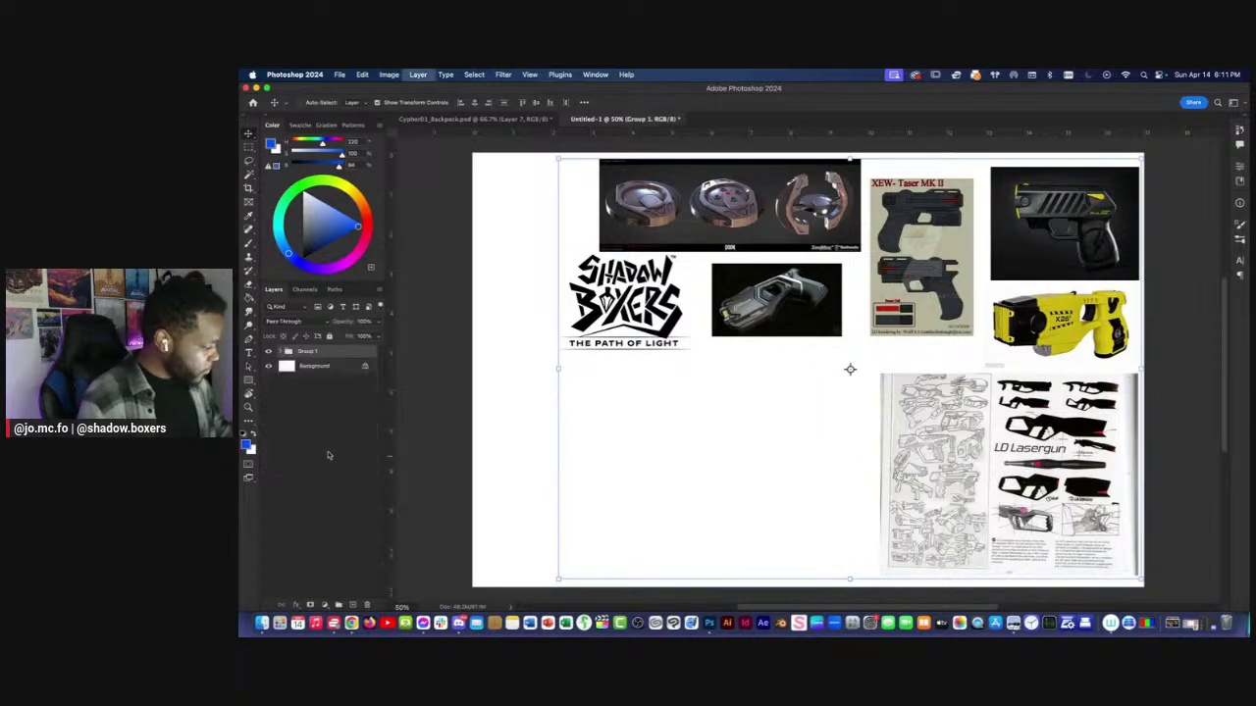
Add a new layer above the reference group and set up the Brush tool with a crimson foreground colour.
left_click(354, 606)
key("b")
left_click(364, 239)
left_click(341, 236)
Sketch the top, notched front and angled lower edges of a gun body in the blank area below the small sci-fi gun image.
scroll(713, 392, "up", 2)
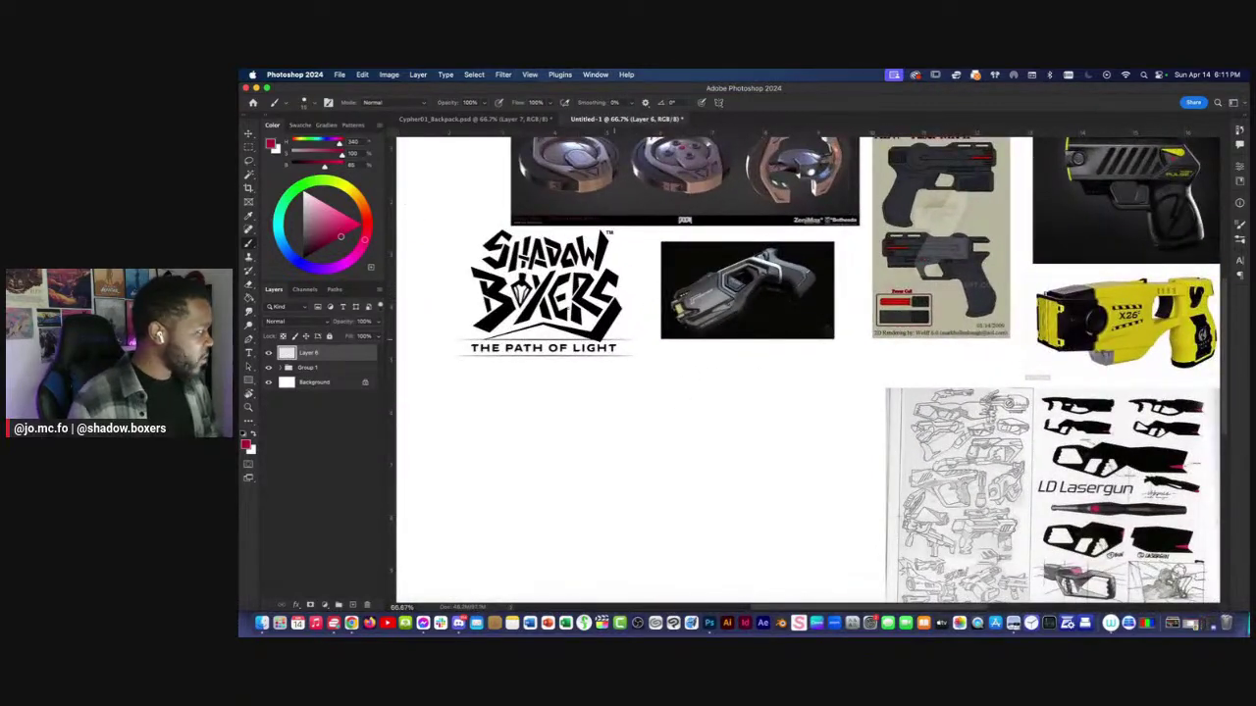
left_click(305, 102)
left_click(305, 102)
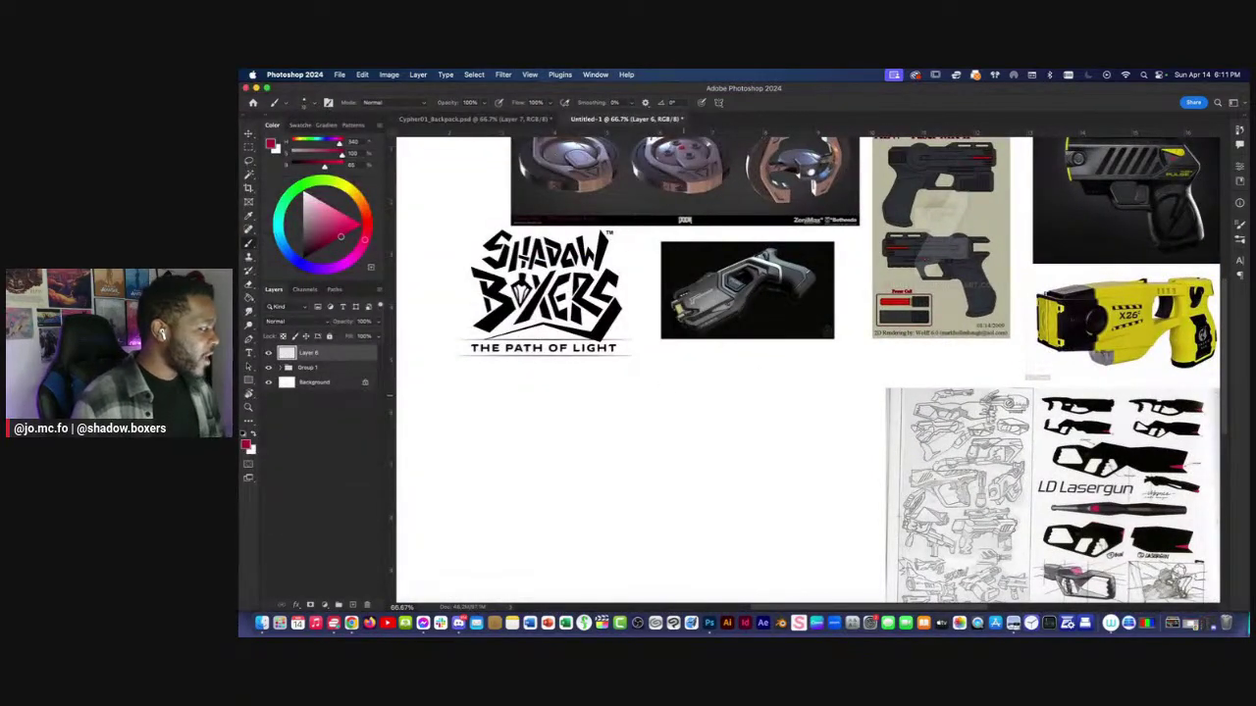
mouse_move(706, 402)
left_mouse_down()
mouse_move(780, 405)
mouse_move(691, 404)
mouse_move(643, 431)
left_mouse_up()
scroll(706, 403, "up", 2)
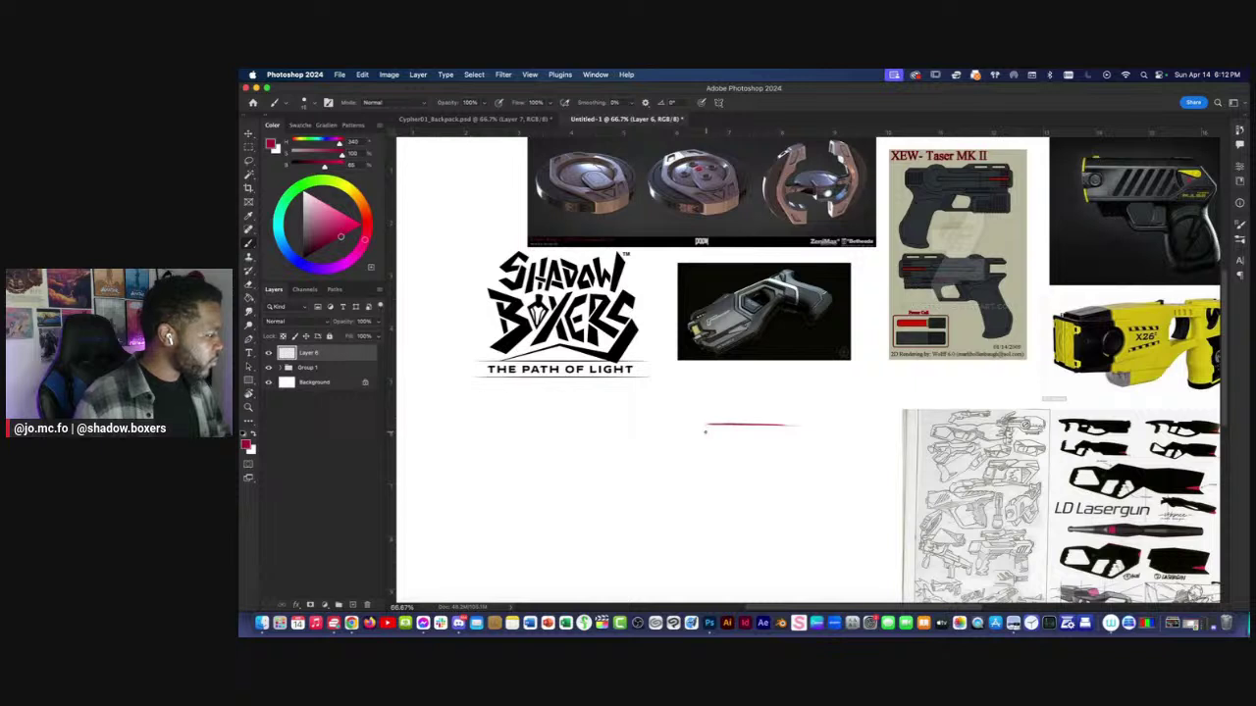
mouse_move(701, 429)
left_mouse_down()
mouse_move(703, 453)
mouse_move(691, 451)
mouse_move(702, 488)
mouse_move(697, 454)
mouse_move(807, 485)
left_mouse_up()
scroll(794, 425, "right", 2)
scroll(794, 425, "down", 1)
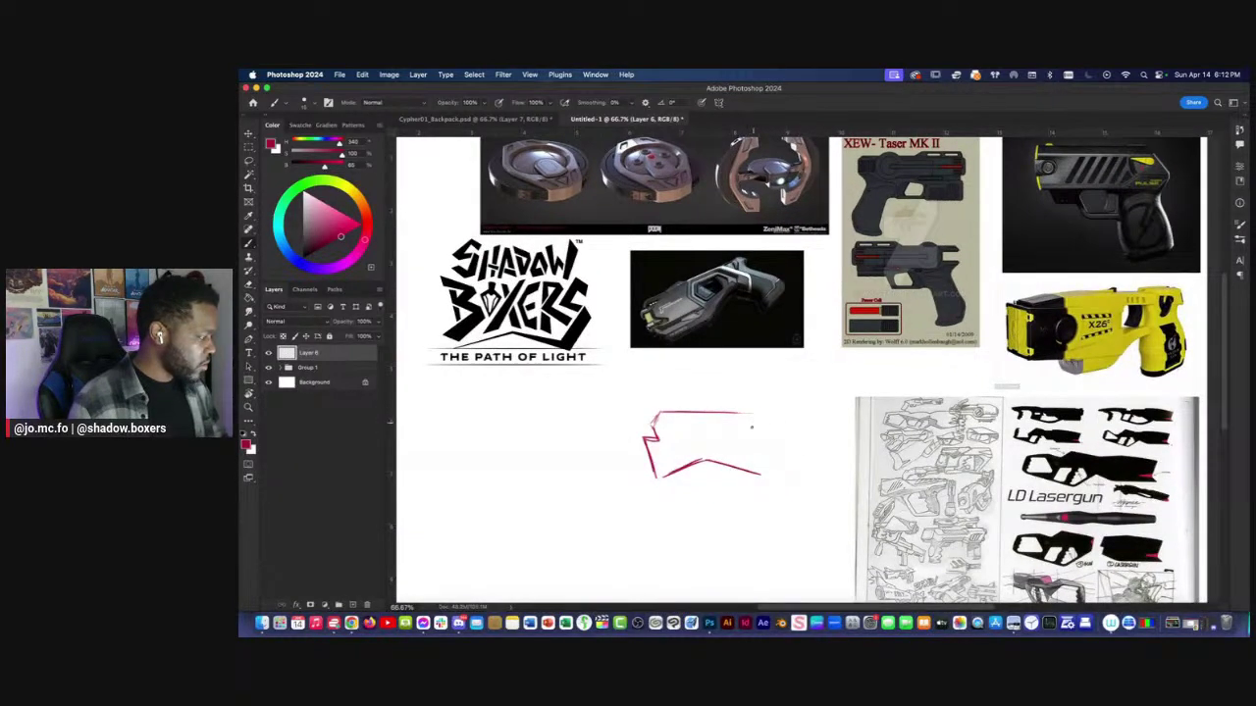
Close the gun body with a notched rear edge, firm up its lower edge and add a small trigger block beneath.
mouse_move(744, 413)
left_mouse_down()
mouse_move(767, 414)
mouse_move(774, 480)
mouse_move(775, 429)
mouse_move(761, 414)
left_mouse_up()
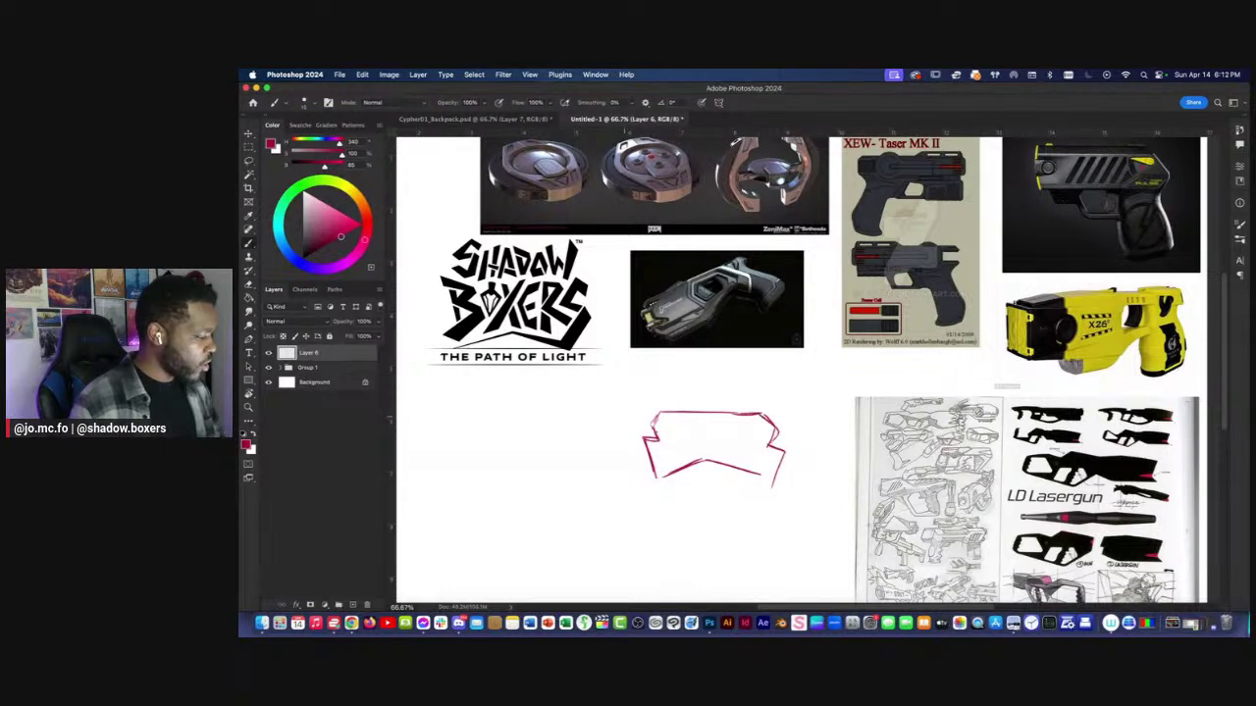
mouse_move(775, 482)
left_mouse_down()
mouse_move(731, 465)
mouse_move(648, 477)
left_mouse_up()
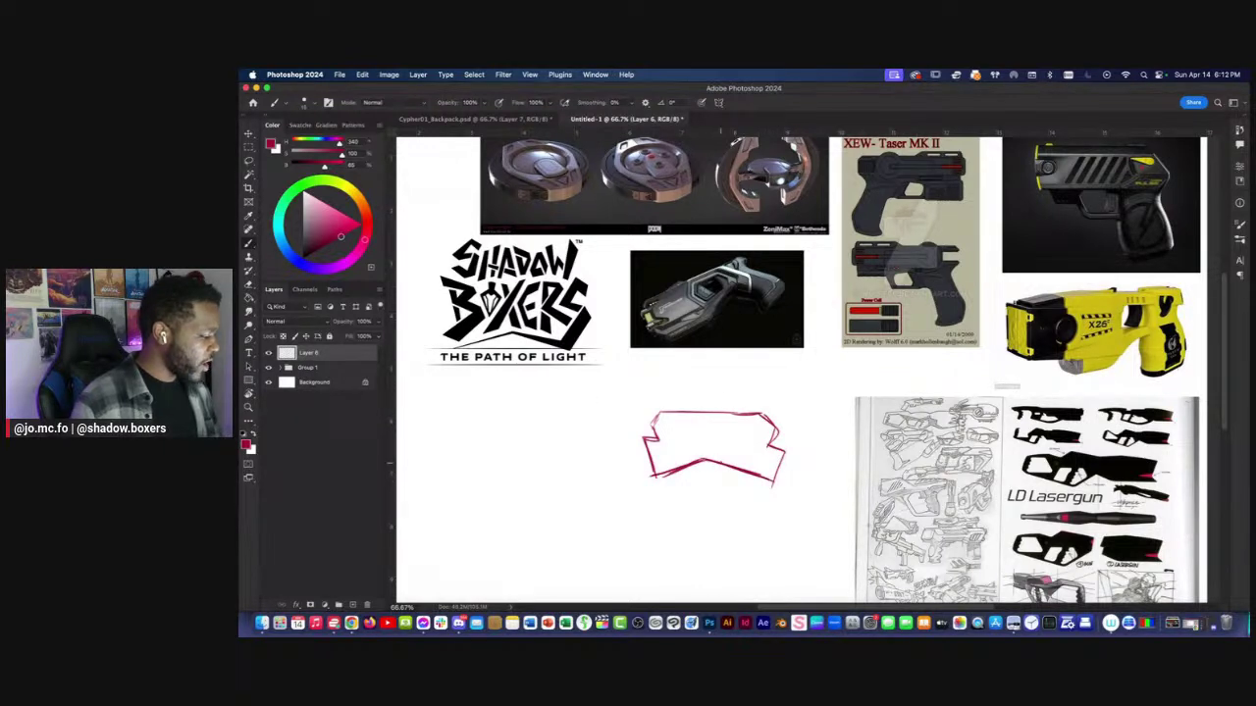
mouse_move(738, 459)
left_mouse_down()
mouse_move(704, 483)
mouse_move(722, 467)
mouse_move(708, 469)
left_mouse_up()
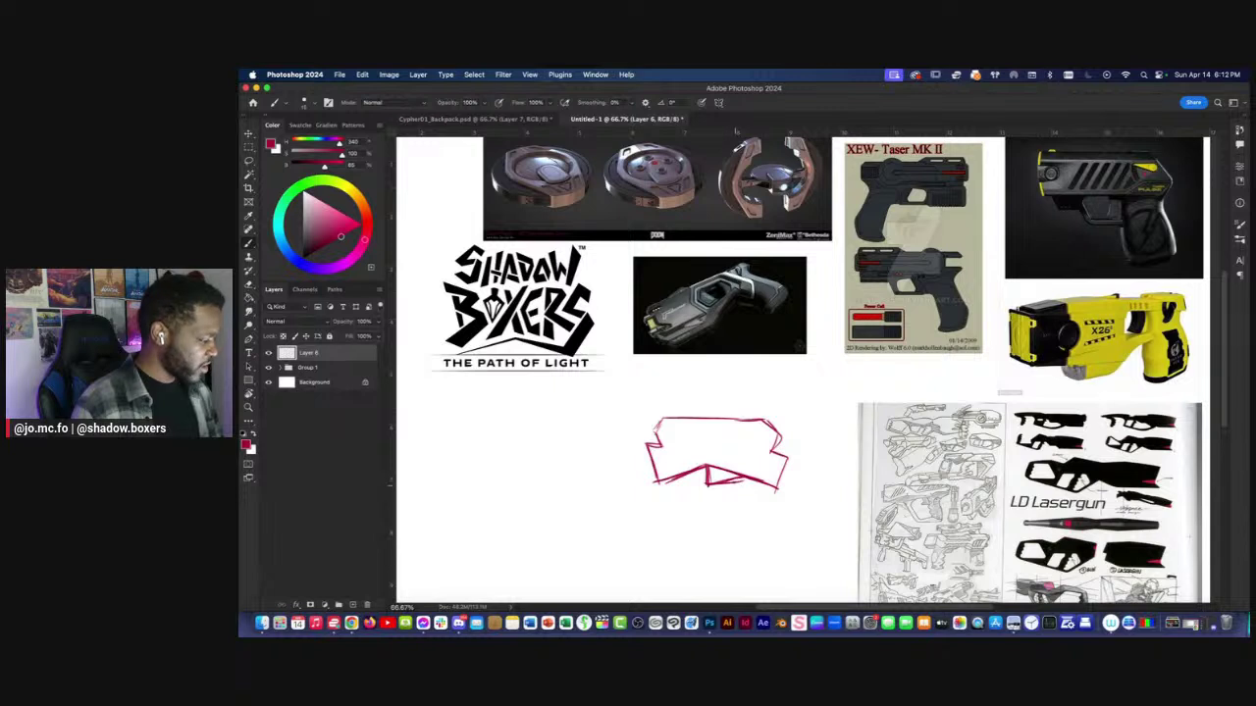
mouse_move(742, 473)
left_mouse_down()
mouse_move(746, 513)
mouse_move(759, 522)
mouse_move(748, 522)
mouse_move(791, 518)
mouse_move(730, 477)
left_mouse_up()
Draw the grip, then lasso and delete the notched rear edge and redraw it as a thick angled back.
mouse_move(783, 514)
left_mouse_down()
mouse_move(756, 418)
mouse_move(750, 433)
mouse_move(787, 447)
mouse_move(776, 483)
left_mouse_up()
key("l")
key("Delete")
key("super+d")
key("b")
left_click_drag(759, 420, 791, 446)
left_click_drag(790, 445, 777, 485)
left_click_drag(763, 422, 789, 448)
left_click_drag(586, 401, 618, 400)
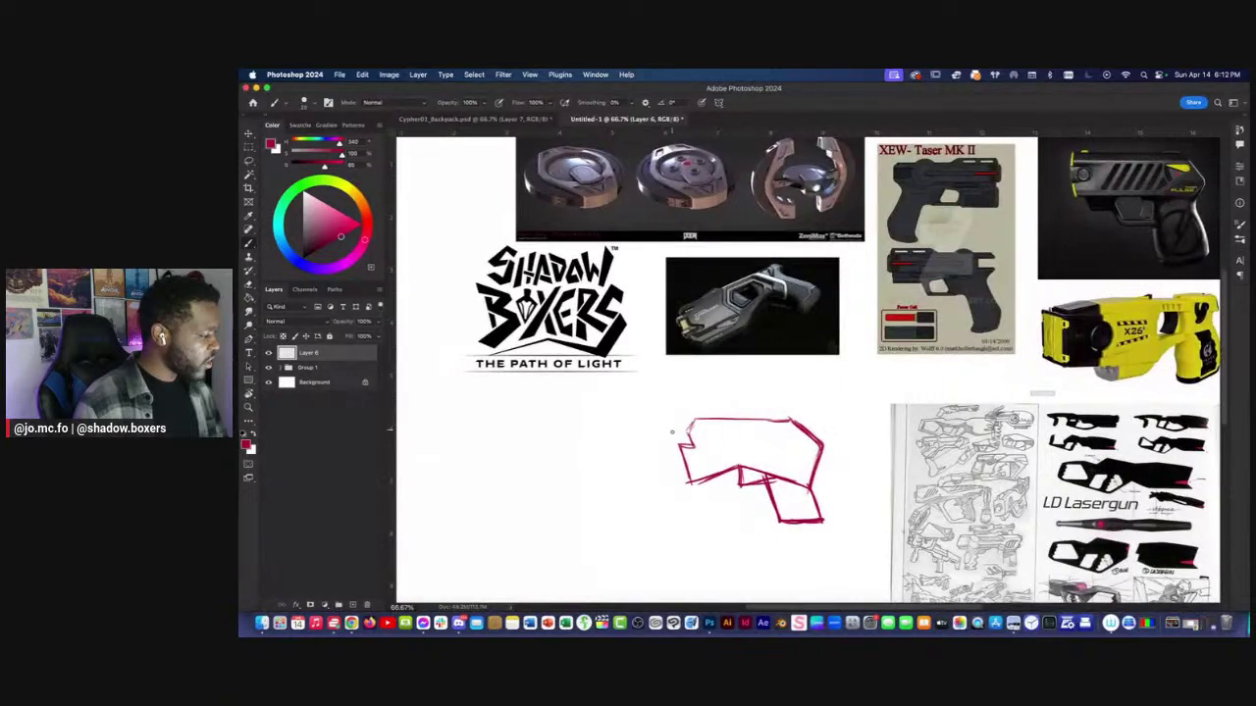
Handwrite the design notes "ORANGE/BLACK", "GUARDS" and "SLEEK" as a dashed list in the canvas's empty upper-left corner.
key("super+minus")
left_click_drag(511, 308, 541, 309)
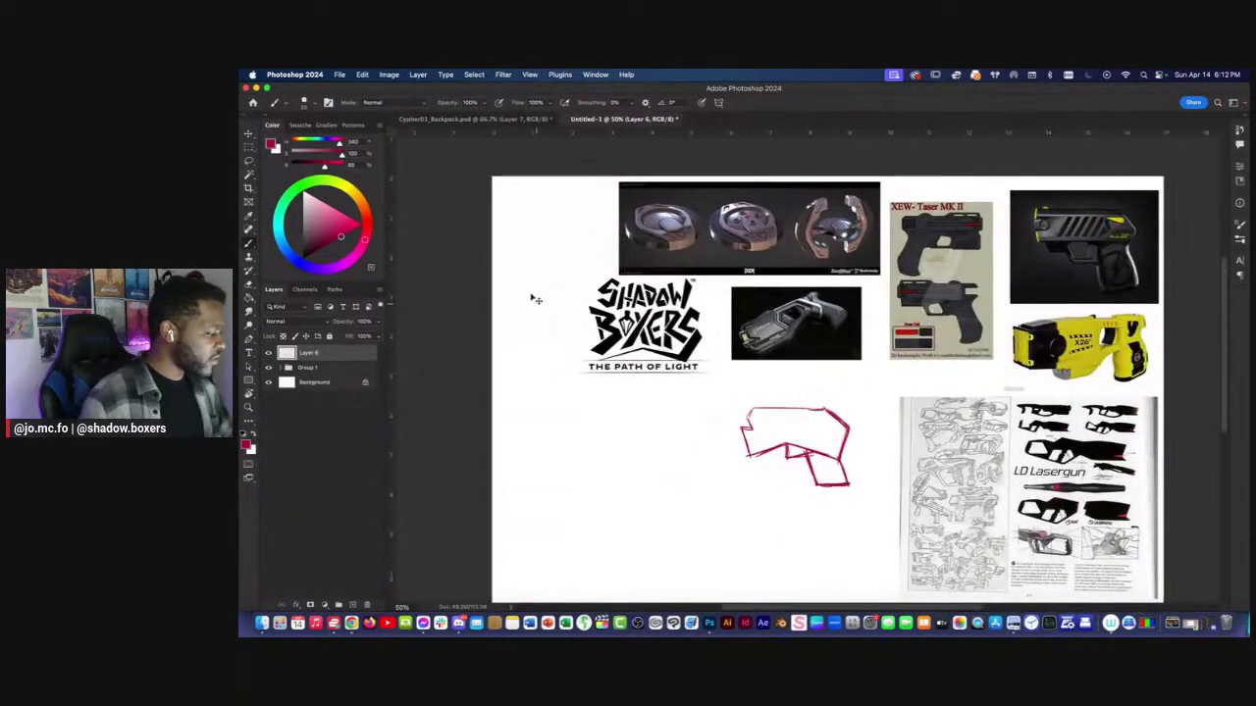
key("super+equal")
left_click_drag(600, 364, 660, 350)
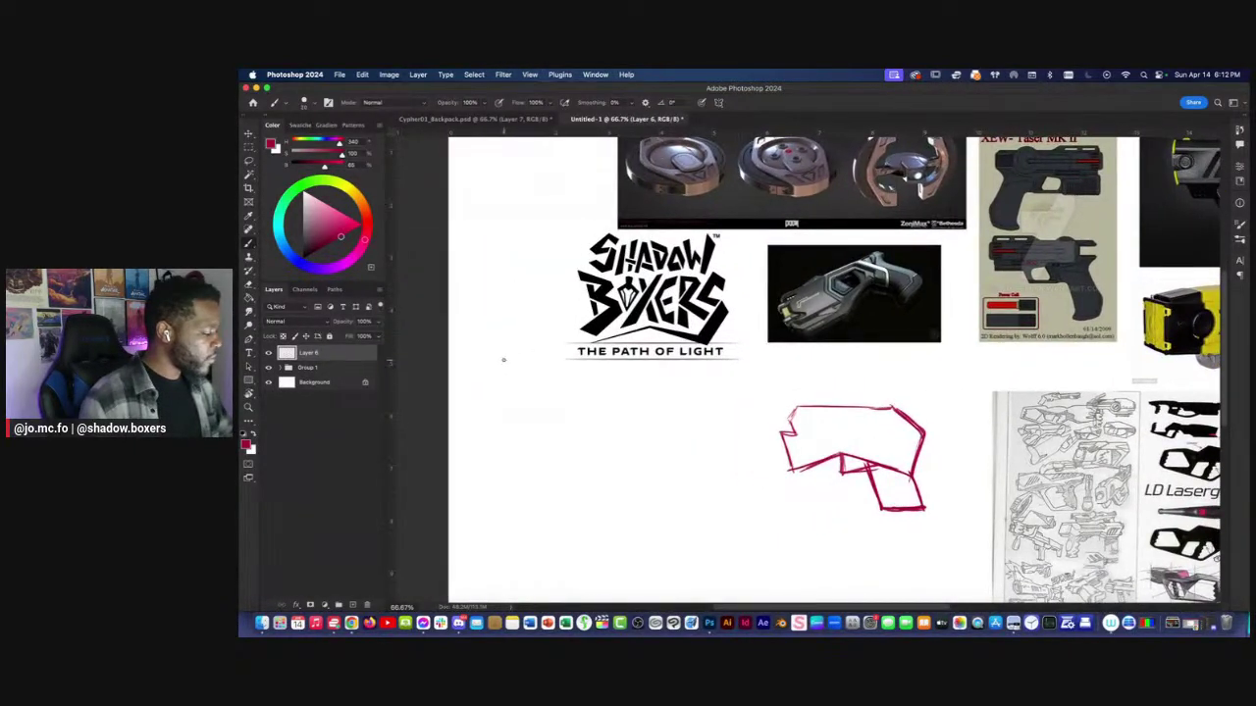
scroll(482, 176, "up", 3)
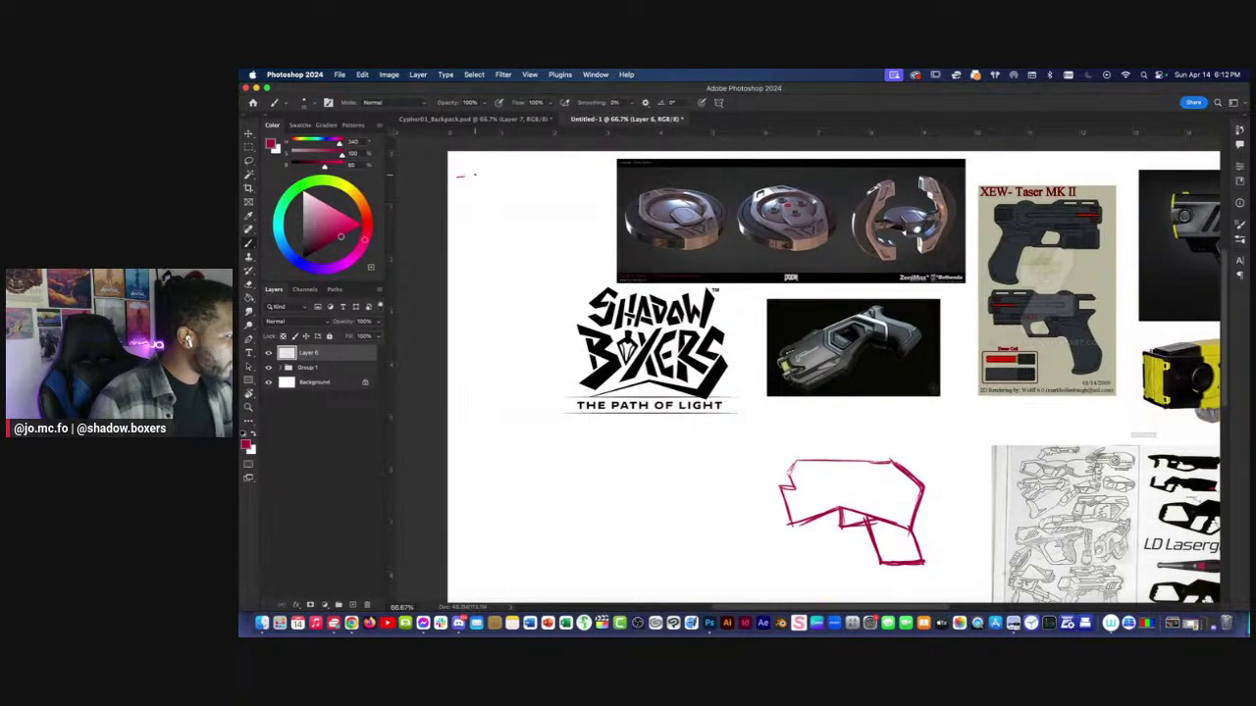
left_click_drag(479, 176, 494, 175)
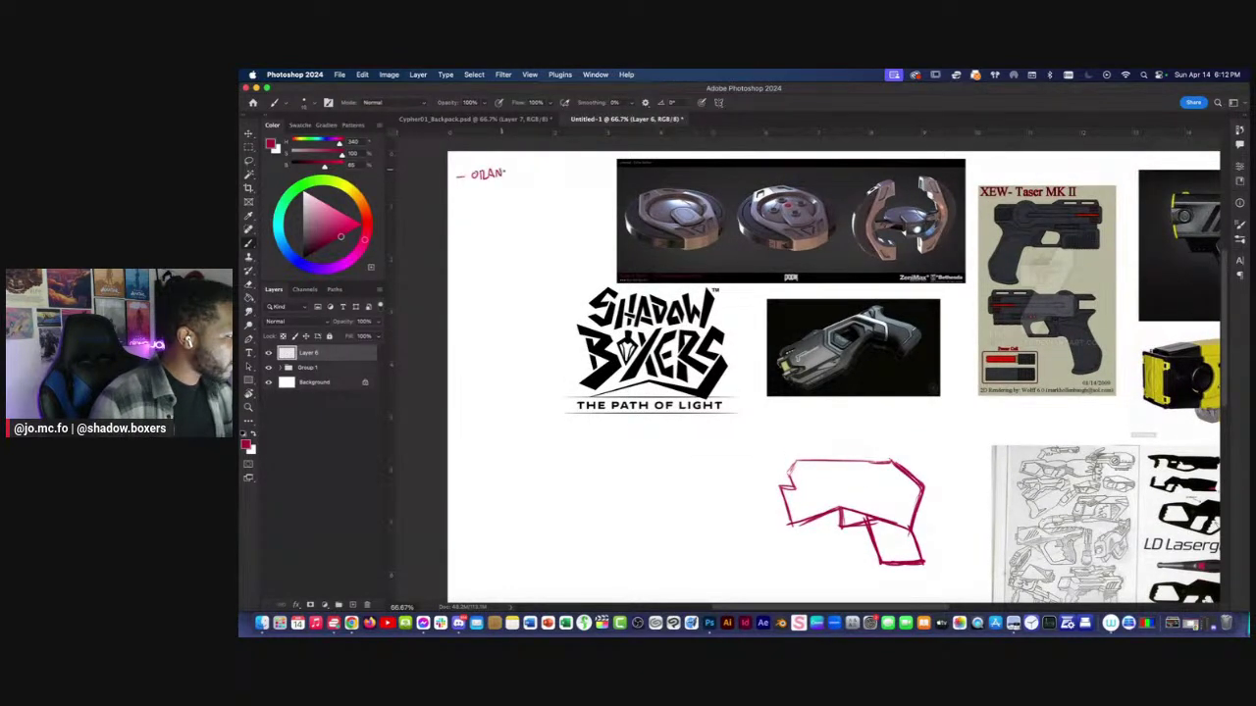
mouse_move(530, 169)
left_mouse_down()
mouse_move(464, 192)
mouse_move(510, 193)
mouse_move(469, 217)
left_mouse_up()
left_click_drag(474, 207, 494, 214)
left_click(498, 213)
key("super+z")
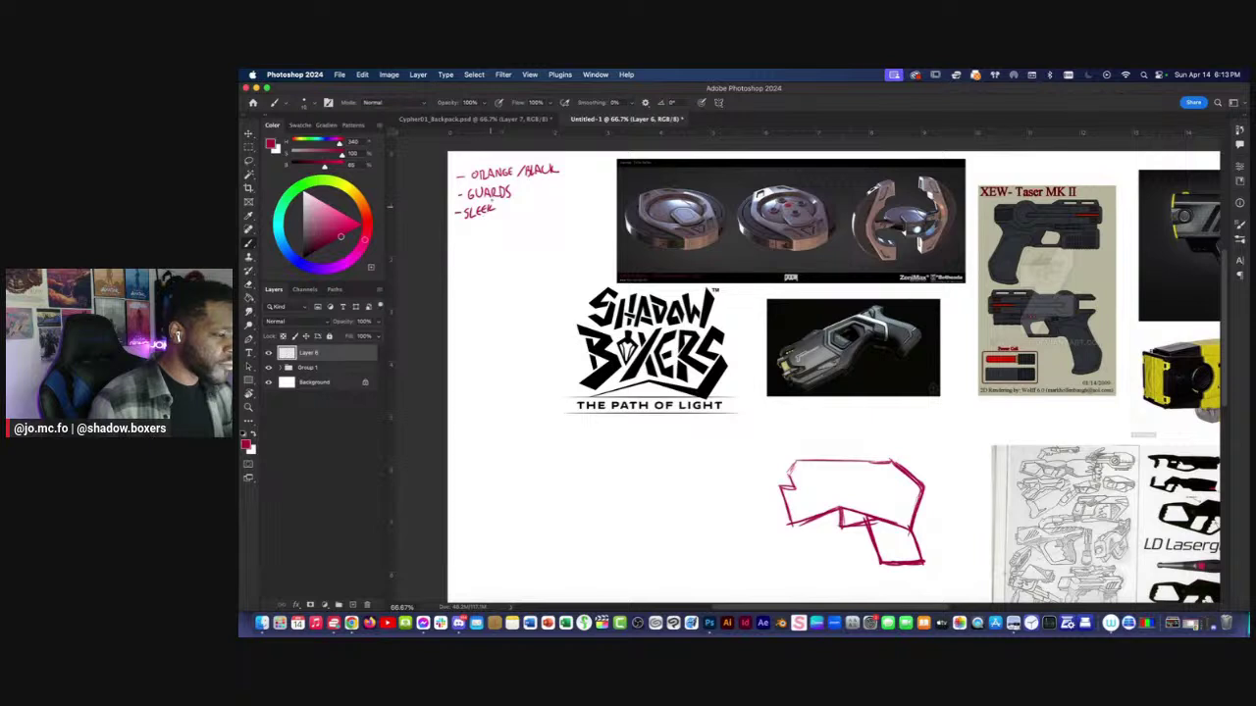
Add the handwritten note "HIGH-TECH" to the list and extend the "SLEEK" line with an arrow to "TRIANGLES".
left_click_drag(456, 230, 478, 236)
left_click_drag(489, 228, 487, 233)
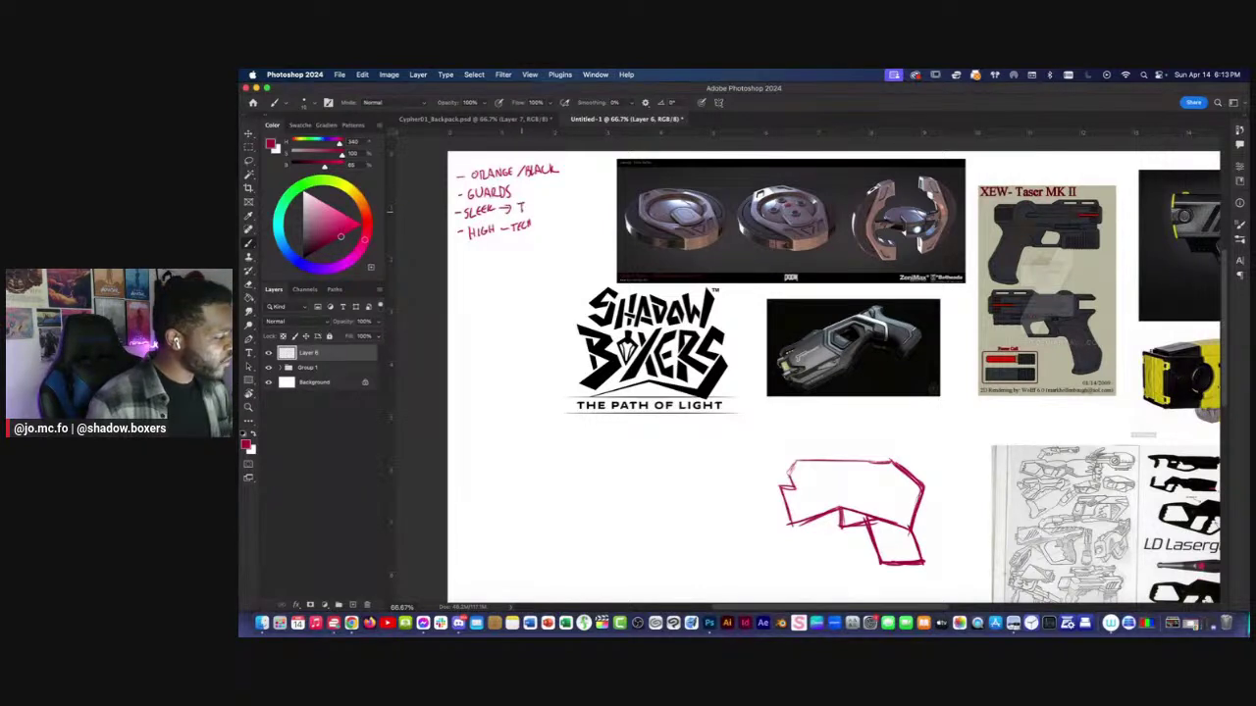
left_click_drag(532, 210, 558, 205)
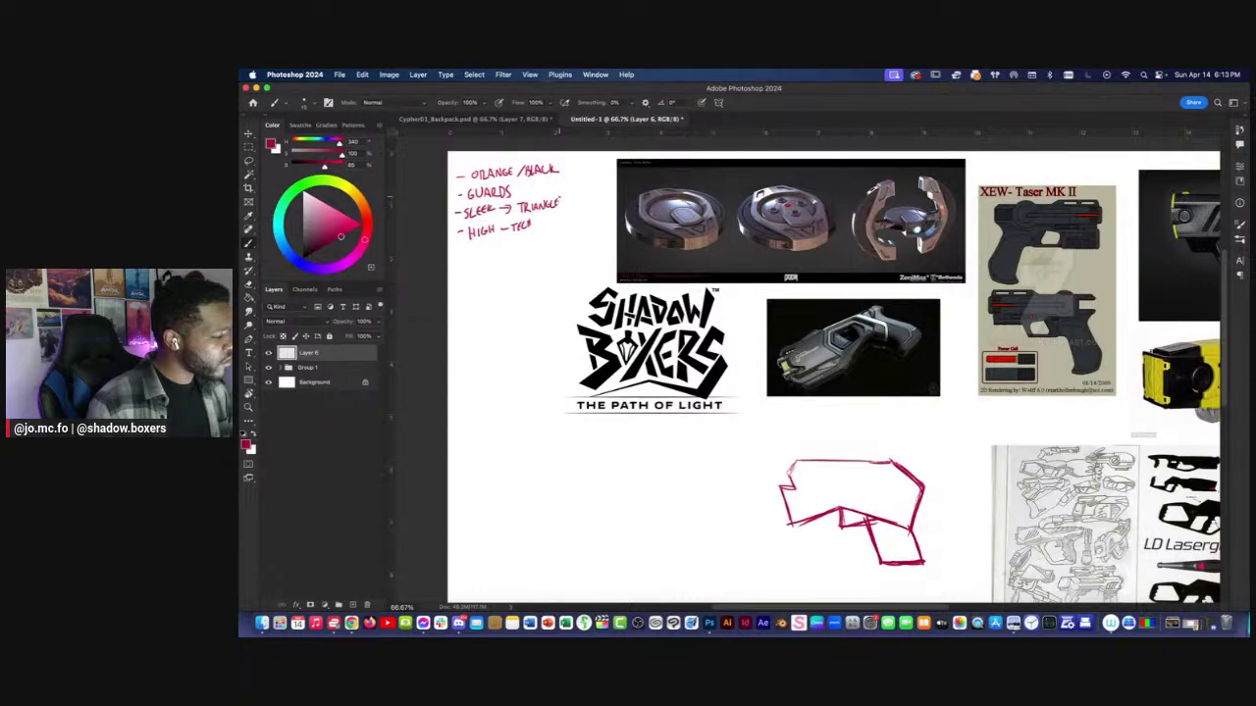
Examine the gadget, taser and lasergun reference images around the gun sketch for shape ideas.
scroll(687, 252, "right", 5)
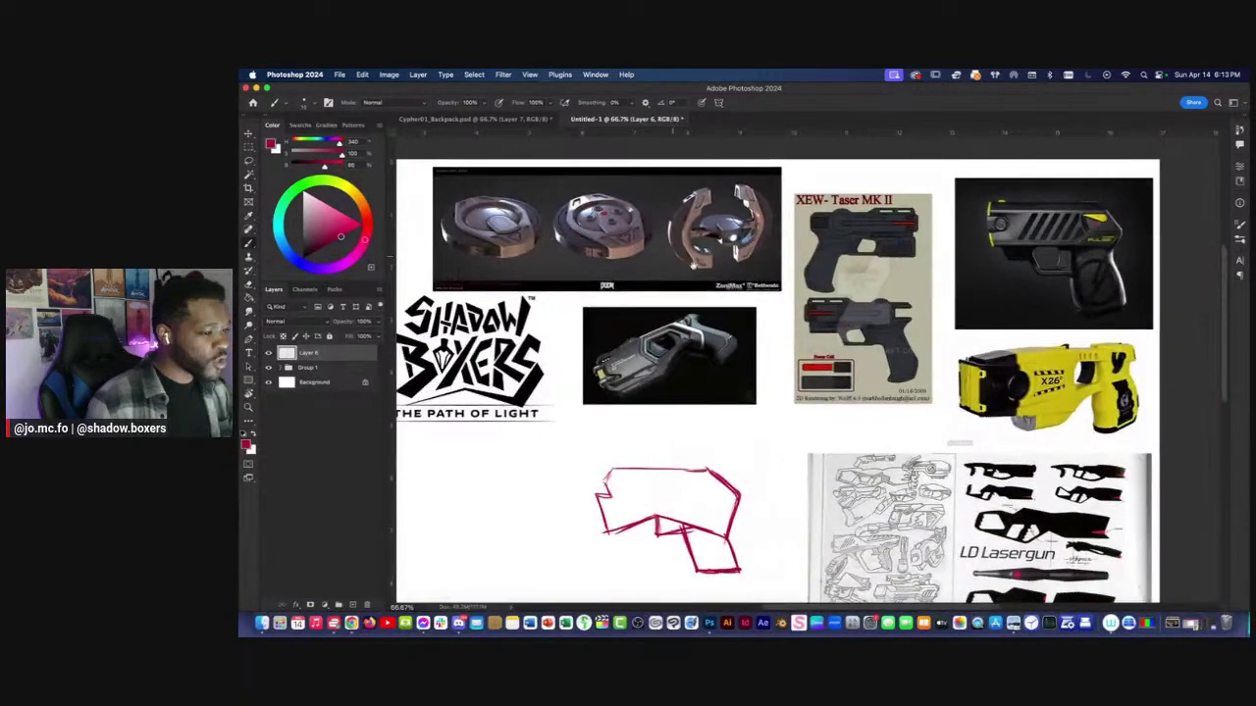
left_click_drag(666, 254, 403, 322)
key("super+plus")
mouse_move(849, 214)
left_mouse_down()
mouse_move(898, 263)
mouse_move(878, 298)
left_mouse_up()
mouse_move(707, 285)
left_mouse_down()
mouse_move(757, 342)
mouse_move(814, 344)
left_mouse_up()
key("super+minus")
key("l")
key("super+z")
key("super+z")
scroll(513, 180, "left", 5)
scroll(513, 179, "down", 3)
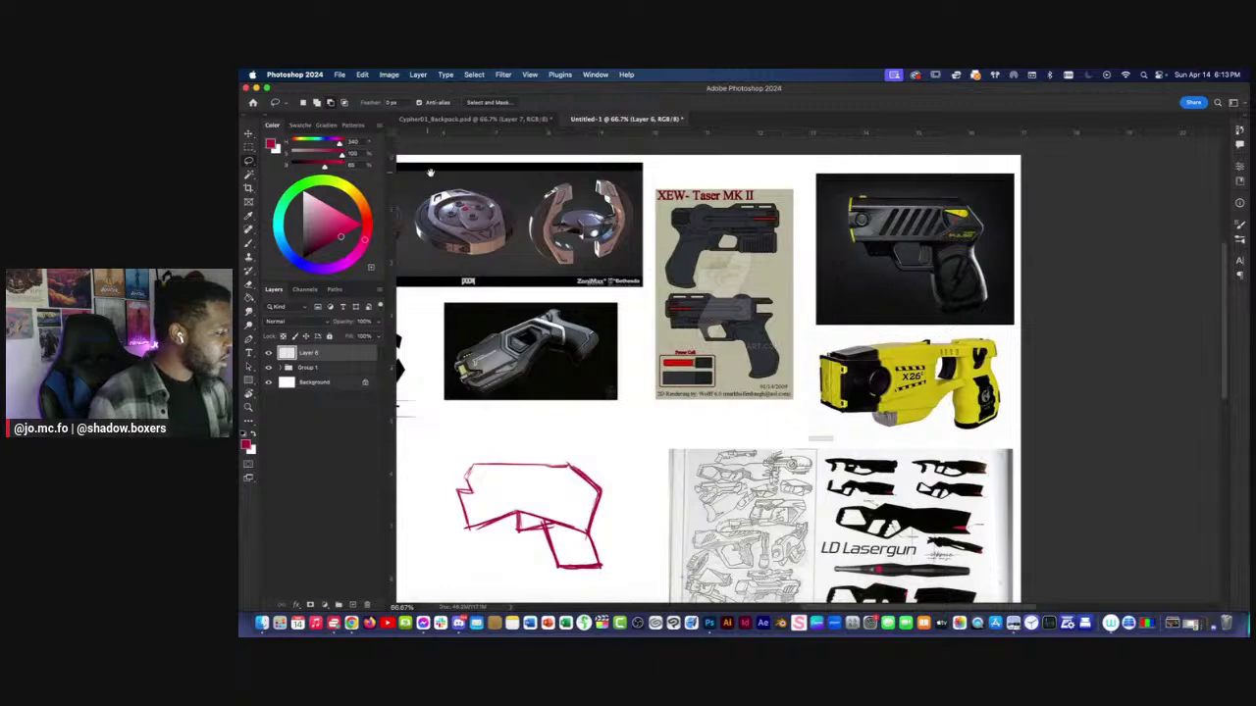
scroll(427, 172, "left", 5)
scroll(427, 172, "up", 2)
key("b")
key("super+minus")
key("super+plus")
Lasso the gun sketch and use Free Transform to make it slightly wider and flatter.
scroll(610, 257, "down", 2)
scroll(610, 257, "left", 1)
key("l")
mouse_move(799, 434)
left_mouse_down()
mouse_move(817, 464)
mouse_move(756, 485)
mouse_move(723, 479)
mouse_move(663, 401)
mouse_move(812, 431)
left_mouse_up()
key("super+t")
left_click_drag(708, 396, 704, 408)
left_click_drag(600, 459, 589, 459)
key("Return")
key("b")
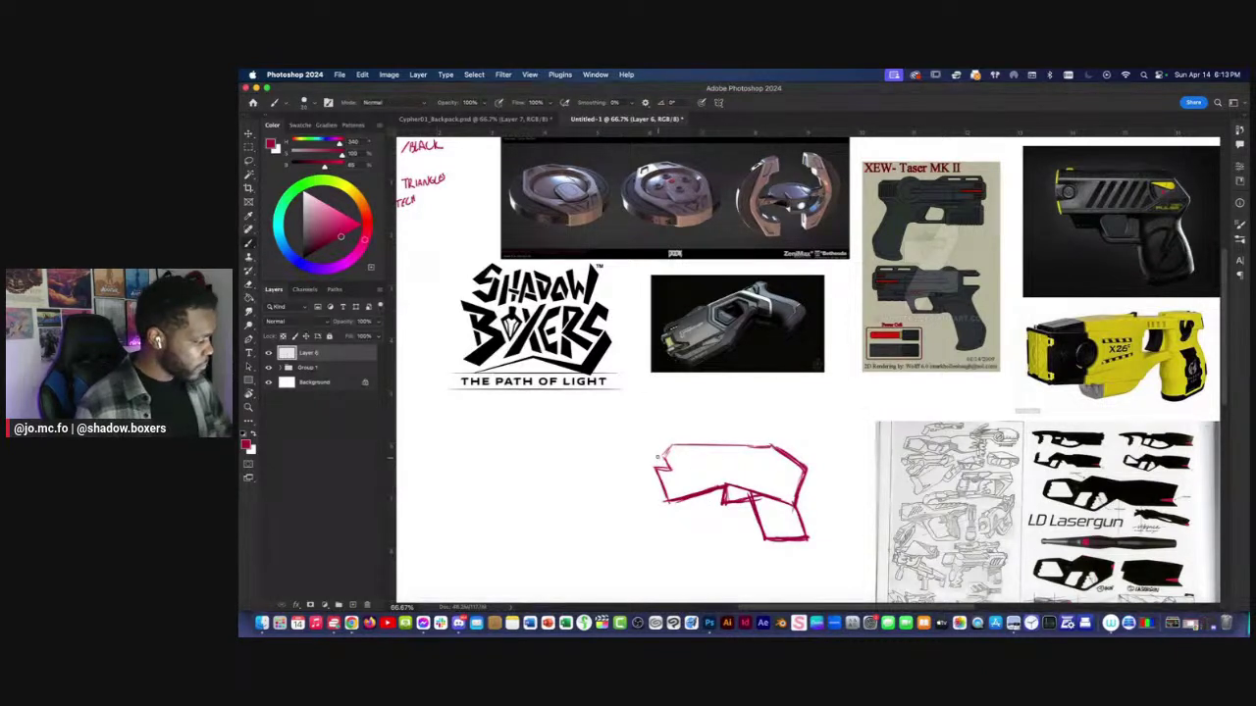
Firm up the gun's front and top edges, add triangular accents at both ends, and detail the trigger block and lower rear line.
mouse_move(657, 448)
left_mouse_down()
mouse_move(651, 469)
mouse_move(764, 452)
mouse_move(781, 481)
mouse_move(765, 480)
mouse_move(768, 453)
left_mouse_up()
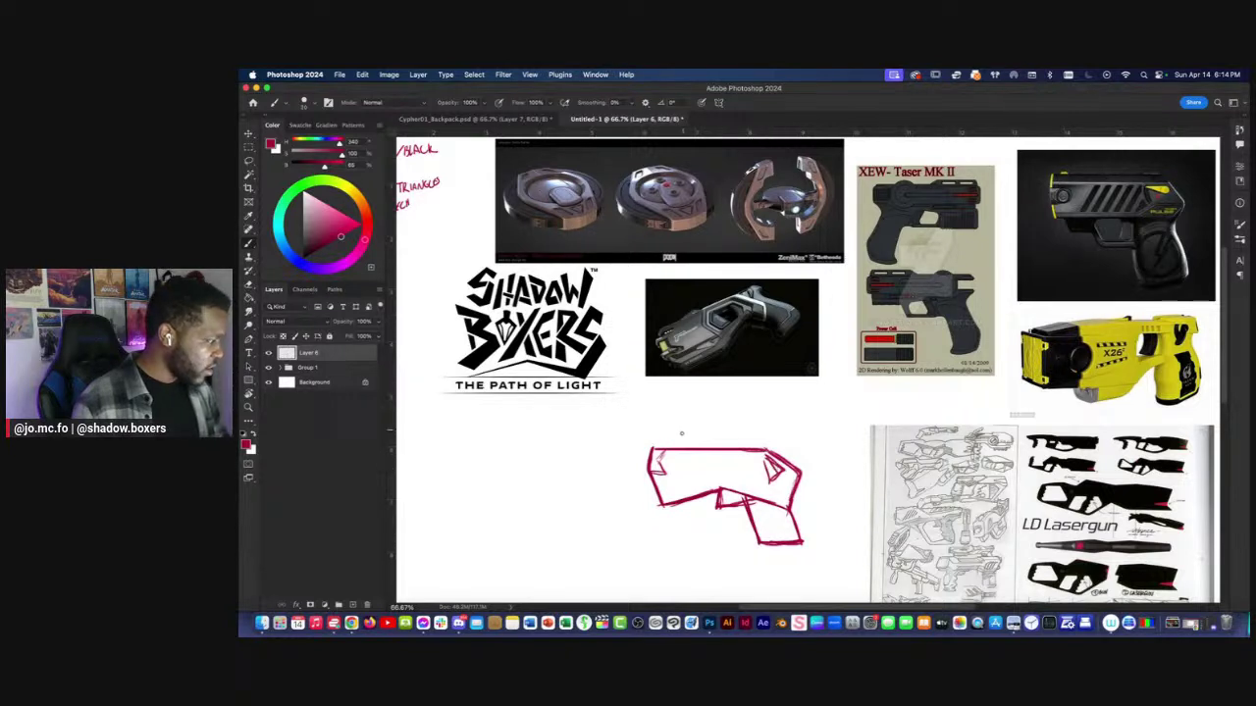
key("e")
left_click_drag(734, 489, 736, 500)
key("b")
key("super+z")
key("super+z")
key("super+z")
mouse_move(735, 500)
left_mouse_down()
mouse_move(719, 489)
mouse_move(788, 504)
left_mouse_up()
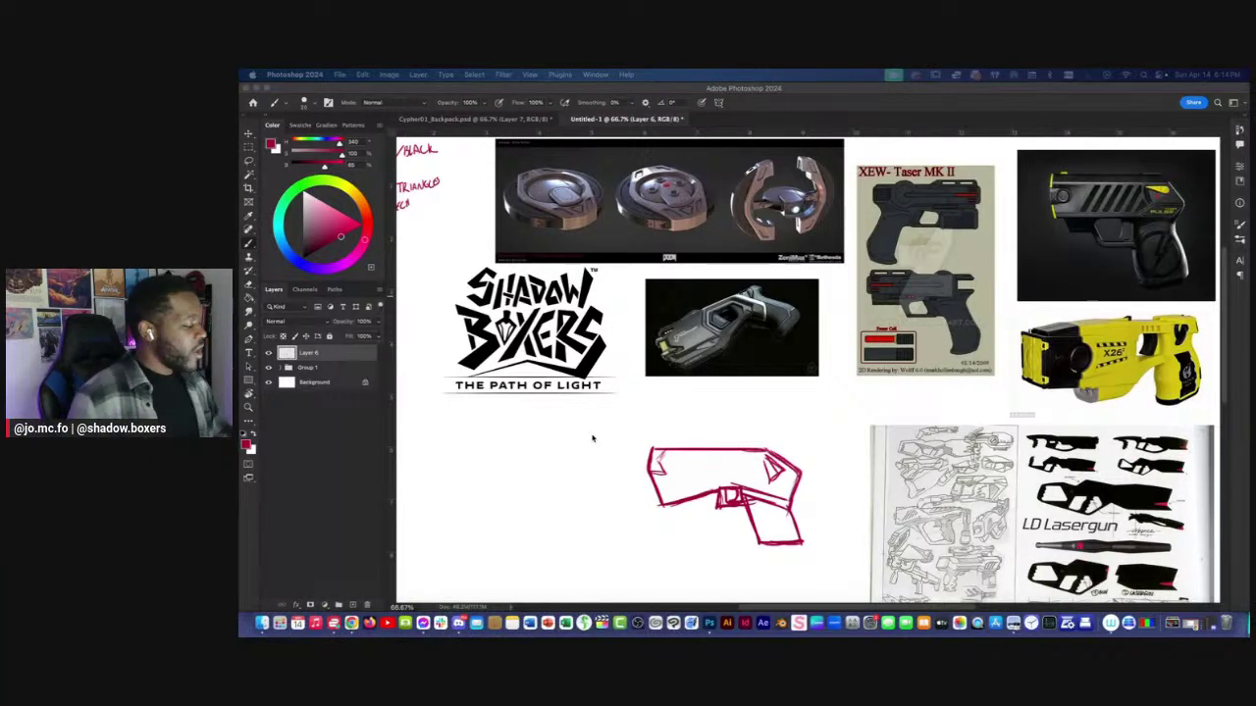
Thicken the gun's upper rear corner, add a base plate under the grip and darken the grip's front edge.
scroll(677, 421, "down", 2)
scroll(677, 422, "right", 1)
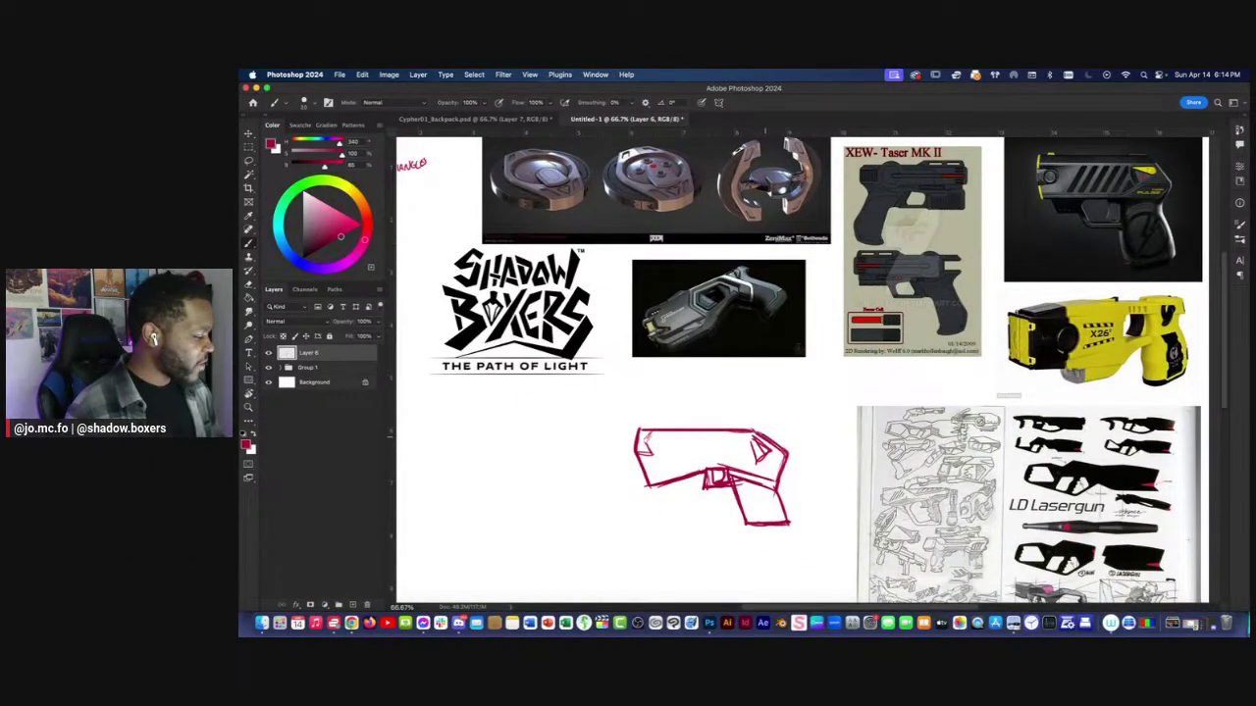
mouse_move(759, 431)
left_mouse_down()
mouse_move(788, 451)
mouse_move(744, 430)
left_mouse_up()
scroll(805, 373, "down", 2)
scroll(805, 373, "left", 1)
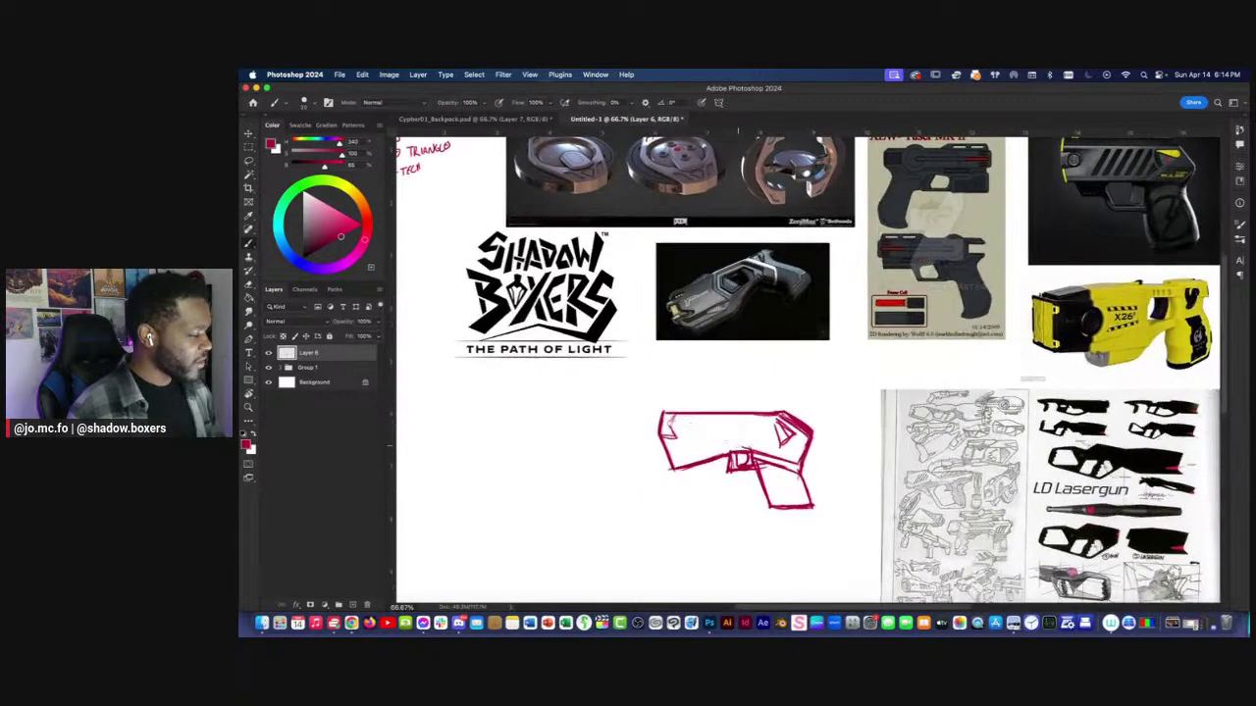
mouse_move(795, 477)
left_mouse_down()
mouse_move(804, 515)
mouse_move(753, 518)
left_mouse_up()
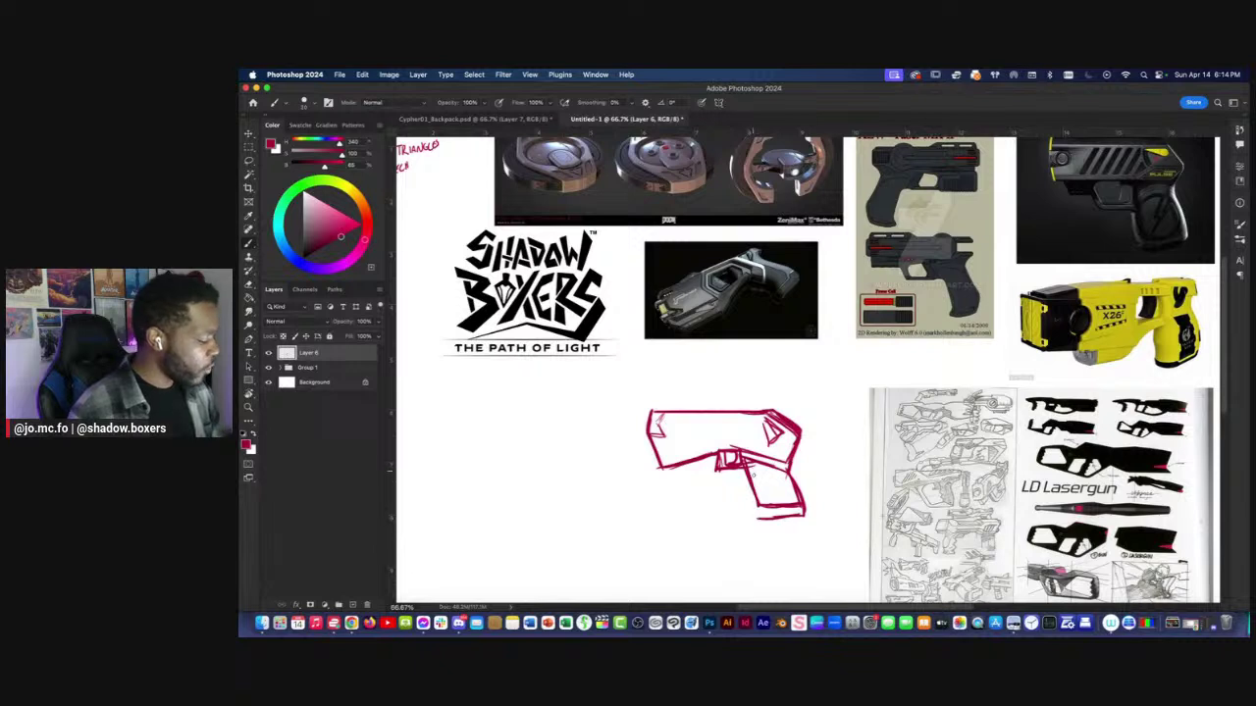
left_click_drag(752, 463, 763, 518)
left_click_drag(752, 473, 766, 520)
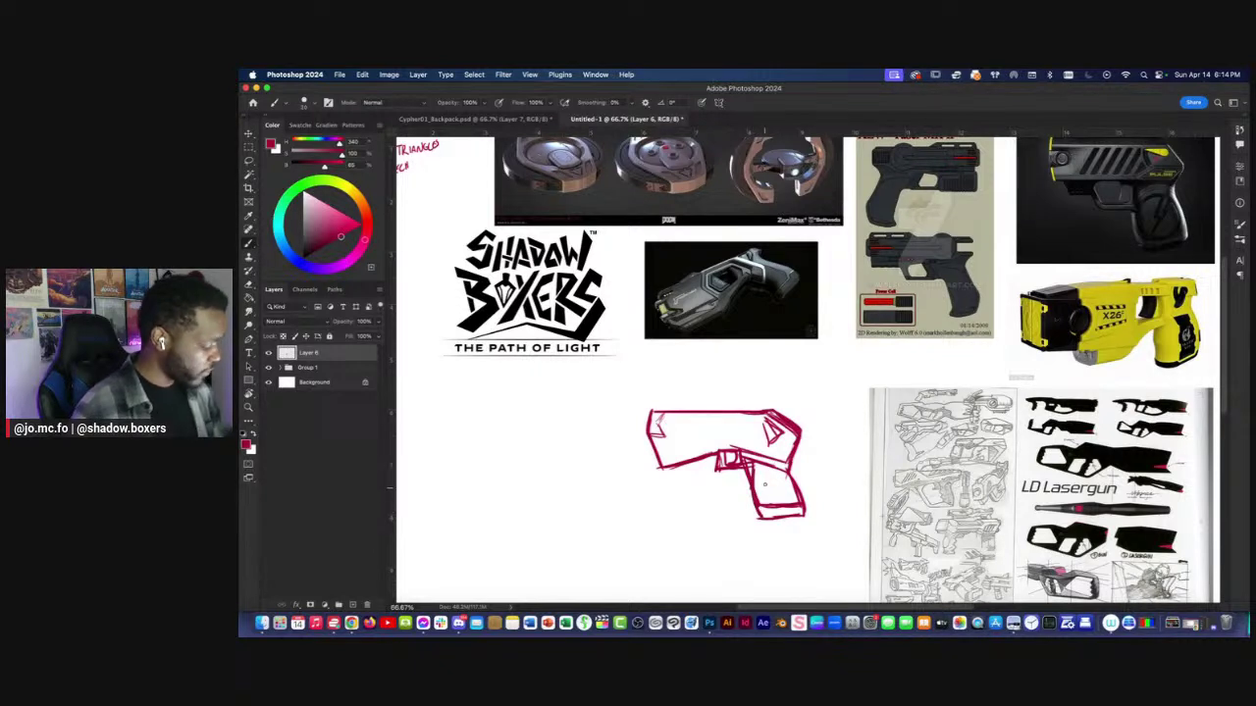
Erase the inner base line of the grip and redraw the grip outline with a curved back and heavier edges.
key("e")
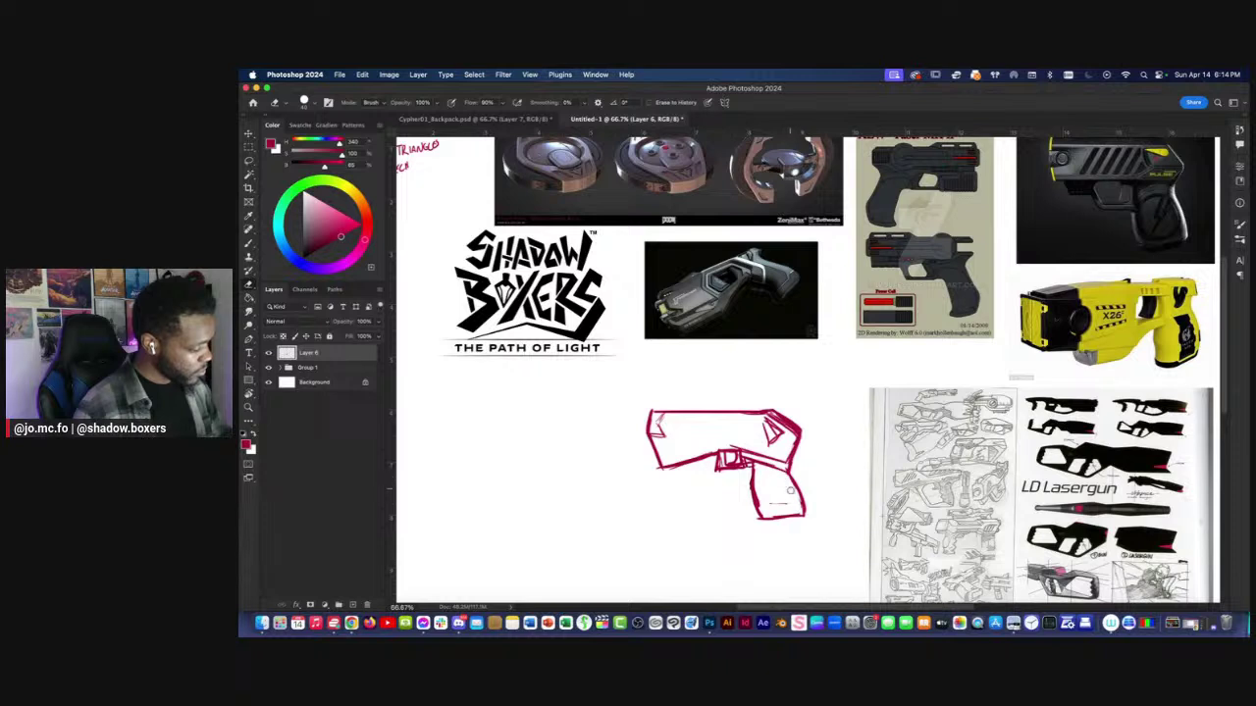
key("b")
left_click_drag(793, 483, 806, 520)
left_click_drag(800, 518, 749, 514)
left_click_drag(754, 467, 750, 518)
key("e")
key("b")
Draw a parallel line beneath the gun's top edge and add facet lines to the triangular accent at the rear.
key("super+minus")
mouse_move(687, 411)
left_mouse_down()
mouse_move(627, 425)
mouse_move(712, 419)
left_mouse_up()
mouse_move(630, 430)
left_mouse_down()
mouse_move(679, 436)
mouse_move(690, 458)
left_mouse_up()
key("super+plus")
scroll(640, 448, "left", 3)
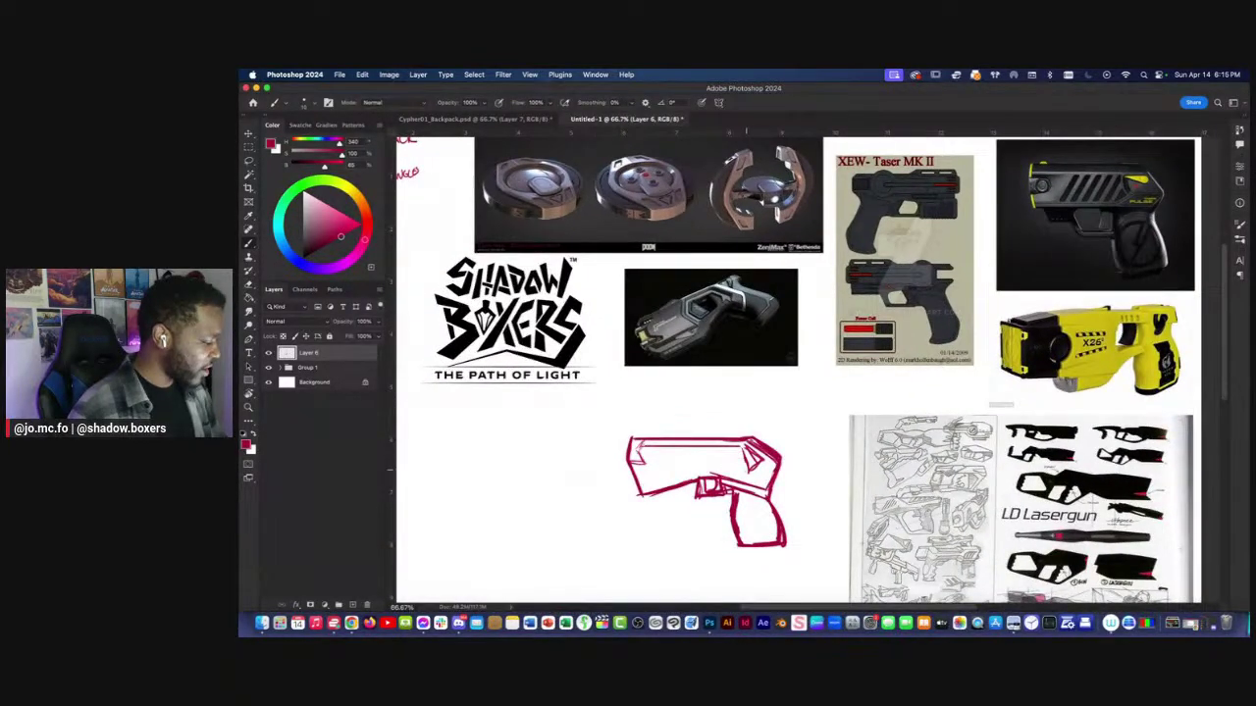
mouse_move(741, 450)
left_mouse_down()
mouse_move(736, 470)
mouse_move(748, 474)
left_mouse_up()
mouse_move(741, 449)
left_mouse_down()
mouse_move(735, 470)
mouse_move(750, 474)
mouse_move(760, 461)
mouse_move(746, 456)
left_mouse_up()
mouse_move(752, 443)
left_mouse_down()
mouse_move(736, 449)
mouse_move(752, 473)
left_mouse_up()
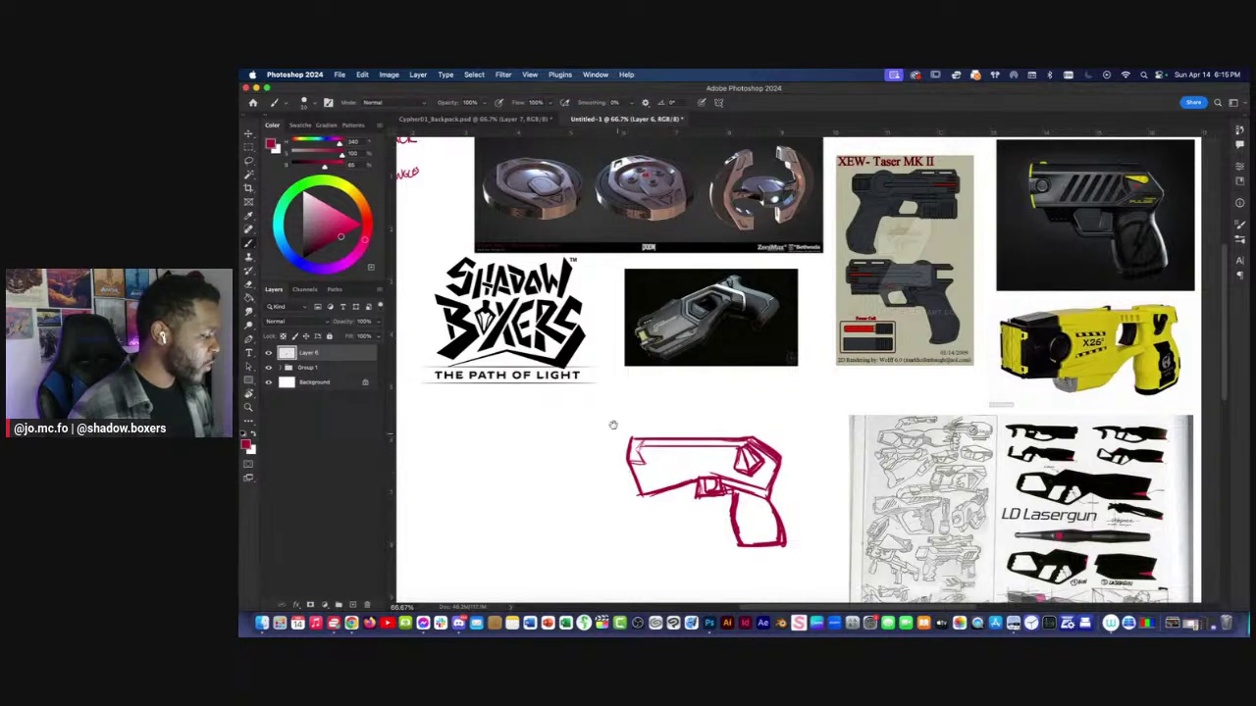
Add small protruding strokes at the muzzle corners and trim the grip's front edge with the Eraser to narrow it.
left_click_drag(630, 443, 621, 439)
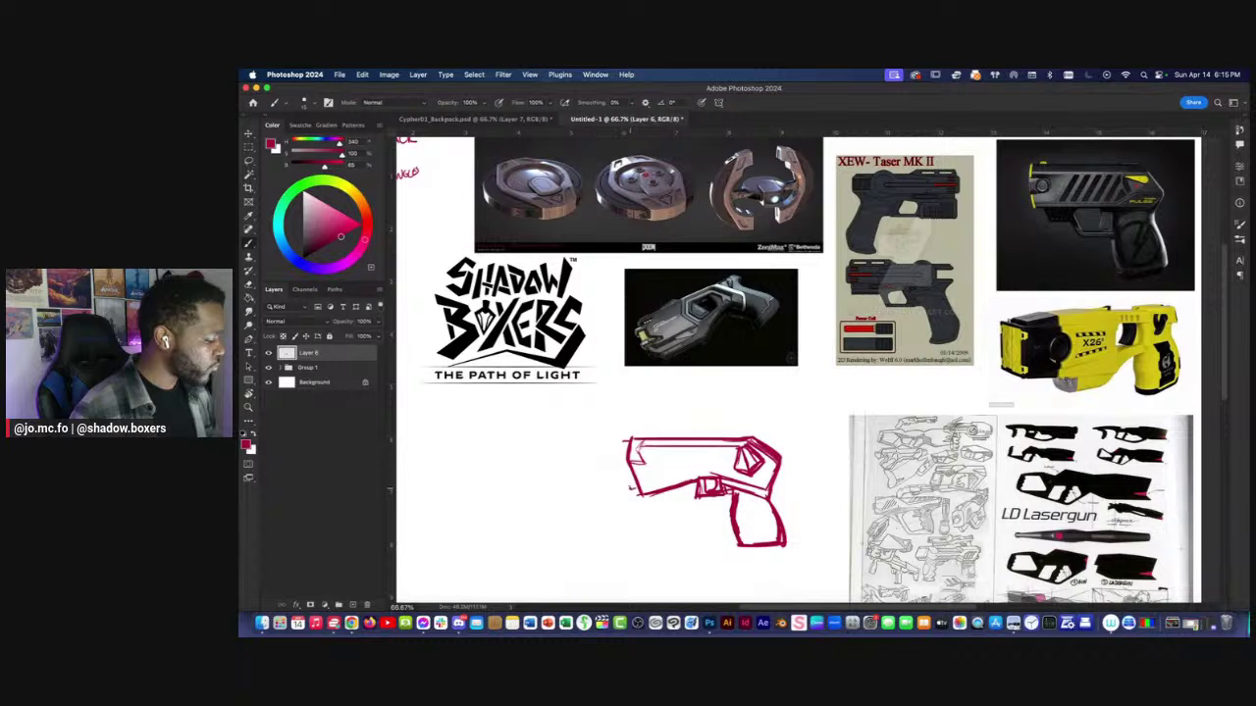
key("e")
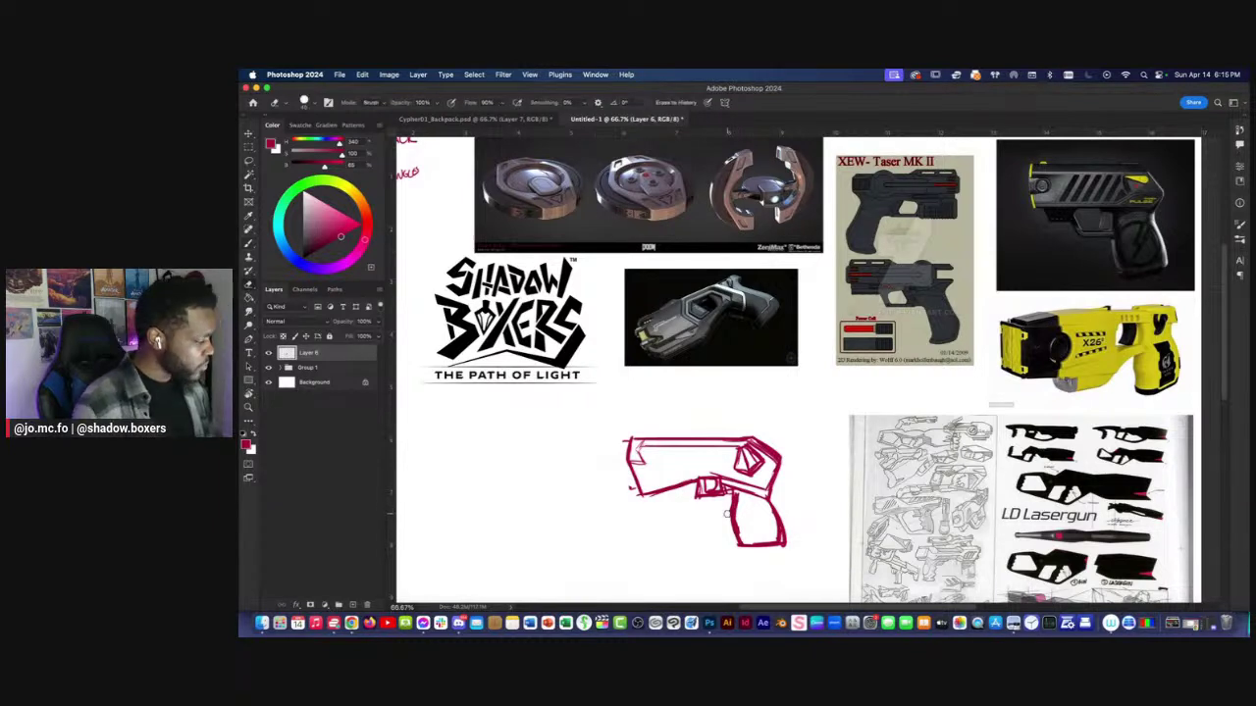
mouse_move(726, 523)
left_mouse_down()
mouse_move(736, 539)
mouse_move(738, 495)
mouse_move(739, 547)
mouse_move(739, 493)
mouse_move(739, 531)
left_mouse_up()
key("b")
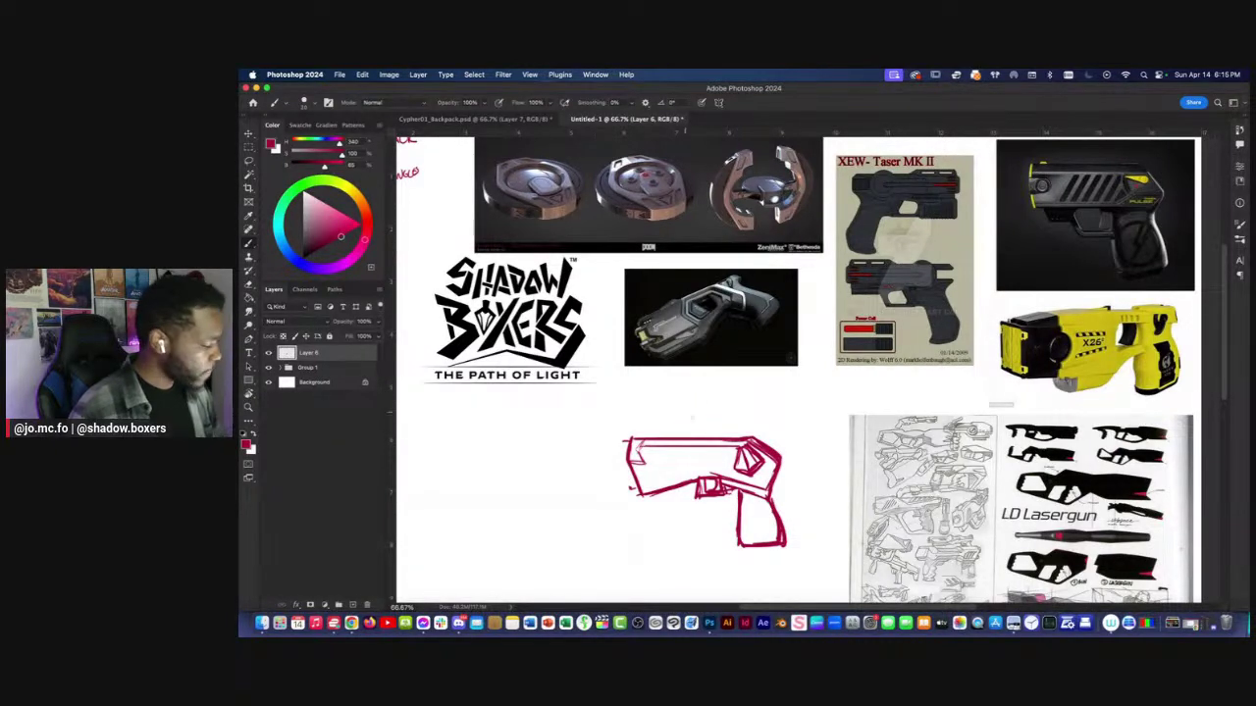
Sketch a small raised sight block on the gun's rear top edge and double the line along the lower front edge.
mouse_move(755, 452)
left_mouse_down()
mouse_move(779, 437)
mouse_move(736, 434)
mouse_move(755, 433)
left_mouse_up()
key("super+minus")
left_click_drag(617, 427, 674, 427)
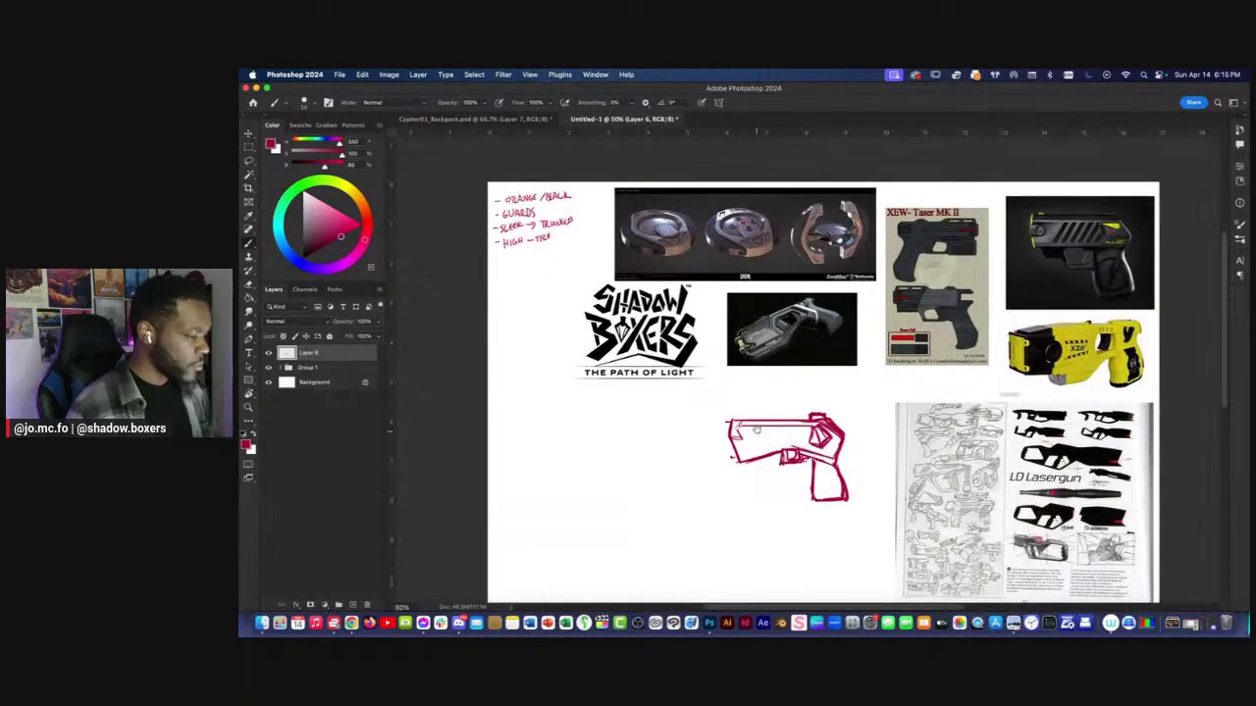
left_click_drag(746, 460, 778, 450)
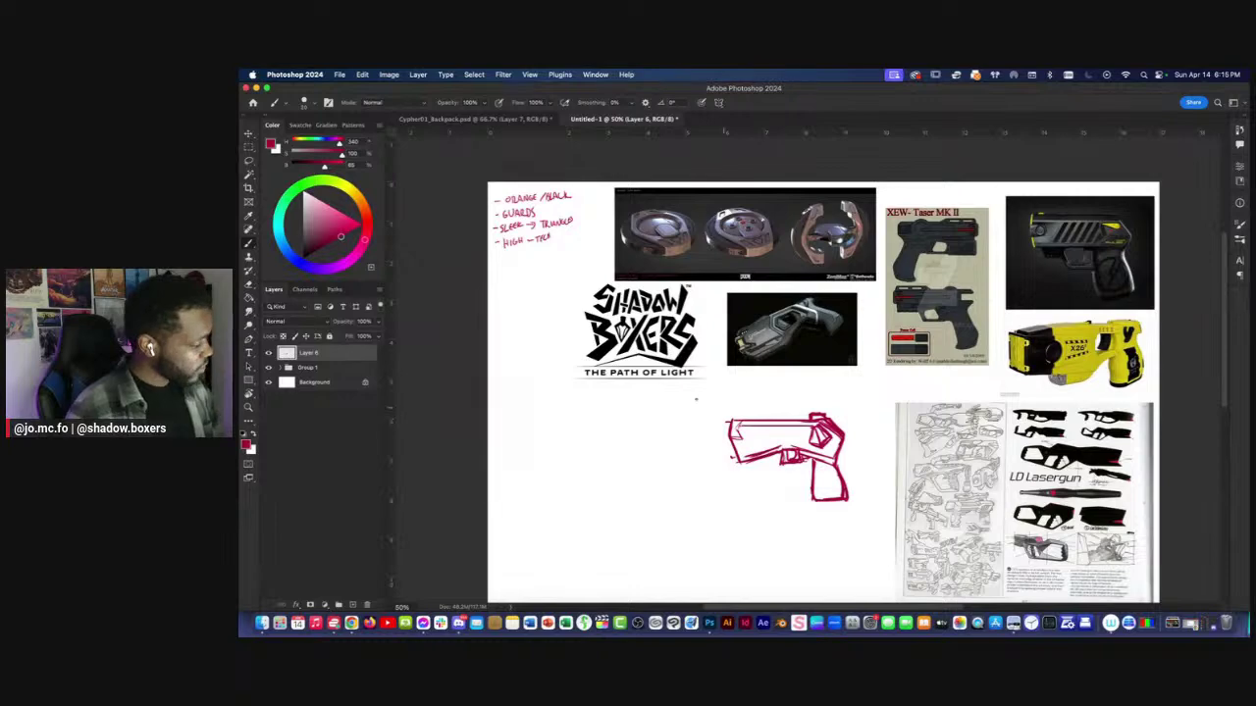
Lasso and delete the stray brush strokes over the Shadow Boxers logo.
key("super+equal")
mouse_move(641, 374)
left_mouse_down()
mouse_move(580, 356)
mouse_move(515, 376)
left_mouse_up()
left_click_drag(688, 320, 642, 372)
key("l")
mouse_move(691, 275)
left_mouse_down()
mouse_move(595, 416)
mouse_move(528, 365)
left_mouse_up()
key("Delete")
key("super+d")
key("b")
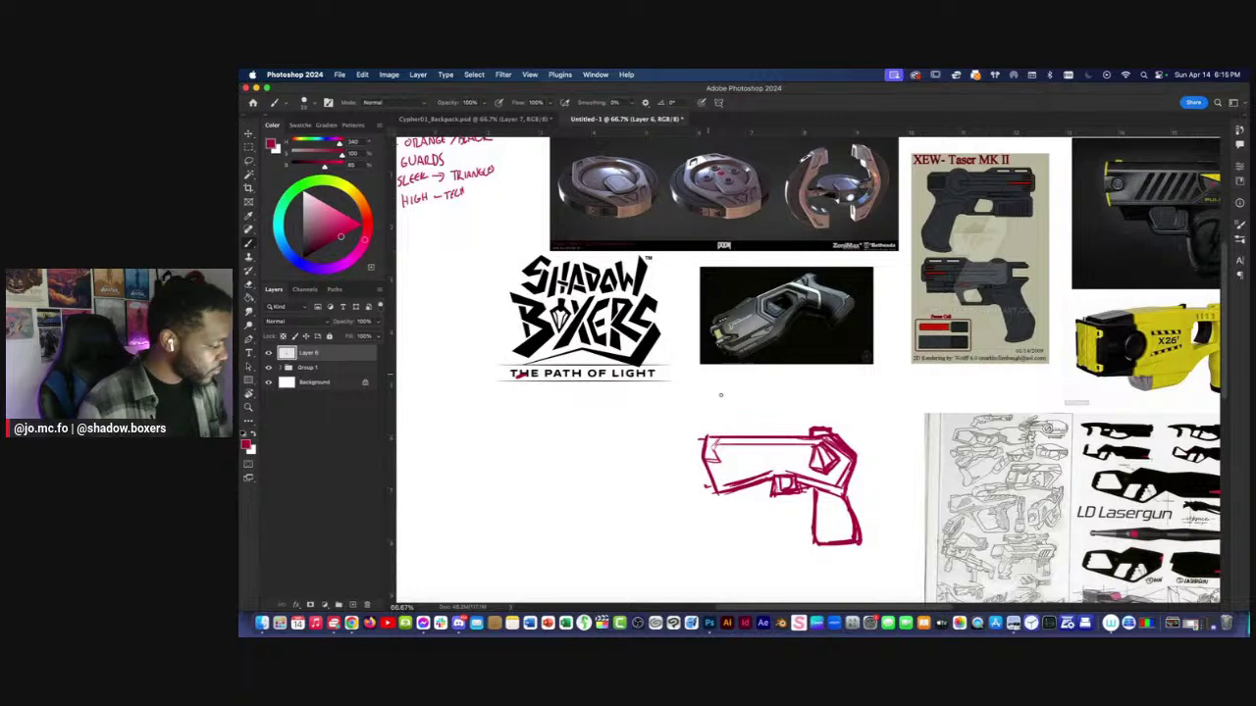
scroll(713, 442, "up", 2)
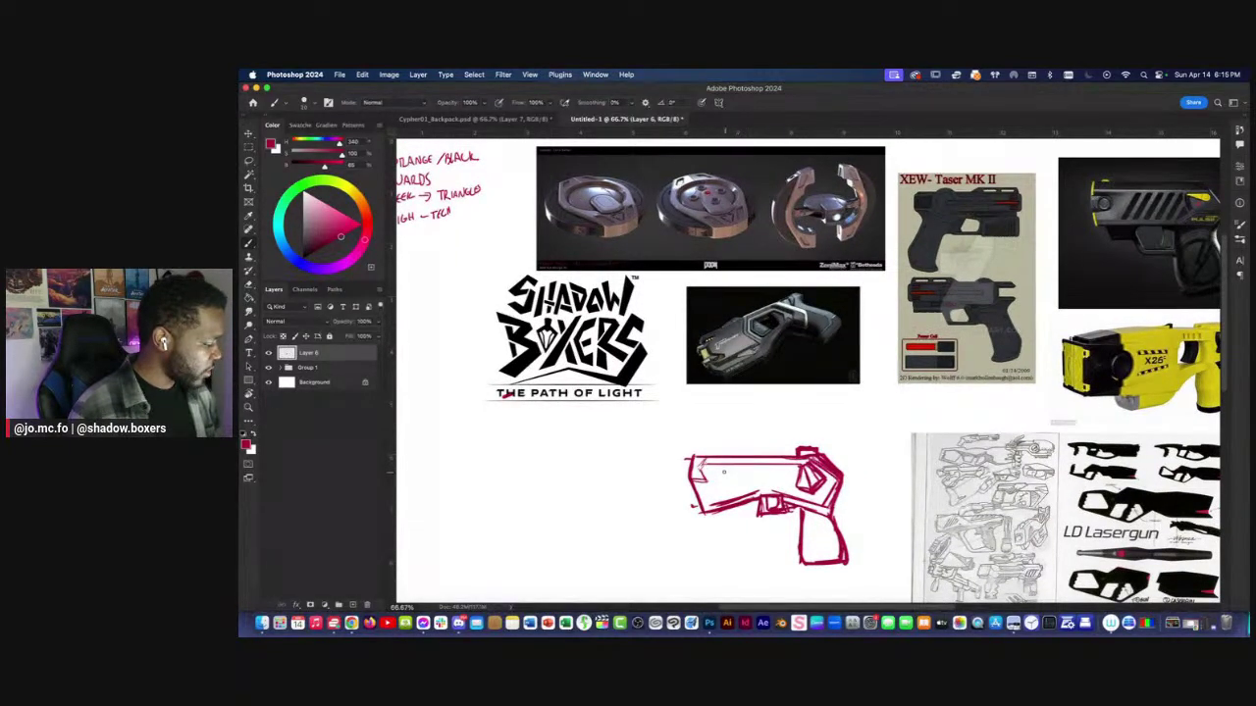
mouse_move(734, 471)
left_mouse_down()
mouse_move(736, 492)
mouse_move(735, 478)
left_mouse_up()
key("e")
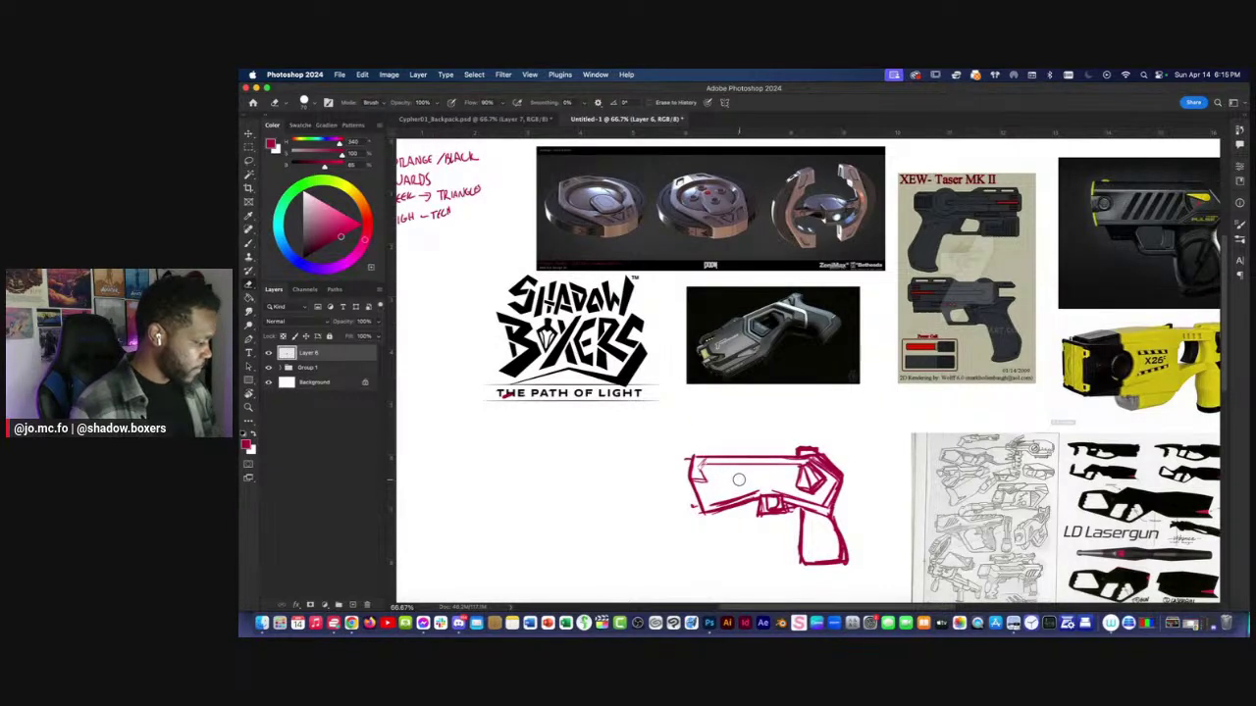
key("b")
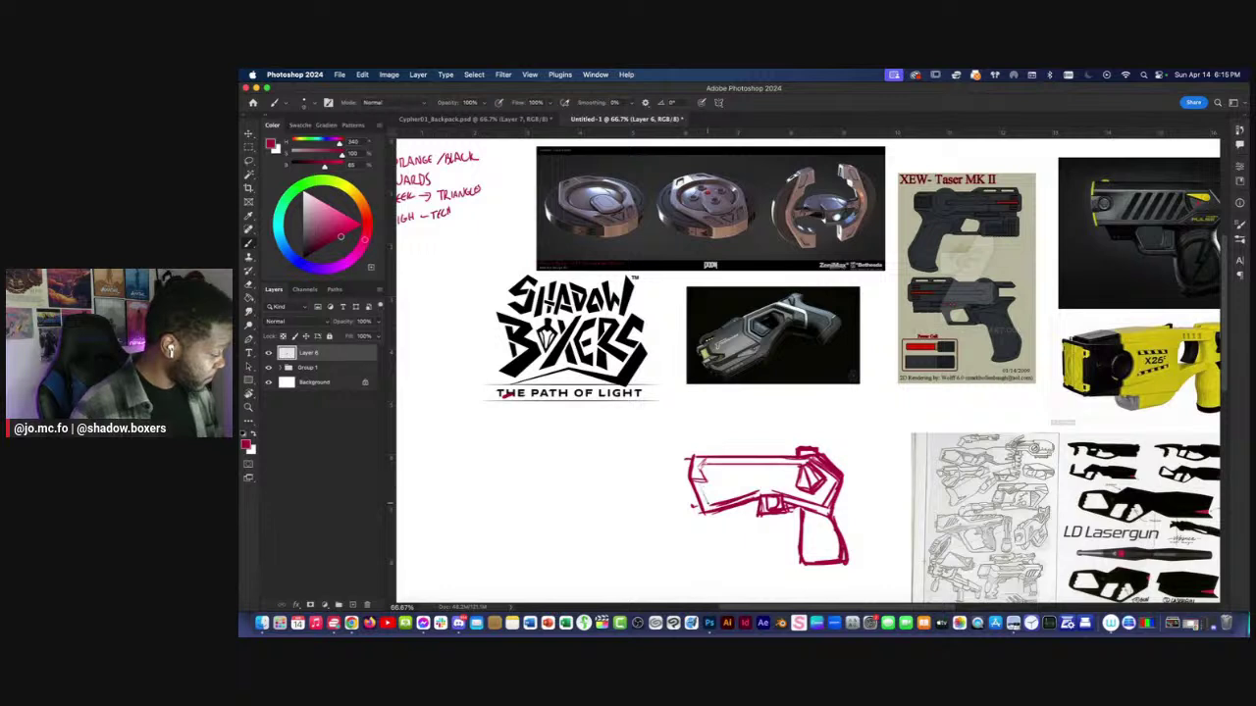
scroll(705, 495, "right", 3)
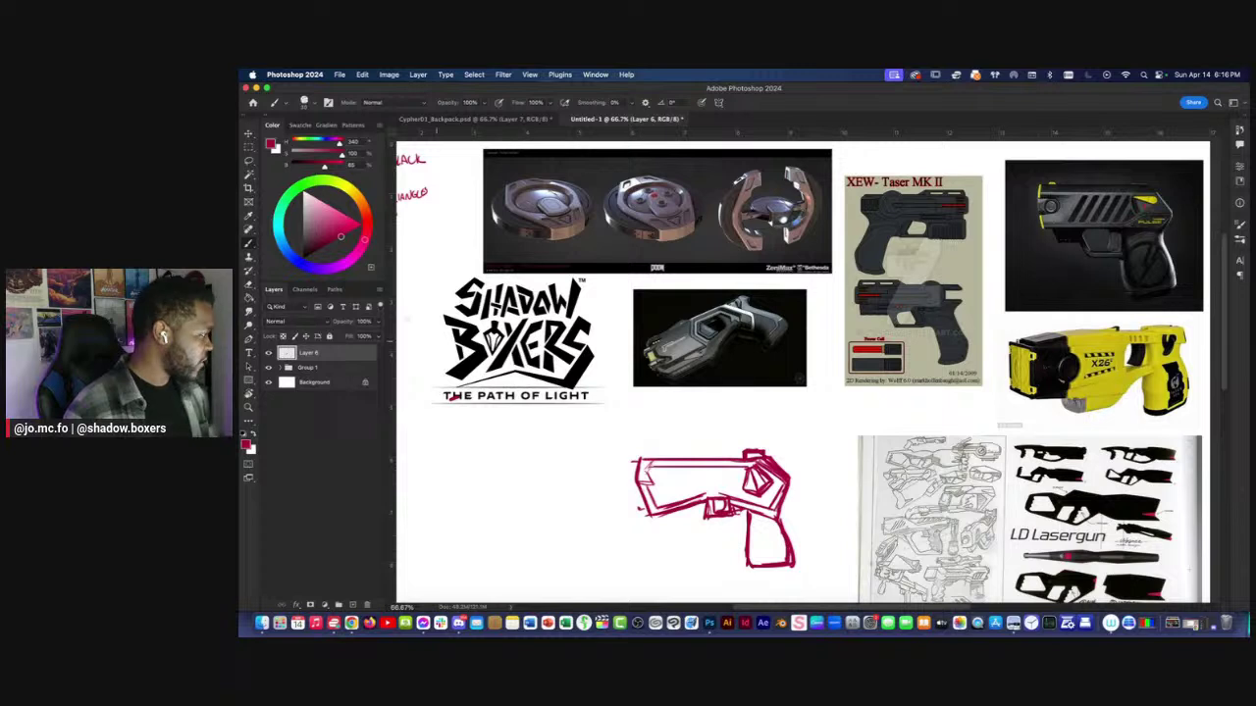
Set the foreground to a saturated orange with hue 20 and blacken the sketch lines using Hue/Saturation with Lightness -100.
left_click_drag(369, 226, 366, 209)
left_click(361, 224)
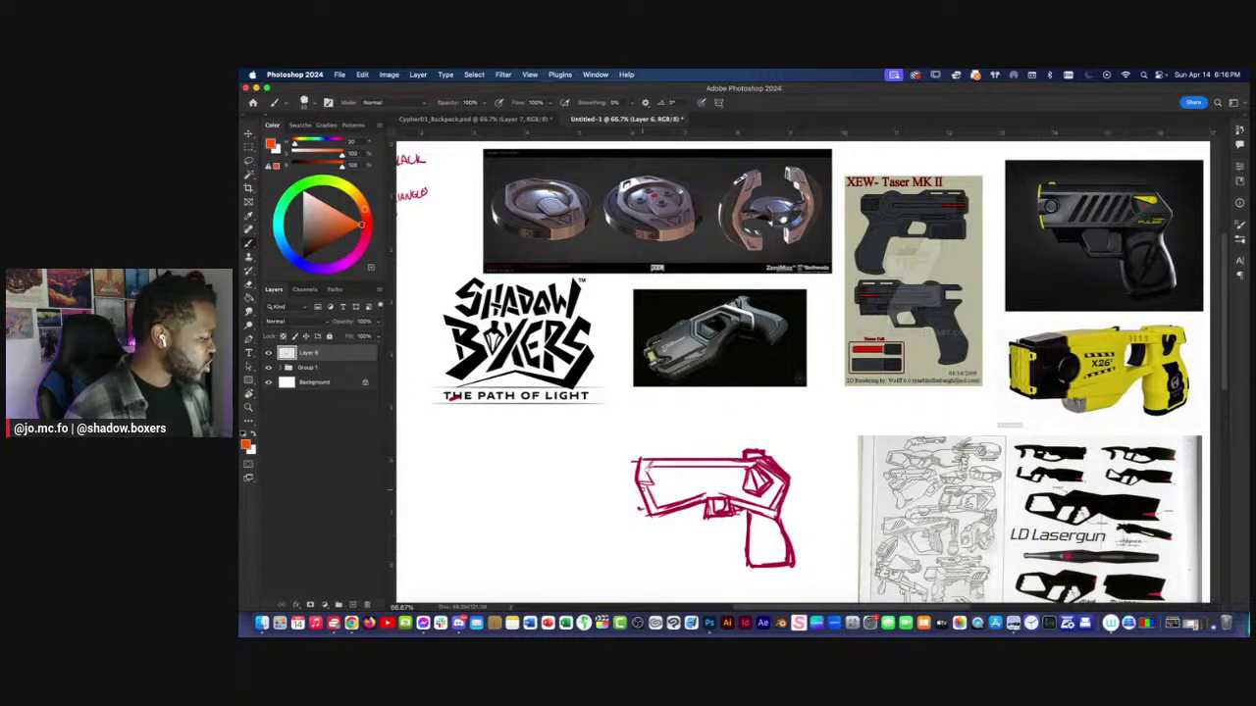
key("super+u")
left_click_drag(854, 551, 812, 567)
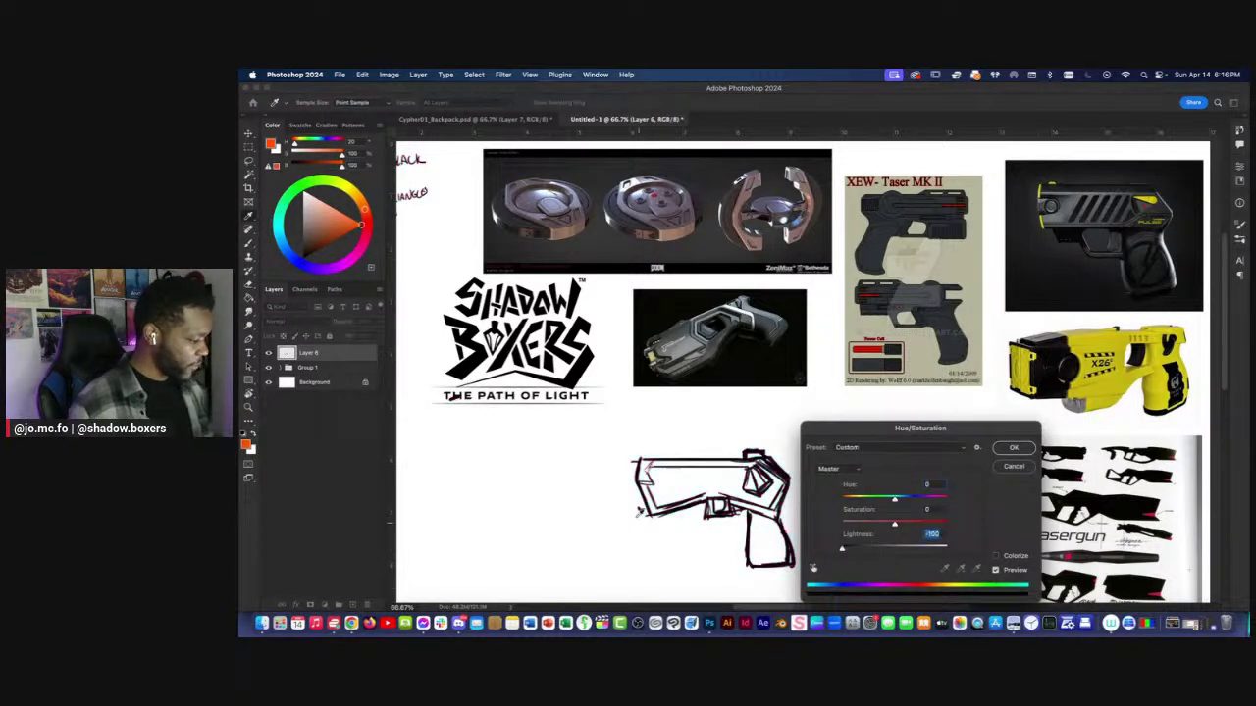
key("Return")
Paint orange accent stripes down the gun's muzzle edge and along its top edge with a slightly larger brush.
key("bracketright")
mouse_move(642, 486)
left_mouse_down()
mouse_move(654, 513)
mouse_move(636, 465)
mouse_move(635, 478)
left_mouse_up()
scroll(648, 461, "right", 1)
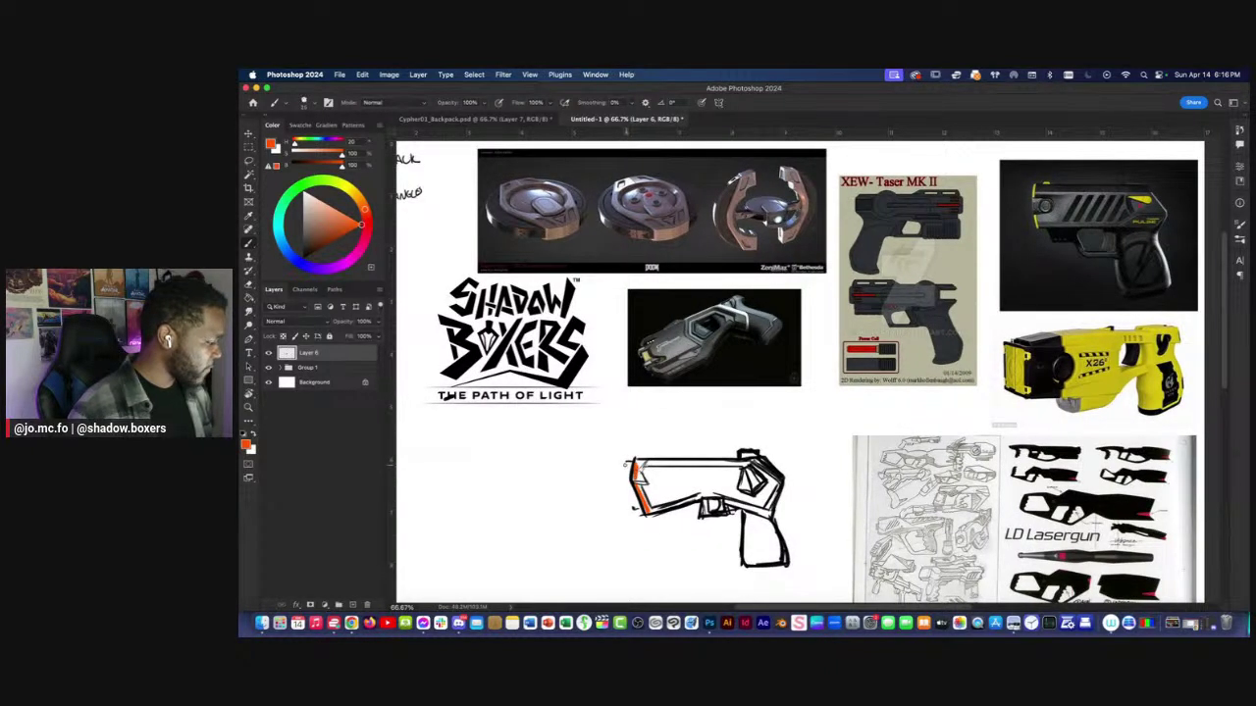
scroll(730, 469, "right", 1)
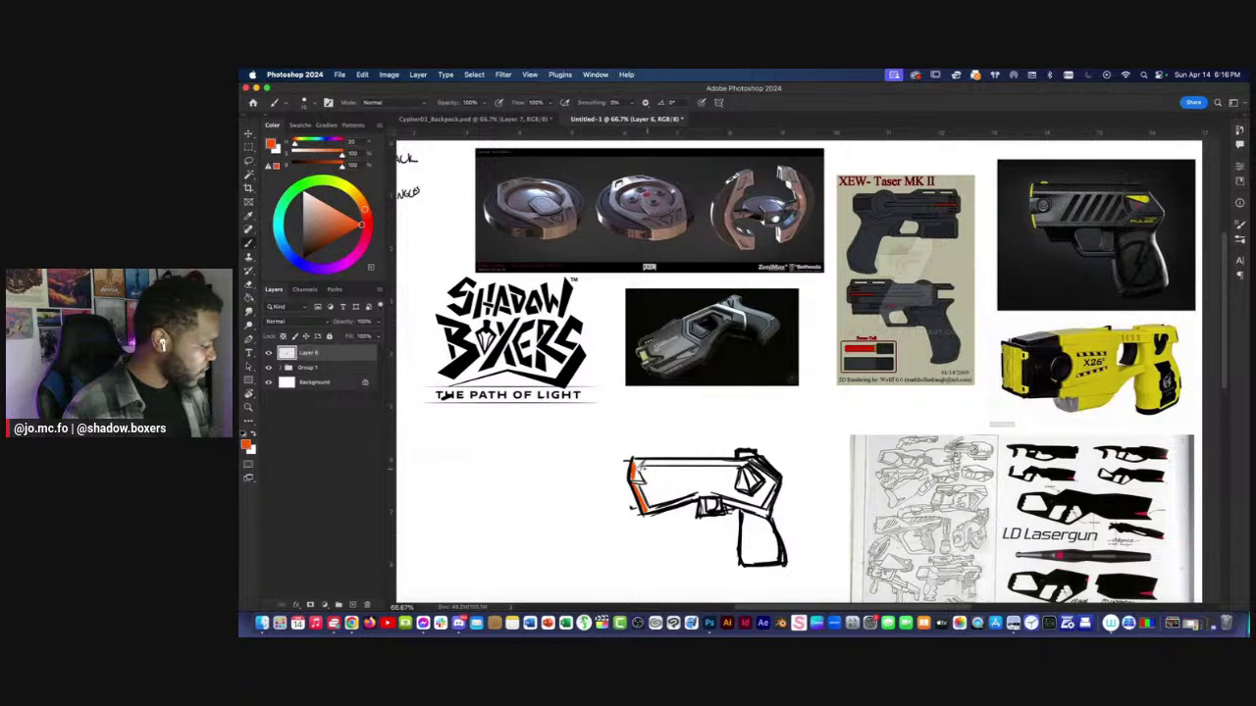
left_click_drag(636, 459, 744, 459)
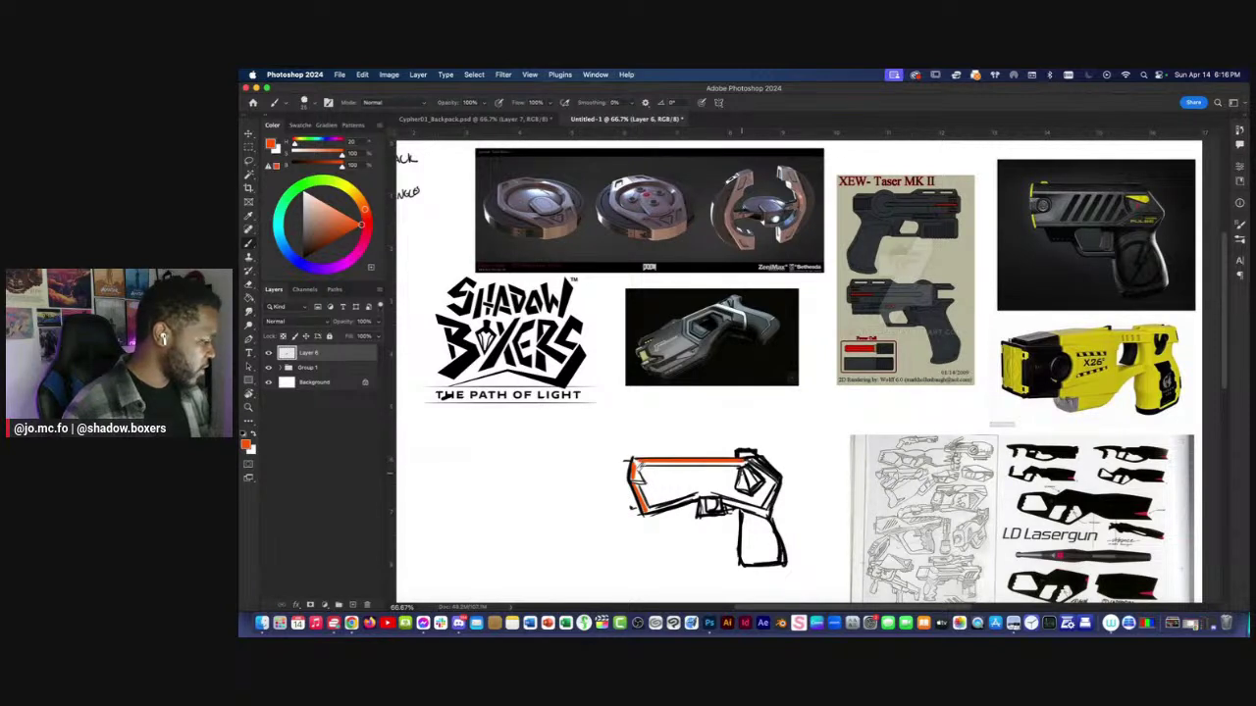
Redraw the black outline above the orange top stripe and add small orange energy squiggles in front of the muzzle.
scroll(579, 451, "left", 5)
scroll(580, 451, "down", 2)
left_click_drag(318, 239, 303, 259)
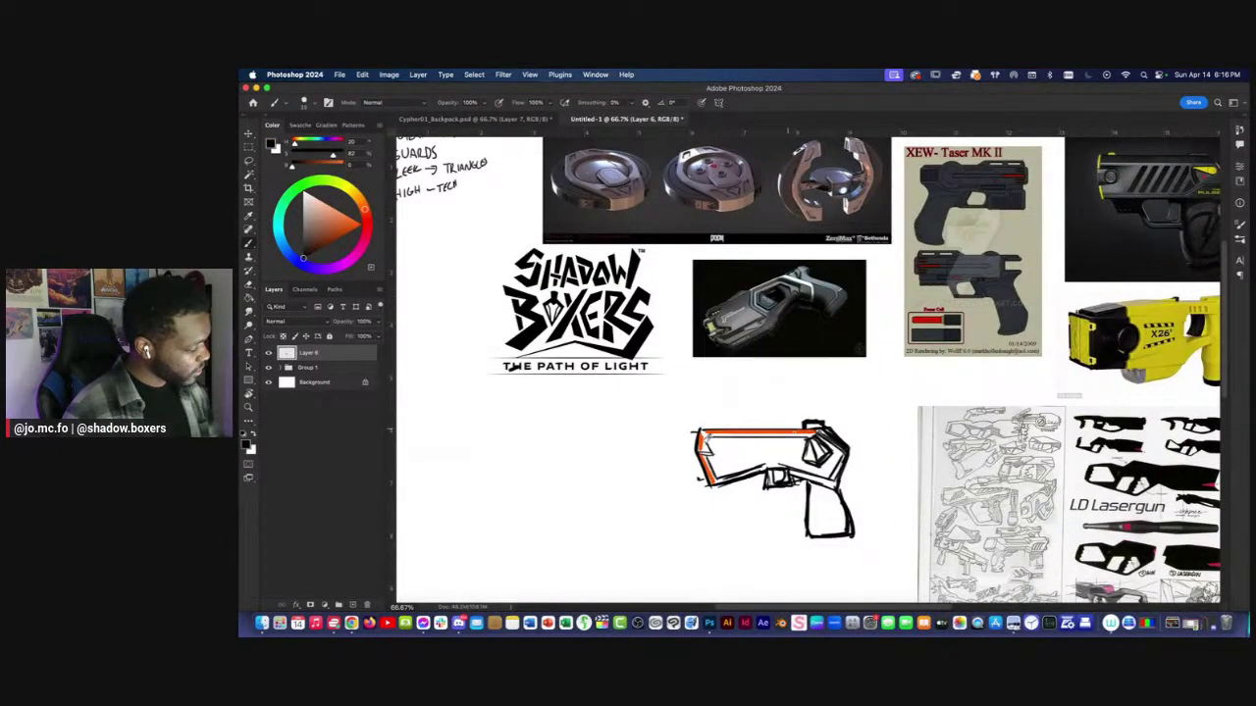
left_click_drag(807, 428, 698, 429)
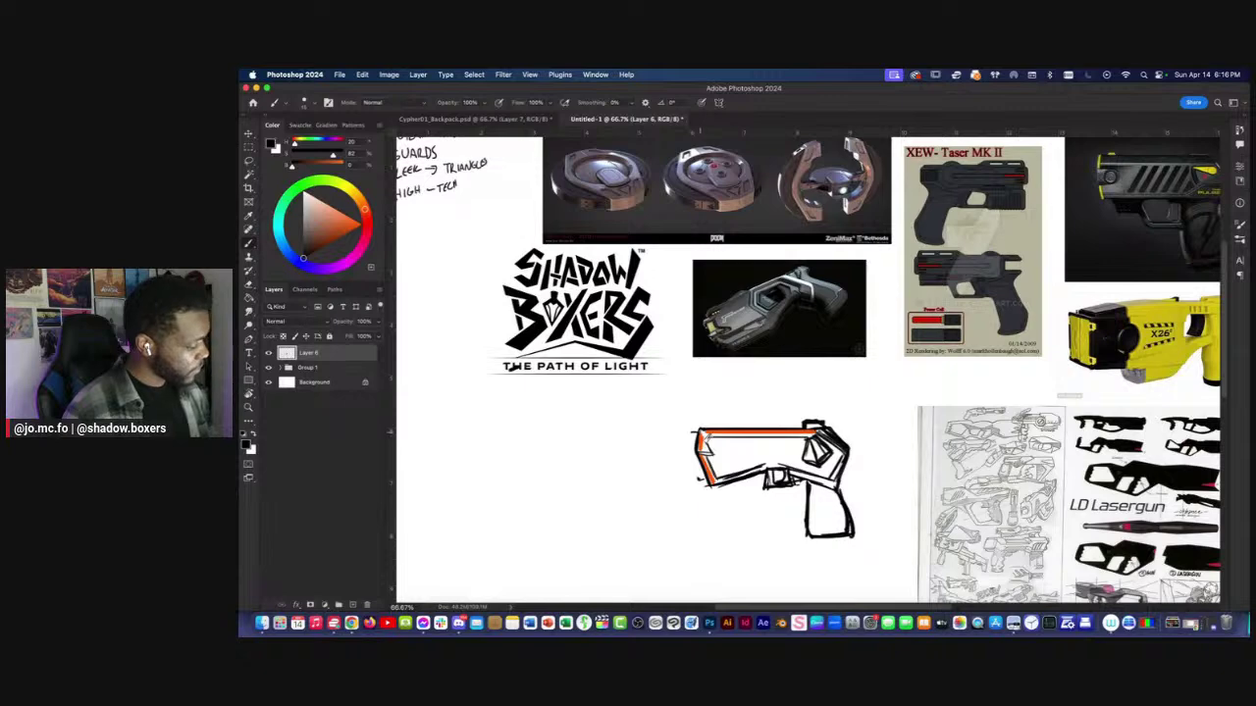
left_click(698, 434, "alt")
mouse_move(690, 439)
left_mouse_down()
mouse_move(663, 440)
mouse_move(677, 469)
mouse_move(665, 467)
left_mouse_up()
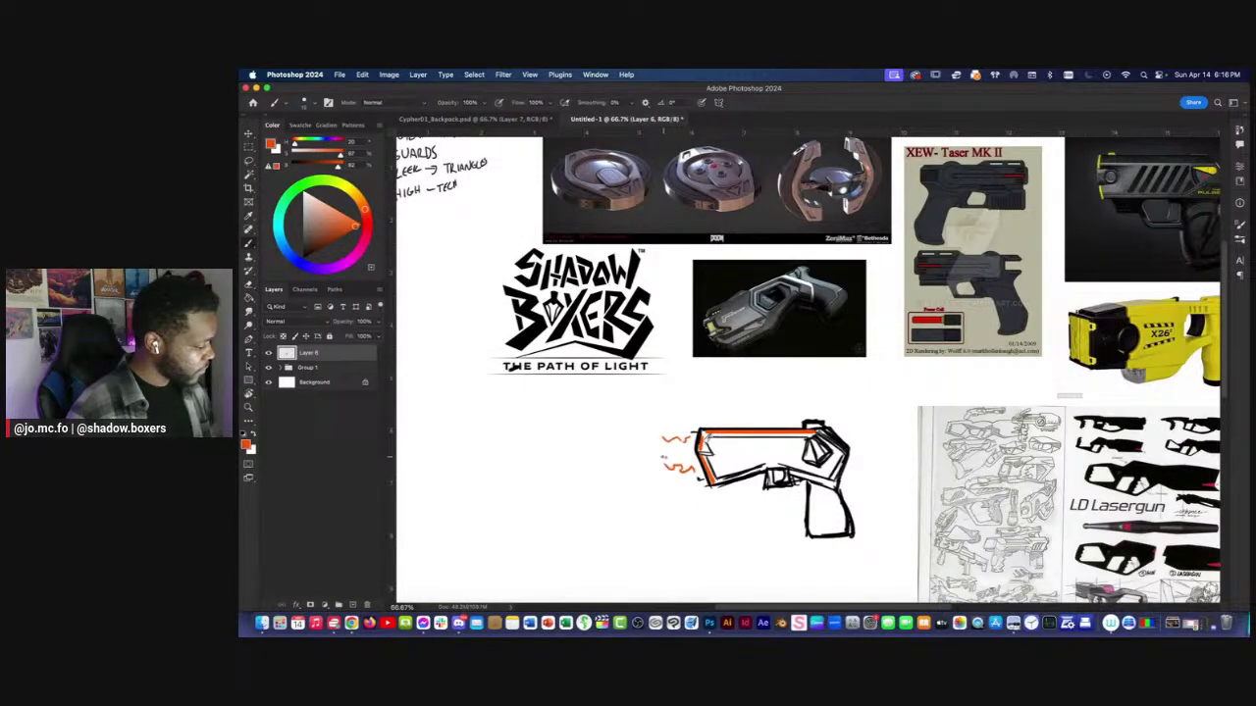
key("super+minus")
key("l")
mouse_move(827, 393)
left_mouse_down()
mouse_move(741, 530)
mouse_move(718, 382)
left_mouse_up()
key("super+t")
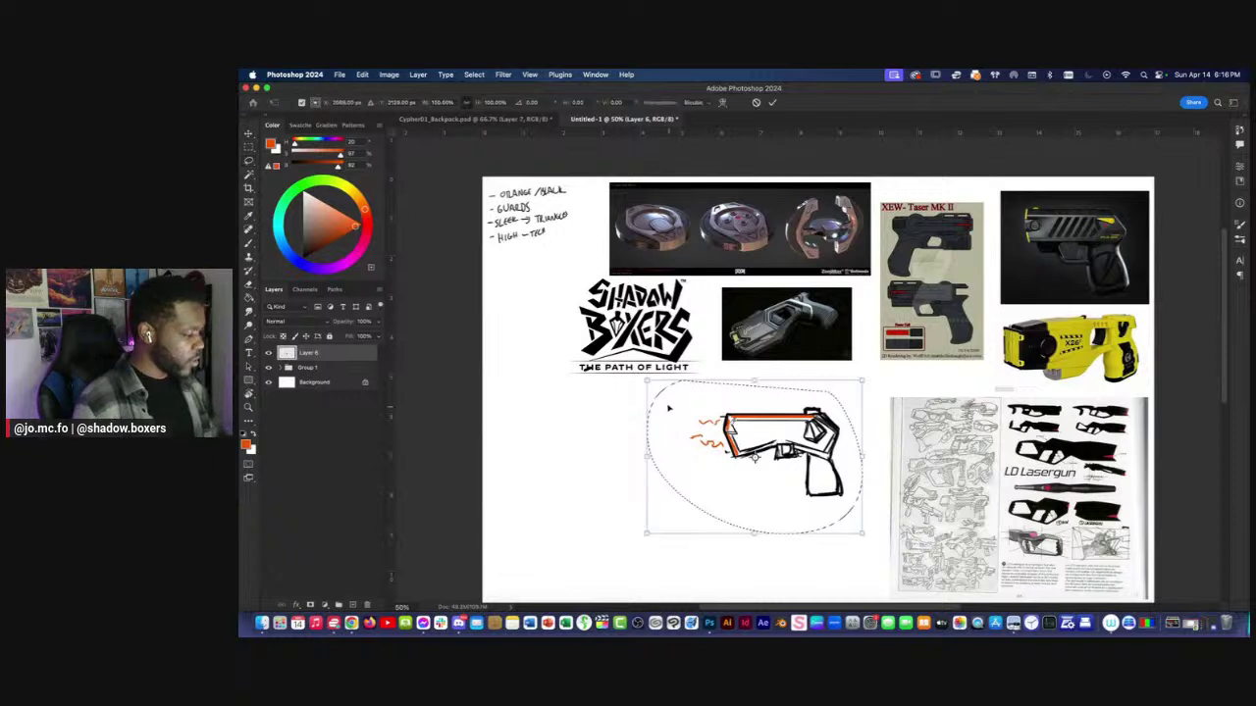
key("Return")
key("super+d")
Draw a black lengthwise centre line and a crisscross triangle pattern across the side of the gun's barrel.
key("b")
key("d")
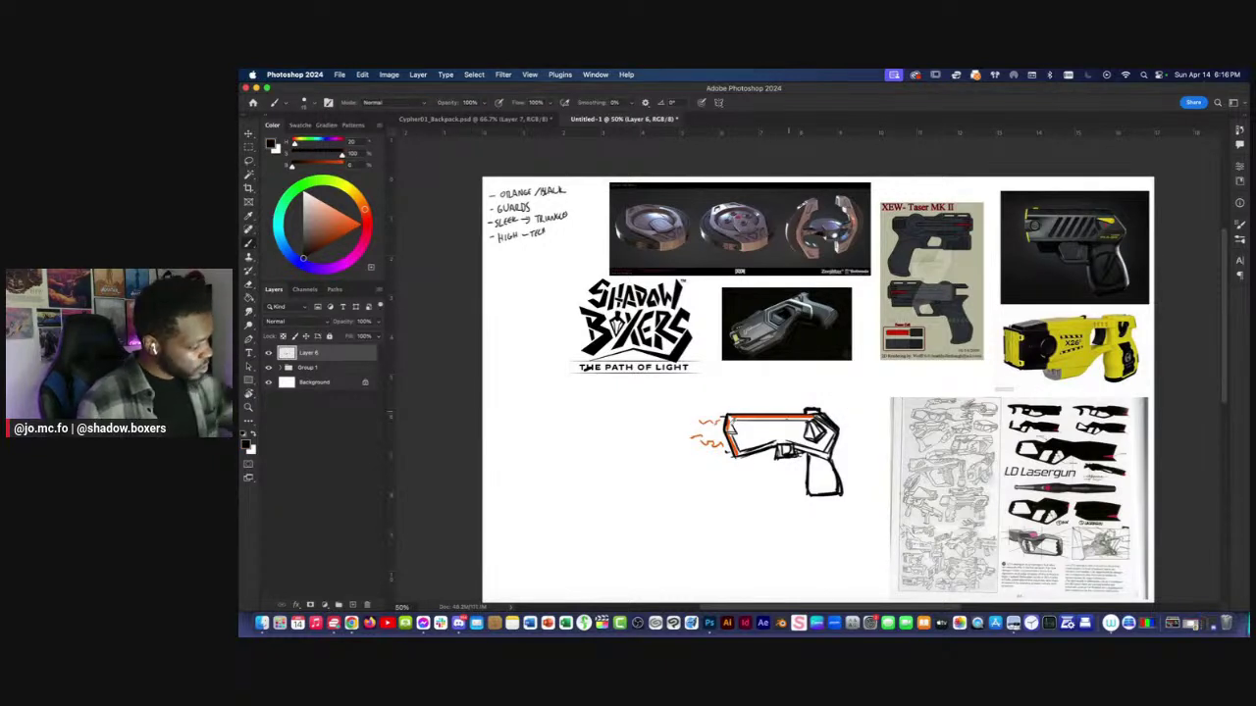
mouse_move(802, 429)
left_mouse_down()
mouse_move(732, 433)
mouse_move(779, 431)
left_mouse_up()
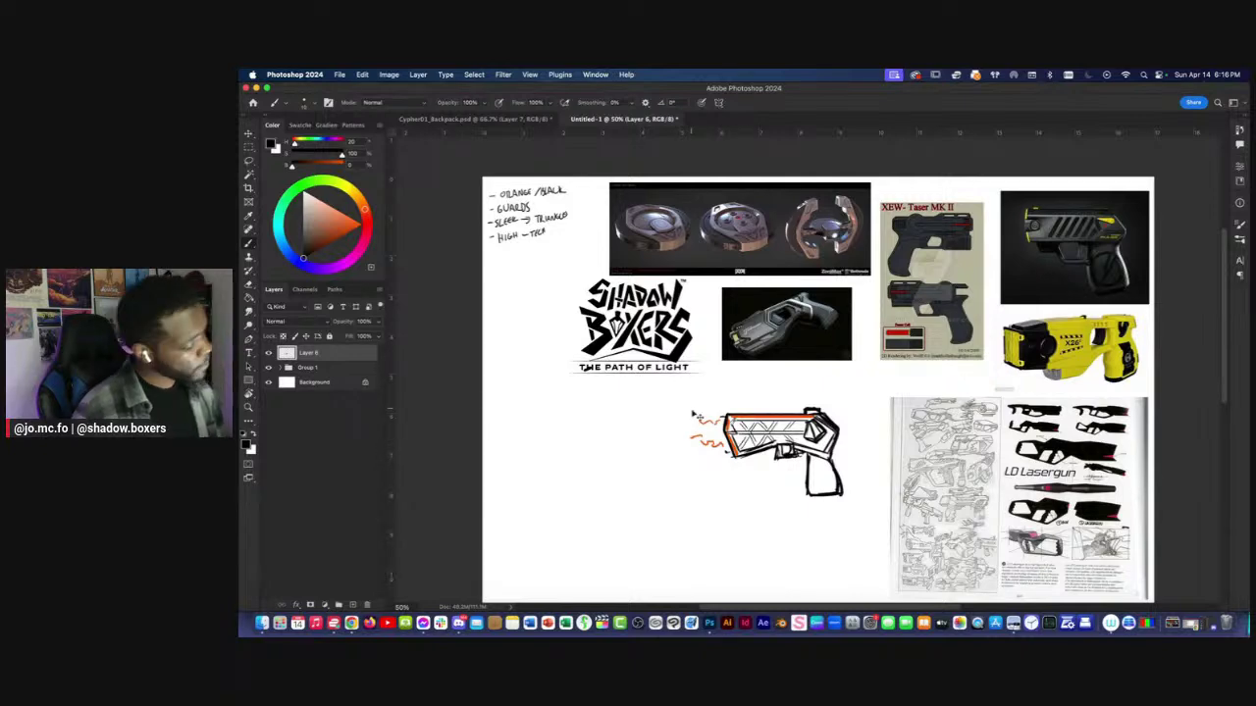
key("super+minus")
key("super+minus")
key("super+plus")
key("super+plus")
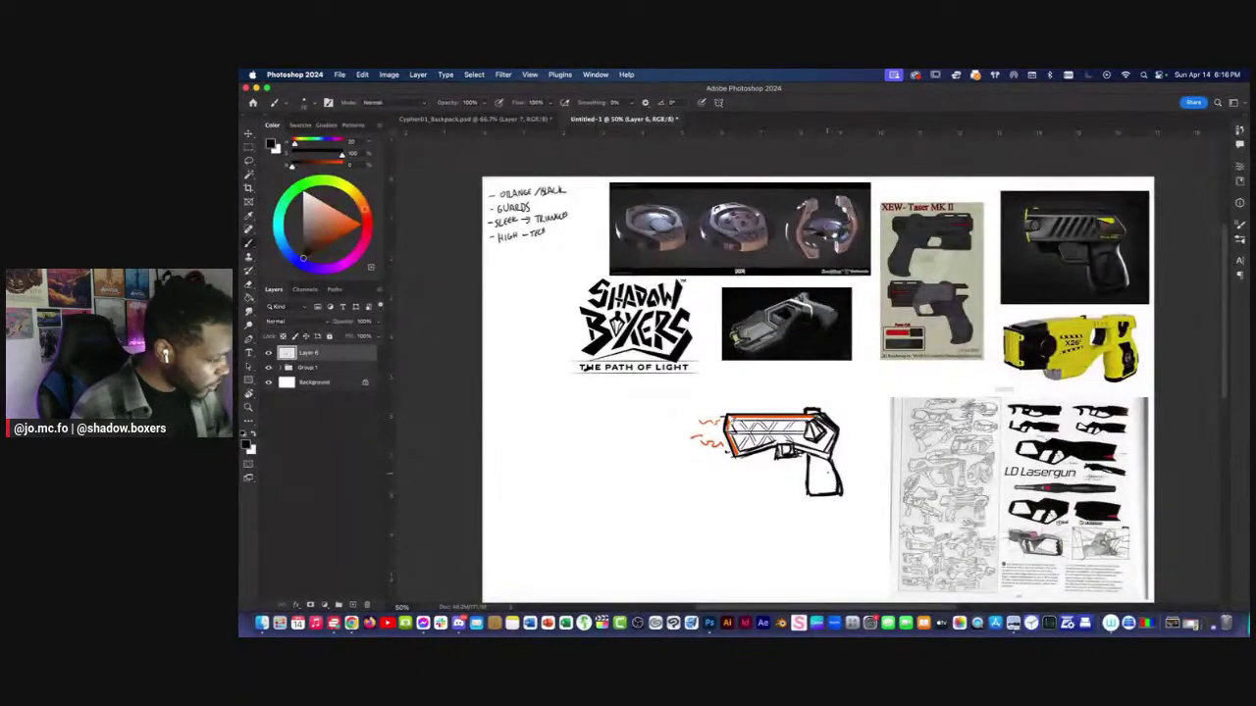
Paint an orange lightning bolt over the bolt emblem on the grip of the black Taser Pulse reference photo.
key("super+plus")
left_click_drag(1040, 324, 816, 464)
key("super+plus")
key("super+plus")
scroll(1114, 339, "right", 5)
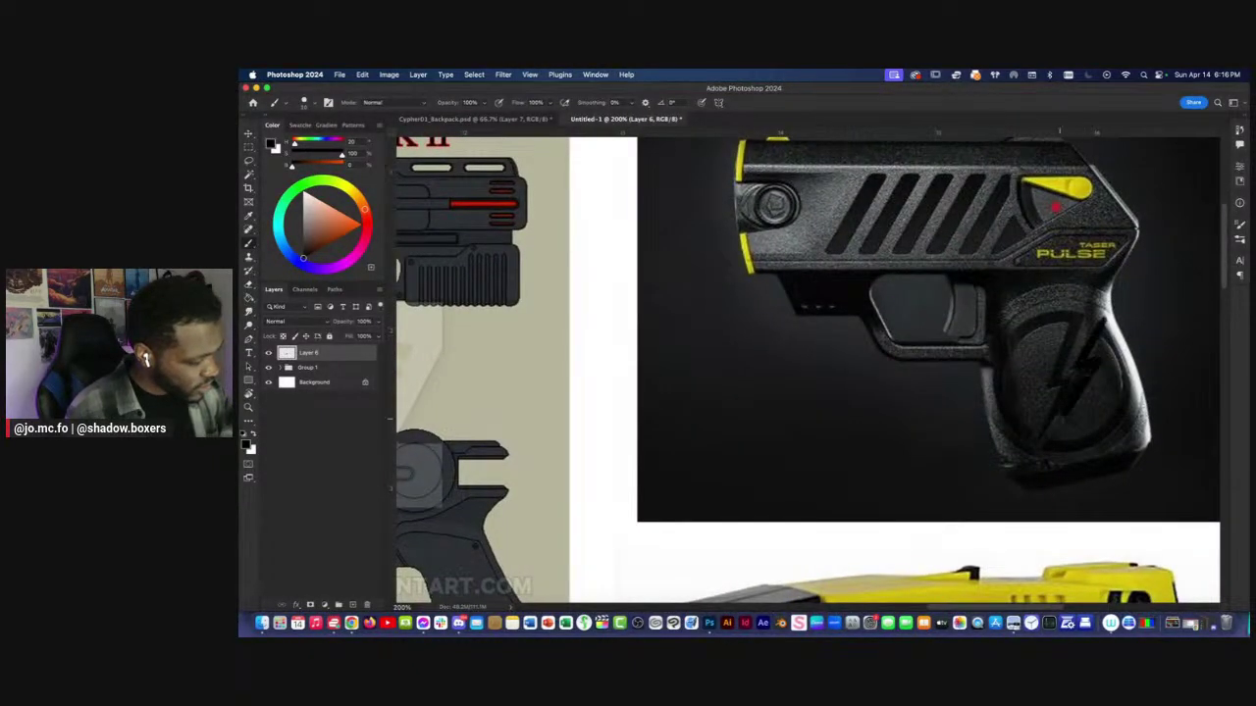
left_click(361, 224)
mouse_move(1098, 349)
left_mouse_down()
mouse_move(1050, 427)
mouse_move(1047, 378)
mouse_move(1081, 310)
left_mouse_up()
Erase the orange lightning bolt from the Taser Pulse reference with a much larger Eraser and fit the canvas in view.
key("super+minus")
key("l")
left_click_drag(1028, 444, 925, 331)
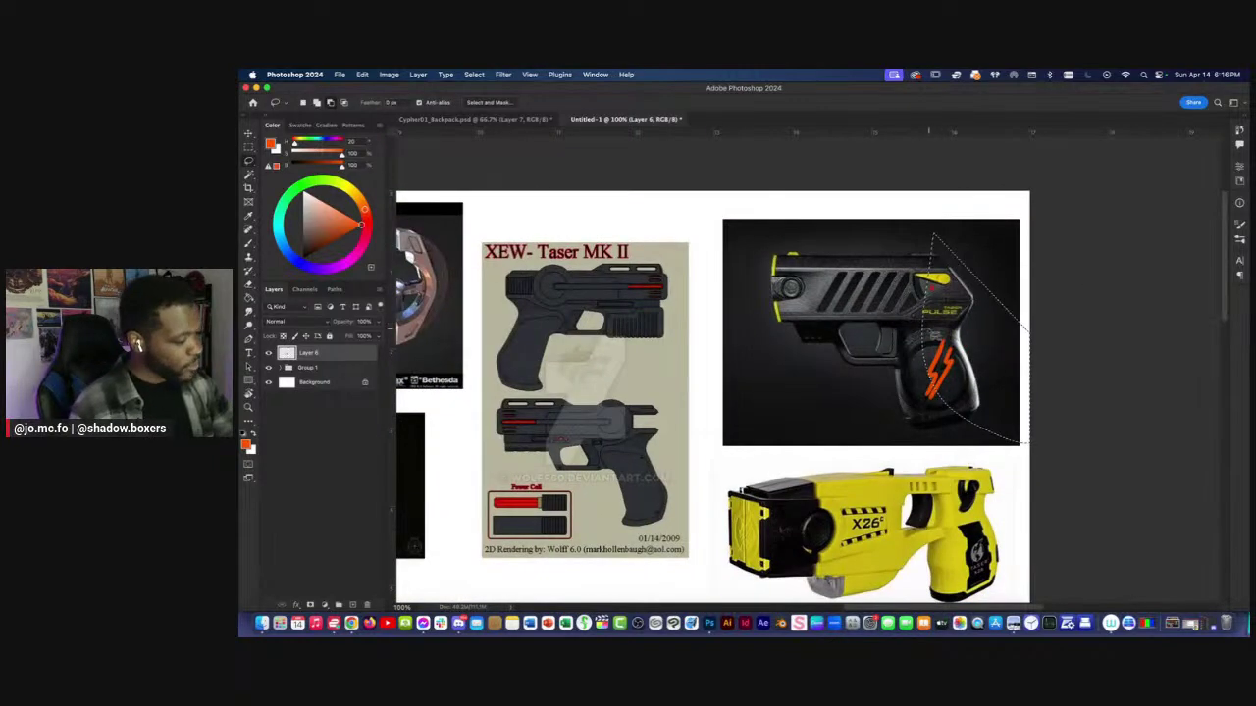
key("e")
key("bracketright")
key("bracketright")
key("bracketright")
key("bracketright")
key("bracketright")
key("bracketright")
key("bracketright")
key("bracketright")
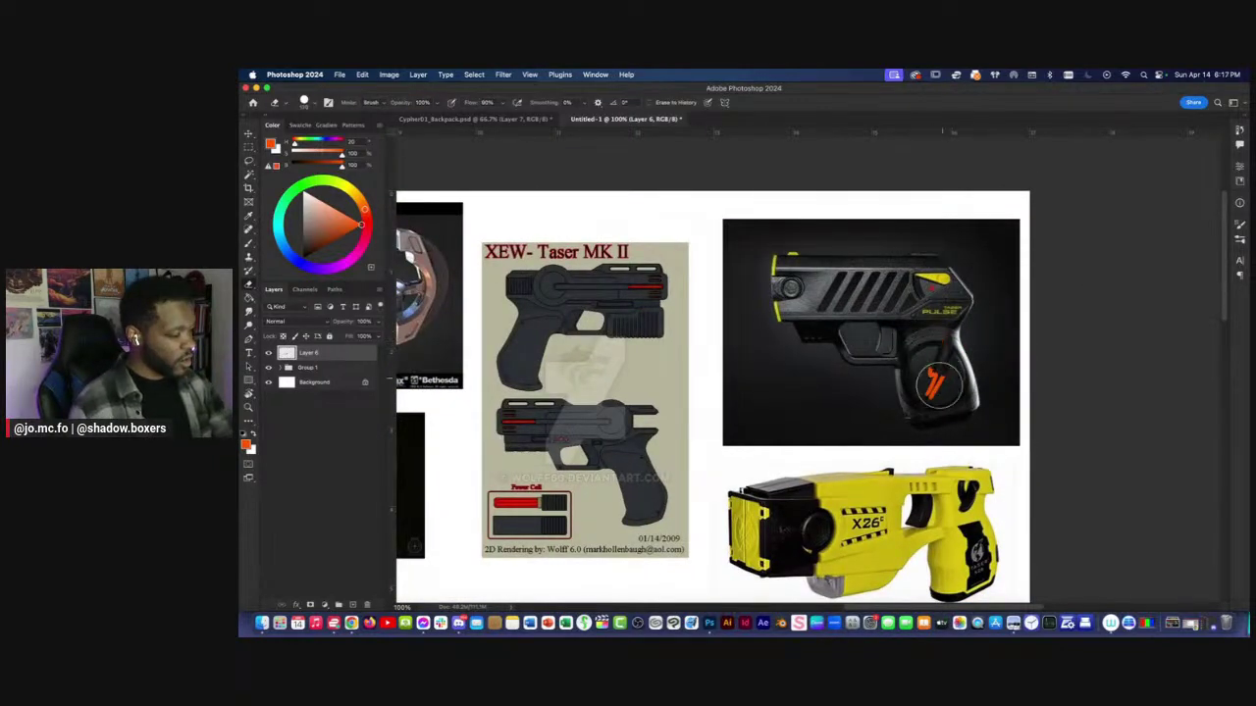
left_click_drag(950, 344, 931, 392)
key("super+0")
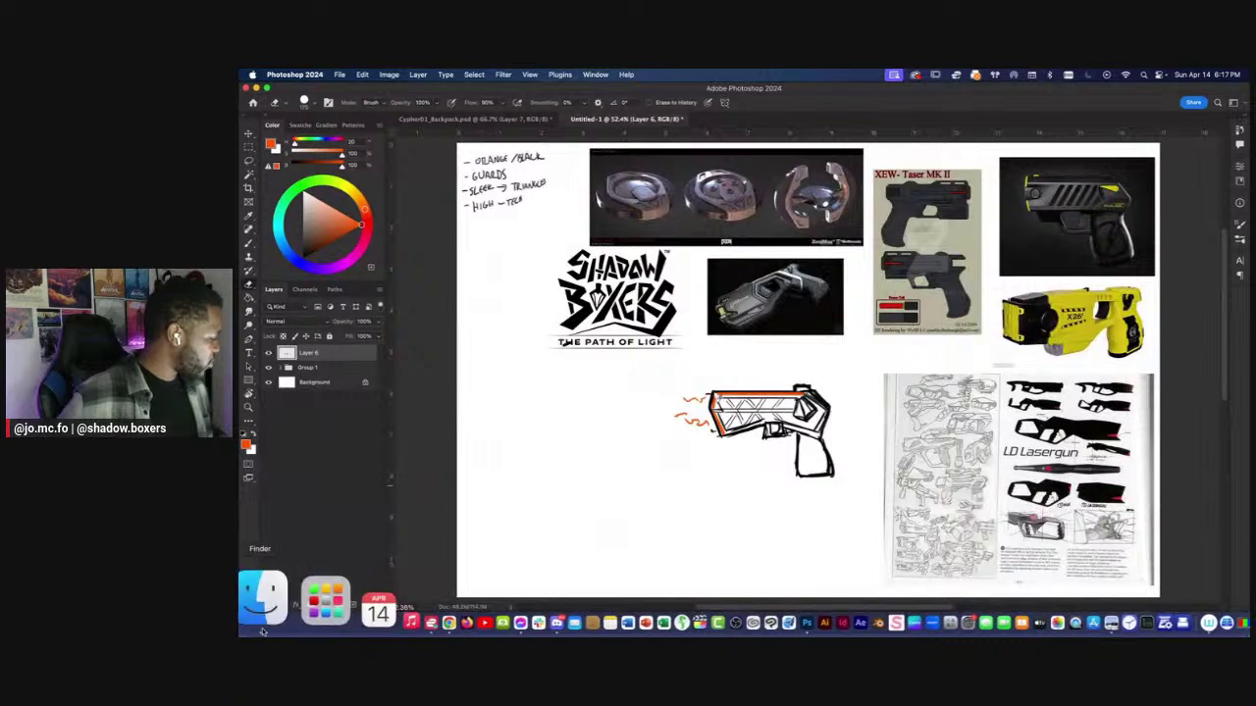
Switch to Finder and open the Solid folder within Artwork, Insignias, Final Insignias.
left_click(261, 623)
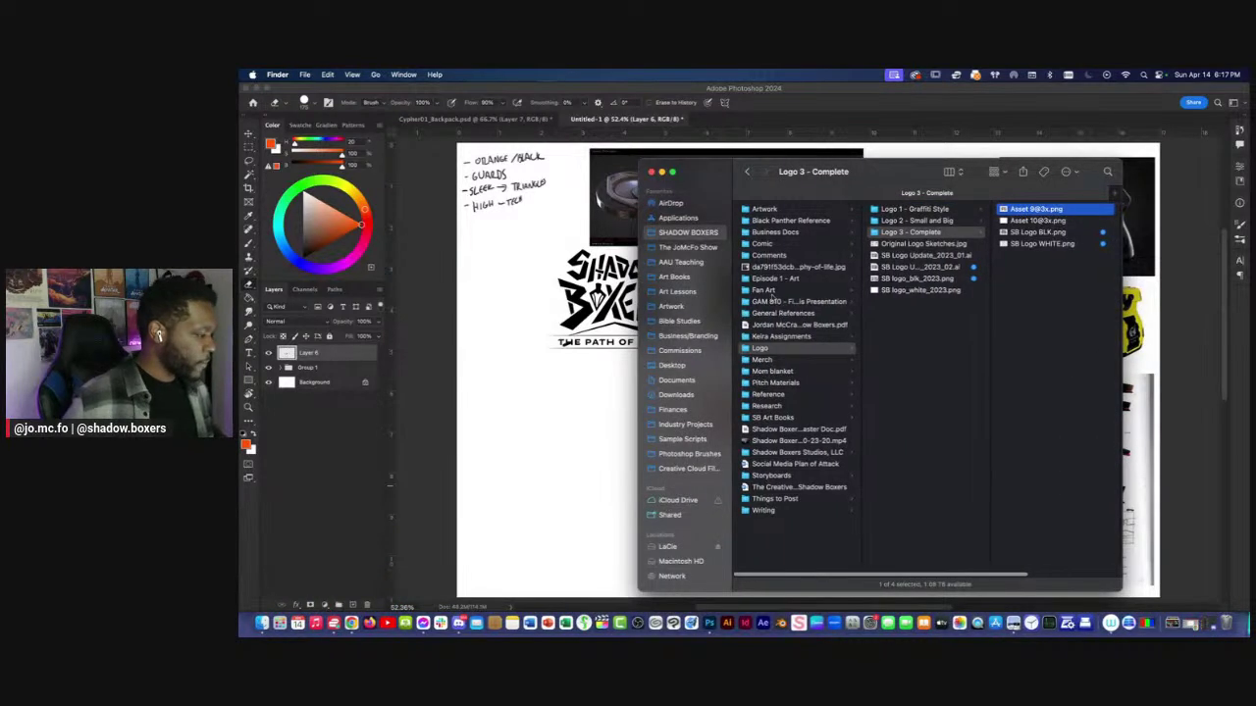
left_click(776, 220)
left_click(773, 210)
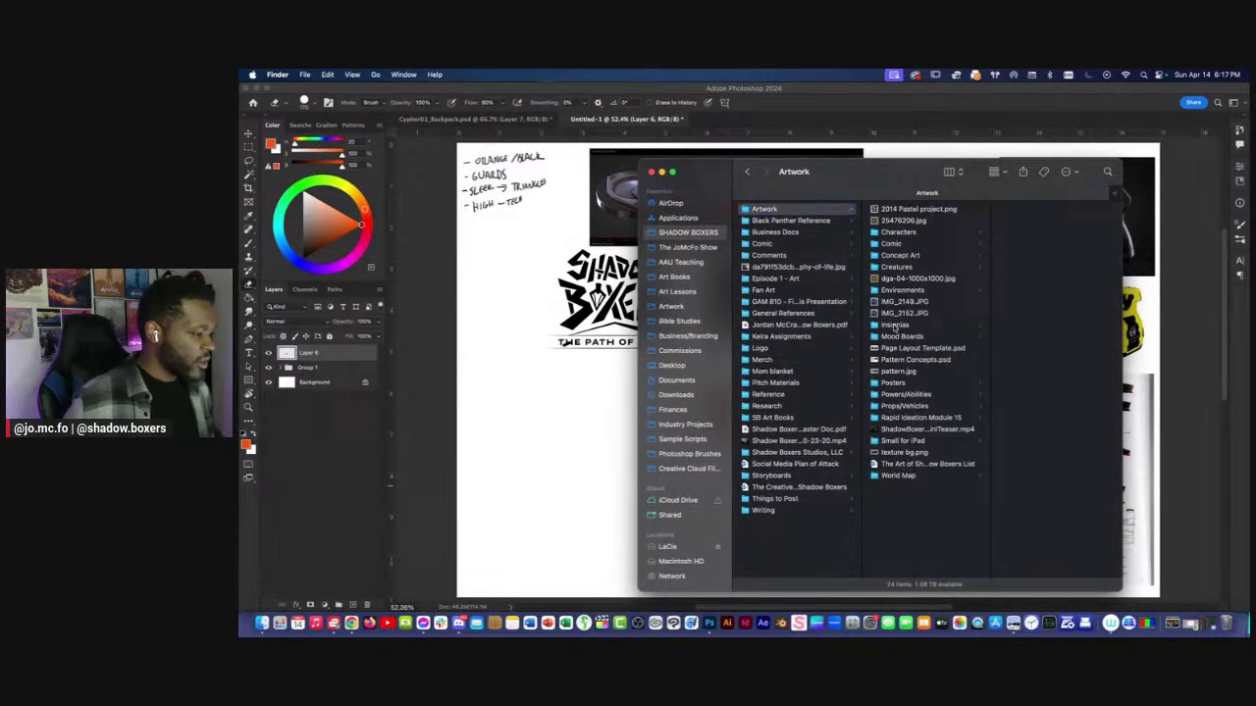
left_click(895, 326)
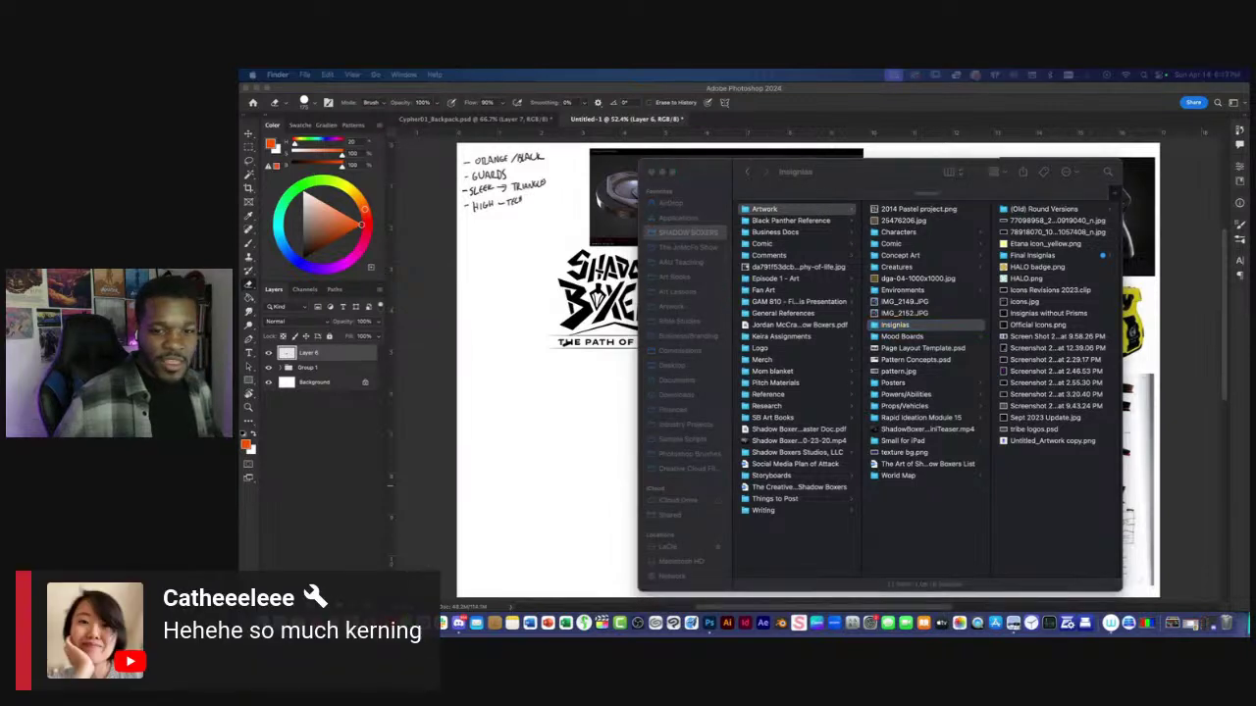
left_click(1047, 284)
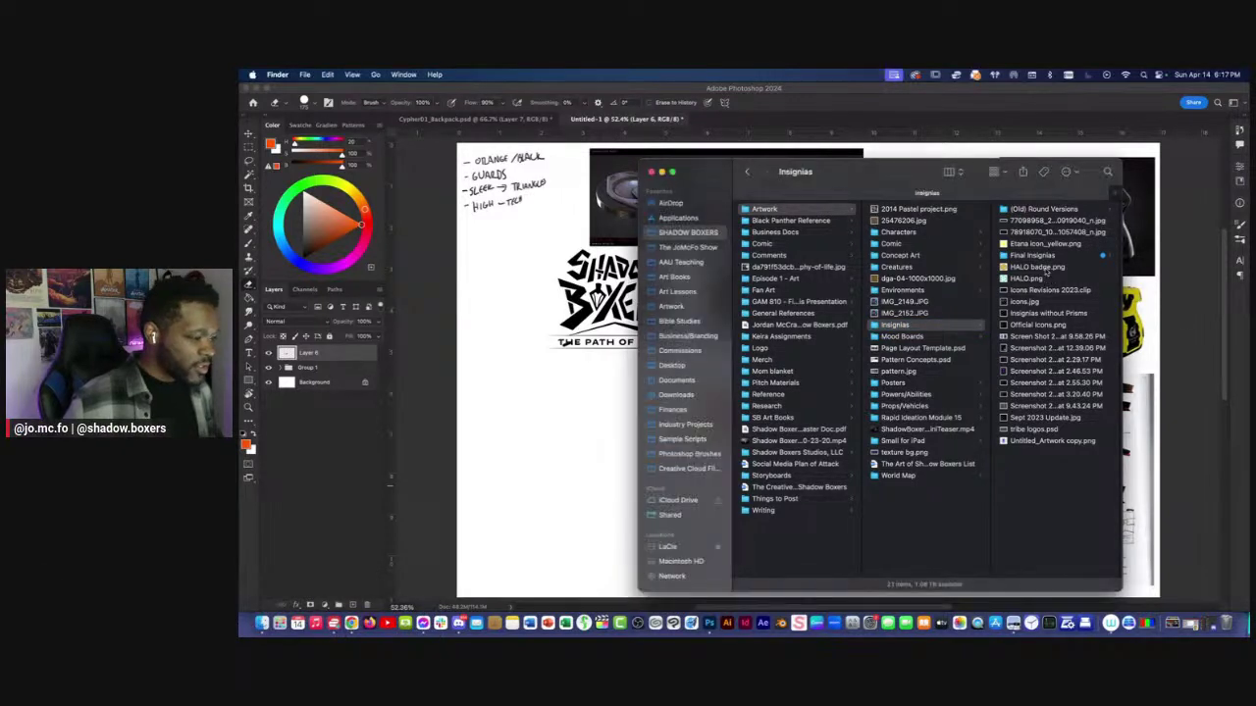
left_click(976, 258)
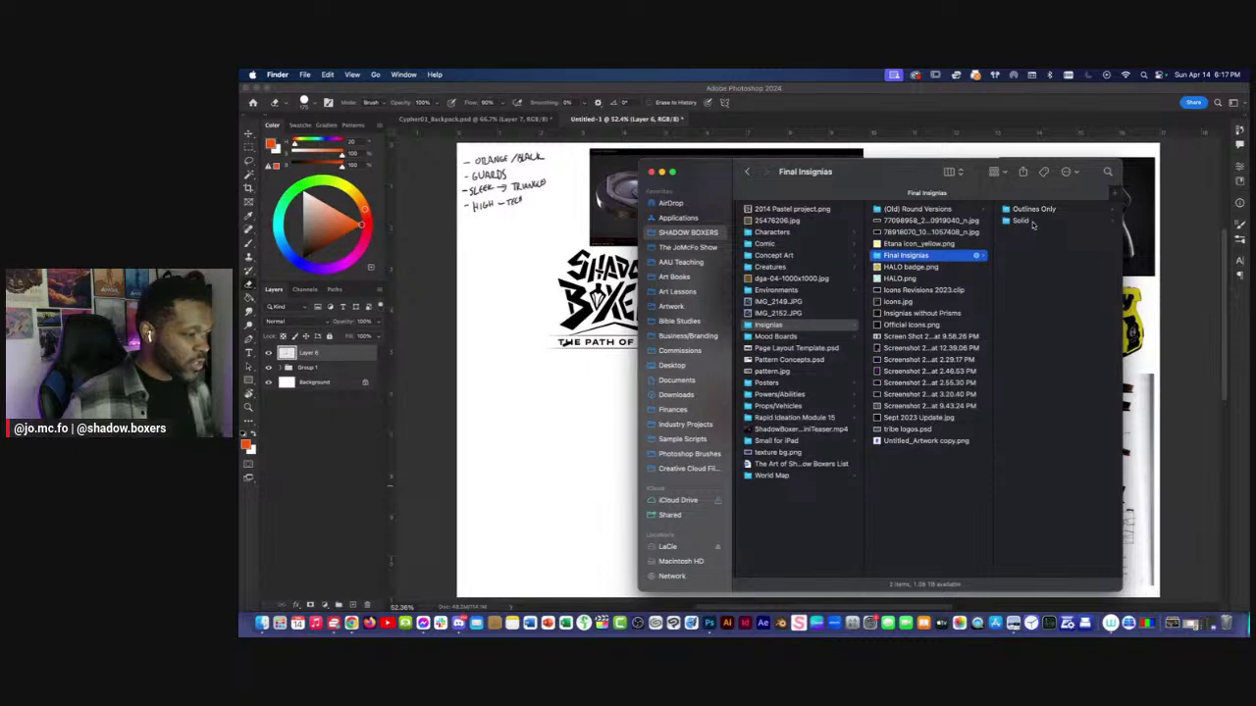
left_click(1032, 222)
Place Orange.png in the Photoshop document as a small insignia to the left of the Shadow Boxers logo.
left_click(1021, 243)
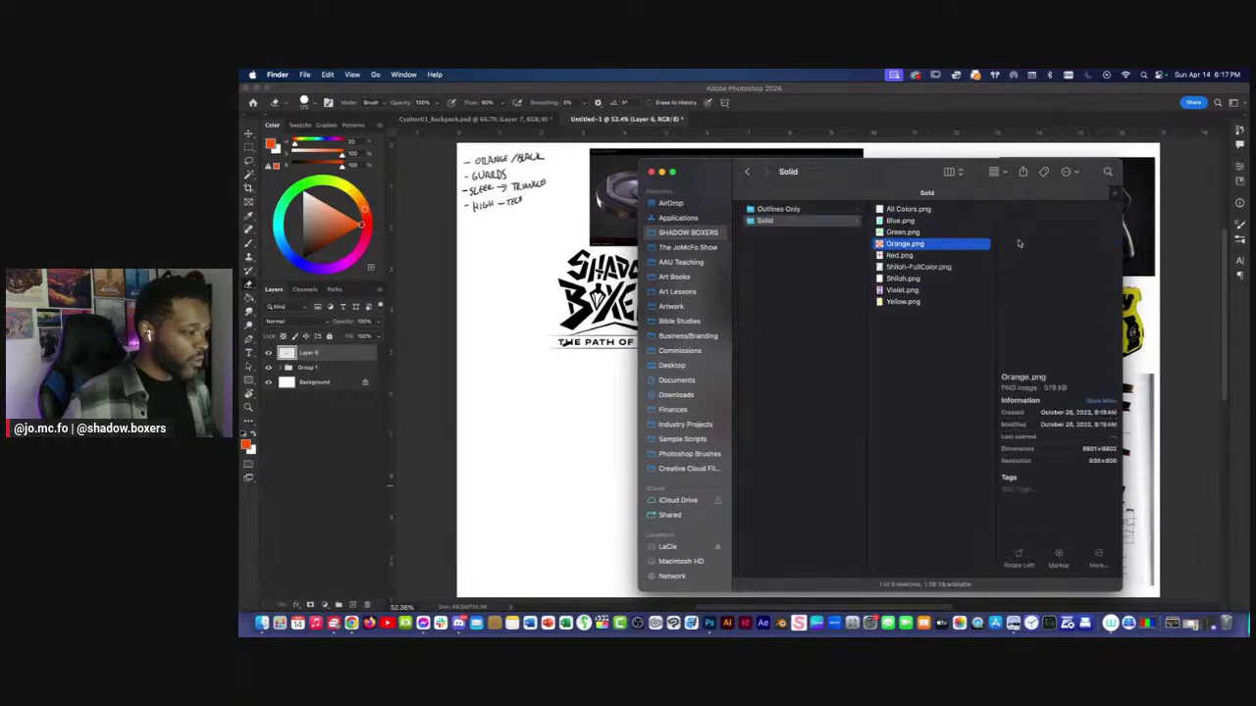
left_click_drag(927, 243, 489, 274)
key("Return")
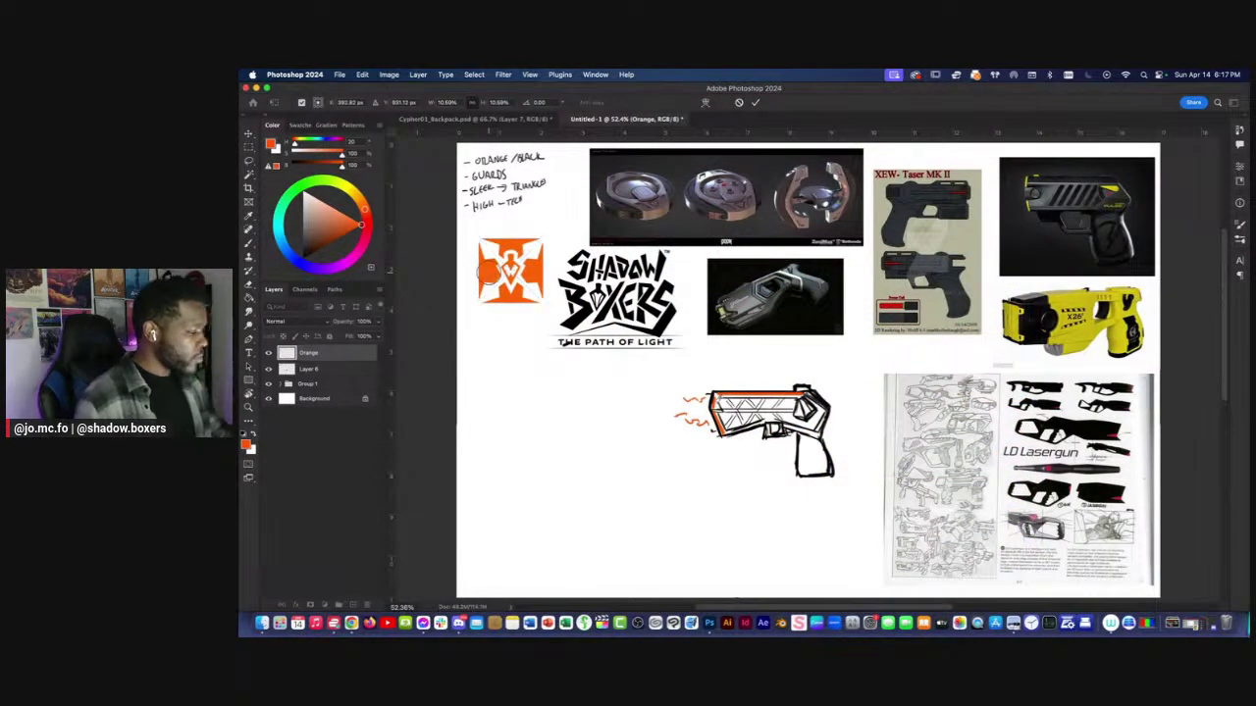
Make Layer 6 the active layer again, leaving its layer style settings alone.
scroll(549, 363, "up", 2)
scroll(588, 401, "left", 2)
key("b")
double_click(339, 369)
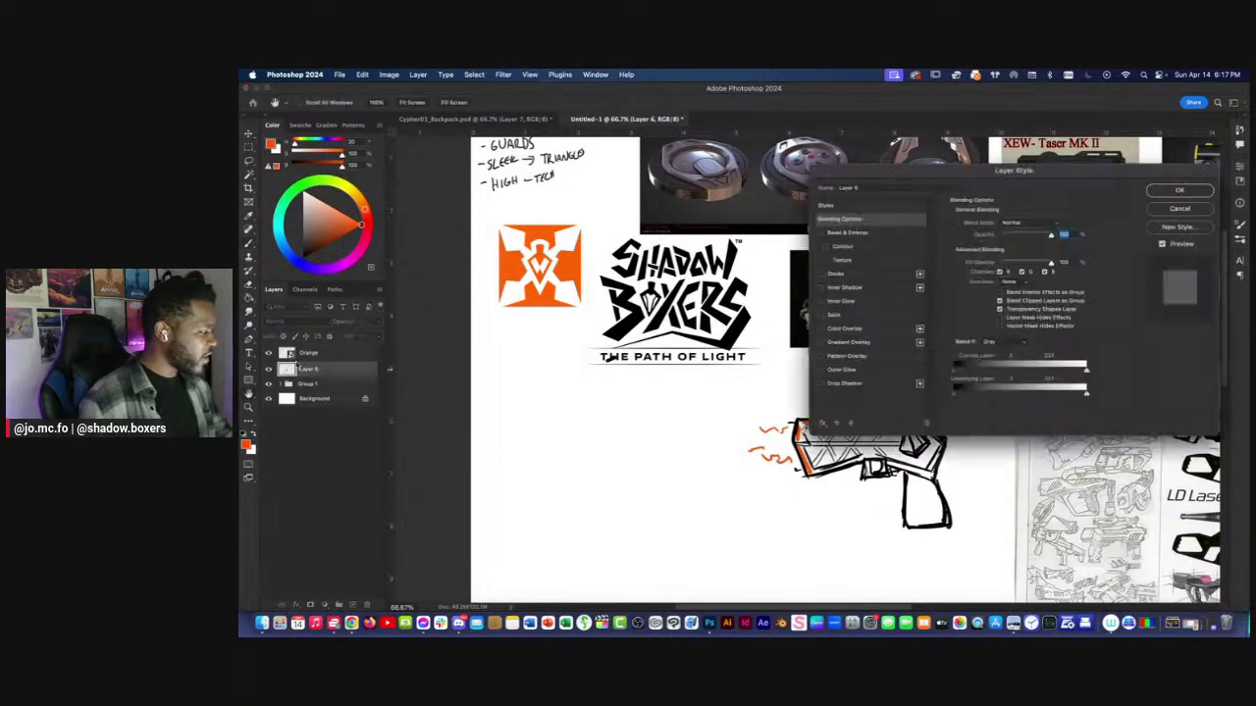
left_click(1172, 209)
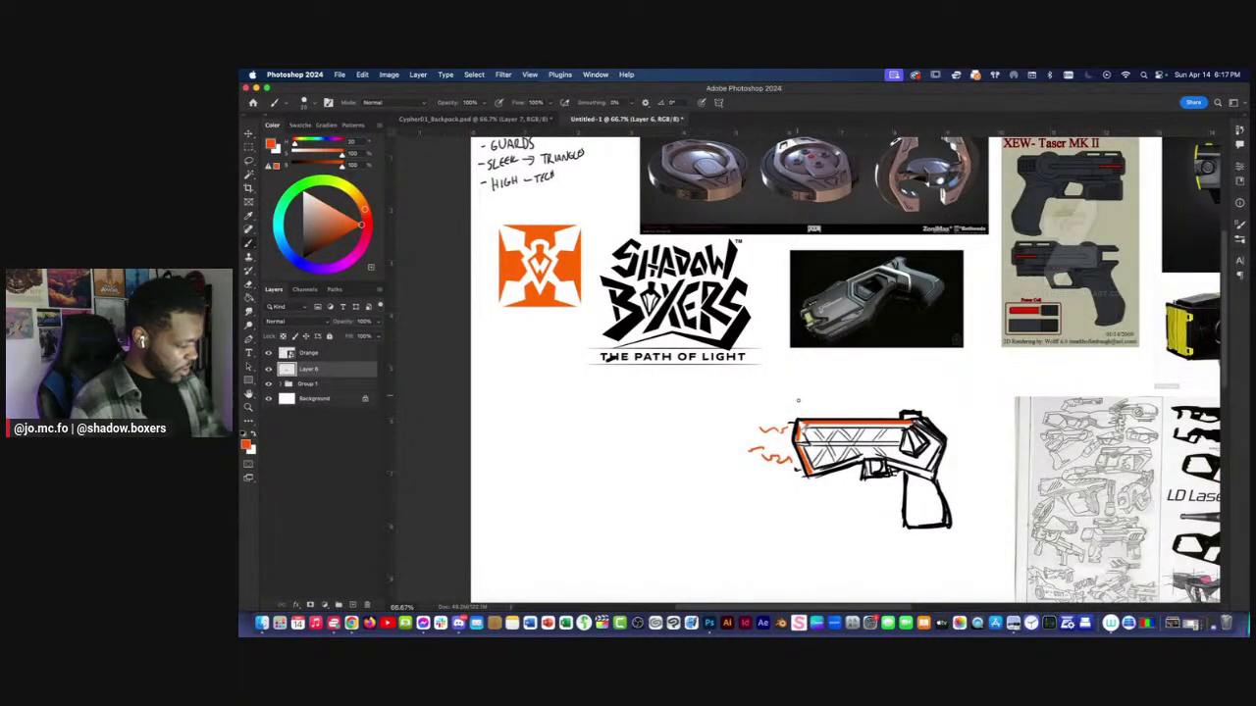
Clear the stray mark over the logo's tagline and slightly enlarge the lassoed gun sketch with Free Transform.
key("super+t")
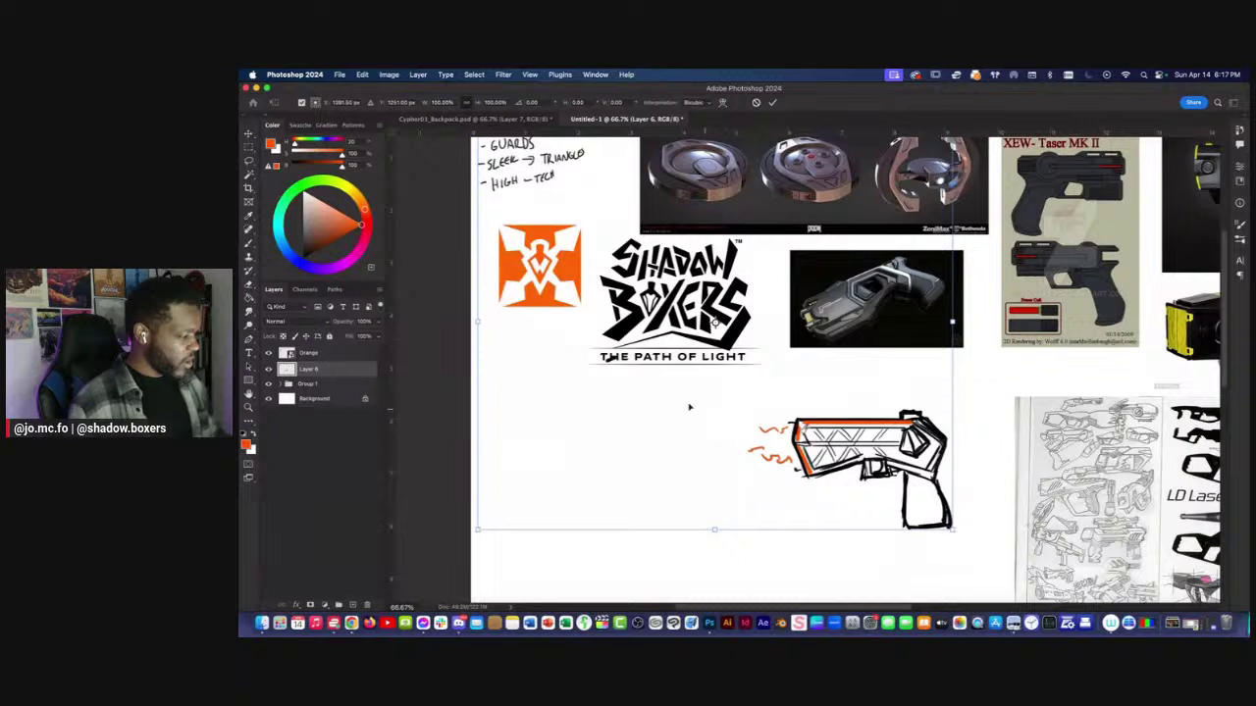
key("Return")
key("l")
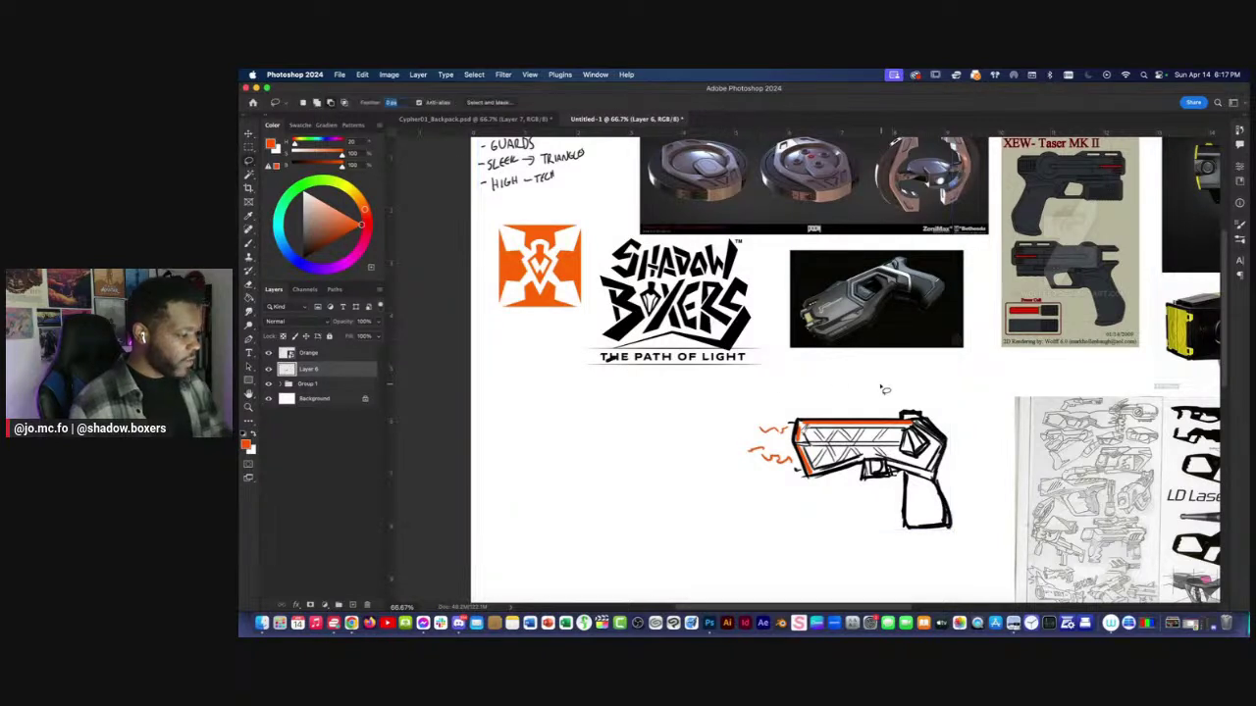
mouse_move(952, 412)
left_mouse_down()
mouse_move(822, 563)
mouse_move(740, 386)
left_mouse_up()
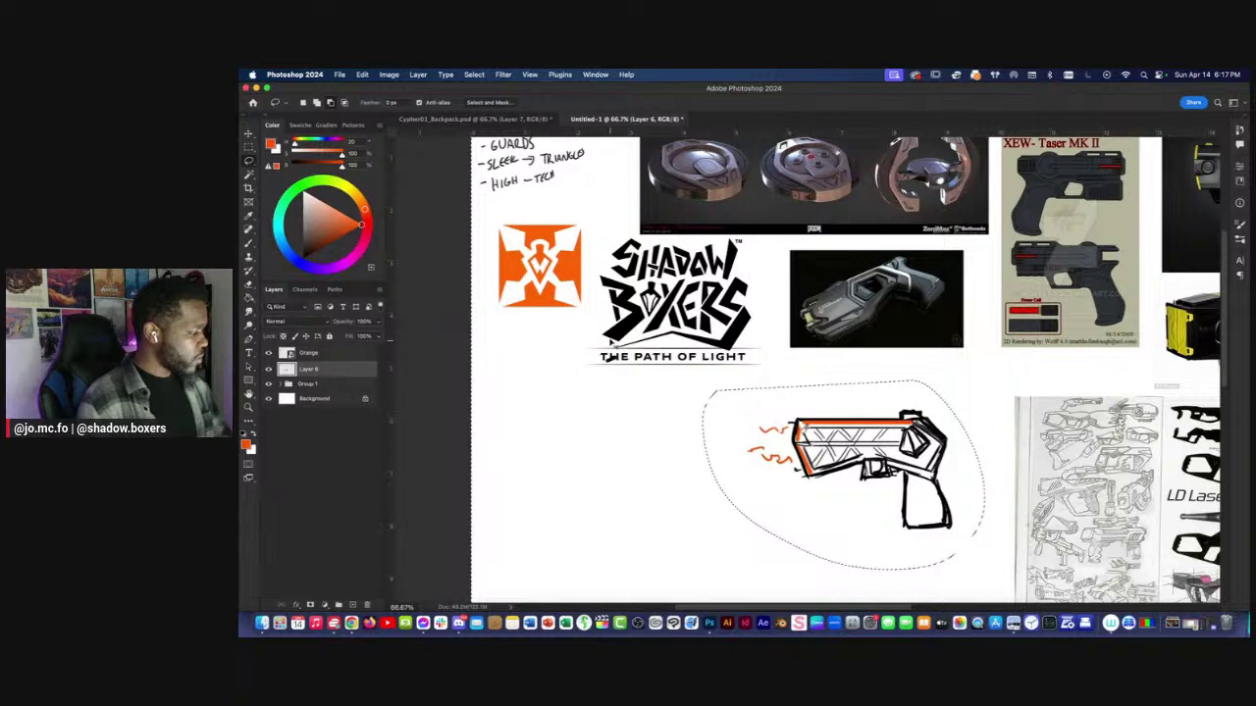
mouse_move(947, 387)
left_mouse_down()
mouse_move(841, 560)
mouse_move(735, 378)
left_mouse_up()
key("super+t")
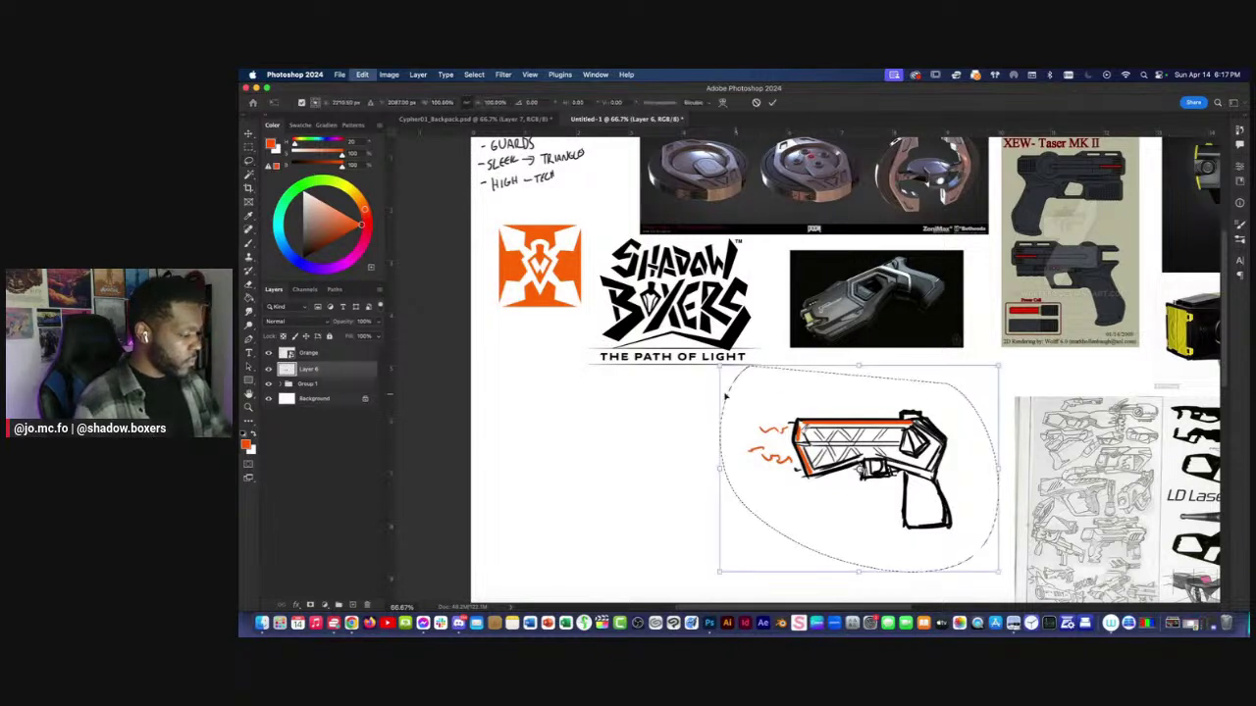
left_click_drag(720, 468, 664, 467)
key("Return")
key("super+space")
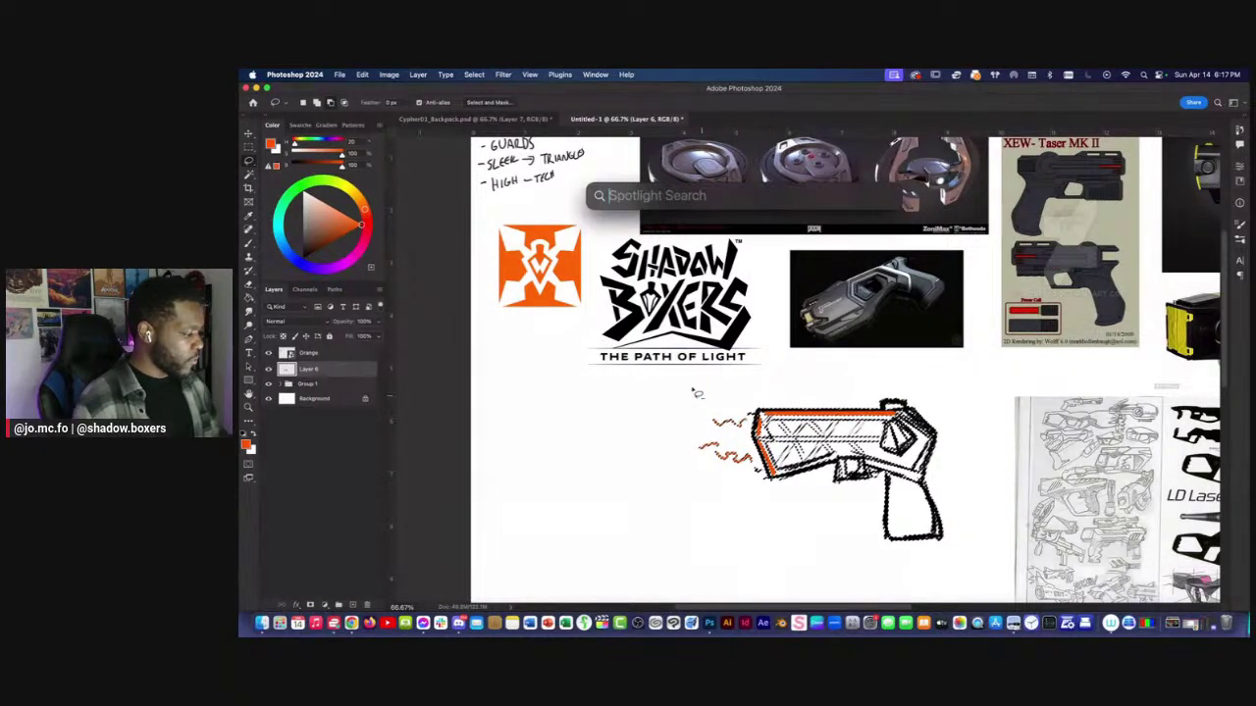
key("Escape")
Erase the upper row of triangles from the side of the gun's barrel.
scroll(677, 412, "right", 2)
key("b")
scroll(644, 434, "right", 2)
left_click_drag(736, 424, 652, 425)
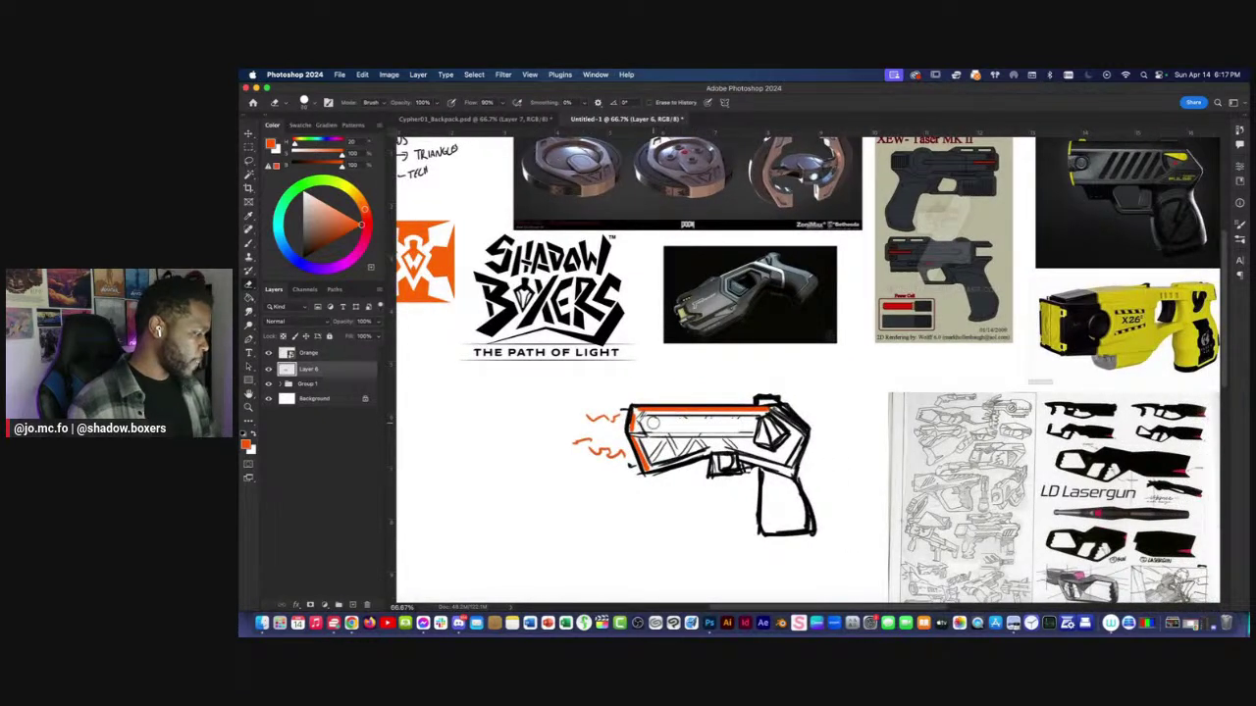
Erase the remaining lower triangles from the gun's barrel and reset the brush colours to default black and white.
left_click_drag(724, 442, 653, 448)
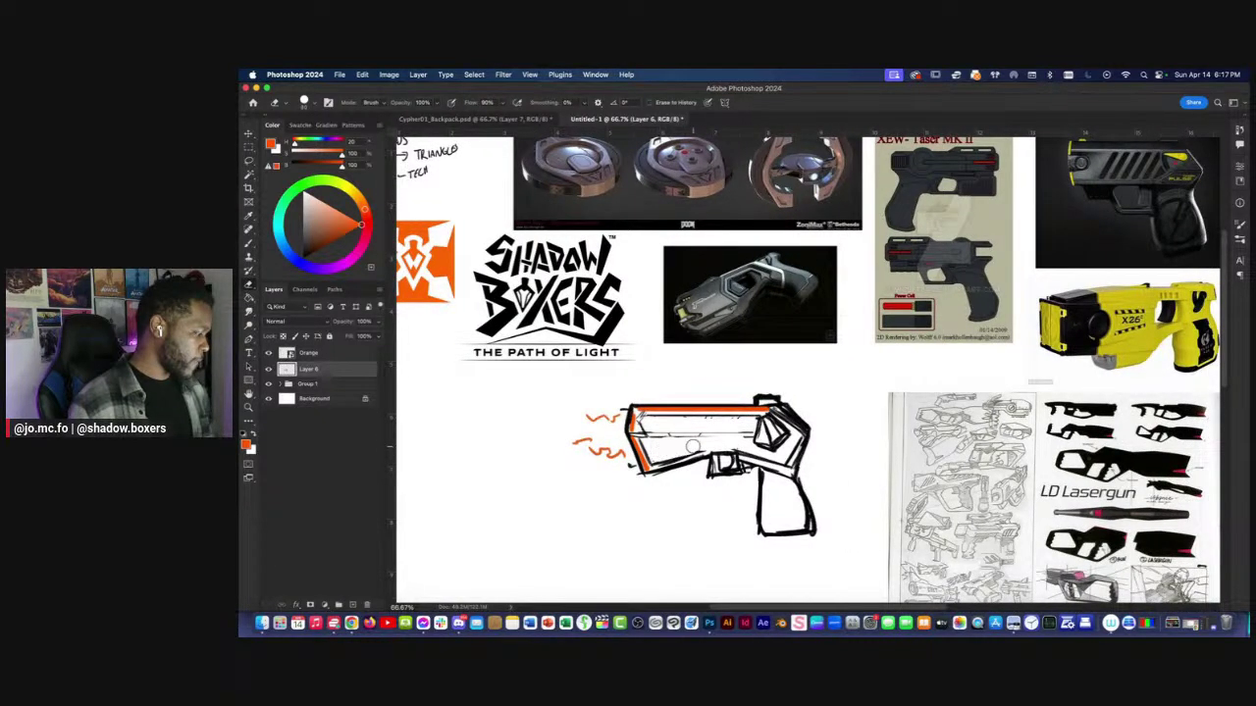
key("b")
key("d")
mouse_move(647, 434)
left_mouse_down()
mouse_move(758, 438)
mouse_move(842, 459)
left_mouse_up()
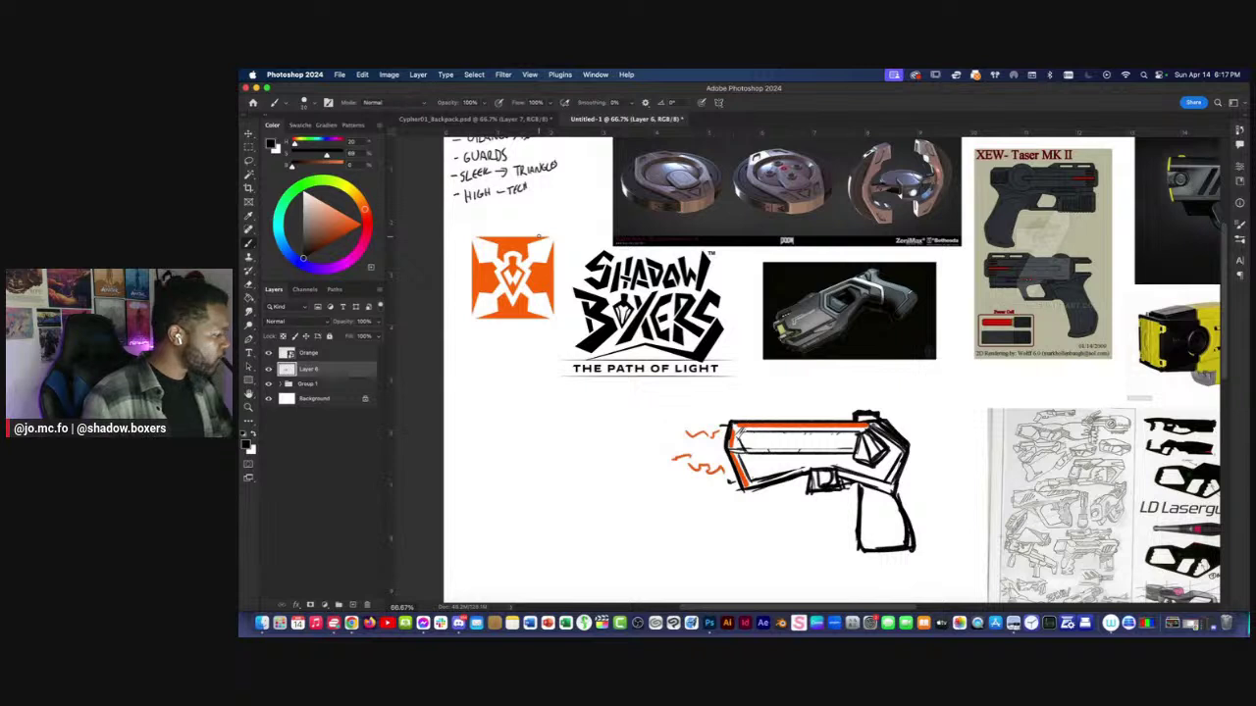
Try to copy the lower part of the orange insignia to a new layer and fit it at the base of the gun's grip.
left_click(309, 352)
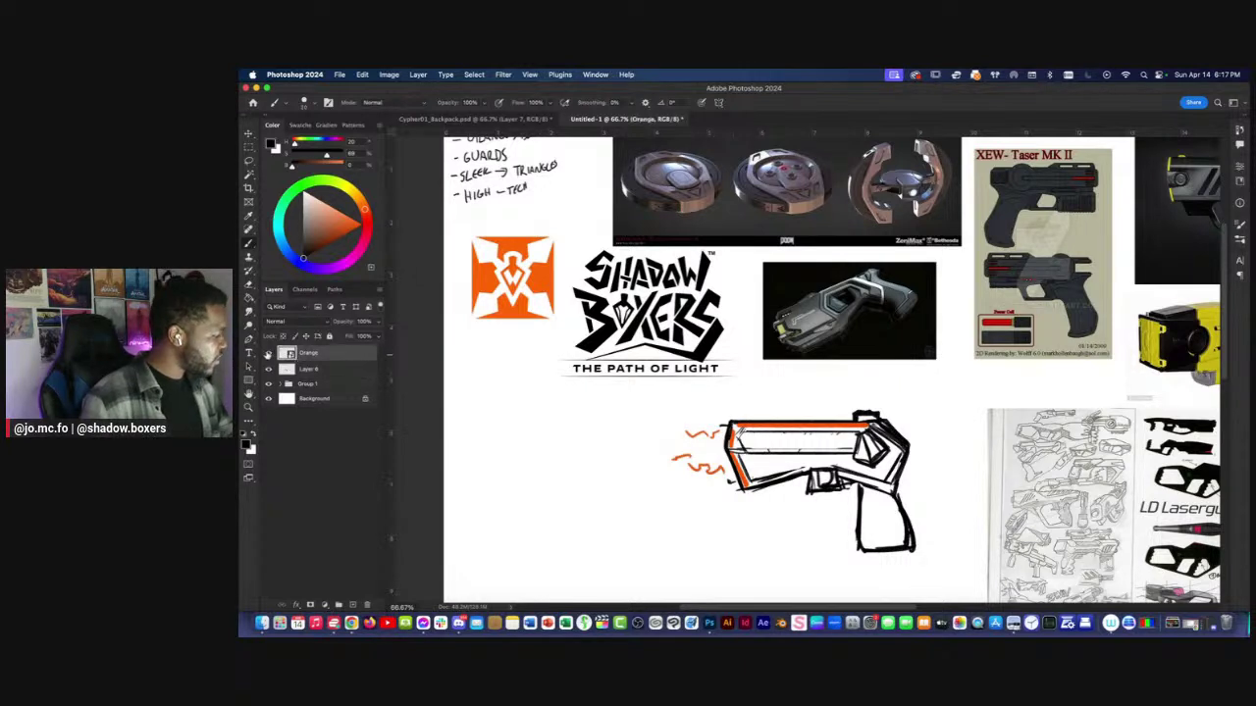
key("l")
mouse_move(550, 312)
left_mouse_down()
mouse_move(514, 355)
mouse_move(467, 328)
left_mouse_up()
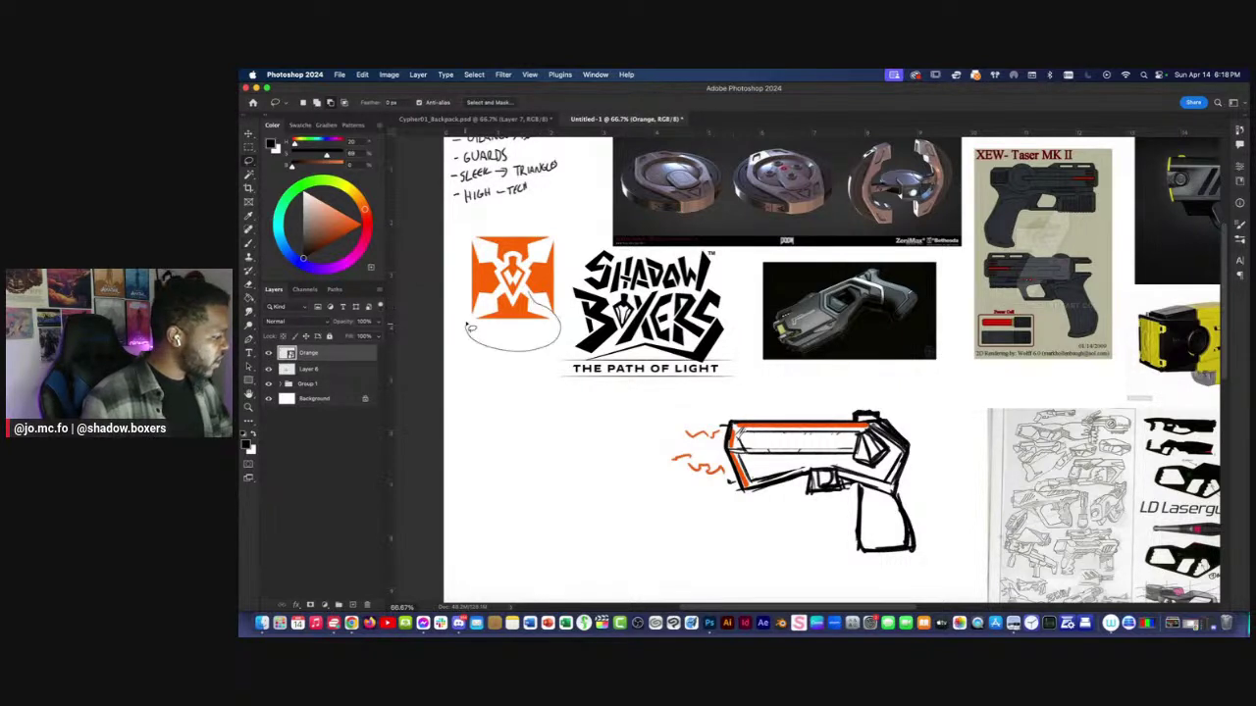
mouse_move(521, 297)
left_mouse_down()
mouse_move(827, 501)
mouse_move(855, 543)
left_mouse_up()
key("super+j")
key("super+t")
key("super+equal")
left_click_drag(734, 453, 622, 392)
left_click_drag(535, 339, 536, 337)
left_click_drag(565, 377, 732, 359)
left_click_drag(666, 335, 665, 345)
left_click_drag(751, 368, 793, 487)
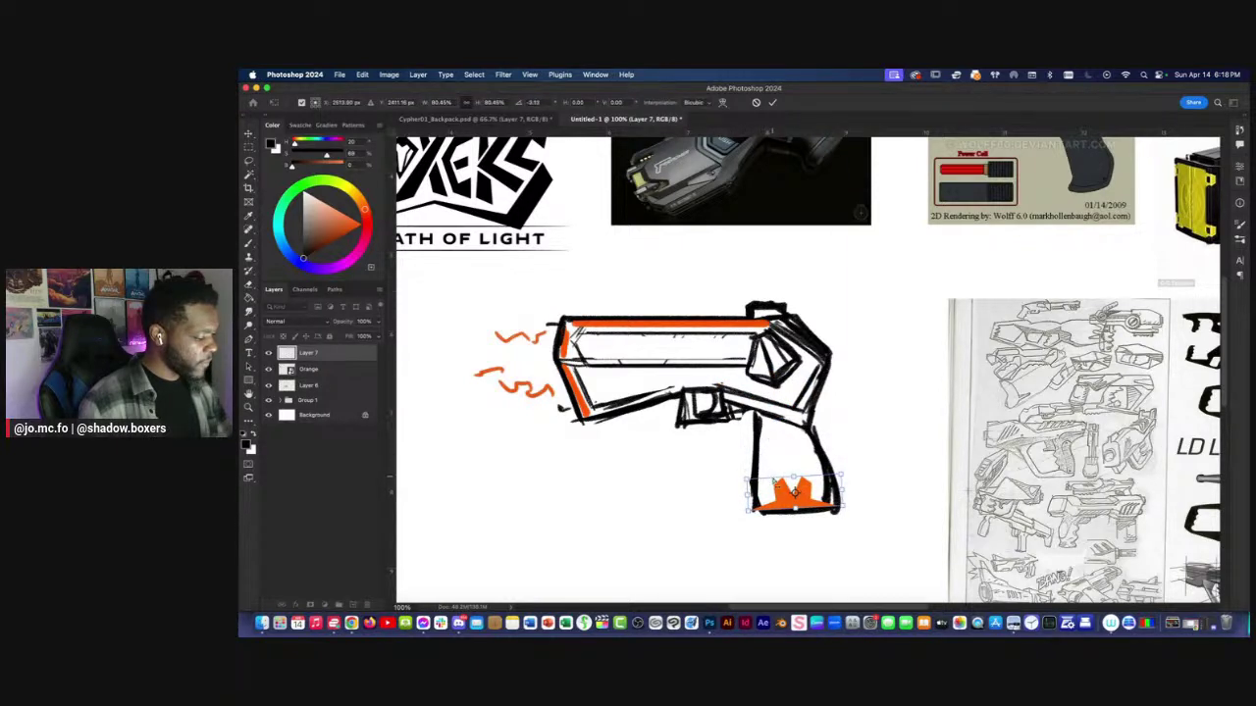
Apply the transform, delete the insignia piece from the grip and clear the selection.
key("super+minus")
key("super+minus")
key("Return")
left_click_drag(765, 385, 754, 406)
key("Delete")
key("super+d")
Lasso the insignia's central emblem and lower section on the Orange layer and copy them to a new layer.
left_click(303, 371)
left_click(270, 369)
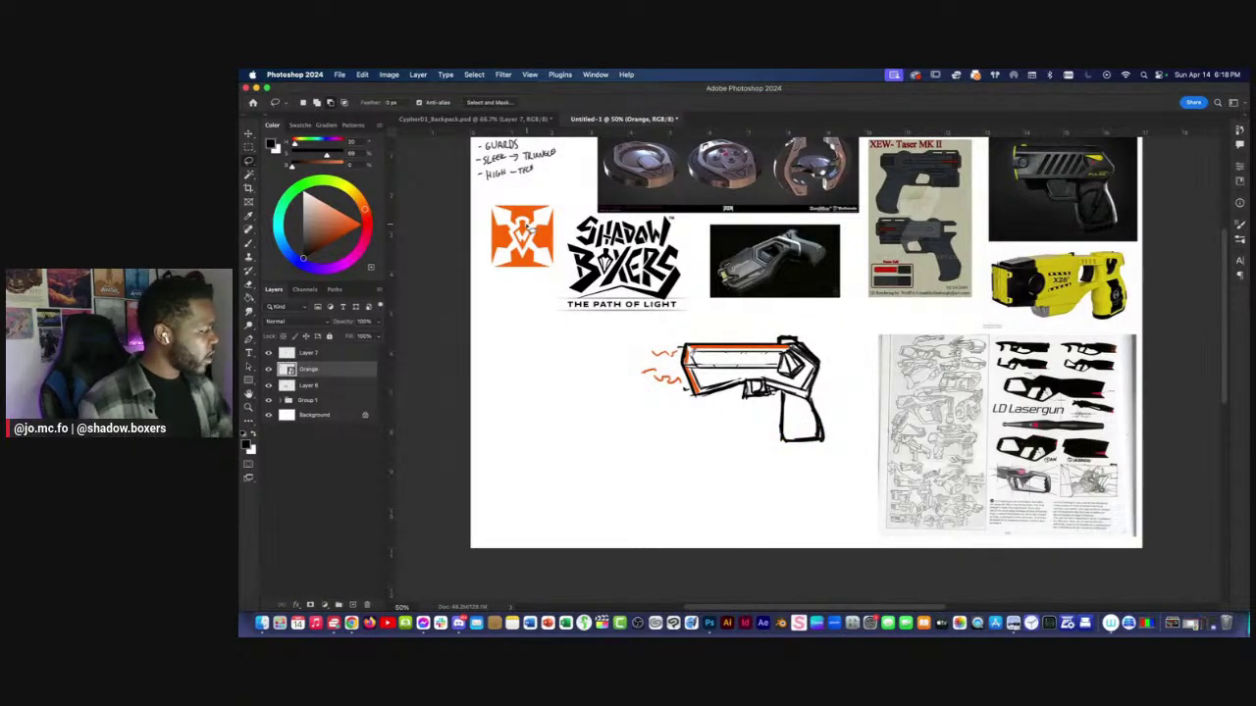
key("super+plus")
left_click_drag(422, 187, 776, 422)
key("super+plus")
key("super+plus")
left_click_drag(704, 361, 701, 352)
scroll(701, 351, "down", 3)
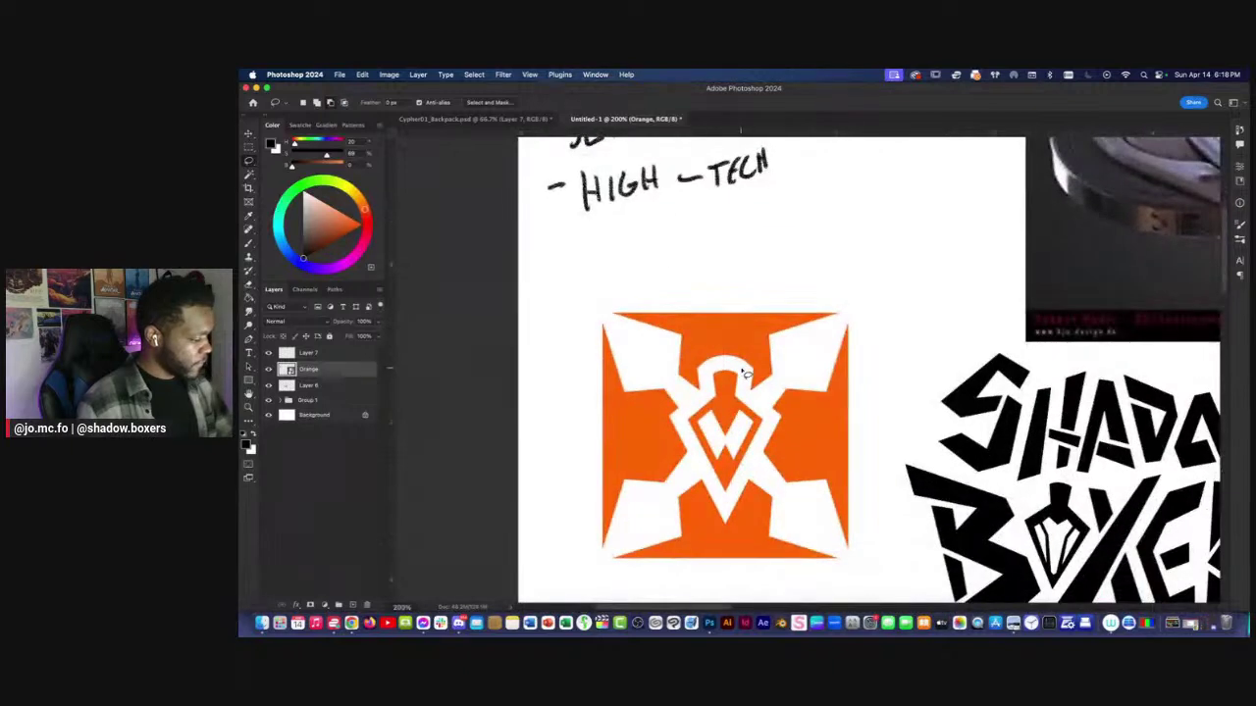
mouse_move(761, 453)
left_mouse_down()
mouse_move(844, 581)
mouse_move(686, 601)
mouse_move(577, 556)
left_mouse_up()
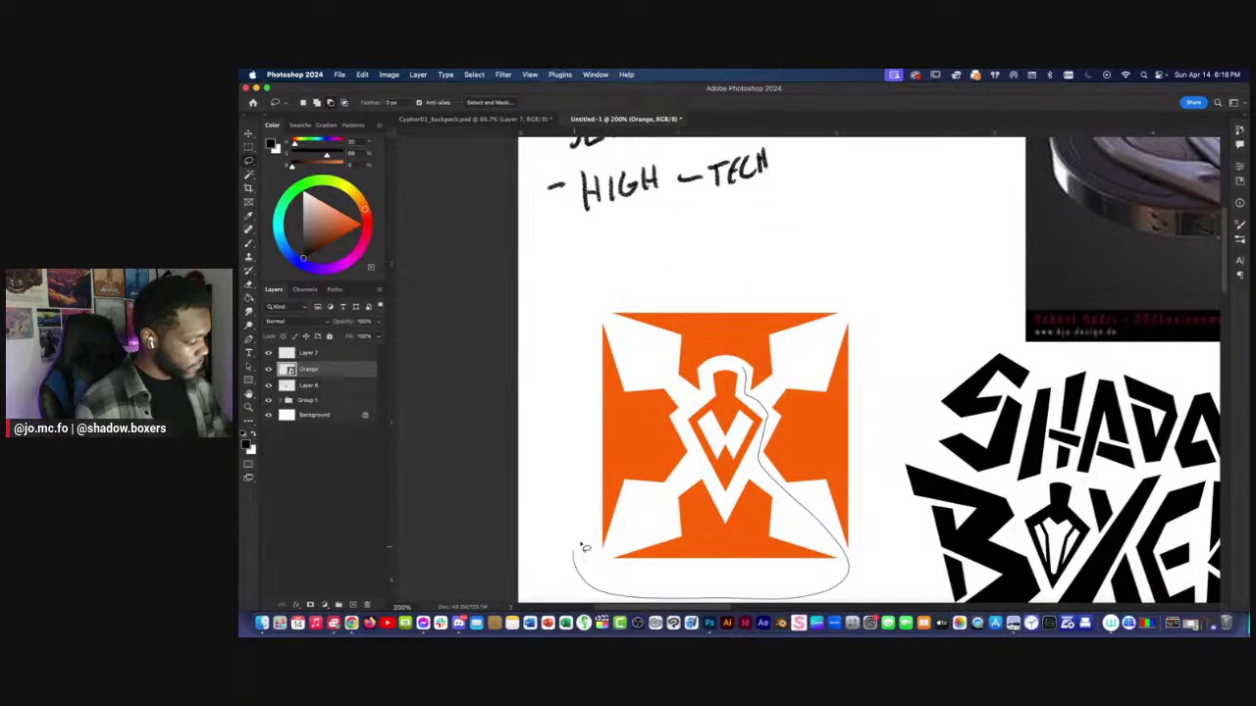
key("super+j")
Scale the copied emblem down with Free Transform and fit it inside the gun's grip.
key("super+t")
key("super+minus")
key("super+minus")
left_click_drag(580, 369, 687, 259)
left_click_drag(681, 432, 456, 336)
mouse_move(548, 324)
left_mouse_down()
mouse_move(834, 505)
mouse_move(820, 511)
mouse_move(630, 319)
left_mouse_up()
key("super+plus")
left_click_drag(711, 388, 765, 448)
mouse_move(705, 428)
left_mouse_down()
mouse_move(703, 444)
mouse_move(730, 438)
mouse_move(727, 424)
left_mouse_up()
key("super+plus")
left_click_drag(677, 477, 673, 416)
left_click_drag(769, 408, 751, 431)
left_click_drag(767, 354, 766, 374)
left_click_drag(764, 403, 765, 394)
key("Return")
key("b")
key("super+0")
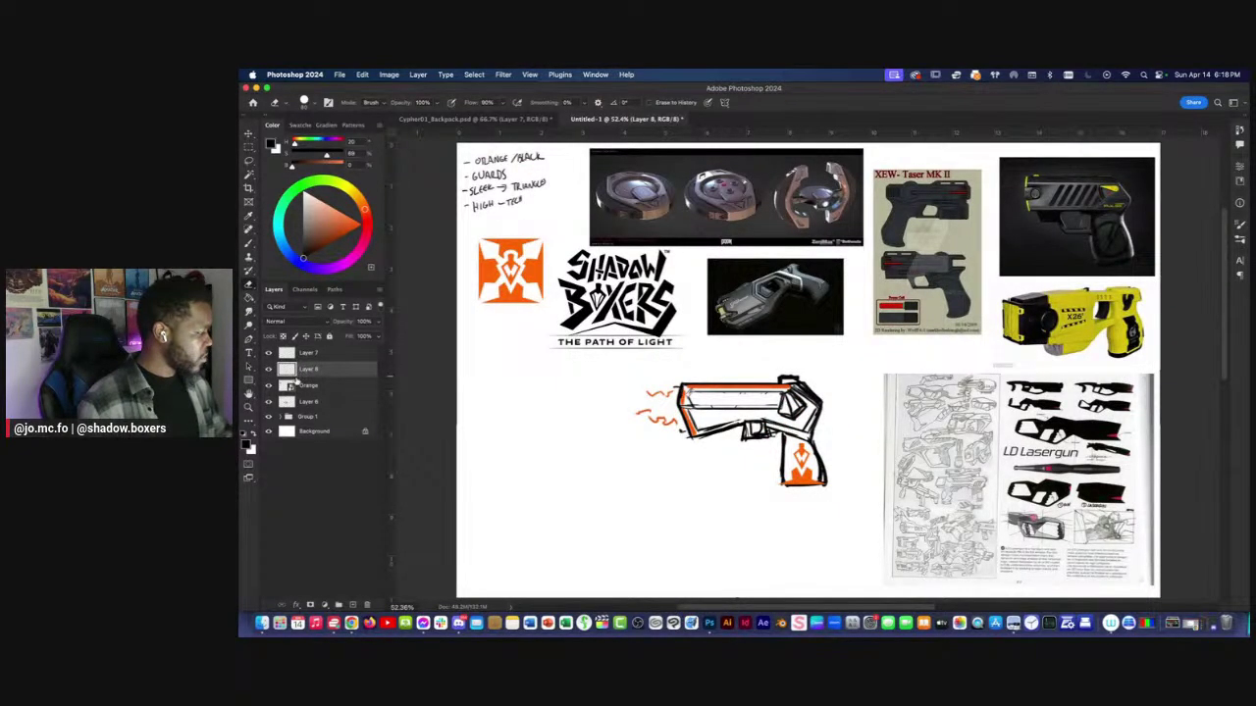
Merge Layer 8 and Layer 7 down into Layer 6, and move the Orange layer into Group 1.
left_click(294, 403)
right_click(319, 385)
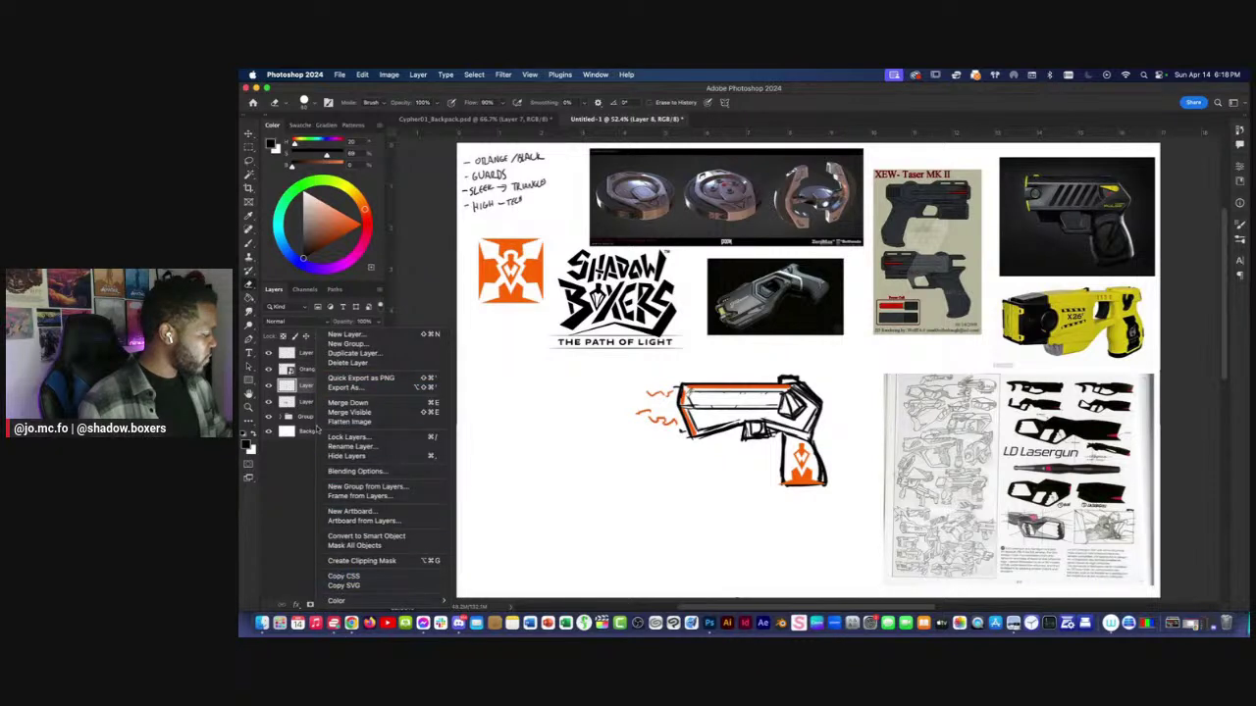
left_click(339, 403)
mouse_move(308, 372)
left_mouse_down()
mouse_move(300, 393)
mouse_move(294, 382)
left_mouse_up()
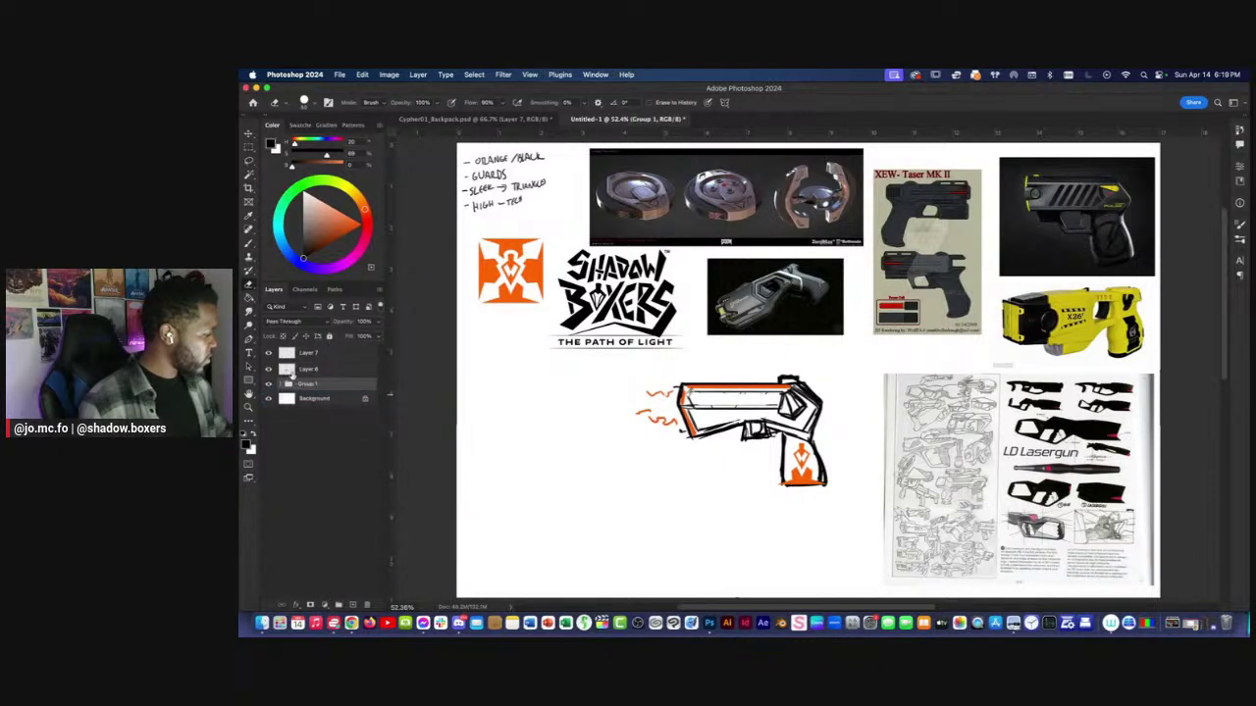
left_click(275, 355)
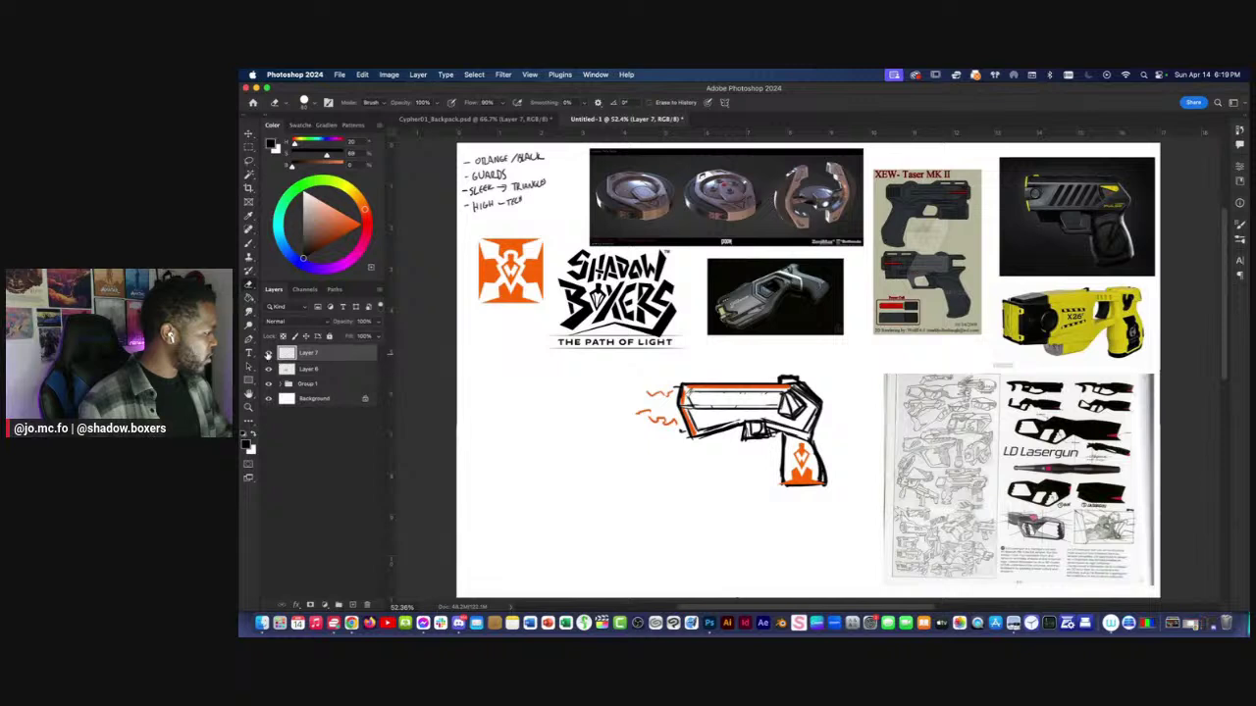
key("super+e")
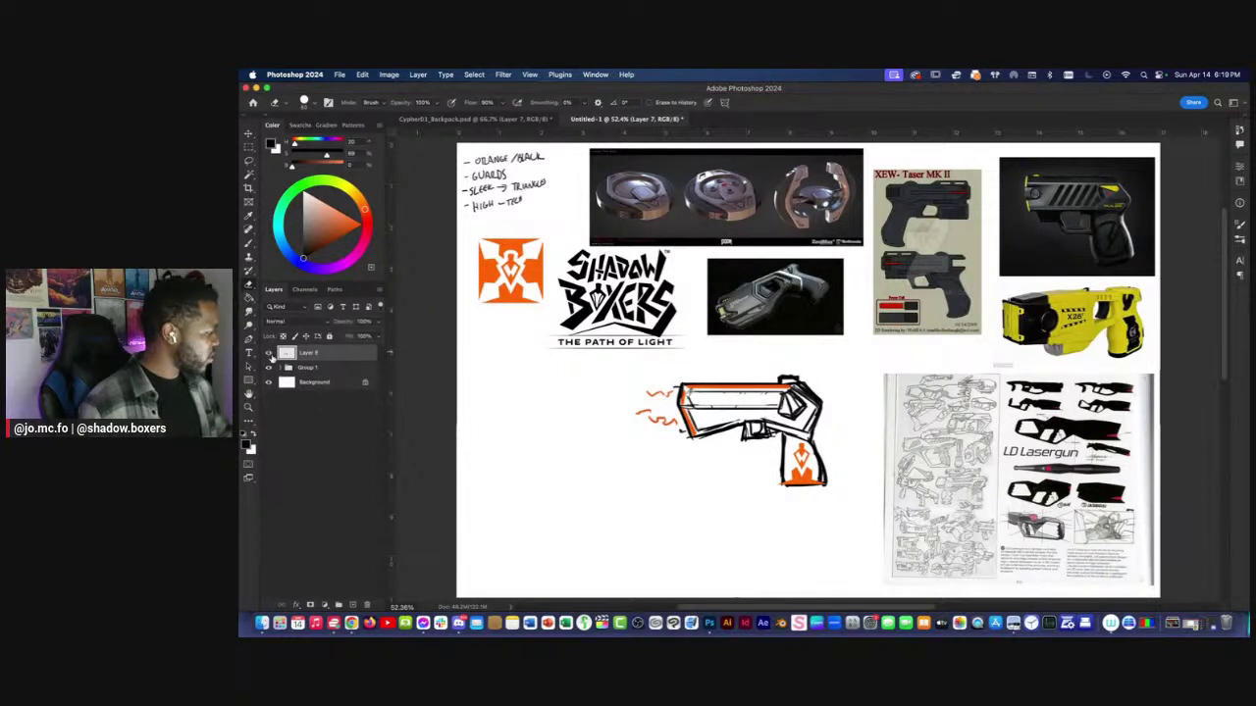
Rename the merged layer as sketches and put the lassoed handwritten design notes on a layer of their own.
type("shetches")
key("Return")
key("l")
left_click_drag(559, 247, 461, 211)
key("ctrl+j")
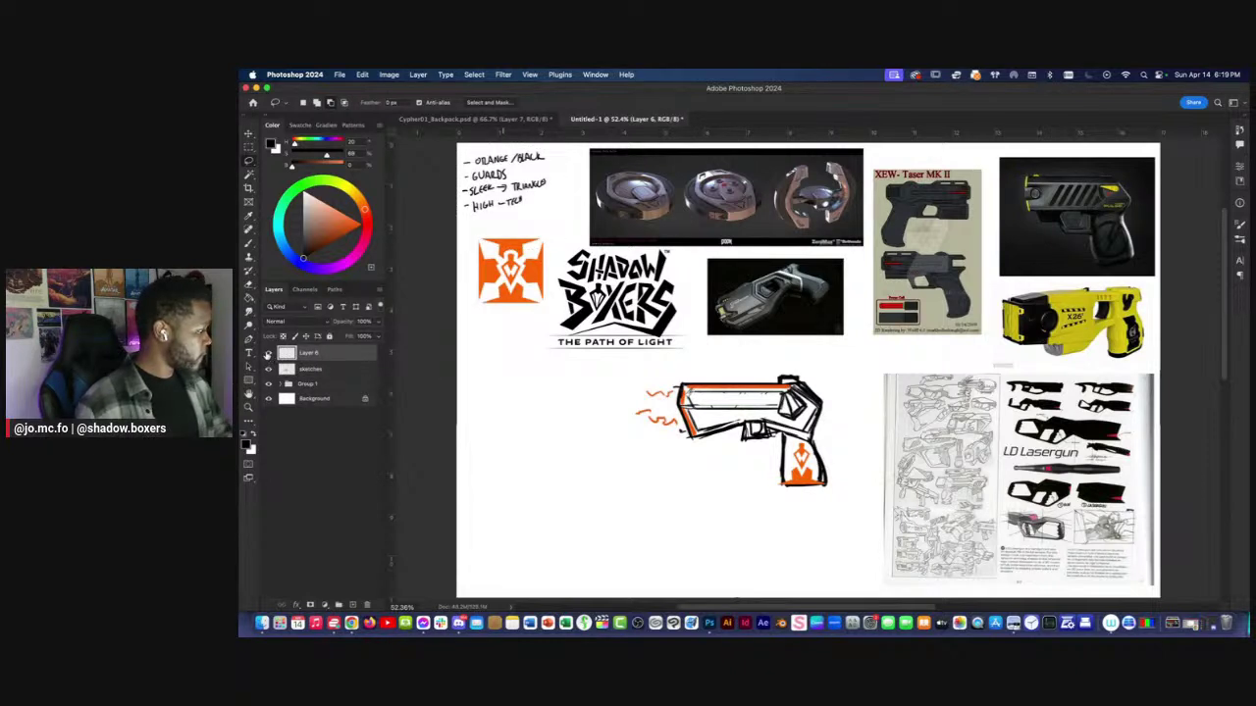
Hide the sketches layer and the new layer to check their contents, and rename the new layer as notes.
left_click(269, 368)
left_click(269, 354)
left_click(269, 353)
left_click(269, 354)
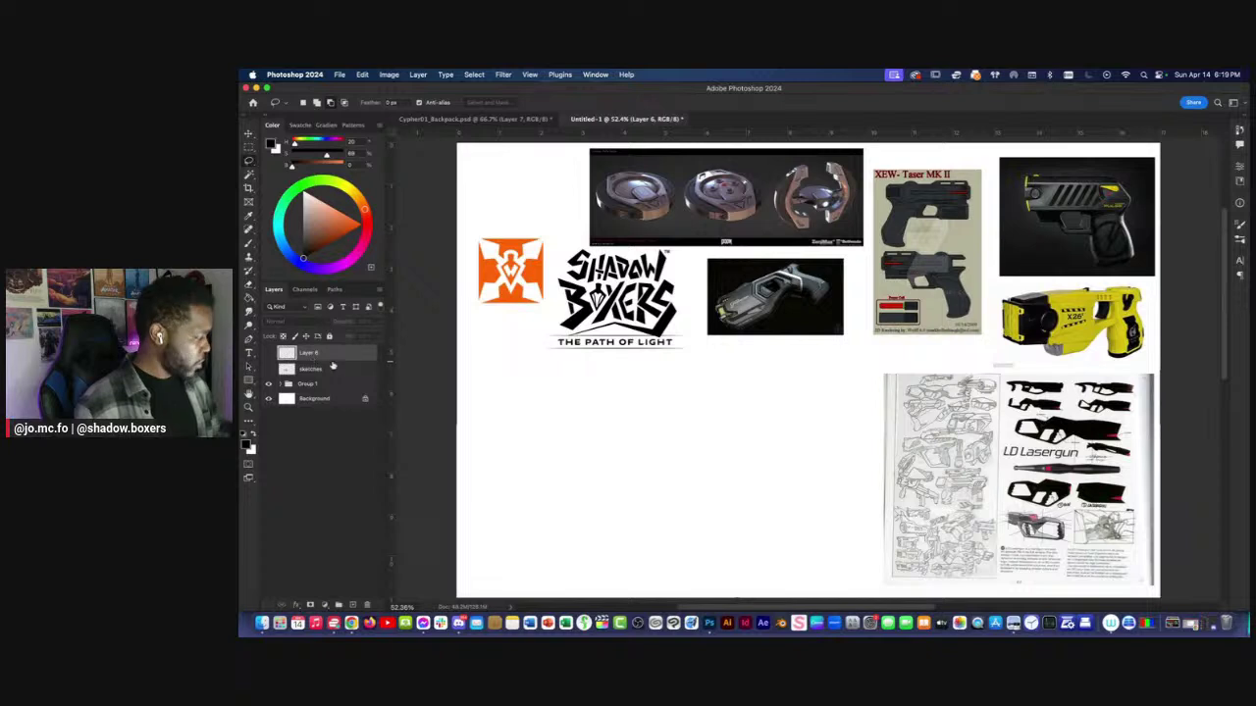
type("notes")
key("Return")
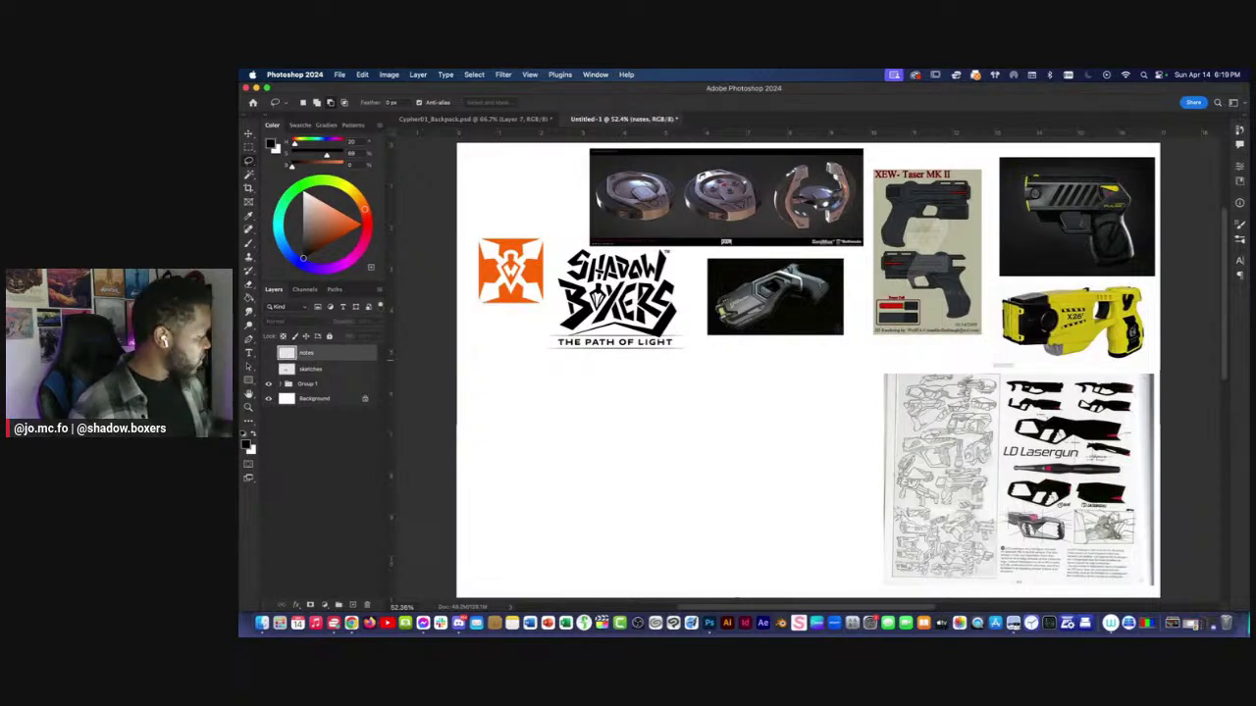
Show the notes and sketches layers again and make sketches the active layer with nothing selected.
left_click(268, 354)
left_click(269, 369)
left_click(310, 369)
scroll(537, 231, "up", 2)
mouse_move(543, 324)
left_mouse_down()
mouse_move(457, 211)
mouse_move(500, 152)
left_mouse_up()
key("super+d")
left_click_drag(582, 474, 578, 469)
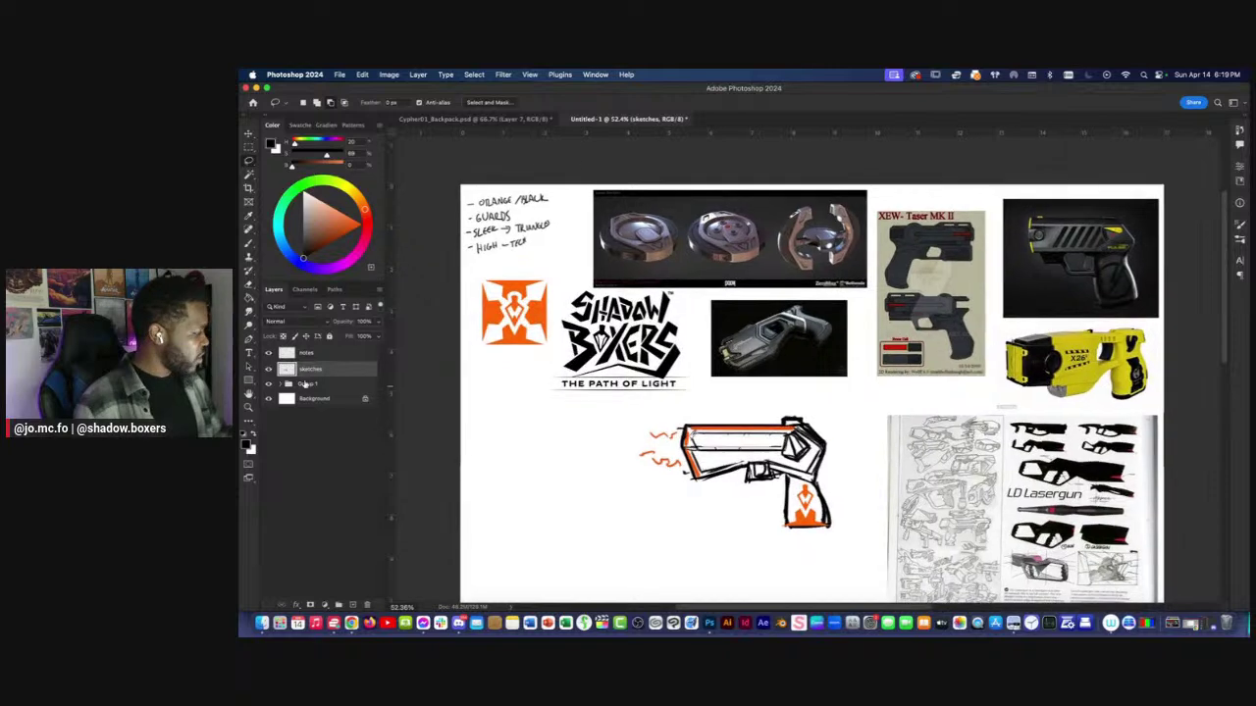
Sample the orange from the gun's front edge and paint orange accents at both ends of the barrel's inner panel.
scroll(578, 457, "down", 2)
scroll(579, 457, "right", 3)
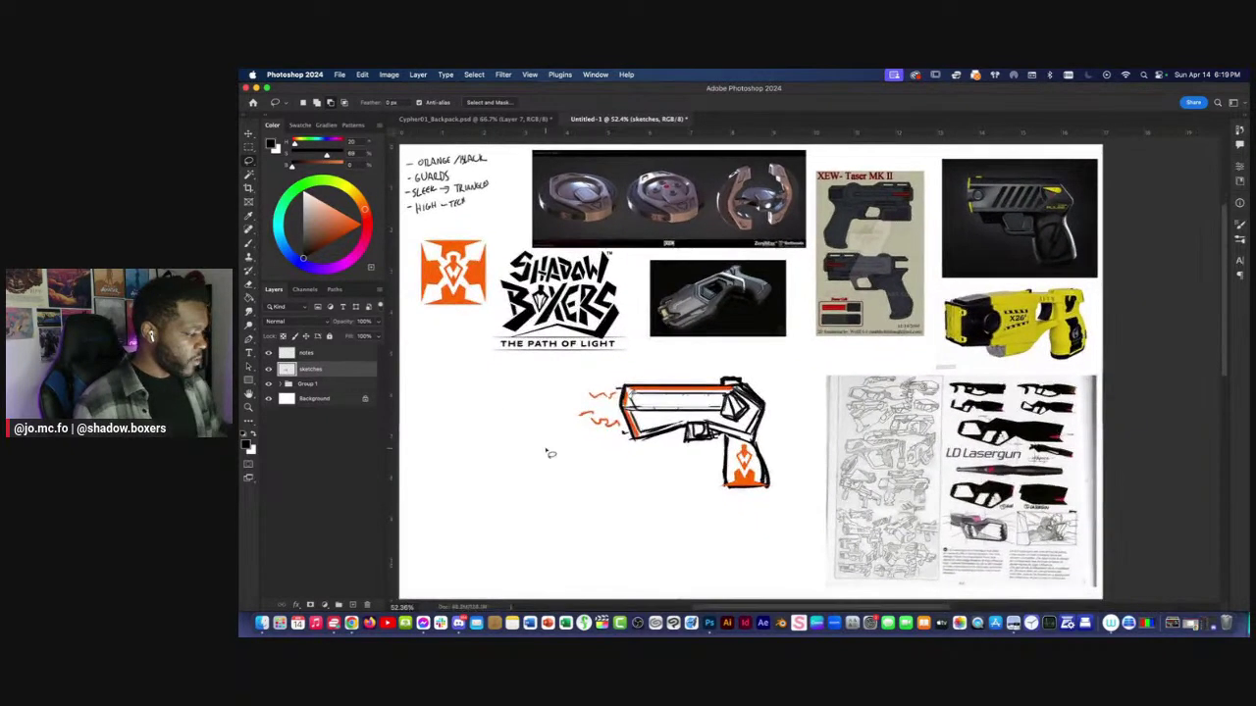
key("super+equal")
left_click_drag(609, 479, 630, 428)
key("b")
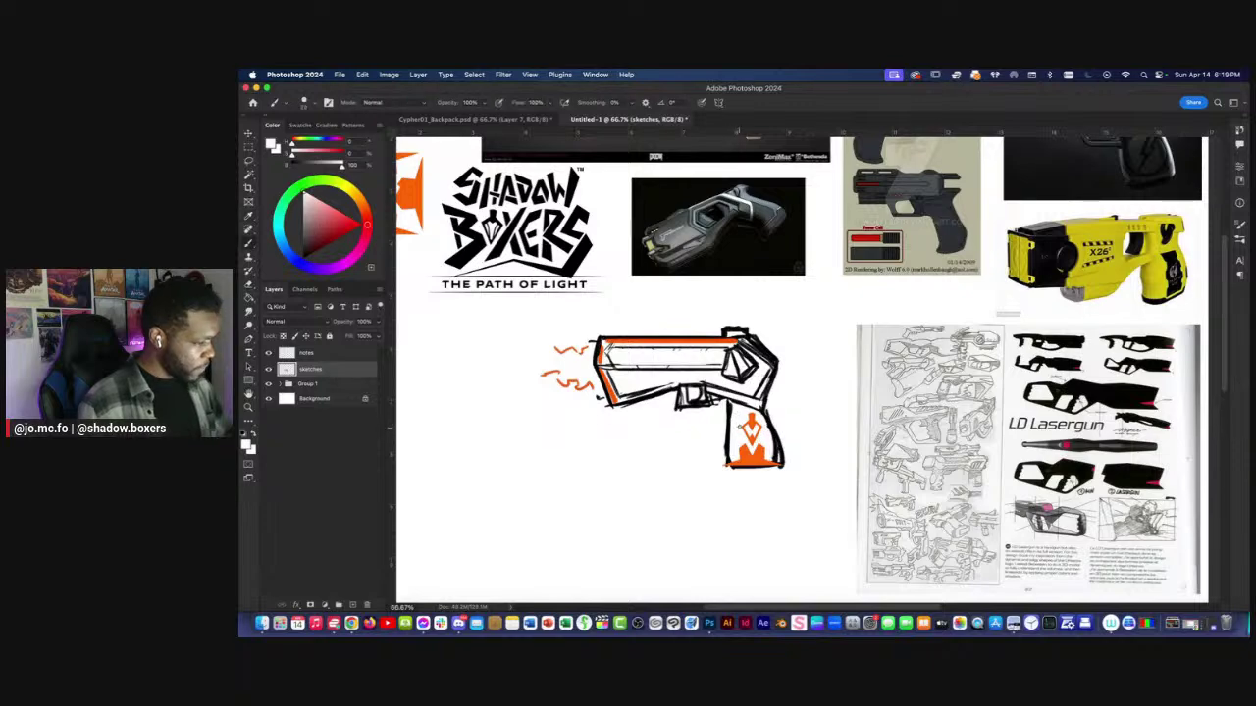
scroll(741, 422, "up", 2)
scroll(740, 422, "right", 1)
scroll(722, 473, "up", 2)
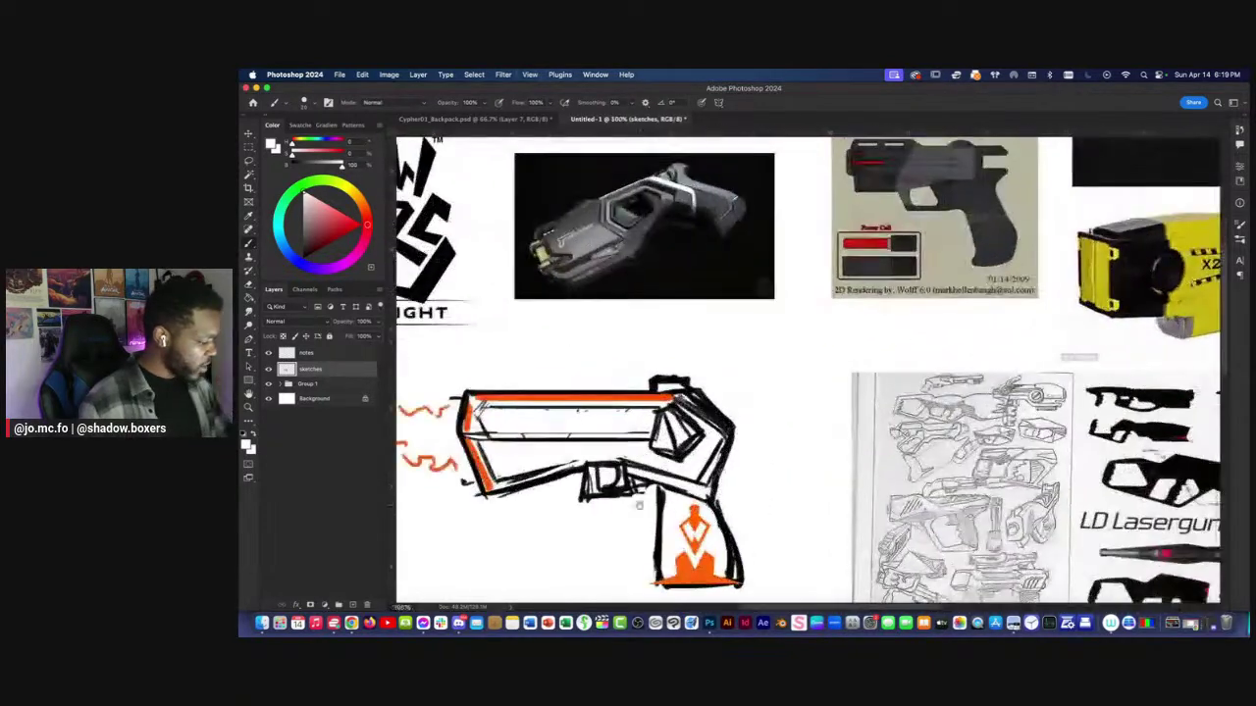
key("l")
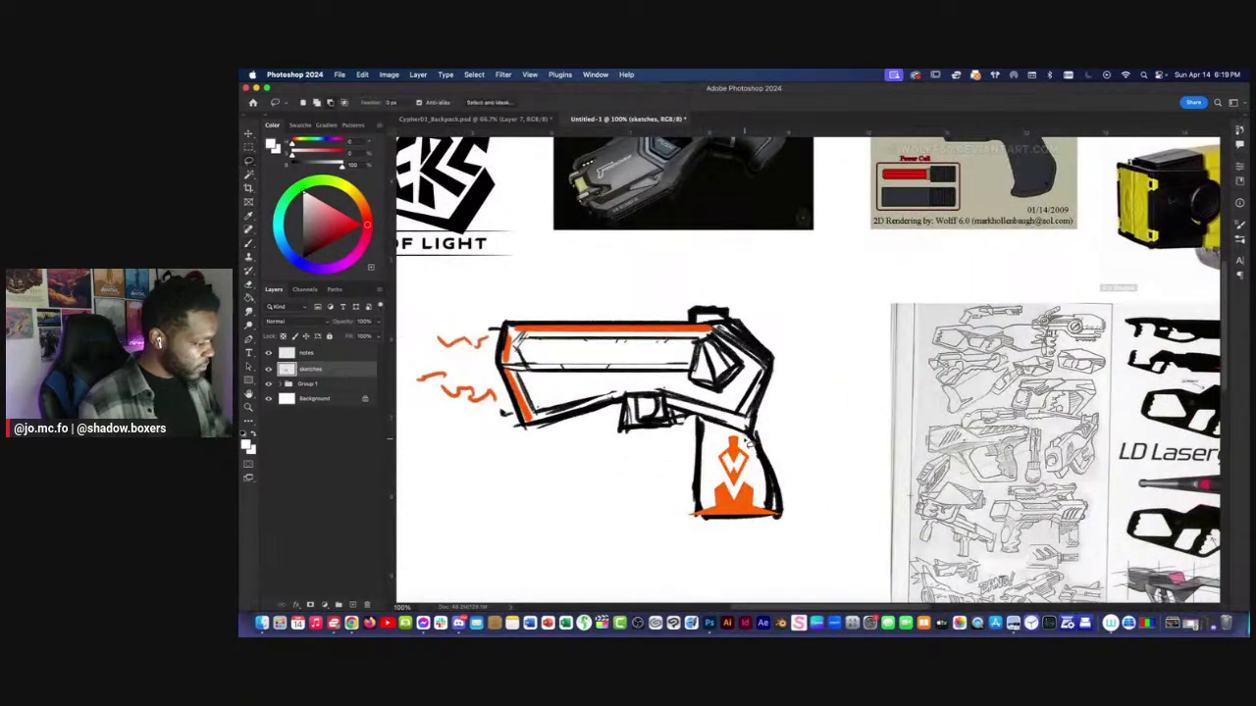
scroll(648, 412, "left", 2)
key("b")
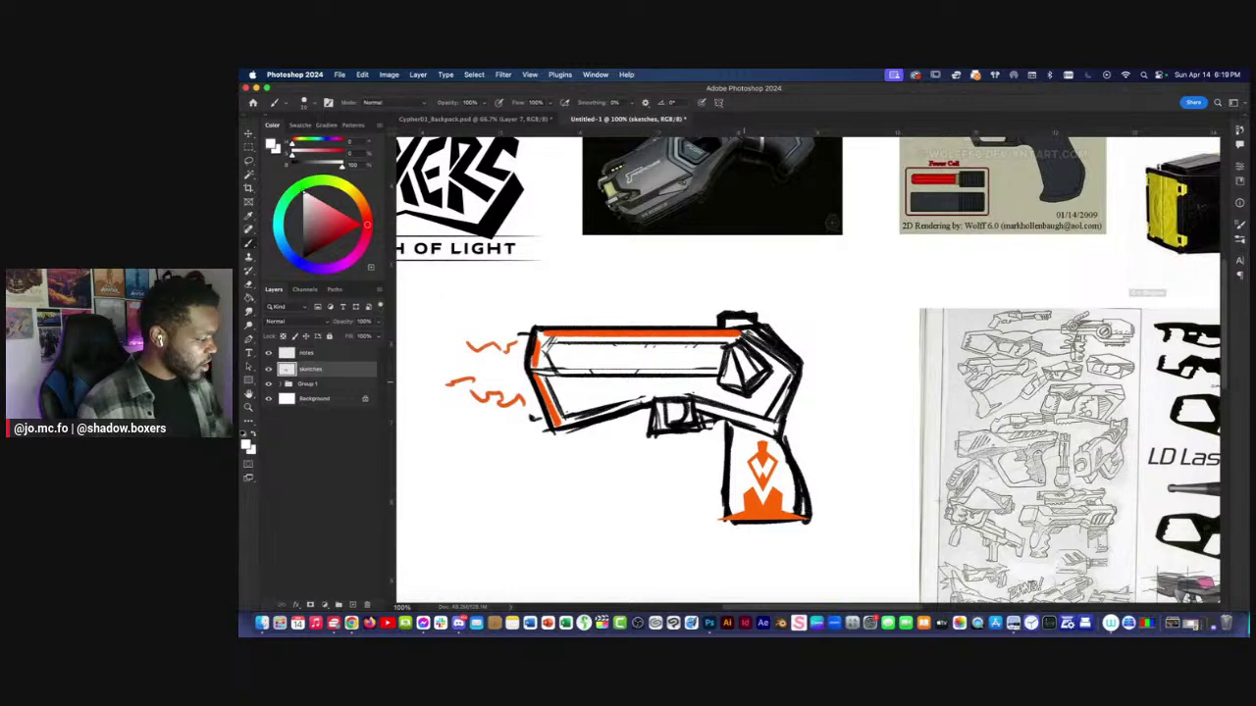
left_click(539, 348, "alt")
left_click_drag(554, 362, 646, 450)
key("super+minus")
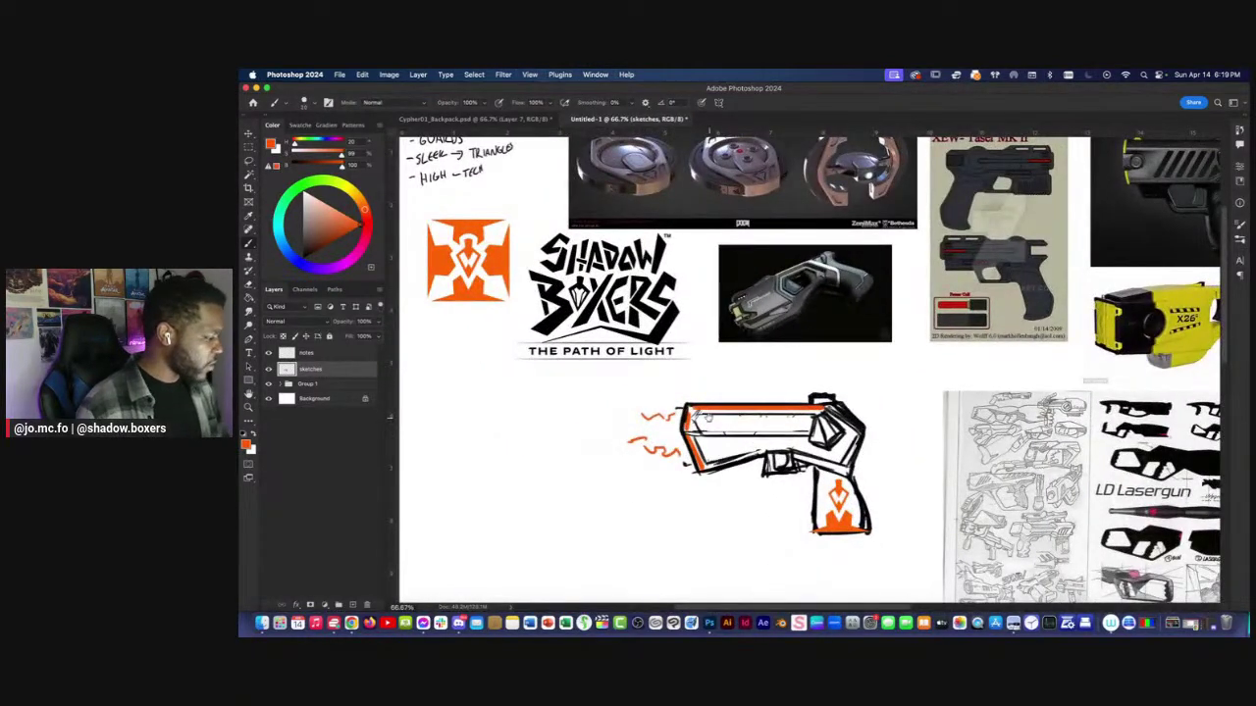
scroll(1058, 410, "right", 1)
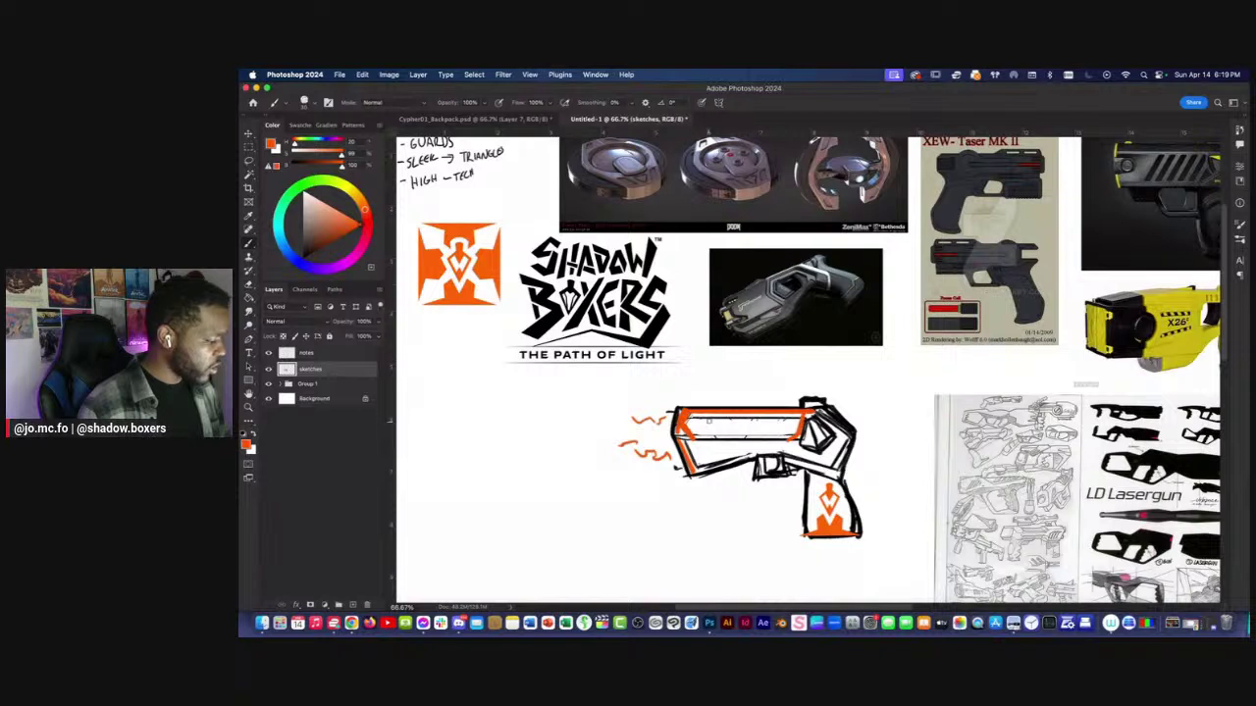
Sample black from the sketch and draw a bold outline around the barrel's inner panel with a diagonal line below its front.
key("i")
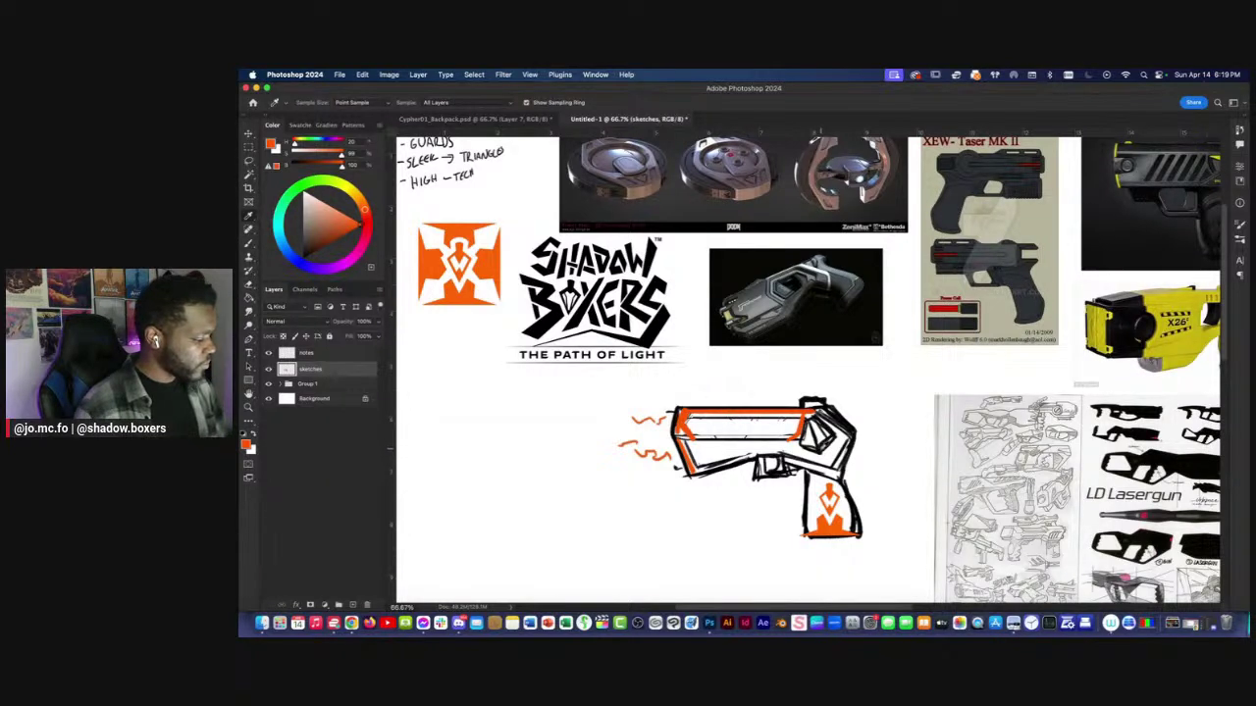
left_click(819, 448)
key("b")
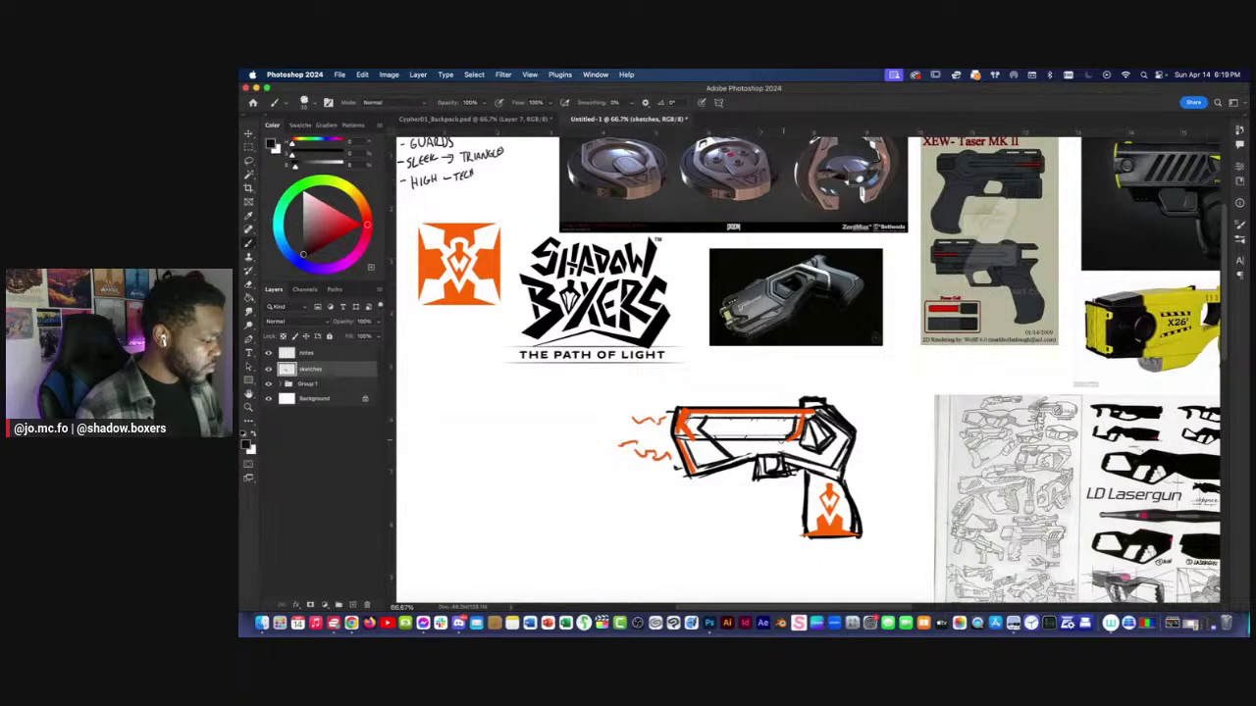
key("super+minus")
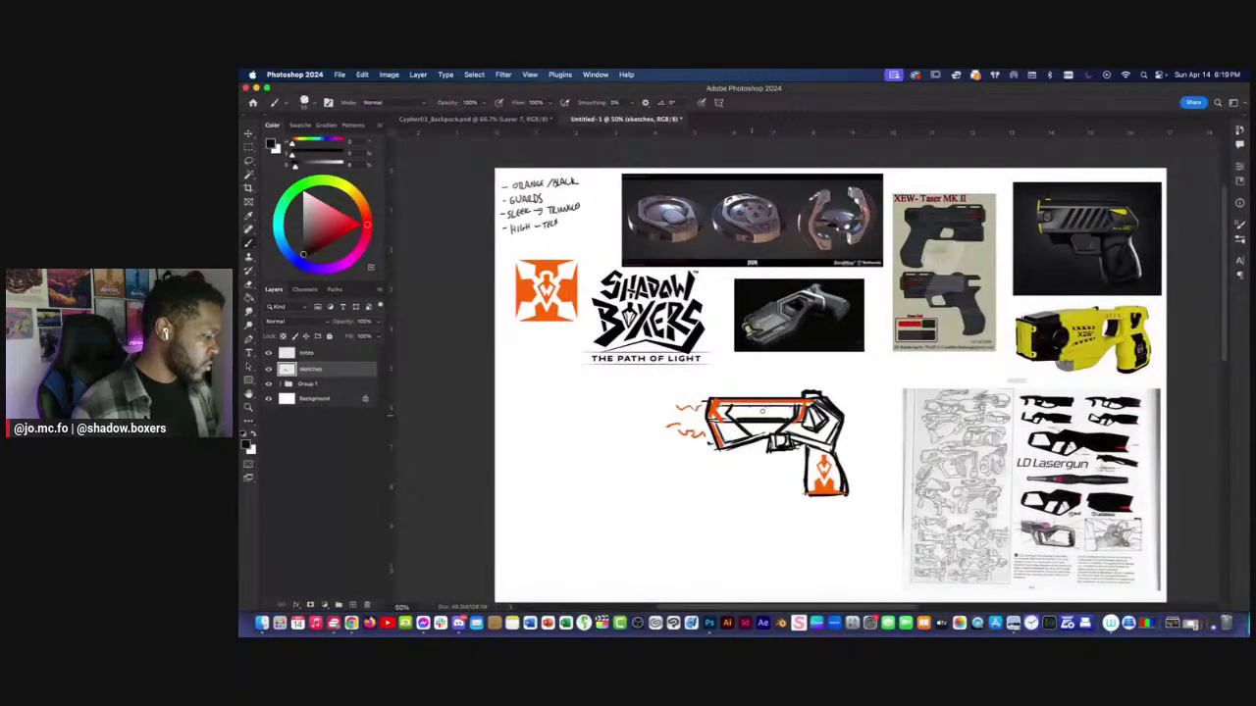
Lasso the gun sketch, scale it down with Free Transform, and move it closer to the sketch reference sheet.
key("l")
mouse_move(851, 373)
left_mouse_down()
mouse_move(796, 544)
mouse_move(708, 377)
left_mouse_up()
key("super+t")
mouse_move(620, 454)
left_mouse_down()
mouse_move(733, 442)
mouse_move(755, 425)
left_mouse_up()
key("Return")
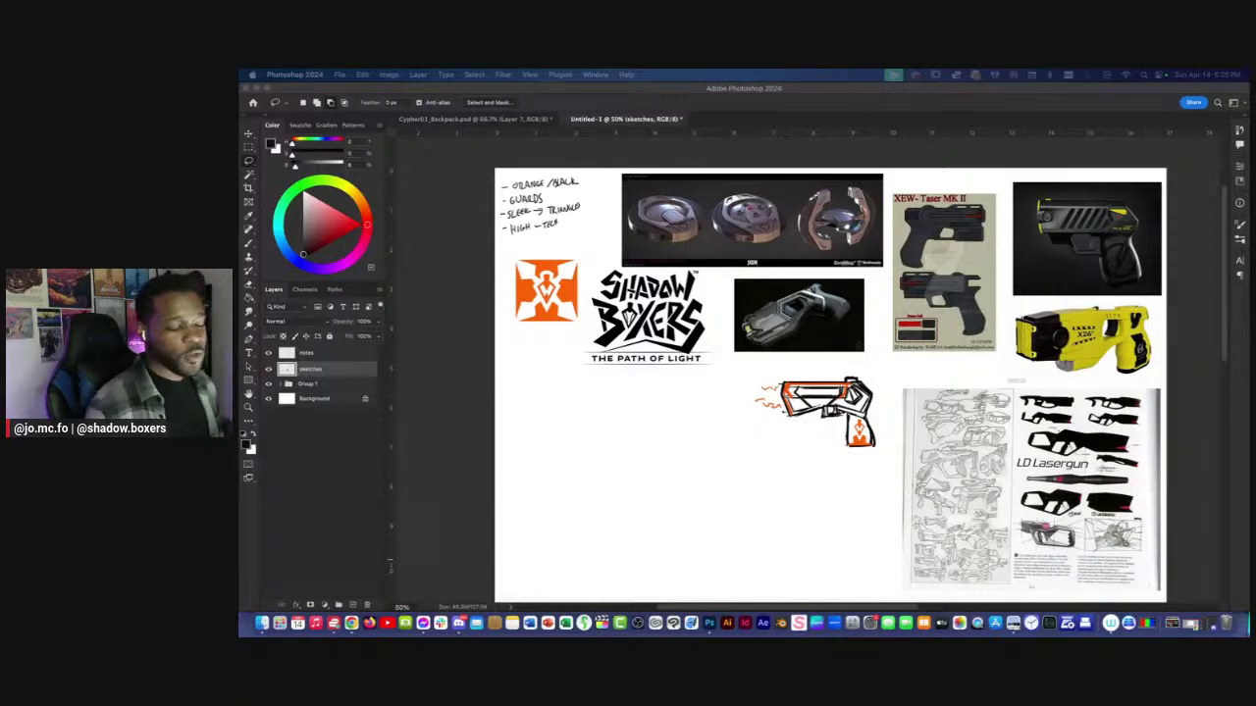
left_click(469, 334)
Draw the straight top edge and short vertical front edge of a second gun to the left of the first sketch.
key("super+minus")
key("super+equal")
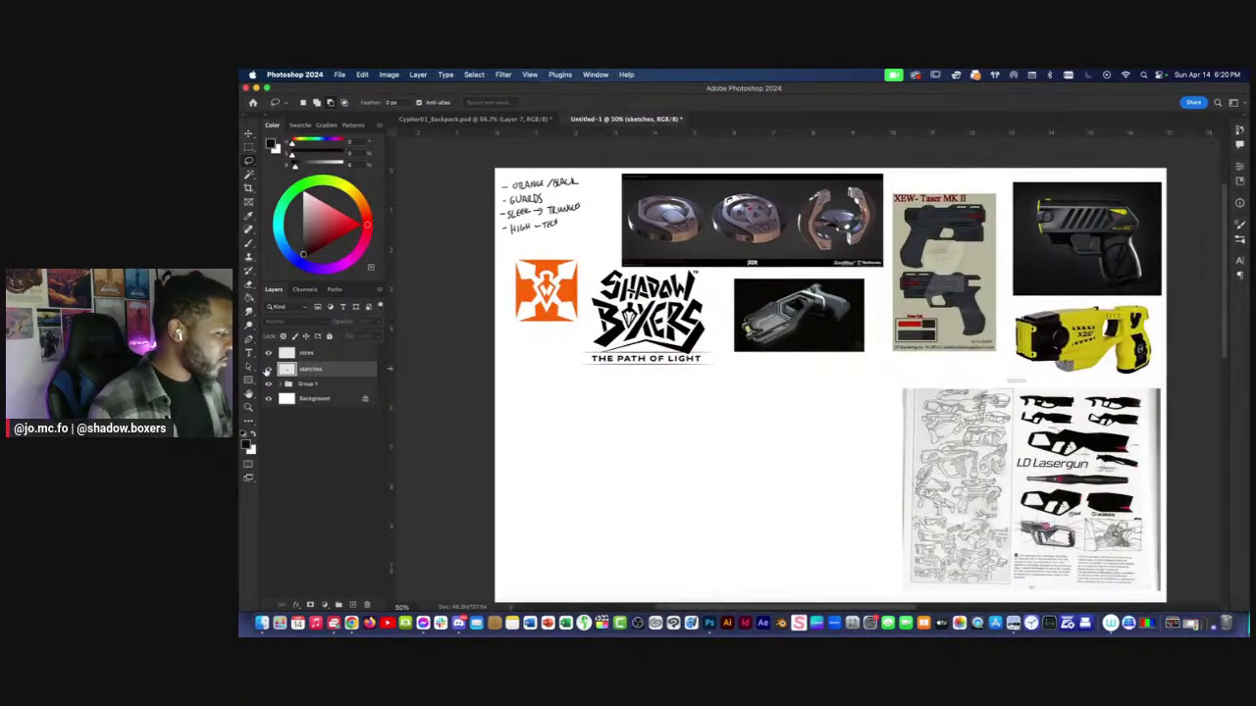
key("super+equal")
mouse_move(571, 419)
left_mouse_down()
mouse_move(554, 394)
mouse_move(685, 424)
left_mouse_up()
key("b")
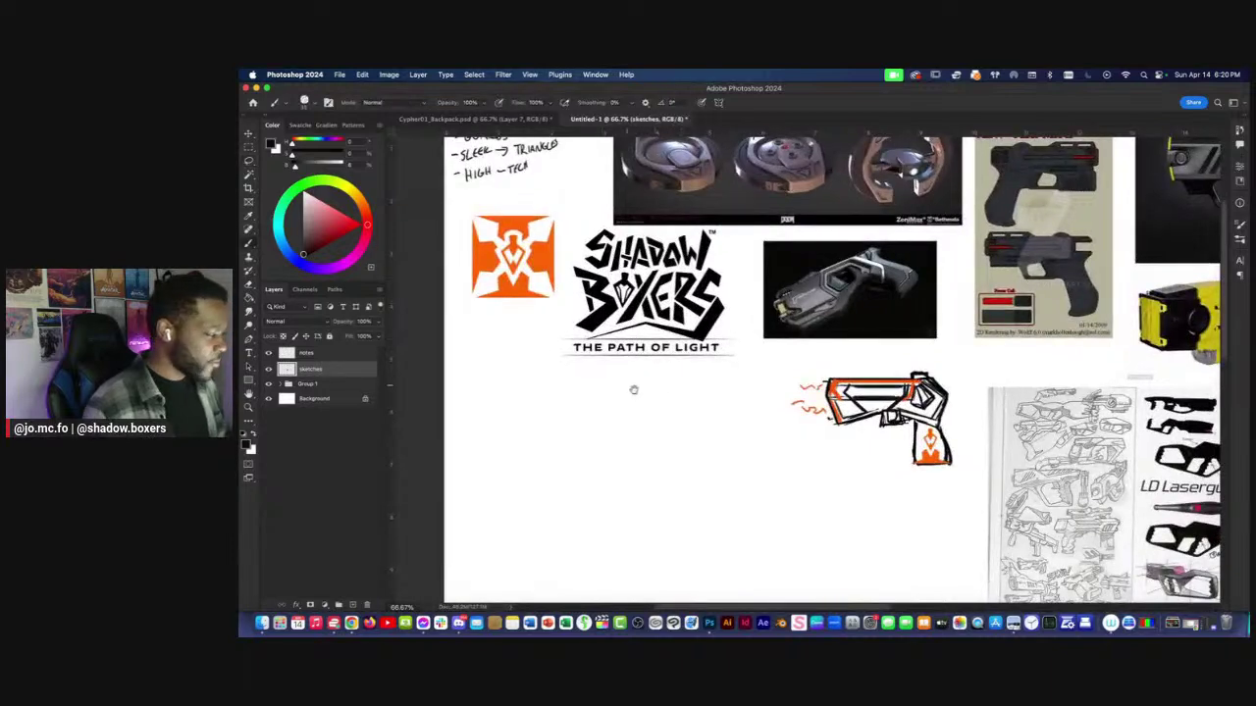
left_click_drag(625, 383, 896, 292)
scroll(547, 383, "right", 5)
scroll(546, 384, "up", 2)
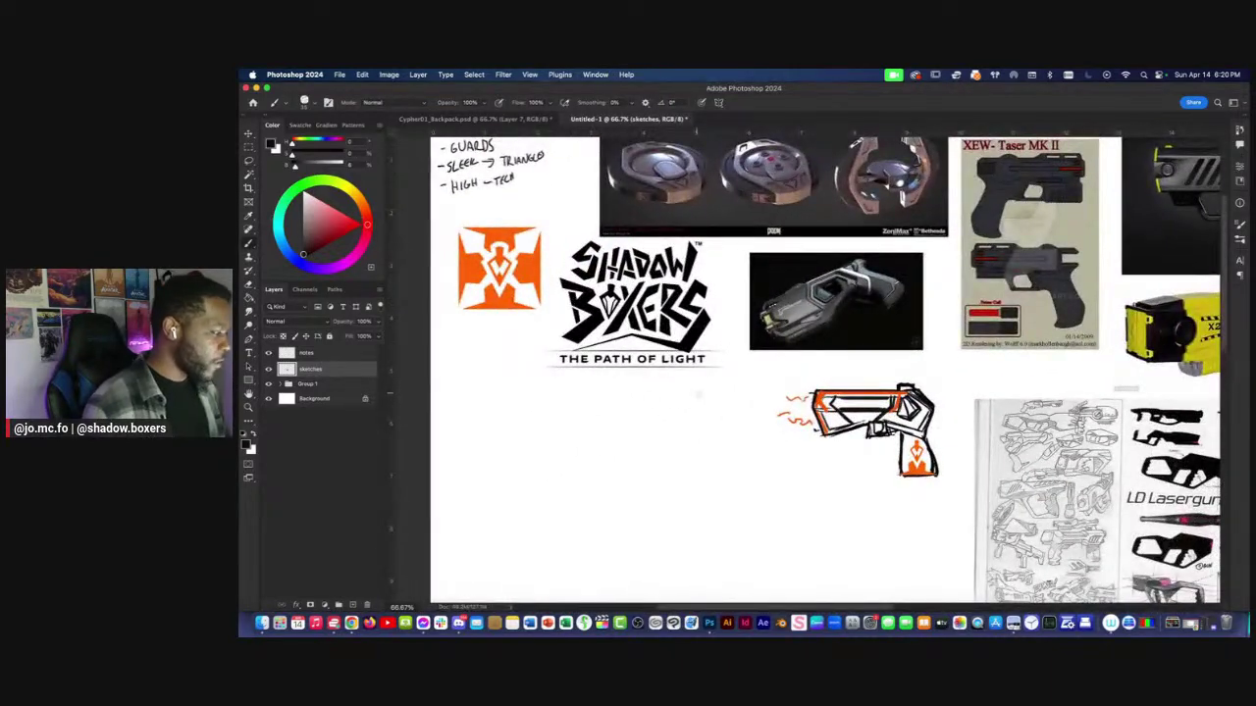
scroll(689, 413, "up", 1)
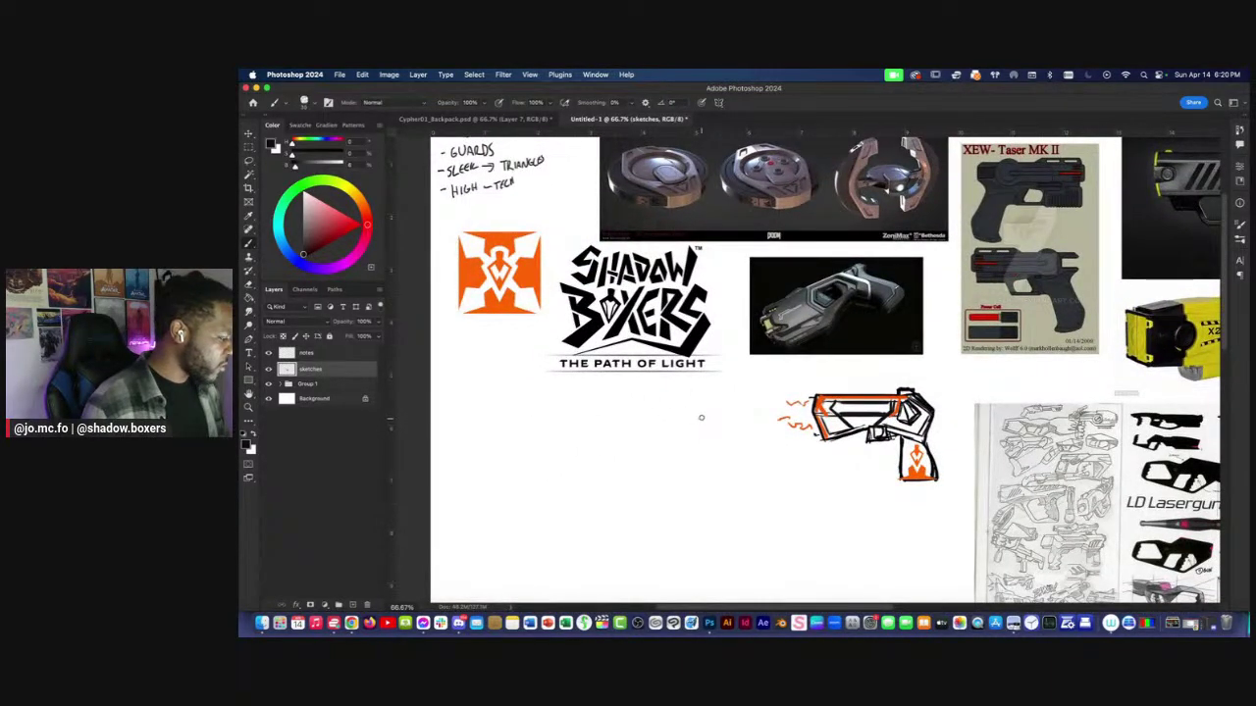
left_click_drag(700, 417, 618, 417)
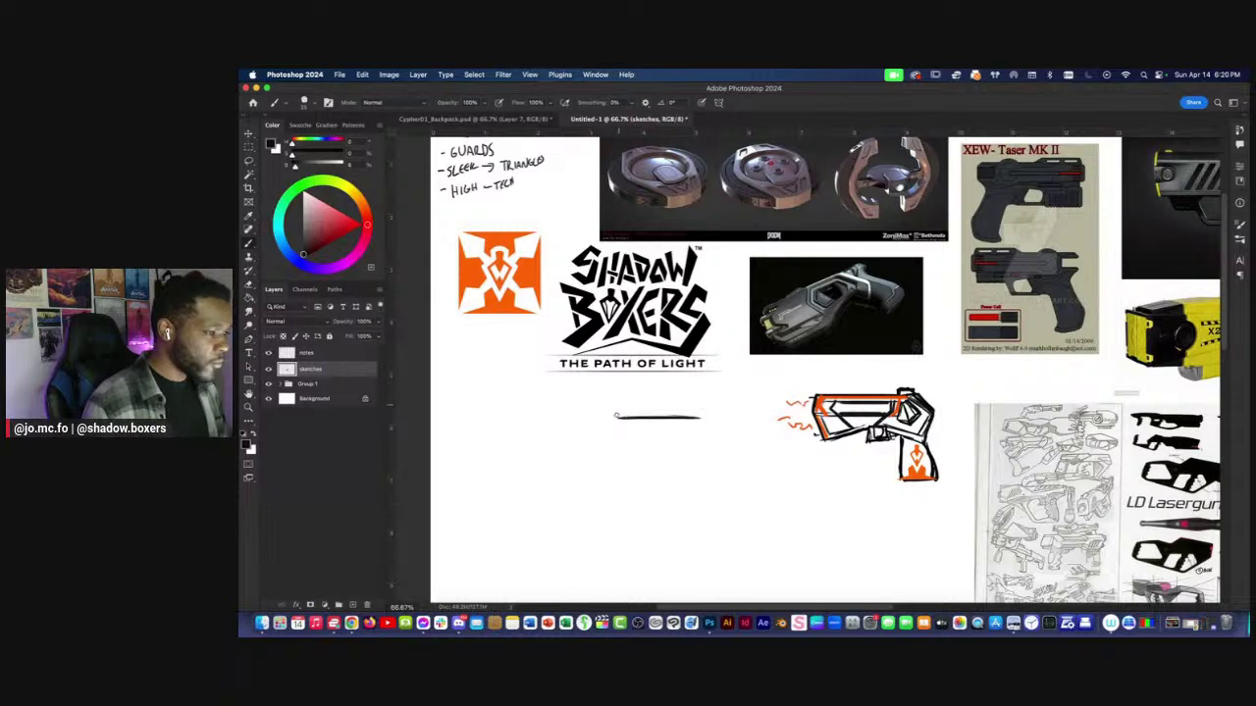
scroll(625, 417, "right", 1)
left_click_drag(610, 416, 611, 452)
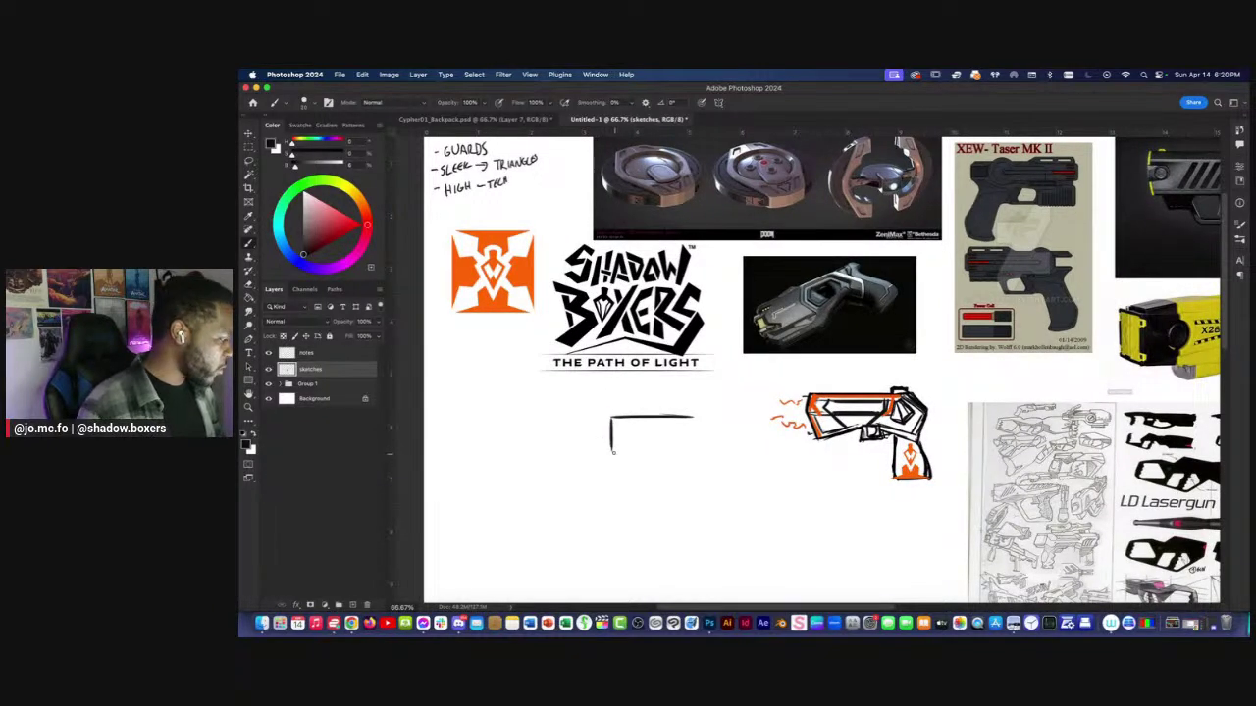
Sketch the second gun's underside, angular trigger guard and slanted grip, redrawing the line along the grip's back.
mouse_move(611, 451)
left_mouse_down()
mouse_move(696, 456)
mouse_move(607, 449)
mouse_move(677, 443)
mouse_move(723, 474)
mouse_move(703, 482)
mouse_move(742, 480)
left_mouse_up()
key("super+z")
left_click_drag(710, 428, 746, 484)
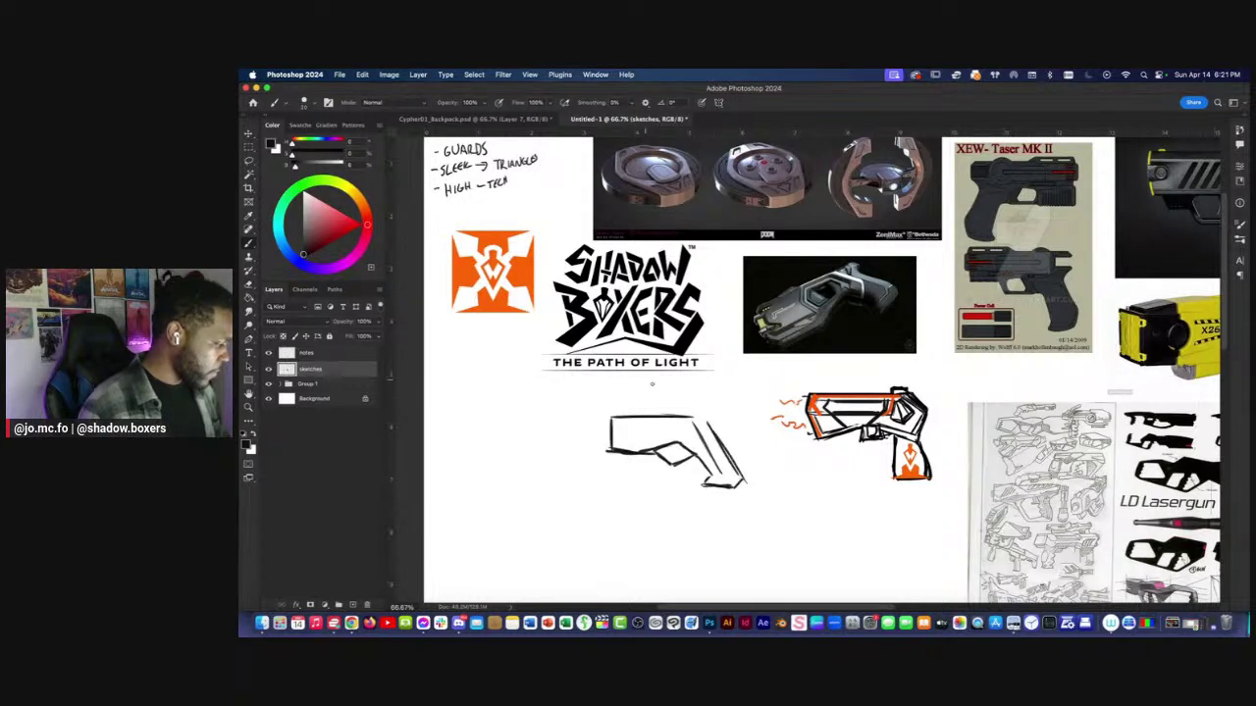
Close the second gun's rear top corner, draw a trigger inside the guard, and firm up the grip's front outline.
left_click_drag(721, 417, 715, 433)
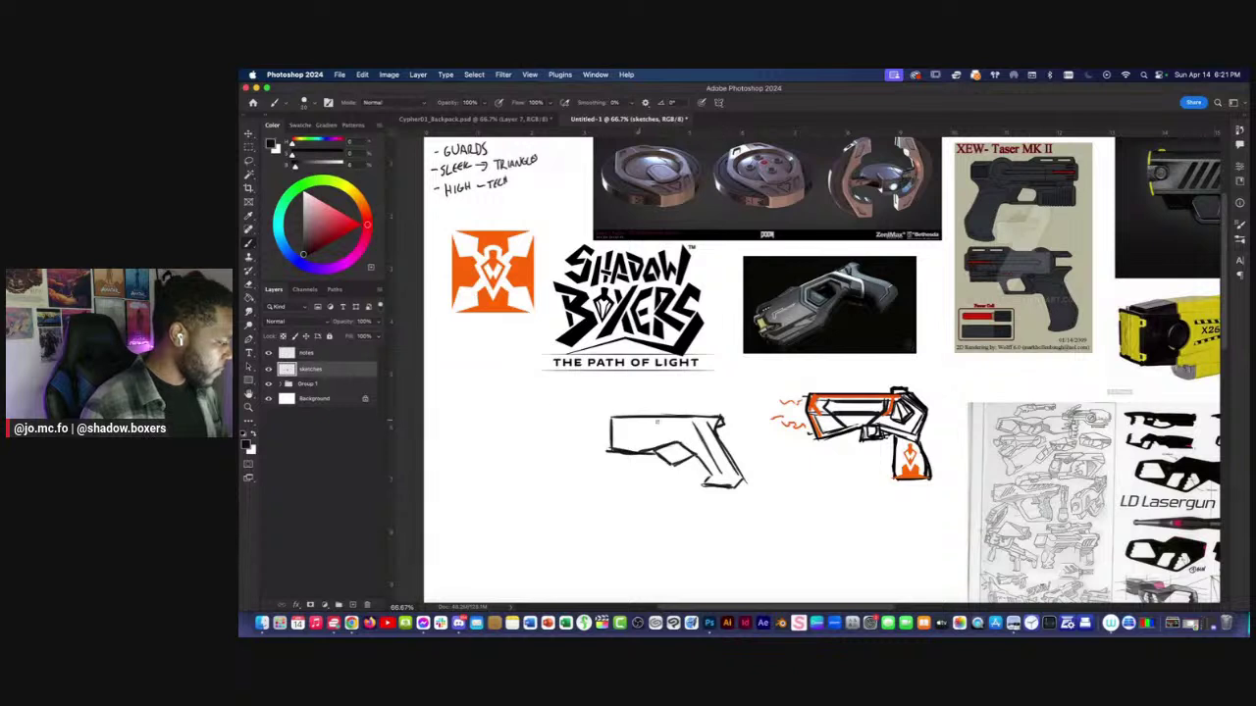
left_click_drag(661, 461, 684, 448)
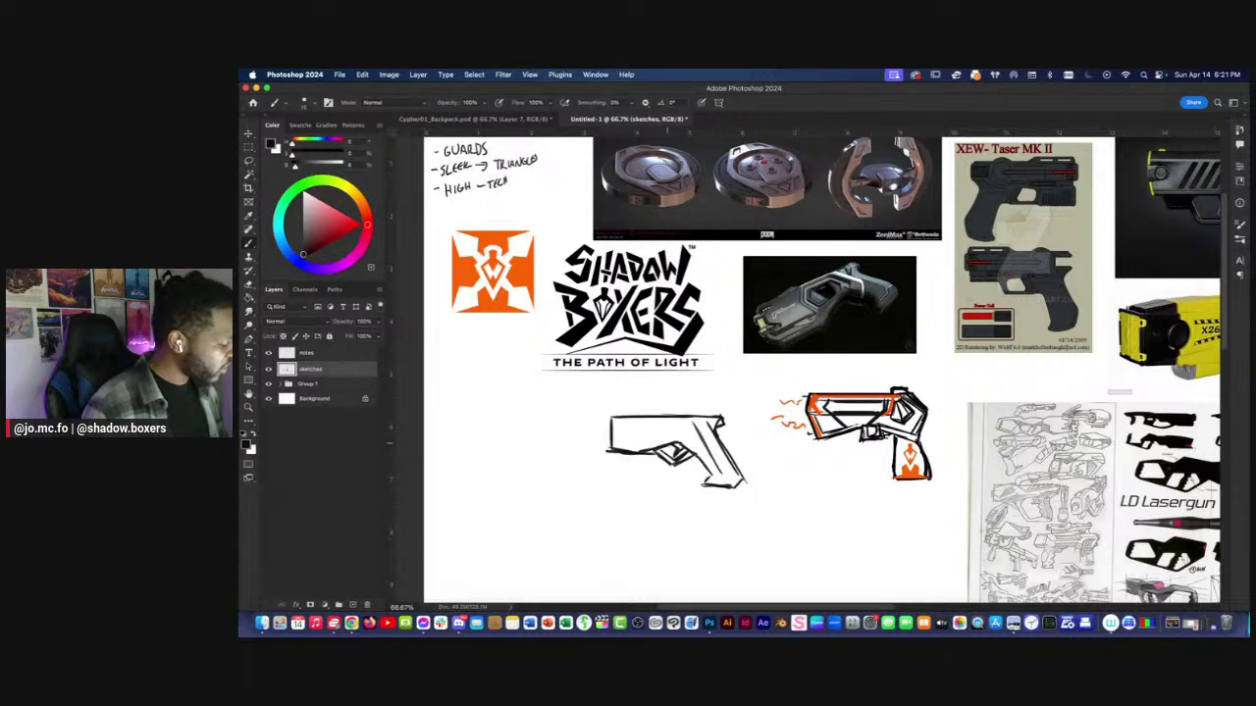
left_click_drag(695, 458, 716, 481)
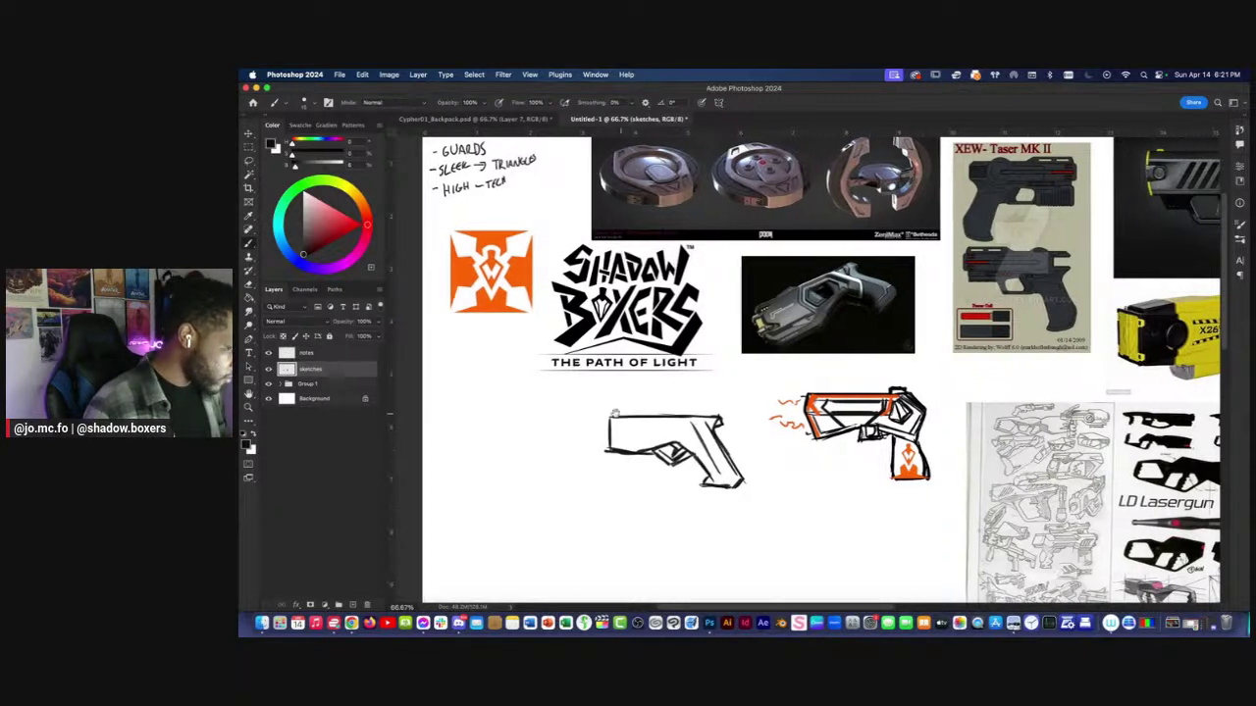
scroll(572, 430, "right", 2)
scroll(572, 431, "left", 4)
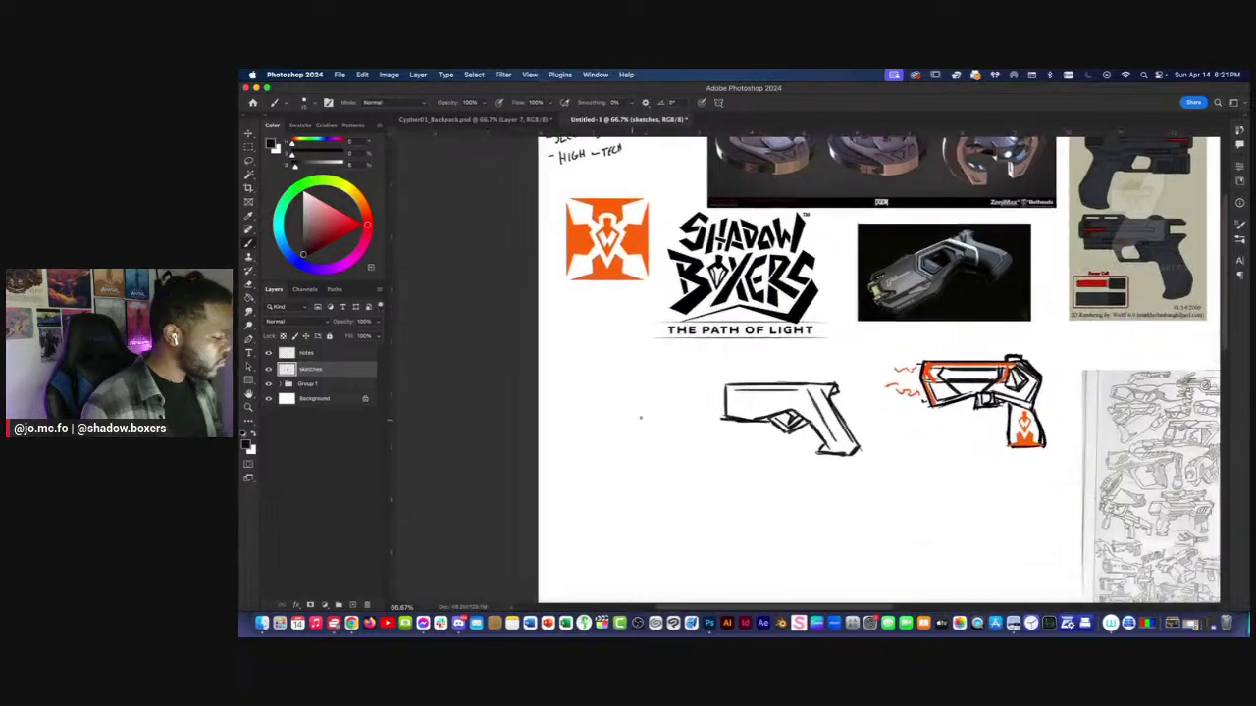
Sketch the second gun's inner barrel panel and front prongs, and add two wavy discharge lines in orange sampled from the insignia.
mouse_move(735, 378)
left_mouse_down()
mouse_move(735, 399)
mouse_move(695, 399)
left_mouse_up()
scroll(687, 404, "up", 1)
scroll(684, 406, "up", 4)
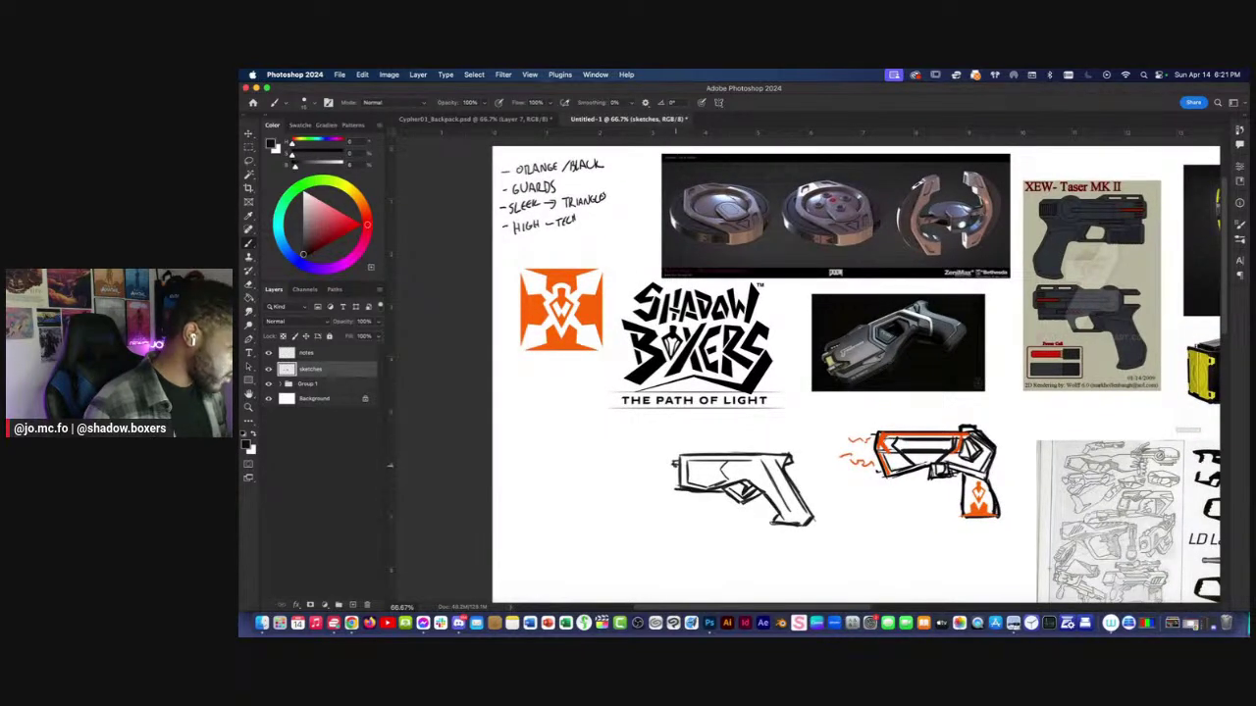
scroll(674, 465, "right", 3)
scroll(816, 376, "down", 2)
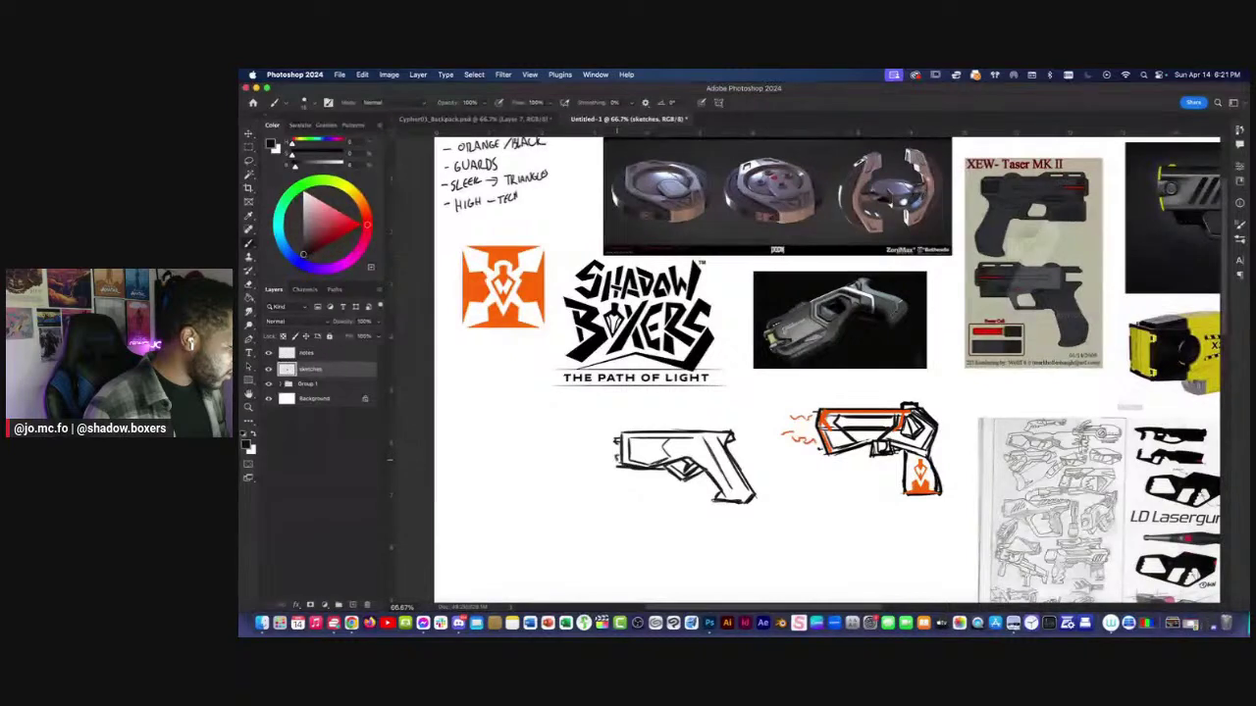
scroll(614, 451, "left", 1)
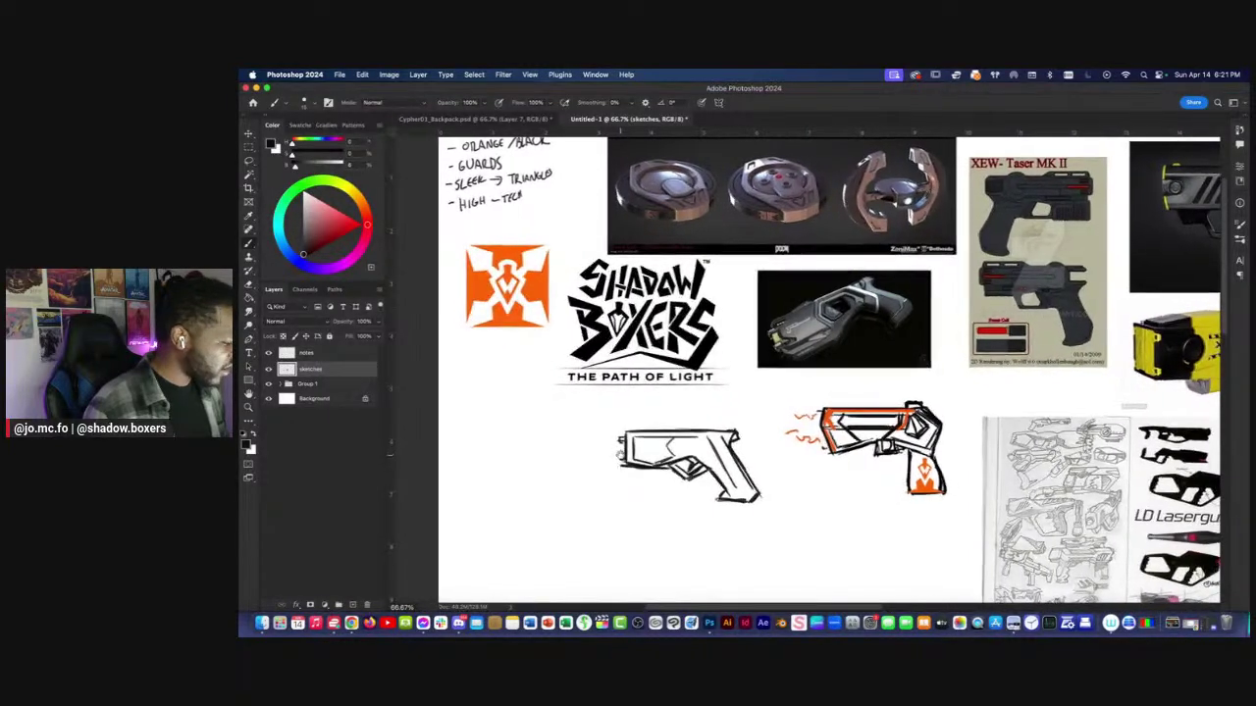
left_click(537, 295, "alt")
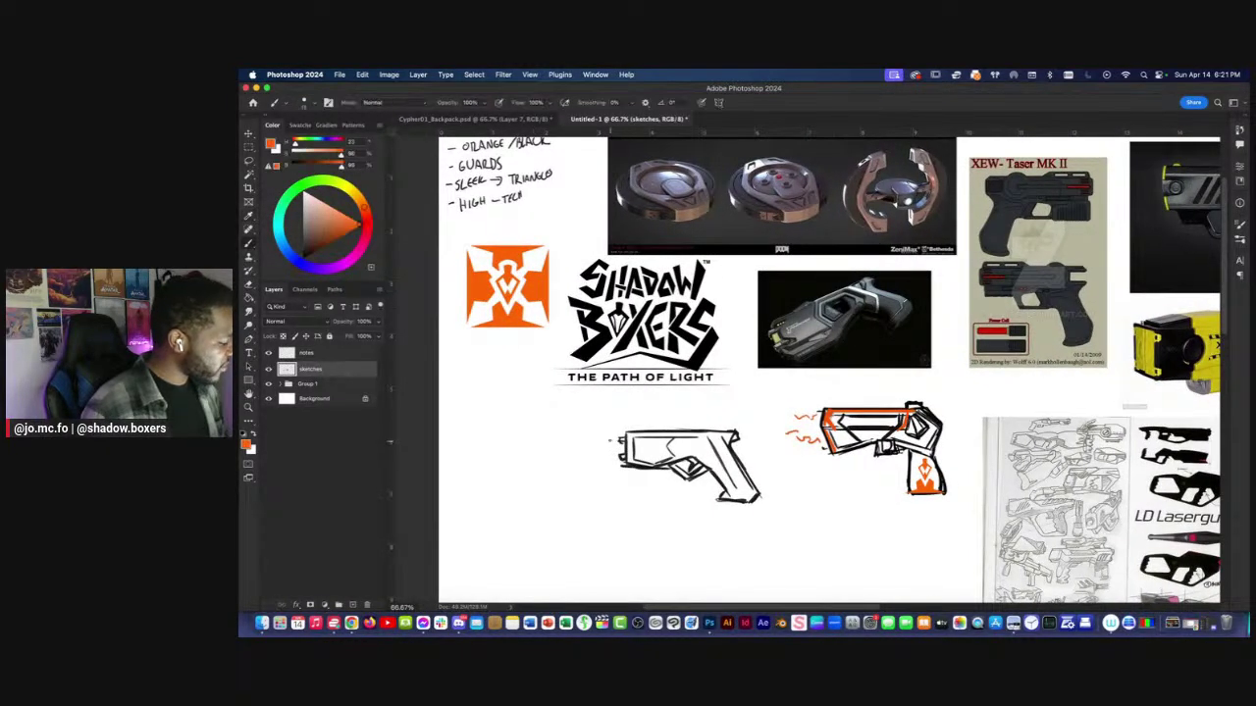
left_click_drag(610, 439, 590, 457)
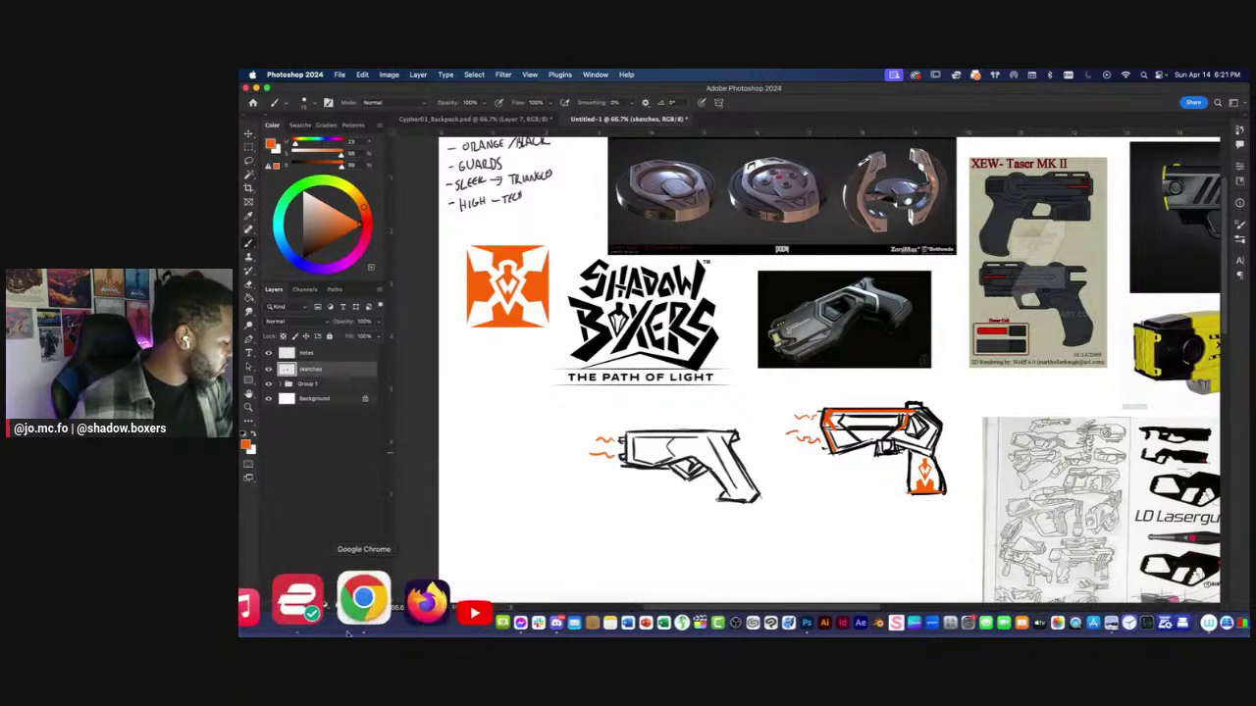
Switch to Chrome and run a Google image search for "taser gun anatomy" in a new browser tab.
left_click(348, 630)
left_click(590, 92)
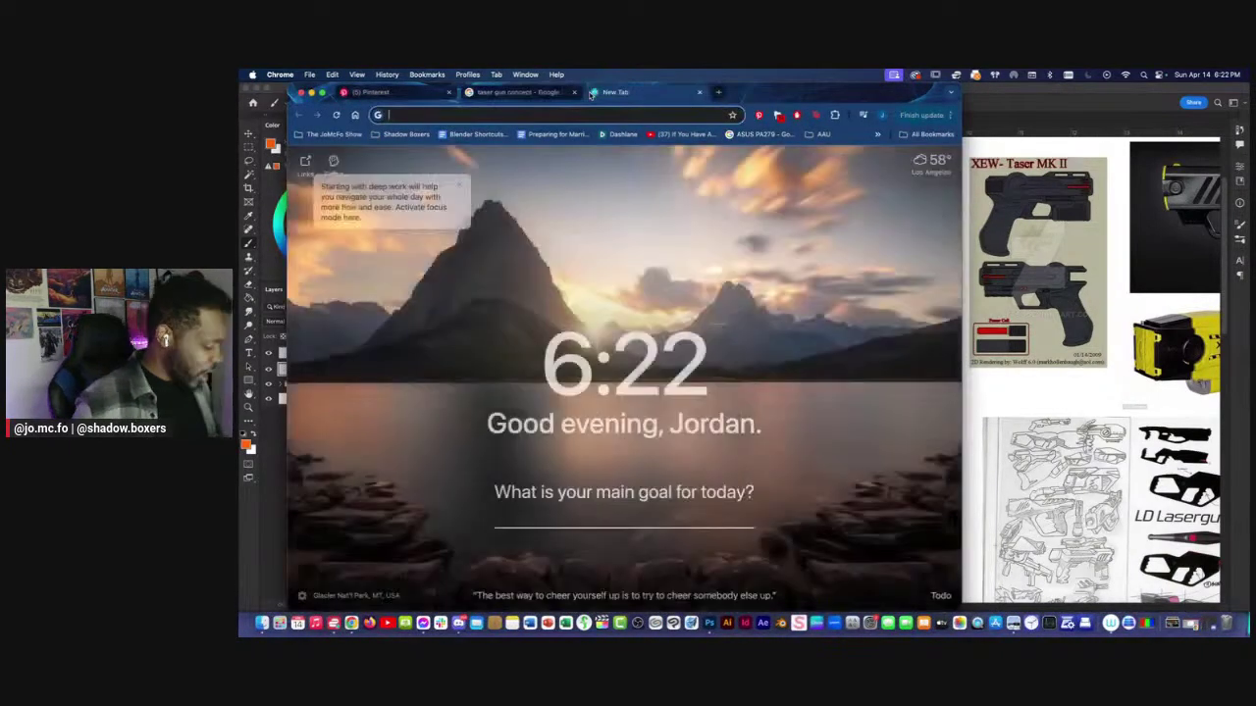
type("taser gun anatomy")
key("Return")
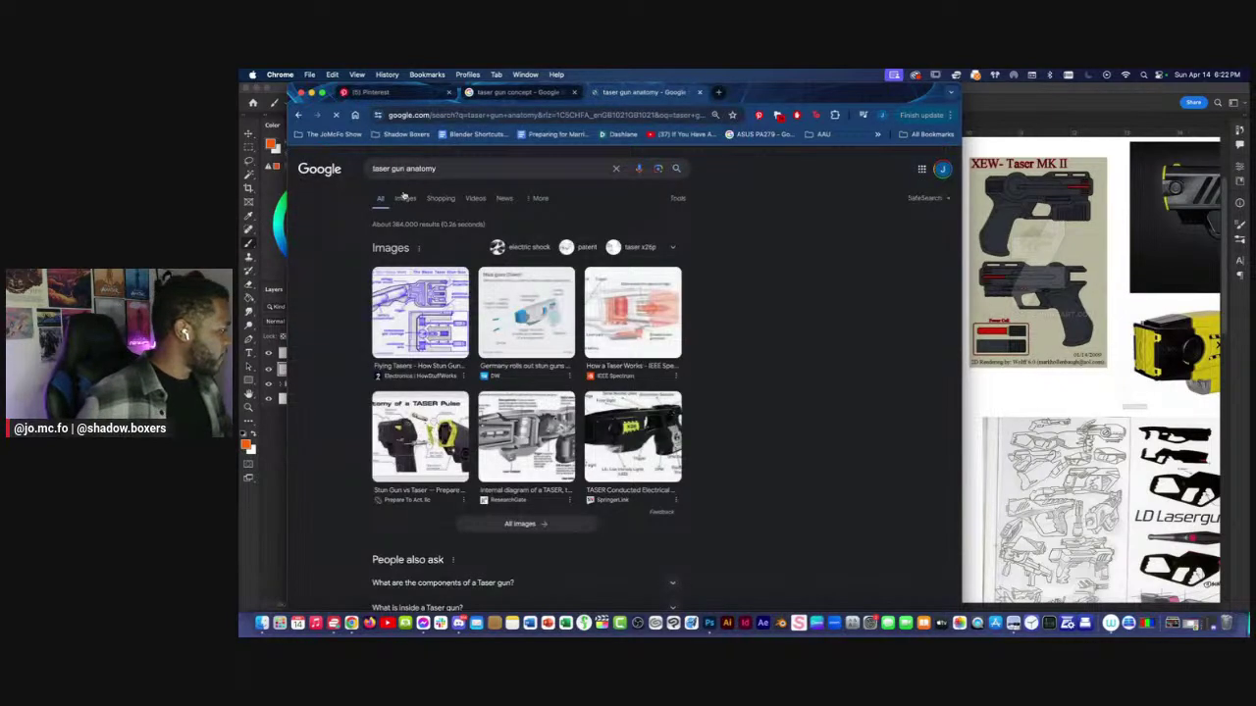
left_click(404, 197)
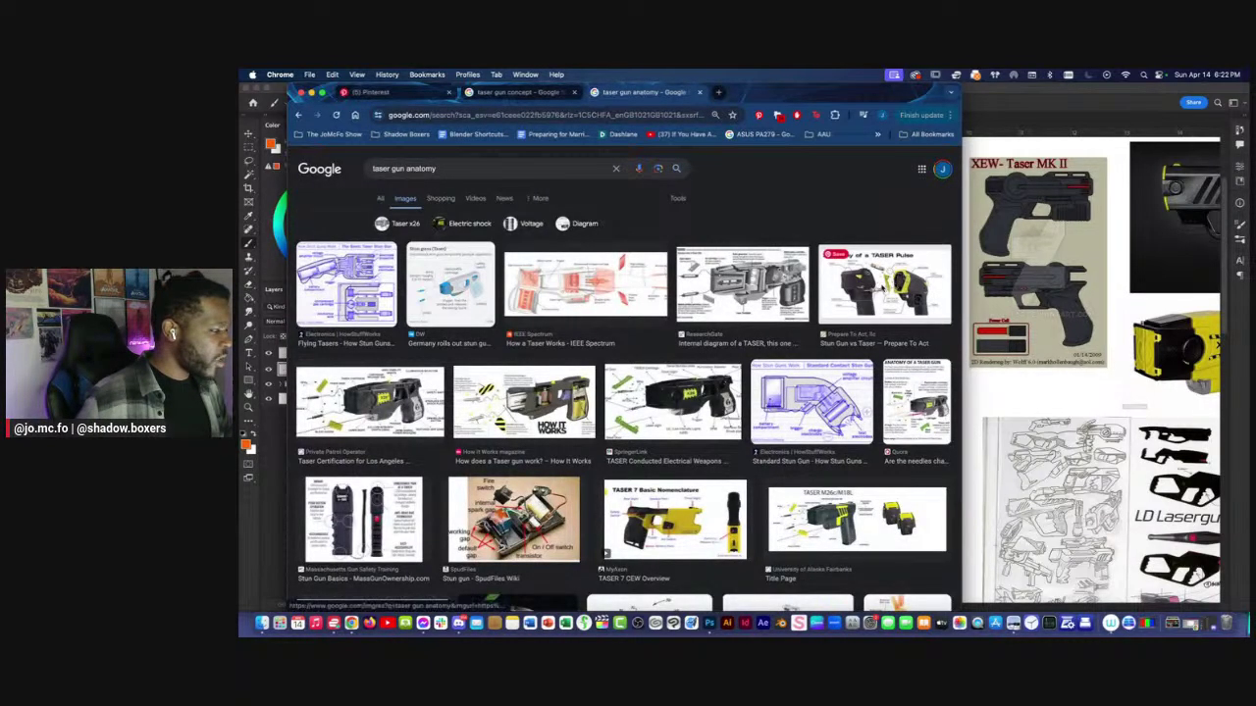
Examine the TASER Pulse, DW stun gun and Private Patrol Operator diagrams for the placement of taser parts.
left_click(884, 285)
left_click(887, 357)
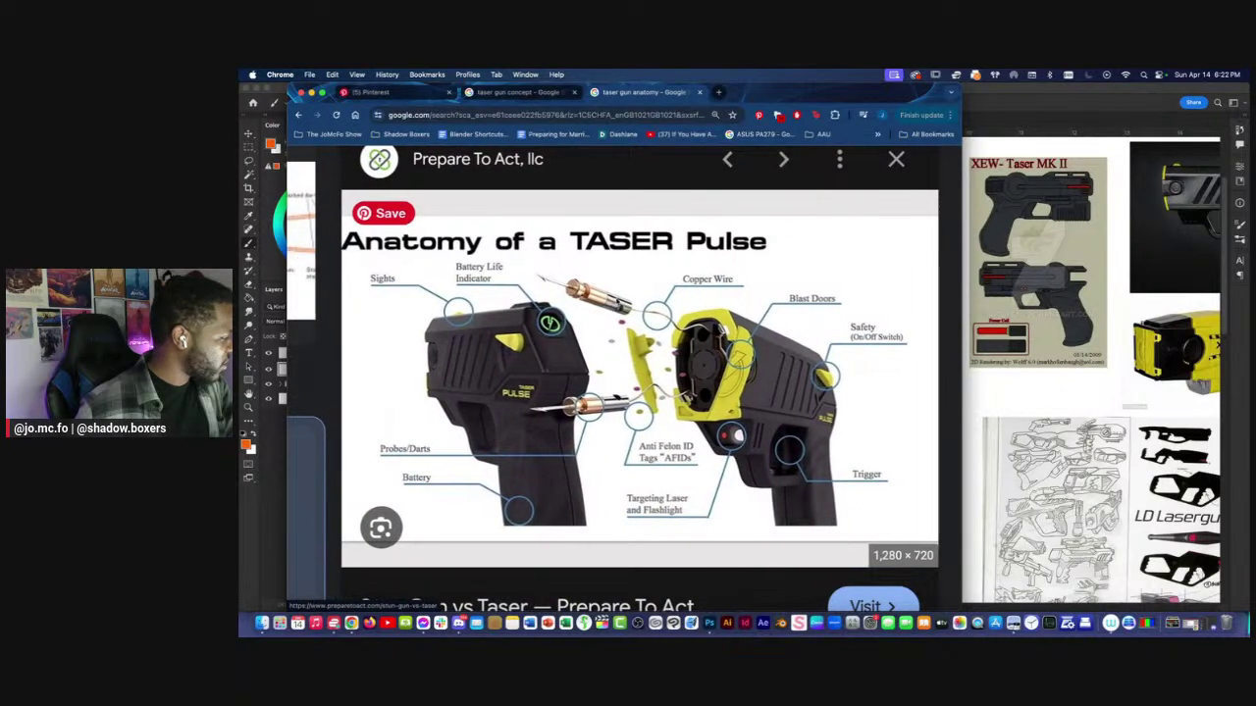
scroll(468, 335, "up", 1)
scroll(468, 335, "down", 5)
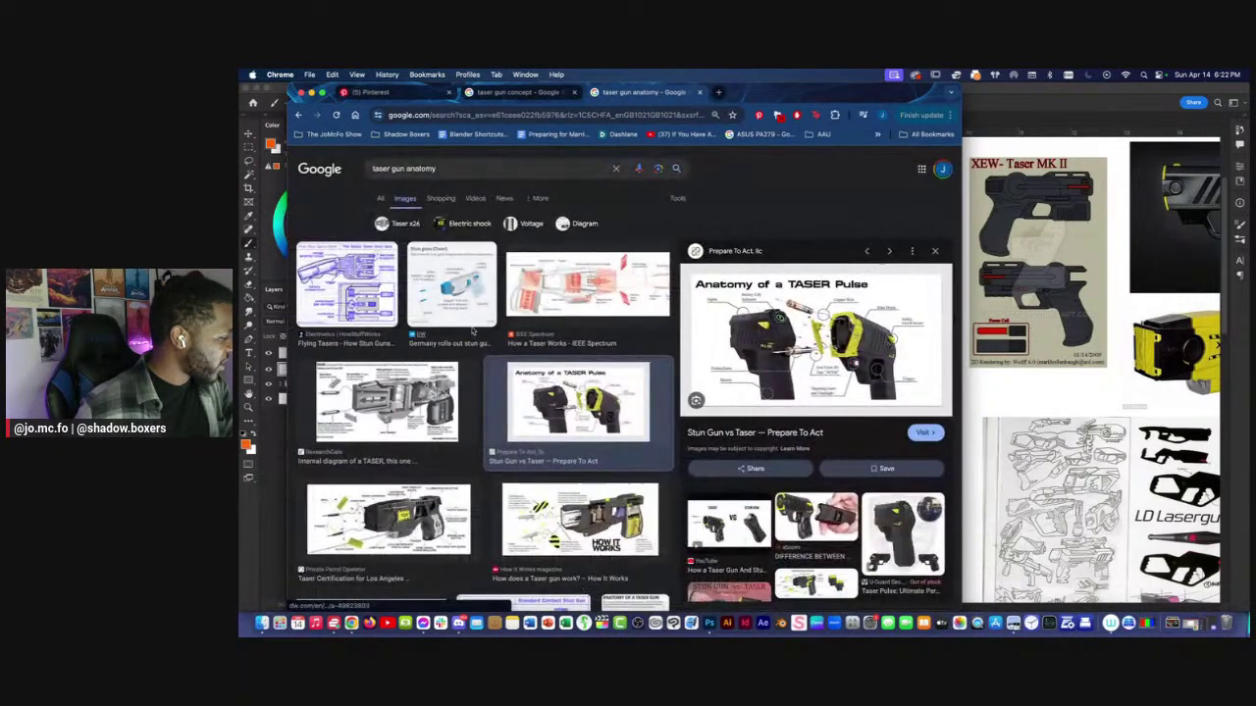
left_click(453, 316)
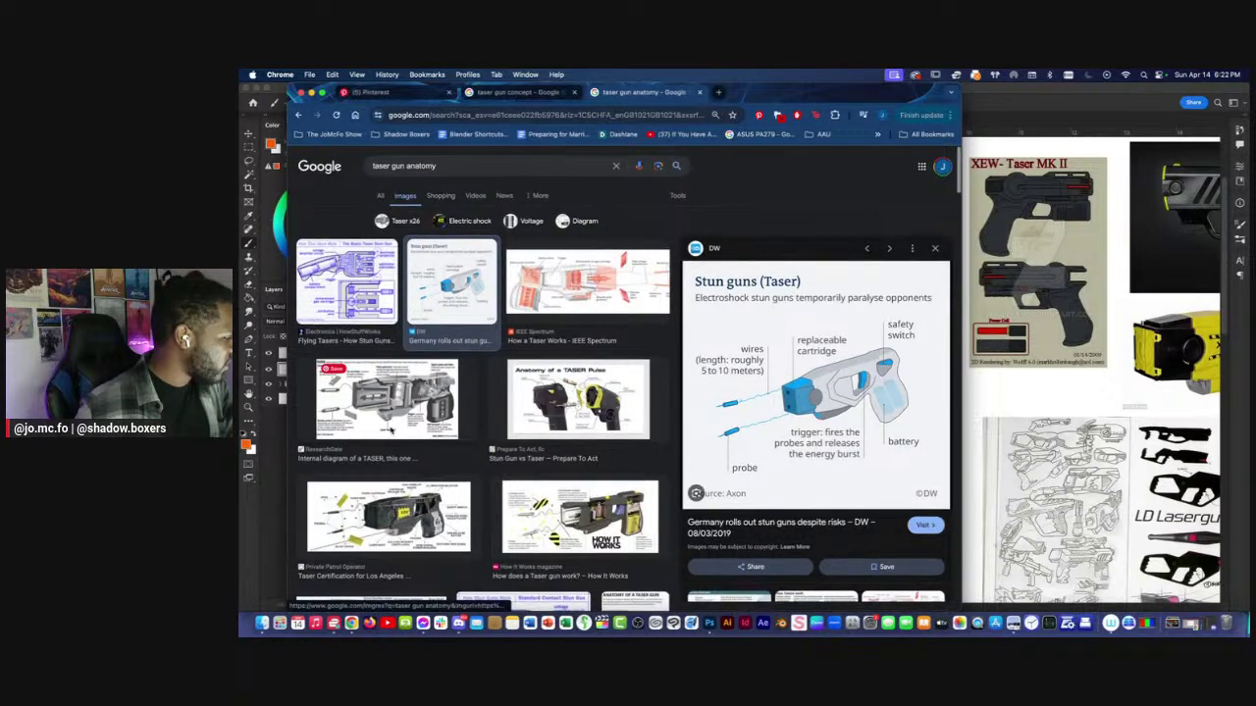
left_click(387, 520)
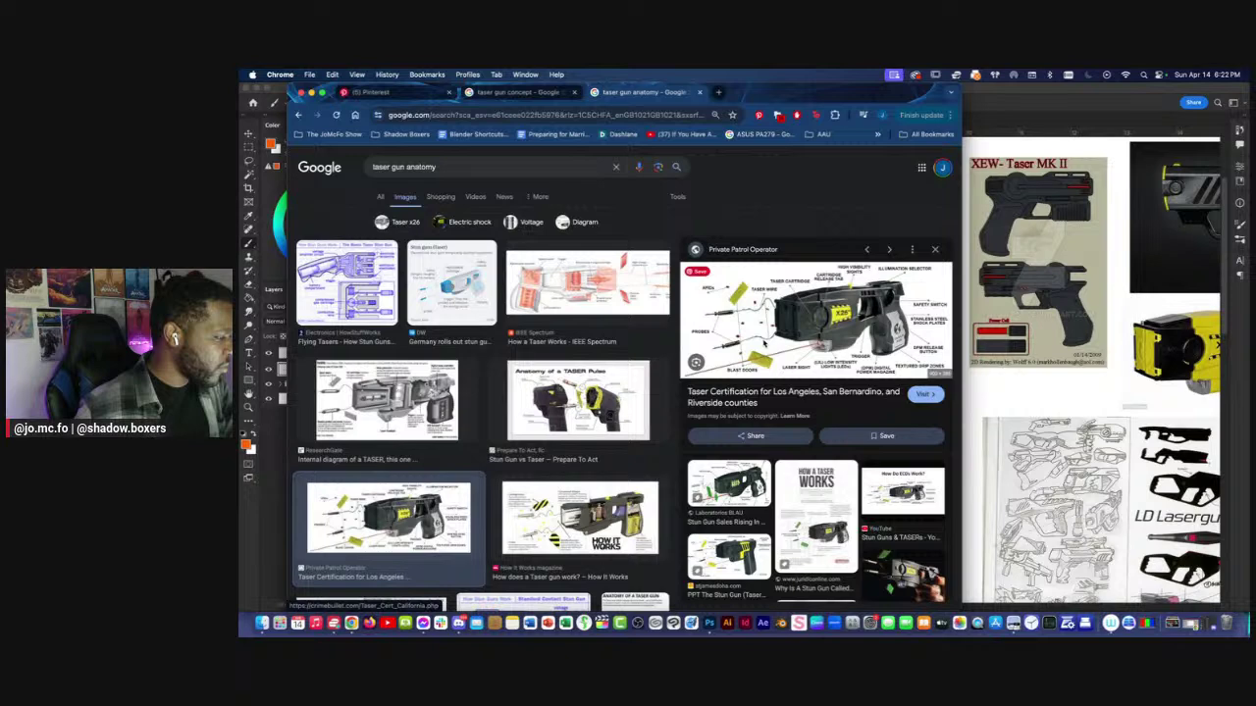
Return to Photoshop, sample black, and draw a hatched oval switch above the second gun's grip with a leader line labelled "SAFETY".
left_click(266, 512)
key("super+plus")
left_click_drag(654, 435, 676, 384)
left_click(900, 418, "alt")
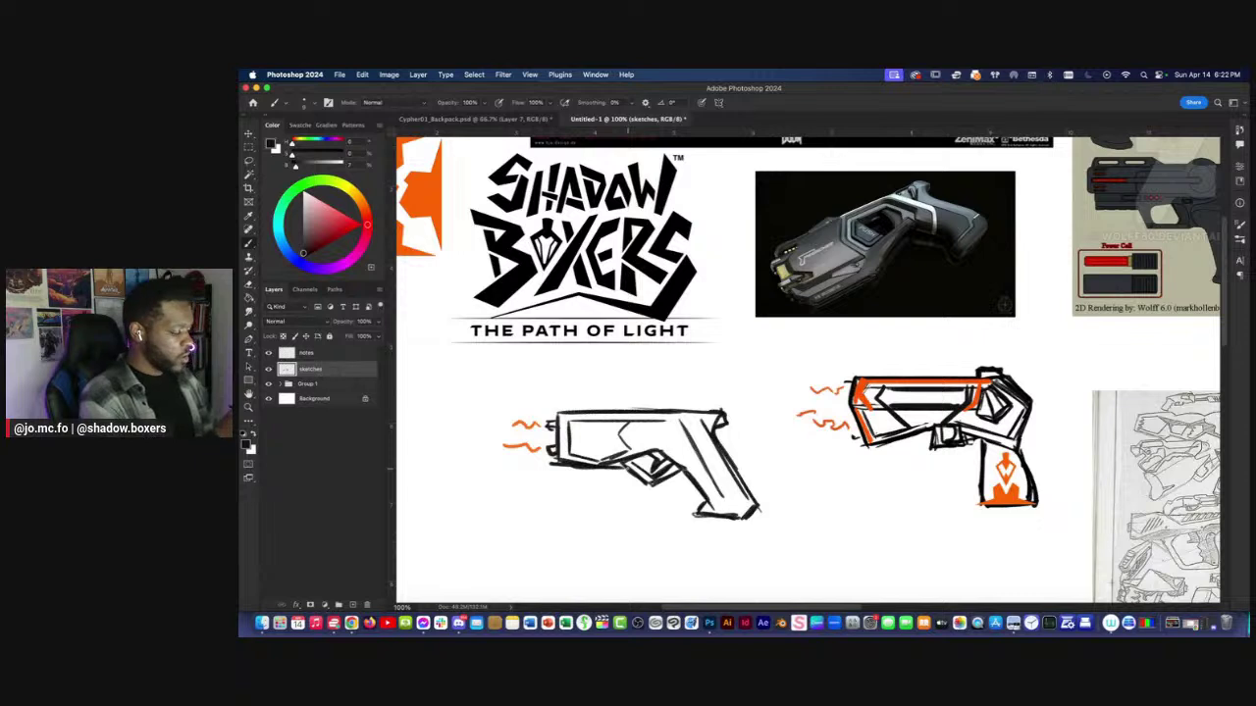
mouse_move(707, 432)
left_mouse_down()
mouse_move(691, 444)
mouse_move(691, 428)
mouse_move(687, 441)
mouse_move(706, 444)
left_mouse_up()
mouse_move(698, 389)
left_mouse_down()
mouse_move(691, 411)
mouse_move(728, 383)
left_mouse_up()
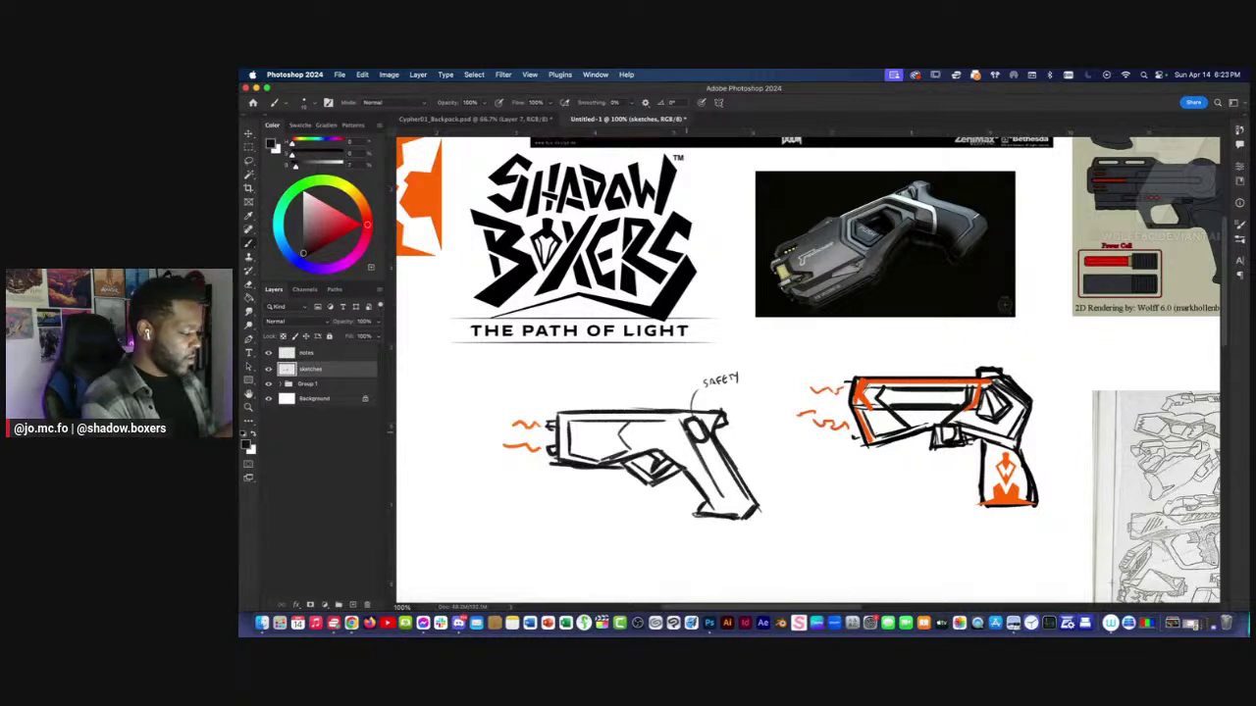
left_click_drag(689, 431, 700, 433)
left_click_drag(690, 427, 698, 424)
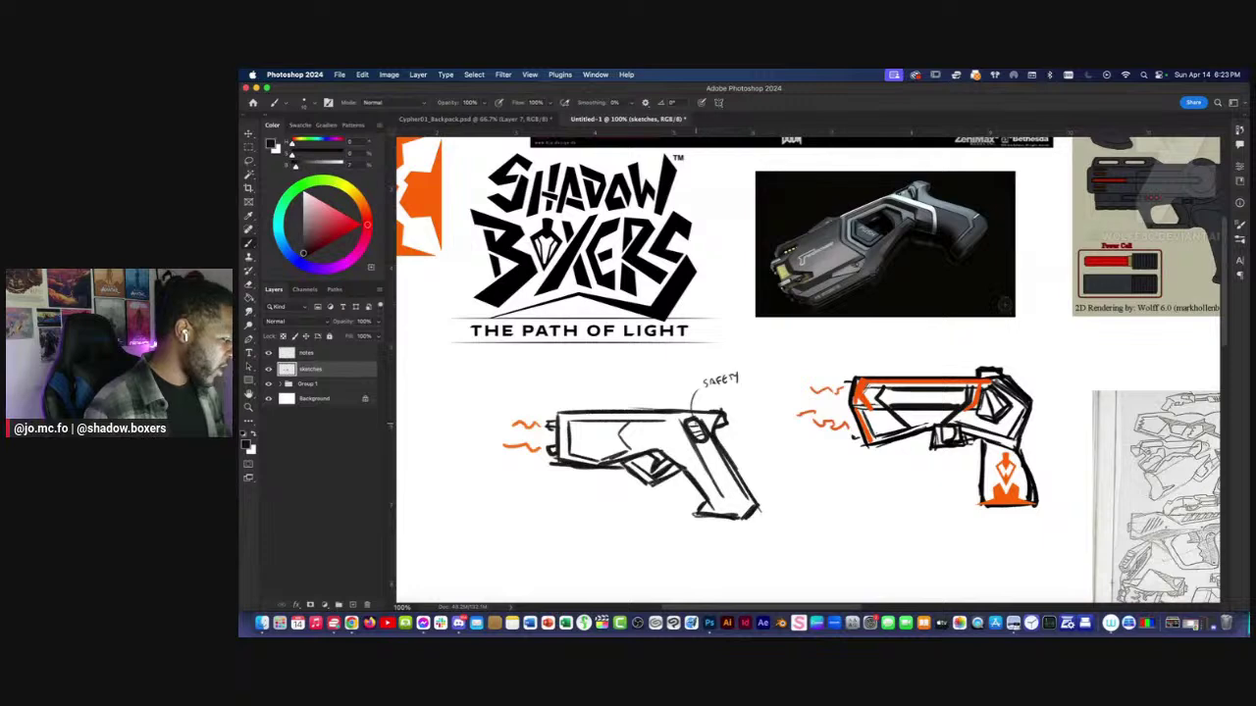
Draw an inner outline on the second gun's grip and an angular panel at the rear of its barrel.
key("super+minus")
key("super+equal")
left_click_drag(597, 505, 608, 495)
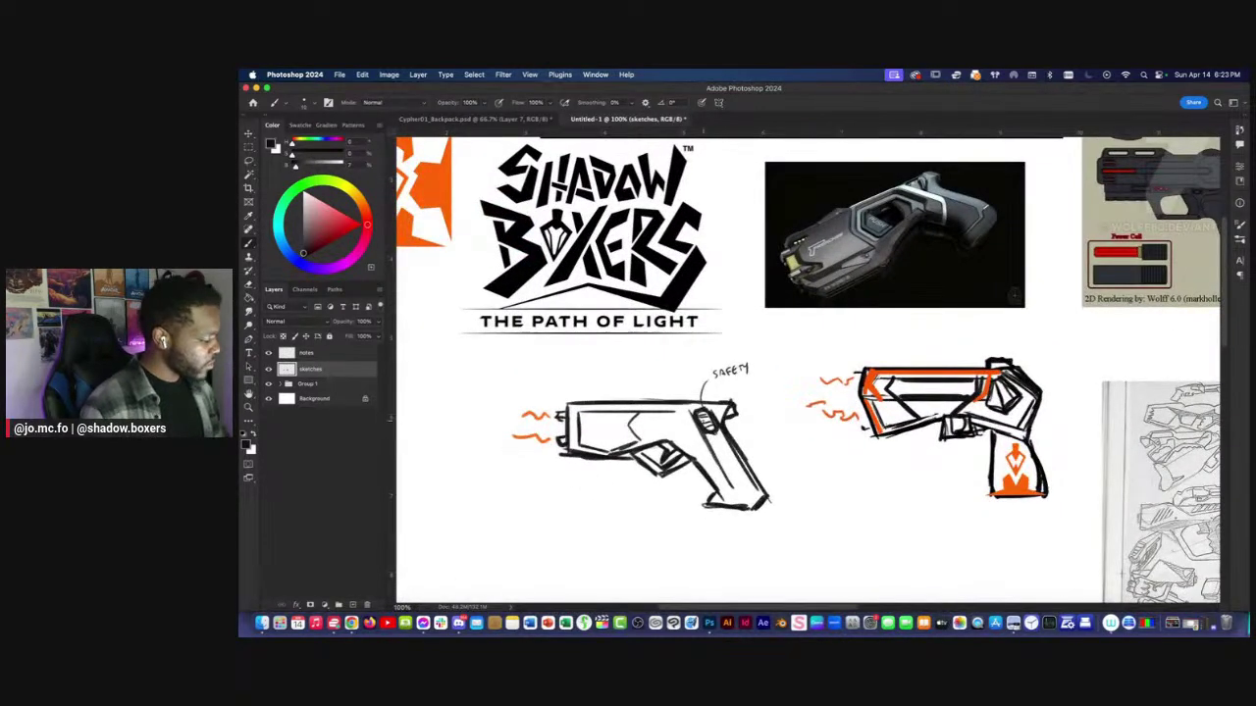
key("e")
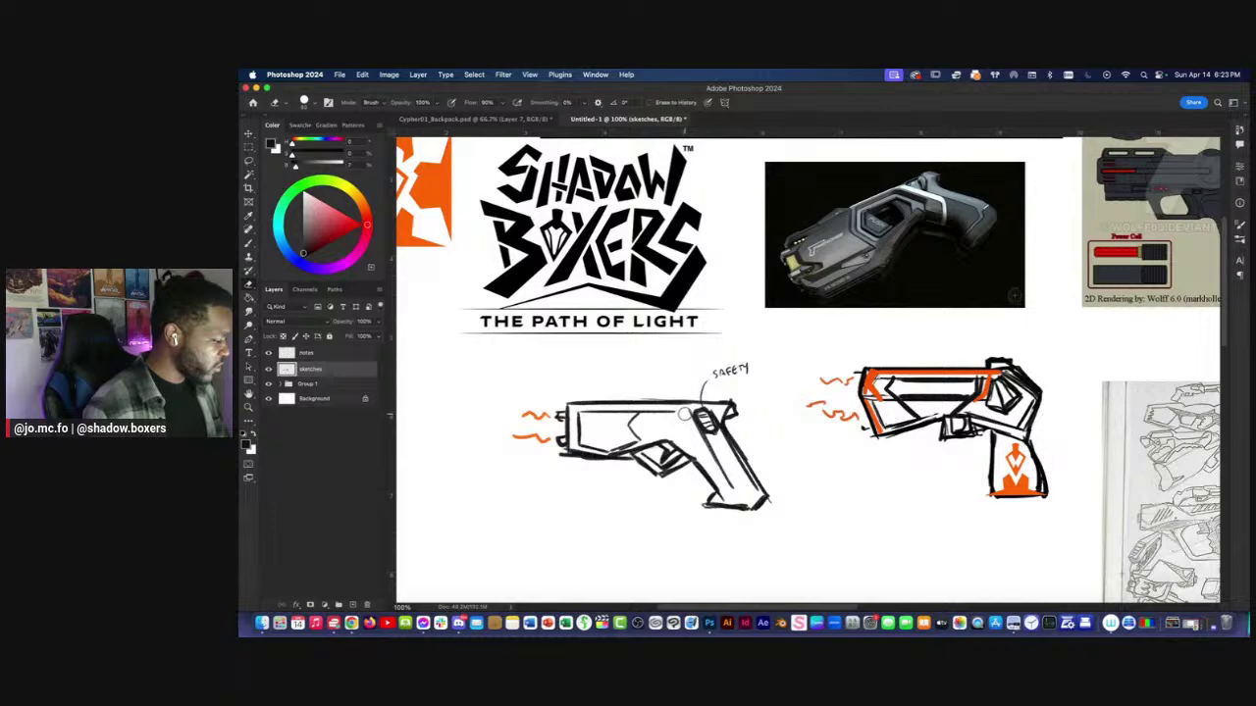
key("b")
mouse_move(707, 452)
left_mouse_down()
mouse_move(628, 462)
mouse_move(639, 455)
mouse_move(677, 502)
mouse_move(643, 514)
mouse_move(671, 510)
mouse_move(648, 463)
mouse_move(602, 452)
mouse_move(646, 508)
mouse_move(604, 452)
mouse_move(677, 505)
left_mouse_up()
left_click_drag(528, 380, 564, 391)
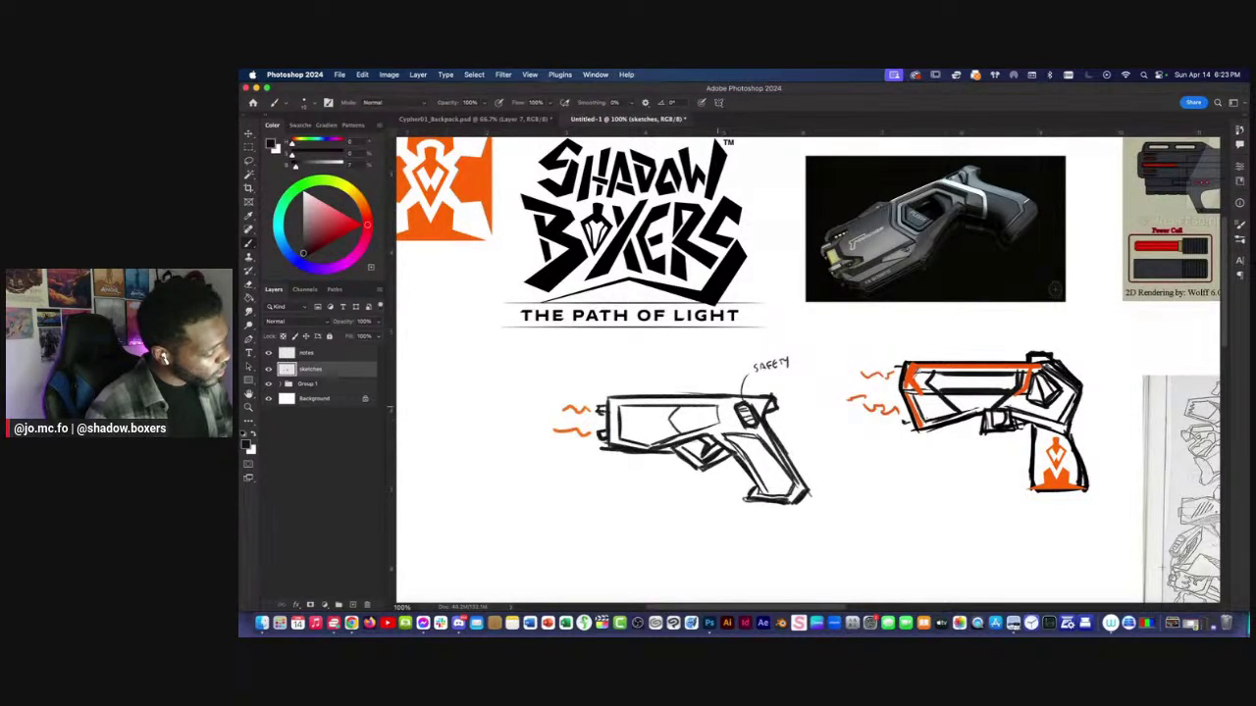
Add curved lines in front of the safety switch and a low angular ridge along the second gun's top edge.
mouse_move(723, 403)
left_mouse_down()
mouse_move(730, 432)
mouse_move(737, 398)
left_mouse_up()
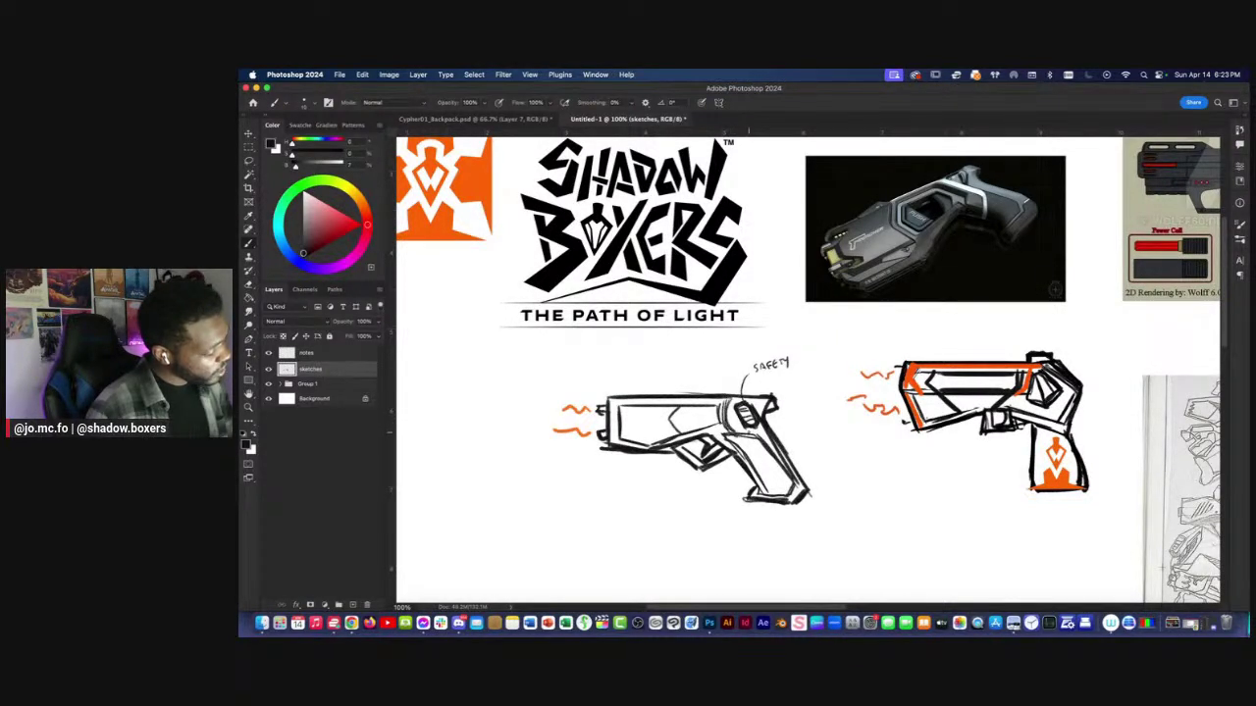
left_click_drag(583, 364, 559, 367)
mouse_move(619, 402)
left_mouse_down()
mouse_move(586, 433)
mouse_move(618, 424)
left_mouse_up()
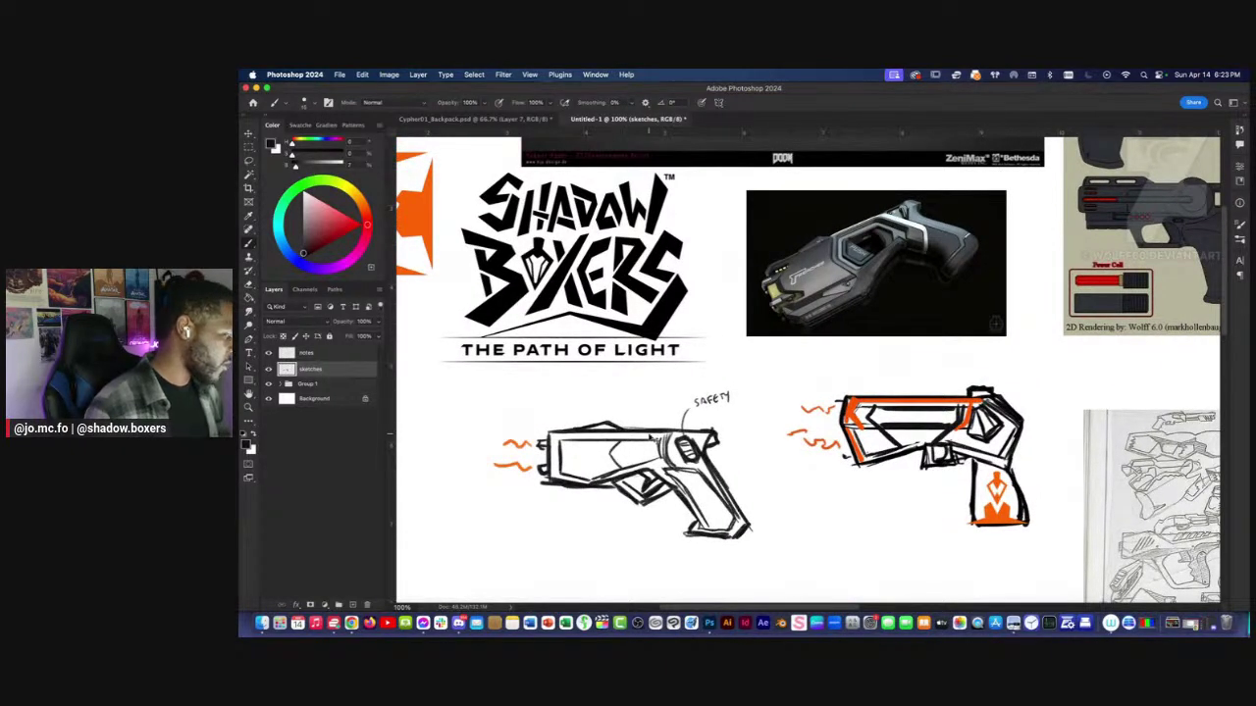
Lasso the second gun's grip and rotate it to a more upright angle with Free Transform.
key("super+minus")
key("super+minus")
key("super+equal")
key("super+equal")
key("super+equal")
key("l")
mouse_move(731, 417)
left_mouse_down()
mouse_move(722, 504)
mouse_move(703, 479)
left_mouse_up()
key("shift+super+r")
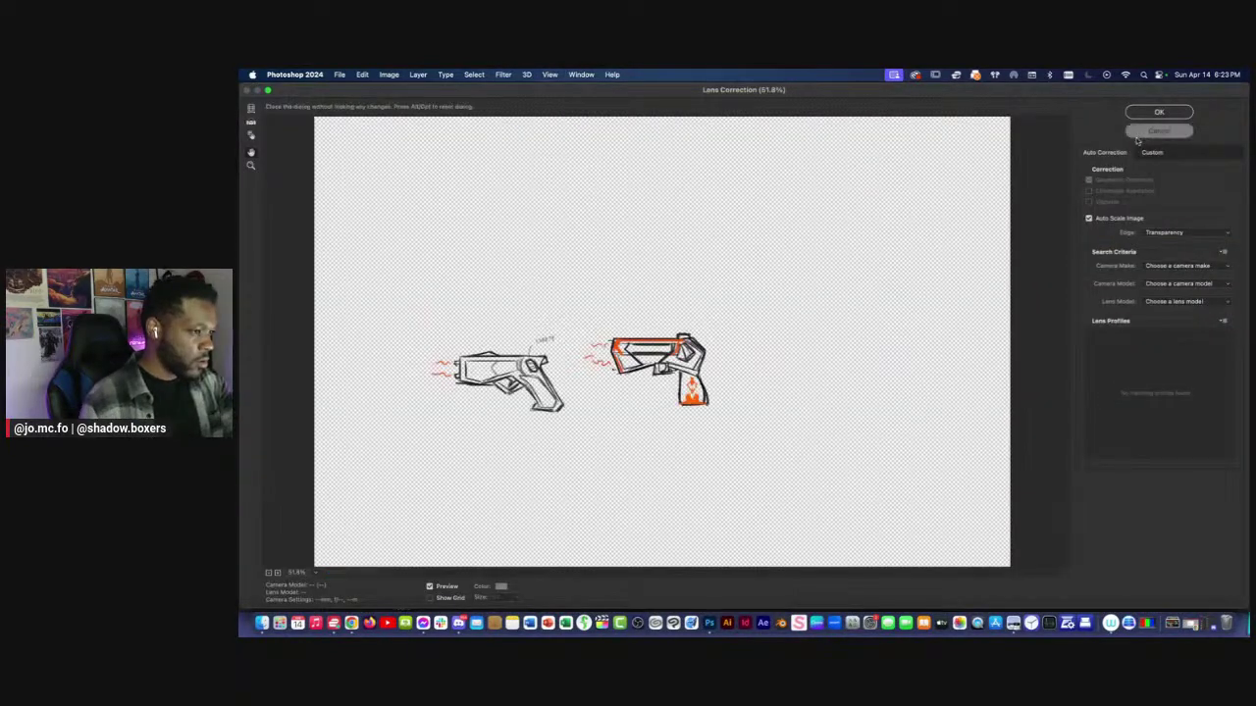
key("Escape")
key("super+t")
mouse_move(754, 525)
left_mouse_down()
mouse_move(716, 515)
mouse_move(776, 521)
left_mouse_up()
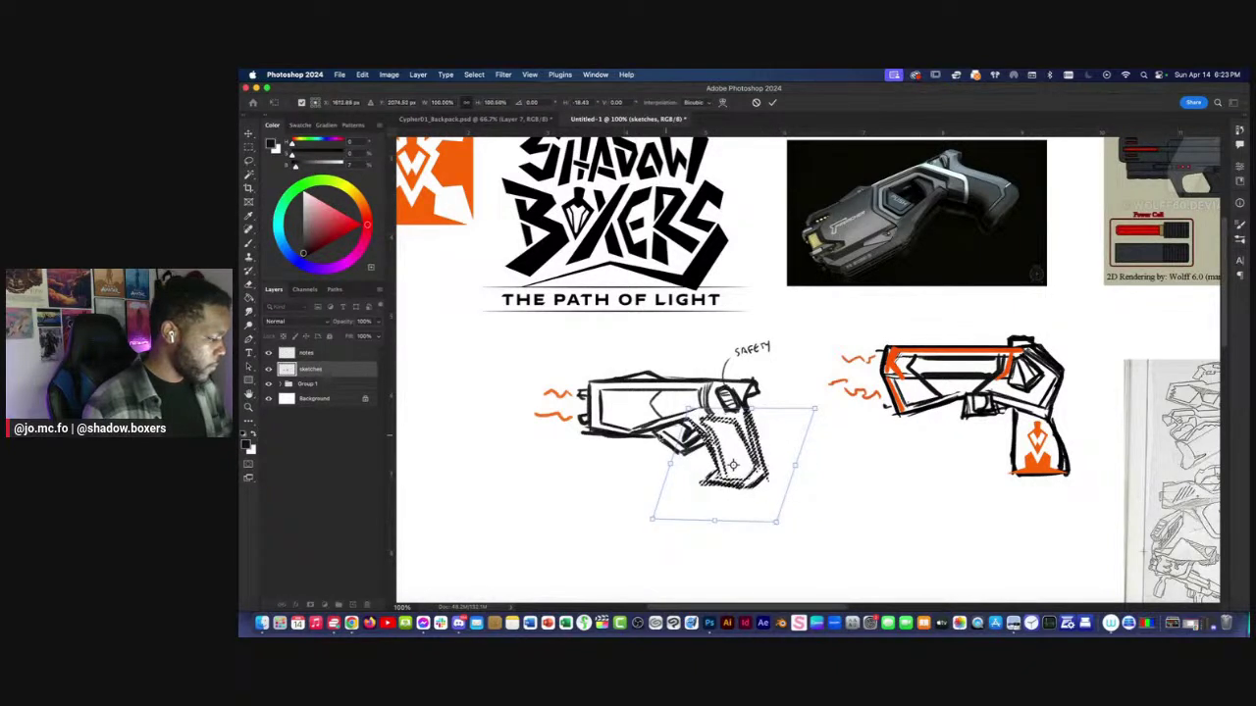
key("Return")
key("super+d")
Redraw the lines joining the rotated grip to the rear of the second gun's body.
key("b")
mouse_move(754, 405)
left_mouse_down()
mouse_move(760, 459)
mouse_move(709, 465)
left_mouse_up()
key("b")
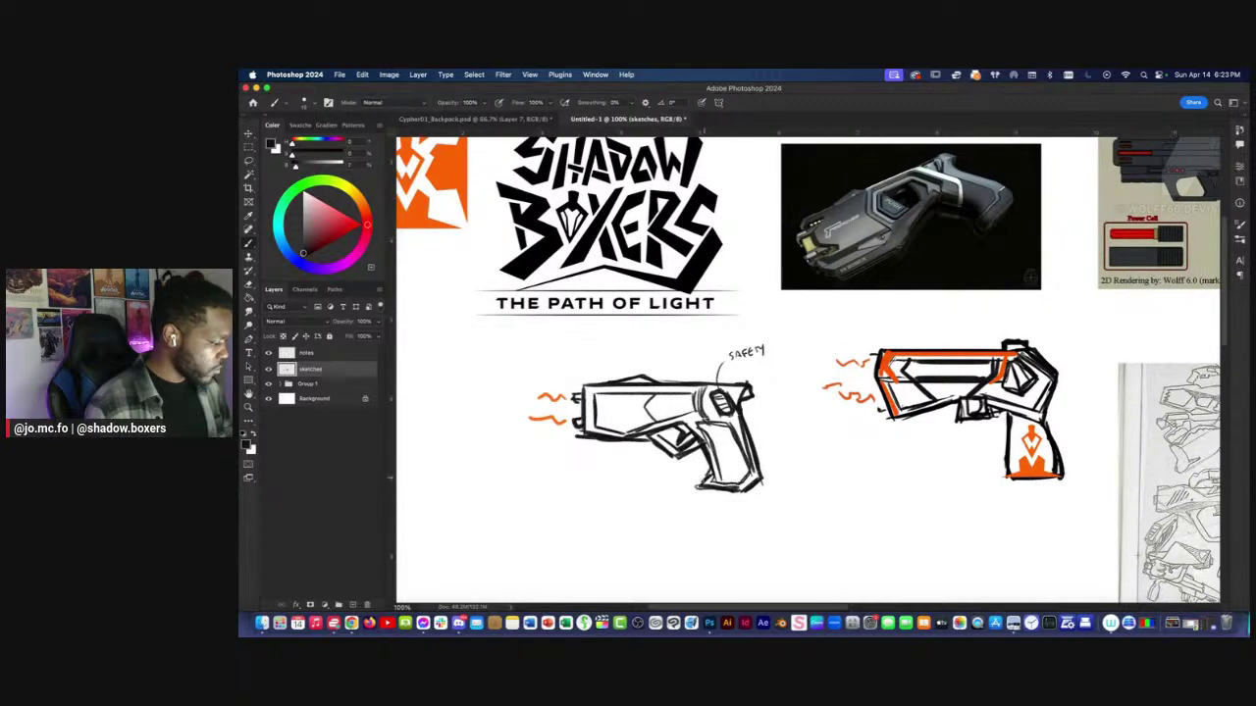
Lasso the lower part of the grip, shift it down with Free Transform to lengthen the handle, and redraw the grip's connecting edges.
key("super+minus")
key("super+minus")
key("super+plus")
key("super+plus")
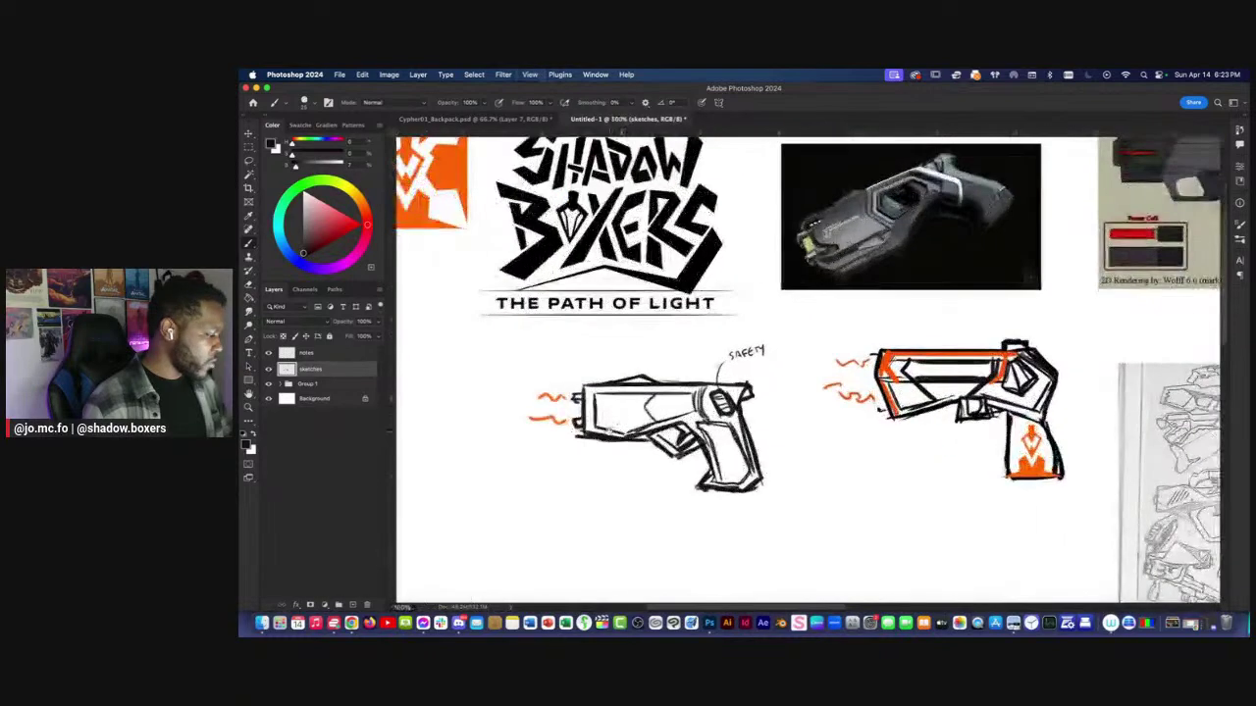
key("l")
mouse_move(696, 461)
left_mouse_down()
mouse_move(744, 441)
mouse_move(685, 475)
mouse_move(695, 459)
left_mouse_up()
key("super+t")
left_click_drag(705, 487, 709, 501)
key("Return")
key("super+d")
key("b")
mouse_move(739, 429)
left_mouse_down()
mouse_move(752, 468)
mouse_move(703, 487)
left_mouse_up()
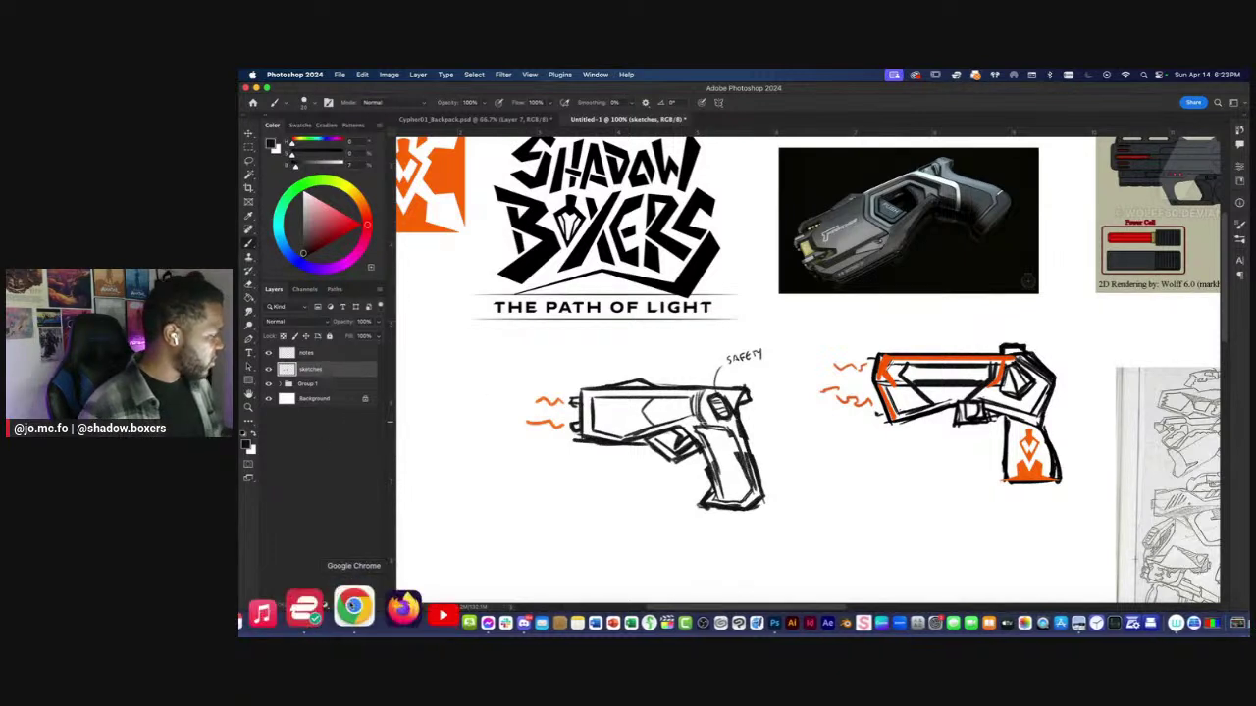
On a new layer above the sketches, block in the gripping fingers and the trigger finger in dark red.
left_click(340, 235)
left_click(351, 604)
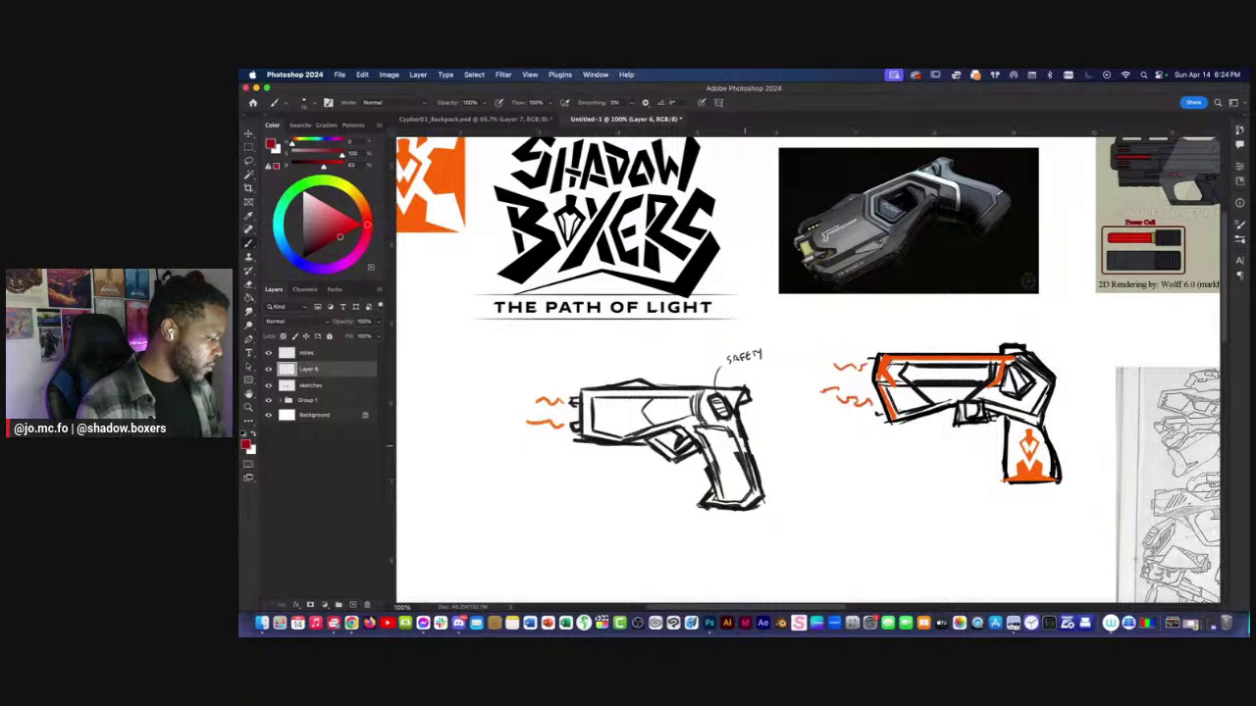
mouse_move(724, 450)
left_mouse_down()
mouse_move(703, 485)
mouse_move(687, 461)
mouse_move(687, 477)
mouse_move(728, 499)
left_mouse_up()
key("]")
mouse_move(670, 435)
left_mouse_down()
mouse_move(677, 447)
mouse_move(734, 436)
left_mouse_up()
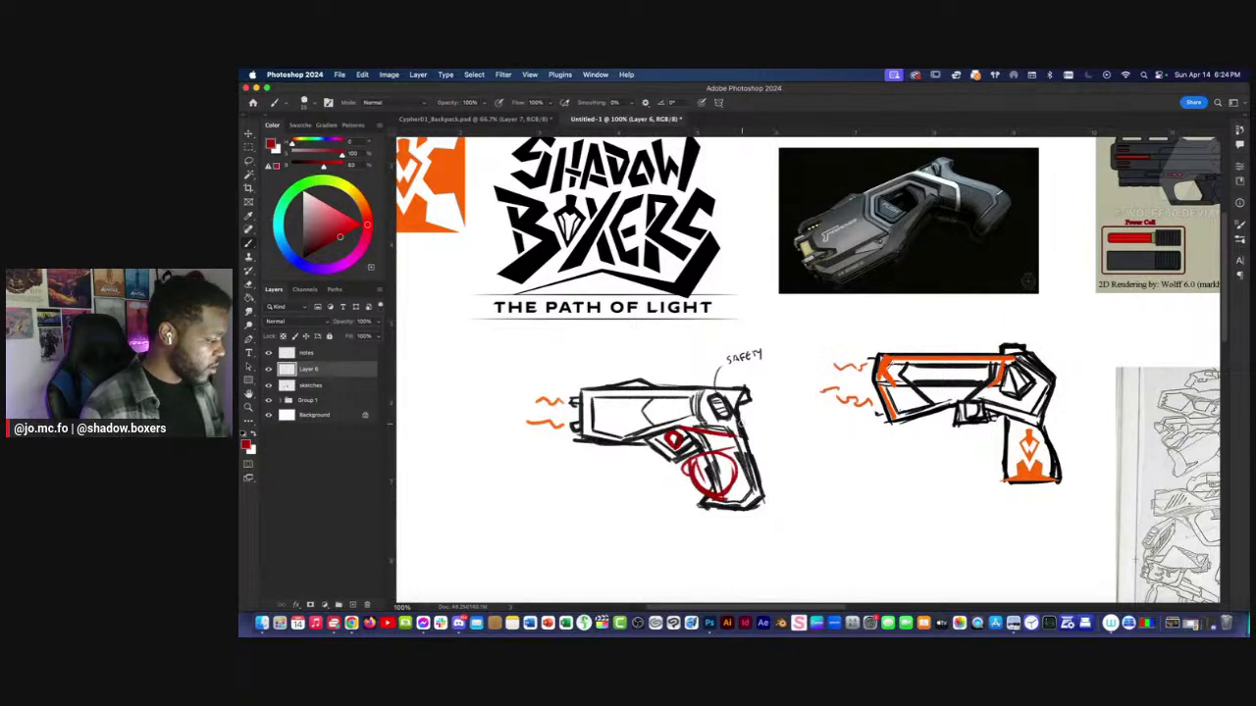
Sketch the thumb over the safety switch, the palm behind the grip, and two lines for the forearm.
mouse_move(758, 473)
left_mouse_down()
mouse_move(751, 424)
mouse_move(711, 405)
mouse_move(704, 417)
mouse_move(736, 438)
left_mouse_up()
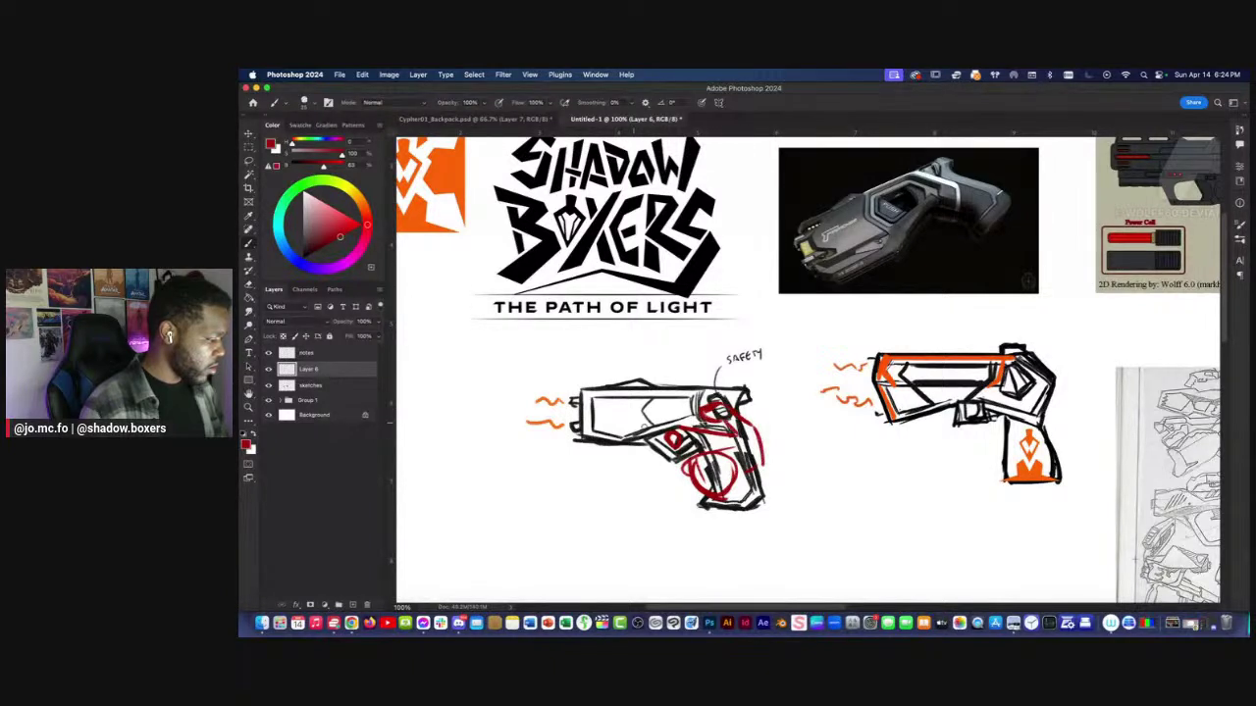
left_click_drag(729, 495, 768, 493)
mouse_move(761, 440)
left_mouse_down()
mouse_move(775, 495)
mouse_move(815, 444)
left_mouse_up()
left_click_drag(777, 481, 818, 479)
Rename the red overlay's layer as "hand".
double_click(308, 369)
type("hand")
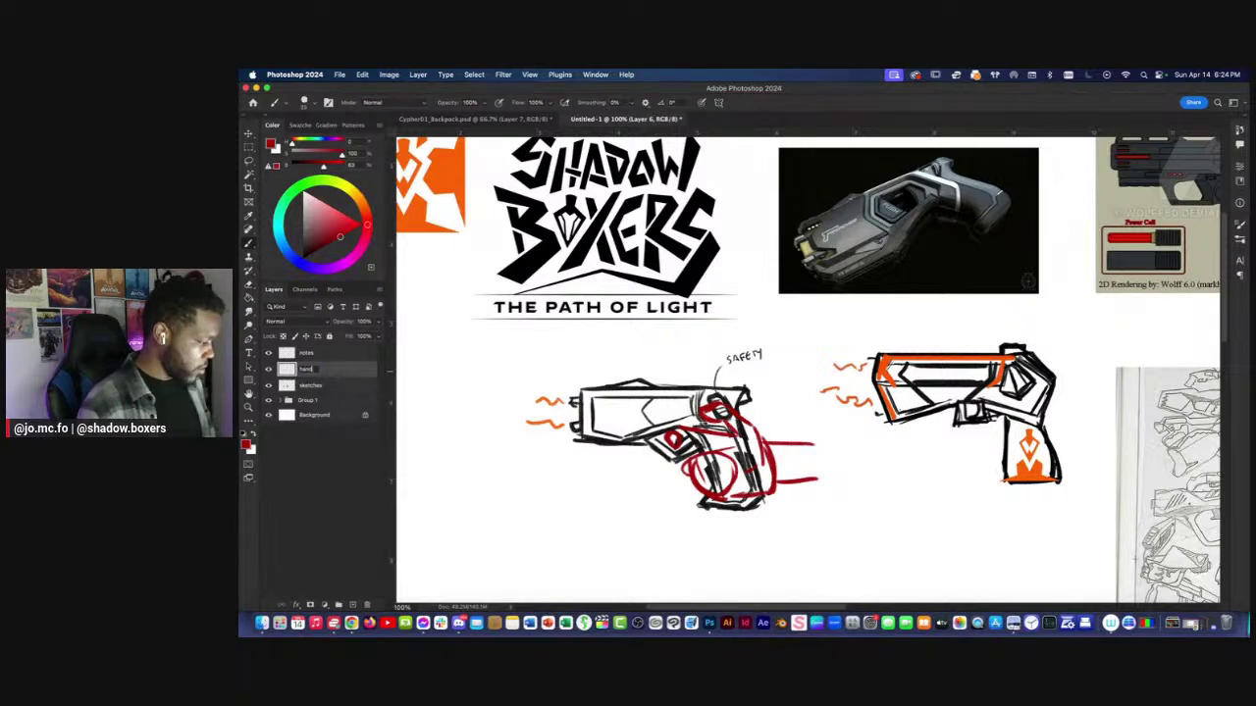
key("Return")
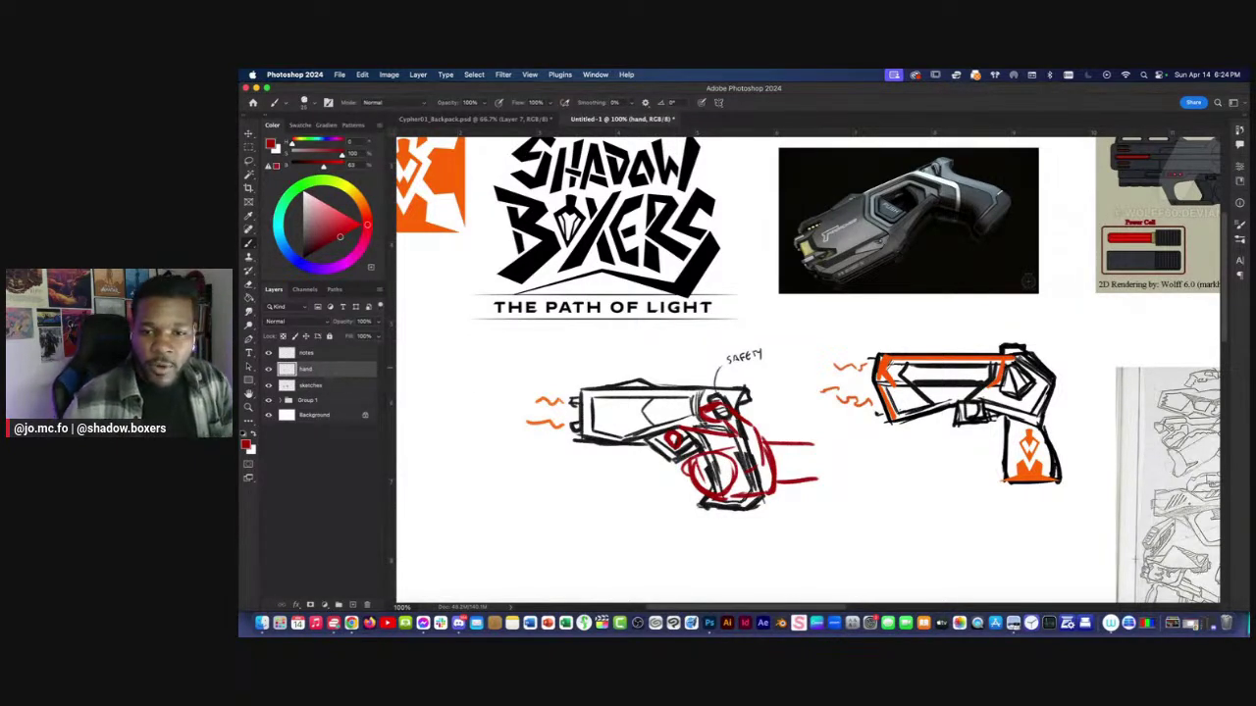
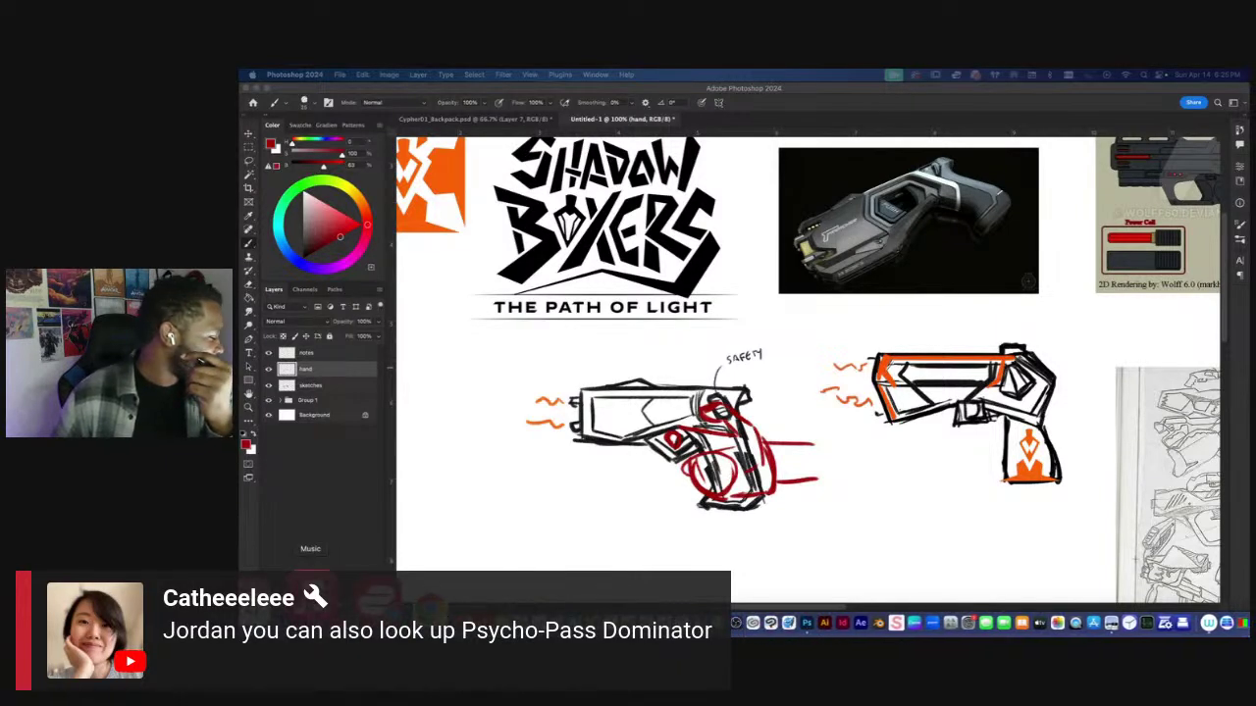
Switch to Chrome, search Google for "psycho pass dominator" in a new tab, and show the image results.
left_click(341, 618)
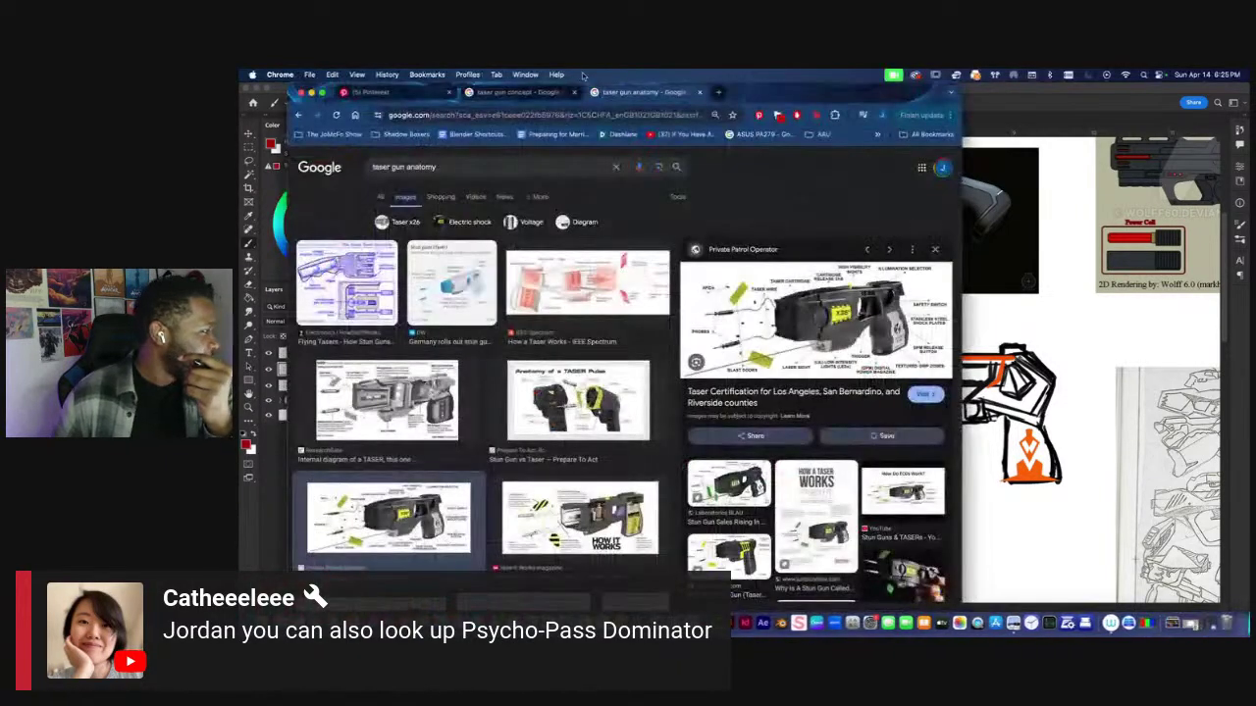
left_click(719, 91)
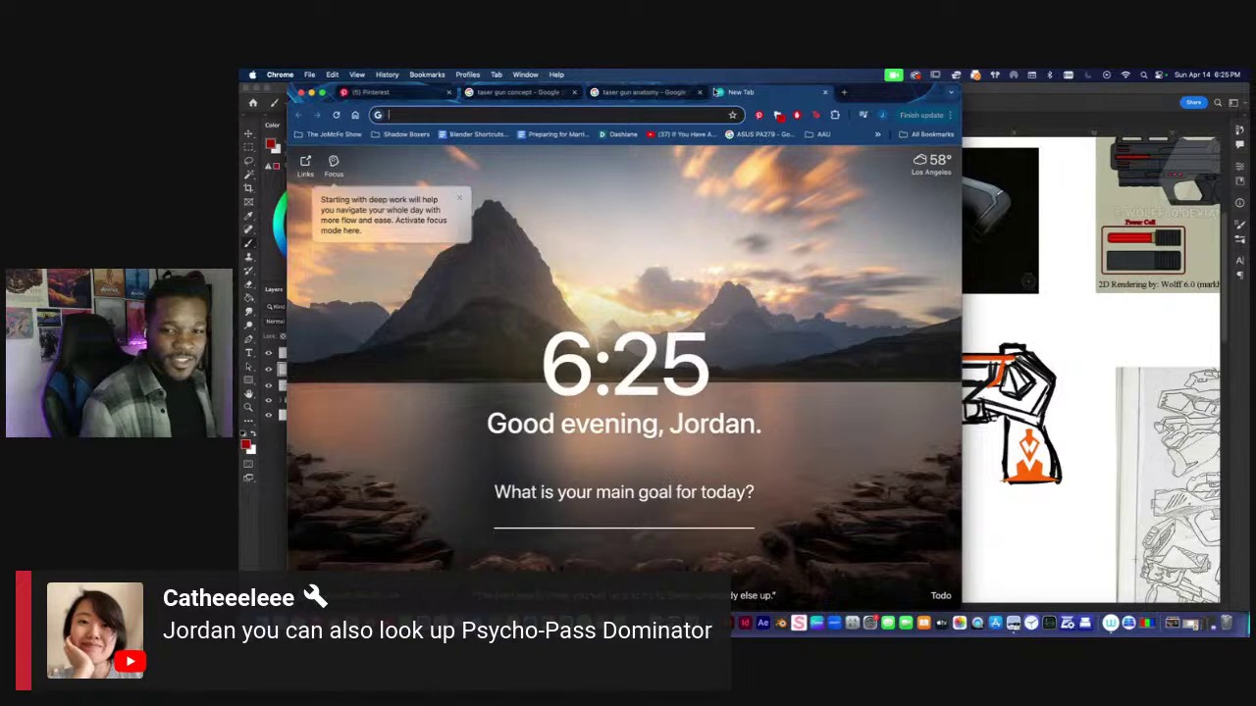
type("pu")
key("BackSpace")
type("yscho ")
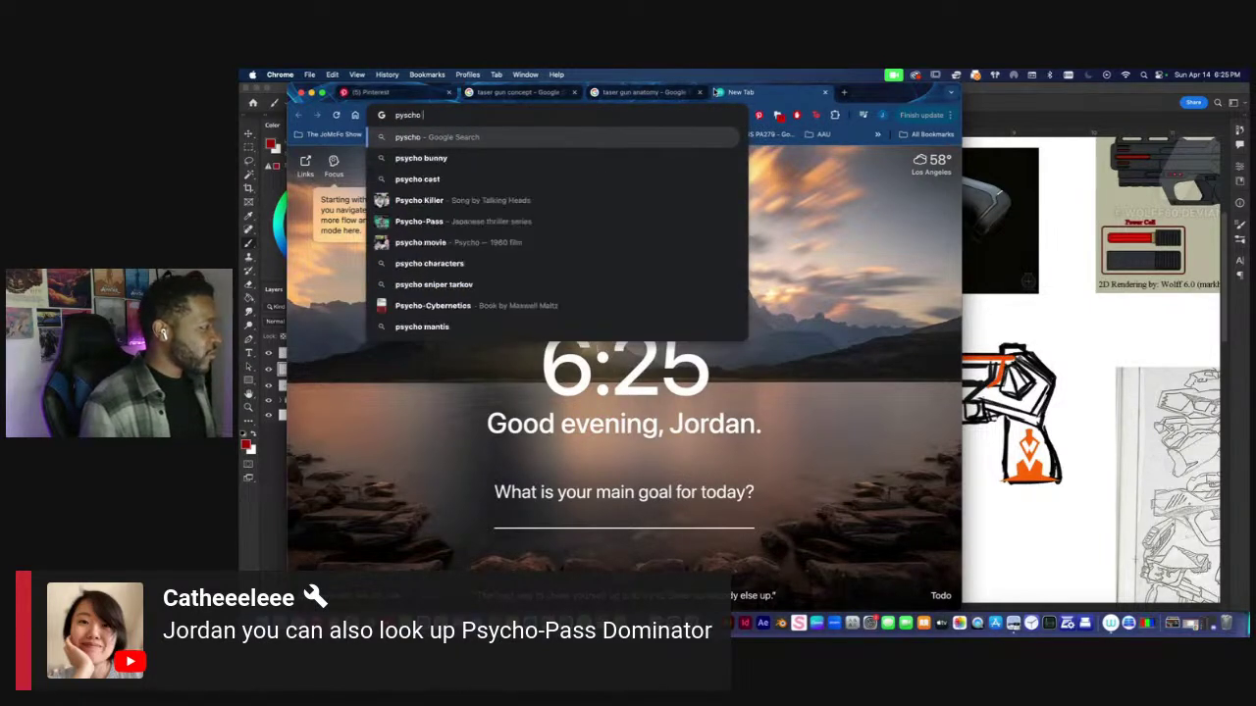
type("passdominator")
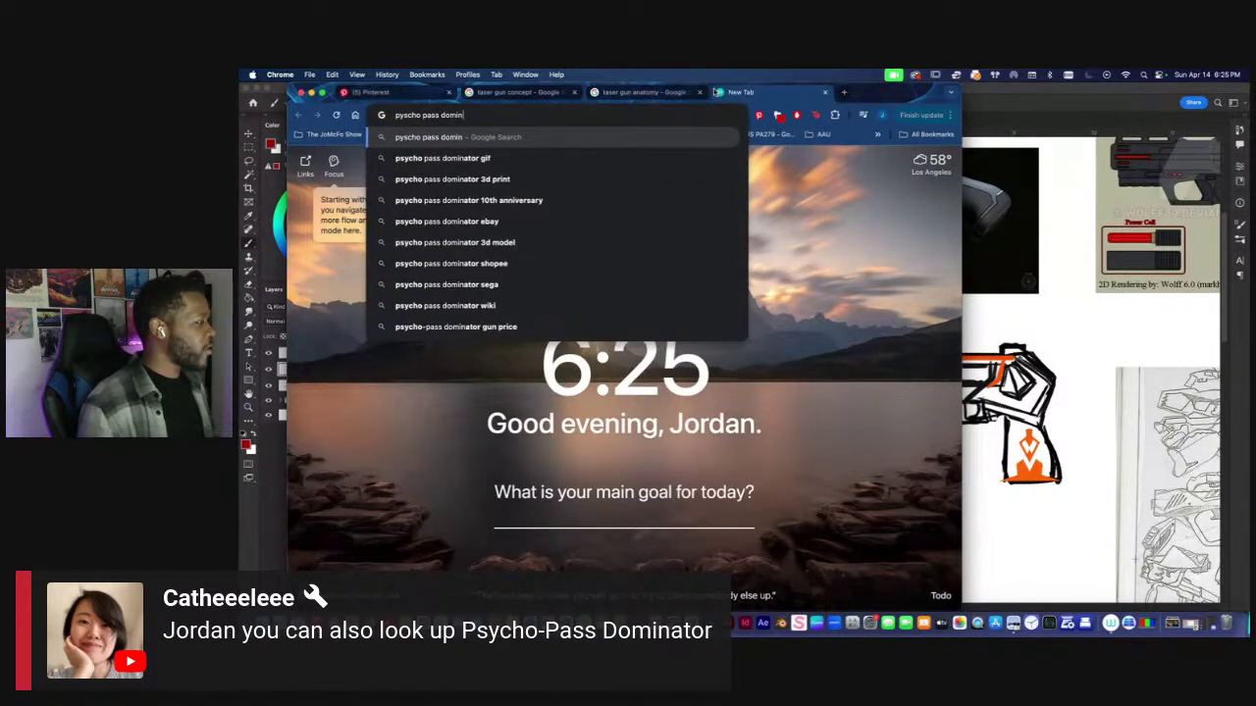
key("Return")
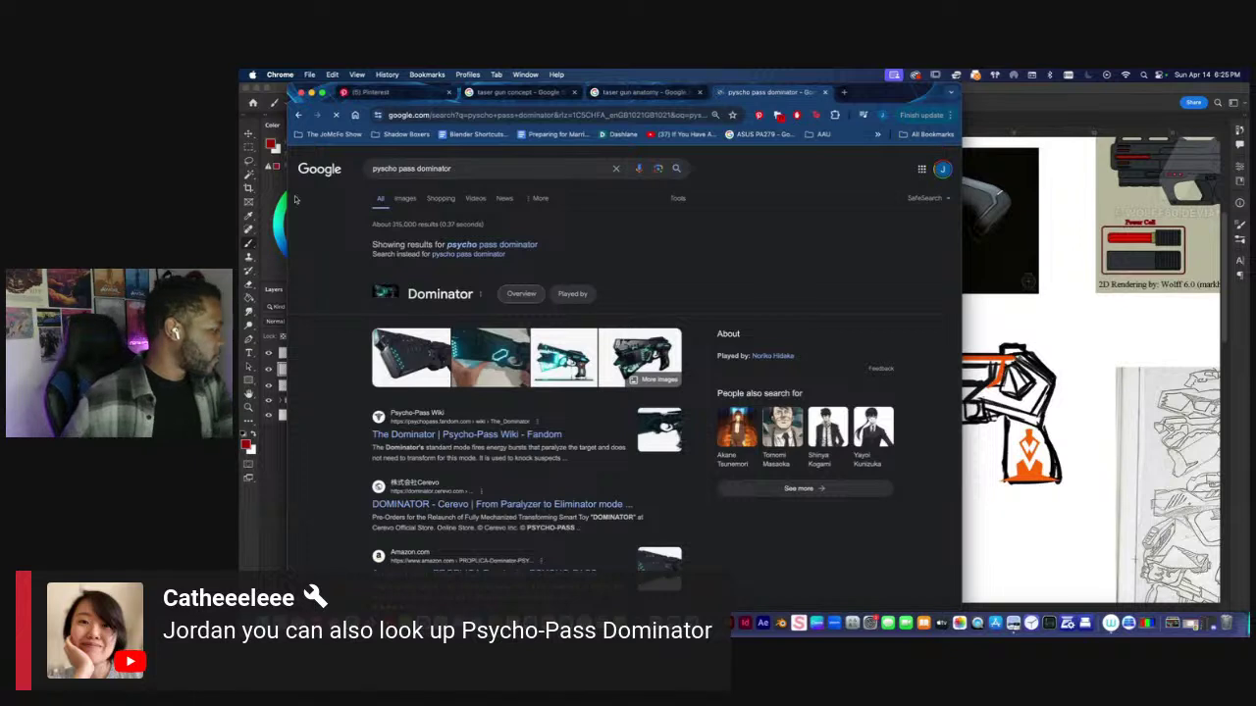
left_click(493, 245)
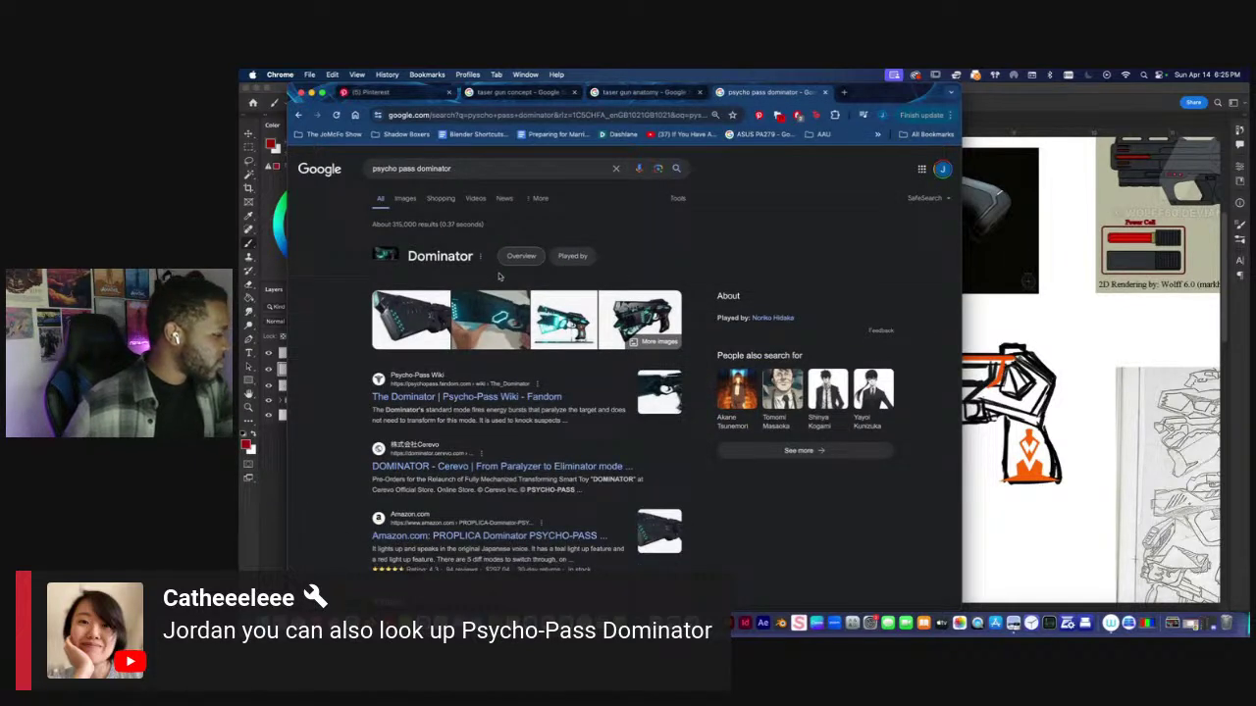
scroll(498, 274, "down", 4)
scroll(498, 276, "up", 5)
left_click(403, 199)
Browse the Dominator pictures and copy the Cerevo replica image showing the transformed gun held in a hand.
left_click(722, 415)
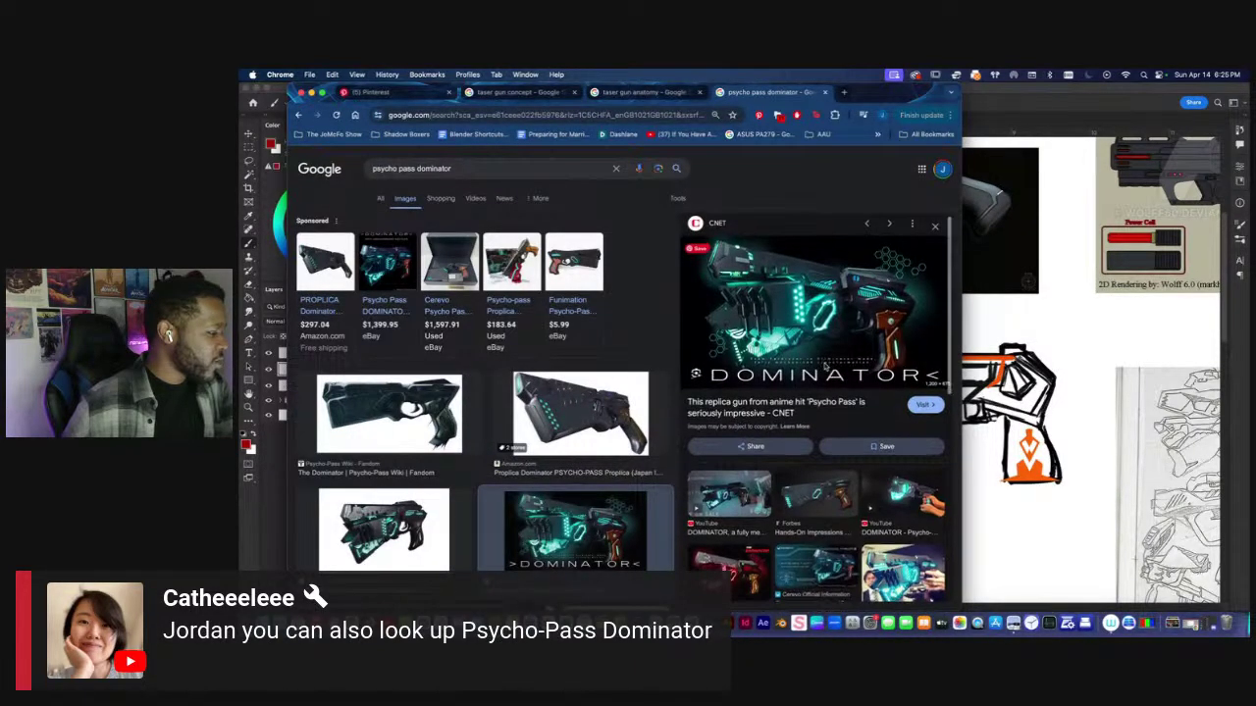
scroll(825, 367, "down", 3)
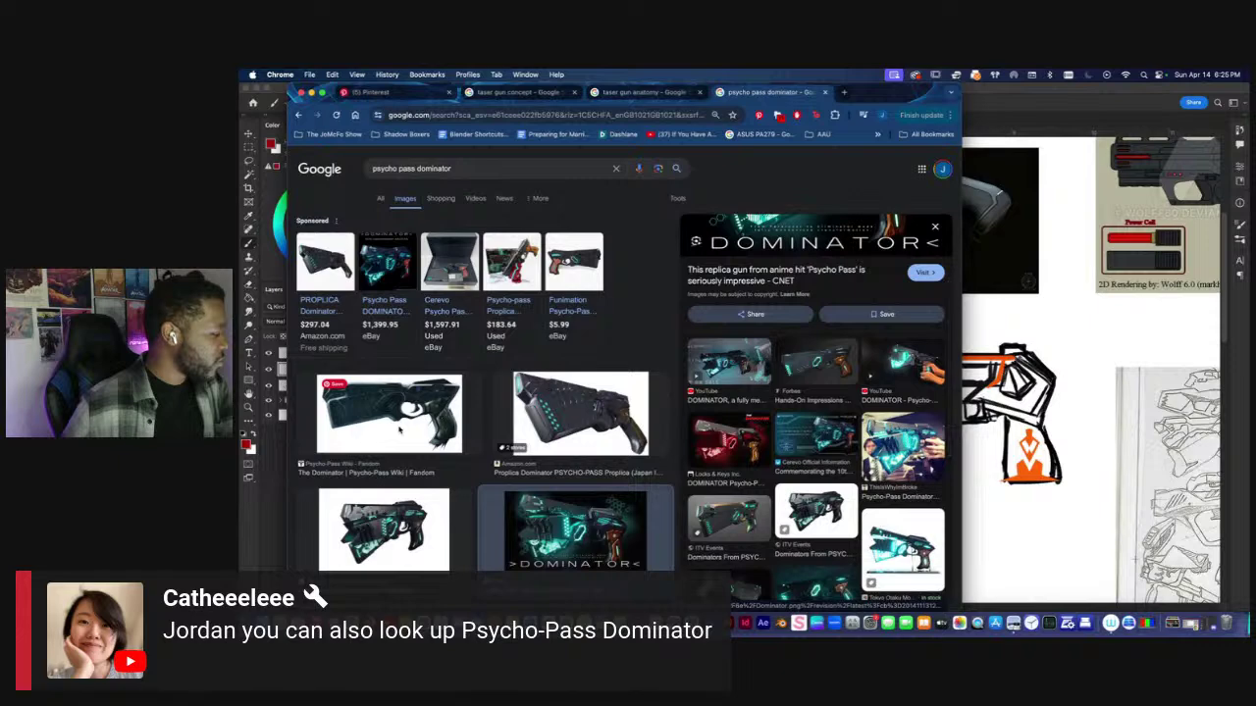
left_click(399, 428)
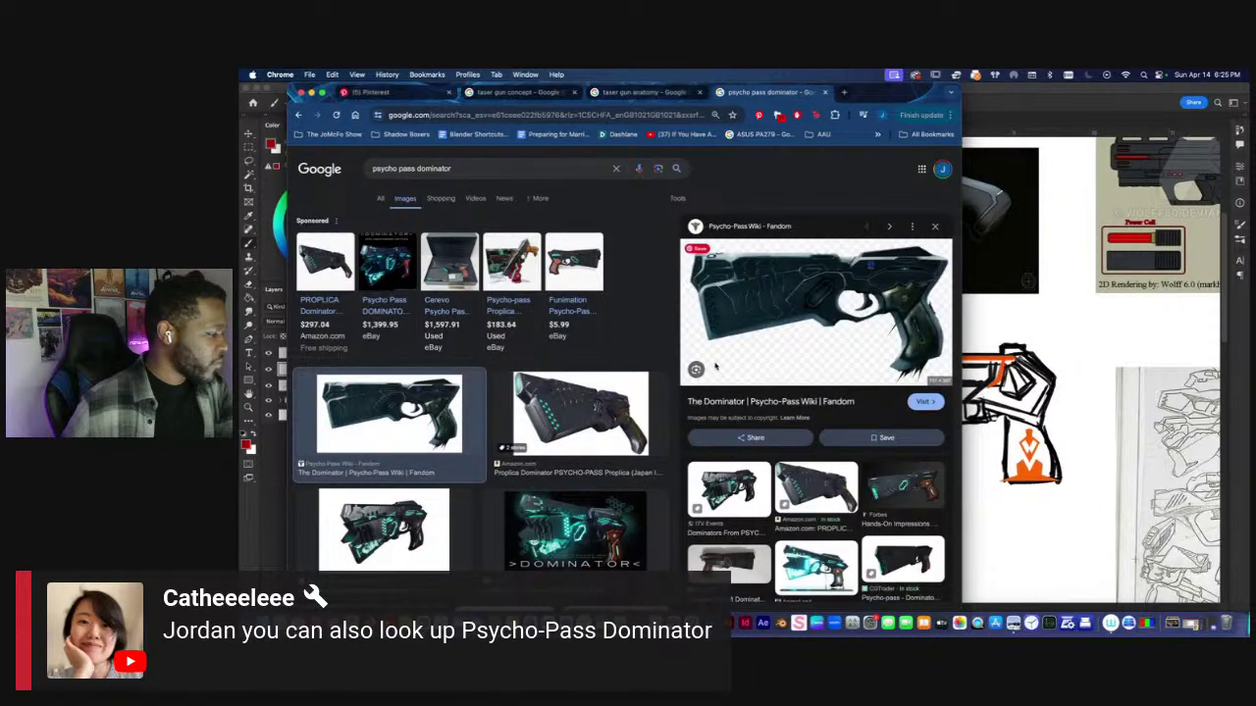
scroll(721, 378, "down", 5)
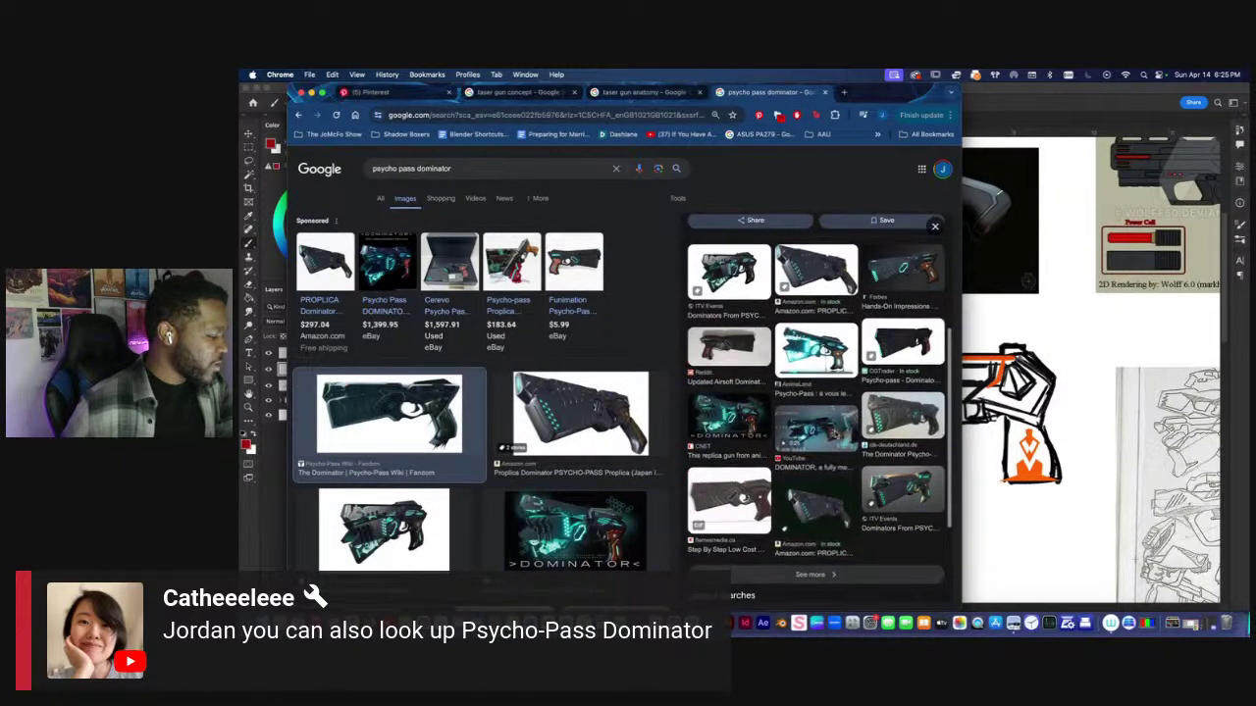
left_click(816, 427)
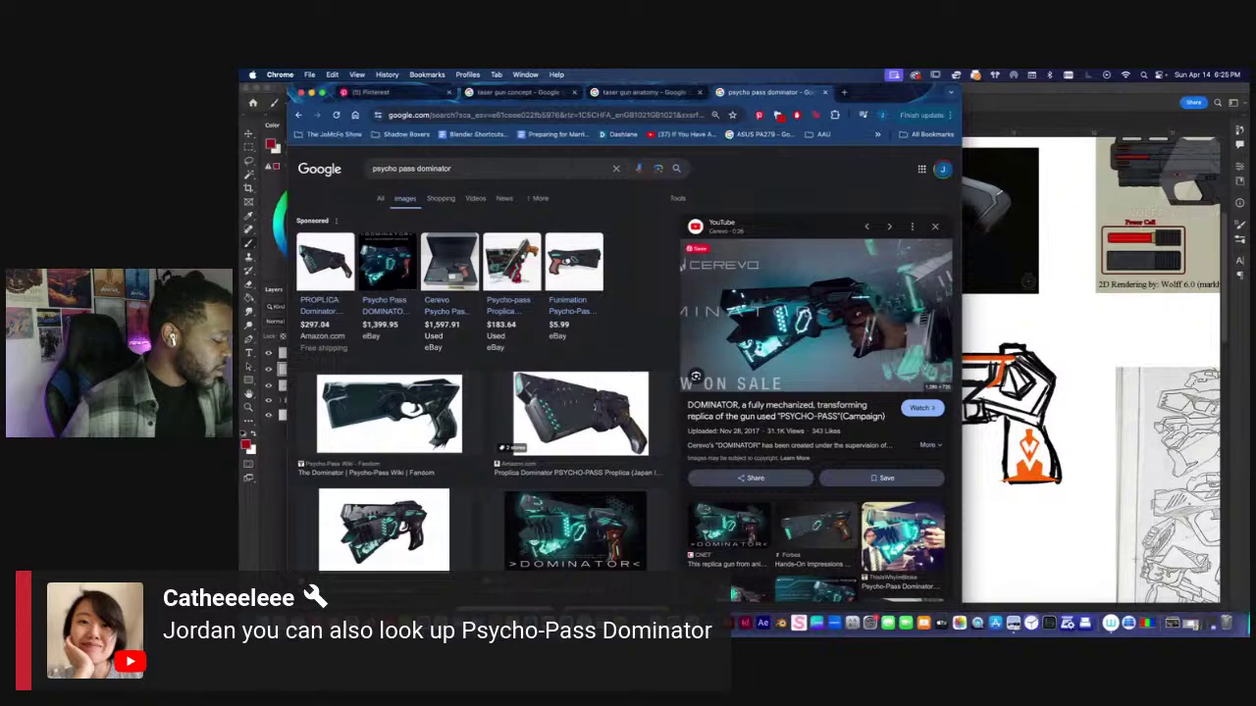
right_click(774, 299)
left_click(827, 419)
Switch to Photoshop, paste the Dominator image above Group 1, scale it down and place it at the lower edge of the weapon sketch sheet.
key("super+Tab")
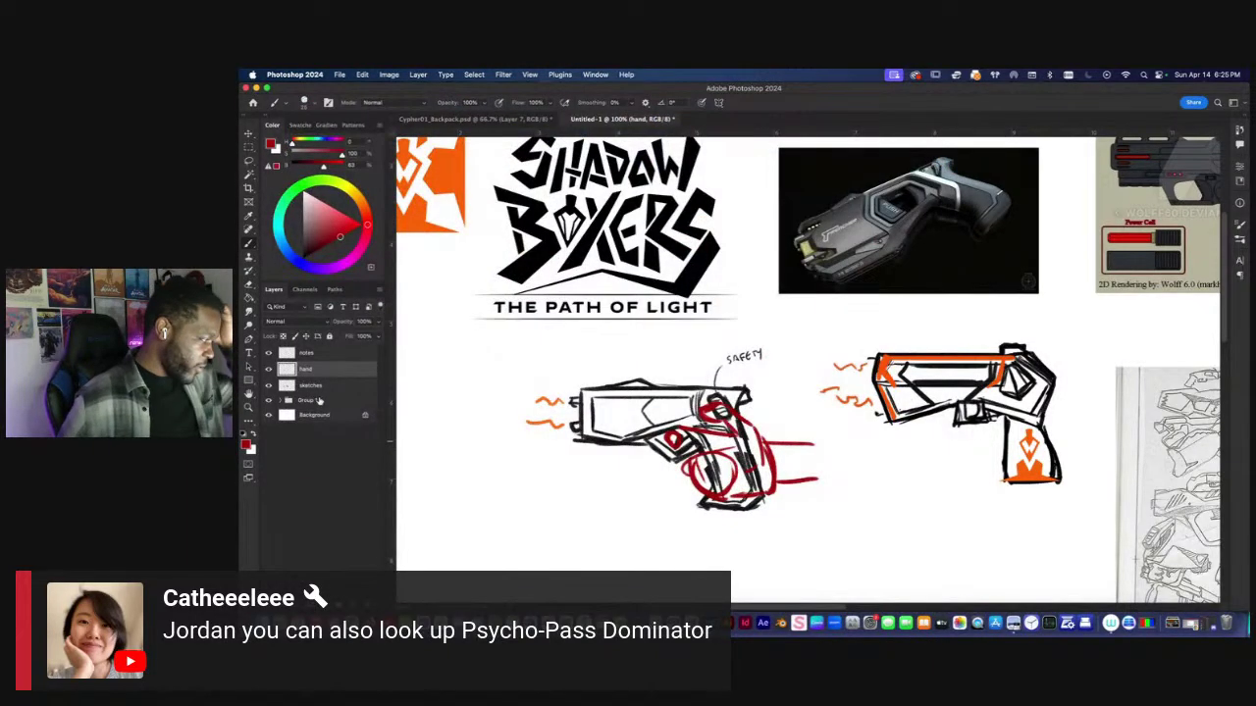
left_click(319, 400)
key("cmd+v")
key("super+minus")
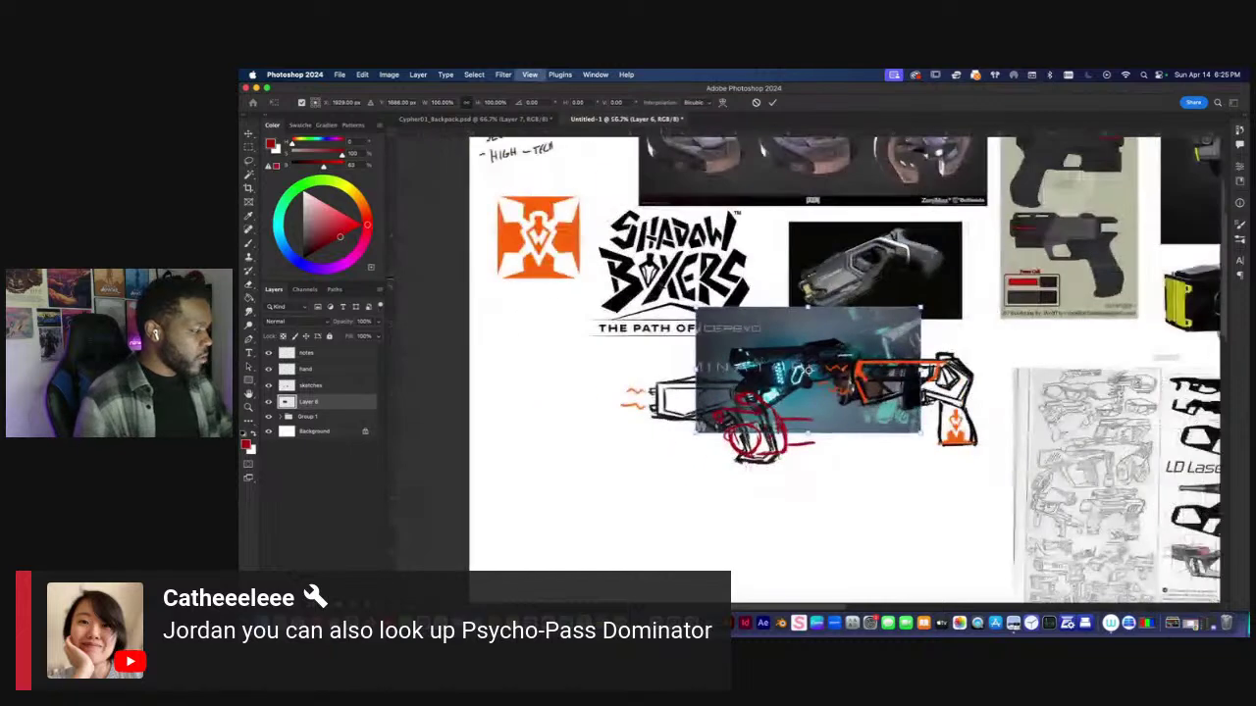
left_click_drag(695, 307, 617, 262)
left_click_drag(656, 312, 865, 508)
key("Return")
left_click_drag(583, 433, 681, 446)
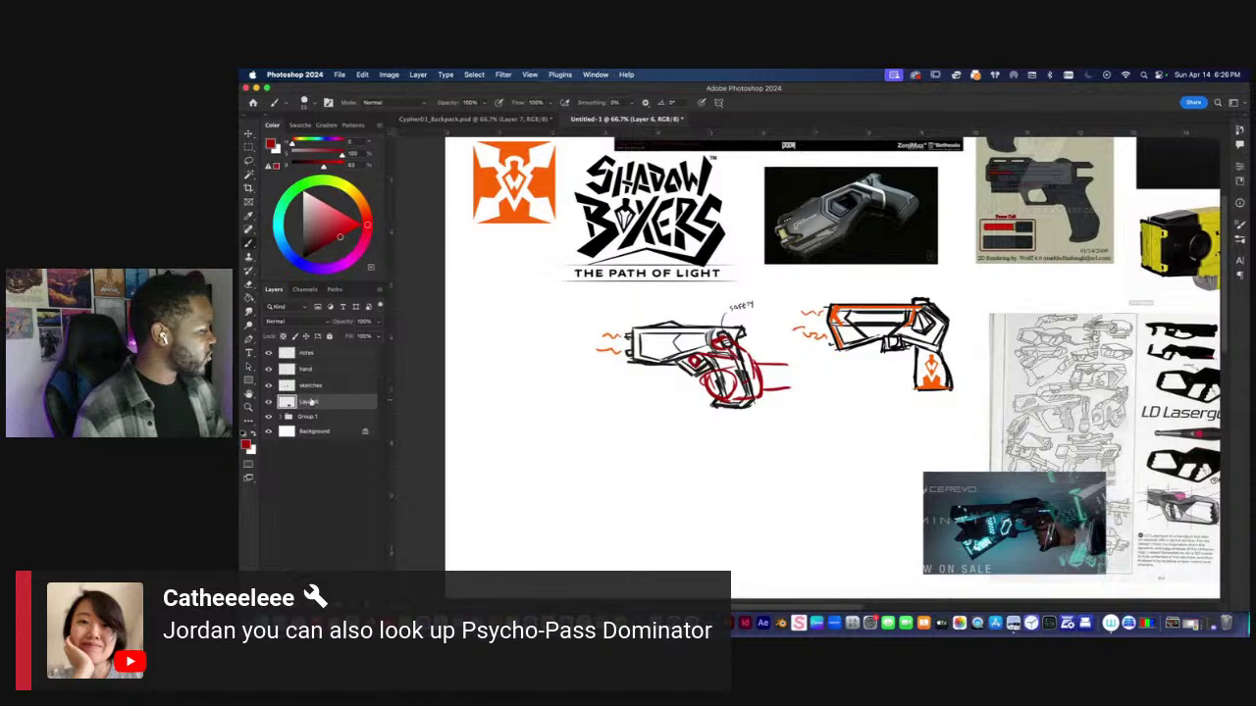
Lower the opacity of the "hand" layer to about 35%.
left_click(298, 388)
left_click_drag(604, 421, 642, 415)
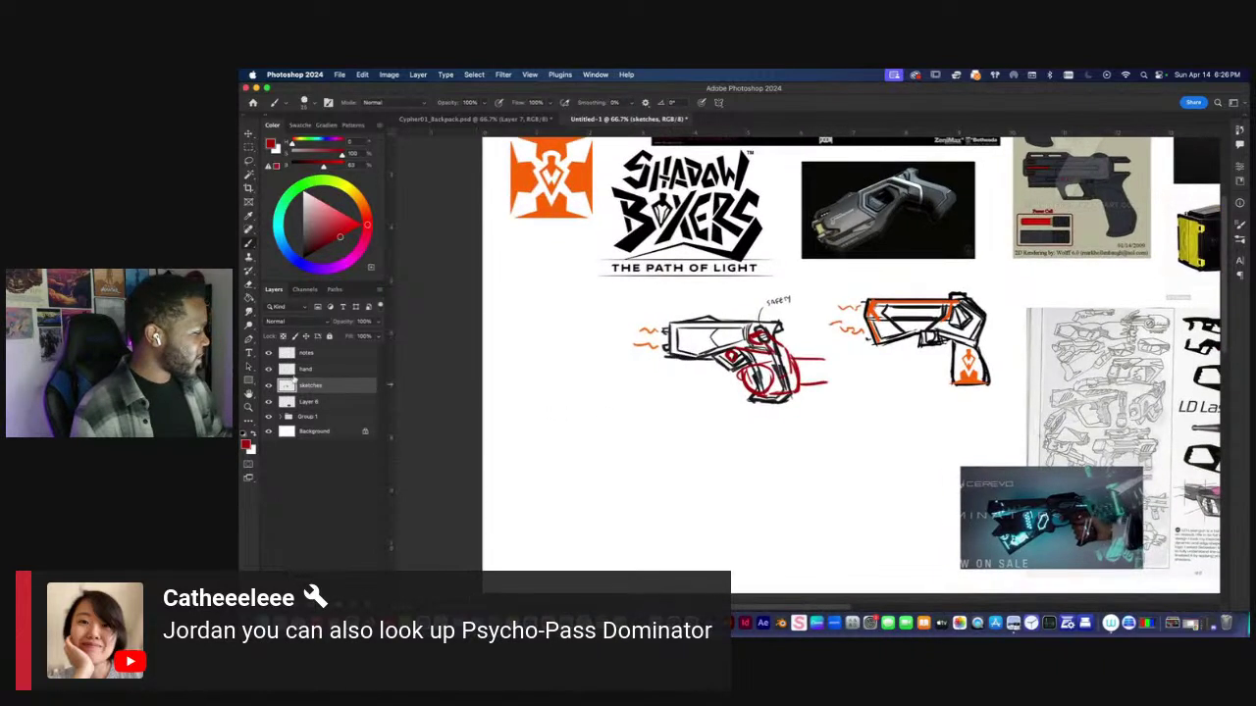
left_click(302, 369)
left_click_drag(340, 316, 324, 321)
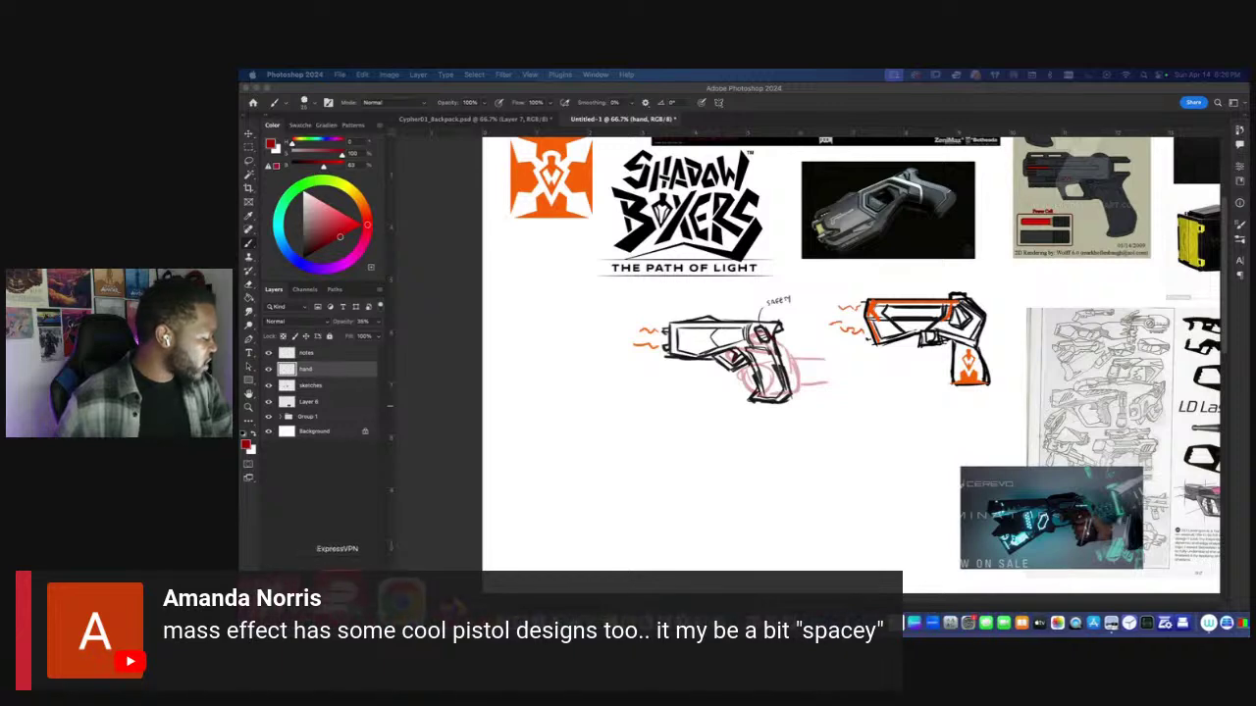
Switch to Chrome, search Google for "mass effect guns" in a new tab, and show the image results.
left_click(358, 610)
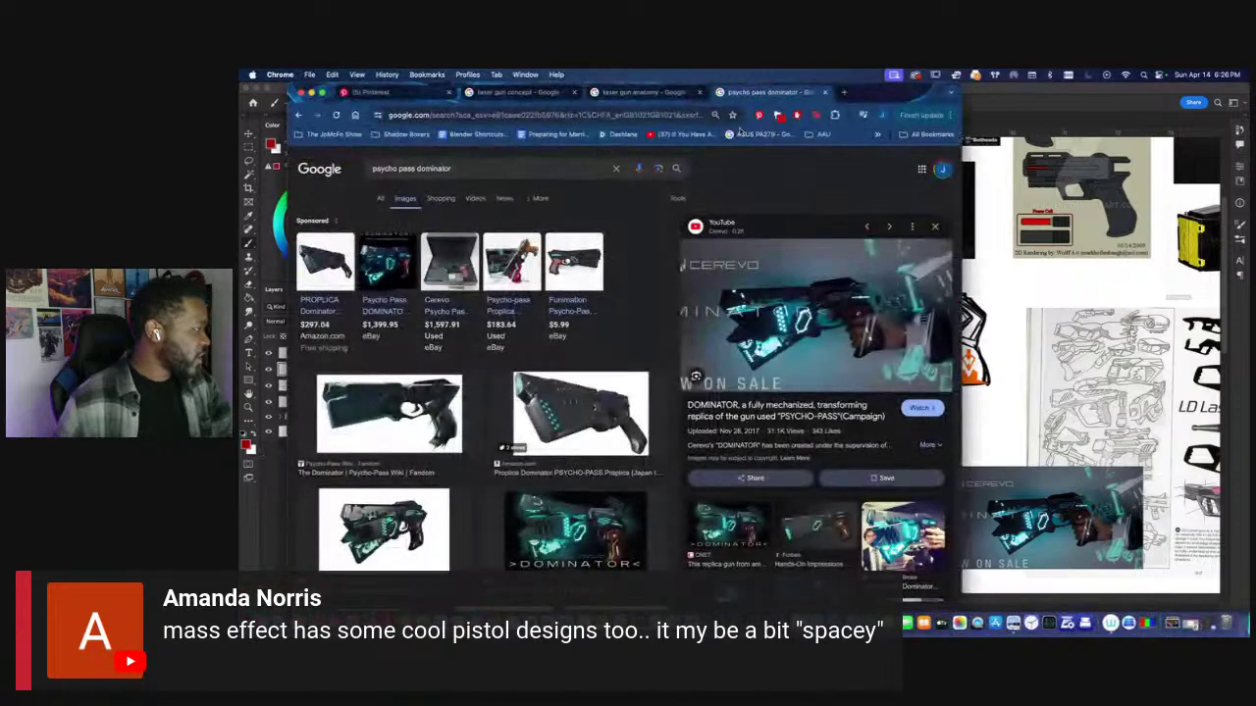
left_click(849, 93)
type("mass effect guns")
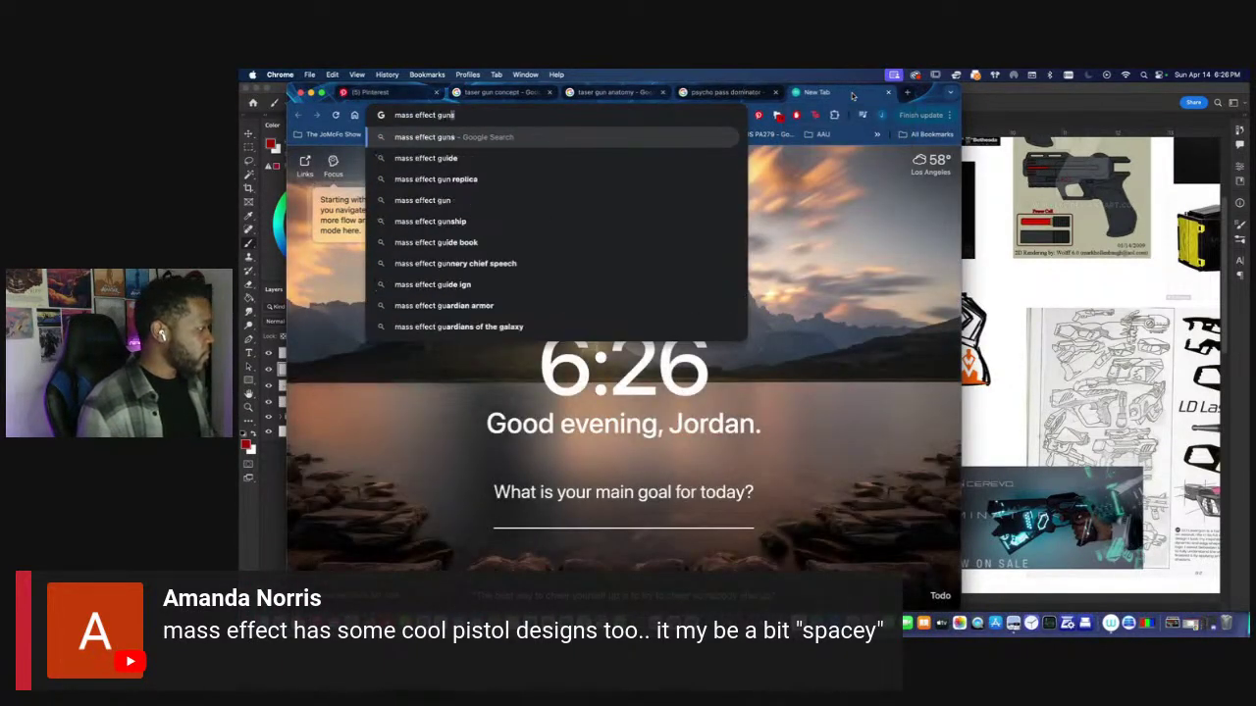
key("Return")
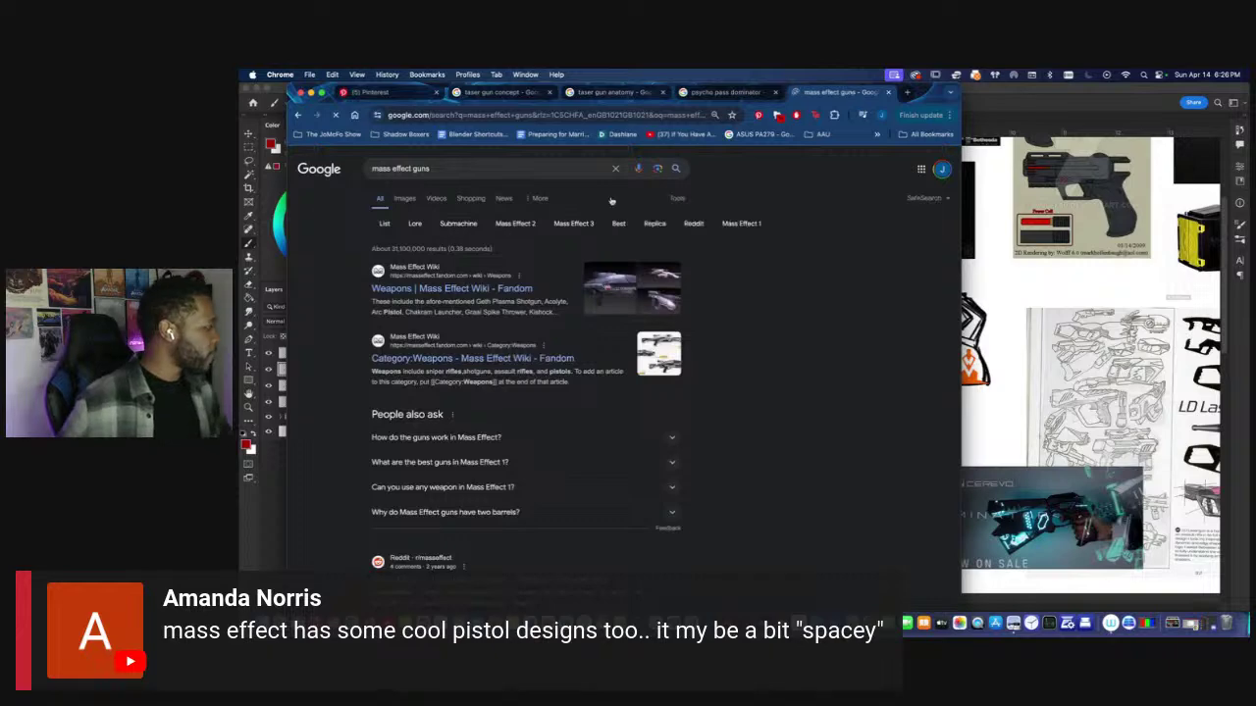
left_click(404, 199)
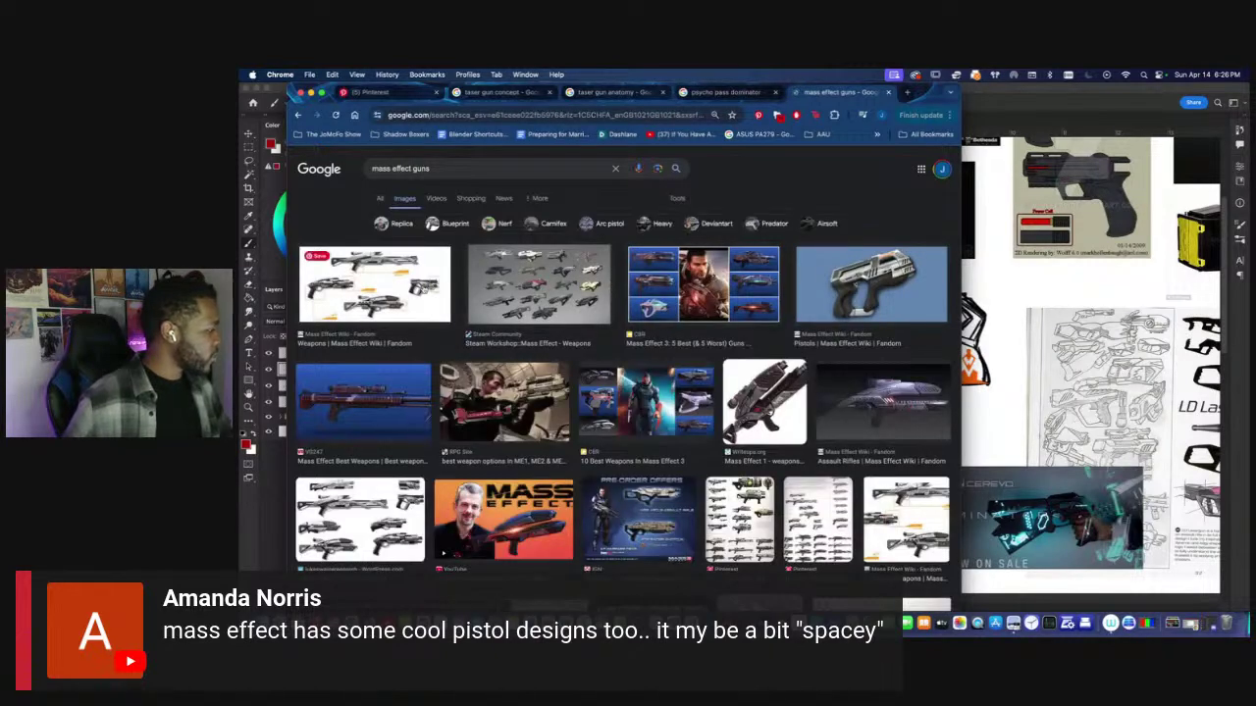
Examine the Mass Effect weapon overviews and pistol images among the results for usable shapes.
left_click(432, 287)
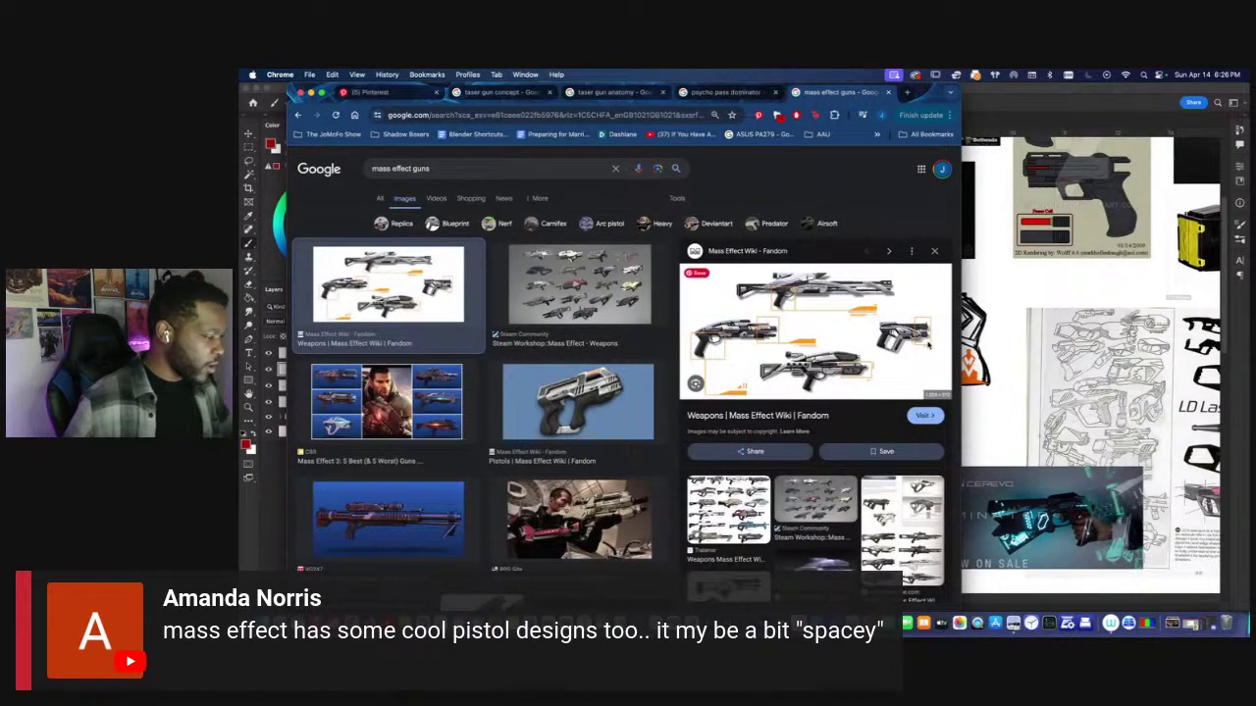
left_click(927, 348)
key("Escape")
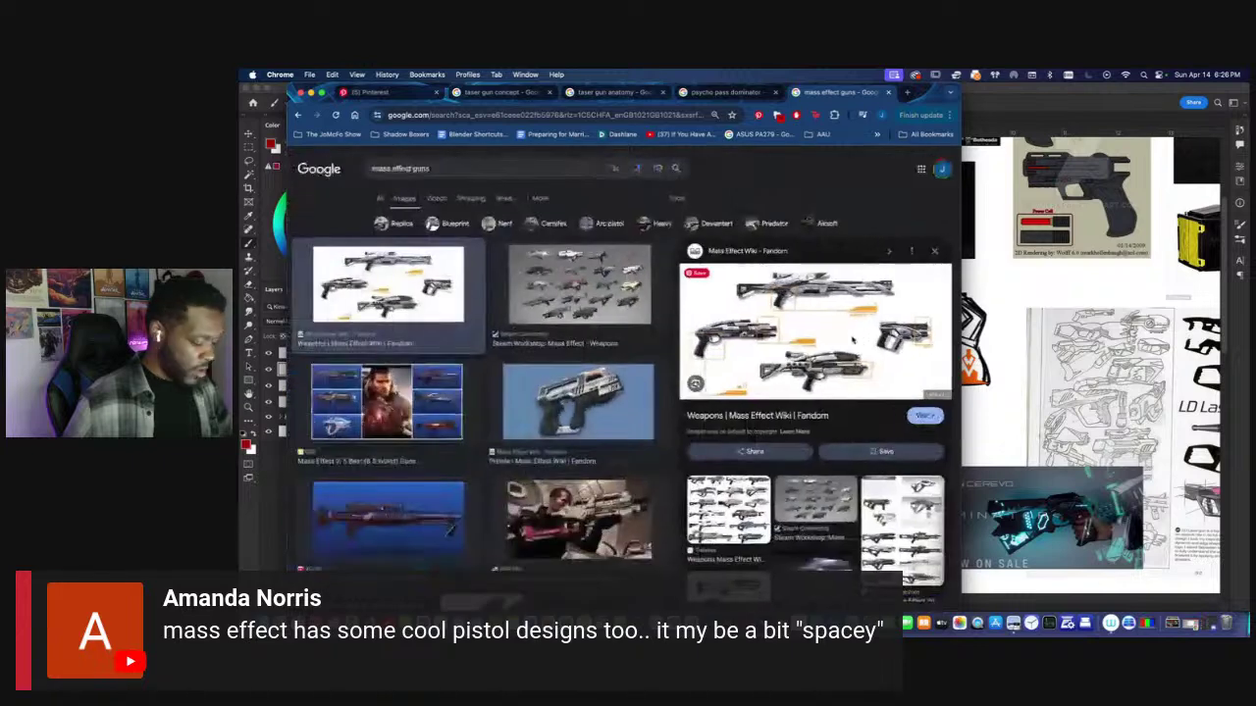
key("Right")
key("Right")
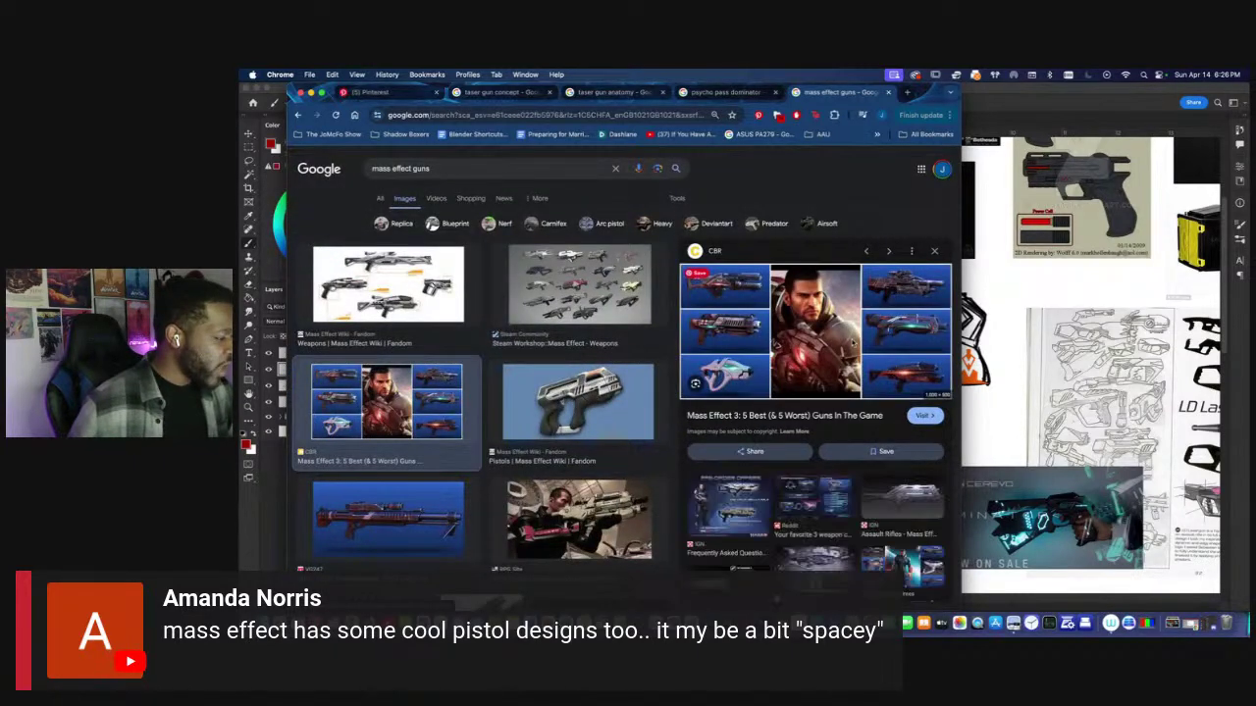
key("Right")
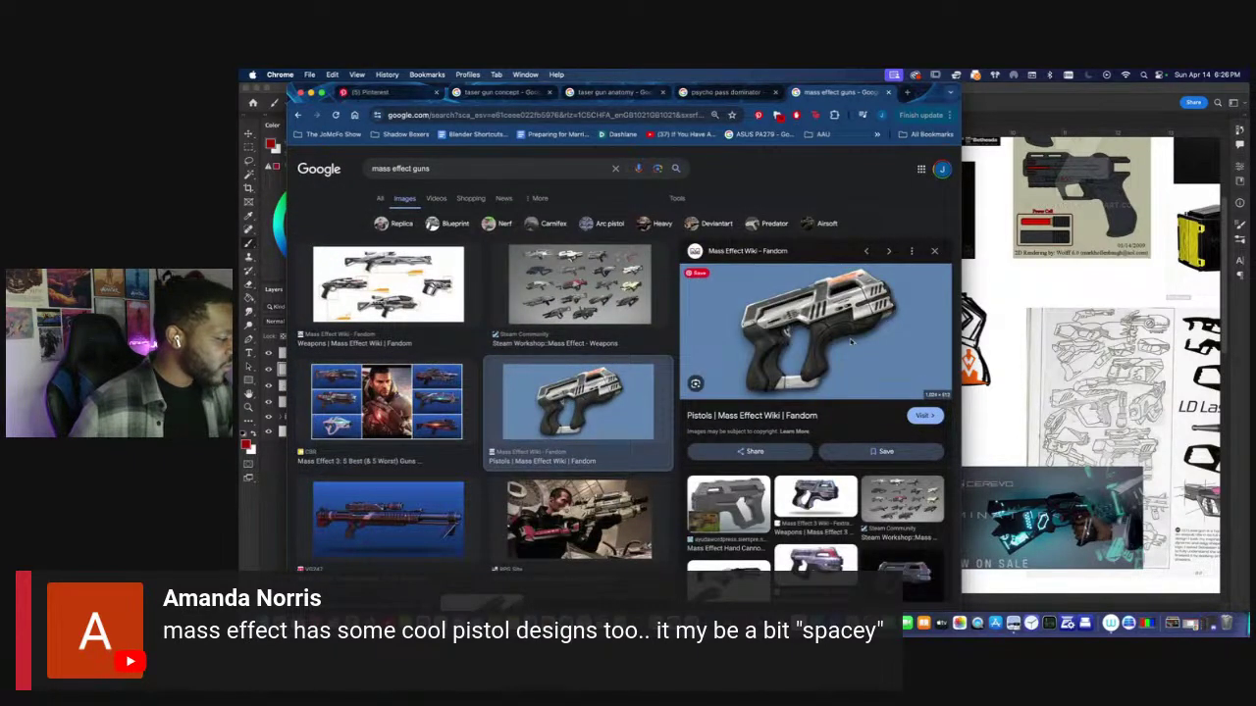
scroll(838, 334, "down", 2)
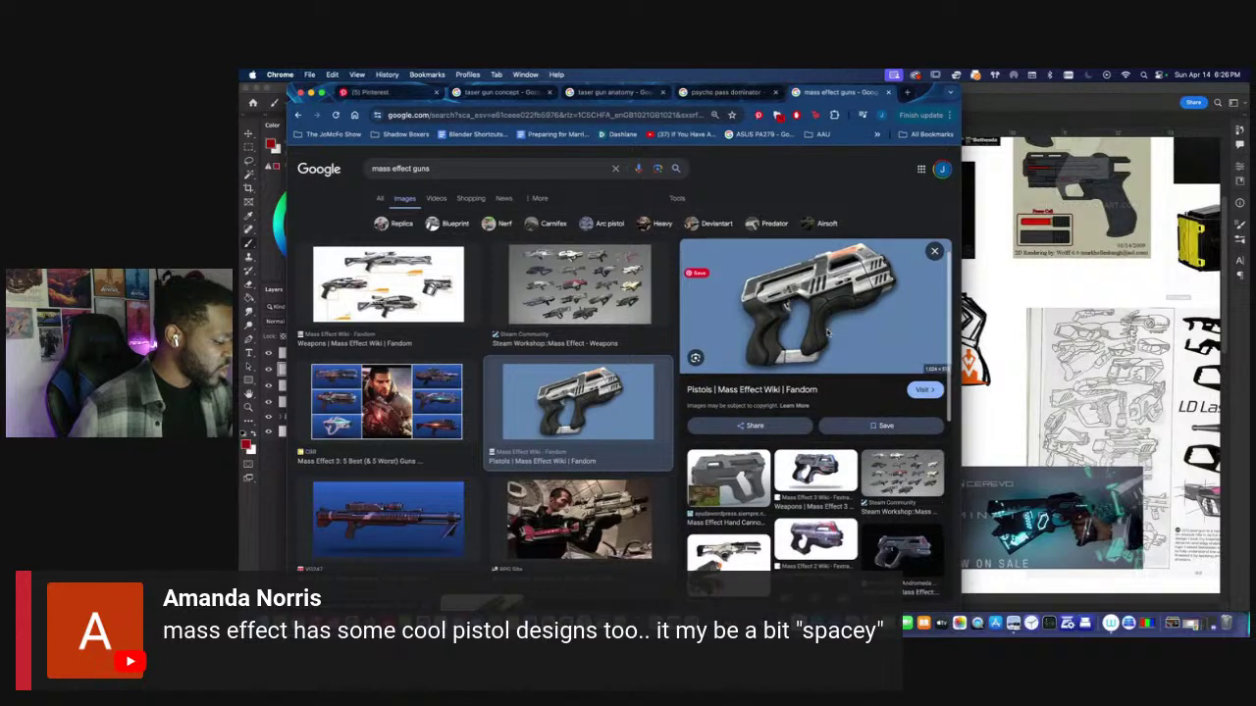
left_click(912, 561)
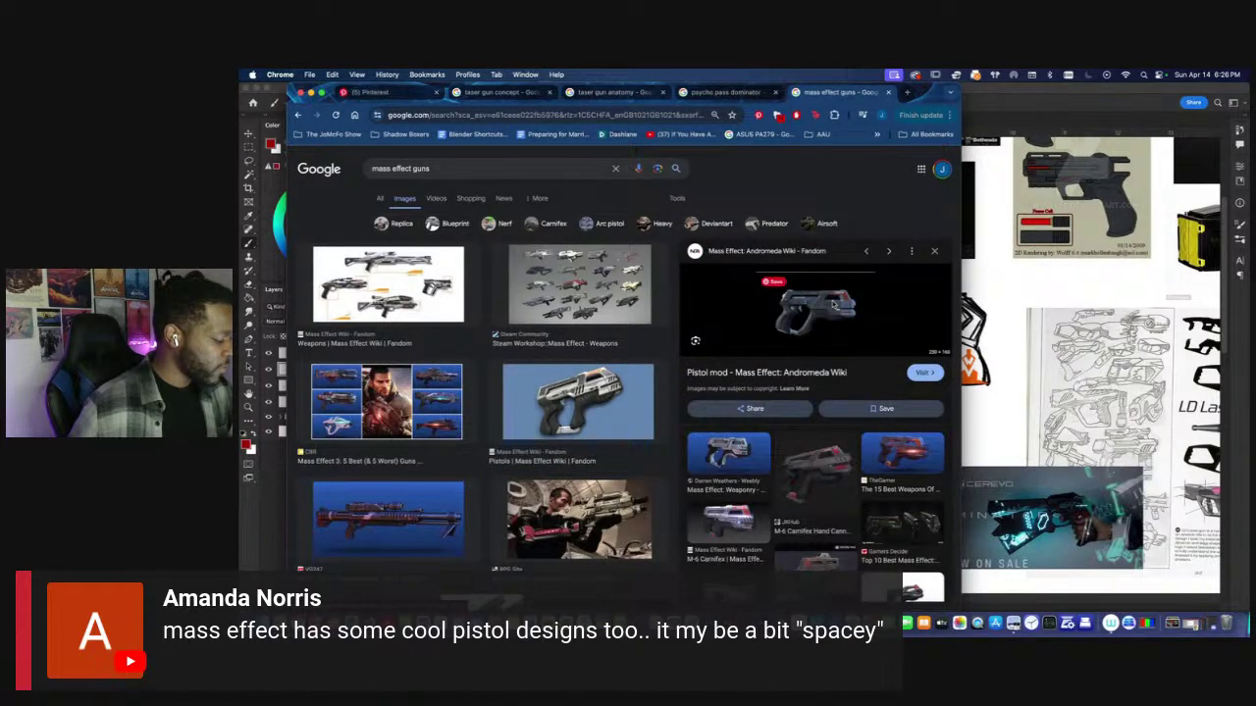
scroll(829, 310, "down", 2)
scroll(814, 311, "up", 2)
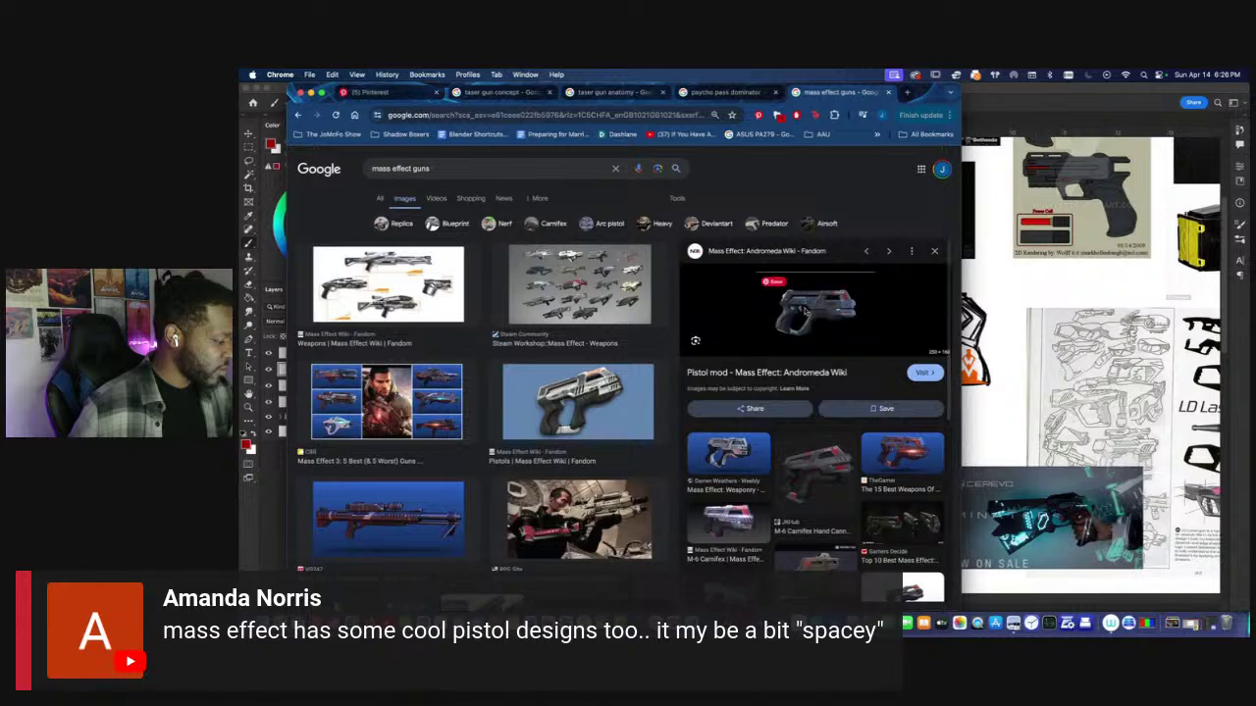
Go through the related Mass Effect pistol images and copy the large M-6 Carnifex heavy pistol picture from Flexaust.
left_click(821, 457)
key("Right")
key("Right")
key("Right")
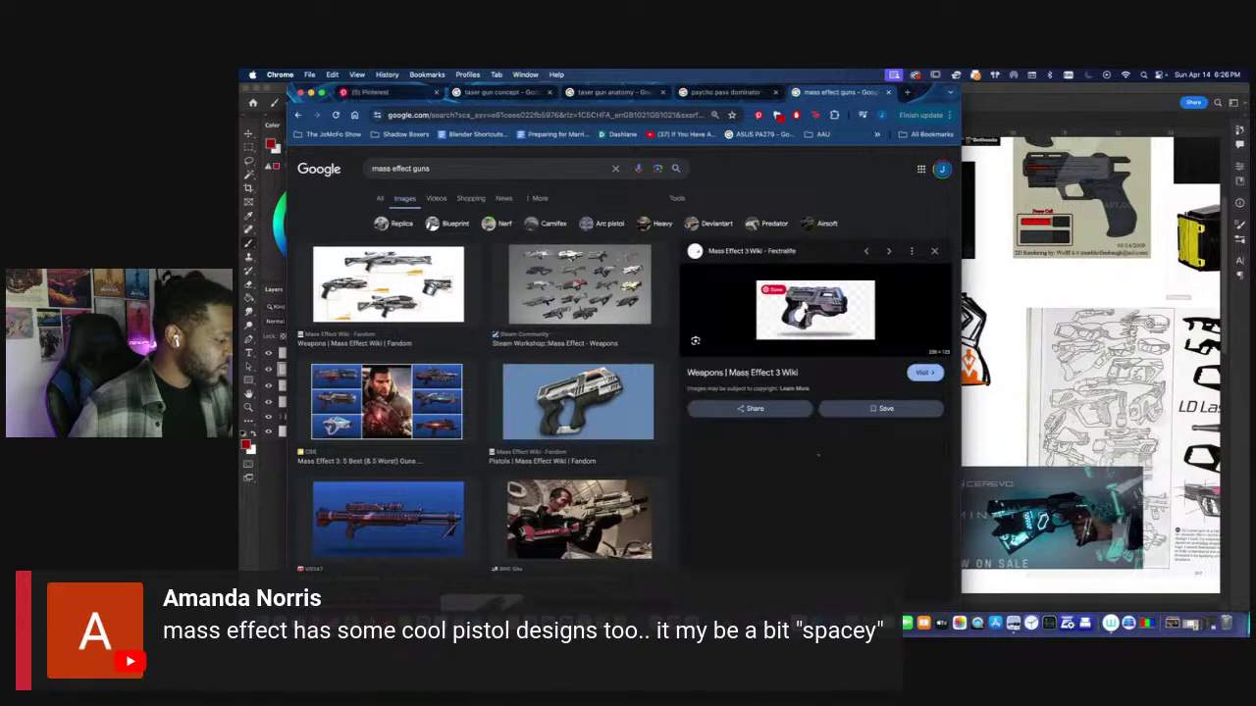
key("Right")
key("Right")
key("Left")
key("Right")
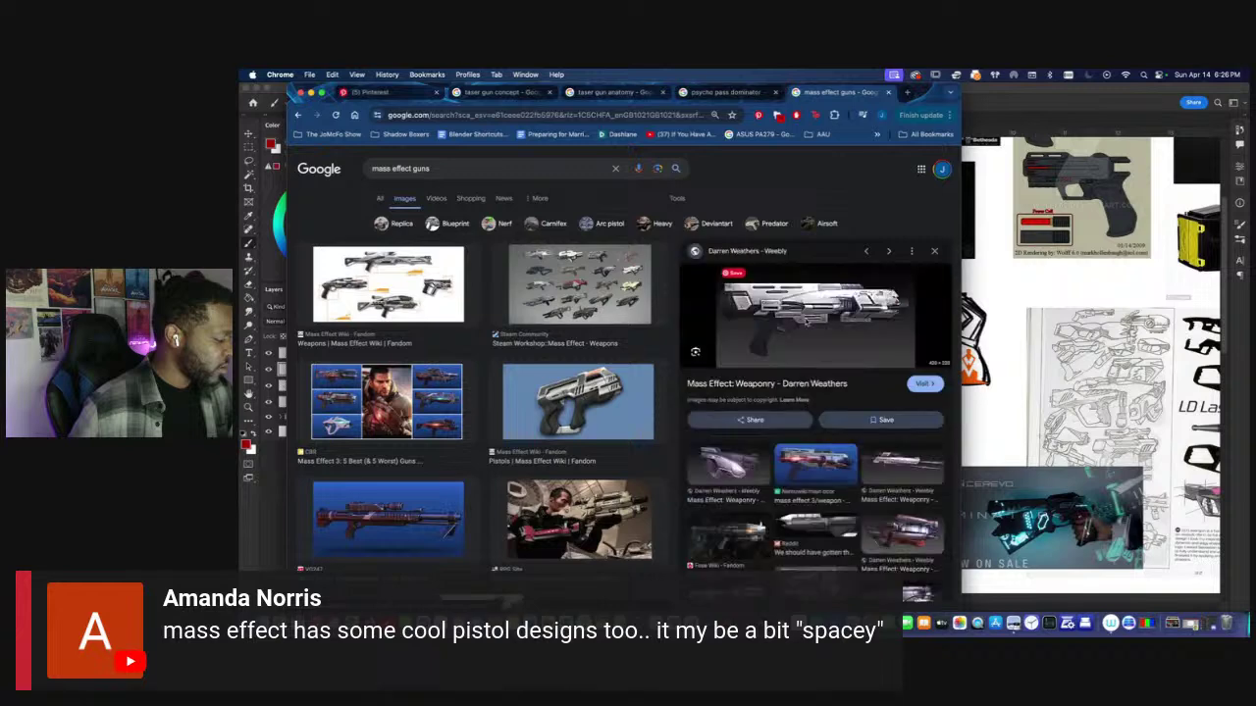
key("Right")
key("Right")
key("Right")
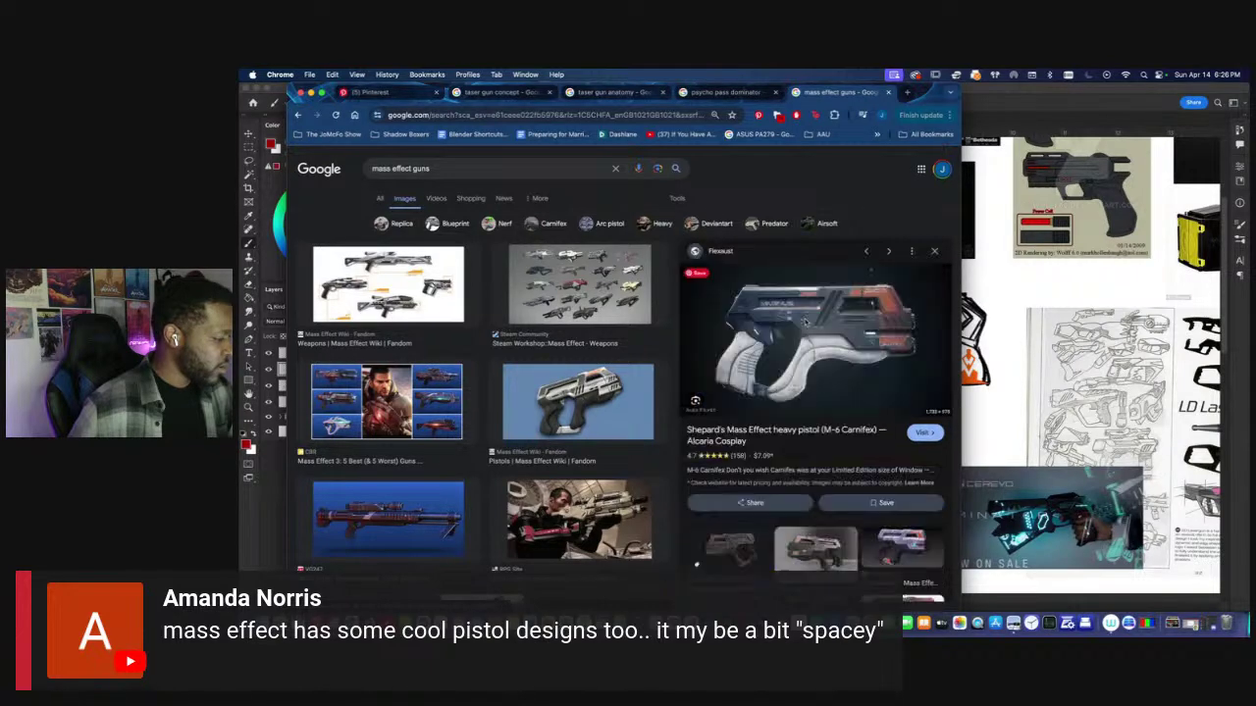
right_click(935, 335)
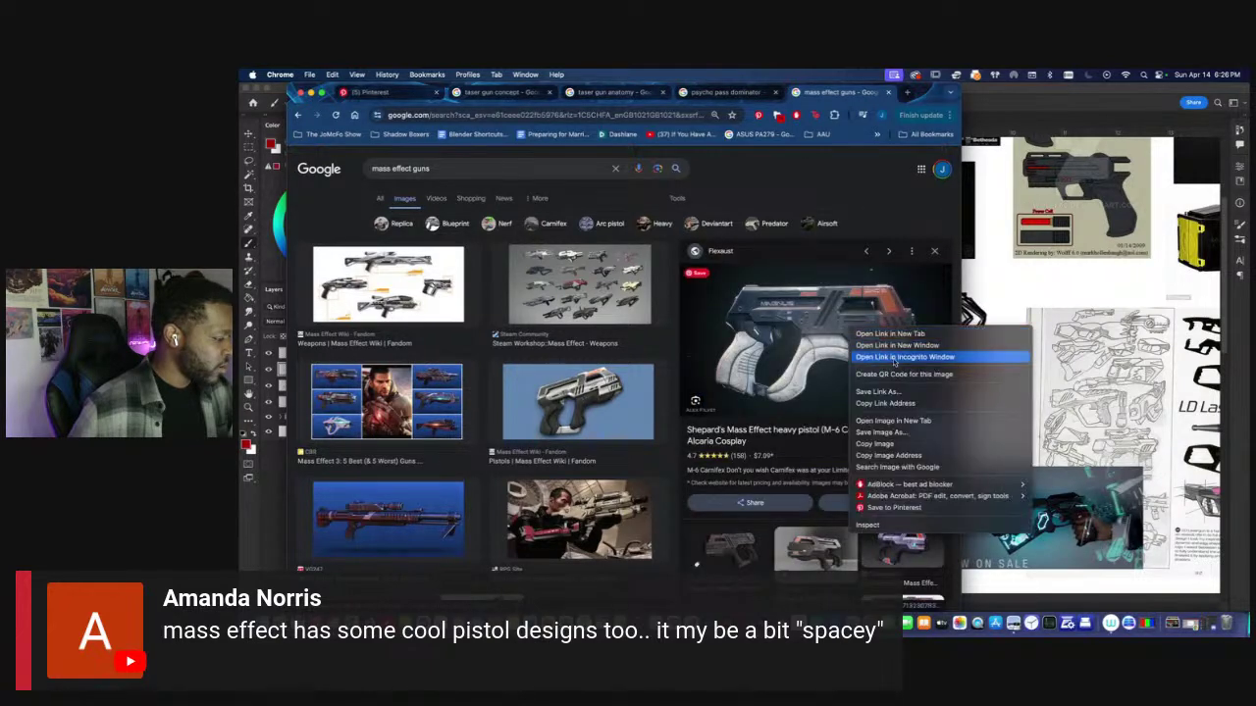
left_click(932, 447)
Switch to Photoshop, paste the Carnifex pistol image, scale it down and place it in the canvas's empty lower-left corner.
key("super+Tab")
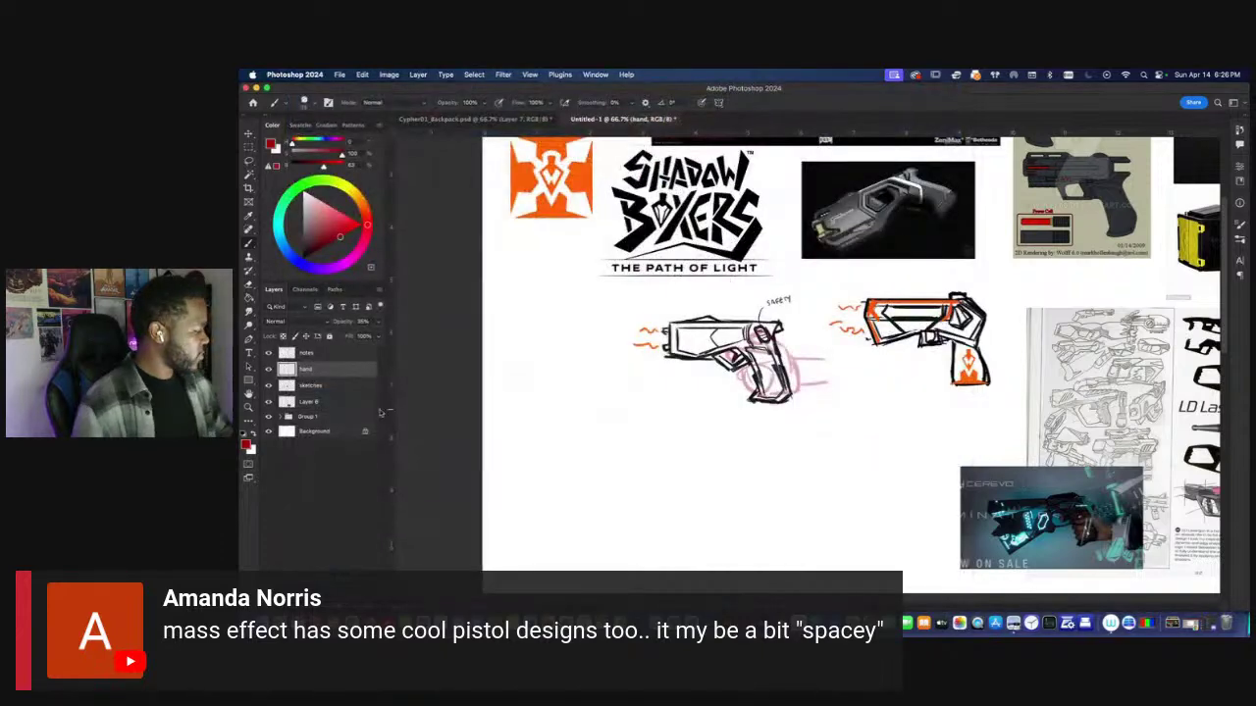
left_click(307, 419)
key("super+minus")
key("super+v")
key("super+t")
left_click_drag(768, 292, 574, 365)
left_click_drag(649, 404, 566, 544)
key("Return")
Move the two newly pasted pistol reference layers into Group 1.
left_click_drag(309, 418, 309, 429)
key("super+g")
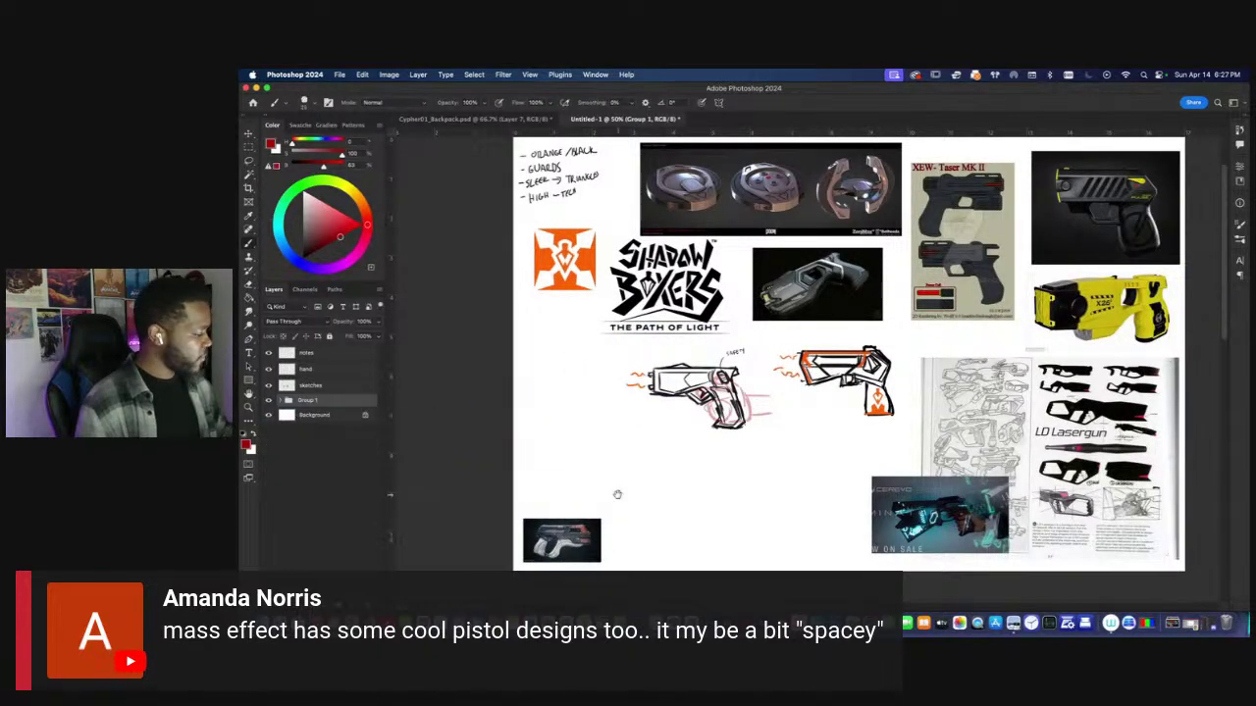
key("super+minus")
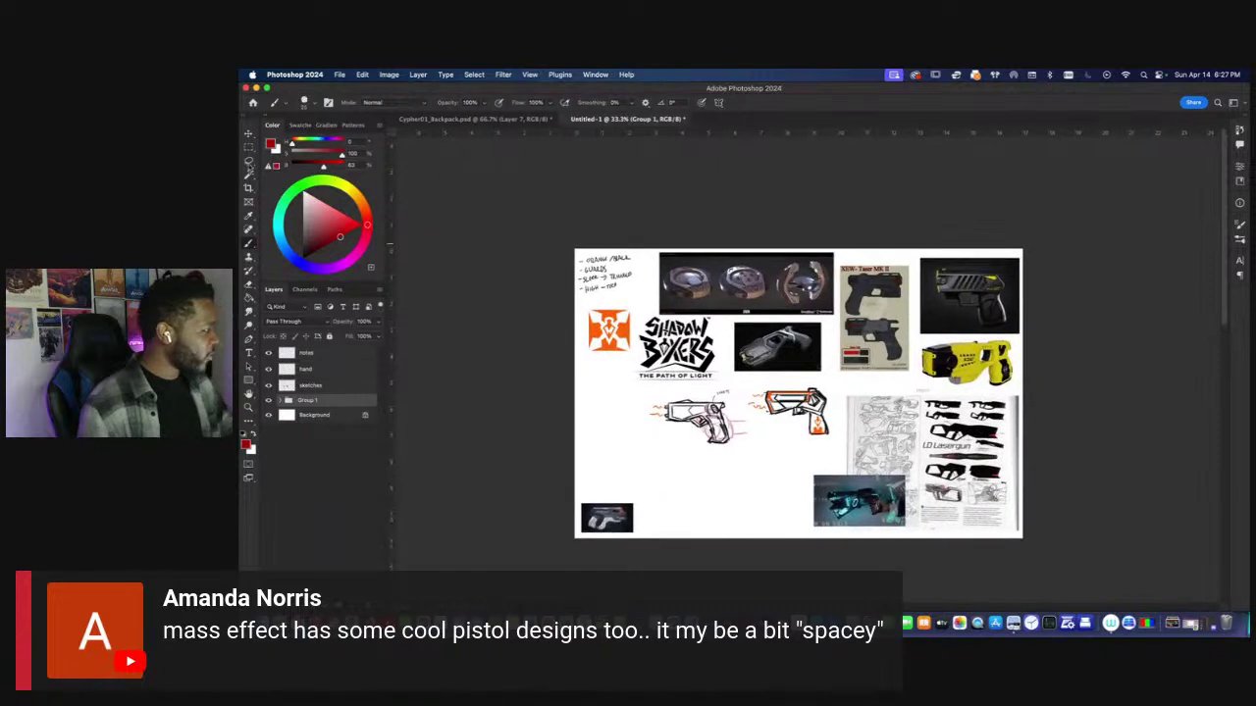
Select the helmet, grey pistol and taser reference images together, scale them down toward the canvas's right edge and shift them up.
left_click(762, 240)
left_click_drag(1034, 377, 752, 259)
left_click_drag(659, 322, 805, 338)
left_click_drag(873, 336, 873, 310)
key("Return")
Move the weapon sheet up under the tasers, and place the Dominator and Carnifex images beside the other references, enlarging the Carnifex.
left_click_drag(937, 468, 957, 394)
left_click_drag(858, 500, 751, 274)
left_click_drag(606, 517, 796, 317)
key("super+t")
key("Return")
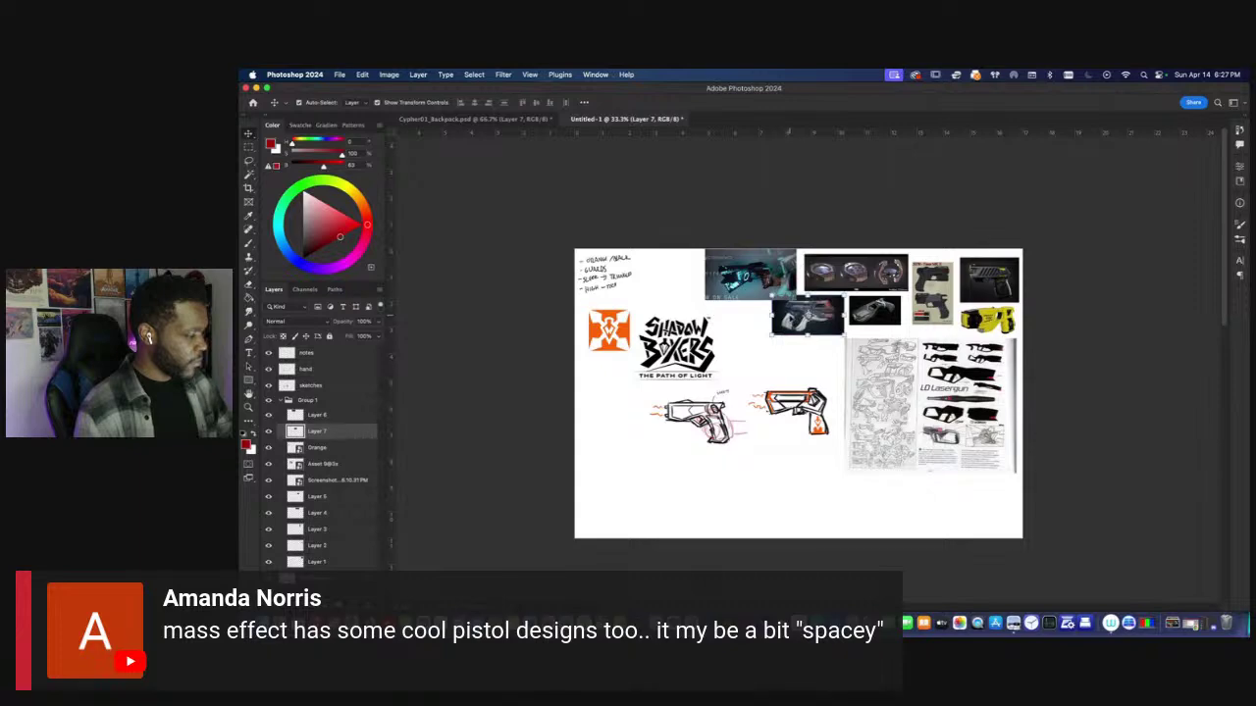
Move the Shadow Boxers logo up and across to sit directly under the Dominator image, and collapse Group 1.
key("super+plus")
left_click(605, 307)
key("super+t")
left_click_drag(605, 307, 705, 323)
key("Return")
left_click(286, 401)
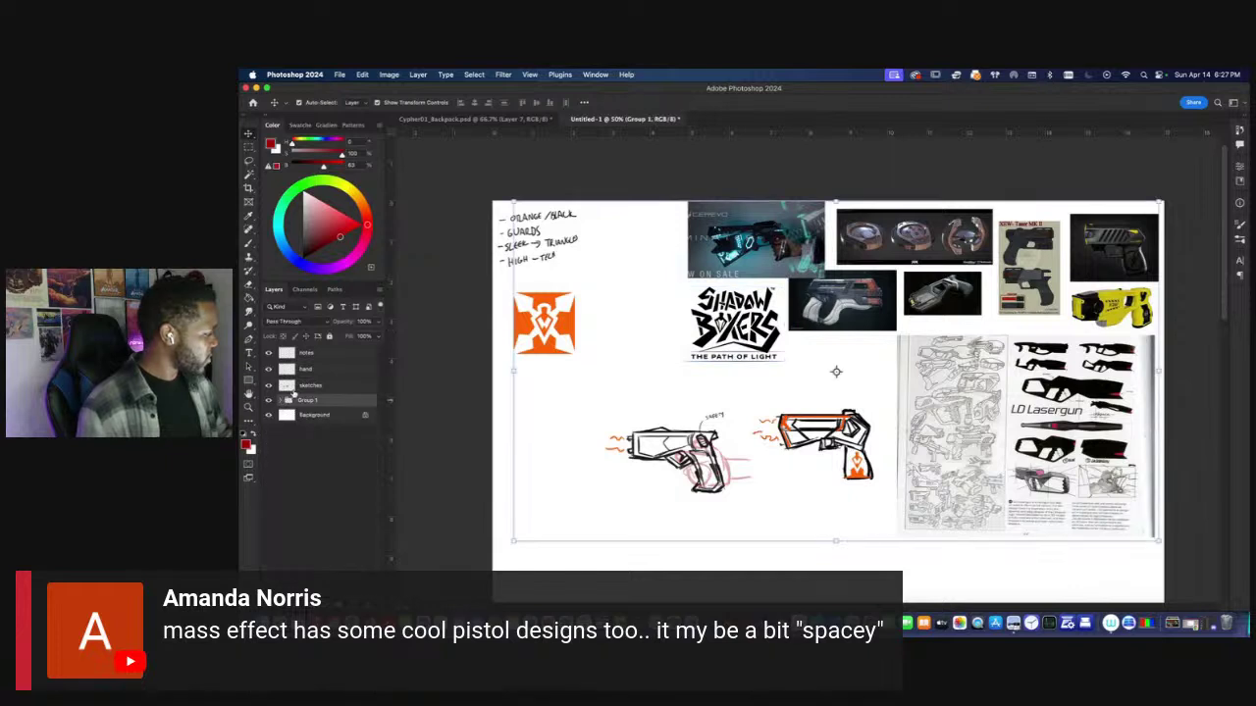
Move the sketches and hand layers up together under the logo, and move the orange emblem between the notes and the Dominator image.
left_click(310, 385)
key("super+t")
left_click_drag(739, 452, 744, 419)
key("Return")
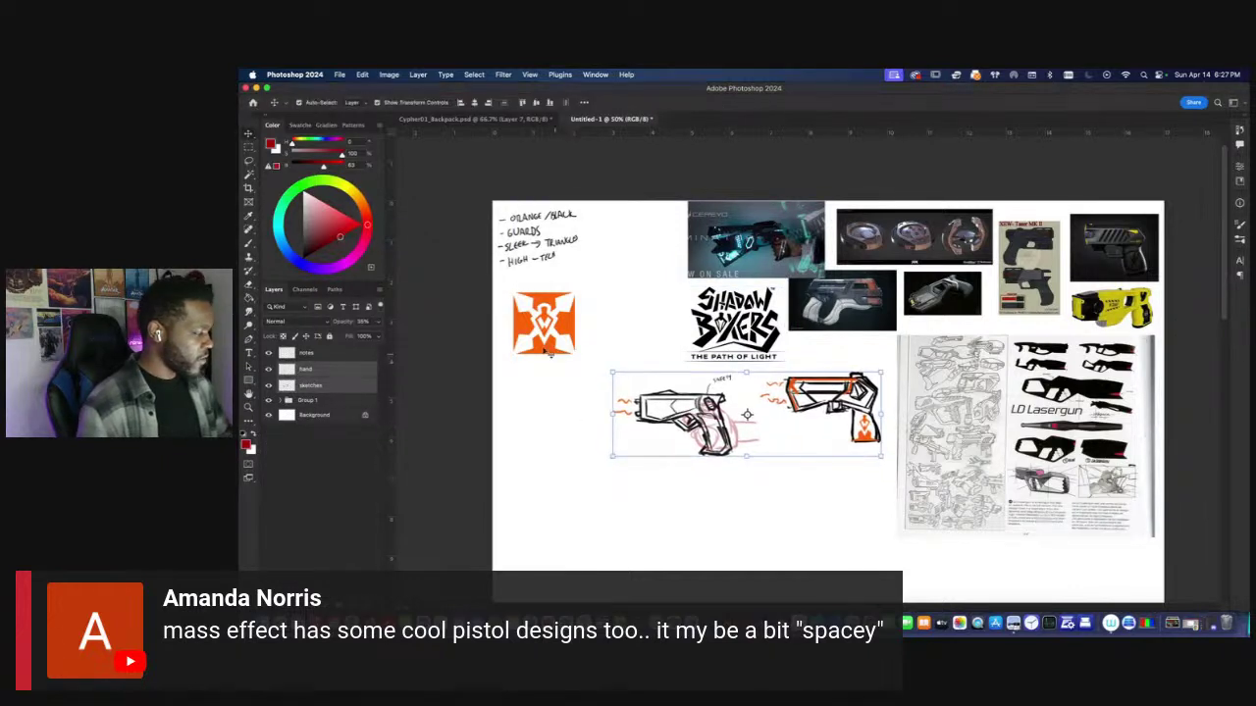
left_click_drag(523, 326, 627, 248)
Switch to Finder, select Shiloh.png in the Solid folder, and return to Photoshop.
left_click(284, 619)
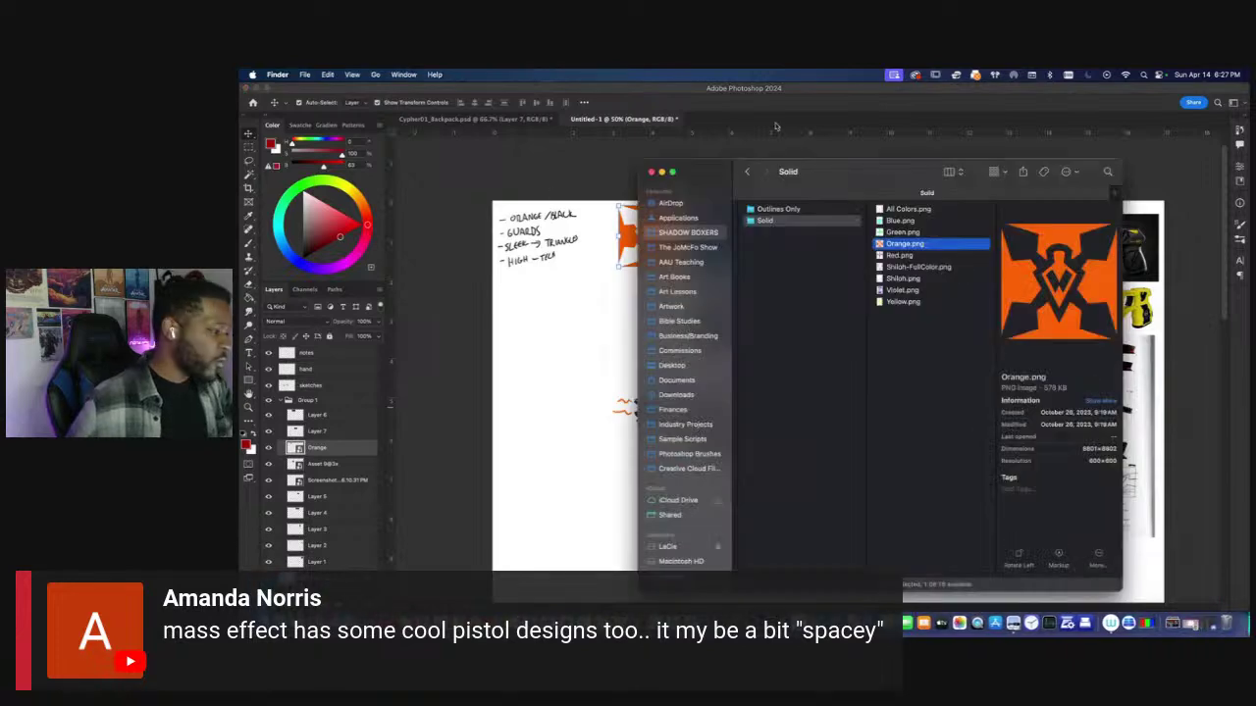
left_click(905, 279)
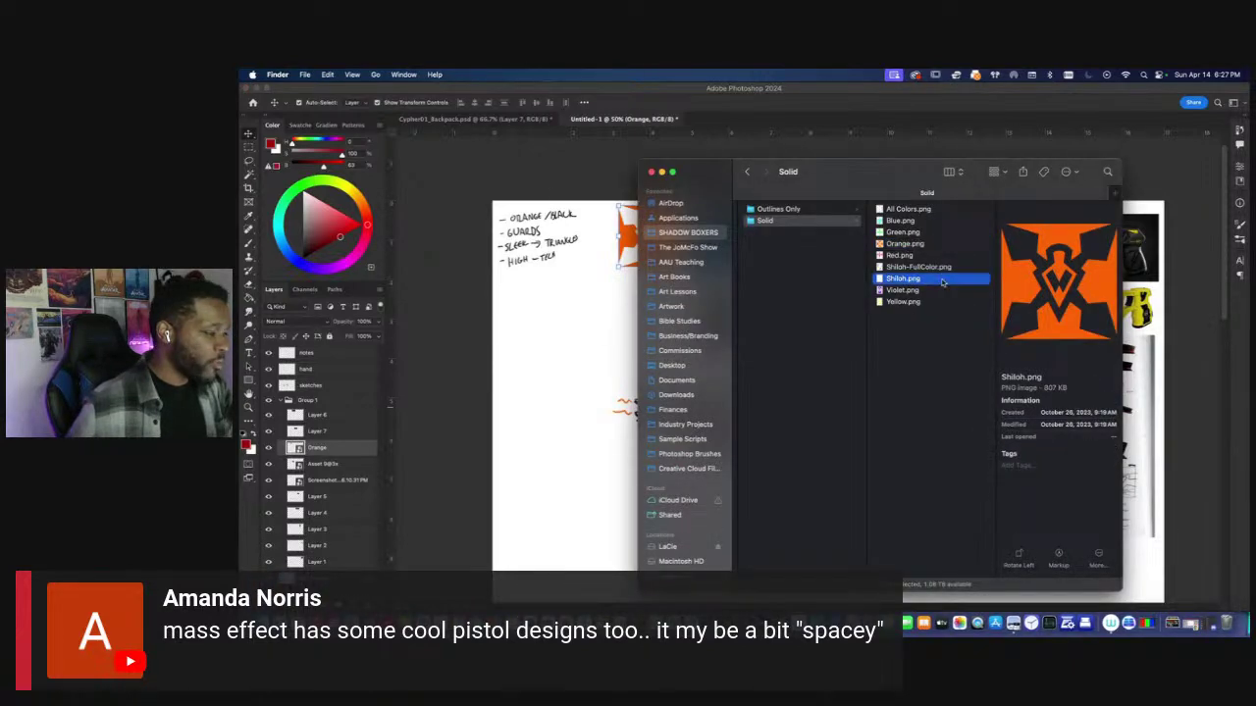
left_click(369, 529)
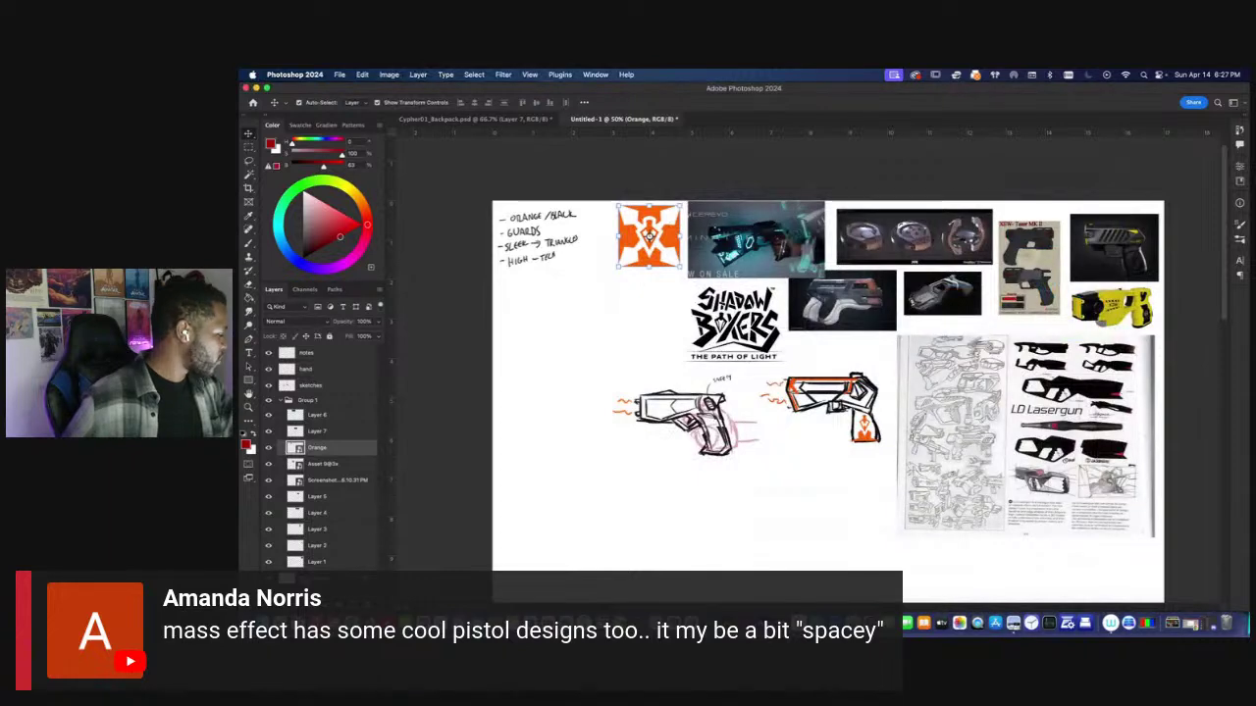
Darken the Background layer to grey with Hue/Saturation, setting Lightness to -34.
left_click(338, 579)
key("super+u")
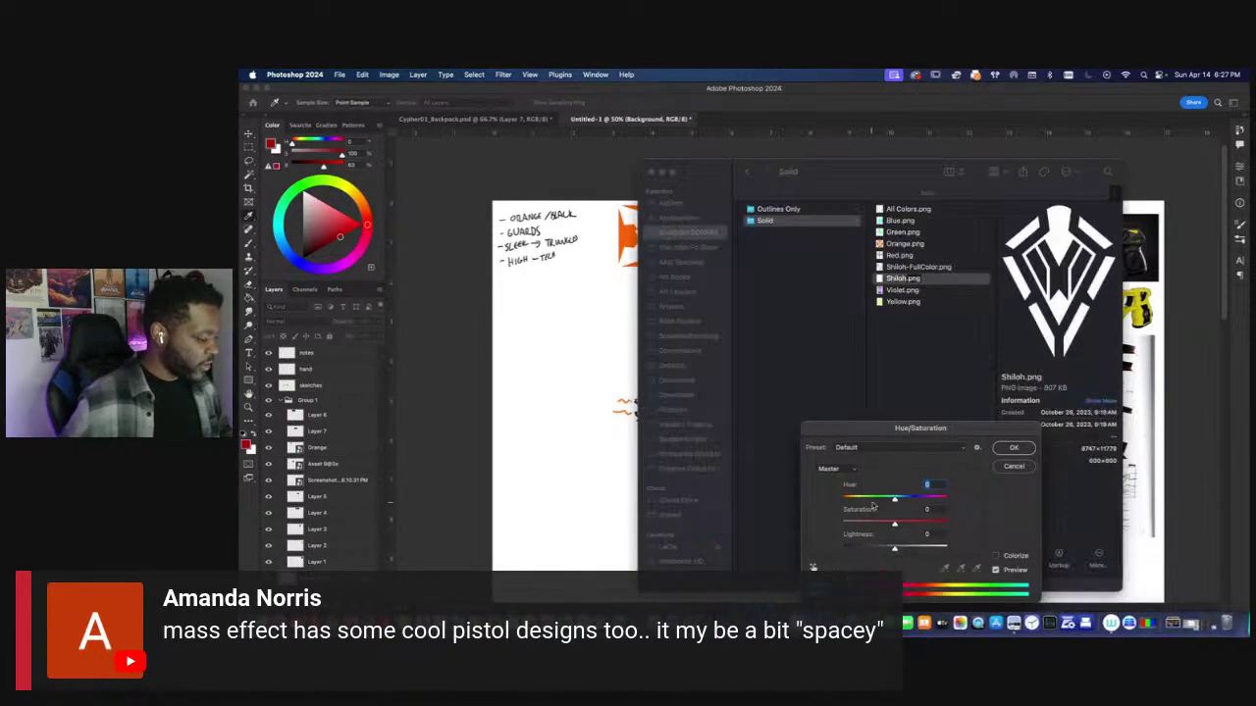
left_click_drag(887, 547, 870, 547)
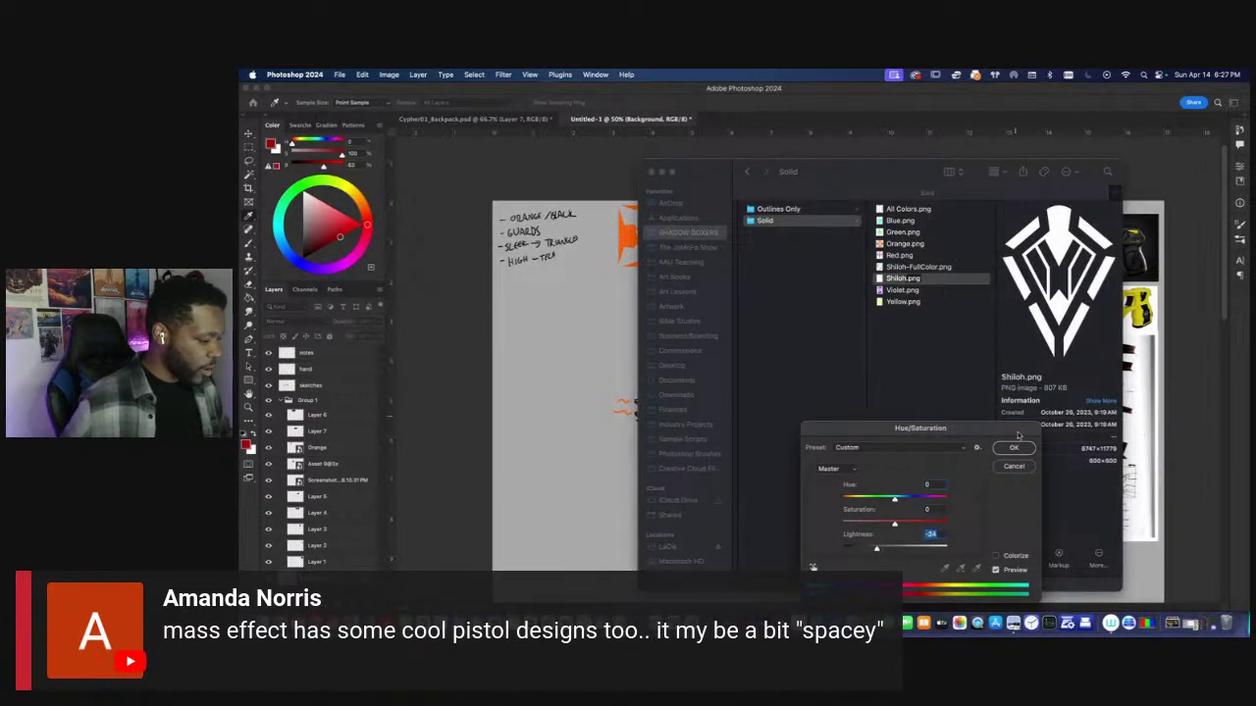
key("Return")
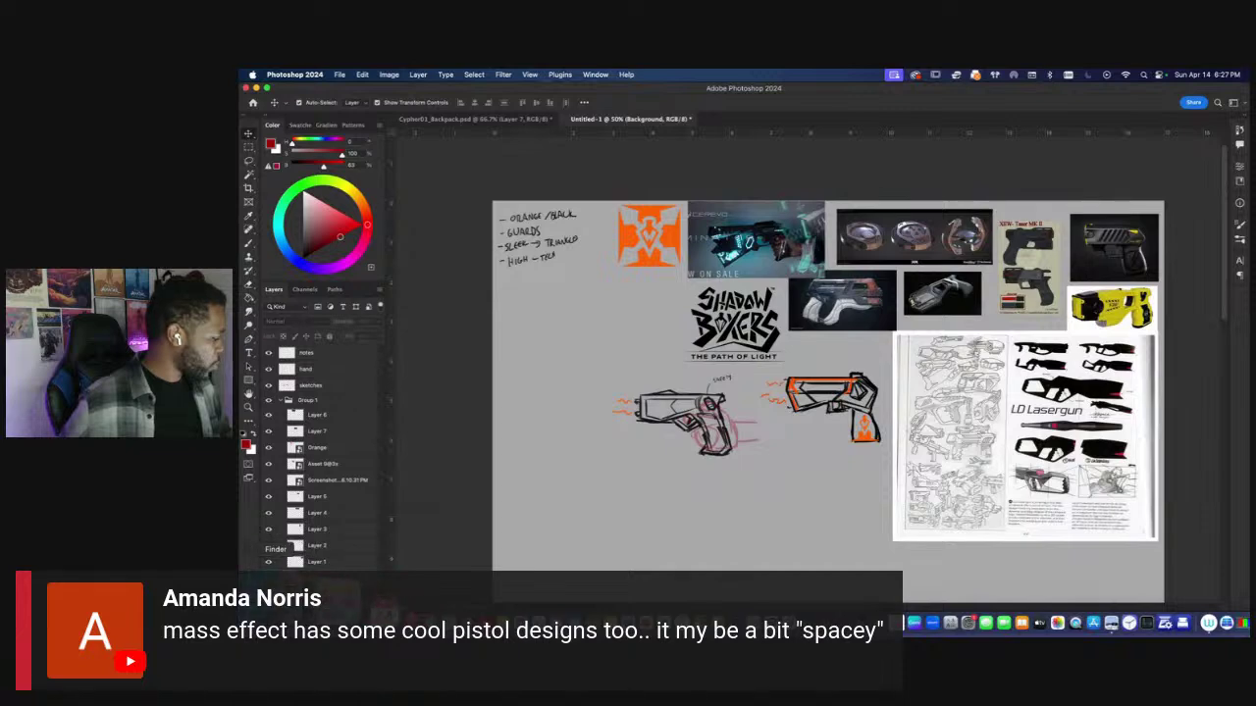
Place Shiloh.png from Finder on the canvas, scale it down under the orange emblem, collapse Group 1 and activate the sketches layer.
key("super+Tab")
left_click_drag(943, 281, 579, 325)
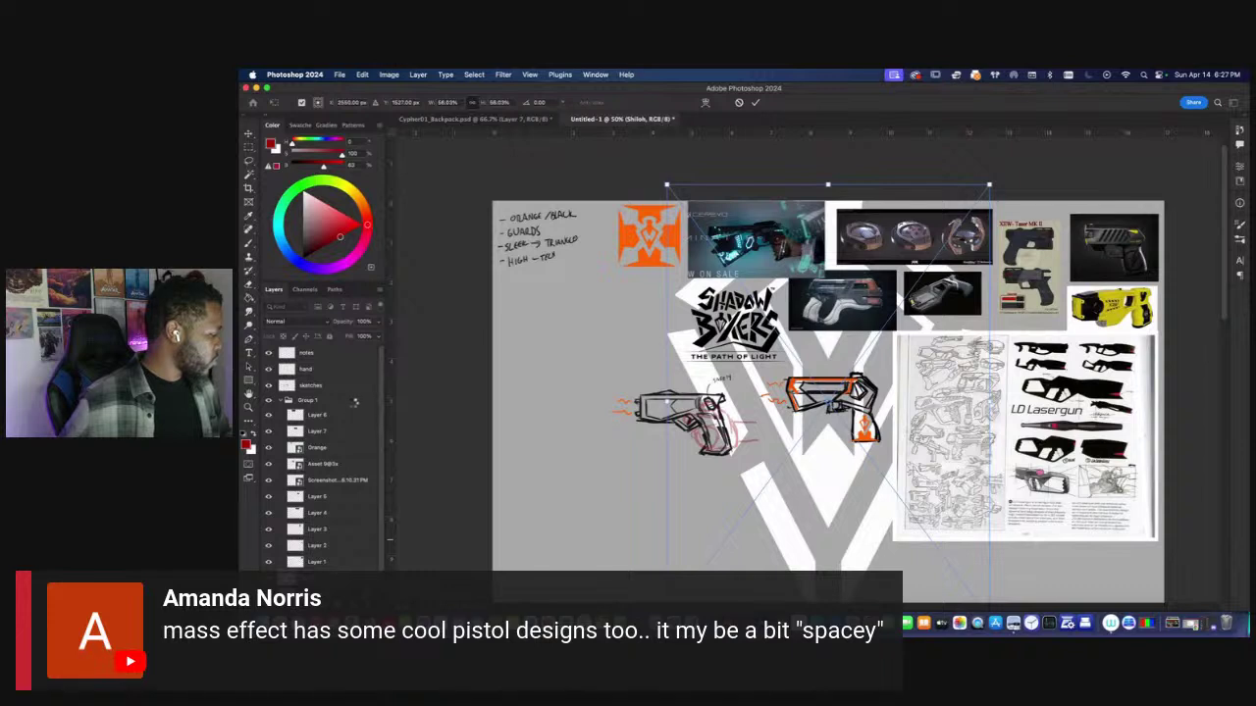
key("Return")
left_click_drag(827, 184, 652, 300)
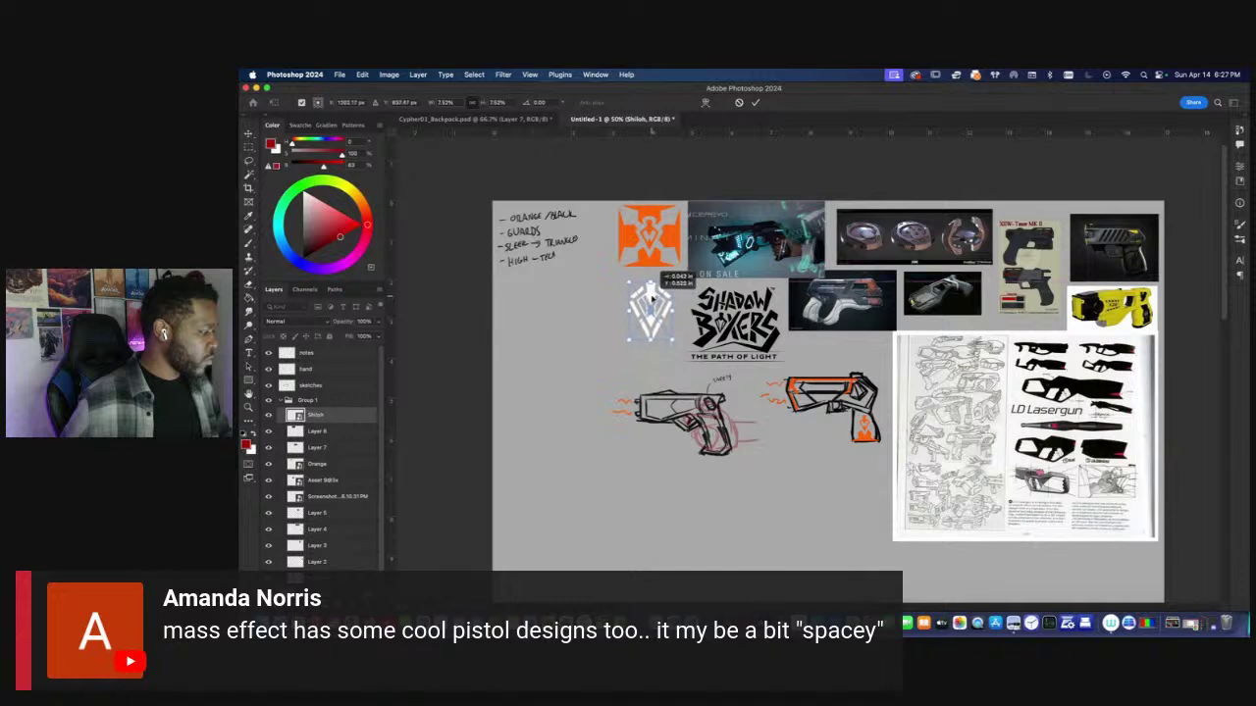
key("Return")
key("b")
left_click(281, 401)
left_click(279, 386)
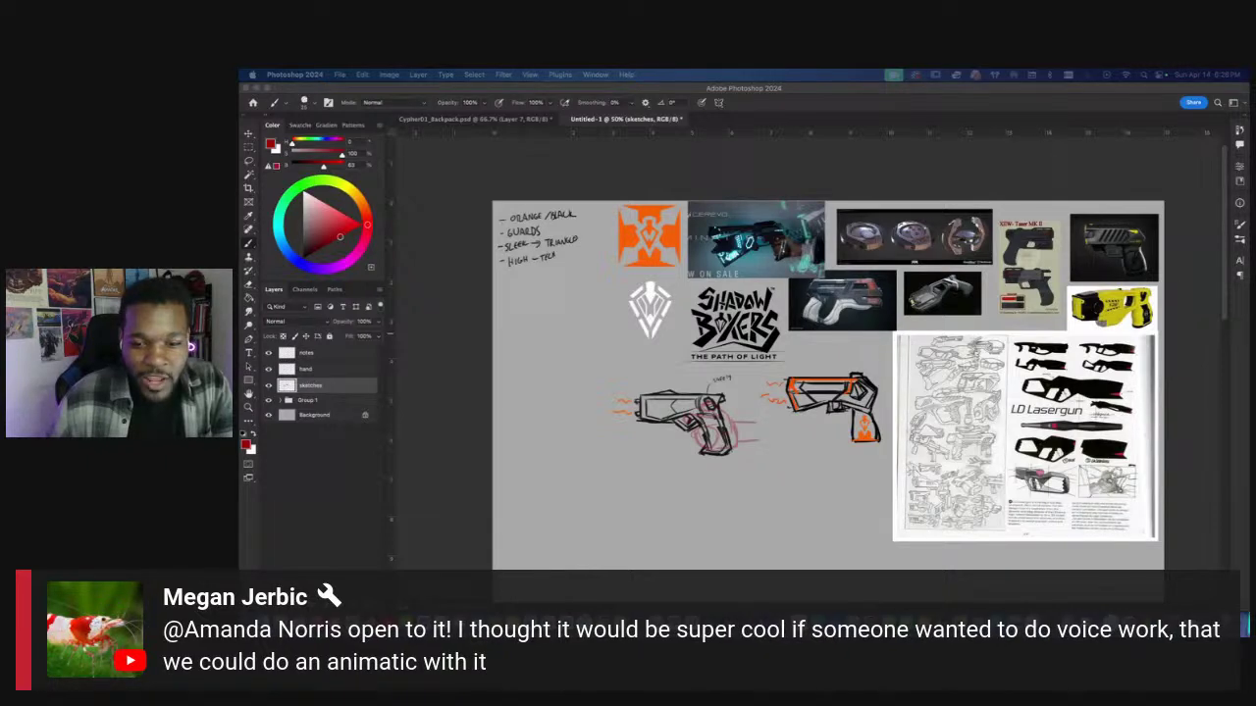
Hide and reshow the hand layer, and return to the sketches layer with black as the brush colour.
left_click(469, 429)
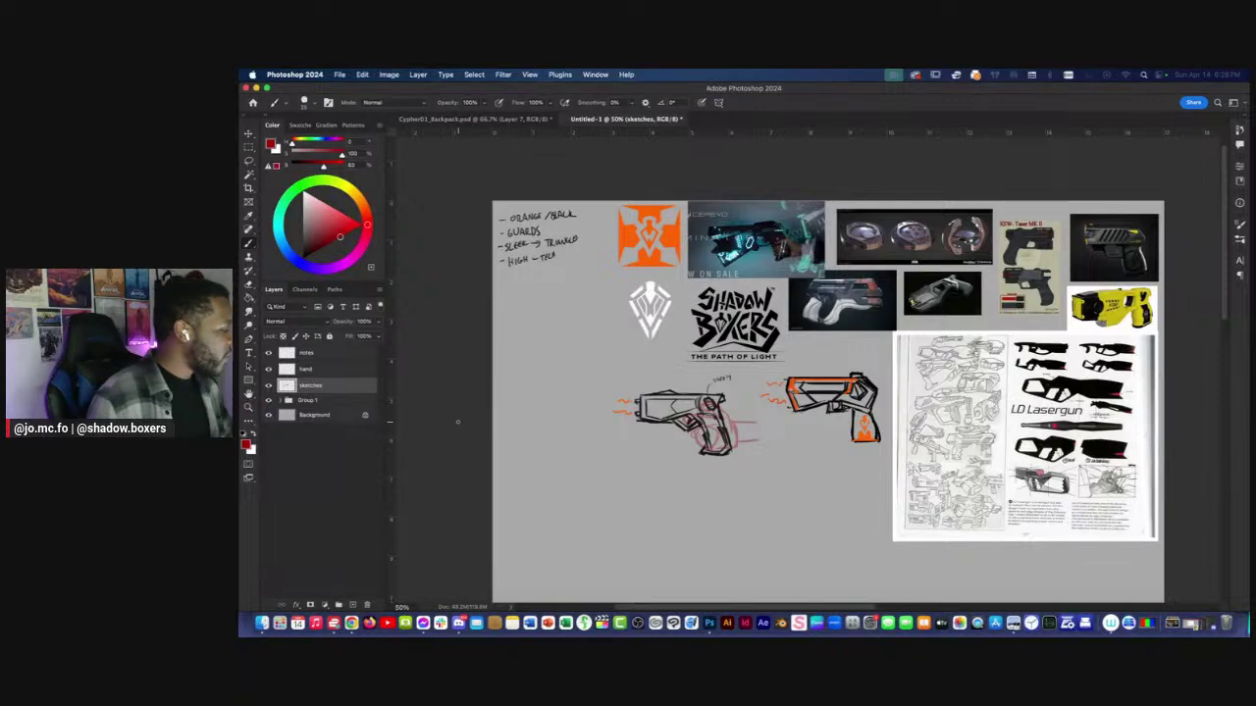
key("super+minus")
left_click(284, 370)
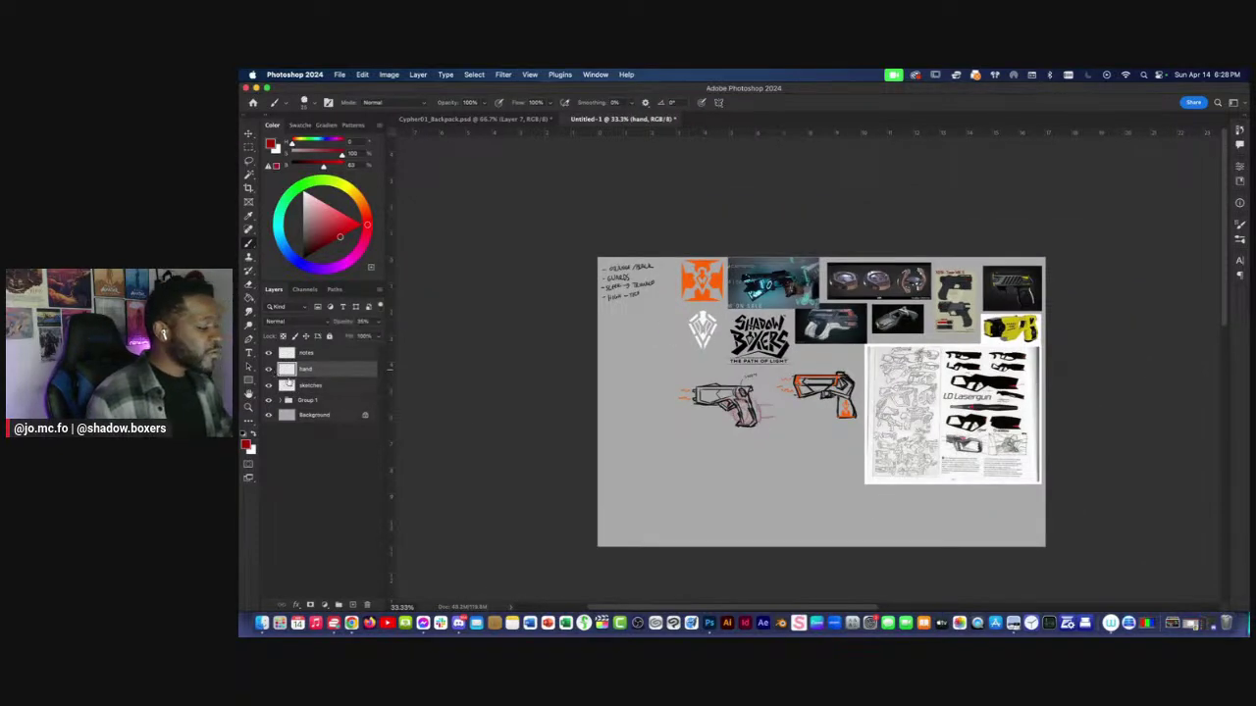
key("super+equal")
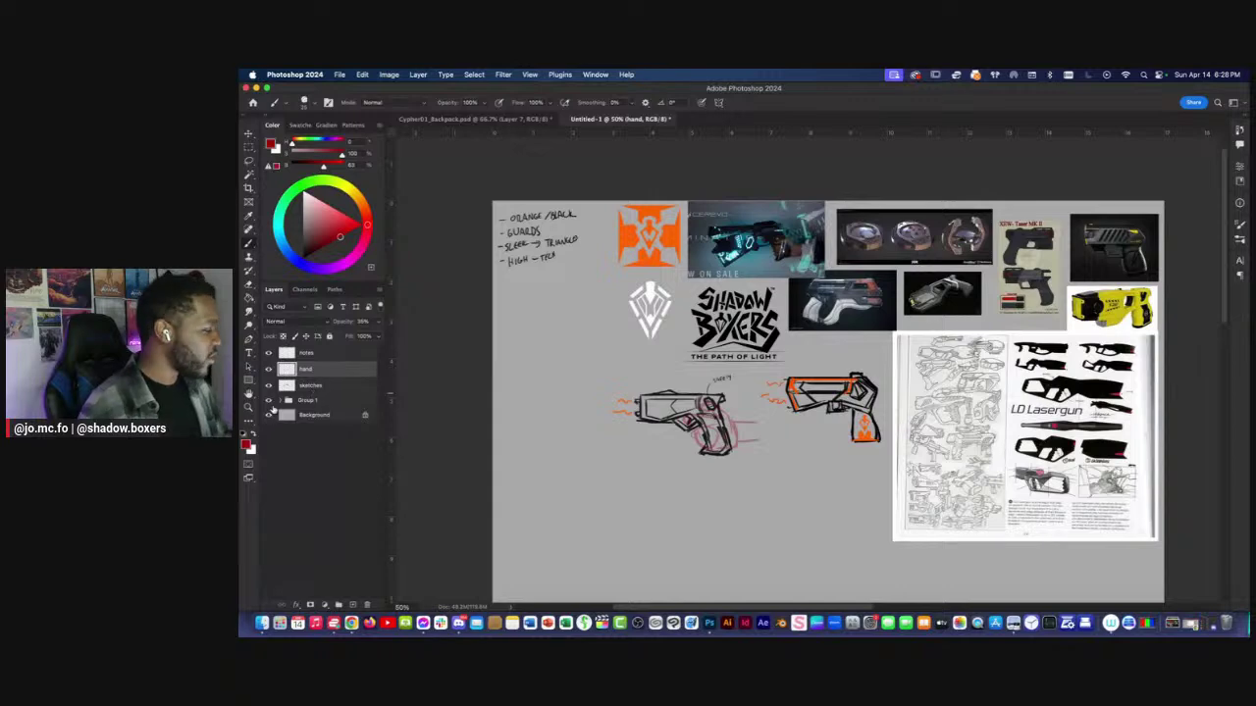
left_click(270, 370)
left_click(269, 369)
left_click_drag(593, 506, 649, 462)
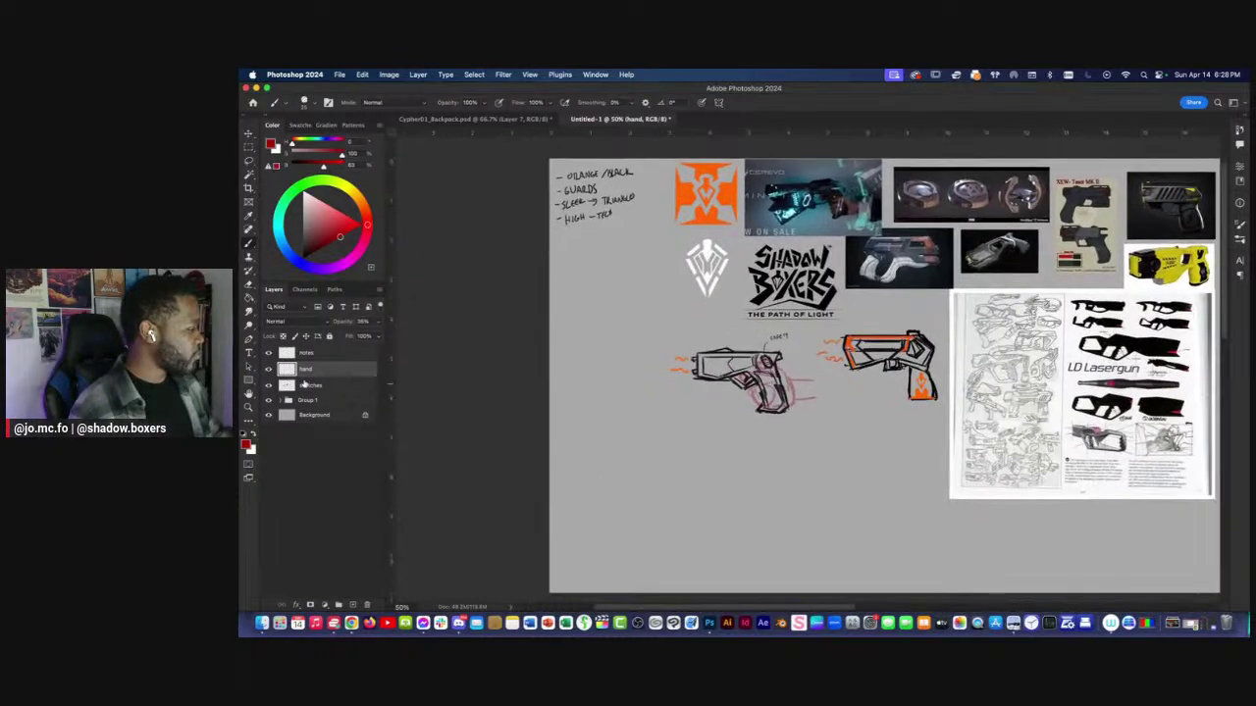
left_click(312, 386)
key("super+plus")
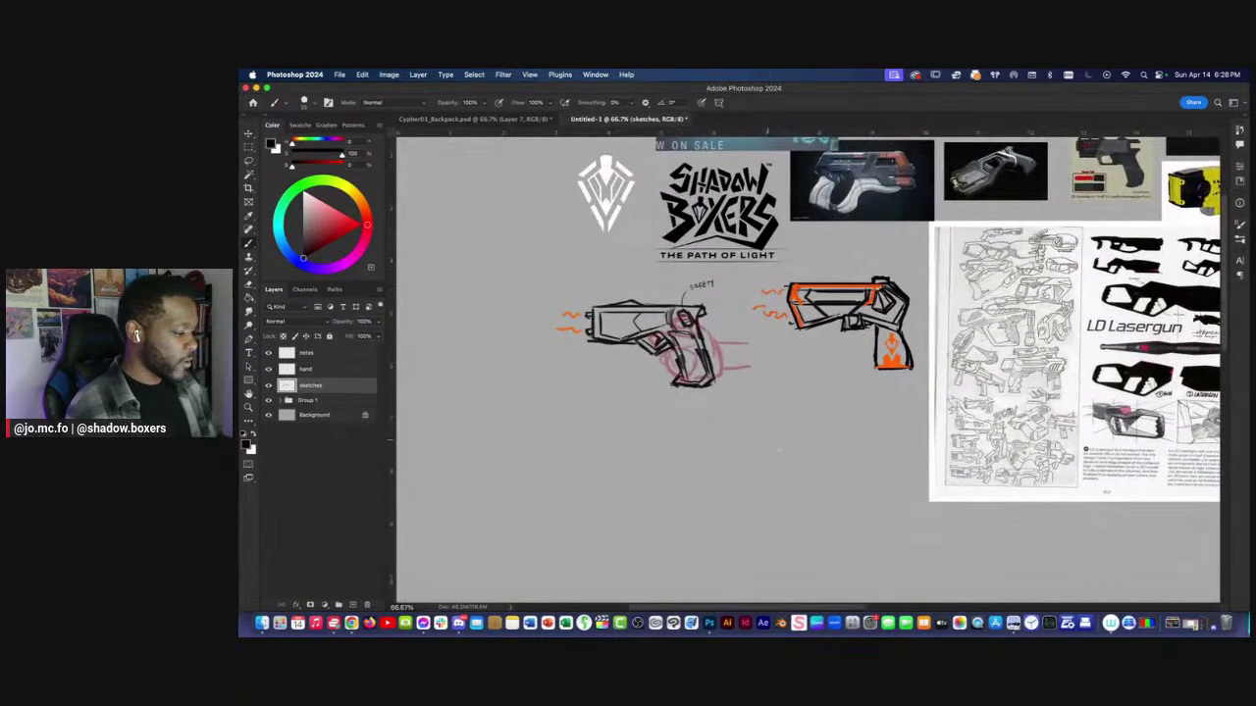
left_click_drag(730, 415, 738, 461)
scroll(738, 461, "left", 5)
scroll(738, 462, "up", 2)
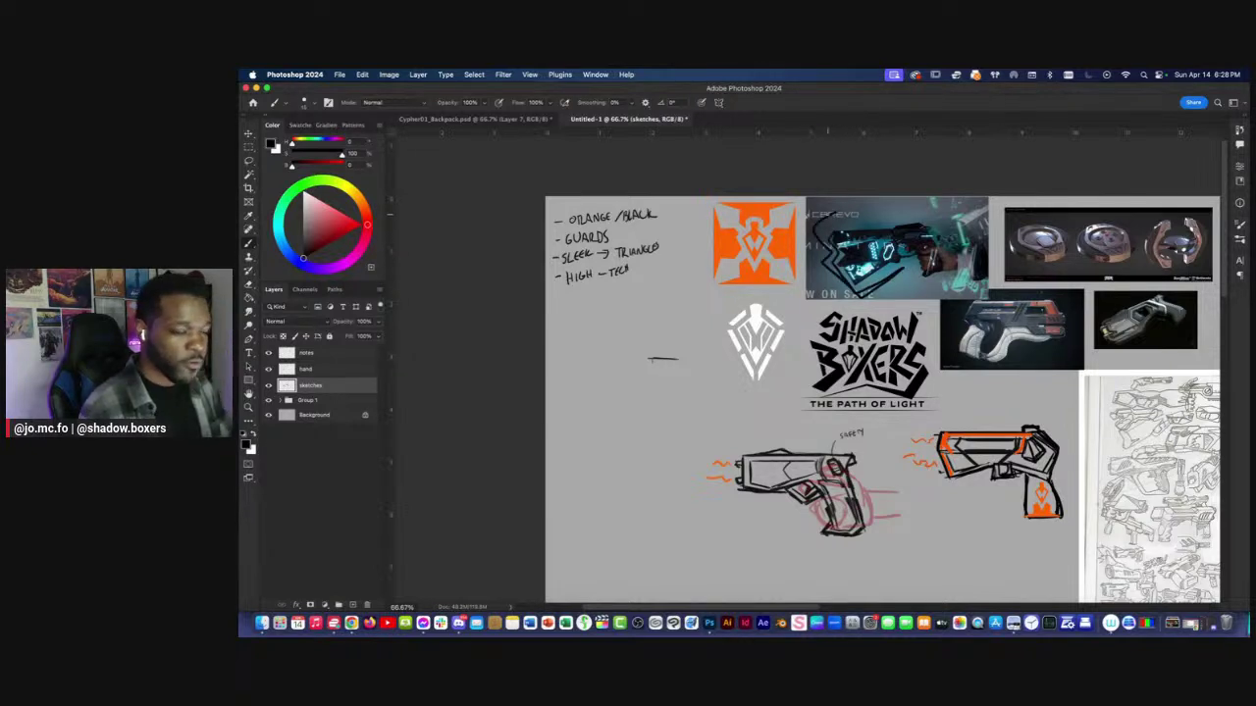
key("l")
left_click_drag(659, 340, 634, 347)
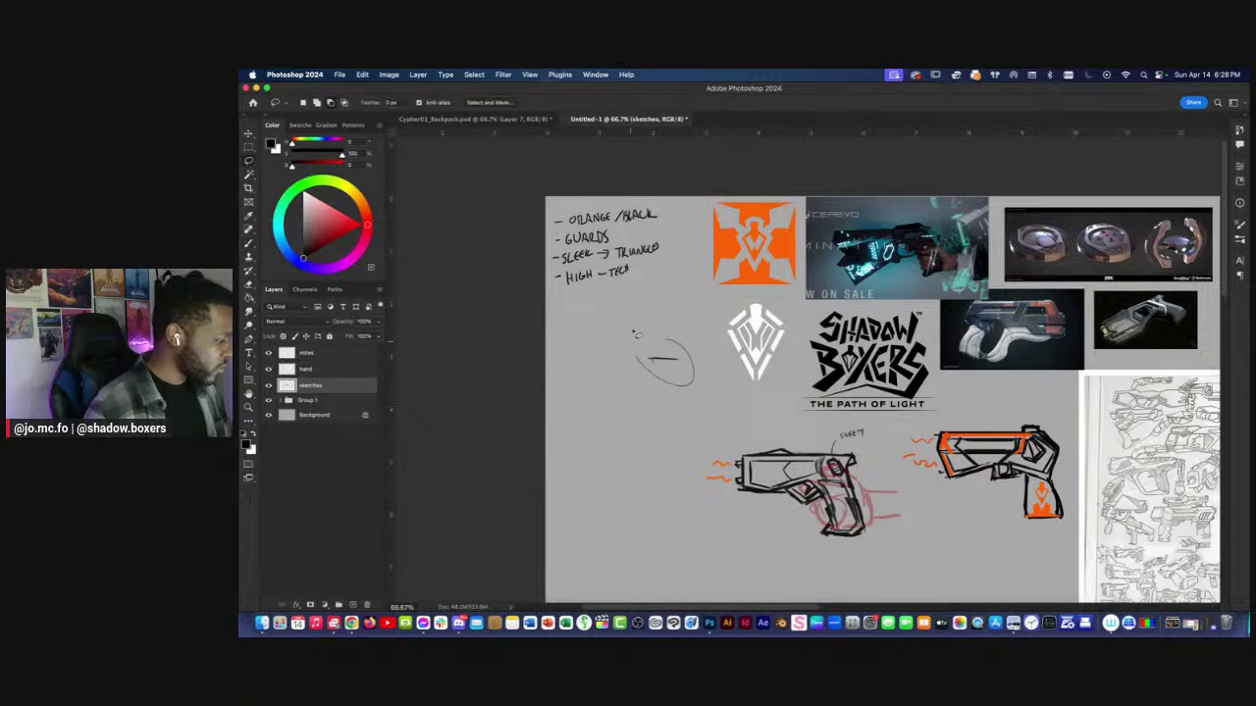
key("Delete")
key("super+d")
key("b")
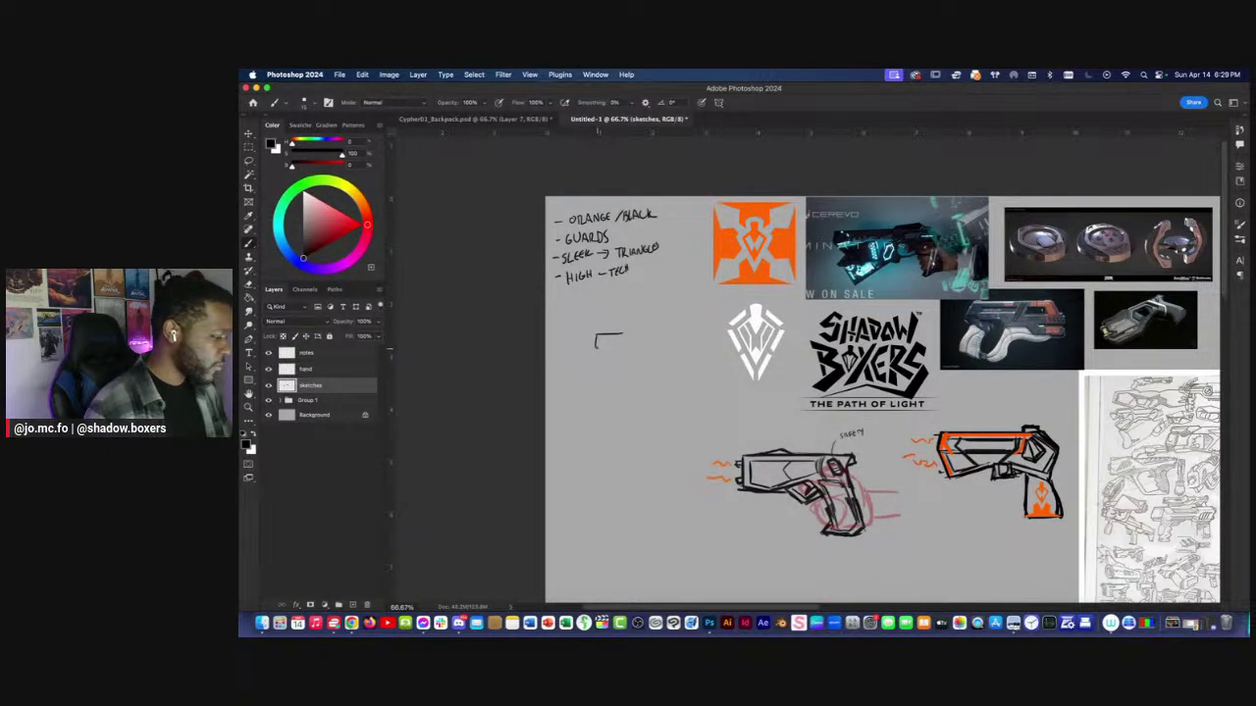
Duplicate the Shadow Boxers logo layer out of Group 1 to above the hand layer, and collapse the group.
left_click(281, 402)
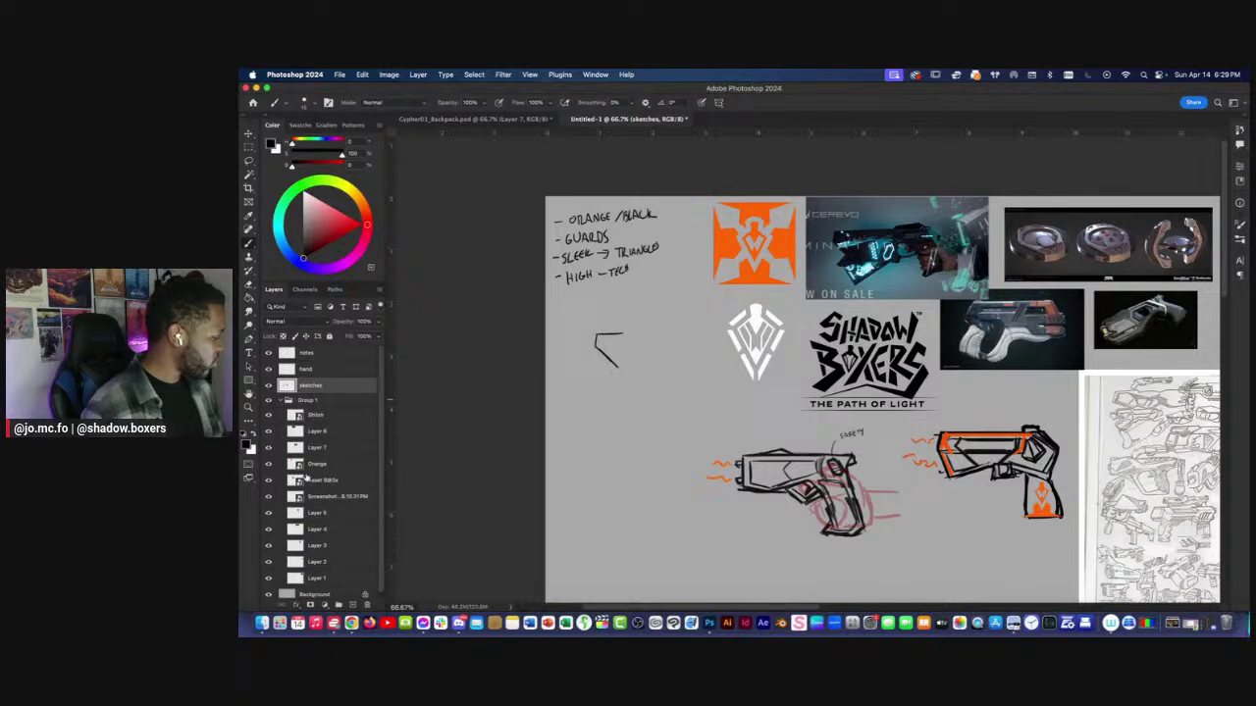
left_click(320, 497)
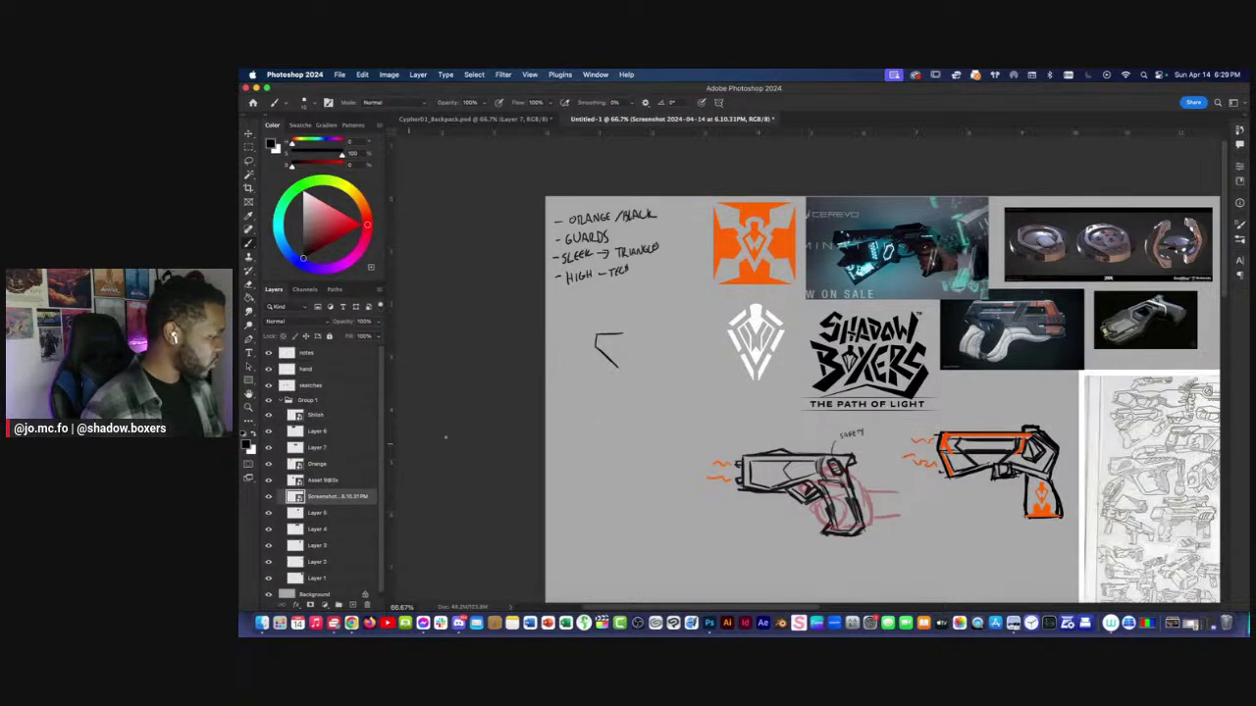
left_click(248, 134)
left_click(869, 362)
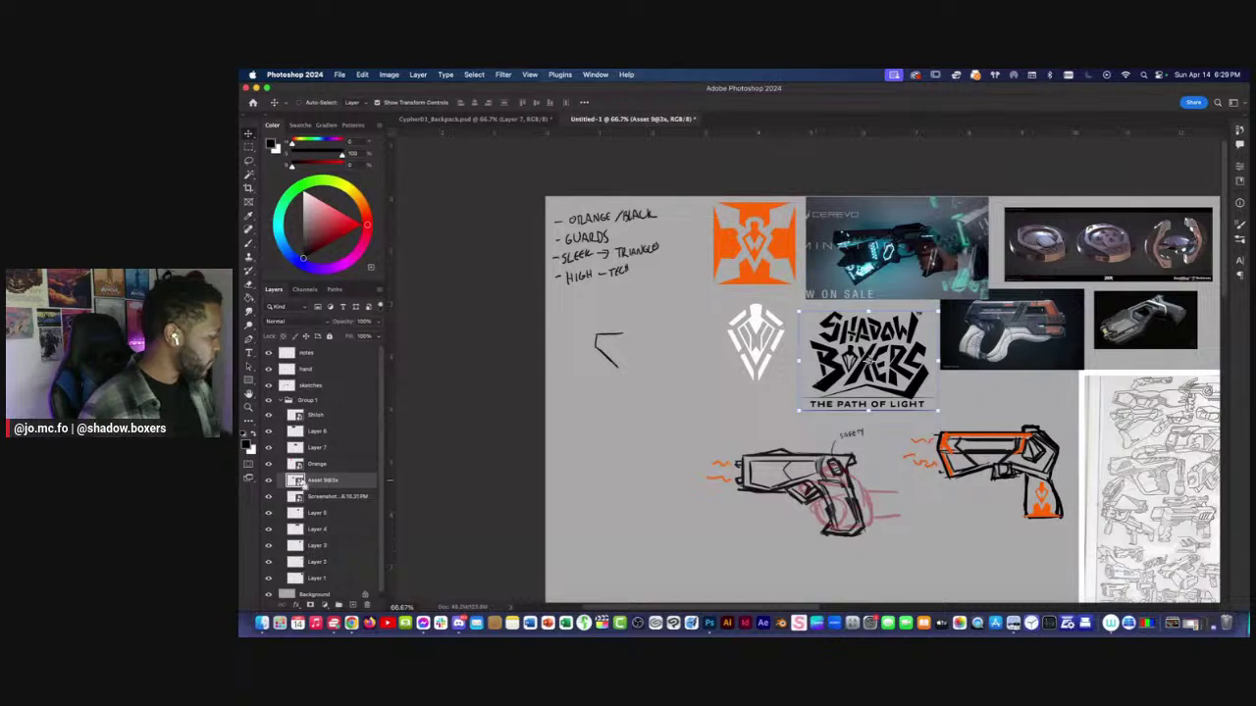
left_click_drag(316, 488, 314, 371)
left_click(276, 419)
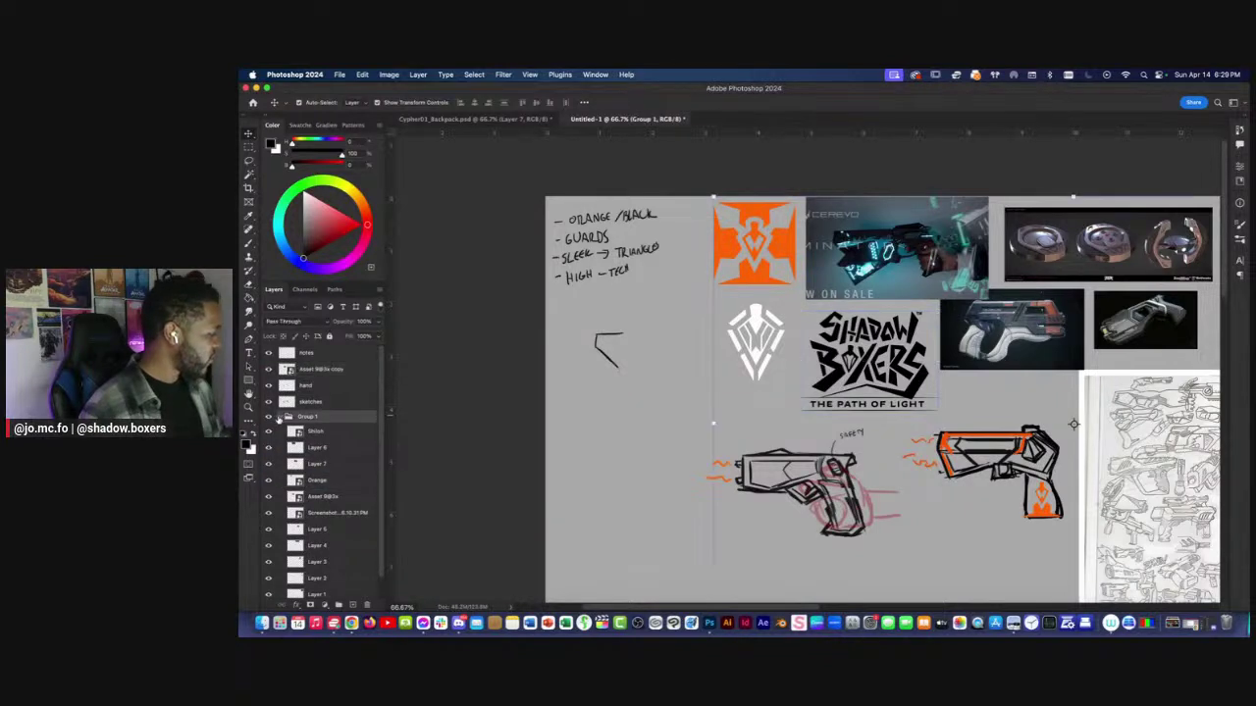
left_click(275, 418)
Scale the logo copy down and place it in the empty area below the handwritten notes.
left_click(350, 369)
key("super+t")
left_click_drag(852, 365, 648, 371)
key("Return")
Move the logo copy's layer below the hand layer and set its opacity to 47%.
left_click(303, 355)
left_click(305, 371)
key("super+bracketleft")
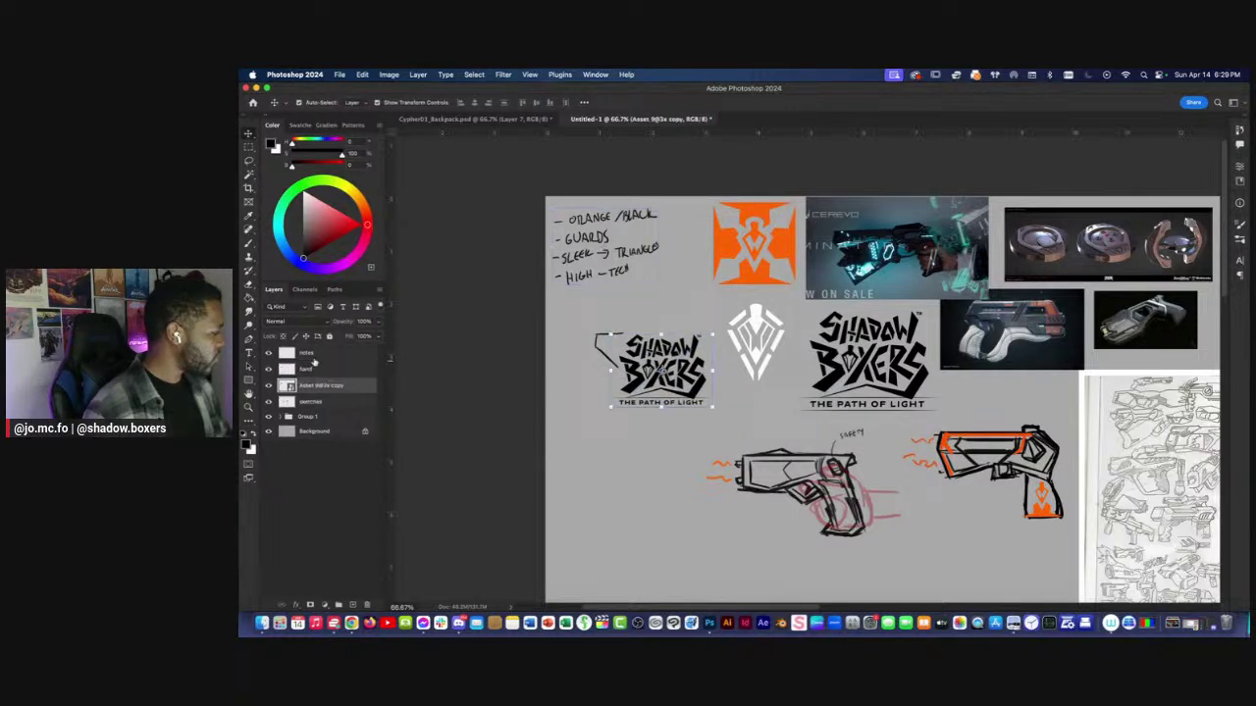
left_click_drag(332, 325, 323, 324)
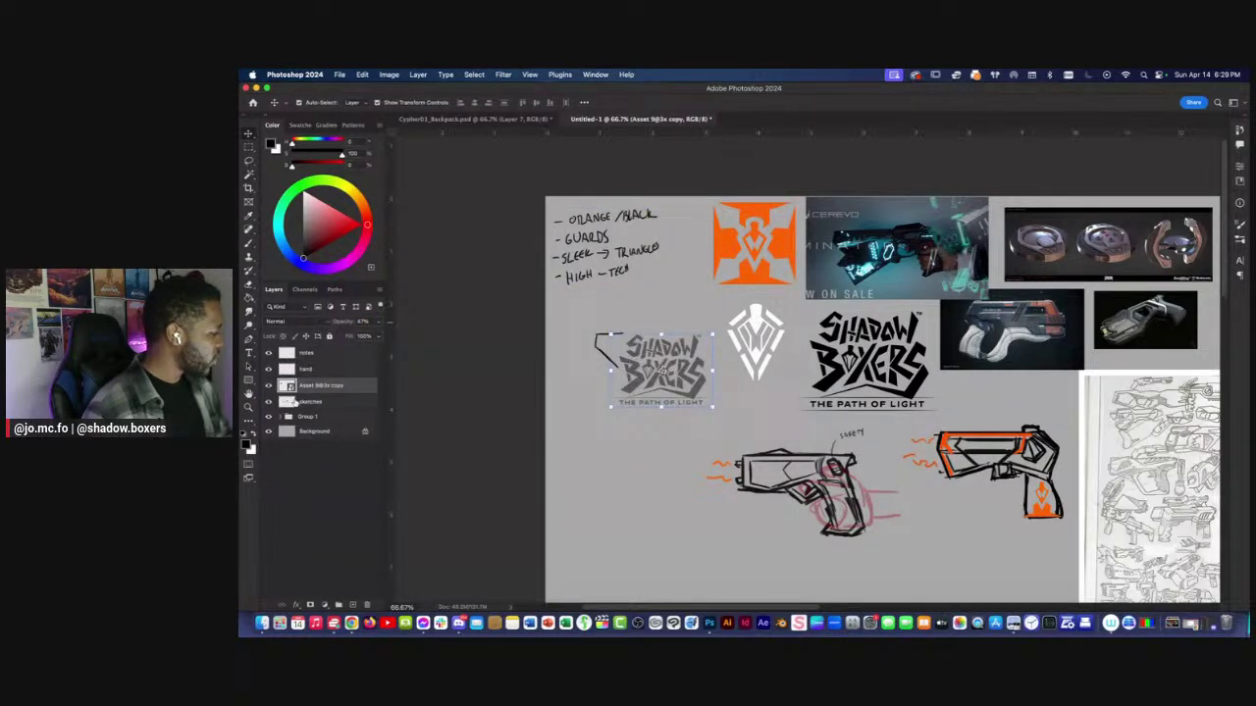
Lasso and delete the angular black lines beside the logo copy on the sketches layer.
left_click(293, 403)
key("super+equal")
key("l")
mouse_move(463, 282)
left_mouse_down()
mouse_move(614, 328)
mouse_move(579, 361)
left_mouse_up()
key("Delete")
key("super+d")
Trace the outer contours of the faded logo copy with black brush strokes along both of its sides.
key("b")
left_click_drag(678, 367, 660, 373)
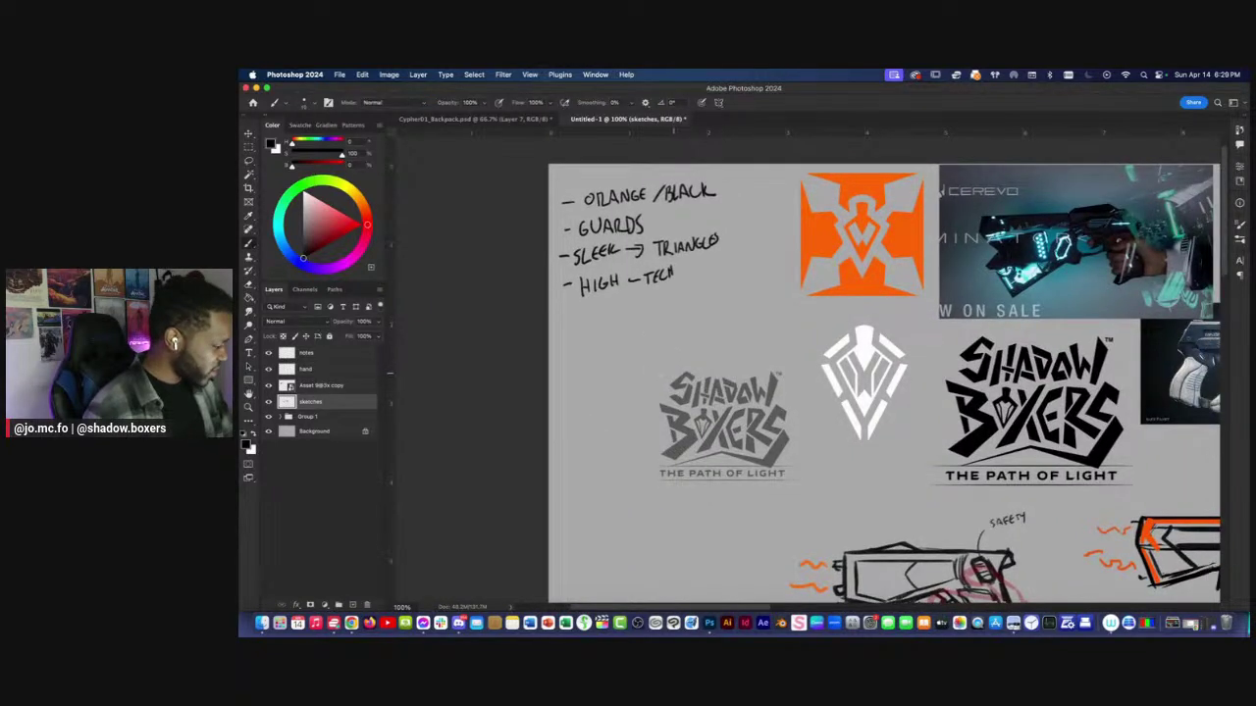
mouse_move(663, 401)
left_mouse_down()
mouse_move(654, 444)
mouse_move(665, 457)
left_mouse_up()
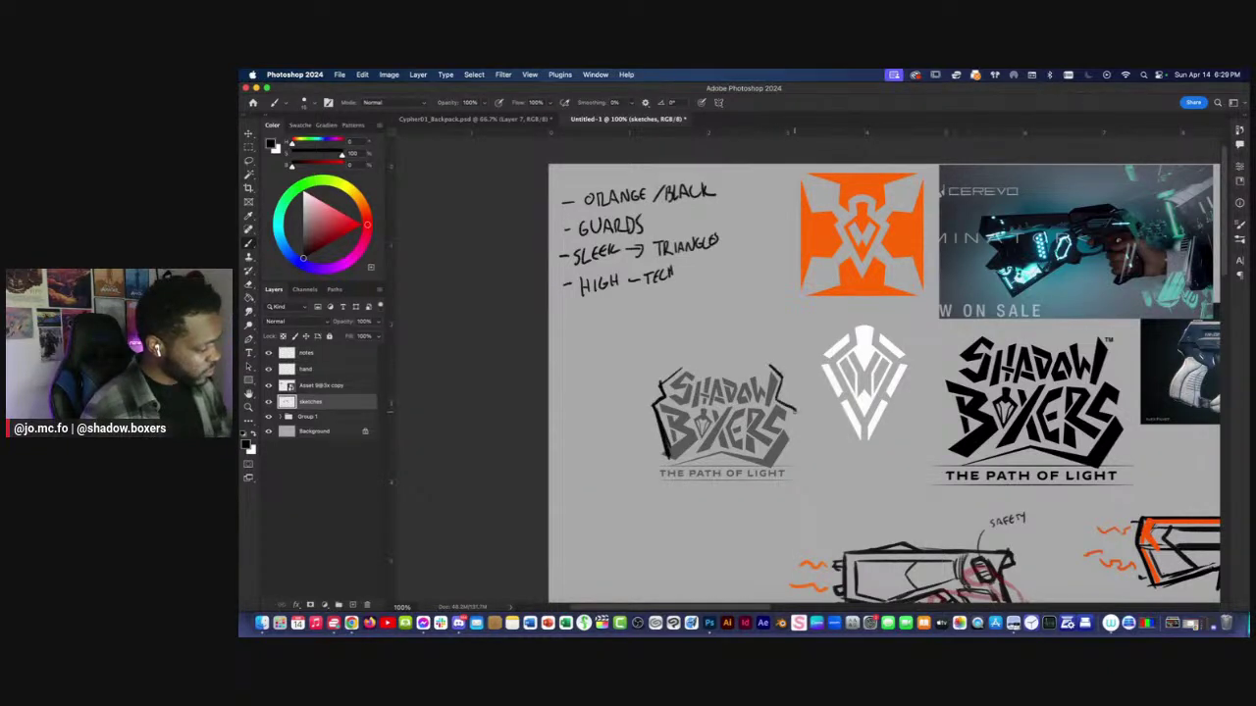
mouse_move(798, 461)
left_mouse_down()
mouse_move(802, 418)
mouse_move(785, 371)
left_mouse_up()
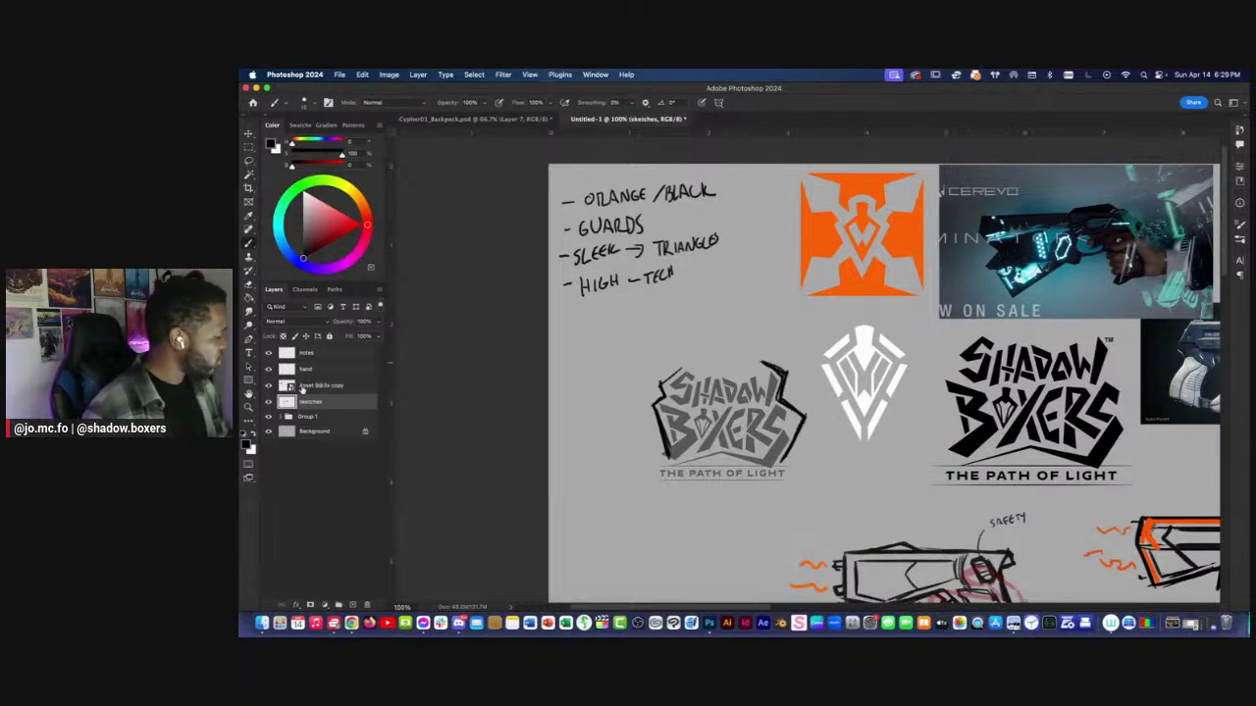
Flip the faded logo copy horizontally.
key("l")
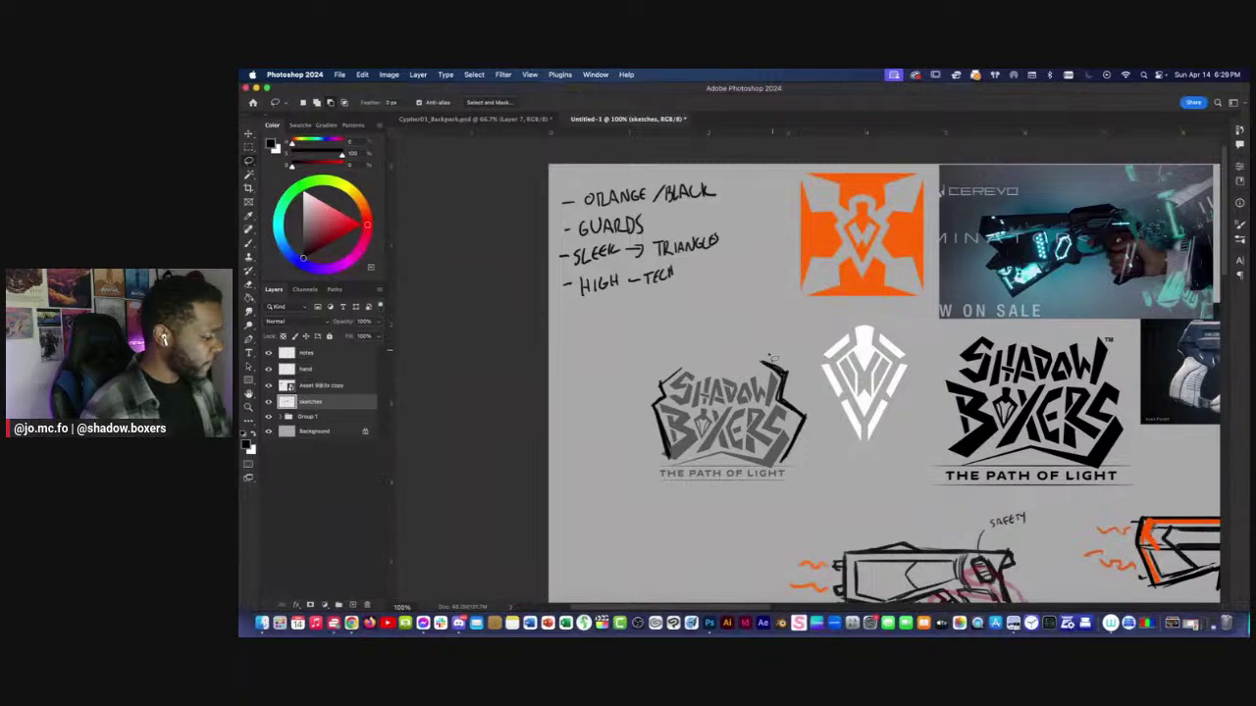
left_click(319, 386)
left_click(362, 75)
mouse_move(385, 317)
left_click(555, 504)
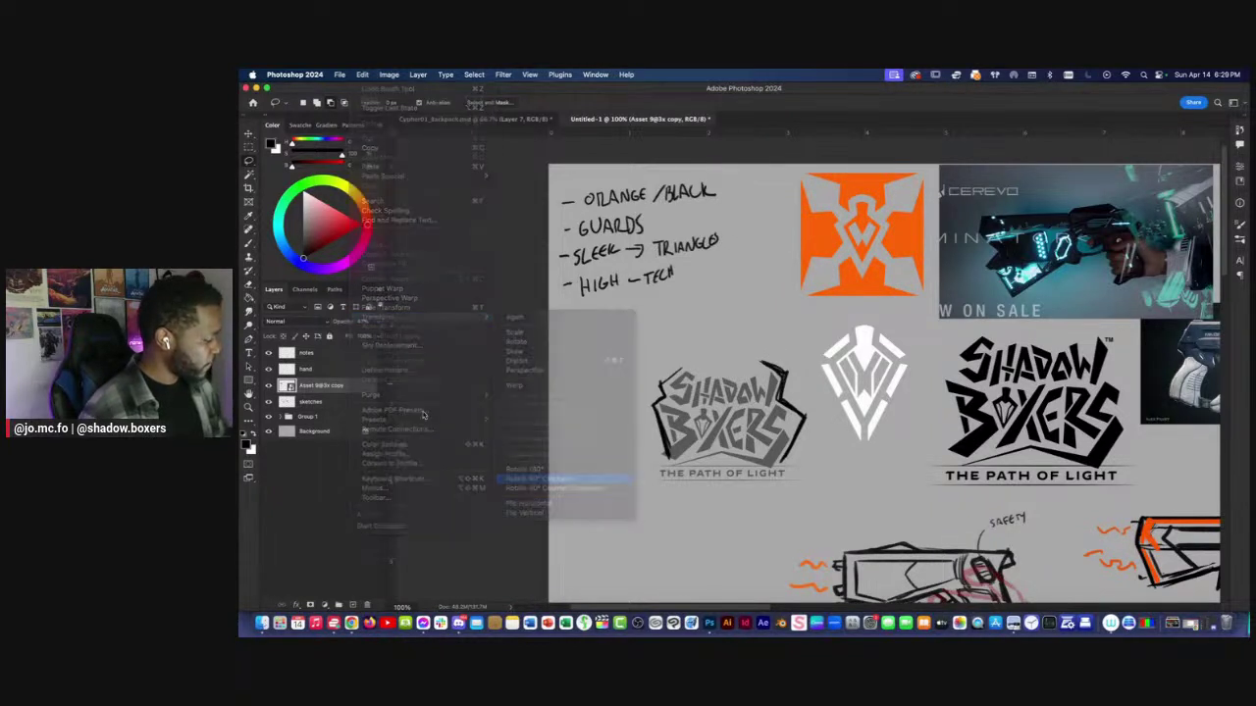
Lasso the traced strokes on the sketches layer, flip them horizontally and align them over the mirrored logo.
left_click(310, 401)
mouse_move(731, 331)
left_mouse_down()
mouse_move(560, 372)
mouse_move(775, 335)
left_mouse_up()
left_click(362, 74)
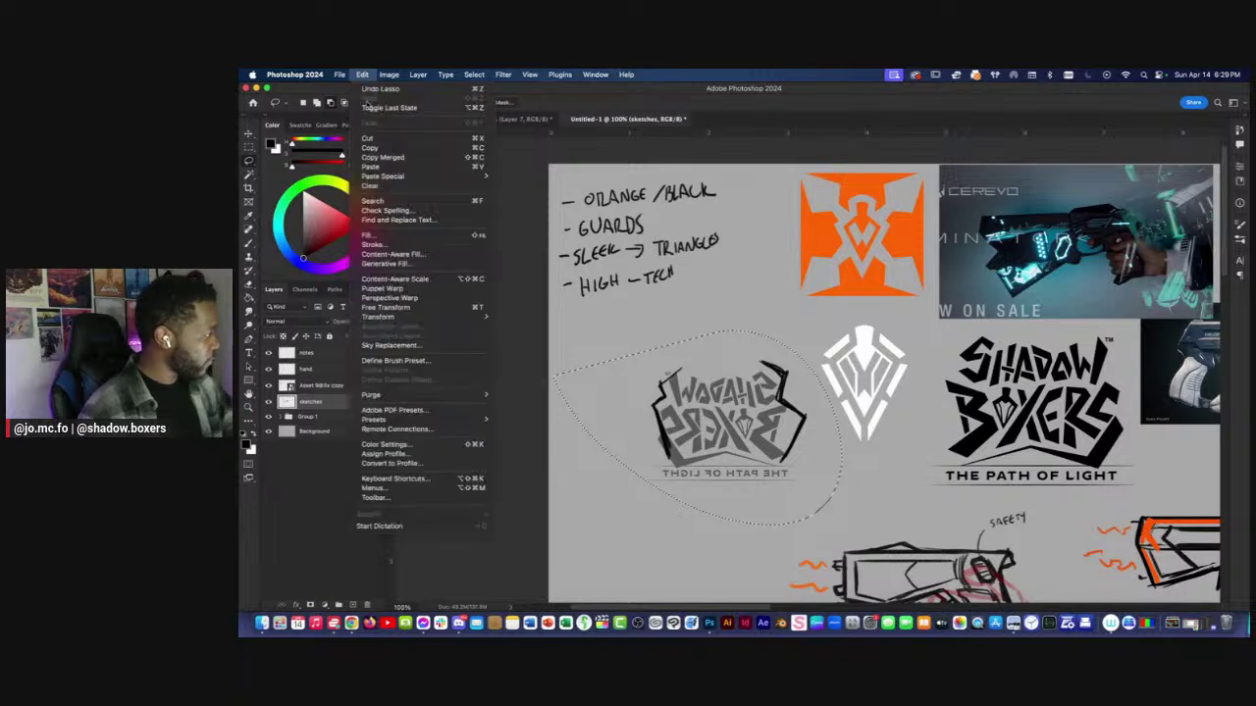
mouse_move(384, 317)
left_click(554, 504)
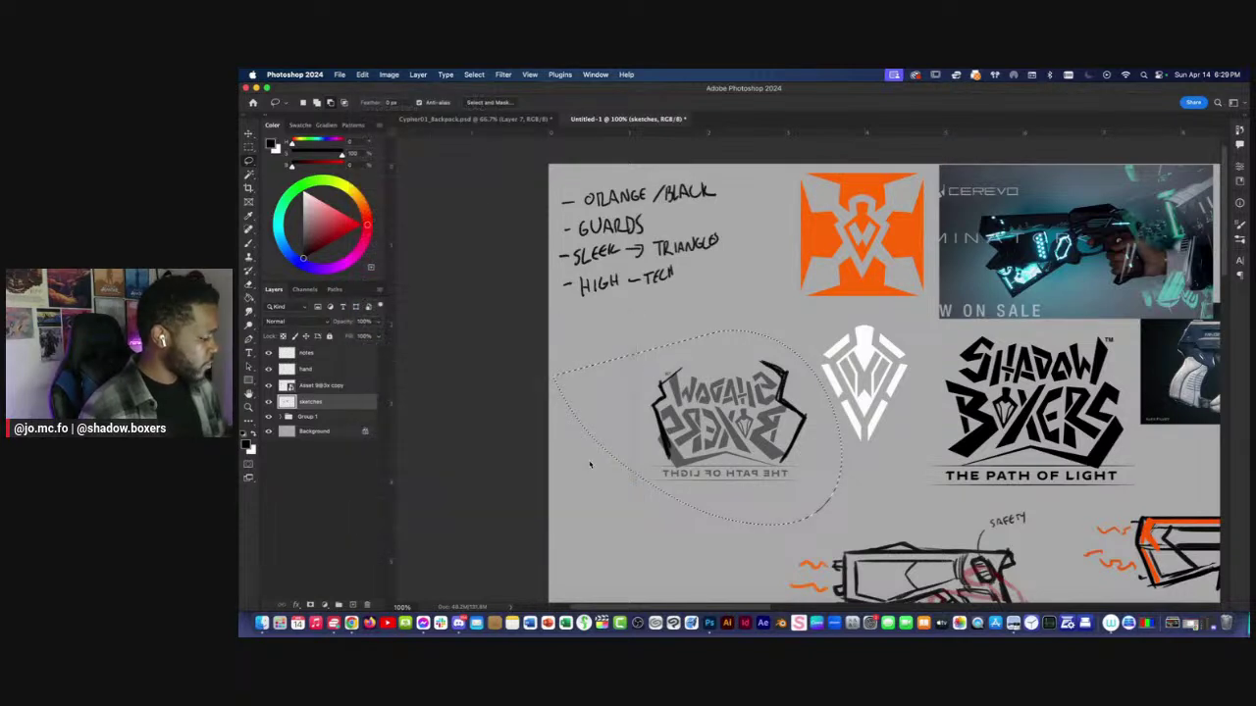
key("super+t")
left_click_drag(601, 428, 653, 431)
key("Return")
Close the traced contour with black strokes along the mirrored logo's upper and lower edges.
key("b")
scroll(561, 421, "right", 3)
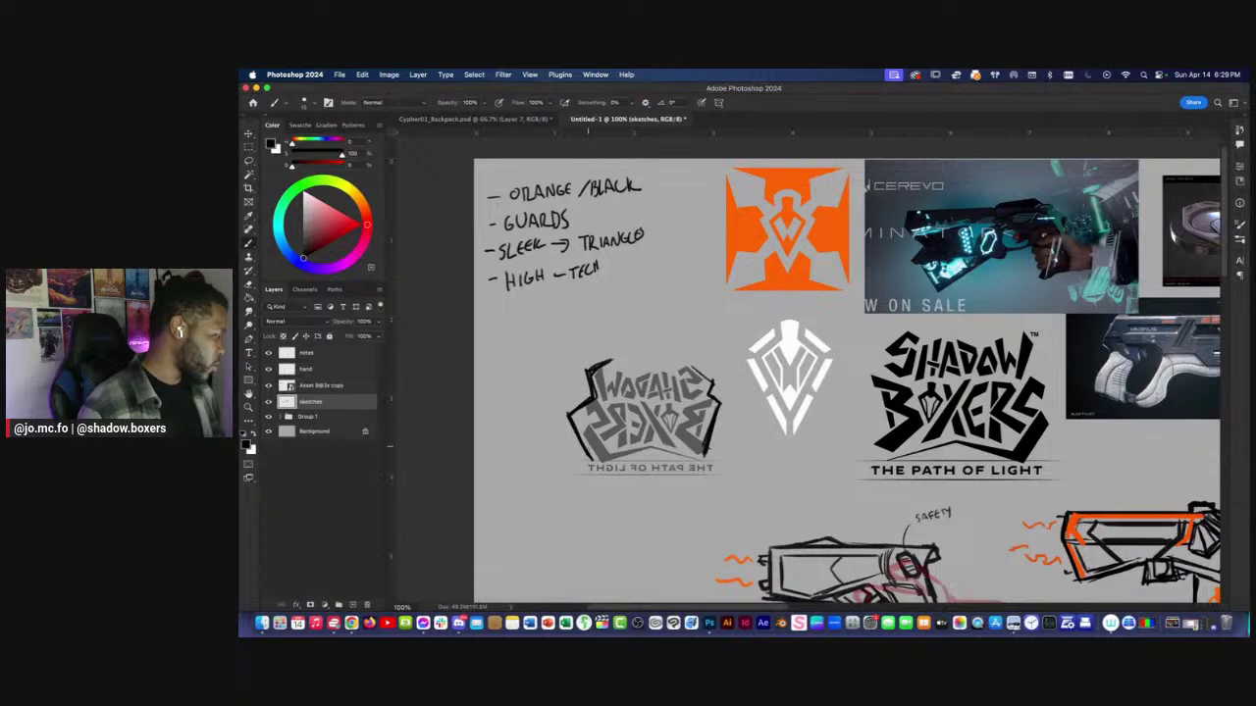
mouse_move(642, 450)
left_mouse_down()
mouse_move(598, 464)
mouse_move(693, 436)
left_mouse_up()
left_click_drag(616, 460, 705, 434)
left_click_drag(646, 446, 702, 432)
scroll(602, 371, "right", 3)
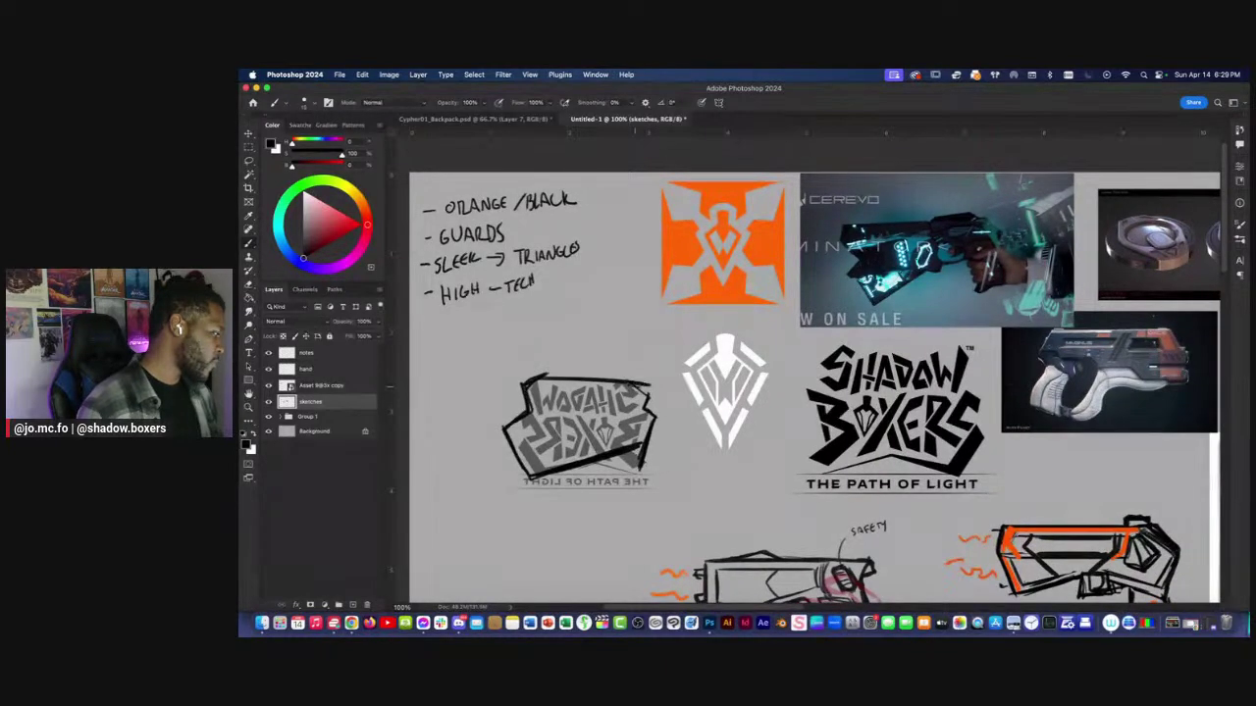
Squash the lassoed logo outline vertically into a long, flat gun-body shape, hide the logo copy and clear the selection.
scroll(814, 382, "left", 5)
key("Escape")
key("l")
mouse_move(813, 342)
left_mouse_down()
mouse_move(688, 496)
mouse_move(647, 336)
left_mouse_up()
key("super+t")
left_click_drag(743, 339, 743, 419)
left_click_drag(743, 465, 742, 419)
left_click(461, 361)
left_click(269, 385)
key("super+d")
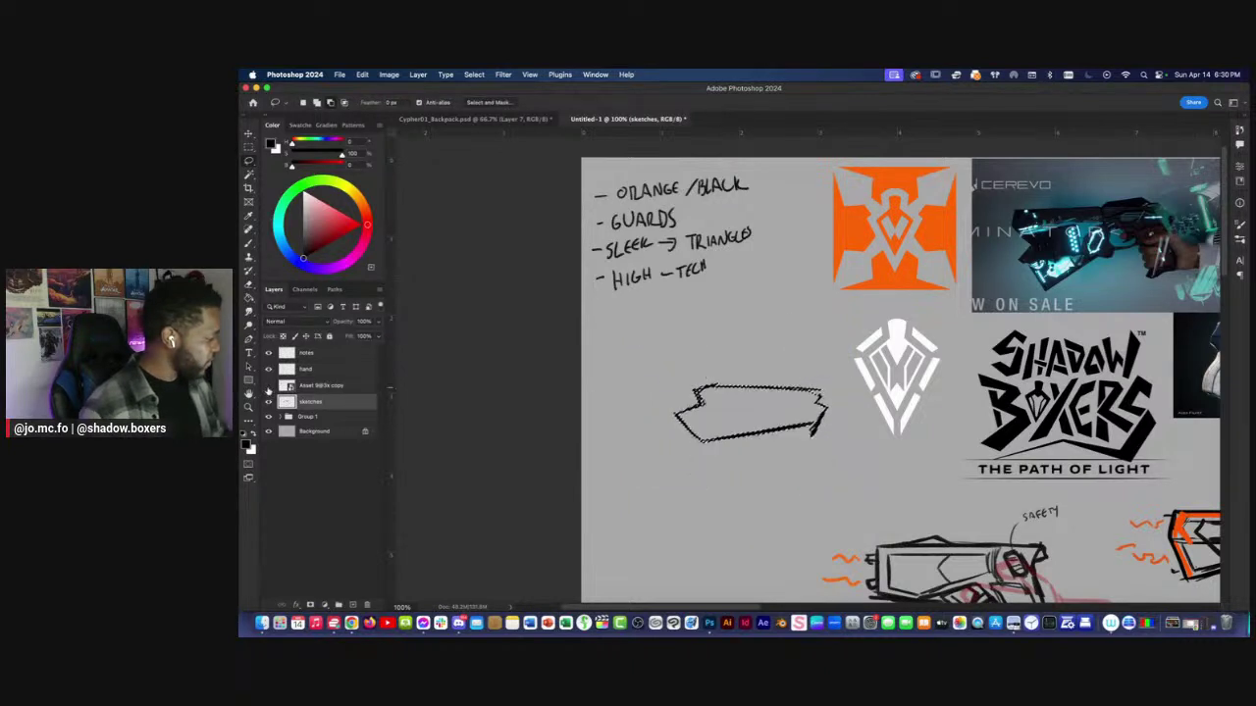
Sketch a slanted pistol grip in black beneath the rear end of the flat gun body, closing its back, base and front edges.
left_click_drag(821, 397, 785, 386)
key("b")
scroll(883, 377, "right", 2)
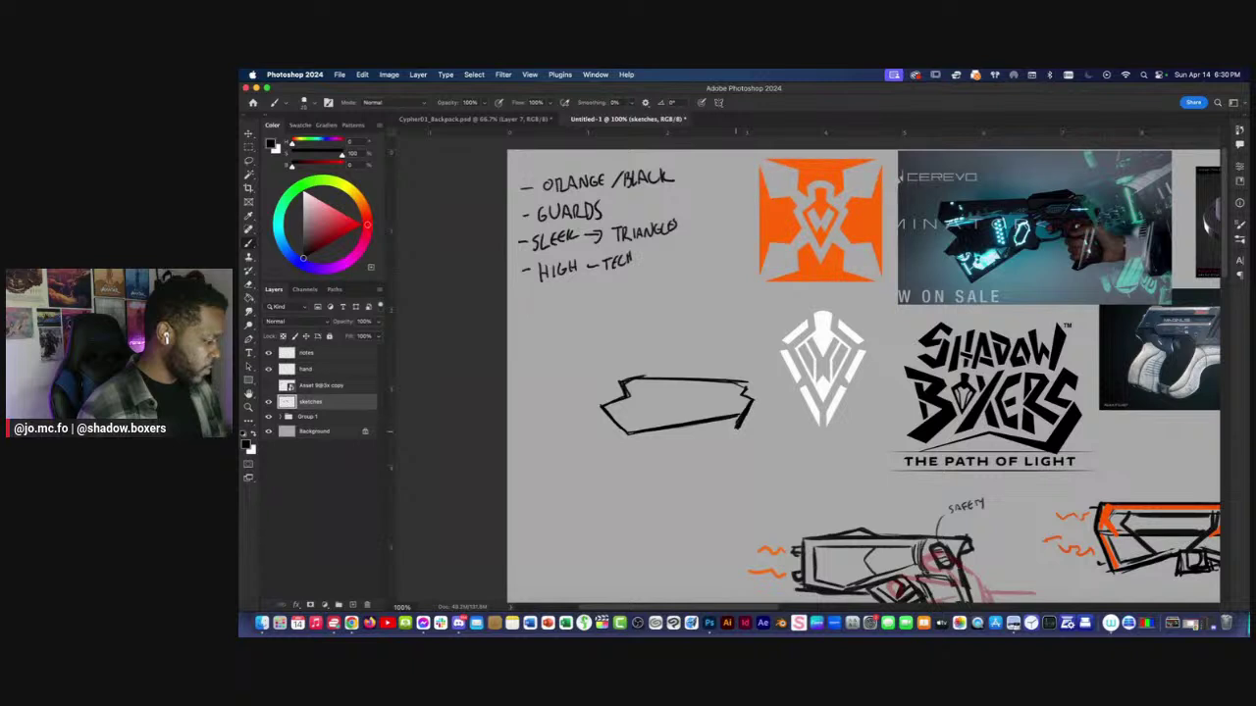
key("]")
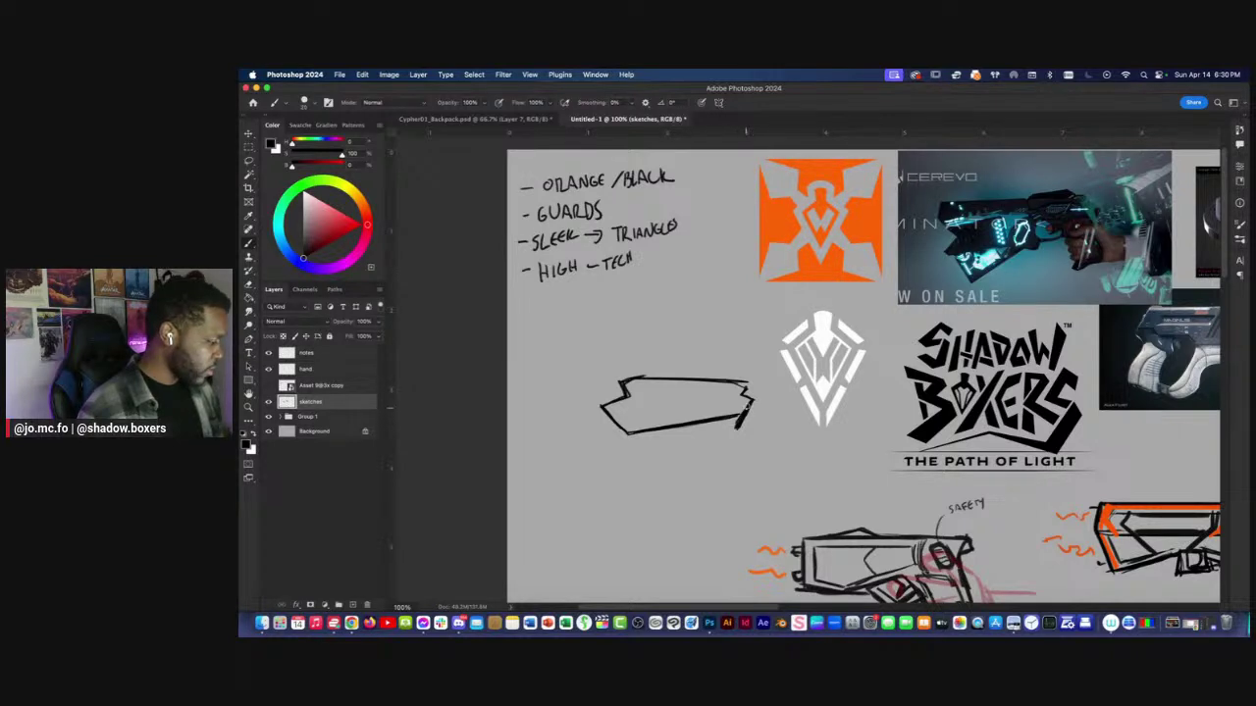
key("[")
mouse_move(751, 404)
left_mouse_down()
mouse_move(763, 451)
mouse_move(735, 455)
mouse_move(741, 373)
mouse_move(740, 400)
mouse_move(700, 398)
left_mouse_up()
scroll(724, 404, "down", 3)
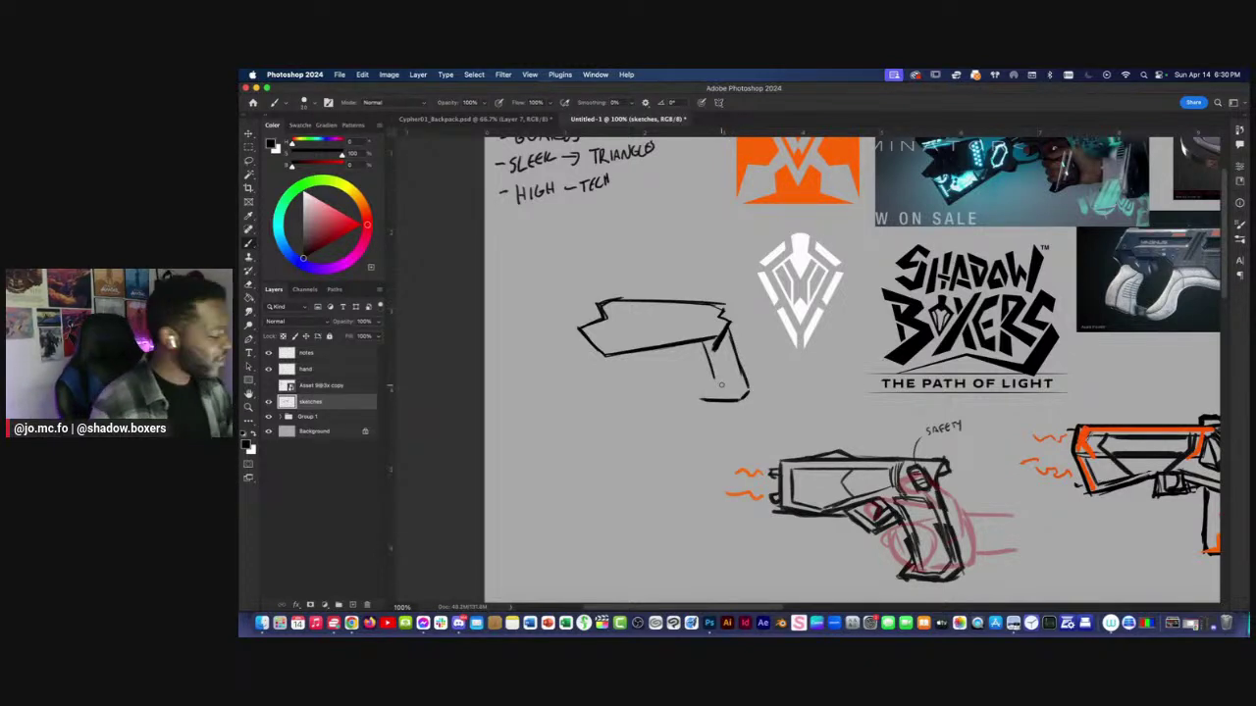
left_click_drag(706, 383, 700, 392)
scroll(698, 395, "up", 1)
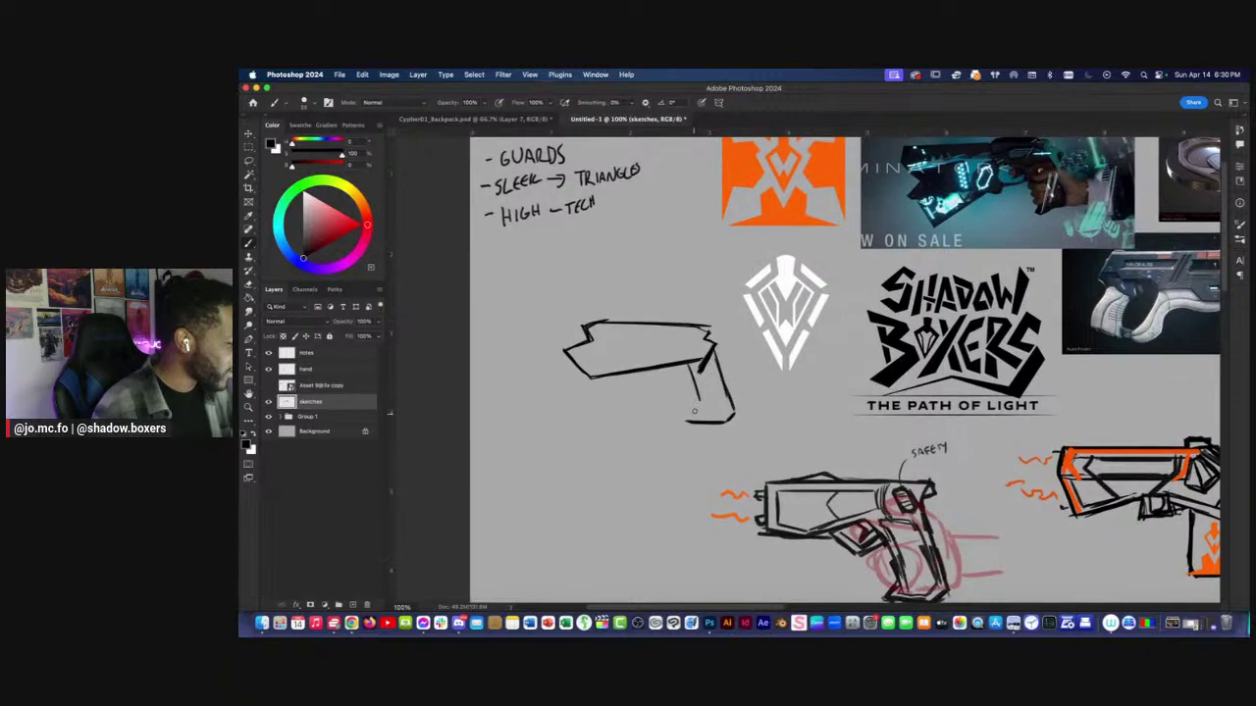
scroll(697, 391, "up", 6)
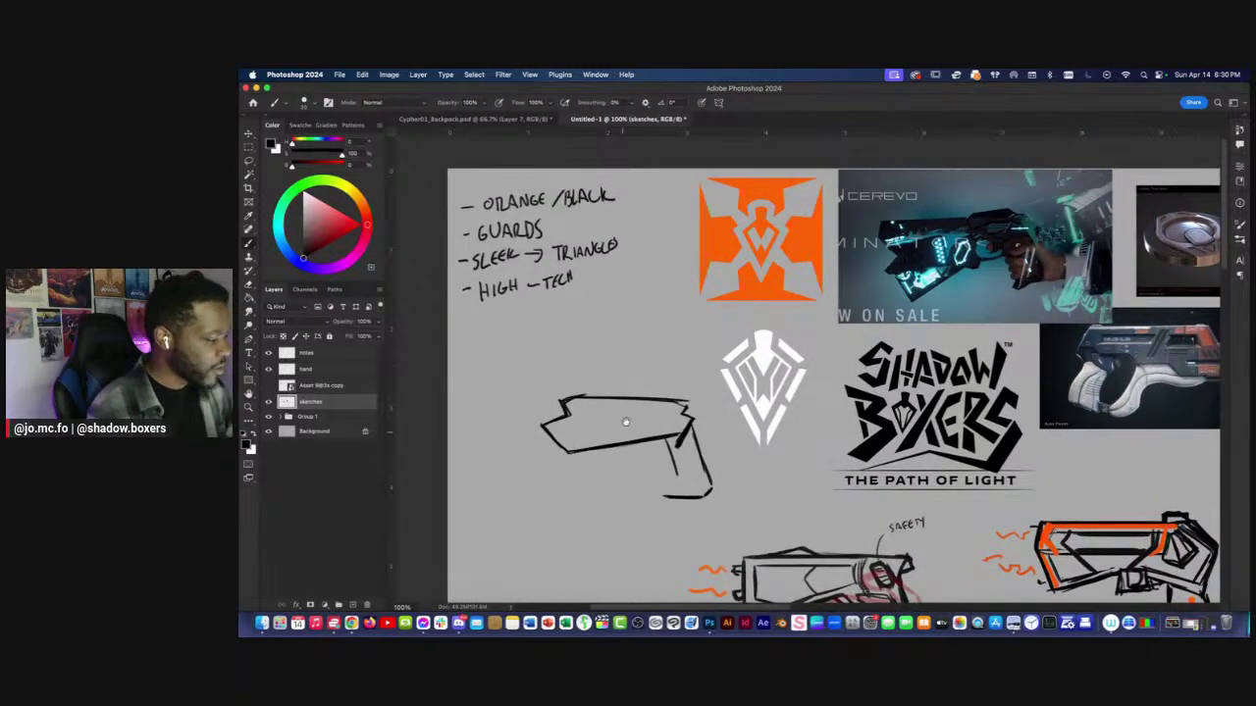
scroll(650, 411, "down", 3)
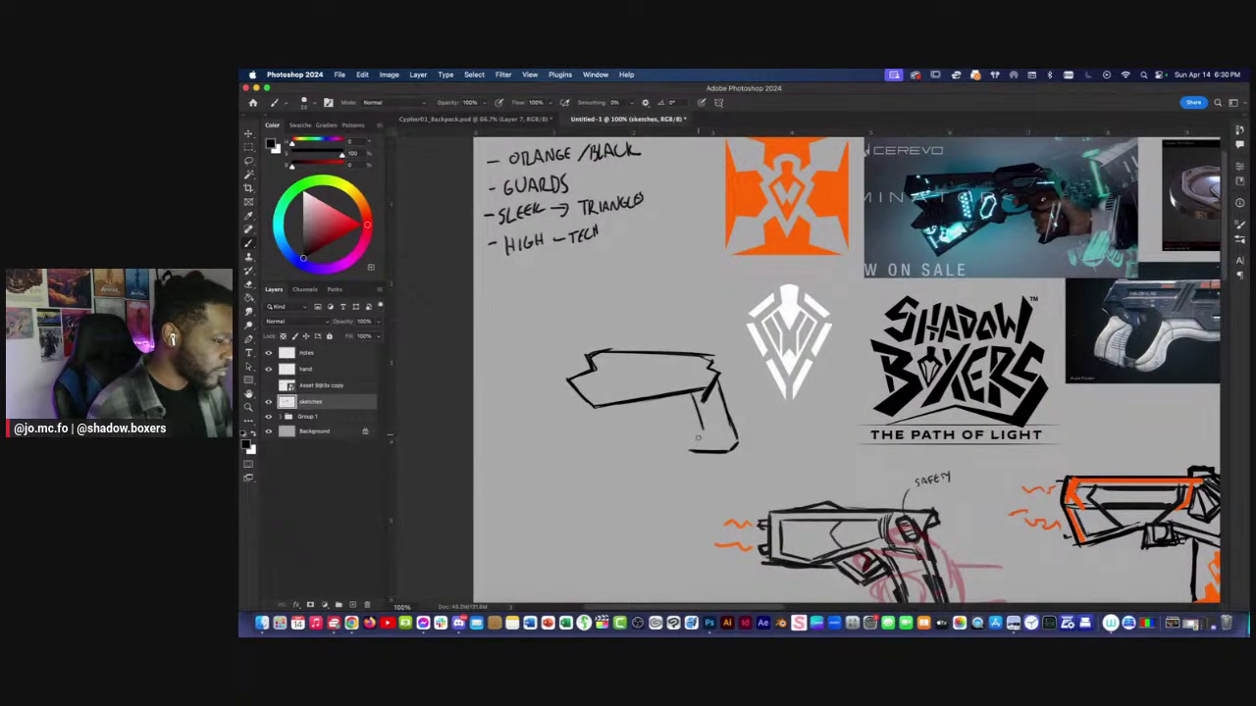
left_click_drag(698, 435, 691, 451)
Erase the overlapping strokes where the grip meets the body and redraw the notched rear edge in black.
key("e")
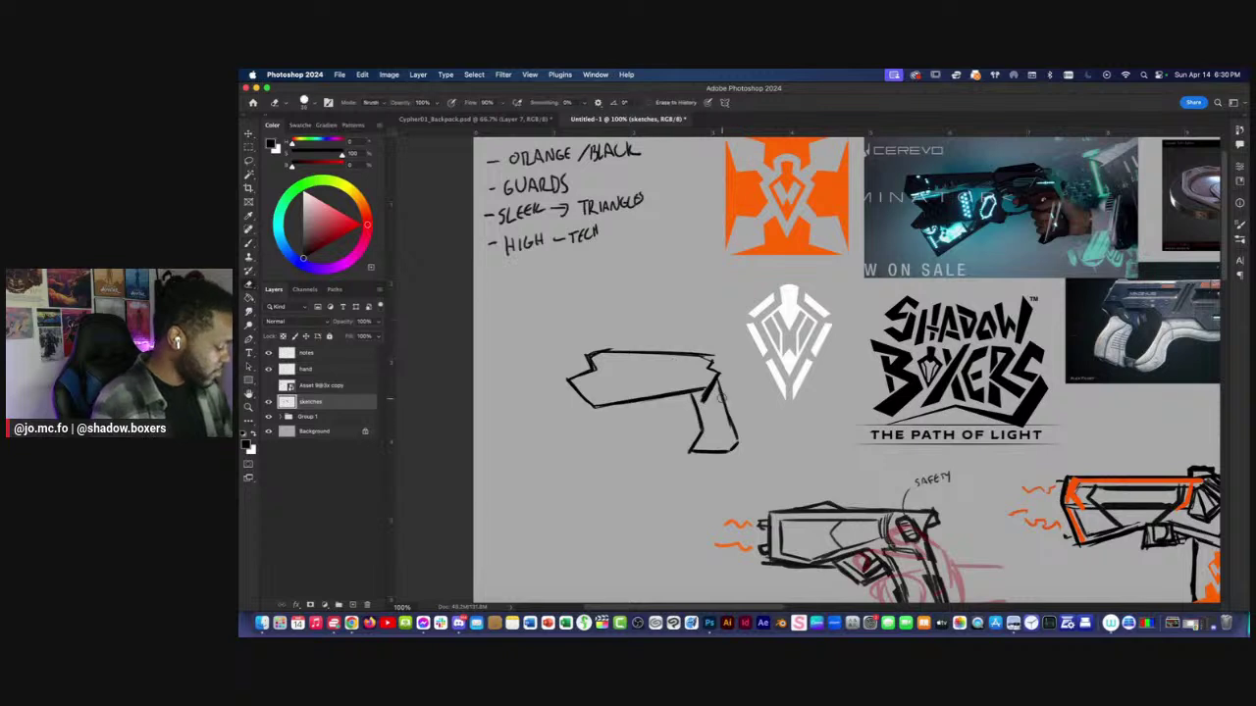
left_click_drag(702, 398, 708, 376)
key("b")
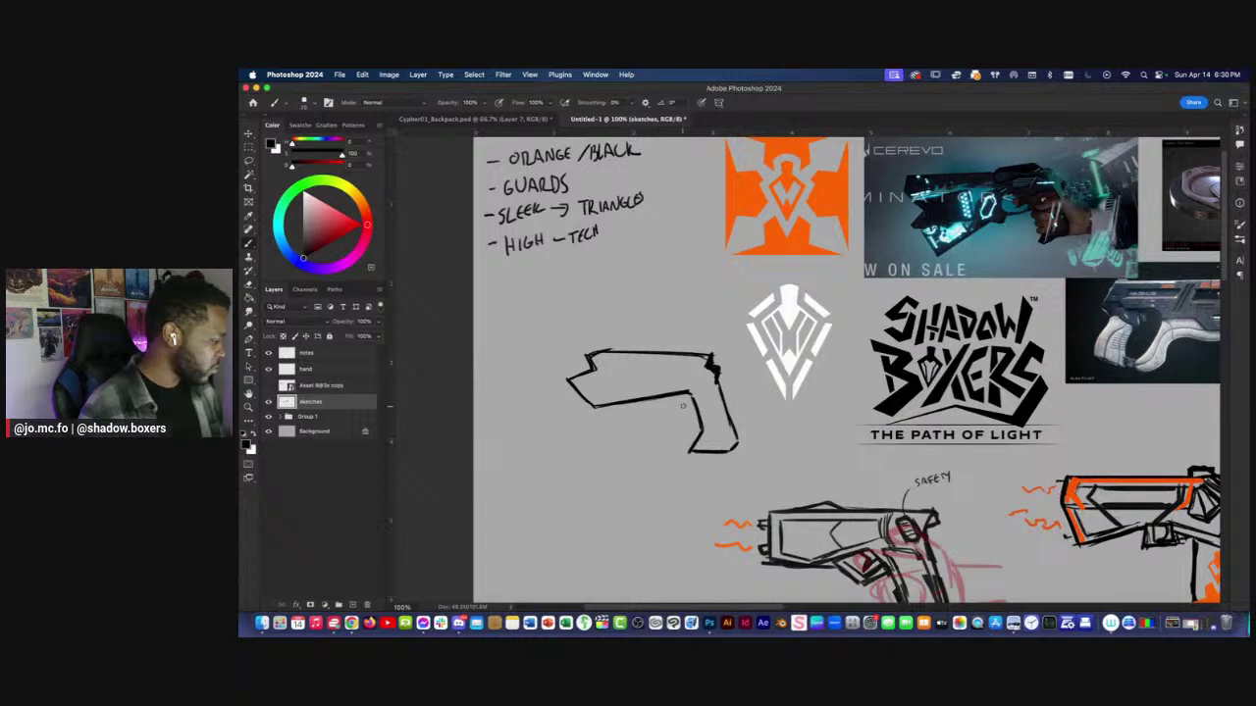
Add a rounded trigger opening in front of the grip and a small angular panel at the body's upper rear.
scroll(677, 407, "left", 2)
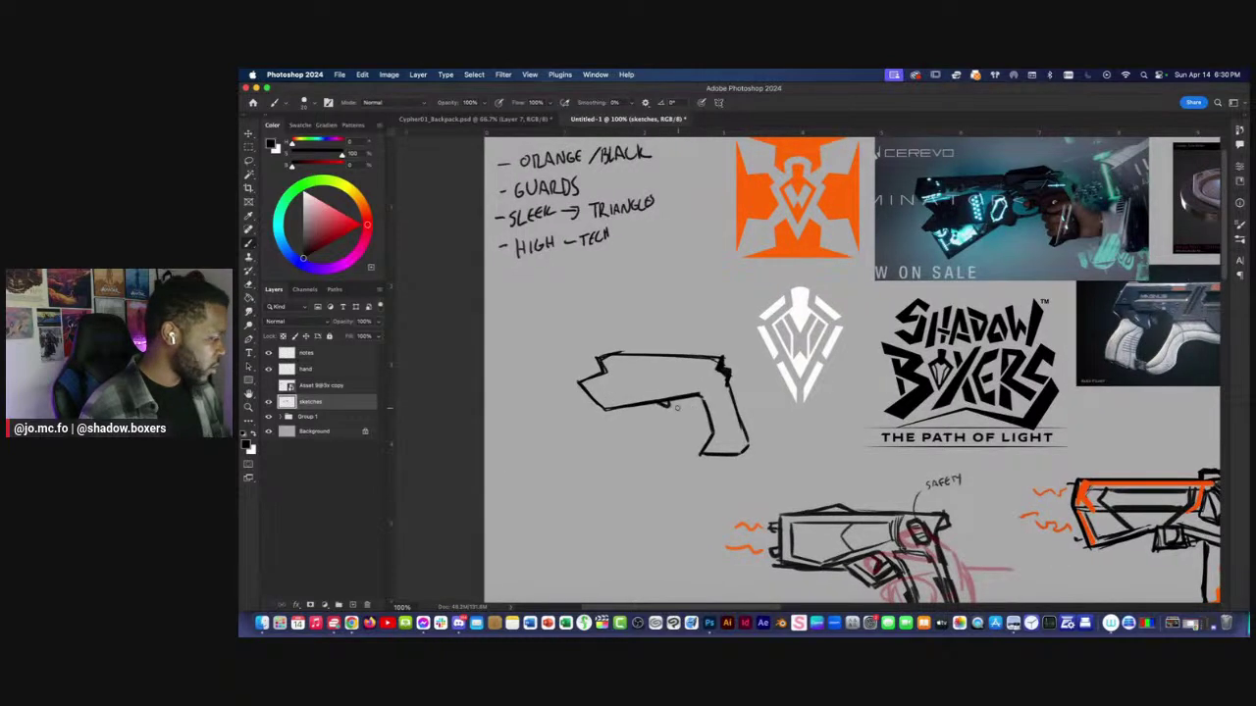
key("e")
mouse_move(699, 396)
left_mouse_down()
mouse_move(674, 399)
mouse_move(688, 388)
mouse_move(681, 408)
mouse_move(669, 398)
mouse_move(702, 394)
mouse_move(573, 385)
mouse_move(590, 367)
left_mouse_up()
key("b")
key("l")
key("super+d")
key("b")
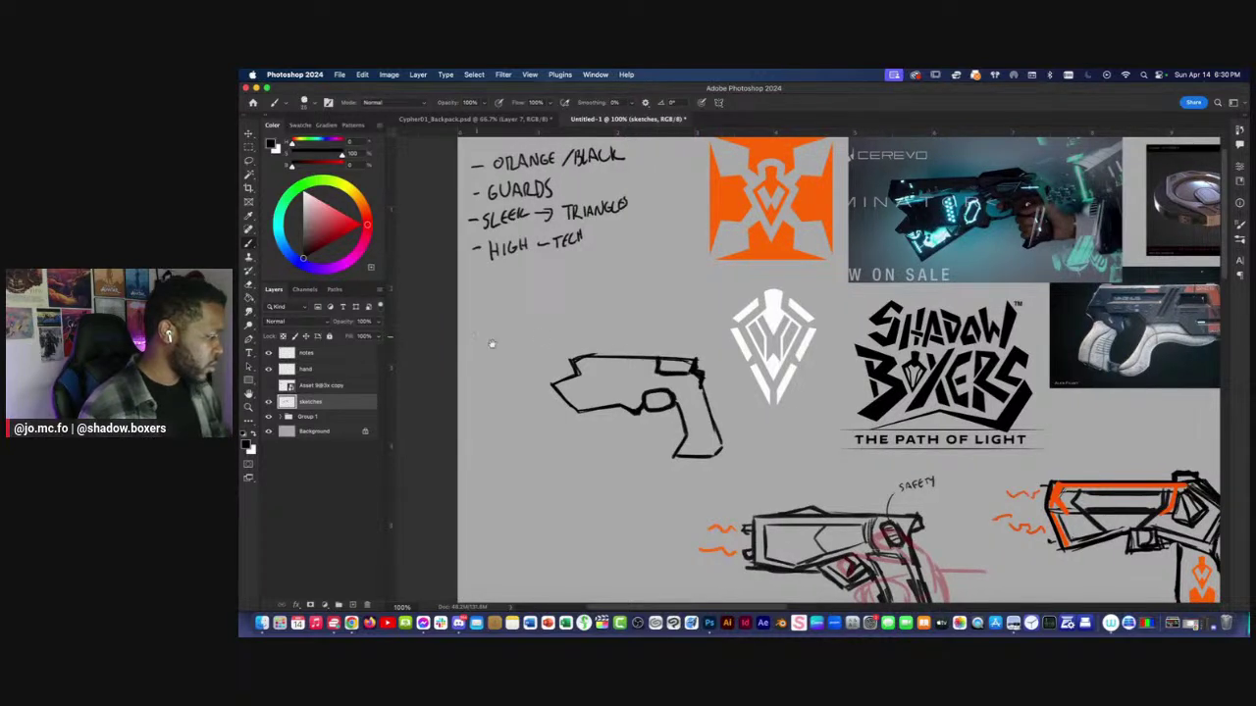
Draw an angular black guard under the front of the barrel and refine the trigger area of the new gun sketch.
scroll(477, 338, "left", 3)
mouse_move(646, 414)
left_mouse_down()
mouse_move(687, 406)
mouse_move(653, 424)
mouse_move(626, 413)
mouse_move(631, 402)
left_mouse_up()
key("super+minus")
key("super+plus")
left_click_drag(739, 407, 632, 381)
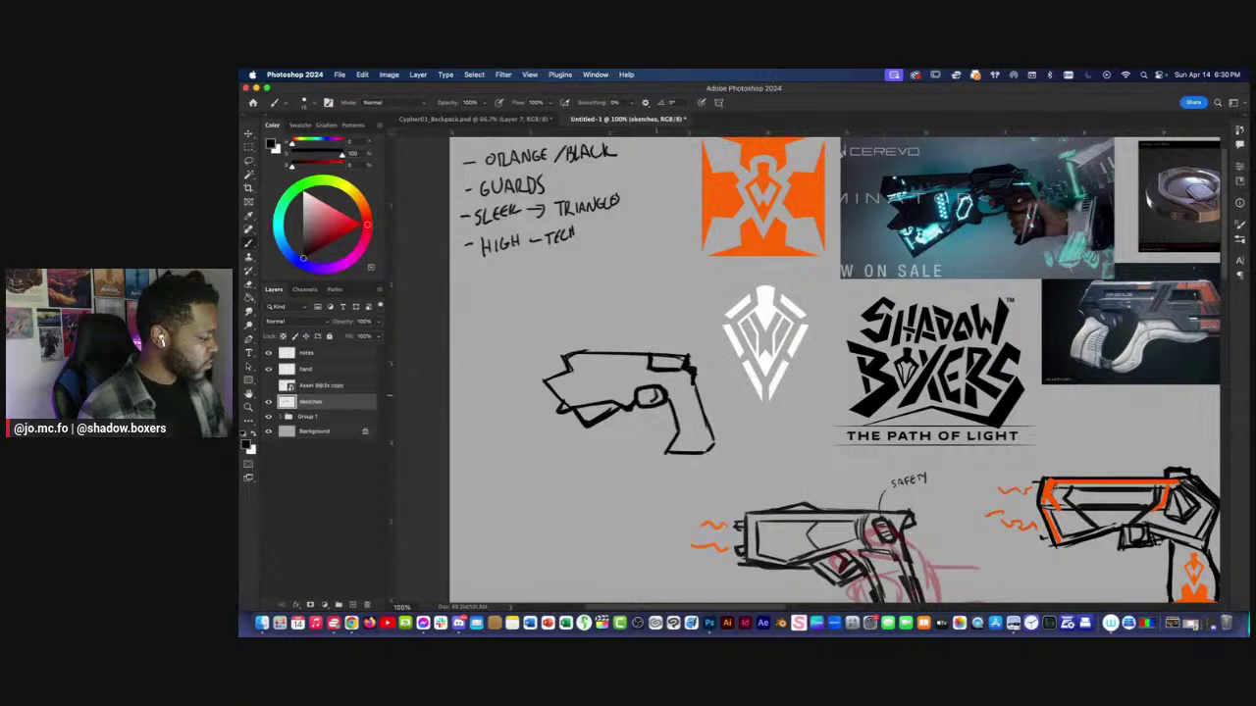
key("super+minus")
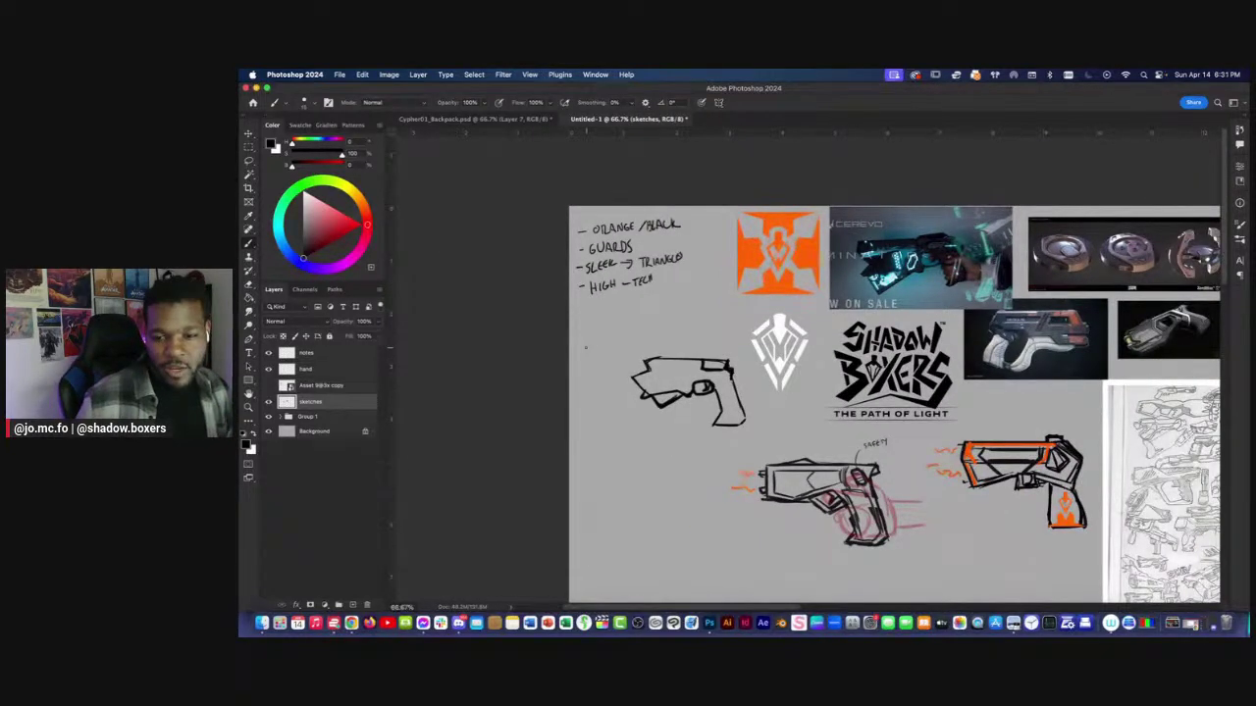
left_click_drag(883, 455, 958, 477)
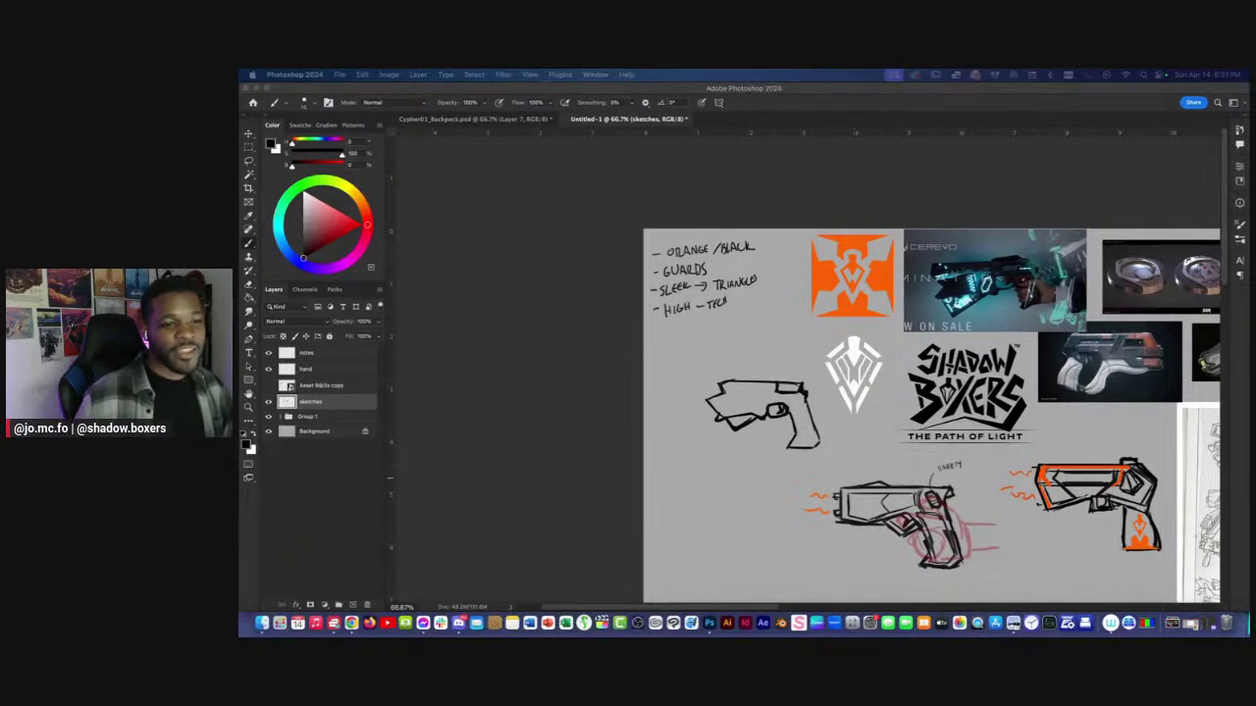
Lasso the front of the upper pistol sketch and stretch it forward with Free Transform to lengthen the barrel.
left_click(560, 354)
mouse_move(601, 364)
left_mouse_down()
mouse_move(533, 342)
mouse_move(707, 367)
mouse_move(502, 363)
mouse_move(600, 330)
mouse_move(706, 371)
left_mouse_up()
key("super+plus")
key("l")
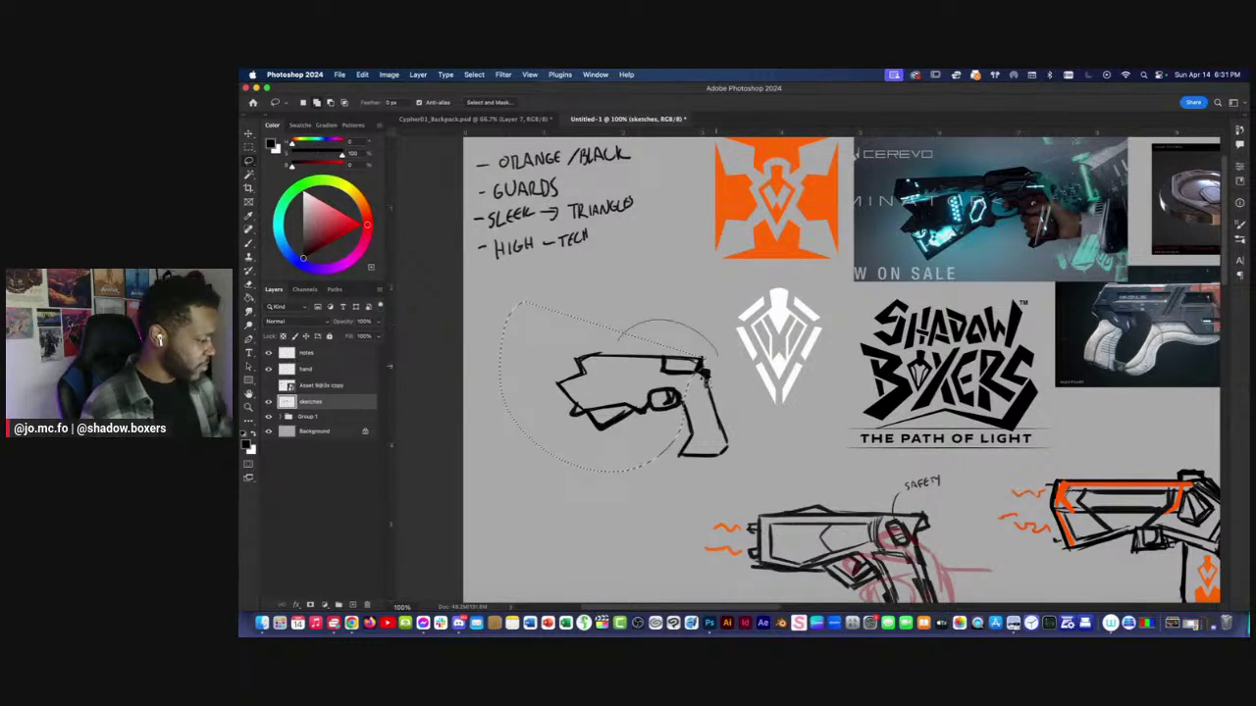
key("ctrl+t")
mouse_move(500, 387)
left_mouse_down()
mouse_move(463, 388)
mouse_move(506, 414)
mouse_move(561, 413)
left_mouse_up()
key("Return")
key("super+d")
key("b")
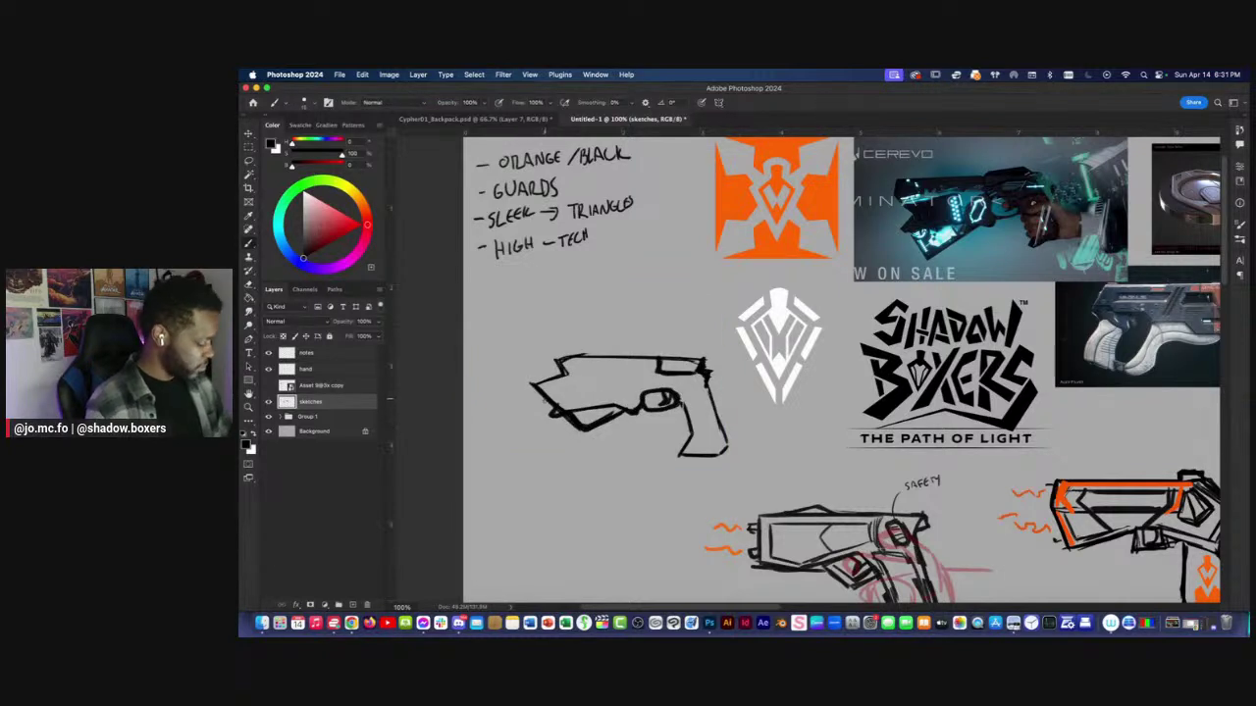
Redraw the pistol's upper muzzle edge with an angular notch and add a peaked sight on the rear block.
key("e")
key("b")
mouse_move(554, 362)
left_mouse_down()
mouse_move(567, 383)
mouse_move(552, 367)
left_mouse_up()
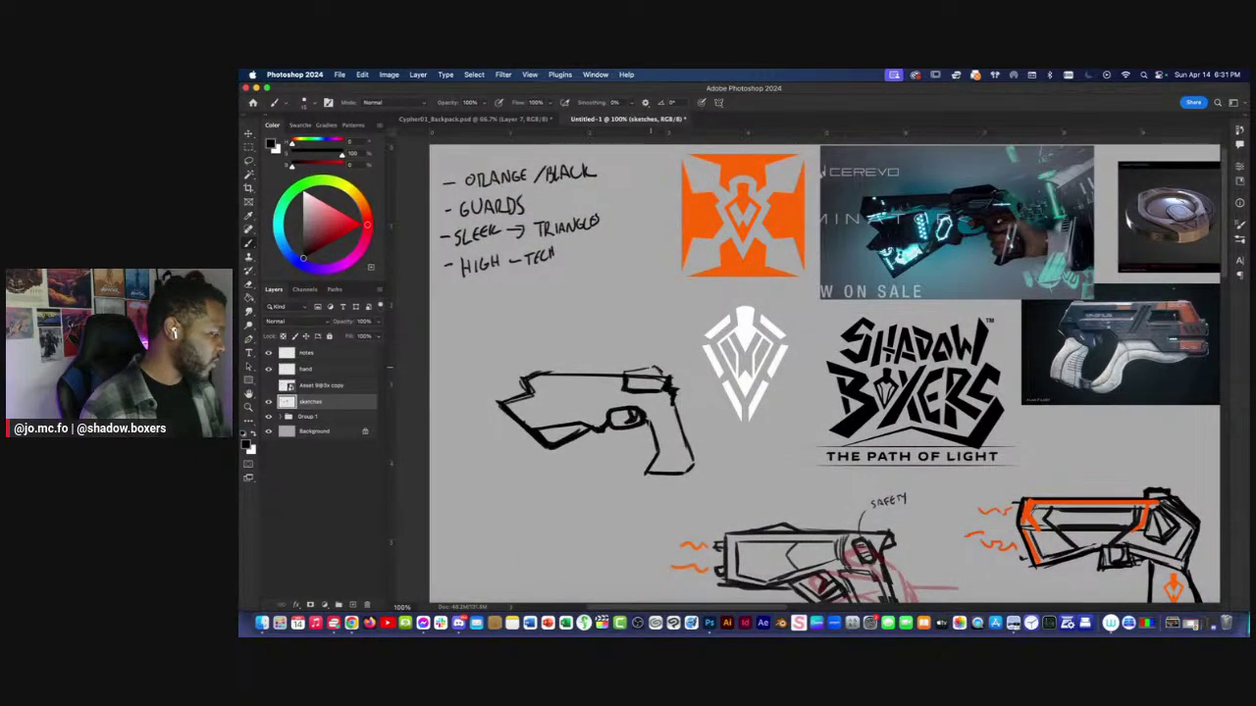
key("super+minus")
key("super+plus")
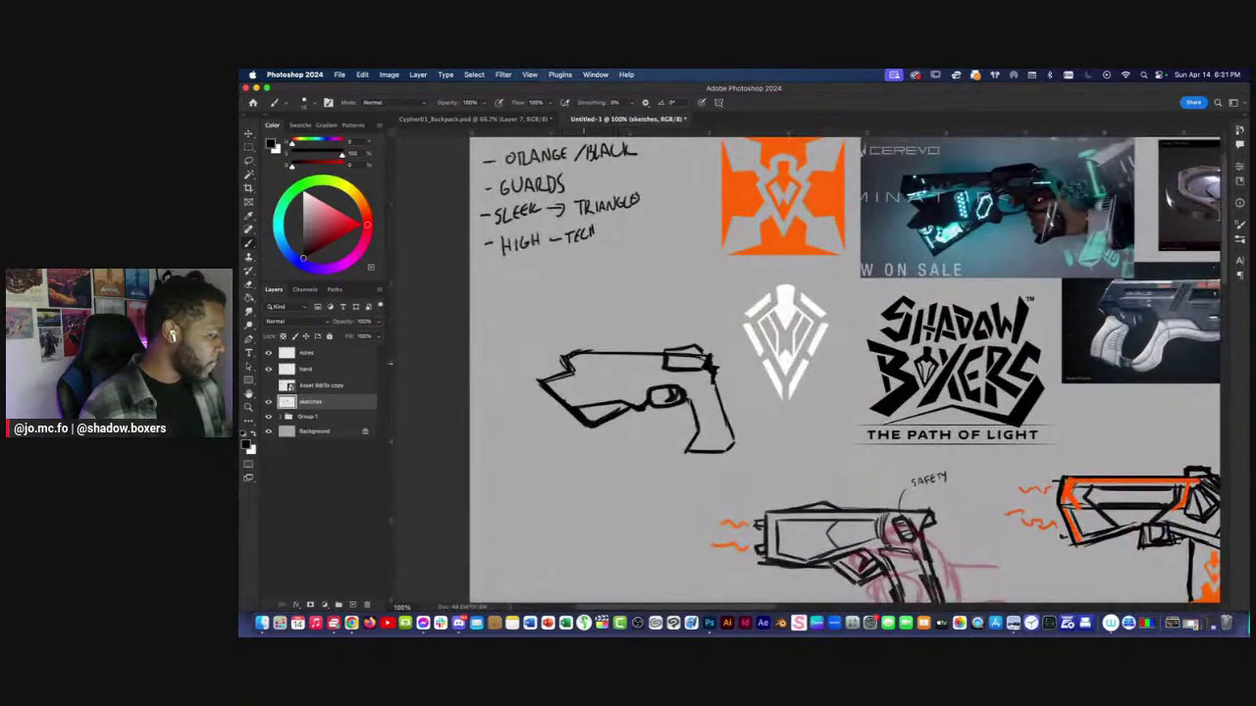
Draw an inset panel outline inside the pistol's body, following its top edge, muzzle and underside.
left_click_drag(593, 362, 657, 360)
left_click_drag(575, 354, 612, 346)
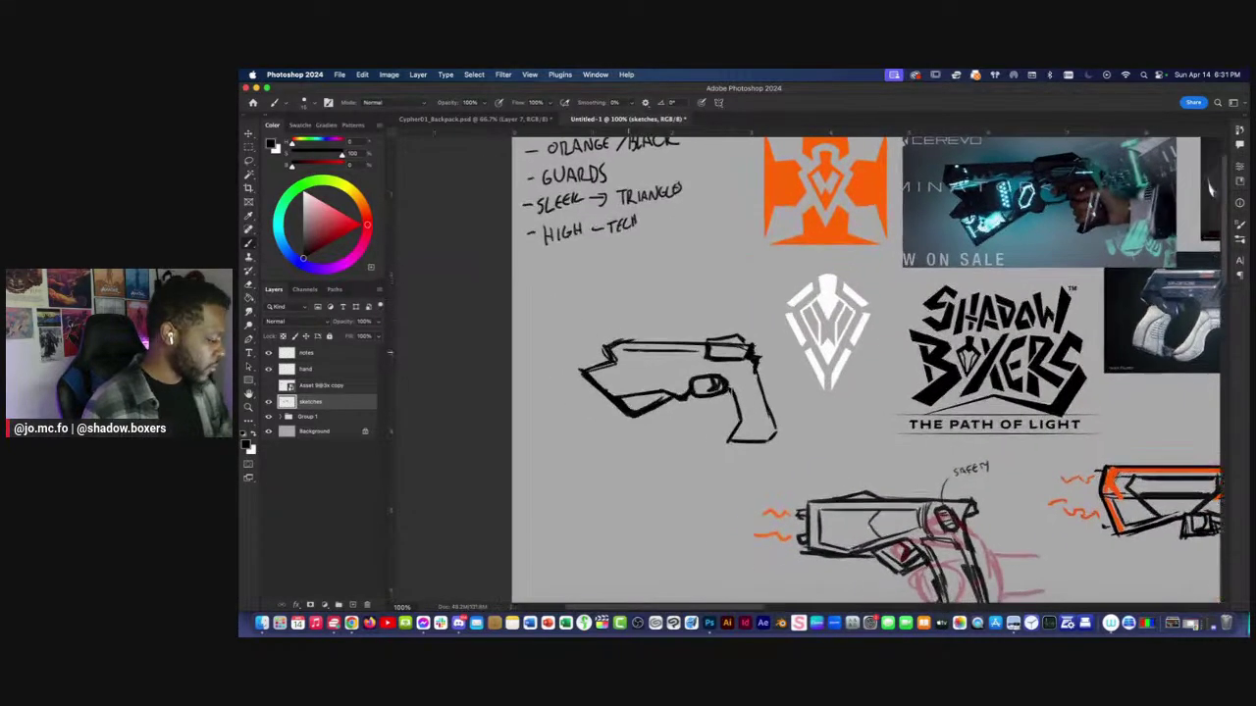
left_click_drag(704, 307, 761, 277)
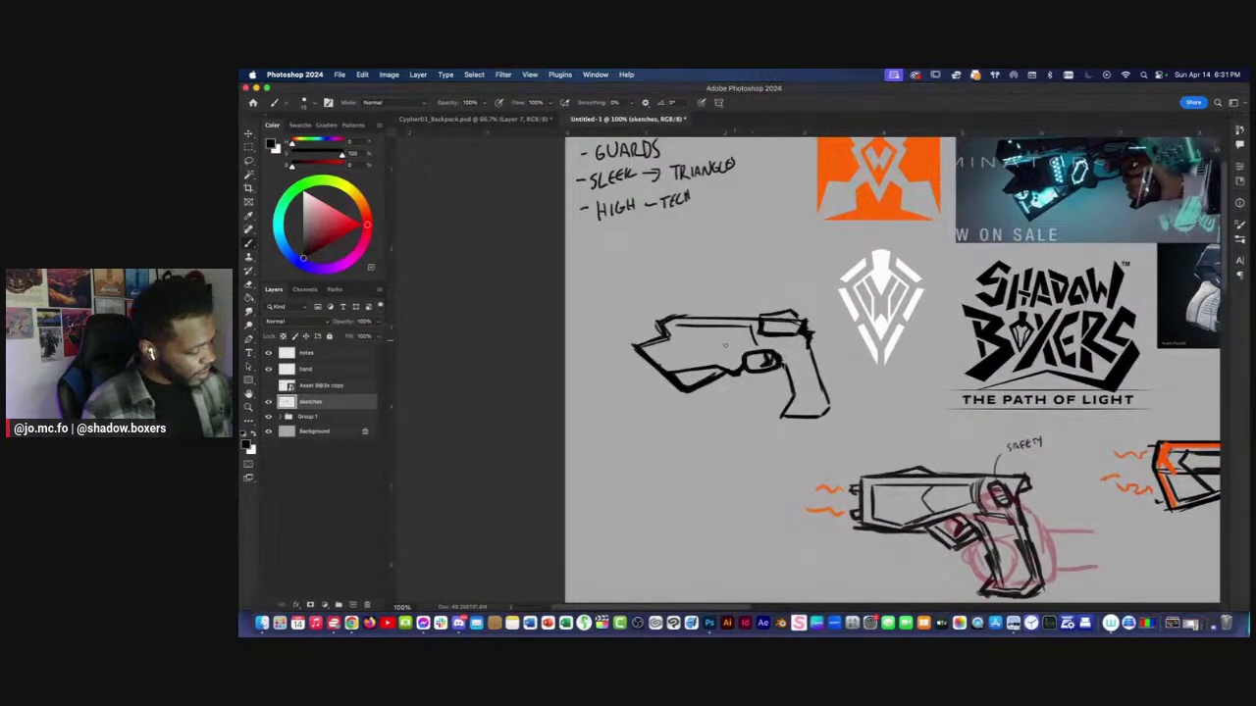
mouse_move(667, 363)
left_mouse_down()
mouse_move(653, 350)
mouse_move(677, 338)
mouse_move(657, 350)
left_mouse_up()
scroll(712, 343, "right", 3)
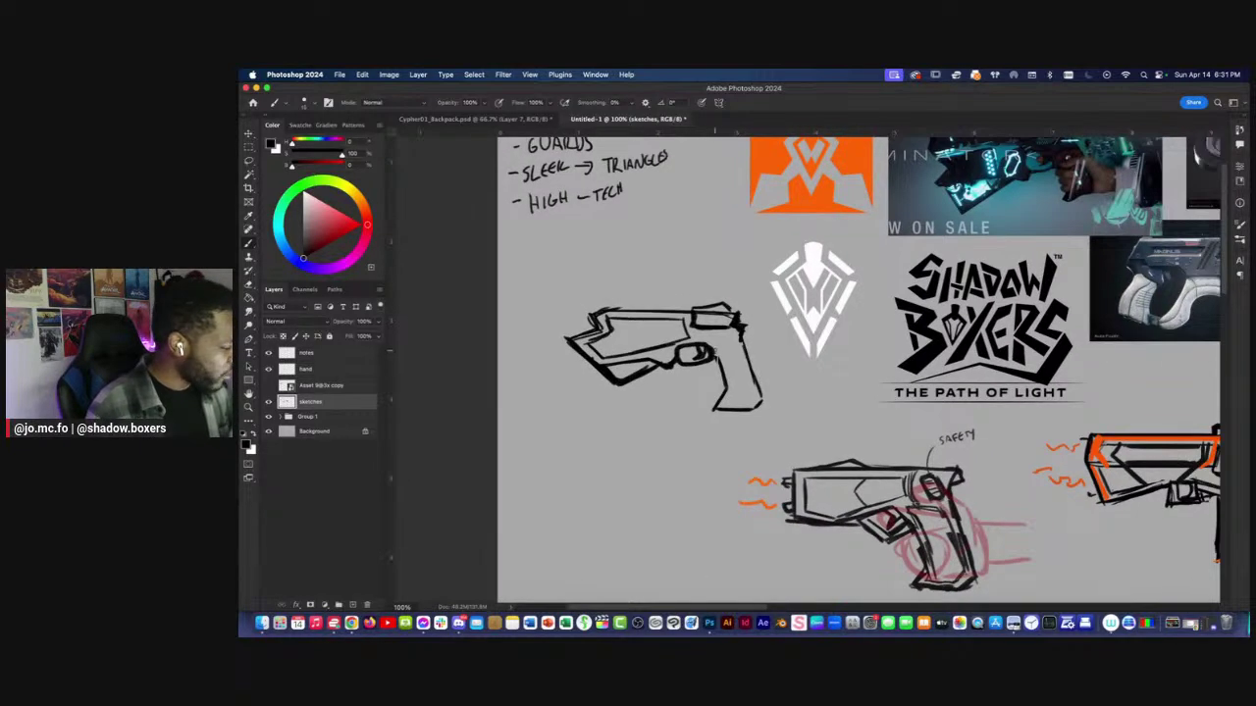
Sketch an inner contour line down the pistol's grip, undoing the first stroke and redrawing it.
left_click_drag(748, 356, 761, 396)
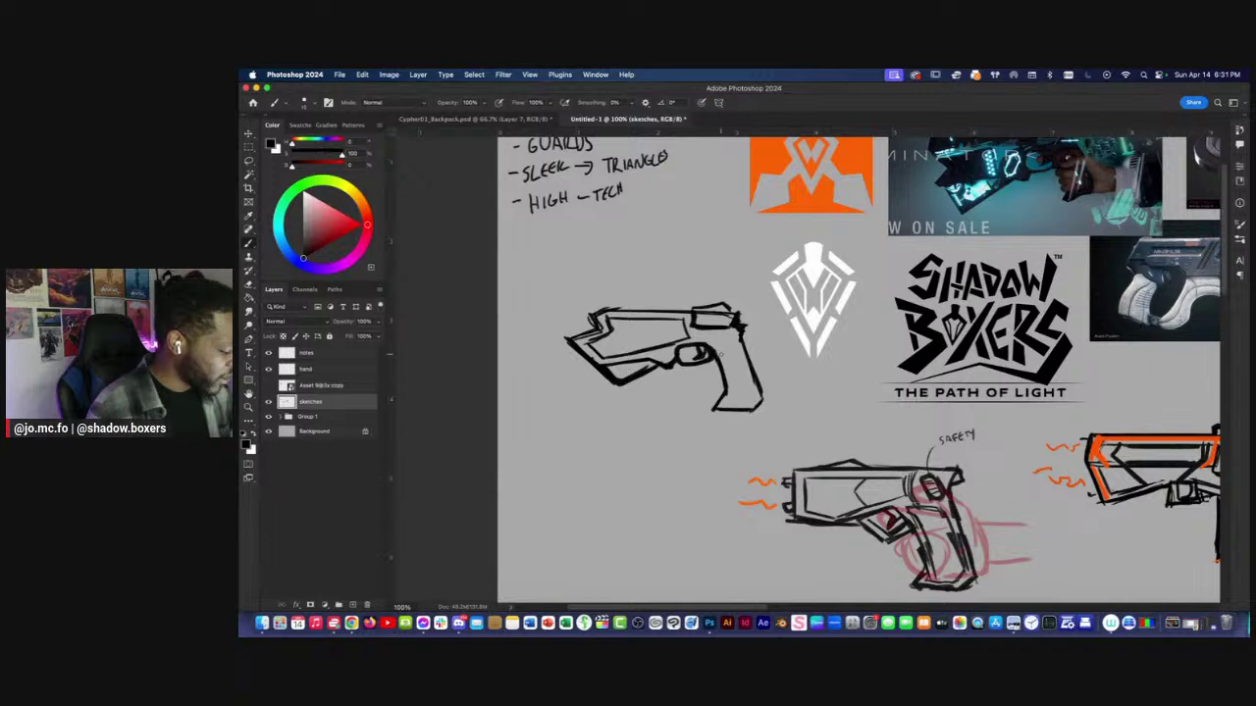
left_click_drag(724, 347, 736, 390)
key("super+z")
mouse_move(737, 339)
left_mouse_down()
mouse_move(756, 396)
mouse_move(723, 409)
mouse_move(725, 353)
mouse_move(732, 390)
left_mouse_up()
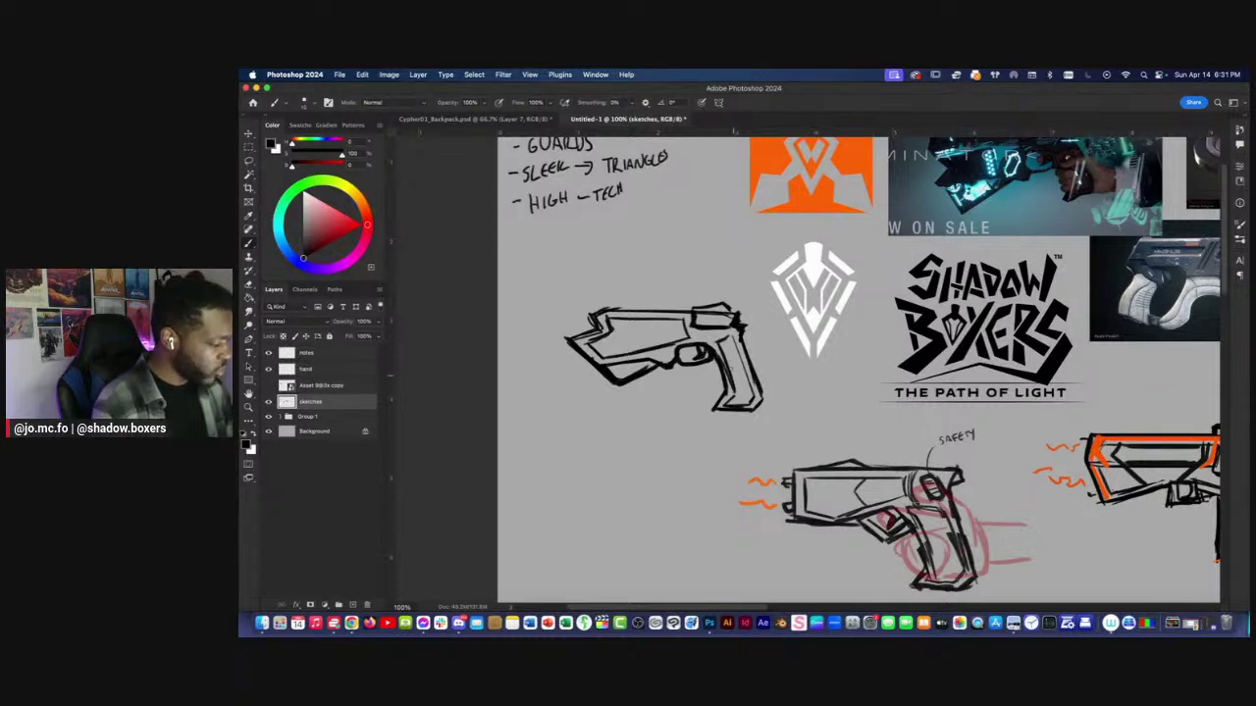
Clean up the grip with the Eraser and redraw its inner panel lines and rear edge in black.
key("e")
mouse_move(733, 363)
left_mouse_down()
mouse_move(732, 380)
mouse_move(714, 341)
mouse_move(732, 392)
left_mouse_up()
key("b")
mouse_move(730, 337)
left_mouse_down()
mouse_move(753, 396)
mouse_move(733, 391)
left_mouse_up()
left_click_drag(741, 332, 759, 381)
key("e")
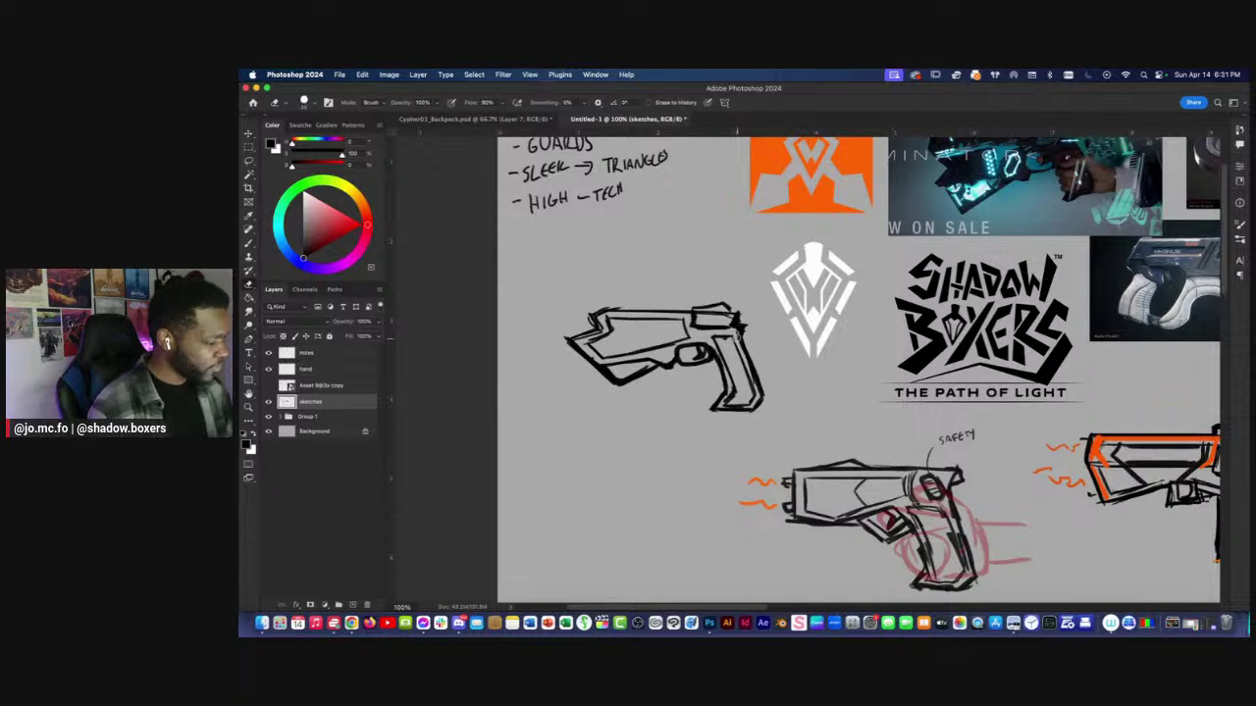
left_click_drag(736, 339, 761, 394)
key("b")
left_click_drag(738, 338, 762, 397)
Extend the back of the pistol's rear block with a pointed spike.
left_click_drag(636, 284, 546, 314)
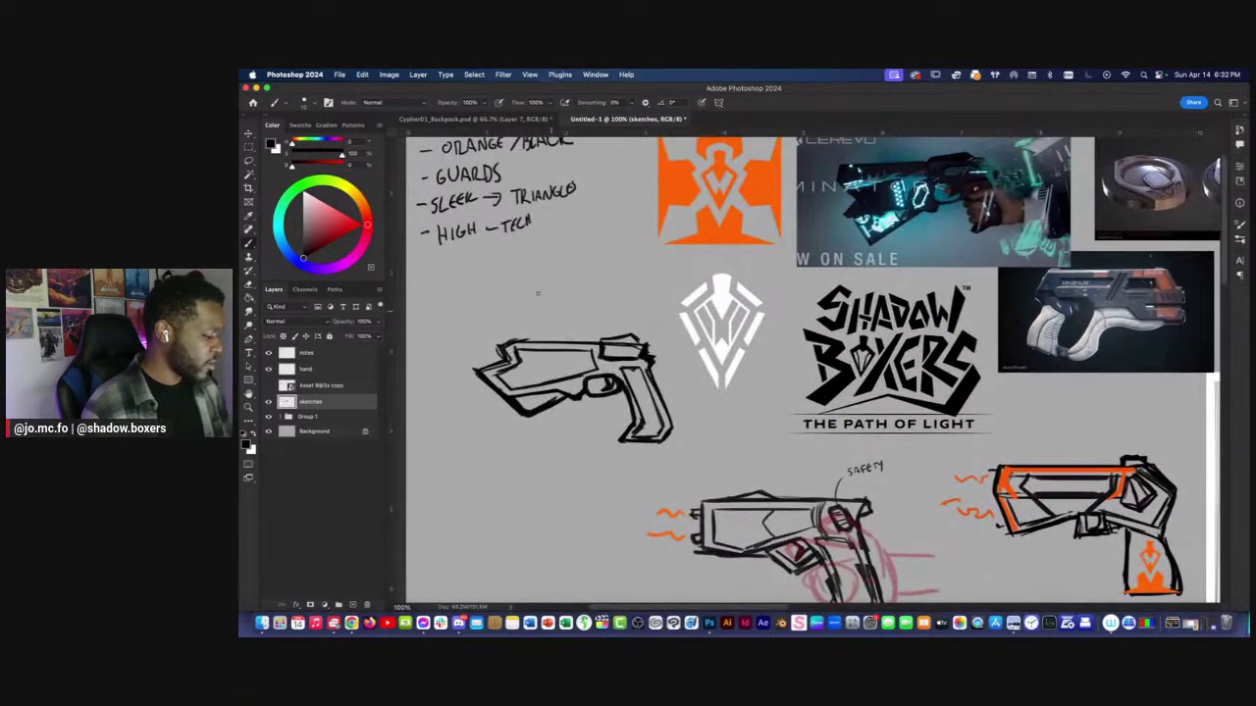
mouse_move(634, 339)
left_mouse_down()
mouse_move(663, 345)
mouse_move(604, 345)
left_mouse_up()
key("e")
key("b")
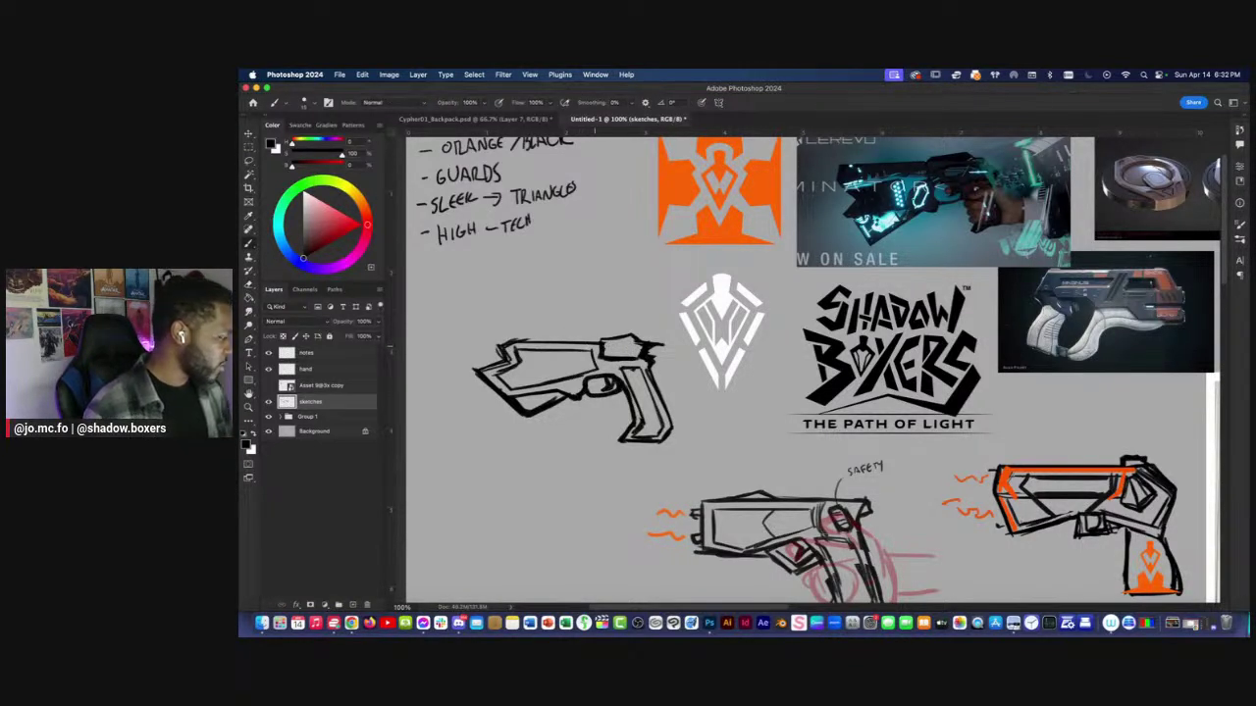
Draw angular chevron details inside the pistol's body panel.
left_click_drag(525, 351, 598, 308)
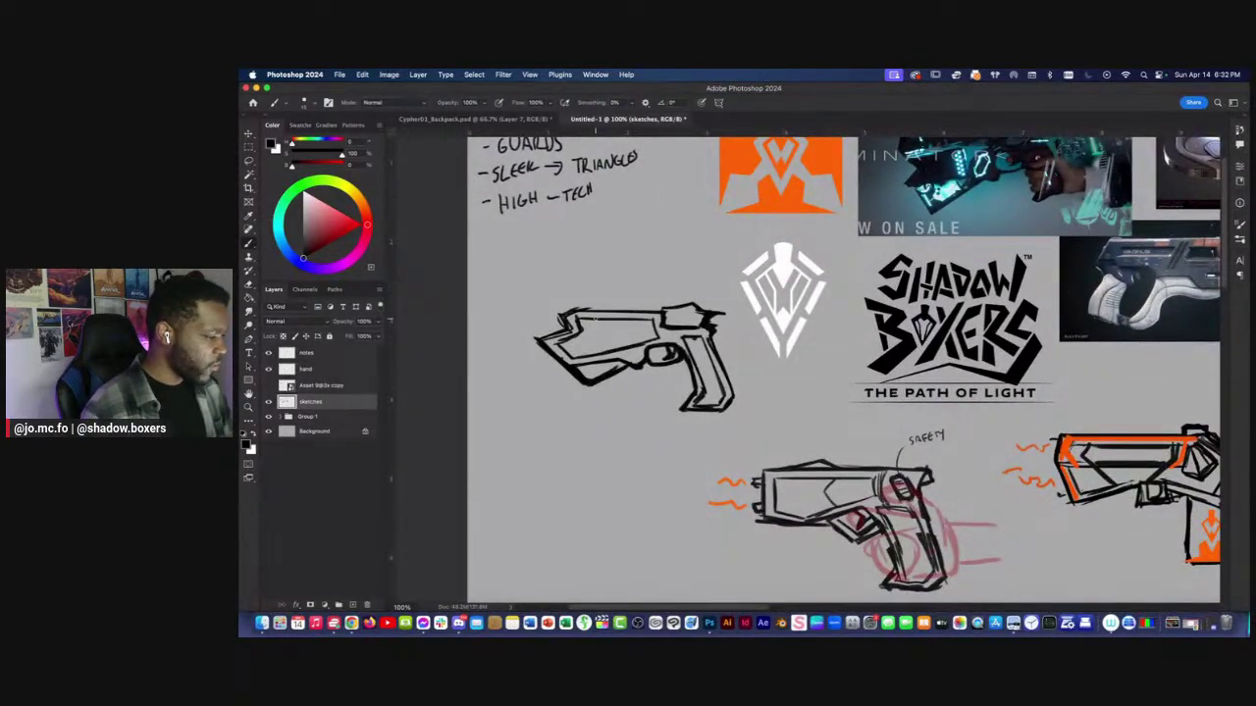
key("super+equal")
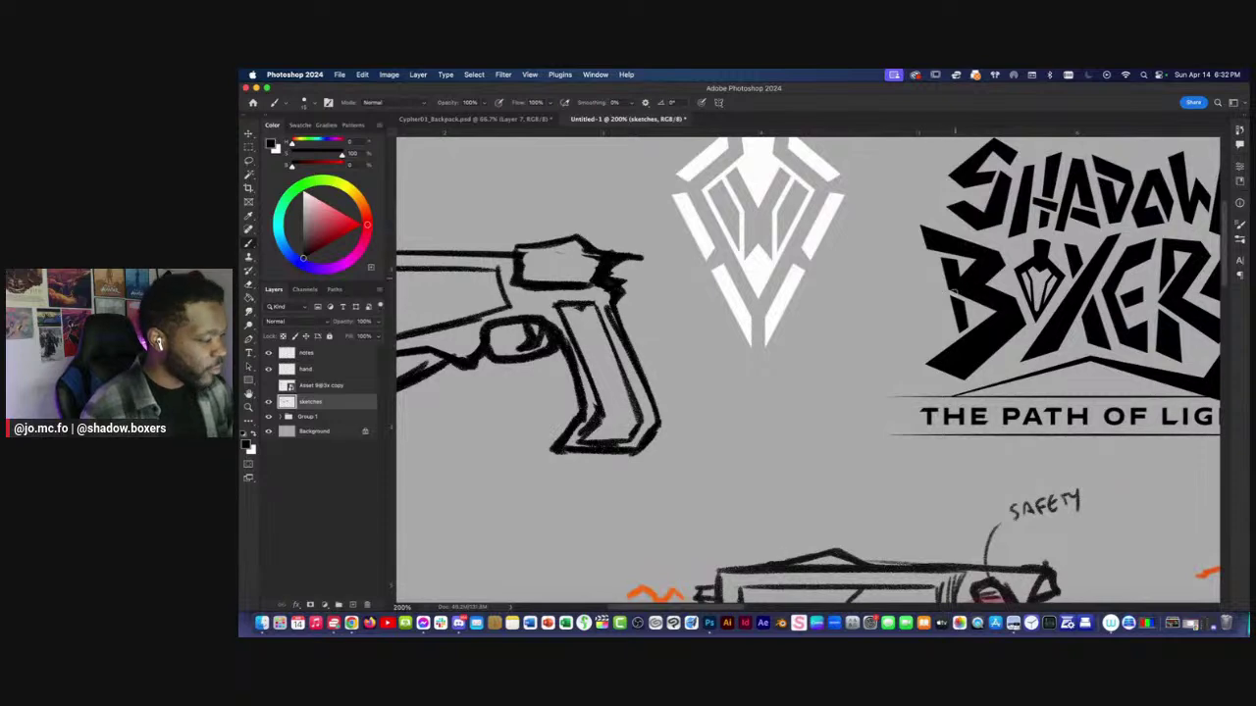
key("super+minus")
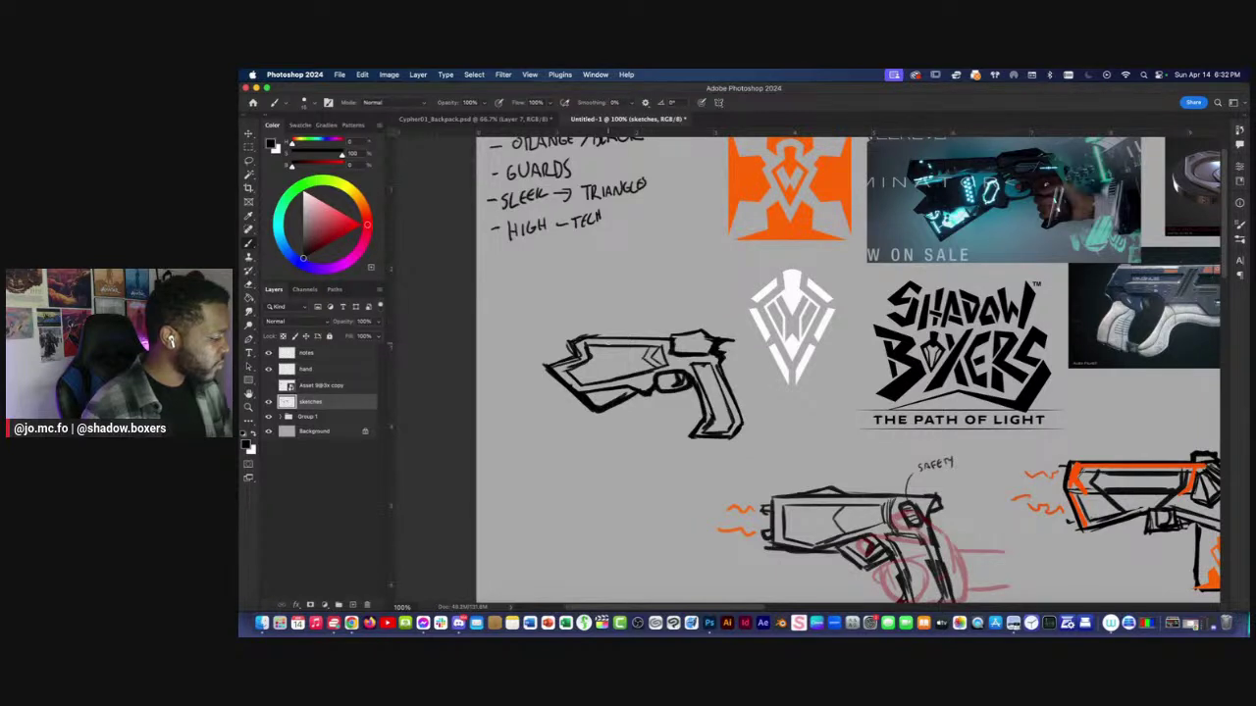
mouse_move(635, 366)
left_mouse_down()
mouse_move(606, 373)
mouse_move(639, 360)
mouse_move(640, 347)
mouse_move(609, 345)
left_mouse_up()
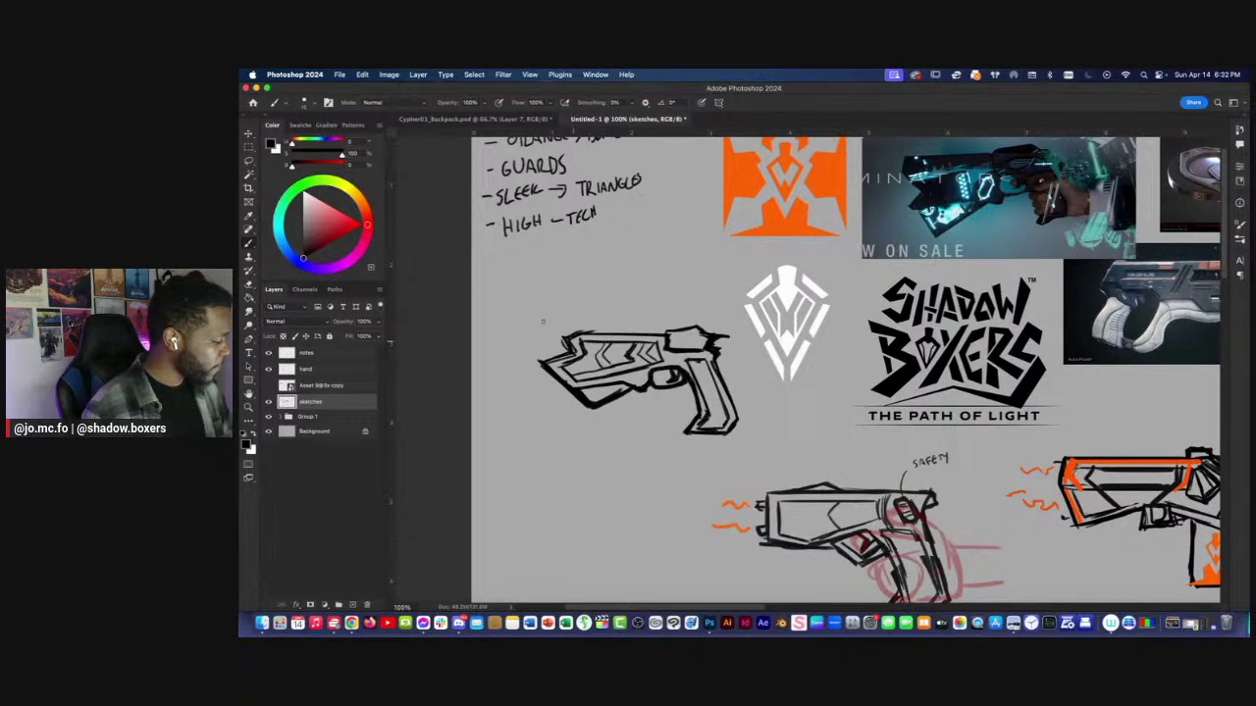
Try a straight laser line out of the pistol's muzzle, first in sampled orange and again in pinkish red.
left_click(782, 227, "alt")
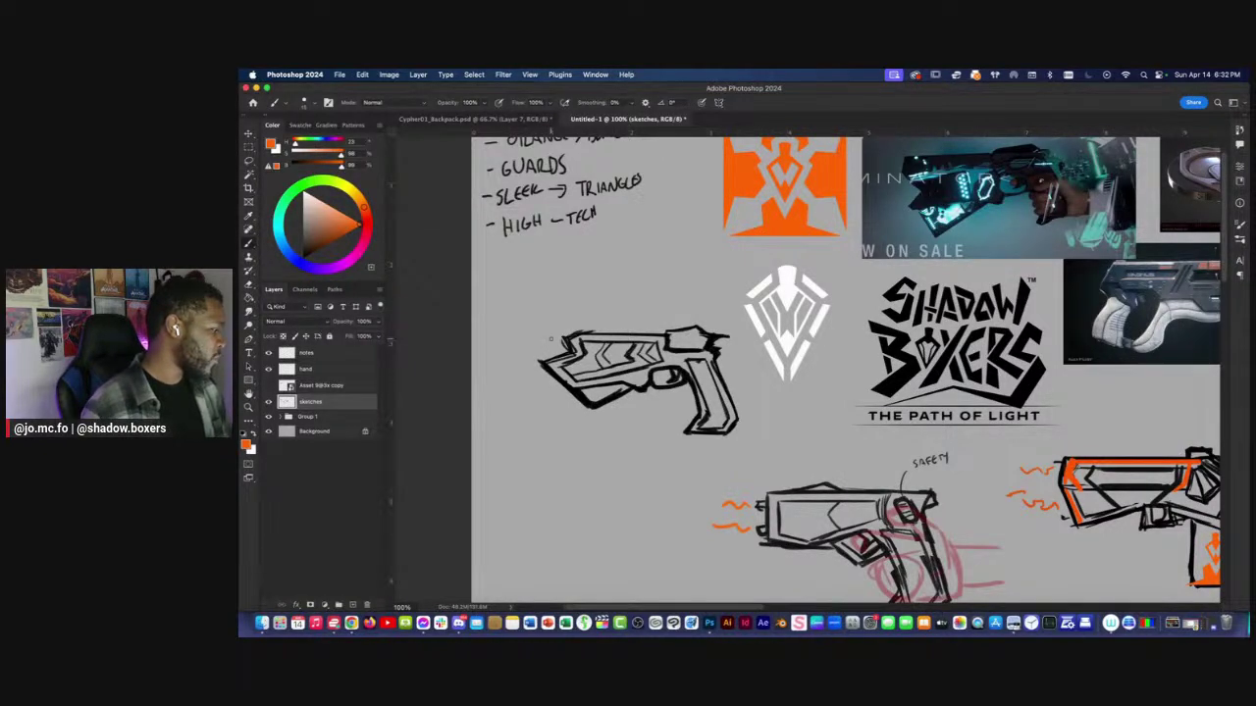
left_click_drag(563, 344, 482, 343)
key("super+z")
left_click(366, 233)
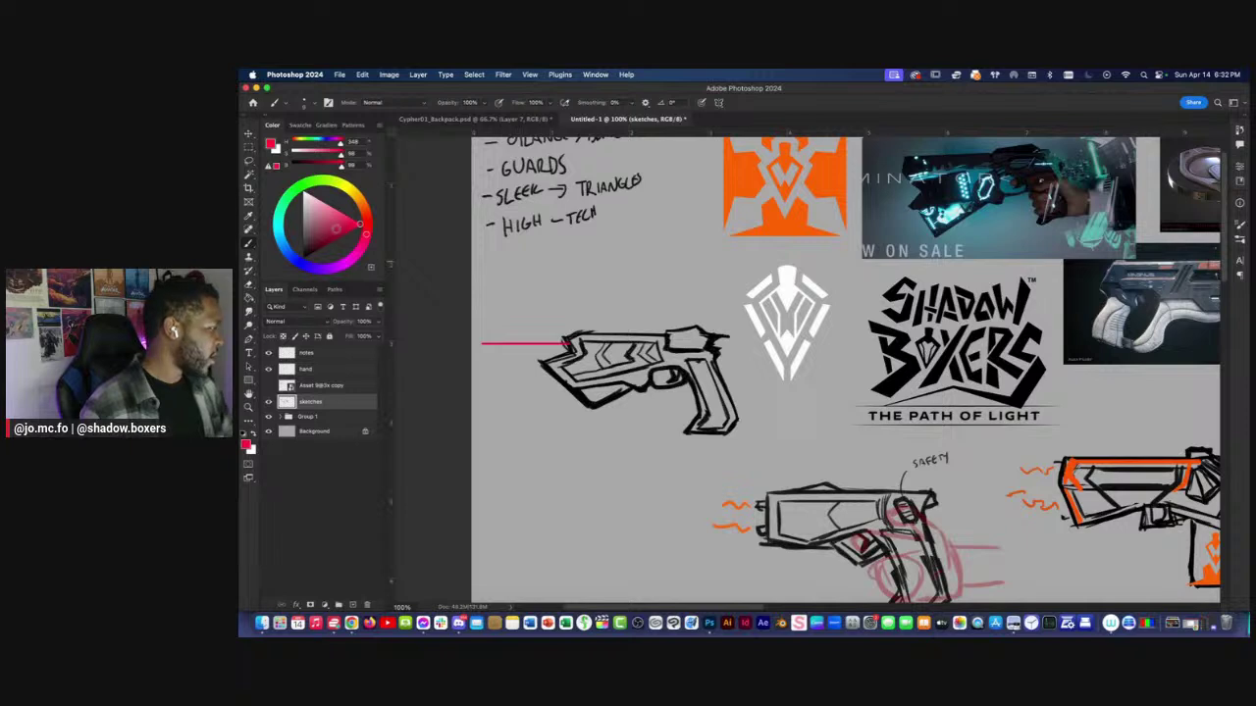
Try short strokes in sampled orange at the pistol's lower muzzle tip and delete them.
left_click(744, 182, "alt")
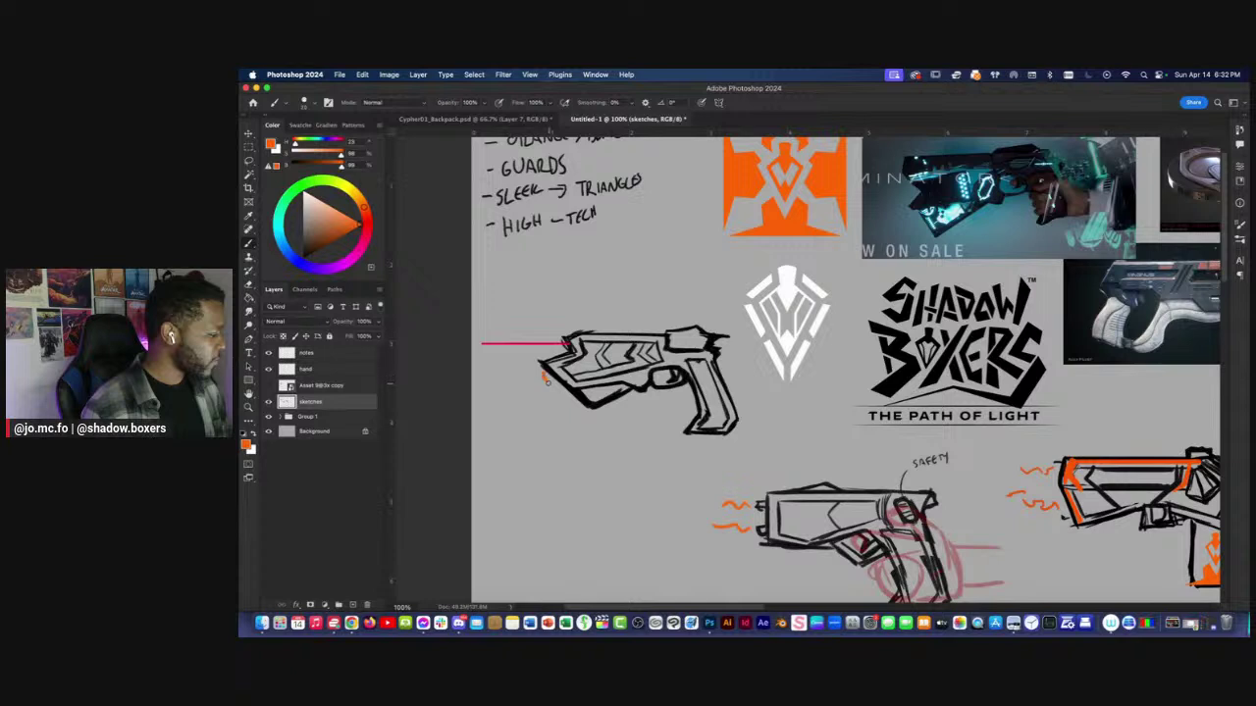
mouse_move(526, 381)
left_mouse_down()
mouse_move(557, 380)
mouse_move(502, 386)
left_mouse_up()
key("l")
key("Delete")
key("ctrl+d")
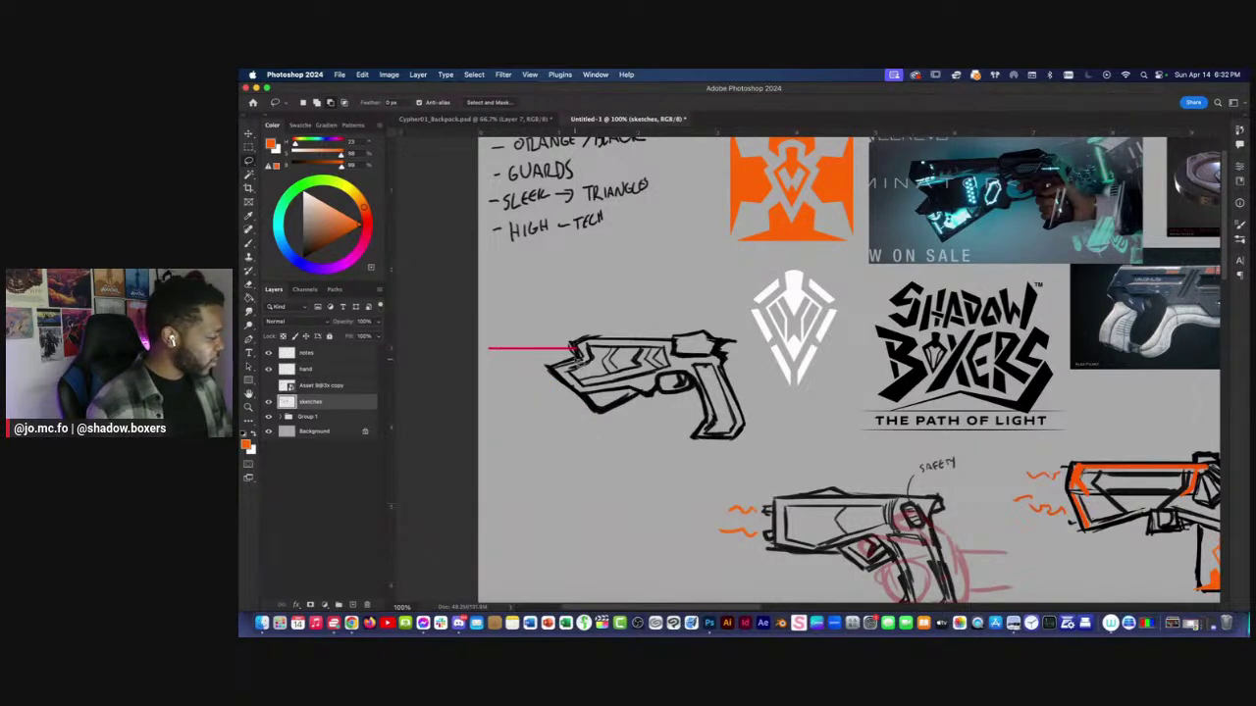
Reshape the lassoed lower front guard with Free Transform and redraw the underside line joining it to the trigger in black.
key("d")
key("b")
key("l")
mouse_move(575, 349)
left_mouse_down()
mouse_move(608, 378)
mouse_move(535, 404)
mouse_move(533, 370)
left_mouse_up()
key("super+t")
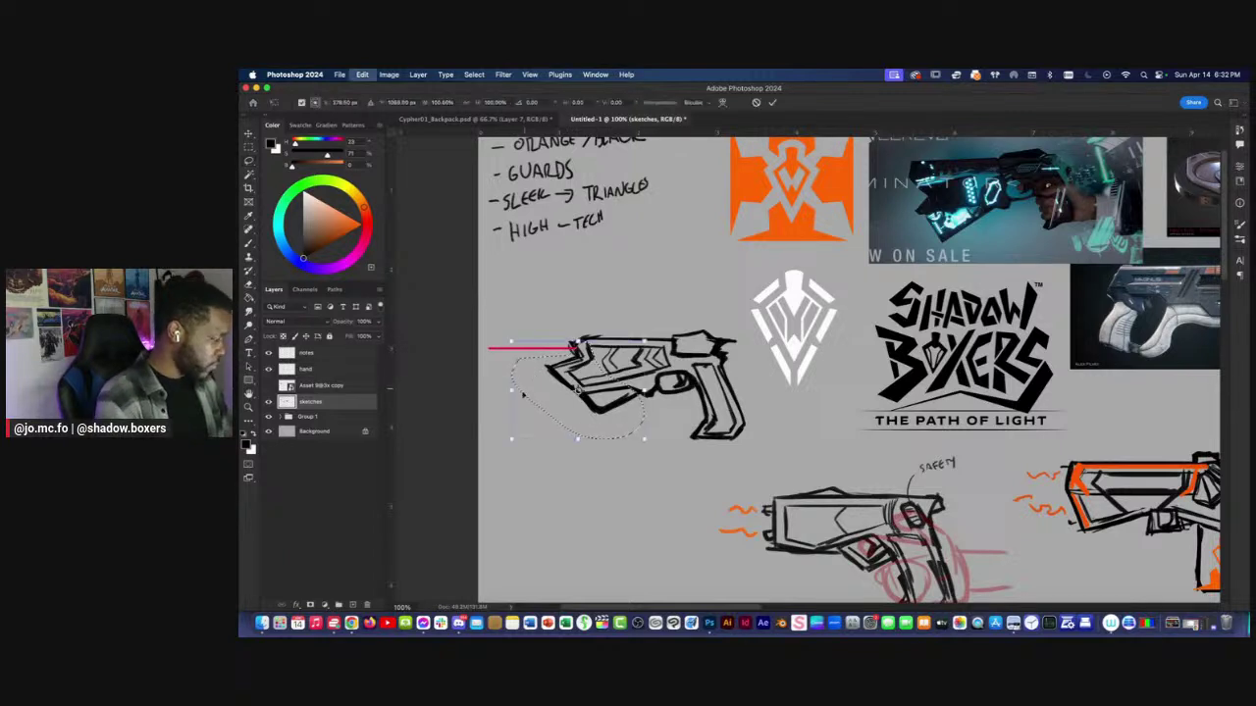
left_click_drag(512, 439, 527, 464)
left_click_drag(550, 418, 539, 412)
key("Return")
key("ctrl+d")
key("b")
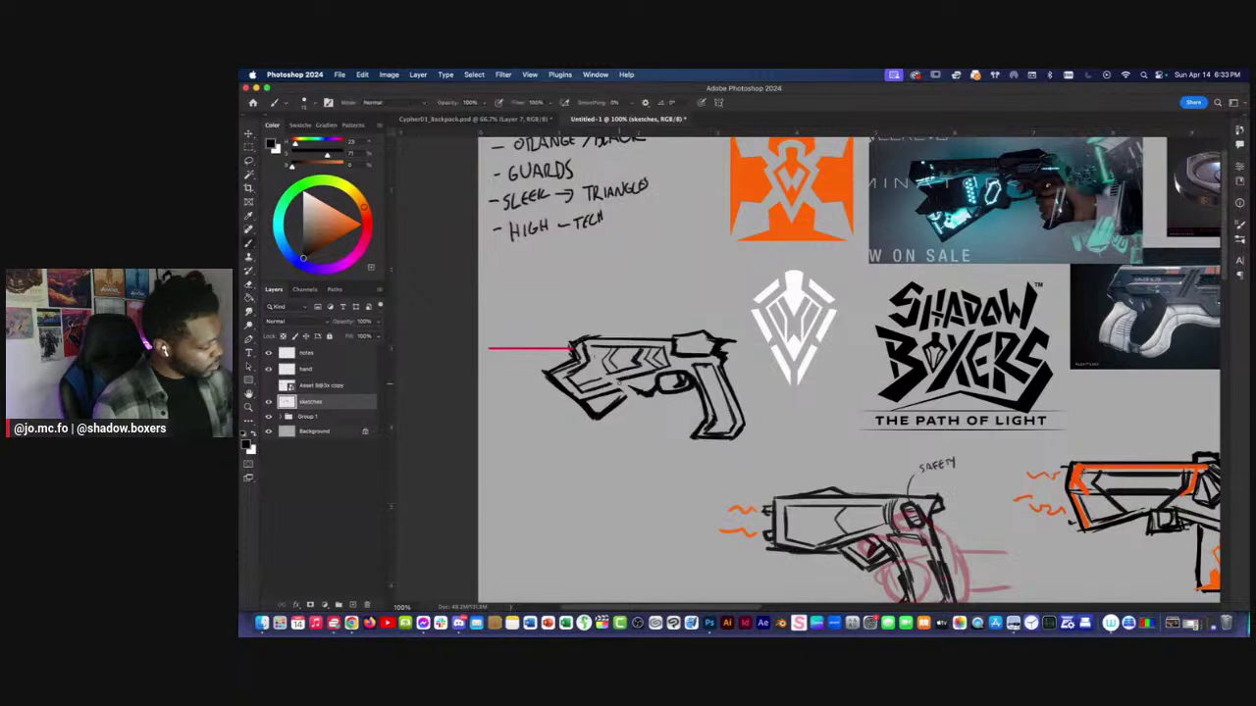
mouse_move(638, 396)
left_mouse_down()
mouse_move(604, 407)
mouse_move(644, 384)
left_mouse_up()
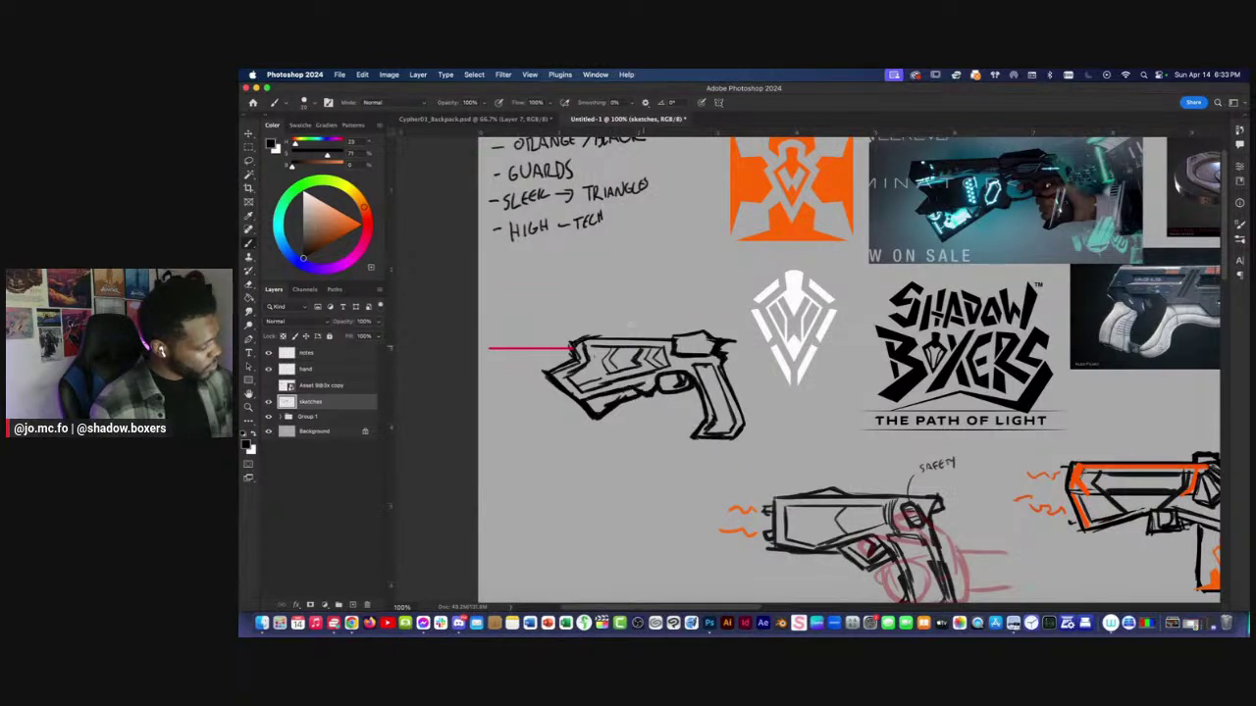
Replace the red laser line with a thicker beam from the muzzle in the orange sampled from the emblem.
key("l")
key("b")
left_click(743, 188, "alt")
left_click_drag(565, 349, 507, 353)
scroll(852, 366, "up", 2)
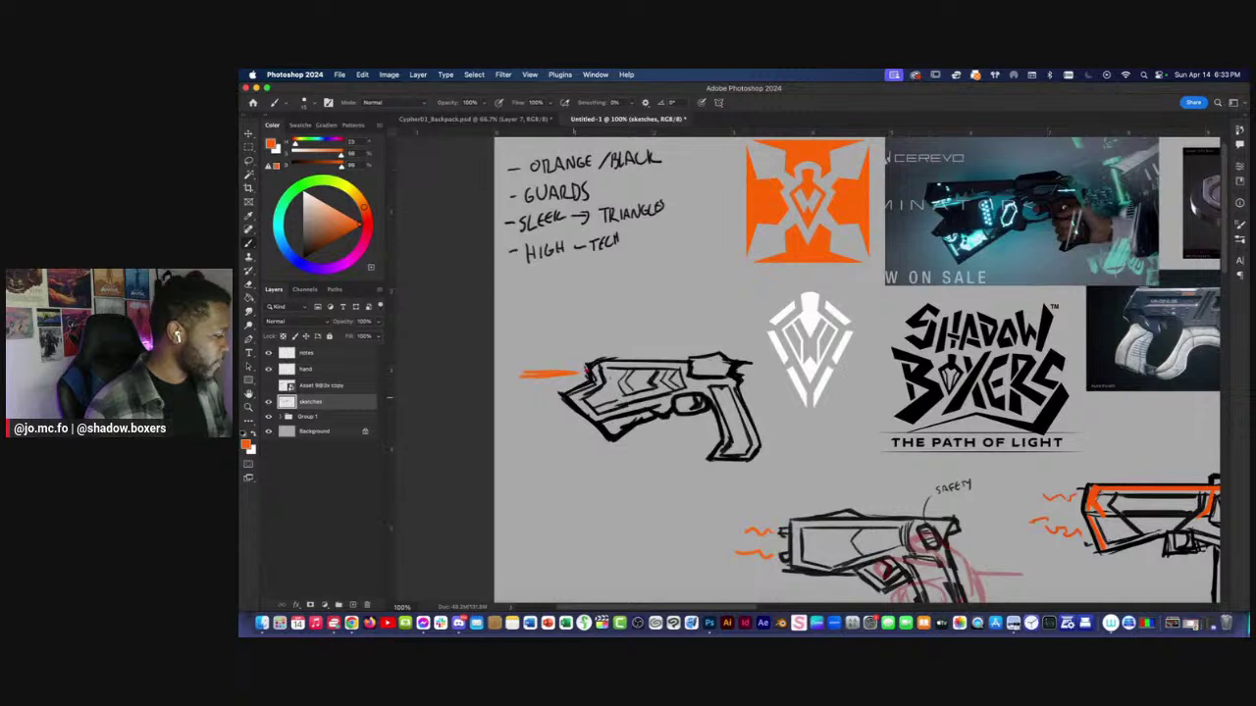
Add black detail strokes to the pistol's underside ahead of the trigger and tidy the top of the grip with the Eraser.
left_click(608, 431, "alt")
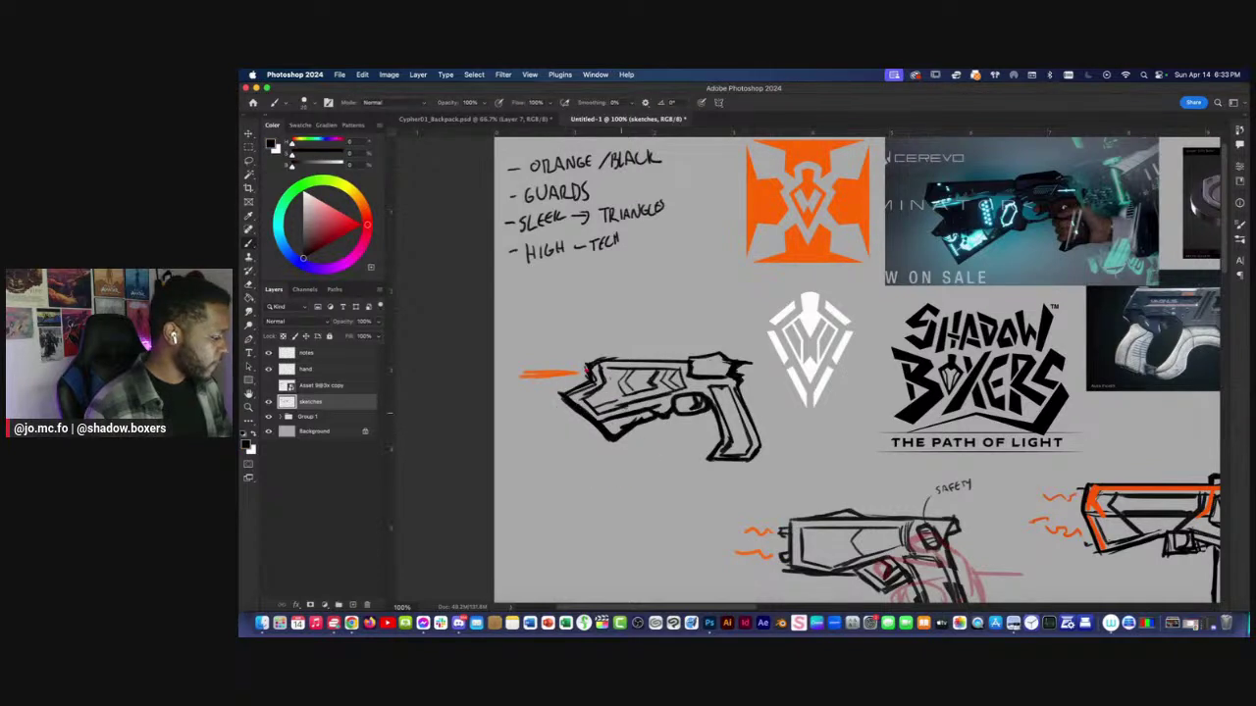
mouse_move(665, 420)
left_mouse_down()
mouse_move(621, 438)
mouse_move(649, 420)
left_mouse_up()
key("e")
left_click_drag(726, 395, 720, 399)
Examine the other pistol sketches and the line-art and LD Lasergun reference sheets for further design ideas.
scroll(535, 360, "down", 5)
scroll(534, 359, "up", 3)
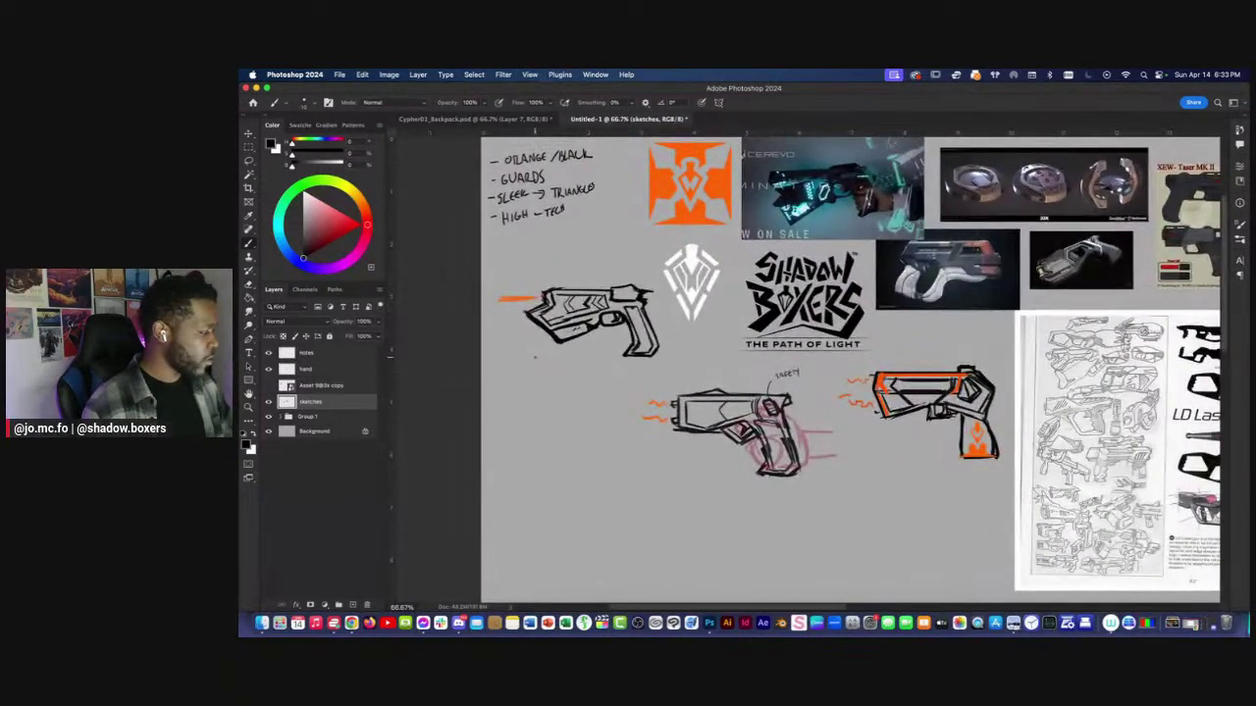
left_click_drag(535, 360, 464, 335)
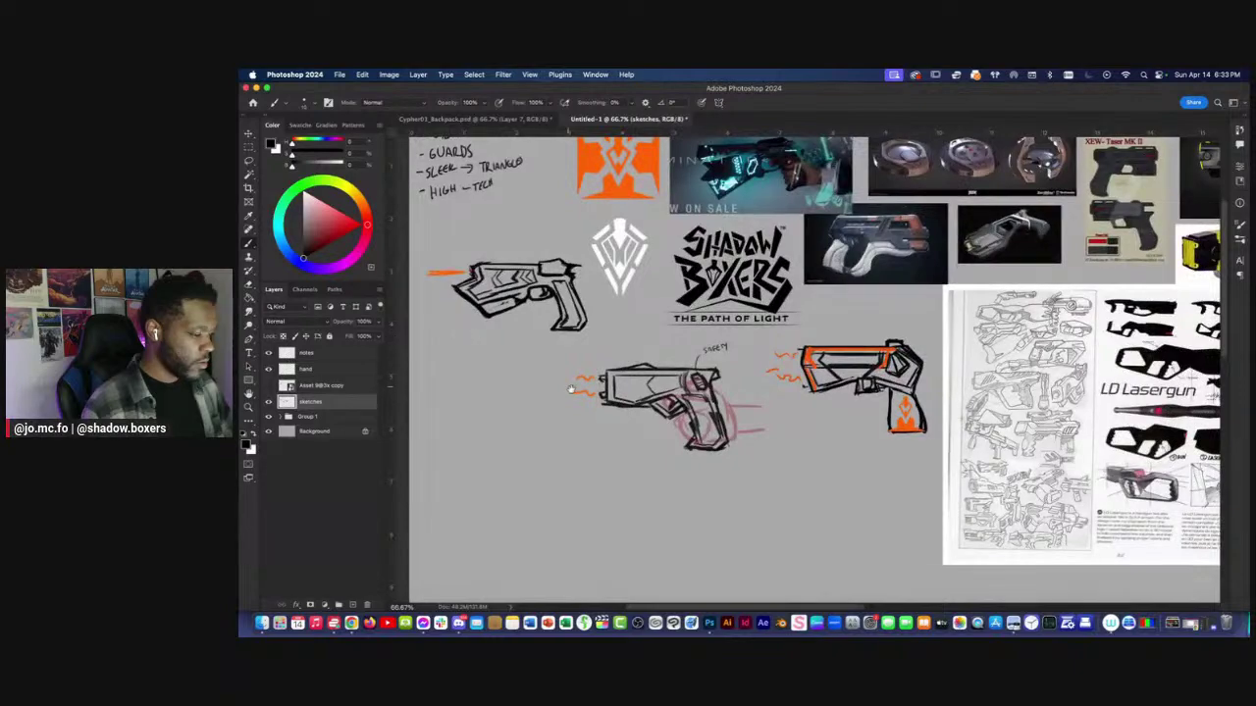
left_click_drag(566, 386, 448, 365)
key("super+=")
left_click_drag(659, 426, 491, 422)
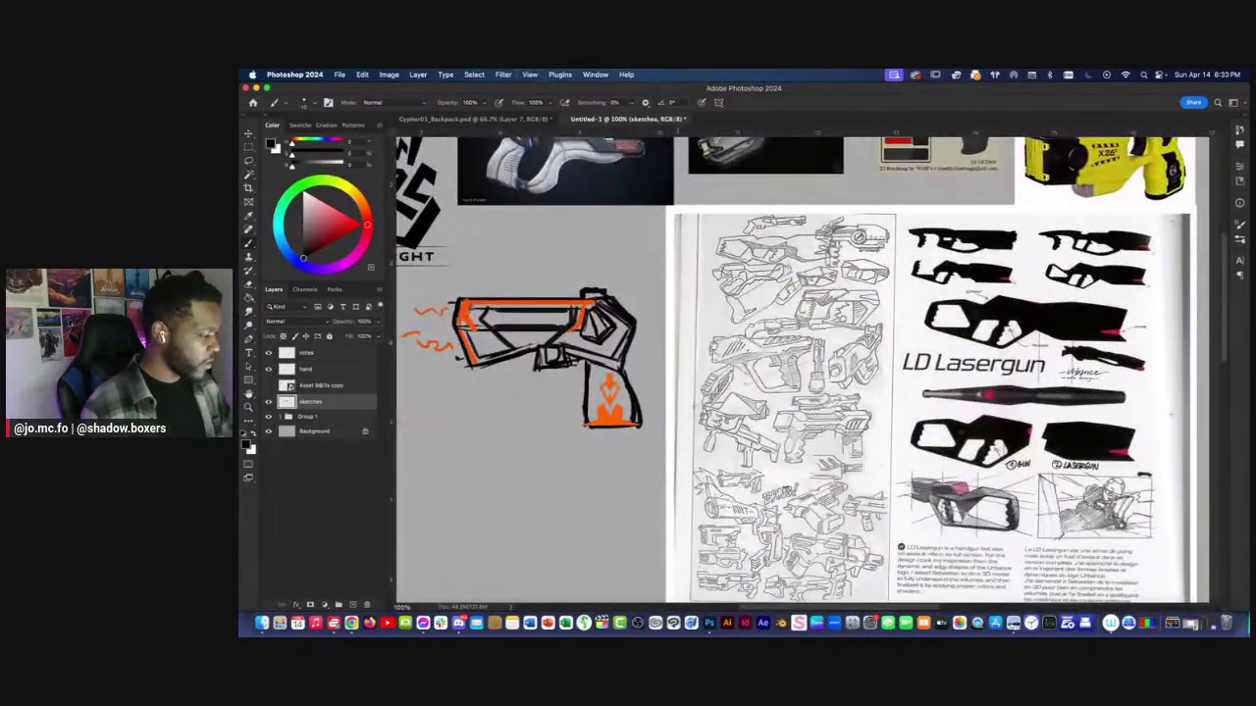
key("super+equal")
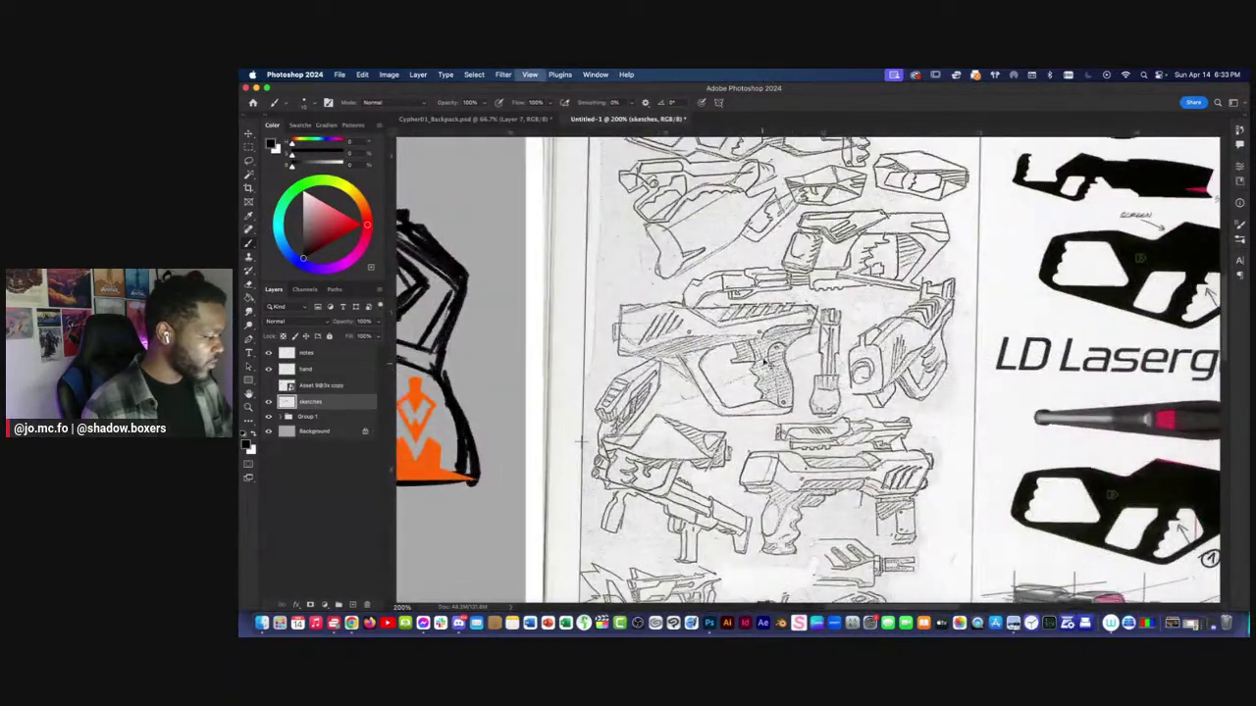
key("super+minus")
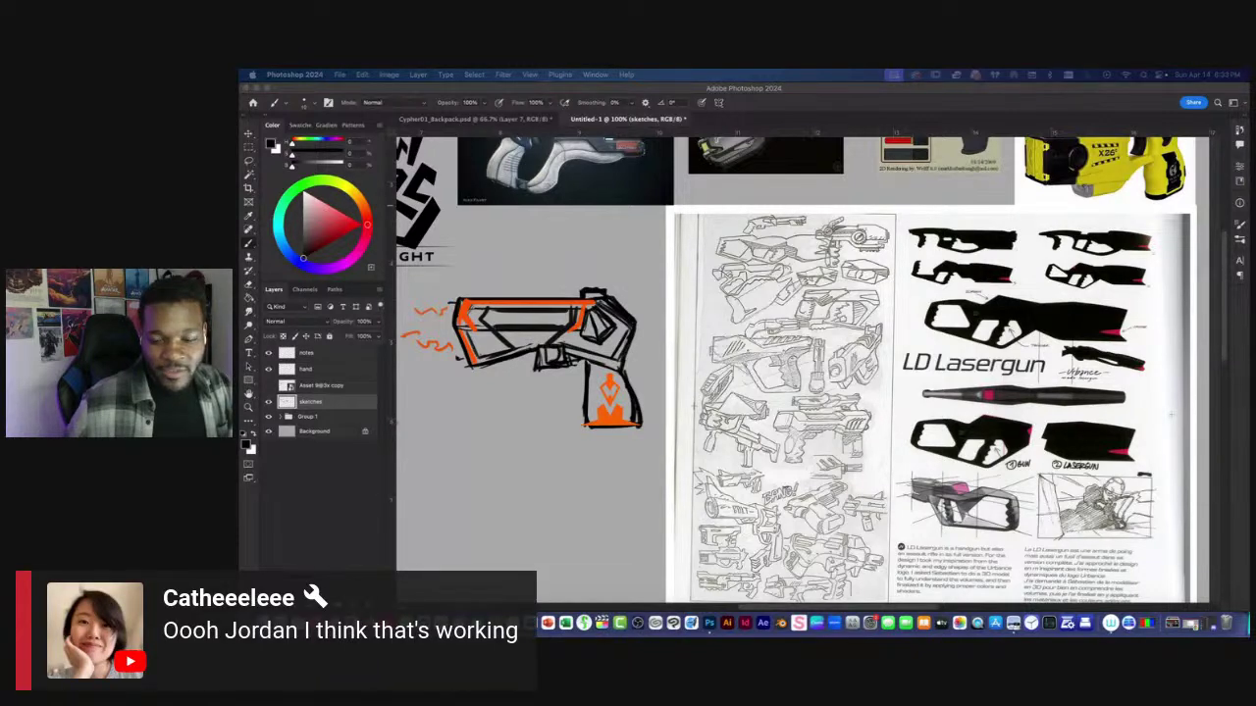
scroll(572, 339, "left", 10)
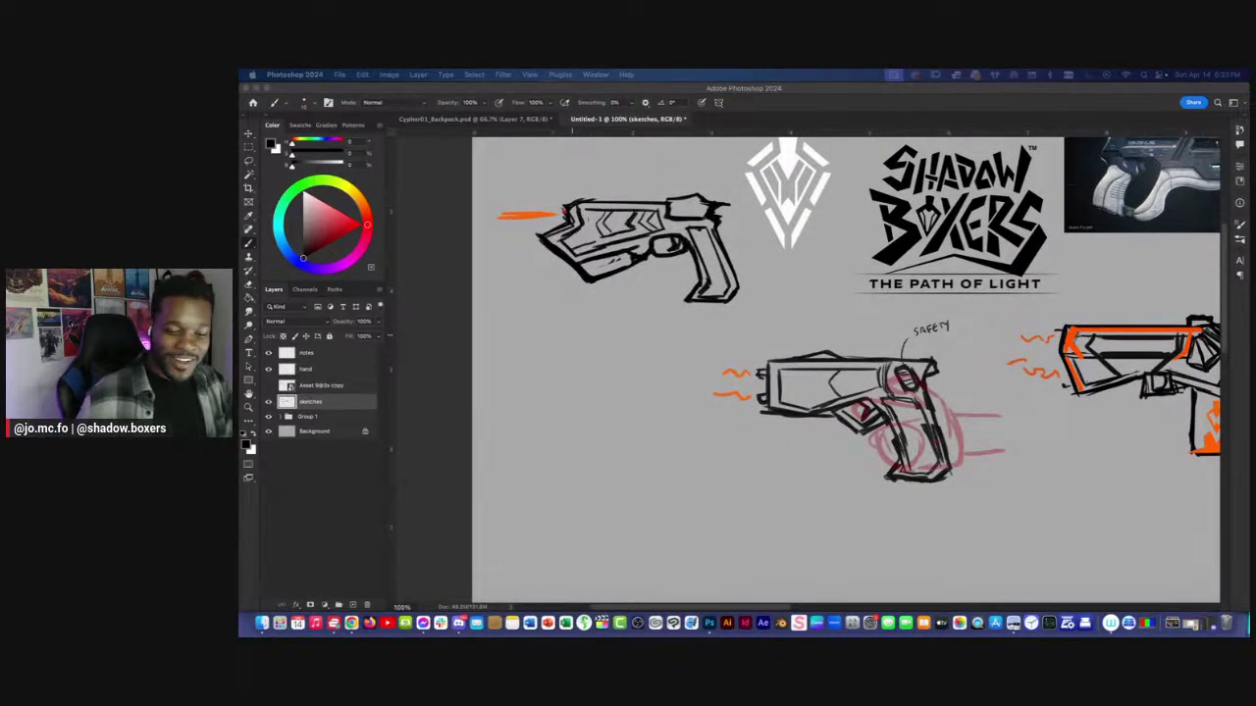
Start saving the document on the computer and choose the Props/Vehicles folder inside Artwork in SHADOW BOXERS.
left_click(504, 364)
key("super+minus")
left_click_drag(452, 337, 458, 353)
key("super+s")
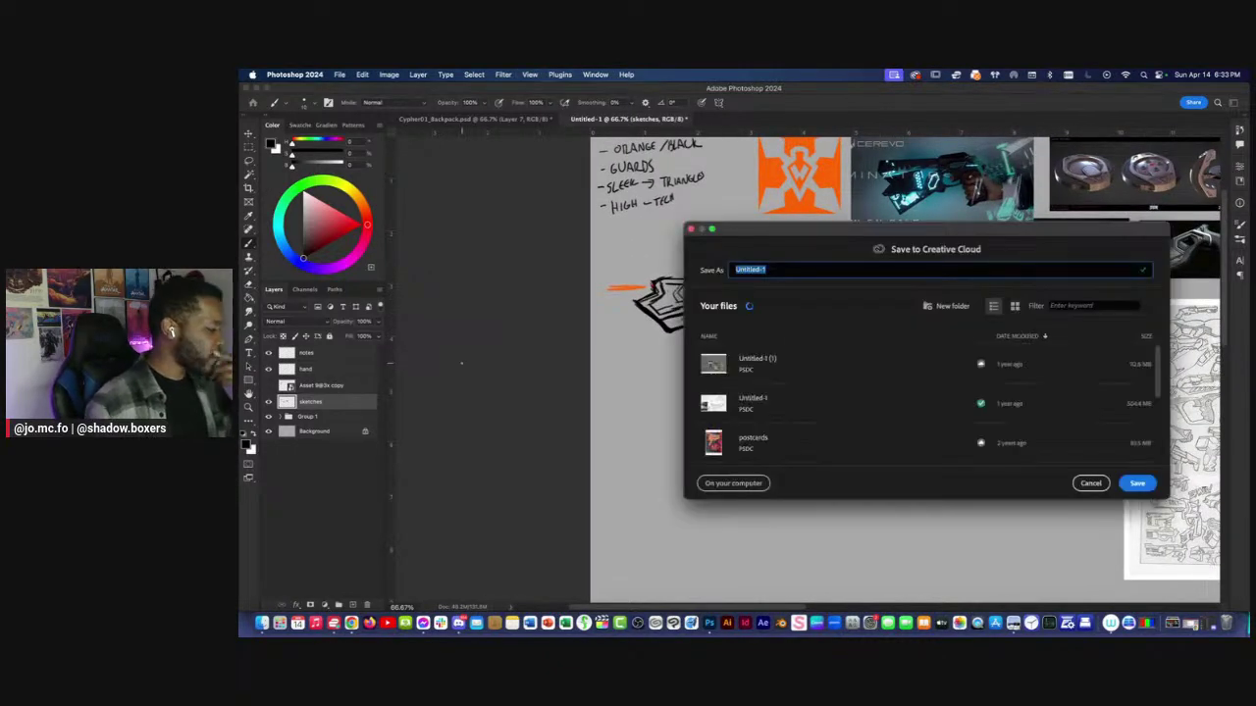
left_click(750, 484)
left_click(466, 166)
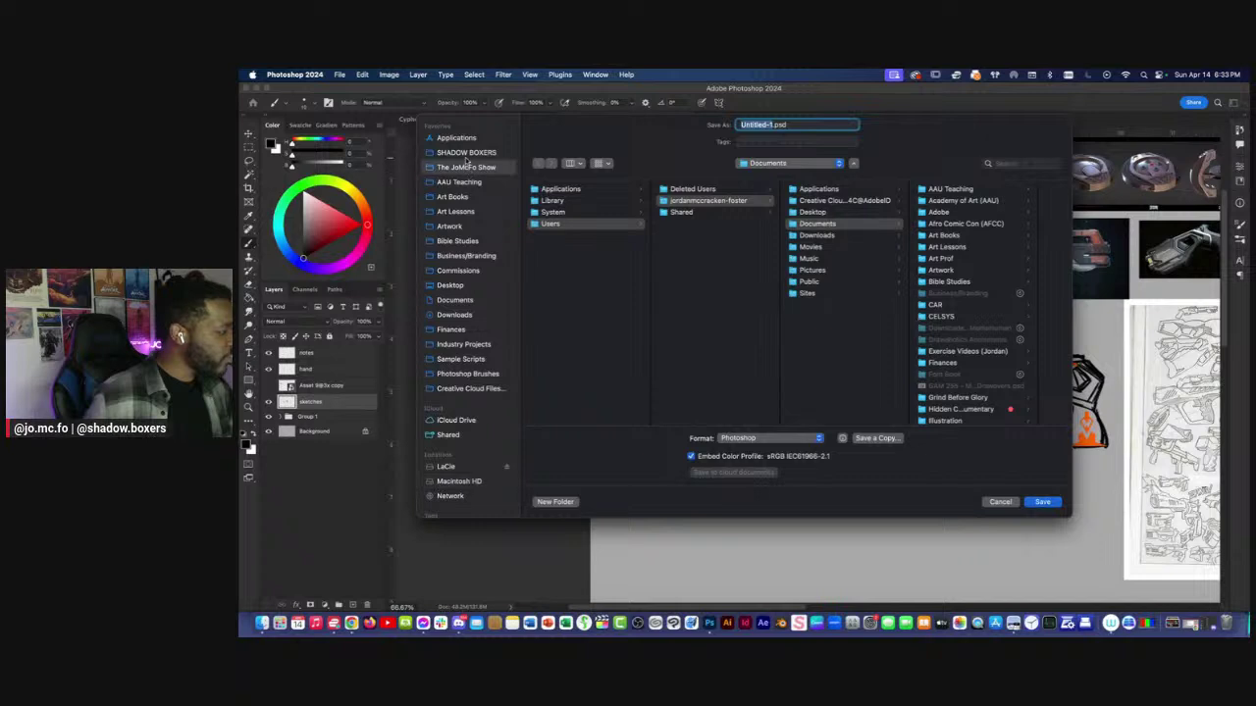
left_click(467, 152)
left_click(553, 189)
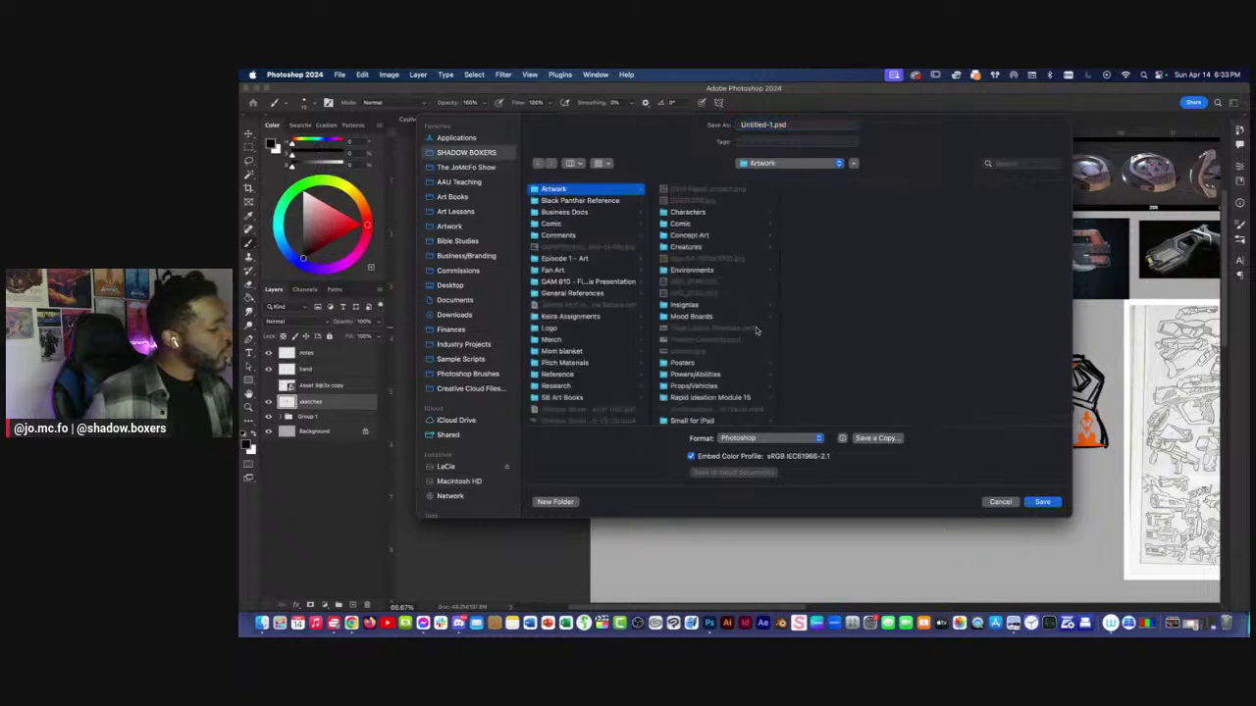
left_click(693, 387)
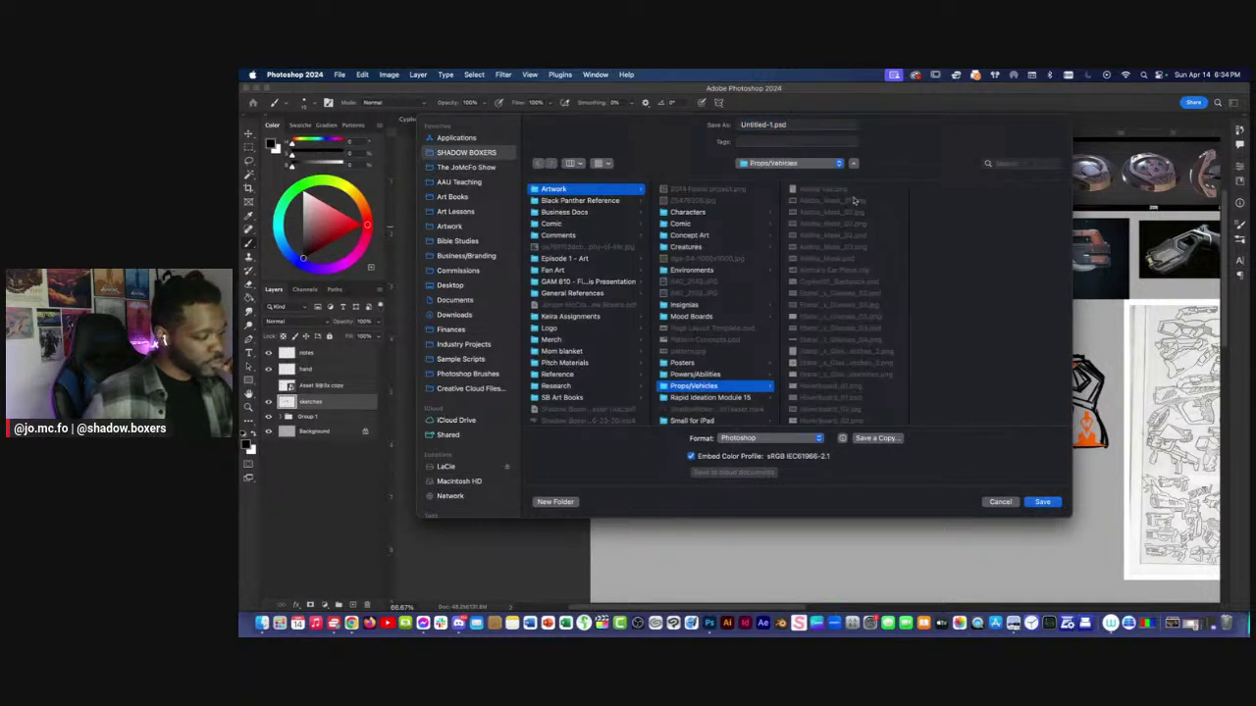
Name the file "Taser Gun - Cypher.psd" and save it in Photoshop format with Maximize Compatibility on.
left_click(771, 124)
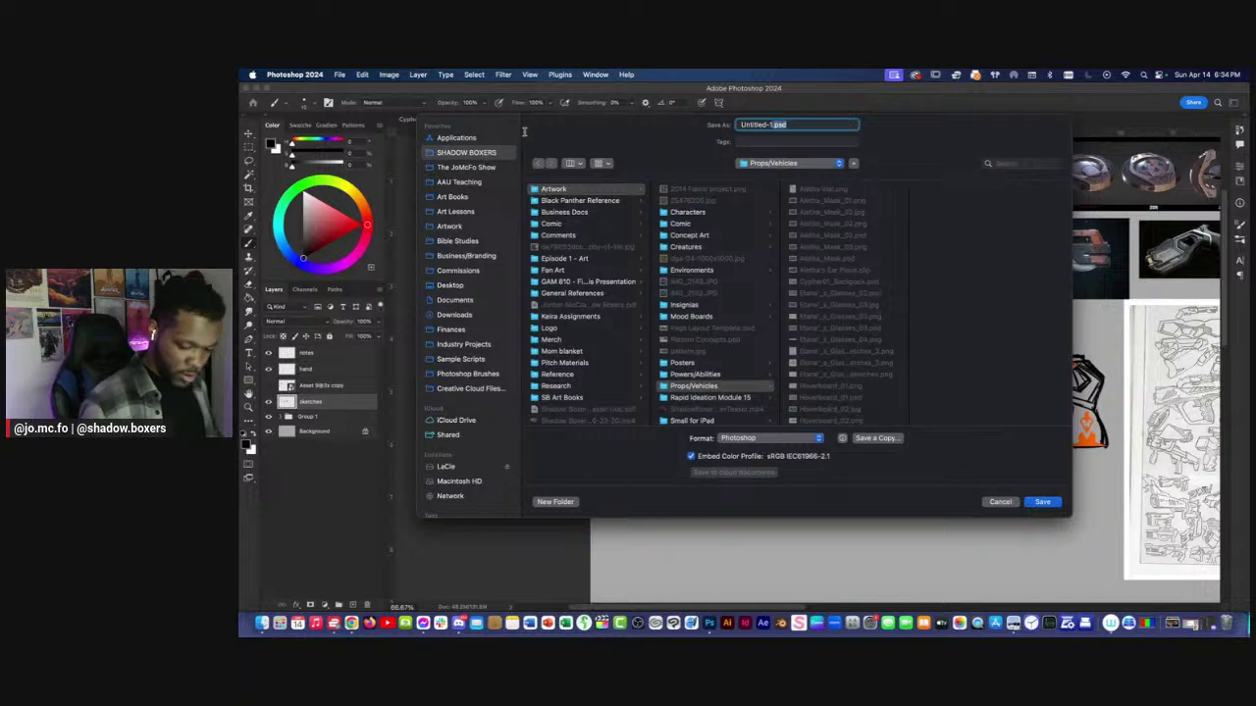
key("BackSpace")
key("BackSpace")
key("BackSpace")
key("BackSpace")
key("BackSpace")
key("BackSpace")
key("BackSpace")
key("BackSpace")
key("BackSpace")
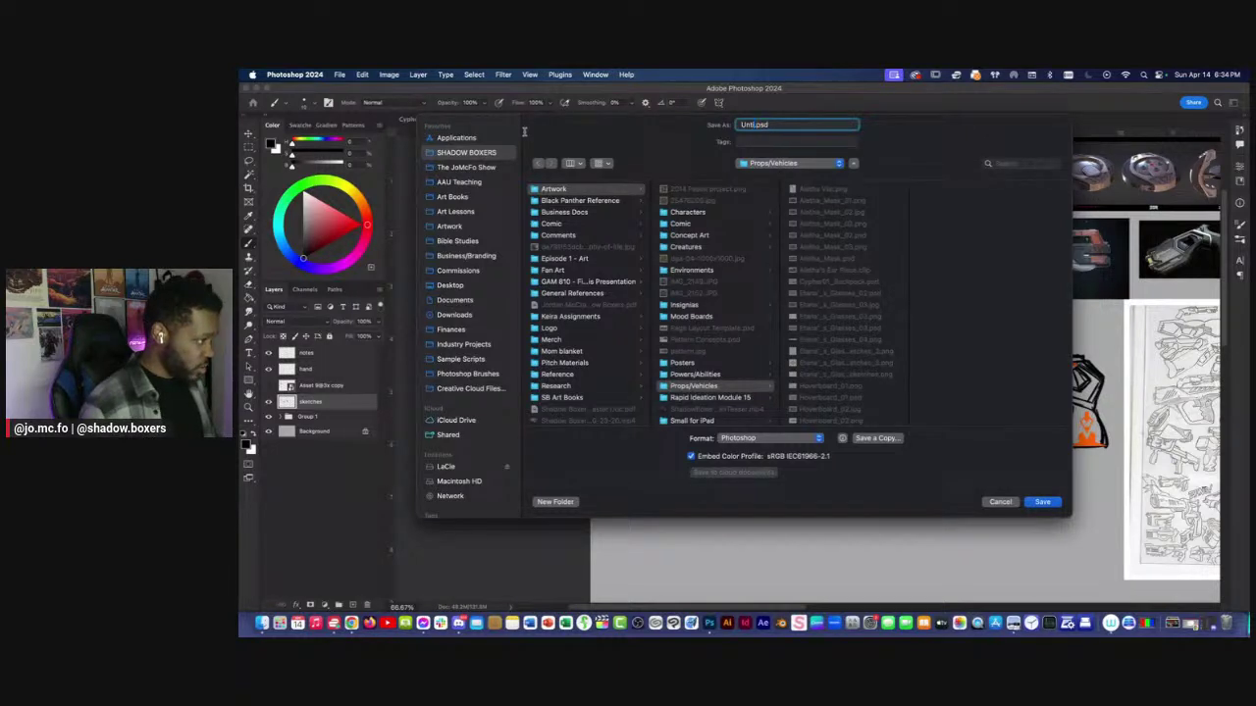
type("Taser Gun")
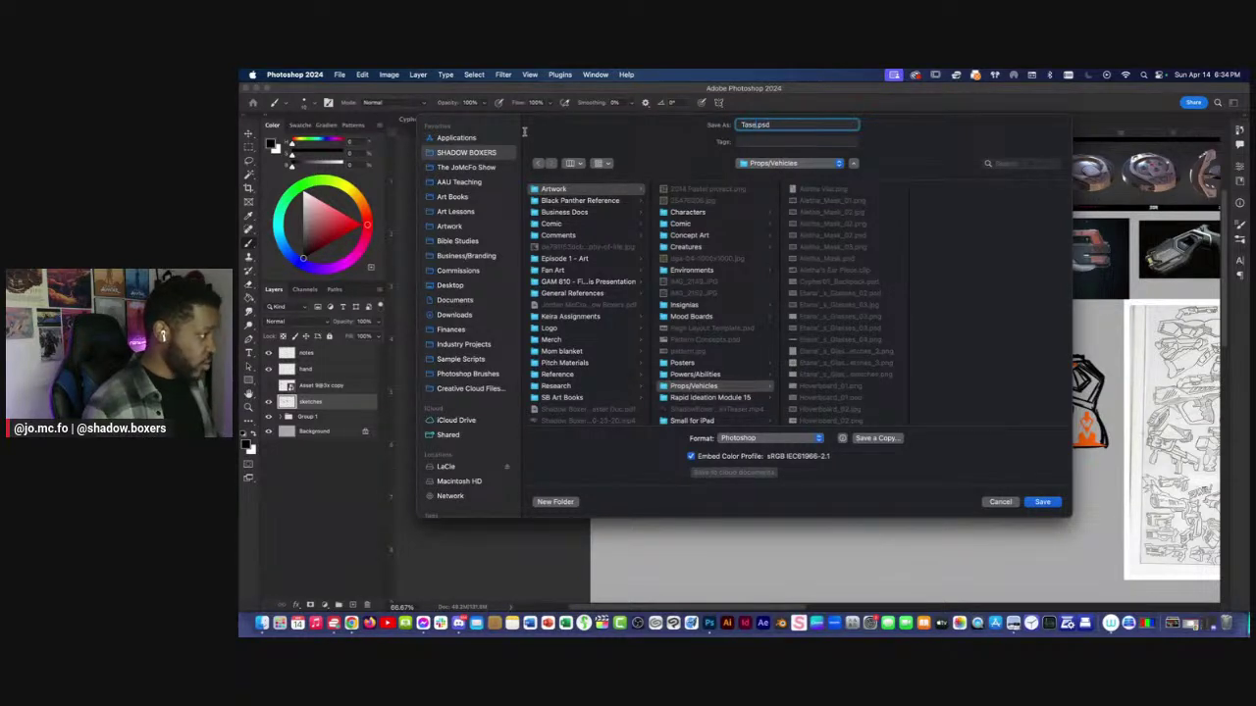
type(" - Cyph")
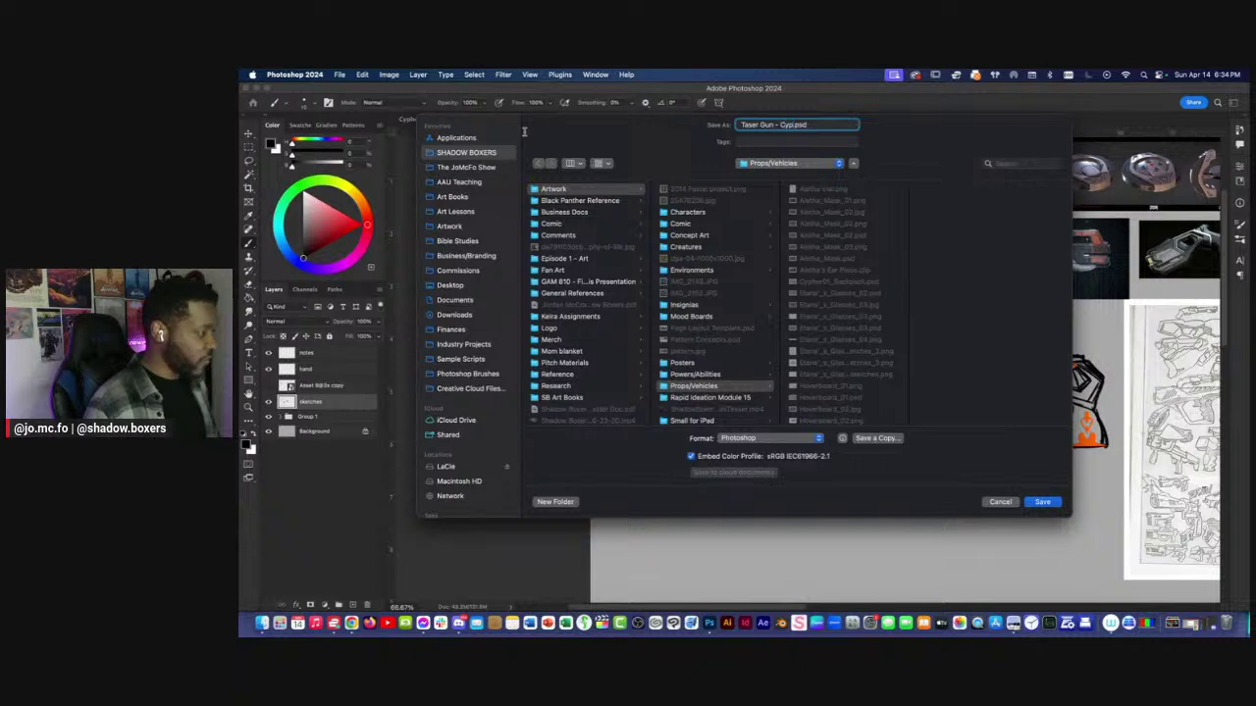
type("er")
key("Return")
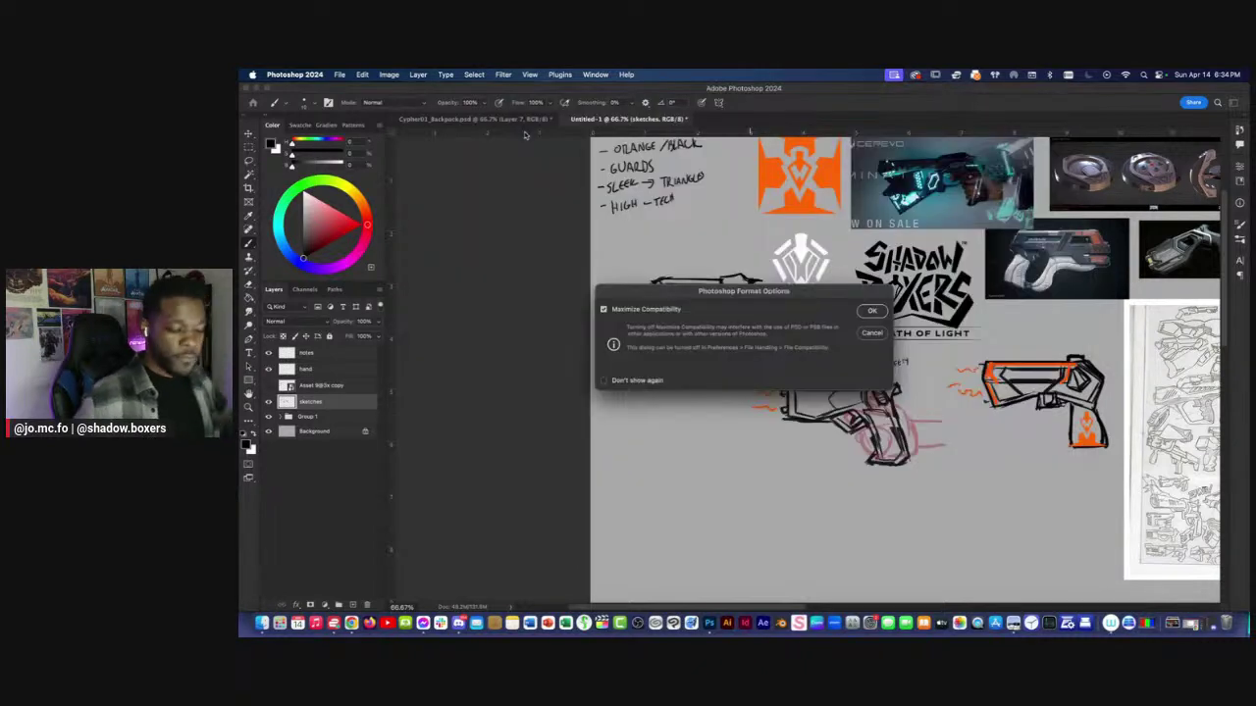
key("Return")
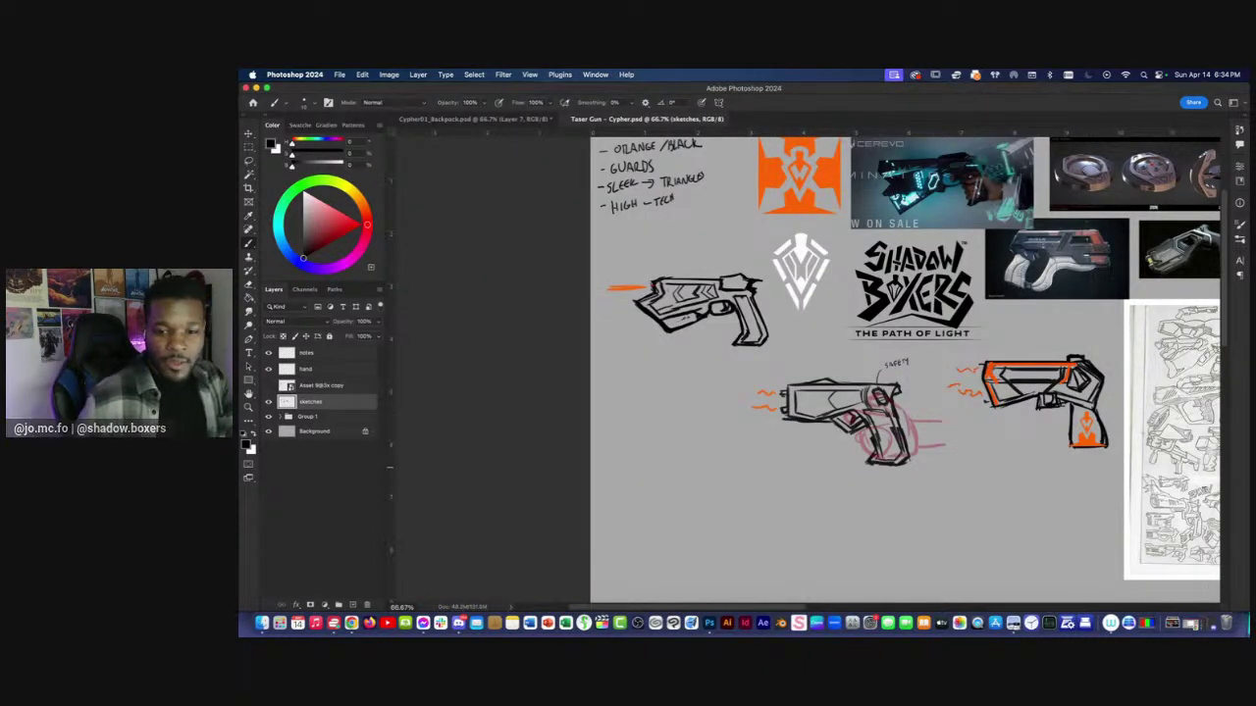
Erase the rounded trigger guard on the upper pistol and redraw the trigger area with black strokes.
left_click(524, 364)
key("super+plus")
left_click_drag(560, 319, 571, 385)
key("super+minus")
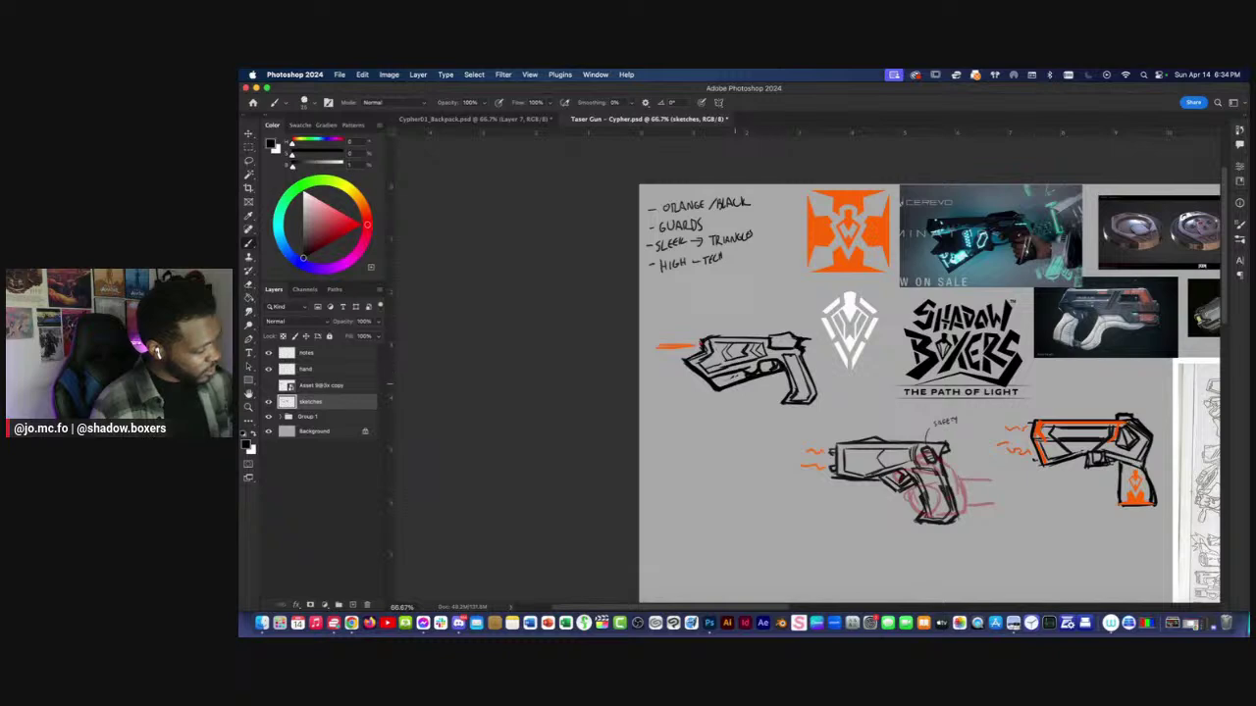
key("super+minus")
left_click_drag(568, 391, 543, 396)
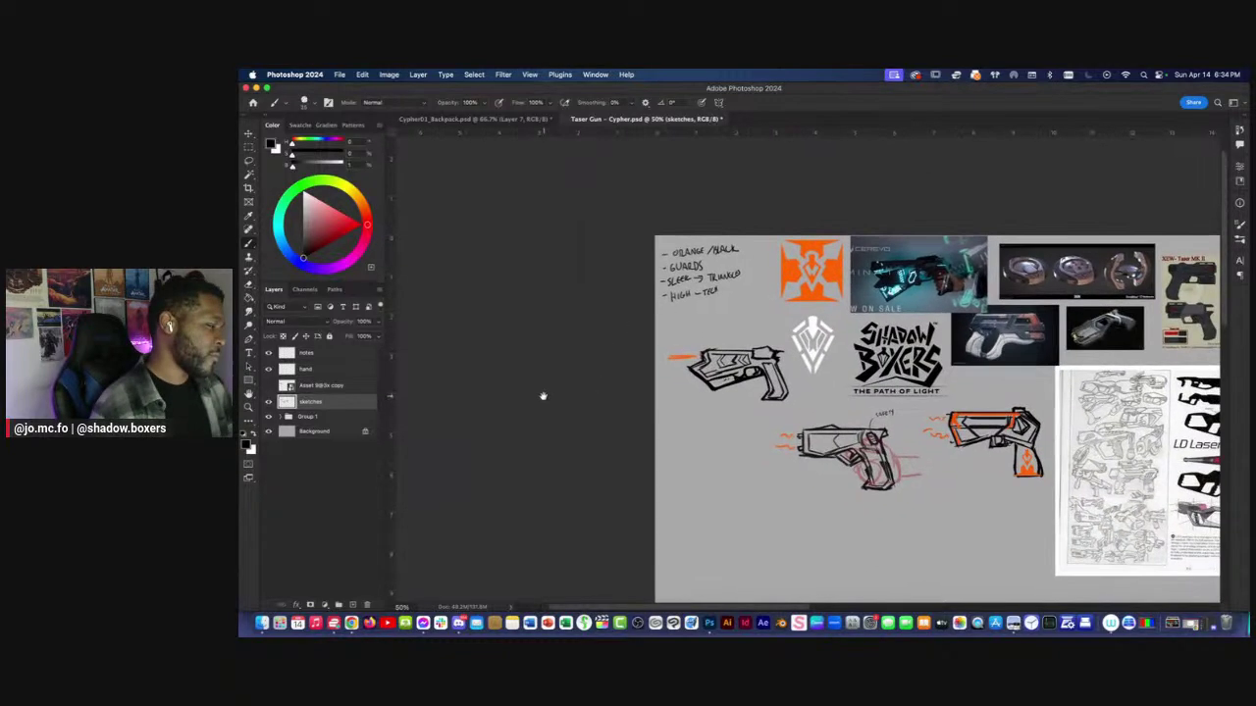
key("super+plus")
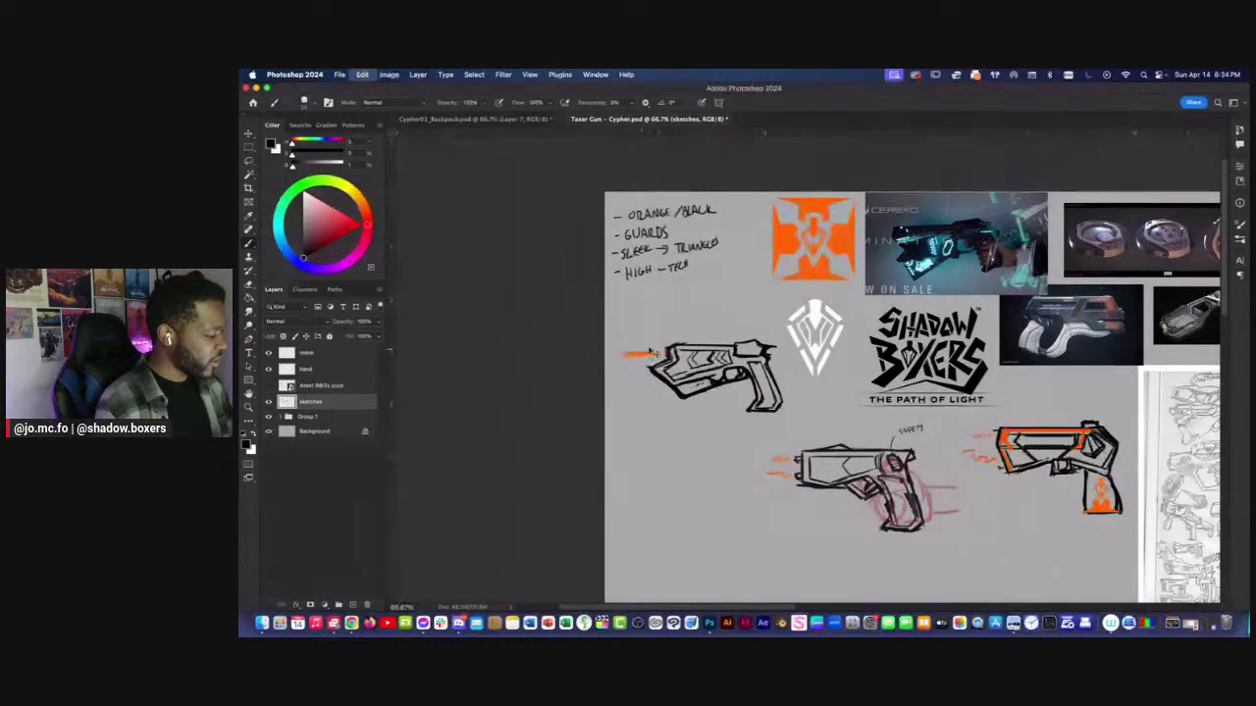
key("super+equal")
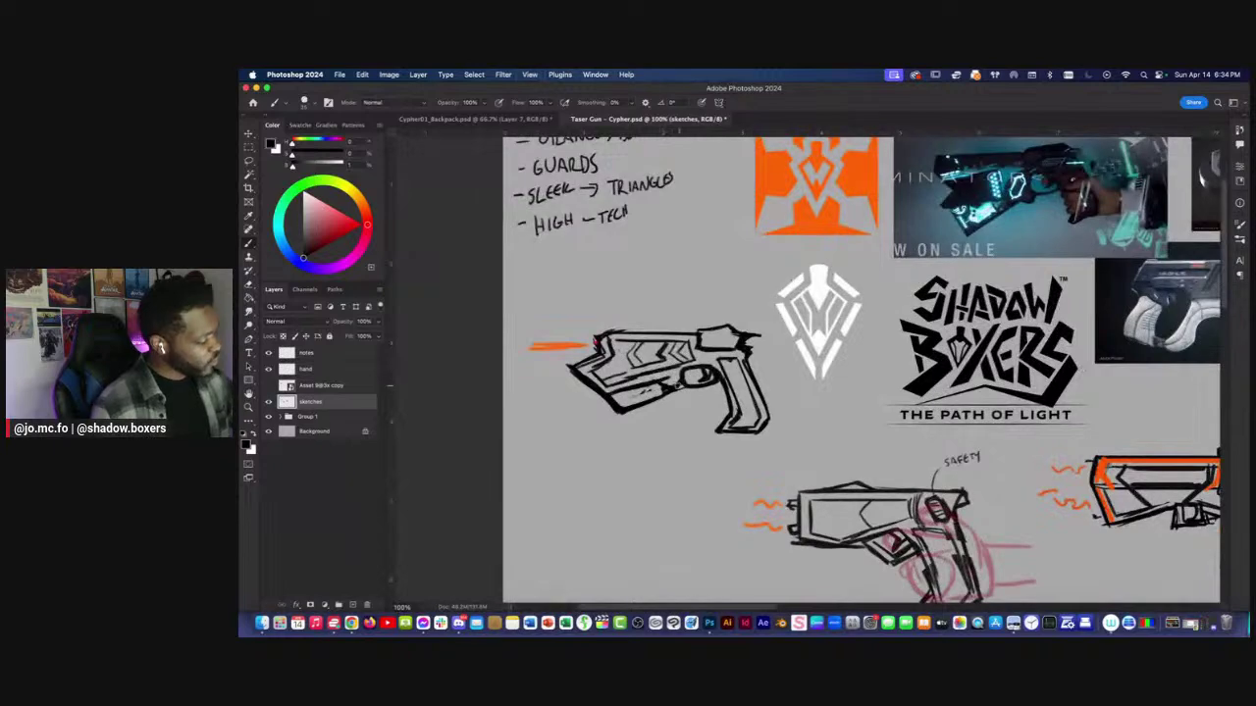
mouse_move(648, 404)
left_mouse_down()
mouse_move(680, 375)
mouse_move(621, 423)
left_mouse_up()
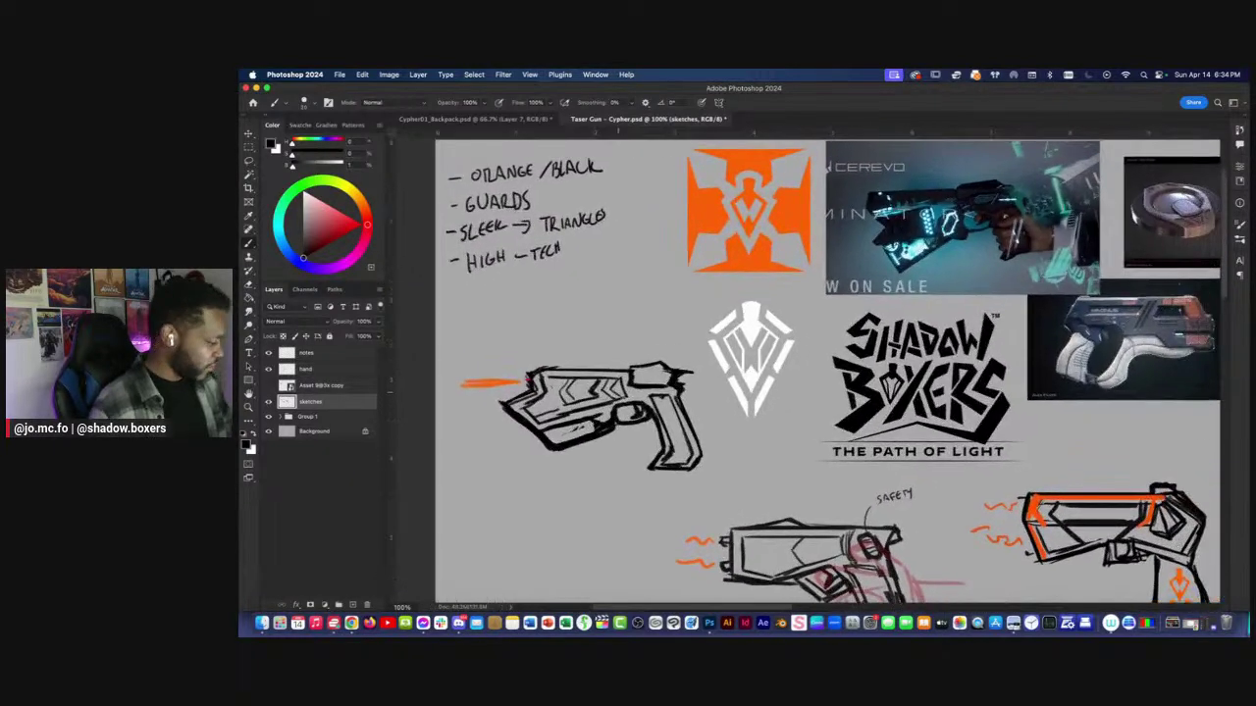
key("e")
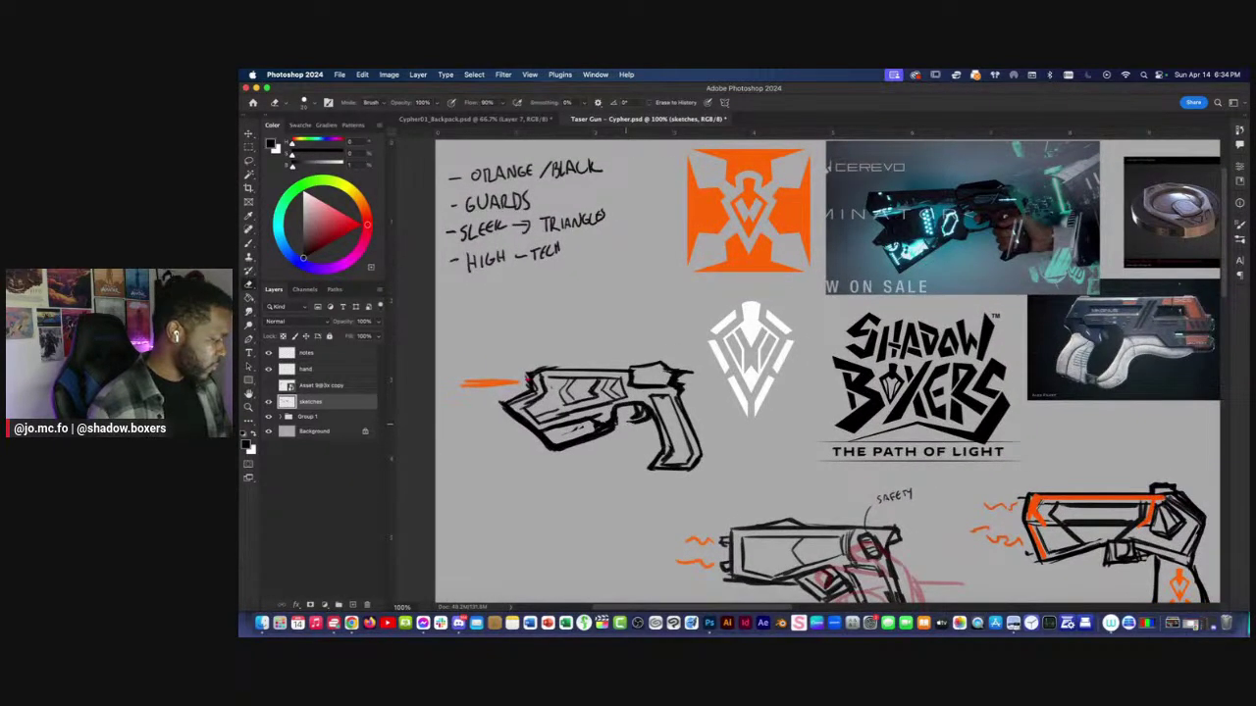
key("b")
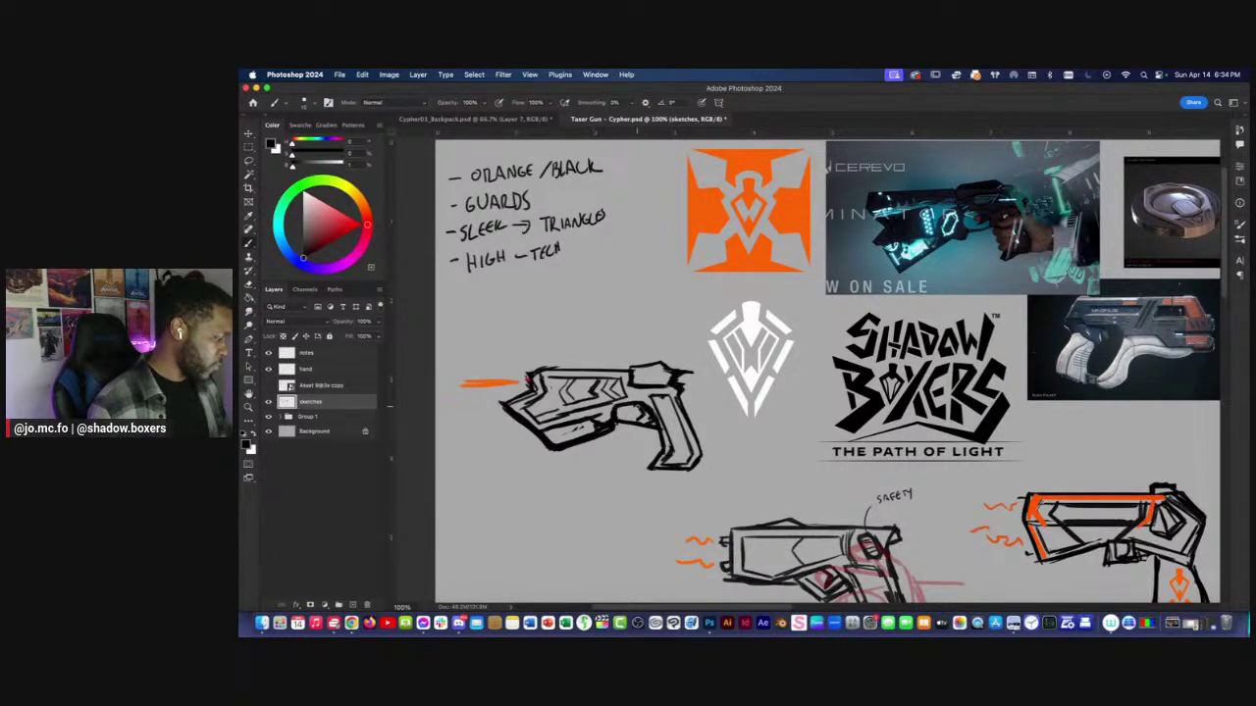
Try red strokes along the underside of the upper pistol's front guard, undo them and restore black as the foreground colour.
key("super+minus")
key("super+minus")
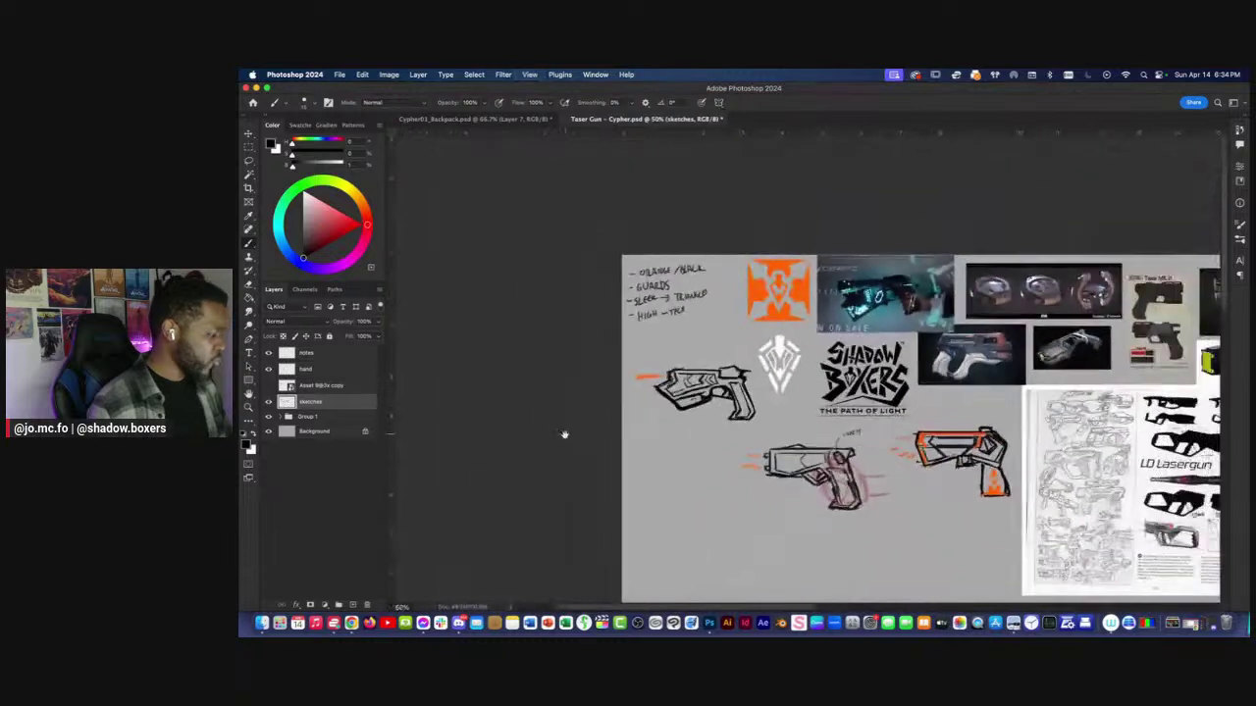
key("super+plus")
left_click_drag(594, 481, 595, 495)
left_click(350, 232)
left_click_drag(498, 312, 559, 341)
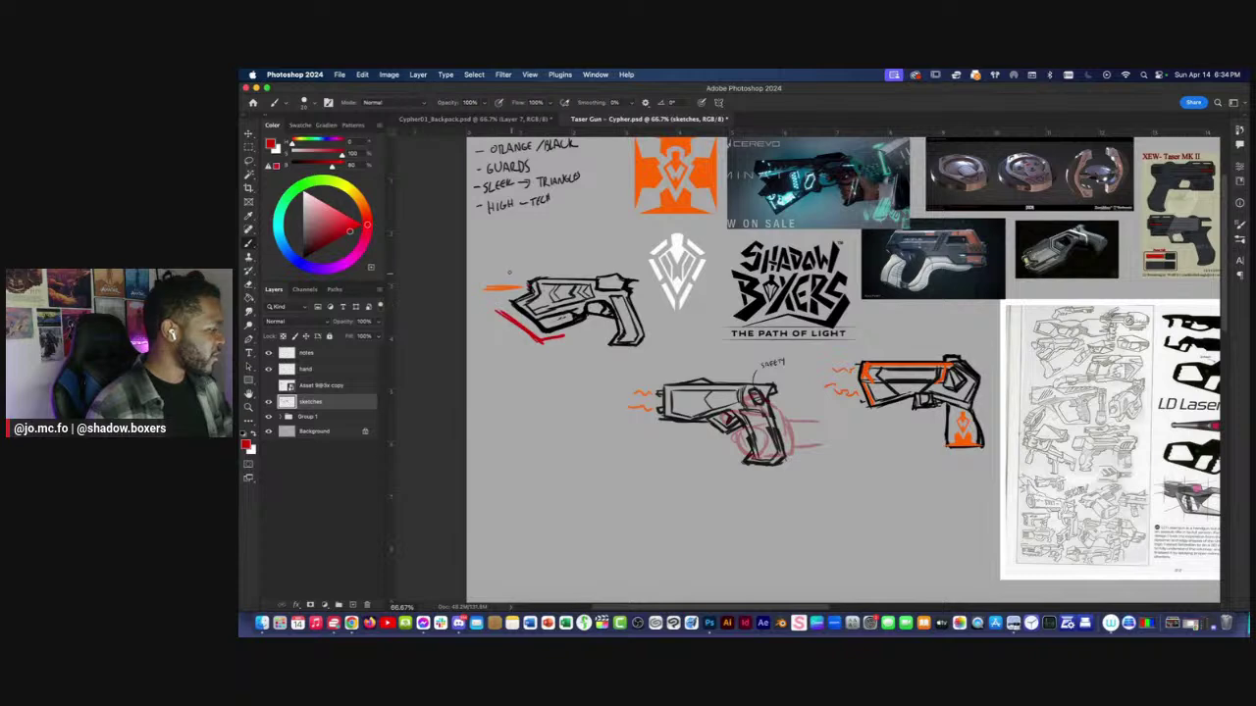
key("super+z")
key("super+z")
key("super+z")
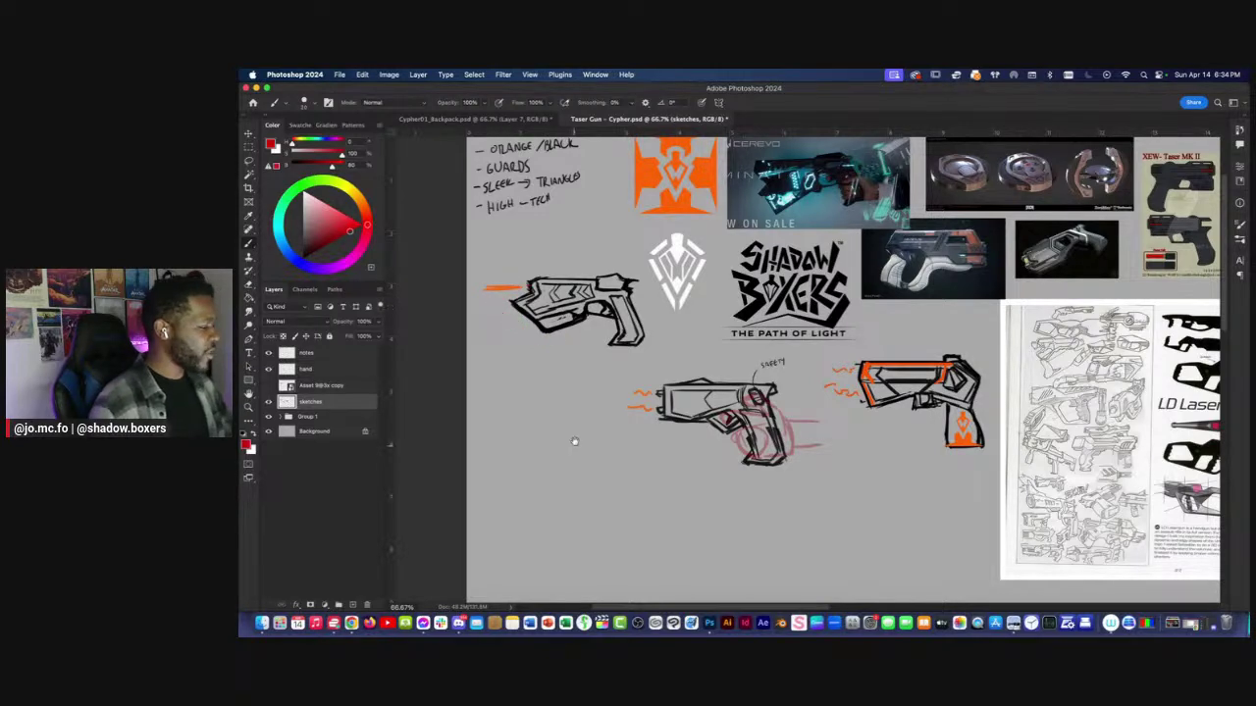
scroll(574, 444, "up", 2)
key("d")
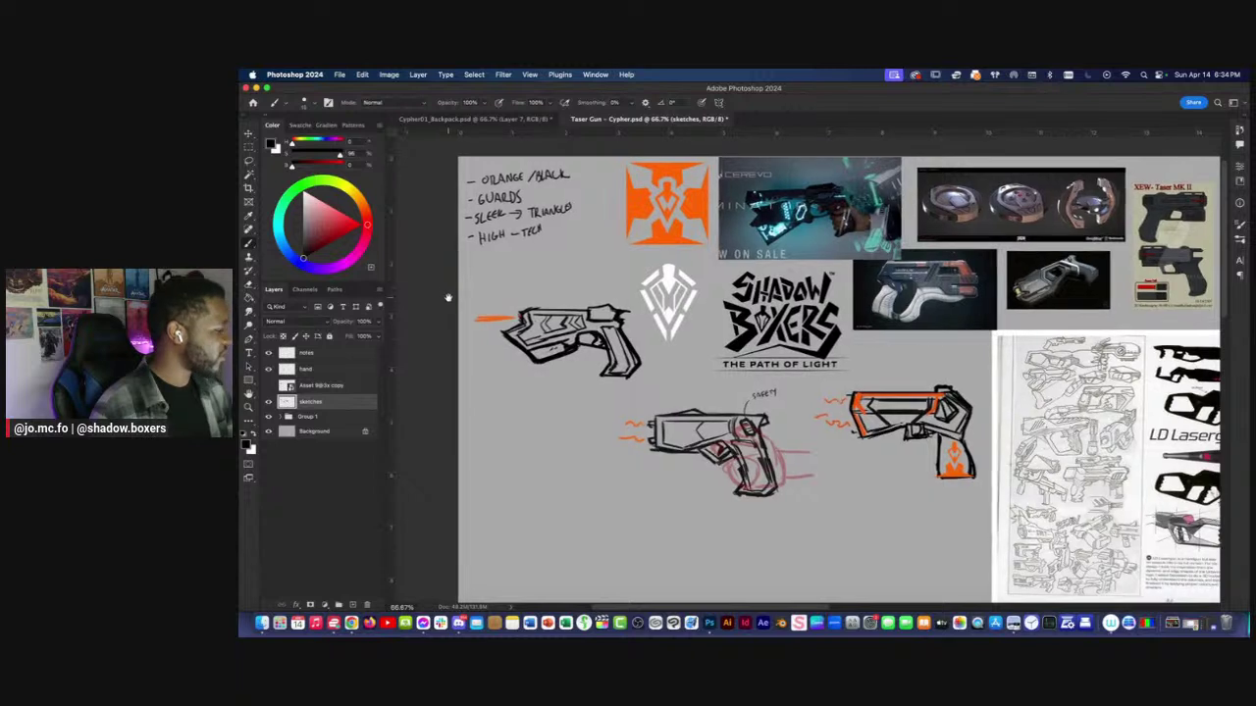
Sample the orange from the orange-trimmed pistol and paint accents on the upper pistol's side panels, lower guard and rear block.
scroll(839, 383, "left", 2)
scroll(839, 383, "up", 1)
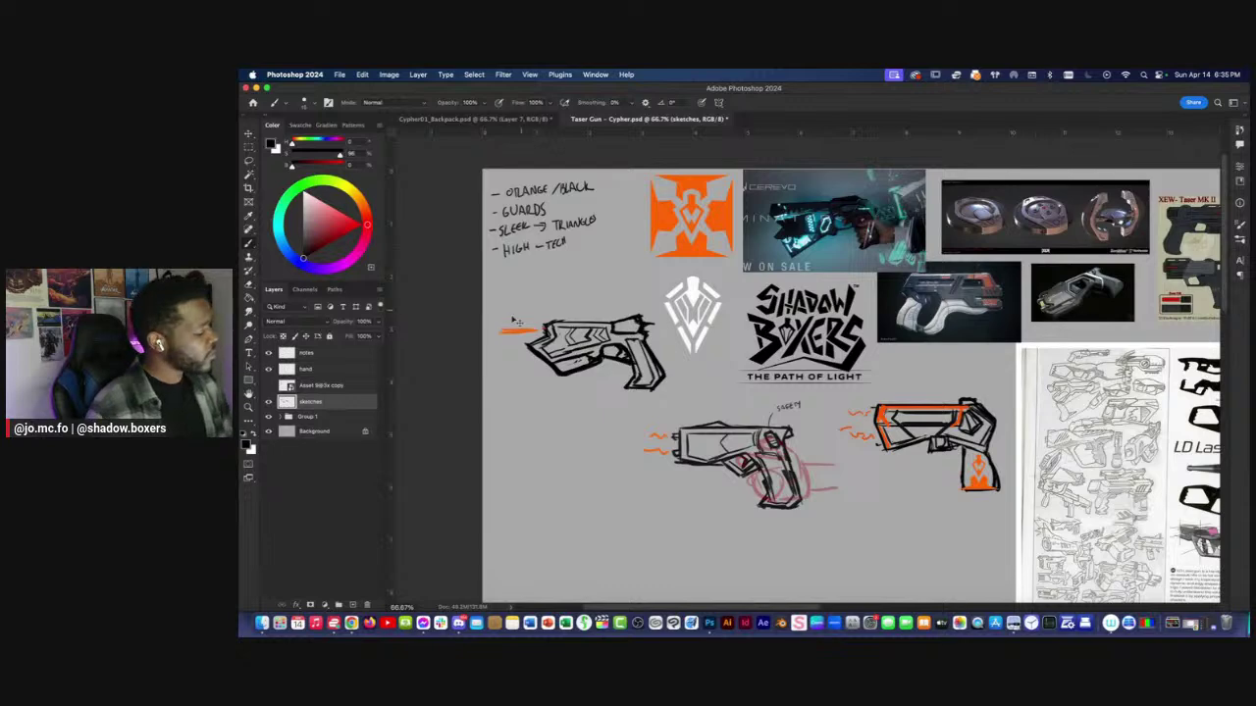
scroll(520, 333, "down", 4)
key("super+equal")
key("i")
left_click(869, 397)
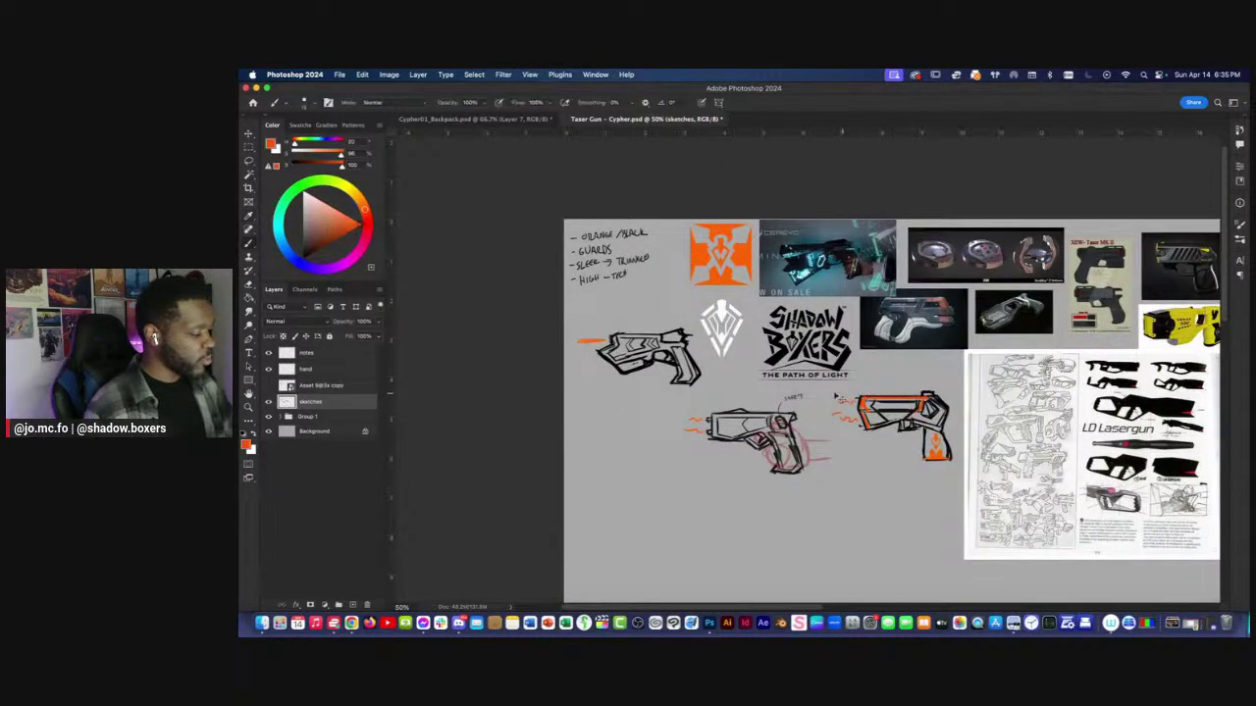
key("b")
key("super+equal")
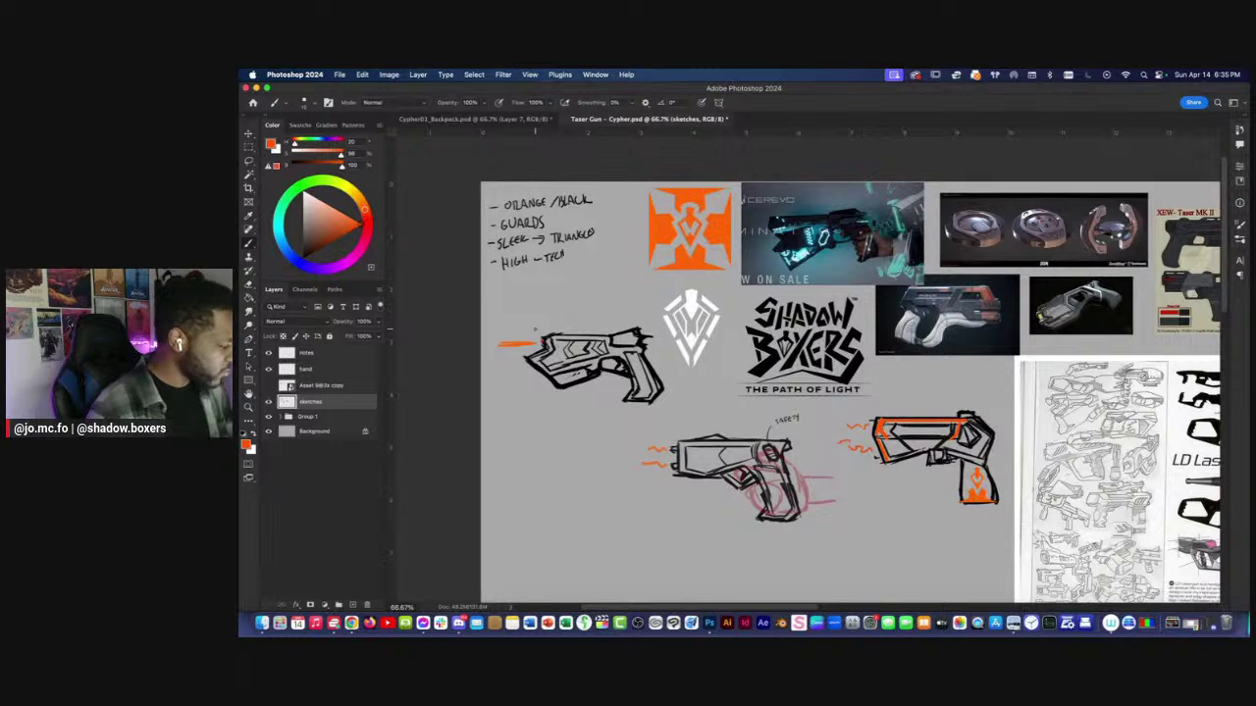
key("]")
key("]")
mouse_move(554, 341)
left_mouse_down()
mouse_move(547, 361)
mouse_move(589, 354)
mouse_move(566, 361)
left_mouse_up()
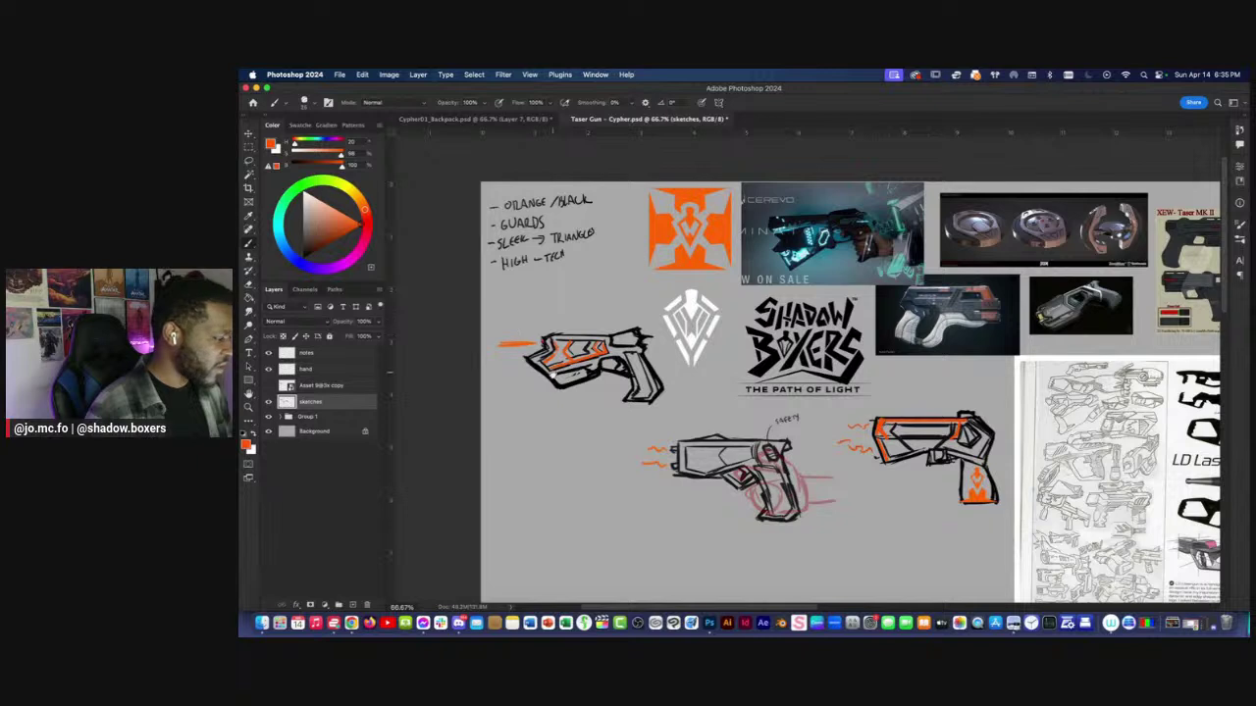
scroll(850, 392, "up", 1)
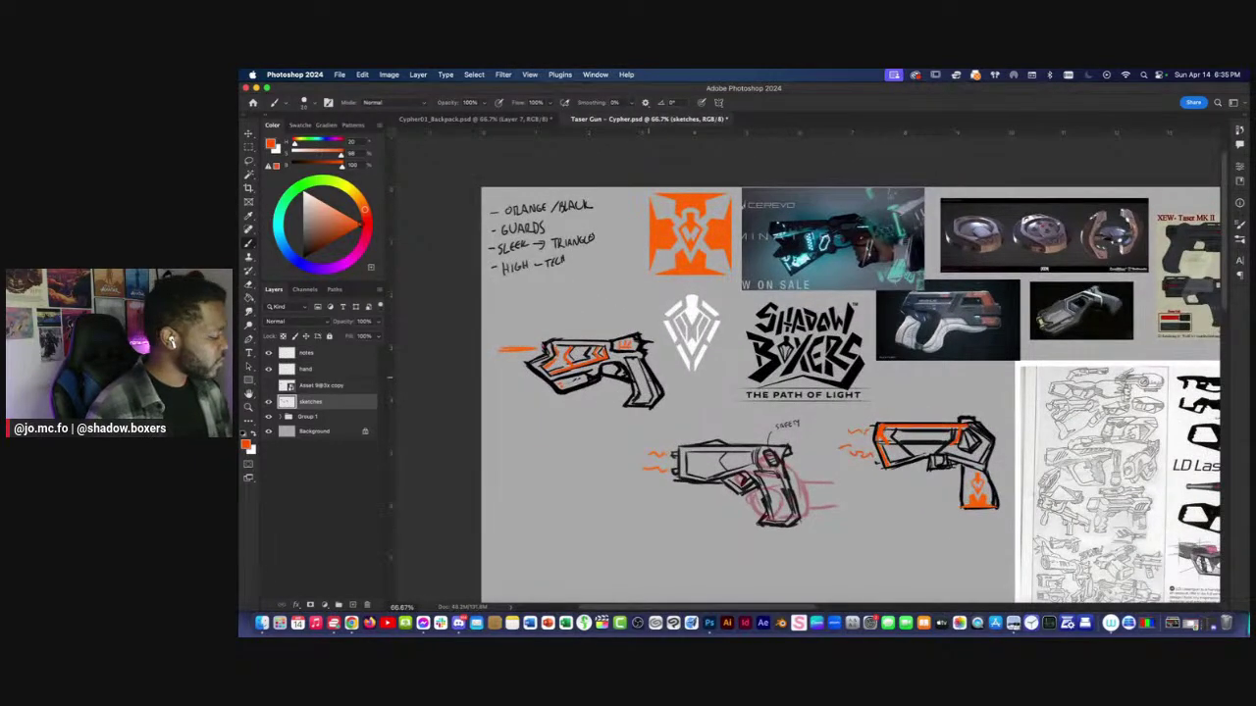
Touch up the upper pistol's trigger and grip linework in black, cleaning it with the Eraser.
key("d")
key("e")
key("b")
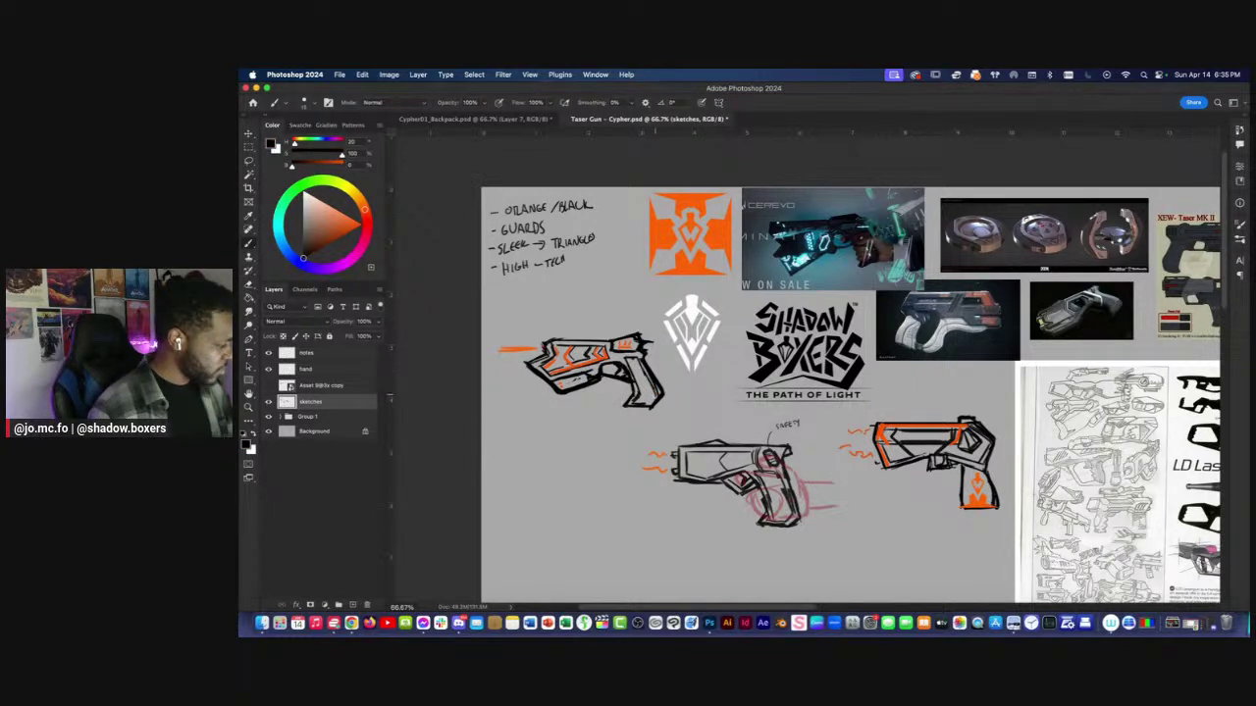
key("e")
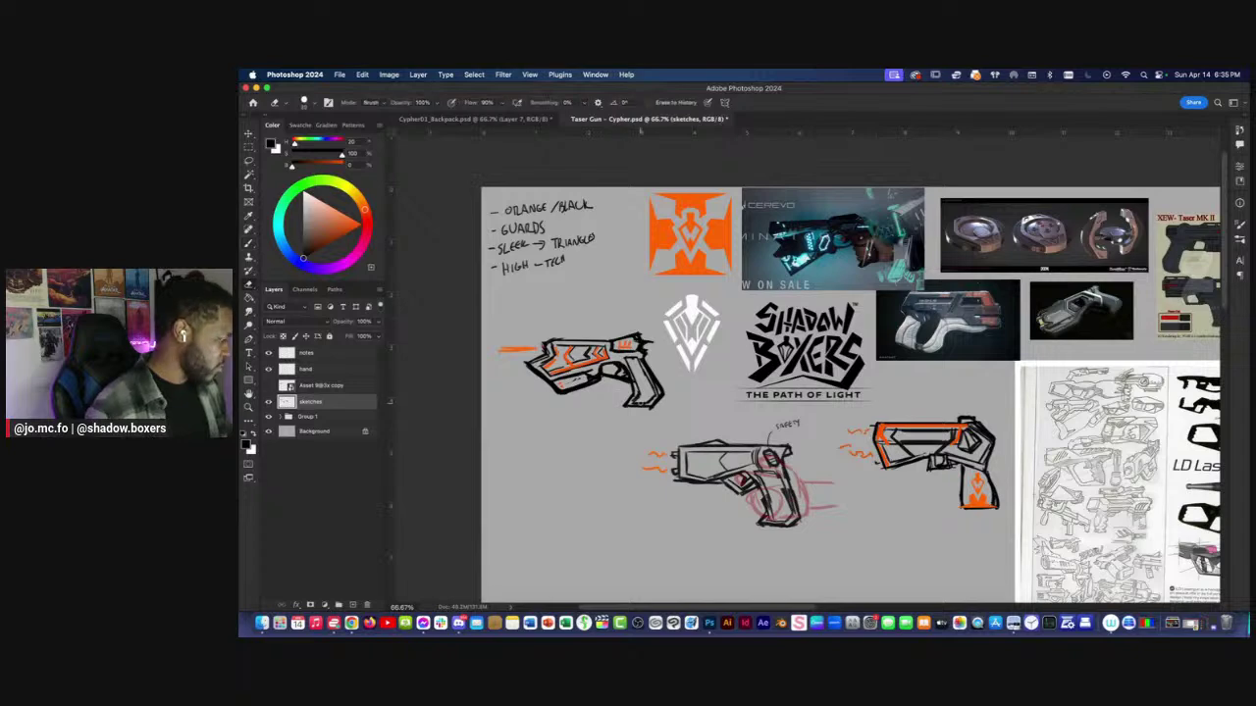
key("b")
key("super+minus")
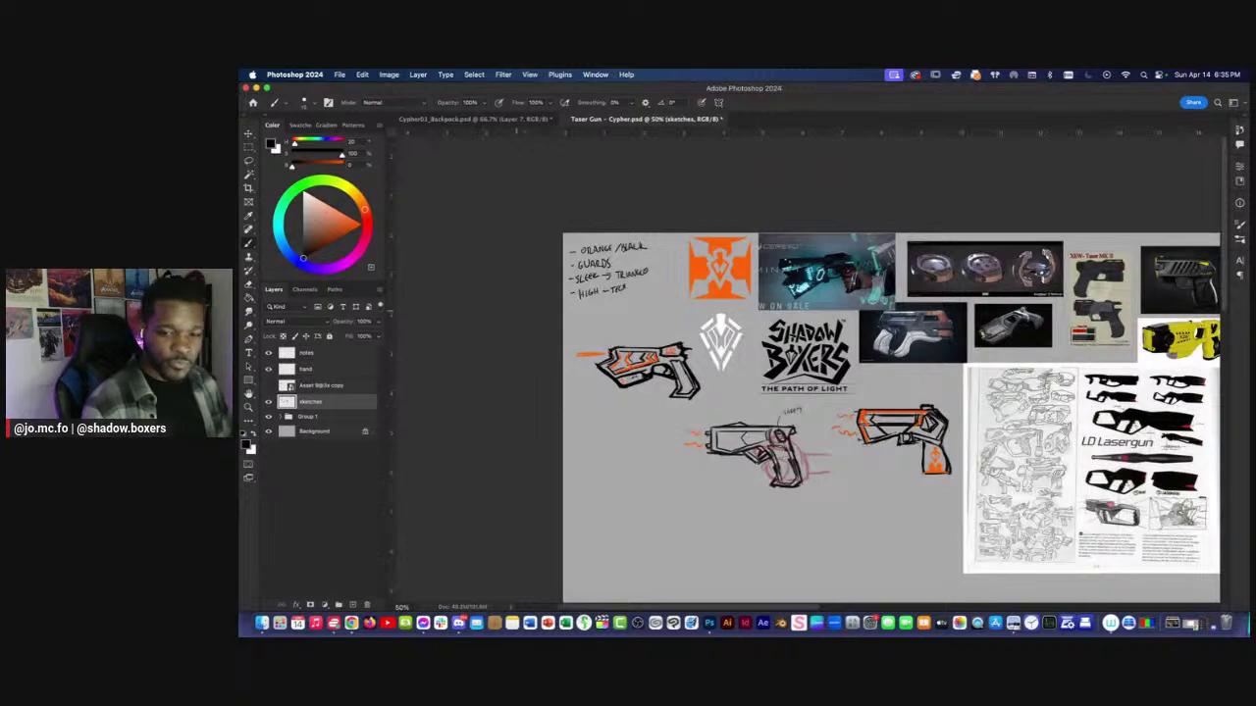
Lasso the front part of the upper pistol, stretch it toward the muzzle with Free Transform and deselect it.
key("super+plus")
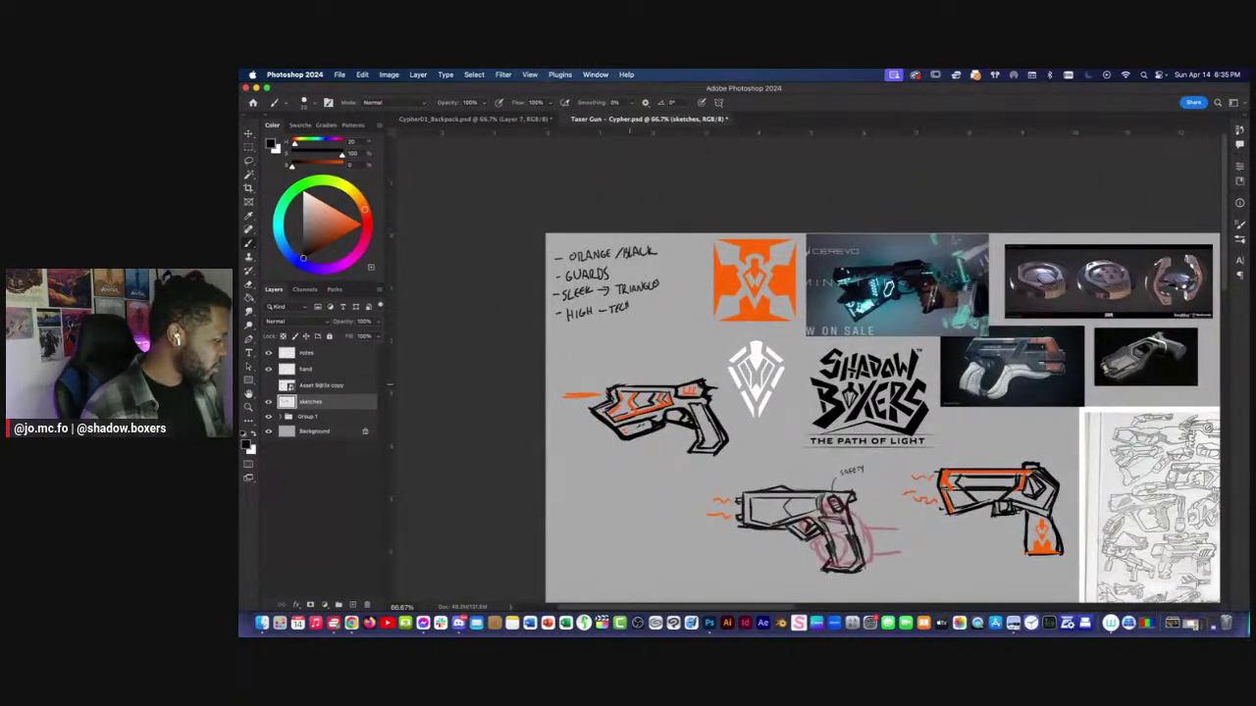
key("super+minus")
key("super+minus")
key("super+minus")
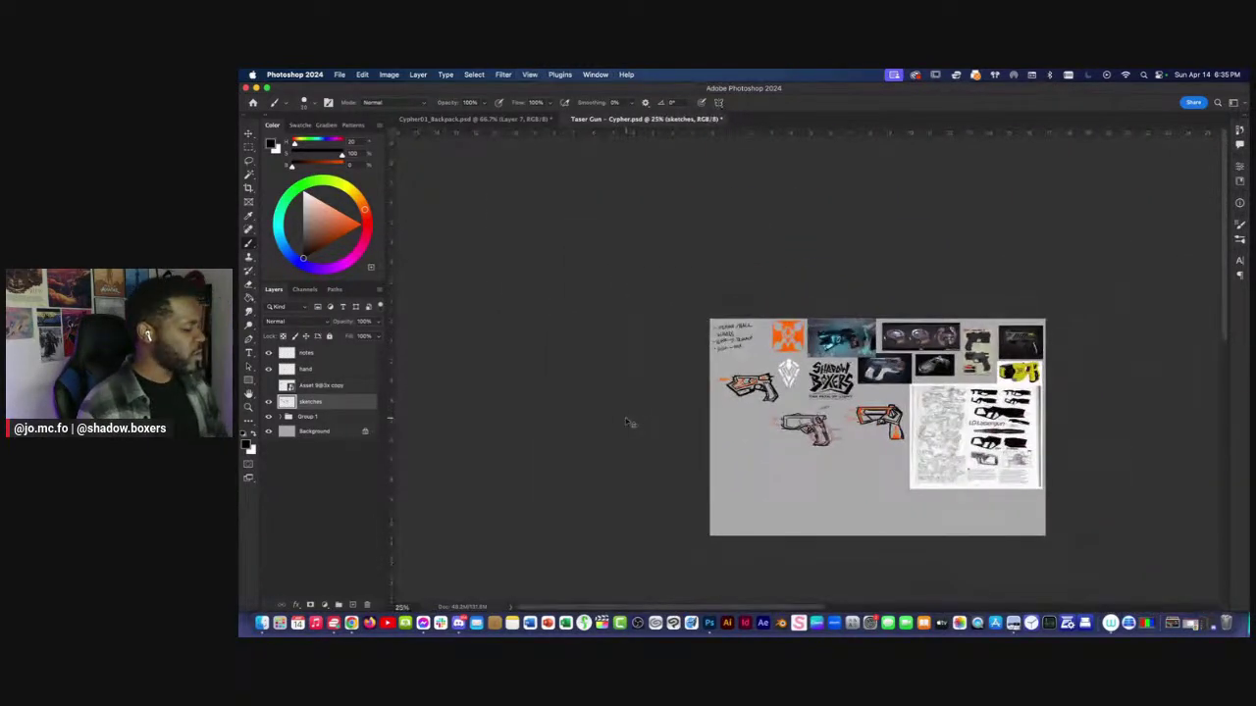
key("super+plus")
key("super+plus")
key("super+plus")
key("l")
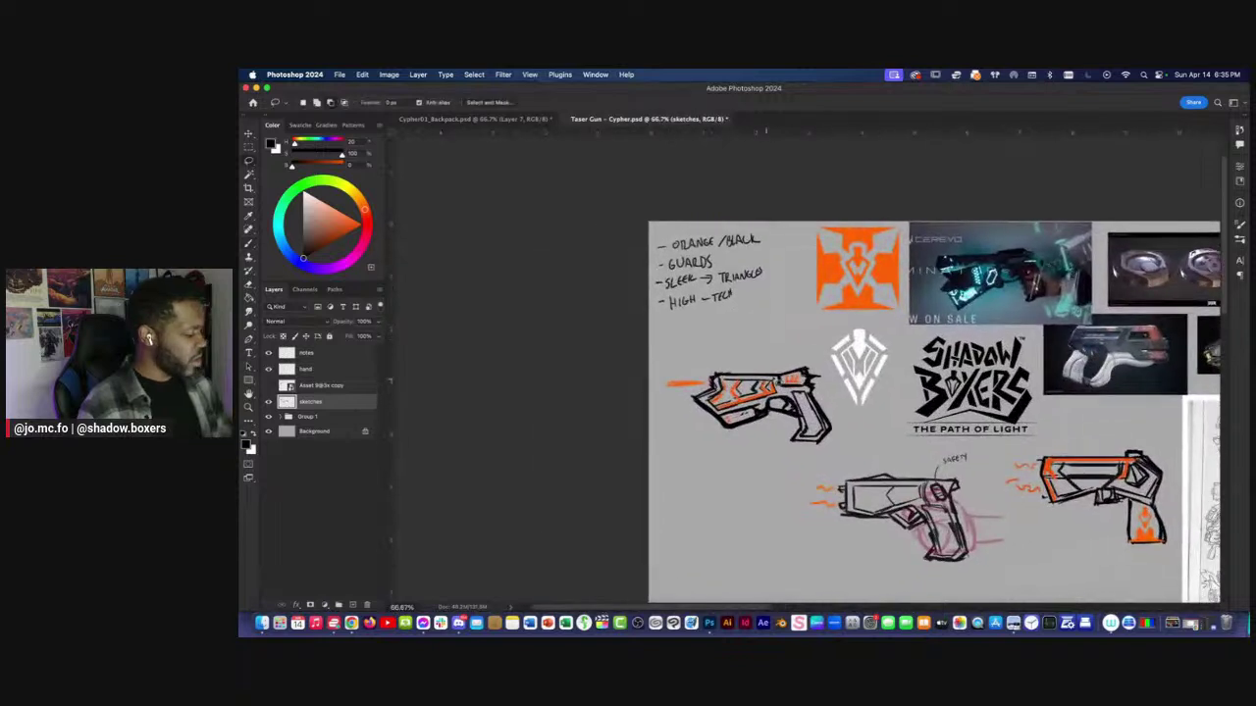
mouse_move(796, 400)
left_mouse_down()
mouse_move(731, 449)
mouse_move(669, 358)
mouse_move(706, 342)
left_mouse_up()
key("super+t")
left_click_drag(646, 394, 624, 394)
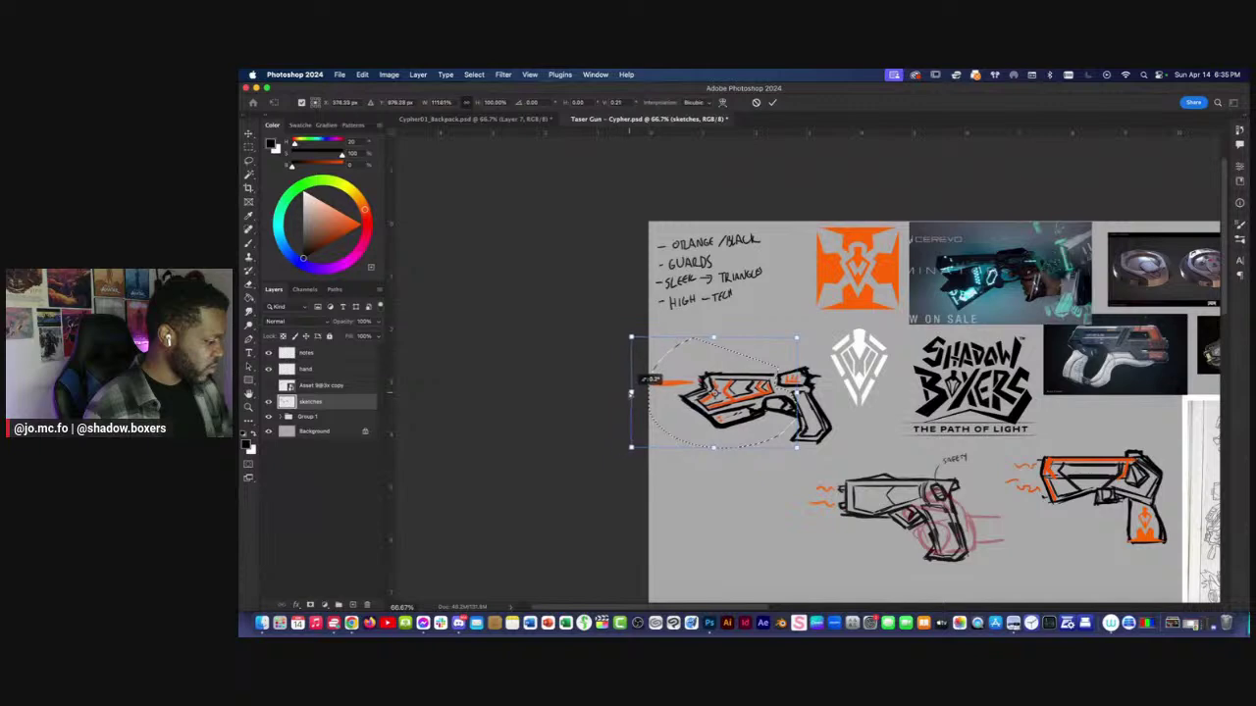
key("Return")
key("super+d")
Redraw the black lines at the rear of the upper pistol where the stretched body meets the grip.
key("b")
mouse_move(783, 371)
left_mouse_down()
mouse_move(813, 381)
mouse_move(823, 407)
left_mouse_up()
key("super+minus")
key("super+minus")
key("super+equal")
Lasso the whole upper pistol, reposition it slightly lower on the board with Free Transform and deselect it.
left_click_drag(583, 373, 500, 356)
key("l")
left_click_drag(724, 334, 597, 324)
key("super+t")
mouse_move(604, 380)
left_mouse_down()
mouse_move(642, 396)
mouse_move(641, 385)
mouse_move(599, 451)
mouse_move(642, 392)
mouse_move(525, 396)
left_mouse_up()
key("Return")
key("super+d")
key("b")
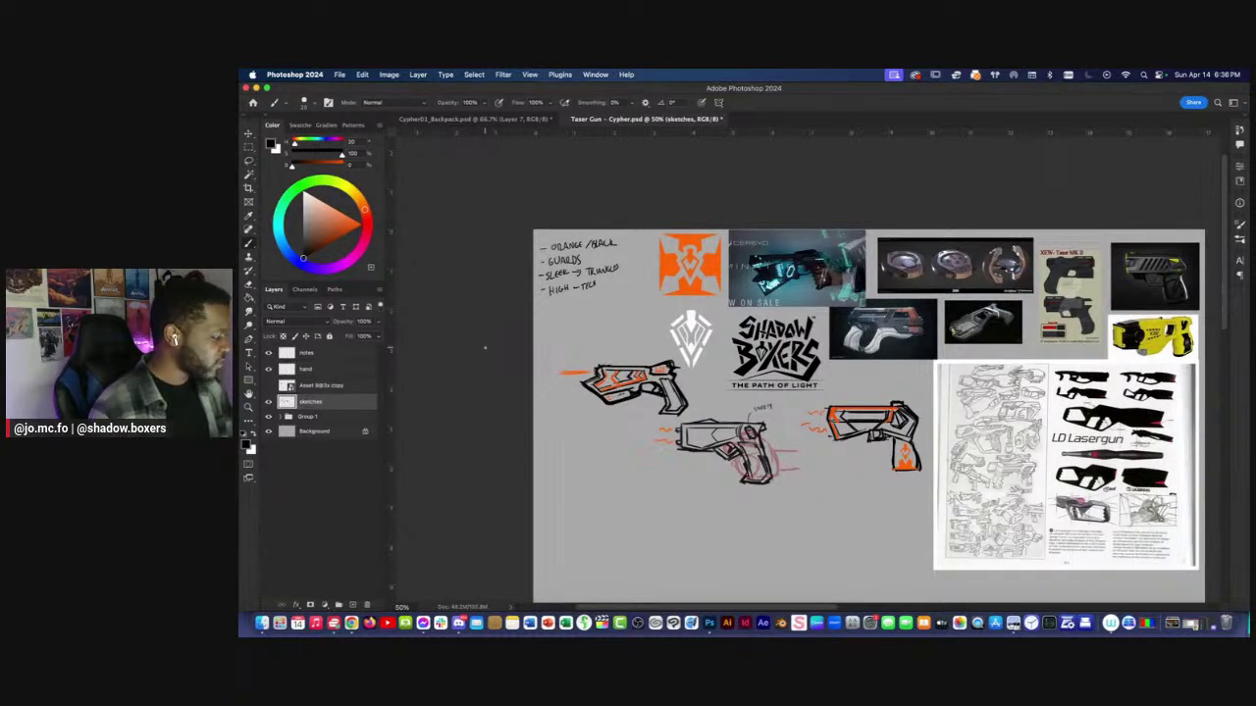
key("super+equal")
scroll(542, 362, "left", 2)
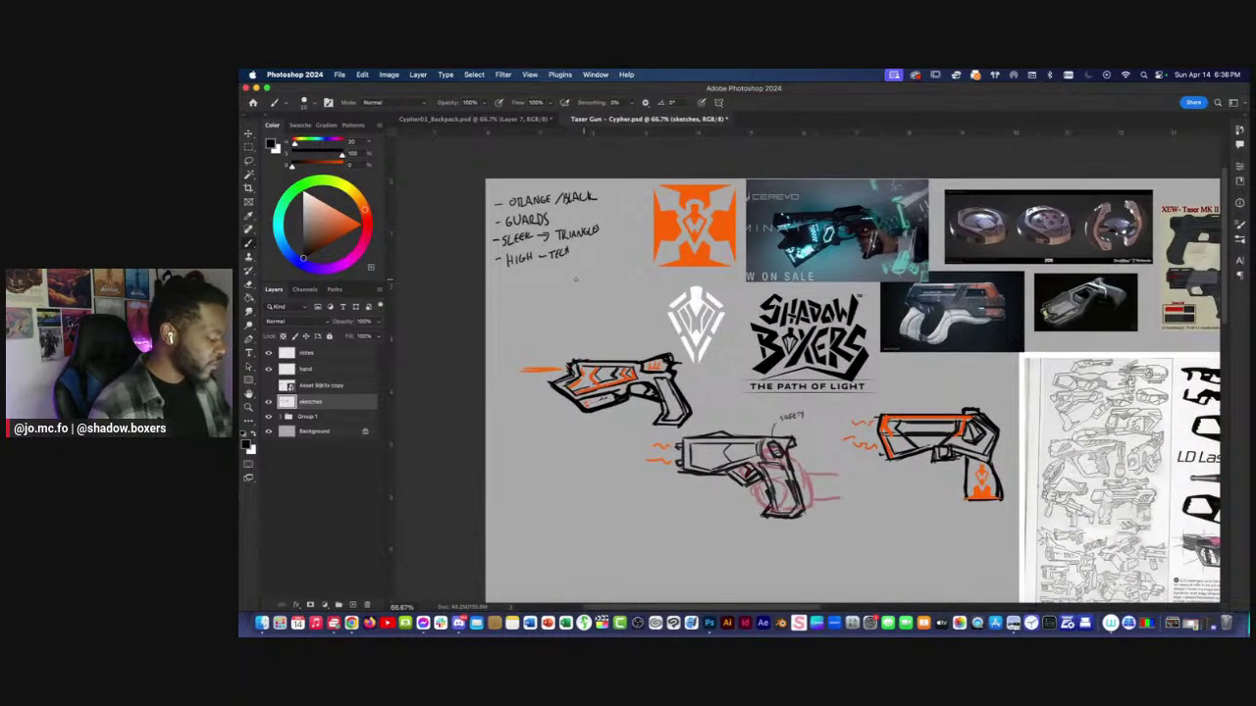
Touch up the black linework at the rear sight of the upper pistol with the Eraser and Brush.
key("e")
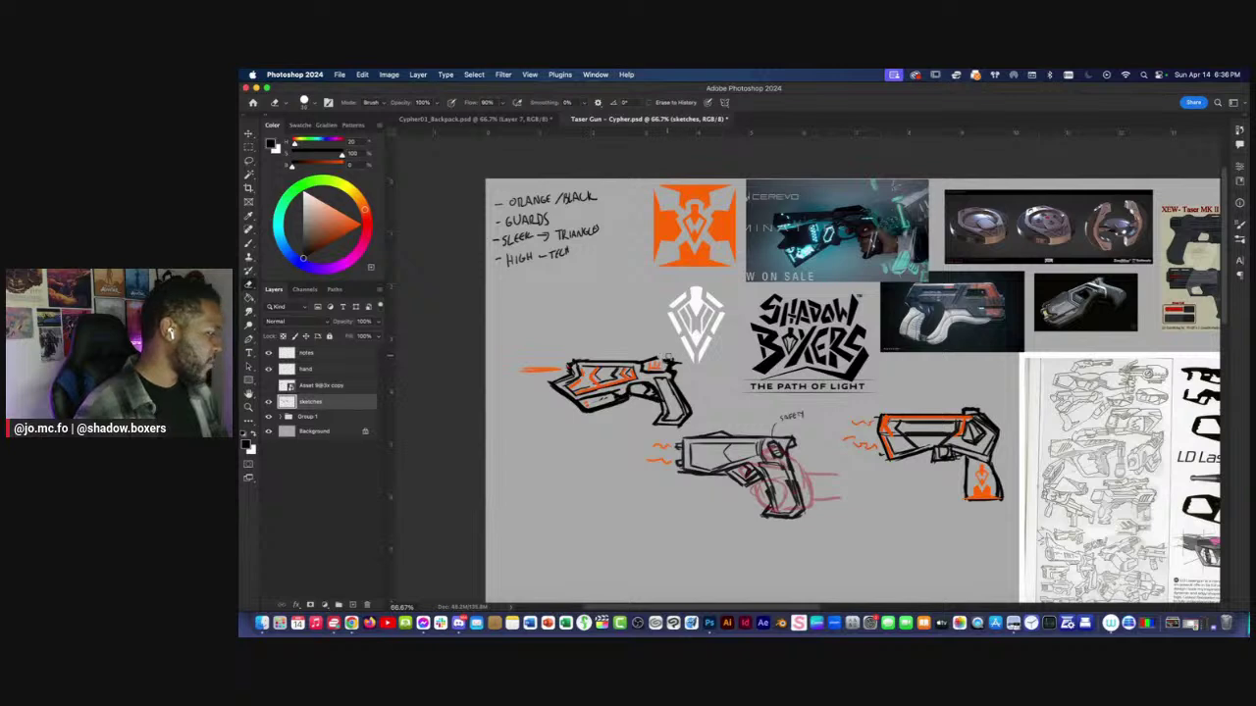
key("b")
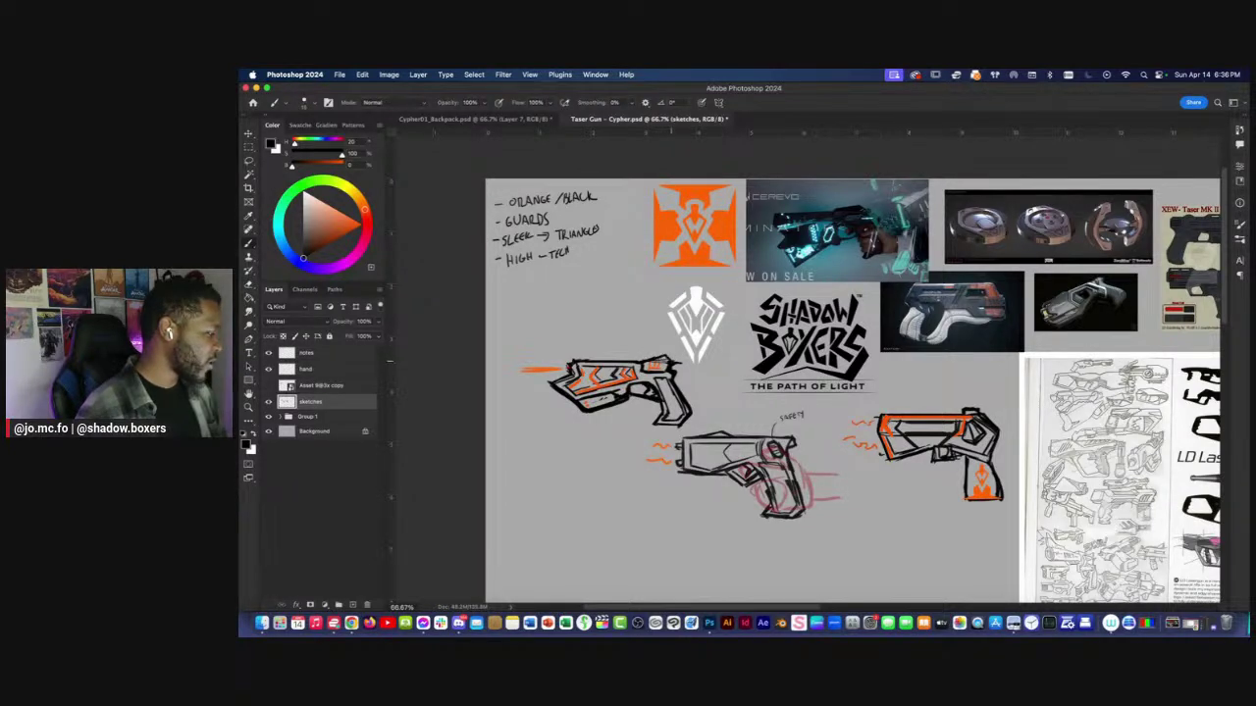
key("l")
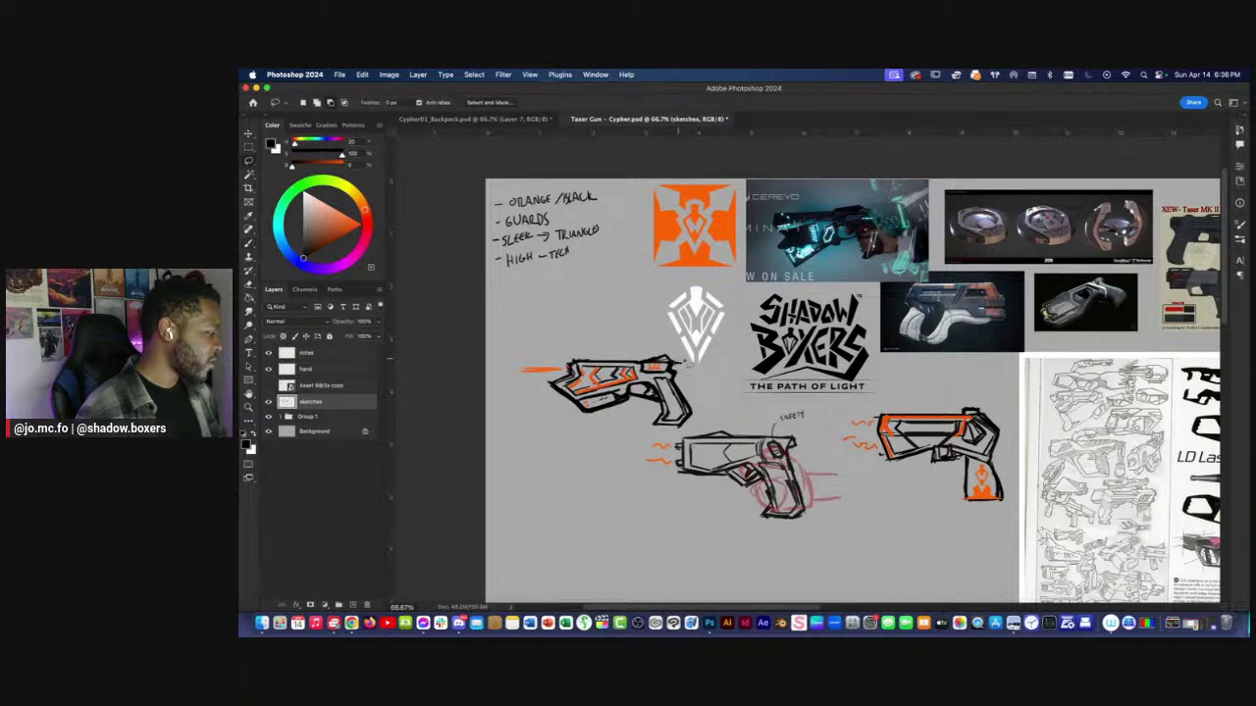
key("b")
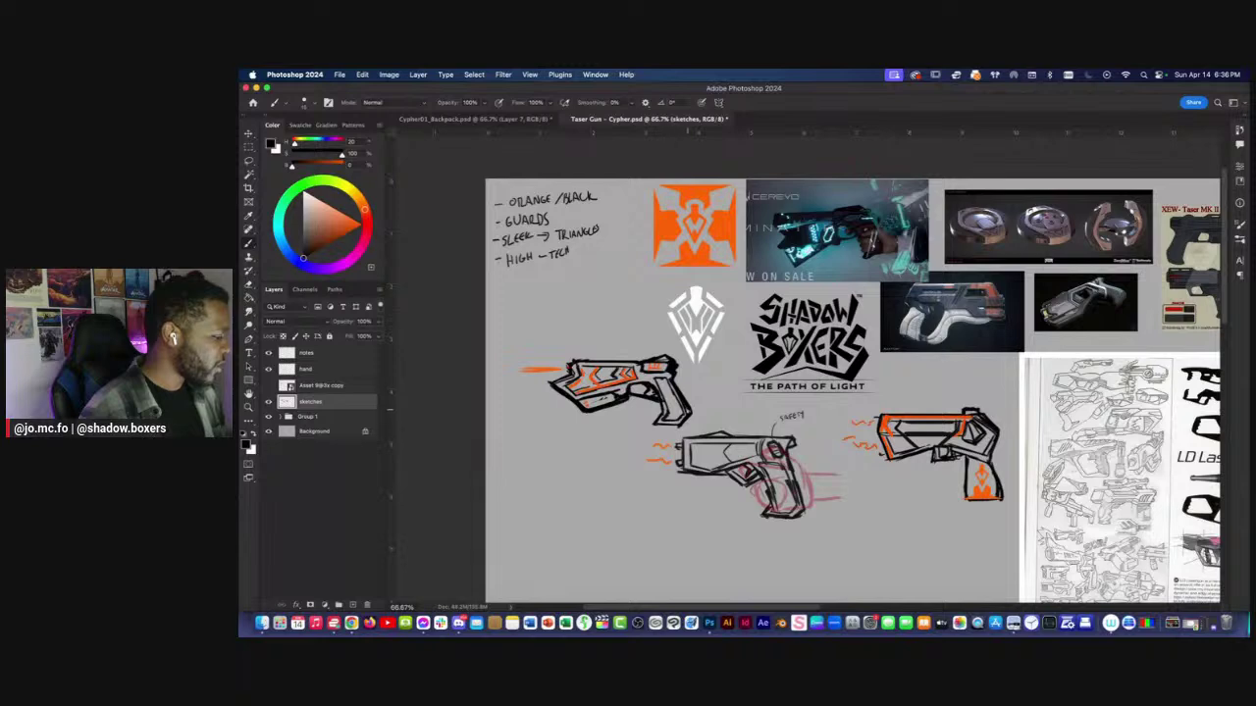
Examine the yellow X26 taser reference up close and compare it with the sketches on the whole board.
key("super+minus")
key("super+minus")
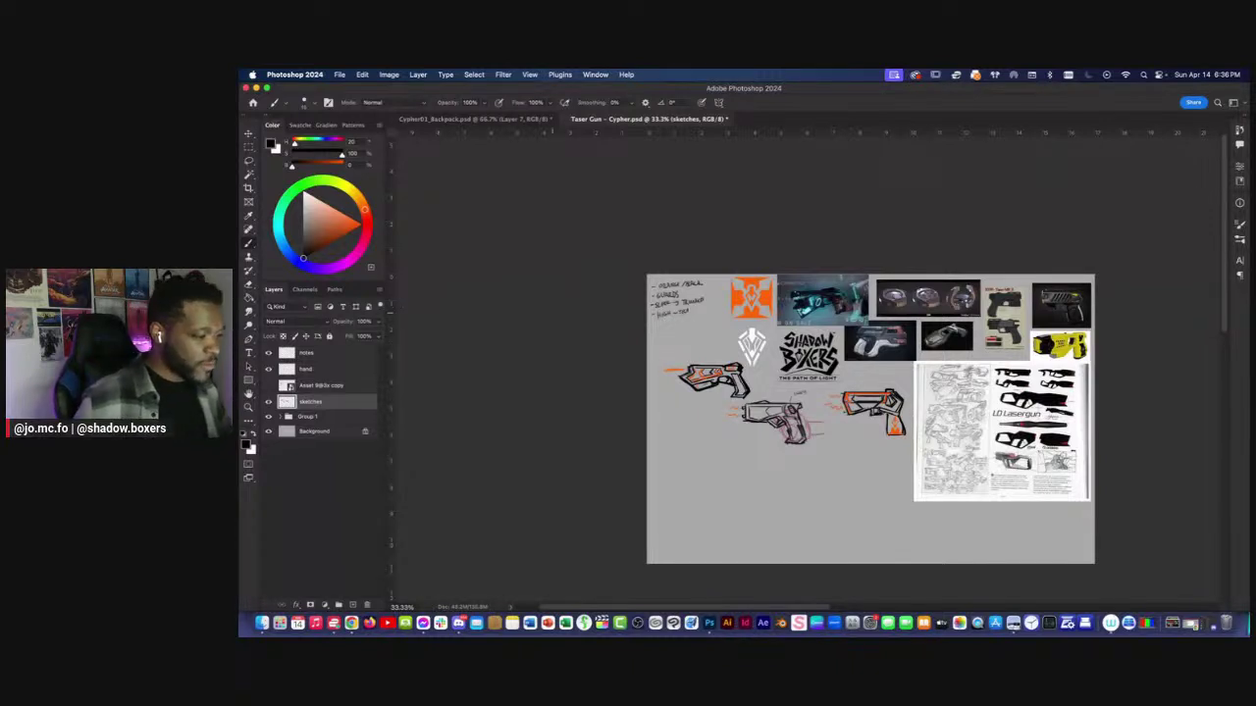
key("super+plus")
key("super+plus")
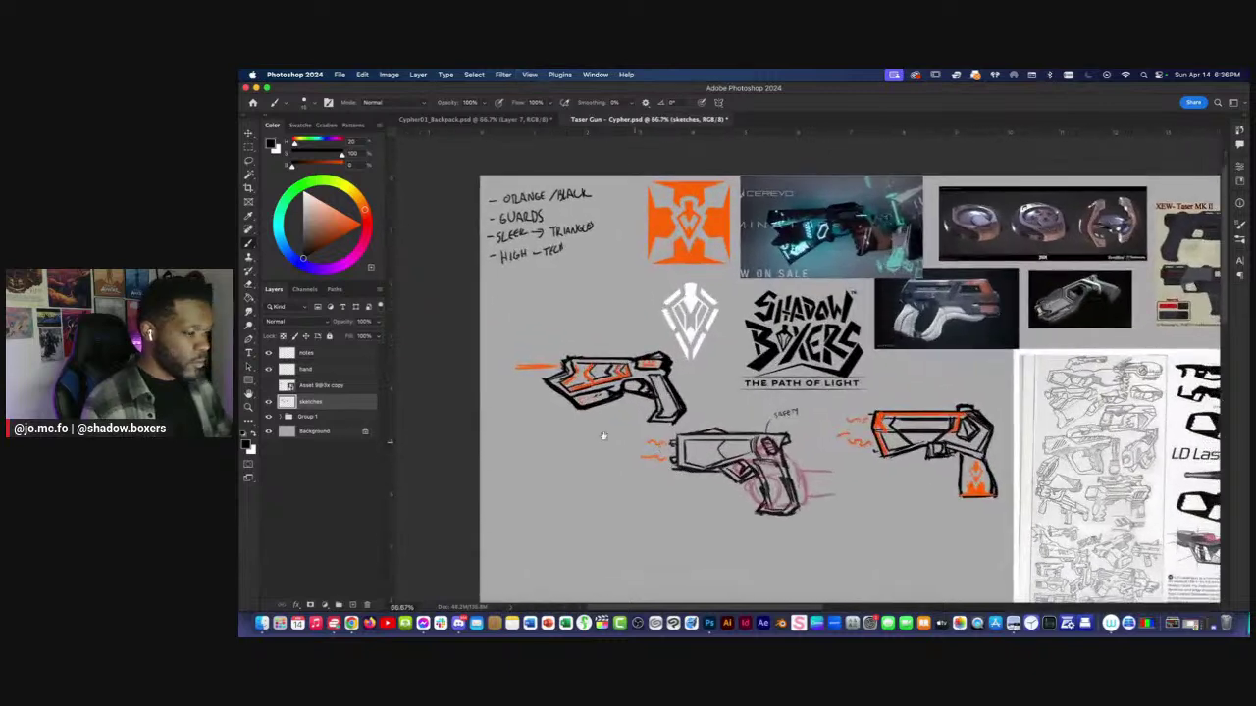
left_click_drag(845, 488, 579, 426)
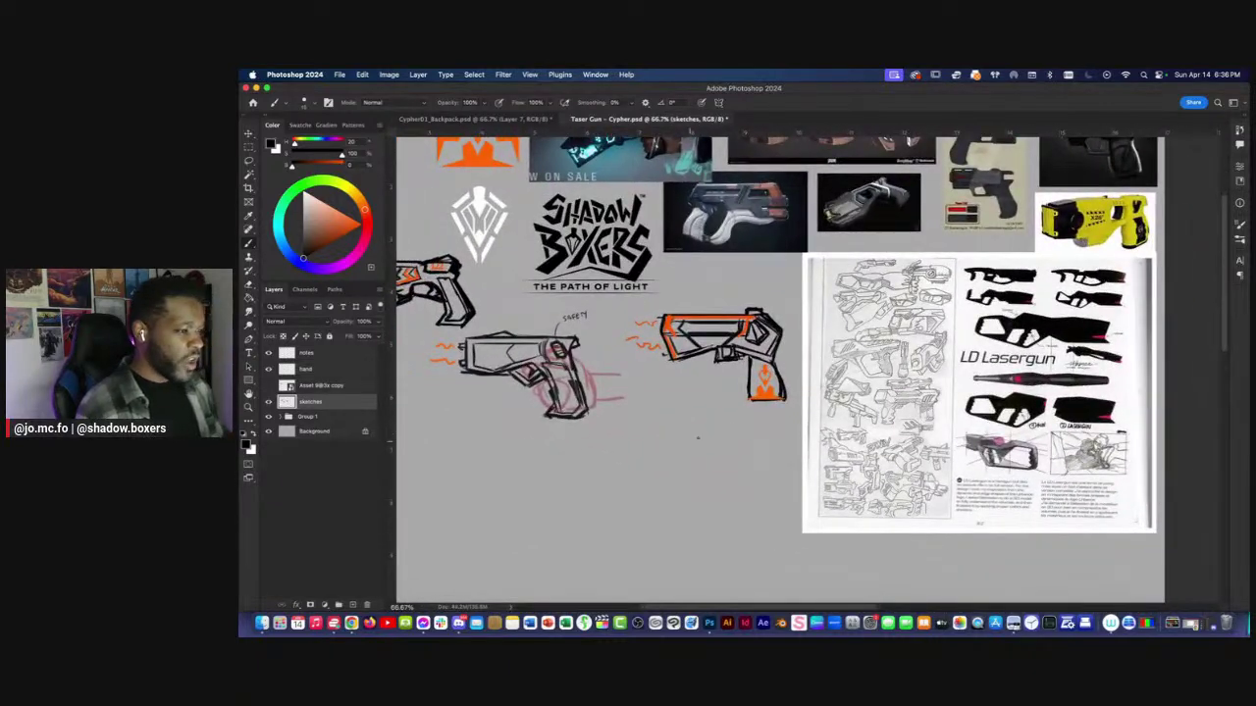
key("super+equal")
key("super+equal")
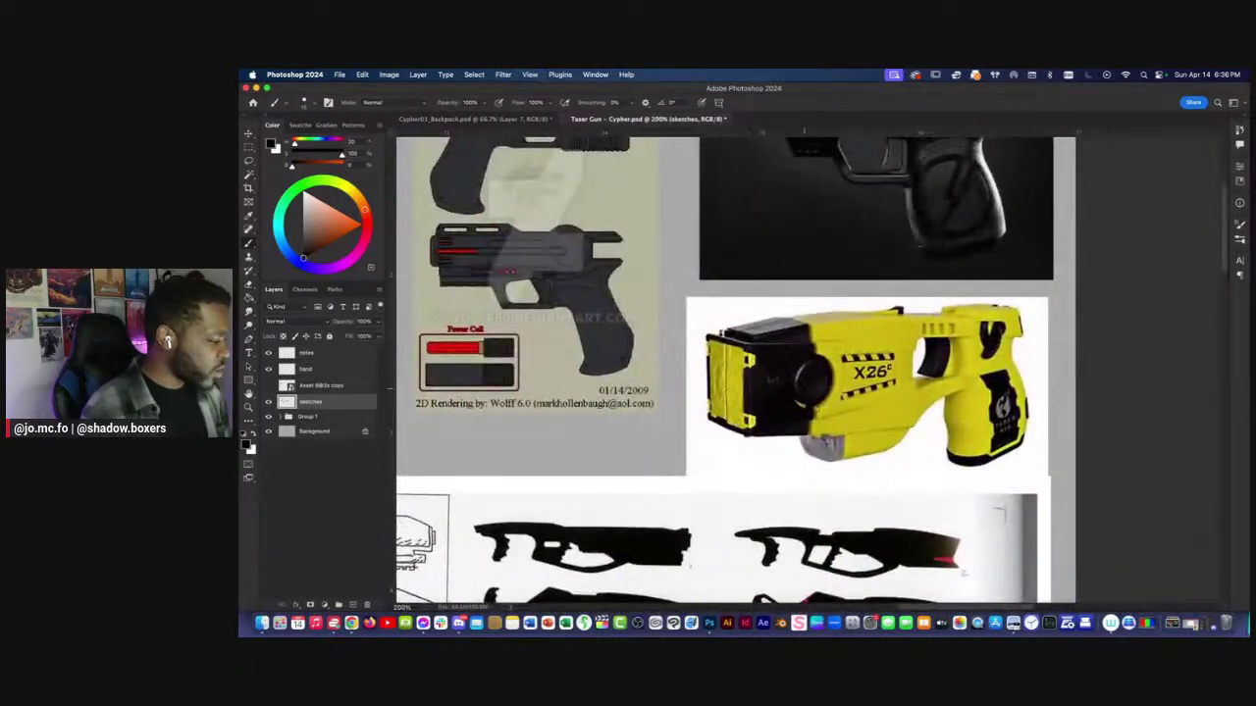
key("super+0")
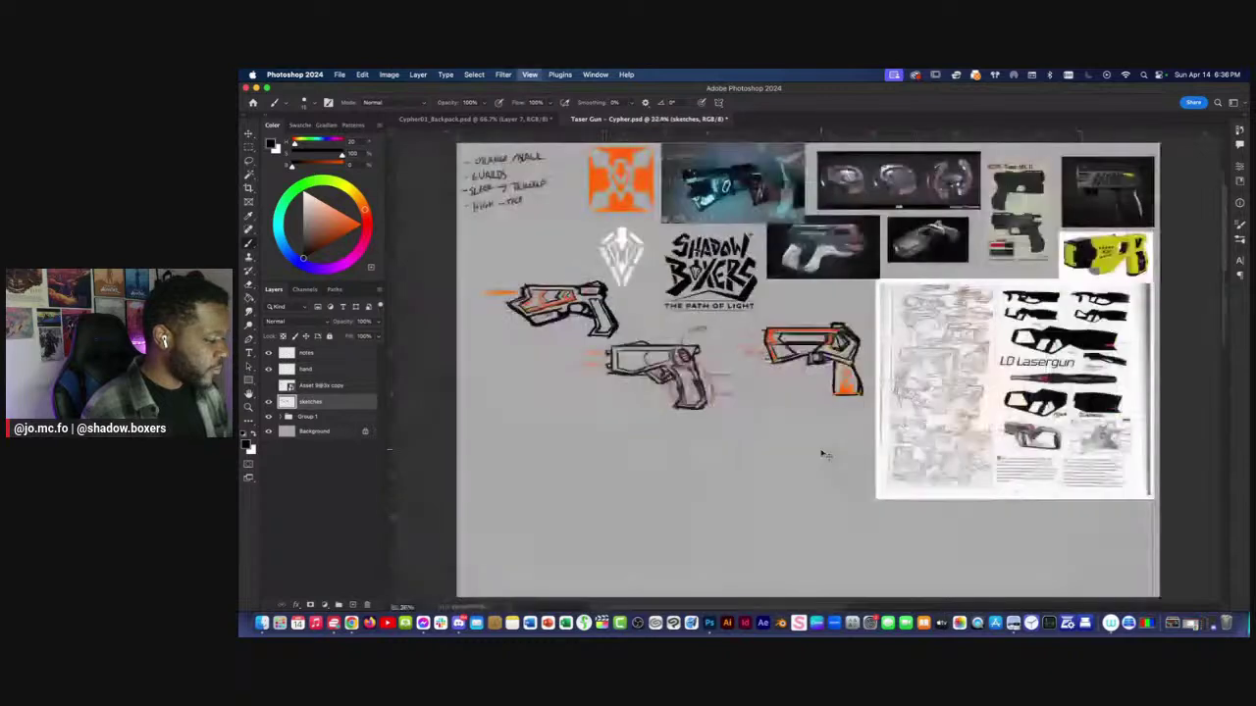
scroll(799, 415, "right", 1)
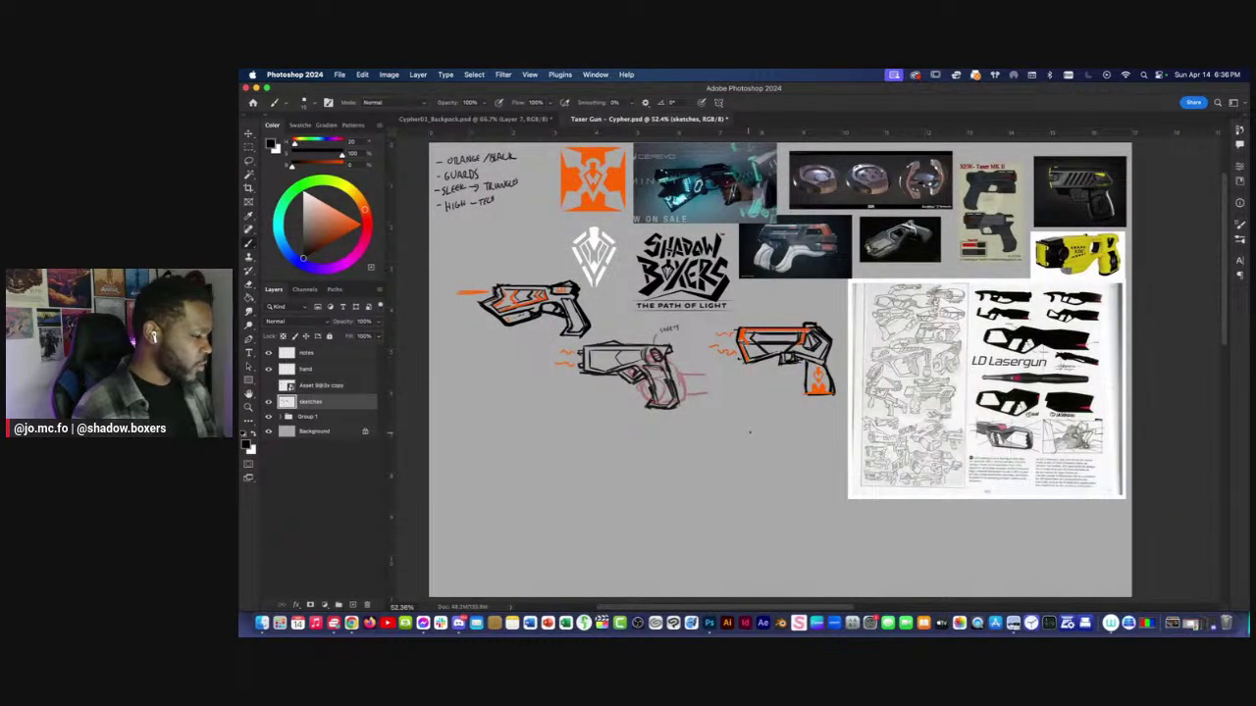
Sketch a fourth pistol outline in black below the others, with a long tapered body, rear sight, small square detail and curved grip.
mouse_move(785, 442)
left_mouse_down()
mouse_move(677, 452)
mouse_move(714, 443)
left_mouse_up()
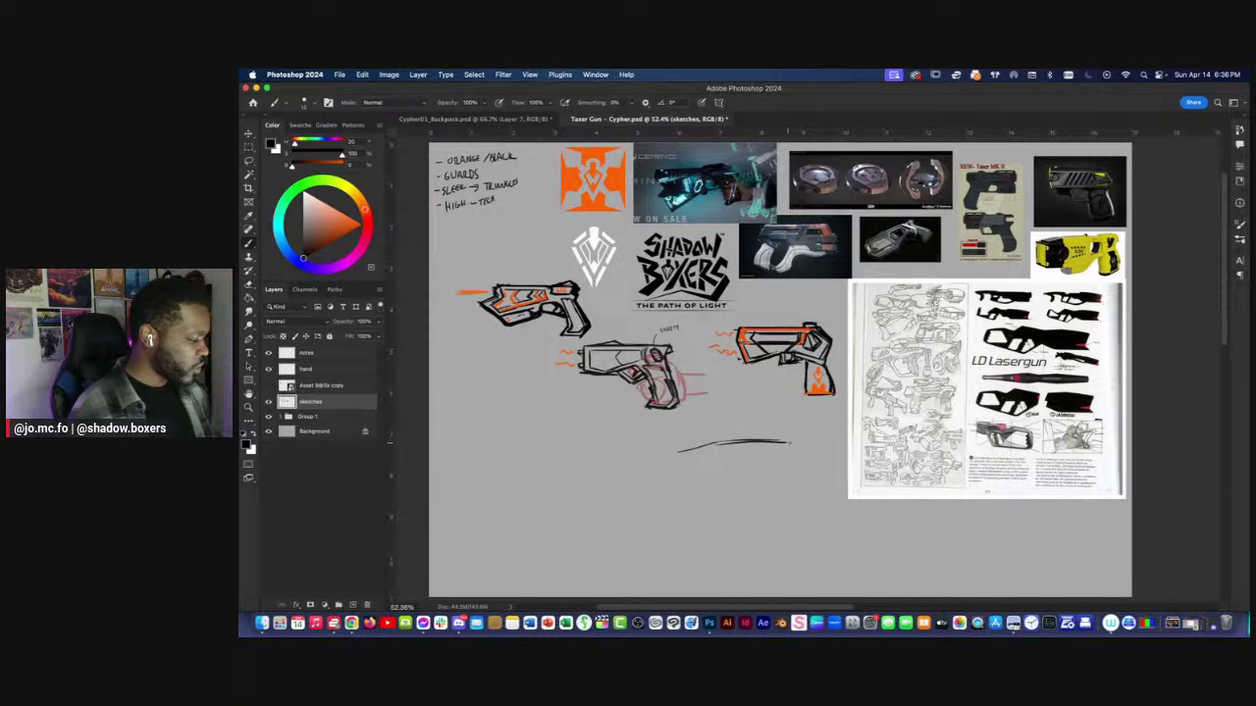
mouse_move(791, 445)
left_mouse_down()
mouse_move(788, 474)
mouse_move(742, 489)
mouse_move(677, 485)
mouse_move(669, 461)
mouse_move(789, 441)
mouse_move(762, 451)
mouse_move(792, 448)
mouse_move(819, 505)
mouse_move(786, 520)
left_mouse_up()
left_click_drag(790, 469, 786, 519)
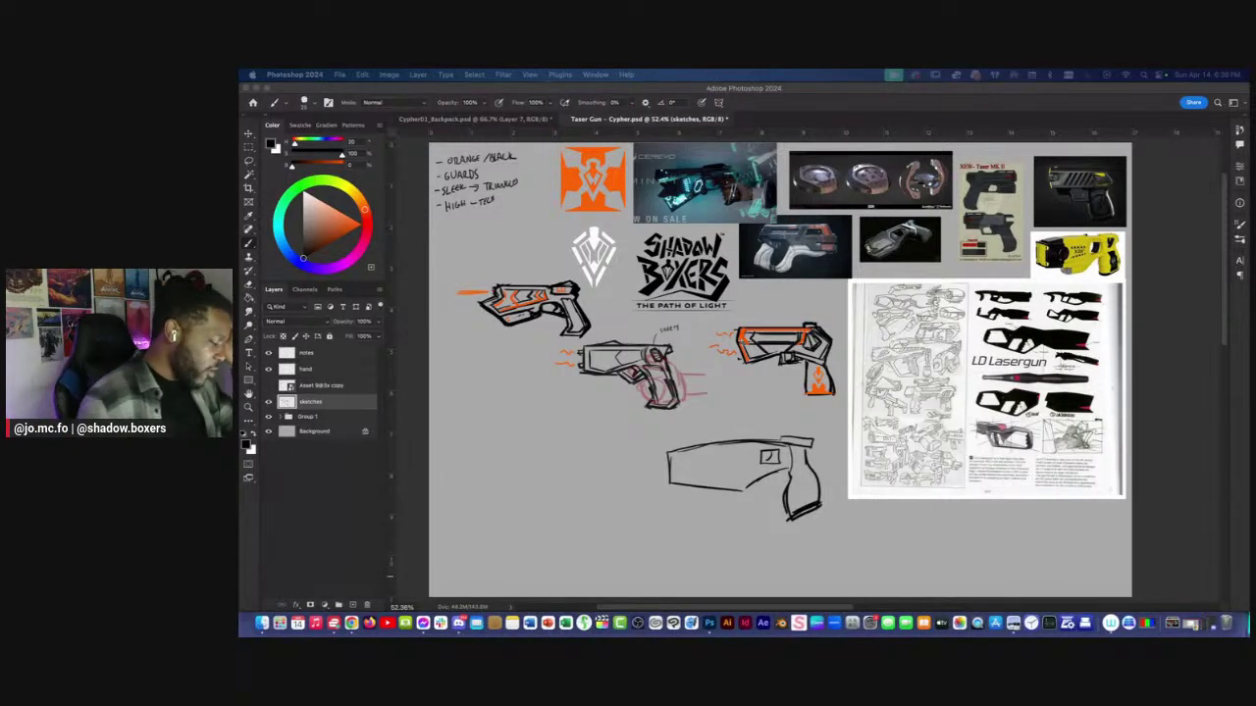
Rework the lower end of the upper pistol's grip in black, cleaning stray lines with the Eraser.
key("super+plus")
left_click_drag(424, 321, 629, 348)
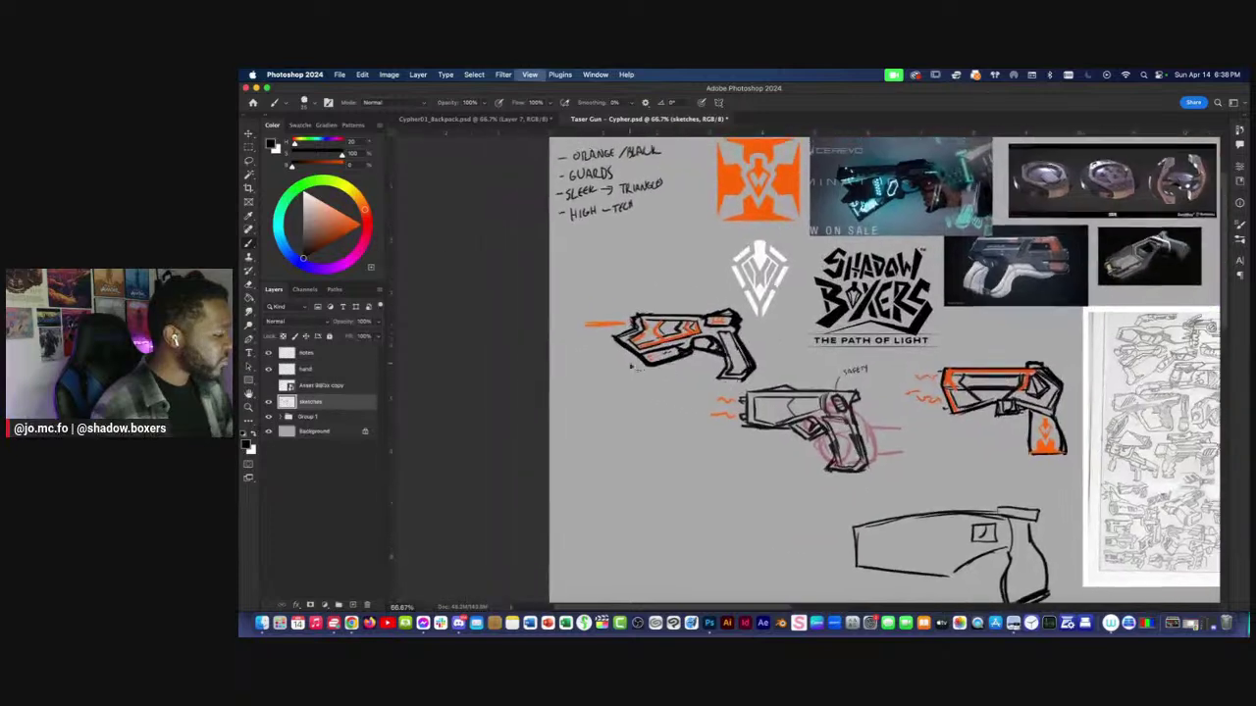
key("super+plus")
key("super+plus")
key("e")
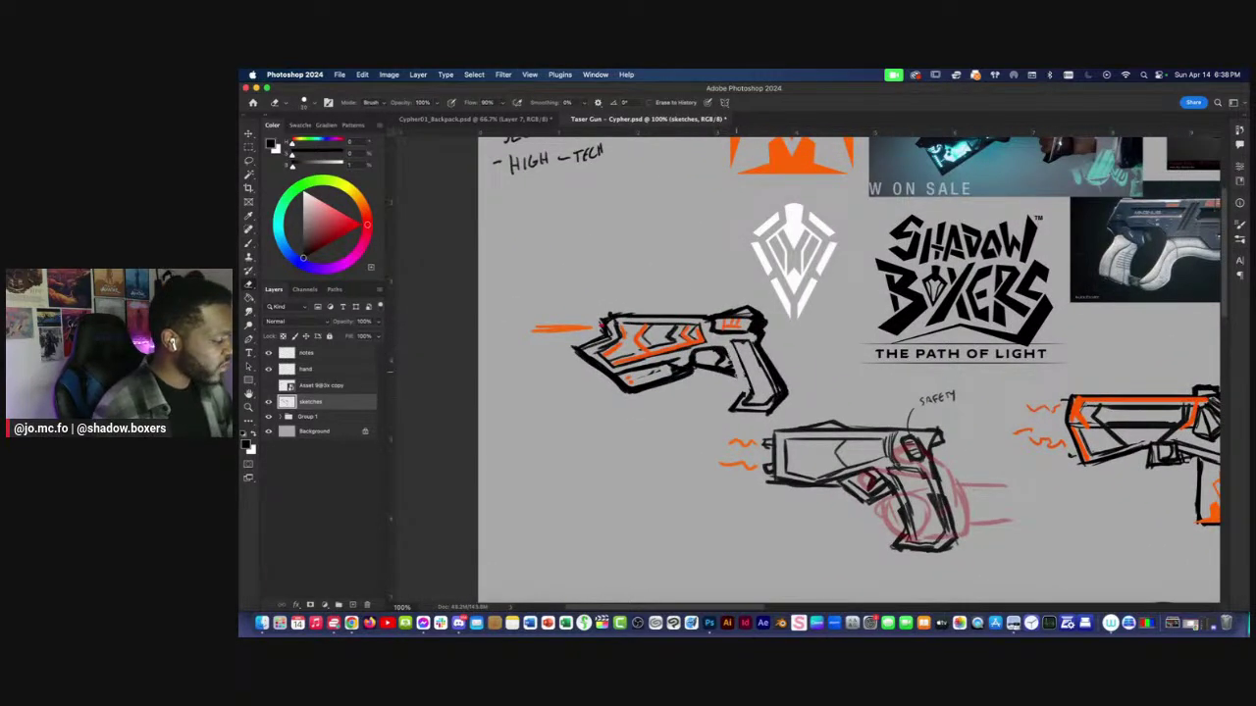
key("b")
left_click_drag(728, 387, 724, 409)
key("super+z")
key("e")
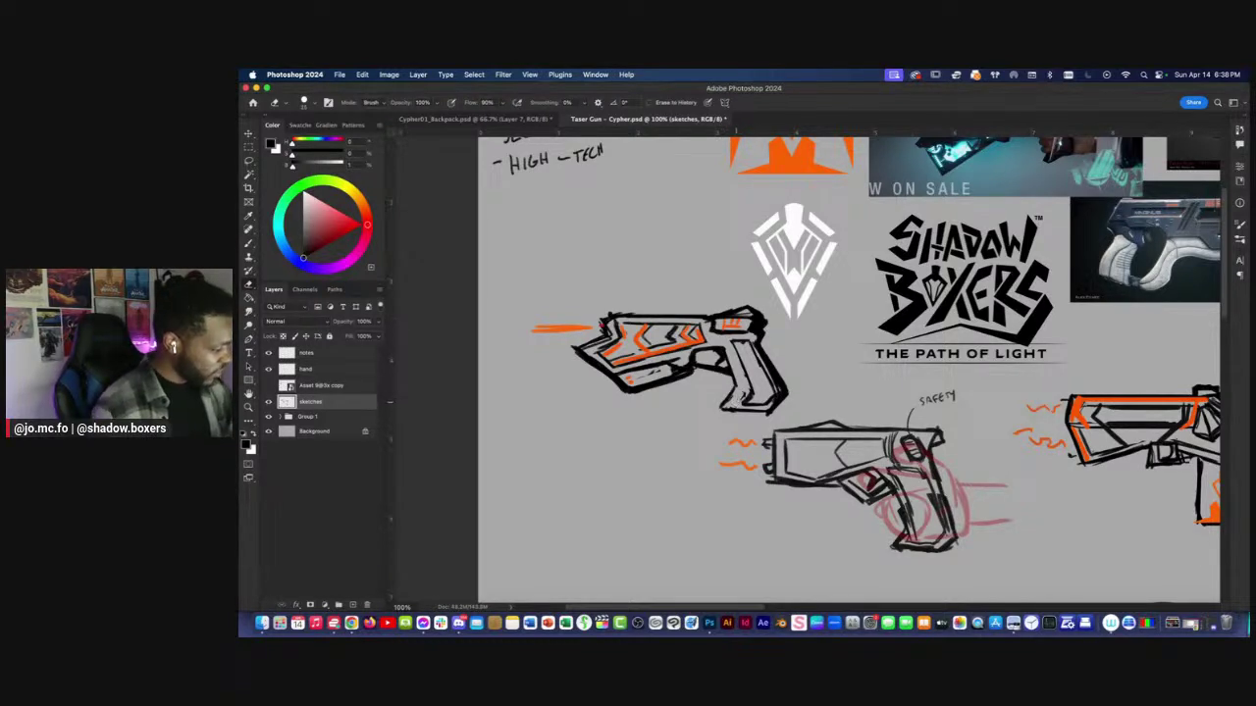
key("b")
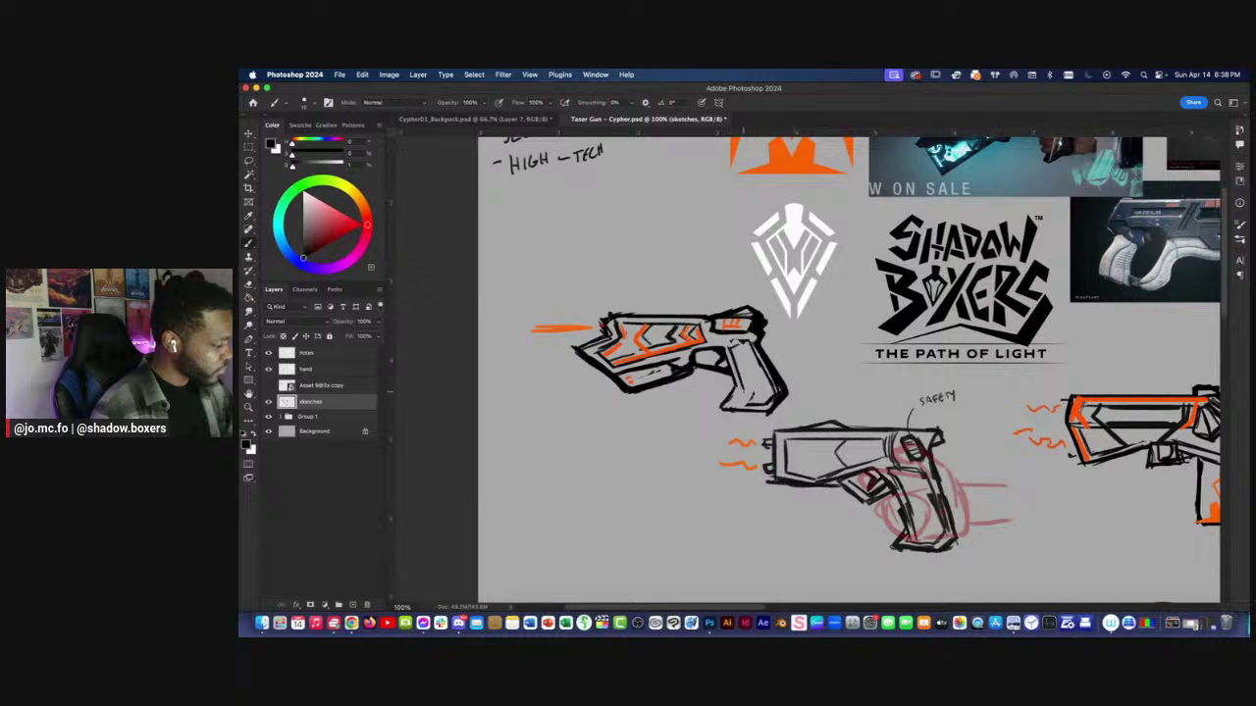
Duplicate the hand layer, scale the copy to about 76% and place it over the upper pistol's grip.
left_click(304, 370)
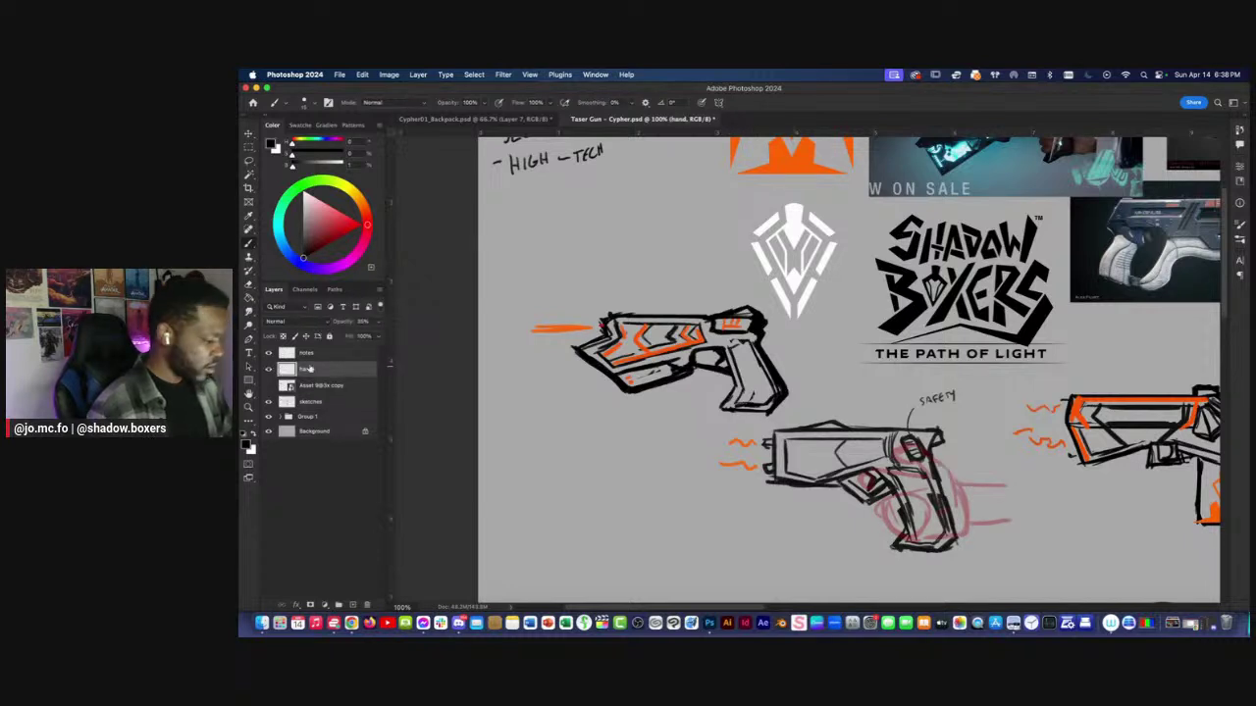
key("ctrl+j")
key("ctrl+t")
left_click_drag(940, 491, 754, 359)
left_click_drag(677, 360, 698, 381)
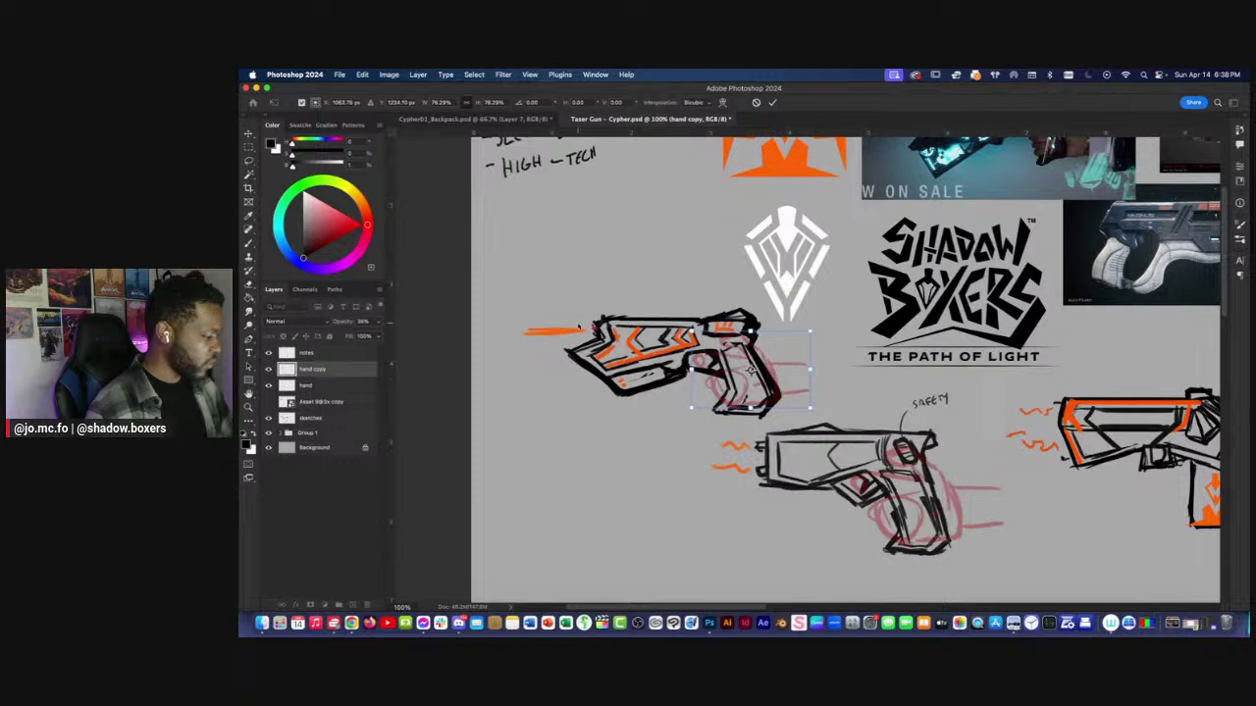
key("Return")
On the sketches layer, erase and redraw the upper pistol's grip to fit the hand guide.
left_click(304, 418)
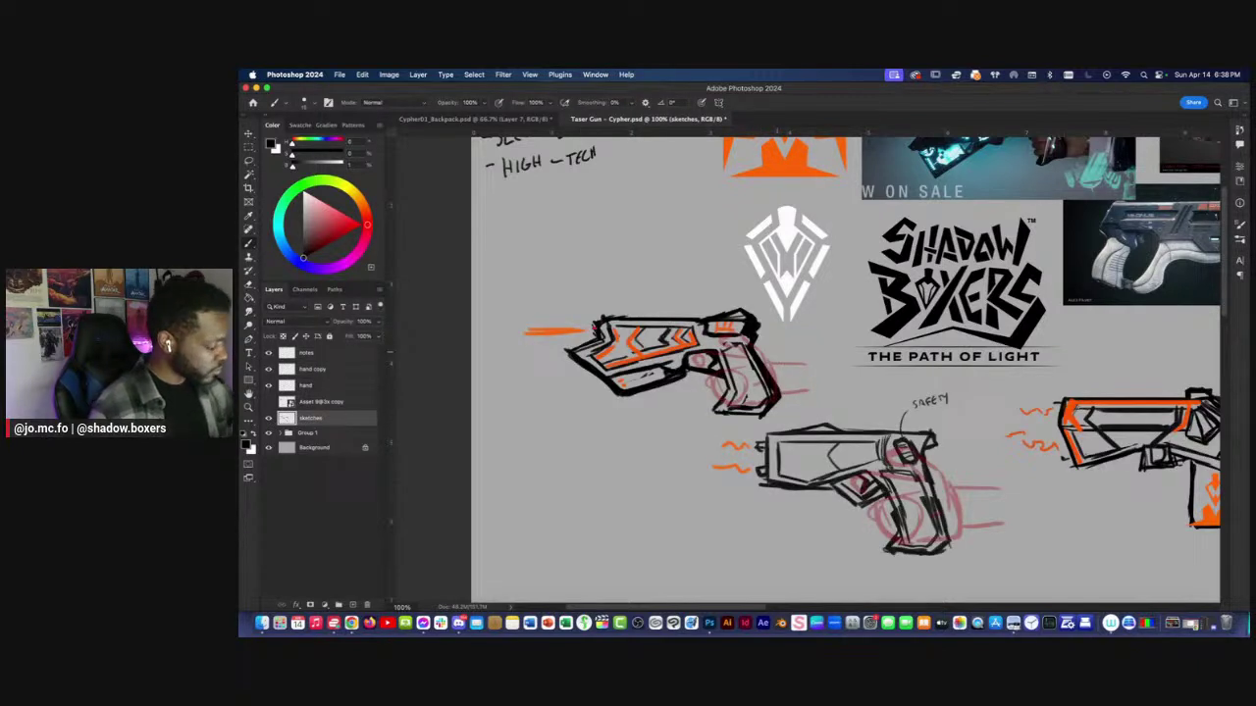
key("e")
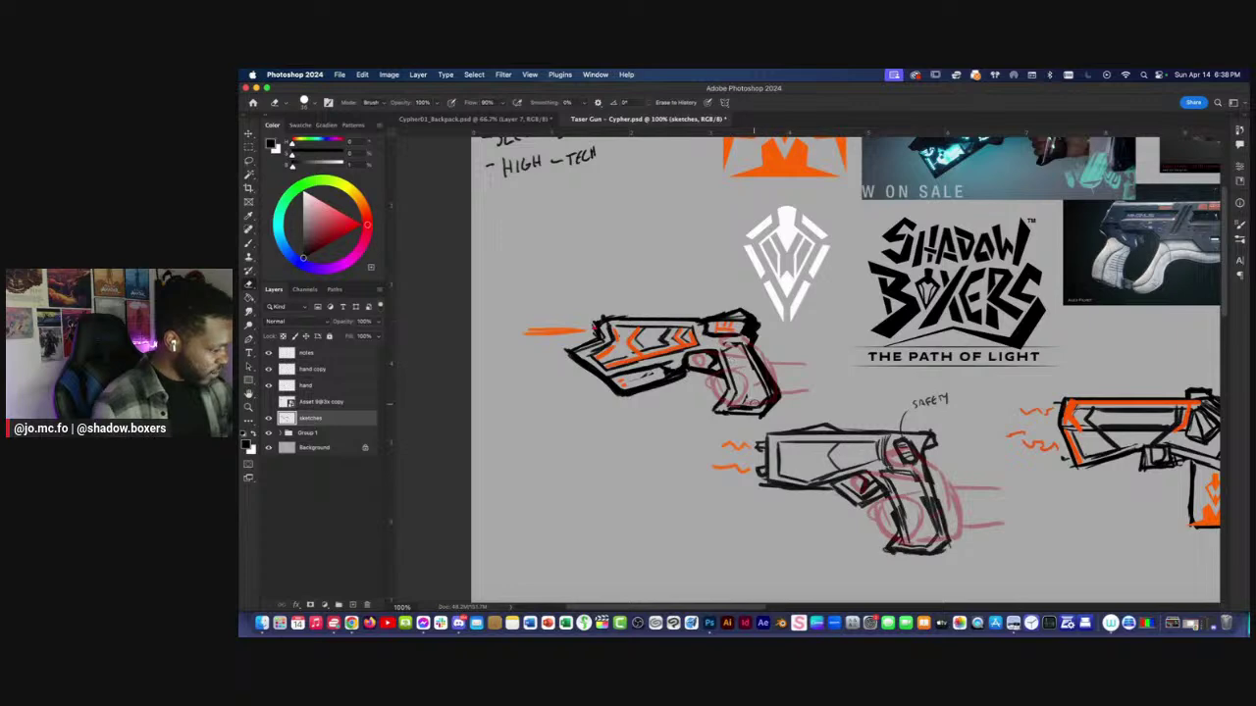
mouse_move(751, 409)
left_mouse_down()
mouse_move(536, 256)
mouse_move(455, 176)
mouse_move(776, 362)
mouse_move(735, 365)
mouse_move(751, 346)
mouse_move(748, 373)
left_mouse_up()
key("b")
key("e")
key("b")
key("[")
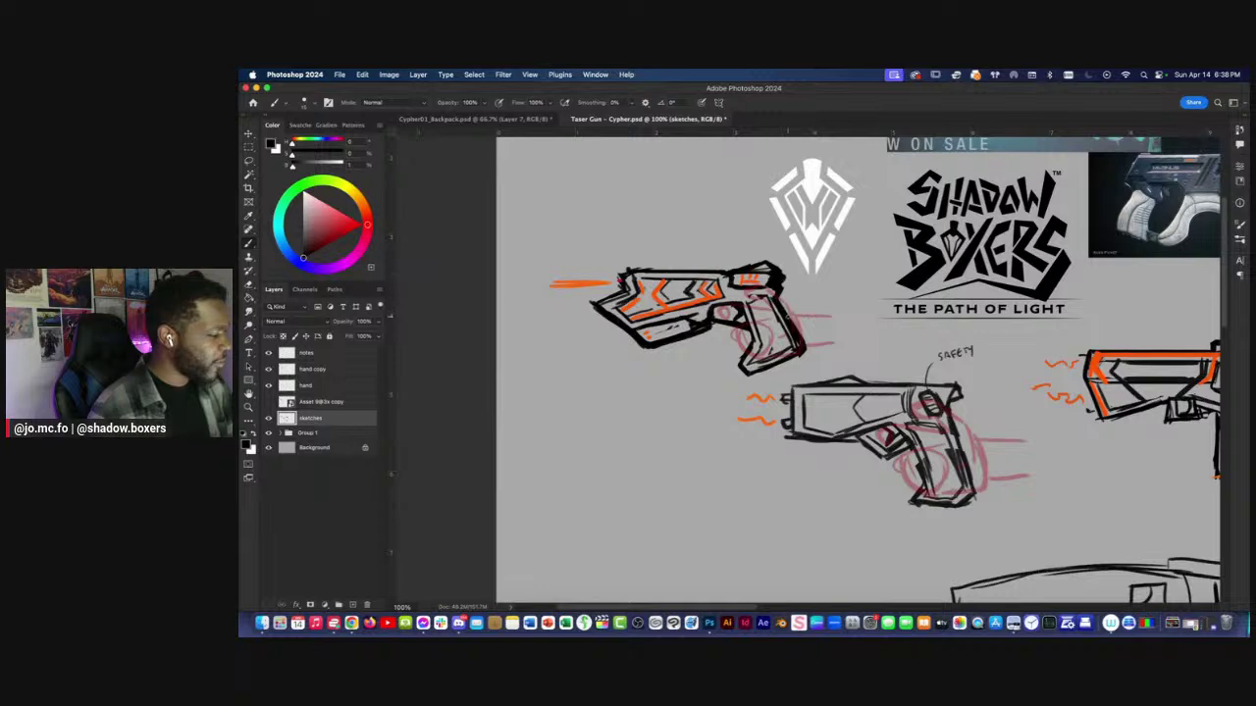
Lasso the upper pistol's grip, lengthen it downward with Free Transform and deselect it.
key("super+minus")
key("super+minus")
key("super+equal")
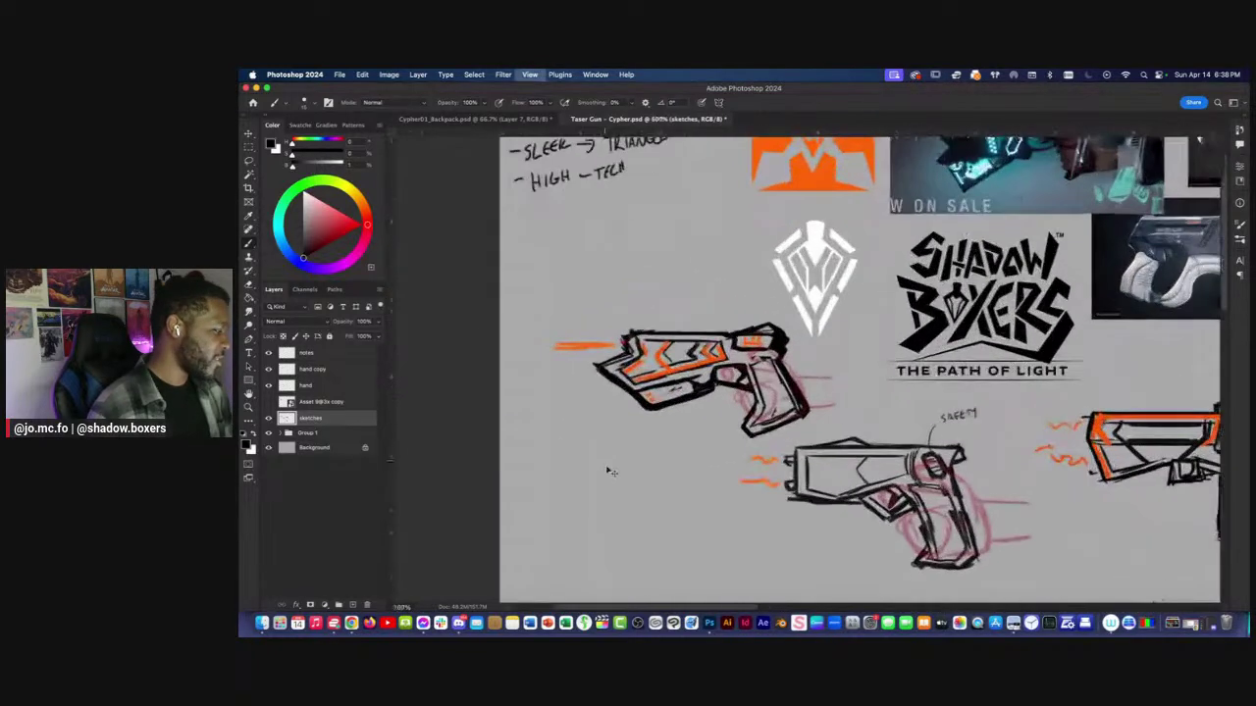
key("super+minus")
key("super+equal")
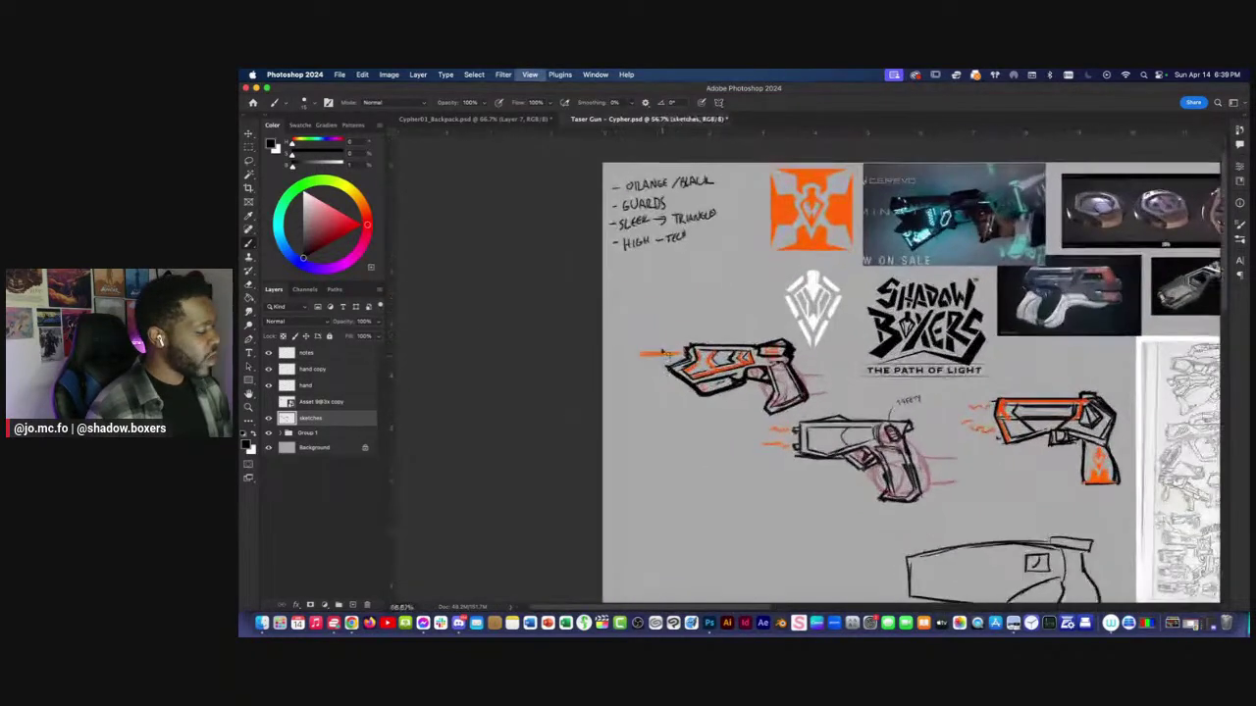
key("super+equal")
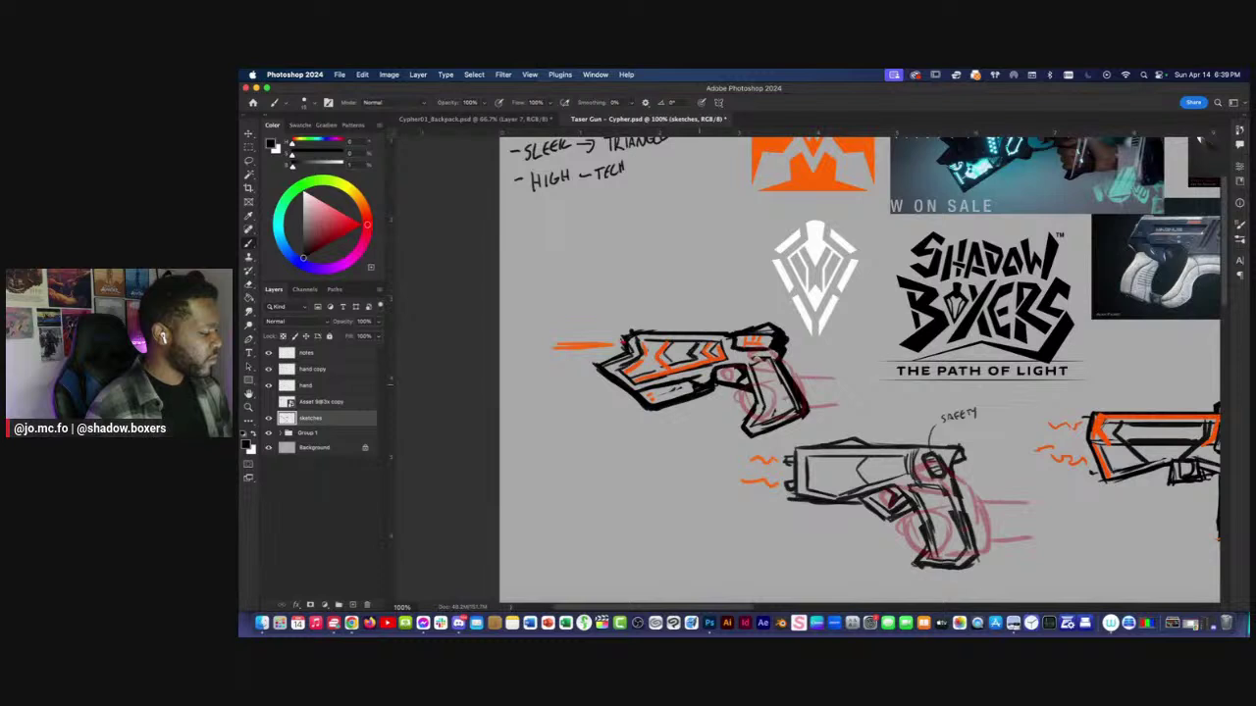
key("l")
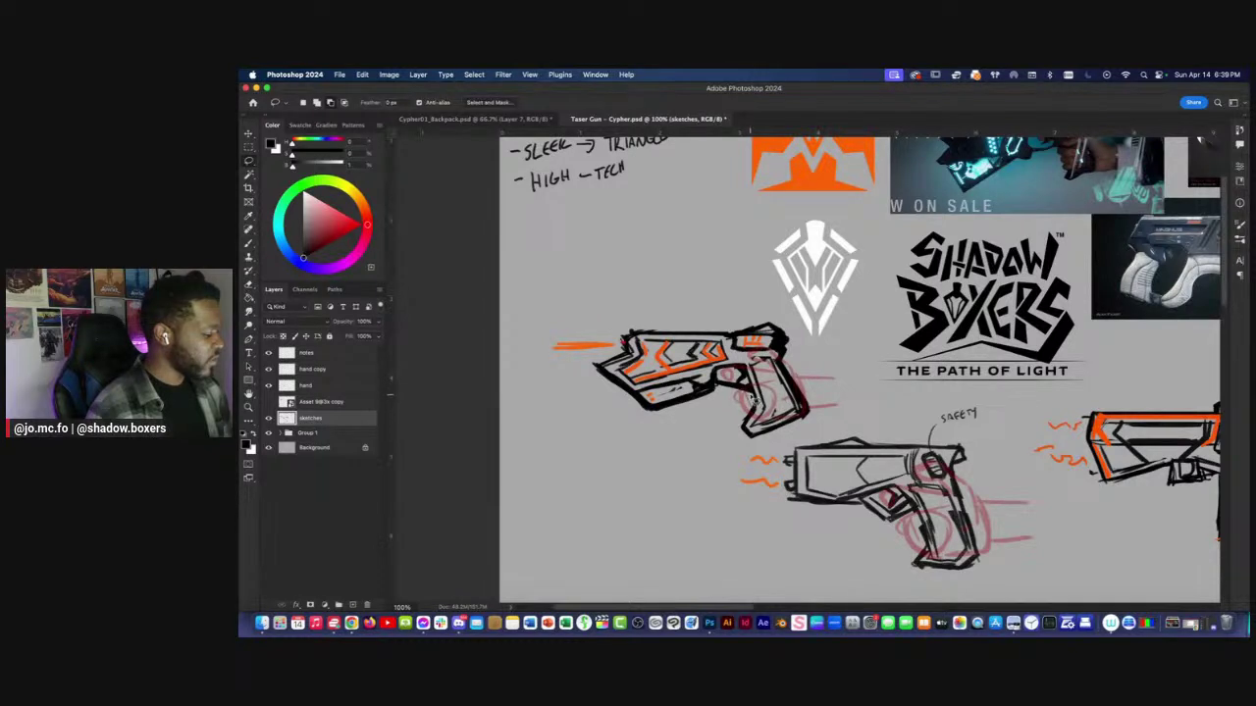
mouse_move(763, 375)
left_mouse_down()
mouse_move(814, 424)
mouse_move(726, 414)
mouse_move(760, 379)
left_mouse_up()
key("super+t")
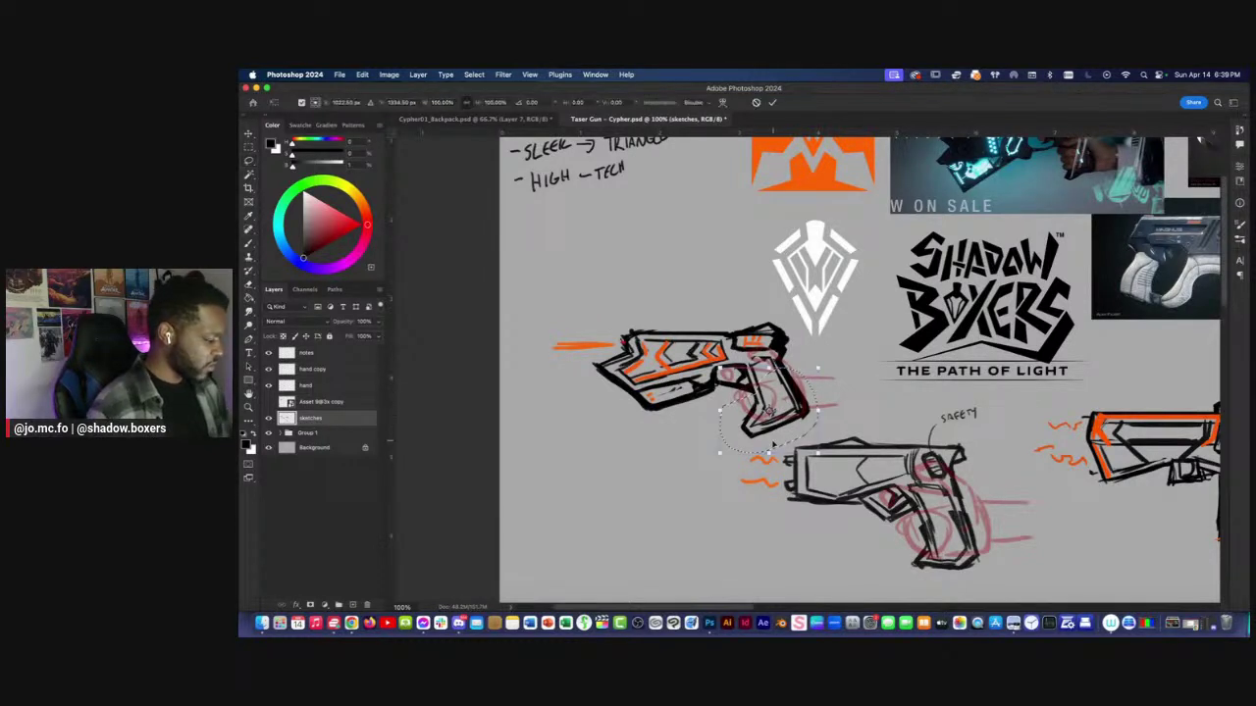
left_click_drag(769, 451, 777, 474)
key("Return")
key("super+d")
Lasso the whole upper pistol, move it slightly up and toward the board's left edge with Free Transform, and deselect it.
mouse_move(993, 393)
left_mouse_down()
mouse_move(1051, 518)
mouse_move(937, 609)
mouse_move(731, 531)
left_mouse_up()
mouse_move(796, 312)
left_mouse_down()
mouse_move(517, 295)
mouse_move(703, 446)
mouse_move(753, 458)
mouse_move(800, 445)
mouse_move(677, 236)
left_mouse_up()
key("super+t")
mouse_move(597, 336)
left_mouse_down()
mouse_move(562, 302)
mouse_move(569, 310)
left_mouse_up()
key("Return")
key("super+d")
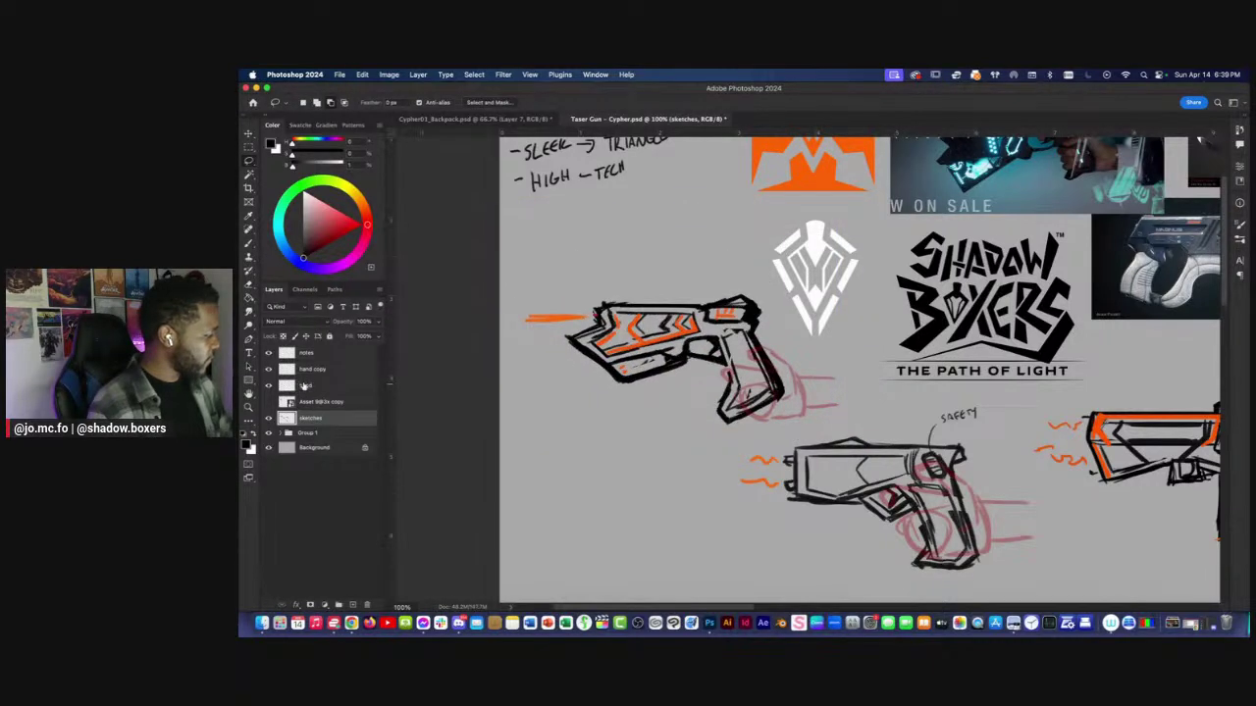
Move the hand copy layer so the hand guide lines up with the upper pistol's grip again.
left_click(303, 386)
left_click(299, 370)
key("super+t")
left_click_drag(757, 405, 730, 374)
key("Return")
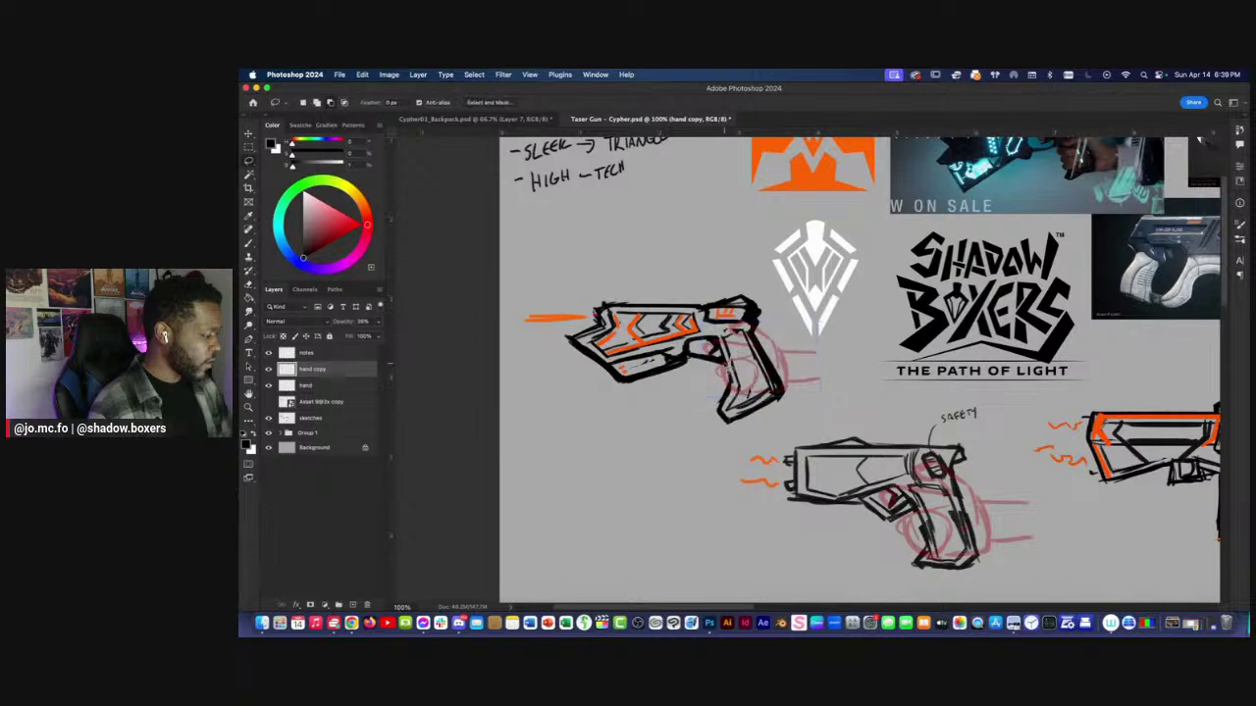
On the sketches layer, lasso the lower part of the upper pistol's grip, pull it further down with Free Transform and deselect it.
left_click(310, 418)
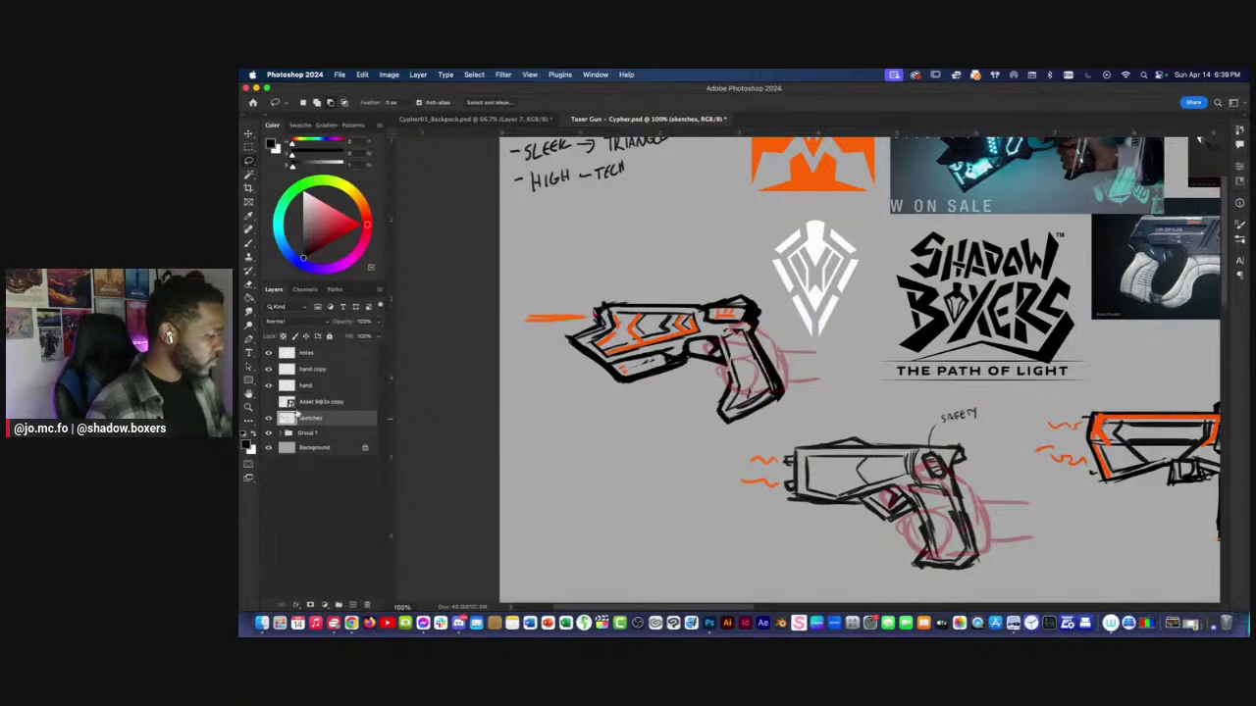
key("super+plus")
mouse_move(647, 387)
left_mouse_down()
mouse_move(668, 373)
mouse_move(766, 469)
mouse_move(576, 422)
mouse_move(673, 419)
left_mouse_up()
key("super+t")
key("Return")
key("super+d")
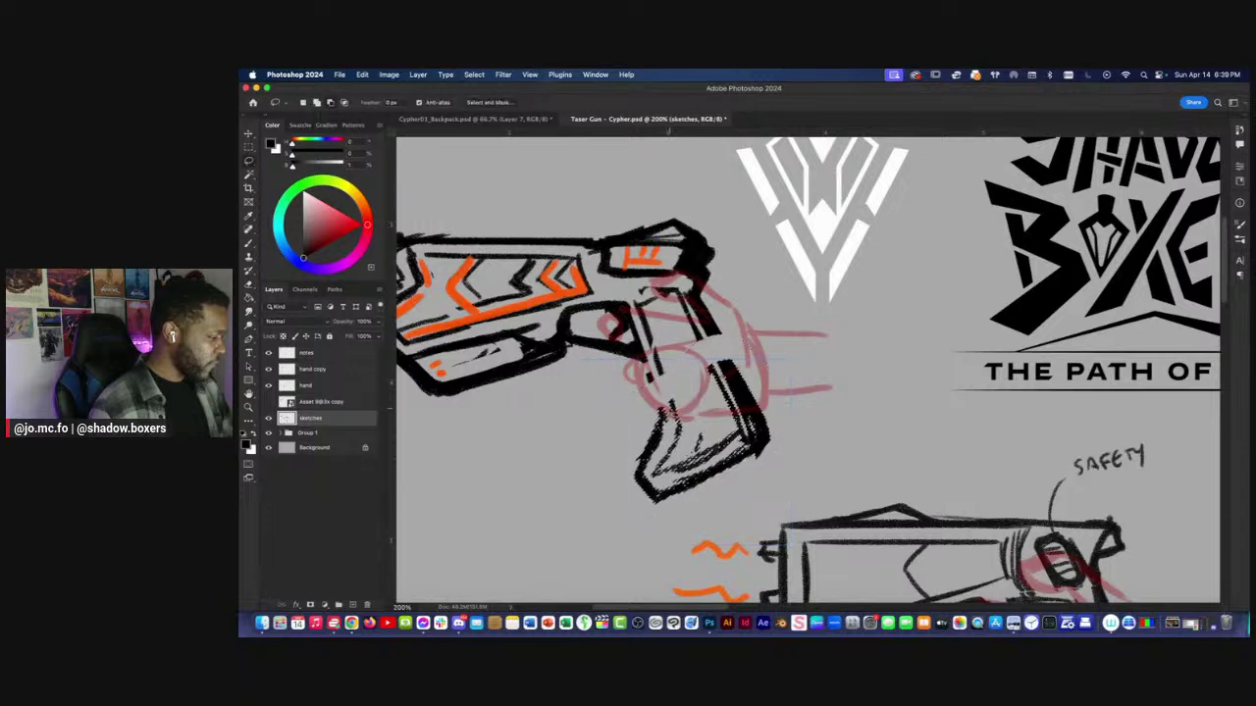
Reduce the brush size and redraw the front and back lines of the upper pistol's grip across the gaps.
key("b")
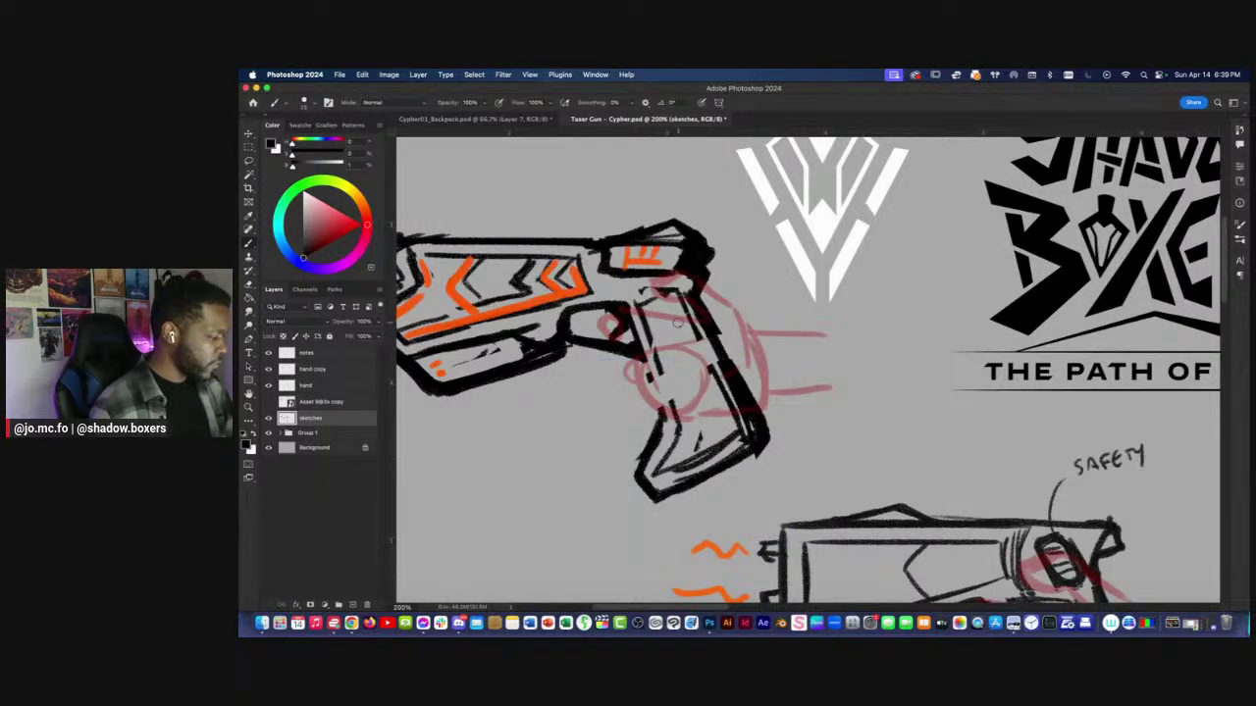
key("bracketleft")
key("bracketleft")
key("bracketleft")
left_click_drag(644, 329, 676, 420)
left_click_drag(689, 313, 729, 418)
mouse_move(641, 331)
left_mouse_down()
mouse_move(668, 418)
mouse_move(662, 407)
left_mouse_up()
Lasso the lower end of the upper pistol's grip, adjust its length with Free Transform and deselect it.
key("super+minus")
key("super+minus")
left_click_drag(518, 373, 531, 419)
key("super+equal")
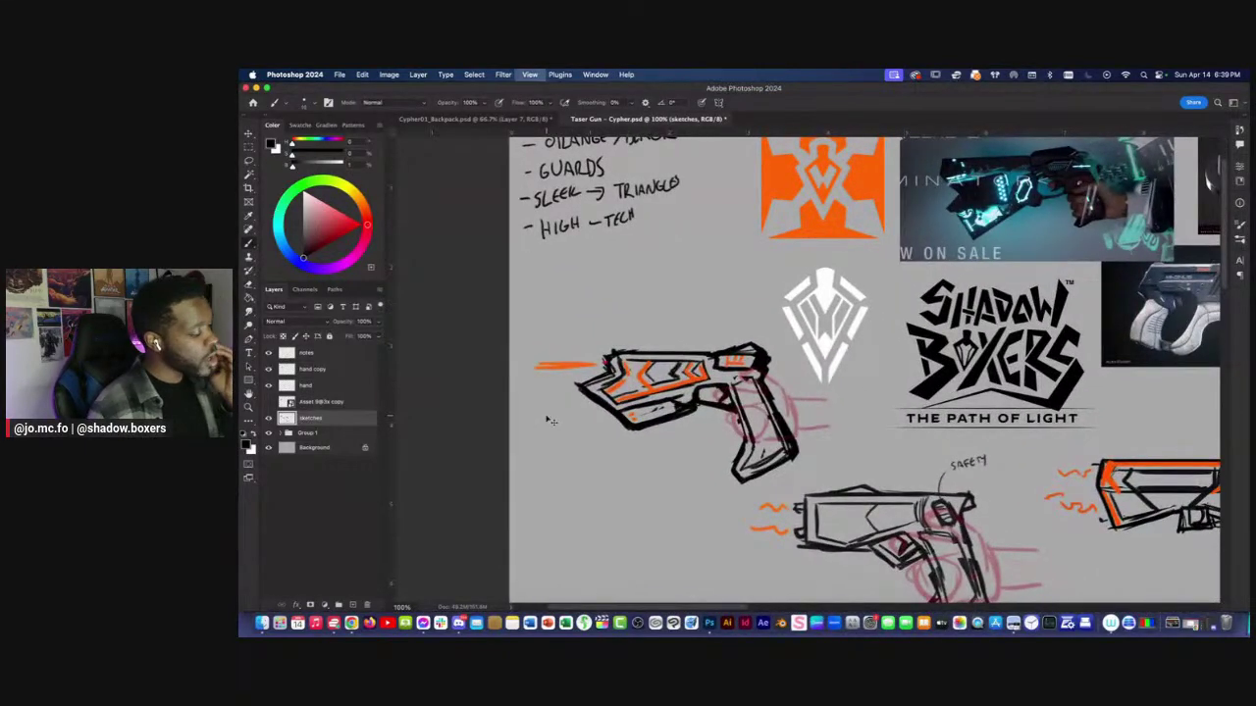
scroll(550, 420, "down", 1)
key("super+equal")
key("l")
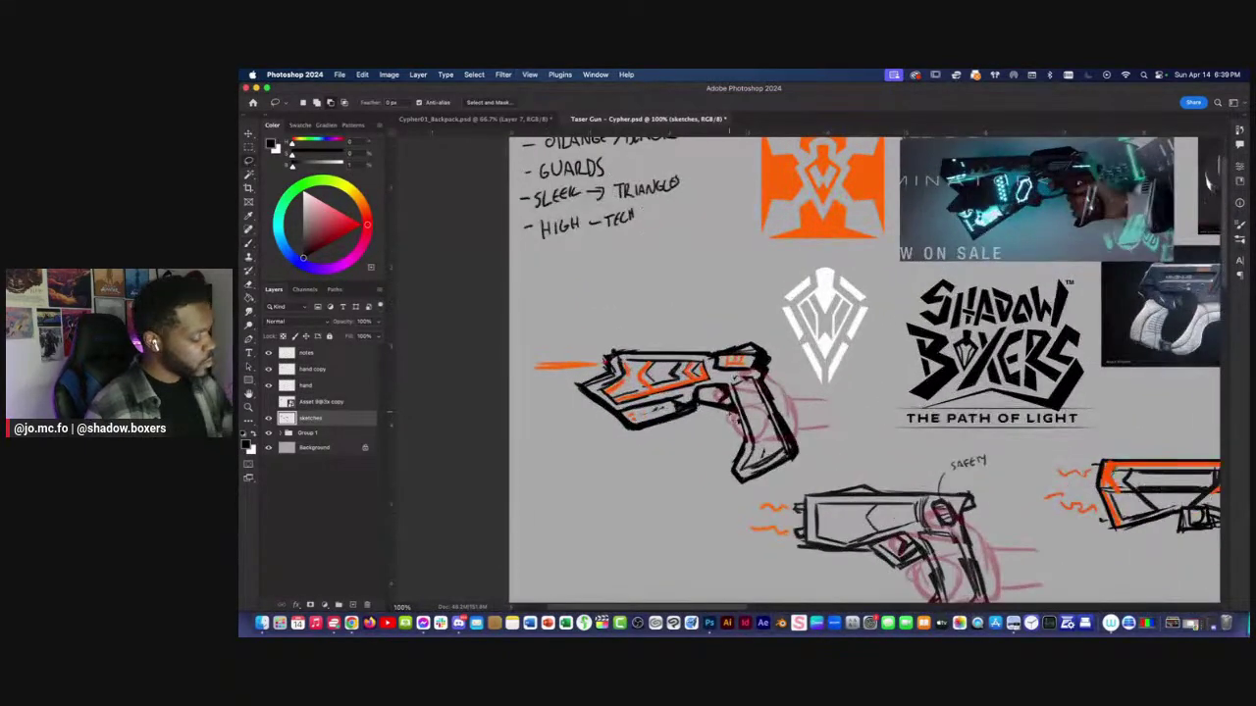
mouse_move(739, 441)
left_mouse_down()
mouse_move(702, 462)
mouse_move(703, 478)
mouse_move(708, 453)
left_mouse_up()
key("super+t")
key("Return")
key("super+d")
key("super+minus")
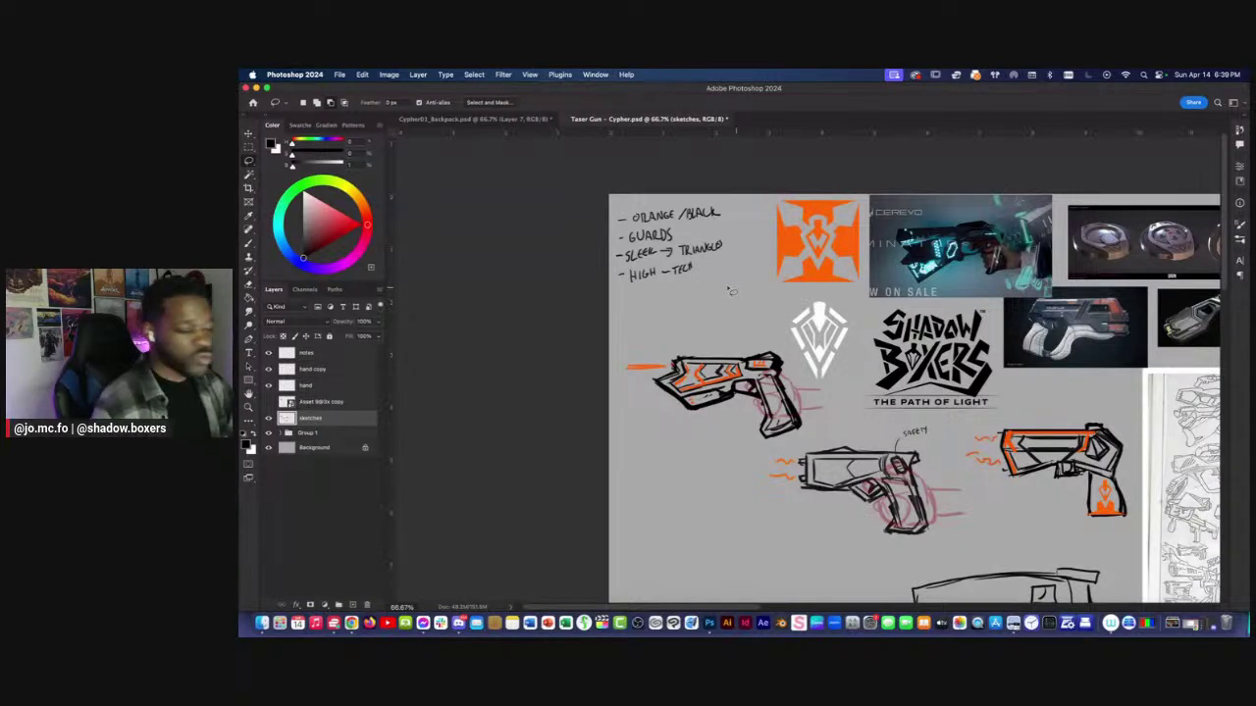
key("super+minus")
key("super+minus")
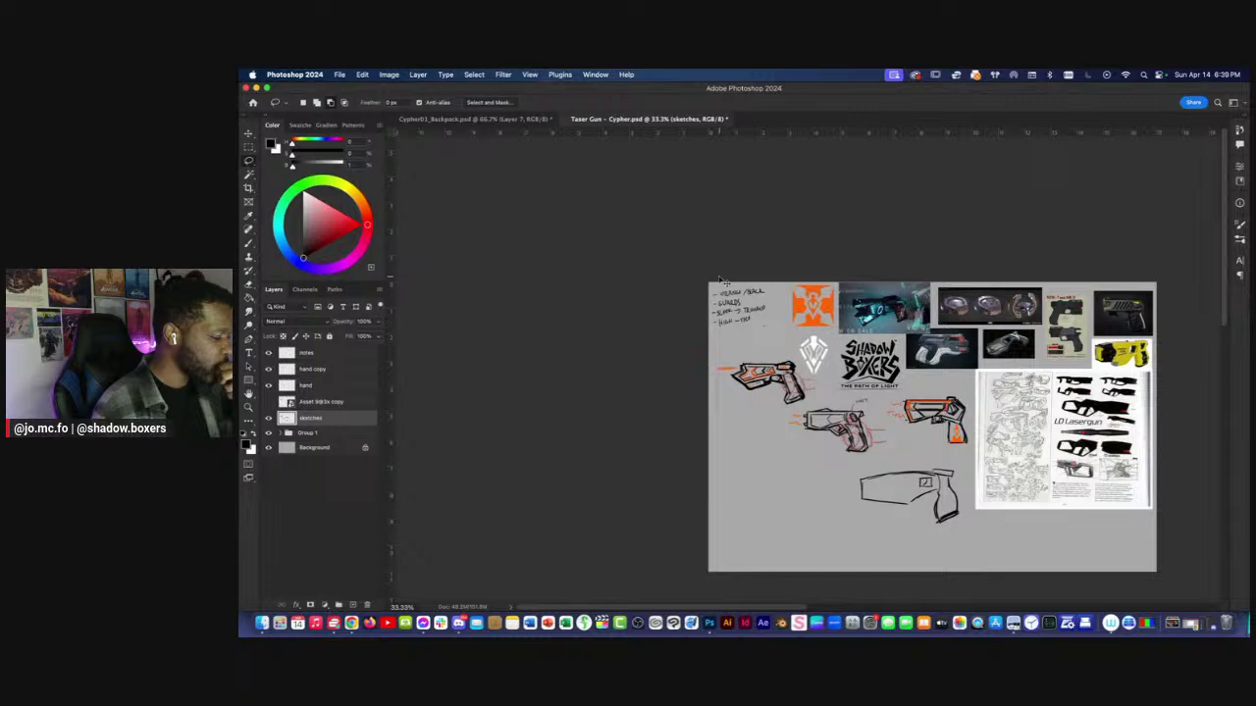
Examine the LD Lasergun reference sheet's gun silhouettes, grips and screen, trigger and canon callouts.
key("super+plus")
key("super+plus")
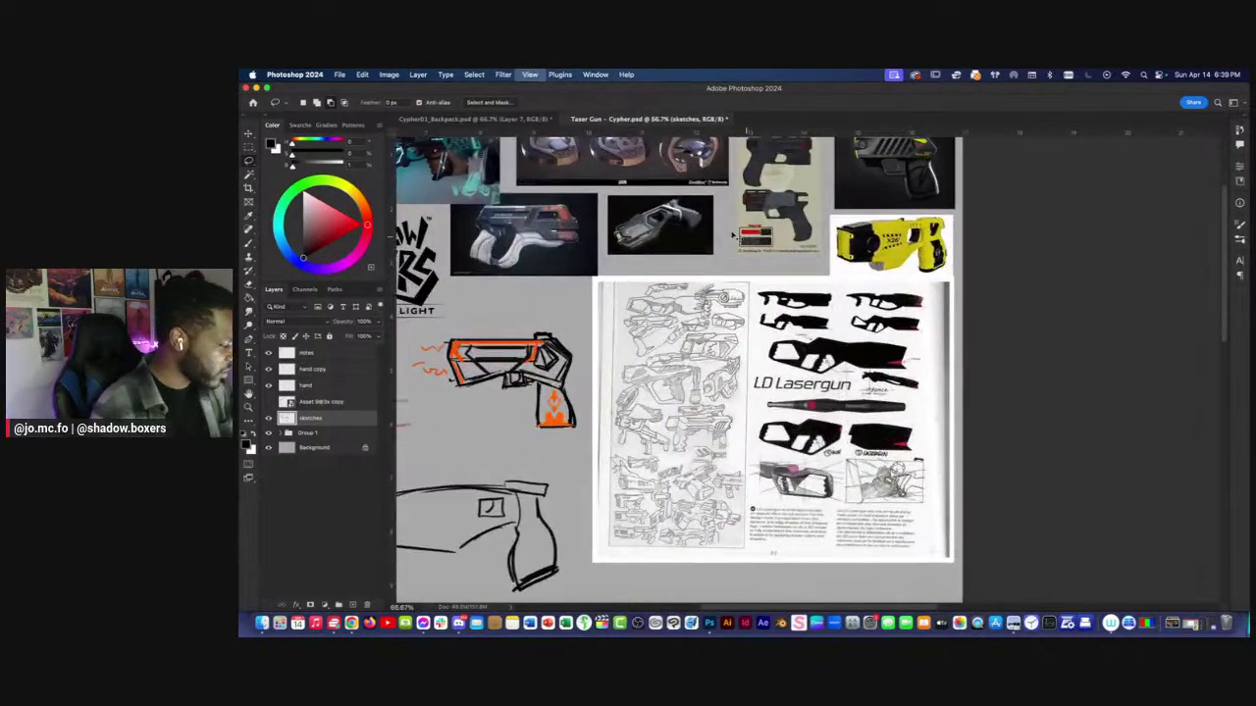
key("super+plus")
key("super+plus")
key("b")
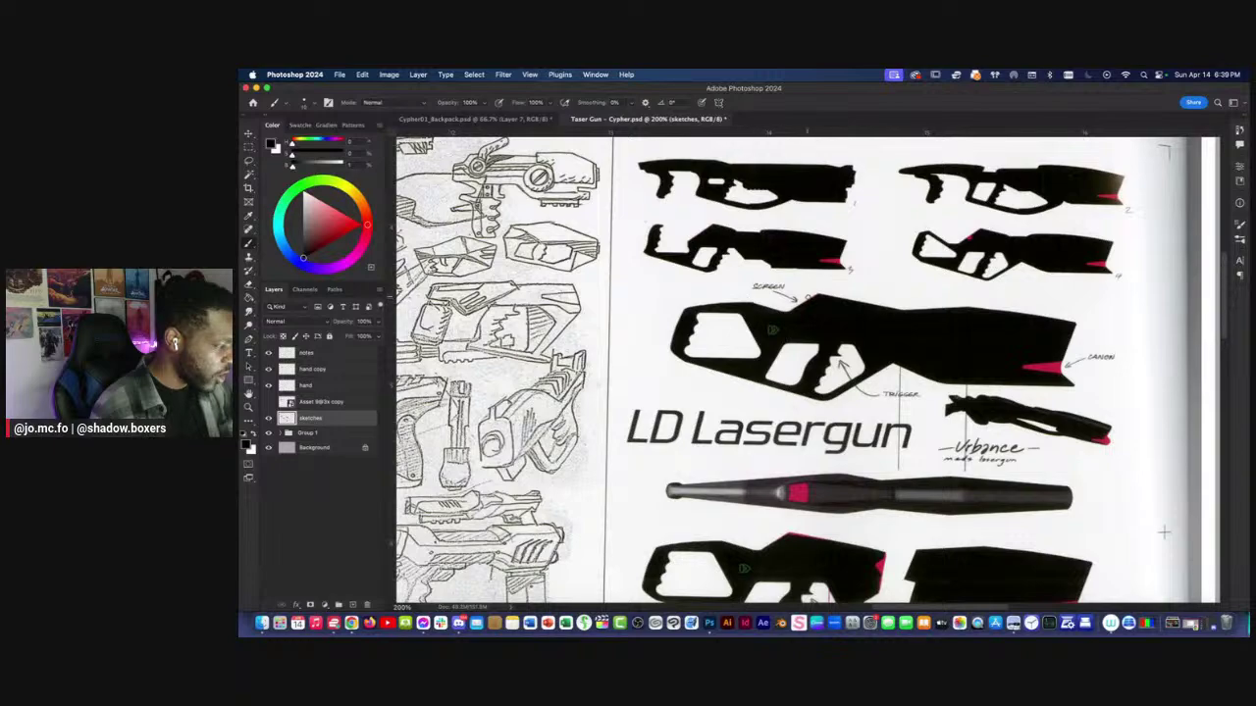
left_click_drag(1164, 533, 1202, 378)
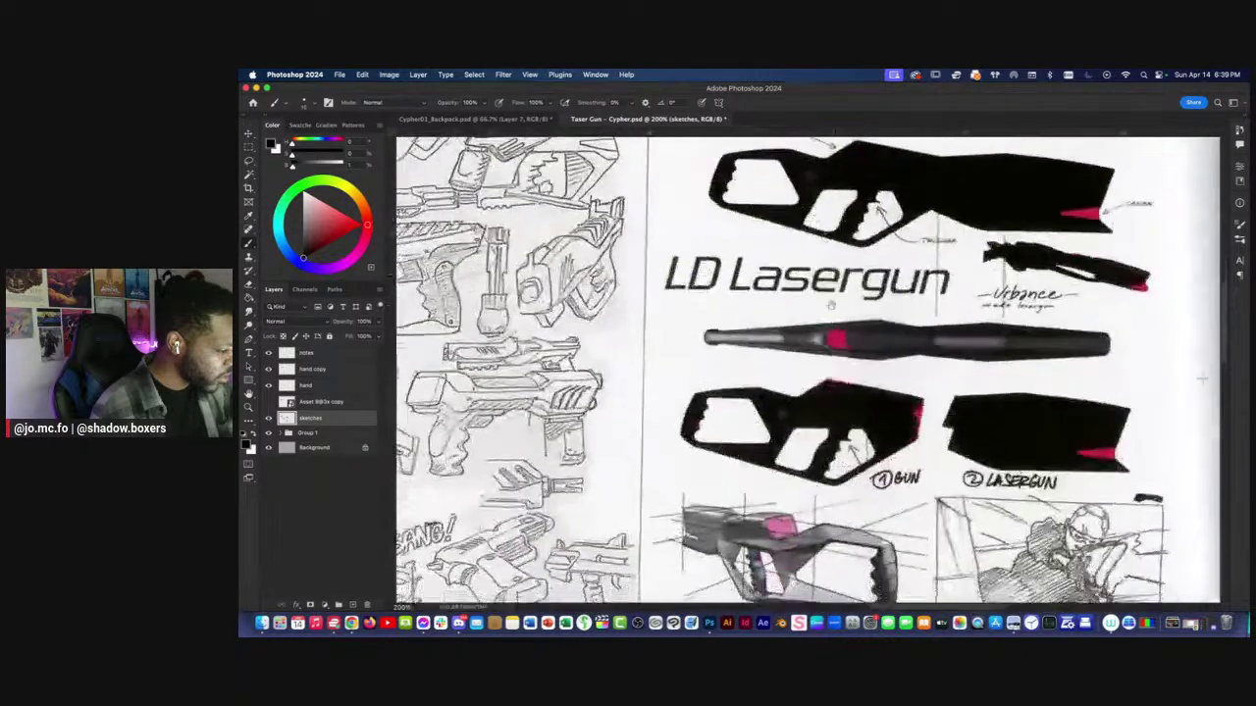
key("super+minus")
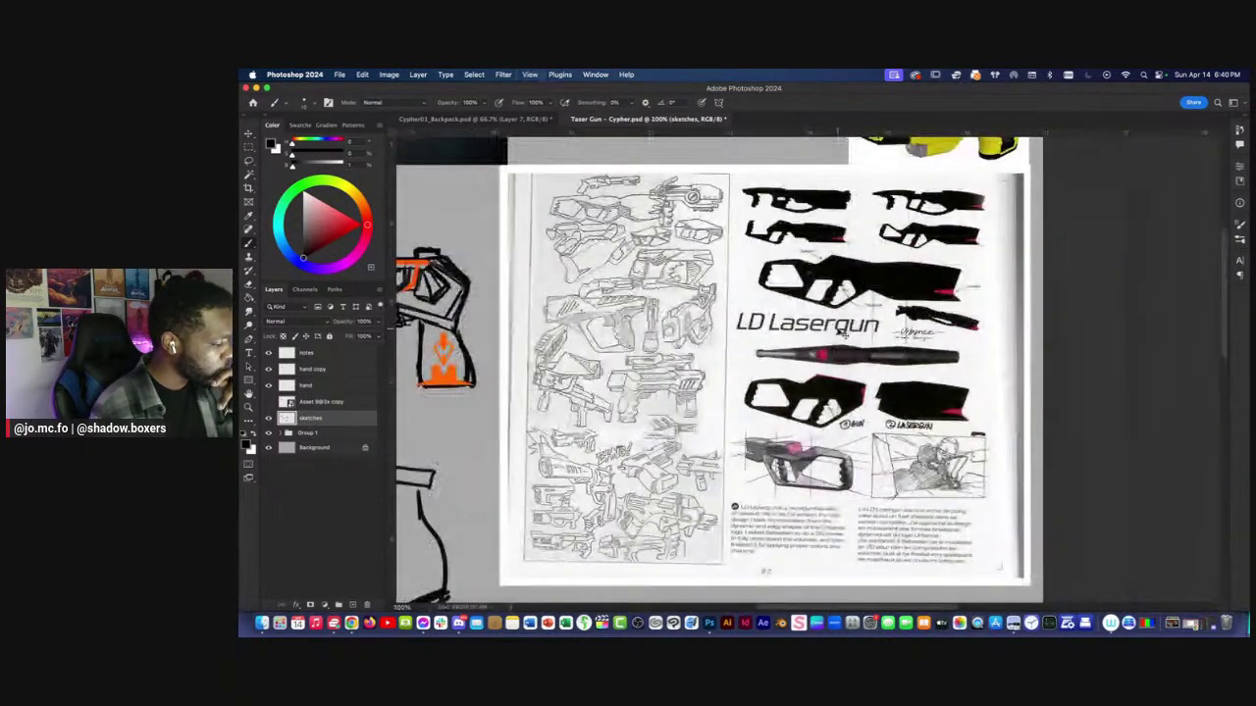
key("super+minus")
key("super+minus")
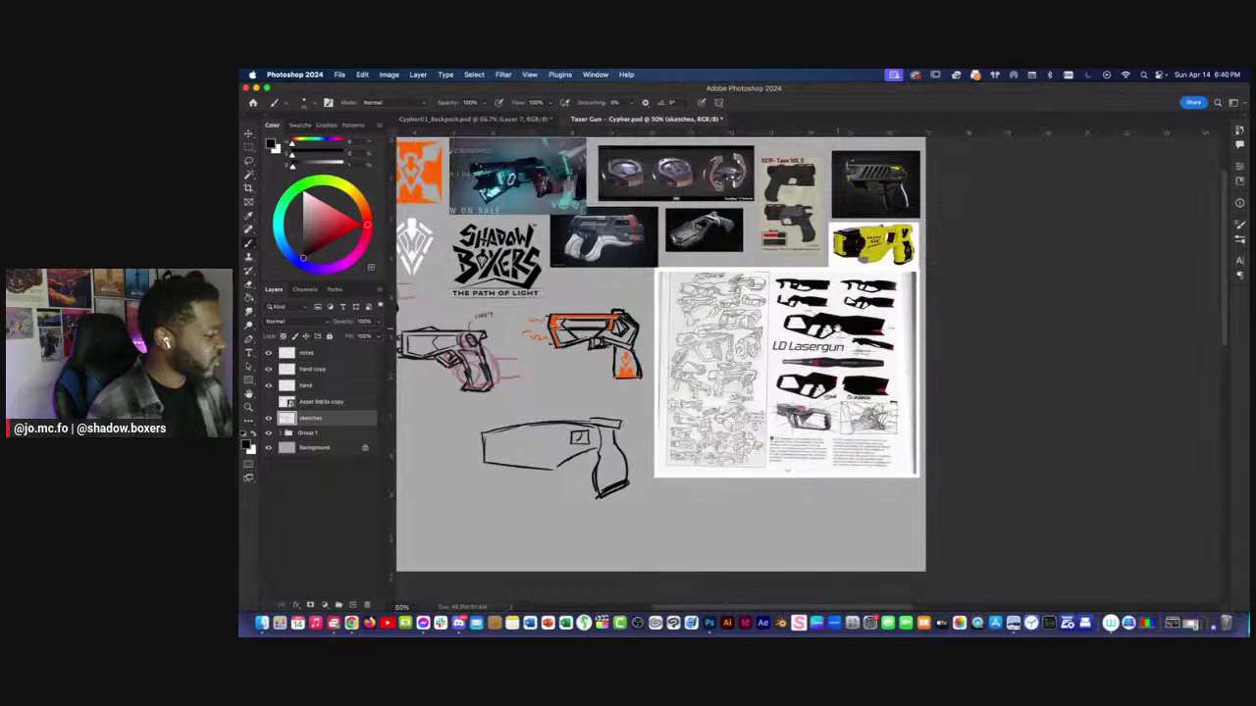
Letter "SCREEN" callouts with leader lines above the middle pistol and above the upper pistol on the sketches layer.
left_click_drag(837, 329, 955, 351)
key("super+plus")
left_click_drag(726, 334, 946, 345)
key("super+plus")
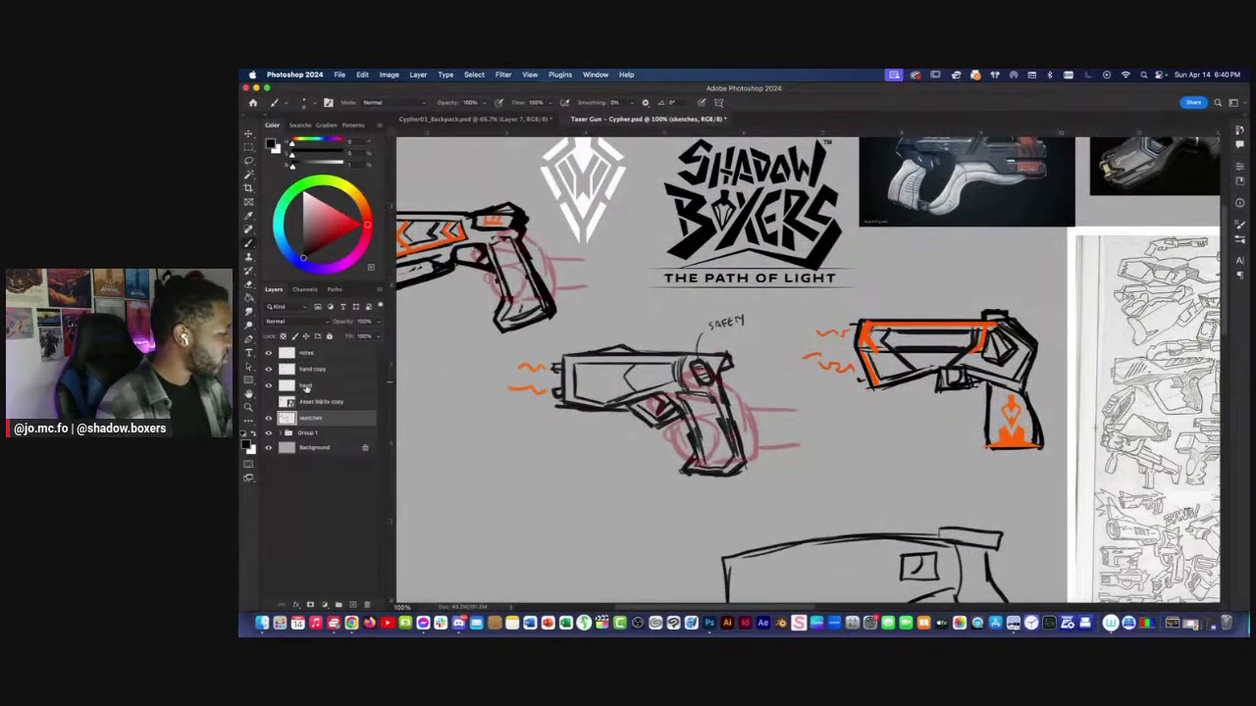
left_click(304, 257)
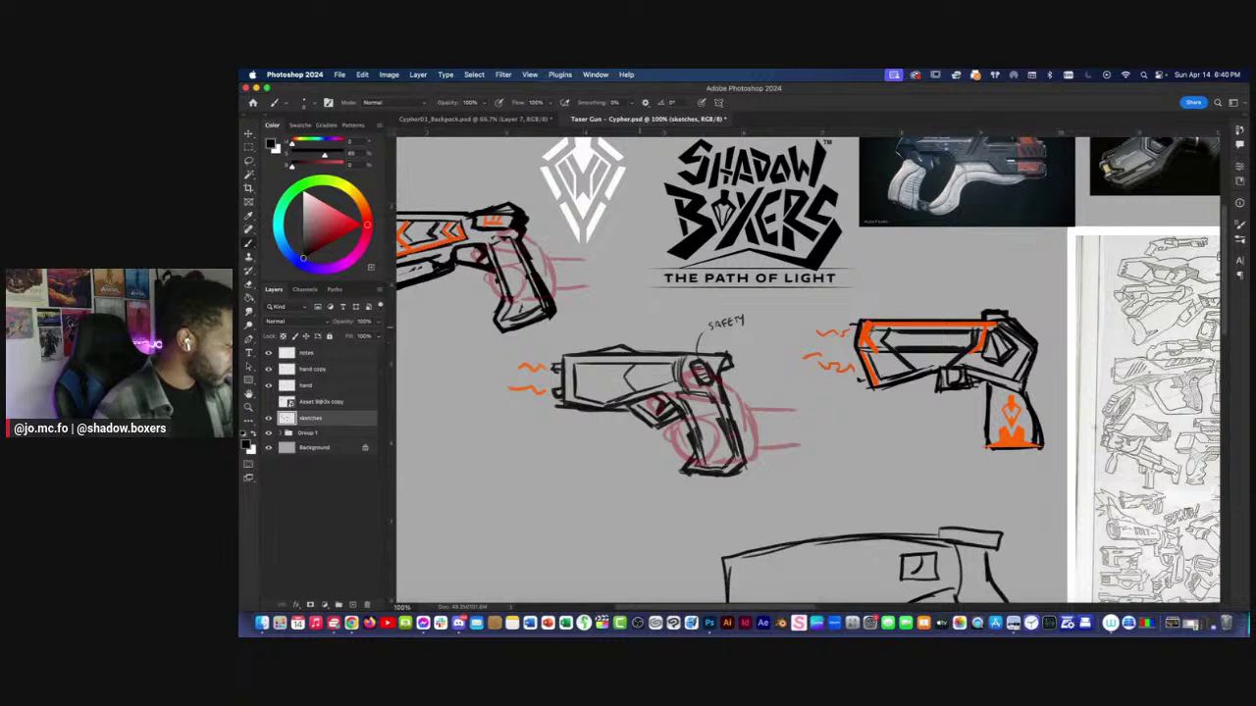
left_click_drag(673, 318, 673, 332)
key("super+z")
key("super+z")
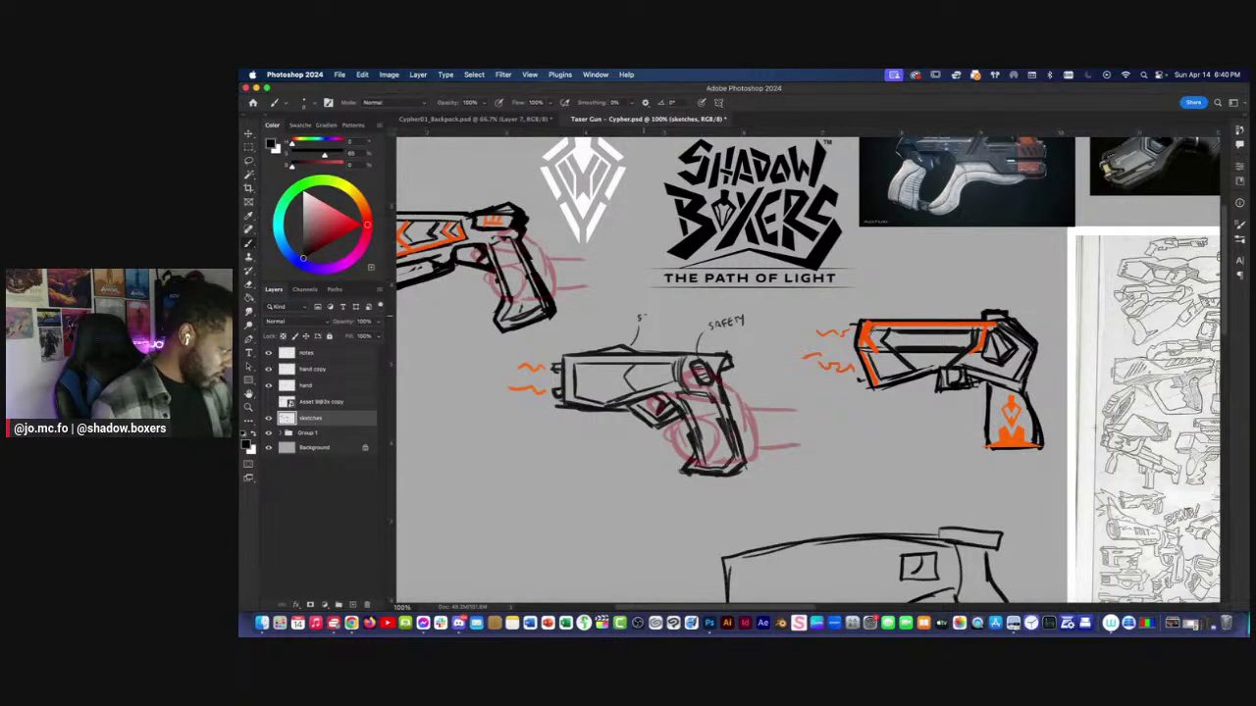
left_click_drag(665, 317, 673, 310)
mouse_move(398, 186)
left_mouse_down()
mouse_move(551, 199)
mouse_move(570, 233)
left_mouse_up()
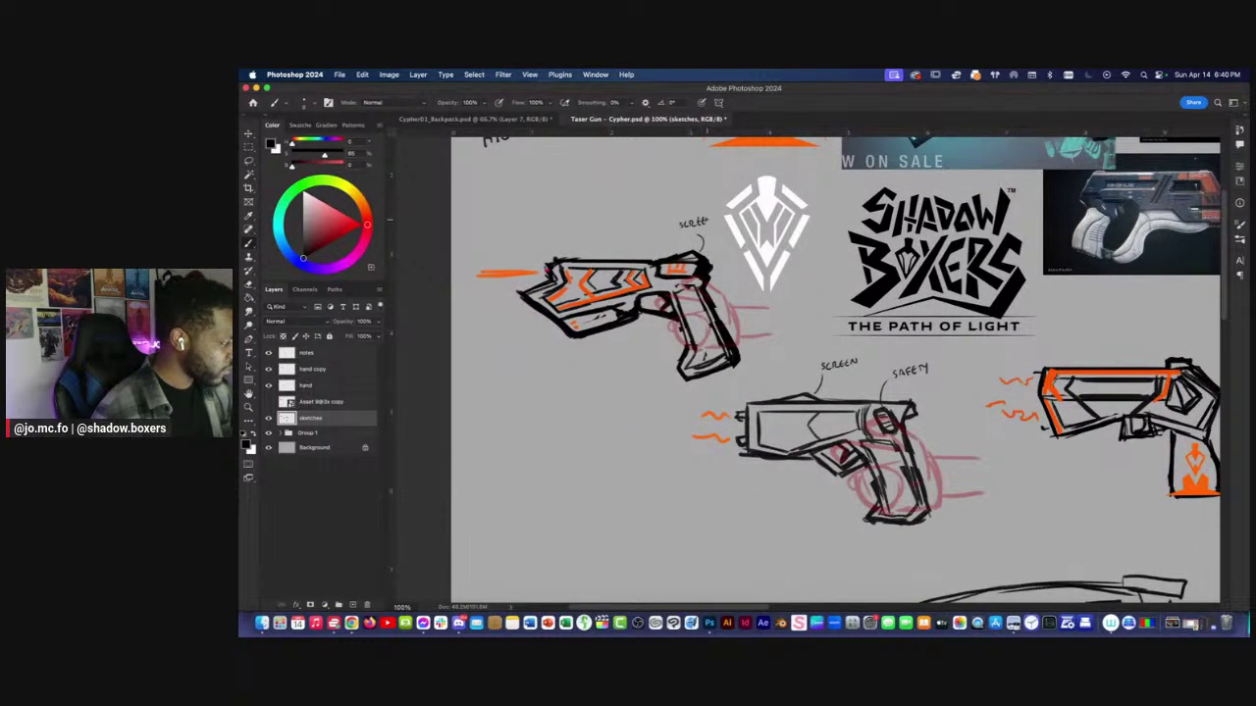
left_click_drag(706, 218, 711, 216)
Study the LD Lasergun reference page again, from the gun renderings and description up to the silhouettes.
key("super+minus")
key("super+minus")
mouse_move(922, 225)
left_mouse_down()
mouse_move(666, 155)
mouse_move(677, 218)
left_mouse_up()
key("super+plus")
key("super+plus")
key("super+plus")
scroll(676, 218, "down", 5)
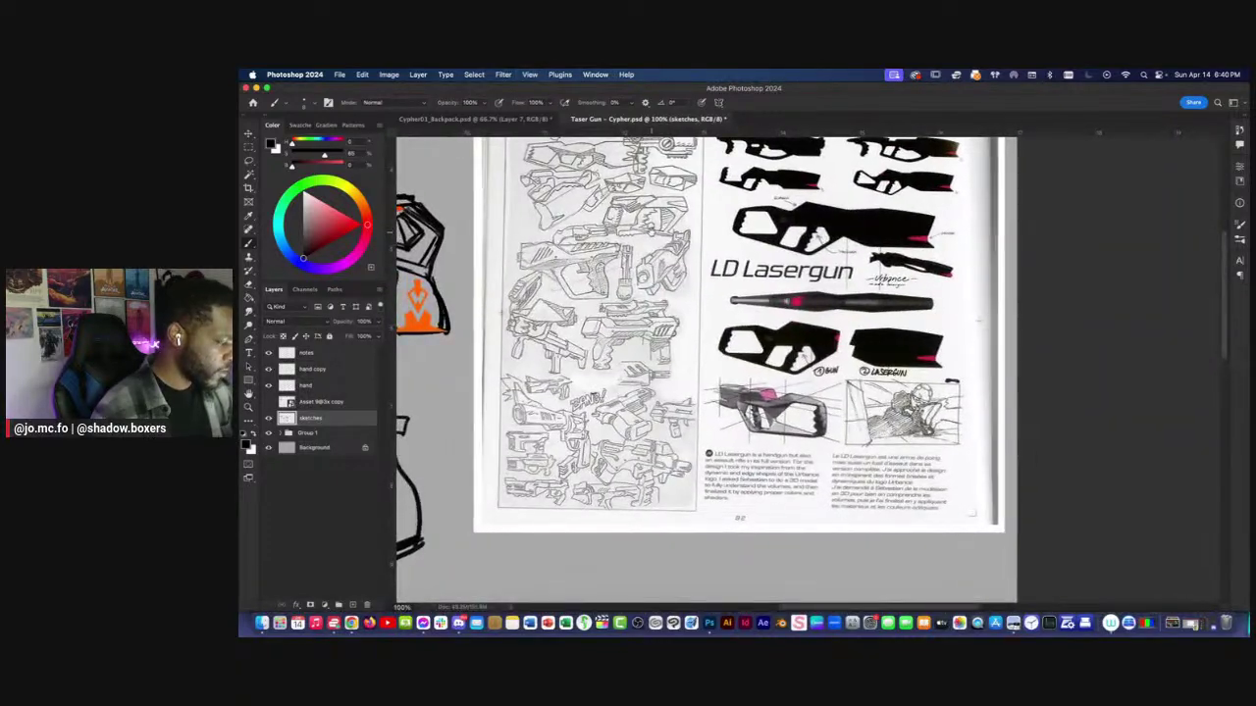
scroll(667, 224, "up", 5)
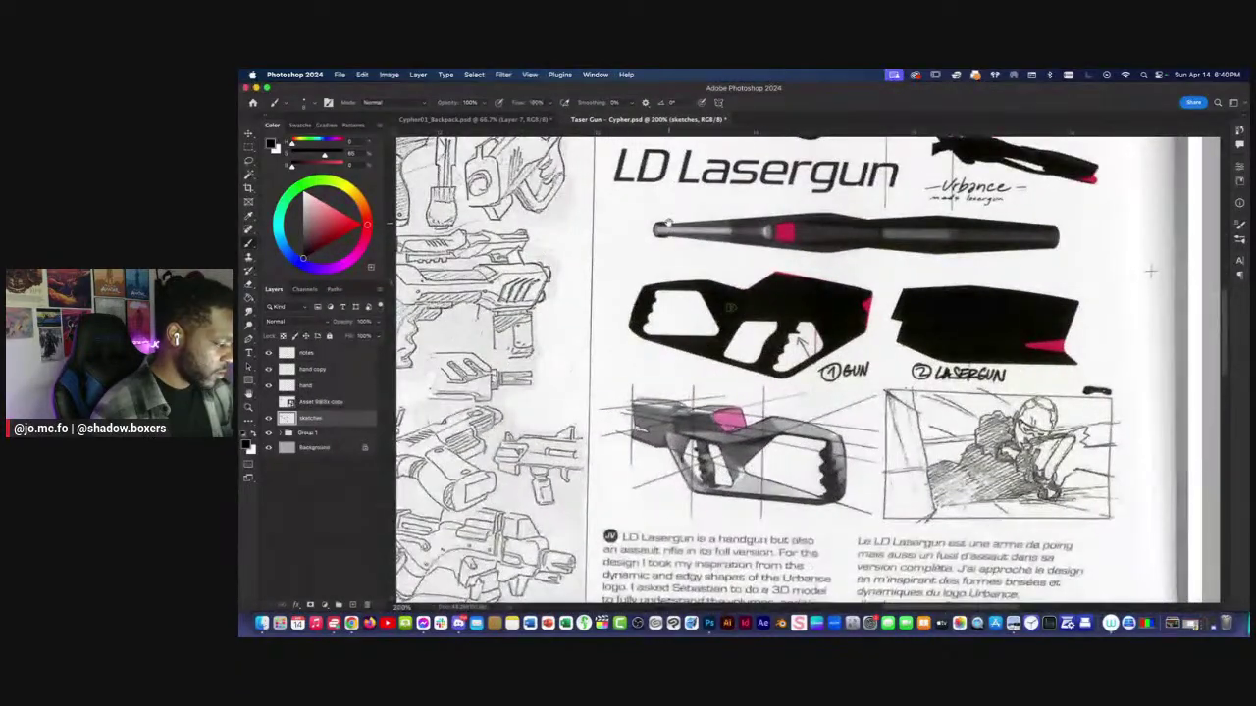
scroll(668, 224, "down", 3)
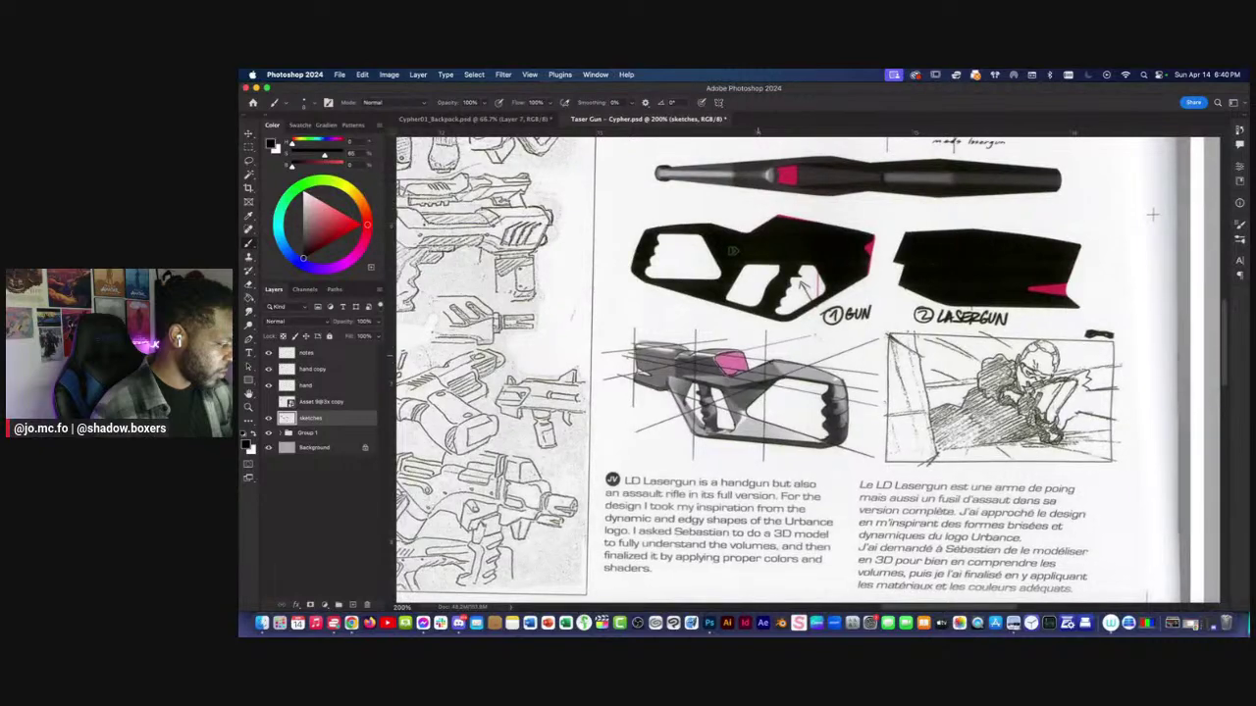
scroll(732, 250, "up", 10)
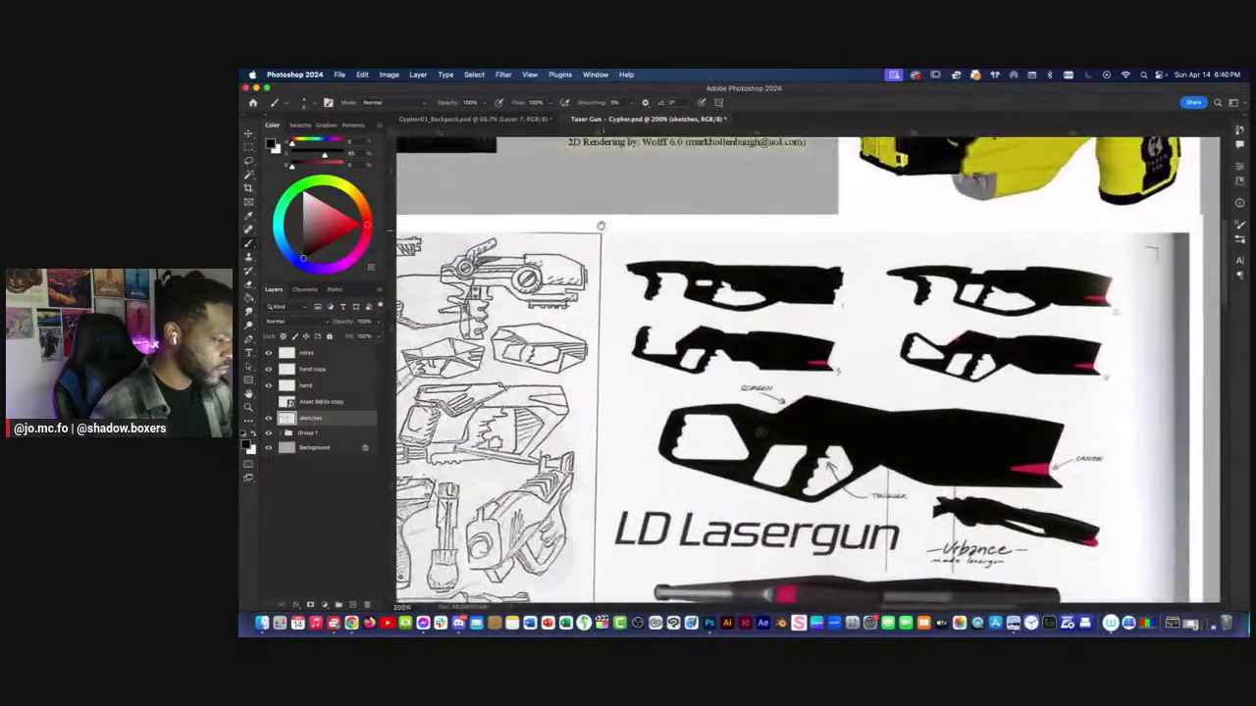
left_click_drag(601, 225, 614, 261)
Sketch a small circle on the front part of the lower pistol's body.
key("super+minus")
key("super+minus")
left_click_drag(482, 374, 571, 292)
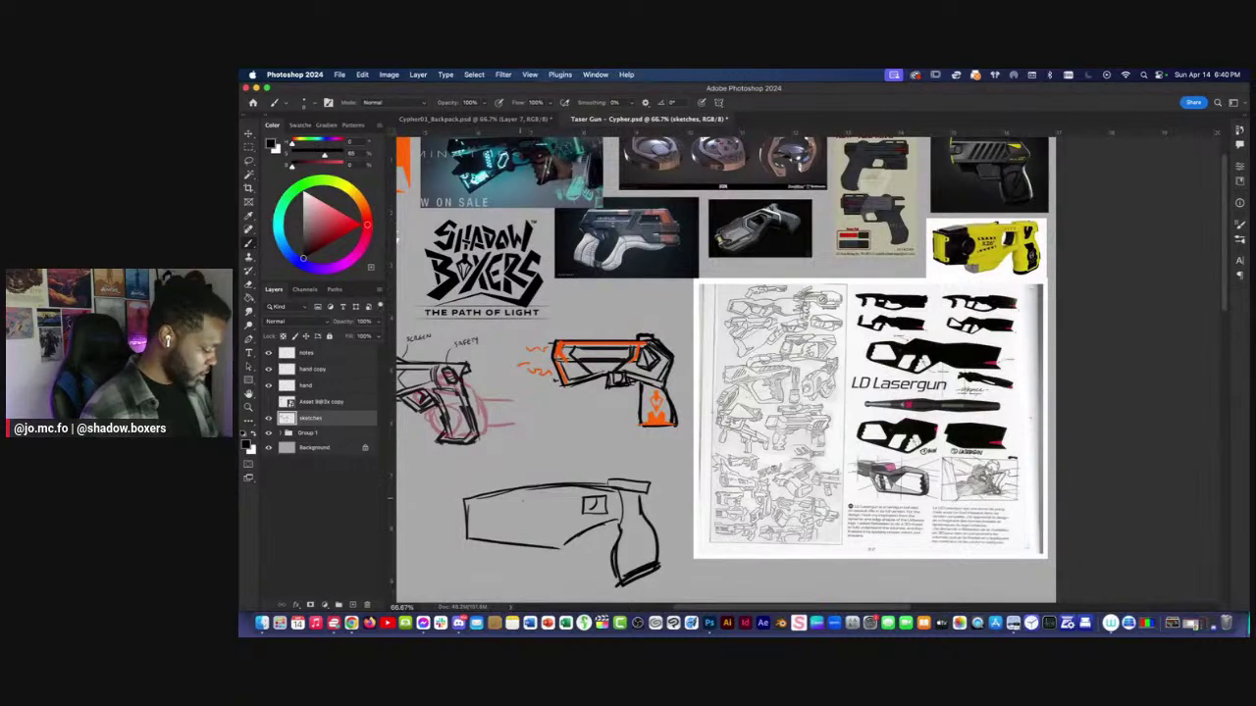
left_click_drag(501, 508, 515, 509)
scroll(517, 511, "left", 2)
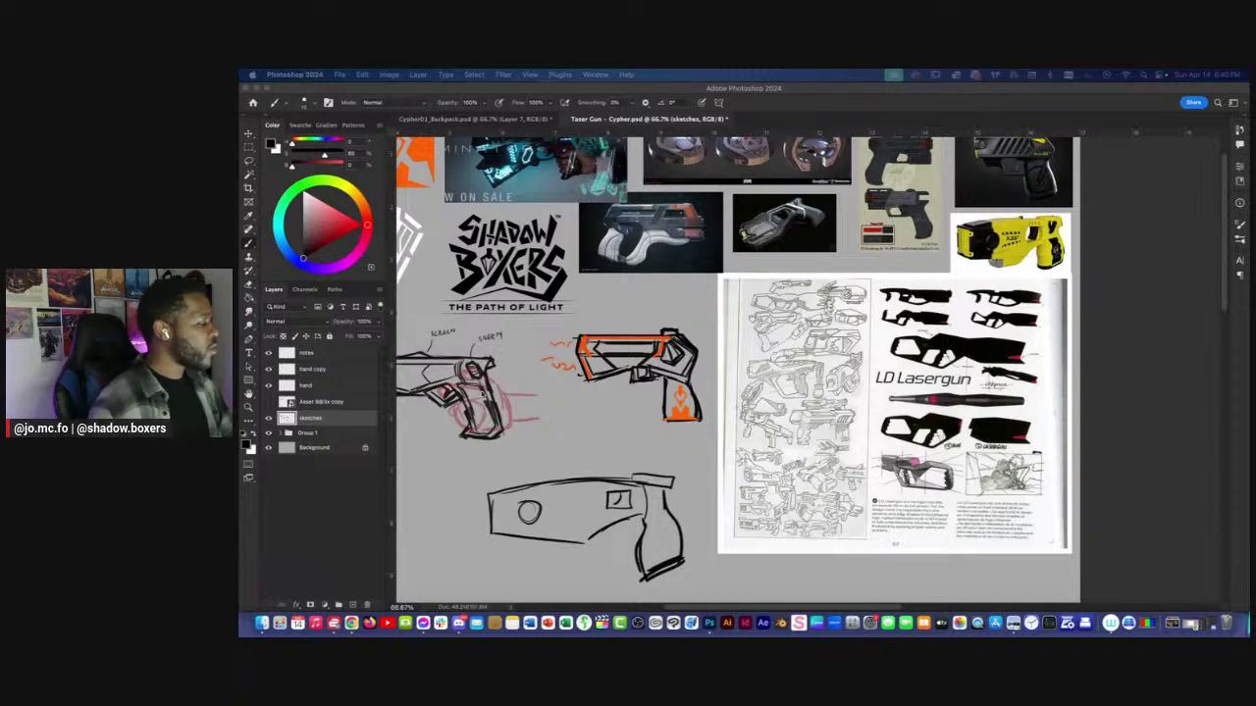
Add a concentric ring to the lower pistol's circle and a raised line along the front of its top edge.
left_click_drag(502, 401, 527, 419)
key("super+minus")
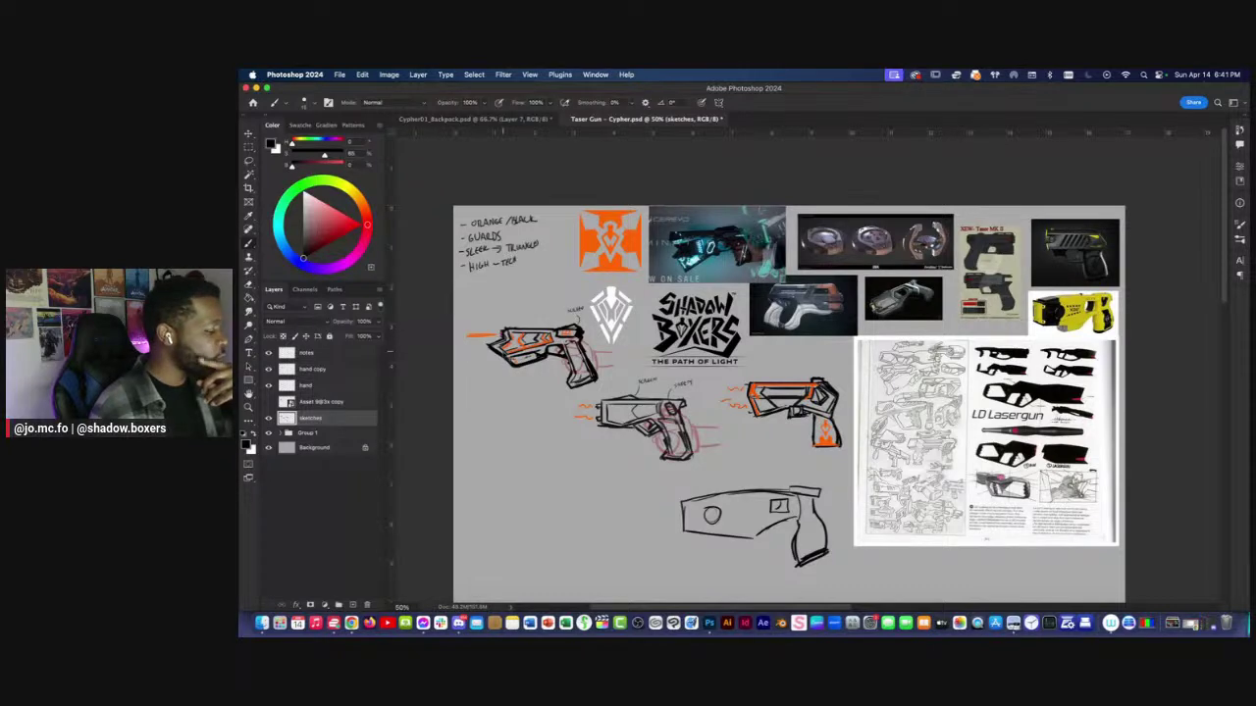
key("super+equal")
left_click_drag(525, 456, 610, 332)
scroll(633, 436, "right", 3)
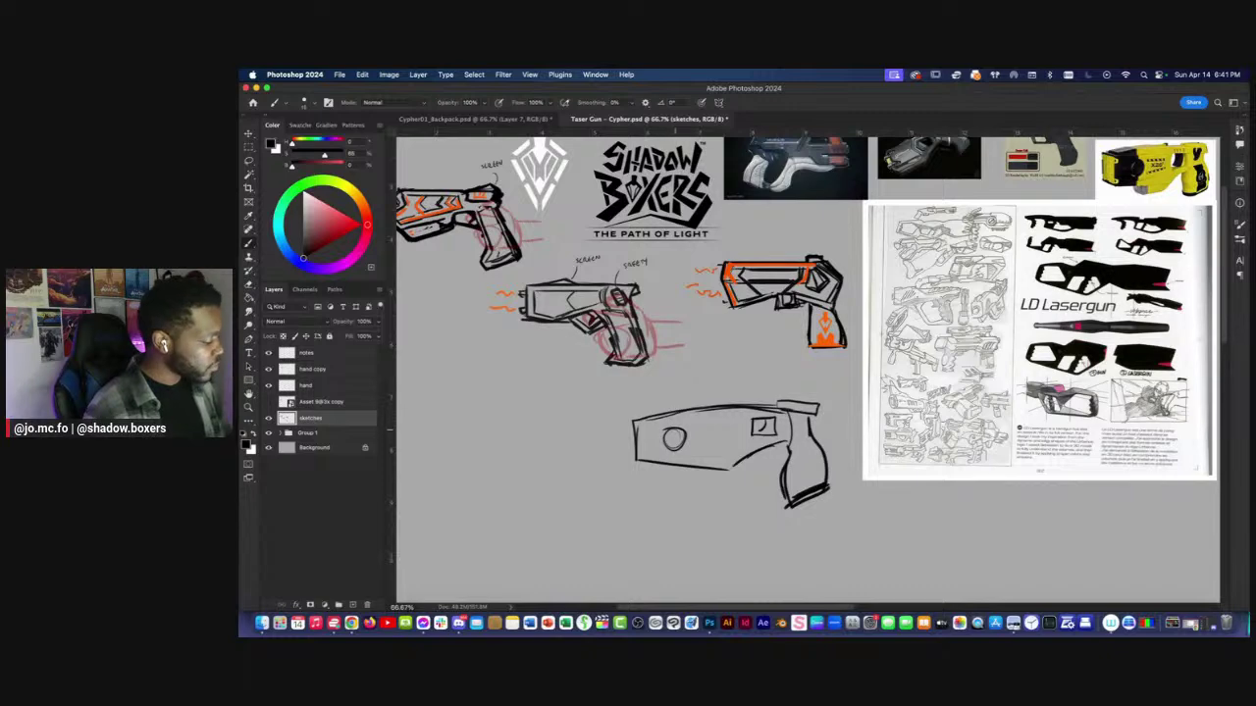
scroll(677, 432, "down", 2)
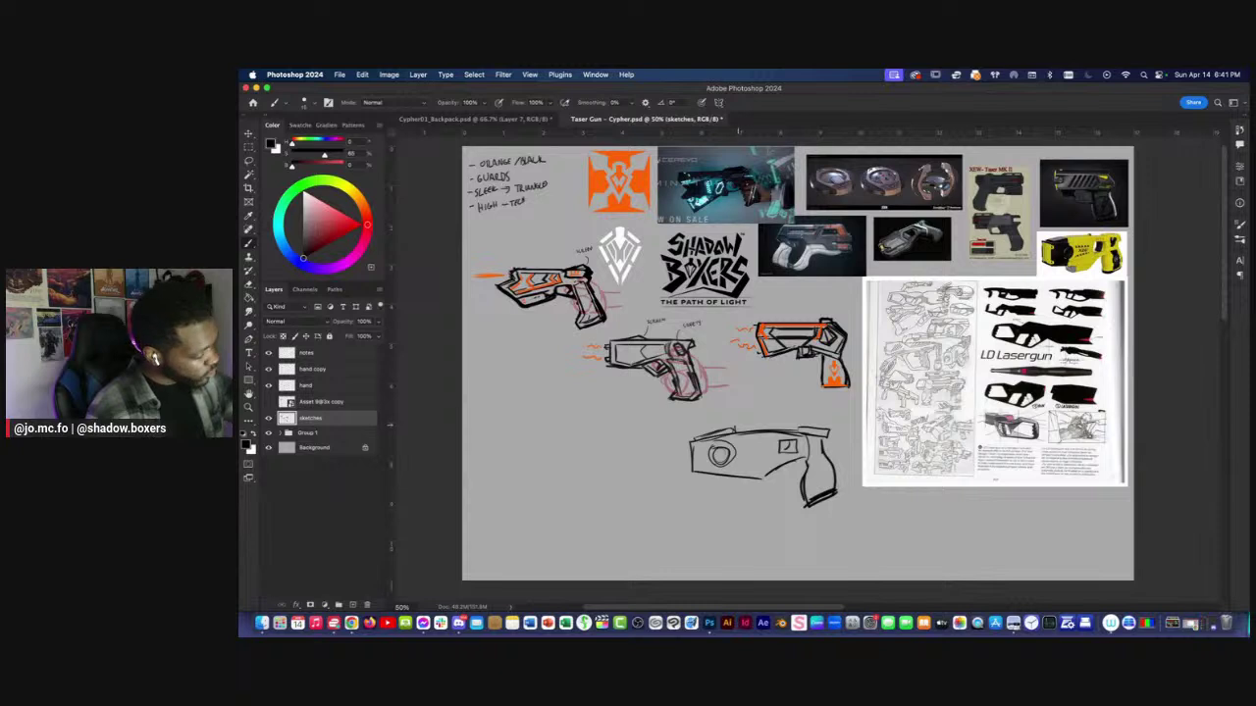
Lasso the lower pistol's grip, pull it down with Free Transform, deselect, and brush in a heavier front edge and stepped underside.
key("l")
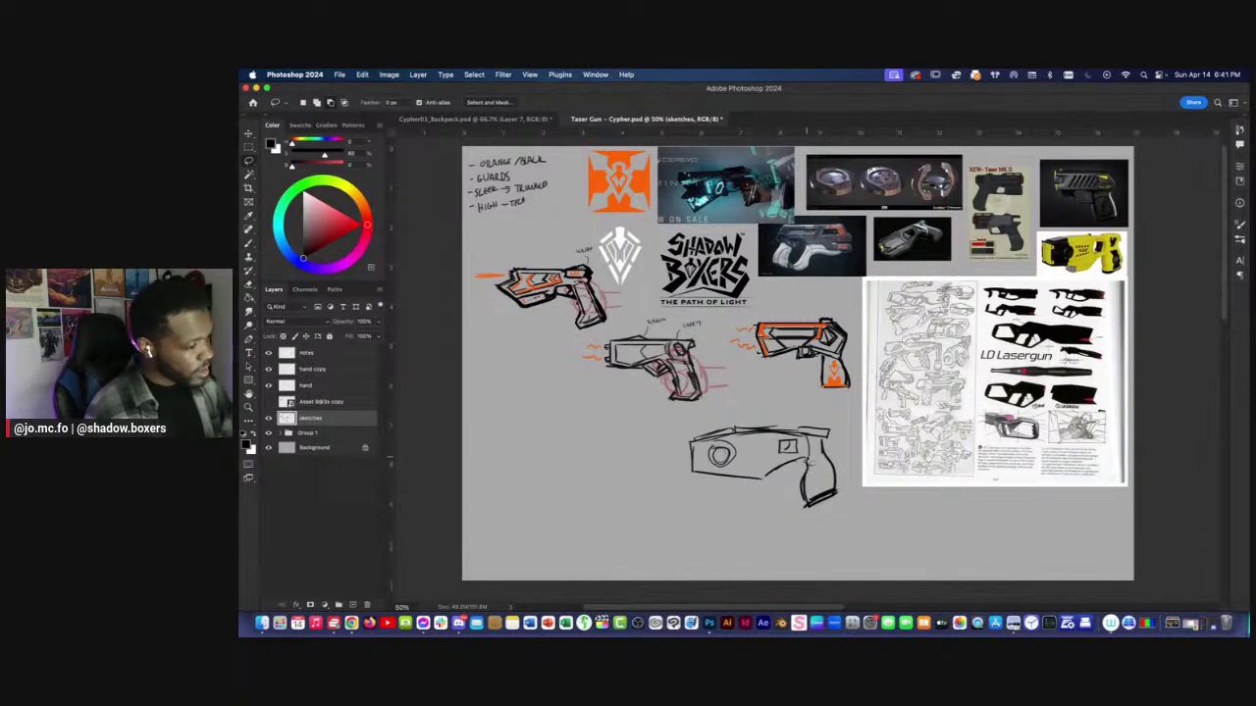
mouse_move(818, 449)
left_mouse_down()
mouse_move(840, 447)
mouse_move(801, 460)
left_mouse_up()
key("super+t")
left_click_drag(817, 526, 816, 539)
key("Return")
key("super+d")
key("b")
mouse_move(777, 467)
left_mouse_down()
mouse_move(756, 489)
mouse_move(804, 457)
mouse_move(728, 488)
mouse_move(695, 477)
mouse_move(696, 465)
left_mouse_up()
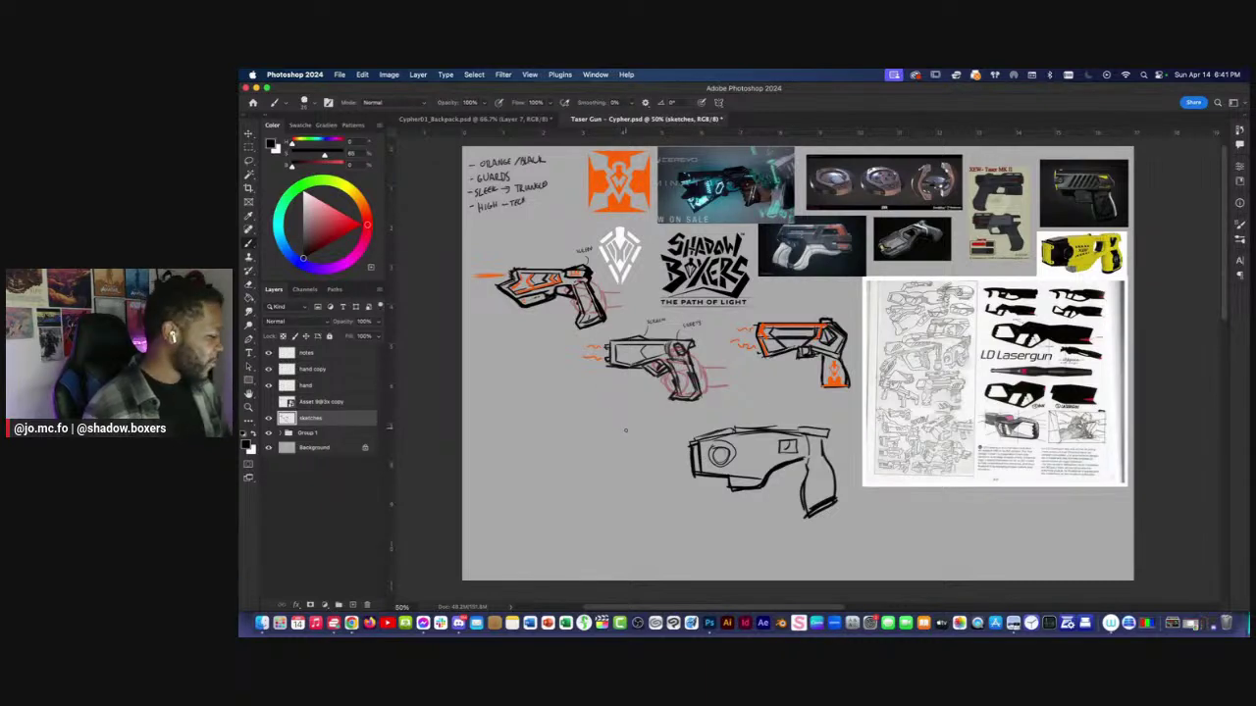
Switch to Chrome, search Google Images for "cricket men in black" and preview the Factory Entertainment Noisy Cricket replica.
left_click(351, 623)
left_click(905, 96)
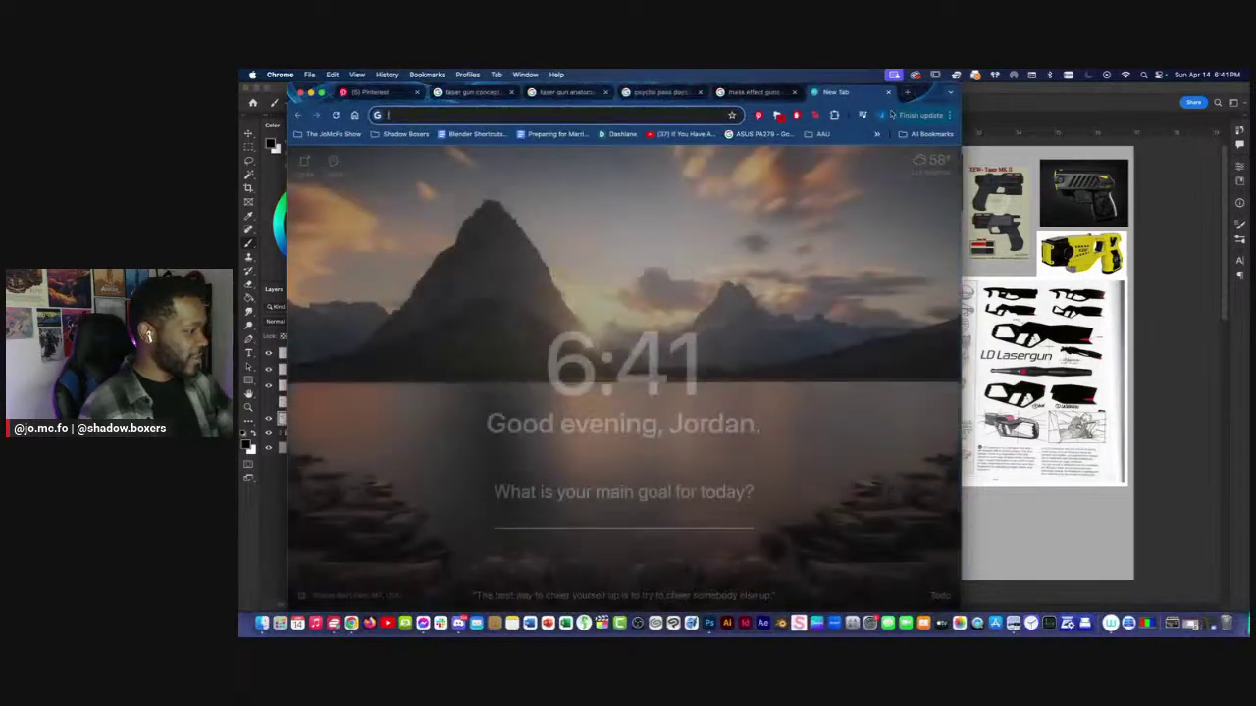
type("cricket men in black")
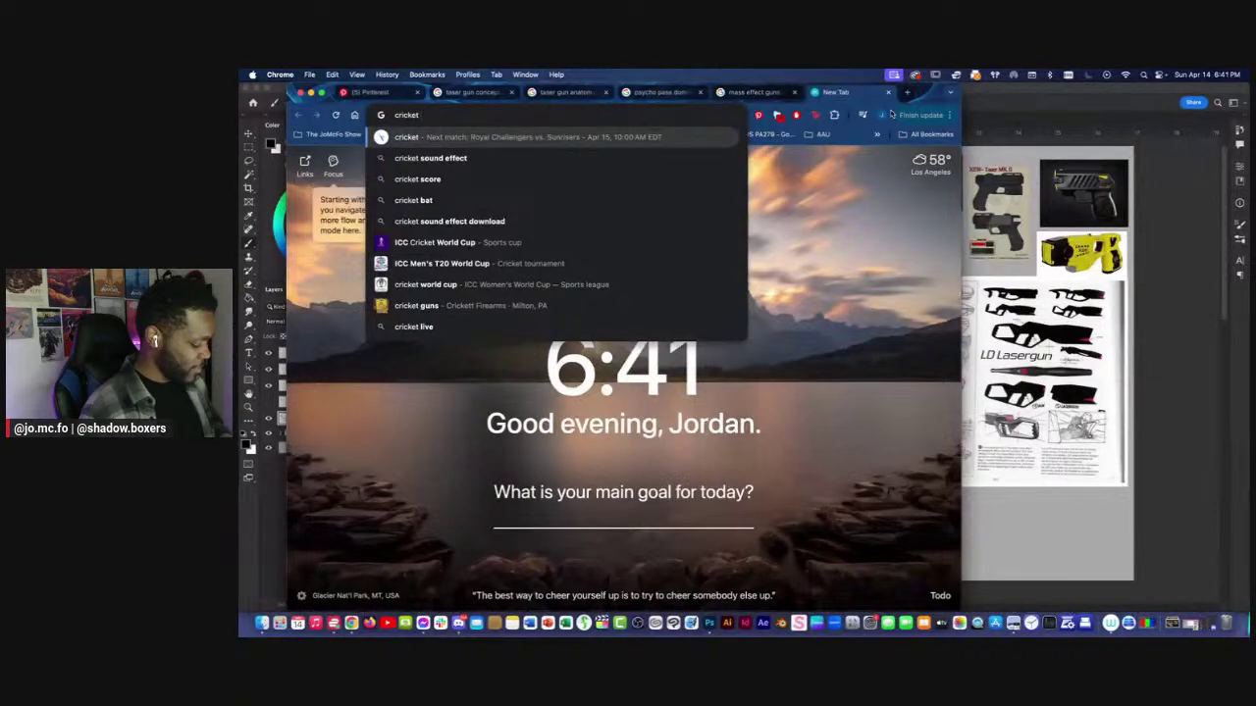
key("Return")
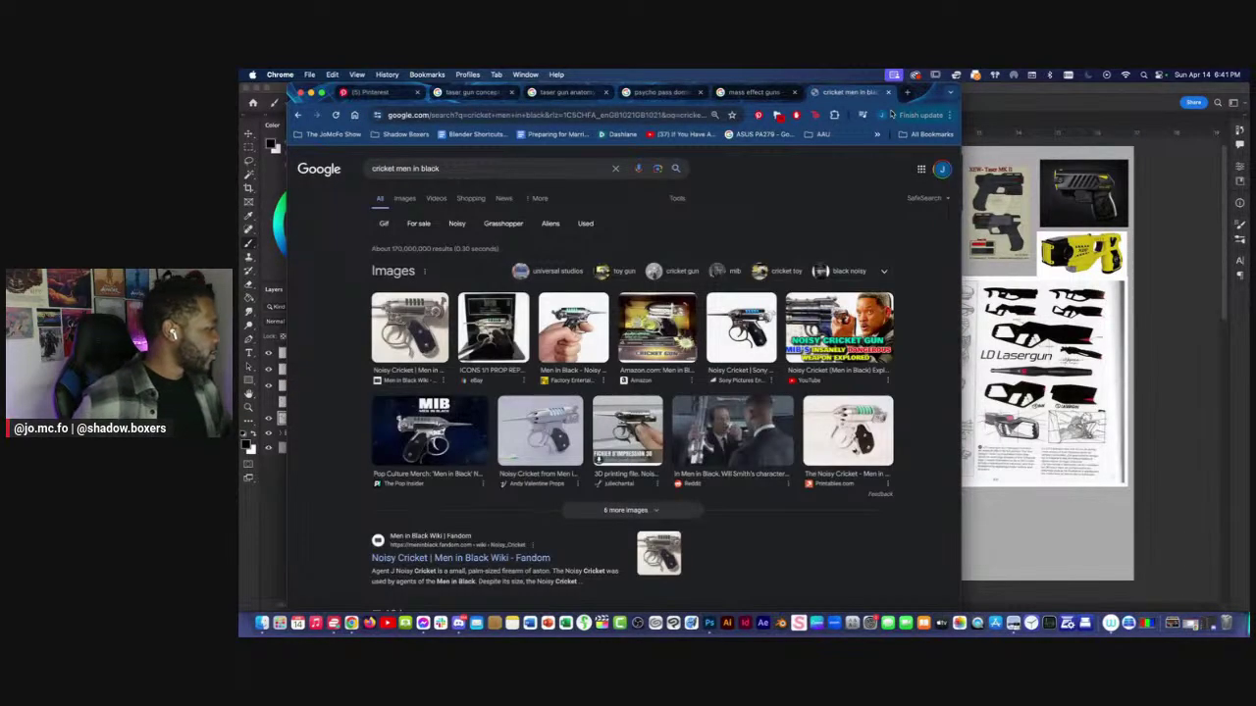
left_click(400, 199)
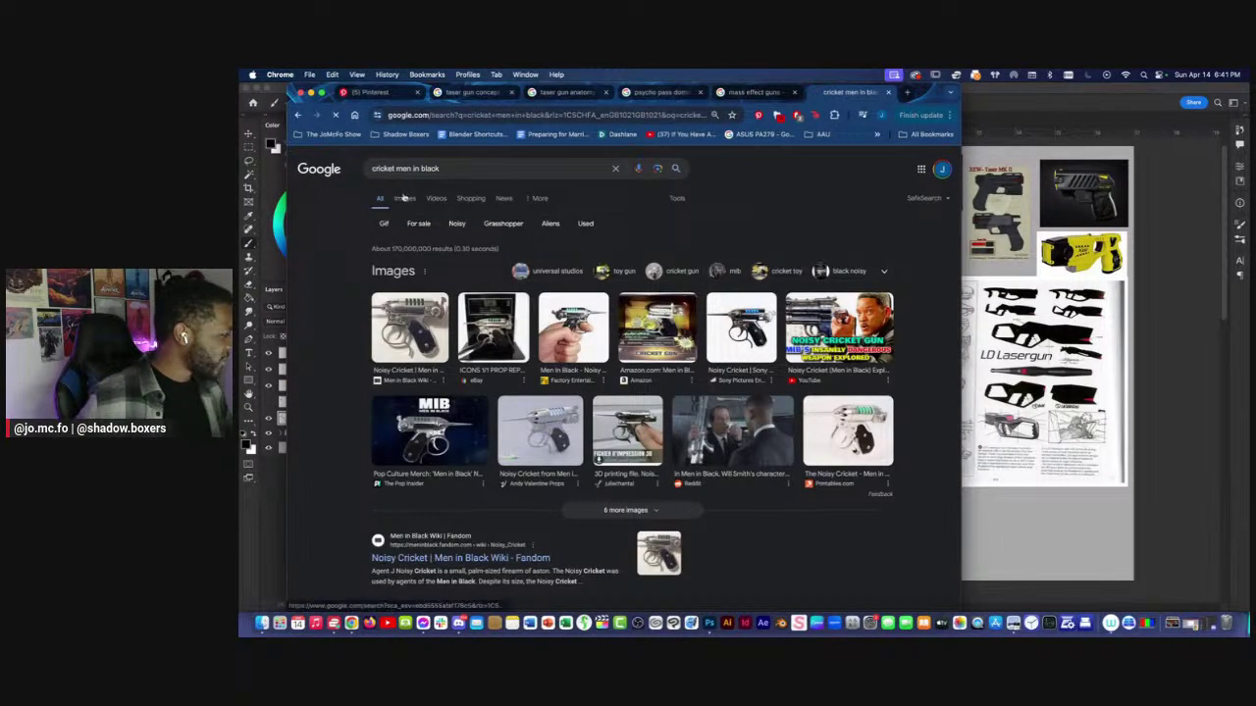
left_click(587, 312)
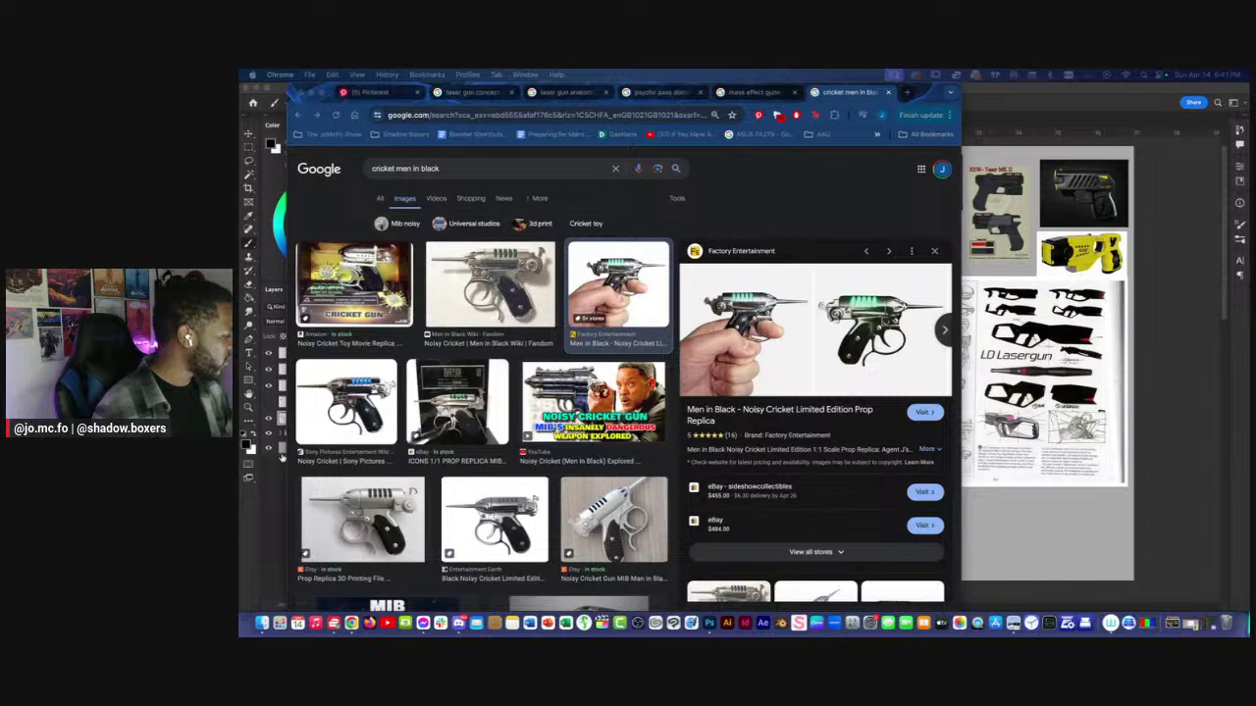
Return to Photoshop, erase the flat sight at the lower pistol's rear and brush in a downturned rear end above the grip.
left_click(286, 465)
mouse_move(593, 441)
left_mouse_down()
mouse_move(639, 433)
mouse_move(522, 443)
left_mouse_up()
left_click(269, 418)
left_click(269, 418)
left_click_drag(641, 439, 566, 447)
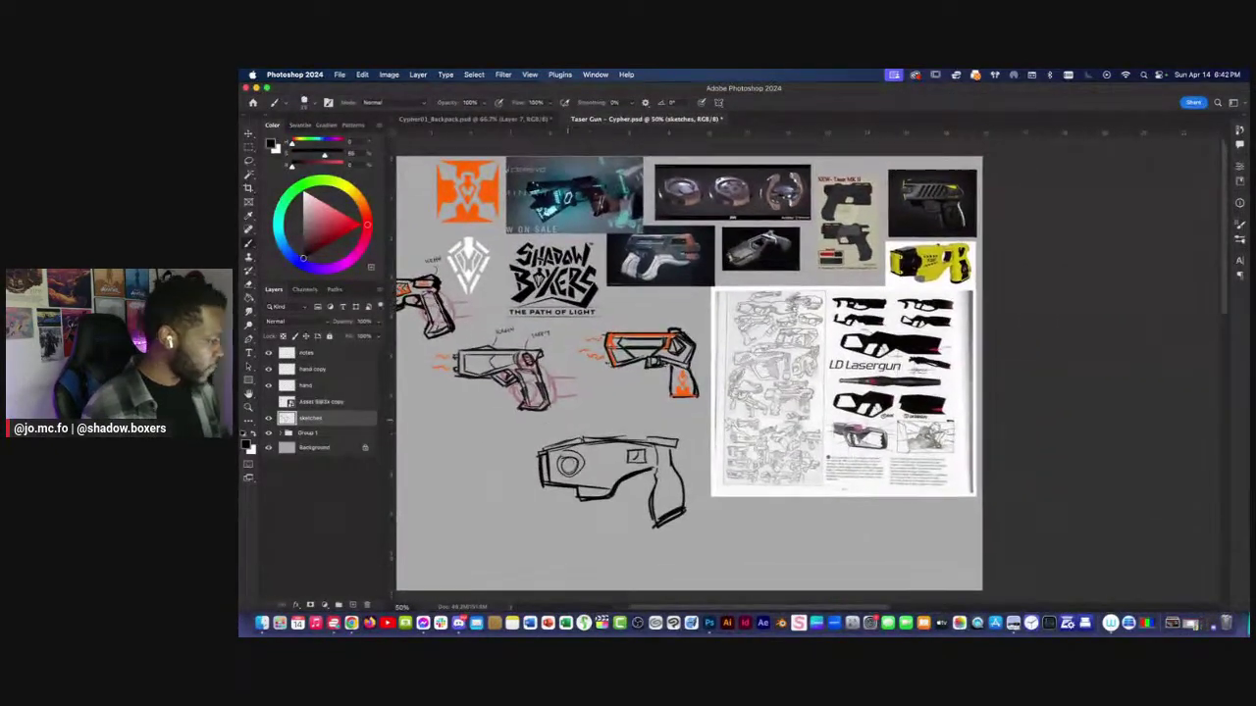
key("e")
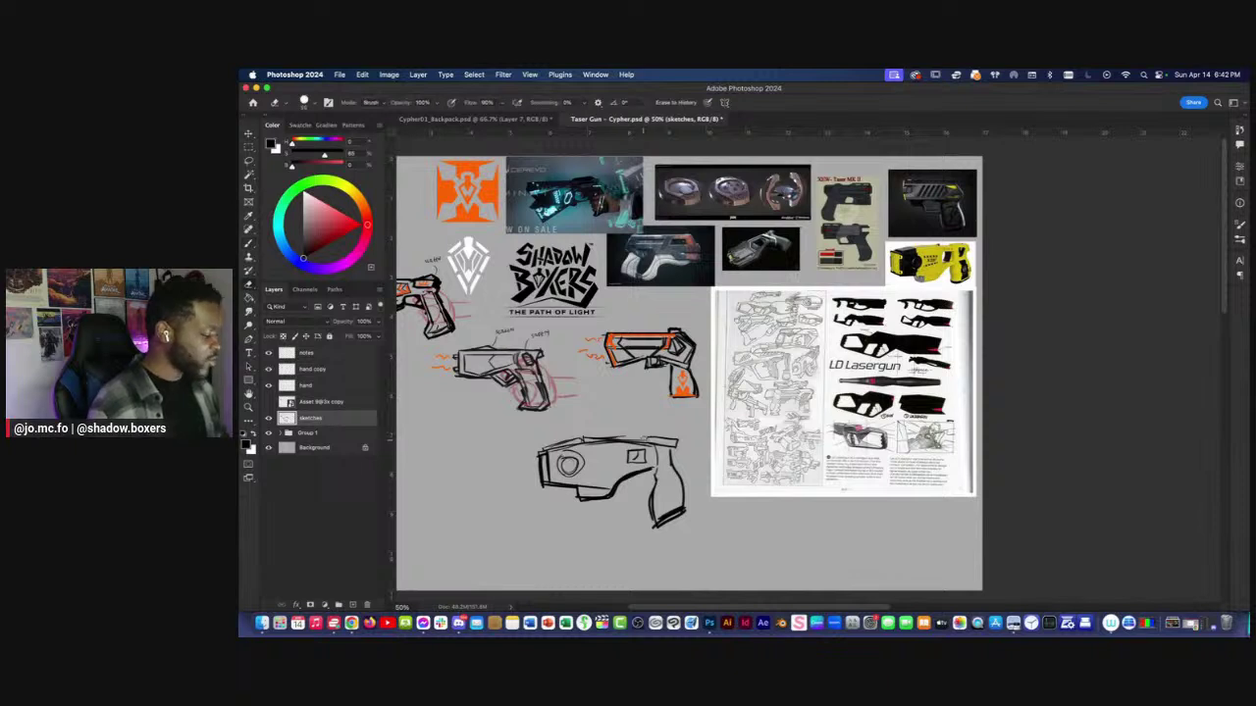
key("b")
mouse_move(655, 438)
left_mouse_down()
mouse_move(675, 444)
mouse_move(638, 444)
mouse_move(679, 459)
left_mouse_up()
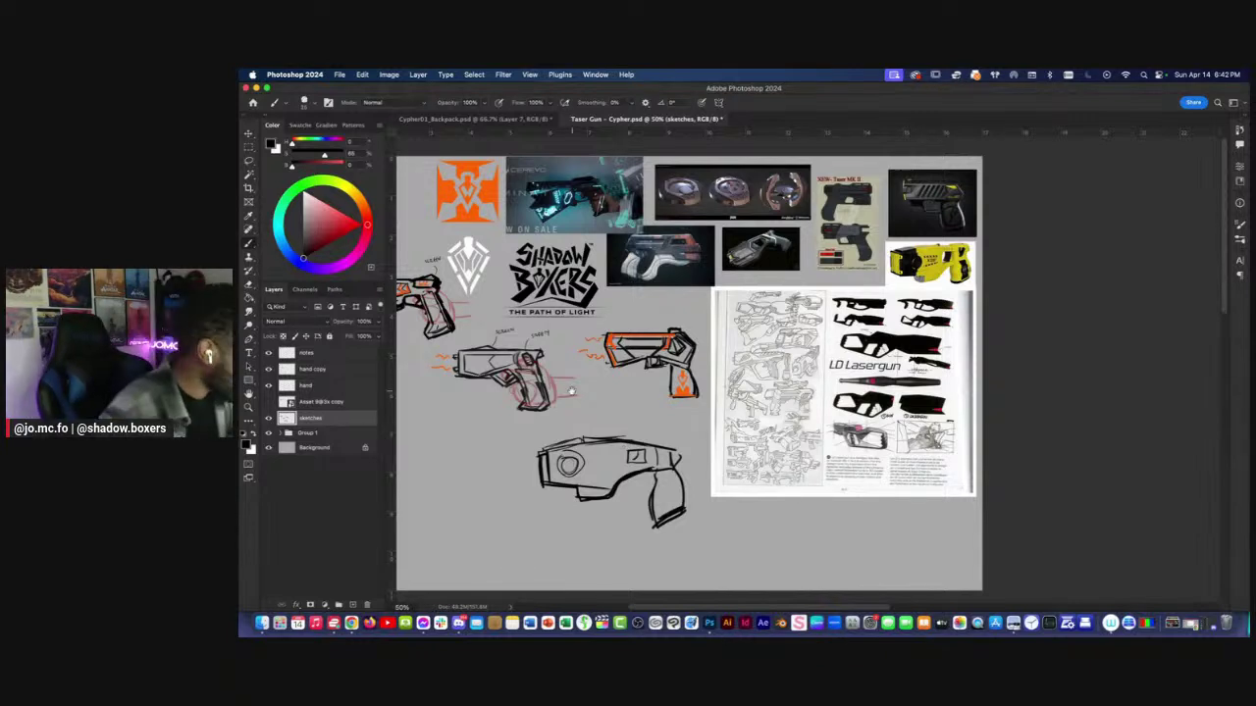
Redraw the lower pistol's top contour as one bold curve running back into a closed, rounded rear end.
scroll(572, 390, "left", 4)
scroll(572, 390, "down", 1)
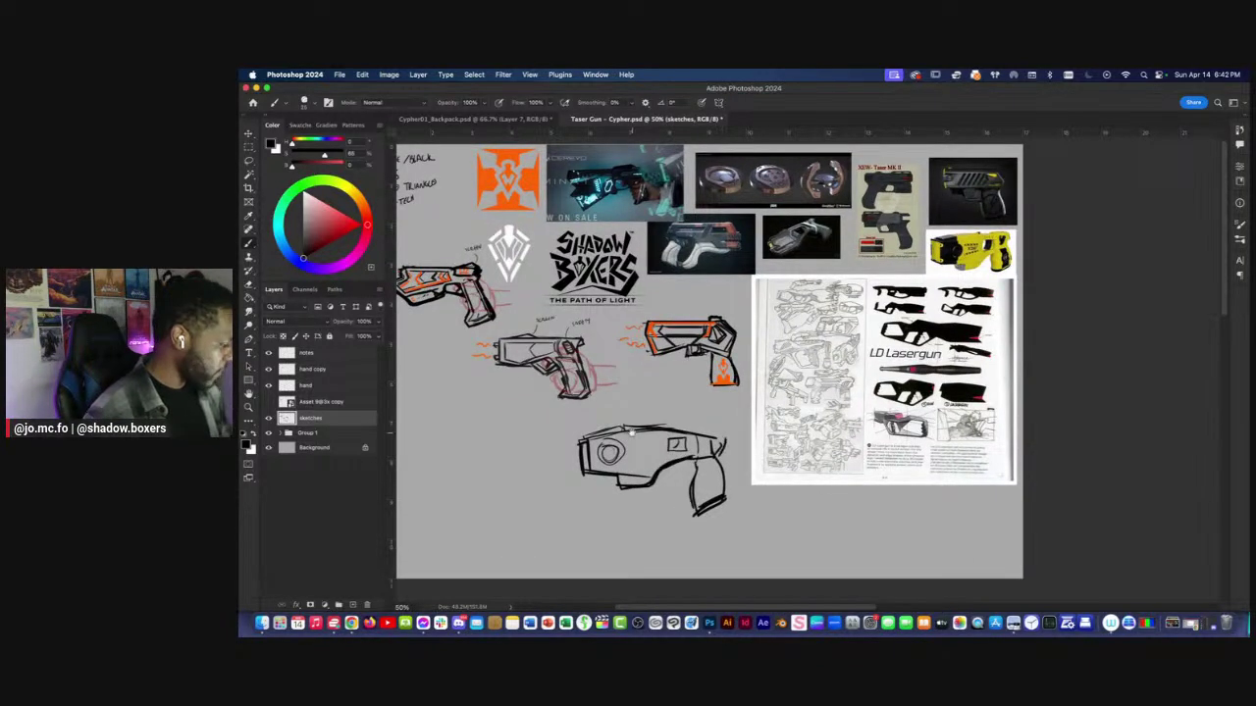
scroll(647, 432, "right", 4)
left_click_drag(576, 432, 677, 437)
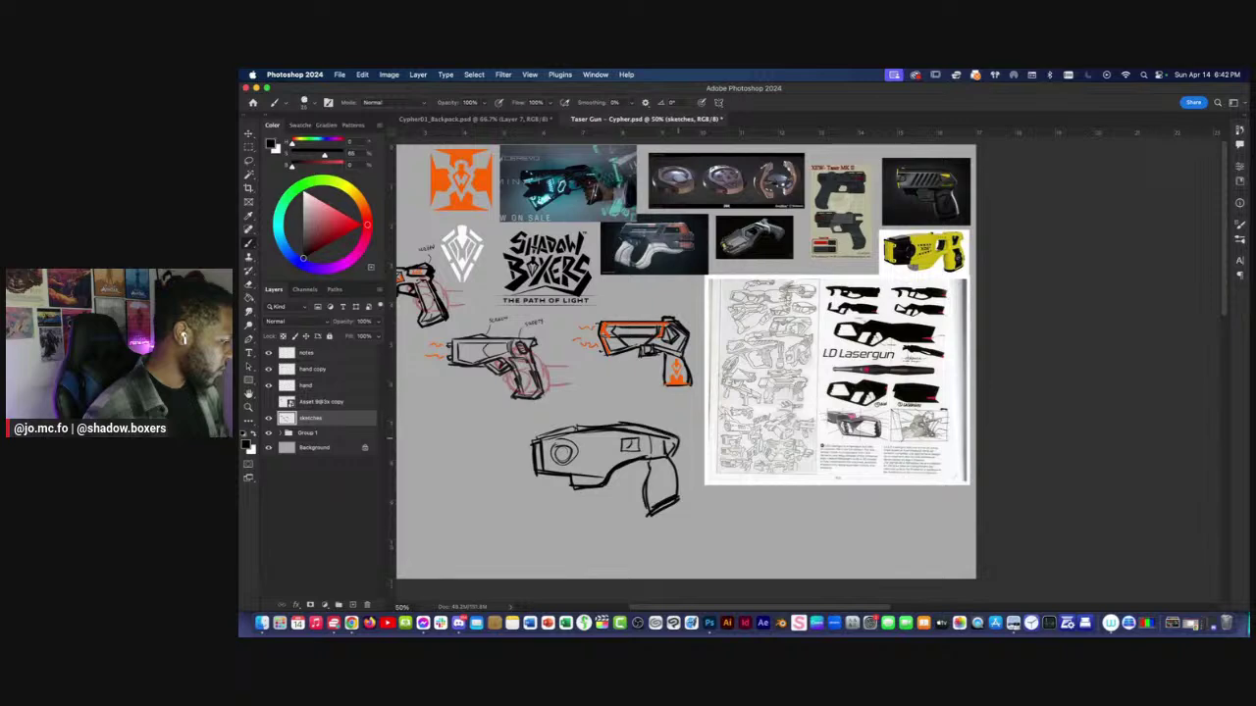
Thicken the outline of the small square window on the lower pistol's body.
scroll(677, 441, "left", 8)
scroll(677, 442, "up", 1)
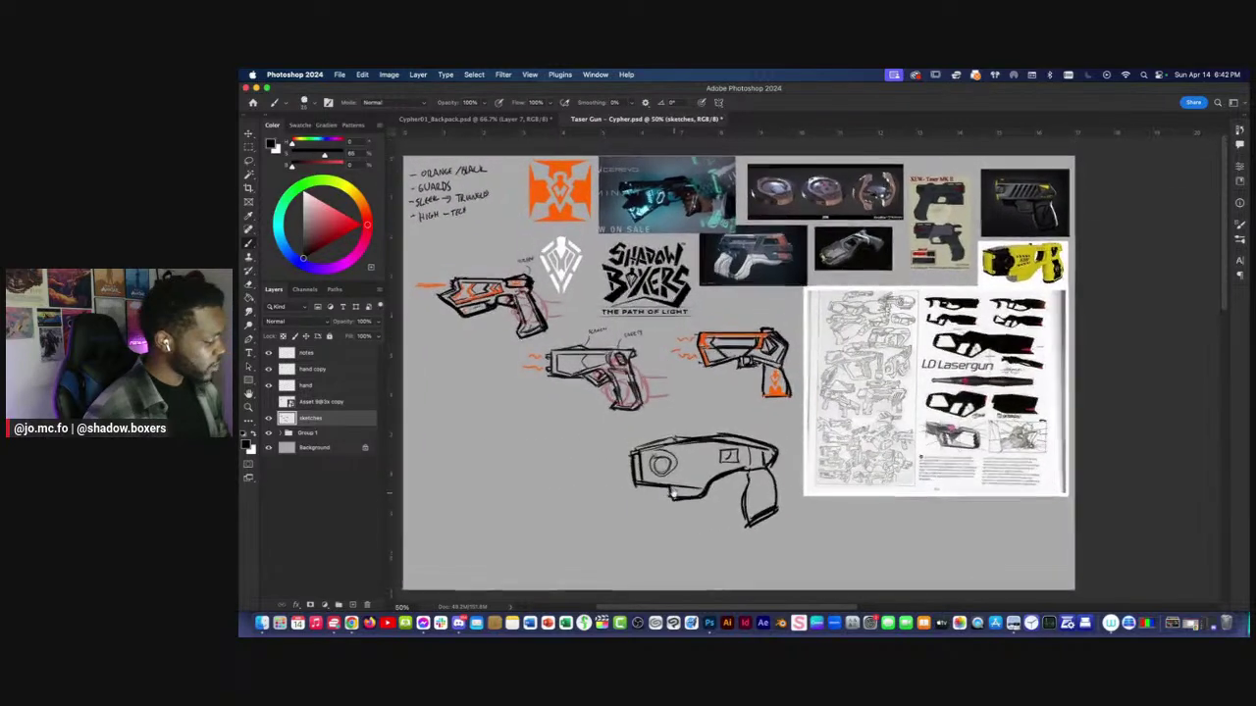
scroll(673, 497, "left", 3)
scroll(673, 498, "up", 1)
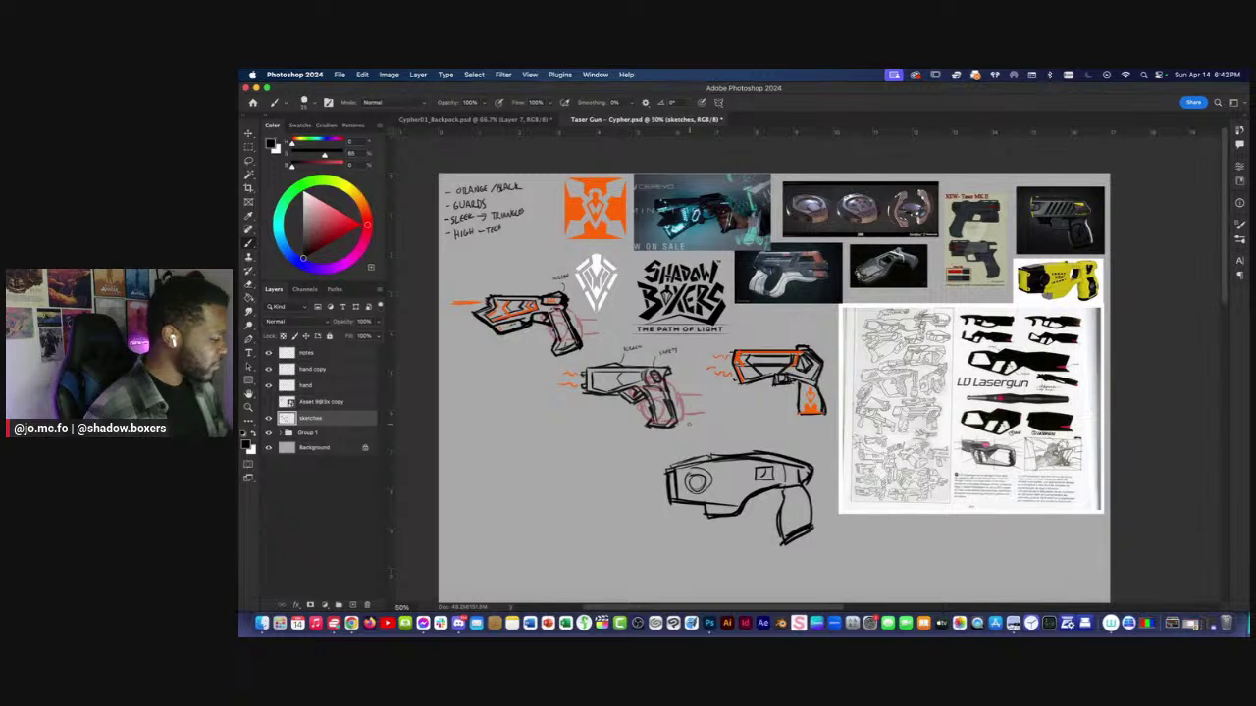
scroll(650, 437, "right", 2)
scroll(650, 437, "down", 1)
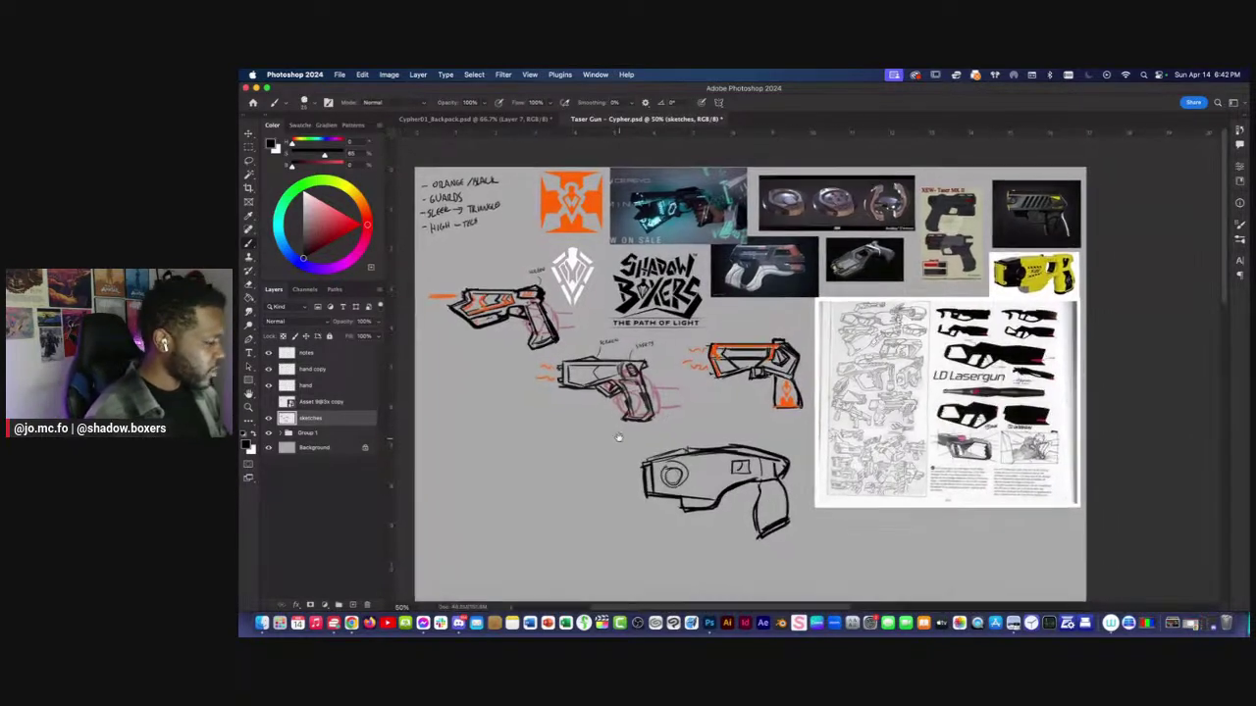
mouse_move(753, 471)
left_mouse_down()
mouse_move(728, 459)
mouse_move(742, 472)
left_mouse_up()
Remove the lower pistol's rounded rear outline and sketch a flat rectangular sight block on top of its rear.
key("e")
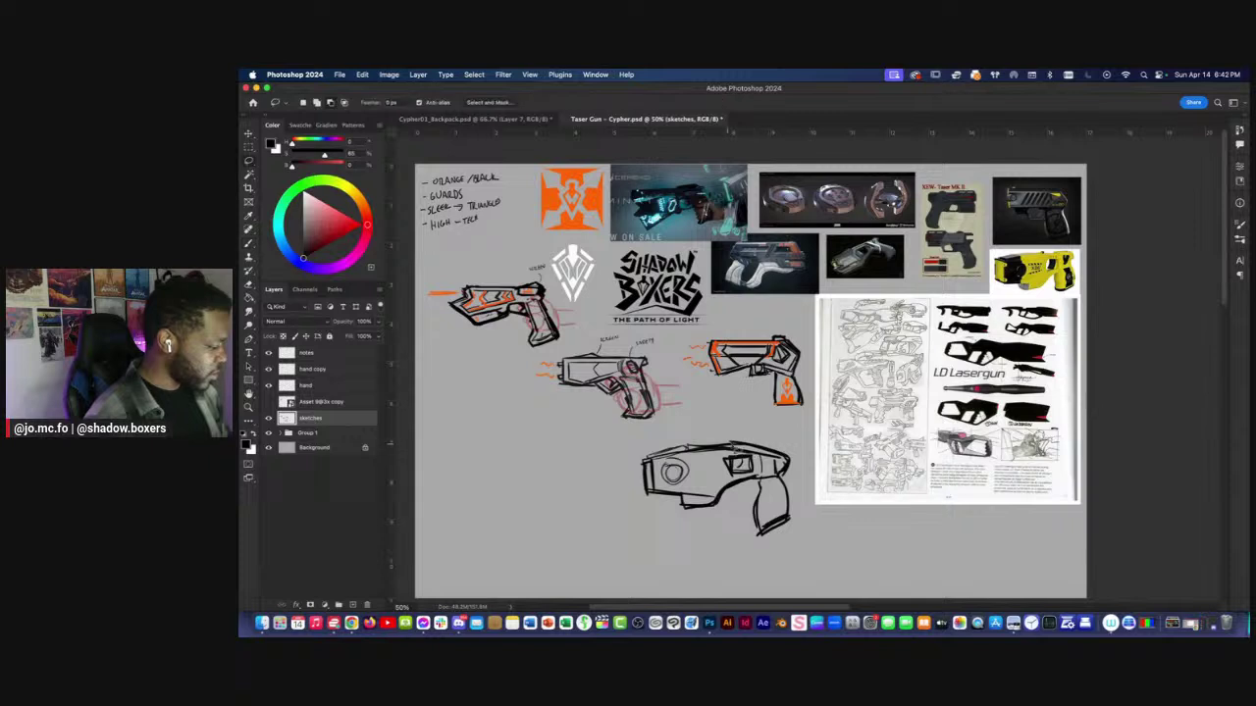
mouse_move(783, 457)
left_mouse_down()
mouse_move(709, 446)
mouse_move(764, 449)
mouse_move(762, 438)
mouse_move(779, 451)
left_mouse_up()
key("b")
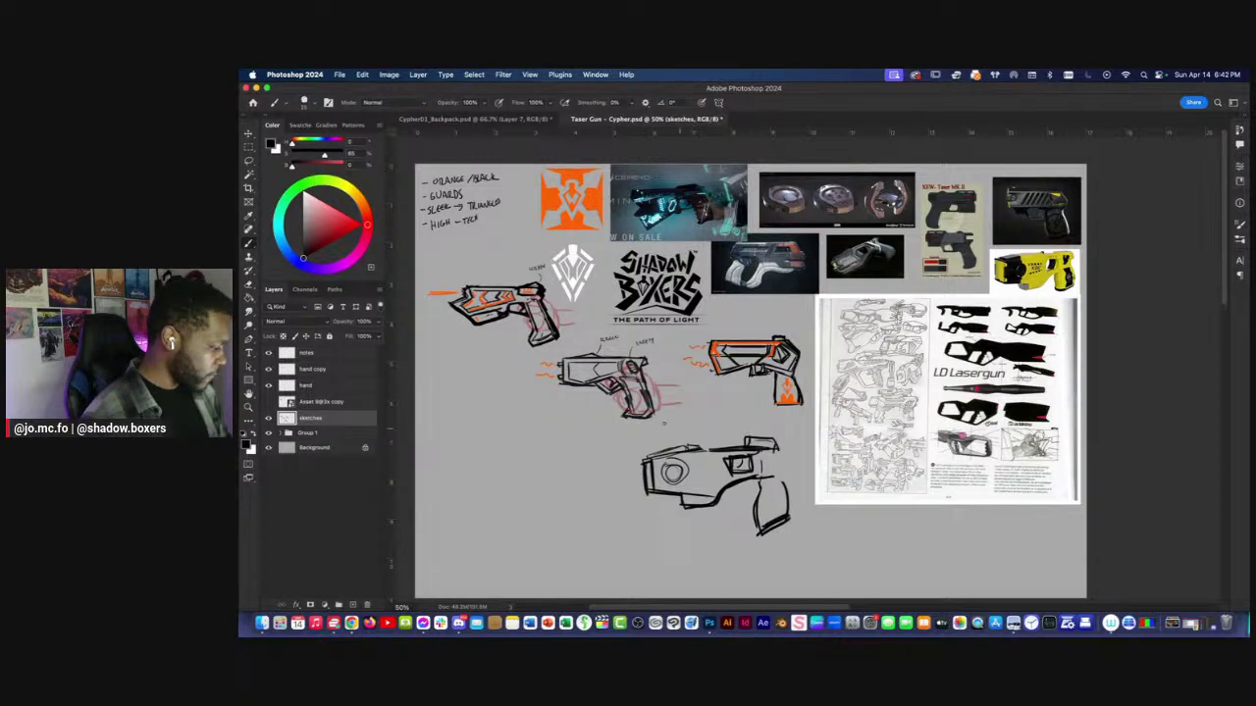
Select the lower pistol's grip and rear body section and widen it slightly toward the muzzle.
mouse_move(710, 426)
left_mouse_down()
mouse_move(747, 414)
mouse_move(785, 435)
mouse_move(818, 467)
mouse_move(834, 510)
left_mouse_up()
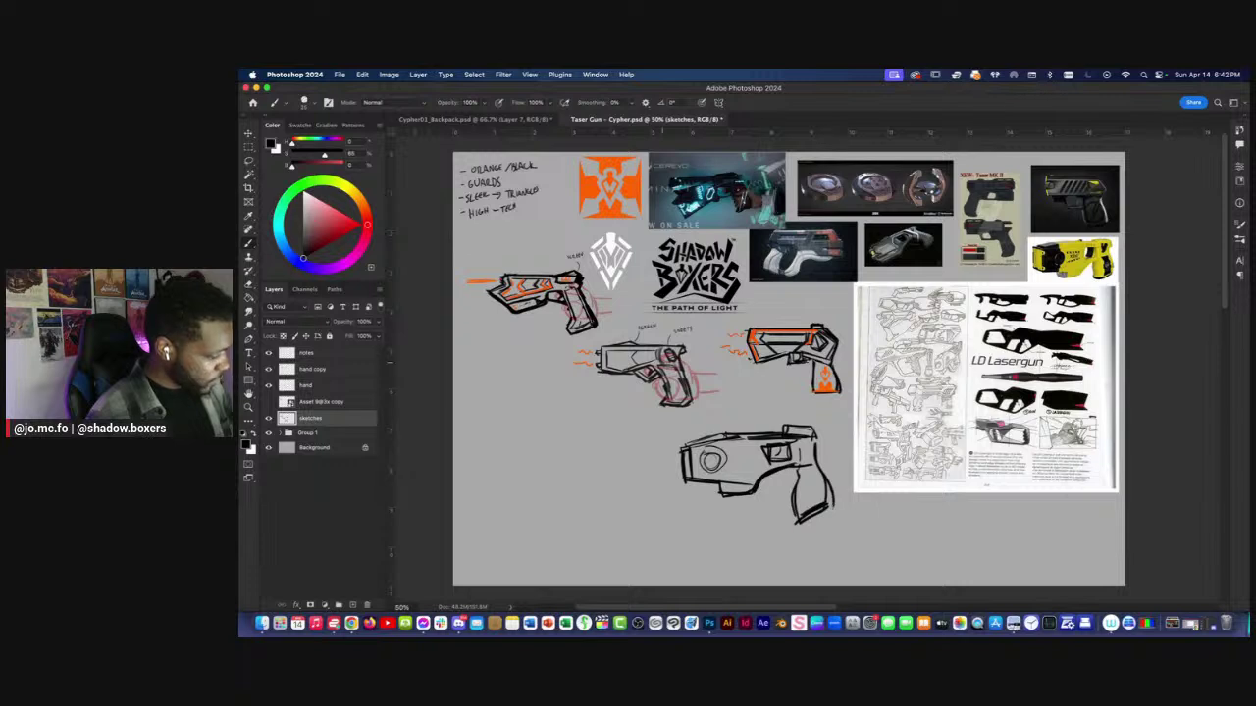
key("l")
mouse_move(791, 441)
left_mouse_down()
mouse_move(835, 503)
mouse_move(777, 519)
mouse_move(779, 483)
mouse_move(757, 434)
left_mouse_up()
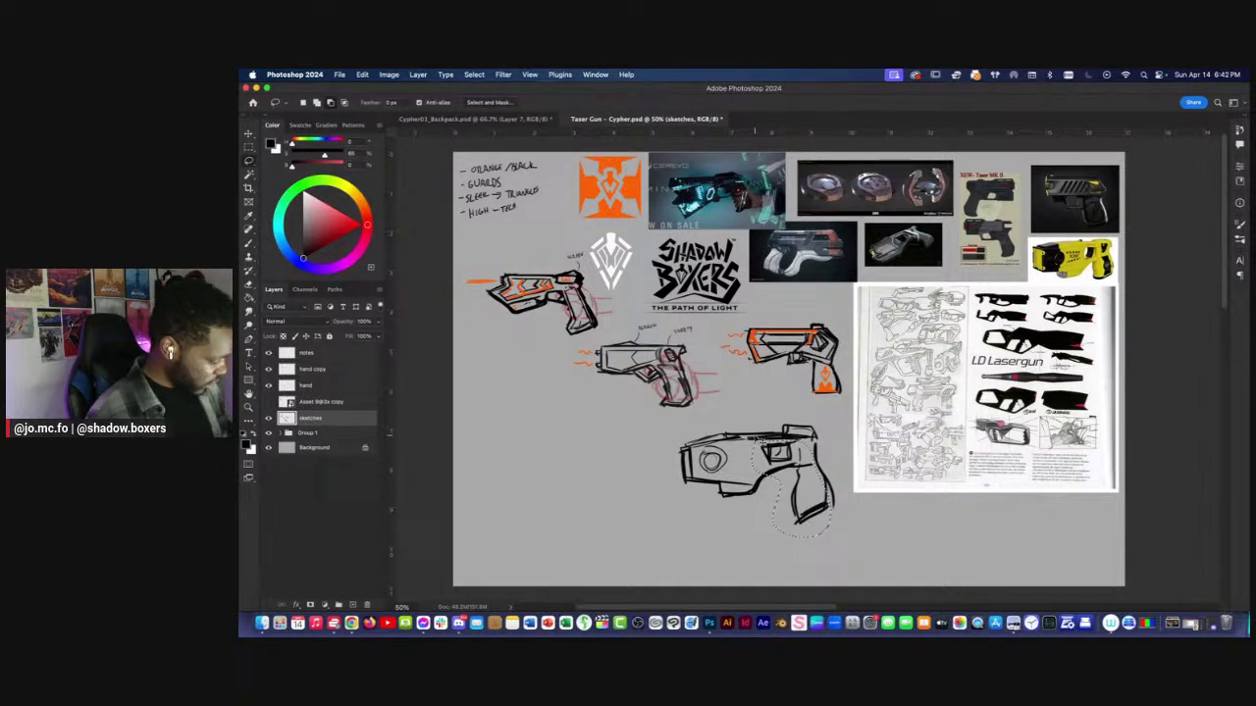
key("super+t")
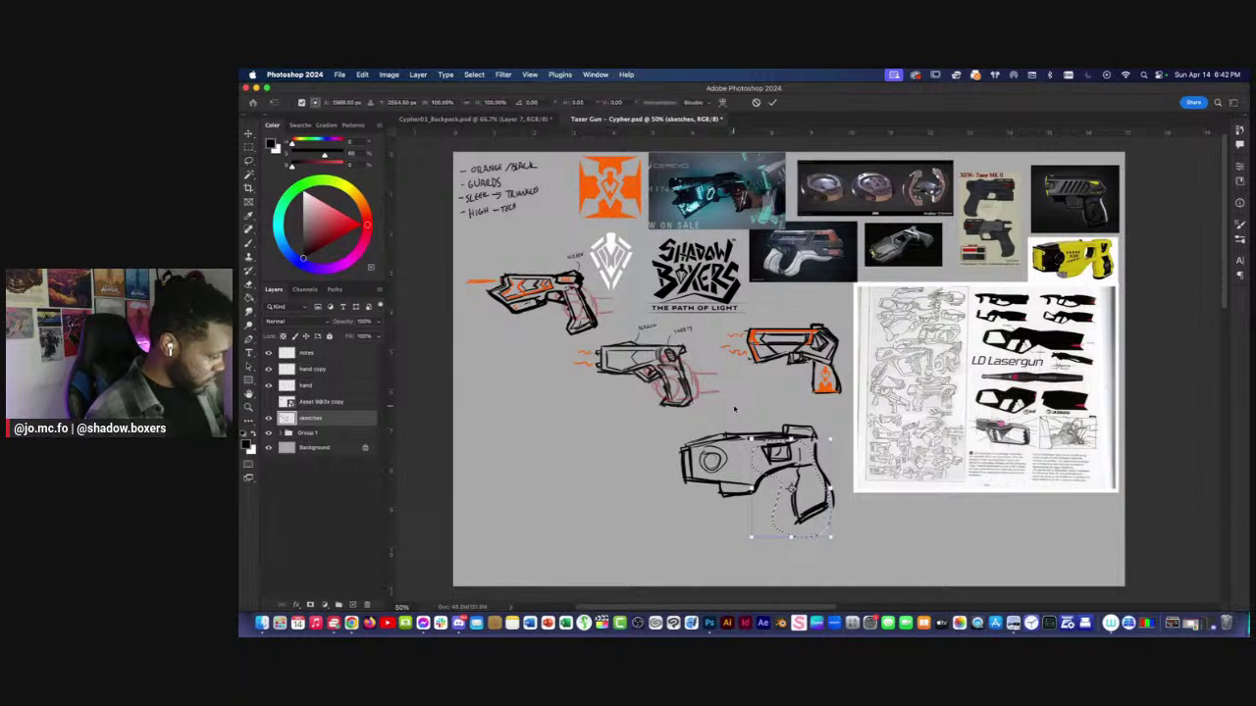
left_click_drag(752, 487, 741, 488)
key("Return")
key("super+d")
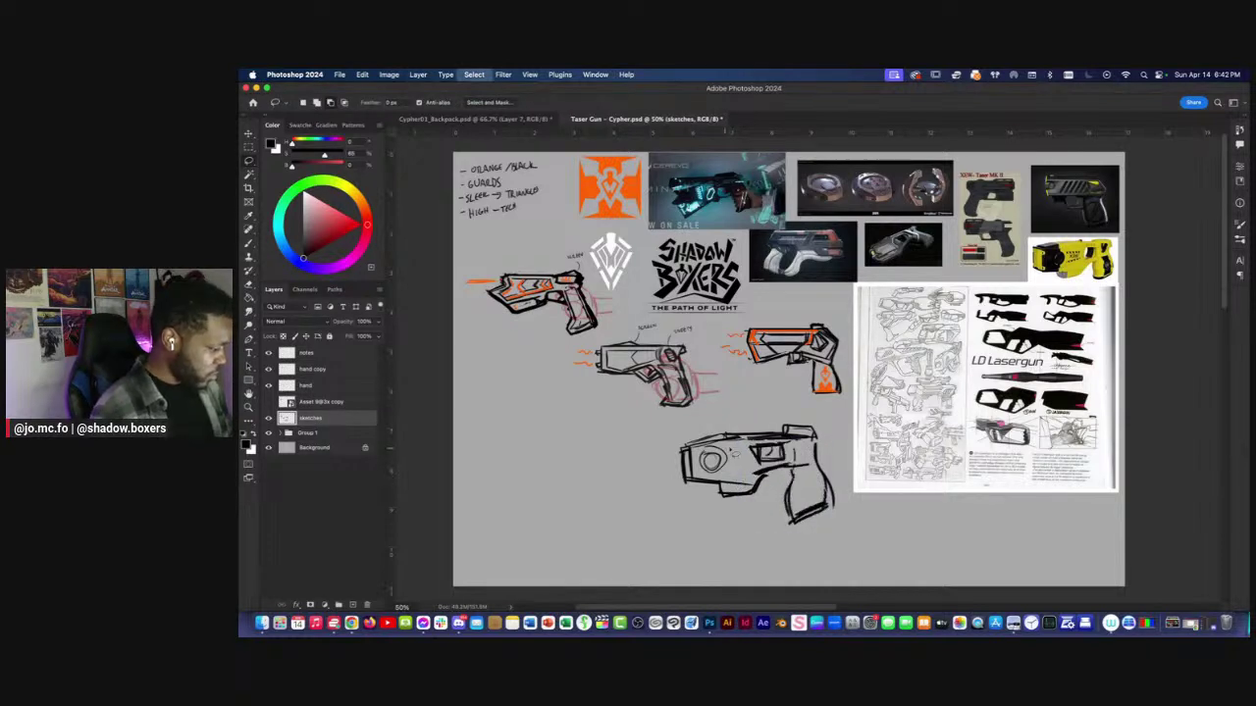
Shift the lower pistol's front section forward to lengthen the body, and brush in bolder lines along its top edge.
mouse_move(751, 441)
left_mouse_down()
mouse_move(699, 418)
mouse_move(750, 437)
mouse_move(672, 448)
left_mouse_up()
key("super+t")
key("Return")
key("super+d")
key("b")
mouse_move(768, 434)
left_mouse_down()
mouse_move(704, 436)
mouse_move(724, 470)
left_mouse_up()
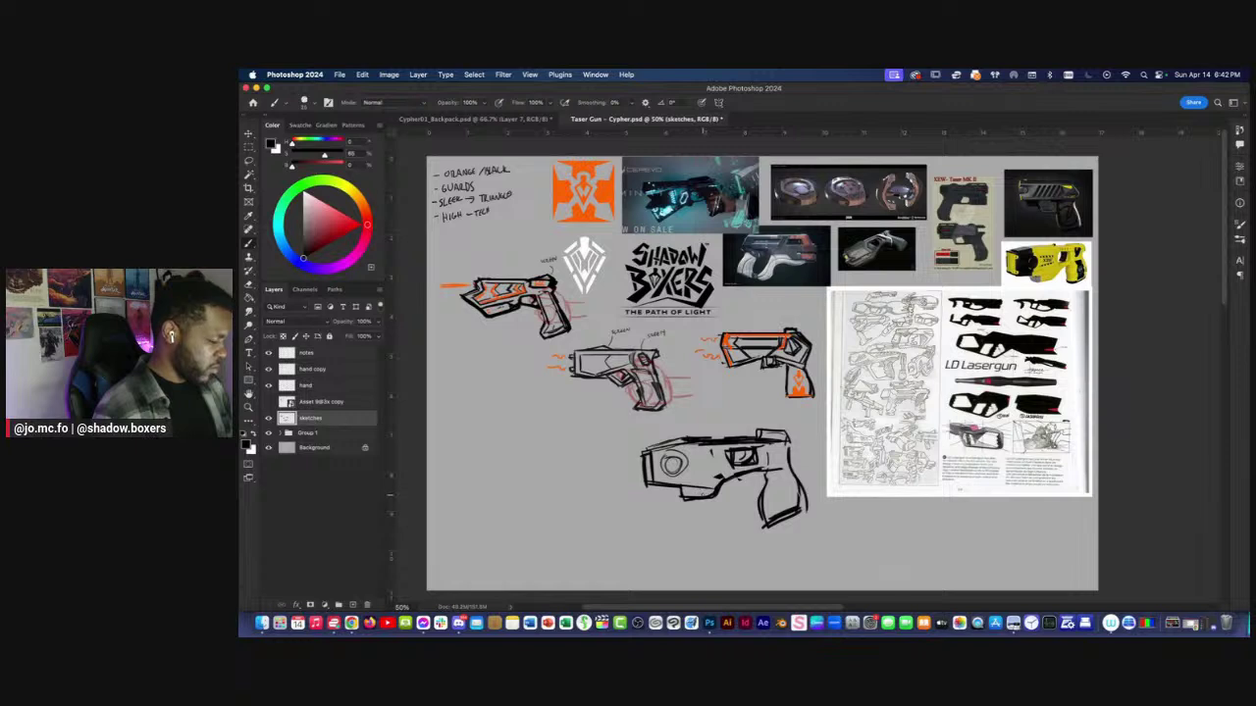
Stretch the lower pistol's grip forward and sketch light guard lines from the body's underside to the grip base.
mouse_move(756, 457)
left_mouse_down()
mouse_move(710, 453)
mouse_move(729, 455)
mouse_move(748, 491)
mouse_move(743, 526)
mouse_move(803, 505)
mouse_move(784, 478)
left_mouse_up()
key("l")
key("super+t")
key("Return")
key("b")
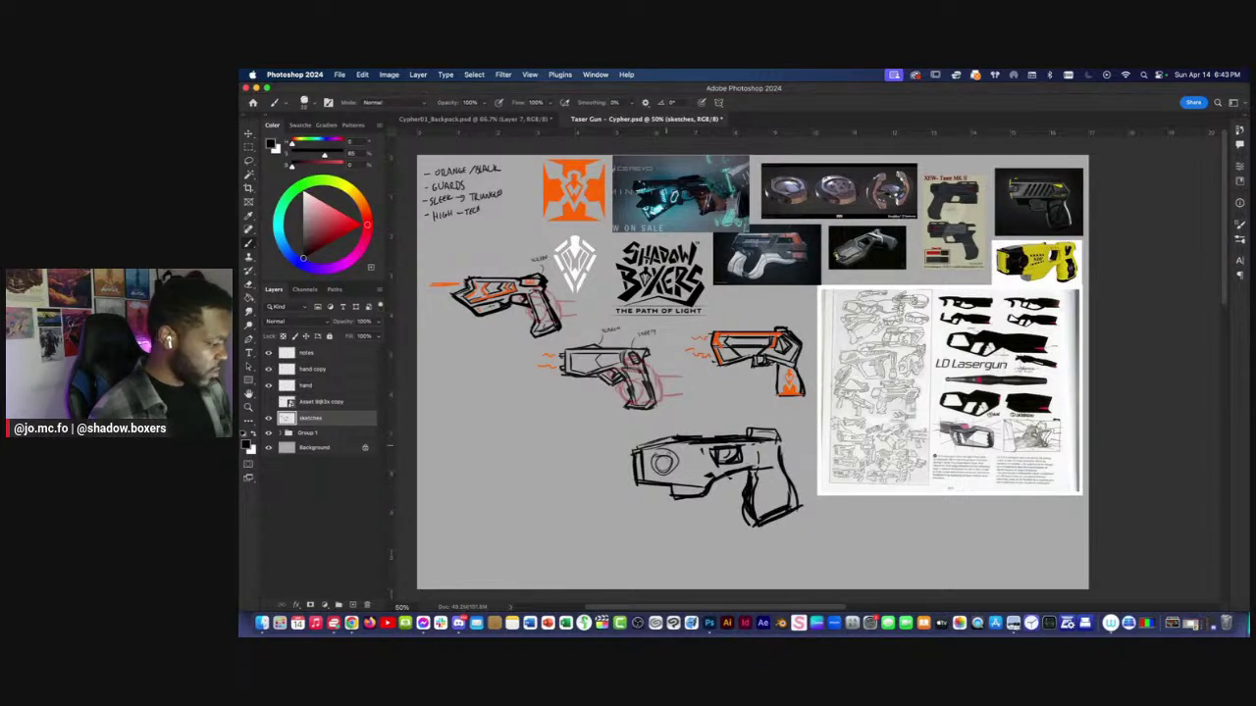
mouse_move(692, 449)
left_mouse_down()
mouse_move(717, 529)
mouse_move(744, 539)
left_mouse_up()
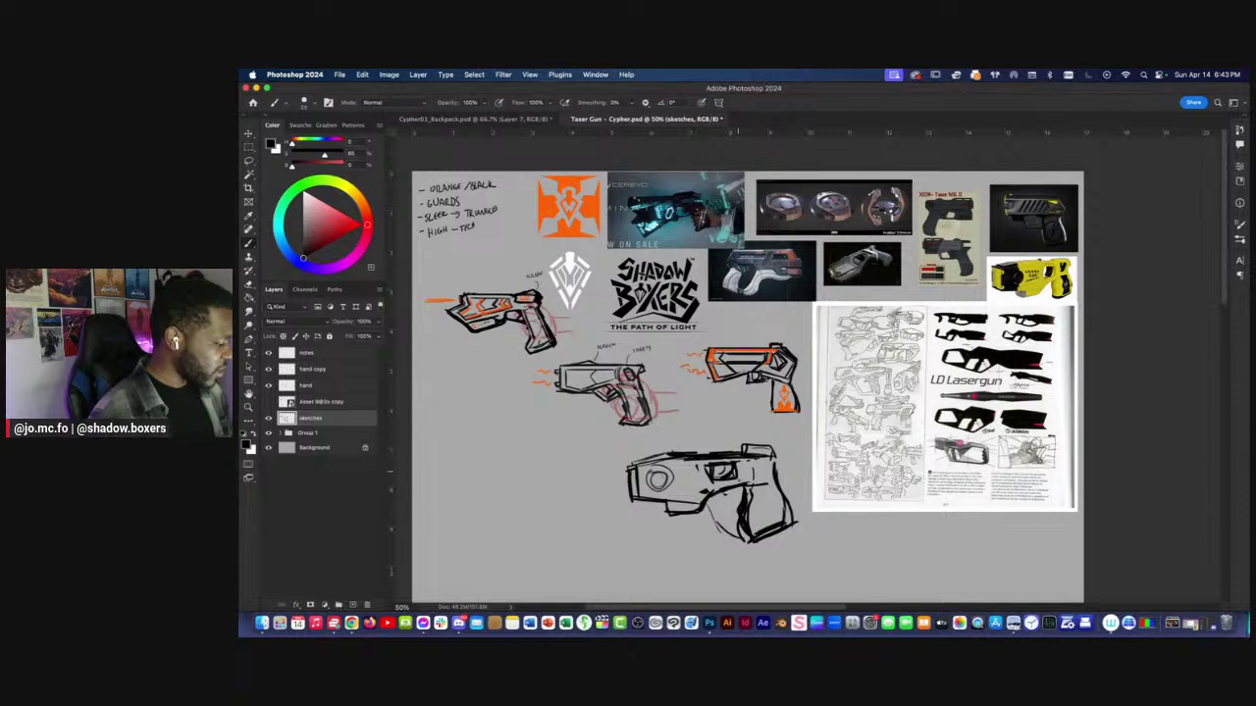
Erase the lower pistol's small window and old grip front line, and brush a bold curved guard with a trigger inside.
key("l")
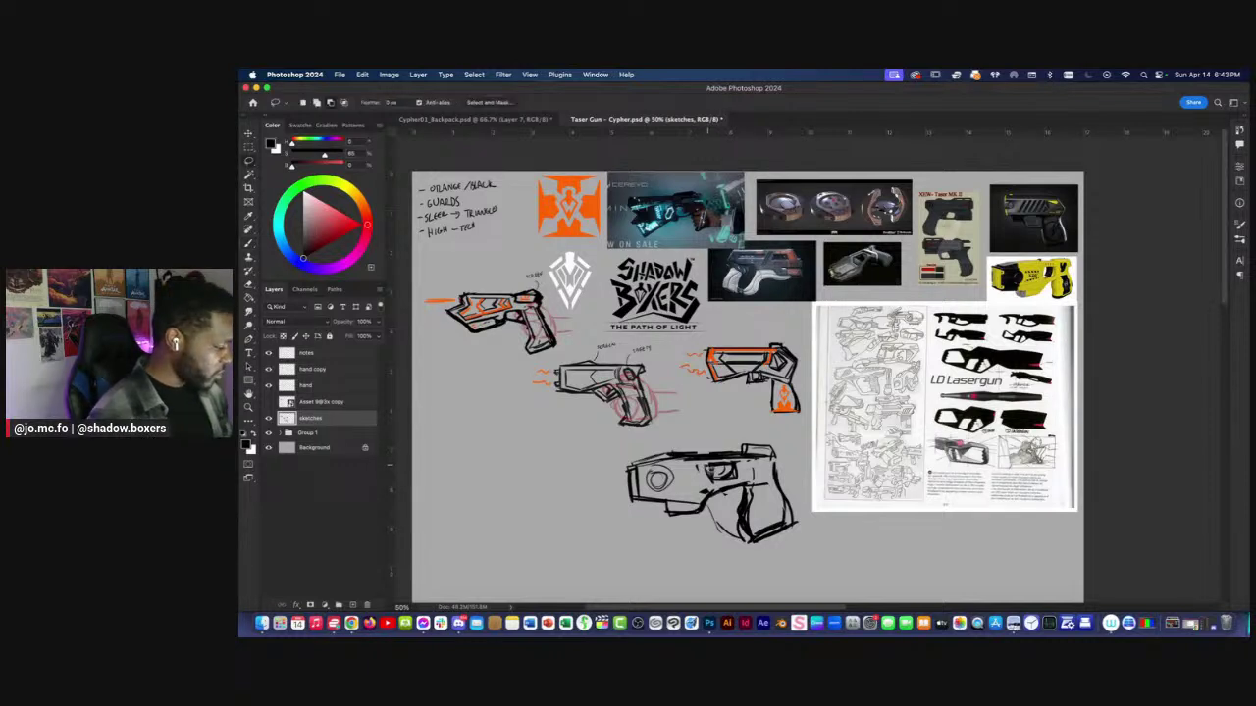
key("super+d")
key("e")
left_click_drag(720, 490, 738, 497)
key("b")
mouse_move(748, 537)
left_mouse_down()
mouse_move(740, 488)
mouse_move(714, 492)
mouse_move(703, 511)
mouse_move(745, 537)
left_mouse_up()
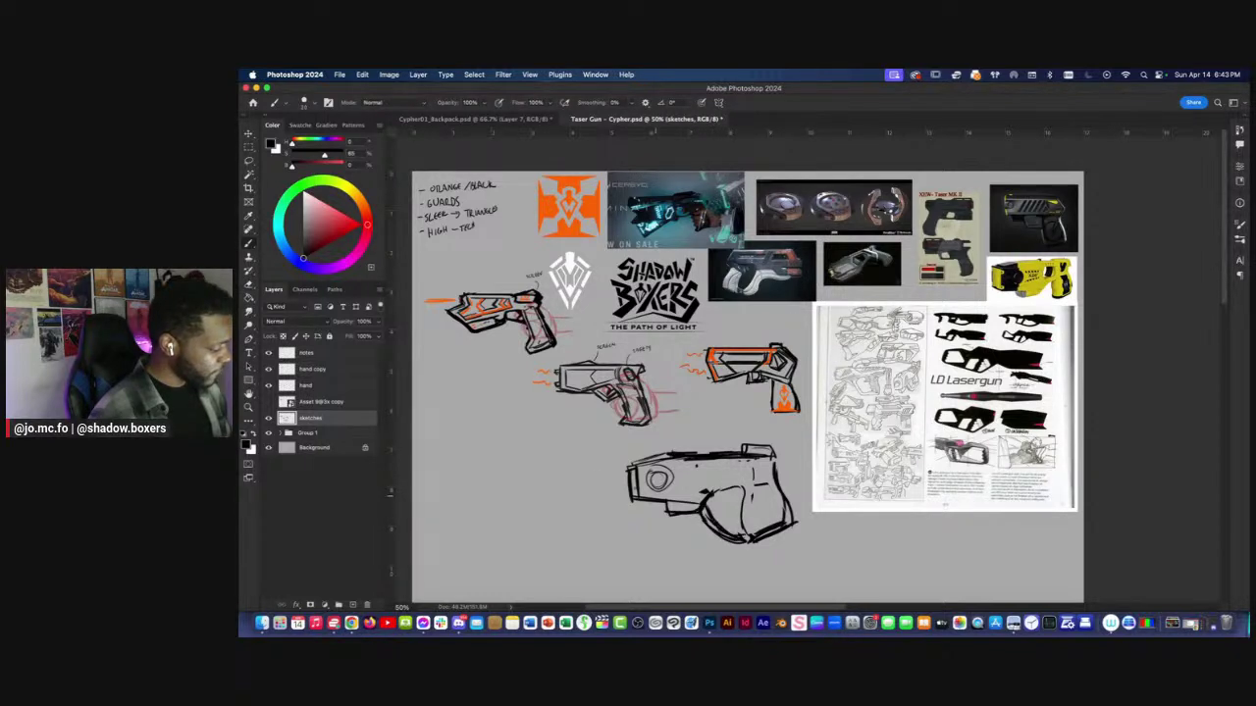
left_click_drag(744, 484, 736, 506)
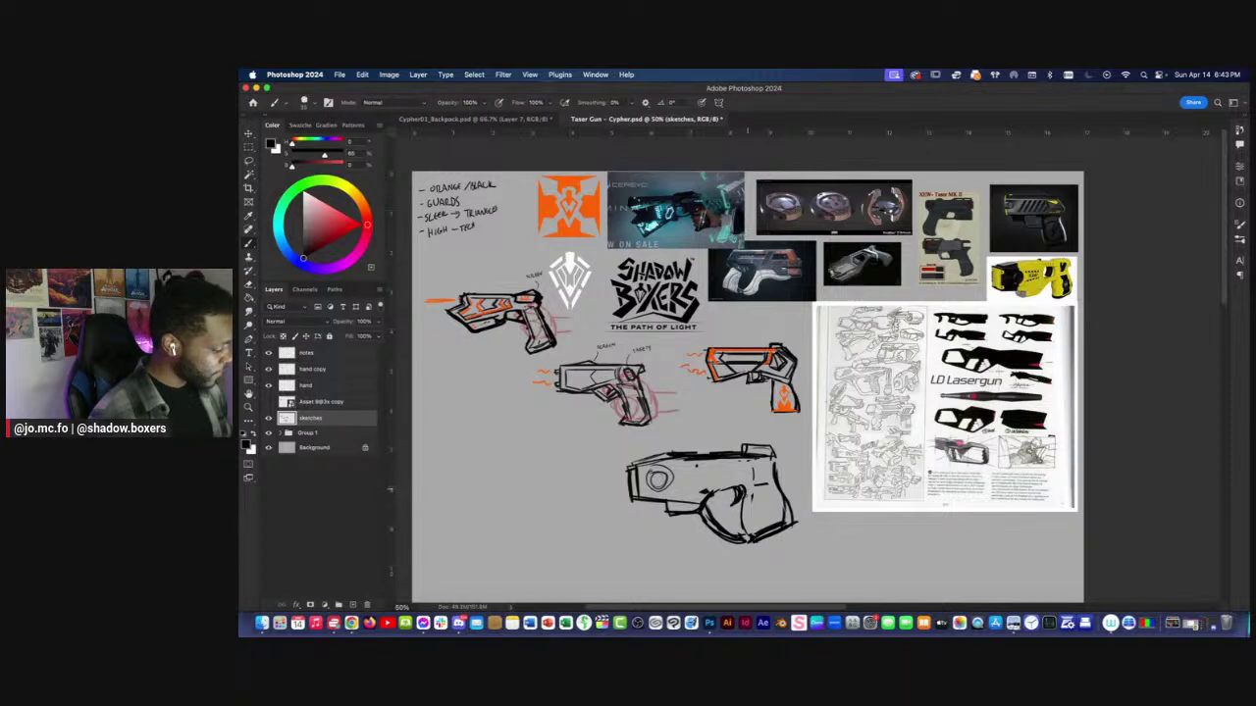
key("space")
left_click_drag(484, 412, 577, 408)
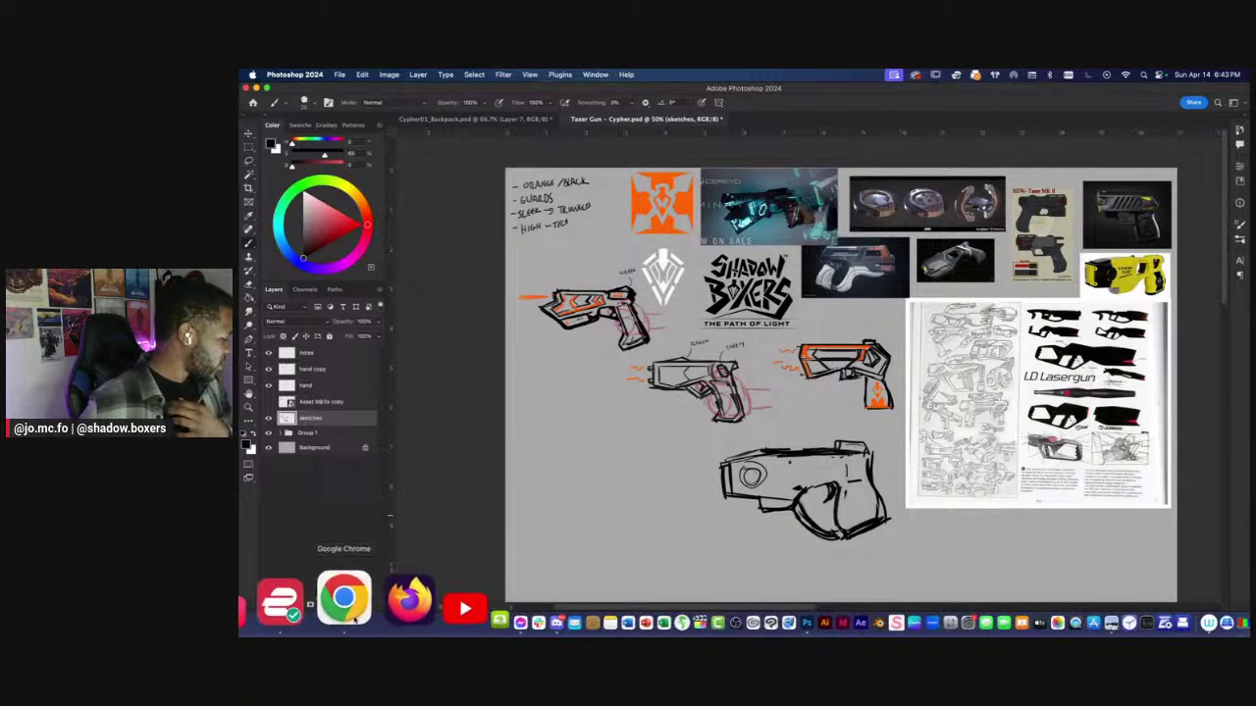
Switch to Chrome and search Google Images for "shuri gun black panther" in a new tab.
left_click(343, 600)
left_click(909, 92)
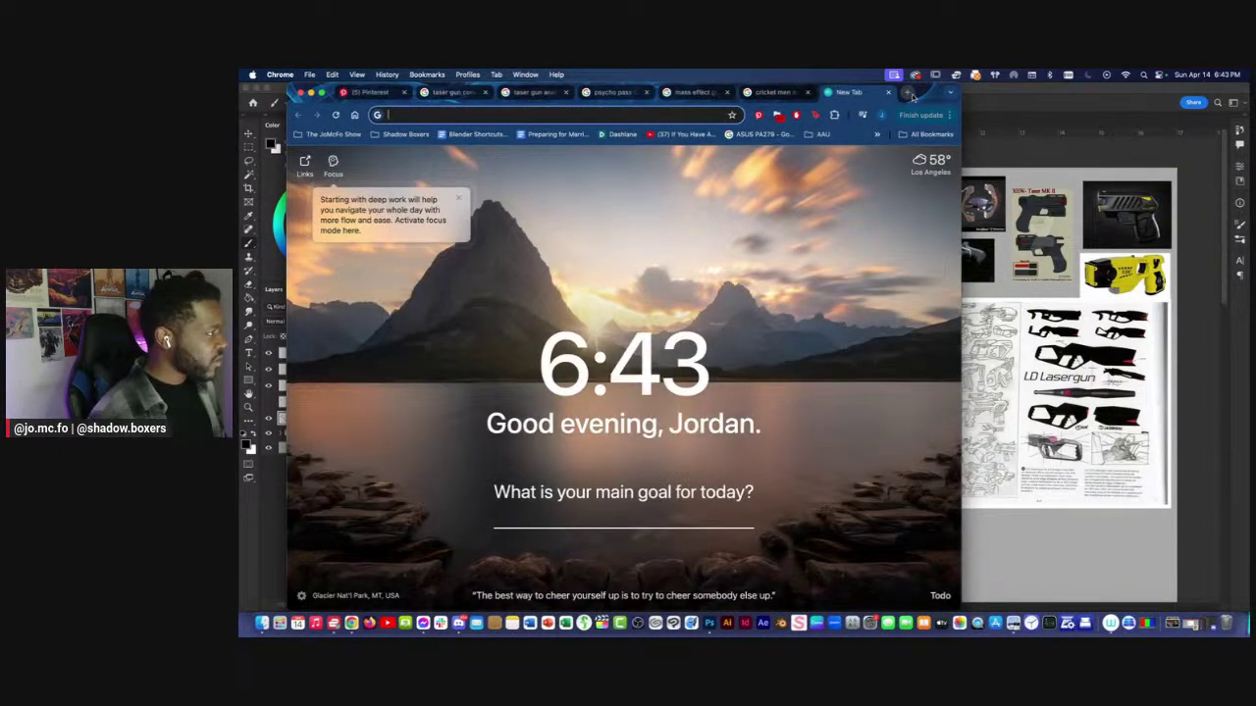
type("shuri ")
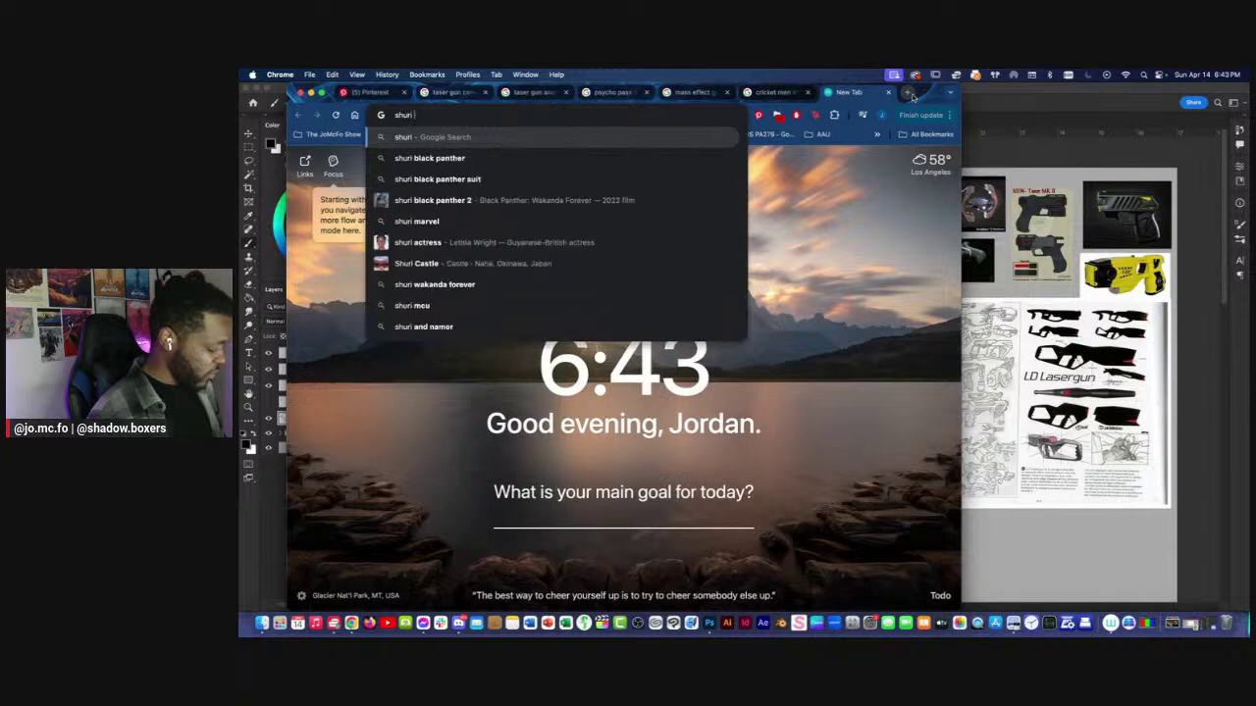
type("gun black panther")
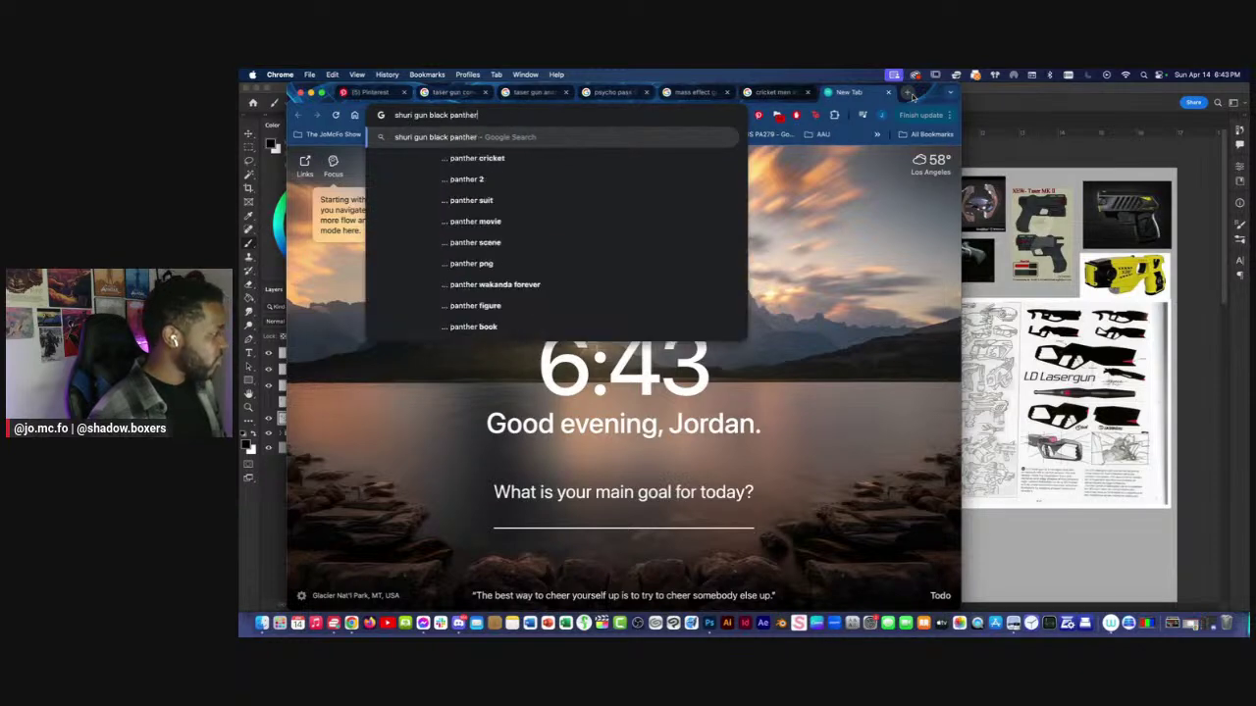
key("Return")
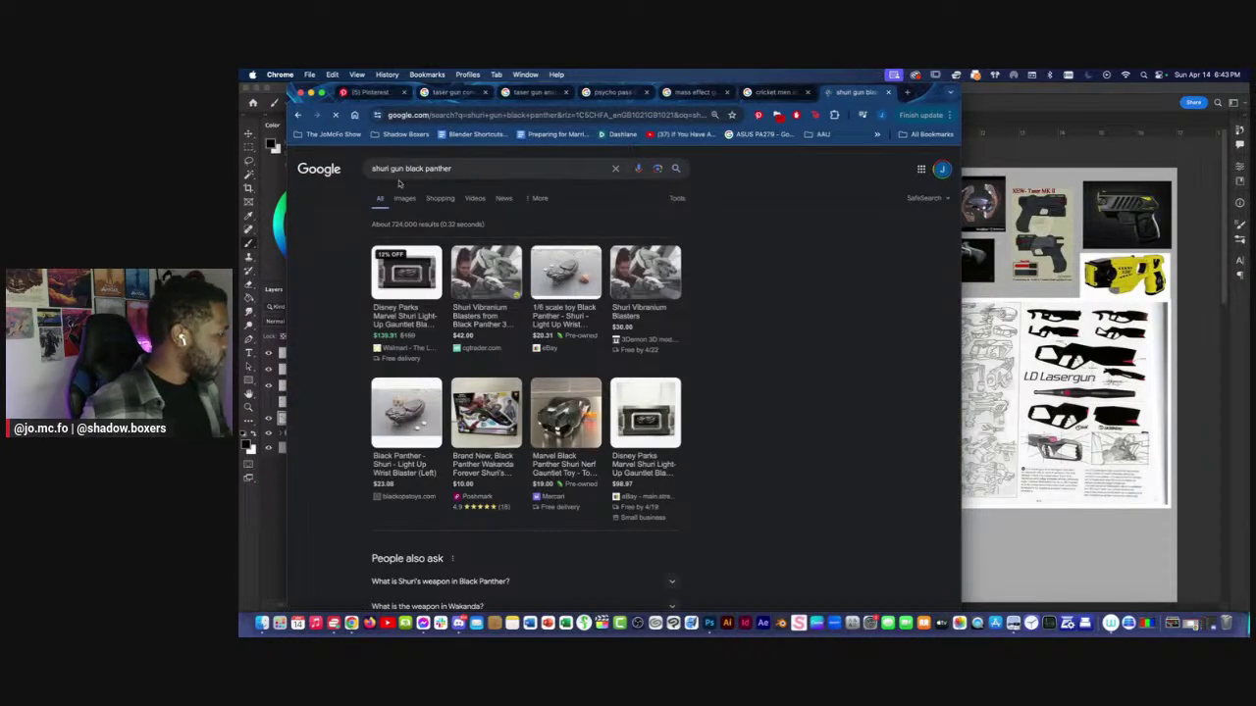
left_click(403, 197)
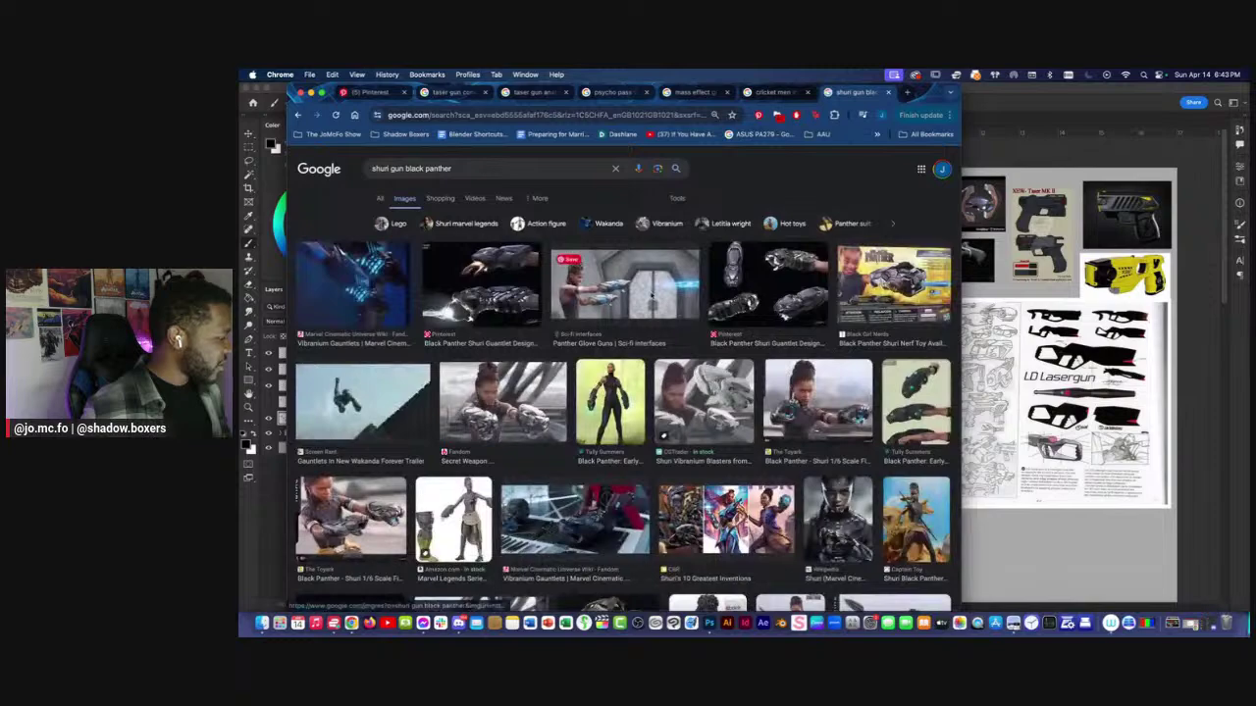
Browse the Shuri image results for gauntlet and blaster shapes usable as gun references.
scroll(691, 302, "down", 5)
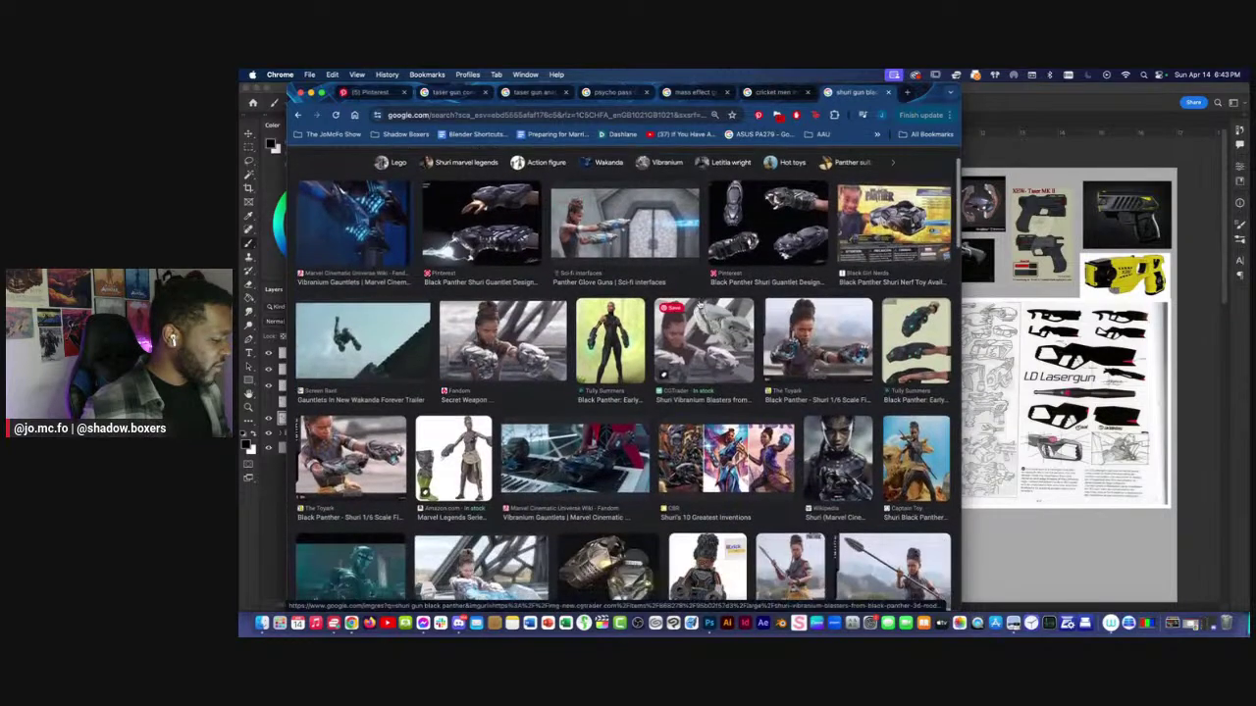
scroll(624, 392, "up", 2)
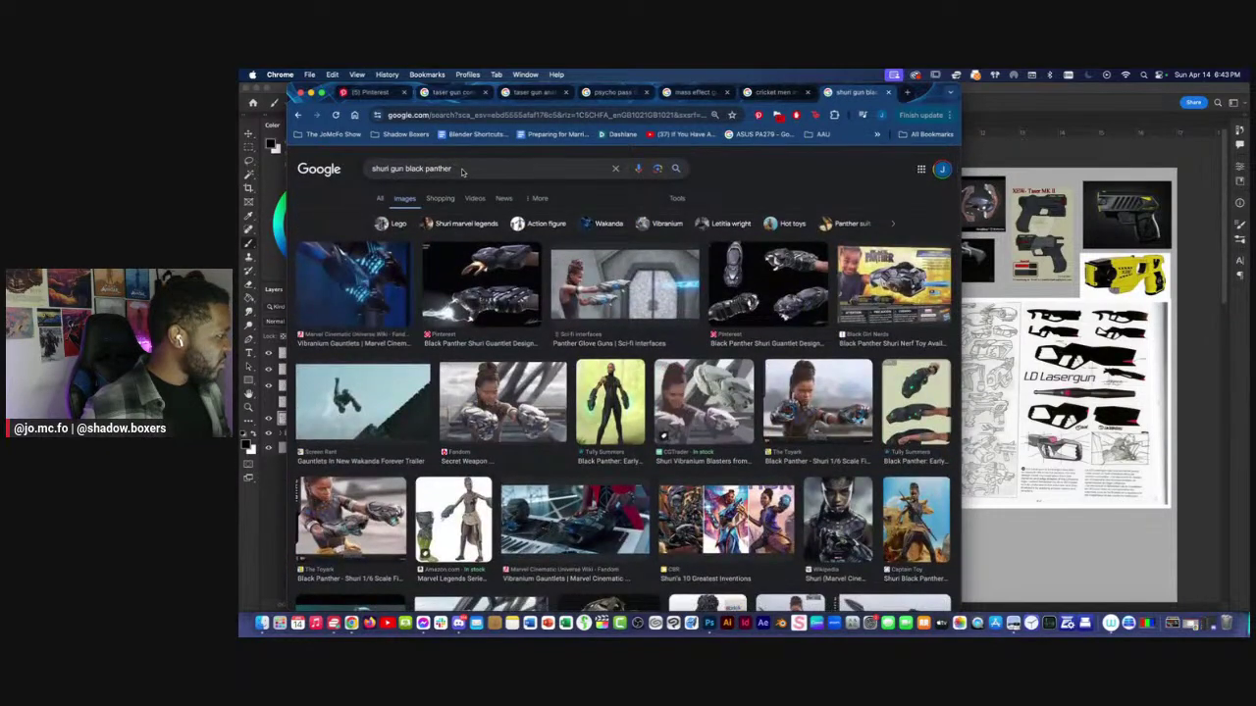
scroll(624, 392, "down", 5)
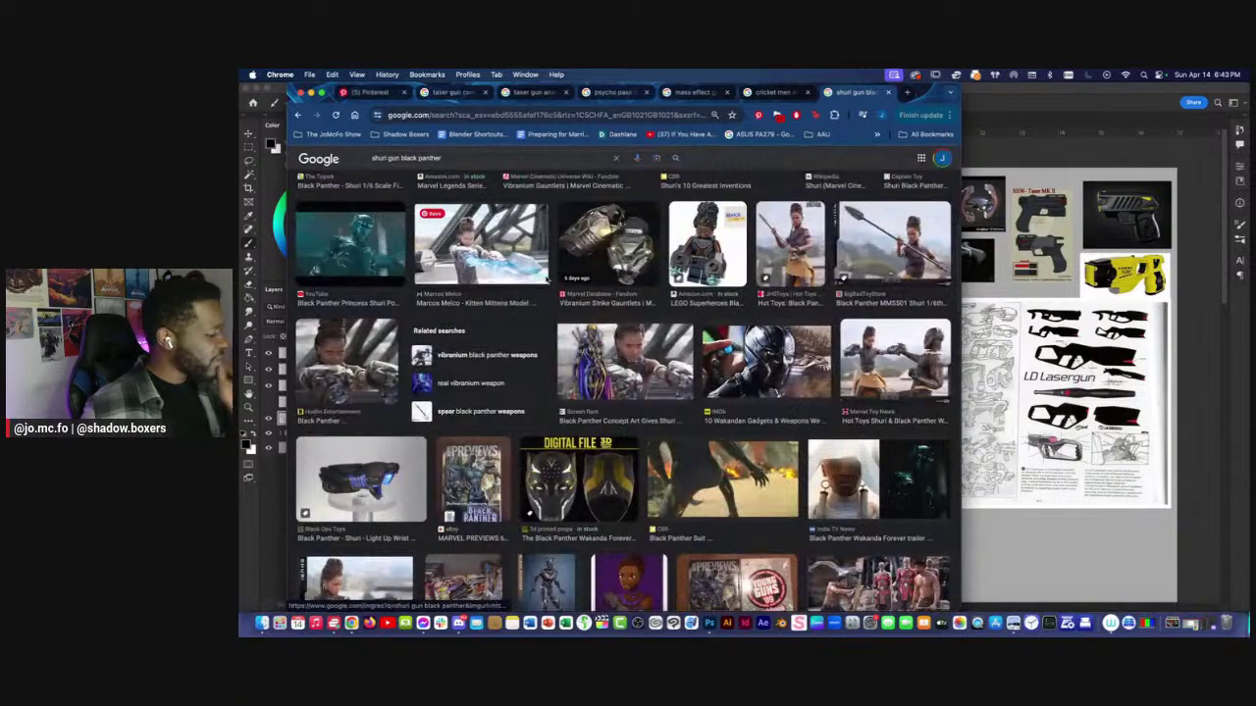
scroll(542, 282, "down", 3)
scroll(542, 282, "down", 3)
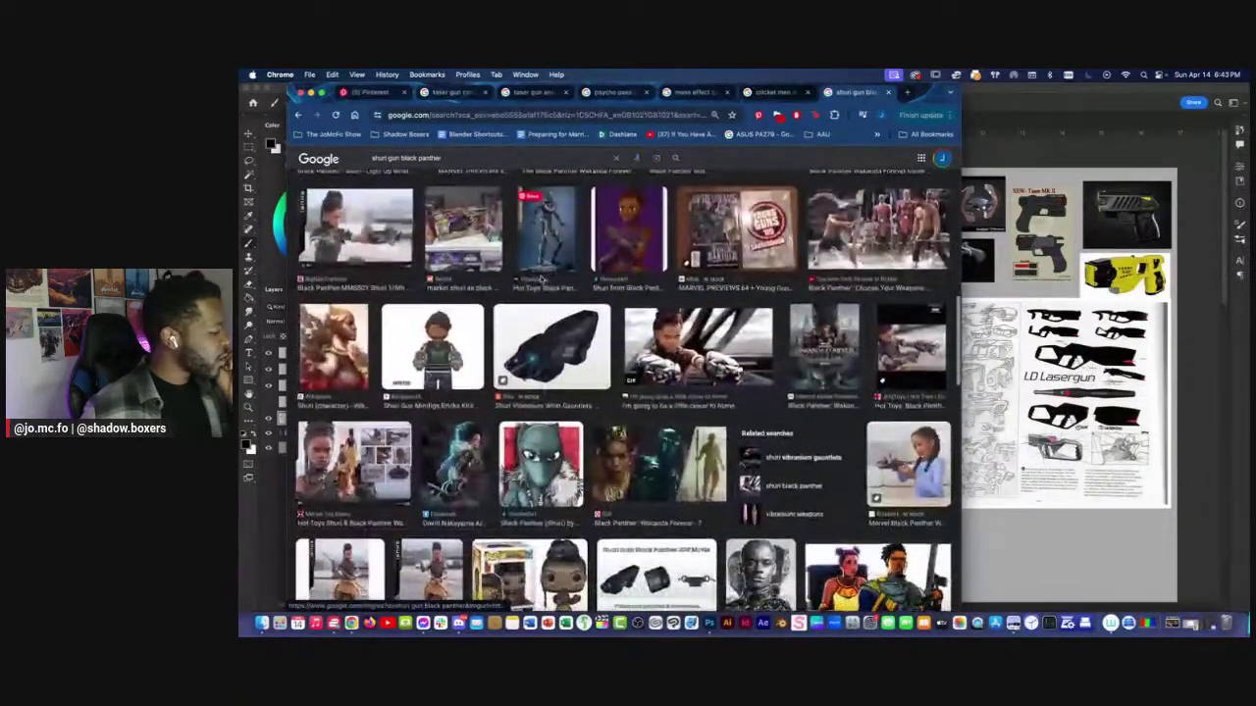
scroll(540, 281, "down", 2)
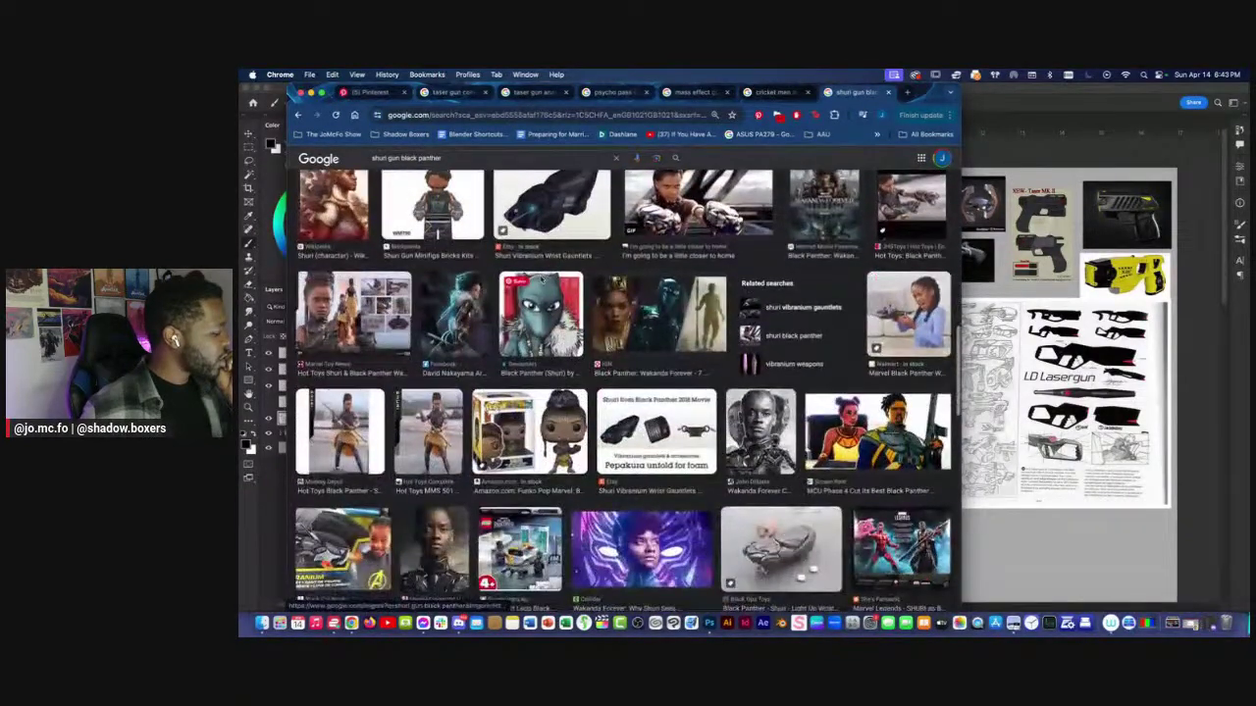
scroll(541, 282, "down", 2)
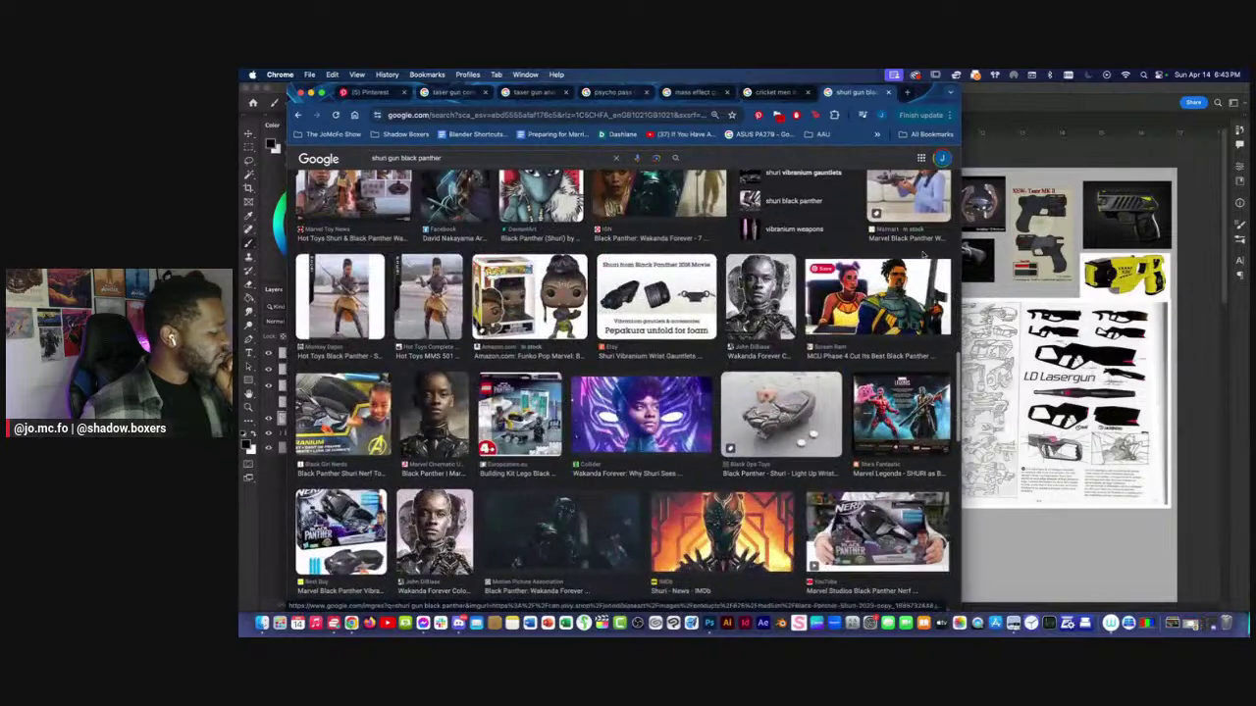
Search Google Images for "star lord gun" and copy the CosplayWare Star Lord Gun Blaster replica image.
triple_click(581, 162)
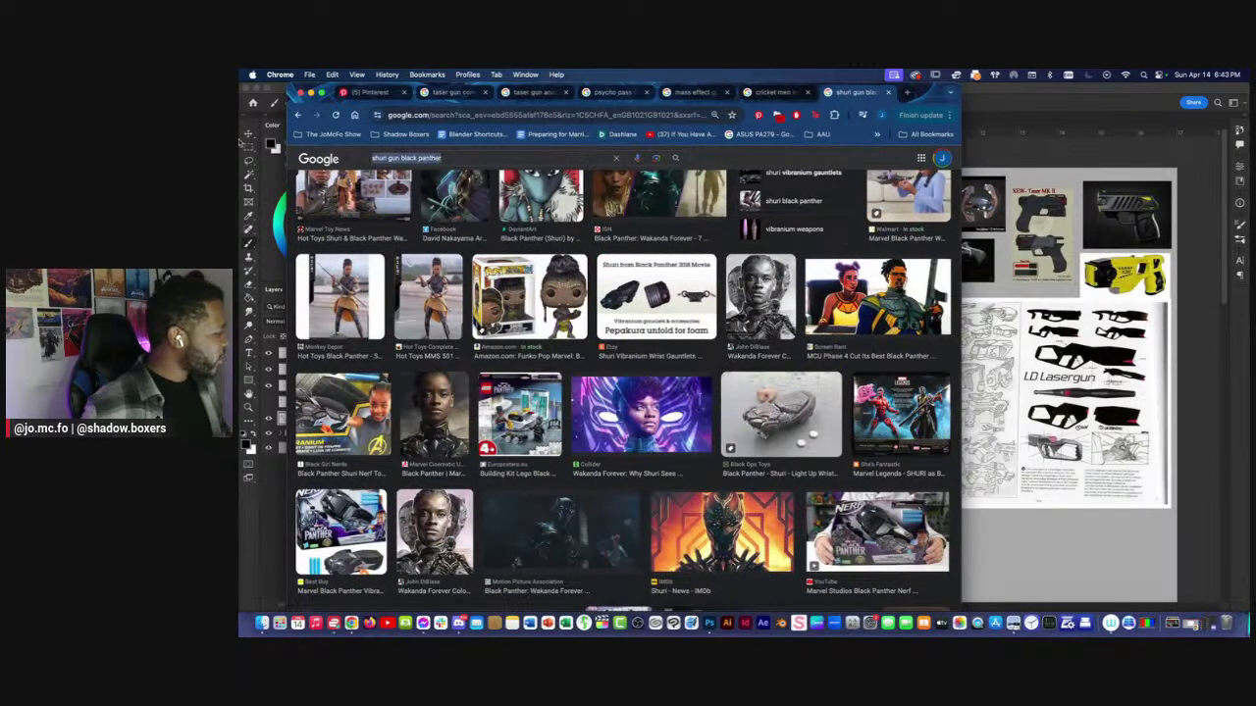
type("starlord fun")
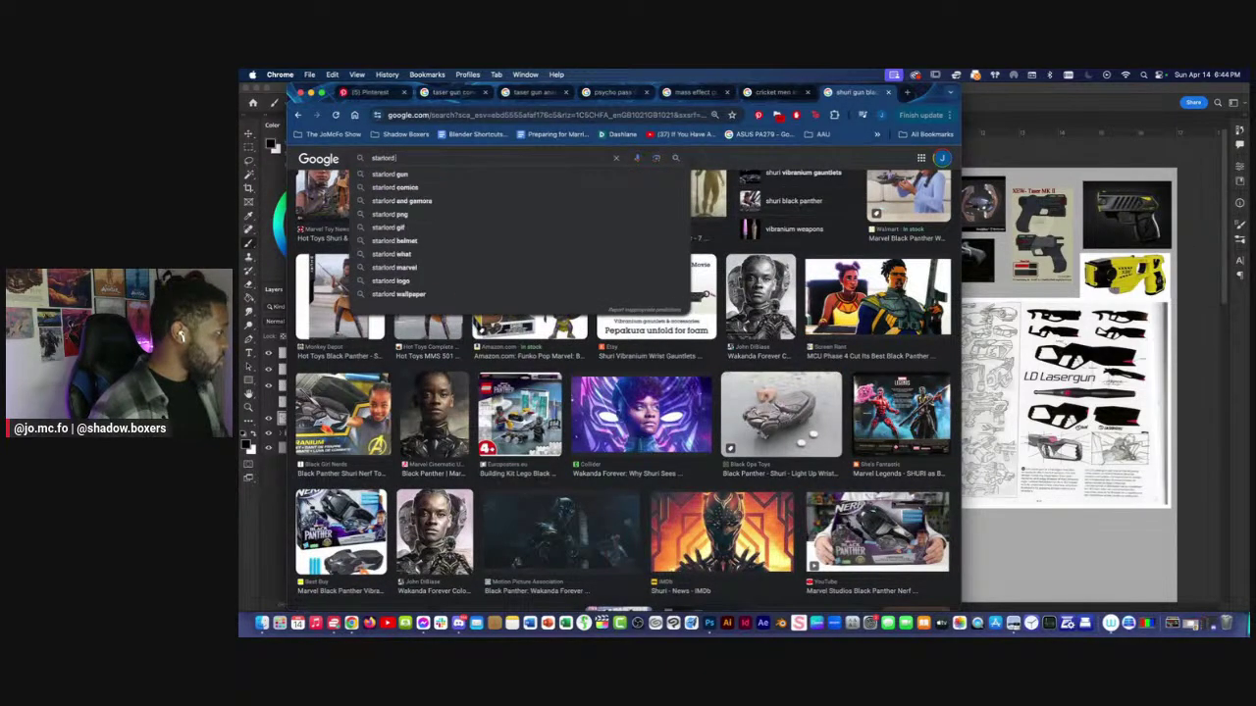
key("Return")
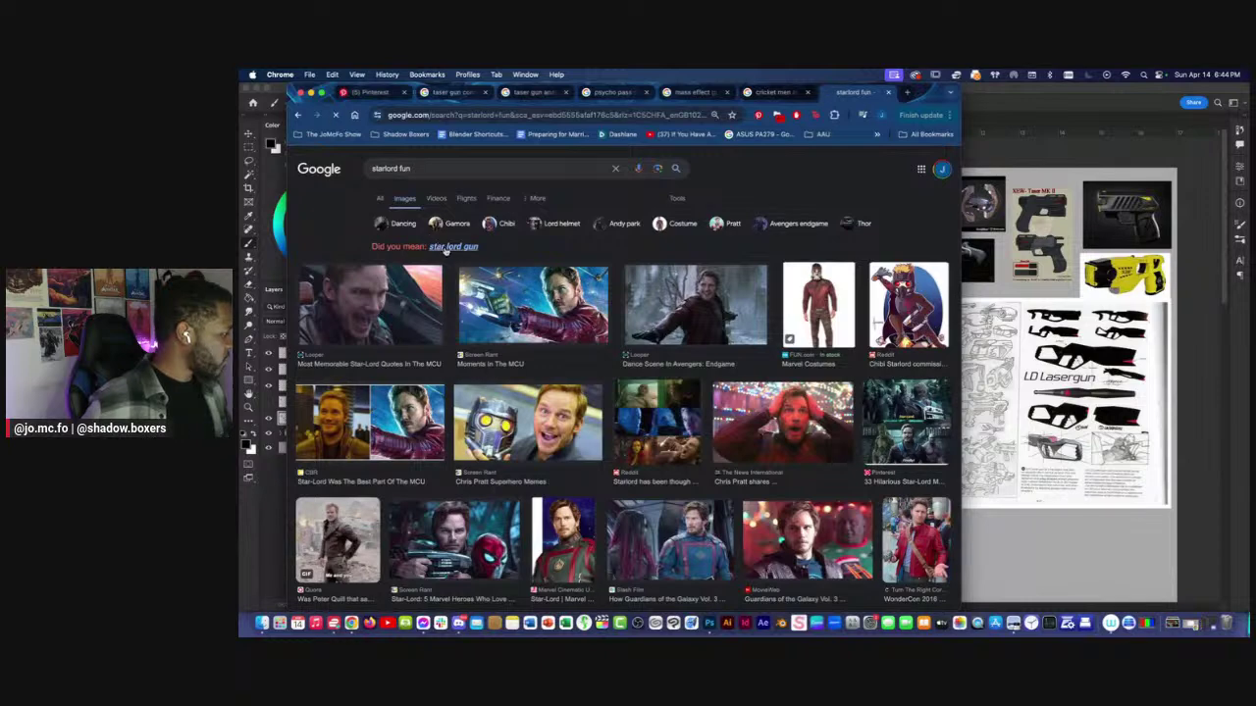
left_click(446, 246)
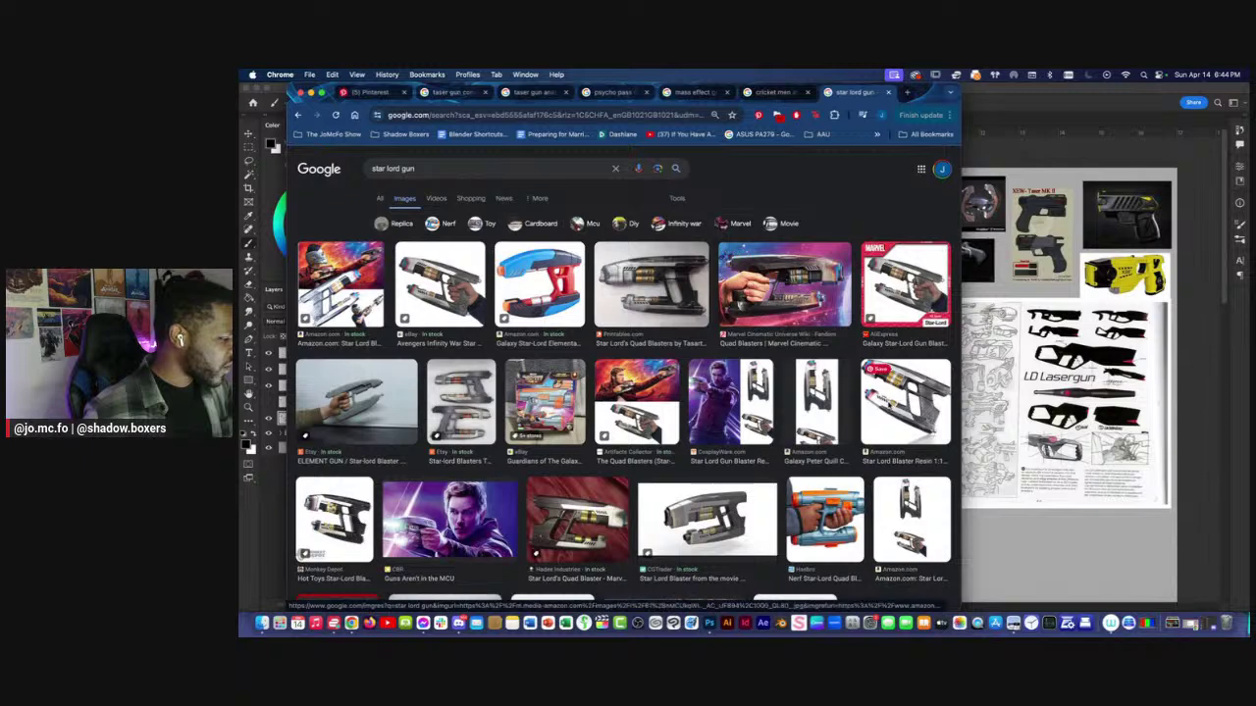
left_click(886, 386)
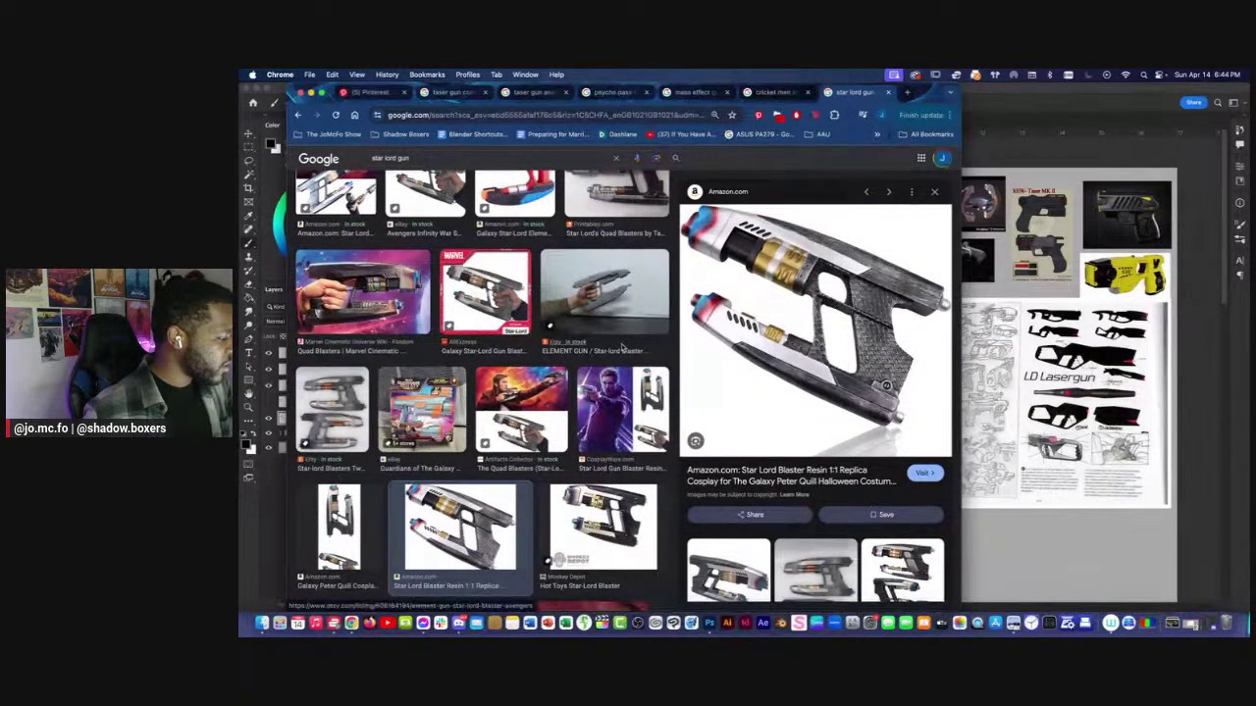
left_click(618, 422)
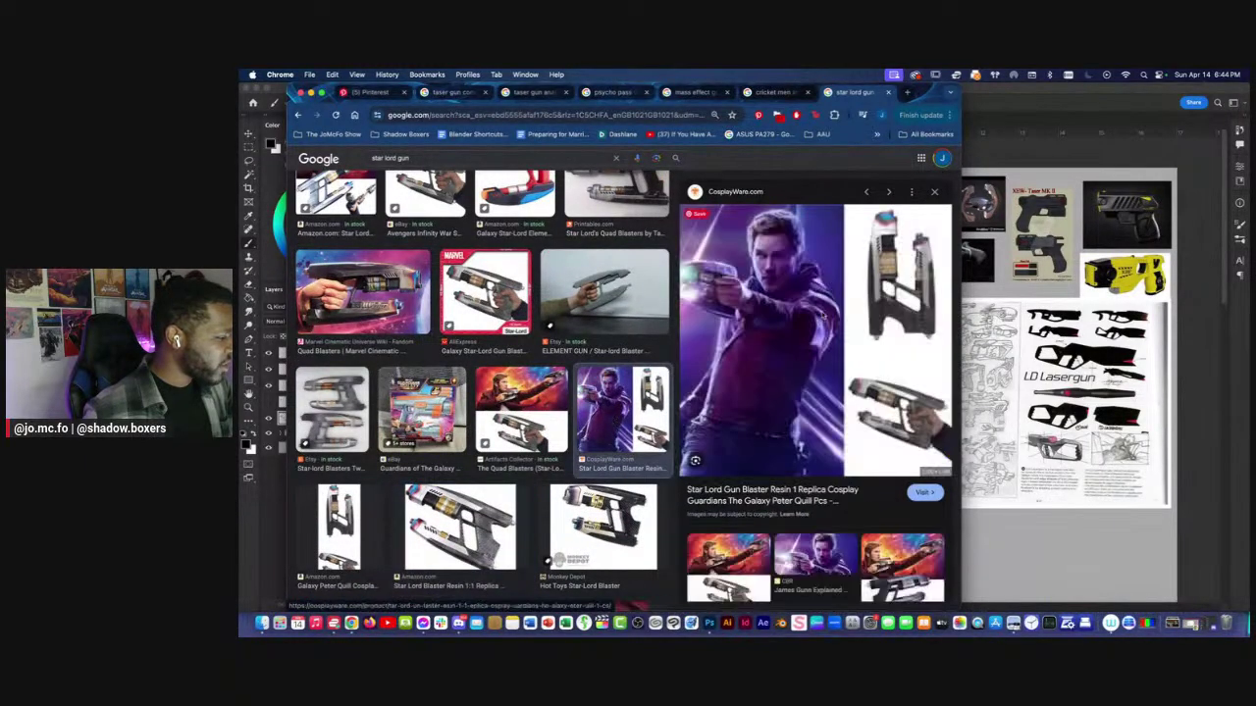
right_click(854, 319)
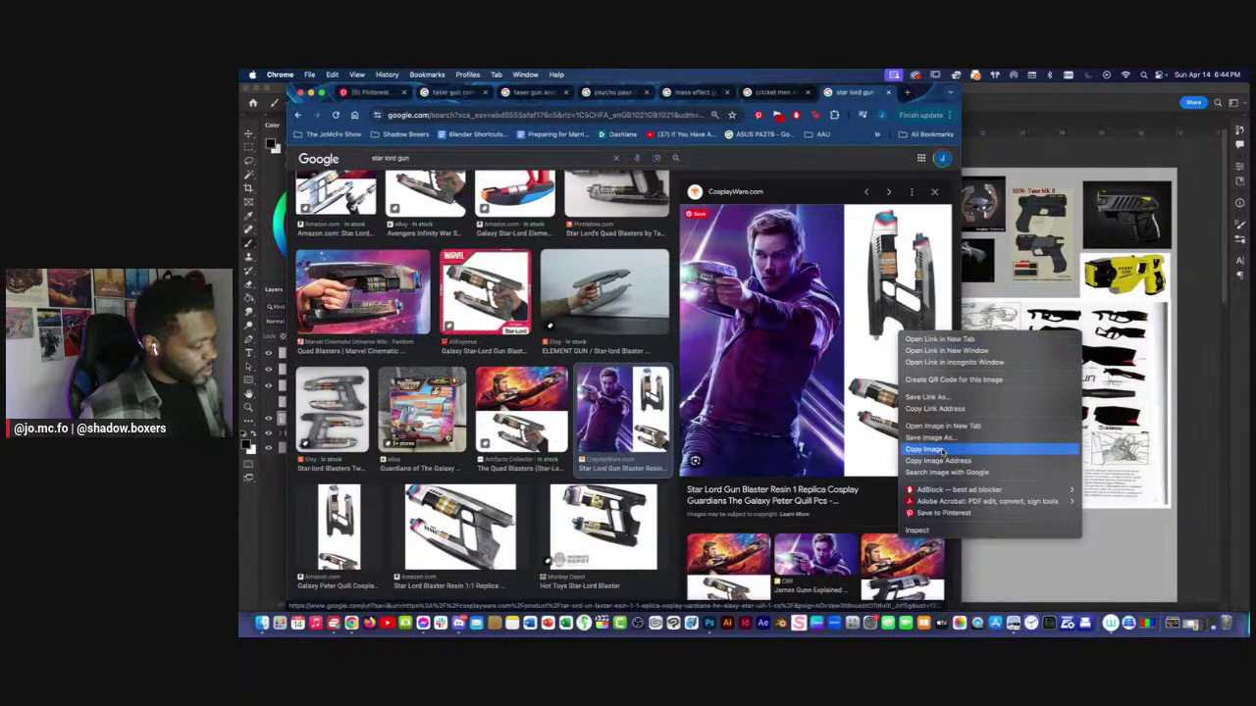
left_click(982, 452)
Paste the Star-Lord image into the Photoshop board above Group 1, place it below the LD Lasergun sheet, and reselect the sketches layer.
left_click(1073, 537)
left_click(306, 437)
key("super+v")
key("super+t")
mouse_move(816, 403)
left_mouse_down()
mouse_move(1044, 555)
mouse_move(1061, 554)
left_mouse_up()
key("Return")
left_click(330, 418)
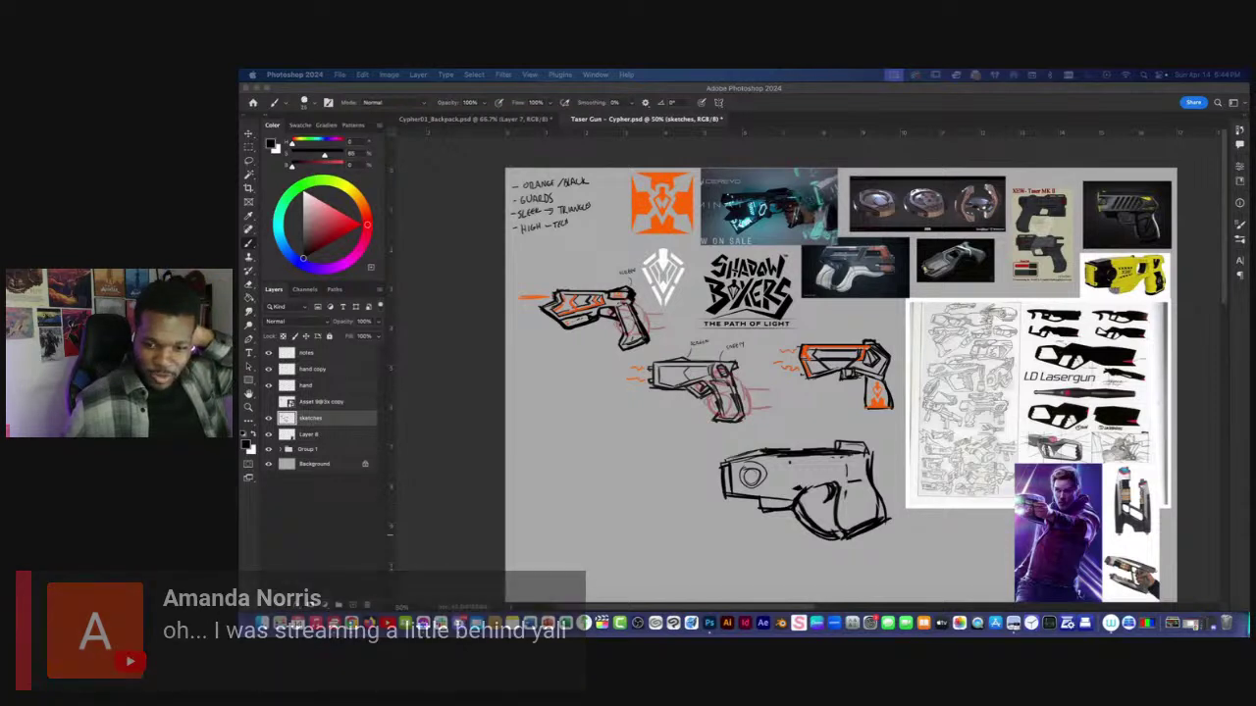
Scale down the lower pistol sketch slightly and move it up closer to the pistols above it.
left_click(440, 427)
key("l")
mouse_move(863, 435)
left_mouse_down()
mouse_move(691, 511)
mouse_move(788, 436)
left_mouse_up()
key("super+t")
mouse_move(668, 434)
left_mouse_down()
mouse_move(699, 452)
mouse_move(712, 429)
left_mouse_up()
key("Return")
key("ctrl+d")
Strengthen the lower pistol's curved guard lines and outline a tall opening inside its grip.
key("b")
scroll(785, 382, "right", 1)
left_click_drag(796, 456, 830, 461)
scroll(844, 423, "right", 1)
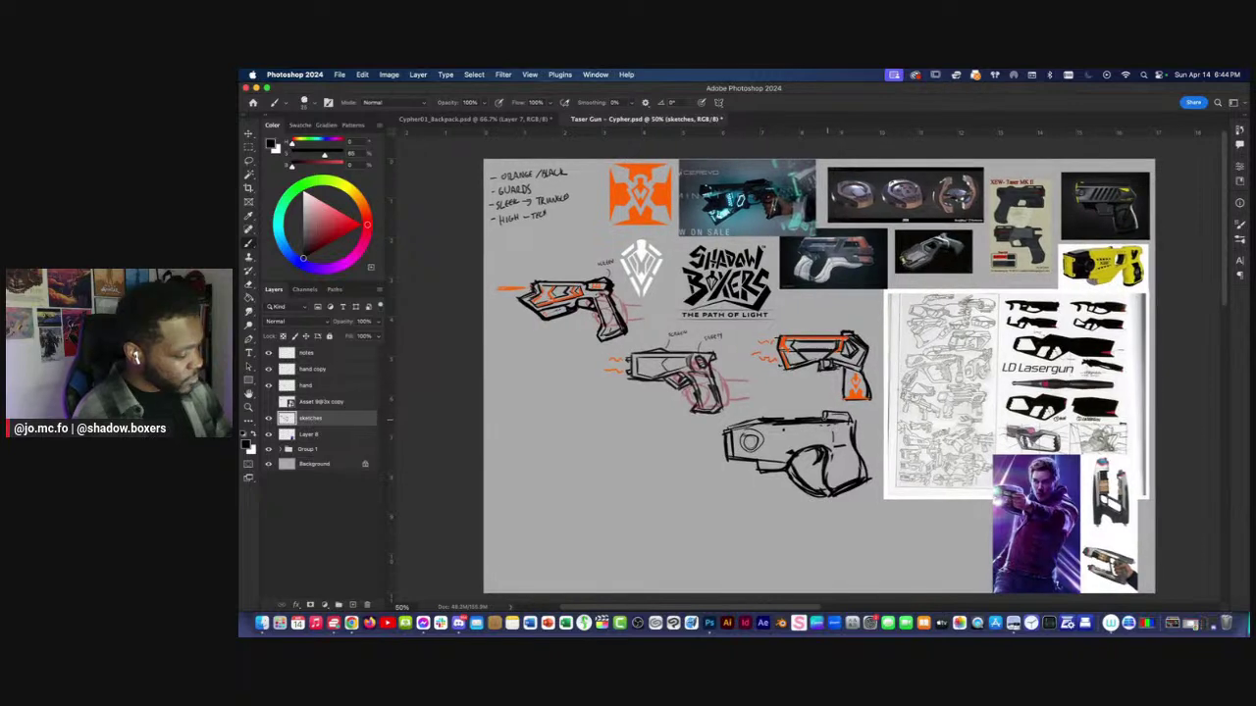
mouse_move(841, 447)
left_mouse_down()
mouse_move(833, 479)
mouse_move(857, 479)
mouse_move(828, 484)
mouse_move(854, 474)
left_mouse_up()
Save the Taser Gun - Cypher.psd document.
key("super+minus")
key("super+minus")
key("super+minus")
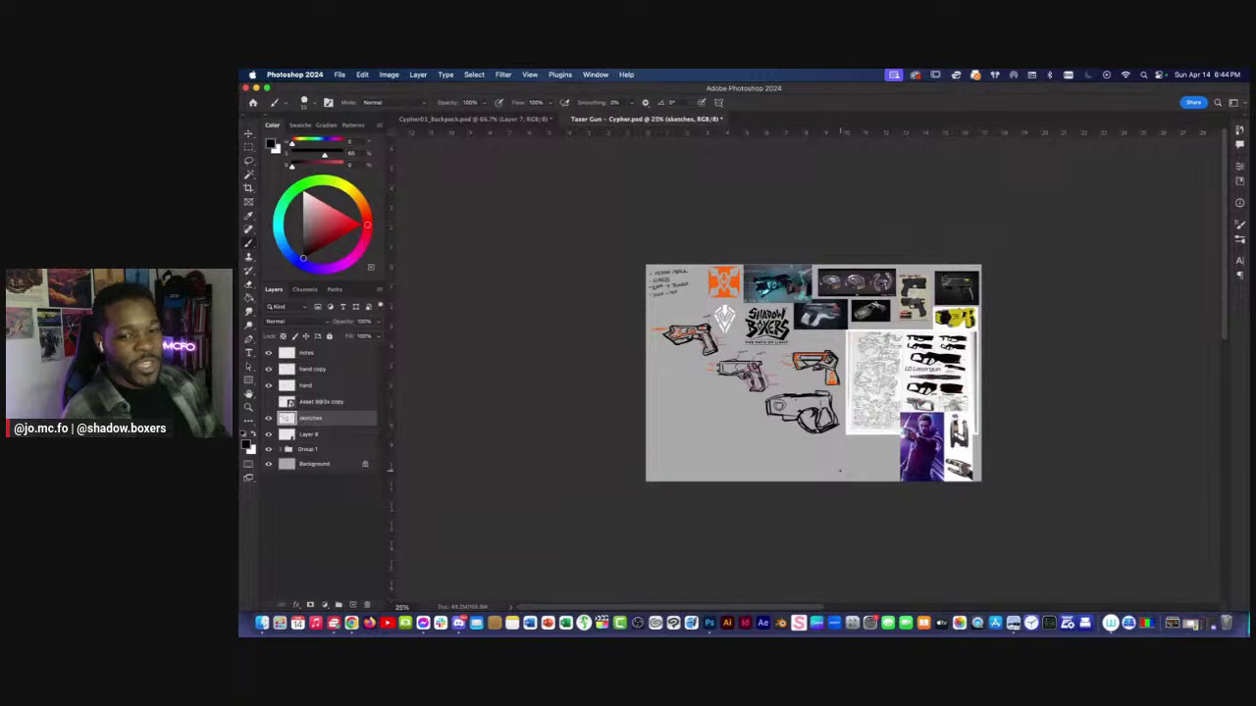
key("cmd+s")
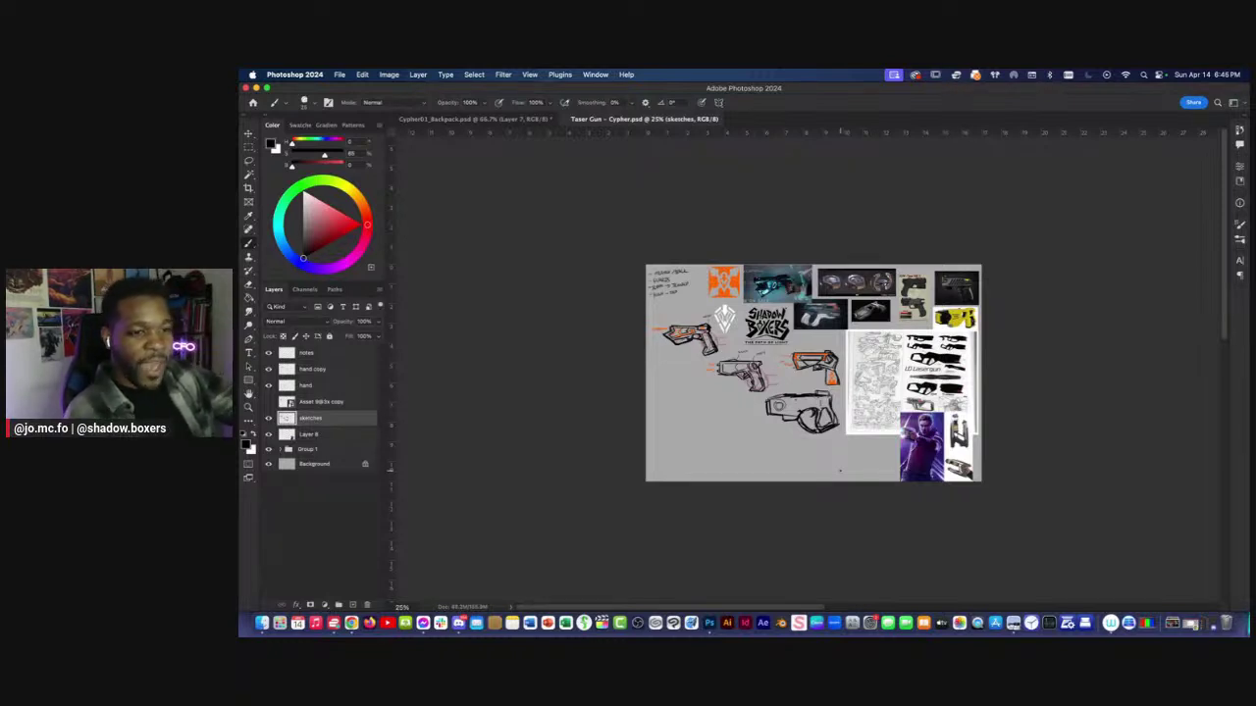
Sketch a new angular pistol with a pointed muzzle and flat top beside the lower pistol with the curved guard.
key("super+equal")
key("super+equal")
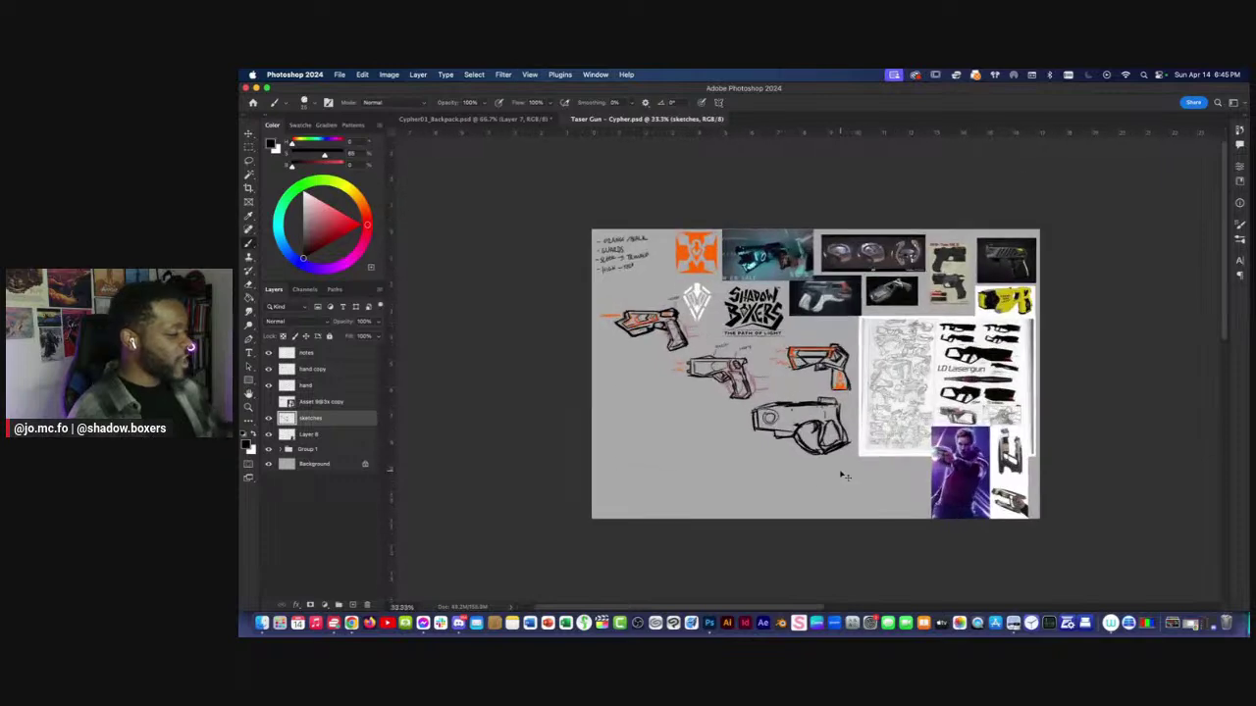
mouse_move(628, 423)
left_mouse_down()
mouse_move(642, 382)
mouse_move(648, 438)
mouse_move(628, 393)
mouse_move(595, 399)
left_mouse_up()
scroll(594, 404, "right", 2)
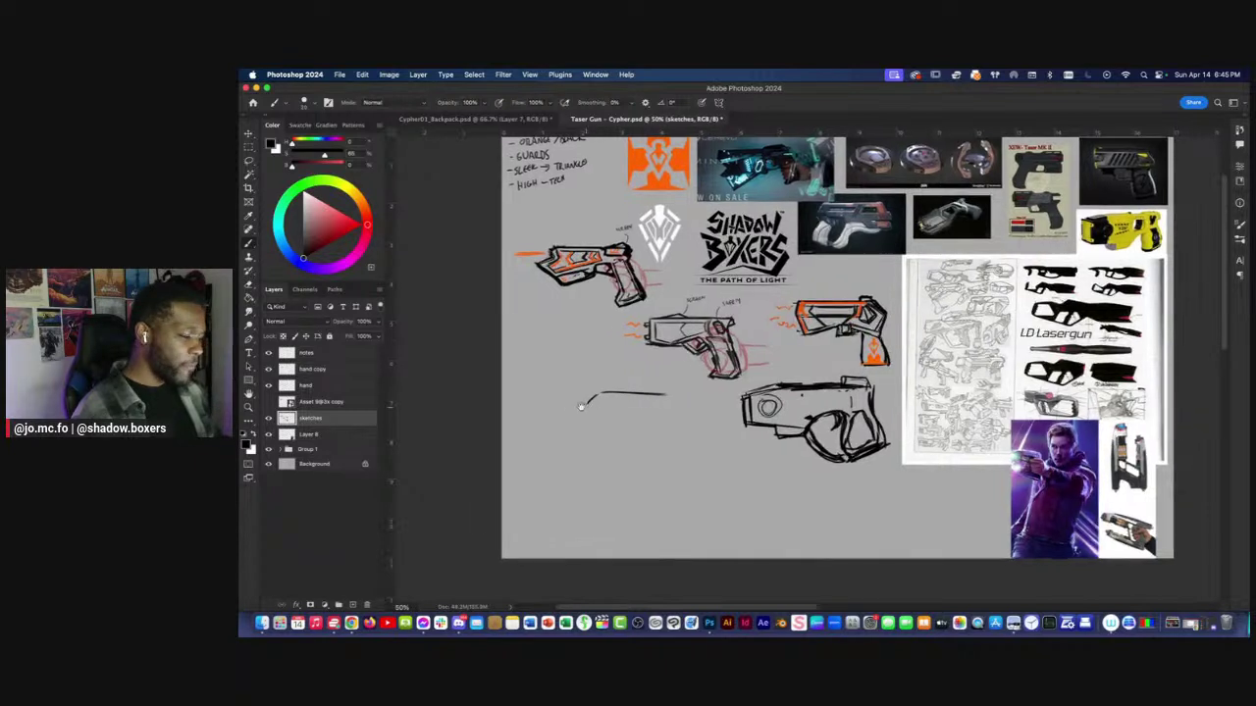
left_click_drag(626, 410, 567, 411)
mouse_move(567, 411)
left_mouse_down()
mouse_move(636, 411)
mouse_move(642, 436)
mouse_move(598, 441)
mouse_move(654, 443)
mouse_move(644, 435)
mouse_move(678, 392)
left_mouse_up()
mouse_move(671, 392)
left_mouse_down()
mouse_move(574, 403)
mouse_move(677, 397)
mouse_move(618, 391)
left_mouse_up()
mouse_move(562, 378)
left_mouse_down()
mouse_move(615, 355)
mouse_move(616, 389)
left_mouse_up()
mouse_move(616, 390)
left_mouse_down()
mouse_move(641, 375)
mouse_move(613, 392)
mouse_move(655, 443)
mouse_move(717, 442)
mouse_move(699, 432)
mouse_move(735, 445)
left_mouse_up()
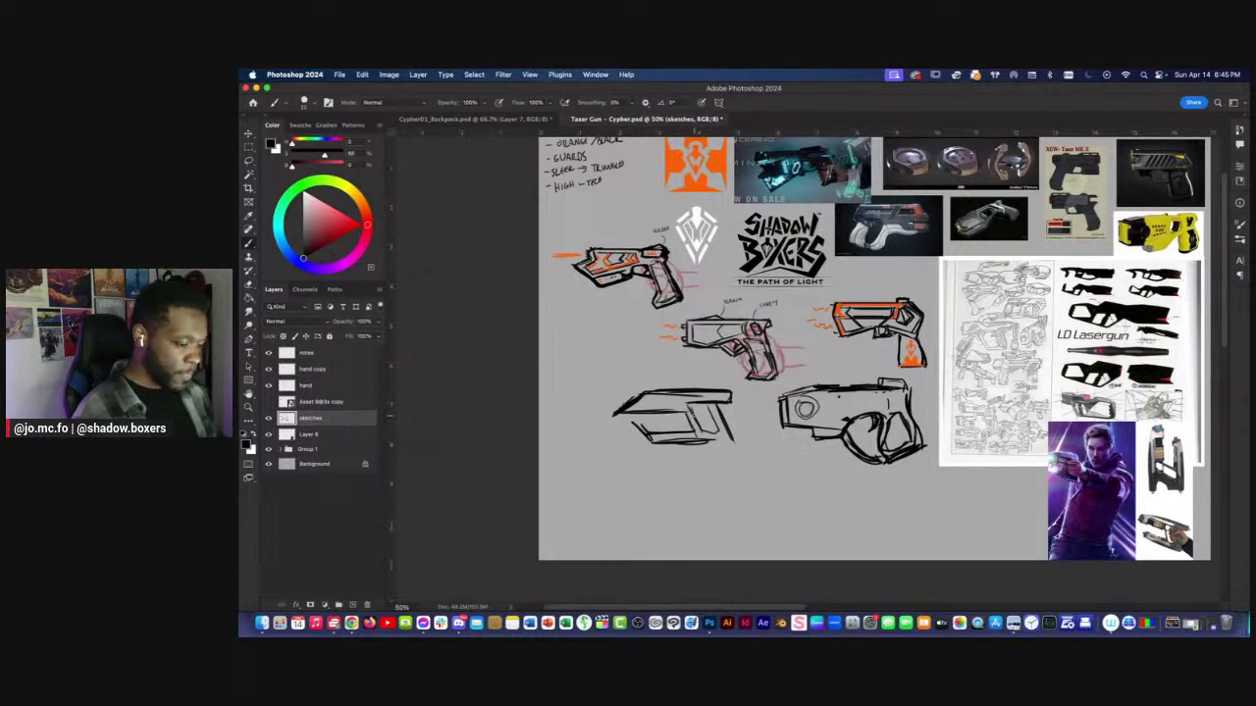
Redraw the new angular pistol's rear grip with a closed lower edge and an inner cutout, undoing the extended muzzle tip.
key("super+z")
mouse_move(720, 404)
left_mouse_down()
mouse_move(744, 441)
mouse_move(679, 443)
left_mouse_up()
left_click_drag(729, 442, 634, 433)
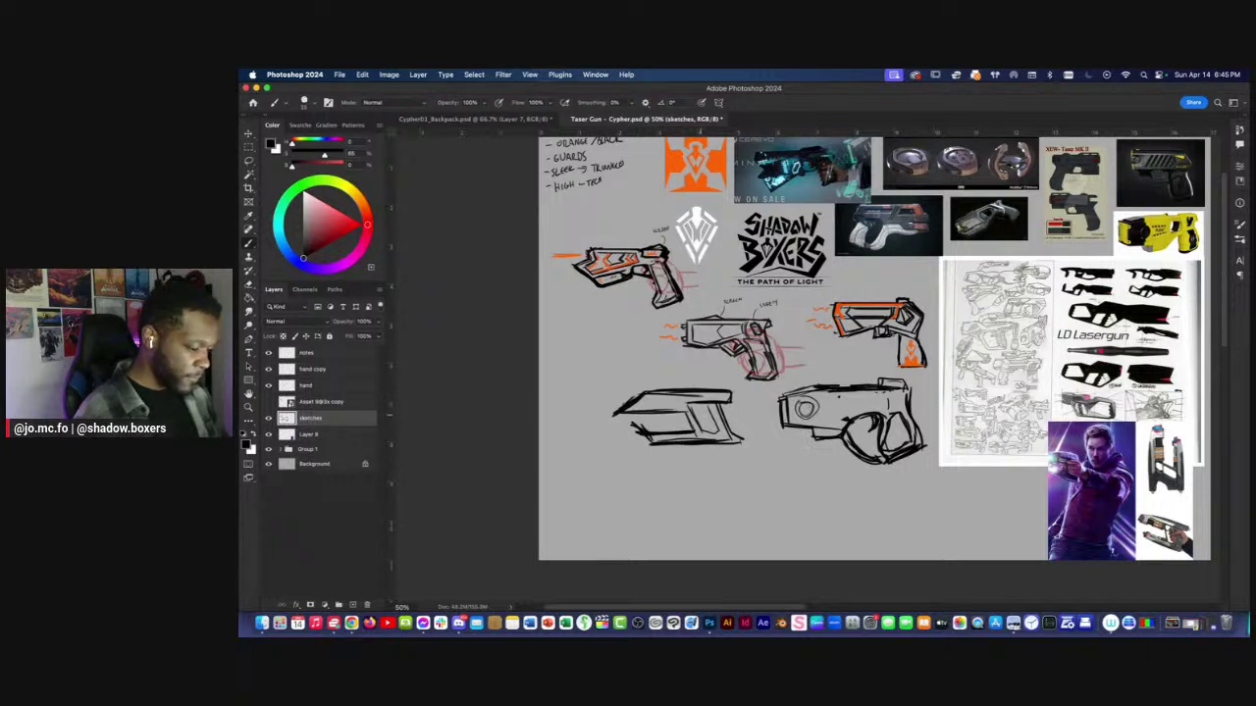
mouse_move(697, 401)
left_mouse_down()
mouse_move(702, 413)
mouse_move(603, 422)
left_mouse_up()
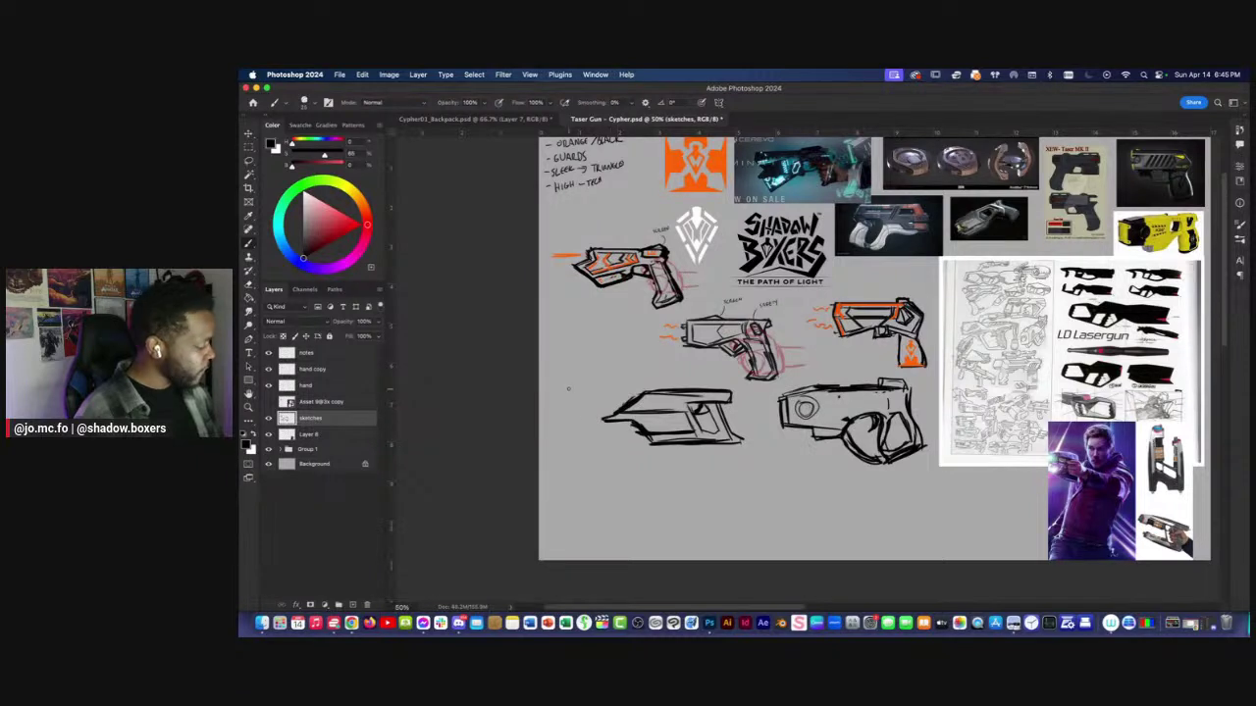
key("super+z")
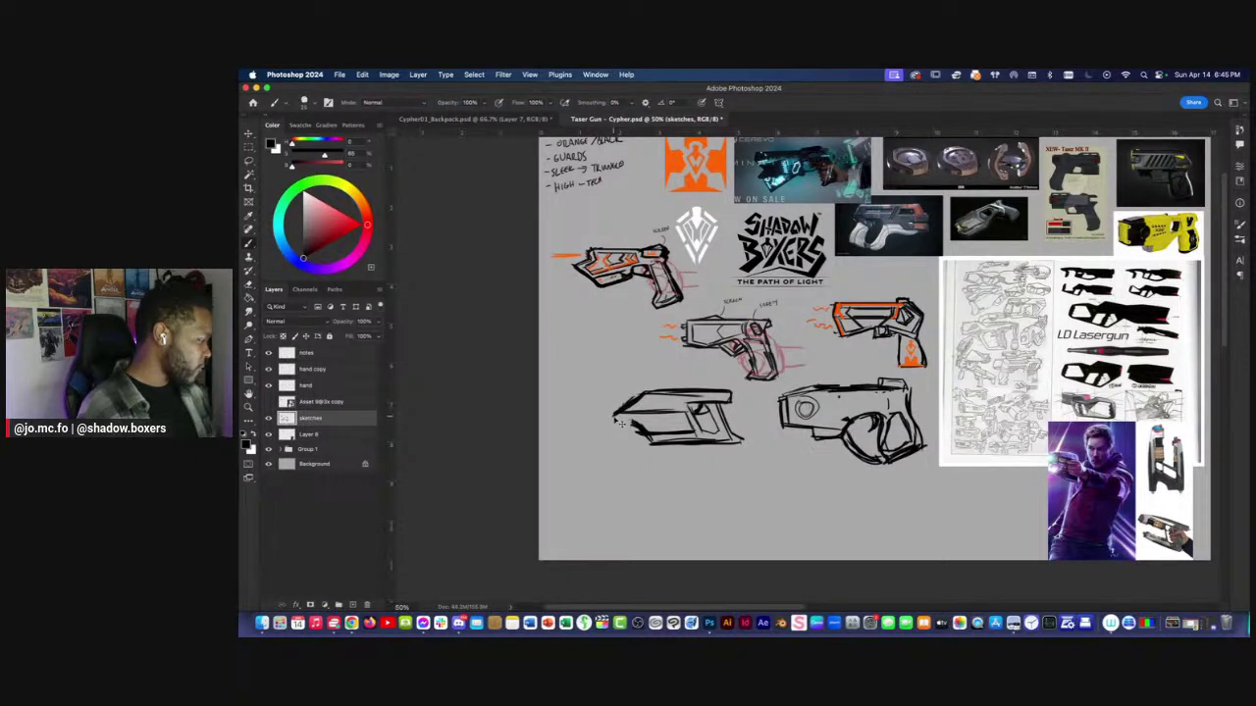
left_click_drag(643, 404, 652, 410)
Add slanted vent lines and a long blast trail to the angular pistol in orange sampled from the emblem.
left_click(682, 418, "alt")
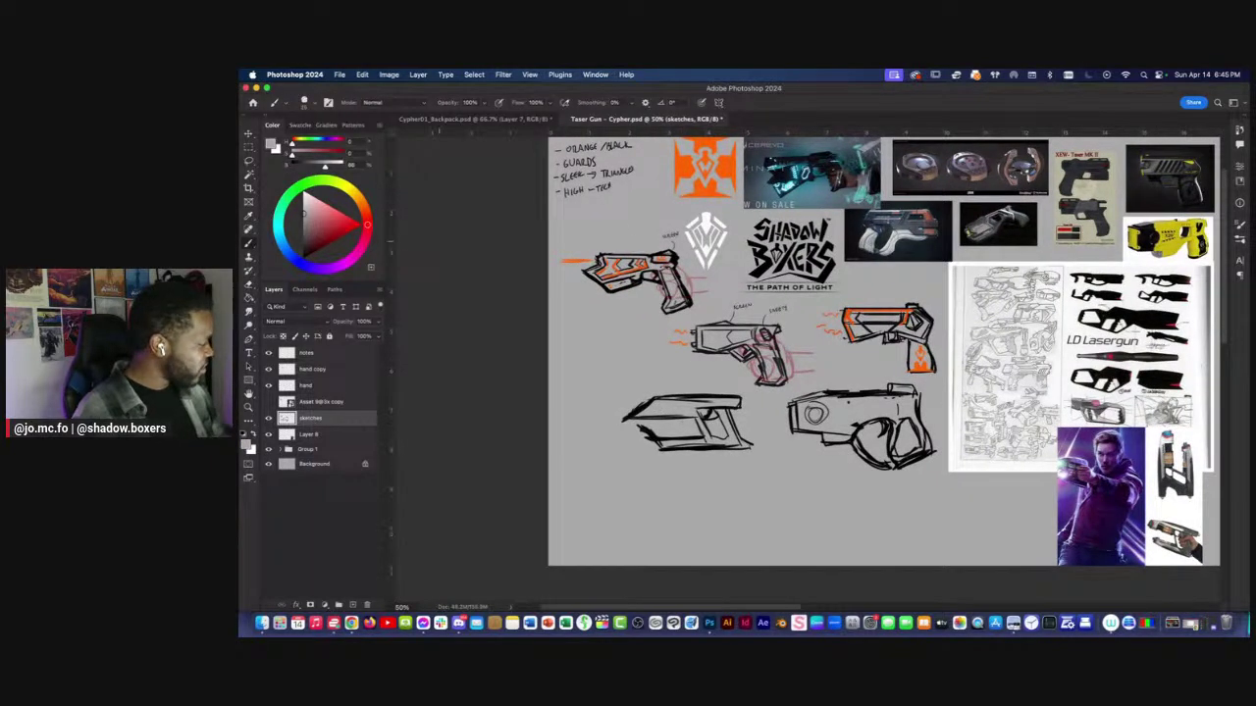
left_click(699, 188, "alt")
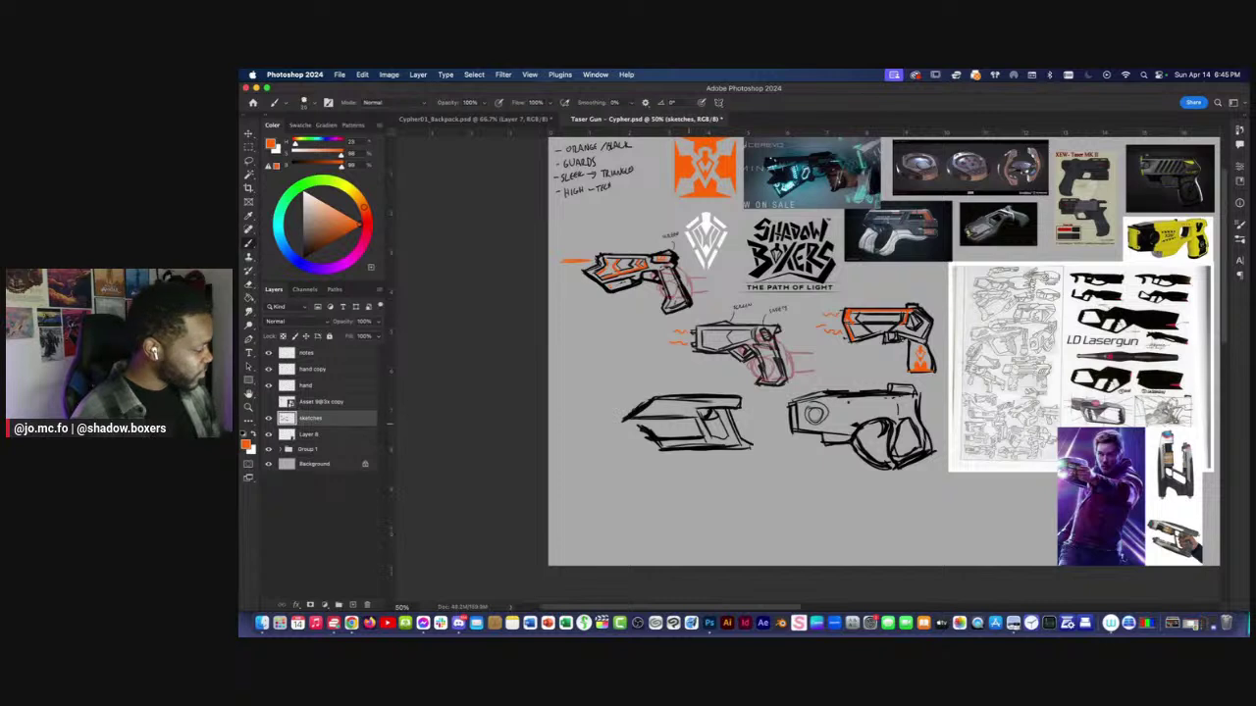
left_click_drag(686, 421, 689, 435)
left_click_drag(675, 421, 671, 435)
left_click_drag(663, 422, 658, 438)
mouse_move(654, 420)
left_mouse_down()
mouse_move(651, 434)
mouse_move(559, 426)
left_mouse_up()
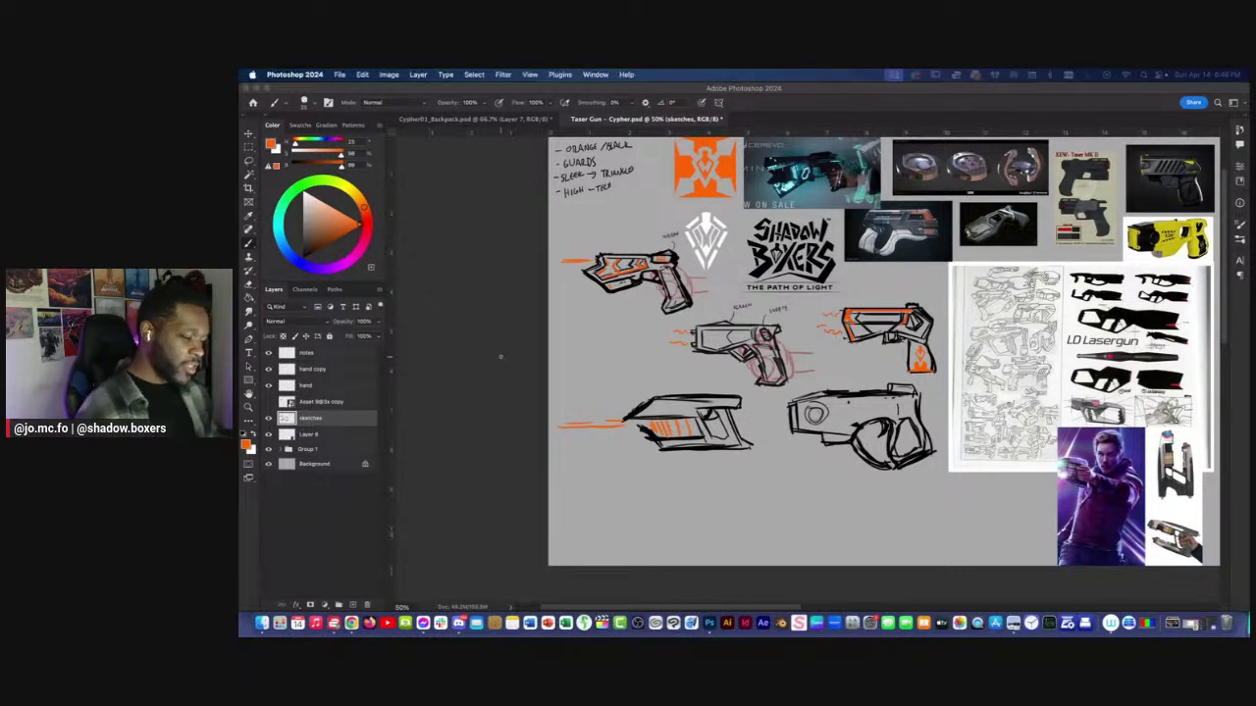
left_click_drag(574, 404, 657, 449)
Thicken the angular pistol's lower front edge and rear outline in sampled black.
left_click(643, 429, "alt")
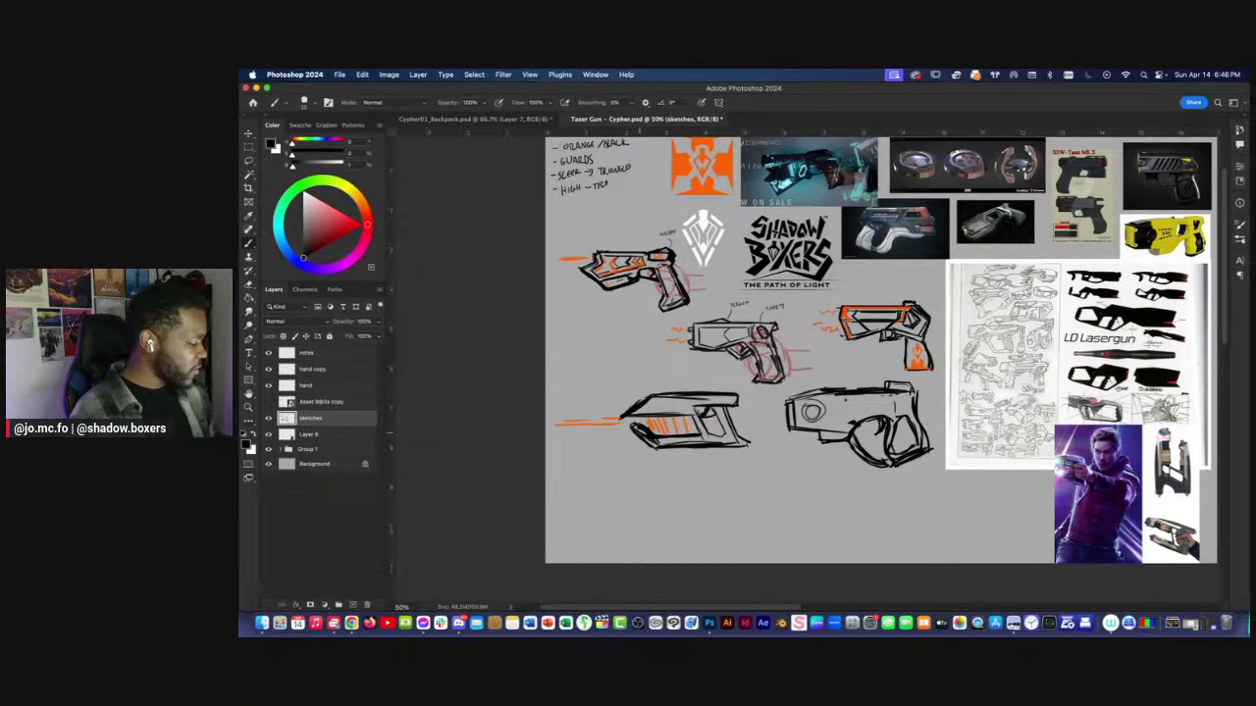
key("super+minus")
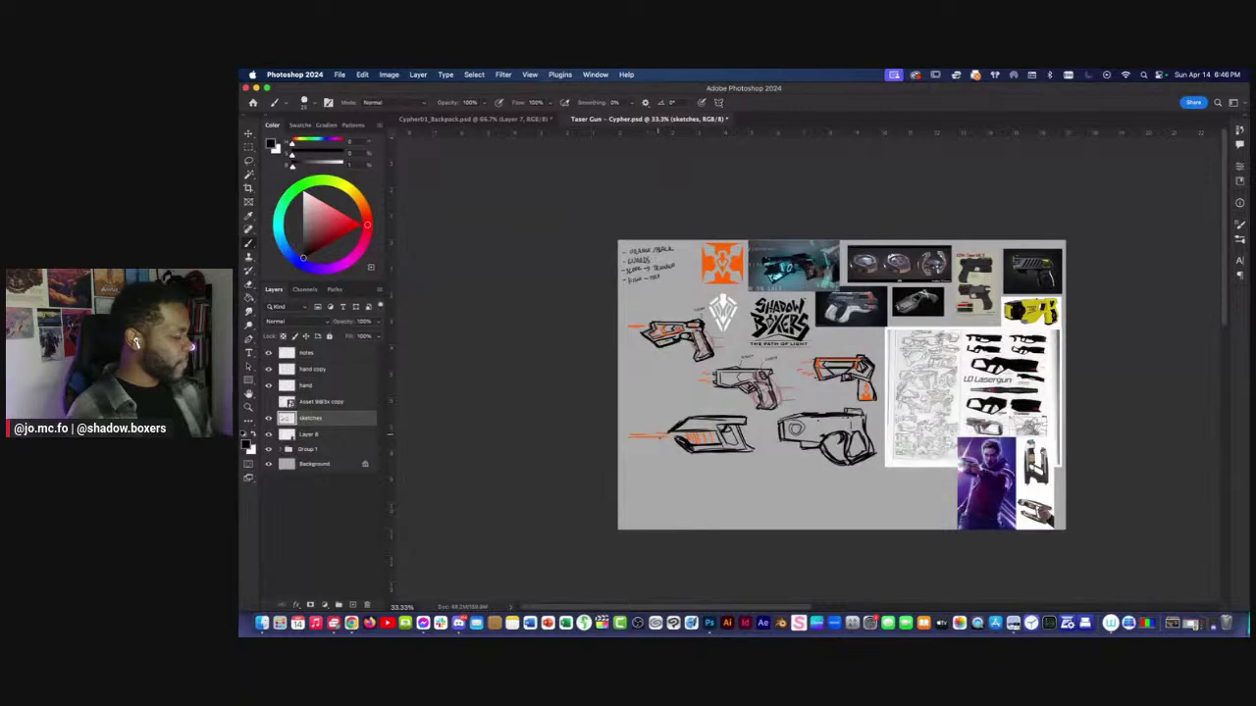
left_click_drag(671, 457, 675, 461)
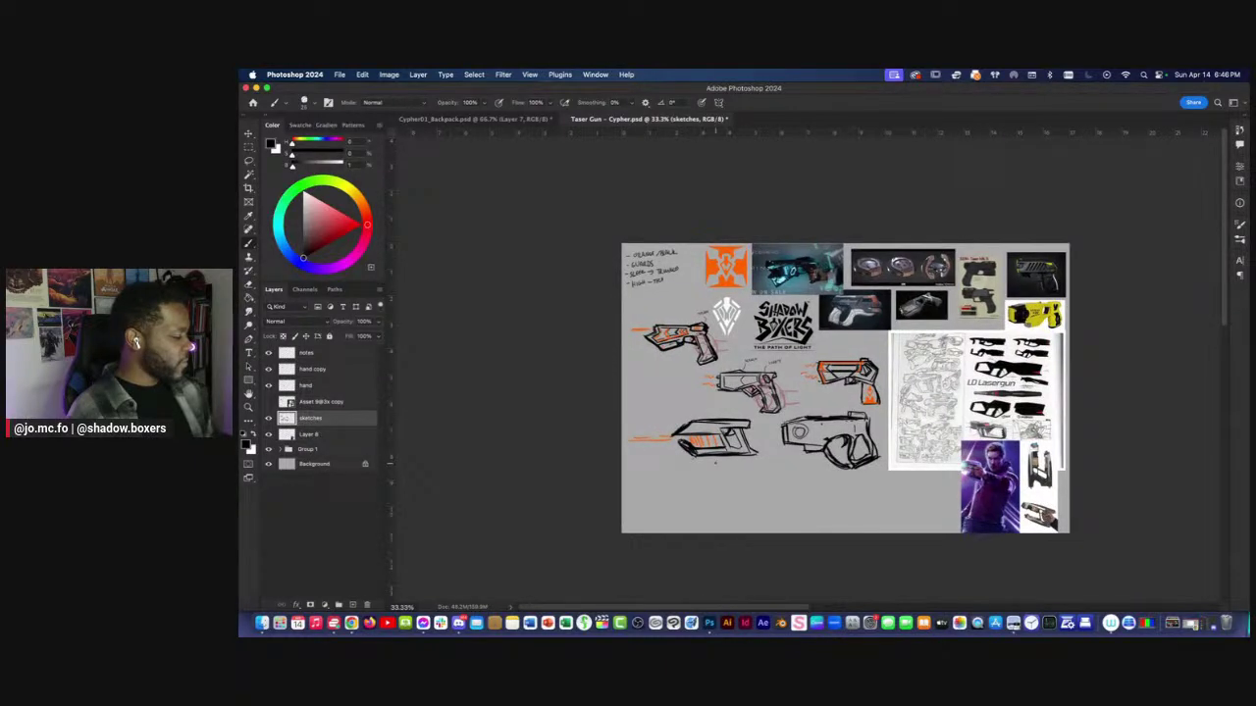
key("super+equal")
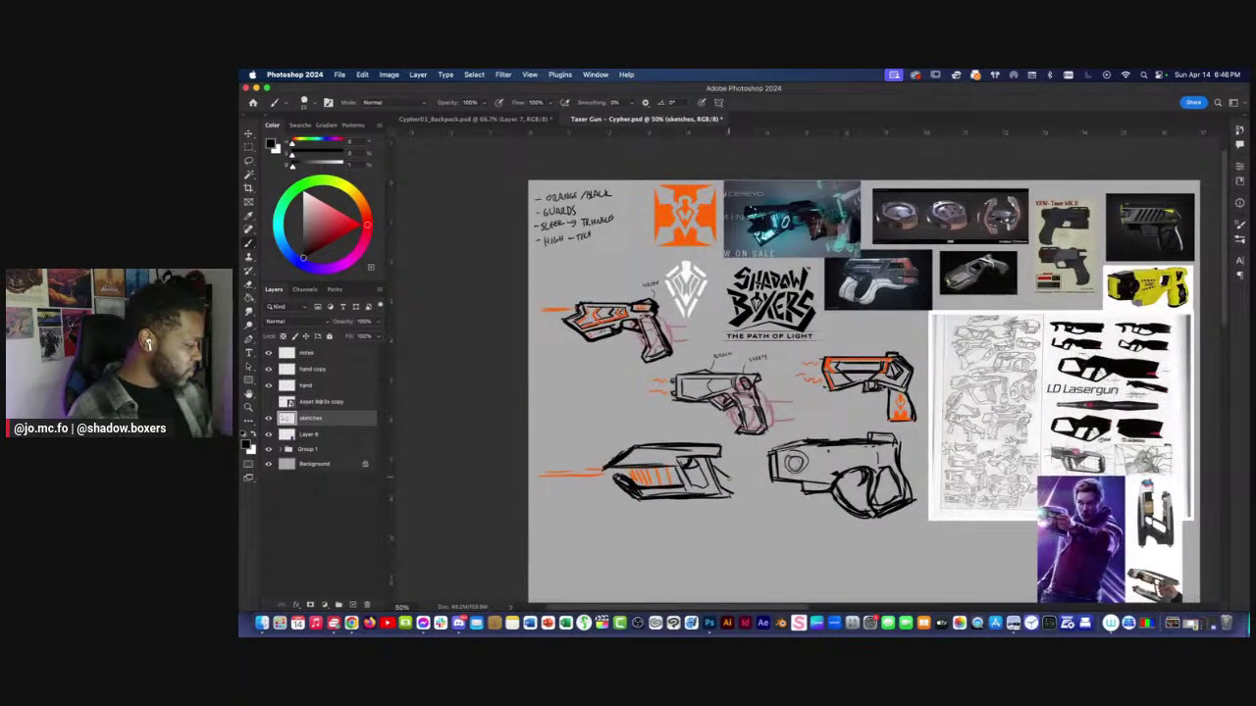
left_click_drag(708, 500, 734, 506)
left_click_drag(634, 478, 721, 485)
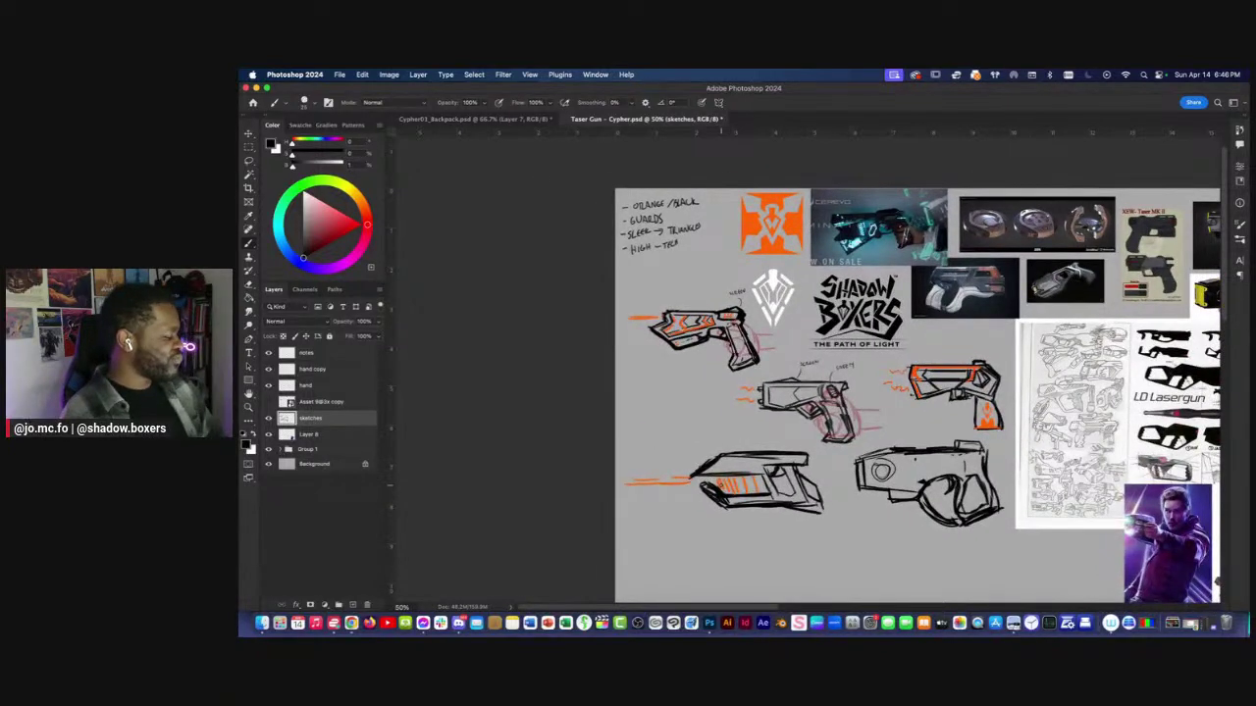
key("super+minus")
key("super+equal")
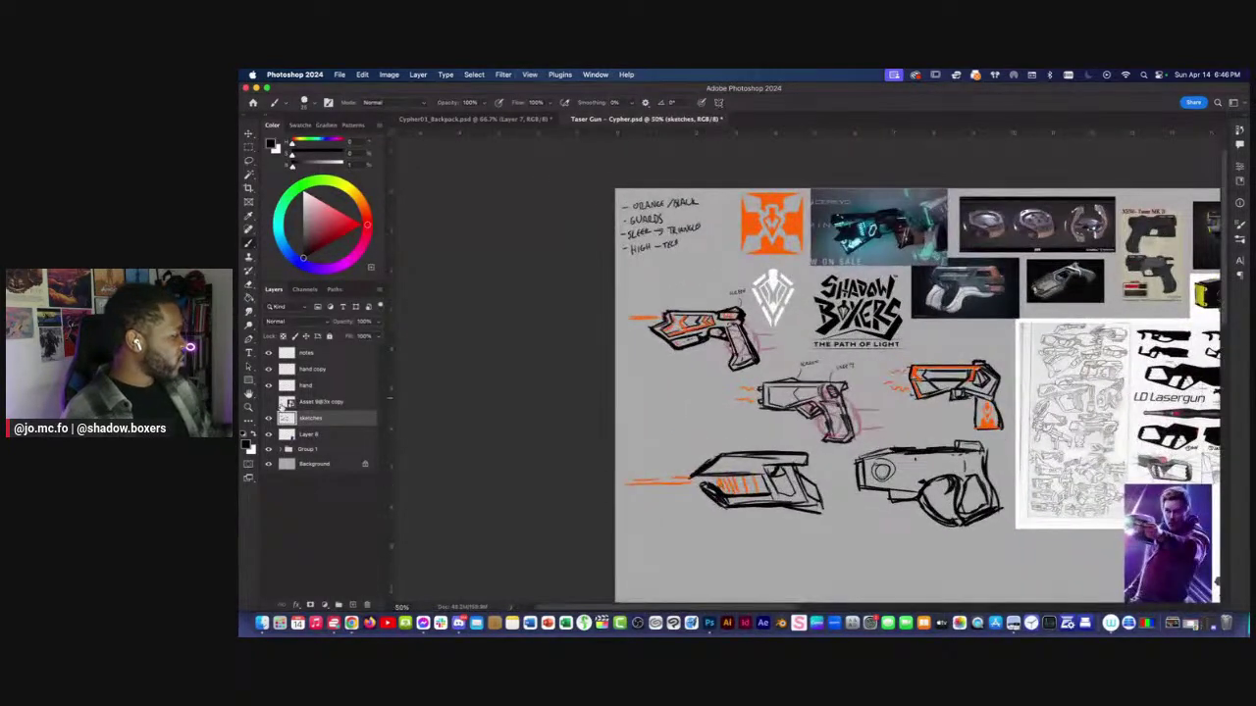
Number the five pistol sketches 1 to 5 above their drawings.
key("super+equal")
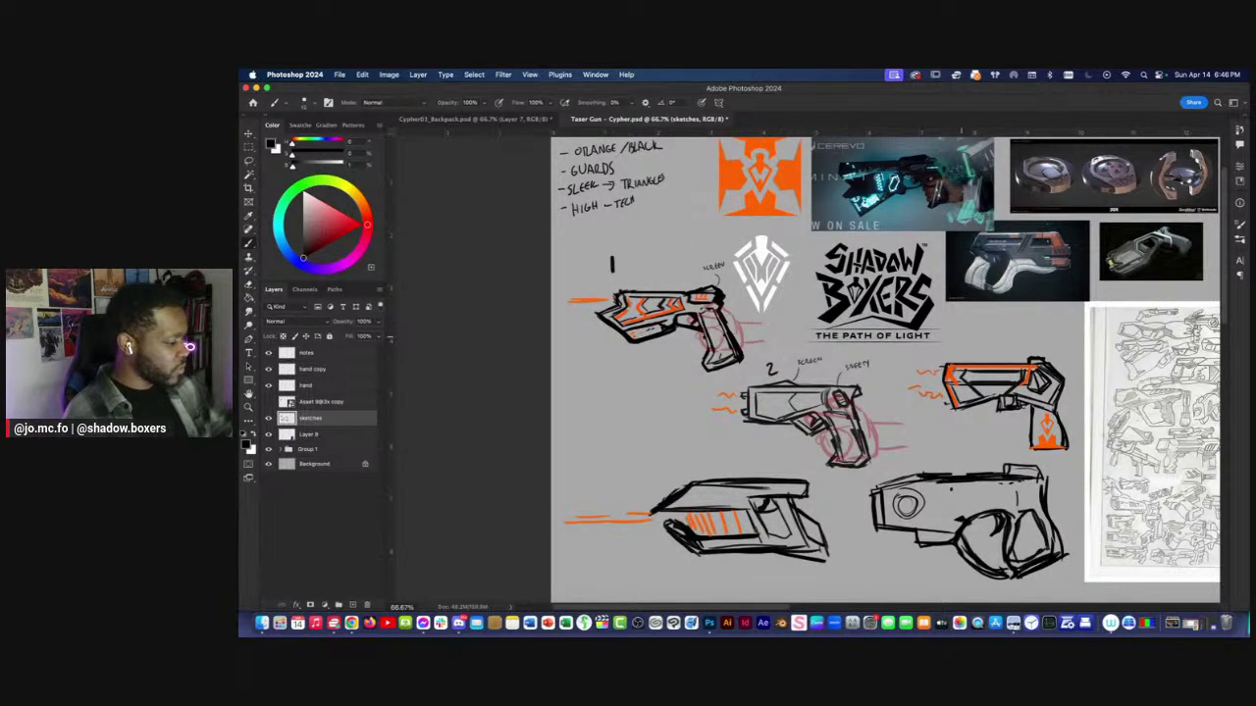
left_click_drag(966, 337, 972, 347)
left_click_drag(690, 453, 698, 465)
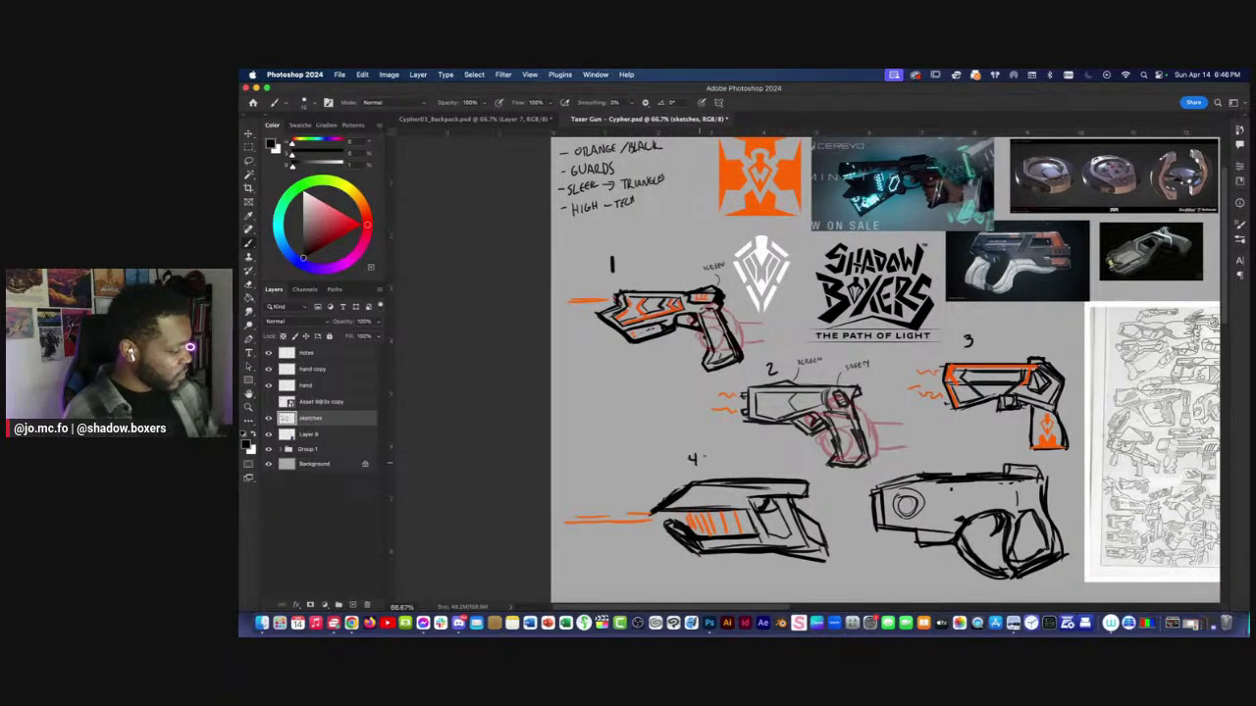
key("super+minus")
key("super+minus")
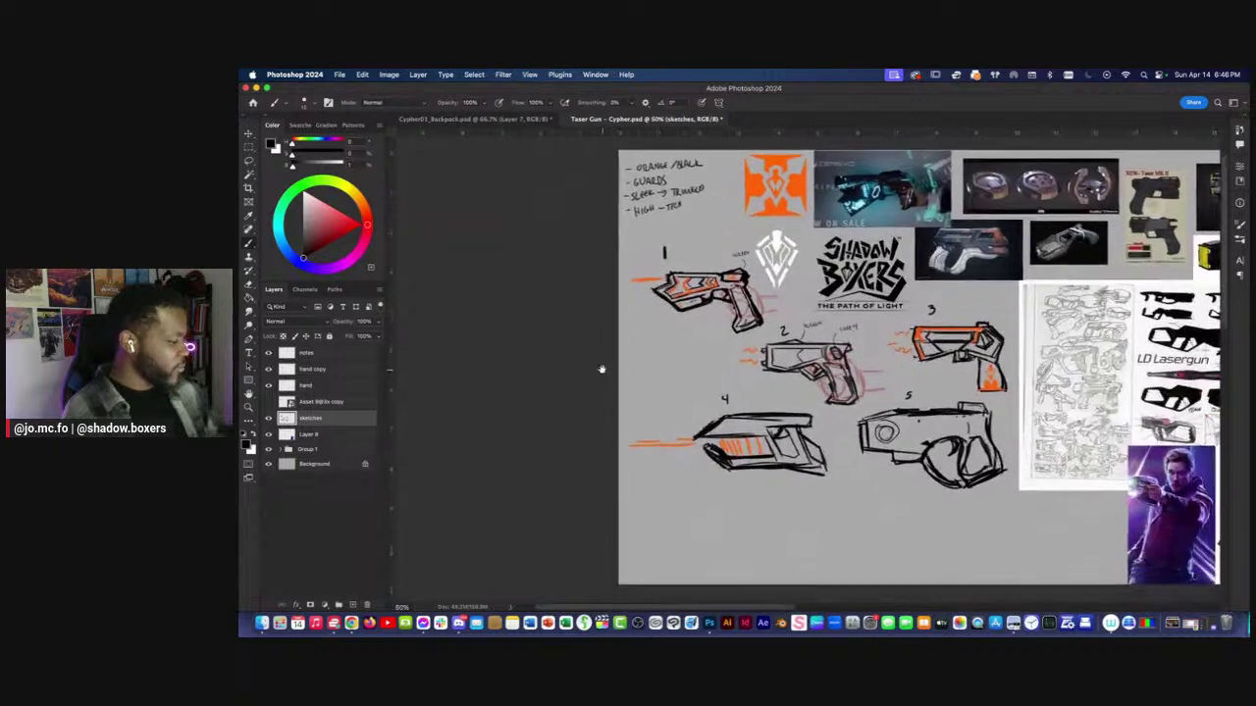
Detail pistol 5 with a black body panel and an orange ring, curved band and muzzle lines.
key("super+plus")
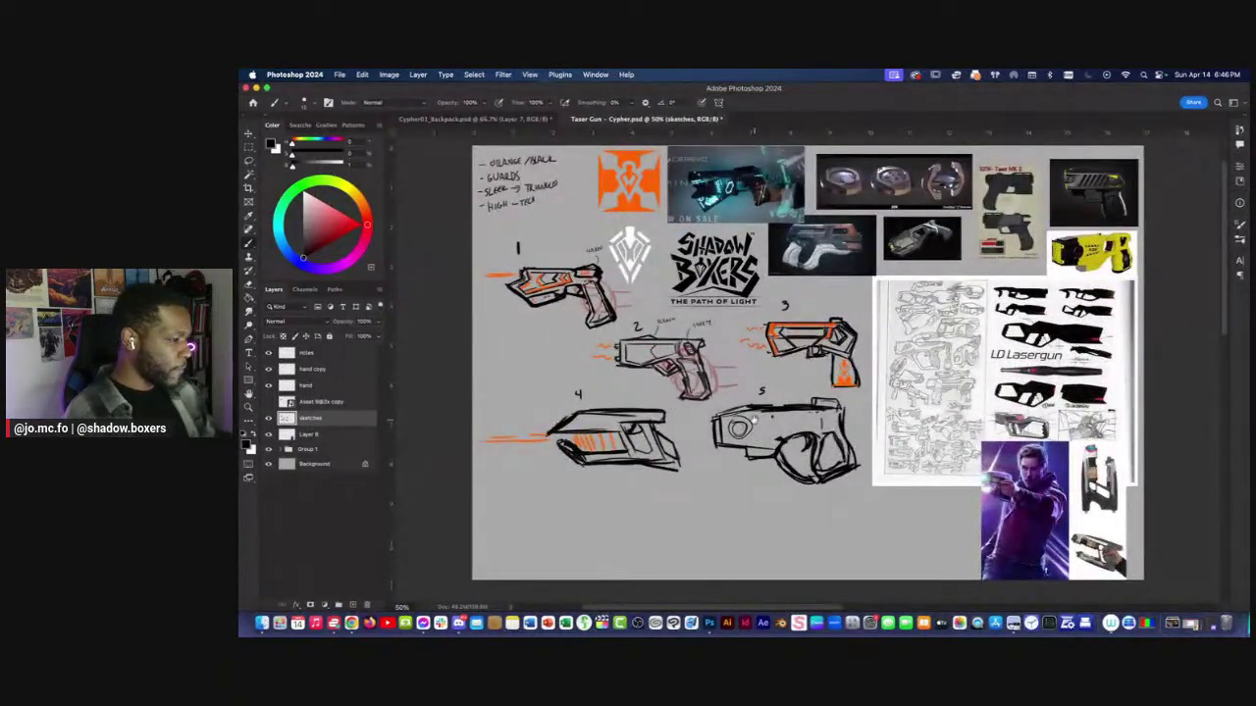
mouse_move(751, 420)
left_mouse_down()
mouse_move(784, 419)
mouse_move(730, 441)
mouse_move(752, 432)
left_mouse_up()
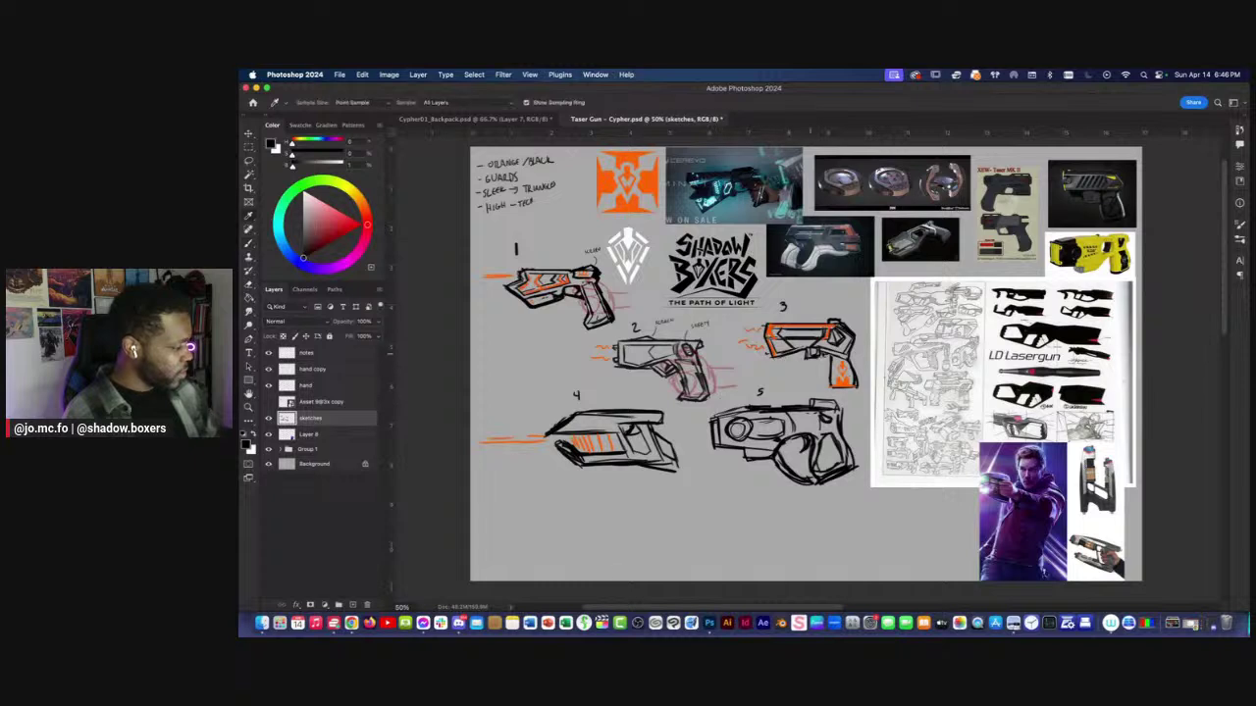
left_click(773, 348, "alt")
key("]")
mouse_move(743, 420)
left_mouse_down()
mouse_move(733, 437)
mouse_move(748, 424)
mouse_move(737, 420)
mouse_move(793, 437)
left_mouse_up()
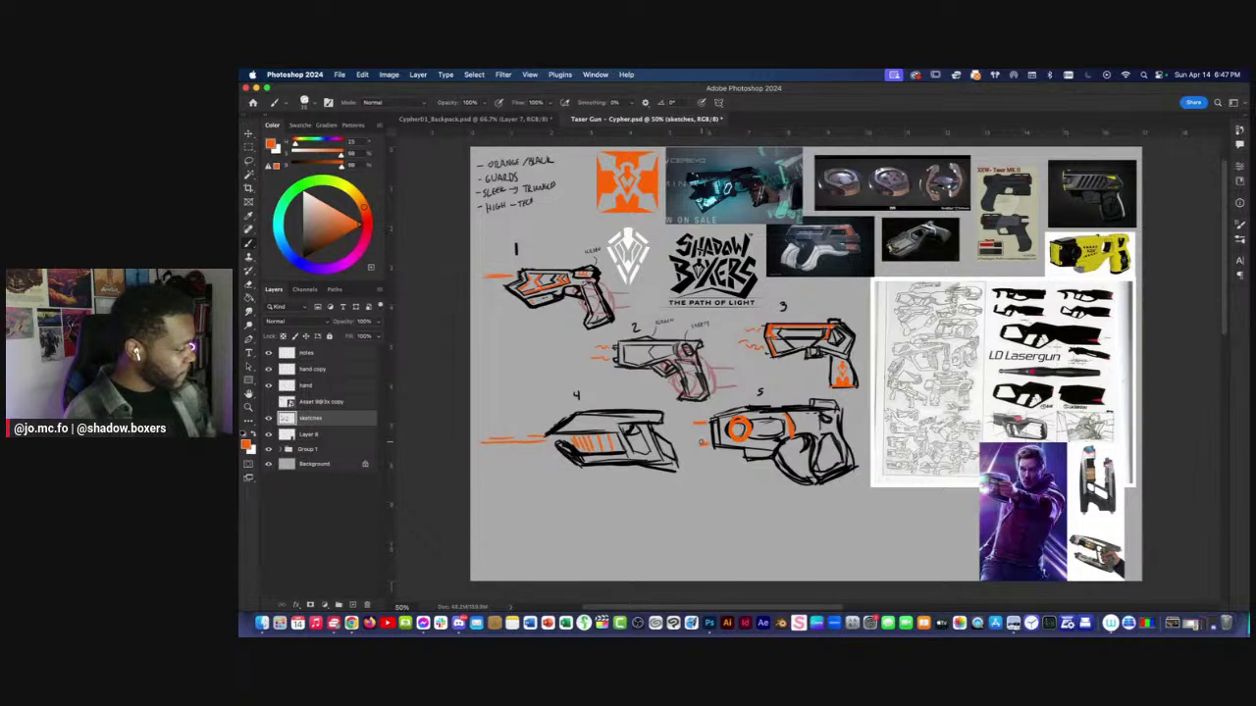
left_click_drag(589, 397, 618, 390)
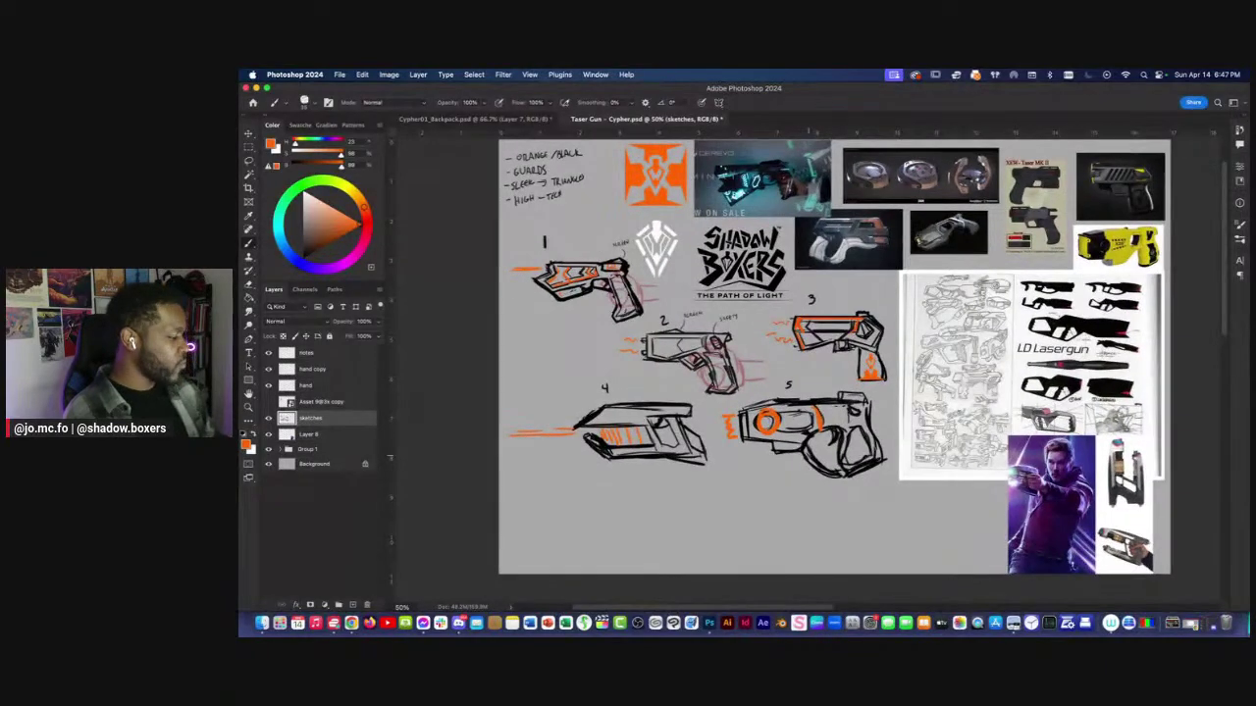
left_click(808, 431, "alt")
left_click_drag(801, 452, 816, 471)
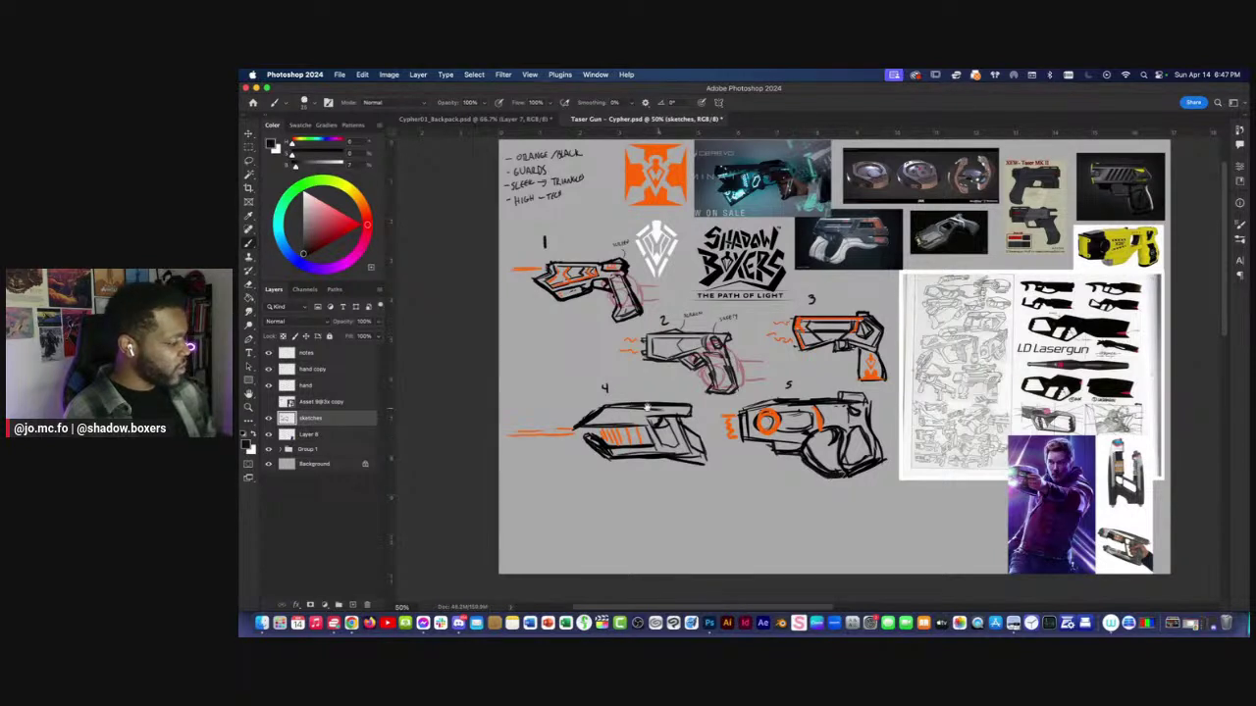
Select the pistol 4 sketch with the Lasso, then scale it down slightly and reposition it.
scroll(663, 410, "left", 5)
scroll(663, 410, "up", 2)
key("l")
mouse_move(726, 420)
left_mouse_down()
mouse_move(755, 412)
mouse_move(573, 446)
mouse_move(581, 391)
left_mouse_up()
key("super+t")
mouse_move(618, 436)
left_mouse_down()
mouse_move(609, 419)
mouse_move(576, 434)
left_mouse_up()
mouse_move(604, 447)
left_mouse_down()
mouse_move(590, 426)
mouse_move(613, 432)
left_mouse_up()
key("Return")
key("ctrl+d")
Scale down the pistol 5 sketch slightly, clear the selection and return to the Brush.
mouse_move(937, 412)
left_mouse_down()
mouse_move(976, 473)
mouse_move(791, 461)
mouse_move(824, 426)
mouse_move(918, 406)
mouse_move(946, 416)
mouse_move(974, 479)
mouse_move(785, 454)
mouse_move(834, 420)
mouse_move(937, 411)
left_mouse_up()
key("ctrl+t")
key("Escape")
key("ctrl+t")
left_click_drag(784, 465, 831, 457)
key("Return")
key("super+d")
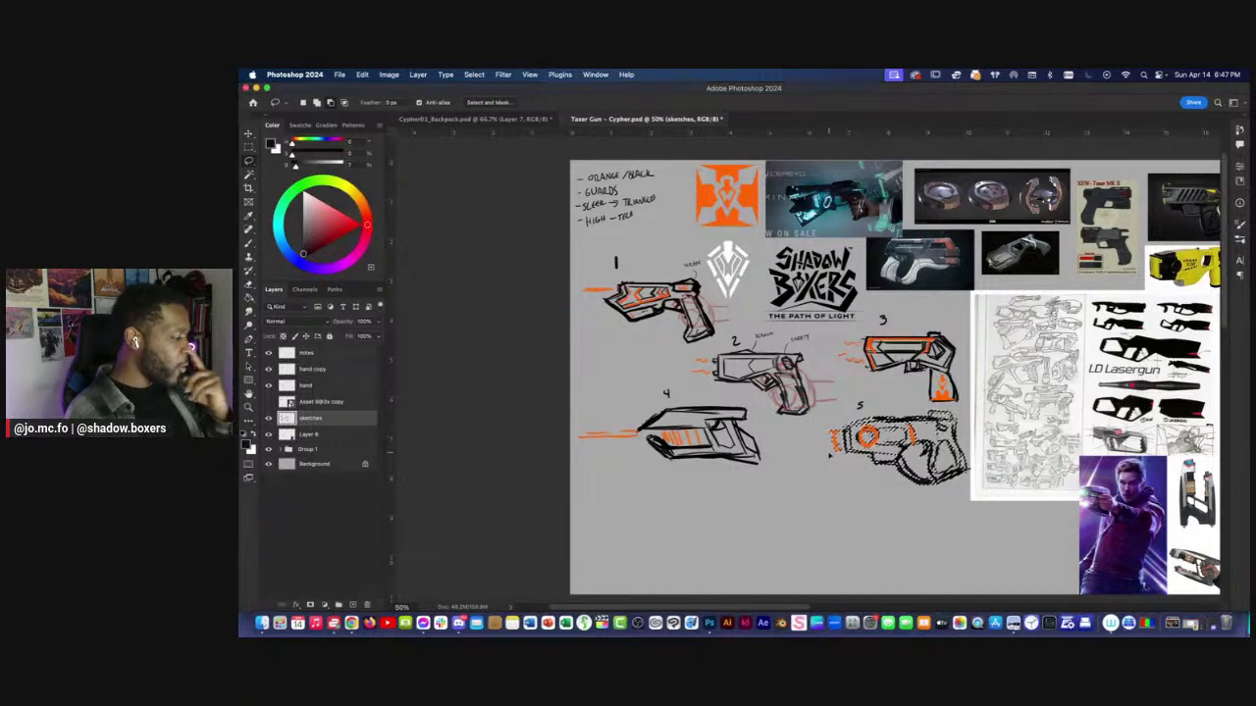
key("super+minus")
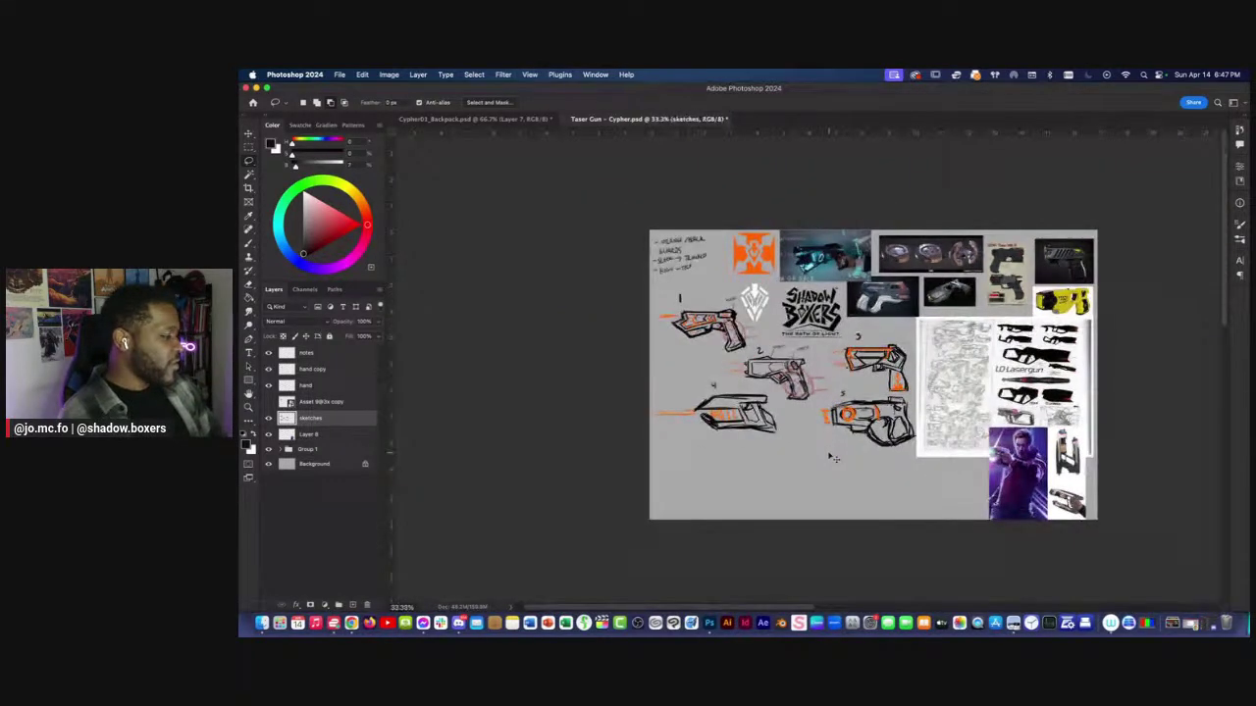
key("super+plus")
key("b")
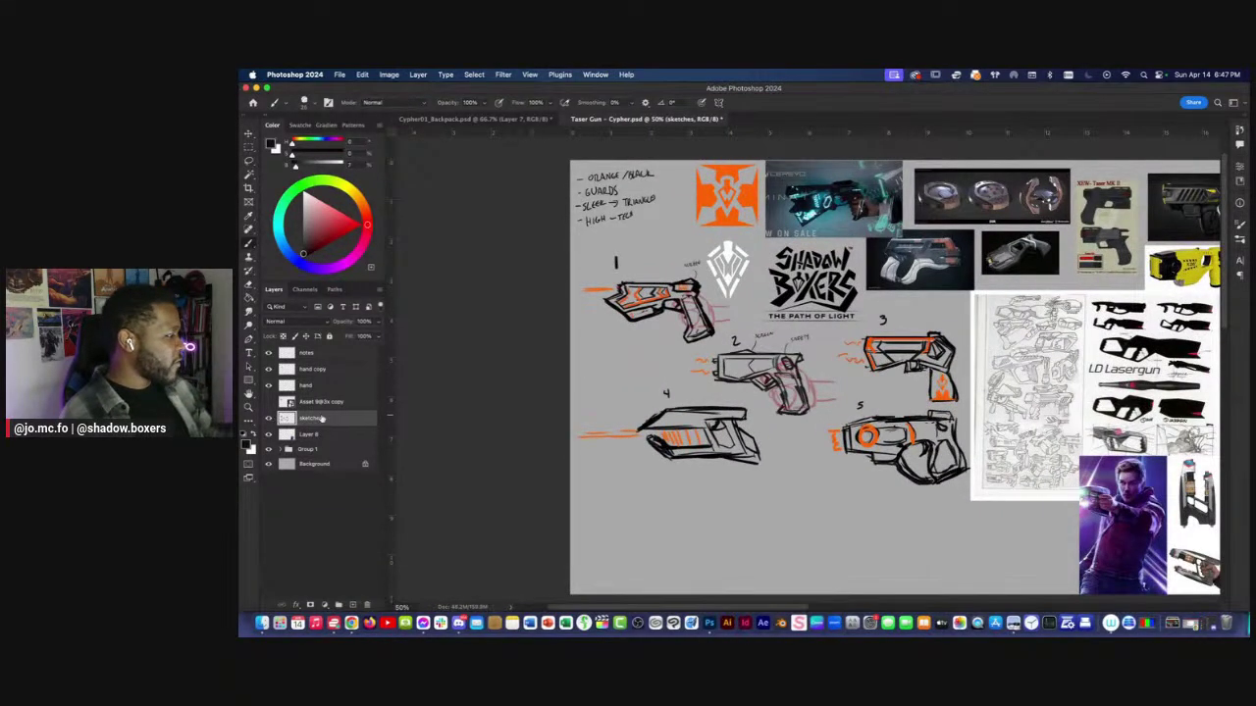
Save the document with the five numbered pistol sketches.
mouse_move(583, 487)
left_mouse_down()
mouse_move(546, 496)
mouse_move(568, 493)
left_mouse_up()
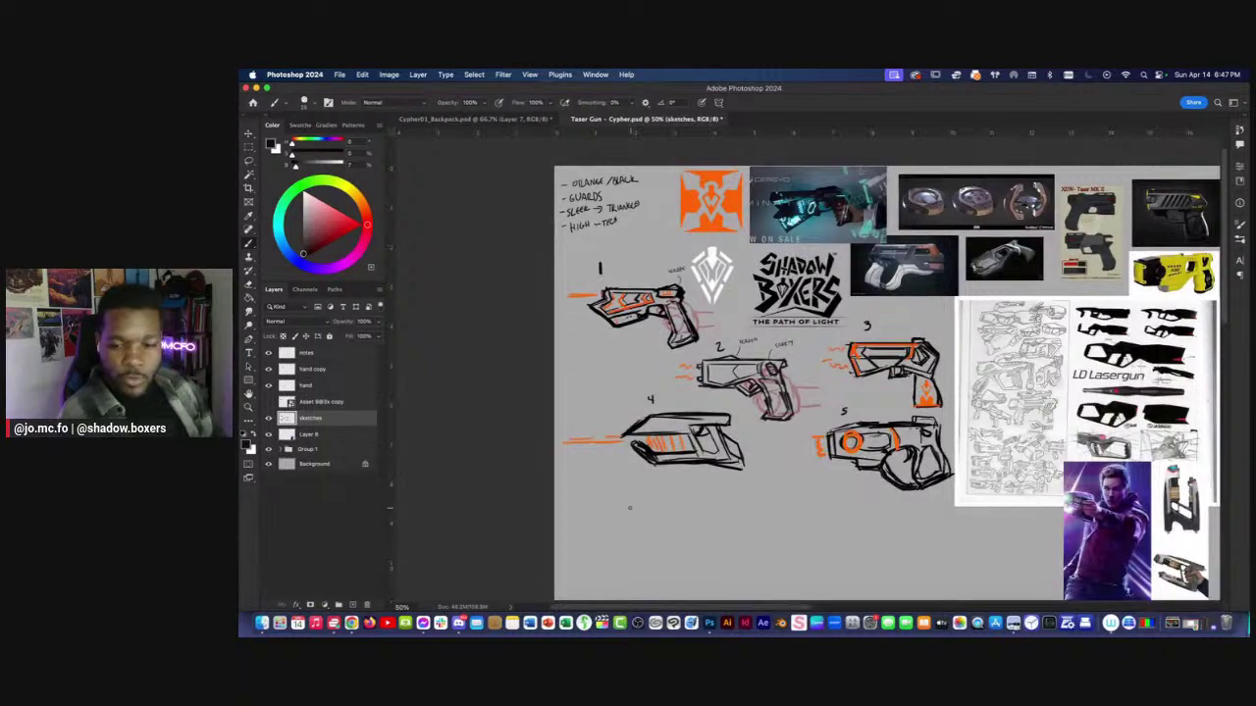
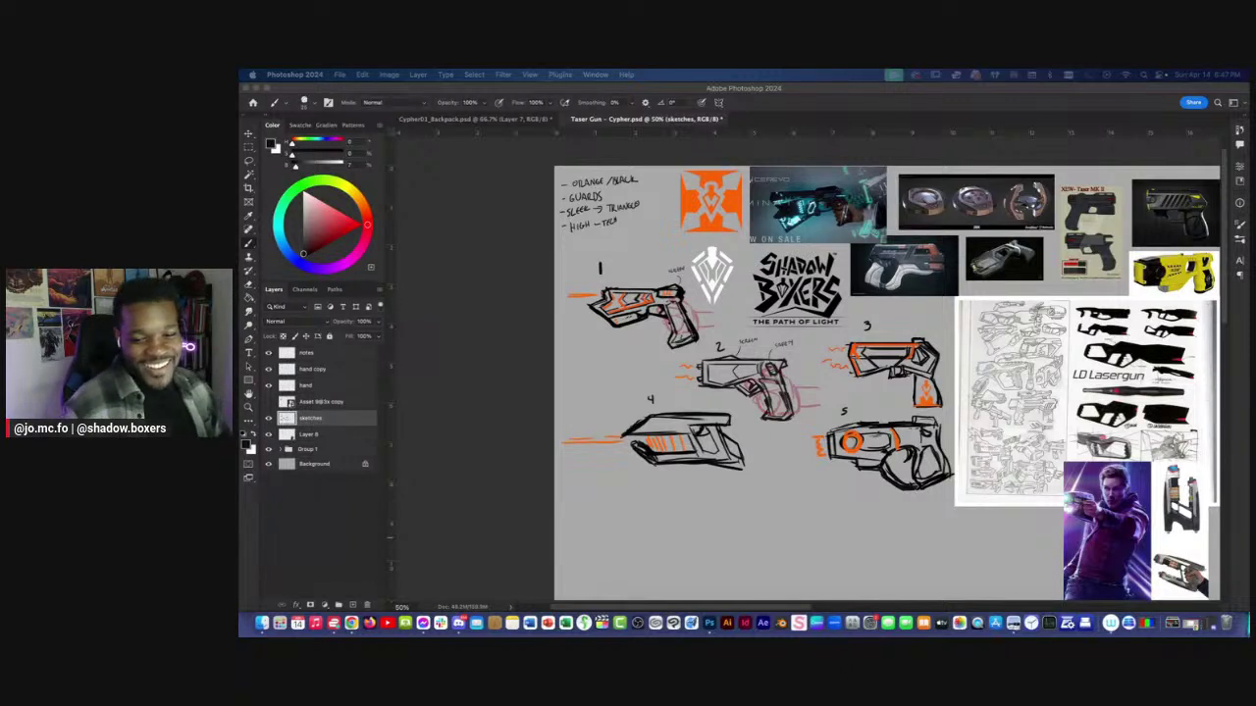
left_click(494, 350)
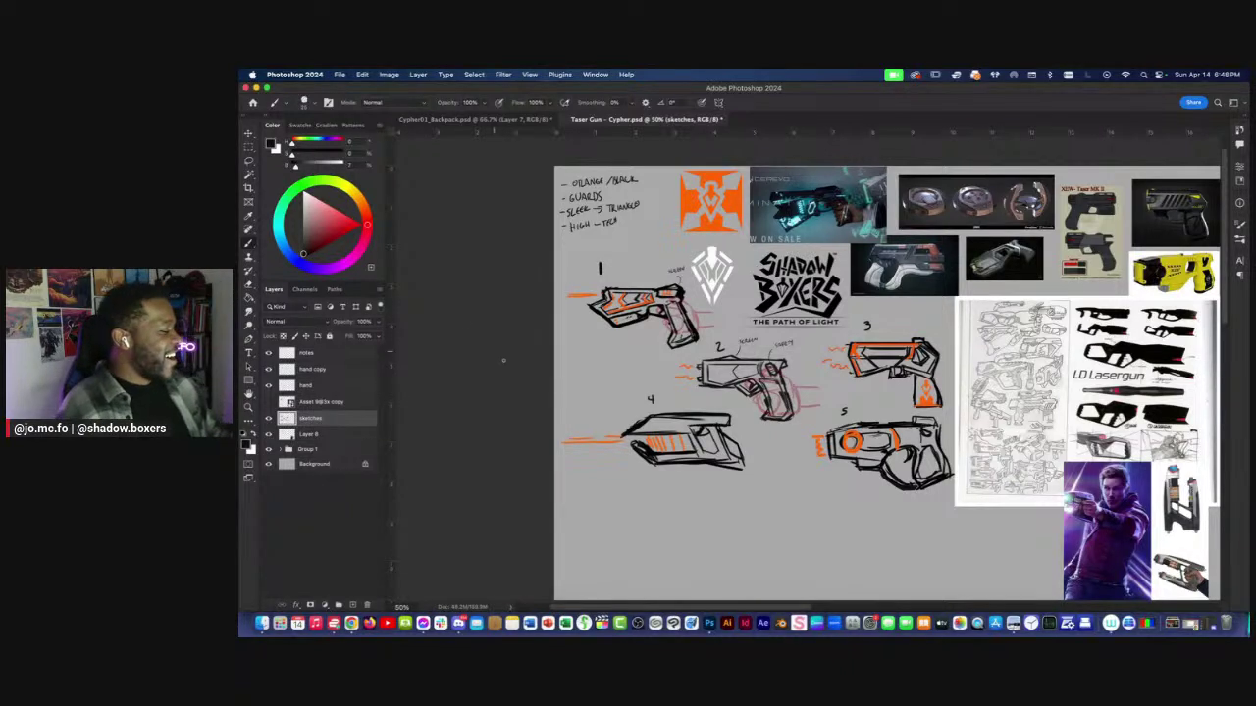
left_click_drag(532, 449, 572, 409)
left_click(267, 419)
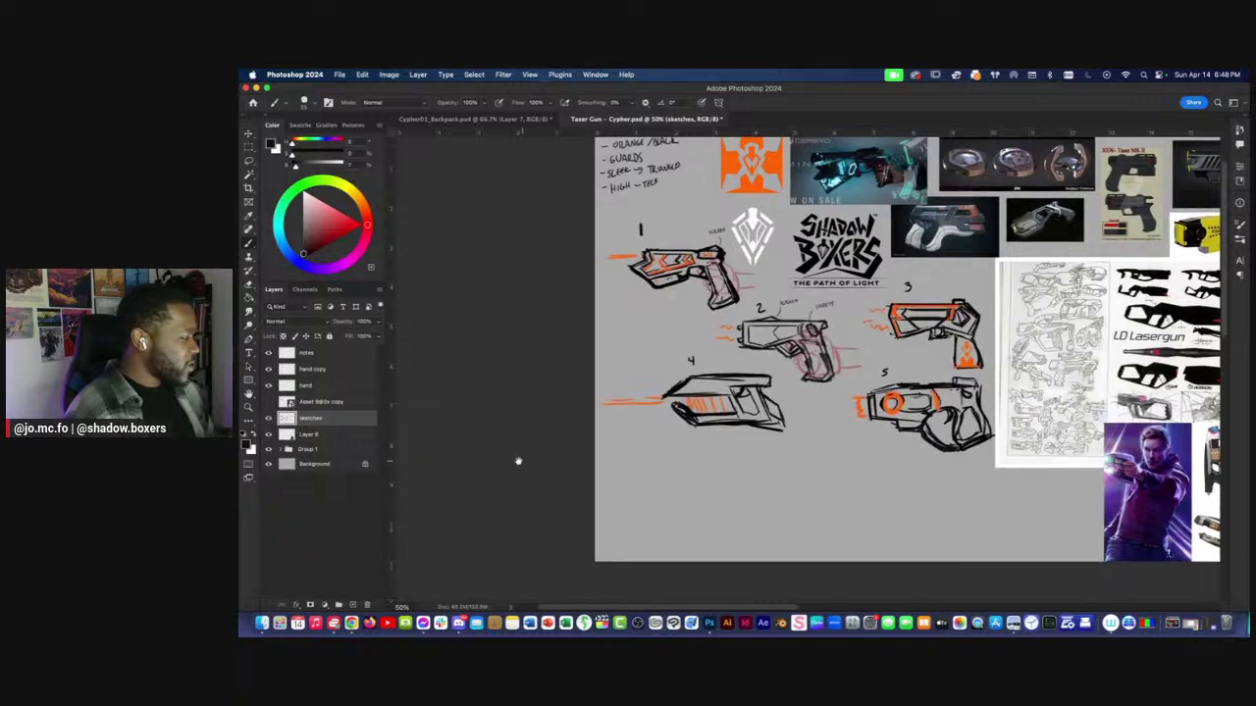
key("super+s")
key("super+minus")
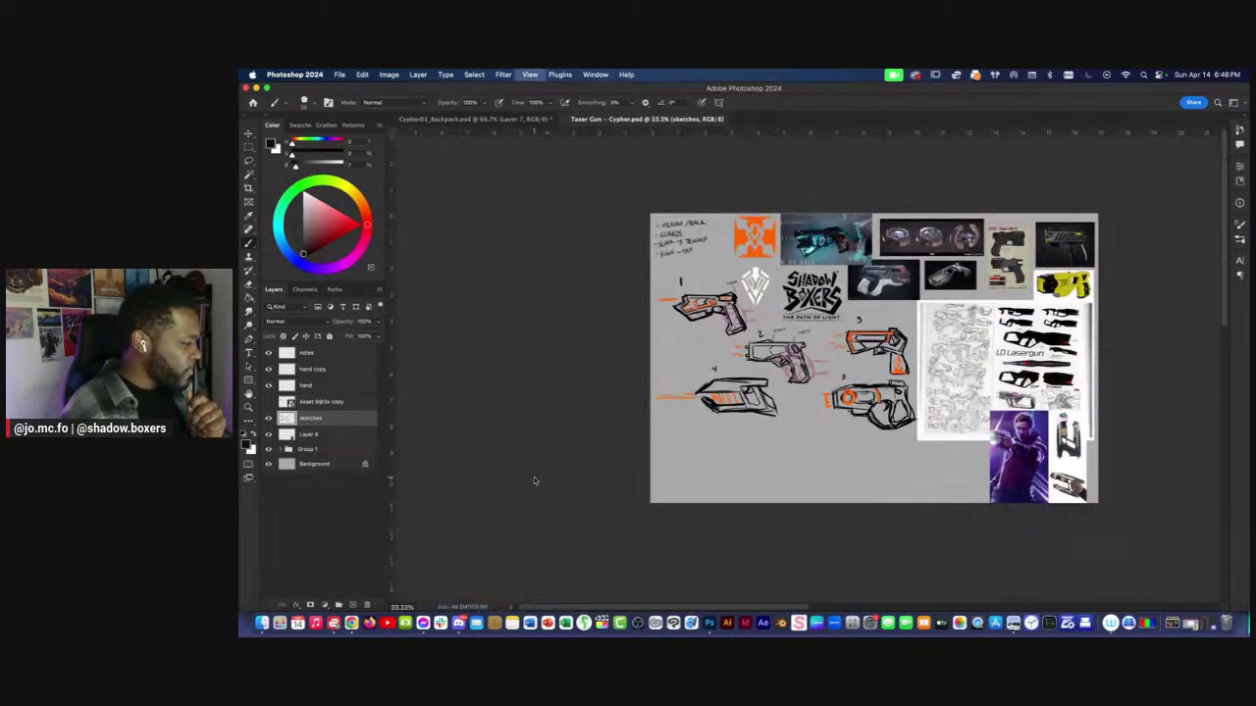
On a new layer above sketches, circle pistol 1's front body and grip base and pistol 5's round detail in bright green.
key("super+plus")
left_click(353, 605)
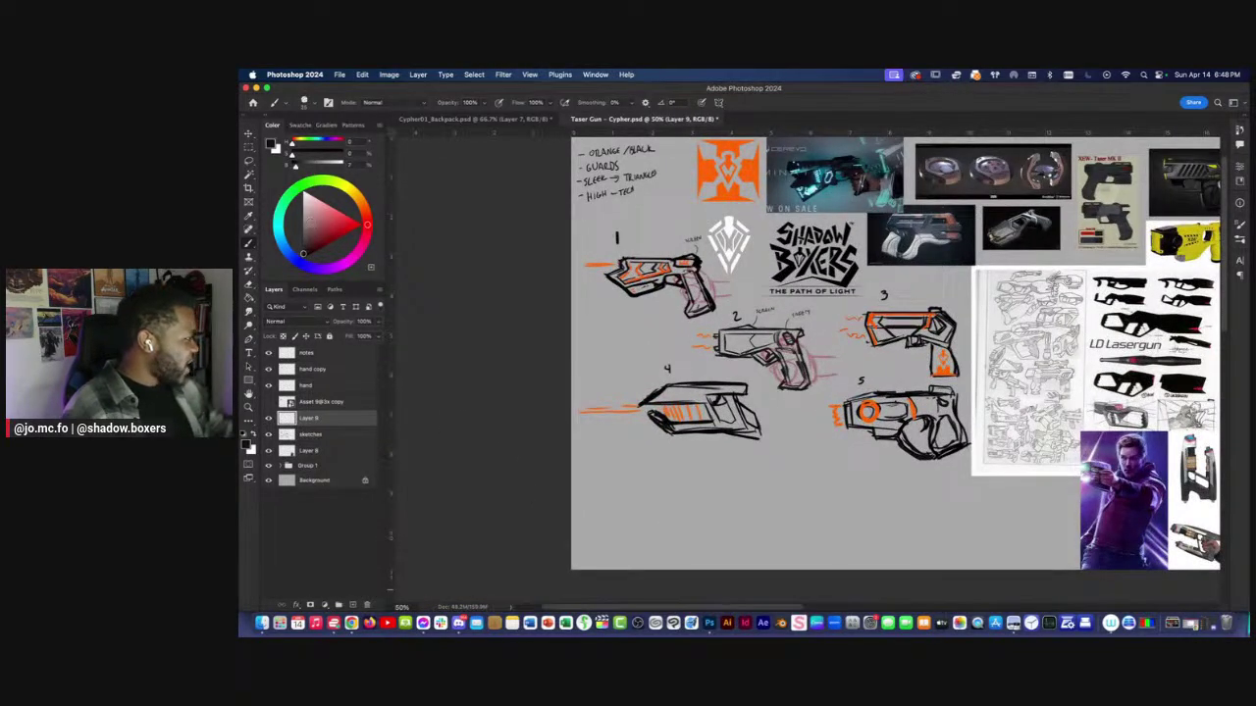
left_click(293, 192)
left_click(359, 224)
left_click_drag(501, 326, 482, 352)
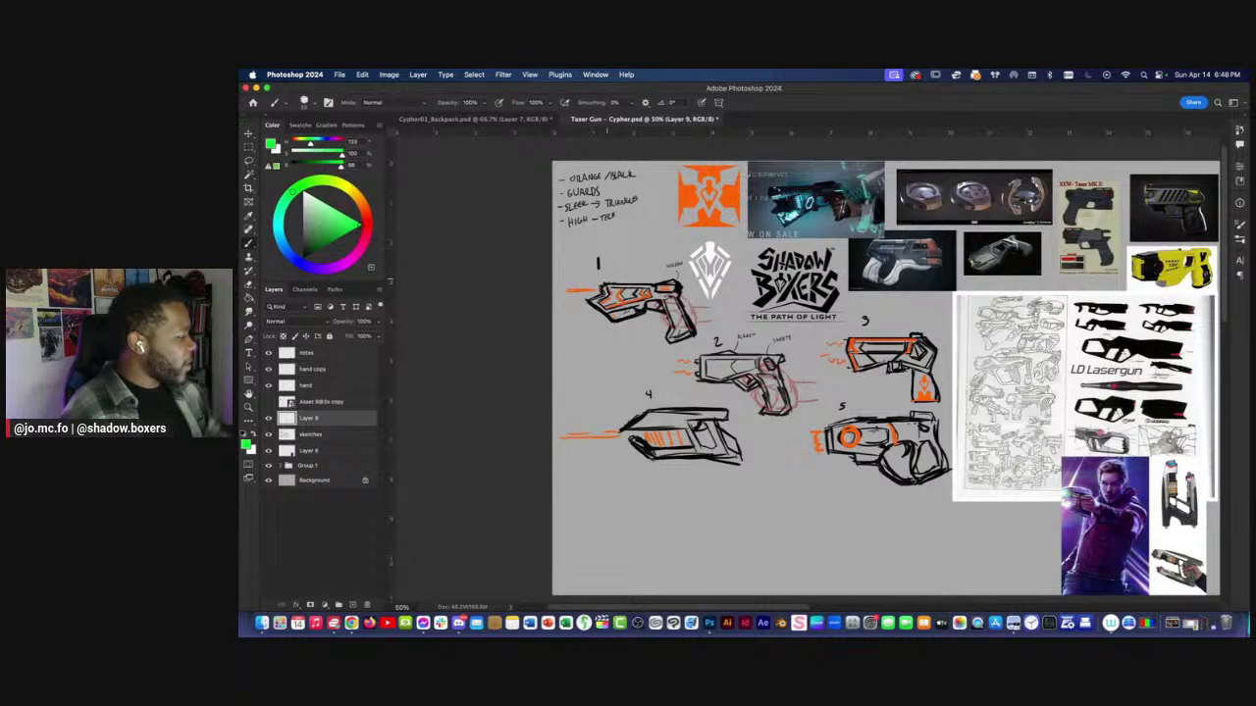
mouse_move(620, 333)
left_mouse_down()
mouse_move(657, 293)
mouse_move(599, 287)
left_mouse_up()
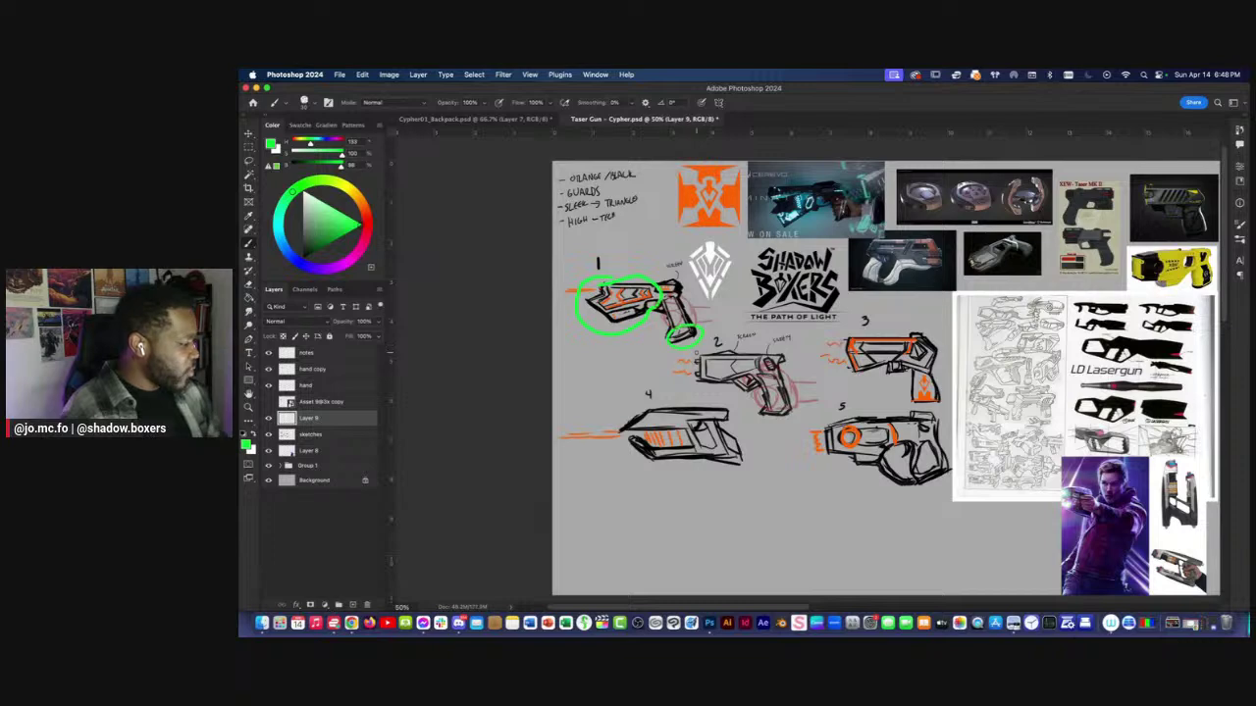
left_click_drag(856, 418, 861, 454)
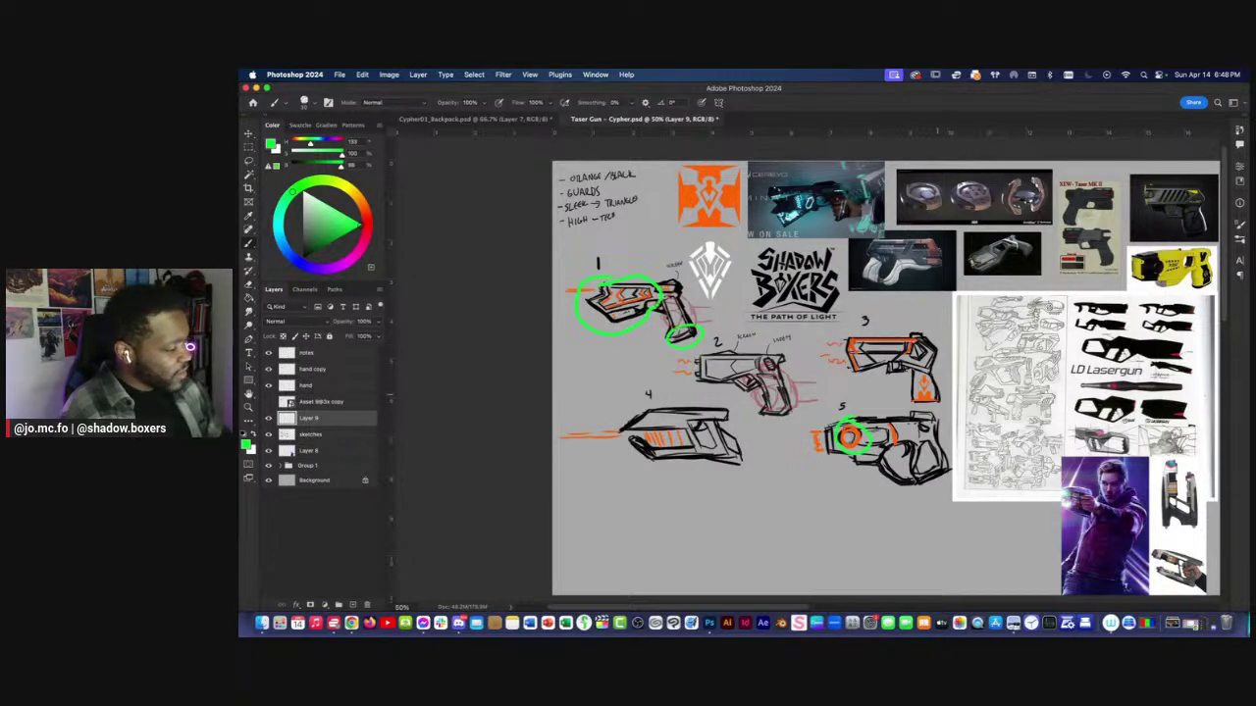
Mark the orange logo detail at the base of pistol 3's grip in bright green.
key("super+plus")
key("super+plus")
key("super+plus")
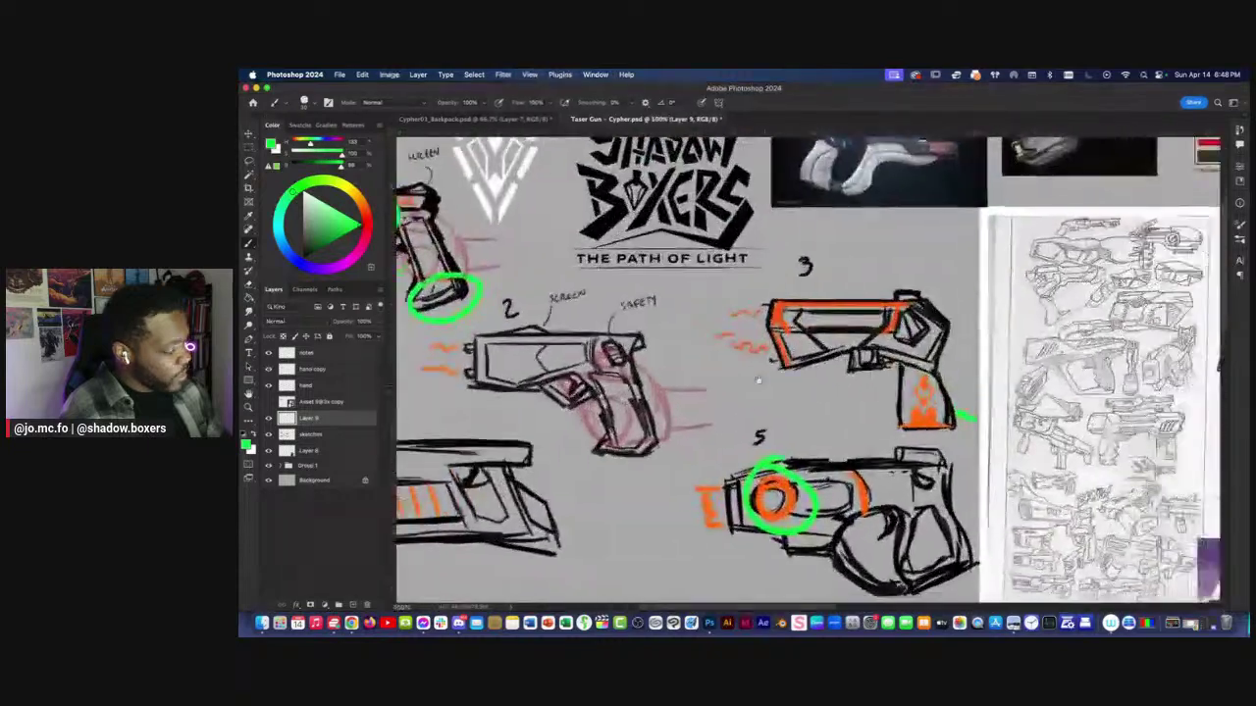
mouse_move(742, 452)
left_mouse_down()
mouse_move(790, 435)
mouse_move(834, 442)
mouse_move(765, 474)
left_mouse_up()
scroll(742, 515, "down", 6)
left_click_drag(742, 515, 791, 544)
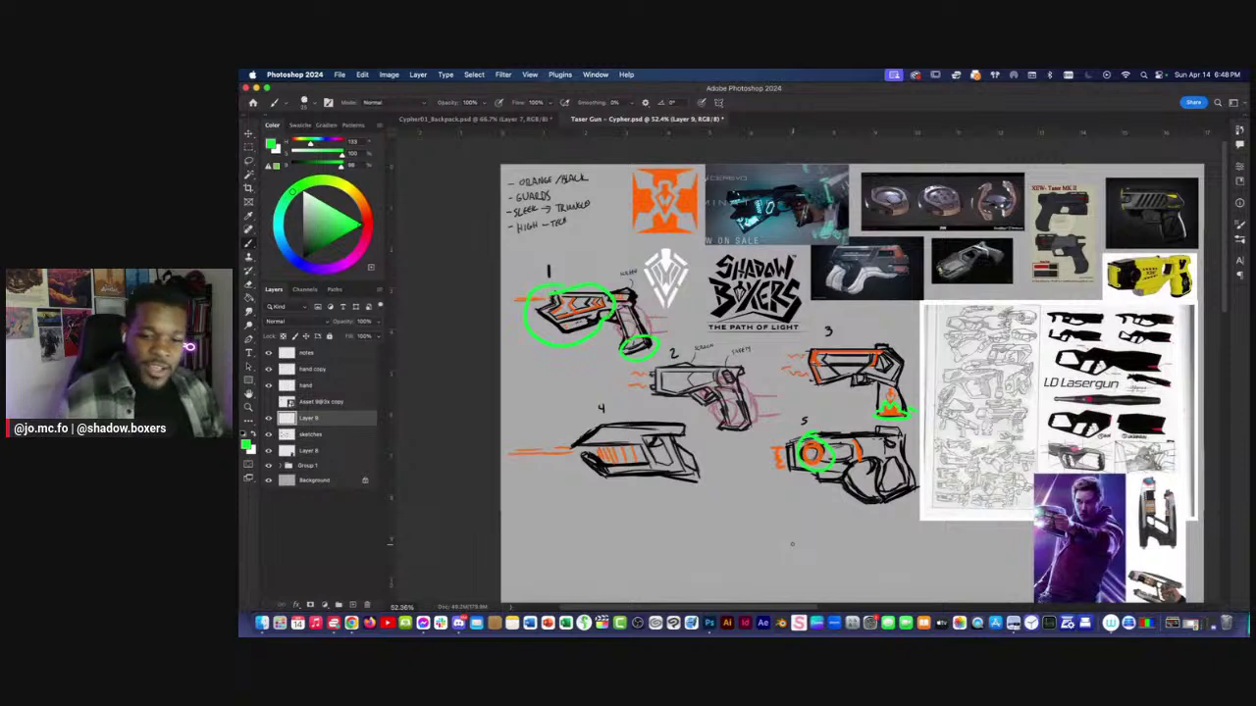
left_click(746, 623)
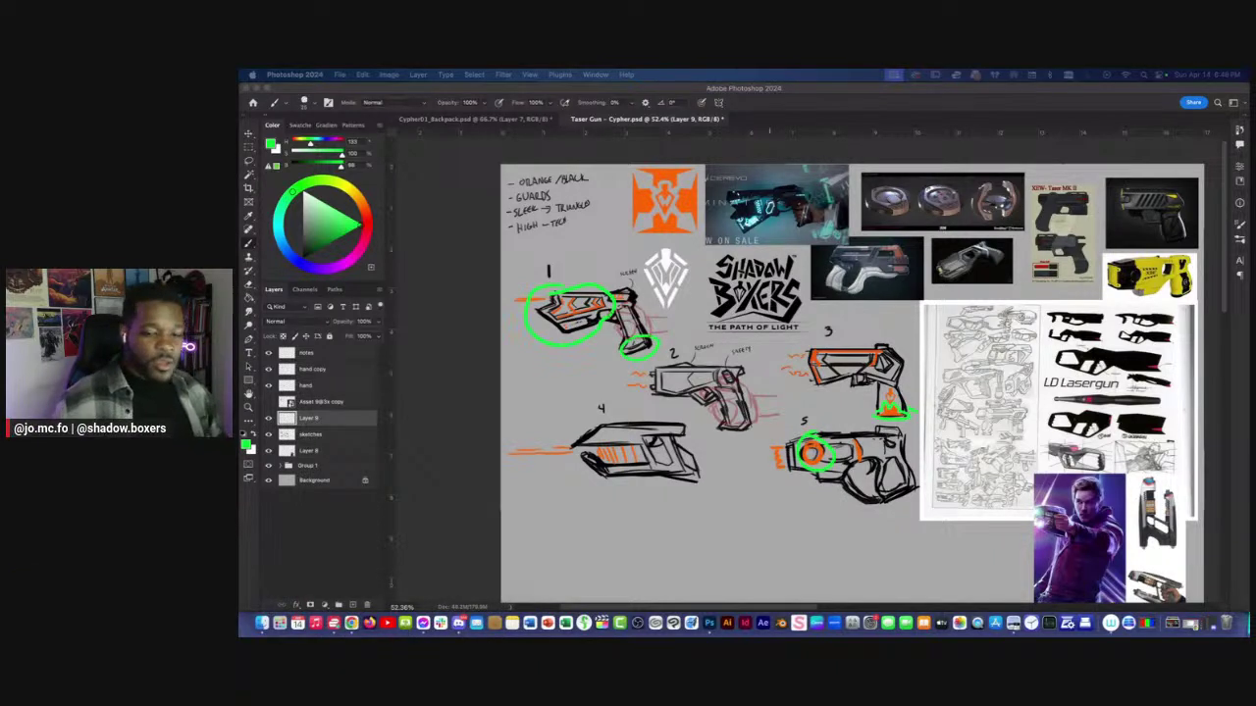
left_click(625, 508)
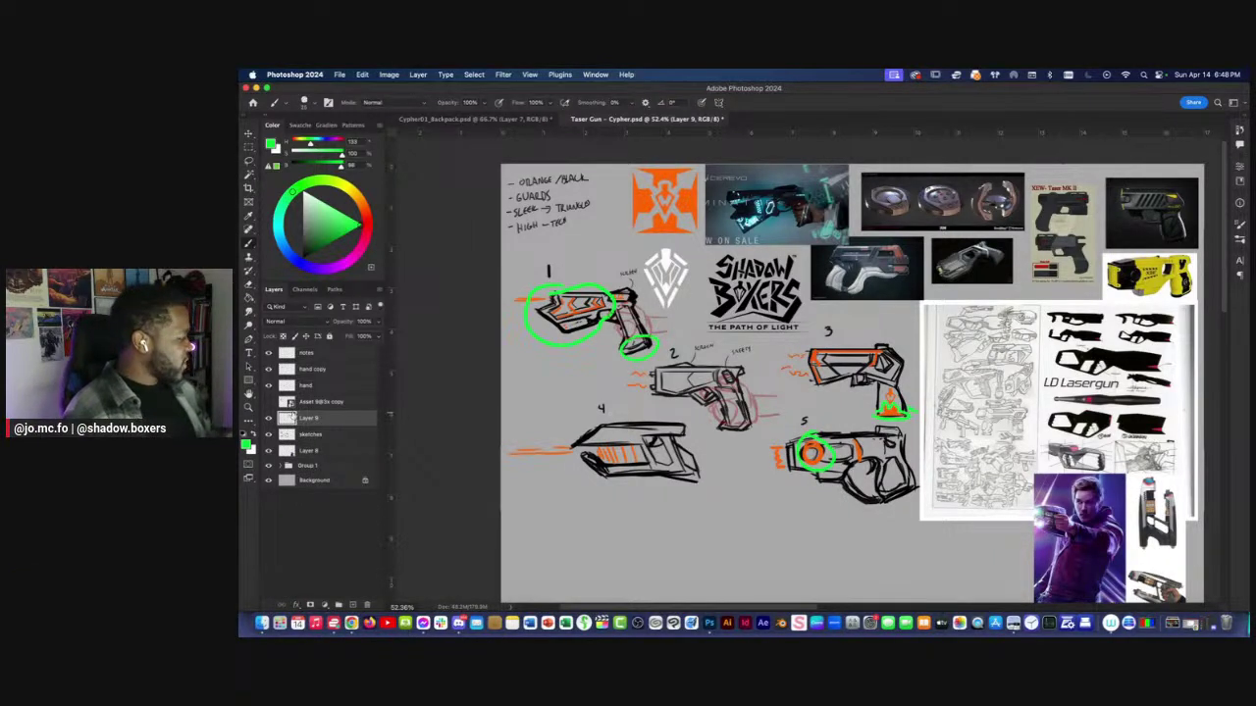
Scale down the Group 1 reference images toward the canvas's upper-right corner to free space around the sketches.
left_click(310, 434)
key("super+minus")
key("super+minus")
left_click_drag(560, 497, 552, 498)
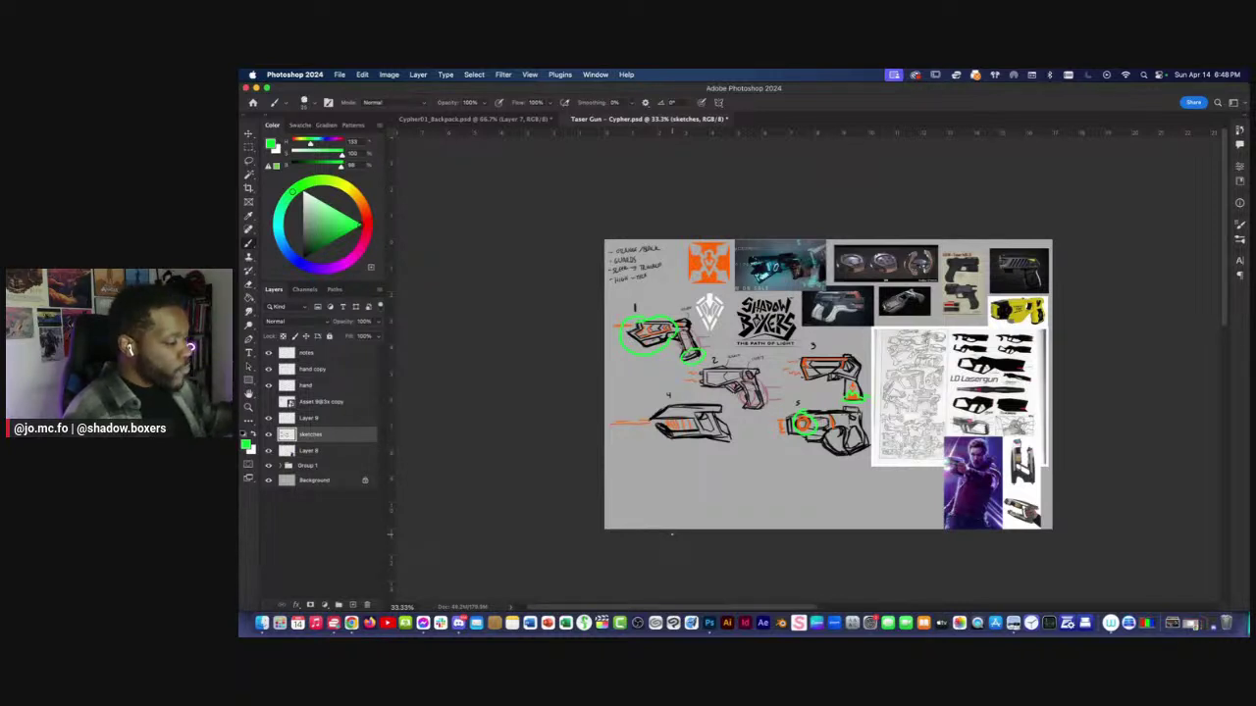
key("super+equal")
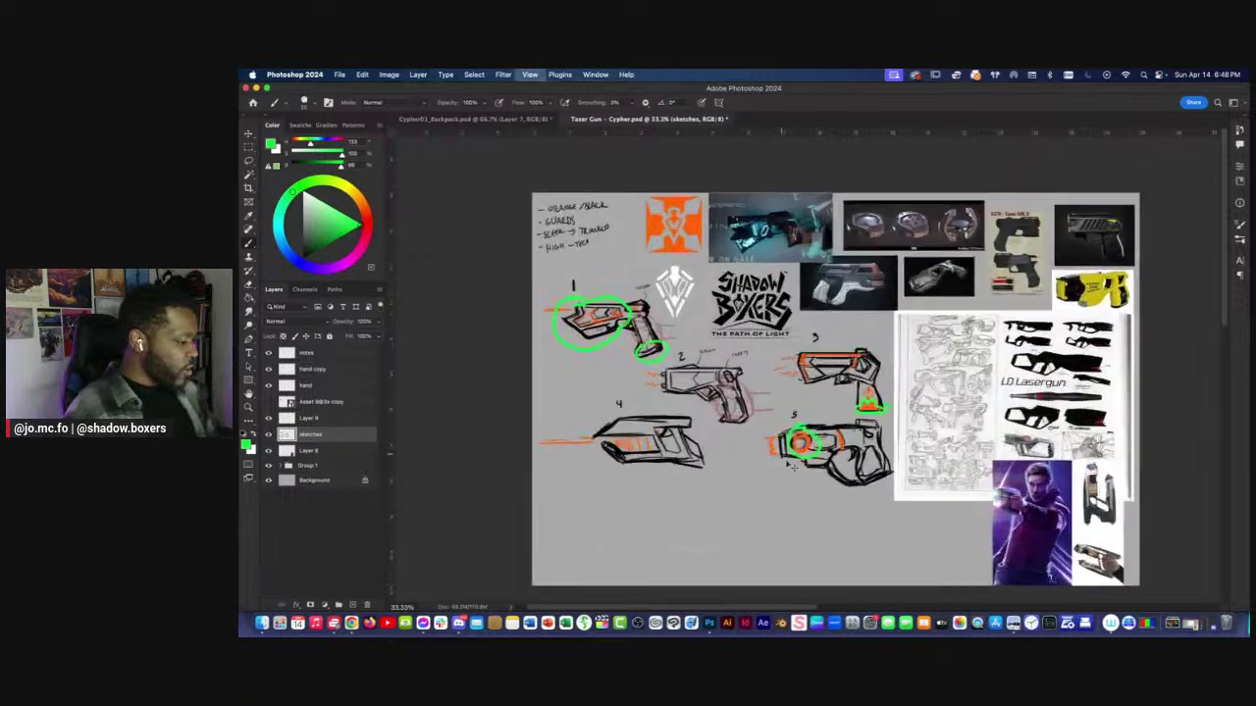
key("super+minus")
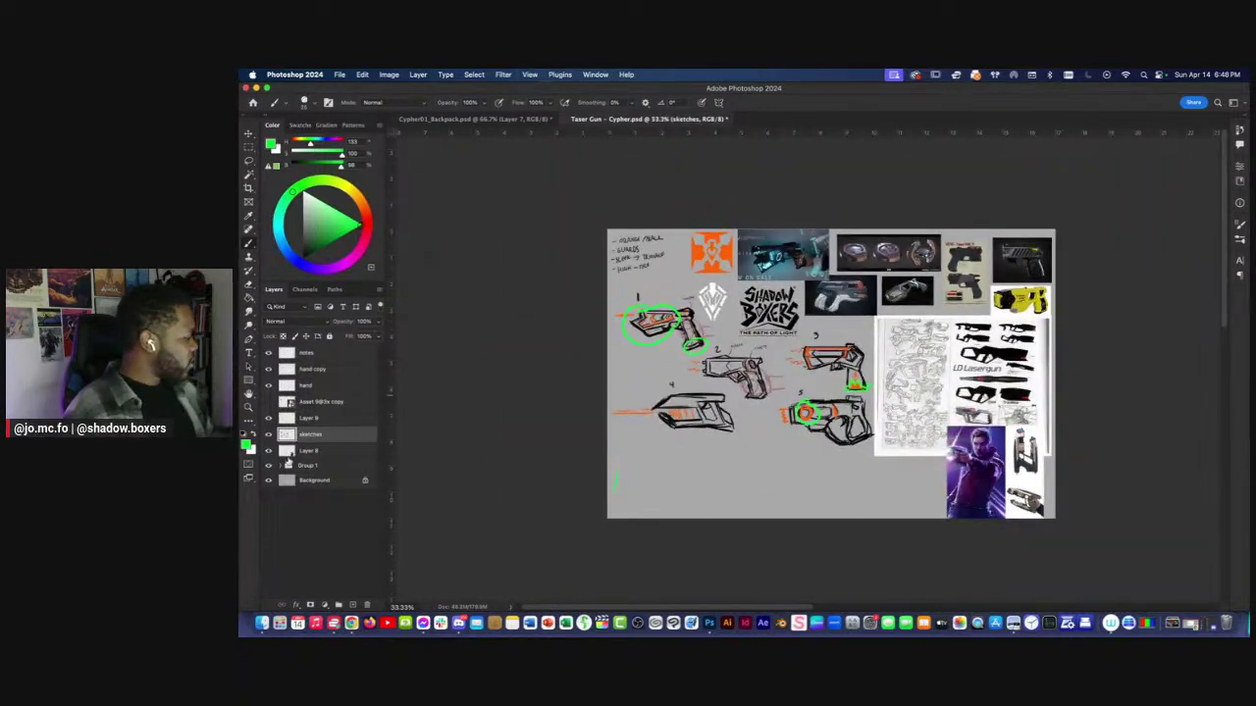
left_click(303, 466)
key("super+t")
left_click_drag(691, 456, 741, 424)
left_click_drag(741, 329, 739, 319)
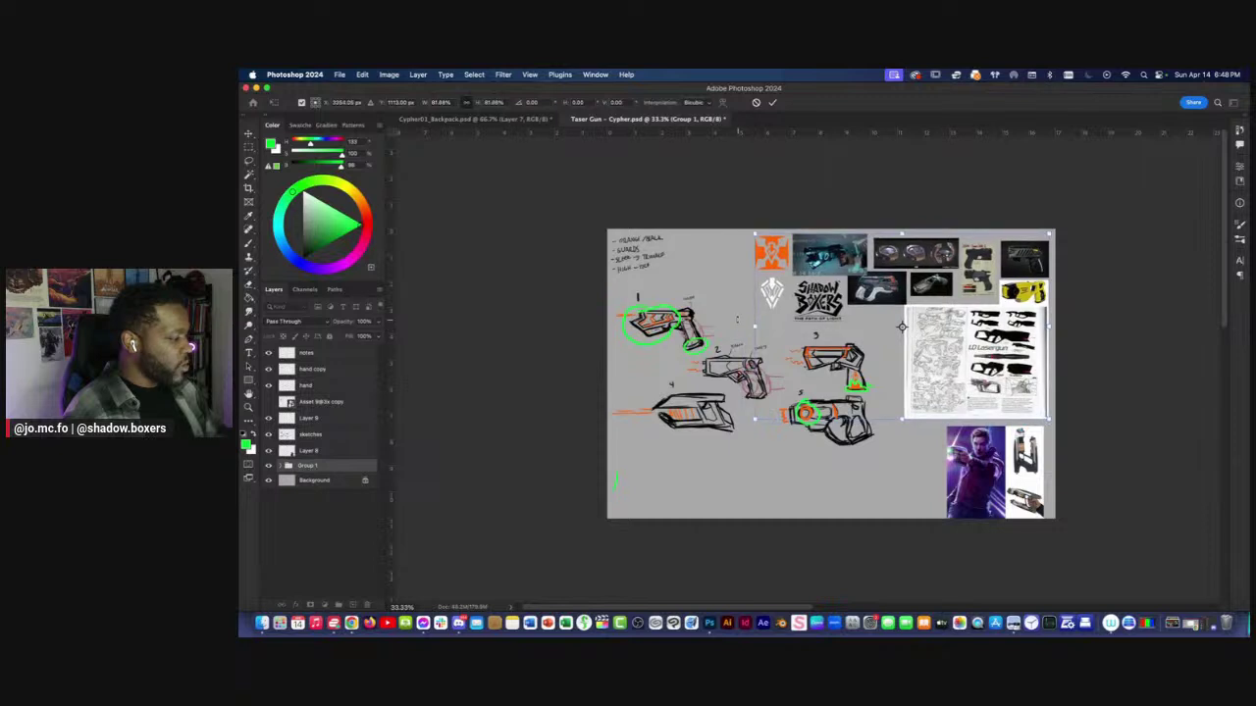
key("Return")
Move Layer 8 into Group 1 and shift its purple character and blaster references up beneath the gun sheet.
key("v")
left_click(973, 475)
left_click_drag(290, 454, 300, 464)
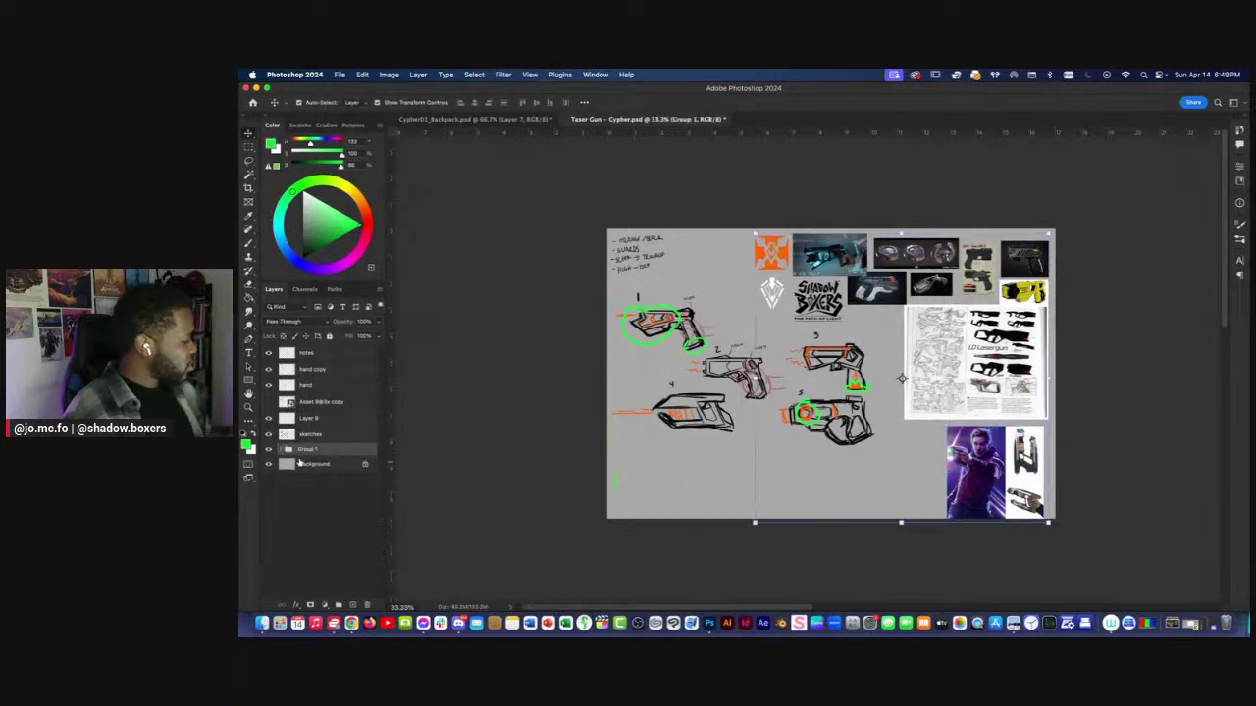
left_click(977, 497)
left_click_drag(977, 495, 983, 466)
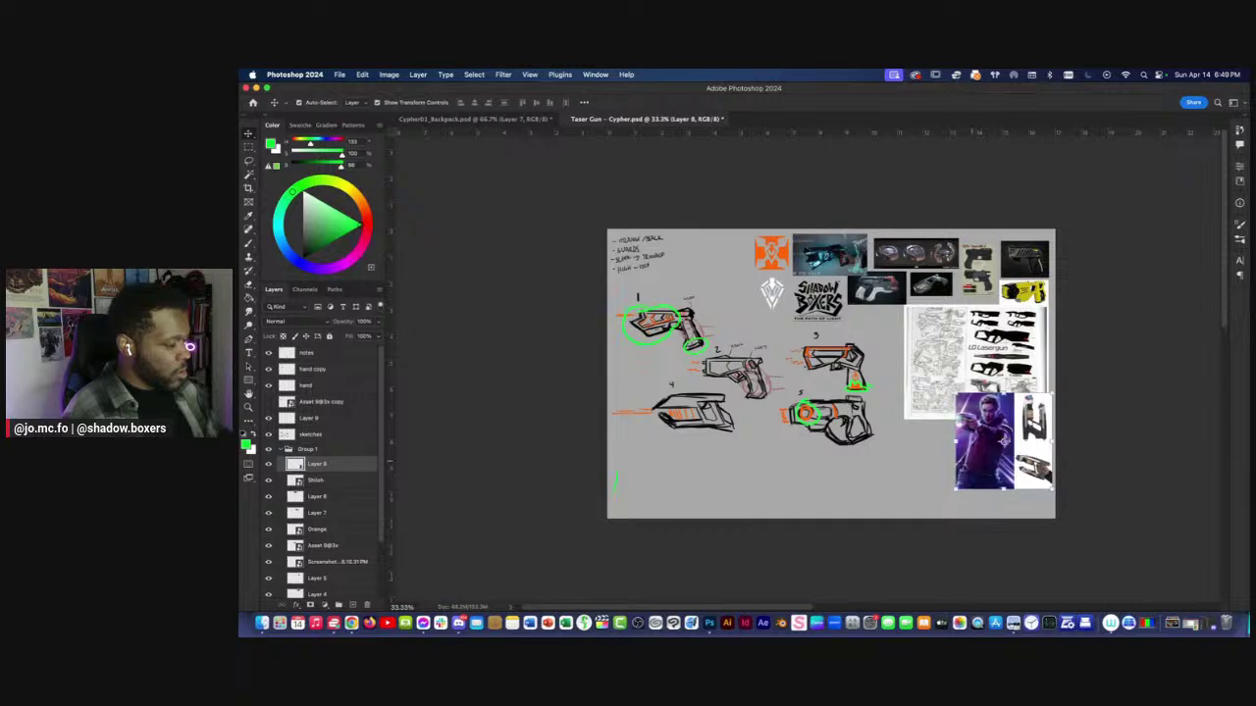
key("super+plus")
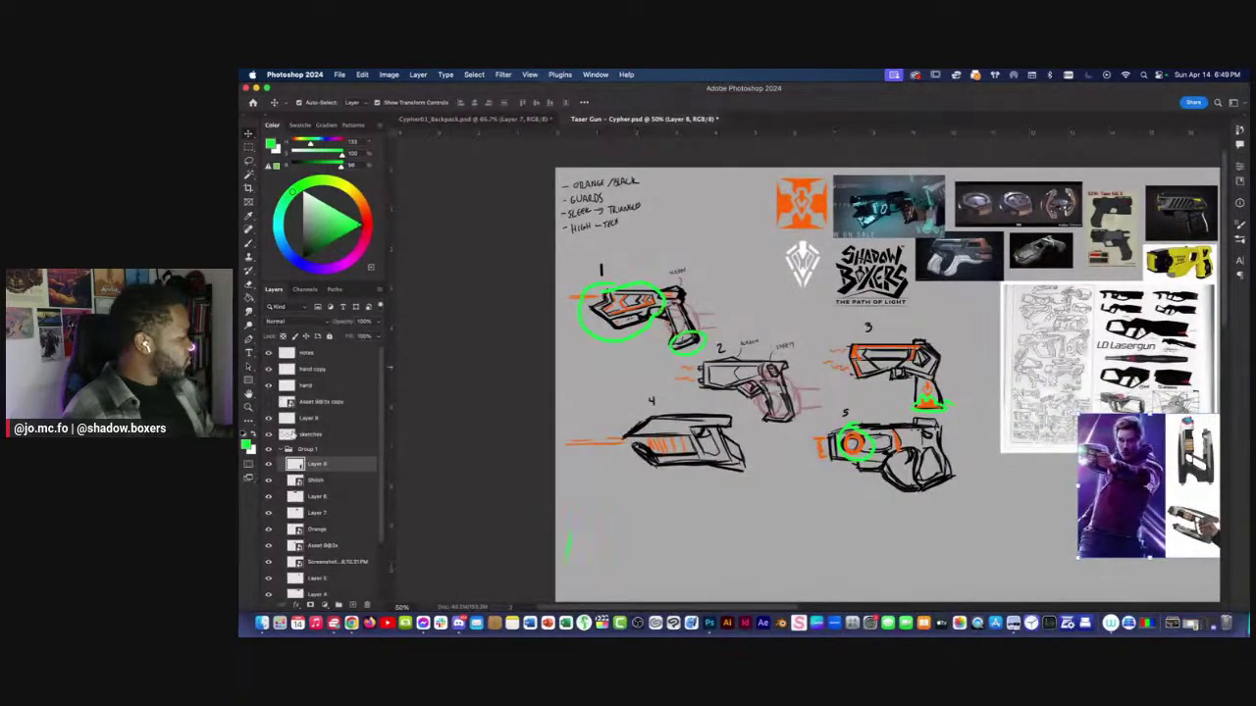
left_click(279, 448)
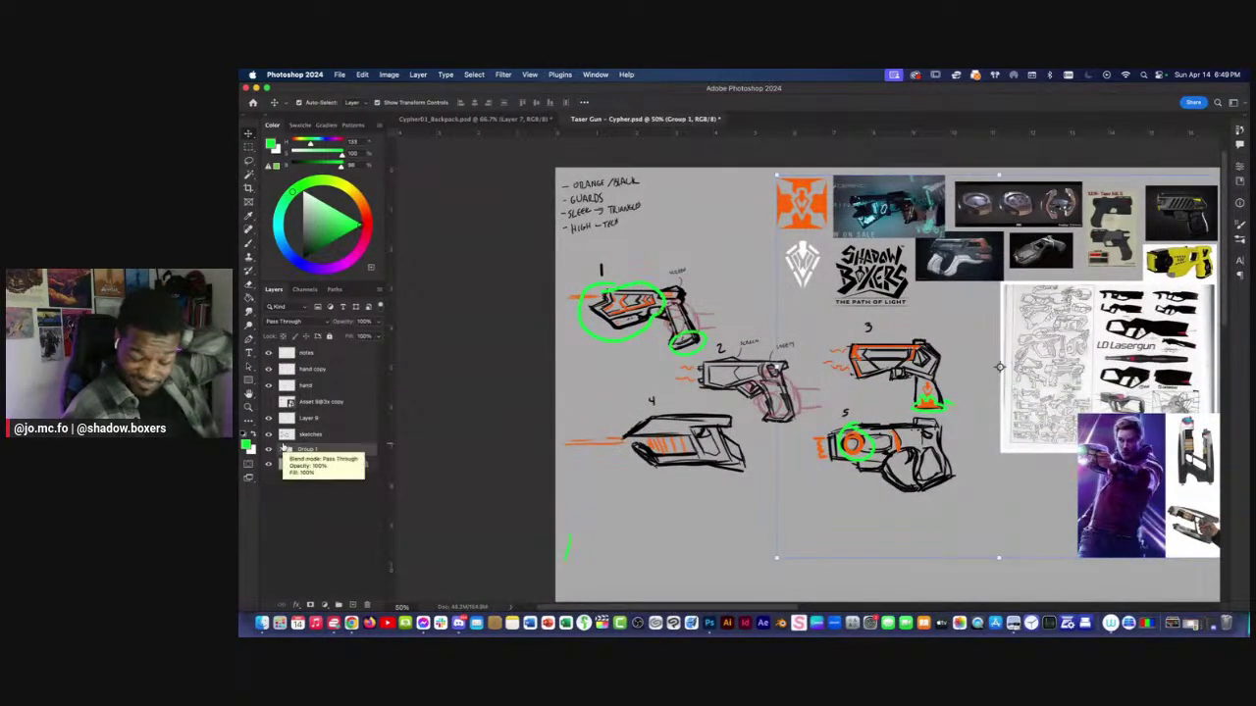
left_click(286, 434)
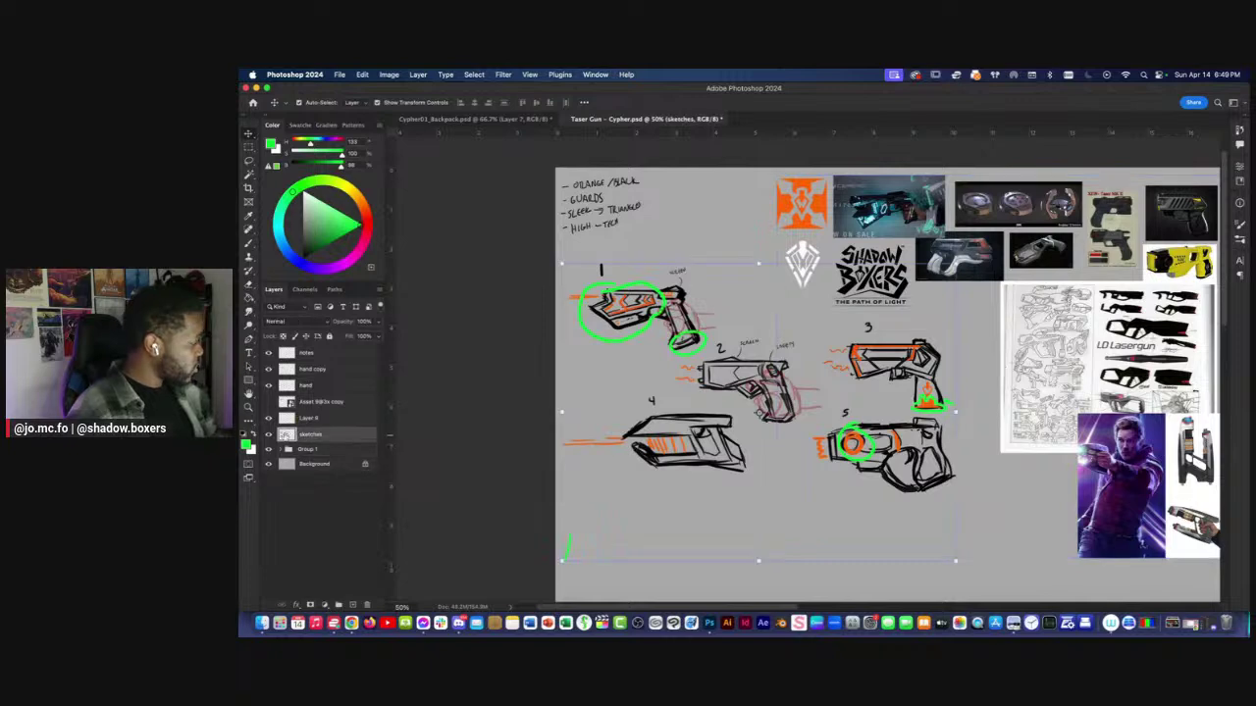
key("super+minus")
key("super+plus")
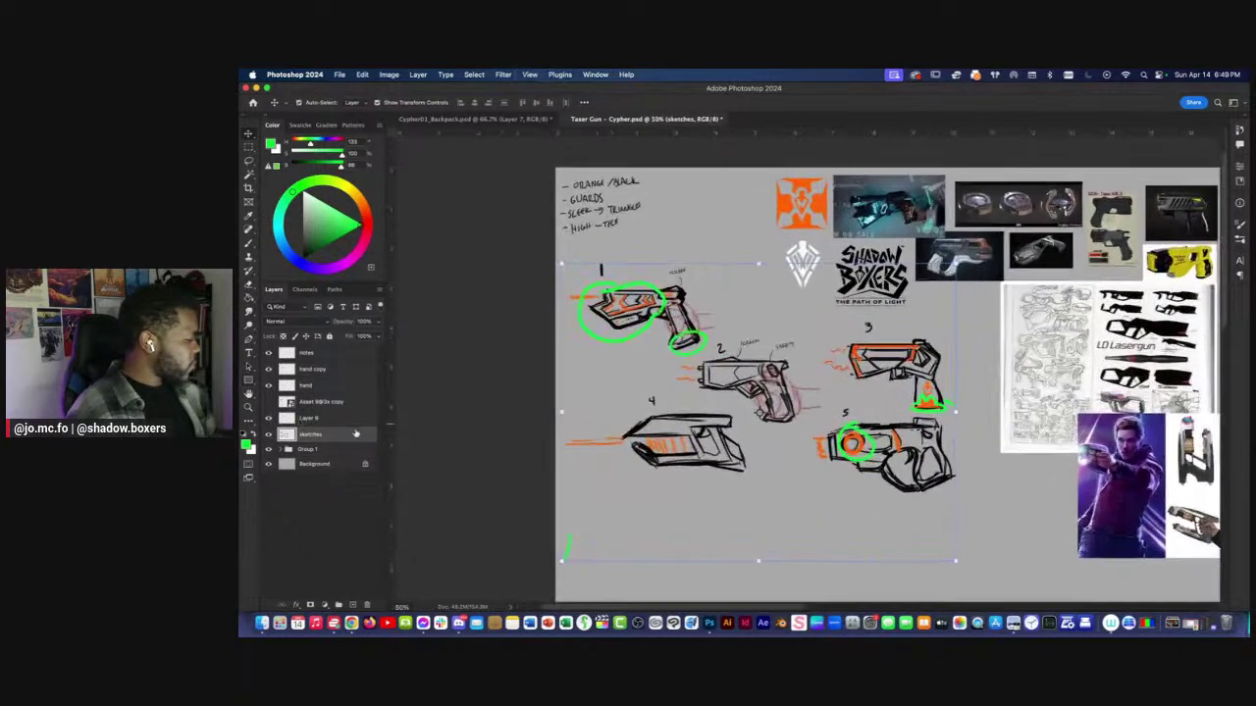
left_click(294, 418)
key("l")
left_click_drag(579, 508, 564, 579)
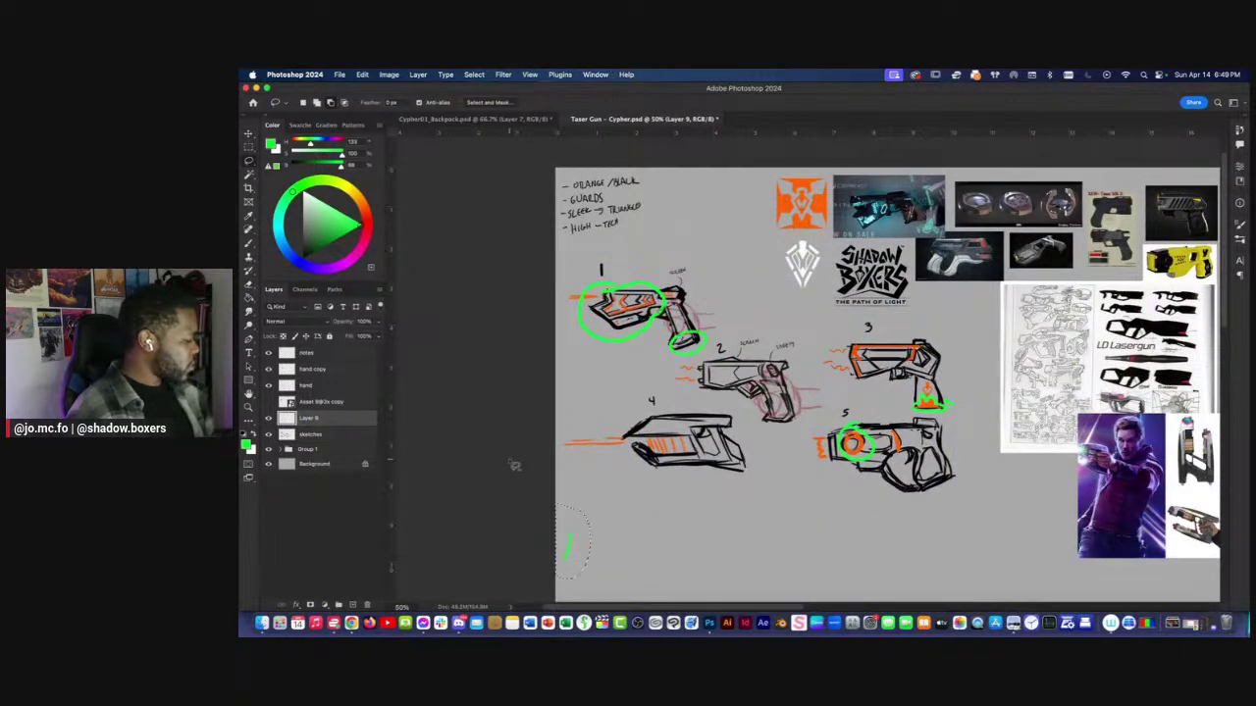
key("ctrl+d")
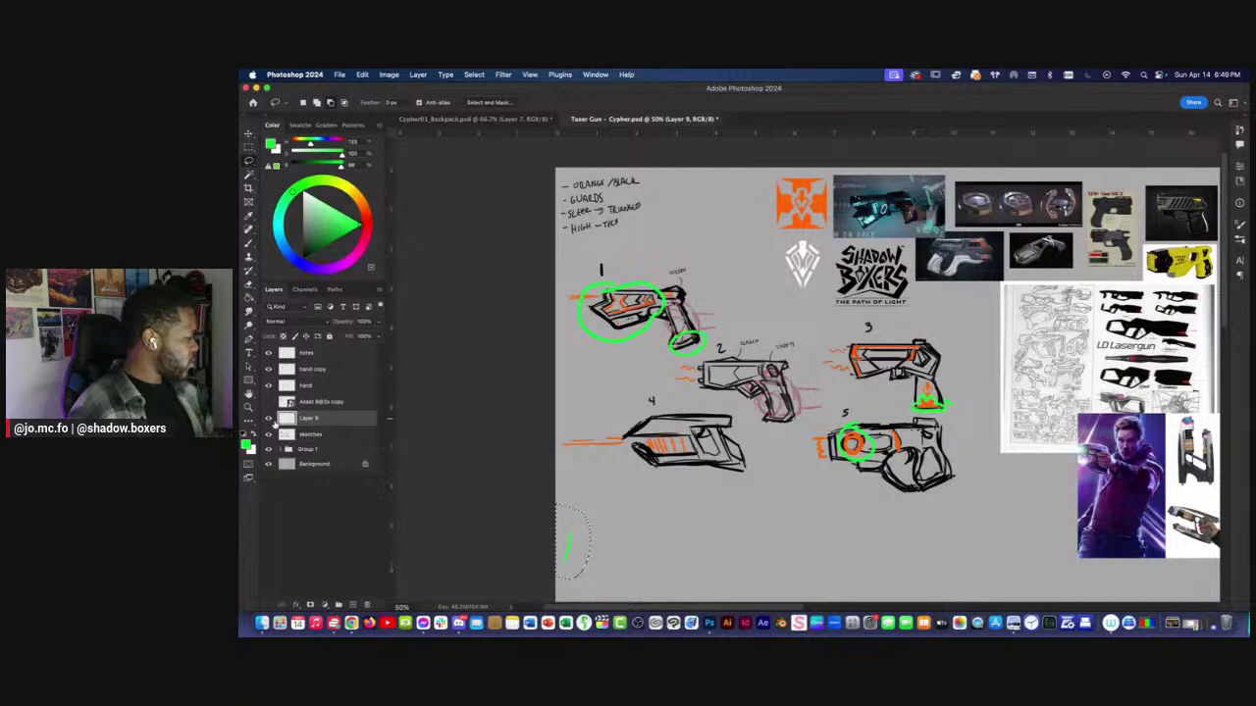
Lasso the stray green stroke on the sketches layer, delete it and clear the selection.
left_click(269, 435)
left_click(269, 434)
left_click(308, 436)
mouse_move(574, 515)
left_mouse_down()
mouse_move(600, 540)
mouse_move(554, 565)
left_mouse_up()
key("Delete")
key("super+d")
Lasso pistols 1, 2 and 5 on the sketches layer, copy them to a new layer and shift the copies downward.
mouse_move(673, 251)
left_mouse_down()
mouse_move(726, 290)
mouse_move(717, 351)
mouse_move(555, 244)
left_mouse_up()
mouse_move(757, 317)
left_mouse_down()
mouse_move(799, 335)
mouse_move(775, 438)
mouse_move(666, 390)
mouse_move(758, 320)
left_mouse_up()
mouse_move(855, 424)
left_mouse_down()
mouse_move(820, 422)
mouse_move(896, 520)
mouse_move(973, 454)
mouse_move(887, 410)
left_mouse_up()
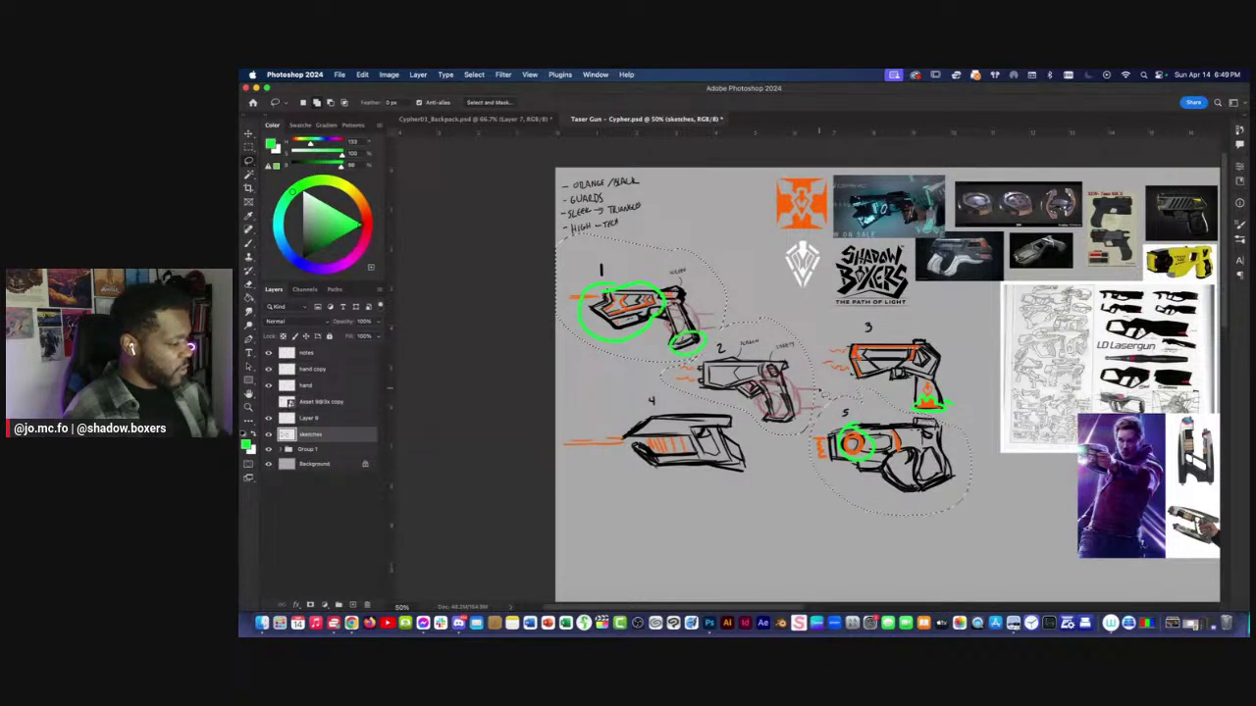
key("super+j")
key("super+t")
mouse_move(659, 327)
left_mouse_down()
mouse_move(698, 457)
mouse_move(674, 333)
left_mouse_up()
key("Return")
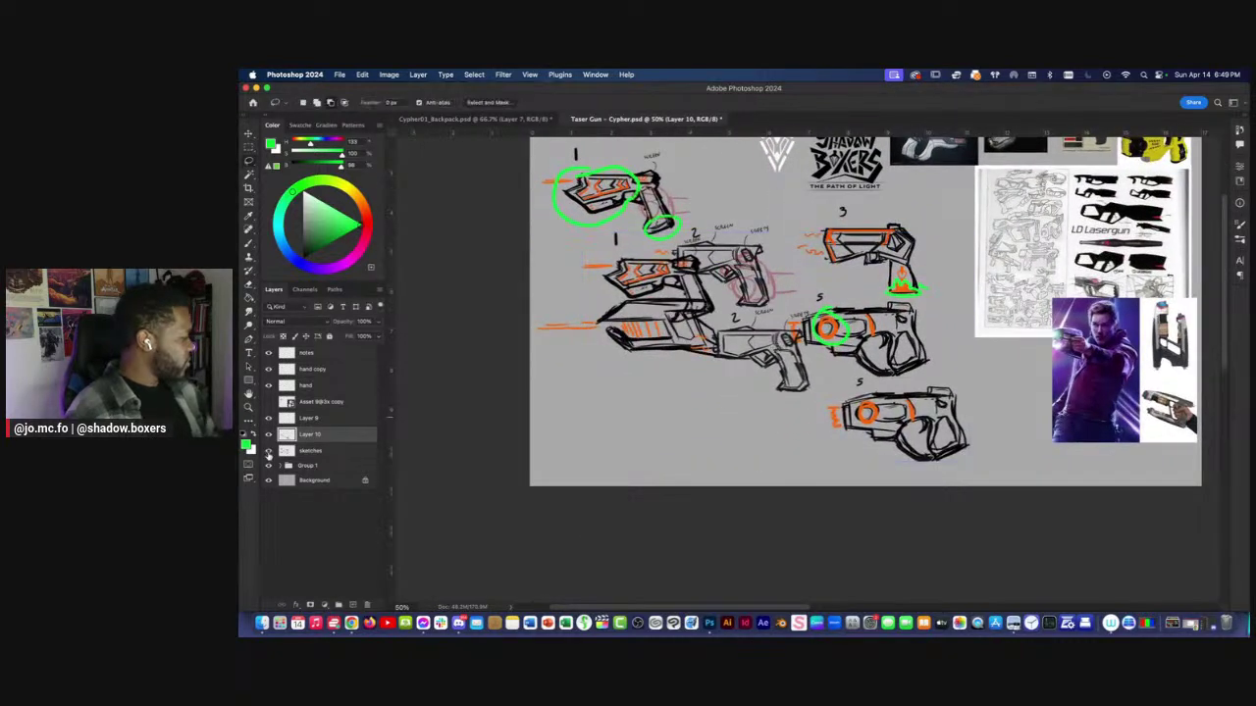
Hide the sketches, hand, hand copy and Layer 9 layers so only the copied pistols remain.
left_click(269, 451)
left_click_drag(557, 442, 562, 446)
scroll(608, 446, "up", 2)
scroll(706, 431, "up", 2)
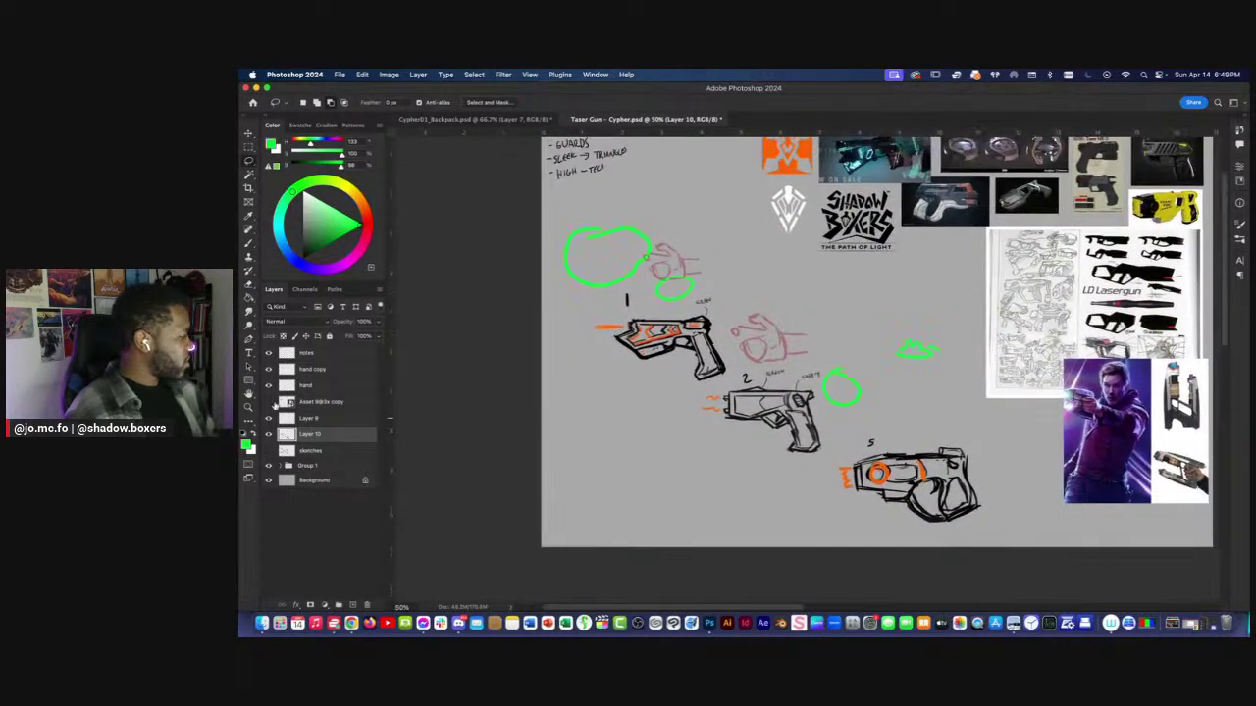
left_click(268, 369)
left_click(268, 418)
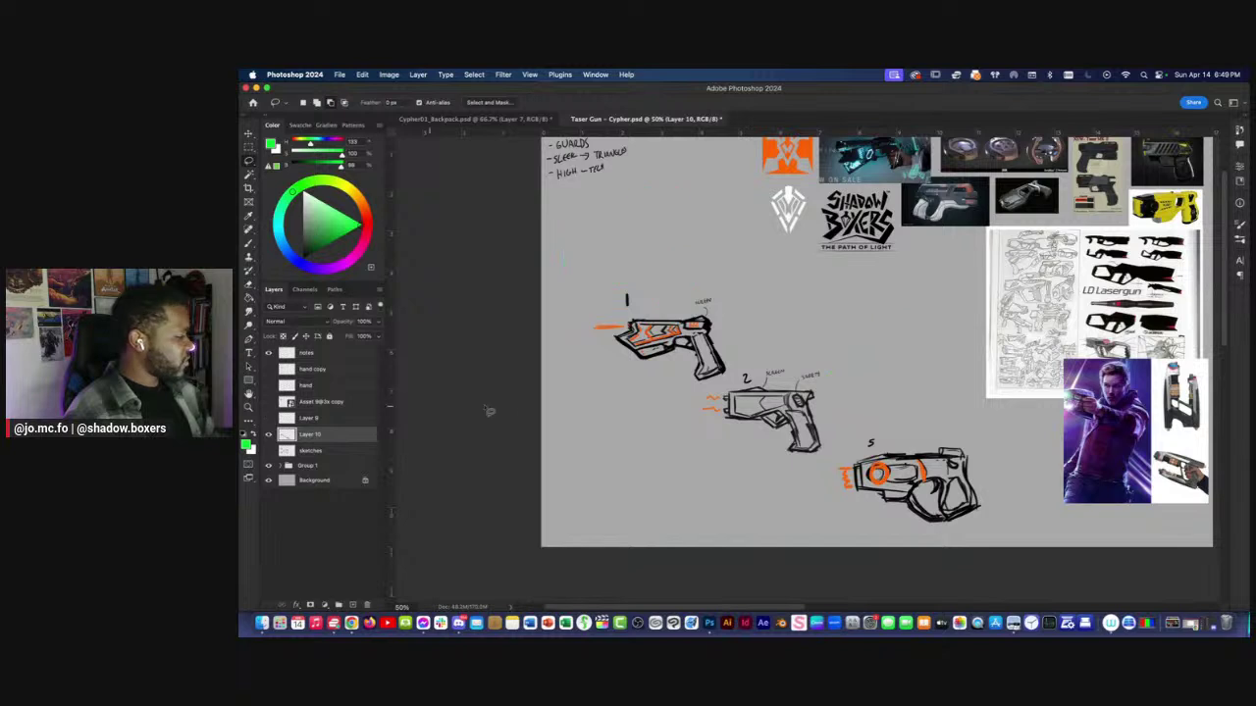
Reposition the copies of pistols 1 and 2 beside pistol 5 in a row along the canvas's lower edge.
scroll(449, 411, "up", 1)
mouse_move(720, 296)
left_mouse_down()
mouse_move(734, 321)
mouse_move(679, 415)
mouse_move(608, 283)
left_mouse_up()
key("super+t")
left_click_drag(644, 333, 608, 467)
key("Return")
mouse_move(716, 354)
left_mouse_down()
mouse_move(689, 410)
mouse_move(742, 442)
left_mouse_up()
key("super+t")
key("Return")
key("super+d")
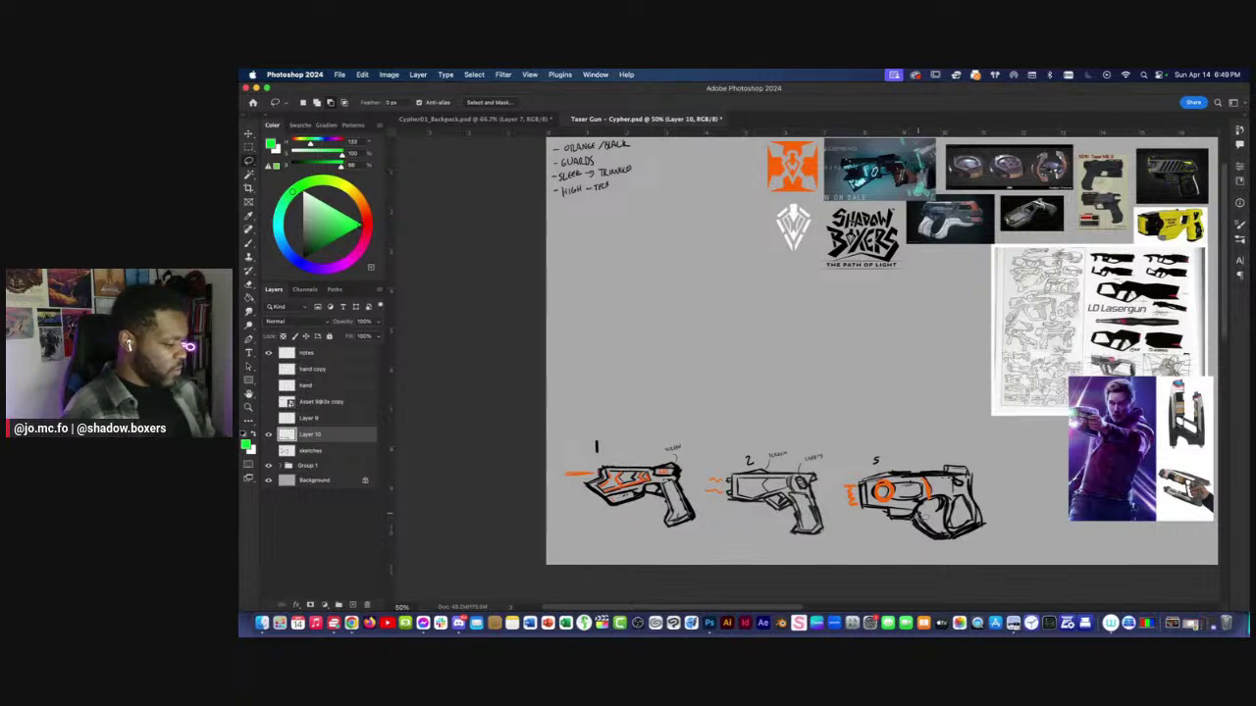
Lasso pistol 5's grip and guard, move the piece to the empty area above pistol 2 and deselect.
mouse_move(959, 494)
left_mouse_down()
mouse_move(908, 540)
mouse_move(926, 506)
mouse_move(791, 381)
mouse_move(770, 390)
left_mouse_up()
key("super+t")
key("Return")
key("super+d")
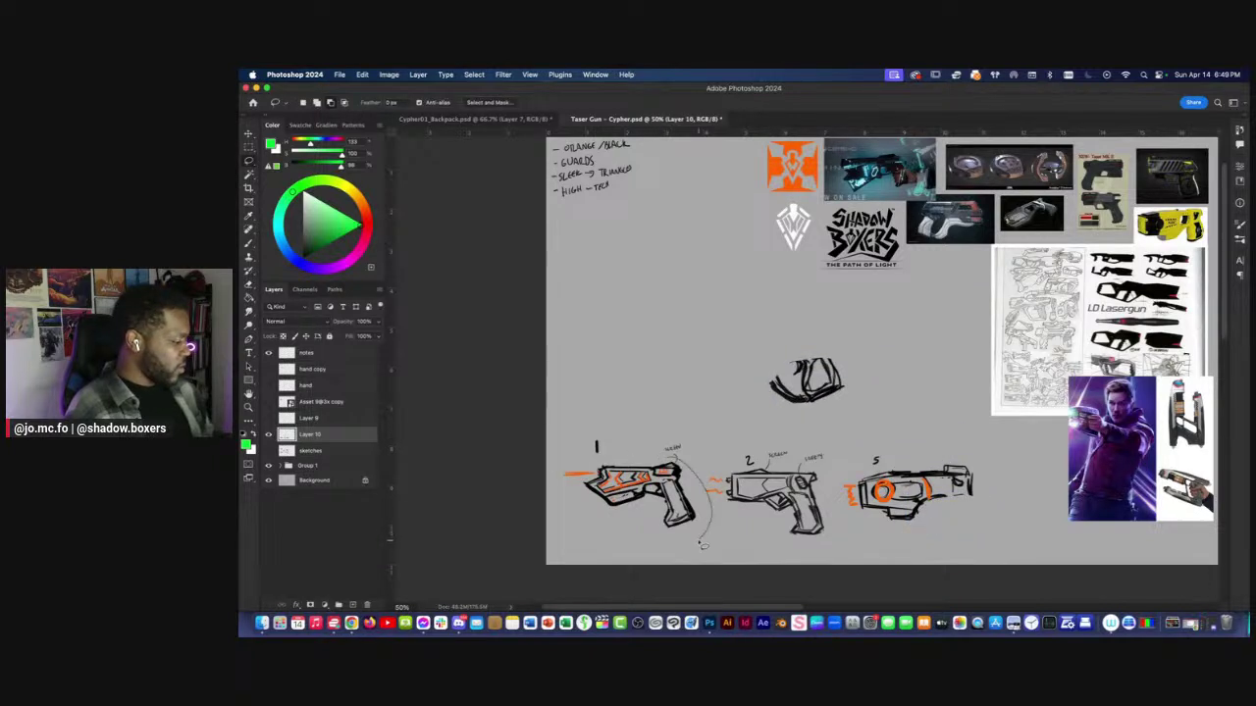
Lasso pistol 1's body without its lower grip and fit it onto the separated pistol 5 grip.
mouse_move(616, 469)
left_mouse_down()
mouse_move(587, 462)
mouse_move(653, 516)
mouse_move(693, 467)
mouse_move(645, 444)
mouse_move(571, 467)
left_mouse_up()
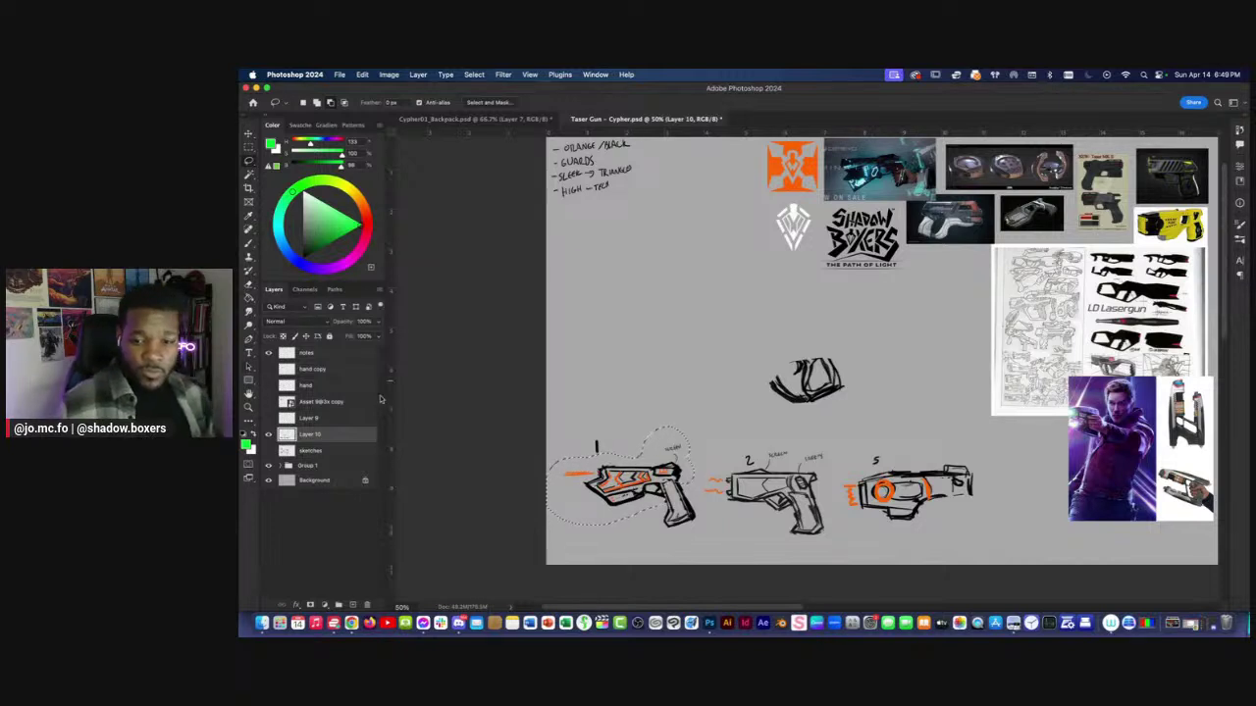
key("super+d")
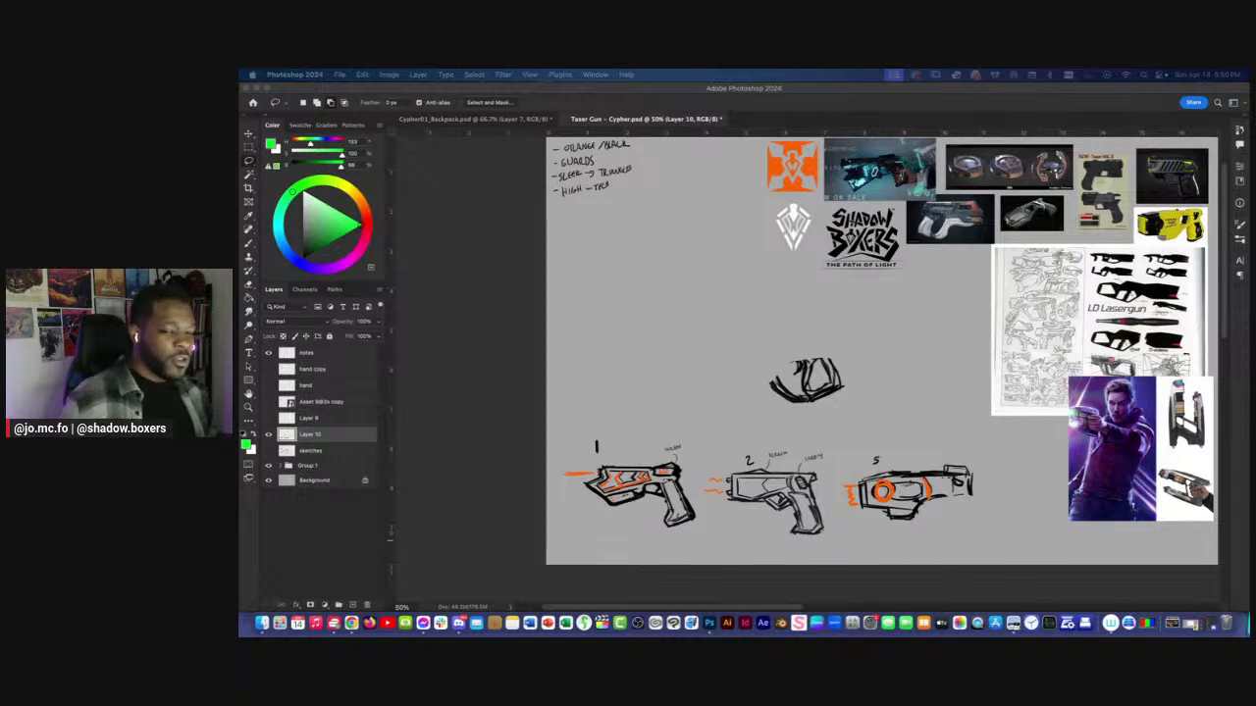
left_click(481, 395)
left_click_drag(643, 458, 640, 459)
key("super+t")
left_click_drag(613, 501, 759, 360)
key("super+plus")
mouse_move(657, 322)
left_mouse_down()
mouse_move(661, 371)
mouse_move(529, 358)
mouse_move(614, 376)
left_mouse_up()
key("Return")
key("super+minus")
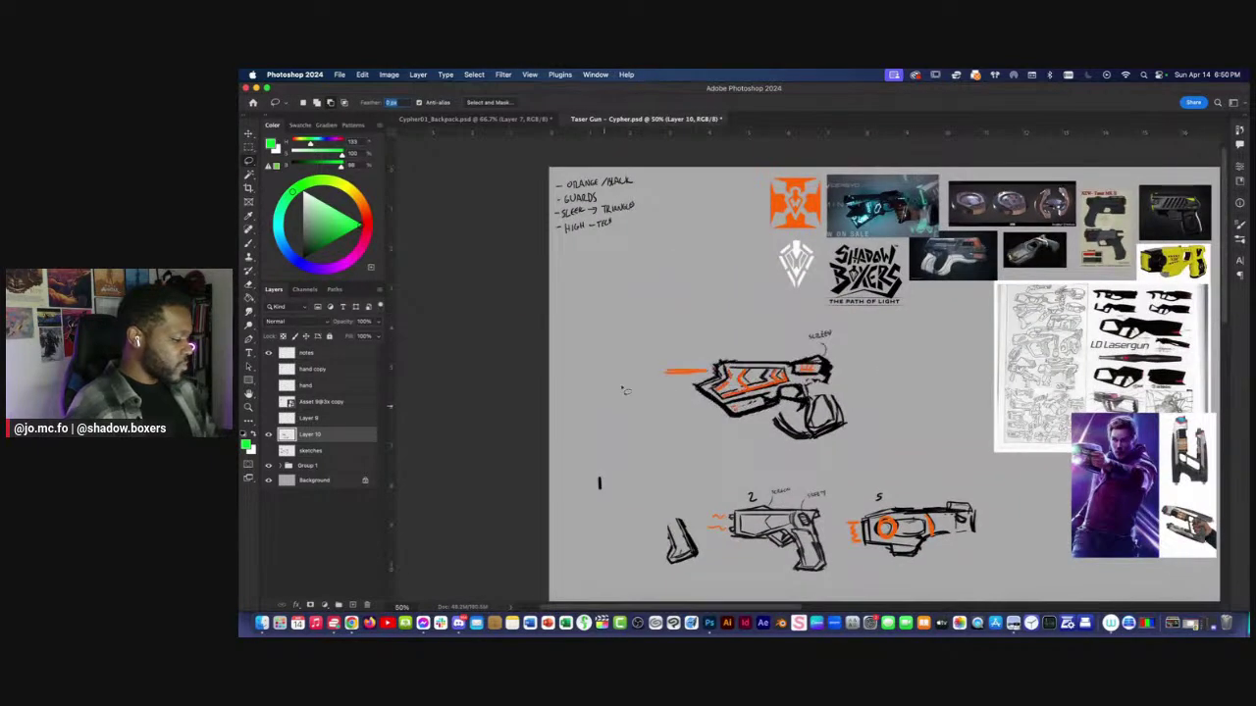
key("super+equal")
key("Return")
Reset the colors to black and rework the top of the grip so its lines connect to the pistol body.
key("b")
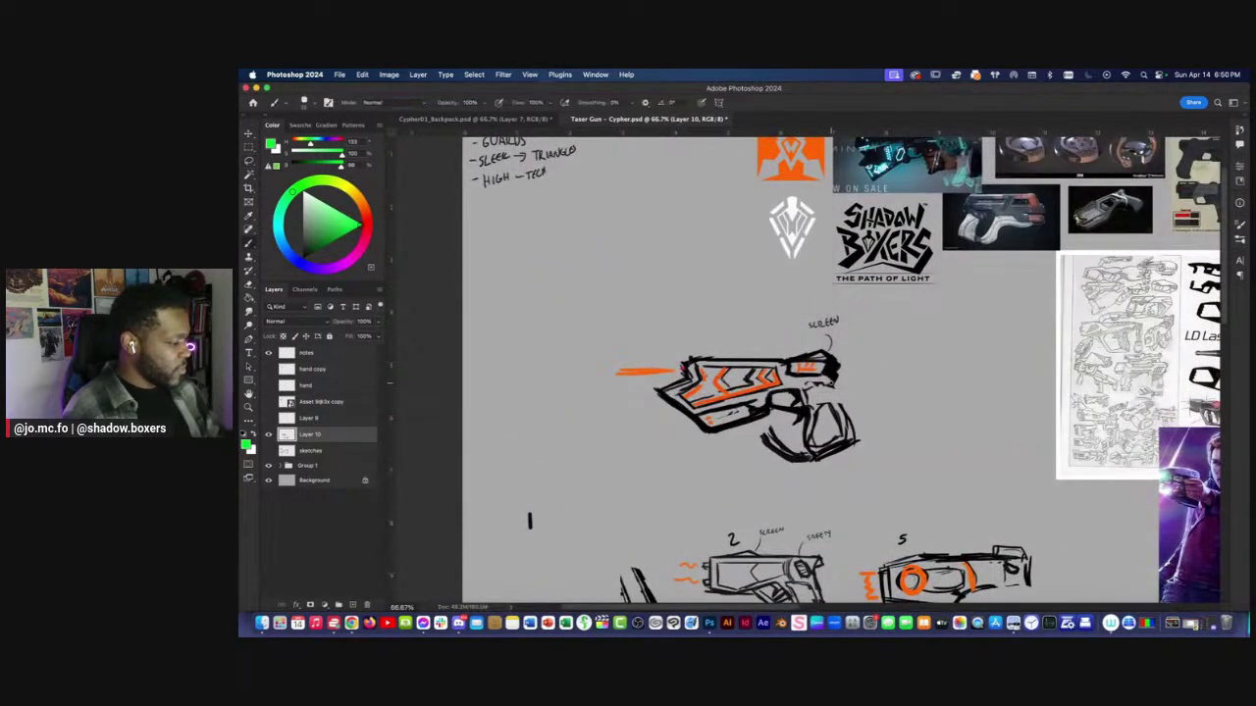
key("d")
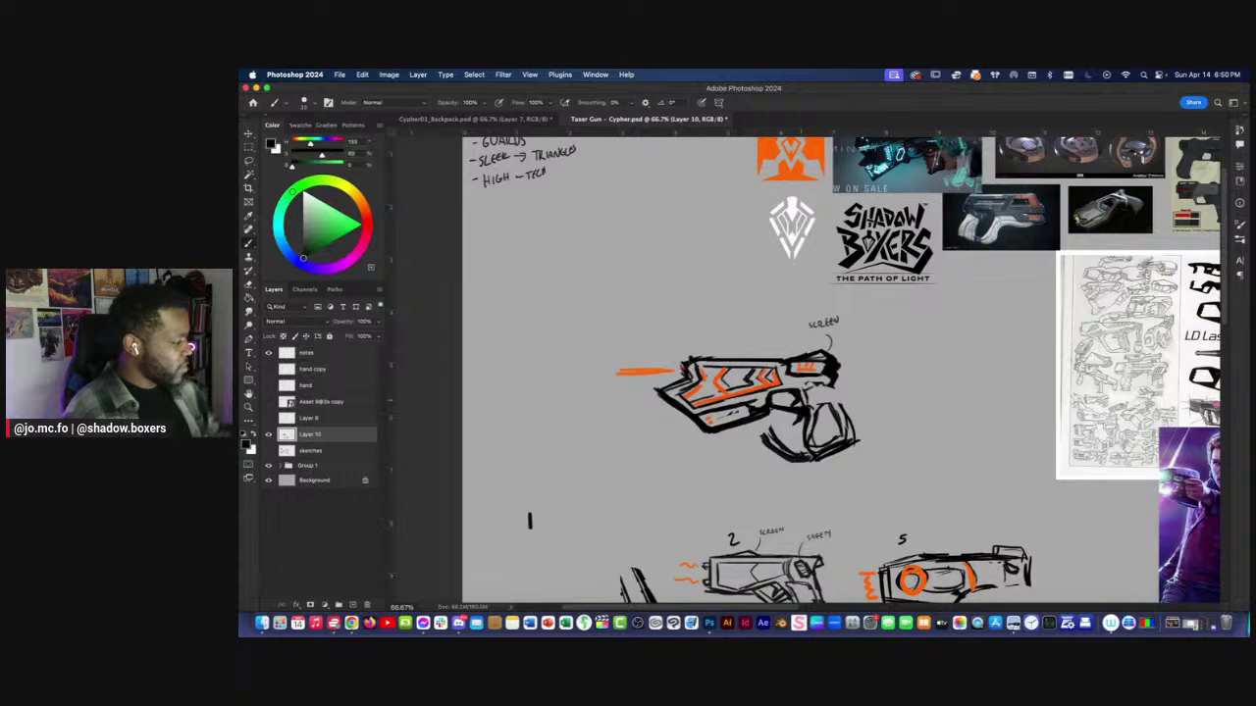
key("super+minus")
key("super+equal")
key("e")
mouse_move(819, 390)
left_mouse_down()
mouse_move(843, 433)
mouse_move(817, 442)
left_mouse_up()
key("b")
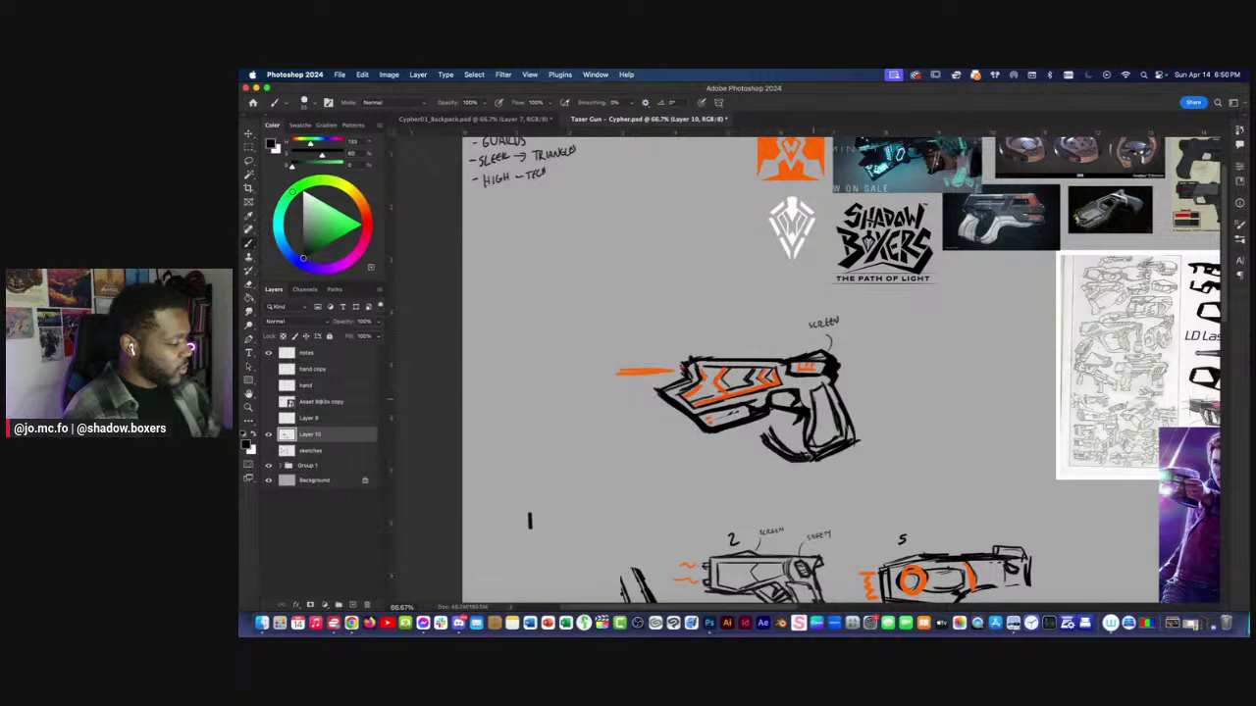
Draw a thicker rounded trigger guard joining the combined pistol's body to the grip base.
key("super+minus")
key("super+equal")
left_click_drag(769, 412, 801, 451)
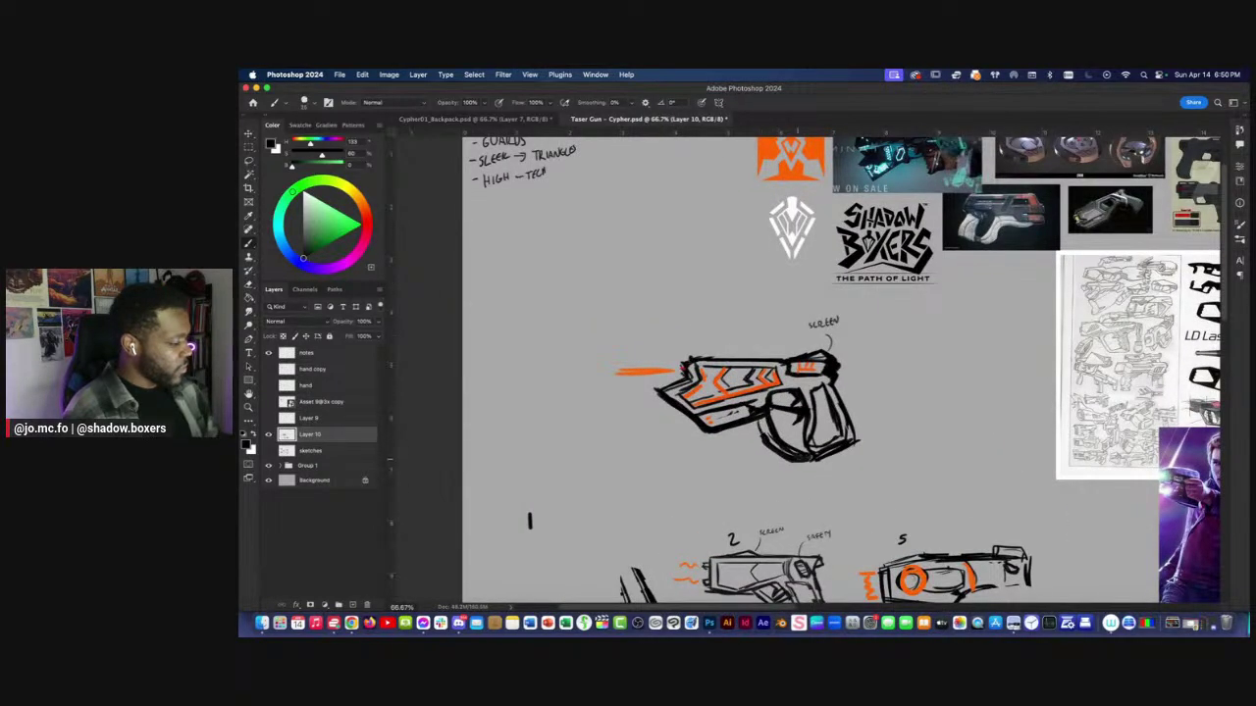
Replace the rounded guard with a straight, angular one running to the grip base, and clean up the trigger lines.
key("super+minus")
key("super+minus")
key("super+minus")
key("super+equal")
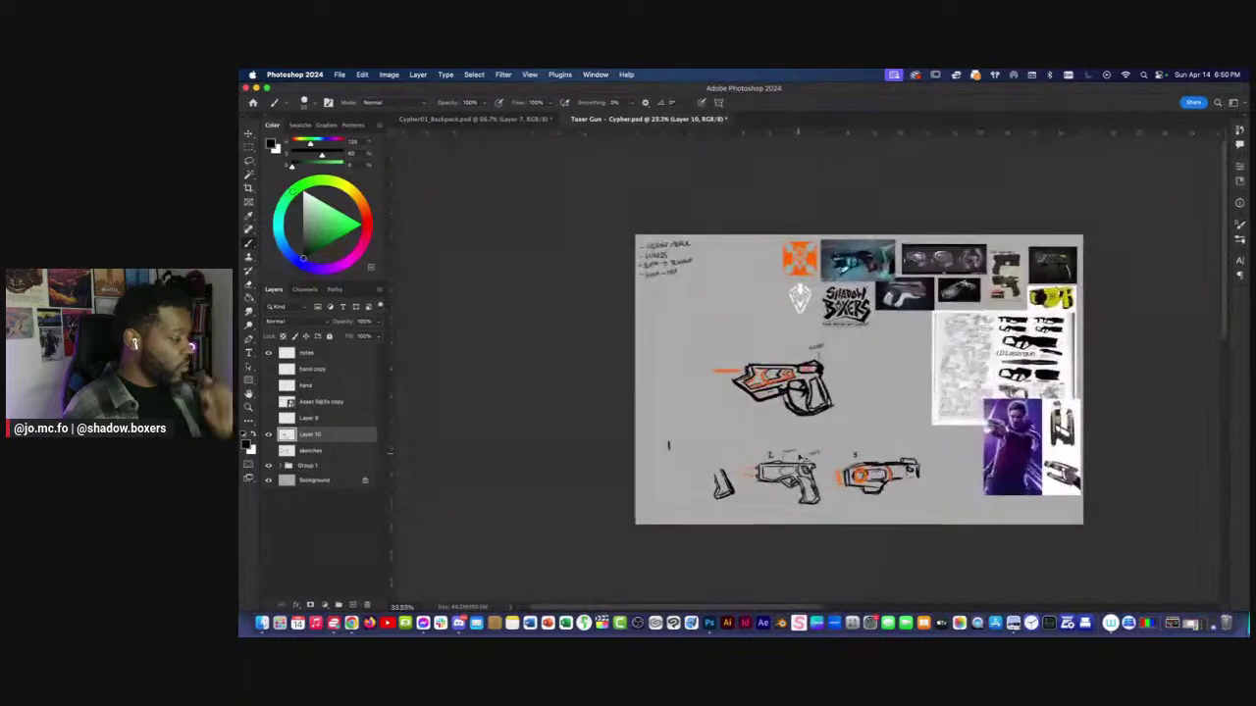
key("super+equal")
key("super+equal")
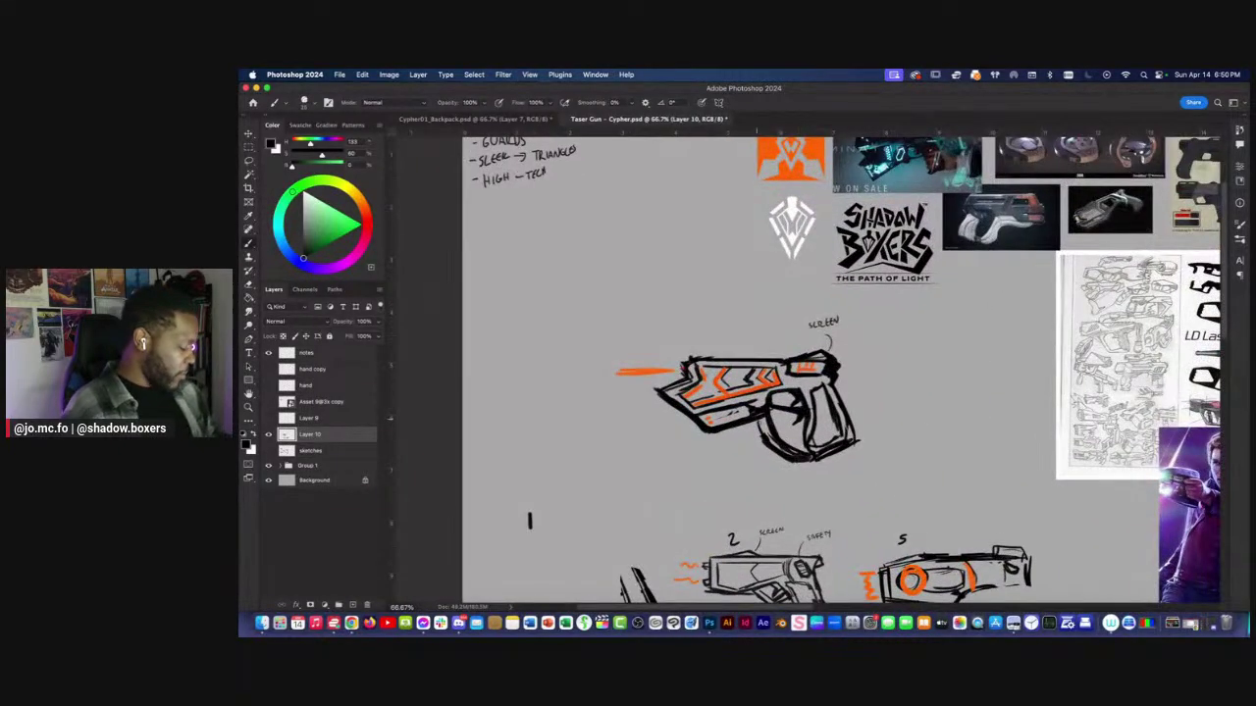
mouse_move(780, 453)
left_mouse_down()
mouse_move(764, 436)
mouse_move(789, 439)
mouse_move(815, 467)
left_mouse_up()
key("b")
left_click_drag(768, 419, 816, 459)
key("l")
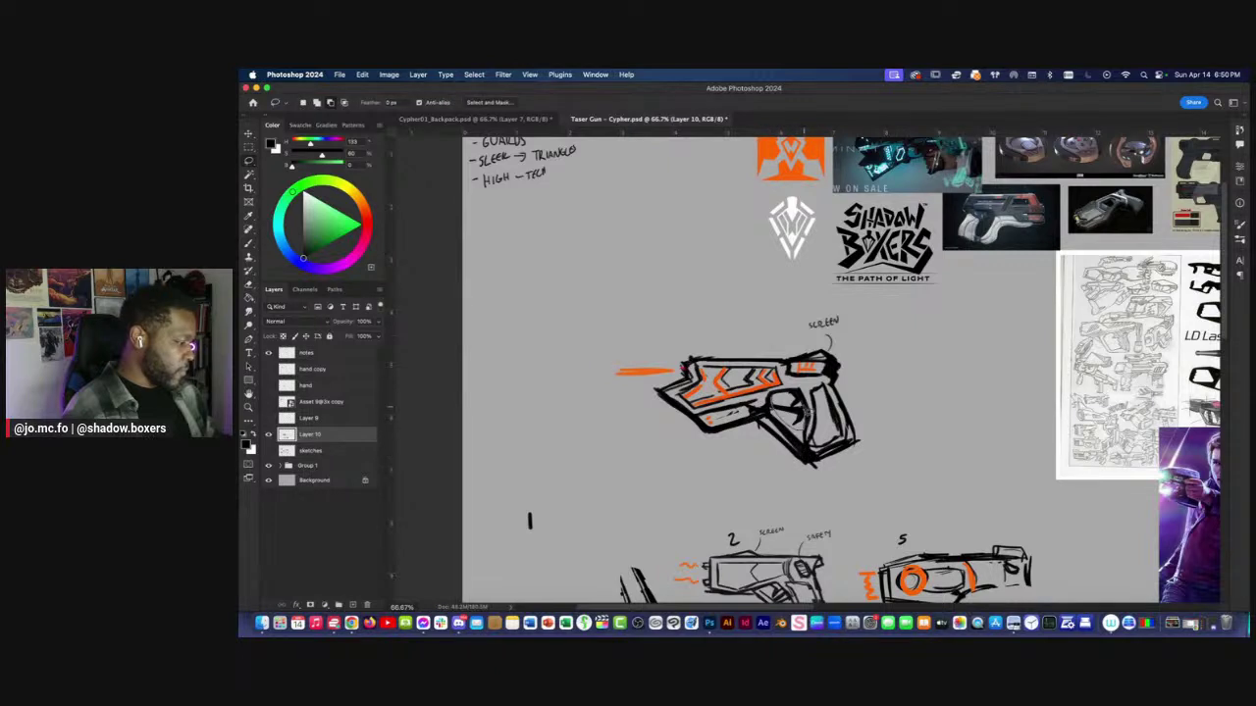
key("b")
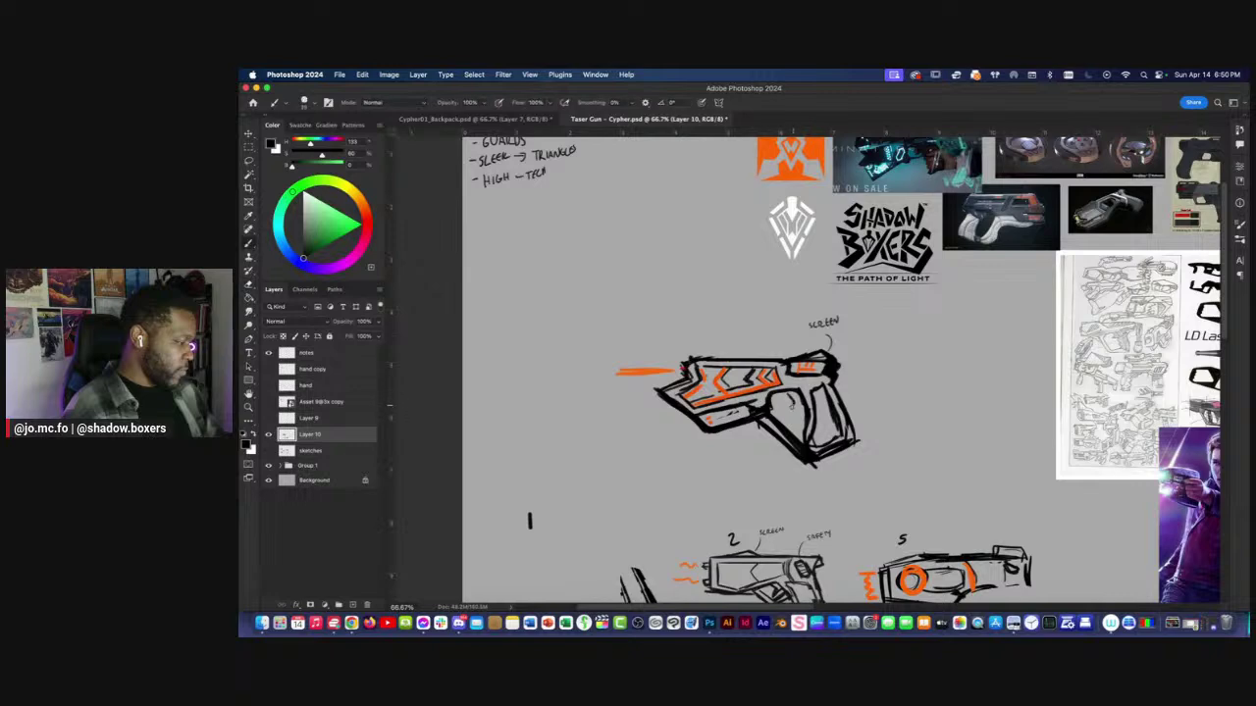
Refine the combined pistol's black linework around the front of the body and the grip.
key("super+minus")
key("super+minus")
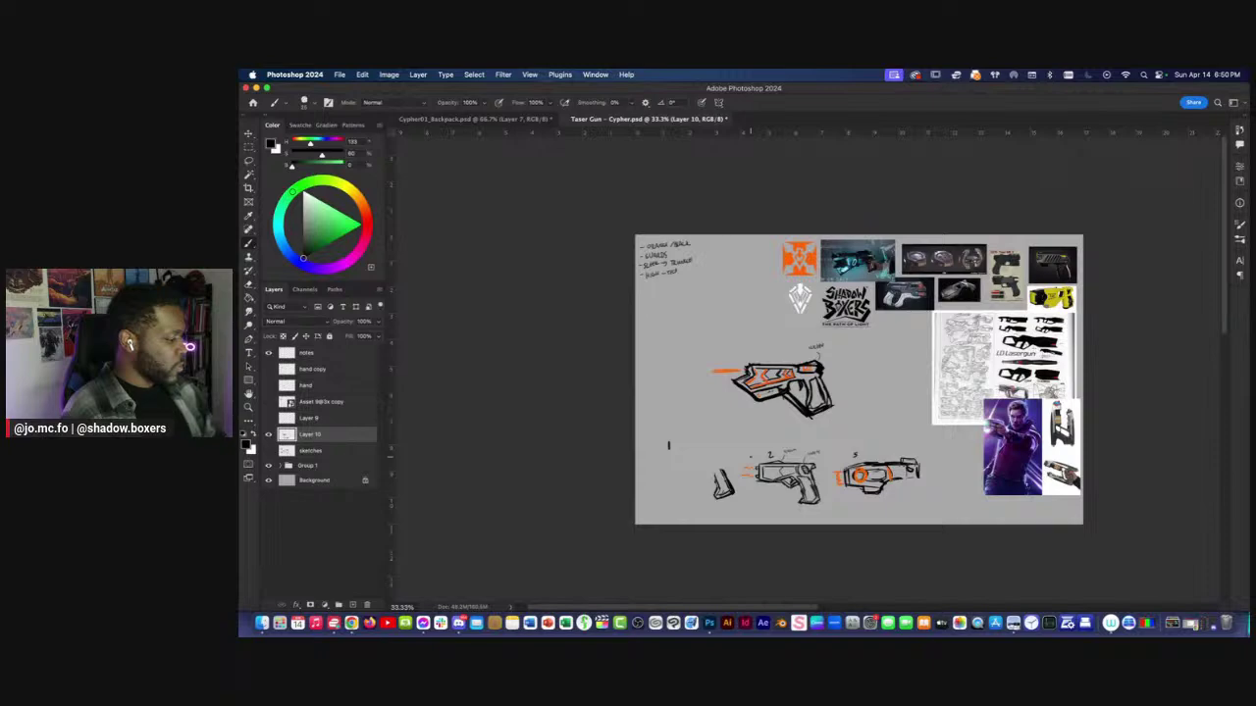
key("super+equal")
key("super+equal")
left_click_drag(806, 369, 791, 325)
left_click_drag(646, 315, 661, 317)
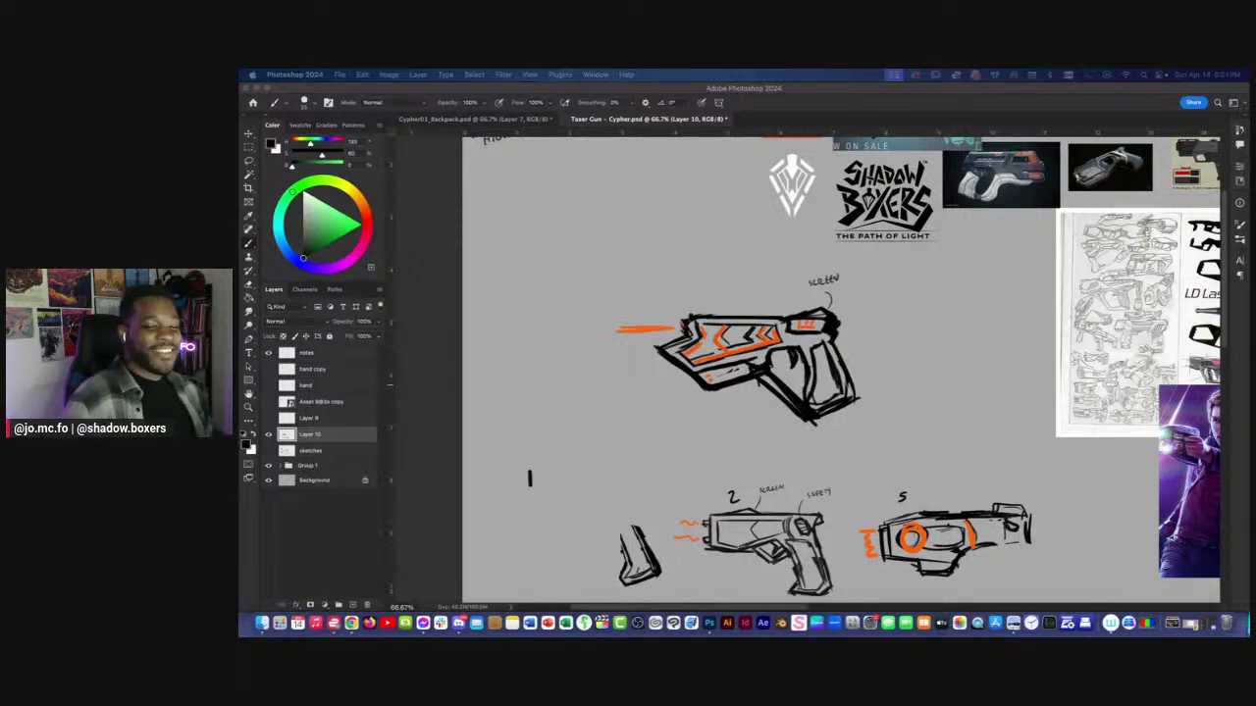
Lasso the combined pistol together with its screen label and stretch it slightly wider towards the muzzle.
left_click(621, 384)
key("super+minus")
key("super+minus")
key("super+equal")
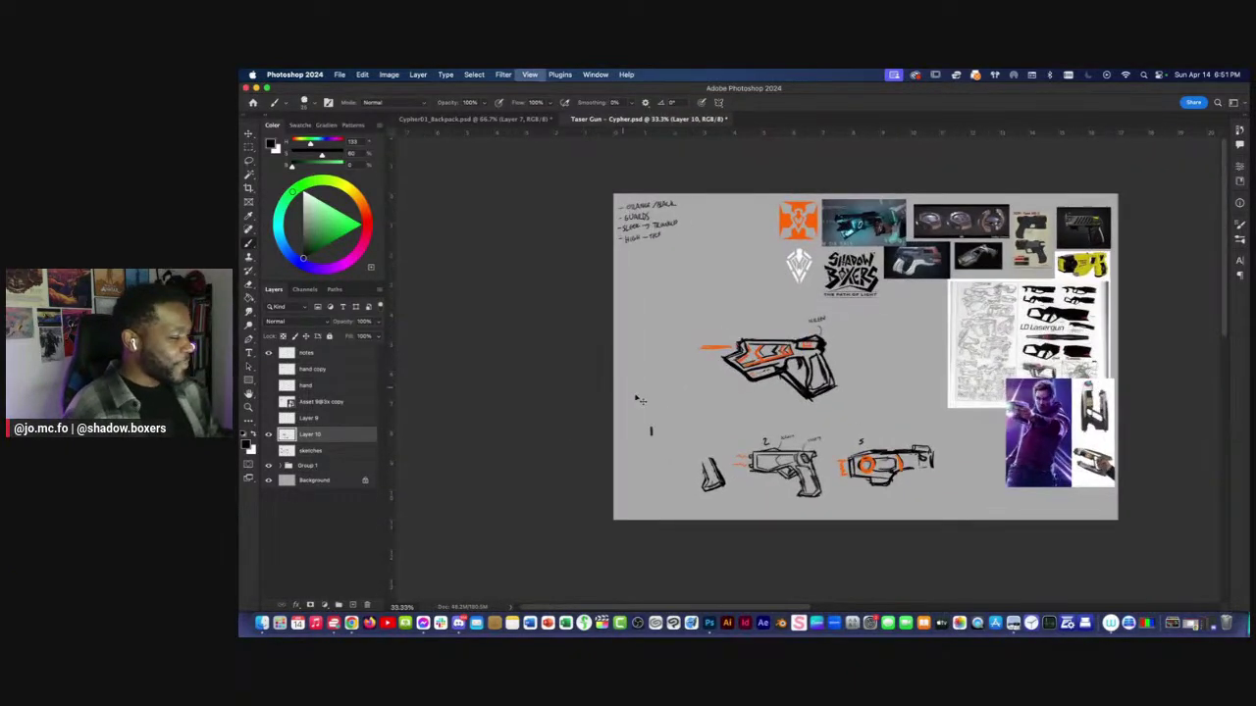
left_click_drag(676, 442, 665, 457)
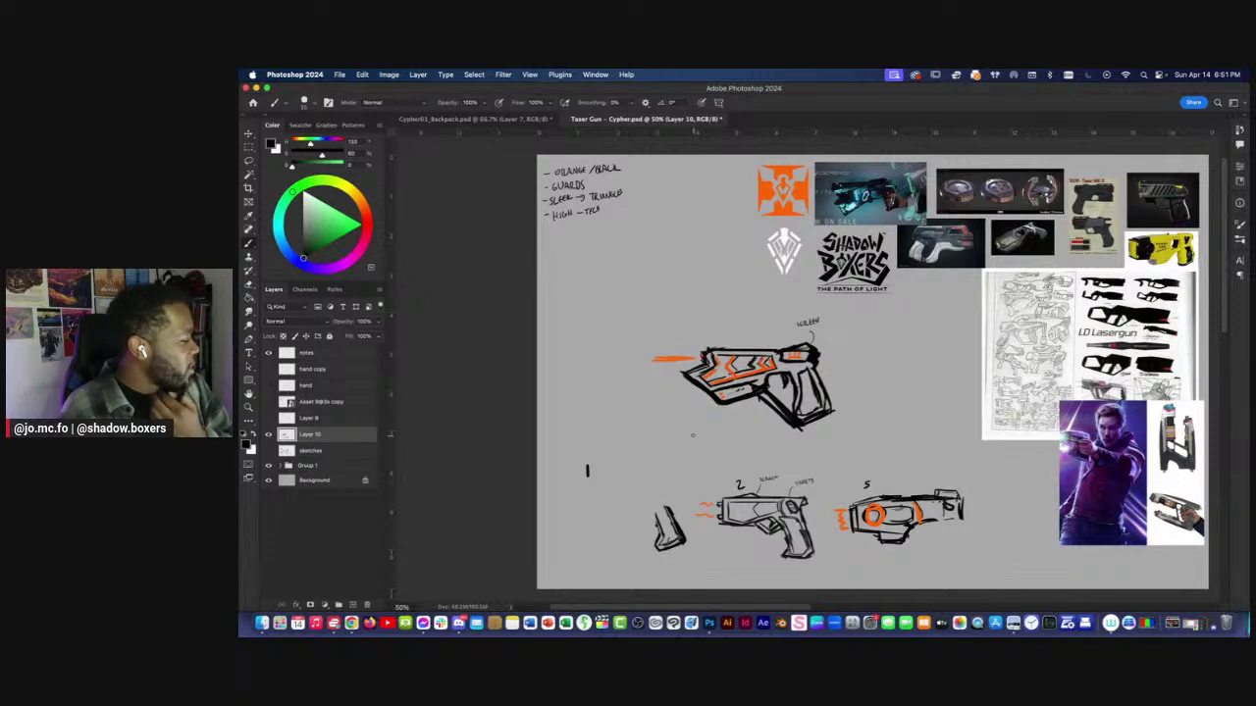
scroll(692, 435, "left", 3)
key("l")
mouse_move(832, 307)
left_mouse_down()
mouse_move(651, 382)
mouse_move(644, 276)
left_mouse_up()
key("ctrl+t")
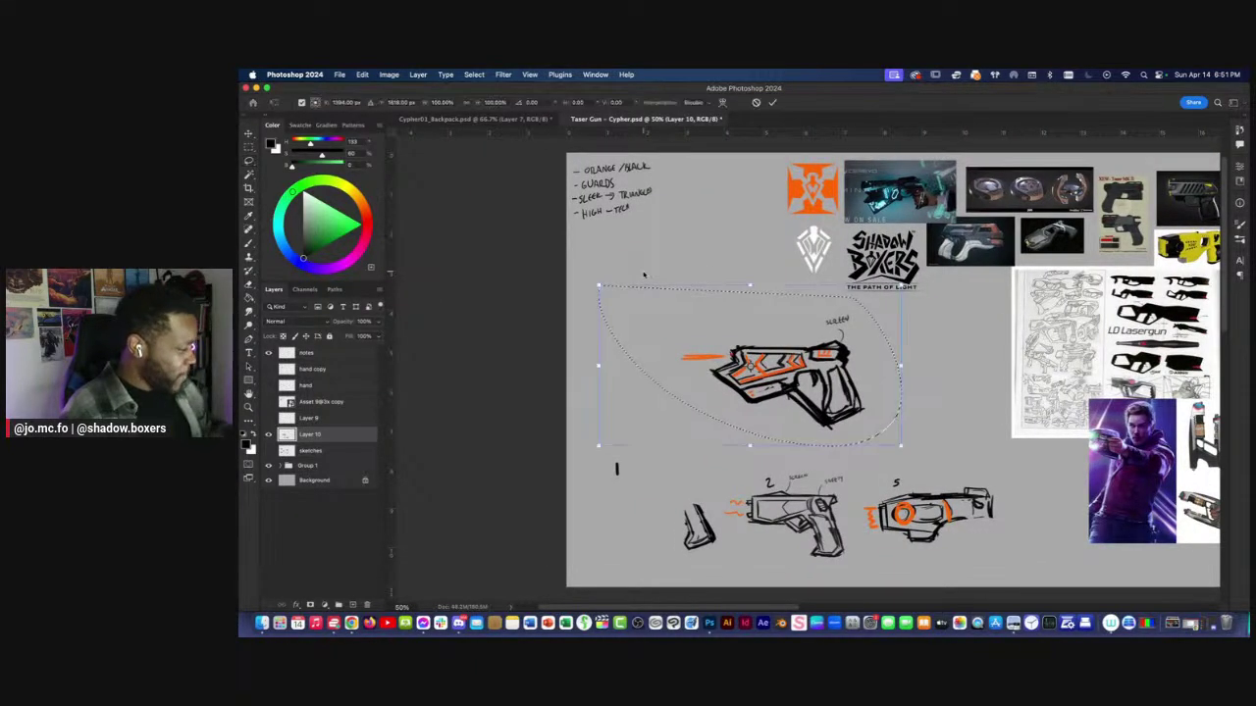
left_click_drag(598, 367, 578, 372)
key("Return")
key("ctrl+d")
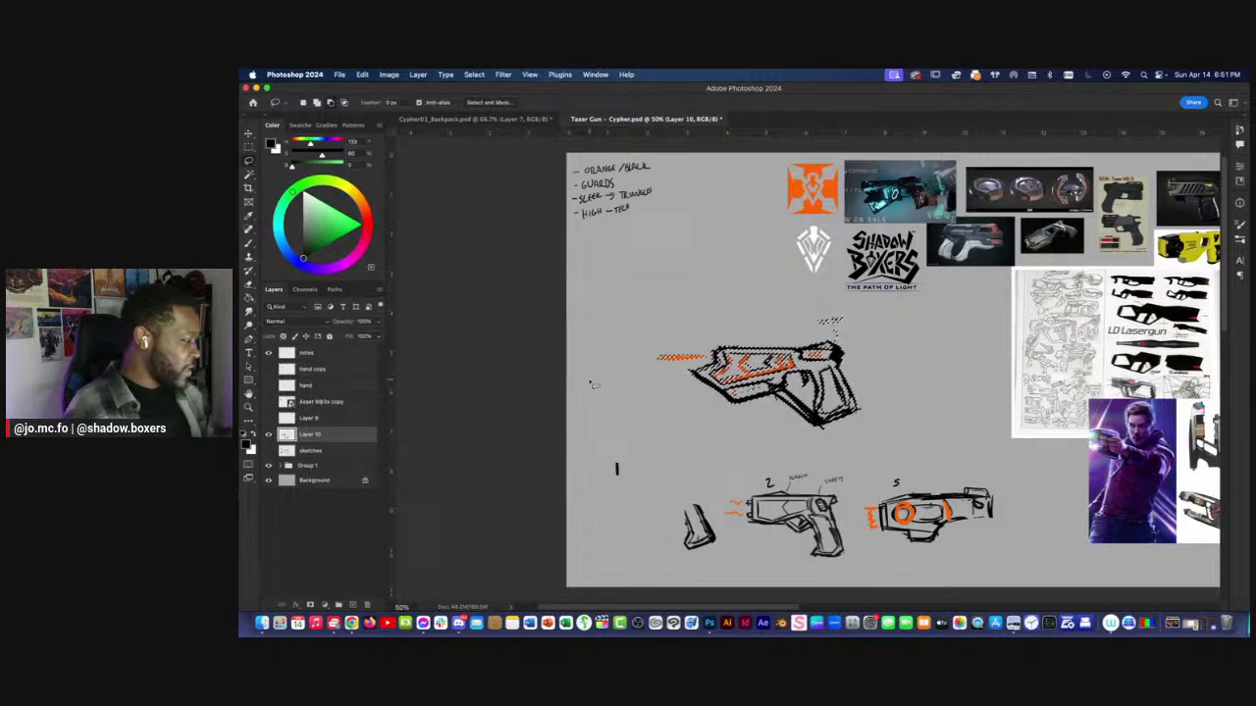
key("ctrl+s")
scroll(638, 432, "right", 2)
scroll(659, 462, "down", 1)
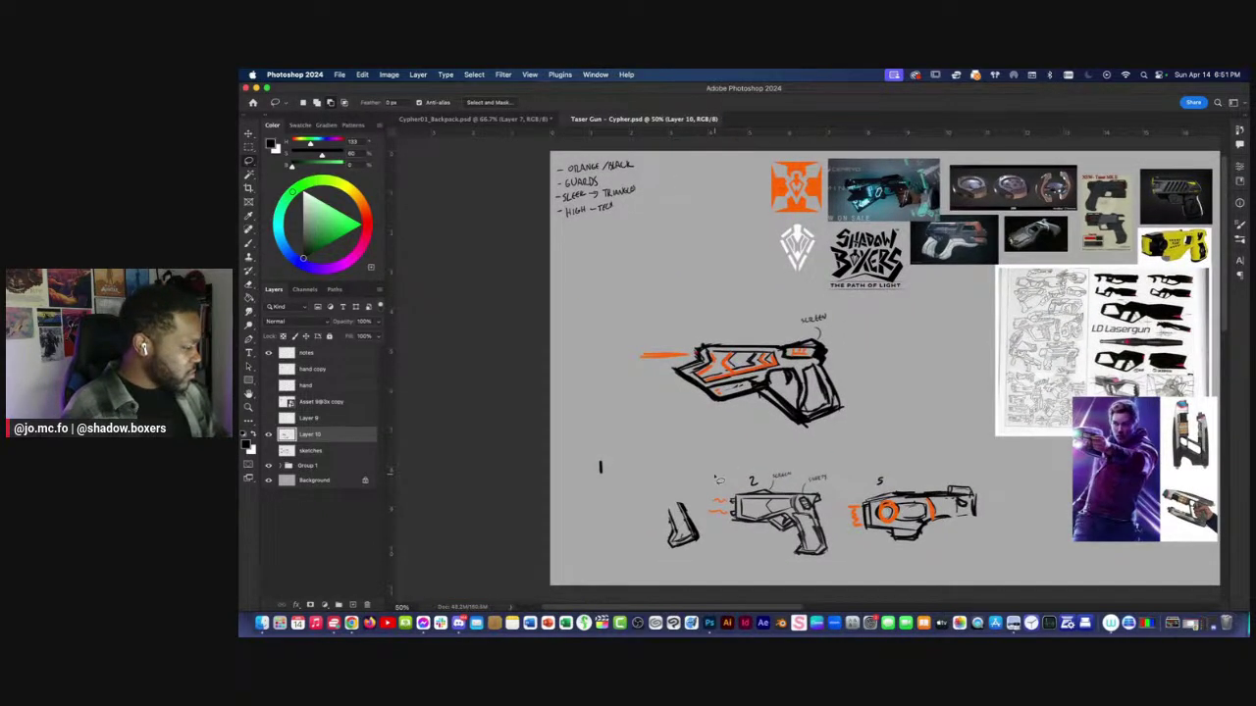
Clean up the combined pistol's grip and trigger guard by erasing rough edges and redrawing the black inner grip lines.
key("b")
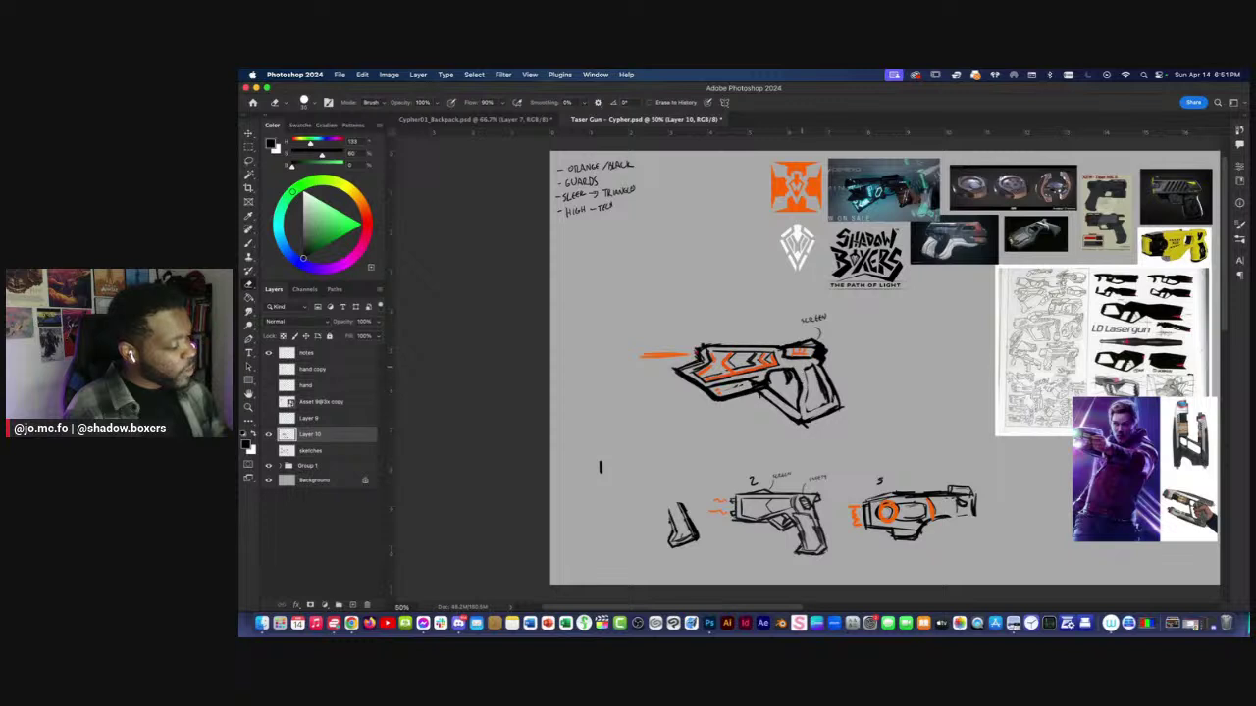
key("b")
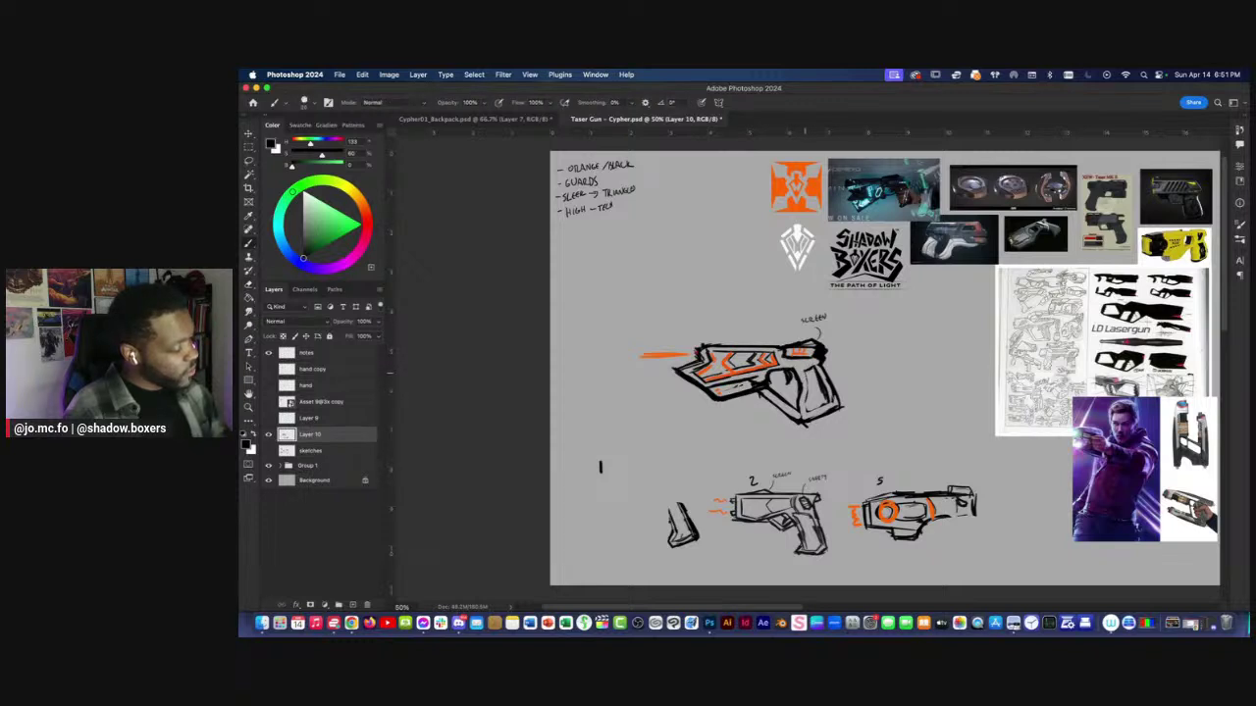
key("e")
key("b")
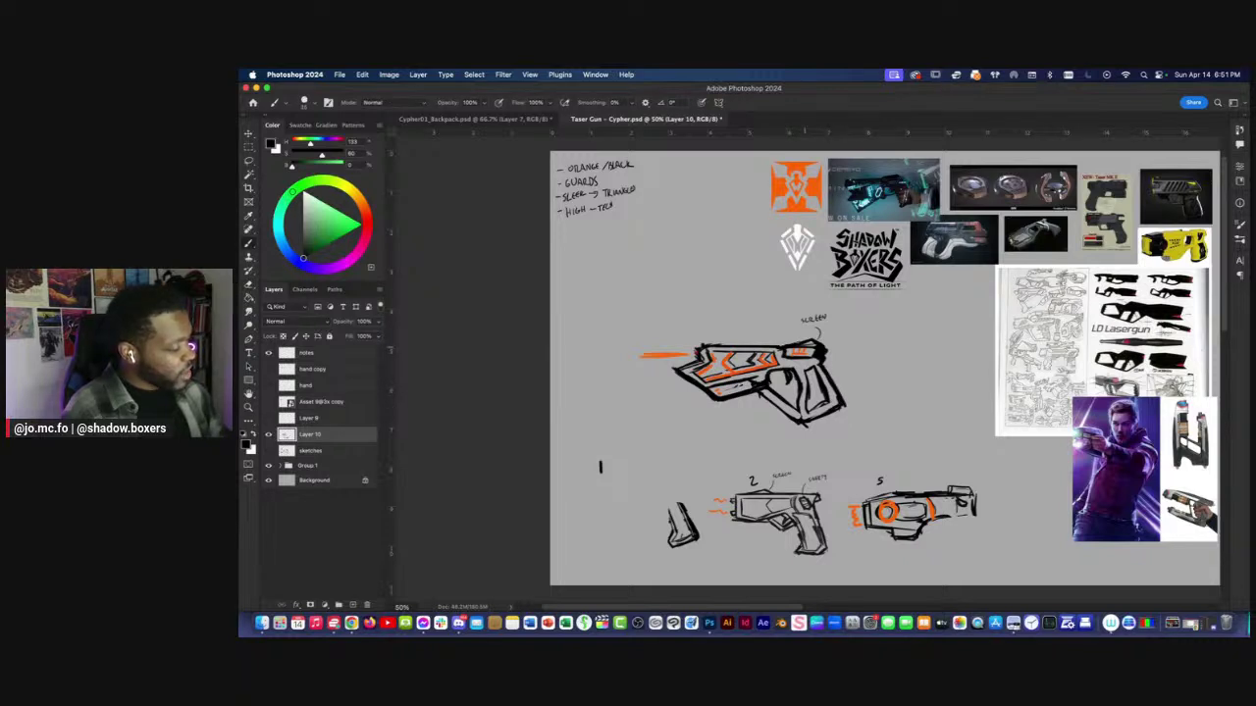
key("e")
left_click_drag(832, 367, 841, 410)
key("b")
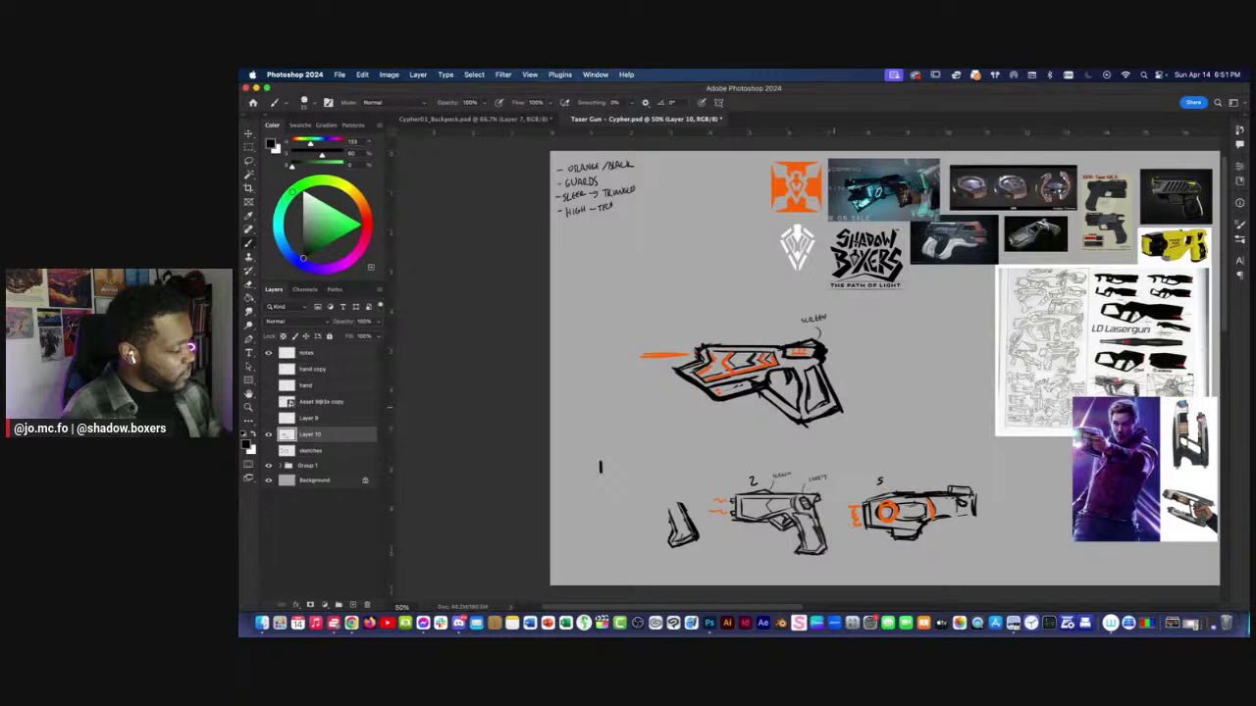
left_click_drag(804, 365, 795, 404)
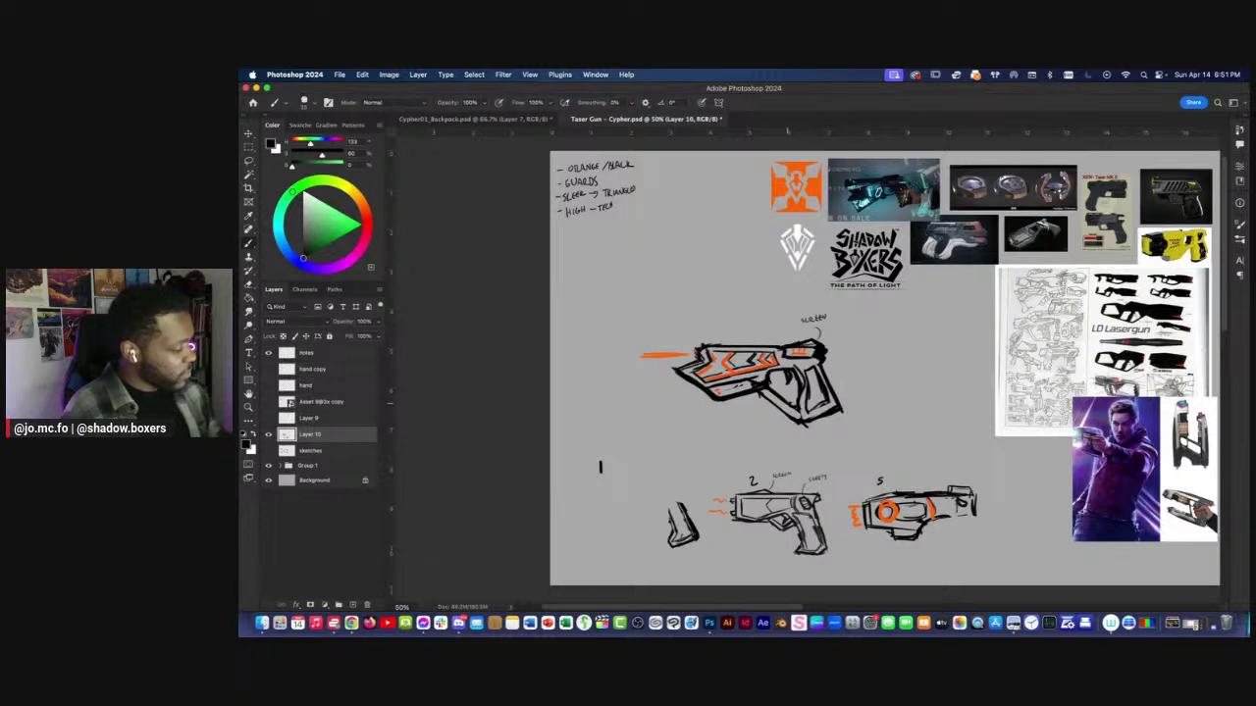
key("e")
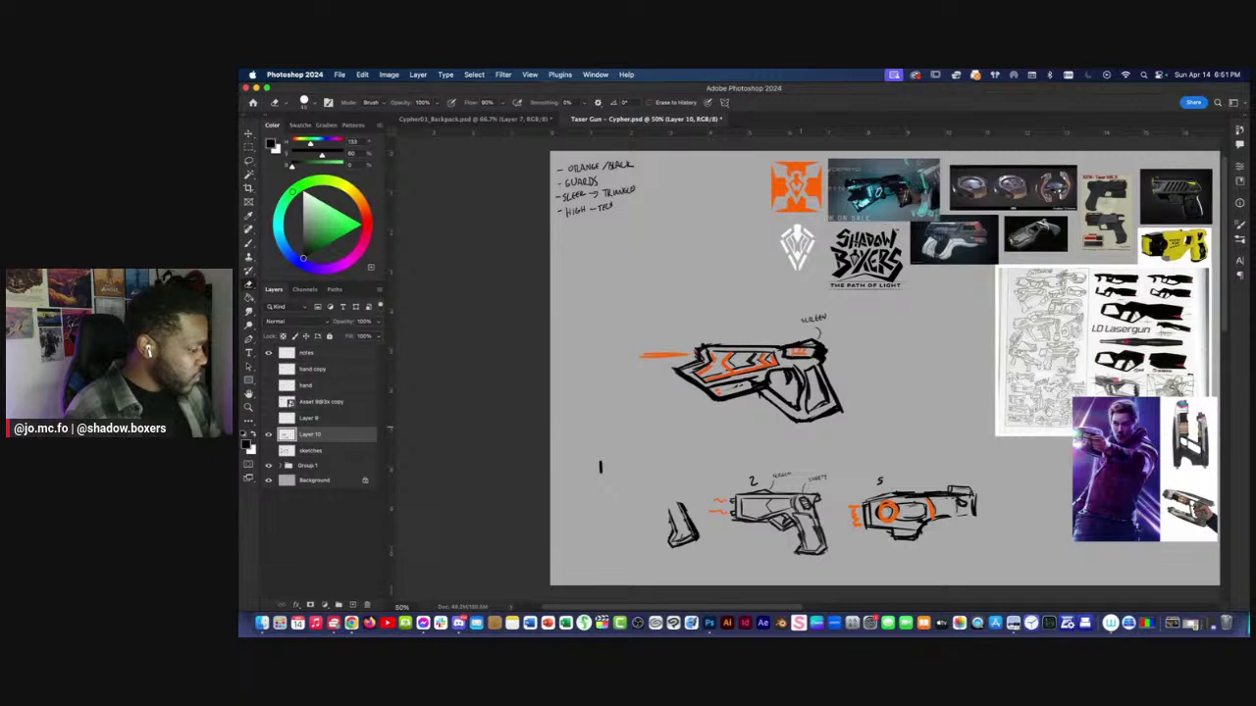
key("b")
Show the hand layer, scale the hand up to about 133%, and place it over the combined pistol's grip.
scroll(846, 432, "down", 2)
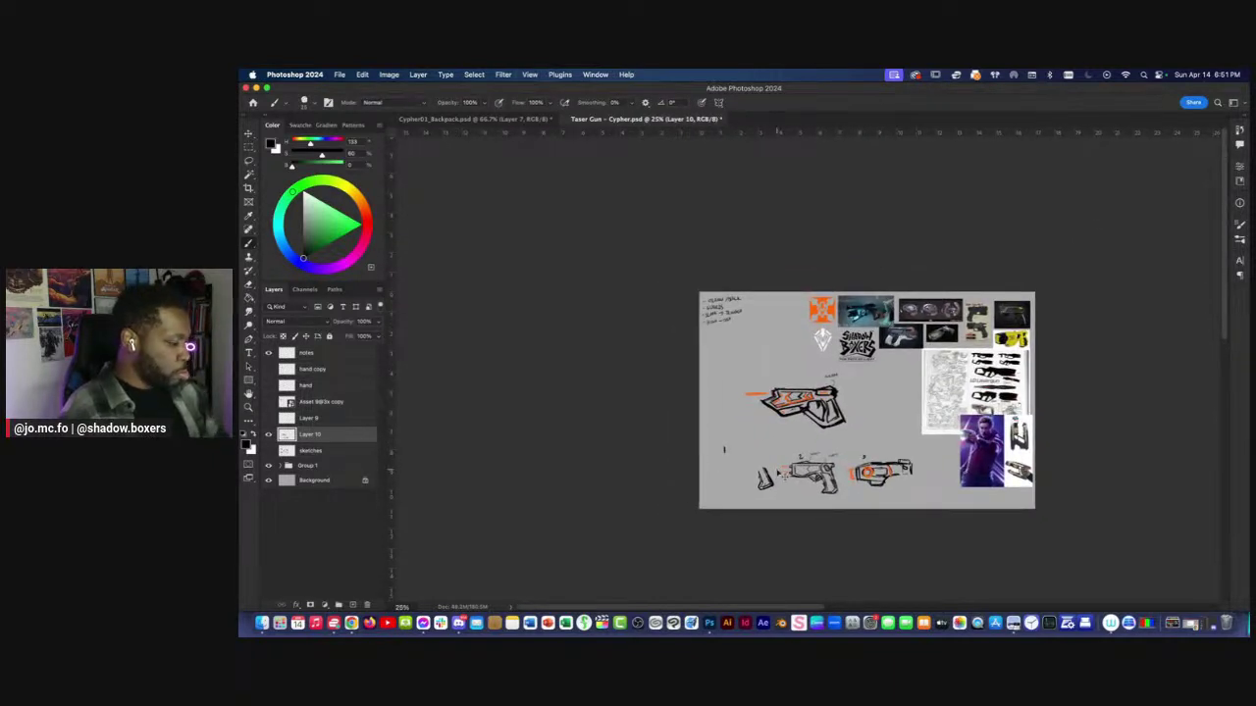
scroll(782, 472, "up", 1)
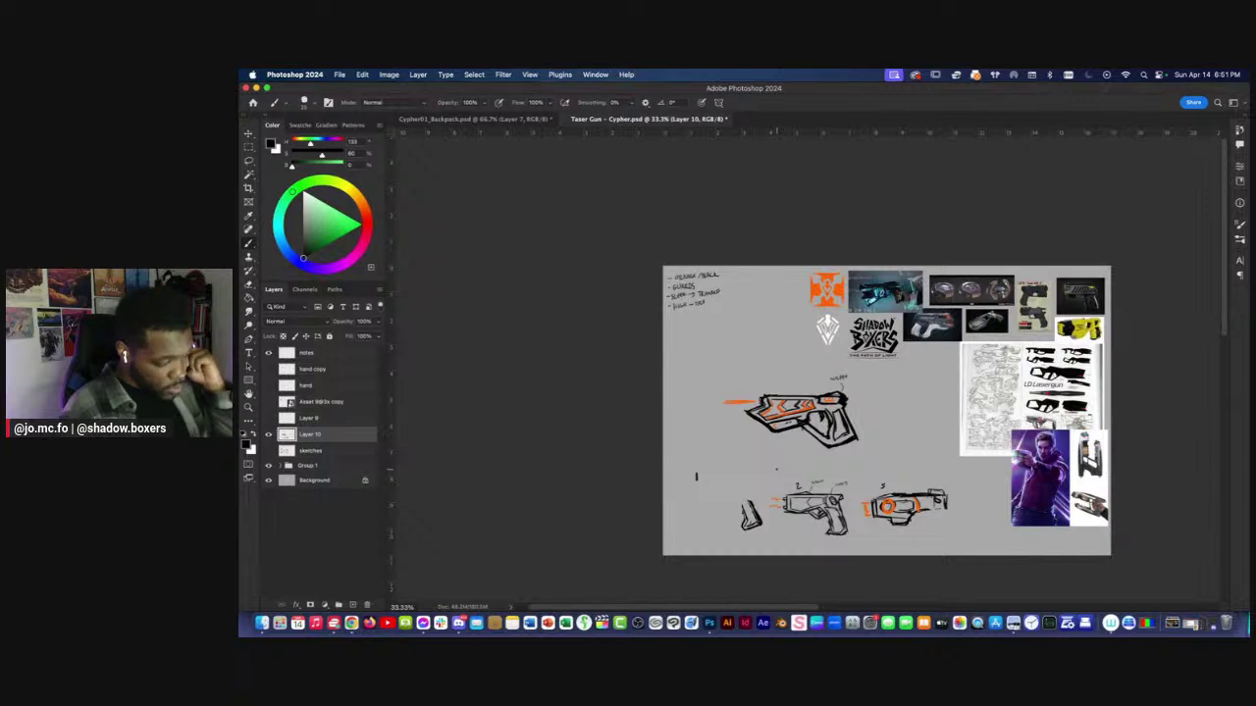
key("super+equal")
left_click(268, 385)
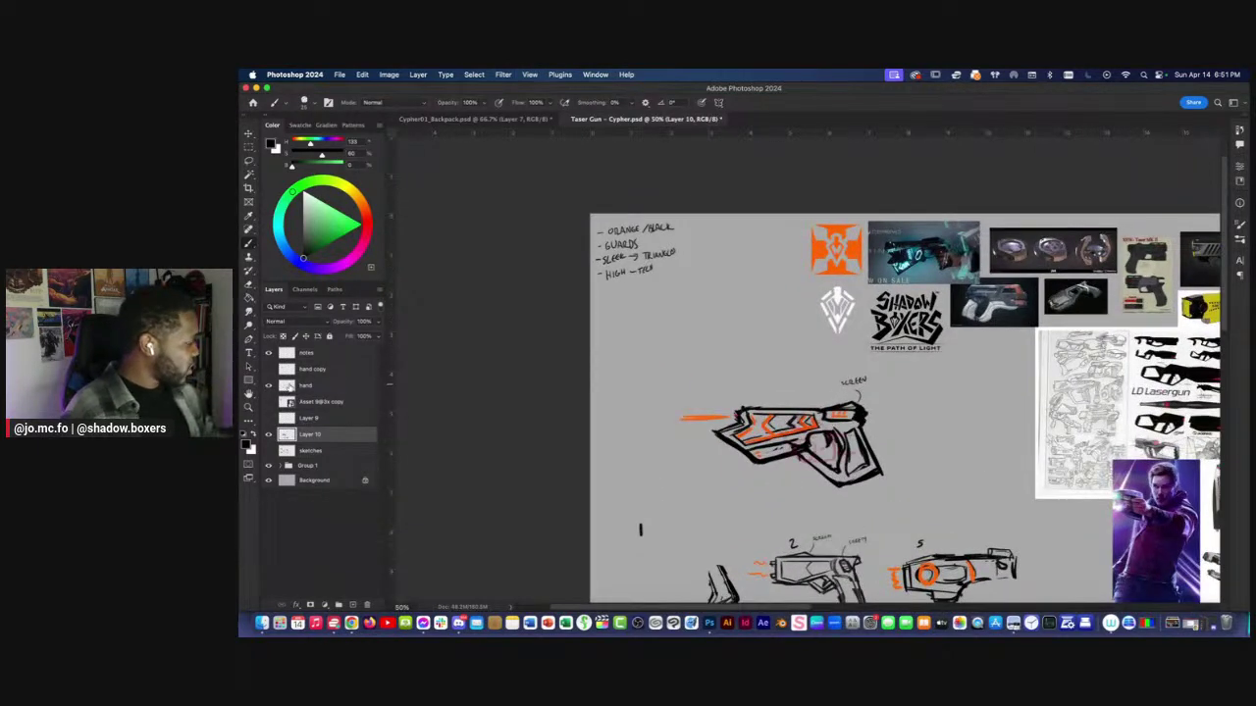
left_click(314, 385)
key("super+t")
mouse_move(826, 453)
left_mouse_down()
mouse_move(861, 456)
mouse_move(801, 448)
mouse_move(820, 427)
mouse_move(840, 431)
left_mouse_up()
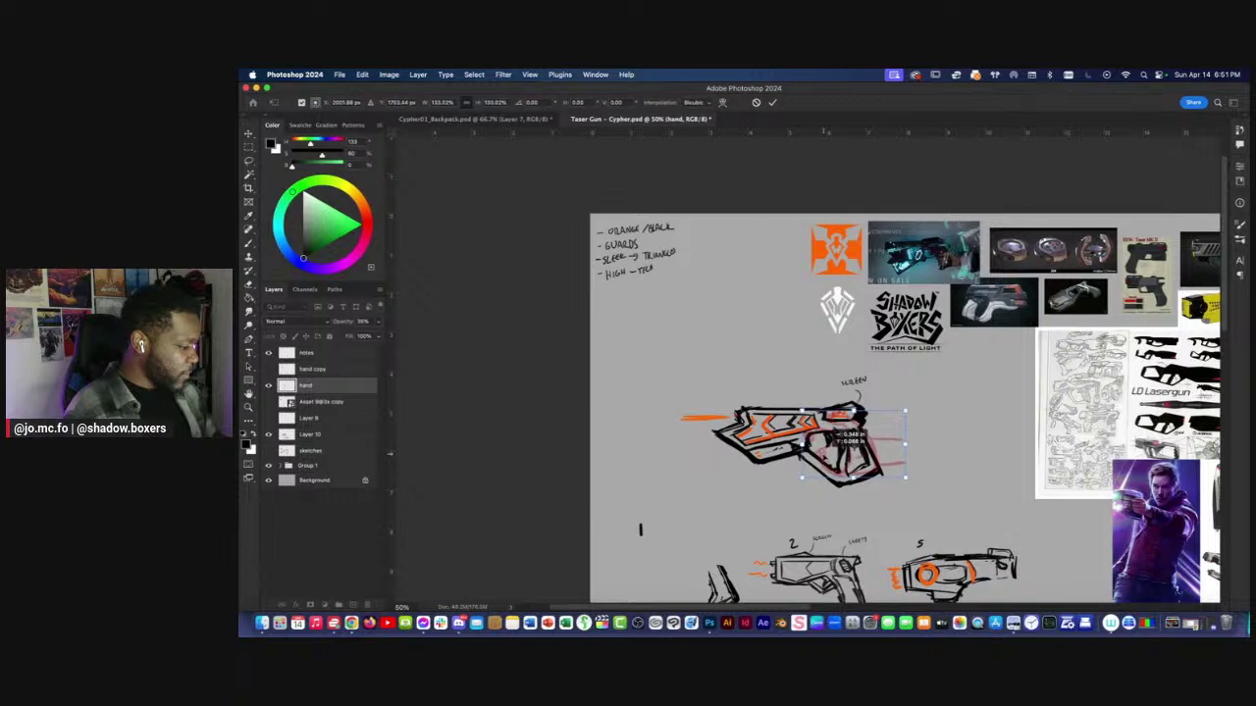
key("Return")
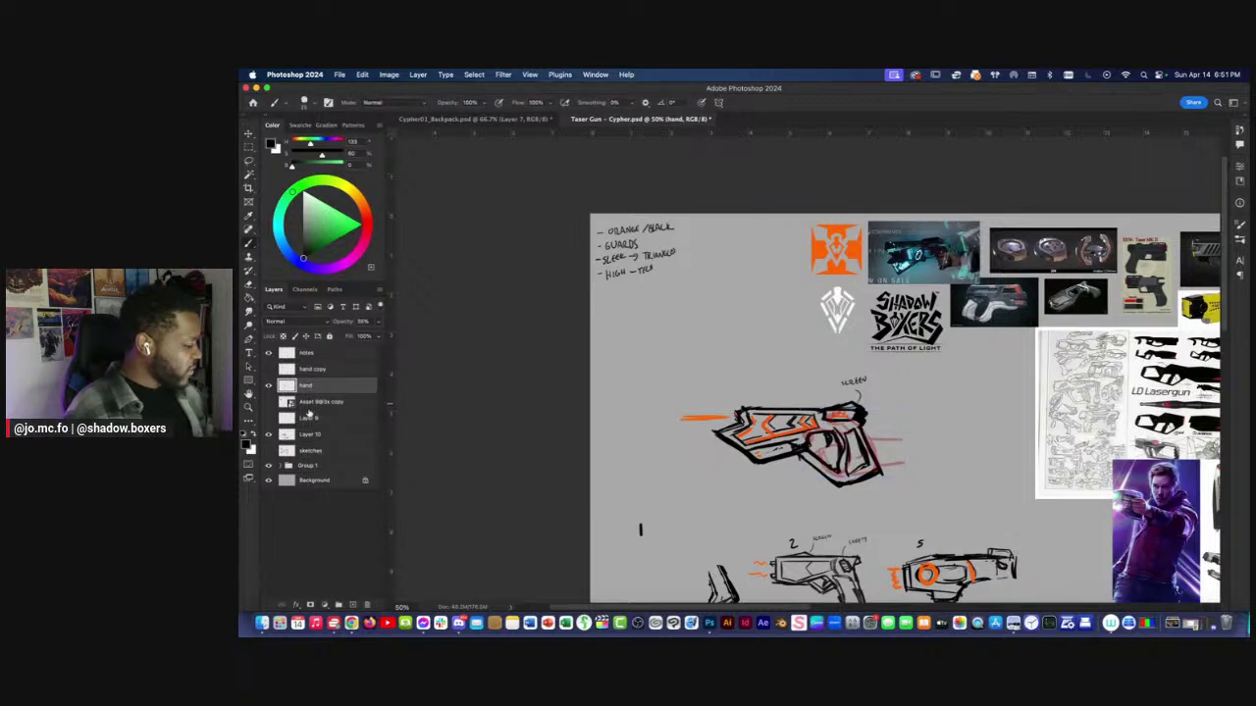
Scale the hand overlay down and align its fingers with the trigger opening and grip.
key("super+t")
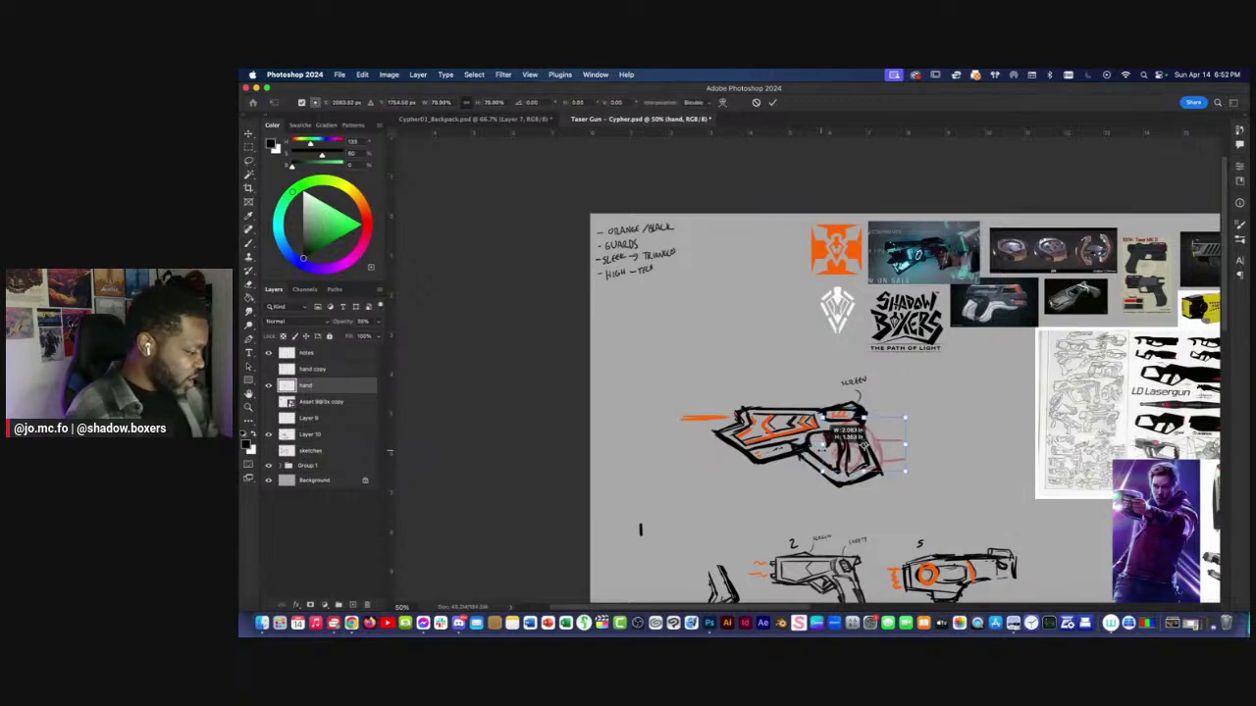
scroll(844, 444, "down", 2)
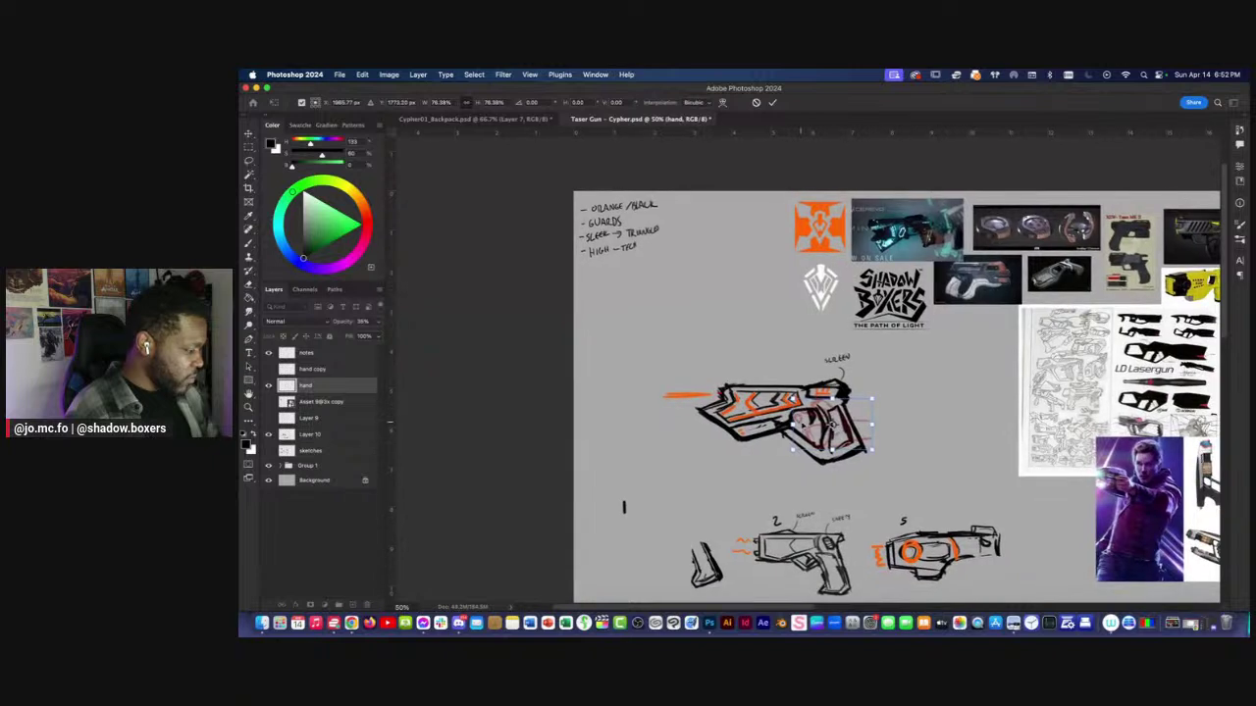
left_click_drag(832, 428, 831, 425)
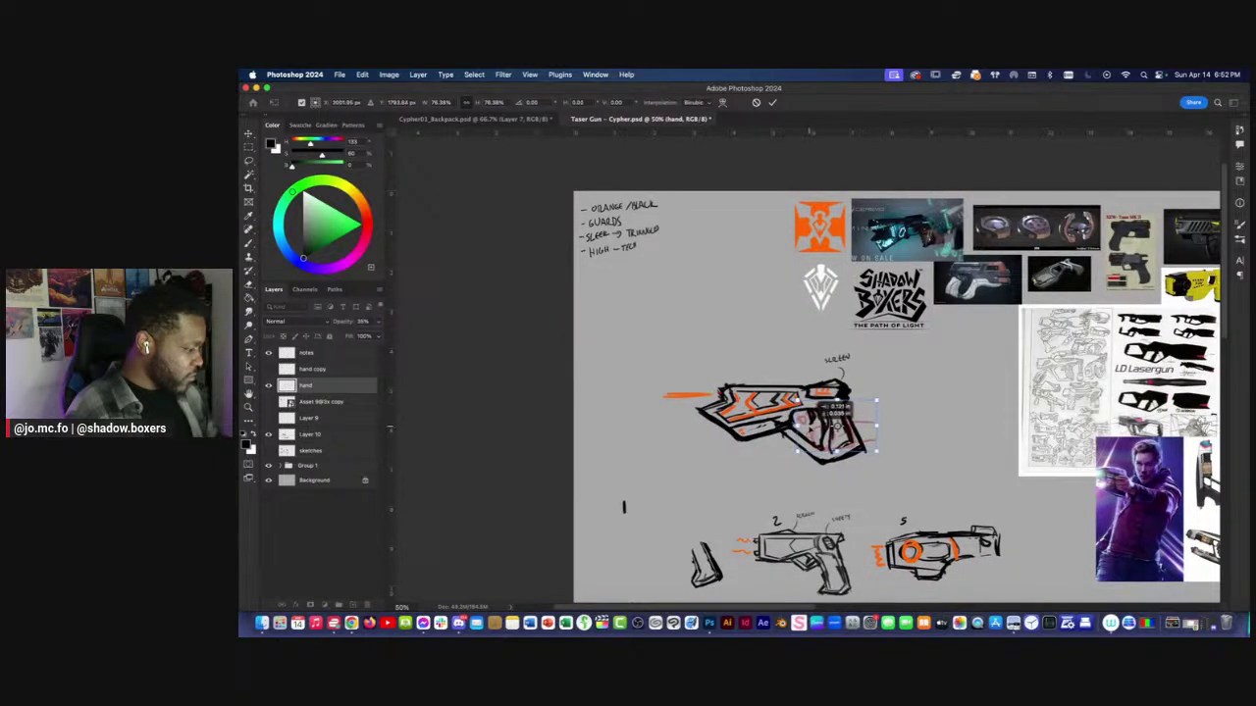
left_click_drag(877, 430, 897, 427)
left_click_drag(814, 428, 811, 429)
key("Return")
key("super+equal")
left_click_drag(645, 481, 643, 463)
key("super+minus")
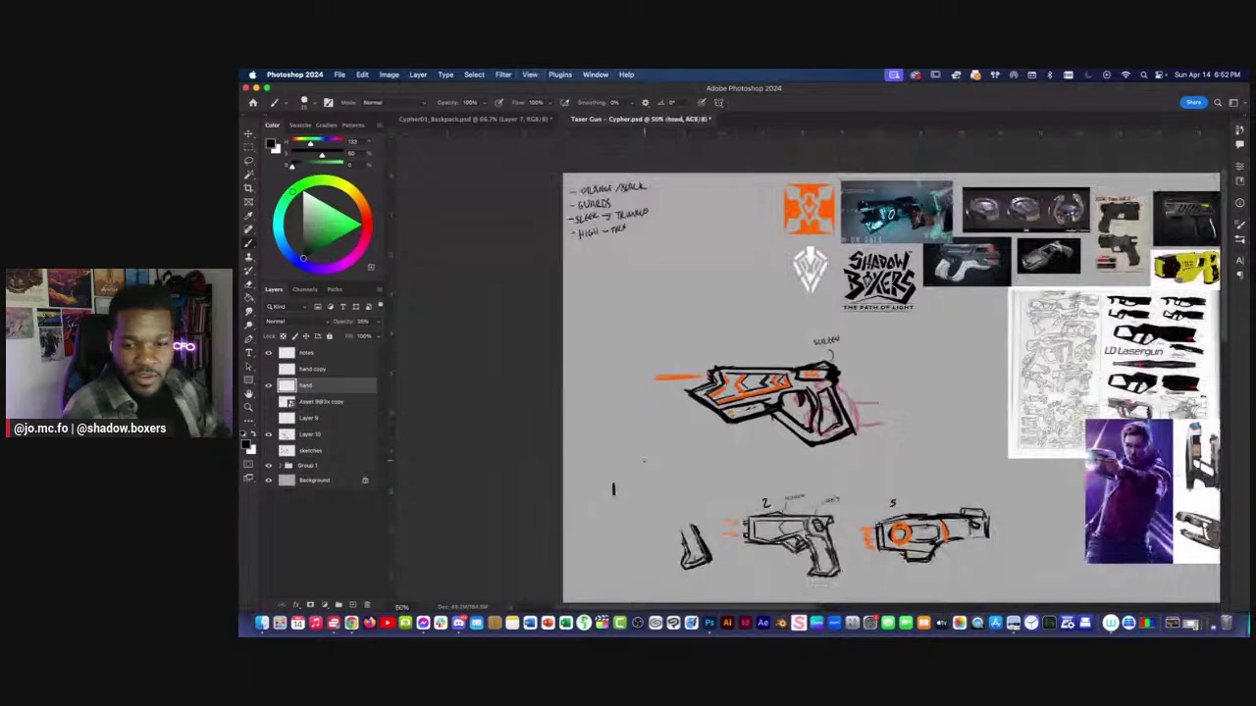
key("super+minus")
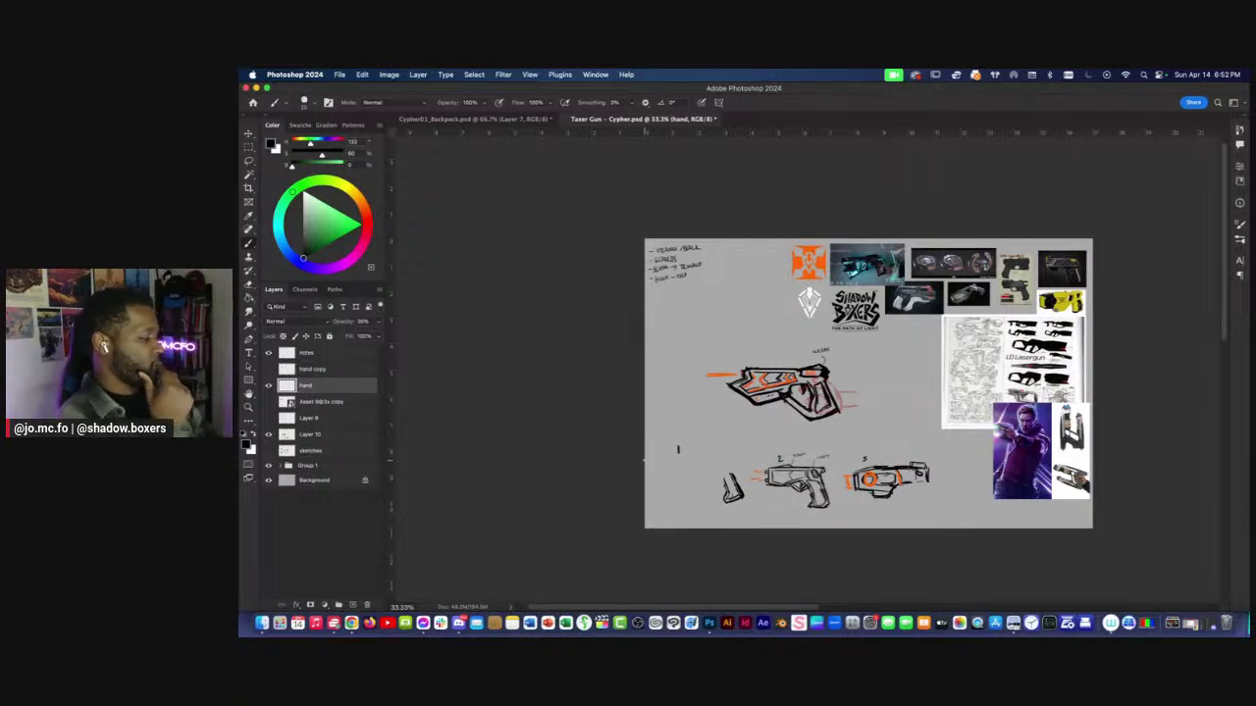
Enlarge the hand overlay again and reposition it so it wraps around the whole grip.
key("super+t")
mouse_move(828, 413)
left_mouse_down()
mouse_move(827, 426)
mouse_move(811, 400)
left_mouse_up()
key("Return")
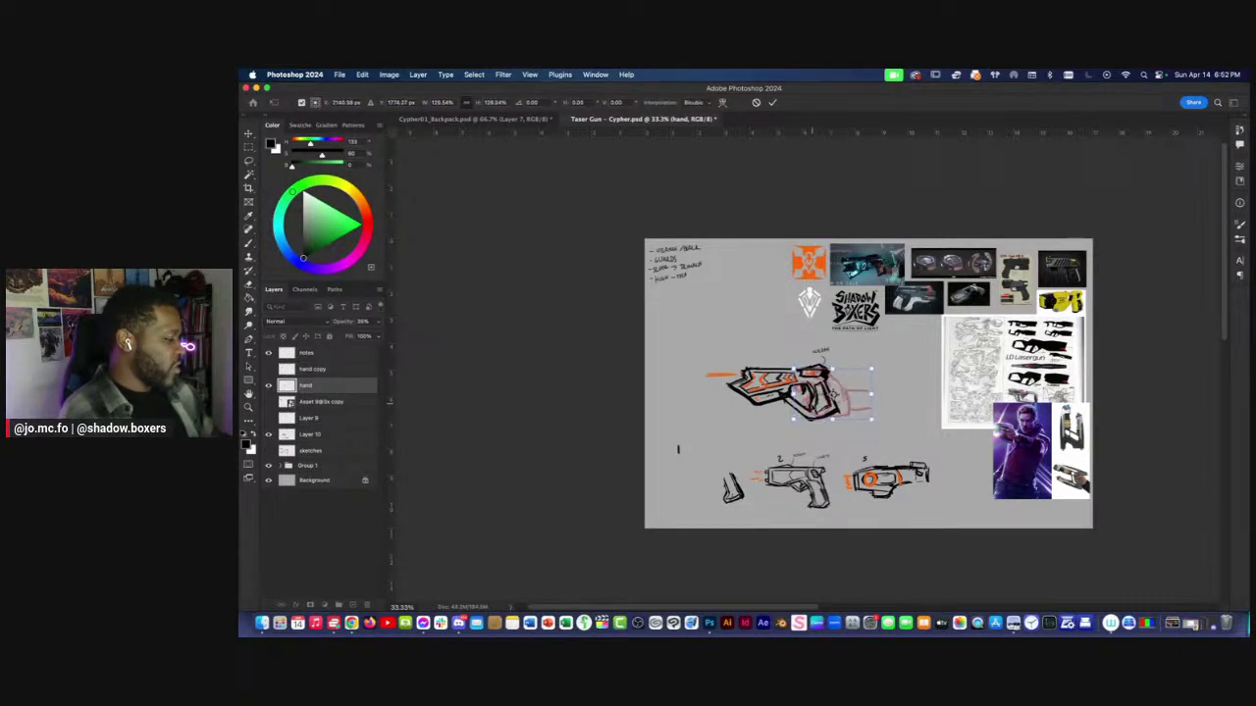
key("super+plus")
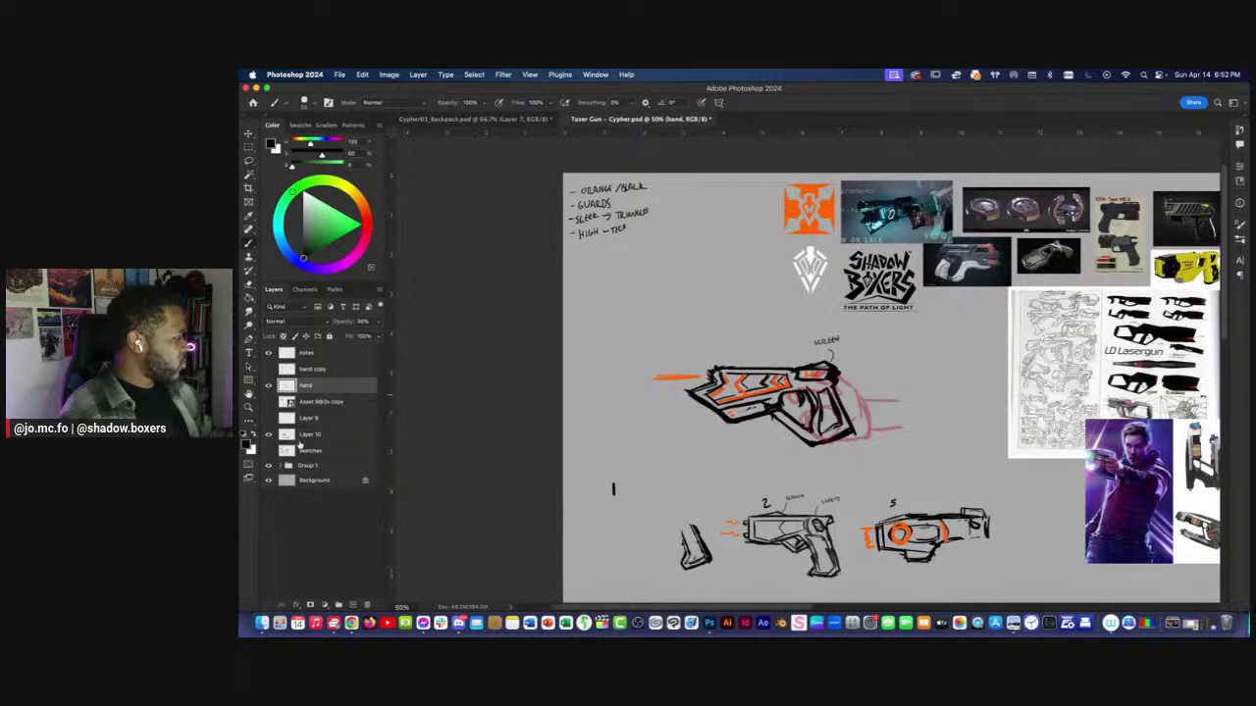
On Layer 10, lasso the grip and trigger guard and stretch them downward to lengthen the handle for the hand.
left_click(299, 438)
left_click(269, 435)
left_click(269, 435)
key("super+plus")
key("super+equal")
key("l")
mouse_move(797, 408)
left_mouse_down()
mouse_move(829, 396)
mouse_move(883, 471)
mouse_move(822, 476)
mouse_move(759, 432)
left_mouse_up()
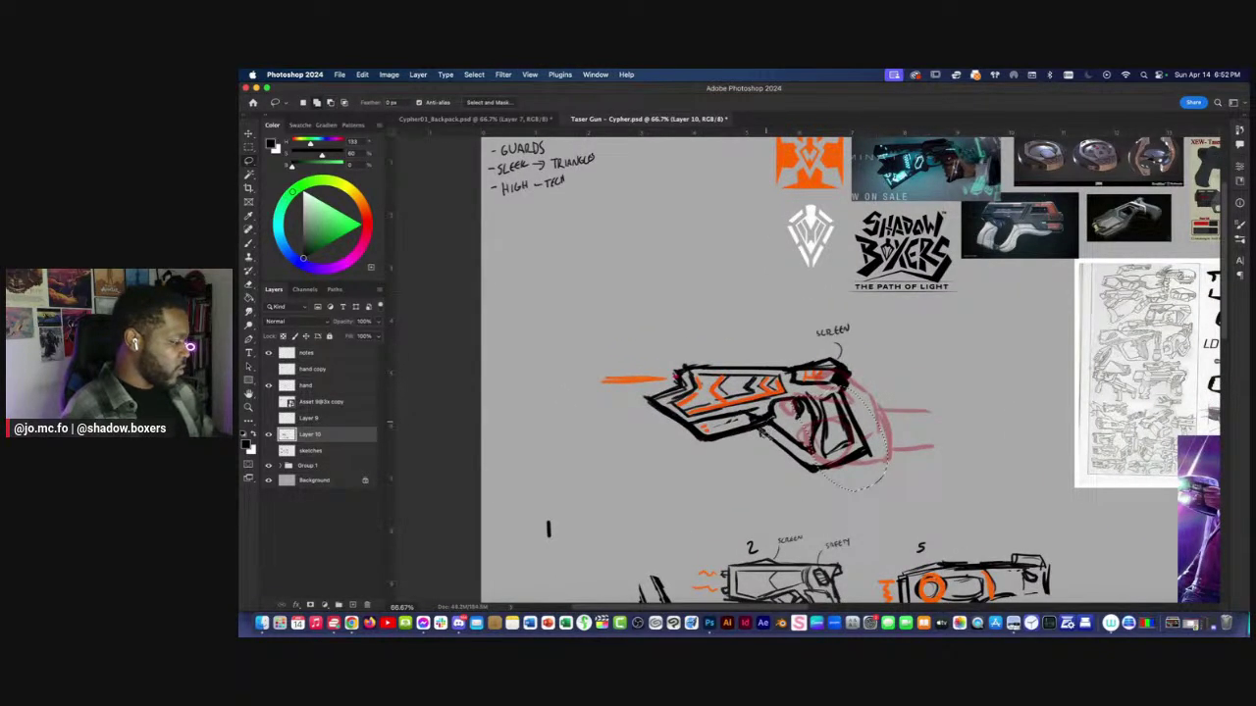
key("super+t")
left_click_drag(825, 520, 836, 518)
key("Return")
key("super+d")
key("b")
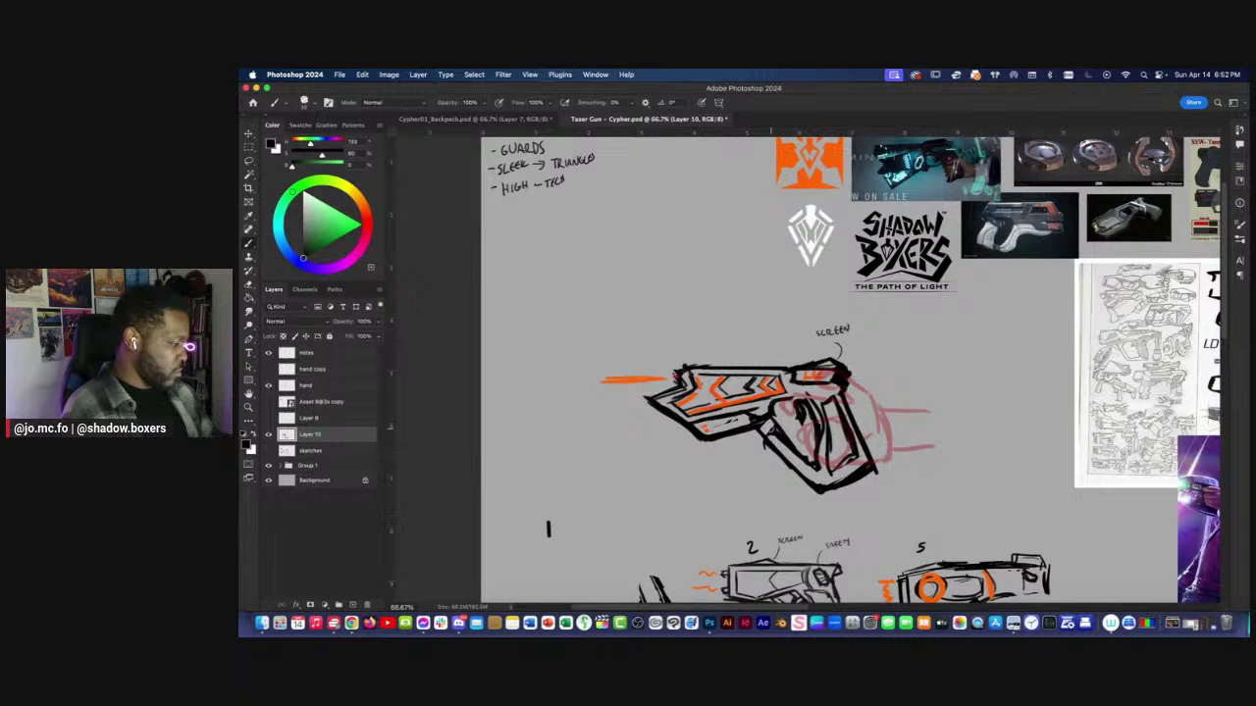
Erase the stray lines along the lengthened trigger guard and the grip base.
key("e")
mouse_move(771, 431)
left_mouse_down()
mouse_move(826, 498)
mouse_move(863, 491)
mouse_move(883, 466)
mouse_move(841, 486)
left_mouse_up()
key("b")
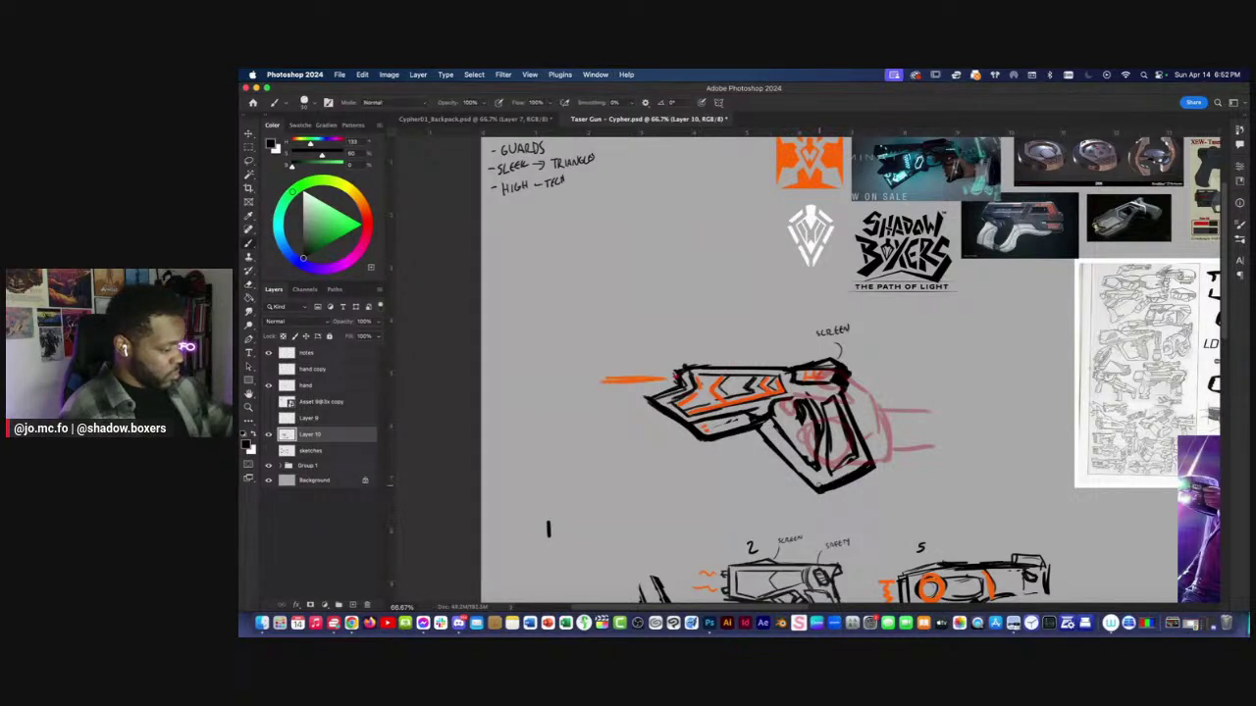
Examine the combined pistol's proportions with the lengthened grip against the hand overlay and the rest of the sheet.
key("super+minus")
key("super+minus")
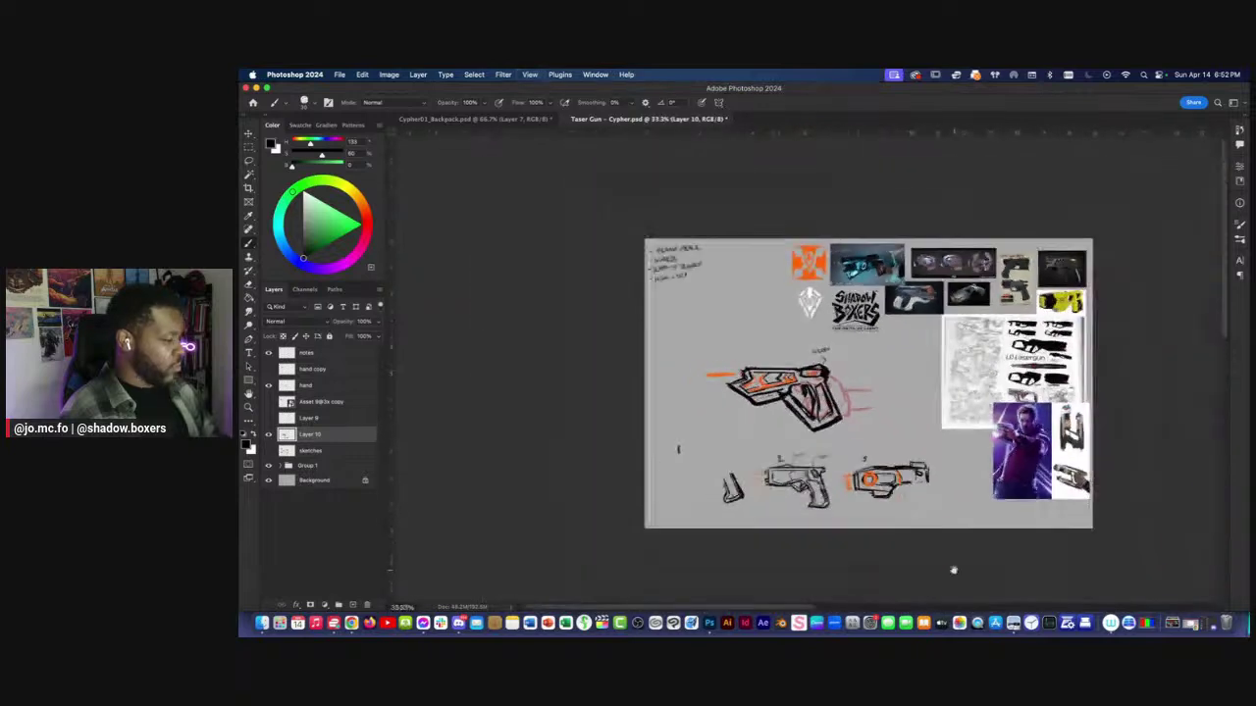
key("super+minus")
key("super+plus")
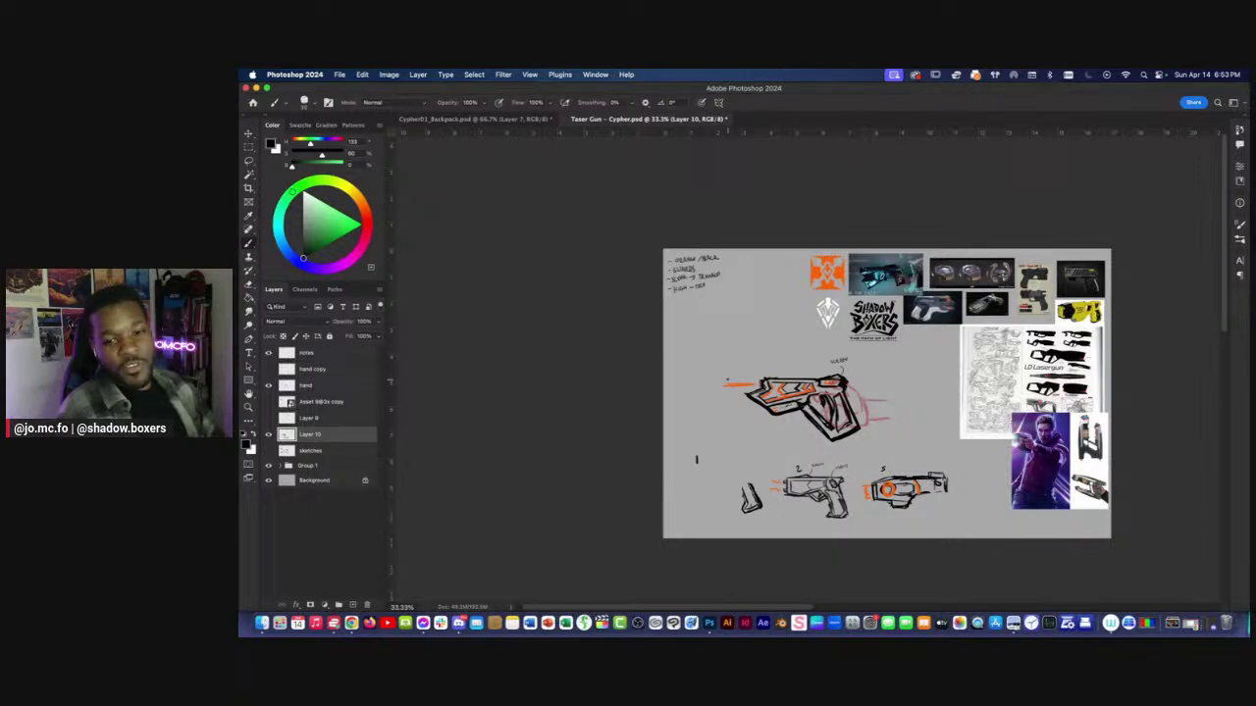
key("super+plus")
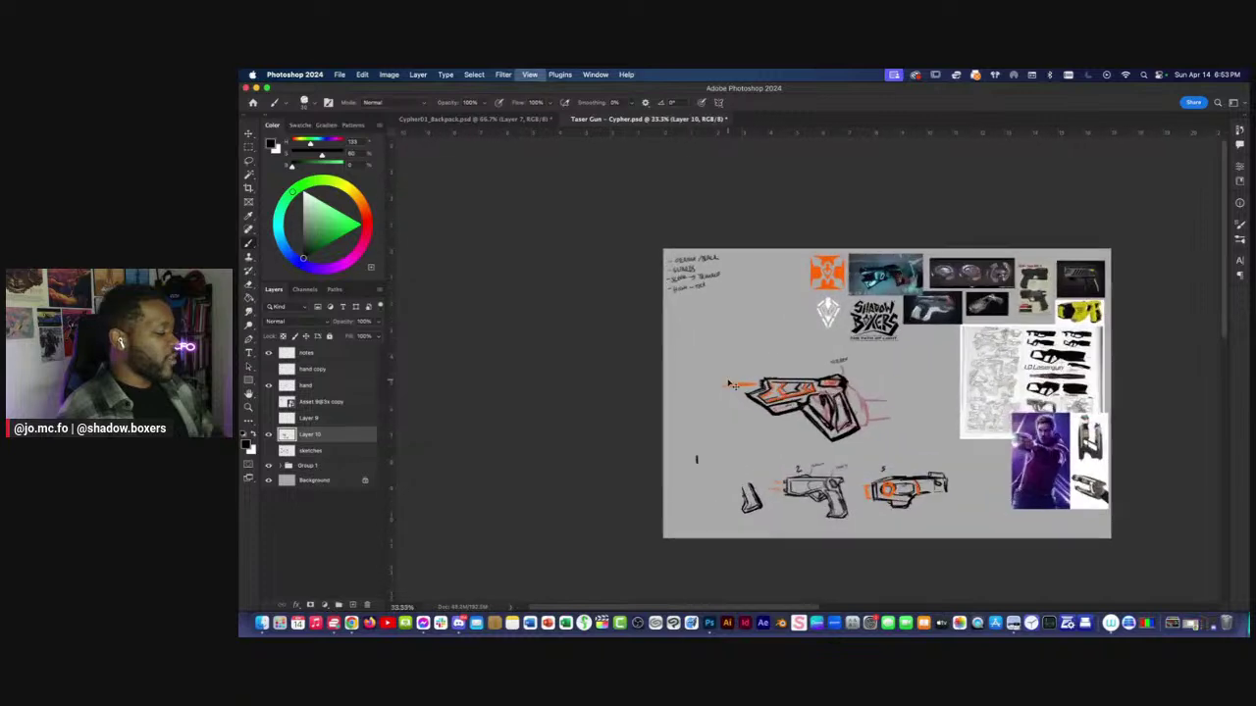
left_click_drag(715, 391, 710, 384)
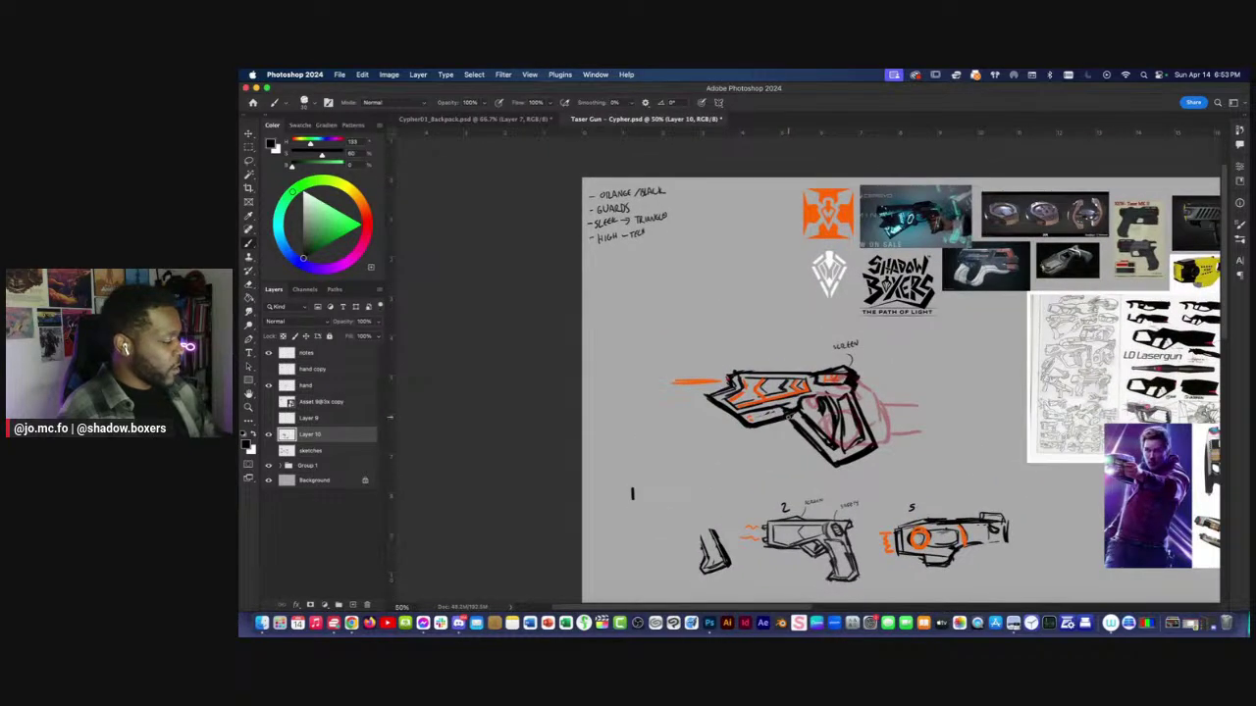
key("super+minus")
key("super+plus")
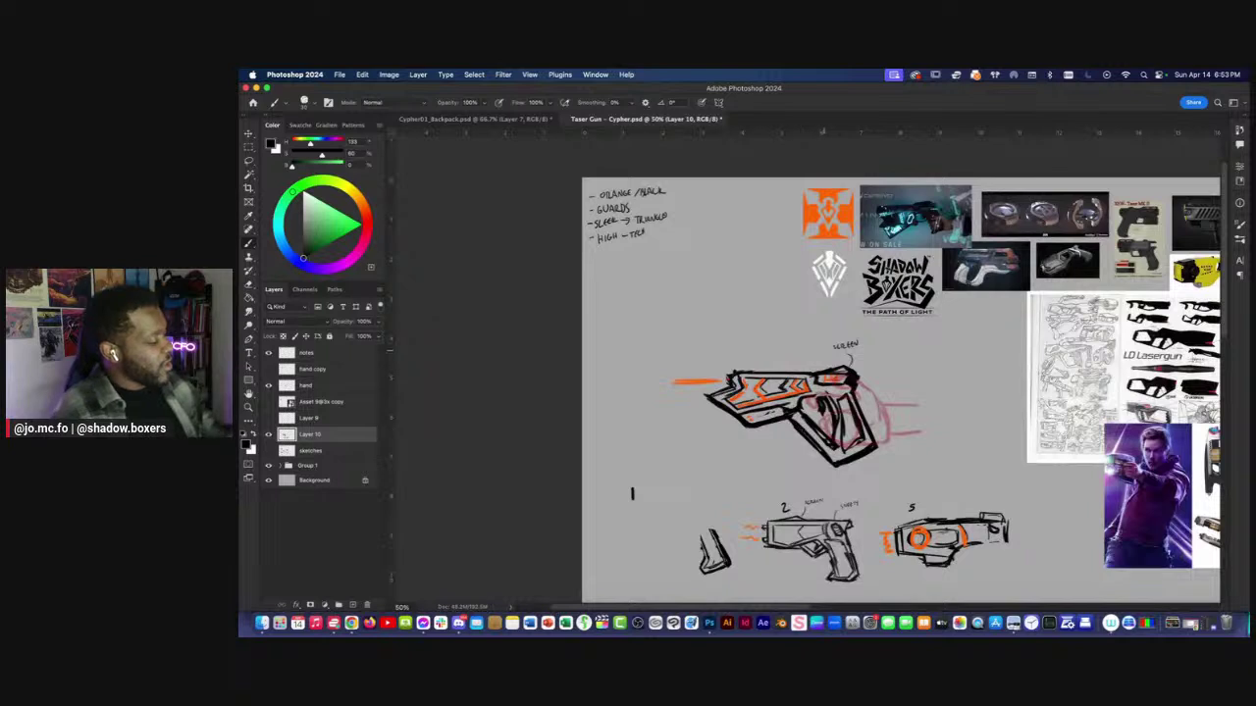
Circle the pistol's grip area and front section with a larger pinkish-red brush, and undo both marks.
left_click(366, 234)
left_click(352, 219)
key("bracketright")
mouse_move(809, 371)
left_mouse_down()
mouse_move(901, 351)
mouse_move(871, 500)
mouse_move(789, 428)
left_mouse_up()
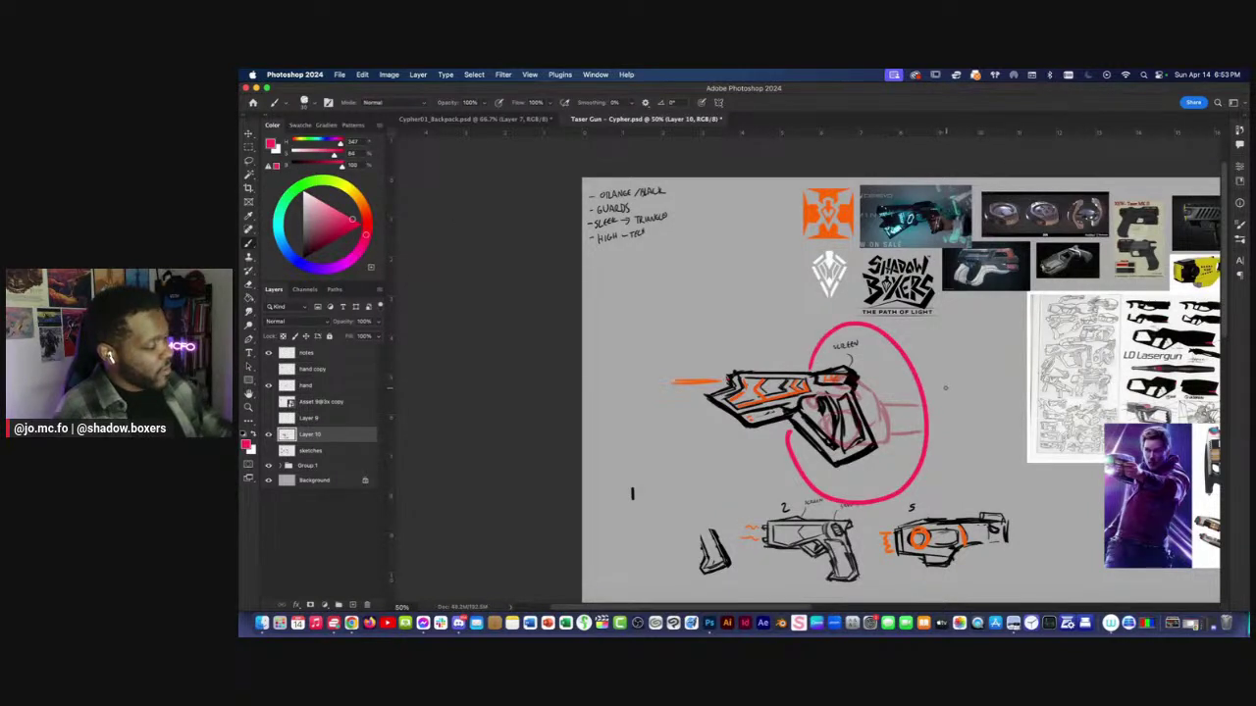
left_click_drag(739, 444, 775, 432)
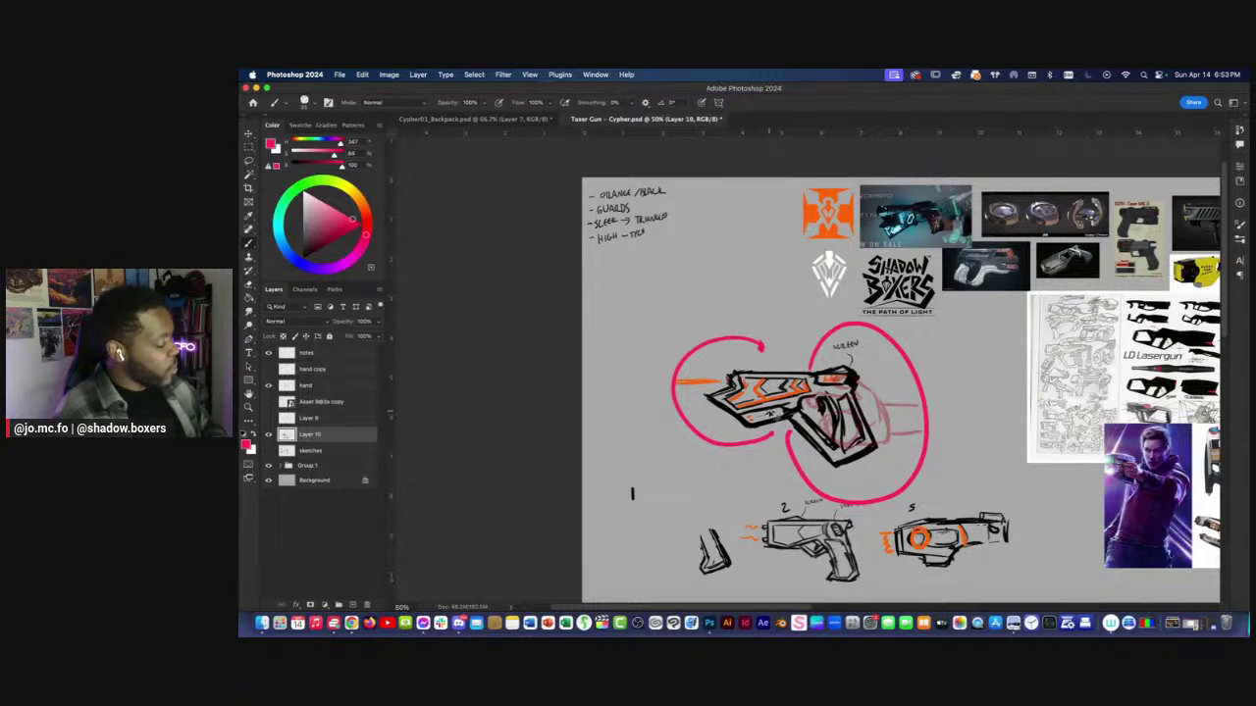
key("super+z")
key("super+z")
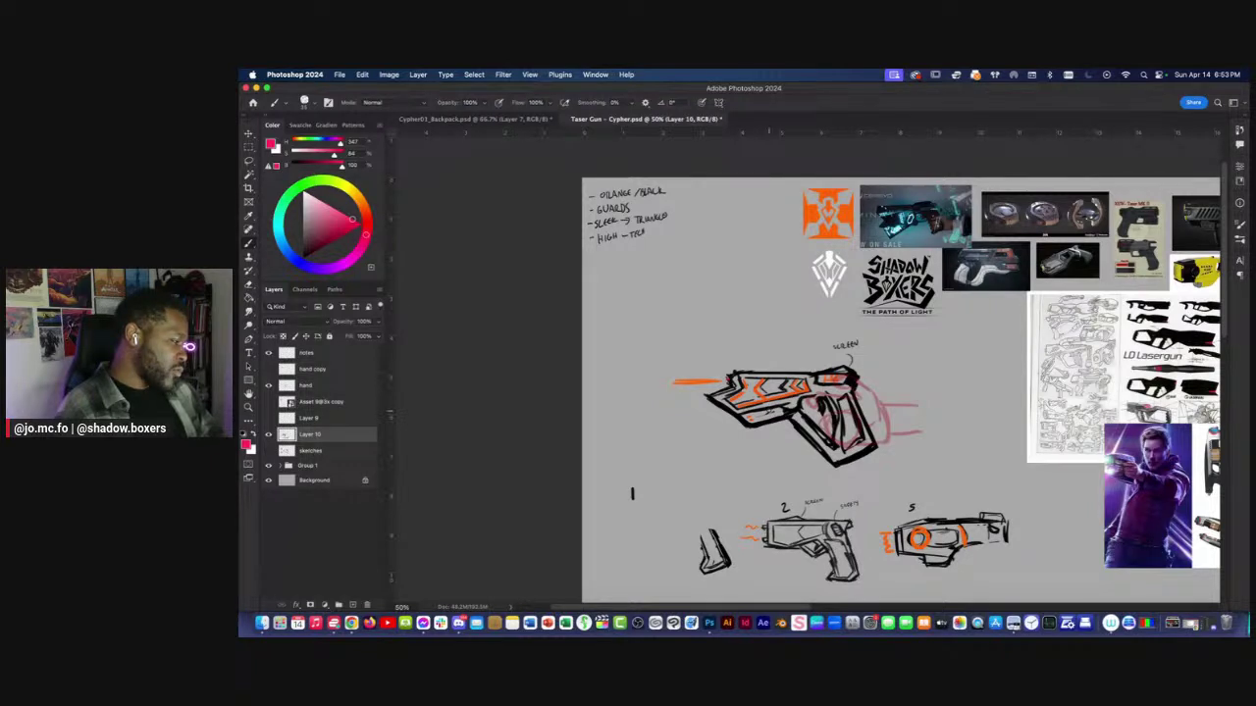
left_click_drag(700, 484, 682, 466)
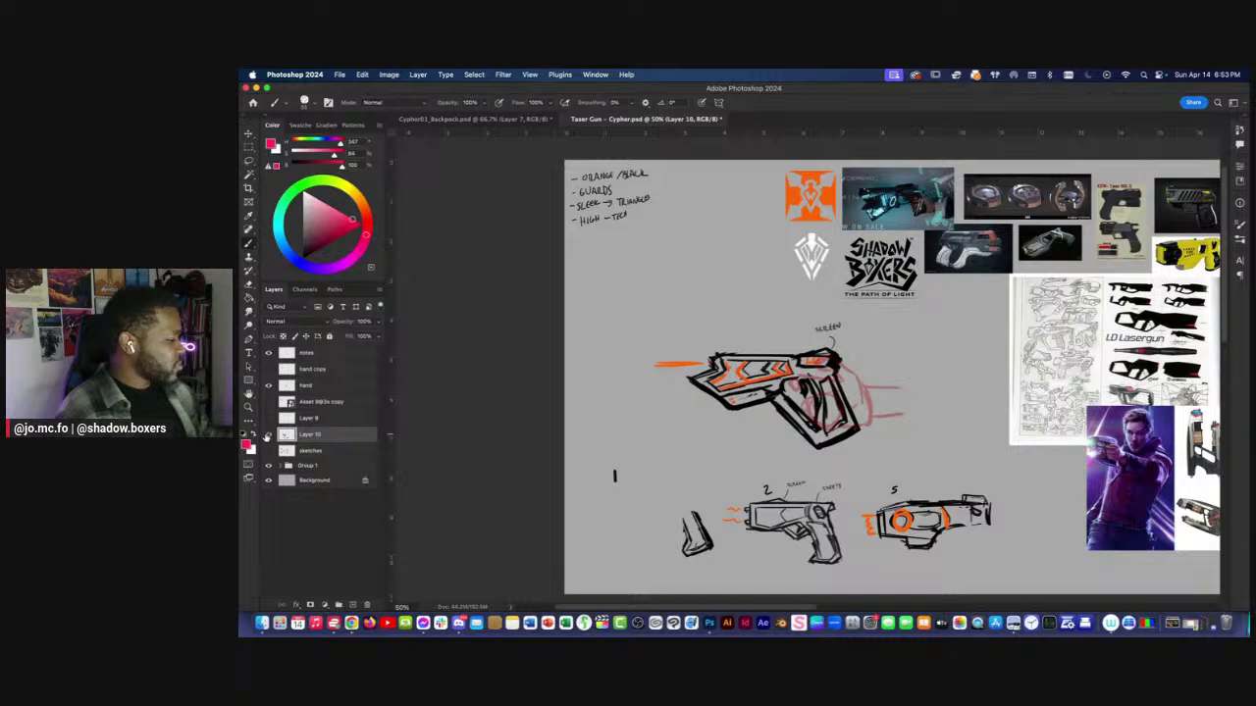
On Layer 10, lasso the combined pistol's grip and trigger guard, and move them rotated into the blank area above the pistol.
left_click(269, 433)
left_click(269, 433)
key("l")
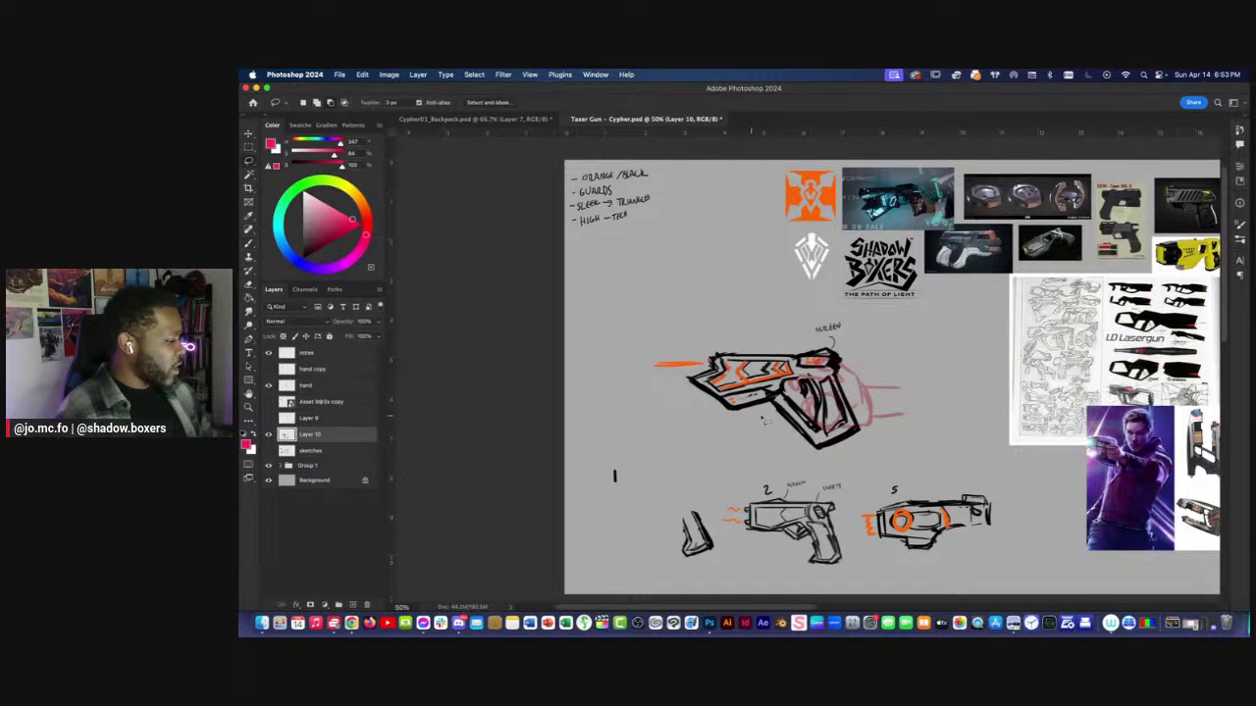
mouse_move(773, 411)
left_mouse_down()
mouse_move(824, 378)
mouse_move(879, 453)
mouse_move(758, 416)
mouse_move(682, 281)
left_mouse_up()
key("super+t")
key("Return")
key("super+d")
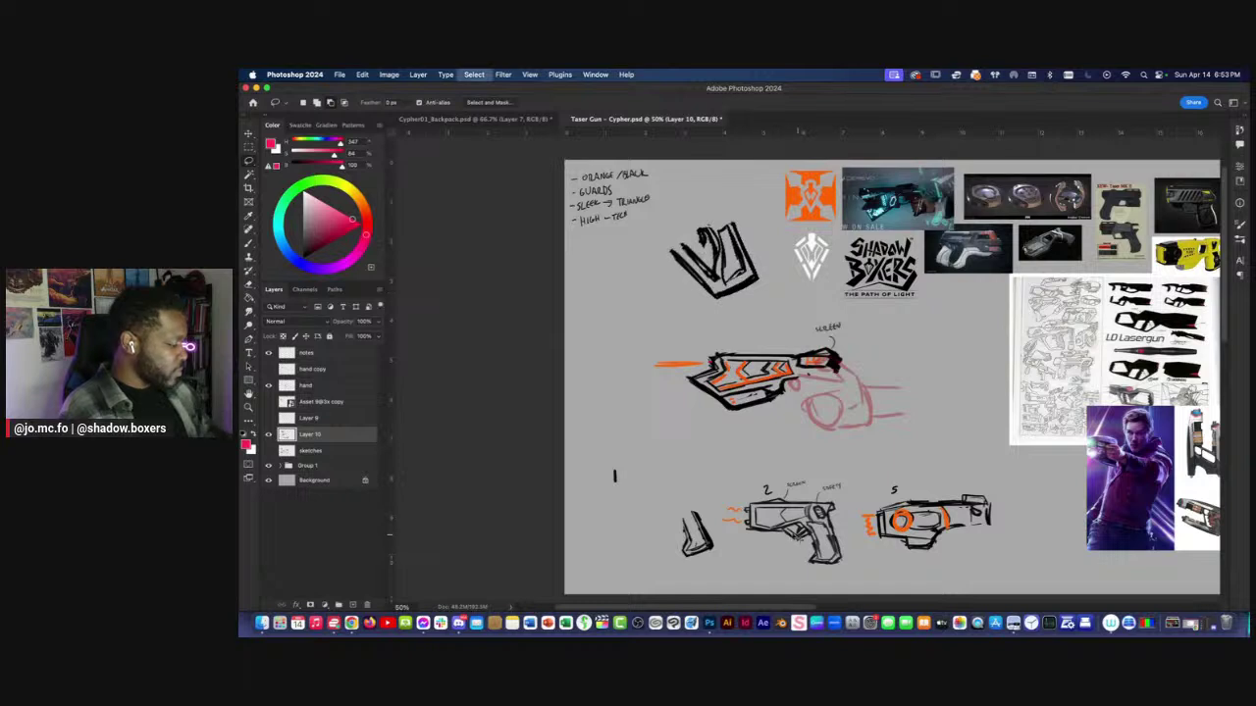
Lasso sketch 2's grip and trigger guard, scale them to about 154%, and place them under the combined pistol's body.
mouse_move(790, 518)
left_mouse_down()
mouse_move(827, 520)
mouse_move(775, 569)
mouse_move(764, 535)
mouse_move(803, 483)
left_mouse_up()
key("super+t")
left_click_drag(806, 530, 803, 417)
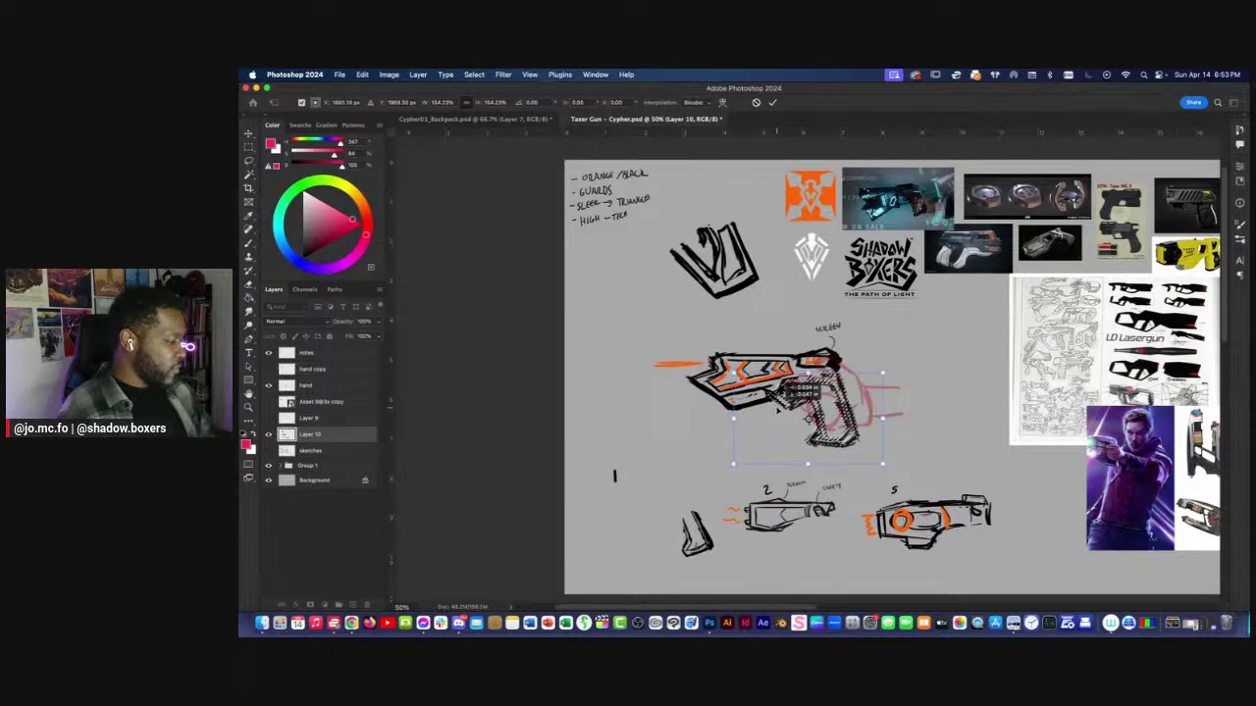
key("Return")
key("super+minus")
key("super+minus")
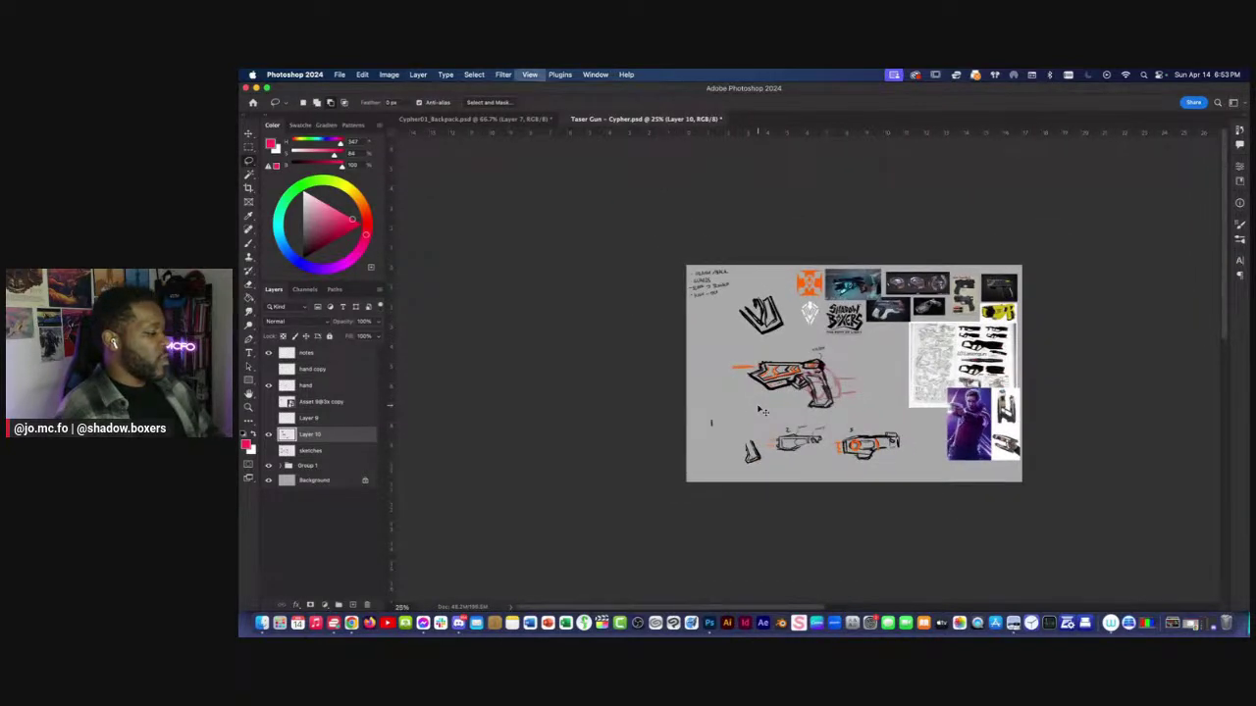
On the hand layer, nudge the hand overlay slightly to line it up with the replacement grip.
key("super+plus")
key("super+plus")
left_click(298, 386)
key("super+t")
left_click_drag(804, 424, 801, 423)
key("Return")
key("super+minus")
key("super+minus")
key("super+plus")
key("super+plus")
key("super+plus")
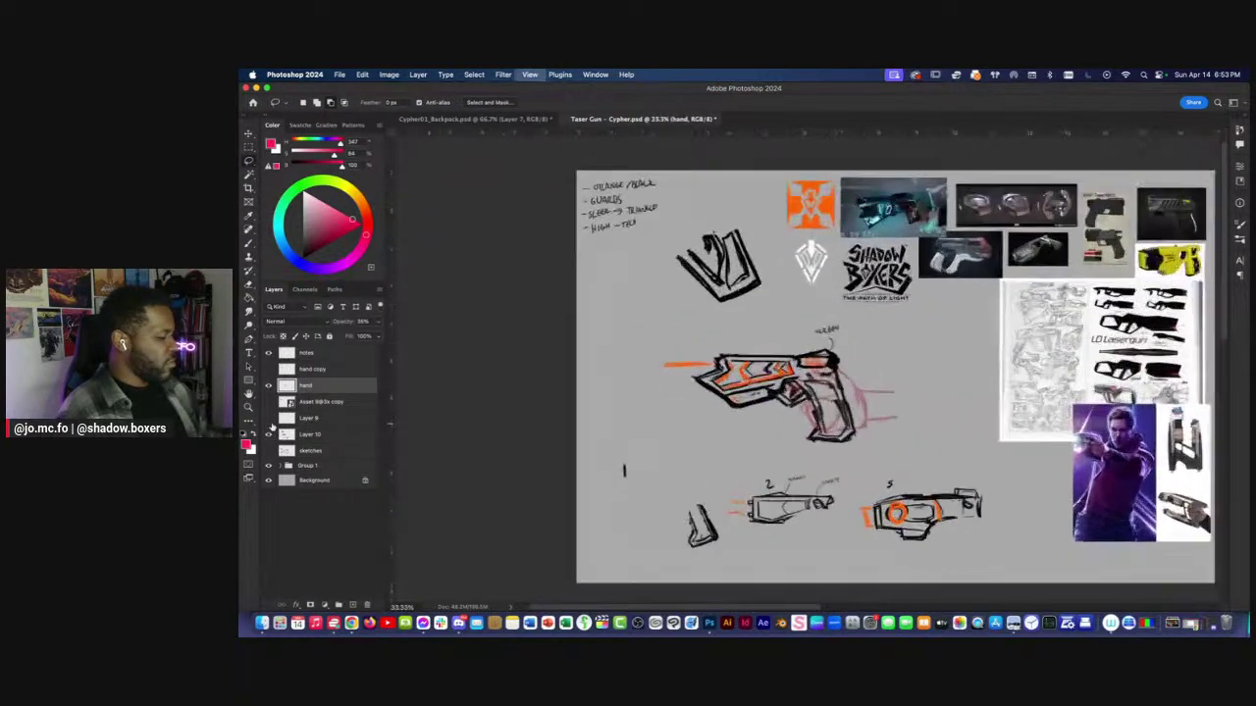
left_click_drag(619, 457, 580, 461)
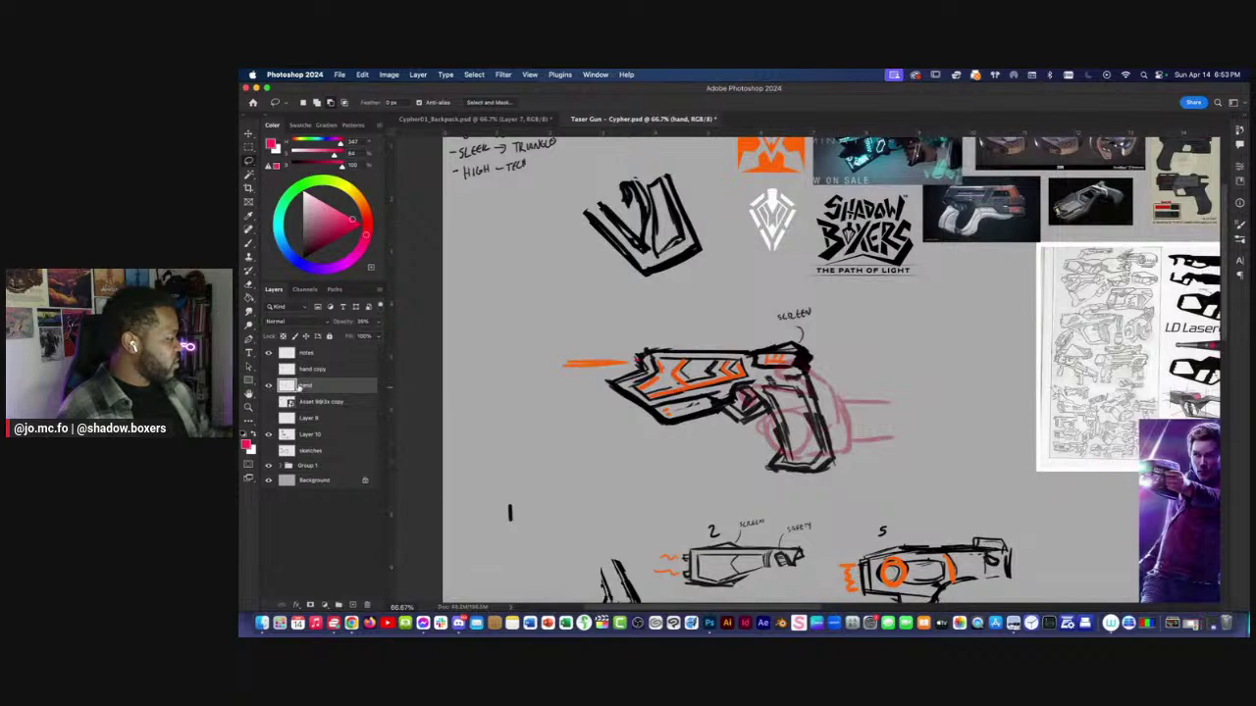
On Layer 10, lasso the lower part of the new grip and squash it upward slightly to shorten the handle.
left_click(273, 437)
key("super+plus")
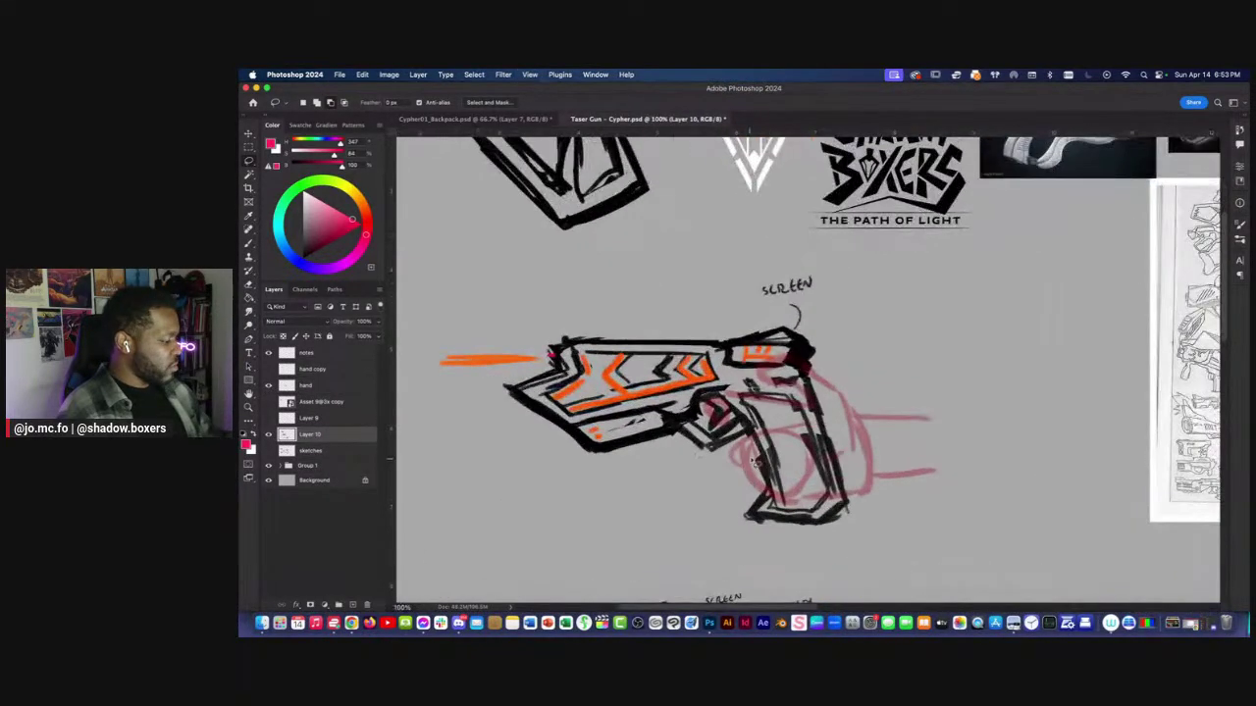
left_click_drag(805, 565, 694, 512)
key("super+t")
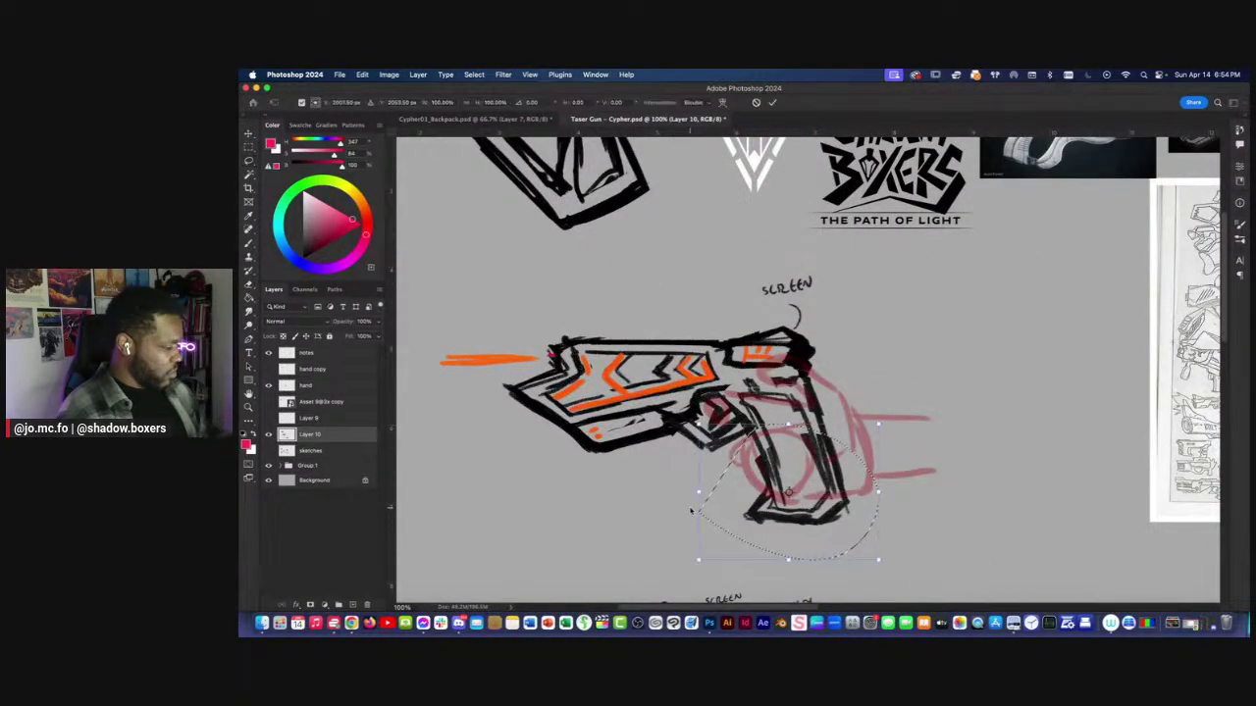
left_click_drag(789, 559, 791, 530)
key("Return")
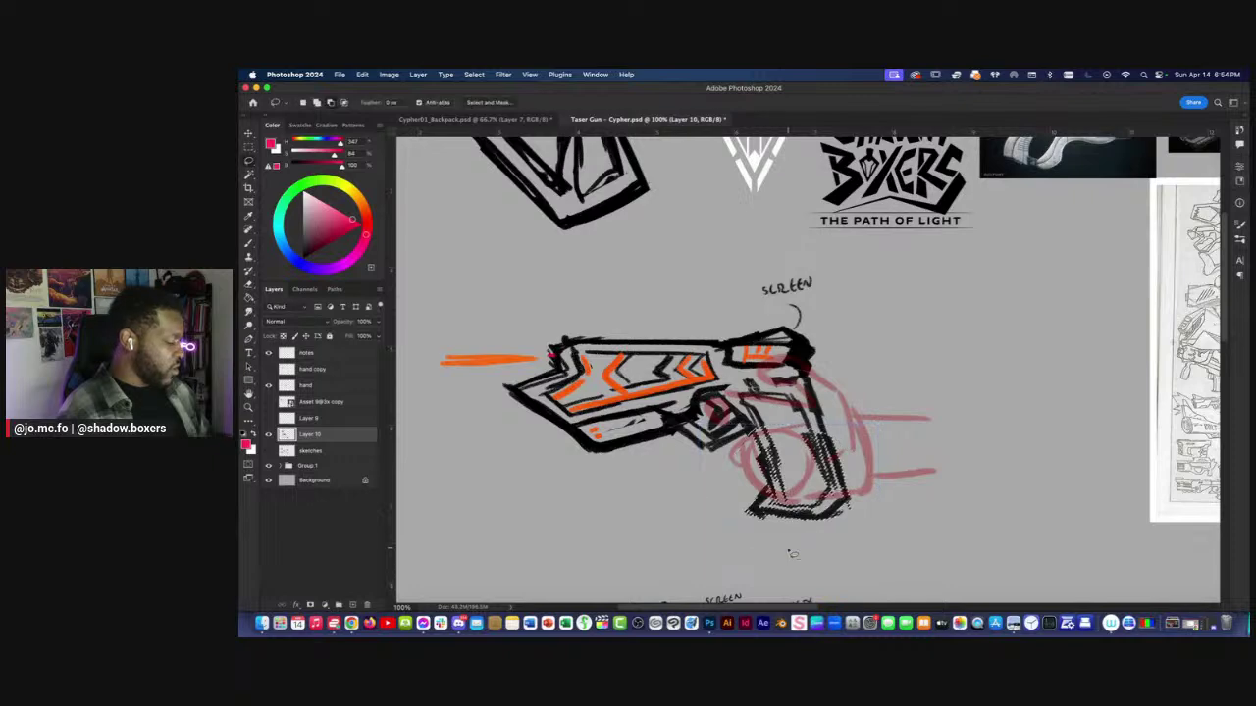
With a black brush and the eraser, rework the grip's base into a cleaner, angular edge.
key("d")
key("b")
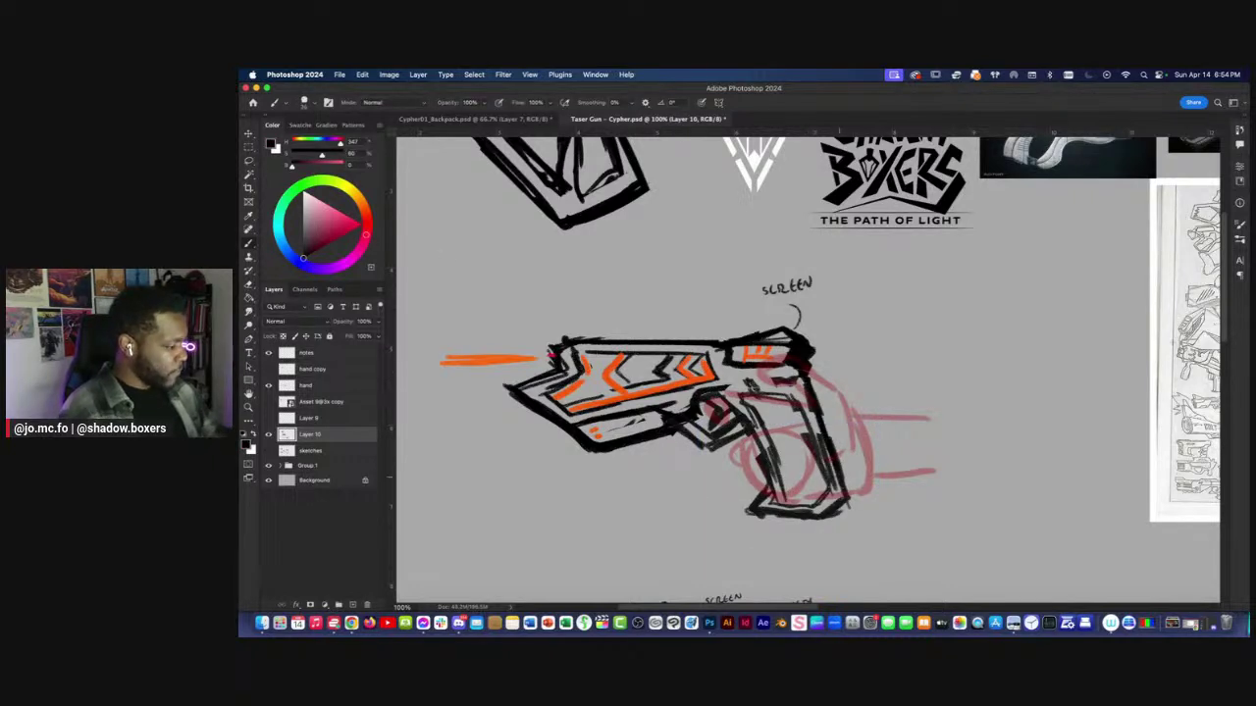
key("super+minus")
key("super+minus")
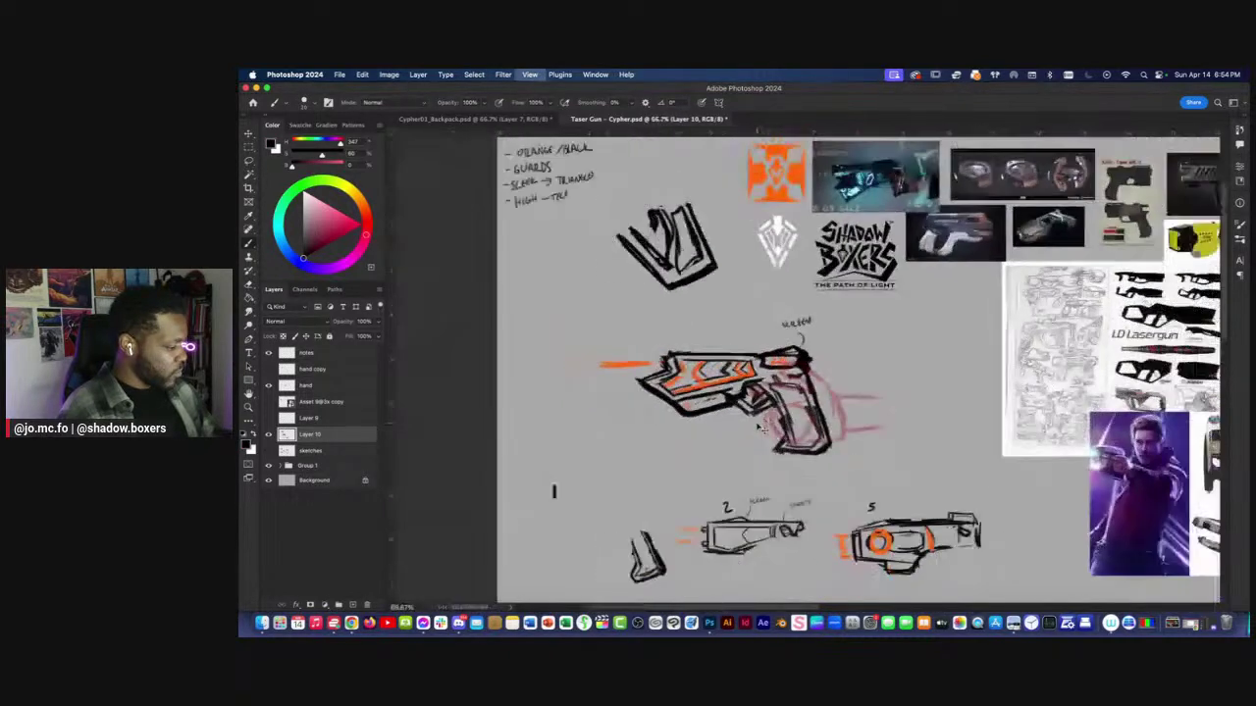
key("super+plus")
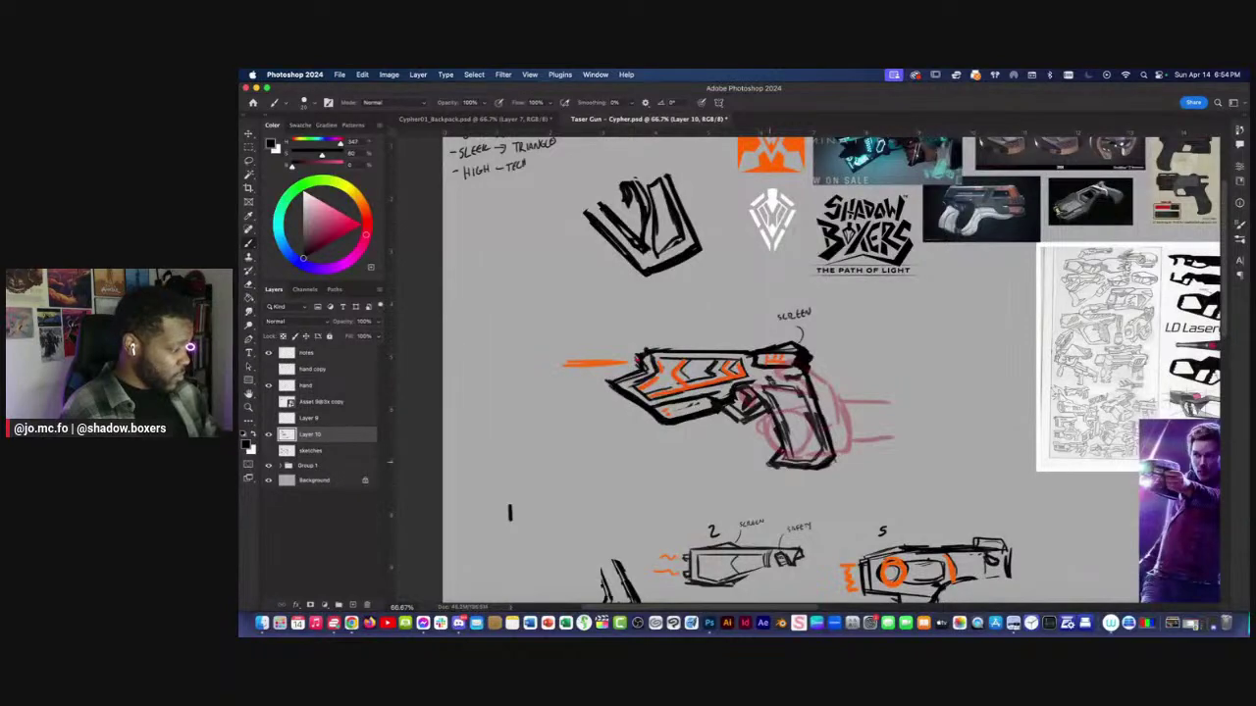
left_click_drag(661, 520, 699, 453)
left_click_drag(683, 540, 646, 565)
key("super+z")
mouse_move(863, 394)
left_mouse_down()
mouse_move(807, 409)
mouse_move(827, 371)
left_mouse_up()
key("l")
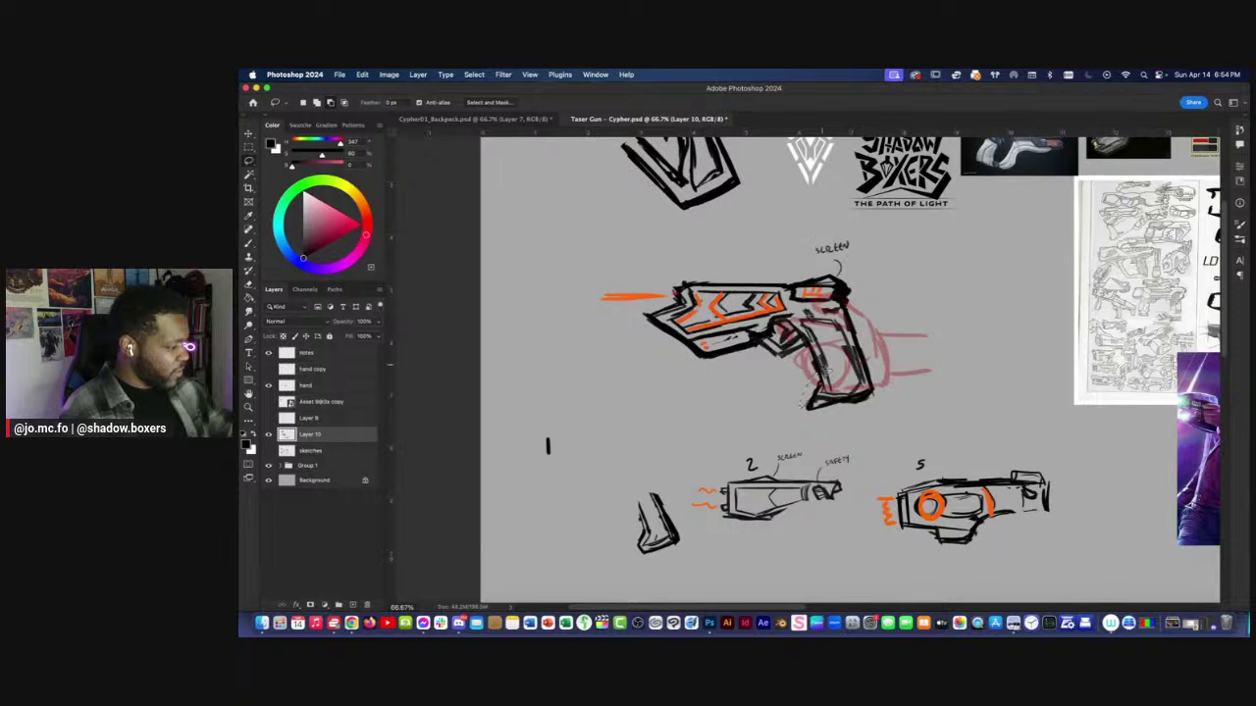
key("e")
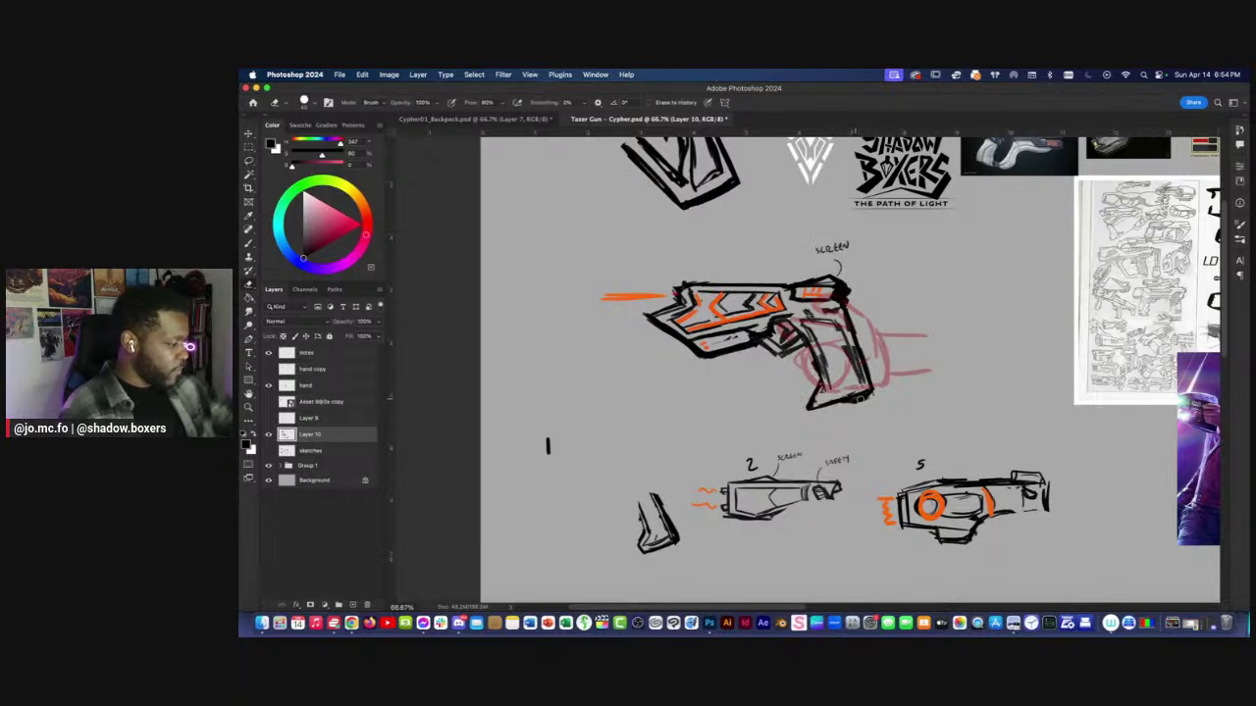
key("b")
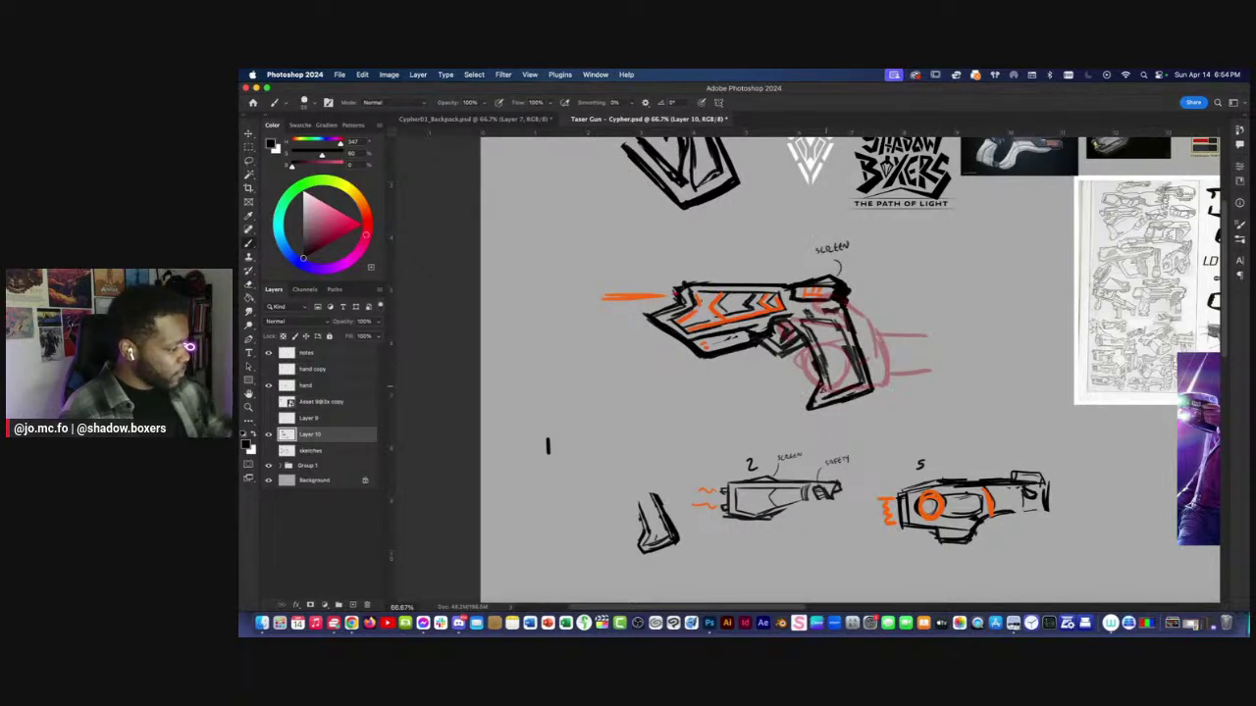
Redraw the grip's front edge and inner panel lines in black, erasing the rough overlaps.
mouse_move(831, 378)
left_mouse_down()
mouse_move(818, 340)
mouse_move(839, 332)
mouse_move(833, 320)
left_mouse_up()
mouse_move(816, 322)
left_mouse_down()
mouse_move(782, 358)
mouse_move(810, 396)
left_mouse_up()
key("e")
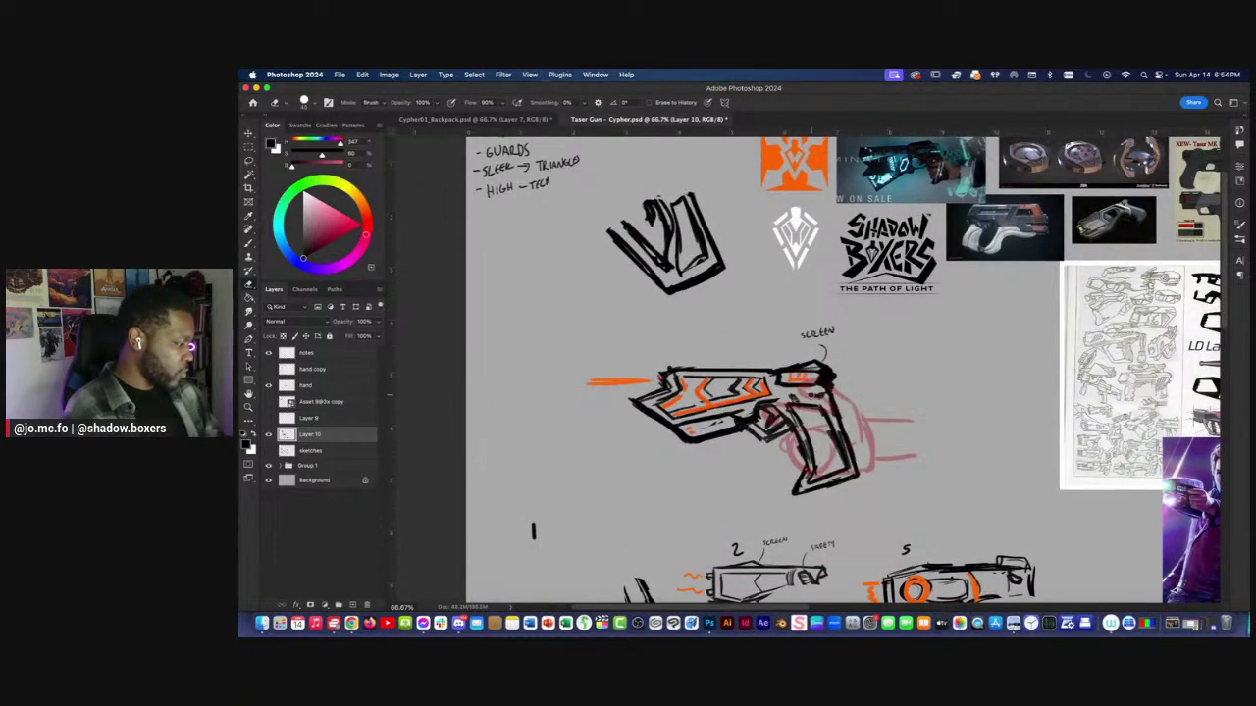
key("b")
key("e")
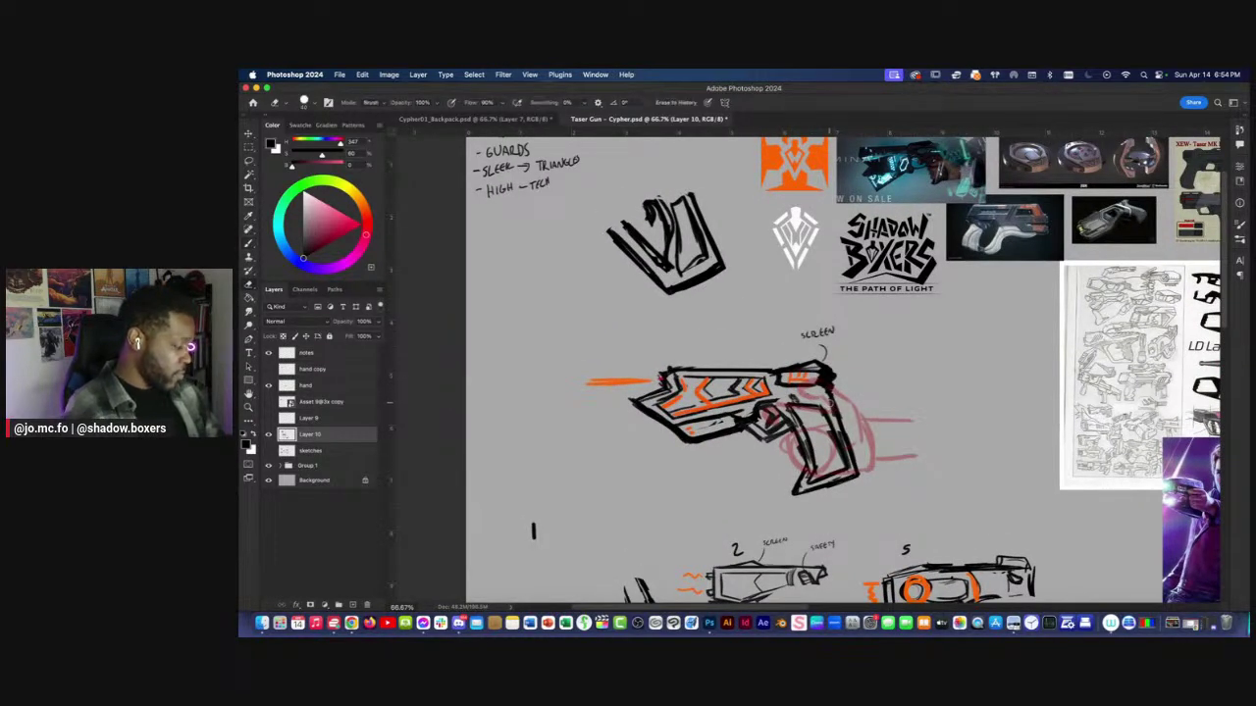
key("b")
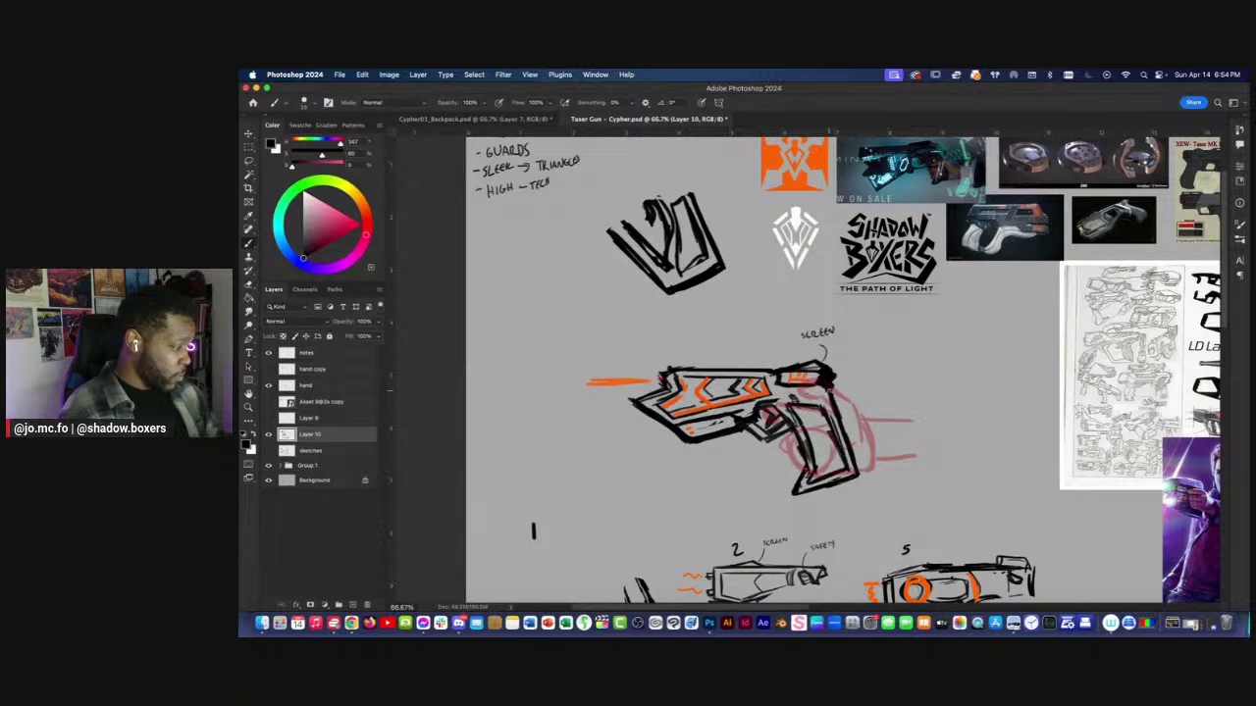
left_click_drag(793, 407, 802, 445)
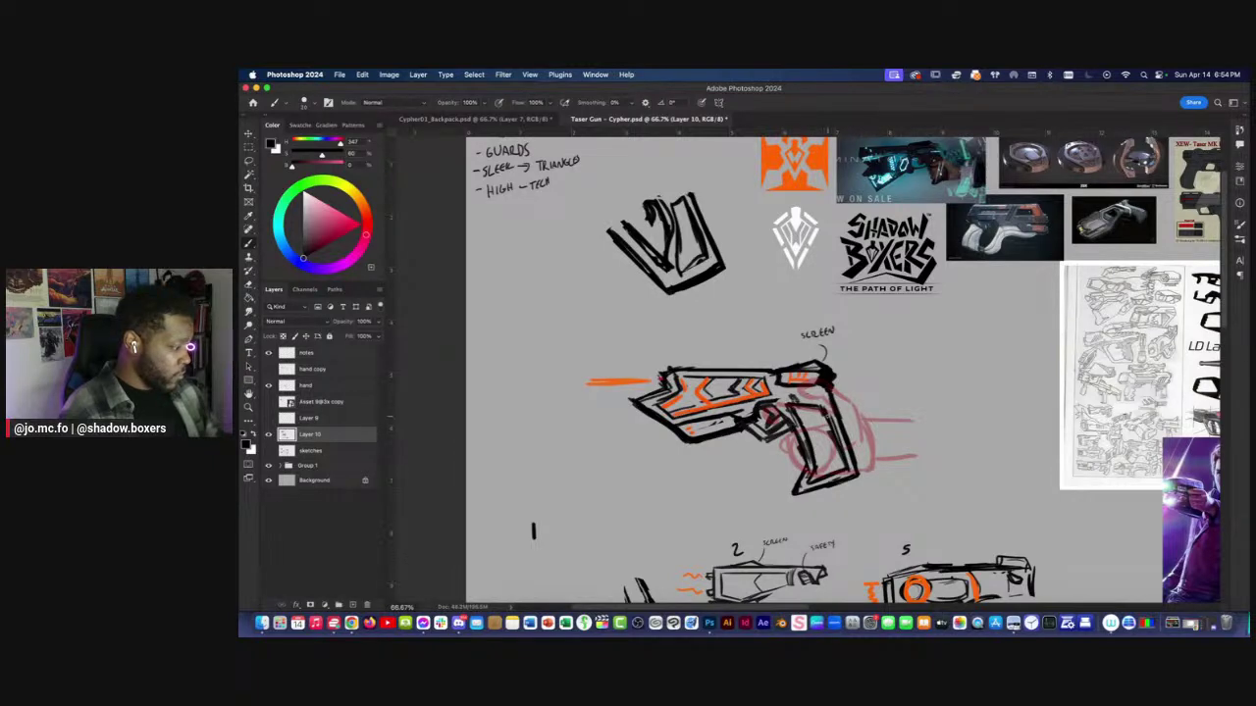
left_click_drag(684, 373, 776, 382)
mouse_move(842, 440)
left_mouse_down()
mouse_move(876, 443)
mouse_move(858, 450)
left_mouse_up()
Compare the combined pistol with the original numbered sketches by switching between the sketches layer and Layer 10.
key("super+minus")
key("super+minus")
key("super+minus")
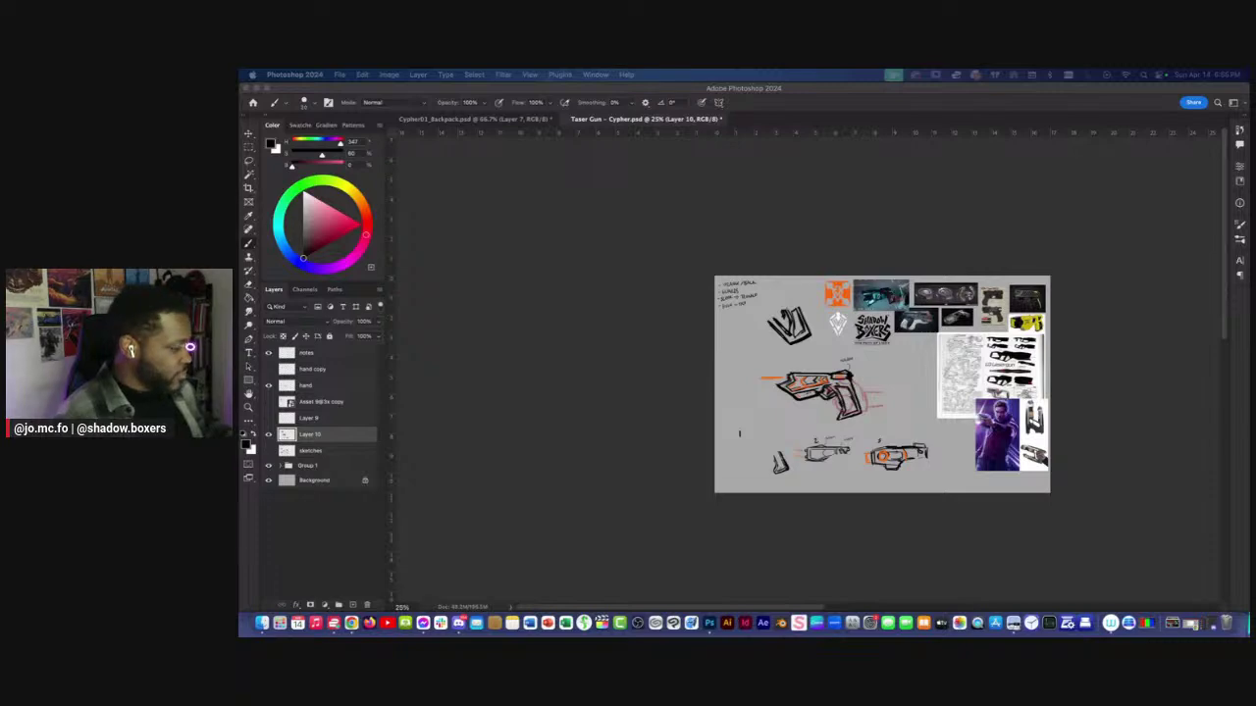
left_click(672, 354)
key("super+equal")
key("super+equal")
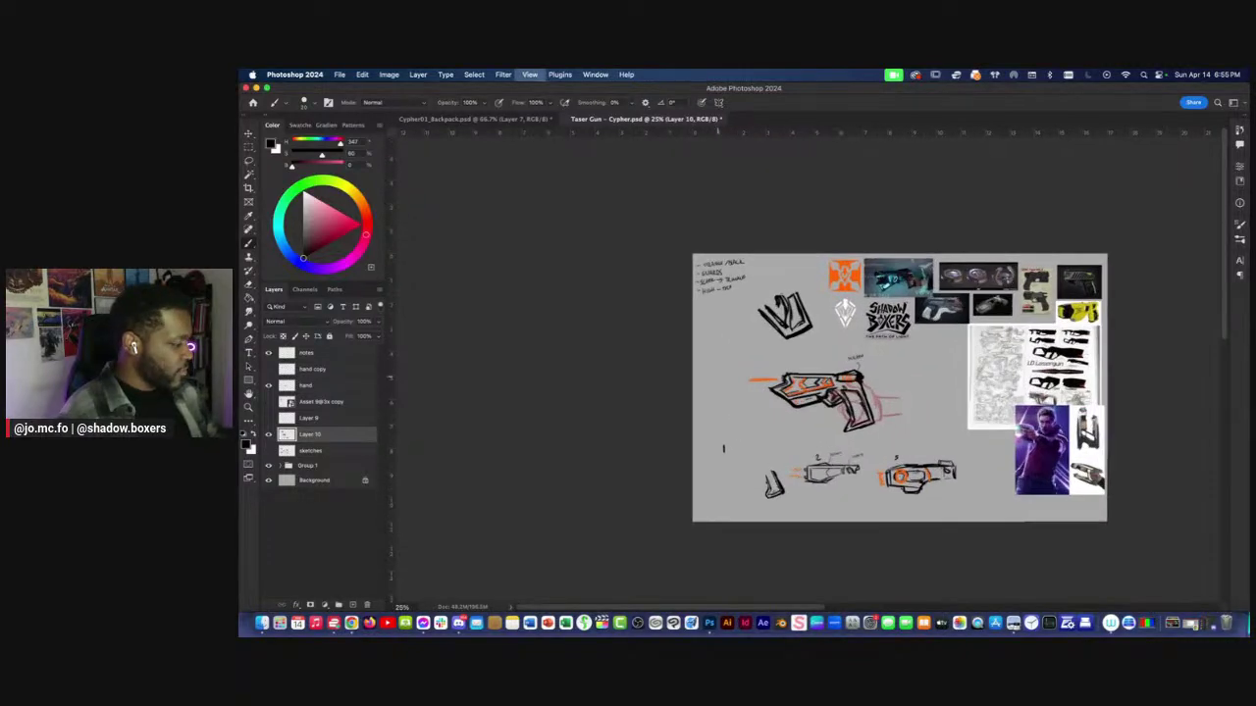
left_click_drag(692, 393, 591, 371)
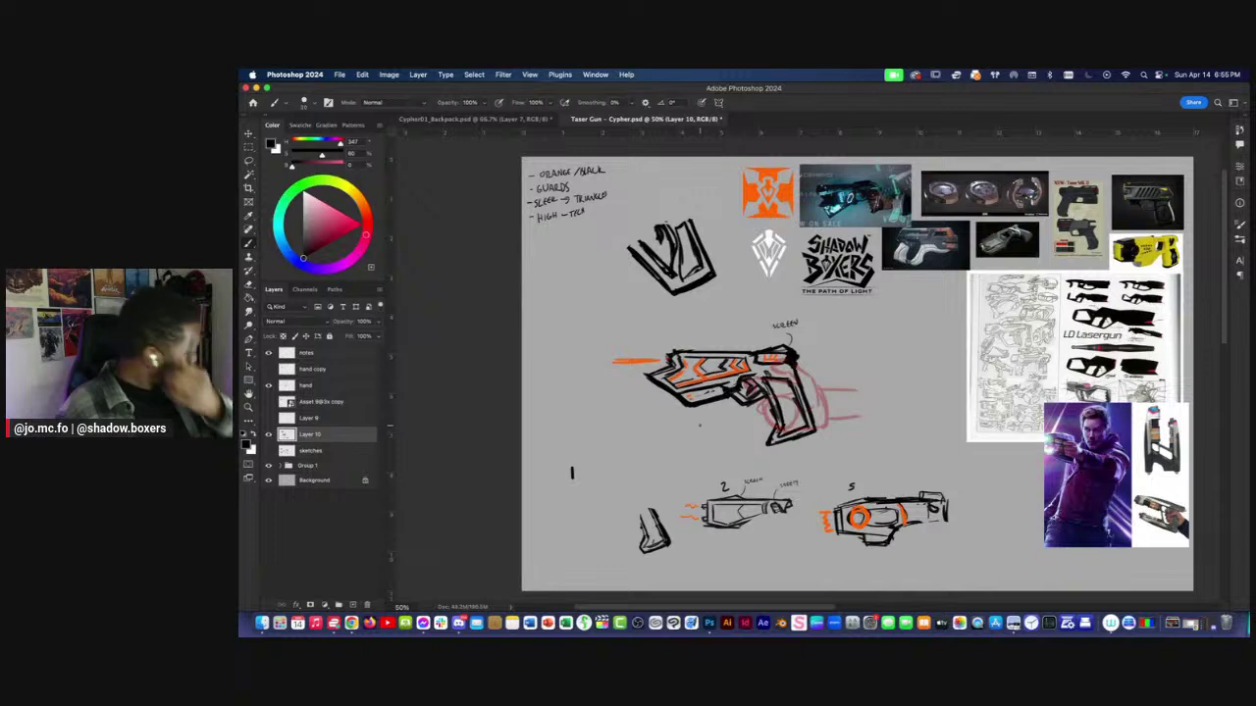
scroll(699, 425, "down", 1)
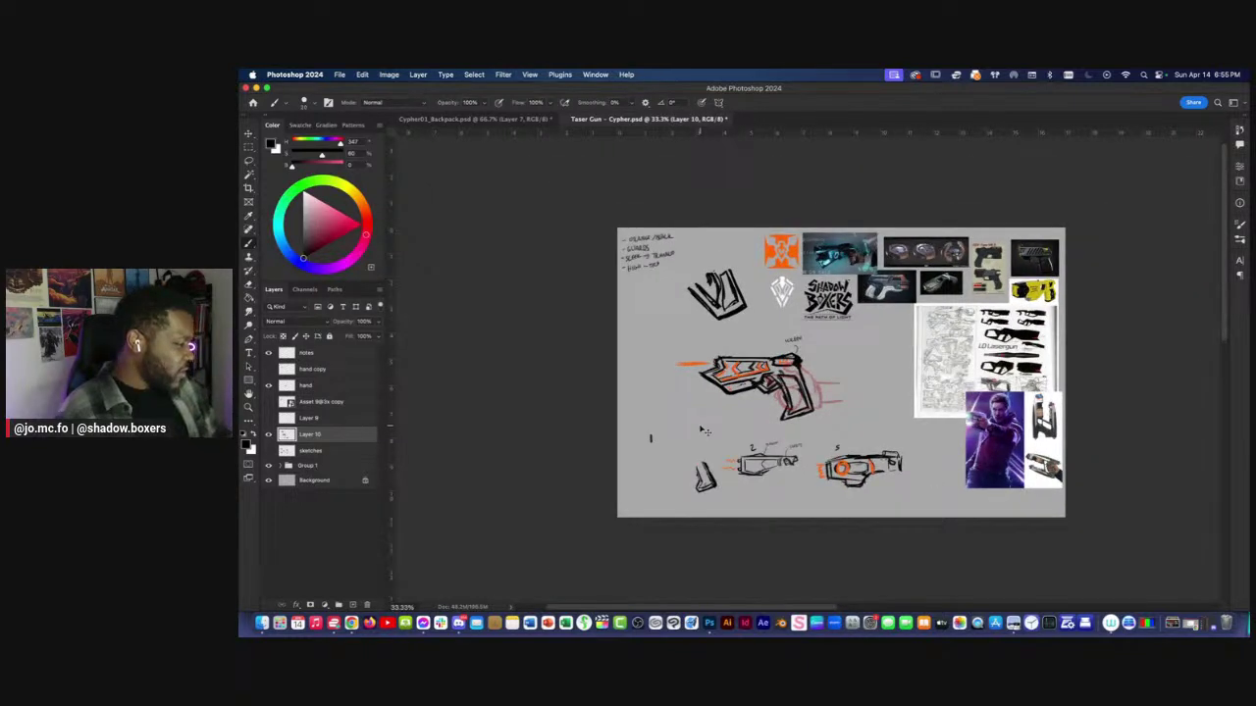
left_click(268, 451)
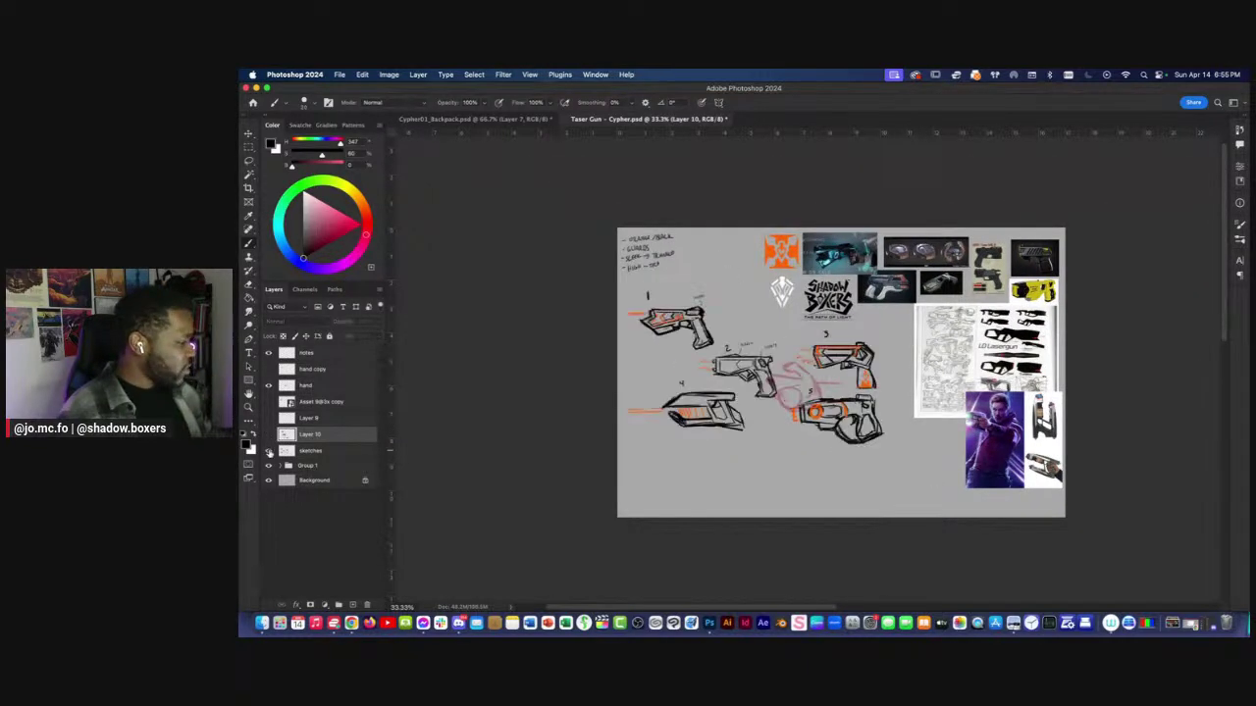
left_click(268, 451)
left_click(269, 435)
Lasso the rear end of the pistol's screen housing and rotate it about 8.7° to angle the back corner.
key("super+equal")
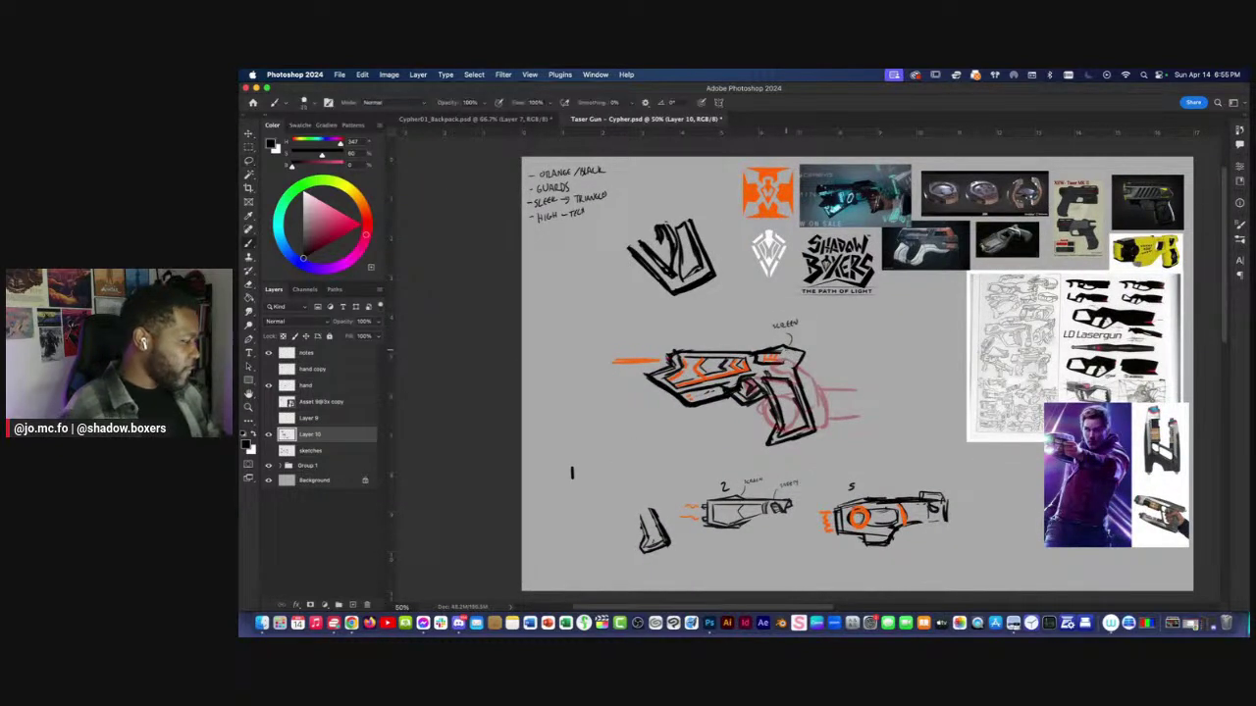
key("super+equal")
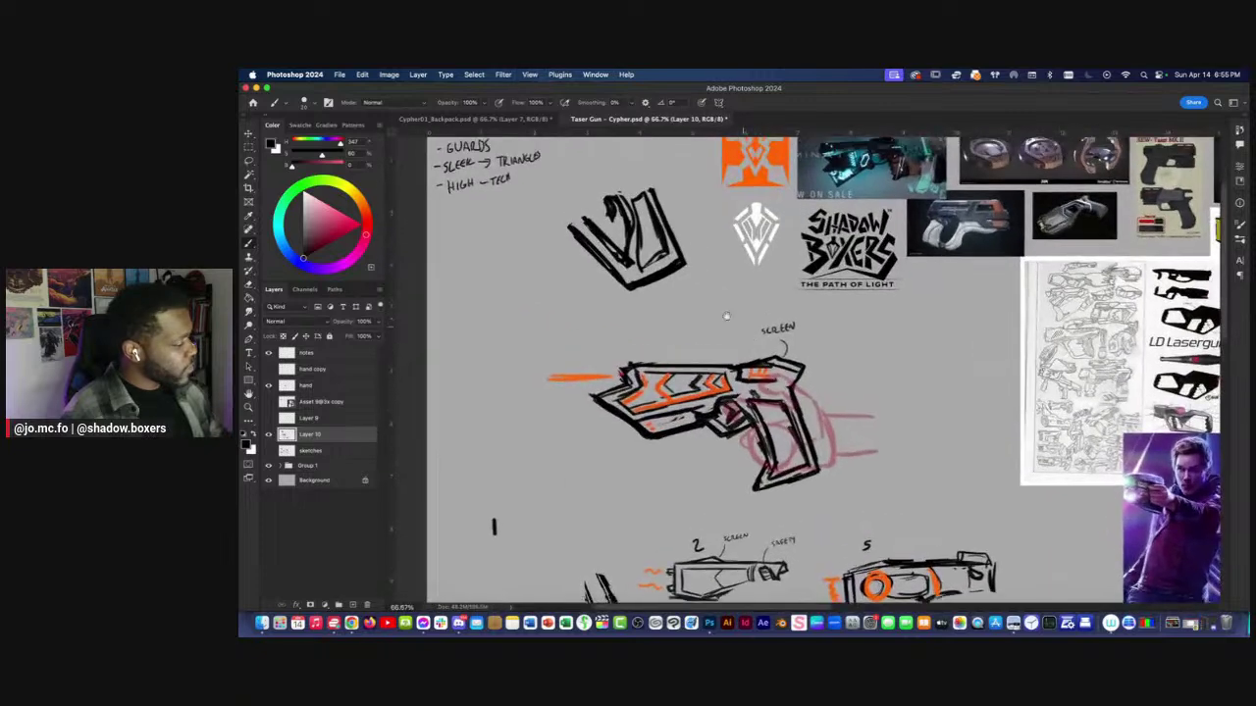
key("l")
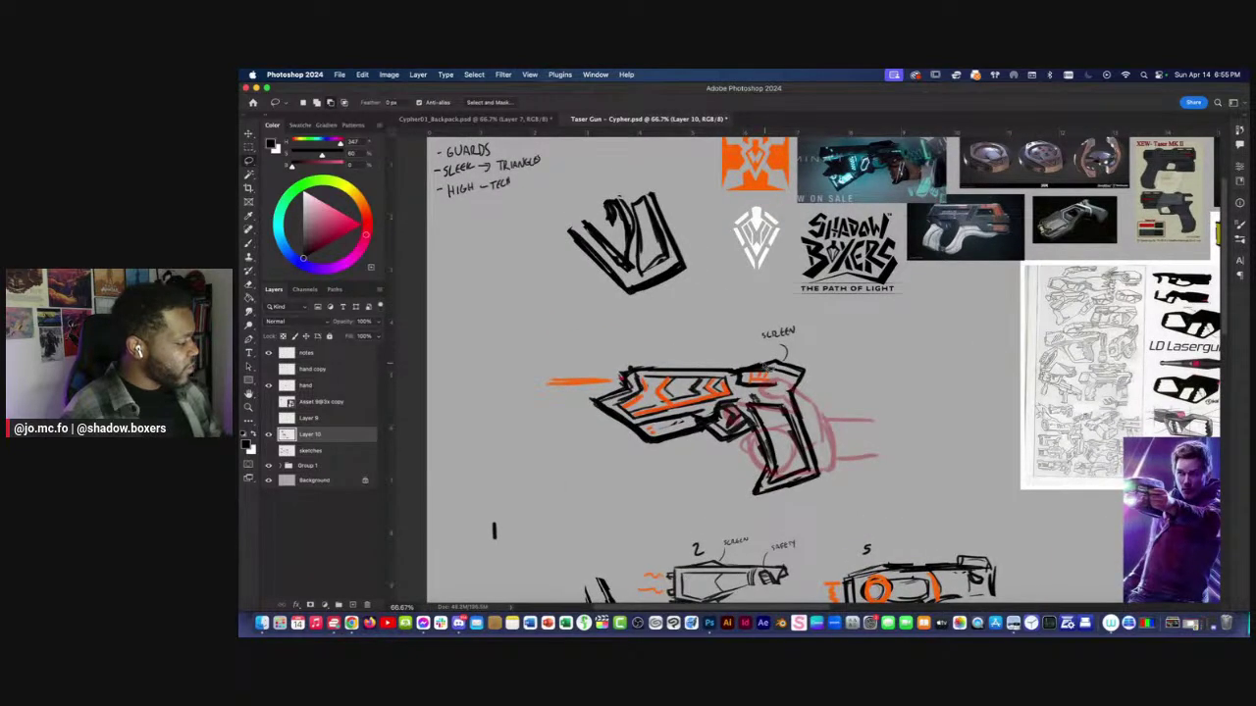
mouse_move(808, 392)
left_mouse_down()
mouse_move(759, 321)
mouse_move(759, 364)
left_mouse_up()
key("super+d")
key("super+t")
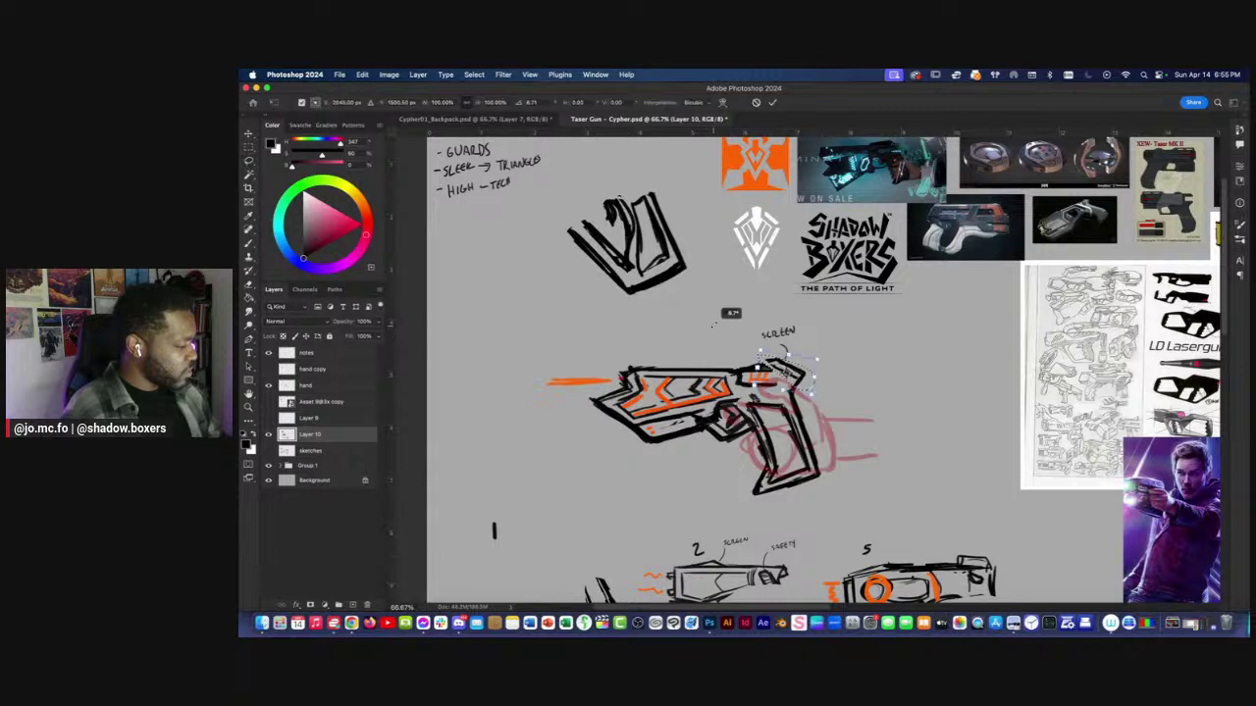
key("Return")
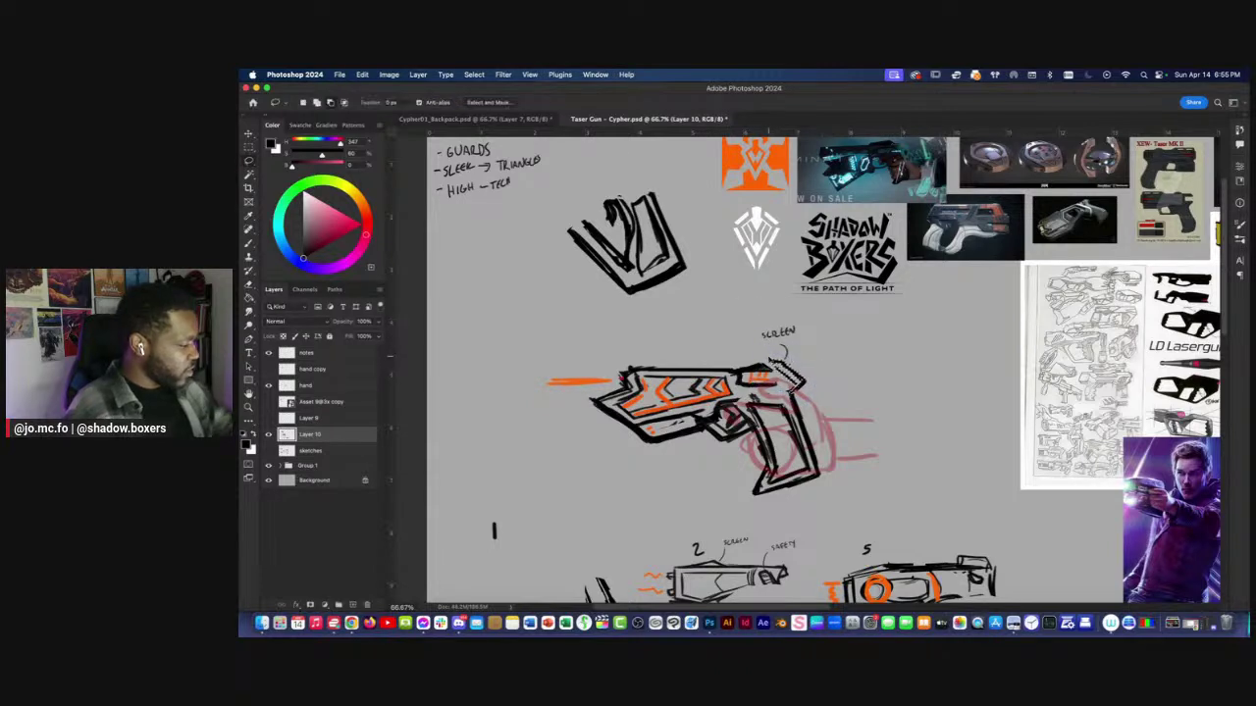
key("super+d")
Examine the pistol's angled rear end and new grip, both up close and against the whole sheet.
key("b")
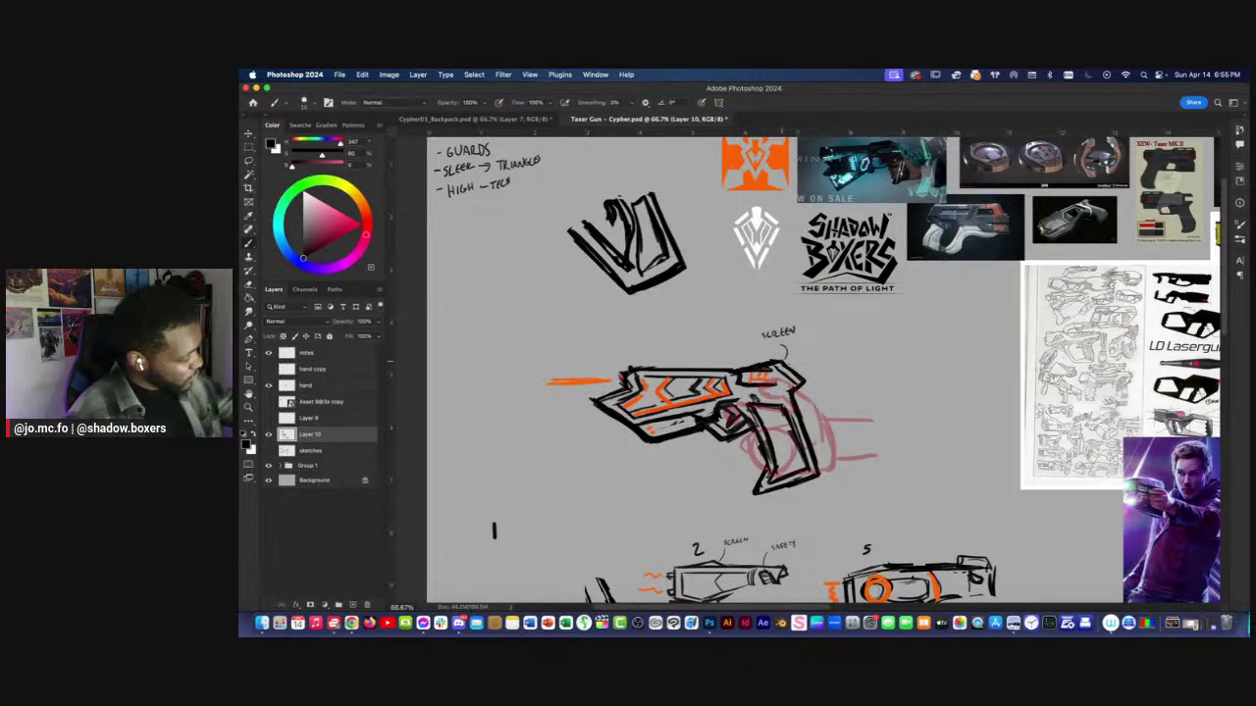
key("super+minus")
key("super+minus")
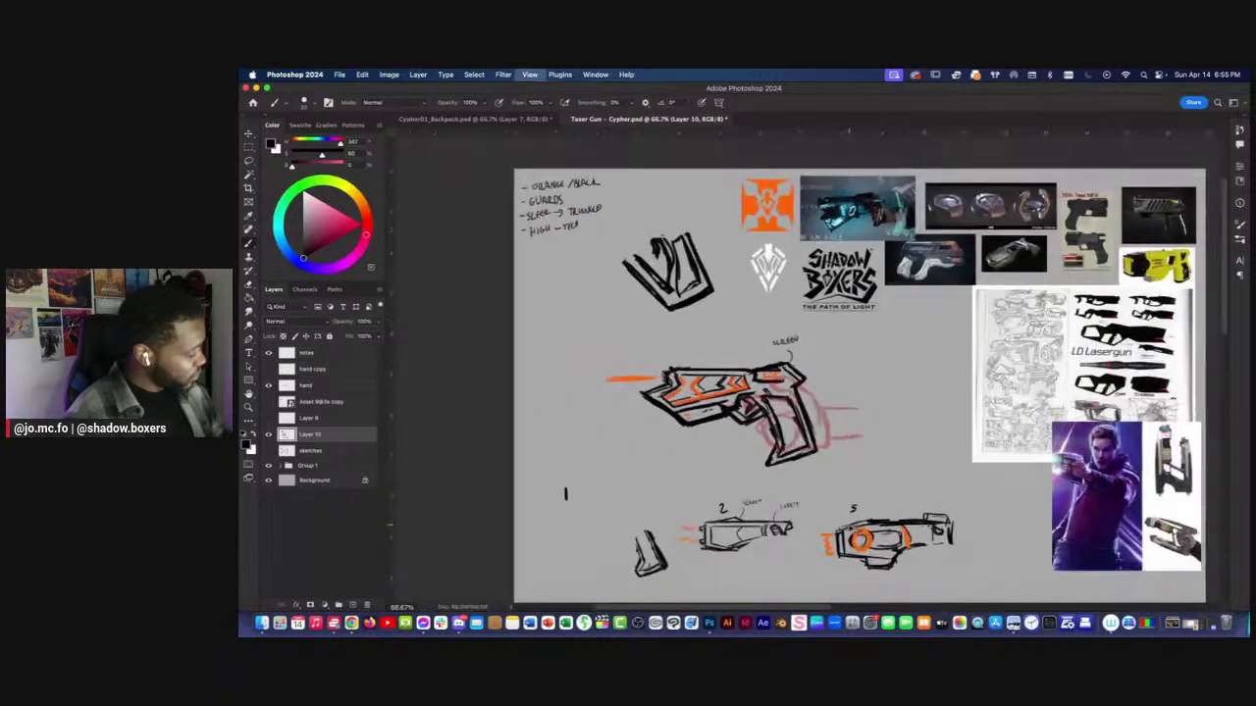
key("super+plus")
key("super+plus")
key("super+equal")
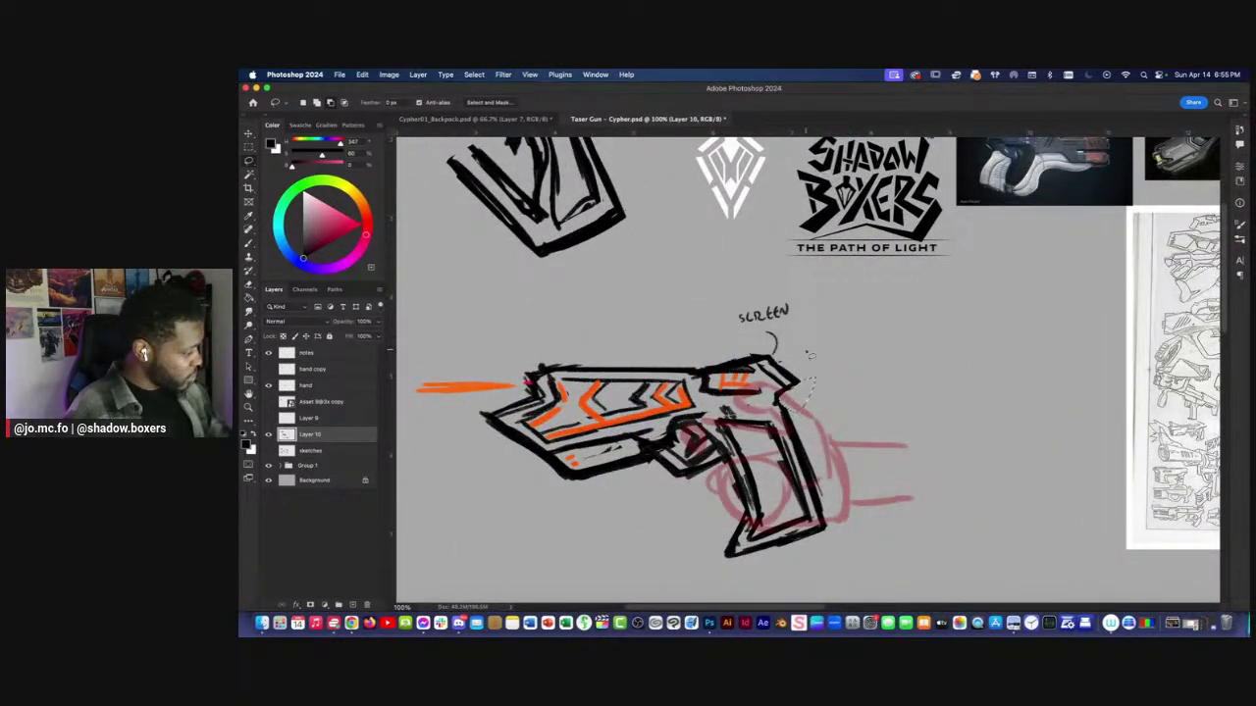
key("super+minus")
key("super+minus")
key("super+minus")
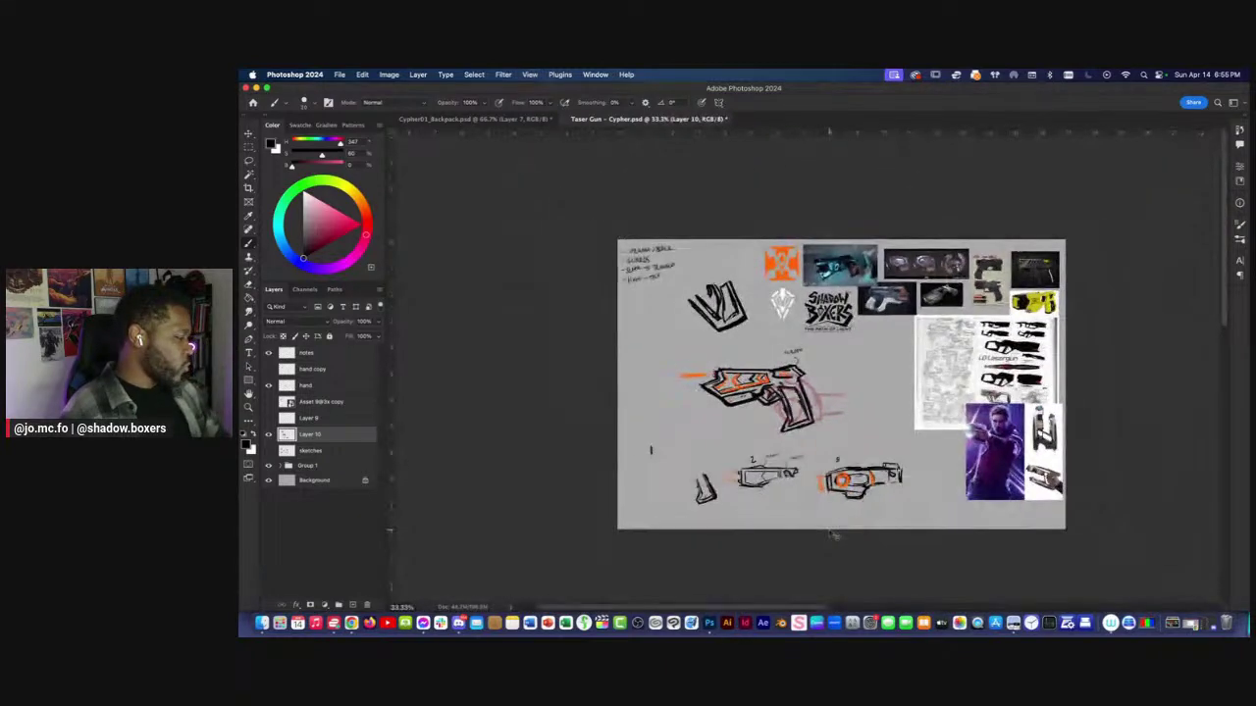
key("super+equal")
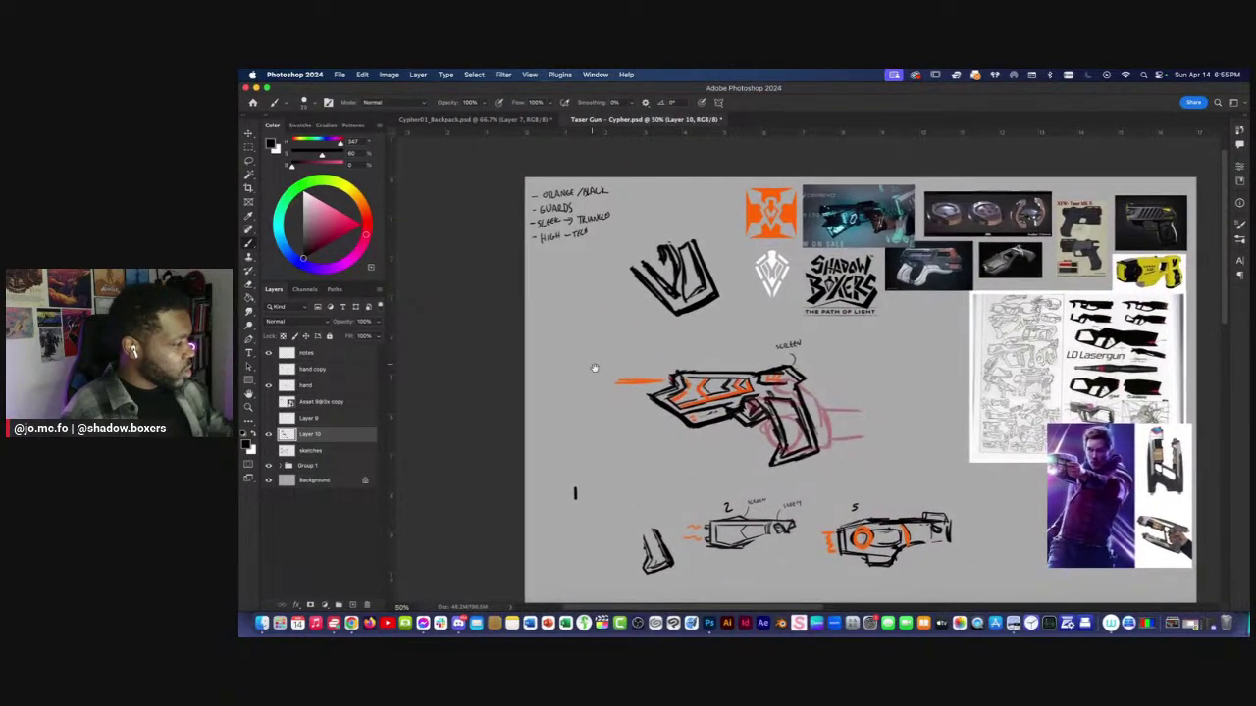
scroll(589, 362, "up", 2)
key("super+equal")
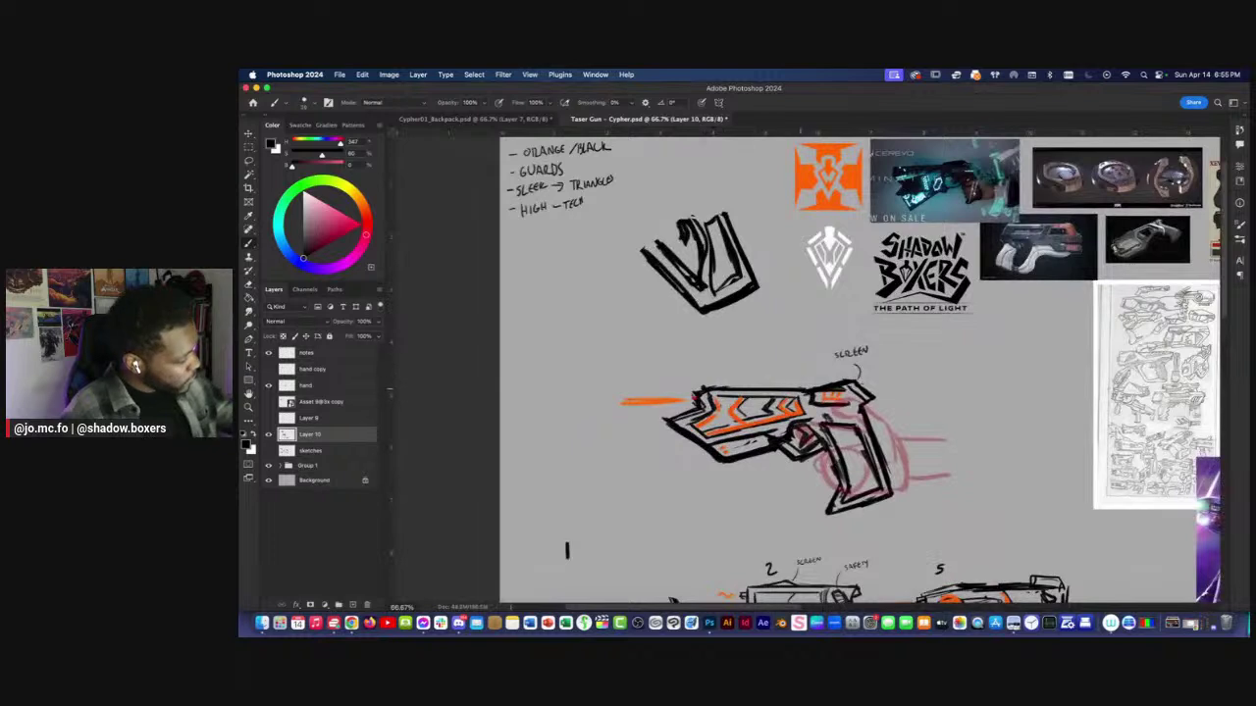
Redraw the black outline of the combined pistol's rear screen housing and fill the inner screen panel with orange.
key("l")
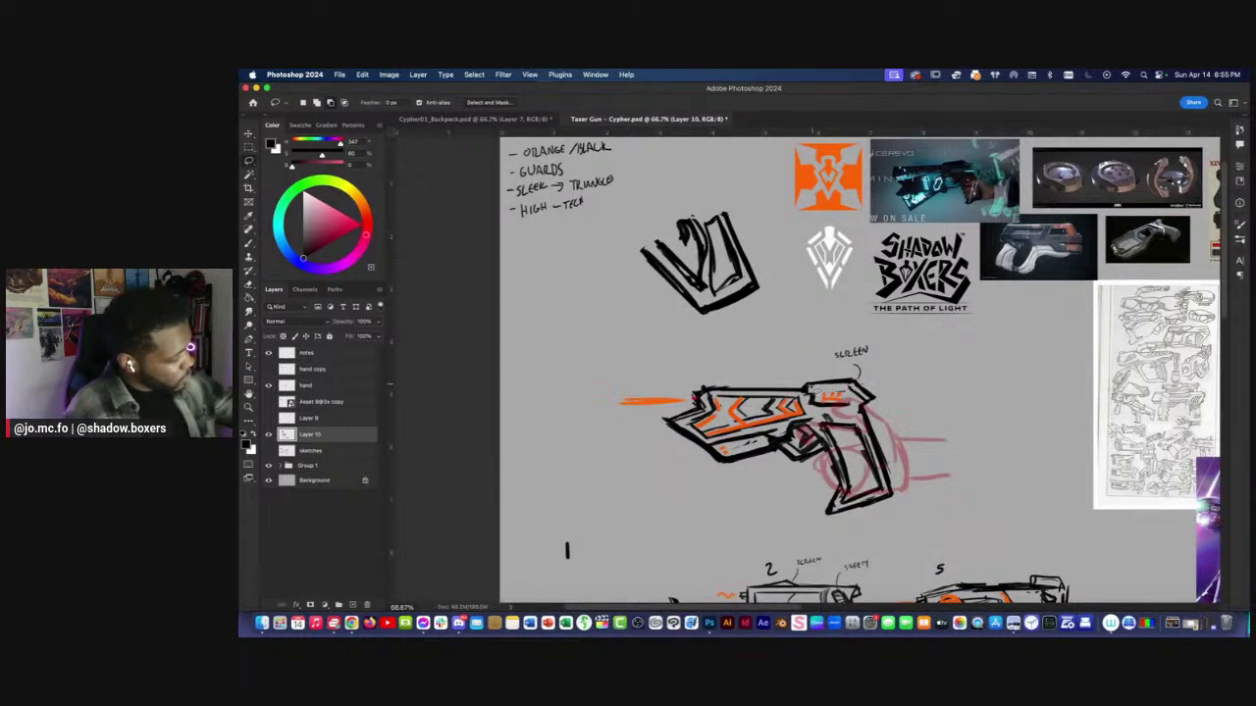
key("b")
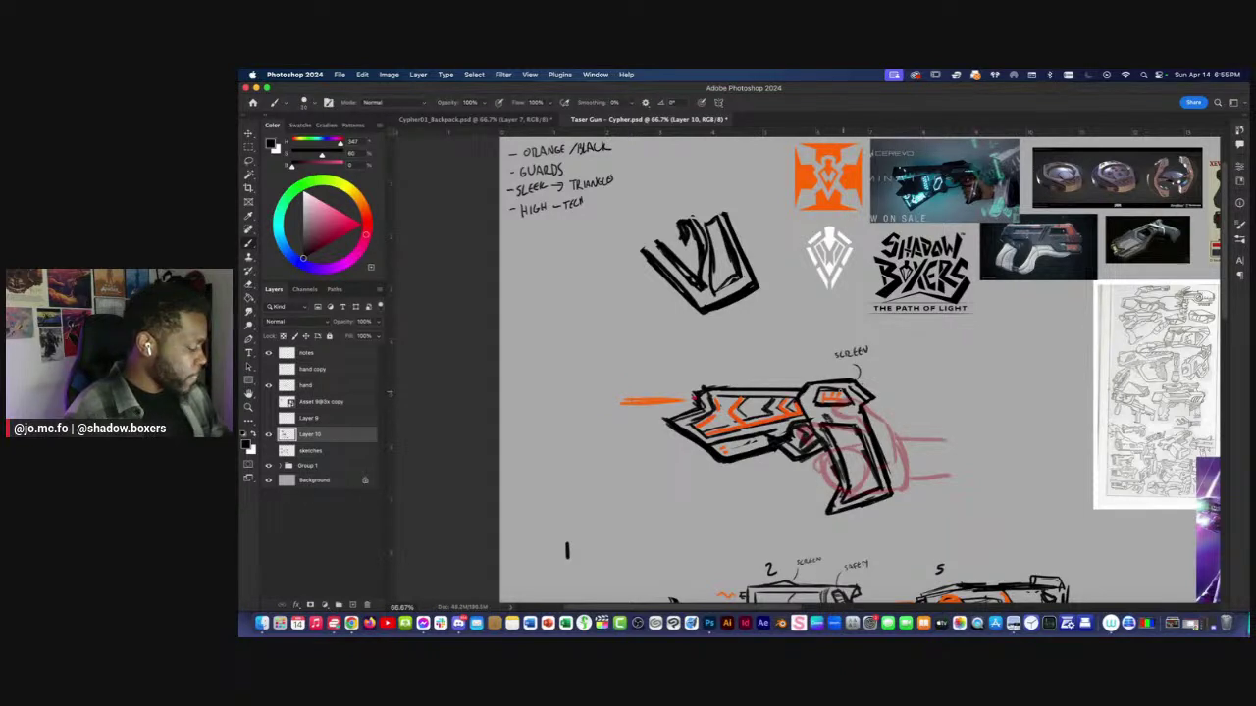
left_click(839, 397, "alt")
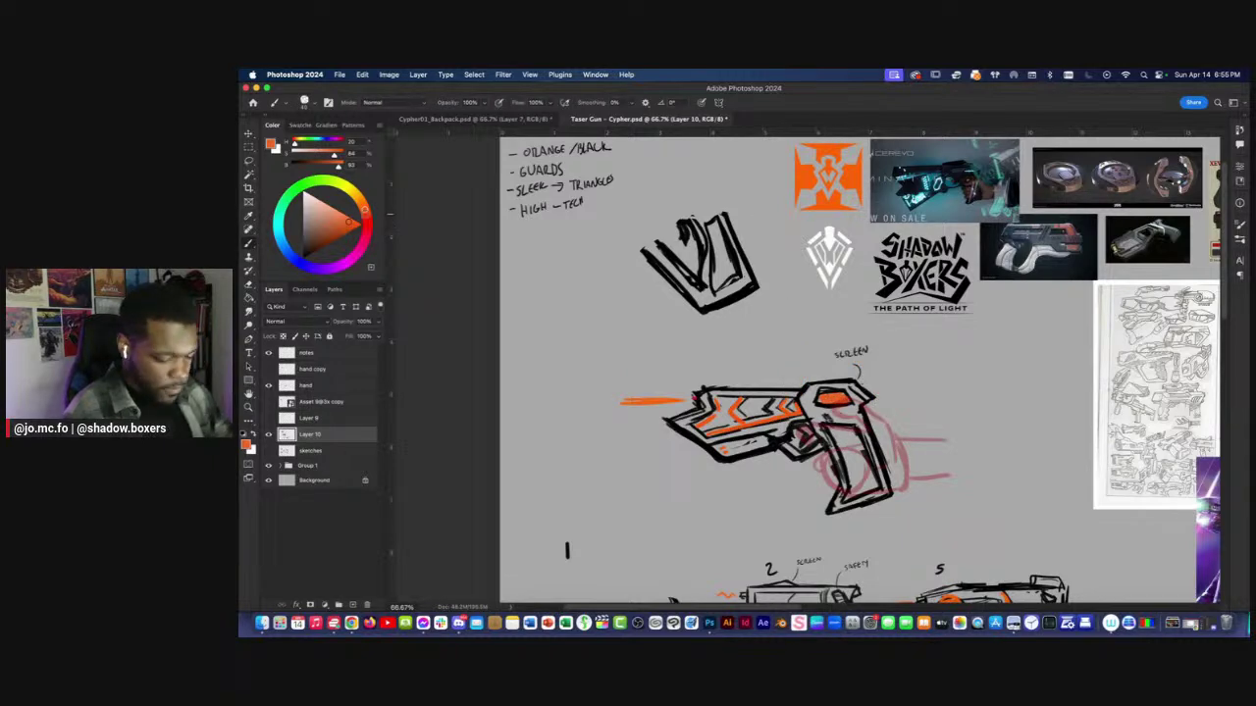
key("d")
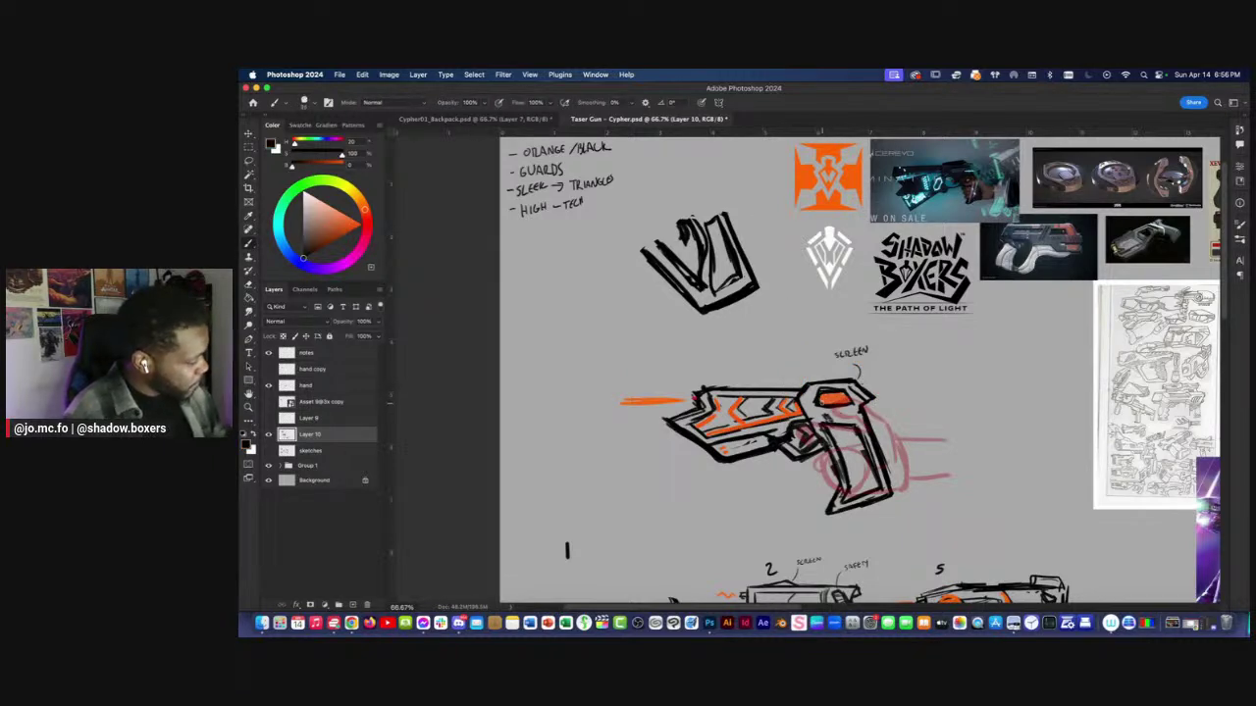
Examine the pistol's redrawn screen housing against the whole sheet and the surrounding reference images.
key("super+minus")
key("super+minus")
key("super+minus")
key("super+minus")
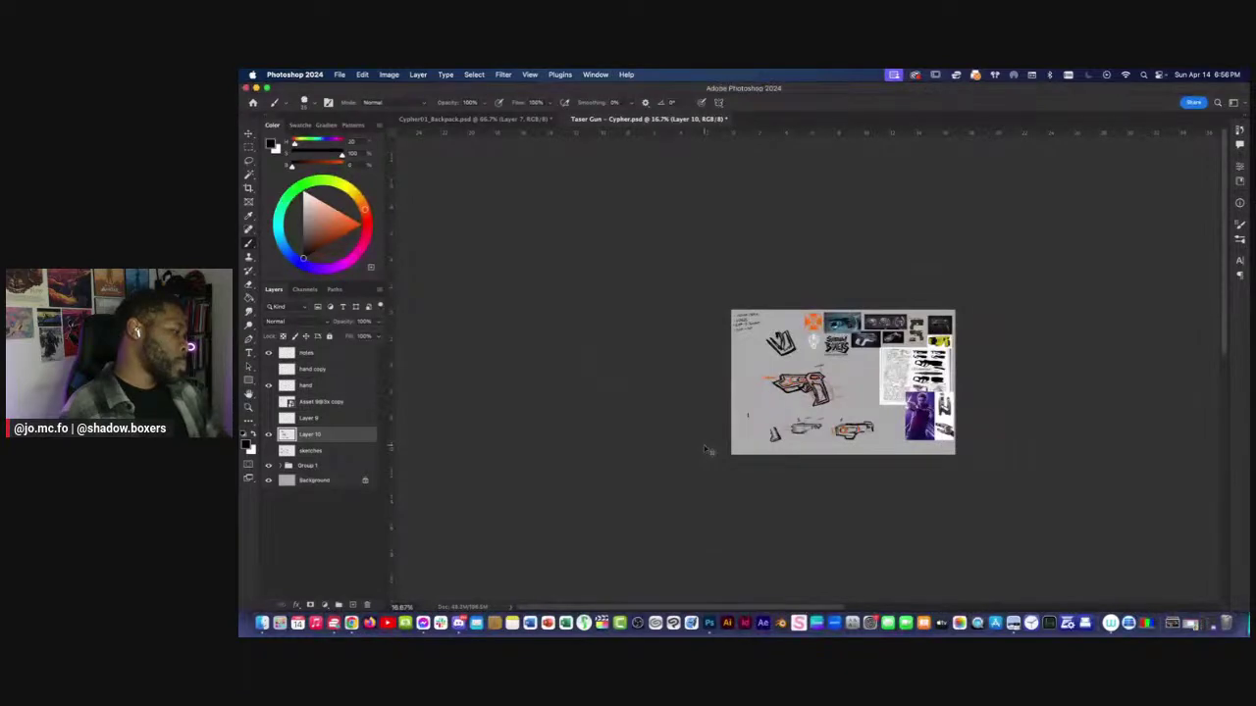
key("super+plus")
key("super+plus")
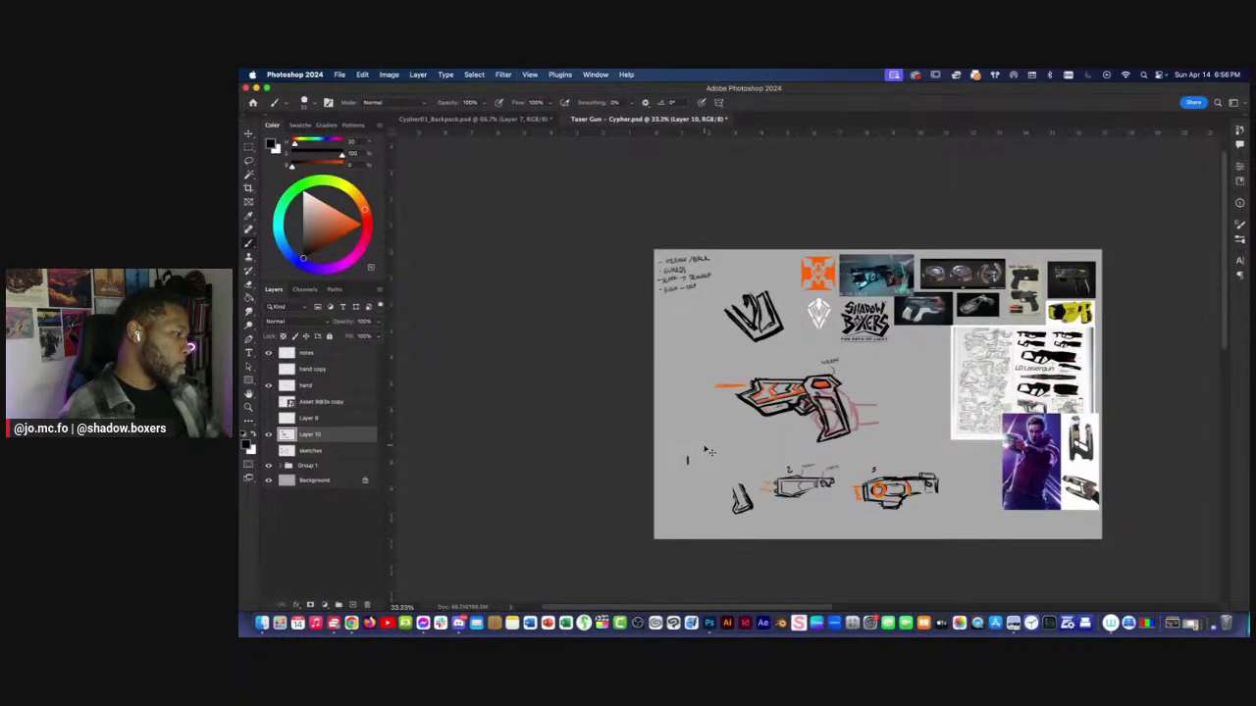
key("super+plus")
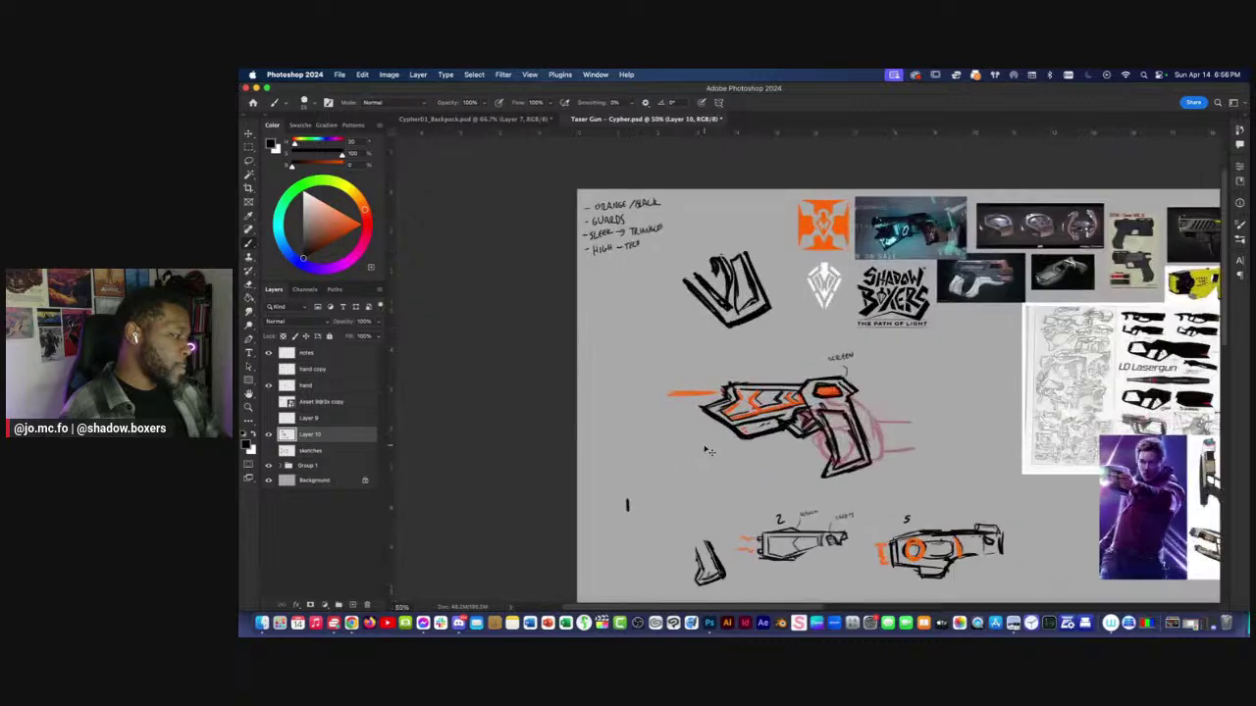
left_click_drag(837, 478, 751, 525)
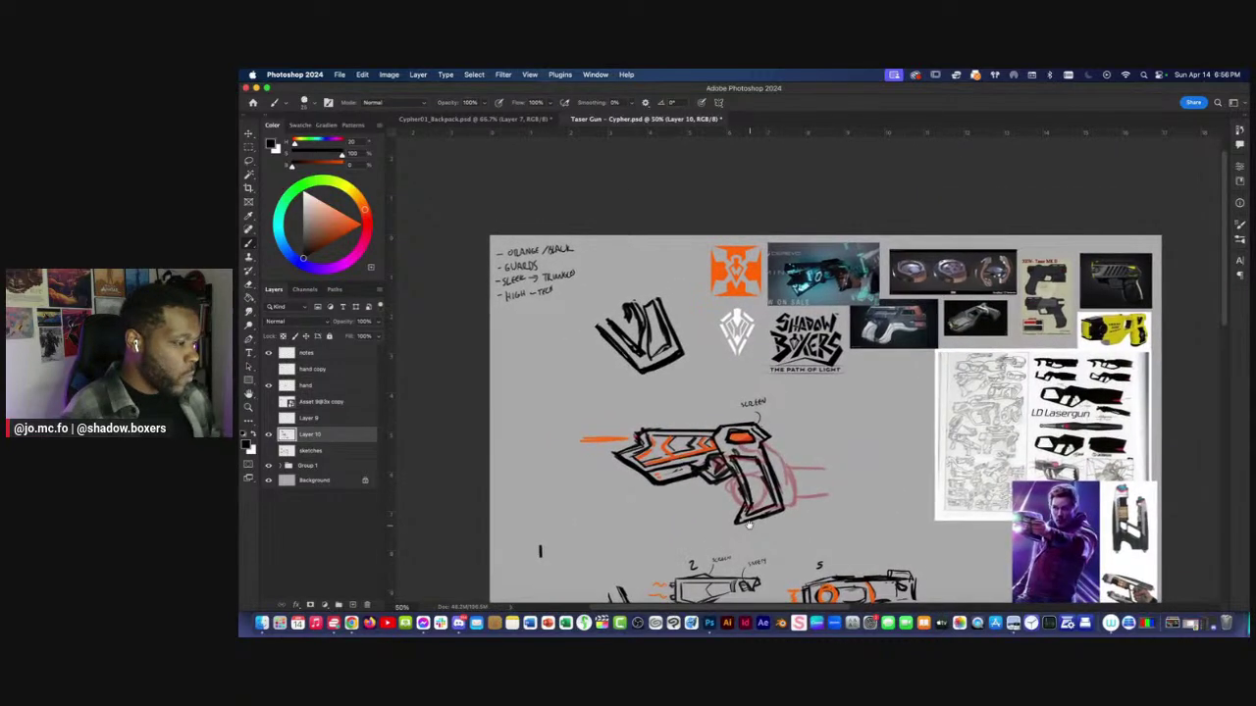
Duplicate the black Taser Pulse photo, place the copy over the combined pistol, and move its layer above Group 1.
key("v")
left_click(1048, 299)
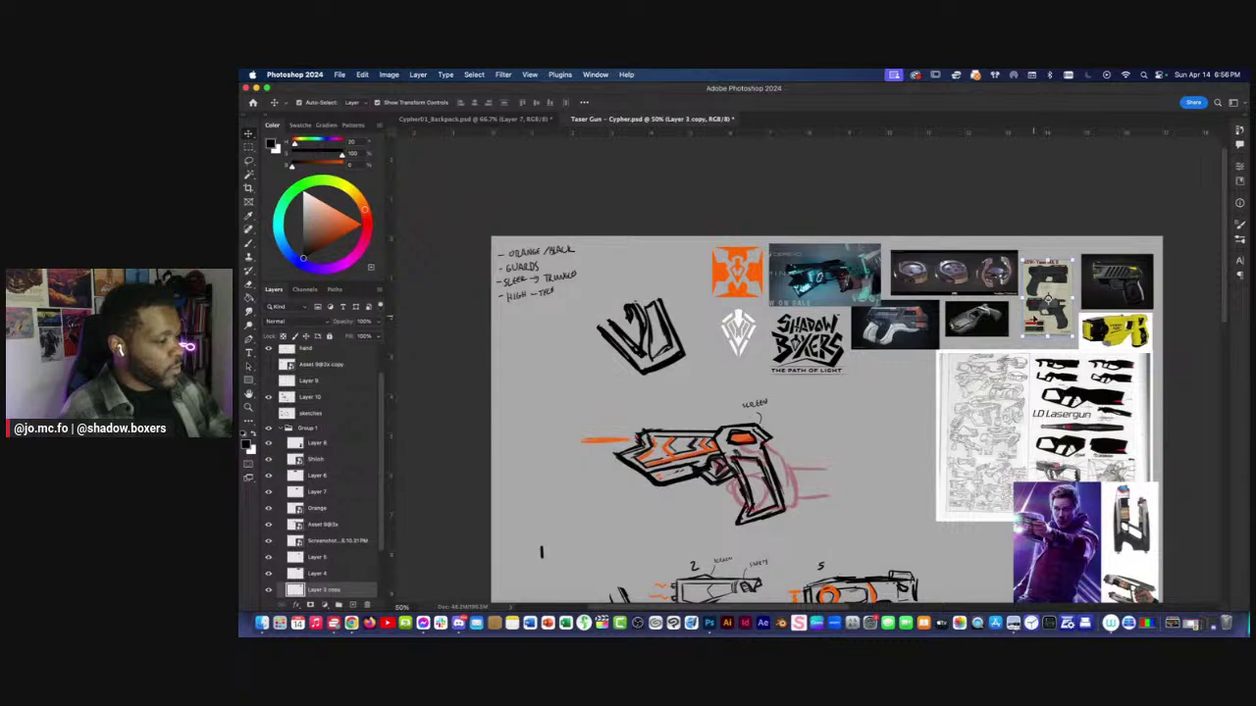
left_click(1117, 282)
key("ctrl+j")
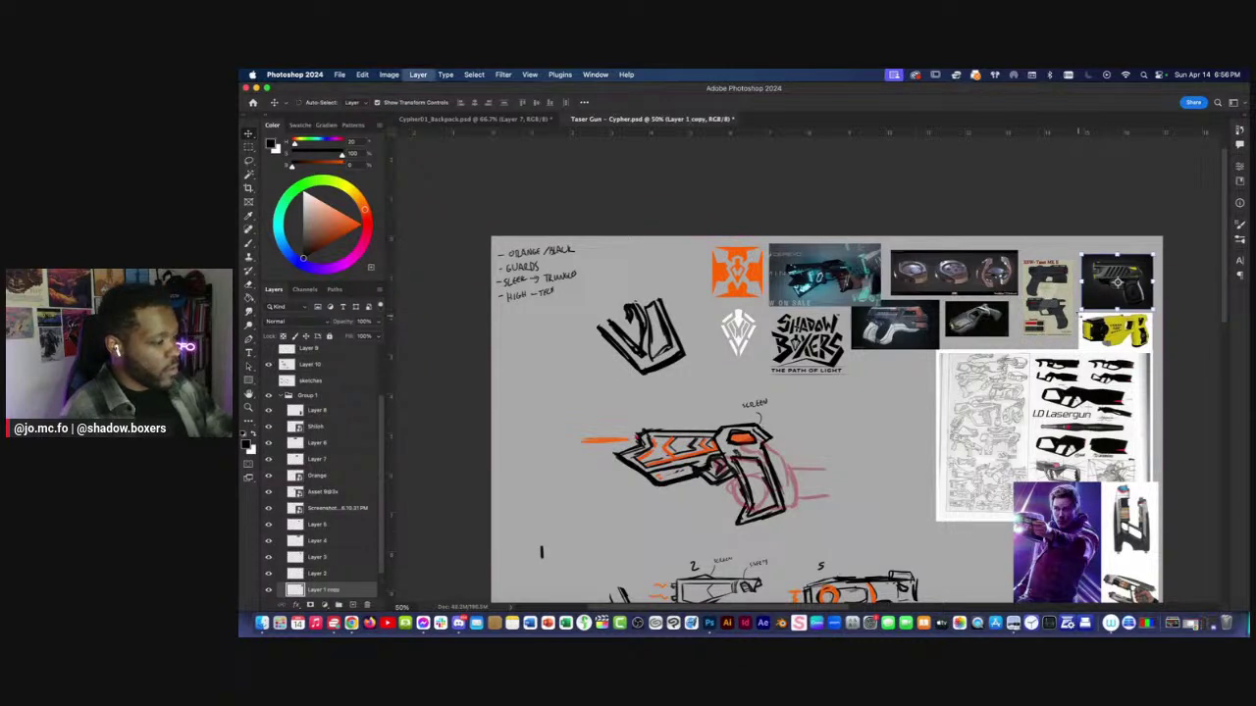
key("ctrl+t")
mouse_move(1117, 282)
left_mouse_down()
mouse_move(701, 485)
mouse_move(596, 485)
left_mouse_up()
mouse_move(326, 591)
left_mouse_down()
mouse_move(294, 394)
mouse_move(281, 410)
left_mouse_up()
left_click(280, 411)
left_click(305, 470)
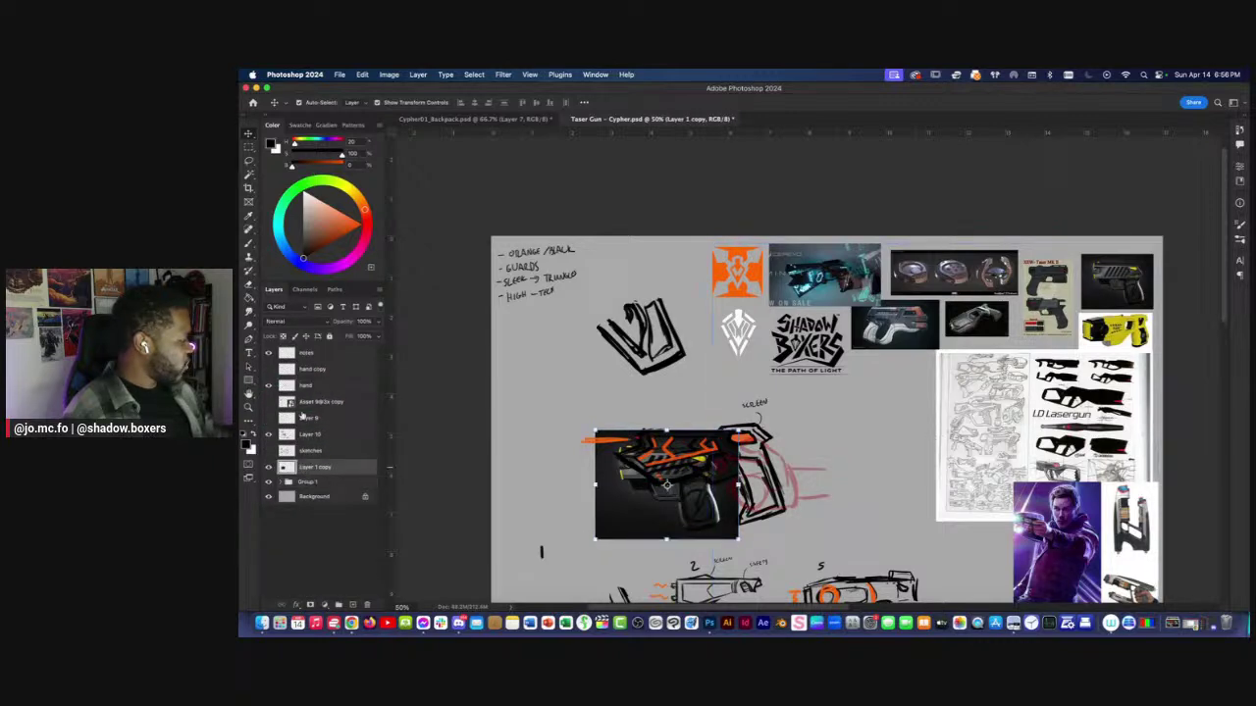
Enlarge the taser photo copy to cover the combined pistol sketch, keeping it at full opacity.
left_click_drag(345, 322, 329, 322)
key("super+plus")
left_click_drag(519, 469, 596, 399)
left_click_drag(695, 381, 667, 279)
left_click_drag(601, 351, 651, 389)
key("Return")
key("0")
left_click(248, 175)
left_click(612, 325)
left_click(611, 353, "shift")
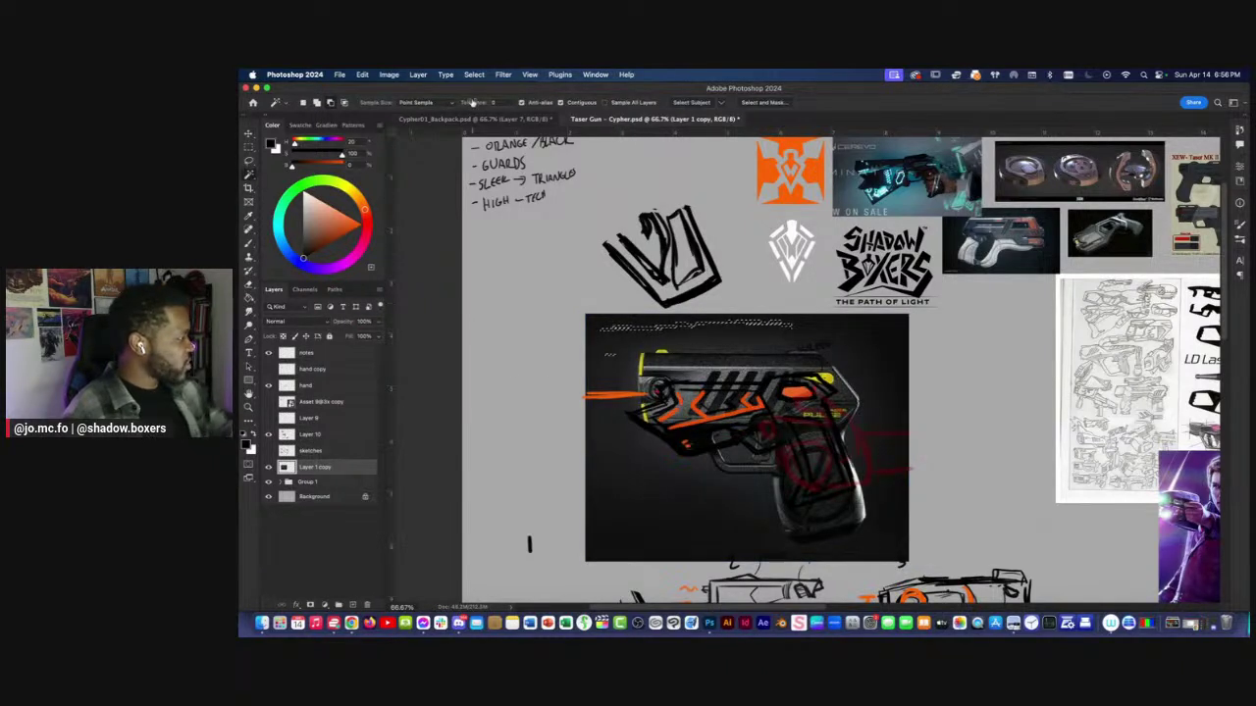
left_click(645, 507)
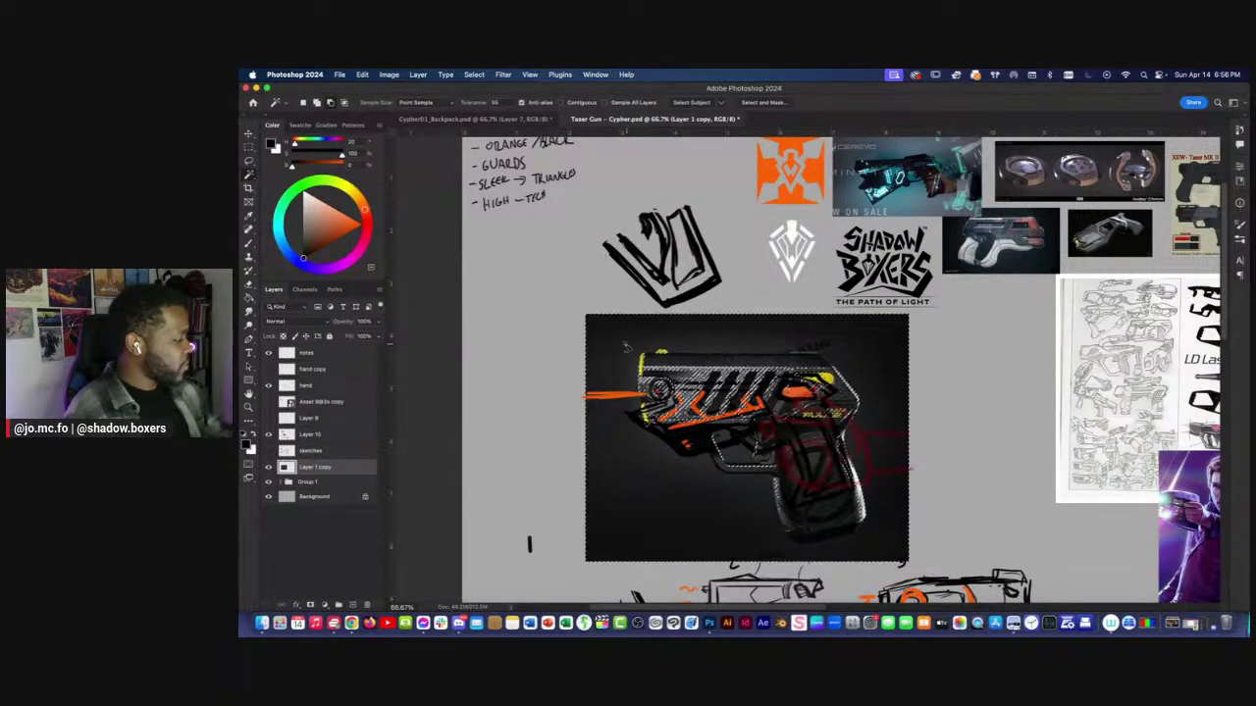
key("super+d")
left_click_drag(483, 104, 475, 104)
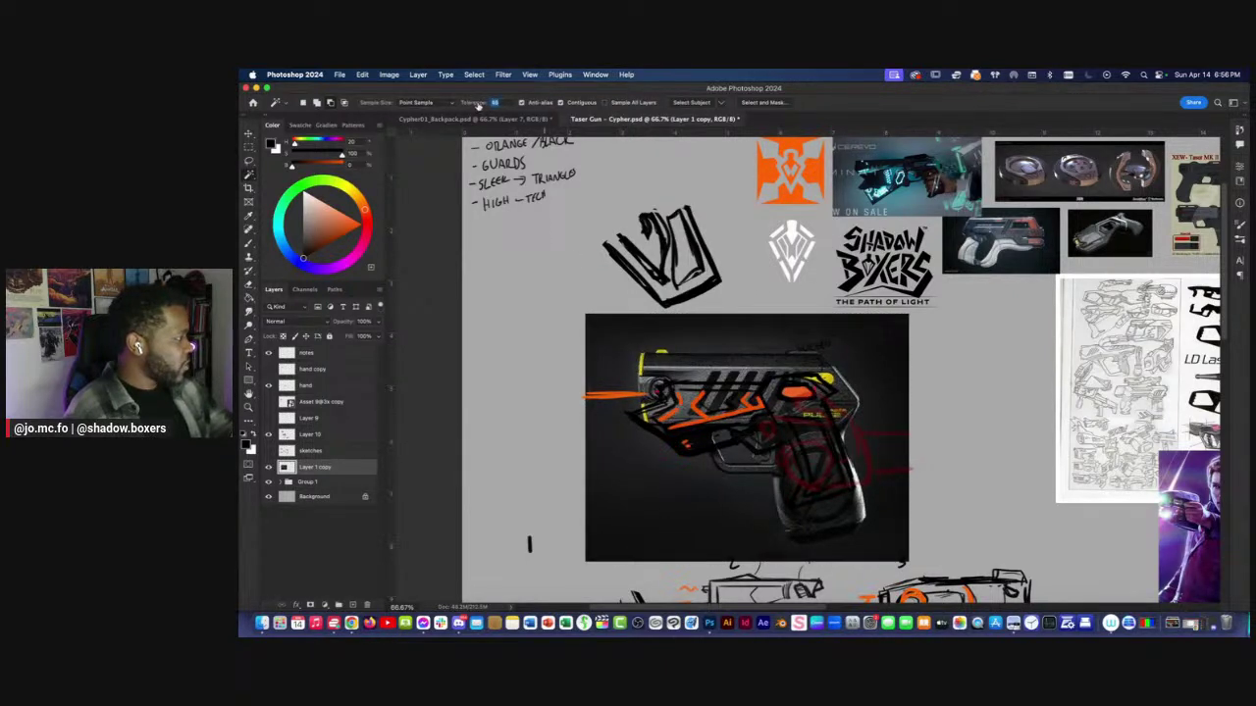
left_click(630, 350)
key("super+d")
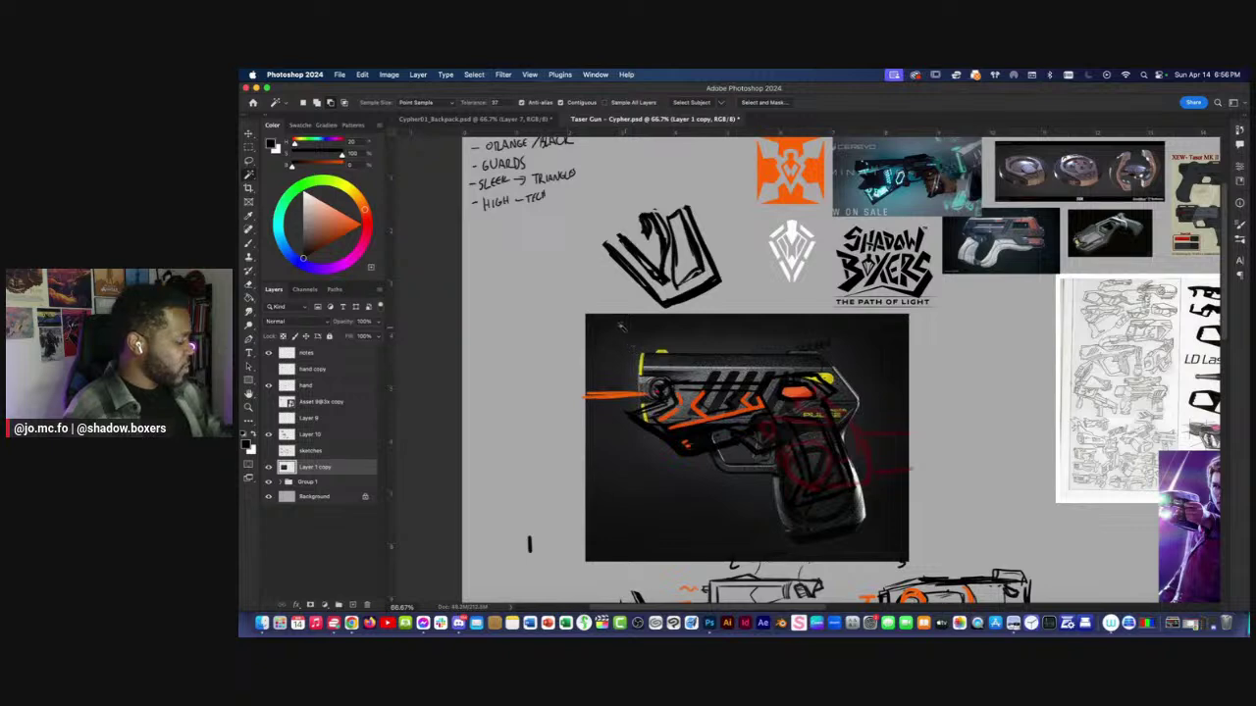
Hide the sketch and hand layers and trace a selection around the photographed taser with the Magnetic Lasso.
key("super+minus")
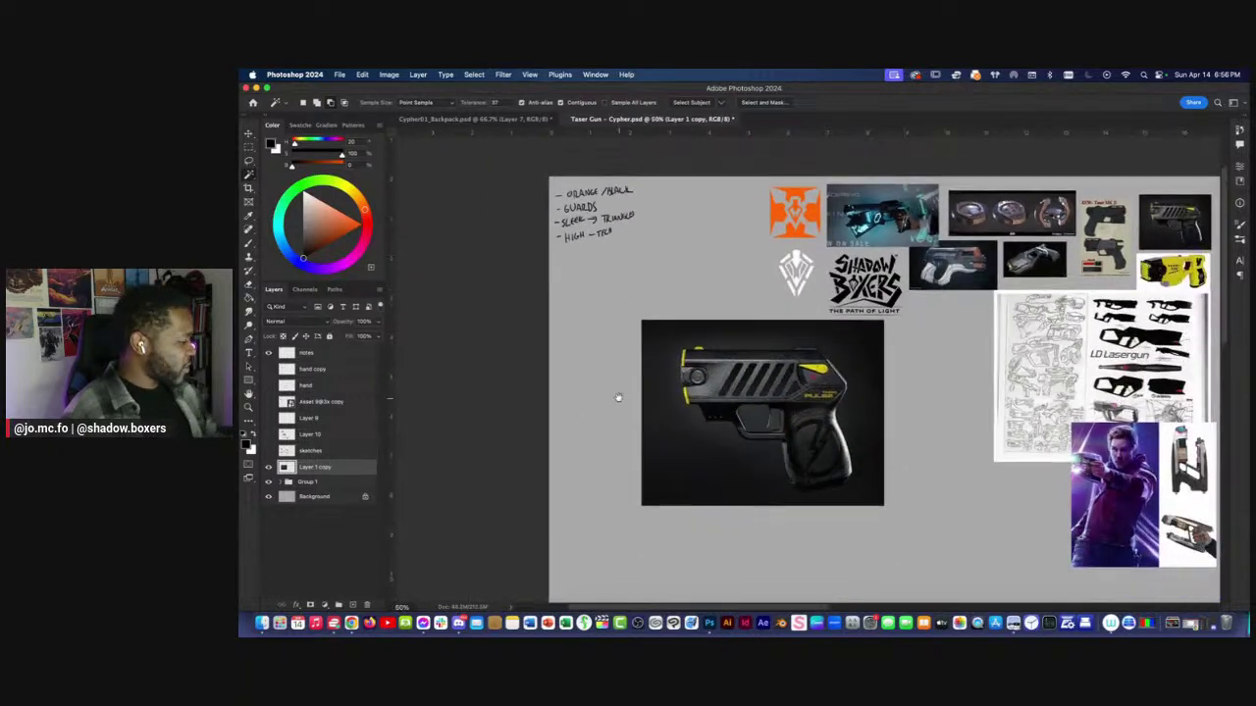
left_click_drag(619, 398, 617, 390)
key("super+equal")
key("super+equal")
left_click_drag(743, 421, 740, 355)
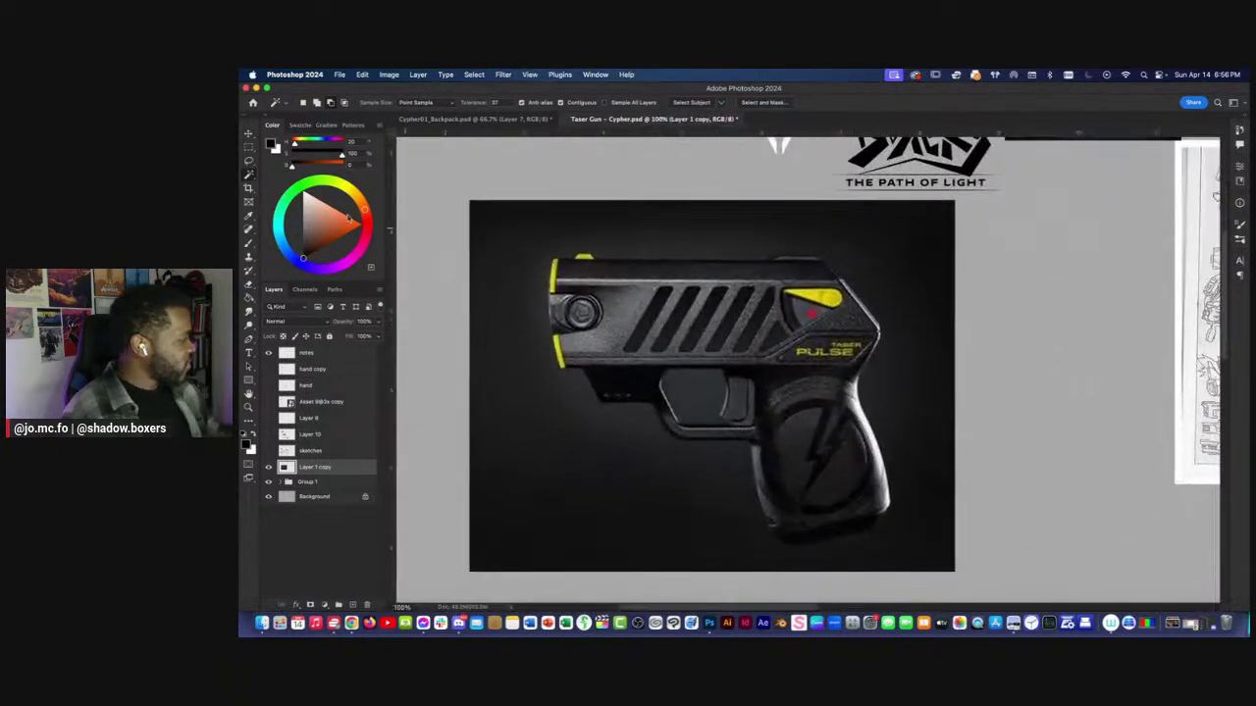
right_click(251, 173)
left_click(249, 162)
right_click(250, 163)
left_click(305, 181)
left_click(824, 259)
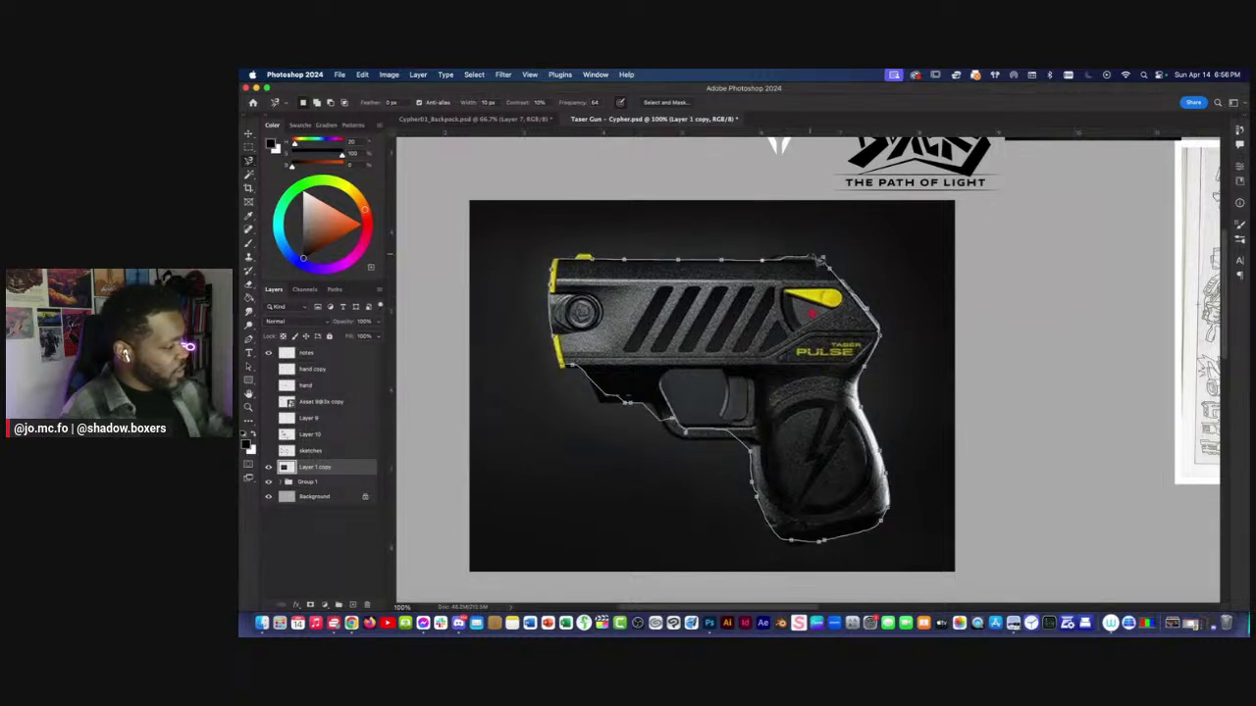
left_click(824, 262)
Refine the selection with the Lasso along the taser's front underside, muzzle edge and yellow front sight.
left_click_drag(517, 278, 648, 328)
key("super+plus")
key("shift+l")
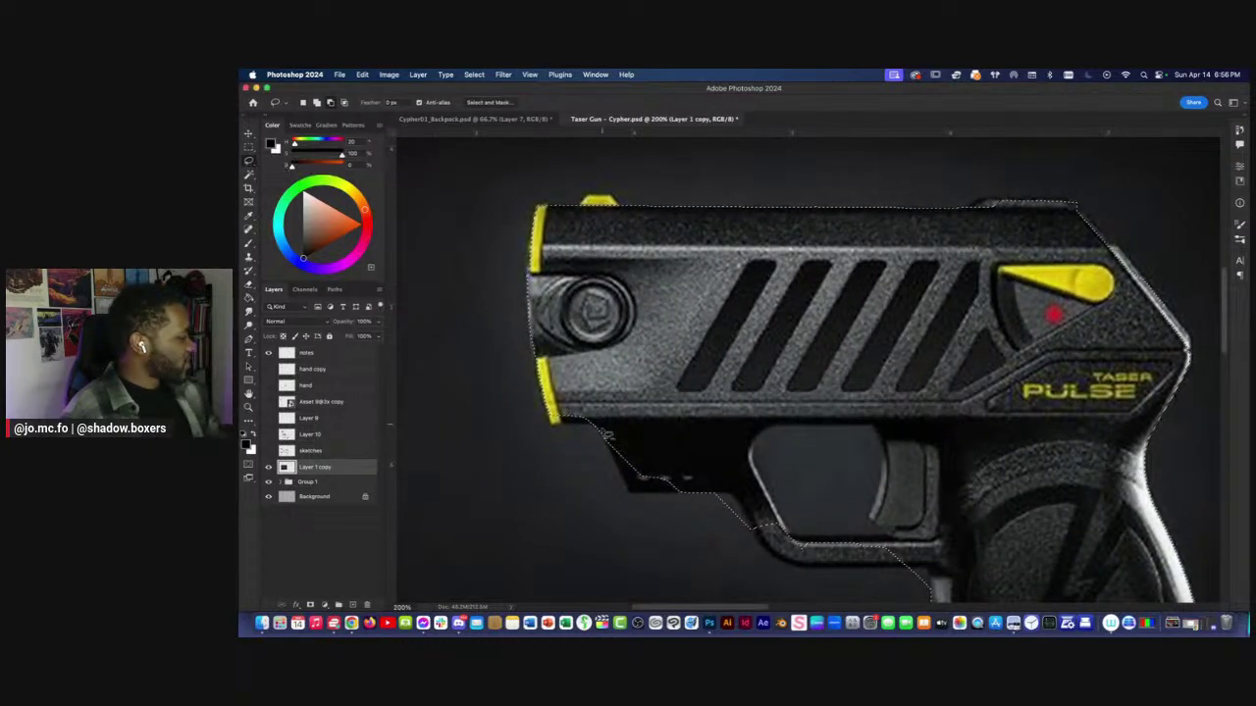
mouse_move(598, 422)
left_mouse_down()
mouse_move(636, 491)
mouse_move(689, 431)
left_mouse_up()
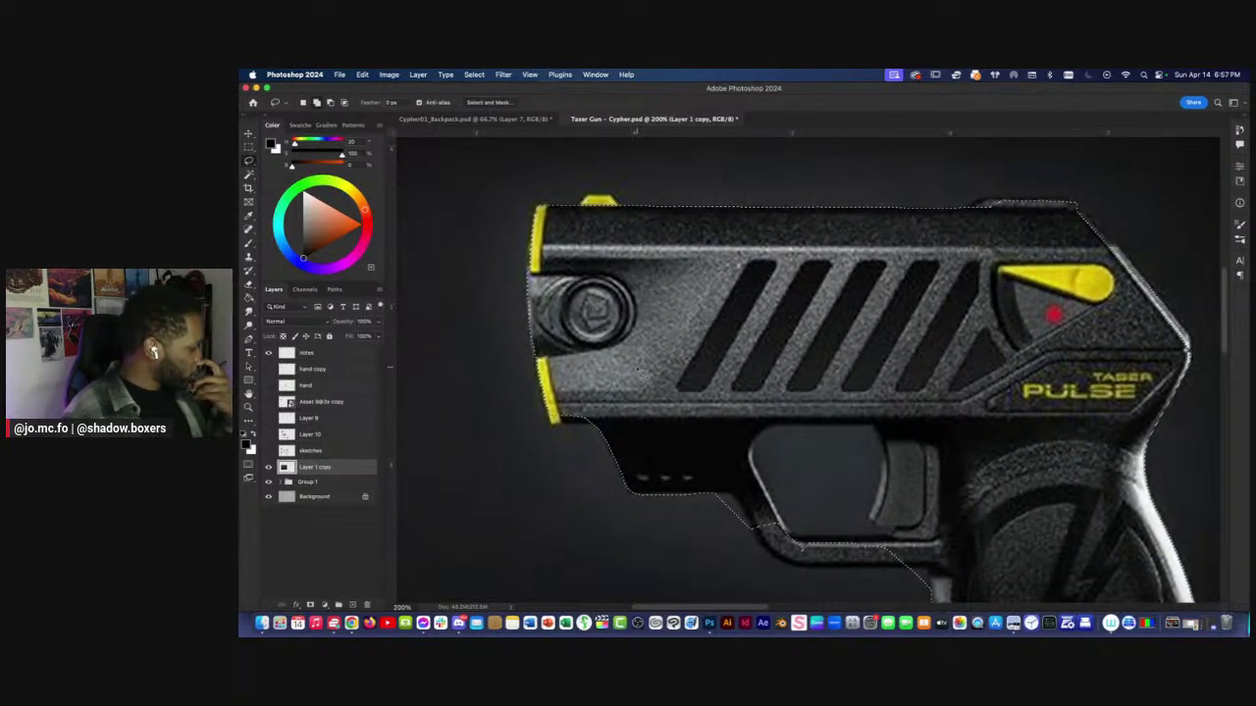
mouse_move(584, 427)
left_mouse_down()
mouse_move(565, 430)
mouse_move(540, 370)
left_mouse_up()
left_click_drag(568, 290, 593, 381)
left_click_drag(605, 300, 648, 301)
left_click_drag(640, 339, 556, 339)
Refine the selection with the Lasso around the taser's rear top edge, grip base and trigger guard.
scroll(556, 340, "right", 3)
scroll(687, 314, "down", 1)
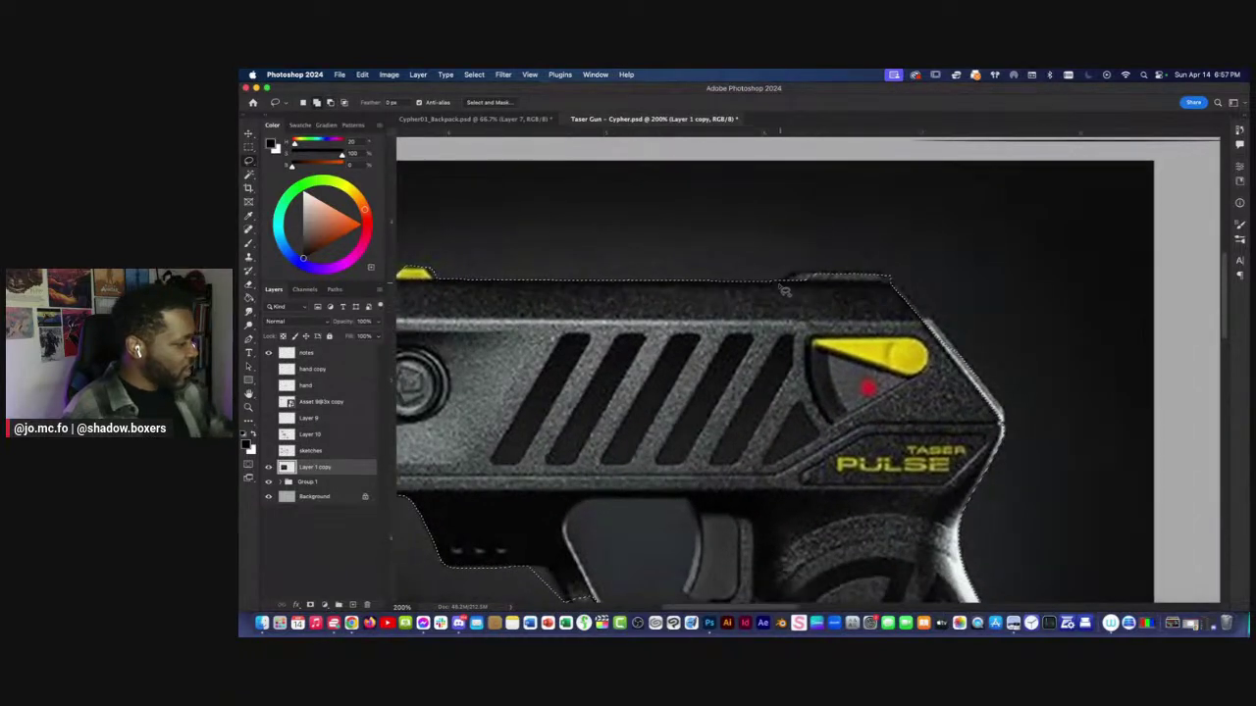
scroll(883, 275, "down", 2)
scroll(883, 275, "right", 2)
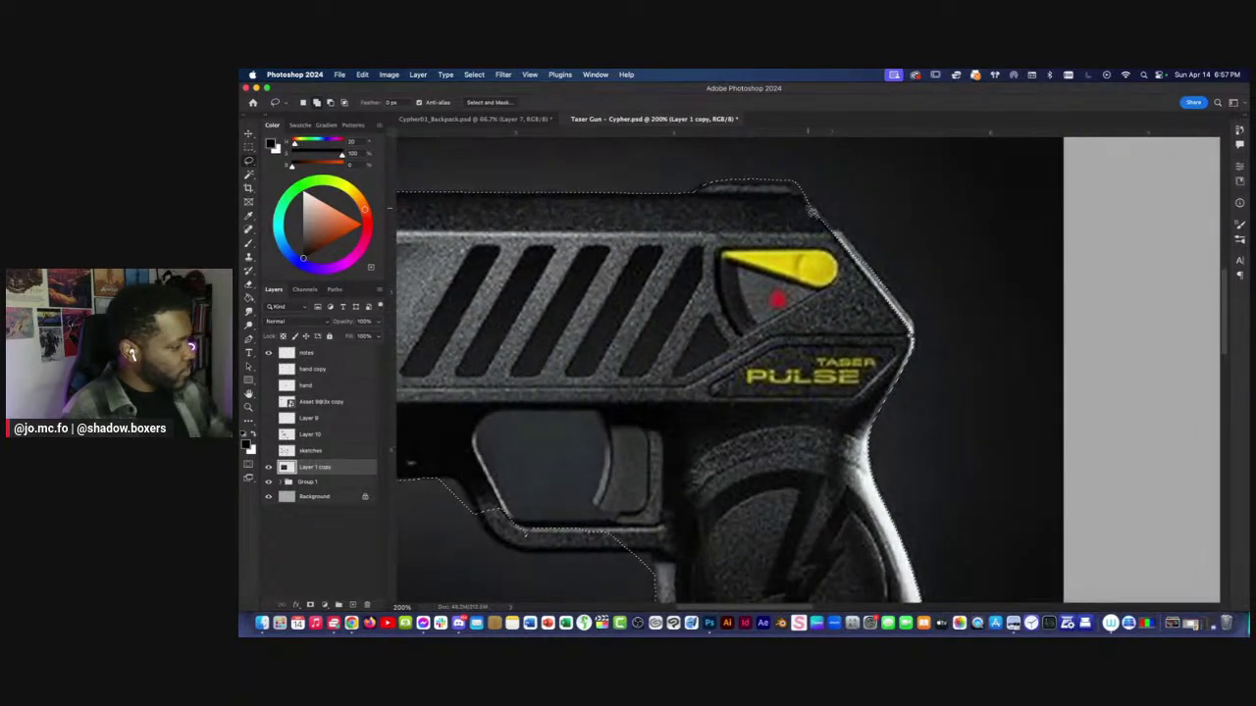
scroll(913, 355, "down", 5)
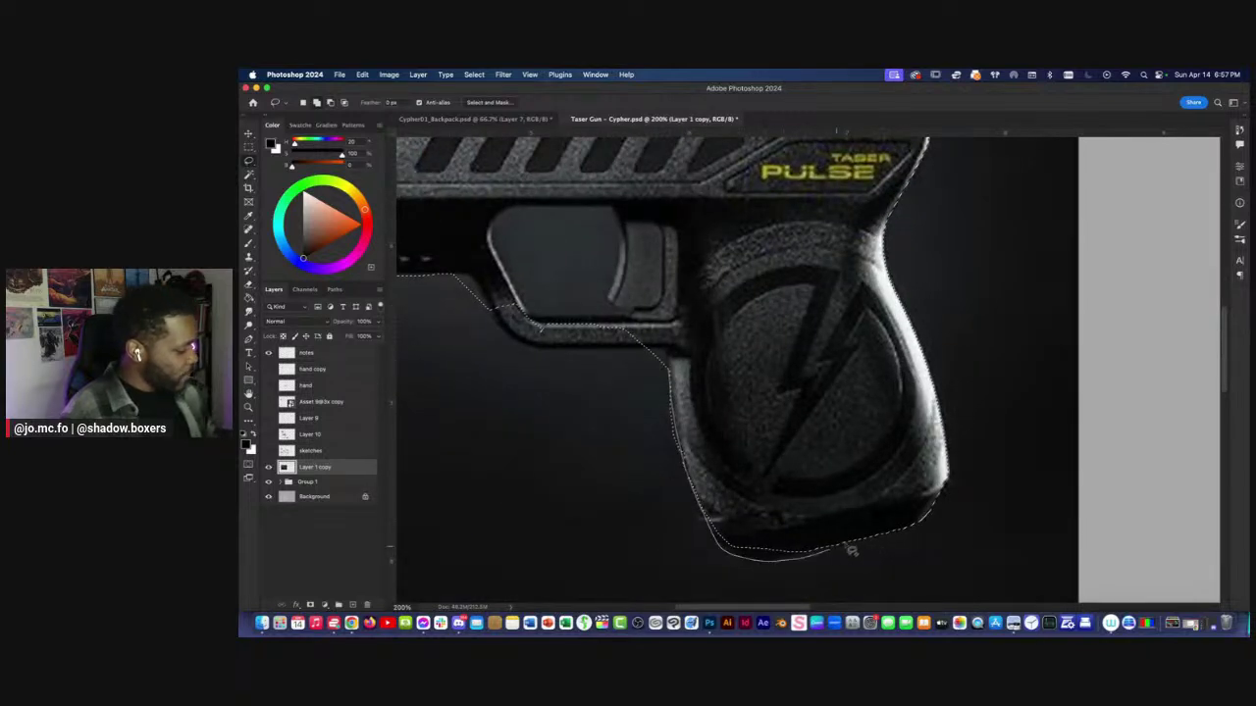
key("super+minus")
key("super+plus")
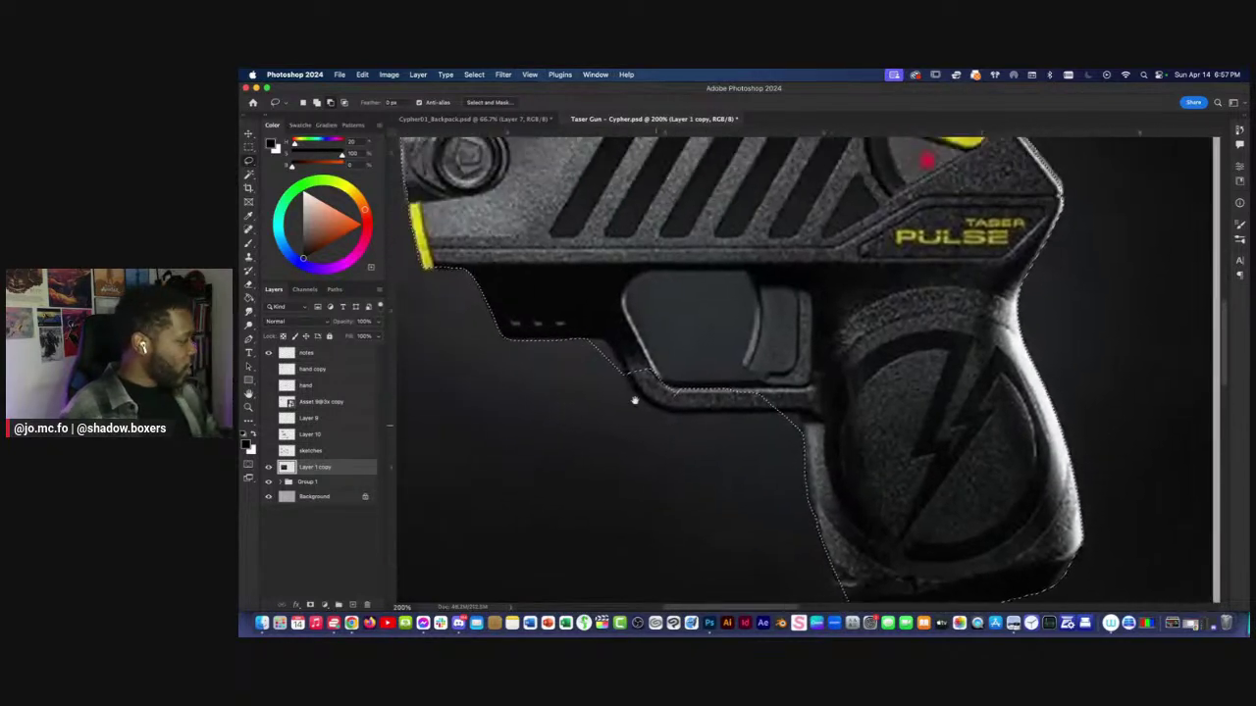
mouse_move(617, 353)
left_mouse_down()
mouse_move(640, 397)
mouse_move(681, 416)
mouse_move(801, 422)
left_mouse_up()
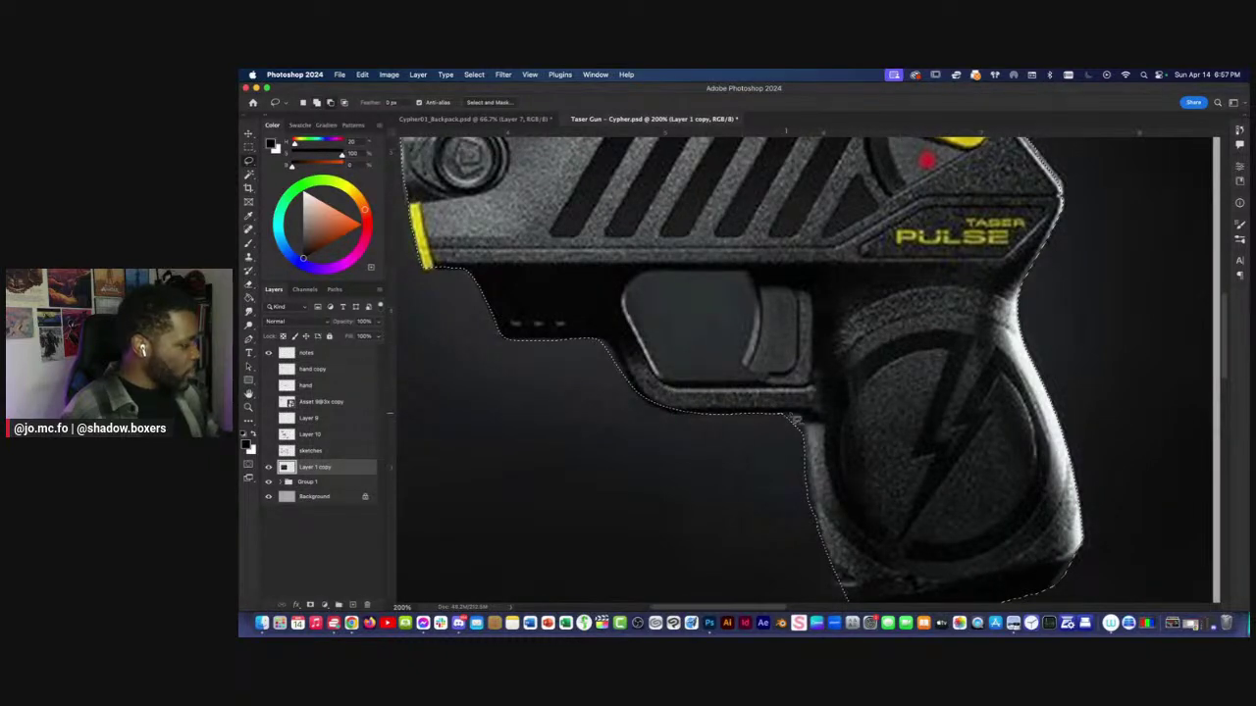
mouse_move(630, 292)
left_mouse_down()
mouse_move(661, 374)
mouse_move(757, 389)
mouse_move(743, 360)
mouse_move(756, 324)
mouse_move(749, 277)
mouse_move(631, 301)
left_mouse_up()
key("super+minus")
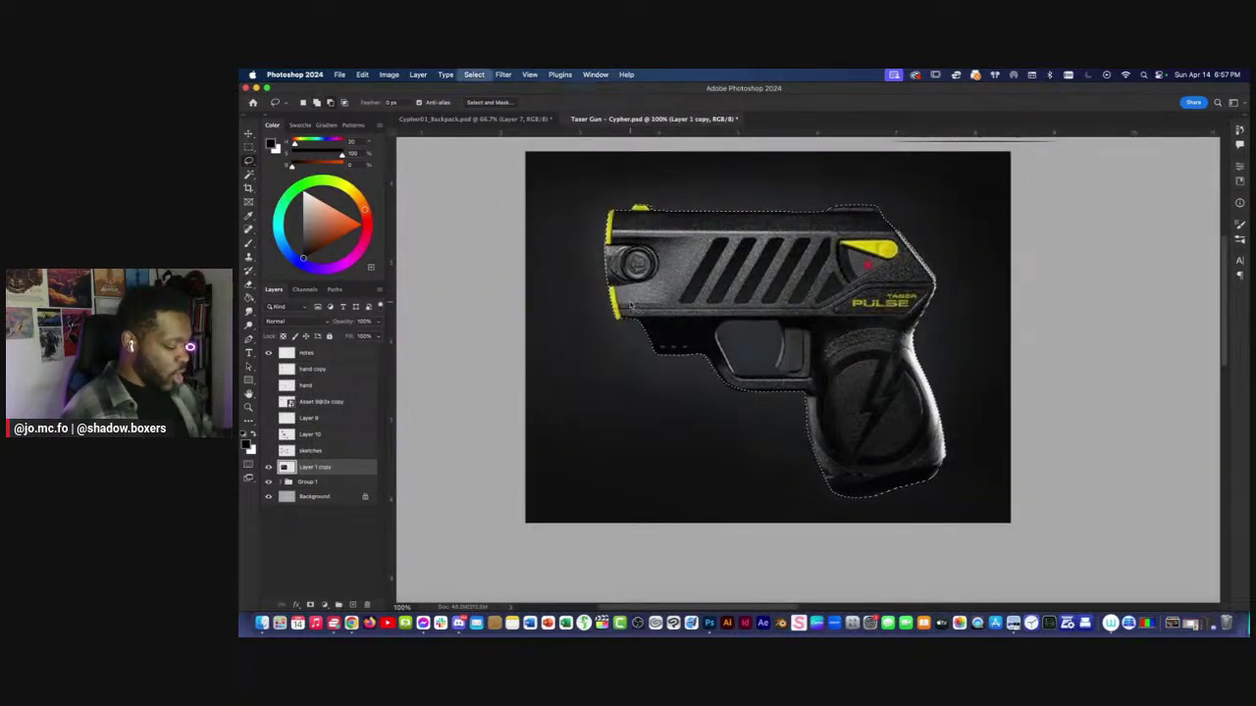
Delete the dark background around the taser and cut out the opening inside its trigger guard.
key("Delete")
key("super+d")
key("super+plus")
key("super+plus")
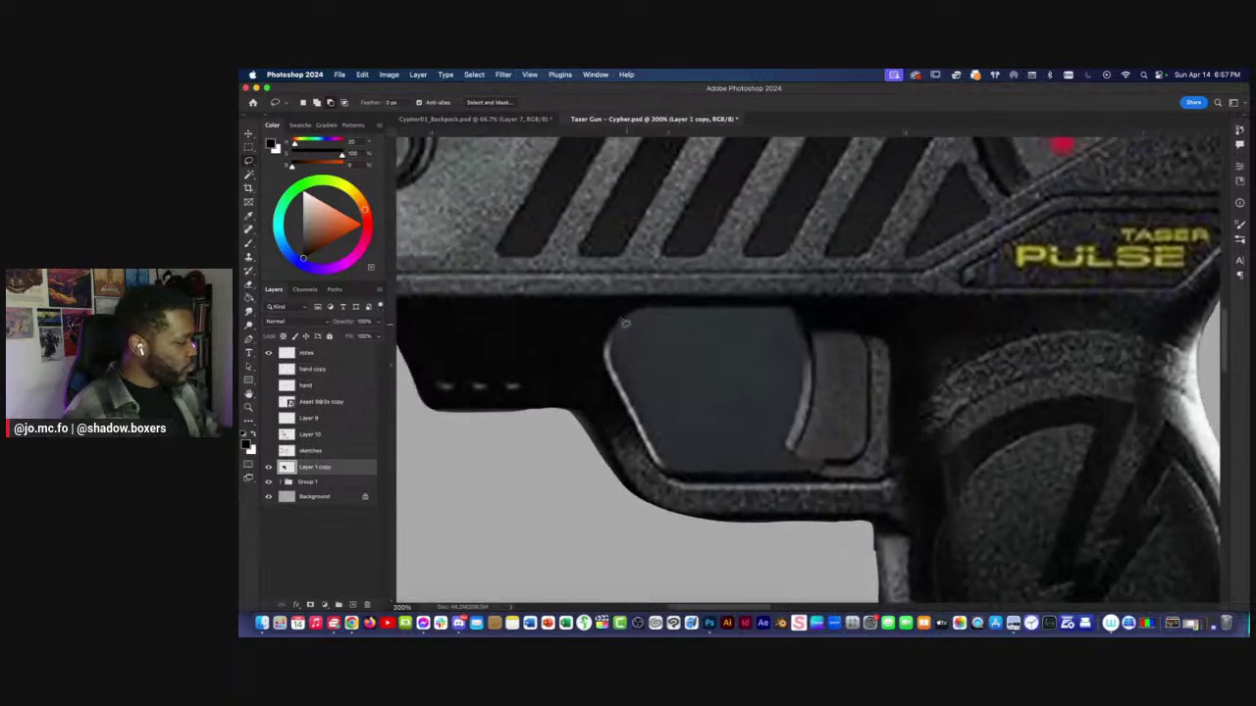
mouse_move(637, 316)
left_mouse_down()
mouse_move(620, 384)
mouse_move(660, 458)
mouse_move(701, 473)
mouse_move(791, 472)
mouse_move(798, 372)
mouse_move(759, 302)
left_mouse_up()
key("Delete")
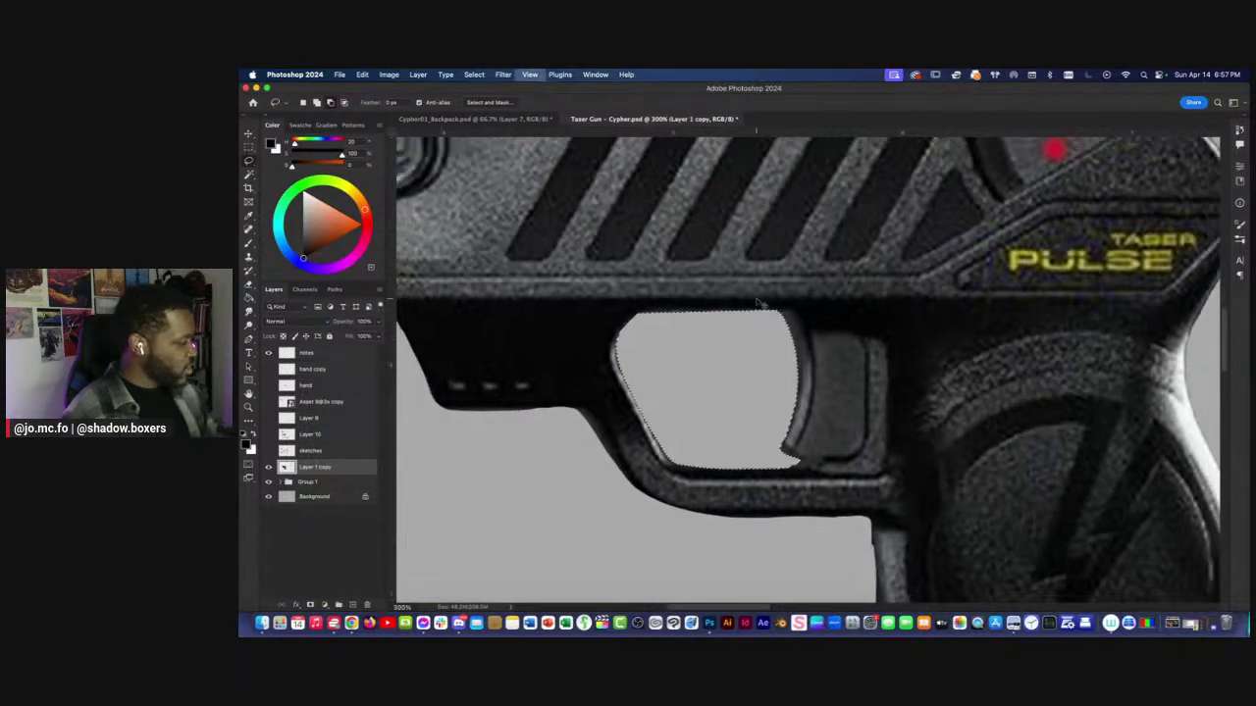
Compare the taser cutout with the numbered pistol sketches by toggling the sketches and Layer 1 copy layers.
key("super+minus")
key("super+minus")
key("super+minus")
left_click(268, 450)
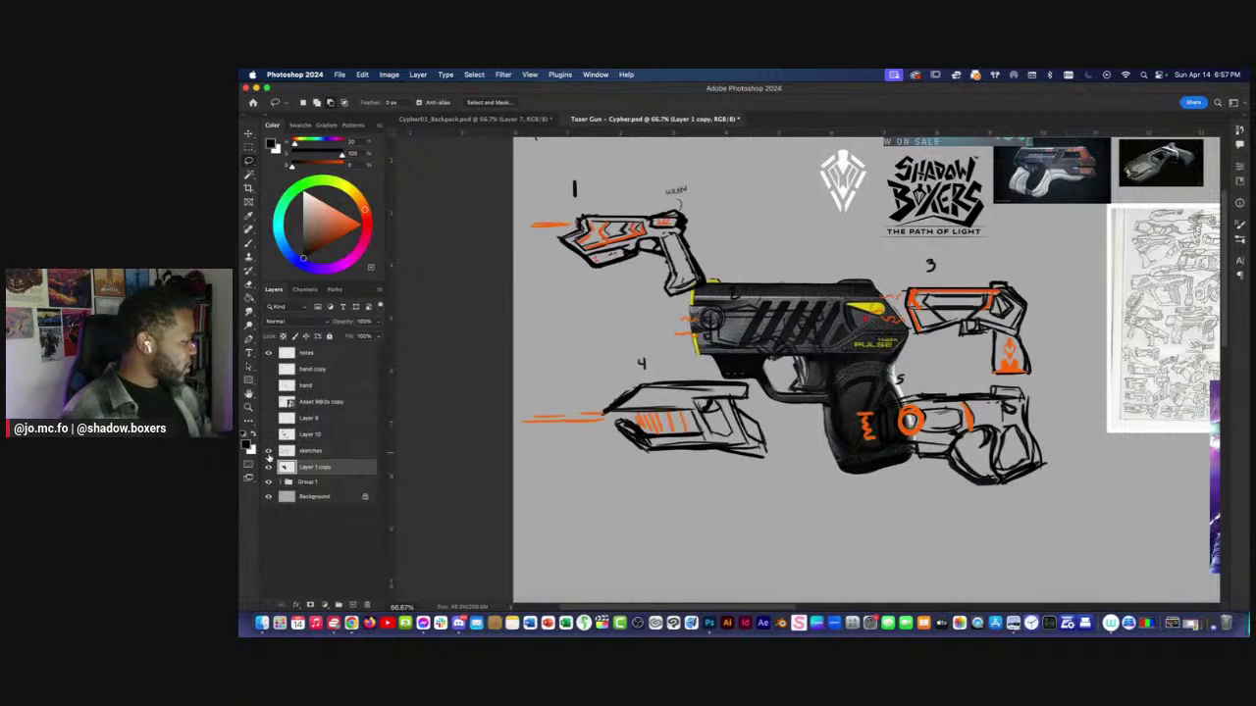
left_click(268, 450)
left_click(268, 450)
left_click(268, 451)
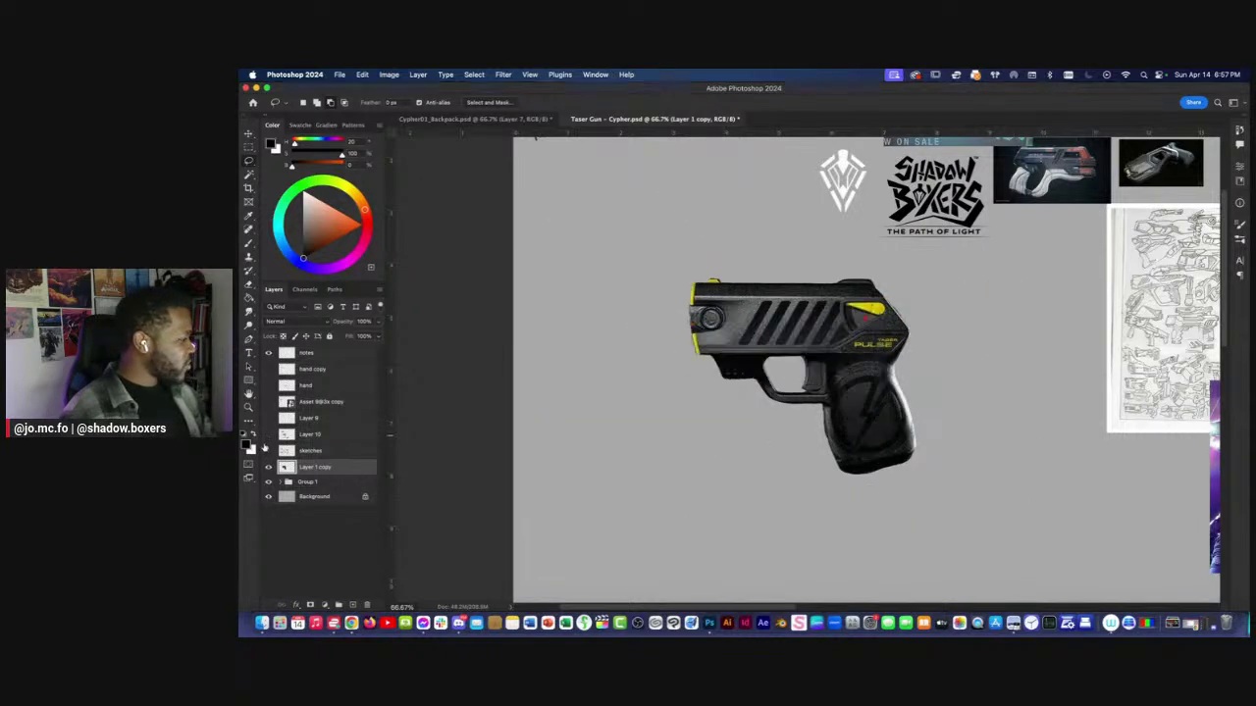
left_click(269, 469)
left_click(269, 469)
Set the taser cutout's opacity to 30% and show Layer 10 with the combined pistol.
left_click_drag(335, 324, 306, 369)
key("Return")
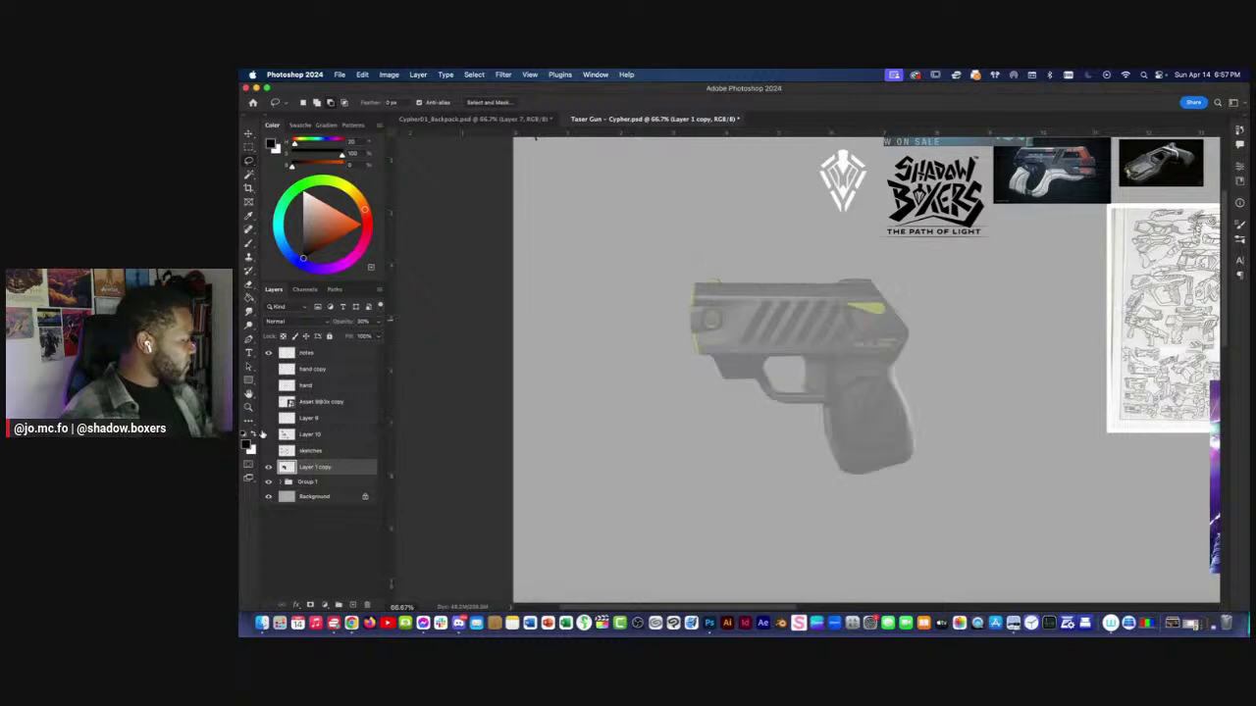
left_click(268, 434)
Scale down the faded taser cutout and position it beneath the combined pistol, lining up its grip and rear.
key("super+t")
left_click_drag(801, 477, 761, 411)
key("super+equal")
key("Return")
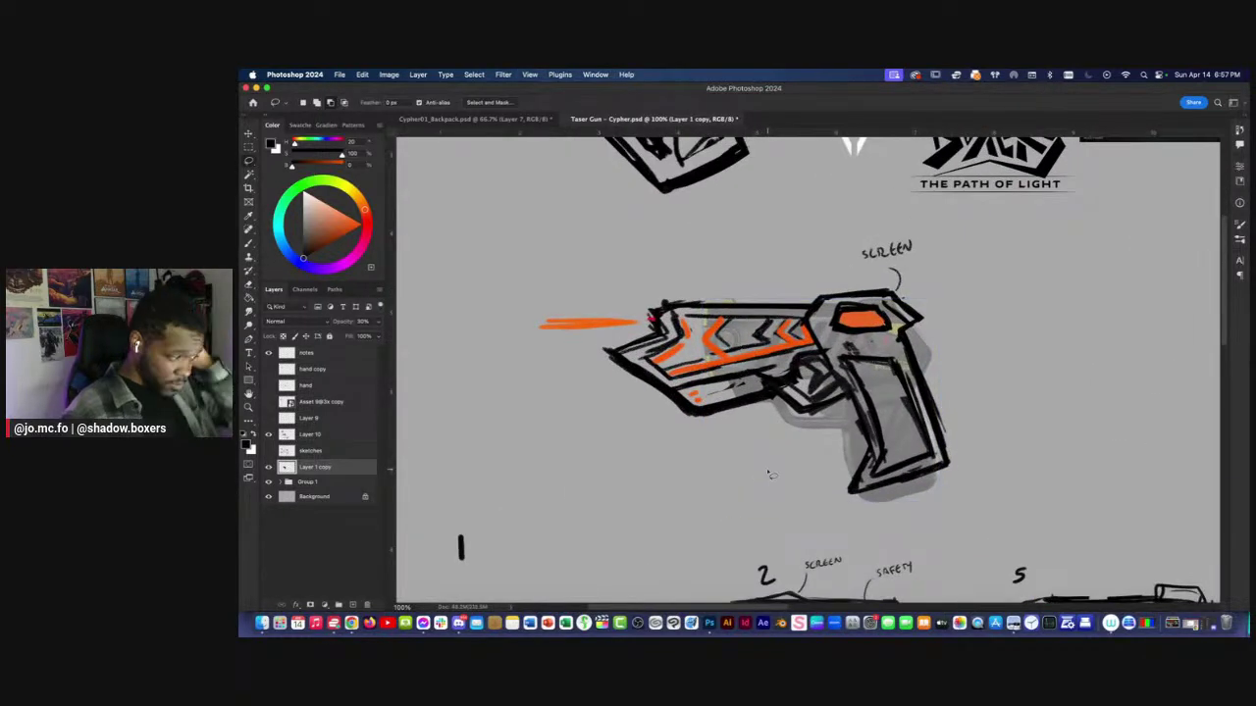
key("super+t")
left_click_drag(766, 365, 738, 371)
key("Return")
scroll(566, 402, "up", 2)
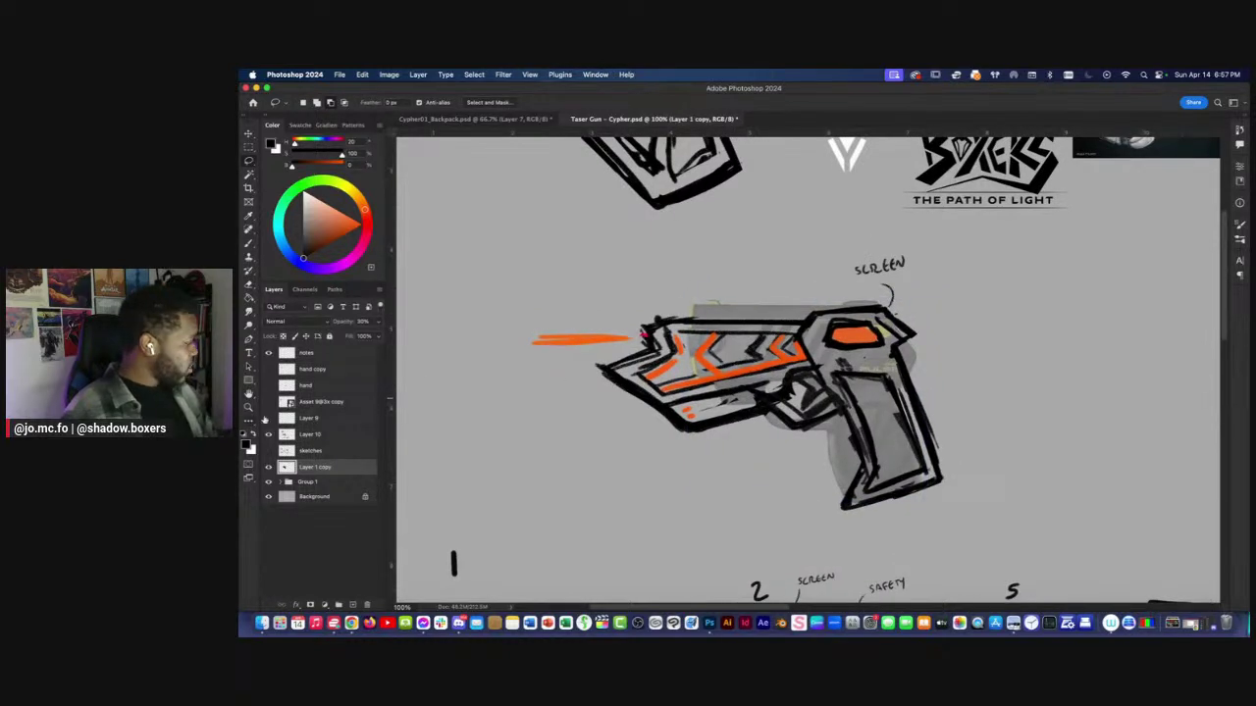
Redraw the grip's front edge and inner panel in black on Layer 10 over the taser underlay, erasing the old inner lines.
left_click(302, 433)
left_click(268, 435)
left_click(269, 435)
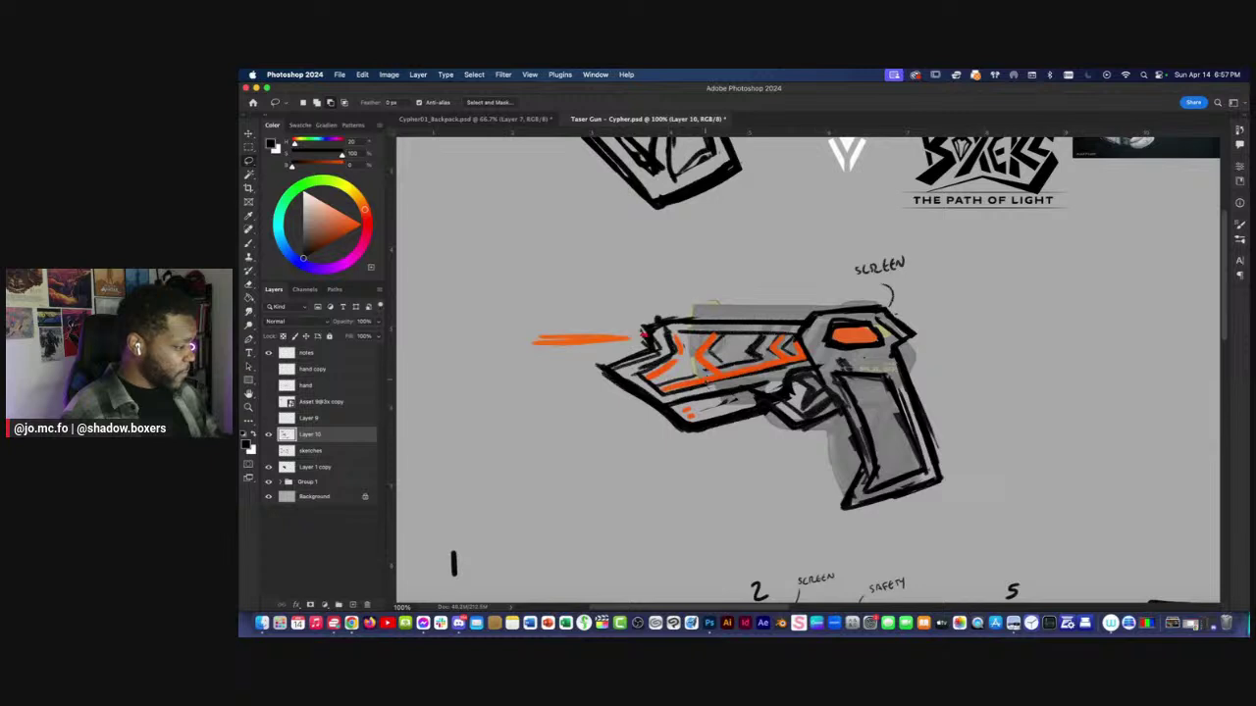
key("b")
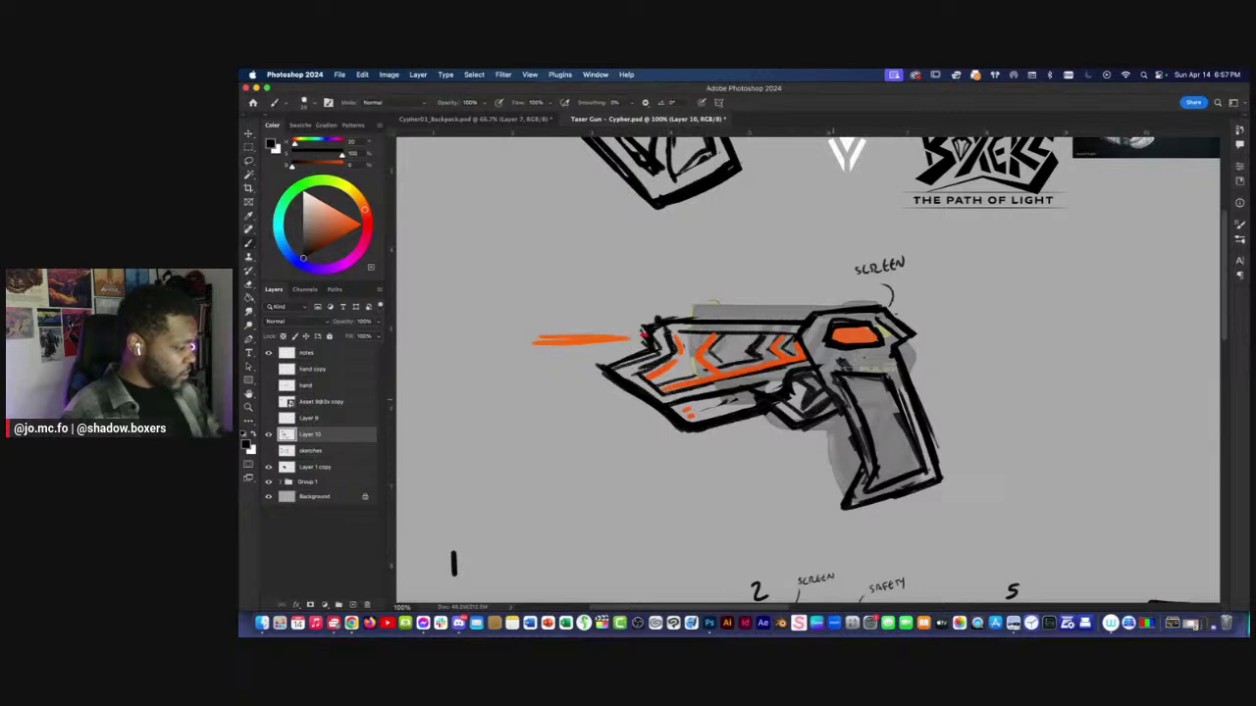
left_click_drag(826, 389, 851, 467)
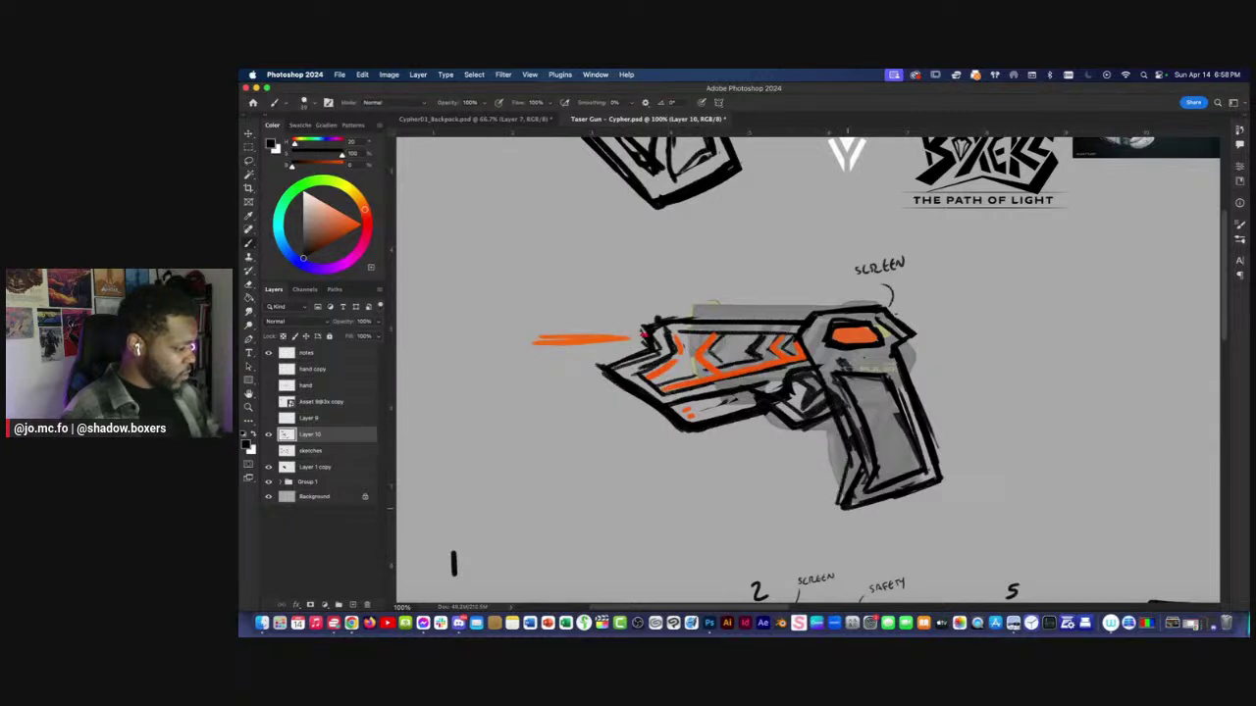
key("l")
key("b")
left_click_drag(853, 501, 840, 377)
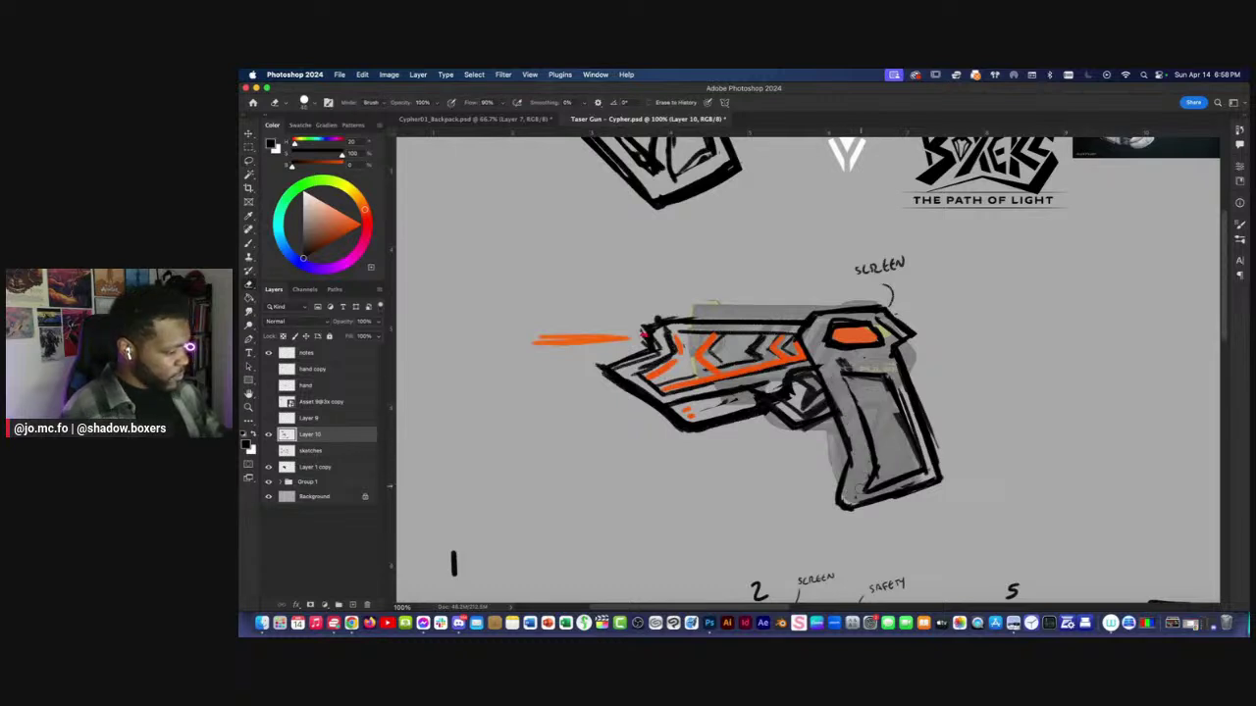
key("b")
left_click_drag(840, 394, 887, 483)
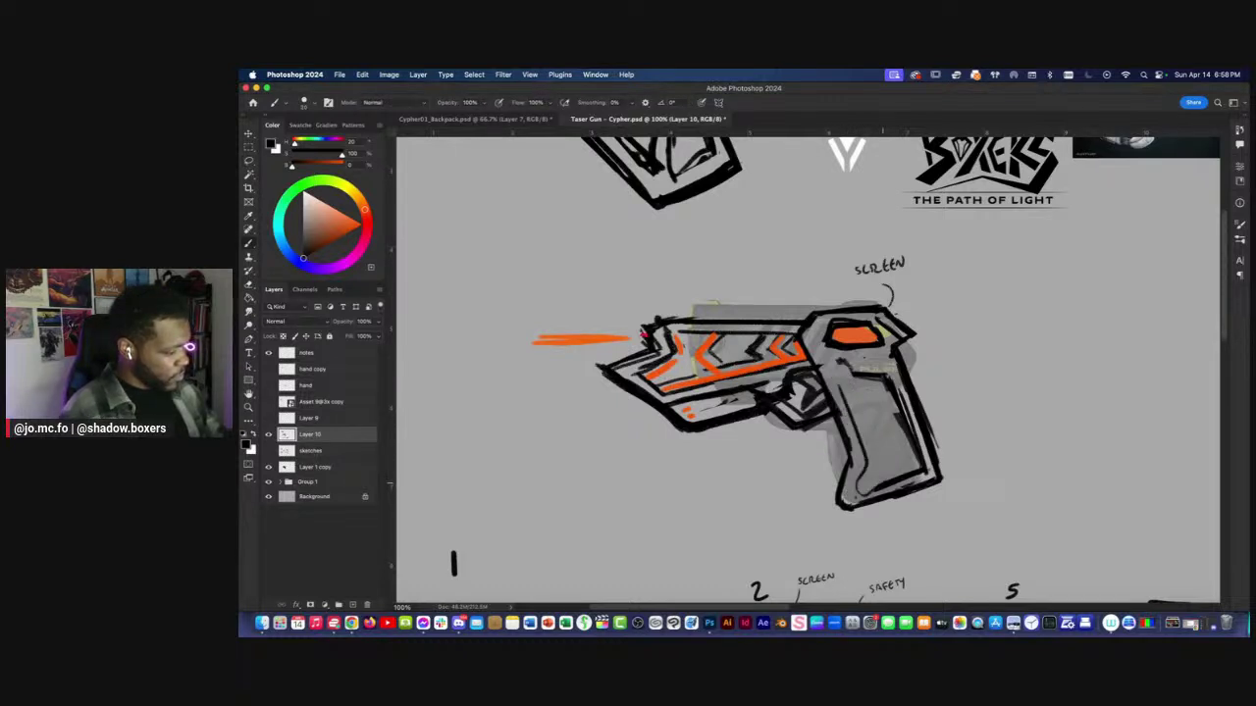
mouse_move(678, 254)
left_mouse_down()
mouse_move(689, 304)
mouse_move(715, 308)
left_mouse_up()
key("l")
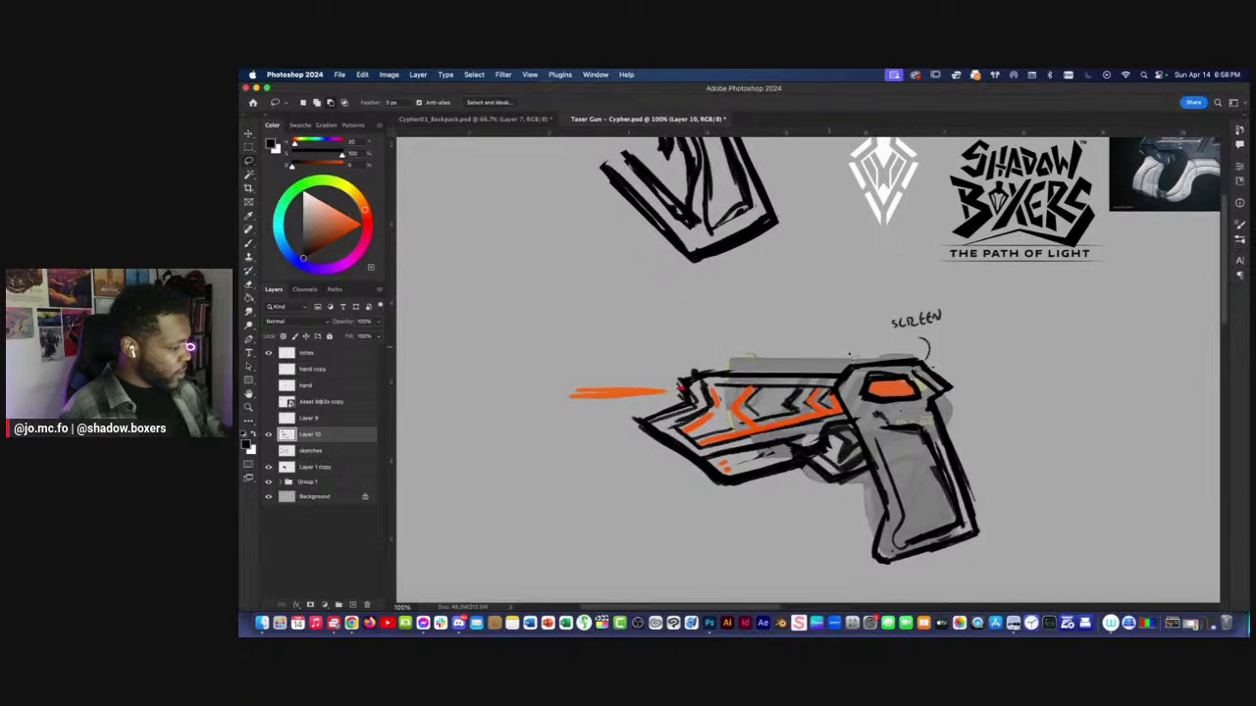
Lasso the gun's barrel, screen housing and screen note, shift them slightly upward away from the grip, and deselect.
mouse_move(830, 451)
left_mouse_down()
mouse_move(593, 406)
mouse_move(846, 331)
mouse_move(971, 345)
left_mouse_up()
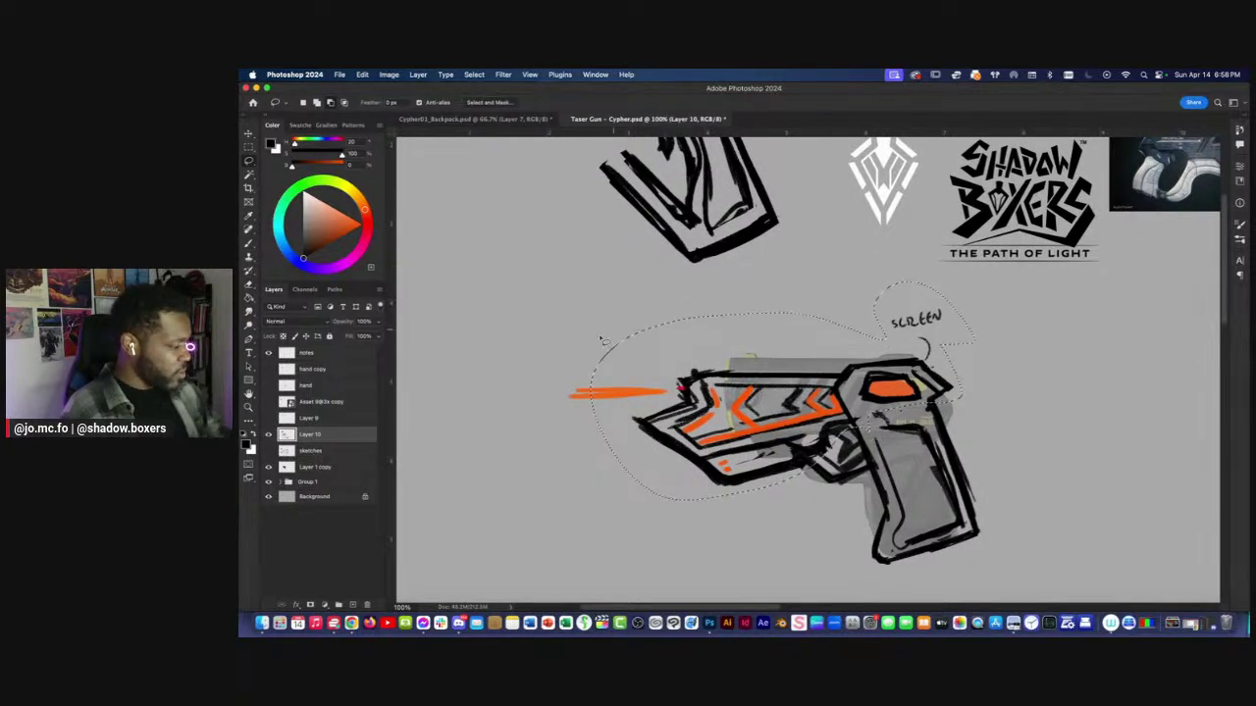
key("ctrl+t")
left_click_drag(722, 413, 721, 400)
key("Return")
key("super+d")
key("b")
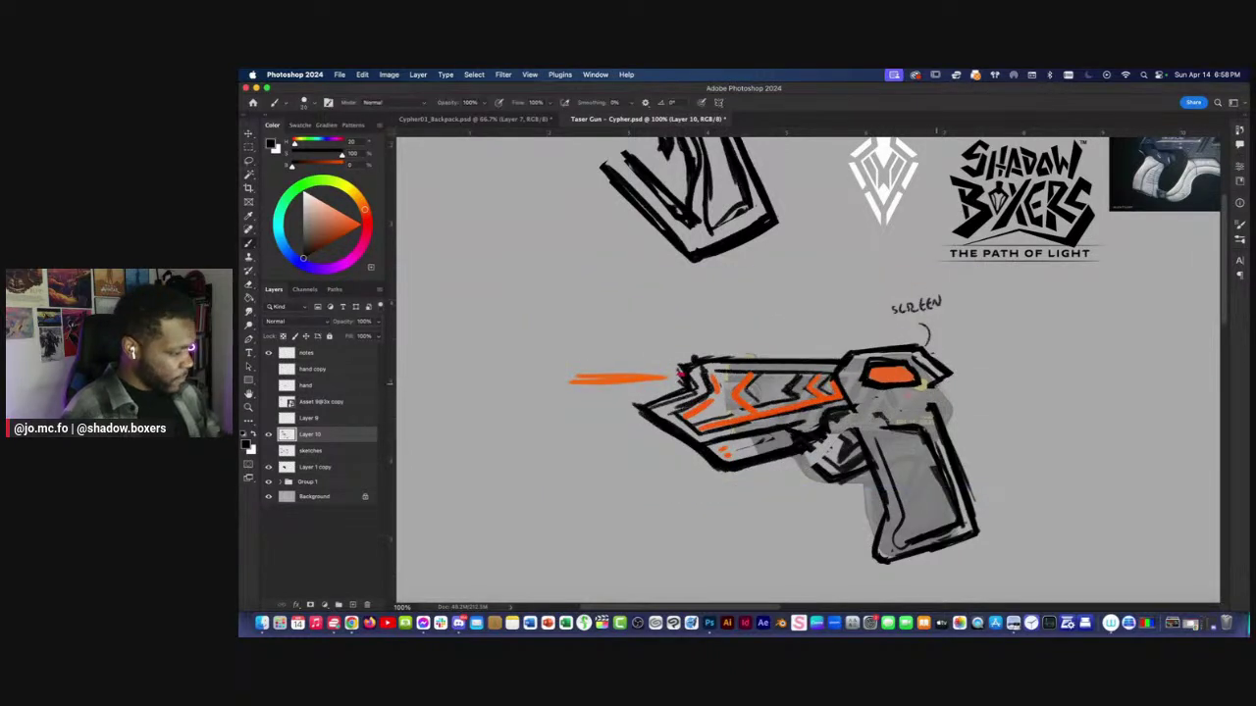
Remove the messy lines in the trigger area and clean up the trigger guard beneath the barrel.
key("l")
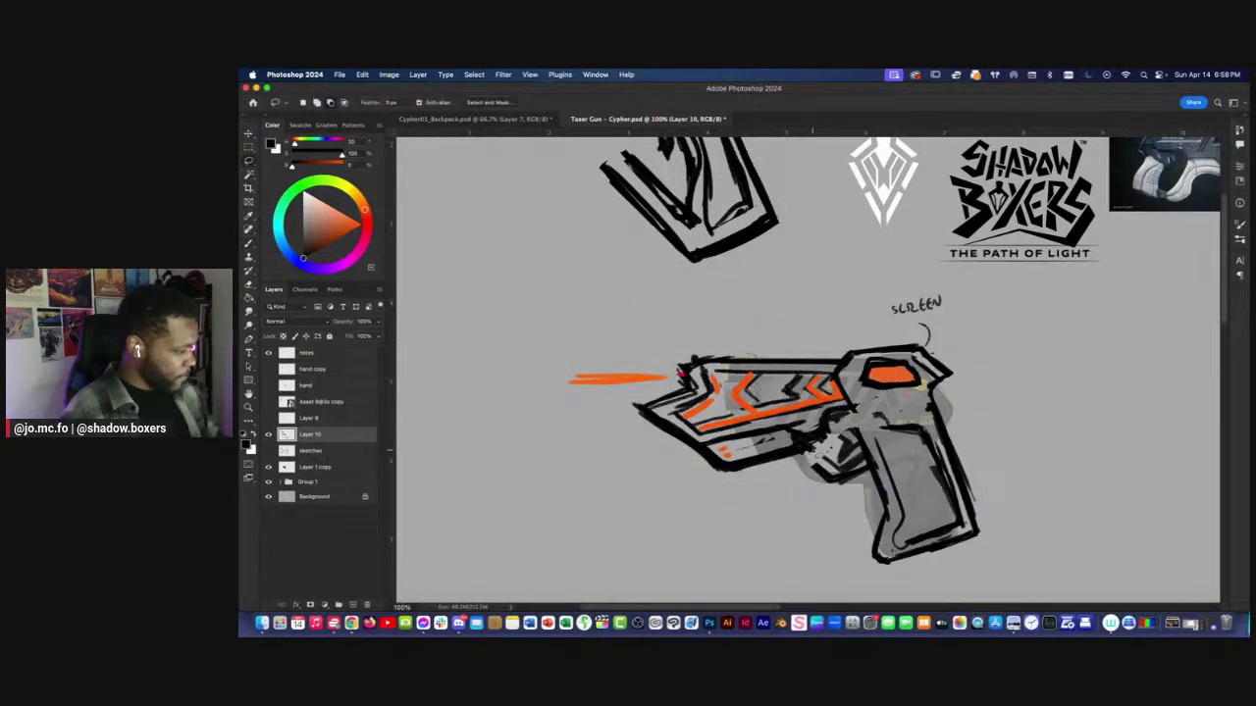
key("Delete")
mouse_move(841, 497)
left_mouse_down()
mouse_move(869, 452)
mouse_move(791, 438)
mouse_move(860, 449)
mouse_move(836, 469)
left_mouse_up()
key("super+d")
key("b")
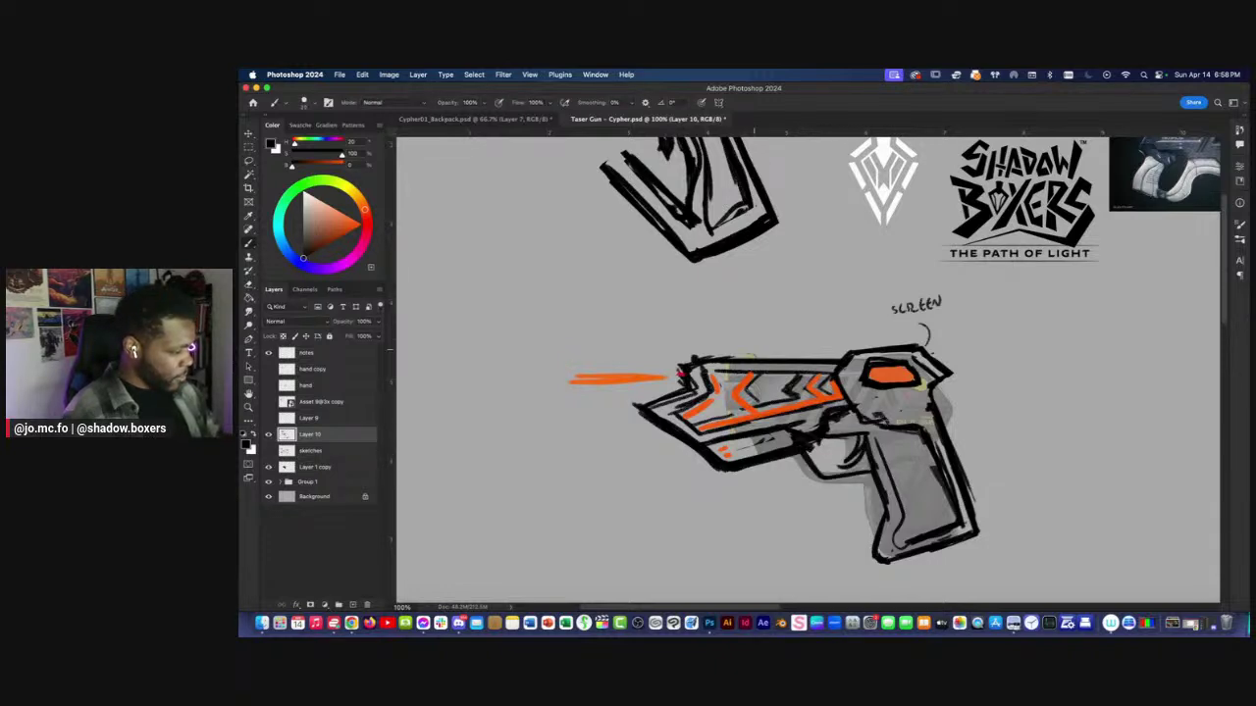
Hide the Layer 1 copy silhouette behind the large gun sketch.
key("super+minus")
key("super+minus")
key("super+minus")
left_click(269, 469)
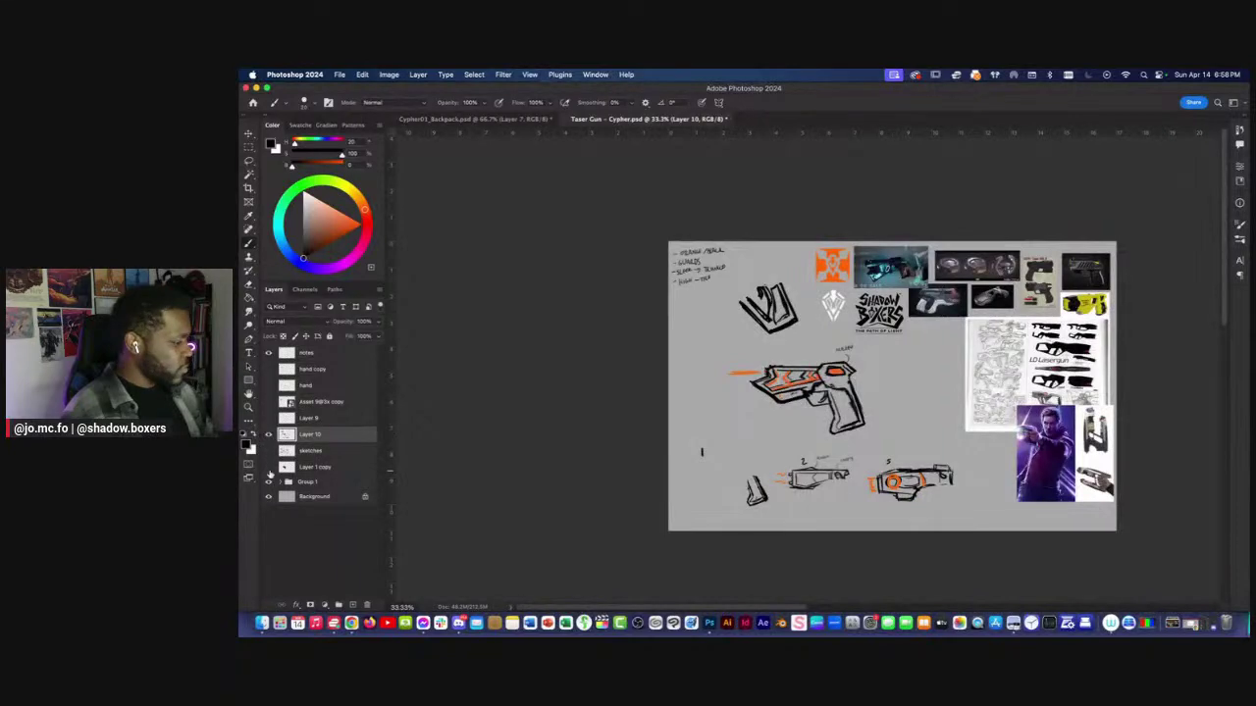
key("super+minus")
key("super+plus")
key("super+plus")
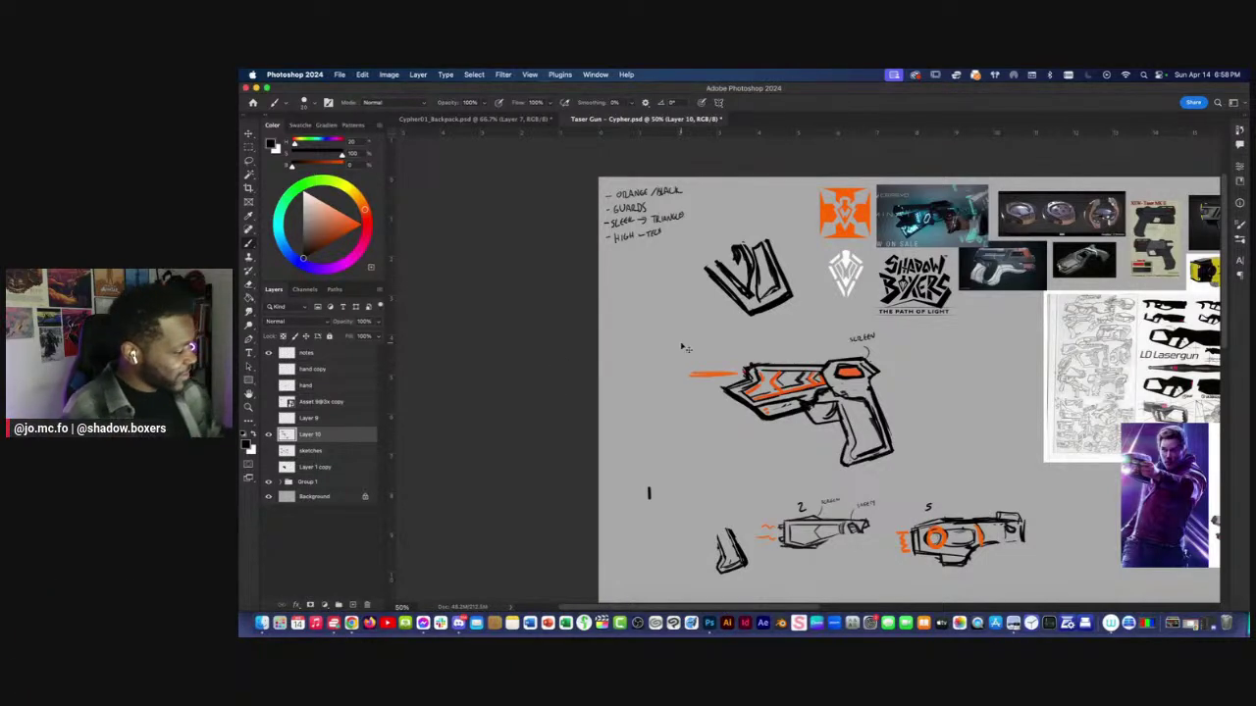
key("super+equal")
key("super+minus")
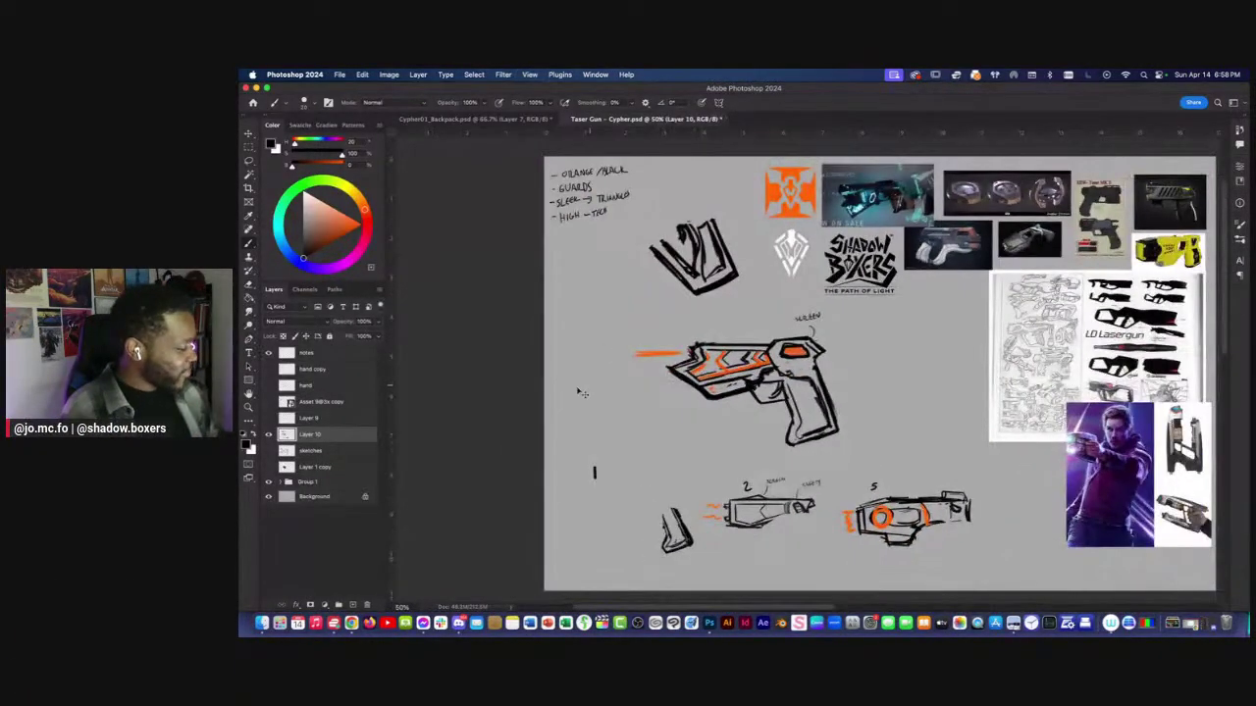
key("super+equal")
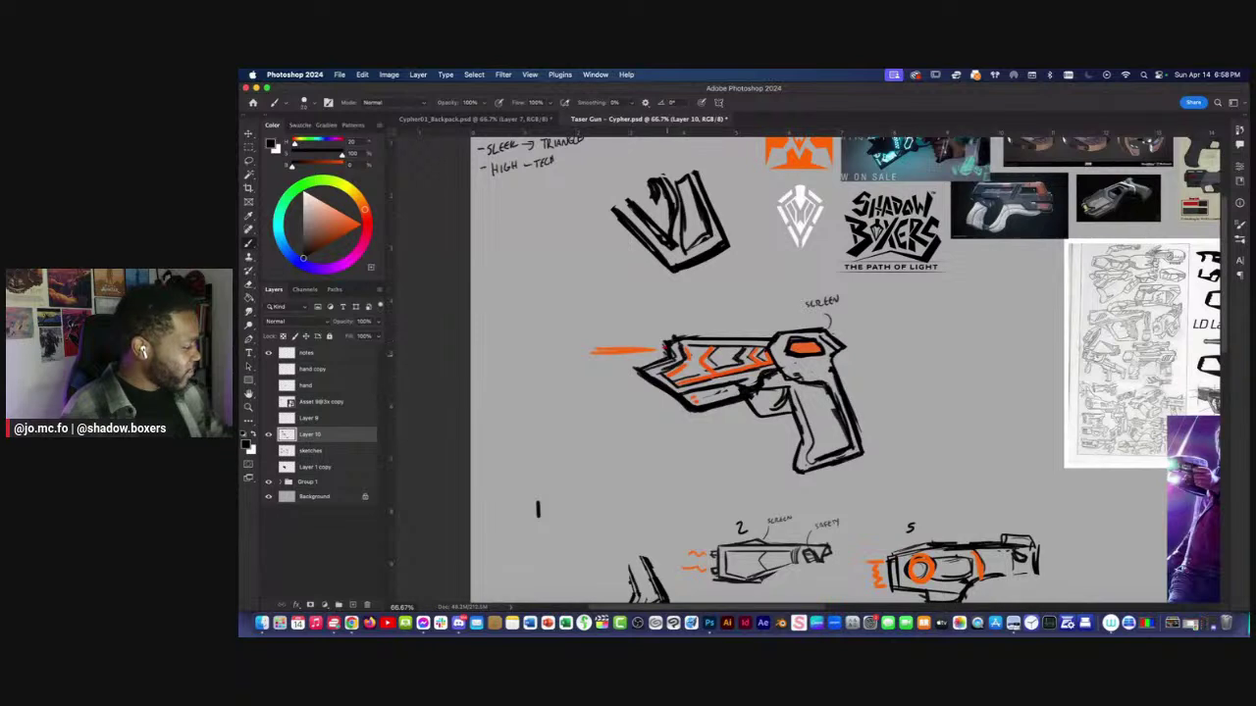
Erase stray line edges around the gun's muzzle and the underside of the barrel.
key("e")
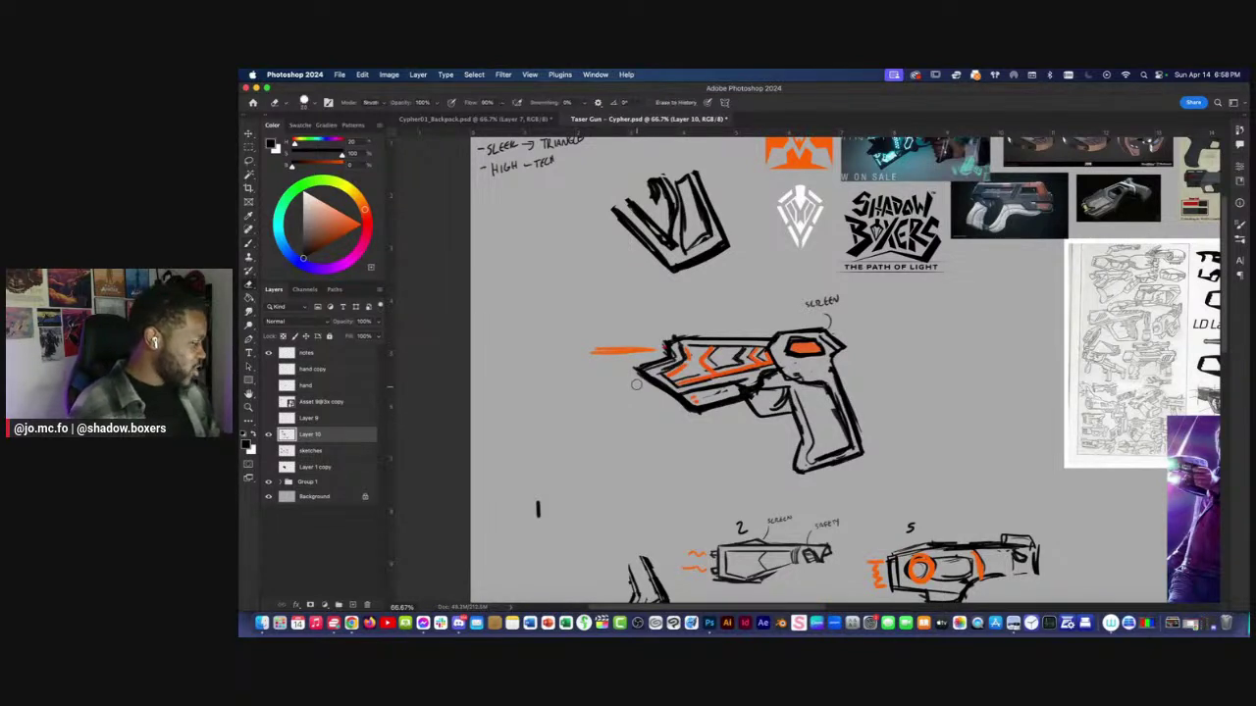
left_click_drag(636, 374, 690, 419)
left_click_drag(669, 353, 774, 375)
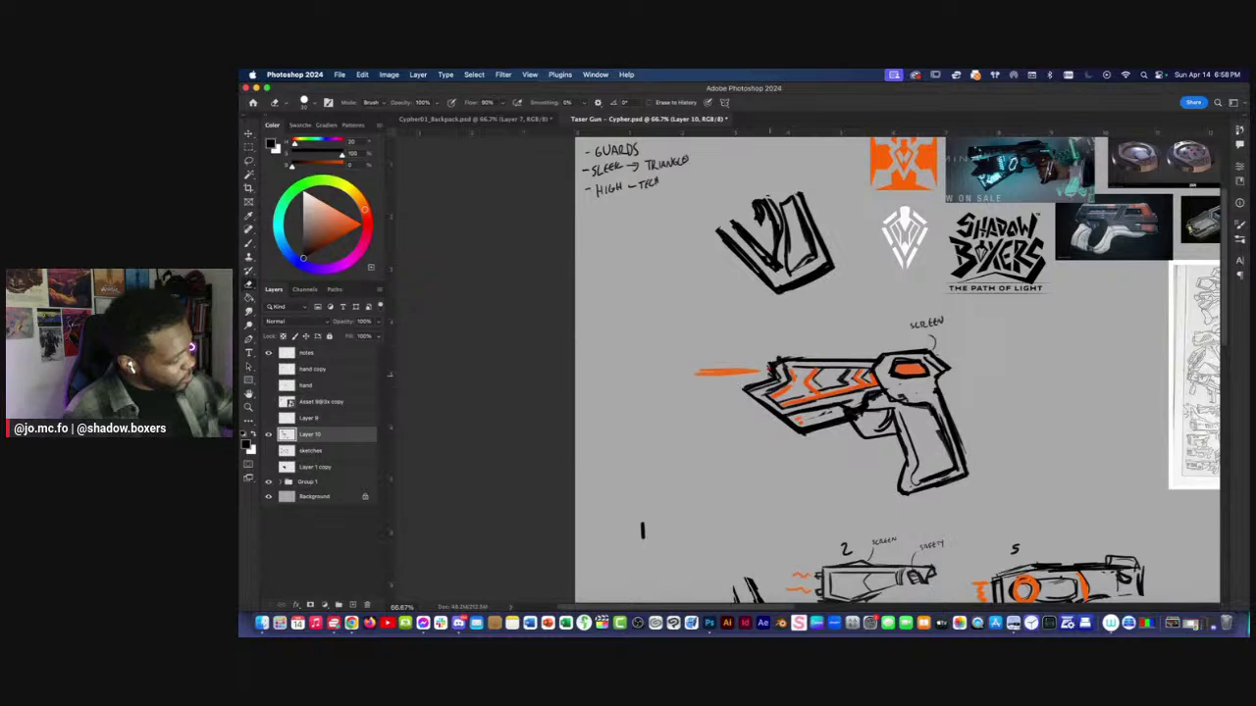
Strengthen the grip's back edge with black brush strokes and trim the linework around the screen housing with the Eraser.
key("b")
key("r")
left_click_drag(746, 341, 796, 350)
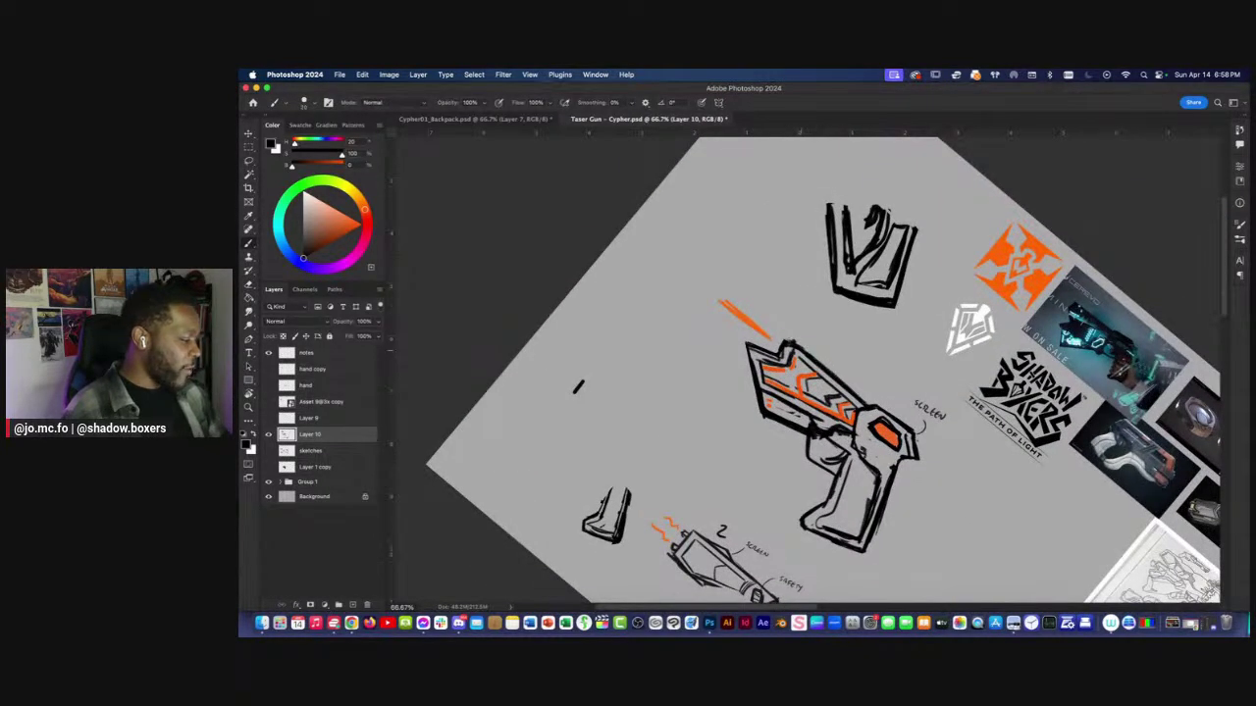
key("super+plus")
left_click_drag(916, 502, 732, 343)
left_click_drag(731, 426, 717, 459)
left_click_drag(753, 375, 728, 453)
key("e")
left_click_drag(763, 318, 730, 287)
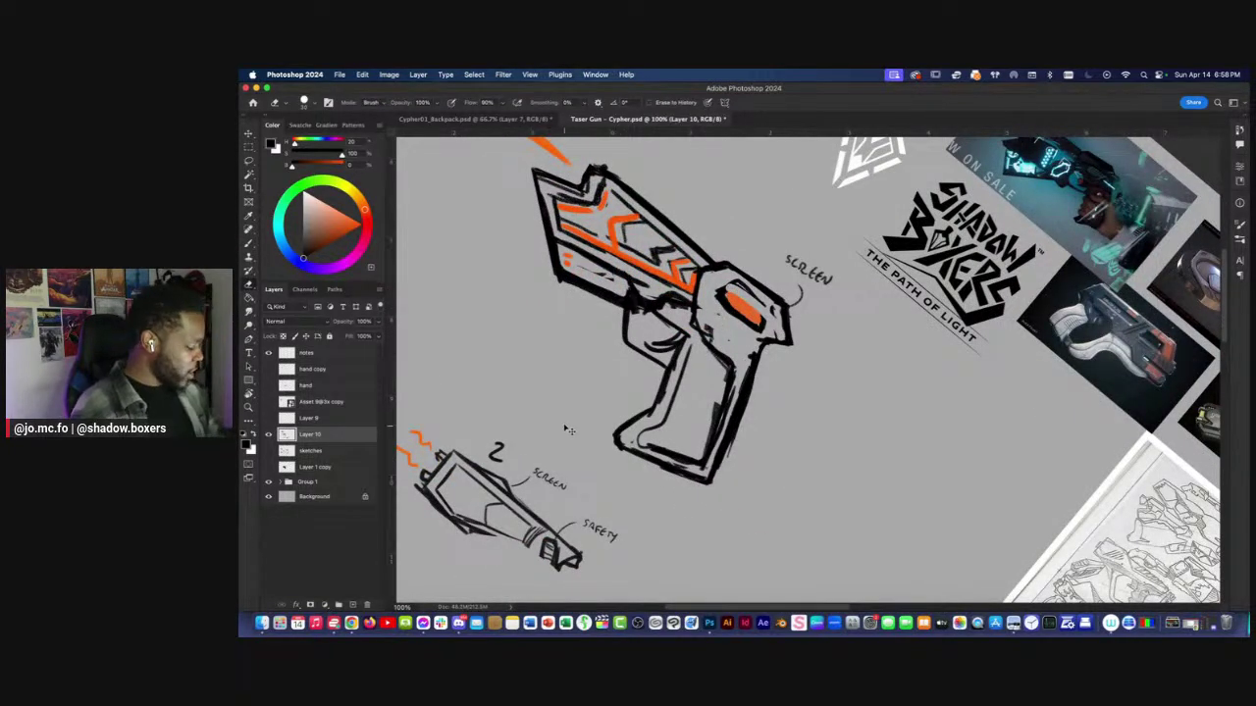
key("r")
left_click_drag(567, 429, 789, 539)
key("b")
left_click_drag(497, 297, 622, 337)
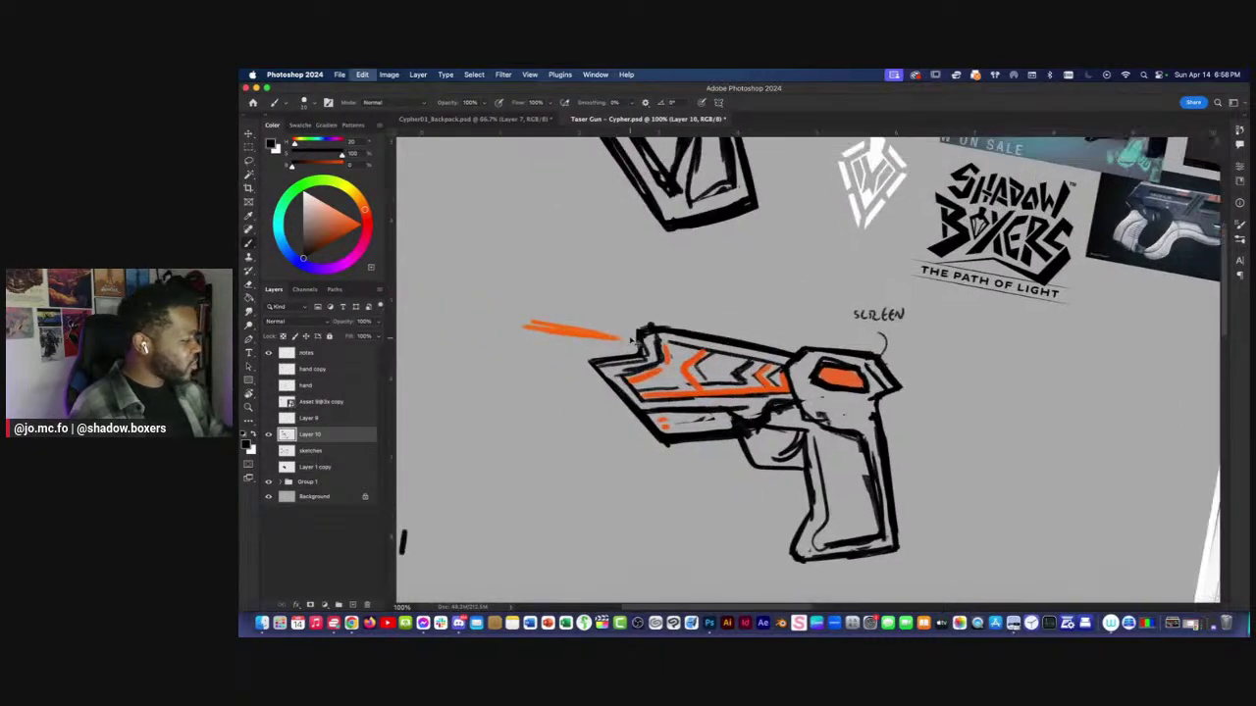
scroll(717, 499, "down", 2)
scroll(717, 499, "right", 2)
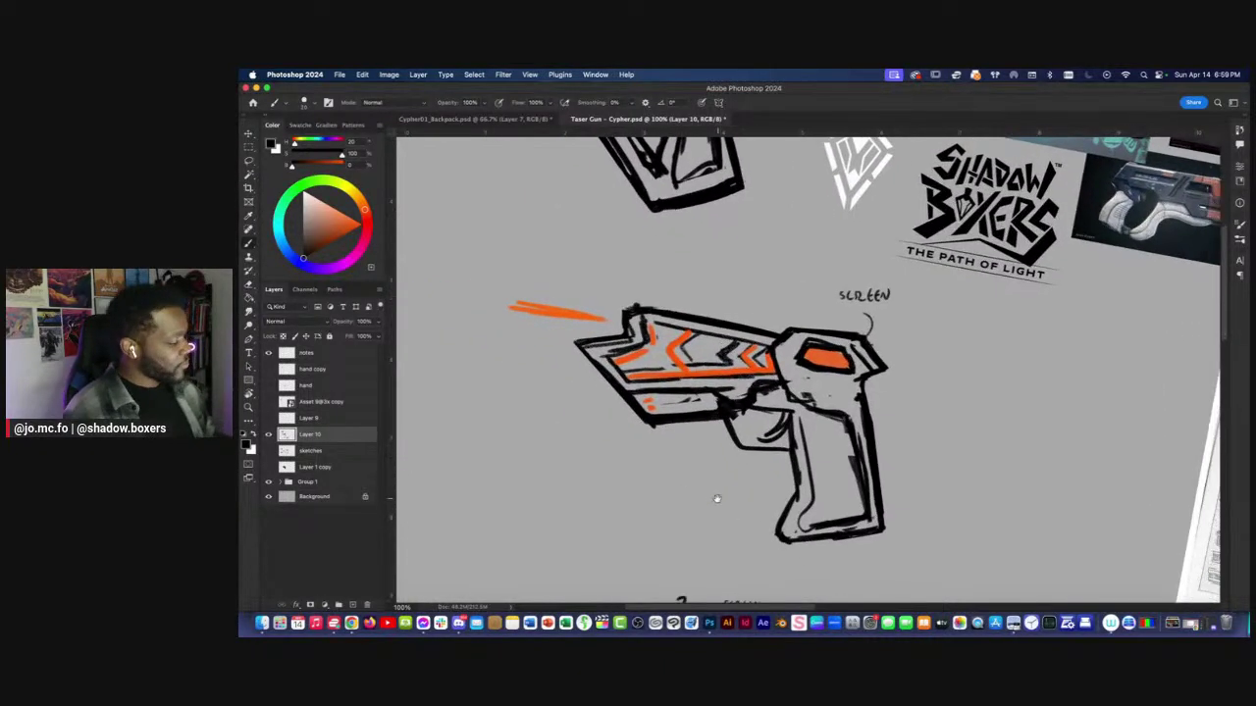
scroll(789, 541, "down", 3)
scroll(789, 540, "right", 2)
left_click_drag(794, 502, 792, 551)
key("super+z")
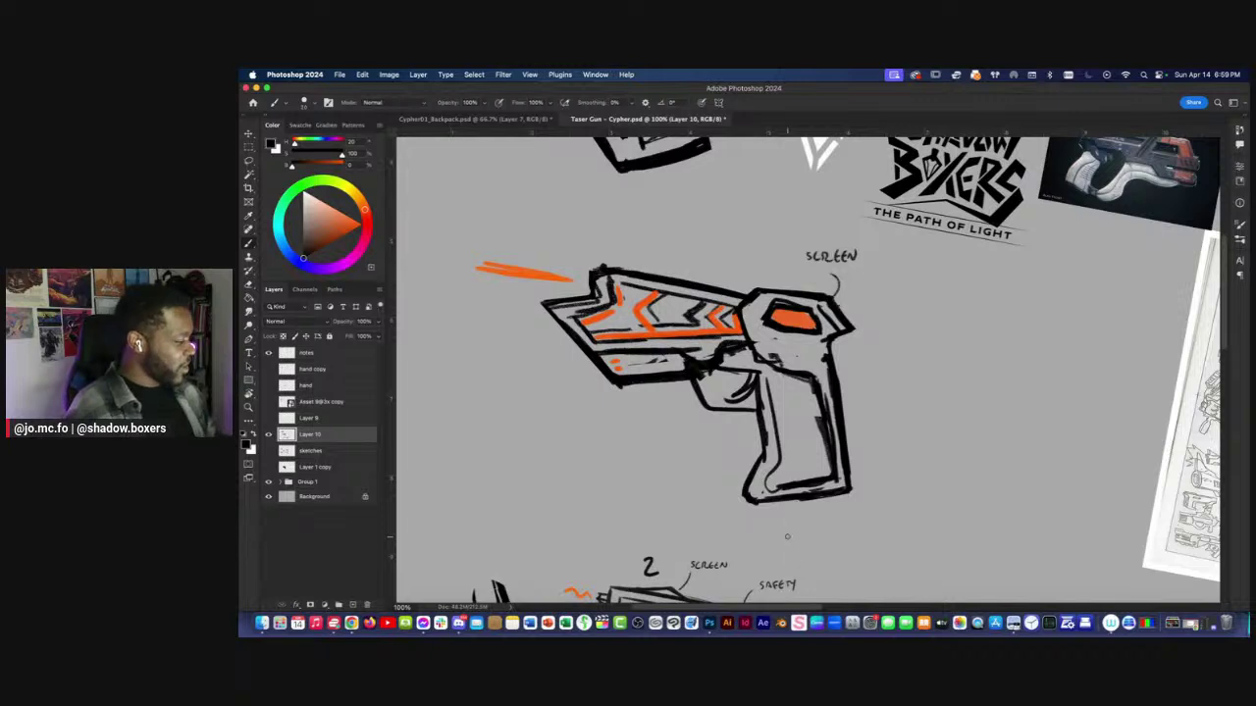
Draw black inner panel lines down the front and back of the gun's grip.
key("super+minus")
key("super+equal")
key("super+minus")
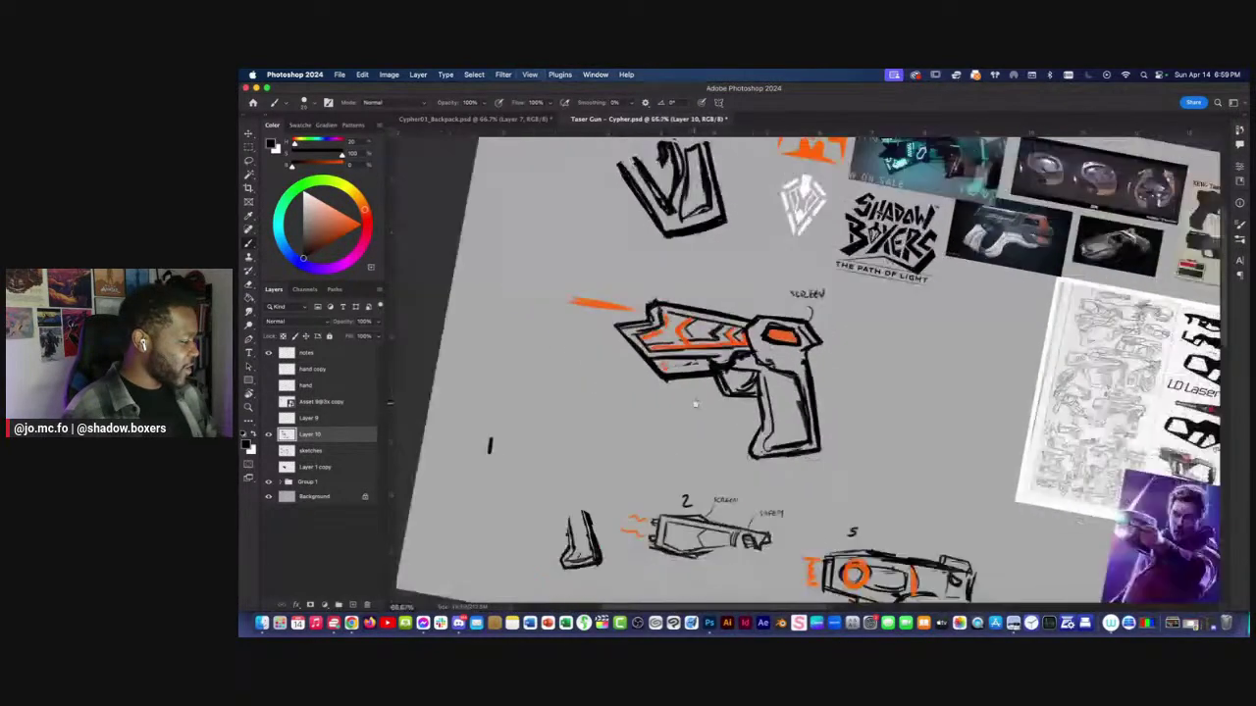
scroll(810, 369, "right", 3)
key("e")
key("b")
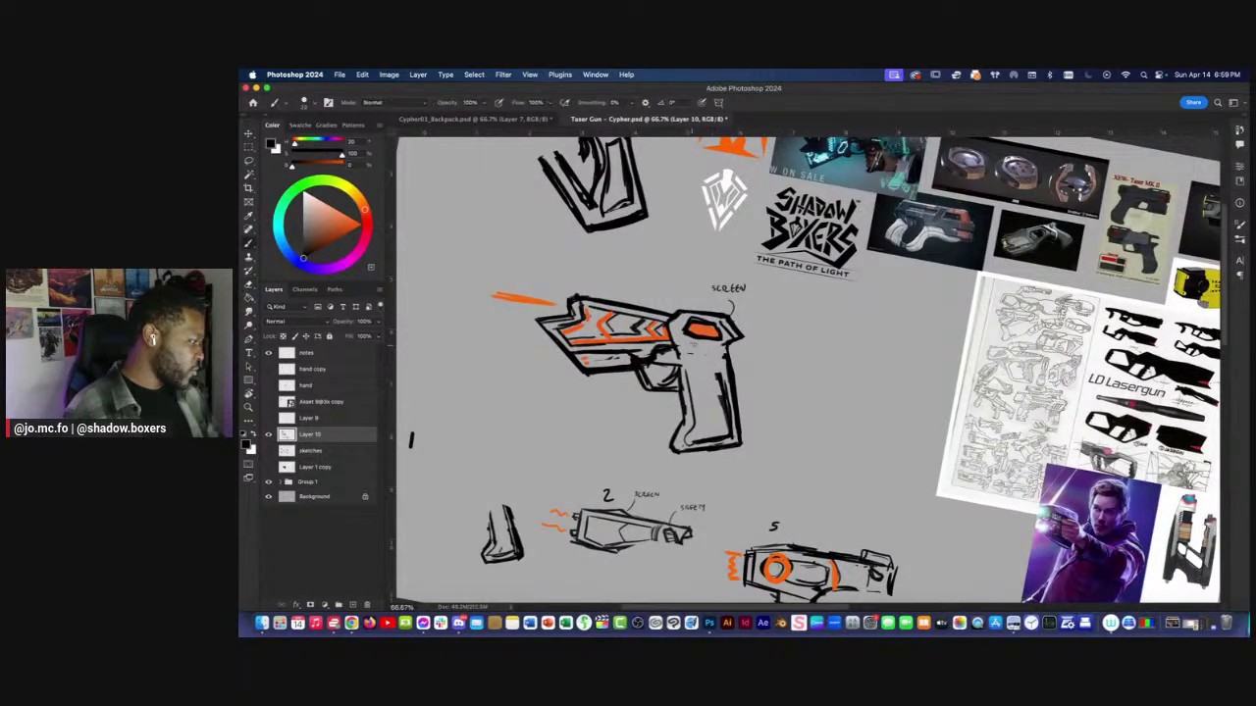
left_click_drag(682, 348, 694, 398)
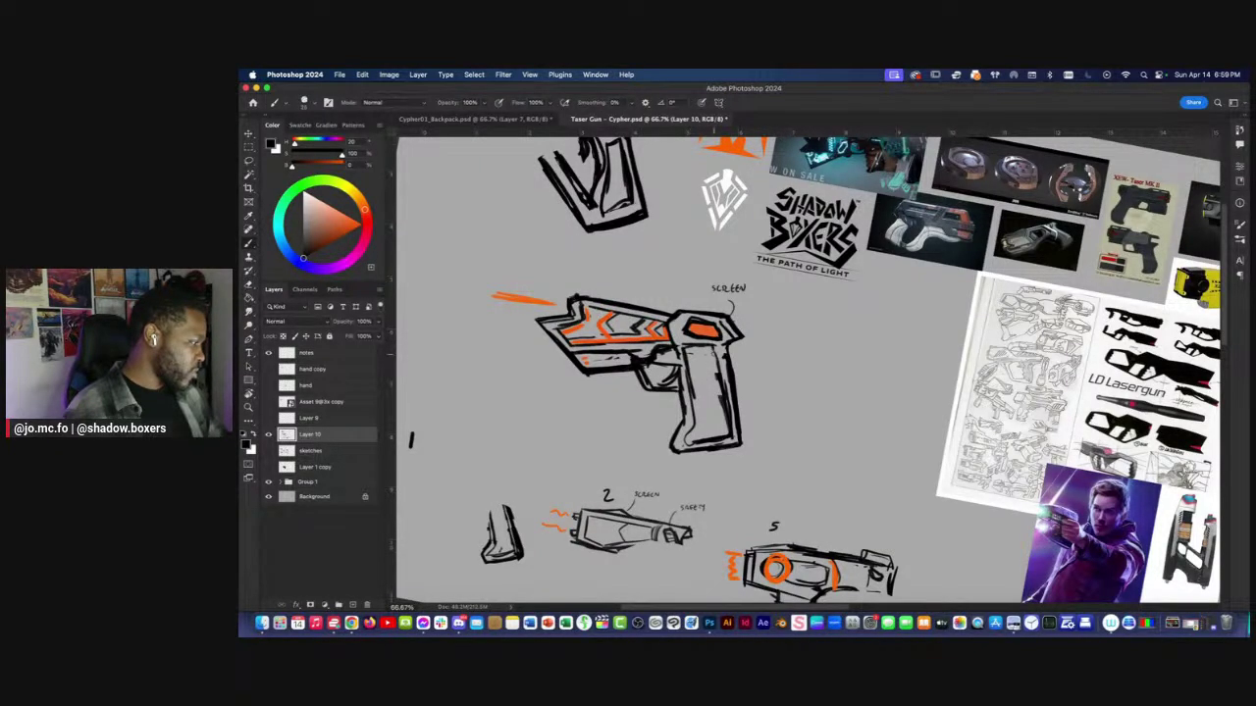
left_click_drag(713, 345, 733, 427)
Paint a round black joint between the barrel and screen housing, and sample the orange from the adjacent chevron.
key("super+minus")
key("r")
mouse_move(544, 374)
left_mouse_down()
mouse_move(549, 429)
mouse_move(656, 409)
left_mouse_up()
key("super+minus")
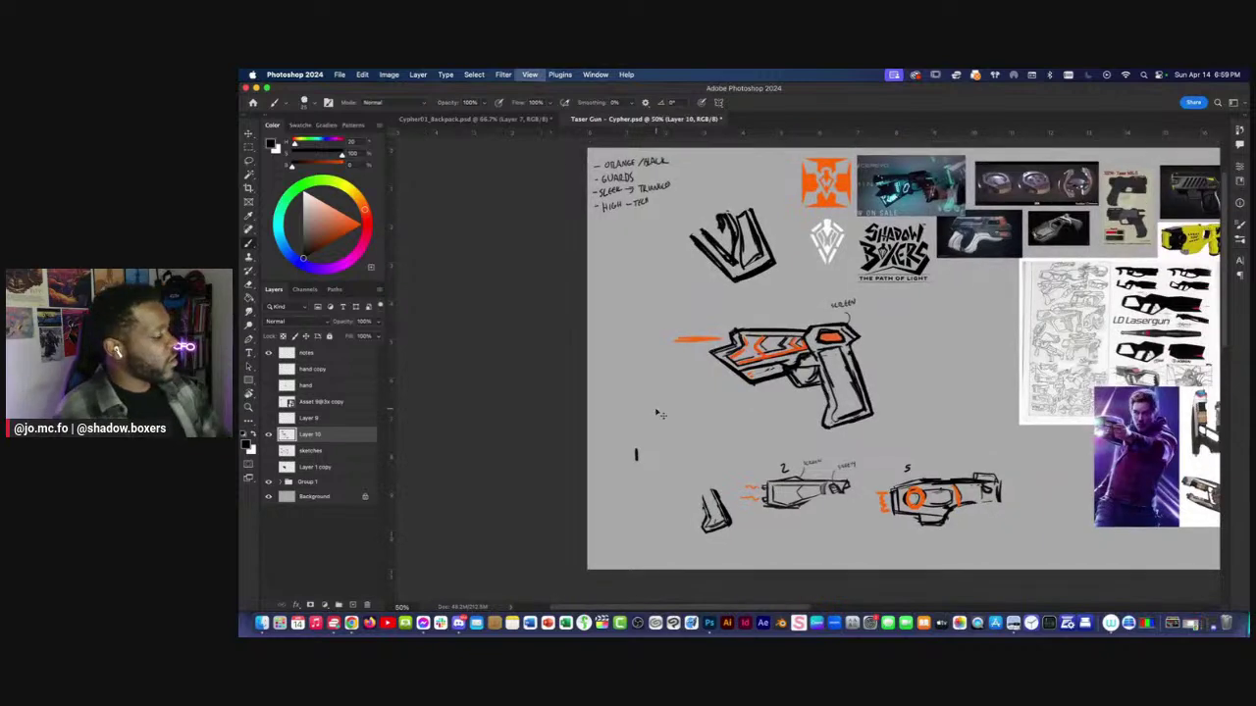
key("super+plus")
left_click_drag(912, 472, 910, 512)
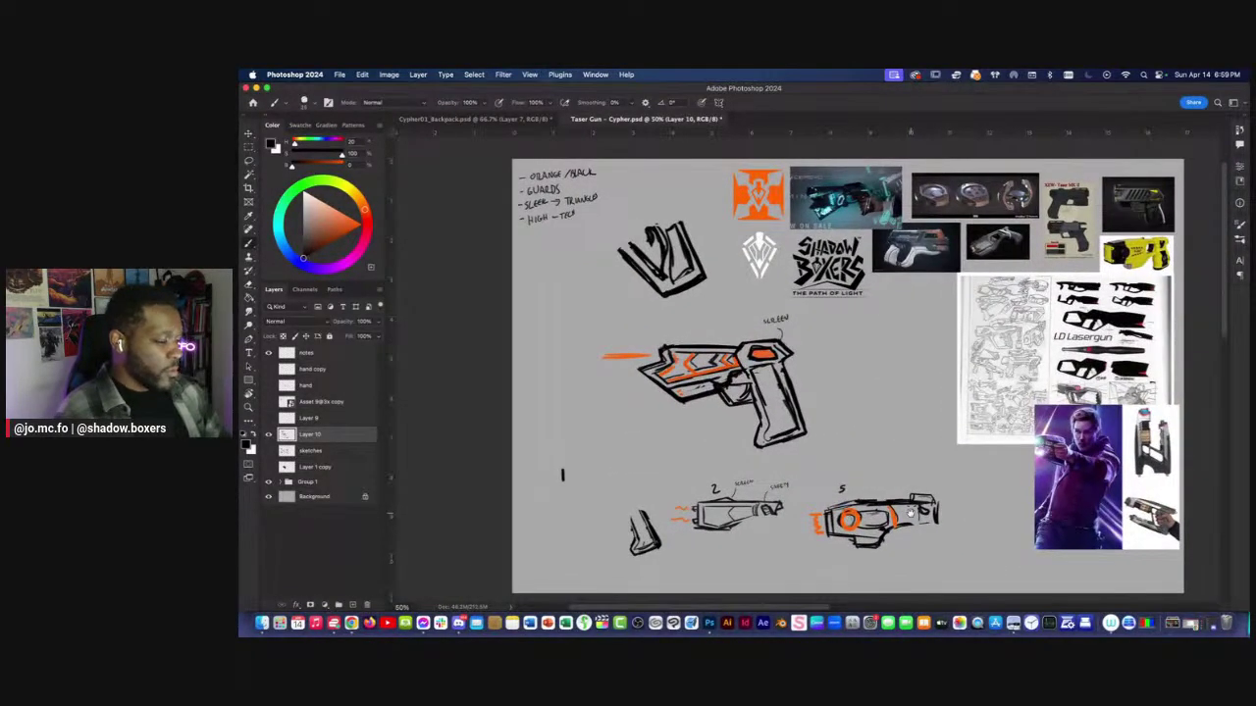
key("super+plus")
left_click_drag(713, 353, 804, 375)
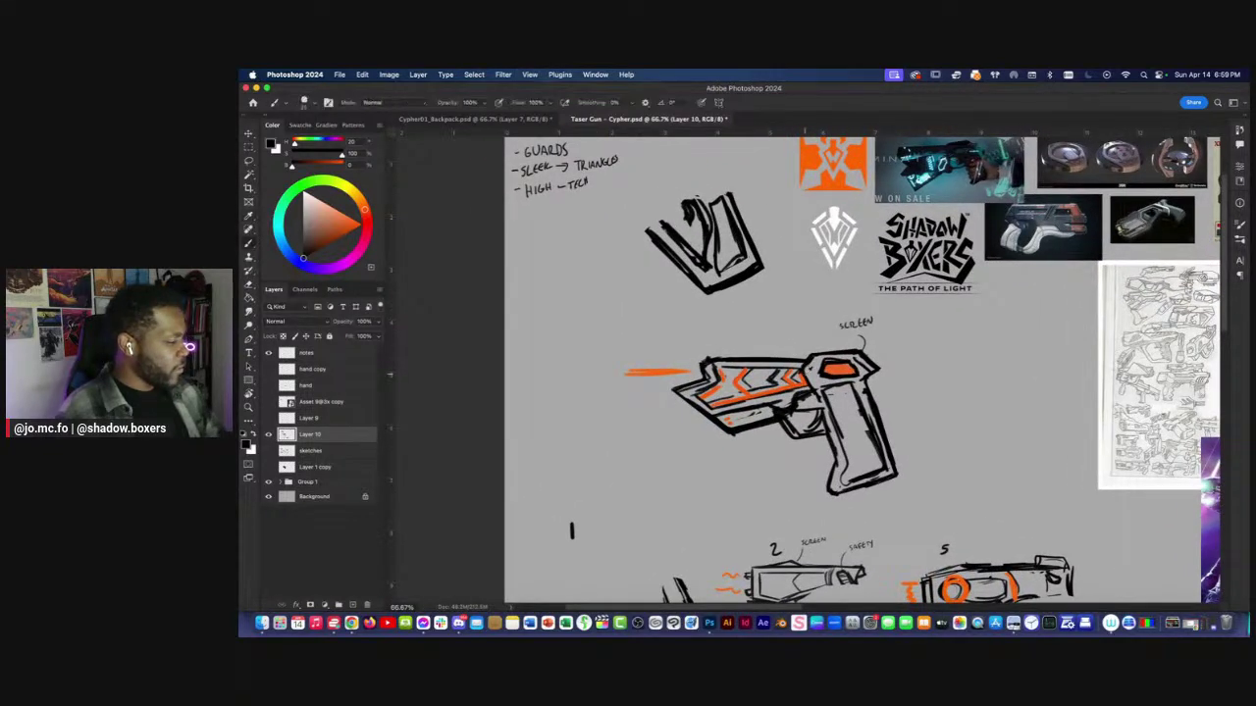
left_click(804, 374, "alt")
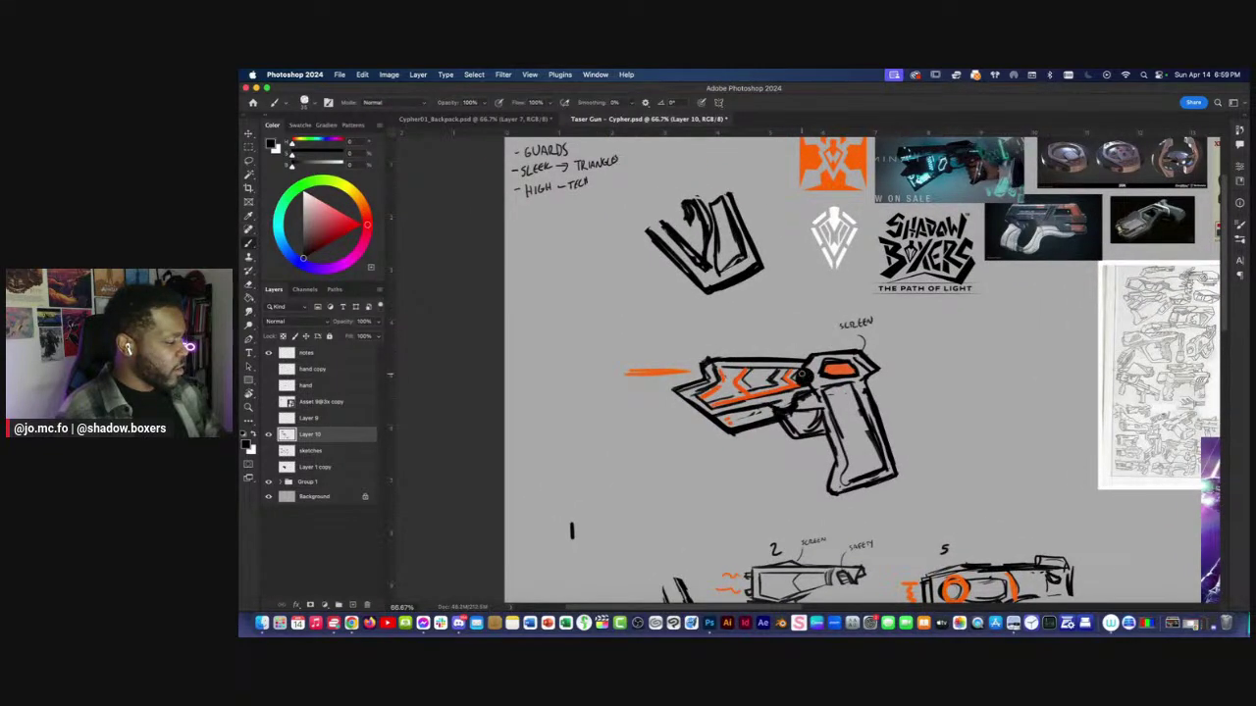
left_click(792, 376, "alt")
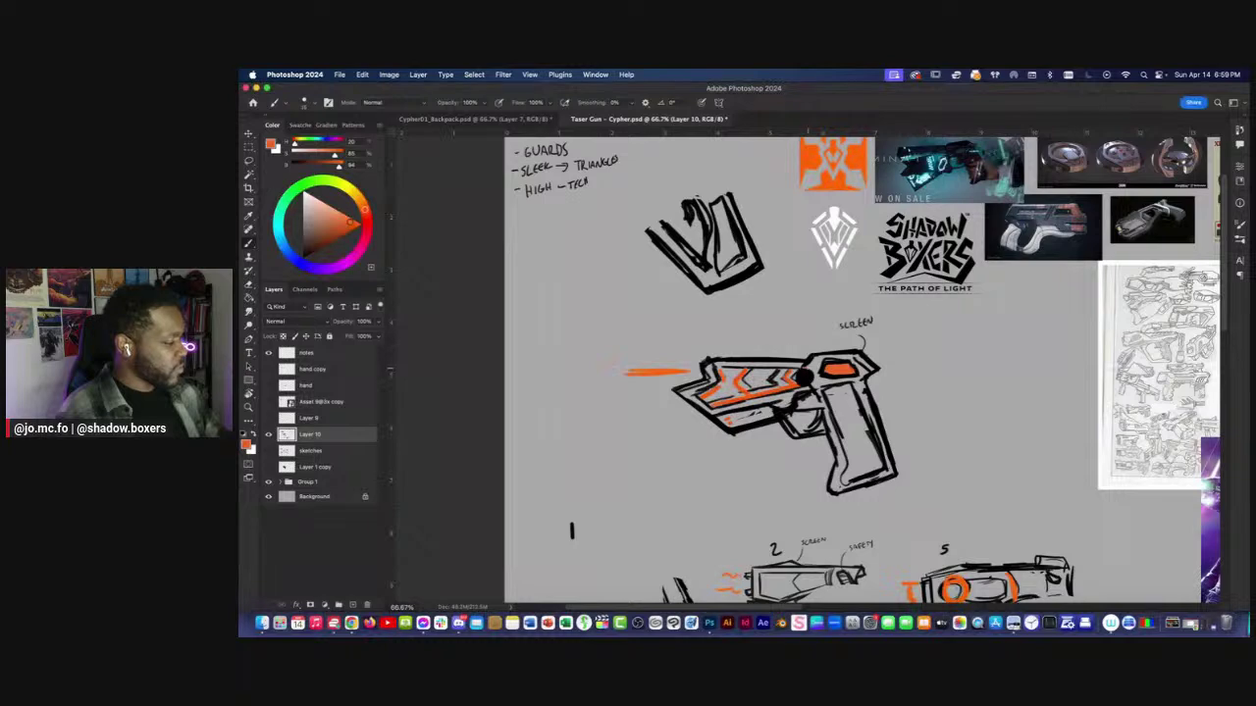
scroll(651, 329, "down", 3)
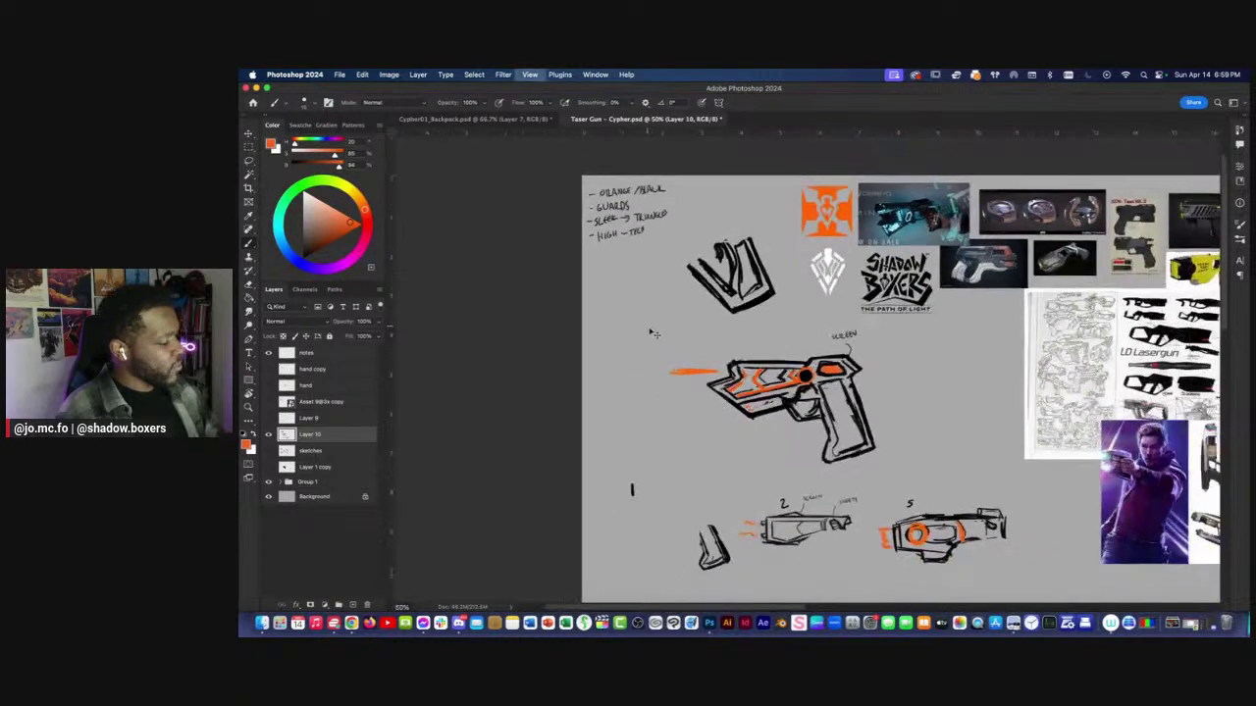
scroll(652, 333, "up", 2)
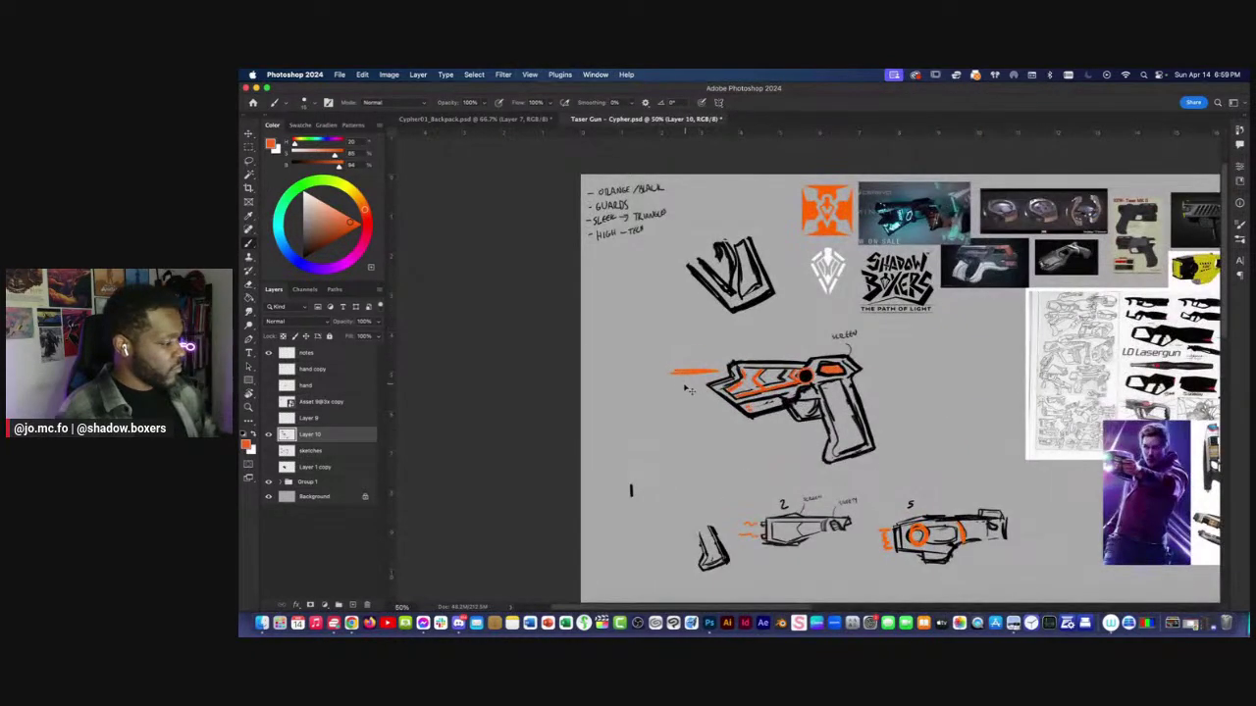
Toggle the sketches layer on and off to compare the enlarged gun with the earlier concepts.
key("super+minus")
left_click(269, 450)
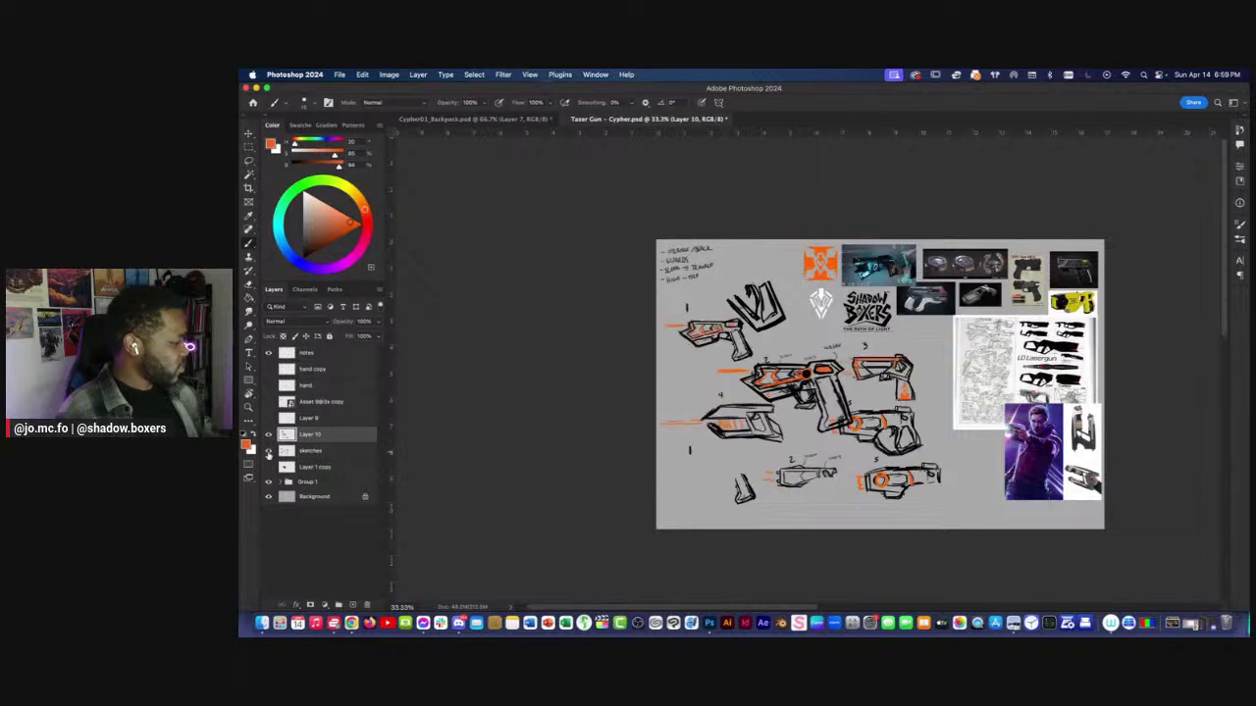
left_click(269, 451)
left_click(269, 451)
left_click(269, 451)
left_click(269, 450)
left_click(269, 450)
left_click(269, 450)
left_click(269, 450)
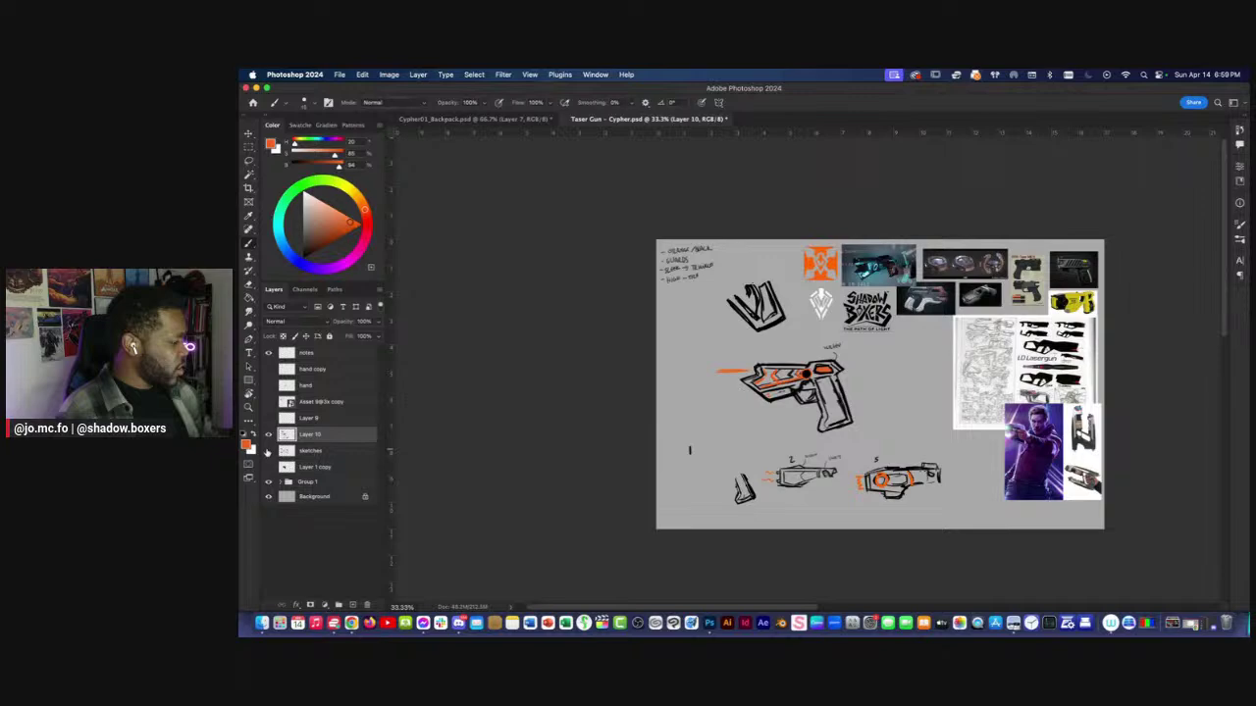
Reset the foreground colour to black.
key("super+plus")
left_click_drag(750, 430, 684, 415)
key("super+plus")
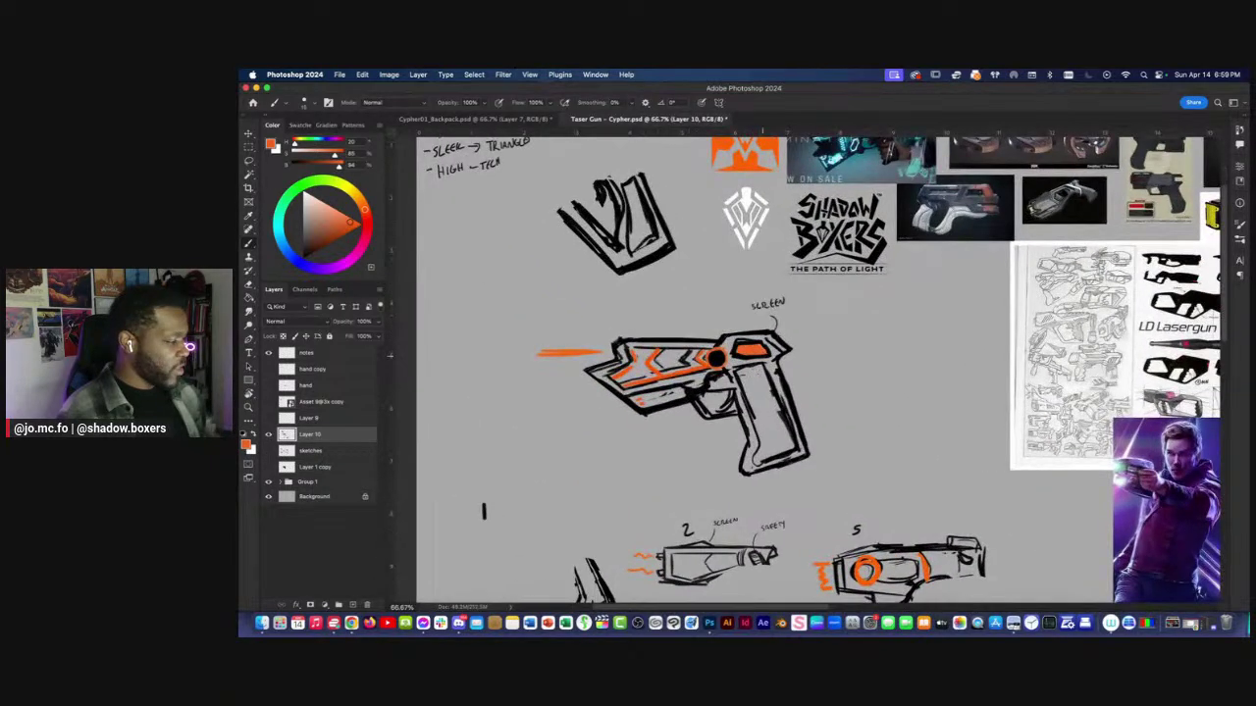
key("d")
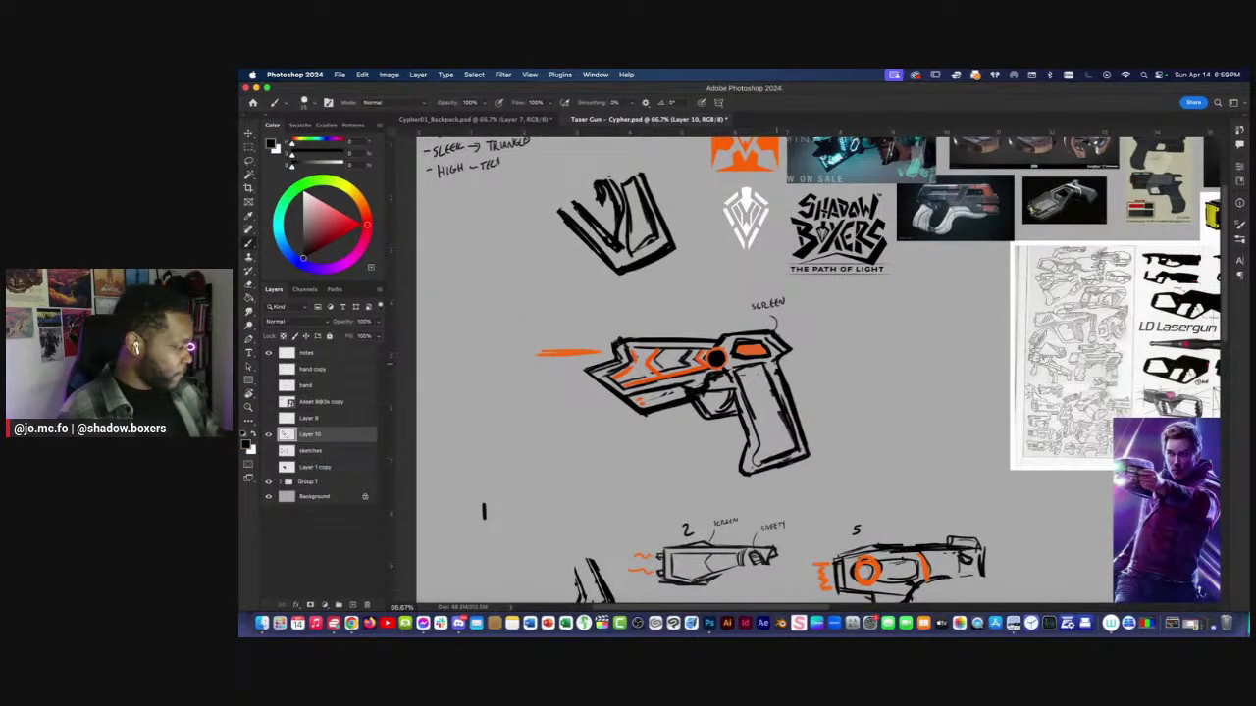
key("super+minus")
key("super+minus")
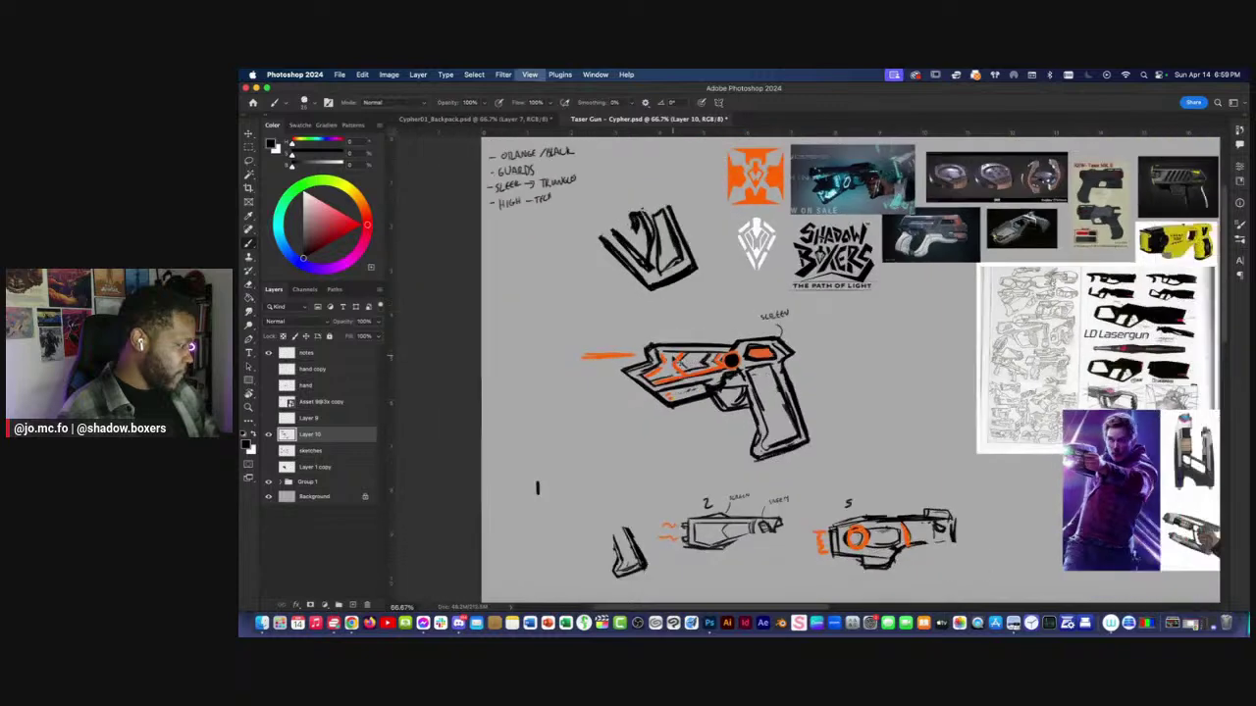
key("super+equal")
key("e")
key("super+minus")
key("super+minus")
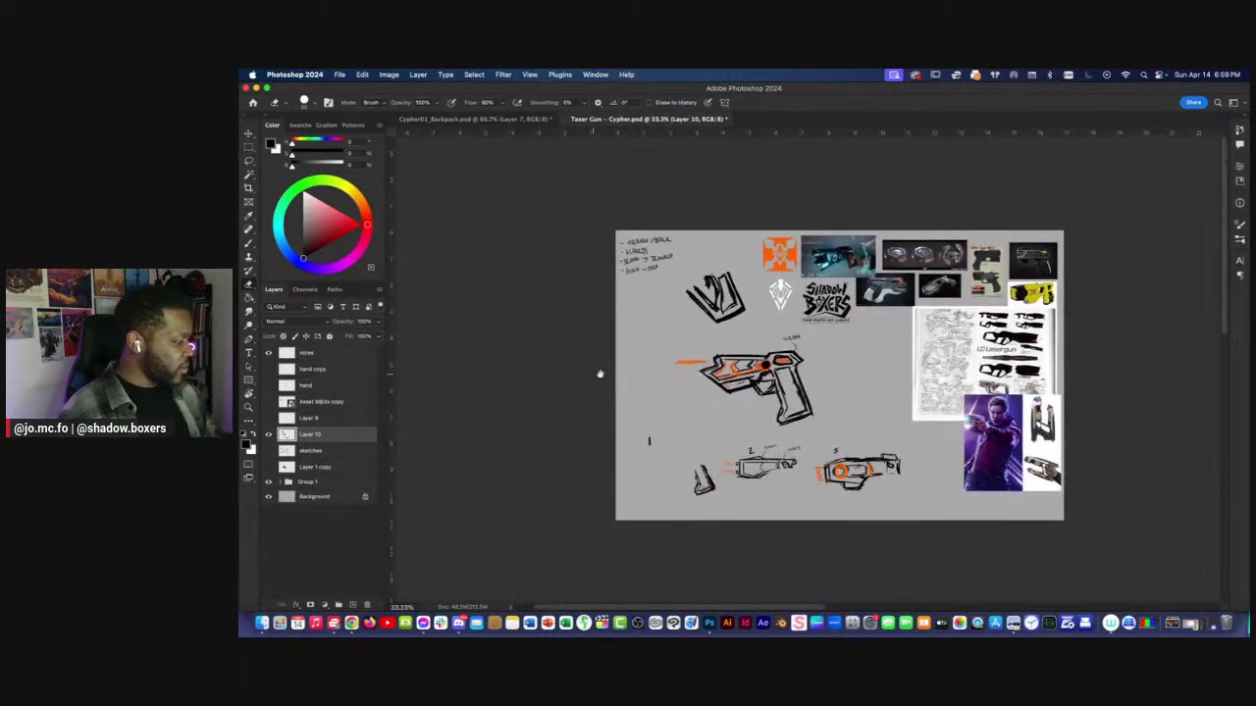
Lasso the gun's barrel and orange beam, stretch them slightly lengthwise toward the muzzle side, and deselect.
key("super+equal")
key("super+equal")
left_click_drag(783, 337, 840, 351)
key("l")
mouse_move(850, 402)
left_mouse_down()
mouse_move(745, 440)
mouse_move(839, 419)
left_mouse_up()
key("super+t")
left_click_drag(695, 386, 681, 383)
key("Return")
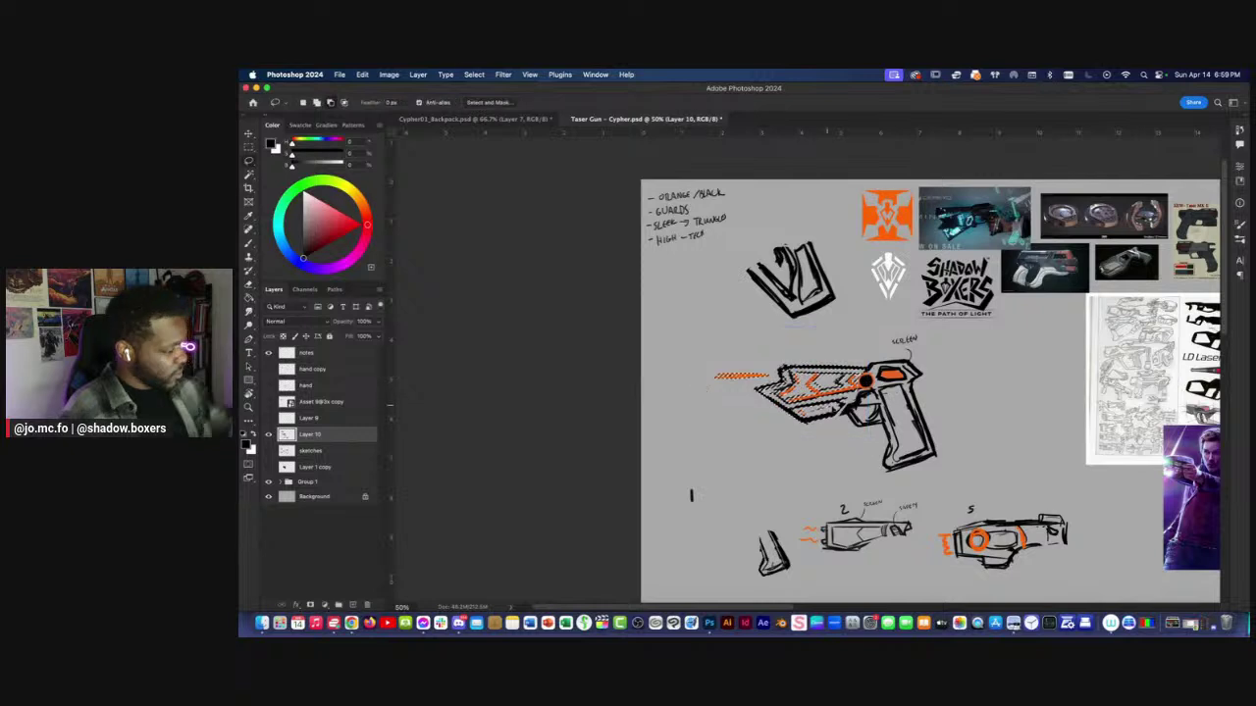
key("super+d")
key("b")
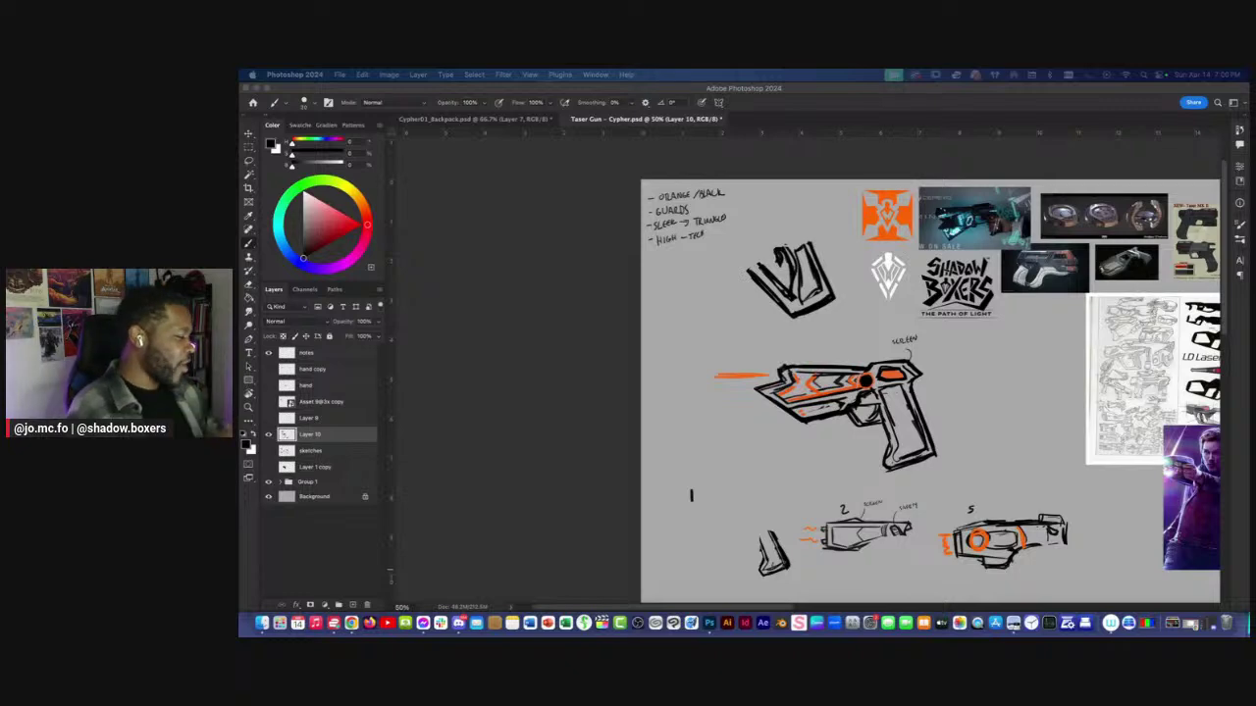
Sample the orange of the gun's screen, enlarge the brush, and paint over the orange beam ahead of the muzzle.
left_click(890, 373)
left_click(890, 373, "alt")
key("super+equal")
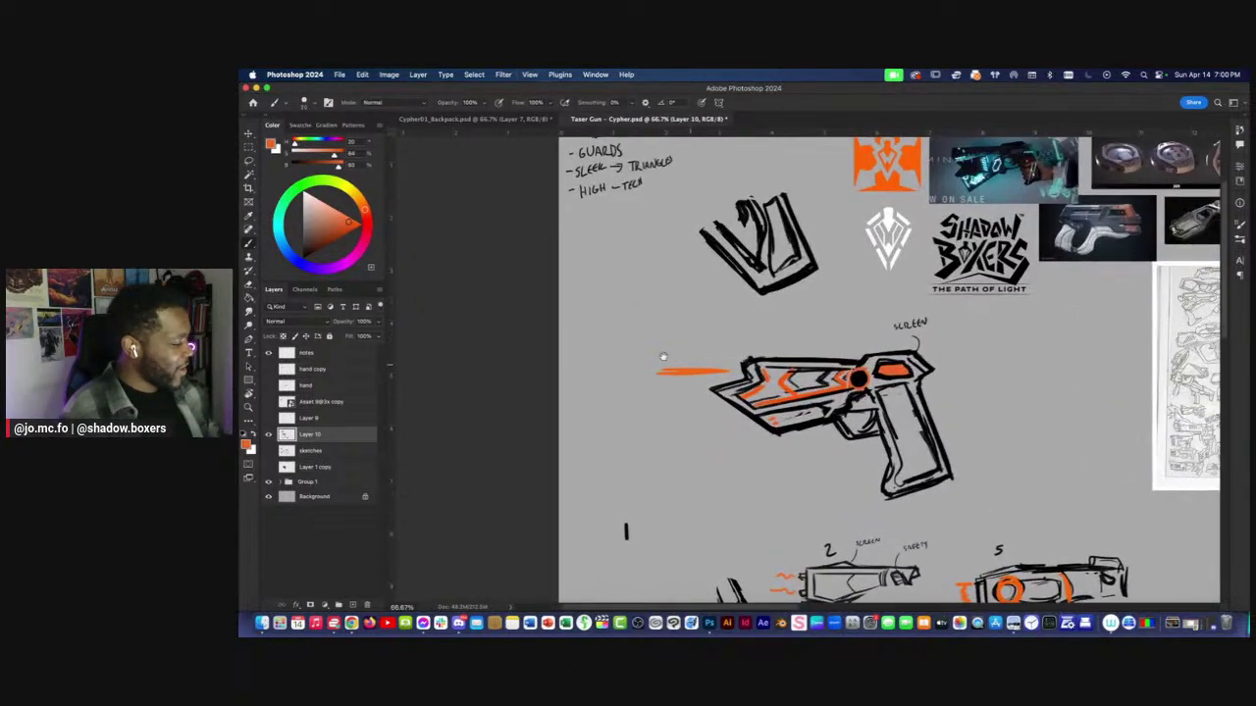
left_click_drag(890, 373, 679, 320)
key("bracketright")
key("bracketright")
key("bracketright")
left_click_drag(569, 320, 635, 321)
key("super+minus")
left_click_drag(568, 346, 664, 373)
key("super+equal")
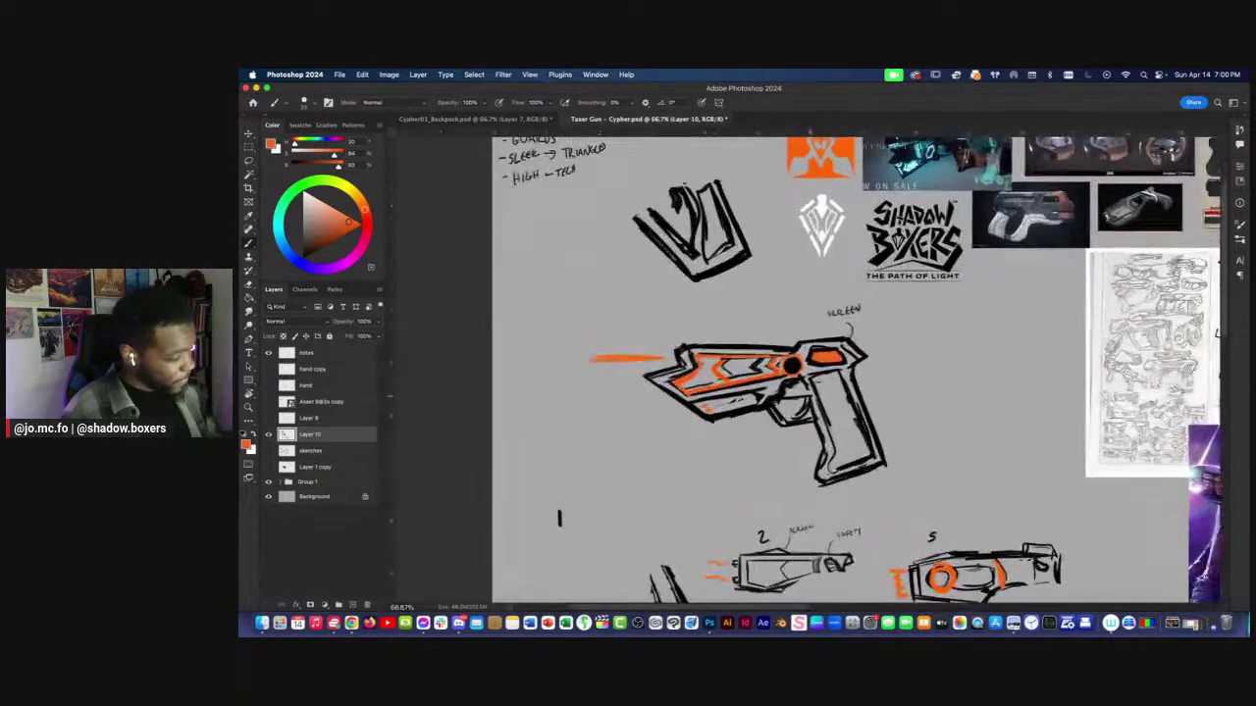
Paint a small orange emblem and edge accent at the base of the gun's grip.
mouse_move(844, 437)
left_mouse_down()
mouse_move(824, 491)
mouse_move(857, 462)
mouse_move(857, 475)
mouse_move(846, 463)
mouse_move(842, 481)
mouse_move(862, 467)
mouse_move(847, 434)
left_mouse_up()
key("l")
key("b")
left_click_drag(635, 419, 661, 410)
key("super+minus")
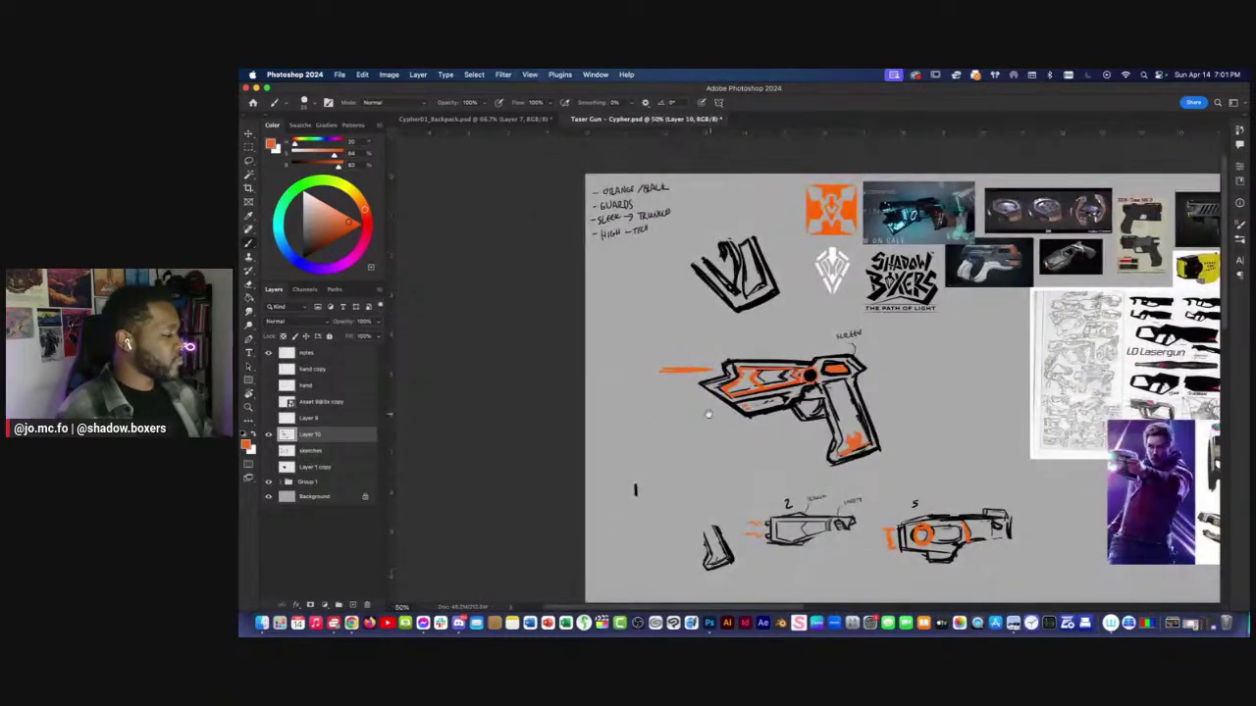
scroll(708, 414, "down", 2)
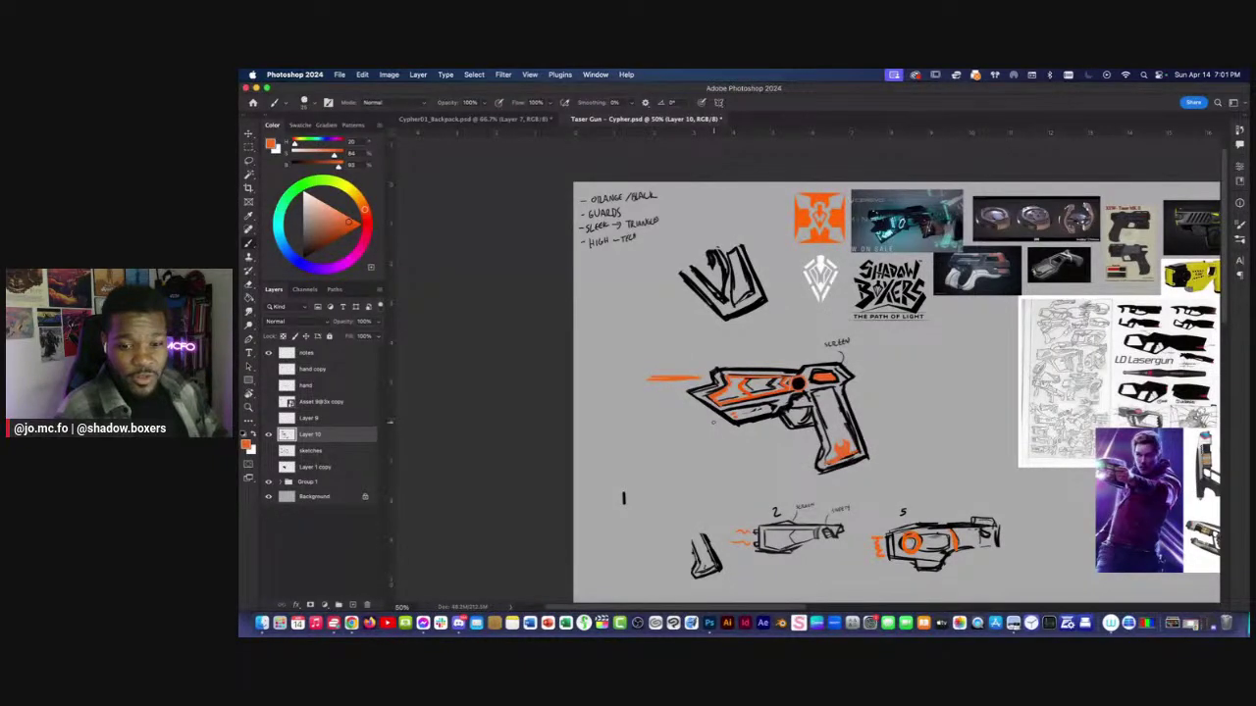
key("super+equal")
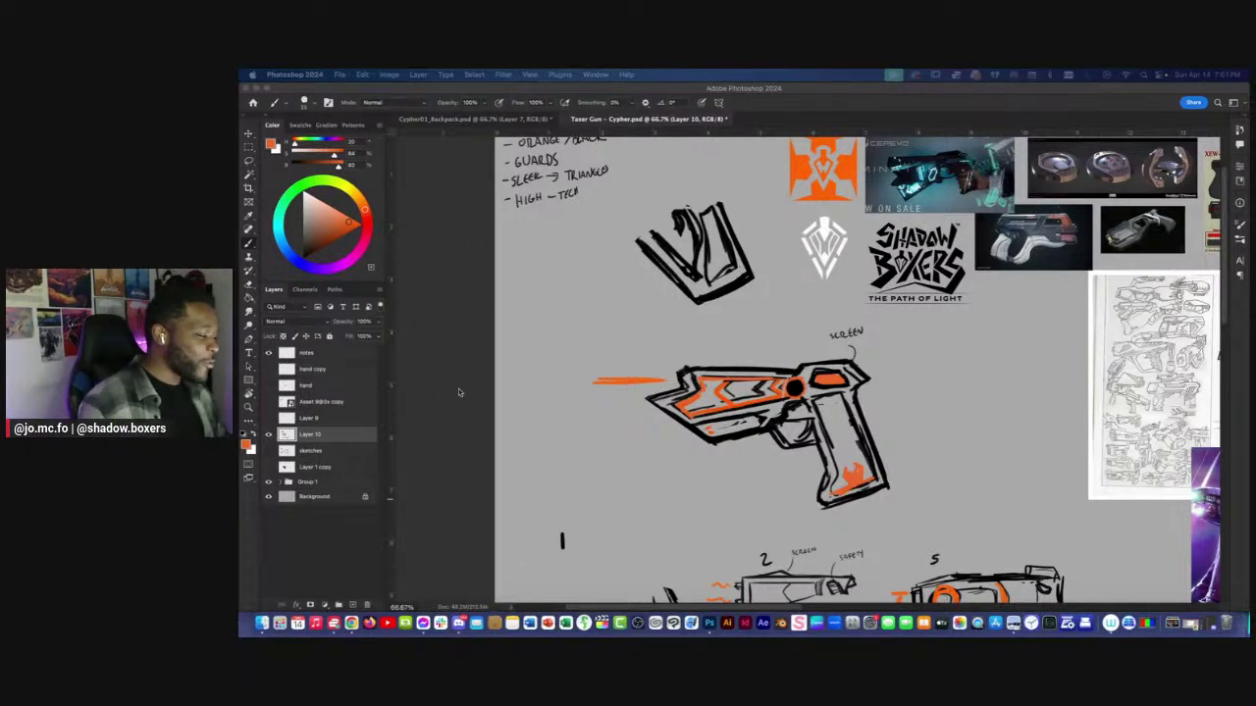
key("super+minus")
key("super+minus")
key("super+minus")
key("super+equal")
key("super+equal")
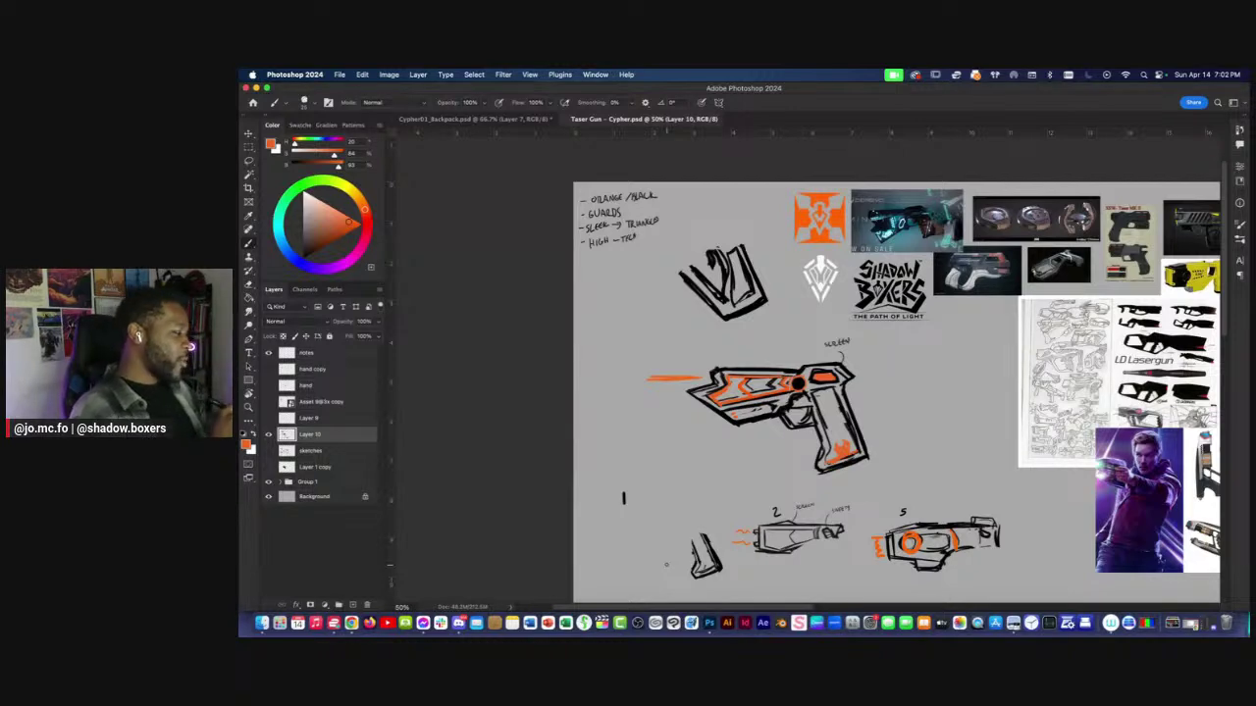
key("super+minus")
key("super+minus")
key("super+equal")
key("super+plus")
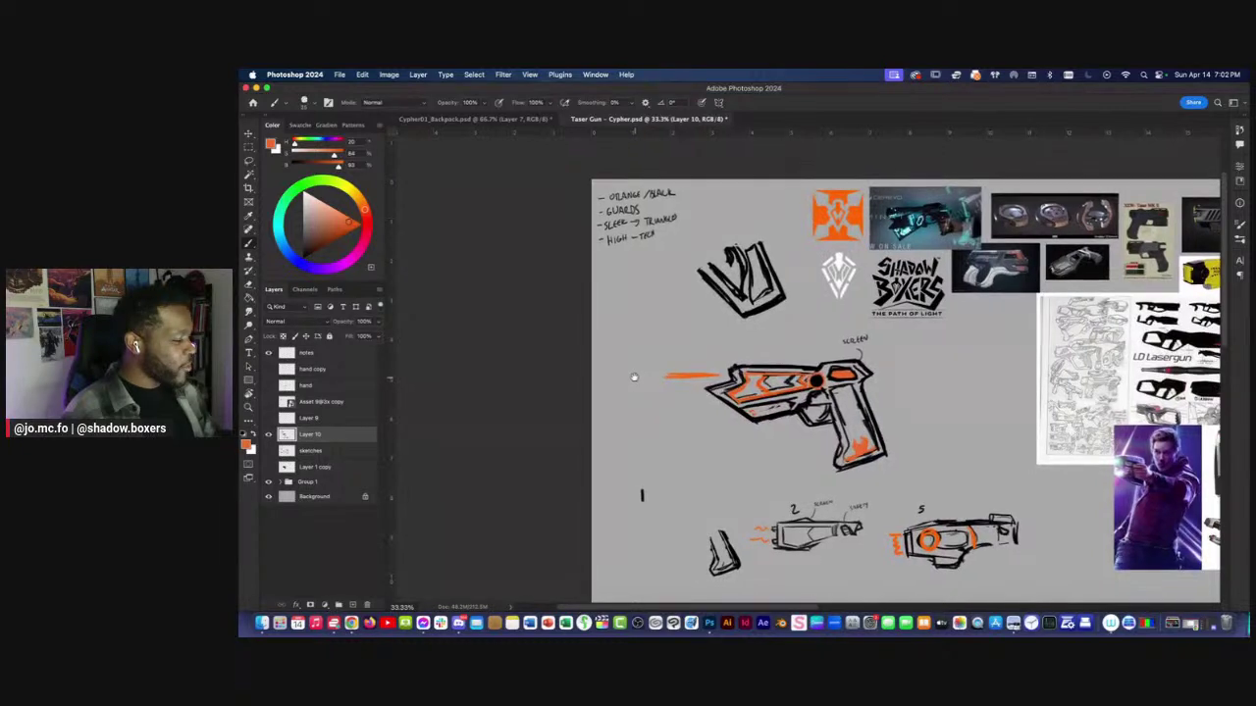
Lasso the orange and black gun with its screen label, move it toward the canvas's left edge, and deselect.
key("l")
mouse_move(838, 326)
left_mouse_down()
mouse_move(779, 472)
mouse_move(665, 341)
mouse_move(840, 320)
left_mouse_up()
key("super+t")
left_click_drag(672, 376, 596, 364)
key("Return")
key("super+d")
Delete the loose V-shaped sketch above the gun, then move the gun up into the cleared space and deselect.
mouse_move(726, 222)
left_mouse_down()
mouse_move(787, 249)
mouse_move(638, 241)
left_mouse_up()
key("Delete")
mouse_move(628, 294)
left_mouse_down()
mouse_move(750, 272)
mouse_move(542, 334)
mouse_move(590, 373)
mouse_move(602, 351)
left_mouse_up()
key("super+t")
key("Return")
key("super+d")
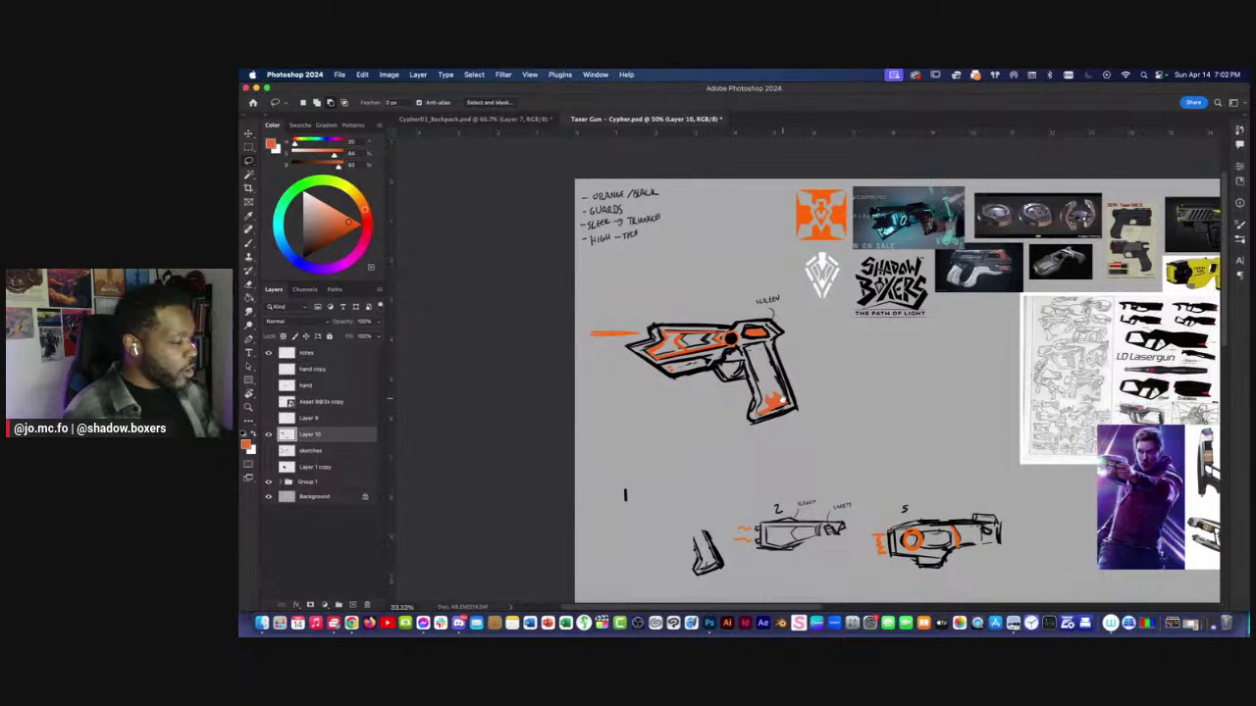
Reset the foreground to black and sketch the pronged muzzle of a smaller second gun in the empty space beside the first.
left_click_drag(776, 417, 757, 420)
key("b")
scroll(866, 369, "right", 2)
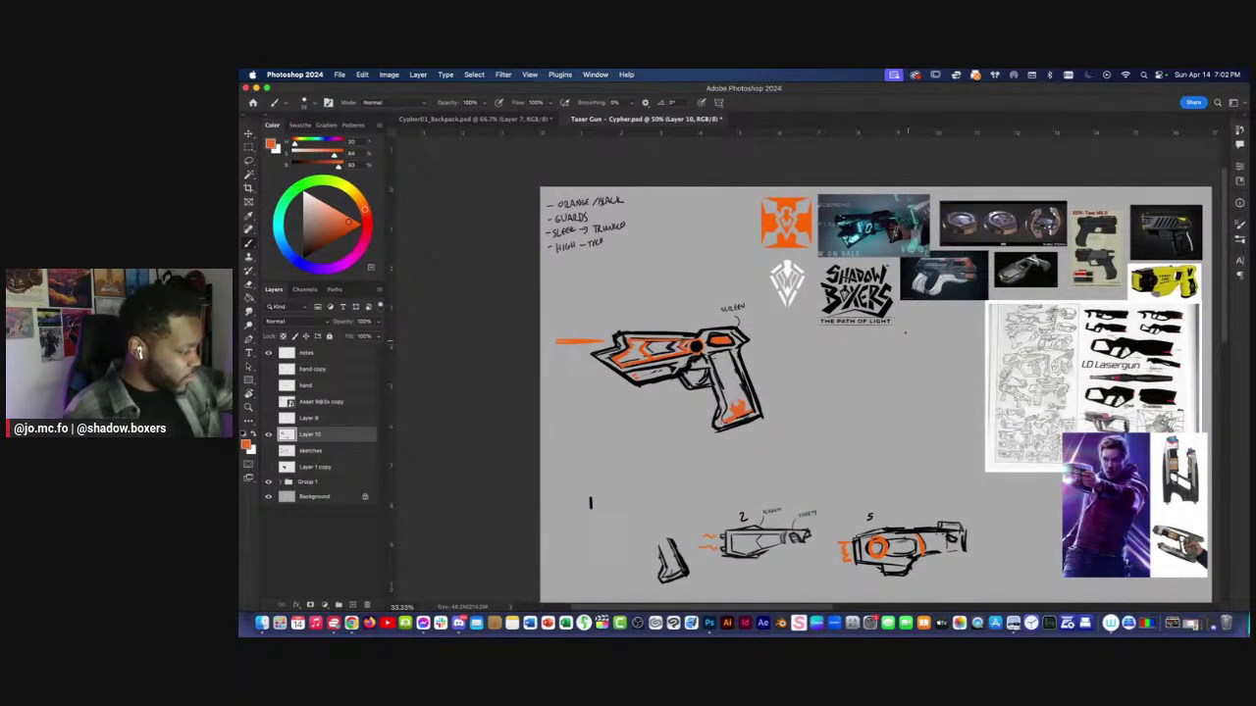
key("d")
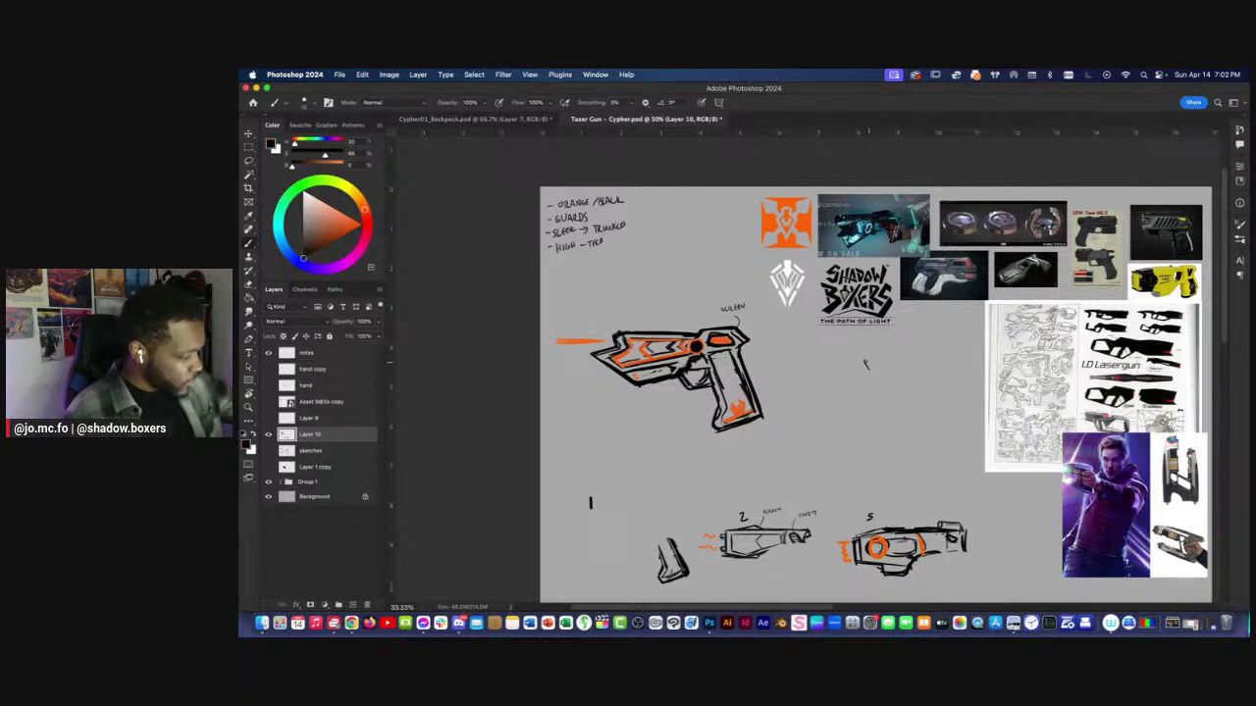
mouse_move(863, 360)
left_mouse_down()
mouse_move(868, 371)
mouse_move(840, 381)
mouse_move(855, 379)
left_mouse_up()
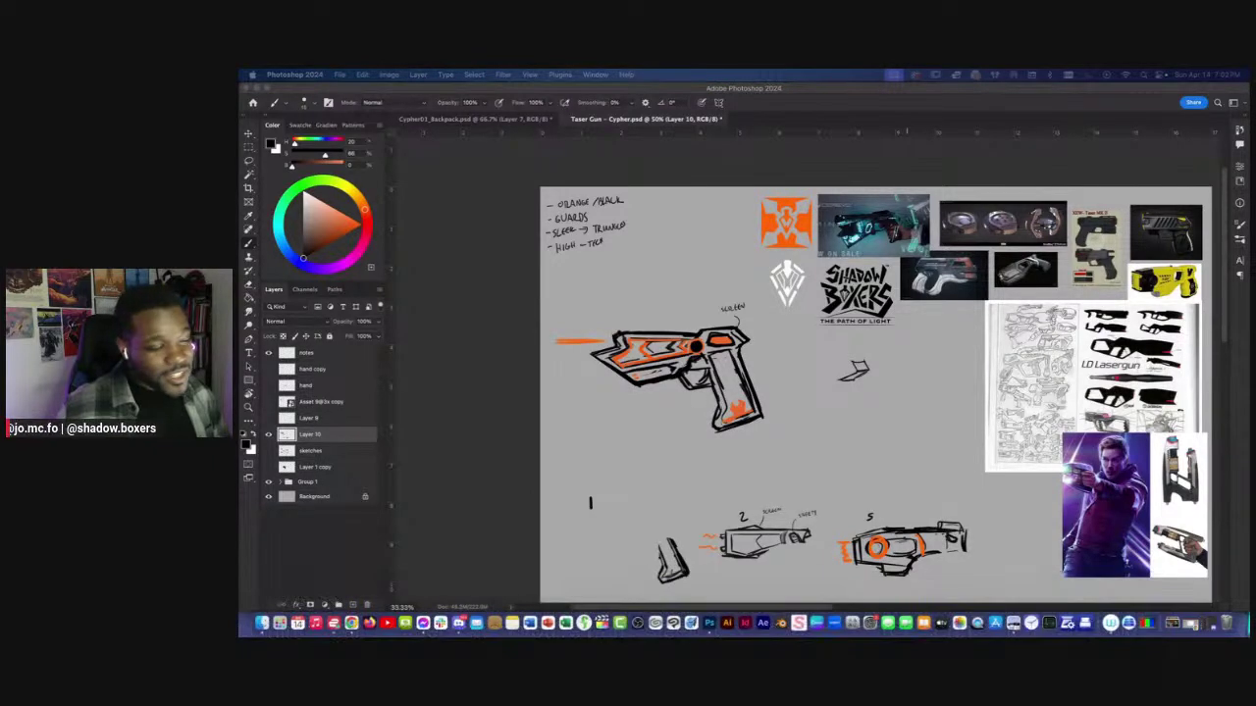
left_click(851, 381)
mouse_move(855, 382)
left_mouse_down()
mouse_move(881, 407)
mouse_move(868, 404)
left_mouse_up()
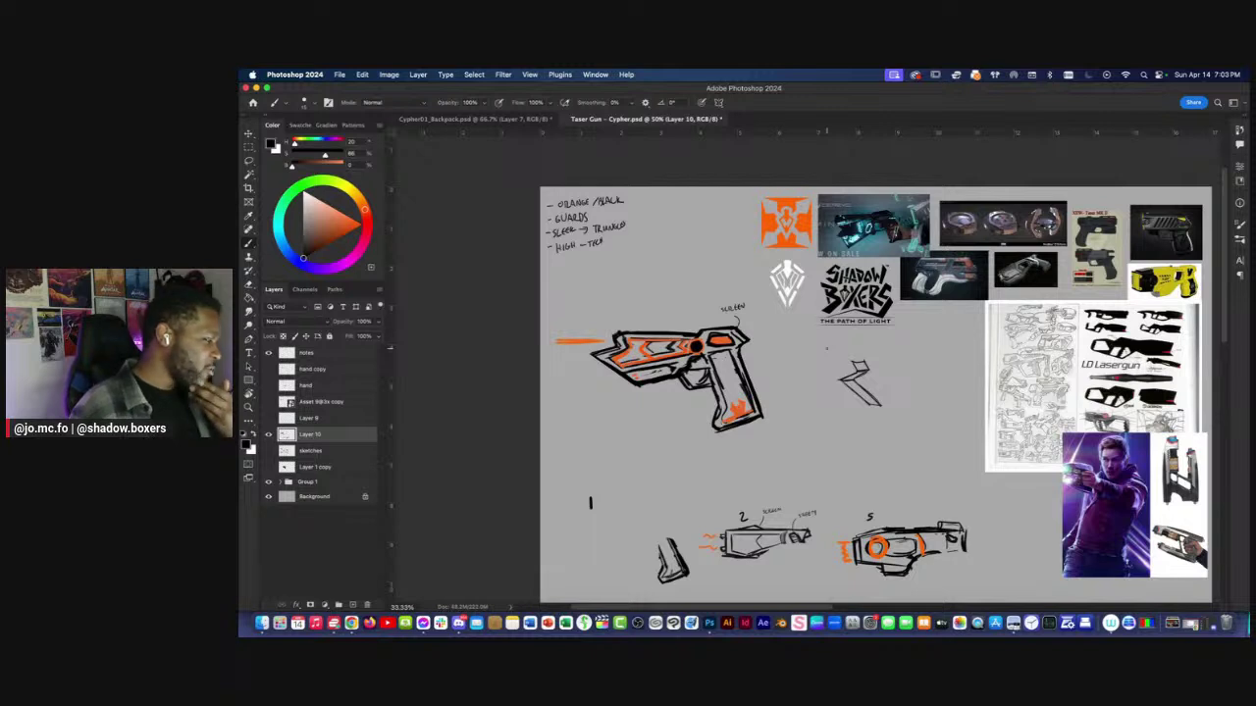
Sketch the second gun's top edge, angular rear end and barrel underside with thin black lines.
left_click_drag(863, 362, 914, 360)
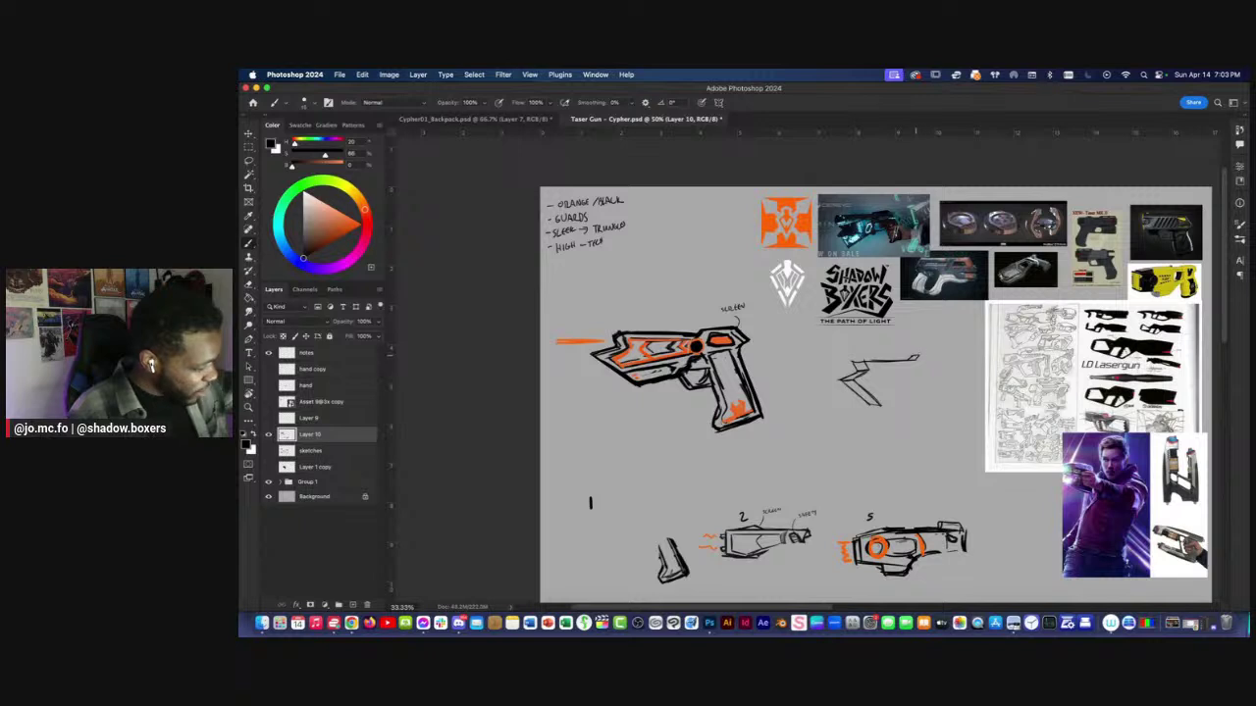
left_click_drag(938, 358, 946, 370)
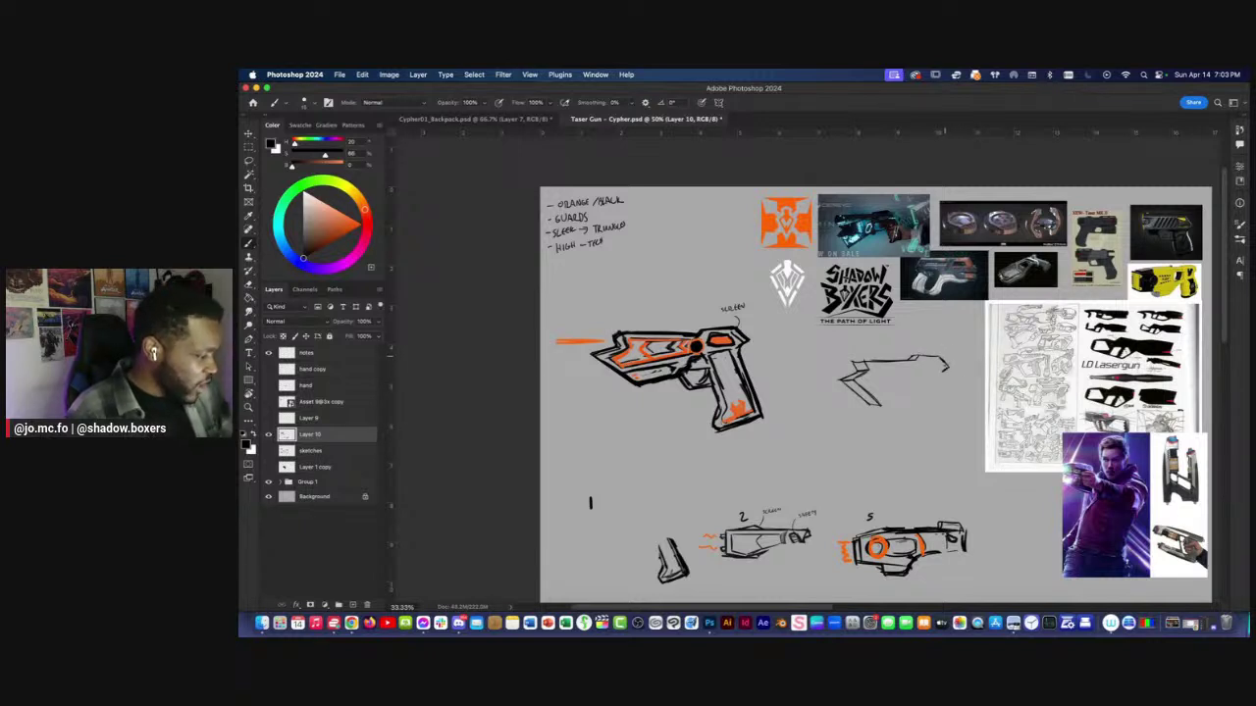
mouse_move(925, 374)
left_mouse_down()
mouse_move(872, 396)
mouse_move(929, 379)
left_mouse_up()
key("super+z")
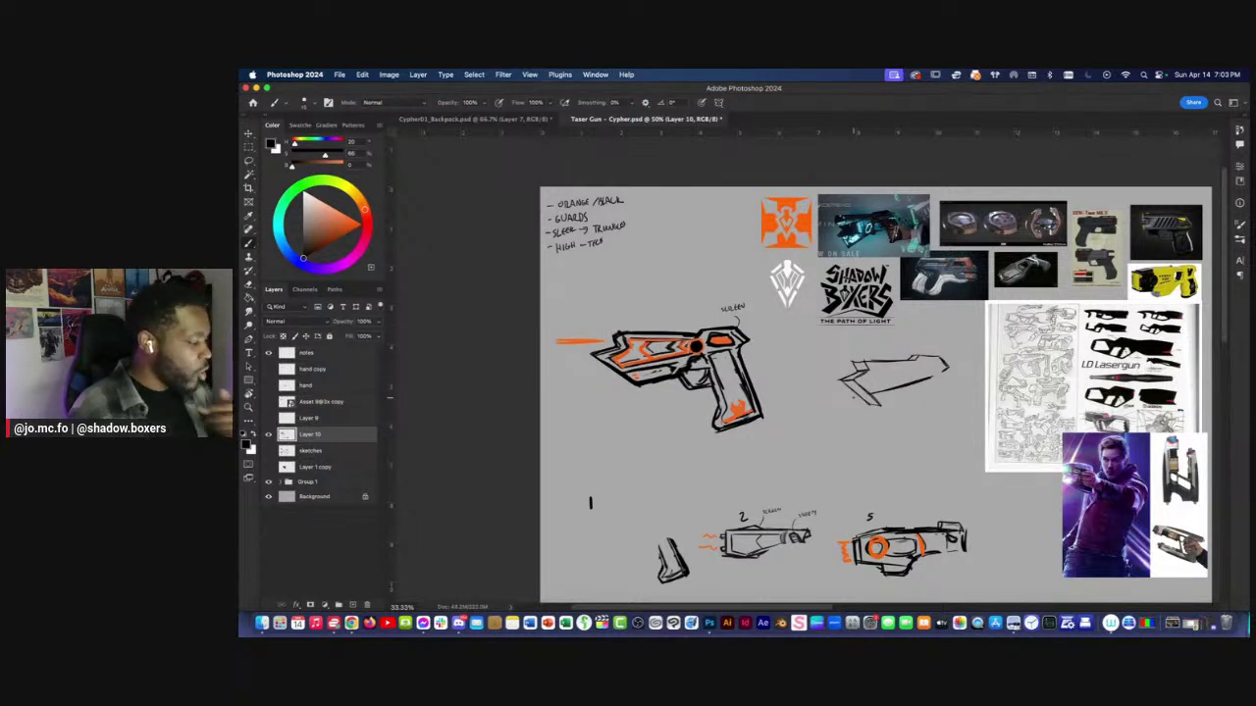
Sketch the second gun's slanted grip with a flared base, and add the trigger and its guard.
mouse_move(883, 407)
left_mouse_down()
mouse_move(916, 391)
mouse_move(952, 402)
mouse_move(948, 422)
mouse_move(928, 426)
left_mouse_up()
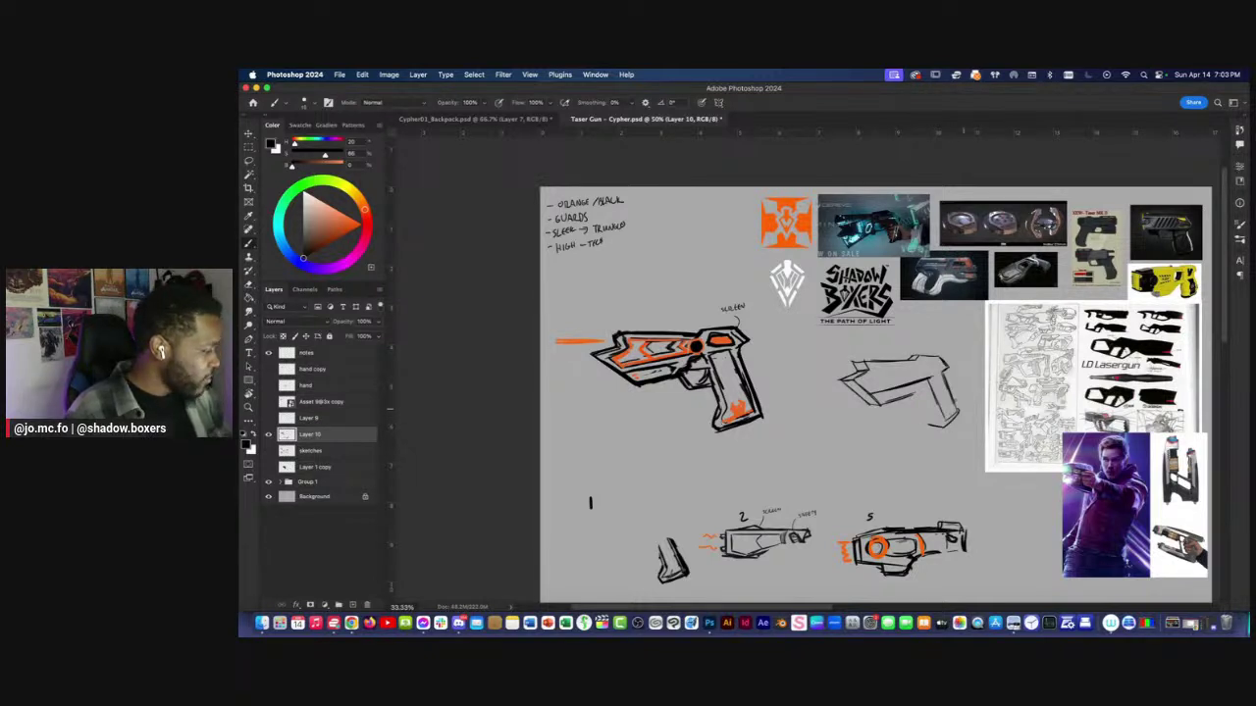
left_click_drag(930, 398, 915, 386)
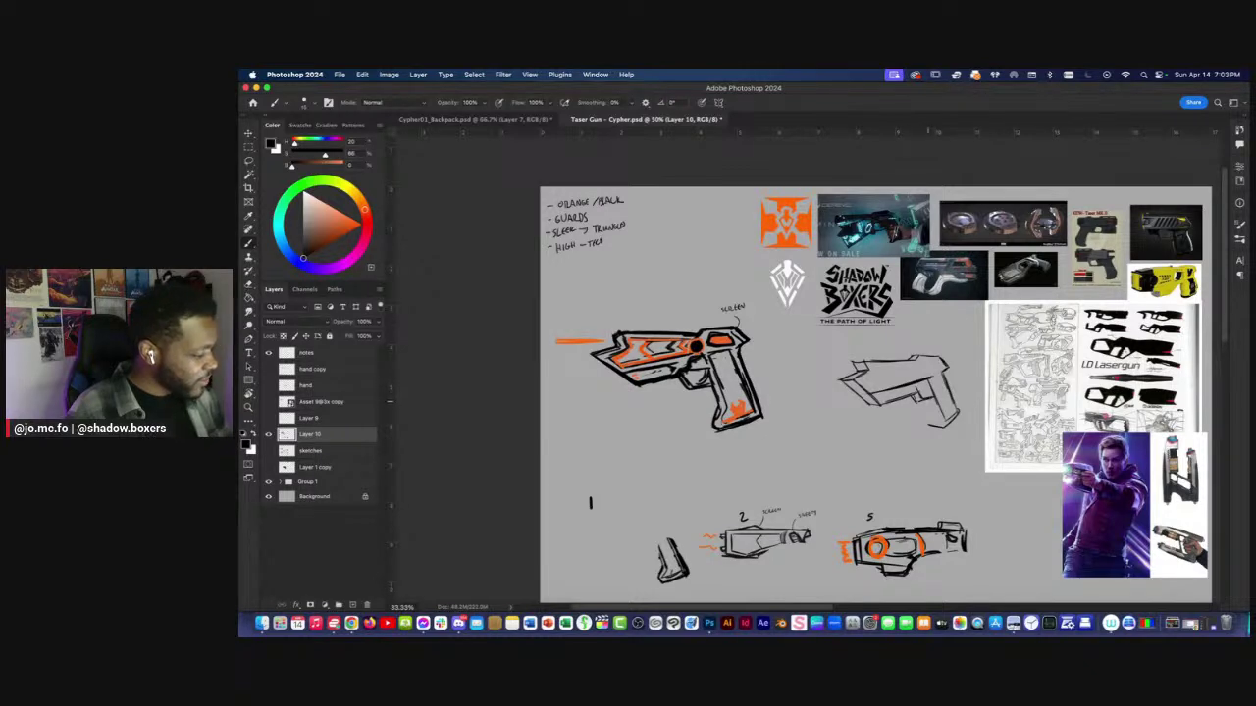
left_click_drag(930, 382, 921, 395)
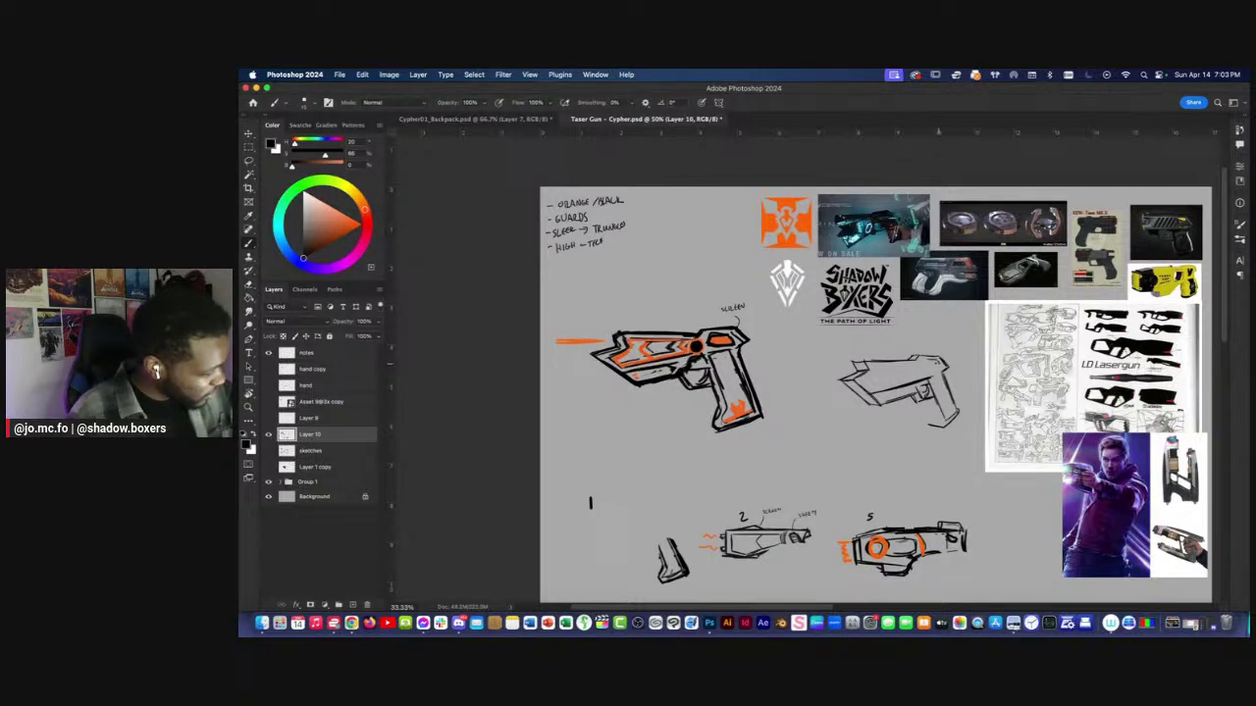
mouse_move(929, 400)
left_mouse_down()
mouse_move(927, 424)
mouse_move(959, 422)
left_mouse_up()
left_click_drag(957, 421, 936, 428)
left_click_drag(768, 380, 802, 392)
Add a muzzle circle, round dial and barrel chevrons to the second gun, and letter "SCREEN" above its rear.
left_click_drag(897, 373, 891, 381)
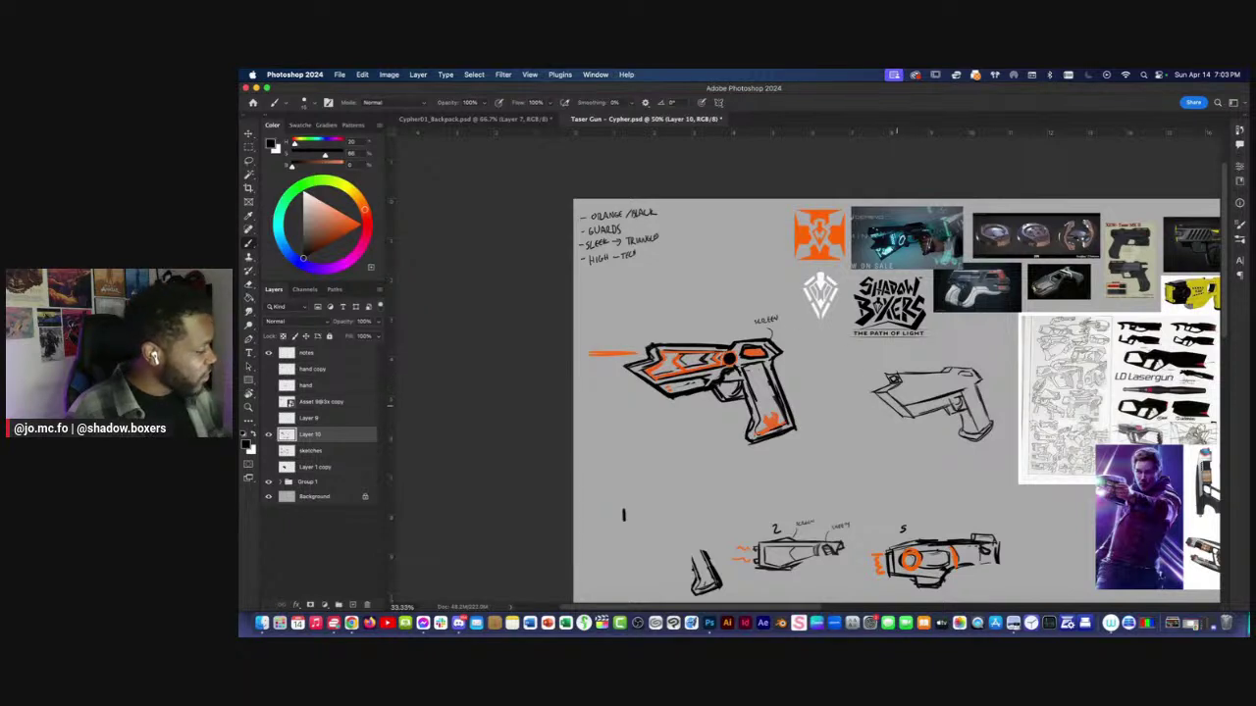
mouse_move(898, 381)
left_mouse_down()
mouse_move(901, 393)
mouse_move(949, 391)
mouse_move(954, 379)
mouse_move(903, 380)
mouse_move(950, 374)
mouse_move(953, 388)
left_mouse_up()
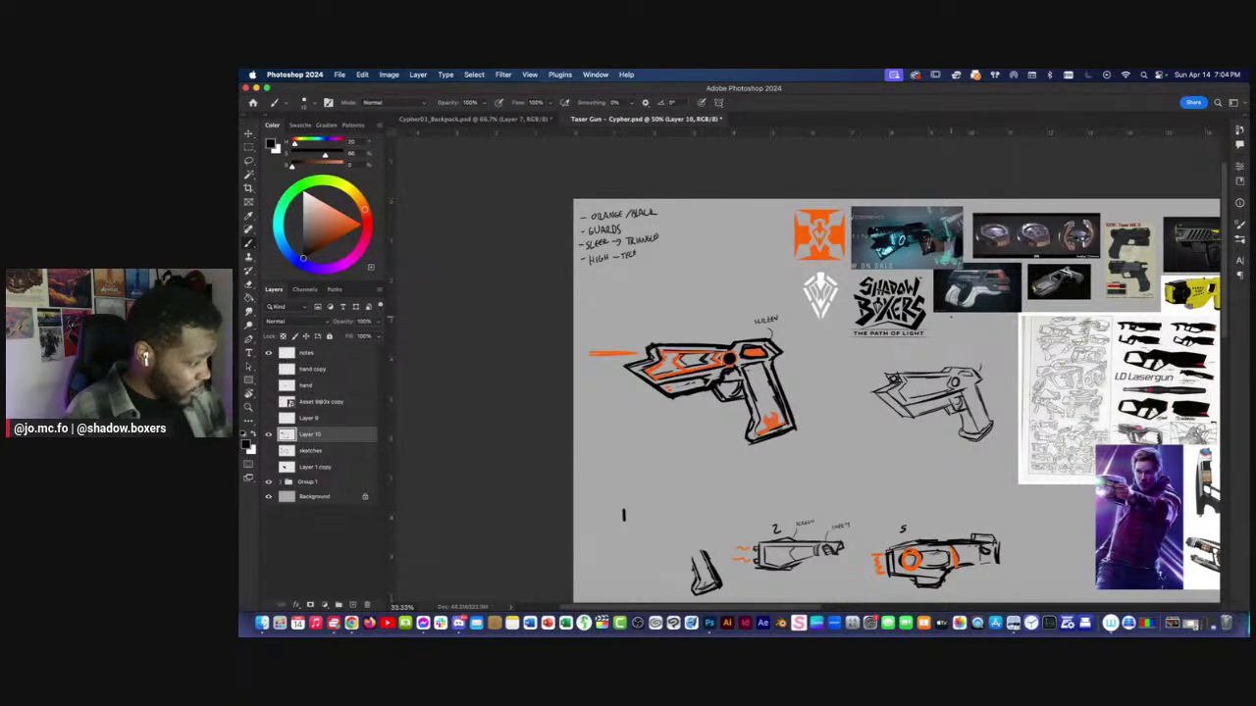
left_click_drag(985, 353, 1008, 348)
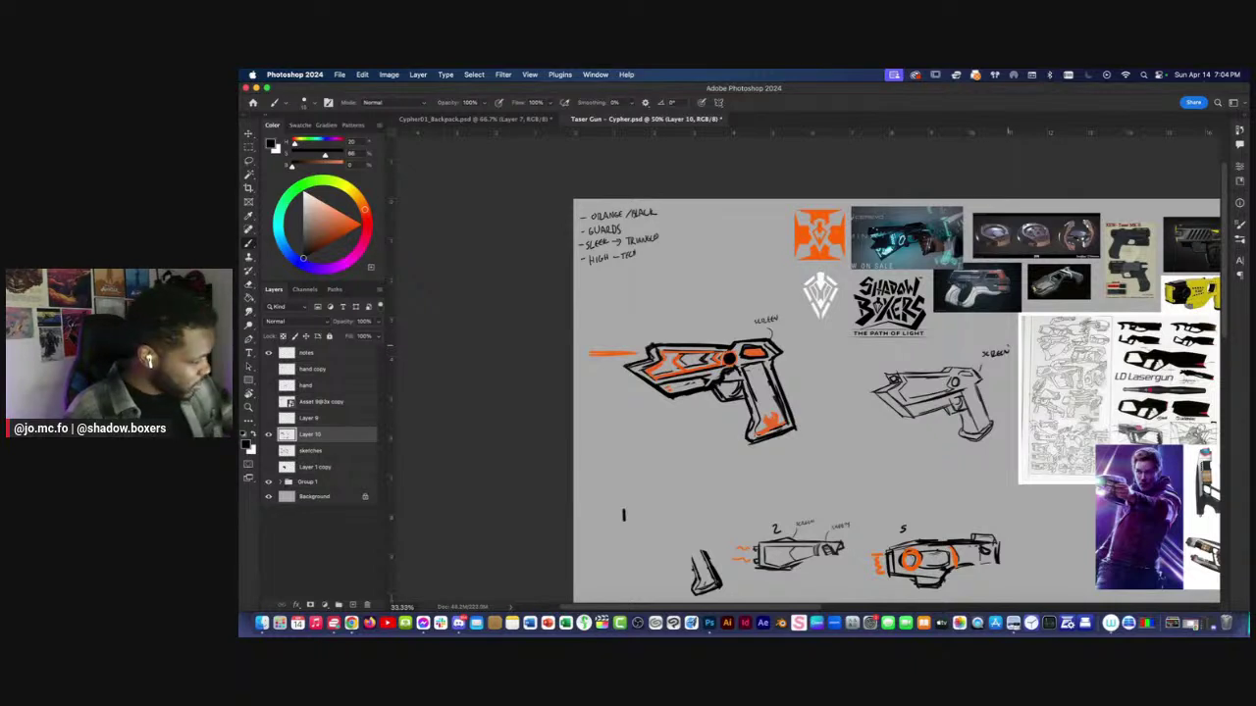
mouse_move(944, 380)
left_mouse_down()
mouse_move(905, 396)
mouse_move(929, 403)
mouse_move(890, 400)
mouse_move(947, 422)
left_mouse_up()
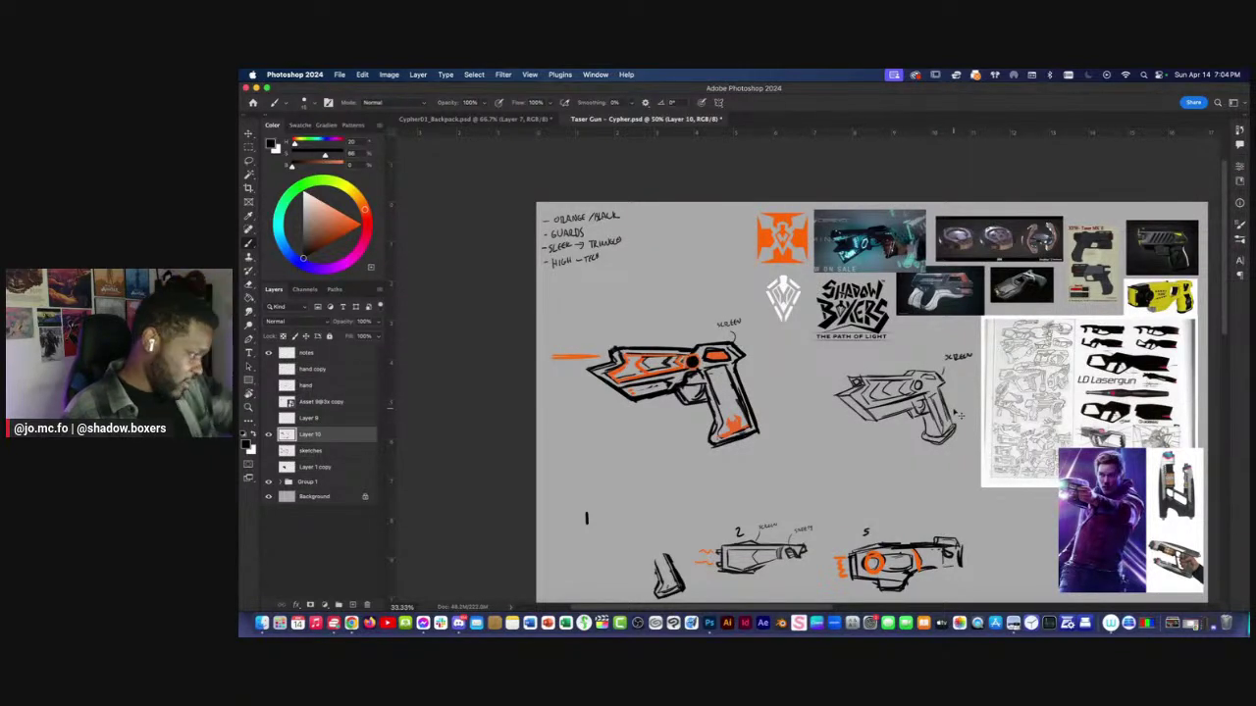
Draw an inner edge line and small dark holes along the second gun's lower muzzle prong.
key("super+equal")
key("super+minus")
left_click_drag(861, 434, 811, 451)
key("super+equal")
key("super+equal")
left_click_drag(748, 439, 812, 369)
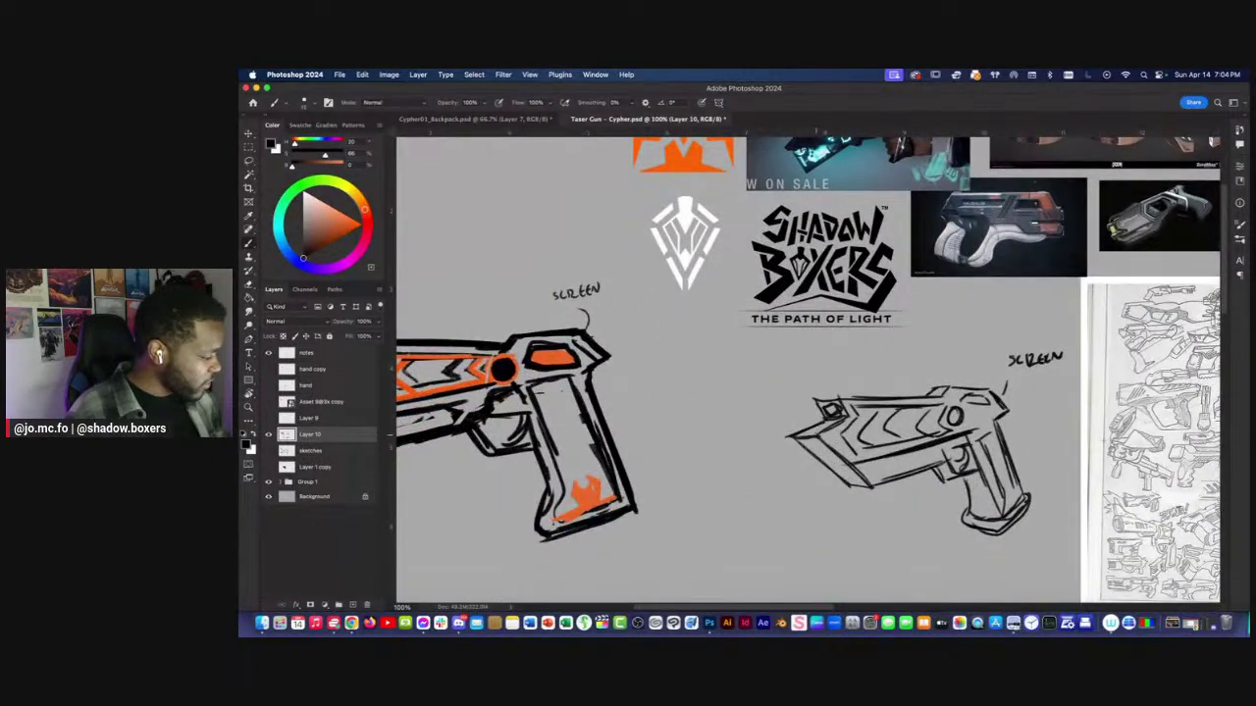
mouse_move(819, 442)
left_mouse_down()
mouse_move(865, 484)
mouse_move(846, 470)
left_mouse_up()
mouse_move(831, 422)
left_mouse_down()
mouse_move(816, 438)
mouse_move(892, 435)
left_mouse_up()
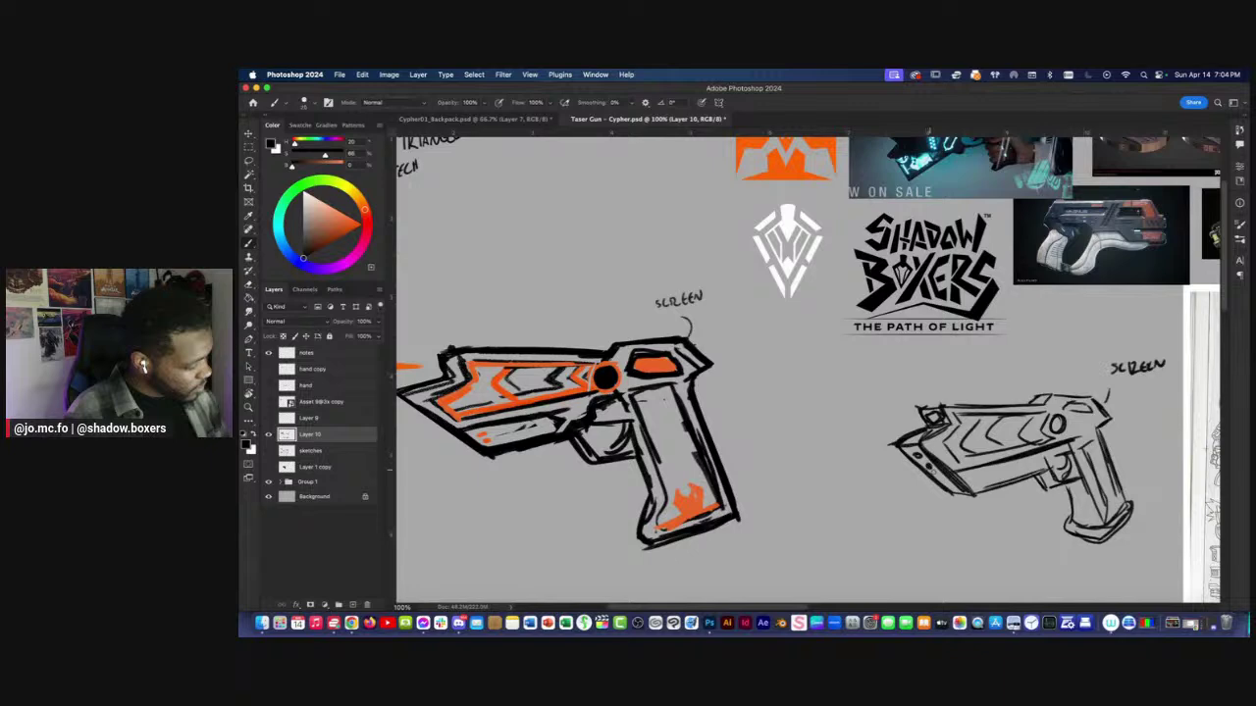
key("super+minus")
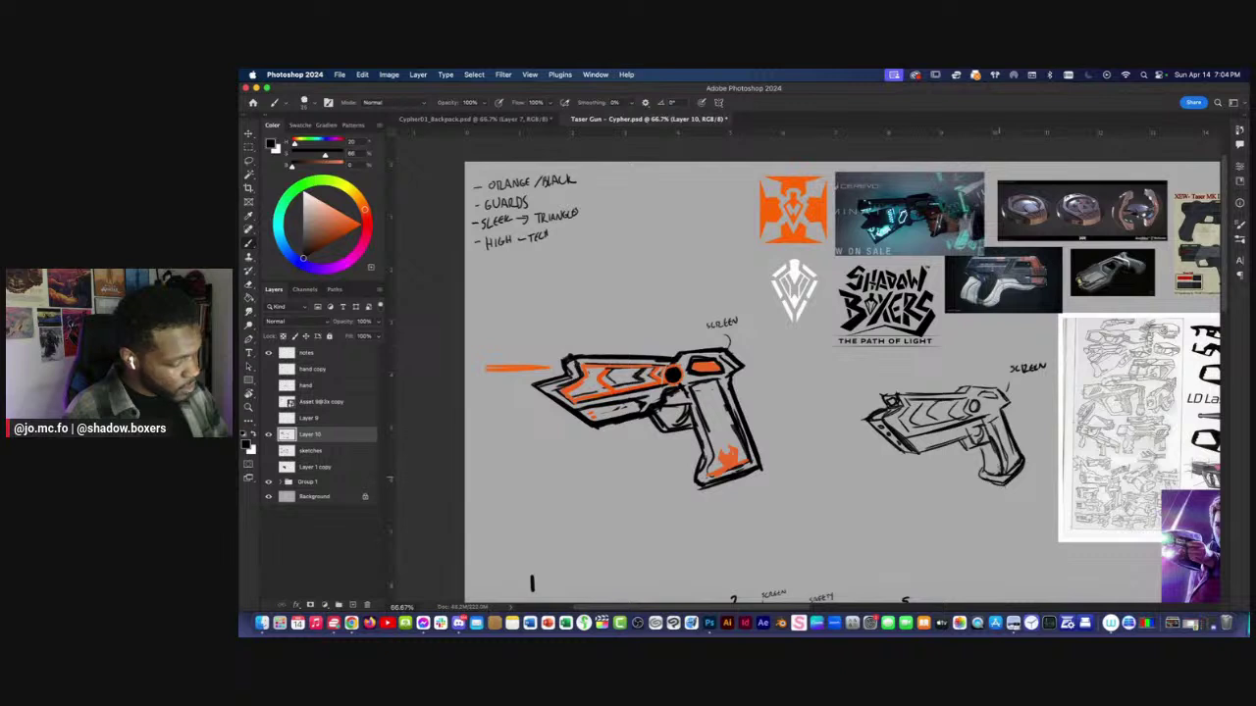
Strengthen the black lines of the second gun's grip.
mouse_move(982, 446)
left_mouse_down()
mouse_move(984, 477)
mouse_move(1000, 481)
left_mouse_up()
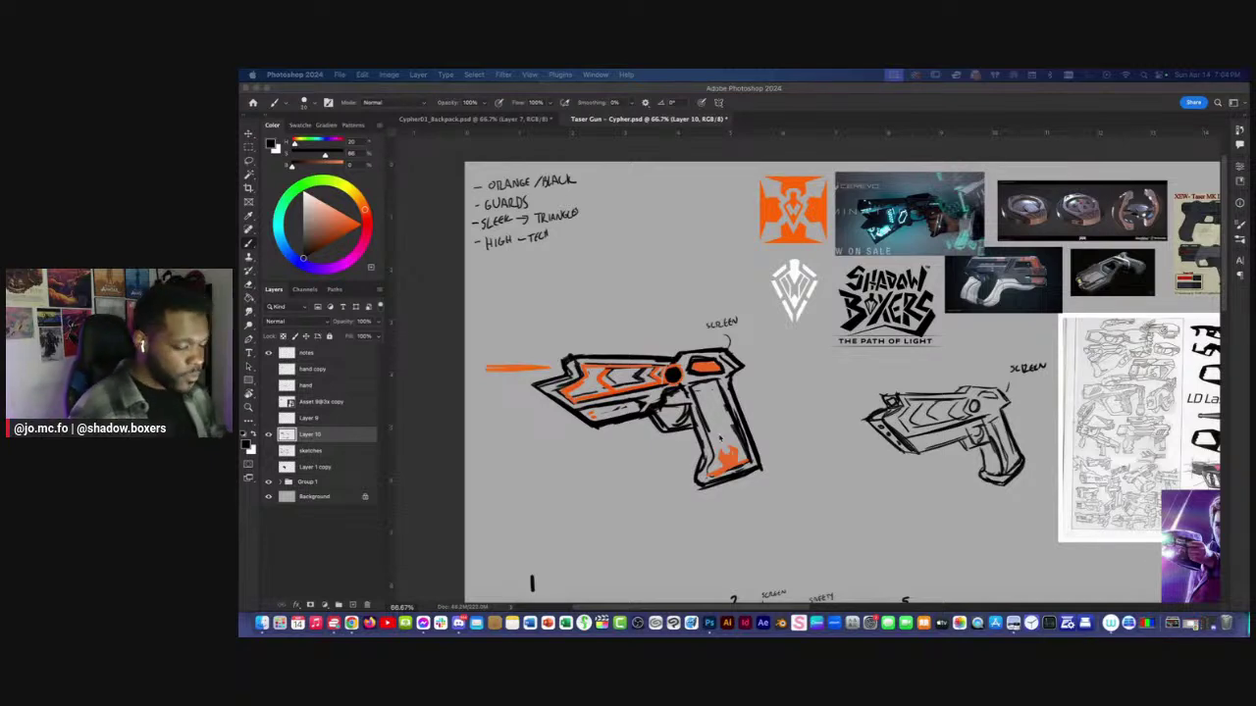
key("super+minus")
key("super+minus")
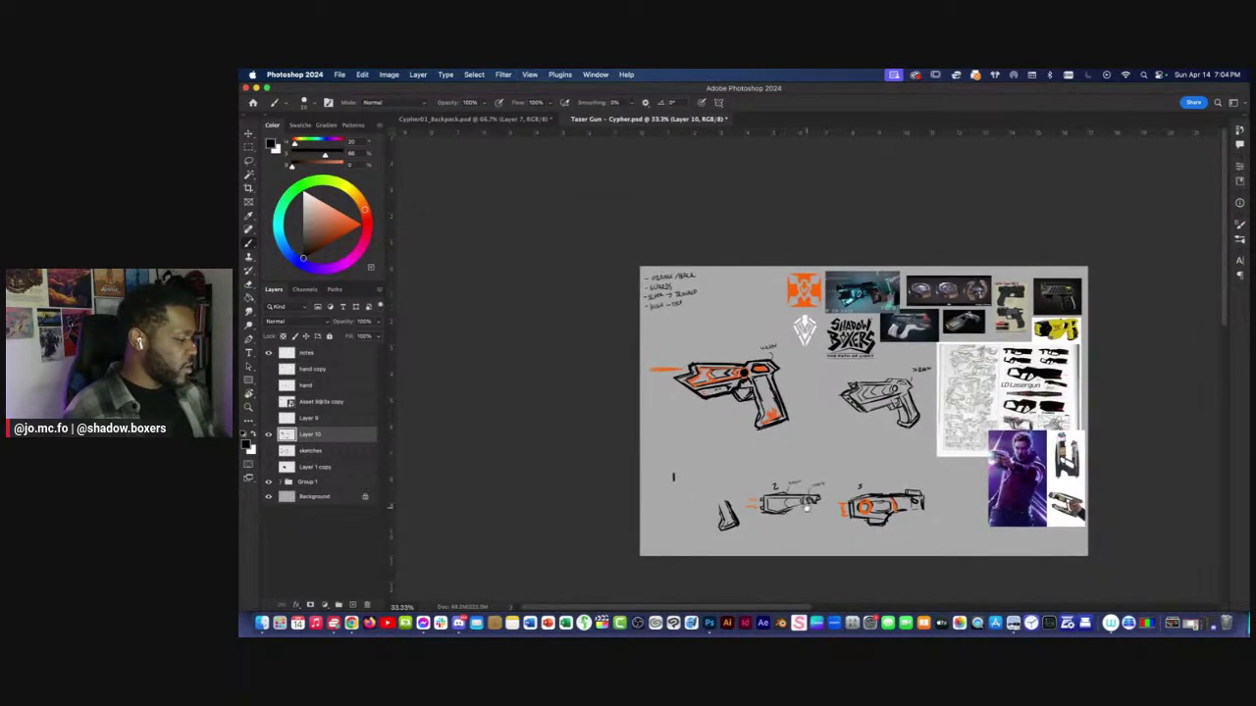
key("super+plus")
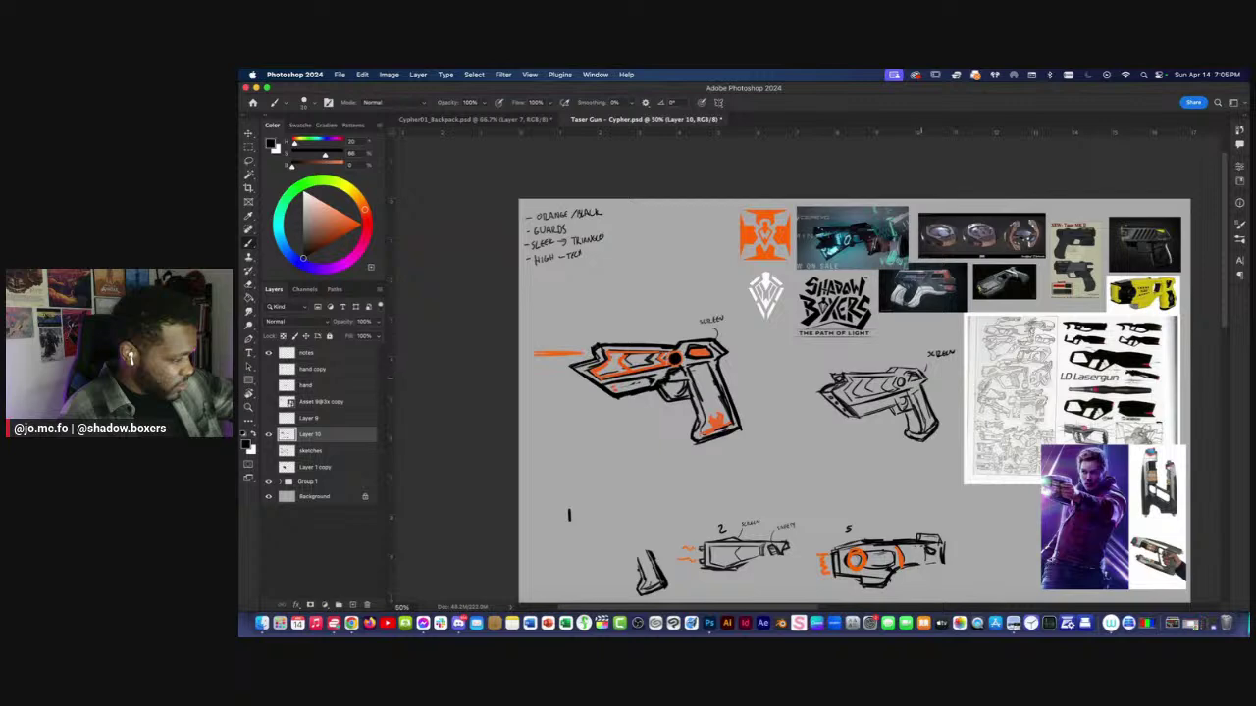
Lasso part of the second gun's upper body, nudge it slightly with Free Transform, and deselect.
key("super+plus")
key("l")
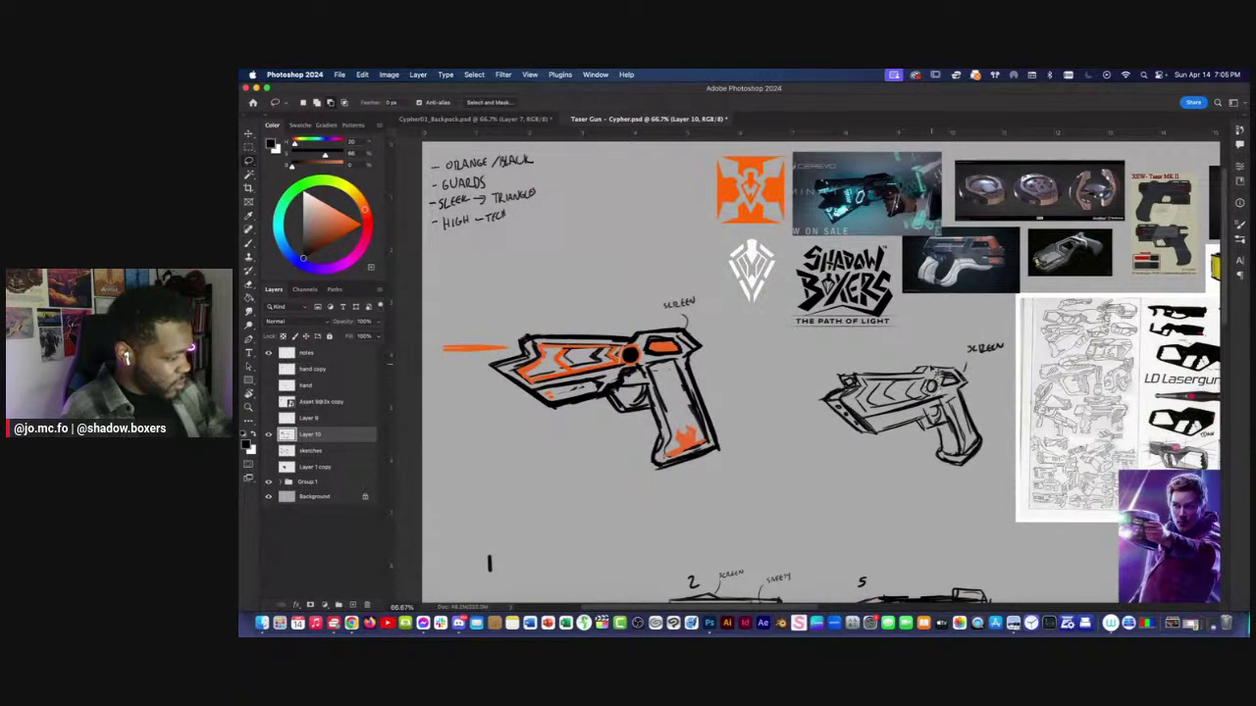
key("super+t")
left_click_drag(920, 373, 923, 375)
key("Return")
key("super+d")
Sample the orange of the square emblem reference and paint the second gun's screen and barrel panel border with a smaller brush.
key("i")
left_click(748, 208)
key("b")
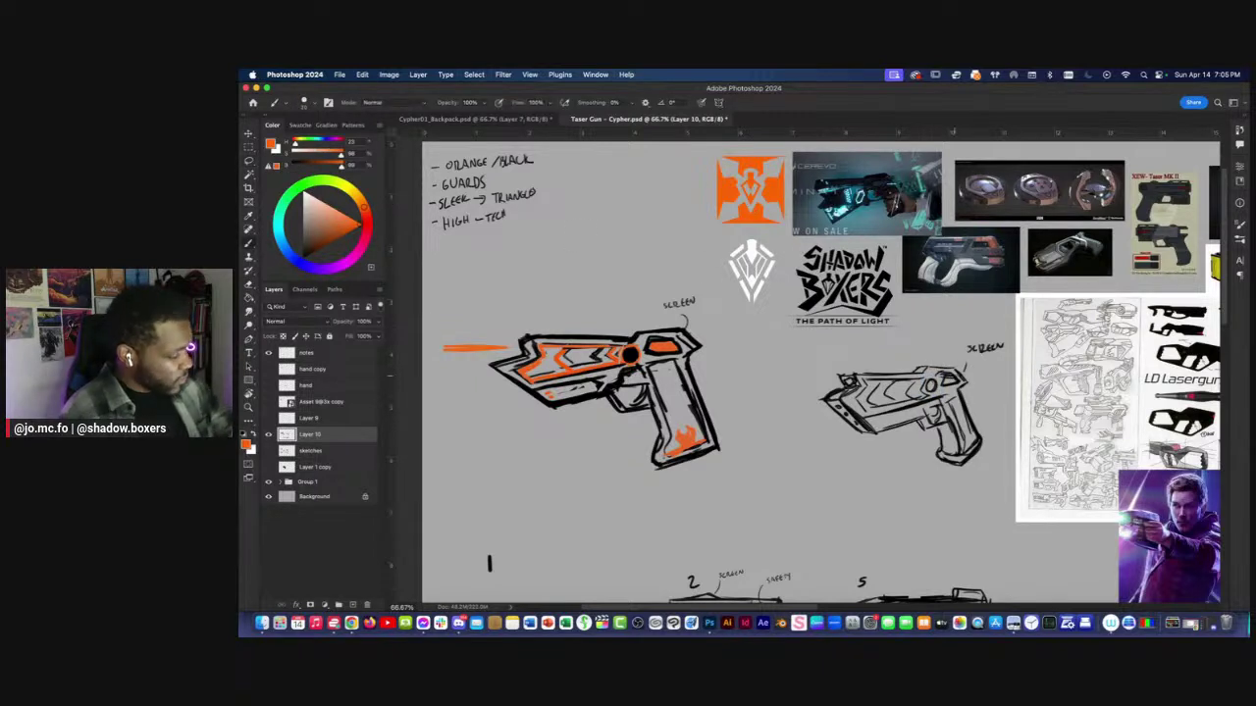
mouse_move(950, 380)
left_mouse_down()
mouse_move(870, 412)
mouse_move(865, 385)
left_mouse_up()
key("[")
key("[")
key("[")
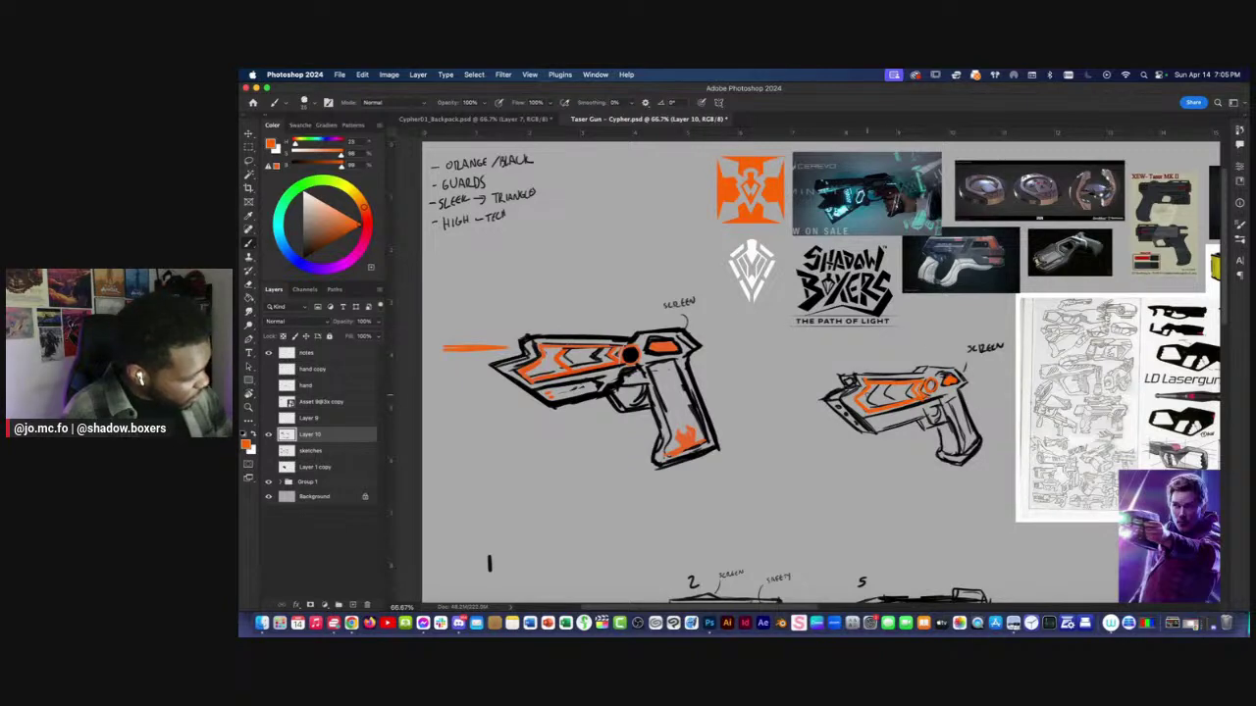
Paint orange accents on the second gun's barrel chevrons, dial and grip base.
key("super+minus")
key("super+minus")
key("super+equal")
key("super+equal")
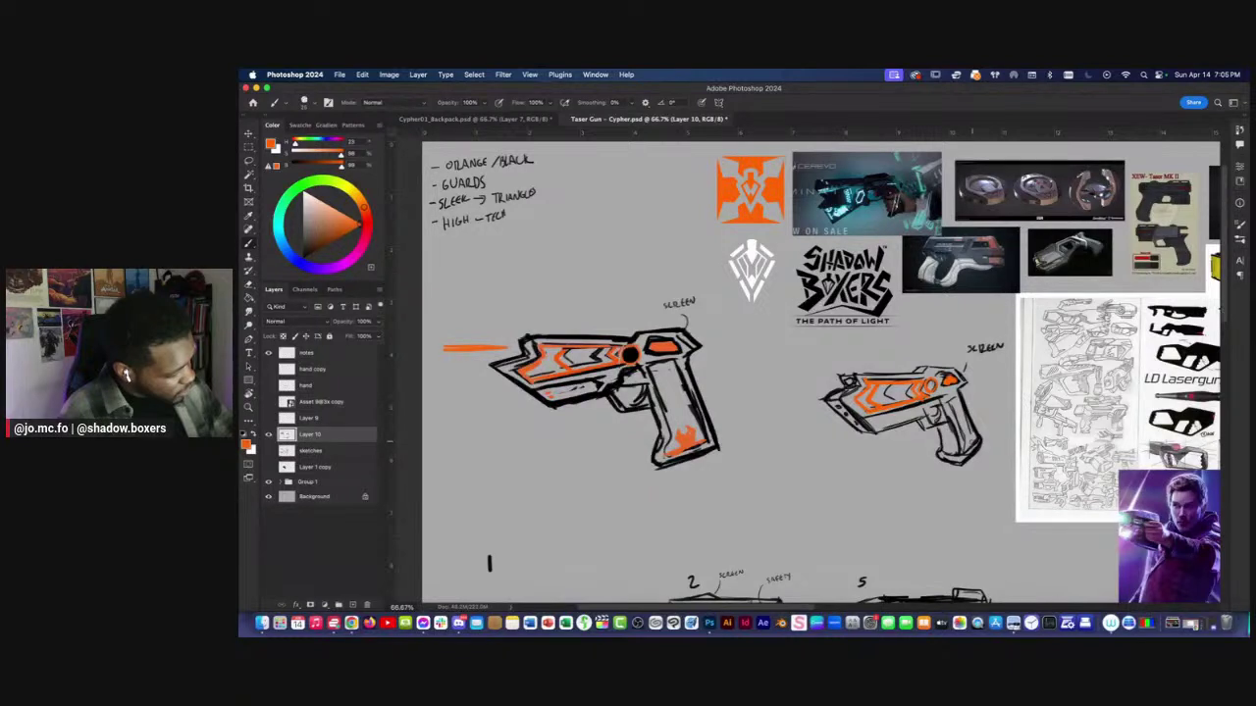
scroll(998, 471, "right", 2)
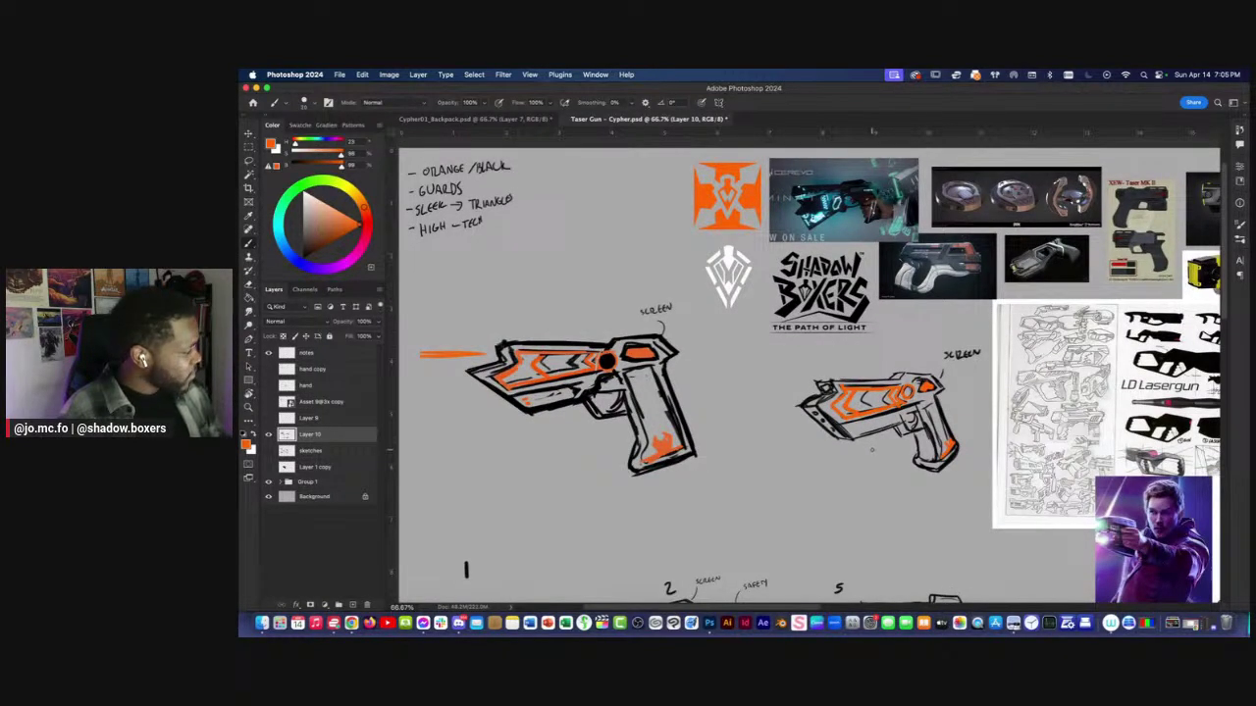
Switch the foreground to black and thicken the second gun's outlines around the barrel, grip and dial.
key("super+minus")
key("super+minus")
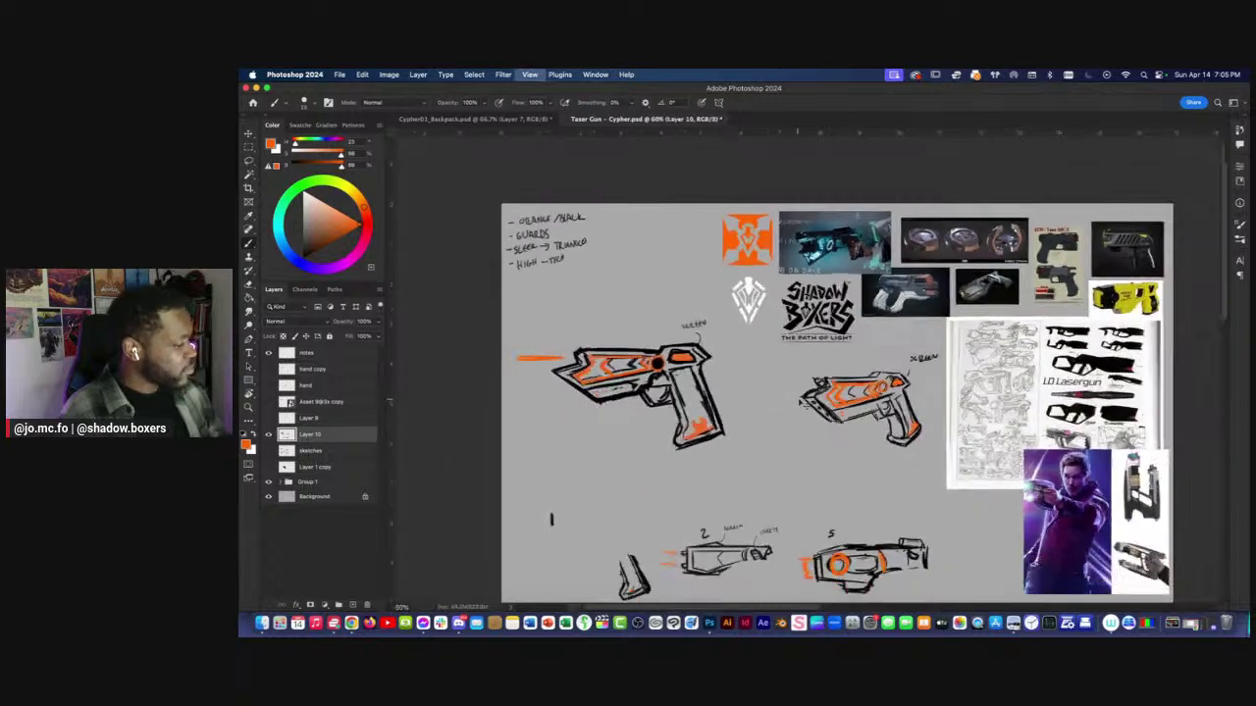
key("super+plus")
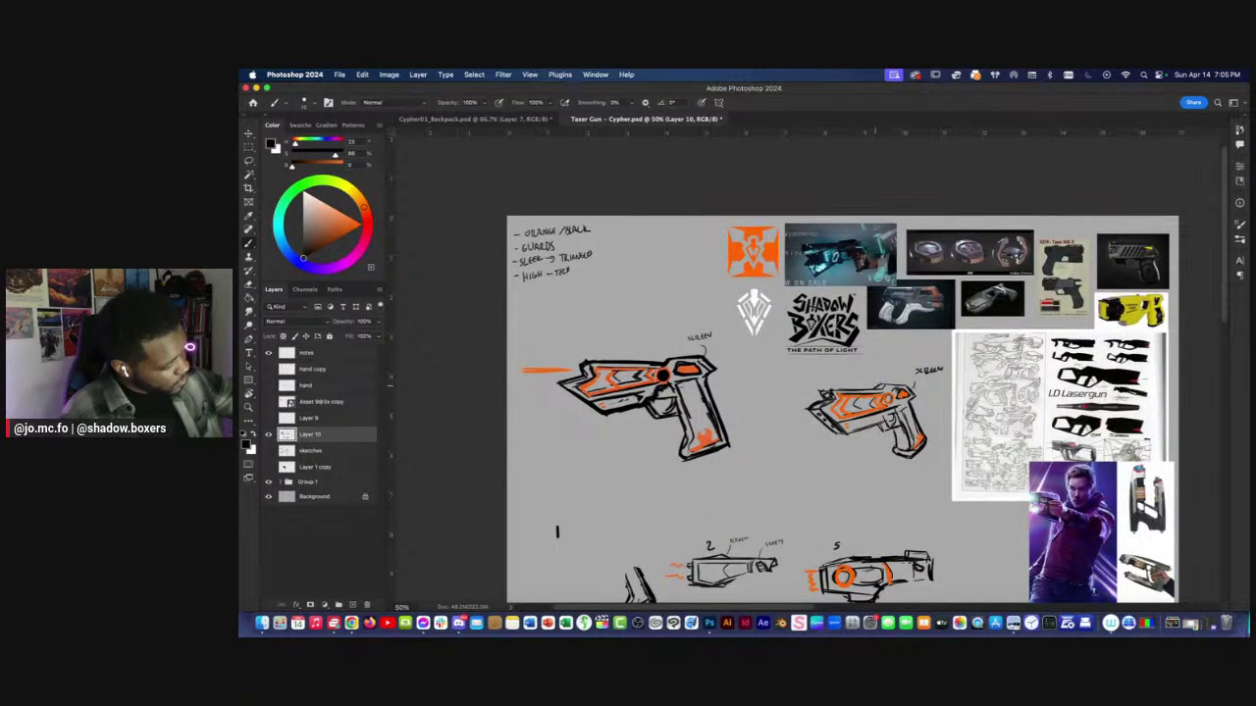
mouse_move(871, 389)
left_mouse_down()
mouse_move(823, 390)
mouse_move(816, 418)
mouse_move(845, 438)
mouse_move(897, 428)
mouse_move(907, 455)
left_mouse_up()
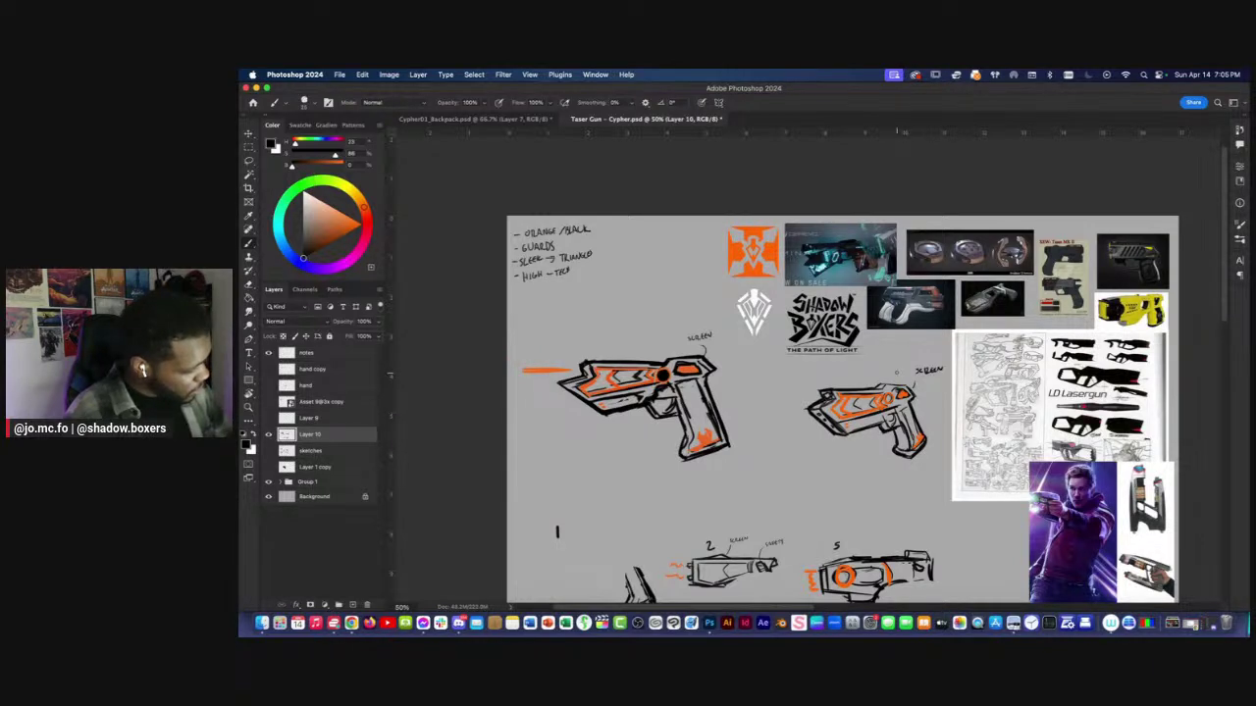
left_click_drag(905, 385, 882, 390)
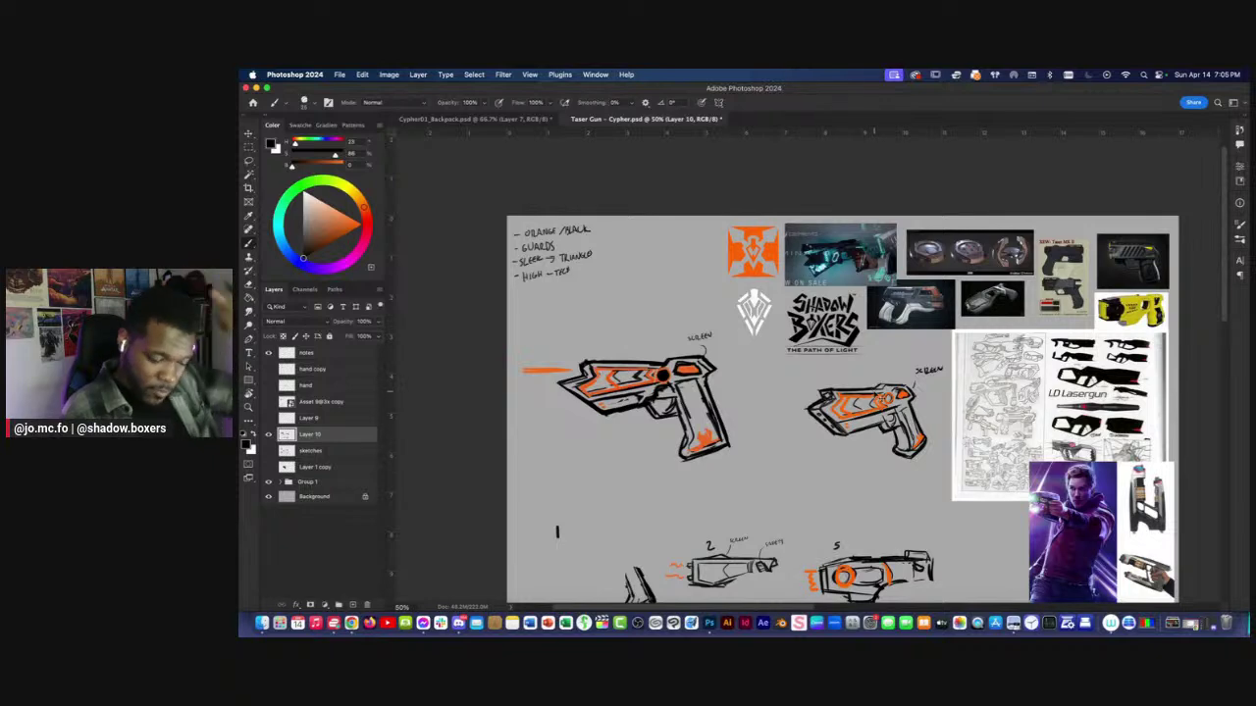
Lasso the whole second gun with its screen label, then enlarge and reposition it with Free Transform.
key("super+minus")
key("super+minus")
key("super+minus")
key("super+equal")
key("super+equal")
key("l")
left_click_drag(912, 351, 913, 361)
key("super+t")
left_click_drag(784, 450, 754, 471)
left_click_drag(770, 422, 759, 415)
key("Return")
key("super+equal")
key("b")
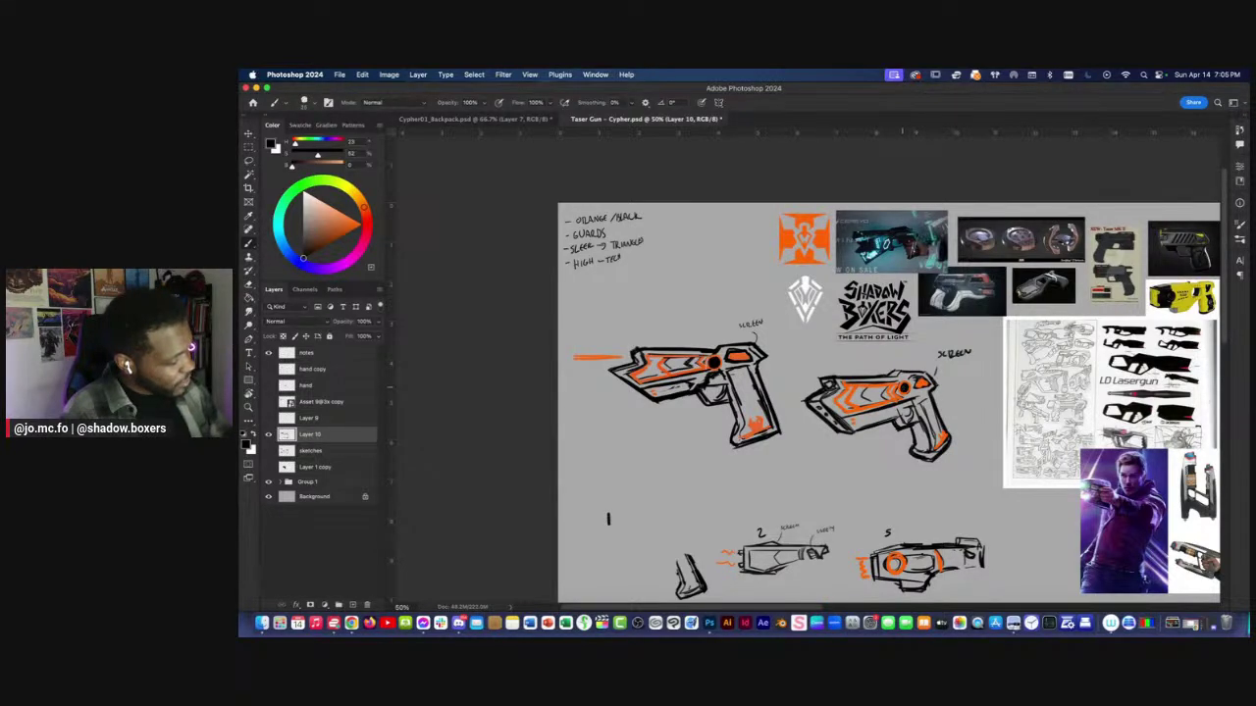
Lasso the second gun's round dial and enlarge it to about 111% with Free Transform.
key("super+equal")
key("l")
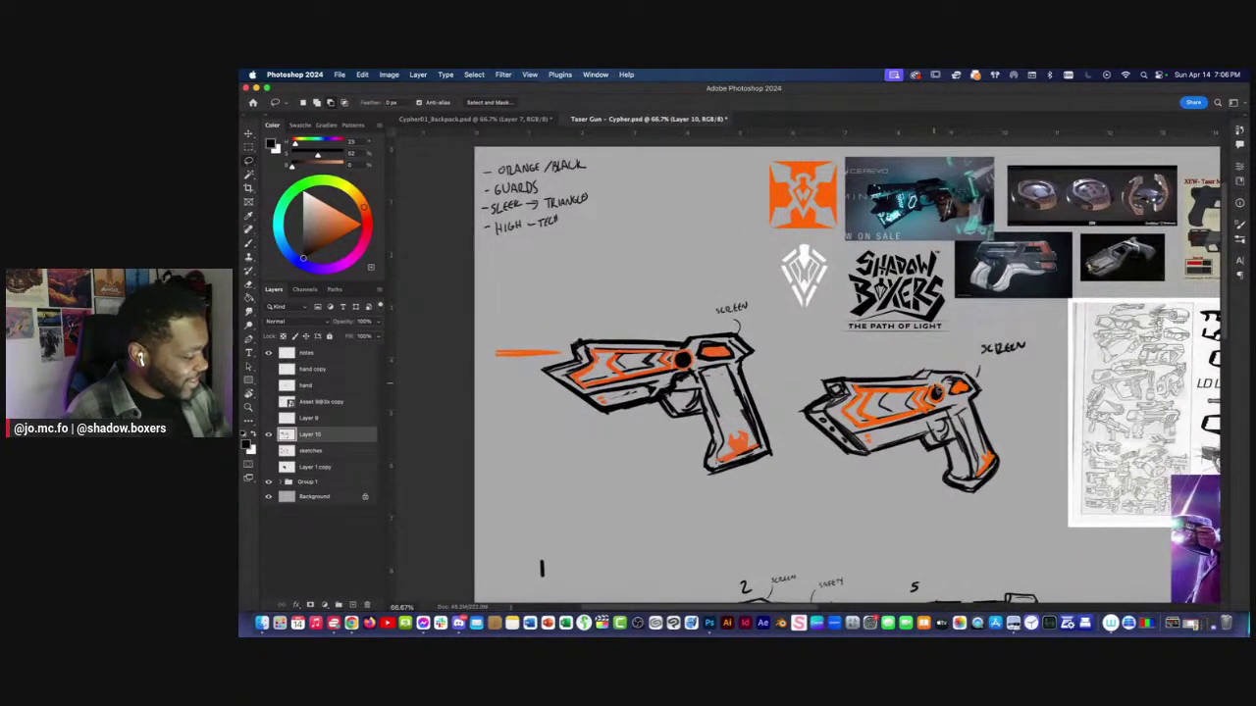
key("super+t")
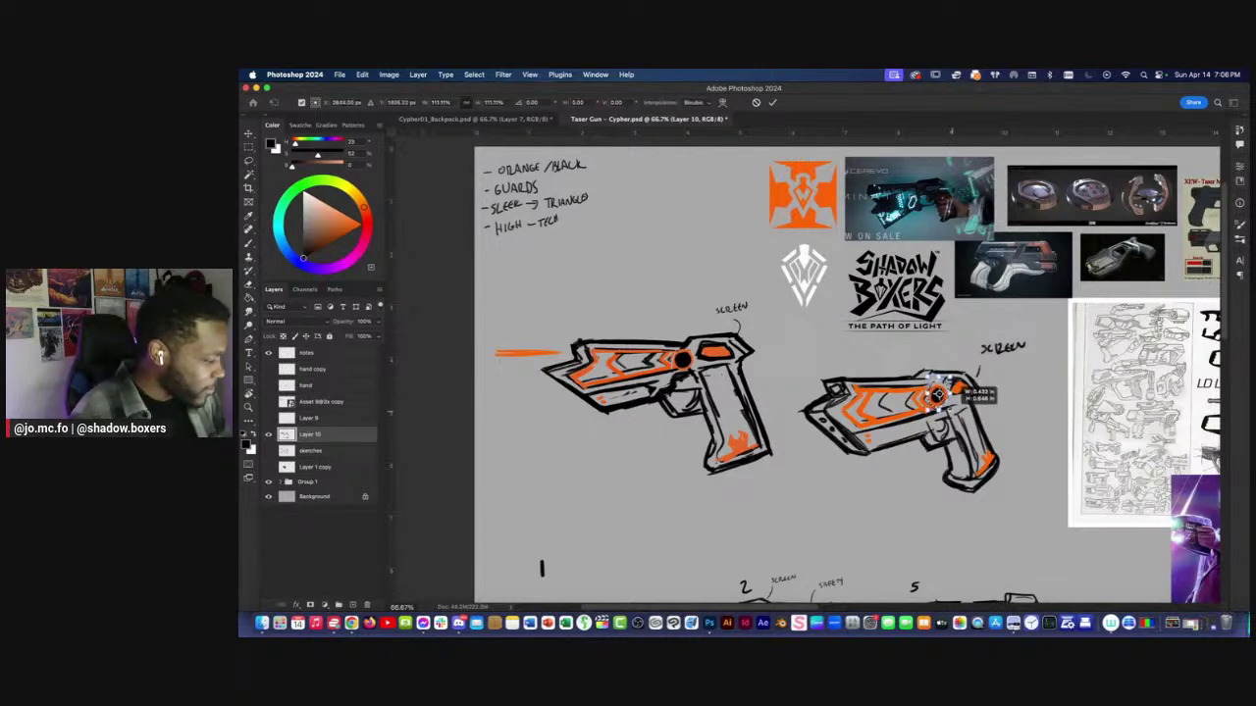
left_click_drag(937, 392, 939, 390)
key("Return")
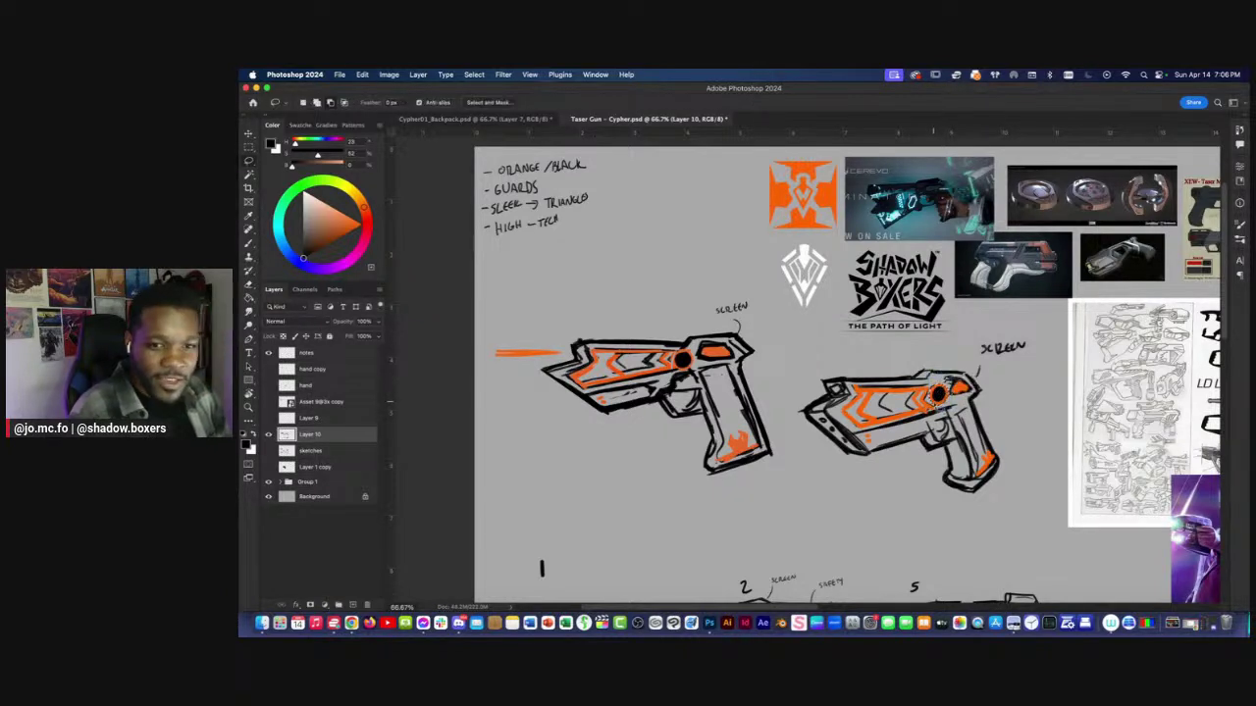
Lasso the front end of the second gun's barrel and adjust it with Free Transform.
key("super+minus")
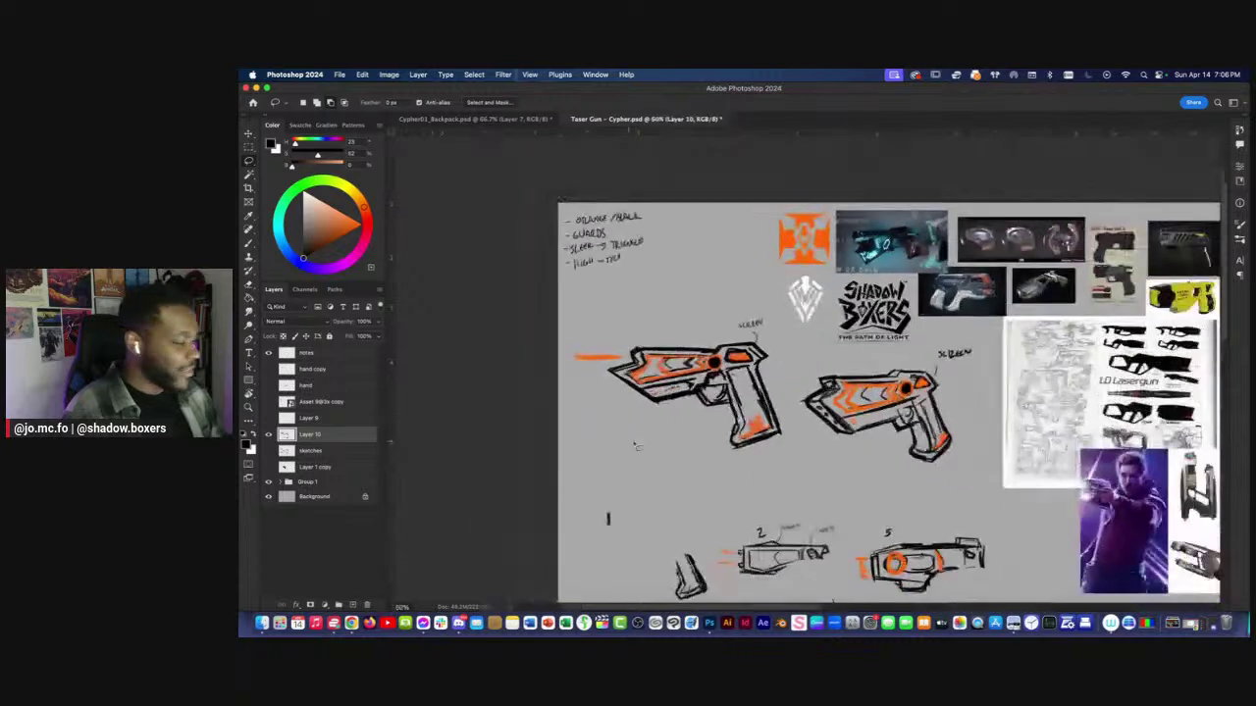
left_click_drag(644, 496, 678, 493)
key("super+minus")
key("super+minus")
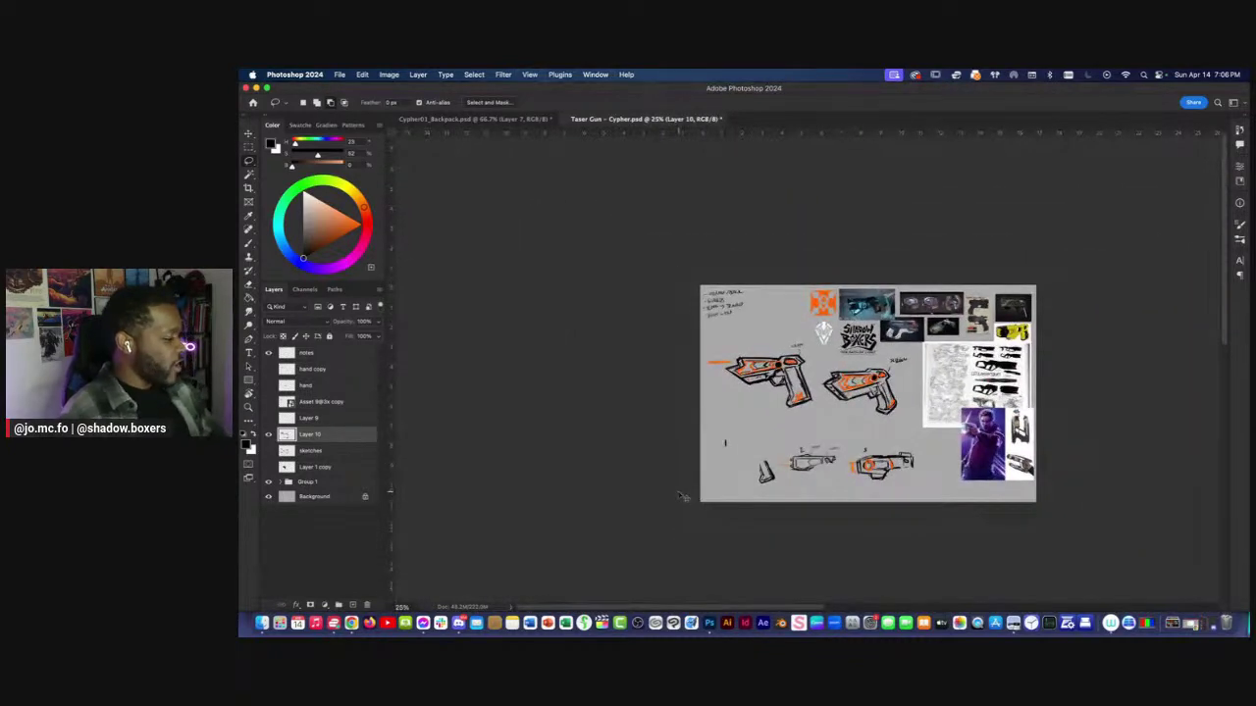
key("super+equal")
key("super+equal")
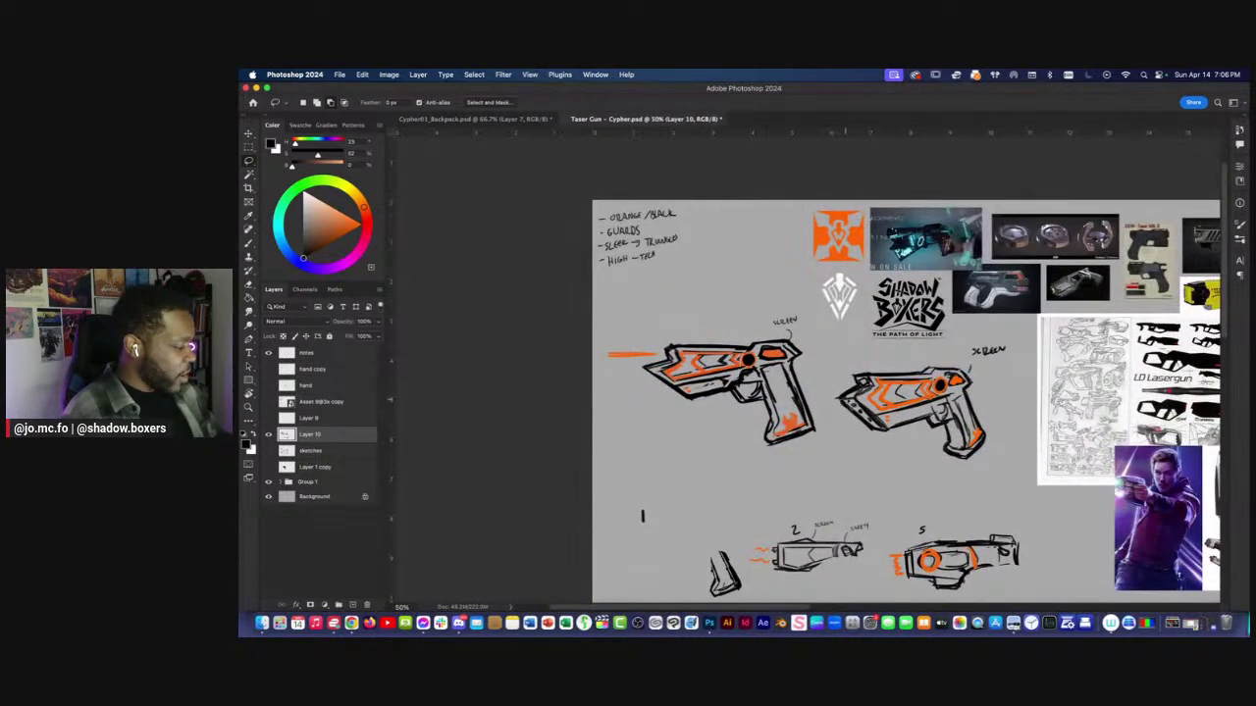
mouse_move(853, 426)
left_mouse_down()
mouse_move(820, 423)
mouse_move(854, 433)
left_mouse_up()
key("super+t")
key("Return")
Touch up the second gun's black outlines with the brush and save the taser gun document.
key("super+equal")
key("super+equal")
key("b")
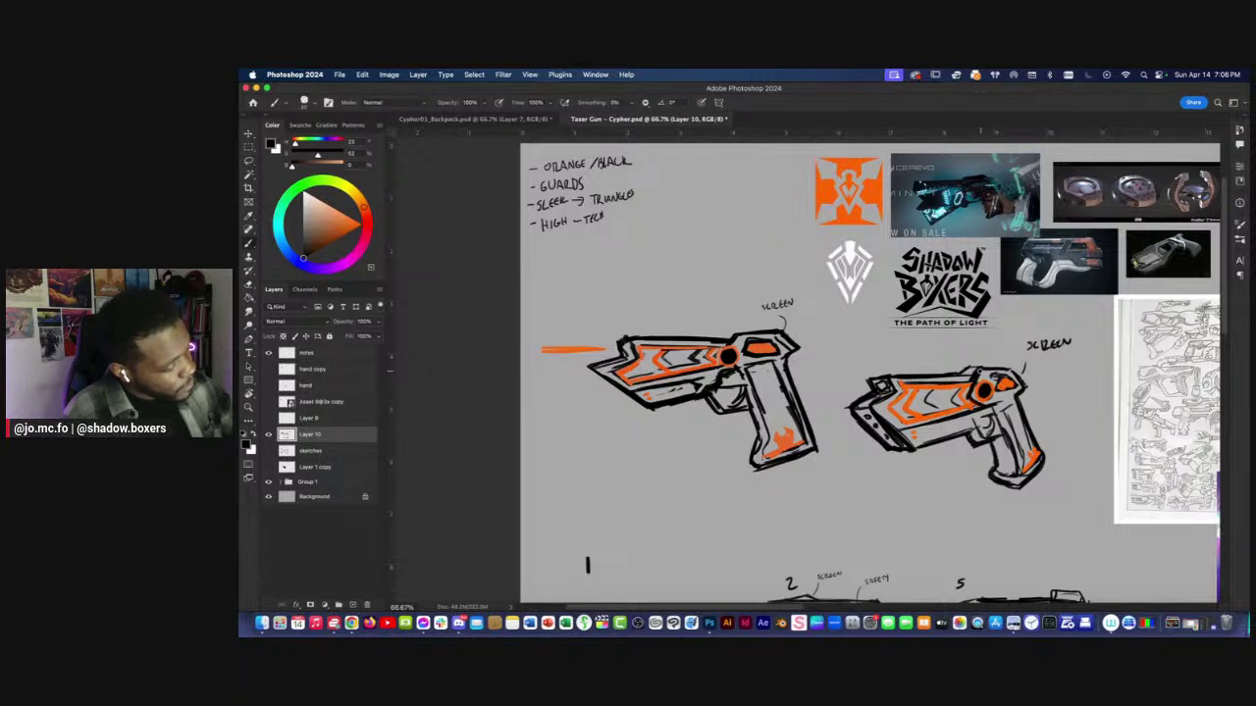
key("r")
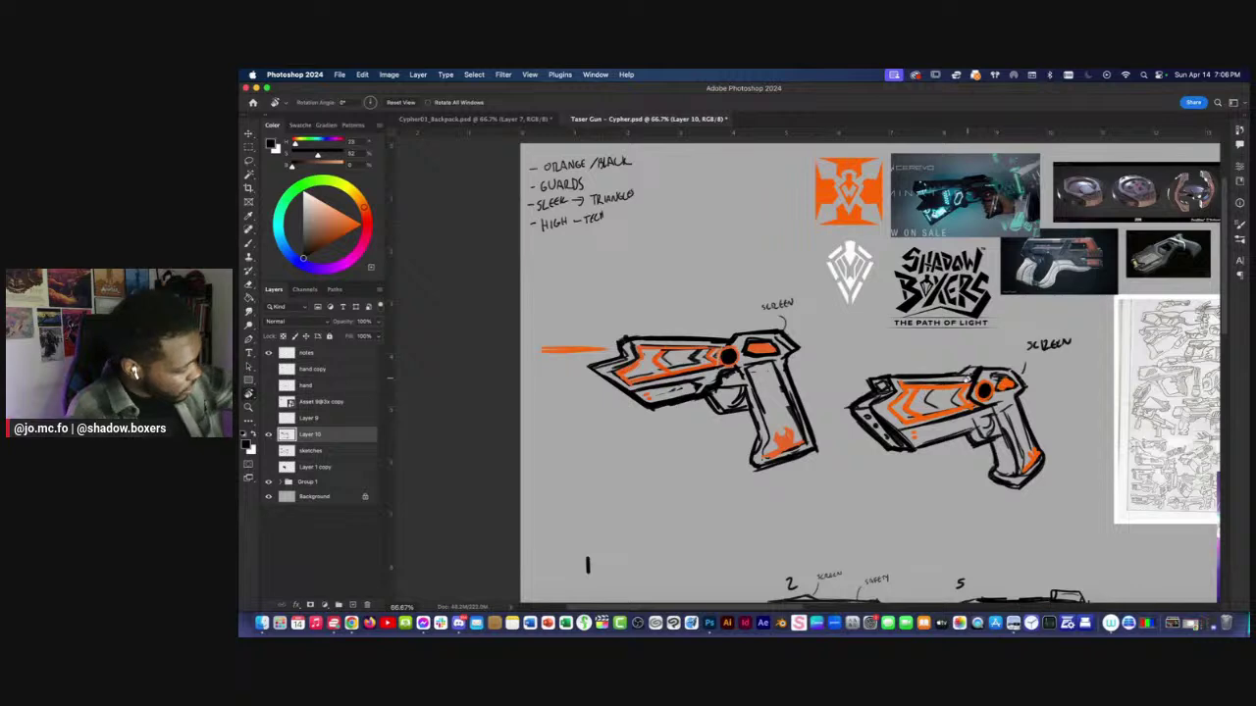
key("b")
key("b")
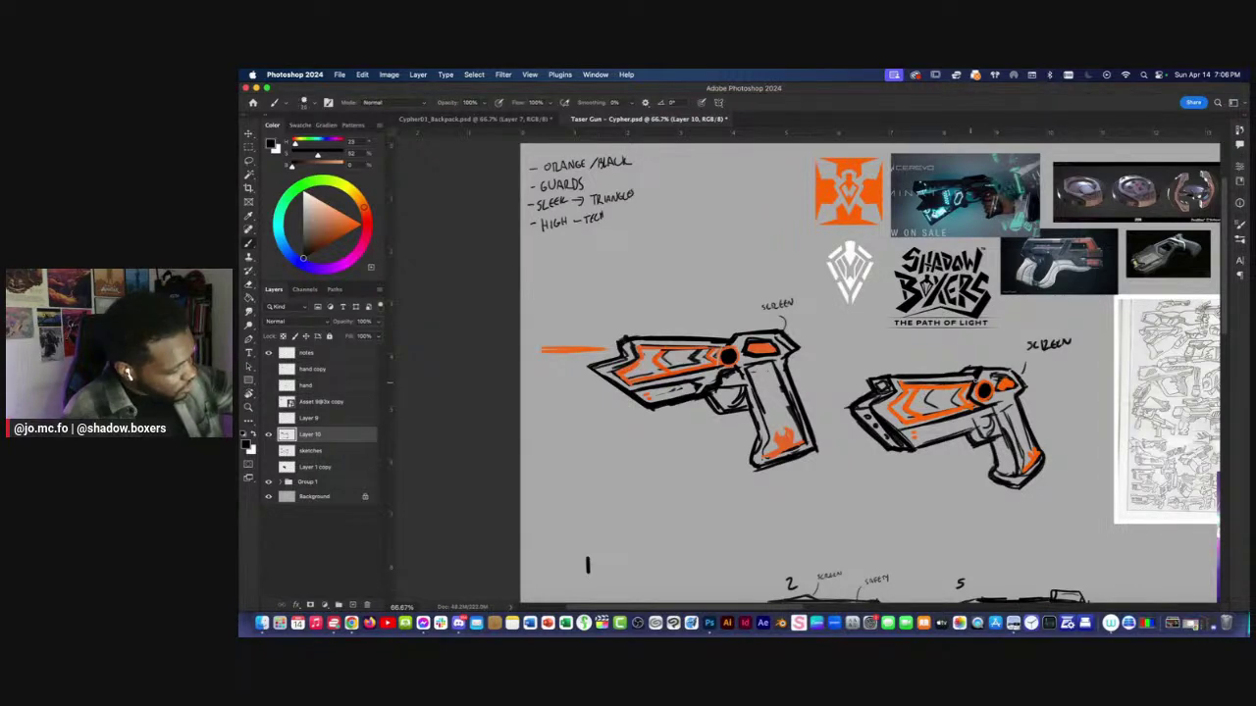
key("super+minus")
key("super+minus")
key("super+0")
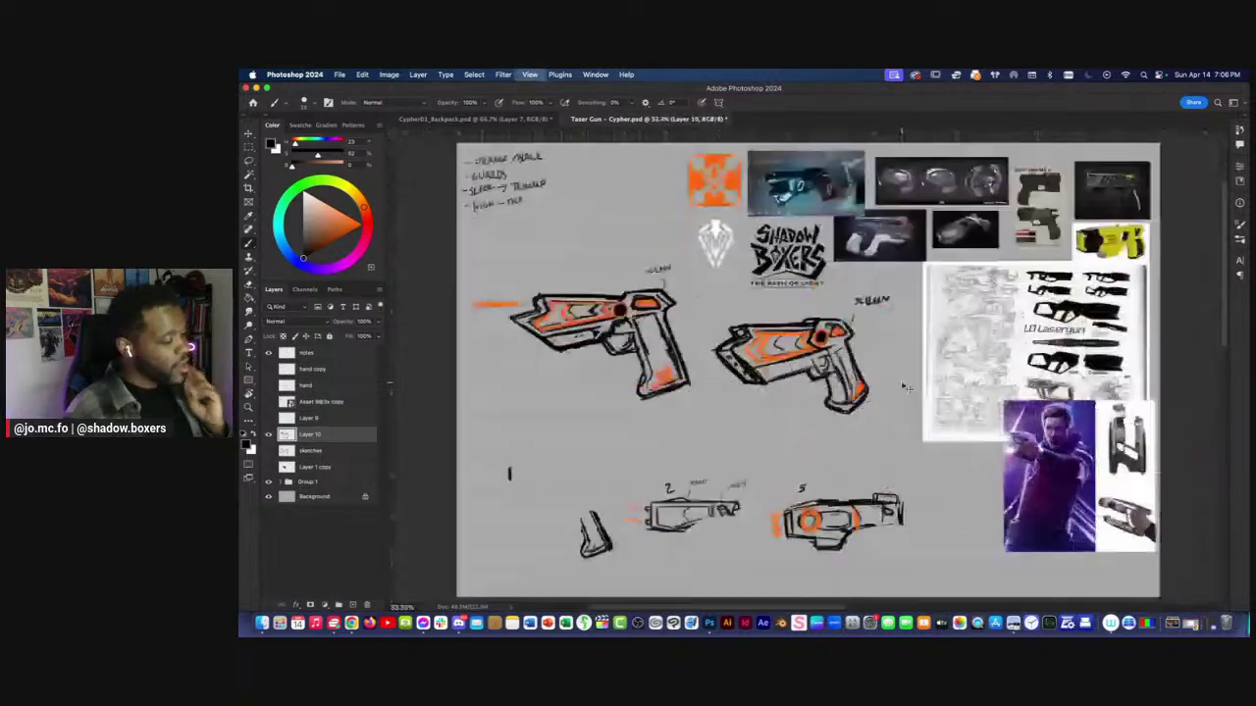
key("super+s")
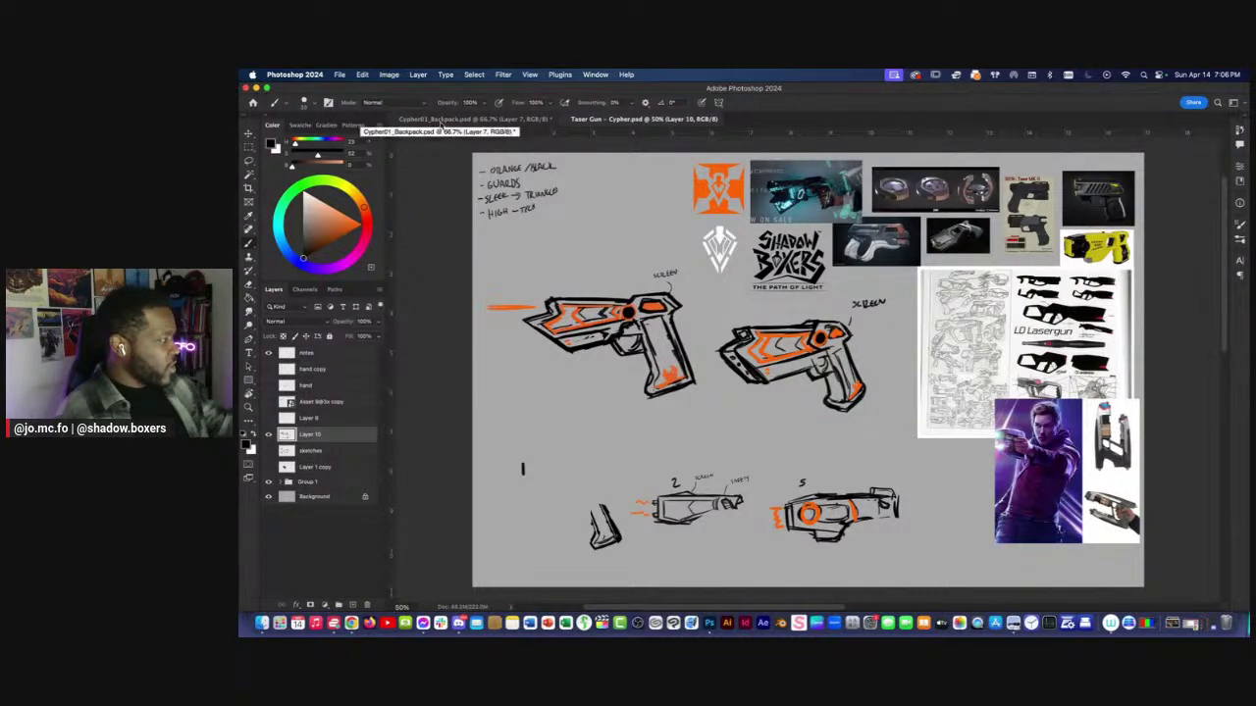
Switch to Finder and preview Jayvn_6pt Turnaround.png from SHADOW BOXERS > Artwork > Characters > Jayvn > Design and Turnaround.
left_click(262, 623)
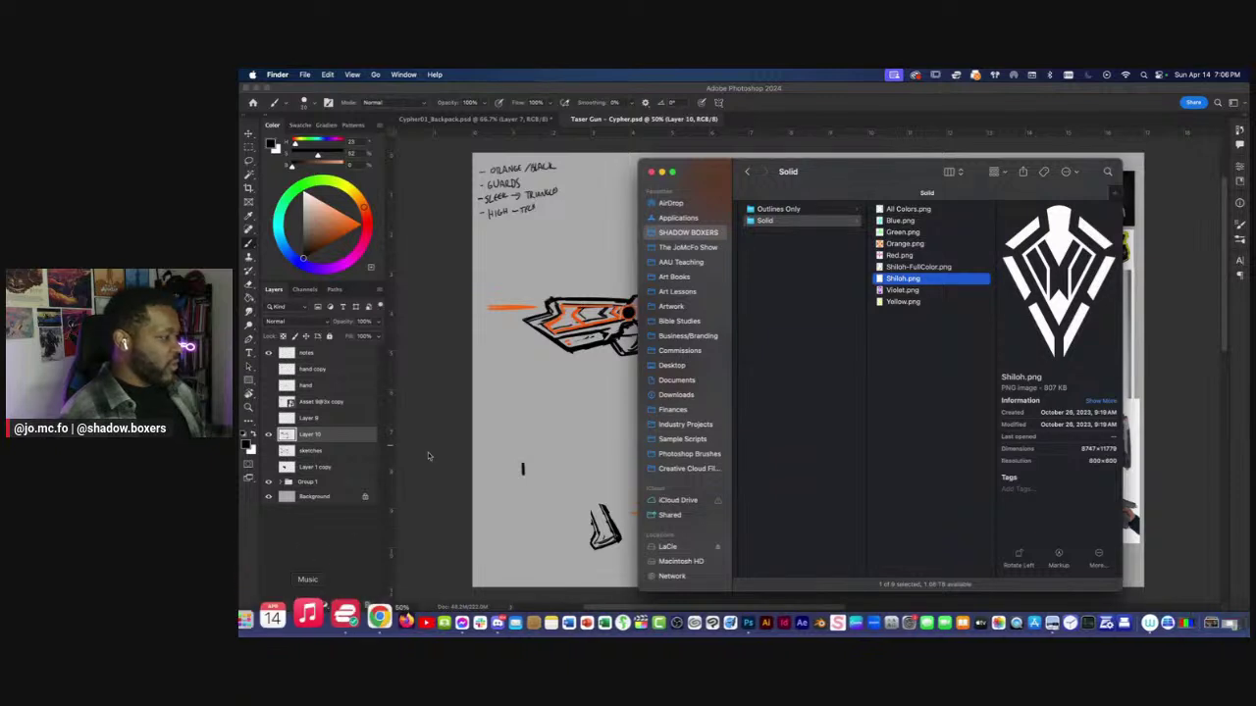
left_click(686, 233)
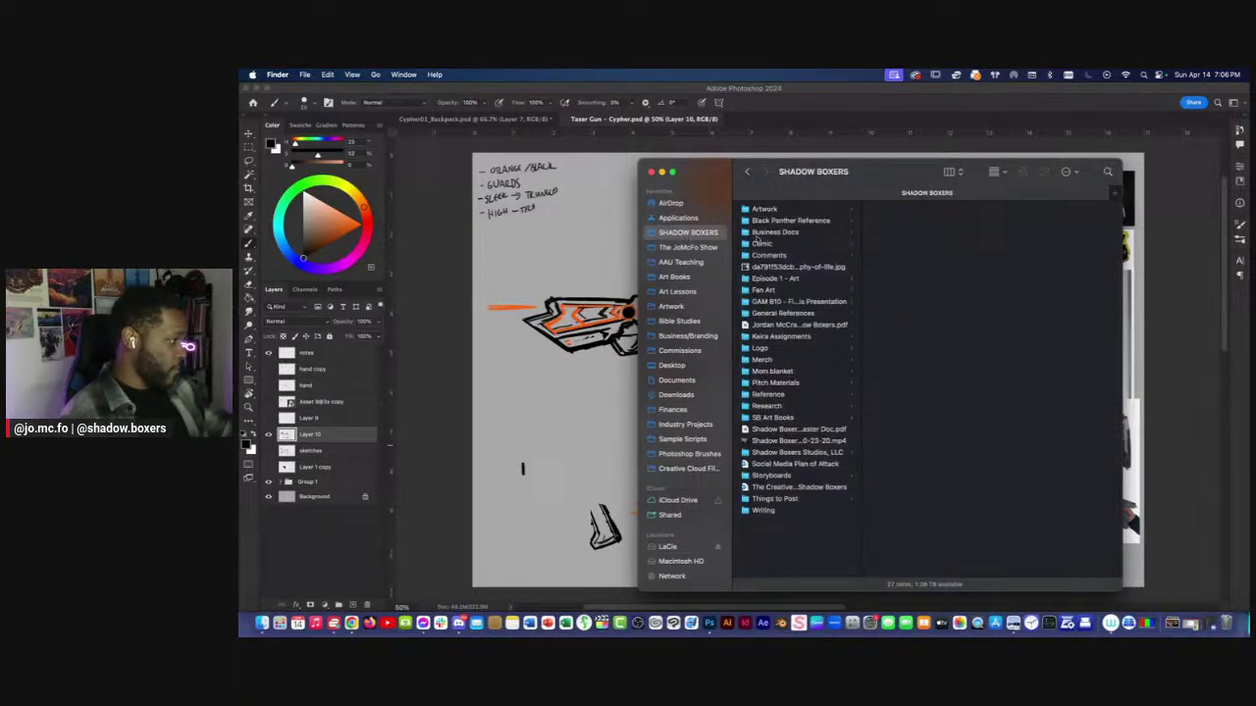
left_click(804, 210)
left_click(895, 232)
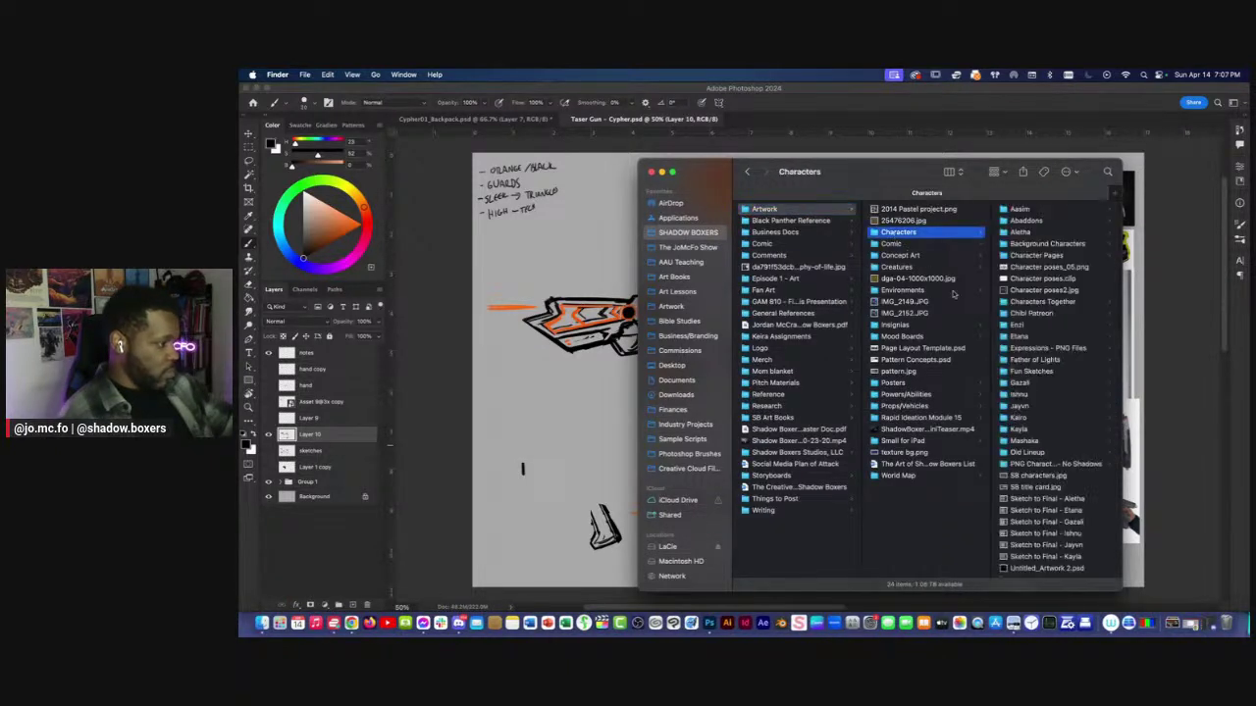
left_click(1018, 395)
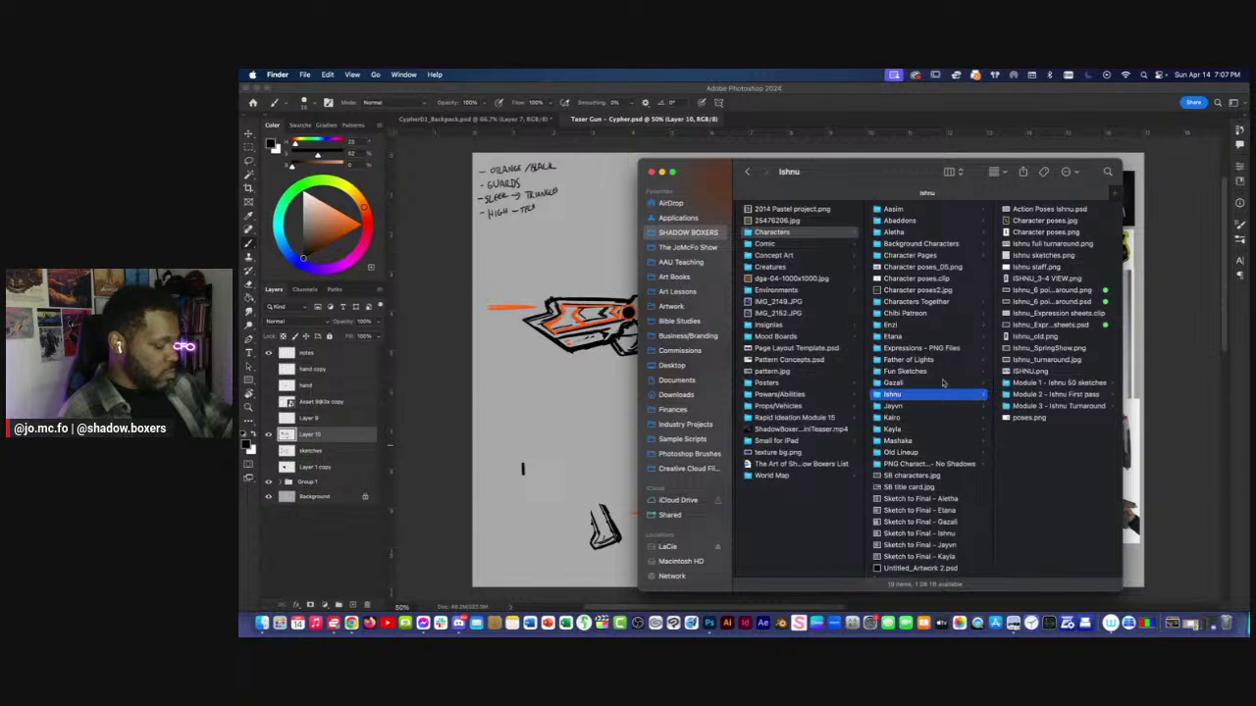
key("Down")
left_click(1025, 256)
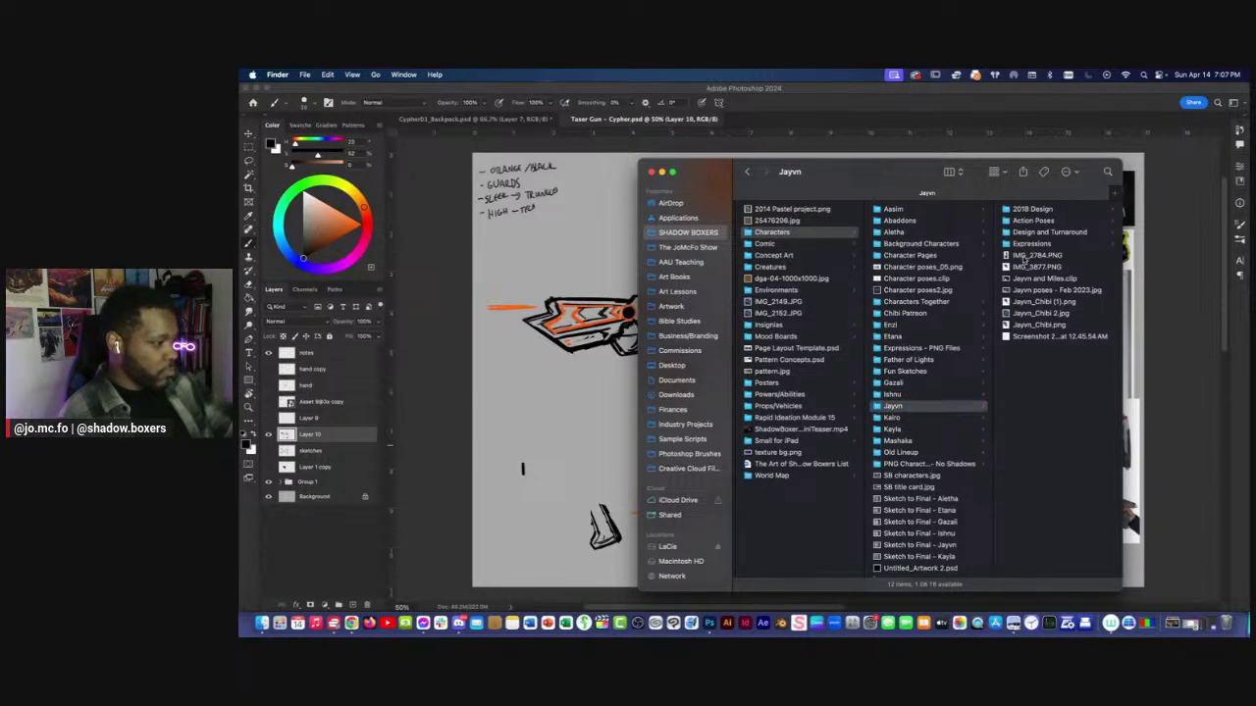
left_click(902, 233)
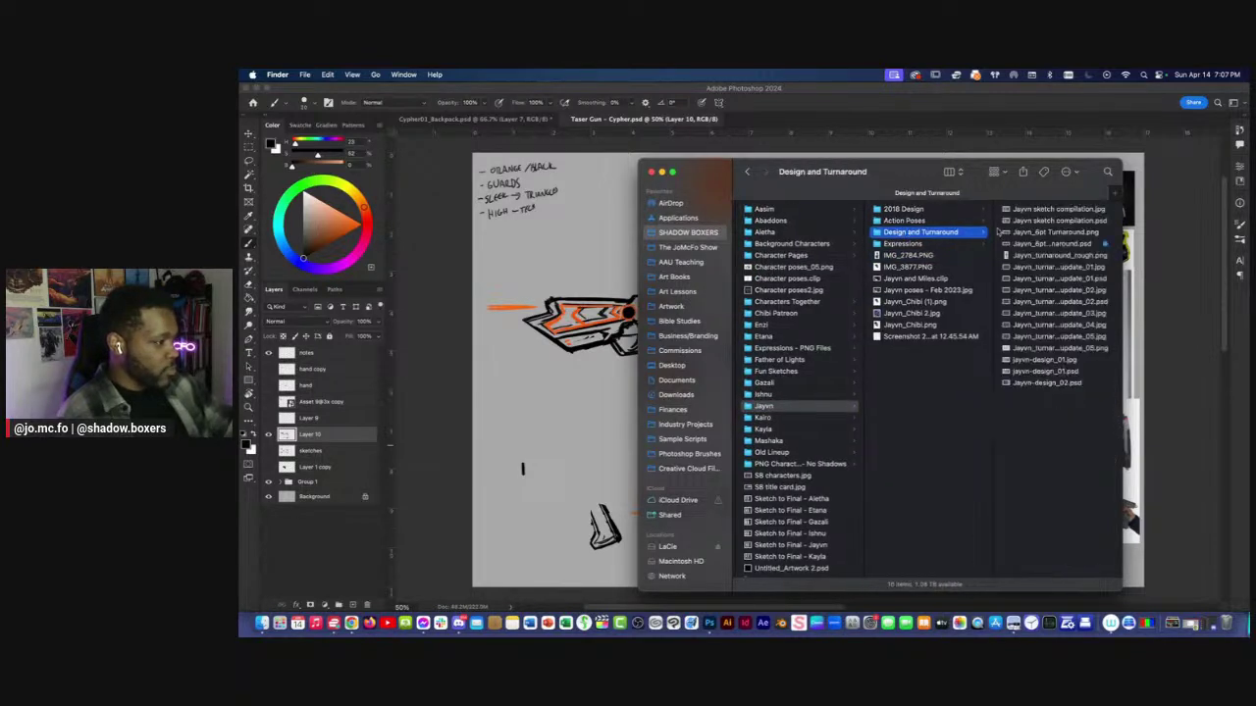
left_click(1026, 232)
key("space")
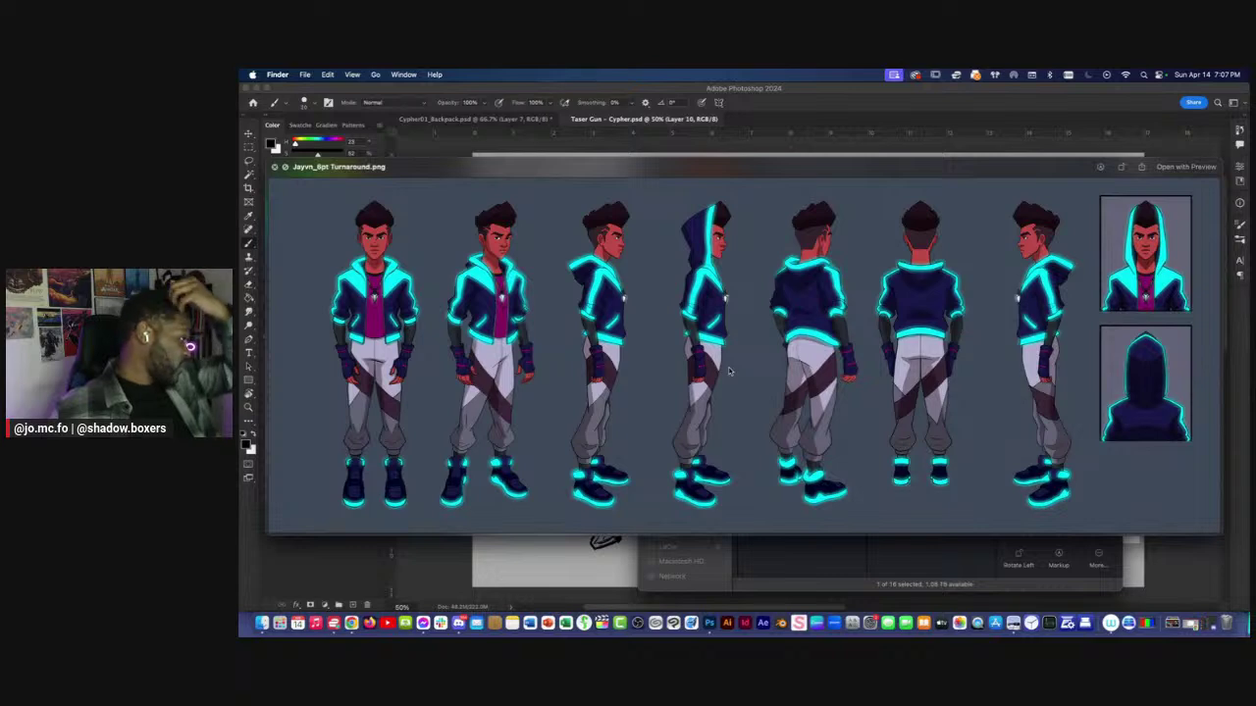
Examine the jacket and necklace in the character turnaround up close, close the preview and return to Photoshop.
scroll(719, 376, "up", 5)
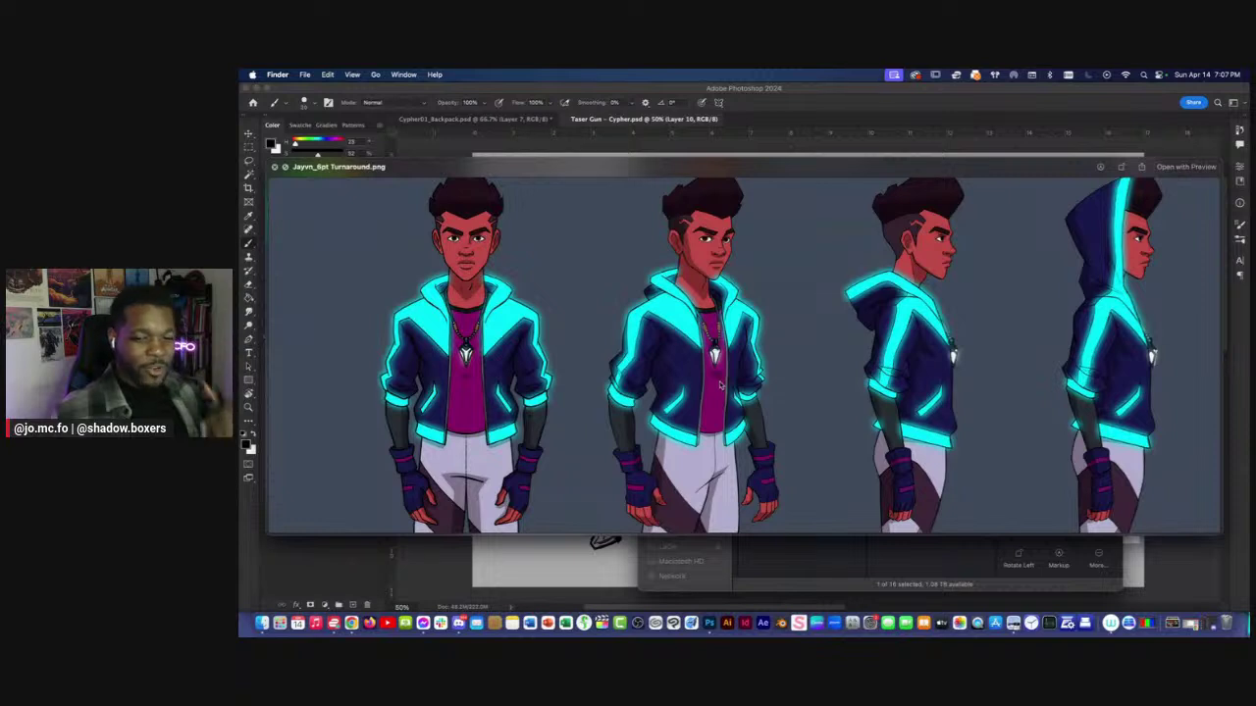
scroll(734, 381, "up", 2)
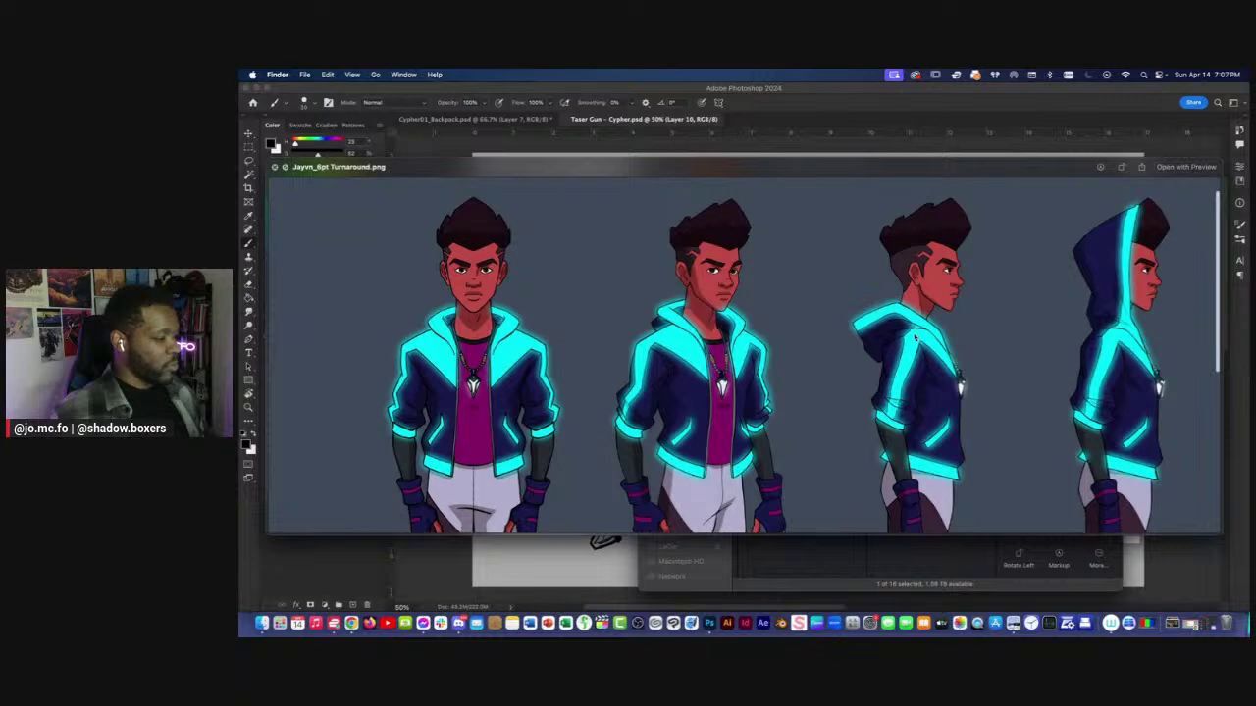
key("space")
left_click(1201, 370)
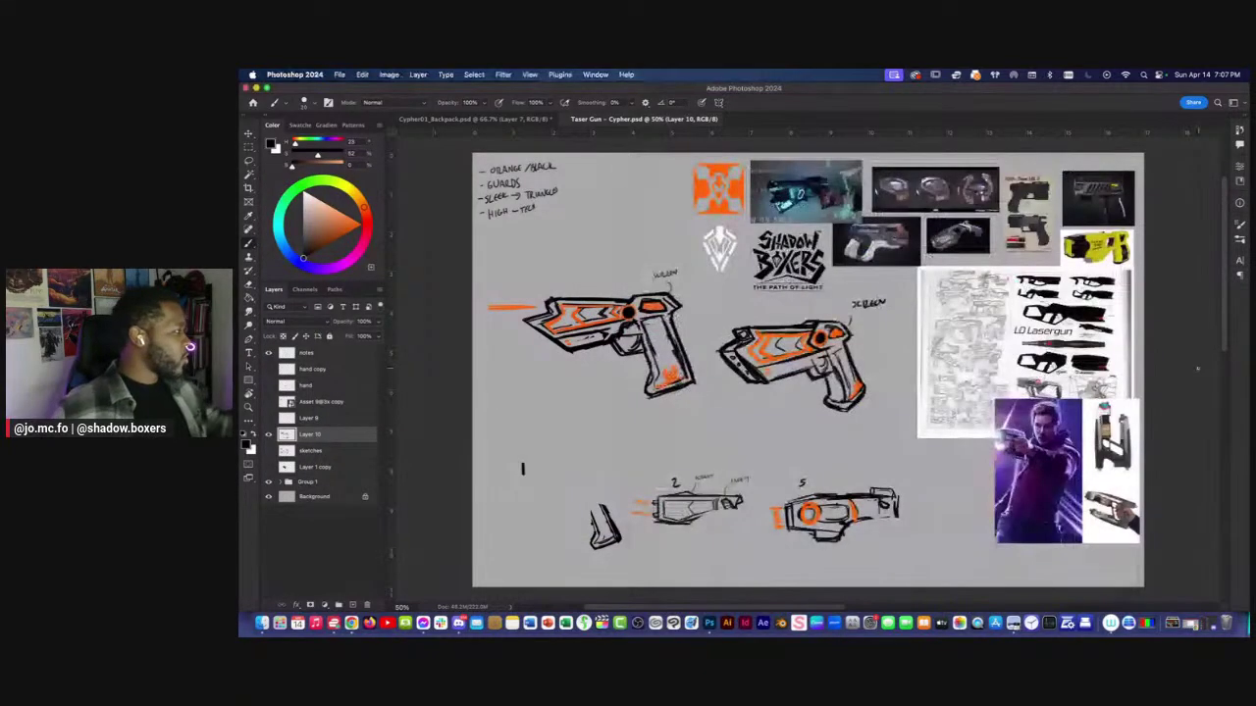
Create a new blank document from the recent custom 17 x 11 in, 300 ppi preset.
left_click(338, 74)
left_click(350, 88)
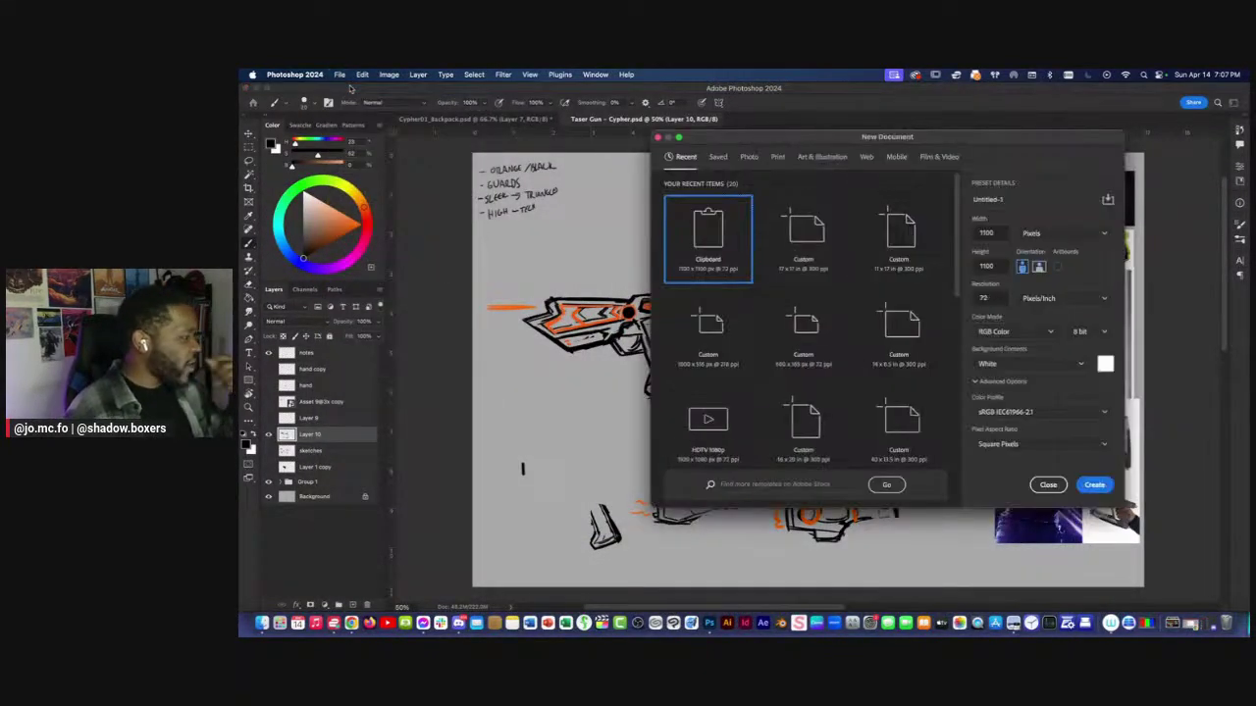
left_click(805, 235)
left_click(1094, 485)
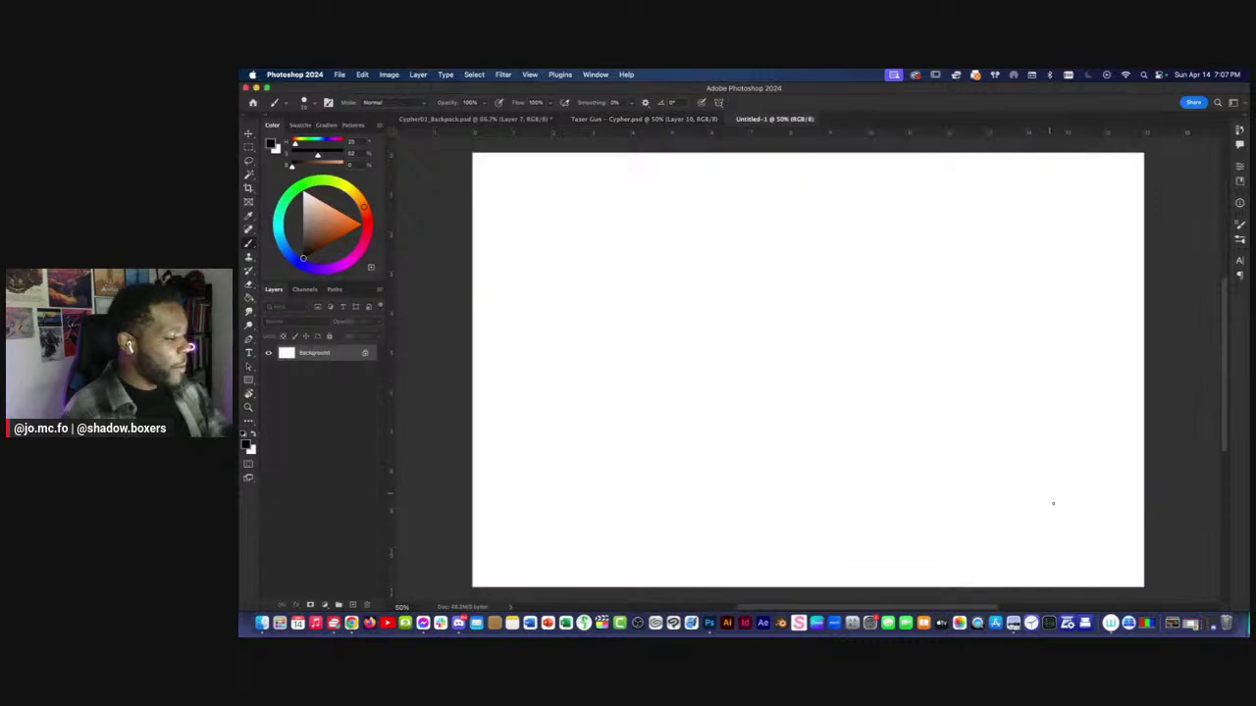
Switch to Finder and compare Prisms.jpg and Prisms_2.psd in the Artwork folder's Props/Vehicles subfolder.
left_click(257, 623)
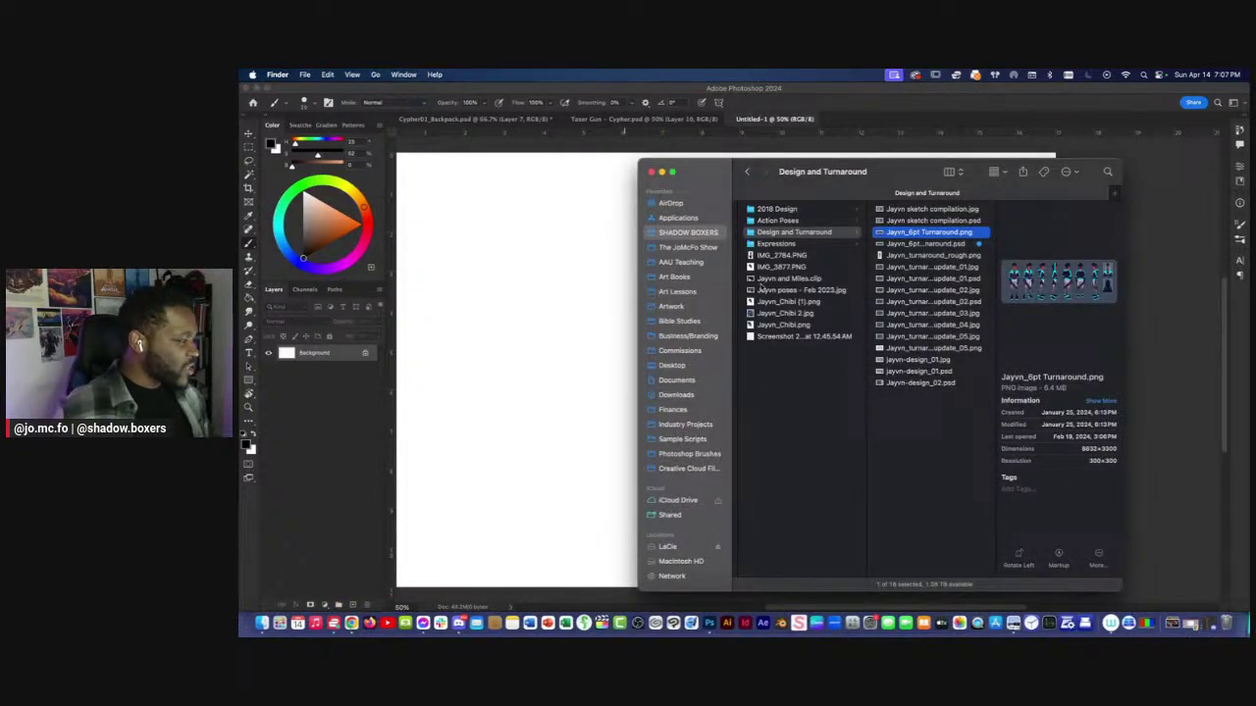
scroll(758, 287, "left", 10)
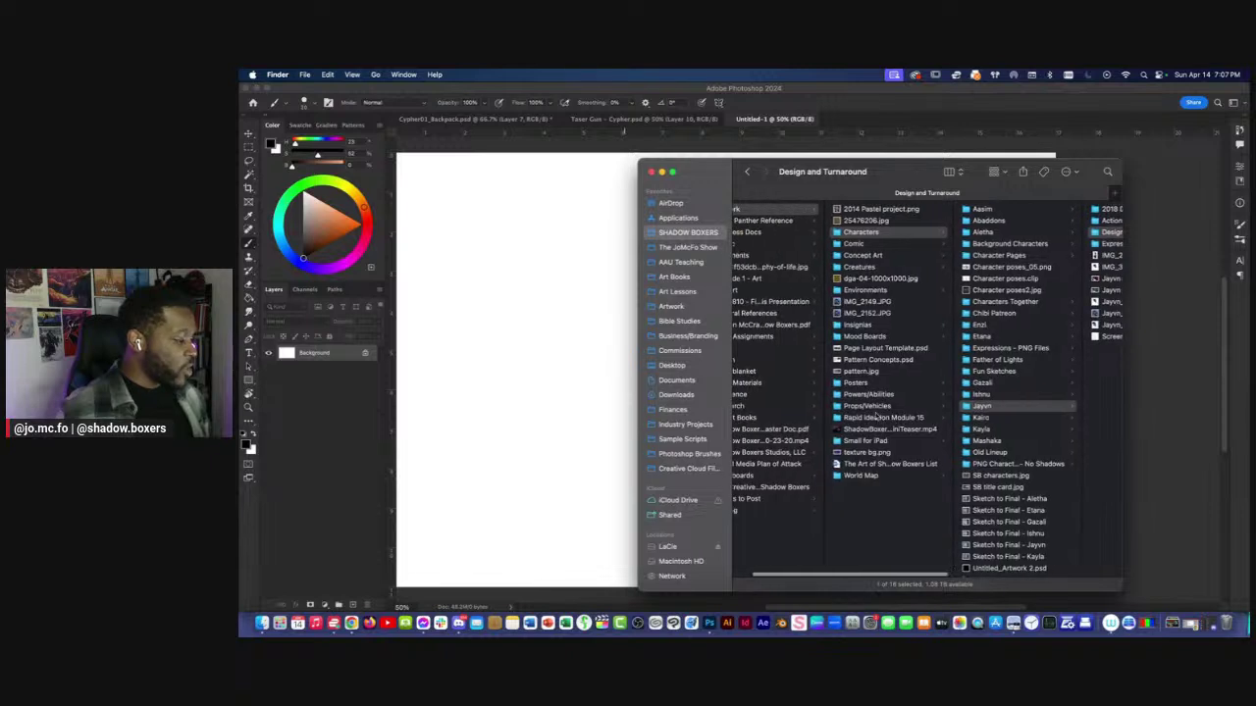
left_click(868, 405)
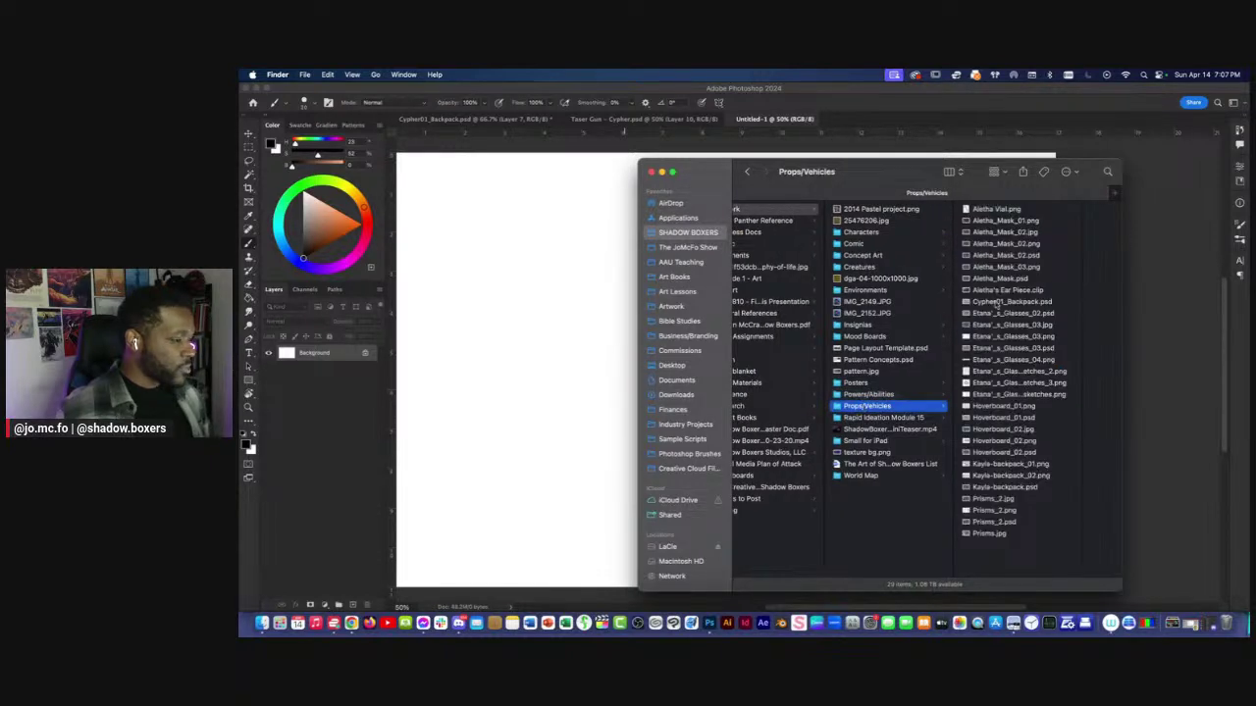
left_click(1007, 534)
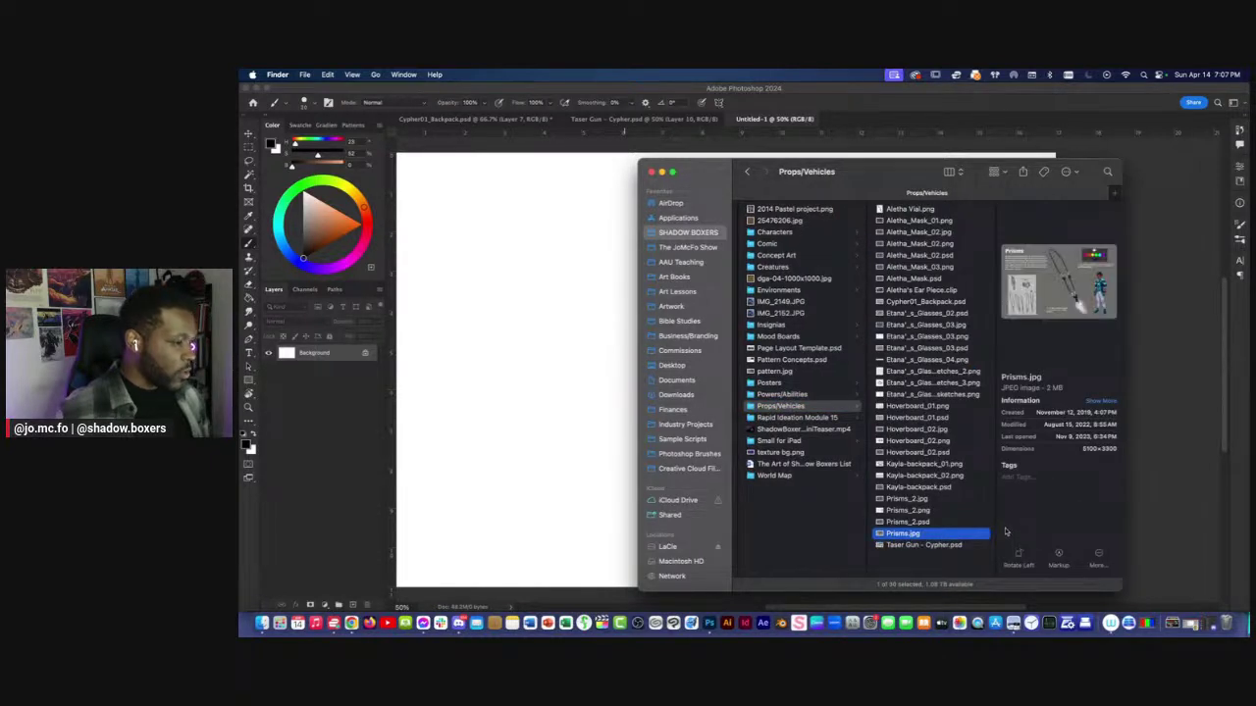
left_click(994, 525)
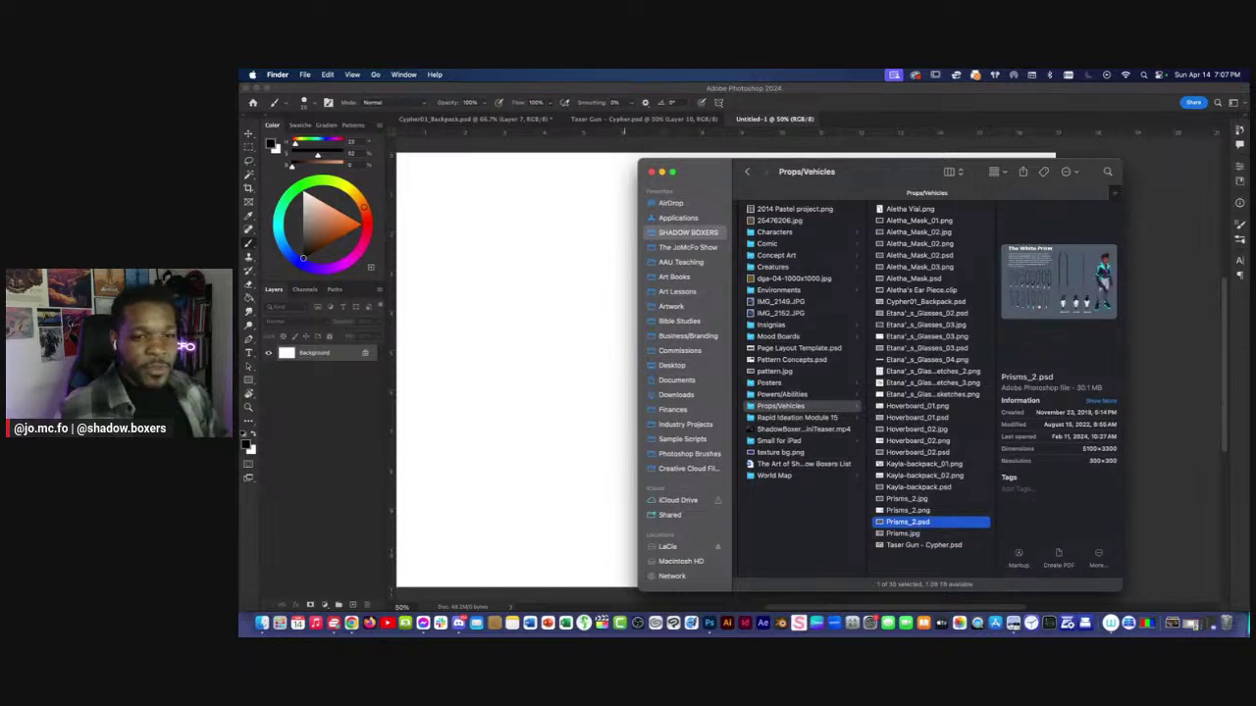
left_click(903, 534)
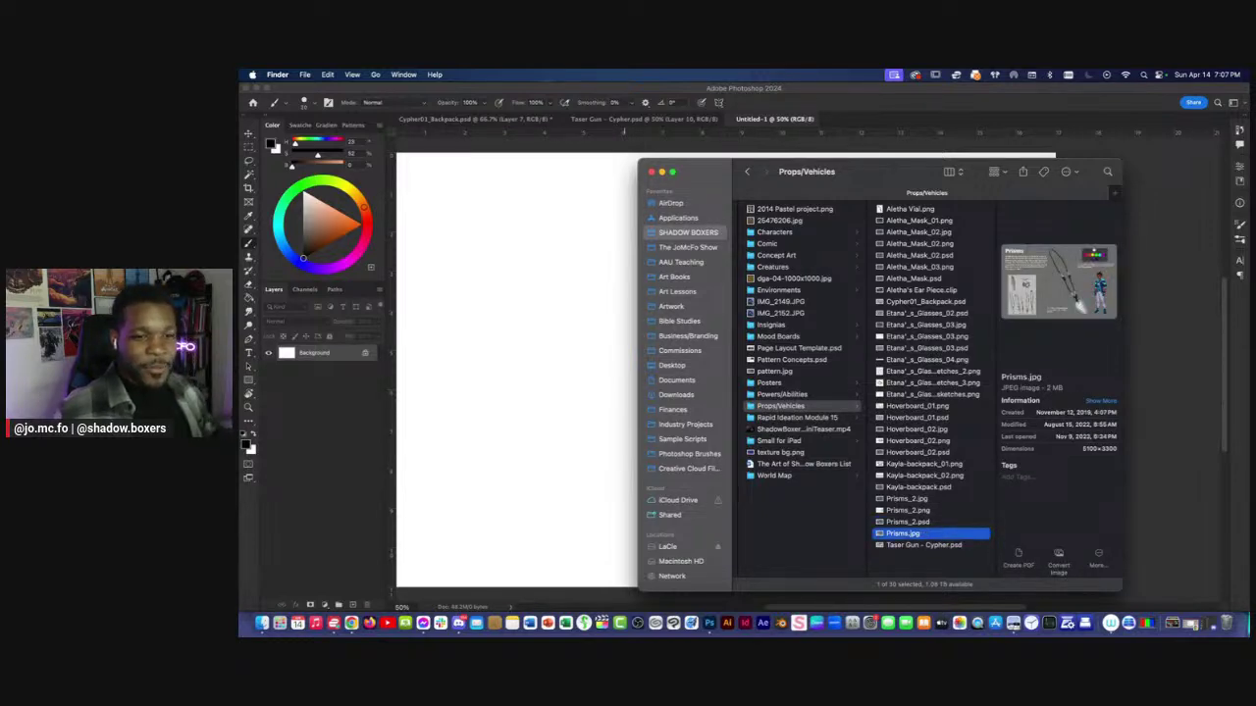
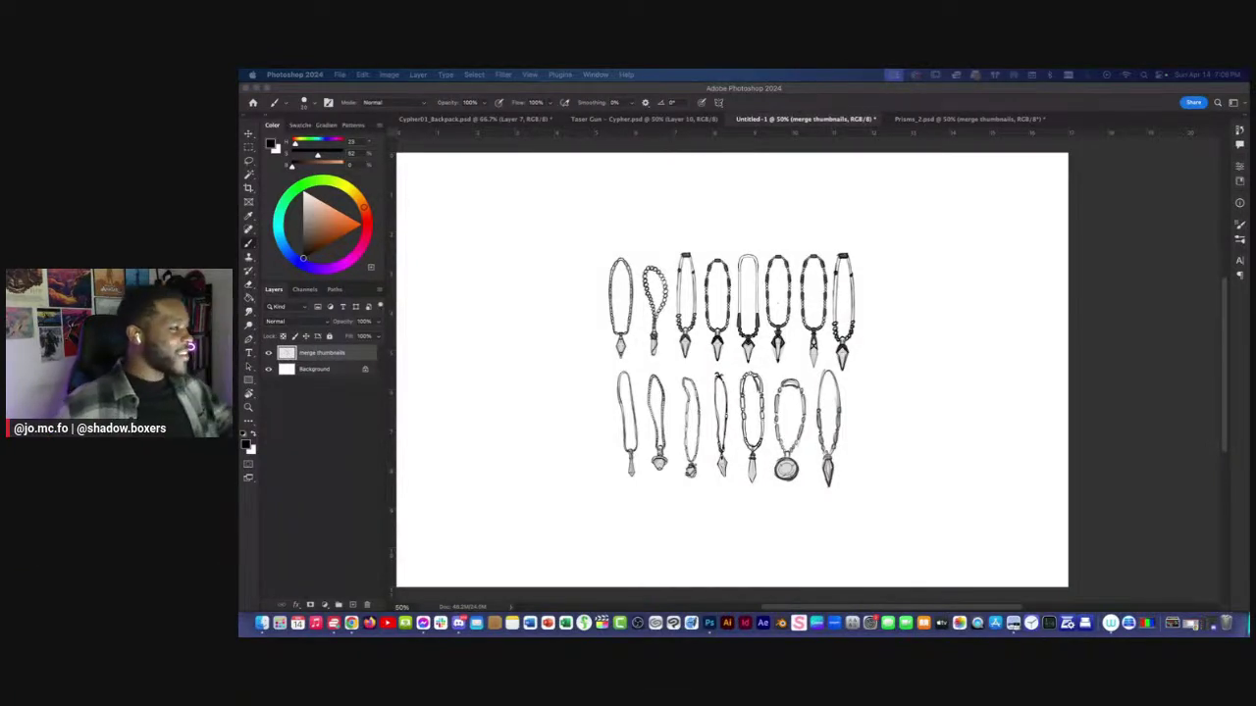
Switch to Prisms_2.psd and close it without saving the changes.
left_click(888, 123)
left_click(888, 123)
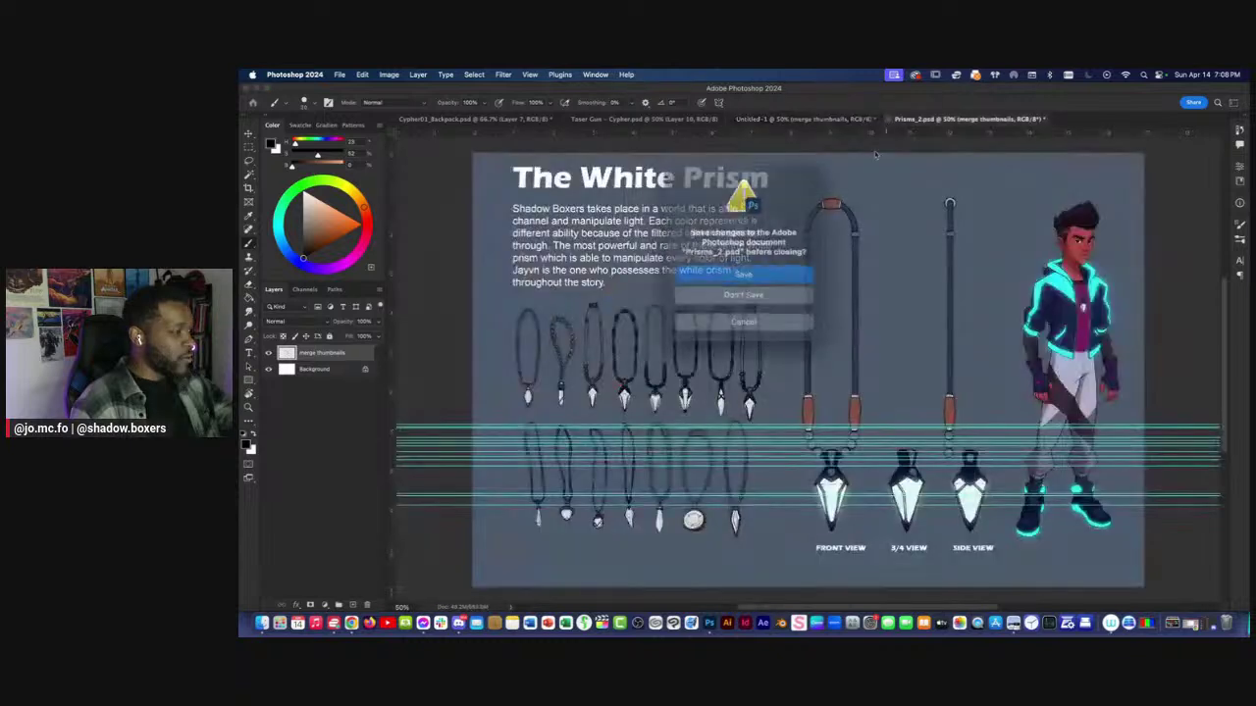
left_click(716, 292)
Move the necklace thumbnails to the canvas's upper-left area and enlarge them slightly with Free Transform.
key("super+t")
left_click_drag(638, 353, 454, 289)
left_click_drag(544, 375, 657, 389)
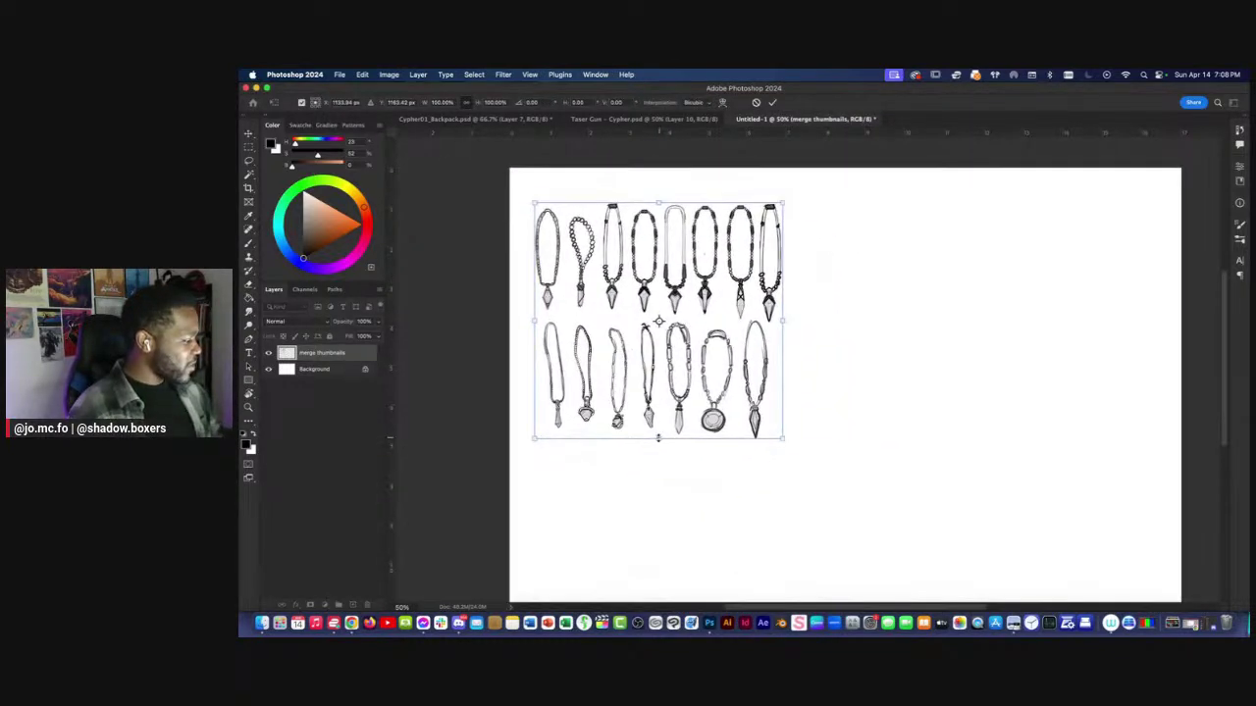
left_click_drag(658, 438, 659, 470)
left_click_drag(565, 411, 579, 399)
key("Return")
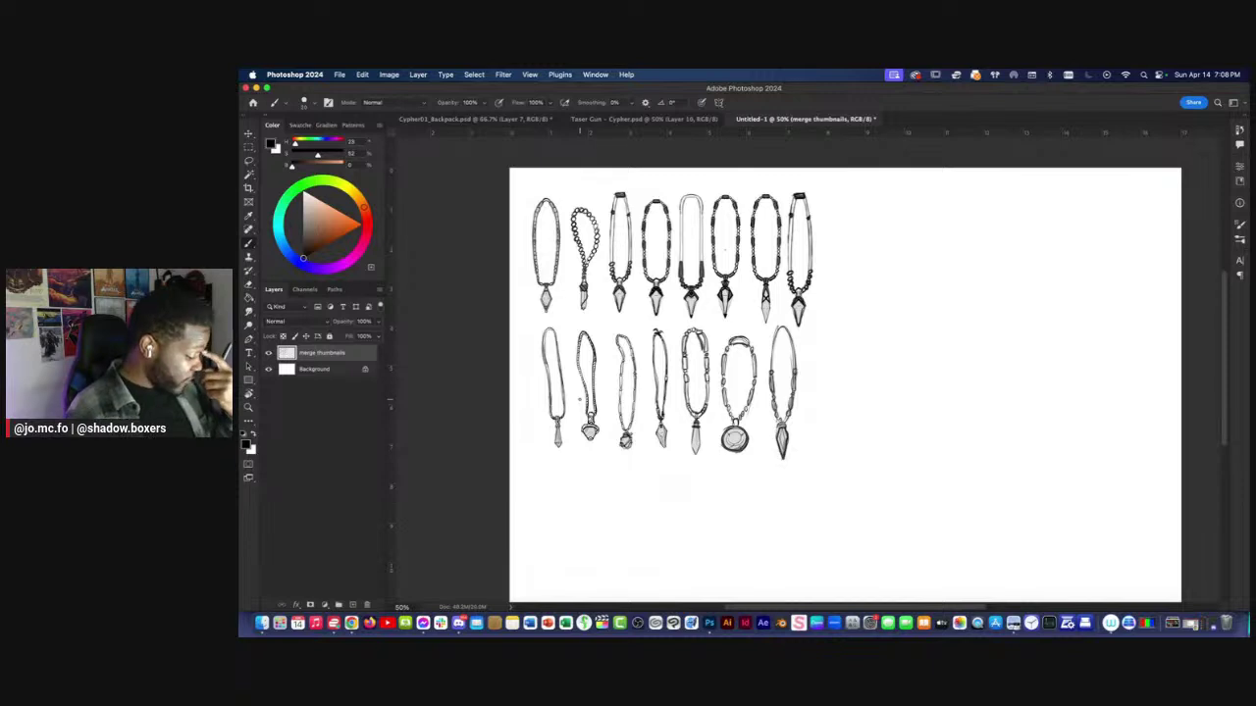
key("XF86AudioRaiseVolume")
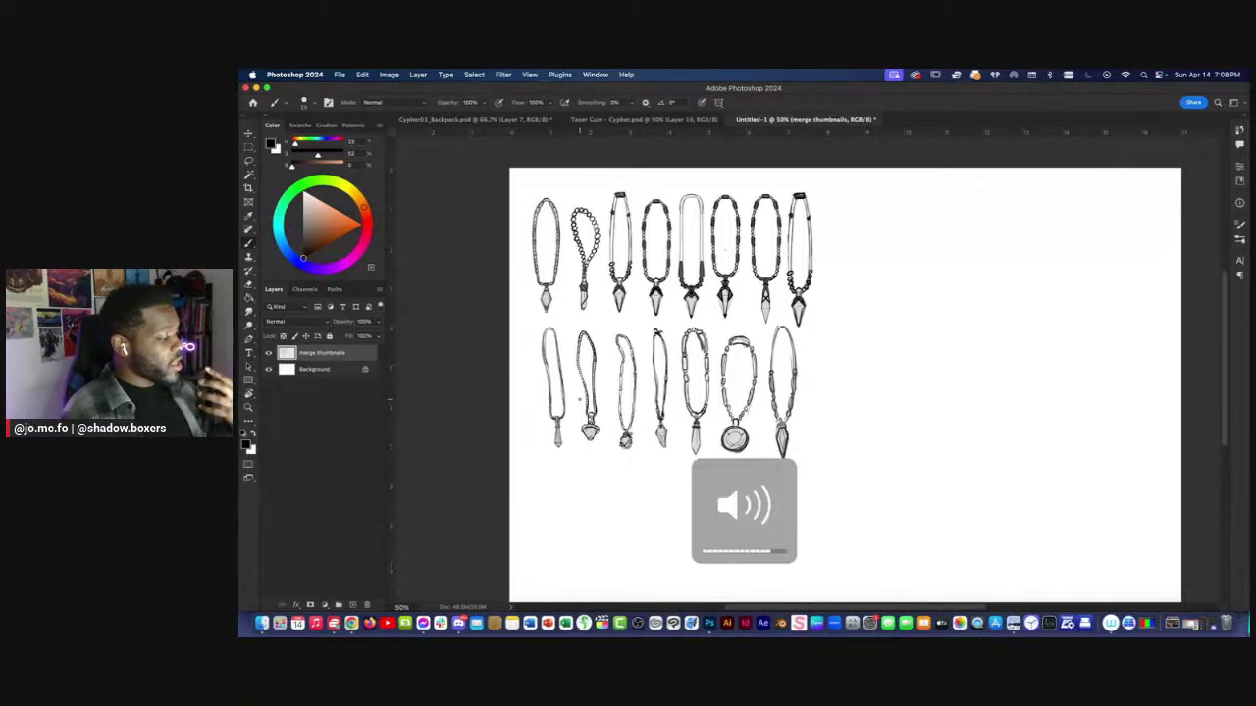
Darken the Background layer to mid-grey with Hue/Saturation, setting Lightness to -50.
left_click(320, 369)
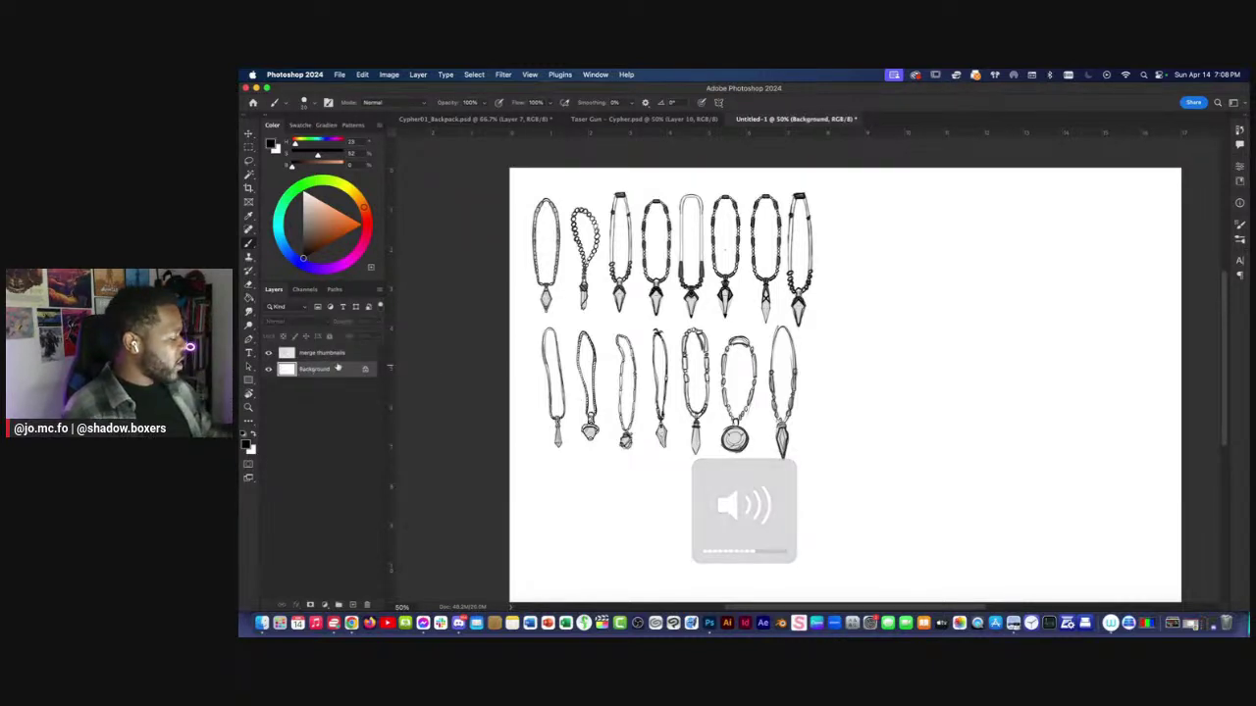
key("super+u")
left_click_drag(894, 549, 867, 550)
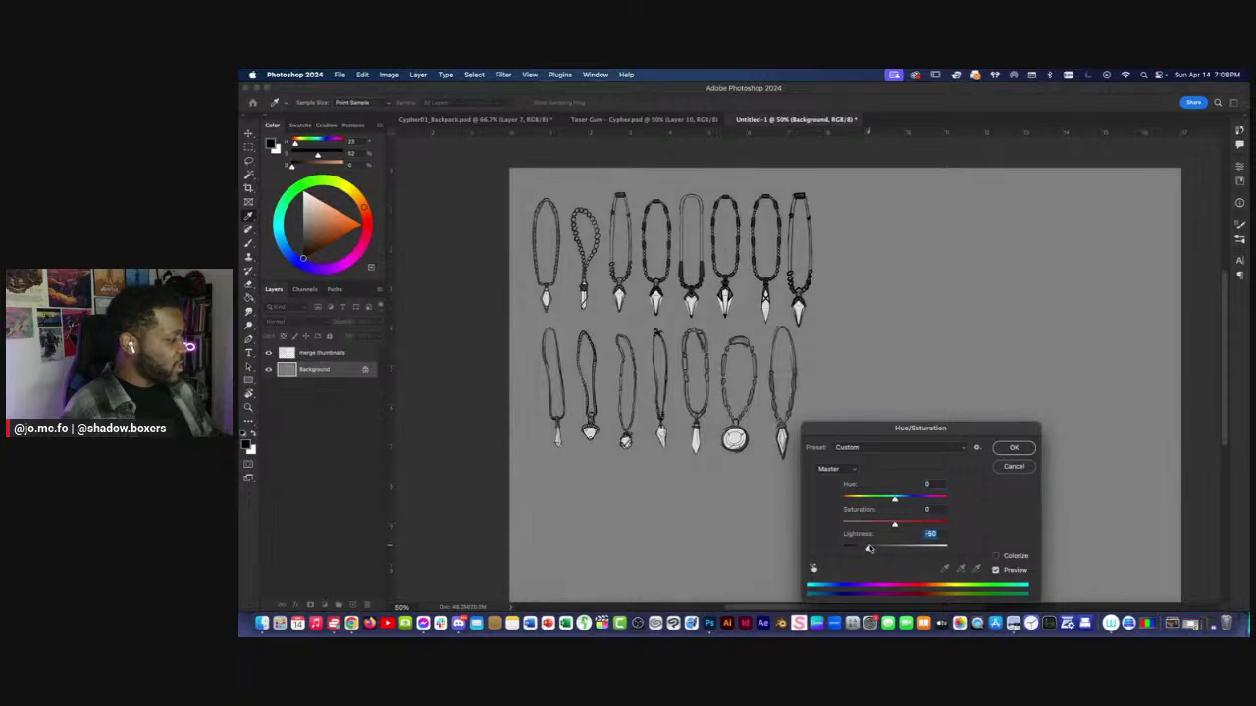
key("Return")
scroll(569, 416, "right", 3)
Switch to Finder and open the Jayvn 6pt Turnaround PSD from the Characters folder's Jayvn > Design and Turnaround subfolder.
left_click(262, 614)
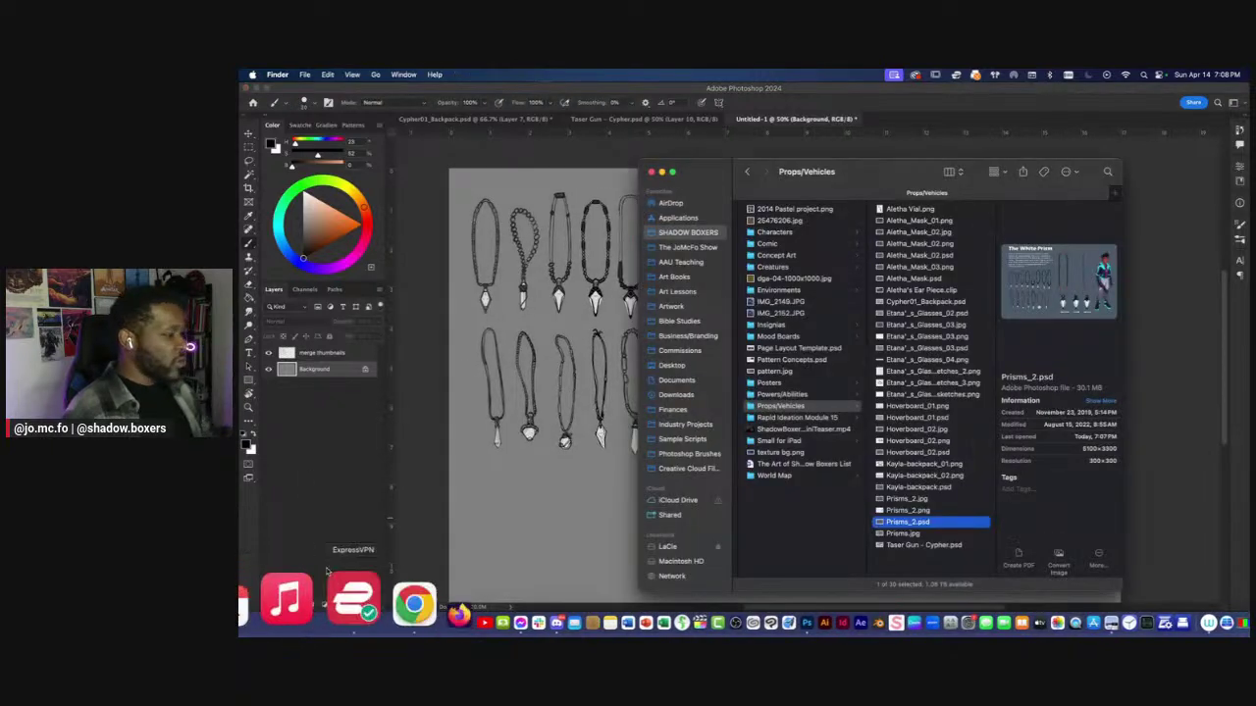
left_click(774, 231)
left_click(894, 231)
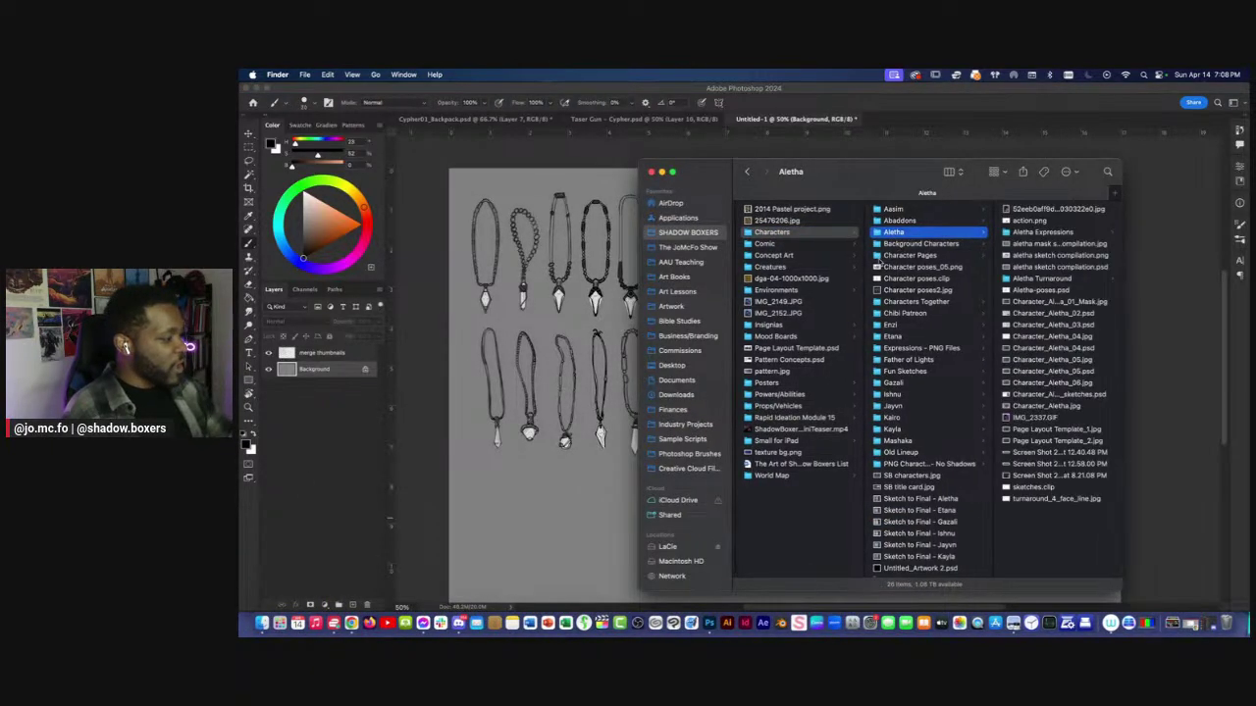
left_click(891, 257)
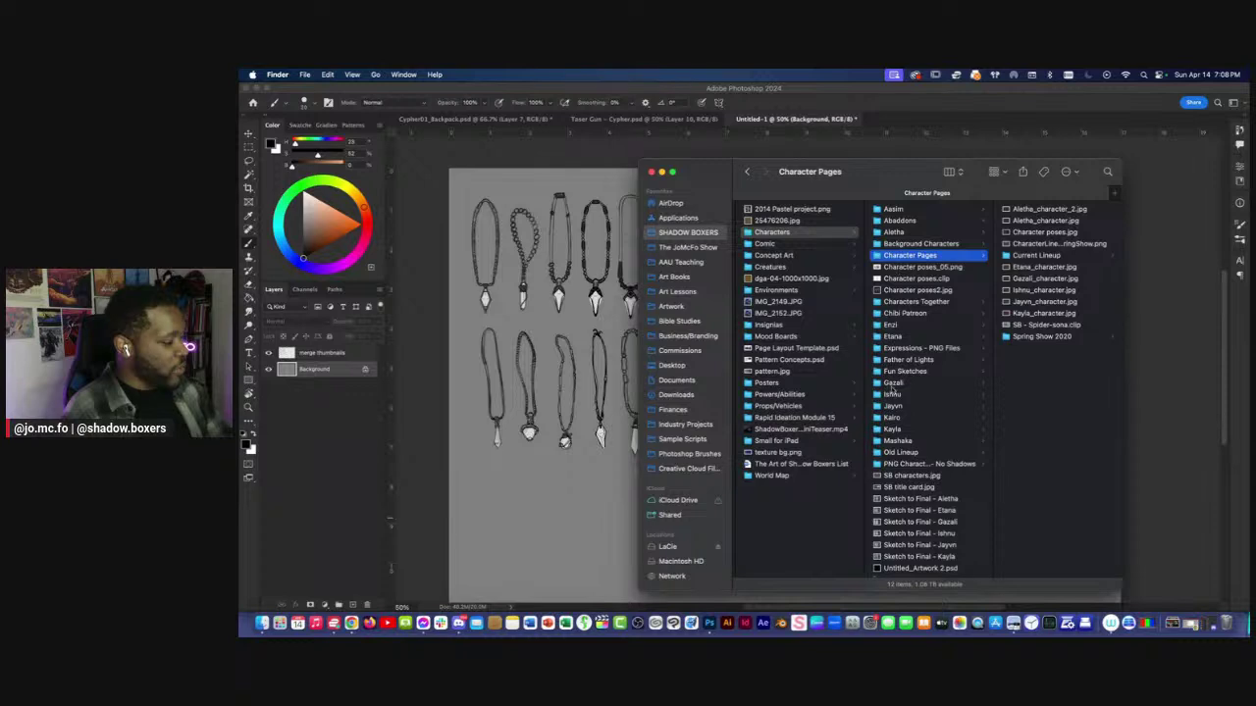
left_click(891, 406)
left_click(1021, 232)
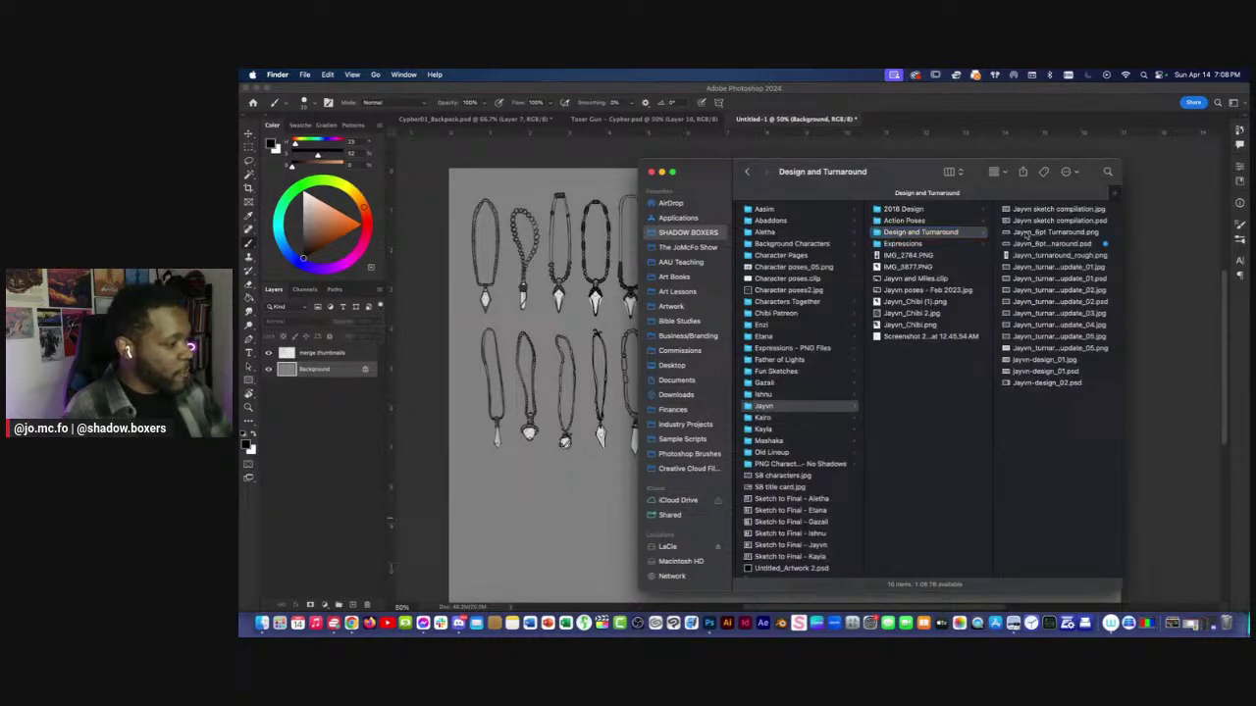
left_click(1024, 233)
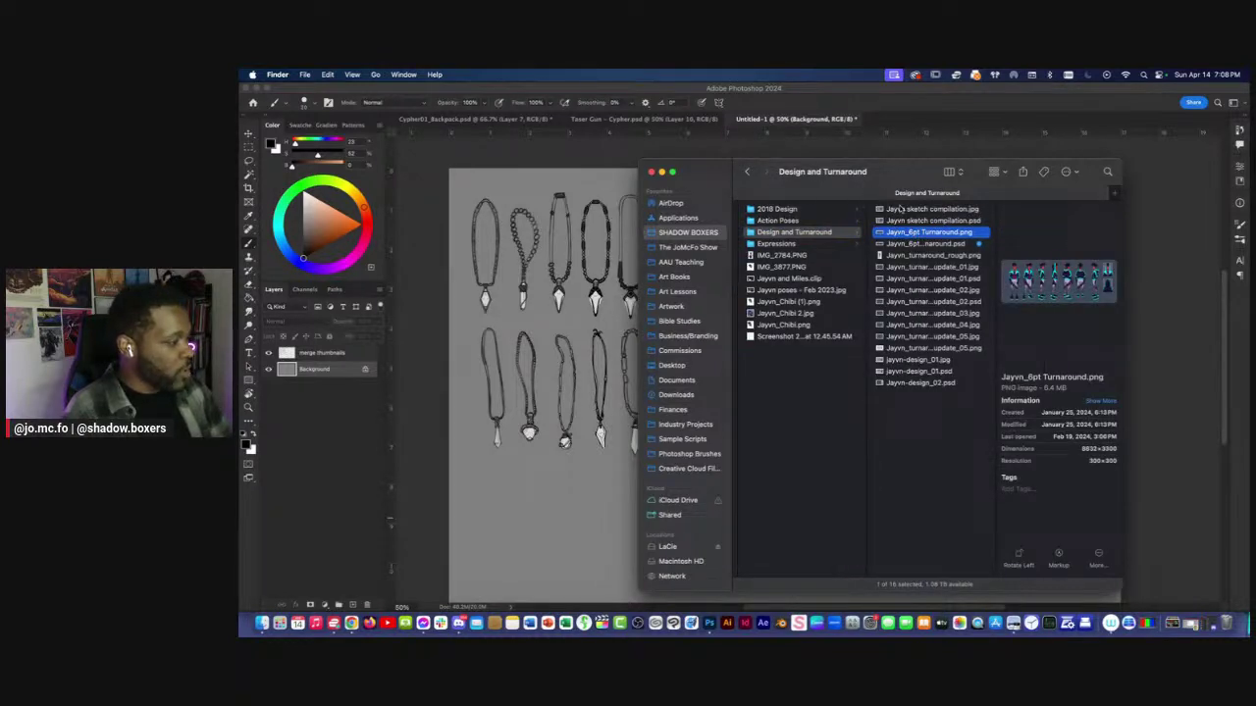
double_click(911, 243)
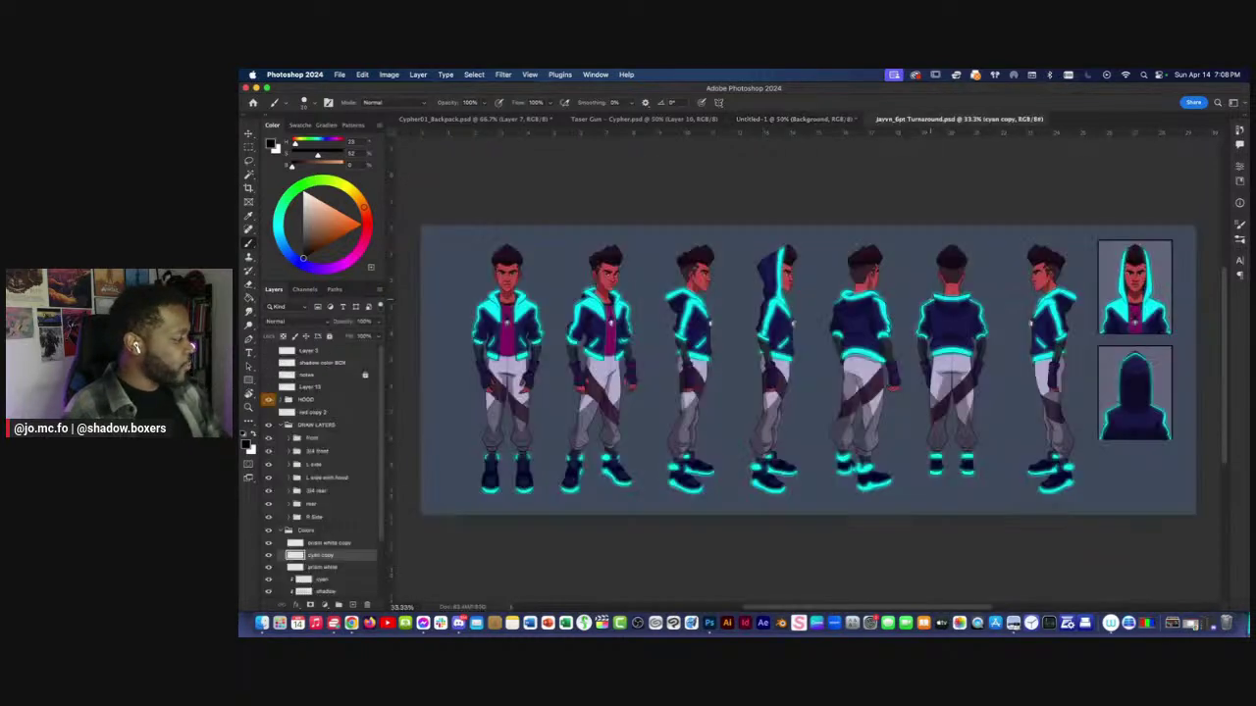
Collapse the DRAW LAYERS and Colors groups in the turnaround file and select both groups.
double_click(278, 427)
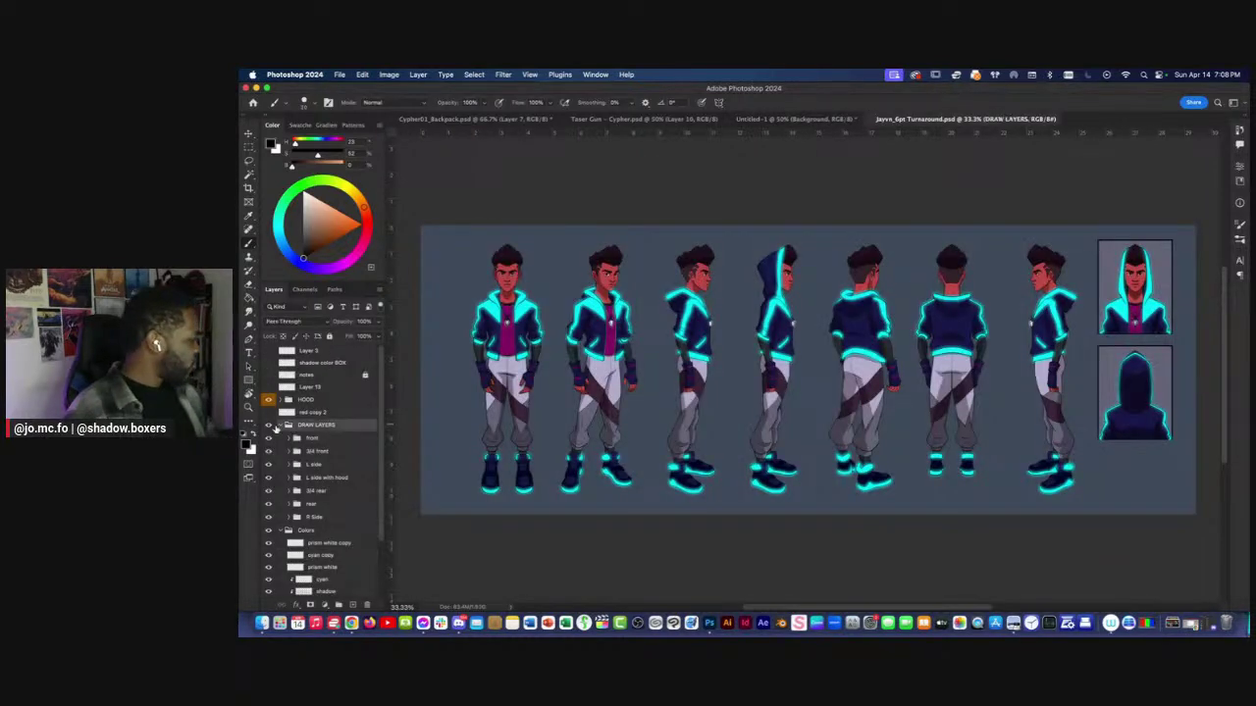
key("Escape")
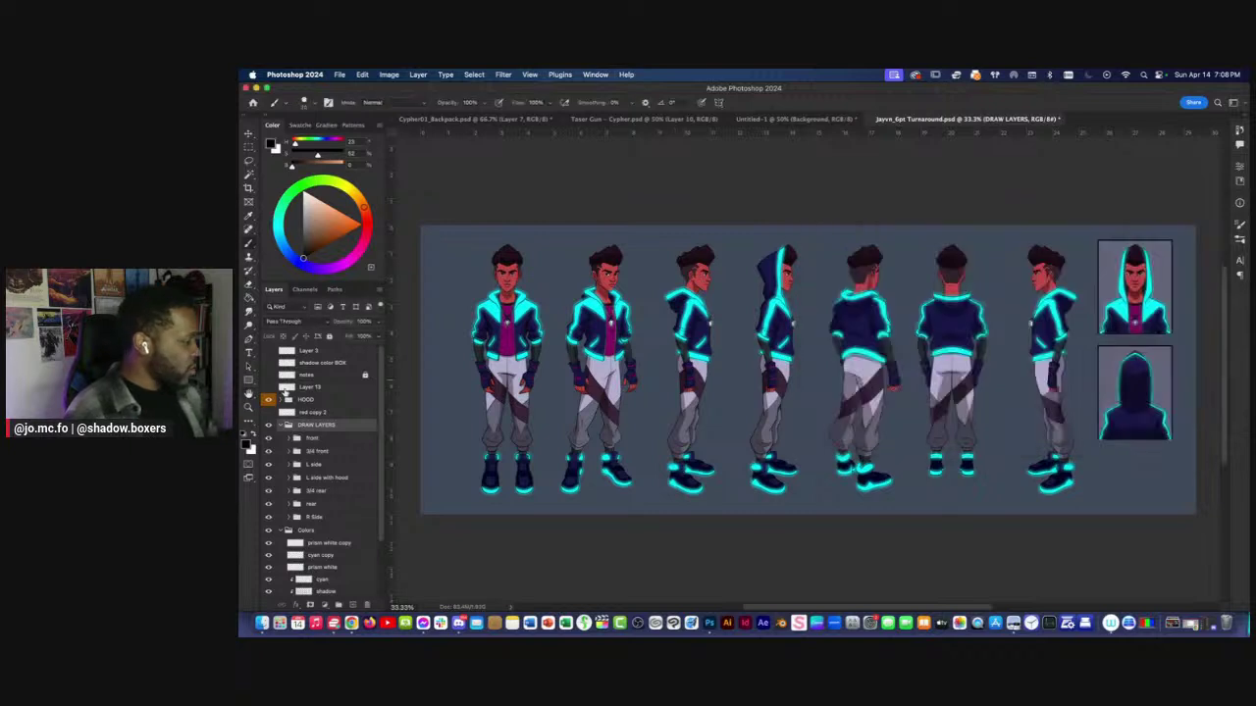
left_click(268, 453)
left_click(268, 452)
left_click(280, 426)
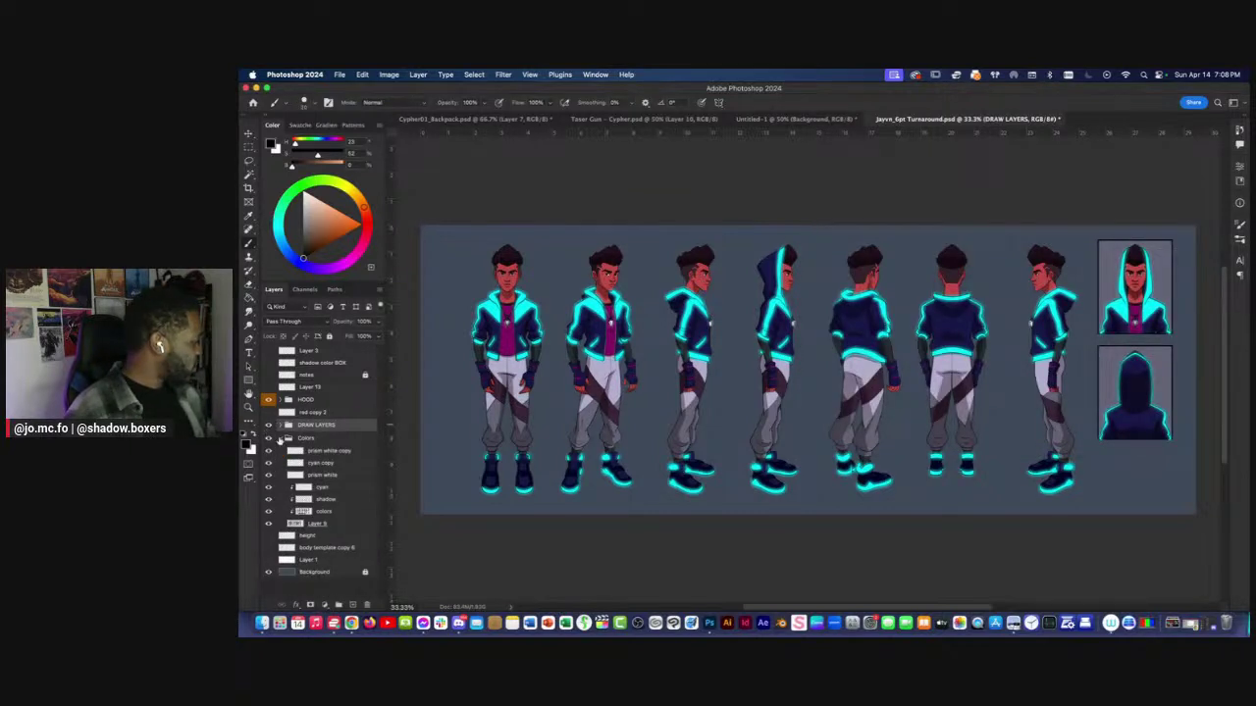
left_click(280, 438)
left_click(302, 443)
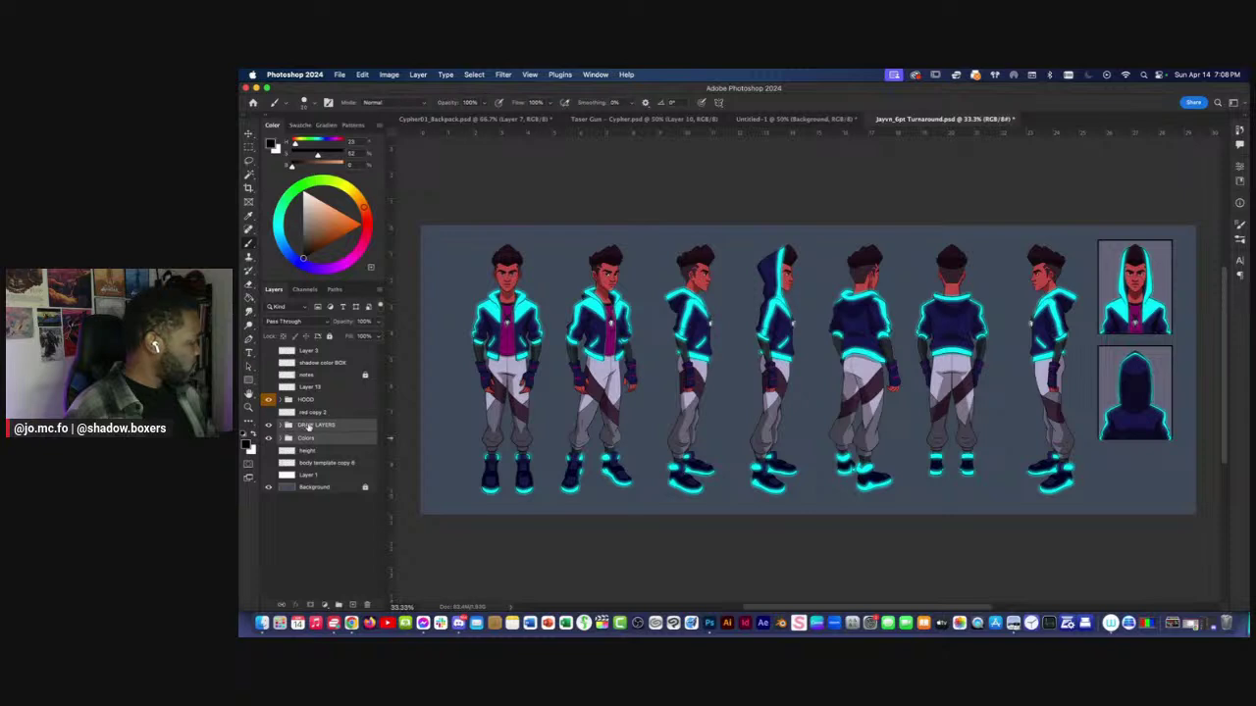
Copy the two selected groups into the Untitled-1 necklace document and merge them into one layer.
left_click(758, 120)
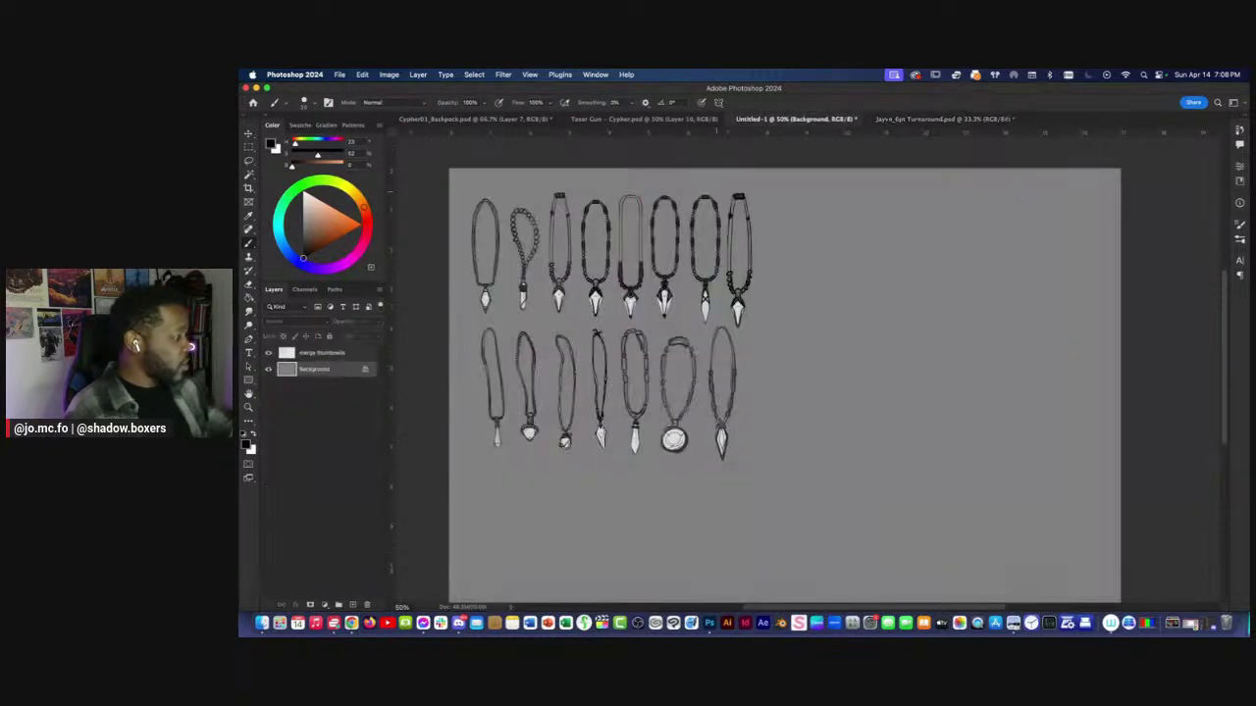
key("super+v")
right_click(338, 381)
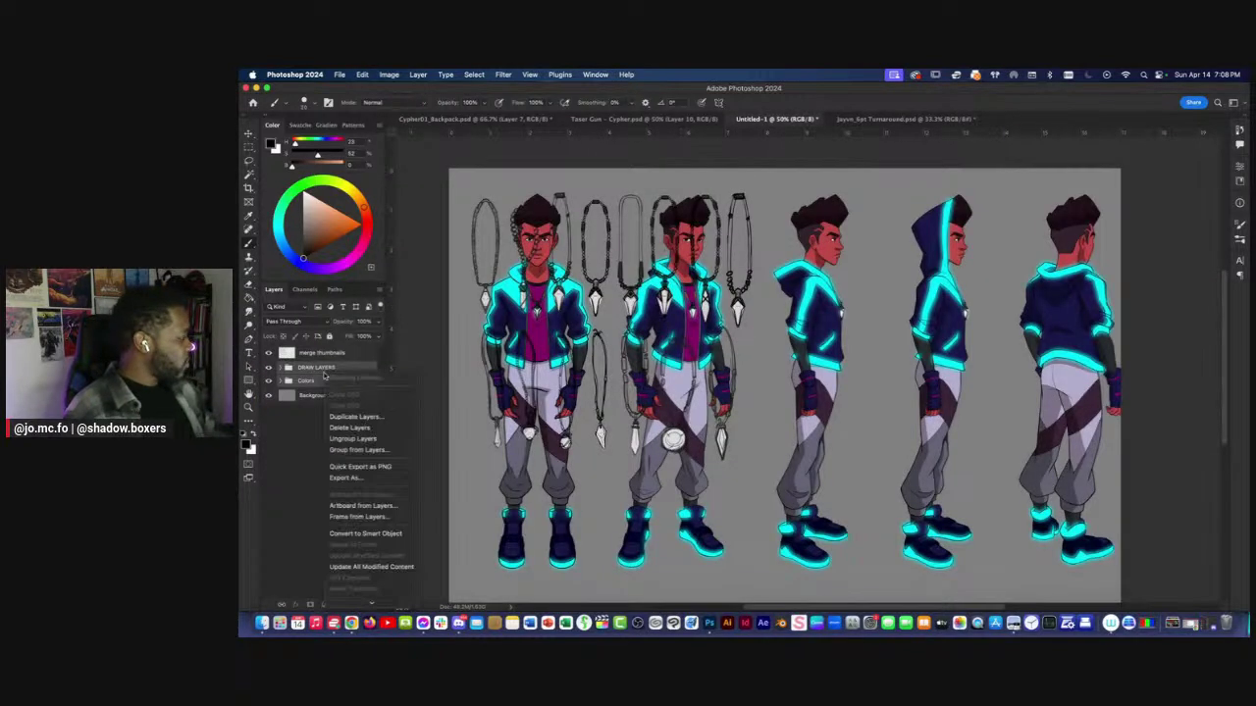
scroll(364, 589, "down", 2)
scroll(363, 574, "down", 1)
left_click(351, 563)
Lasso the front and three-quarter front figures, invert the selection and delete the other poses.
key("l")
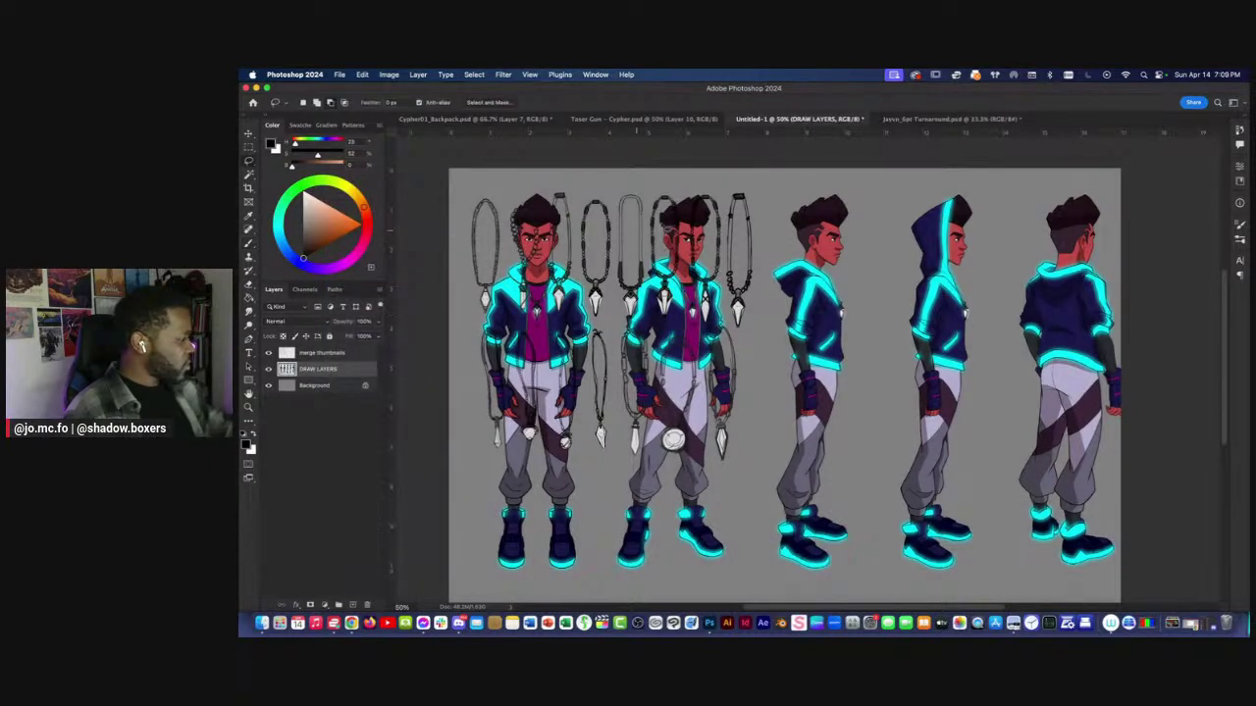
mouse_move(761, 448)
left_mouse_down()
mouse_move(511, 608)
mouse_move(416, 406)
mouse_move(537, 153)
left_mouse_up()
key("super+shift+i")
key("Delete")
Shift the figure layer with Free Transform to bring in the off-canvas leftovers, then lasso and delete them.
key("ctrl+t")
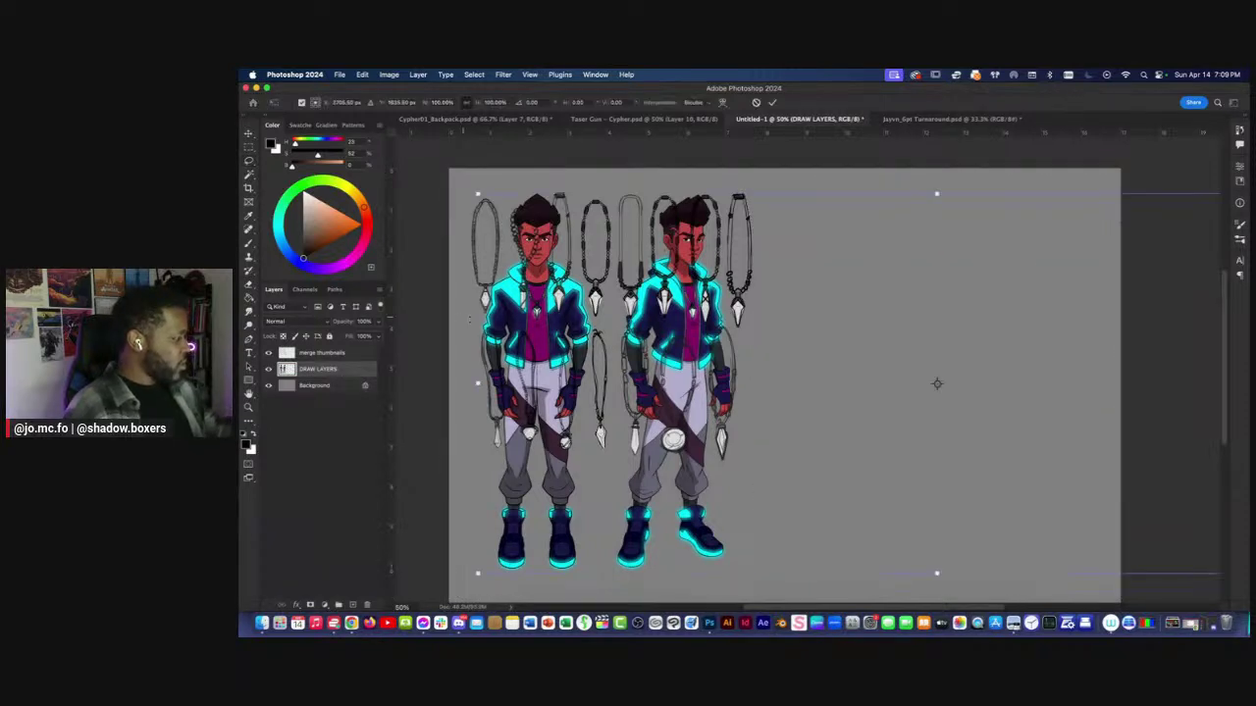
key("ctrl+minus")
key("ctrl+minus")
key("ctrl+minus")
key("ctrl+plus")
left_click_drag(1103, 378, 919, 376)
key("Return")
left_click_drag(916, 282, 727, 278)
key("Delete")
key("ctrl+d")
Move the two figures to the canvas's right side and enlarge them with Free Transform to nearly the canvas height.
key("ctrl+t")
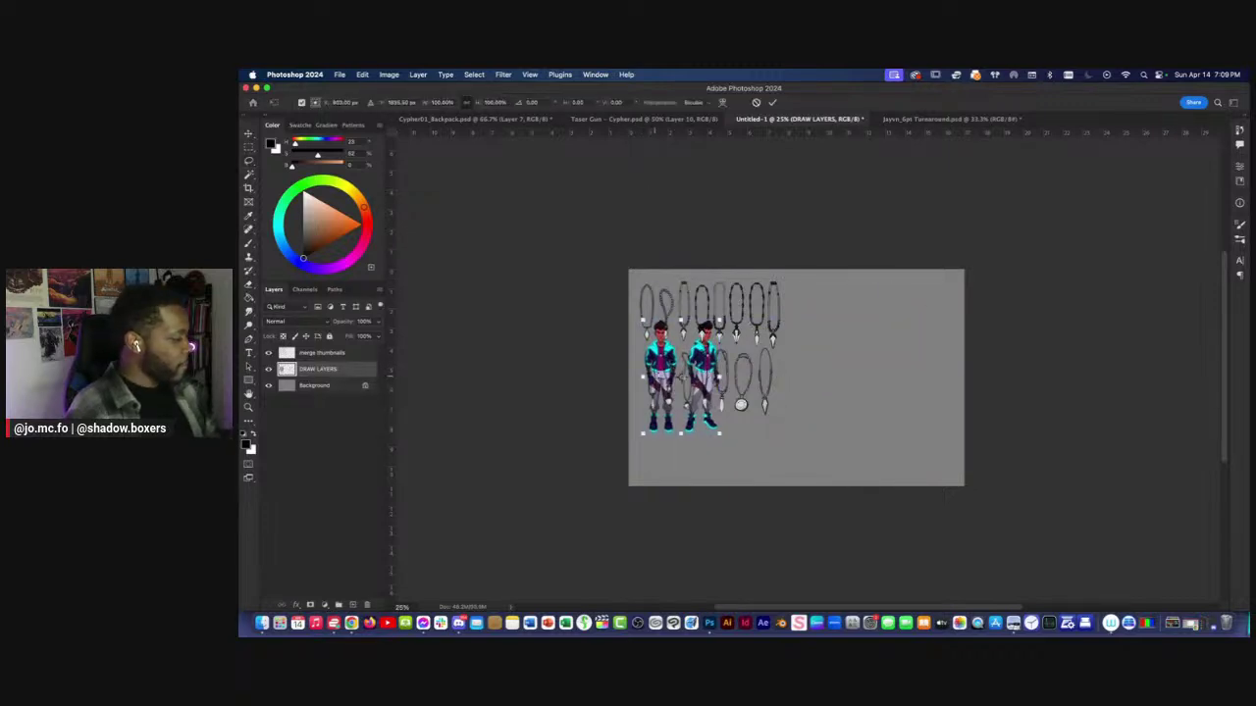
left_click_drag(683, 361, 917, 329)
left_click_drag(913, 401, 890, 414)
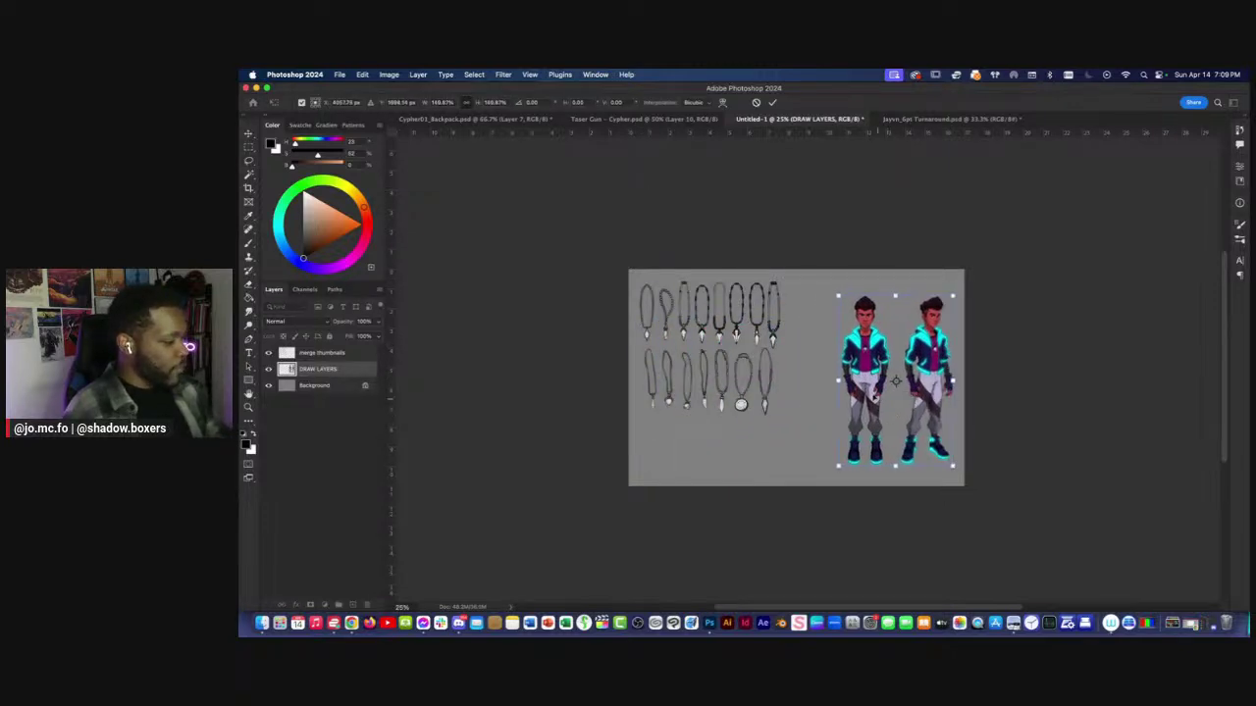
key("Return")
key("super+plus")
key("super+plus")
left_click_drag(760, 419, 665, 430)
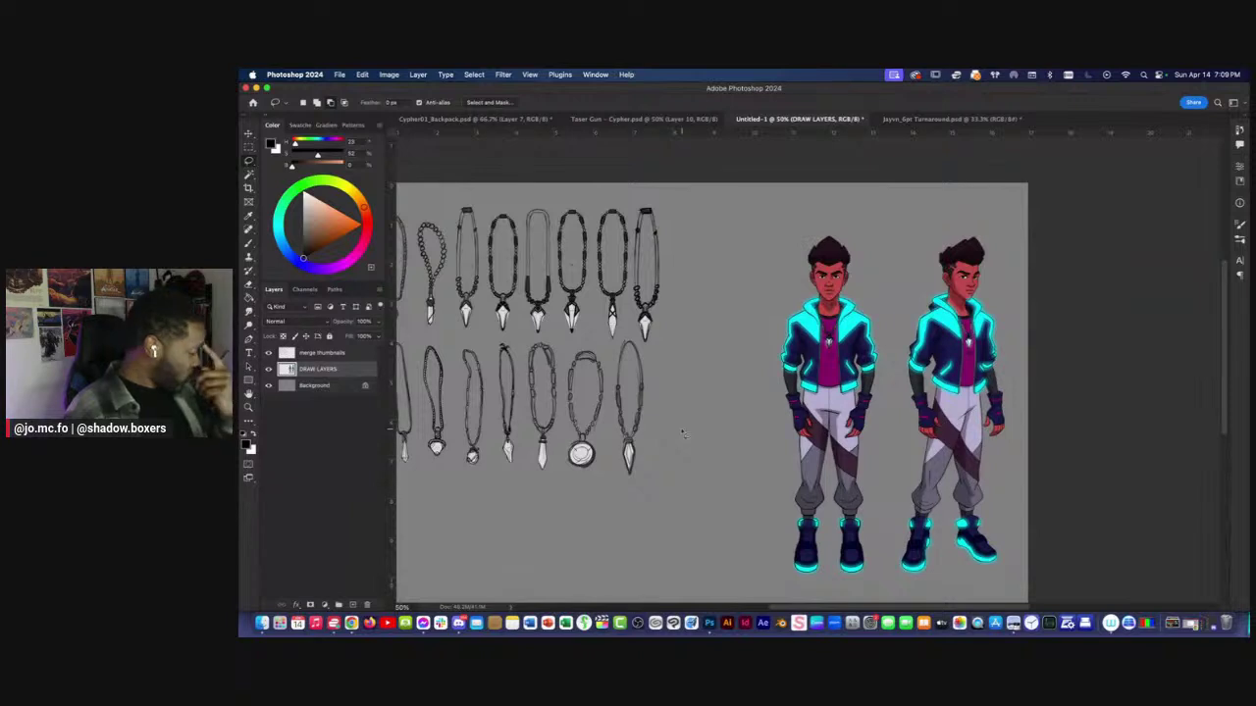
key("Return")
left_click_drag(490, 392, 605, 406)
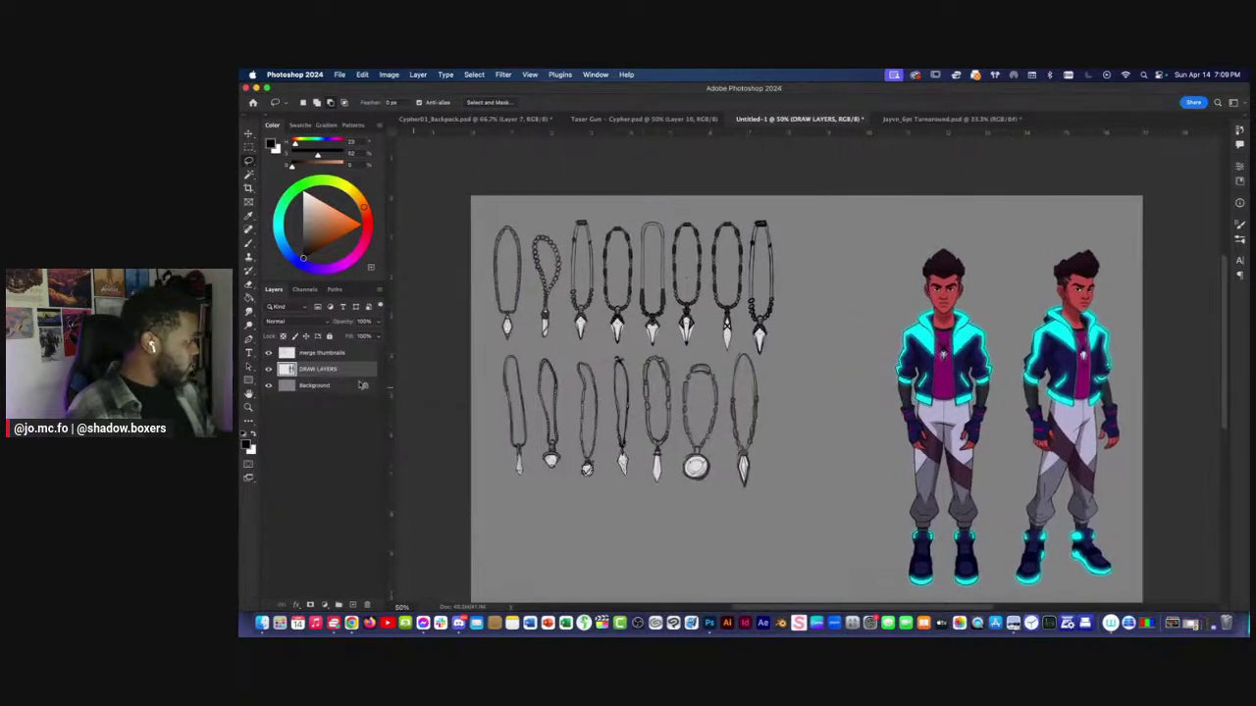
Shrink the merge thumbnails layer slightly with Free Transform and move it into the canvas's upper-left corner.
left_click(310, 358)
key("super+t")
left_click_drag(634, 488, 634, 447)
mouse_move(594, 409)
left_mouse_down()
mouse_move(564, 387)
mouse_move(568, 412)
left_mouse_up()
key("Return")
key("b")
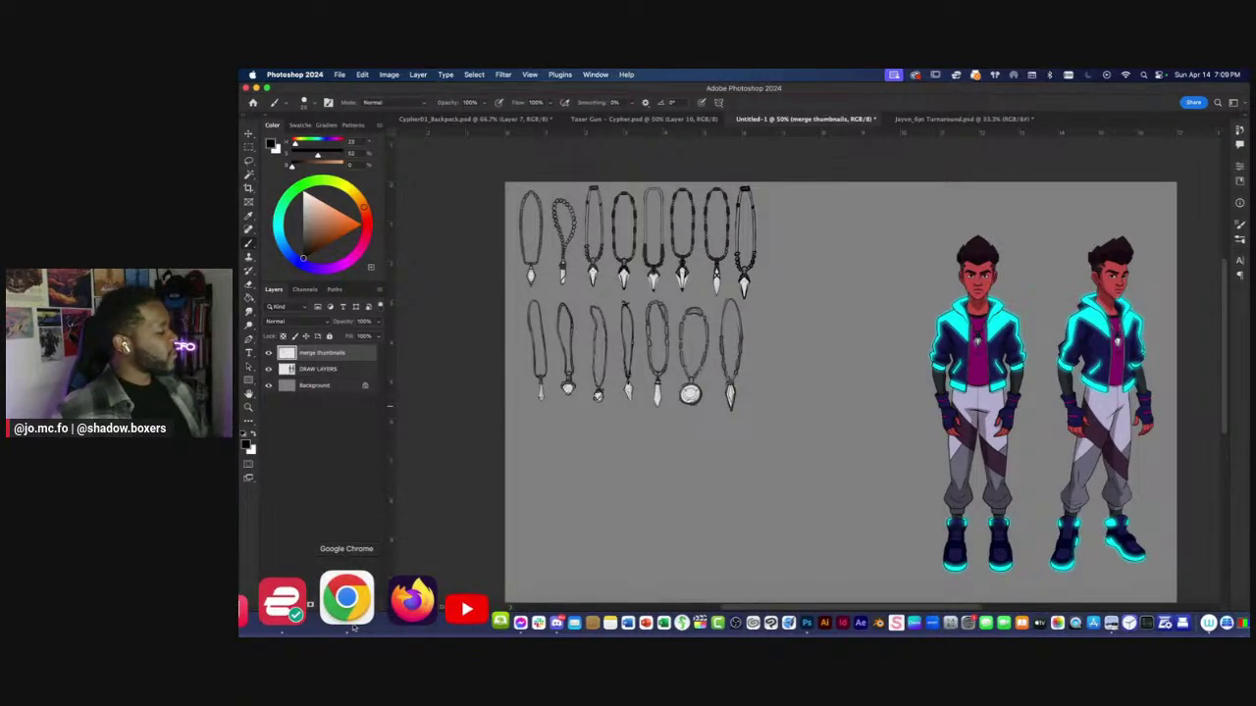
Switch to Chrome, find the glowing blue crystal necklace pin on the Pinterest props board and copy its image.
left_click(354, 628)
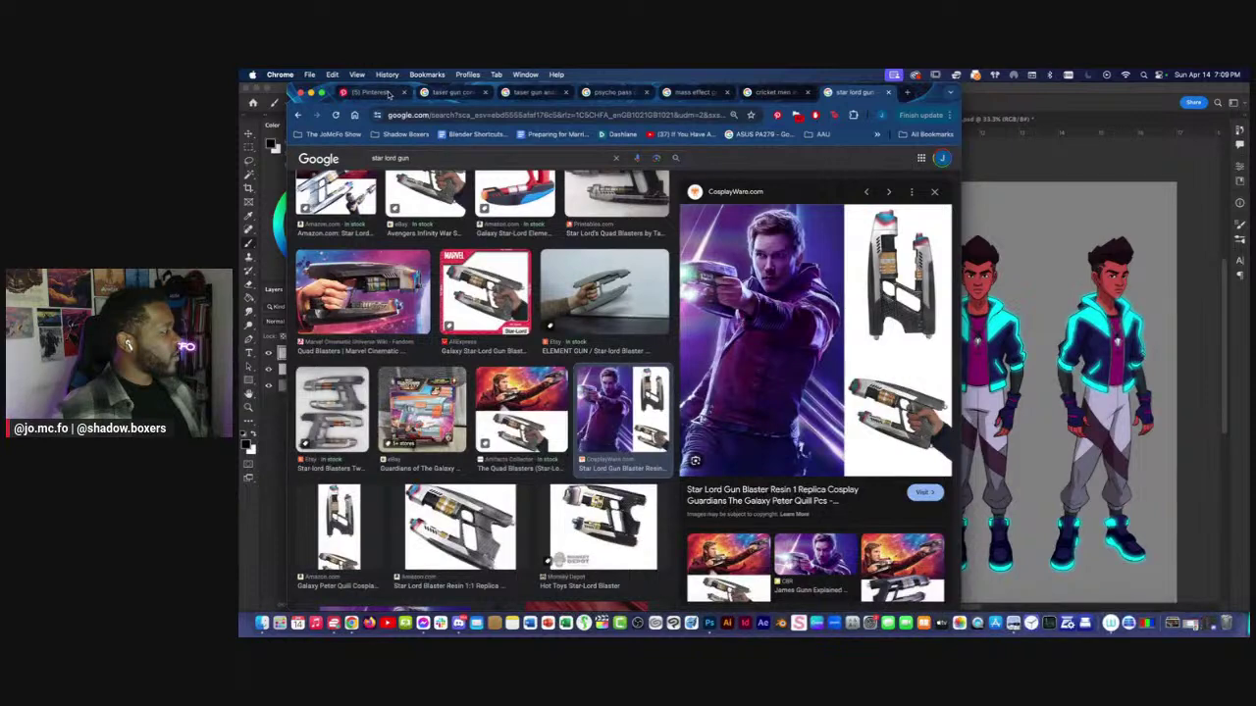
left_click(392, 92)
scroll(667, 277, "up", 3)
scroll(667, 277, "up", 2)
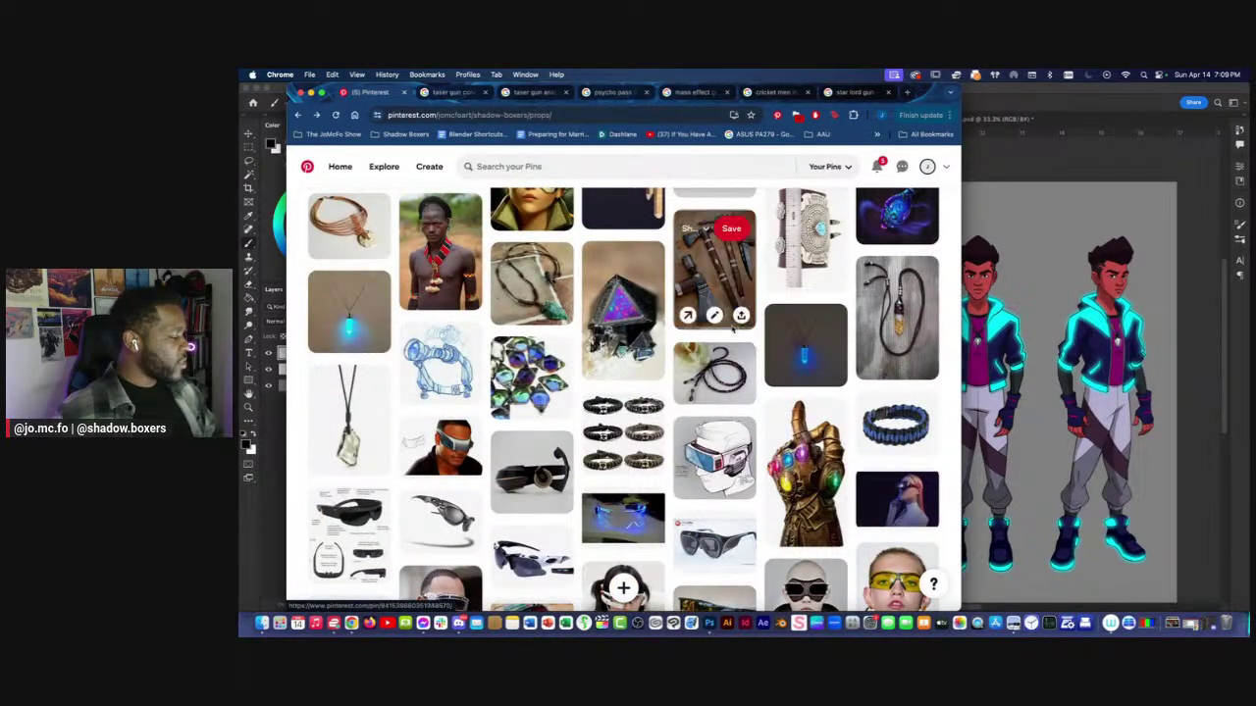
scroll(731, 324, "up", 3)
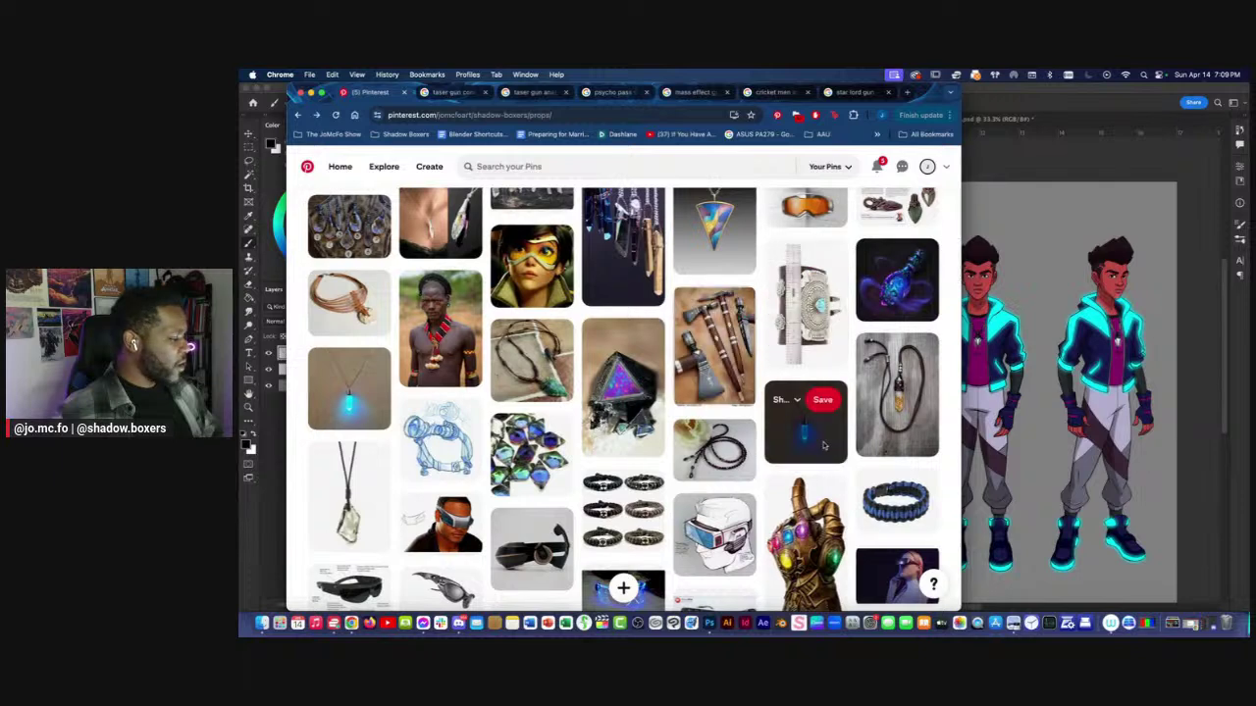
left_click(816, 441)
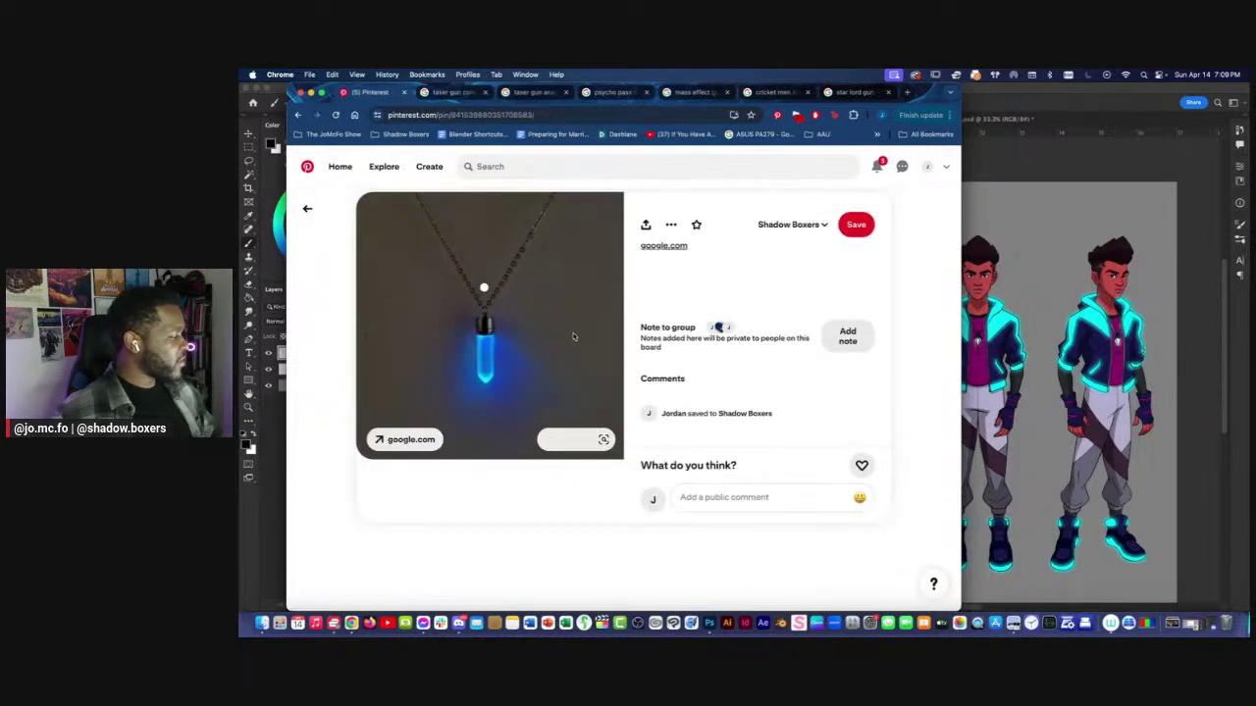
right_click(576, 334)
left_click(608, 362)
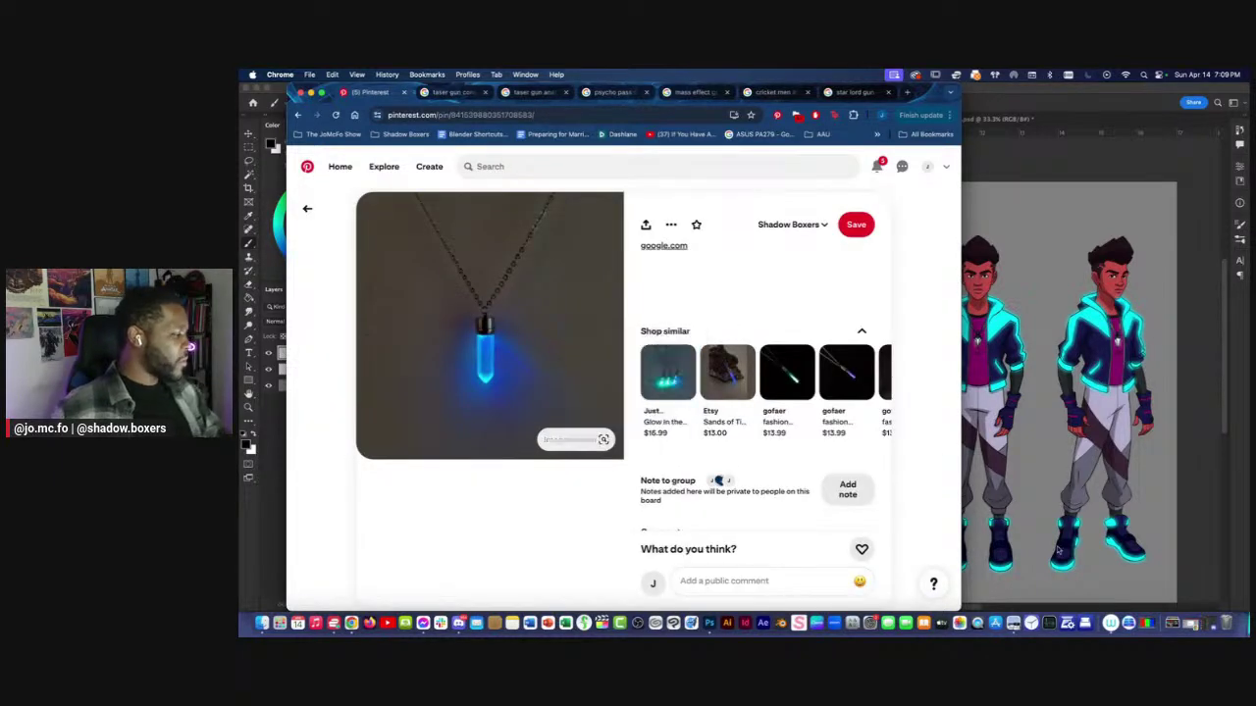
Switch back to Photoshop, paste the necklace photo and enlarge it between the thumbnails and the figures.
left_click(1055, 535)
key("super+v")
key("super+t")
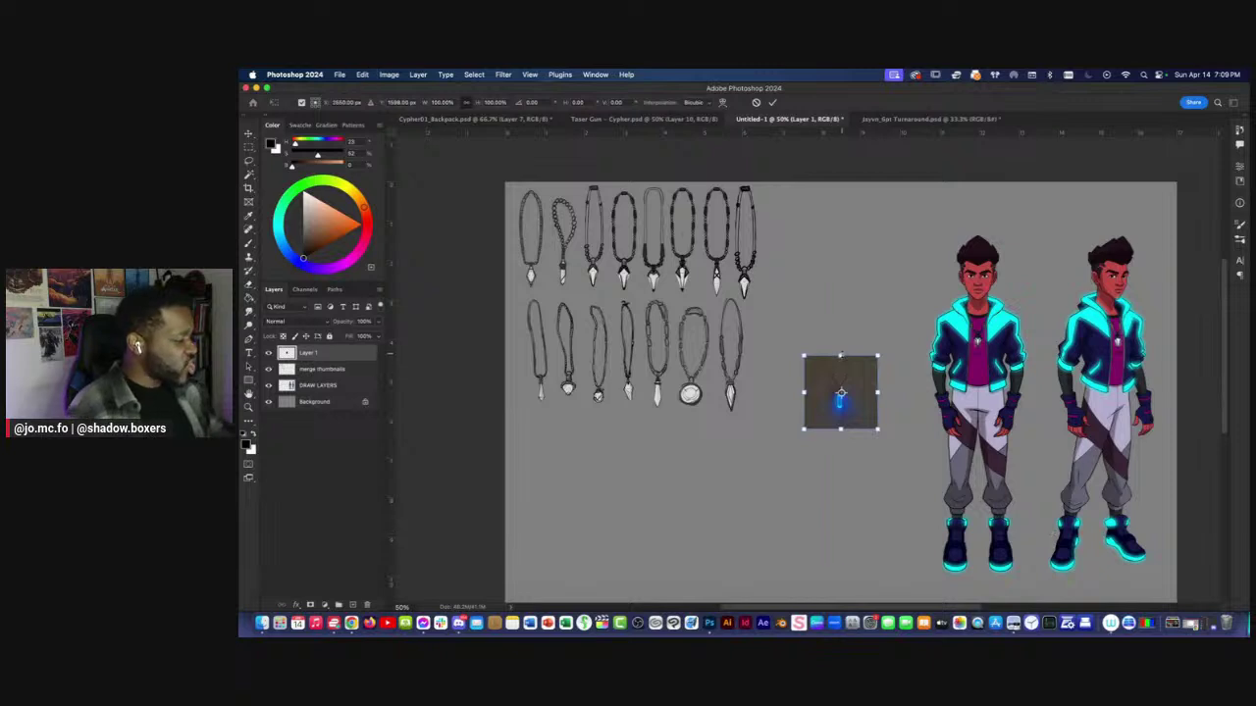
left_click_drag(840, 356, 840, 295)
key("Return")
Lasso around the glowing necklace, delete the photo area outside the selection and deselect.
key("l")
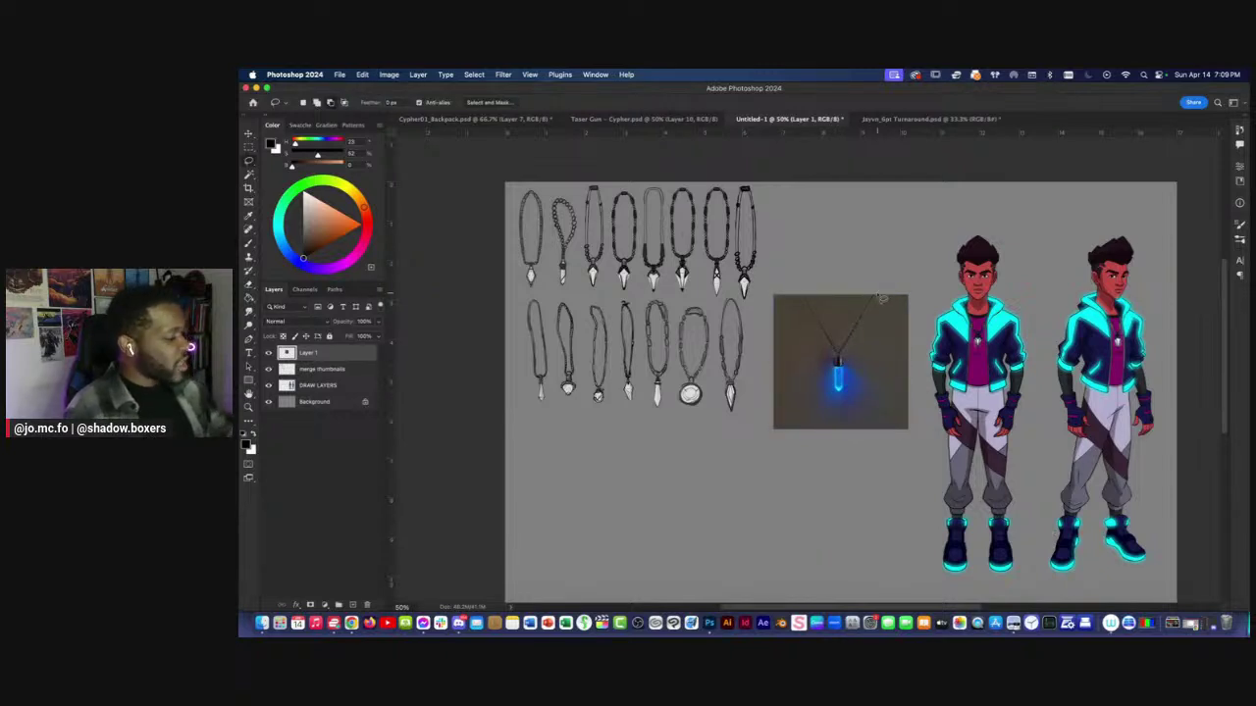
key("super+shift+u")
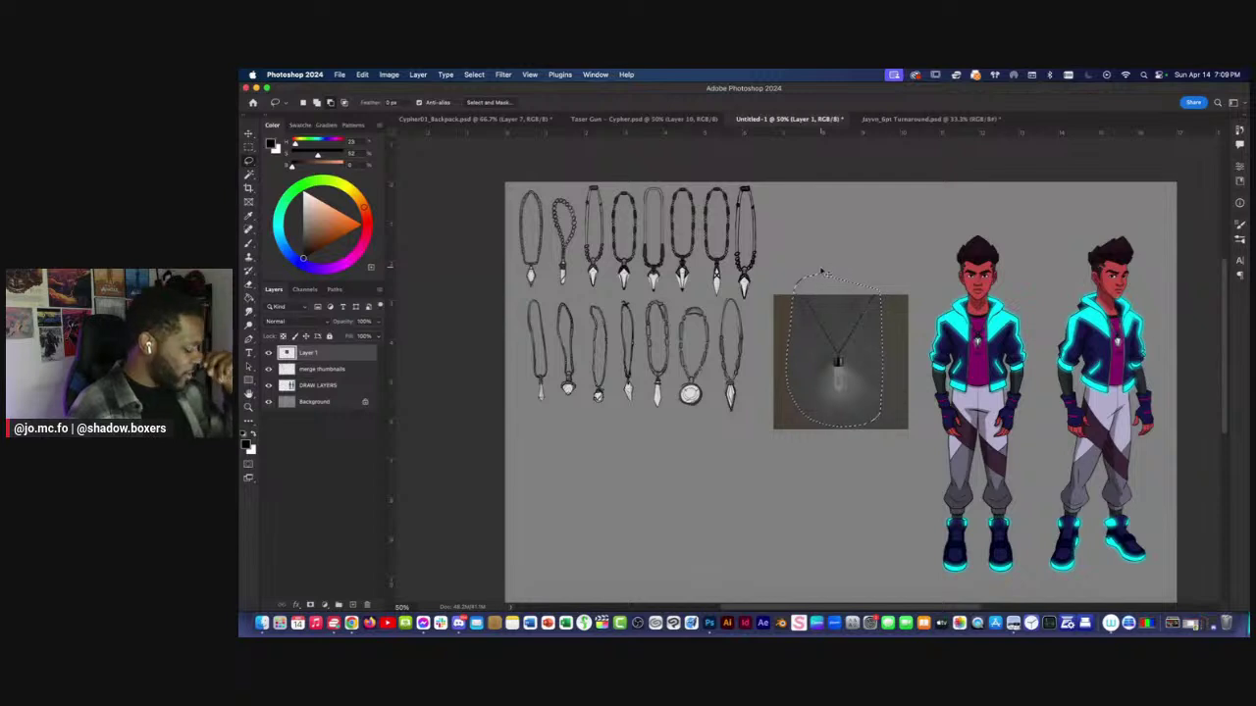
key("super+z")
key("super+shift+i")
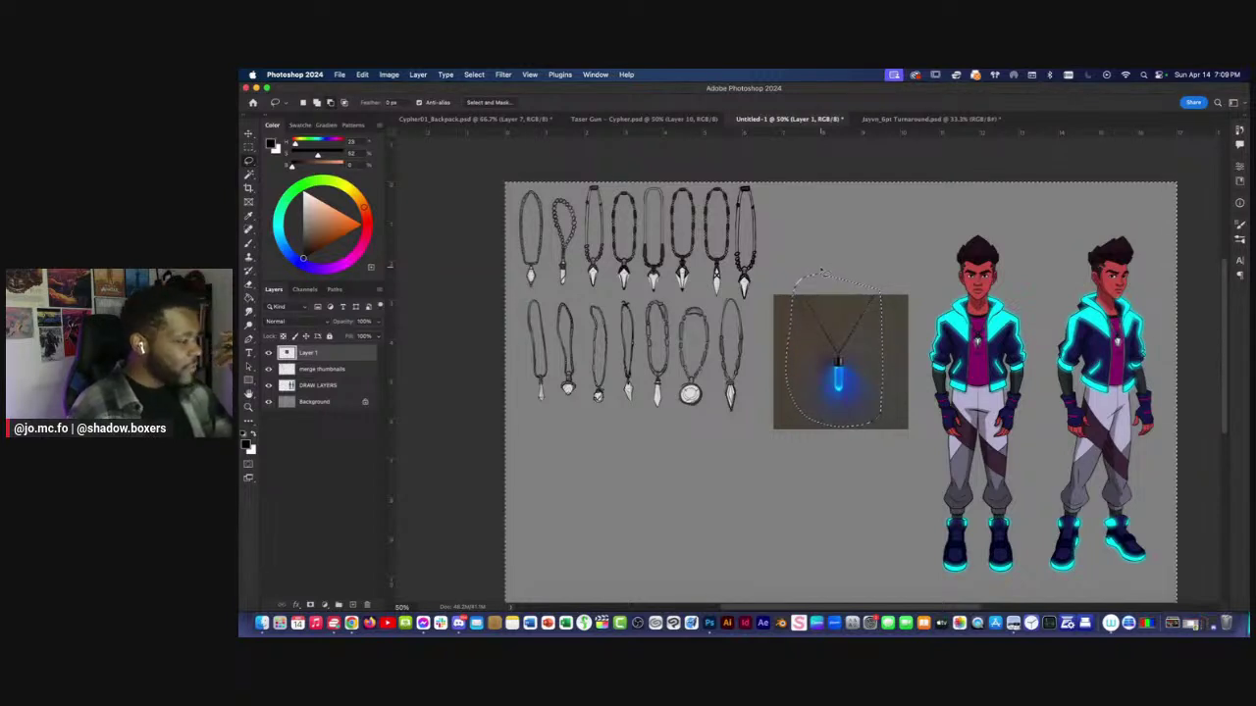
key("Delete")
key("super+d")
Scale down the necklace cut-out slightly with Free Transform and move it up the canvas.
key("super+t")
left_click_drag(786, 295, 793, 305)
left_click_drag(811, 314, 810, 253)
key("Return")
Switch to Chrome and examine the clear crystal necklace pin from the props board and the related wolf fang pendant.
left_click(365, 600)
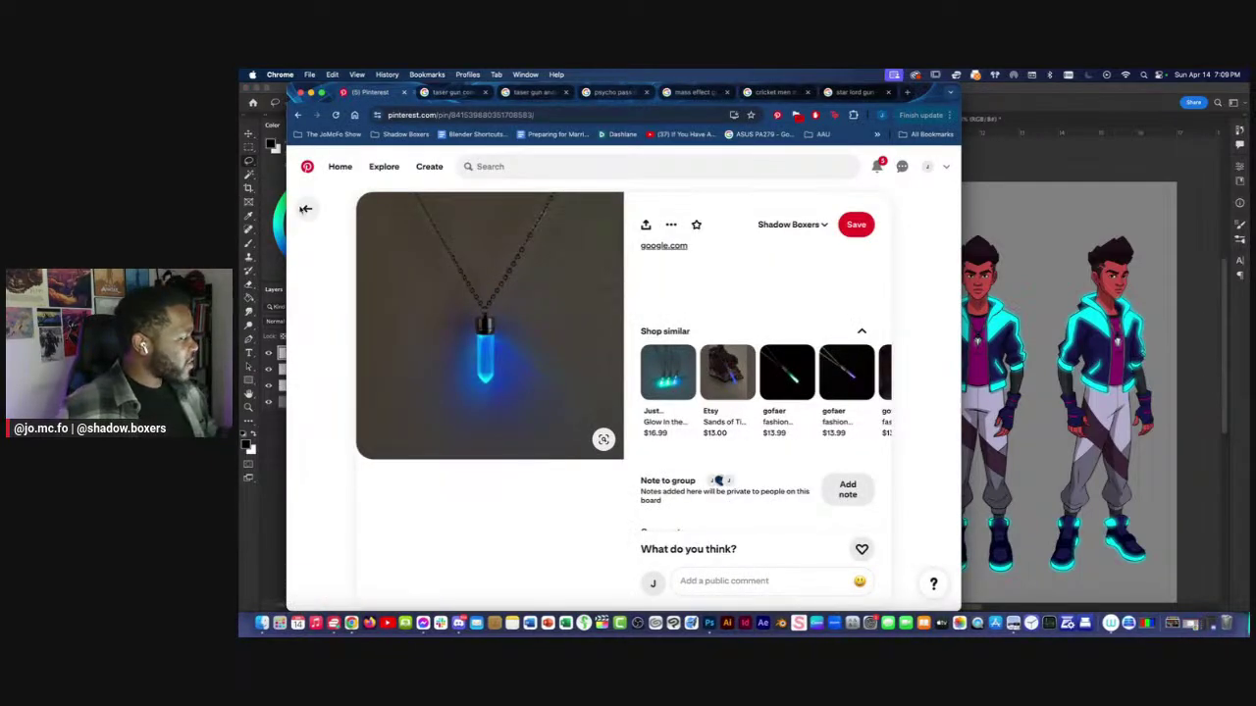
left_click(306, 208)
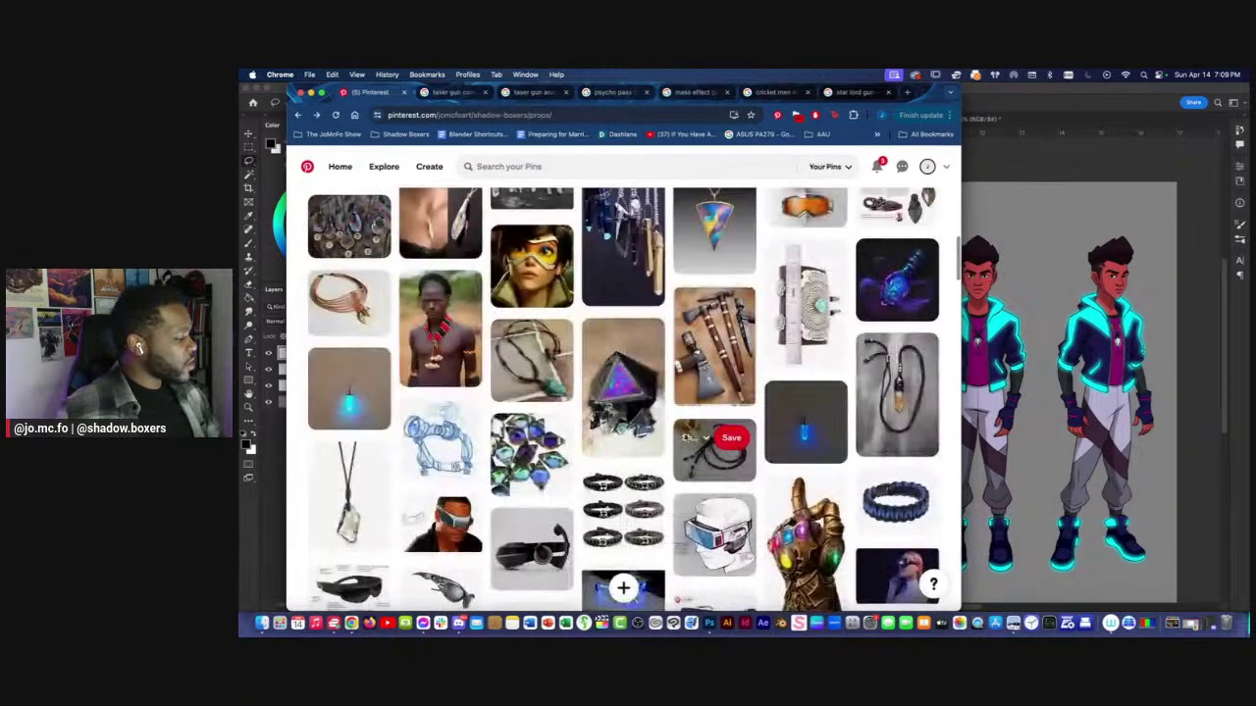
scroll(658, 422, "down", 1)
scroll(658, 423, "up", 1)
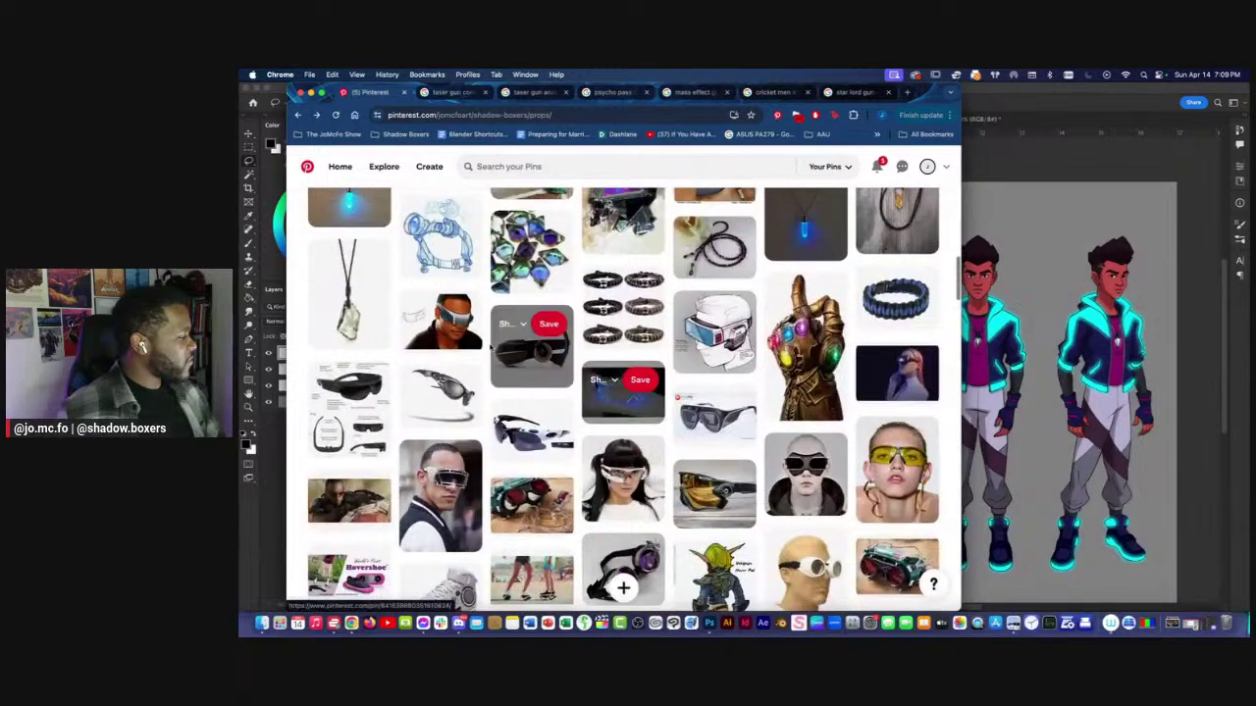
left_click(349, 294)
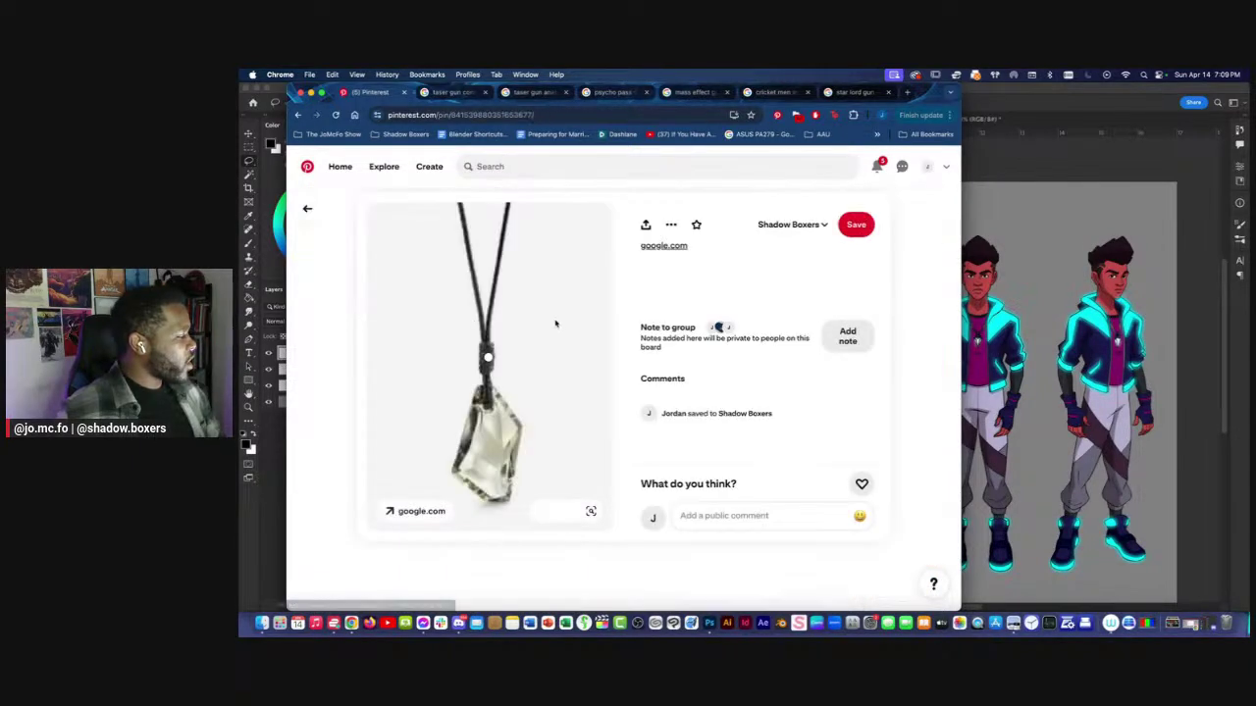
scroll(521, 363, "down", 3)
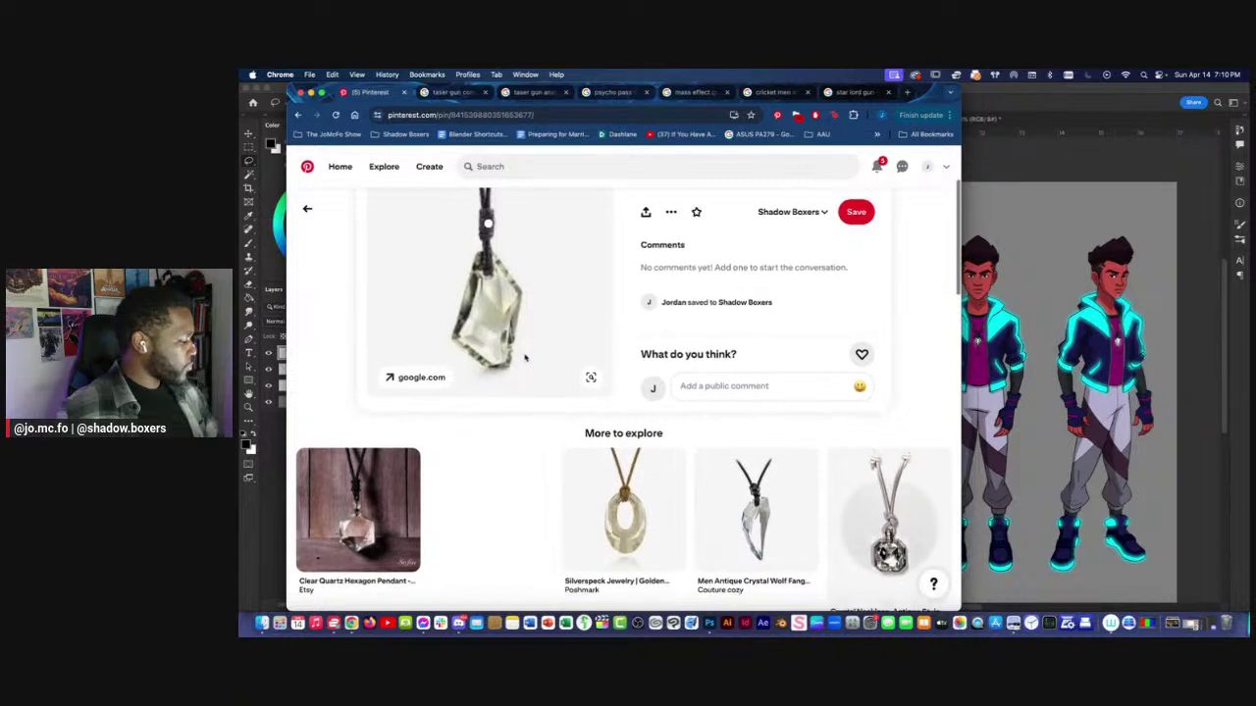
left_click(773, 545)
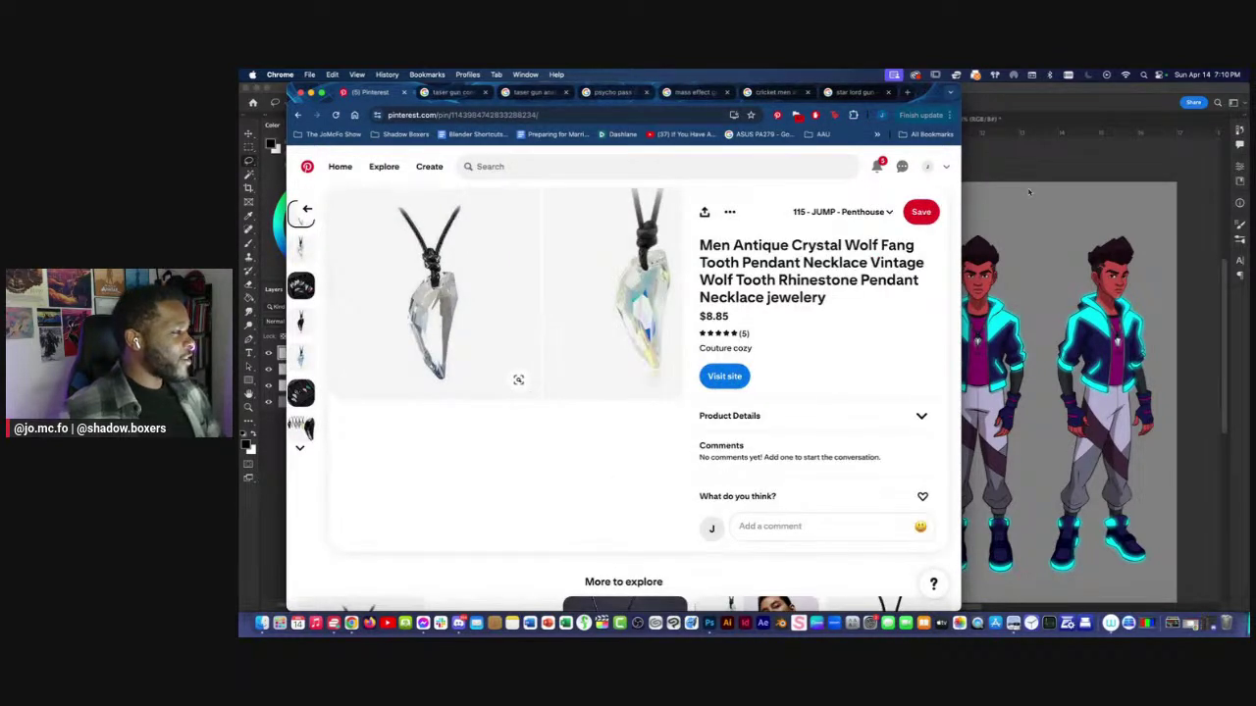
scroll(1146, 382, "left", 10)
scroll(1146, 383, "right", 2)
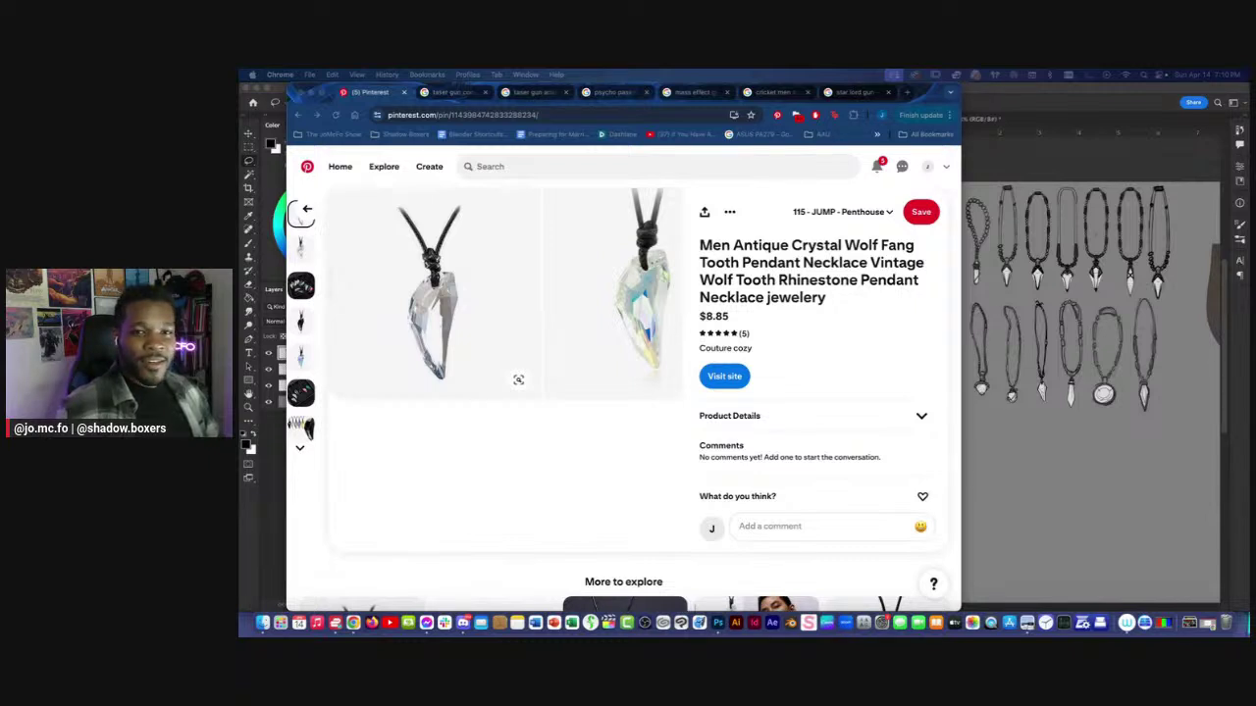
Bring the Discord window into view, enlarge the dog-like sketch in the live-streams channel, and return to Photoshop.
left_click_drag(1249, 110, 952, 89)
left_click(748, 475)
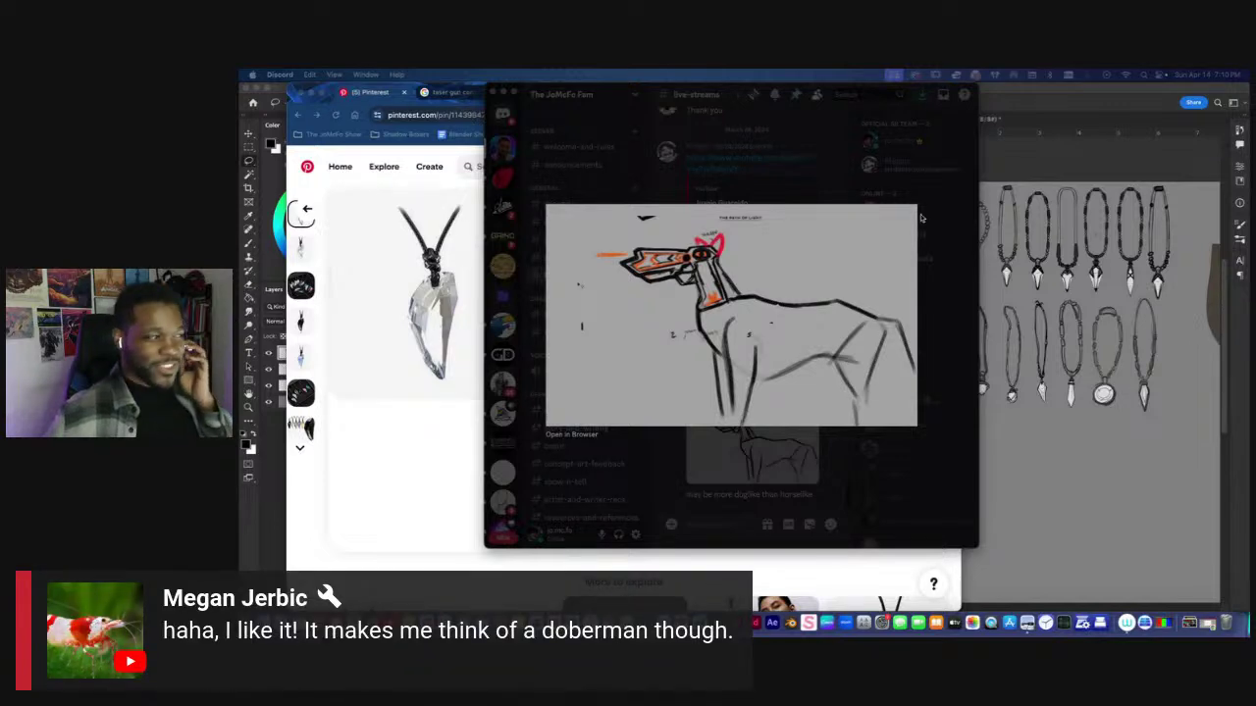
left_click(865, 188)
left_click(860, 190)
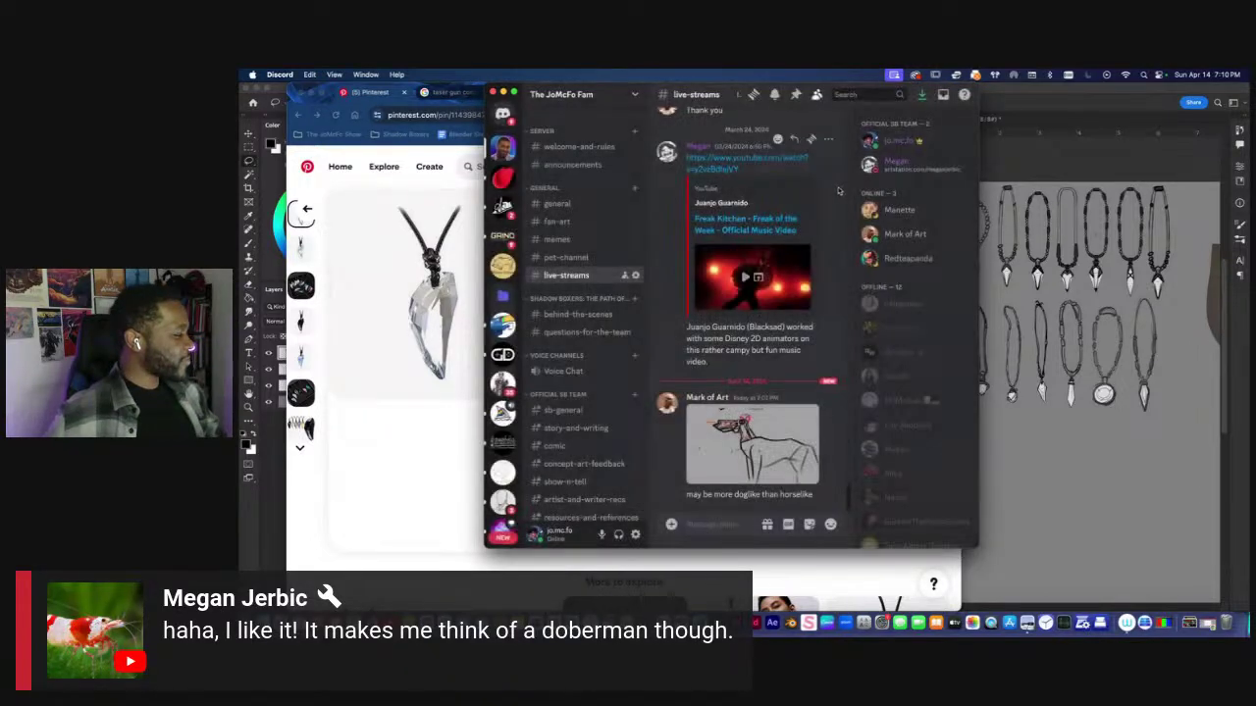
left_click_drag(661, 94, 1249, 155)
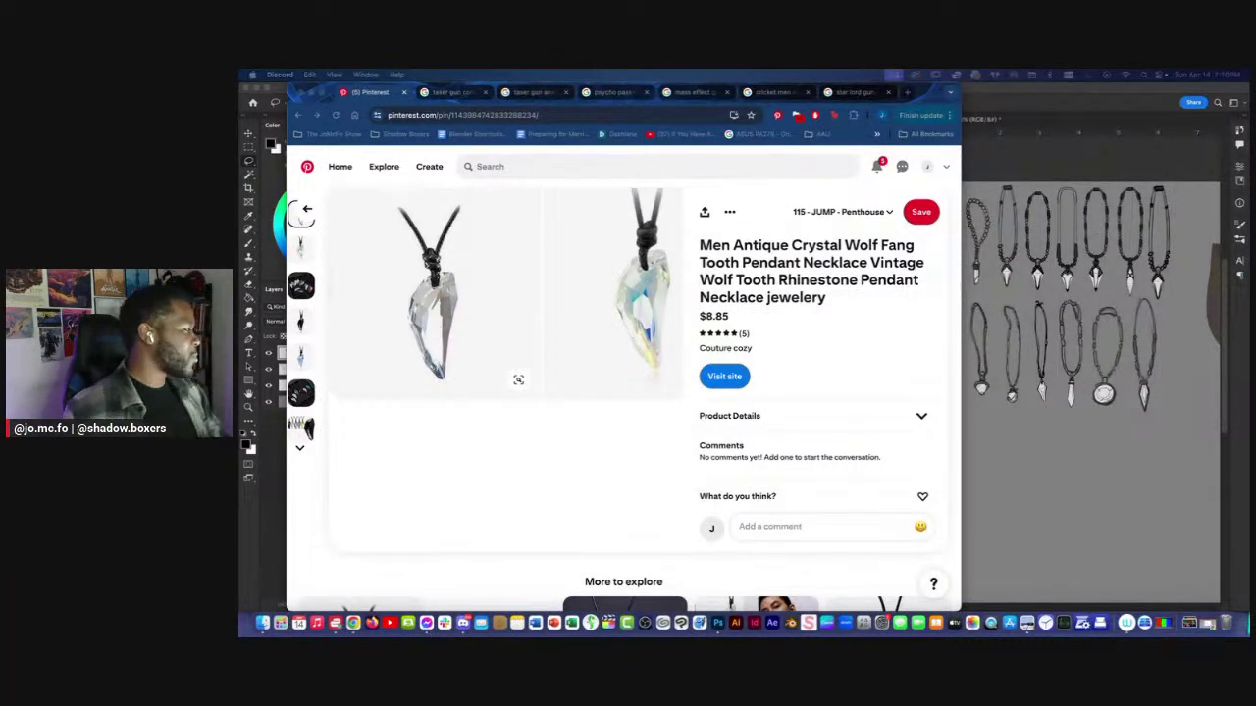
key("super+m")
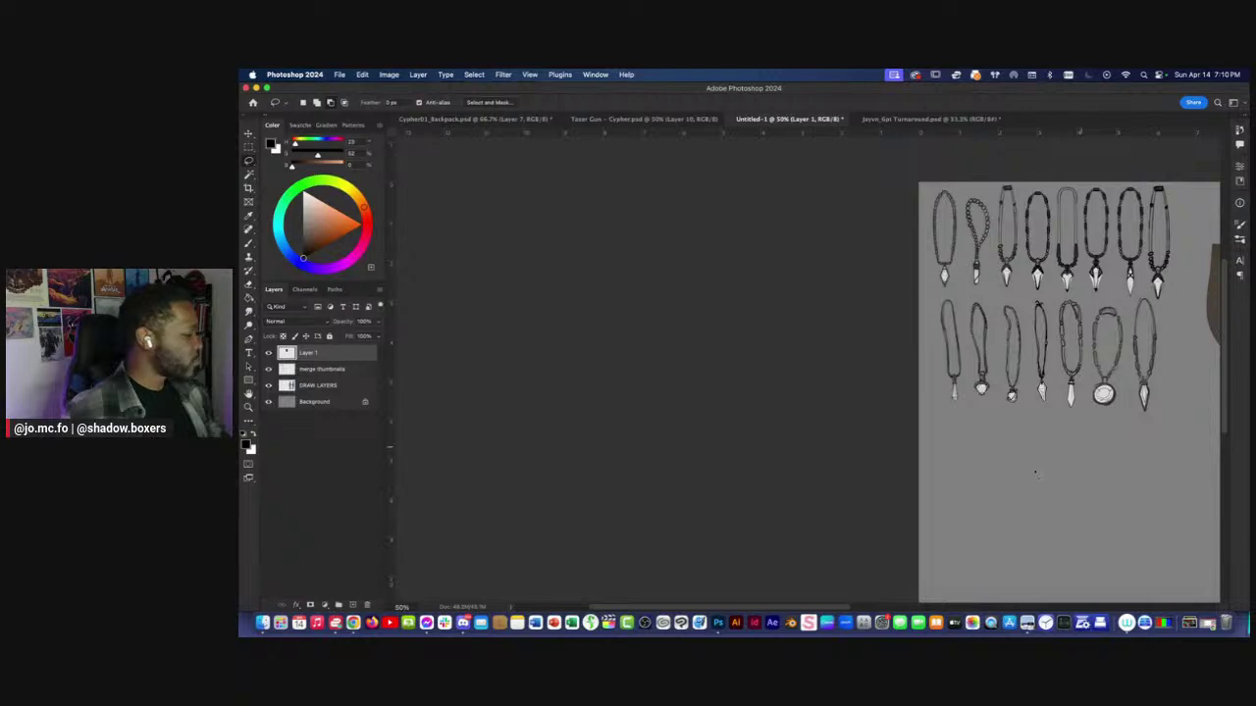
Switch to Chrome, find the golden rock crystal pendant among the related pins and copy its image.
left_click(355, 600)
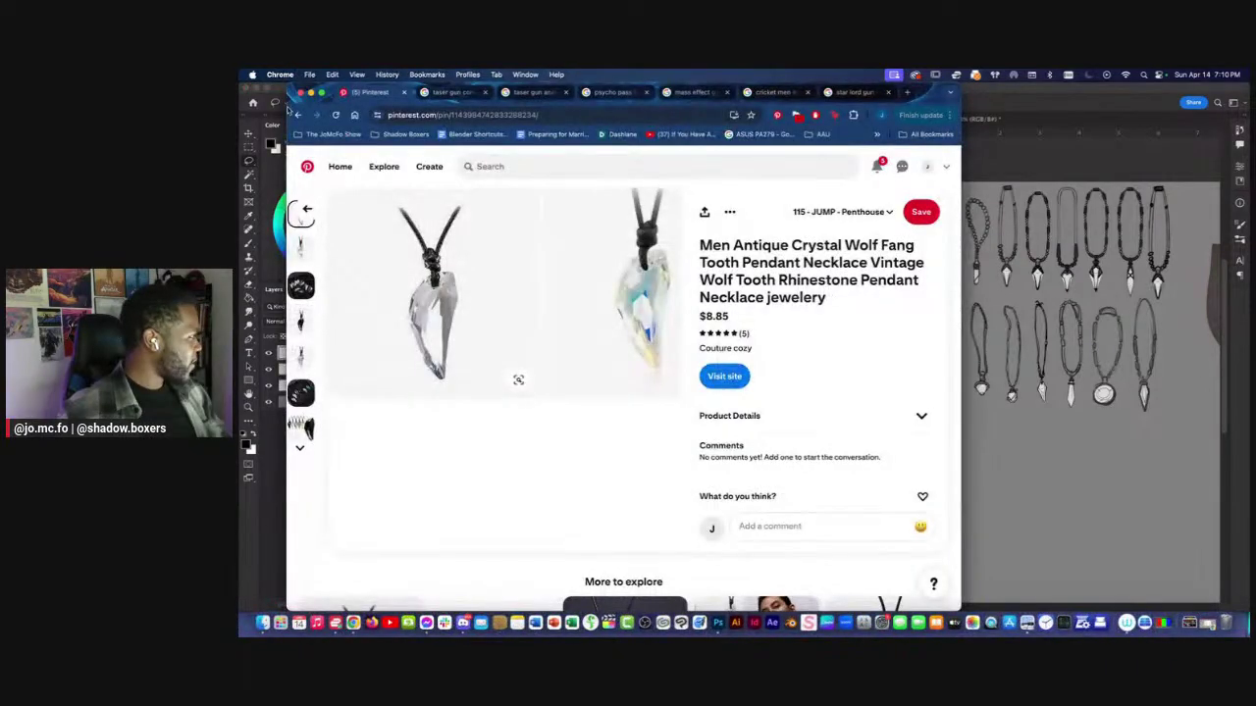
left_click(297, 115)
scroll(785, 323, "down", 10)
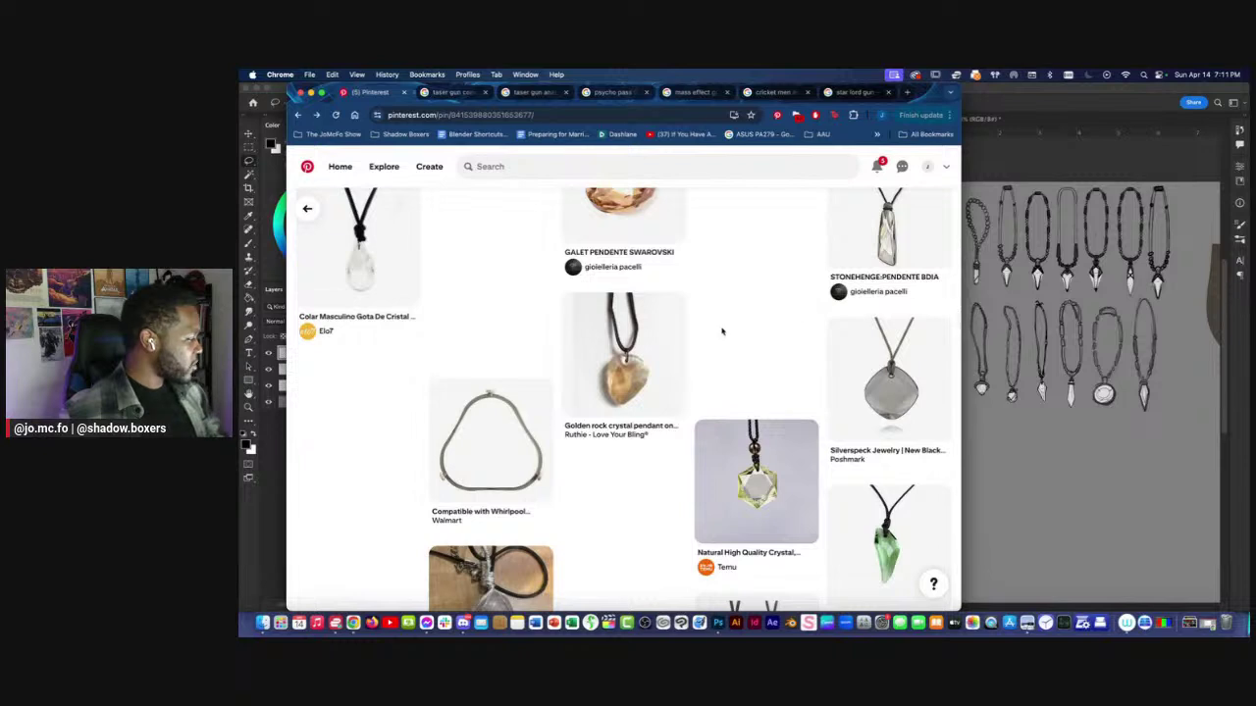
left_click(655, 341)
right_click(438, 321)
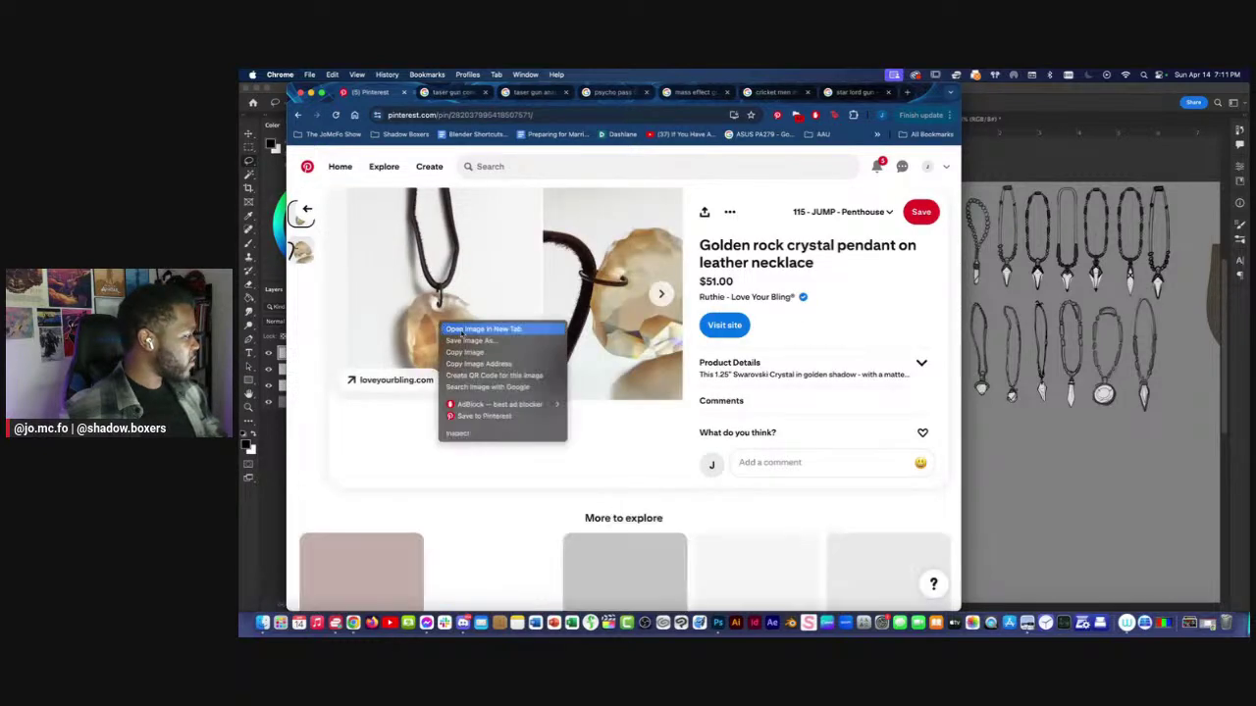
left_click(506, 353)
Switch back to Photoshop, paste the golden crystal photo and place it below the glowing necklace cut-out.
key("super+Tab")
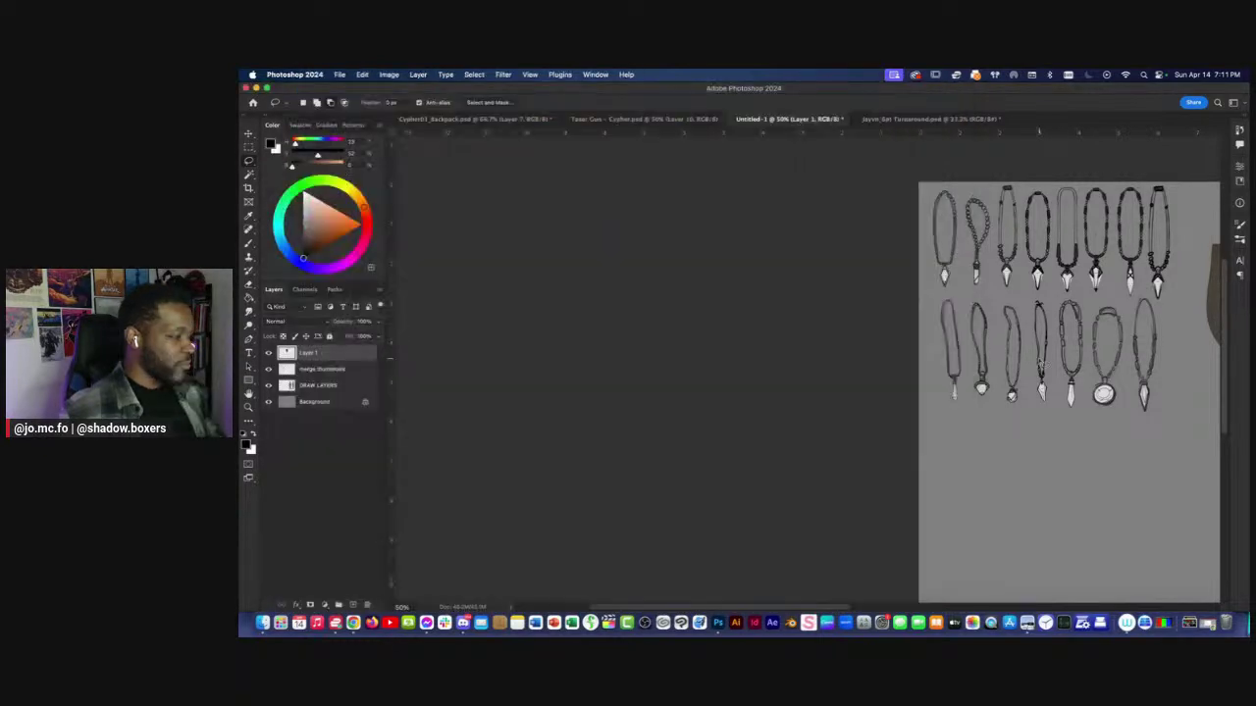
scroll(627, 418, "right", 3)
key("super+v")
scroll(705, 400, "right", 4)
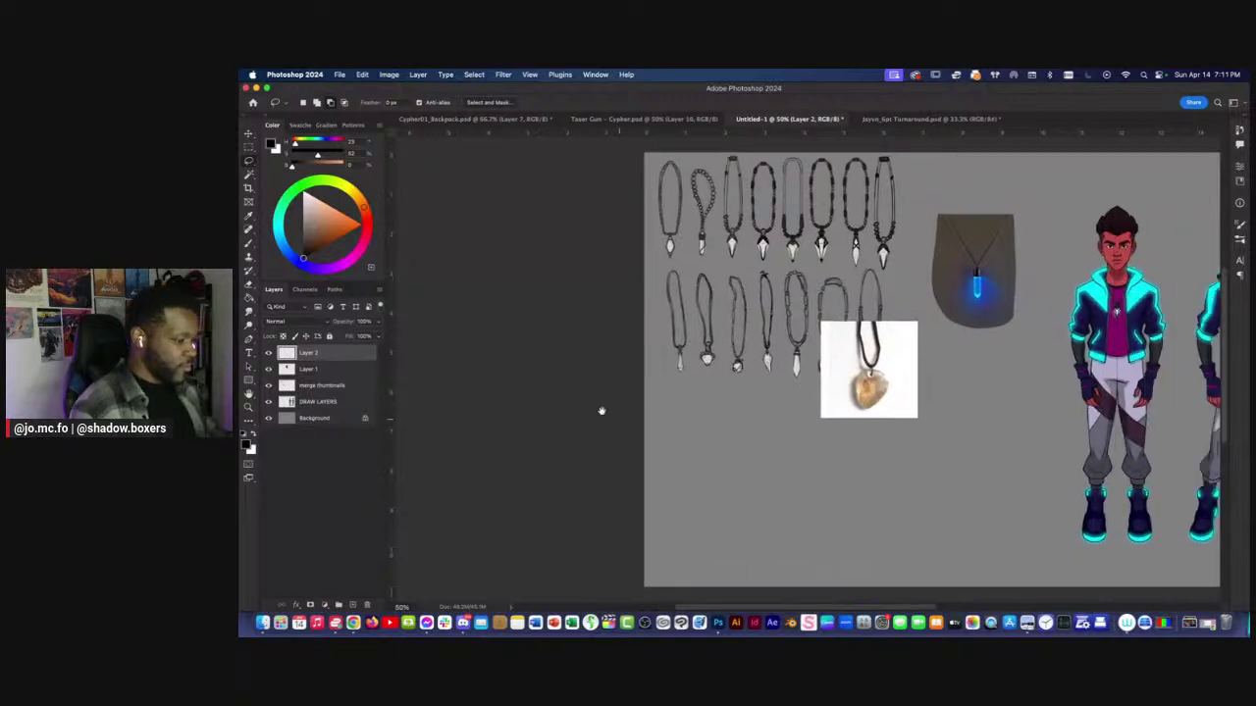
left_click_drag(774, 378, 891, 393)
scroll(891, 392, "right", 2)
scroll(891, 393, "up", 1)
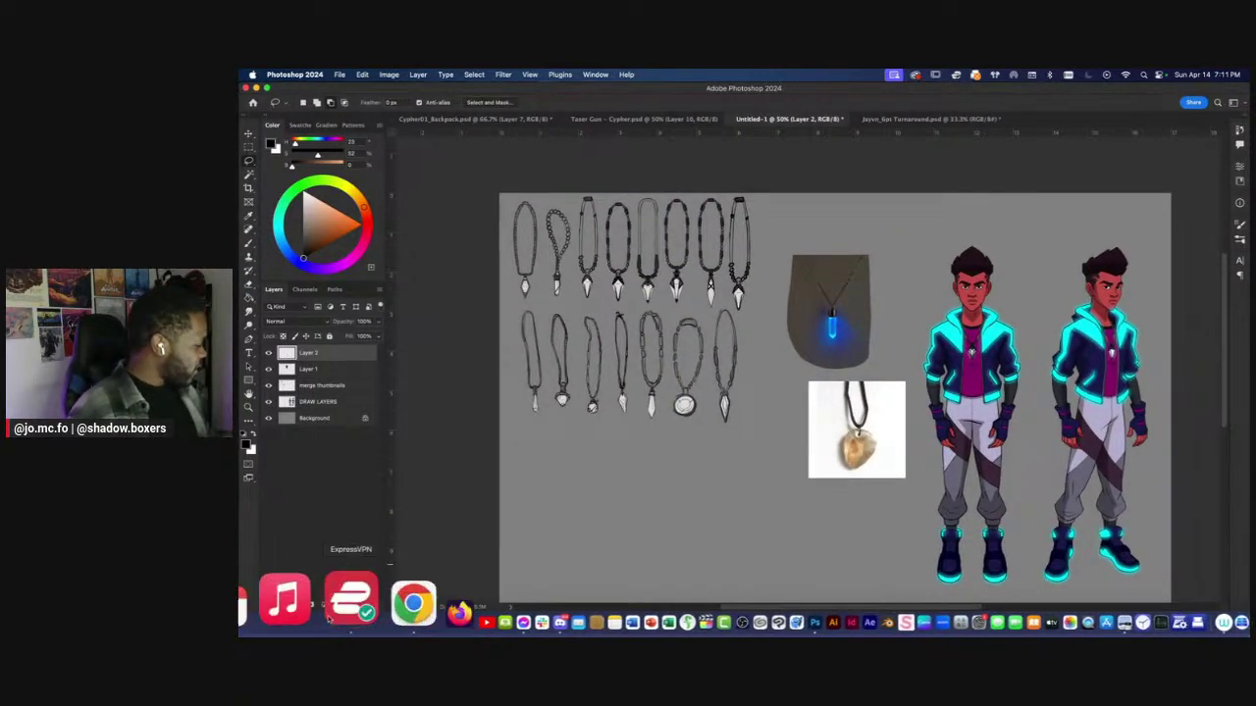
Switch to Chrome, return to the crystal necklace pin and look through its related pendant pins for further references.
left_click(370, 597)
left_click(299, 115)
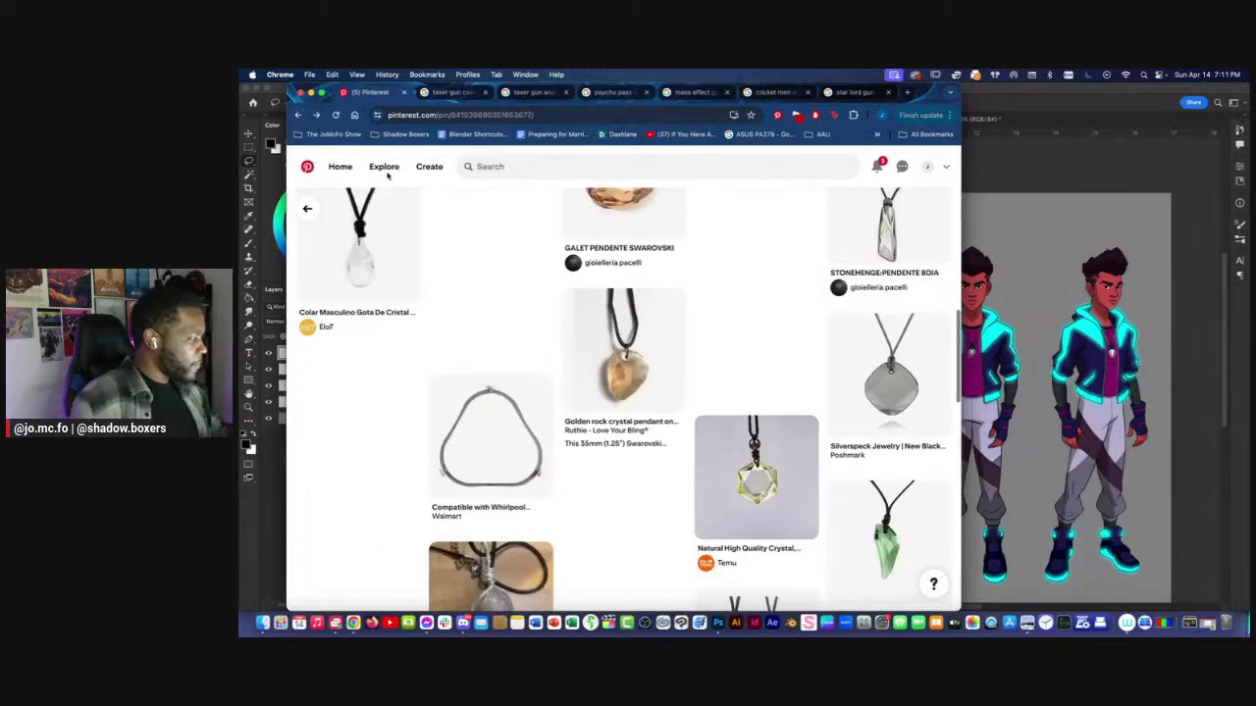
scroll(800, 244, "down", 5)
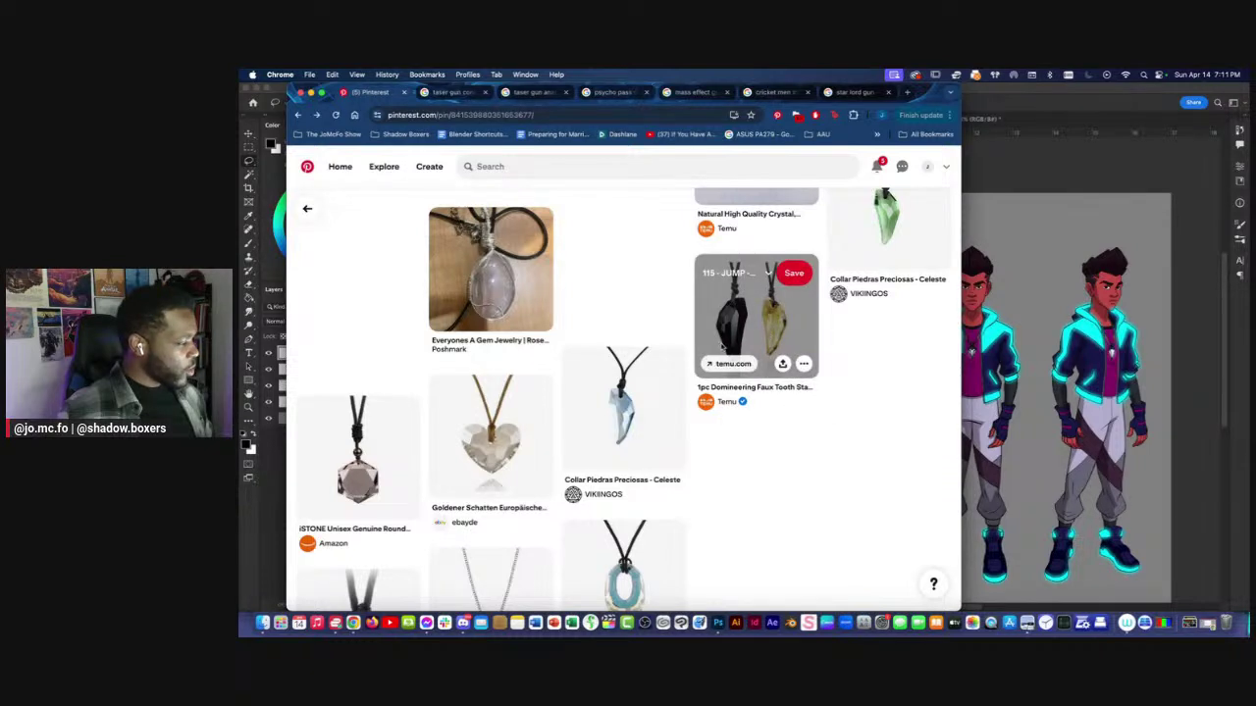
scroll(1096, 357, "left", 4)
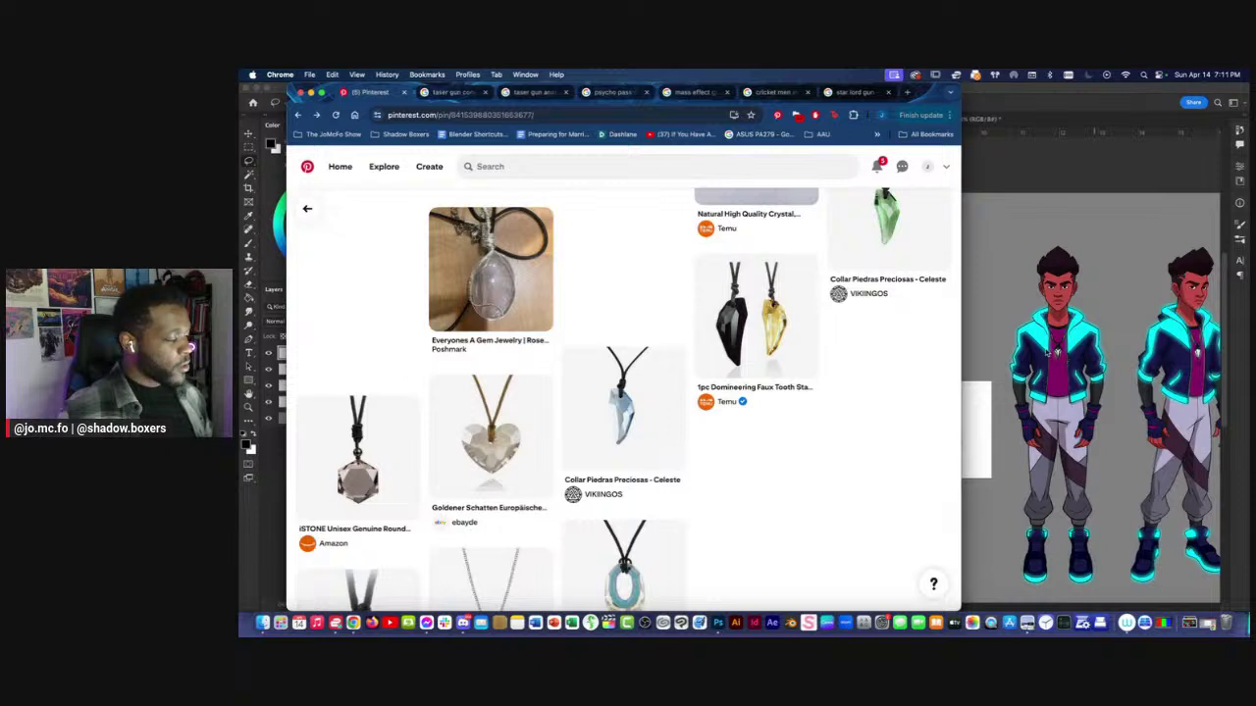
mouse_move(785, 384)
scroll(785, 384, "down", 1)
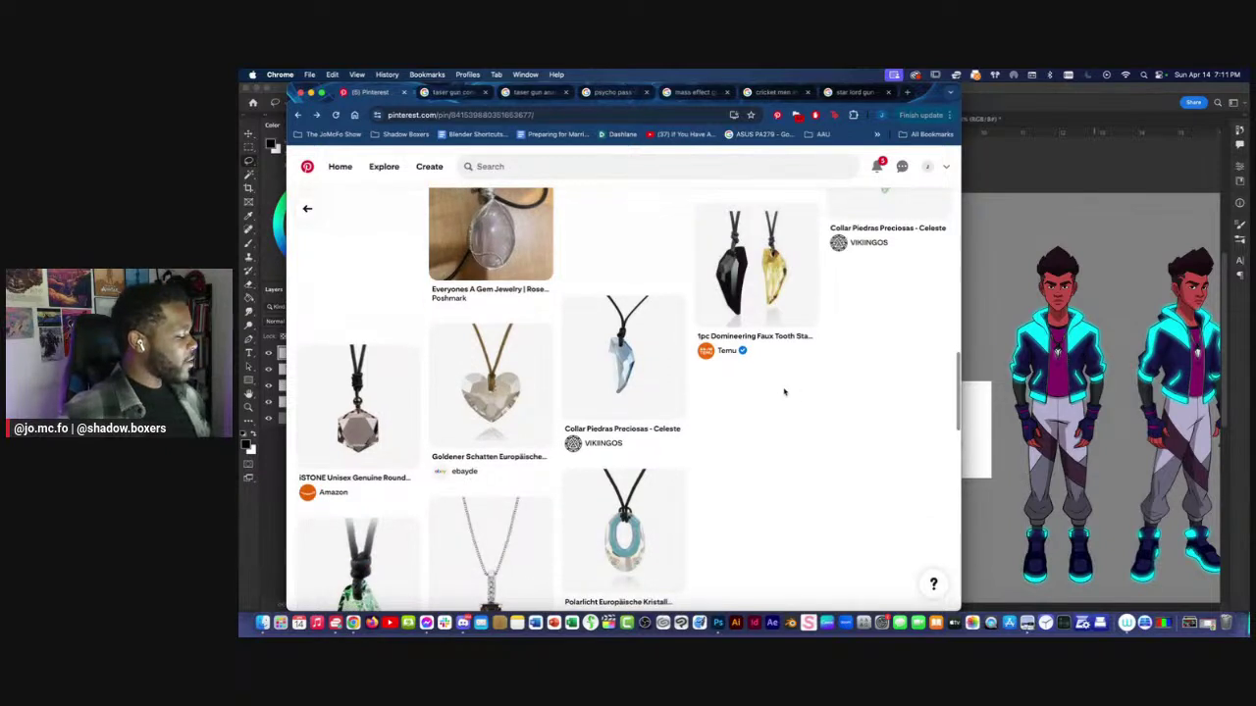
scroll(785, 390, "down", 3)
scroll(783, 392, "down", 5)
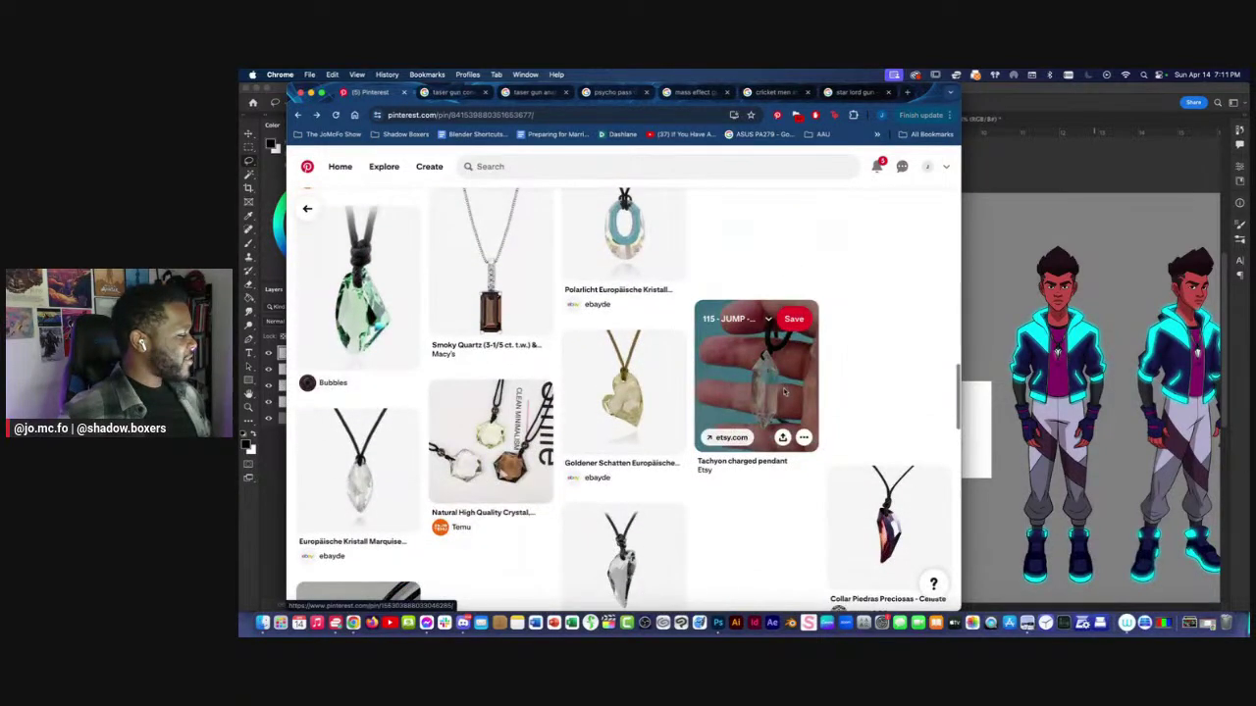
scroll(784, 393, "down", 3)
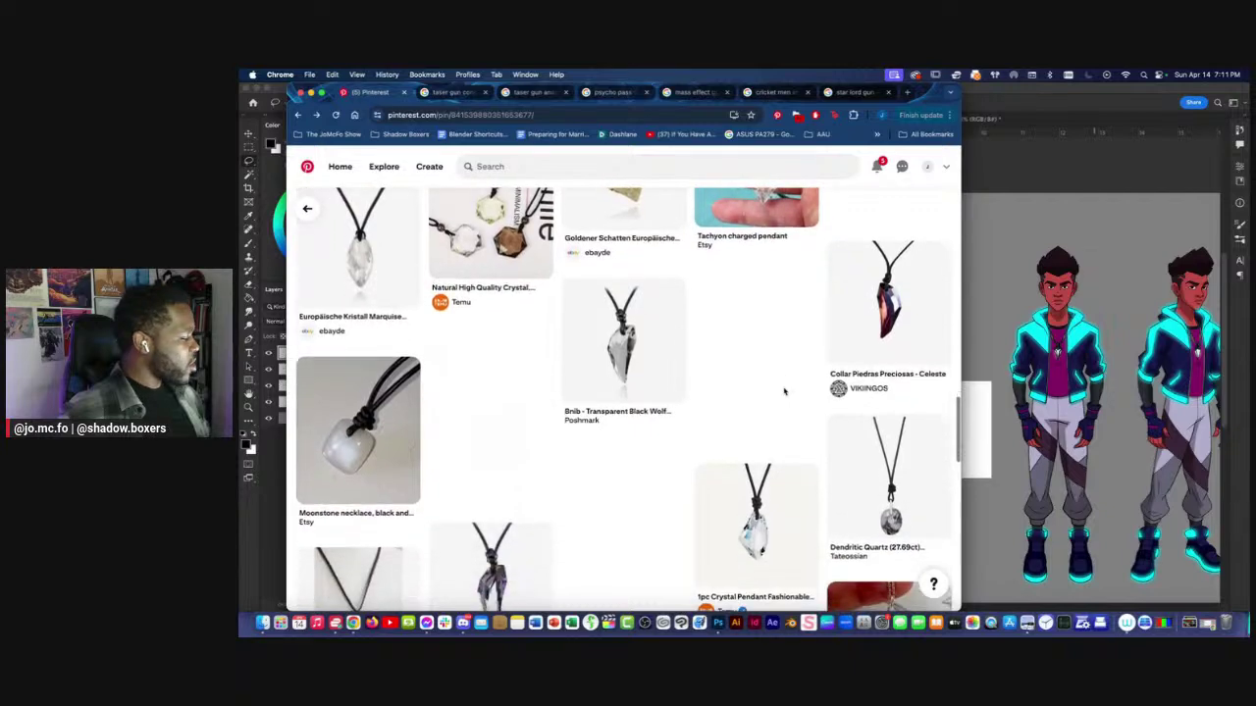
scroll(784, 393, "down", 3)
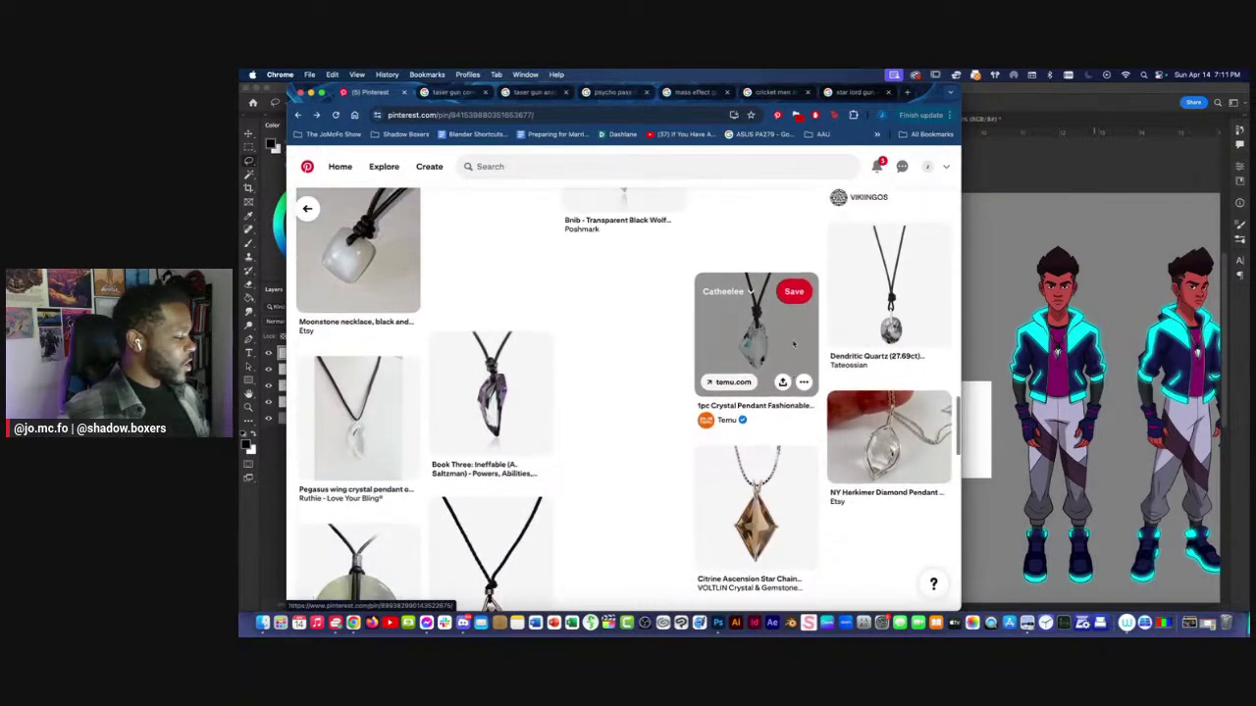
Return to the props board, find the Crystal Sun Catcher 18 prism pin and copy its image.
left_click(306, 208)
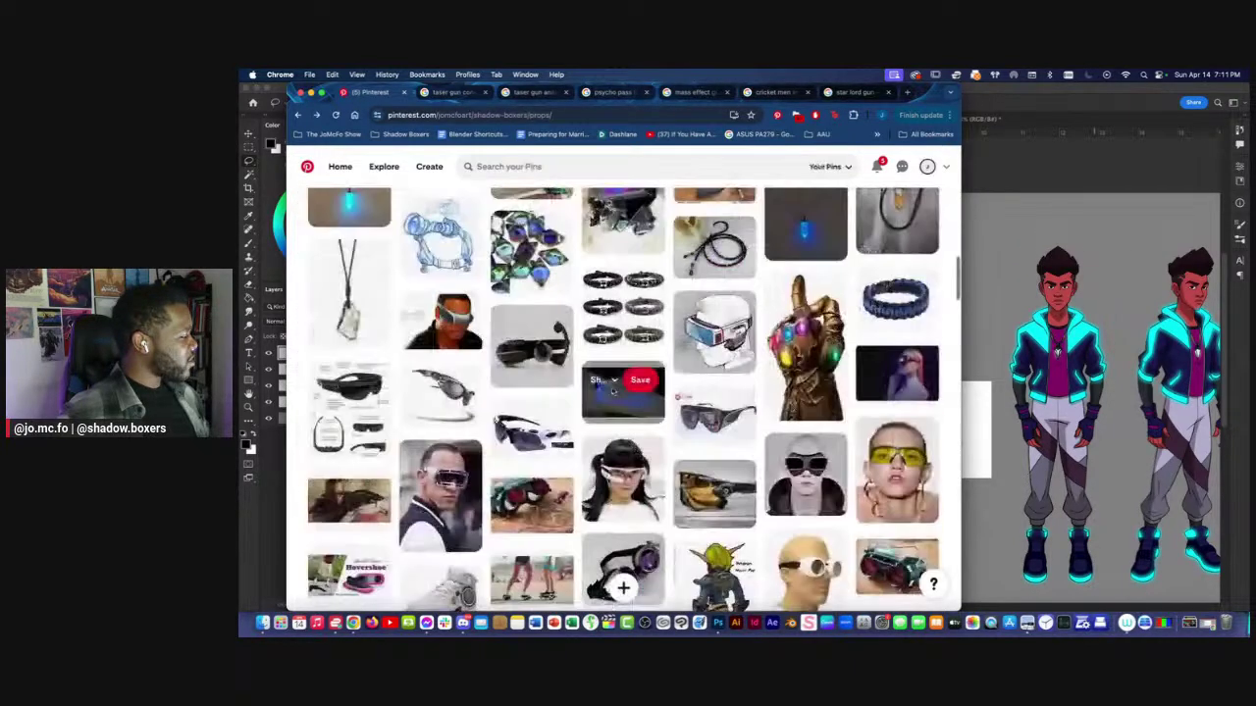
scroll(594, 388, "down", 2)
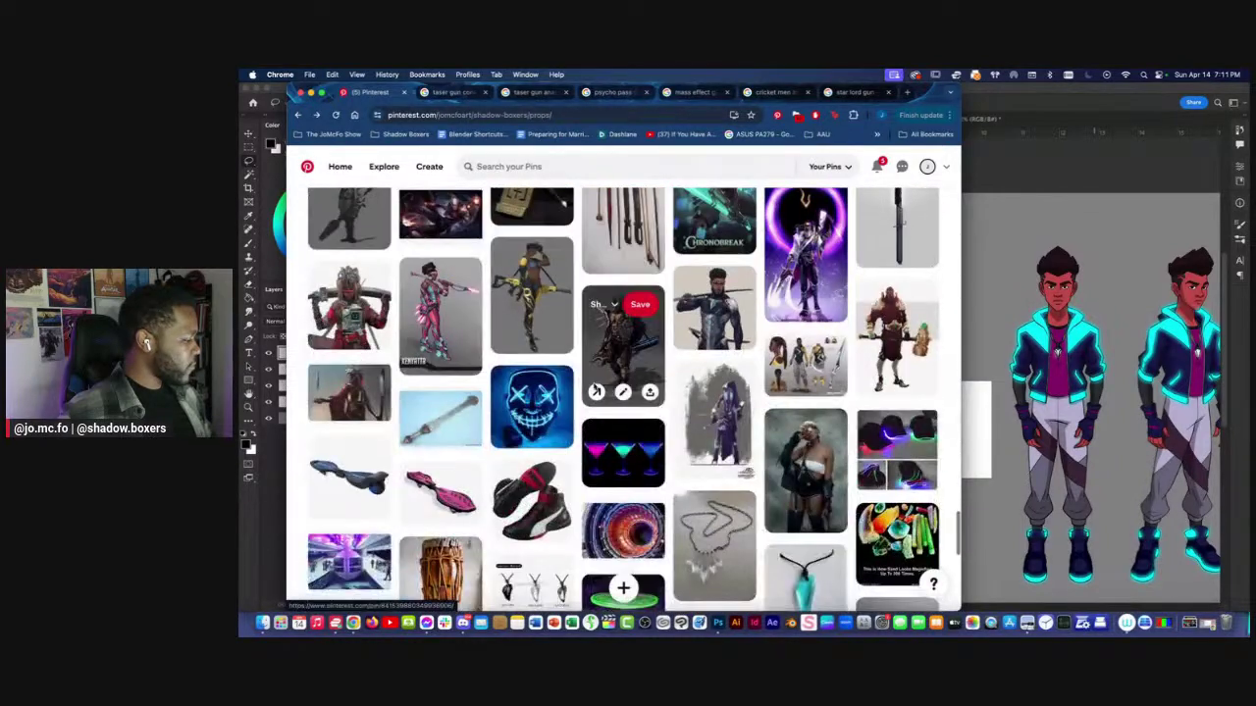
scroll(604, 284, "down", 5)
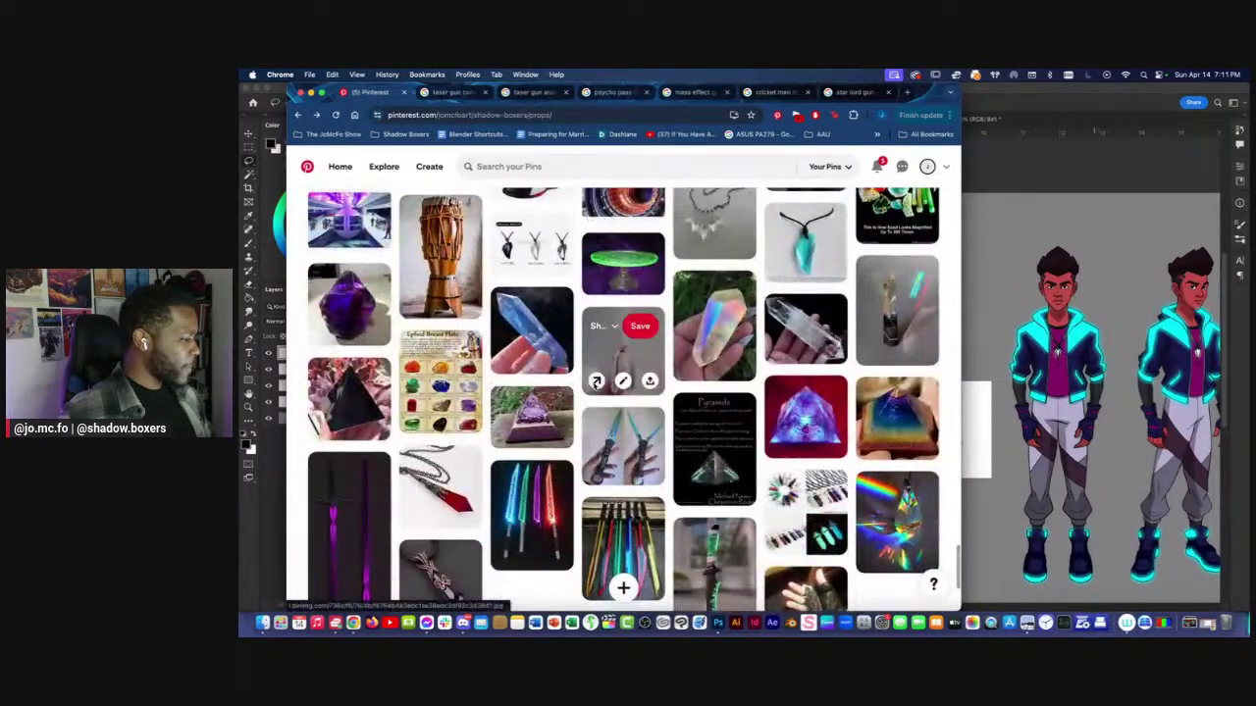
scroll(596, 381, "down", 2)
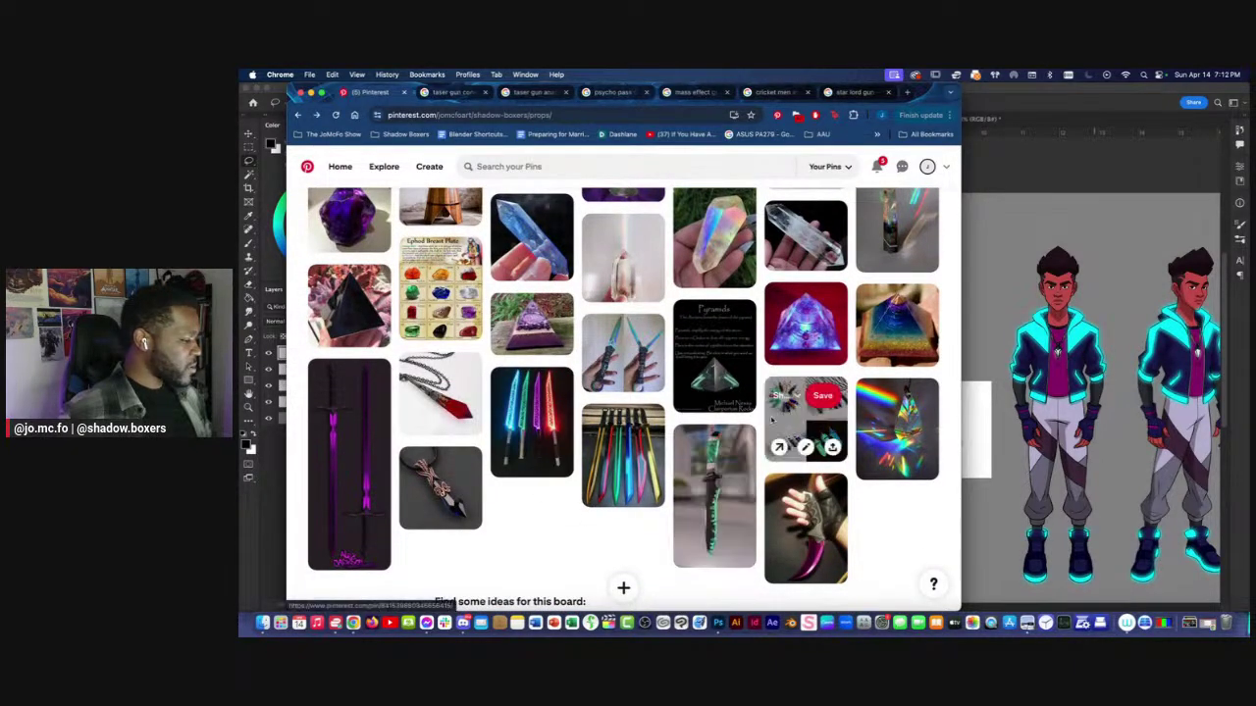
scroll(824, 422, "up", 1)
left_click(897, 432)
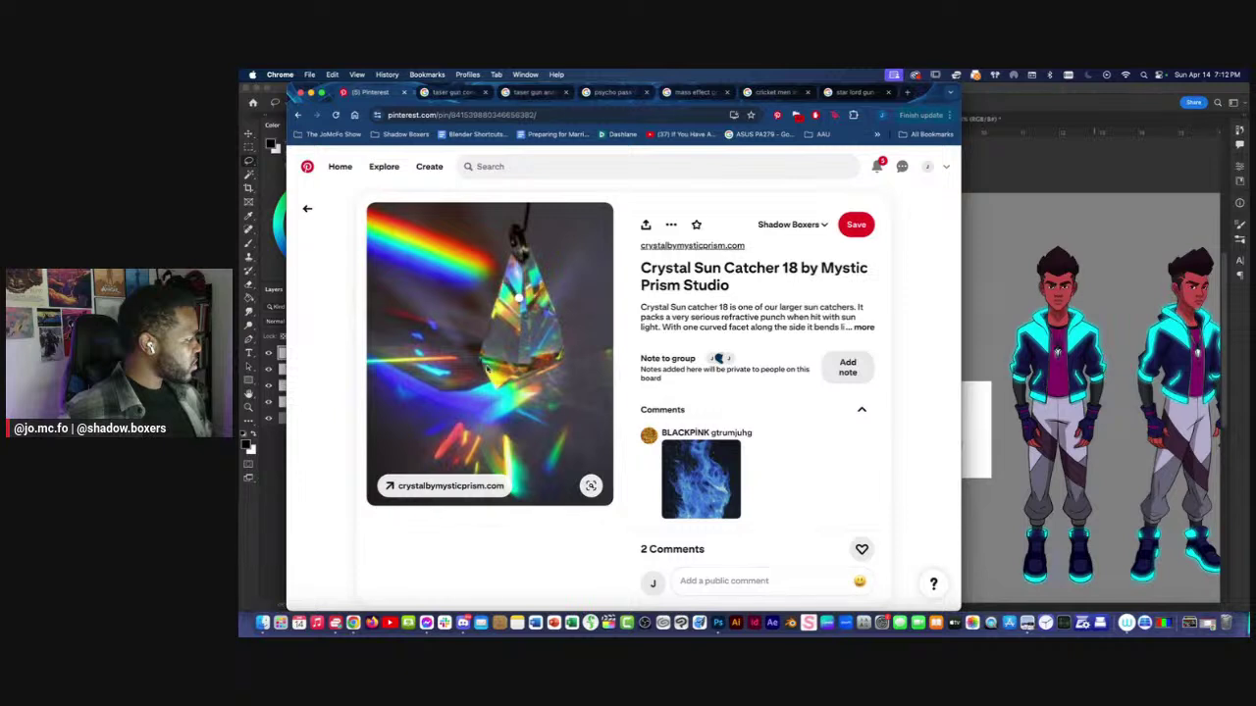
right_click(487, 366)
left_click(514, 394)
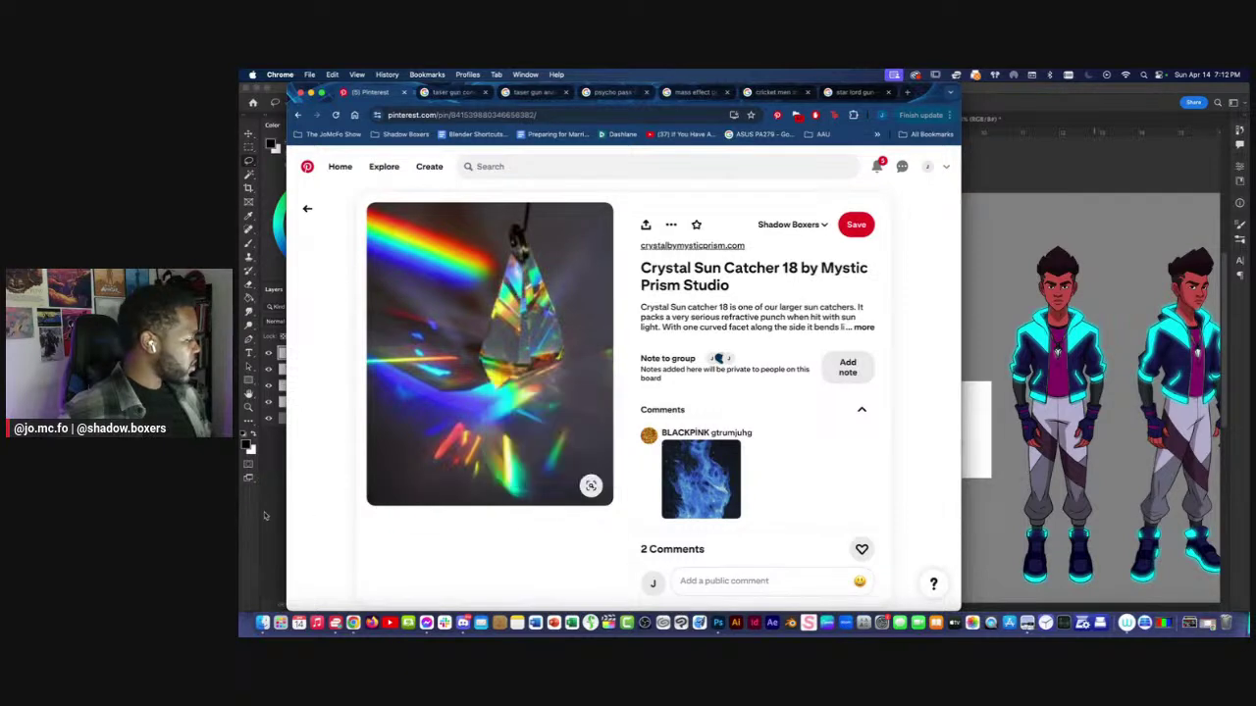
Switch back to Photoshop, paste the prism photo, resize it and place it between the glowing necklace and the front-view figure.
key("super+Tab")
key("super+v")
key("super+t")
left_click_drag(902, 374, 969, 210)
left_click_drag(998, 251, 980, 245)
key("Return")
left_click_drag(921, 439, 852, 444)
Put the prism photo layer into a new group and try to collapse that group.
key("b")
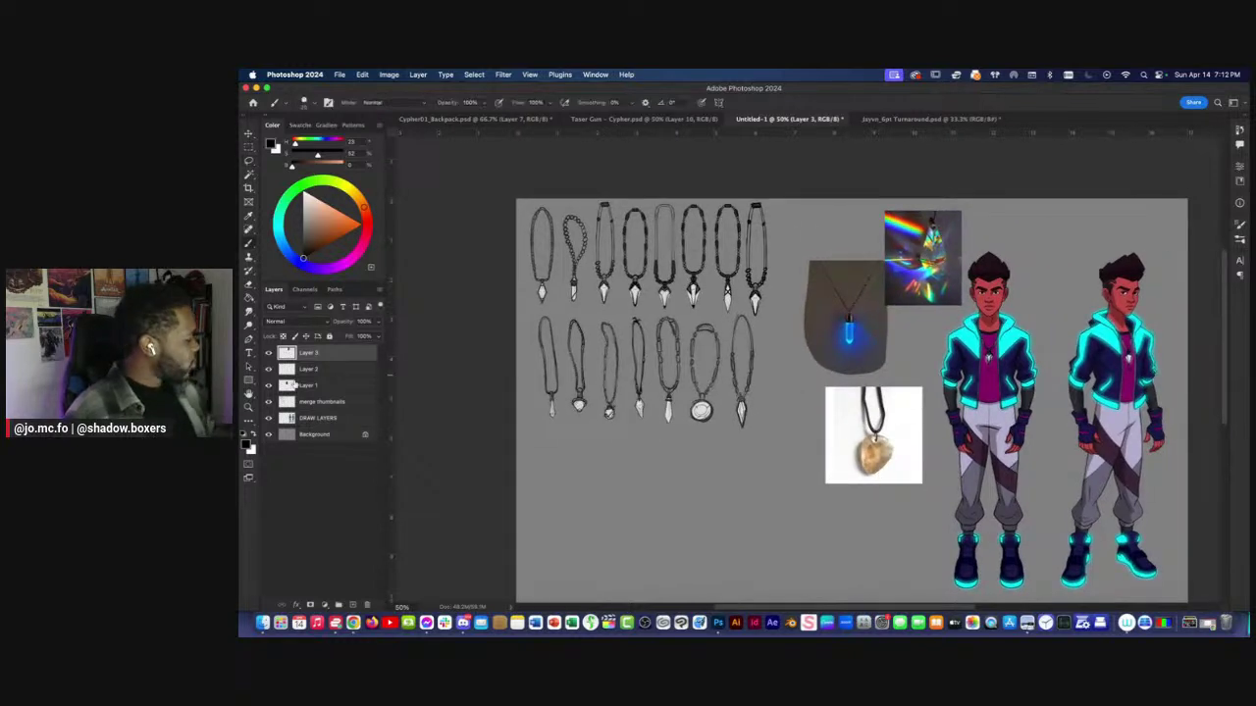
key("super+alt+BackSpace")
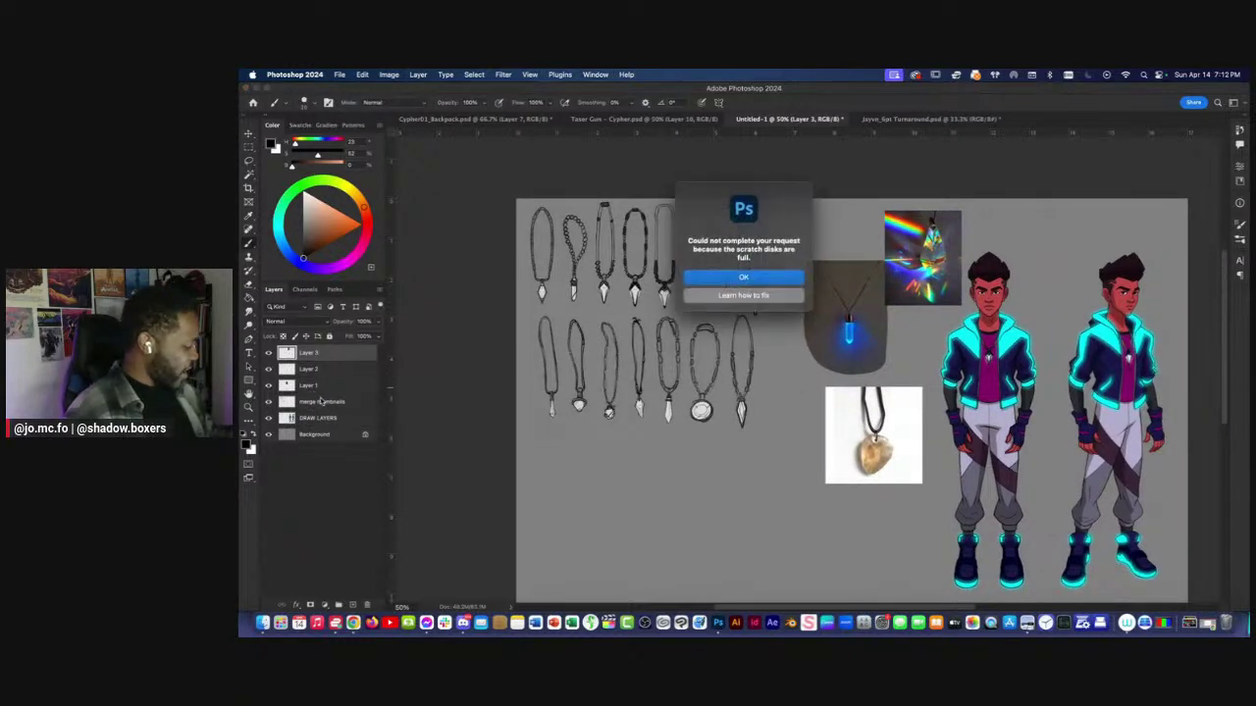
left_click(743, 278)
key("super+shift+alt+n")
key("super+g")
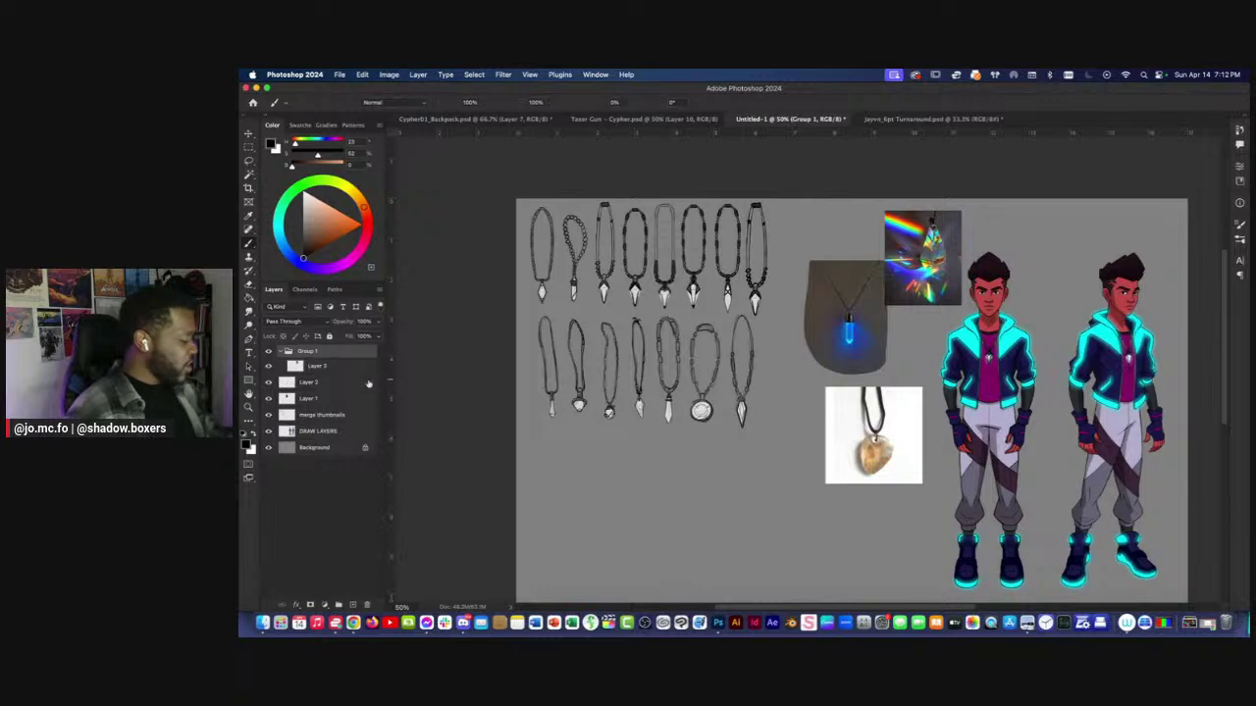
left_click(281, 352)
key("Return")
left_click(281, 352)
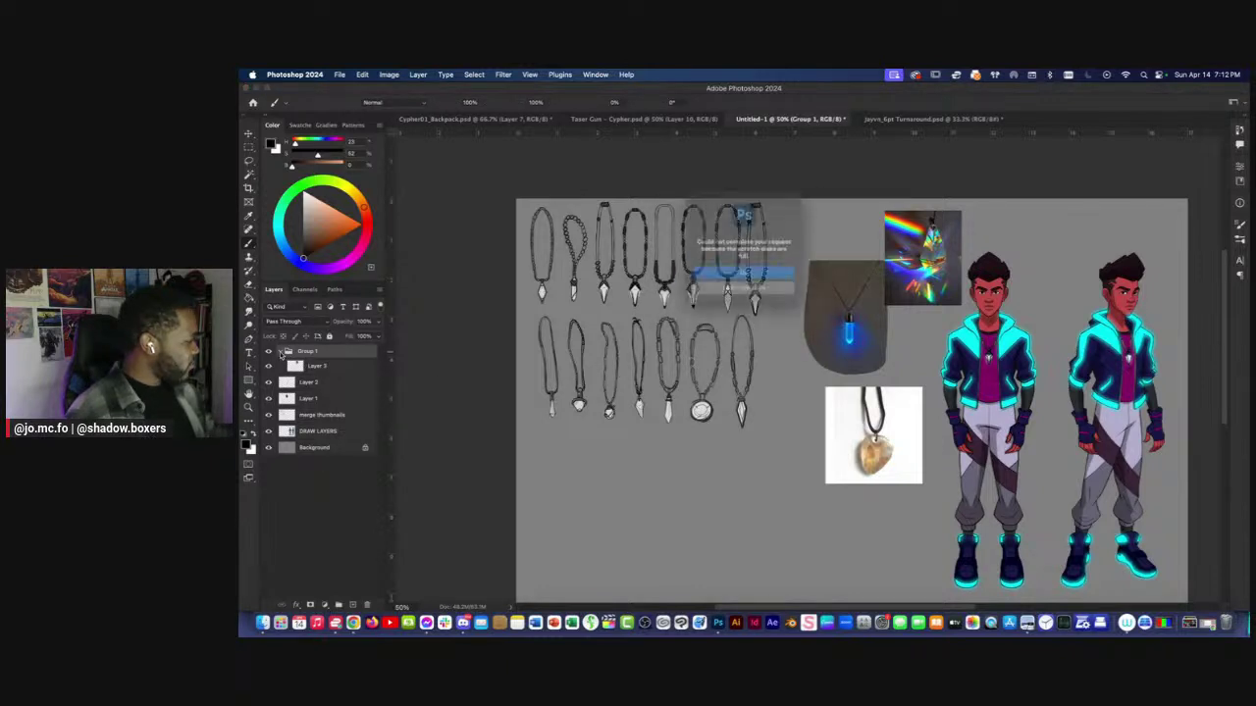
left_click(711, 278)
Close the Jayvn_6pt Turnaround.psd document without saving its changes.
left_click(868, 119)
left_click(858, 119)
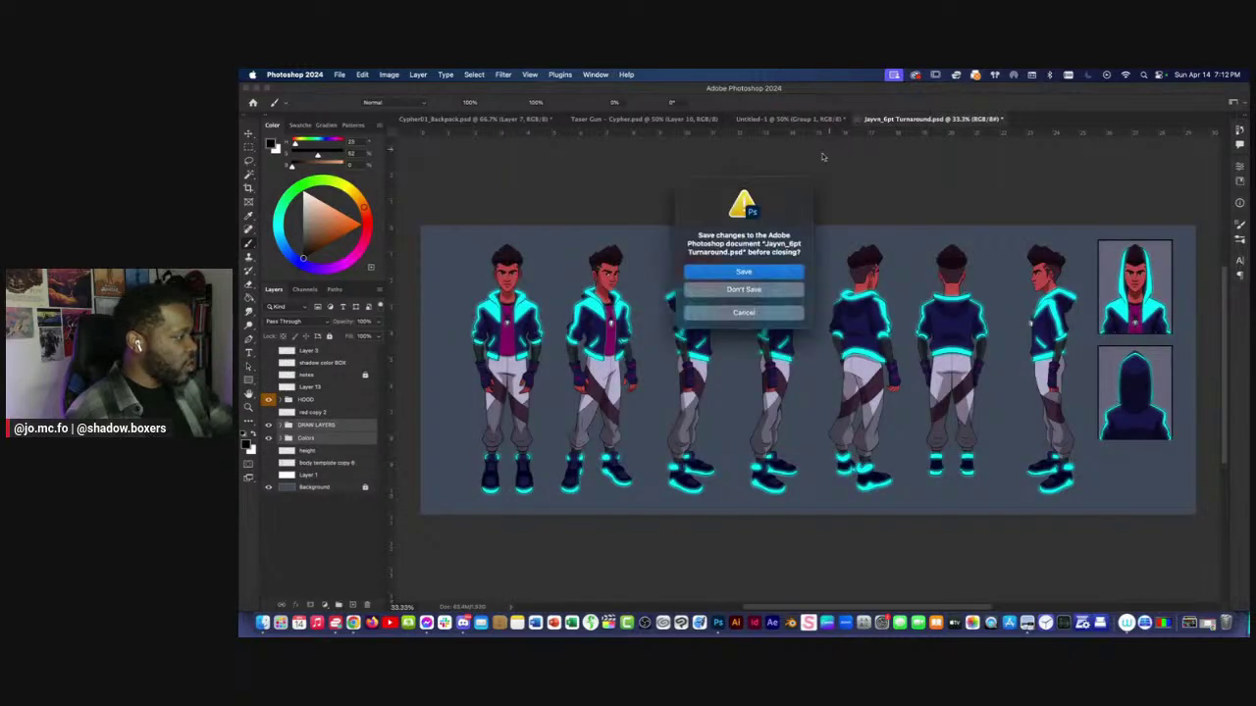
left_click(758, 291)
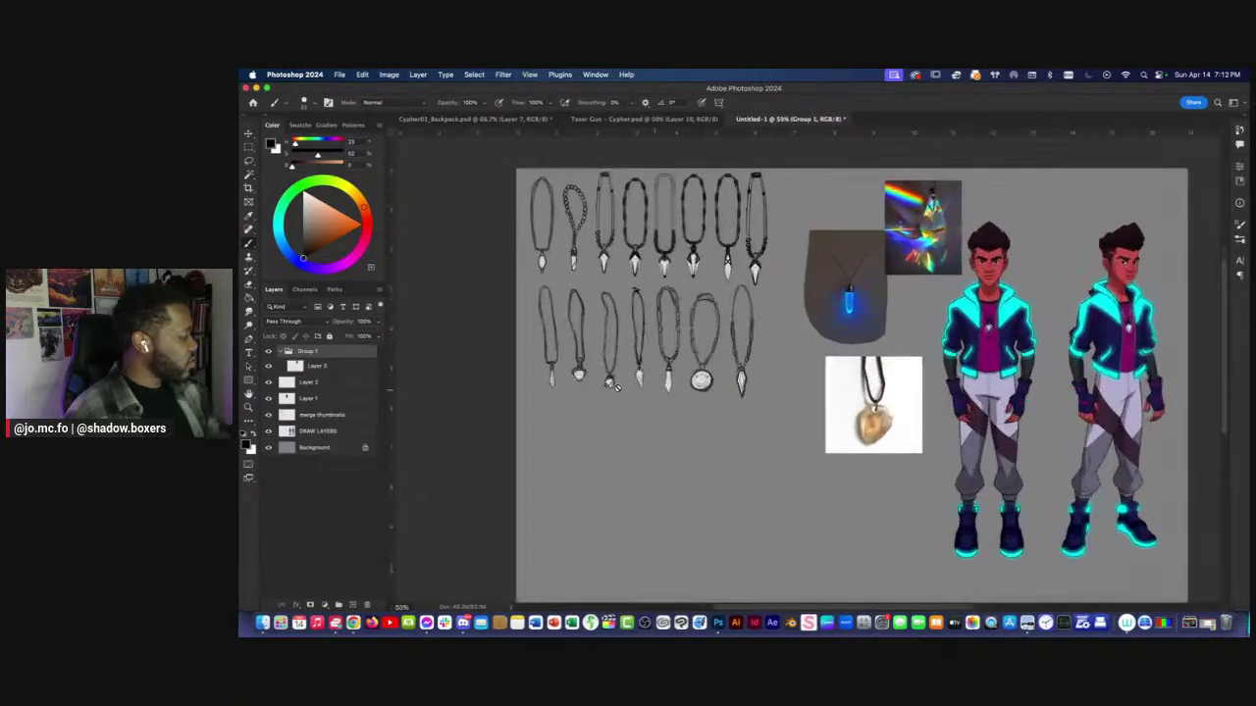
Move Layer 2 and Layer 1 with the necklace photos into Group 1 and collapse the group.
key("super+t")
key("Return")
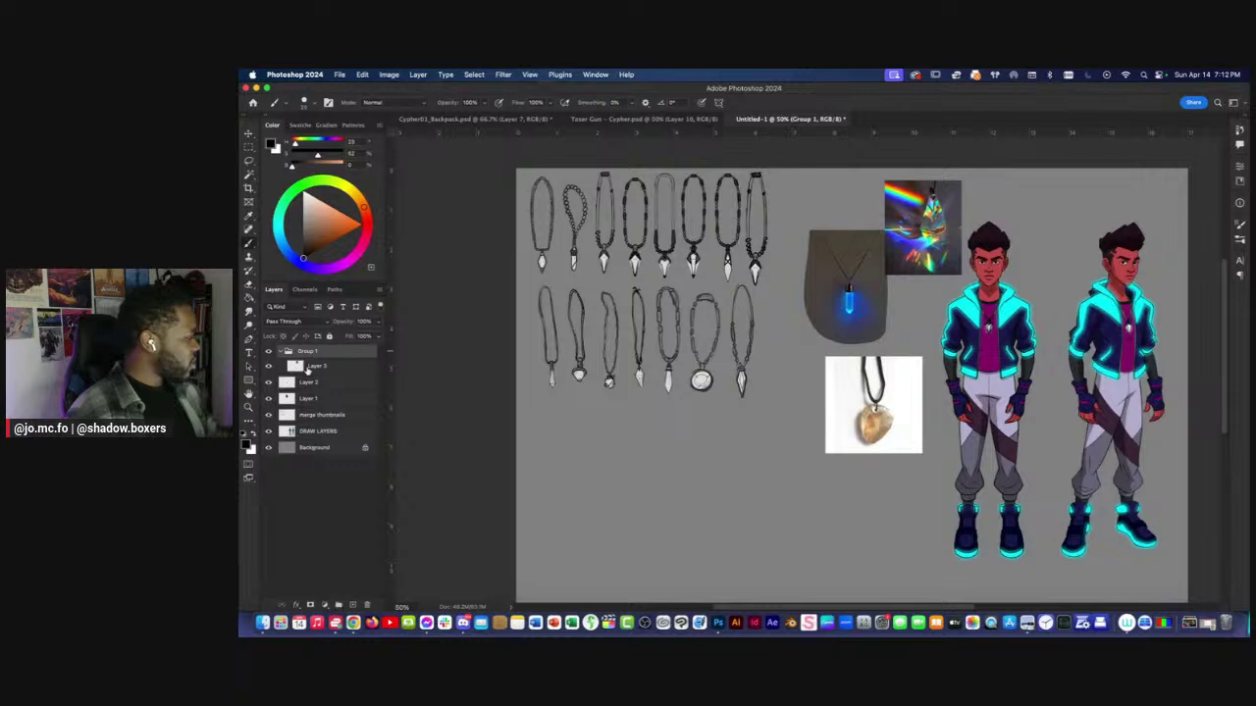
left_click(300, 382)
left_click(306, 402, "shift")
left_click_drag(307, 398, 310, 364)
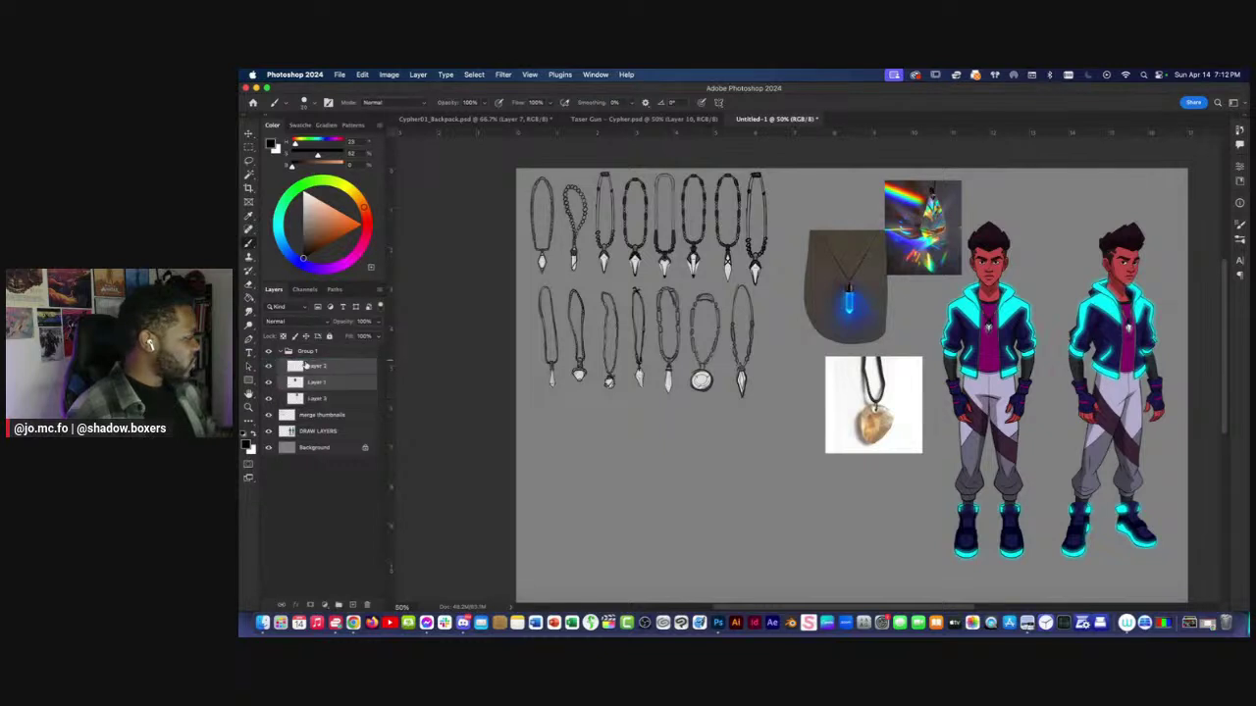
left_click(280, 352)
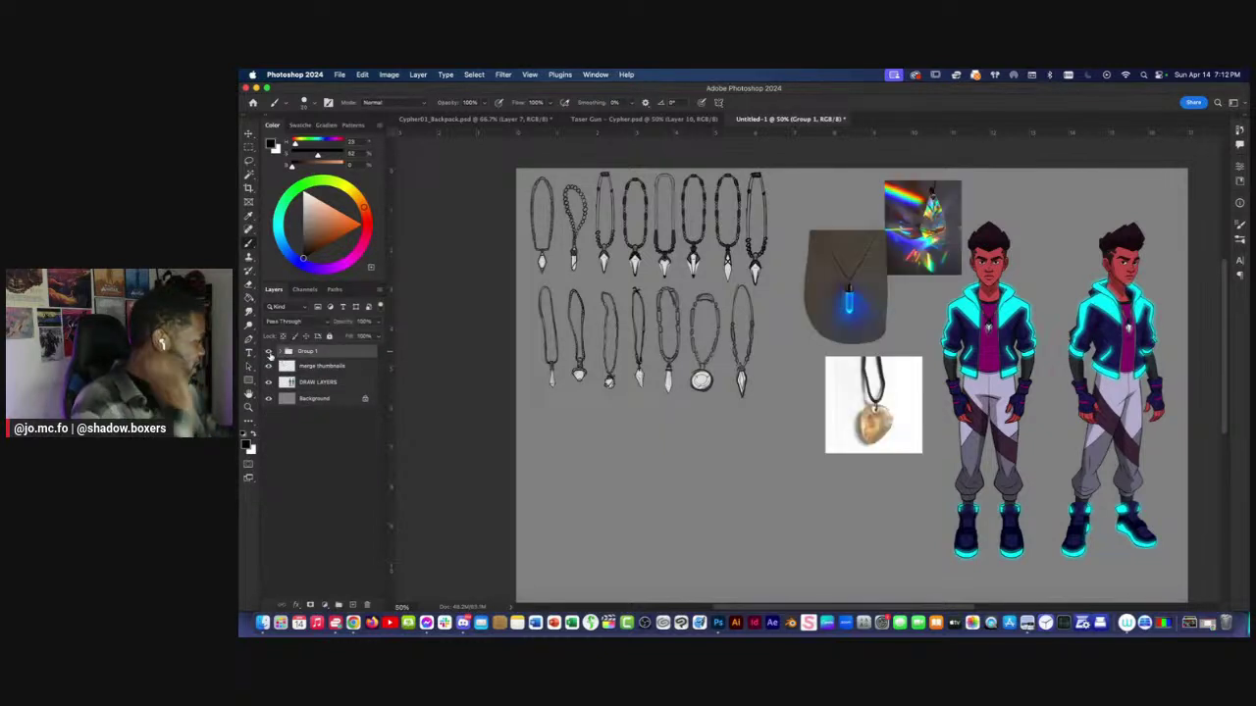
Scale down the merge thumbnails layer and reposition the necklace sketches near the canvas's upper-left corner.
left_click(303, 367)
key("ctrl+t")
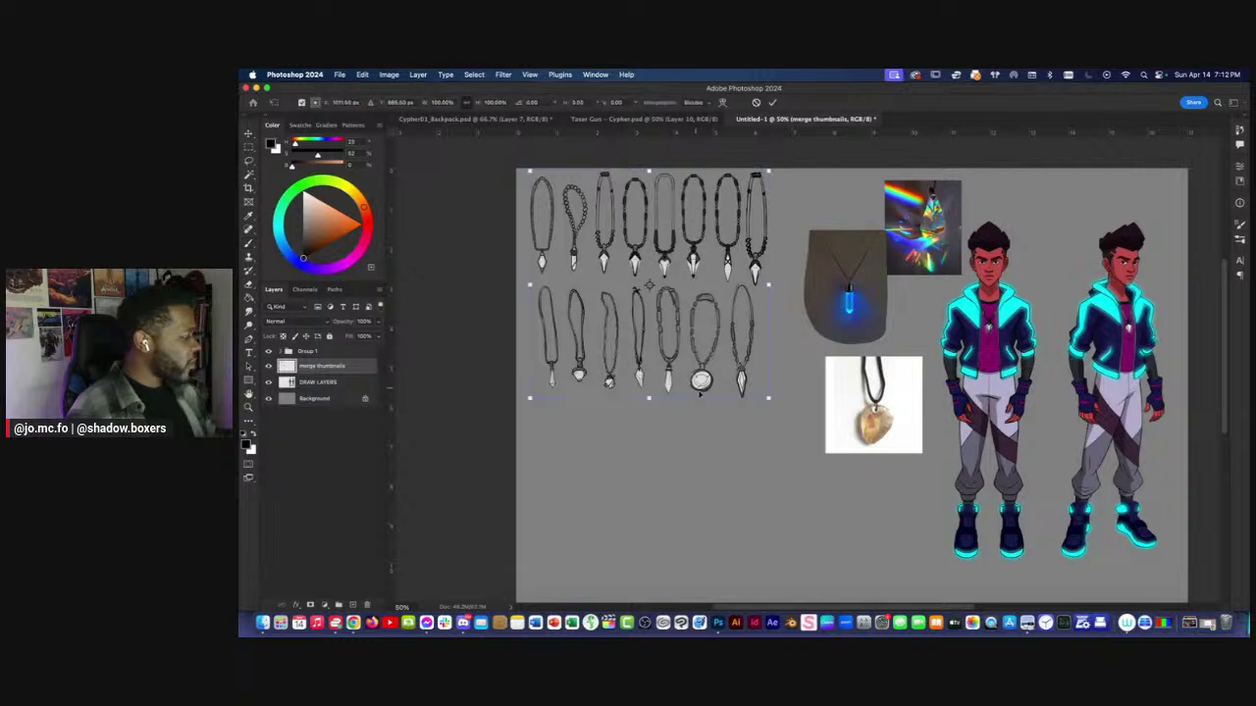
left_click_drag(647, 399, 647, 339)
left_click_drag(622, 316, 607, 320)
key("Return")
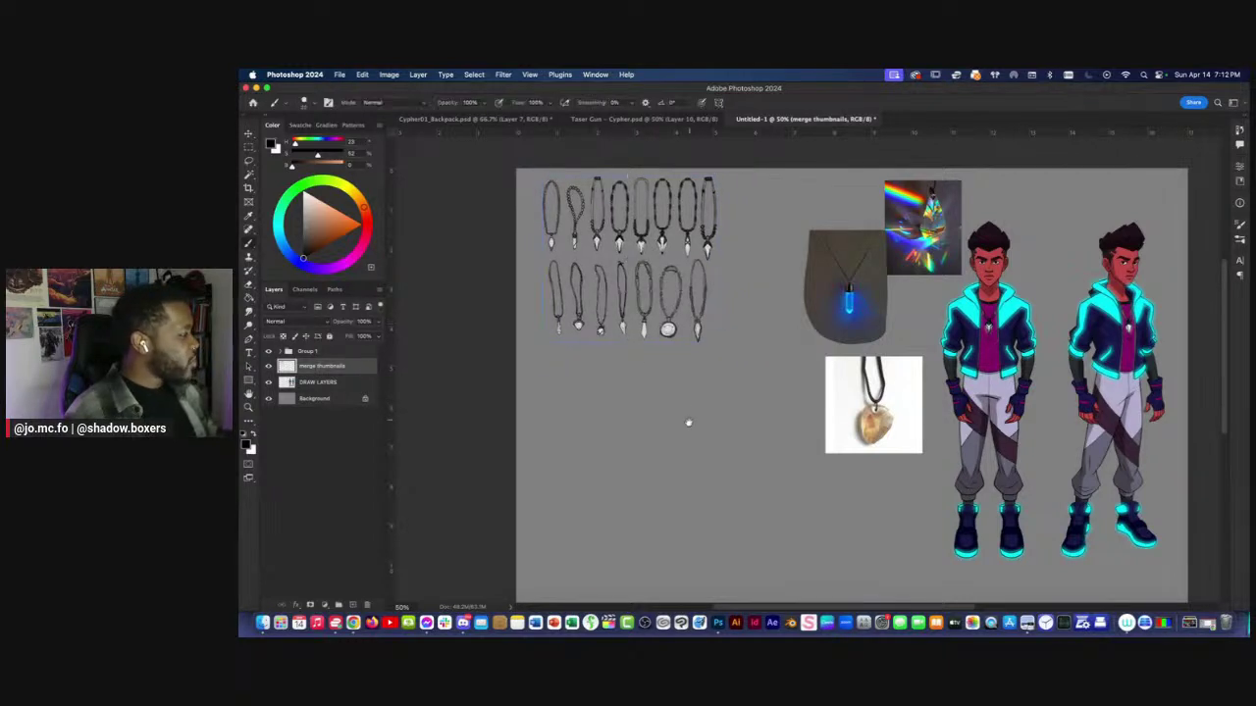
Add a new empty layer above Group 1 for sketching the necklace.
left_click_drag(688, 421, 682, 462)
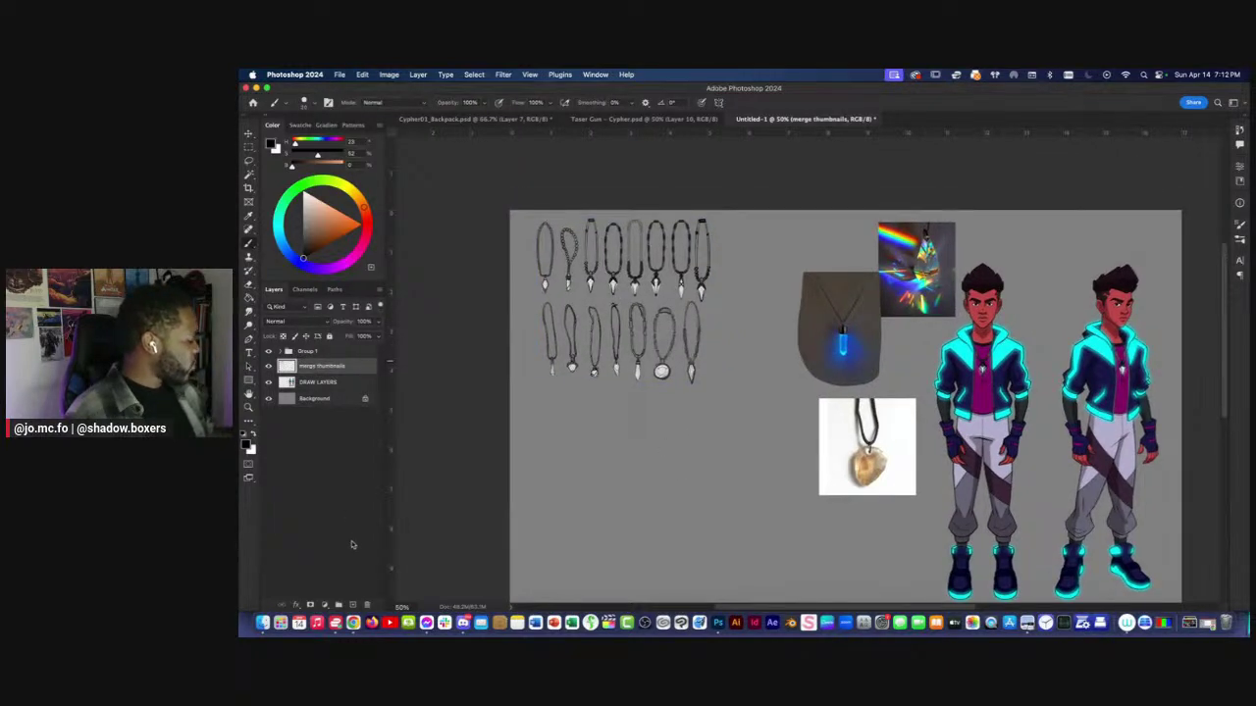
left_click(328, 353)
left_click(353, 605)
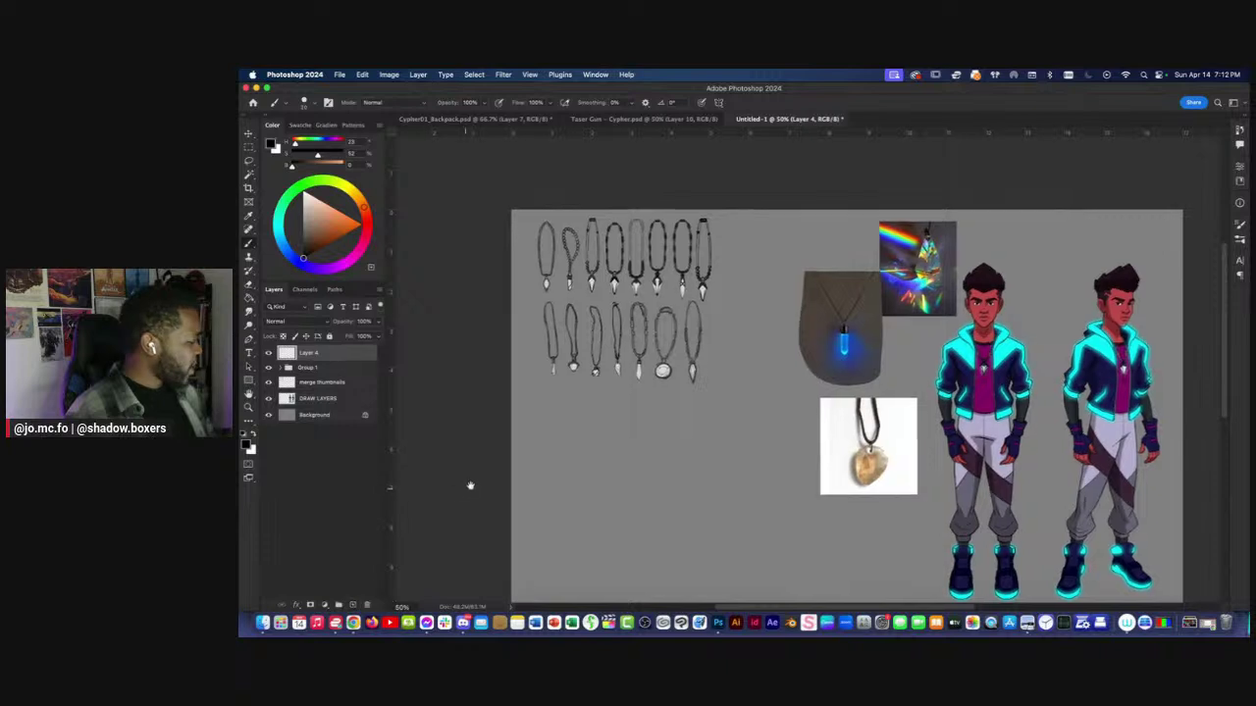
left_click_drag(470, 483, 508, 467)
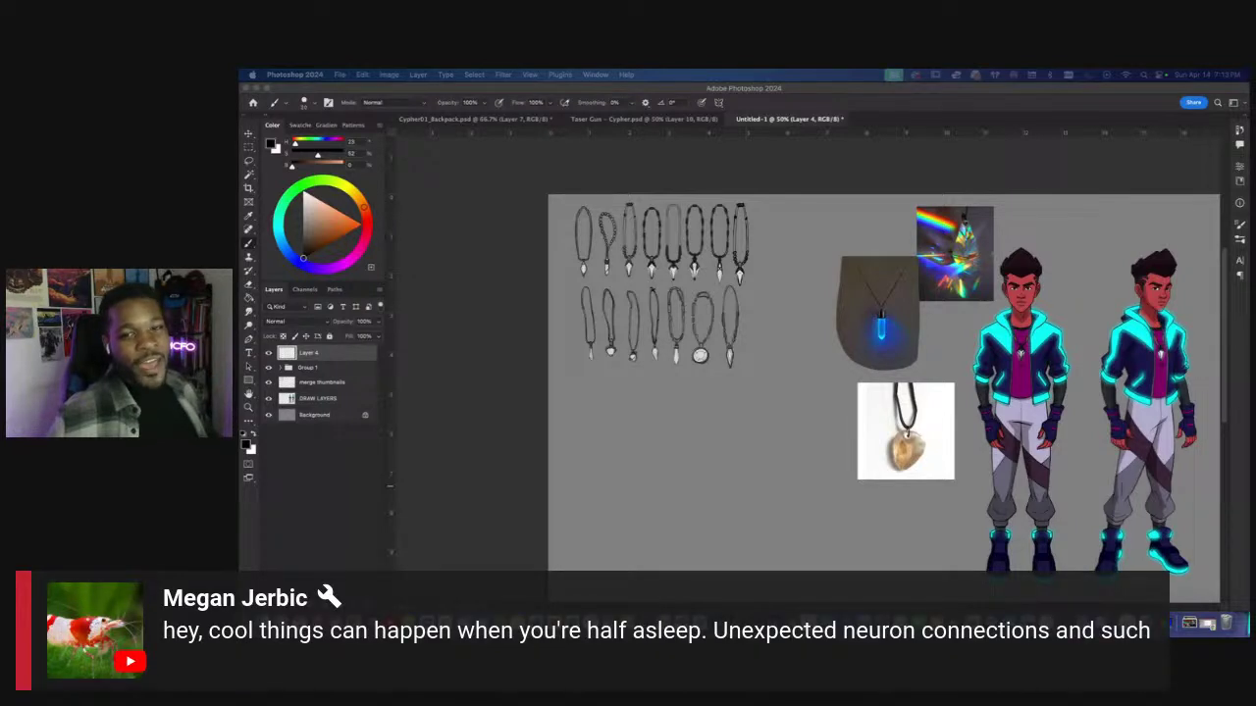
left_click(585, 448)
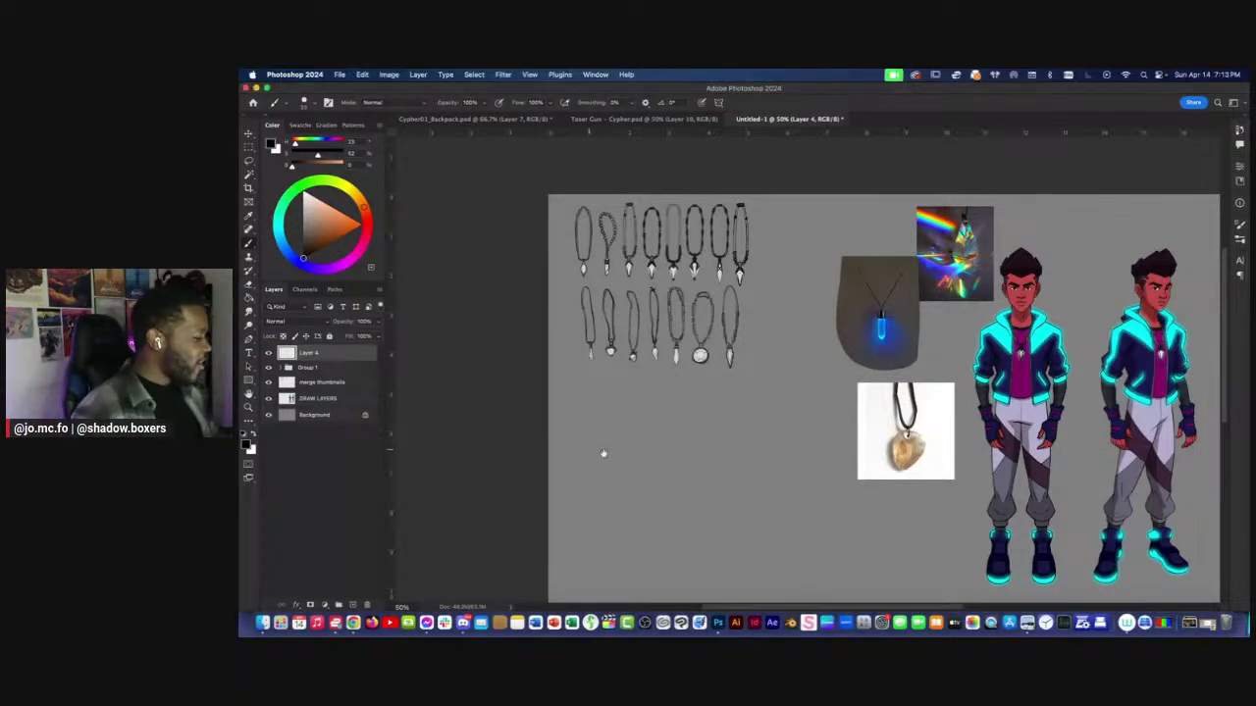
scroll(617, 458, "right", 2)
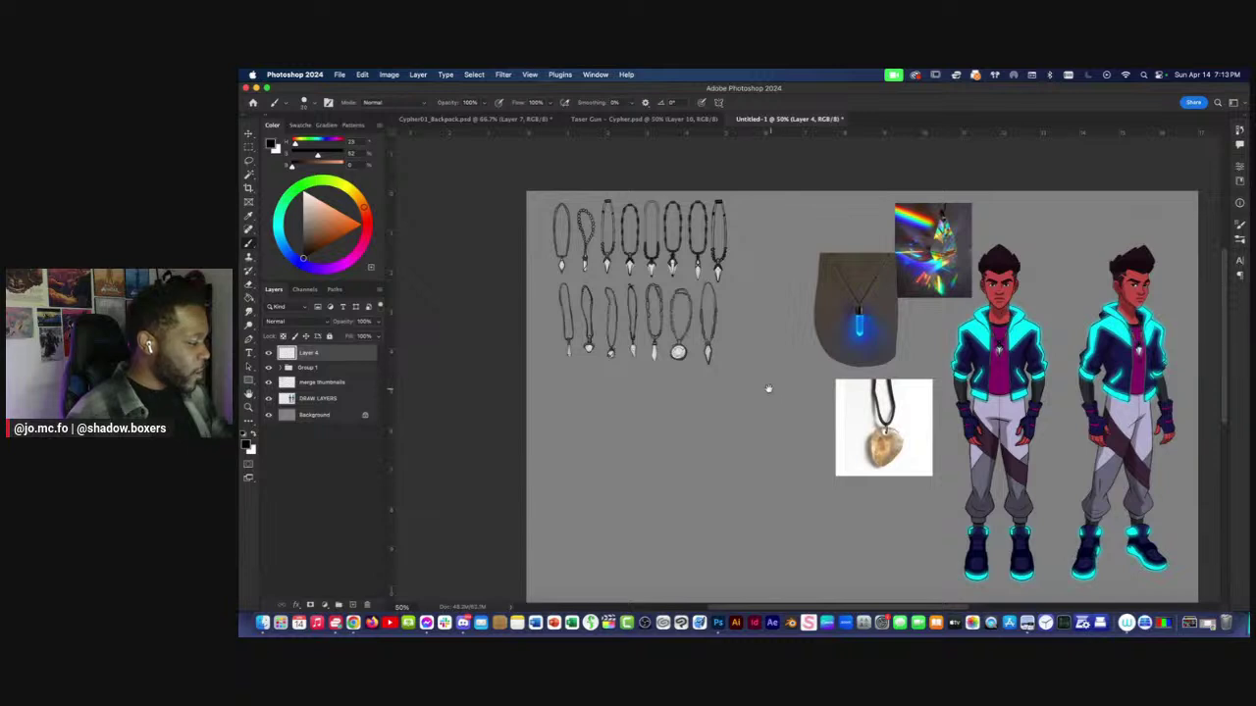
Sketch two large kite-shaped prism outlines below the thumbnails and delete them from the layer.
mouse_move(760, 376)
left_mouse_down()
mouse_move(780, 404)
mouse_move(755, 457)
mouse_move(737, 396)
mouse_move(755, 459)
mouse_move(781, 403)
left_mouse_up()
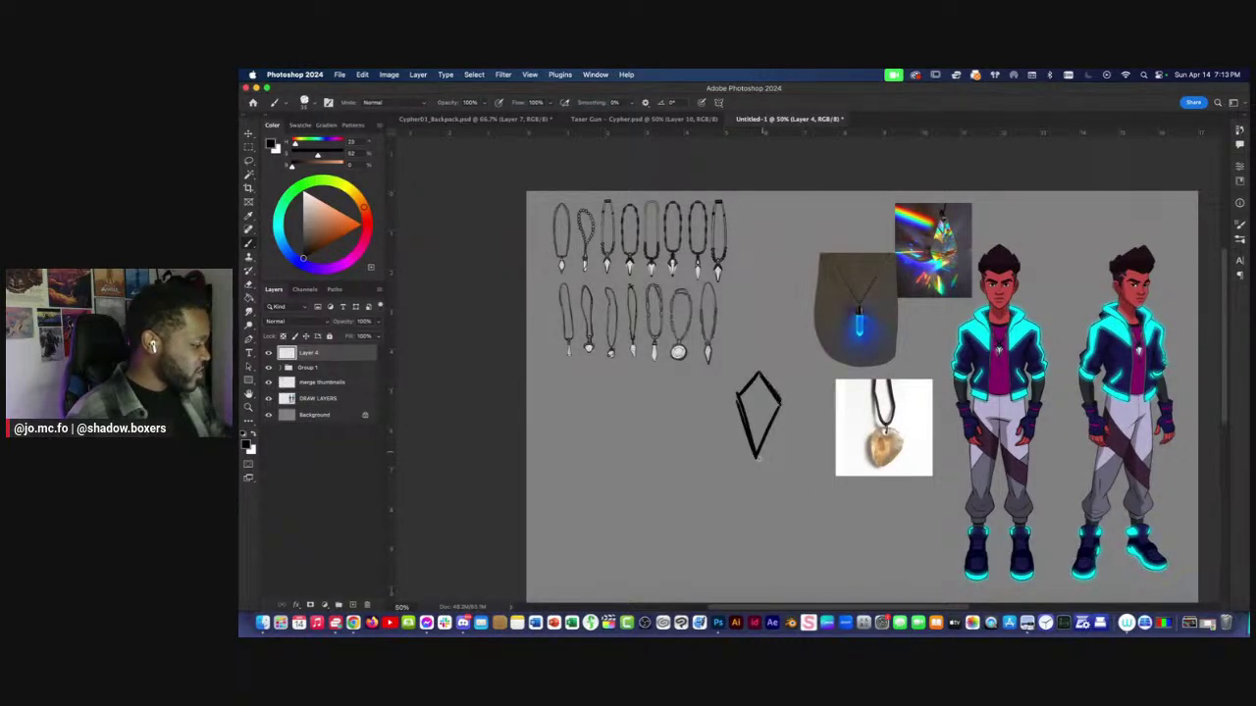
mouse_move(686, 394)
left_mouse_down()
mouse_move(707, 458)
mouse_move(677, 477)
mouse_move(647, 446)
mouse_move(686, 388)
mouse_move(645, 451)
mouse_move(677, 478)
mouse_move(706, 458)
mouse_move(685, 391)
left_mouse_up()
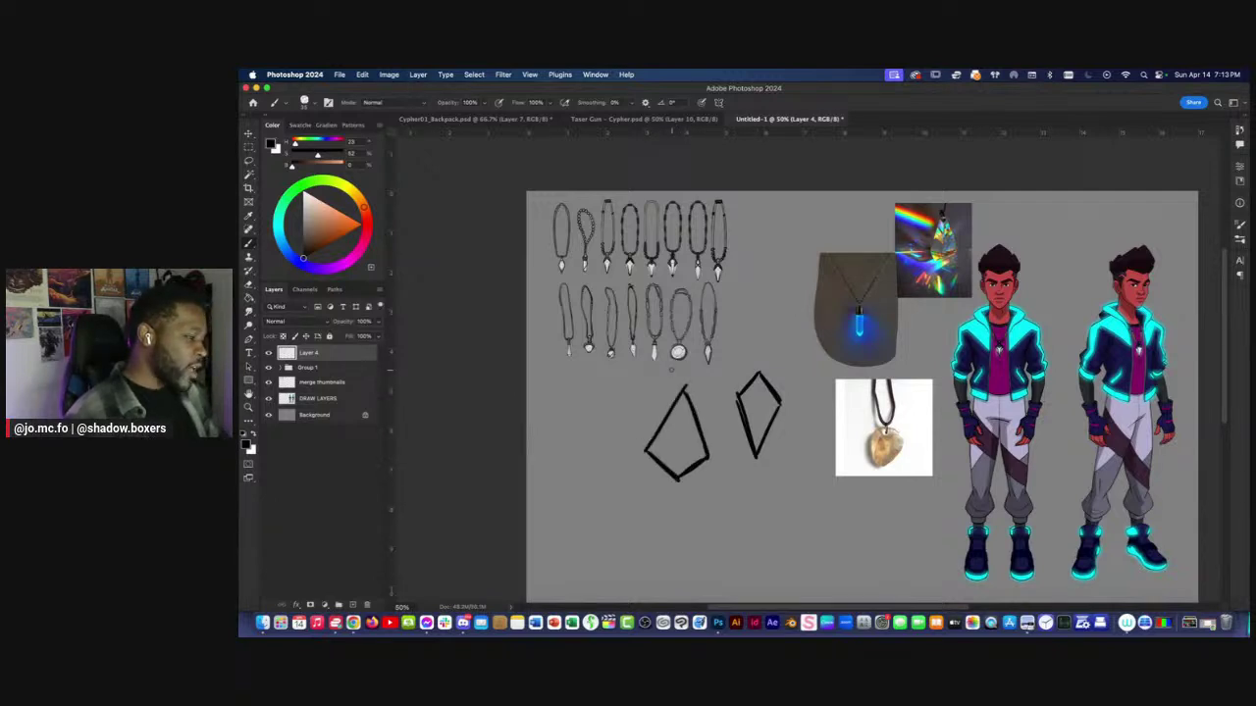
key("l")
left_click_drag(677, 338, 590, 358)
key("Delete")
Sketch a small ring with a faceted, flared prism pendant hanging below it, between the thumbnails and the pendant photos.
key("b")
key("super+equal")
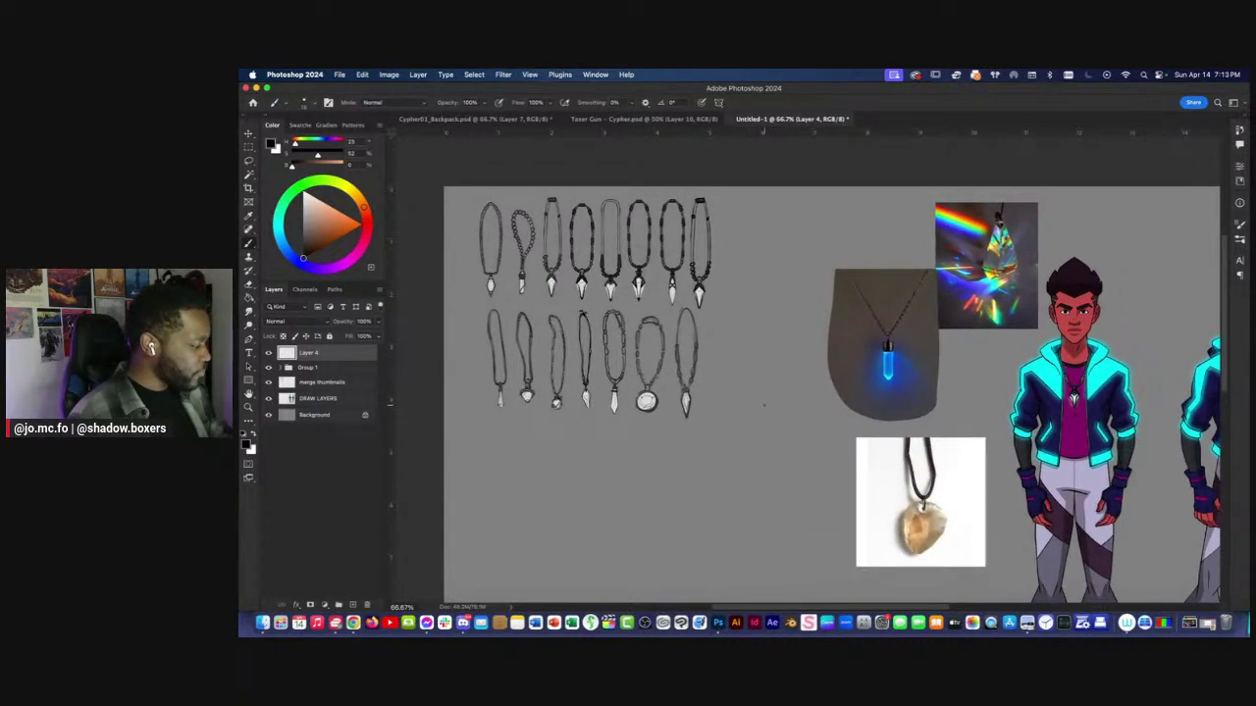
left_click_drag(766, 408, 746, 411)
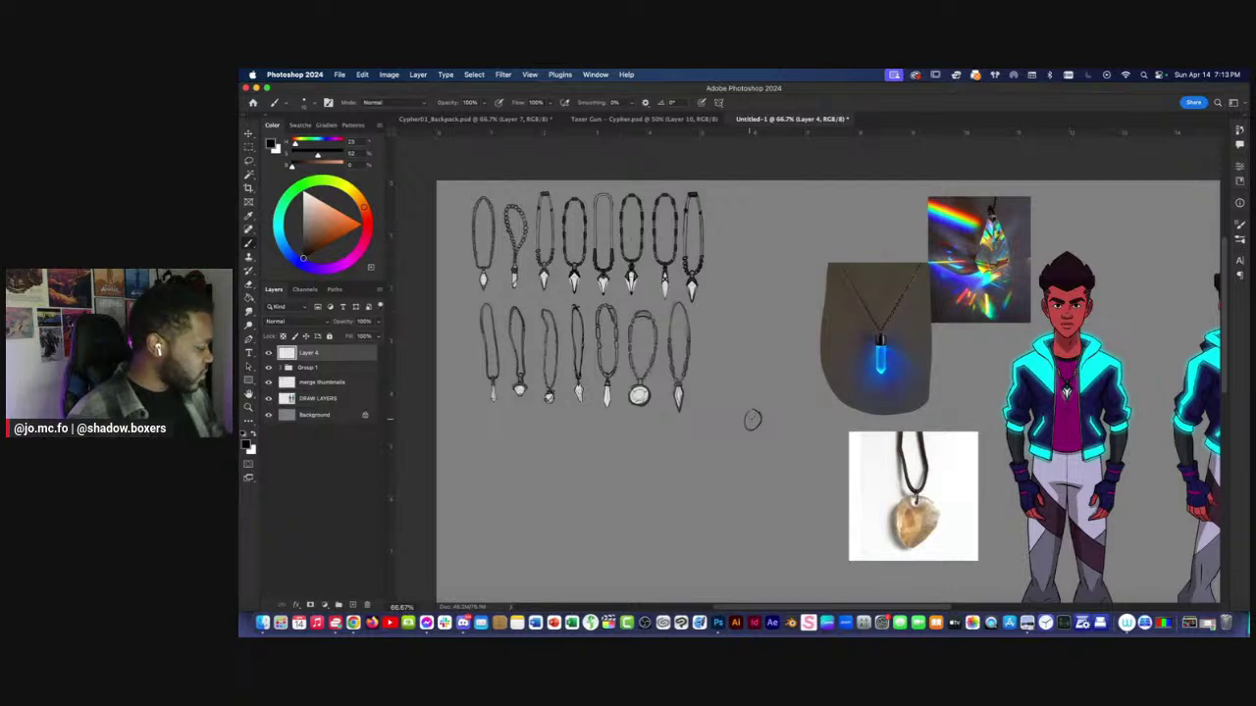
left_click_drag(753, 412, 777, 463)
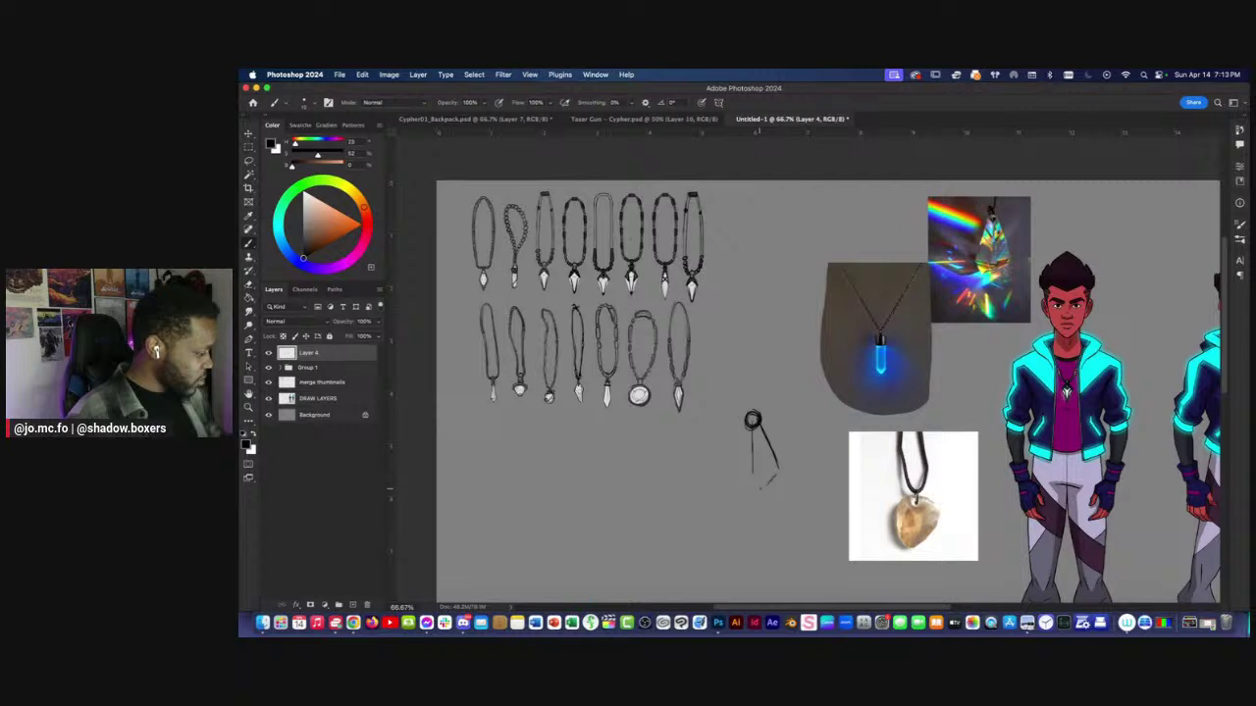
left_click_drag(748, 427, 732, 485)
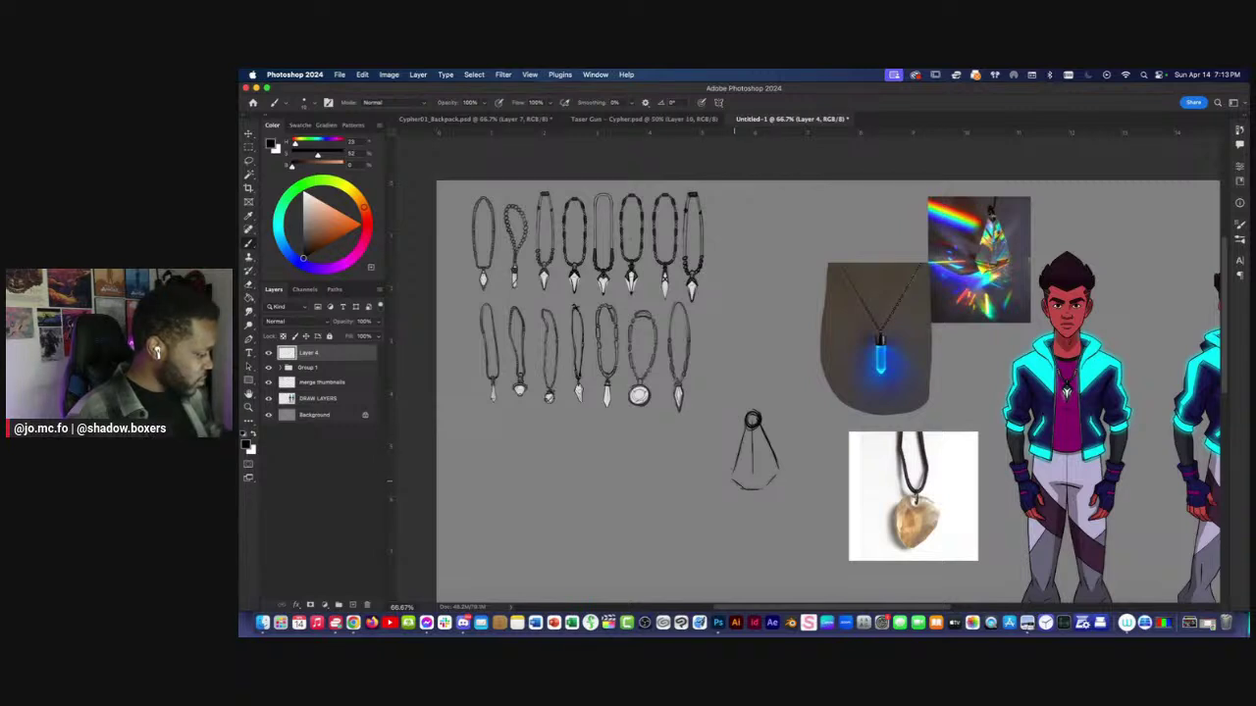
Draw a long doubled cord looping up from the pendant's ring and darken the prism's outer edge.
left_click_drag(762, 410, 777, 327)
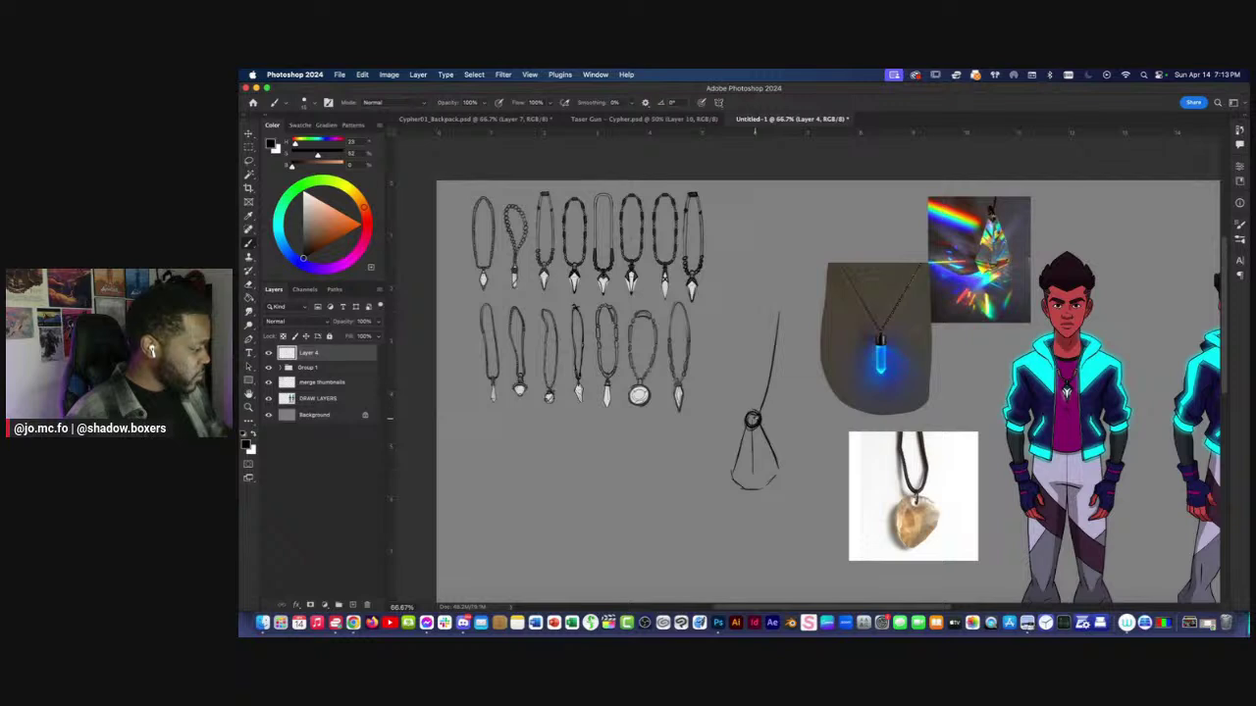
mouse_move(748, 412)
left_mouse_down()
mouse_move(734, 348)
mouse_move(740, 249)
left_mouse_up()
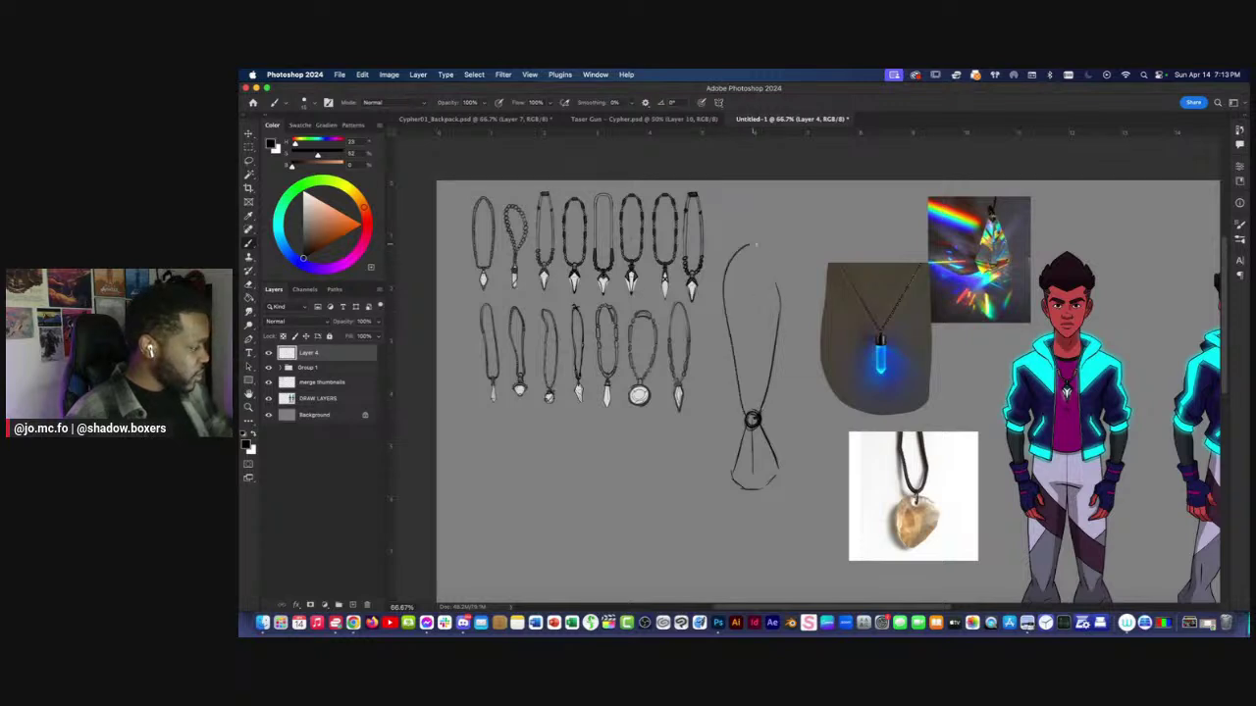
mouse_move(778, 286)
left_mouse_down()
mouse_move(753, 244)
mouse_move(780, 307)
mouse_move(756, 413)
left_mouse_up()
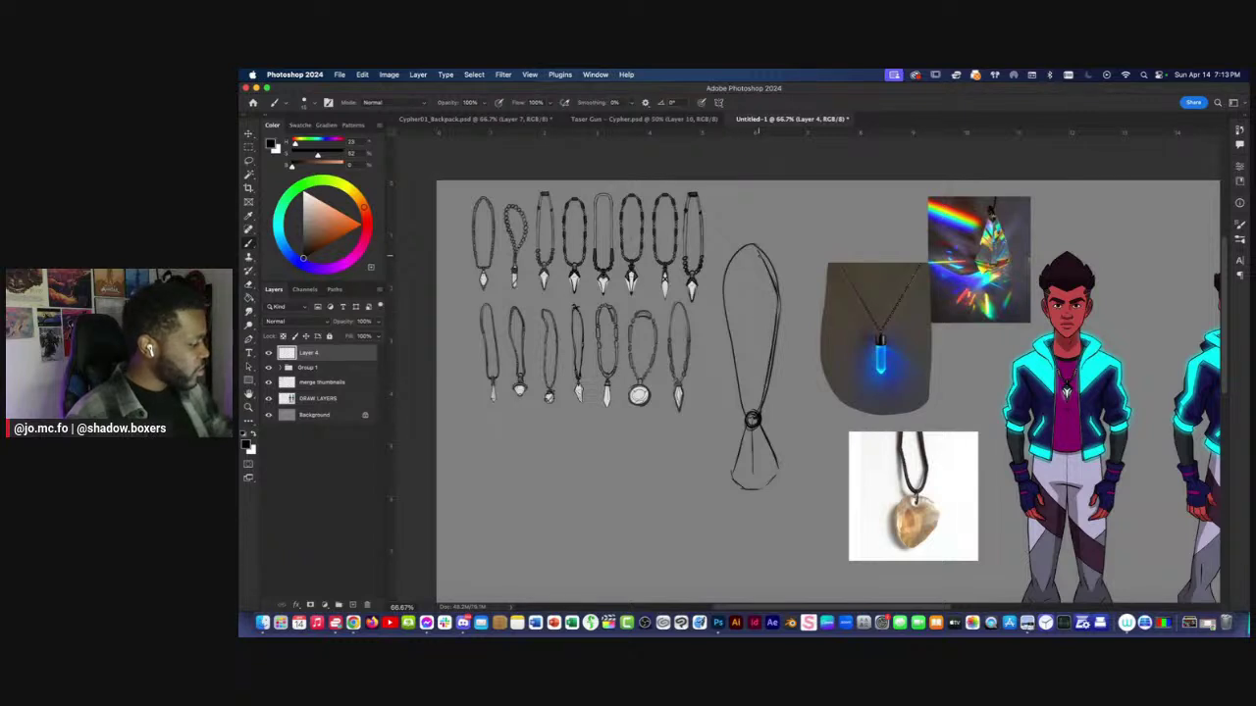
left_click_drag(733, 303, 728, 363)
left_click_drag(731, 288, 739, 402)
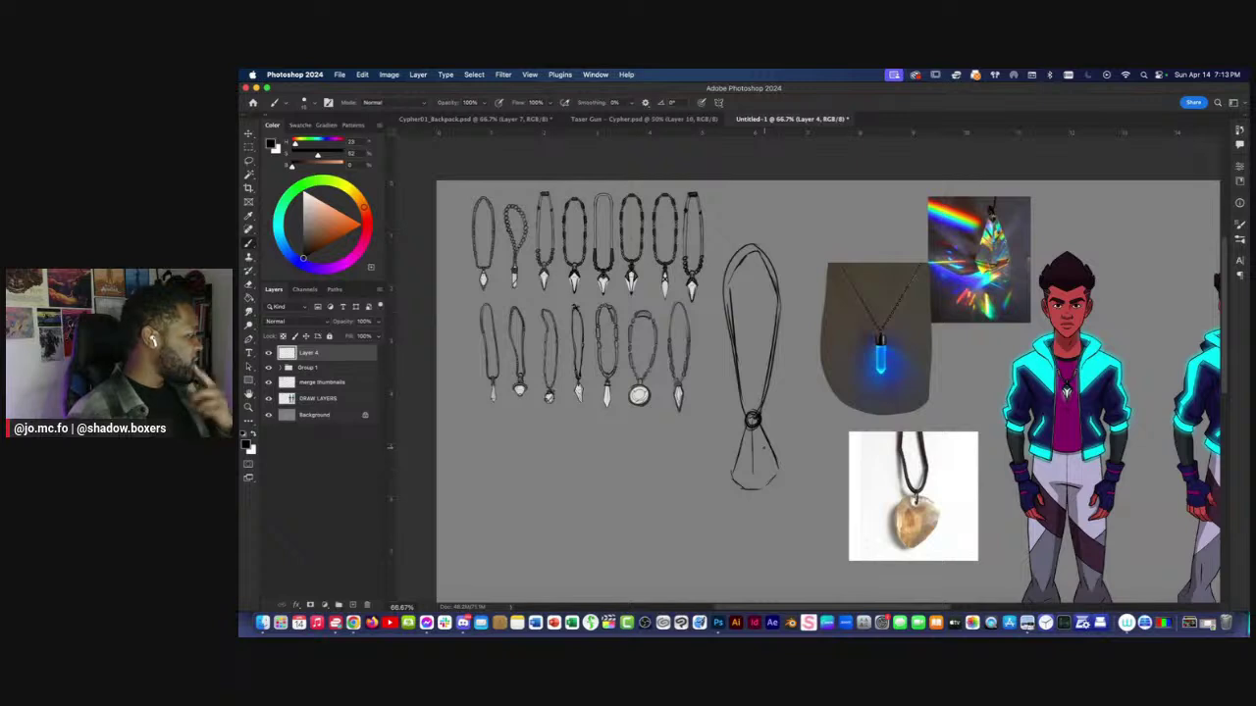
left_click_drag(765, 432, 777, 471)
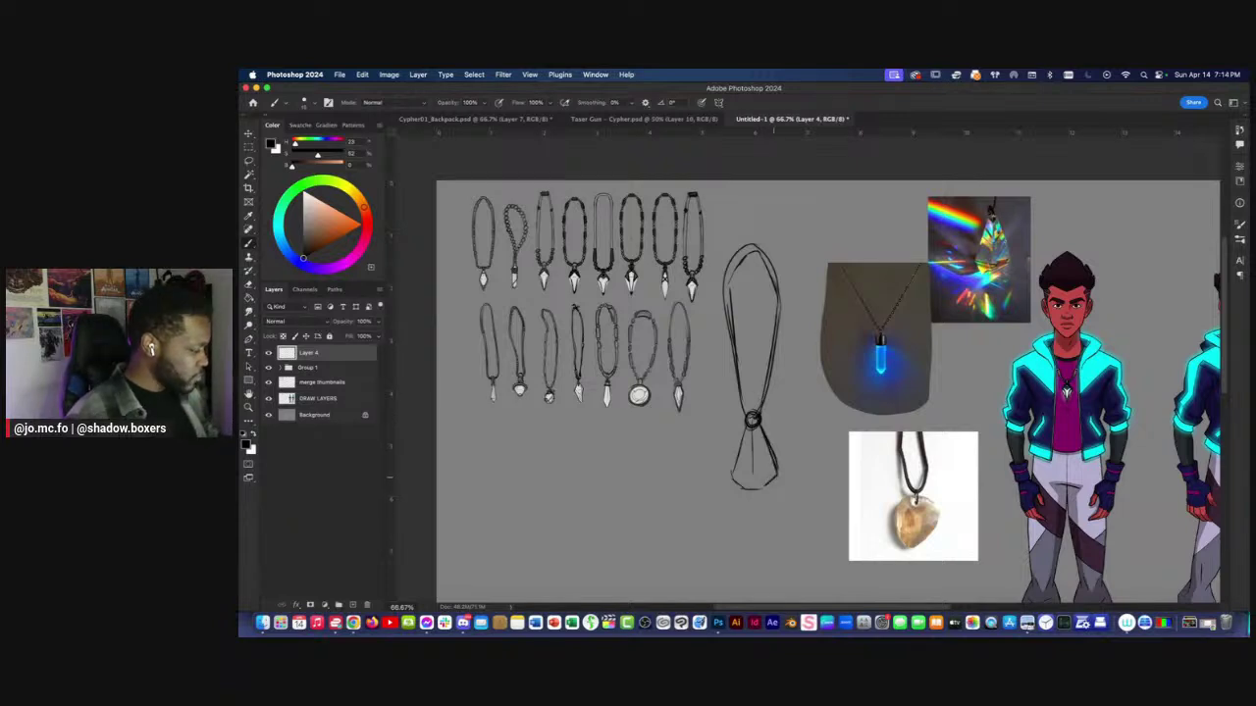
left_click_drag(777, 478, 761, 492)
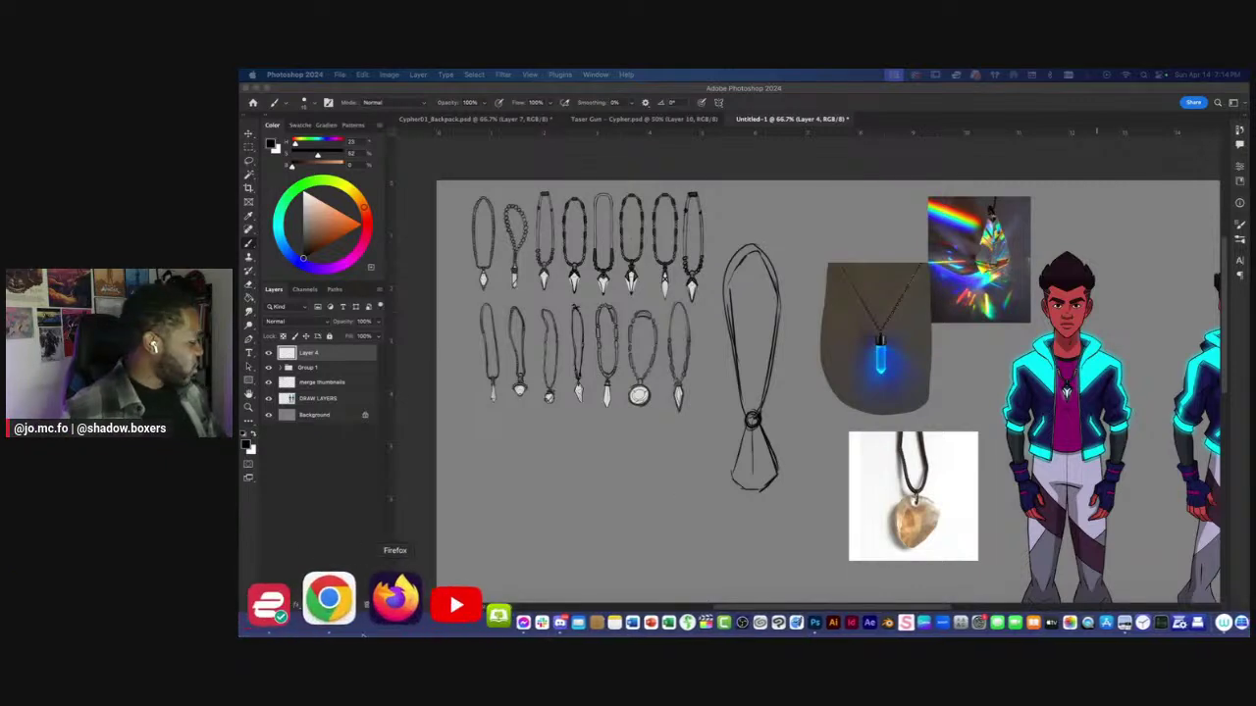
Switch to Chrome and search Google Images for "boston dog robot" in a new tab.
left_click(323, 597)
left_click(907, 93)
type("boston dogs")
key("Return")
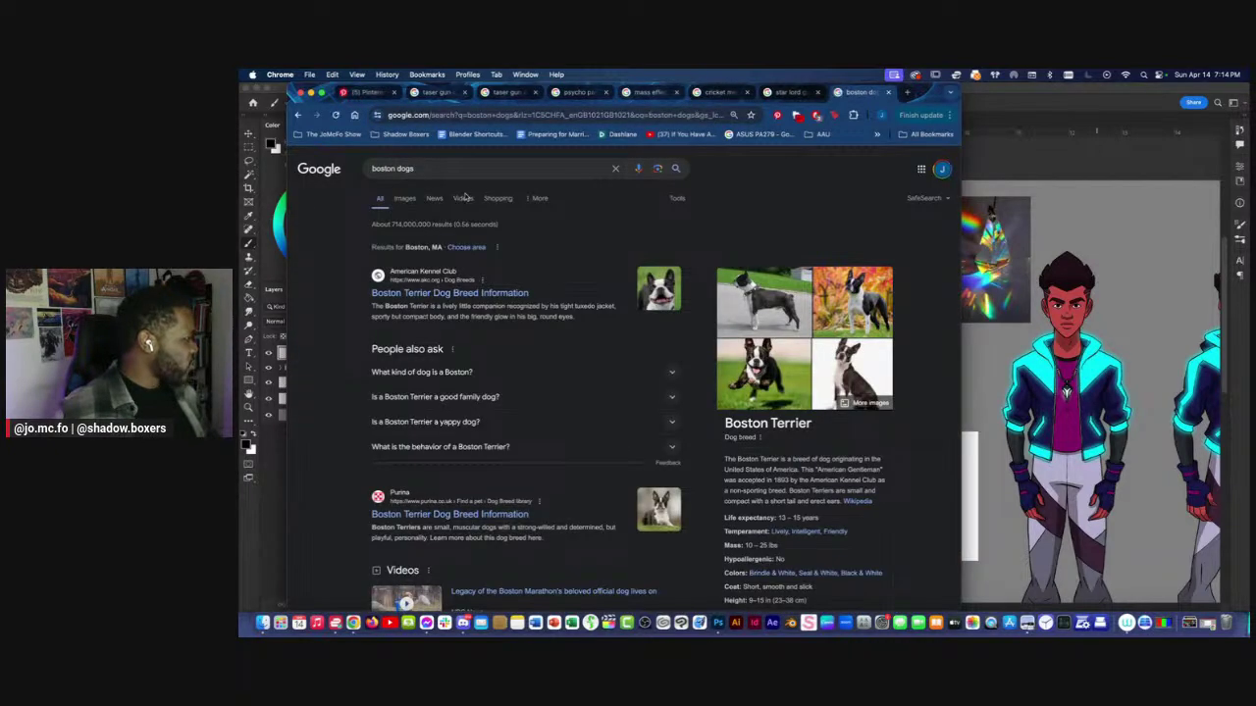
left_click(465, 173)
type("robot")
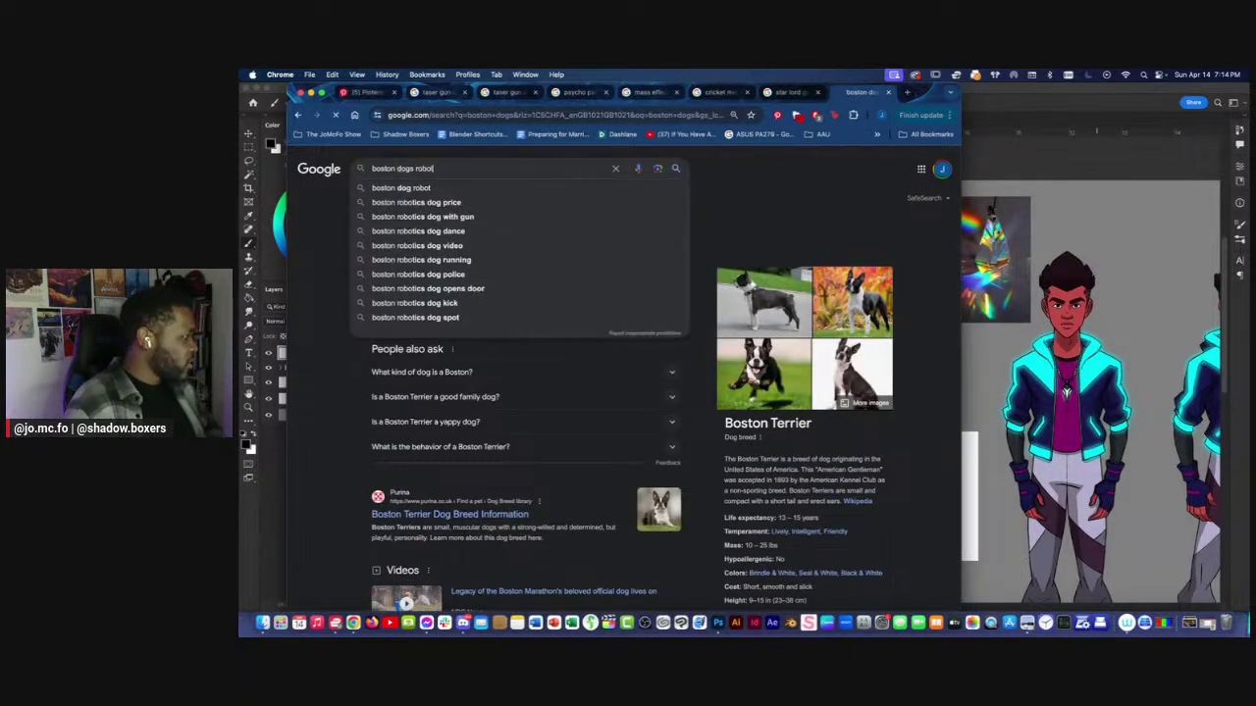
key("Return")
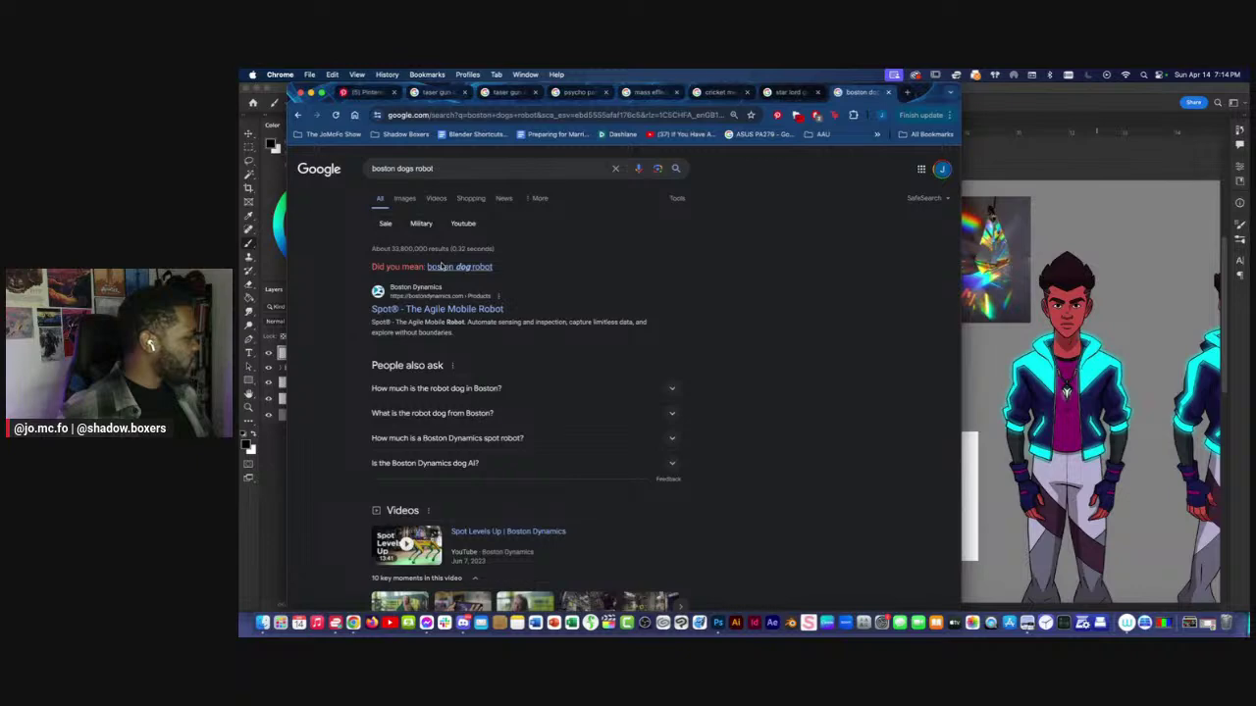
left_click(452, 266)
left_click(405, 198)
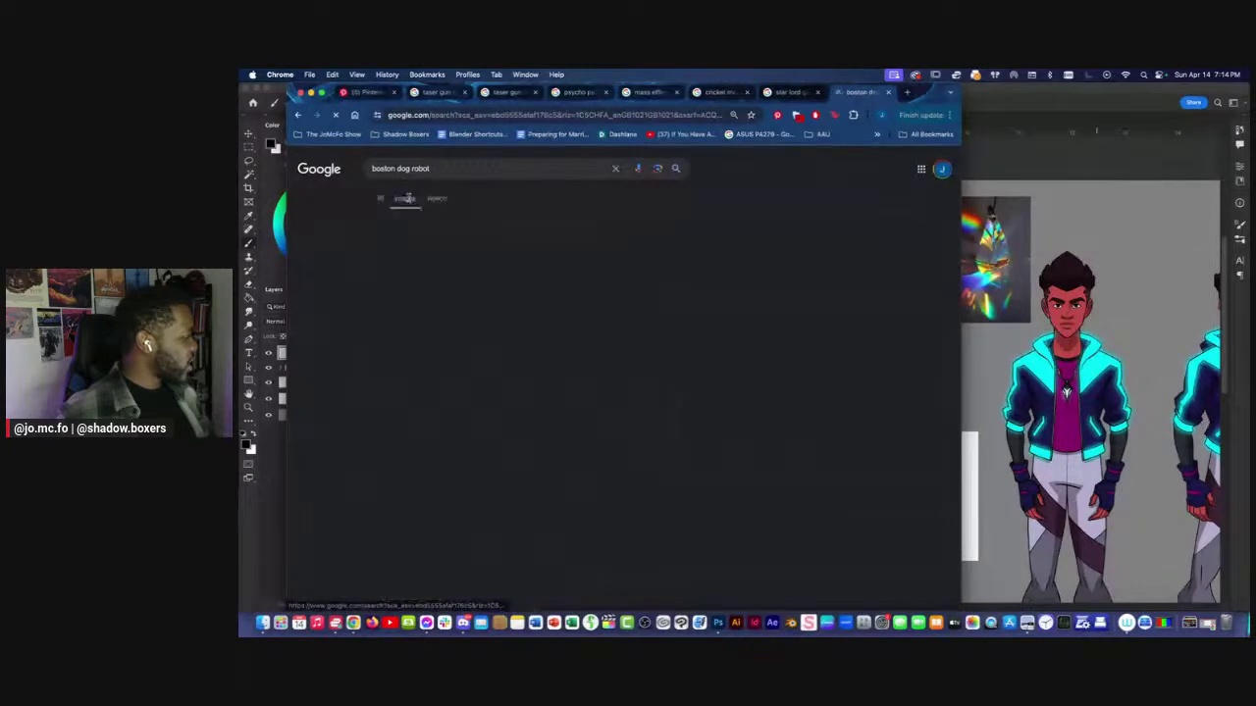
Look through the Boston Dynamics robot dog photos and their related images, including the gun-mounted version.
left_click(487, 440)
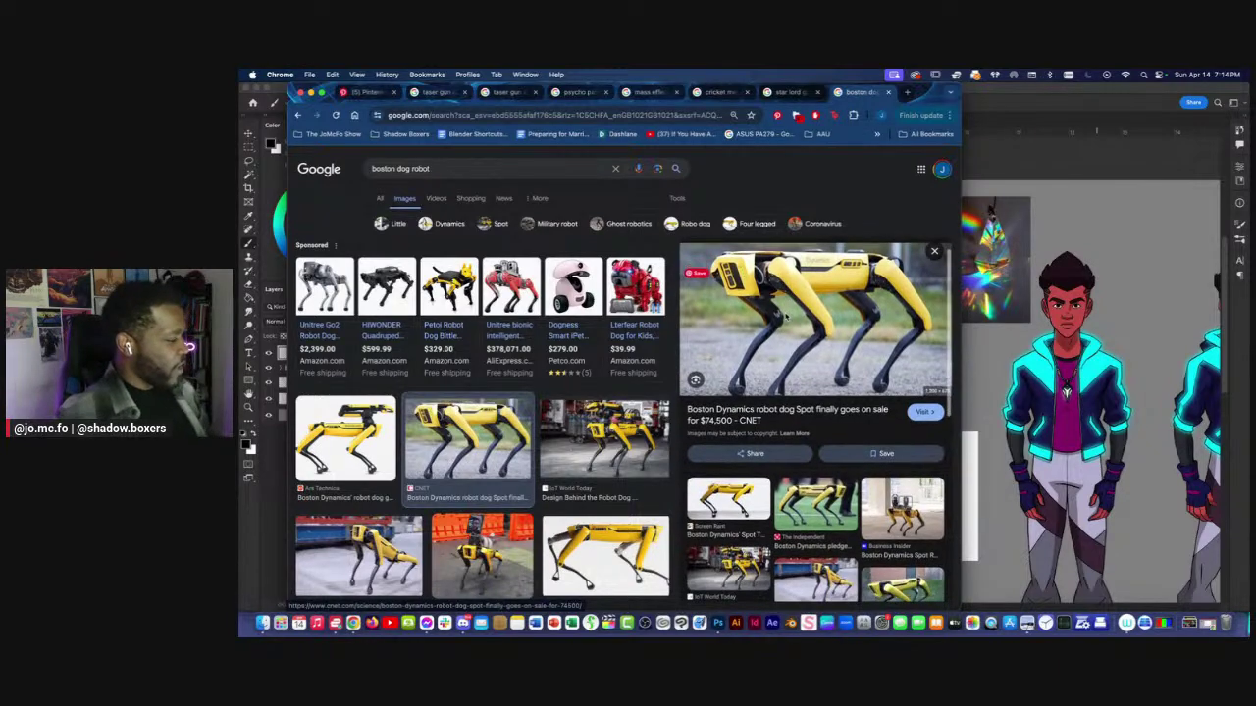
scroll(785, 314, "down", 3)
left_click(871, 422)
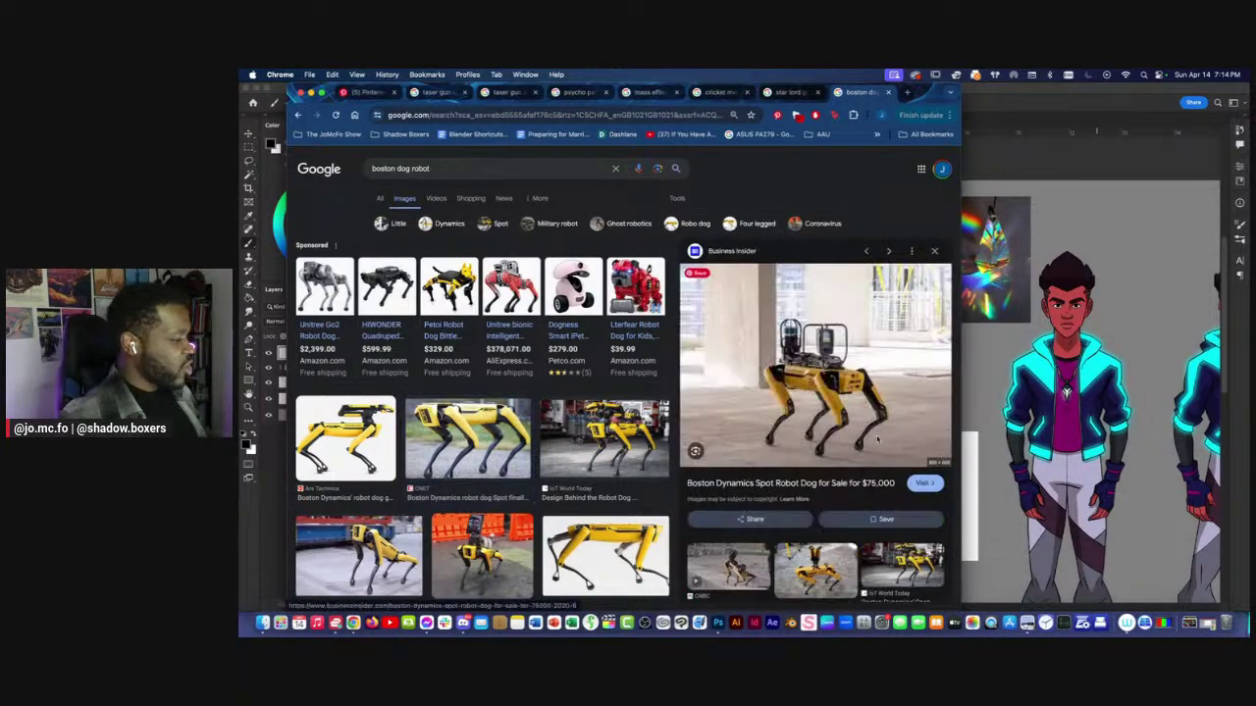
scroll(872, 420, "down", 3)
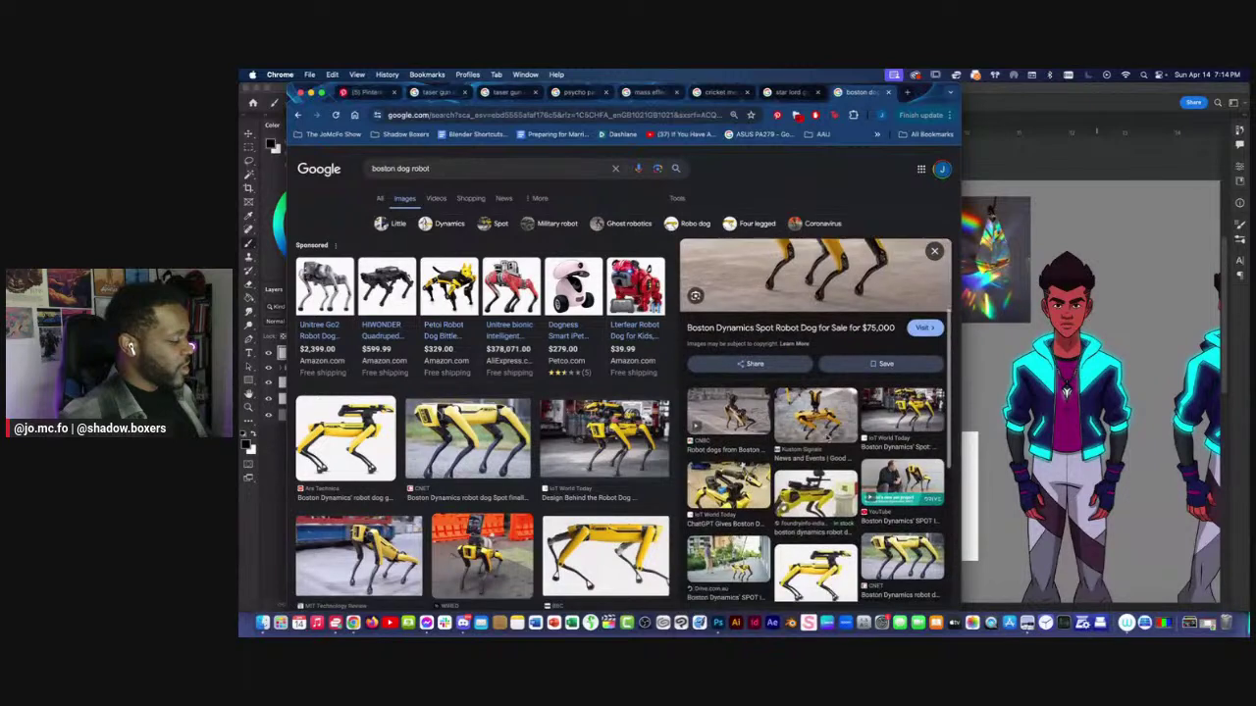
left_click(828, 439)
scroll(862, 387, "down", 1)
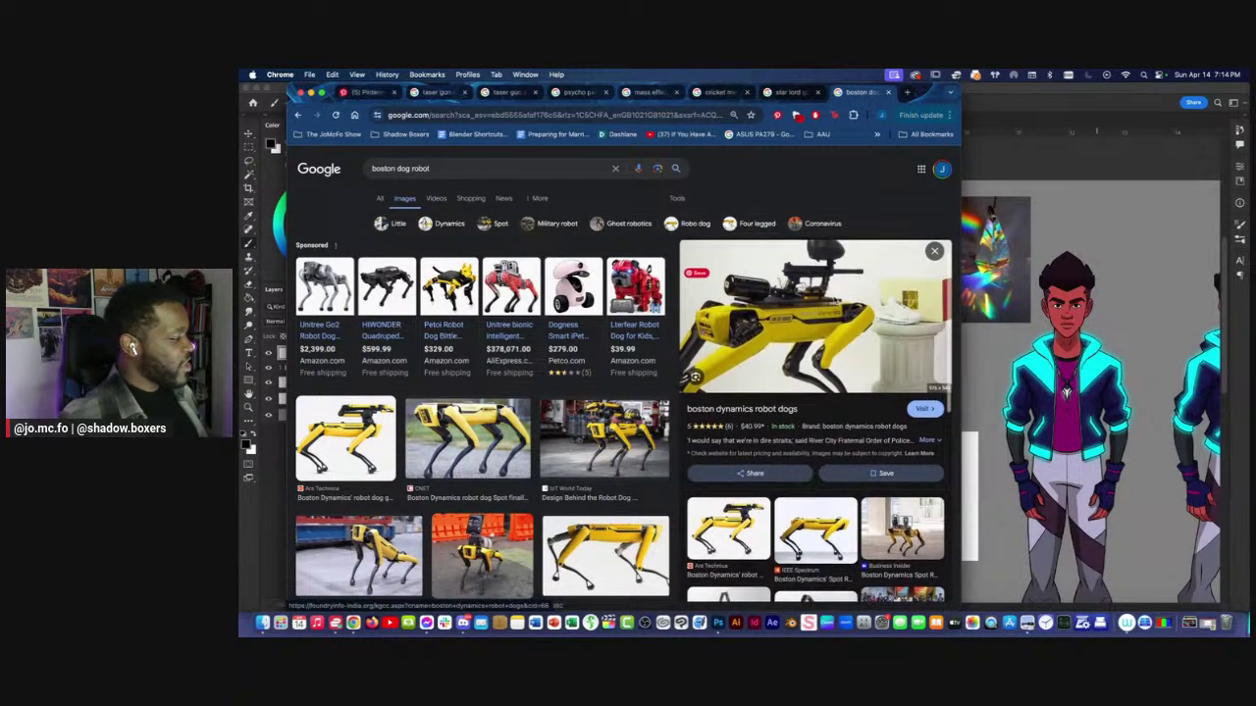
scroll(836, 304, "down", 1)
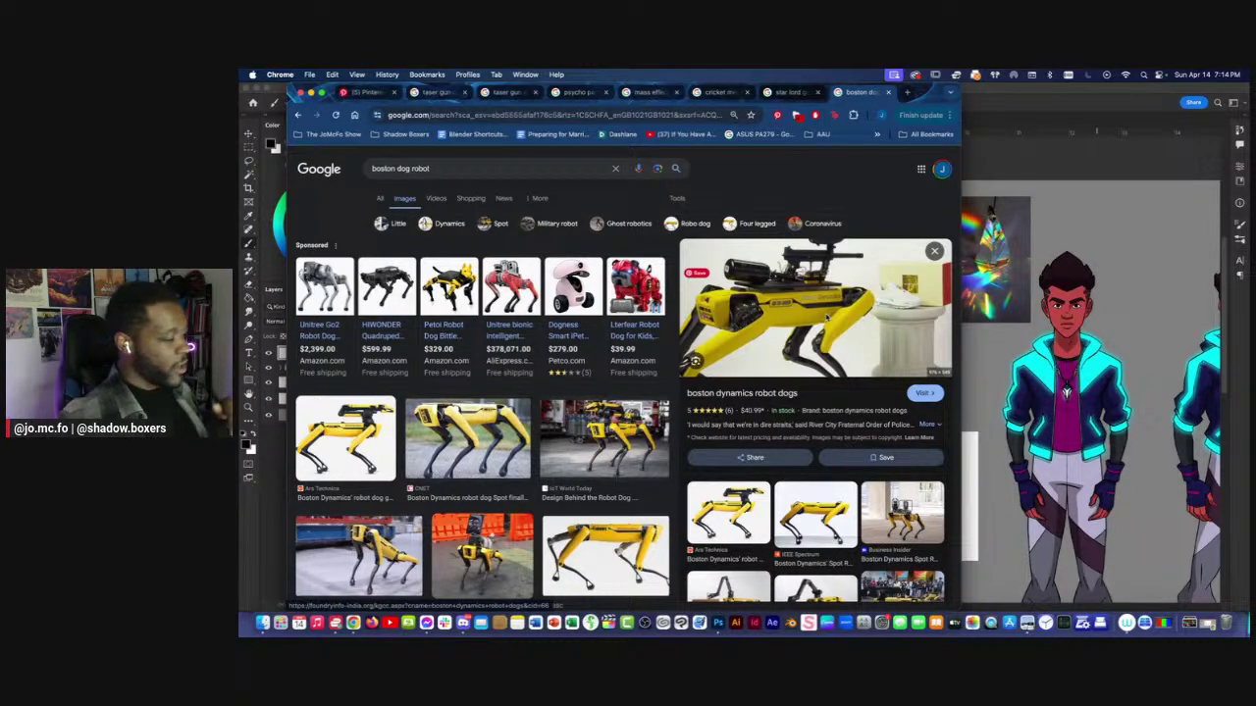
scroll(817, 422, "down", 3)
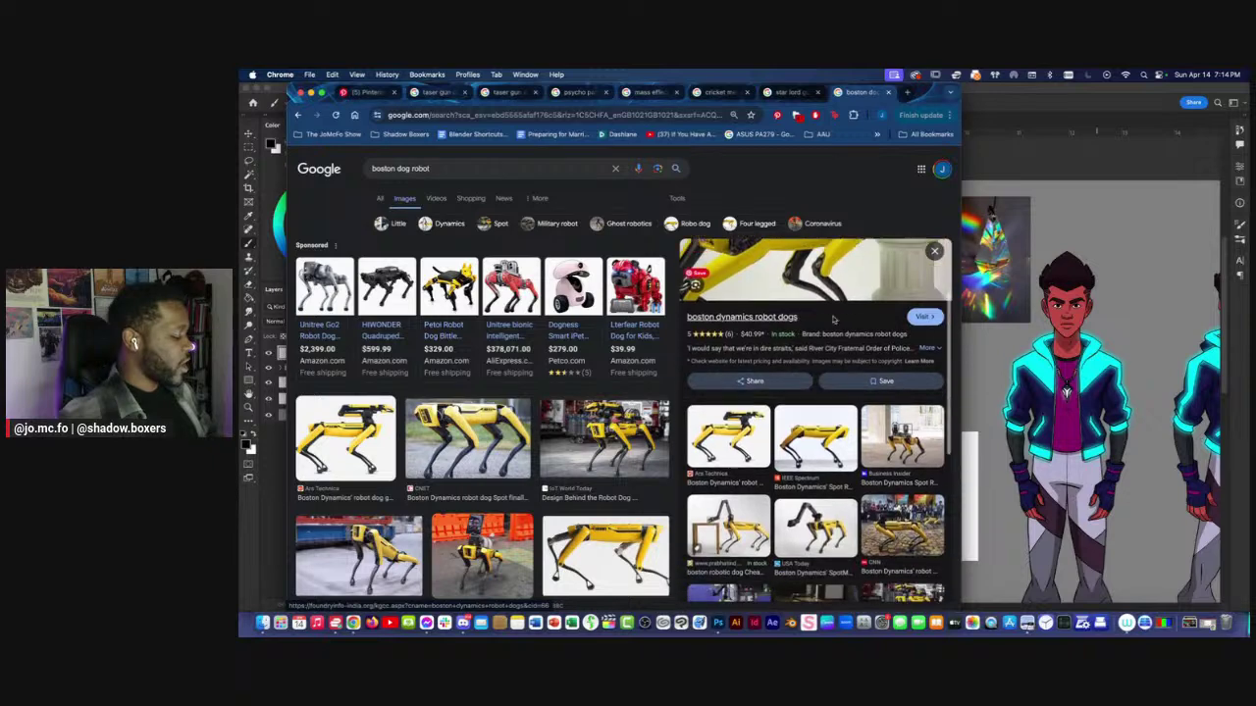
scroll(817, 422, "down", 4)
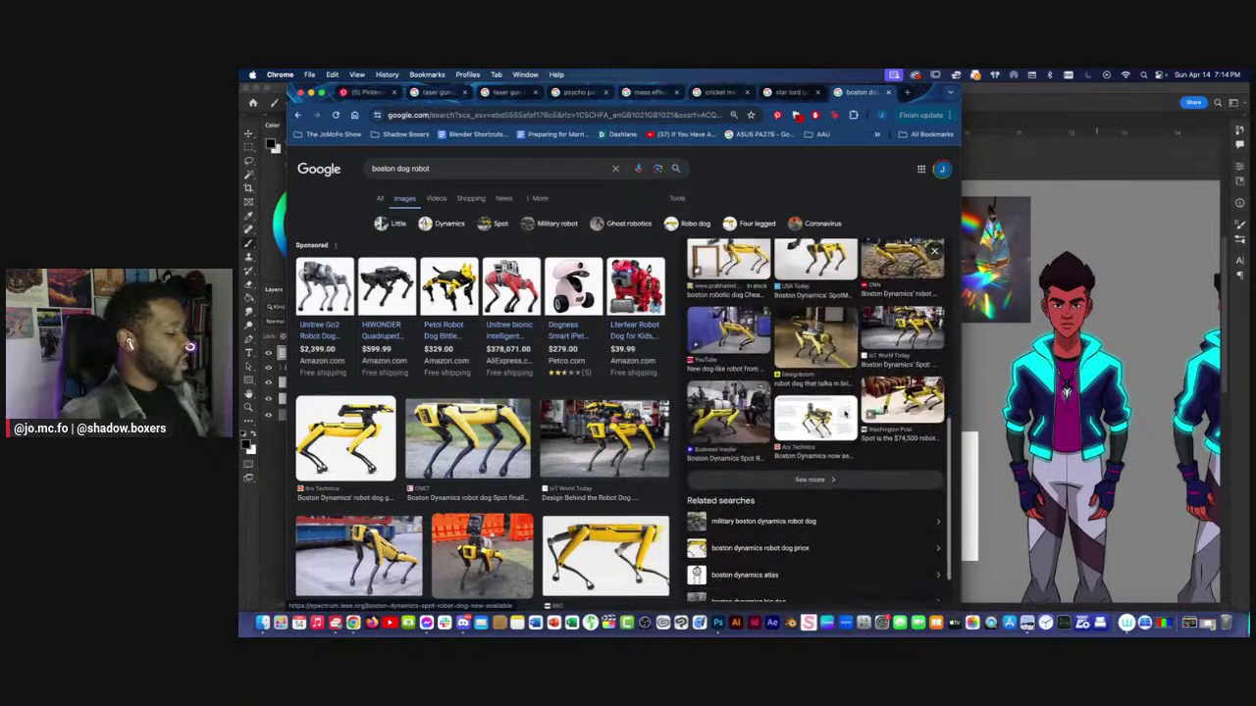
Preview the photo of Spot with its arm, then enlarge and examine the Boston Dynamics payloads diagram.
left_click(893, 403)
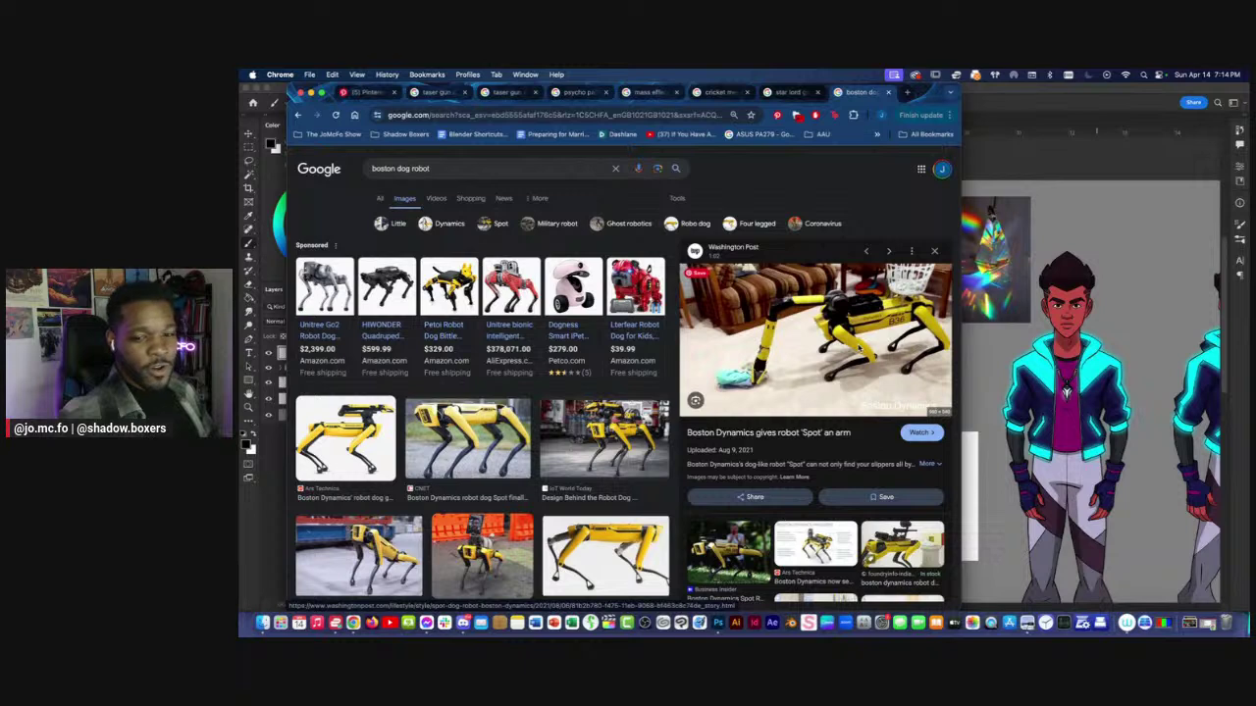
scroll(775, 349, "down", 1)
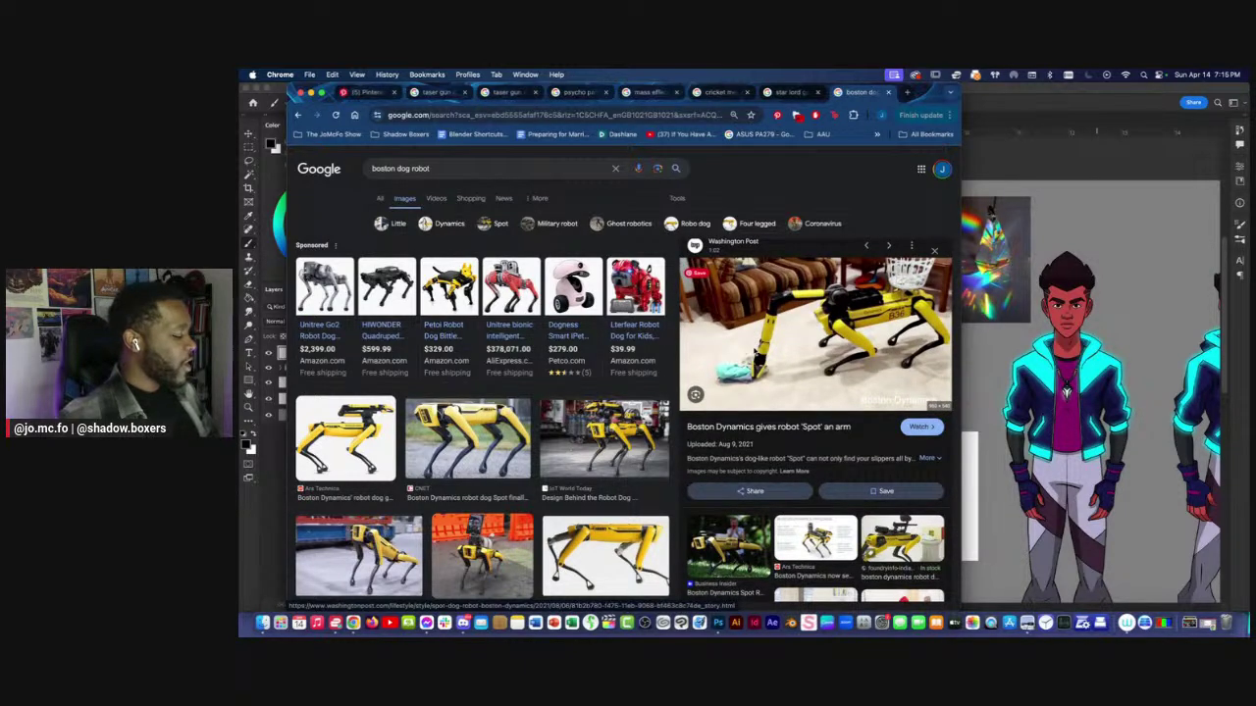
left_click(814, 535)
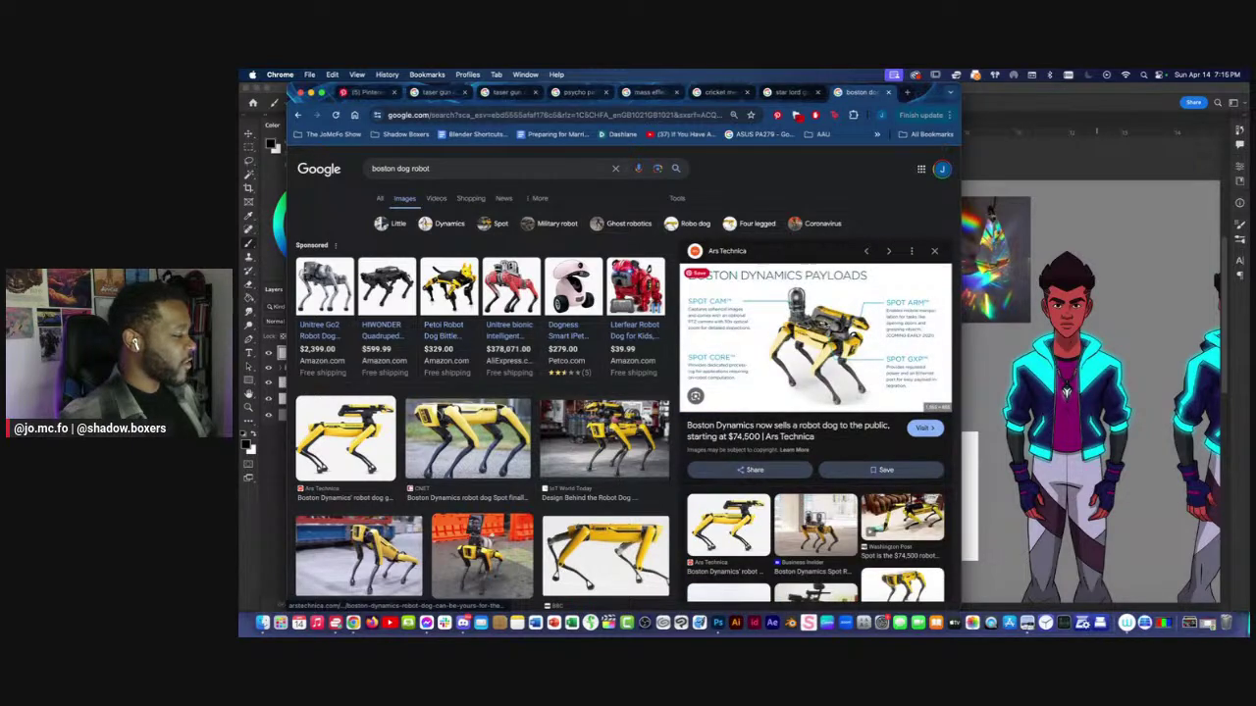
left_click(874, 319)
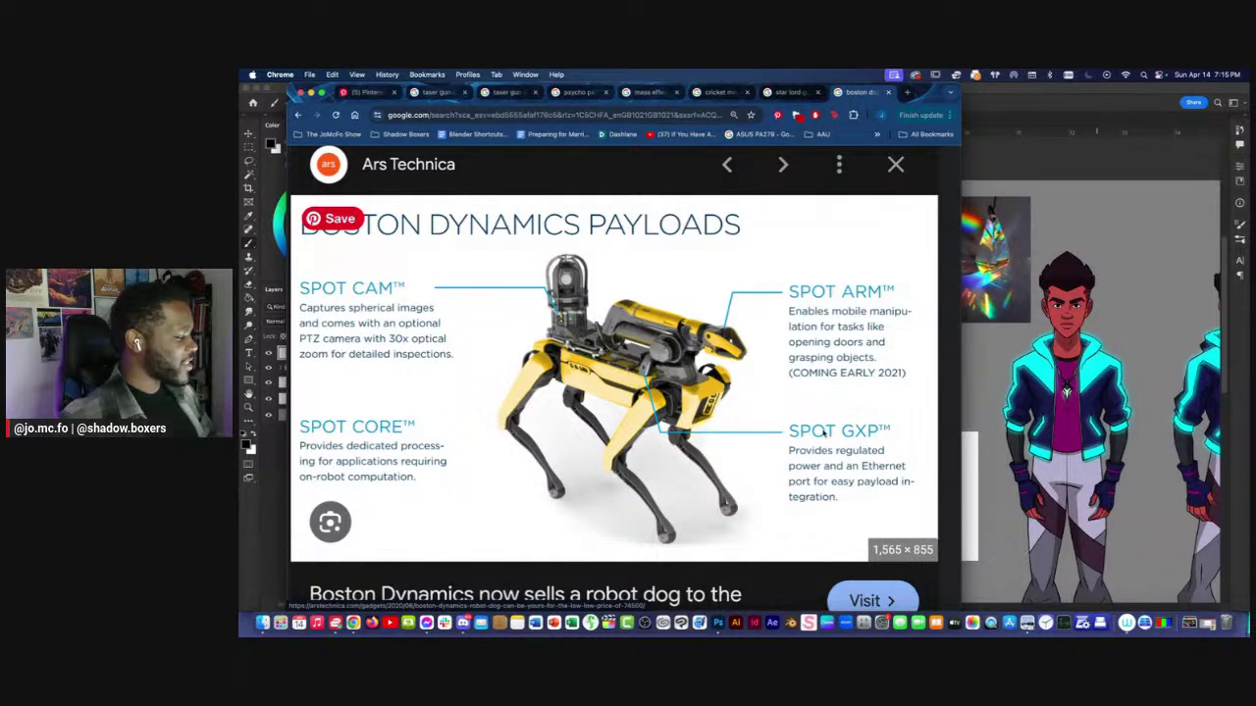
scroll(824, 436, "down", 1)
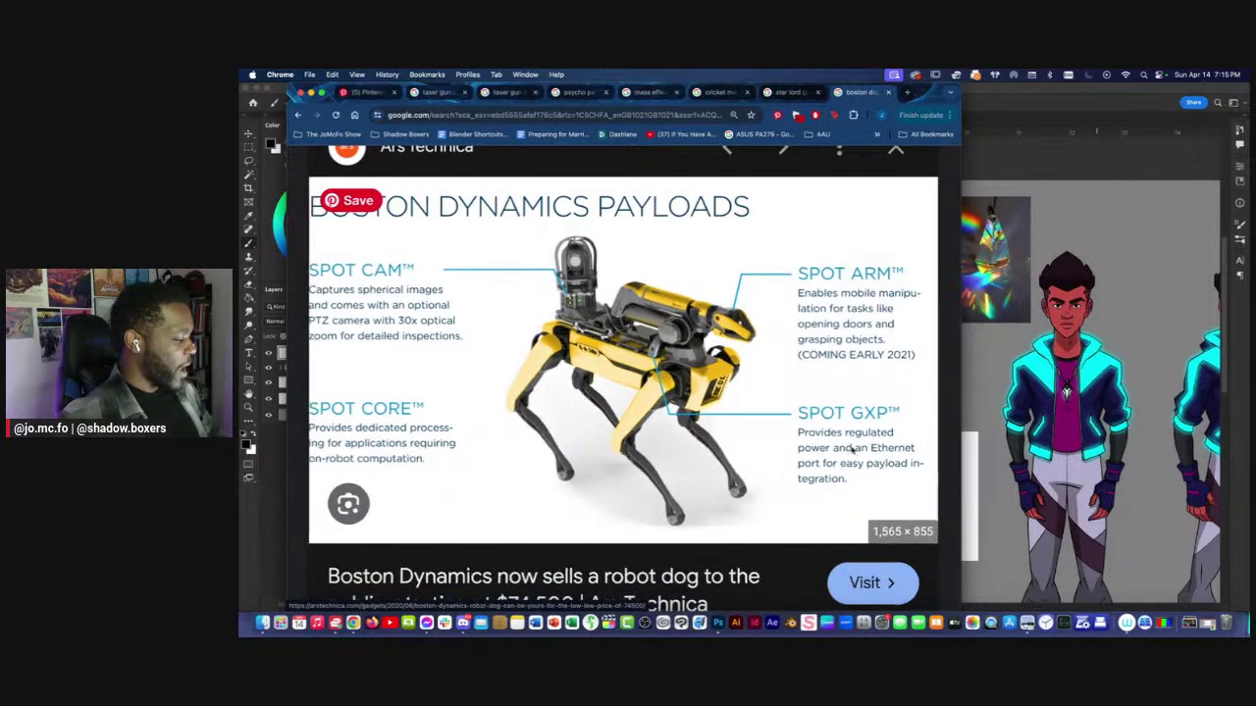
scroll(781, 447, "left", 1)
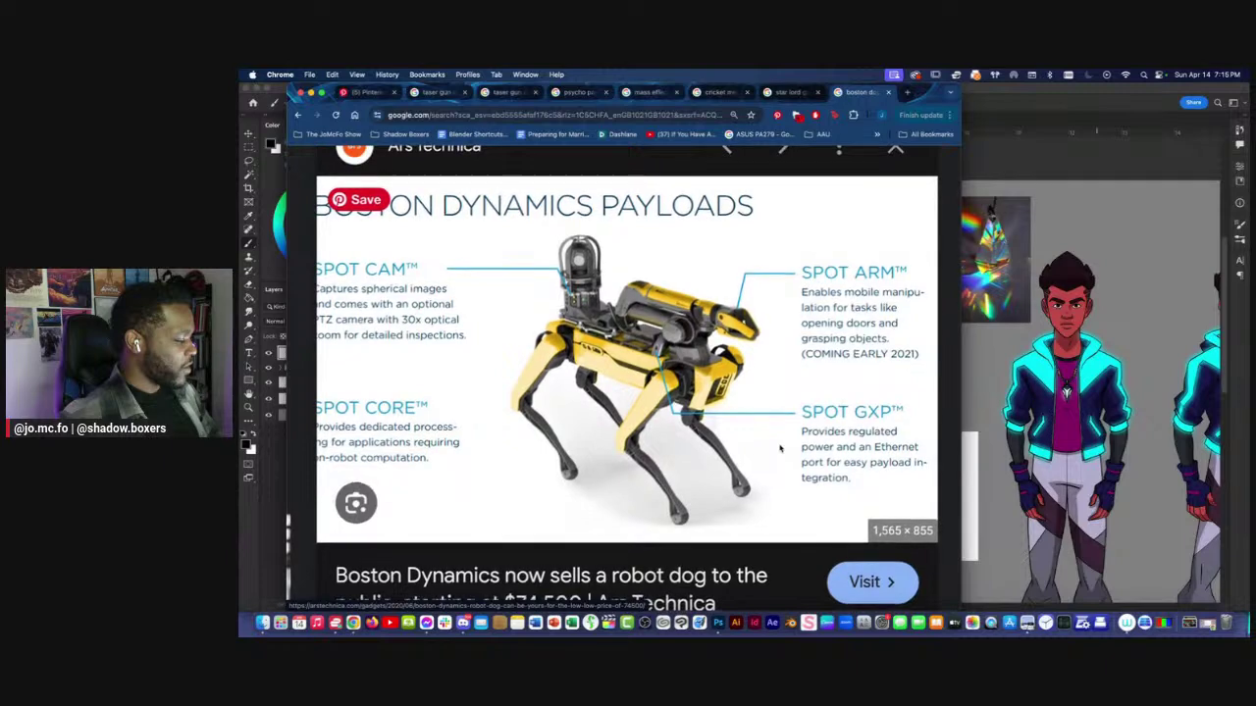
scroll(780, 448, "left", 3)
scroll(398, 366, "right", 3)
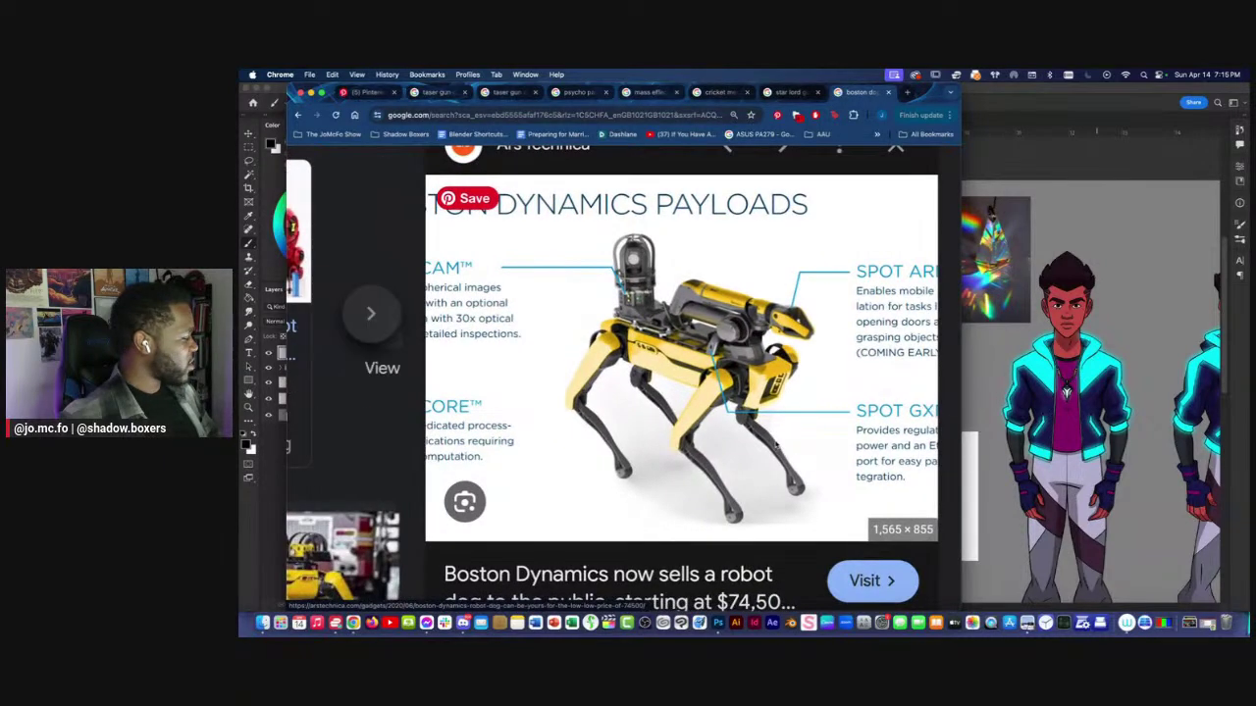
scroll(731, 435, "right", 3)
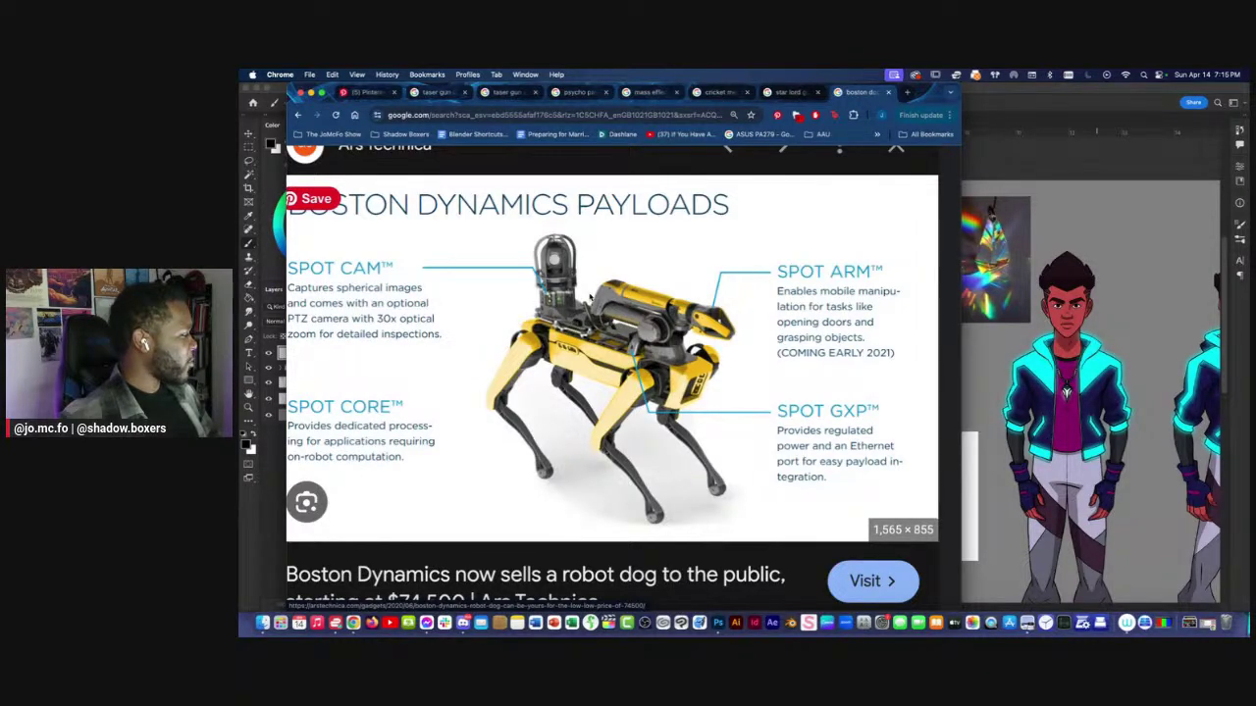
Close the stray ad page and the payloads preview, returning to the full grid of robot dog images.
scroll(590, 297, "down", 5)
left_click(587, 269)
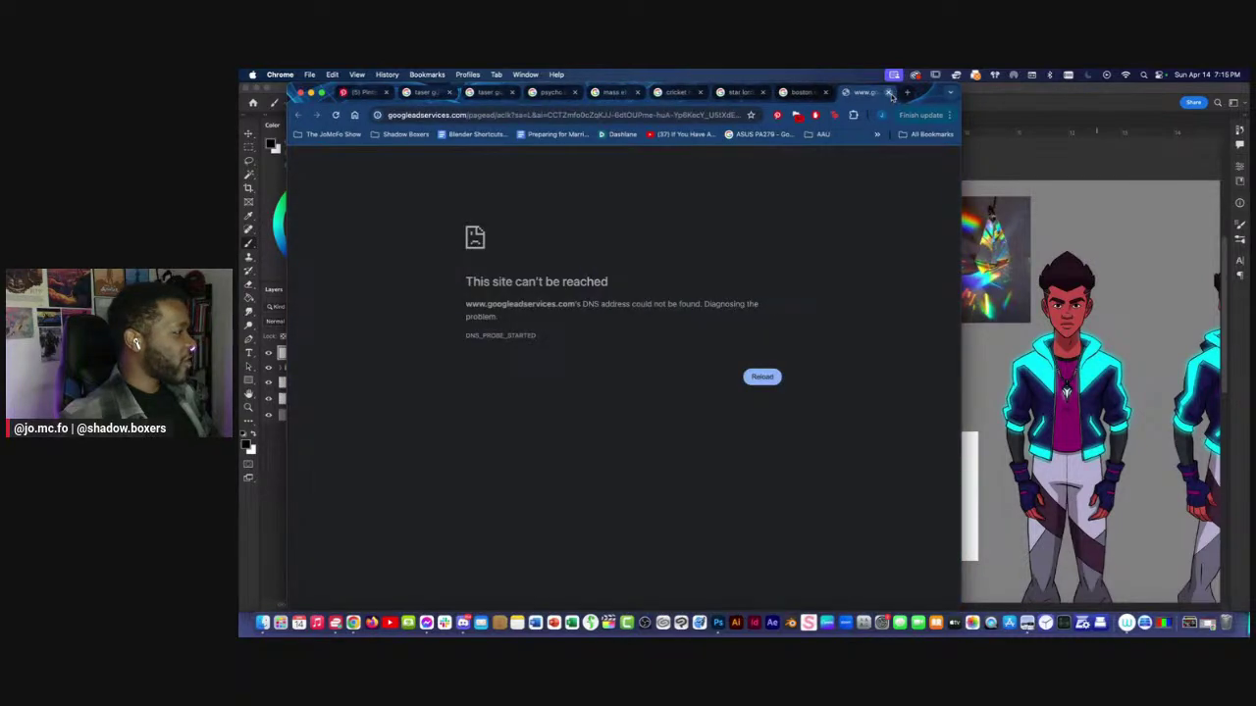
left_click(889, 93)
scroll(735, 285, "up", 5)
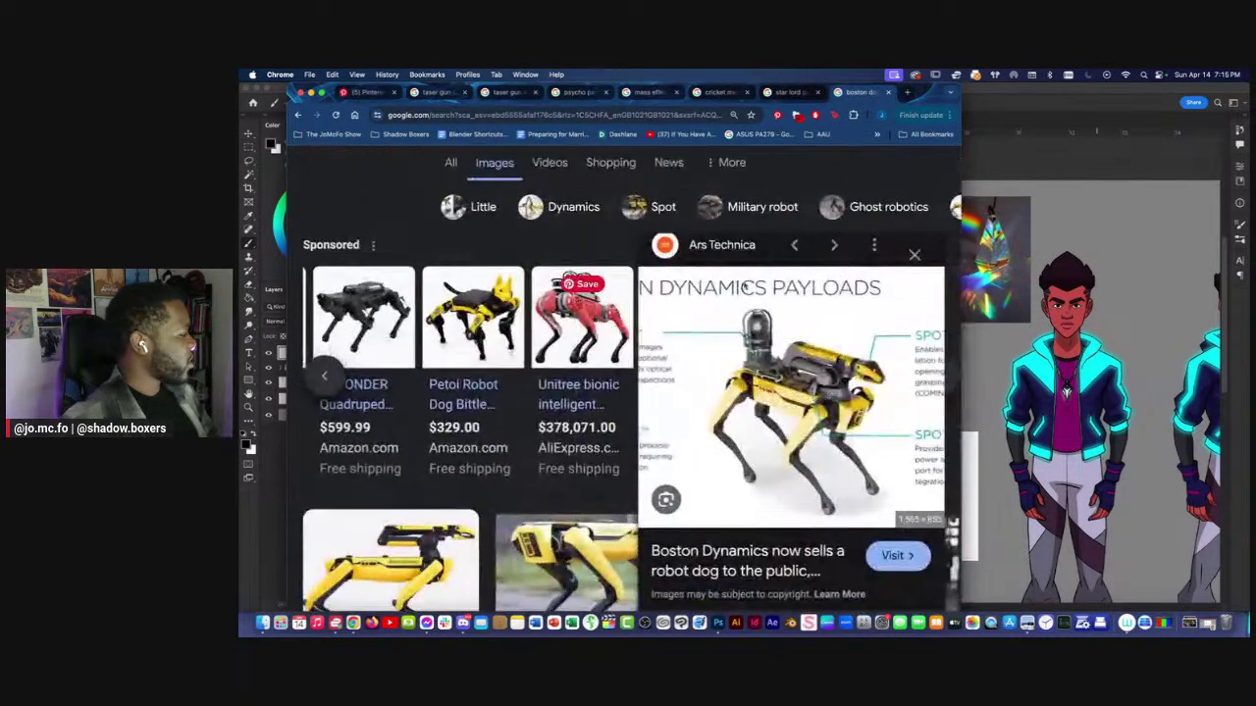
left_click(915, 255)
scroll(915, 258, "right", 2)
scroll(899, 329, "right", 1)
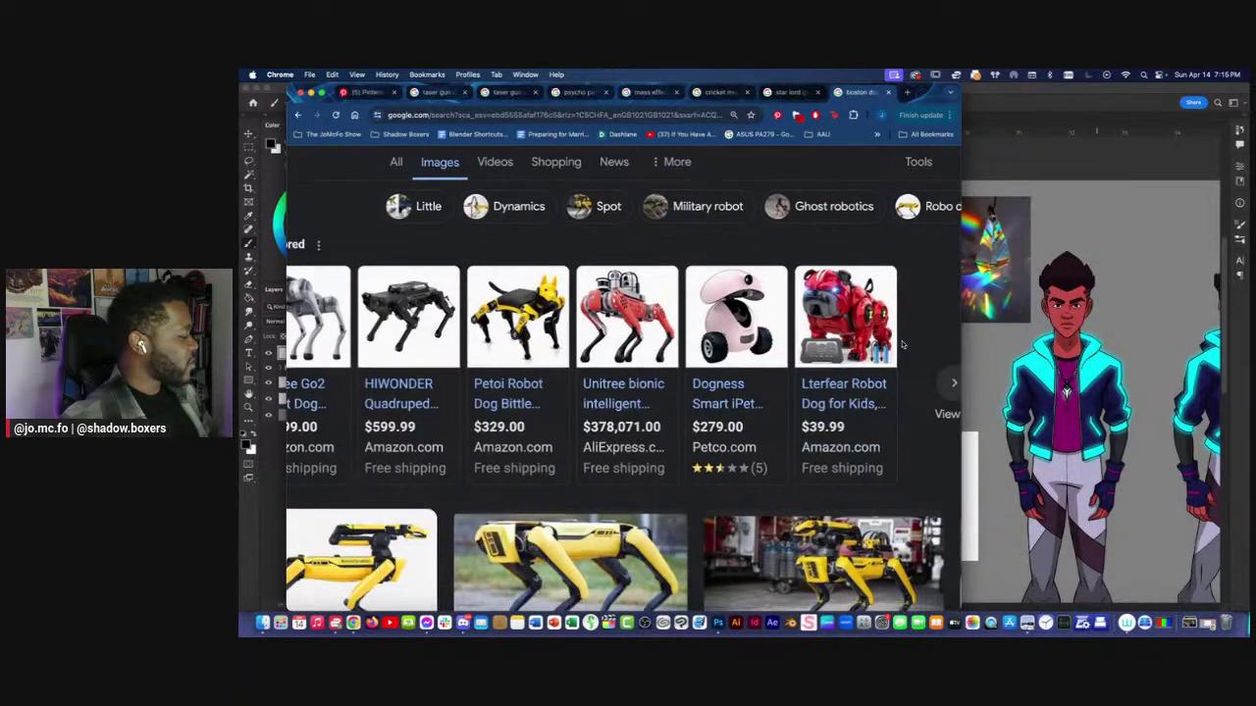
scroll(903, 344, "down", 2)
scroll(902, 344, "down", 5)
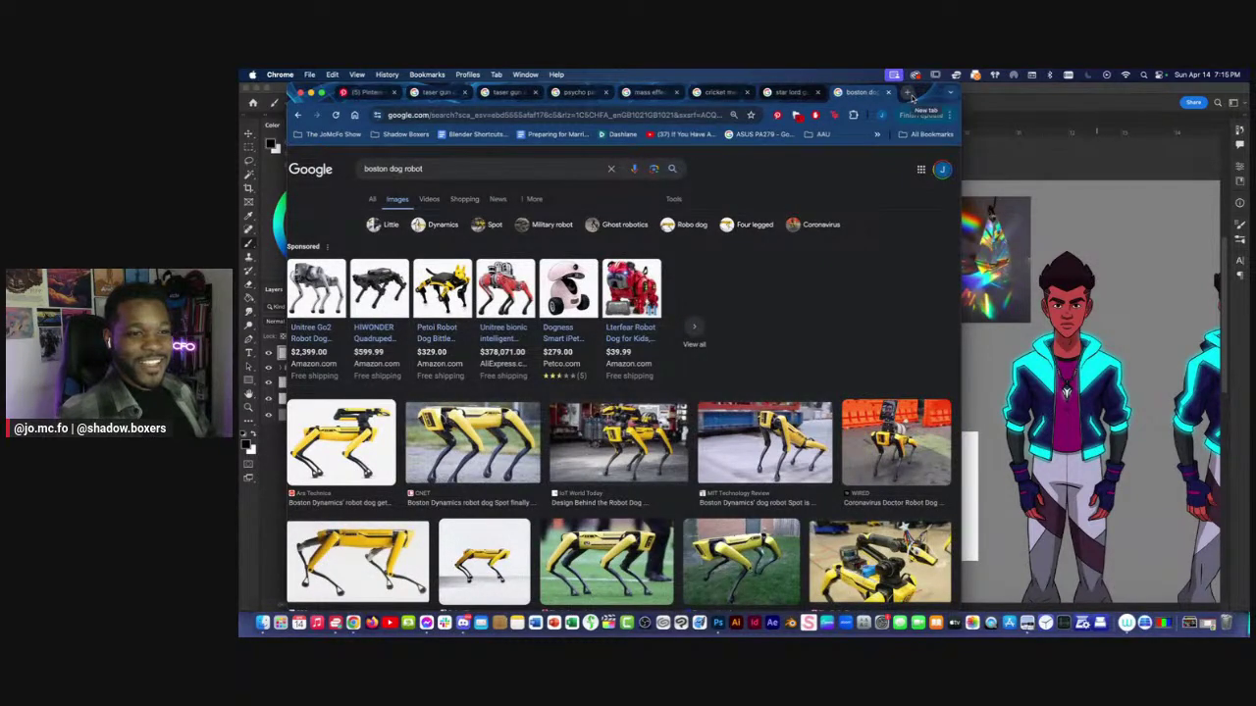
Search Google Images for "jimmy neutron fan designs" in a new tab.
left_click(908, 92)
type("jimm")
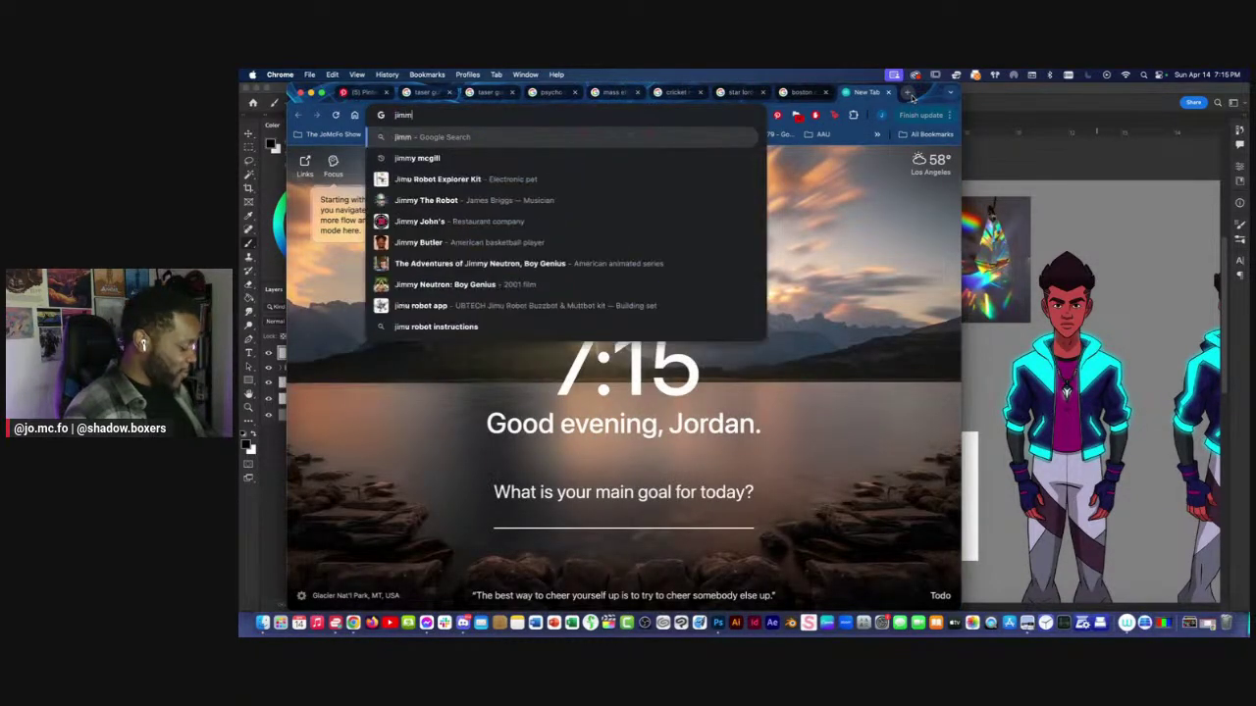
type("y neutron fan designs")
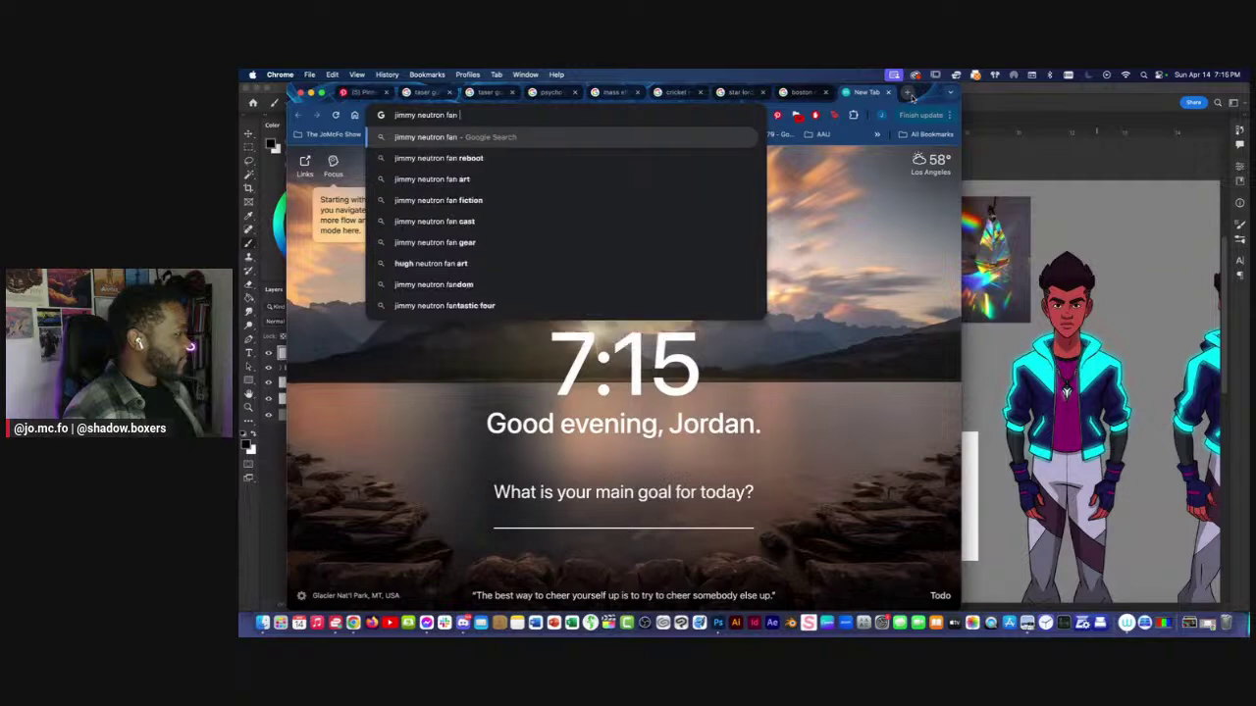
key("Return")
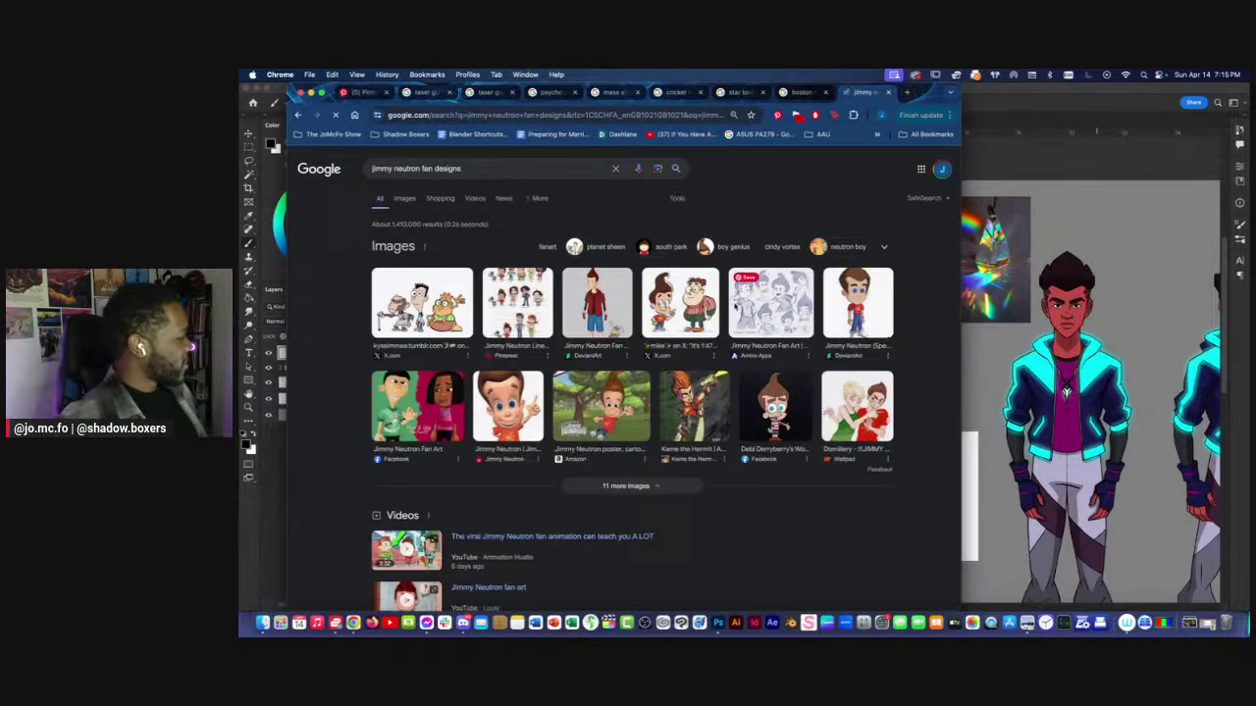
left_click(405, 198)
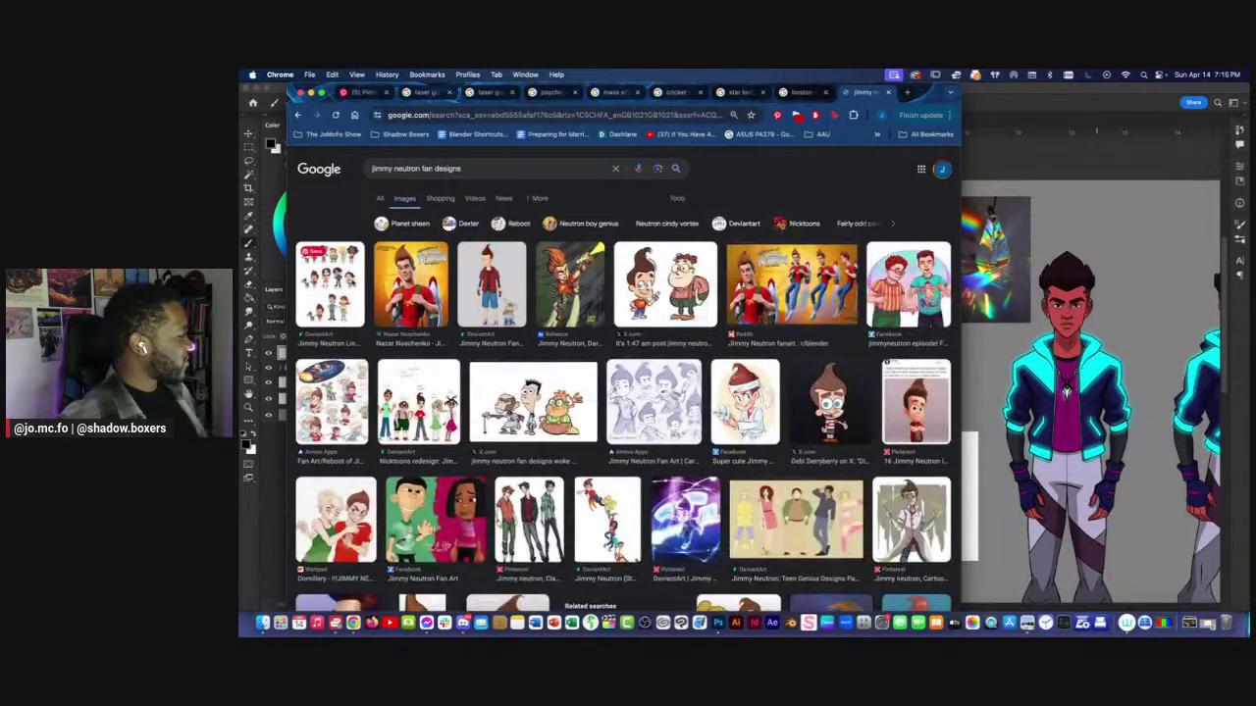
Enlarge the DeviantArt Jimmy Neutron lineups image and examine all three character rows, including the robot dog Goddard.
left_click(331, 284)
left_click(850, 343)
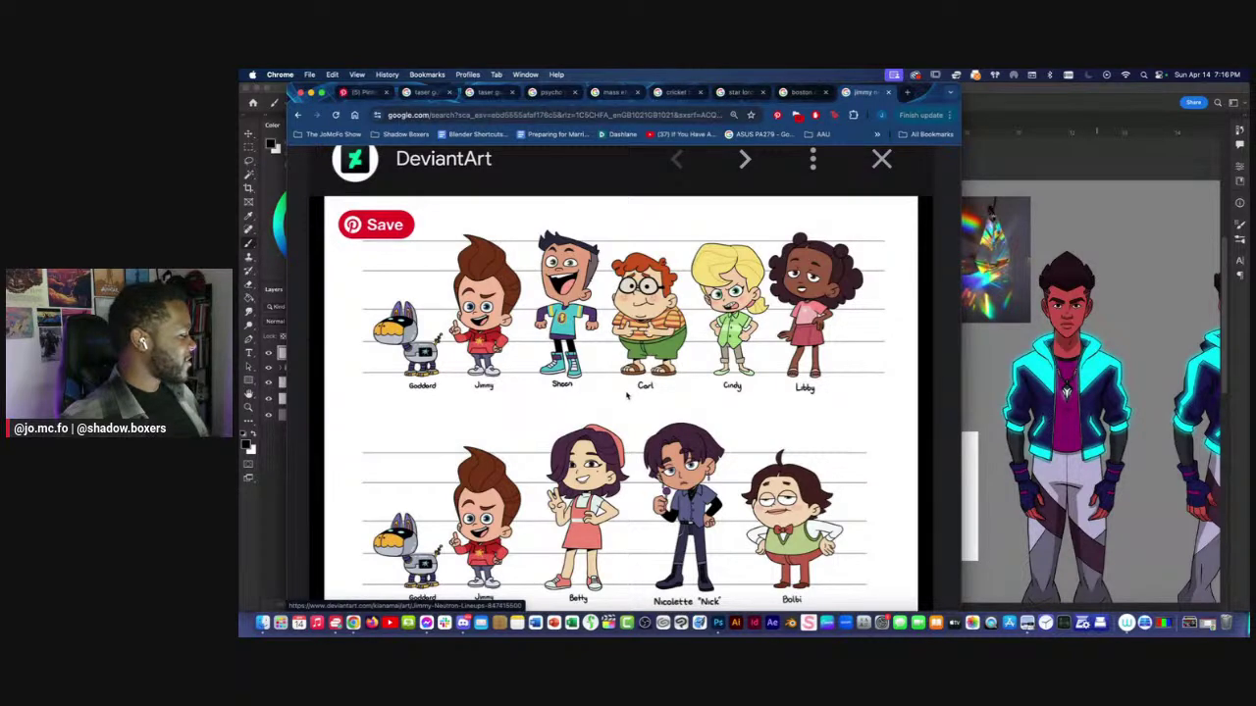
scroll(627, 396, "down", 1)
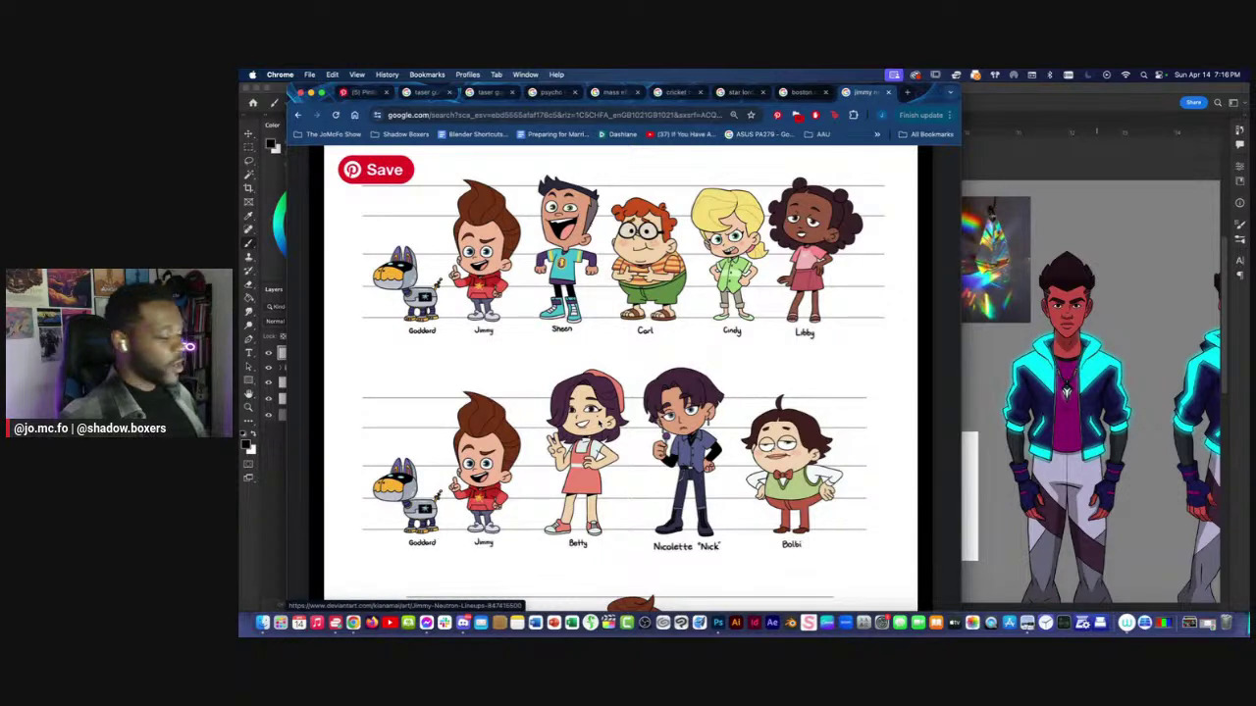
scroll(744, 519, "down", 1)
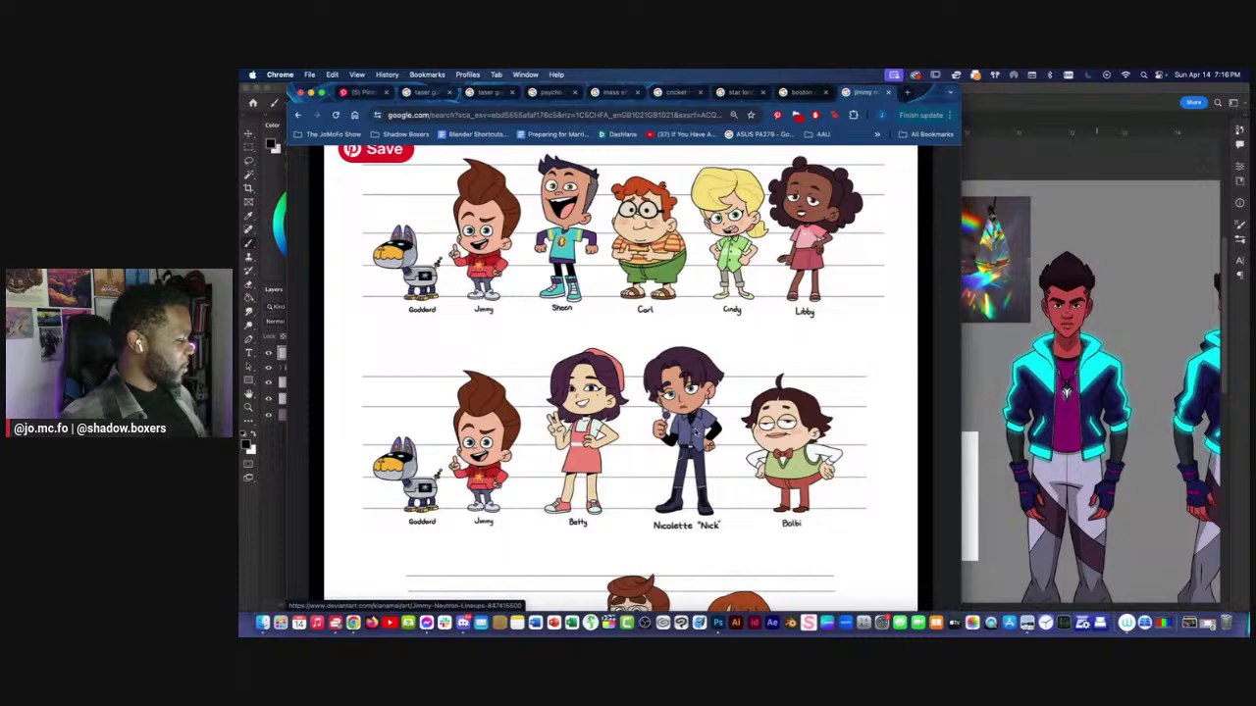
scroll(833, 486, "down", 1)
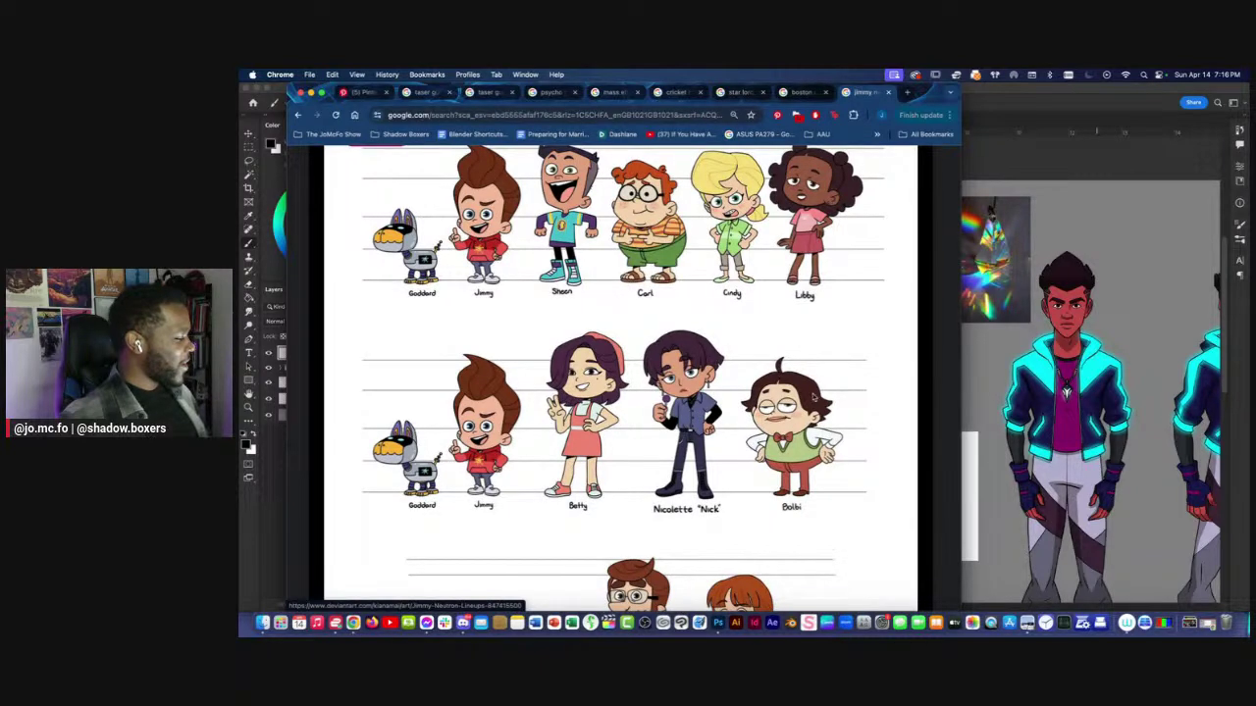
scroll(795, 414, "down", 10)
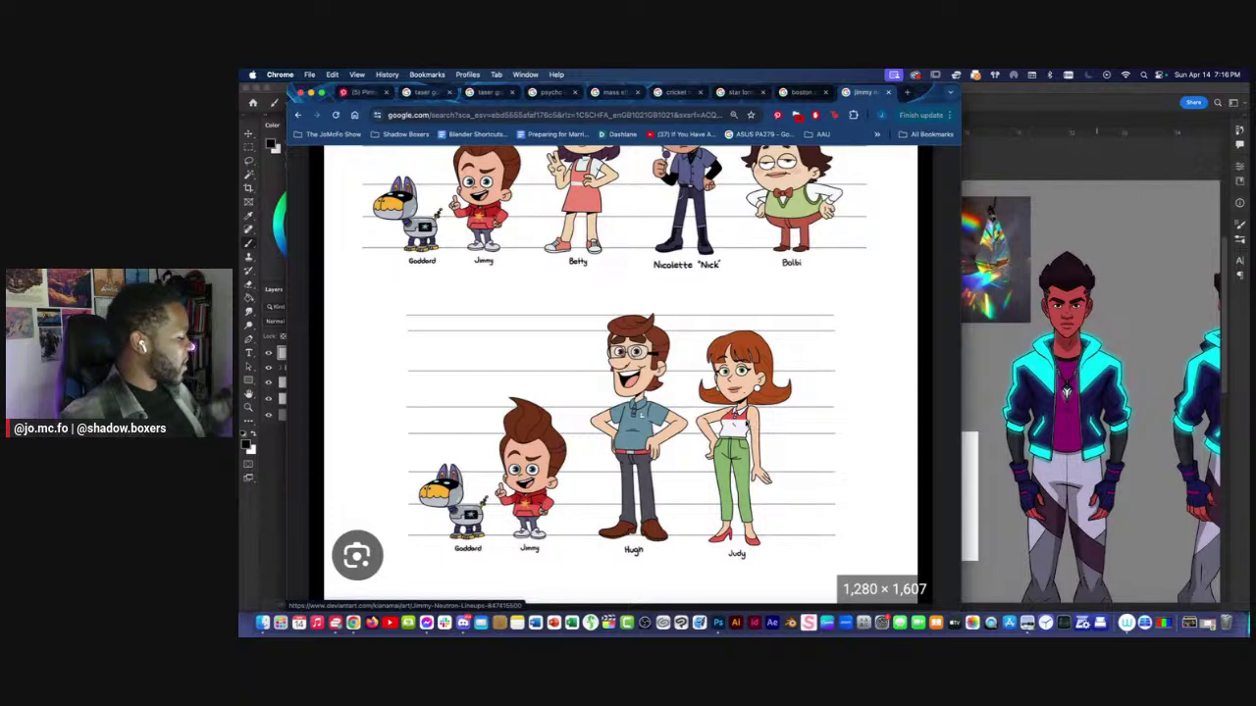
key("Escape")
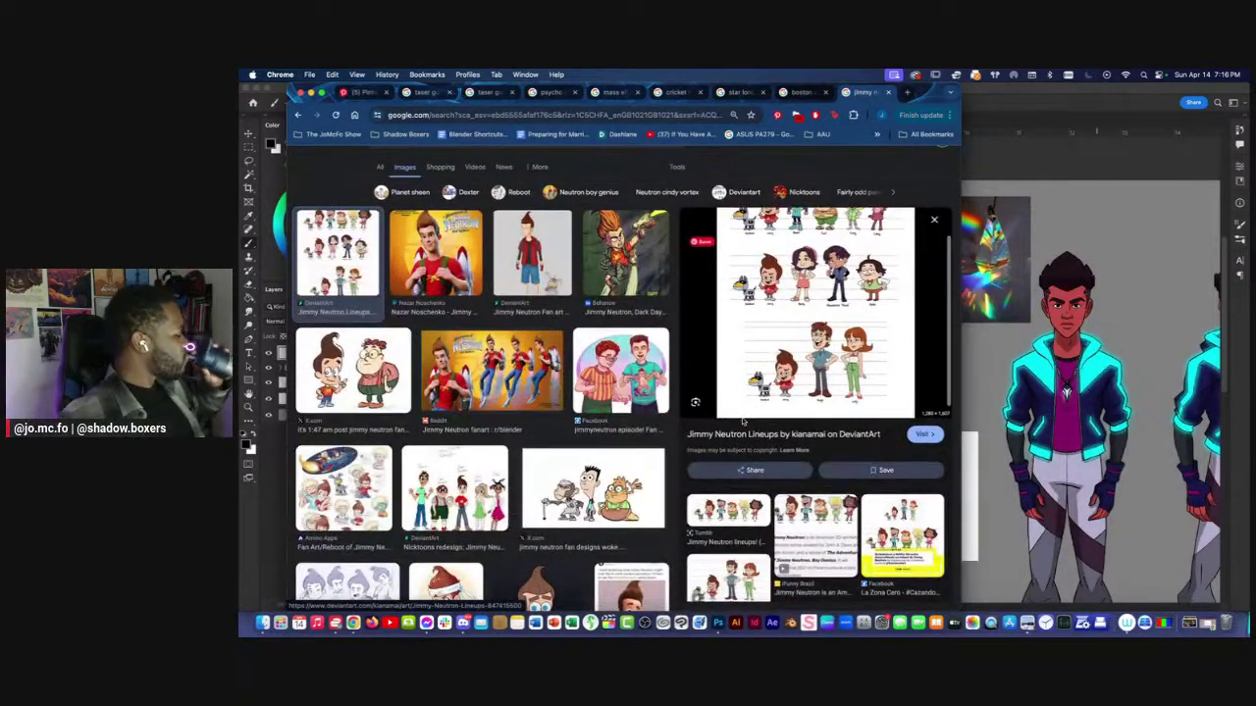
Preview the related Facebook lineup image, then enlarge and examine the Reddit fan art of Jimmy Neutron wearing a jetpack.
left_click(891, 543)
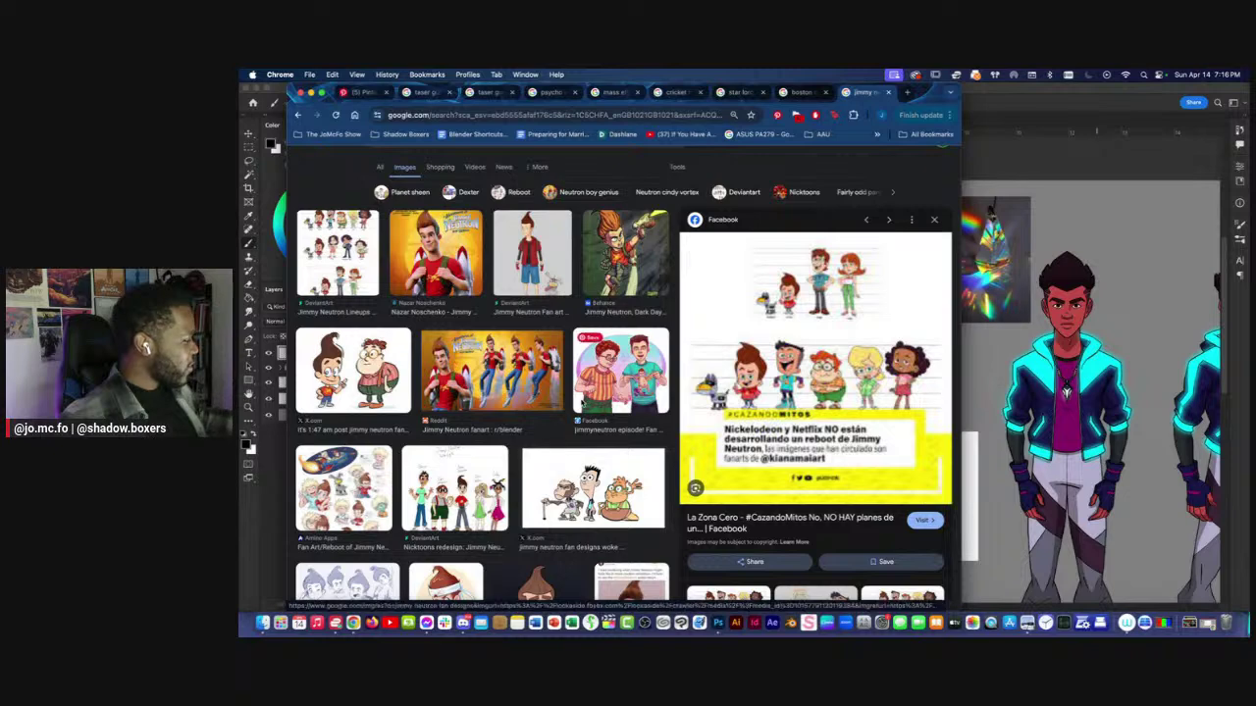
left_click(491, 373)
left_click(761, 334)
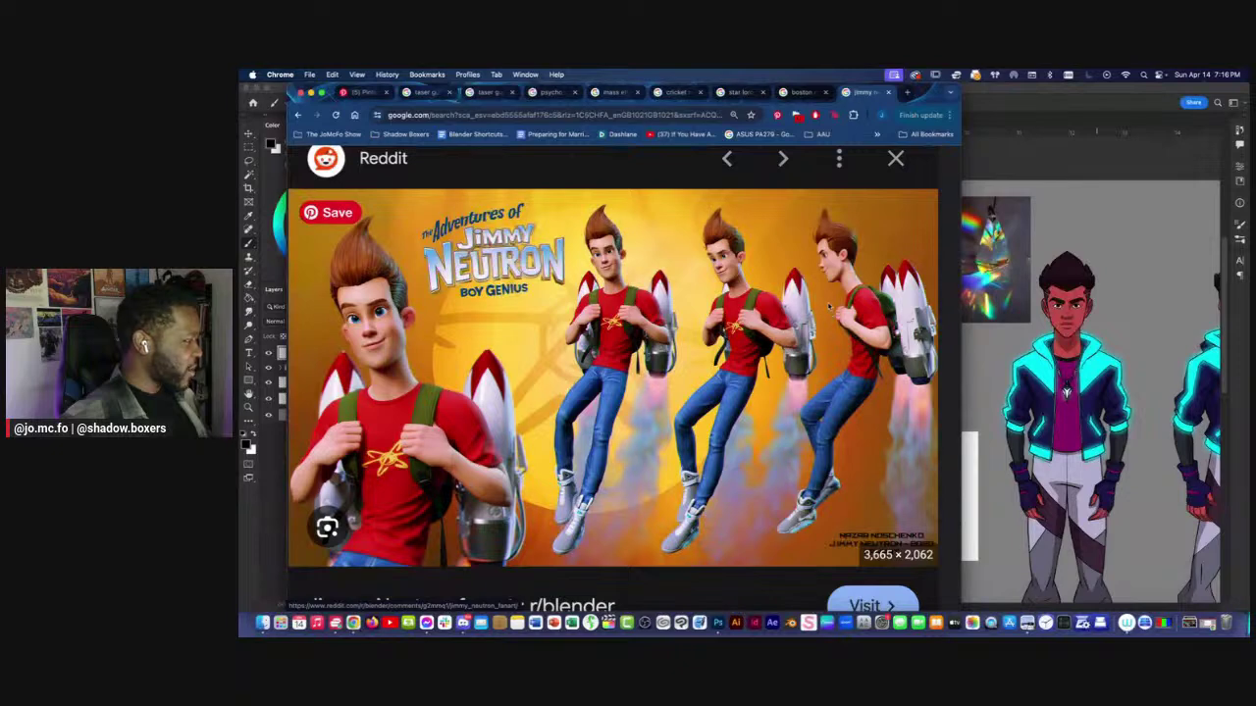
scroll(814, 283, "down", 5)
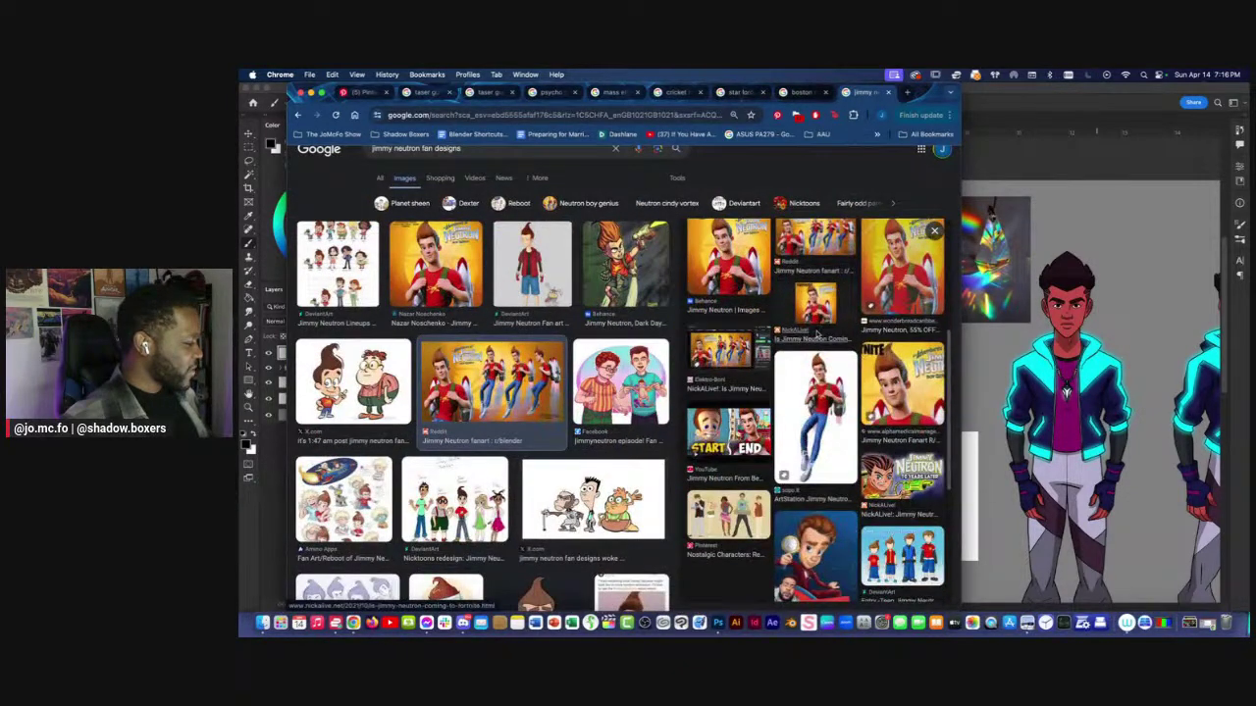
scroll(817, 335, "up", 5)
scroll(811, 298, "up", 5)
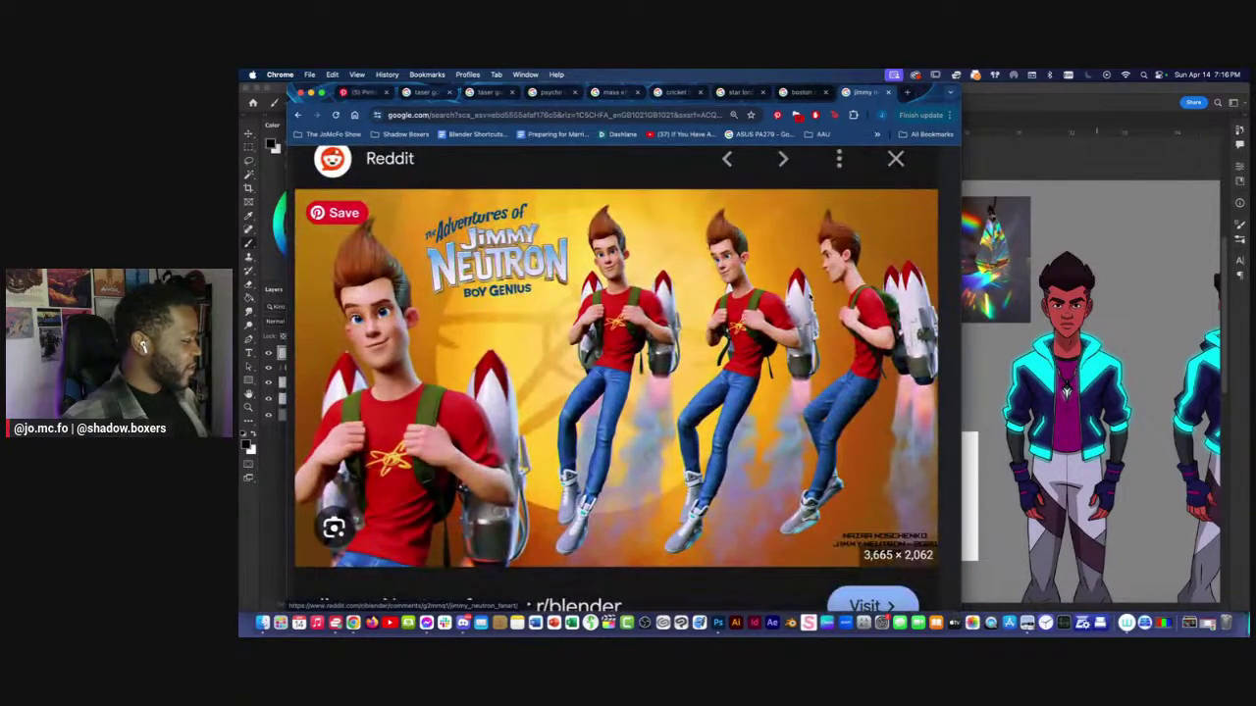
key("Escape")
Preview the Jimmy Neutron pilot design from X.com, browse more of the fan designs and close the preview.
scroll(459, 366, "down", 3)
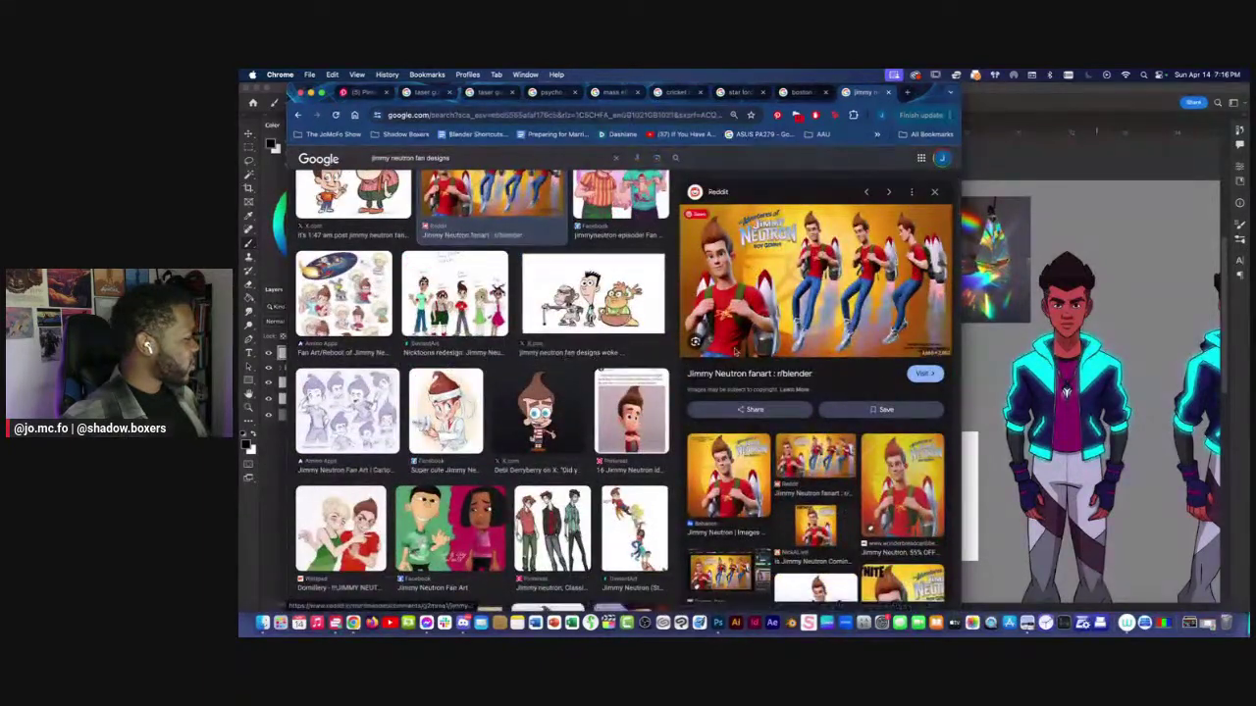
left_click(551, 422)
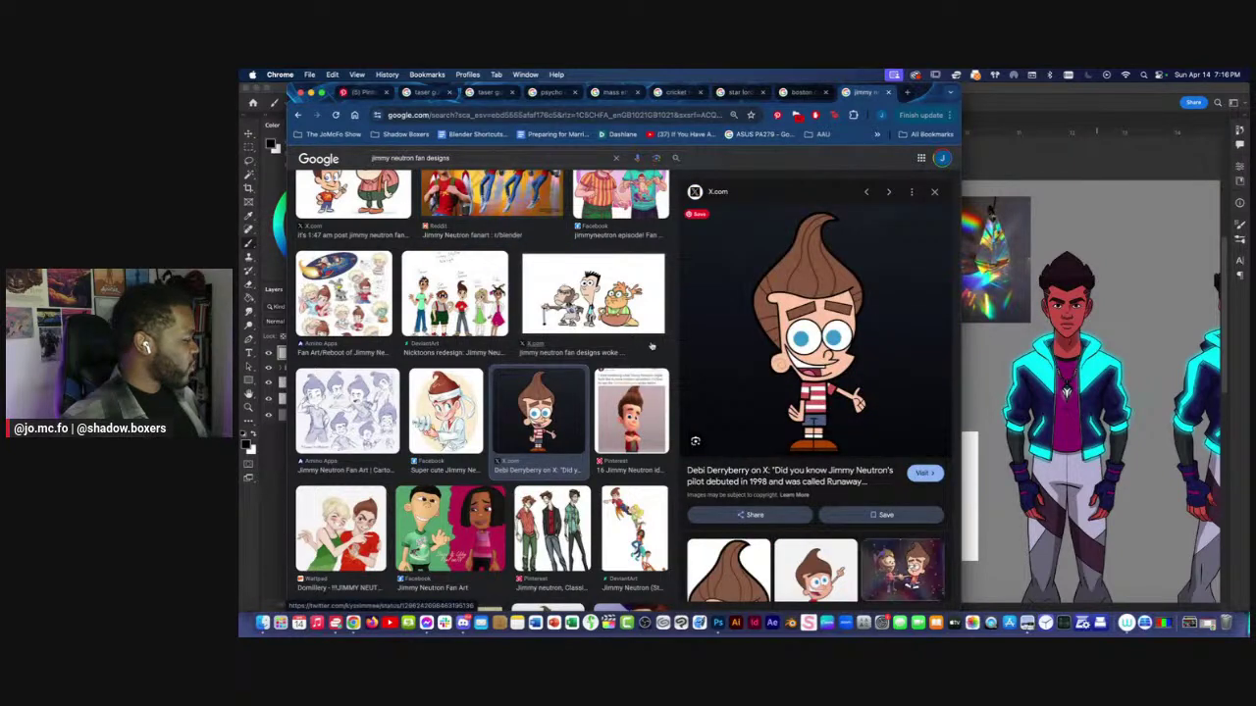
scroll(651, 345, "down", 5)
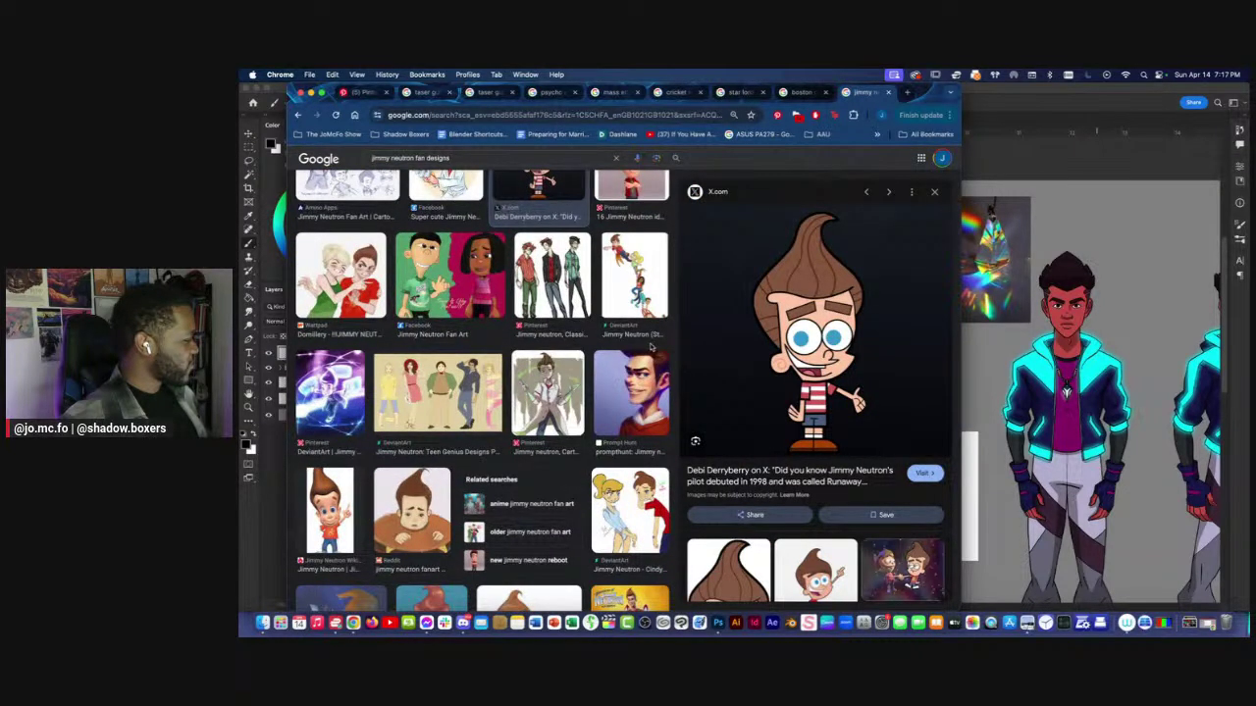
left_click(935, 192)
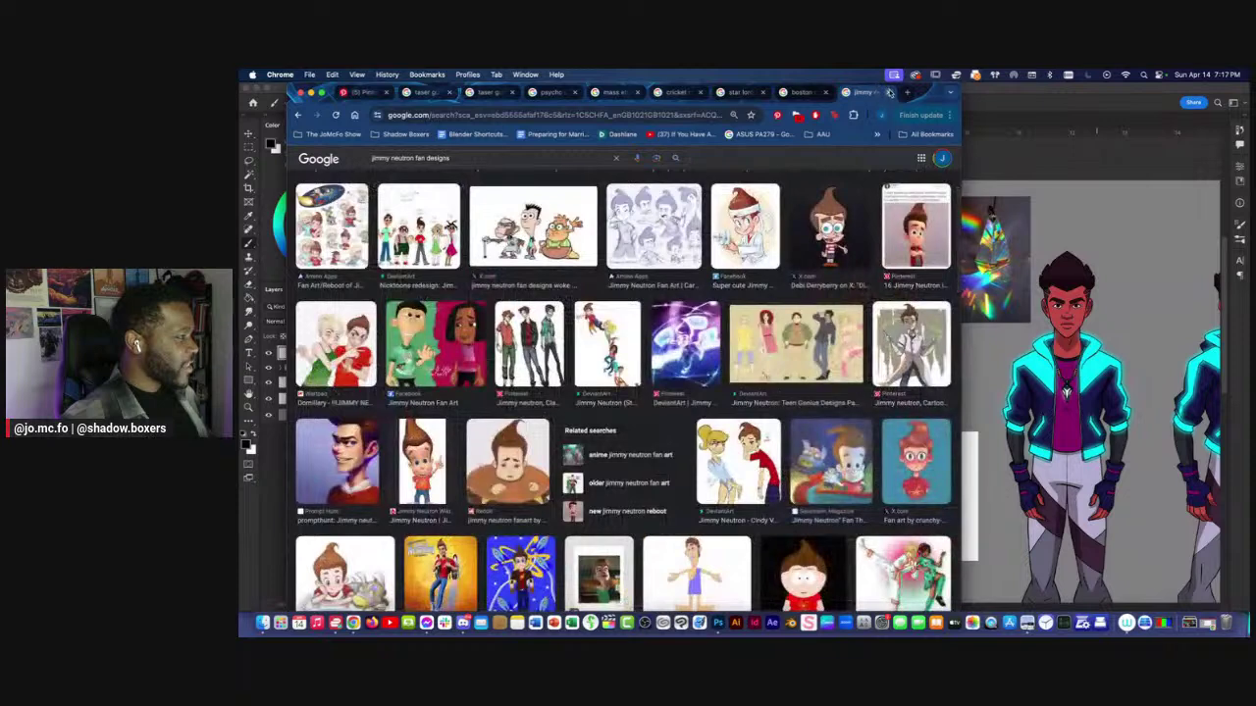
Close the browser tabs for the Jimmy Neutron, Boston robot dog and Men in Black cricket gun searches.
left_click(889, 92)
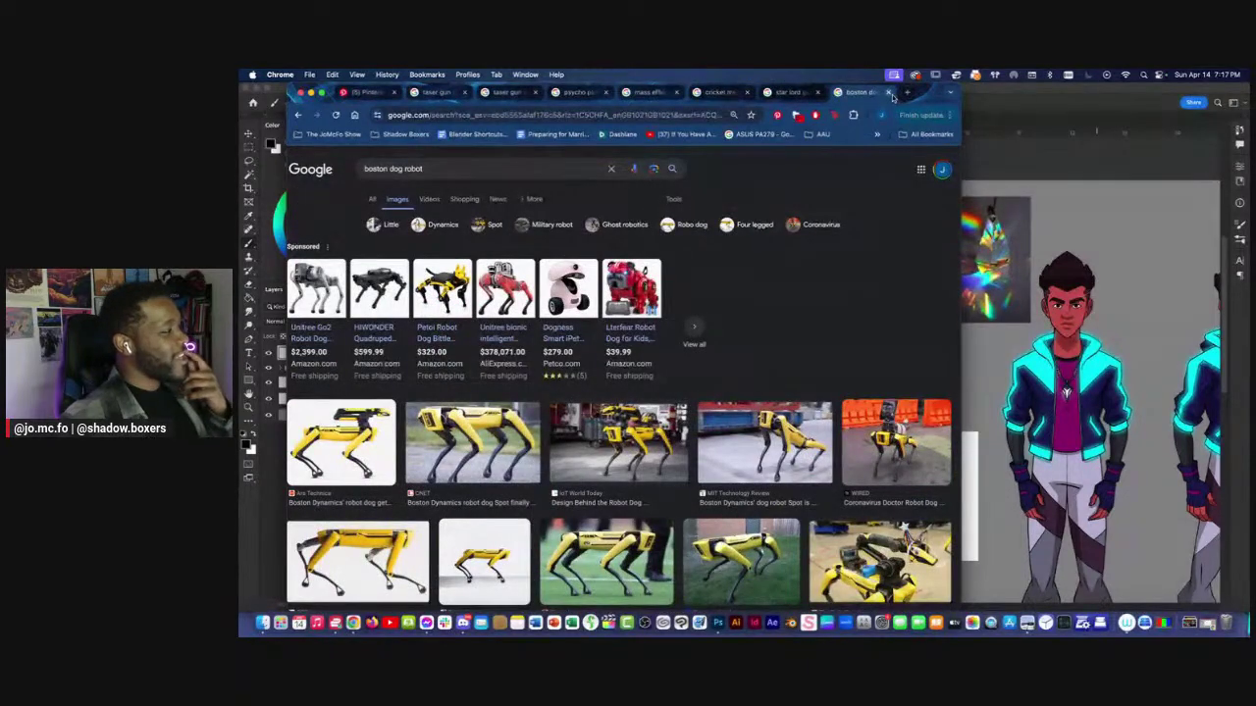
left_click(890, 92)
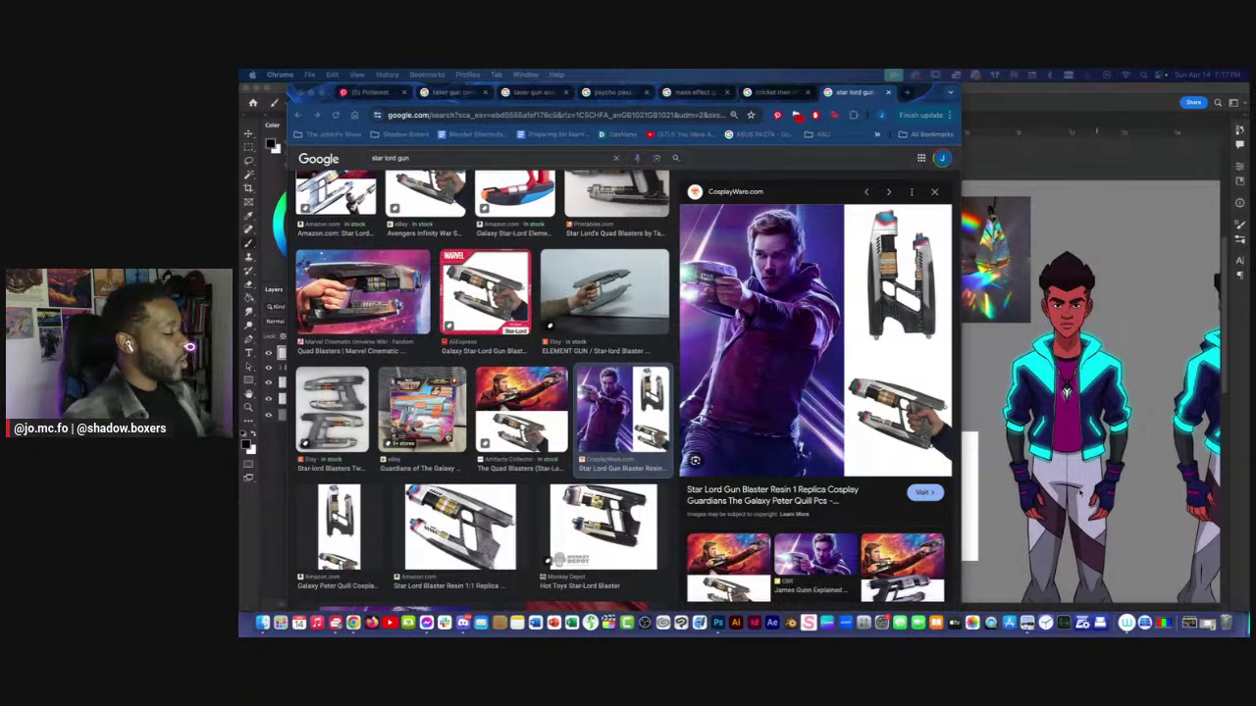
left_click(776, 92)
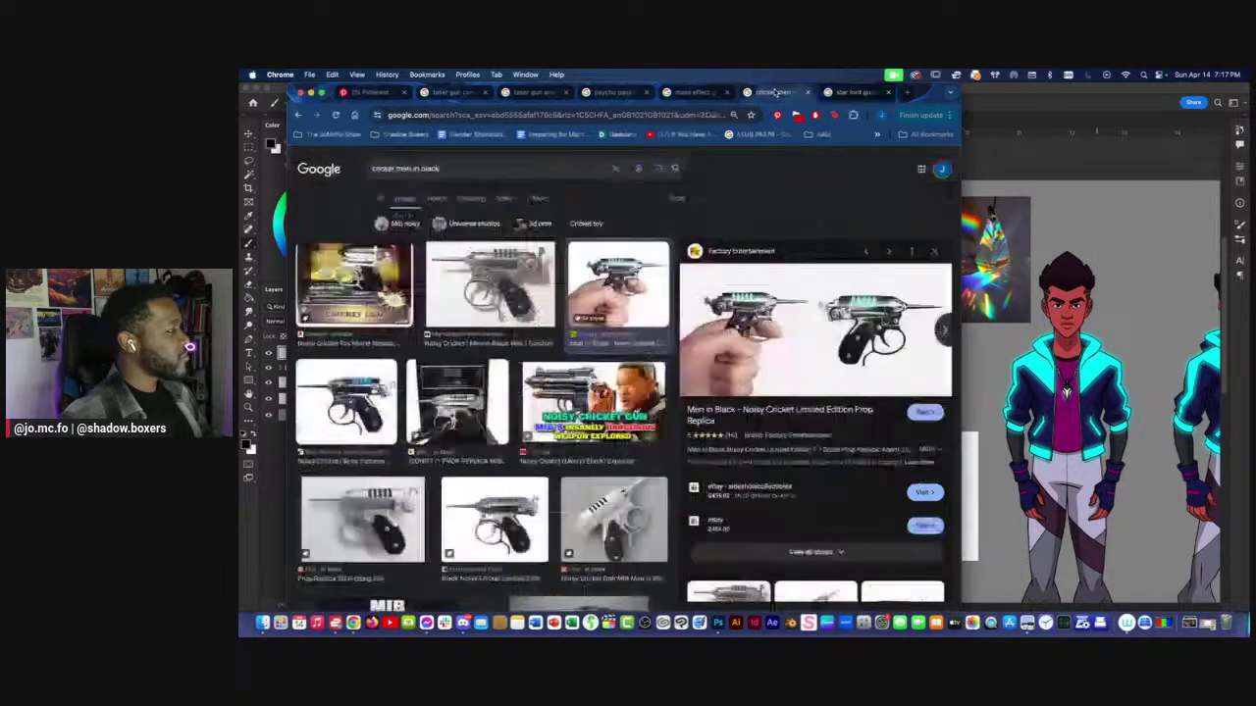
left_click(807, 92)
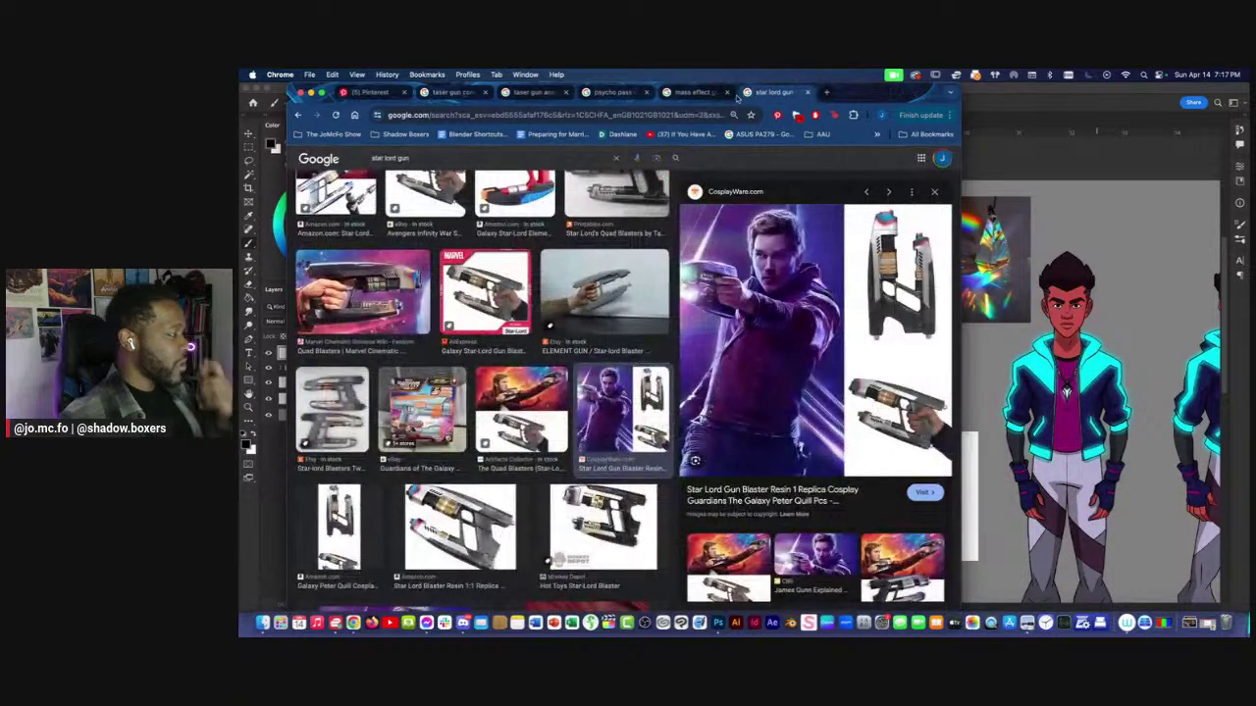
Look over the Psycho-Pass Dominator and taser gun anatomy searches, and the images related to the prism pin on Pinterest.
left_click(714, 92)
left_click(646, 94)
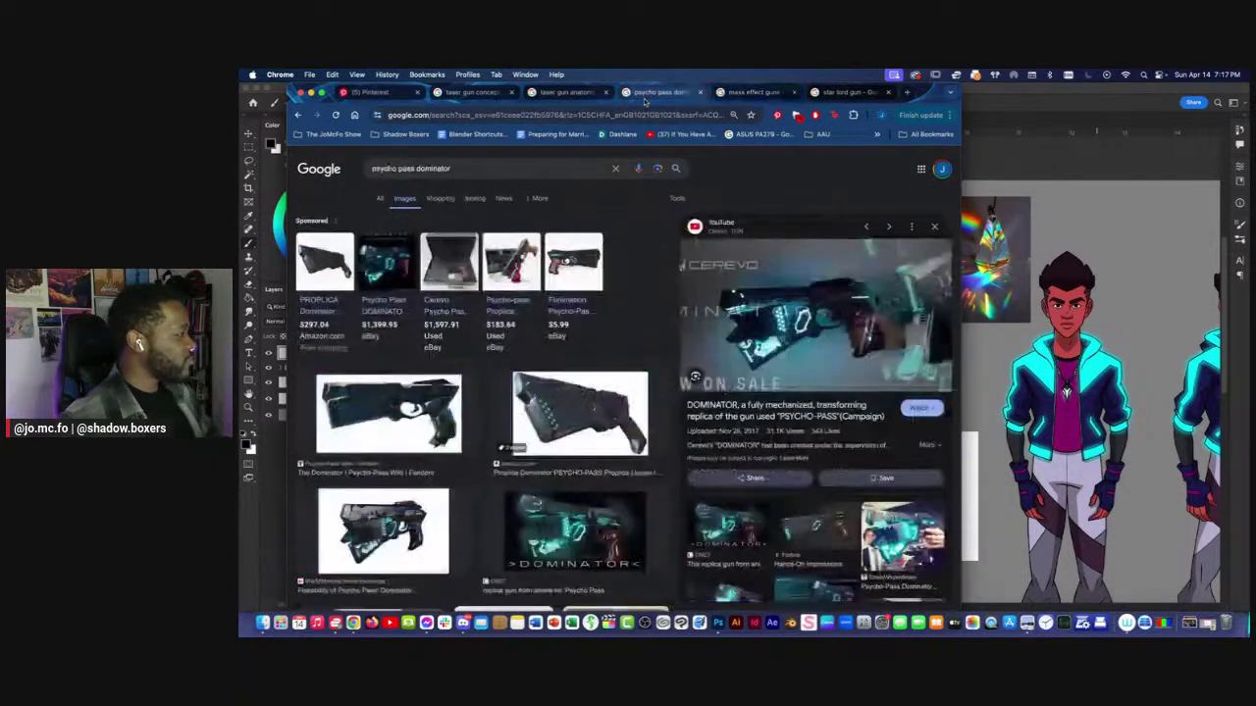
left_click(578, 92)
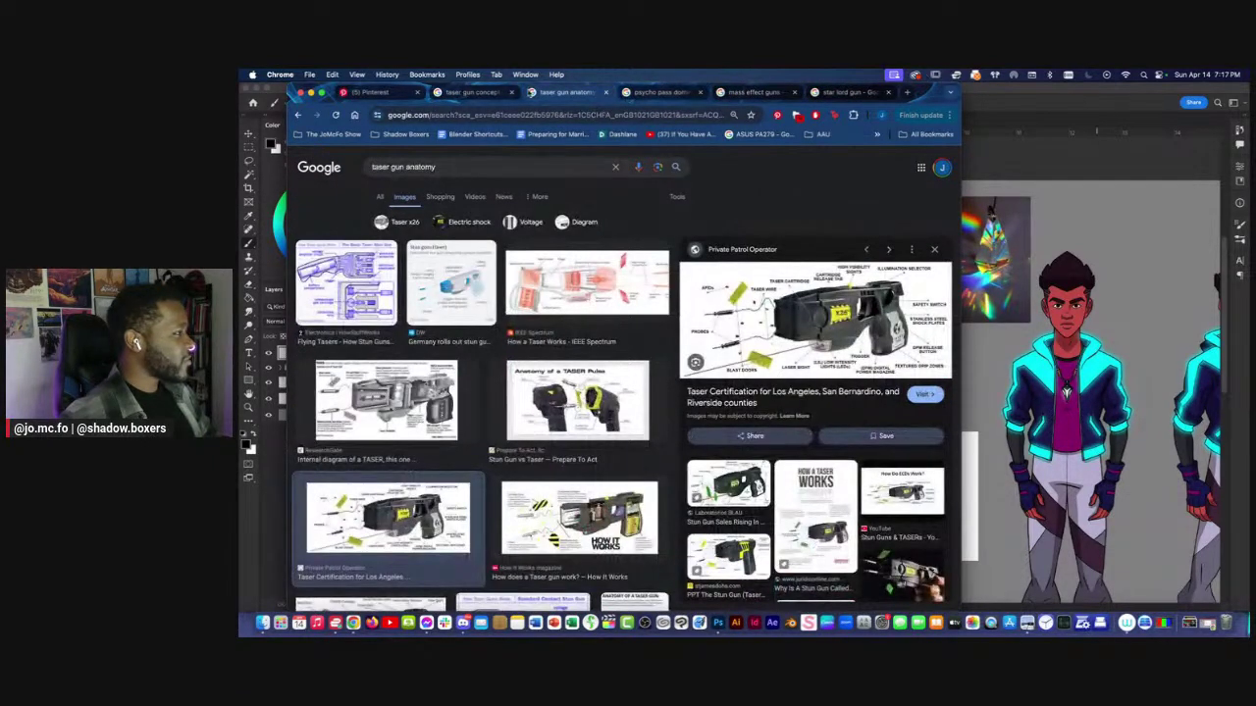
left_click(385, 95)
scroll(594, 322, "down", 10)
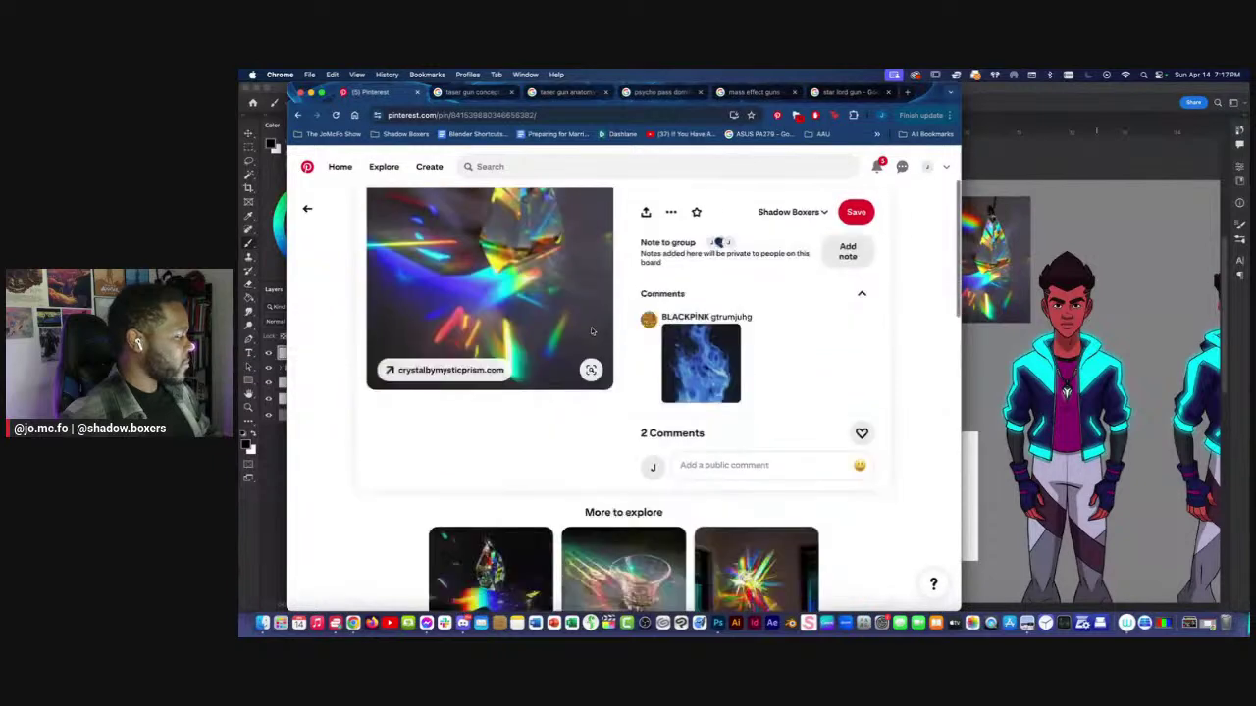
scroll(594, 323, "down", 2)
scroll(597, 326, "up", 3)
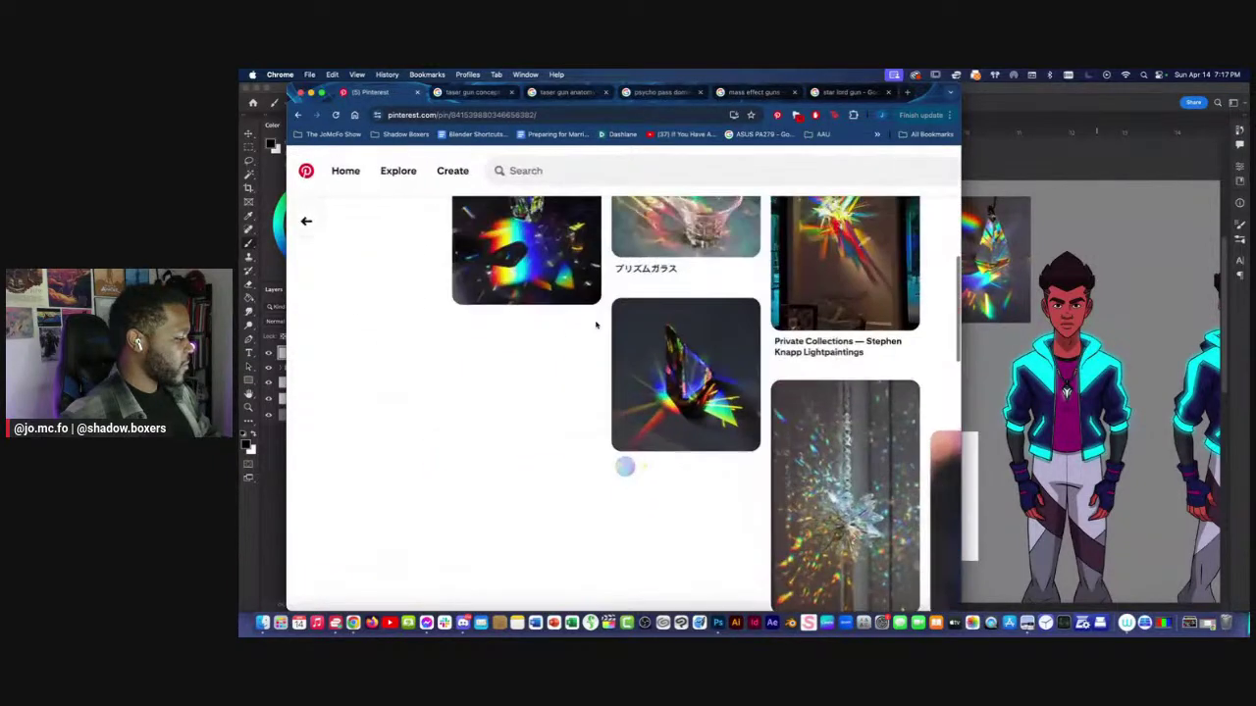
Return to the Shadow Boxers props board and browse its crystal and necklace pins.
left_click(320, 223)
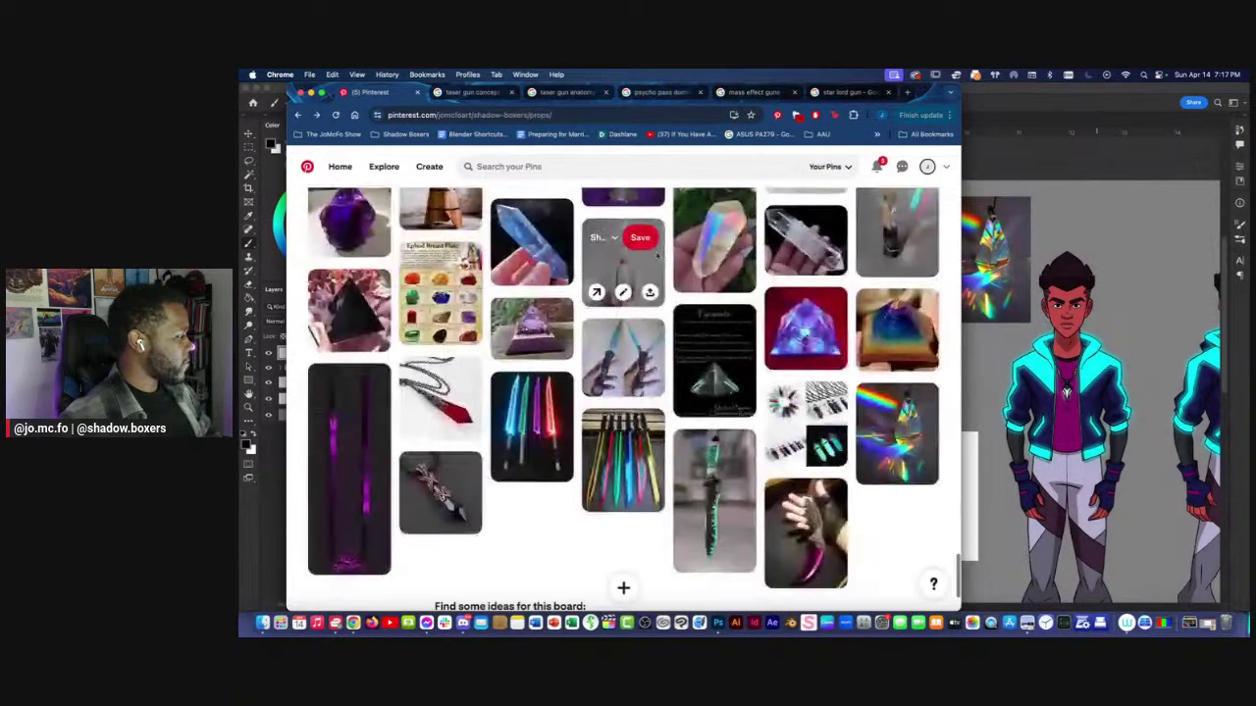
scroll(727, 389, "up", 5)
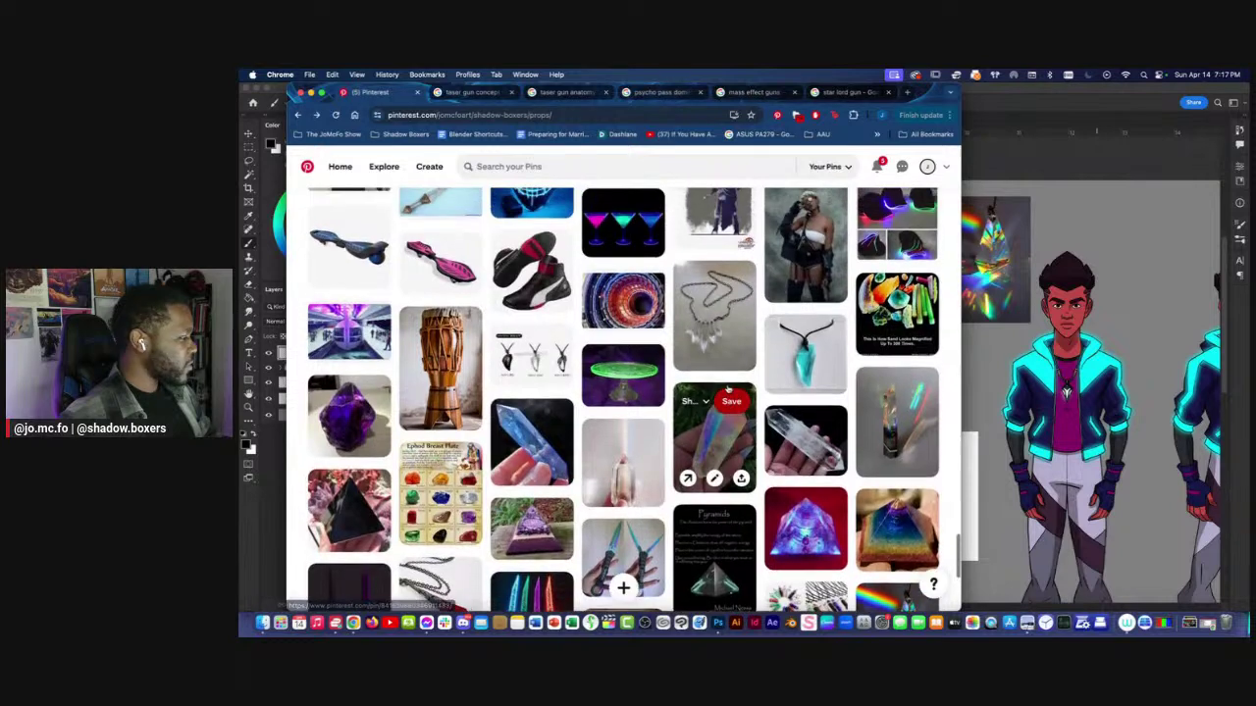
scroll(1022, 396, "left", 4)
Switch to Photoshop and redraw the large necklace's pendant as a pointed, faceted crystal with bold black strokes.
left_click(1023, 396)
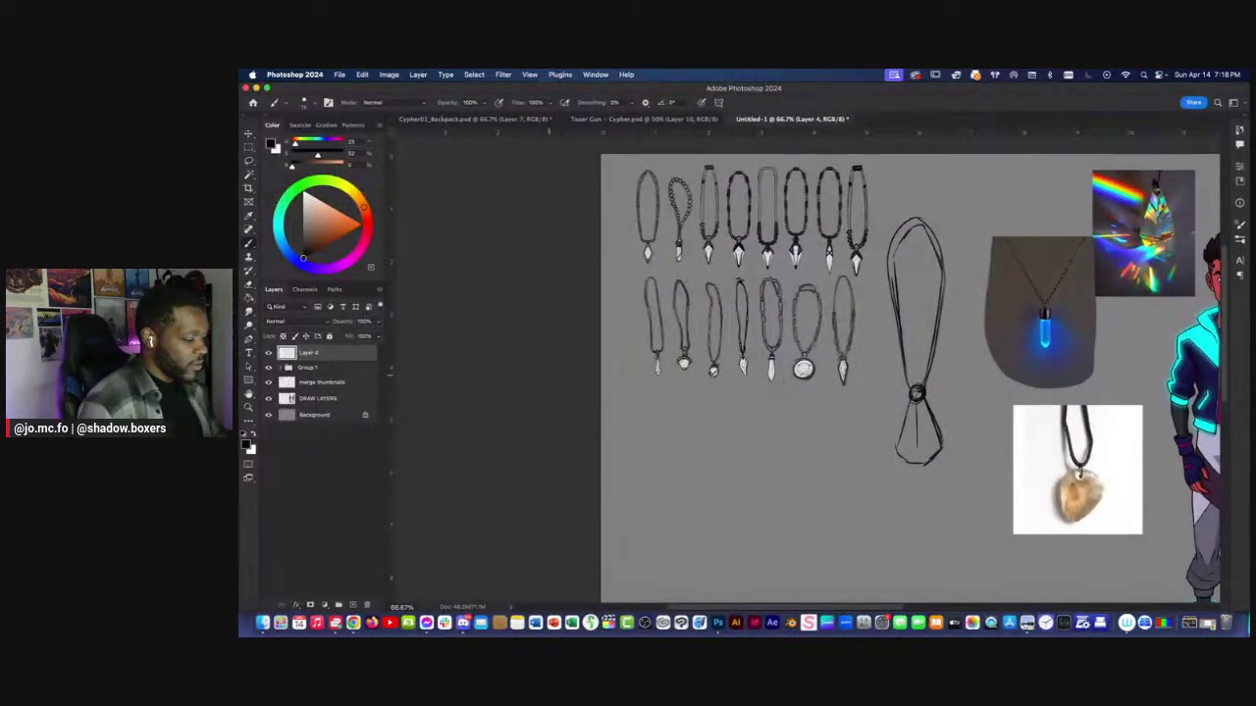
scroll(1024, 396, "right", 5)
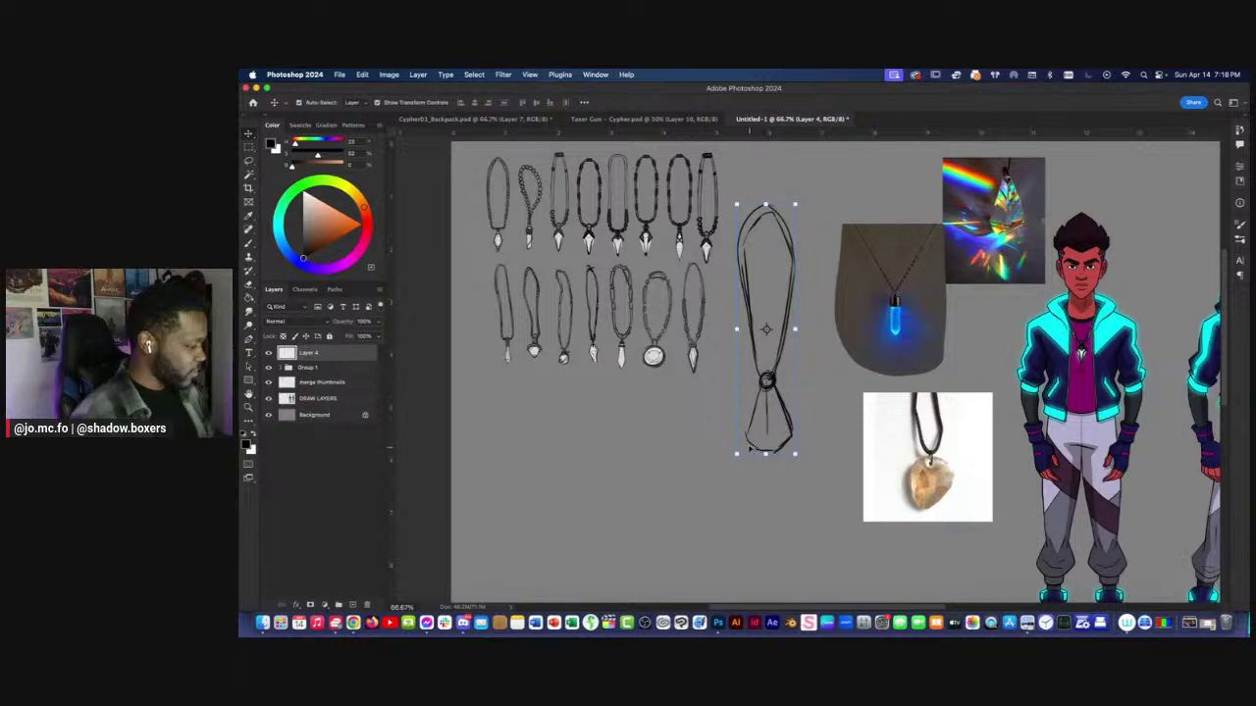
left_click_drag(745, 438, 776, 461)
left_click_drag(791, 402, 777, 461)
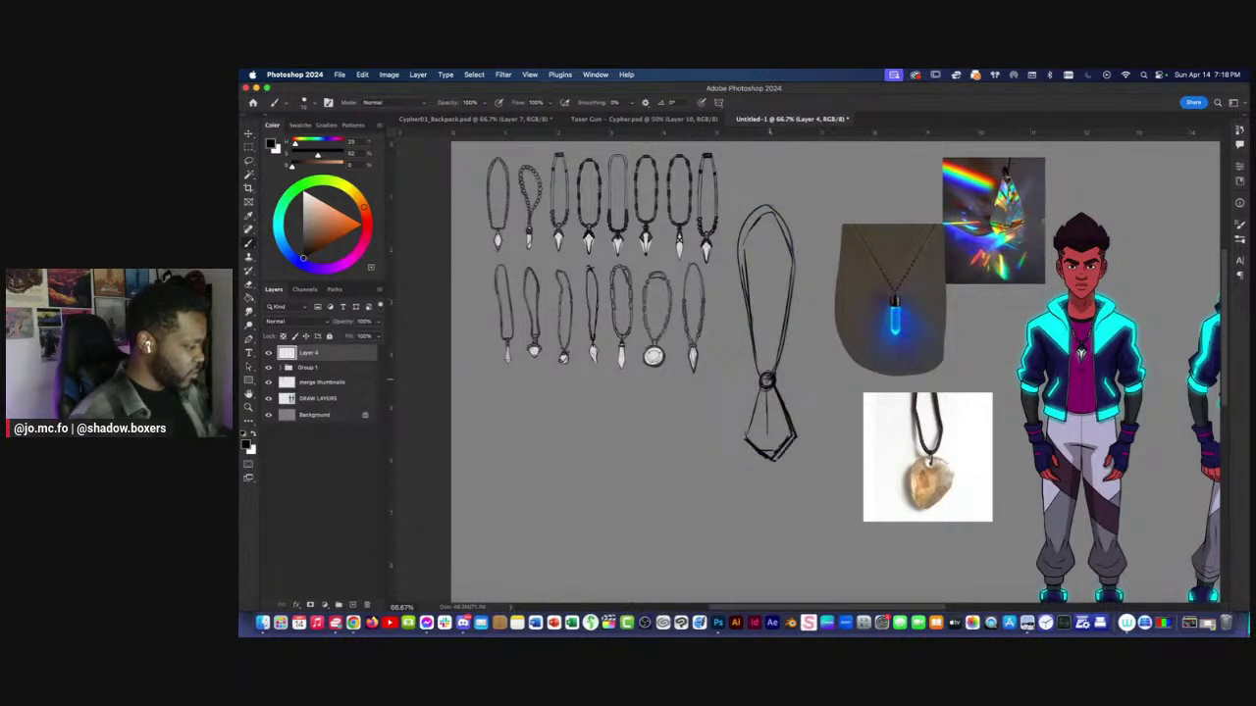
left_click_drag(749, 420, 753, 447)
left_click_drag(769, 384, 769, 439)
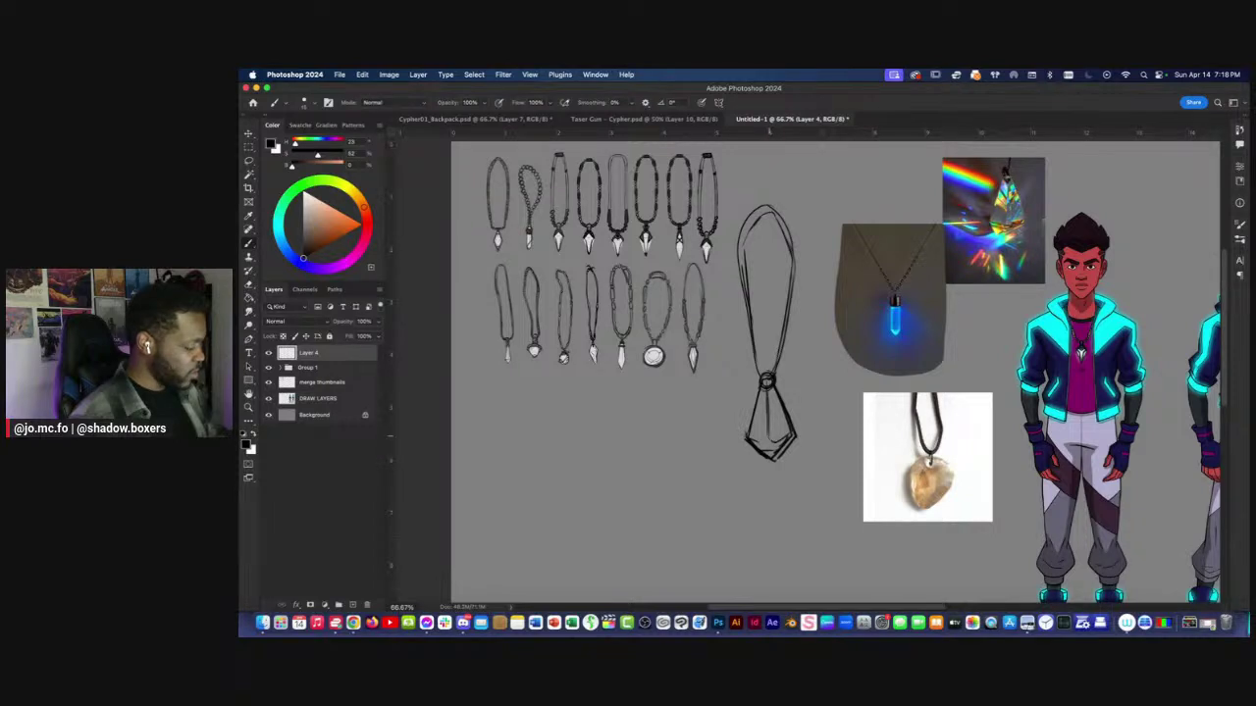
left_click_drag(734, 394, 746, 414)
Select the whole large necklace sketch and scale it down slightly beside the thumbnails.
key("super+minus")
key("l")
mouse_move(800, 243)
left_mouse_down()
mouse_move(763, 469)
mouse_move(742, 243)
mouse_move(790, 279)
mouse_move(791, 296)
left_mouse_up()
key("super+t")
left_click_drag(789, 417, 797, 379)
key("Return")
key("super+d")
Paint the large pendant bright cyan on a new layer and place that layer beneath the necklace line art.
left_click(353, 606)
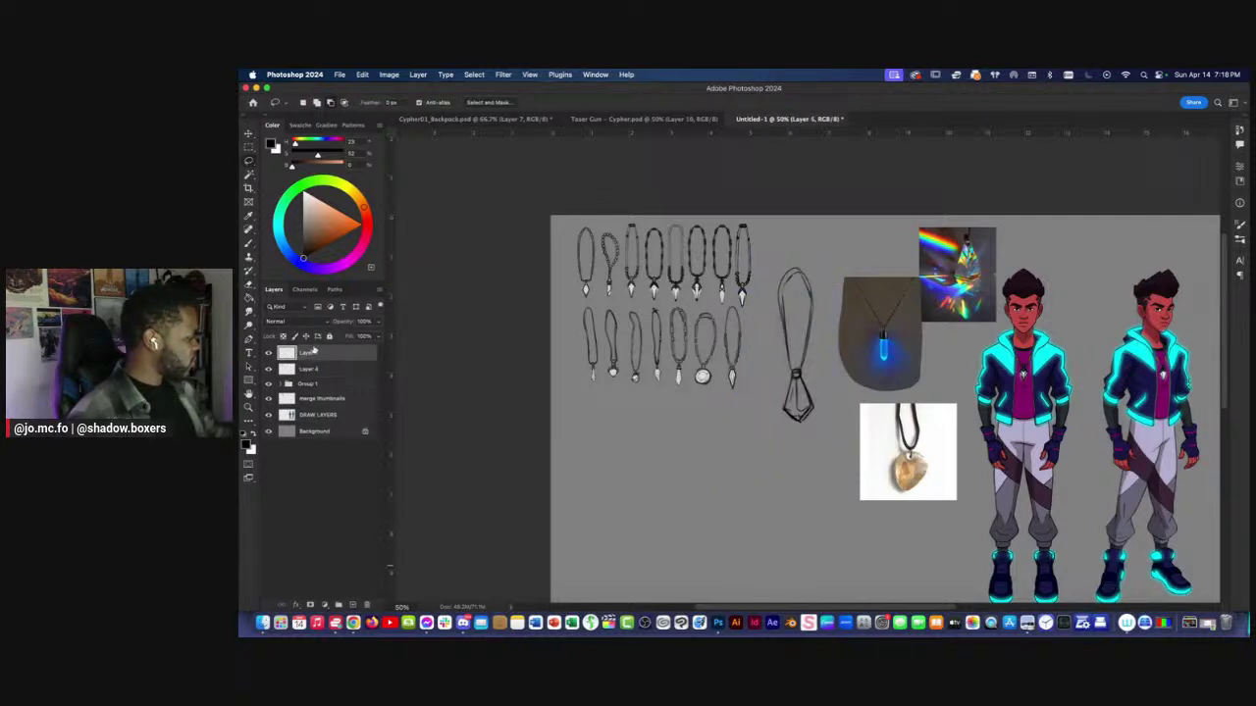
key("b")
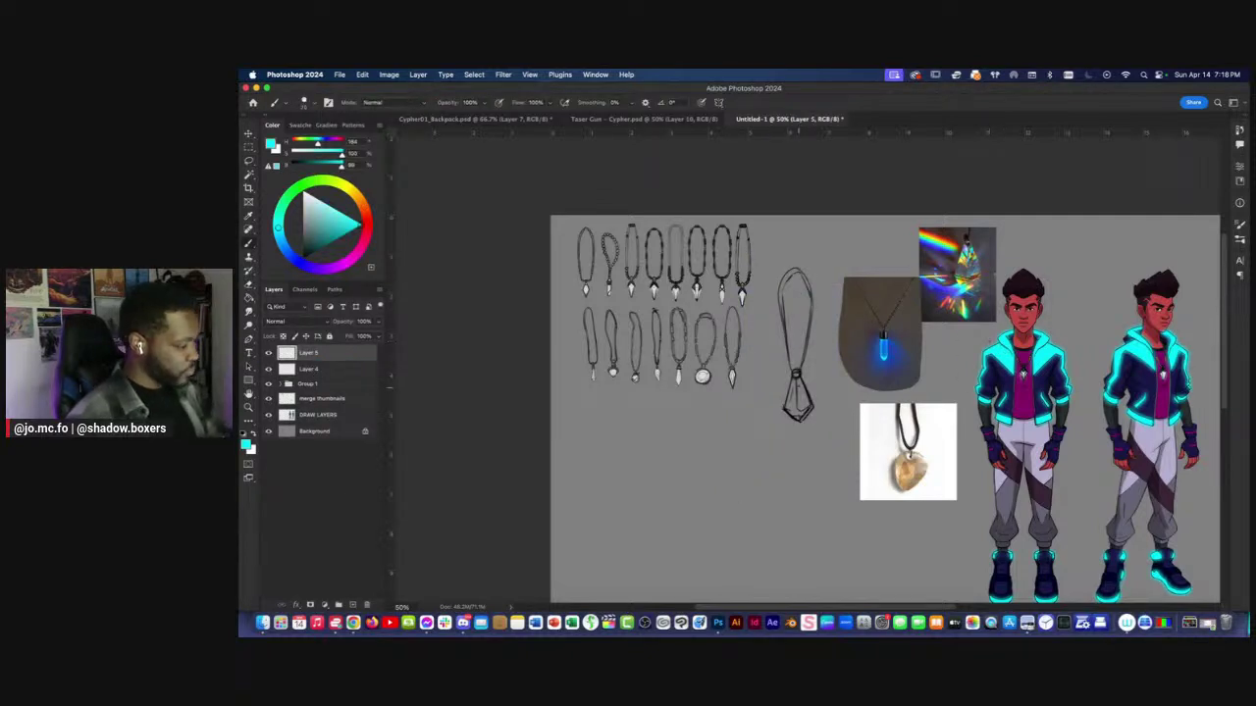
mouse_move(796, 381)
left_mouse_down()
mouse_move(803, 411)
mouse_move(794, 383)
left_mouse_up()
left_click_drag(308, 355, 311, 371)
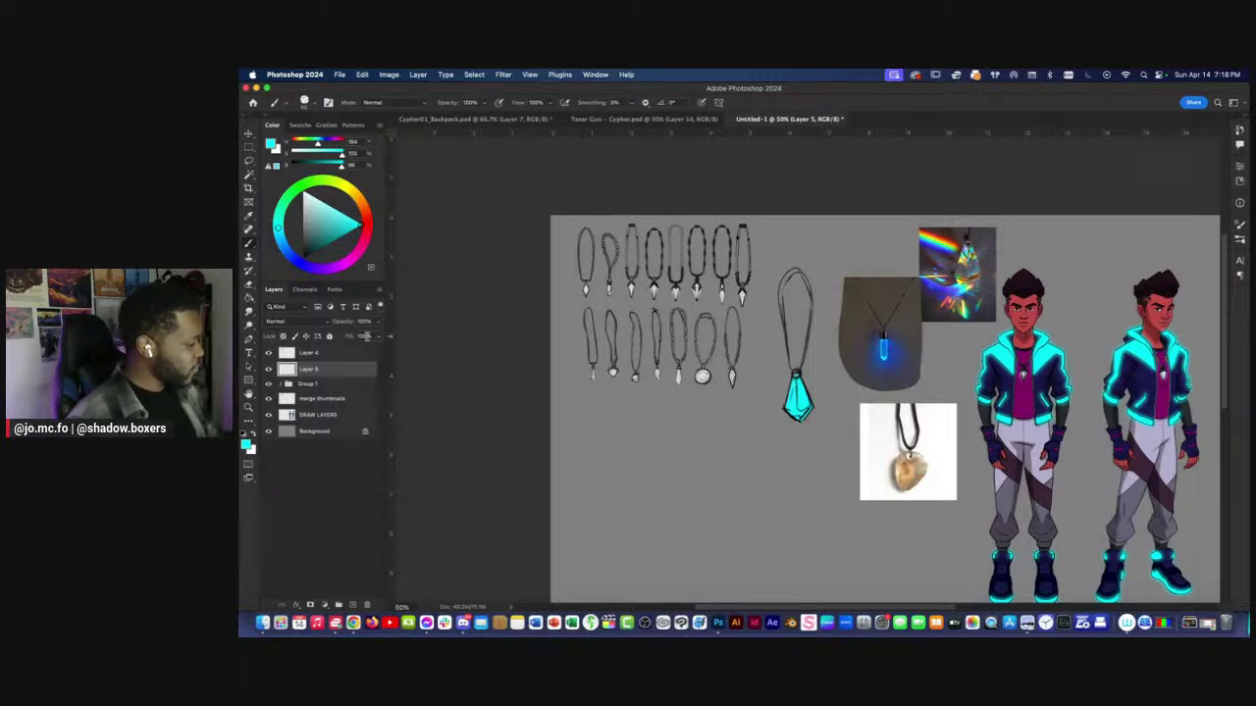
On the line art layer, darken the pendant's ring and thicken the necklace cord with black strokes, adding an inner loop.
left_click(302, 355)
left_click(253, 434)
left_click_drag(331, 223, 303, 258)
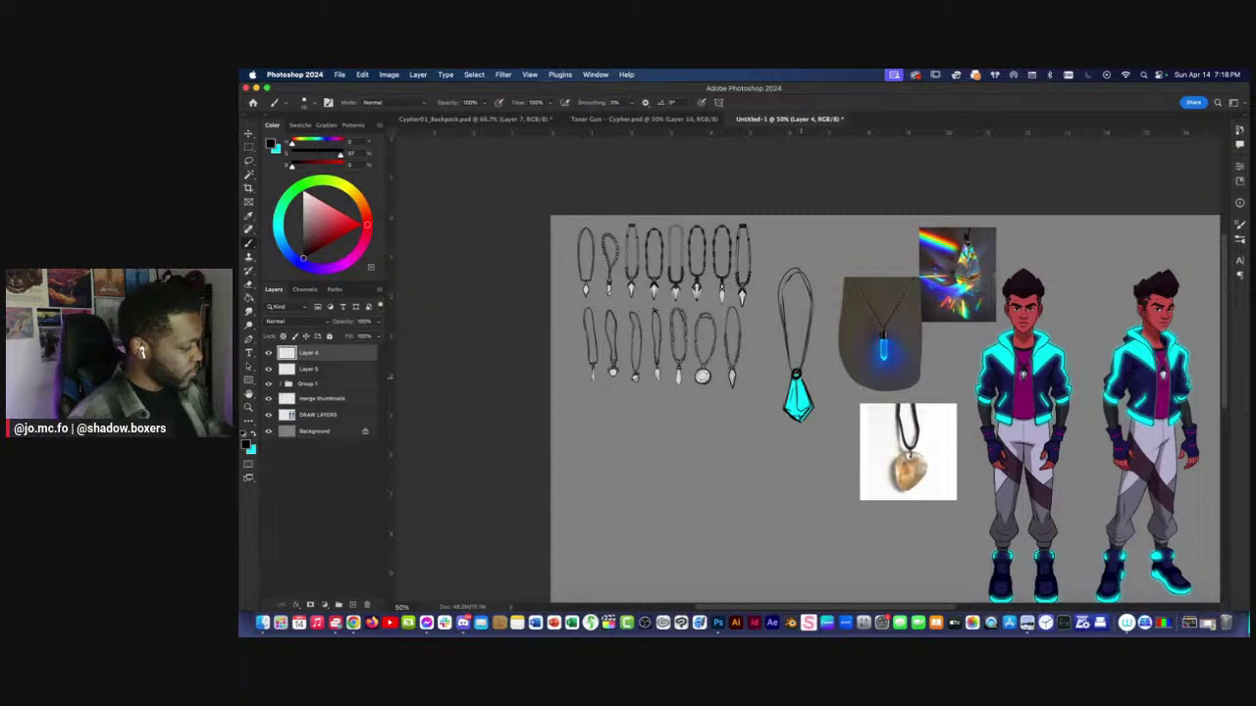
mouse_move(783, 408)
left_mouse_down()
mouse_move(806, 324)
mouse_move(787, 218)
mouse_move(764, 245)
mouse_move(791, 375)
left_mouse_up()
key("super+plus")
mouse_move(790, 377)
left_mouse_down()
mouse_move(773, 314)
mouse_move(797, 224)
mouse_move(808, 279)
mouse_move(796, 357)
left_mouse_up()
key("super+minus")
left_click_drag(703, 437, 682, 475)
scroll(667, 468, "down", 1)
scroll(709, 449, "up", 1)
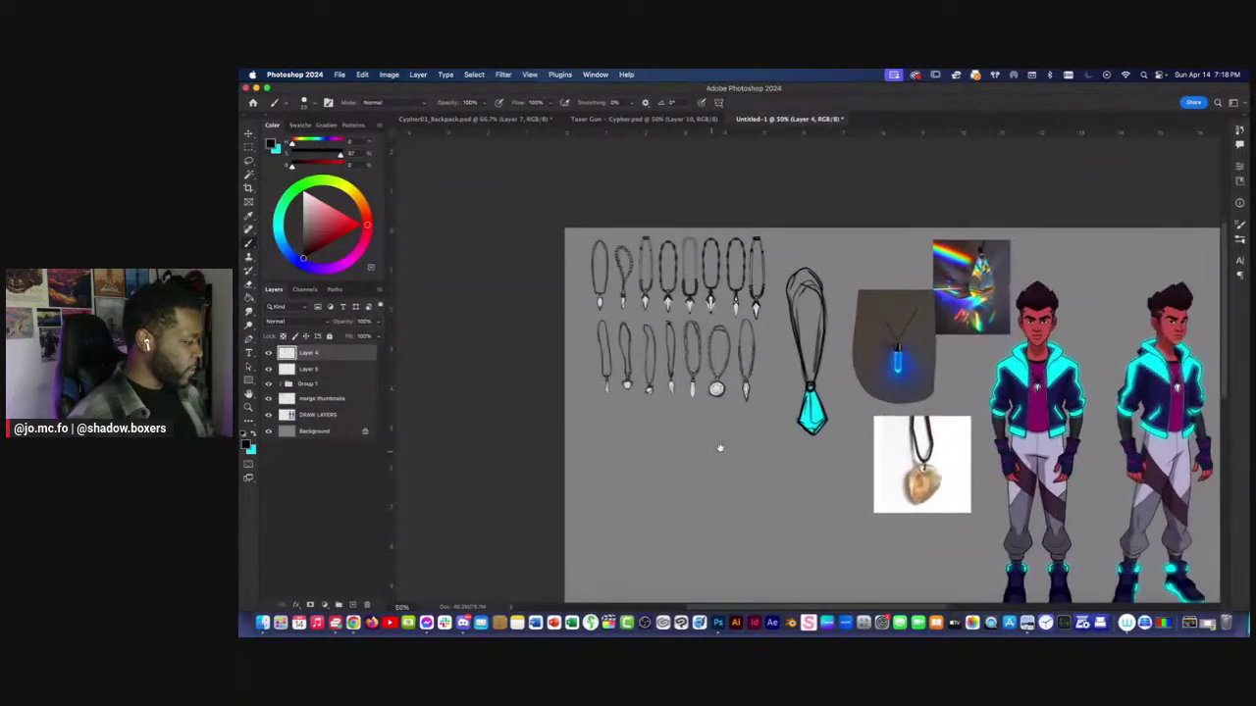
scroll(660, 391, "up", 3)
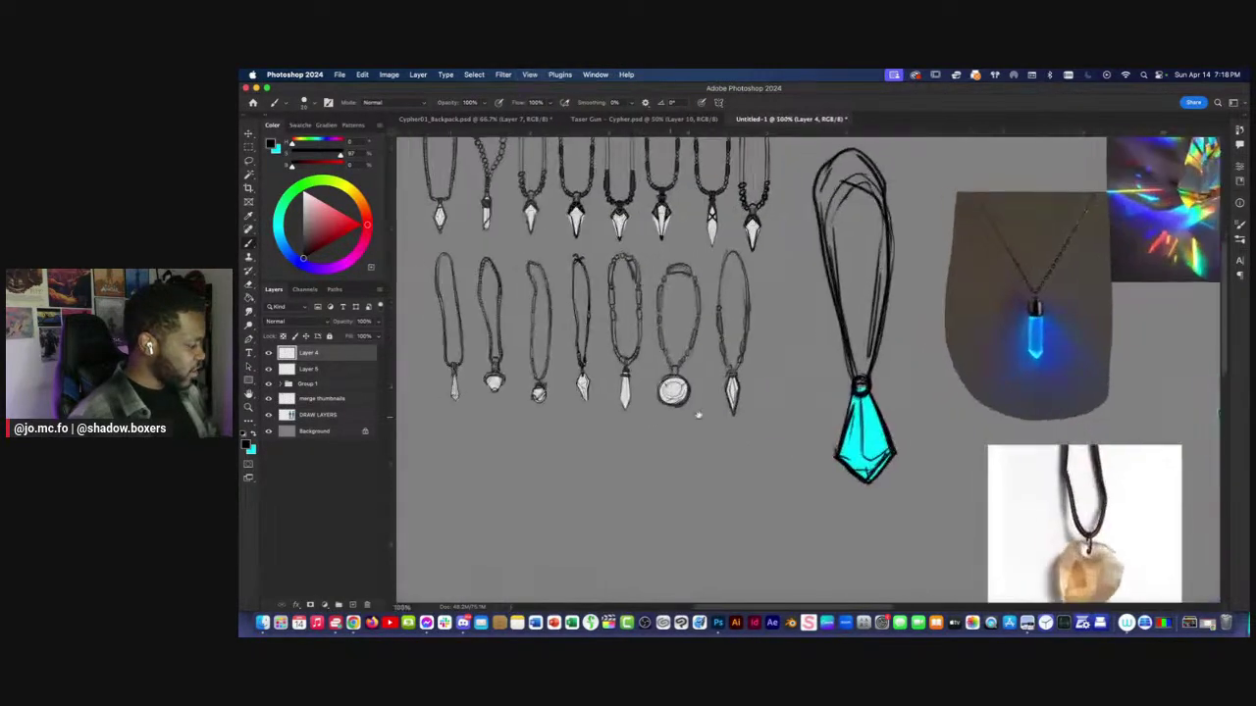
mouse_move(761, 454)
left_mouse_down()
mouse_move(754, 432)
mouse_move(758, 443)
left_mouse_up()
key("l")
mouse_move(720, 401)
left_mouse_down()
mouse_move(779, 506)
mouse_move(724, 432)
left_mouse_up()
key("BackSpace")
key("super+d")
Sketch the angled right edge of a second crystal pendant in the empty space below the thumbnails.
key("super+minus")
key("super+minus")
mouse_move(936, 488)
left_mouse_down()
mouse_move(686, 462)
mouse_move(606, 470)
mouse_move(722, 468)
left_mouse_up()
key("b")
scroll(731, 454, "left", 2)
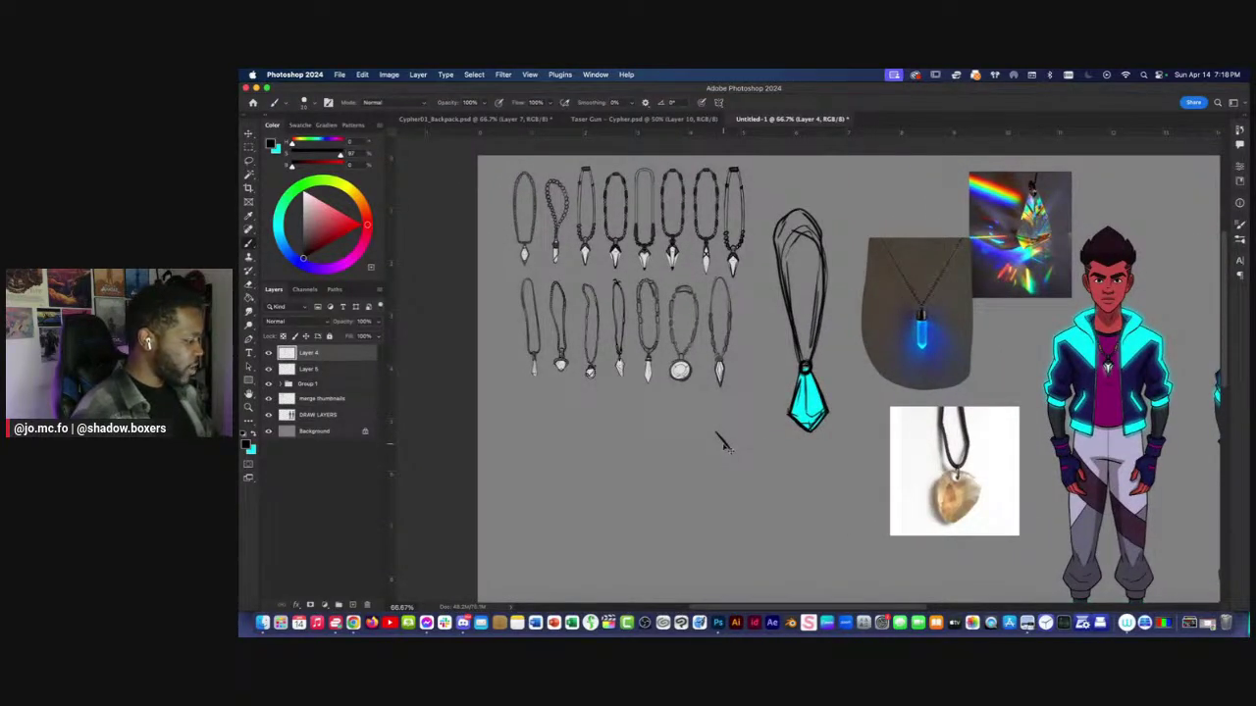
left_click_drag(711, 426, 736, 512)
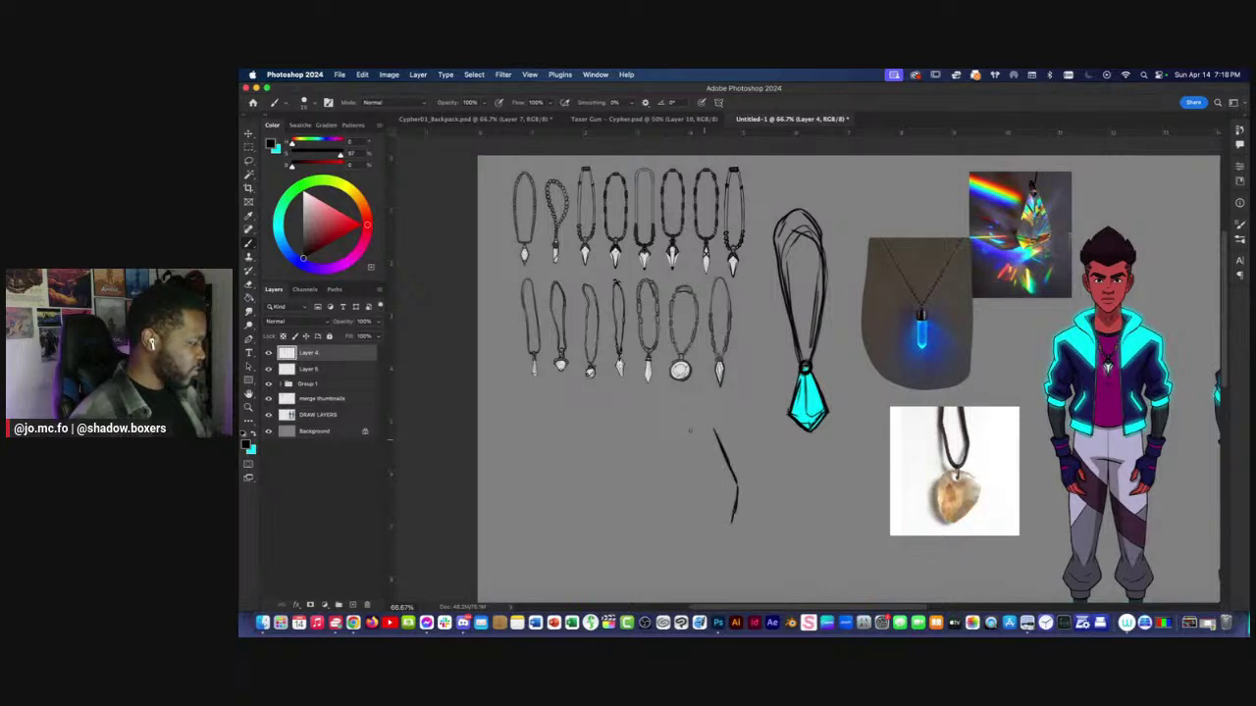
Copy a crystal pendant from the second thumbnail row to its own layer, enlarge it and flip it upside down beside the new sketch.
left_click(287, 398)
key("l")
mouse_move(613, 355)
left_mouse_down()
mouse_move(627, 363)
mouse_move(615, 354)
mouse_move(620, 436)
left_mouse_up()
key("super+j")
key("super+t")
left_click_drag(644, 354, 591, 440)
left_click_drag(613, 377, 784, 497)
key("Return")
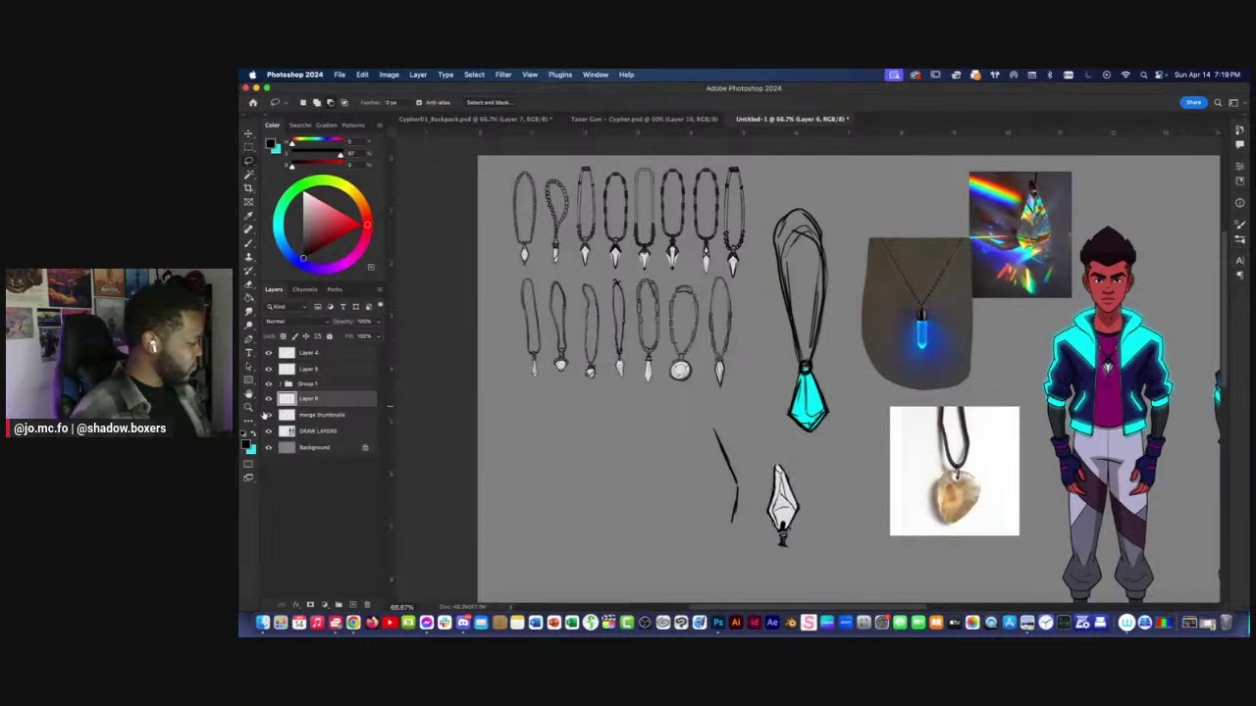
On the line art layer, complete the second pendant's angular outline and add short facet lines inside it.
left_click(294, 355)
key("b")
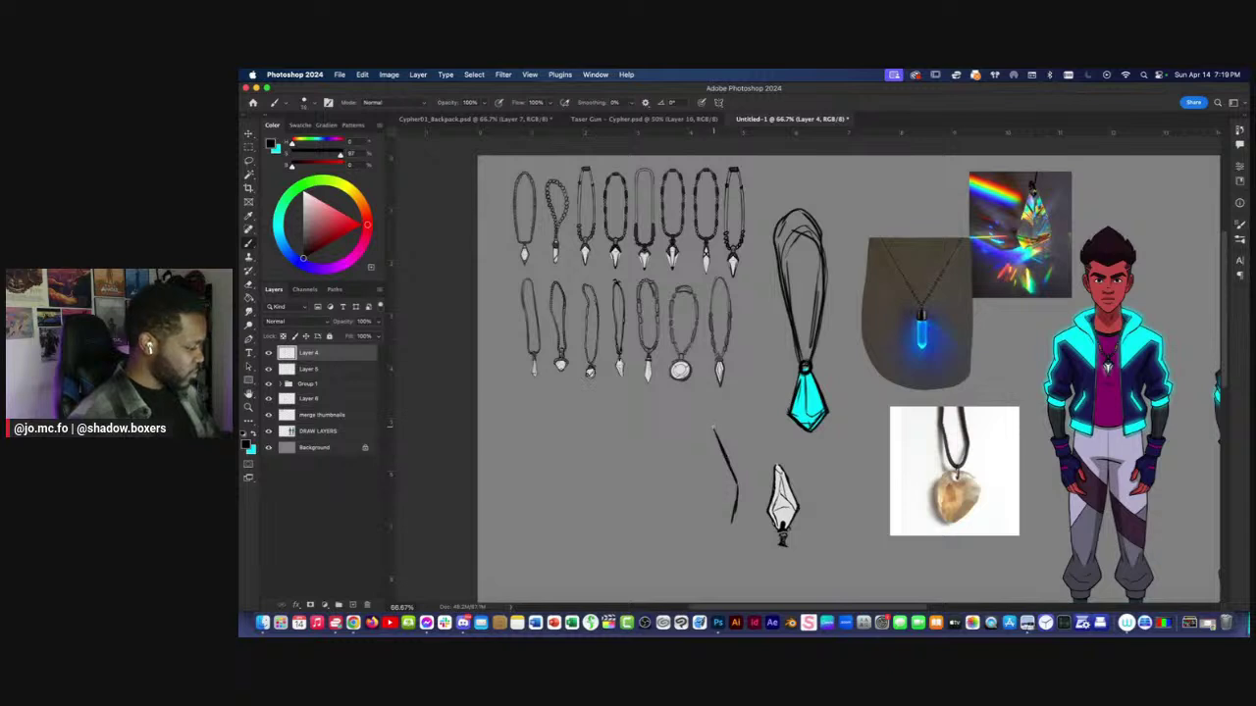
mouse_move(694, 418)
left_mouse_down()
mouse_move(687, 506)
mouse_move(730, 530)
mouse_move(687, 500)
left_mouse_up()
mouse_move(694, 443)
left_mouse_down()
mouse_move(706, 422)
mouse_move(731, 532)
mouse_move(734, 499)
left_mouse_up()
key("super+z")
key("e")
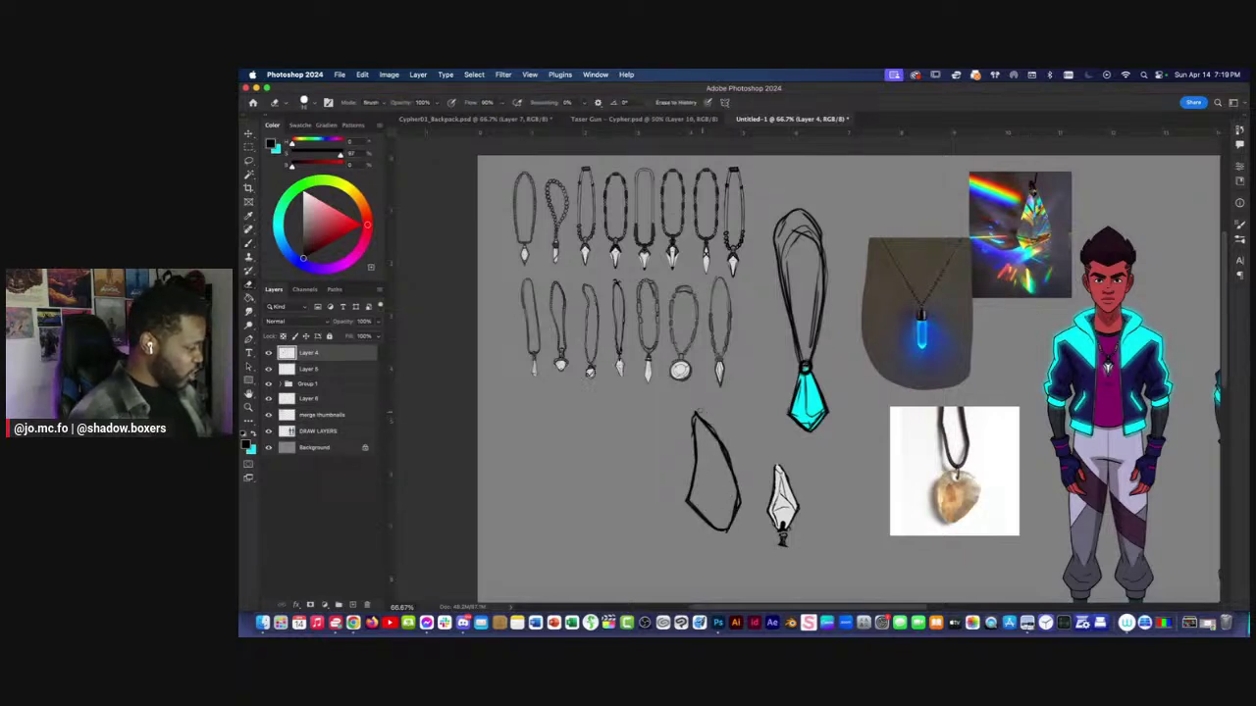
key("b")
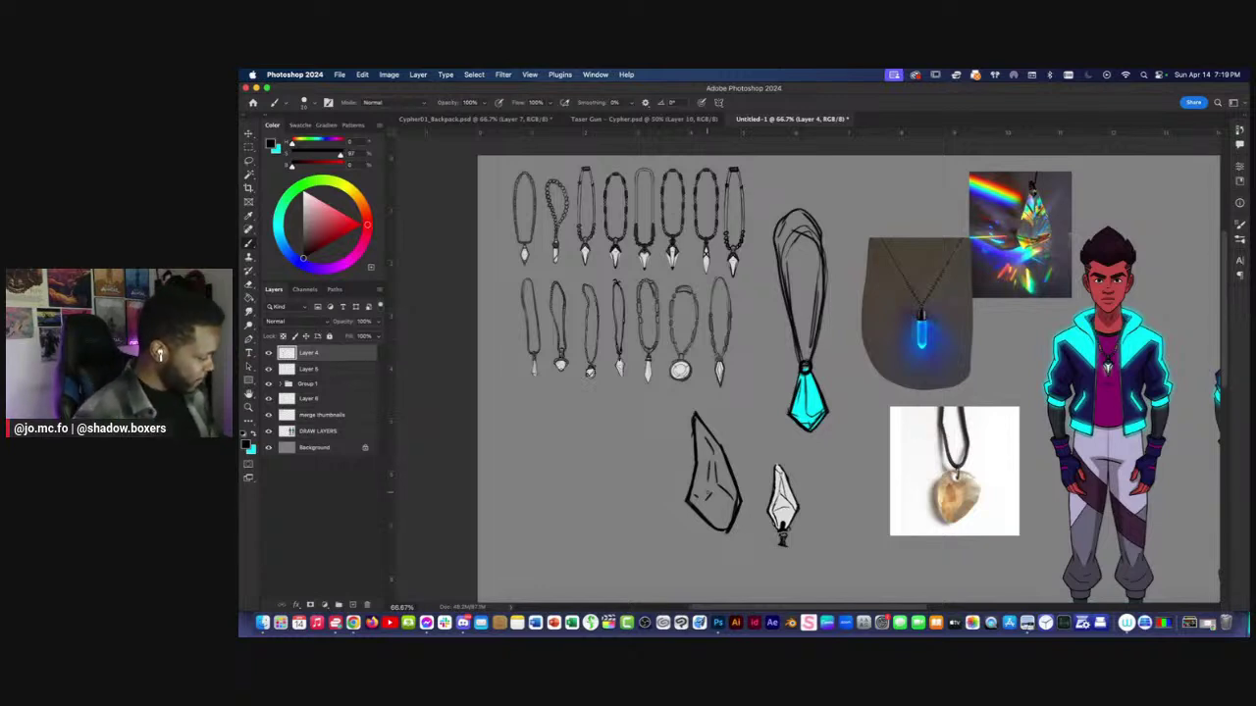
Delete the layer holding the enlarged thumbnail pendant copy.
key("l")
left_click(308, 400)
left_click(270, 400)
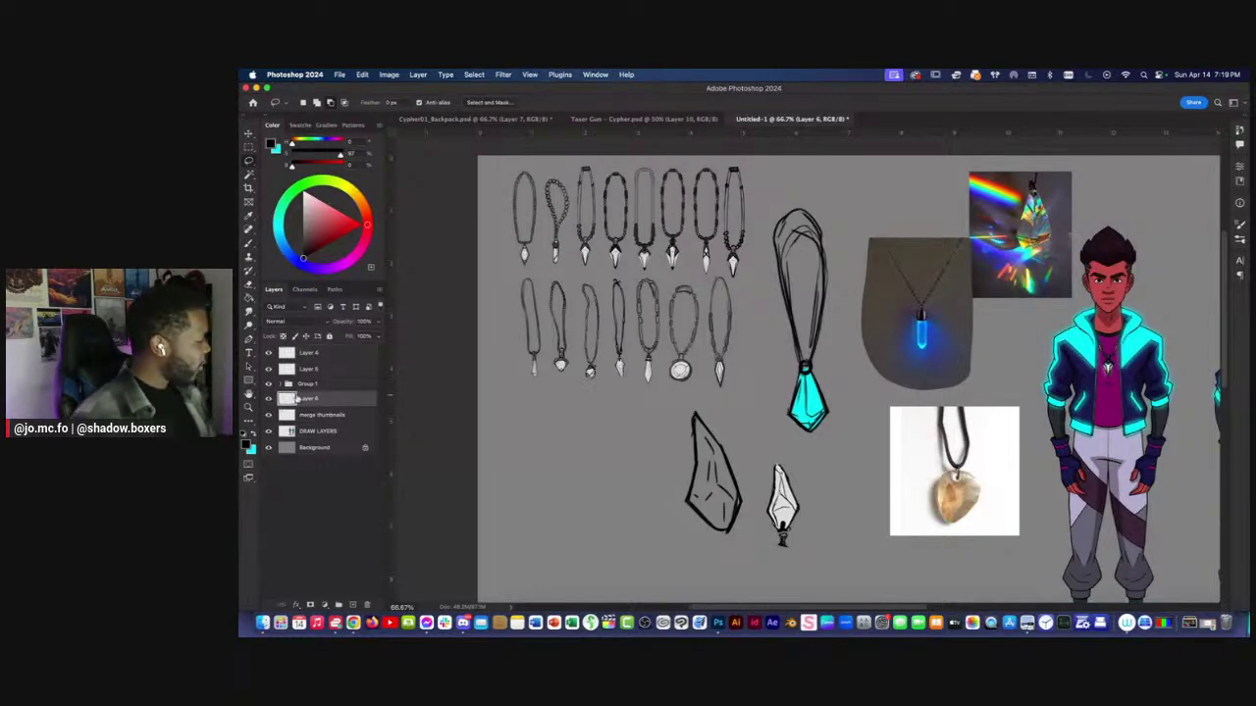
left_click(269, 398)
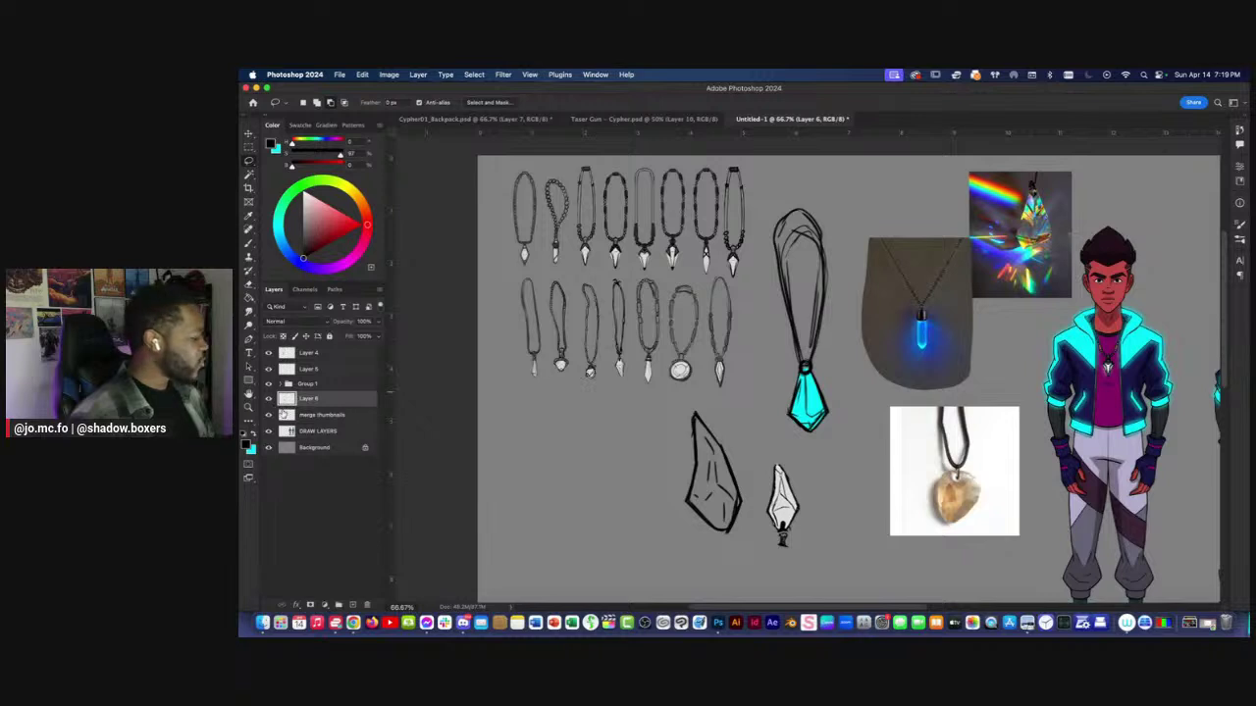
key("BackSpace")
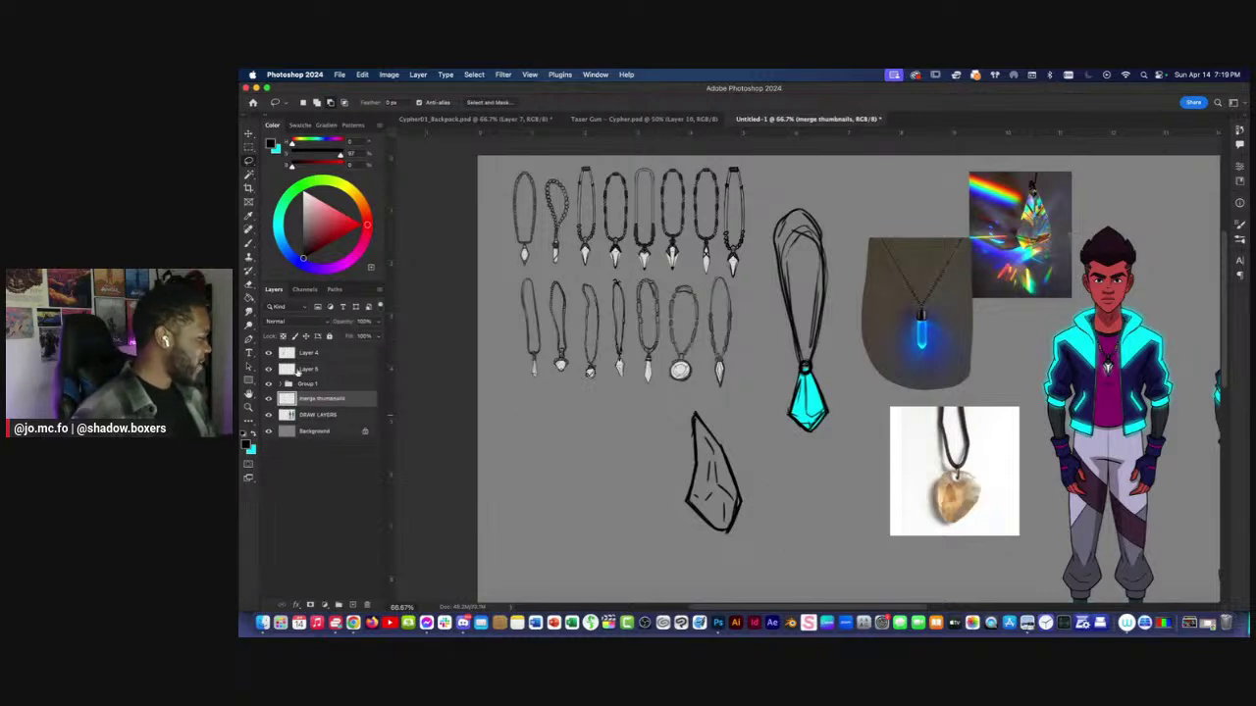
On the line art layer, scale down the second crystal pendant and give it a small ring at its upper tip.
left_click(295, 373)
left_click(290, 356)
key("b")
scroll(691, 430, "up", 1)
mouse_move(683, 427)
left_mouse_down()
mouse_move(750, 469)
mouse_move(687, 390)
mouse_move(683, 461)
mouse_move(728, 478)
left_mouse_up()
key("l")
key("super+t")
key("Return")
key("super+d")
key("b")
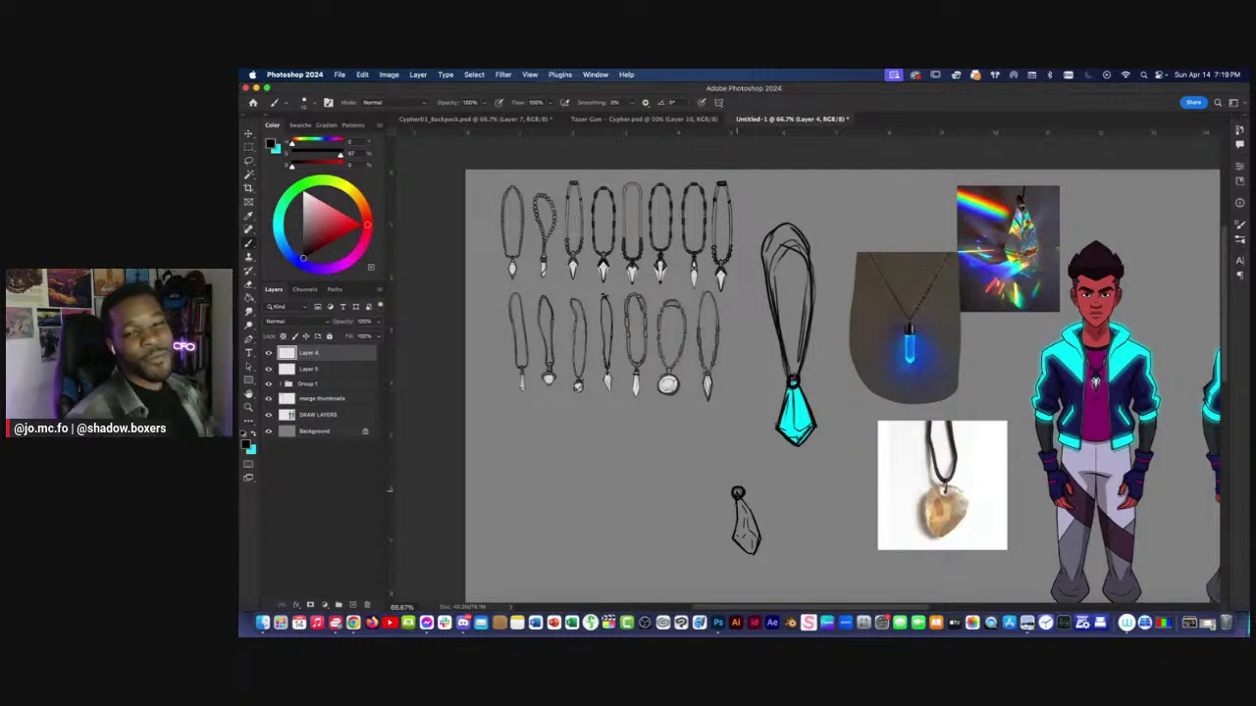
Switch to Chrome and run a Google image search for "kya legend of korra" in a new tab.
left_click(334, 600)
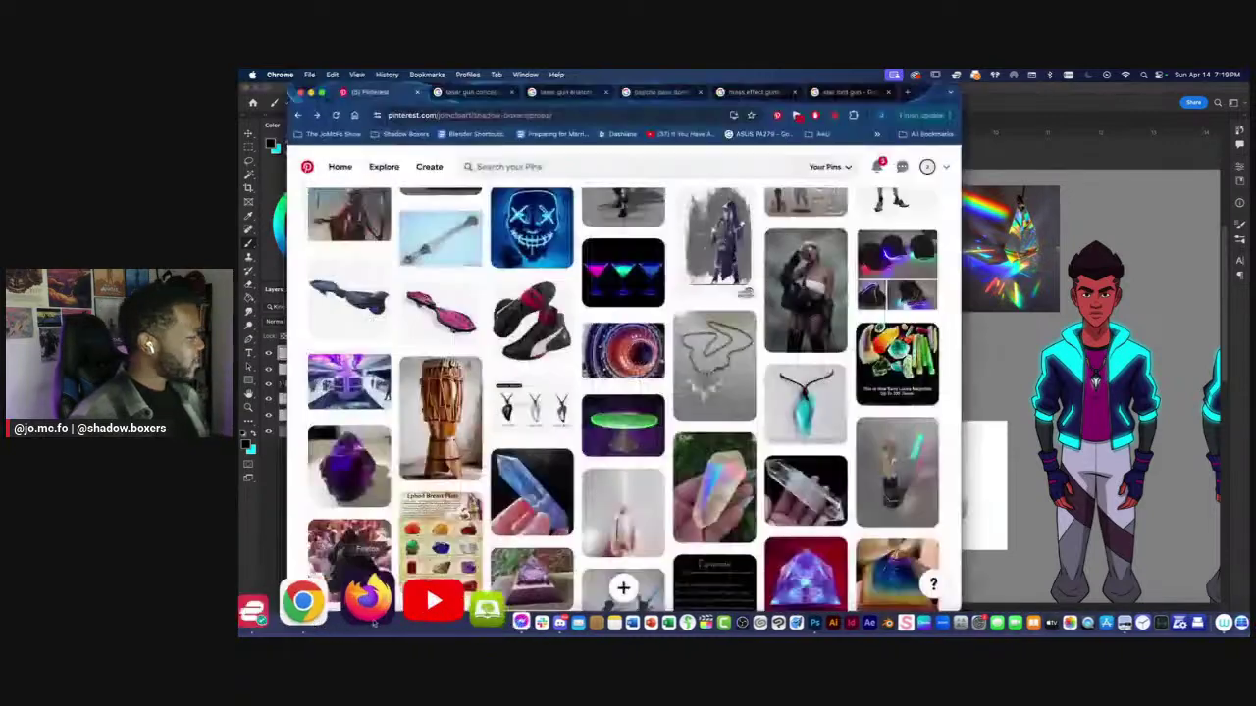
left_click(909, 93)
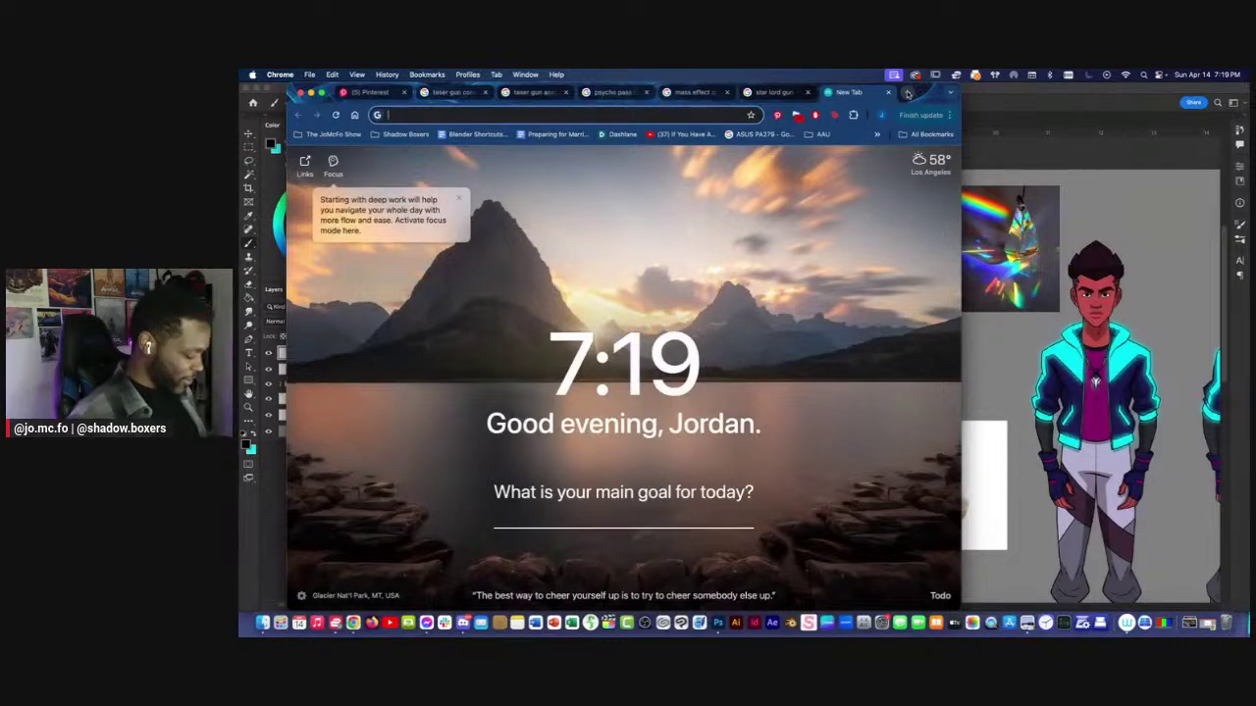
type("kya legend of korra")
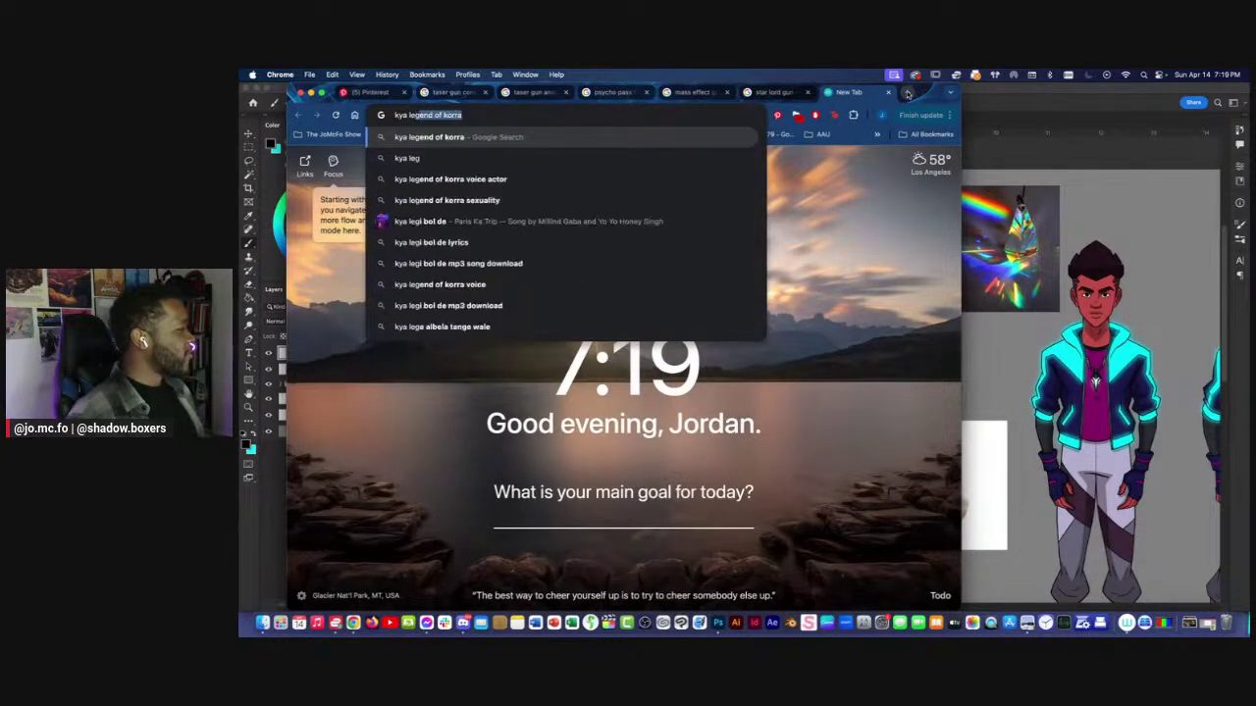
key("Return")
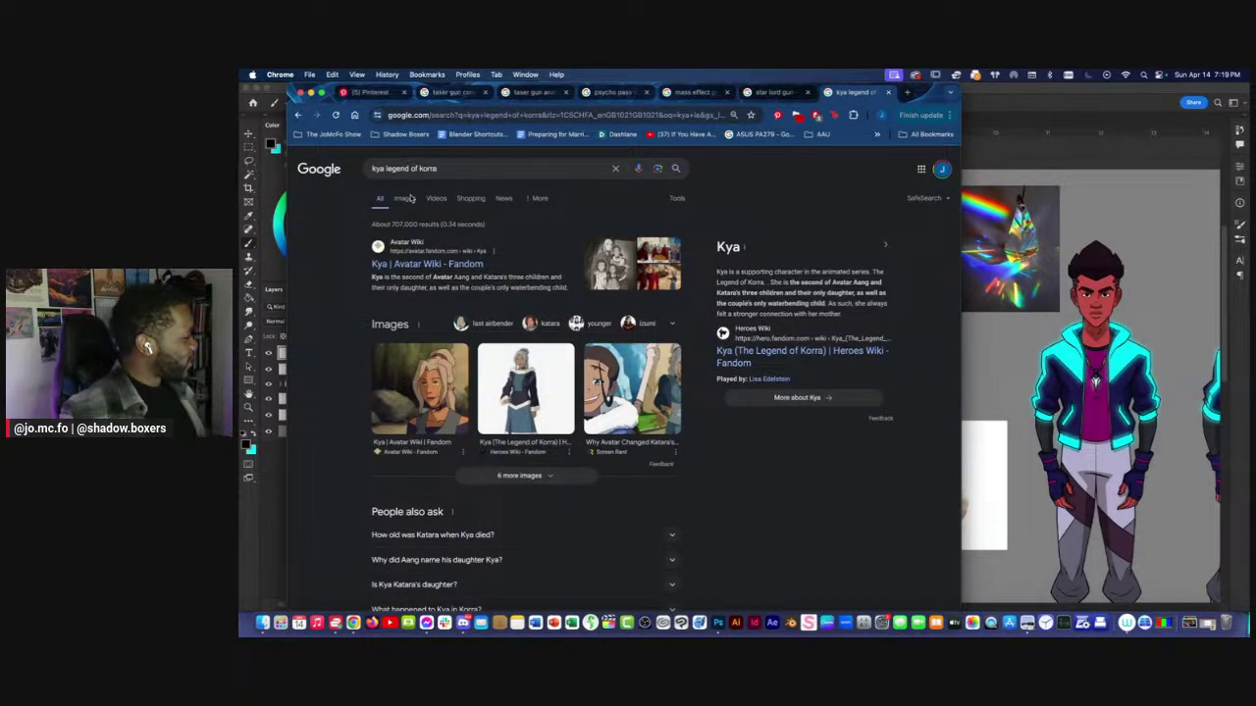
left_click(405, 198)
Examine Kya's necklace in the enlarged CBR image and the Heroes Wiki full-body image, and close the search tab.
left_click(589, 284)
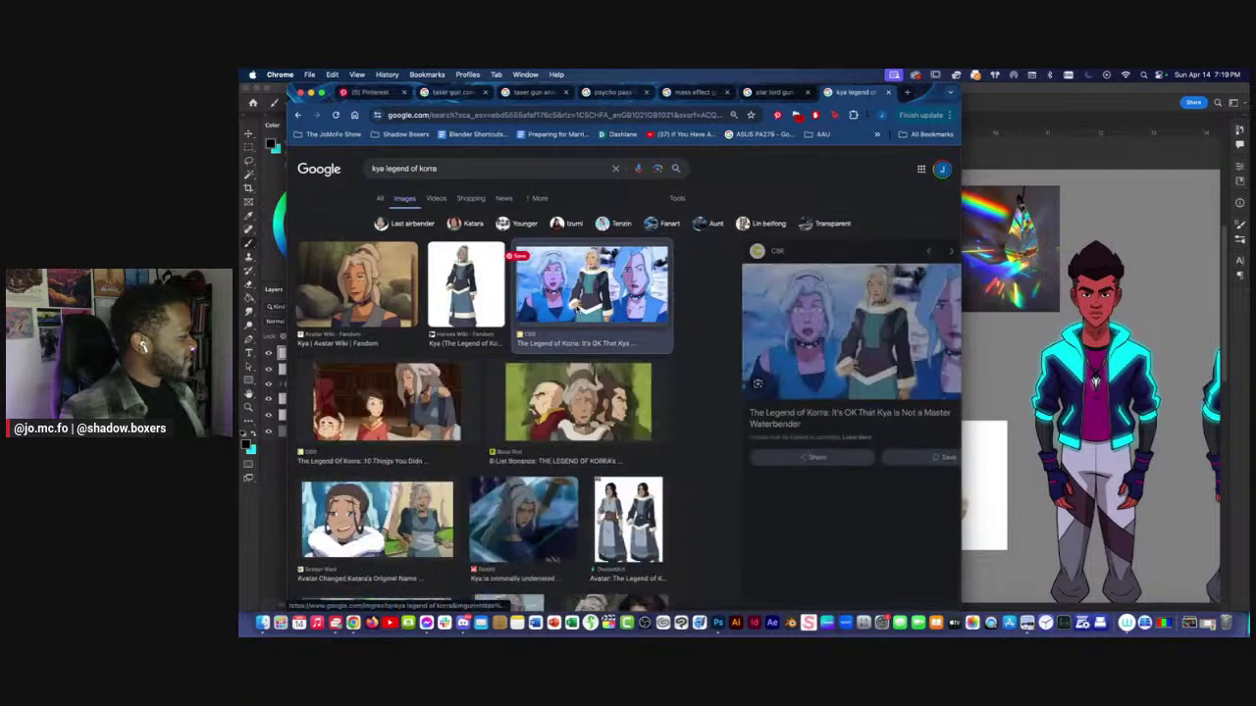
left_click(769, 355)
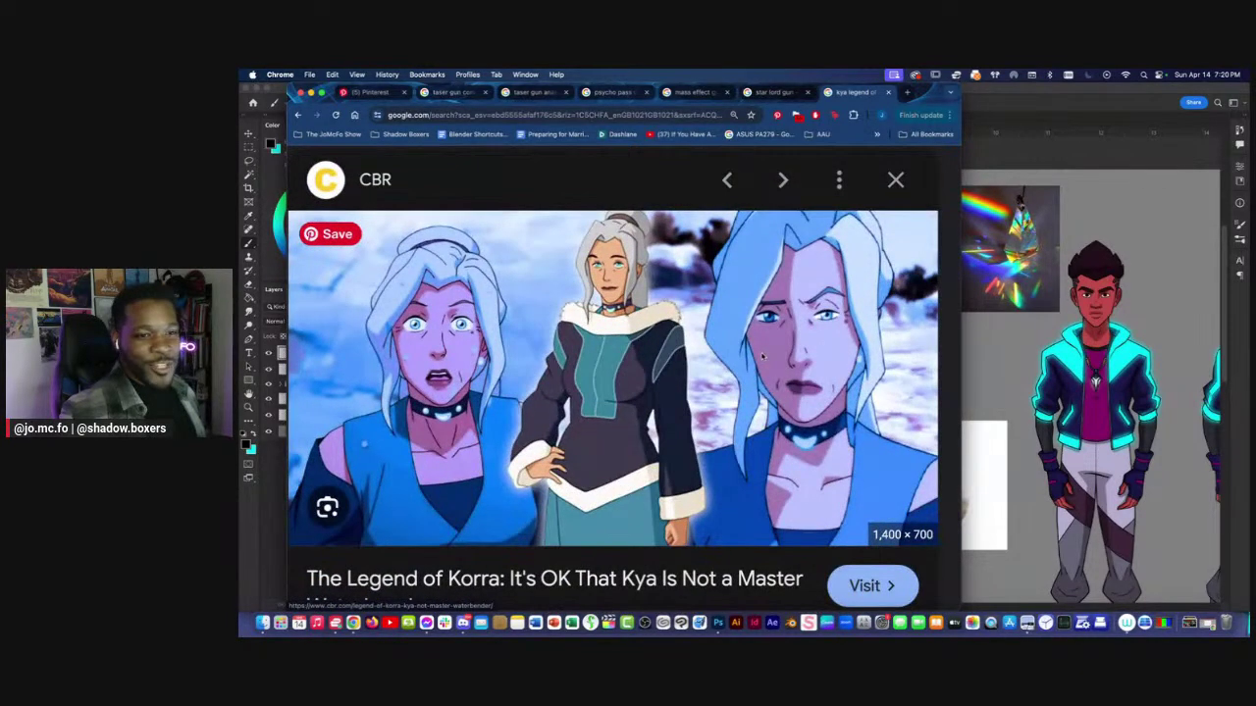
key("Escape")
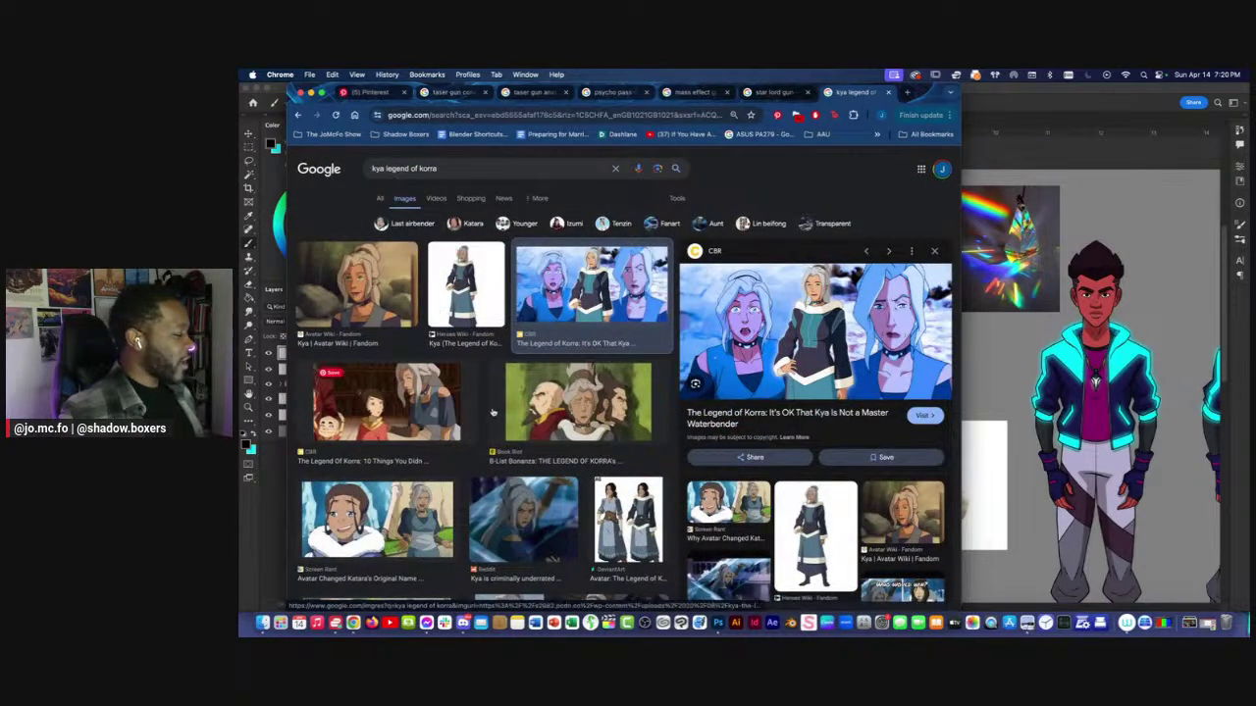
left_click(444, 296)
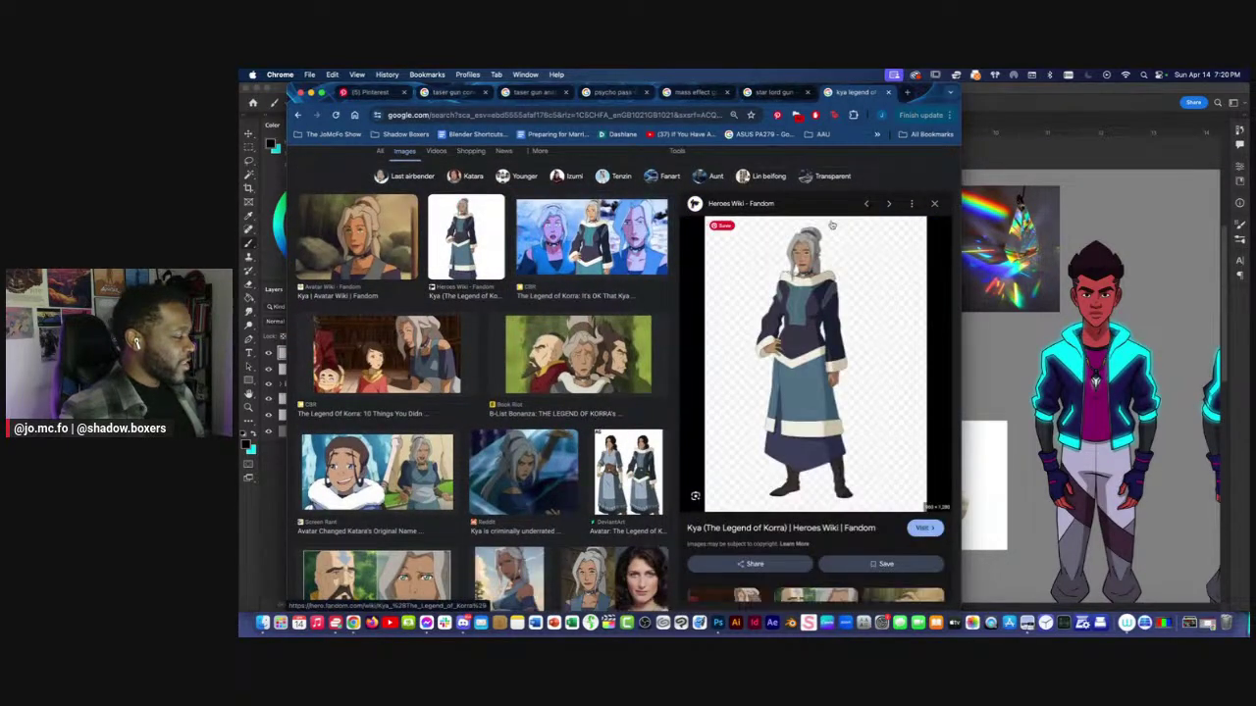
left_click(821, 481)
key("Escape")
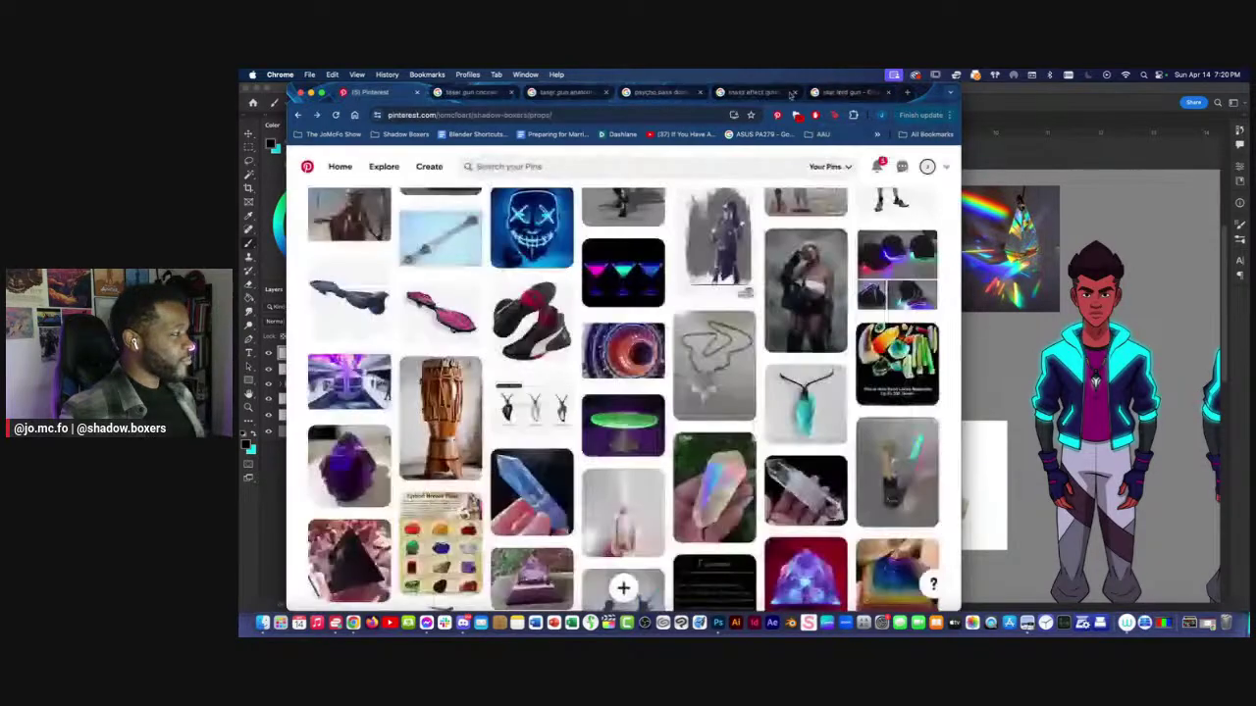
Switch back to Photoshop, lasso the lower crystal pendant with its ring, and adjust its placement with Free Transform.
left_click(888, 92)
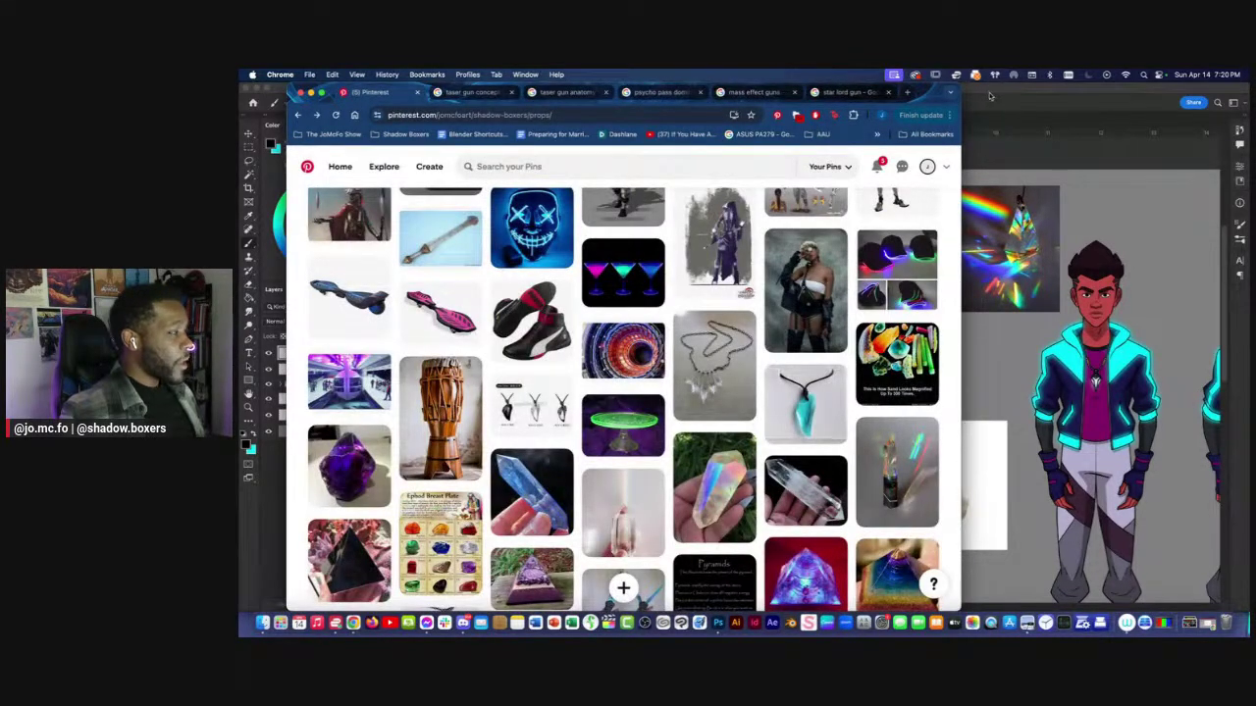
left_click(991, 95)
left_click_drag(669, 428, 712, 419)
mouse_move(781, 496)
left_mouse_down()
mouse_move(791, 539)
mouse_move(798, 509)
left_mouse_up()
key("super+minus")
key("l")
mouse_move(791, 436)
left_mouse_down()
mouse_move(811, 467)
mouse_move(783, 403)
mouse_move(838, 481)
left_mouse_up()
key("super+t")
key("Return")
key("super+t")
scroll(838, 481, "right", 3)
key("Return")
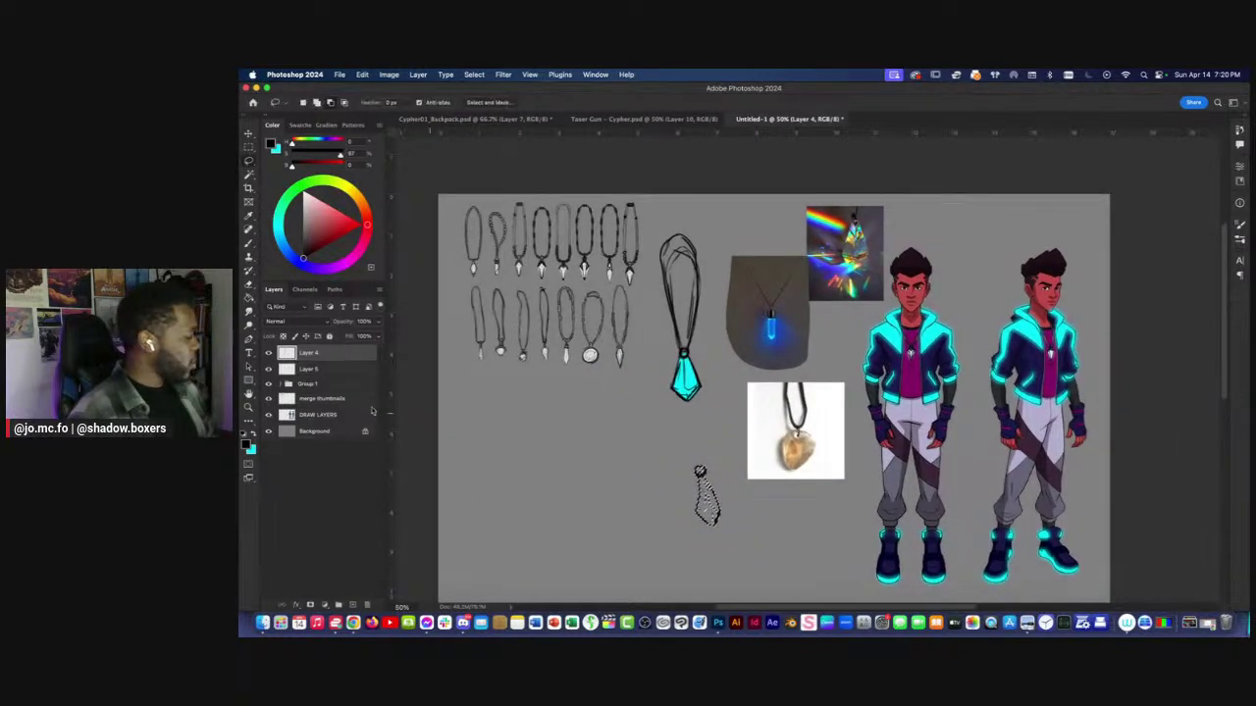
On the DRAW LAYERS layer, select the front-facing character figure with a rectangular marquee and delete it.
left_click(280, 415)
left_click_drag(262, 420, 296, 396)
scroll(658, 403, "right", 3)
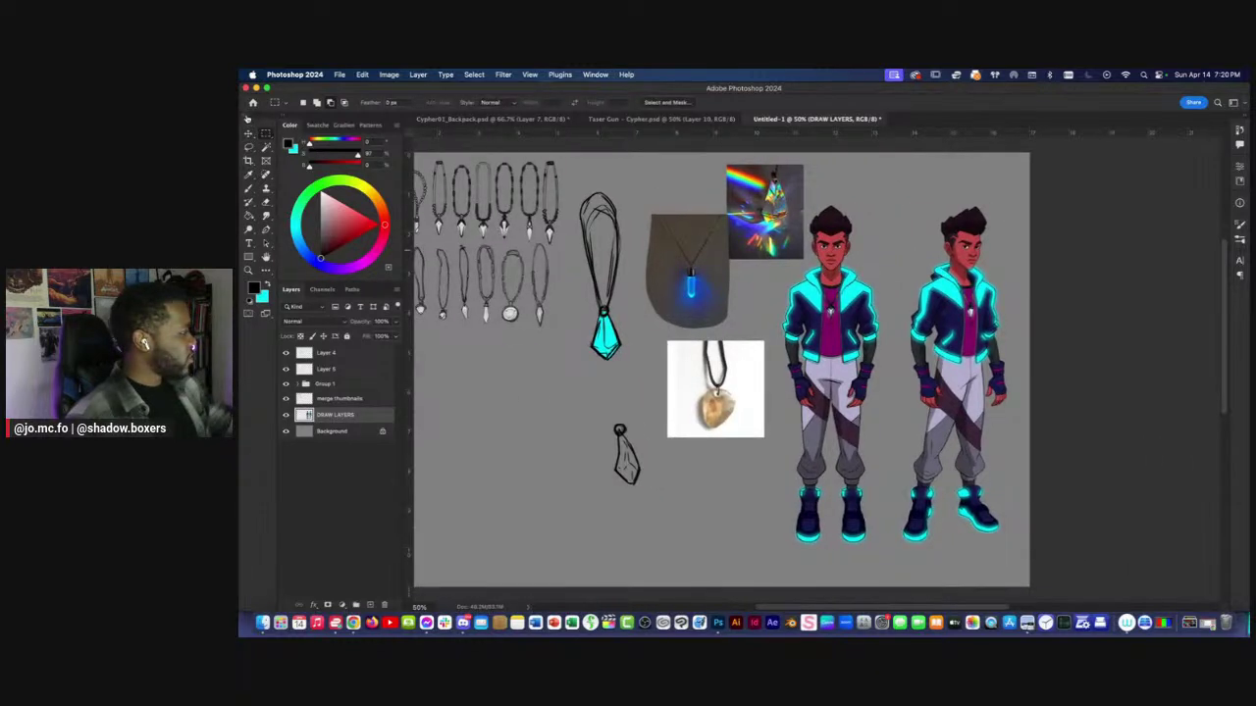
left_click(245, 118)
left_click_drag(879, 182, 1014, 579)
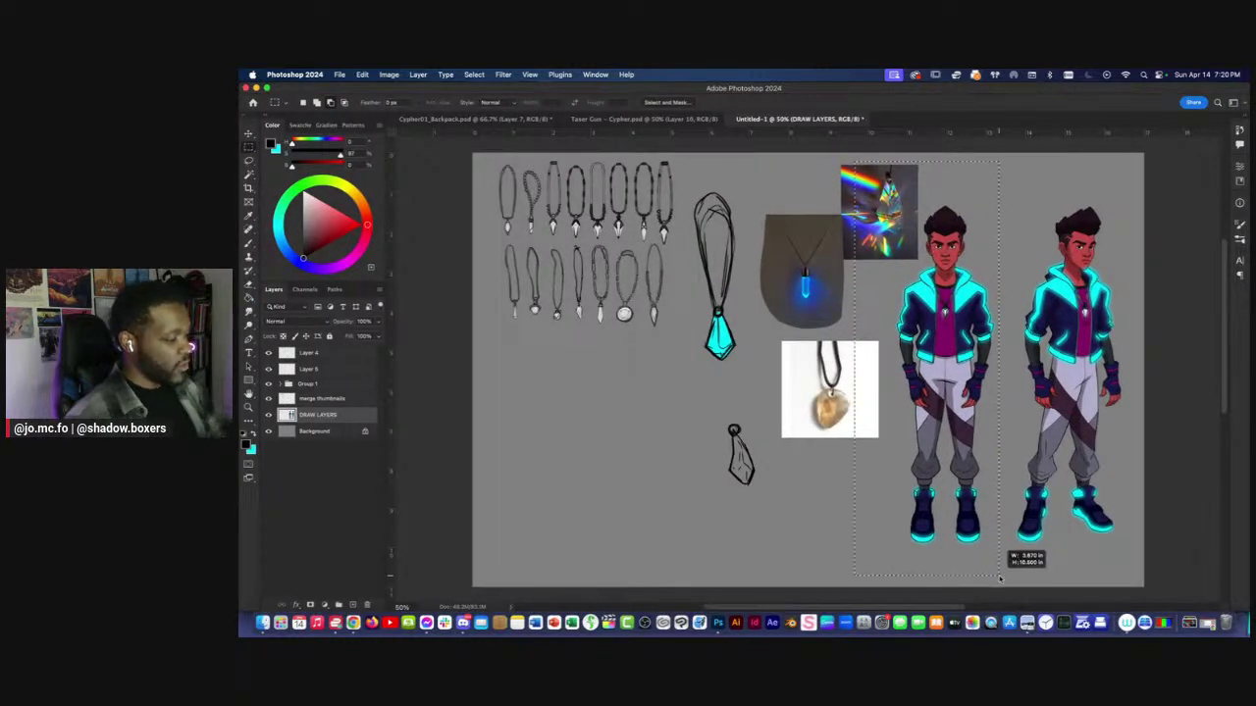
key("Delete")
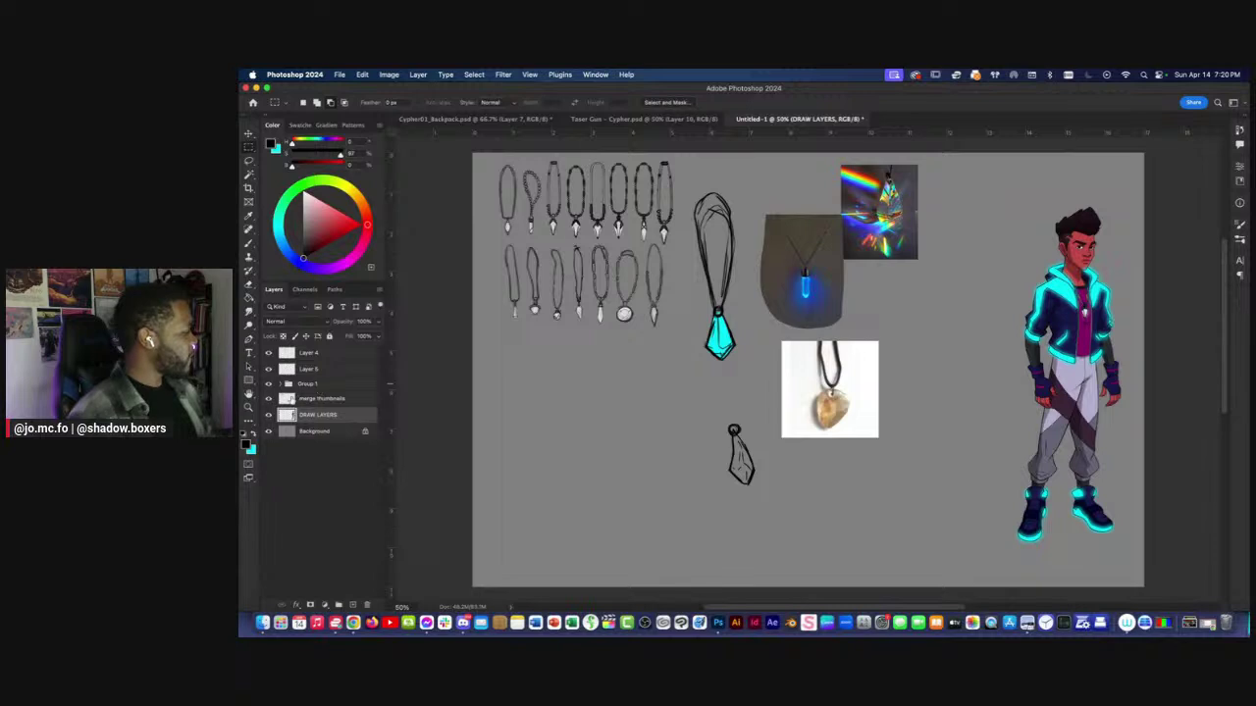
Move the reference photo group beside the remaining character, and tuck the blue crystal and stone necklace photos tightly around the prism photo.
left_click(294, 383)
key("ctrl+t")
left_click_drag(787, 360, 901, 356)
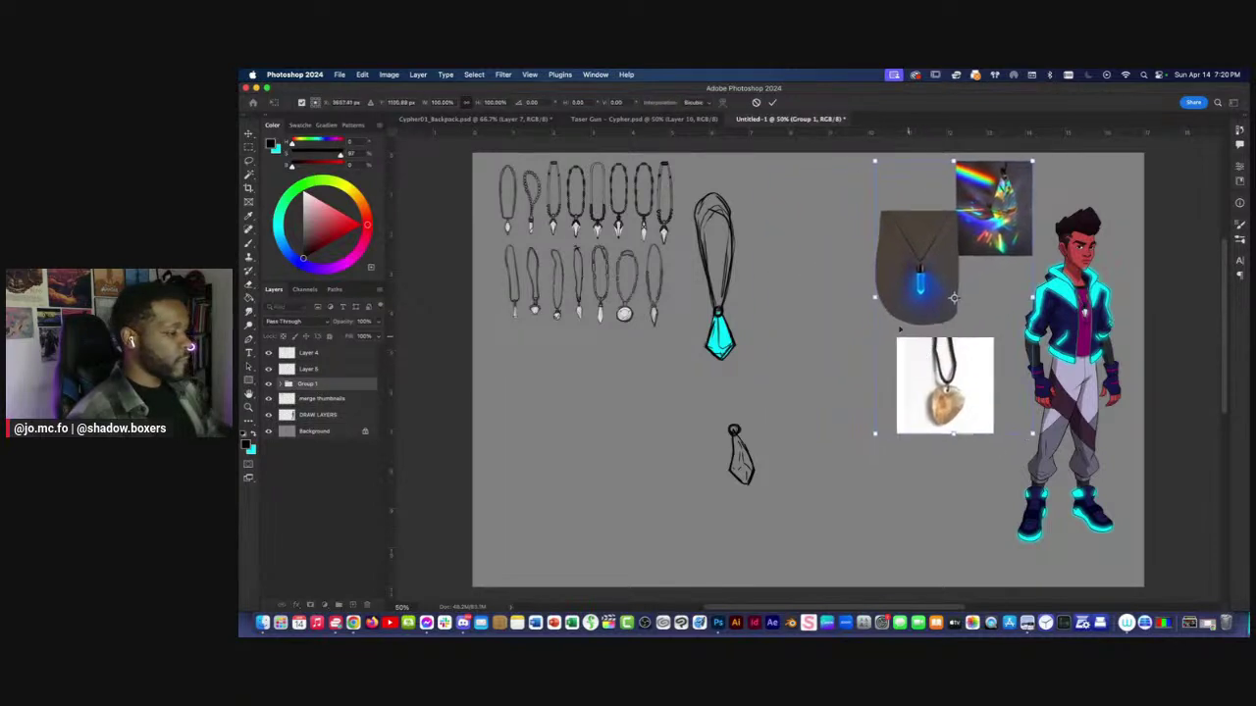
key("Return")
left_click_drag(918, 288, 922, 242)
left_click_drag(930, 413, 957, 335)
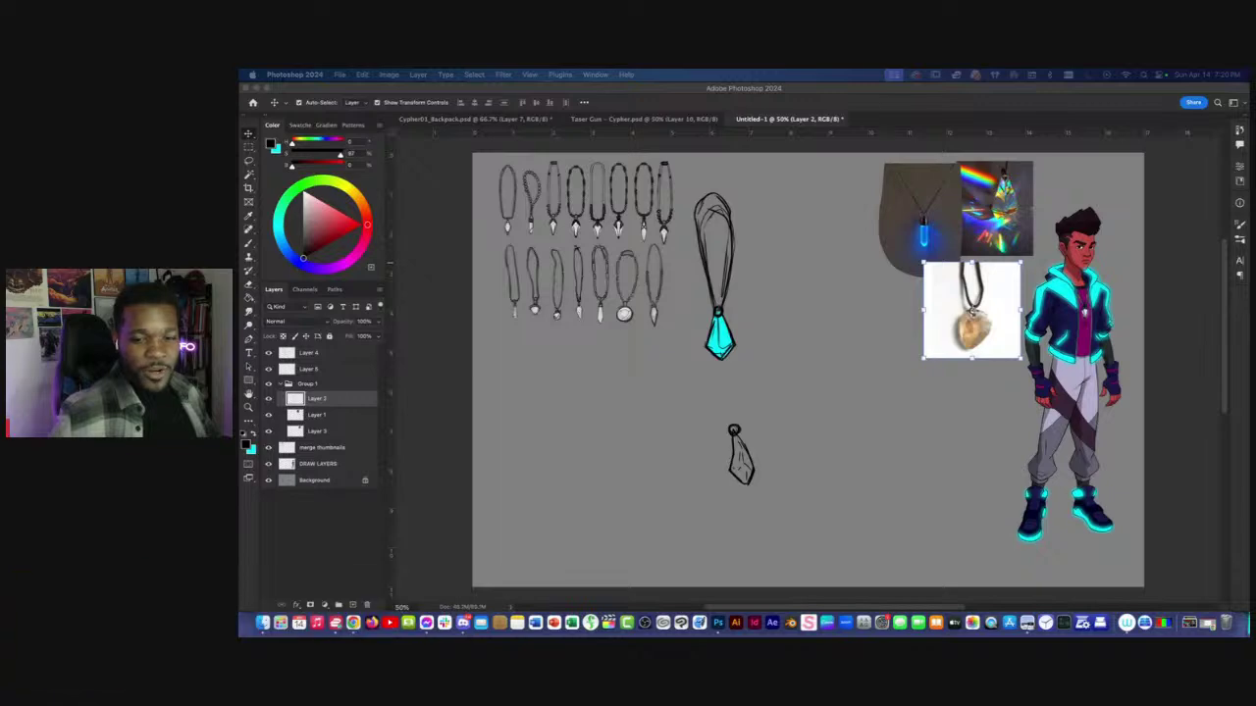
left_click(658, 364)
key("super+=")
key("super+=")
left_click_drag(709, 423, 895, 614)
key("super+=")
key("b")
left_click_drag(743, 592, 729, 513)
key("super+minus")
scroll(715, 541, "down", 2)
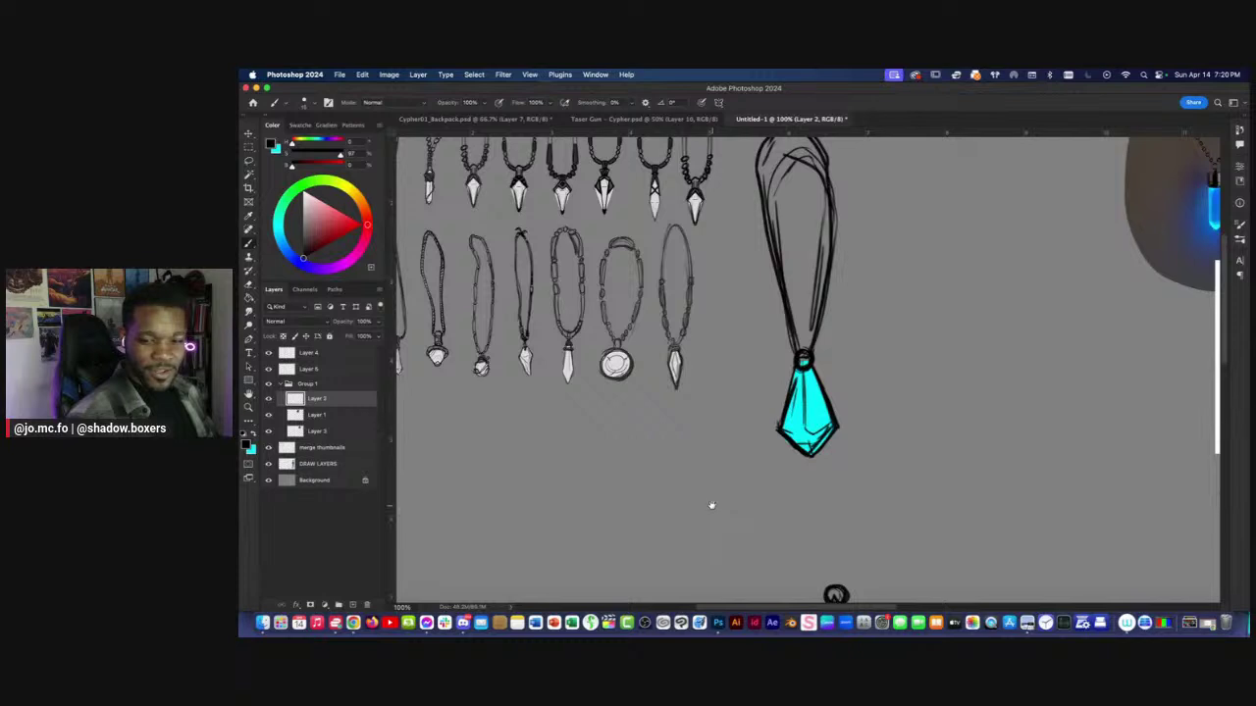
scroll(711, 505, "down", 3)
left_click_drag(705, 489, 703, 488)
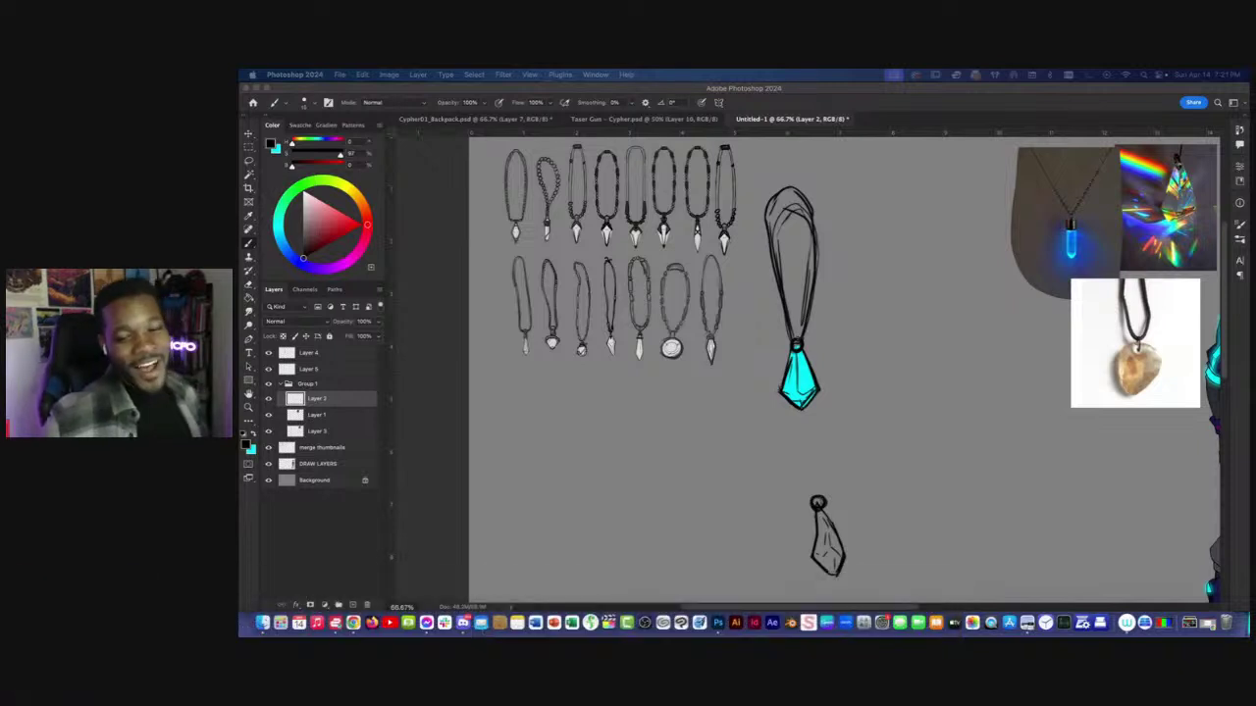
left_click(636, 469)
key("super+minus")
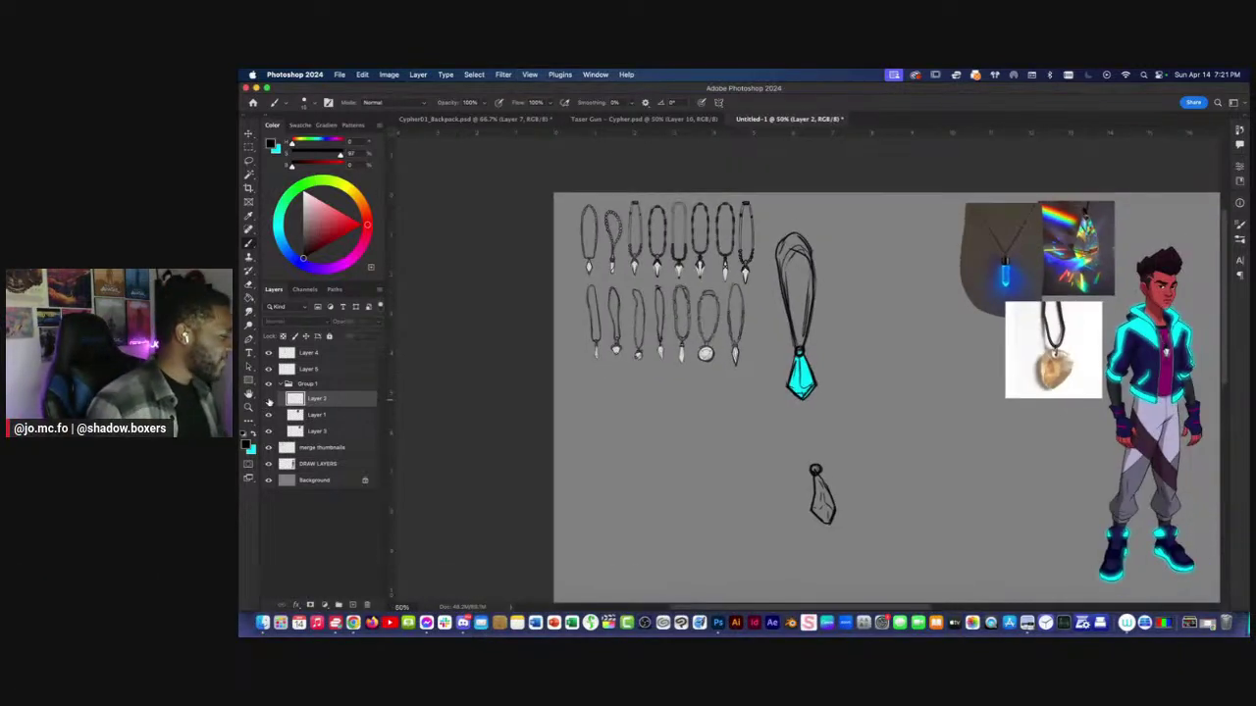
Collapse Group 1, select Layer 4 and Layer 5 together, and move both pendant sketches up level with the thumbnails.
left_click(281, 383)
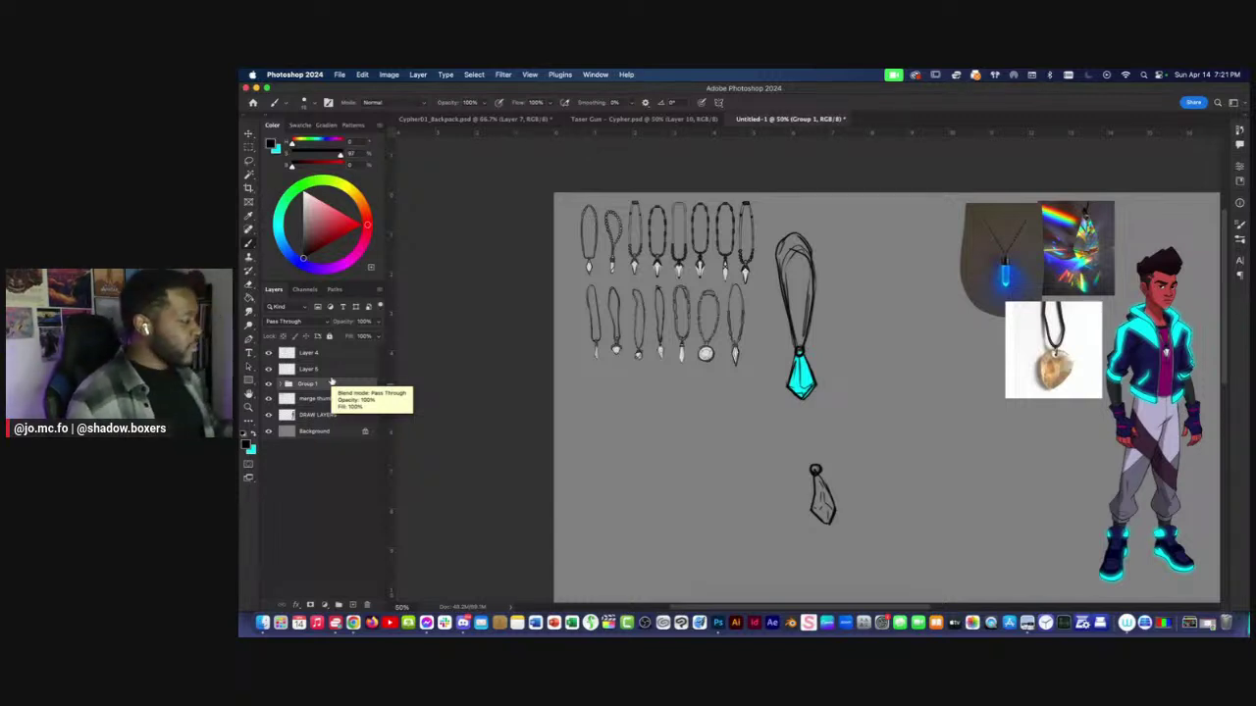
left_click(305, 370)
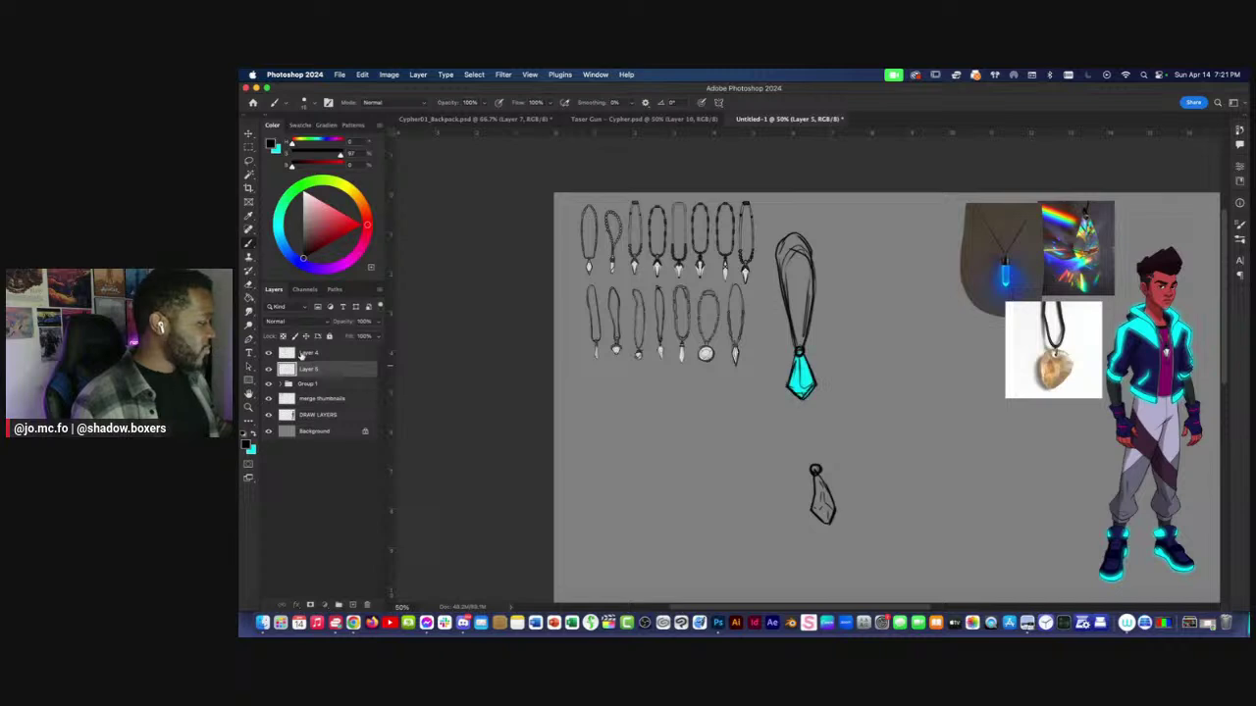
left_click(301, 356, "shift")
key("super+t")
left_click_drag(794, 374, 797, 347)
key("Return")
Lasso the lower crystal pendant on Layer 4, move it up beside the cyan pendant, and deselect it.
key("l")
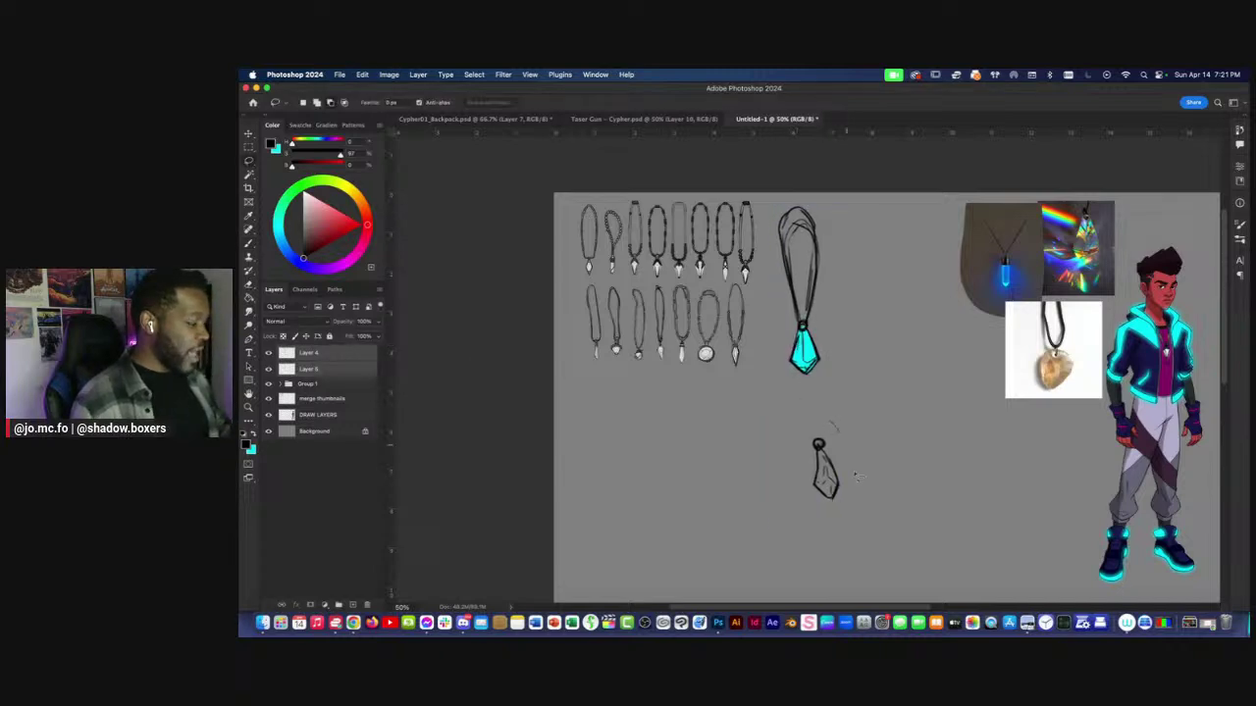
left_click_drag(832, 423, 800, 439)
left_click(313, 356)
key("super+t")
left_click_drag(822, 490, 861, 372)
mouse_move(866, 370)
left_mouse_down()
mouse_move(822, 420)
mouse_move(840, 419)
left_mouse_up()
key("Return")
key("super+d")
Draw a looped black cord rising from the second pendant's ring to the height of the first necklace's loop.
key("b")
mouse_move(832, 375)
left_mouse_down()
mouse_move(846, 282)
mouse_move(820, 252)
mouse_move(848, 294)
mouse_move(829, 379)
left_mouse_up()
key("super+z")
mouse_move(849, 296)
left_mouse_down()
mouse_move(829, 375)
mouse_move(814, 253)
mouse_move(802, 313)
mouse_move(827, 372)
left_mouse_up()
left_click_drag(807, 322, 831, 374)
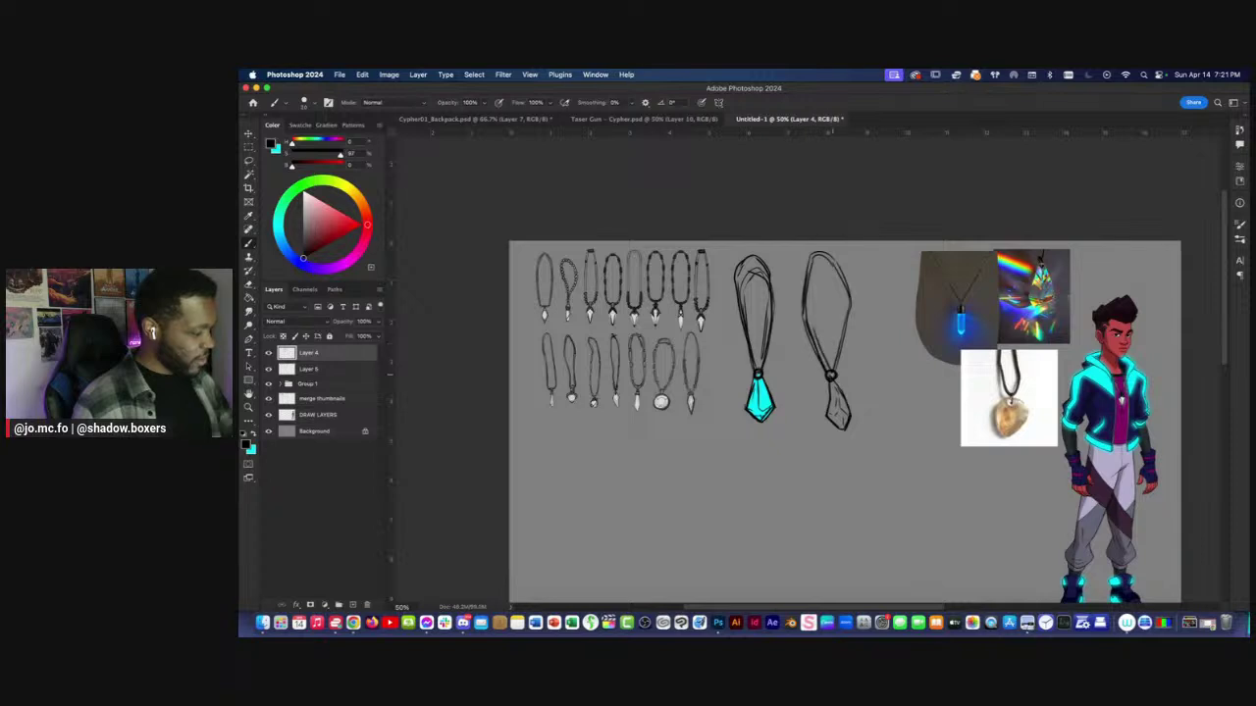
key("super+minus")
key("super+minus")
key("super+plus")
key("super+plus")
key("e")
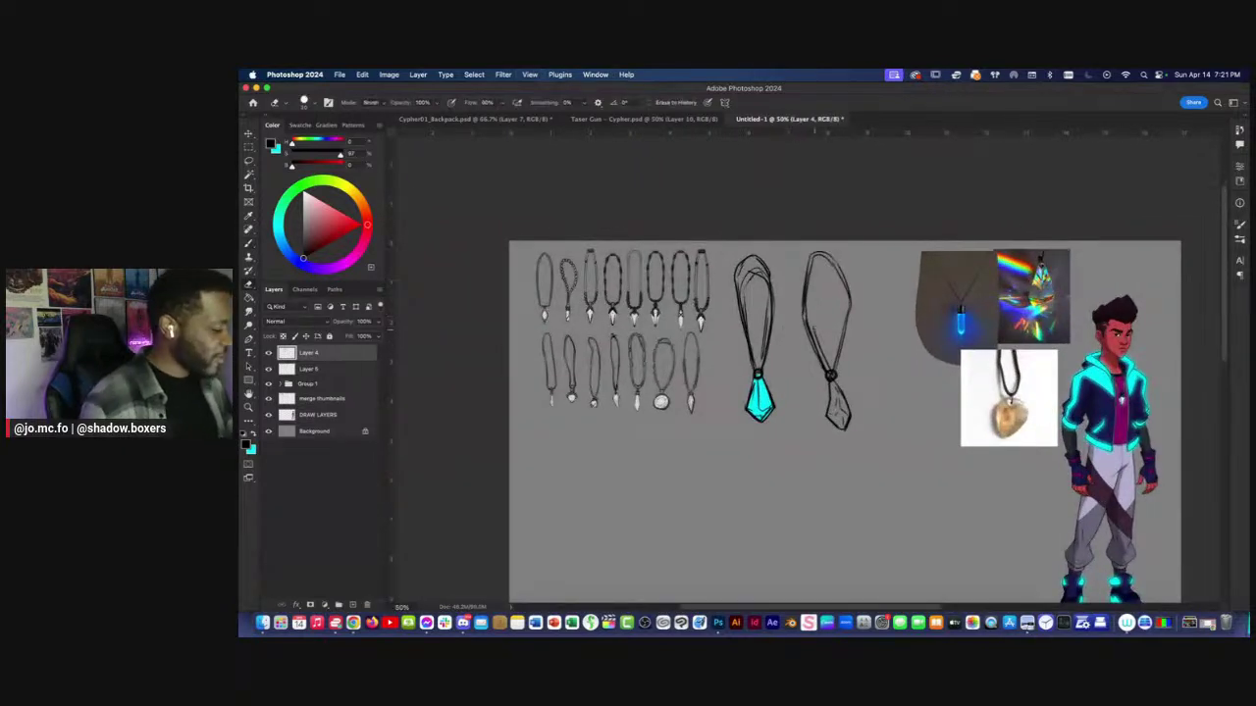
key("b")
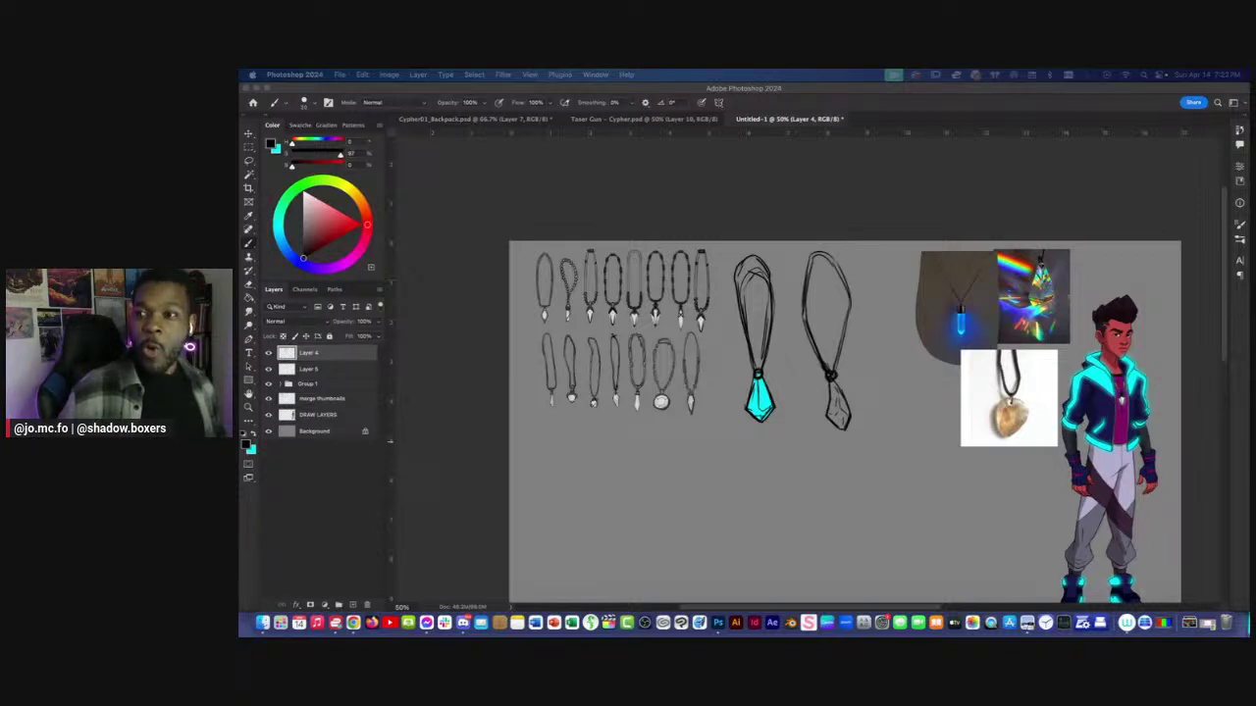
Bring in the Chrome window, examine the Google image results for "person marries themselves", and move the window away.
left_click_drag(1248, 215, 1055, 110)
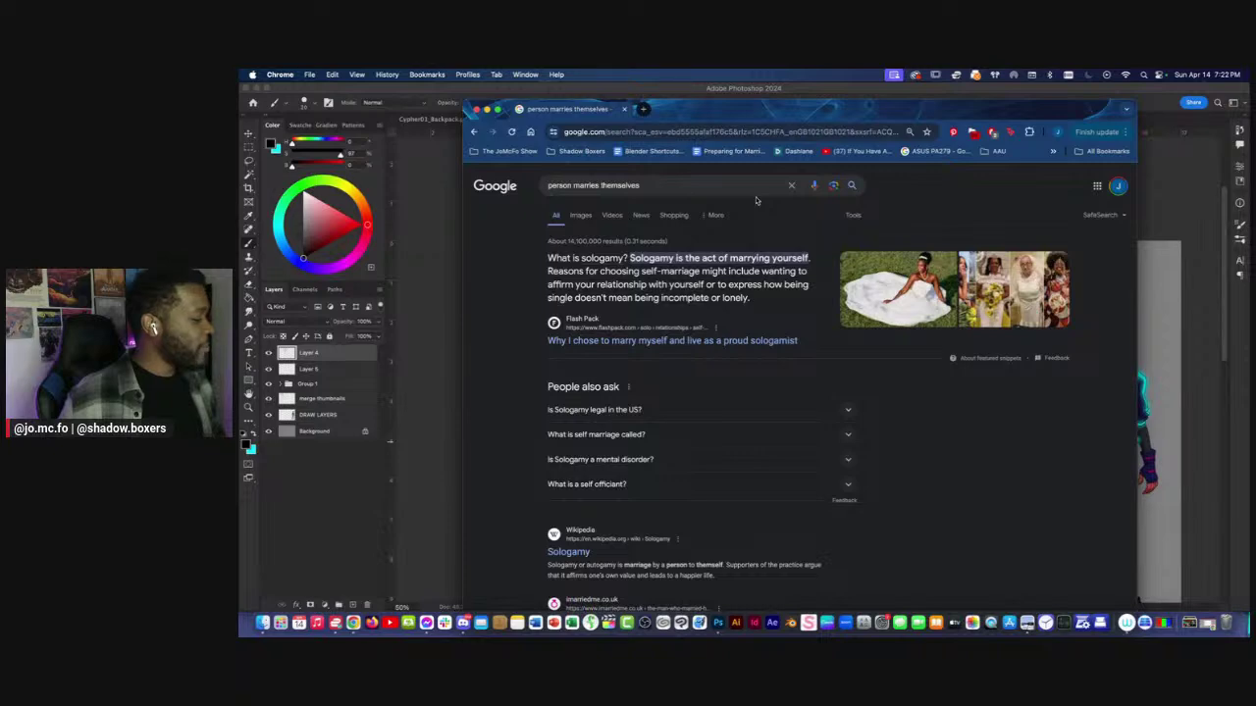
left_click(585, 215)
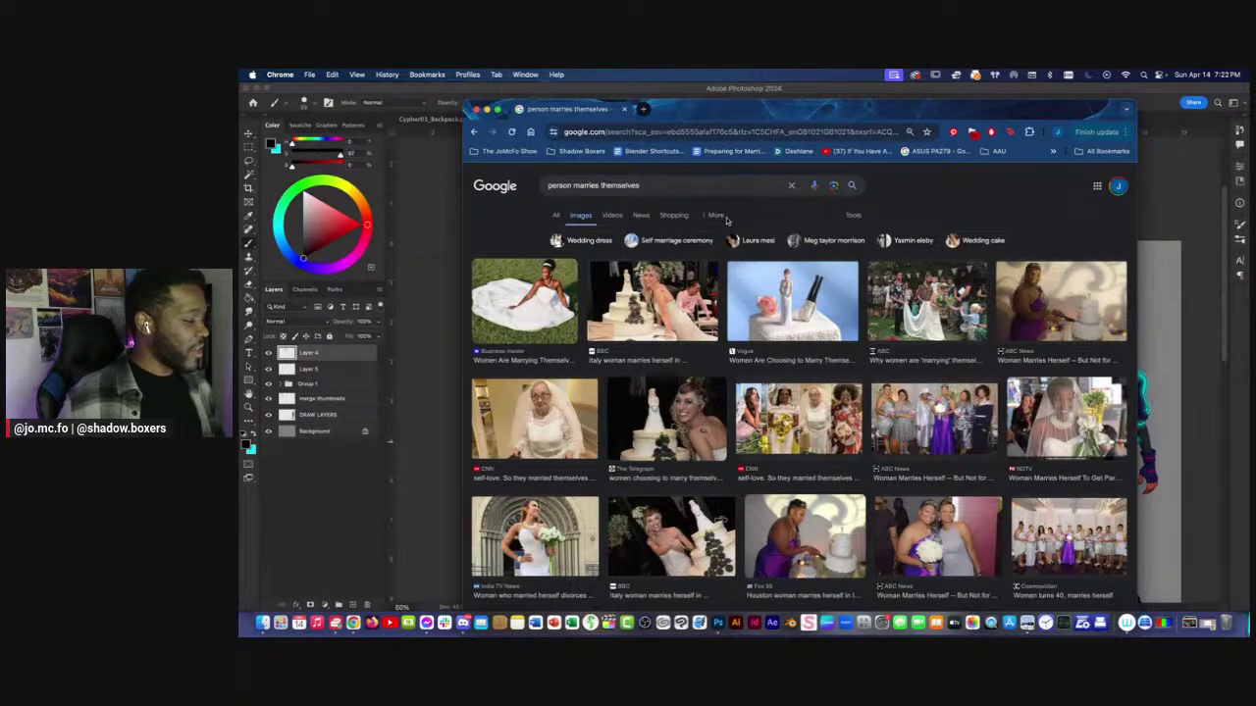
scroll(728, 220, "down", 3)
scroll(738, 255, "down", 5)
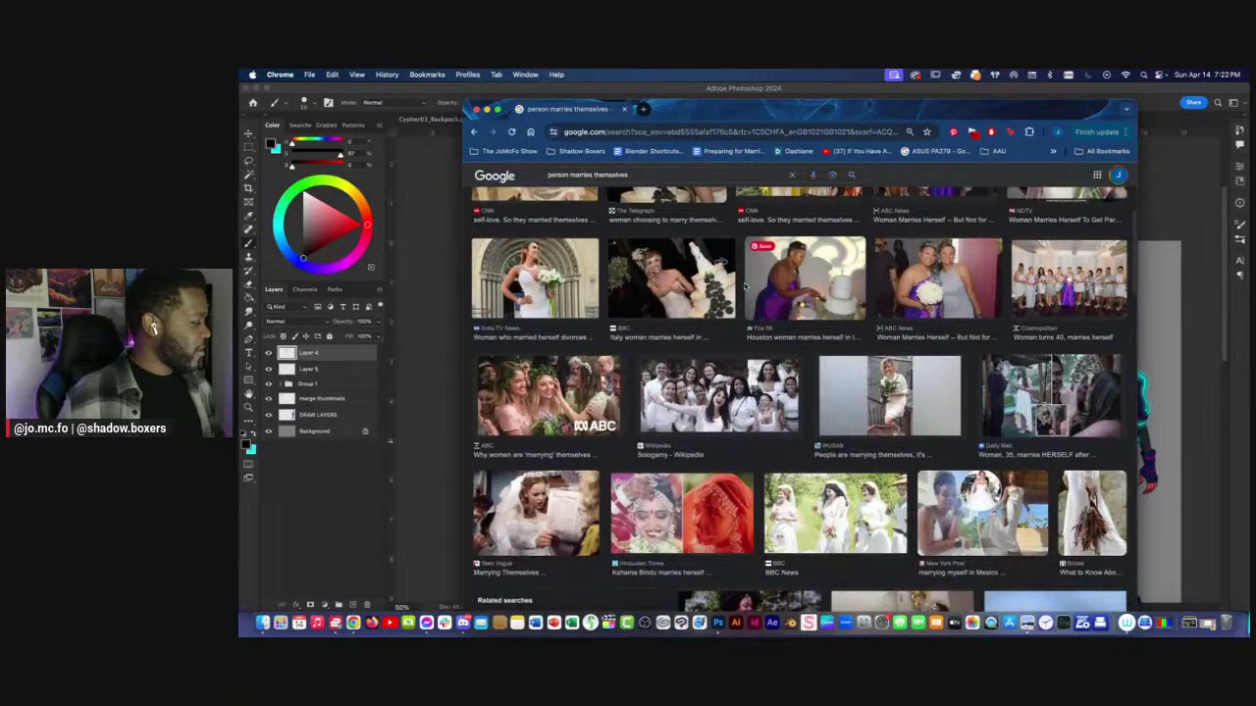
scroll(744, 286, "down", 3)
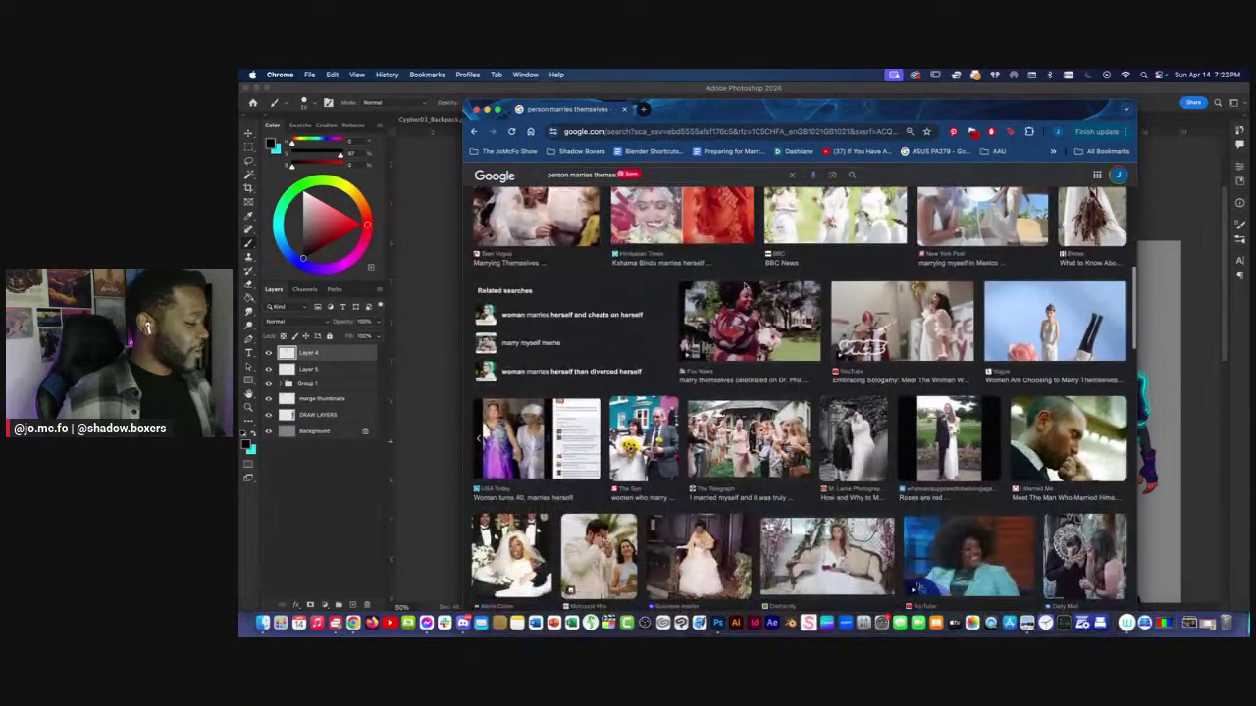
scroll(745, 286, "down", 10)
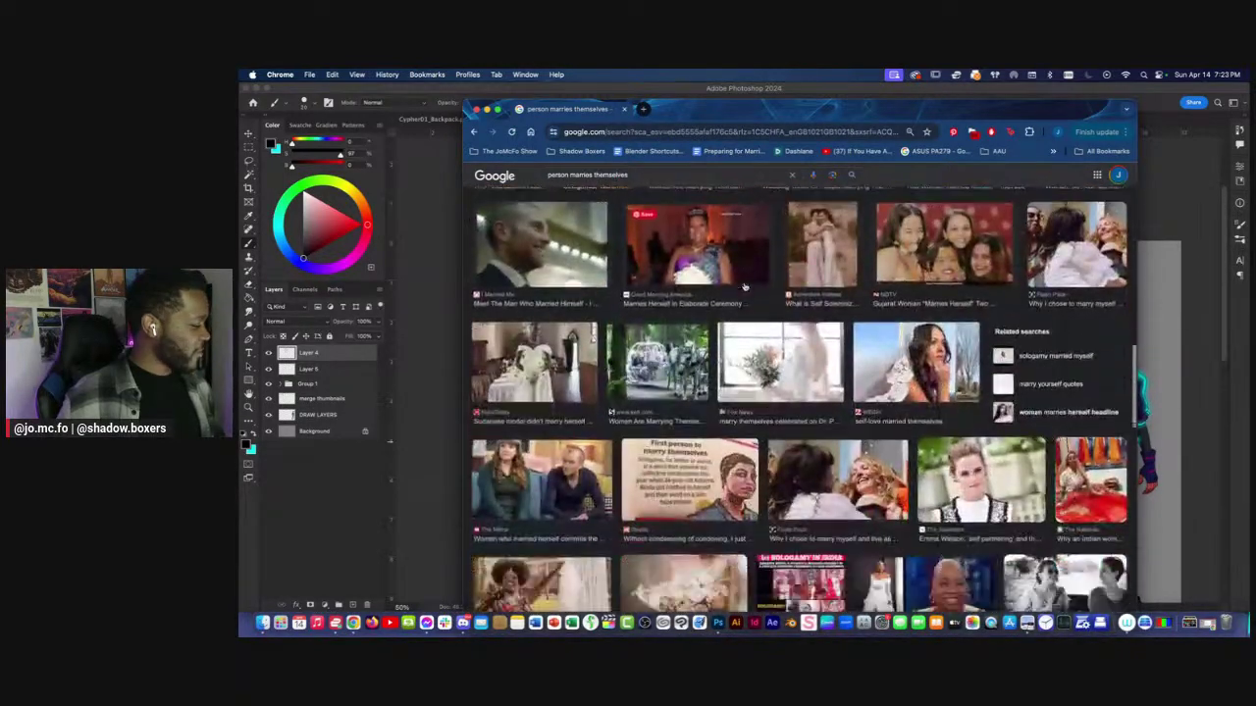
scroll(745, 286, "down", 5)
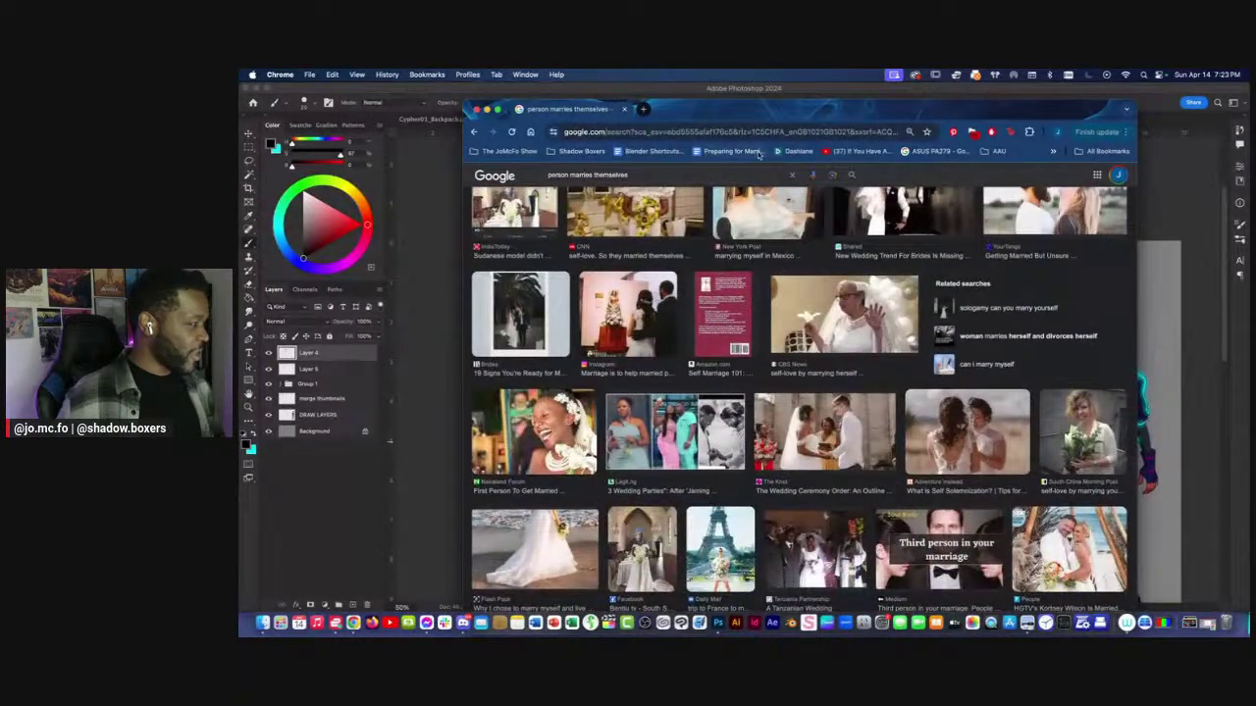
left_click_drag(708, 113, 771, 636)
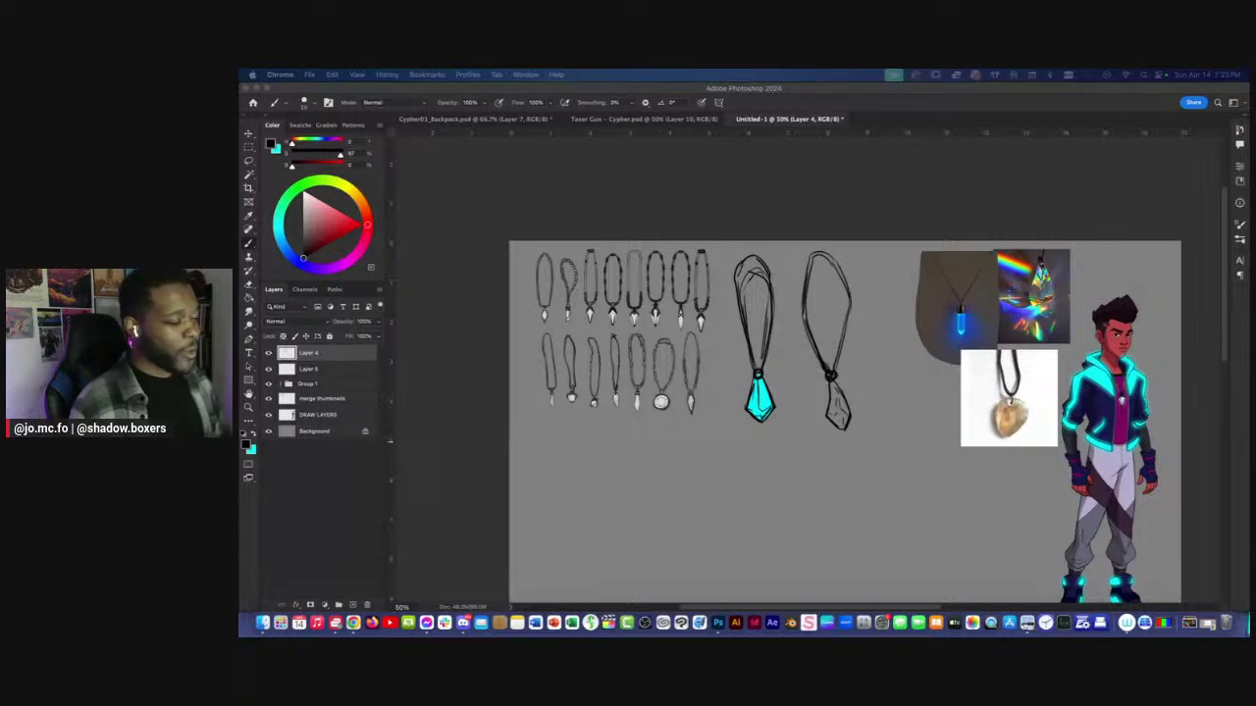
left_click(735, 216)
key("super+minus")
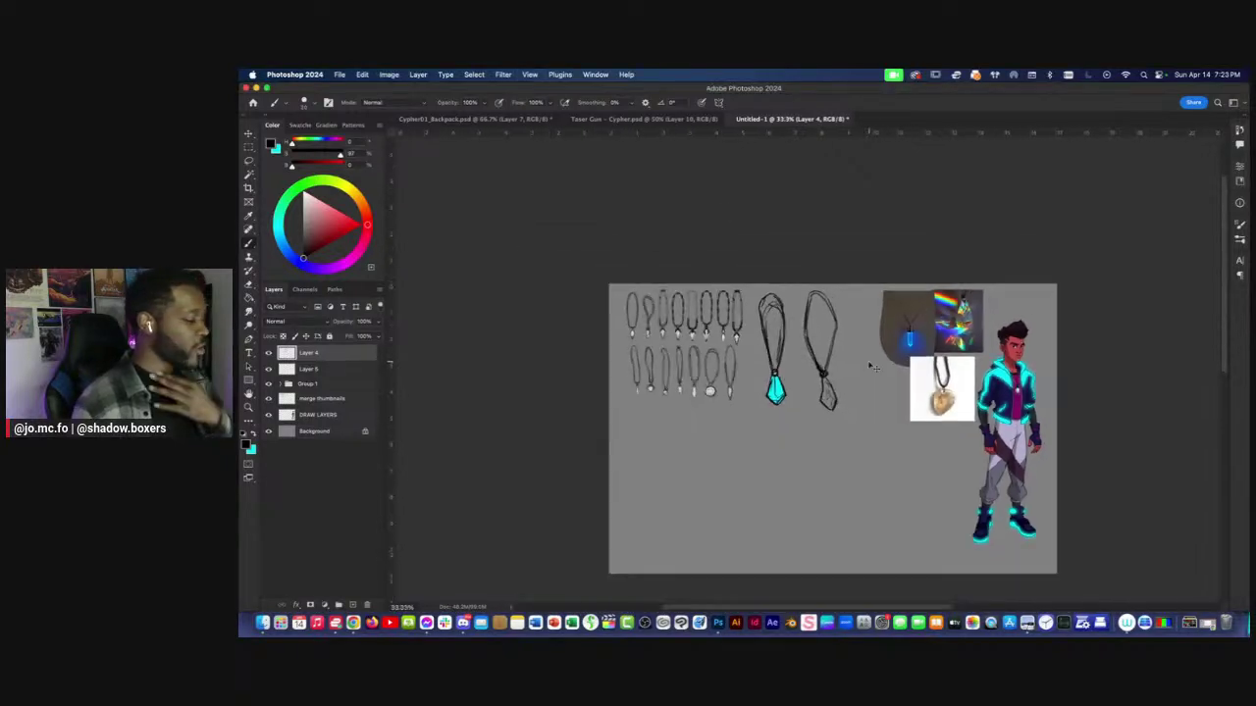
key("super+equal")
scroll(729, 438, "down", 2)
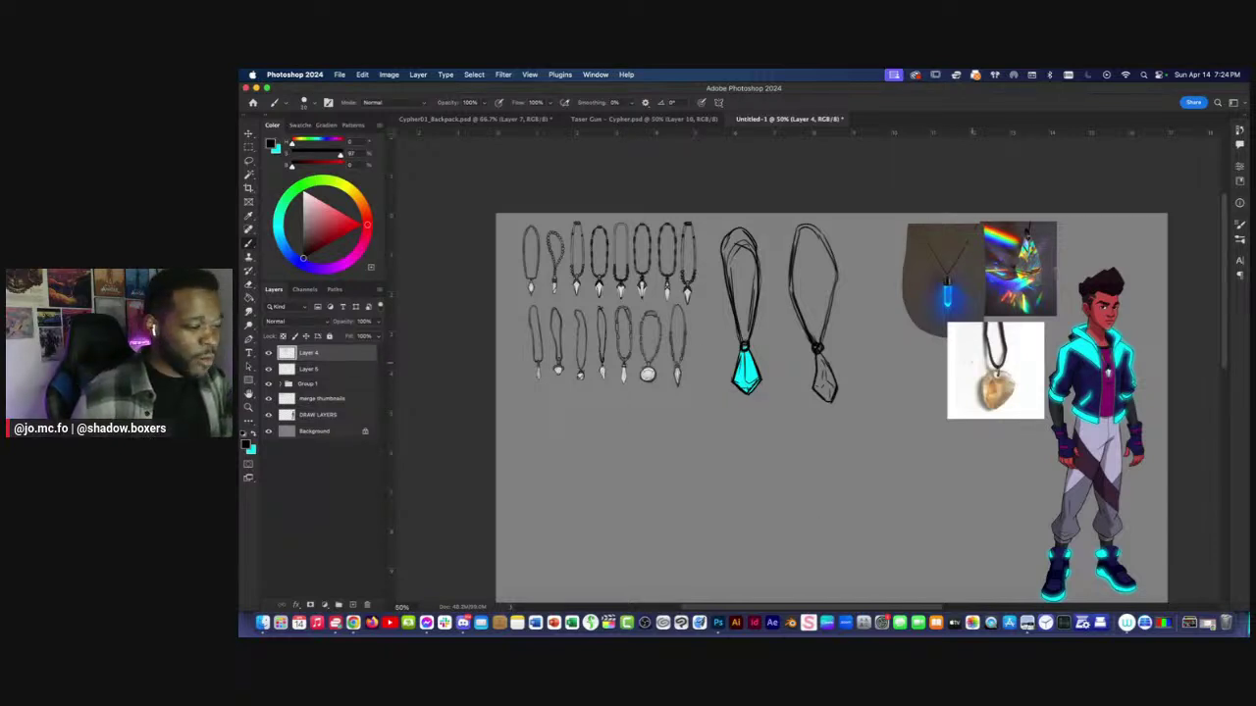
scroll(785, 407, "right", 5)
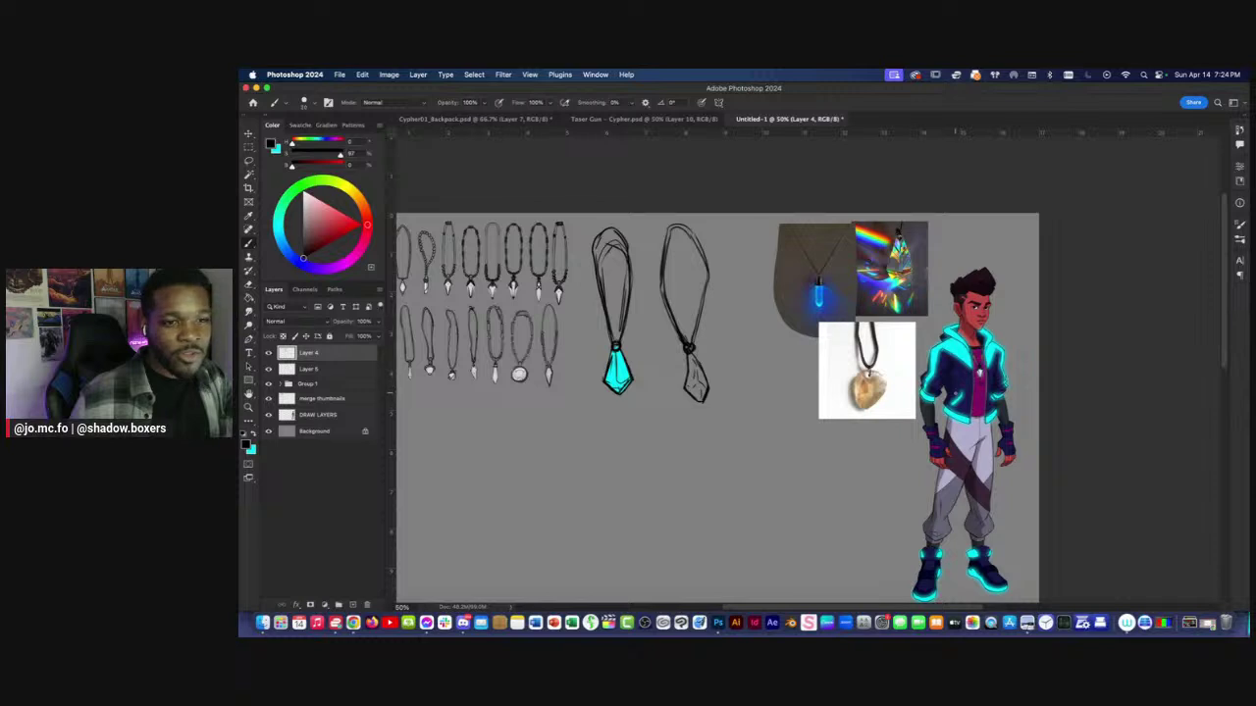
scroll(957, 392, "left", 7)
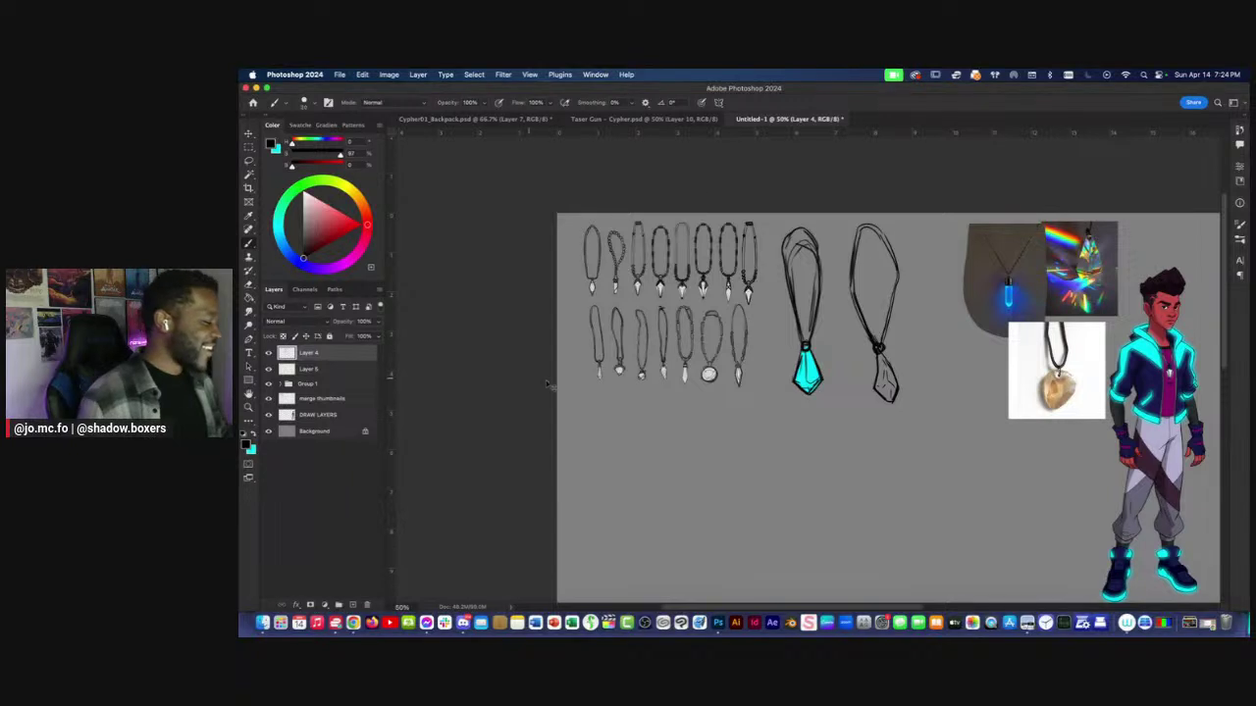
Fill the second crystal pendant with cyan on Layer 5, keeping the colour inside its outline.
key("super+equal")
scroll(725, 451, "down", 2)
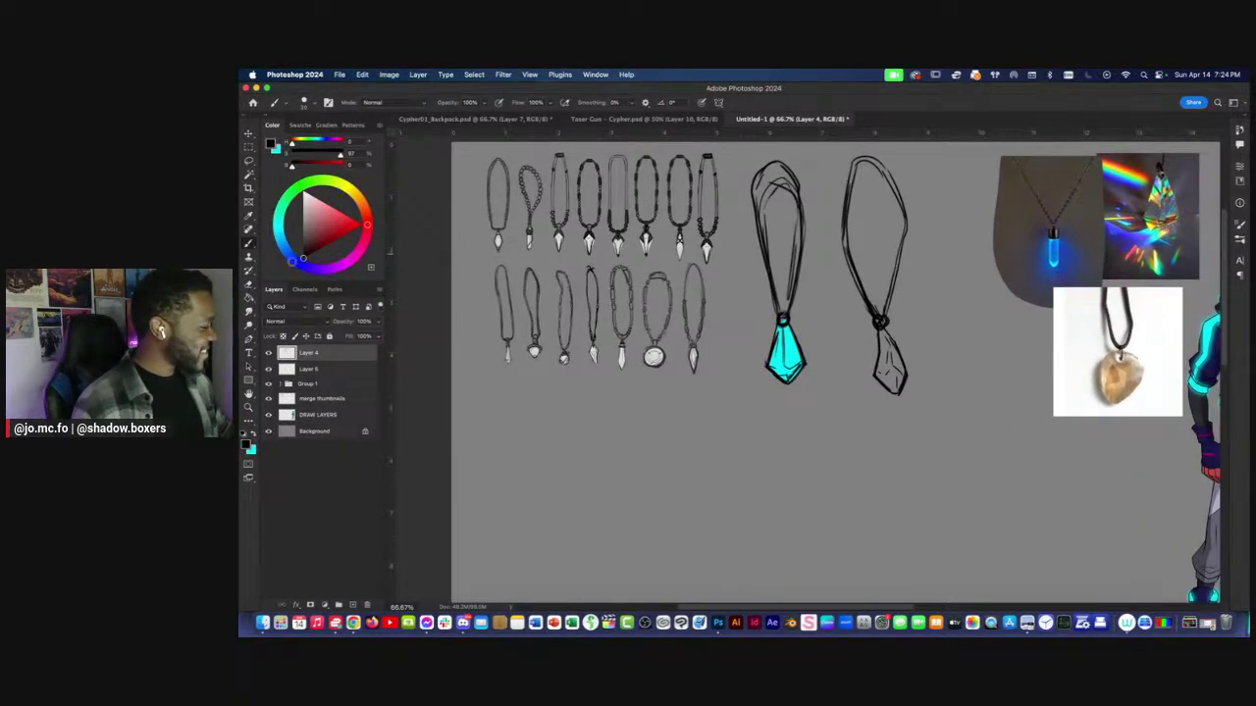
left_click(291, 371)
key("x")
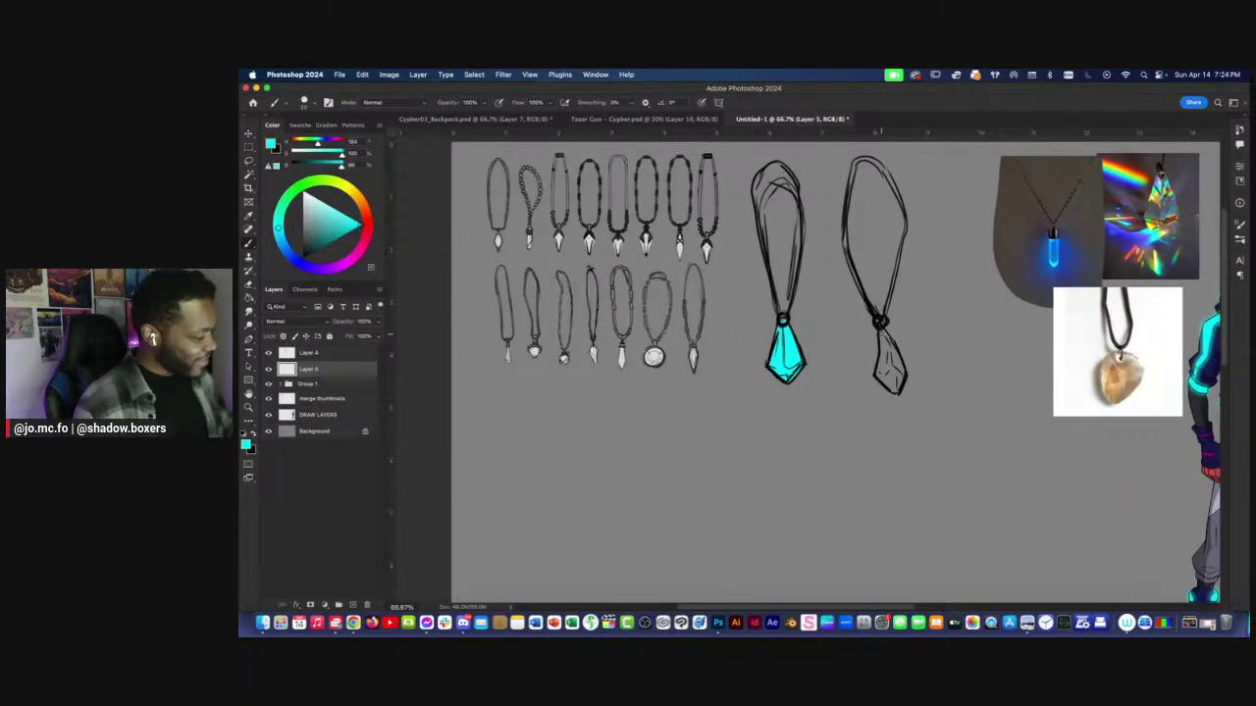
mouse_move(883, 334)
left_mouse_down()
mouse_move(894, 392)
mouse_move(884, 358)
mouse_move(888, 382)
mouse_move(893, 351)
mouse_move(895, 365)
left_mouse_up()
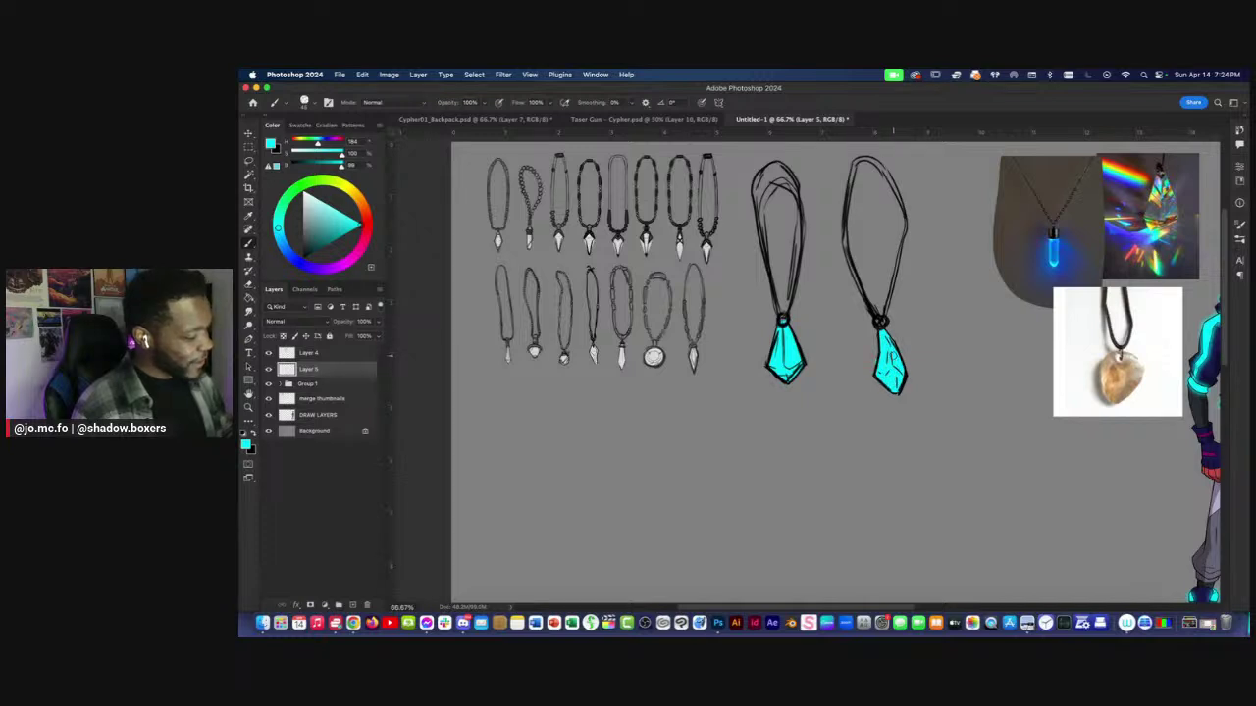
key("e")
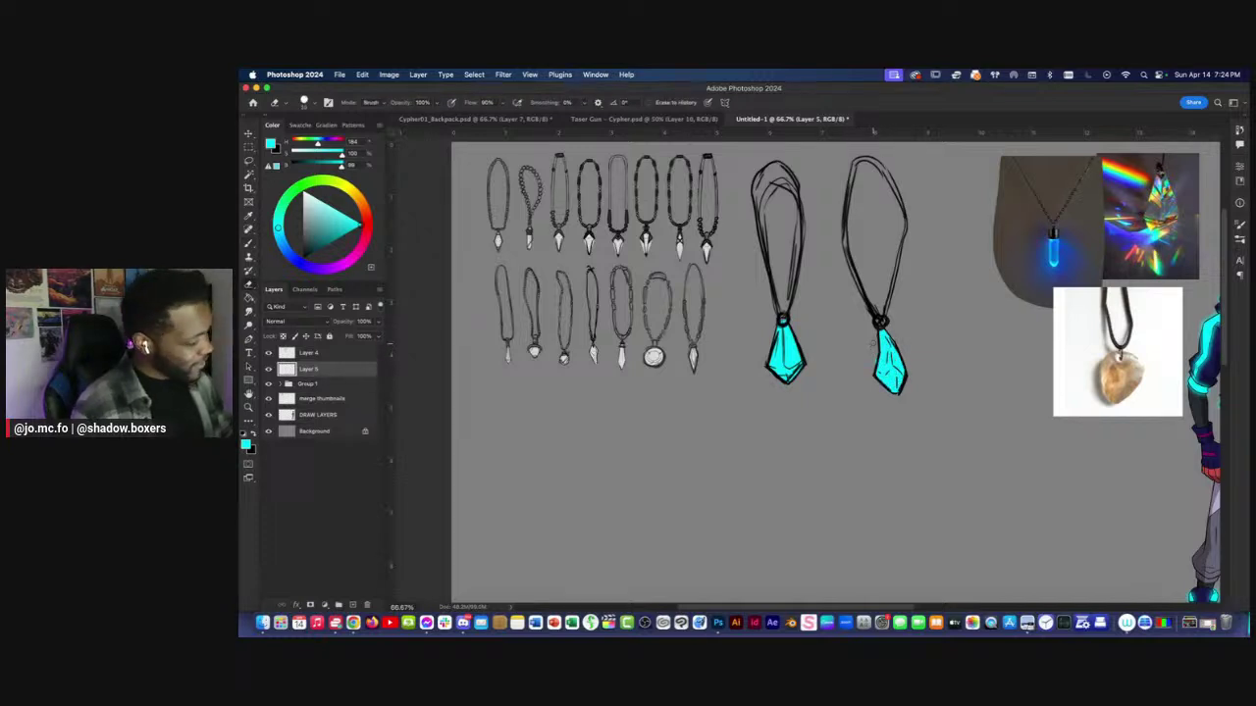
key("super+minus")
key("super+minus")
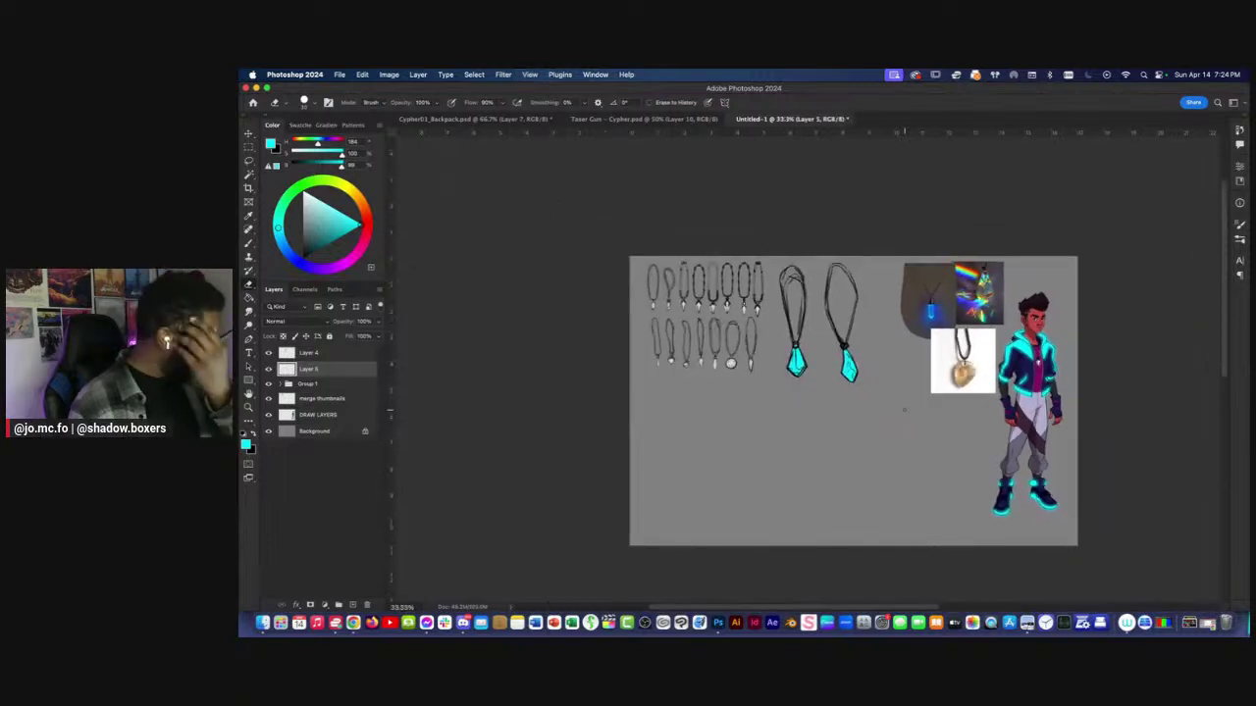
key("super+plus")
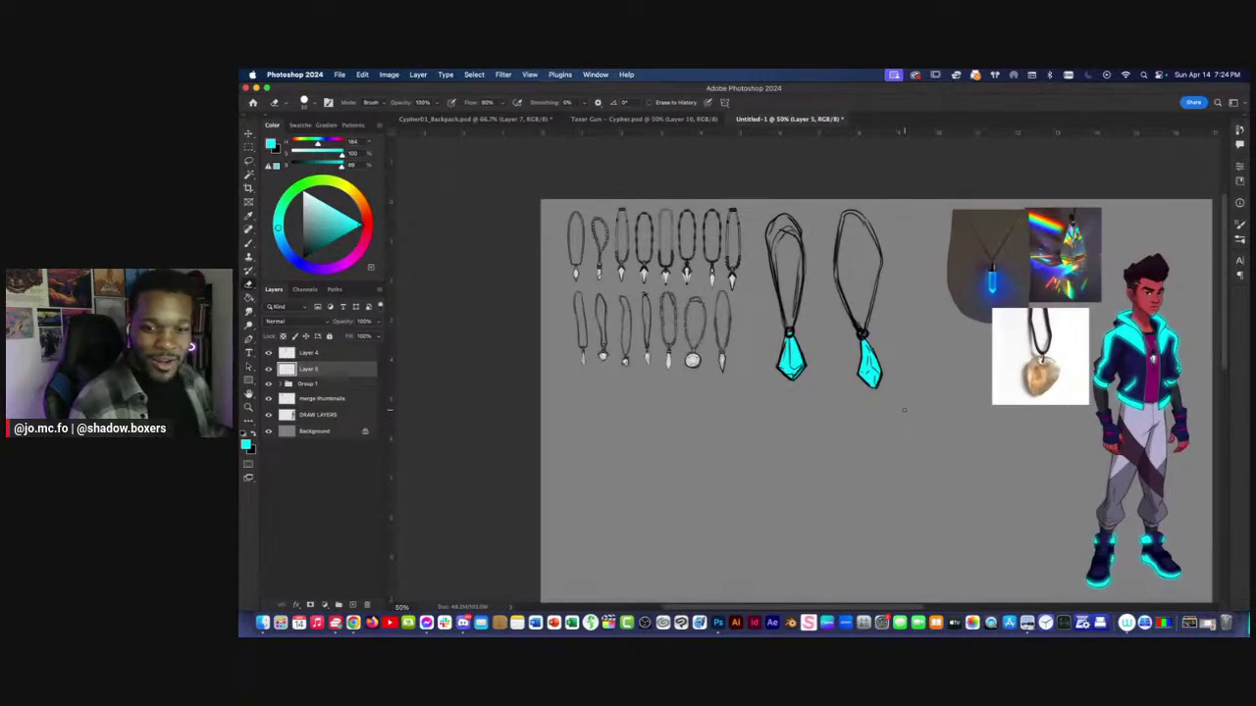
Draw a small black rounded-rectangle pendant outline on Layer 4, below the two cyan crystal necklaces.
left_click(309, 353)
key("x")
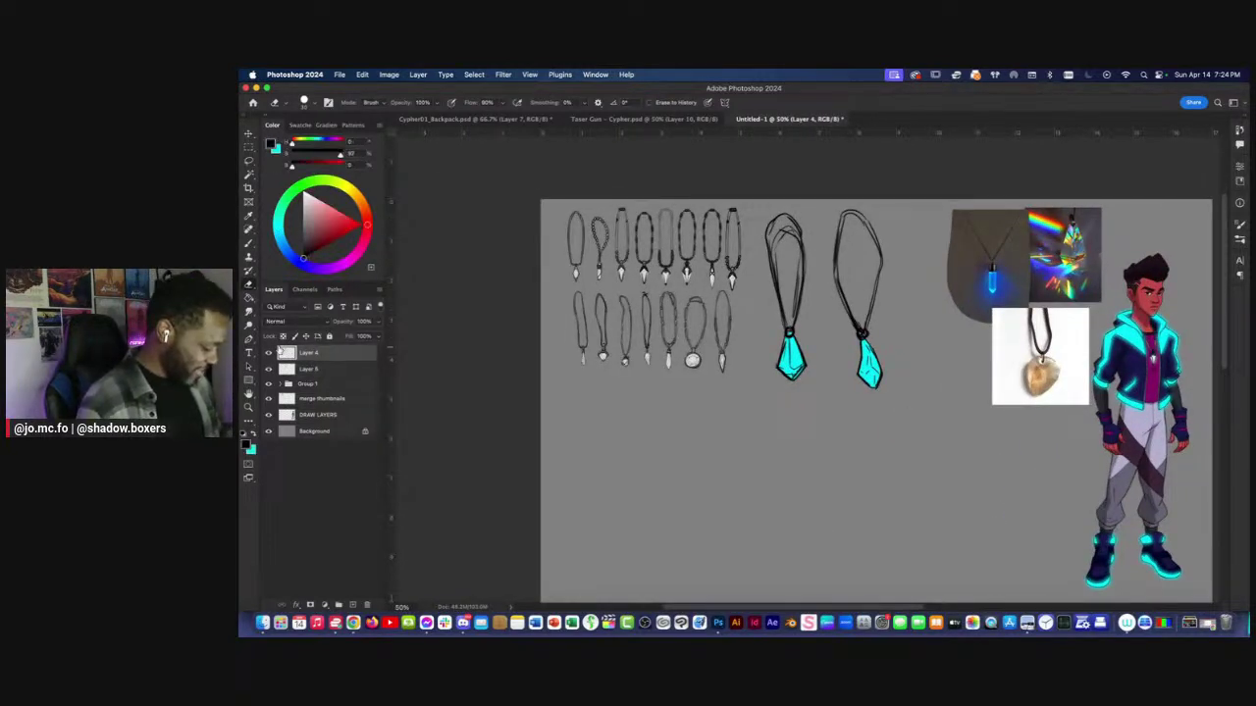
key("b")
scroll(749, 432, "up", 1)
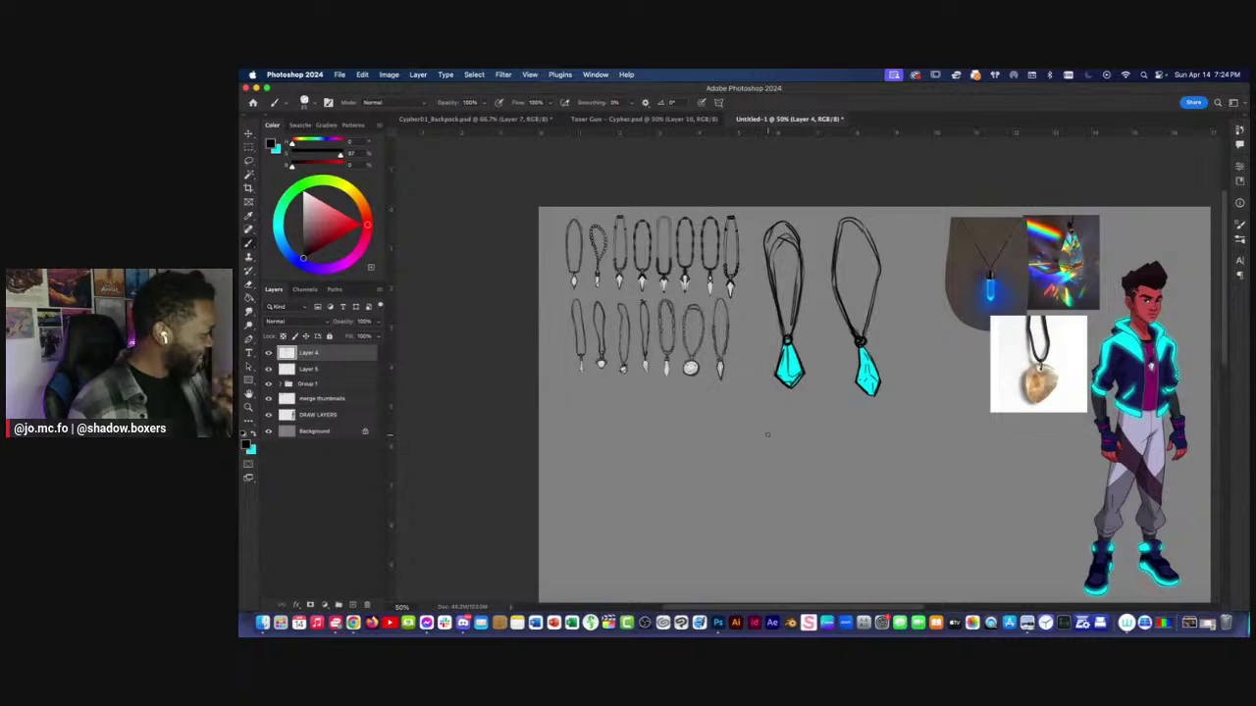
scroll(740, 428, "down", 2)
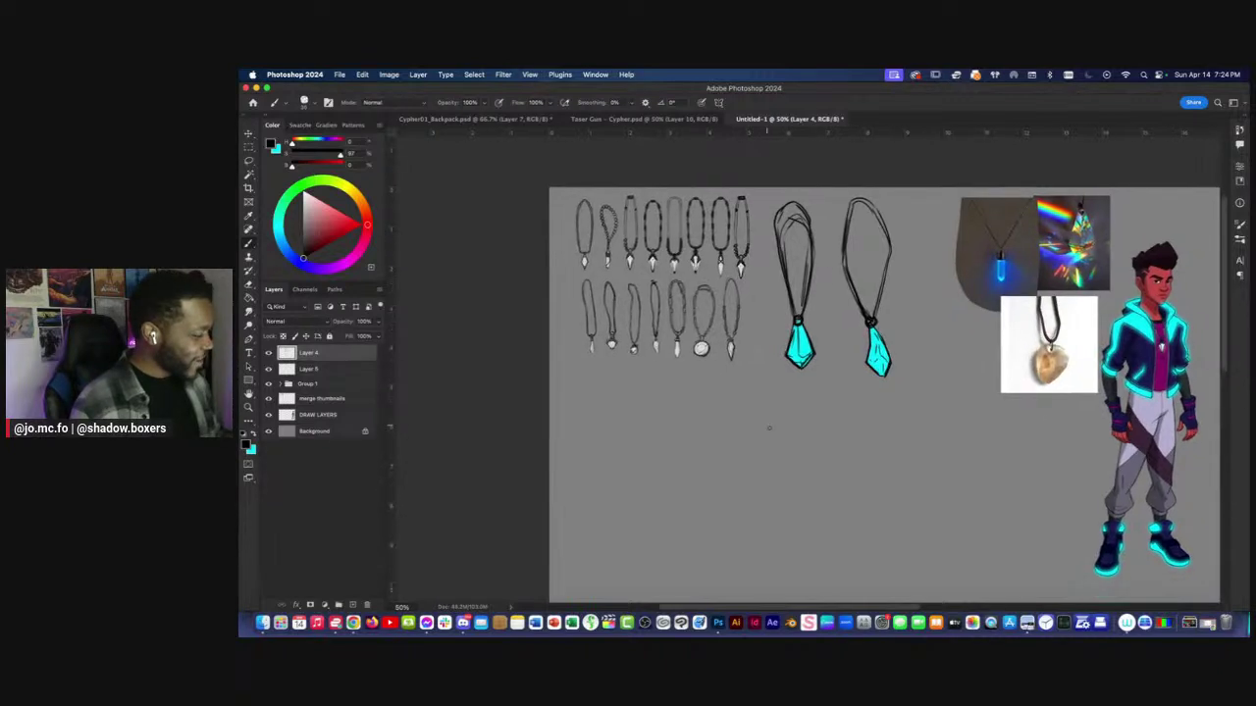
mouse_move(830, 416)
left_mouse_down()
mouse_move(836, 450)
mouse_move(815, 427)
mouse_move(840, 432)
mouse_move(839, 417)
left_mouse_up()
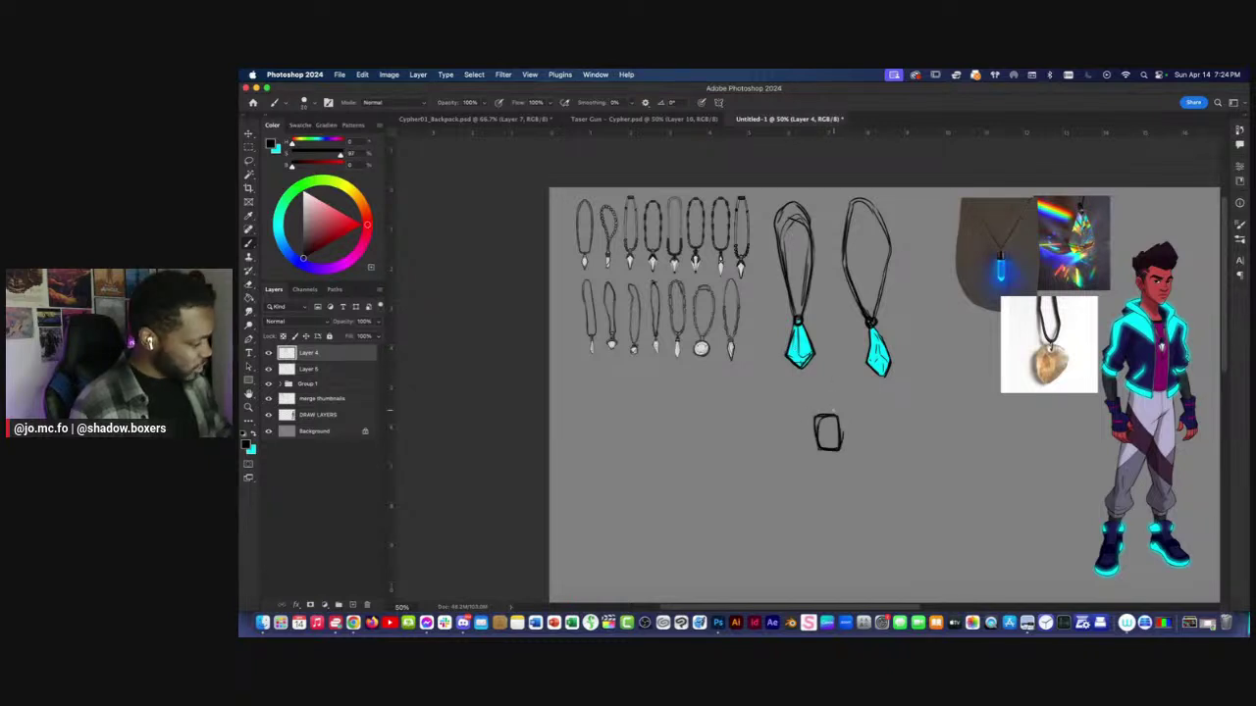
mouse_move(842, 414)
left_mouse_down()
mouse_move(832, 453)
mouse_move(814, 438)
mouse_move(816, 419)
mouse_move(840, 412)
mouse_move(812, 433)
mouse_move(822, 455)
mouse_move(840, 414)
mouse_move(835, 483)
mouse_move(822, 436)
mouse_move(943, 500)
mouse_move(975, 434)
mouse_move(968, 329)
left_mouse_up()
Lasso the rectangular pendant sketch, transform its placement in the empty area below the necklaces, and deselect it.
key("l")
key("super+t")
key("Return")
key("super+d")
key("b")
Draw a long double-line looped cord rising from the rectangular pendant and complete its double frame in black.
mouse_move(954, 474)
left_mouse_down()
mouse_move(914, 383)
mouse_move(967, 319)
left_mouse_up()
mouse_move(959, 473)
left_mouse_down()
mouse_move(975, 424)
mouse_move(965, 330)
mouse_move(938, 322)
mouse_move(922, 371)
mouse_move(954, 473)
left_mouse_up()
key("super+plus")
left_click_drag(856, 436, 471, 448)
key("super+plus")
key("super+minus")
left_click_drag(576, 440, 740, 407)
key("super+minus")
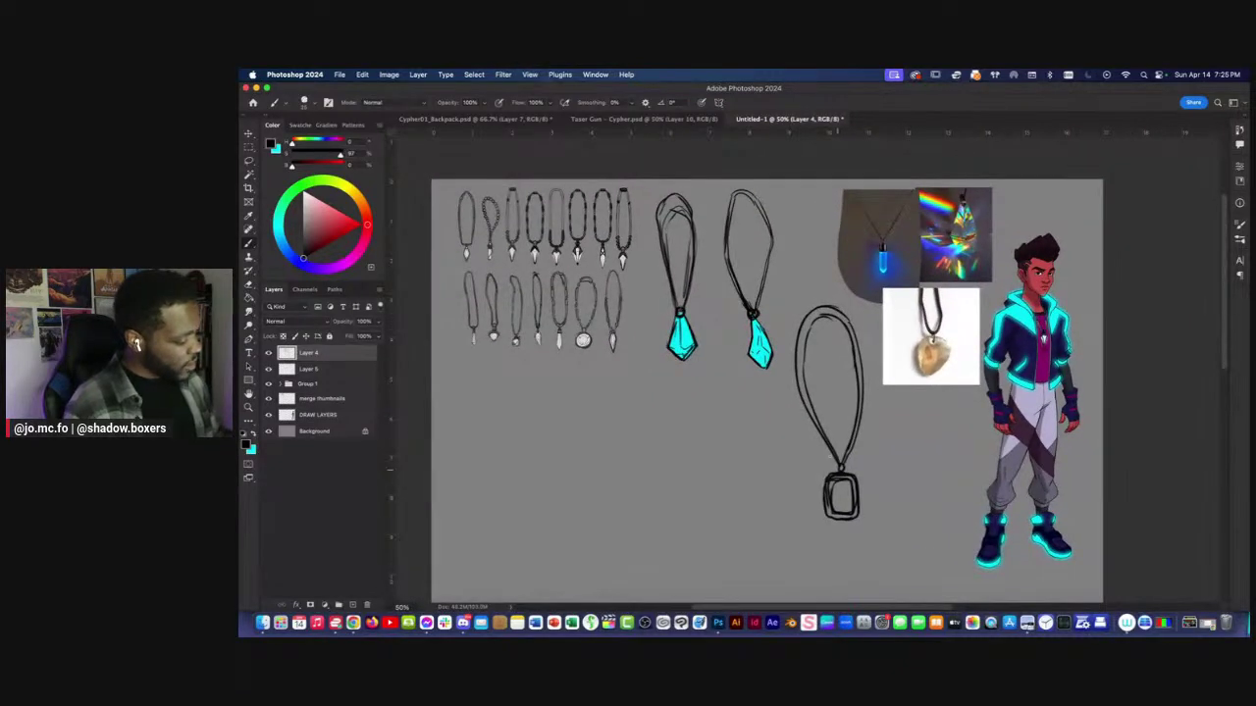
Lasso the rectangular-pendant necklace on Layer 4, scale it down, place it beside the second cyan necklace, and deselect it.
left_click(309, 369)
key("l")
mouse_move(850, 292)
left_mouse_down()
mouse_move(785, 398)
mouse_move(794, 263)
left_mouse_up()
key("super+t")
key("Return")
left_click(309, 354)
key("super+t")
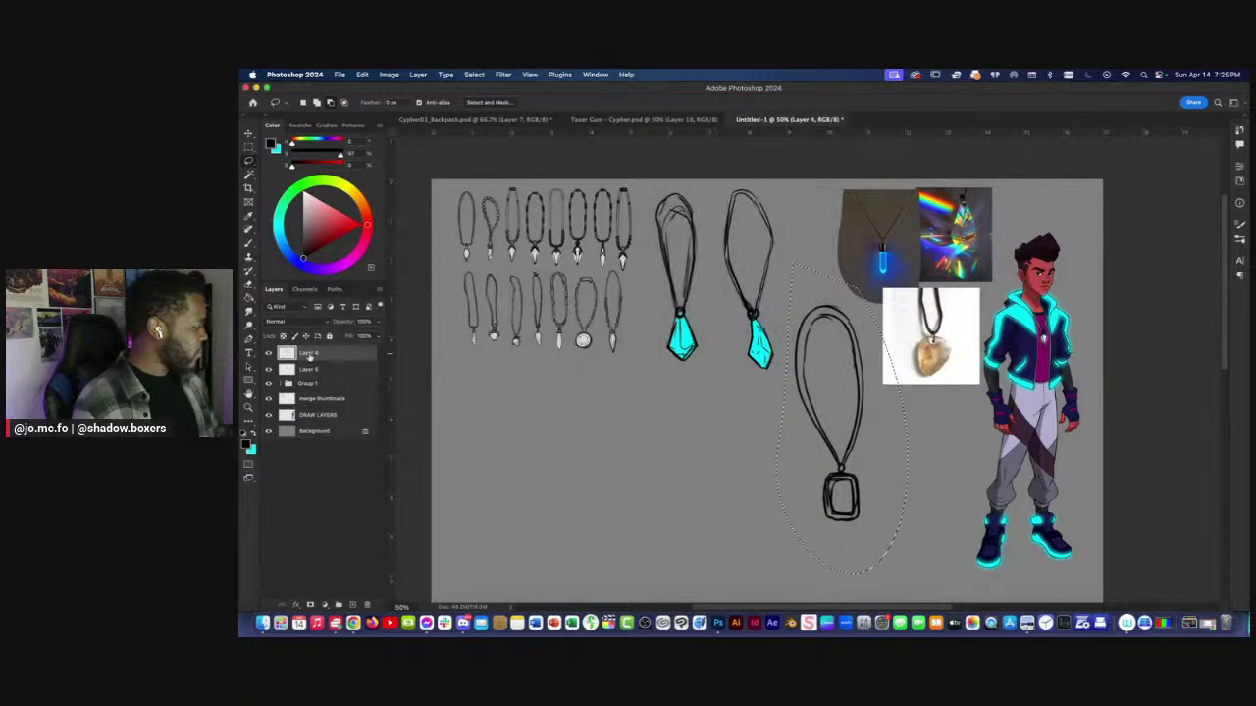
left_click_drag(842, 573, 842, 477)
left_click_drag(816, 426, 795, 351)
key("Return")
key("super+d")
Fill the rectangular pendant's inner frame with cyan on Layer 5, and reselect Layer 4.
left_click(307, 371)
key("super+plus")
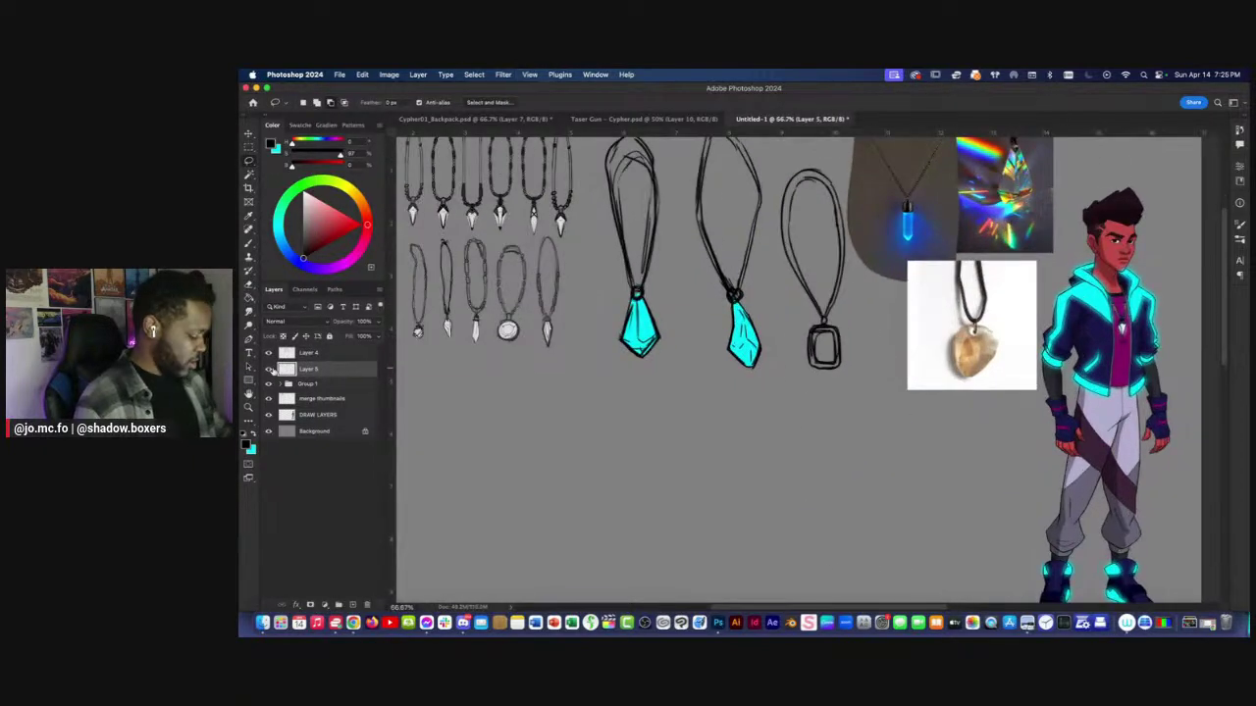
key("x")
key("b")
key("bracketright")
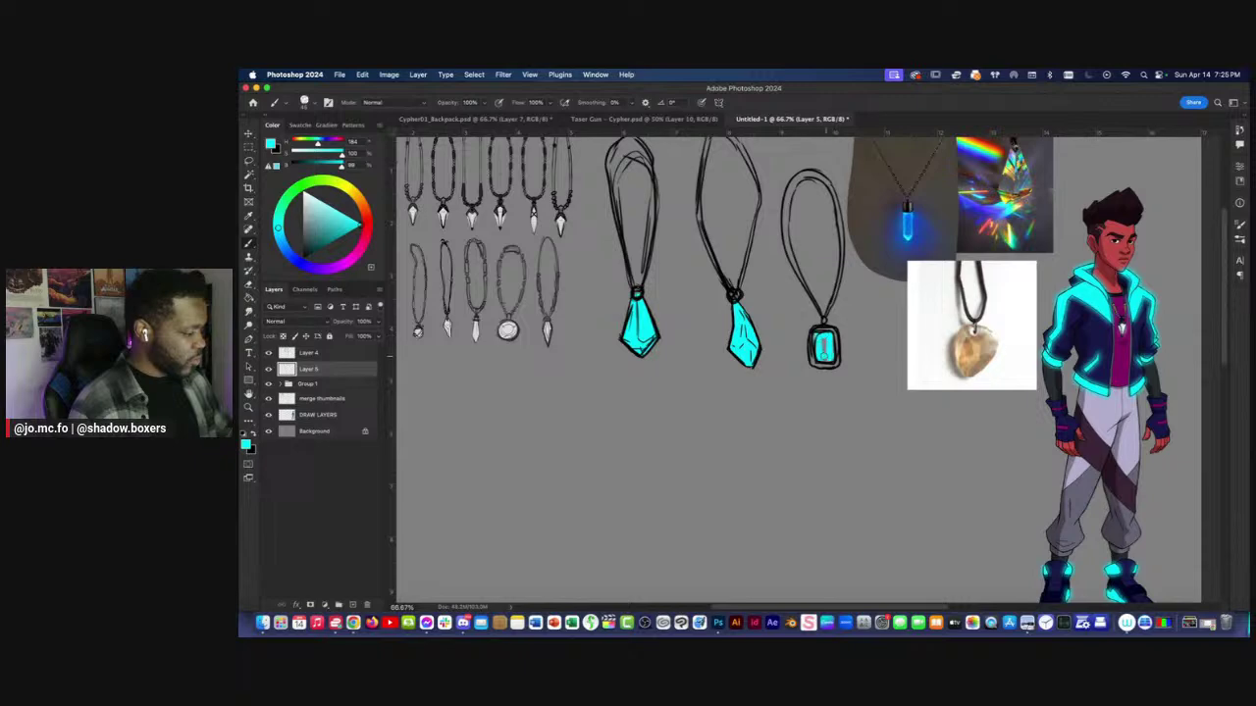
key("super+minus")
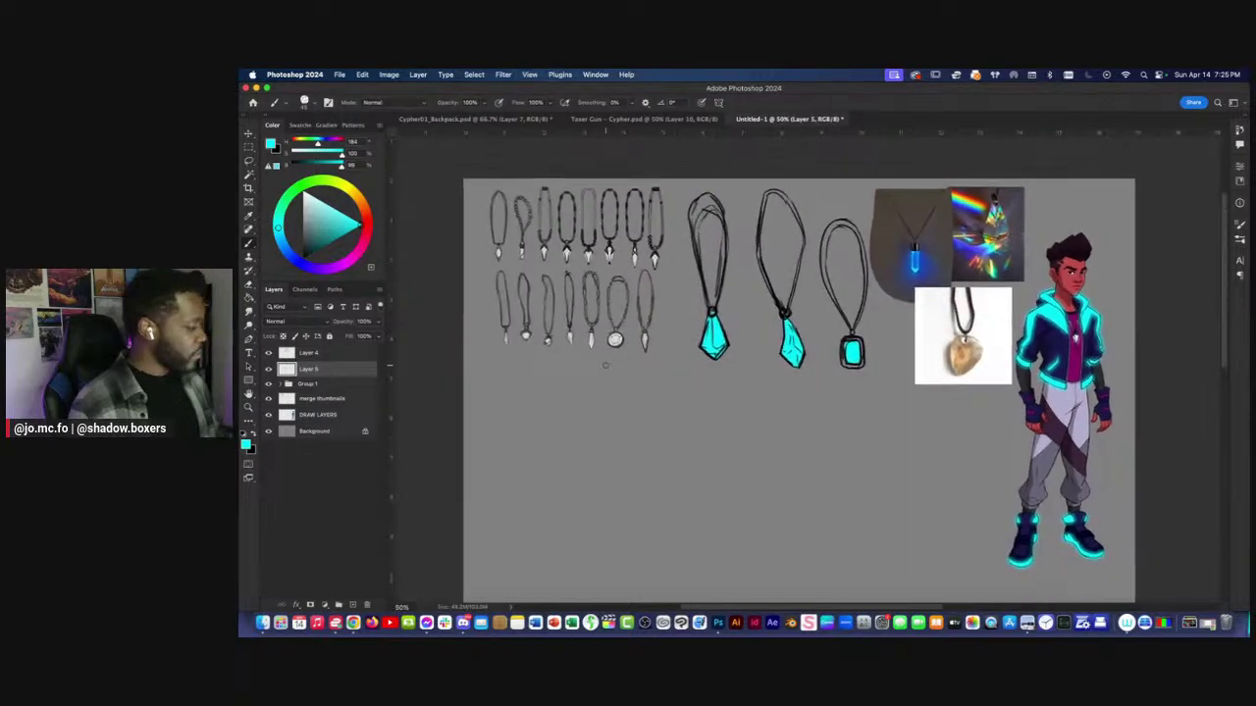
key("alt+bracketright")
Switch to Chrome, browse the Pinterest props board for necklace references, and open the pin of the leather-wrapped amber crystal pendant.
left_click(340, 601)
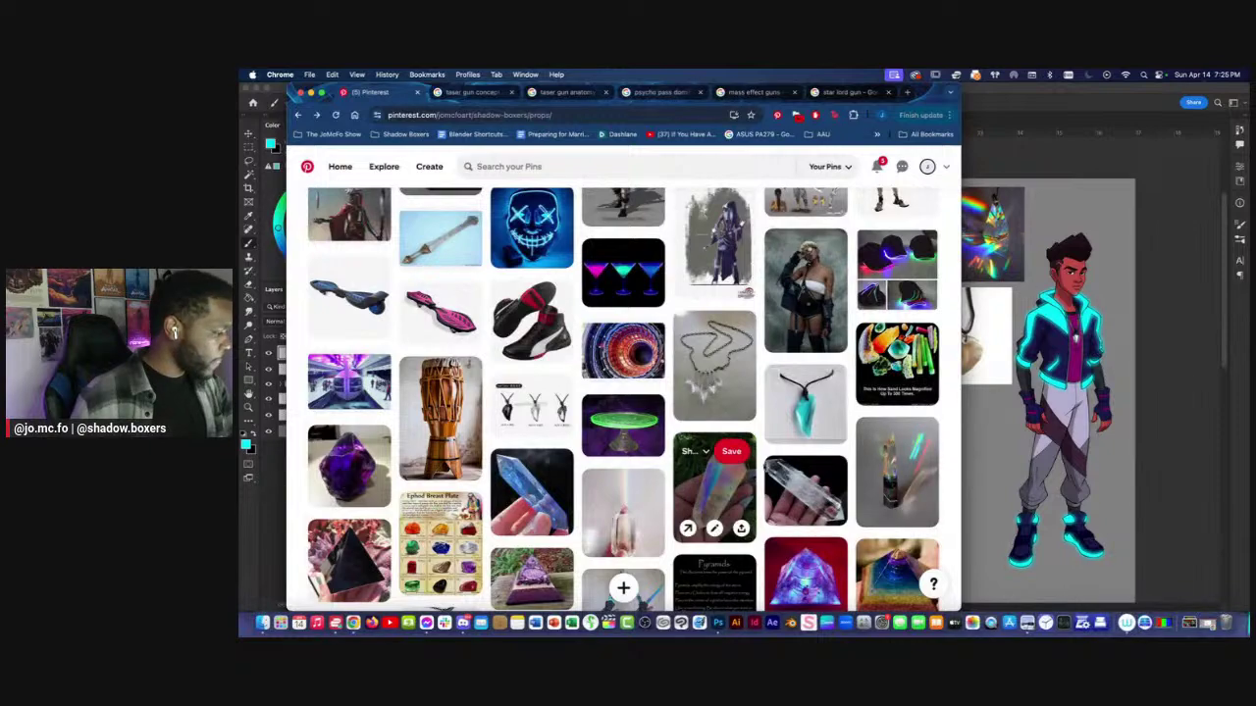
scroll(714, 324, "down", 2)
scroll(714, 324, "down", 2)
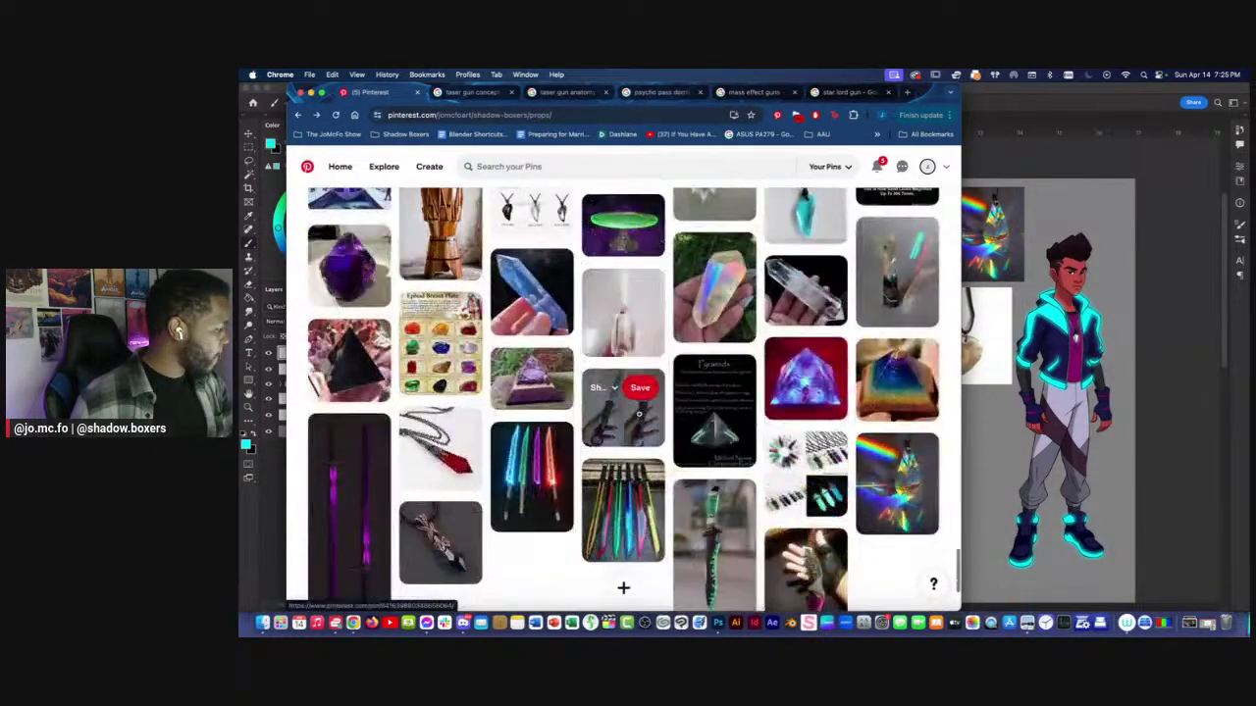
scroll(639, 416, "up", 3)
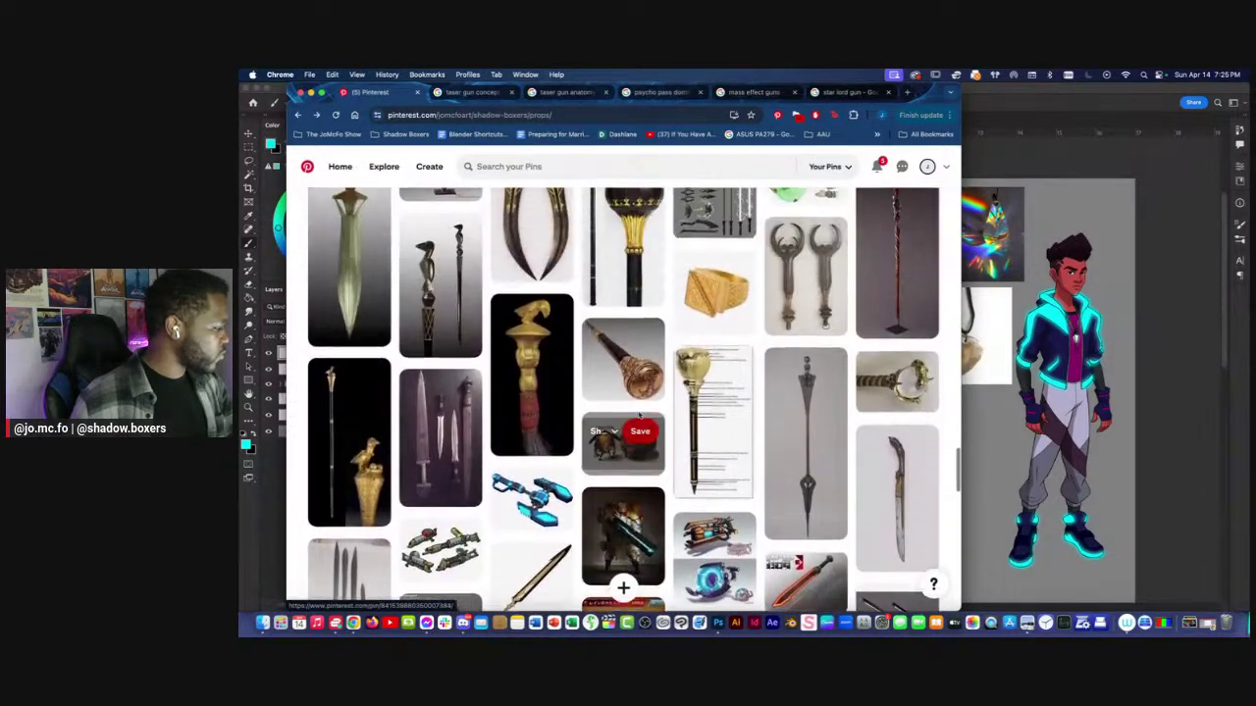
scroll(639, 413, "up", 5)
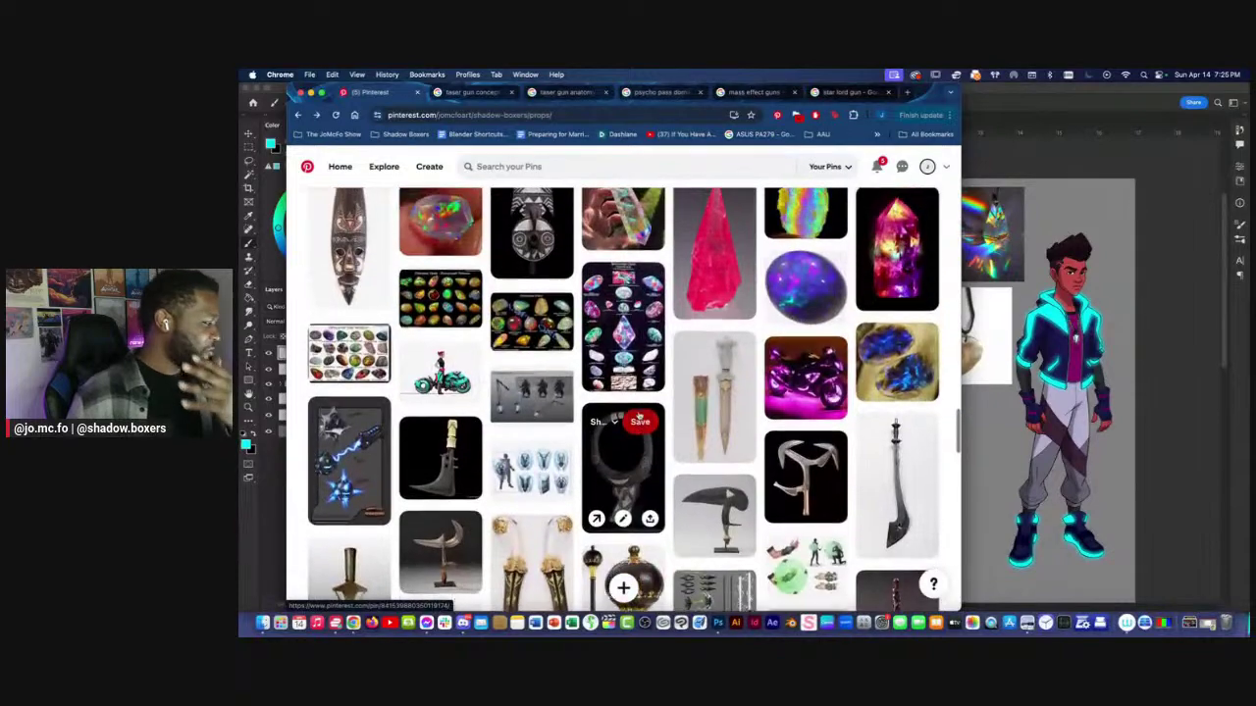
scroll(639, 413, "up", 1)
scroll(638, 413, "up", 20)
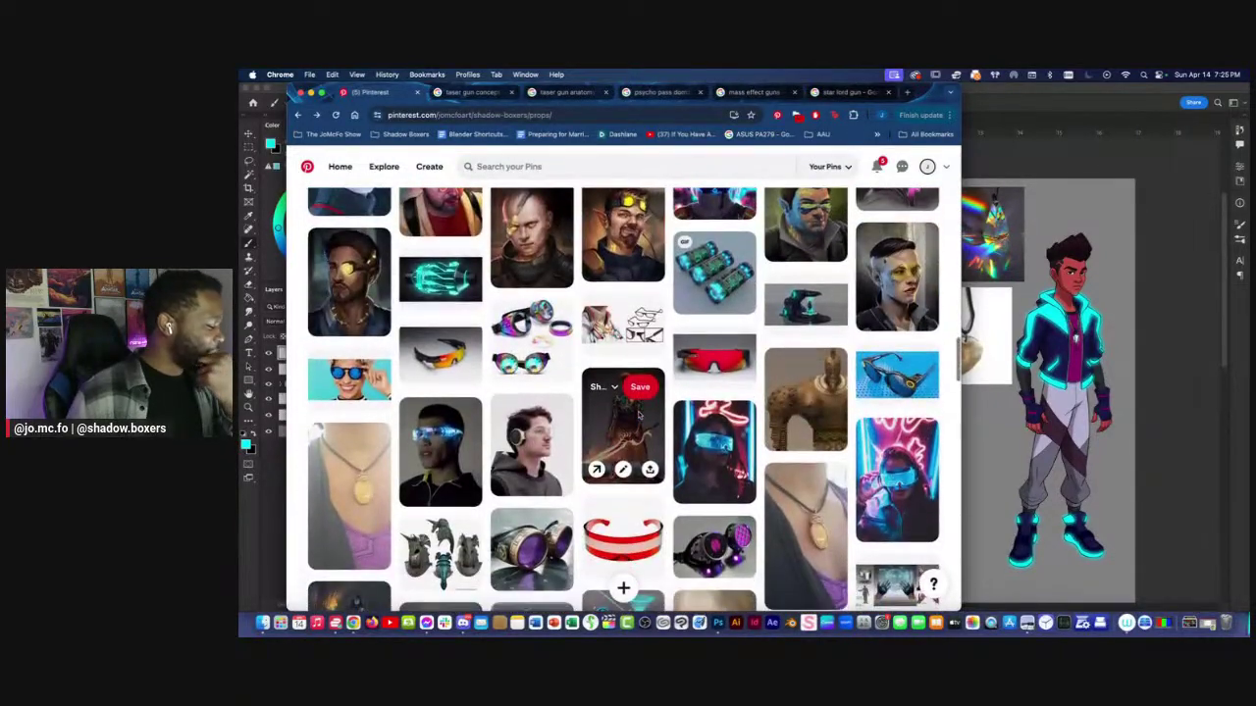
scroll(639, 414, "up", 10)
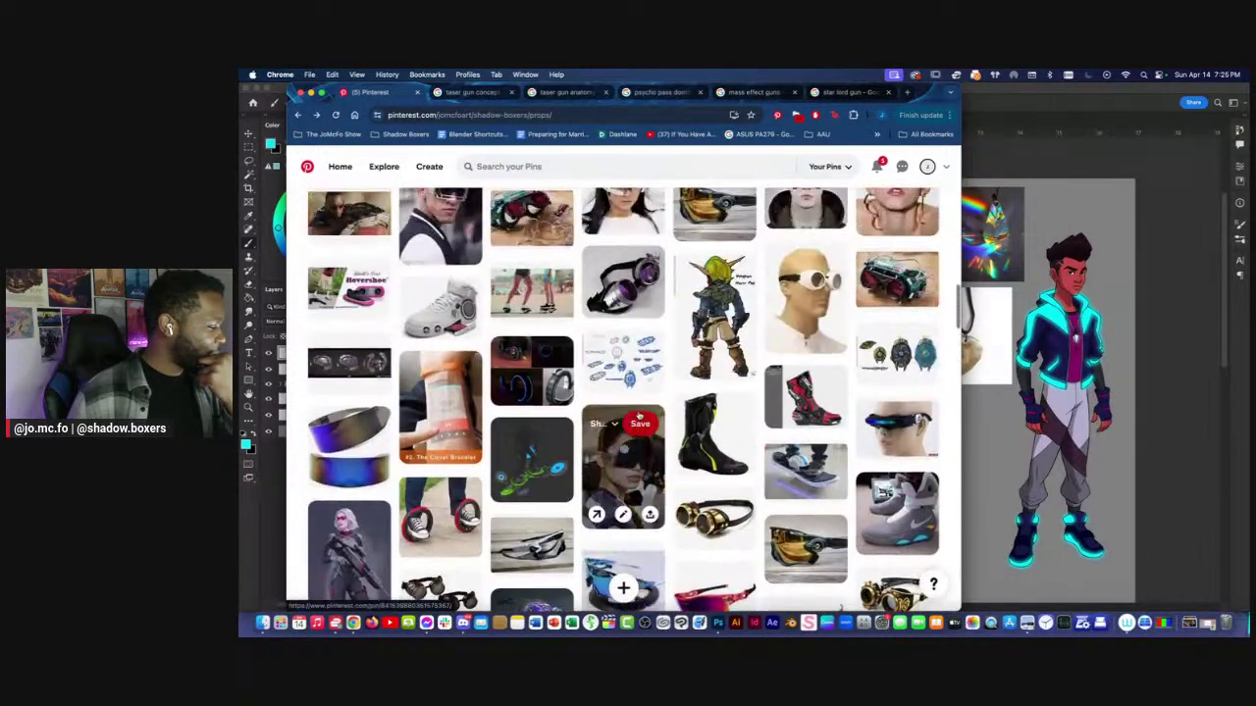
scroll(638, 417, "up", 5)
scroll(639, 417, "up", 8)
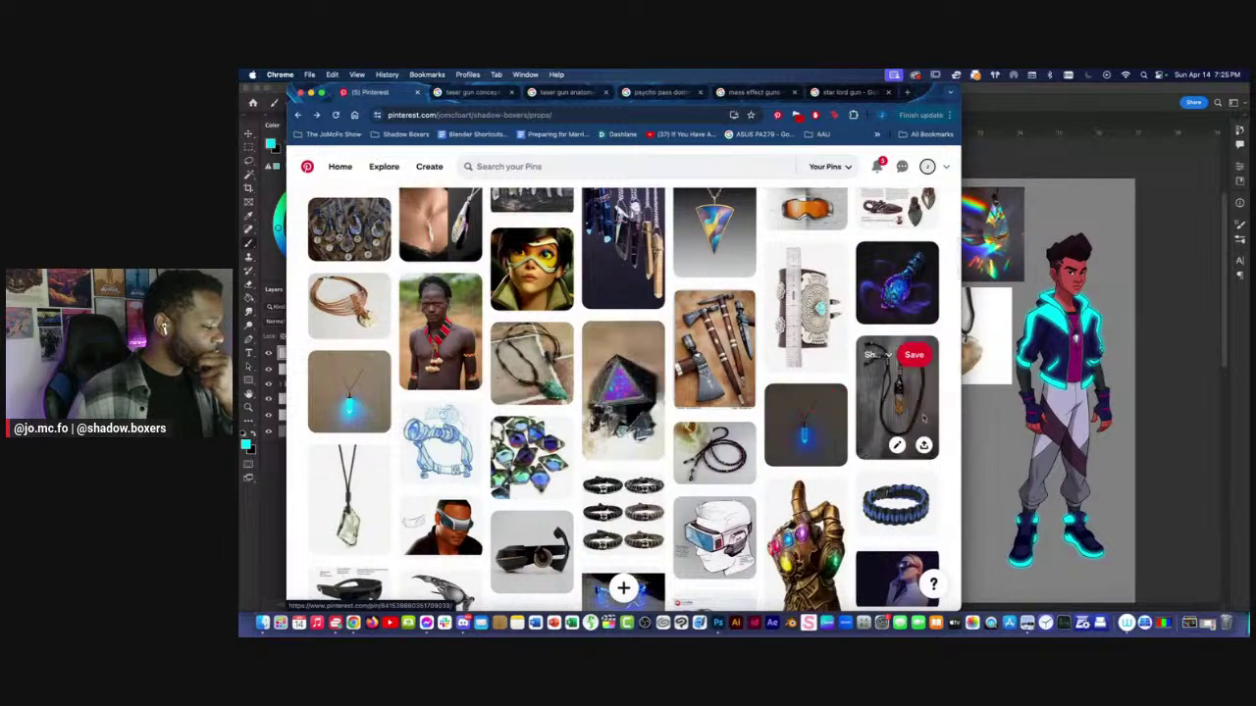
left_click(923, 419)
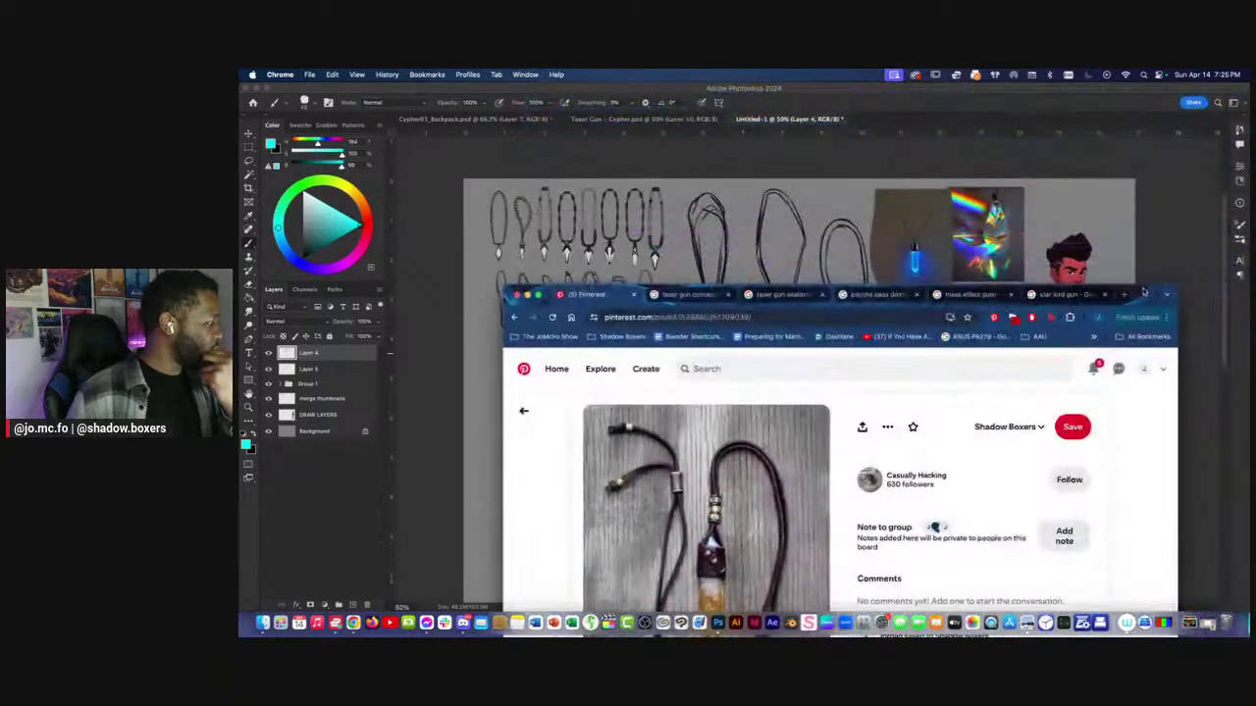
Resize and arrange the Photoshop and Chrome windows side by side so the canvas and pendant photo are both visible.
left_click_drag(1148, 287, 1148, 182)
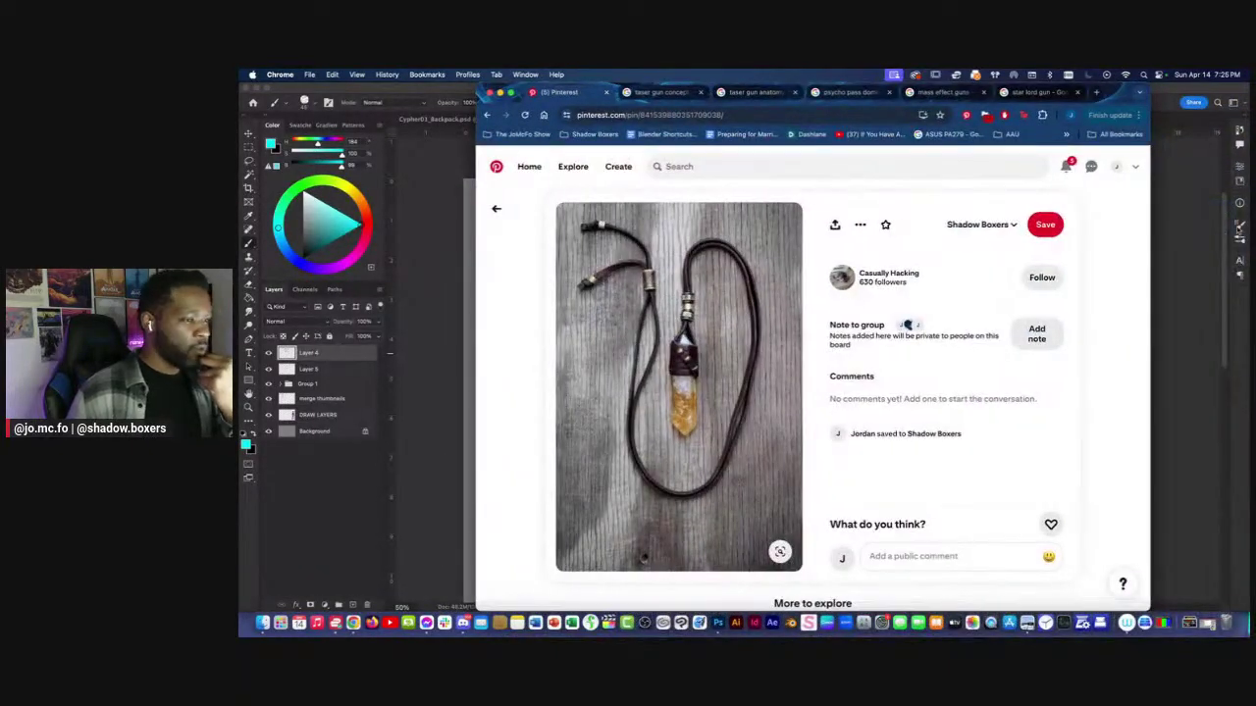
left_click(1210, 246)
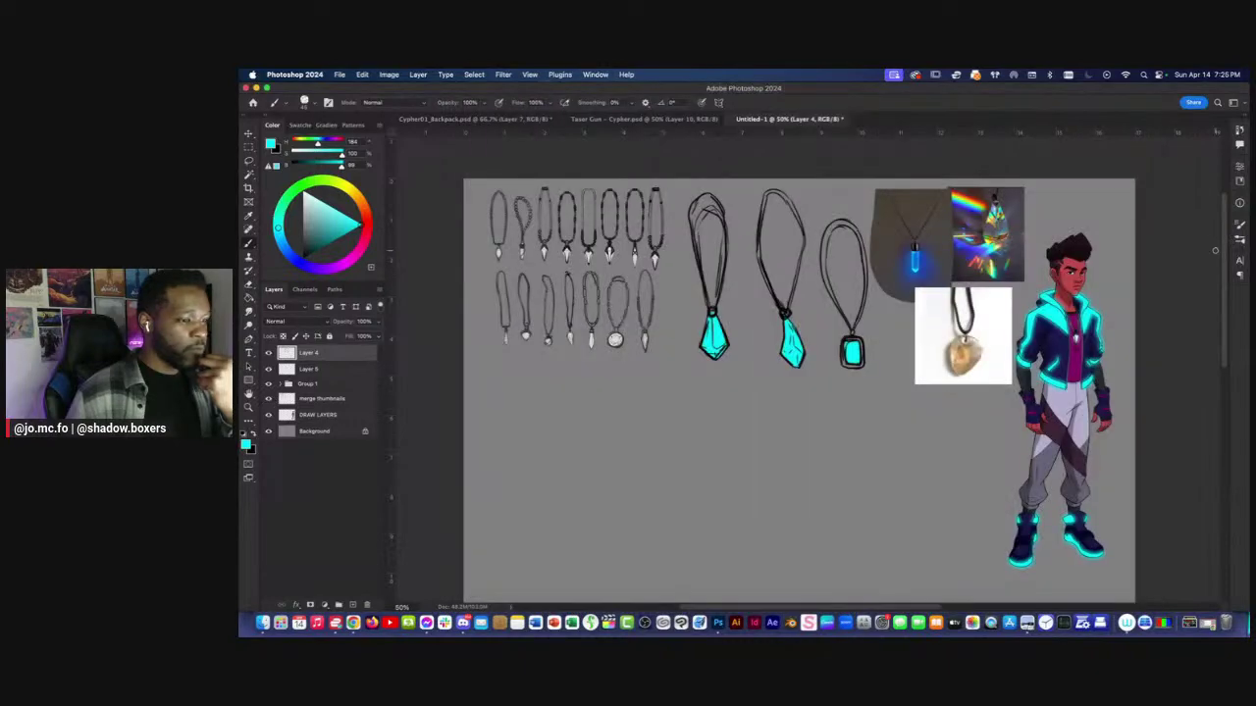
left_click_drag(1249, 273, 939, 263)
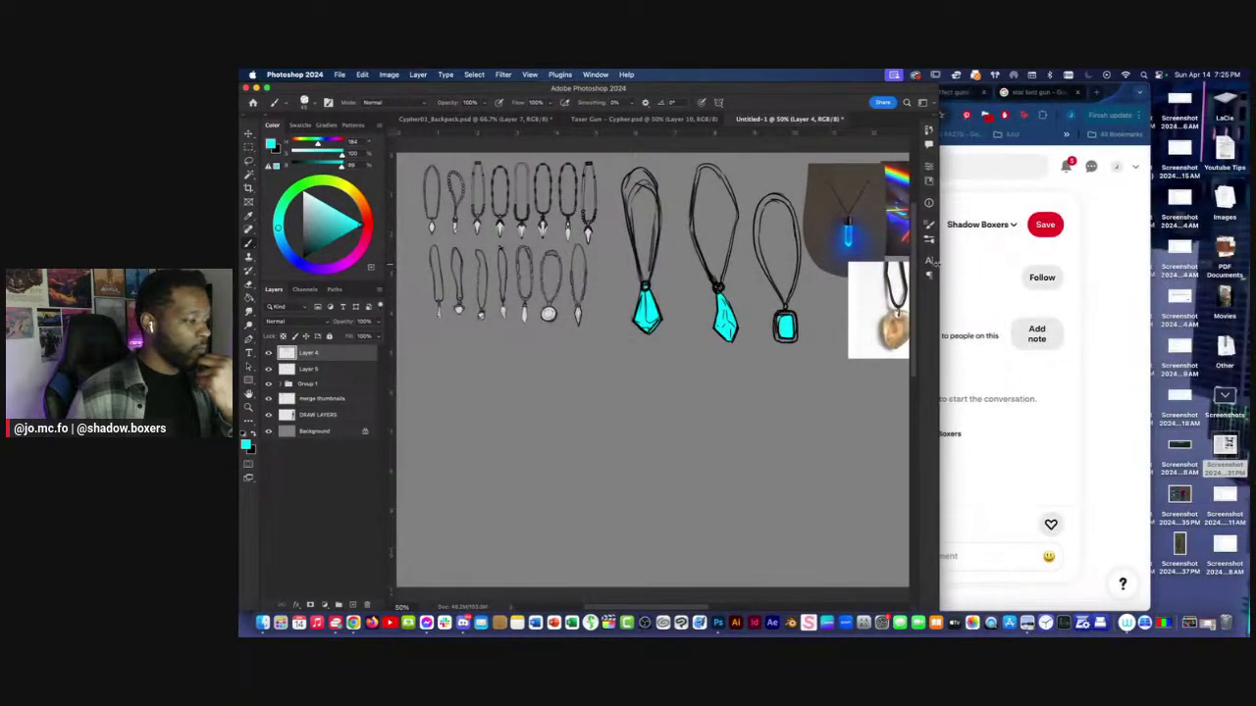
left_click_drag(1118, 93, 1230, 91)
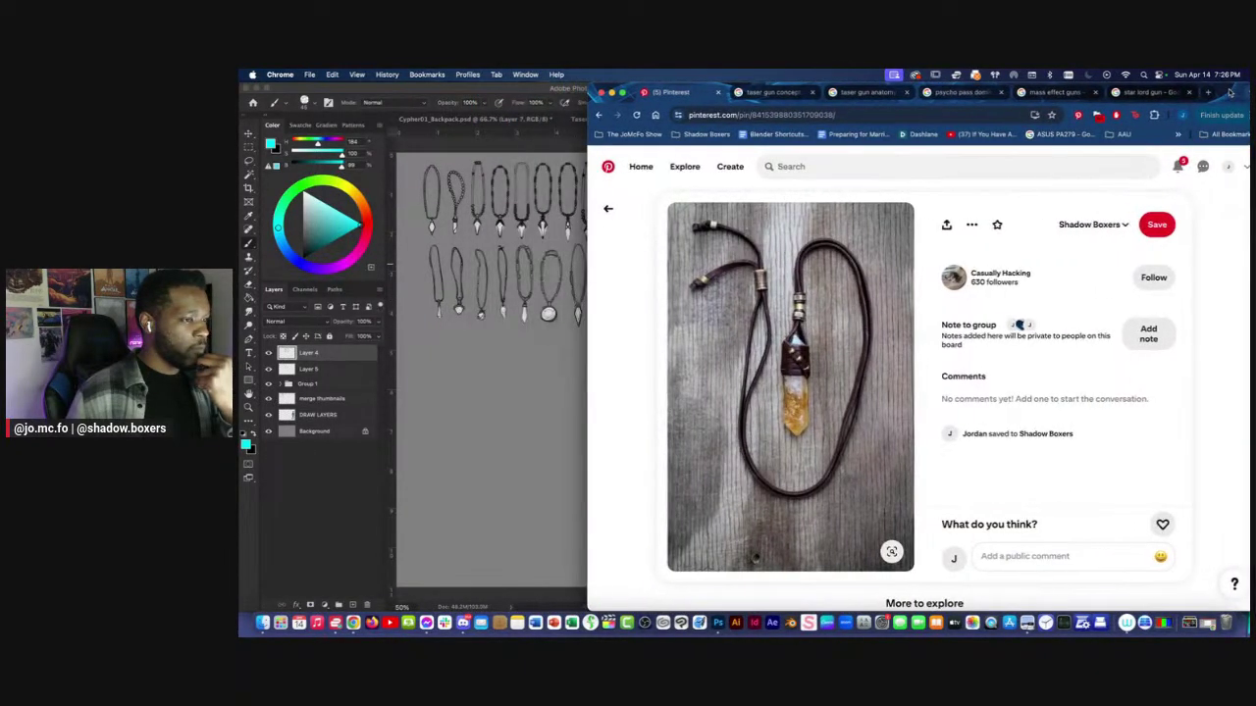
left_click_drag(588, 246, 918, 242)
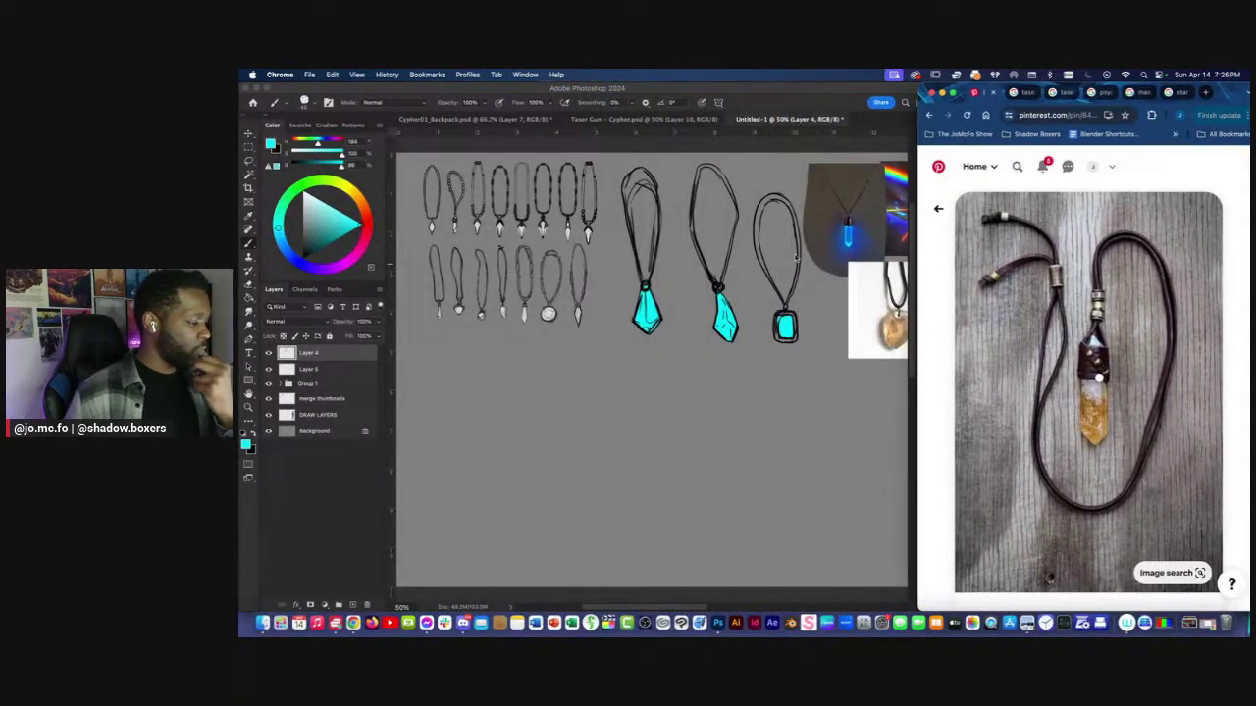
Draw a black ring, tapered cap and wrapped band on Layer 4 for a fourth pendant below the cyan necklaces.
left_click(682, 455)
key("super+plus")
left_click_drag(666, 400, 638, 399)
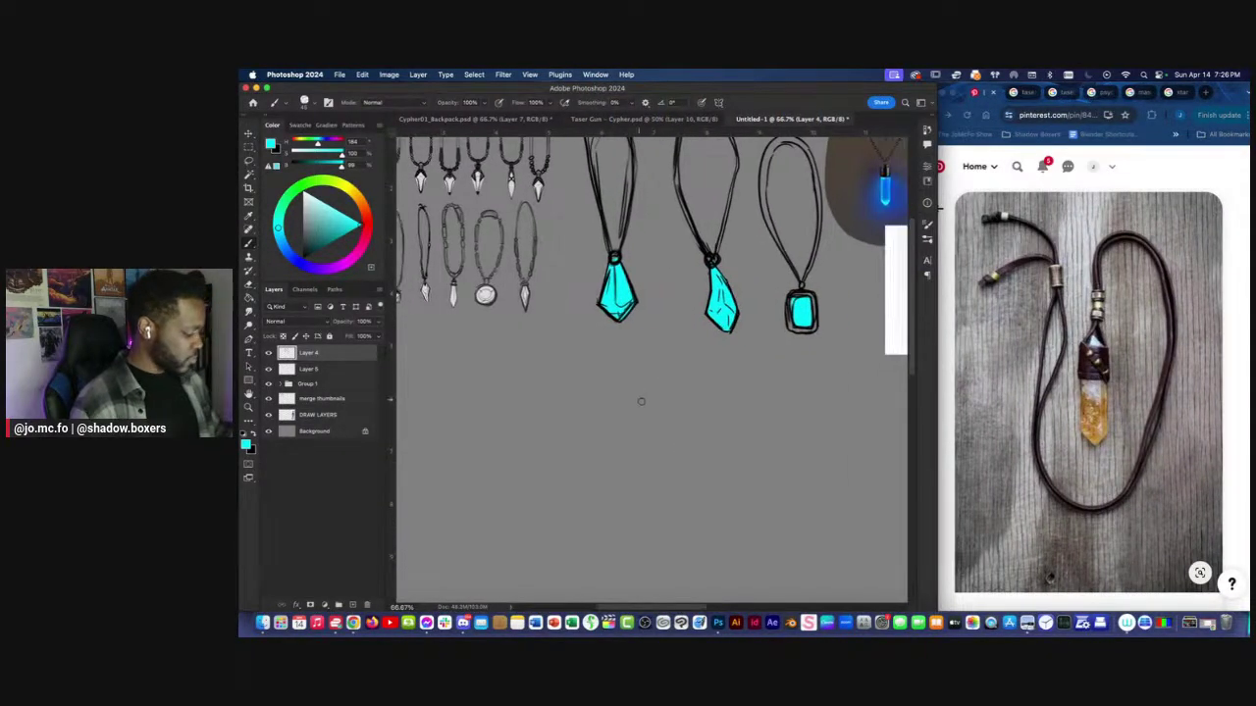
key("x")
scroll(706, 412, "down", 2)
mouse_move(741, 402)
left_mouse_down()
mouse_move(743, 438)
mouse_move(722, 435)
mouse_move(726, 406)
mouse_move(727, 432)
mouse_move(741, 436)
mouse_move(740, 399)
mouse_move(717, 436)
mouse_move(728, 368)
left_mouse_up()
mouse_move(728, 369)
left_mouse_down()
mouse_move(719, 403)
mouse_move(728, 367)
left_mouse_up()
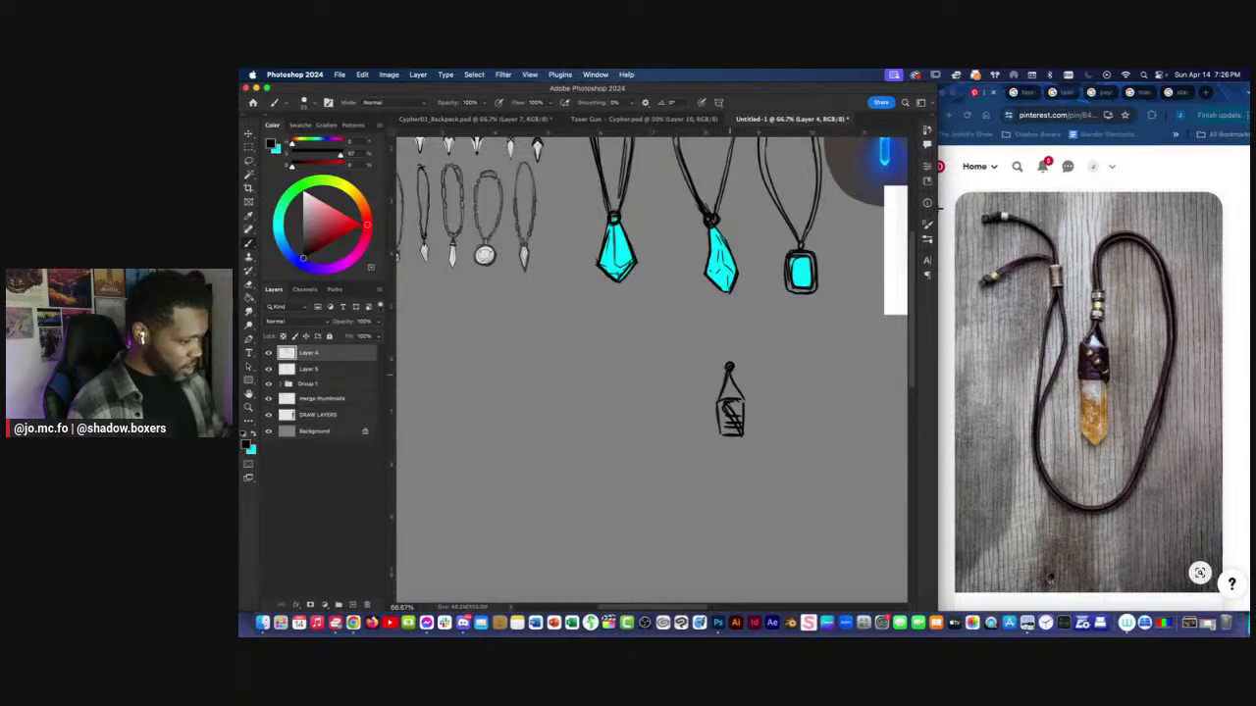
Draw a narrow pointed crystal below the wrapped band and short cord strands rising from the pendant's ring.
mouse_move(743, 435)
left_mouse_down()
mouse_move(731, 512)
mouse_move(721, 483)
mouse_move(731, 512)
left_mouse_up()
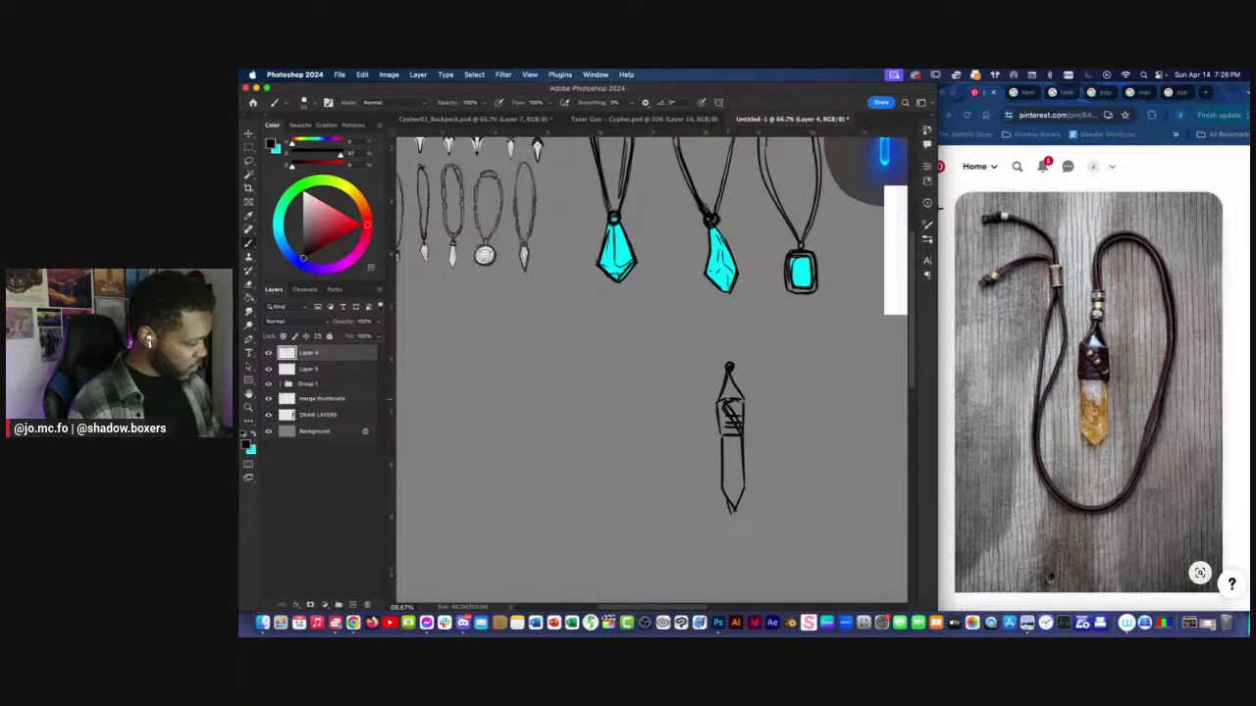
scroll(723, 471, "up", 1)
left_click_drag(720, 421, 719, 438)
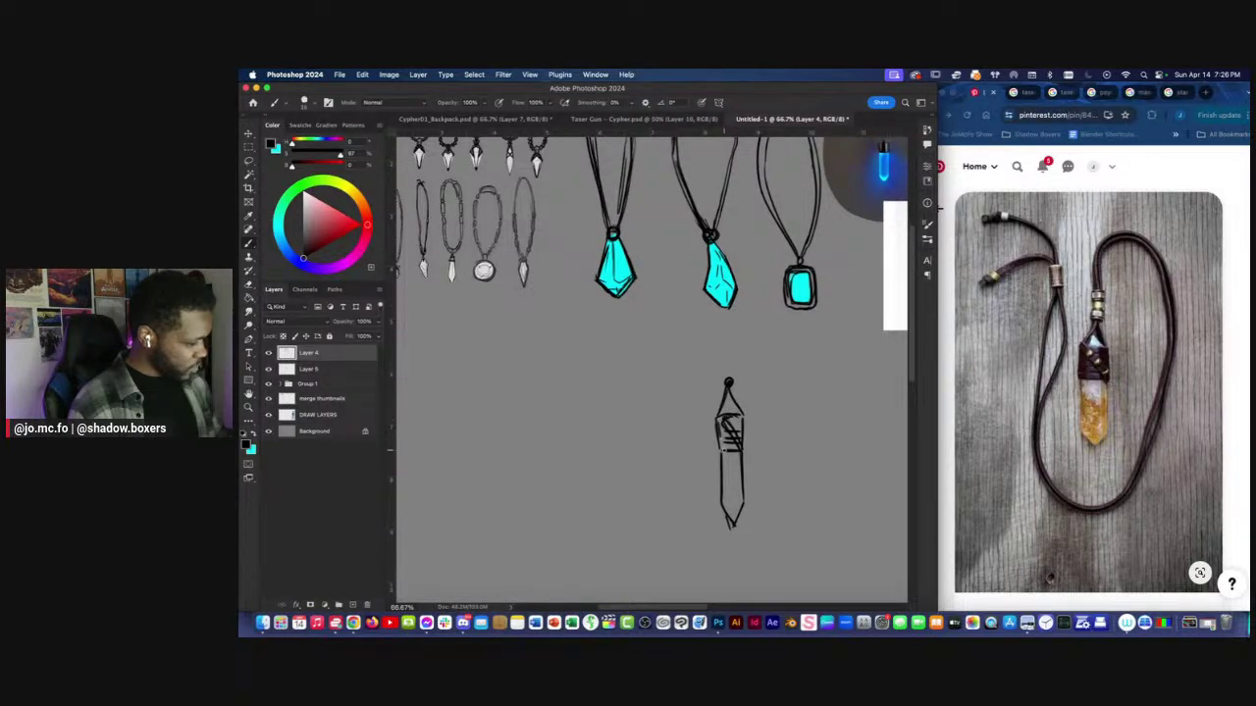
left_click_drag(744, 334, 723, 384)
scroll(717, 400, "down", 1)
scroll(718, 400, "left", 1)
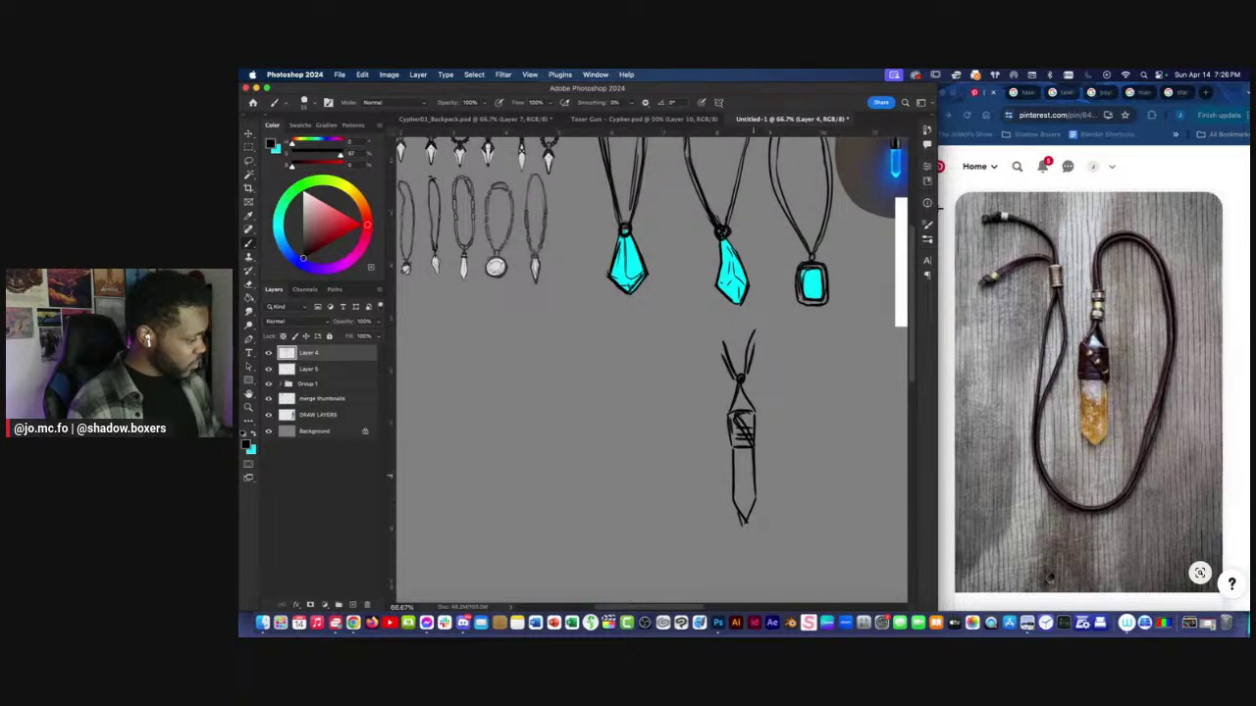
Widen the fourth pendant's crystal with flared outer edges that meet at its lower point.
left_click_drag(754, 462, 743, 524)
left_click_drag(727, 501, 744, 523)
left_click_drag(732, 453, 724, 512)
mouse_move(733, 463)
left_mouse_down()
mouse_move(723, 502)
mouse_move(750, 523)
left_mouse_up()
Fill the wrapped pendant's crystal with cyan on Layer 5.
key("super+minus")
key("super+minus")
key("super+equal")
key("c")
key("x")
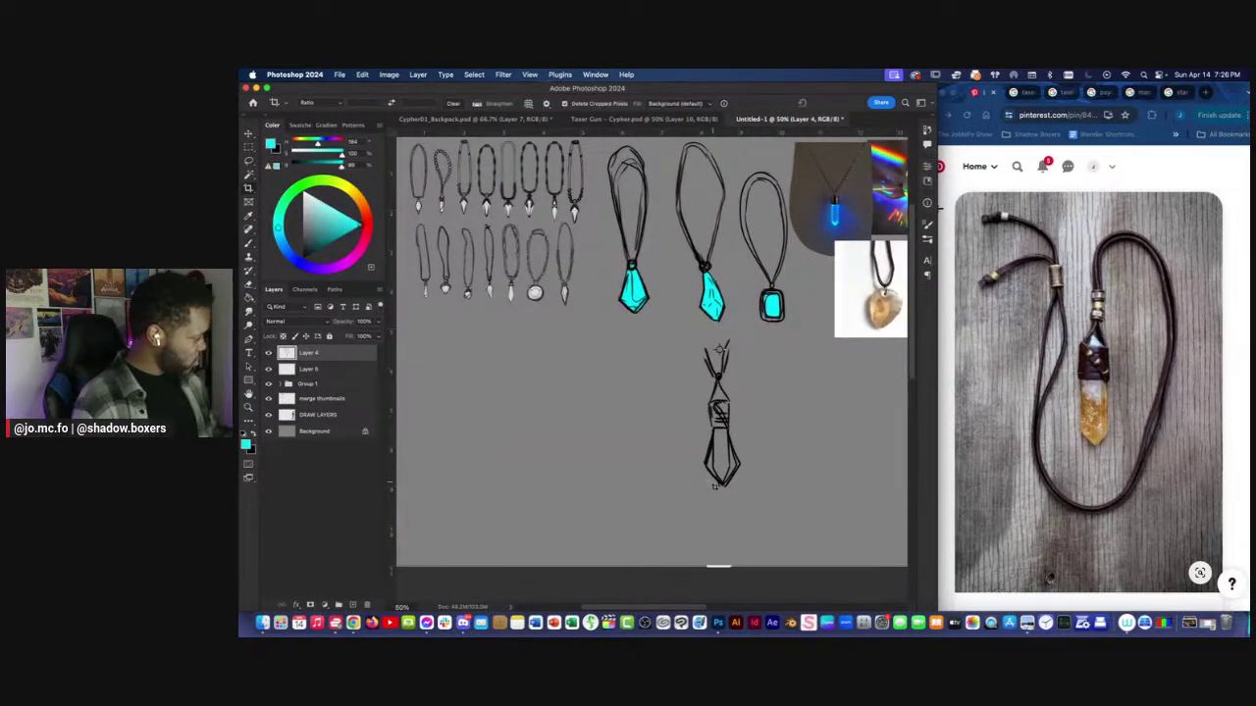
key("b")
left_click(309, 369)
mouse_move(726, 430)
left_mouse_down()
mouse_move(728, 481)
mouse_move(712, 465)
mouse_move(721, 428)
mouse_move(723, 470)
mouse_move(724, 439)
left_mouse_up()
key("super+minus")
key("super+minus")
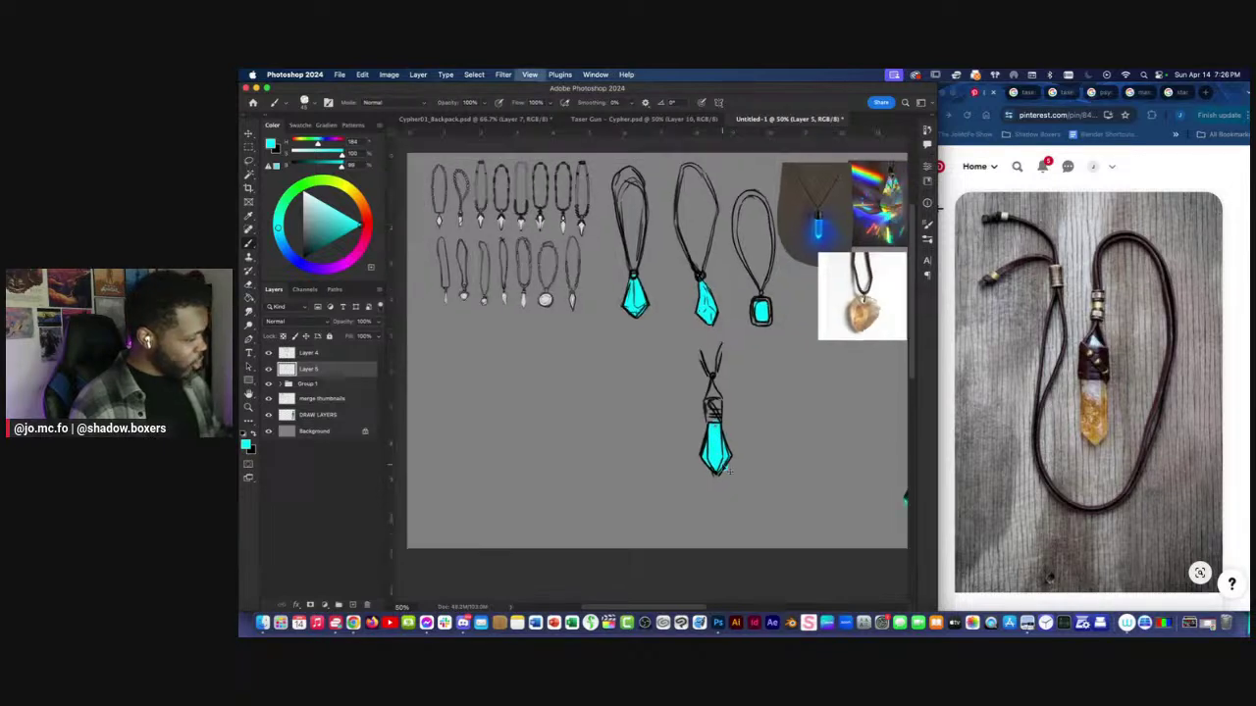
key("super+plus")
key("super+plus")
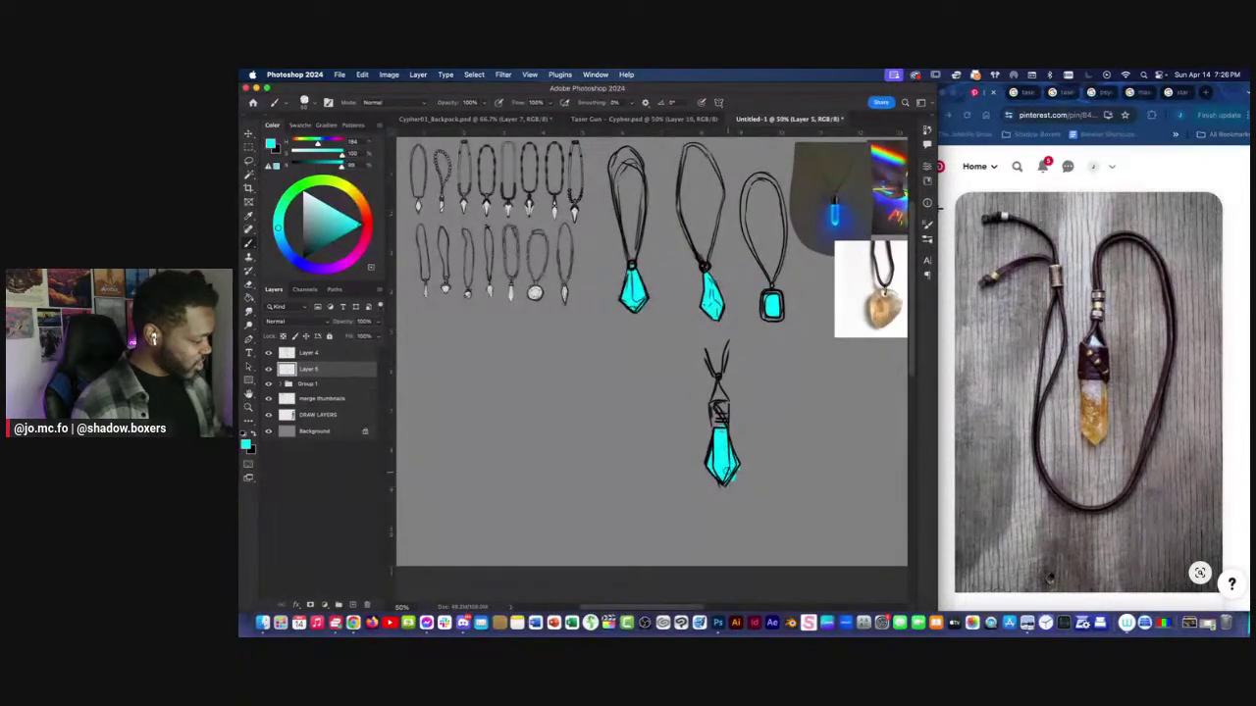
Erase the cyan that spills outside the wrapped pendant's crystal outline.
key("e")
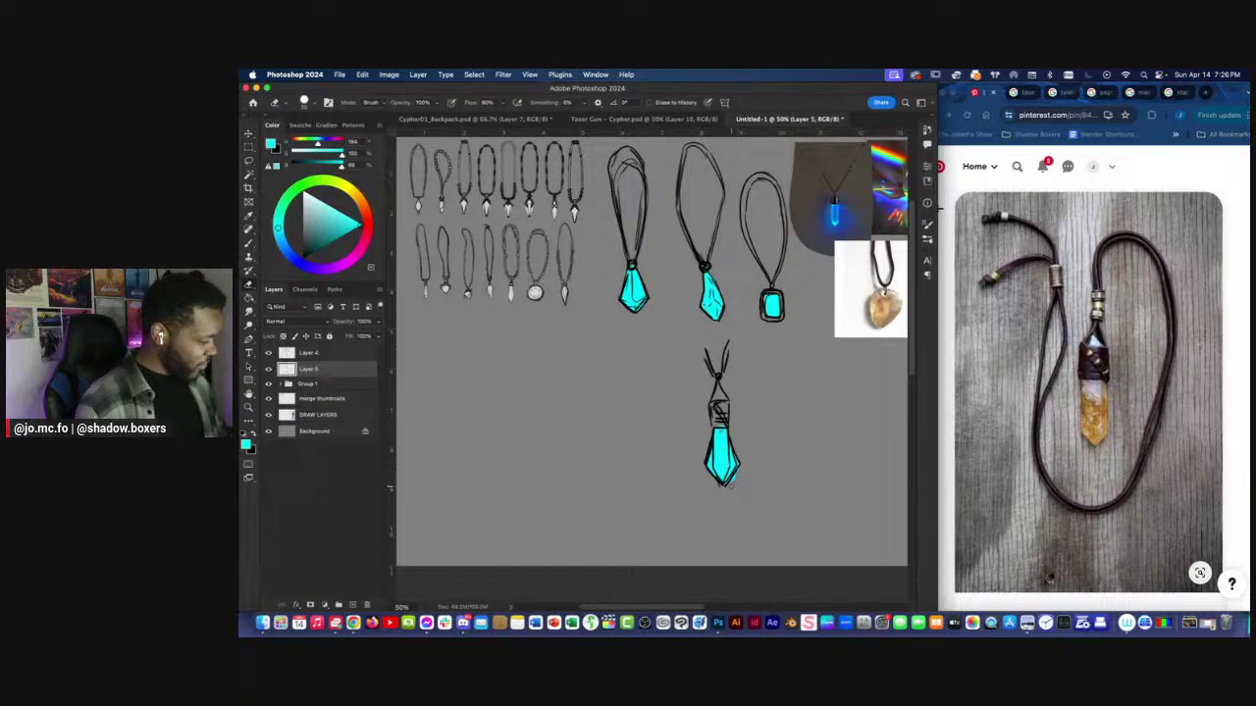
left_click_drag(400, 215, 634, 367)
key("super+plus")
key("super+plus")
mouse_move(583, 435)
left_mouse_down()
mouse_move(451, 403)
mouse_move(569, 451)
mouse_move(394, 344)
left_mouse_up()
key("super+minus")
key("super+minus")
left_click_drag(541, 455, 502, 435)
key("b")
scroll(607, 341, "right", 3)
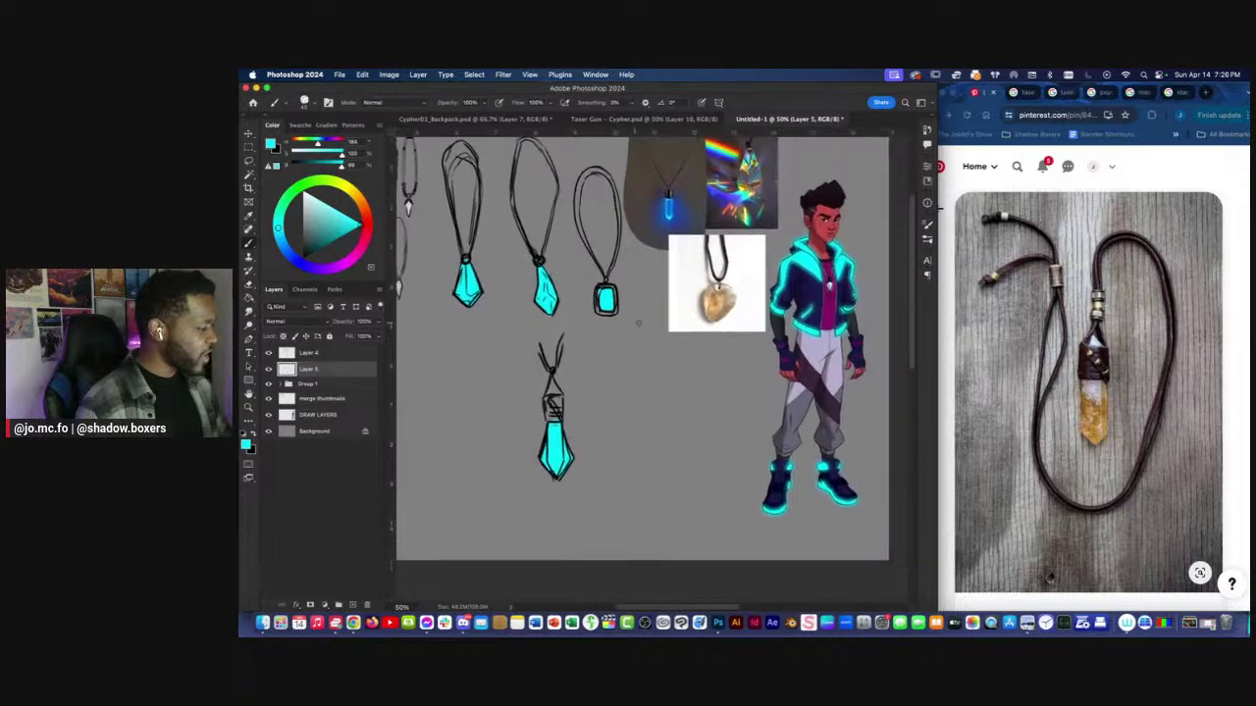
scroll(640, 383, "left", 3)
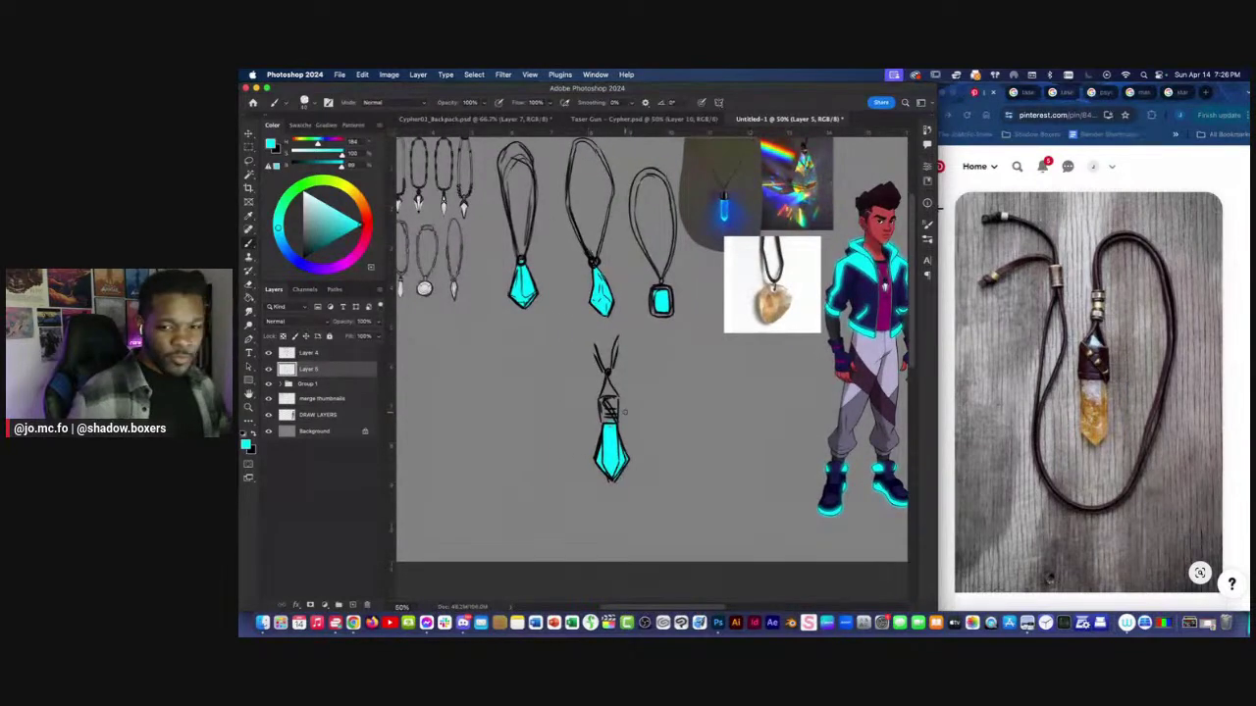
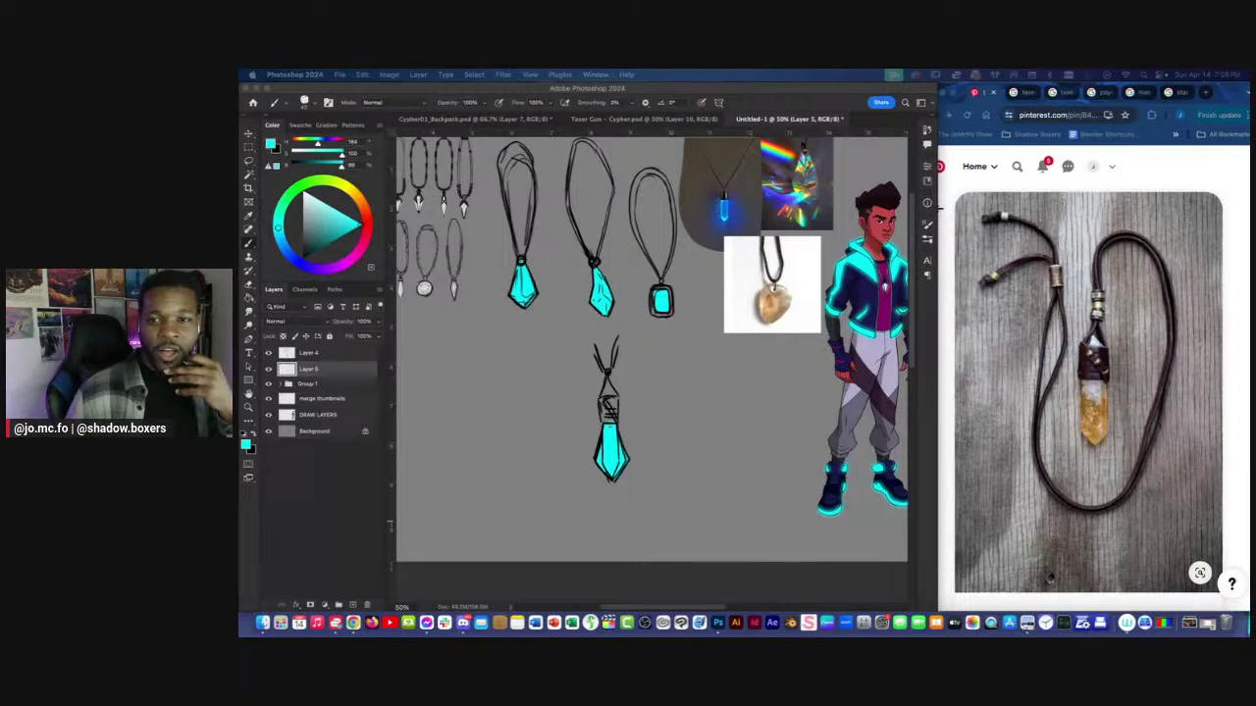
Bring in the Chrome window with the TODAY article about a 77-year-old woman's wedding to herself and examine the page.
left_click_drag(1246, 108, 803, 94)
scroll(1079, 347, "down", 3)
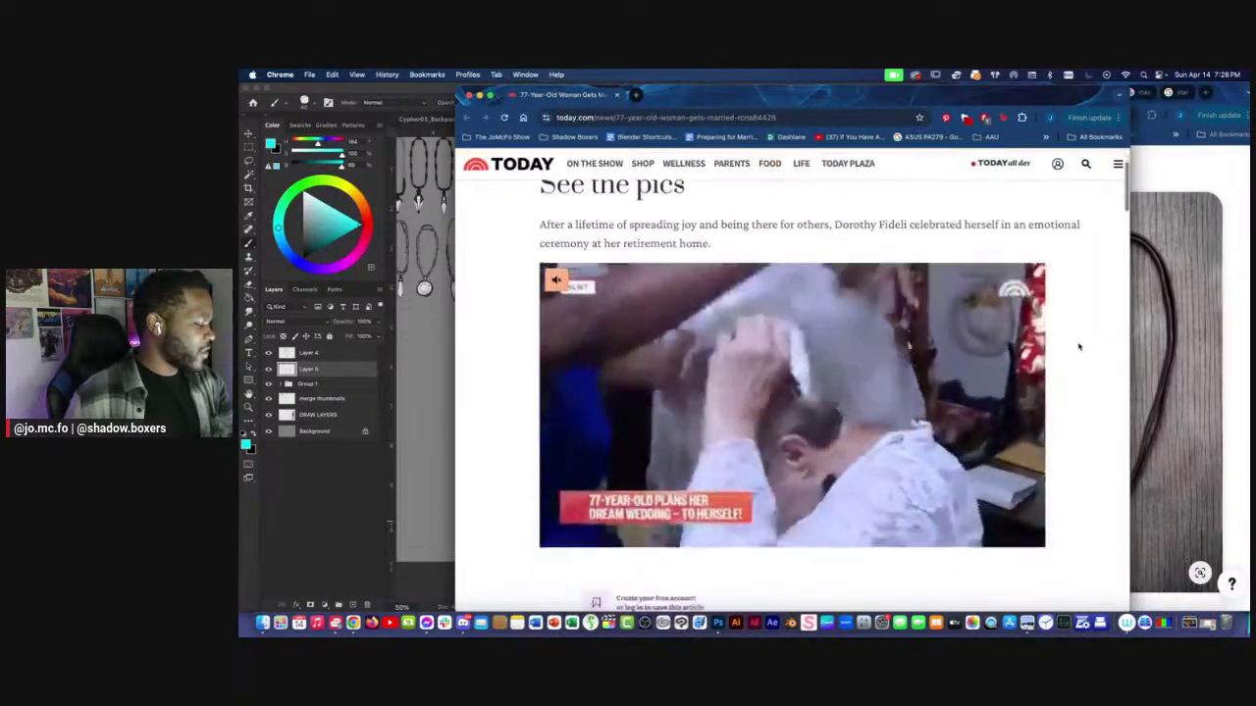
Read through the TODAY article's opening paragraphs, video and photos of the self-wedding ceremony at the retirement home.
scroll(1080, 347, "down", 1)
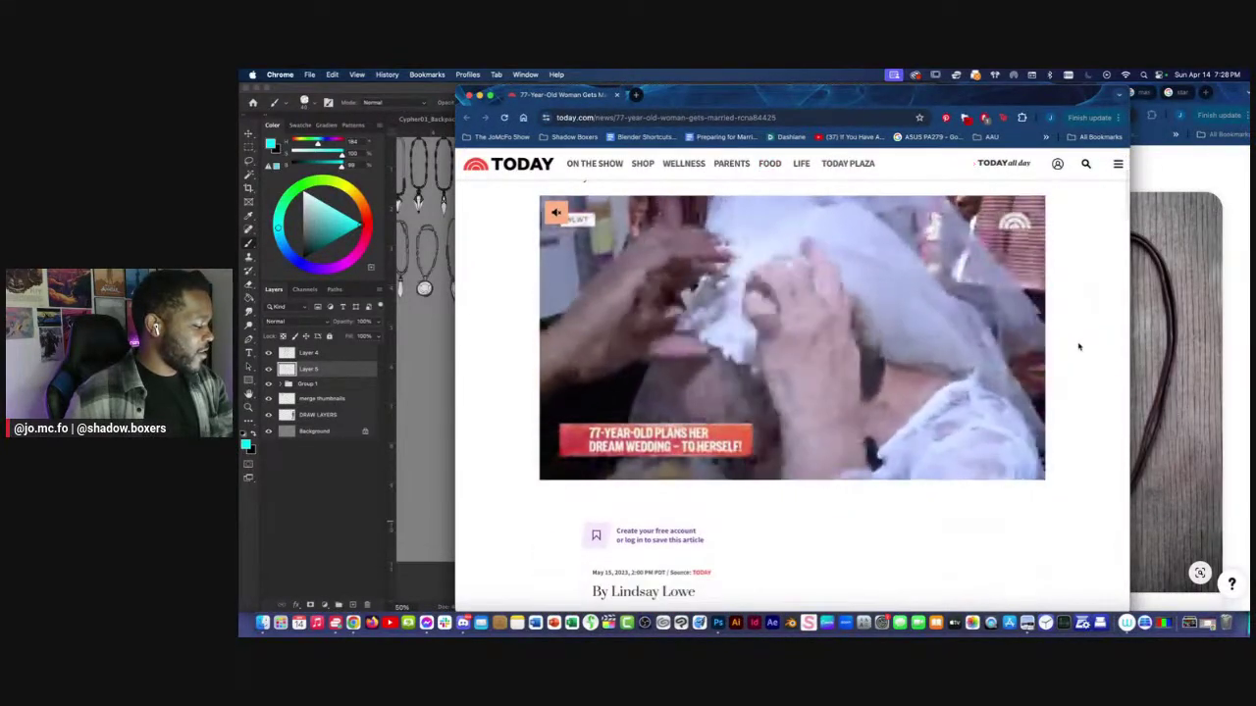
scroll(1079, 347, "up", 1)
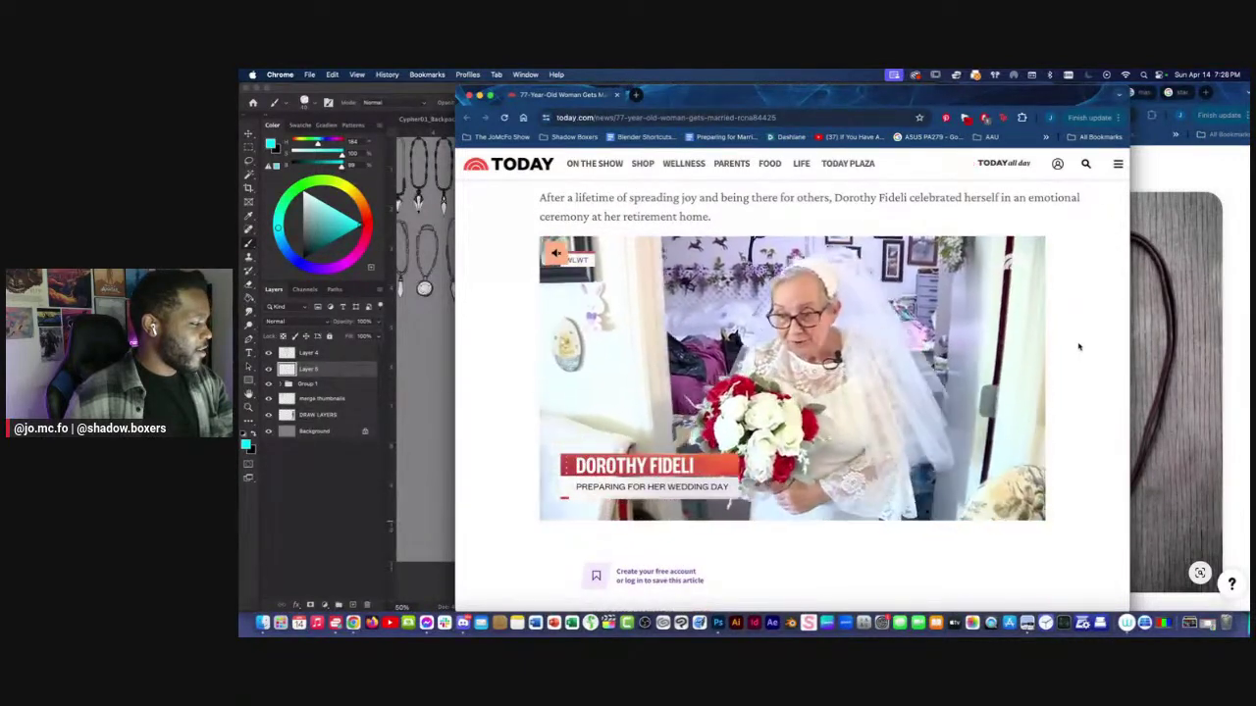
scroll(1078, 347, "down", 5)
scroll(1078, 347, "down", 4)
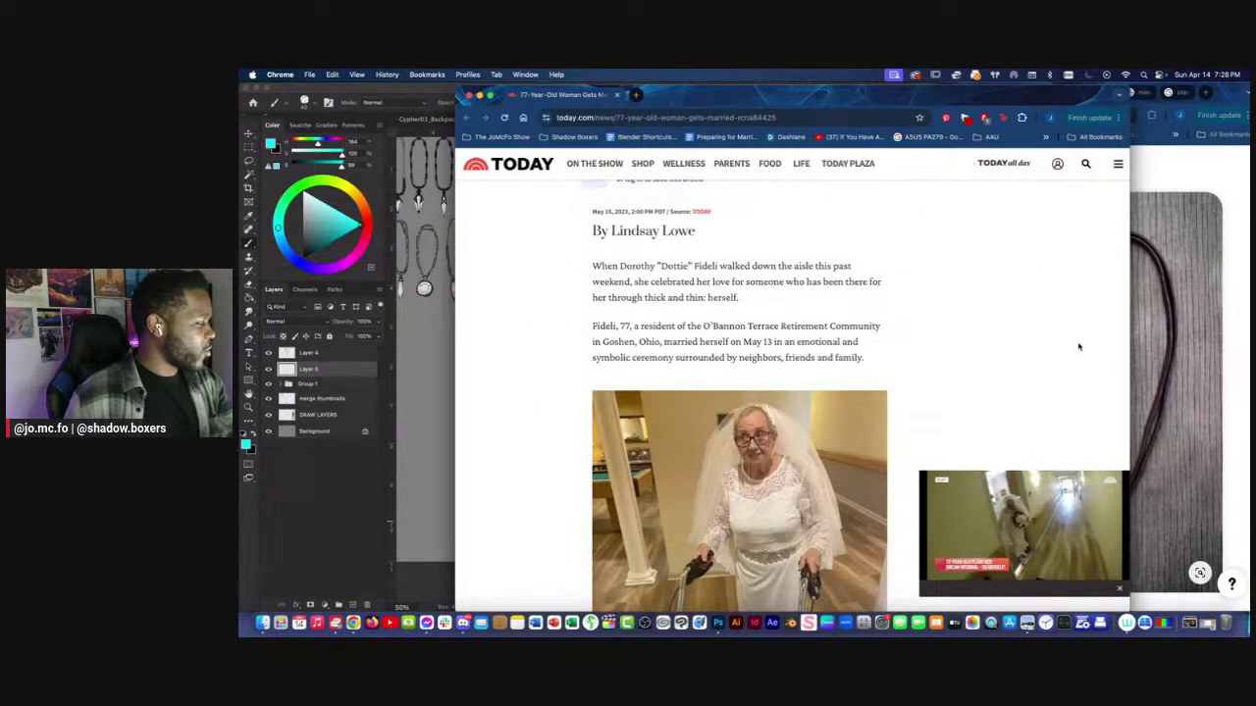
scroll(1078, 347, "down", 2)
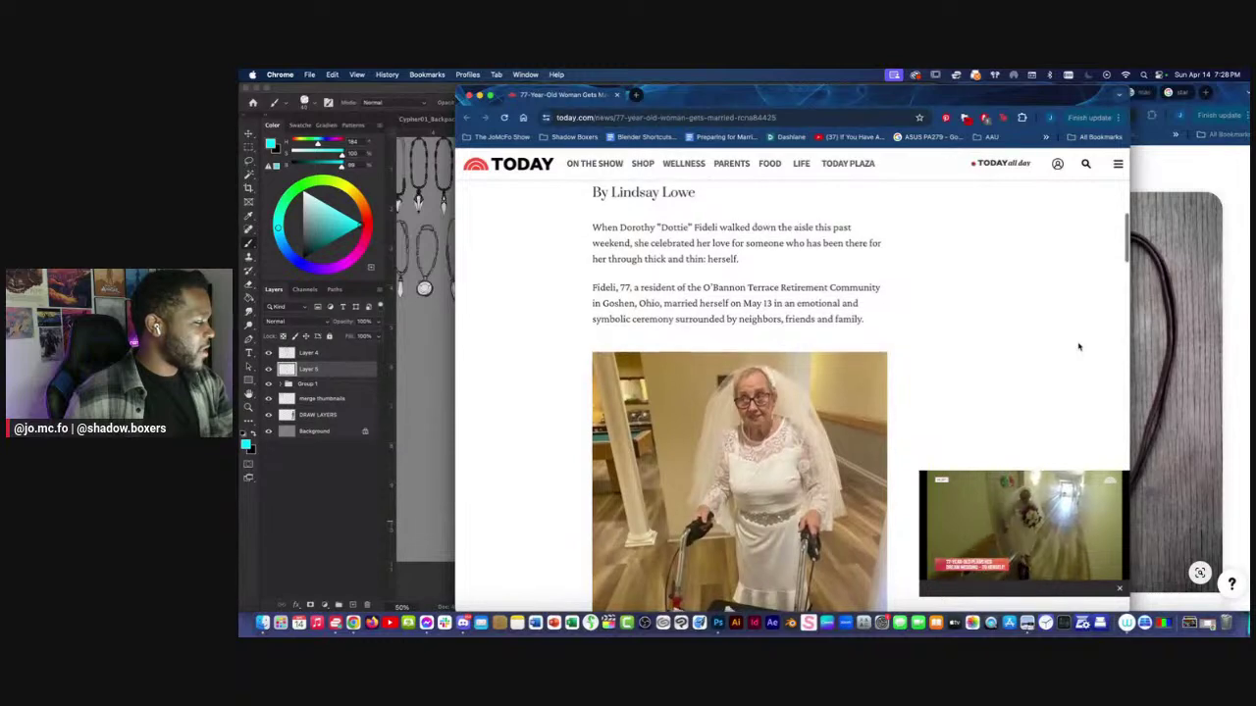
scroll(1079, 346, "down", 10)
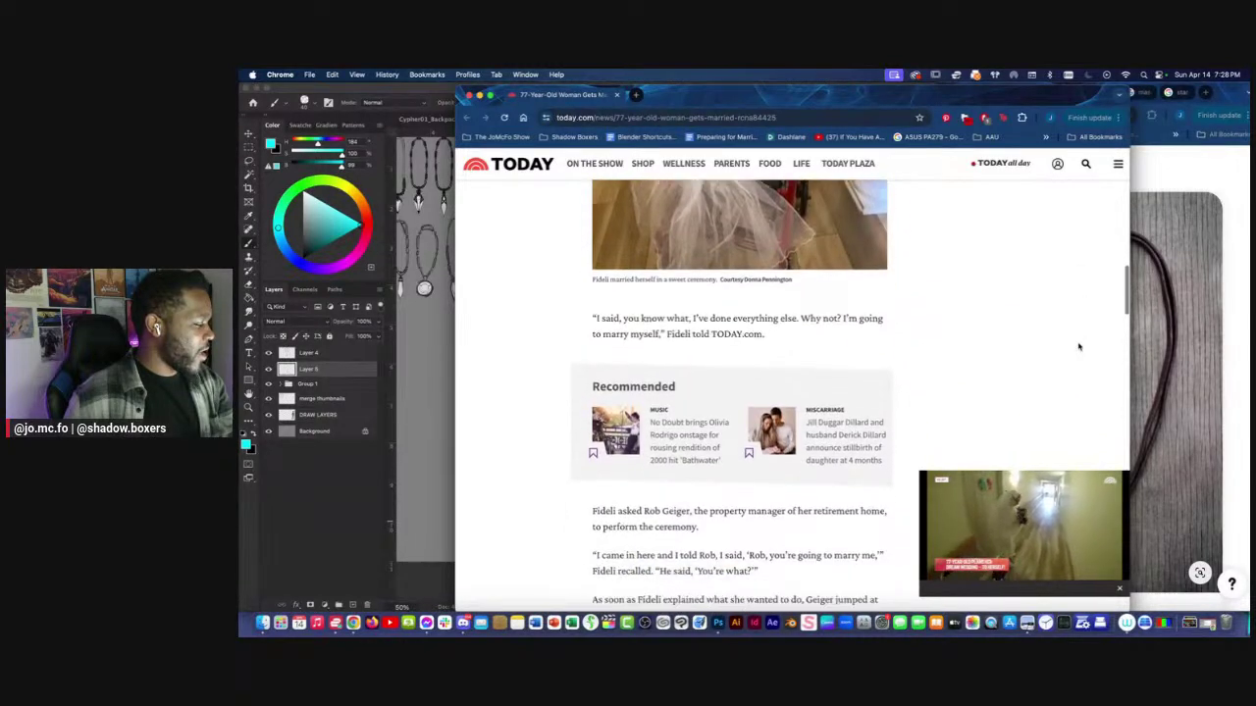
scroll(1078, 346, "down", 10)
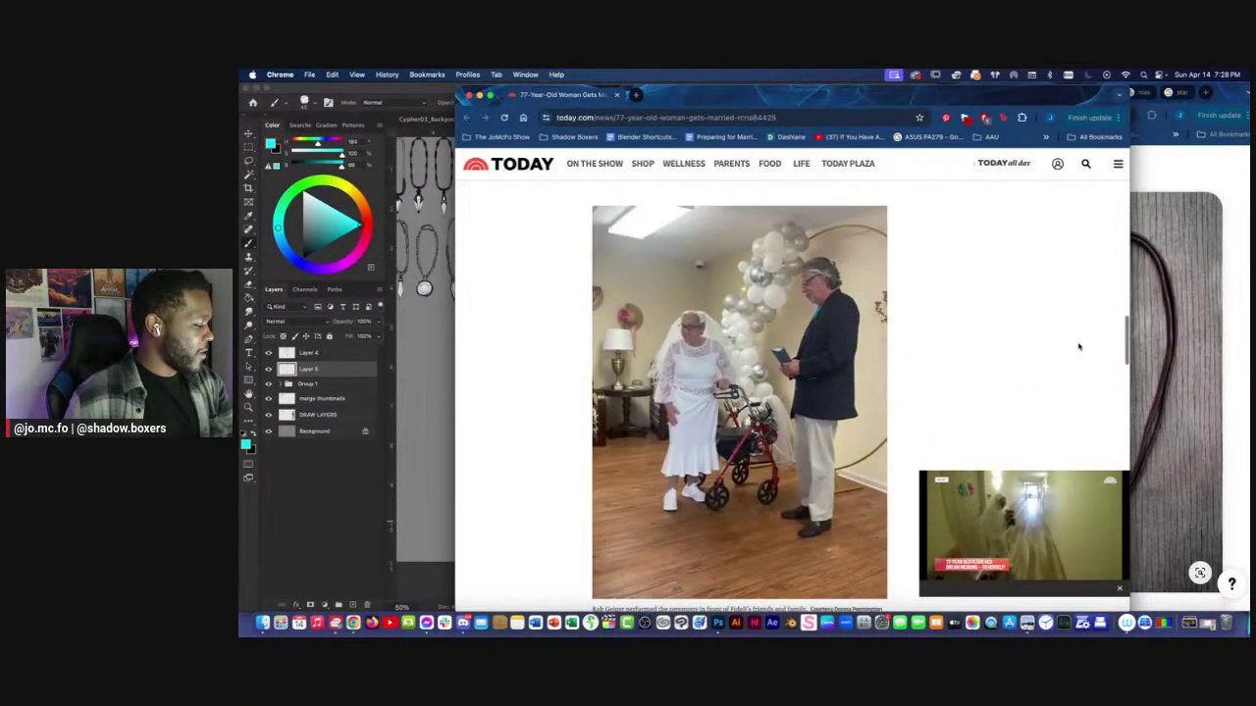
Skim the rest of the TODAY wedding article down to its end and close the page.
scroll(1079, 346, "down", 12)
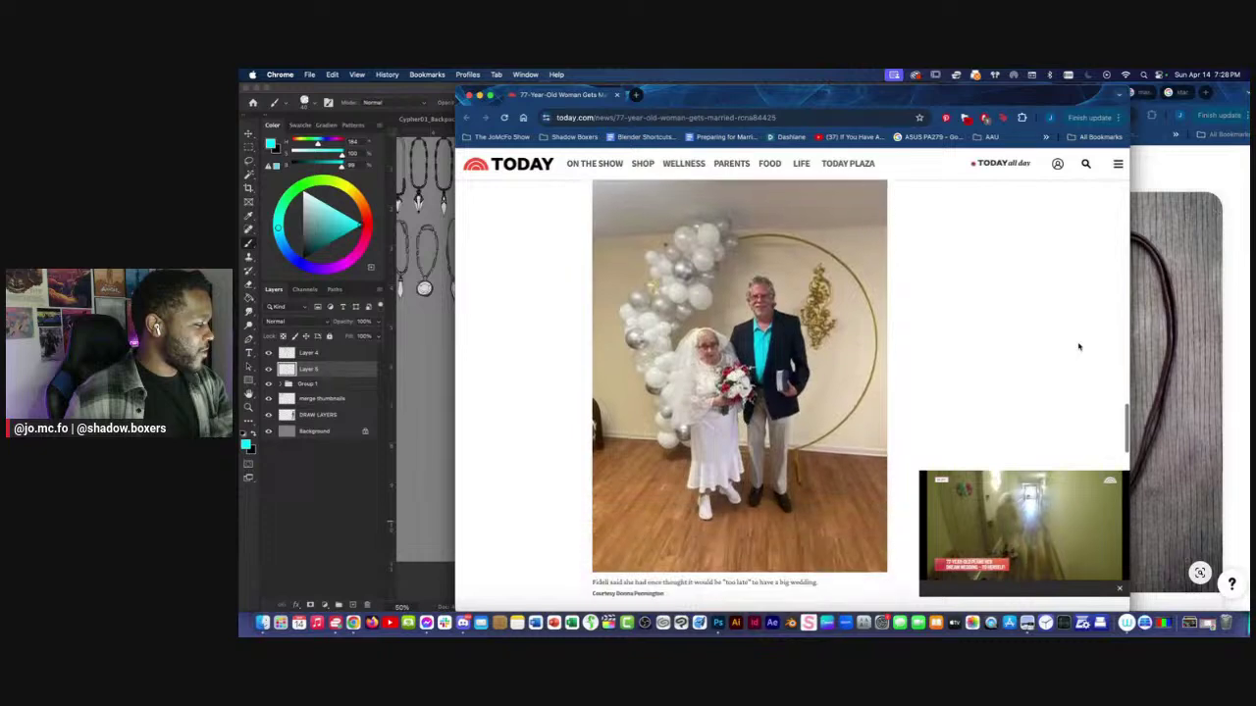
scroll(1078, 346, "down", 5)
scroll(1079, 346, "up", 4)
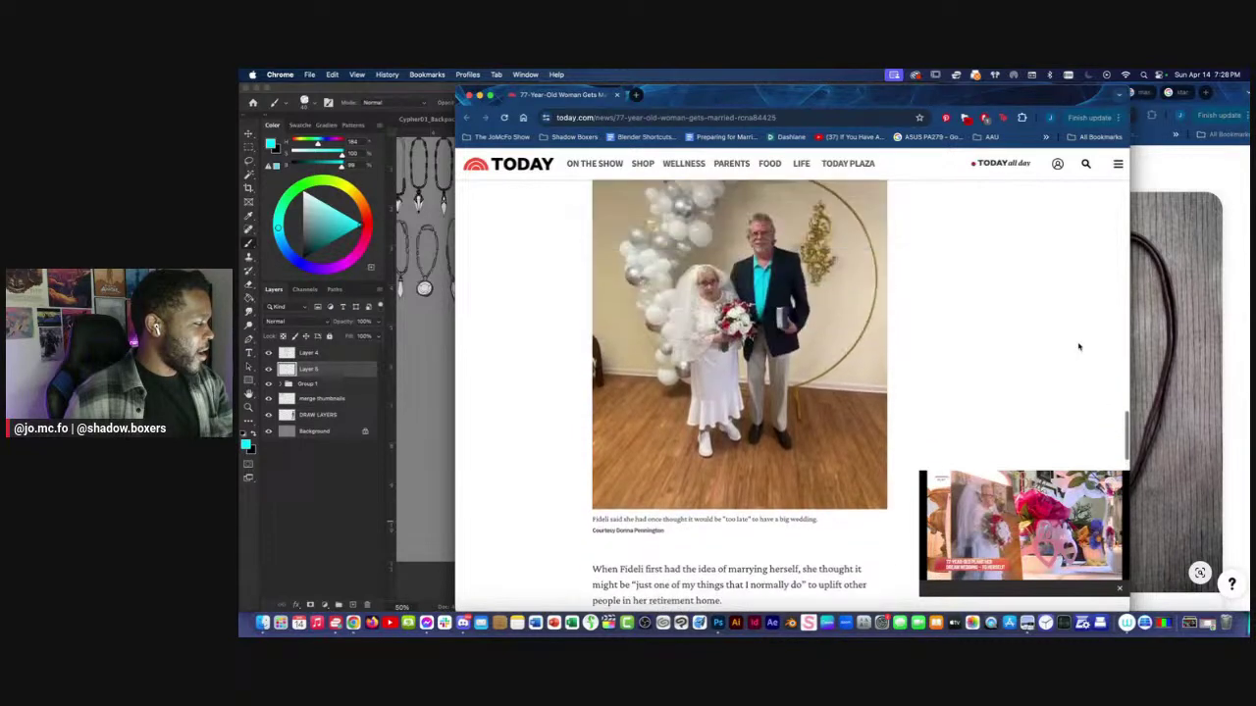
scroll(1078, 347, "down", 10)
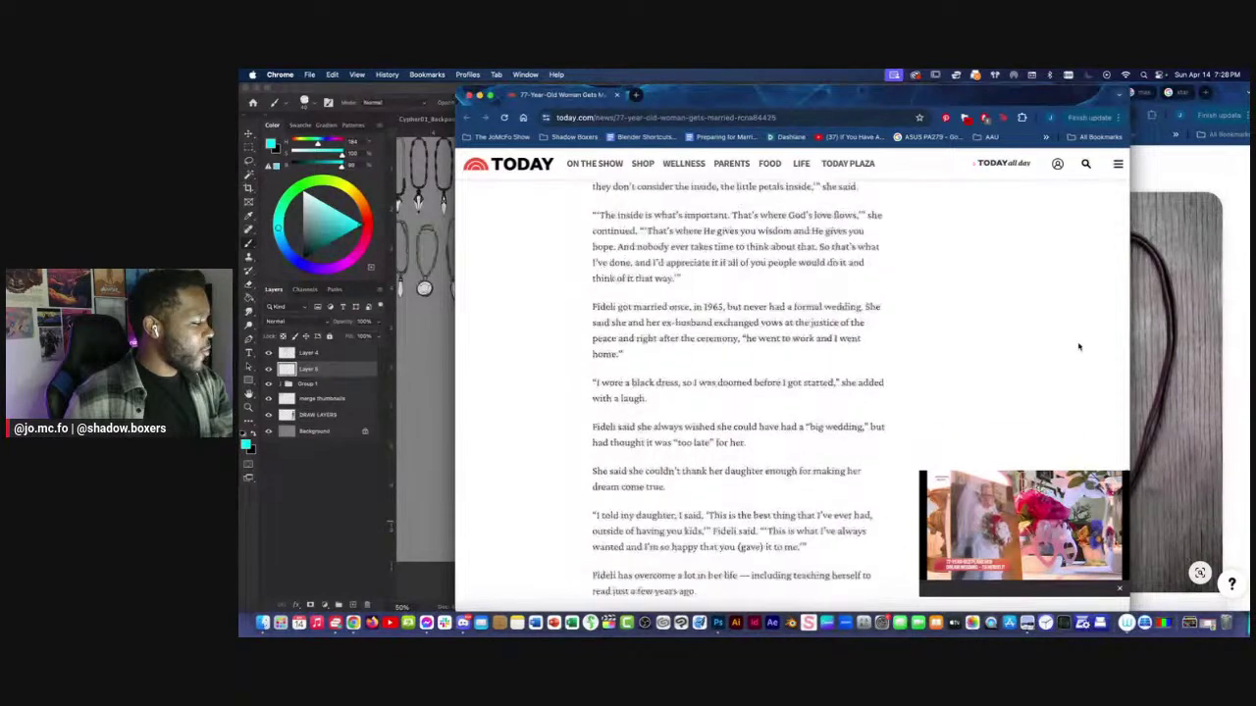
scroll(1078, 347, "down", 10)
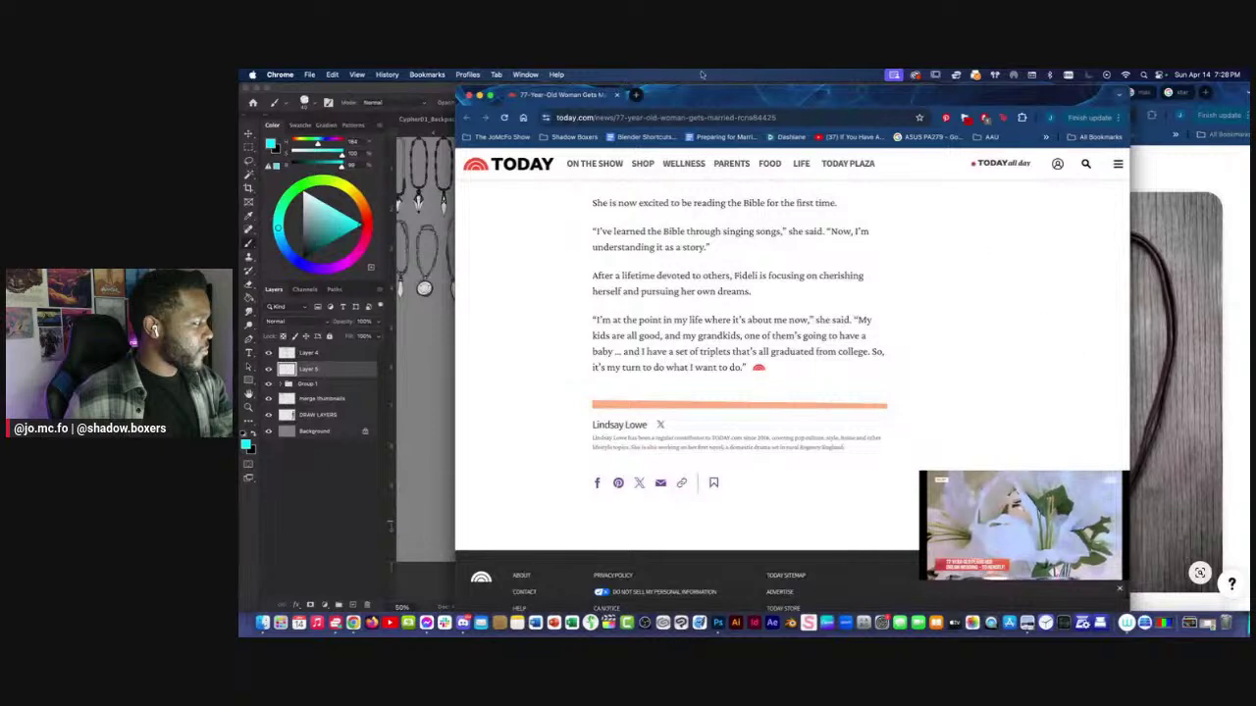
left_click(618, 95)
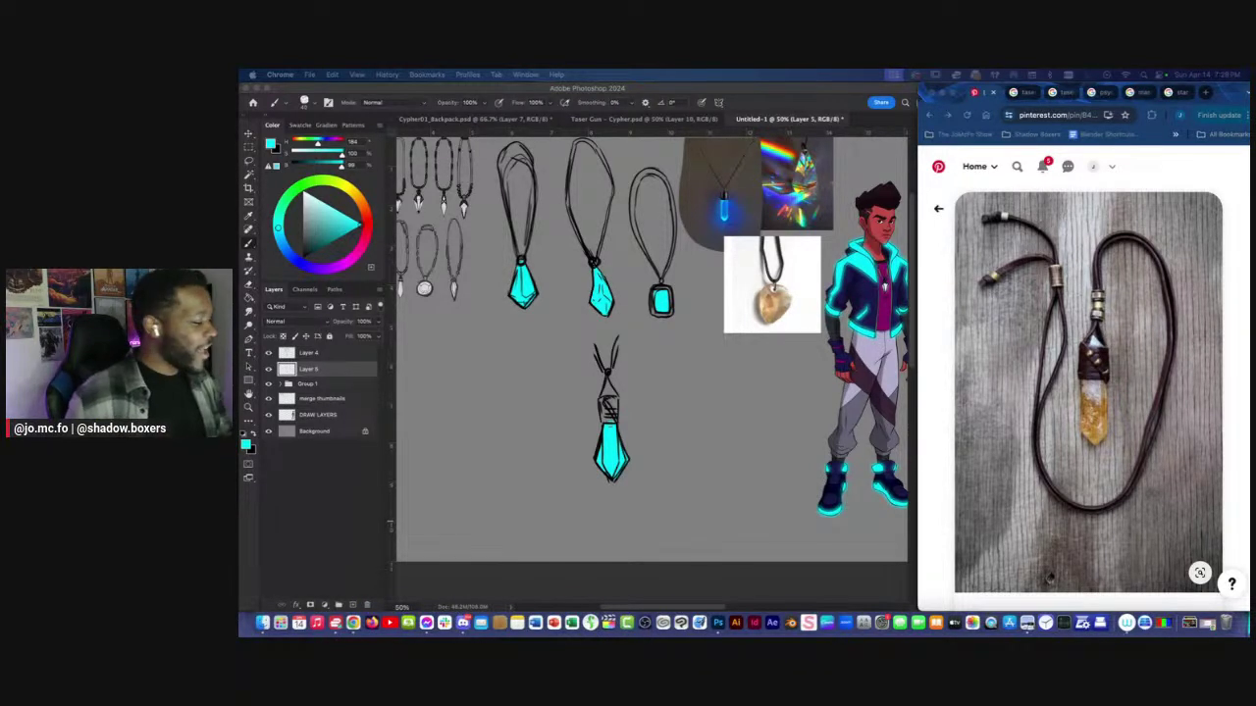
Switch to Photoshop, merge Layer 5 with Layer 4, and hide Group 1 with the reference photos.
left_click(658, 421)
key("super+minus")
key("super+minus")
left_click_drag(616, 449, 714, 483)
scroll(687, 471, "up", 1)
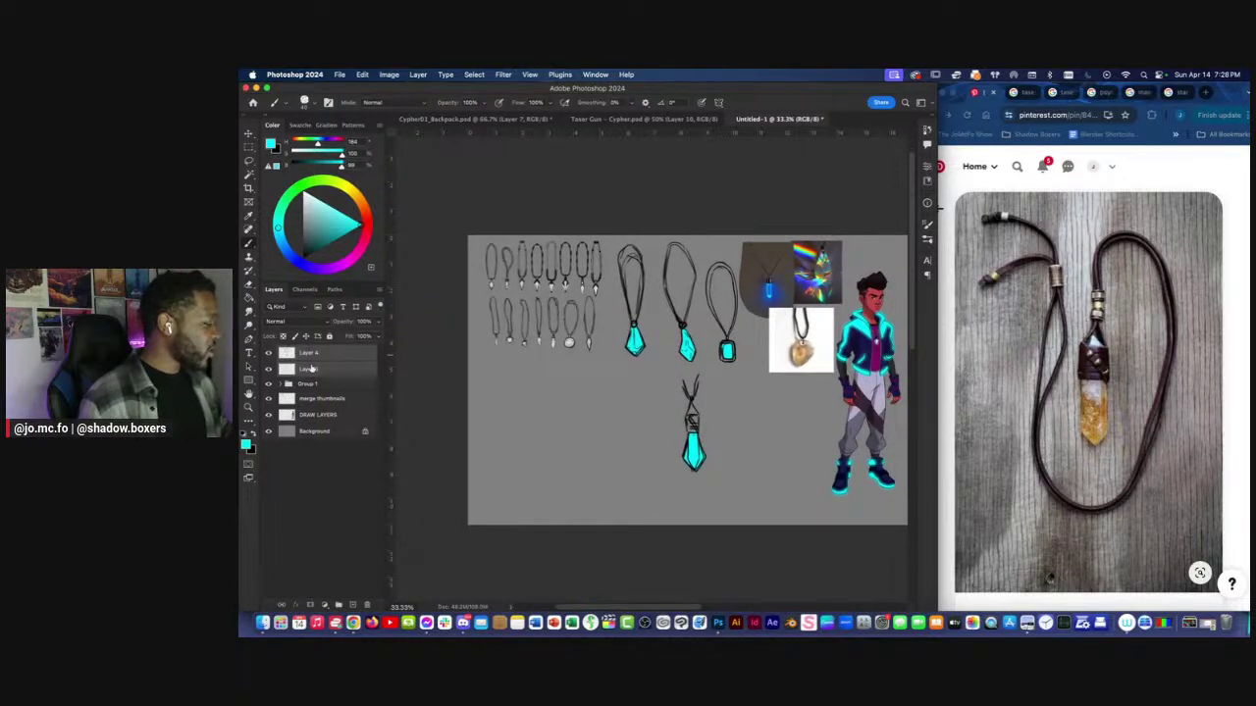
right_click(314, 368)
left_click(345, 436)
left_click(267, 367)
Lasso the wrapped crystal pendant below the row and move it up beside the third large pendant.
key("l")
mouse_move(697, 371)
left_mouse_down()
mouse_move(648, 422)
mouse_move(689, 369)
left_mouse_up()
key("super+t")
left_click_drag(761, 343, 770, 313)
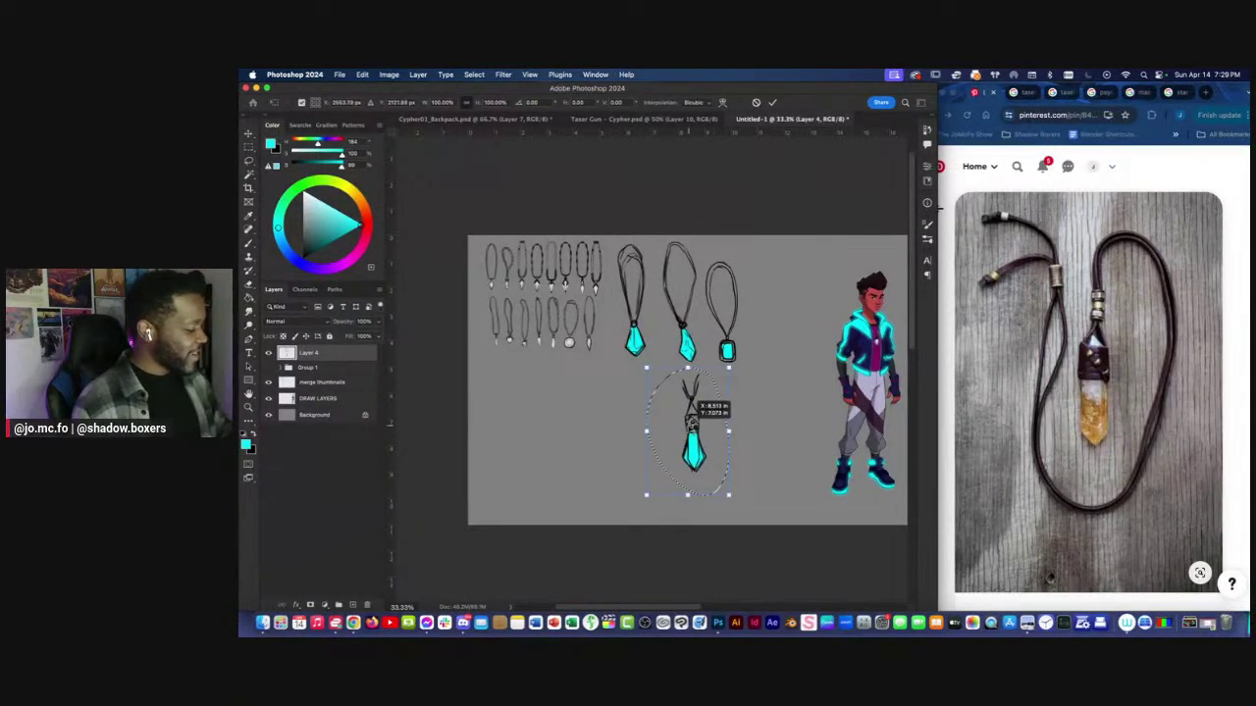
left_click_drag(684, 437, 750, 349)
key("Return")
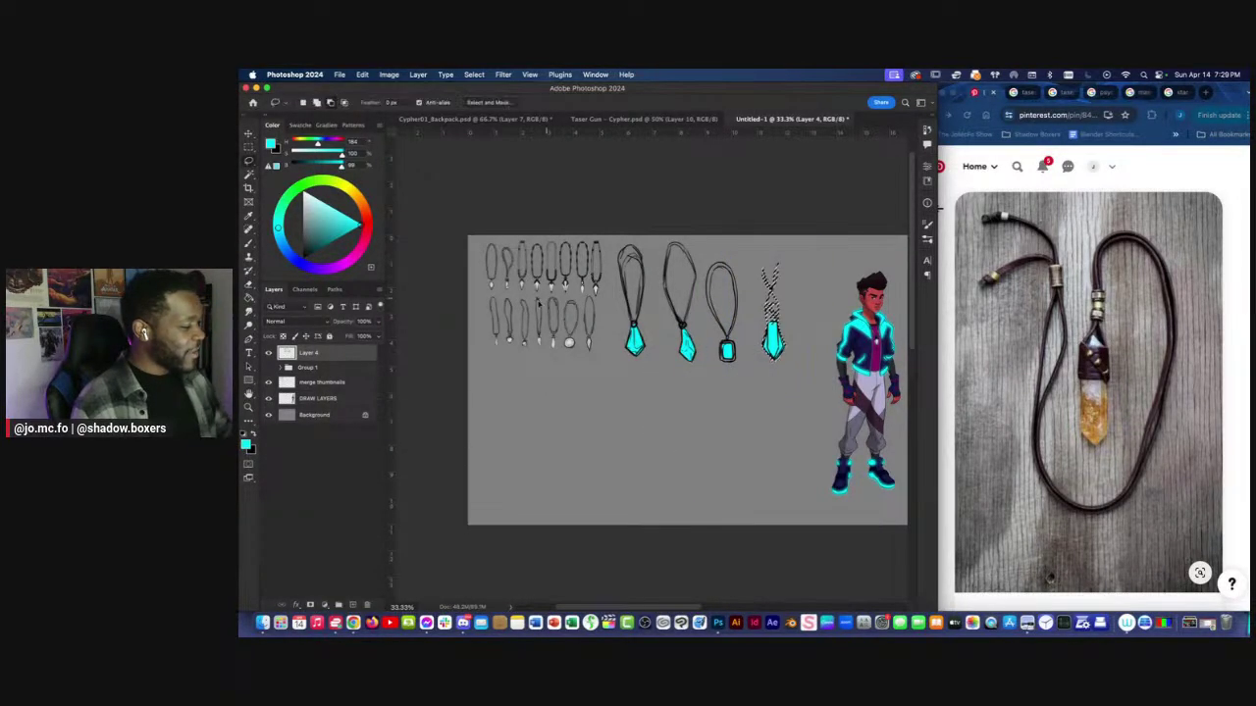
Select the four large cyan pendant sketches, scale them down together, and adjust their placement on the canvas.
key("super+equal")
key("super+d")
left_click_drag(760, 402, 741, 429)
key("super+t")
mouse_move(706, 386)
left_mouse_down()
mouse_move(705, 334)
mouse_move(673, 379)
left_mouse_up()
key("Return")
key("super+plus")
key("super+plus")
key("ctrl+t")
left_click_drag(702, 442, 702, 457)
key("Return")
key("super+d")
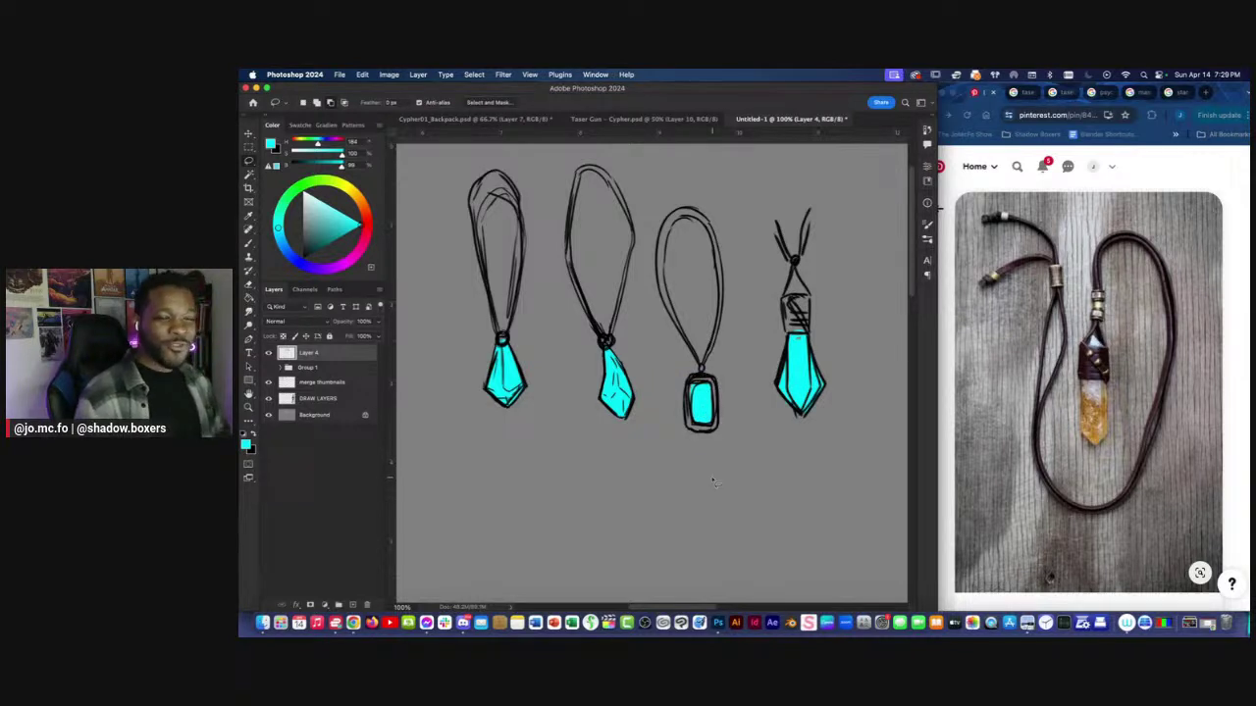
key("b")
key("super+minus")
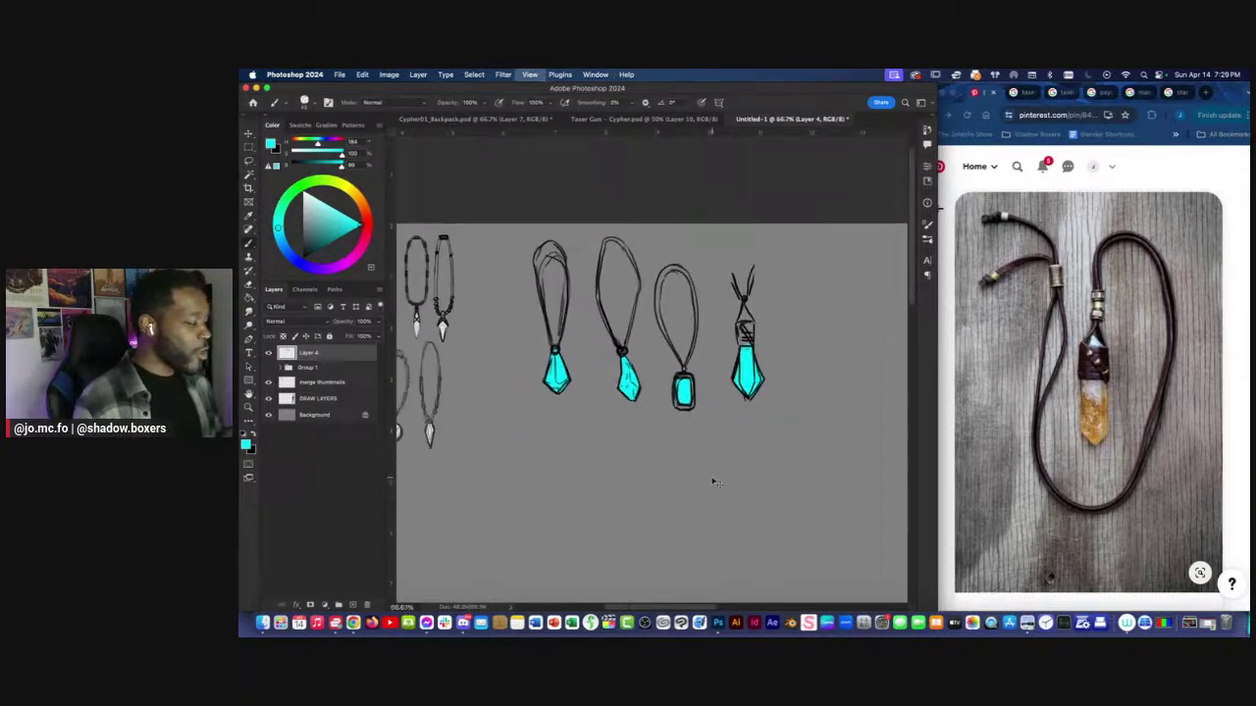
scroll(664, 475, "left", 3)
scroll(667, 485, "down", 2)
key("super+minus")
scroll(671, 442, "down", 2)
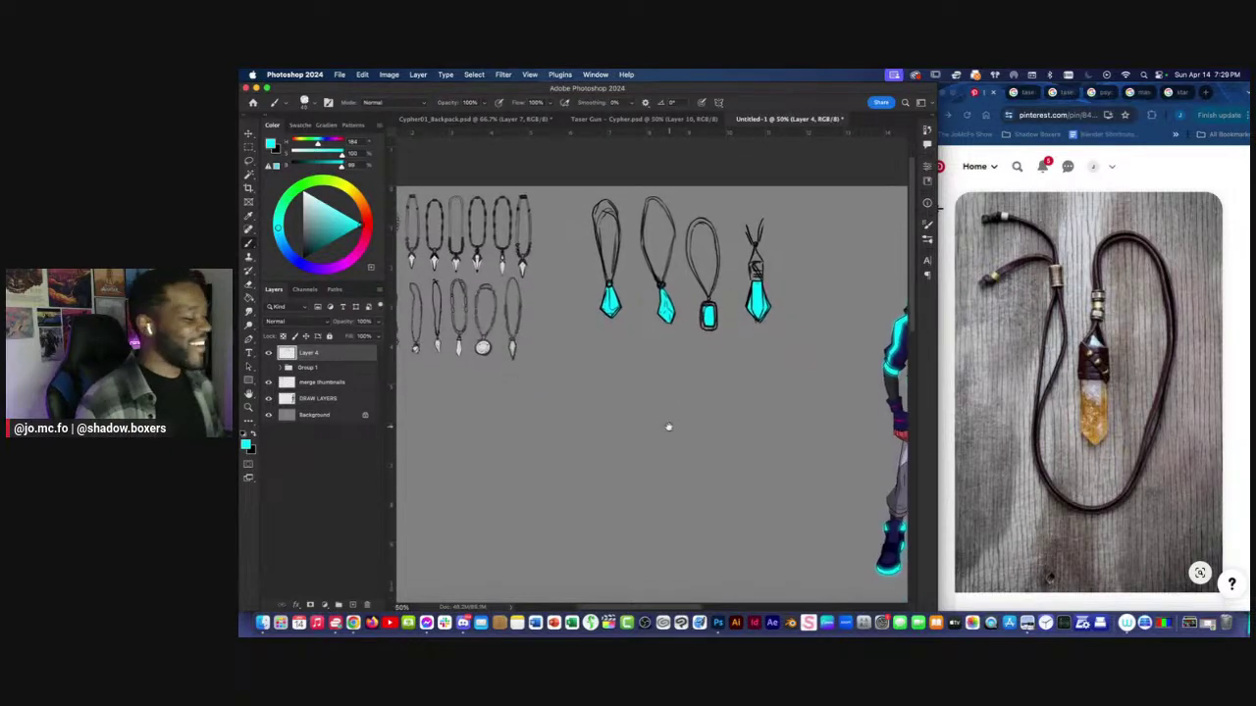
key("super+minus")
key("super+plus")
scroll(687, 415, "down", 2)
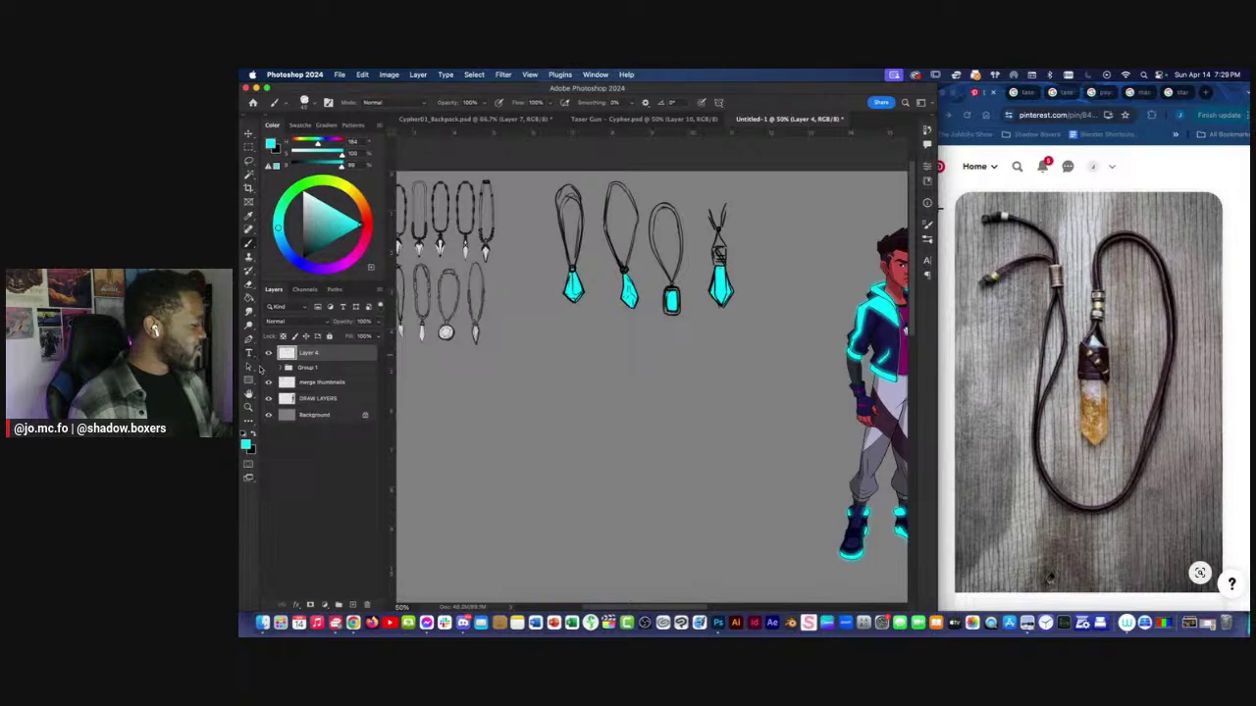
Switch to Chrome, browse the Pinterest board for jewellery references, and open the triangular multicoloured pendant pin.
left_click(948, 208)
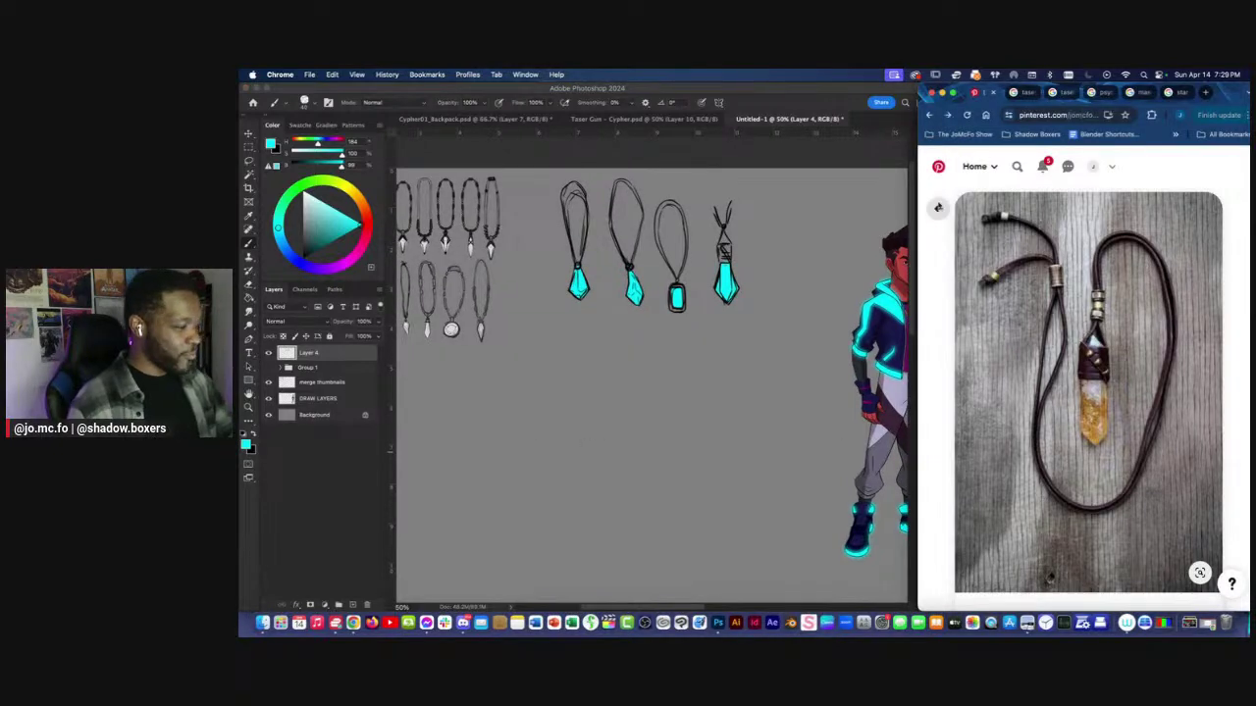
left_click(938, 205)
scroll(1054, 245, "down", 10)
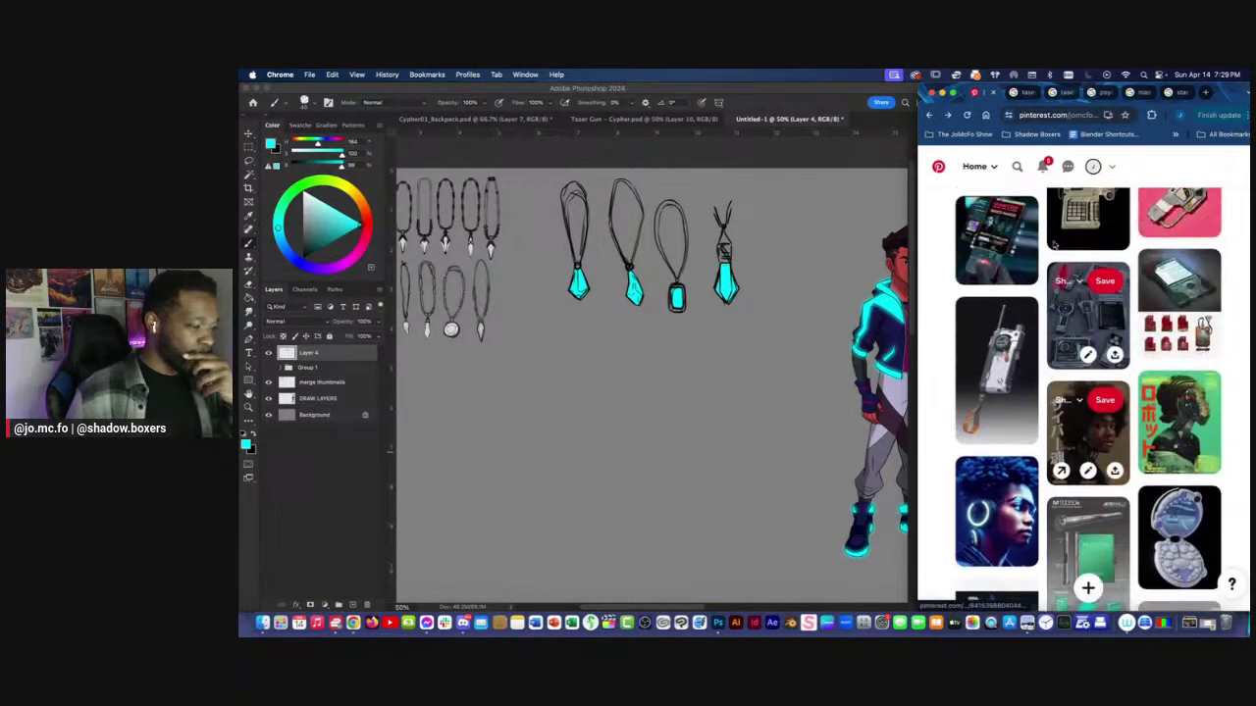
scroll(1054, 245, "up", 3)
scroll(1054, 245, "down", 10)
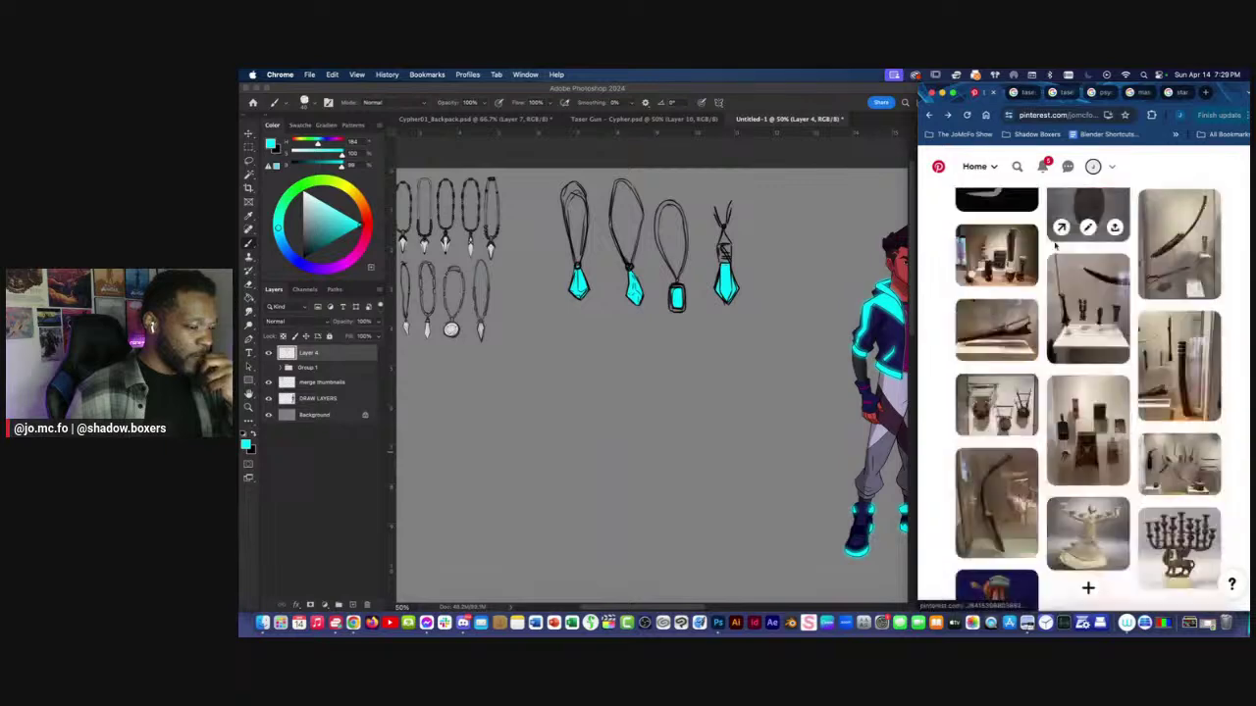
scroll(1054, 245, "down", 5)
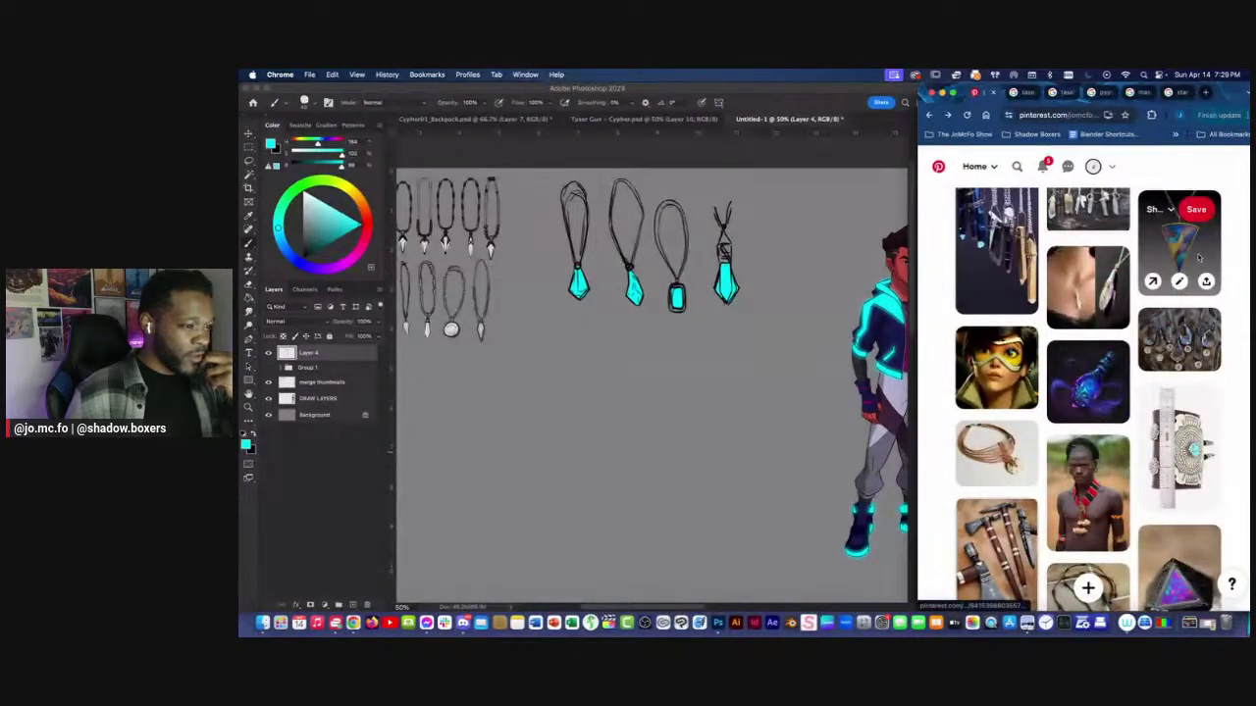
left_click(1217, 251)
Return to Photoshop and set the brush colour to black.
left_click(694, 417)
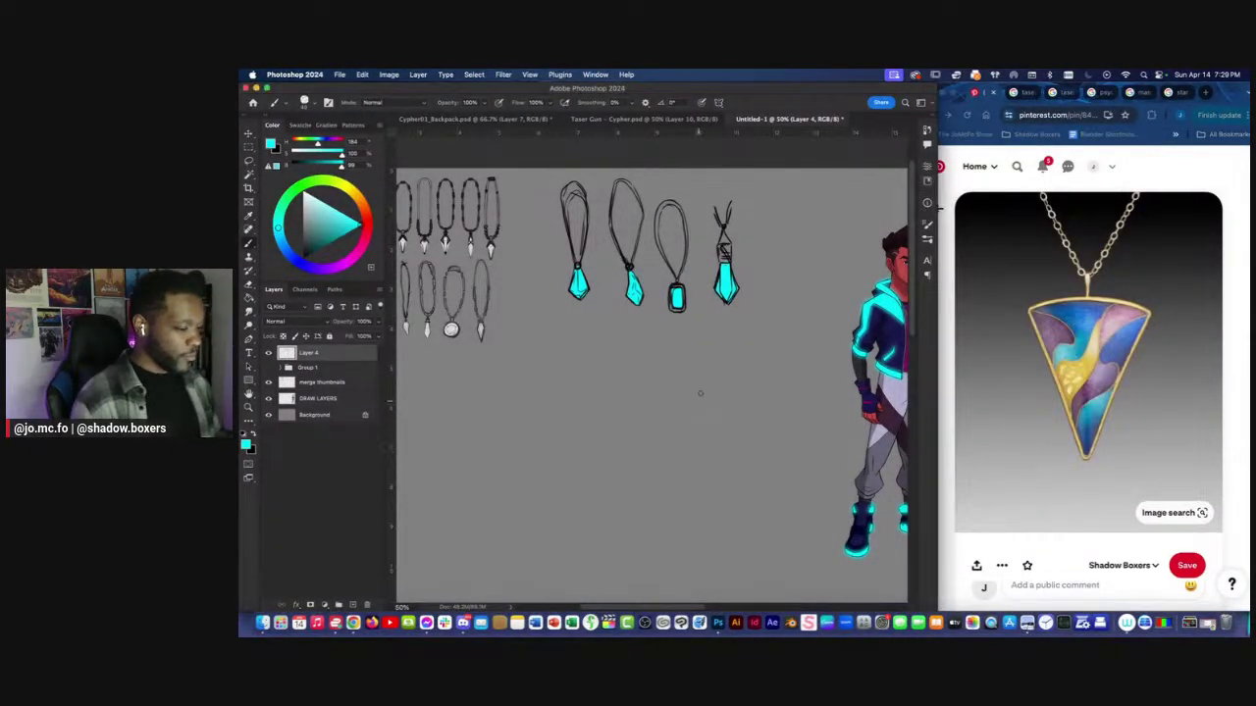
left_click_drag(749, 362, 717, 364)
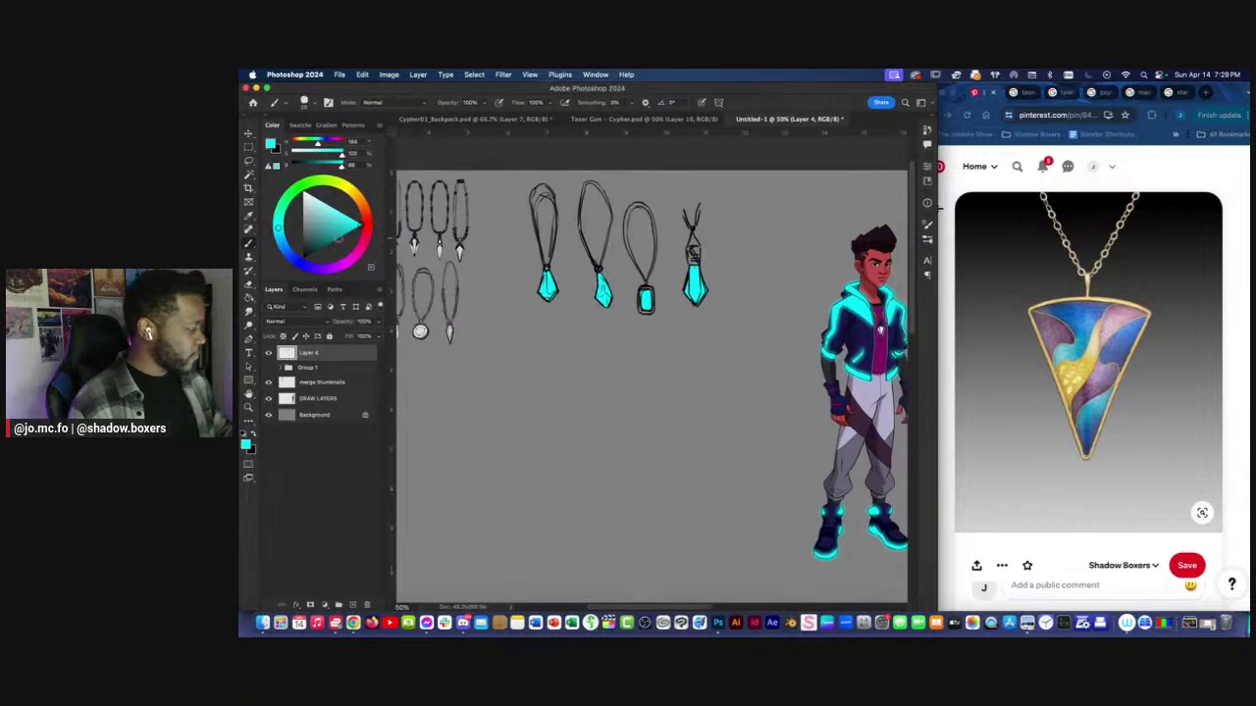
key("d")
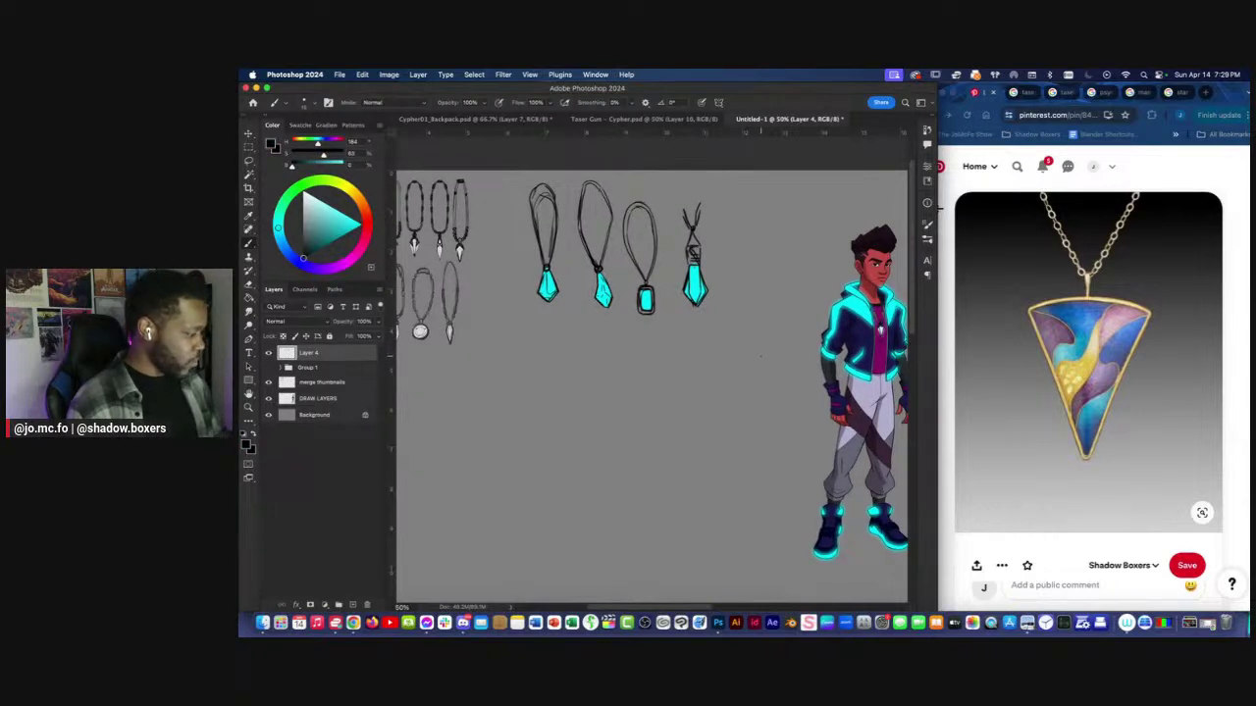
Try to sketch a small angular shard outline in black between the pendant row and the character.
mouse_move(762, 357)
left_mouse_down()
mouse_move(754, 393)
mouse_move(723, 355)
mouse_move(653, 356)
mouse_move(685, 353)
mouse_move(674, 320)
left_mouse_up()
key("super+=")
key("l")
key("Delete")
key("b")
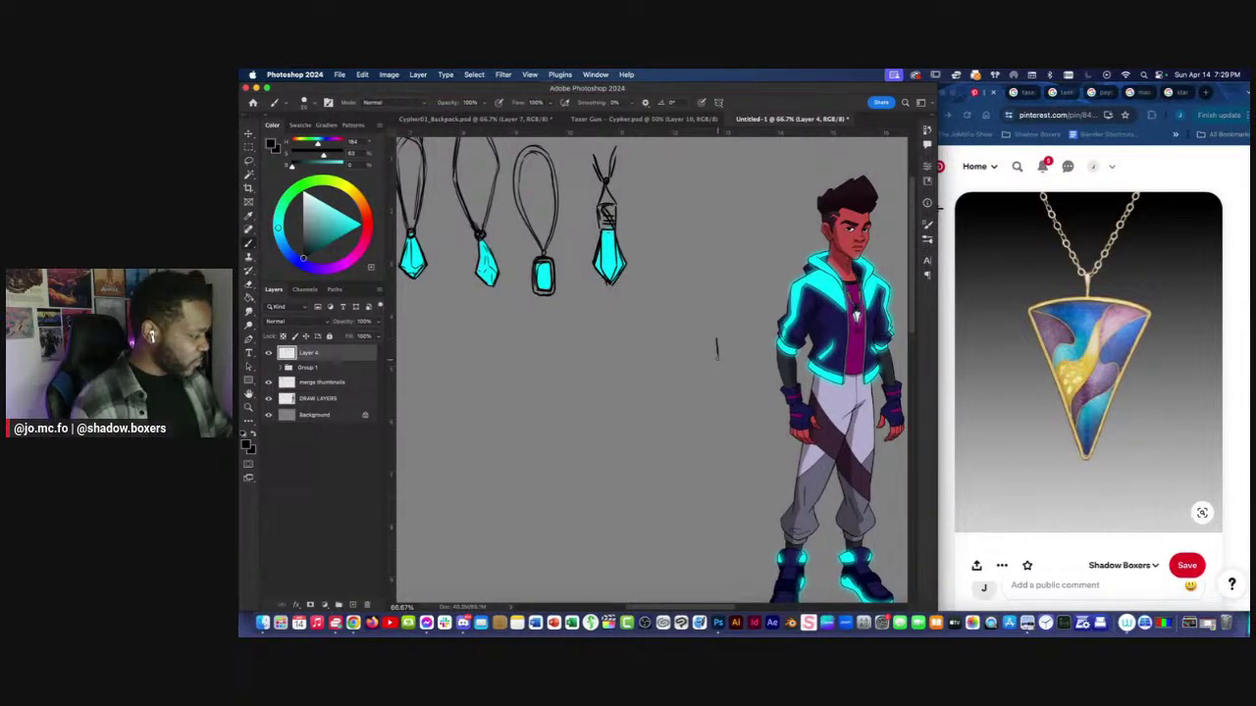
mouse_move(716, 361)
left_mouse_down()
mouse_move(701, 402)
mouse_move(687, 386)
mouse_move(716, 340)
mouse_move(689, 384)
left_mouse_up()
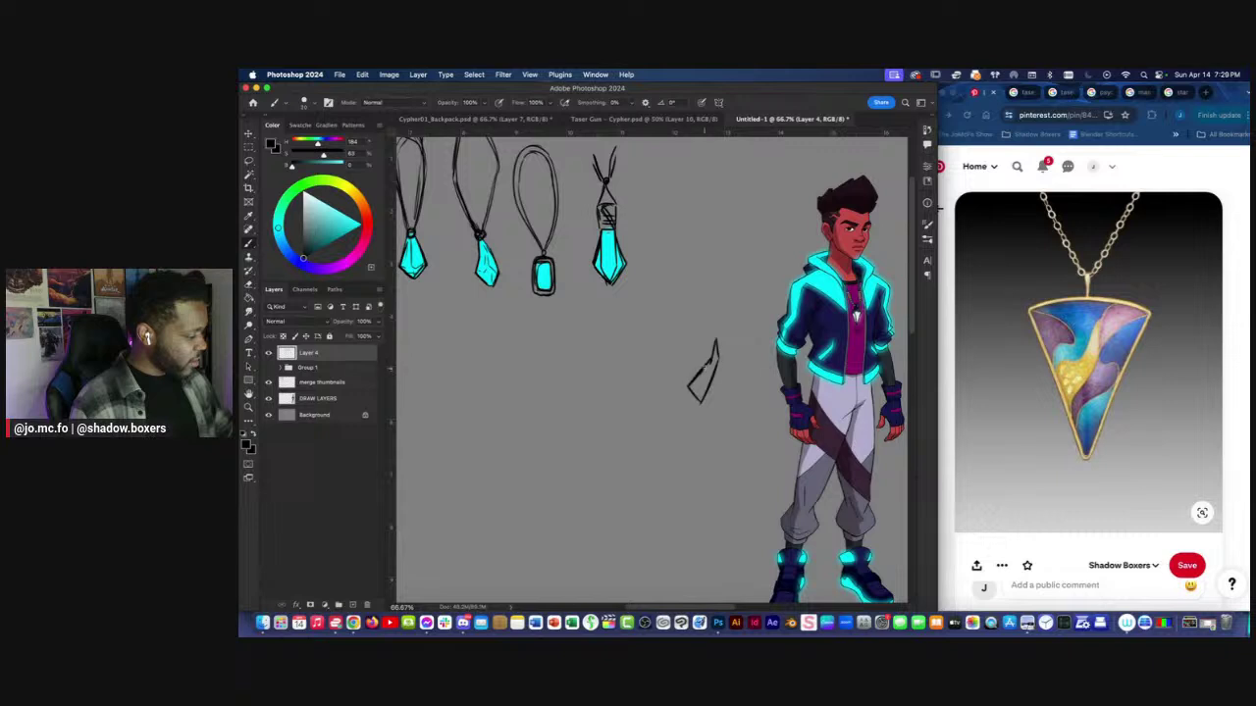
key("super+equal")
left_click_drag(736, 345, 635, 344)
mouse_move(673, 359)
left_mouse_down()
mouse_move(757, 310)
mouse_move(813, 334)
left_mouse_up()
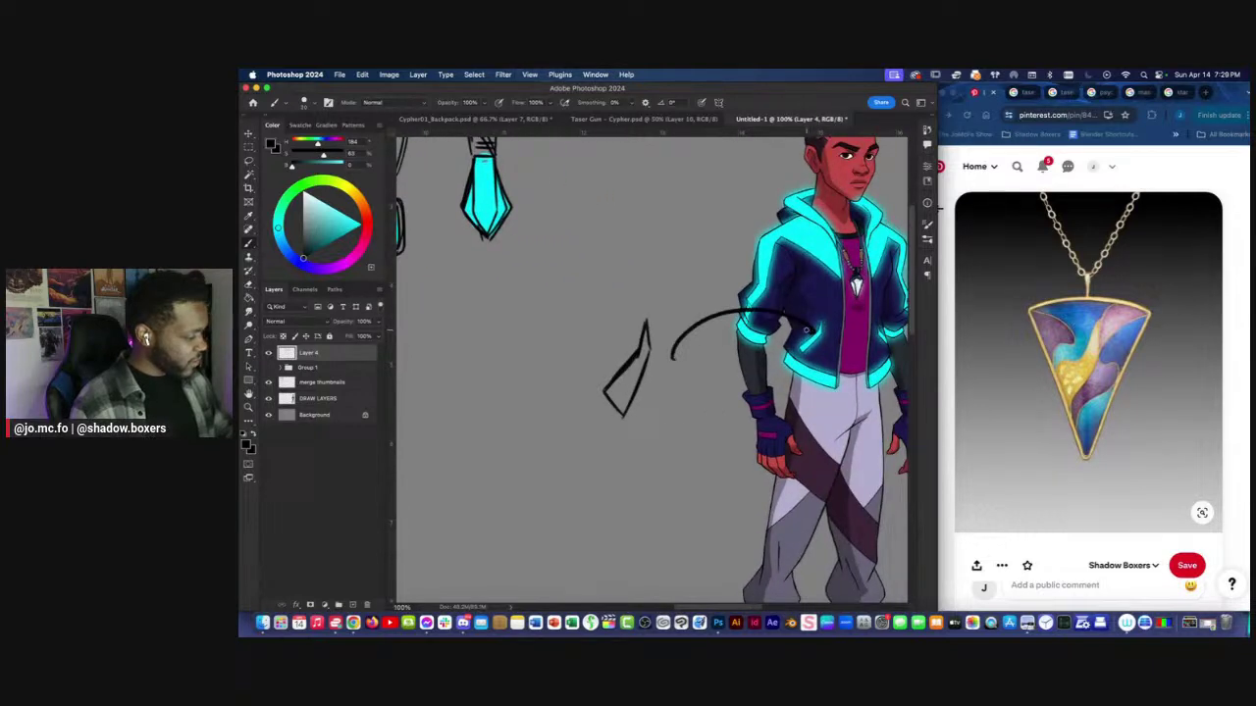
key("super+z")
mouse_move(631, 342)
left_mouse_down()
mouse_move(710, 340)
mouse_move(704, 420)
mouse_move(683, 392)
left_mouse_up()
key("super+minus")
scroll(640, 373, "left", 3)
scroll(640, 373, "up", 1)
mouse_move(579, 353)
left_mouse_down()
mouse_move(556, 320)
mouse_move(675, 412)
left_mouse_up()
key("super+z")
scroll(735, 476, "right", 2)
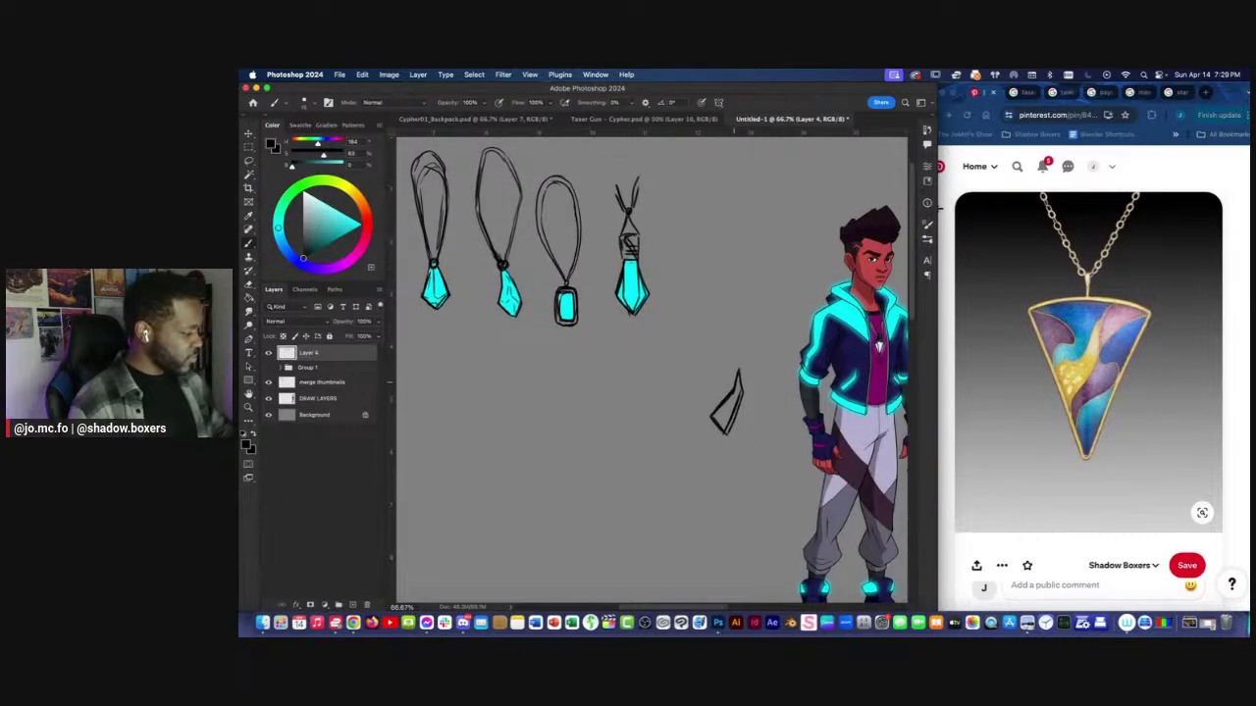
Lasso and delete the shard outline beside the character, clearing the selection.
key("super+minus")
left_click_drag(551, 384, 586, 404)
key("super+plus")
key("l")
left_click_drag(783, 378, 768, 469)
key("Delete")
left_click_drag(536, 421, 637, 404)
key("super+d")
Enlarge the Photoshop window and mark the cyan pendants with a double arrow between the first two and small arrows at the first and fourth.
left_click(266, 88)
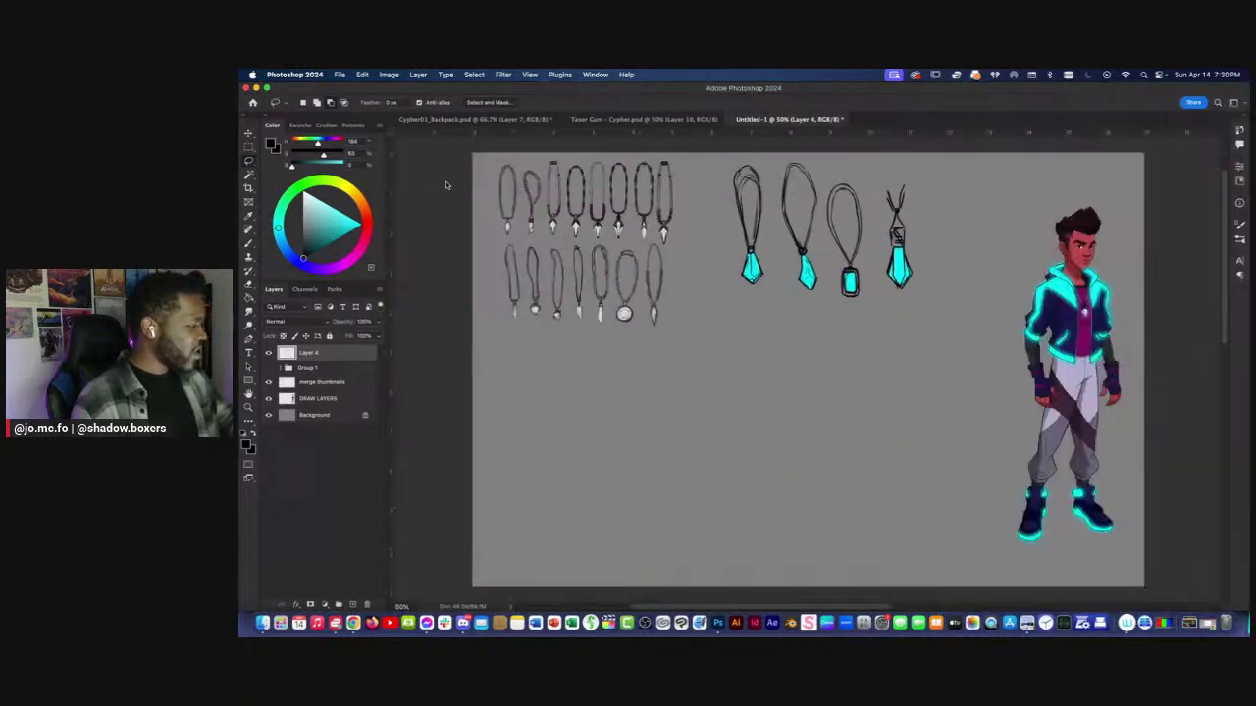
key("b")
scroll(633, 401, "up", 3)
scroll(732, 397, "left", 2)
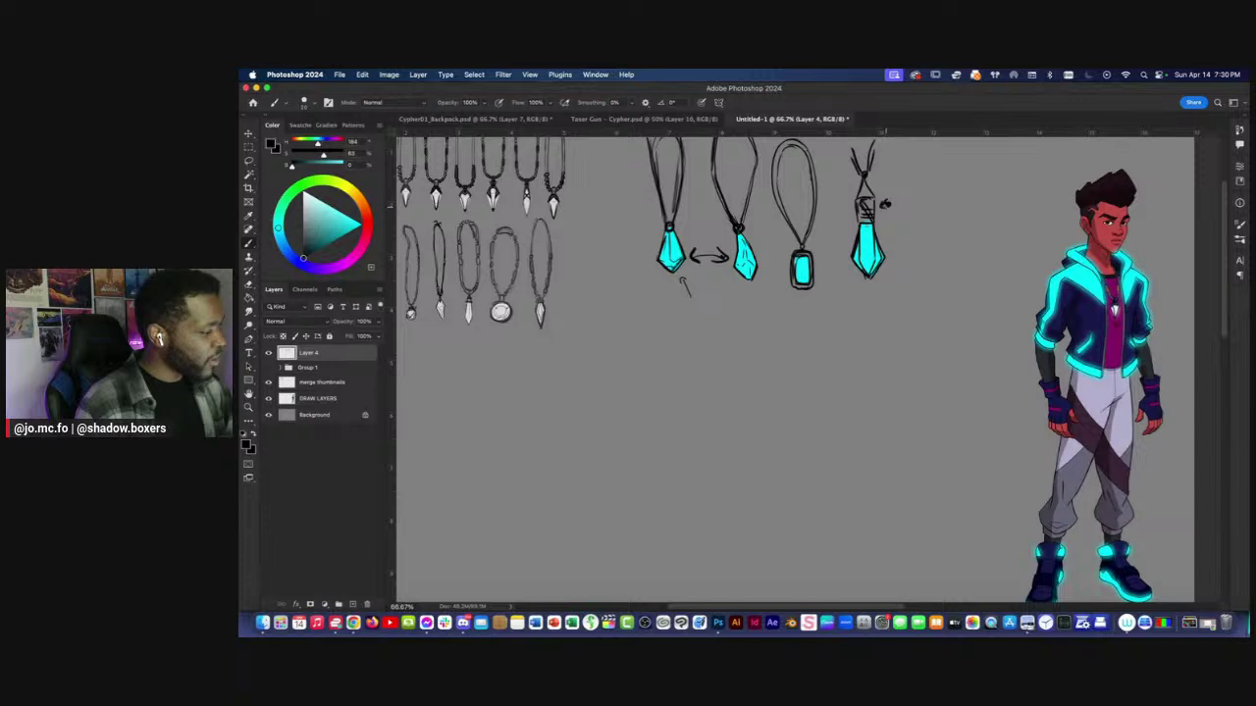
Sketch a faceted shard pendant with thick crossing bands in the empty area below the pendant row.
left_click_drag(818, 418, 797, 402)
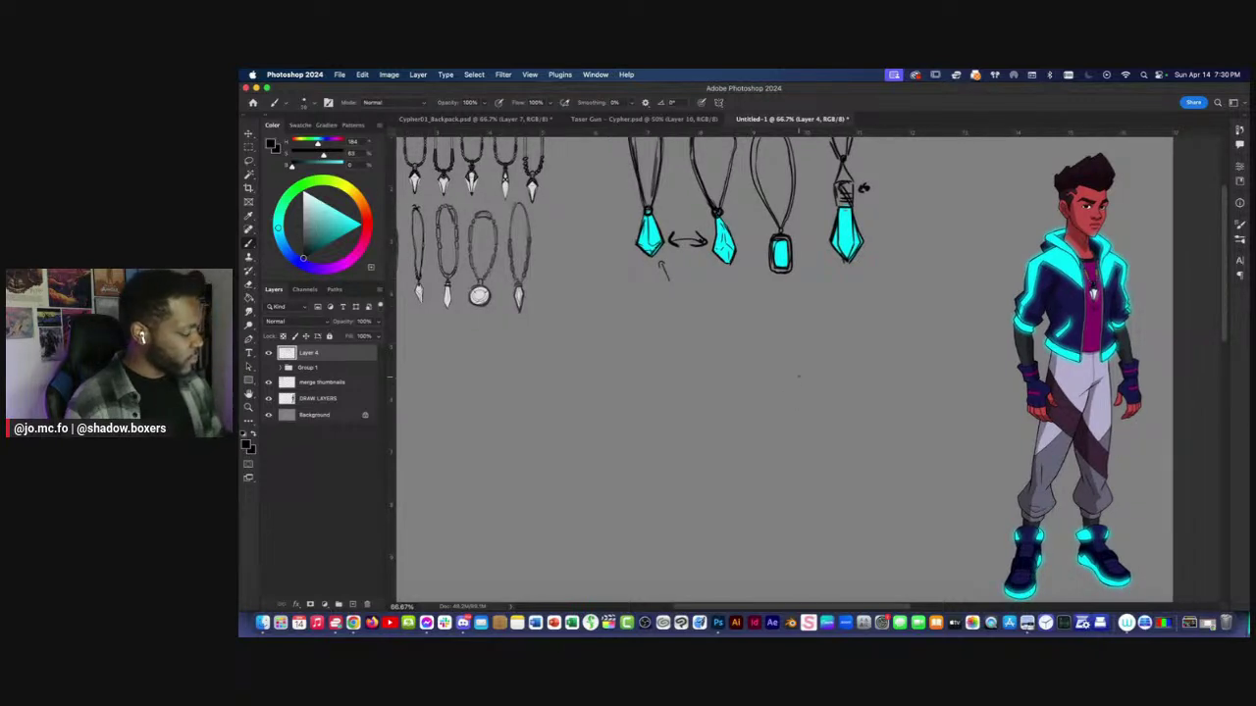
mouse_move(807, 402)
left_mouse_down()
mouse_move(826, 462)
mouse_move(779, 465)
left_mouse_up()
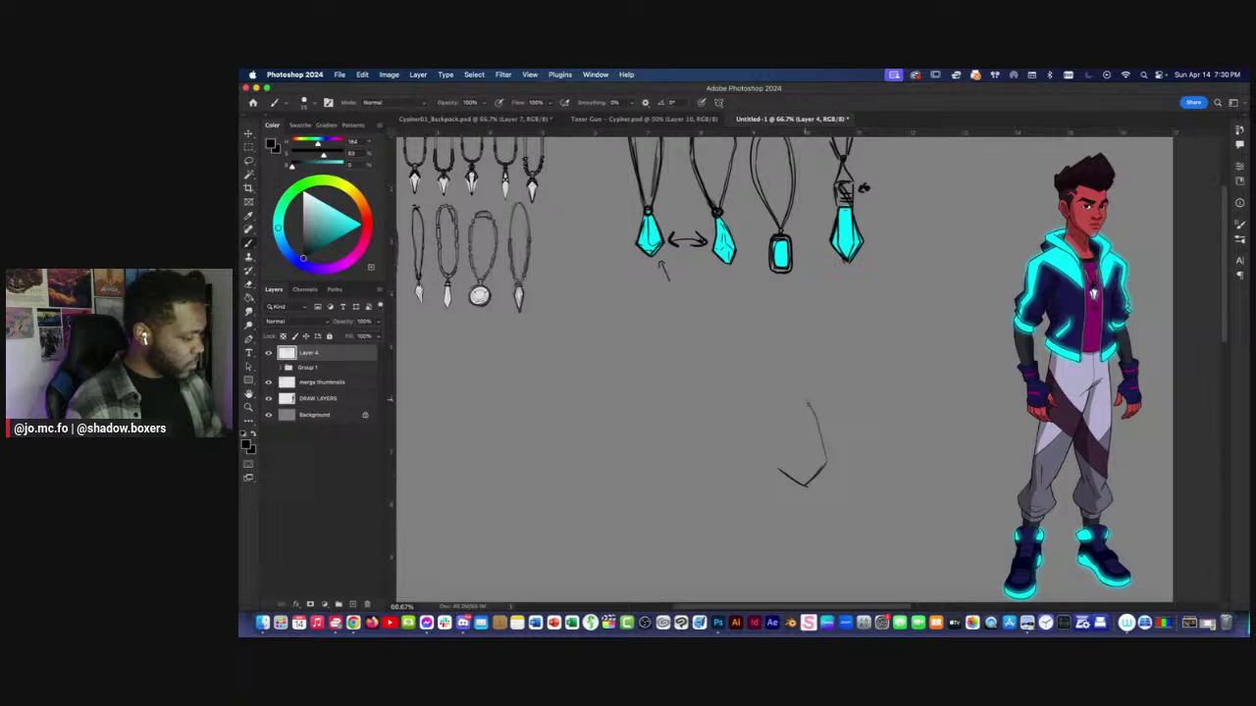
mouse_move(794, 391)
left_mouse_down()
mouse_move(775, 457)
mouse_move(803, 490)
mouse_move(773, 465)
mouse_move(795, 378)
mouse_move(817, 471)
left_mouse_up()
mouse_move(795, 407)
left_mouse_down()
mouse_move(806, 477)
mouse_move(812, 436)
mouse_move(802, 449)
left_mouse_up()
left_click_drag(793, 420, 797, 471)
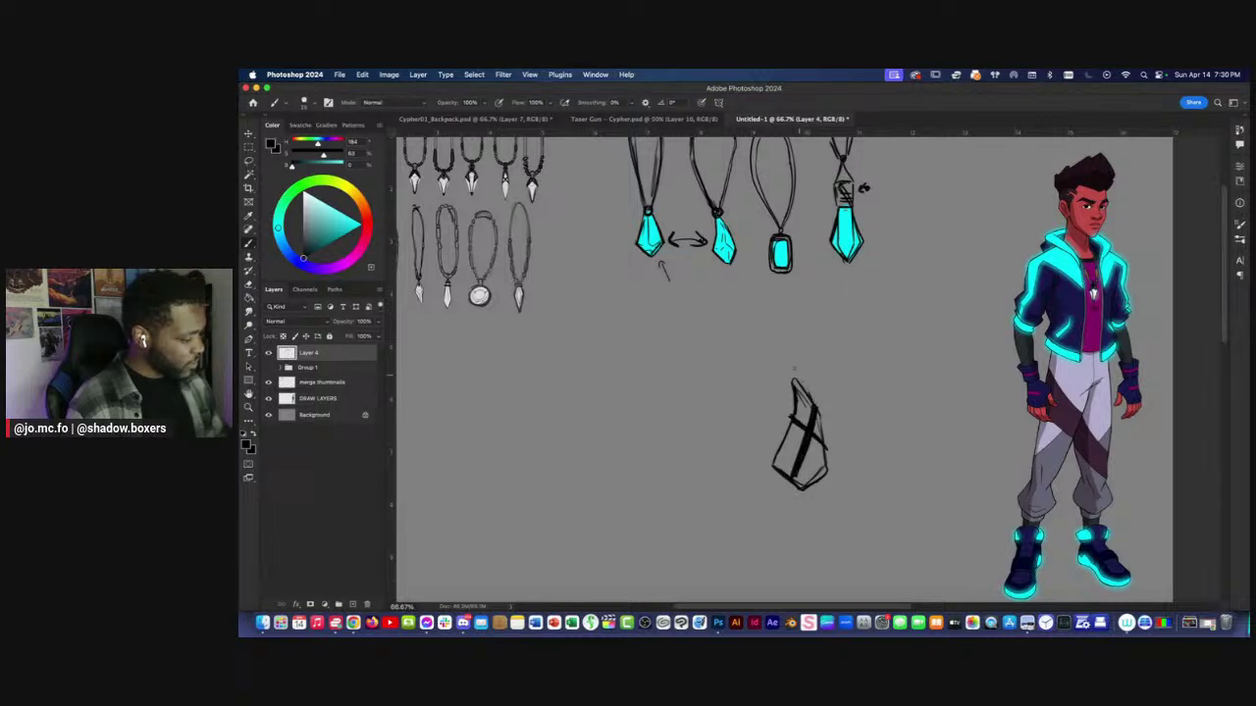
Sketch a ring and short cord at the shard pendant's tip, undoing the unwanted strokes.
mouse_move(798, 409)
left_mouse_down()
mouse_move(824, 451)
mouse_move(802, 383)
mouse_move(791, 412)
left_mouse_up()
left_click_drag(807, 370, 814, 402)
mouse_move(787, 371)
left_mouse_down()
mouse_move(790, 410)
mouse_move(816, 416)
mouse_move(791, 418)
mouse_move(791, 387)
mouse_move(777, 391)
mouse_move(806, 501)
mouse_move(771, 359)
mouse_move(805, 414)
left_mouse_up()
key("super+z")
key("super+z")
key("super+z")
key("super+z")
key("super+z")
Lasso the banded shard pendant and move it lower on the canvas, beneath the fourth cyan pendant.
key("super+minus")
key("l")
key("super+t")
key("Return")
key("super+d")
key("b")
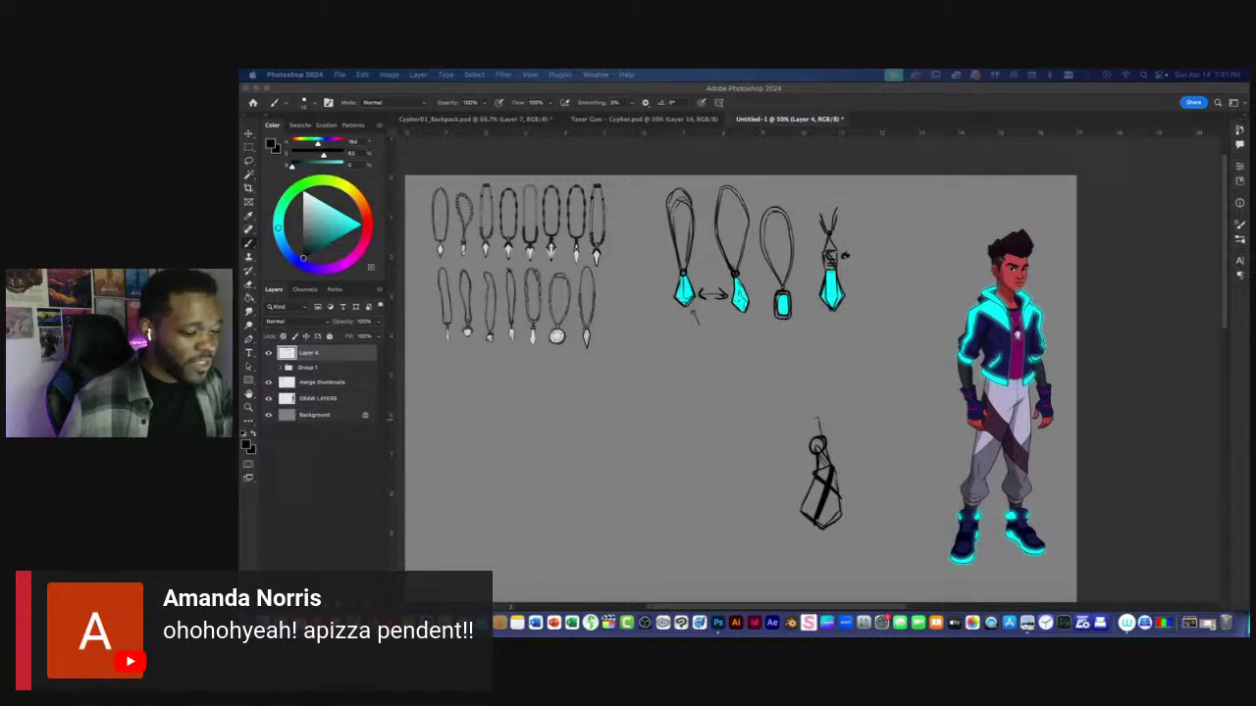
Narrow the Photoshop window to uncover the Pinterest pendant reference, with the banded shard sketch in view.
left_click_drag(1249, 439, 942, 457)
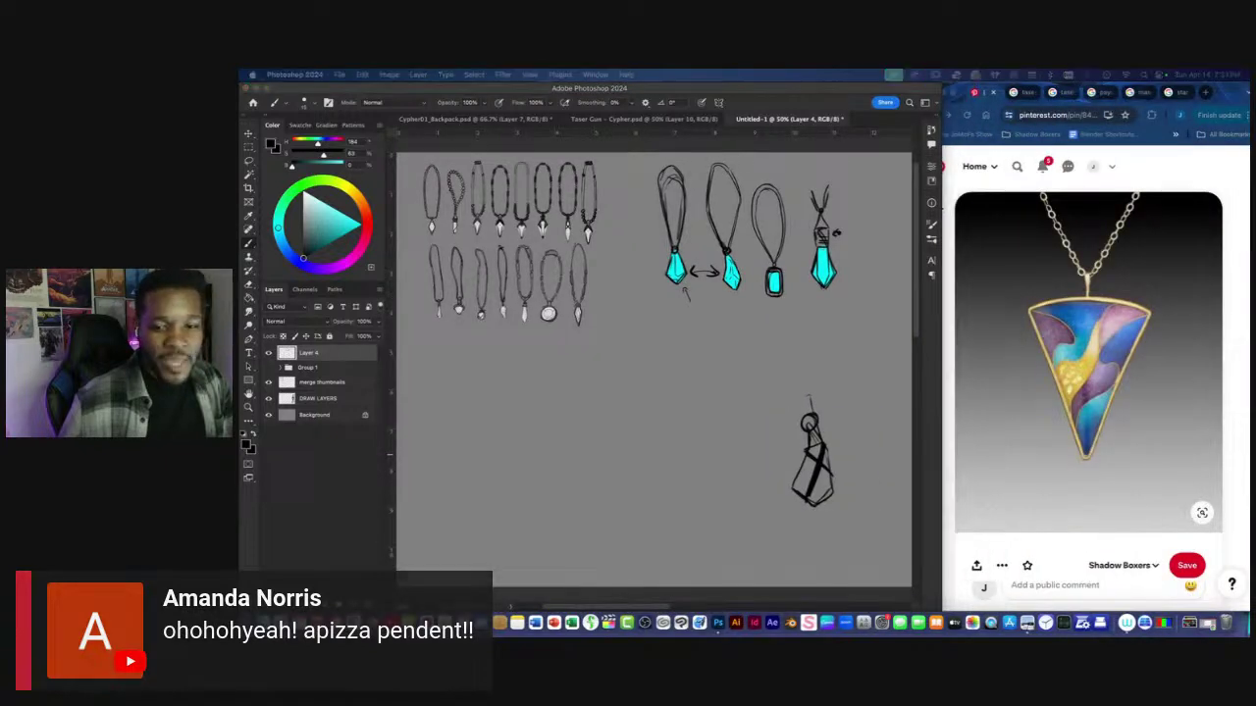
left_click(948, 456)
left_click(737, 412)
left_click_drag(774, 418, 626, 397)
key("super+plus")
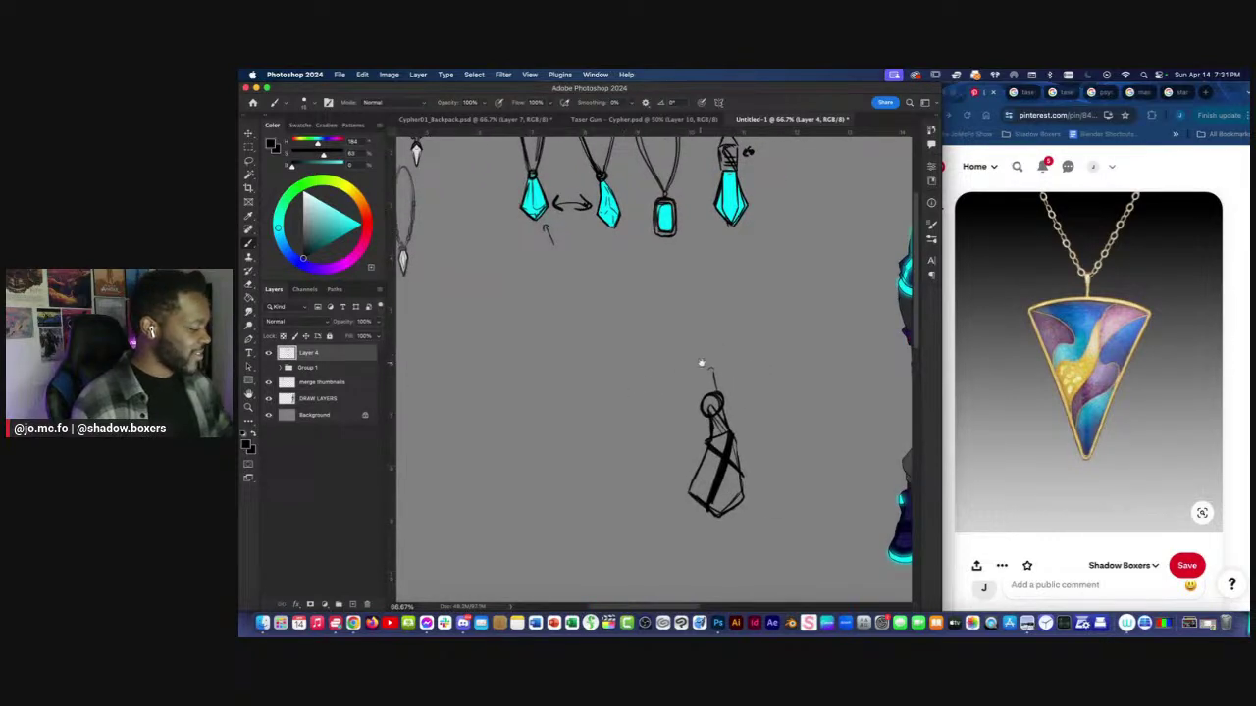
scroll(699, 364, "left", 2)
key("l")
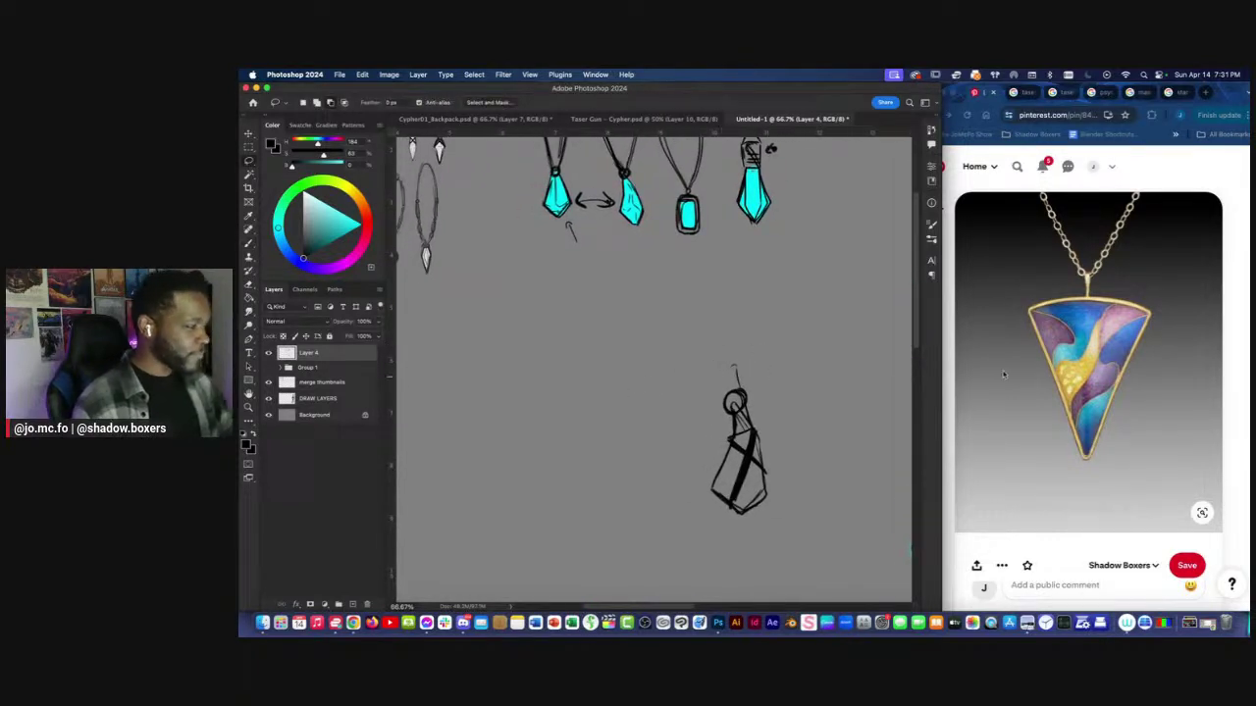
left_click(997, 376)
left_click(1050, 115)
type("pendants")
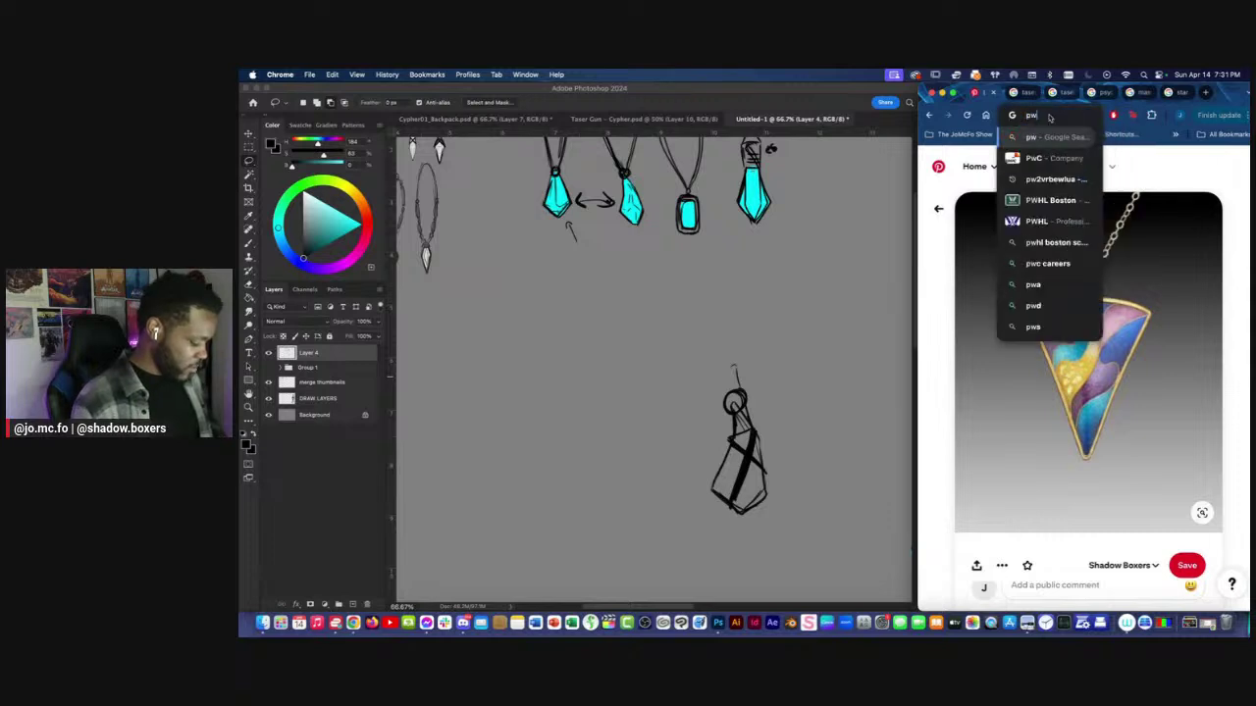
key("Return")
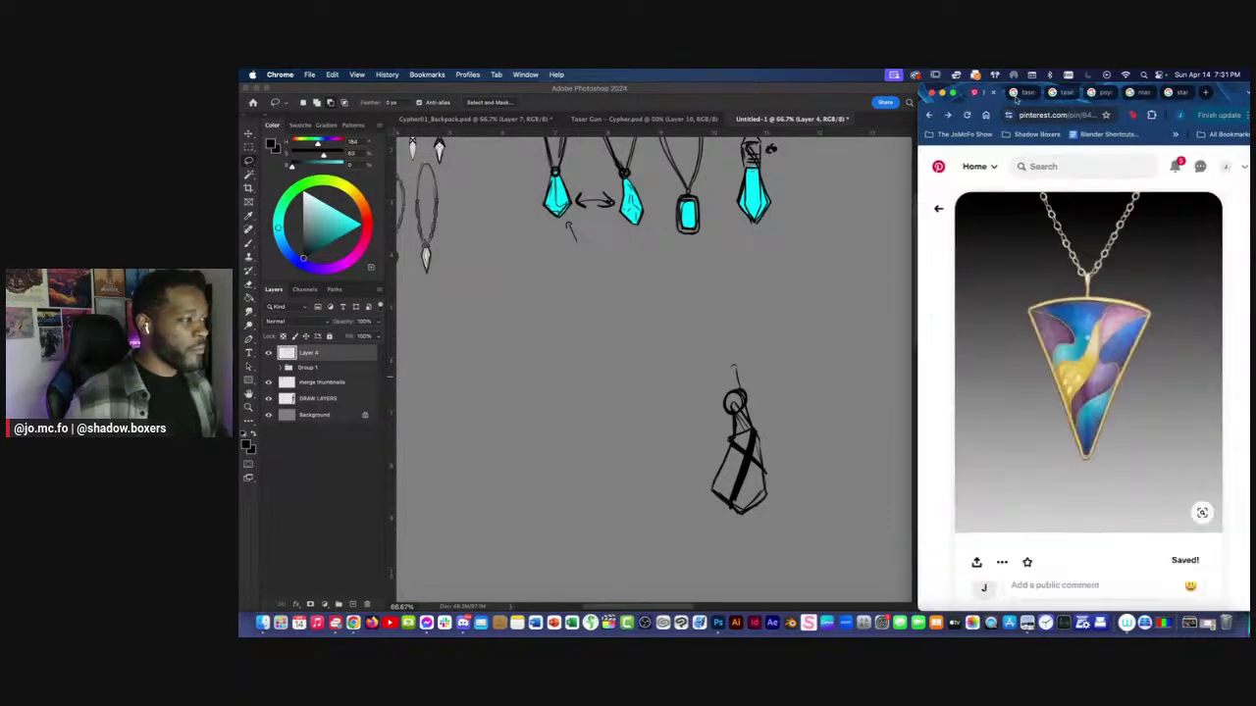
Search Google Images for "pendants", refine the query to "pendants diamond" and browse the results.
left_click(1020, 92)
left_click(1039, 116)
type("pendants")
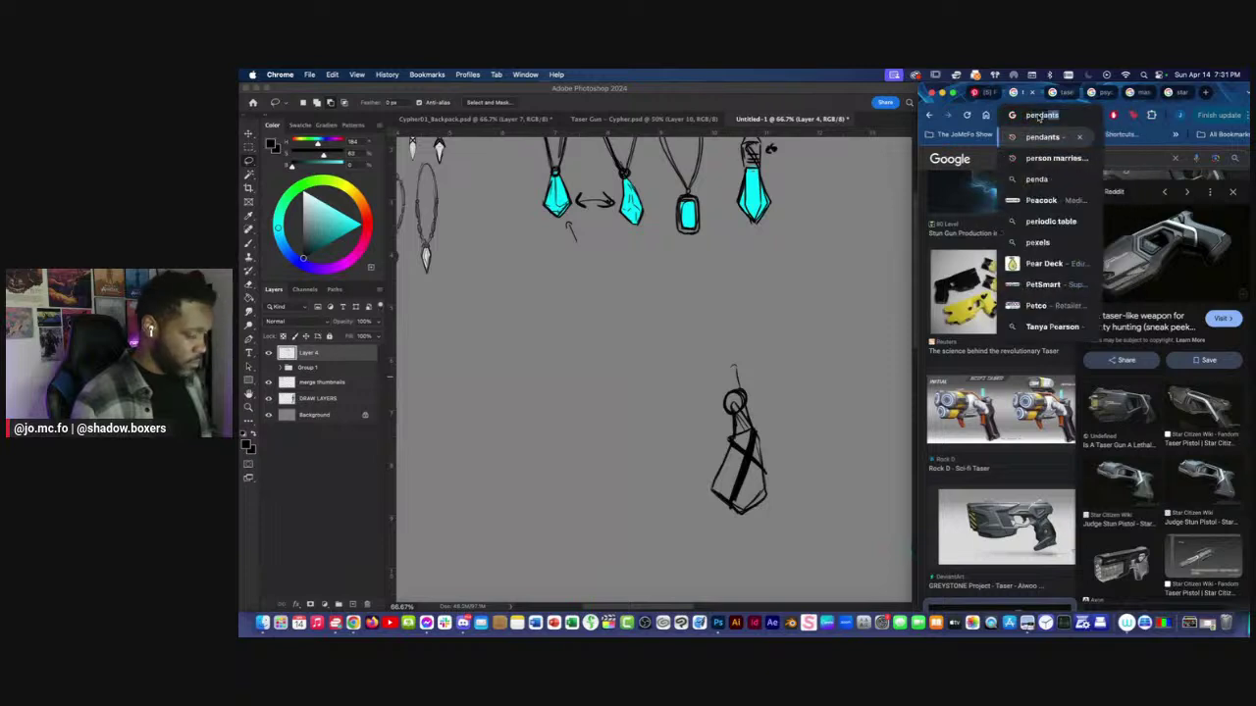
key("Return")
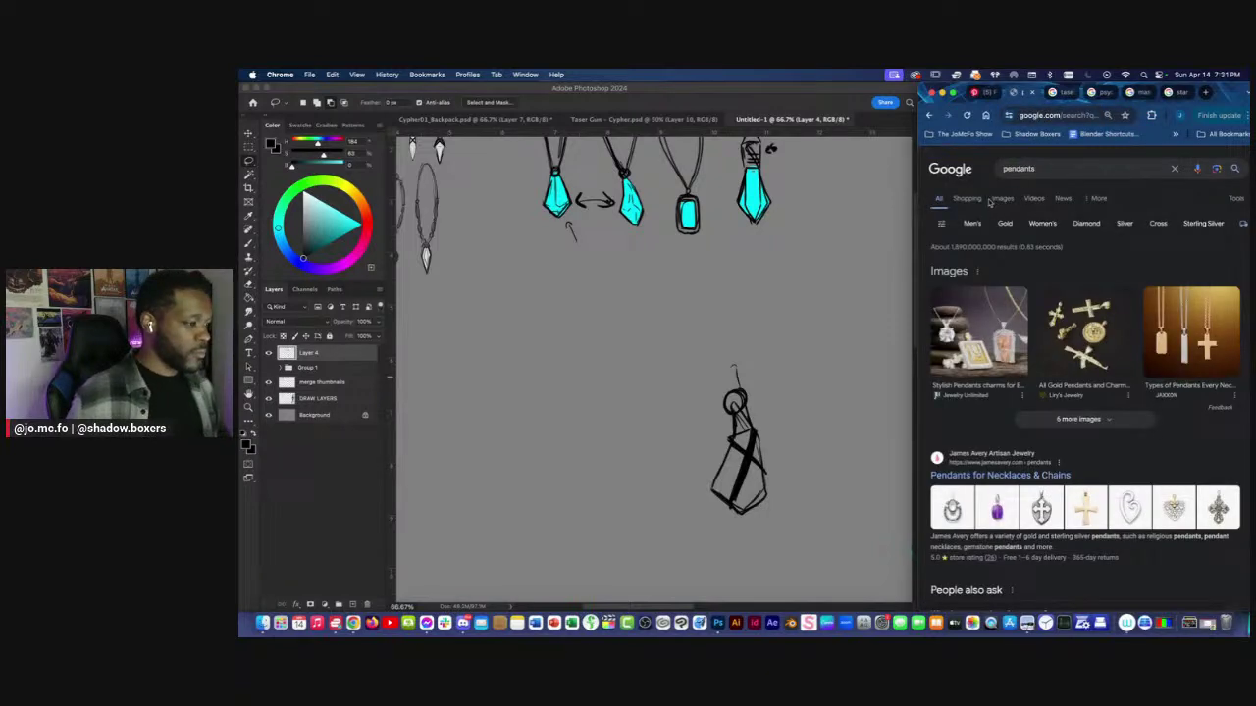
left_click(999, 199)
left_click(1060, 168)
type("diamond")
key("Return")
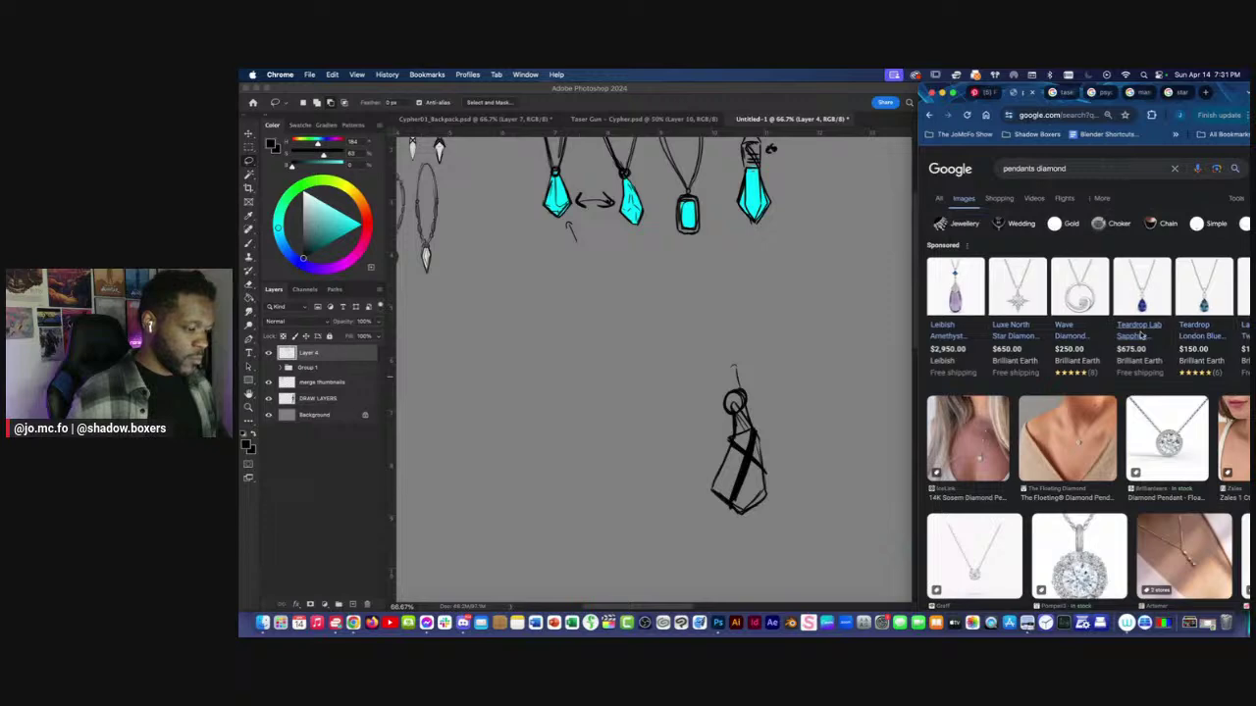
scroll(1128, 324, "down", 5)
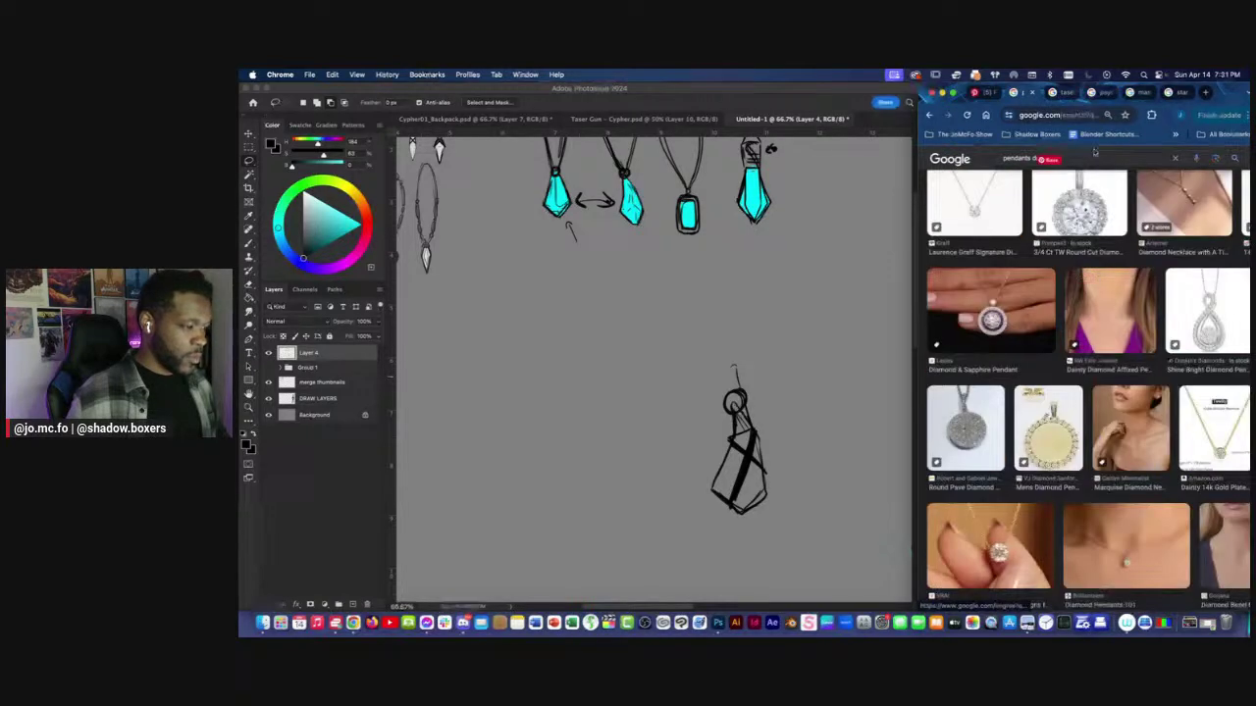
Refine the image search to "pendants diamond men" and look through the resulting jewellery styles.
left_click(1093, 155)
type("men")
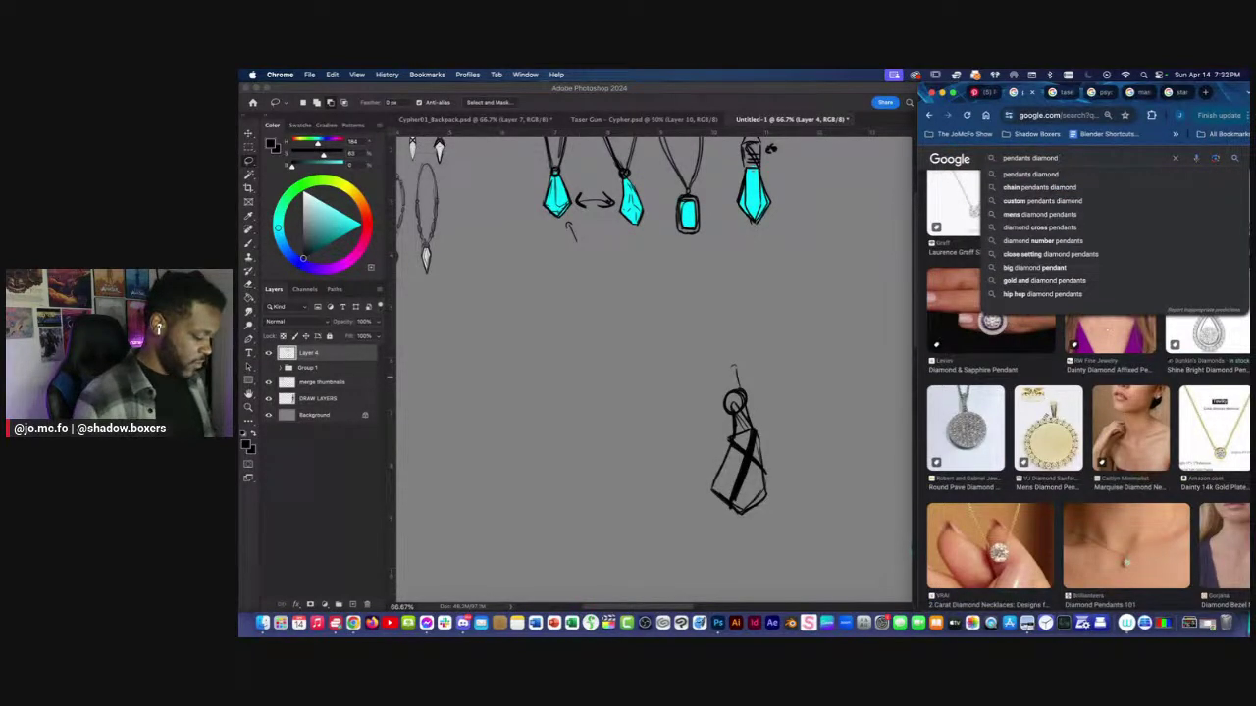
key("Return")
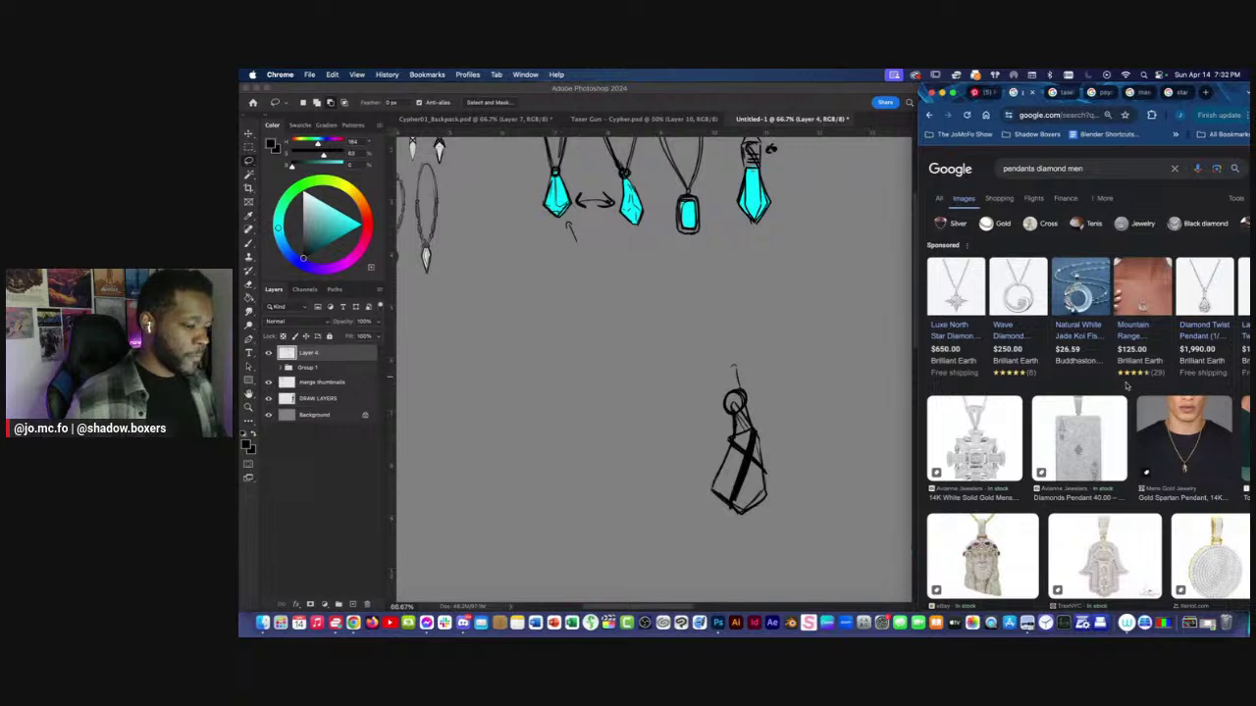
scroll(1144, 351, "down", 3)
scroll(1144, 350, "down", 5)
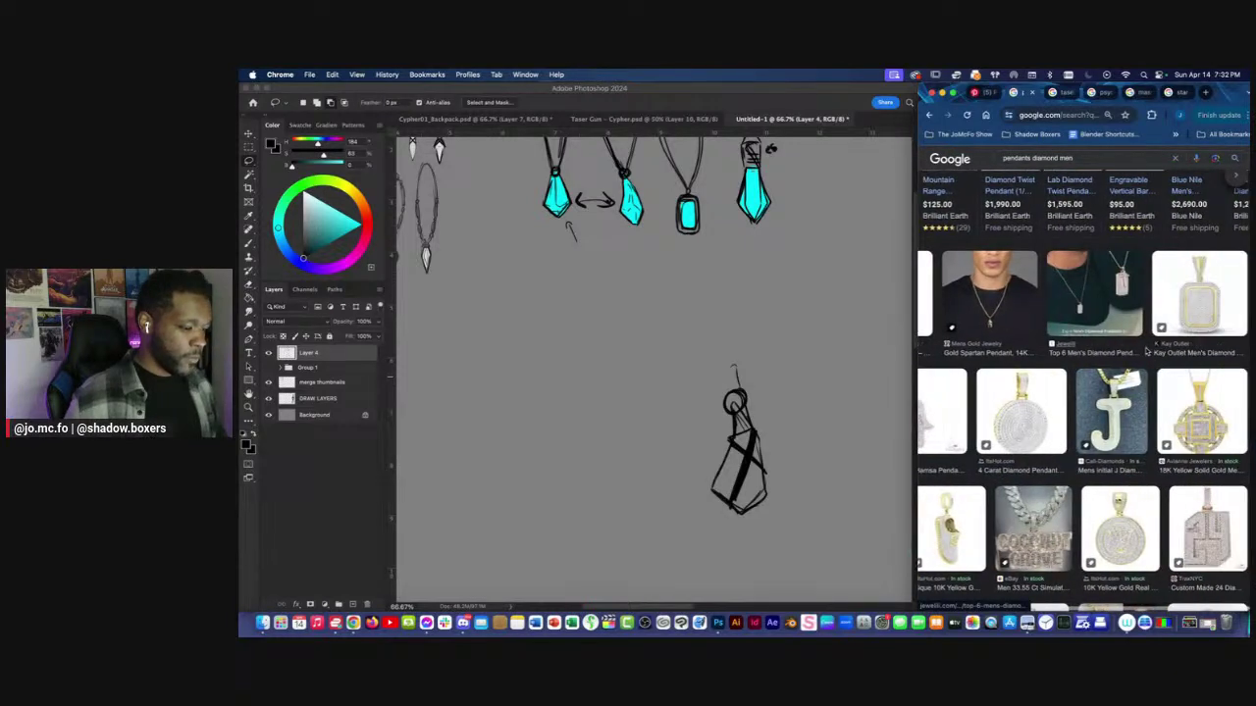
scroll(1146, 351, "down", 4)
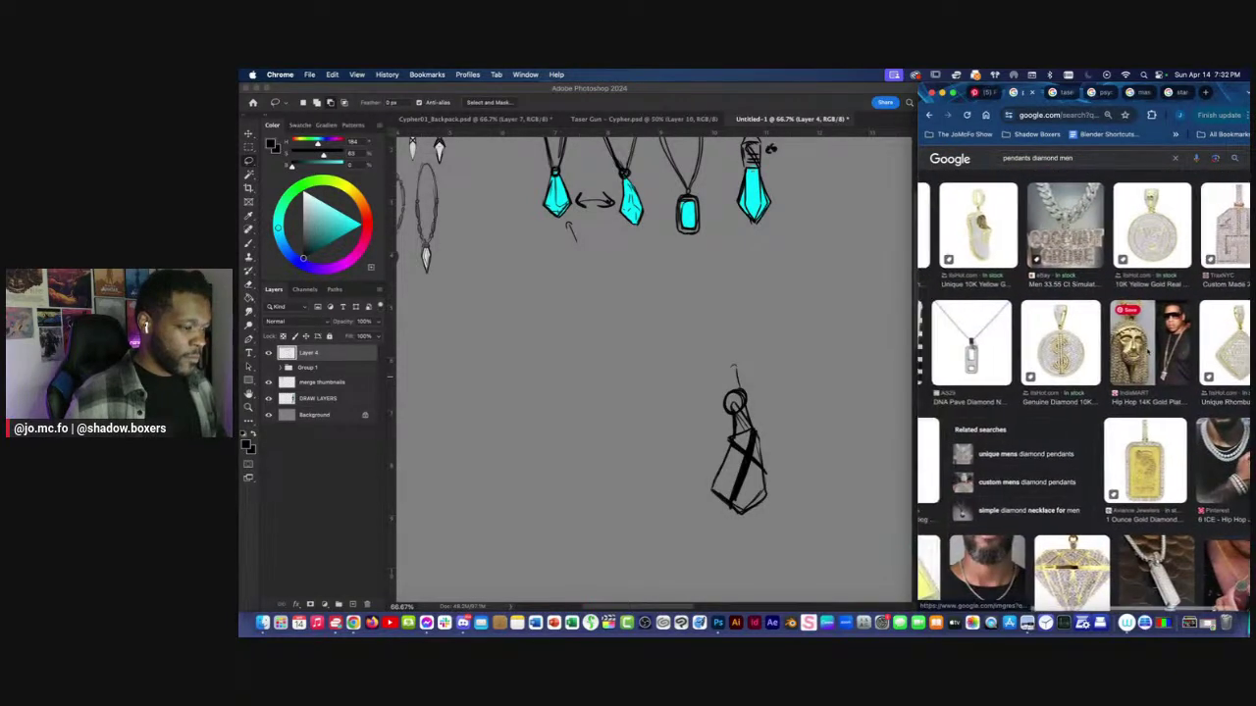
scroll(1148, 353, "down", 1)
scroll(1147, 352, "left", 2)
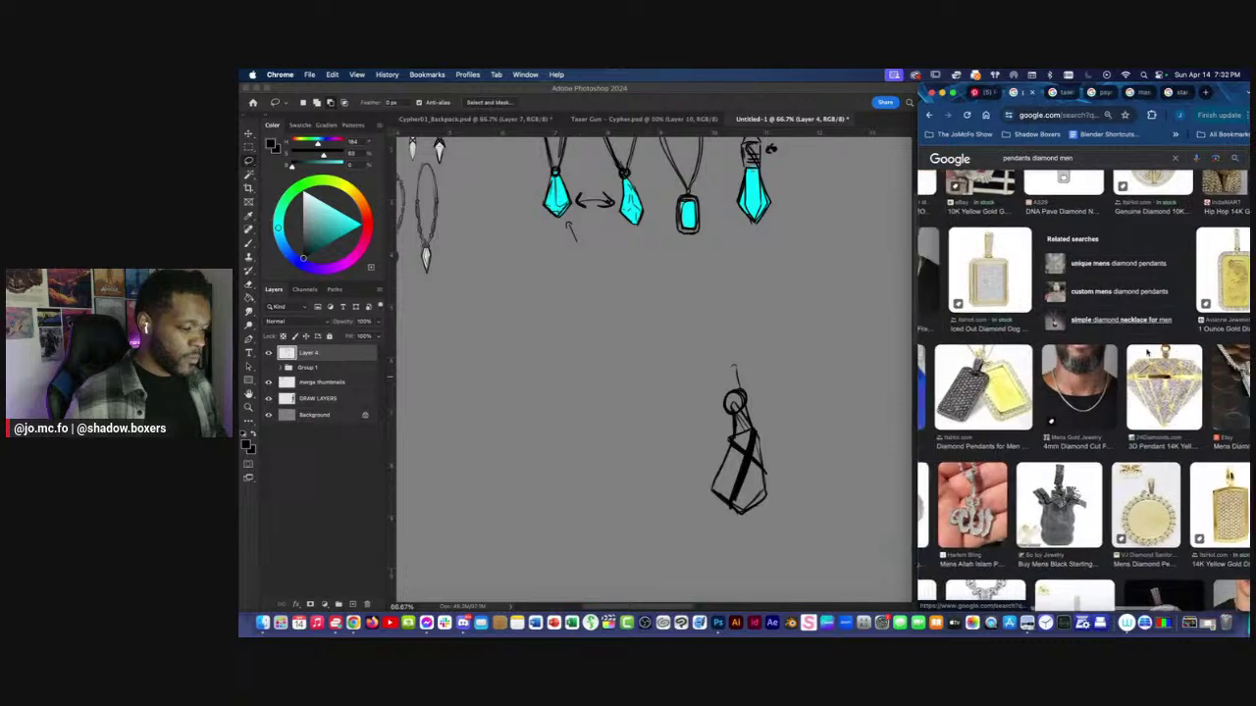
Replace the image search query with "crystal pendant men" and run it.
left_click_drag(1073, 159, 1016, 132)
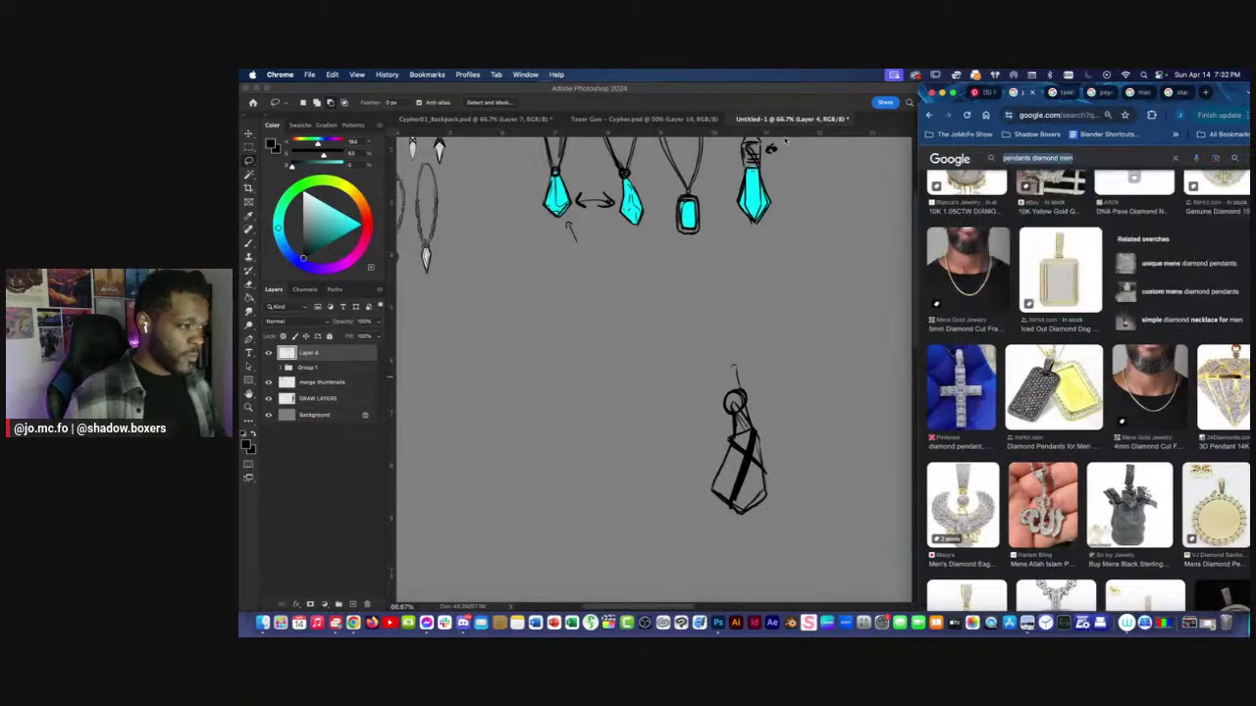
type("d")
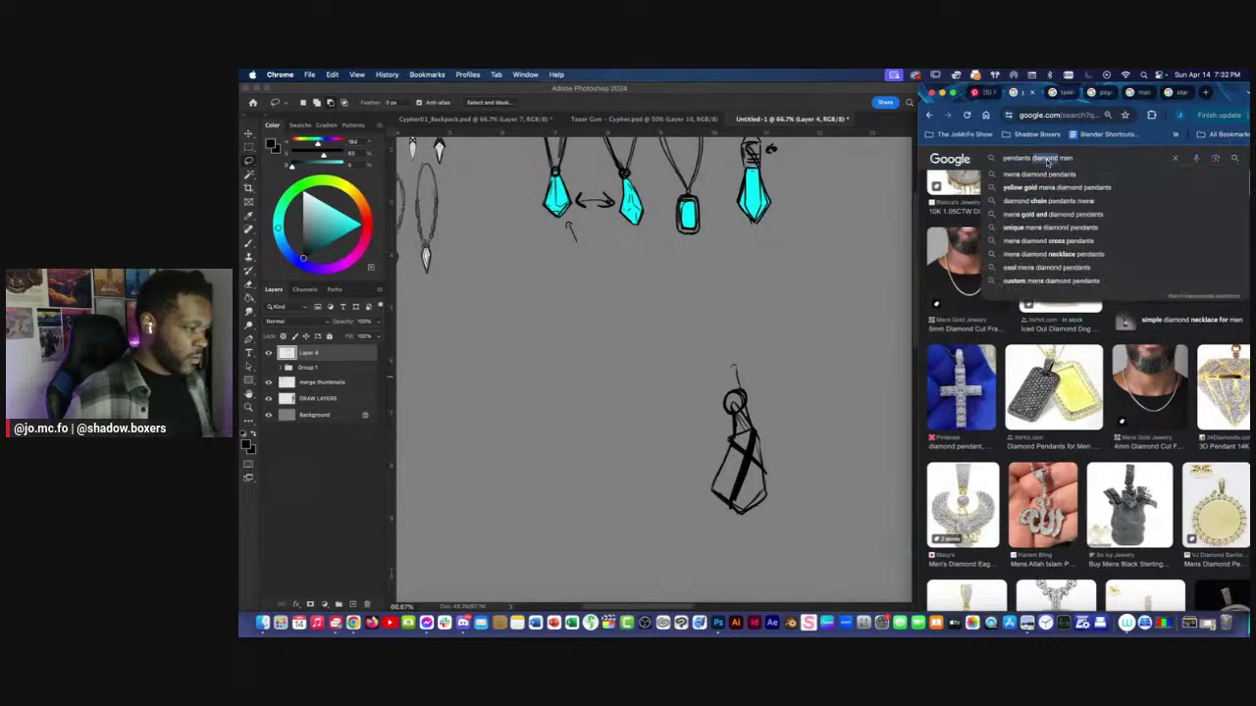
type("iamond")
key("BackSpace")
key("BackSpace")
key("BackSpace")
key("BackSpace")
key("BackSpace")
key("BackSpace")
key("BackSpace")
type("crysta")
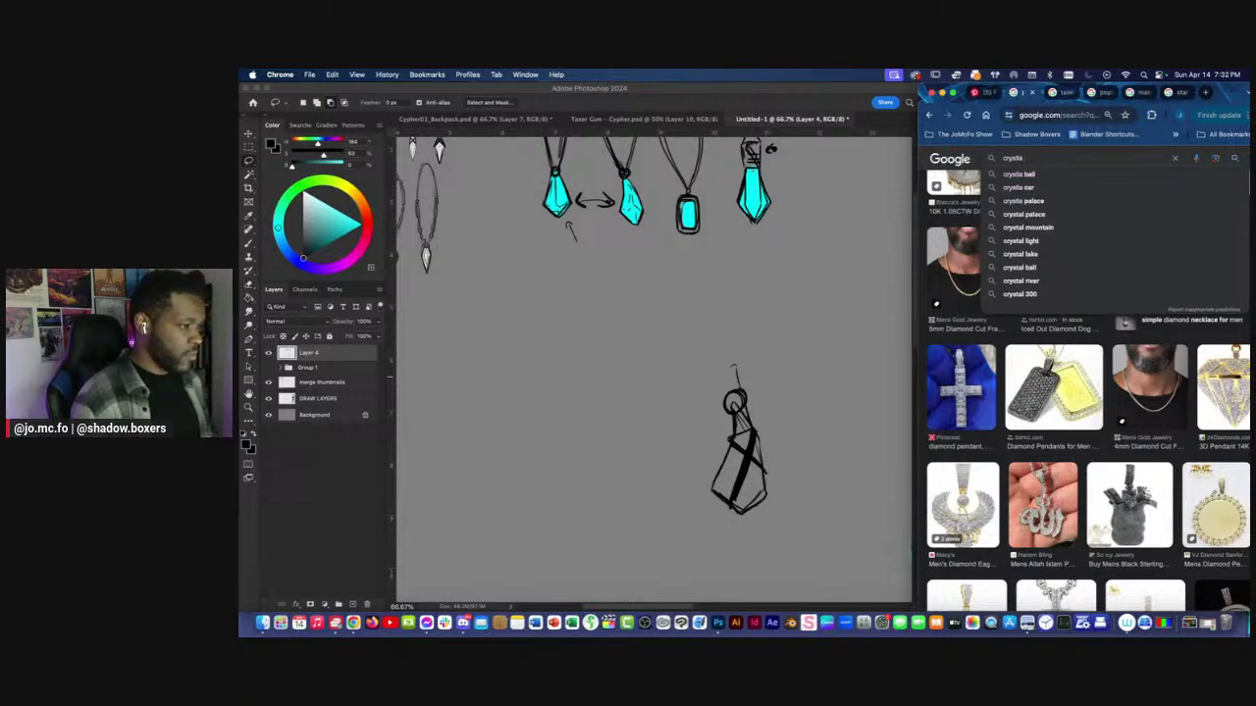
type("l pendant men")
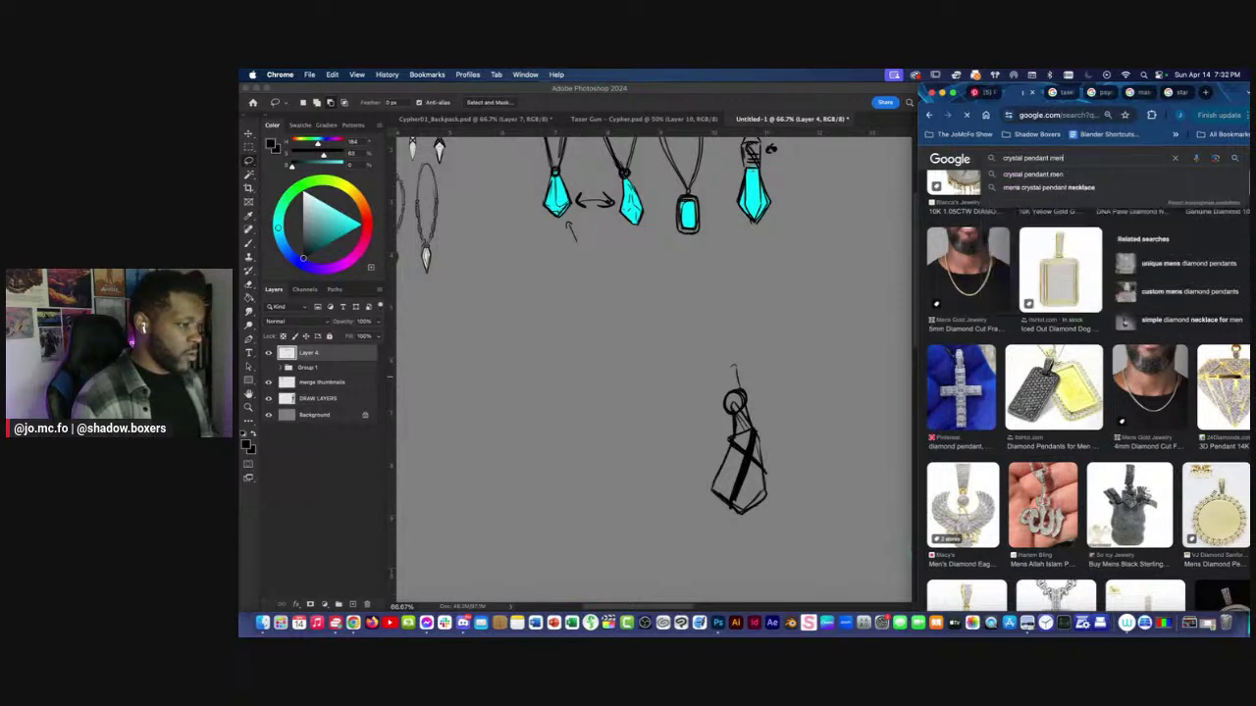
key("Return")
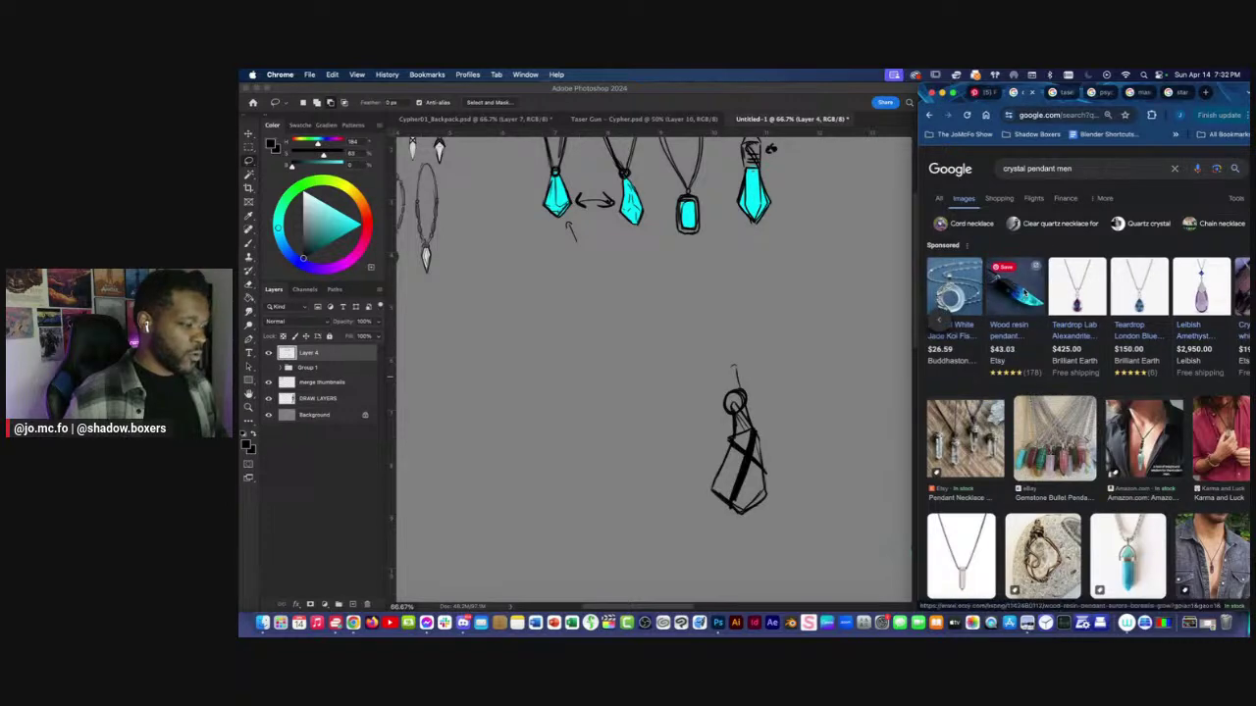
Inspect the wood resin pendant up close, browse further results and open the Amazonite crystal necklace image.
scroll(1022, 295, "up", 5)
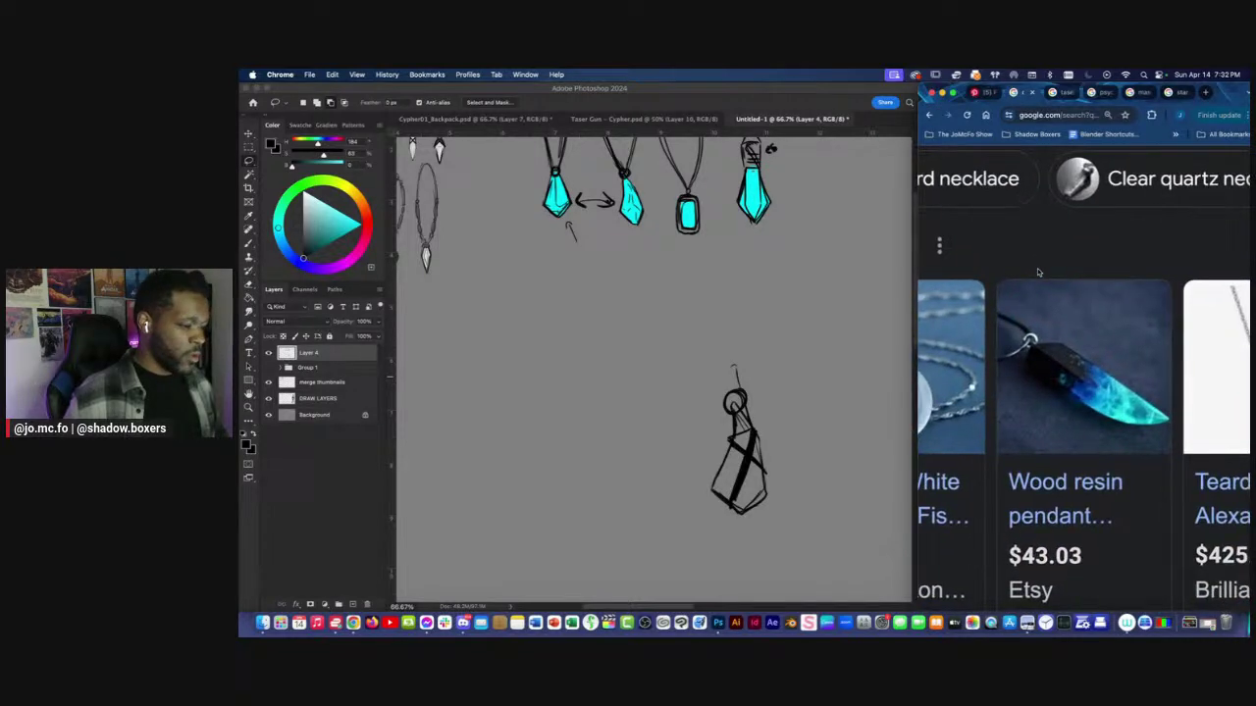
scroll(1037, 268, "down", 5)
scroll(1079, 393, "down", 5)
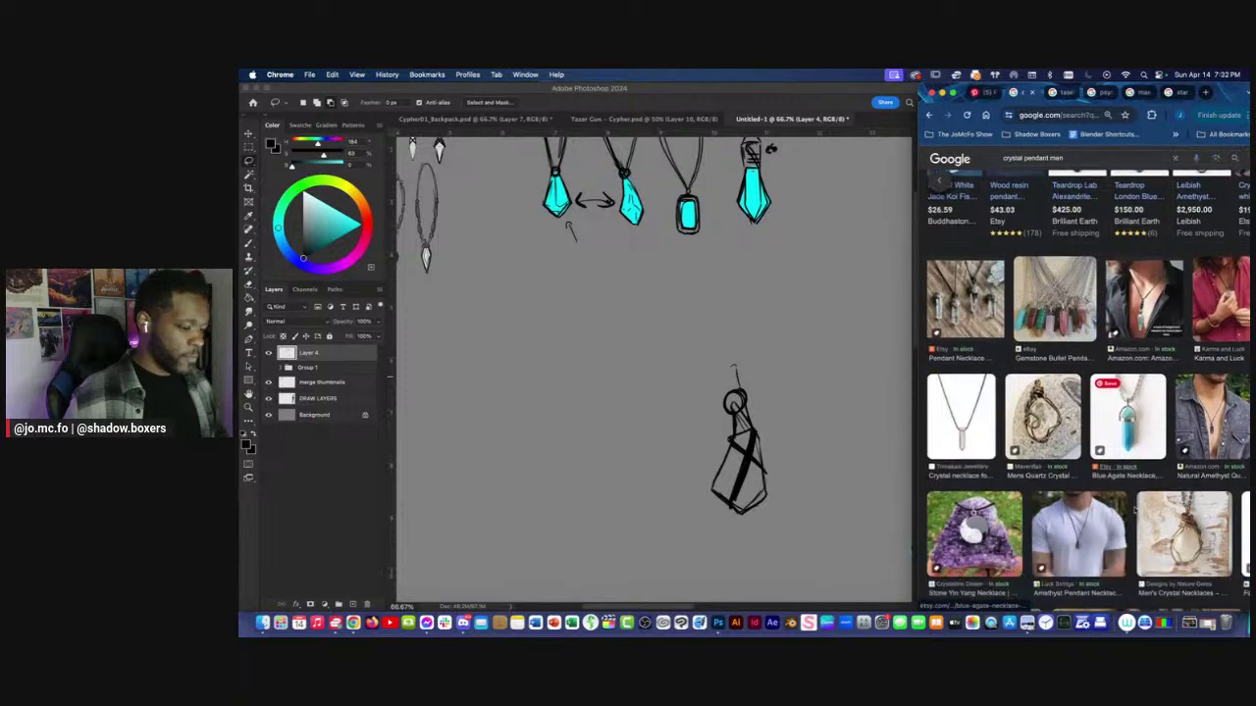
scroll(1133, 490, "right", 2)
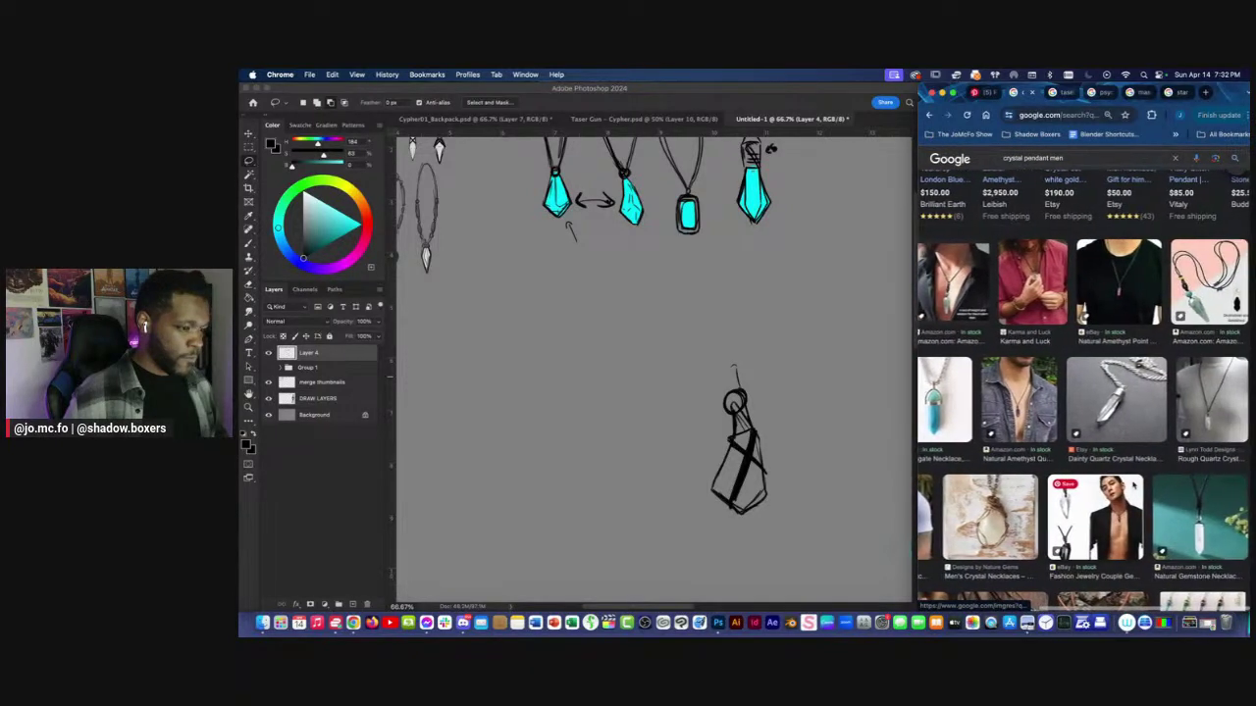
left_click(1203, 306)
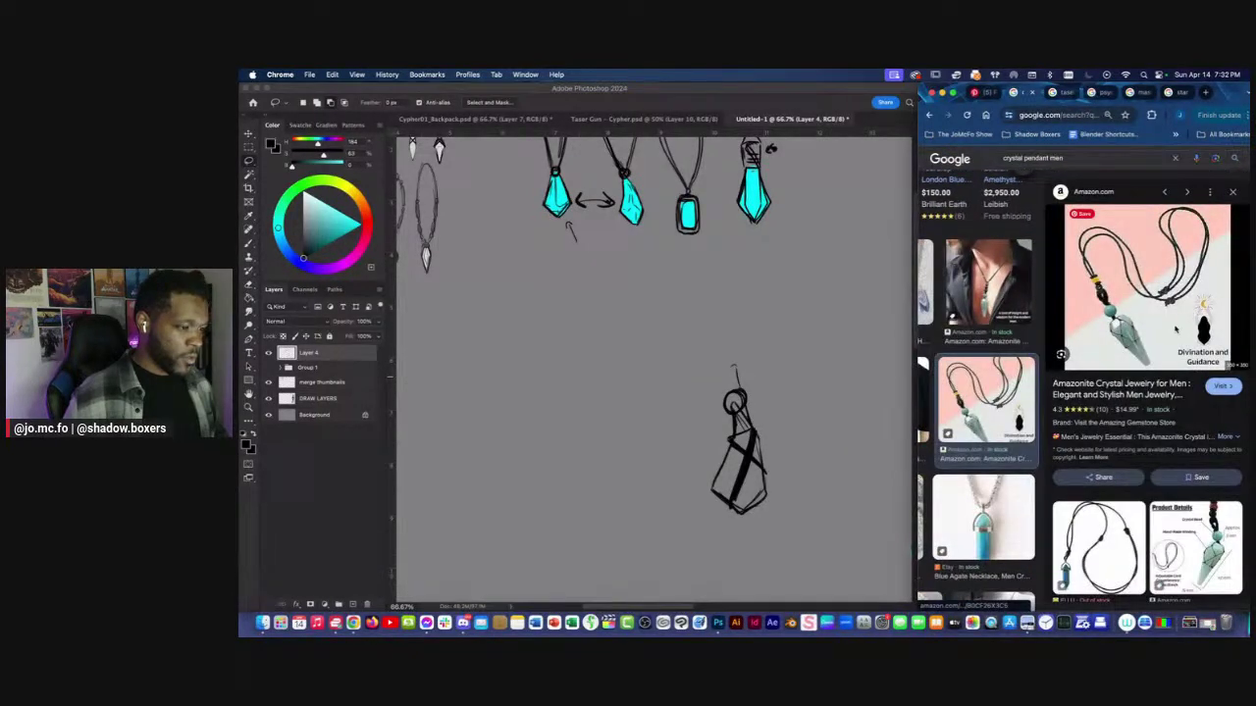
Browse the images related to the Amazonite necklace and open the wolf-tooth shaped crystal necklace from AliExpress.
scroll(1173, 354, "down", 3)
scroll(1173, 354, "down", 5)
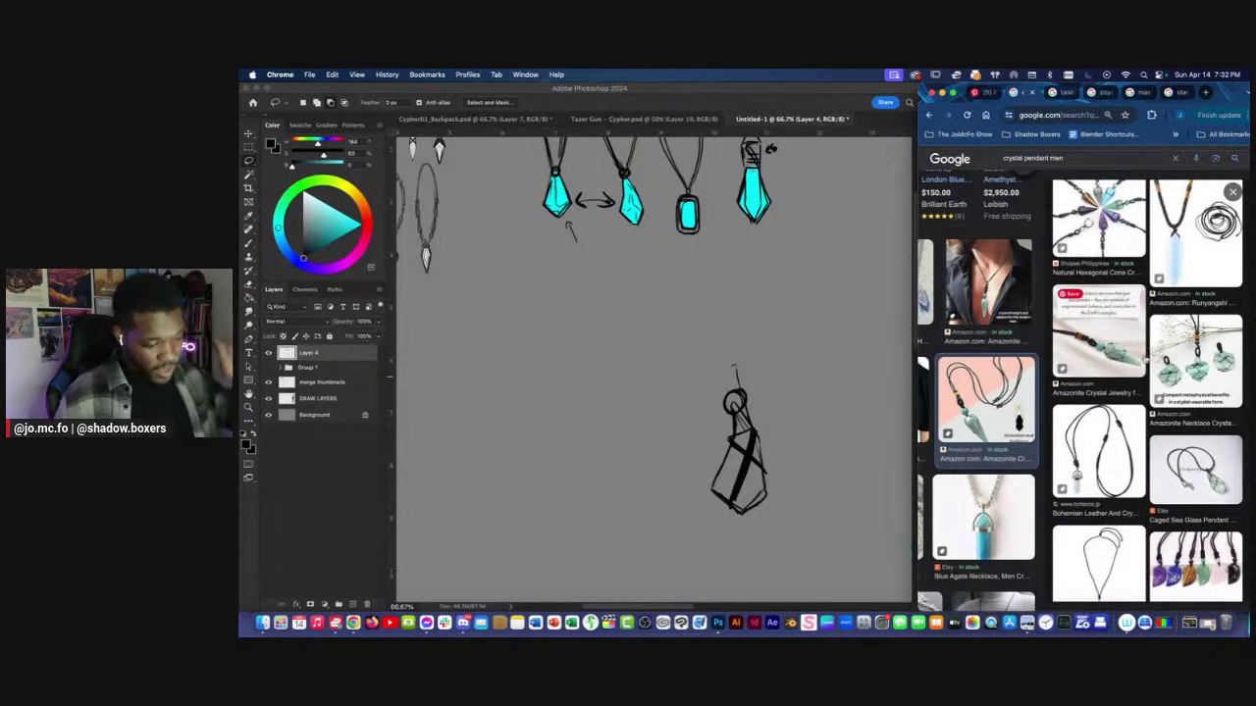
scroll(1154, 359, "down", 2)
scroll(1194, 451, "down", 2)
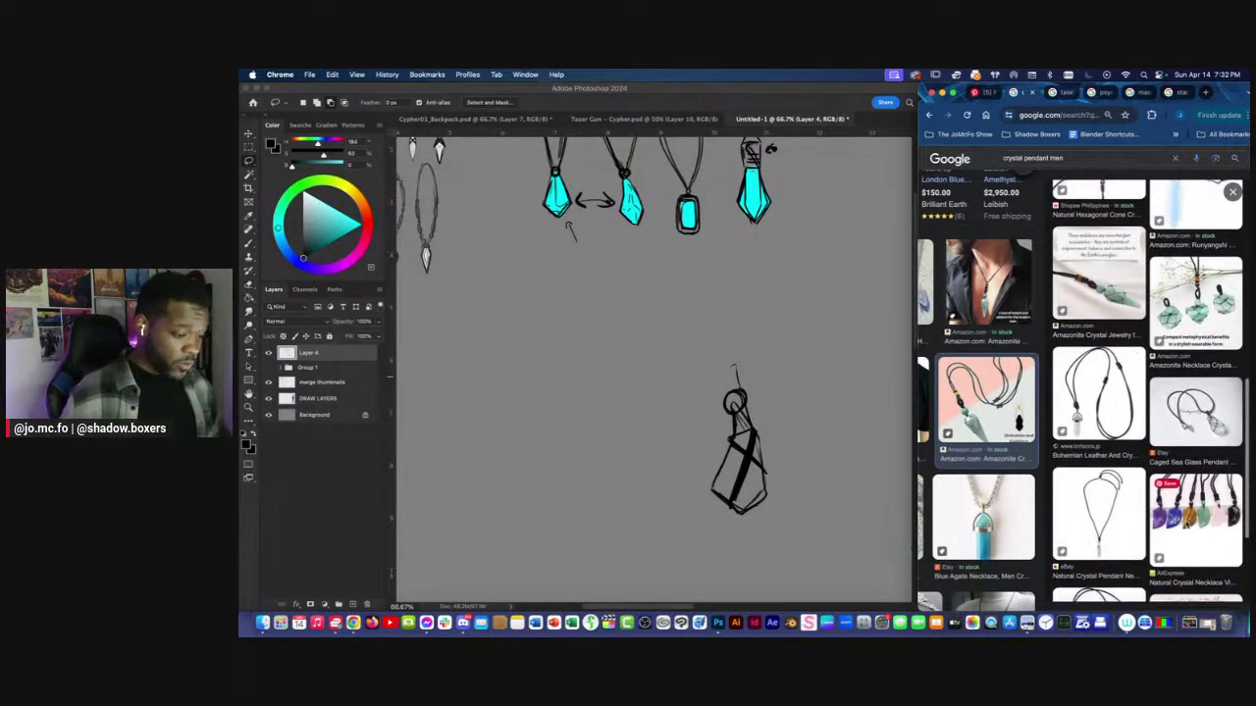
left_click(1194, 455)
Switch back to Photoshop and brush the long sides of a tapered crystal between the banded shard and the character.
left_click(697, 348)
mouse_move(721, 380)
left_mouse_down()
mouse_move(695, 371)
mouse_move(755, 419)
left_mouse_up()
scroll(743, 341, "right", 2)
key("b")
scroll(755, 373, "up", 1)
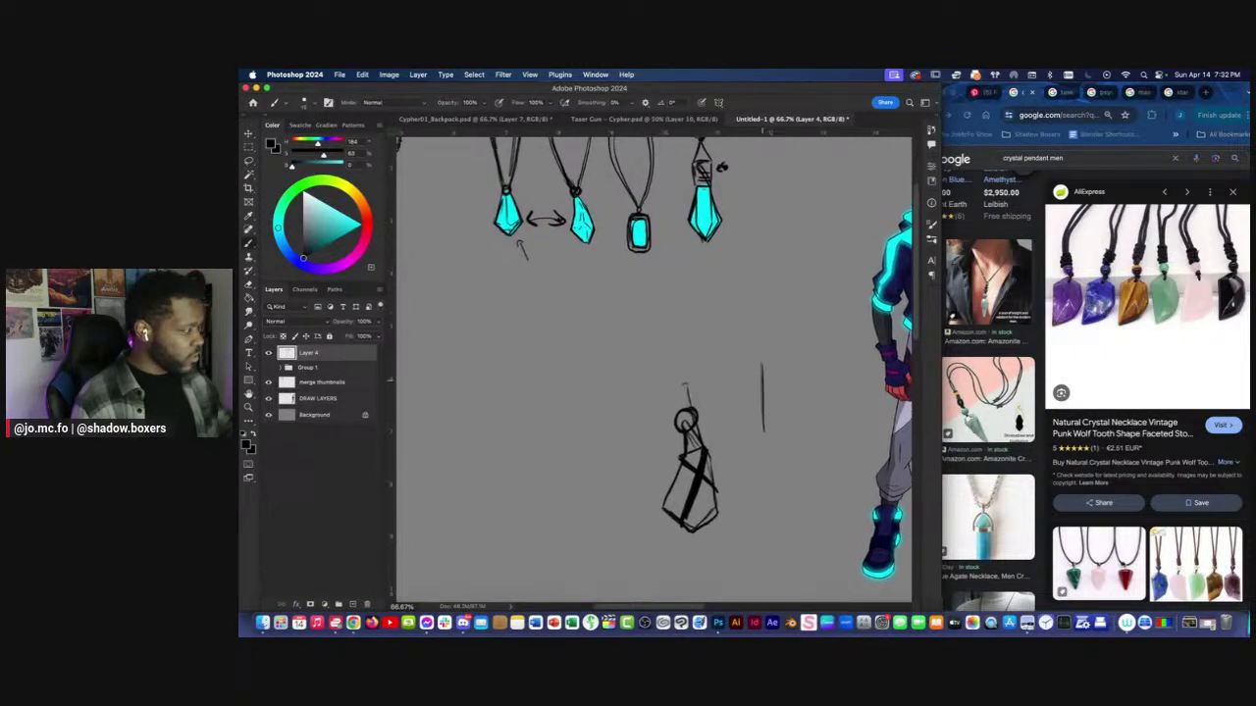
mouse_move(761, 365)
left_mouse_down()
mouse_move(752, 430)
mouse_move(796, 418)
mouse_move(817, 375)
mouse_move(797, 327)
mouse_move(761, 364)
mouse_move(766, 436)
left_mouse_up()
mouse_move(763, 331)
left_mouse_down()
mouse_move(759, 433)
mouse_move(795, 444)
mouse_move(810, 418)
left_mouse_up()
Delete the lassoed stray lines on the tapered crystal's right side and redraw that edge down to the pointed base.
key("l")
left_click_drag(810, 349, 813, 416)
key("Delete")
key("super+d")
key("b")
left_click_drag(785, 332, 814, 426)
left_click_drag(793, 355, 811, 441)
Lasso the banded shard sketch and move it farther left, away from the new tapered crystal.
key("l")
mouse_move(771, 336)
left_mouse_down()
mouse_move(767, 369)
mouse_move(626, 394)
mouse_move(708, 355)
left_mouse_up()
left_click_drag(687, 428, 592, 430)
key("ctrl+d")
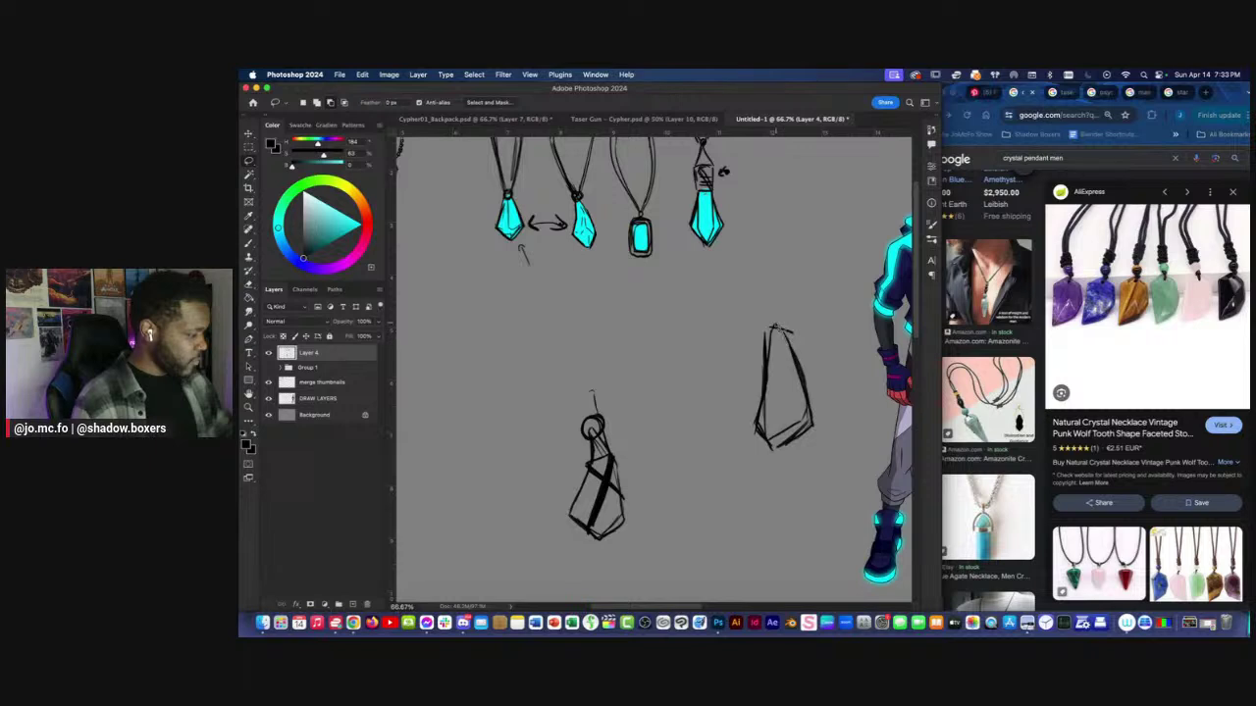
Refine the tapered crystal's tip, lasso the outline and transform it to sit lower, level with the banded shard.
key("b")
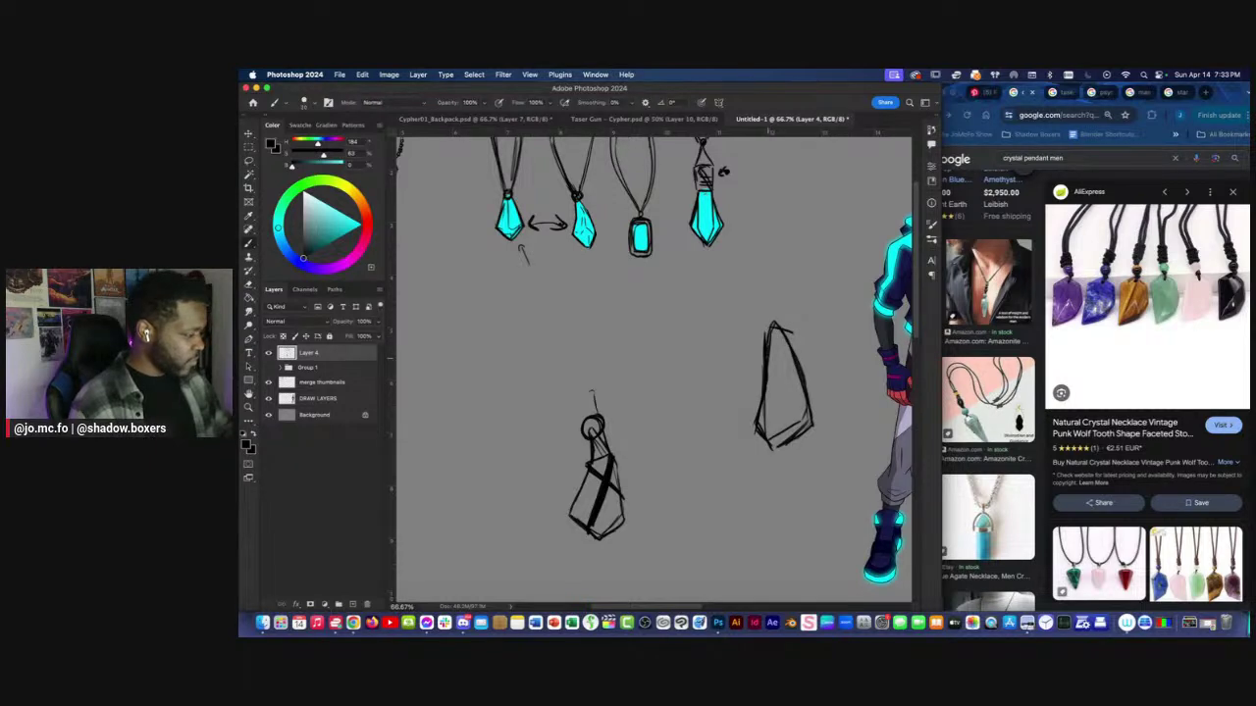
key("l")
mouse_move(787, 309)
left_mouse_down()
mouse_move(769, 314)
mouse_move(773, 398)
left_mouse_up()
key("super+t")
key("Return")
key("ctrl+d")
Sketch a small ring and wrapped cord knot above the tapered crystal's tip, undoing and erasing stray strokes.
key("b")
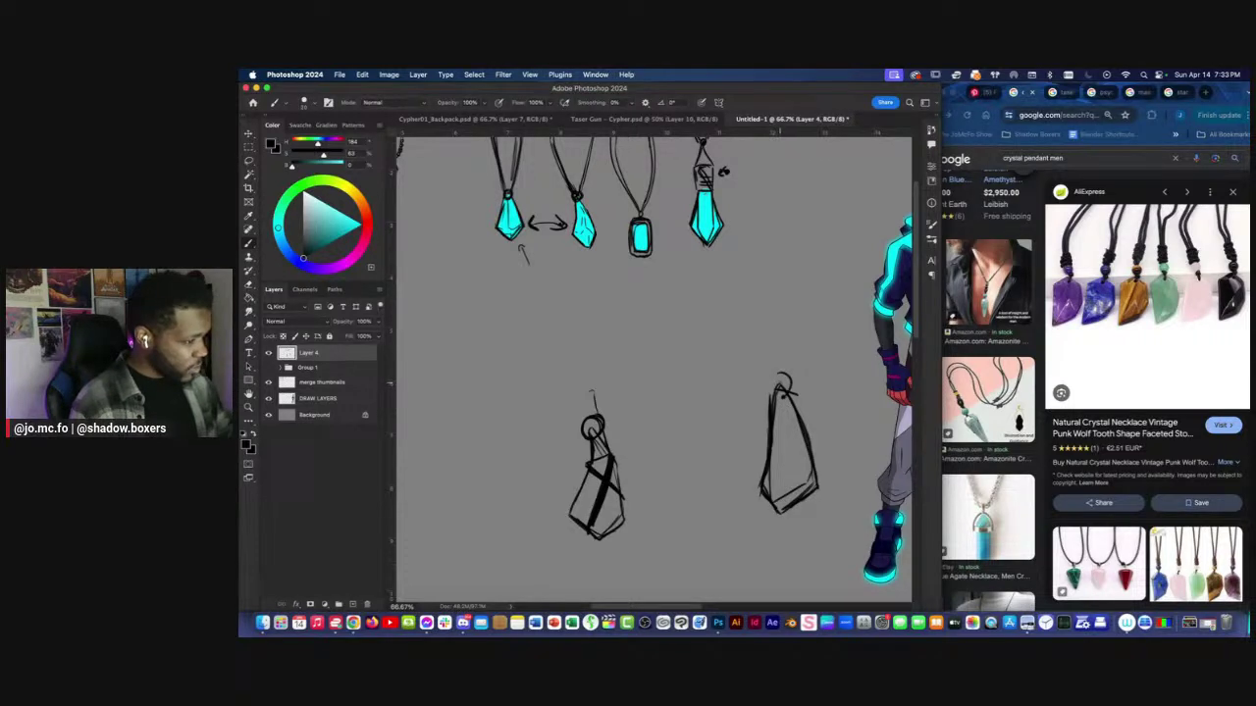
key("ctrl+z")
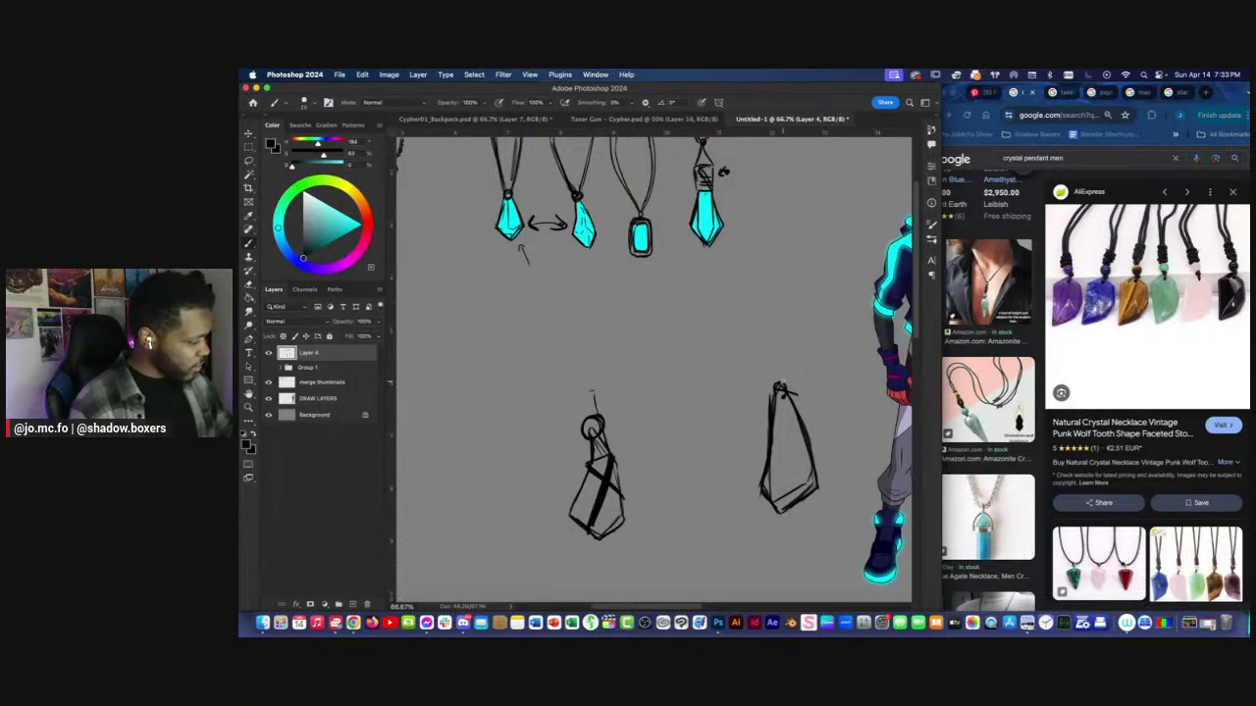
left_click_drag(781, 372, 781, 375)
key("e")
left_click(784, 373)
key("b")
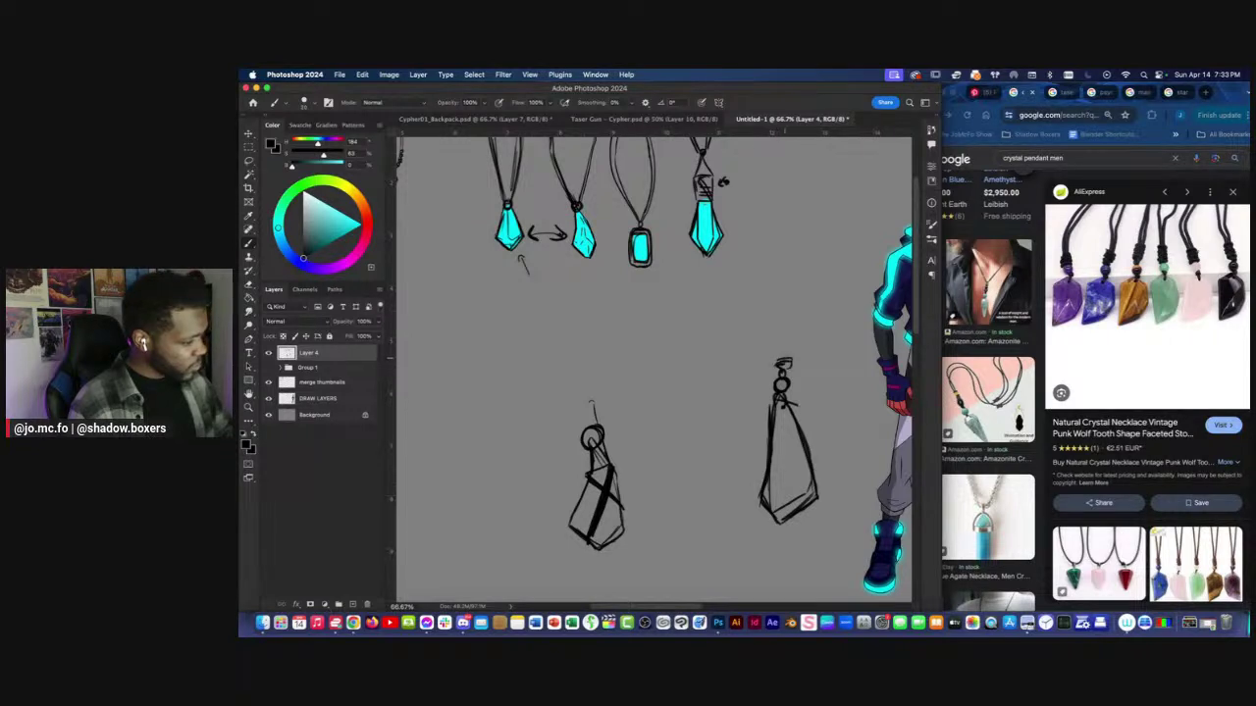
Lasso the tapered crystal with its ring and knot and scale it down slightly with Free Transform.
key("super+minus")
key("l")
mouse_move(785, 327)
left_mouse_down()
mouse_move(744, 531)
mouse_move(724, 334)
mouse_move(745, 339)
mouse_move(746, 370)
left_mouse_up()
key("super+t")
left_click_drag(750, 394, 753, 372)
key("Return")
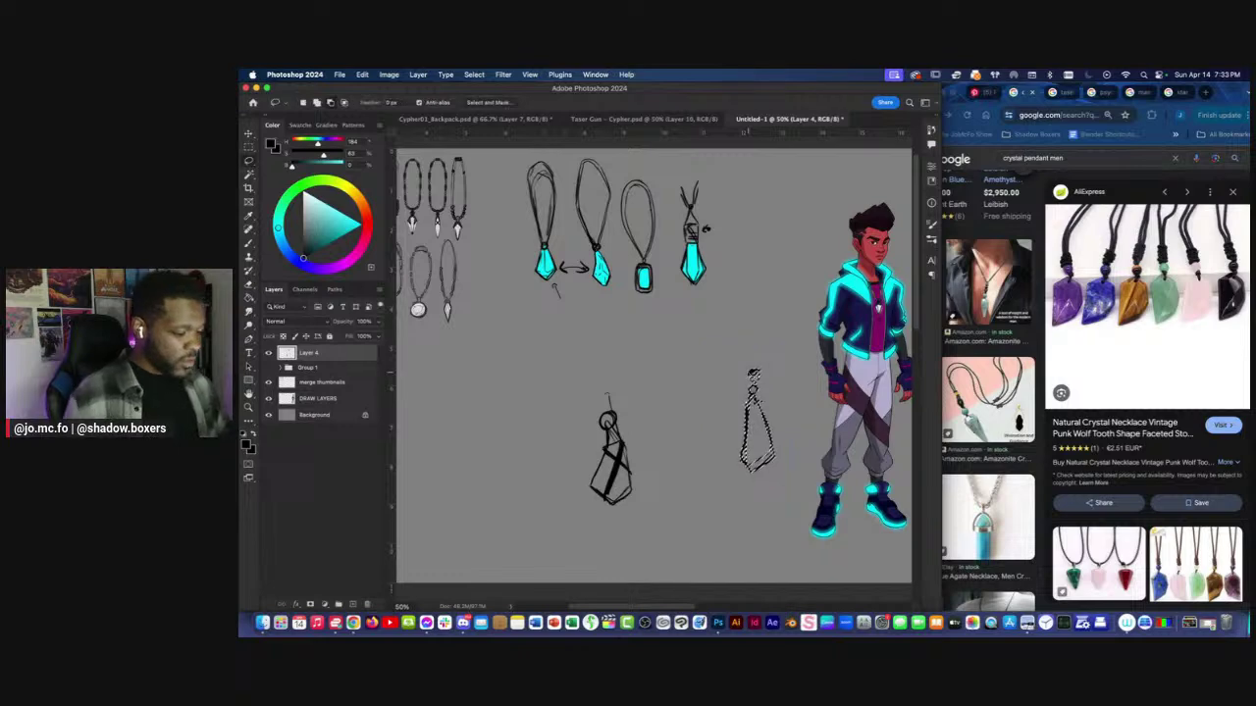
Open the SHEIN crystal pendant necklace reference and sketch a long cord loop rising from the tapered crystal's knot.
scroll(1162, 493, "down", 5)
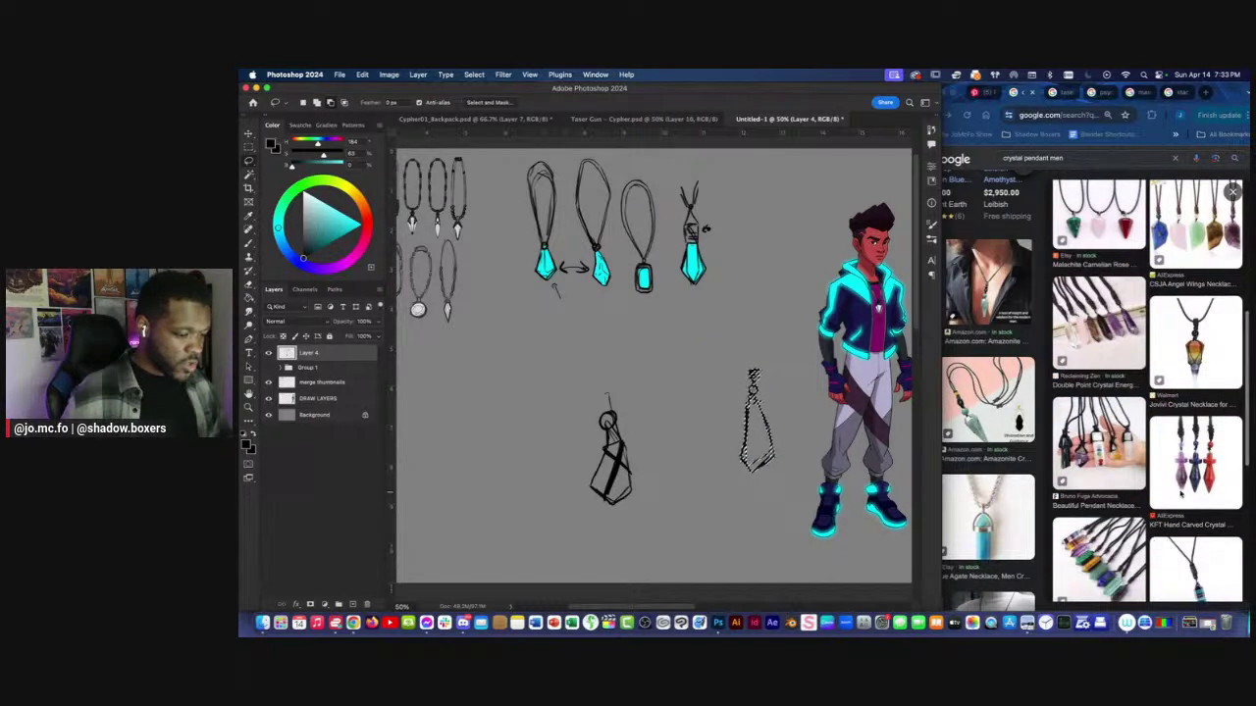
left_click(1192, 326)
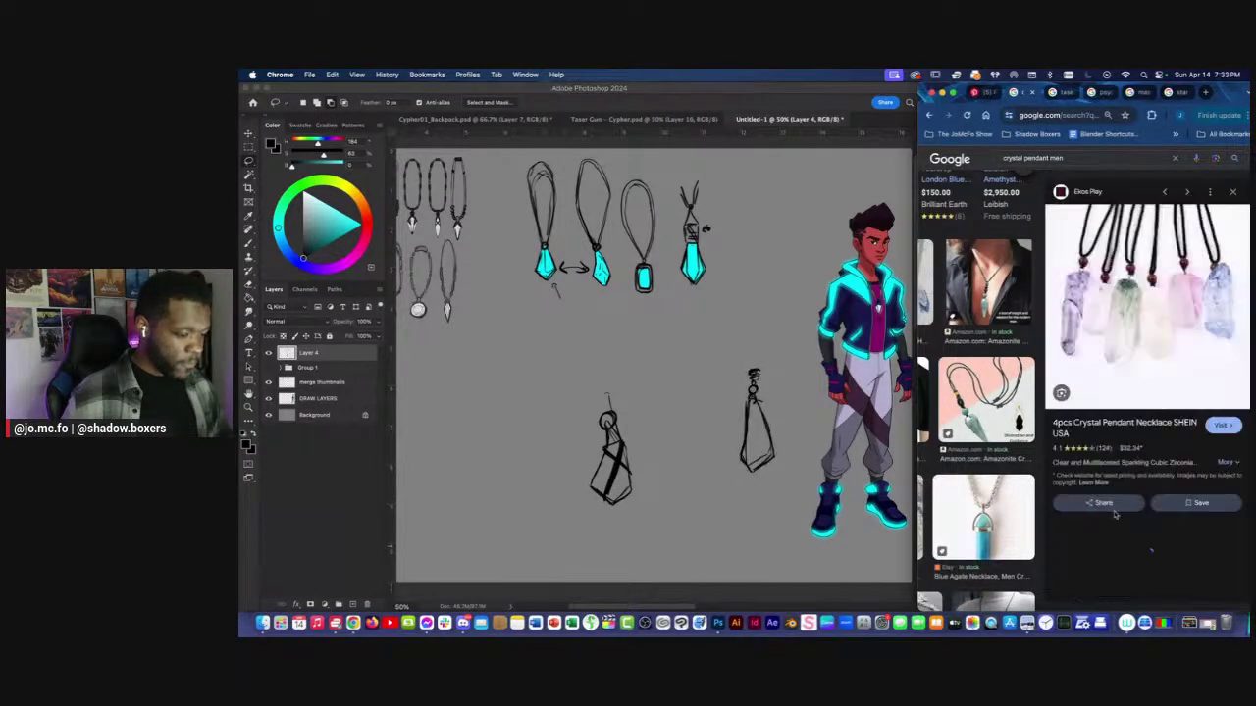
left_click(759, 369)
key("b")
key("super+d")
key("super+d")
left_click_drag(759, 369, 775, 226)
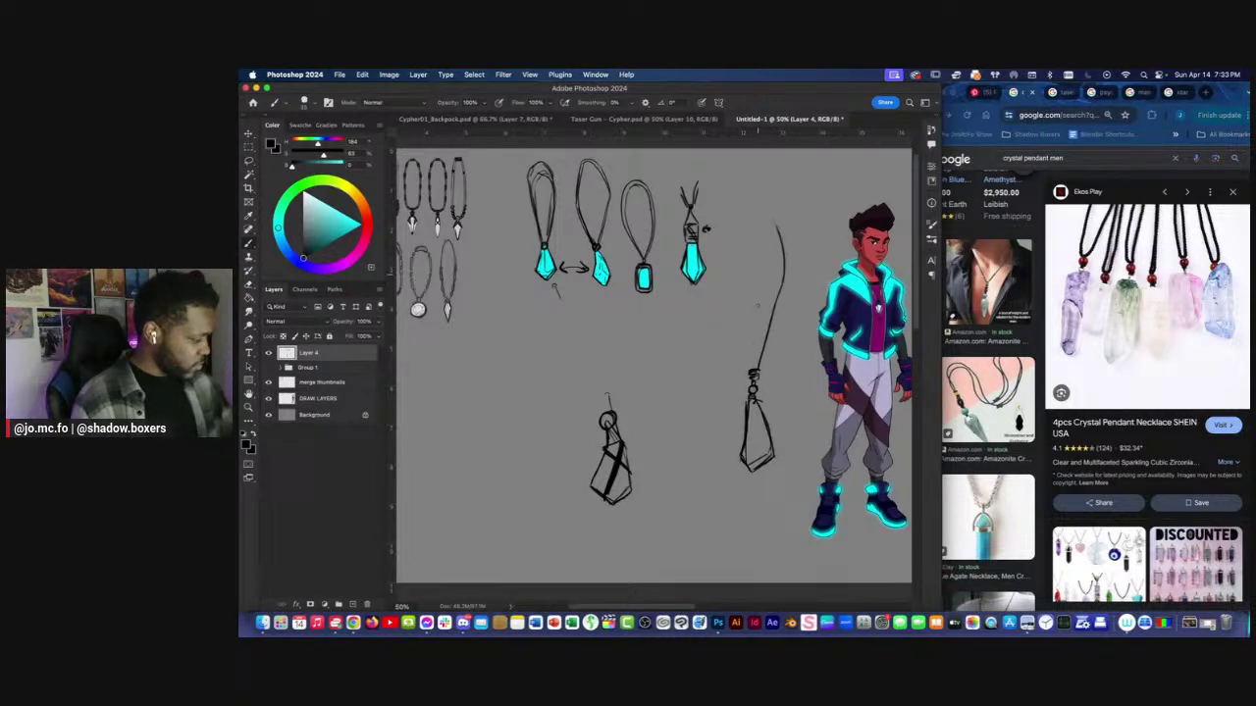
mouse_move(750, 355)
left_mouse_down()
mouse_move(771, 202)
mouse_move(776, 223)
left_mouse_up()
Double the cord loop's lines and draw small beaded chain links where the cord meets the knot.
key("super+equal")
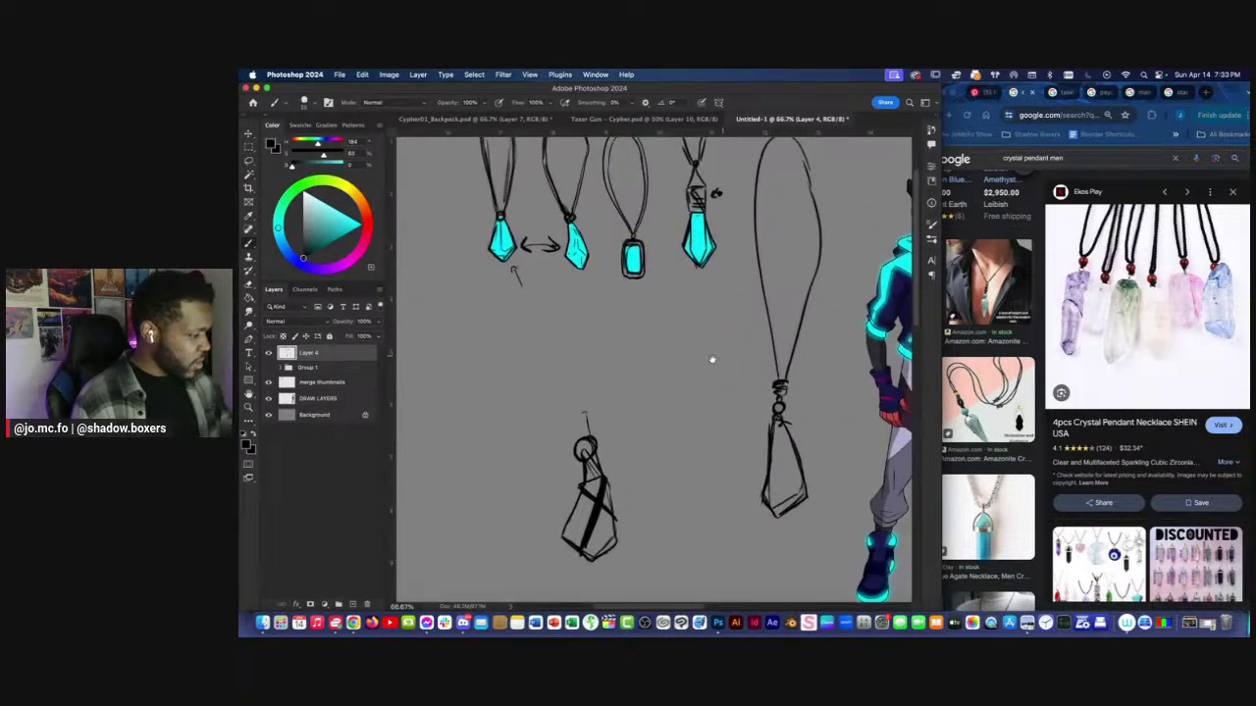
mouse_move(743, 384)
left_mouse_down()
mouse_move(700, 409)
mouse_move(692, 435)
left_mouse_up()
left_click_drag(693, 425, 696, 415)
mouse_move(696, 412)
left_mouse_down()
mouse_move(682, 433)
mouse_move(719, 293)
mouse_move(677, 199)
mouse_move(665, 253)
left_mouse_up()
key("bracketright")
Lasso the crystal beneath the beaded links, scale it down and reattach it under the ring.
key("l")
mouse_move(692, 459)
left_mouse_down()
mouse_move(709, 481)
mouse_move(679, 459)
left_mouse_up()
key("super+t")
left_click_drag(677, 573, 694, 510)
key("Return")
key("super+d")
Add inner facet lines to the small crystal and thicken the outline of its cord loop.
key("b")
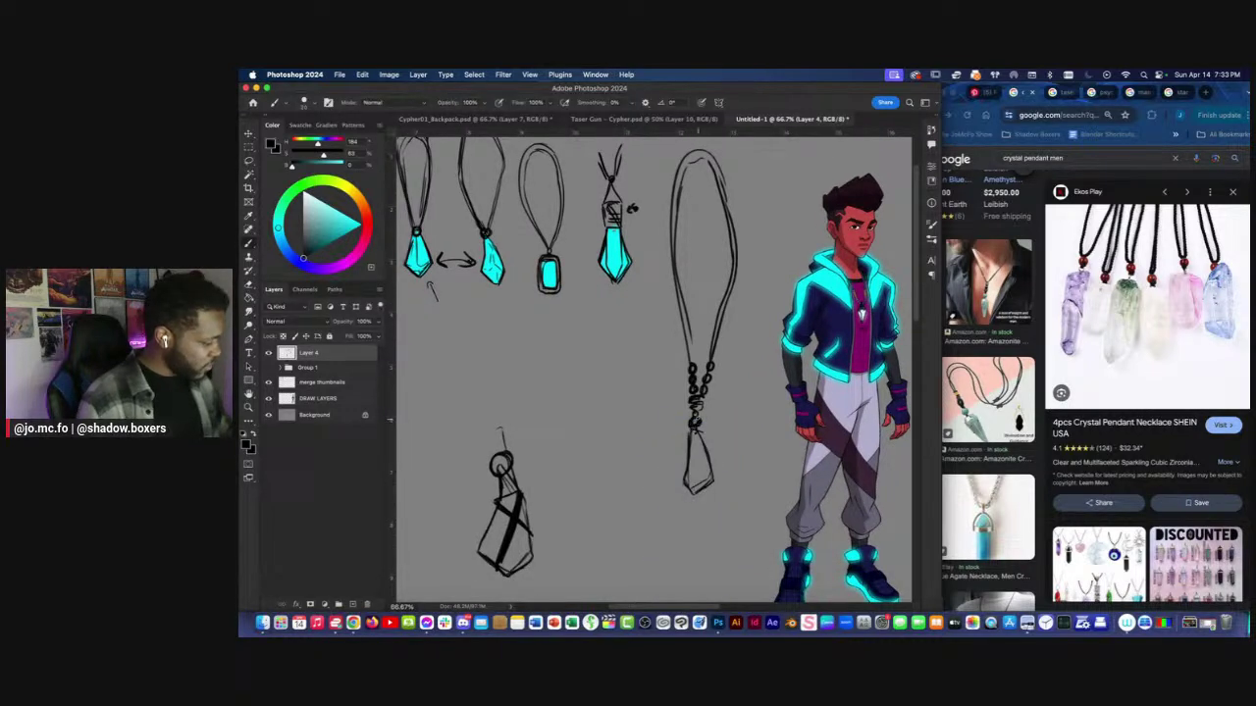
mouse_move(701, 441)
left_mouse_down()
mouse_move(712, 484)
mouse_move(695, 489)
left_mouse_up()
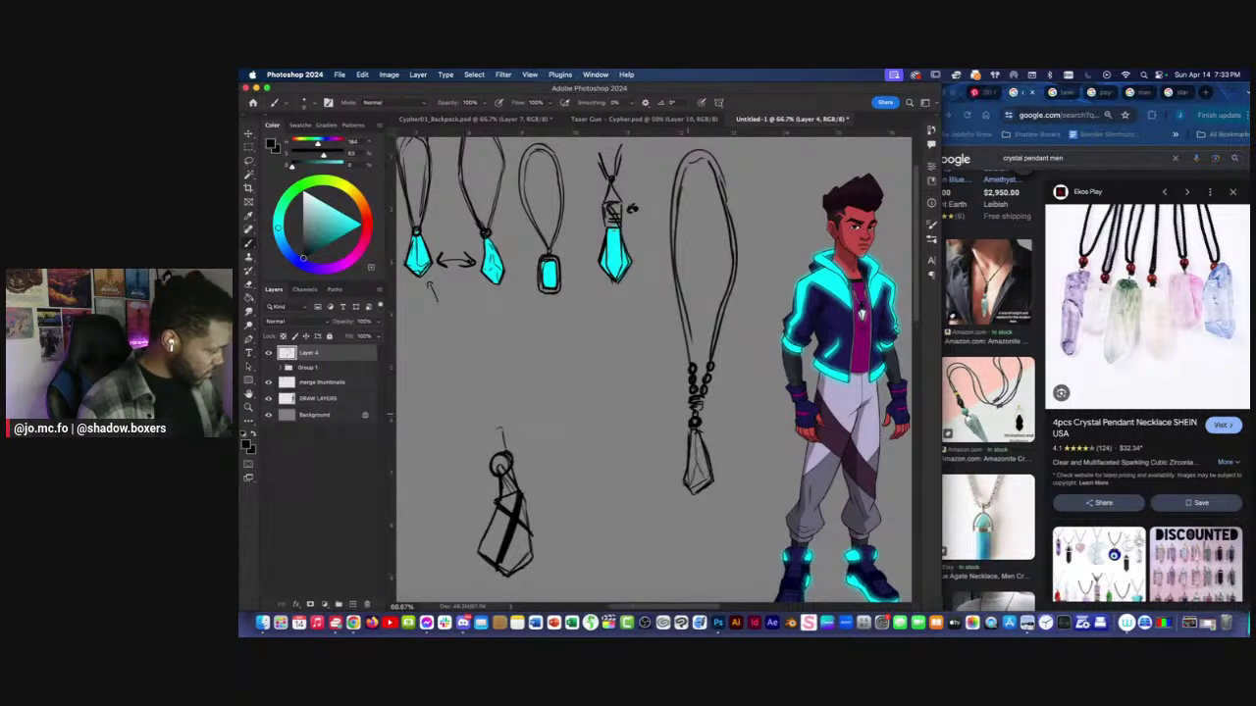
key("super+minus")
key("super+equal")
left_click_drag(648, 367, 657, 444)
mouse_move(696, 242)
left_mouse_down()
mouse_move(719, 237)
mouse_move(742, 303)
mouse_move(730, 414)
mouse_move(704, 440)
left_mouse_up()
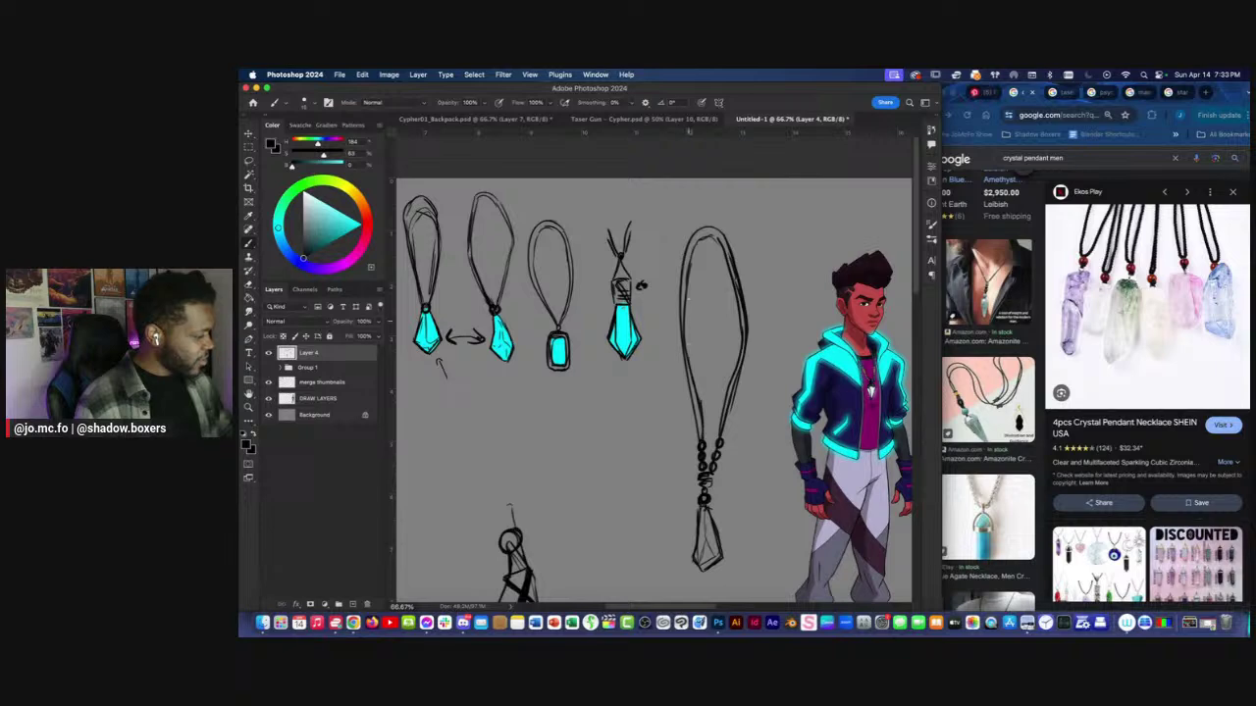
scroll(653, 461, "down", 4)
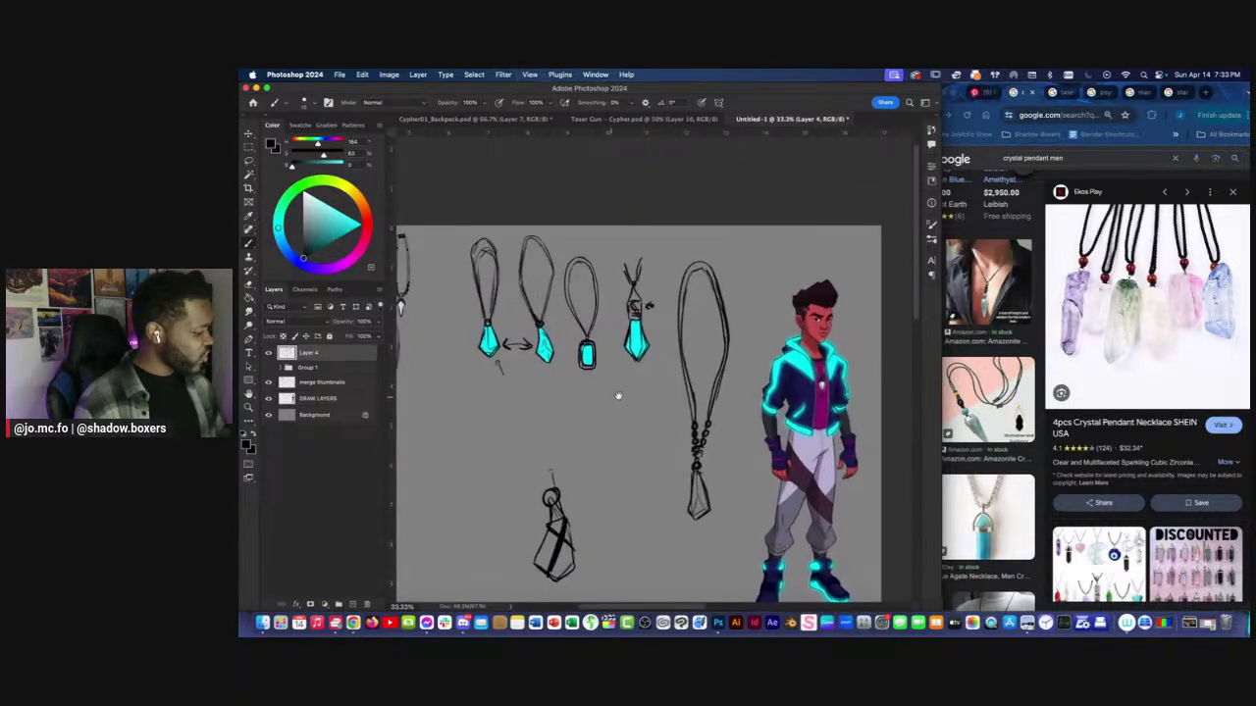
Redraw the long-cord necklace's crystal outline with darker strokes along its base and both sloping sides.
left_click_drag(661, 477, 738, 439)
scroll(738, 438, "right", 3)
scroll(738, 439, "up", 3)
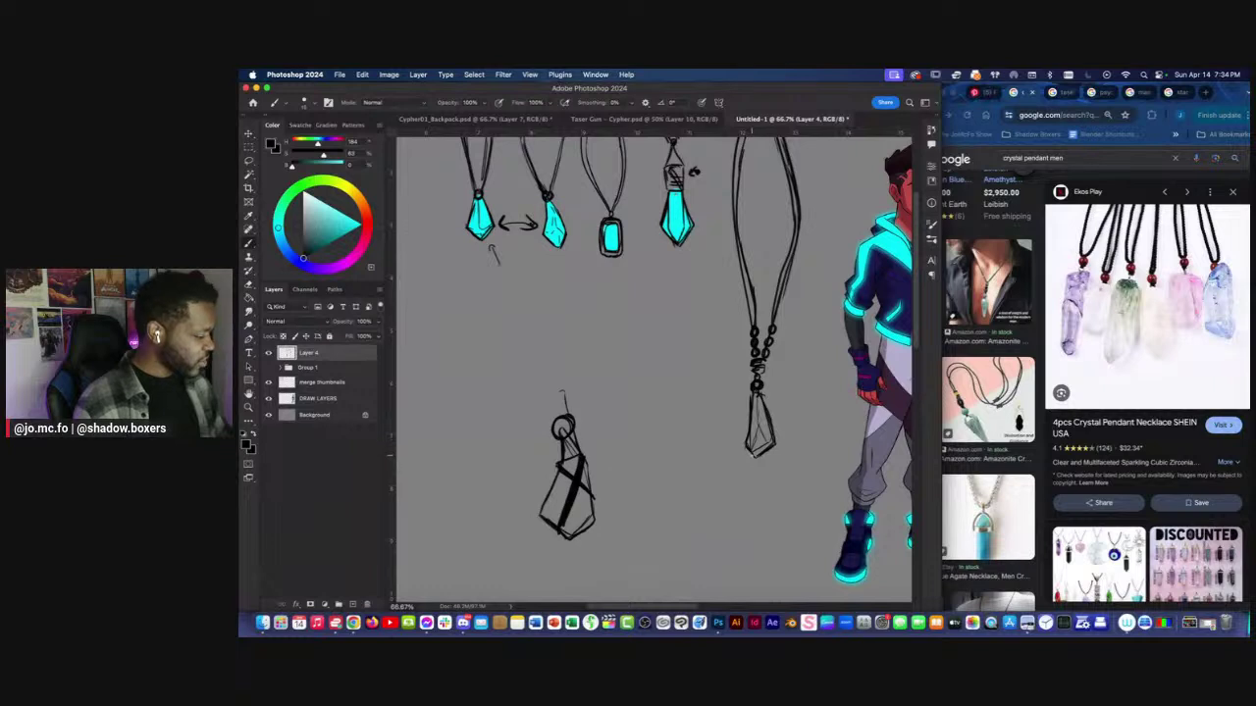
left_click_drag(755, 461, 774, 447)
left_click_drag(761, 395, 767, 456)
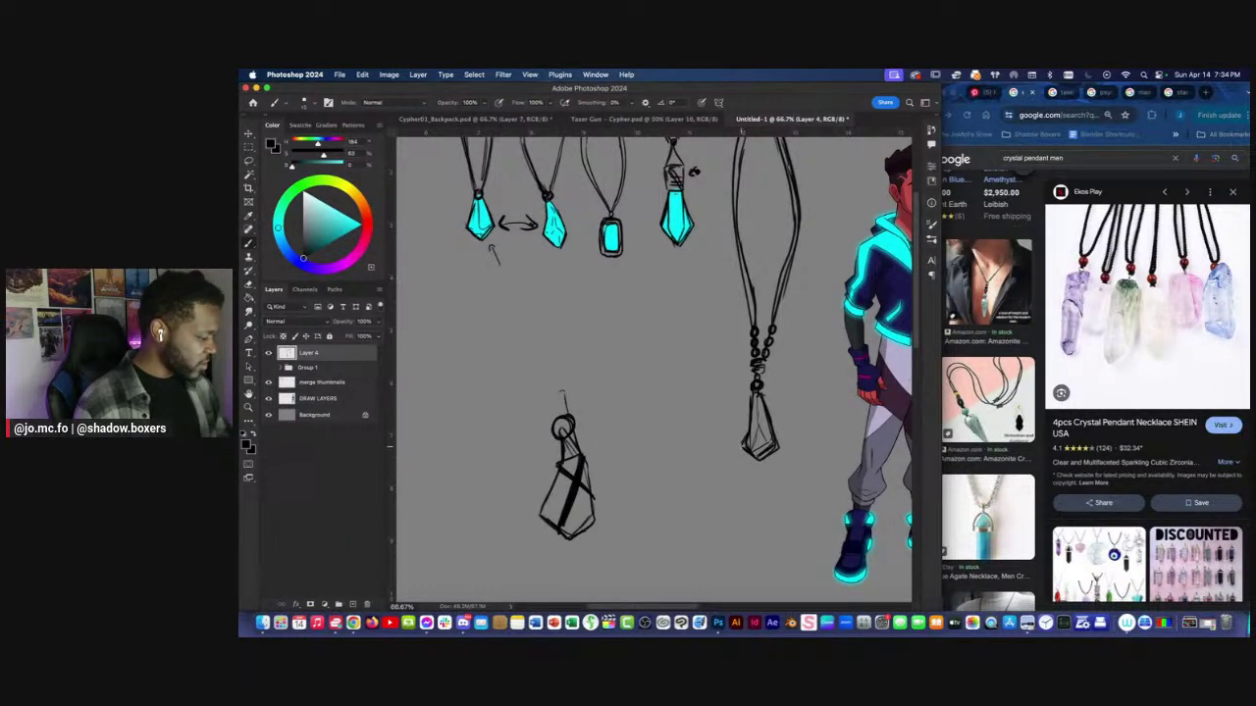
key("e")
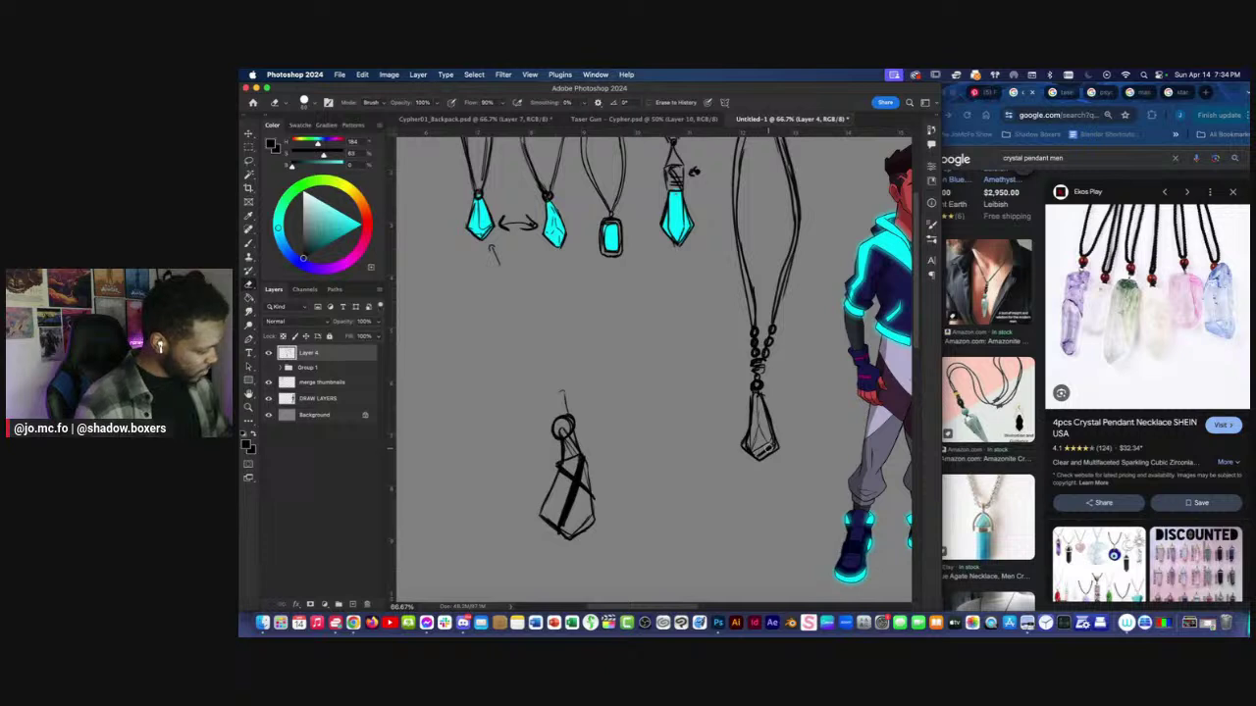
key("b")
left_click_drag(763, 396, 781, 459)
left_click_drag(755, 404, 749, 432)
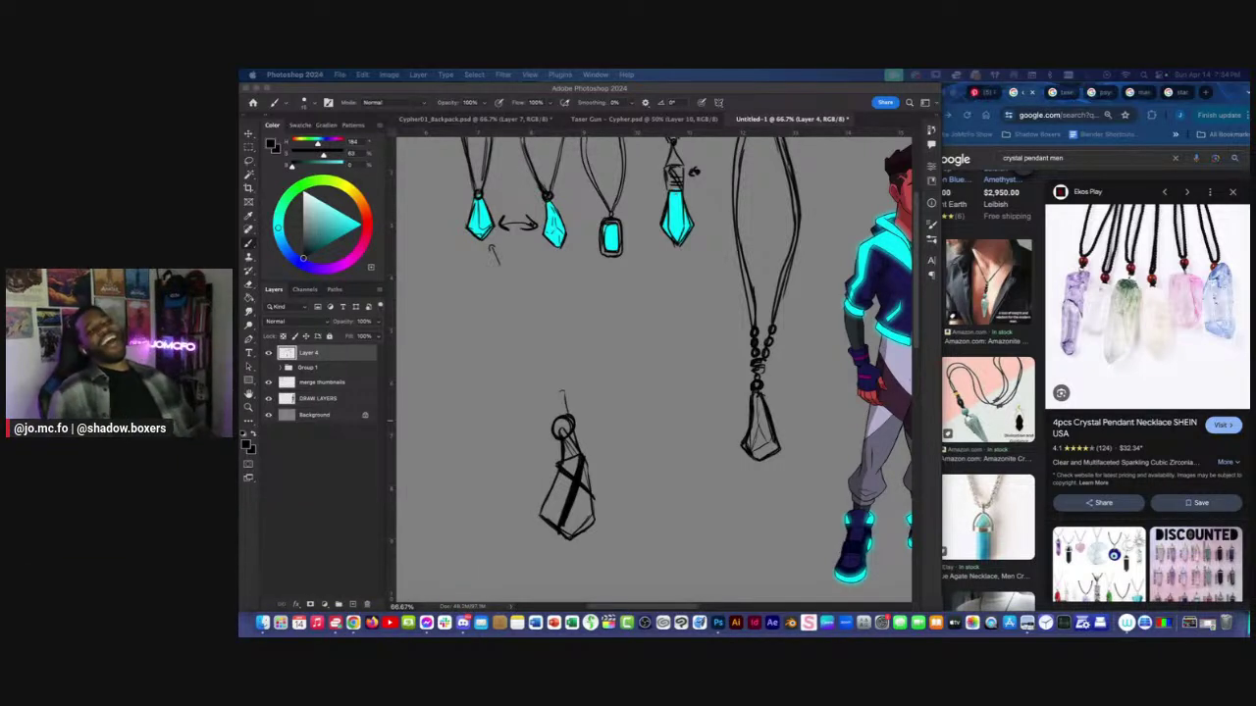
Reinforce the lower-left edge of the long-cord necklace's crystal with a short black stroke.
left_click(707, 393)
key("super+minus")
key("super+equal")
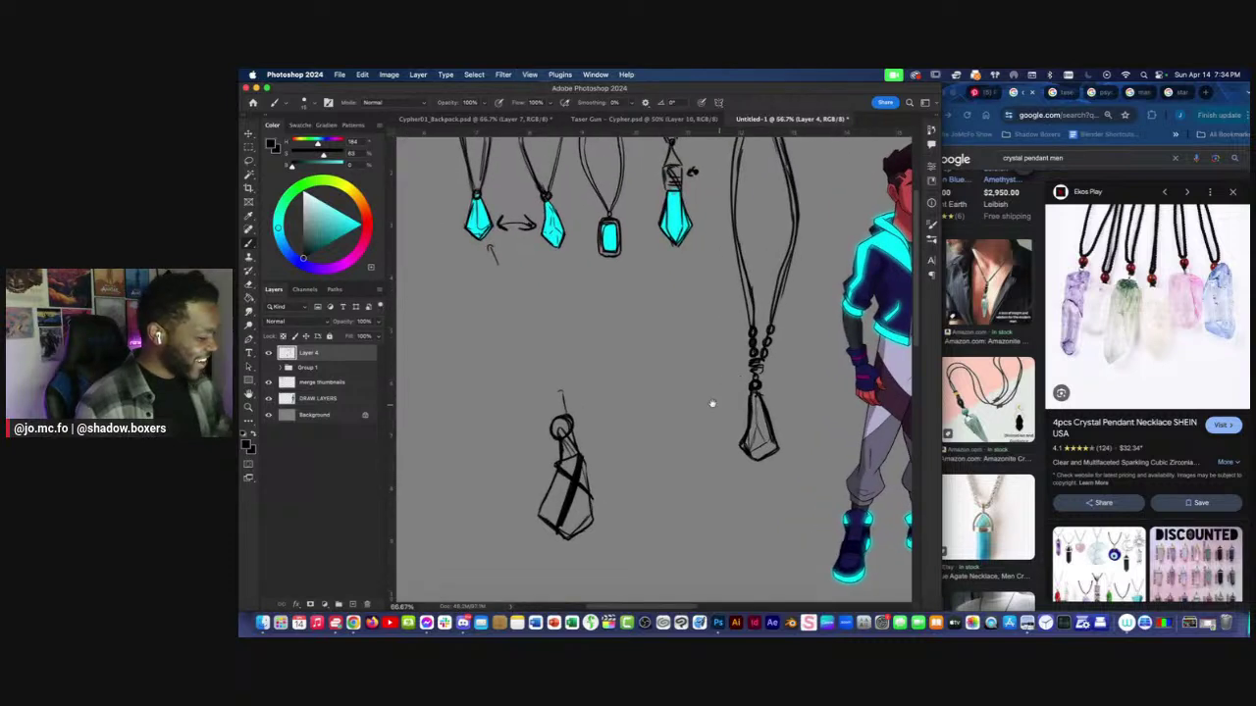
scroll(722, 405, "right", 3)
key("e")
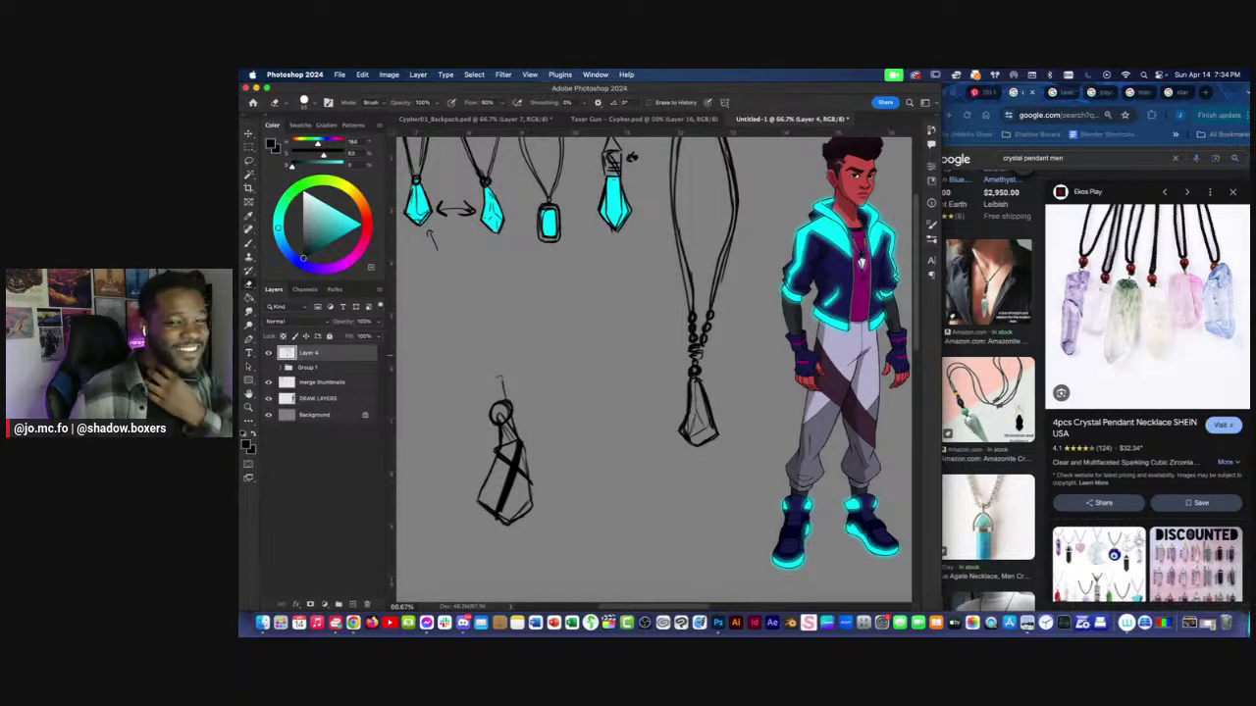
scroll(667, 400, "up", 1)
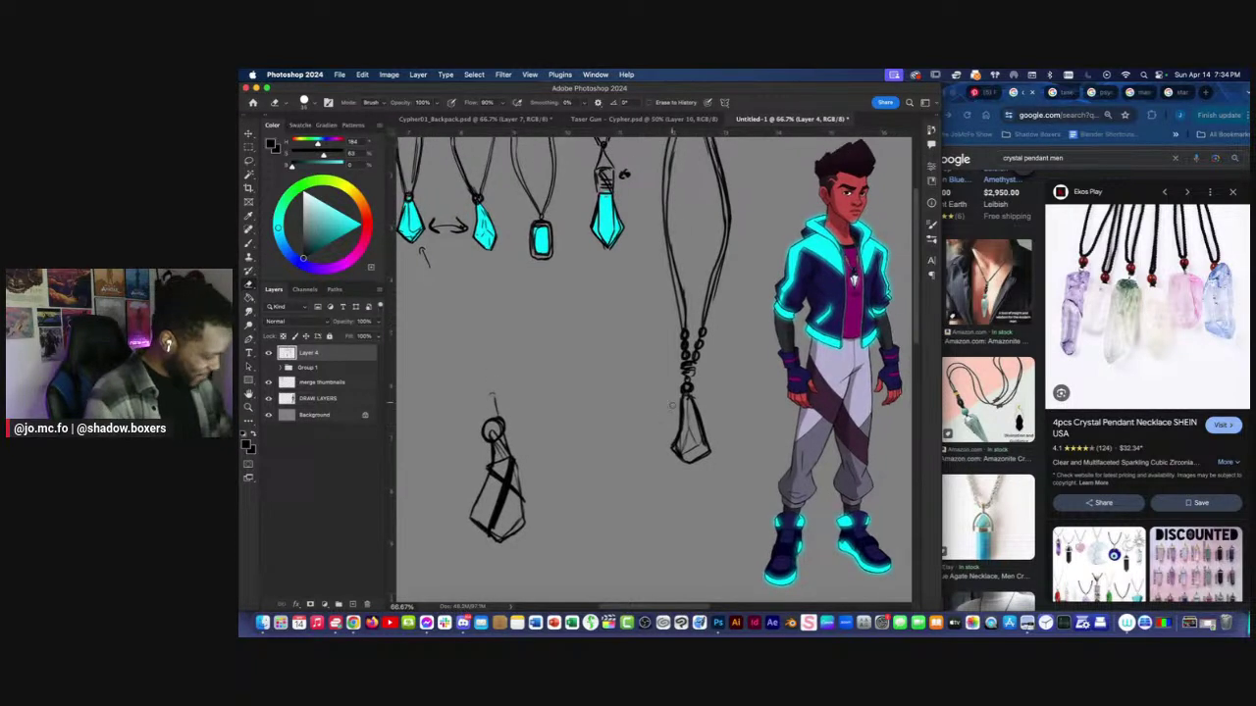
key("b")
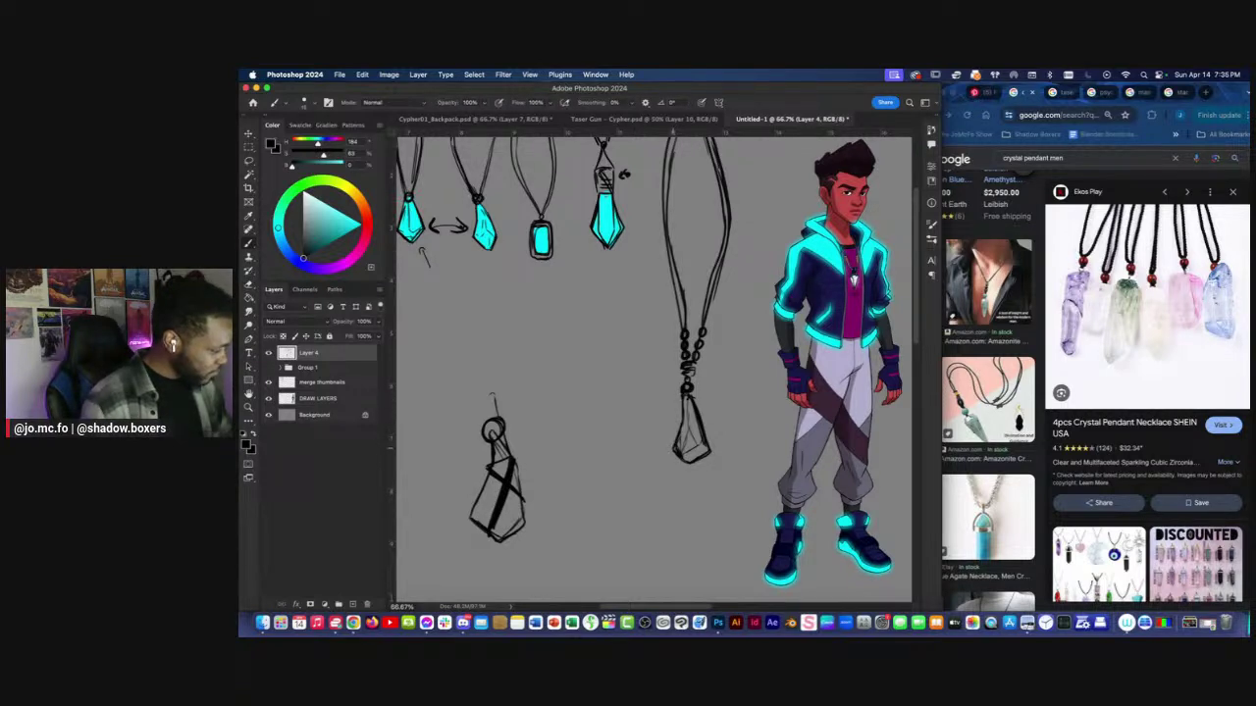
mouse_move(675, 430)
left_mouse_down()
mouse_move(684, 399)
mouse_move(677, 435)
left_mouse_up()
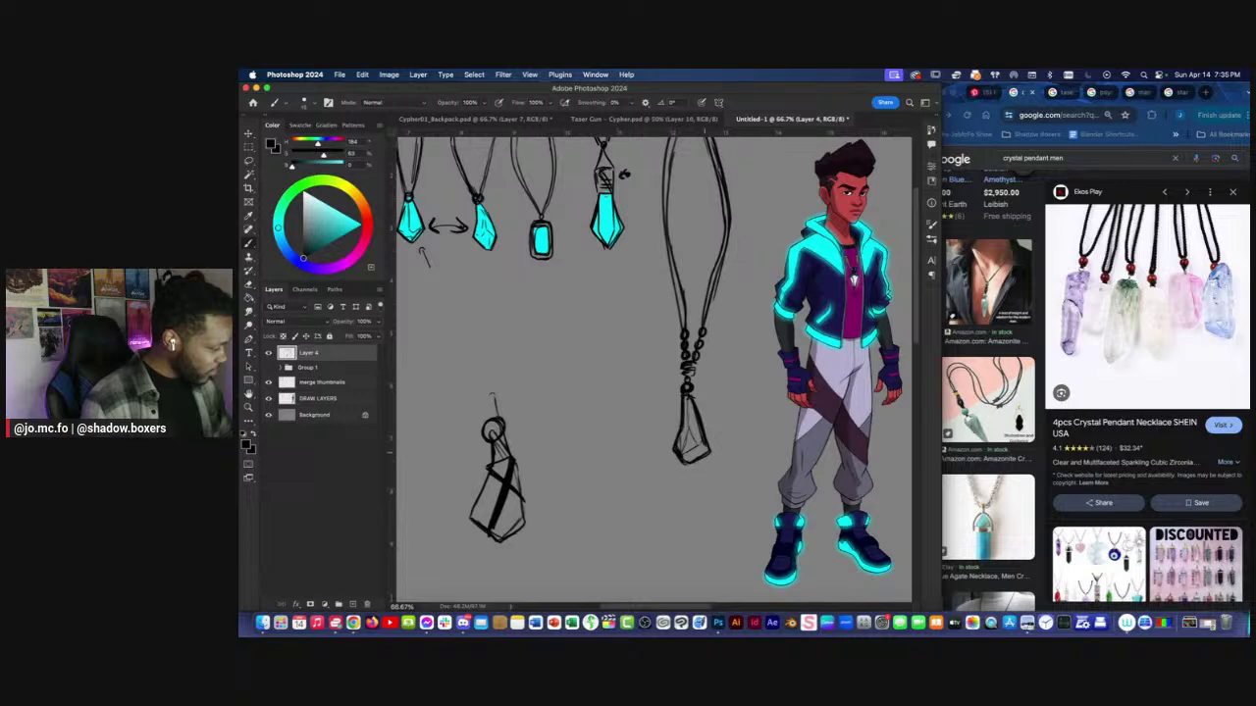
Sketch a narrow angled shard outline between the long-cord necklace and the character.
key("super+minus")
key("super+minus")
key("super+plus")
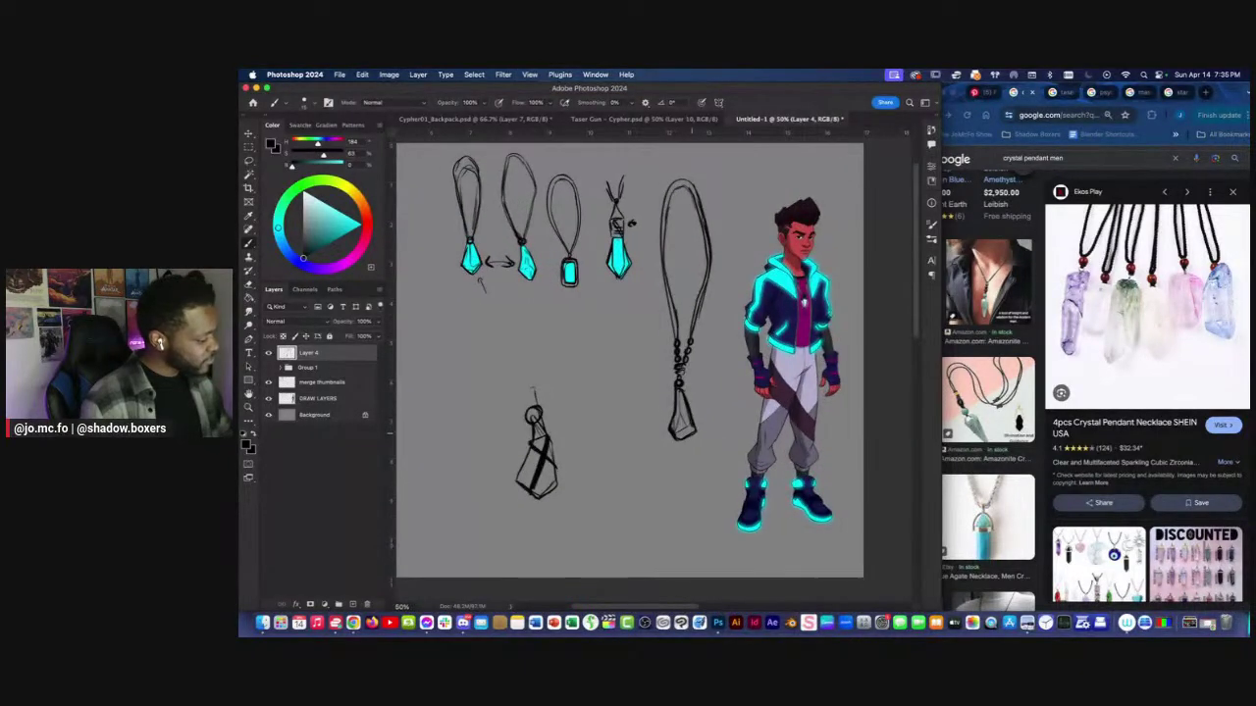
scroll(716, 388, "up", 2)
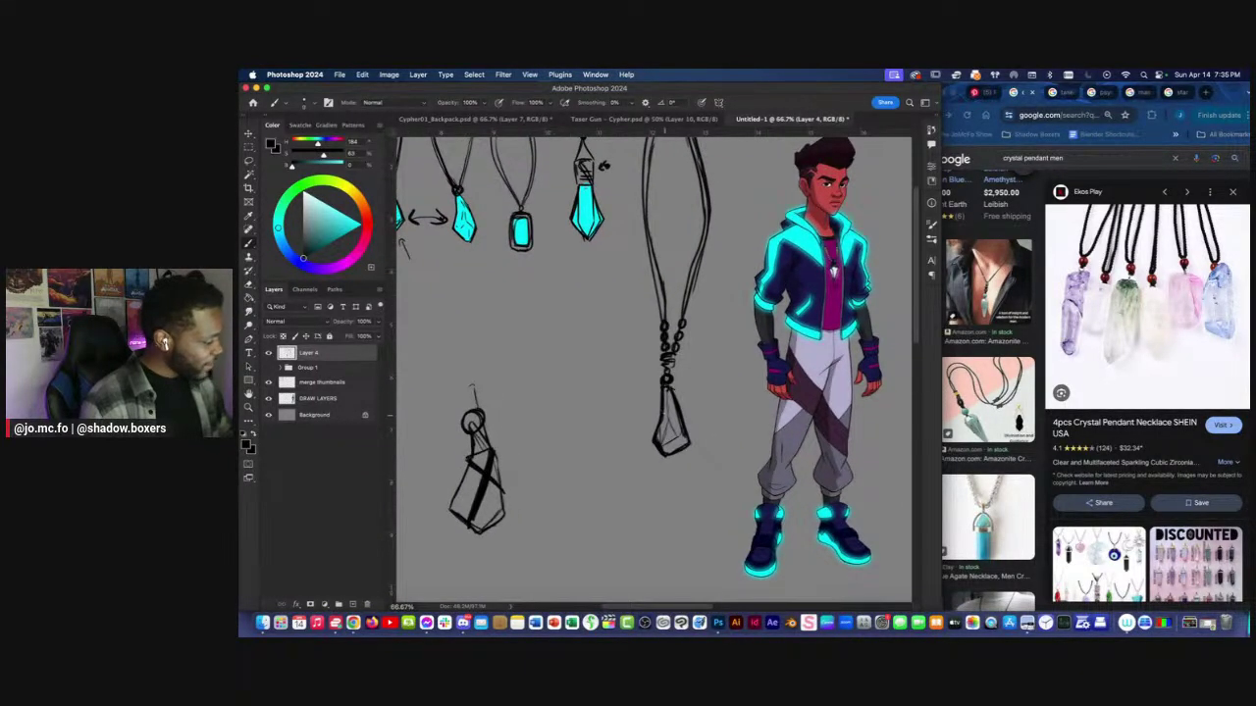
mouse_move(745, 355)
left_mouse_down()
mouse_move(734, 404)
mouse_move(734, 349)
mouse_move(744, 388)
left_mouse_up()
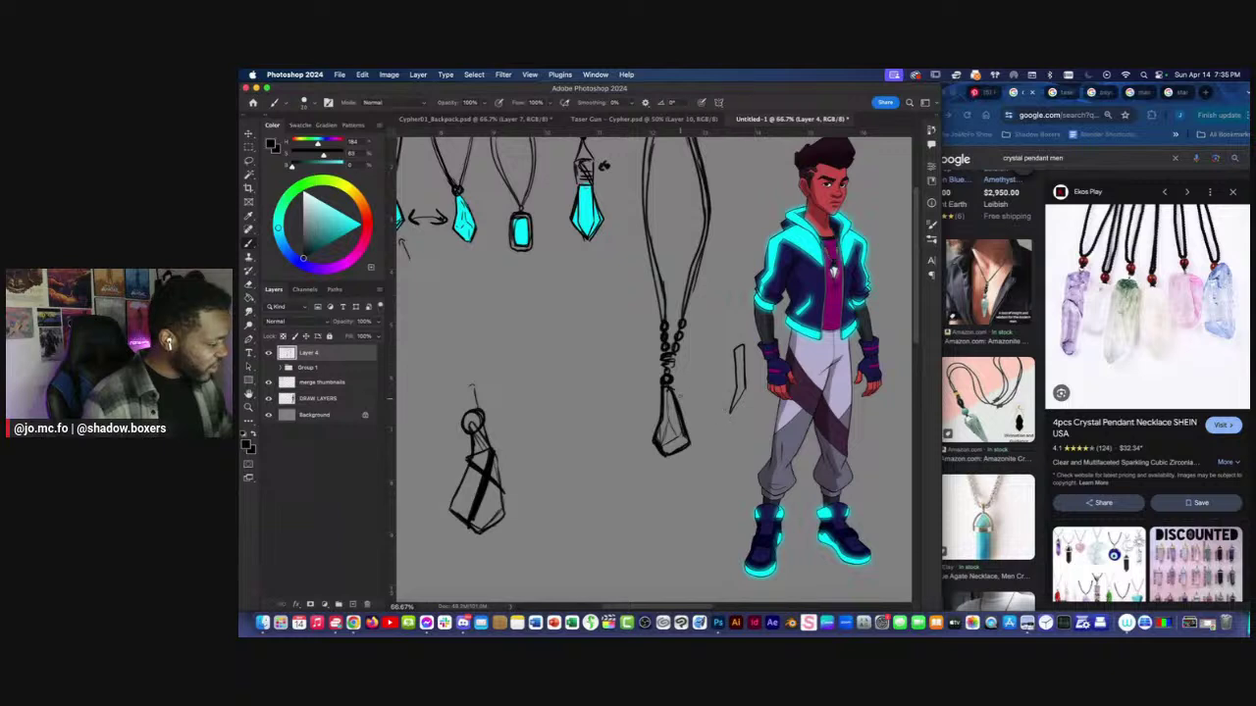
Rework the crystal's bottom edge on the long-cord necklace and erase the excess line weight there.
left_click_drag(658, 454, 652, 447)
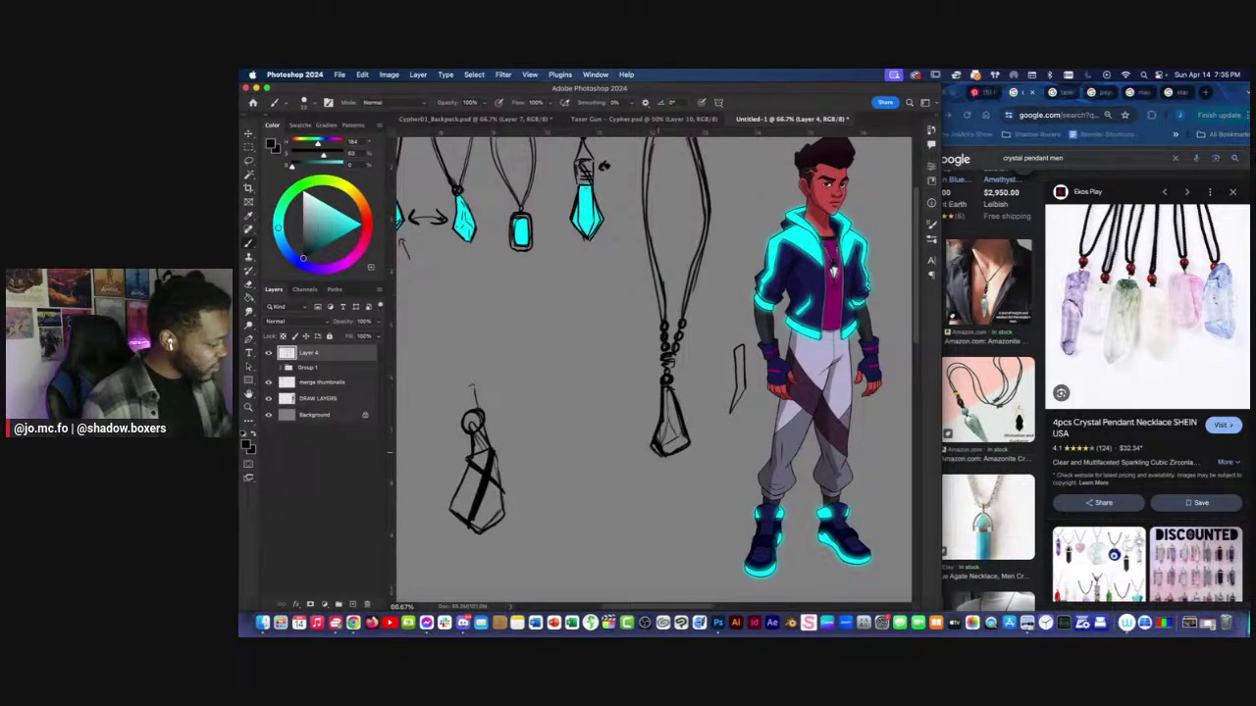
key("e")
mouse_move(662, 452)
left_mouse_down()
mouse_move(657, 441)
mouse_move(685, 435)
left_mouse_up()
key("b")
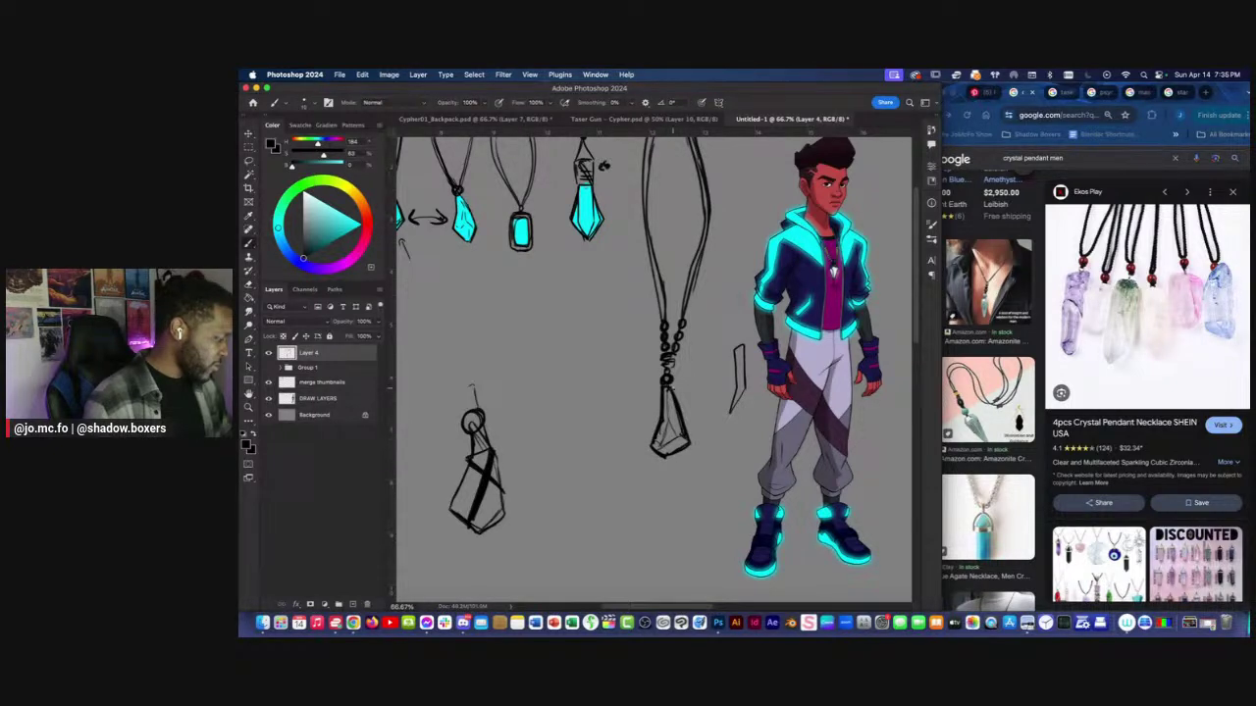
Erase along the crystal's left side and redraw the thin line beneath its ring.
key("e")
mouse_move(667, 396)
left_mouse_down()
mouse_move(683, 436)
mouse_move(679, 414)
mouse_move(657, 419)
mouse_move(650, 441)
left_mouse_up()
key("b")
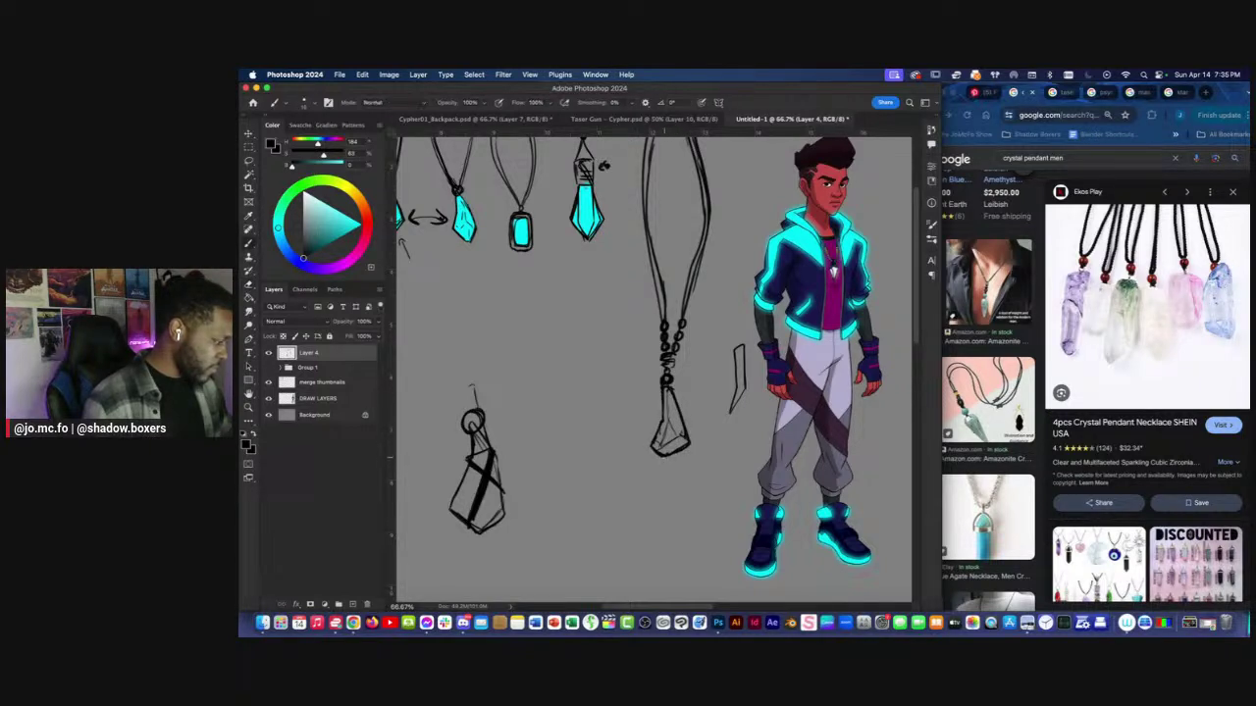
key("super+minus")
key("super+equal")
left_click_drag(666, 391, 664, 404)
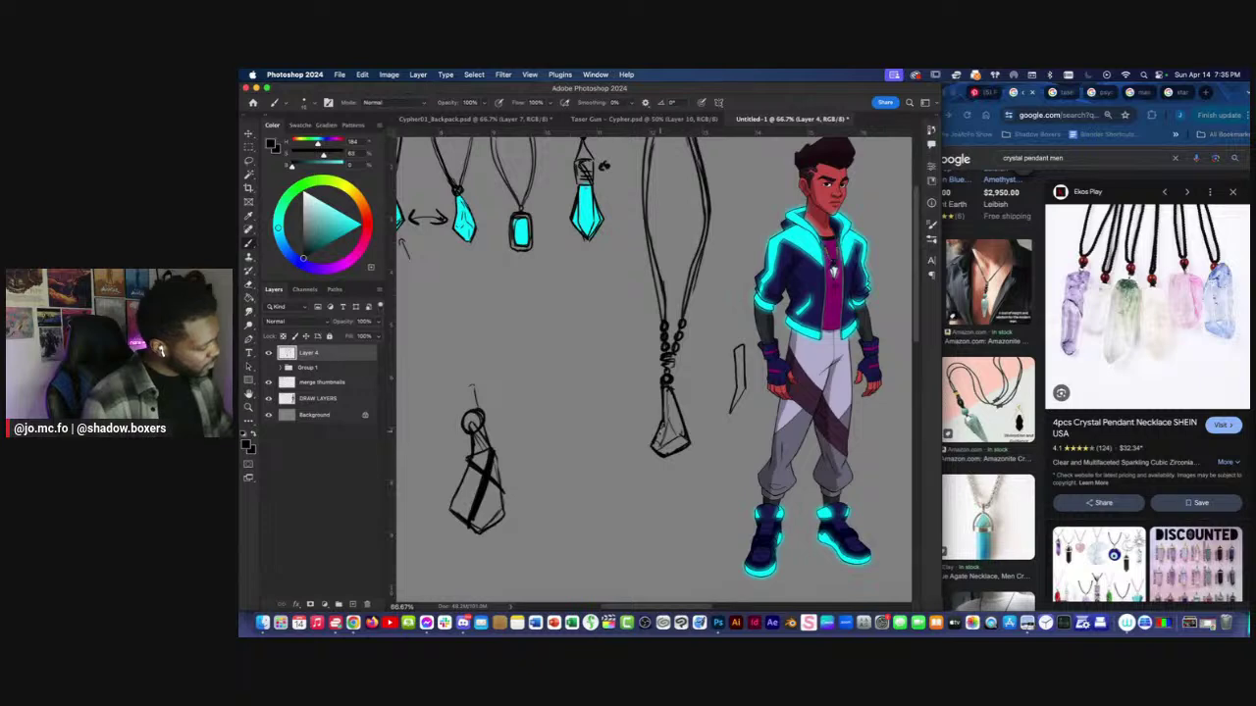
Shift the large necklace sketches on Layer 4 slightly down the canvas with Free Transform.
key("super+0")
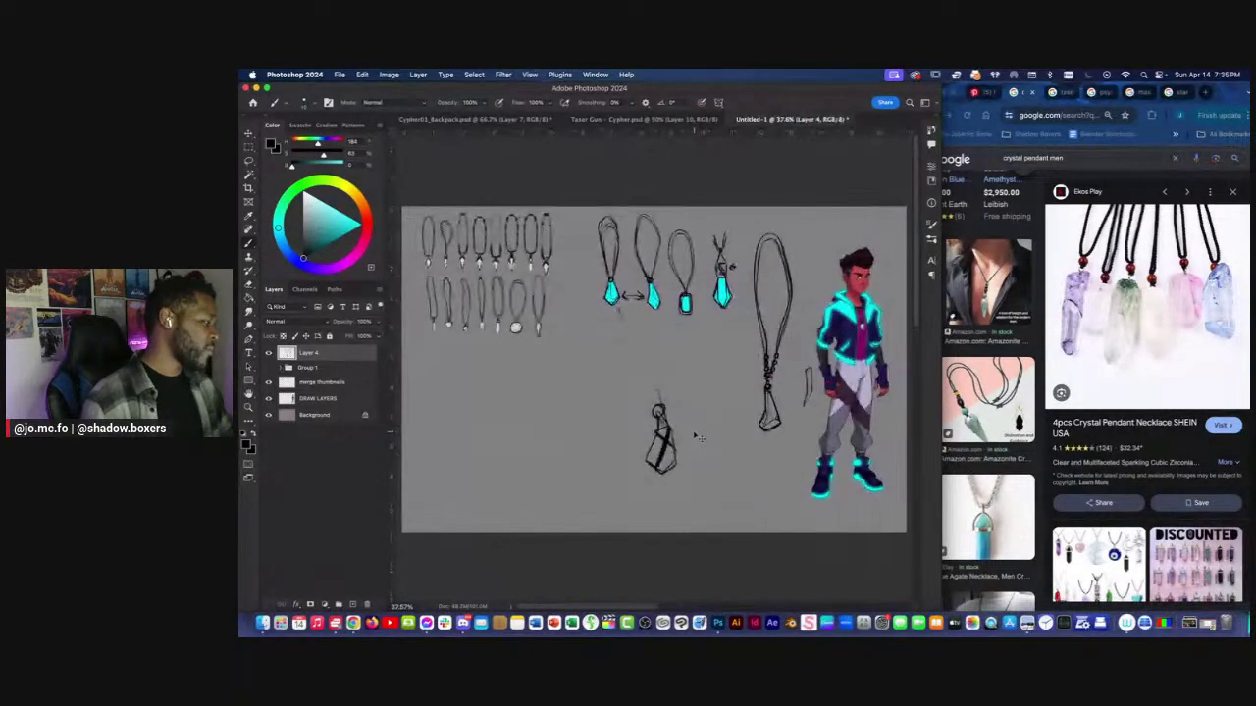
key("super+equal")
key("super+equal")
key("l")
mouse_move(691, 355)
left_mouse_down()
mouse_move(745, 377)
mouse_move(732, 339)
left_mouse_up()
key("super+d")
key("super+t")
mouse_move(398, 242)
left_mouse_down()
mouse_move(397, 282)
mouse_move(522, 275)
left_mouse_up()
key("super+minus")
key("Escape")
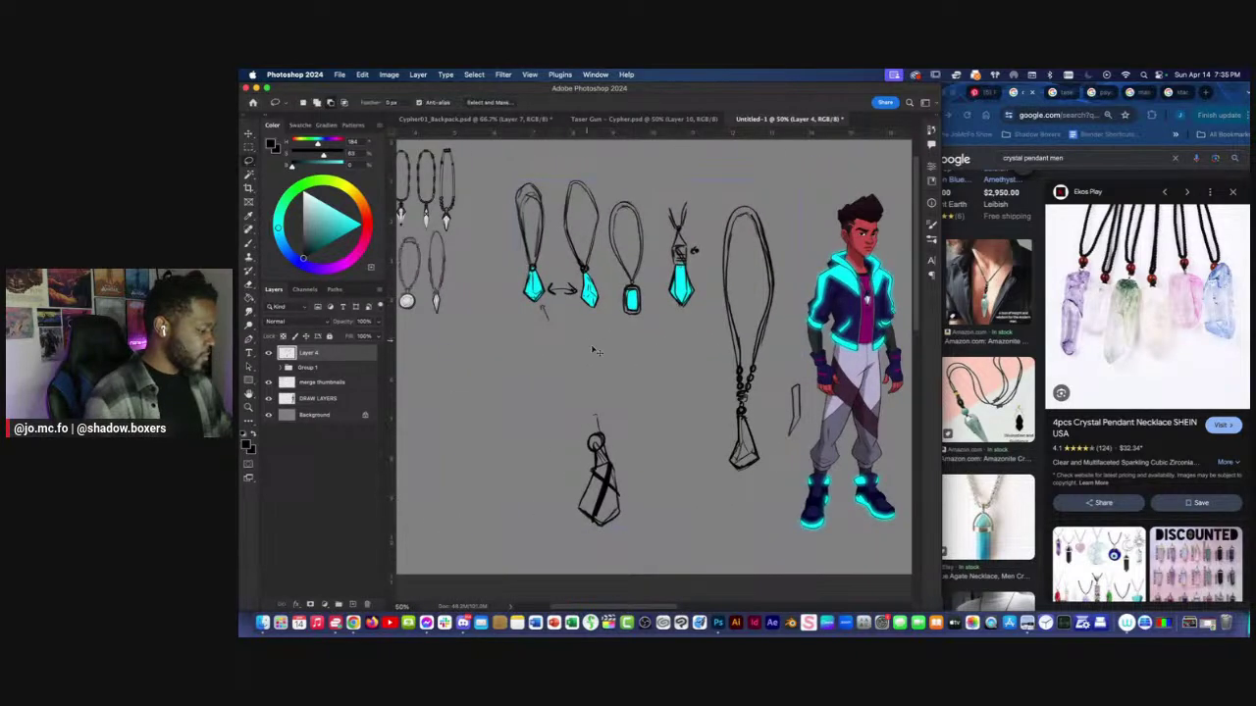
Darken the long-cord crystal's outer contour and redraw its central facet line.
left_click_drag(594, 351, 548, 380)
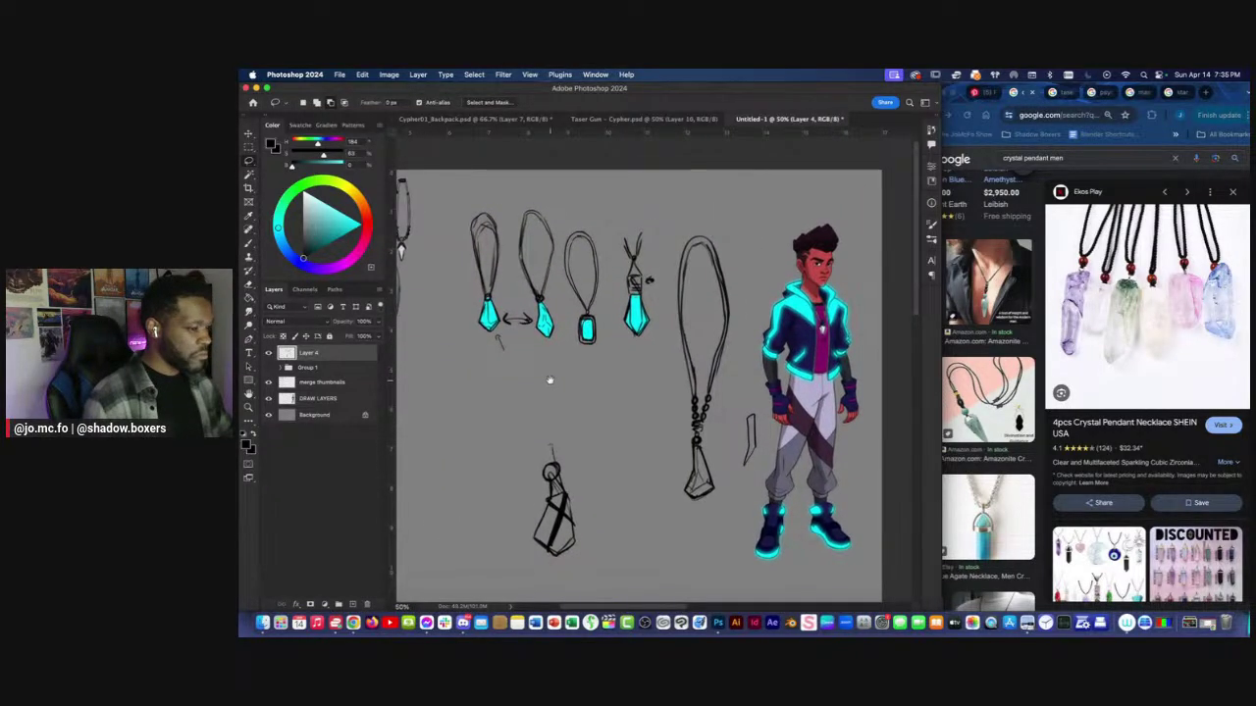
key("super+equal")
key("super+equal")
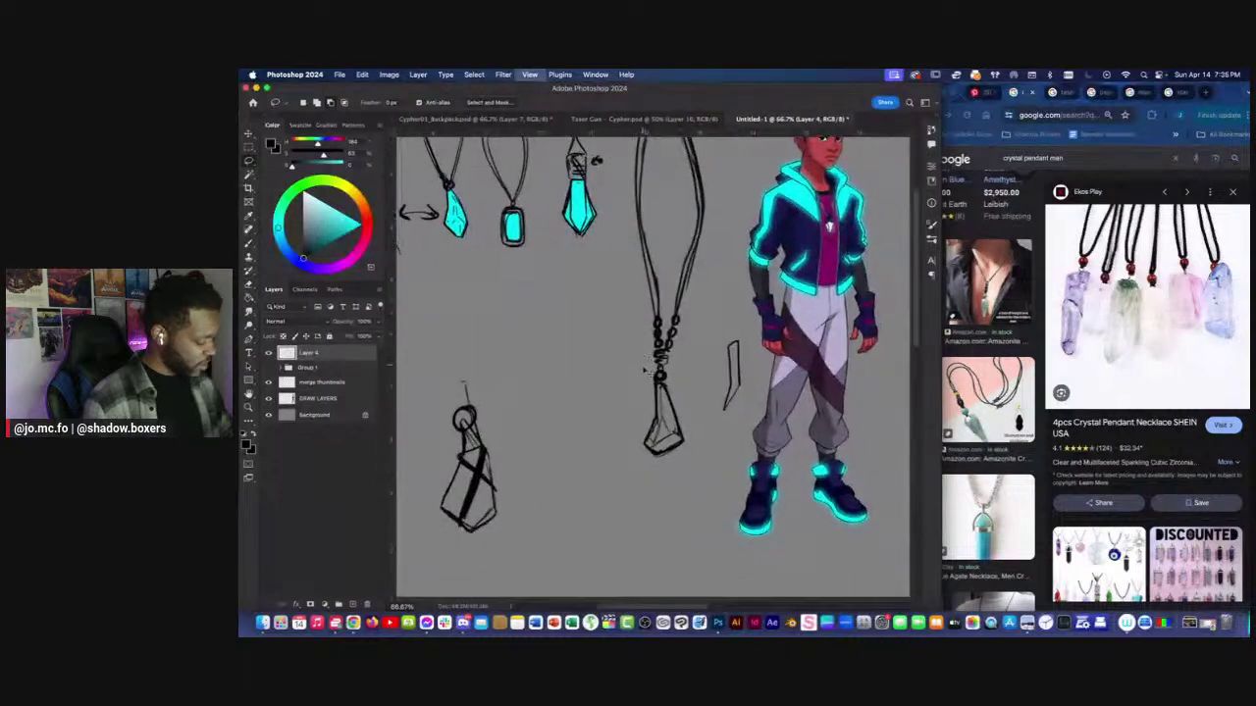
key("e")
key("b")
left_click_drag(659, 393, 676, 408)
mouse_move(659, 395)
left_mouse_down()
mouse_move(638, 485)
mouse_move(656, 447)
left_mouse_up()
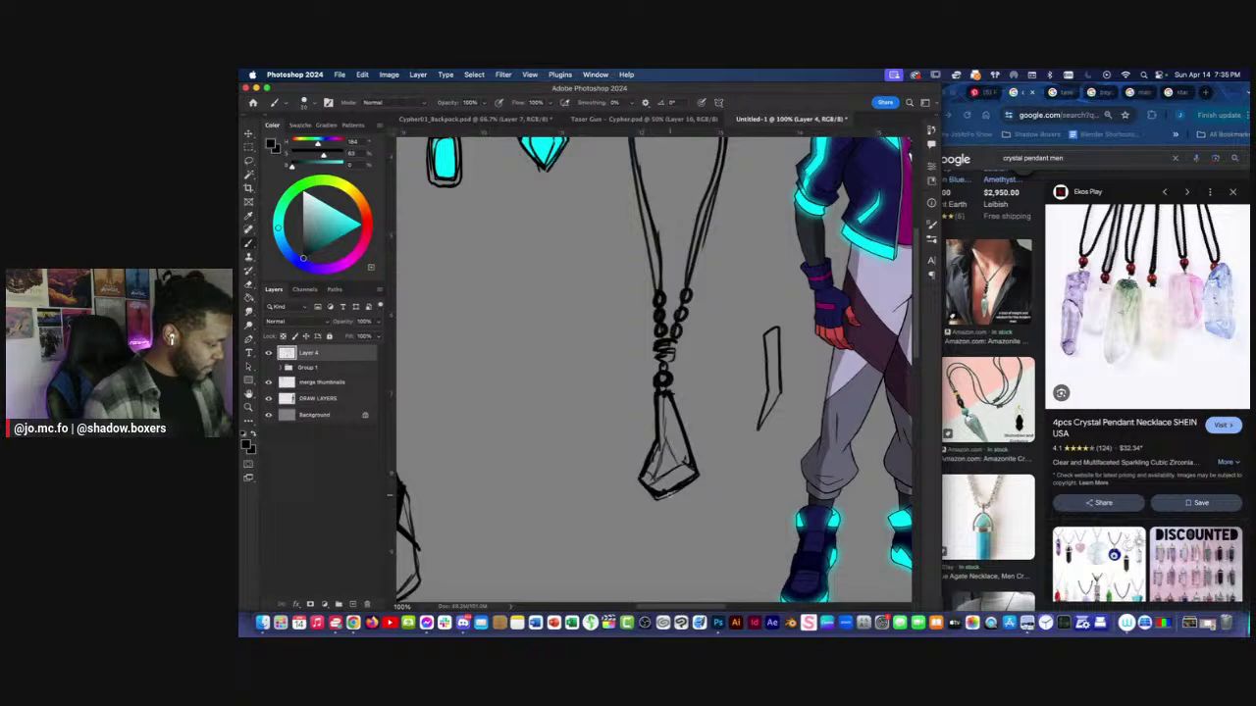
key("super+0")
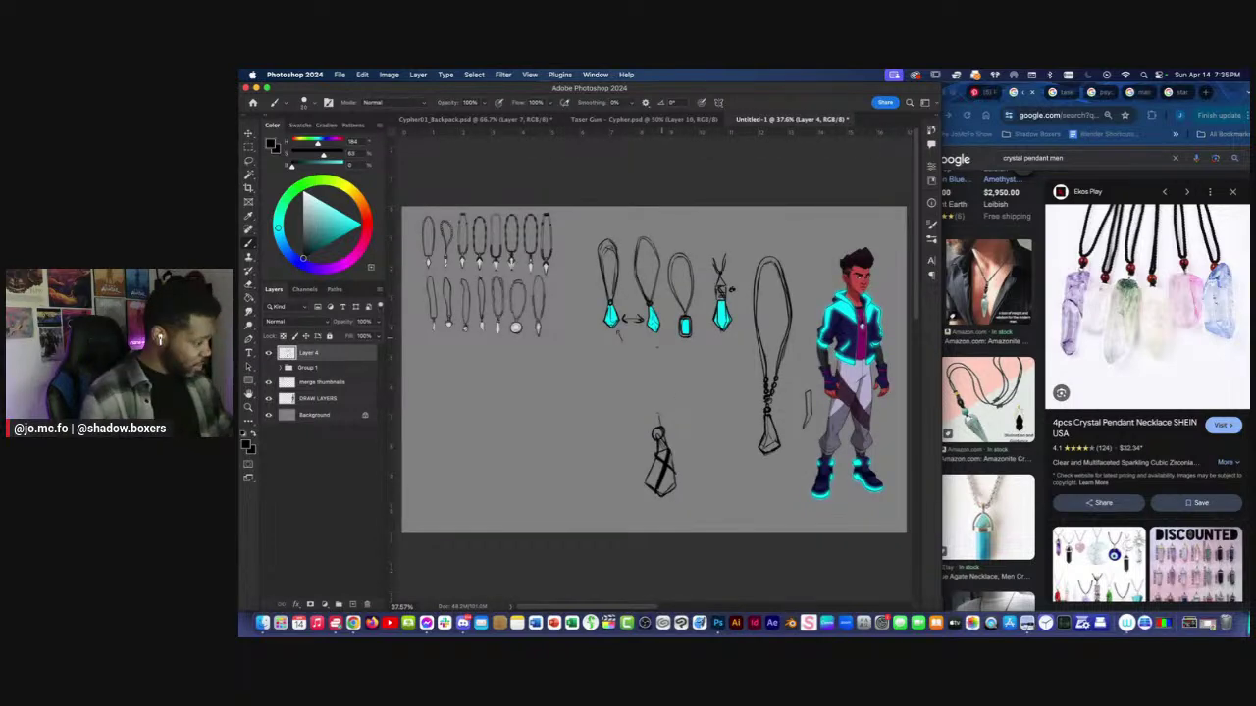
Add a new layer and paint thick black crossing wrap bands over the long-cord crystal with a larger brush.
key("super+plus")
left_click_drag(658, 373, 564, 317)
key("super+plus")
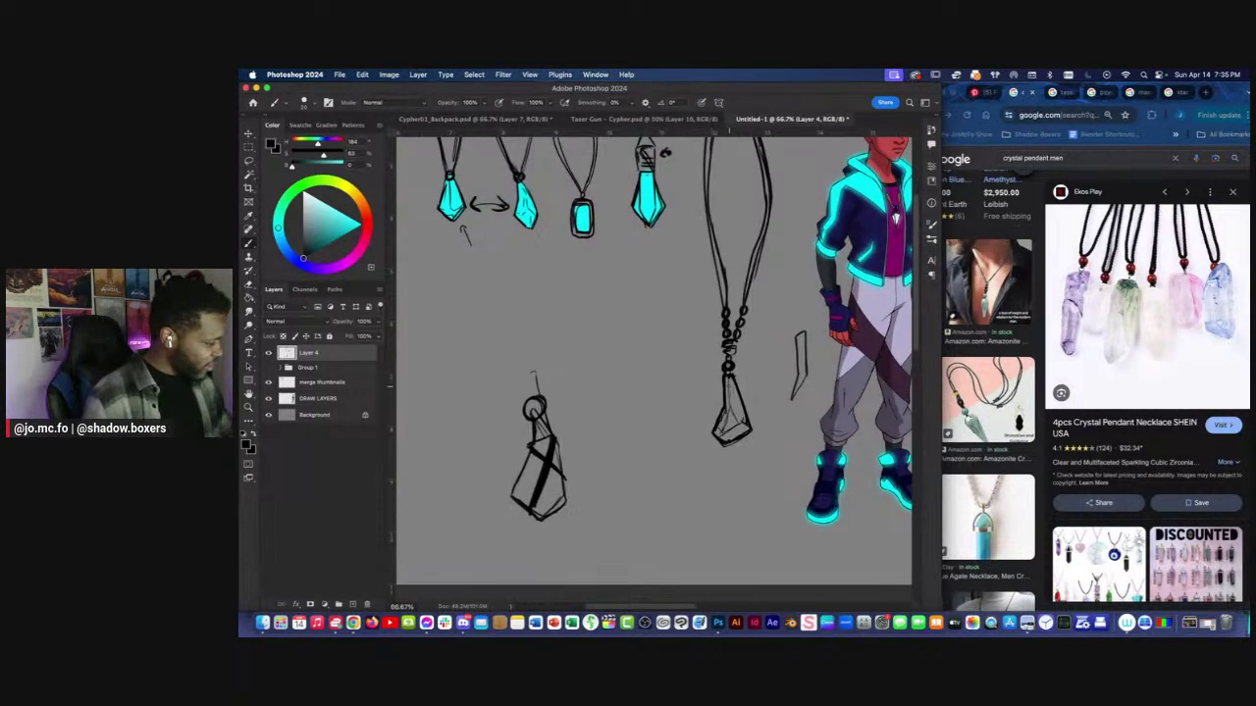
left_click(352, 604)
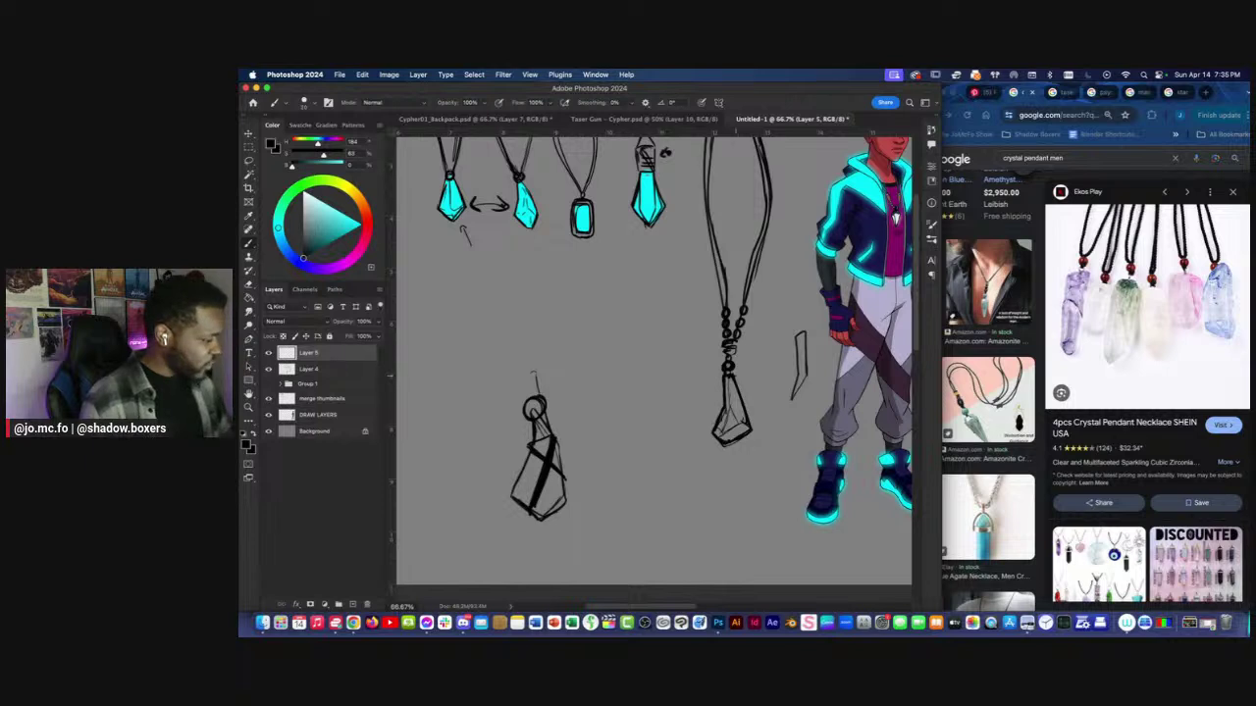
key("bracketright")
key("bracketright")
mouse_move(744, 431)
left_mouse_down()
mouse_move(728, 398)
mouse_move(735, 408)
left_mouse_up()
key("super+minus")
key("super+minus")
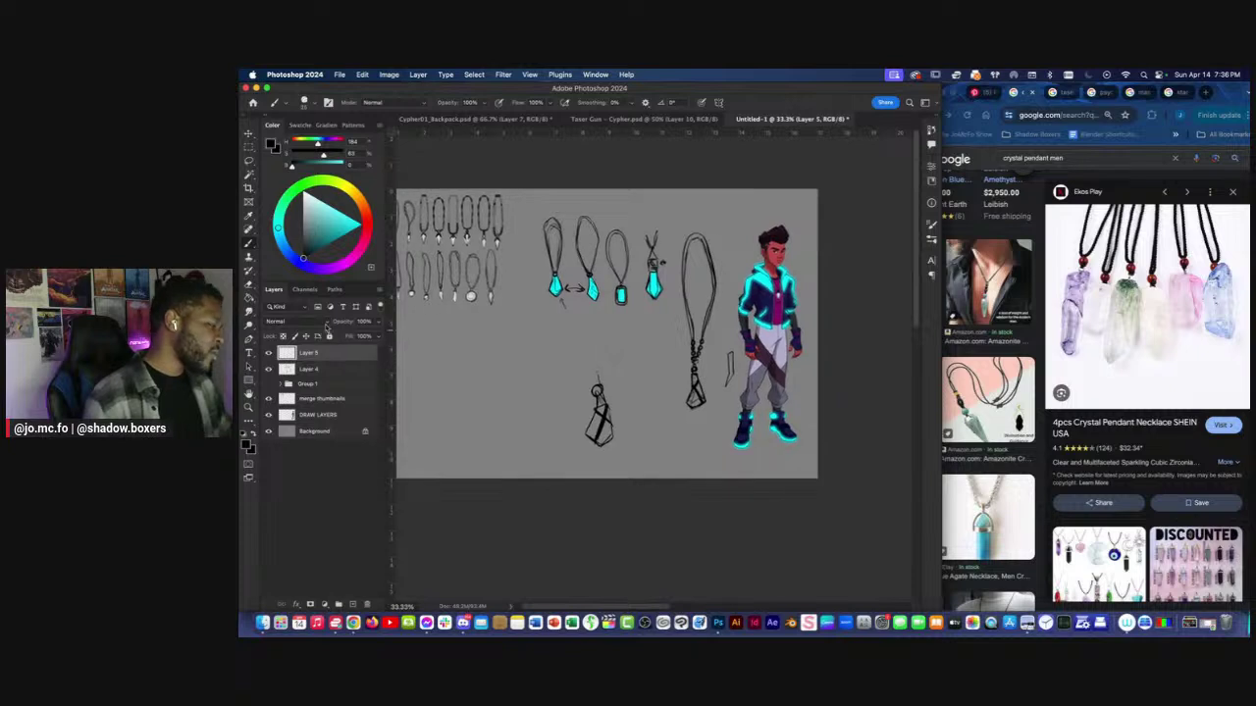
Sample the cyan from an earlier pendant and fill the long-cord crystal with it on a new layer below Layer 4.
key("super+plus")
key("alt+bracketleft")
left_click(506, 244, "alt")
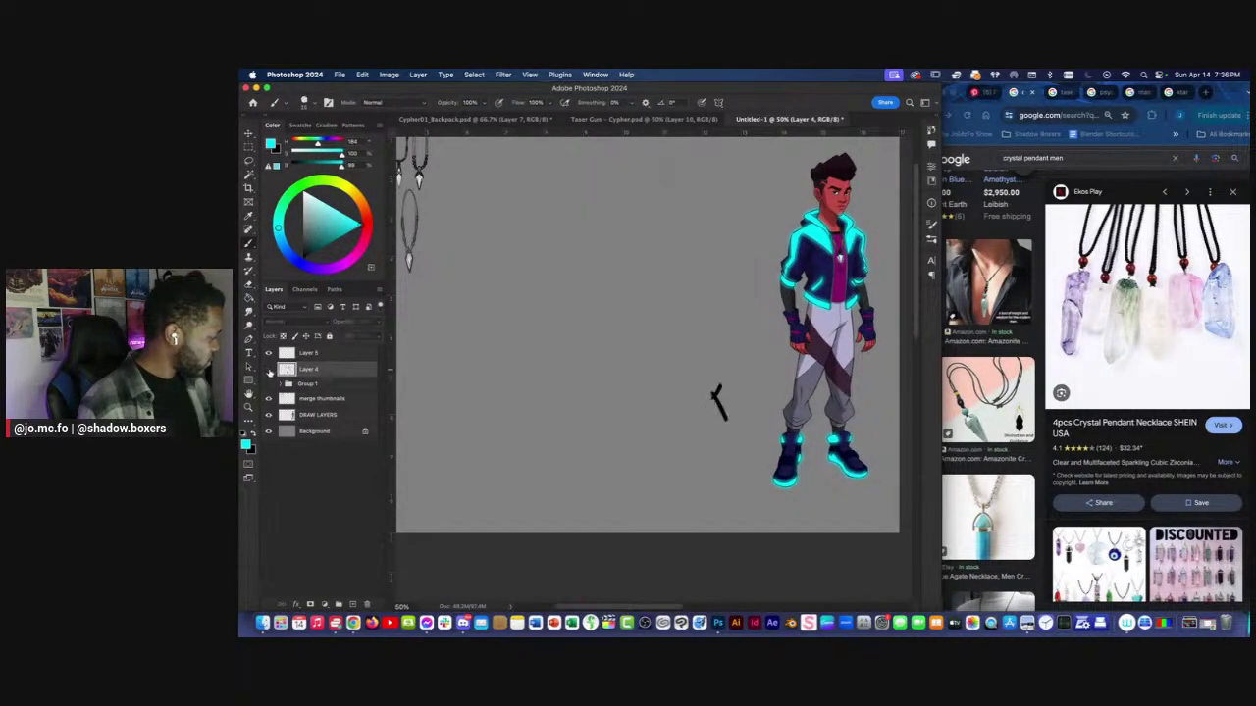
left_click(355, 604)
left_click_drag(319, 371, 306, 388)
key("super+plus")
key("]")
key("]")
mouse_move(736, 383)
left_mouse_down()
mouse_move(748, 429)
mouse_move(726, 432)
mouse_move(734, 391)
mouse_move(740, 431)
mouse_move(725, 436)
mouse_move(744, 432)
mouse_move(726, 433)
left_mouse_up()
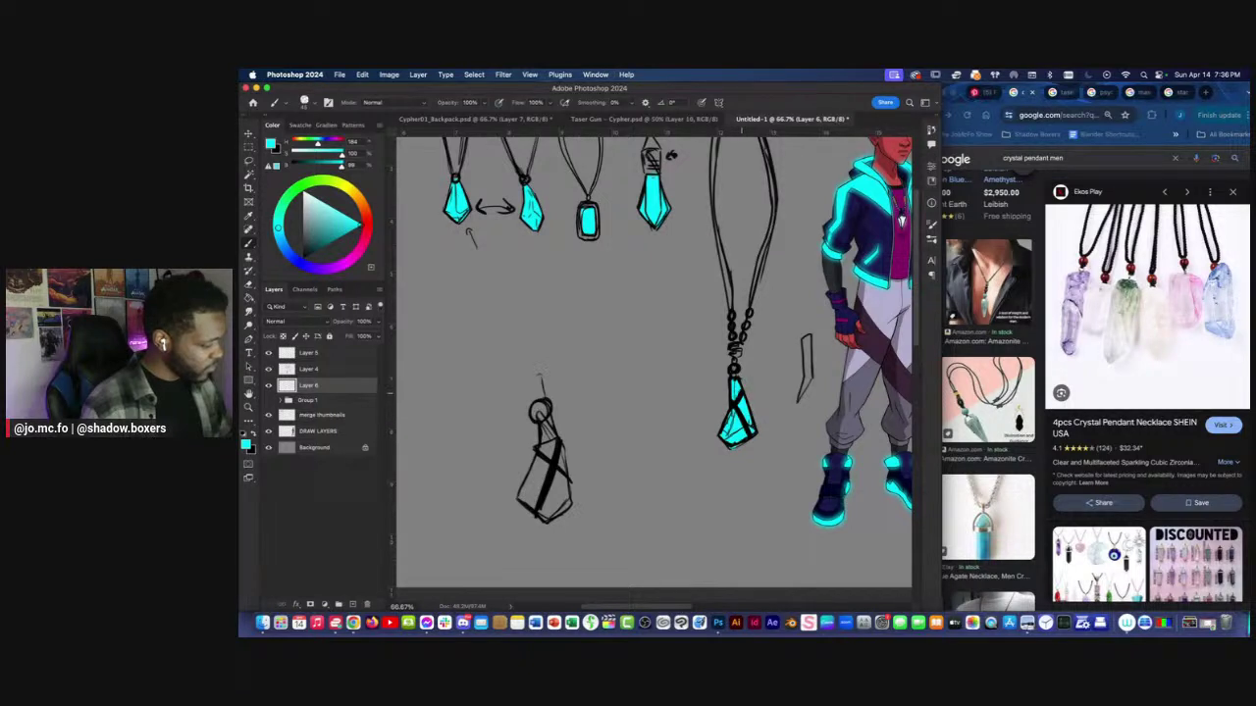
key("super+minus")
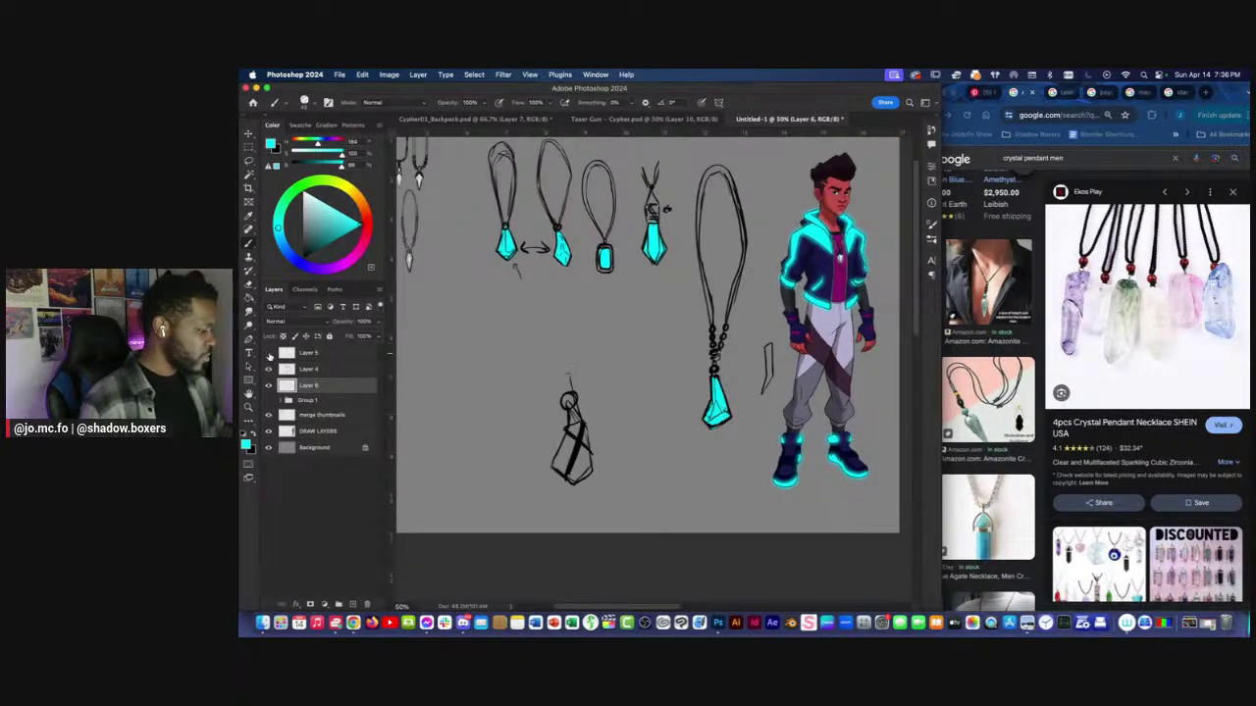
key("super+minus")
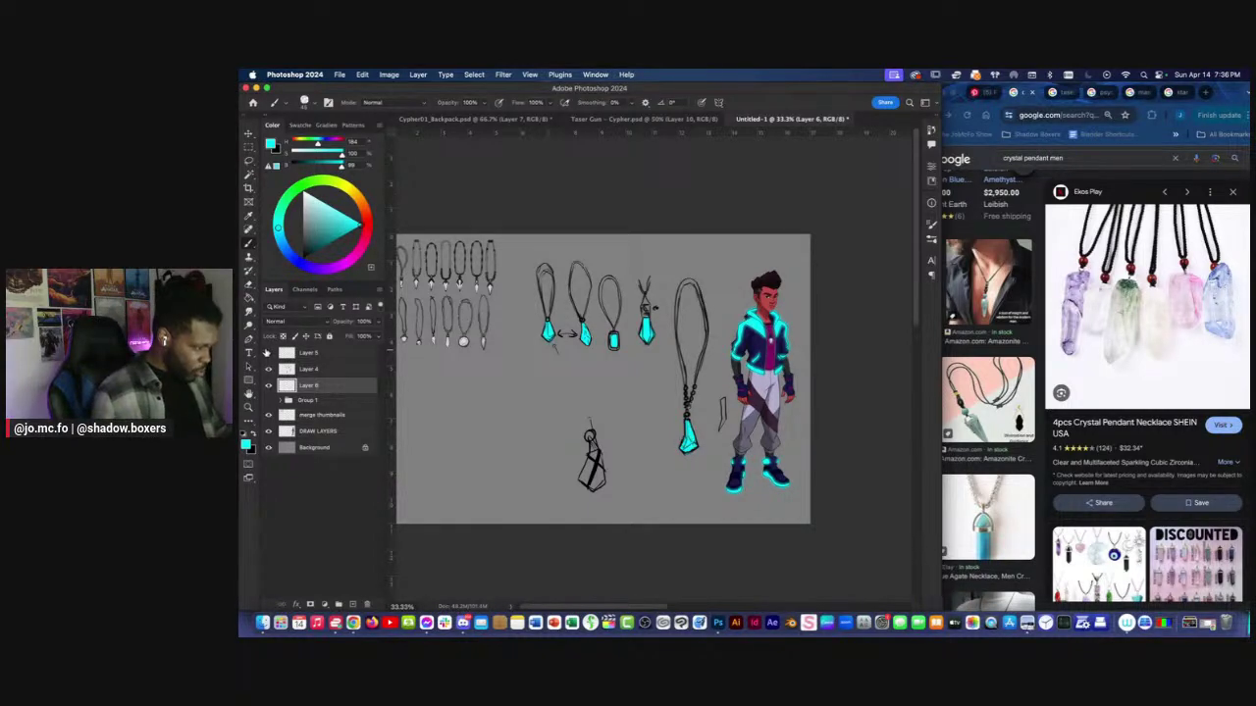
Lasso the separate wrapped crystal sketch below the necklaces on Layer 4, delete it and clear the selection.
key("super+equal")
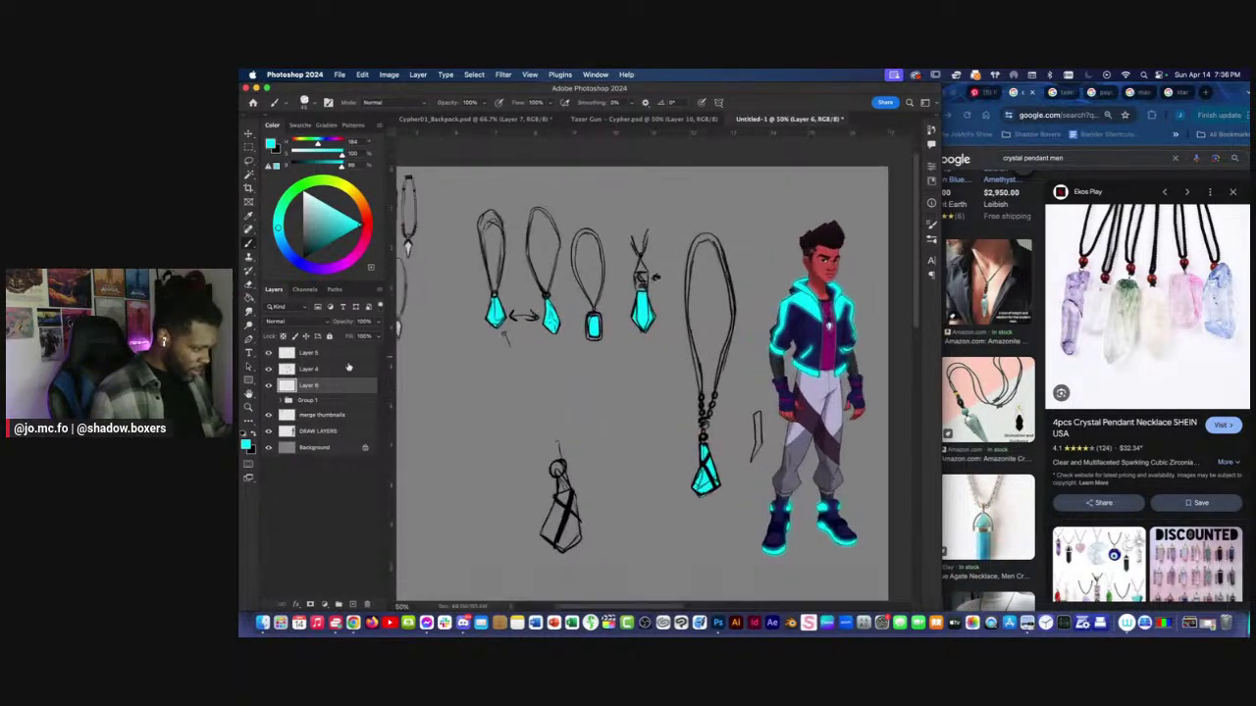
scroll(513, 425, "down", 2)
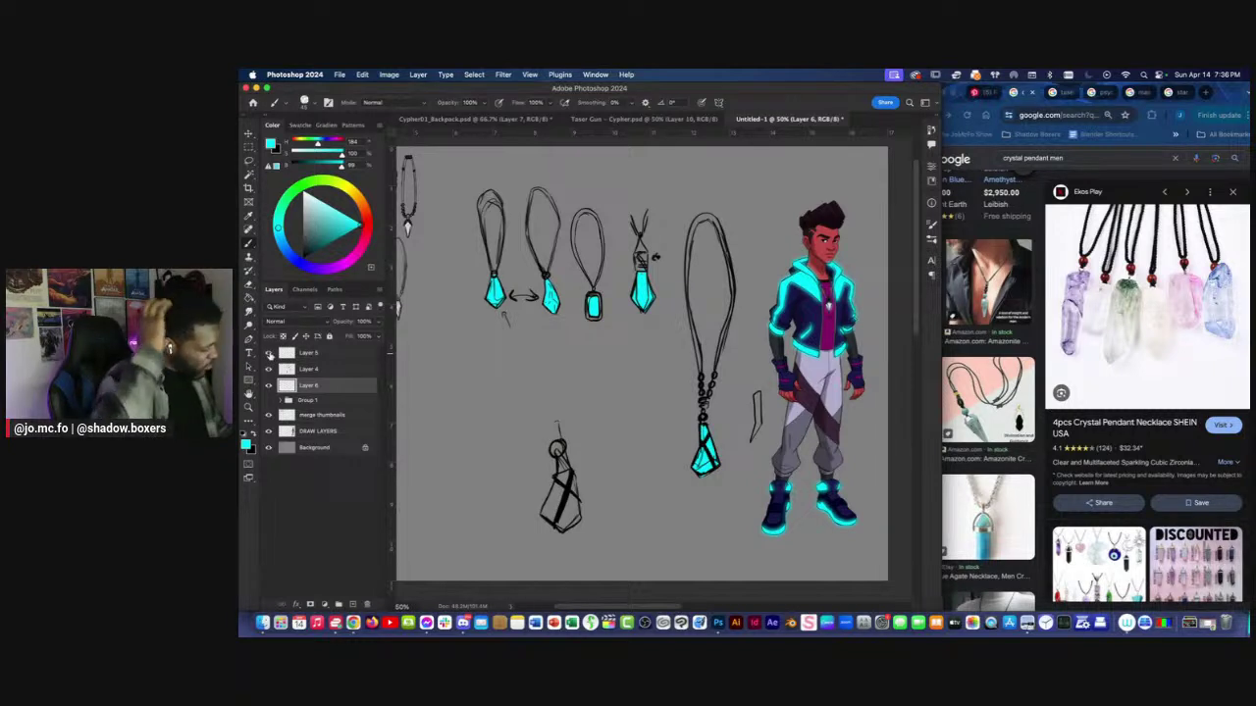
left_click(308, 369)
key("l")
mouse_move(574, 393)
left_mouse_down()
mouse_move(597, 530)
mouse_move(520, 424)
left_mouse_up()
key("Delete")
key("ctrl+d")
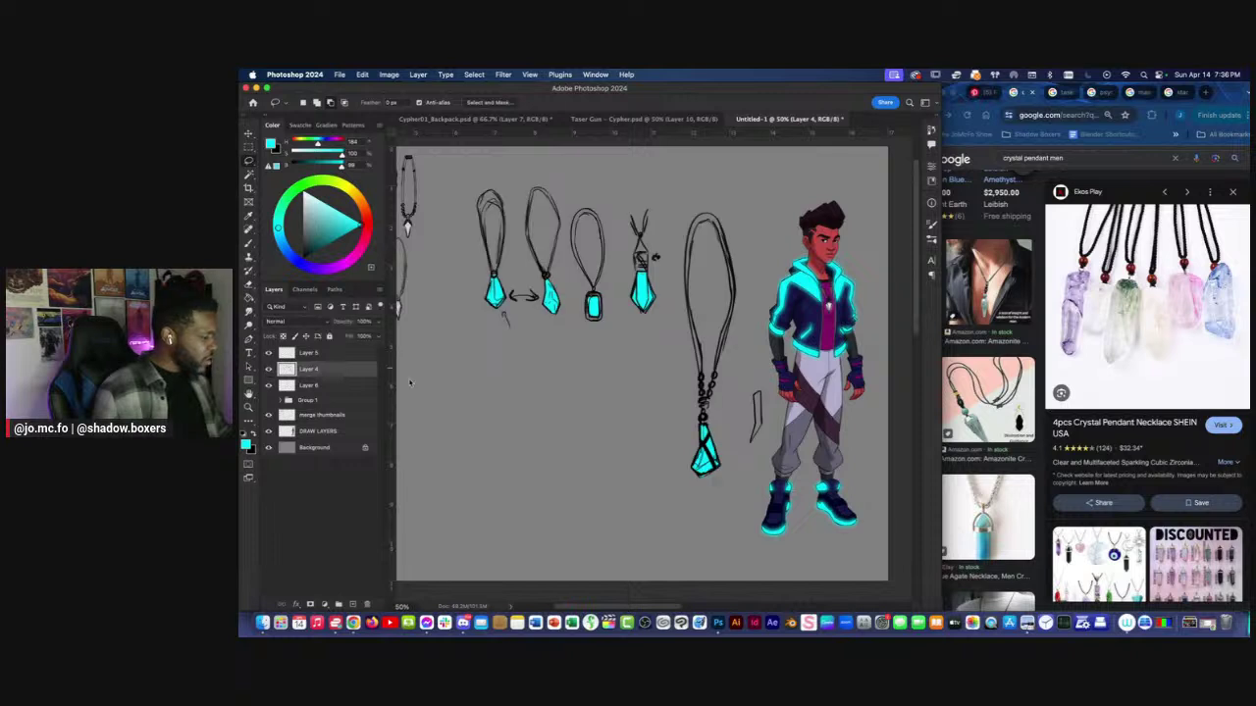
Select Layers 4, 5 and 6 together, scale the colored necklaces down and move them below the thumbnail rows.
scroll(508, 422, "up", 4)
key("super+minus")
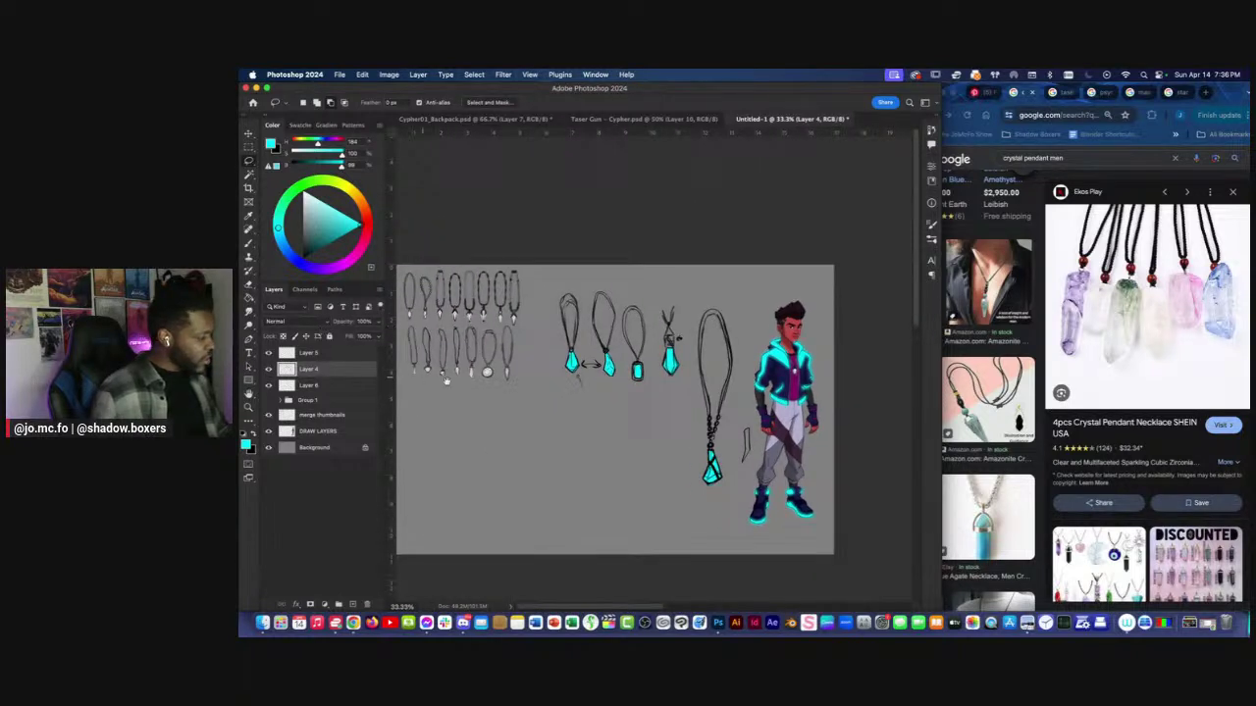
left_click_drag(432, 379, 467, 380)
mouse_move(719, 287)
left_mouse_down()
mouse_move(814, 383)
mouse_move(595, 252)
mouse_move(456, 388)
mouse_move(611, 302)
left_mouse_up()
key("super+t")
left_click(297, 355)
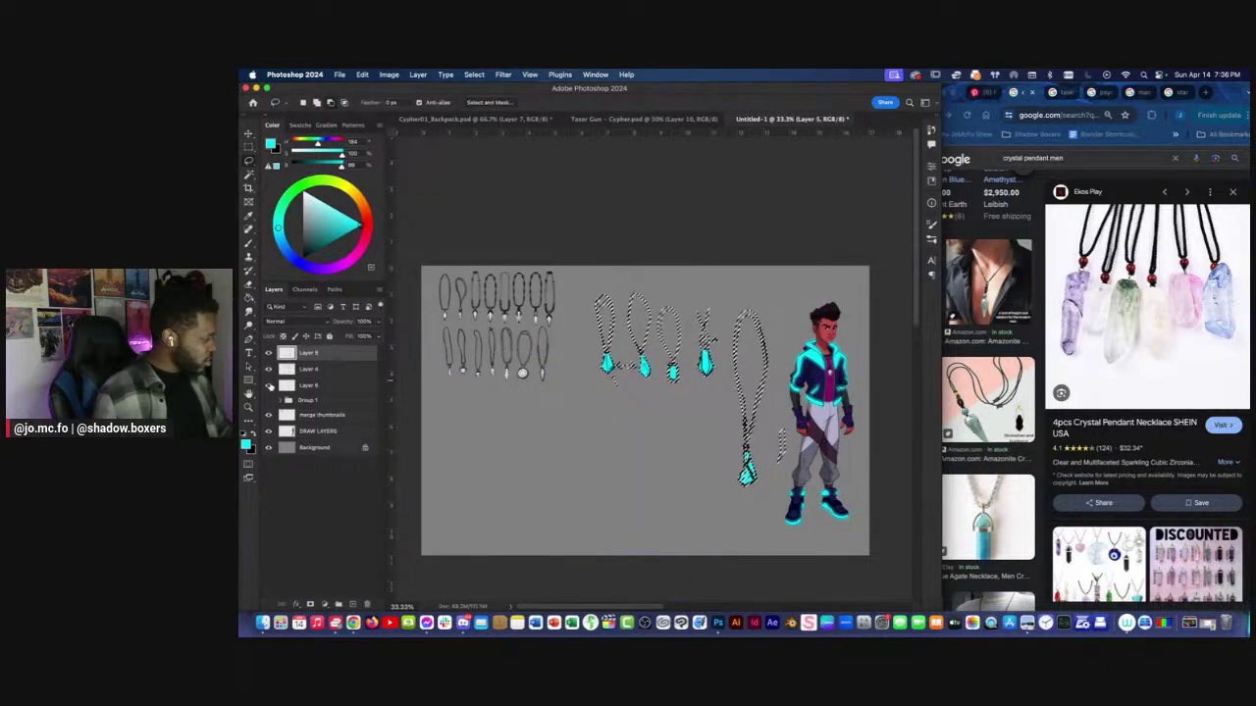
left_click(285, 390)
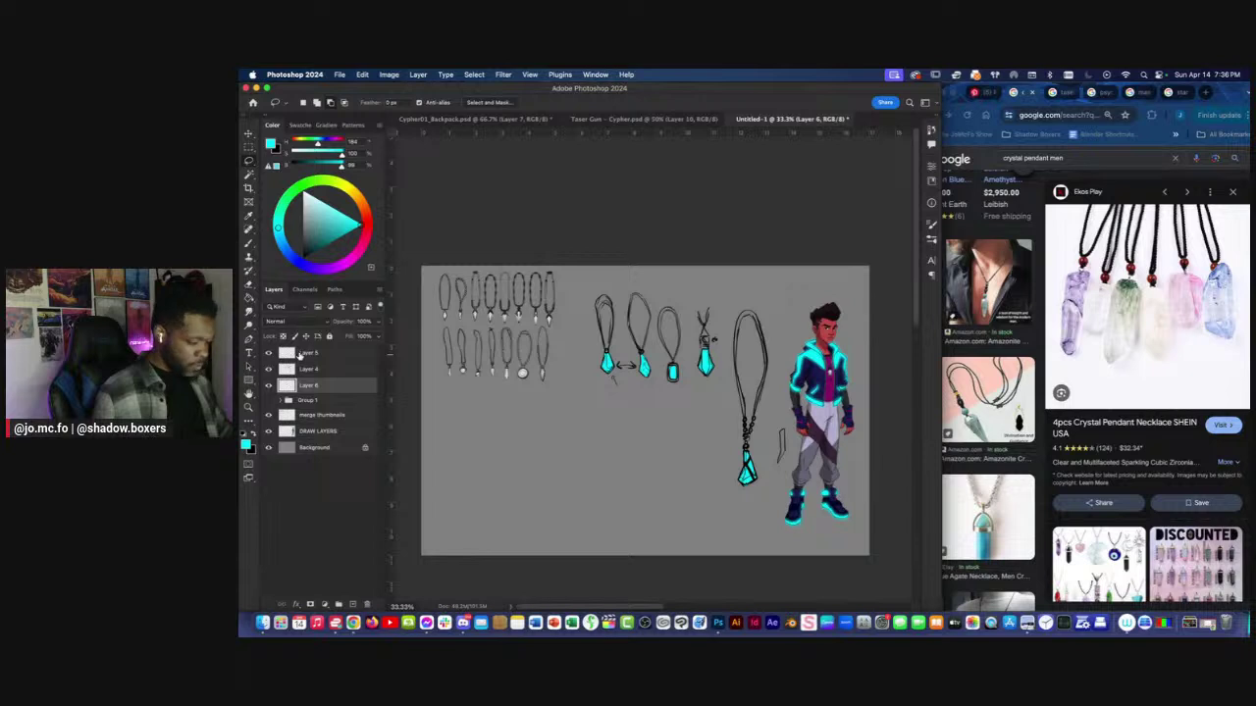
left_click(299, 356, "shift")
key("super+t")
left_click_drag(690, 394, 538, 428)
mouse_move(538, 330)
left_mouse_down()
mouse_move(539, 379)
mouse_move(472, 425)
mouse_move(504, 374)
left_mouse_up()
key("Return")
key("super+plus")
key("b")
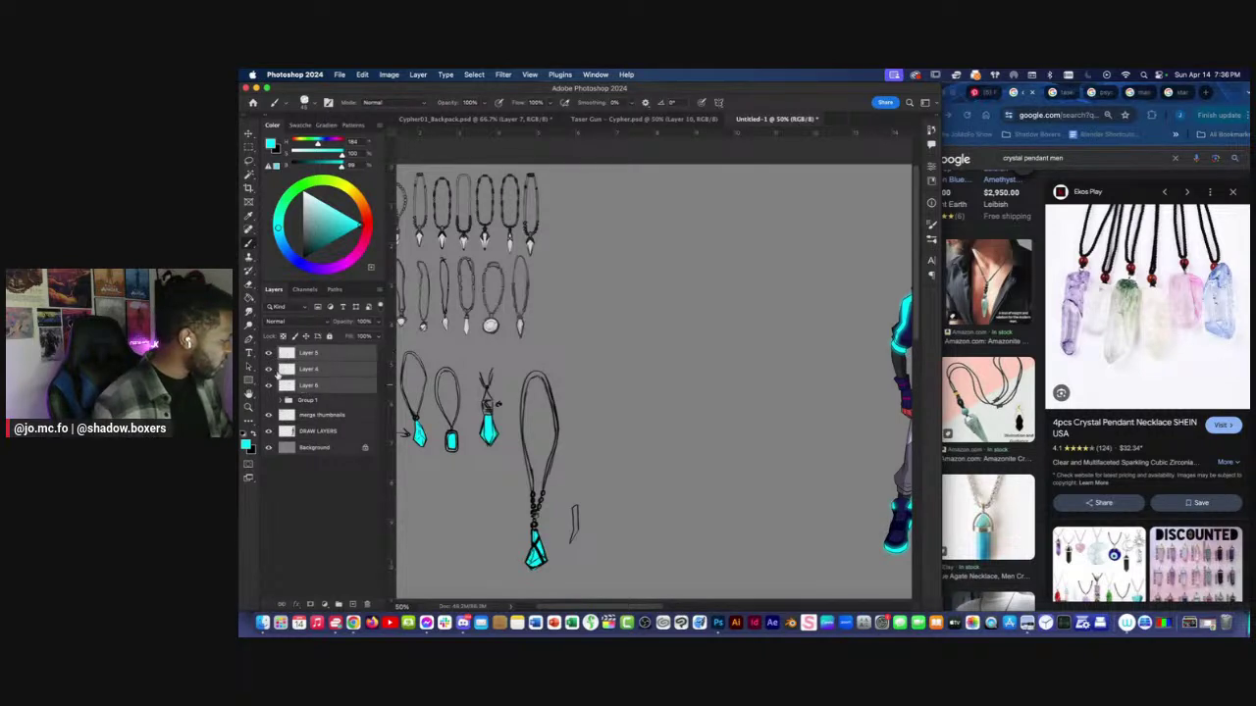
Try merging all visible layers, and show and expand Group 1 to check its reference images.
right_click(323, 380)
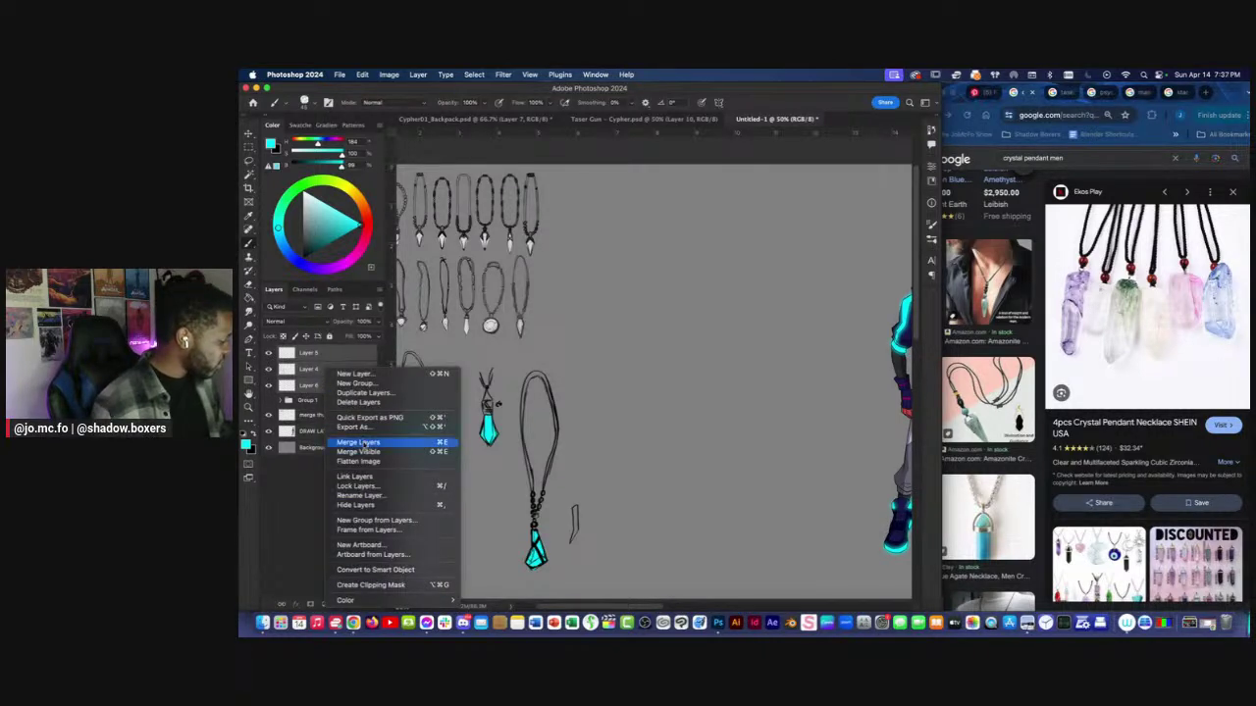
left_click(362, 448)
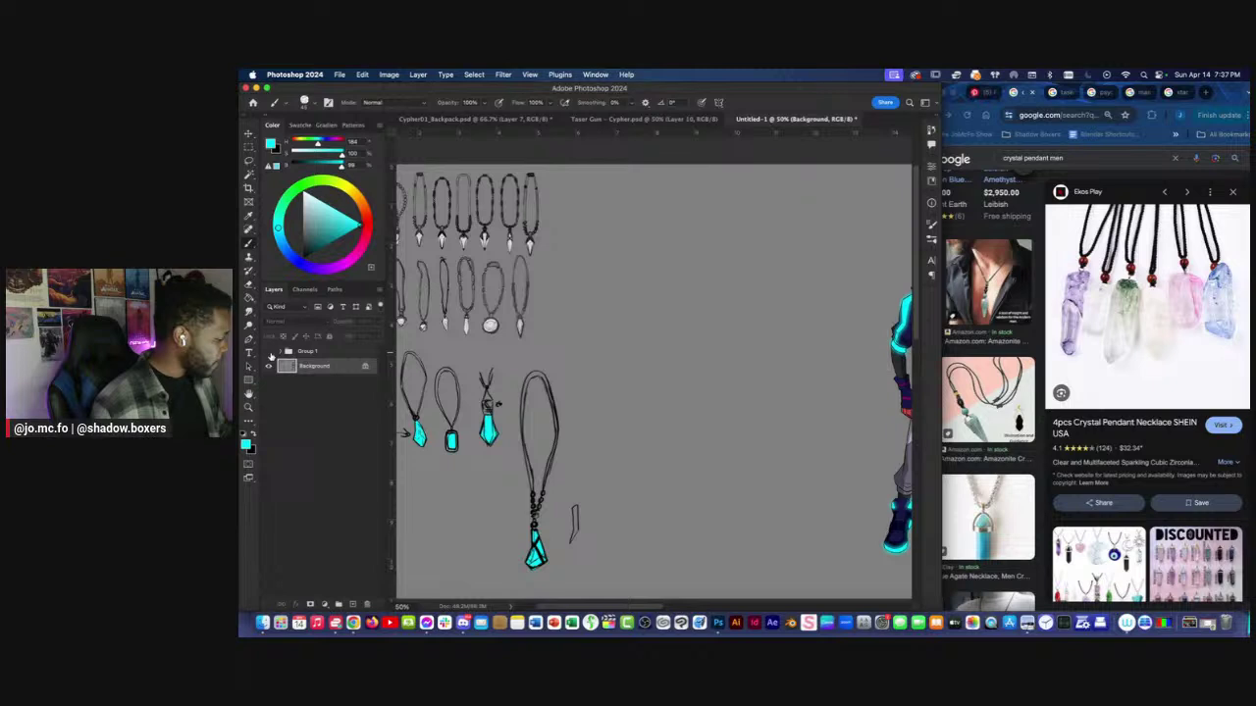
key("super+minus")
left_click(278, 353)
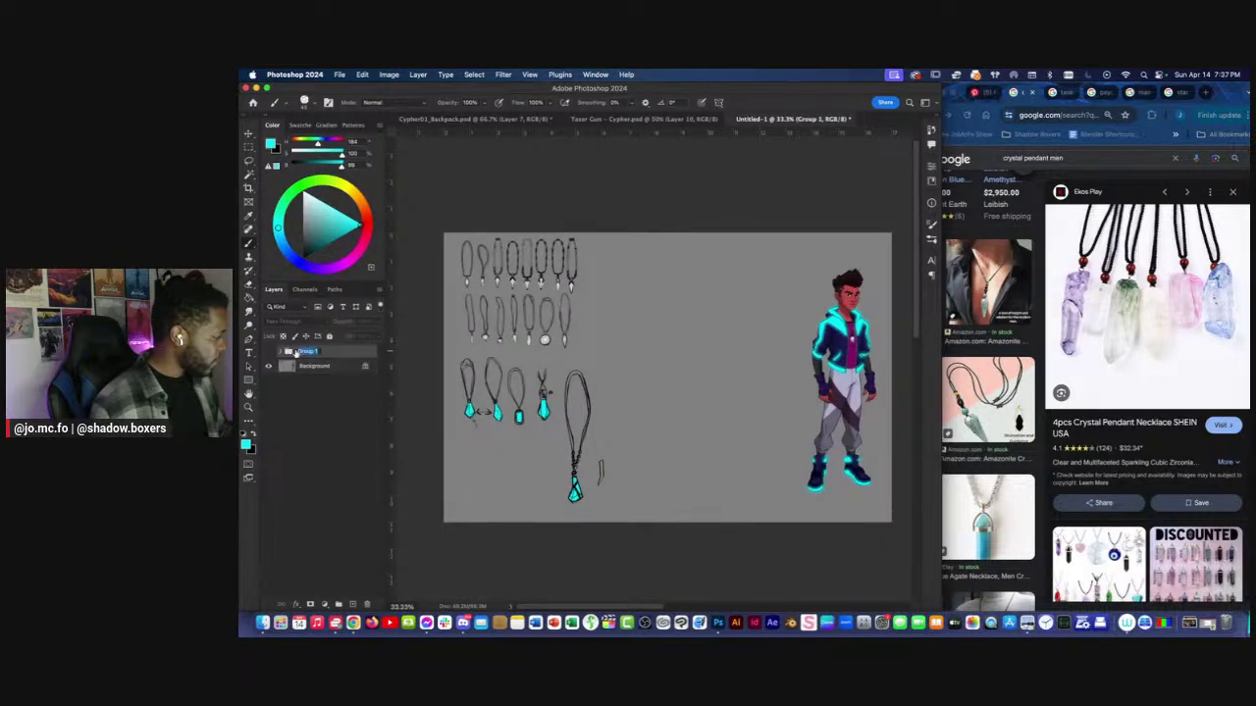
left_click(269, 352)
left_click(280, 352)
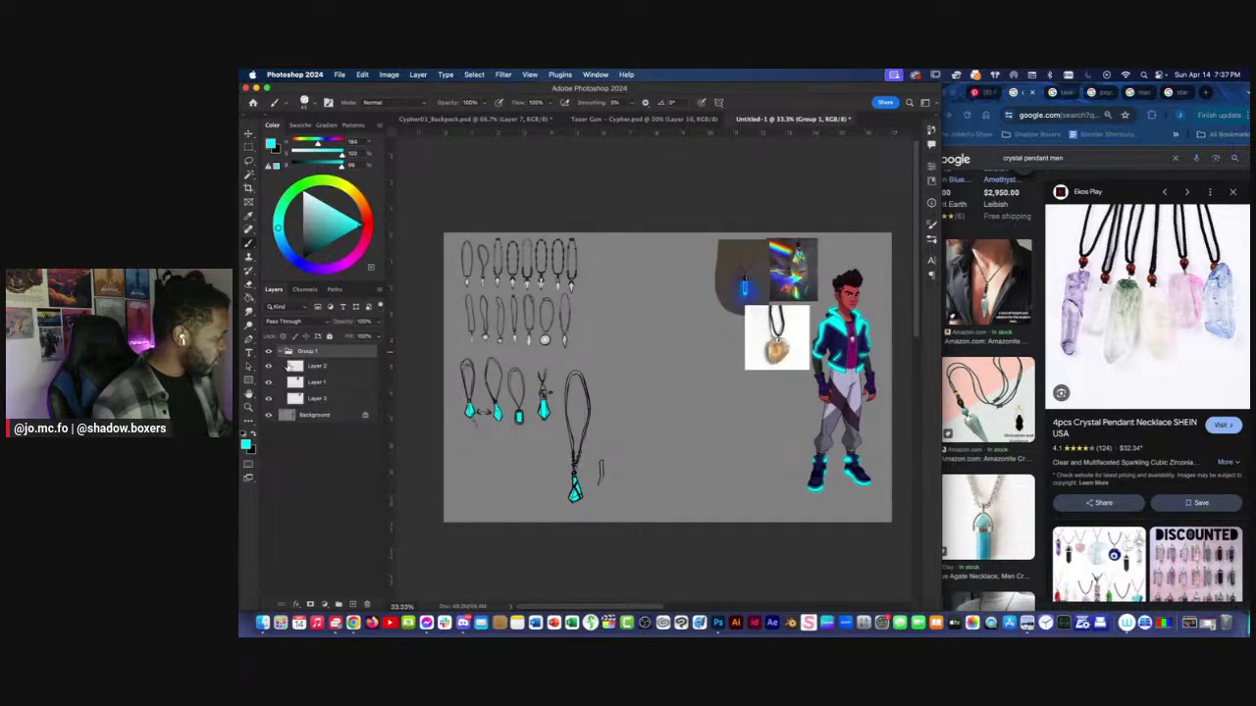
left_click(293, 367)
left_click(270, 367)
left_click(271, 367)
left_click(268, 383)
left_click(269, 382)
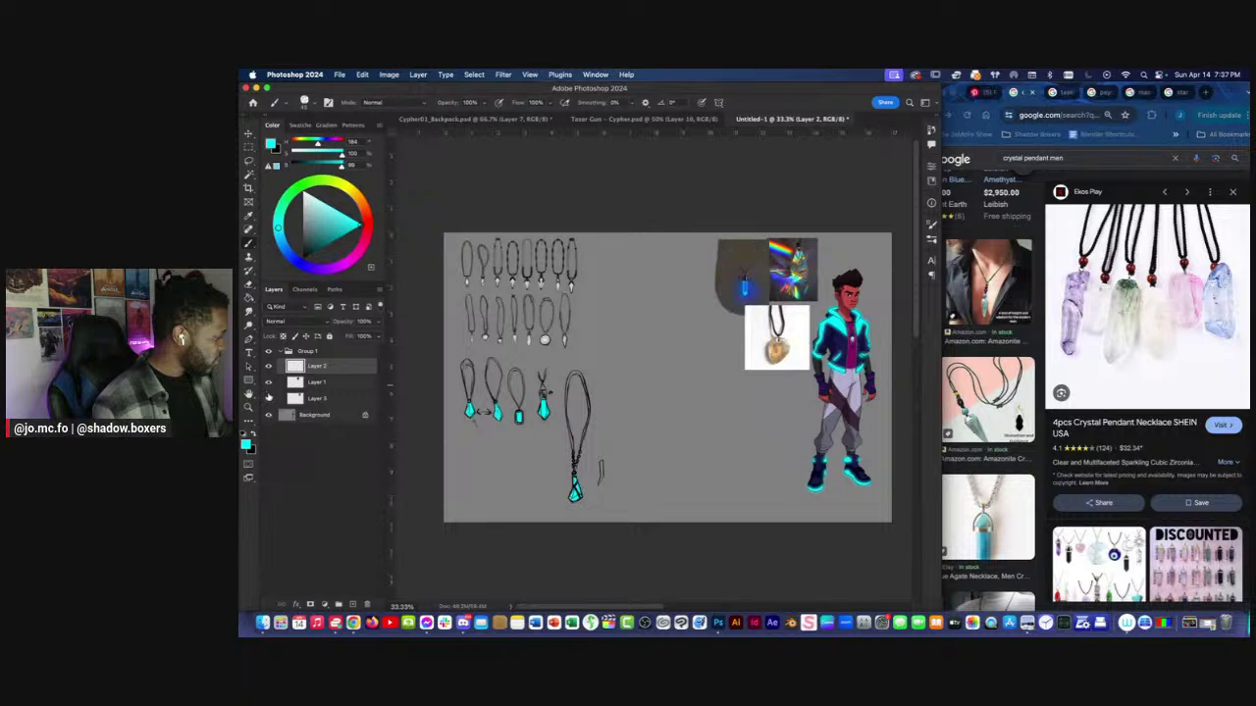
Undo the merge of the visible layers and the visibility changes in Group 1.
key("super+z")
key("super+z")
key("super+z")
key("super+z")
key("super+z")
key("super+z")
key("super+z")
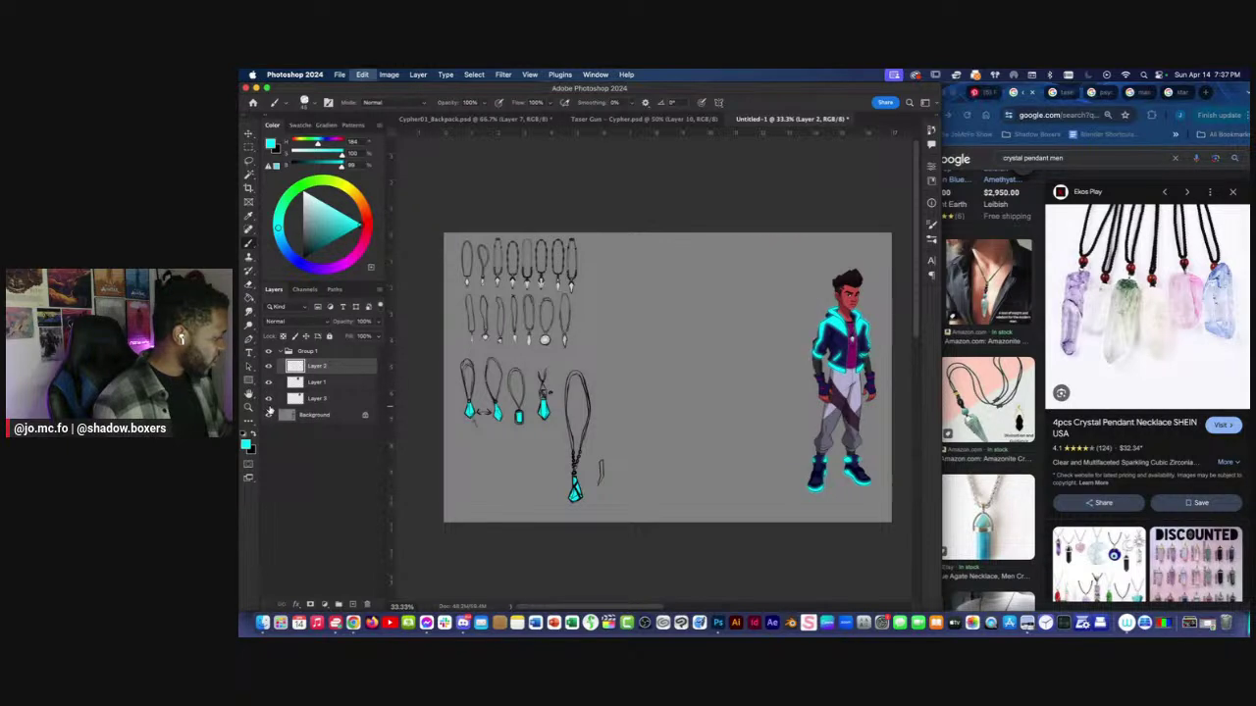
key("super+z")
key("super+z")
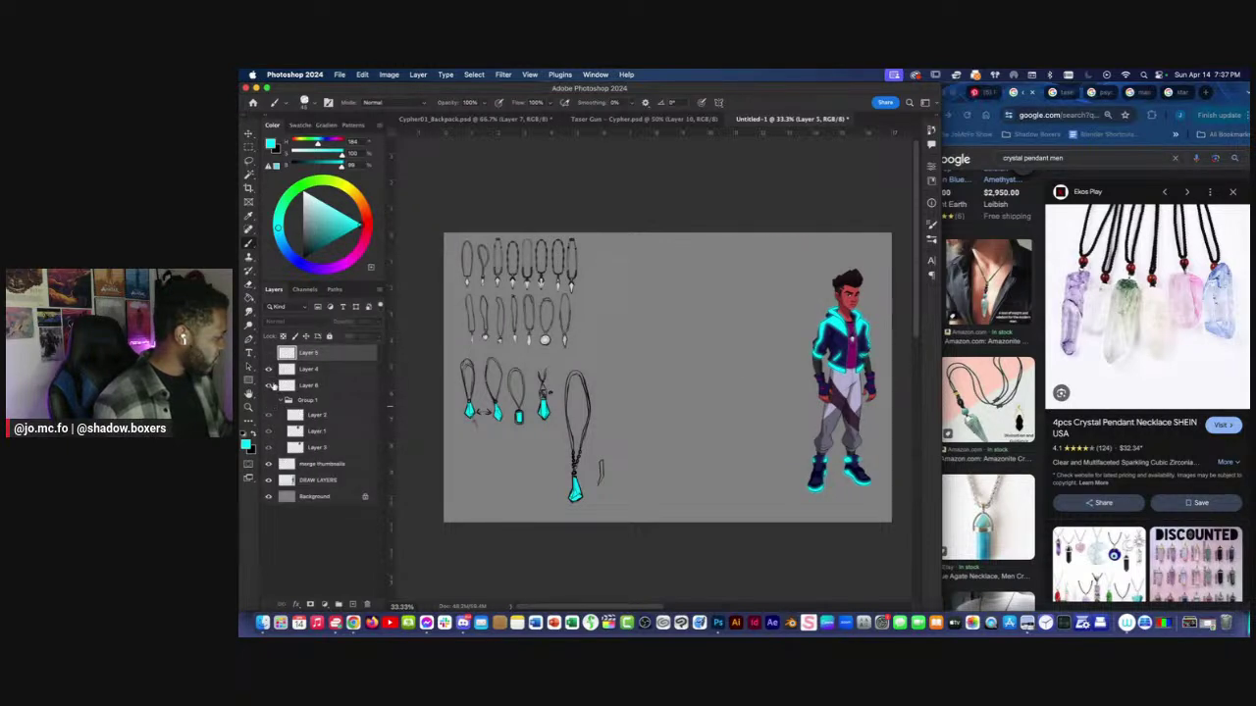
Collapse Group 1, make Layer 5 visible again and merge Layer 6 with Layer 4.
left_click(287, 374)
left_click(281, 400)
left_click(305, 386)
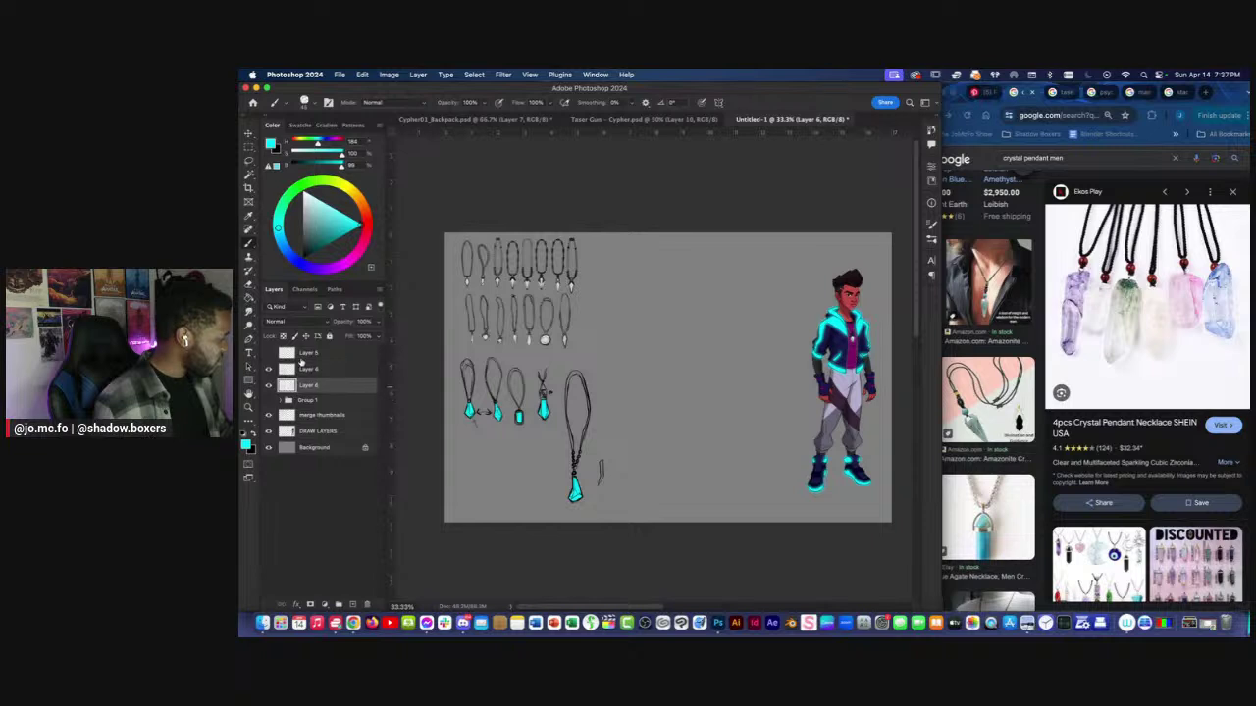
left_click(306, 354, "shift")
left_click(268, 354)
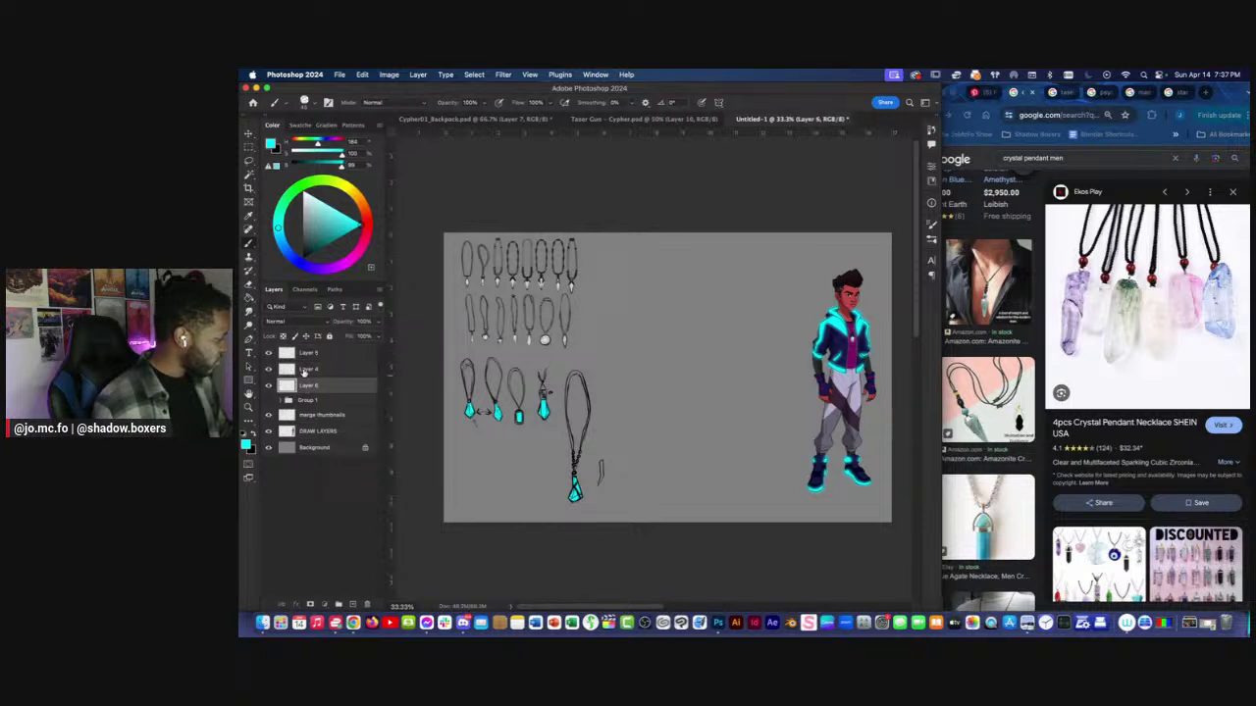
right_click(300, 368)
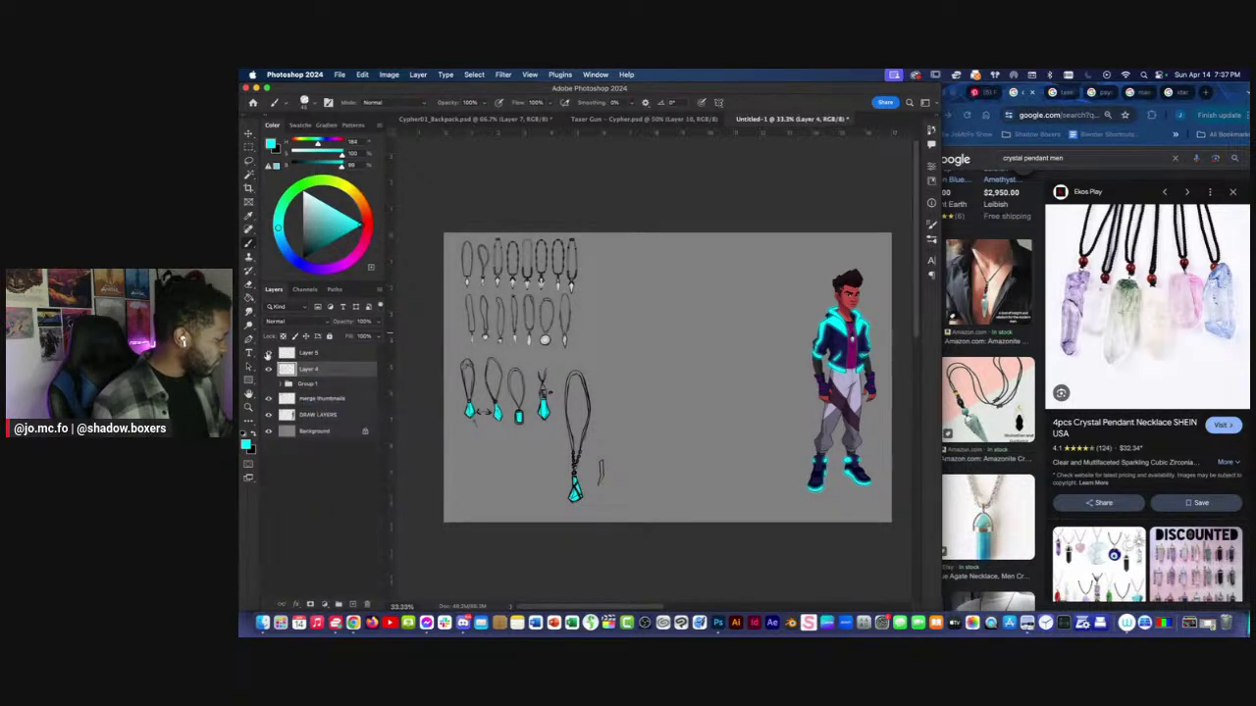
Duplicate Layers 4 and 5 and move the copied necklaces into the empty area beside the character.
key("super+equal")
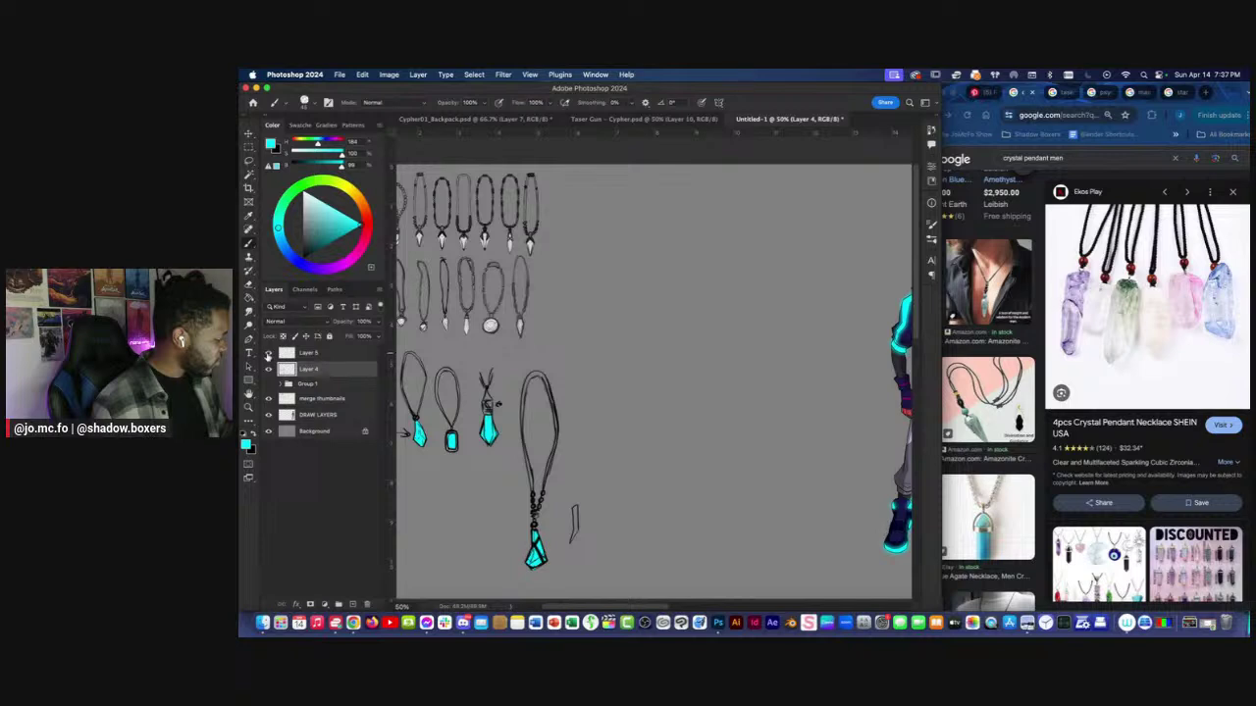
key("super+minus")
key("super+j")
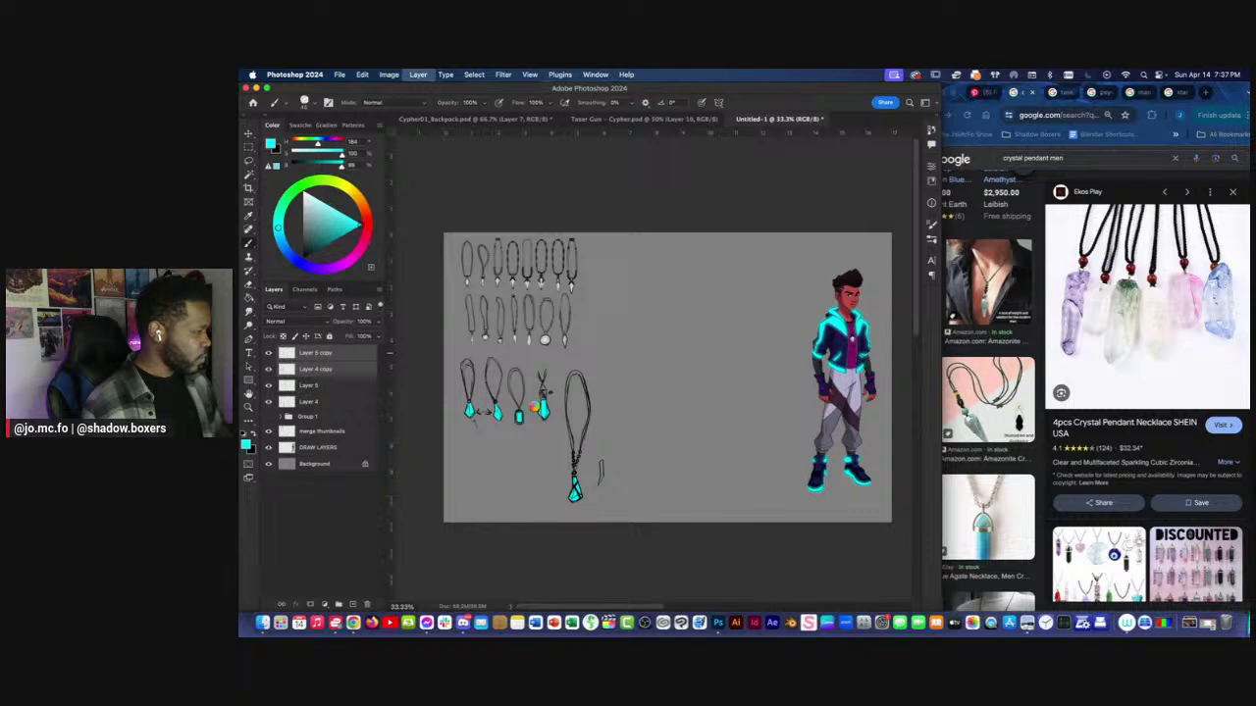
key("super+t")
mouse_move(493, 470)
left_mouse_down()
mouse_move(607, 409)
mouse_move(681, 391)
left_mouse_up()
key("Return")
key("super+plus")
left_click_drag(634, 442, 569, 455)
Lasso the four smaller necklaces on Layer 4 copy, delete them and clear the selection.
left_click(270, 370)
left_click(270, 370)
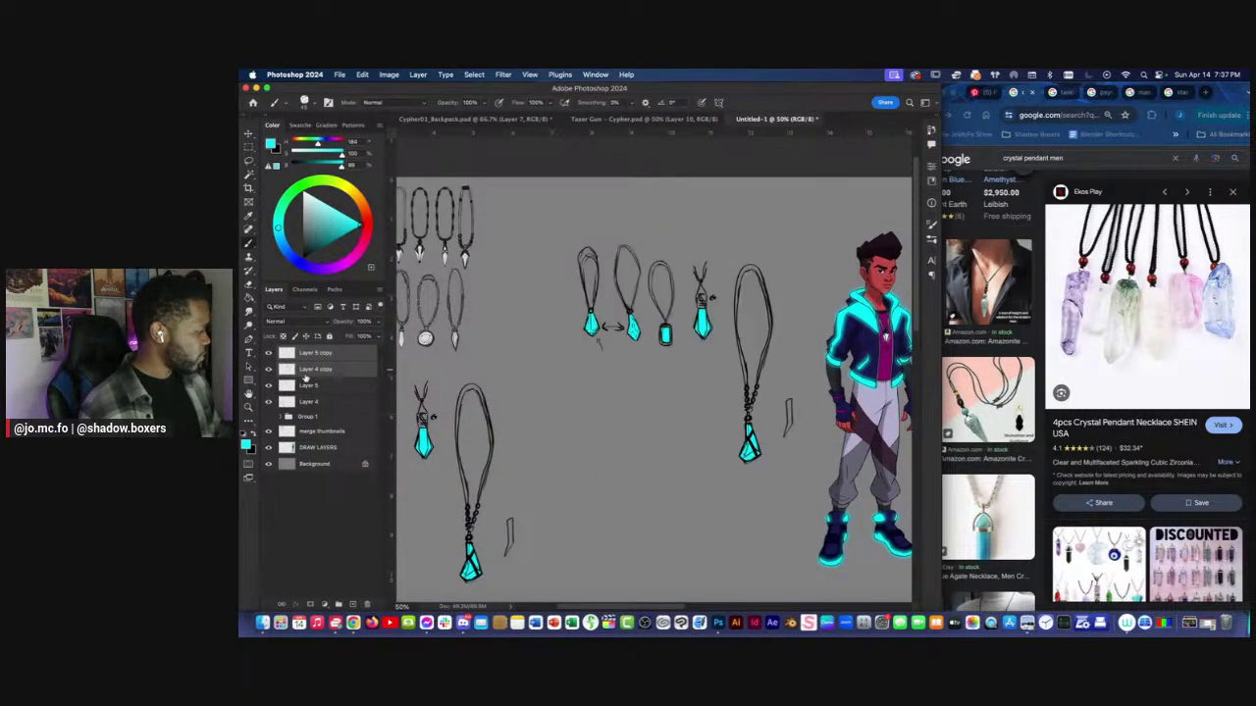
left_click(302, 372)
key("l")
mouse_move(717, 236)
left_mouse_down()
mouse_move(580, 386)
mouse_move(537, 210)
left_mouse_up()
key("Delete")
key("super+d")
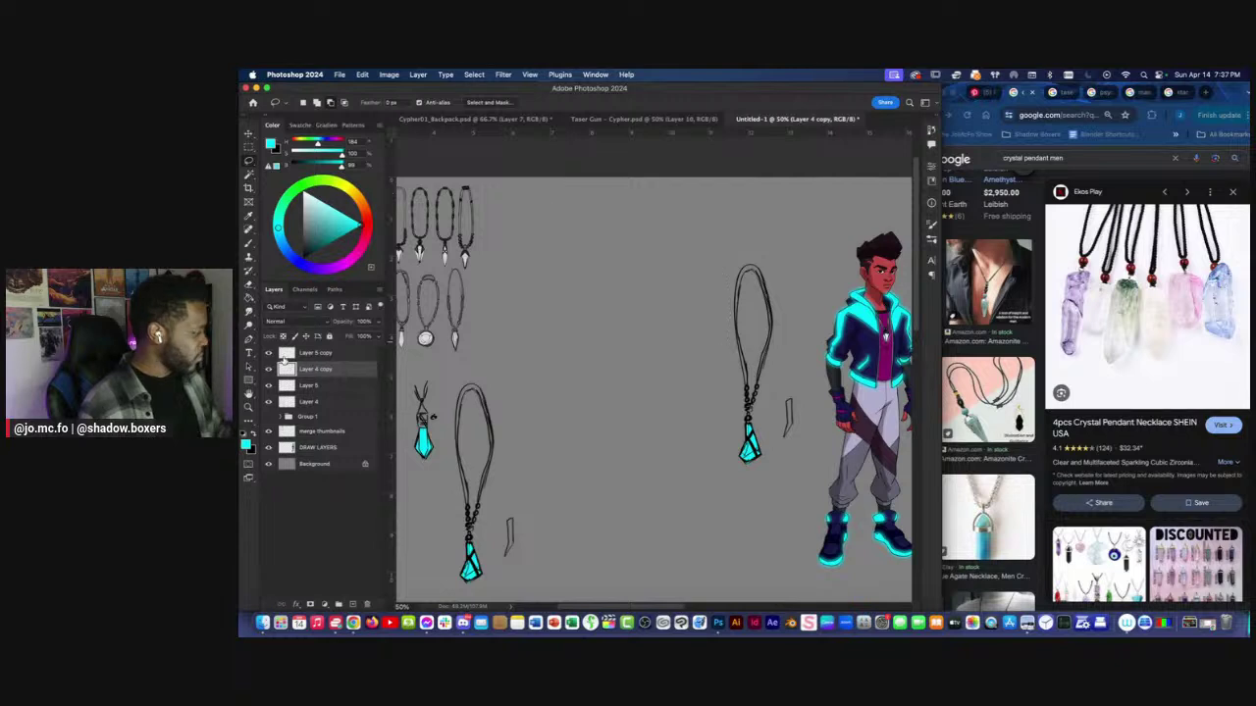
Scale the copied long-cord necklace and its wrap bands together to about 165% beside the character.
left_click(294, 353, "shift")
key("super+t")
left_click_drag(734, 365, 714, 348)
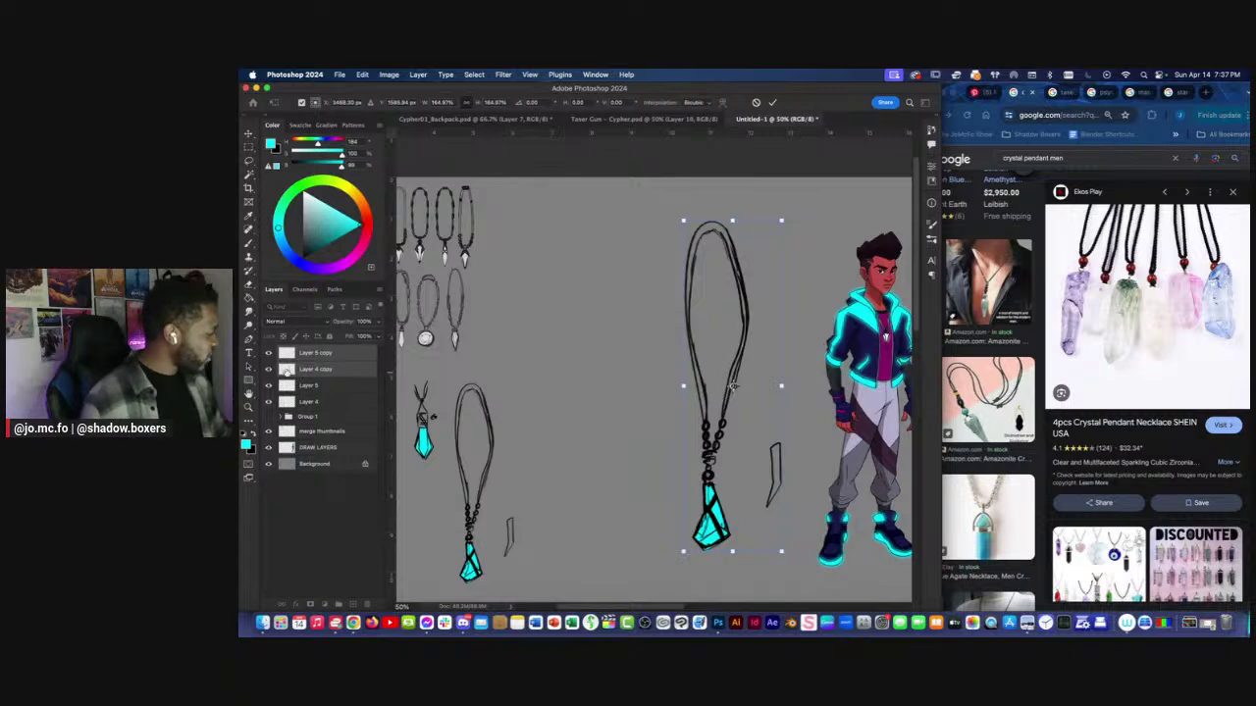
key("super+minus")
key("Return")
key("super+plus")
left_click_drag(565, 447, 551, 426)
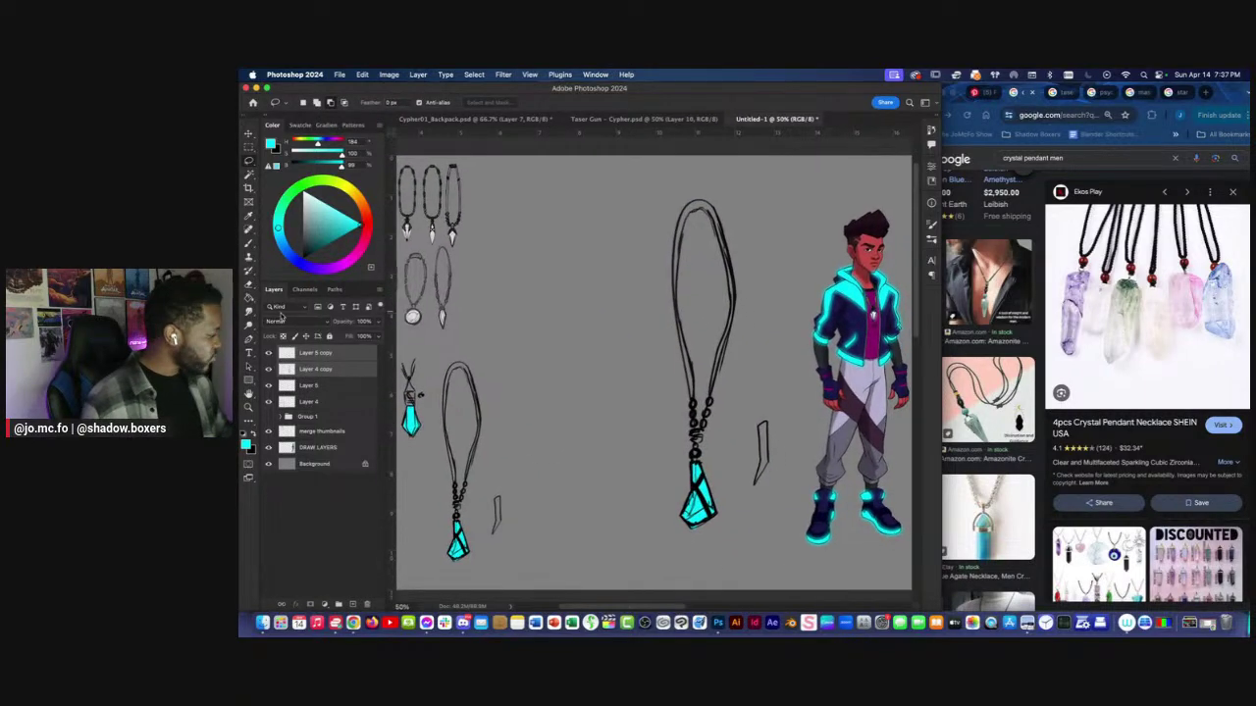
Check Layer 4 copy's visibility and lower the opacity of the wrap bands on Layer 5 copy to about 68%.
left_click(316, 370)
left_click(268, 370)
left_click(268, 369)
left_click(268, 371)
left_click(267, 371)
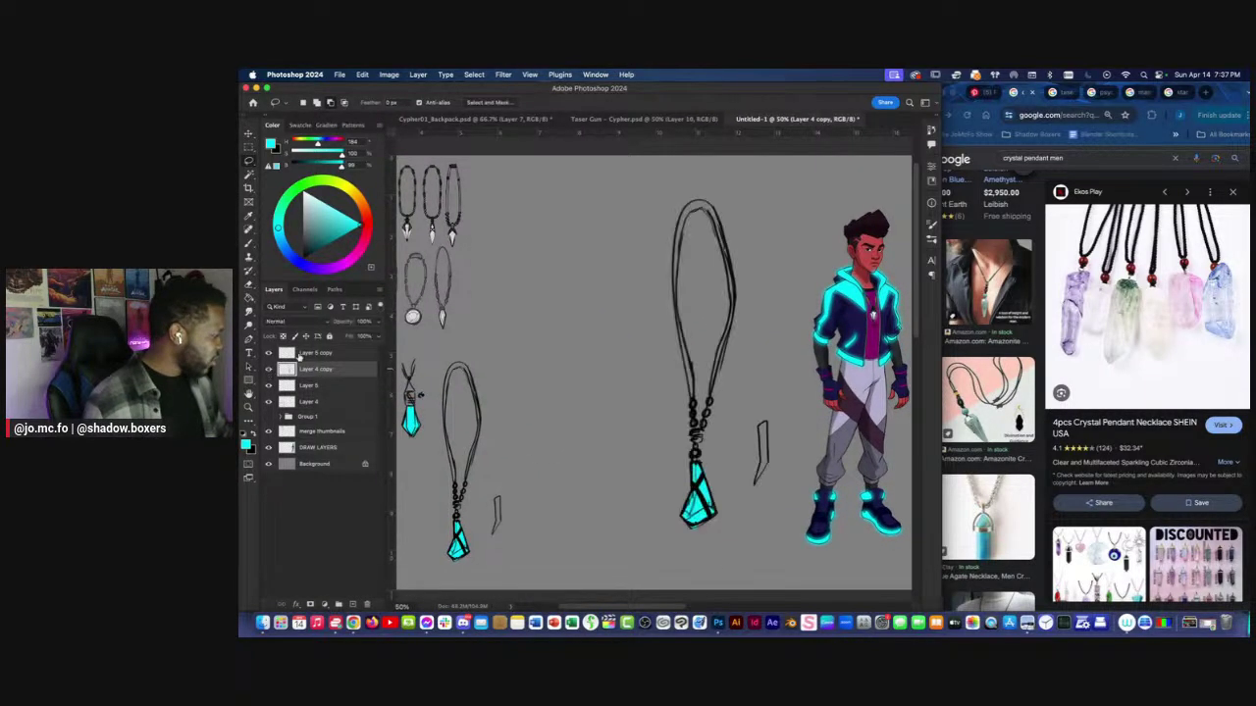
right_click(312, 360)
left_click(303, 353)
mouse_move(341, 323)
left_mouse_down()
mouse_move(325, 323)
mouse_move(369, 332)
mouse_move(341, 324)
left_mouse_up()
Merge Layer 5 copy and Layer 4 copy into one layer.
left_click(294, 358)
left_click(316, 367, "shift")
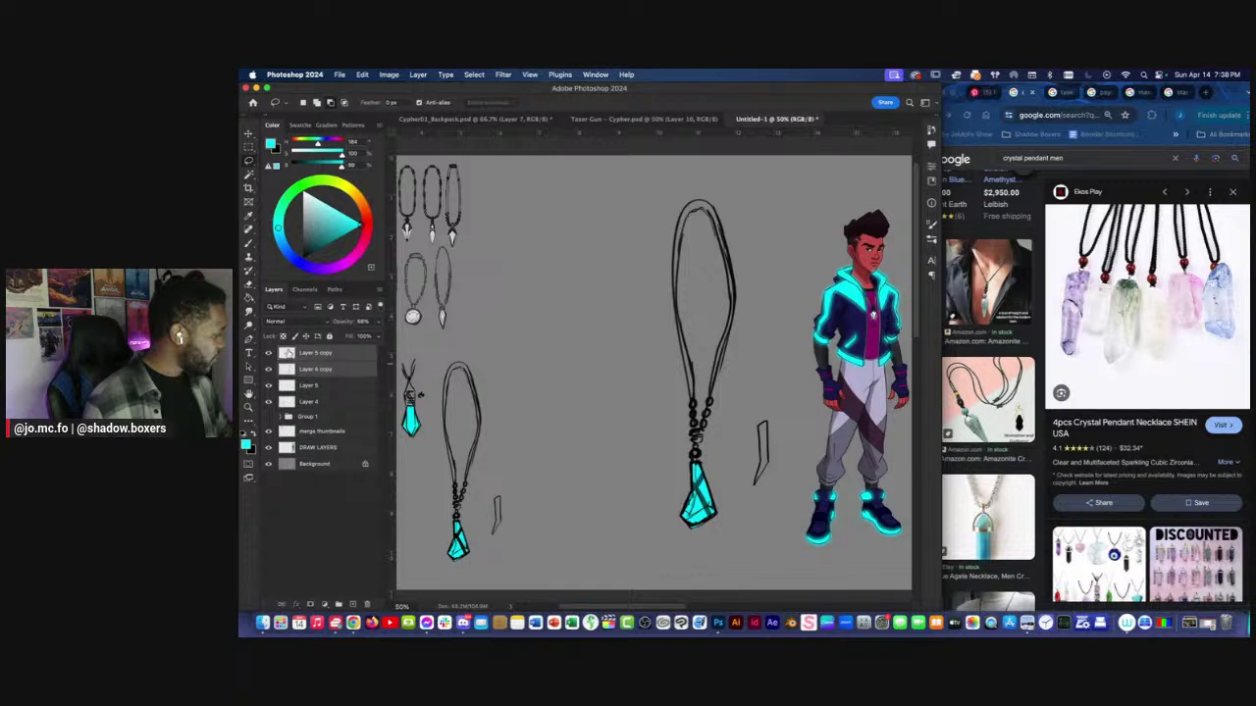
right_click(310, 355)
left_click(343, 426)
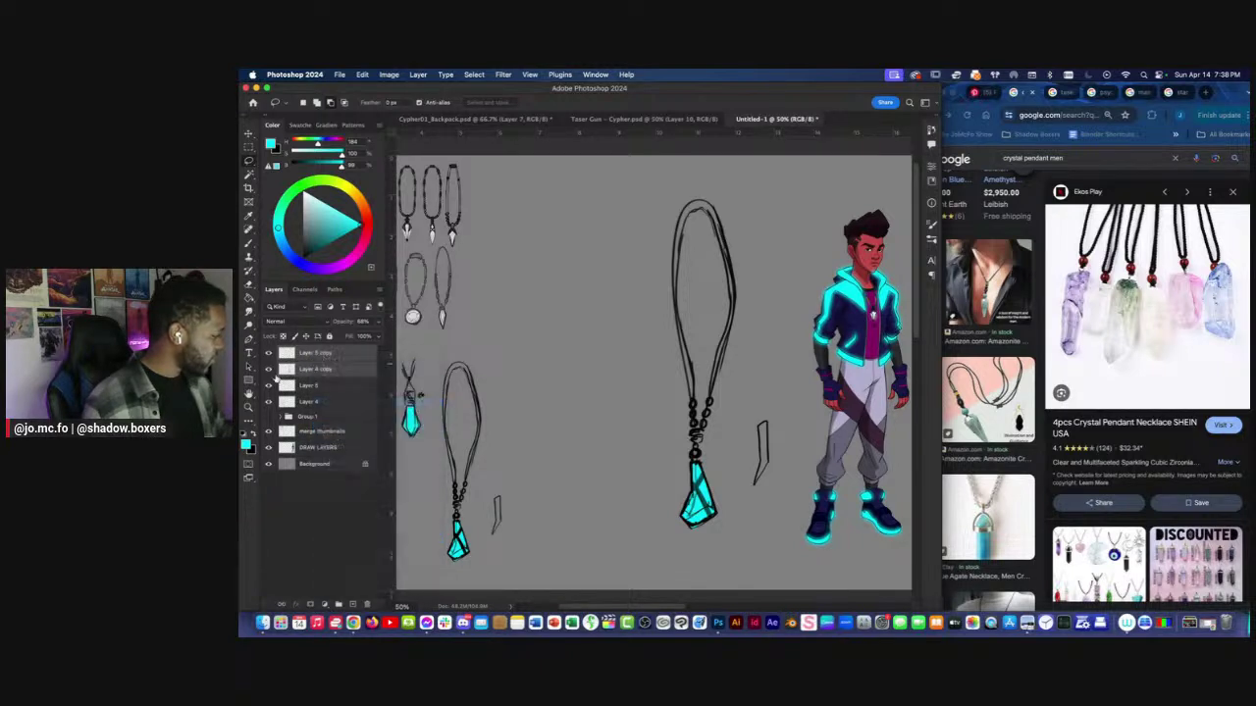
Remove the loose shard outline beside the enlarged necklace.
key("super+minus")
mouse_move(698, 394)
left_mouse_down()
mouse_move(717, 477)
mouse_move(732, 383)
left_mouse_up()
key("super+t")
mouse_move(721, 464)
left_mouse_down()
mouse_move(576, 499)
mouse_move(587, 475)
left_mouse_up()
key("Return")
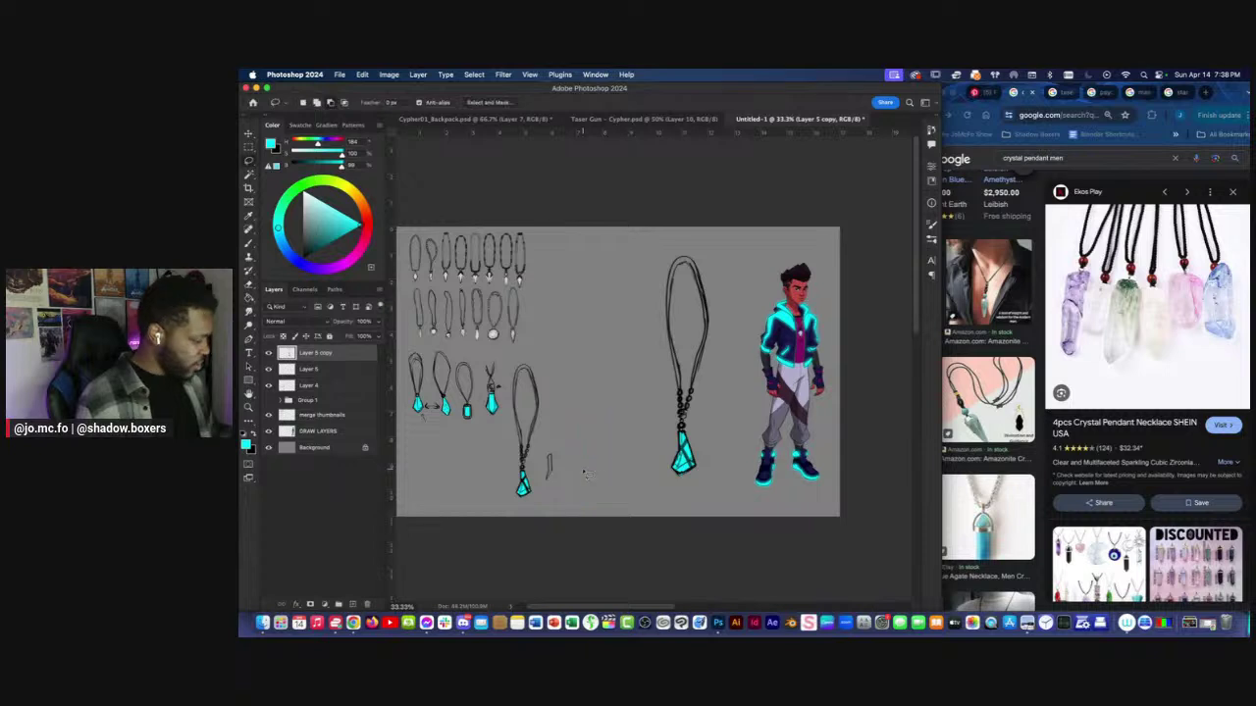
Fade the merged necklace layer to a low opacity and add a new layer above it for line work.
key("super+plus")
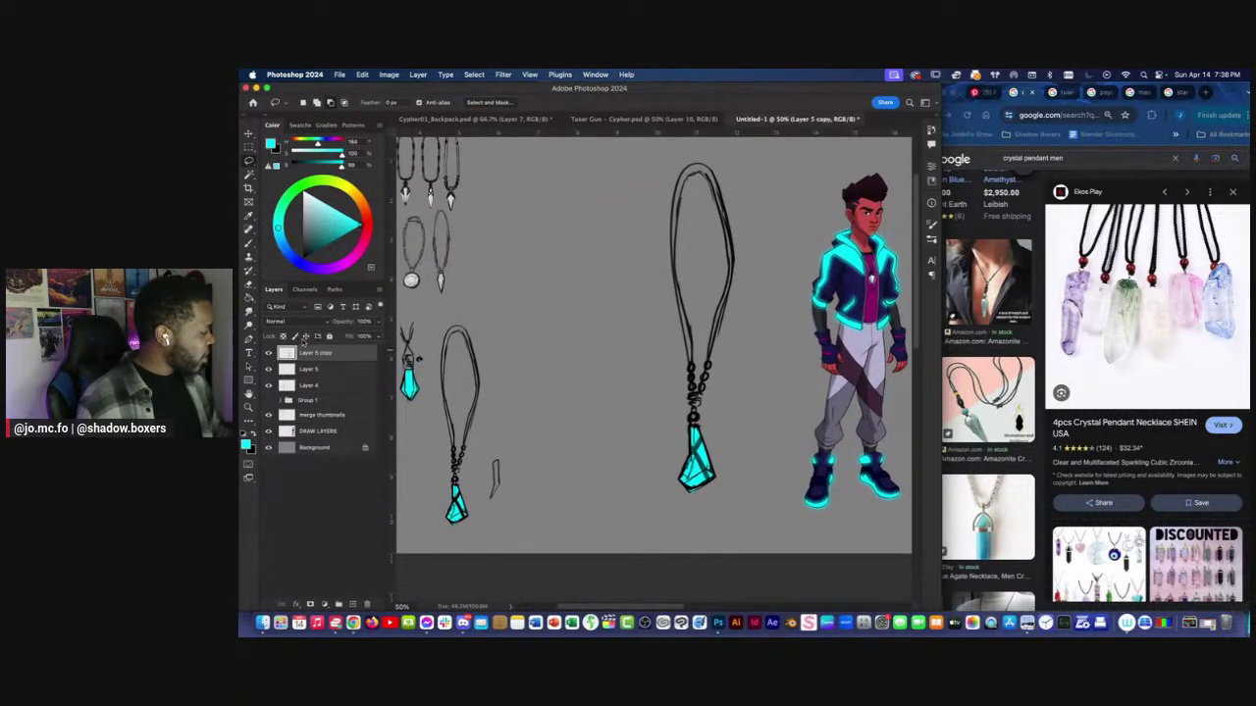
left_click(268, 354)
left_click(268, 354)
left_click_drag(343, 322, 321, 328)
key("super+plus")
left_click(351, 604)
Set the Brush to a dark teal and enlarge the application window to fill the screen.
left_click(321, 247)
key("b")
key("super+plus")
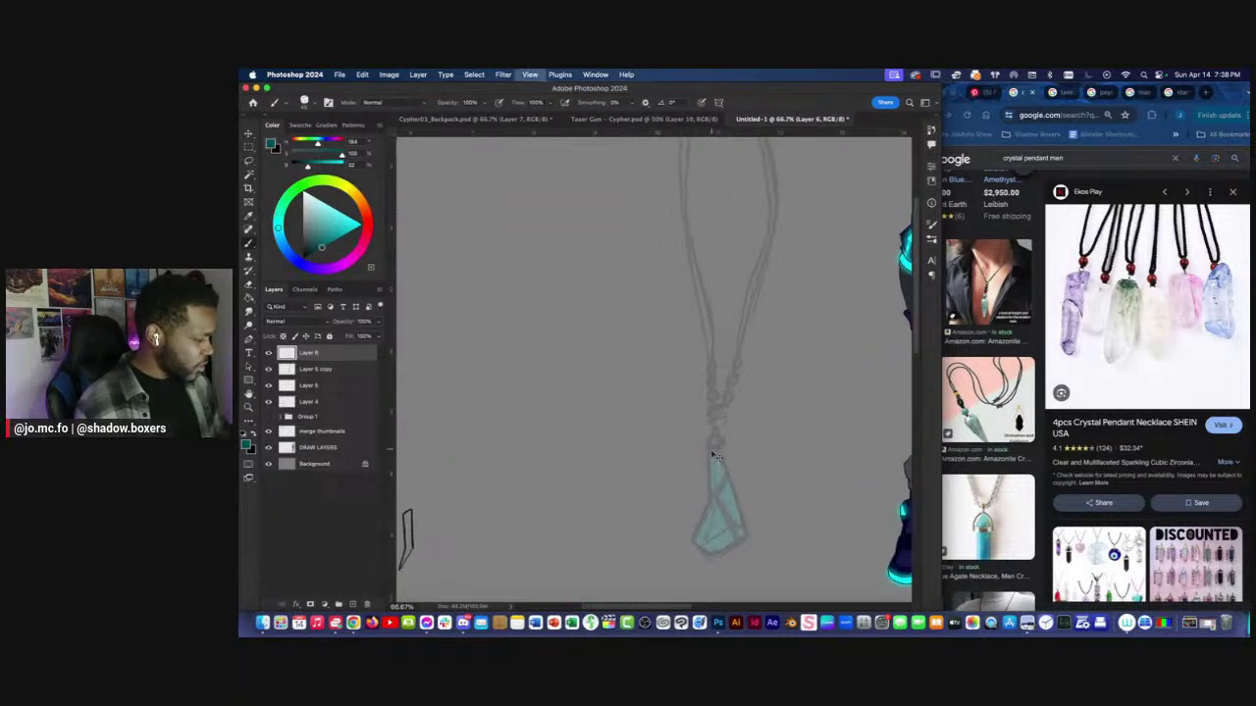
left_click(267, 87)
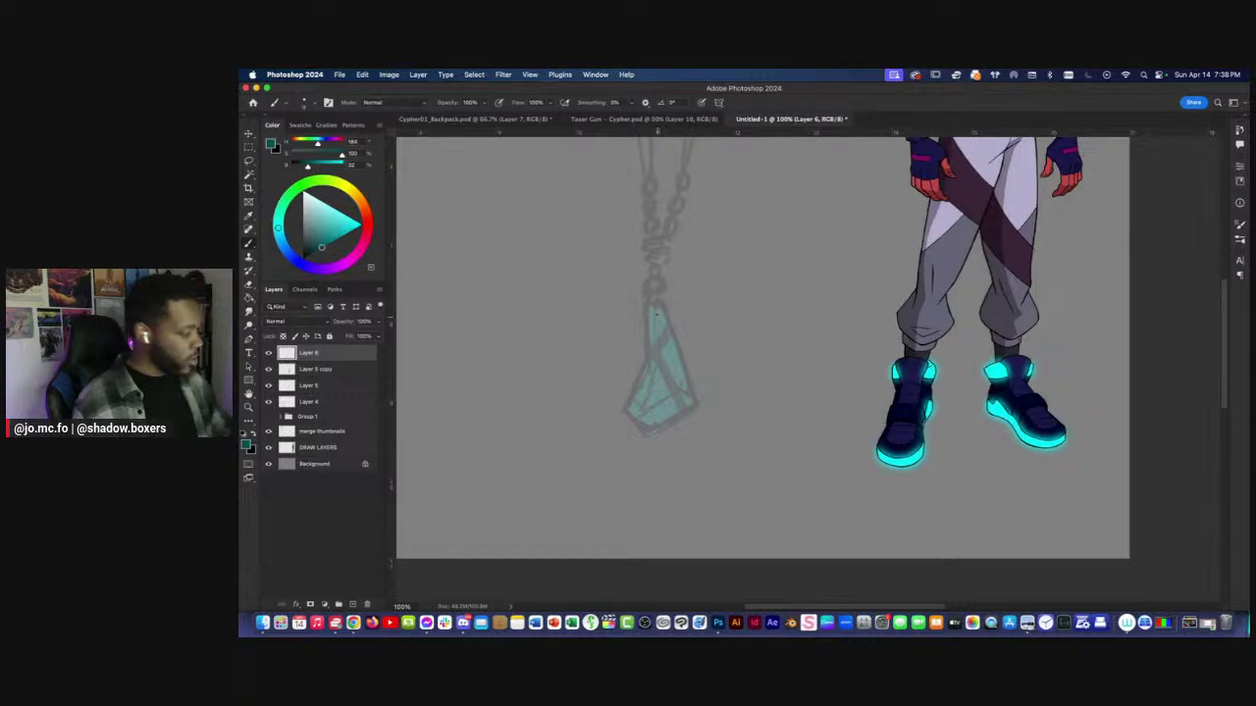
Undo a teal test stroke, switch to black and trace the crystal's right and lower-right edges on the new layer.
left_click_drag(685, 337, 710, 416)
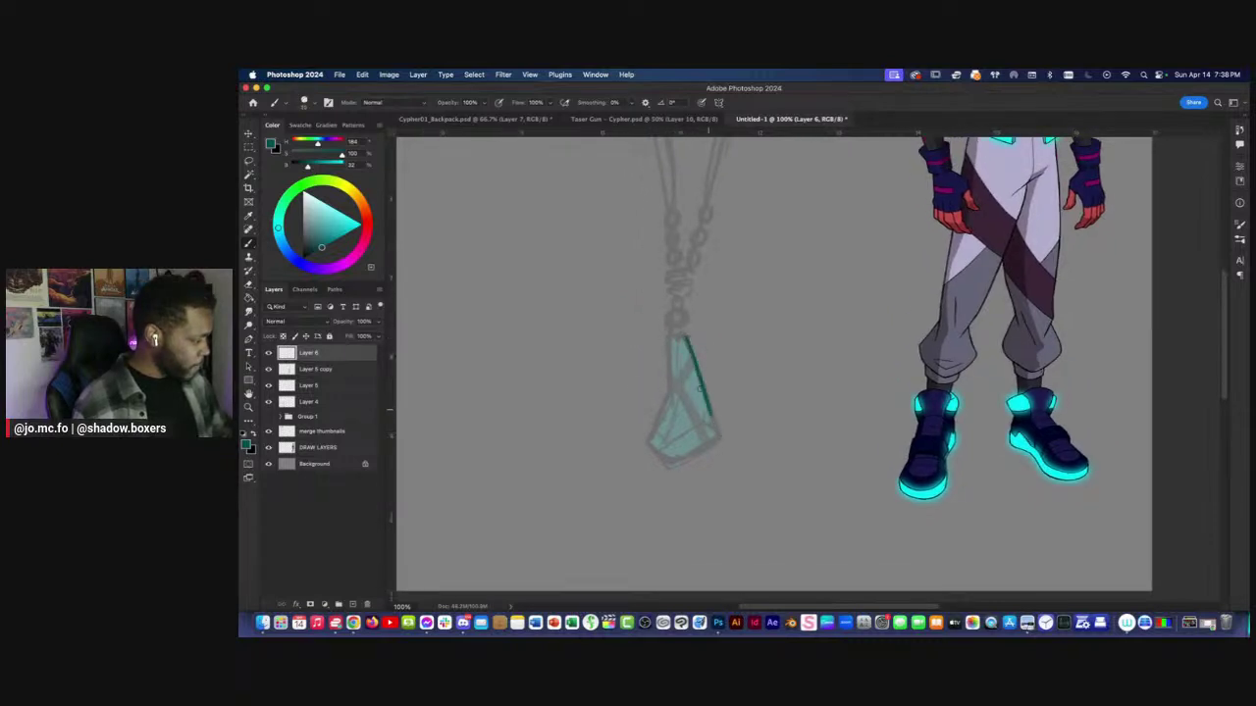
key("super+z")
key("x")
mouse_move(685, 338)
left_mouse_down()
mouse_move(711, 414)
mouse_move(704, 446)
mouse_move(672, 465)
left_mouse_up()
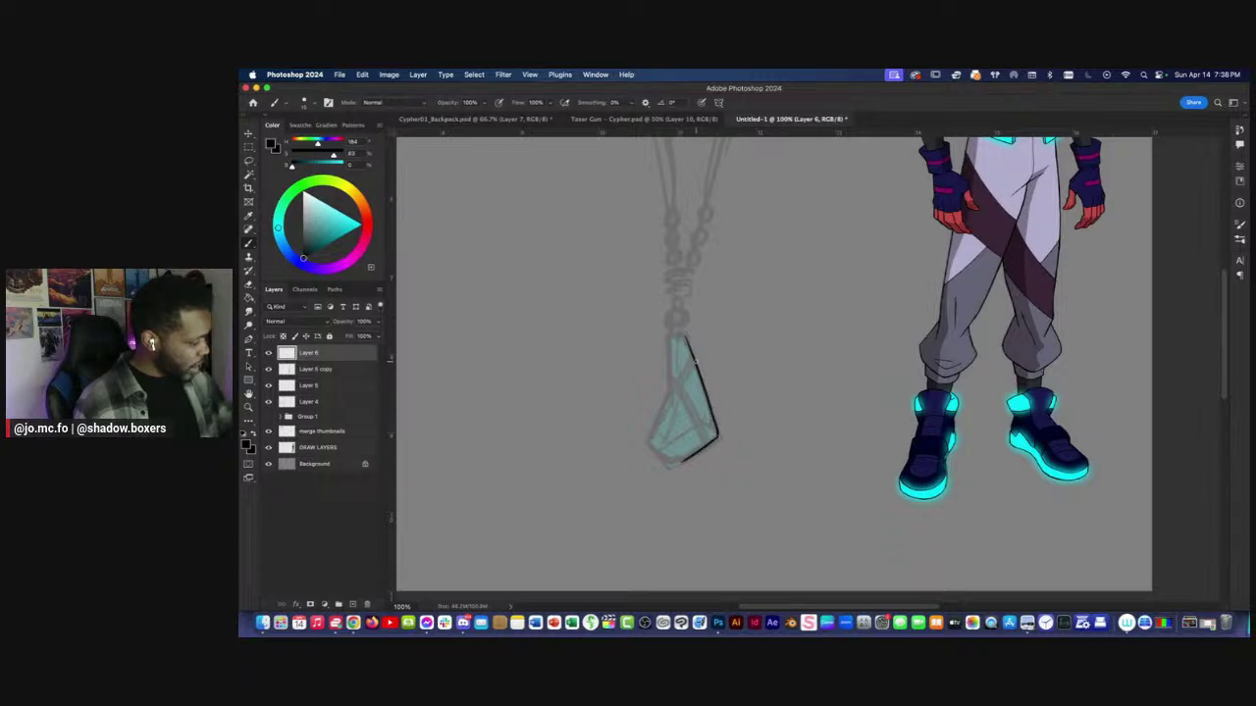
Trace the crystal's lower-left and left edges in black over the faded sketch.
scroll(698, 375, "up", 5)
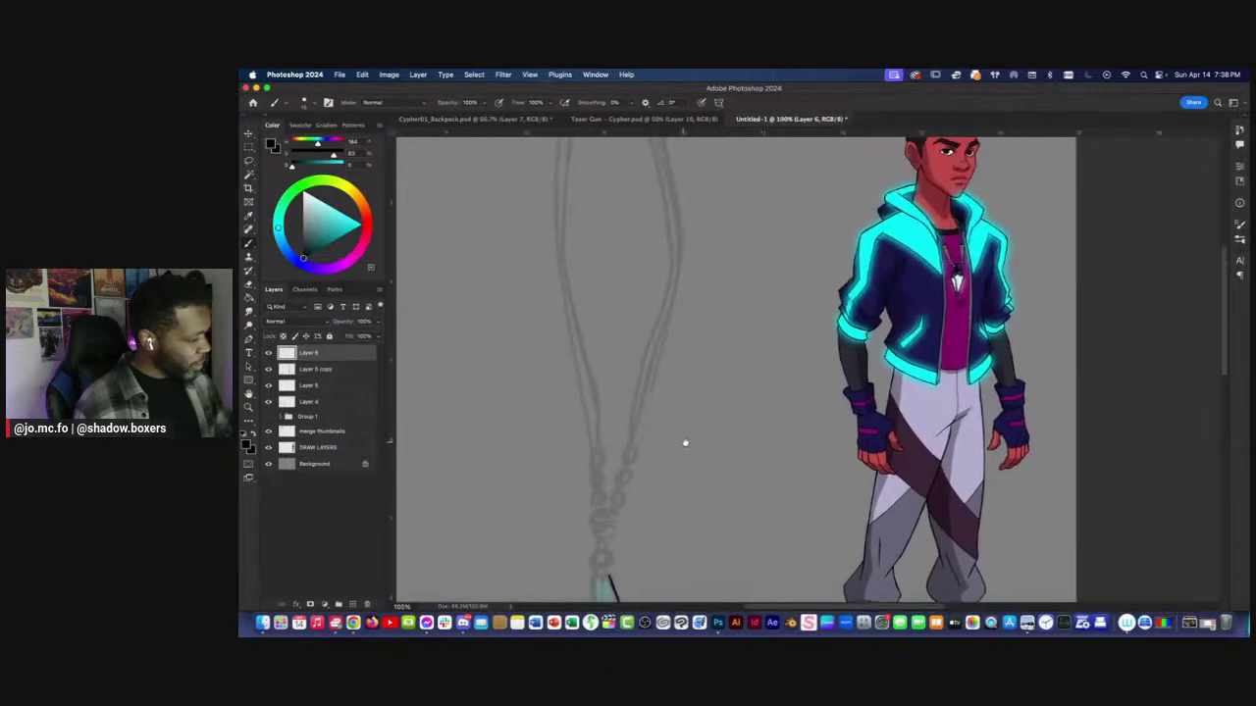
scroll(675, 467, "down", 4)
scroll(693, 377, "left", 5)
key("super+minus")
key("super+minus")
key("super+equal")
key("super+equal")
mouse_move(882, 534)
left_mouse_down()
mouse_move(791, 386)
mouse_move(759, 410)
mouse_move(738, 386)
left_mouse_up()
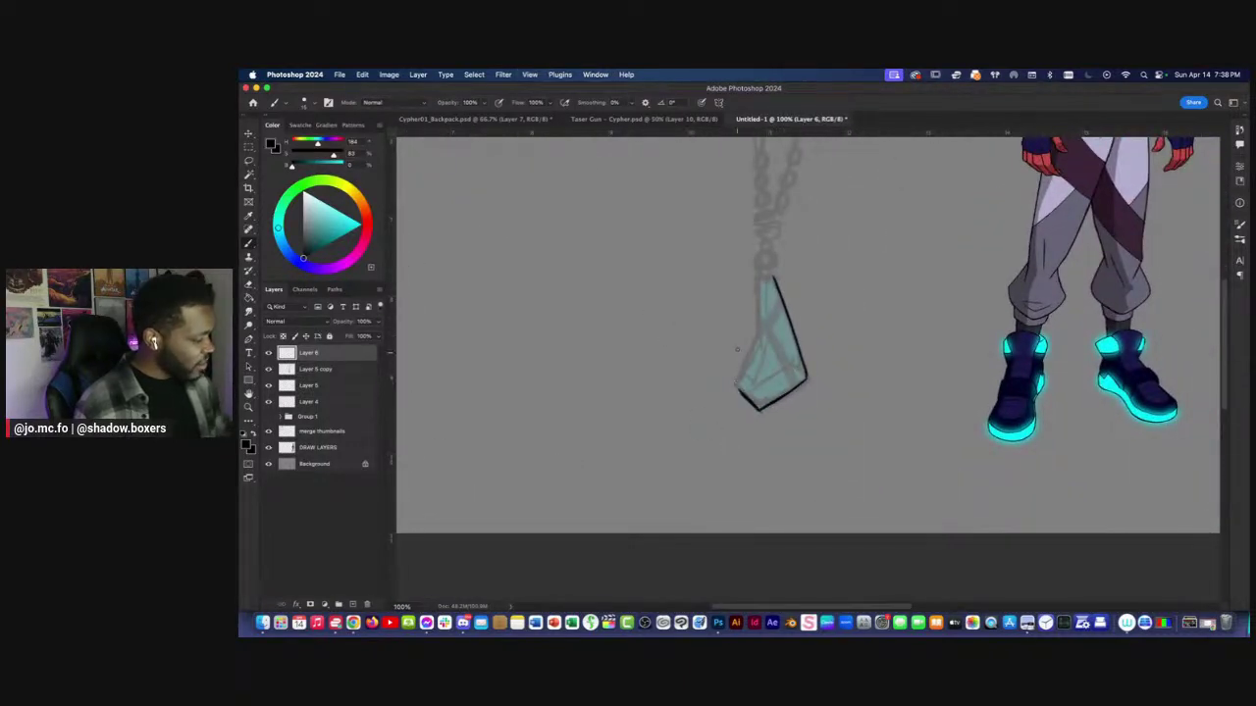
mouse_move(755, 285)
left_mouse_down()
mouse_move(756, 342)
mouse_move(738, 388)
mouse_move(751, 431)
left_mouse_up()
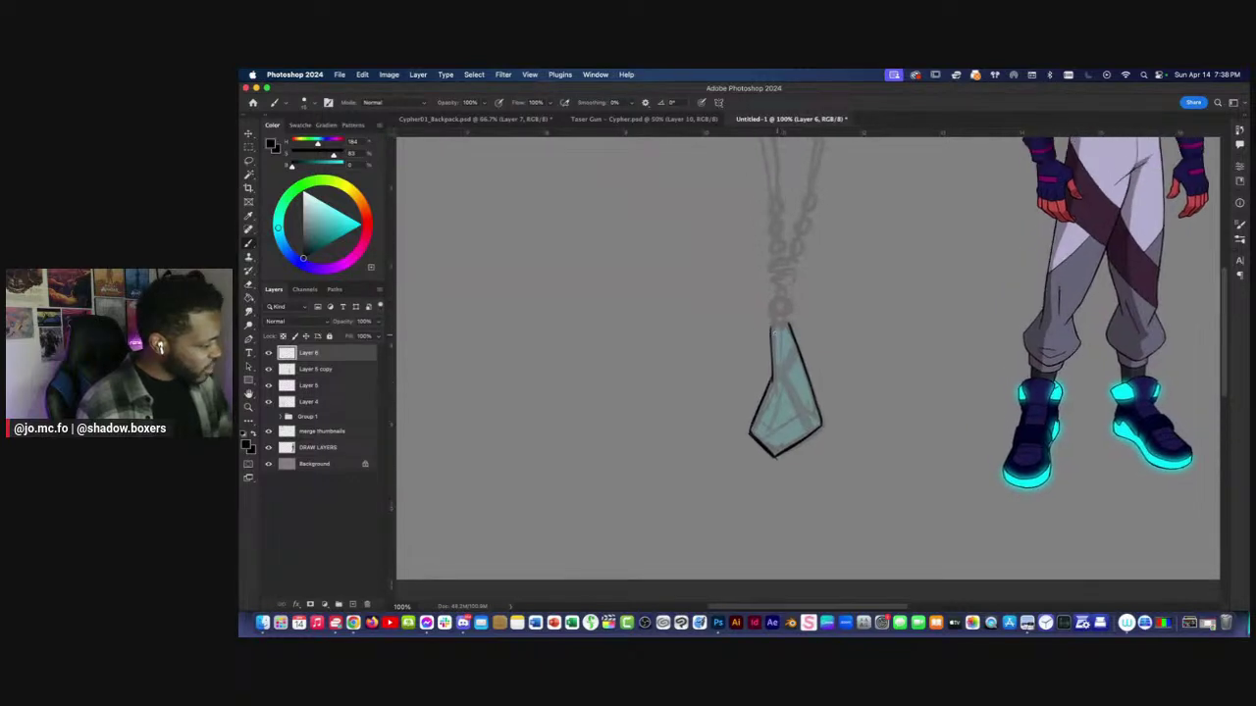
Strengthen the crystal's right edge, clean up the line with the Eraser and close the outline at its top.
left_click_drag(784, 326, 818, 399)
key("e")
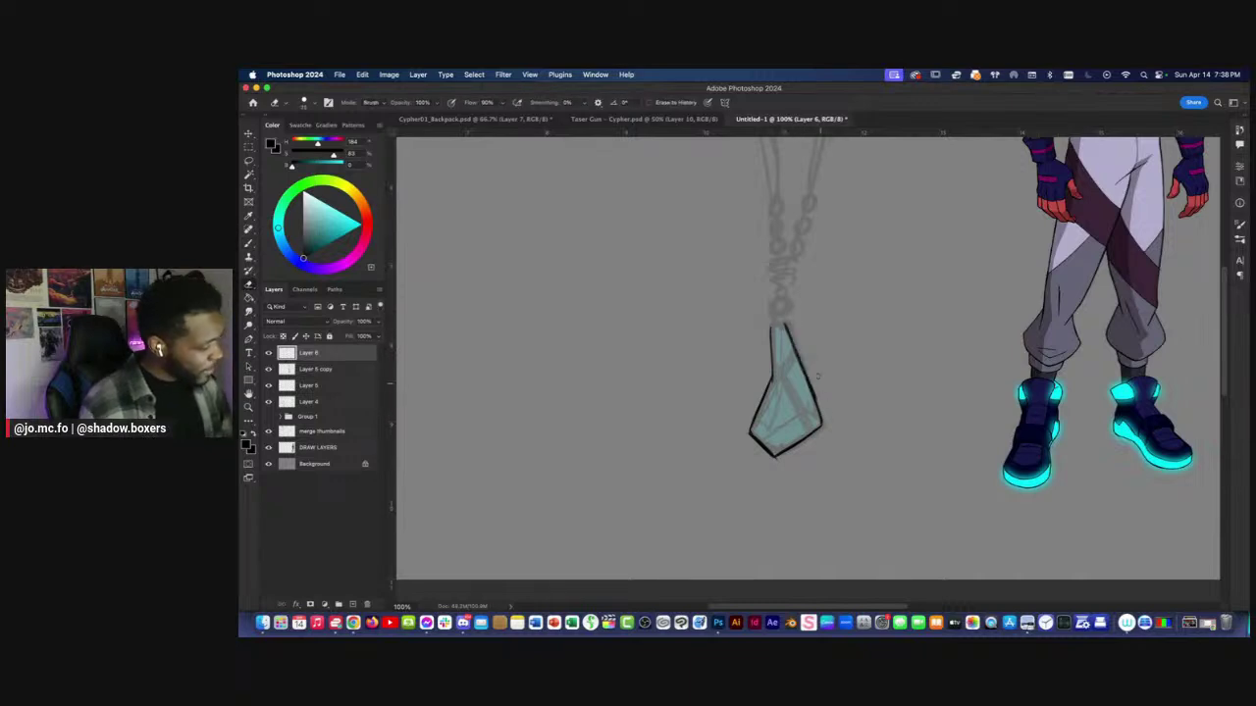
key("b")
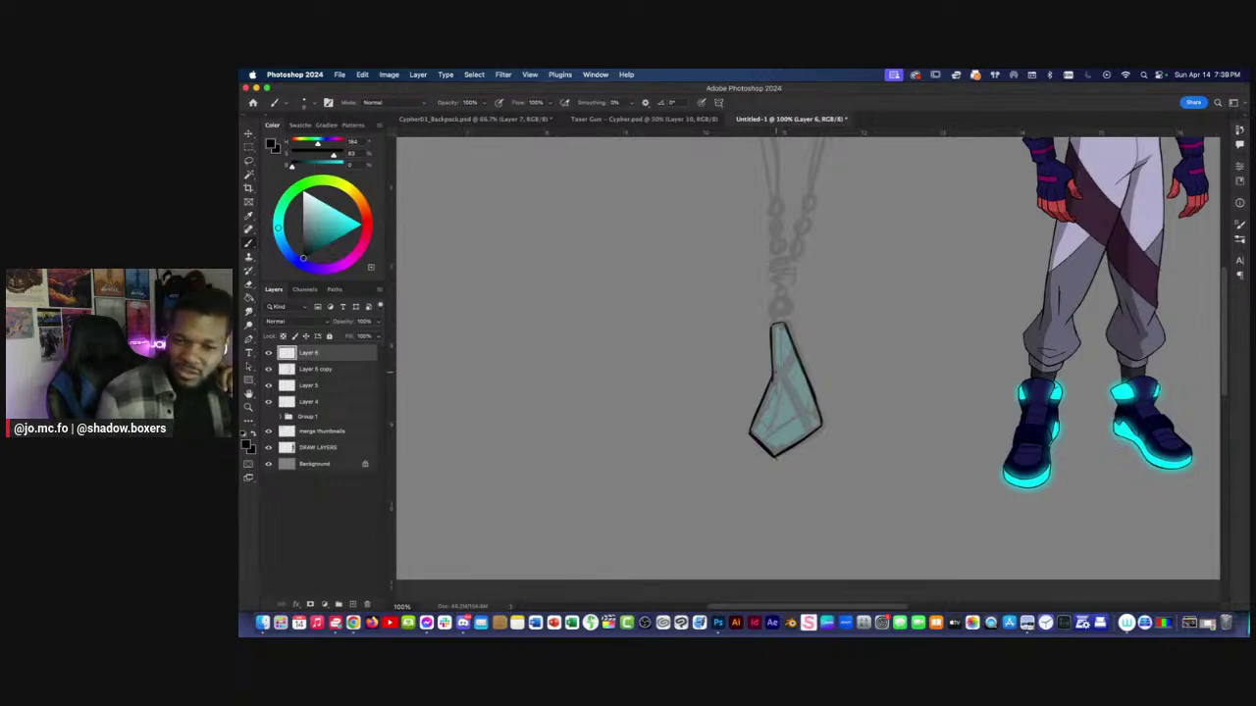
Try further strokes on the crystal's left side and undo them.
mouse_move(720, 369)
left_mouse_down()
mouse_move(672, 389)
mouse_move(756, 431)
mouse_move(771, 452)
left_mouse_up()
key("super+minus")
key("super+plus")
key("super+z")
key("super+z")
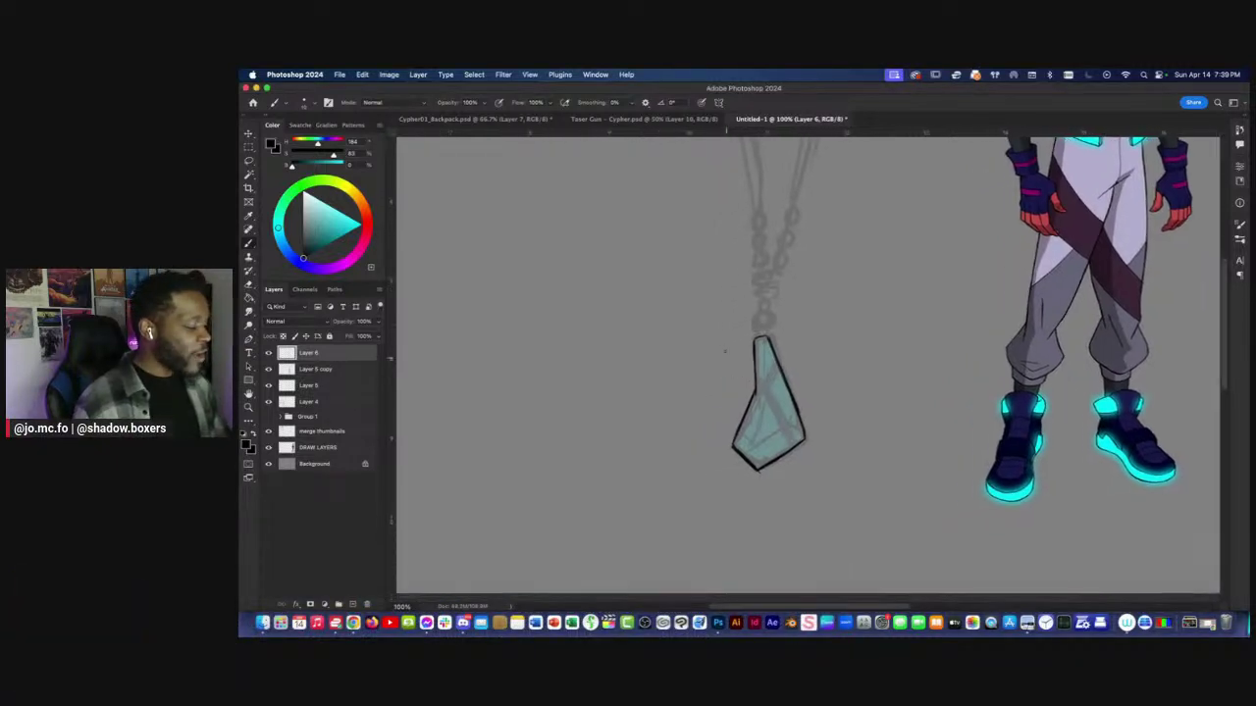
Clean up the bottom tip of the crystal's black outline with the Eraser.
key("super+plus")
mouse_move(704, 398)
left_mouse_down()
mouse_move(752, 342)
mouse_move(698, 471)
left_mouse_up()
key("e")
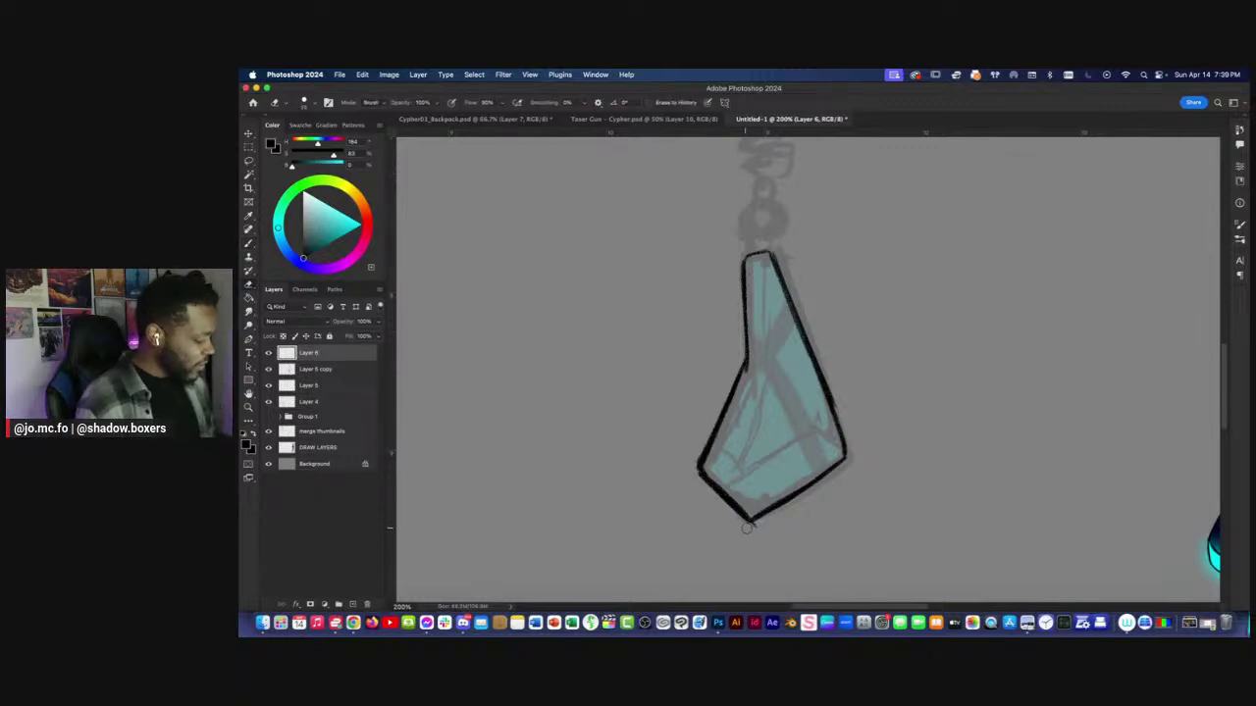
key("super+0")
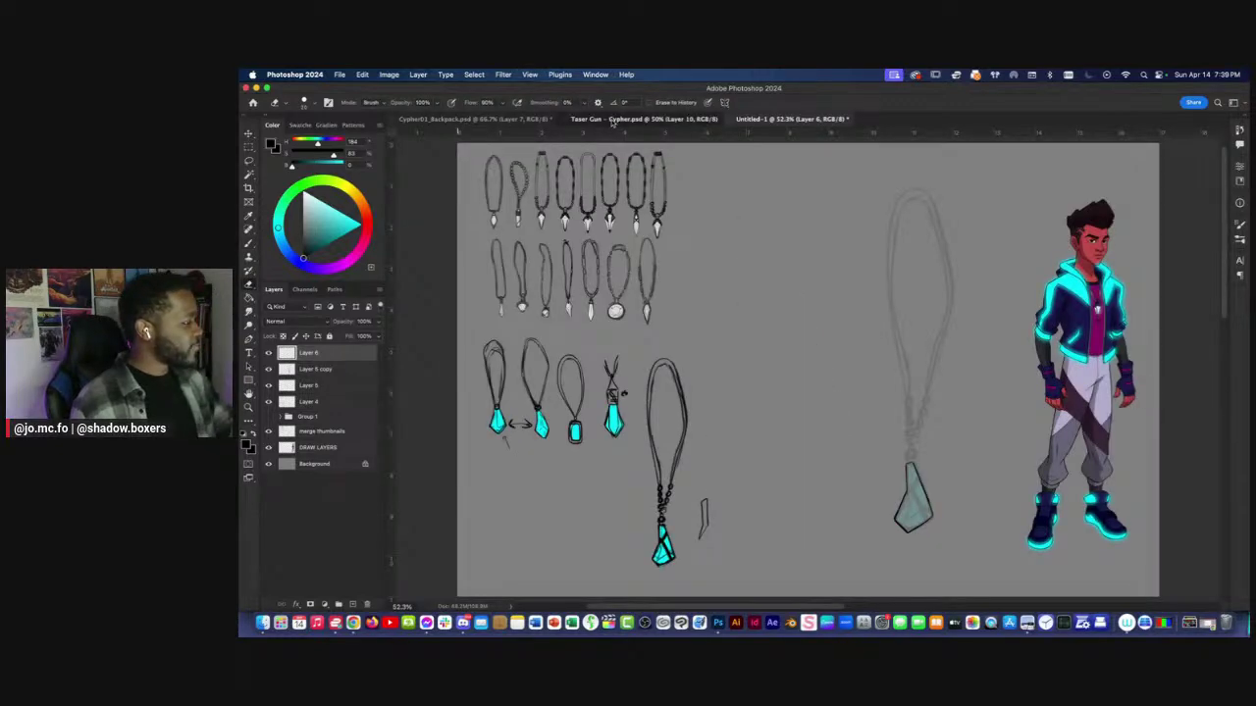
Switch to the Taser Gun - Cypher document and add a new layer above the notes layer.
left_click(642, 118)
scroll(704, 387, "up", 2)
scroll(704, 388, "up", 5)
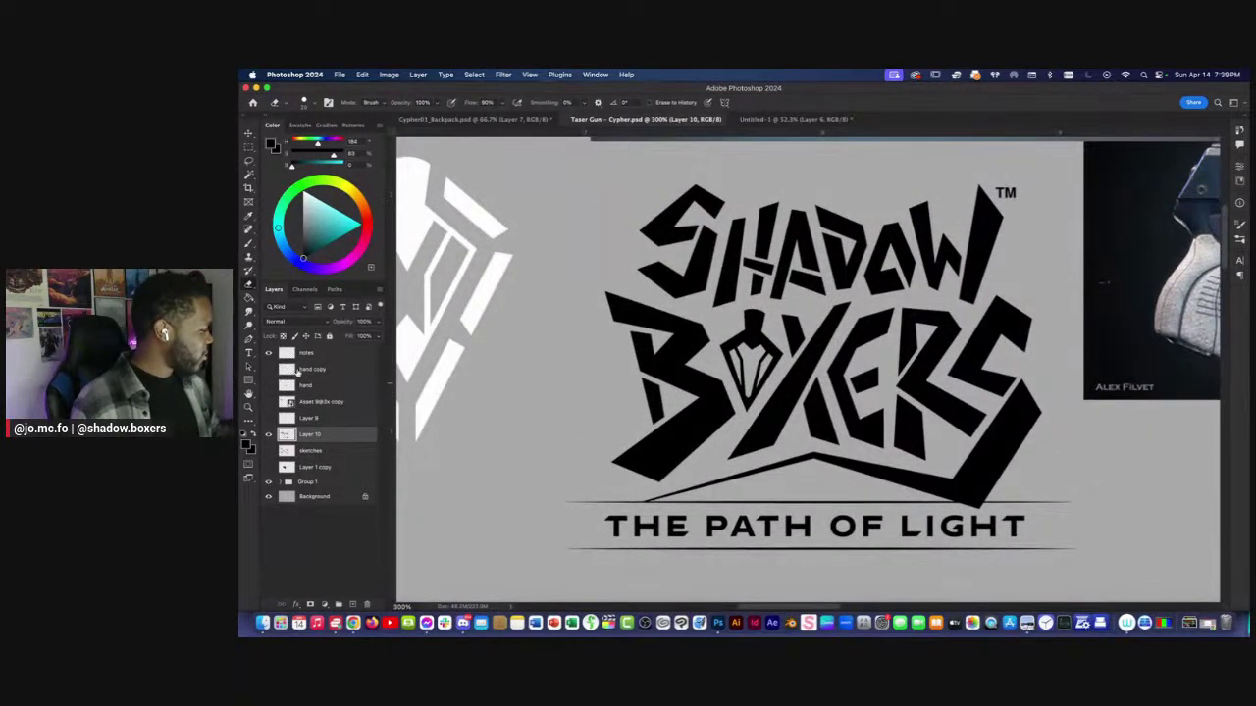
left_click(304, 354)
left_click(352, 605)
Circle the crystal-shaped O of the Shadow Boxers logo with a larger red brush and undo the circle.
left_click(352, 230)
left_click(367, 232)
key("bracketright")
key("bracketright")
key("b")
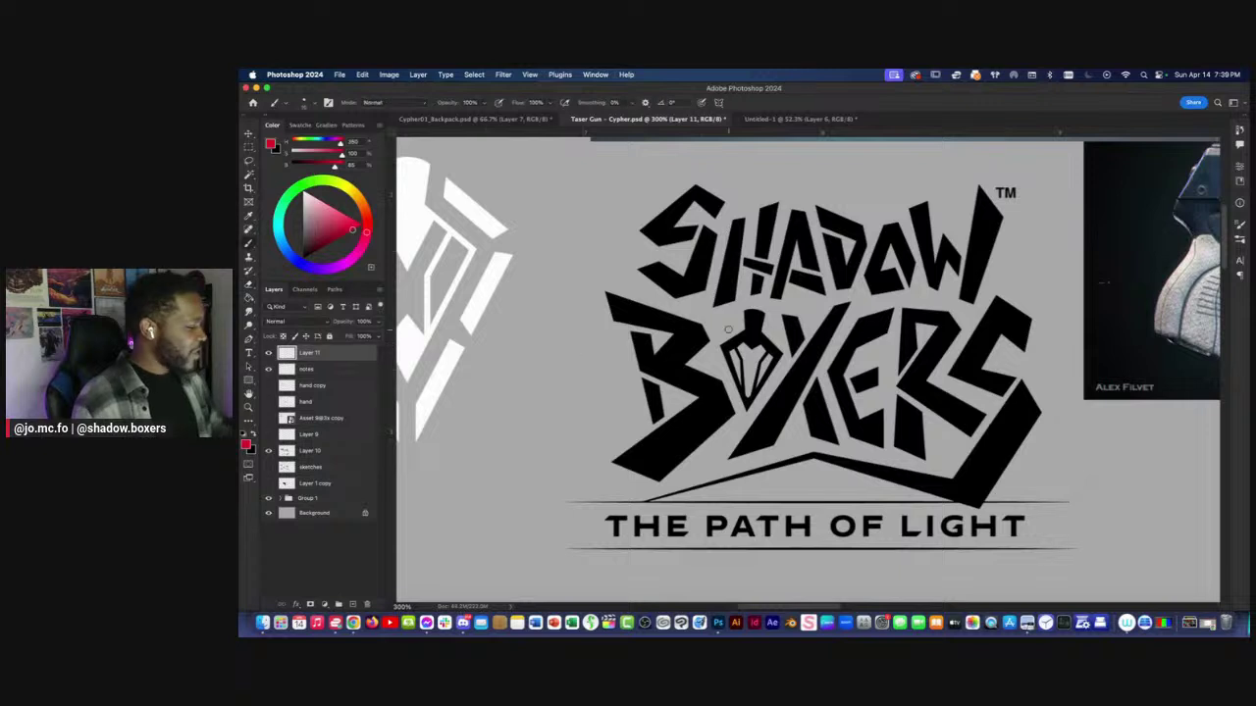
mouse_move(768, 297)
left_mouse_down()
mouse_move(698, 371)
mouse_move(755, 290)
mouse_move(689, 353)
left_mouse_up()
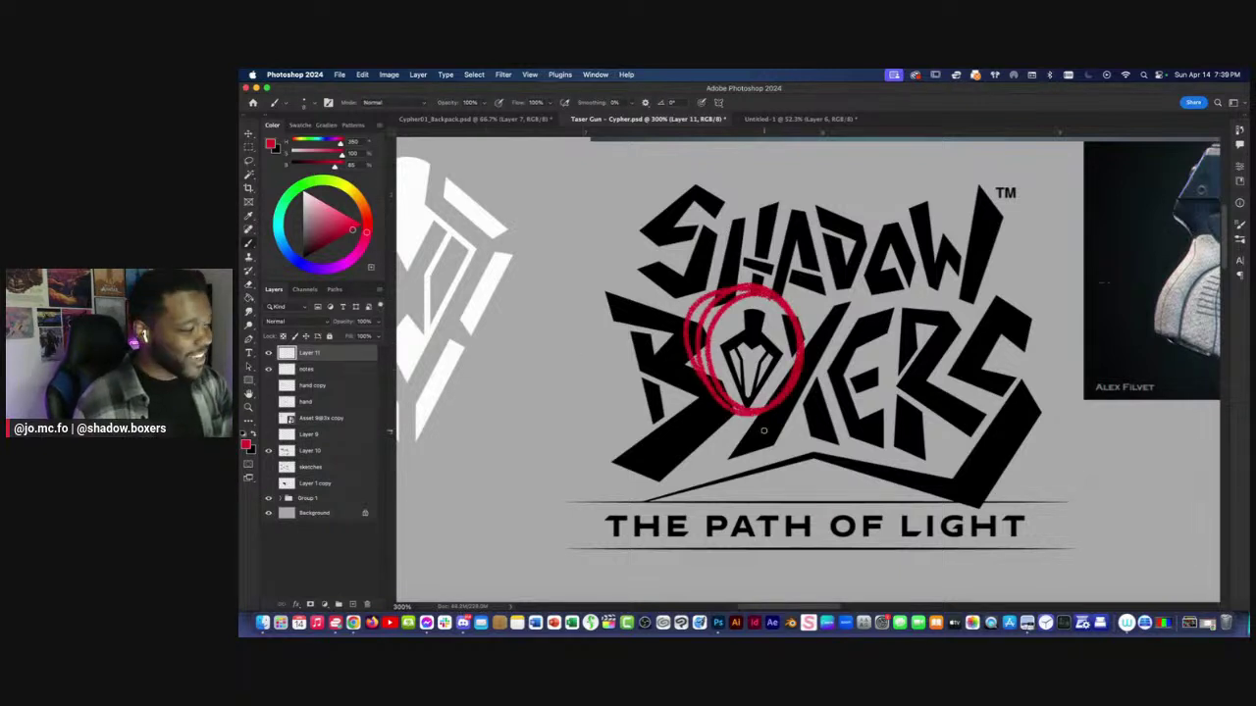
key("super+z")
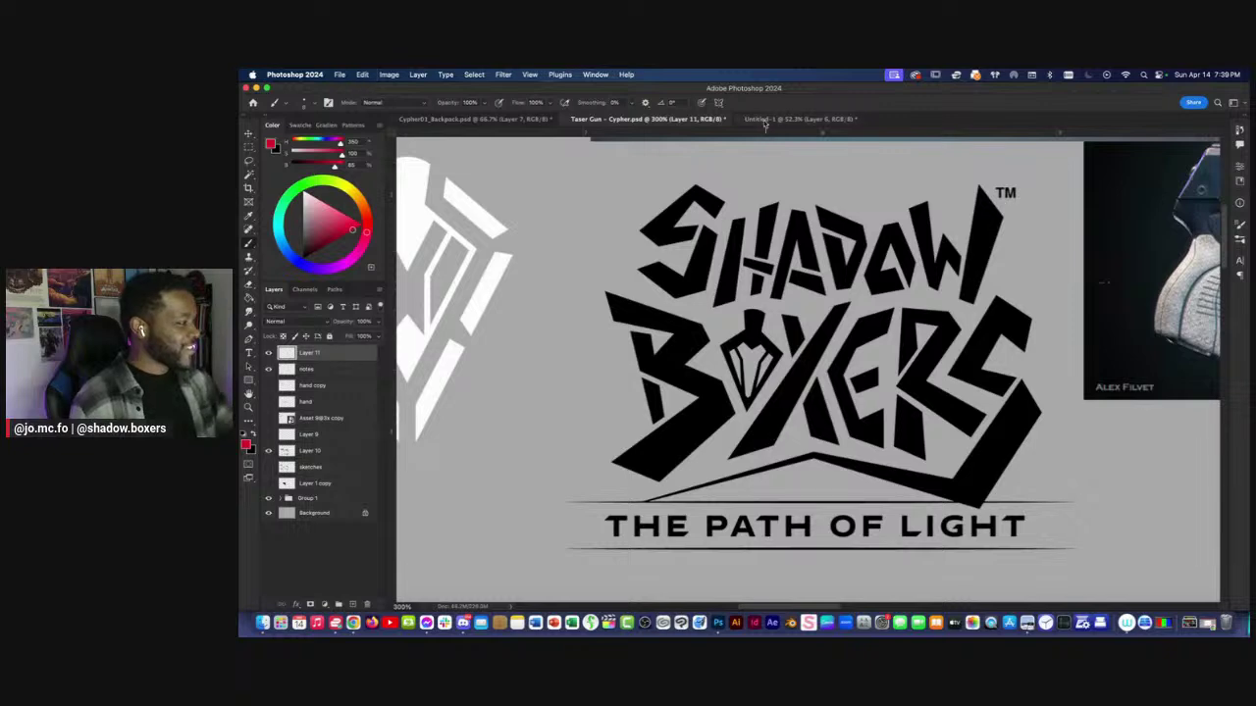
Return to the Untitled-1 document, switch to black and strengthen the crystal's right and upper-left edges on Layer 6.
left_click(765, 121)
left_click_drag(857, 500, 695, 397)
key("super+plus")
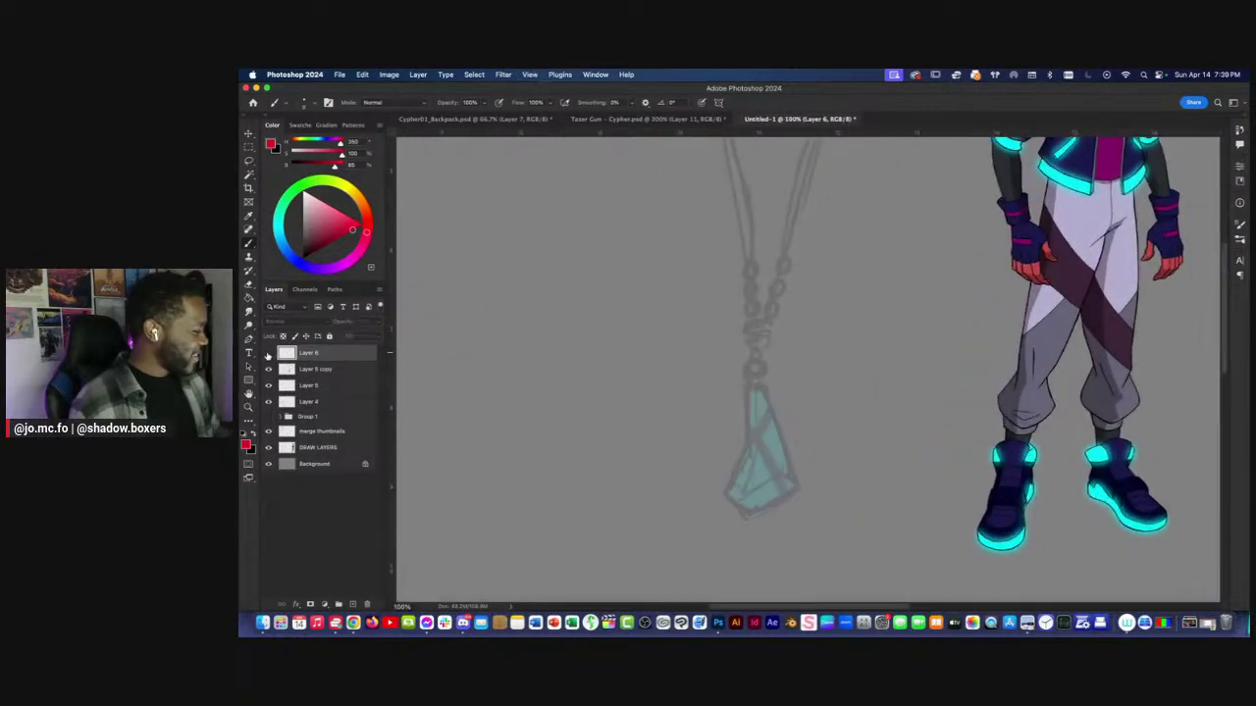
key("super+plus")
left_click_drag(432, 368, 436, 296)
left_click(303, 258)
mouse_move(728, 348)
left_mouse_down()
mouse_move(744, 326)
mouse_move(808, 510)
left_mouse_up()
key("bracketright")
mouse_move(734, 306)
left_mouse_down()
mouse_move(717, 306)
mouse_move(712, 440)
left_mouse_up()
key("e")
key("b")
Draw a two-line diagonal strap across the crystal from the left notch to the lower-right edge, with rounded ends.
left_click_drag(709, 383, 792, 522)
left_click_drag(771, 472, 795, 522)
left_click_drag(708, 375, 757, 450)
mouse_move(712, 414)
left_mouse_down()
mouse_move(756, 467)
mouse_move(777, 522)
left_mouse_up()
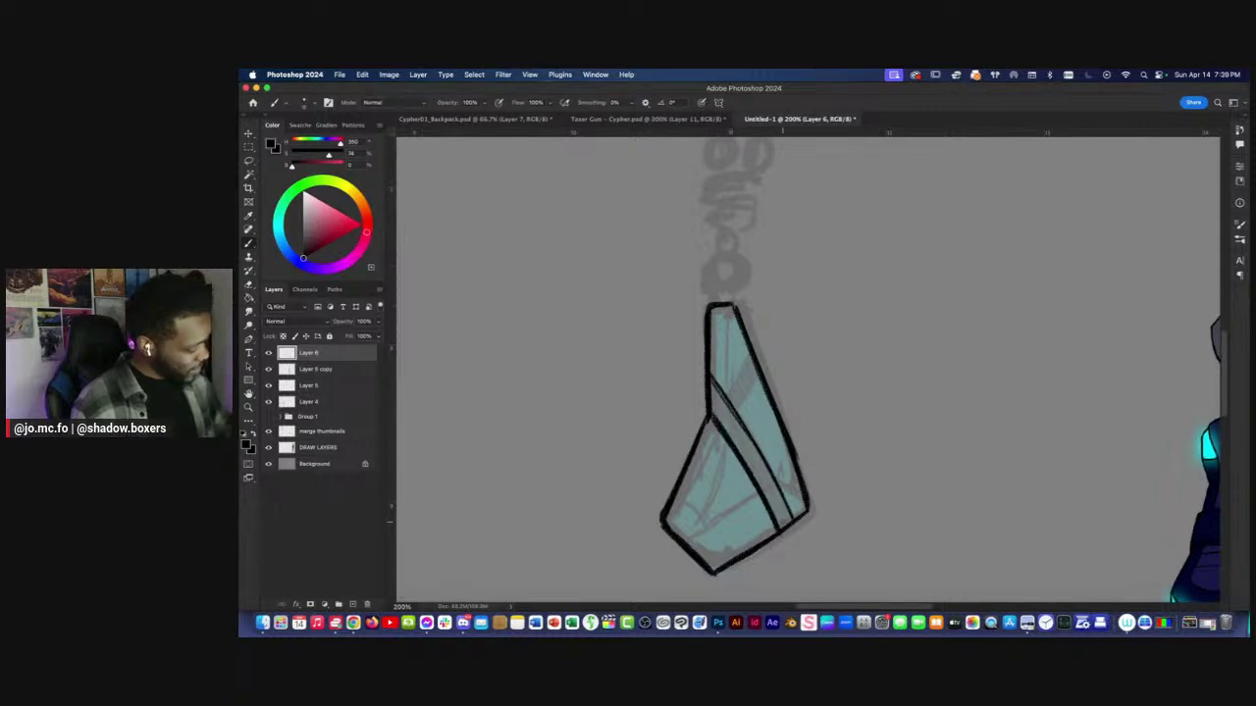
left_click_drag(710, 379, 706, 412)
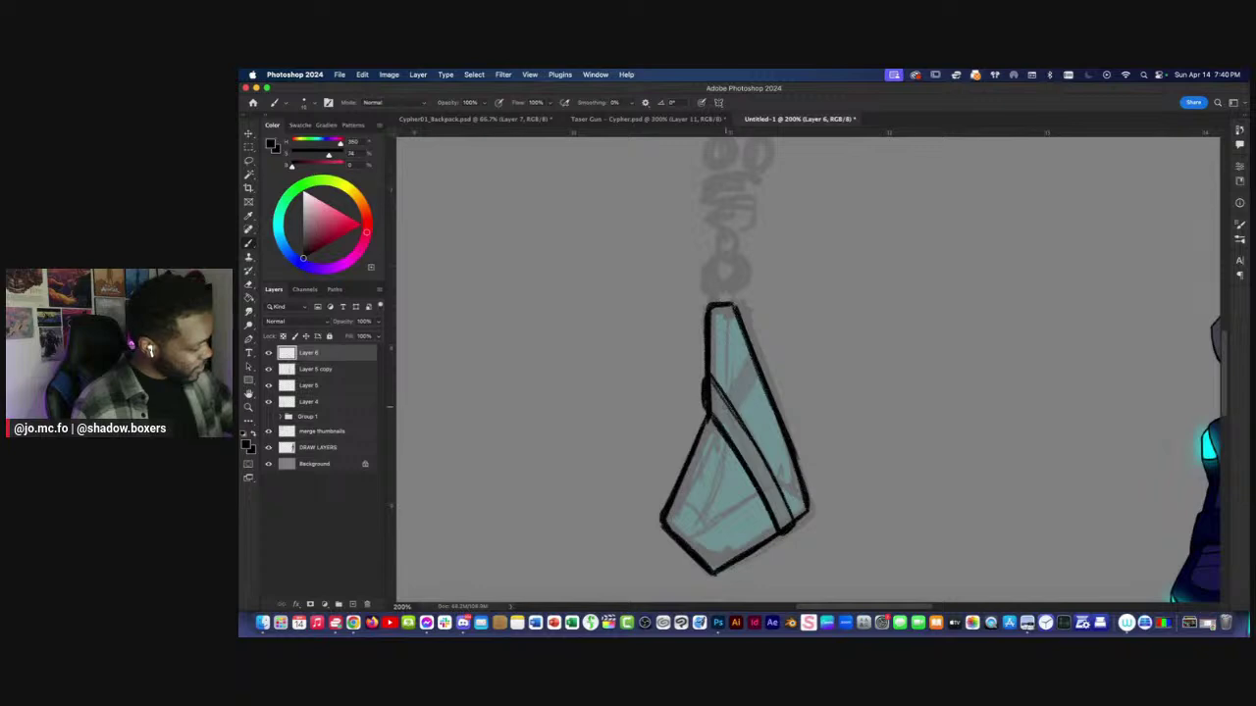
mouse_move(732, 422)
left_mouse_down()
mouse_move(761, 370)
mouse_move(726, 416)
mouse_move(715, 403)
mouse_move(735, 423)
mouse_move(724, 418)
mouse_move(726, 429)
mouse_move(722, 399)
mouse_move(709, 398)
mouse_move(726, 406)
mouse_move(702, 424)
mouse_move(746, 410)
mouse_move(699, 435)
mouse_move(713, 402)
mouse_move(699, 436)
mouse_move(731, 405)
mouse_move(719, 412)
mouse_move(718, 367)
mouse_move(727, 423)
mouse_move(732, 430)
left_mouse_up()
Clean the overlapping outline with the Eraser and draw a second strap crossing behind the first toward the right edge.
key("e")
key("]")
key("]")
key("b")
key("e")
key("b")
left_click_drag(713, 381, 755, 450)
mouse_move(732, 407)
left_mouse_down()
mouse_move(712, 438)
mouse_move(752, 471)
left_mouse_up()
left_click_drag(726, 414, 712, 436)
left_click_drag(747, 475, 755, 491)
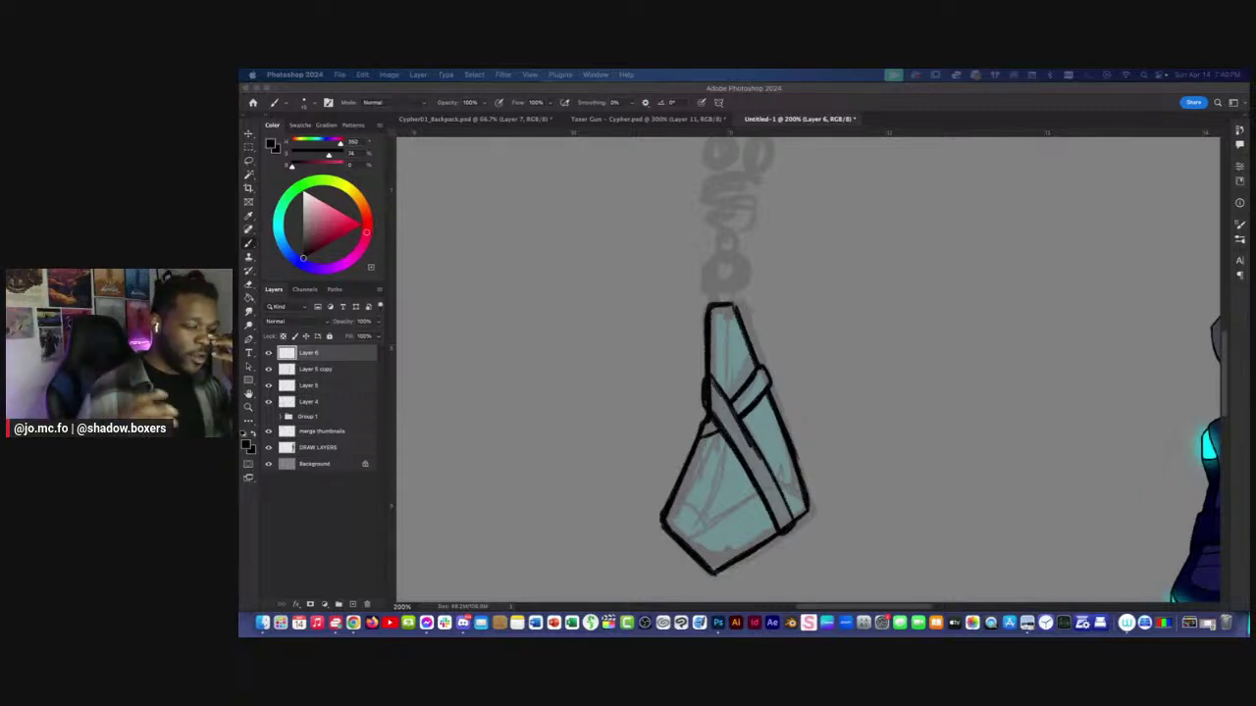
Round off the crystal's top edge and clean up the lower-right outline around the strap's end.
left_click_drag(721, 319, 770, 353)
left_click_drag(805, 458, 814, 525)
key("e")
mouse_move(835, 480)
left_mouse_down()
mouse_move(844, 429)
mouse_move(853, 453)
mouse_move(827, 379)
left_mouse_up()
key("b")
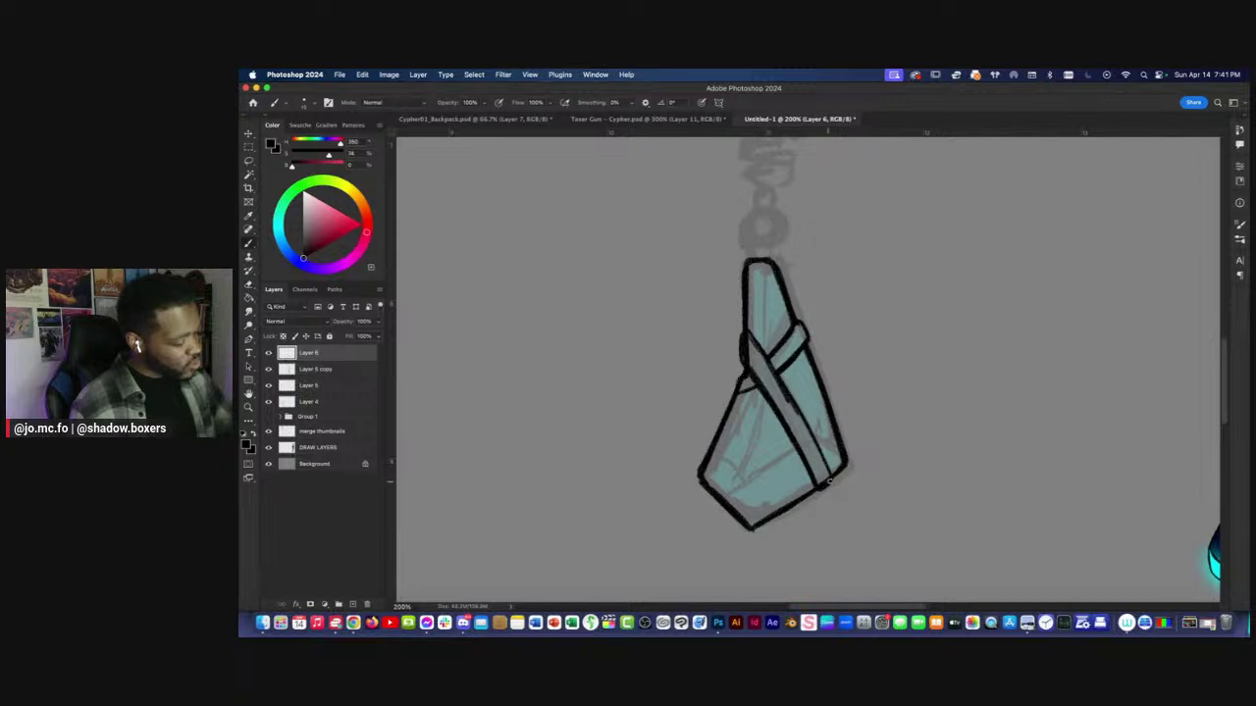
key("e")
left_click_drag(825, 476, 819, 481)
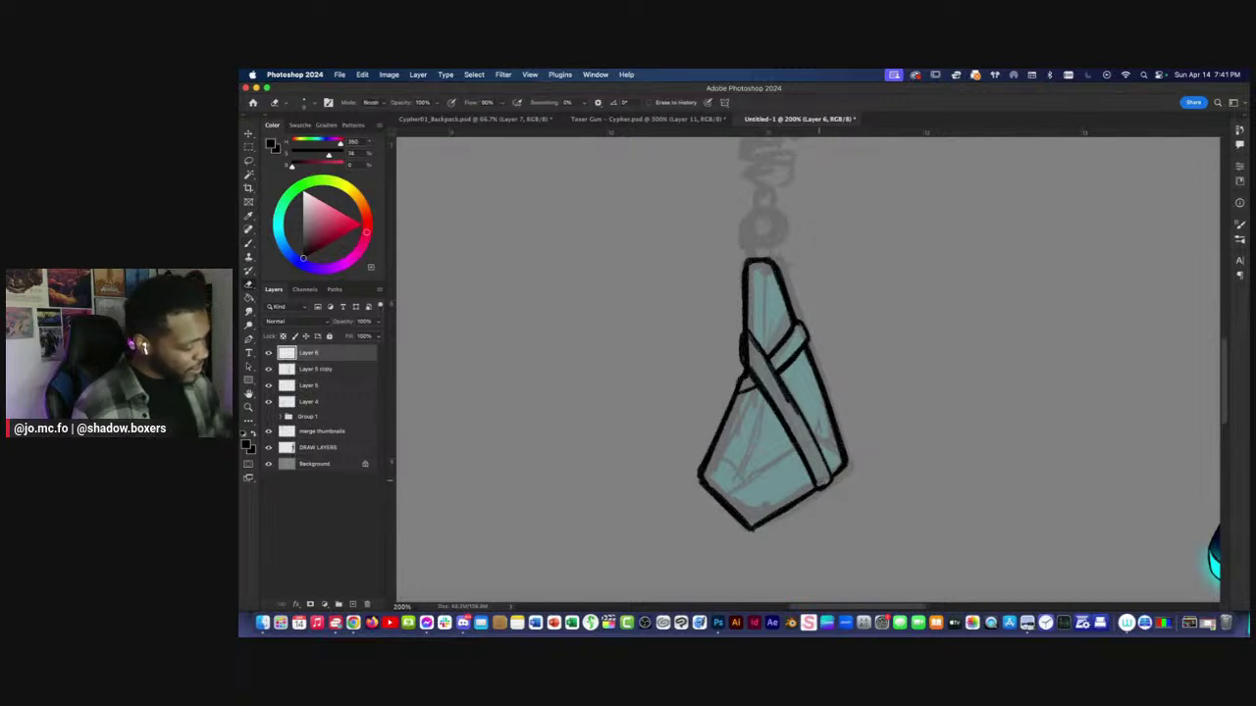
Erase the stray marks inside the main diagonal strap and redraw its edge.
left_click_drag(782, 384, 800, 421)
key("b")
mouse_move(752, 340)
left_mouse_down()
mouse_move(823, 487)
mouse_move(750, 359)
mouse_move(797, 446)
left_mouse_up()
key("e")
key("b")
Draw thin facet lines inside the crystal's lower section and near its lower-right corner, undoing one stray stroke.
mouse_move(756, 374)
left_mouse_down()
mouse_move(797, 447)
mouse_move(737, 487)
left_mouse_up()
left_click_drag(822, 444, 839, 459)
key("super+z")
mouse_move(758, 406)
left_mouse_down()
mouse_move(740, 471)
mouse_move(711, 479)
mouse_move(751, 522)
left_mouse_up()
left_click_drag(788, 455, 792, 451)
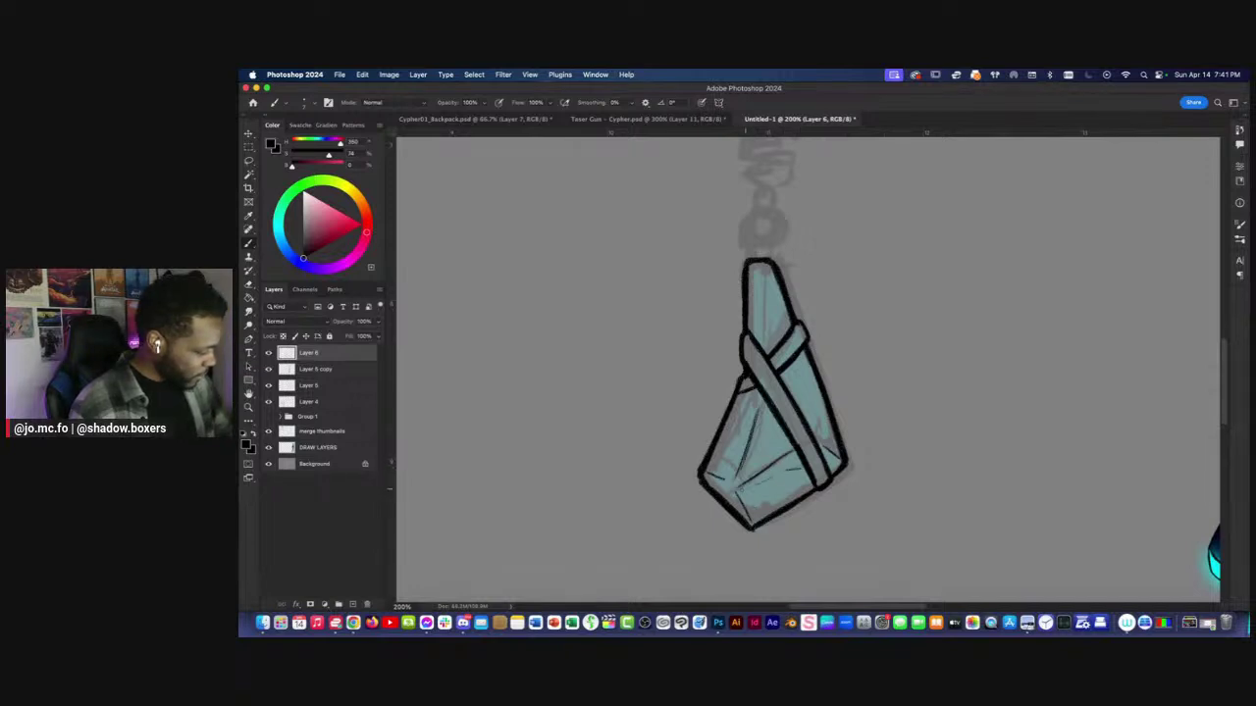
Draw a small hole at the crystal's top with a curved hook link passing through it.
scroll(766, 398, "up", 5)
mouse_move(782, 385)
left_mouse_down()
mouse_move(773, 395)
mouse_move(782, 356)
mouse_move(774, 389)
left_mouse_up()
key("e")
key("b")
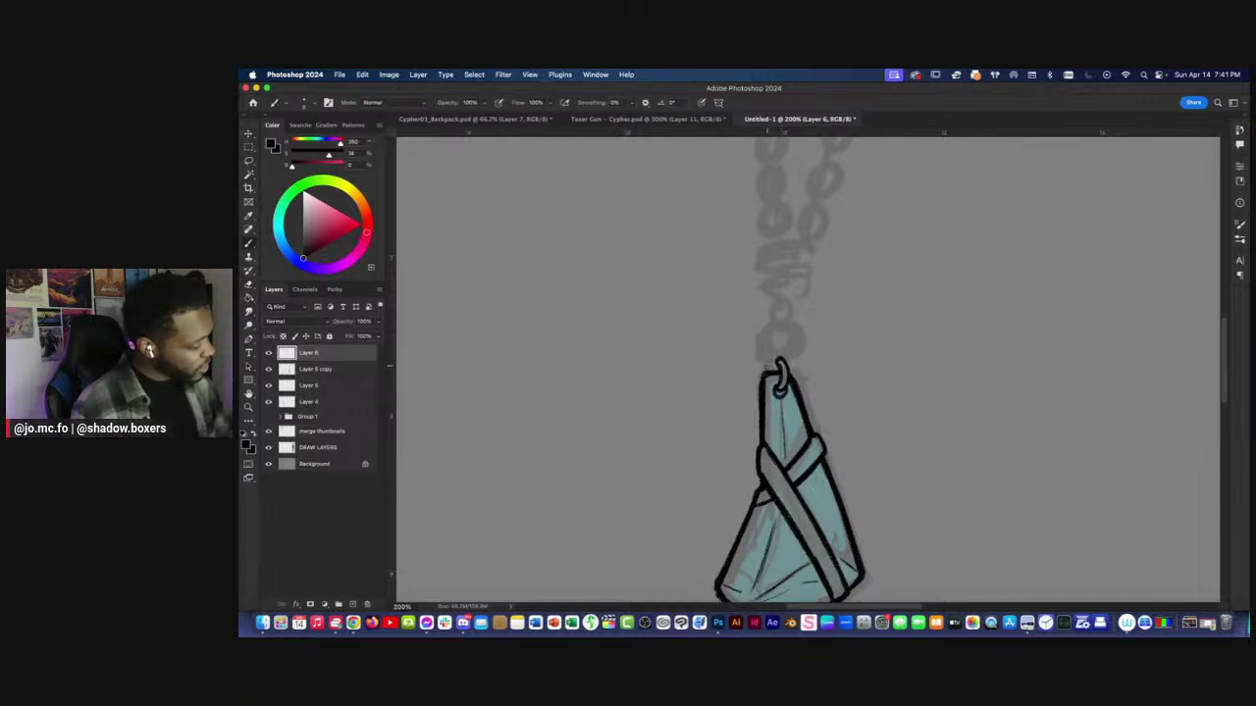
Draw a round ring joined to the hook link above the crystal, undoing unwanted strokes.
key("super+minus")
key("super+equal")
mouse_move(781, 332)
left_mouse_down()
mouse_move(782, 353)
mouse_move(766, 328)
mouse_move(784, 319)
left_mouse_up()
key("super+z")
key("super+z")
key("super+minus")
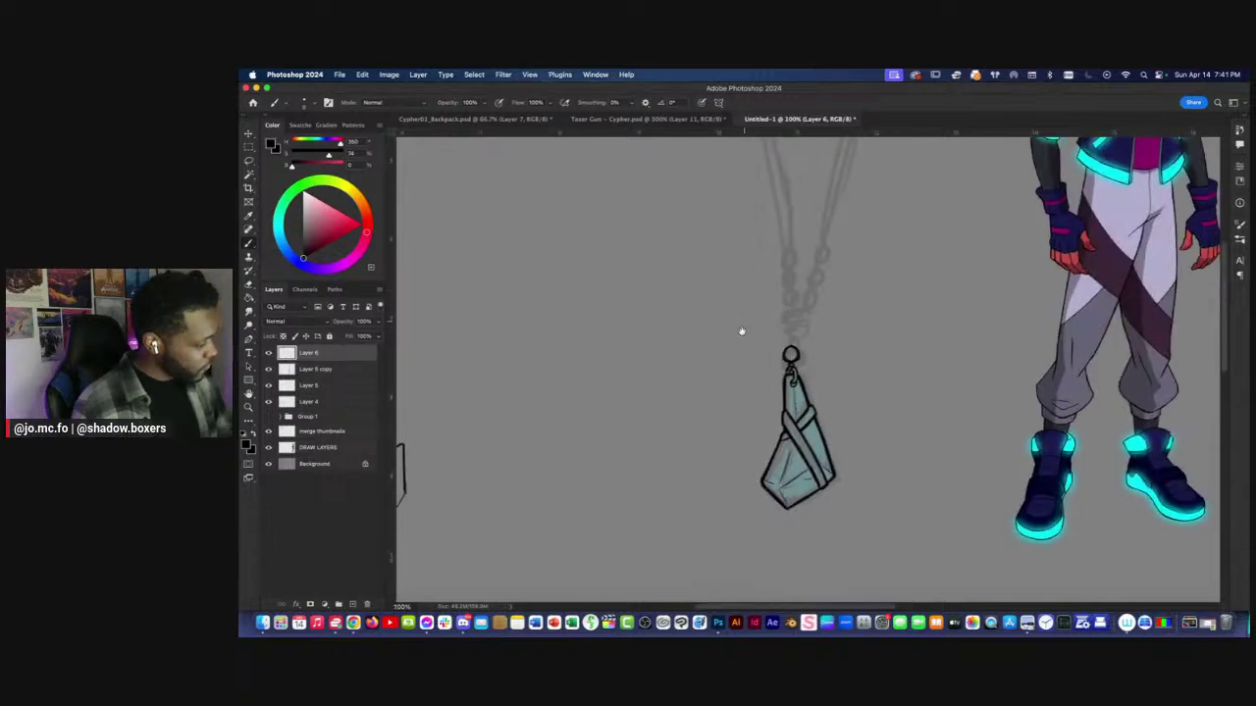
key("super+minus")
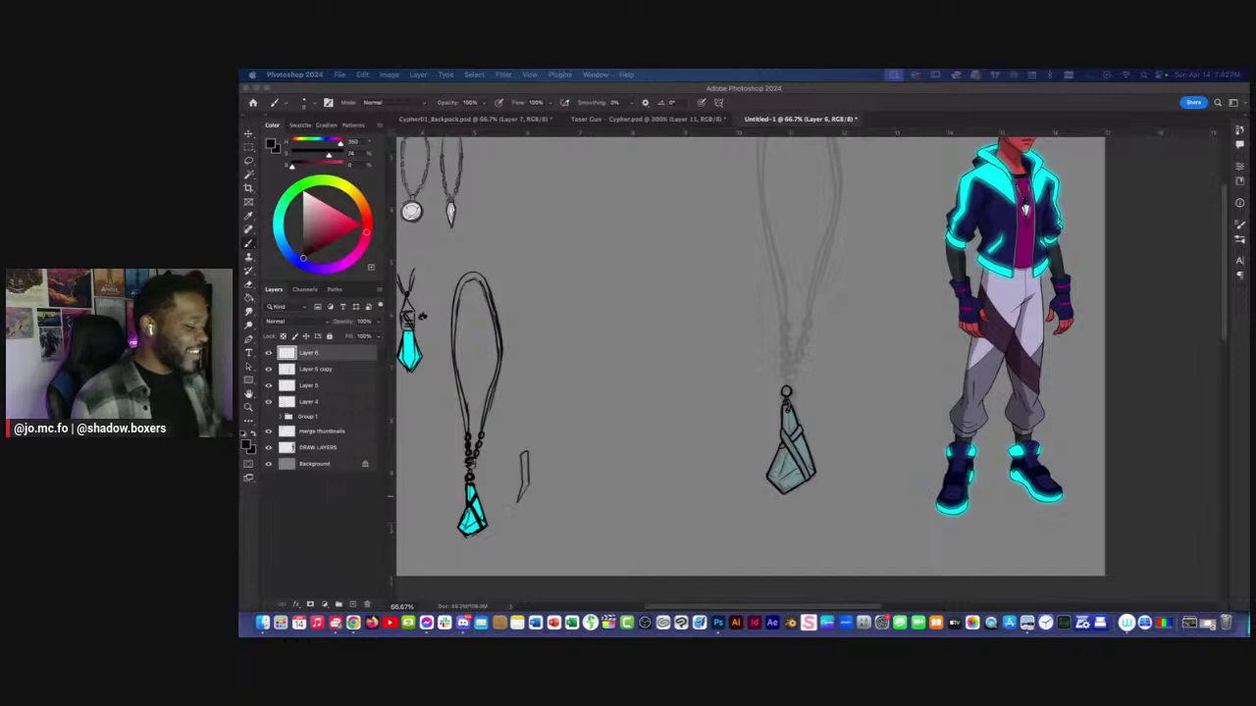
Erase the left outline below the main strap and redraw it as the second strap's end wrapping around the edge.
key("super+equal")
key("super+equal")
left_click_drag(732, 557, 785, 388)
key("e")
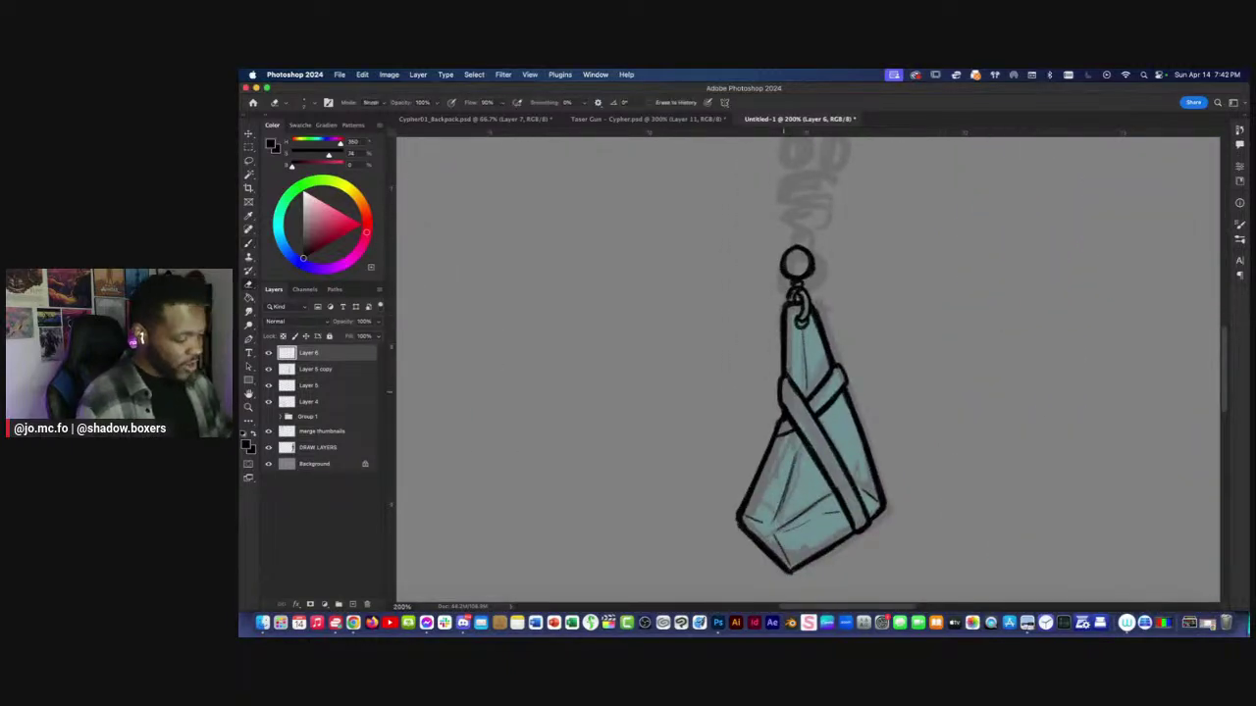
key("b")
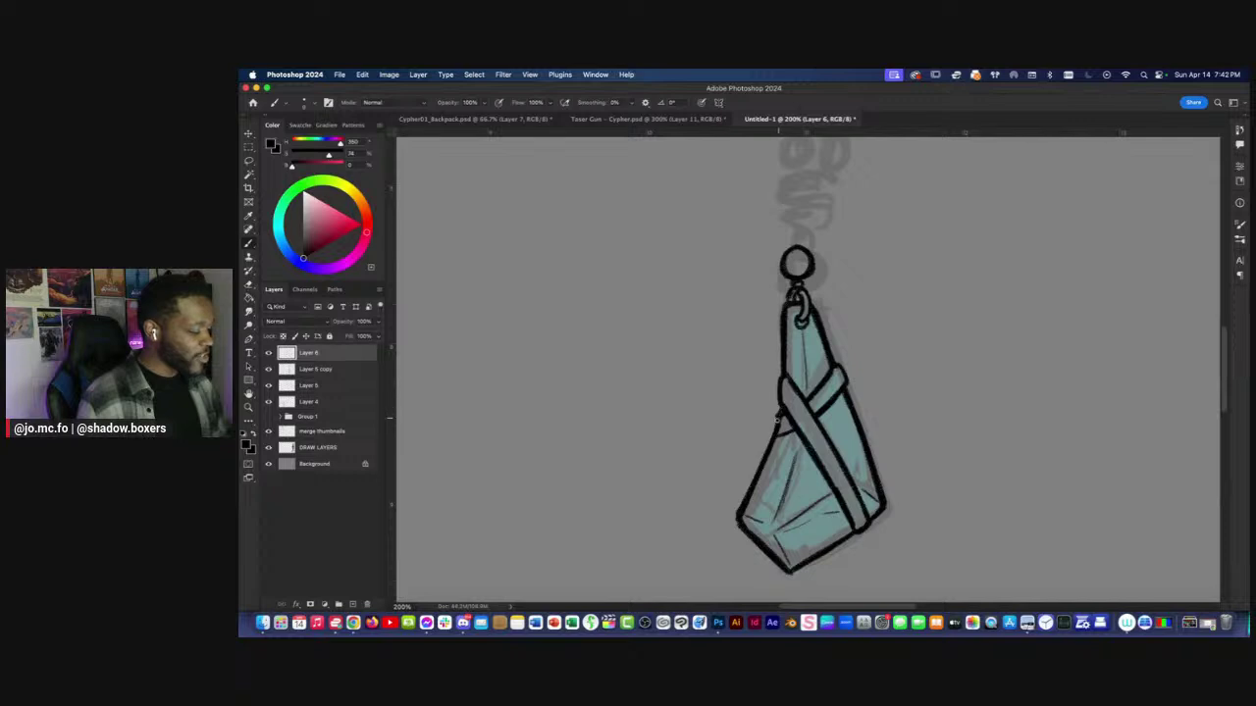
key("e")
key("b")
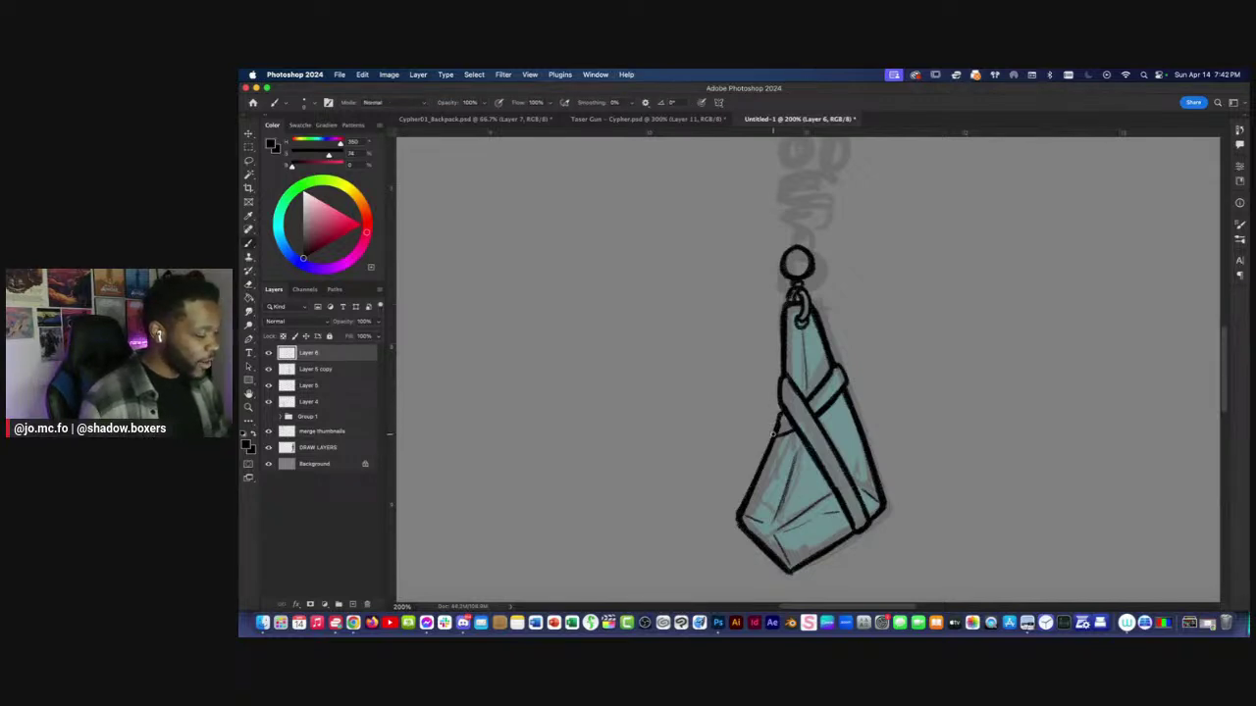
key("e")
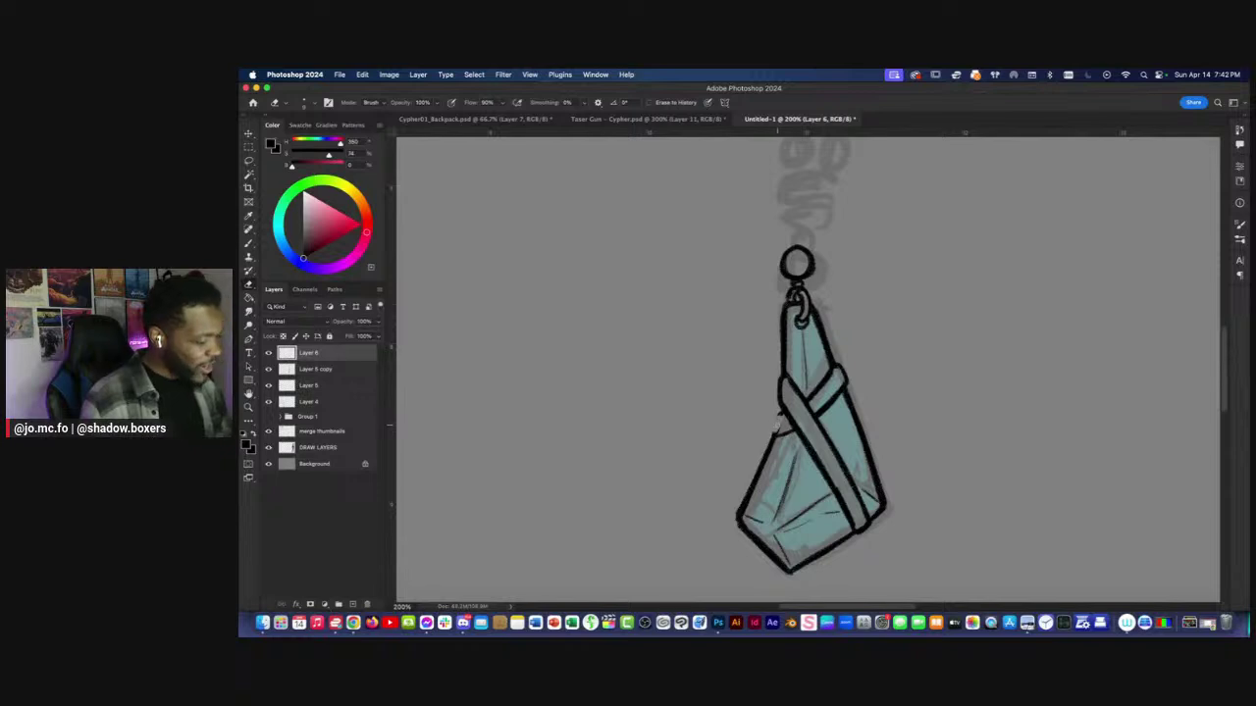
key("b")
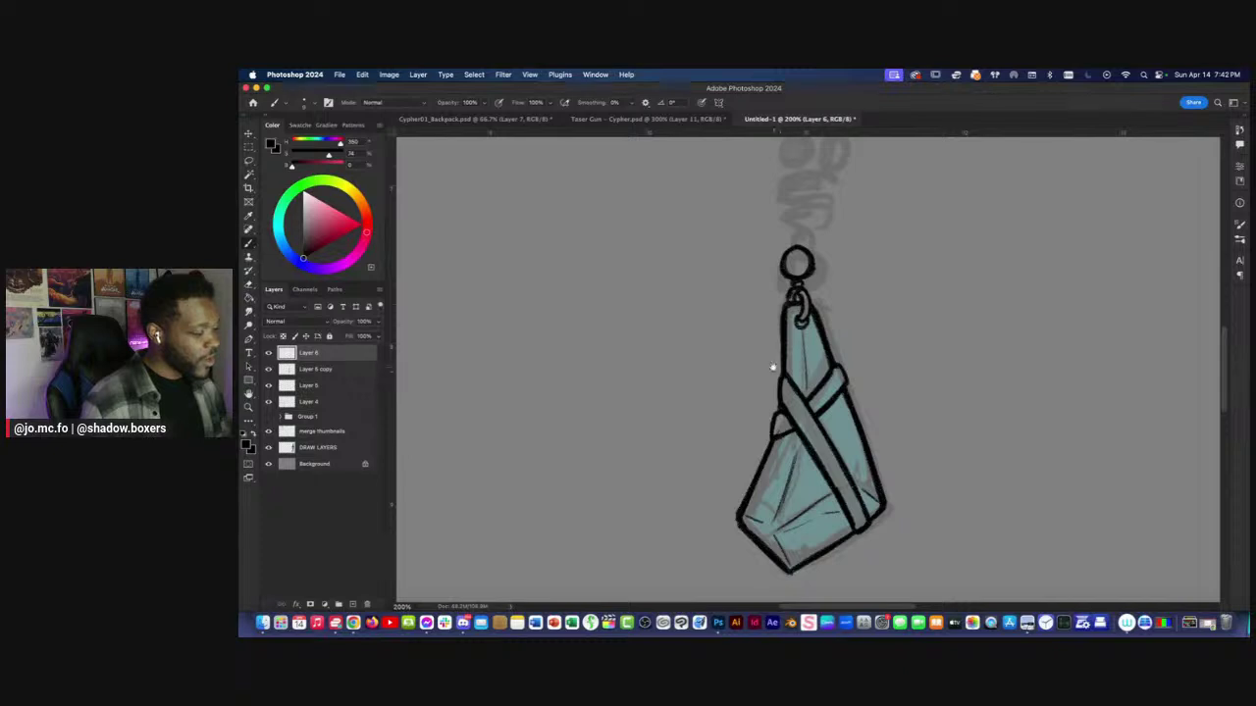
Sketch the outline and bands of a wrapped cord binding directly above the ring.
scroll(775, 366, "down", 5)
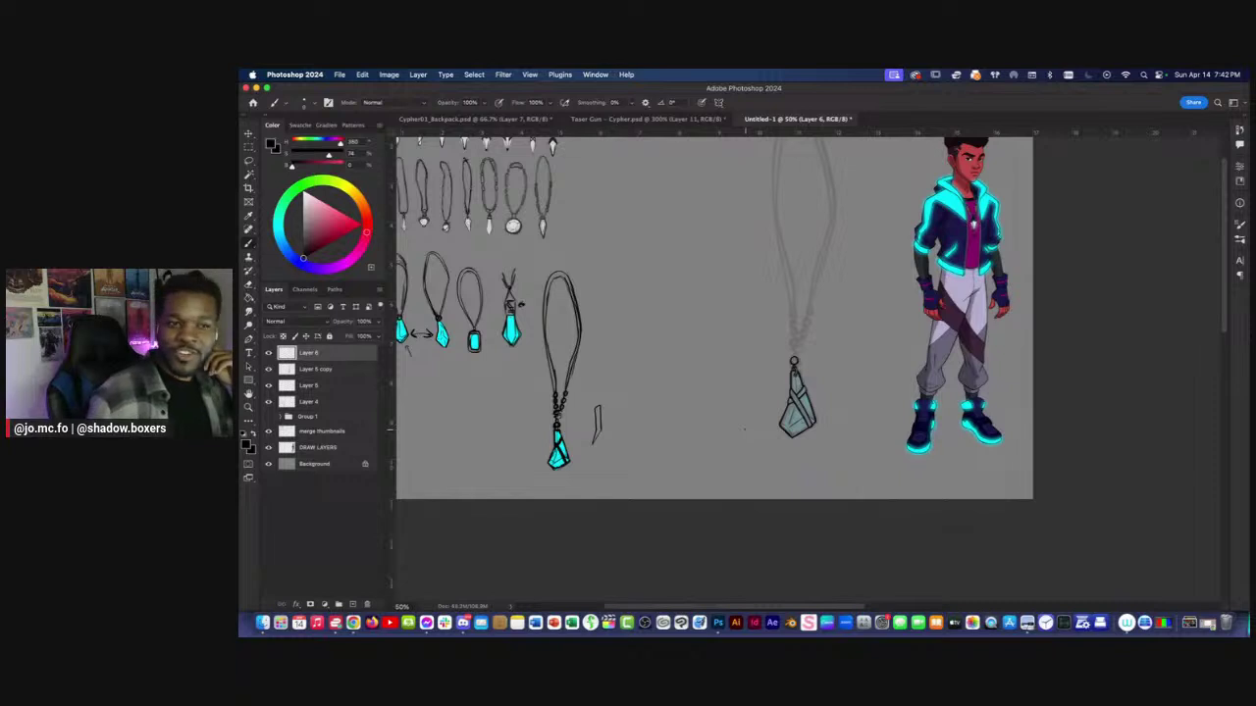
key("super+equal")
key("super+equal")
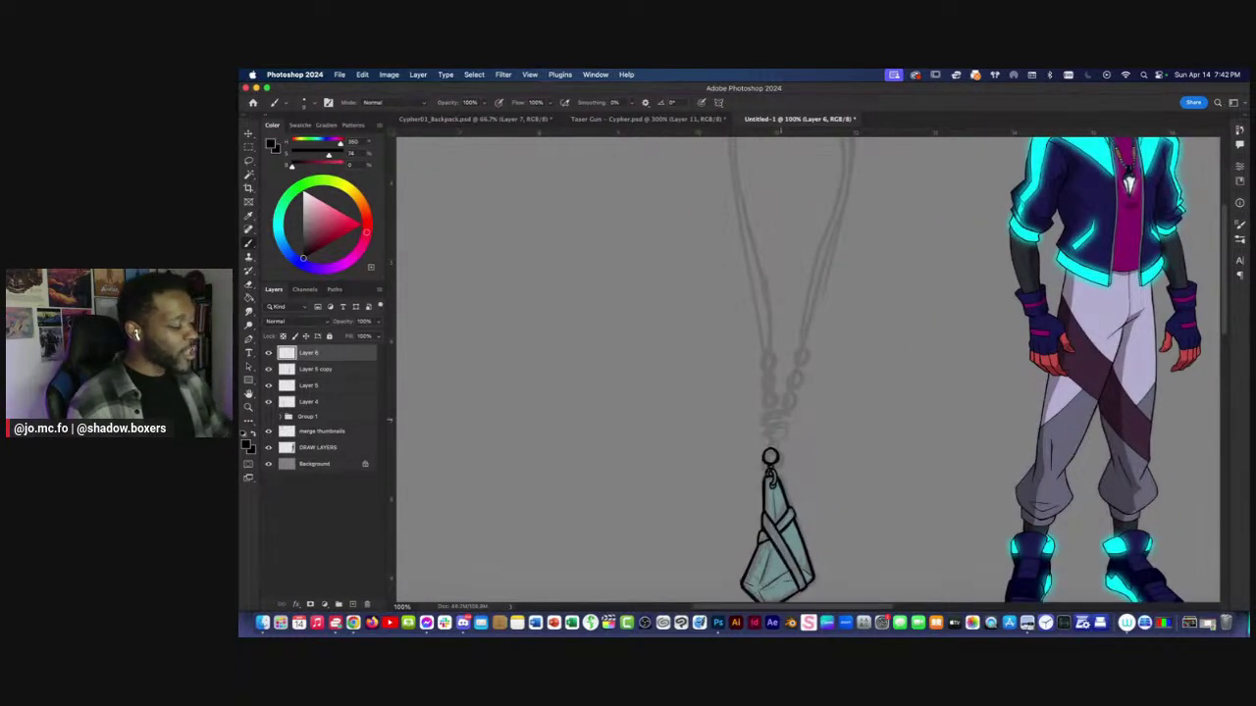
key("super+equal")
mouse_move(797, 393)
left_mouse_down()
mouse_move(791, 447)
mouse_move(689, 397)
mouse_move(714, 408)
mouse_move(711, 398)
mouse_move(682, 402)
mouse_move(714, 399)
mouse_move(723, 361)
mouse_move(679, 367)
mouse_move(673, 398)
left_mouse_up()
mouse_move(691, 361)
left_mouse_down()
mouse_move(726, 365)
mouse_move(720, 381)
left_mouse_up()
left_click_drag(677, 390, 705, 371)
left_click_drag(677, 377, 702, 370)
mouse_move(689, 377)
left_mouse_down()
mouse_move(714, 368)
mouse_move(672, 412)
left_mouse_up()
mouse_move(669, 363)
left_mouse_down()
mouse_move(773, 470)
mouse_move(774, 441)
mouse_move(751, 416)
mouse_move(780, 413)
left_mouse_up()
Select part of the pendant line art with the Lasso and adjust it with Free Transform.
key("super+minus")
key("super+minus")
key("super+plus")
key("super+plus")
mouse_move(782, 417)
left_mouse_down()
mouse_move(772, 451)
mouse_move(736, 423)
mouse_move(751, 472)
mouse_move(797, 412)
mouse_move(726, 465)
left_mouse_up()
key("super+minus")
key("super+plus")
key("l")
key("super+t")
key("Return")
Rotate the view and refine the cord binding above the ring with diagonal wrap lines, a heavier outline and eraser cleanup.
key("r")
mouse_move(612, 462)
left_mouse_down()
mouse_move(812, 569)
mouse_move(891, 552)
left_mouse_up()
key("super+plus")
left_click_drag(878, 432, 837, 347)
key("b")
mouse_move(881, 414)
left_mouse_down()
mouse_move(874, 423)
mouse_move(882, 373)
mouse_move(886, 406)
mouse_move(857, 442)
left_mouse_up()
key("e")
key("b")
left_click_drag(873, 379, 867, 424)
key("Escape")
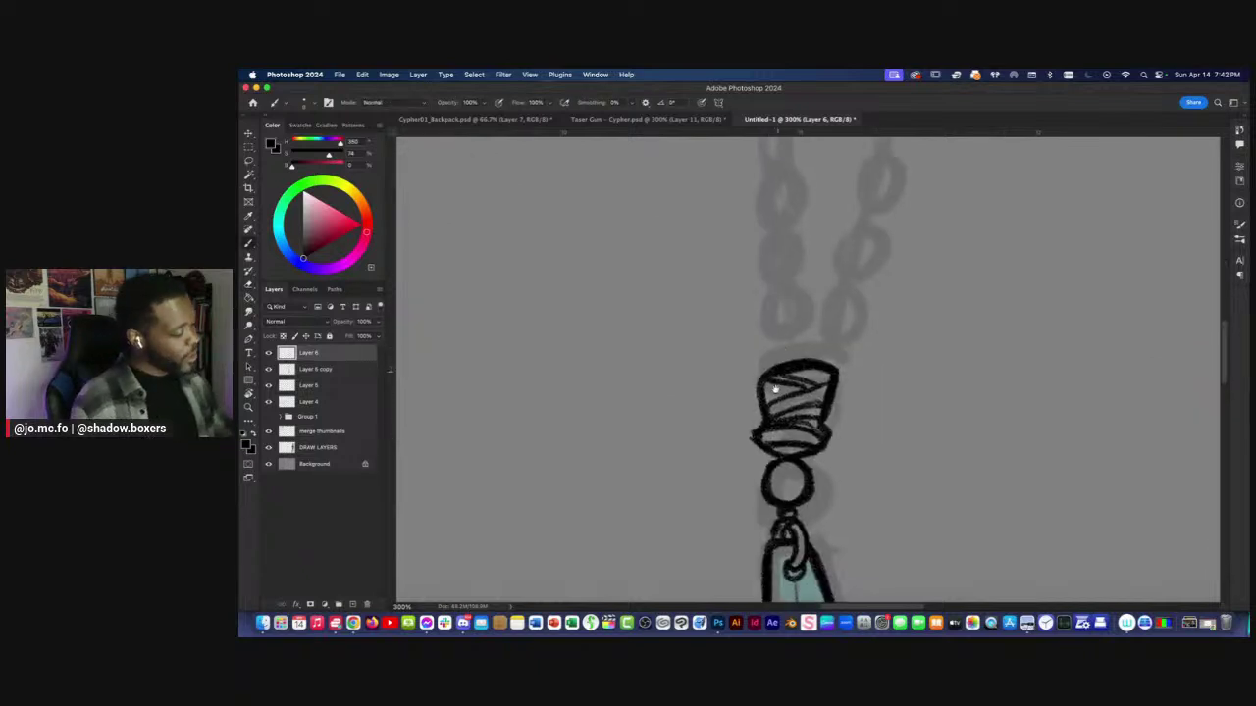
Compare the inked pendant with the colored necklace sketches and the character across the whole sheet.
key("super+minus")
key("super+minus")
key("super+minus")
key("super+minus")
key("super+minus")
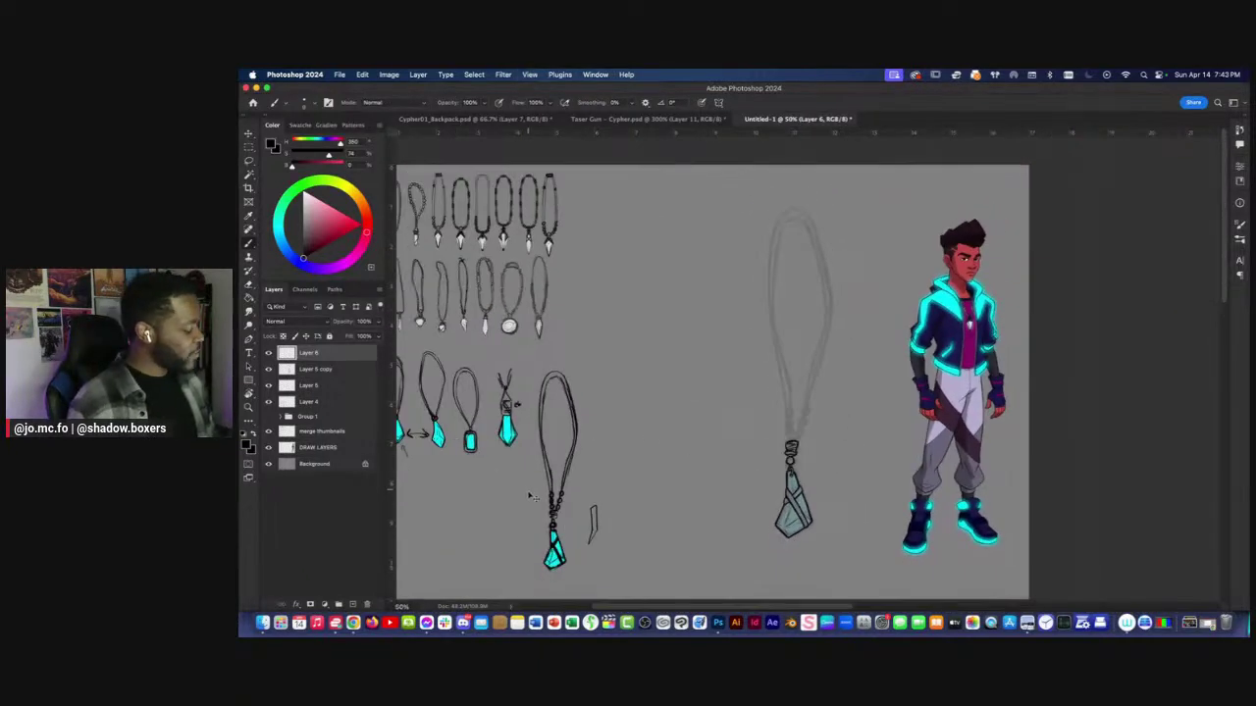
key("super+plus")
key("super+plus")
key("o")
key("b")
key("super+minus")
key("super+minus")
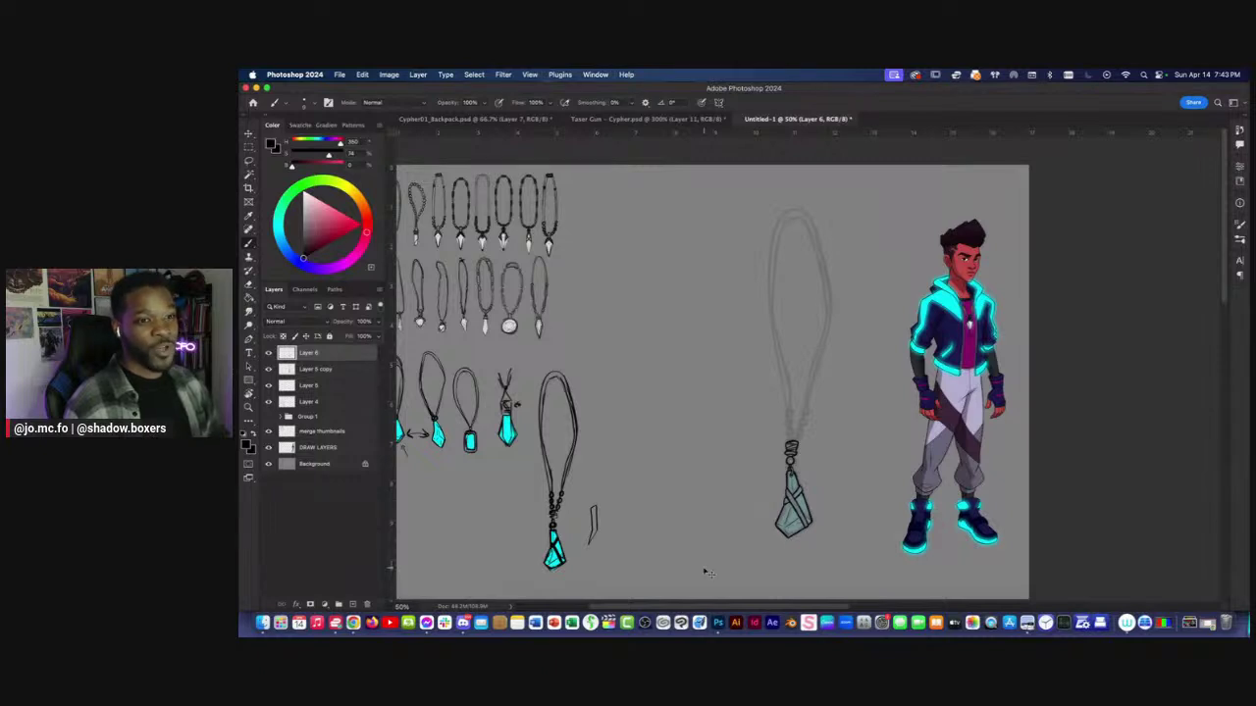
key("super+minus")
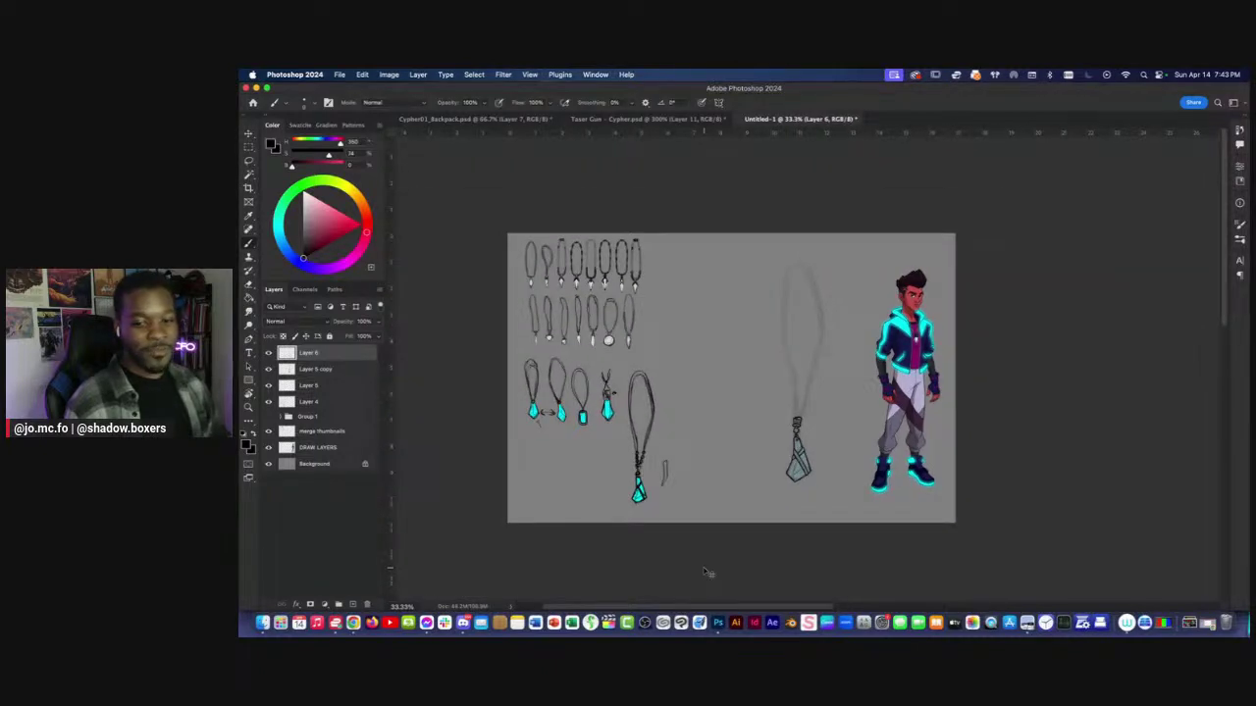
key("super+plus")
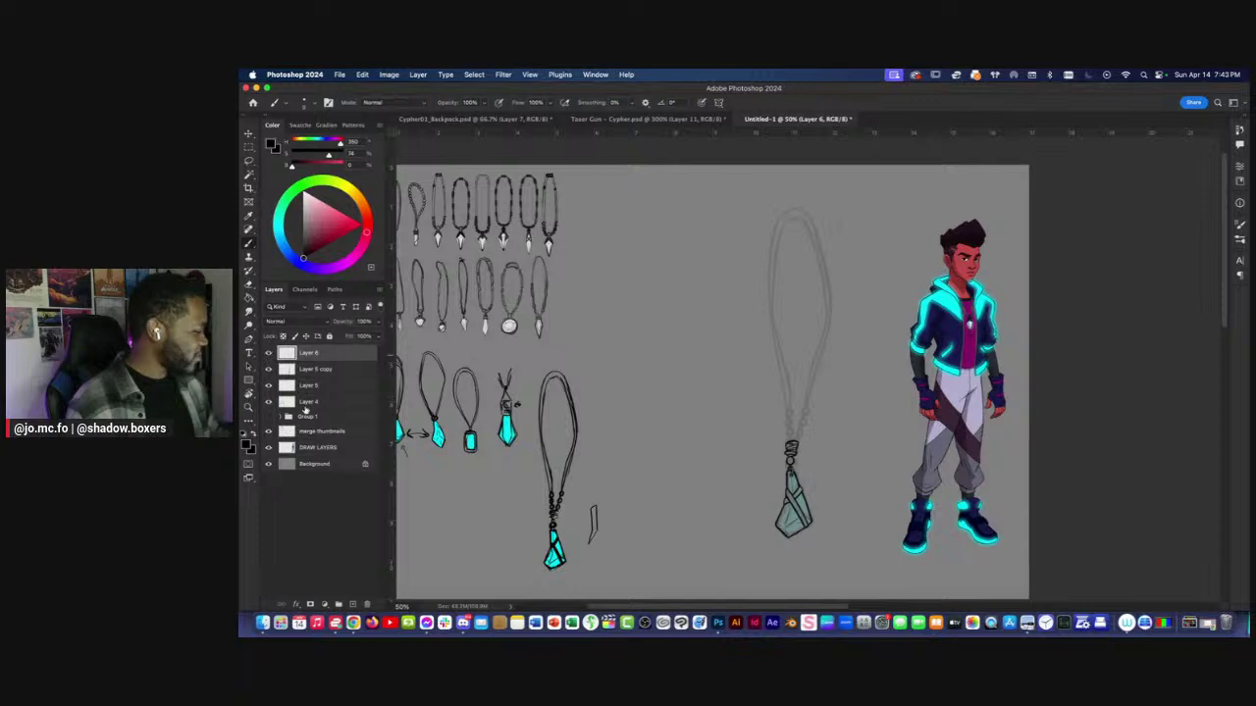
Add a new top layer, set the brush color to white and give the layer a Stroke effect.
left_click(354, 604)
left_click(251, 434)
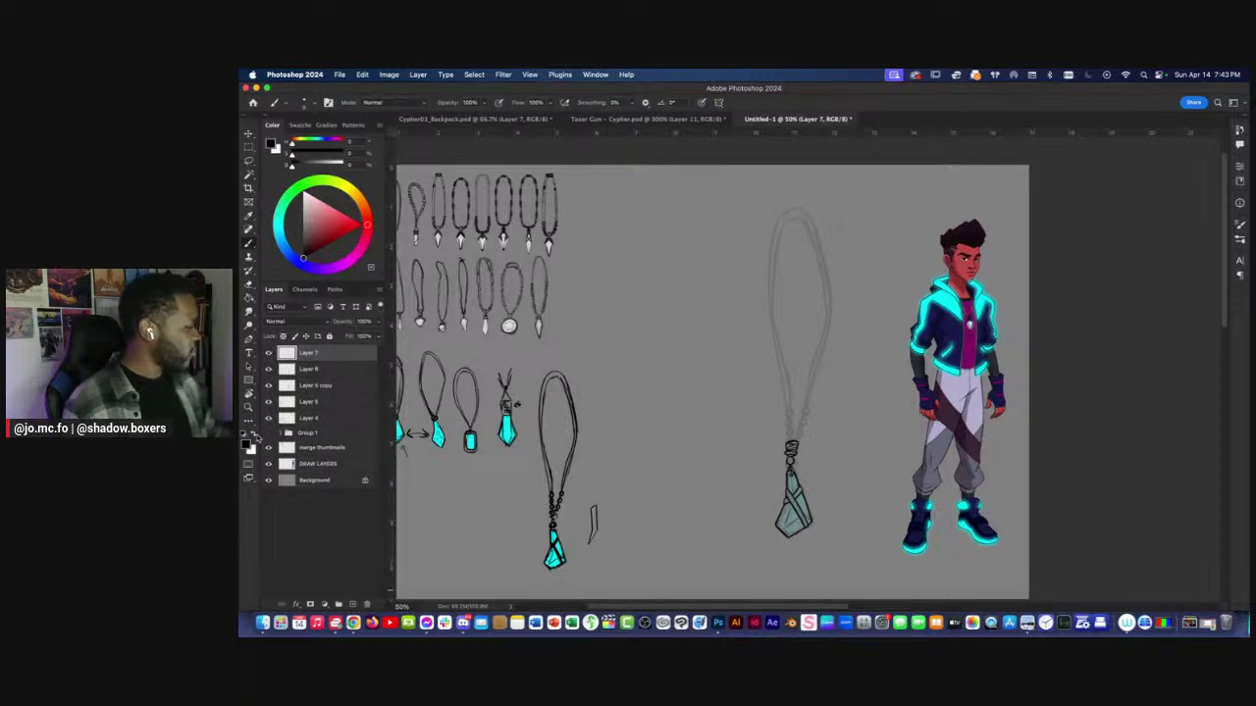
double_click(286, 353)
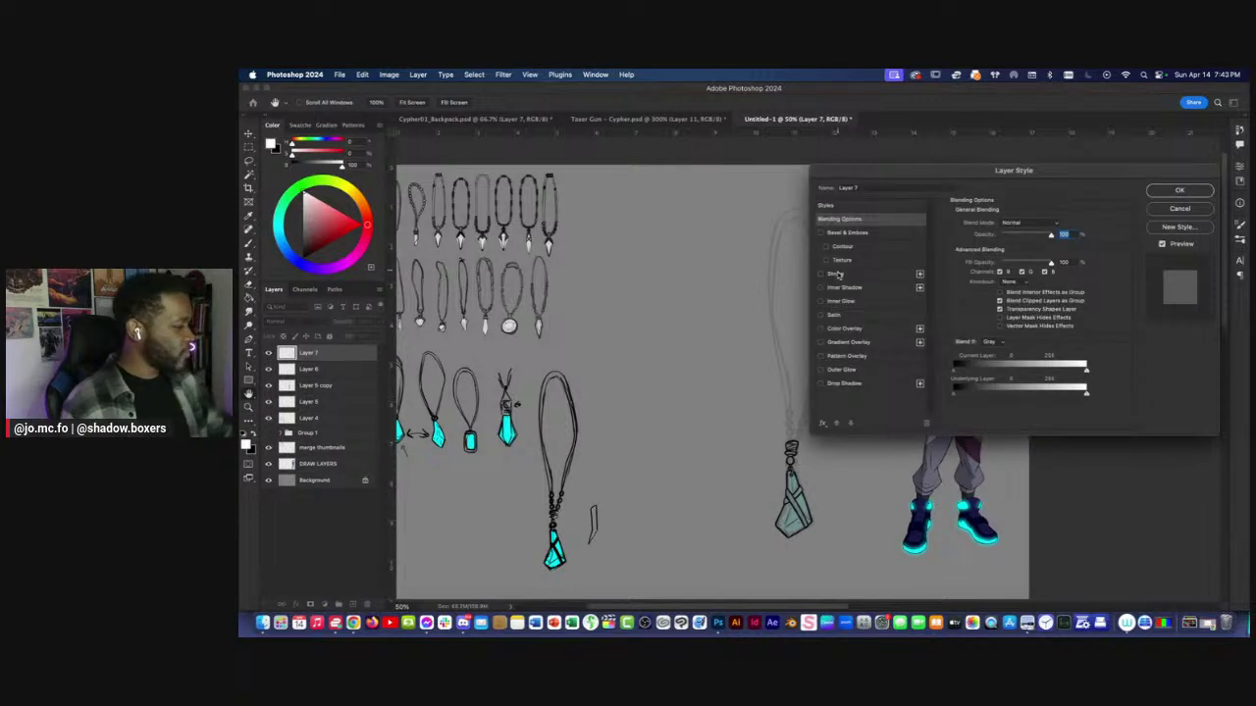
left_click(838, 274)
key("Return")
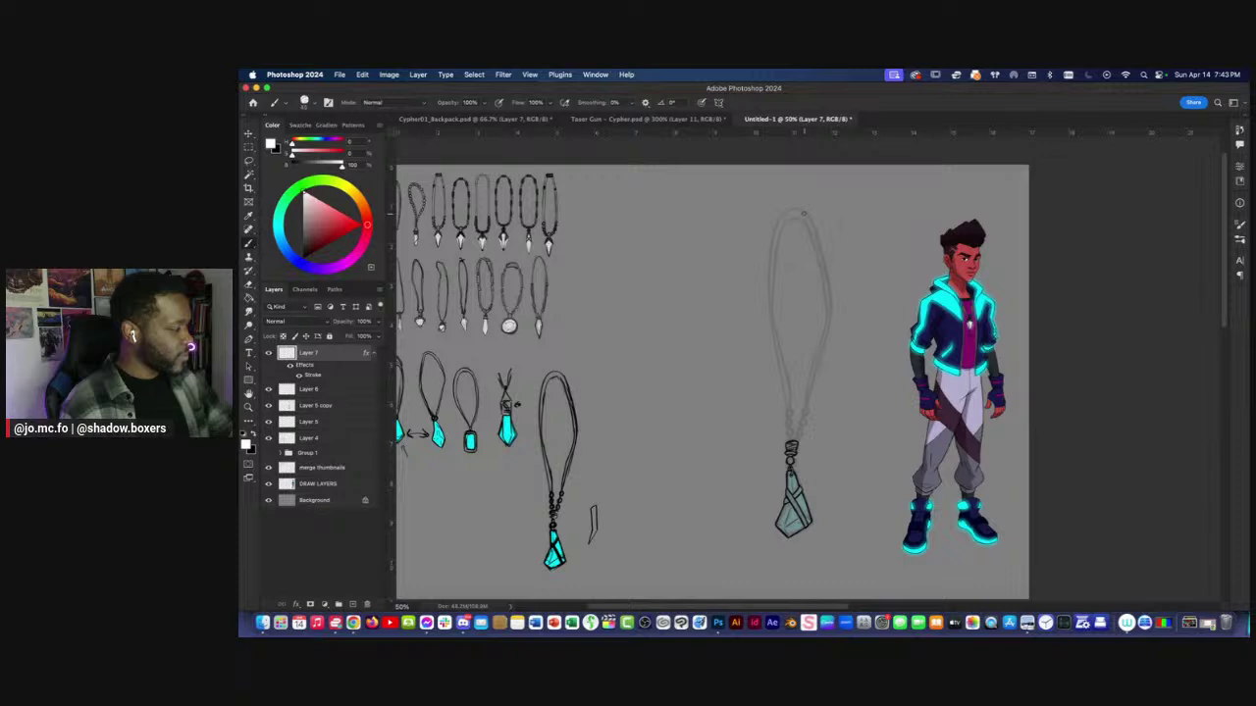
Paint the long white cord loop on the new layer, from its top down to the binding, undoing a stray stroke.
key("super+plus")
mouse_move(800, 160)
left_mouse_down()
mouse_move(834, 235)
mouse_move(824, 369)
mouse_move(793, 449)
mouse_move(835, 286)
mouse_move(812, 162)
mouse_move(773, 159)
mouse_move(748, 245)
mouse_move(758, 368)
mouse_move(791, 469)
left_mouse_up()
key("super+z")
key("super+equal")
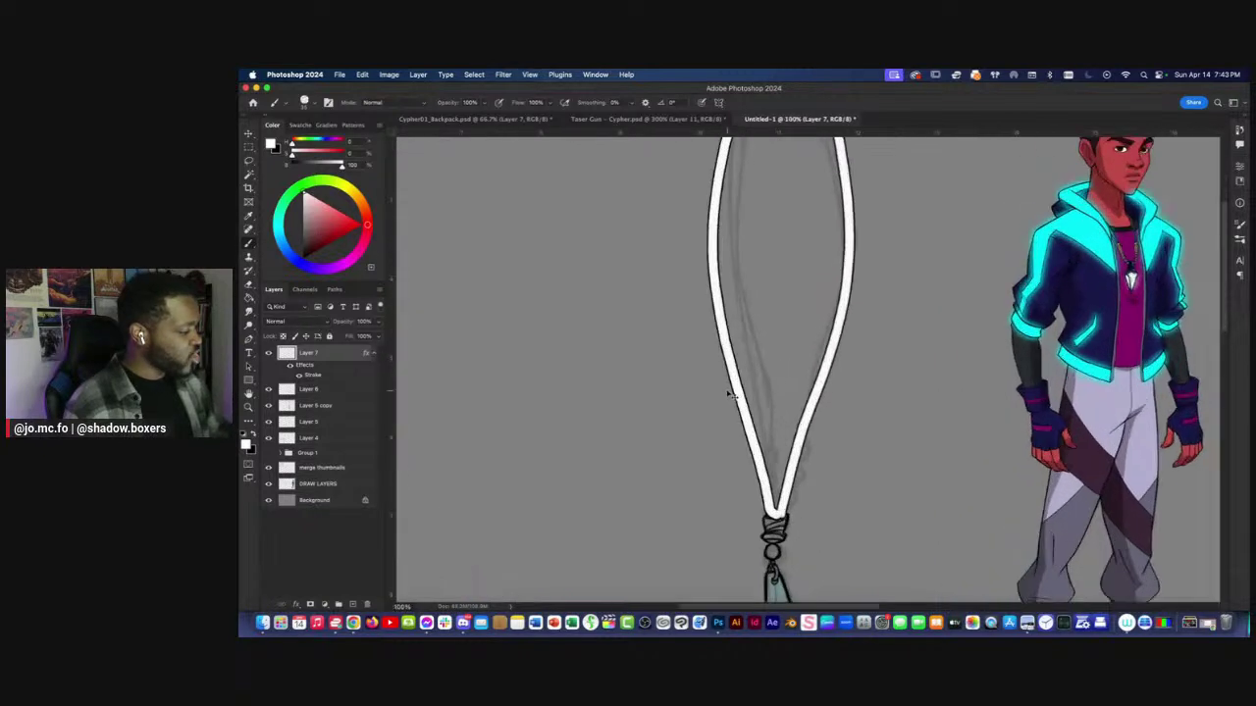
key("super+equal")
key("super+equal")
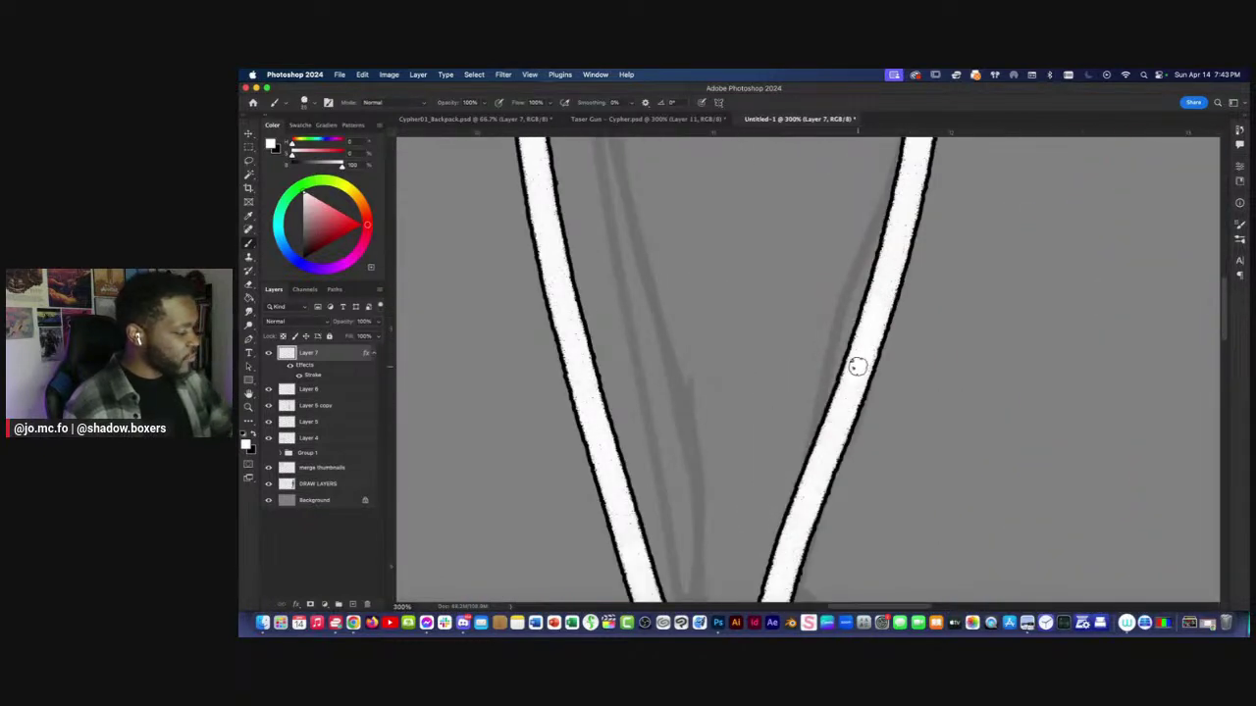
Slightly increase the size of the black outside Stroke effect on the cord layer.
key("super+minus")
key("super+minus")
key("super+minus")
key("super+minus")
key("super+minus")
key("super+equal")
scroll(649, 459, "down", 2)
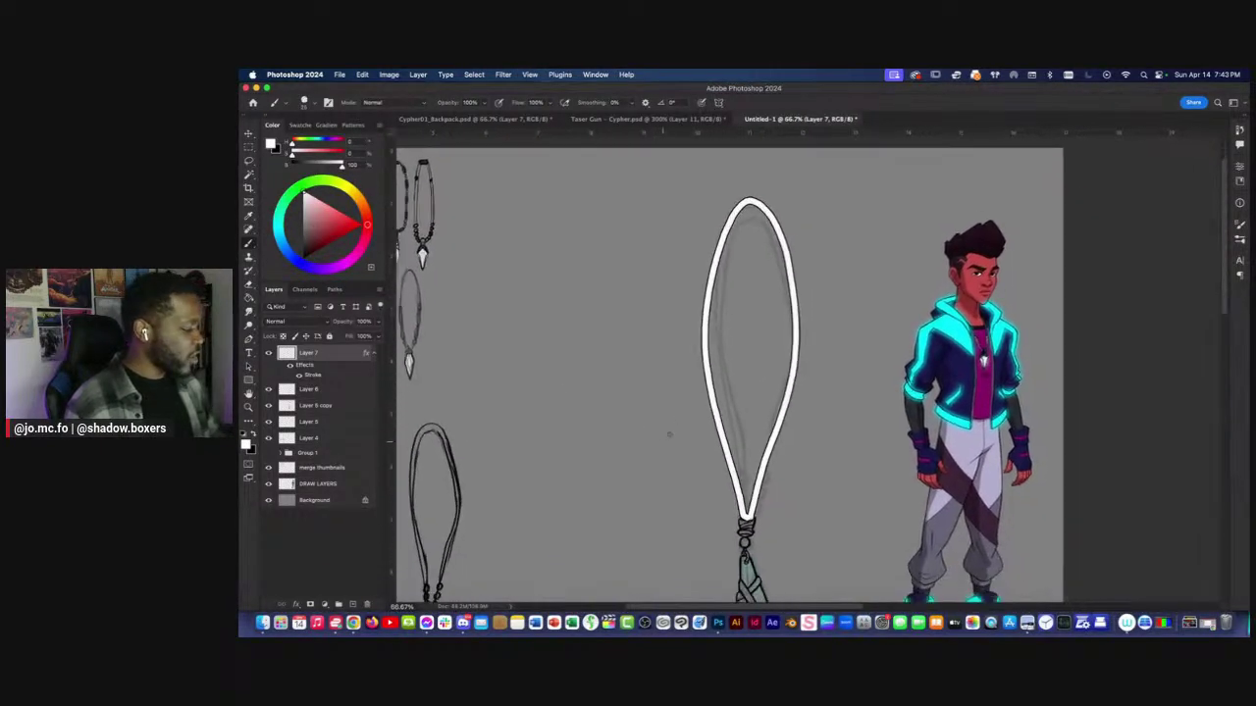
double_click(344, 346)
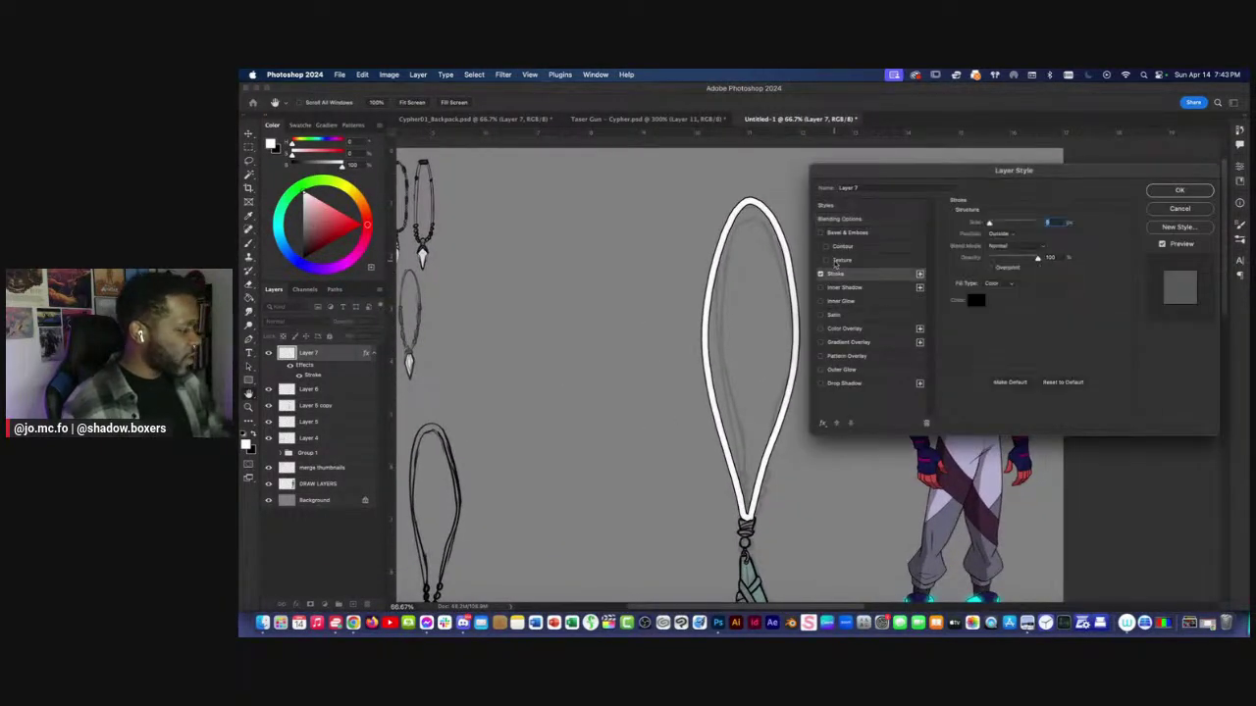
left_click_drag(990, 225, 992, 224)
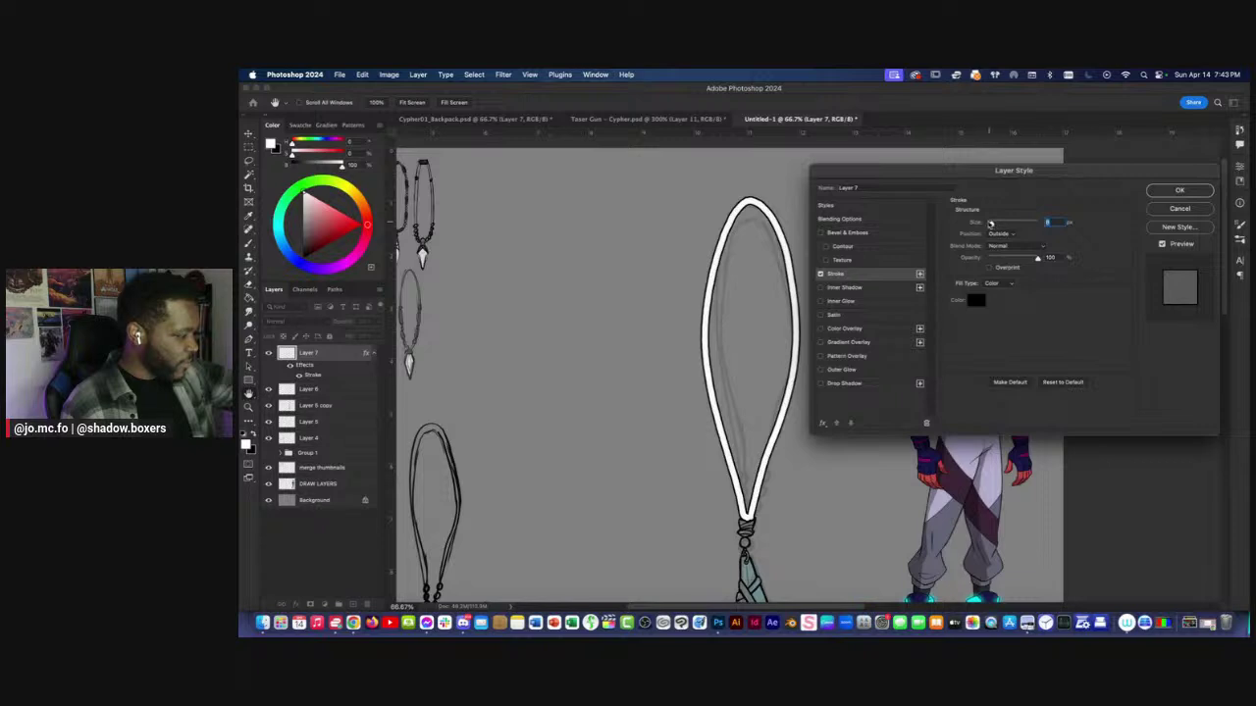
key("Return")
Select the cord's white fill with the Magic Wand, rasterize the layer style and delete the fill to leave only the outline.
left_click(249, 173)
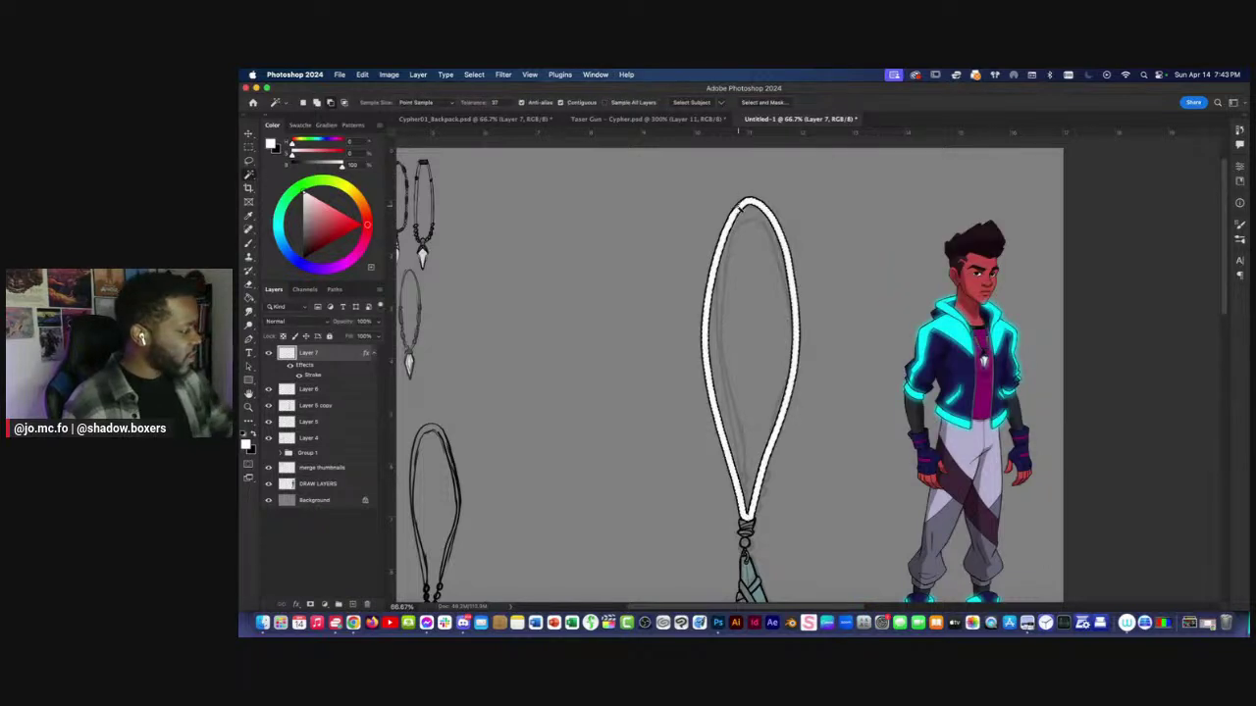
left_click(723, 228)
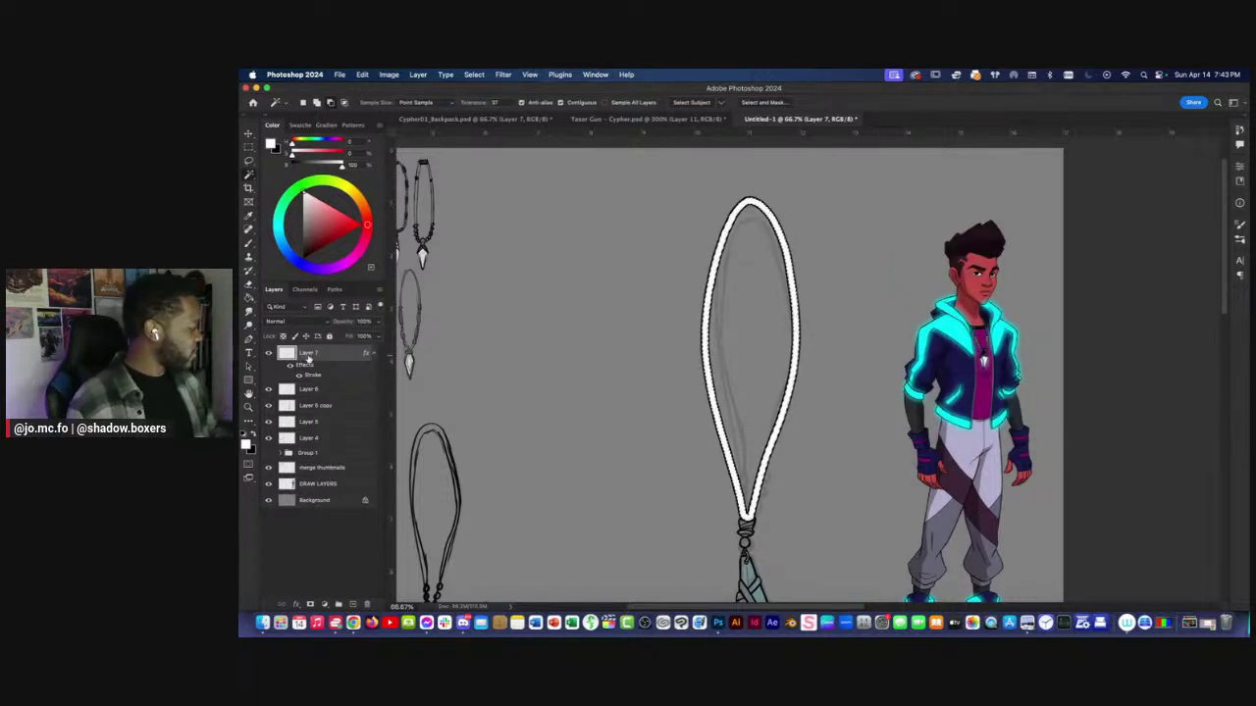
right_click(324, 356)
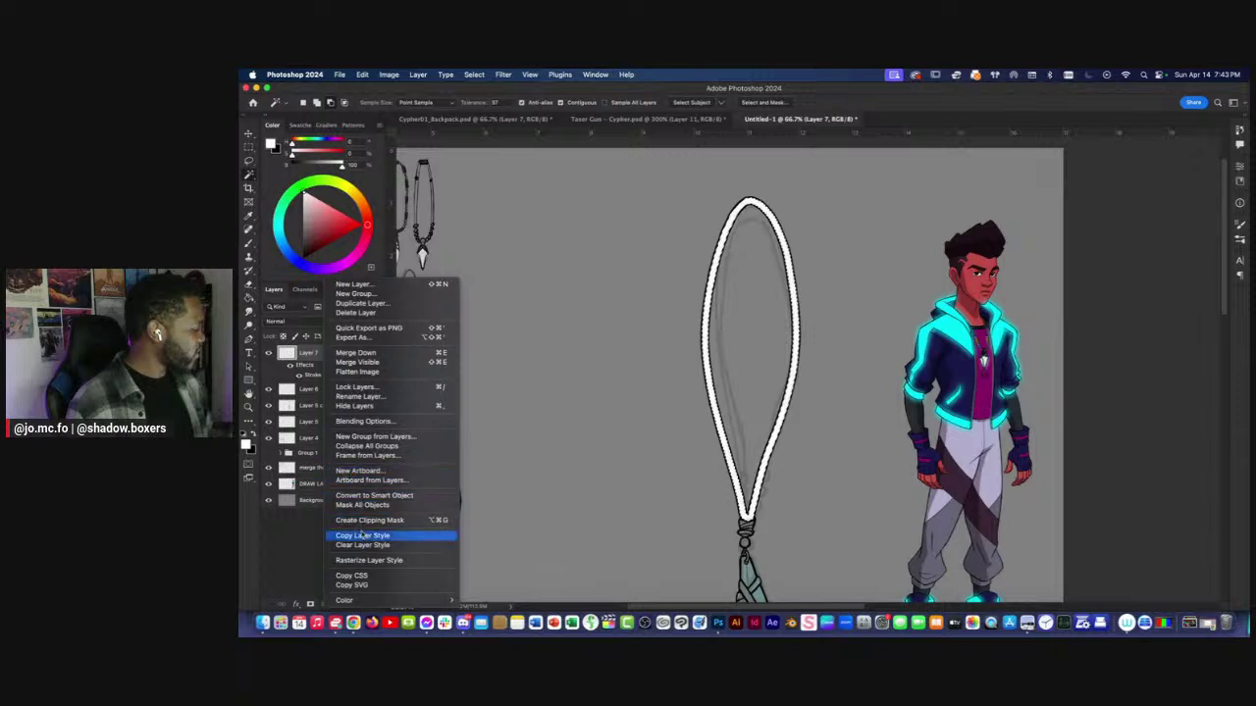
left_click(368, 560)
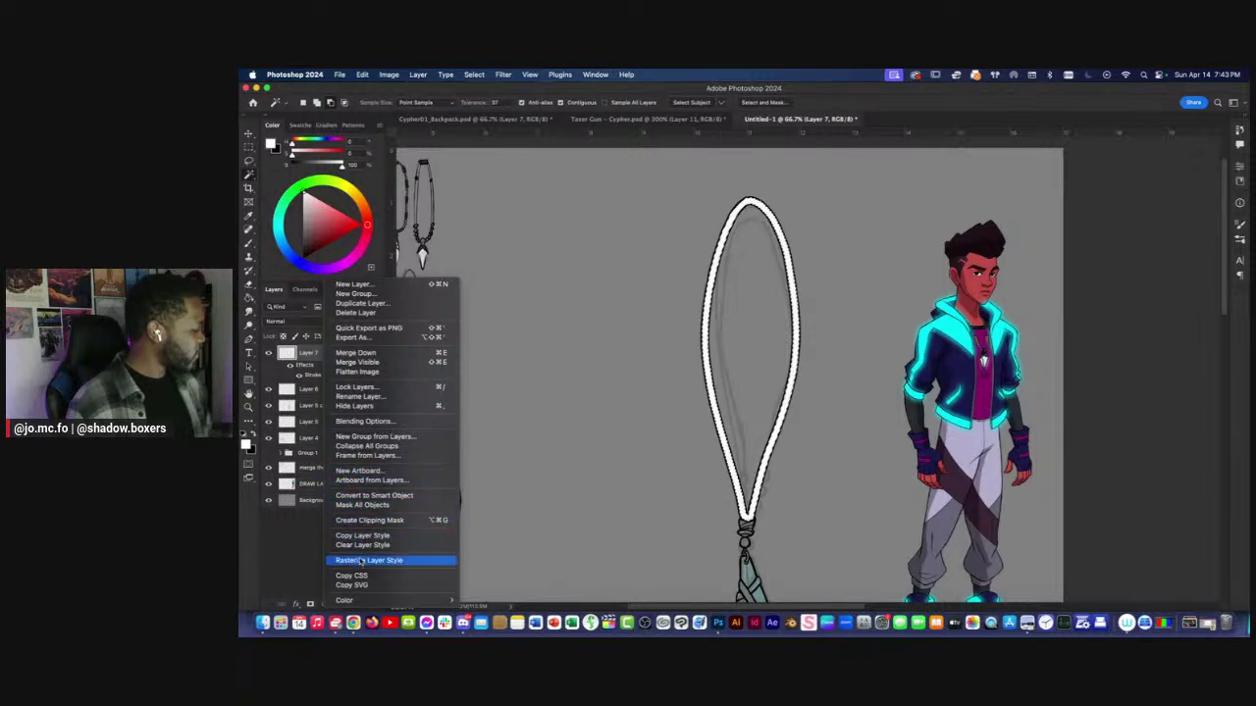
key("Delete")
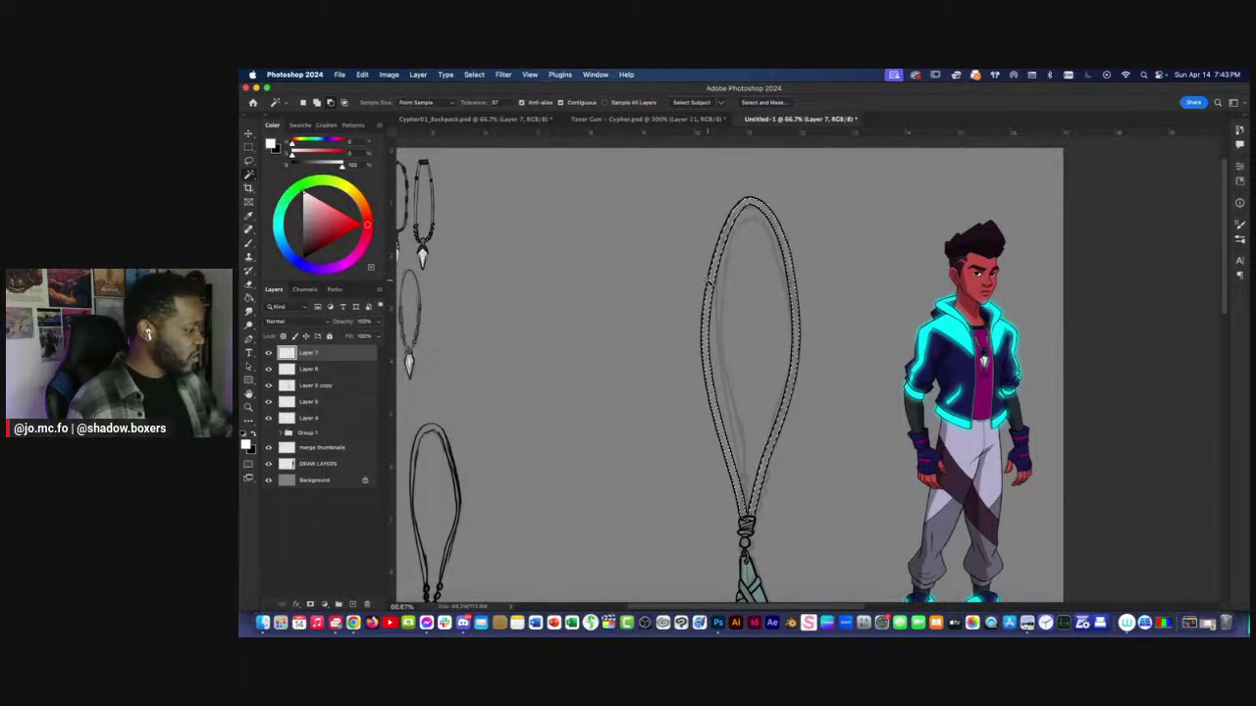
key("super+d")
Erase the ends of the cord outline where they overlap the binding.
left_click_drag(642, 445, 645, 396)
scroll(647, 403, "up", 5)
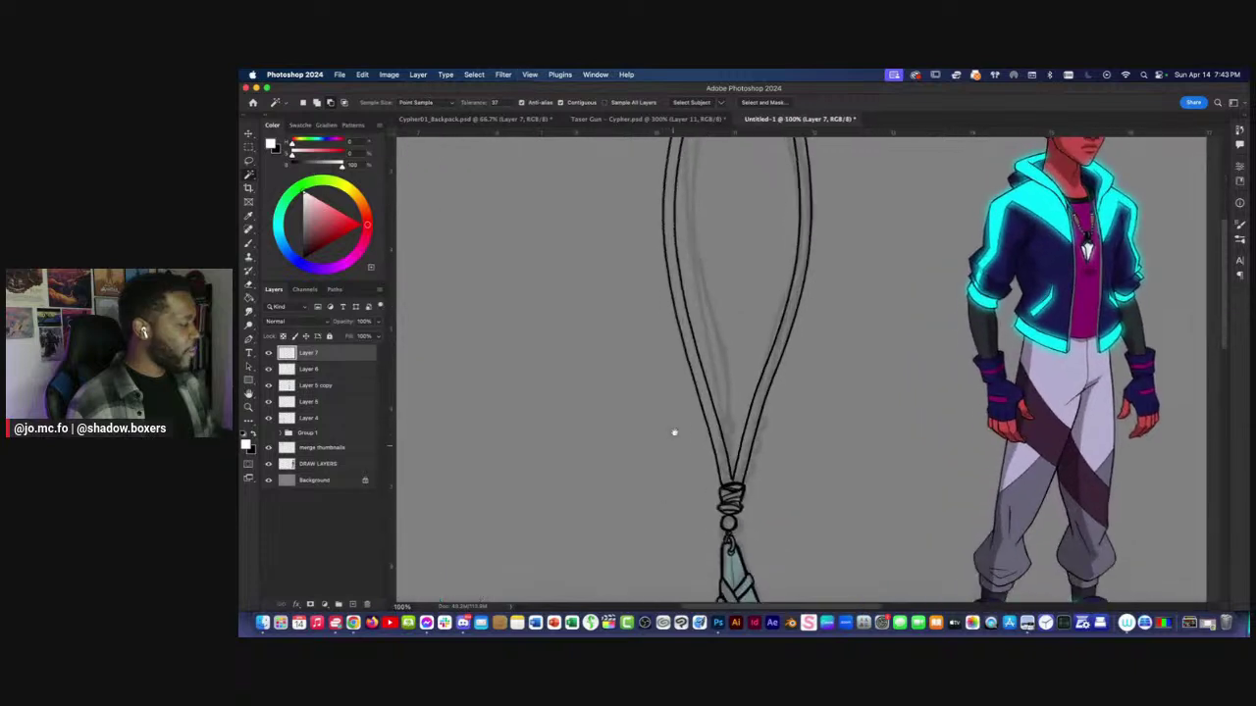
key("e")
mouse_move(677, 425)
left_mouse_down()
mouse_move(717, 430)
mouse_move(780, 466)
mouse_move(771, 555)
left_mouse_up()
key("super+t")
key("Escape")
Lasso the left half of the cord loop and adjust it slightly with Free Transform to line up with the binding.
key("super+minus")
key("super+minus")
key("l")
left_click_drag(796, 202, 797, 436)
mouse_move(797, 481)
left_mouse_down()
mouse_move(703, 252)
mouse_move(807, 162)
left_mouse_up()
key("super+t")
key("super+plus")
key("super+plus")
key("super+minus")
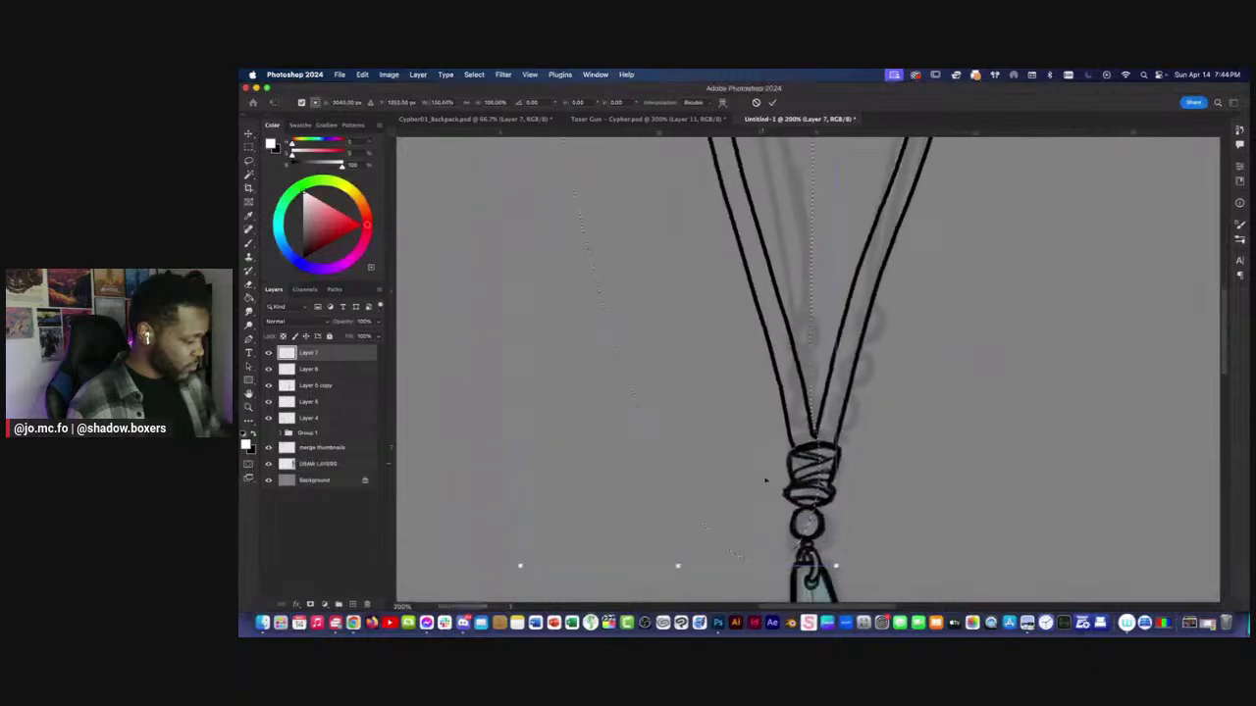
left_click_drag(673, 571, 678, 579)
key("Return")
key("super+d")
key("b")
left_click_drag(815, 442, 817, 416)
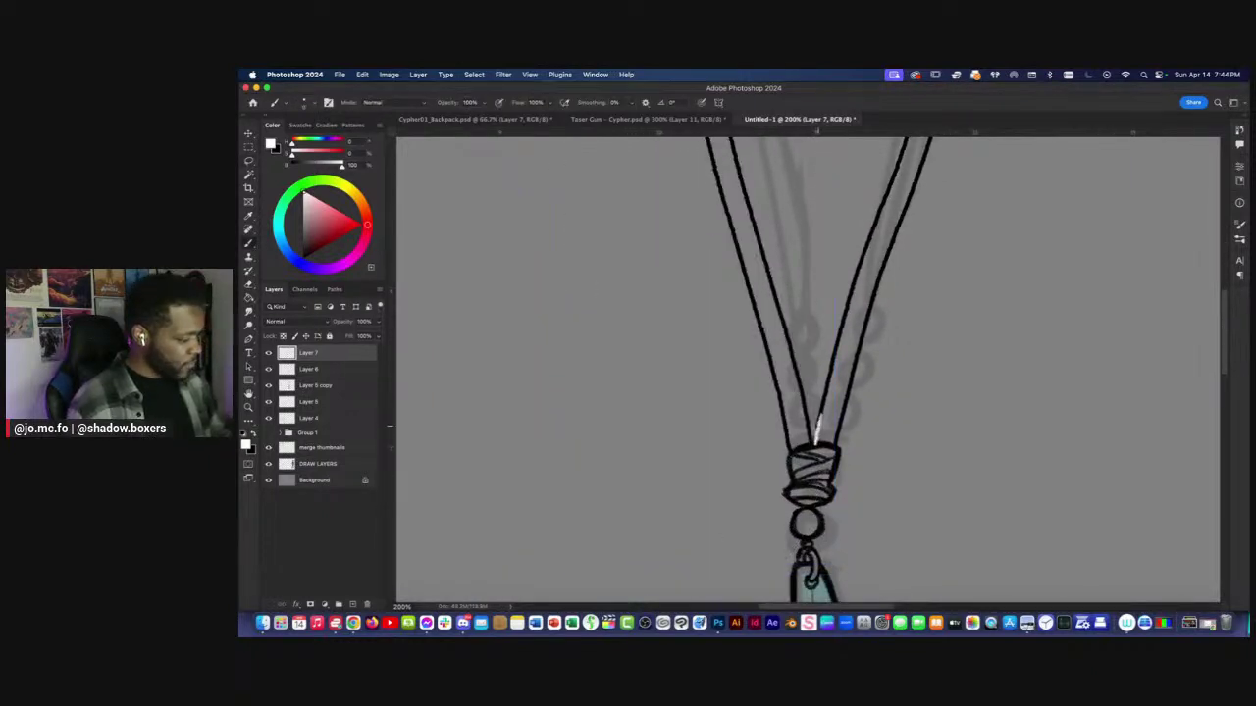
key("super+z")
key("super+z")
key("x")
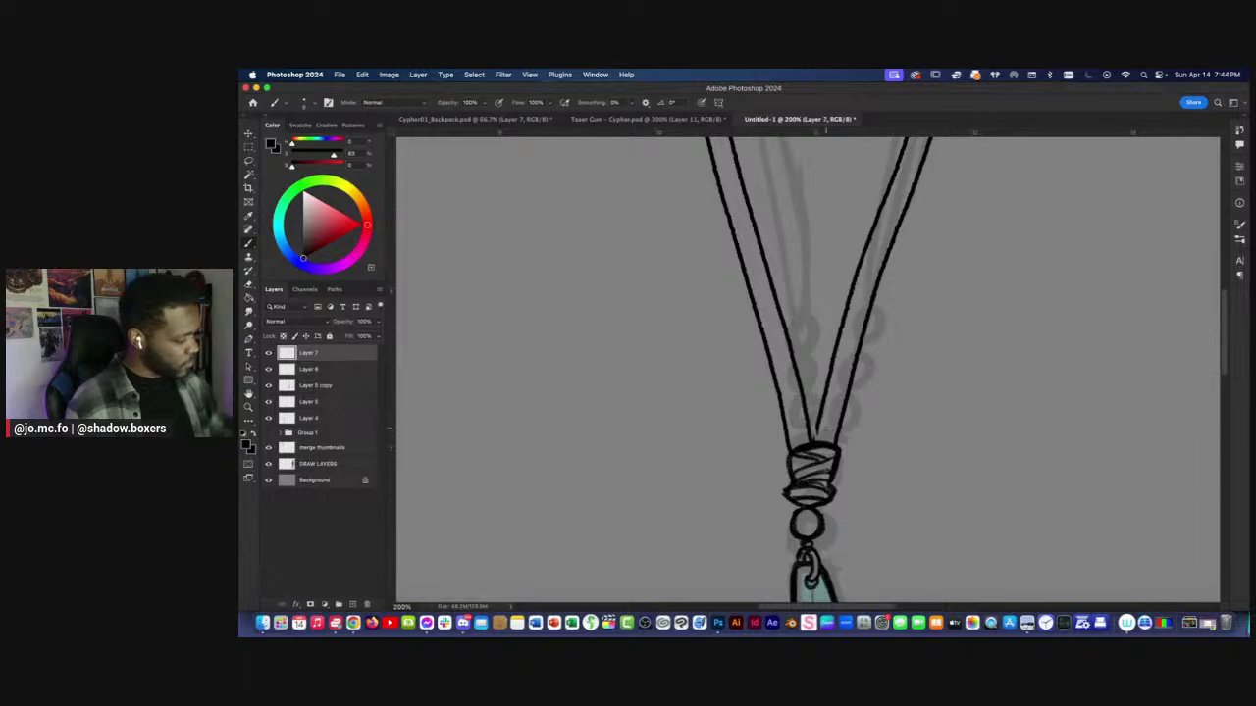
Examine how the outlined cord meets the binding and pendant, and compare its proportions with the character.
key("super+minus")
key("super+minus")
key("super+minus")
key("super+minus")
key("super+equal")
key("super+equal")
scroll(822, 357, "up", 3)
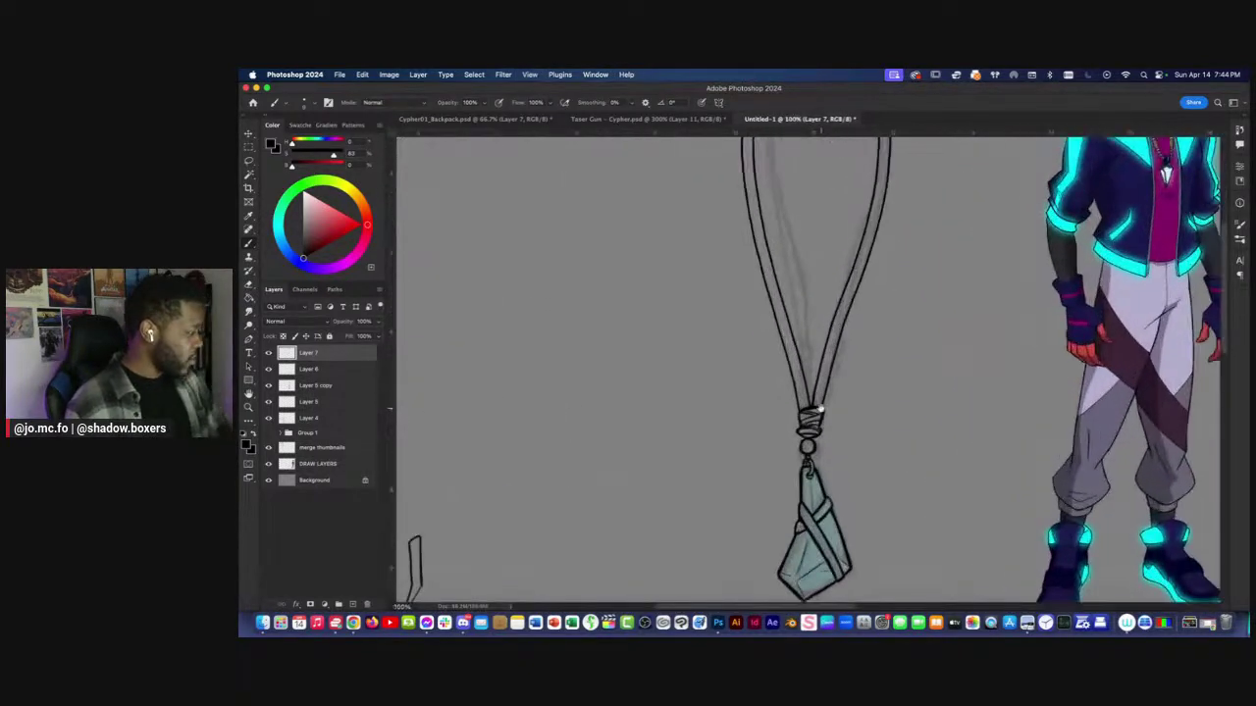
scroll(727, 451, "down", 5)
scroll(727, 452, "up", 5)
Add a new top layer with a black Stroke effect and set the brush color to white for the beads.
left_click(352, 604)
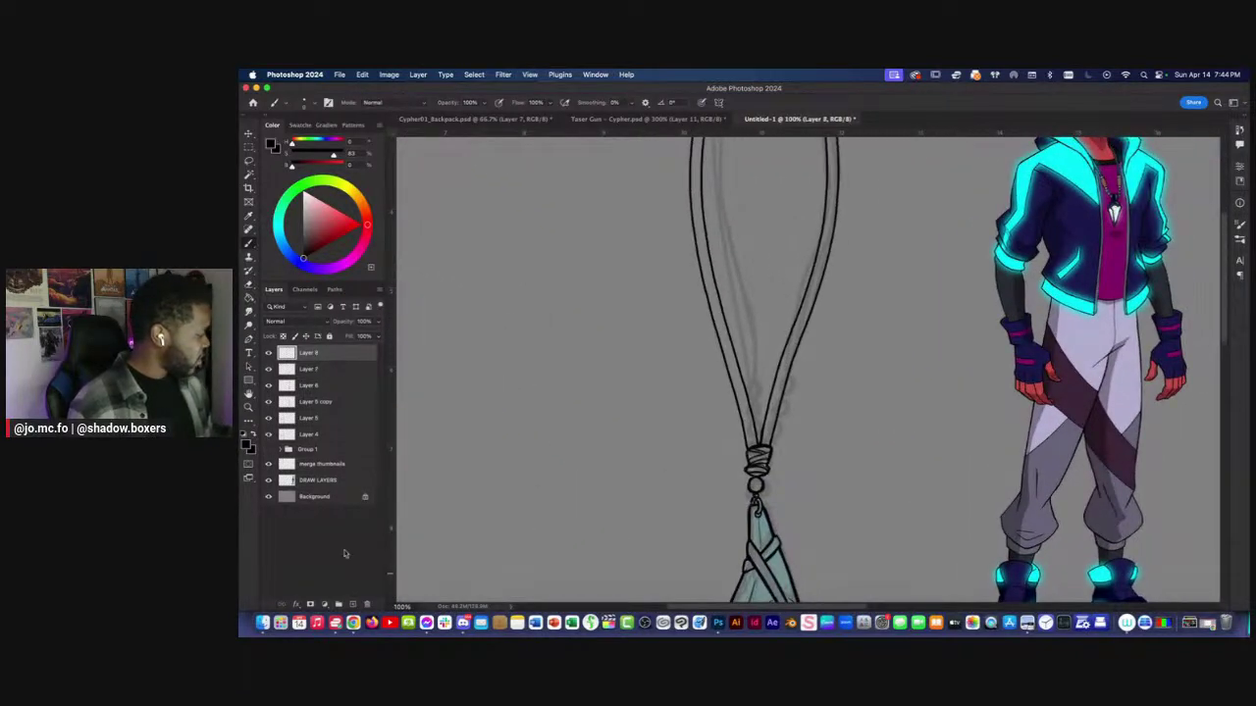
double_click(287, 358)
left_click(836, 275)
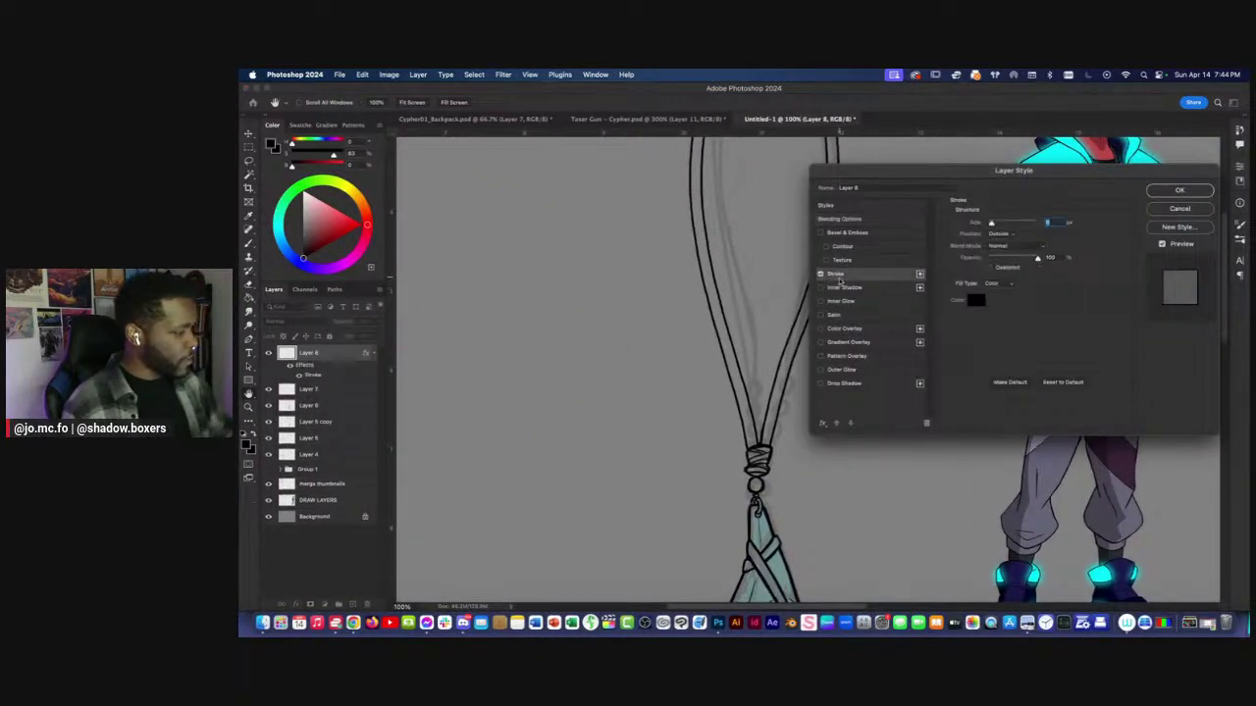
key("Return")
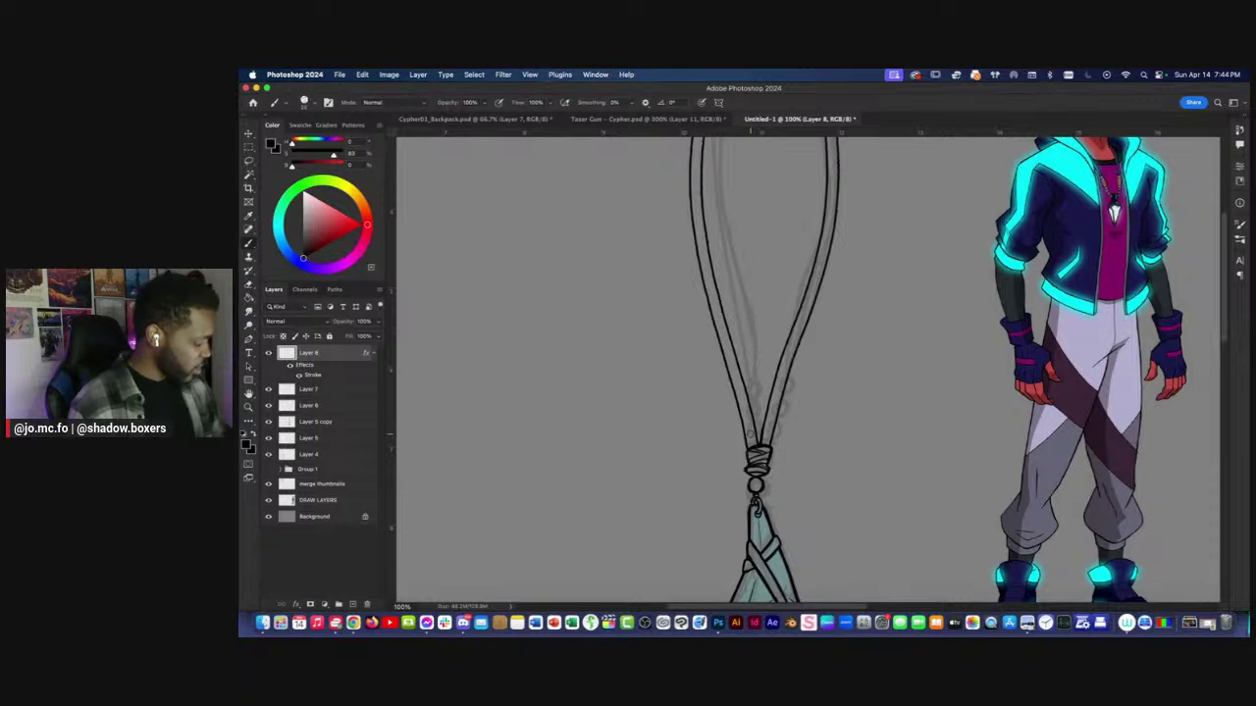
key("x")
key("x")
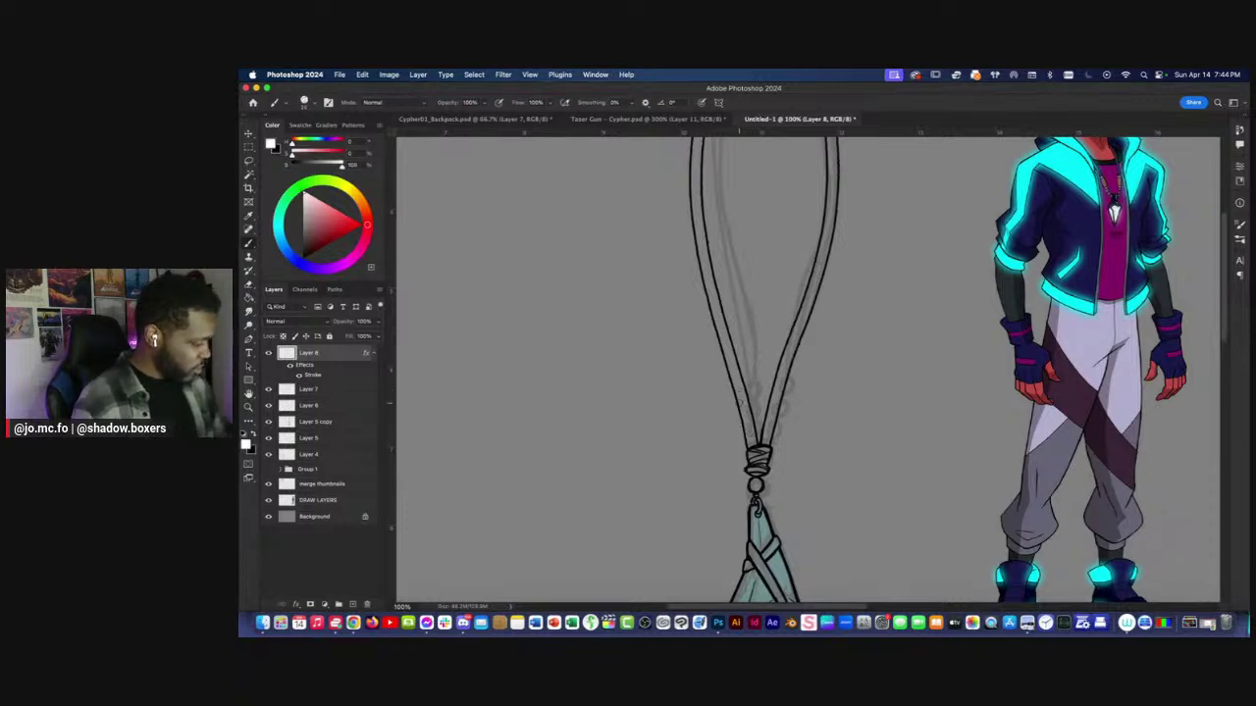
Paint three round white beads on each strand of the cord just above the binding.
left_click(749, 439)
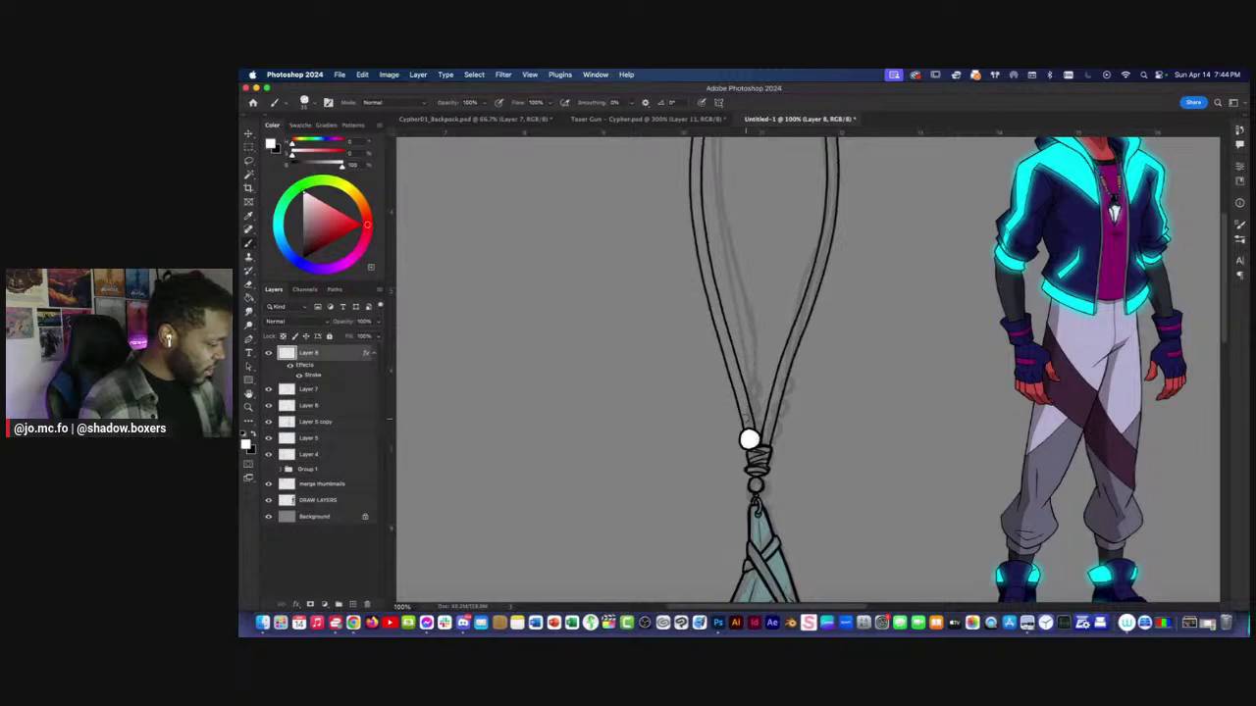
left_click(745, 417)
left_click(741, 397)
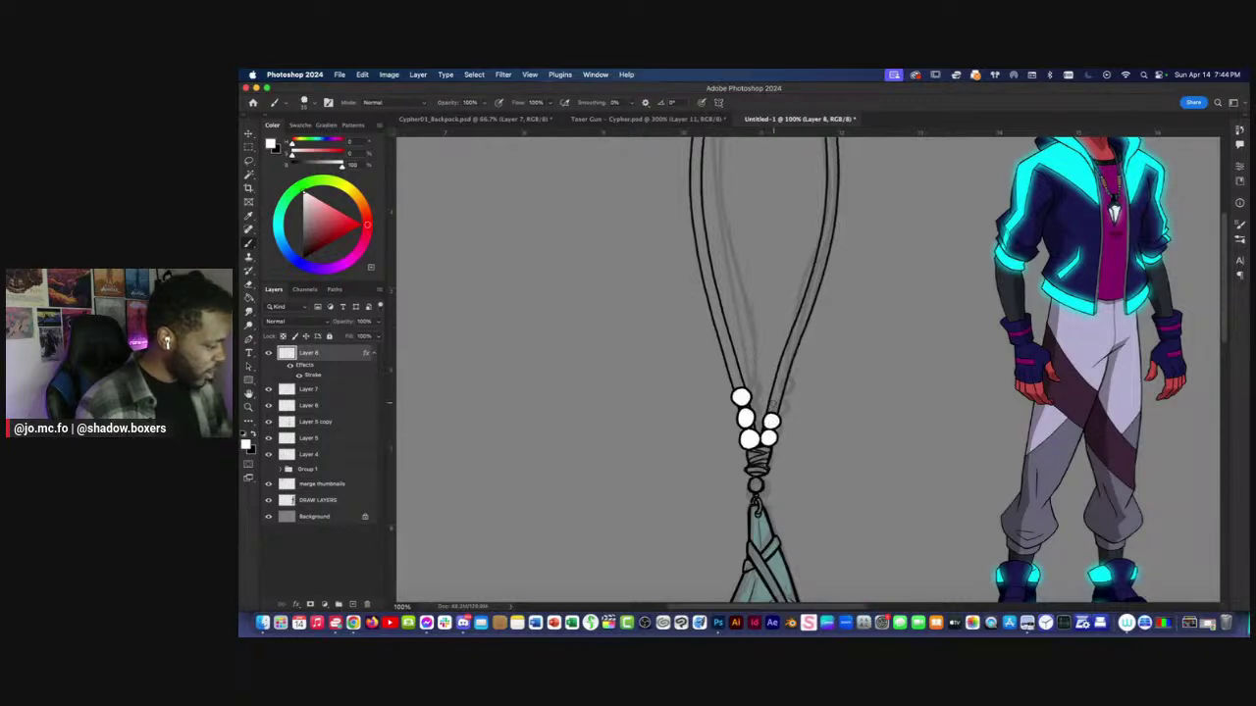
left_click(773, 403)
key("super+minus")
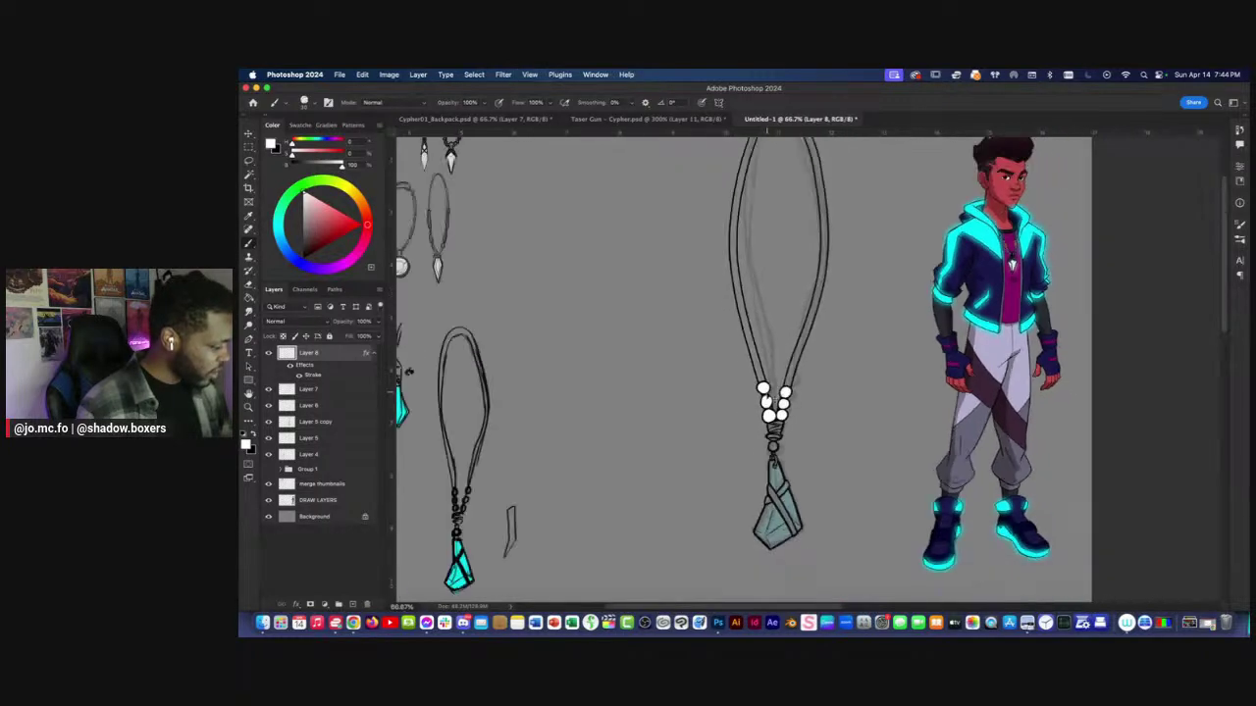
left_click_drag(780, 358, 763, 408)
Lasso a bead on the right strand and adjust it with Free Transform.
key("super+plus")
key("super+plus")
mouse_move(641, 440)
left_mouse_down()
mouse_move(713, 343)
mouse_move(758, 304)
left_mouse_up()
key("l")
mouse_move(796, 442)
left_mouse_down()
mouse_move(850, 471)
mouse_move(788, 381)
mouse_move(821, 331)
mouse_move(822, 417)
left_mouse_up()
key("super+t")
key("Return")
Inspect the bead shapes up close and compare the beaded cord with the colored necklace sketches and the character.
scroll(822, 392, "down", 8)
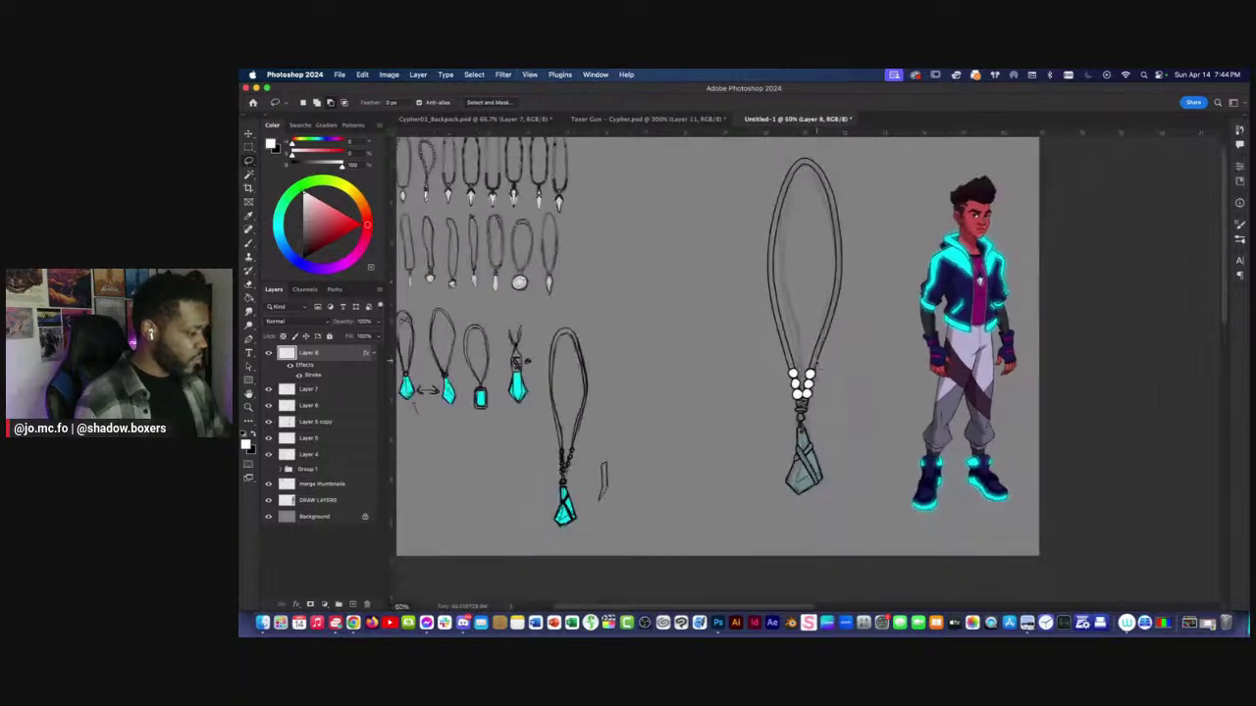
scroll(822, 368, "up", 8)
key("b")
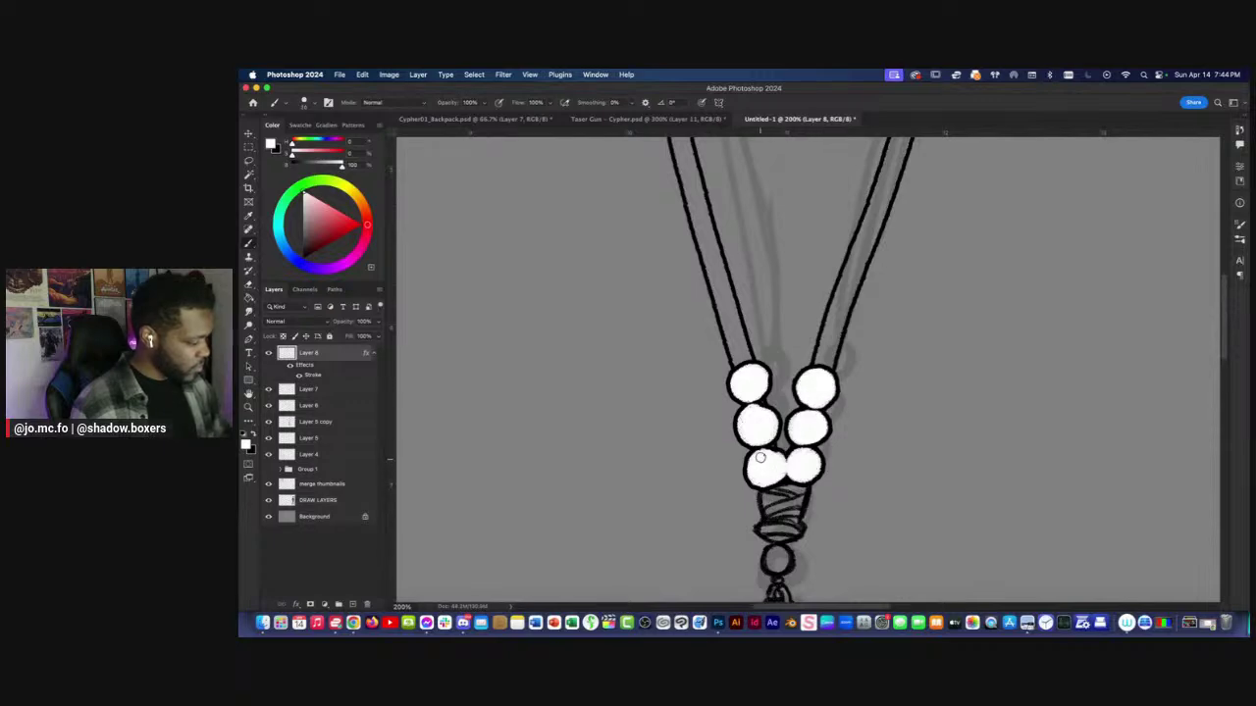
key("super+minus")
key("super+minus")
key("super+minus")
key("super+minus")
key("super+minus")
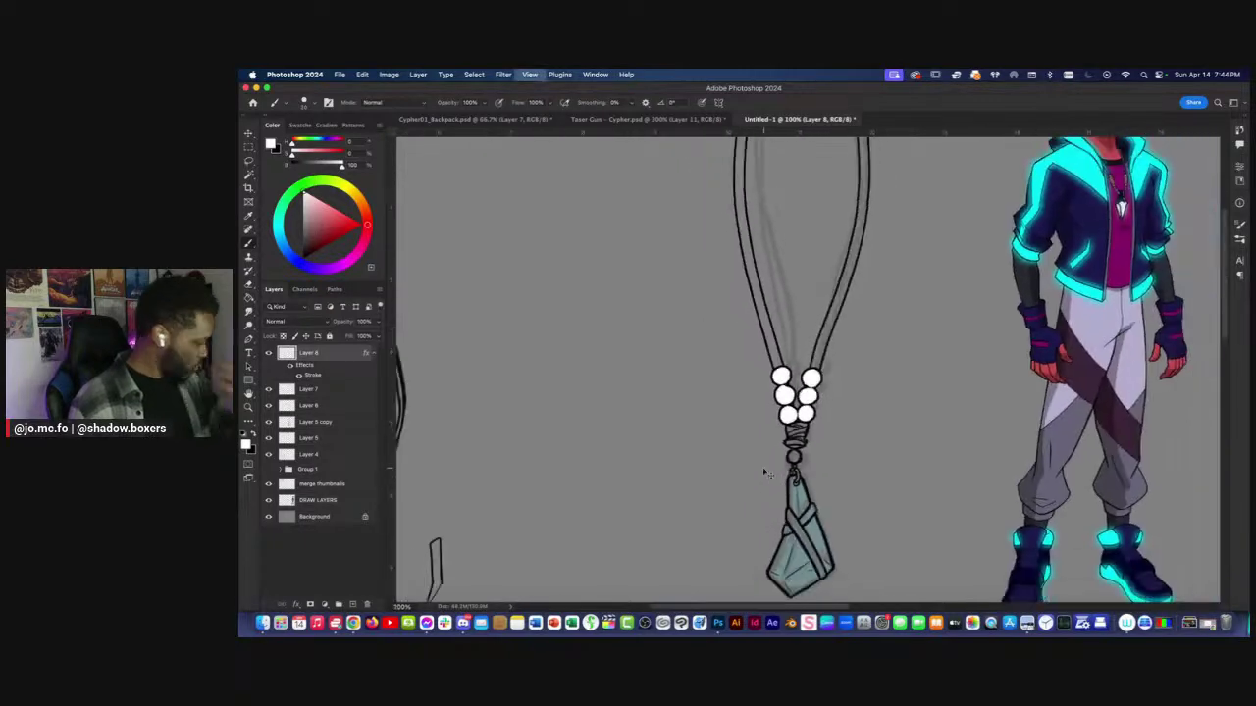
key("super+plus")
key("super+plus")
key("super+plus")
key("super+plus")
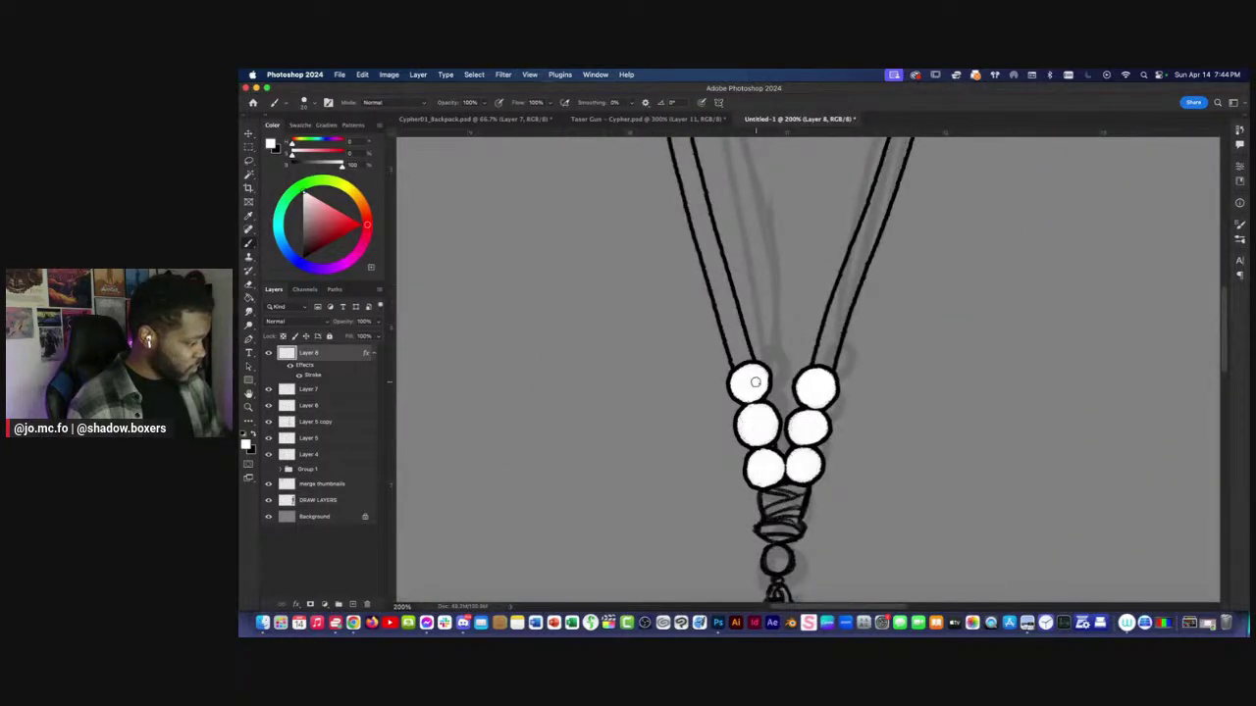
key("super+minus")
key("super+minus")
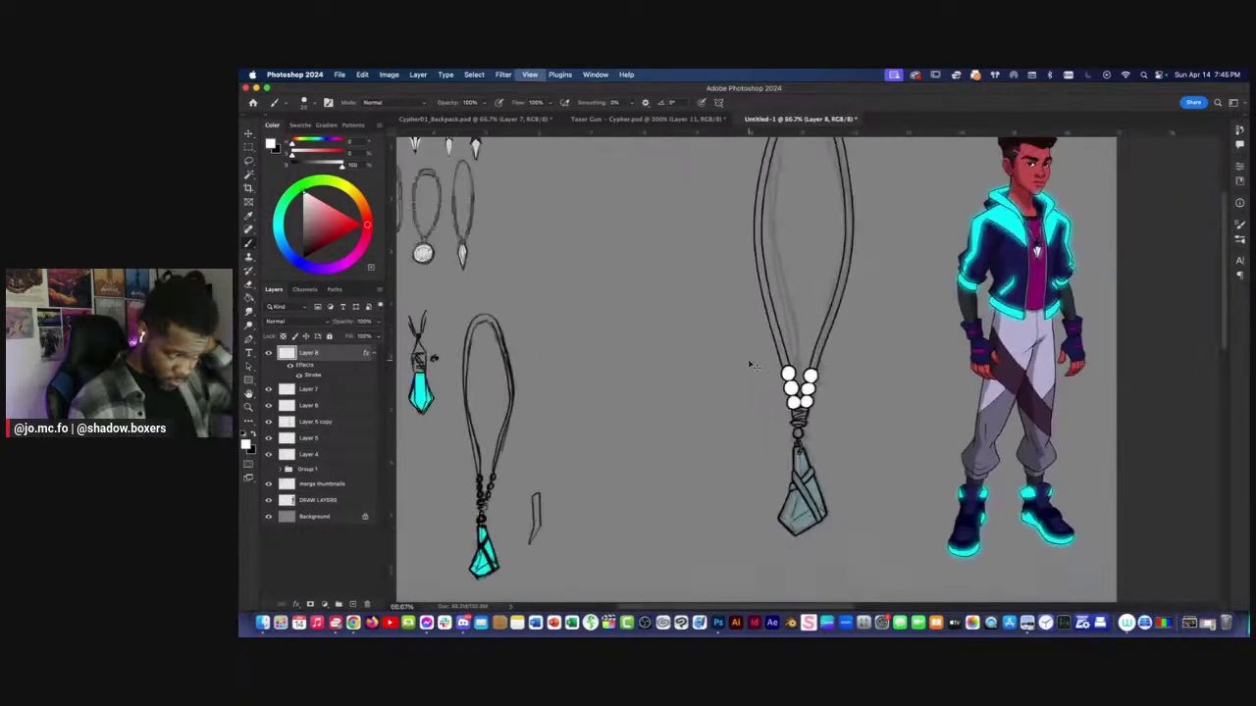
Select the white bead fills with the Magic Wand, rasterize the bead layer's style and delete the fills to leave only outlines.
left_click(379, 290)
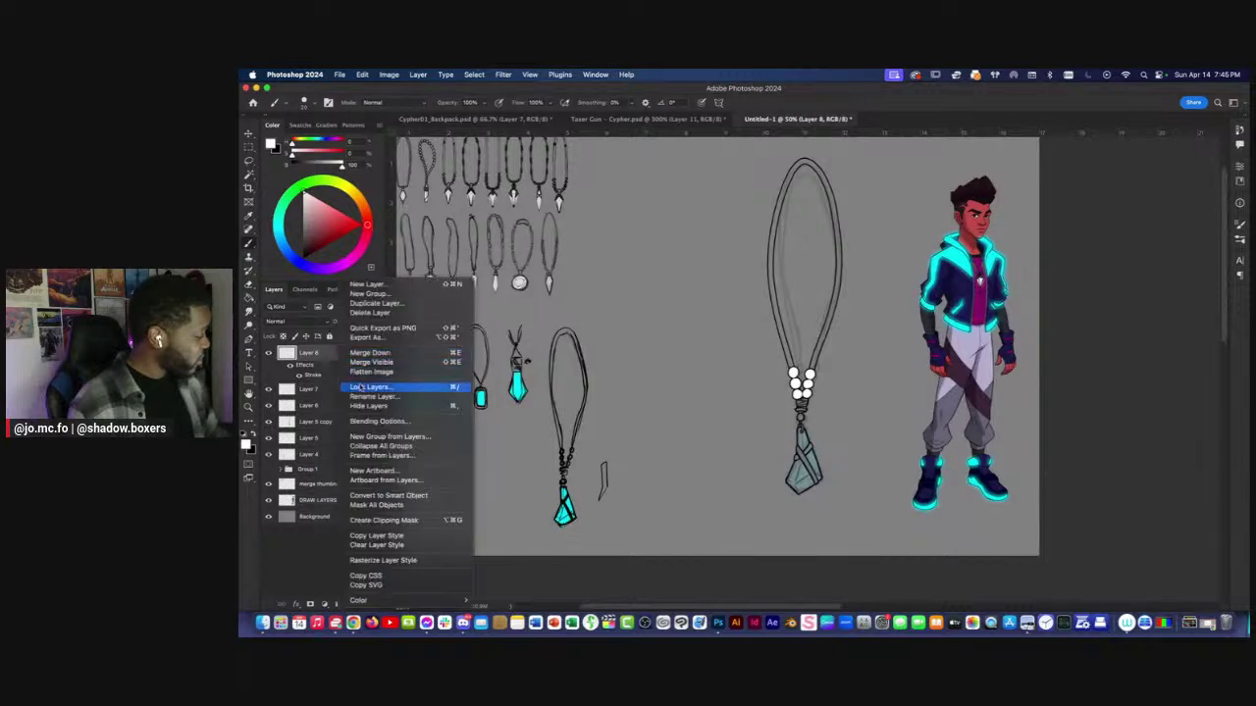
left_click(369, 535)
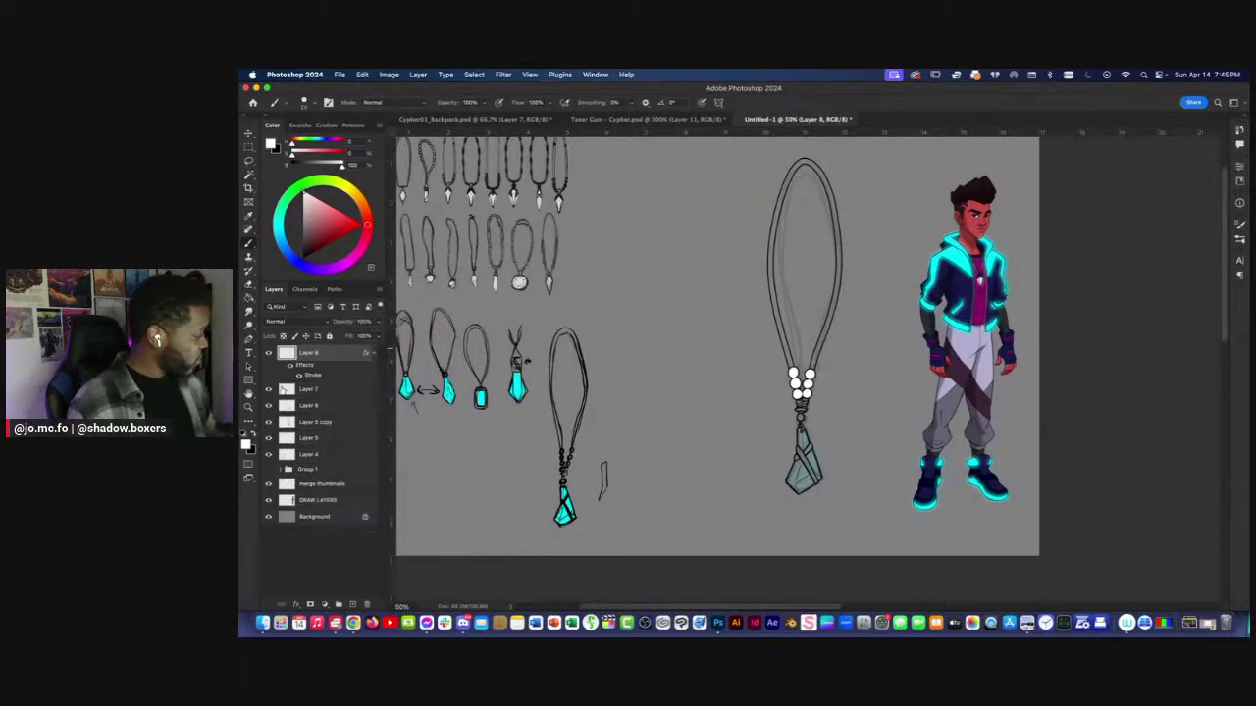
key("super+plus")
key("w")
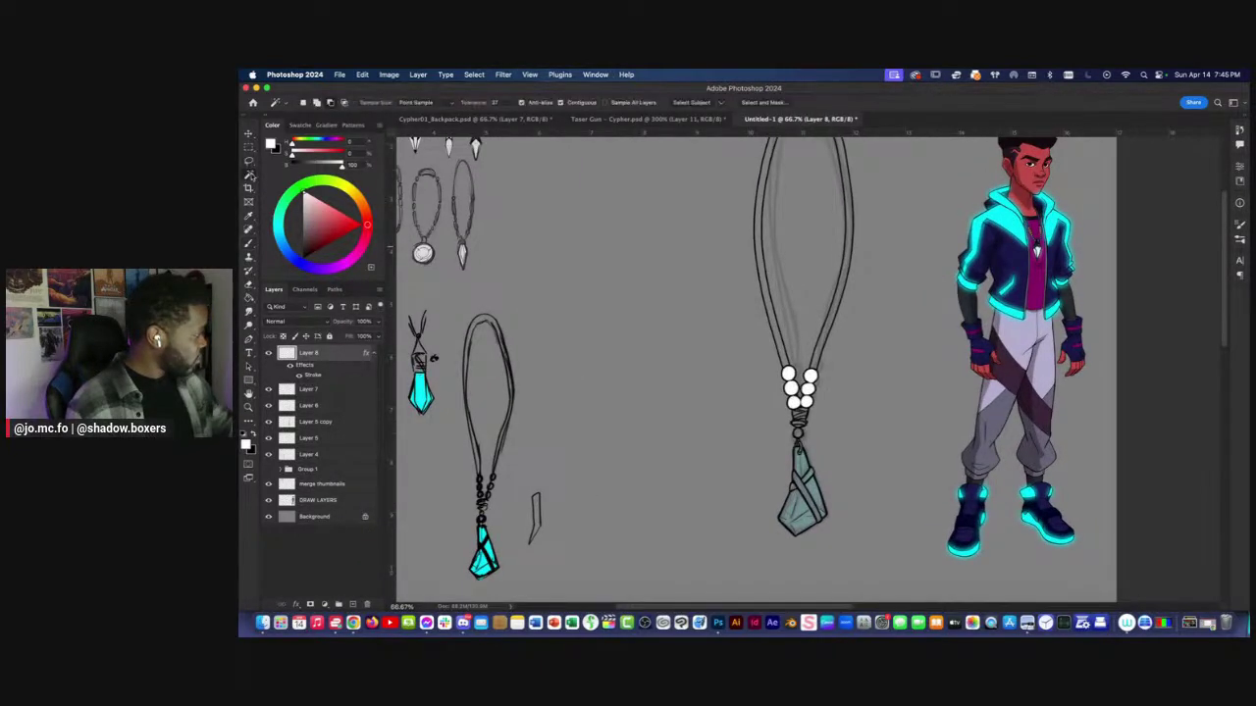
key("super+plus")
key("super+plus")
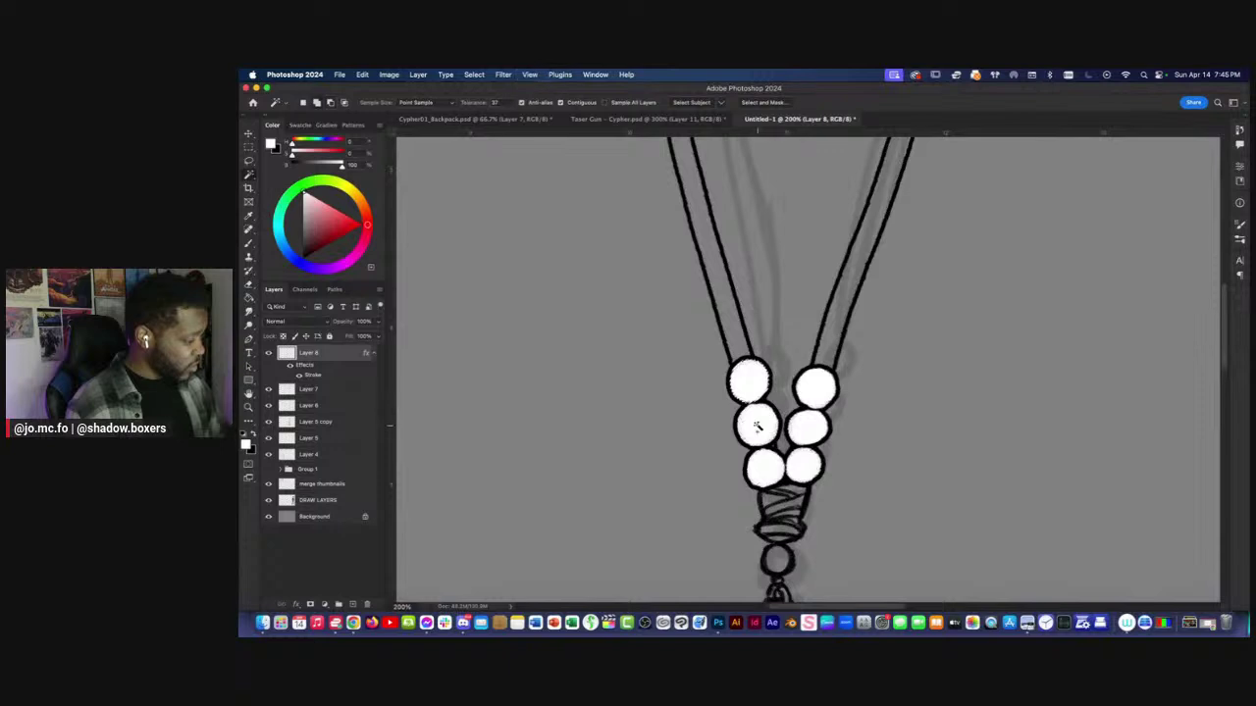
key("BackSpace")
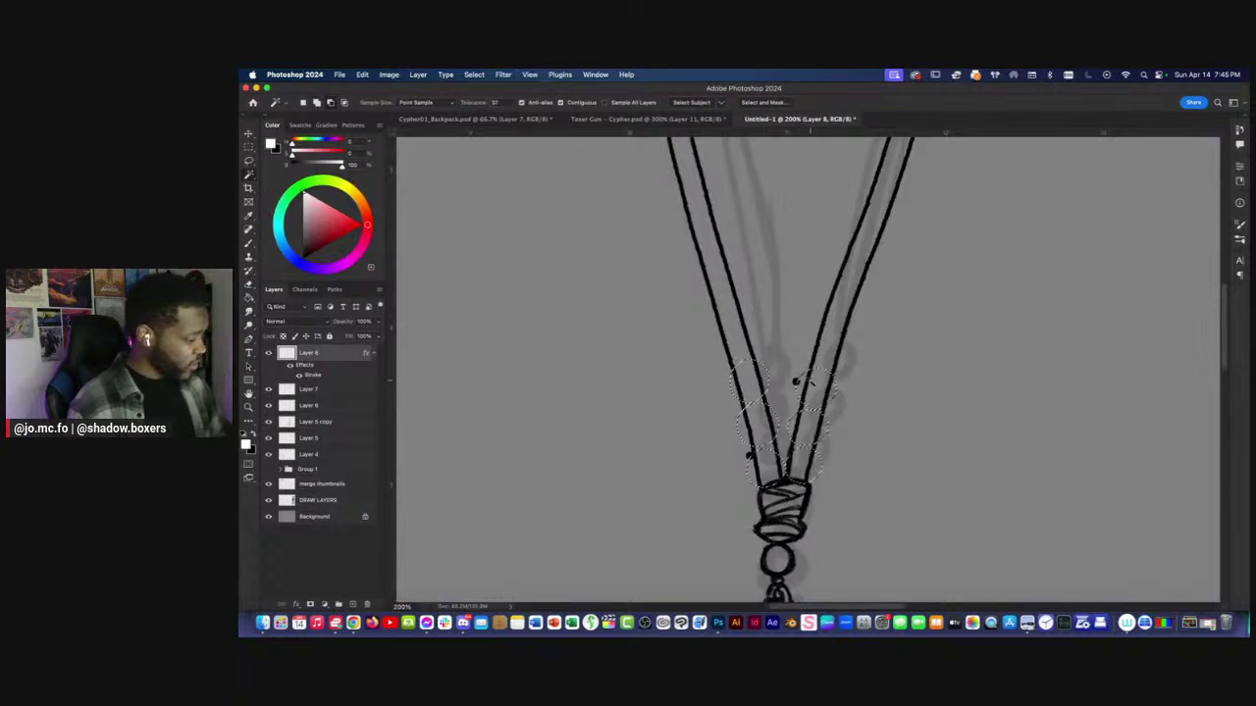
key("super+z")
right_click(308, 354)
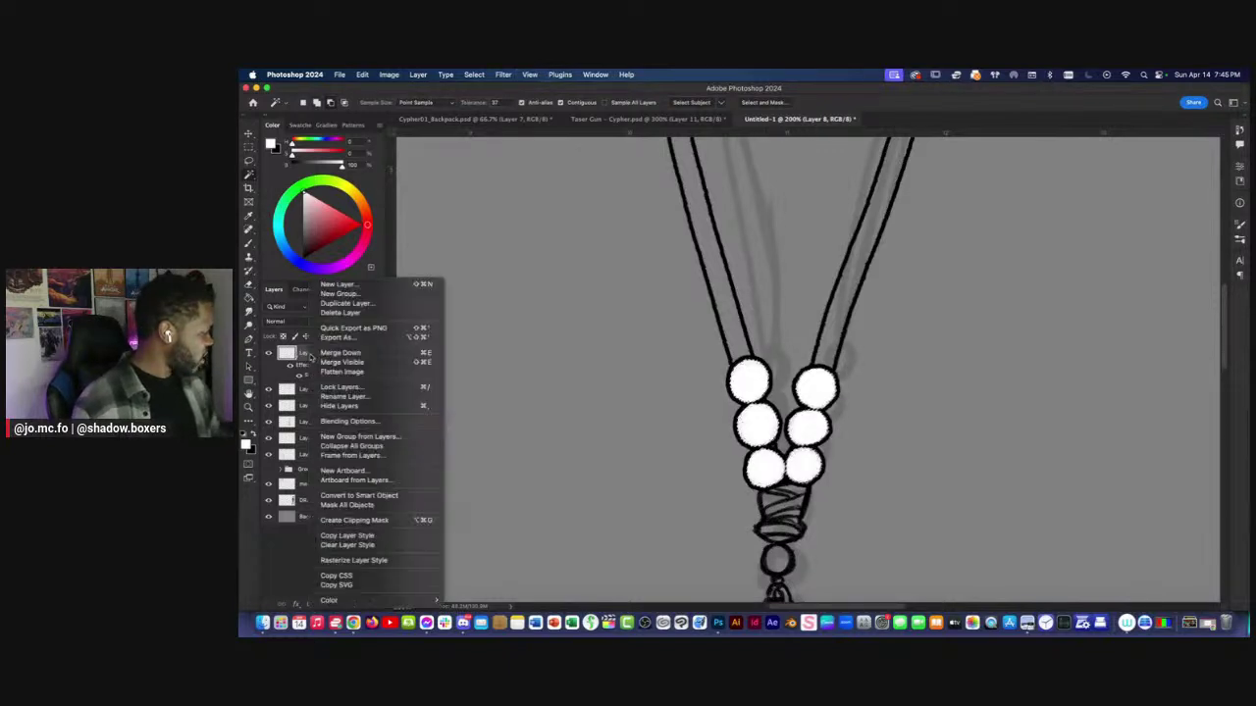
left_click(383, 560)
key("BackSpace")
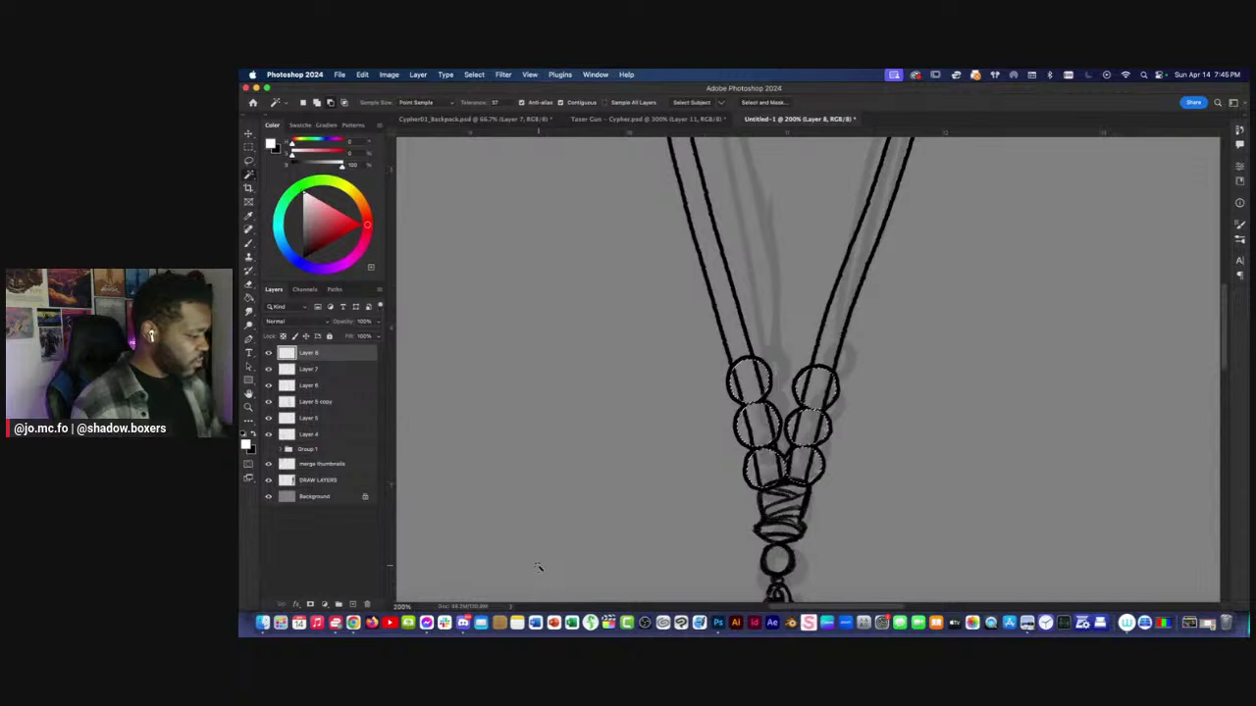
On the cord layer, erase the cord lines that run through the beads on both strands.
left_click(273, 368)
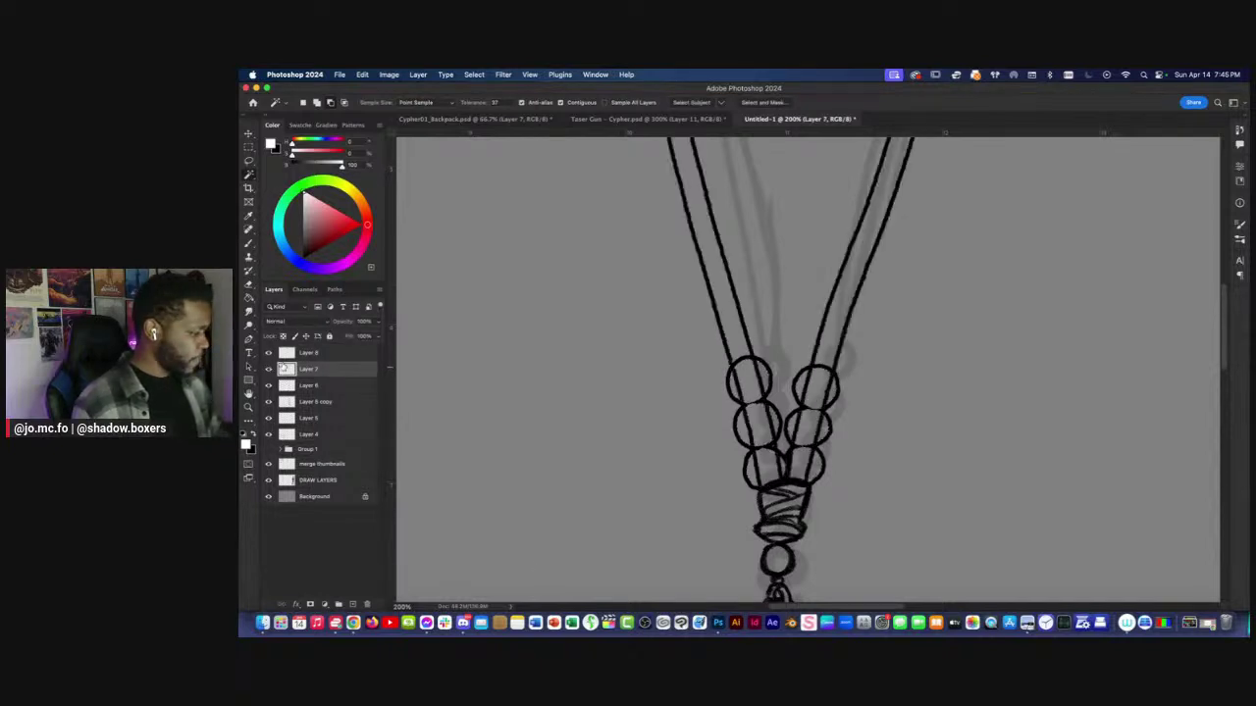
key("b")
left_click_drag(772, 479, 751, 369)
mouse_move(785, 469)
left_mouse_down()
mouse_move(826, 377)
mouse_move(809, 479)
left_mouse_up()
Merge the bead layer down into the cord layer.
key("super+minus")
key("super+minus")
key("super+minus")
key("super+minus")
key("super+plus")
right_click(308, 354)
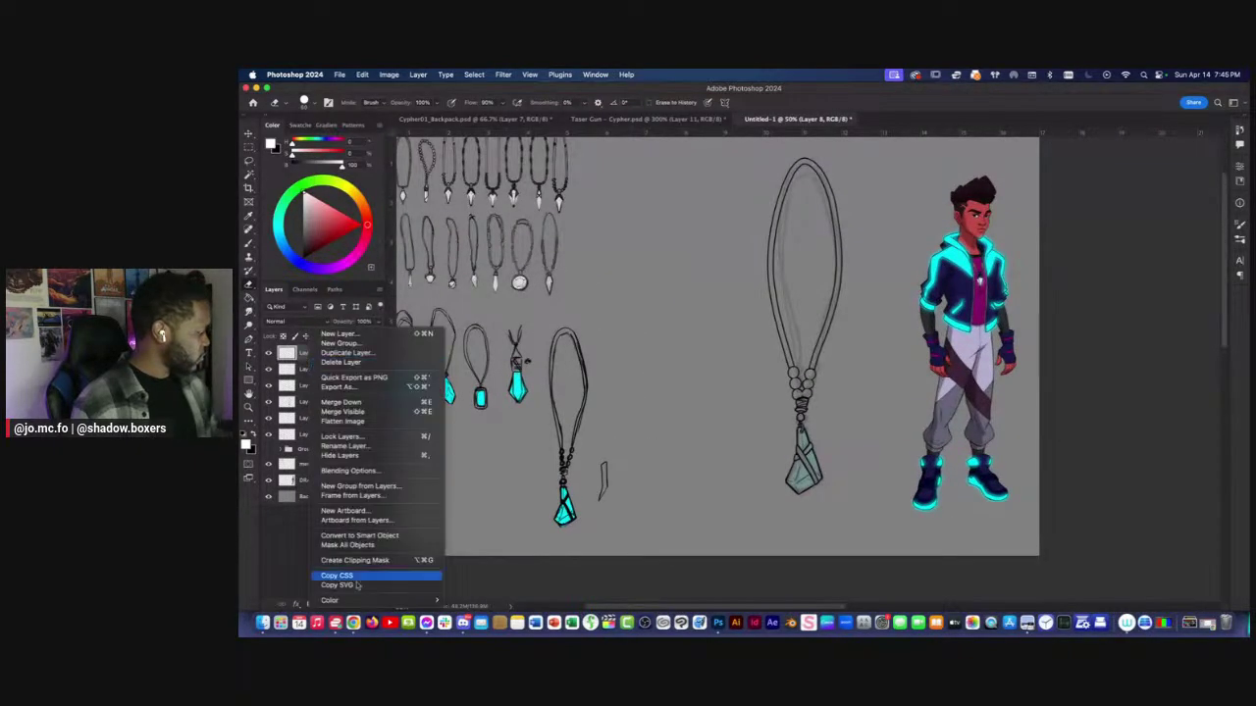
left_click(341, 362)
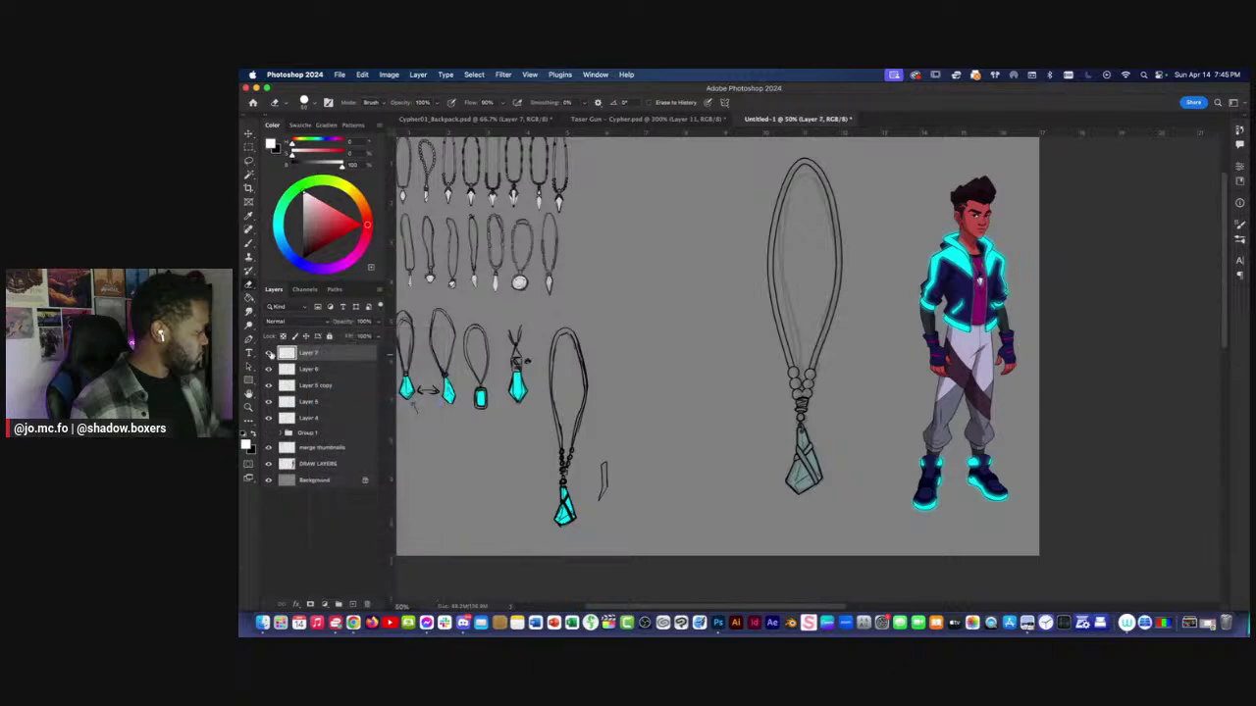
Examine the outlined beads and cord up close, and compare them with the whole necklace and the character.
key("super+plus")
key("super+plus")
key("super+plus")
key("b")
key("super+plus")
left_click_drag(752, 420, 730, 386)
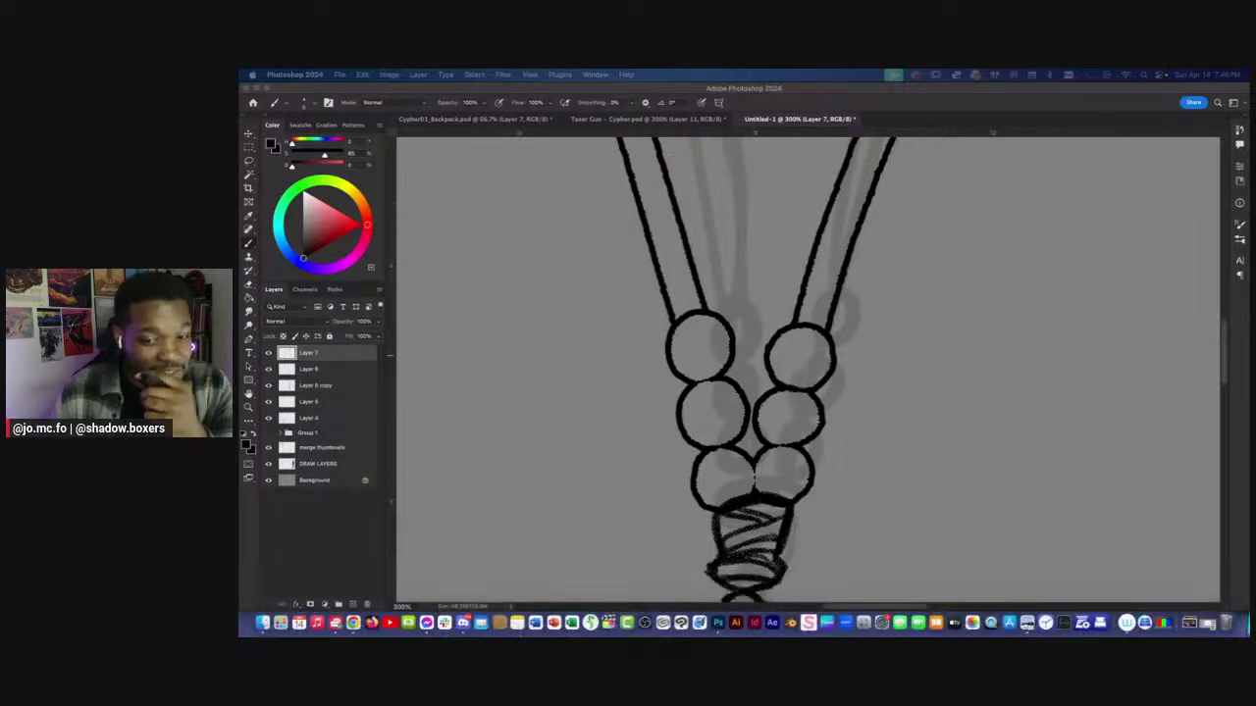
key("super+minus")
key("super+minus")
key("super+minus")
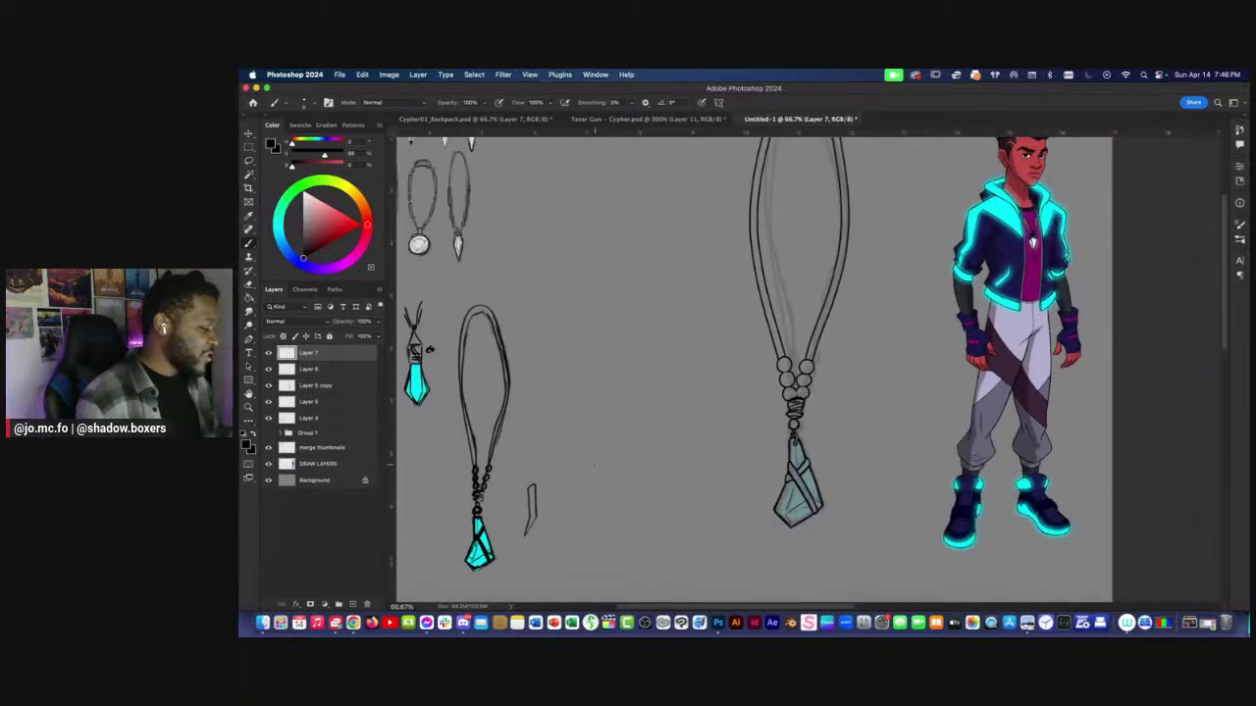
Undo the layer merge, the cord erasing and the bead outlining, back to the hidden bead layer with its stroke effect.
key("super+z")
key("super+shift+z")
key("super+z")
key("super+z")
key("super+z")
key("super+z")
key("super+z")
key("super+z")
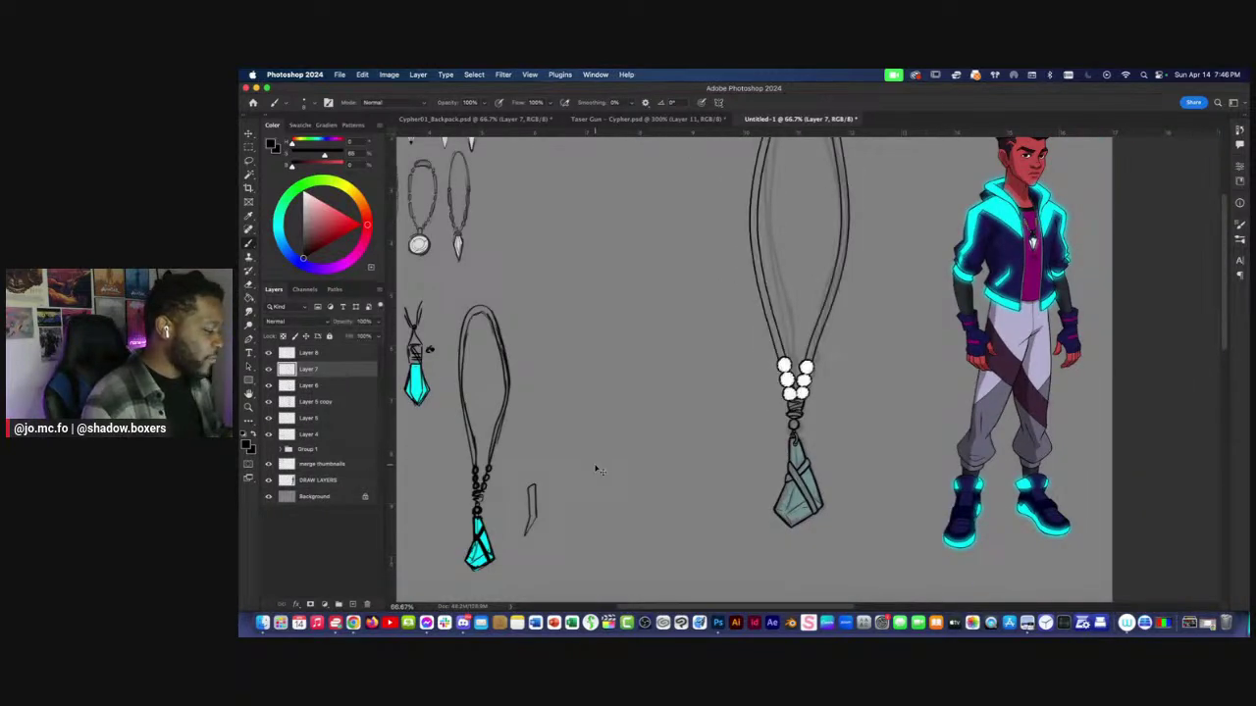
key("super+z")
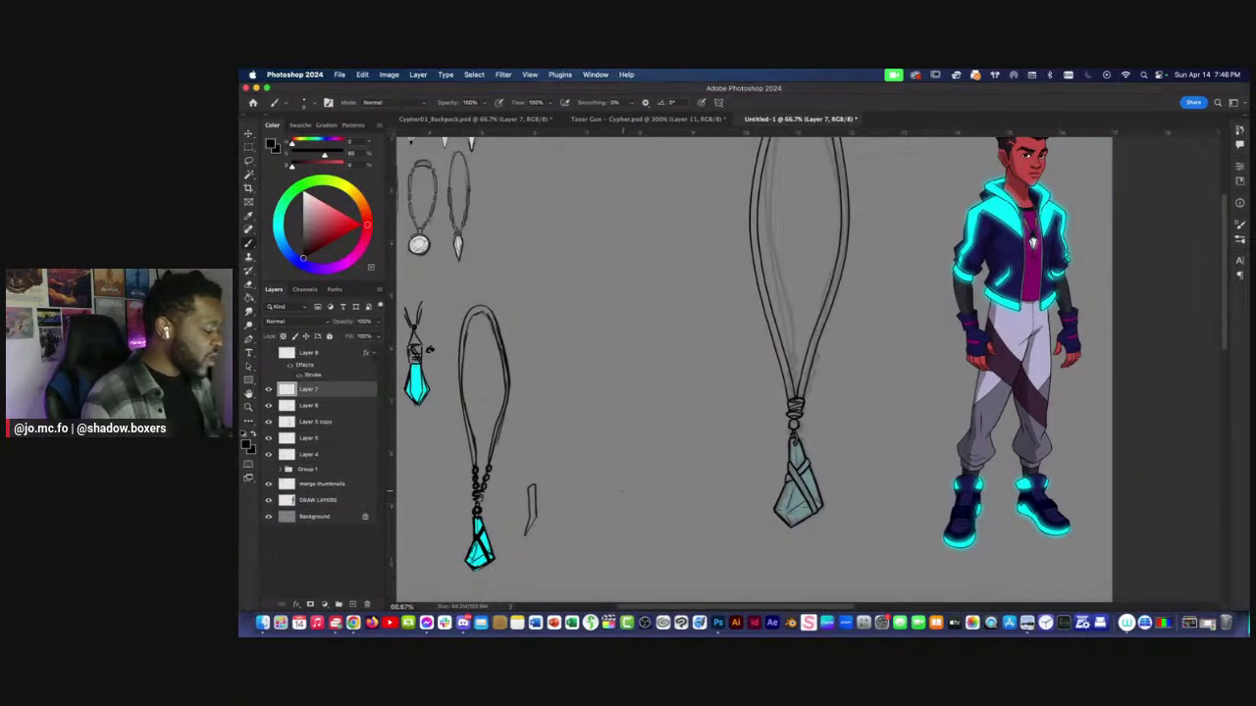
key("super+plus")
left_click(268, 353)
left_click(268, 353)
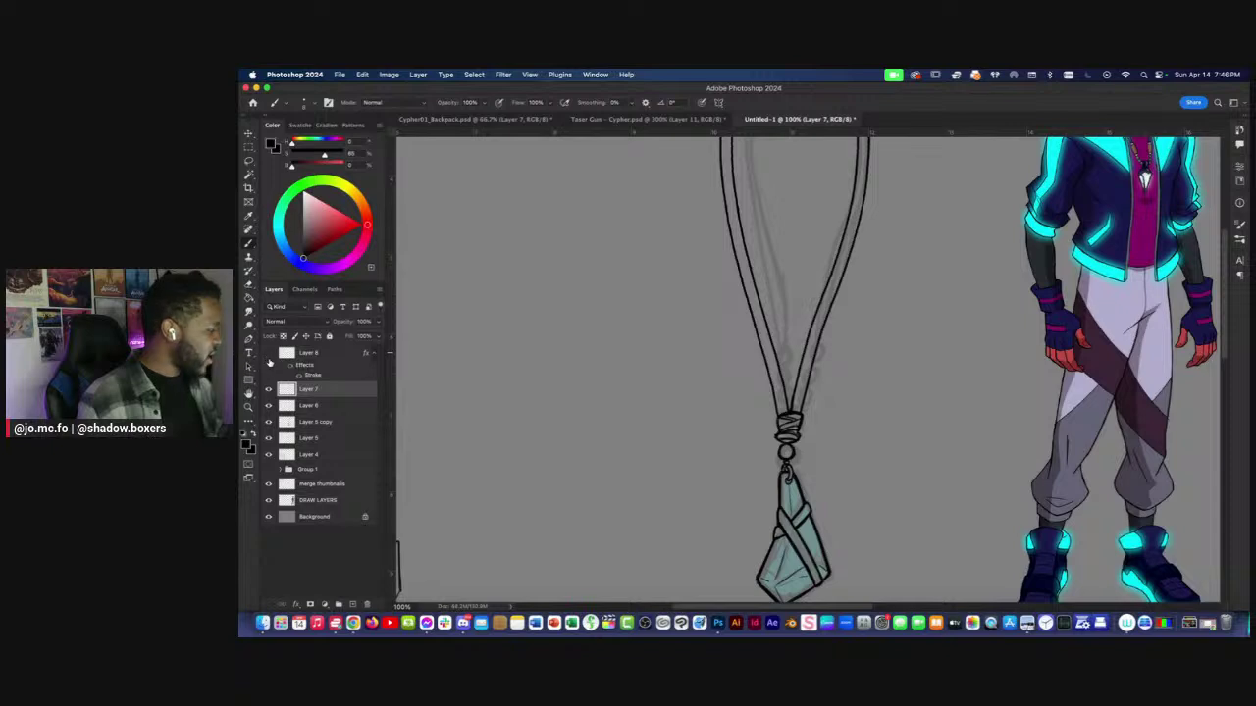
key("Delete")
key("super+shift+z")
key("super+shift+z")
key("super+shift+z")
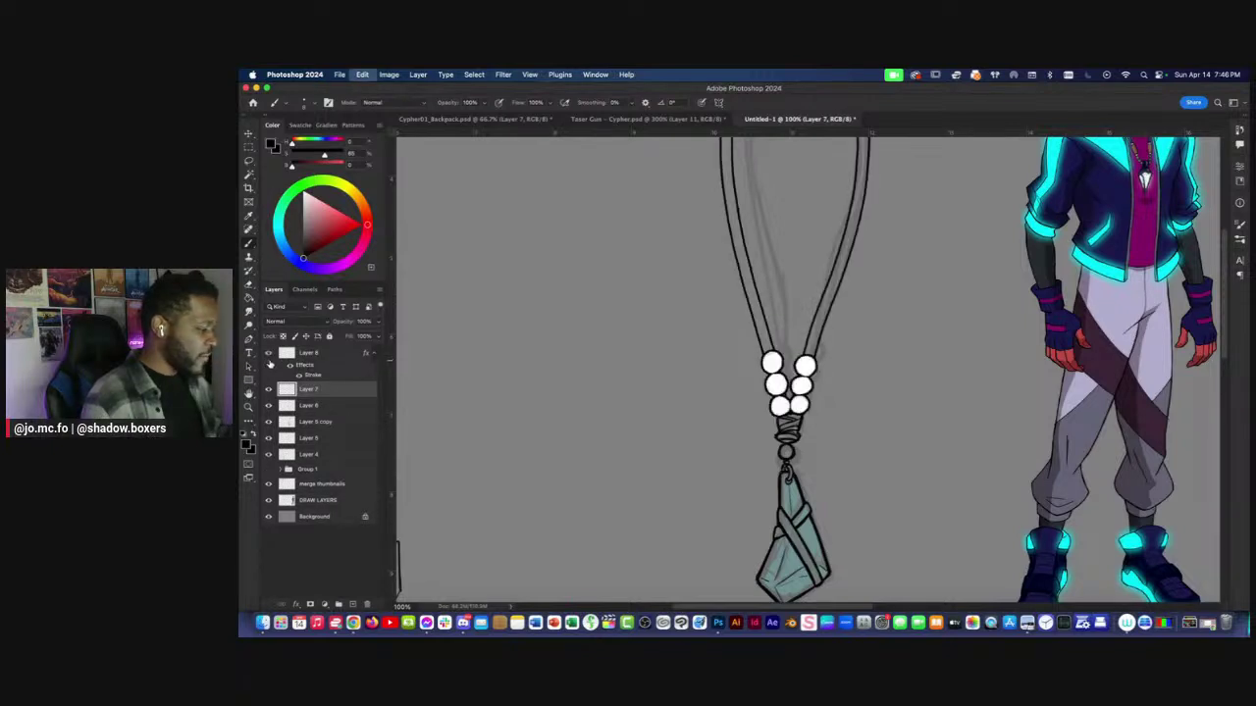
Undo further, past the bead layer and the cord outline conversion, to restore the white cord with its live stroke effect.
key("super+z")
key("super+z")
key("super+z")
key("super+z")
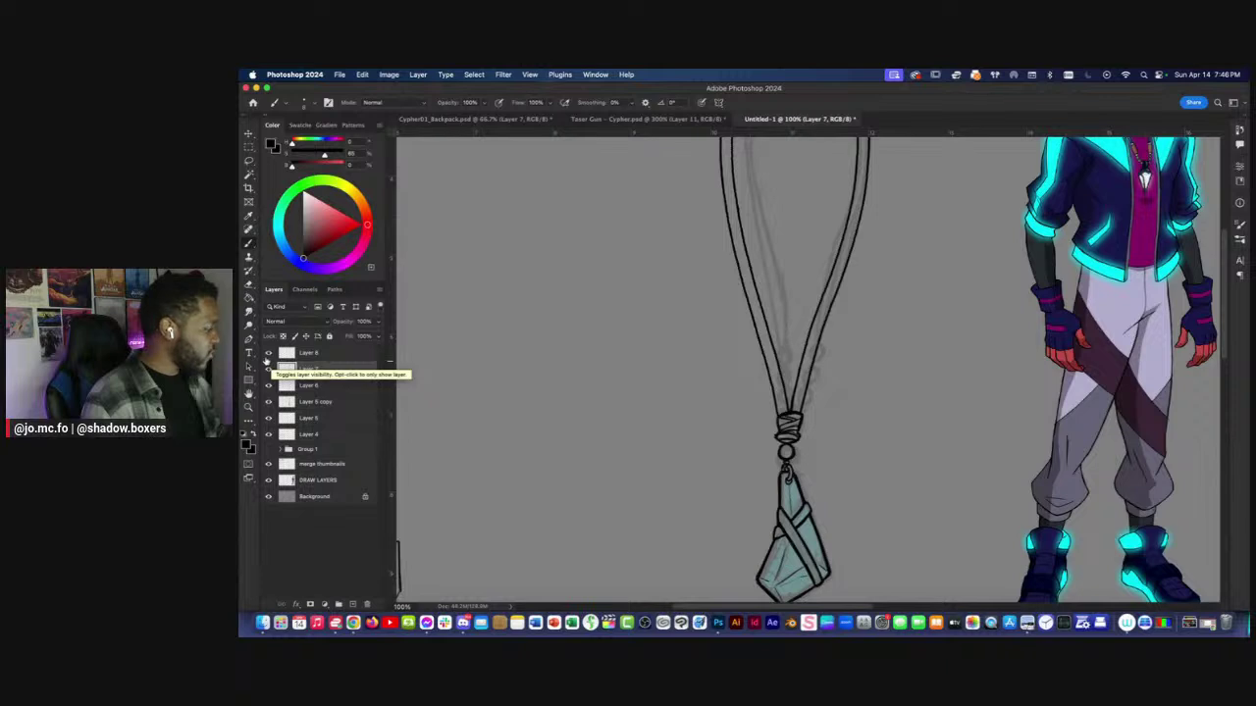
key("super+z")
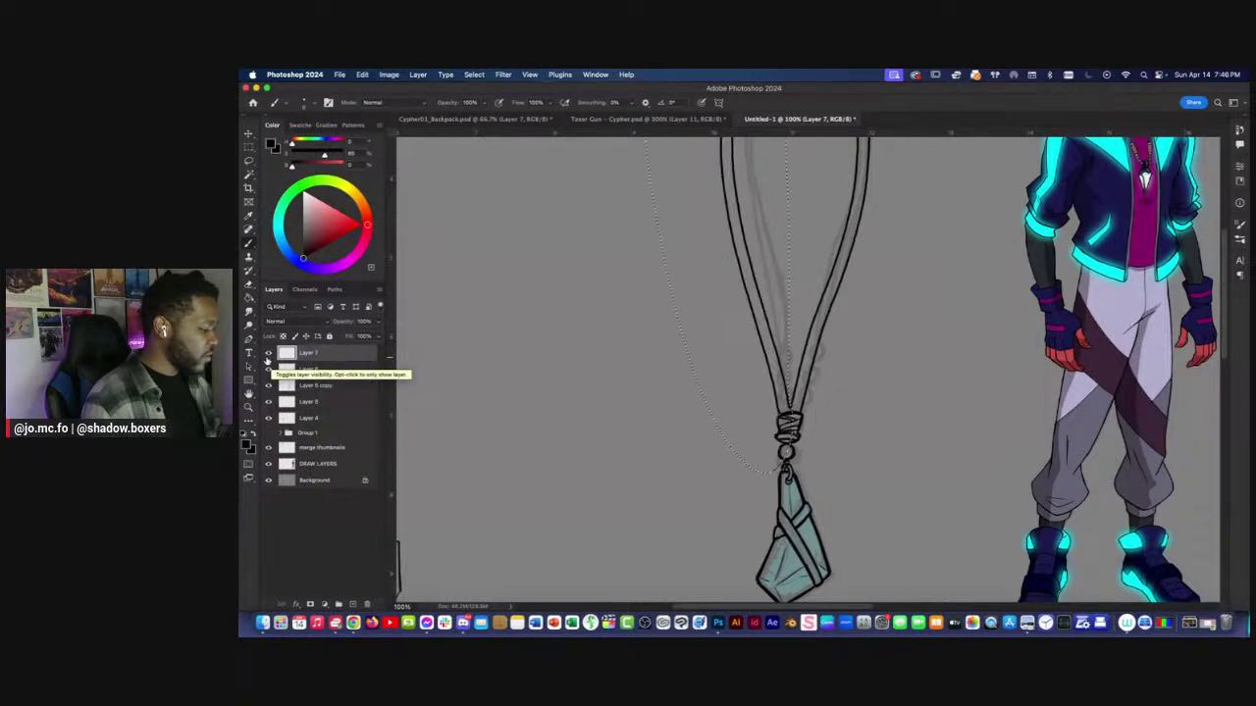
left_click(267, 355)
left_click(266, 355)
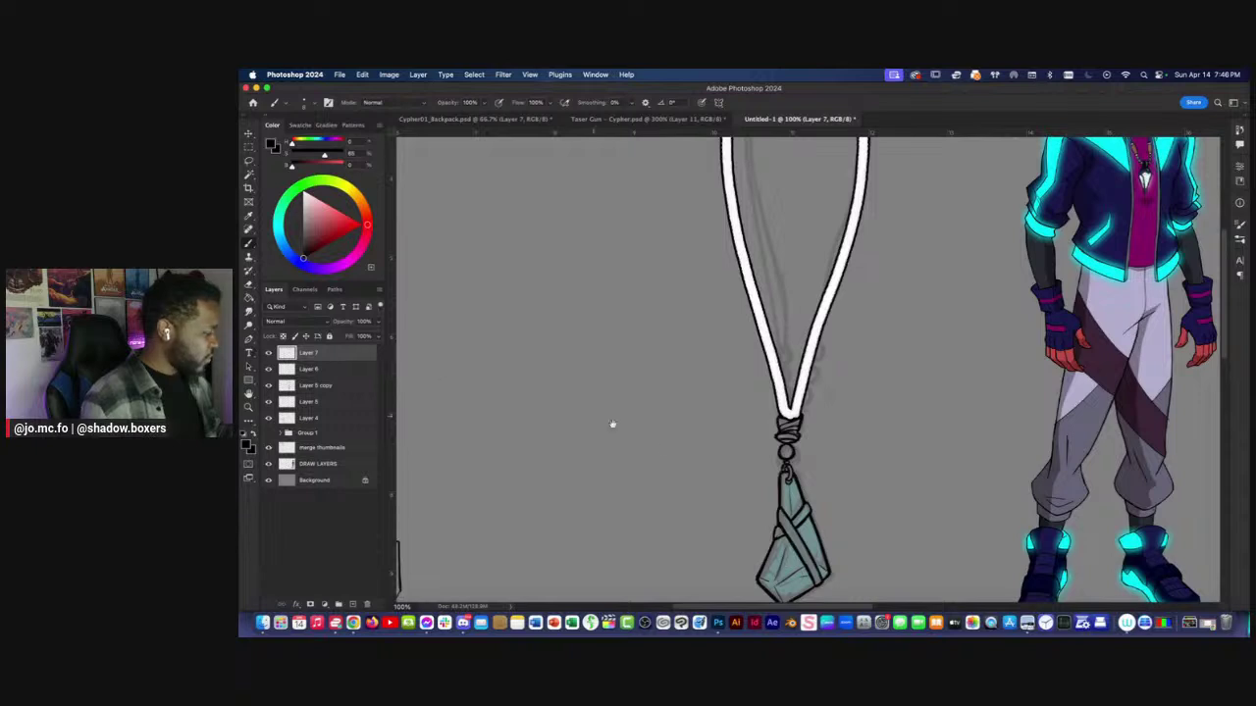
Erase along the cord just above the binding to separate the two strands and thin their lower ends.
scroll(618, 468, "up", 3)
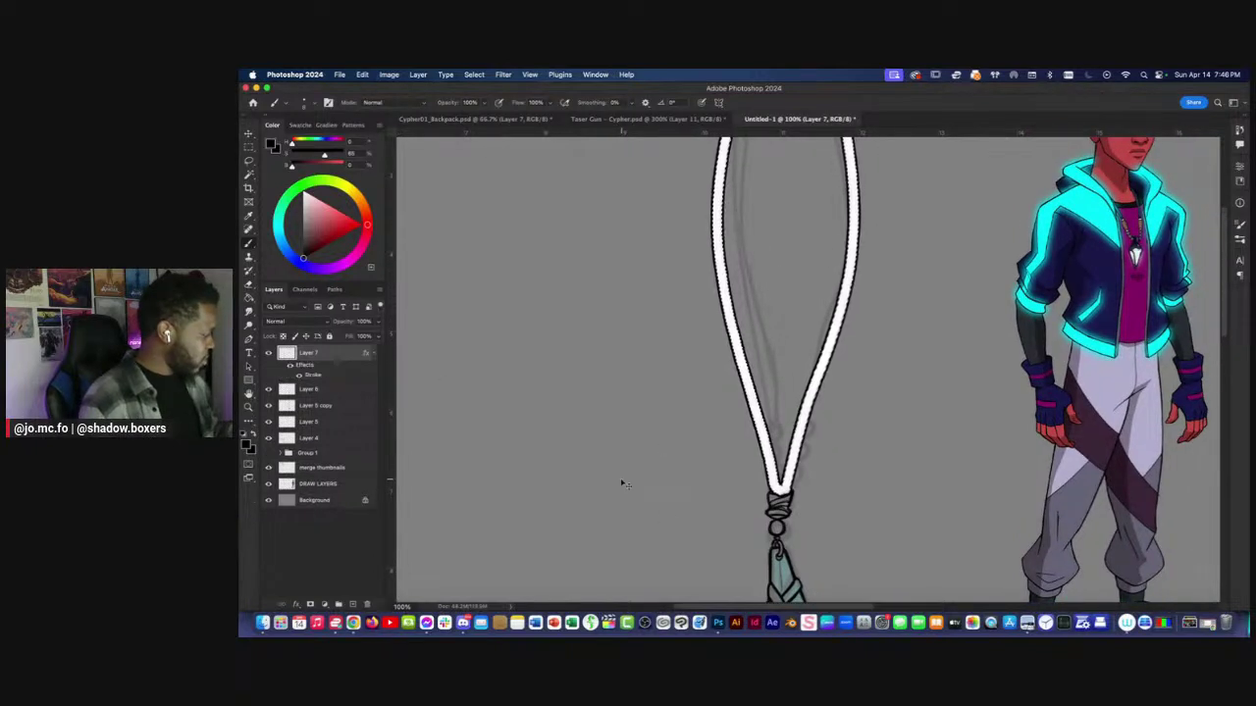
key("e")
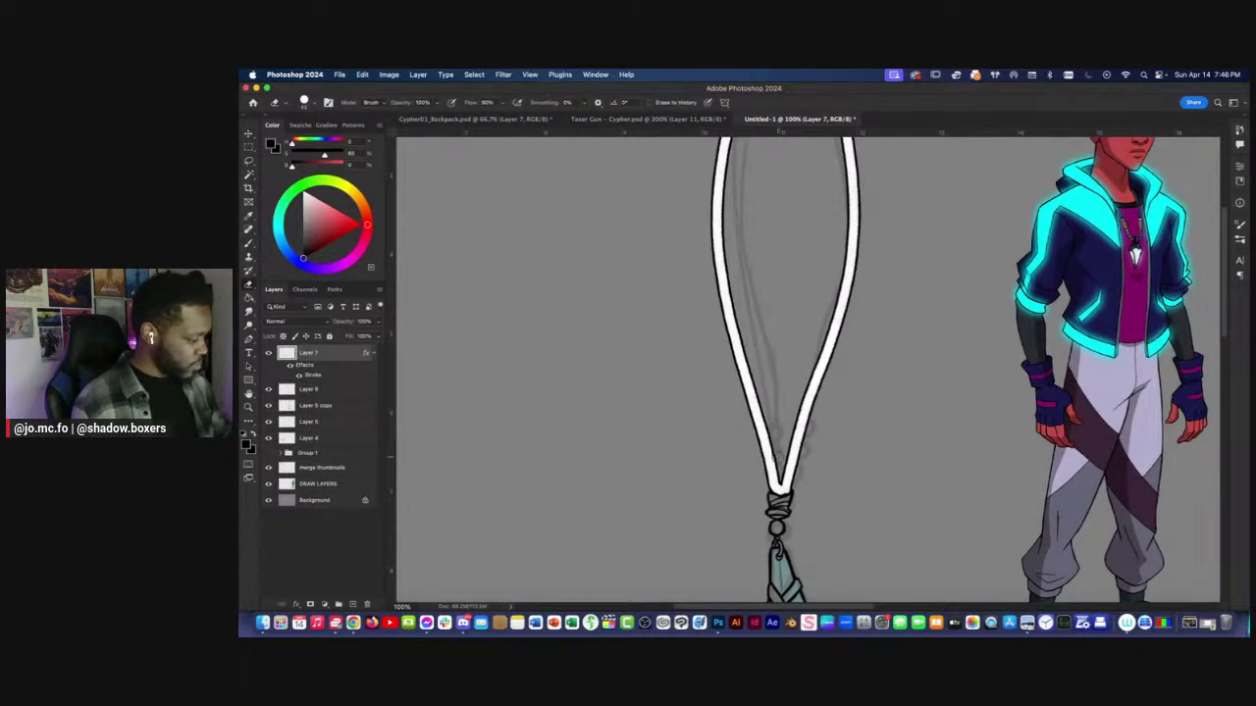
scroll(795, 481, "up", 2)
mouse_move(747, 449)
left_mouse_down()
mouse_move(762, 432)
mouse_move(764, 508)
mouse_move(769, 459)
left_mouse_up()
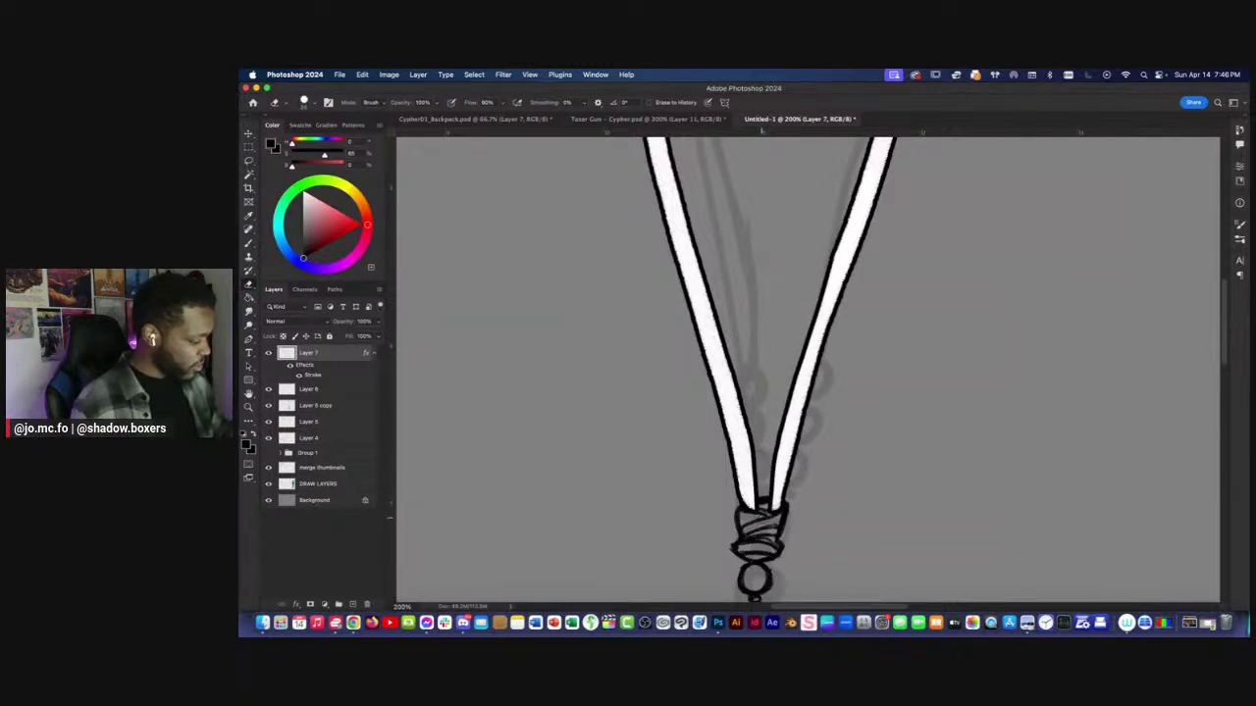
left_click_drag(758, 512, 724, 332)
left_click_drag(726, 332, 751, 443)
key("super+minus")
key("super+minus")
scroll(796, 173, "up", 3)
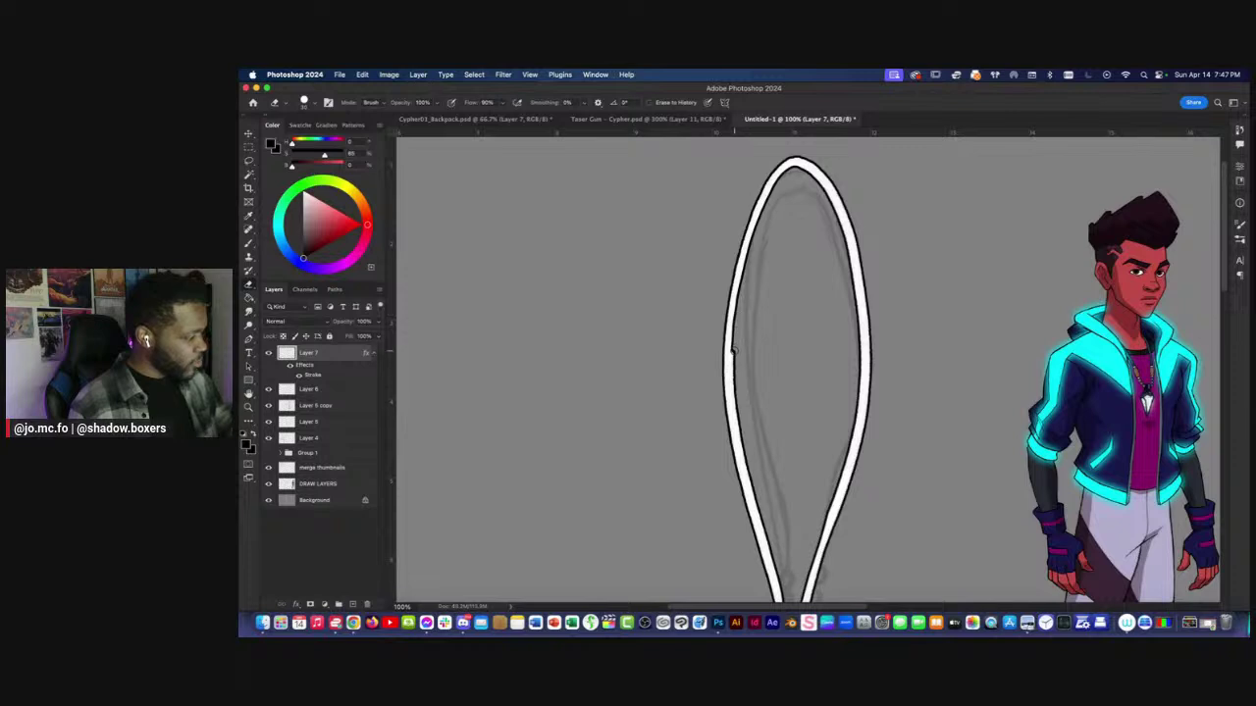
Erase the inner edge of the left strand from mid-length down toward the binding to make it thinner.
scroll(746, 433, "down", 3)
scroll(711, 186, "up", 3)
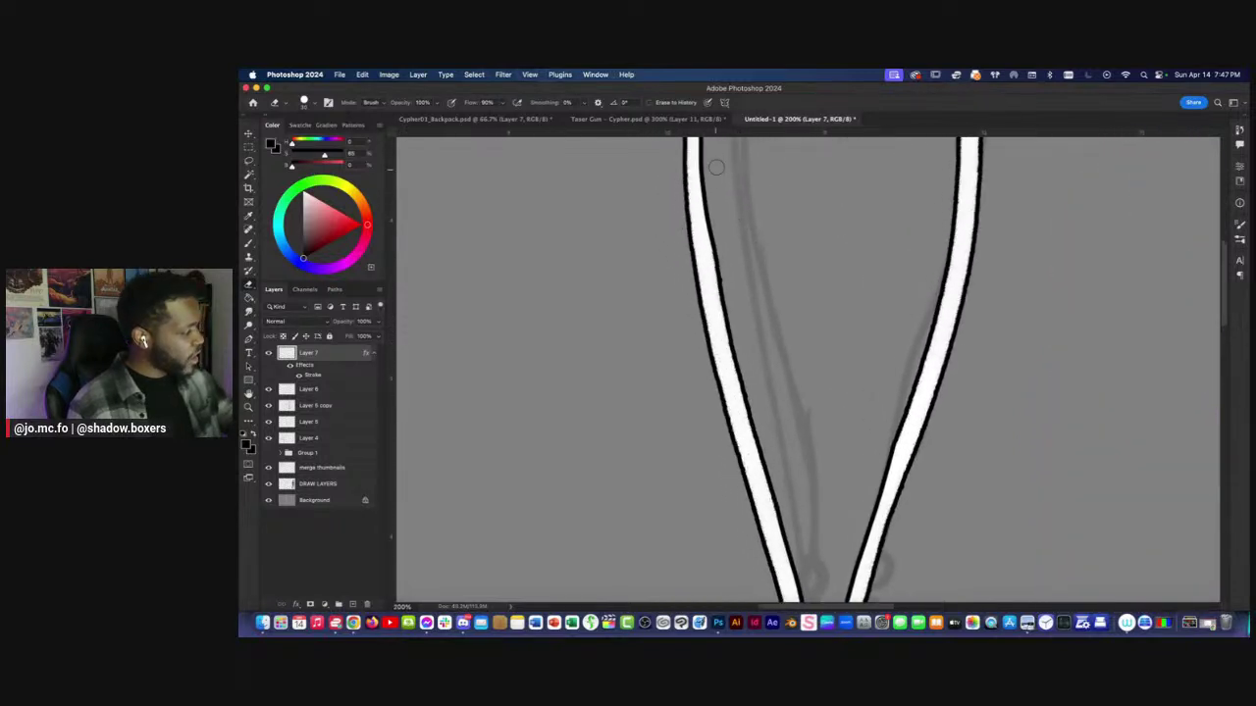
scroll(774, 295, "down", 3)
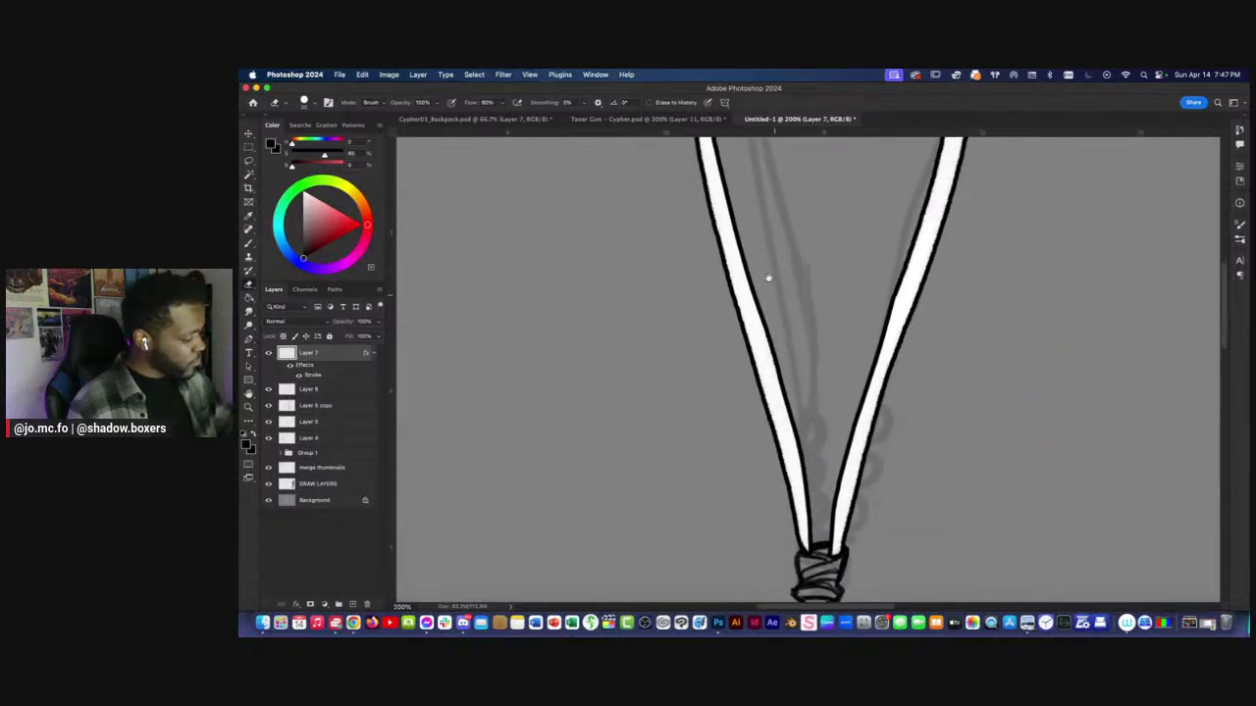
scroll(749, 206, "down", 3)
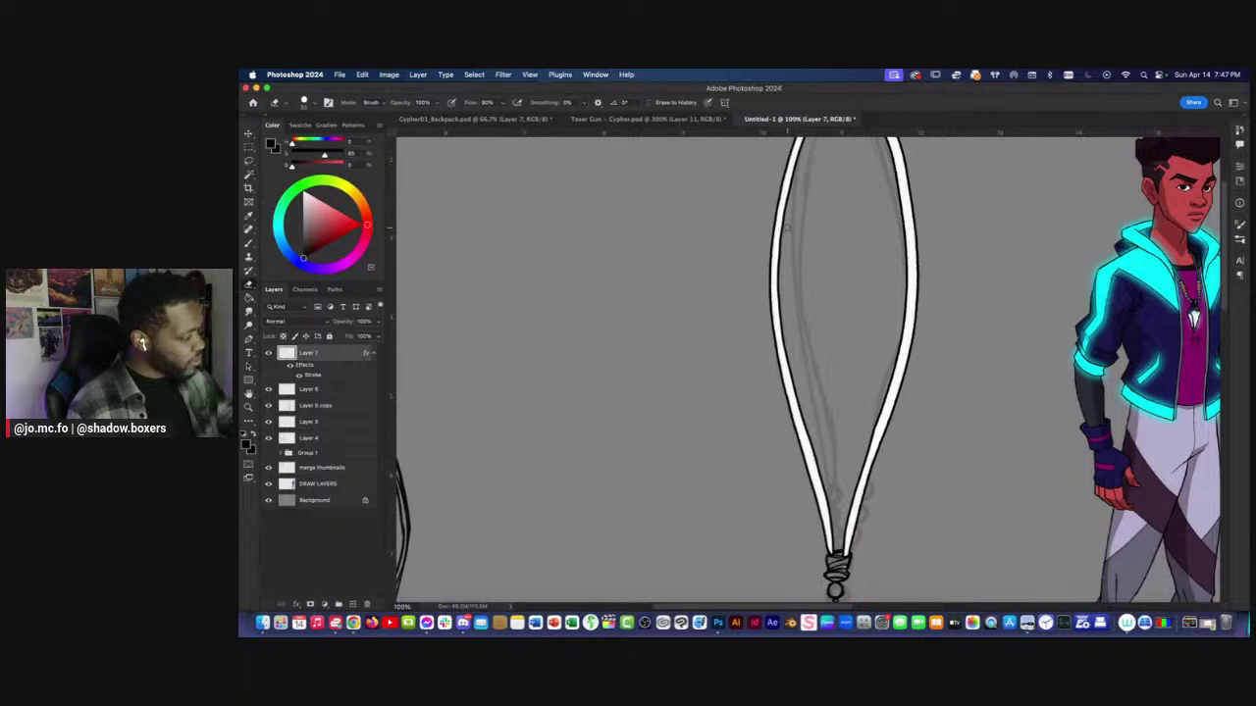
left_click_drag(776, 320, 826, 511)
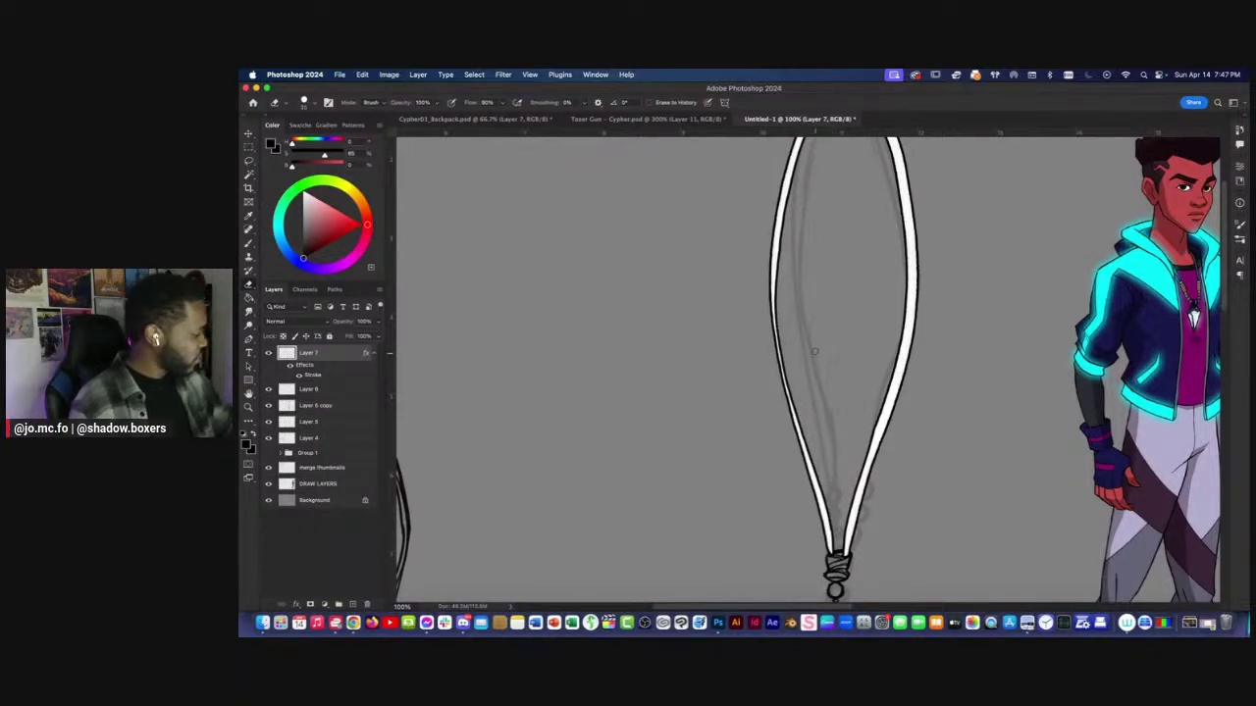
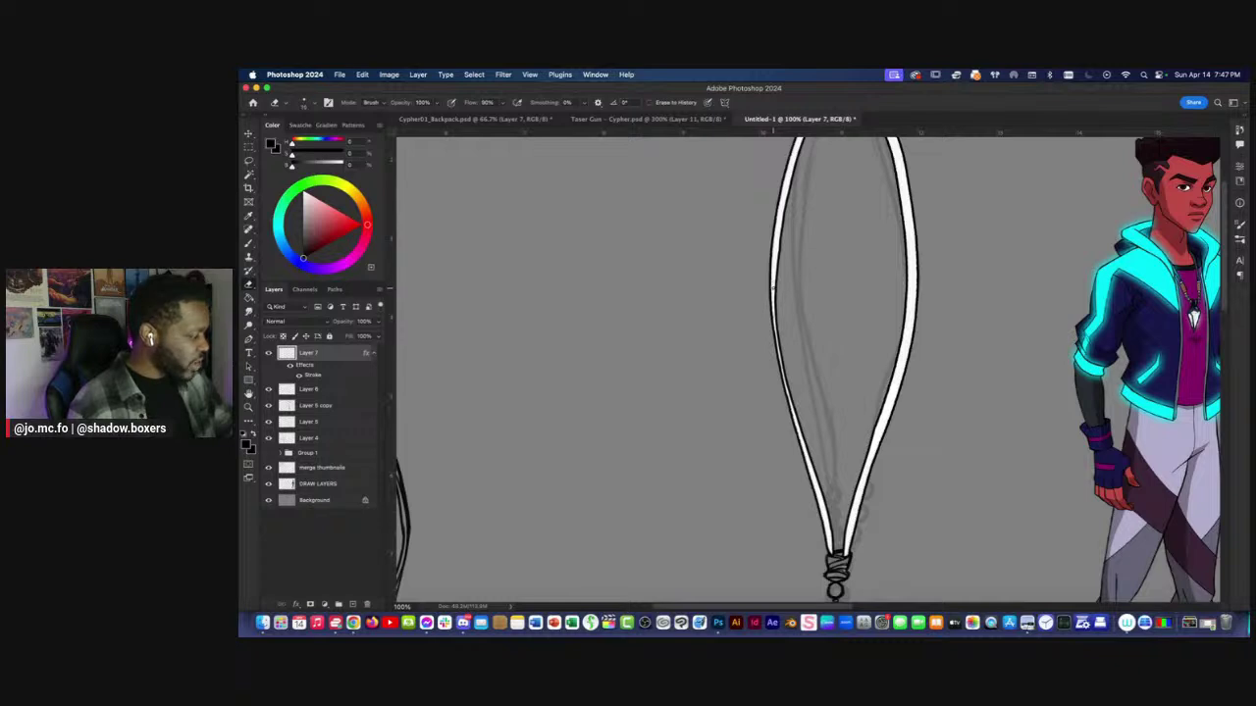
key("super+z")
Brush white over the overly thin stretch of the left strand to even out its width.
key("x")
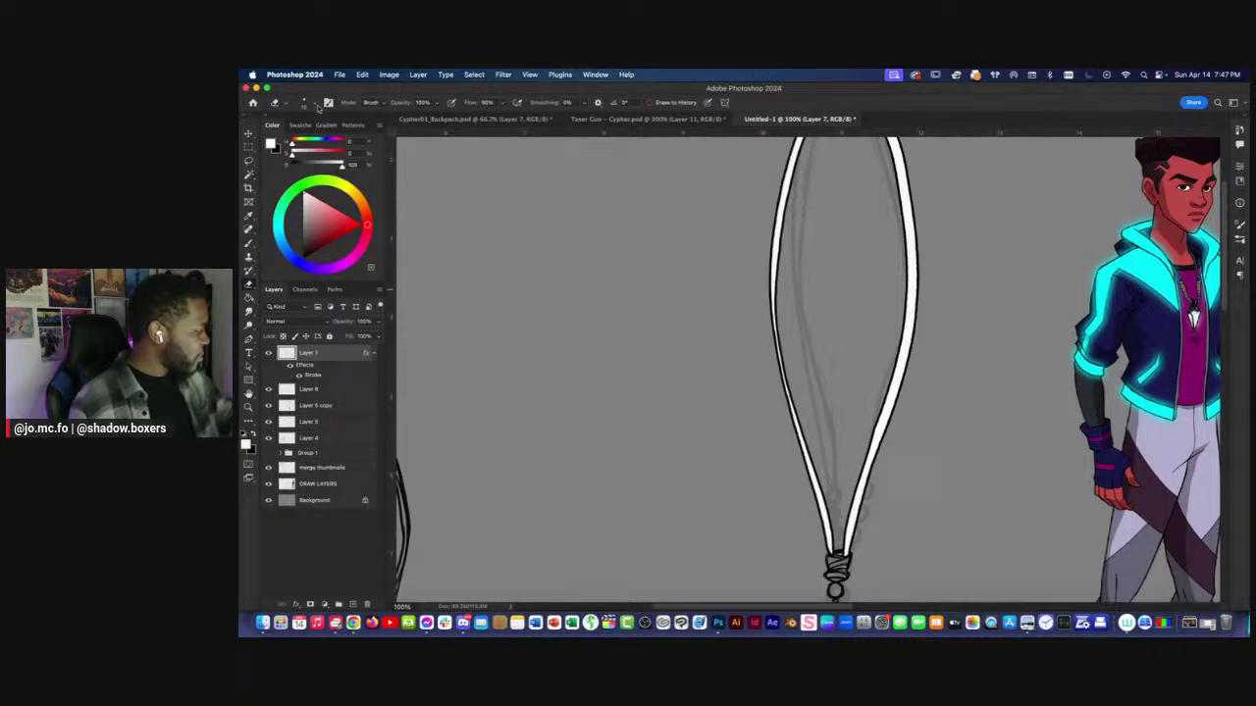
left_click_drag(773, 293, 772, 325)
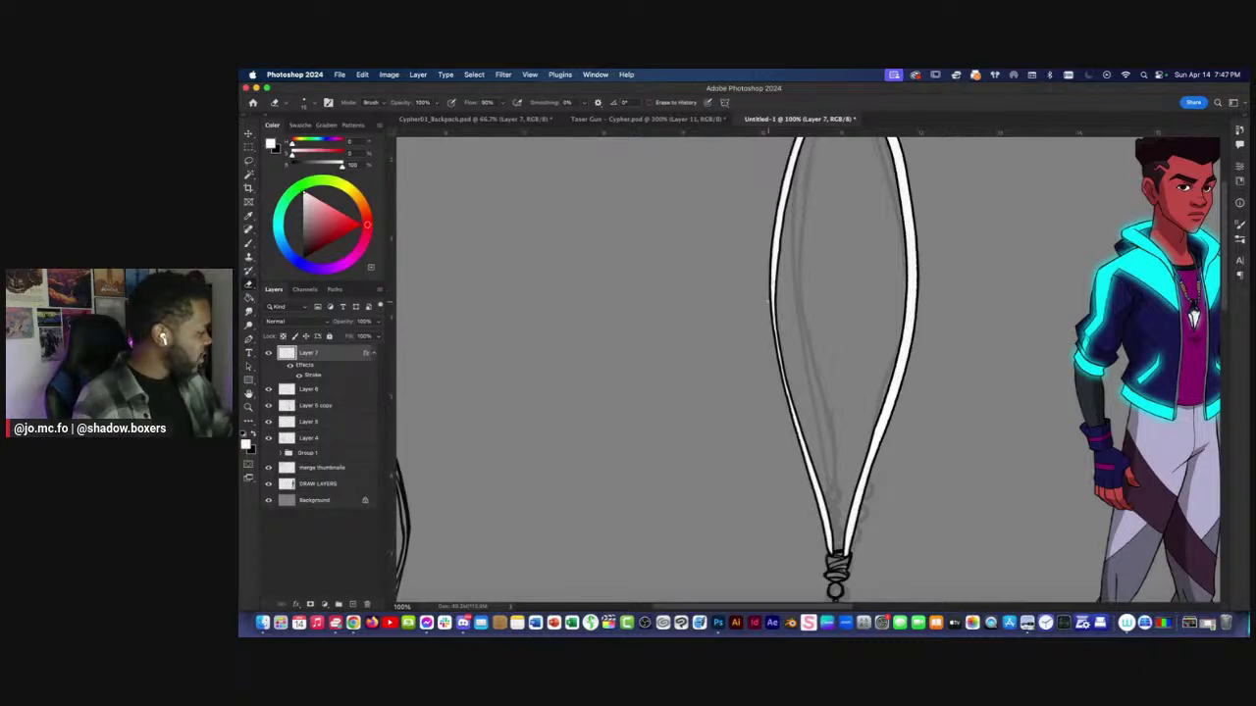
key("b")
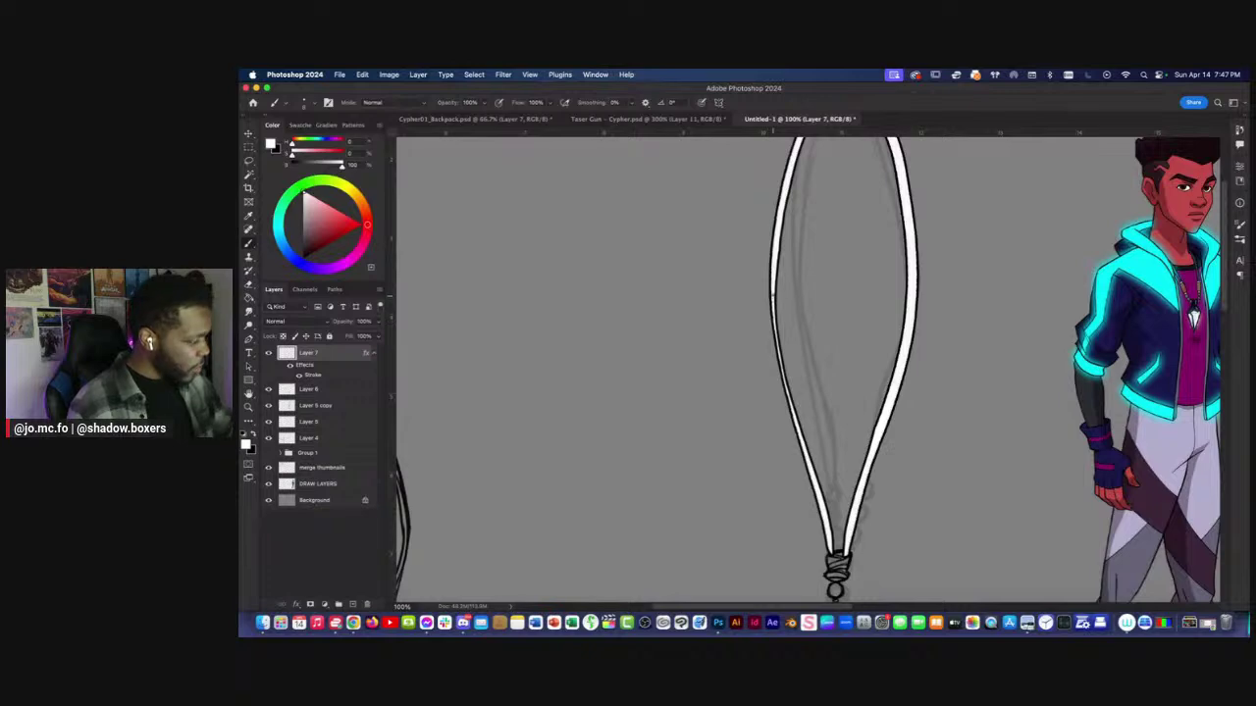
left_click_drag(774, 330, 798, 443)
key("super+plus")
left_click_drag(753, 378, 751, 457)
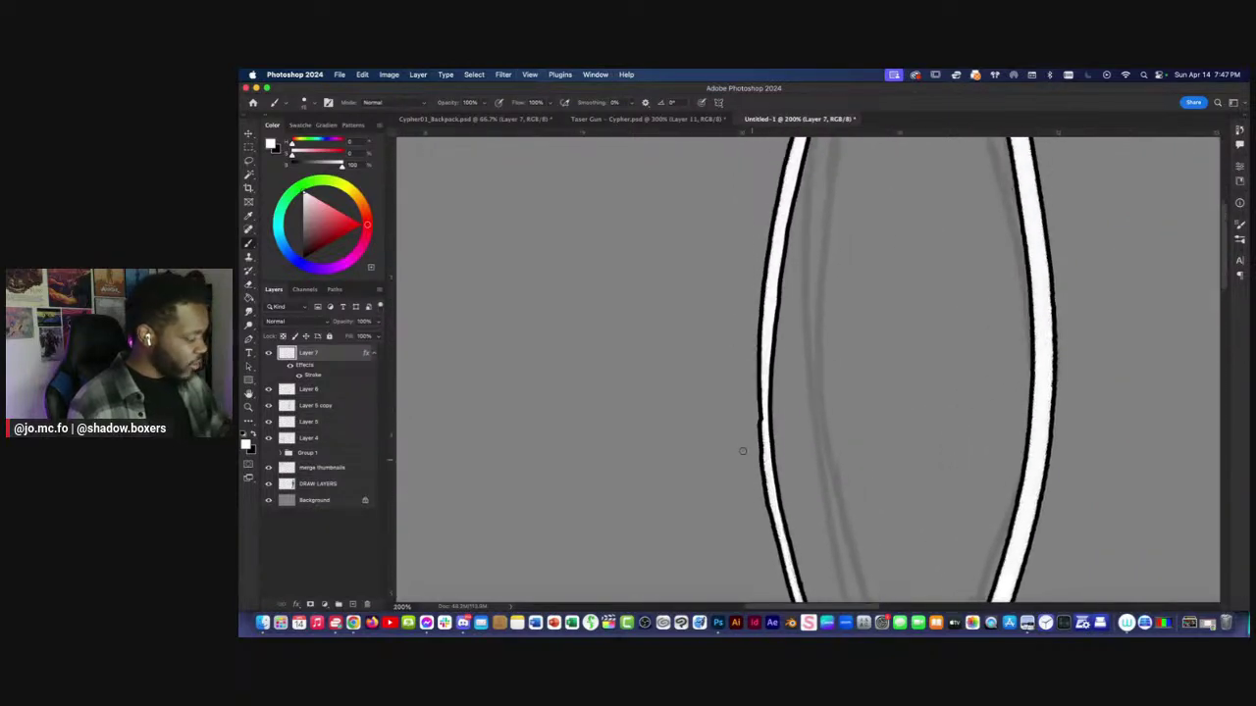
Rotate the canvas and trim the left strand's edges with the Eraser from the binding up to the top curve.
key("r")
mouse_move(636, 451)
left_mouse_down()
mouse_move(729, 219)
mouse_move(793, 295)
mouse_move(762, 279)
left_mouse_up()
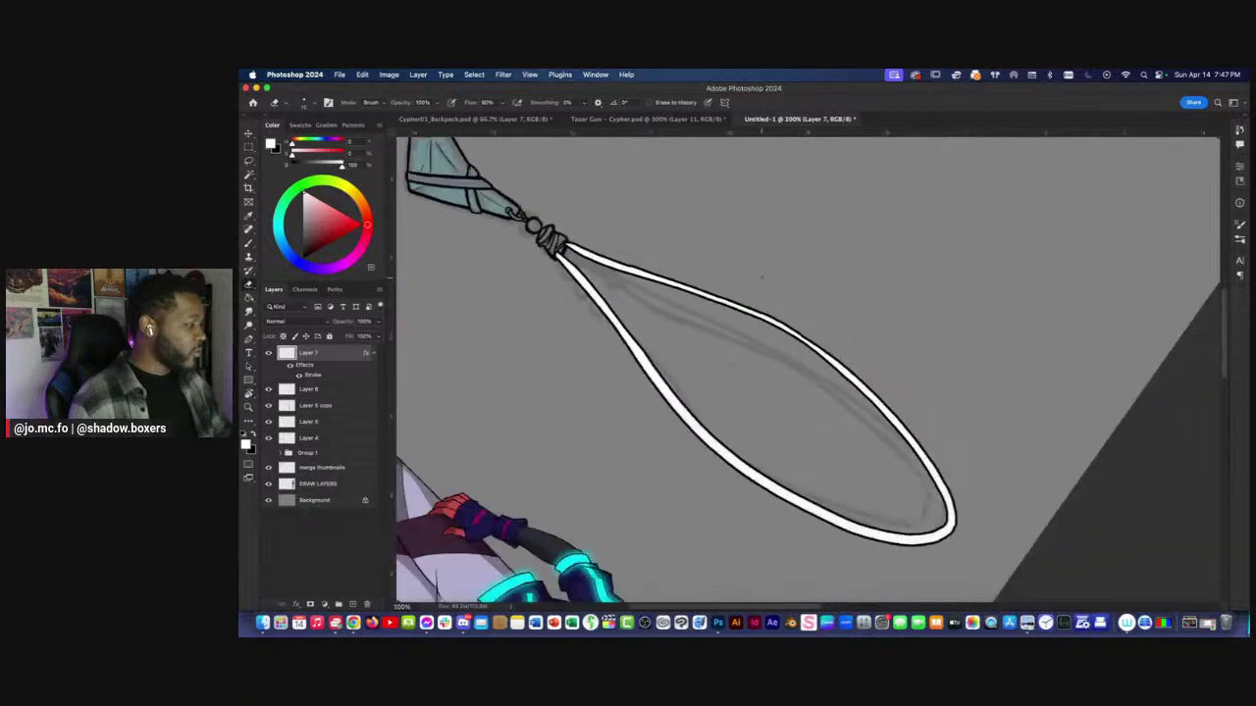
scroll(620, 257, "up", 4)
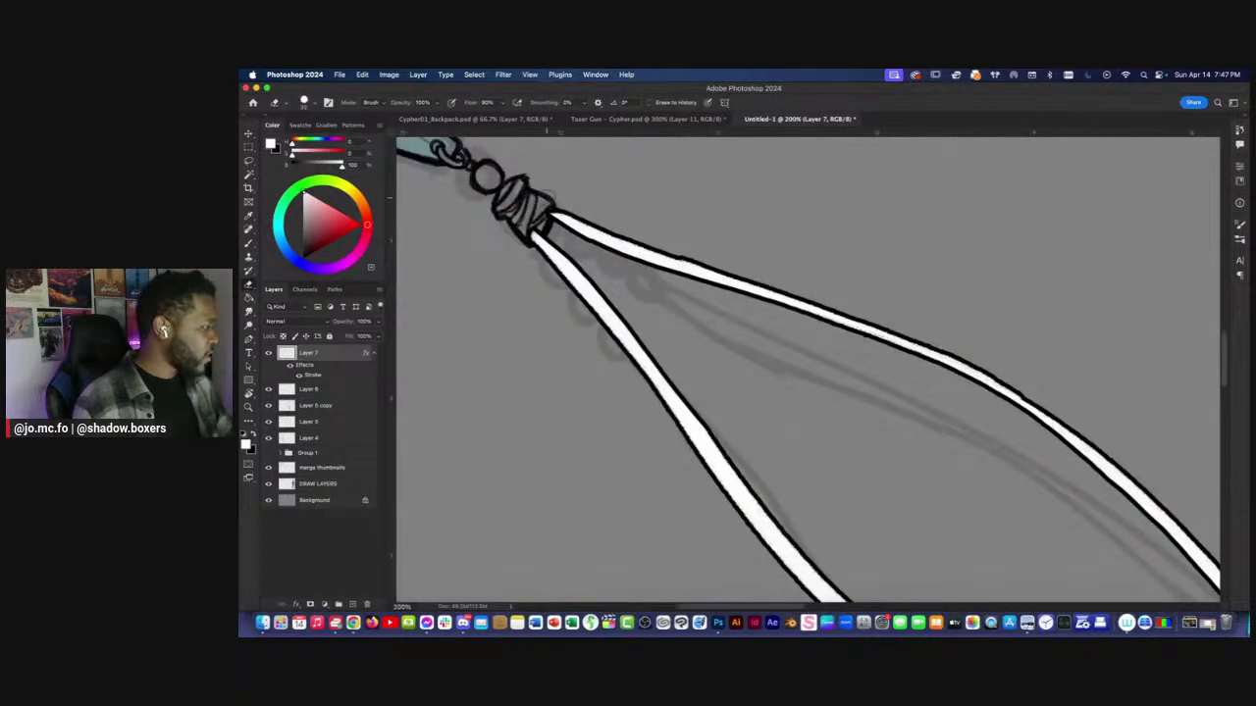
mouse_move(602, 226)
left_mouse_down()
mouse_move(712, 264)
mouse_move(570, 200)
left_mouse_up()
scroll(853, 314, "down", 5)
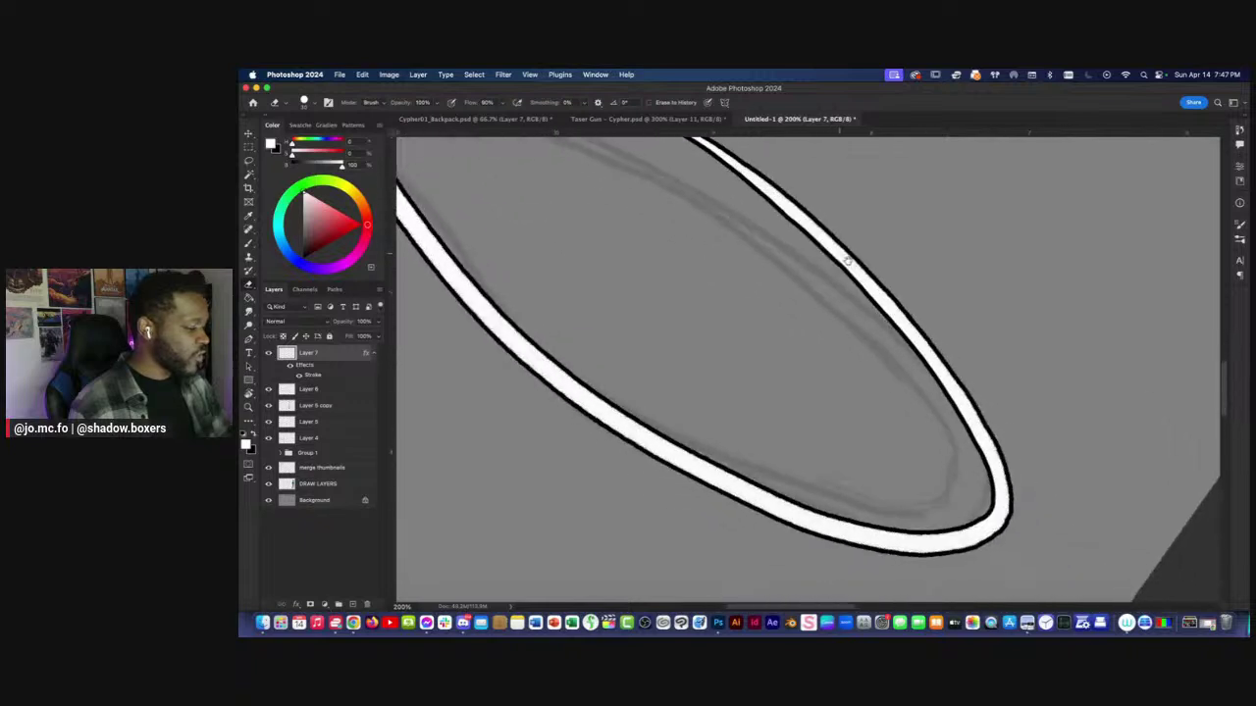
left_click_drag(961, 393, 981, 420)
key("super+z")
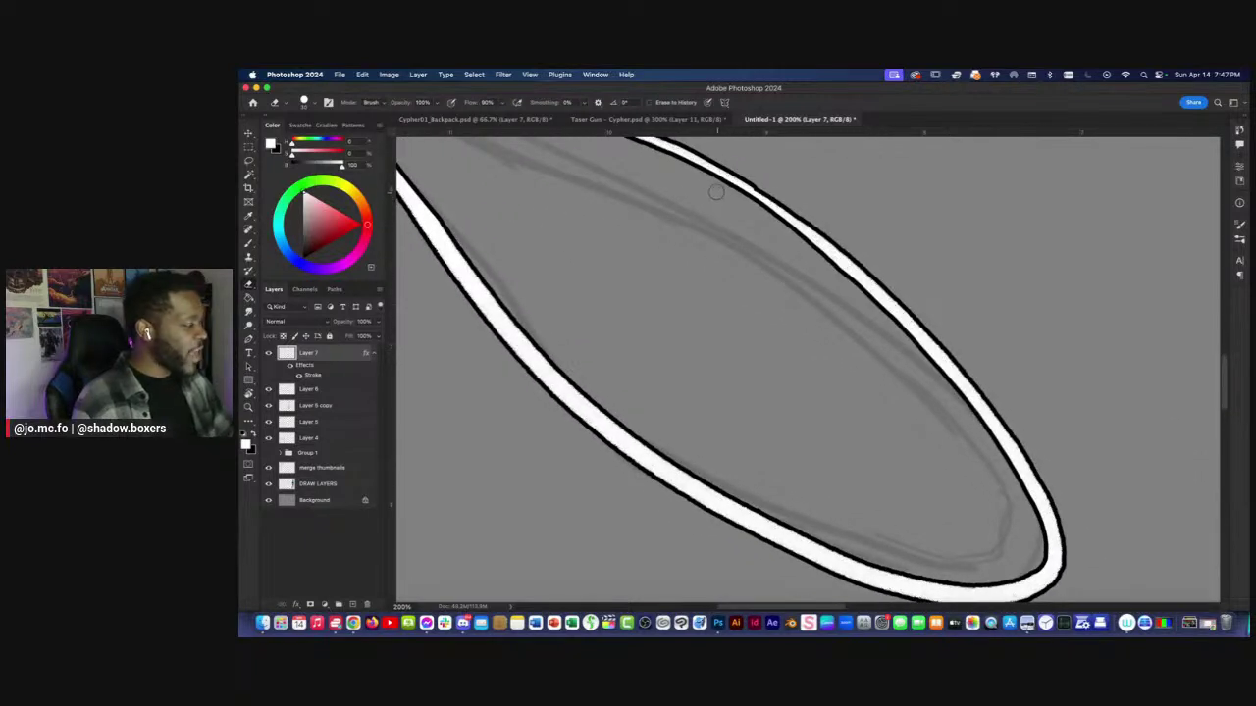
mouse_move(797, 243)
left_mouse_down()
mouse_move(860, 286)
mouse_move(948, 382)
left_mouse_up()
left_click_drag(882, 314, 1043, 539)
mouse_move(1014, 499)
left_mouse_down()
mouse_move(980, 413)
mouse_move(1001, 480)
left_mouse_up()
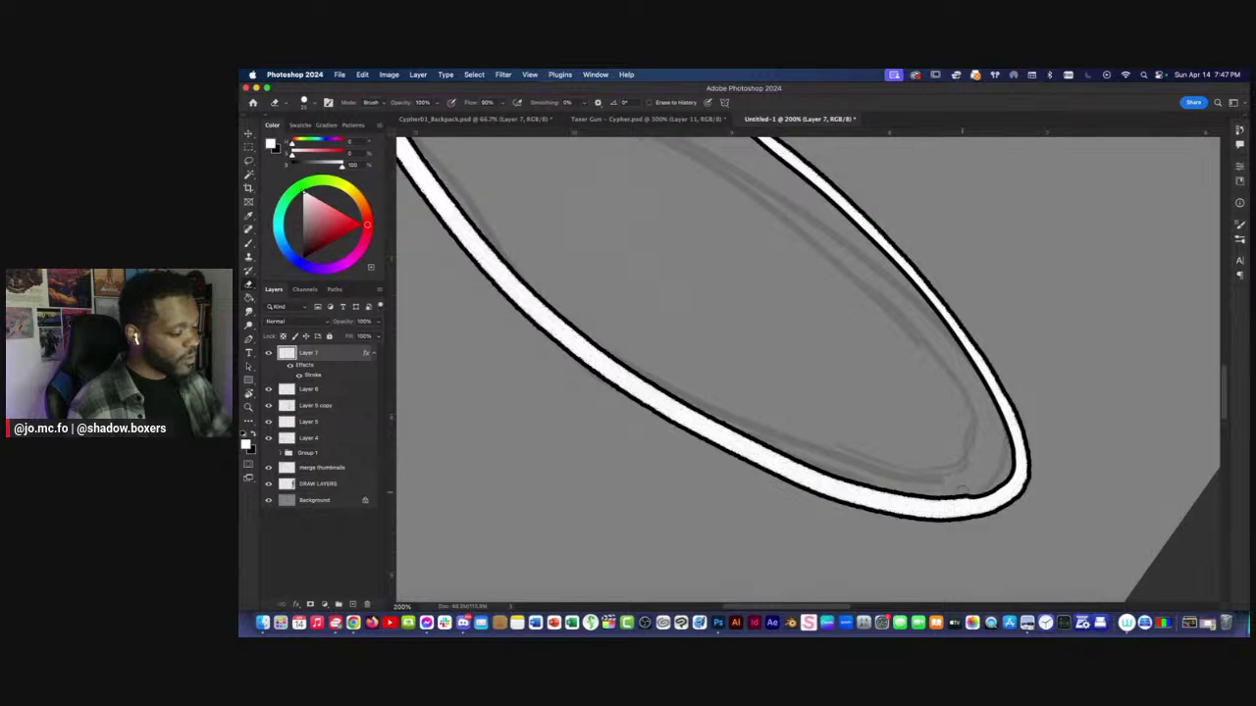
Rotate the canvas back and erase the inner edge of the cord's top curve and upper right strand.
key("r")
mouse_move(640, 274)
left_mouse_down()
mouse_move(644, 339)
mouse_move(817, 345)
mouse_move(794, 439)
left_mouse_up()
key("e")
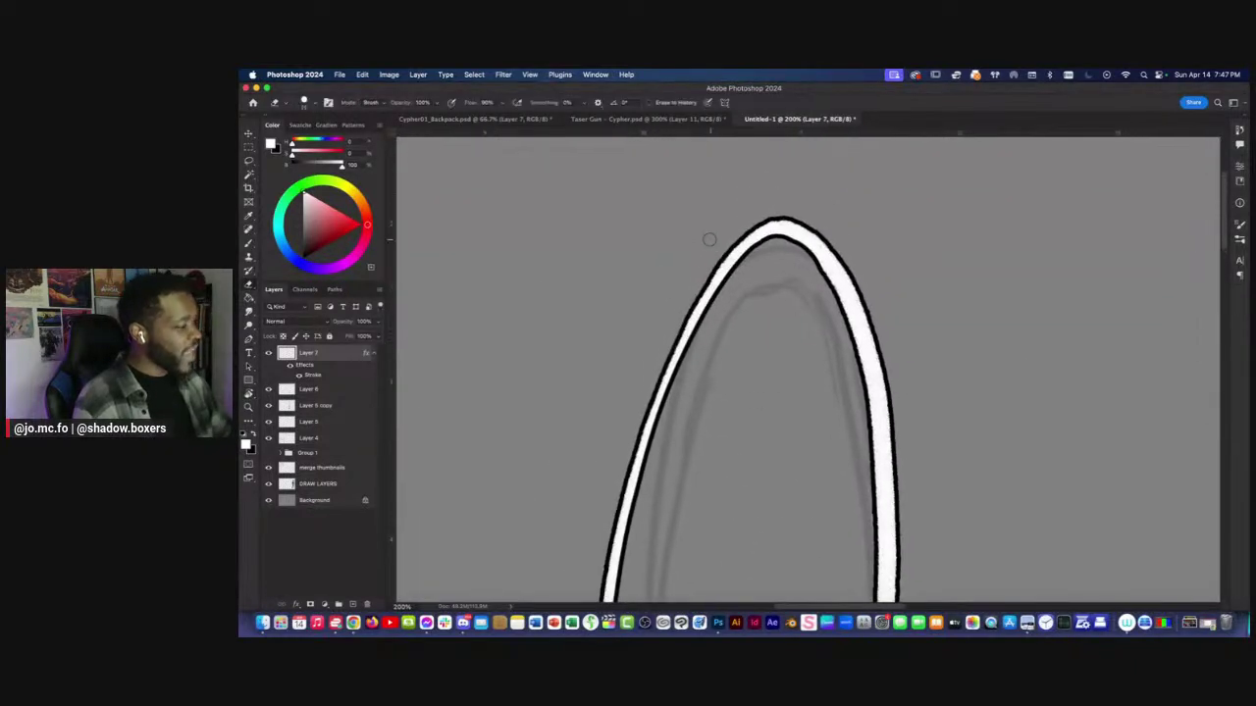
mouse_move(784, 249)
left_mouse_down()
mouse_move(816, 266)
mouse_move(859, 423)
left_mouse_up()
left_click_drag(844, 341, 844, 332)
scroll(843, 333, "down", 2)
key("super+minus")
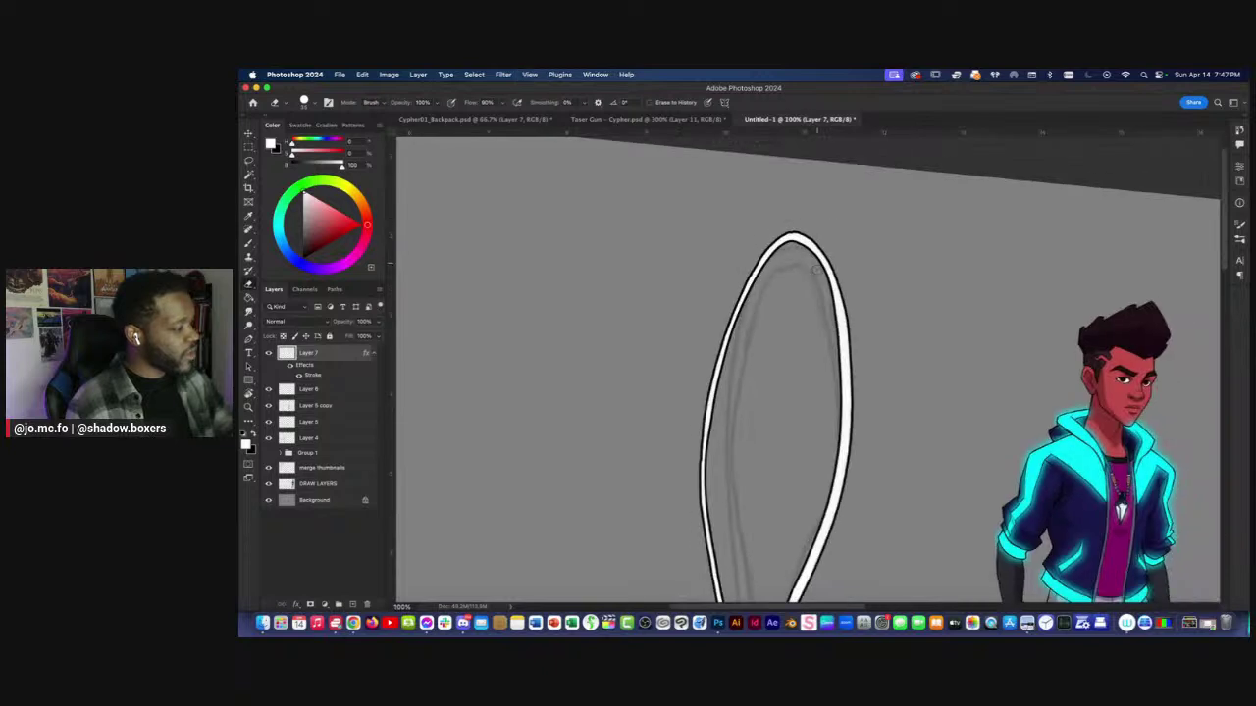
Erase along the right strand's edges from the top curve down to the binding to match the thinner left strand.
mouse_move(821, 273)
left_mouse_down()
mouse_move(841, 424)
mouse_move(797, 569)
left_mouse_up()
scroll(814, 491, "down", 5)
key("super+plus")
left_click_drag(852, 350, 837, 368)
mouse_move(962, 207)
left_mouse_down()
mouse_move(857, 477)
mouse_move(880, 516)
left_mouse_up()
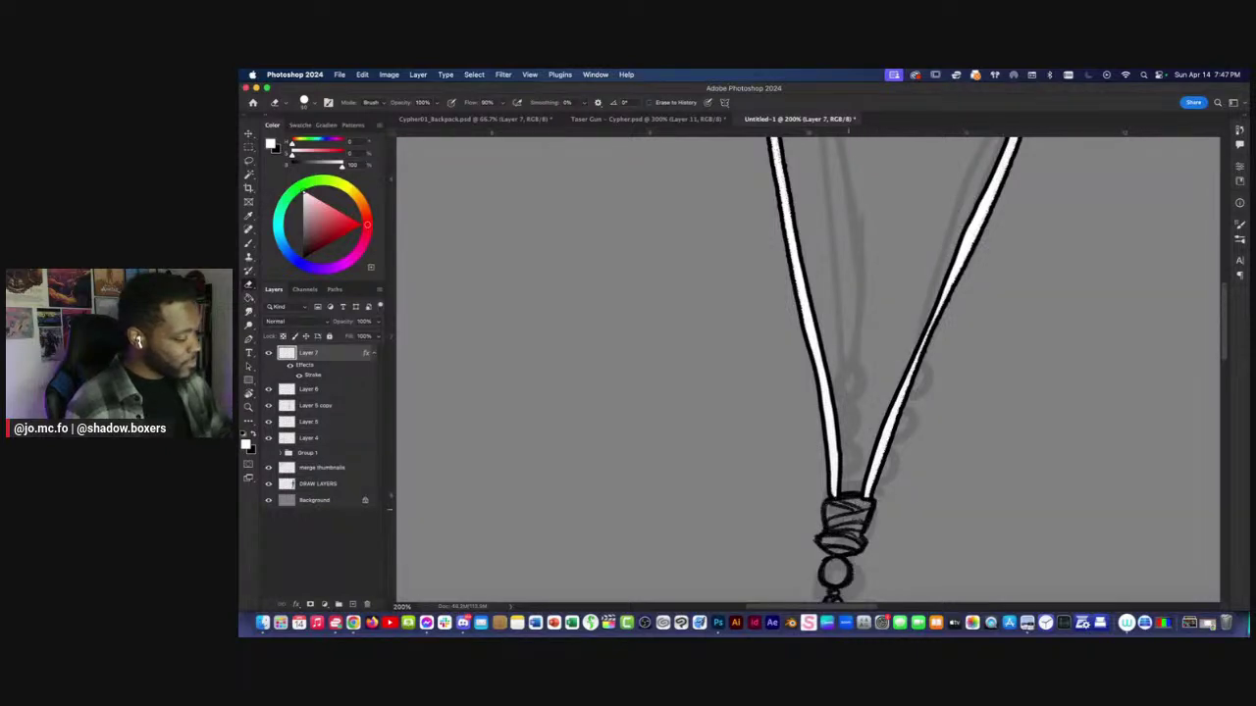
key("super+minus")
key("super+minus")
key("super+plus")
left_click_drag(887, 319, 837, 347)
Brush white over the thin spots on the lower right and left strands to smooth the cord's thickness.
key("x")
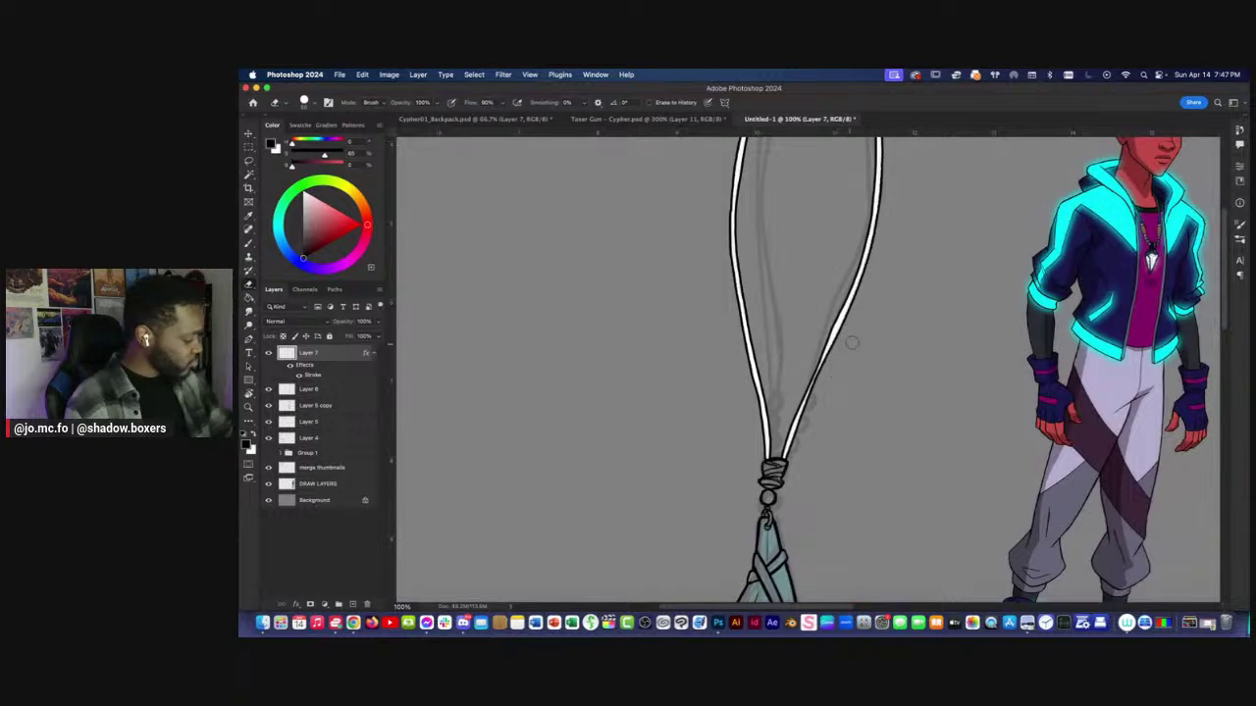
key("b")
key("x")
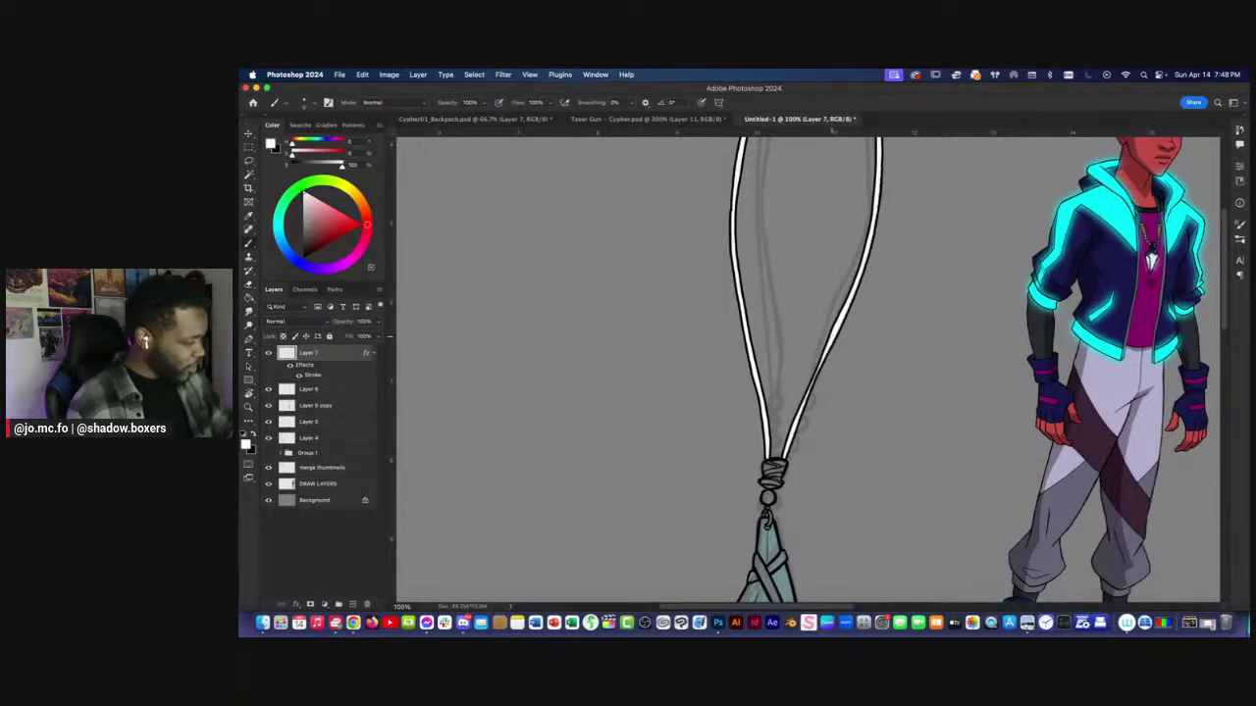
left_click_drag(818, 370, 803, 400)
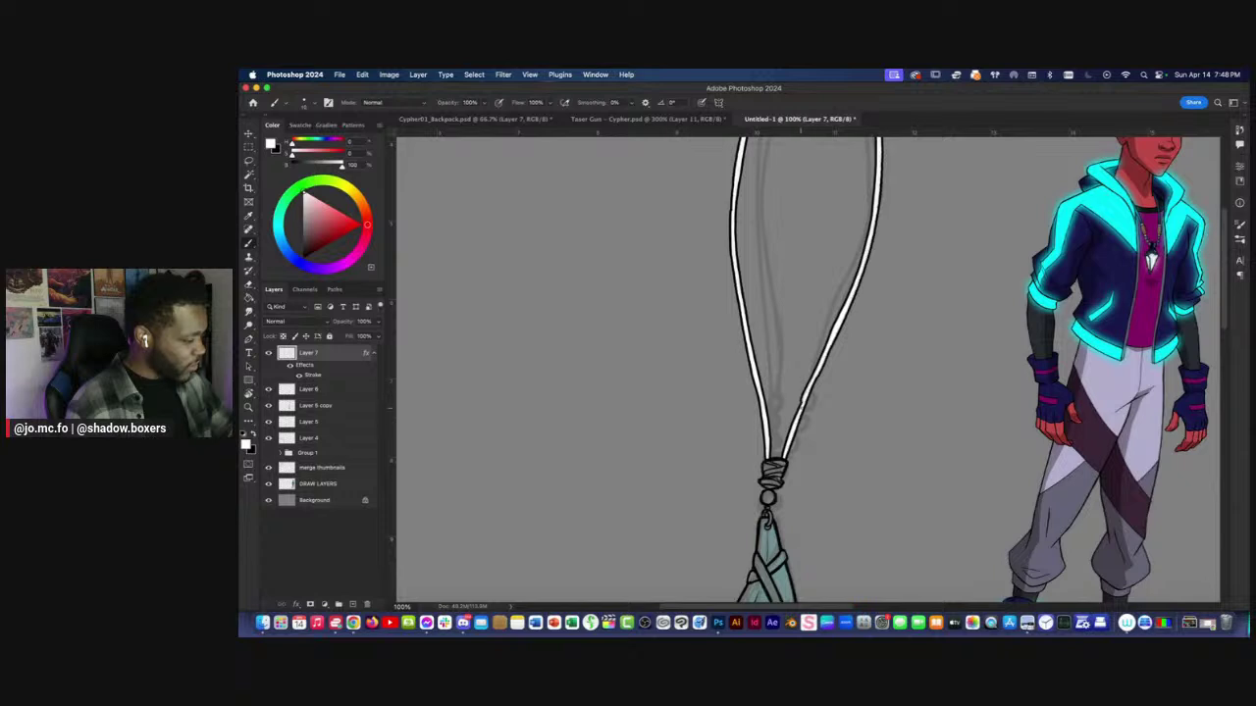
left_click_drag(843, 305, 822, 447)
left_click_drag(732, 269, 759, 224)
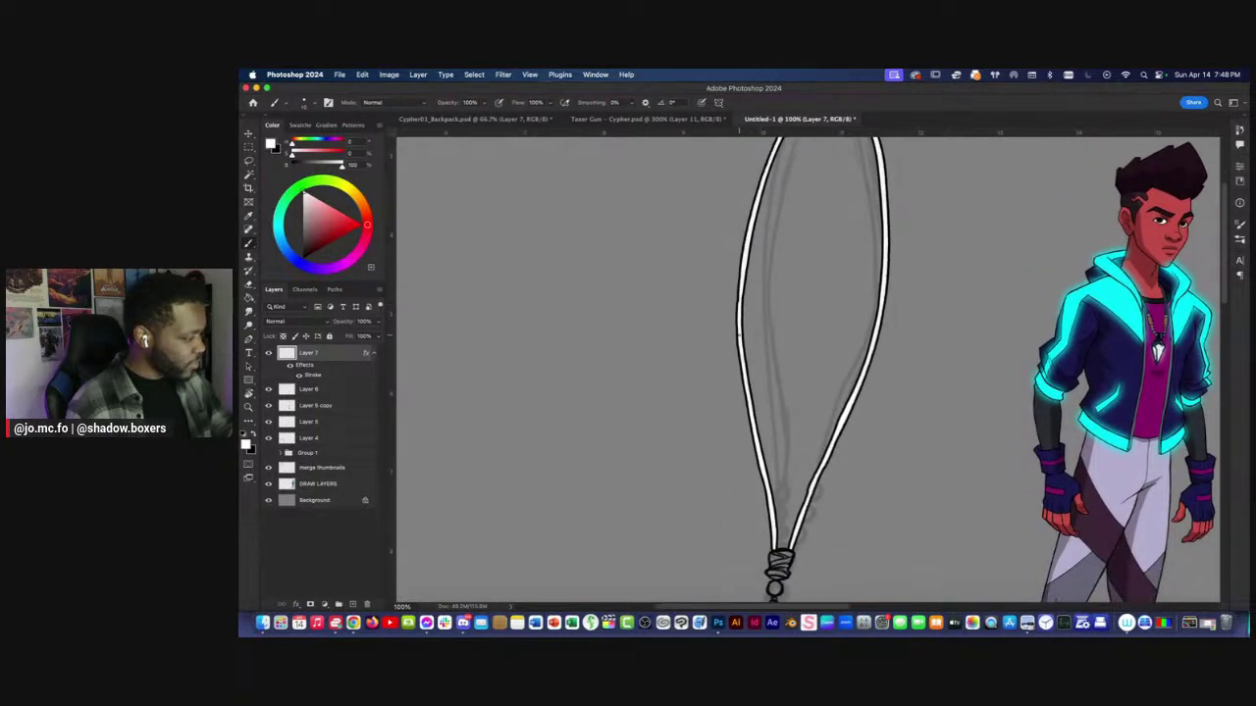
left_click_drag(768, 486, 774, 531)
key("super+minus")
key("super+minus")
key("super+minus")
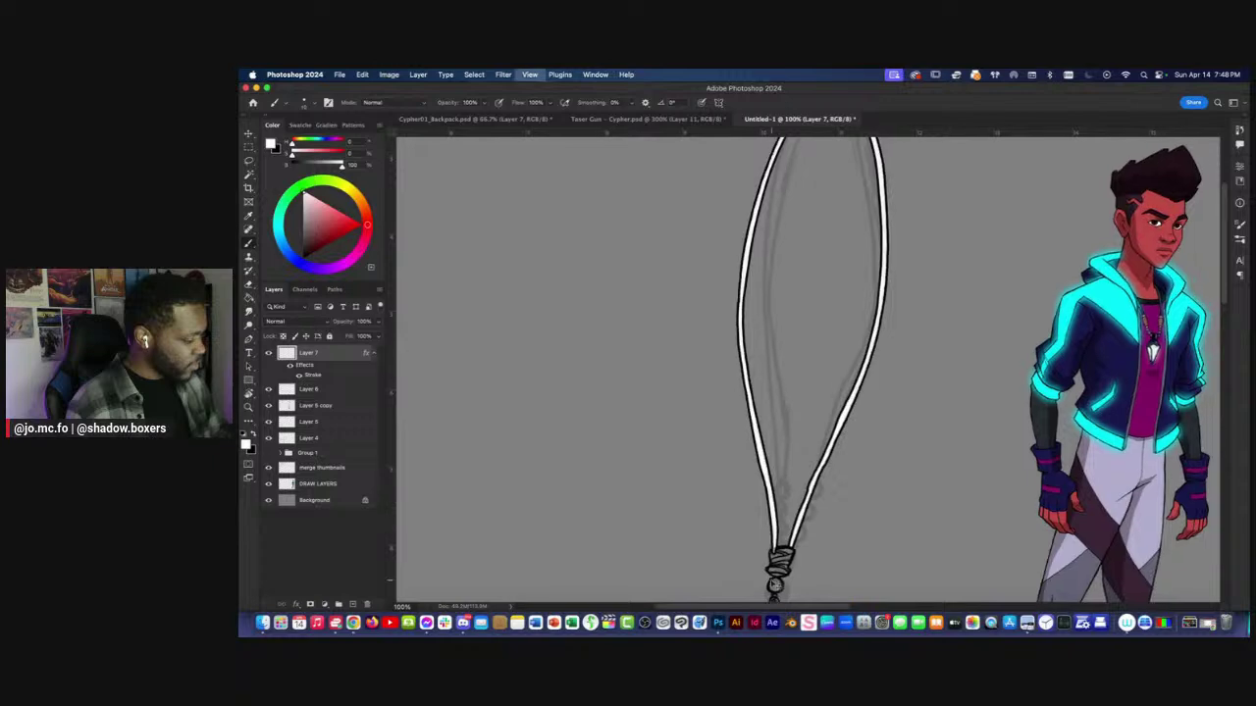
Add a new layer above the cord, rename the cord layer "string", and make the new layer active.
key("super+equal")
key("Escape")
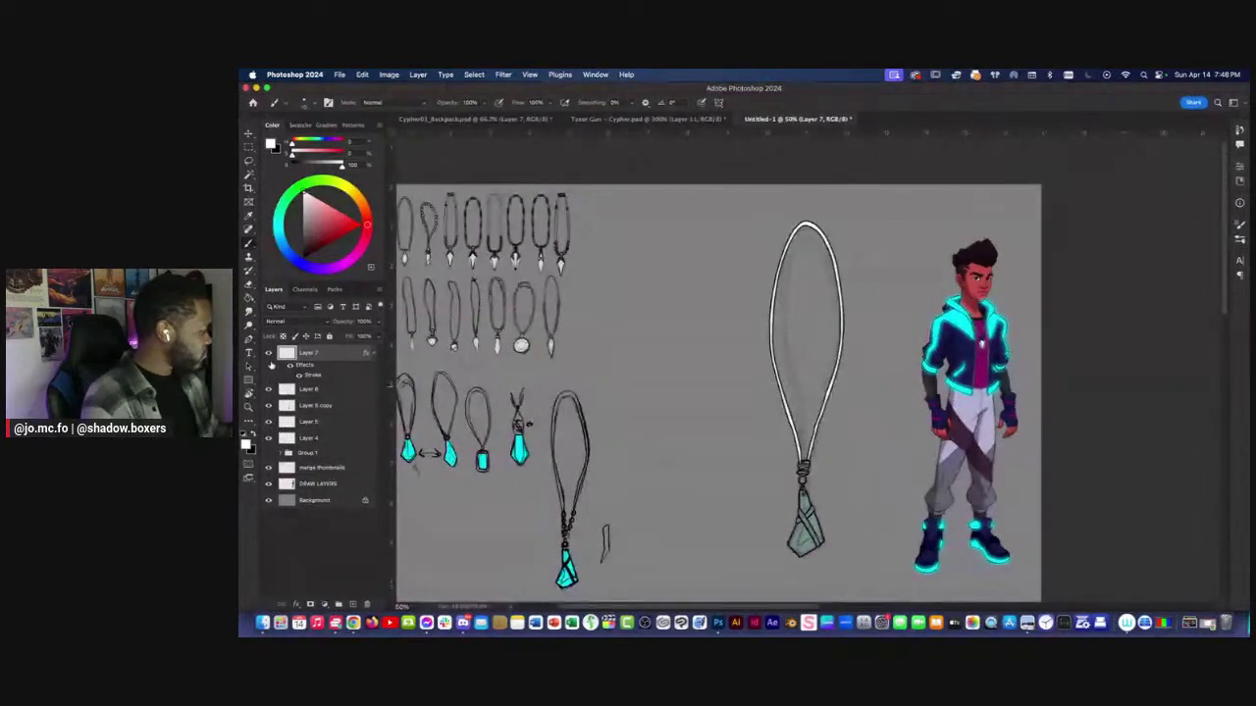
scroll(628, 435, "up", 1)
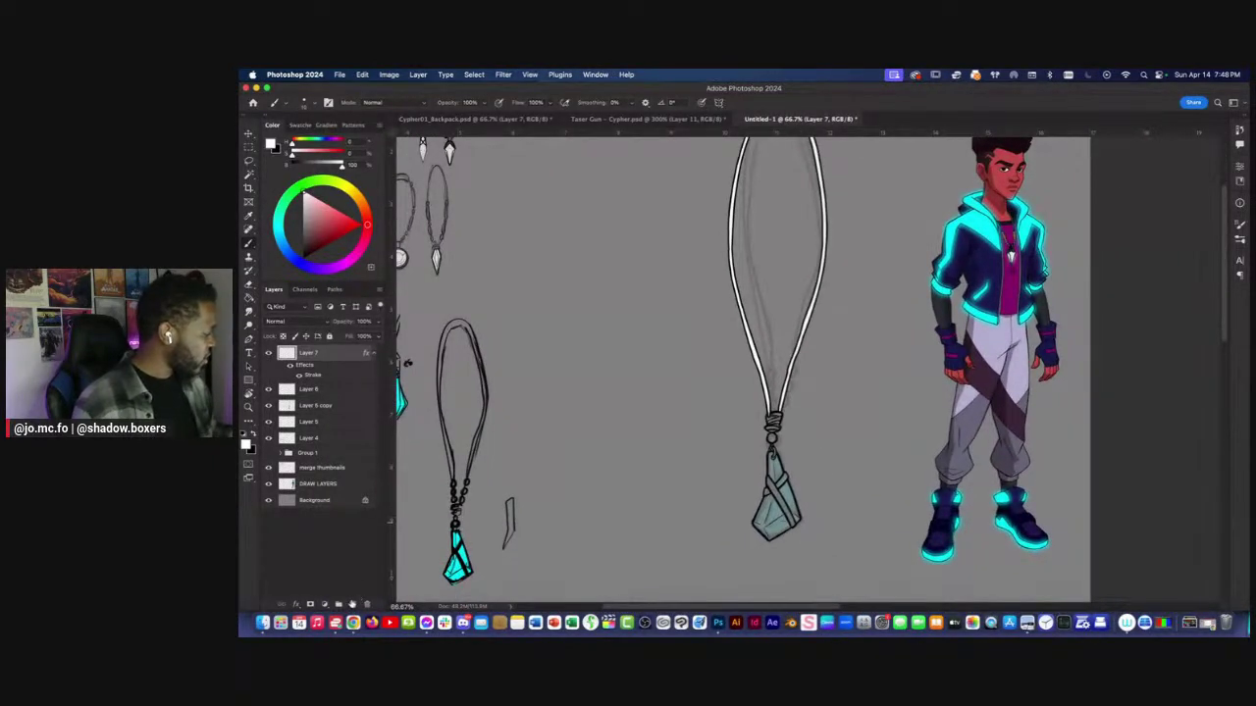
left_click(352, 602)
double_click(308, 369)
type("string")
key("Return")
left_click(311, 355)
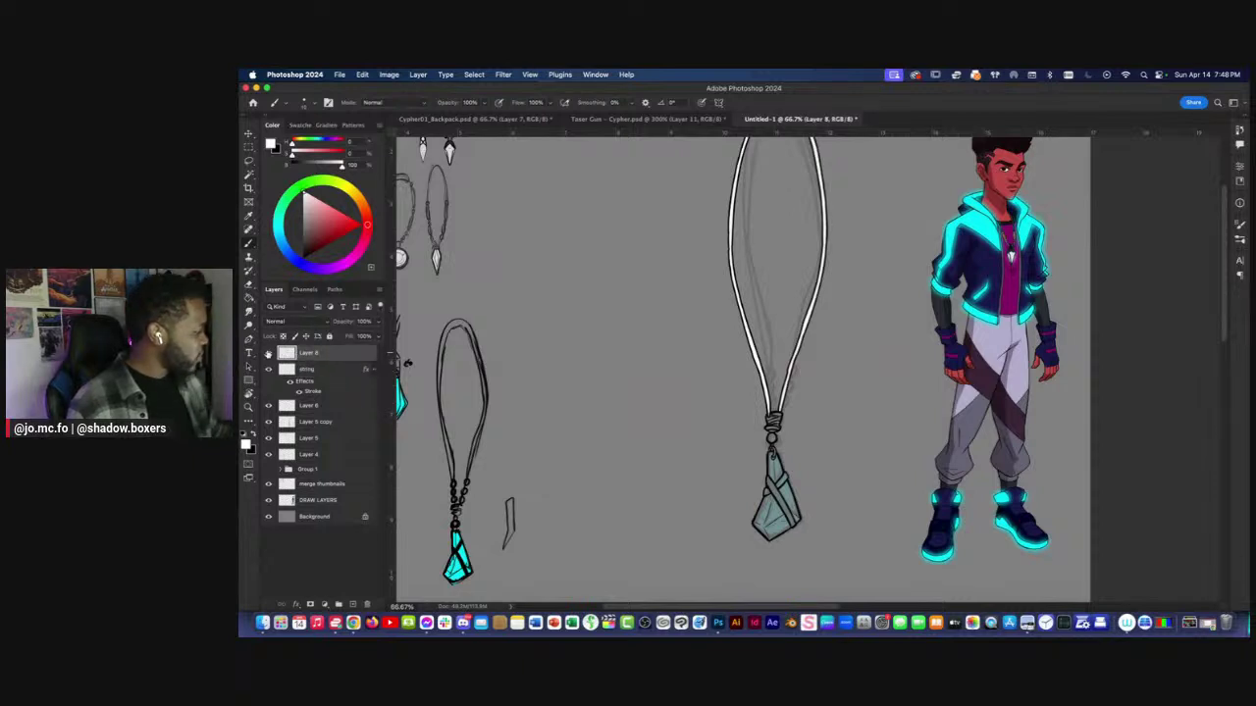
Apply a Stroke layer style to the new empty layer above the string layer.
double_click(285, 355)
left_click(822, 275)
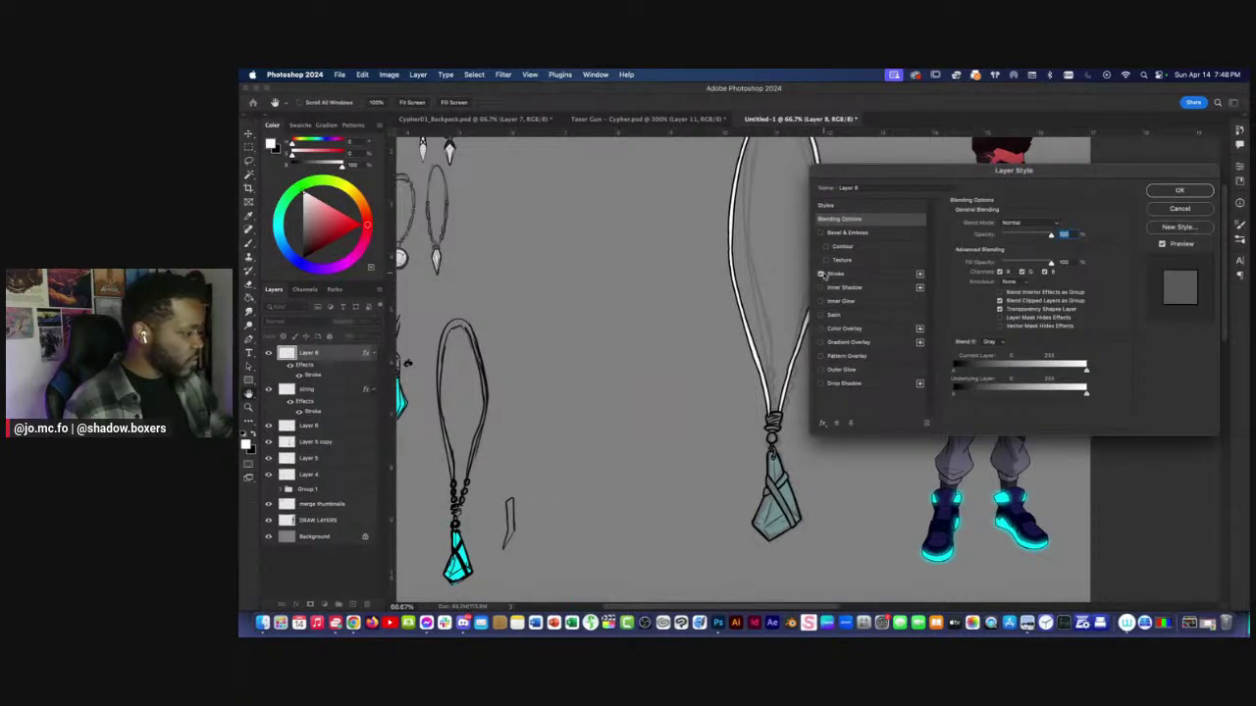
key("Return")
key("super+plus")
scroll(682, 425, "up", 1)
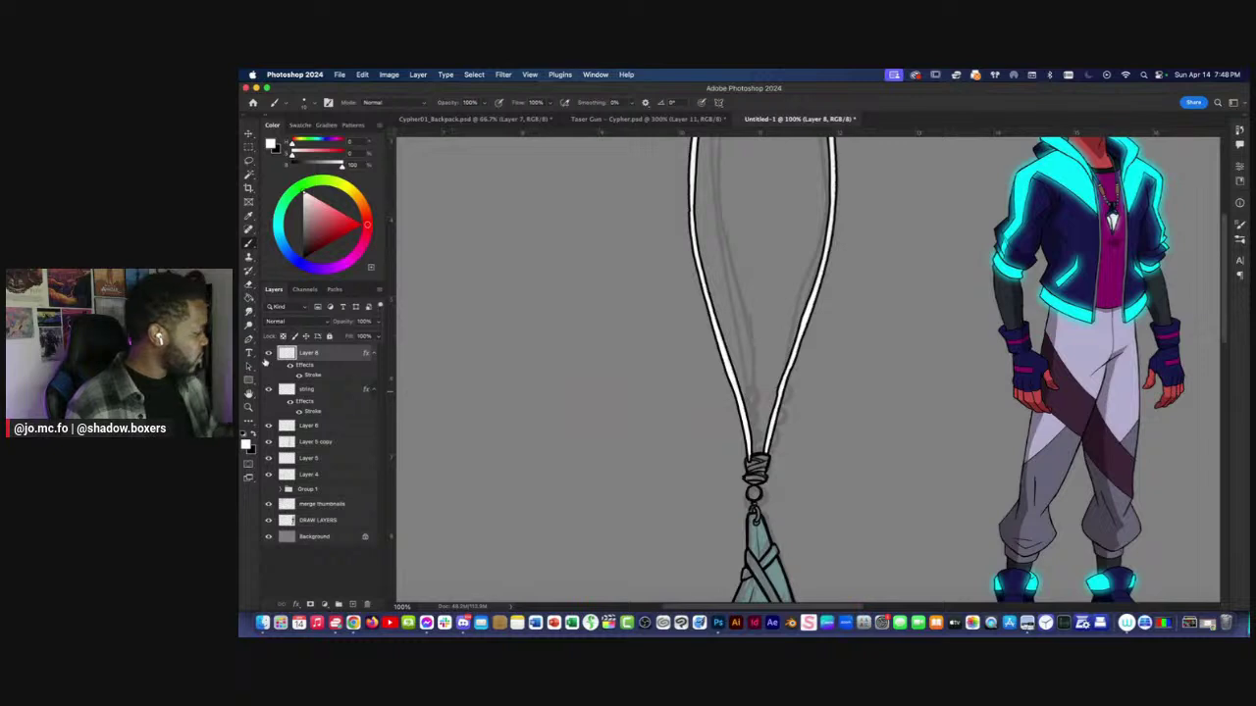
key("x")
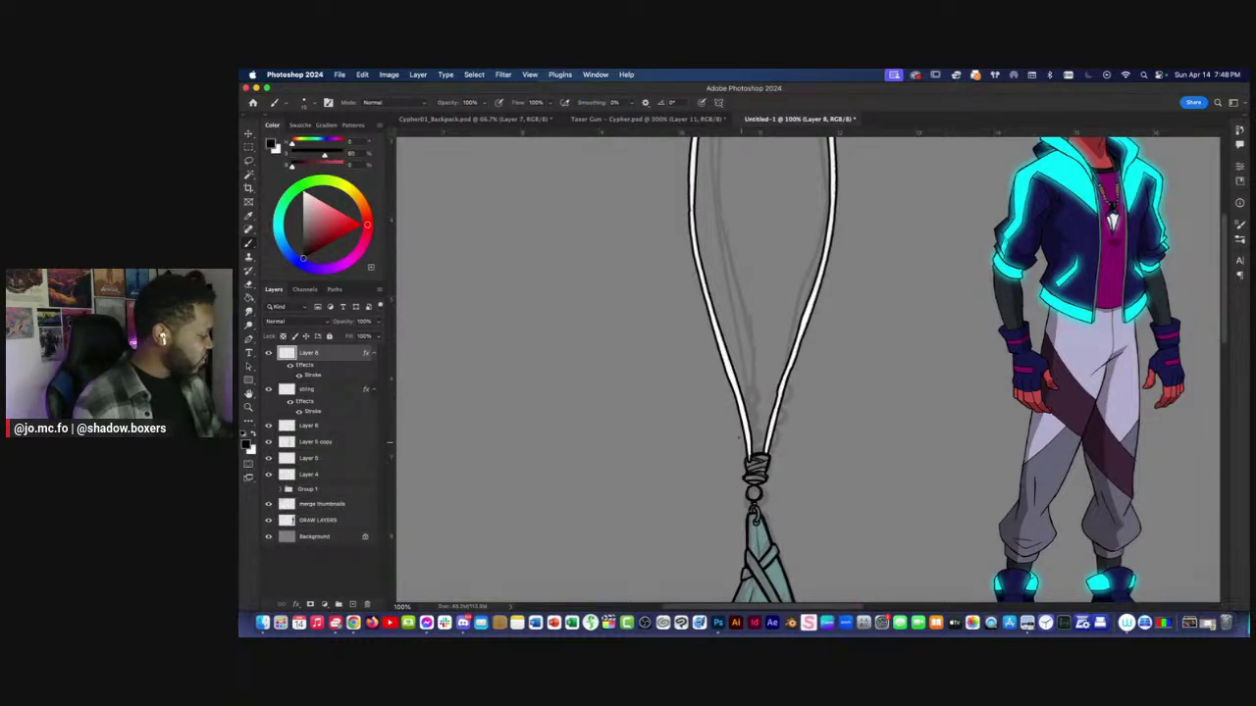
left_click(747, 445)
key("super+z")
key("x")
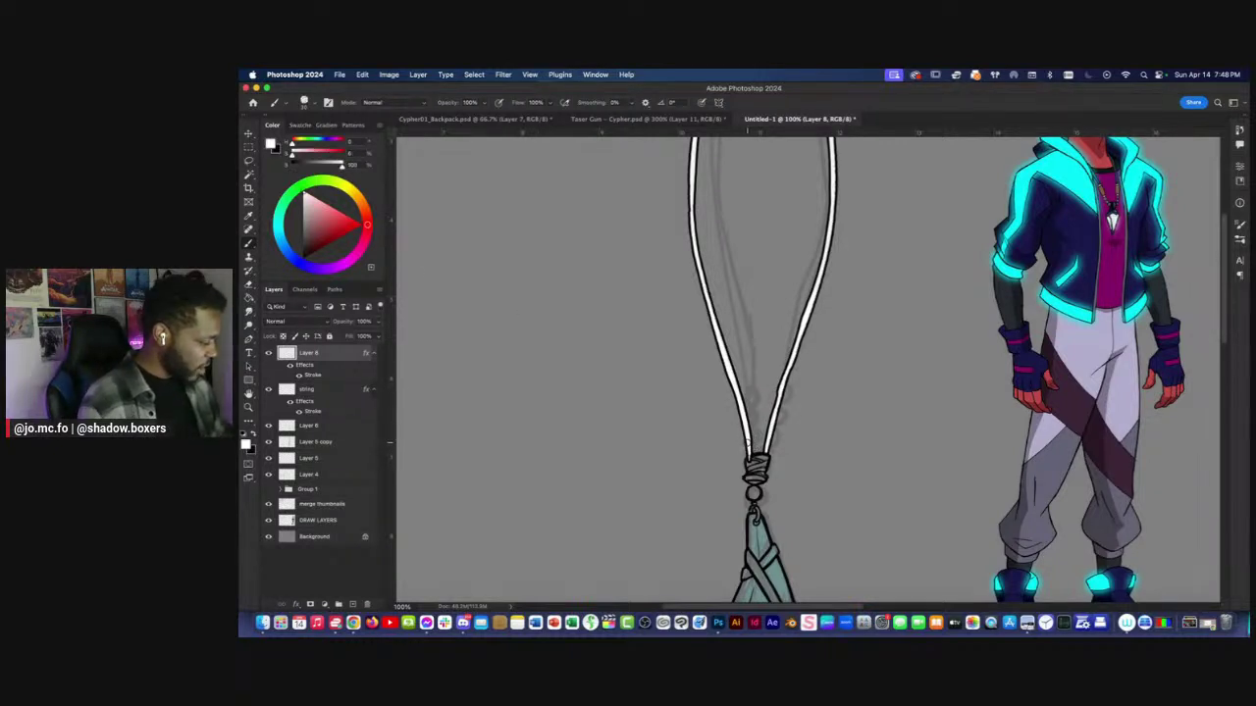
Paint a large white bead on the left strand's lower end and two small beads on the right strand's end.
left_click(748, 445)
left_click_drag(748, 445, 747, 445)
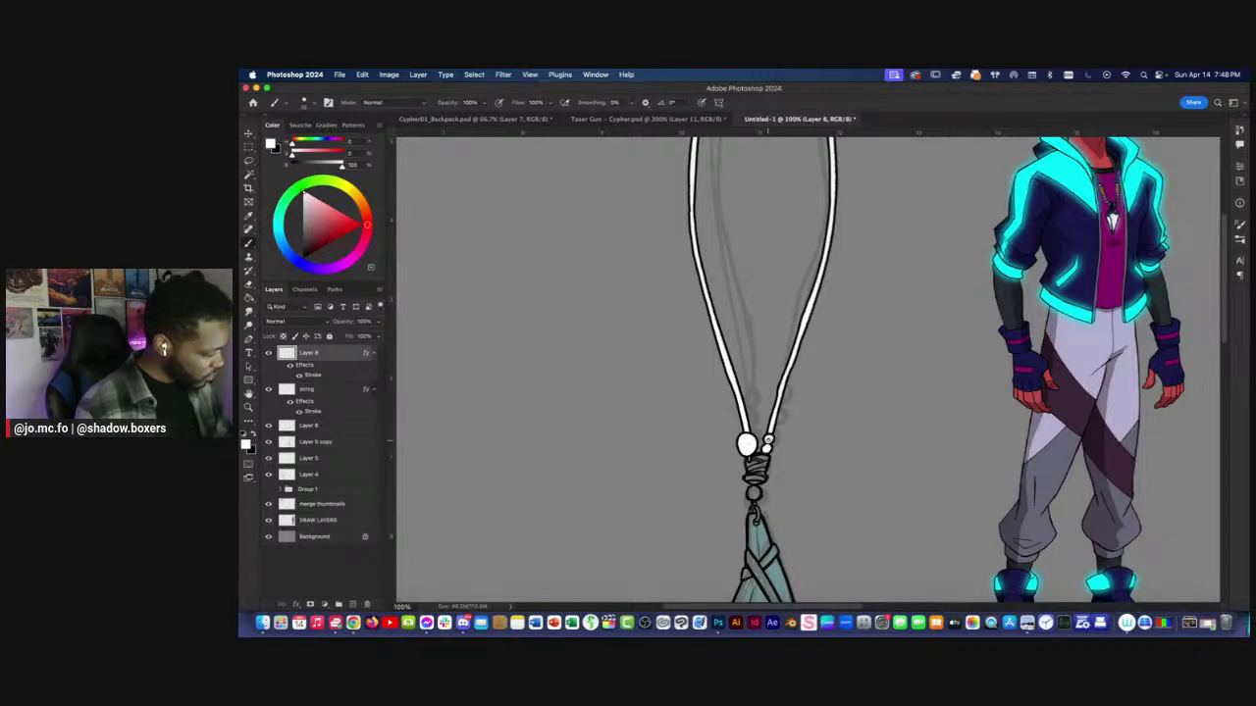
key("super+minus")
key("super+minus")
key("super+minus")
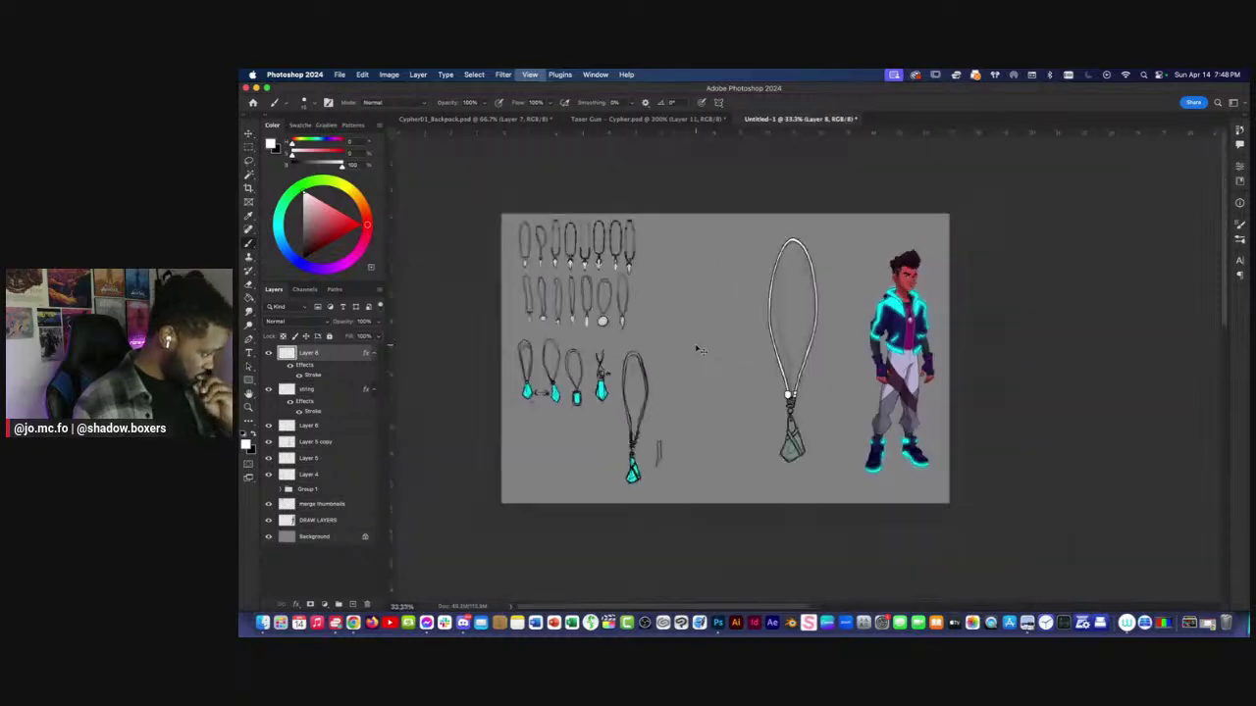
Add a small white bead above the large left one and a larger bead above the two small right ones.
key("super+equal")
key("super+equal")
key("super+equal")
scroll(697, 348, "up", 2)
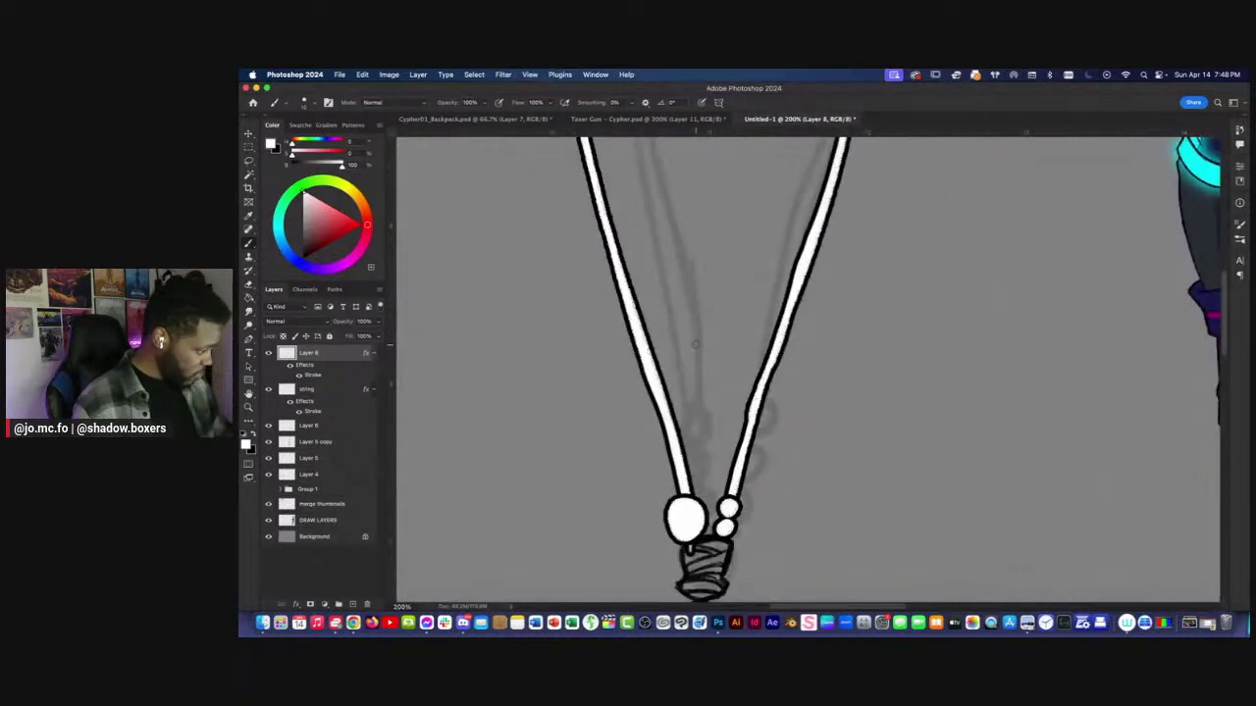
left_click(683, 483)
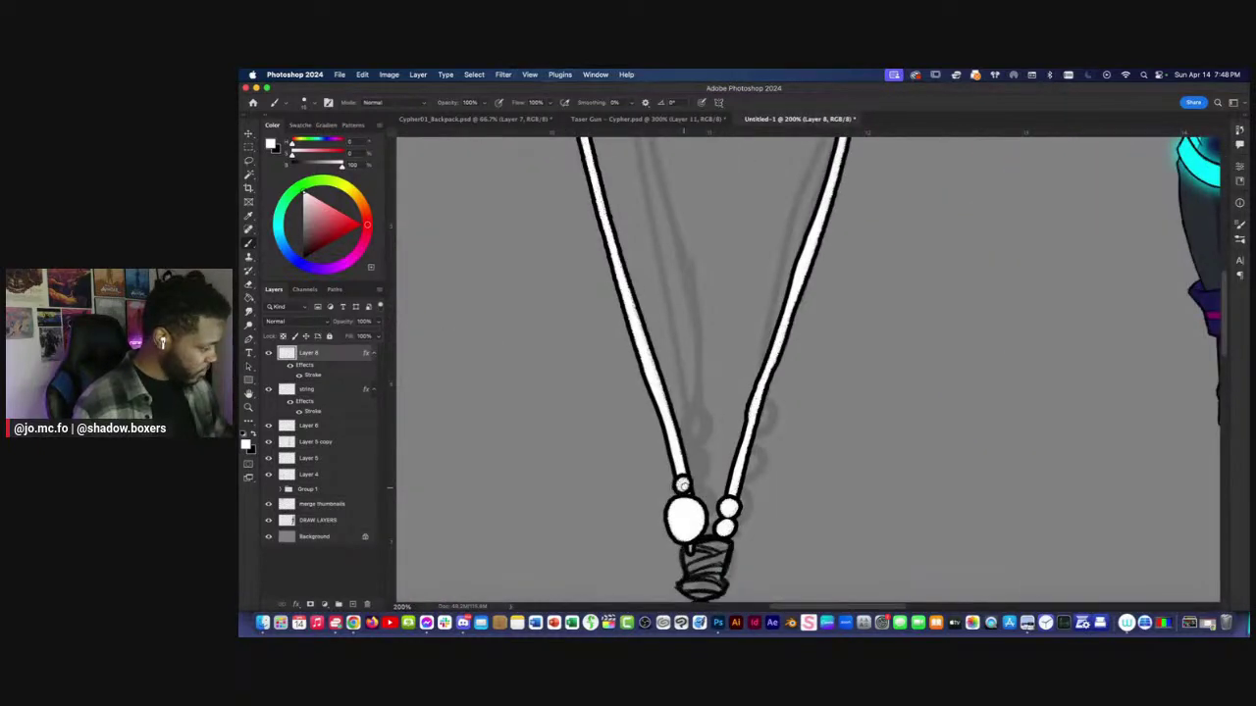
left_click(739, 475)
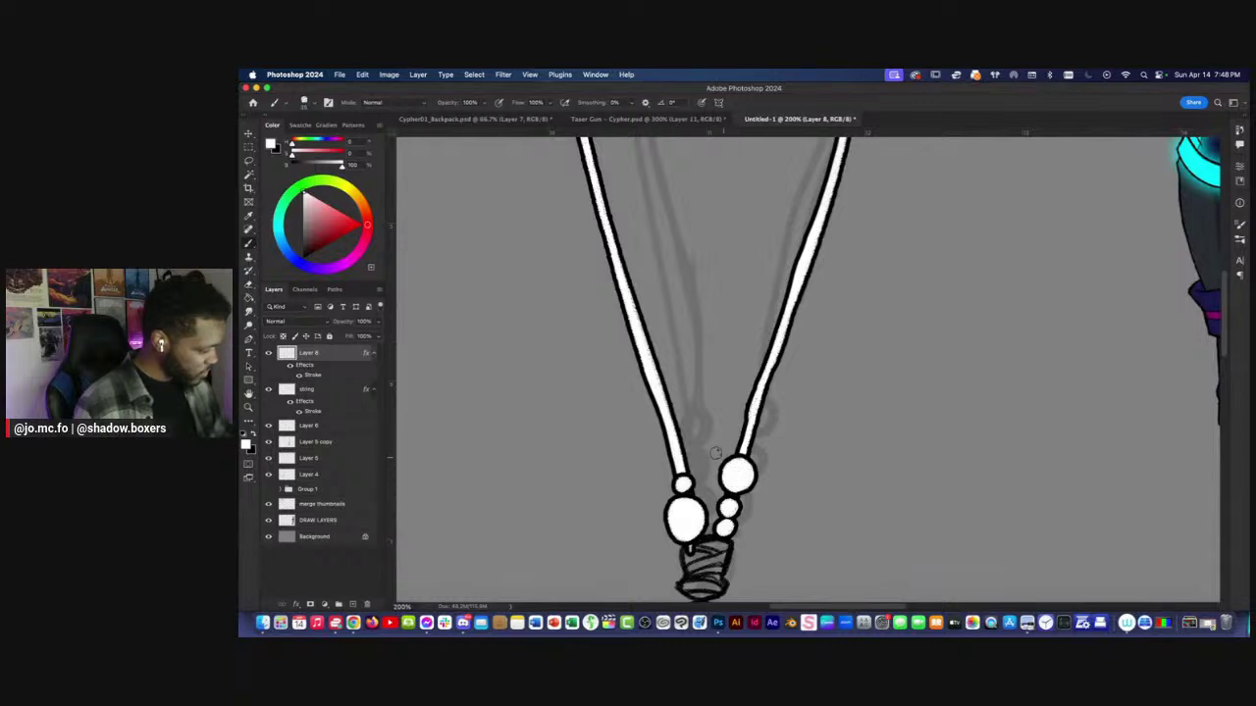
left_click_drag(682, 483, 684, 482)
Trim the edges of the large left bead with the Eraser to make it slimmer toward the binding.
key("super+0")
key("super+plus")
mouse_move(810, 513)
left_mouse_down()
mouse_move(678, 495)
mouse_move(660, 519)
mouse_move(660, 484)
left_mouse_up()
key("super+minus")
key("super+minus")
key("super+plus")
key("super+plus")
key("super+equal")
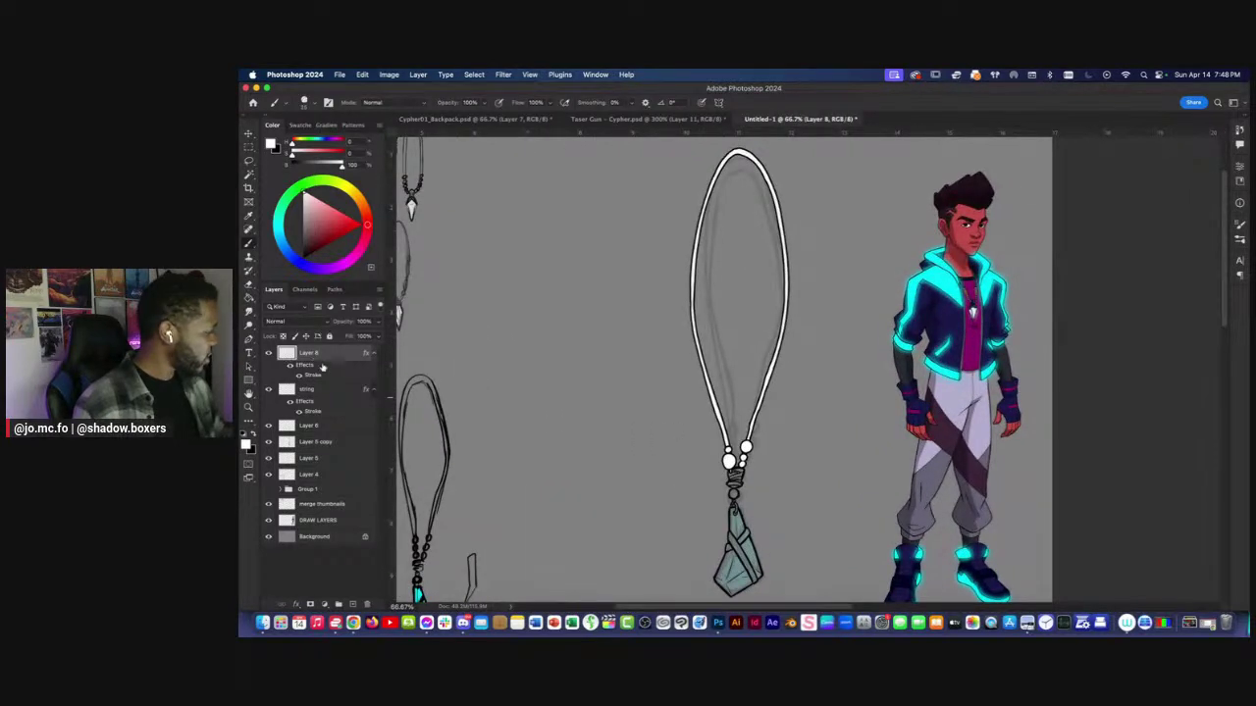
scroll(755, 432, "up", 5)
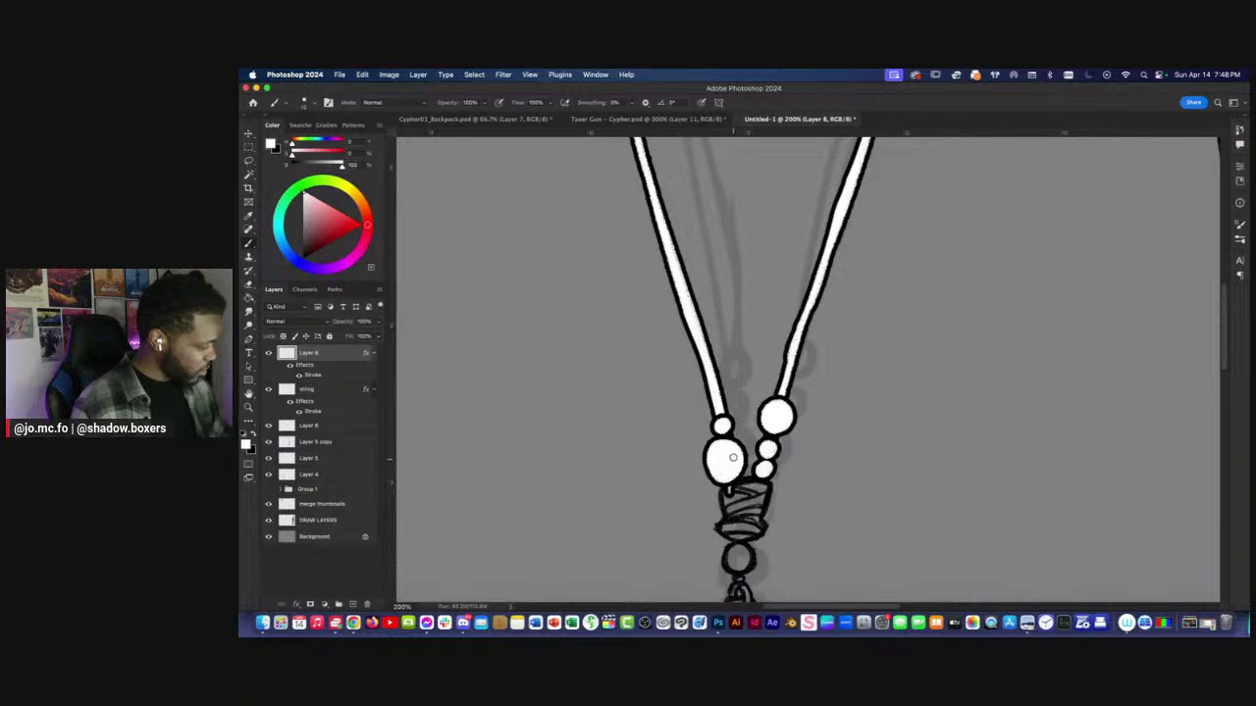
key("e")
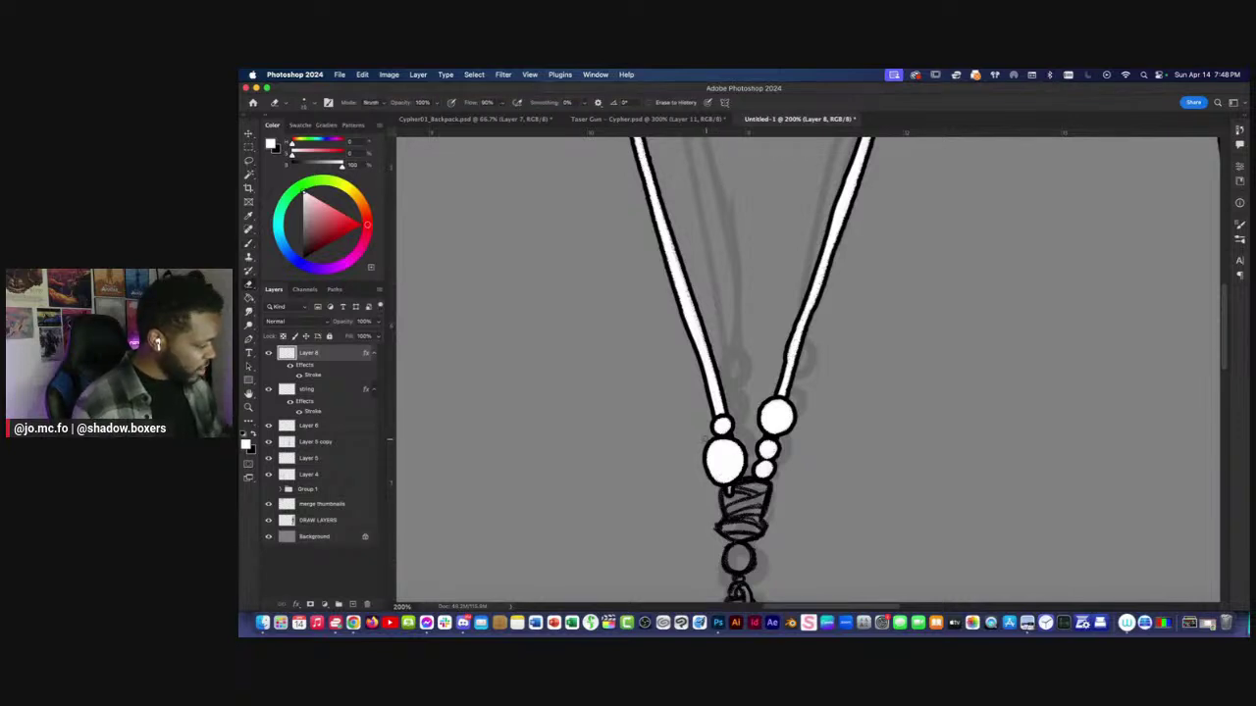
left_click_drag(717, 487, 711, 433)
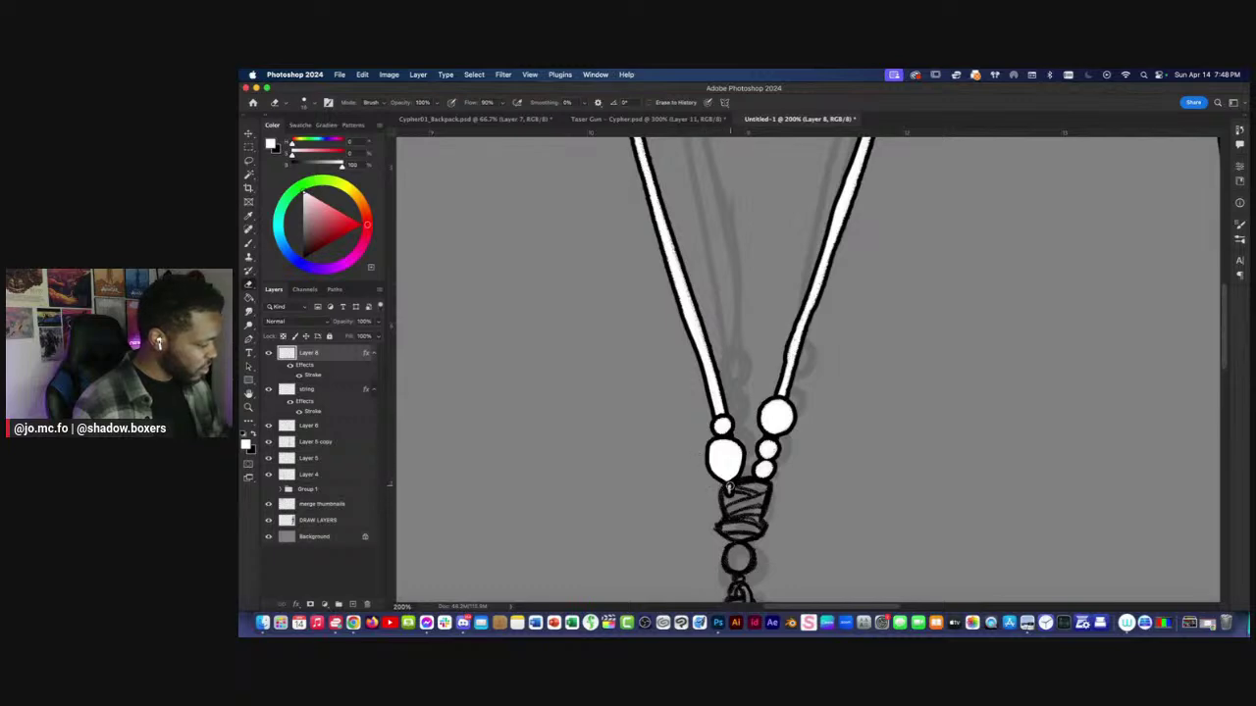
Rasterize the layer style of the bead layer.
key("super+minus")
key("super+minus")
key("super+minus")
key("super+minus")
key("super+minus")
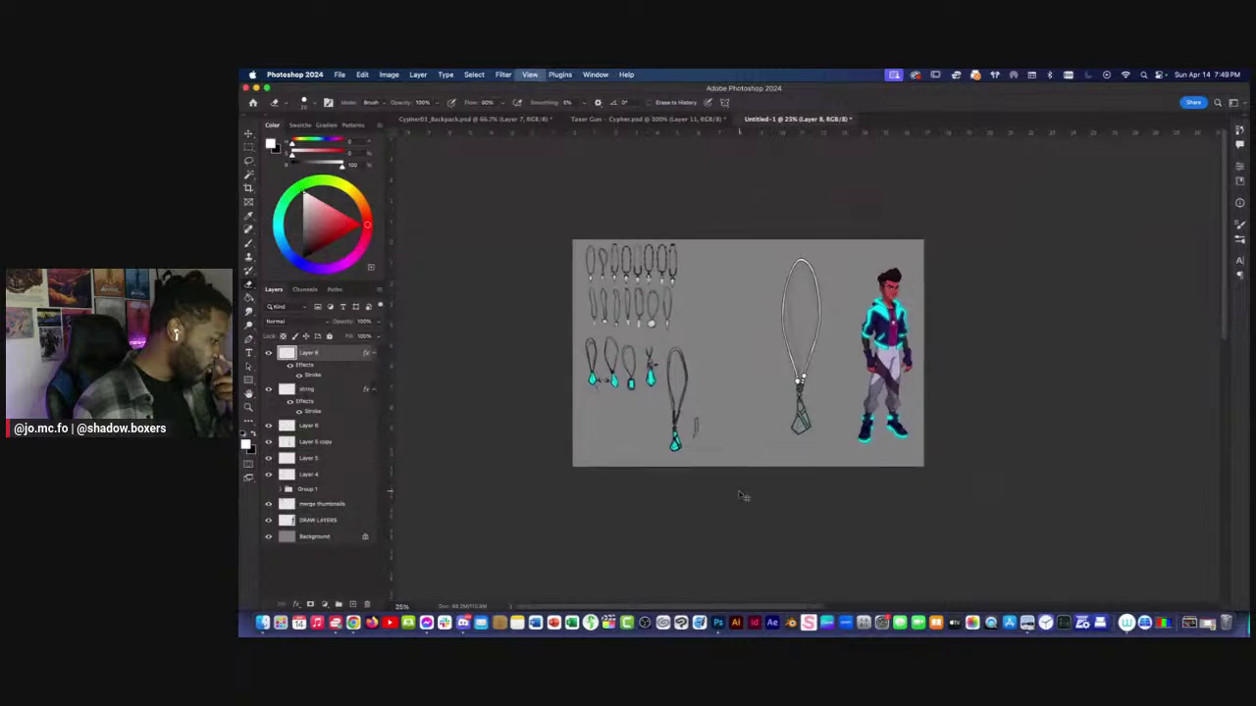
key("super+plus")
left_click_drag(531, 337, 513, 369)
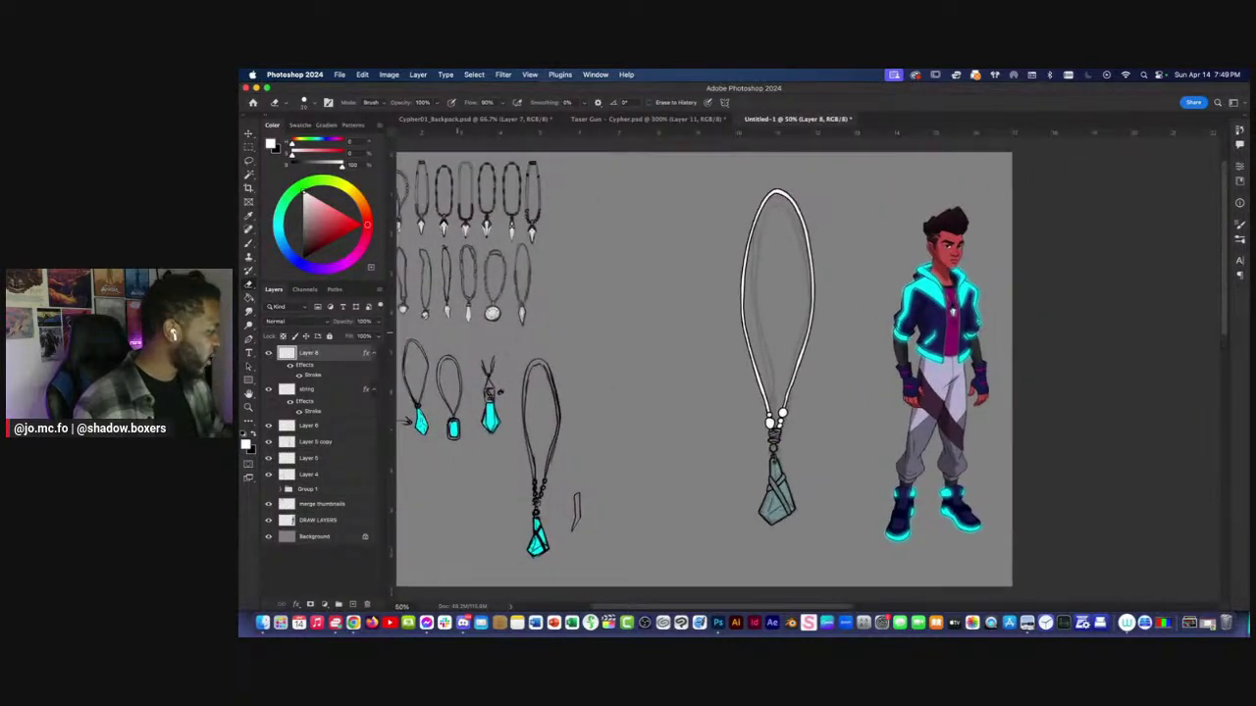
right_click(322, 357)
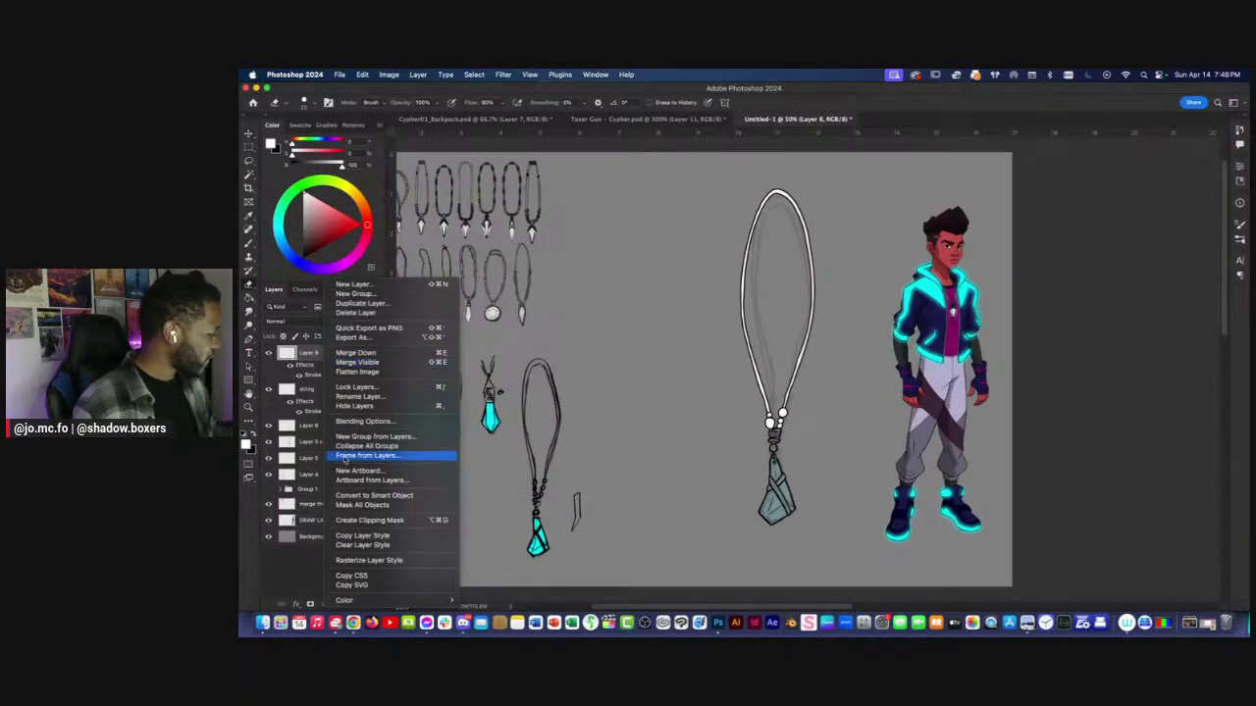
left_click(369, 560)
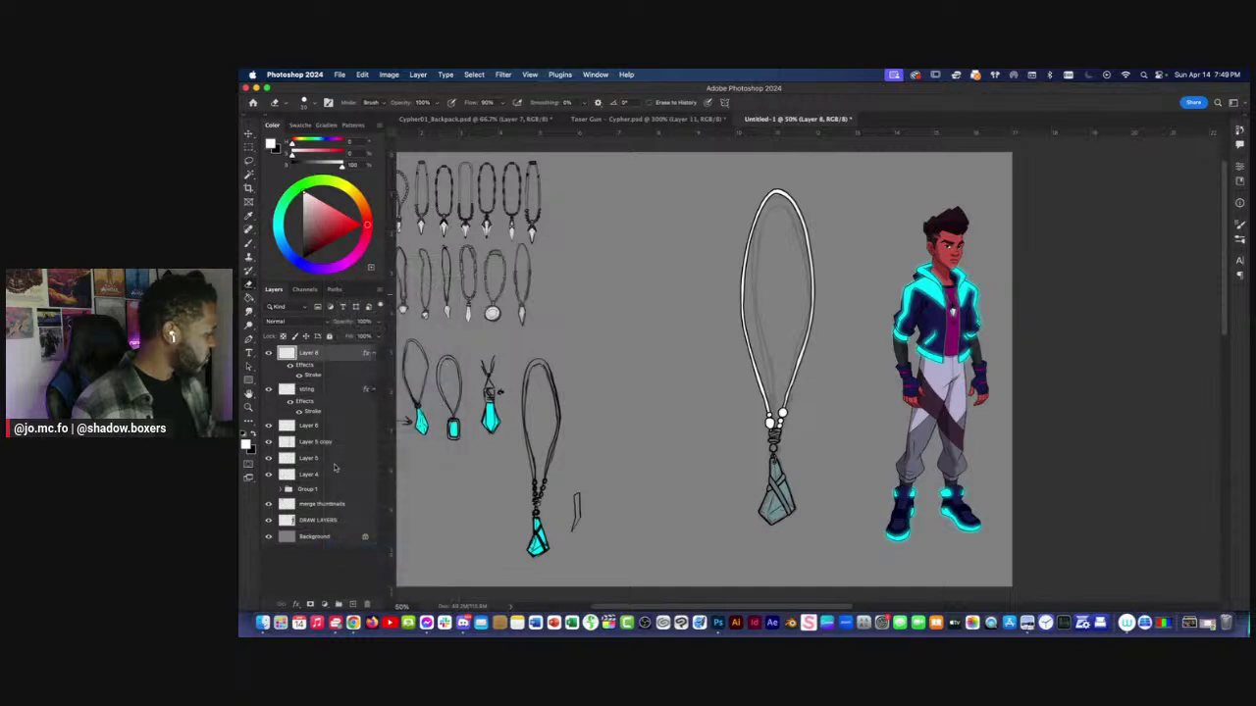
Select the white fills of the beads with the Magic Wand and delete them, leaving only the outlines.
left_click(249, 173)
key("super+equal")
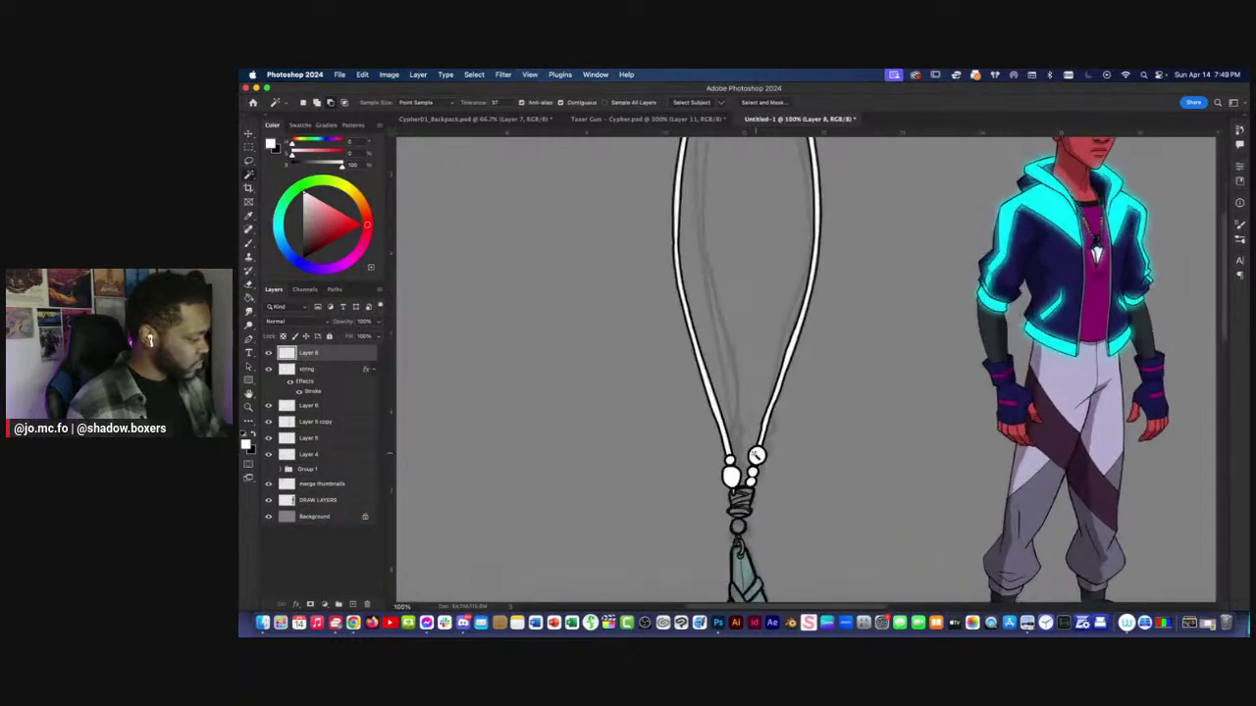
left_click(730, 460, "shift")
left_click(756, 456, "shift")
left_click(753, 472, "shift")
left_click(750, 482, "shift")
key("Delete")
Rasterize the string layer's style and delete the cord's white fill, then deselect.
left_click(300, 372)
left_click(269, 371)
left_click(268, 370)
right_click(321, 374)
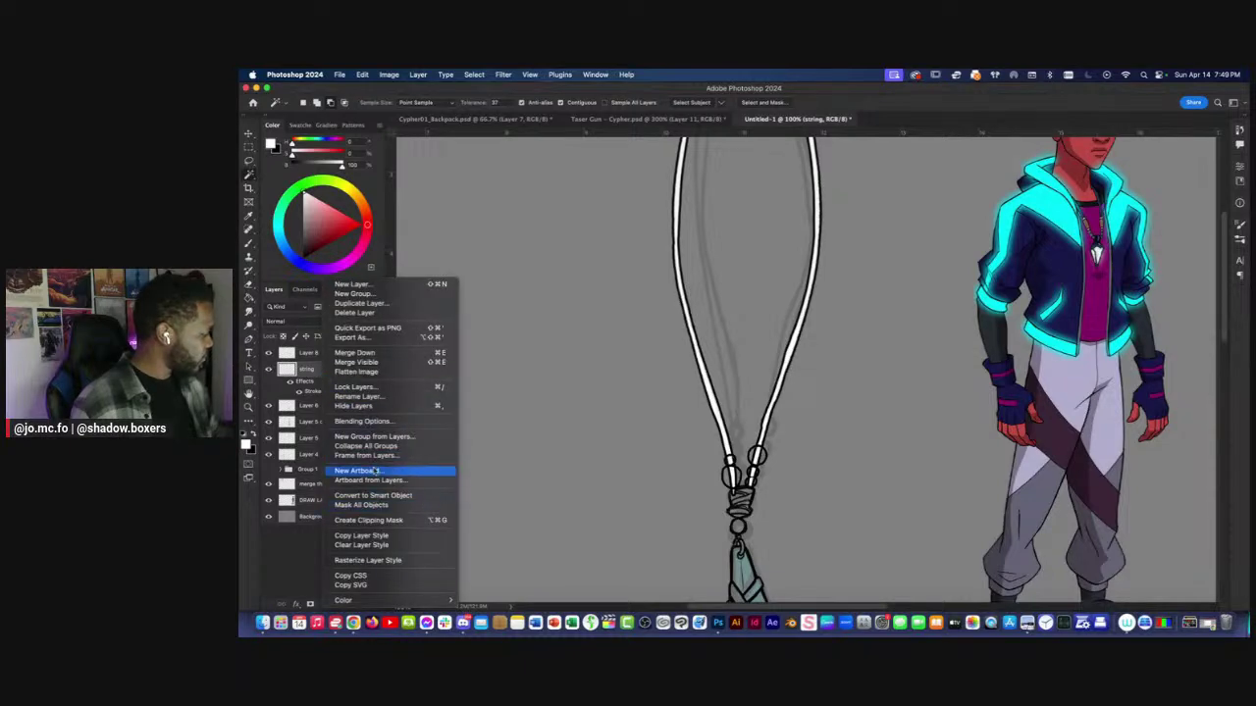
left_click(383, 562)
key("super+equal")
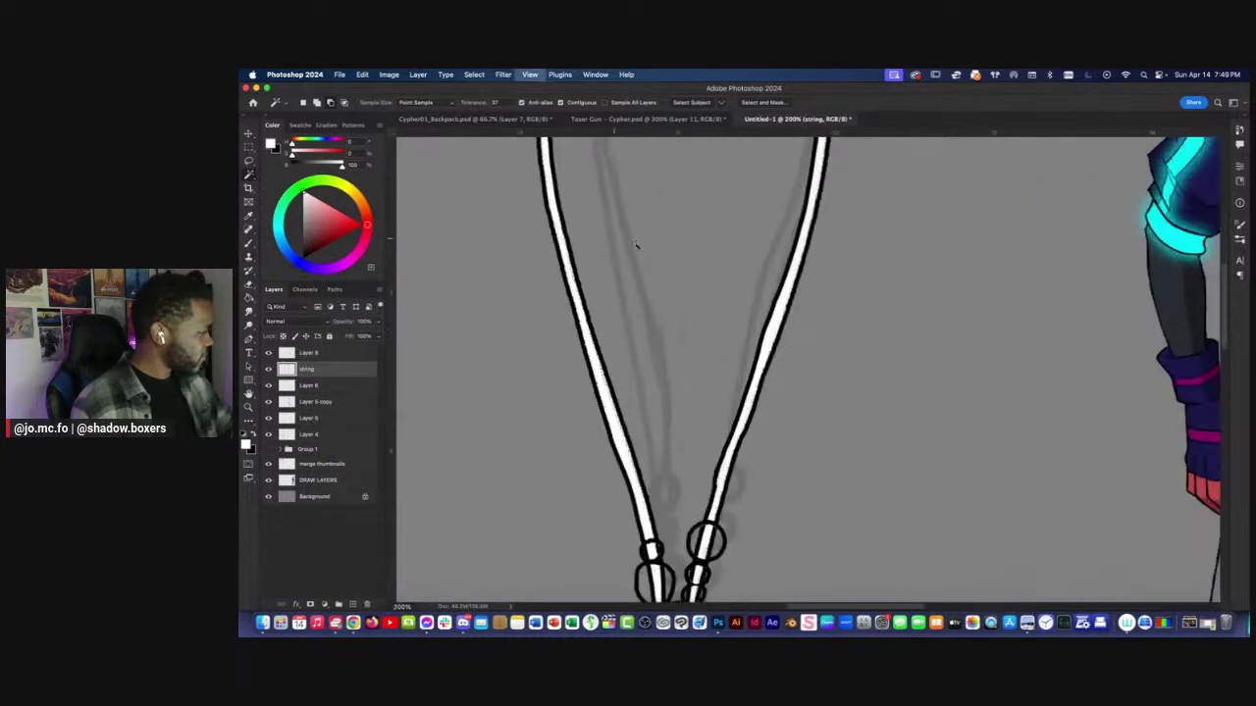
key("Delete")
key("super+minus")
key("super+d")
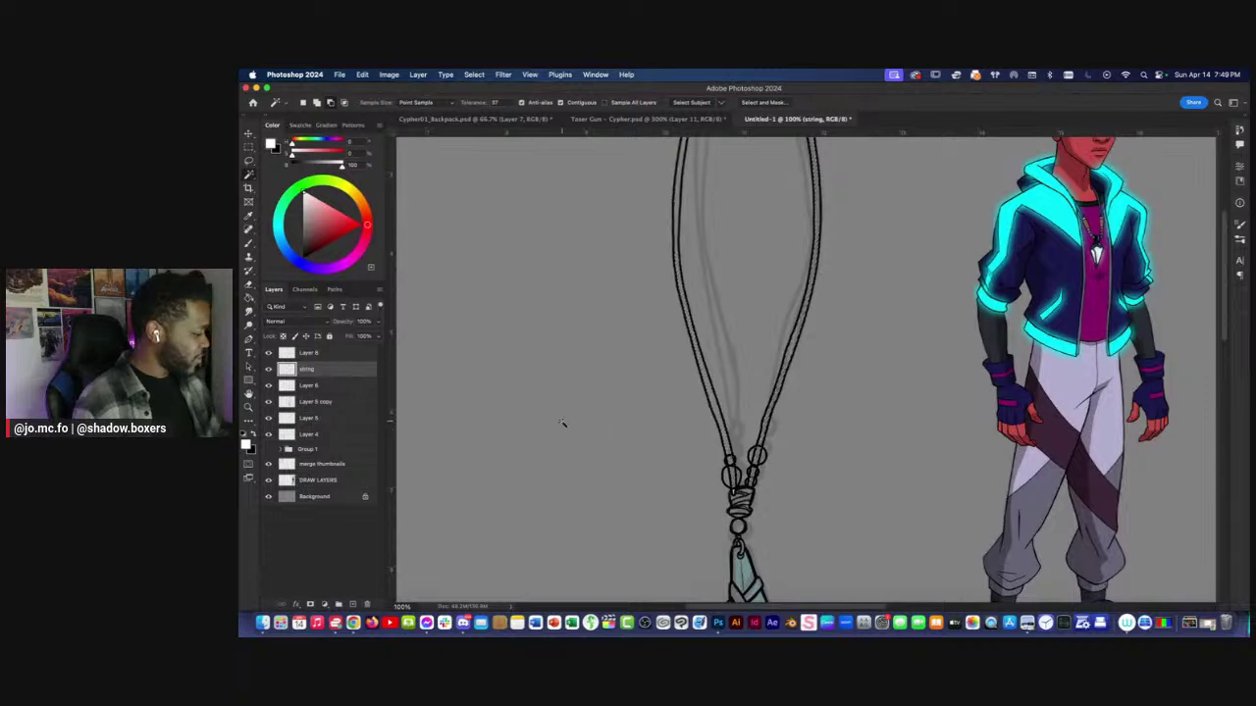
Lasso the cord lines that run through the beads on the string layer and delete them.
key("super+equal")
left_click_drag(583, 569, 690, 458)
key("l")
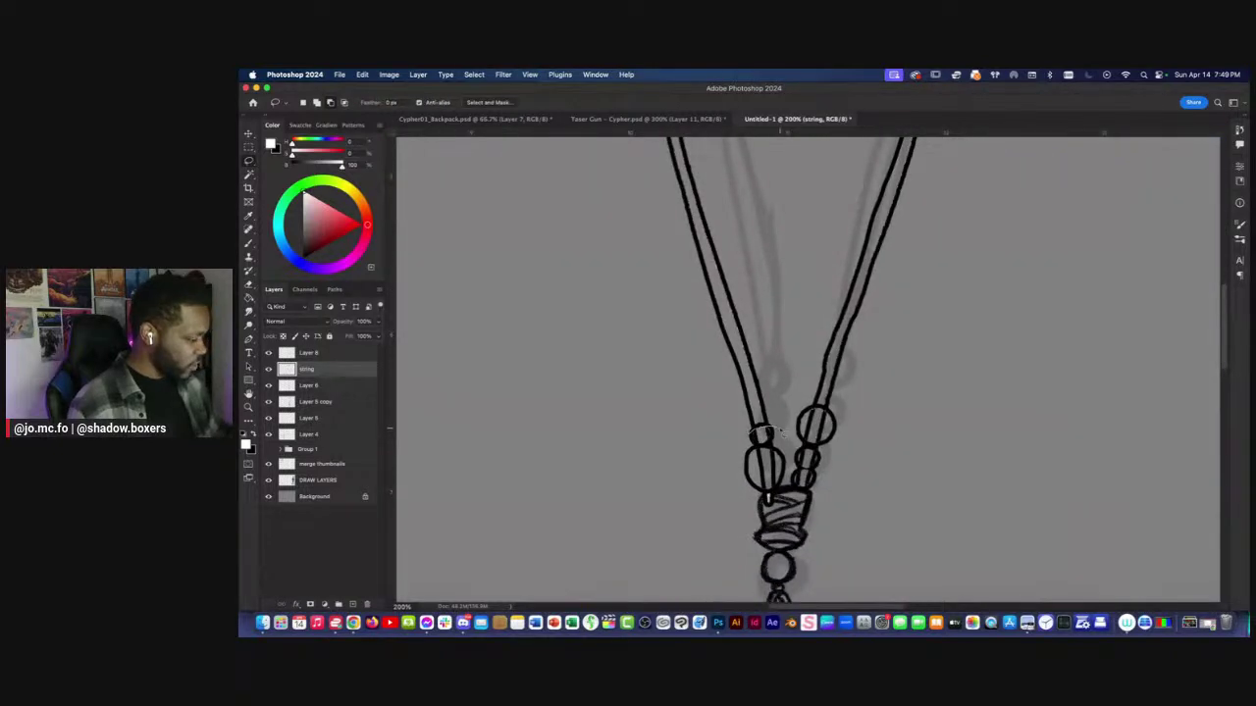
key("super+d")
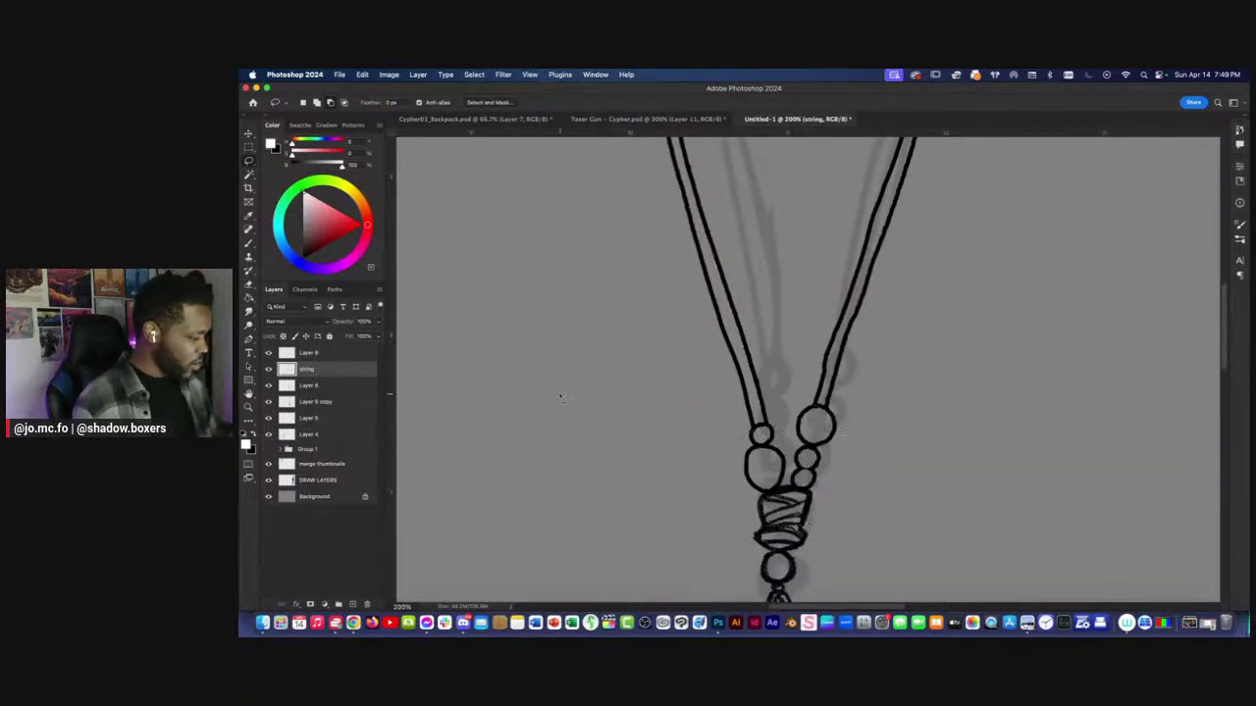
Merge the bead layer, the string layer and Layer 6 into one layer.
key("super+minus")
key("super+minus")
key("super+minus")
key("super+minus")
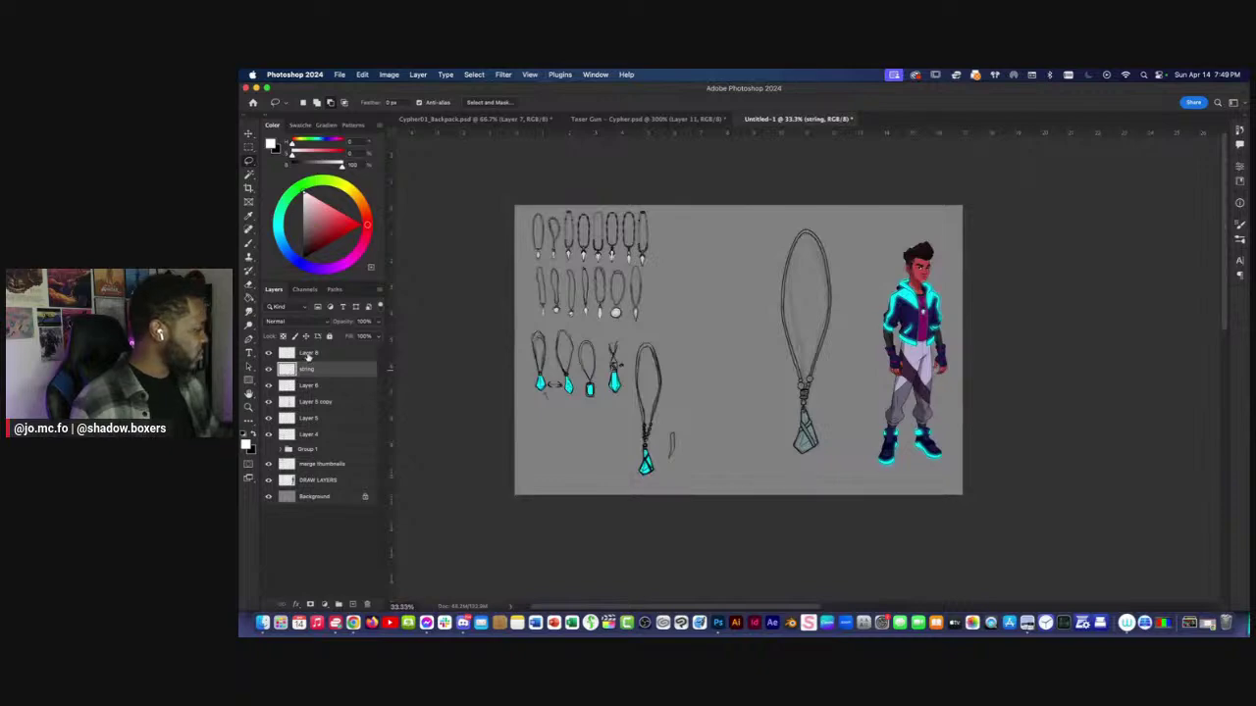
left_click(309, 356)
left_click(313, 386, "shift")
right_click(315, 386)
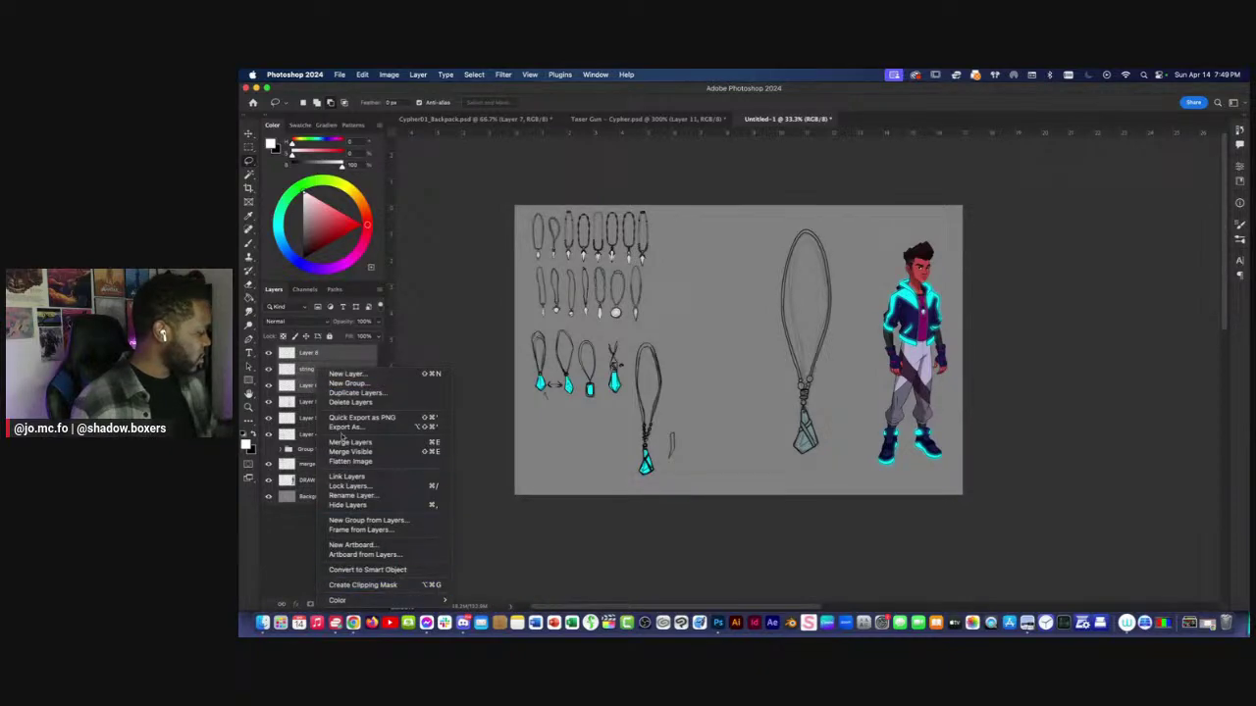
left_click(350, 441)
Brush black over the kink in the right strand's inner line just above the beads to smooth it.
key("super+plus")
key("super+plus")
key("super+plus")
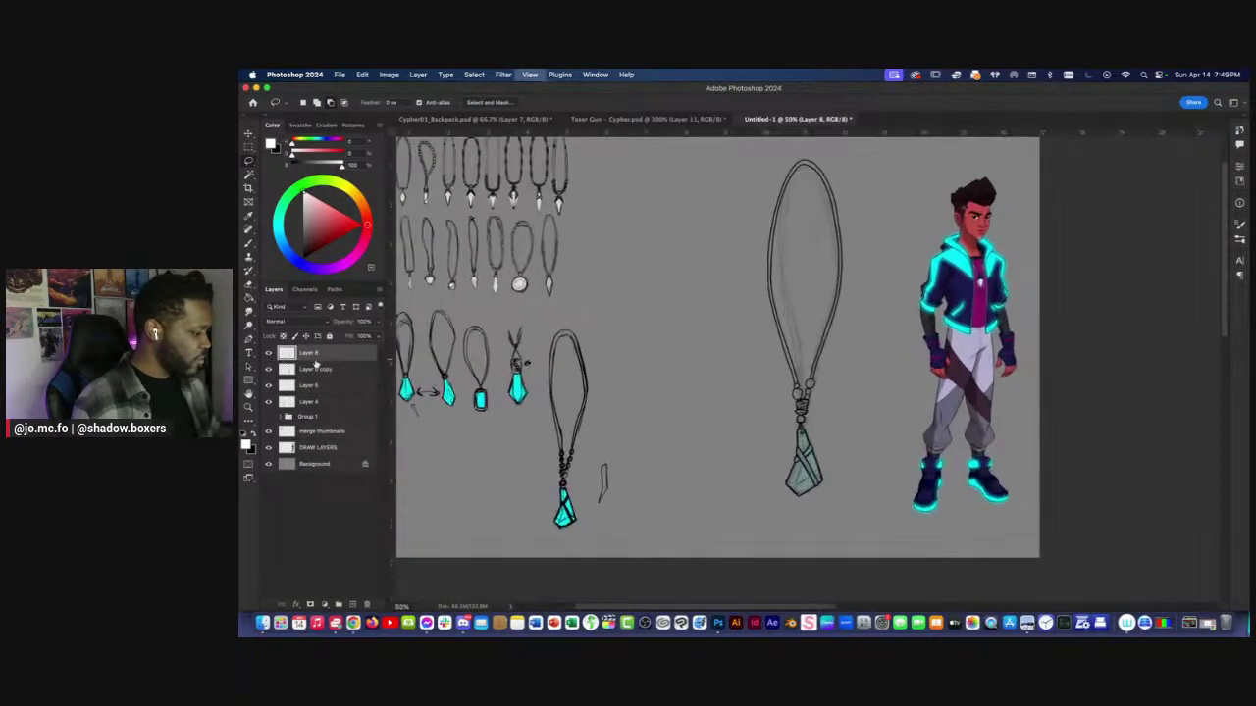
key("x")
key("super+plus")
key("b")
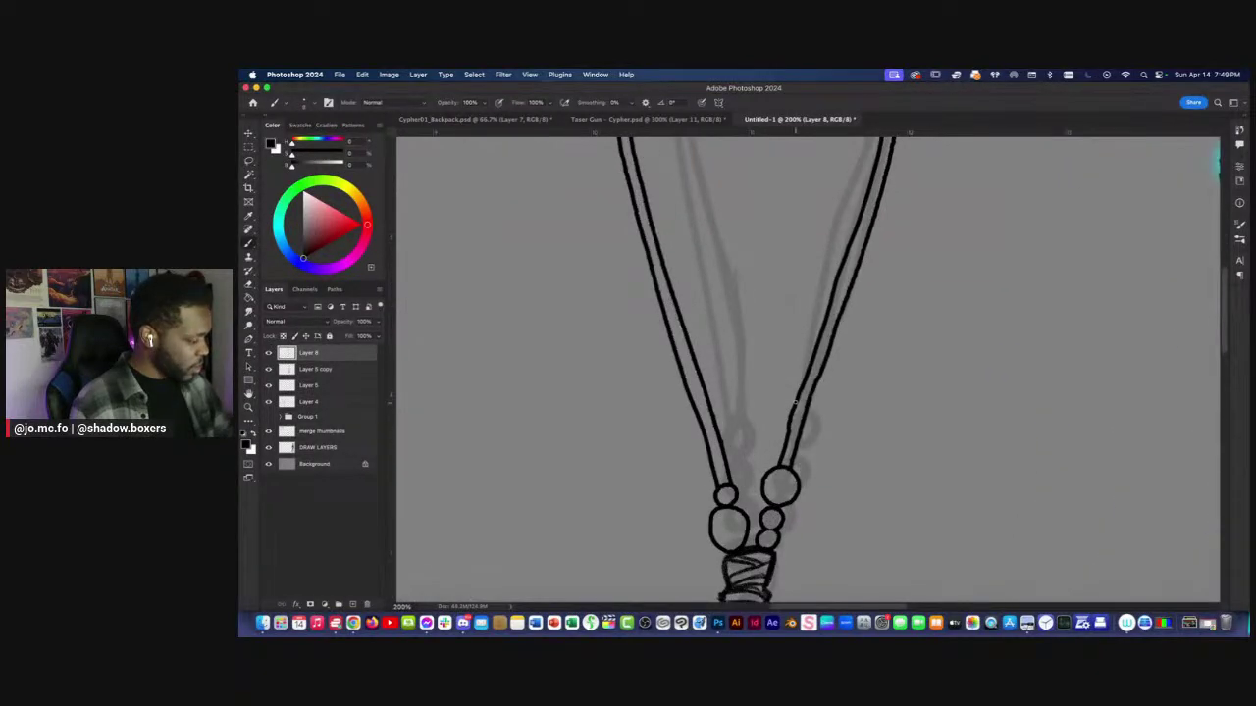
key("e")
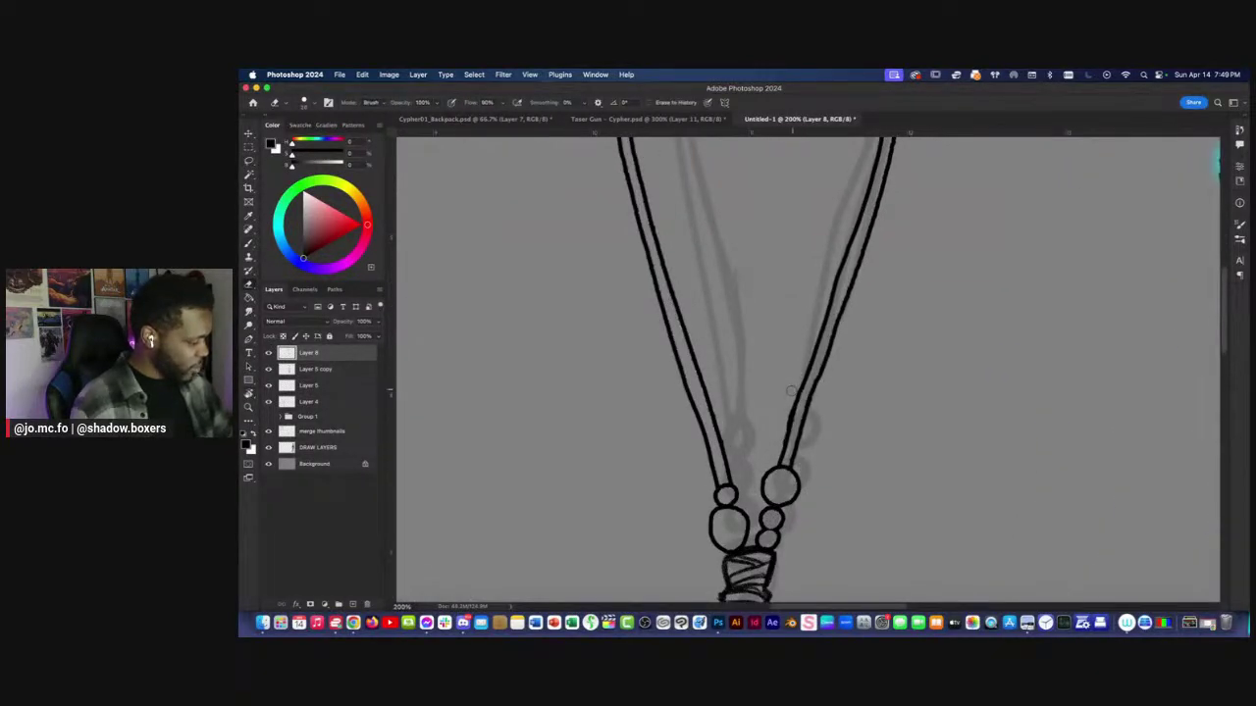
Hide the rough sketch layers Layer 5 and Layer 5 copy beneath the finished necklace line art, and select Layer 5 copy.
key("super+minus")
key("super+minus")
key("super+minus")
key("super+plus")
left_click_drag(618, 515, 635, 440)
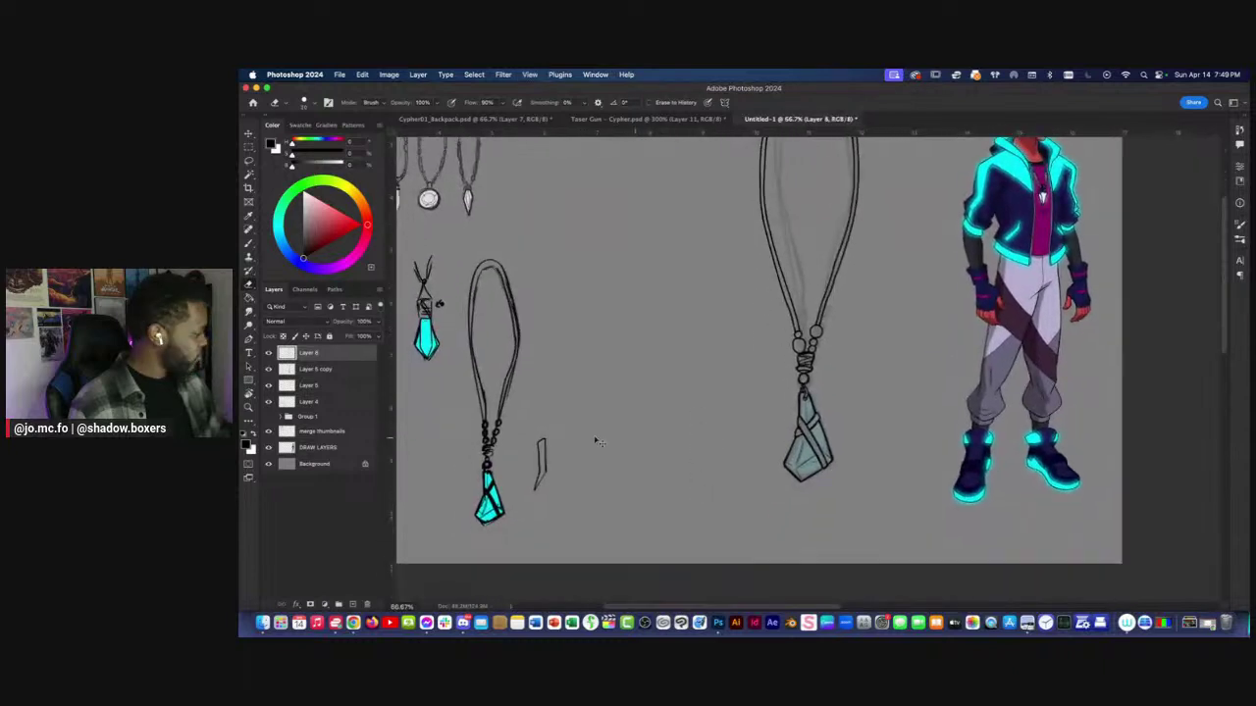
key("super+minus")
left_click(267, 403)
left_click(267, 403)
left_click(267, 386)
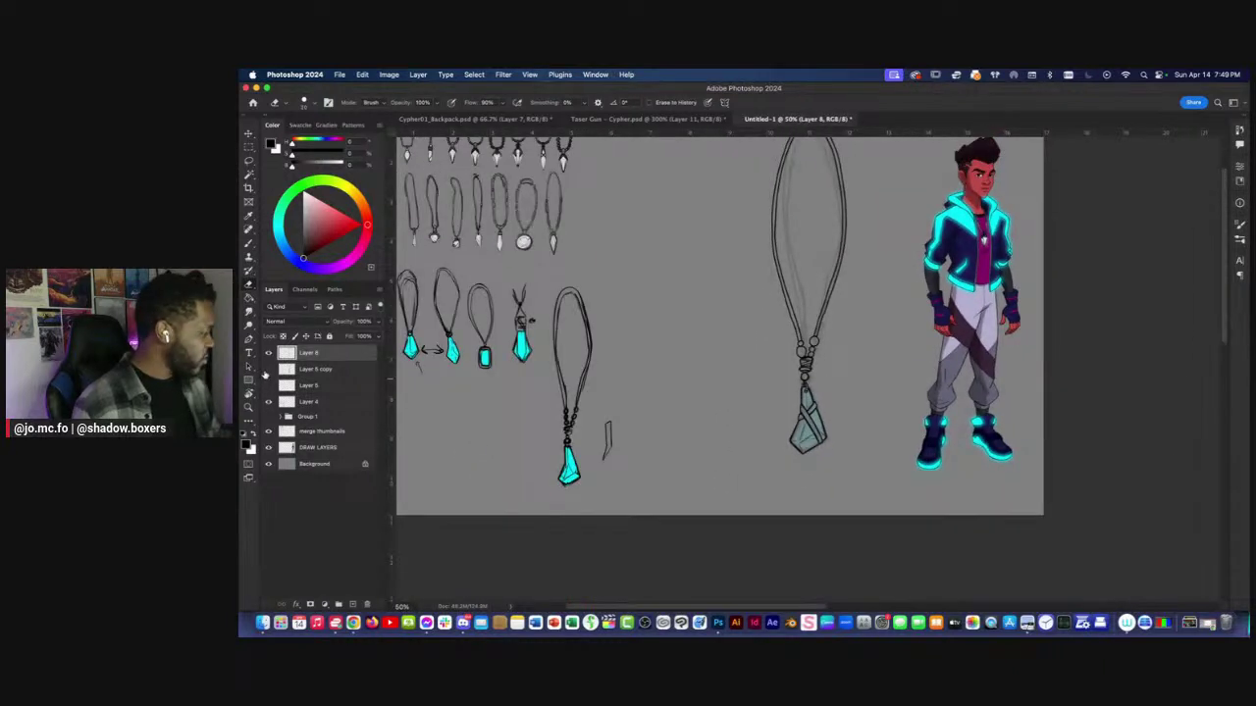
key("super+plus")
mouse_move(588, 441)
left_mouse_down()
mouse_move(551, 442)
mouse_move(539, 507)
left_mouse_up()
key("super+minus")
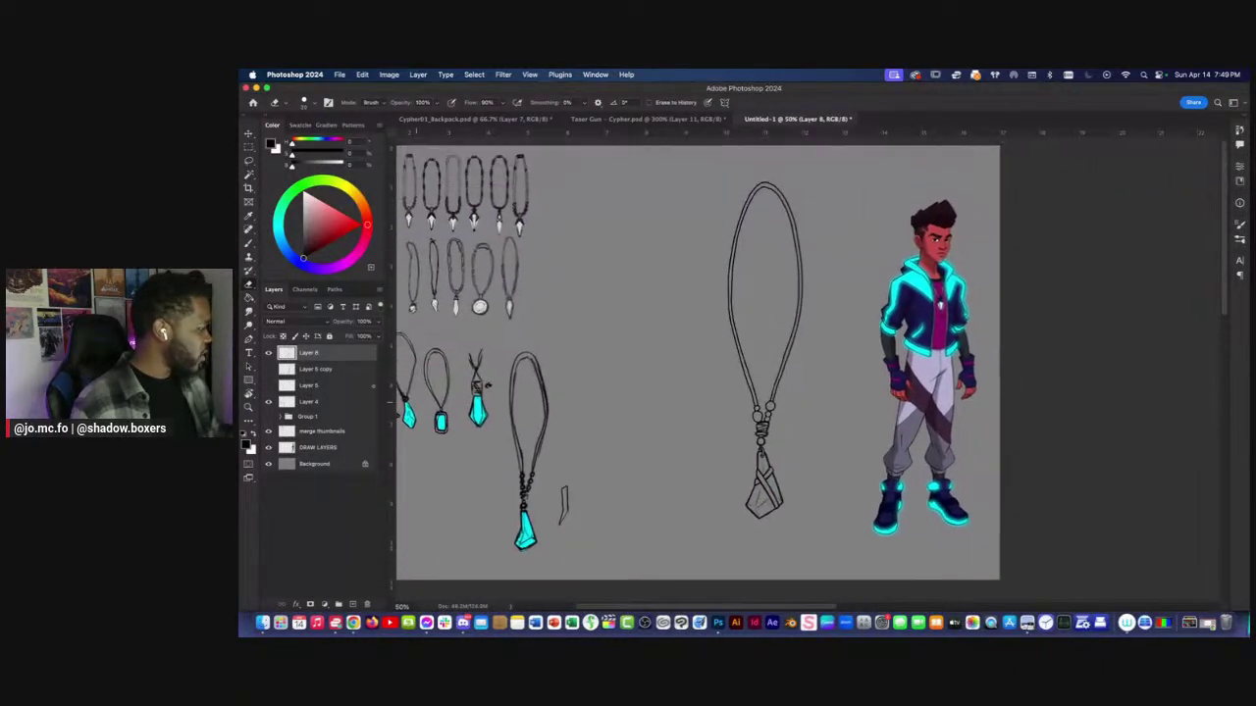
left_click(277, 369)
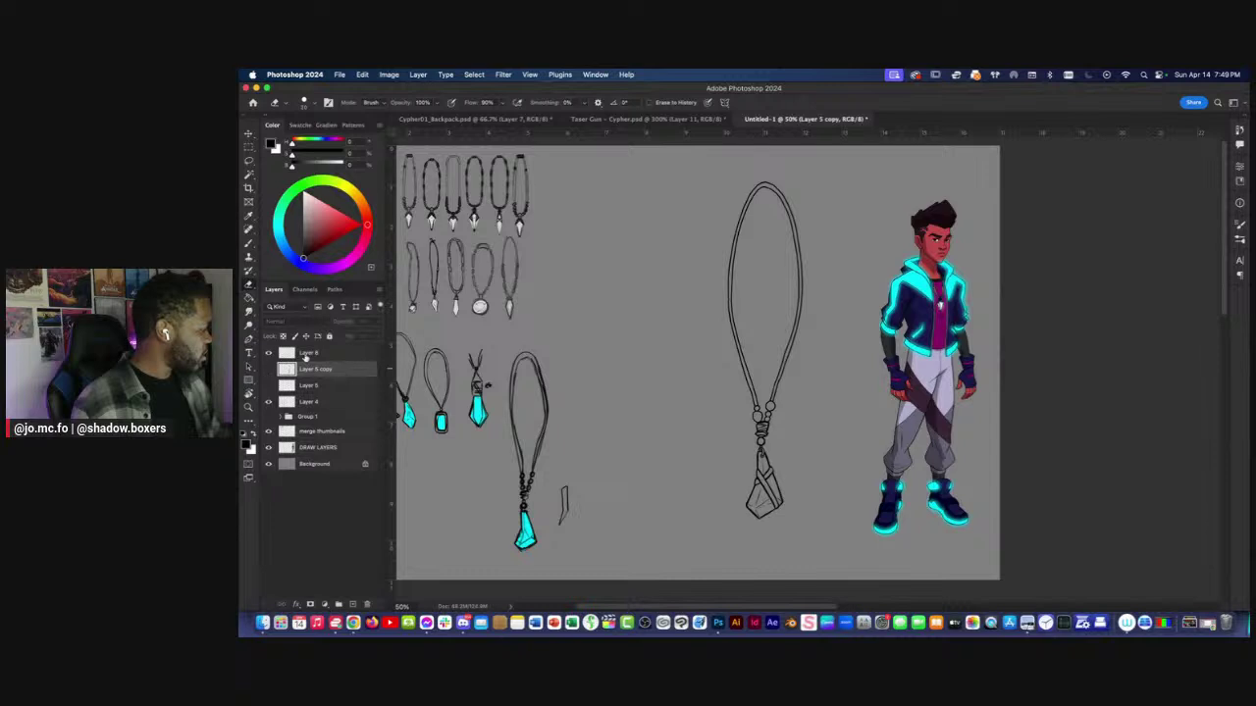
Rename the finished necklace line art layer as line.
left_click(302, 355)
double_click(309, 352)
type("line")
key("Return")
Select the necklace silhouette by inverting a Magic Wand selection of the area around it, and fill it black on a new layer beneath the line layer.
left_click(251, 173)
left_click(724, 332)
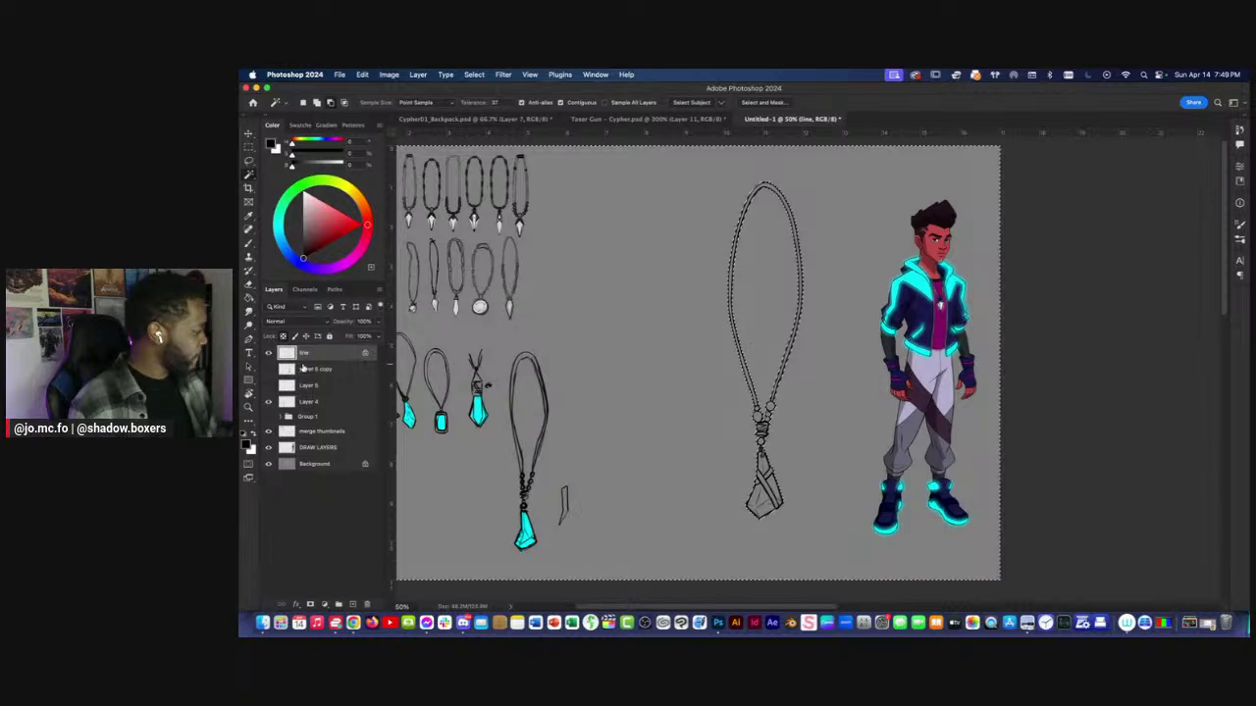
left_click(301, 369)
left_click(353, 604)
key("shift+super+i")
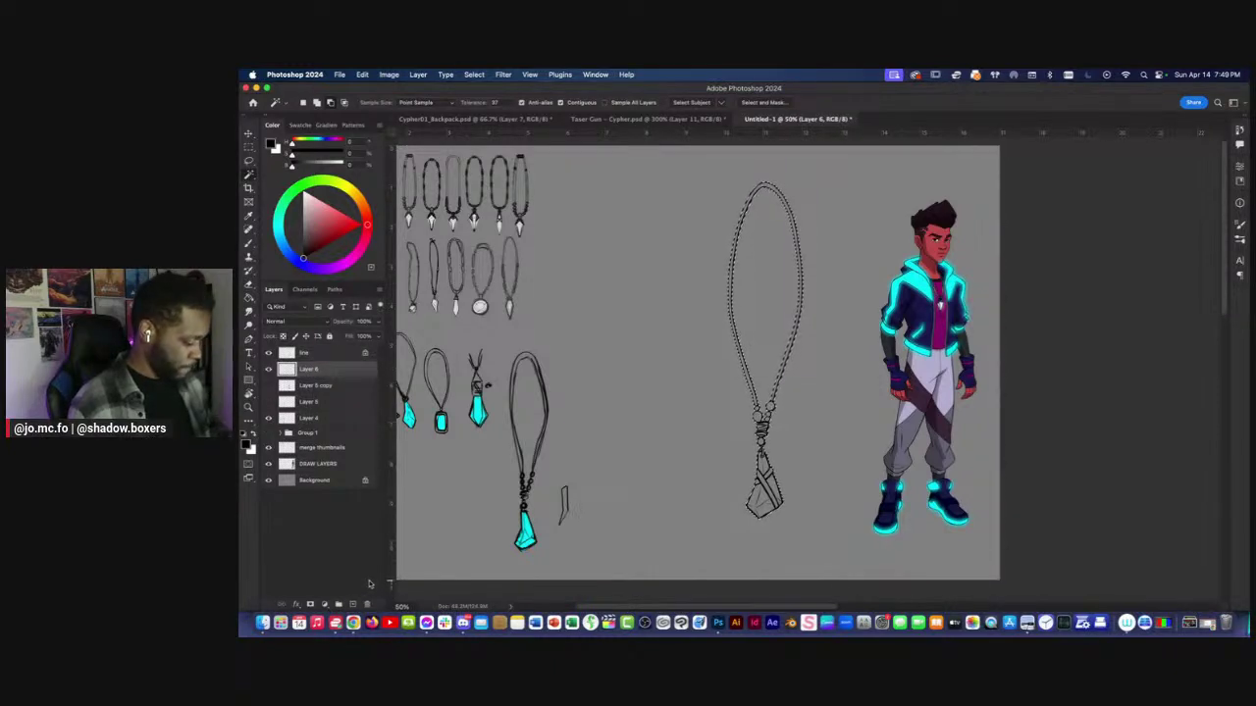
key("shift+BackSpace")
key("Return")
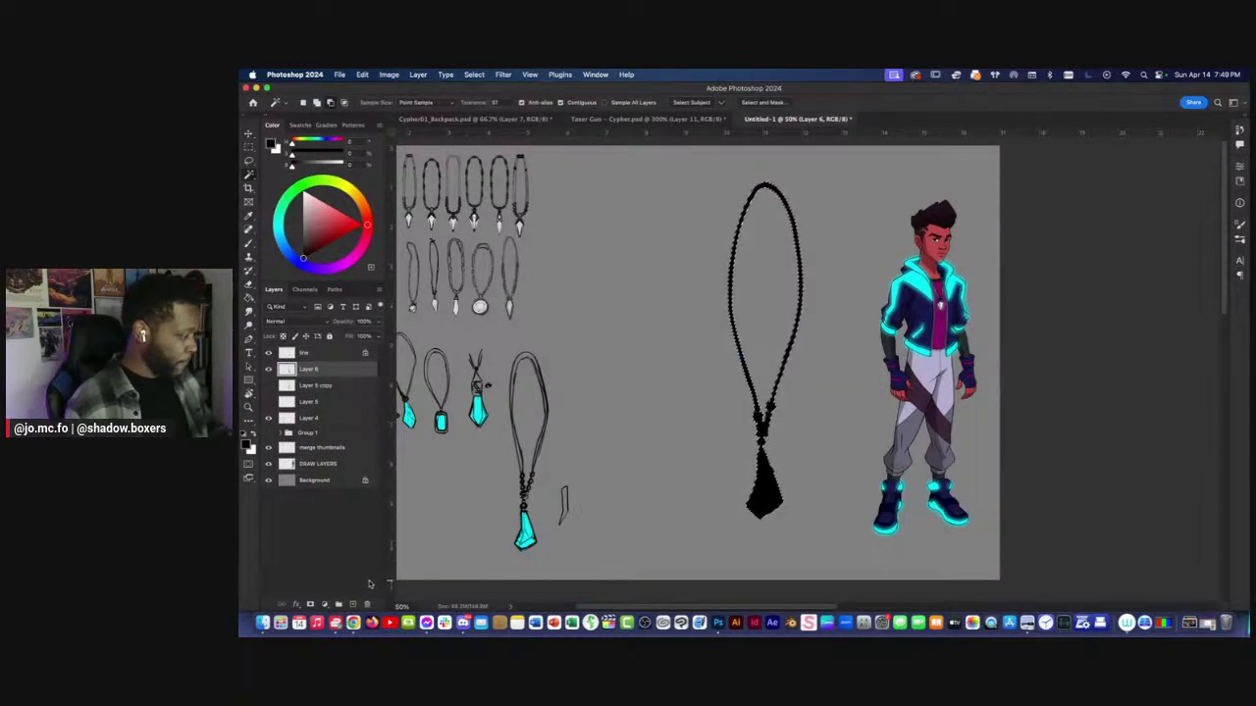
Raise the Lightness of the black silhouette fill with Hue/Saturation until it is light grey.
key("super+u")
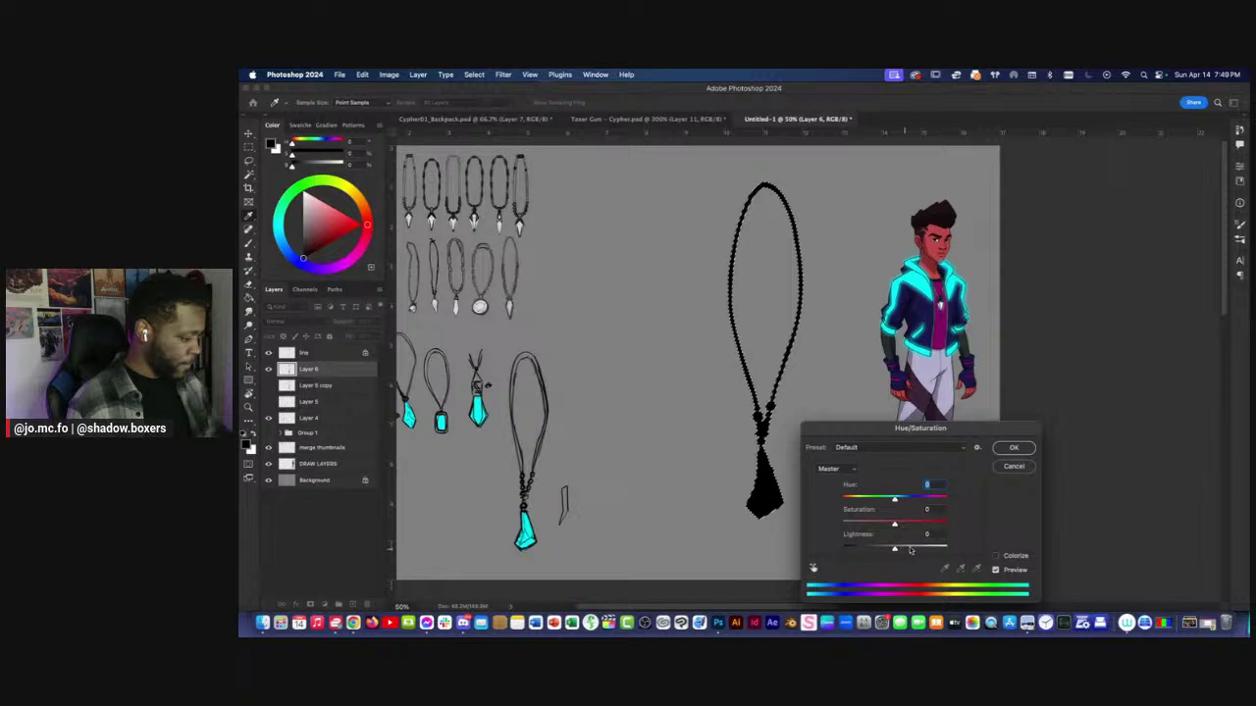
left_click_drag(903, 552, 945, 548)
key("Return")
key("super+equal")
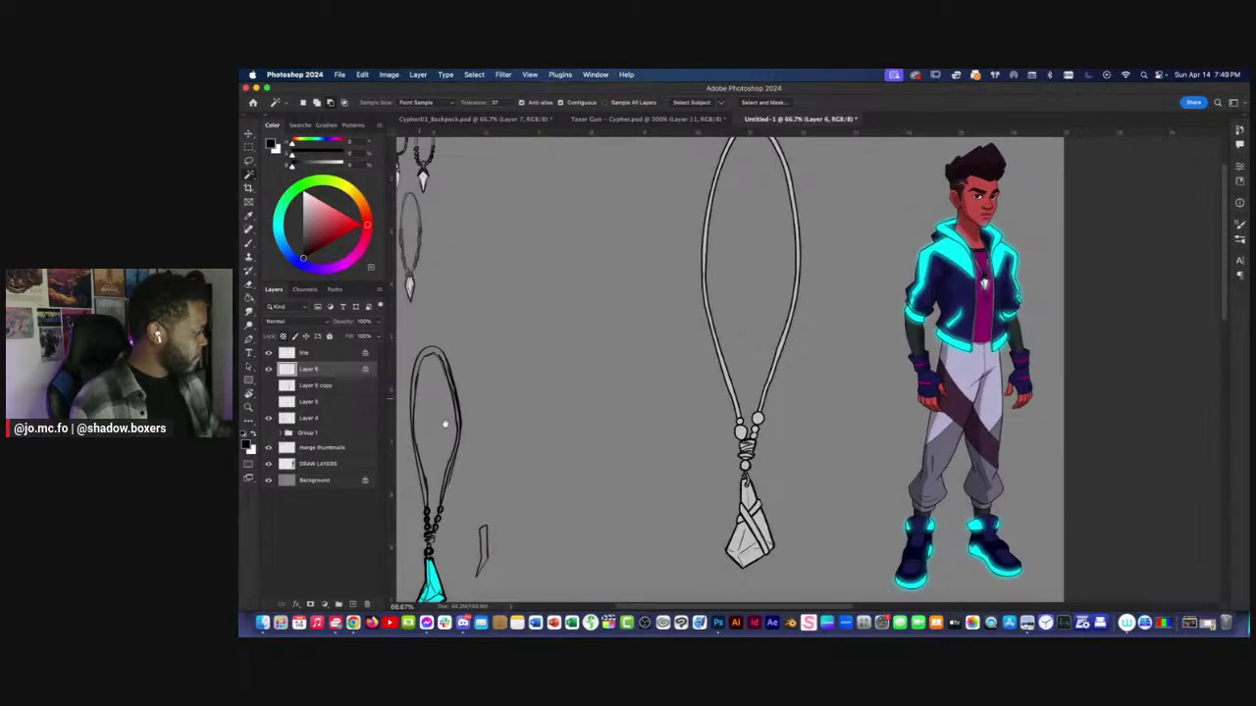
Sample the cyan from the sketched pendant and paint it over the crystal on a new layer above the grey fill.
left_click_drag(435, 578, 484, 479)
key("i")
key("b")
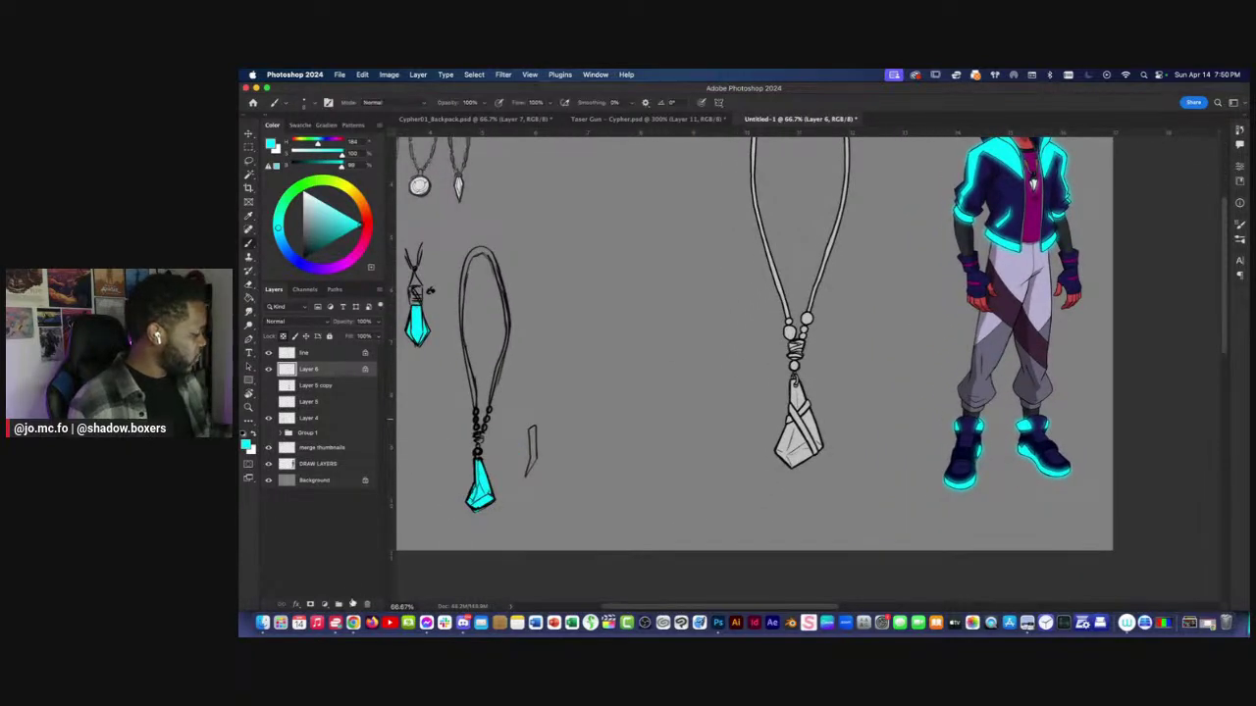
left_click(354, 604)
key("super+plus")
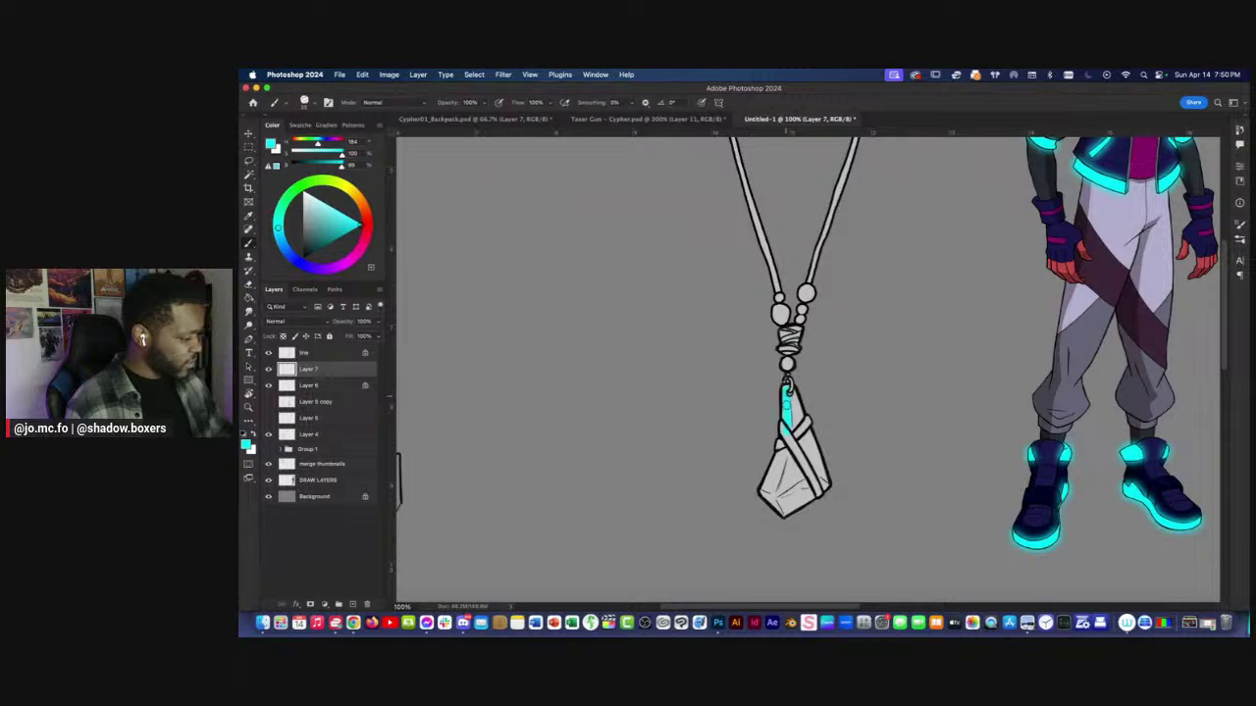
mouse_move(785, 398)
left_mouse_down()
mouse_move(770, 525)
mouse_move(794, 505)
mouse_move(809, 412)
mouse_move(822, 469)
mouse_move(799, 515)
mouse_move(770, 479)
mouse_move(781, 398)
left_mouse_up()
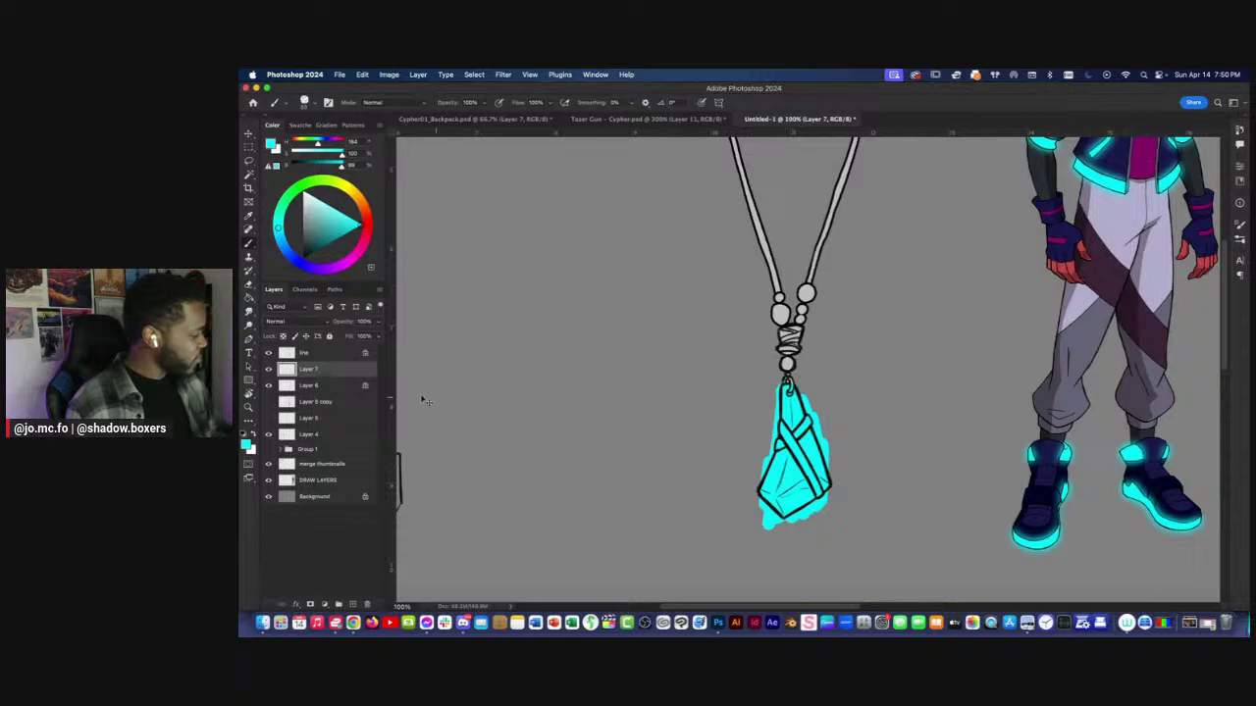
Clip the cyan layer to the grey fill layer with a clipping mask, and toggle its visibility to compare.
key("super+minus")
right_click(318, 369)
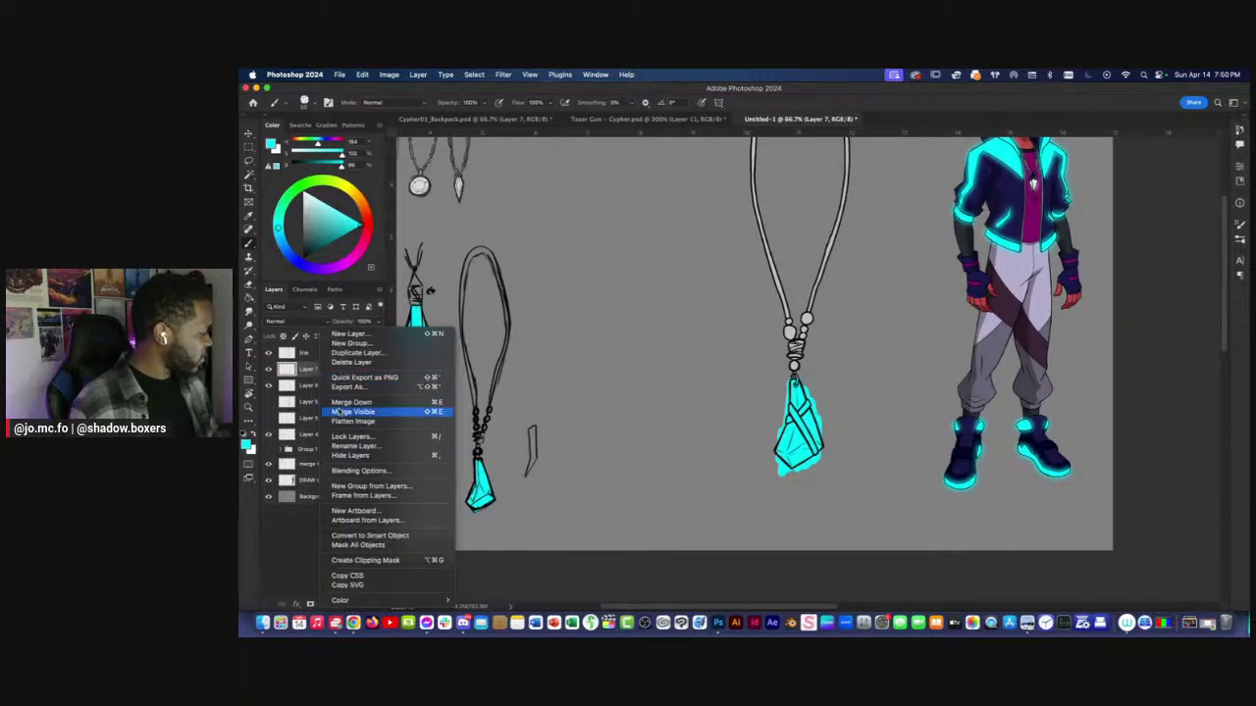
left_click(359, 560)
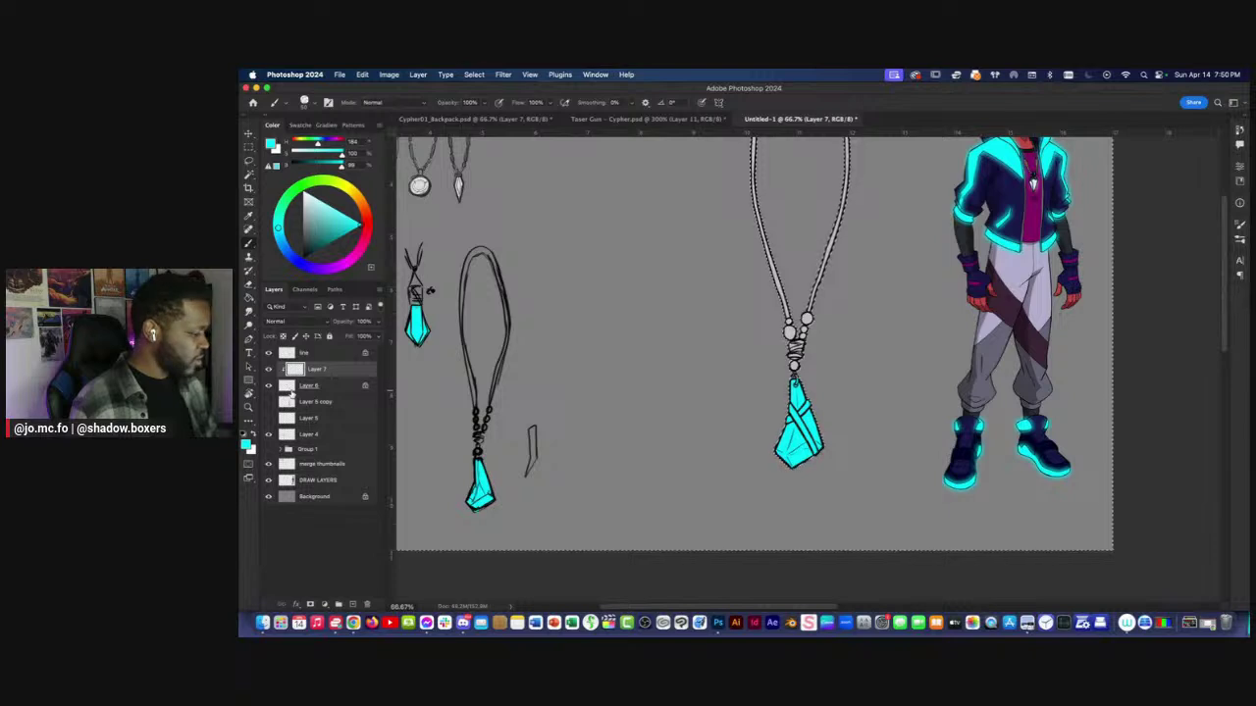
left_click(269, 370)
key("super+minus")
left_click(269, 370)
key("super+plus")
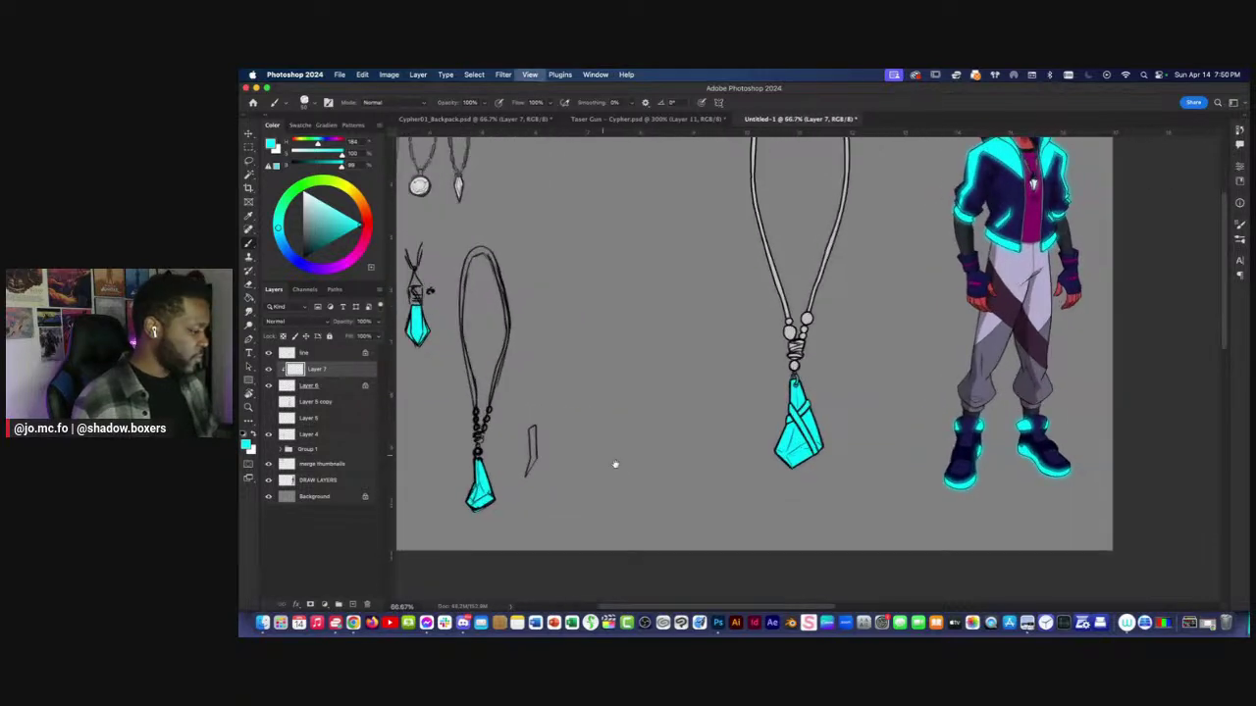
Duplicate the cyan crystal layer and apply a Gaussian Blur to the copy to create a glow around the crystal.
key("super+j")
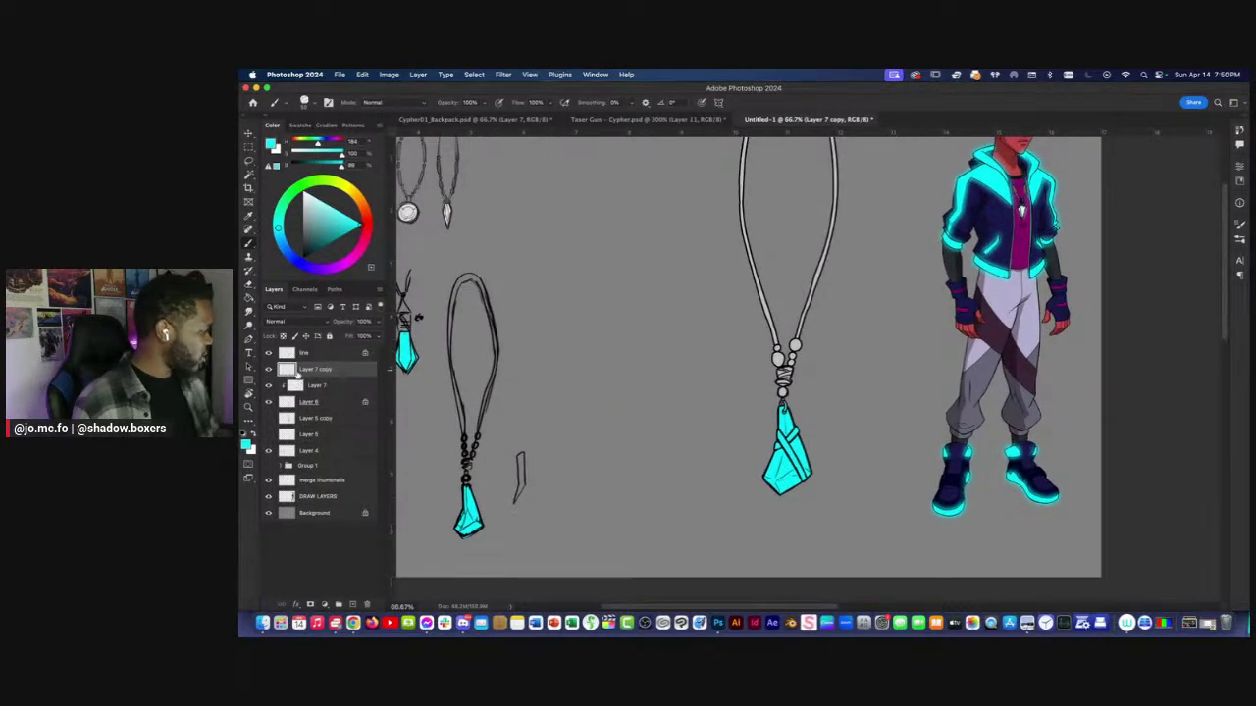
left_click(560, 74)
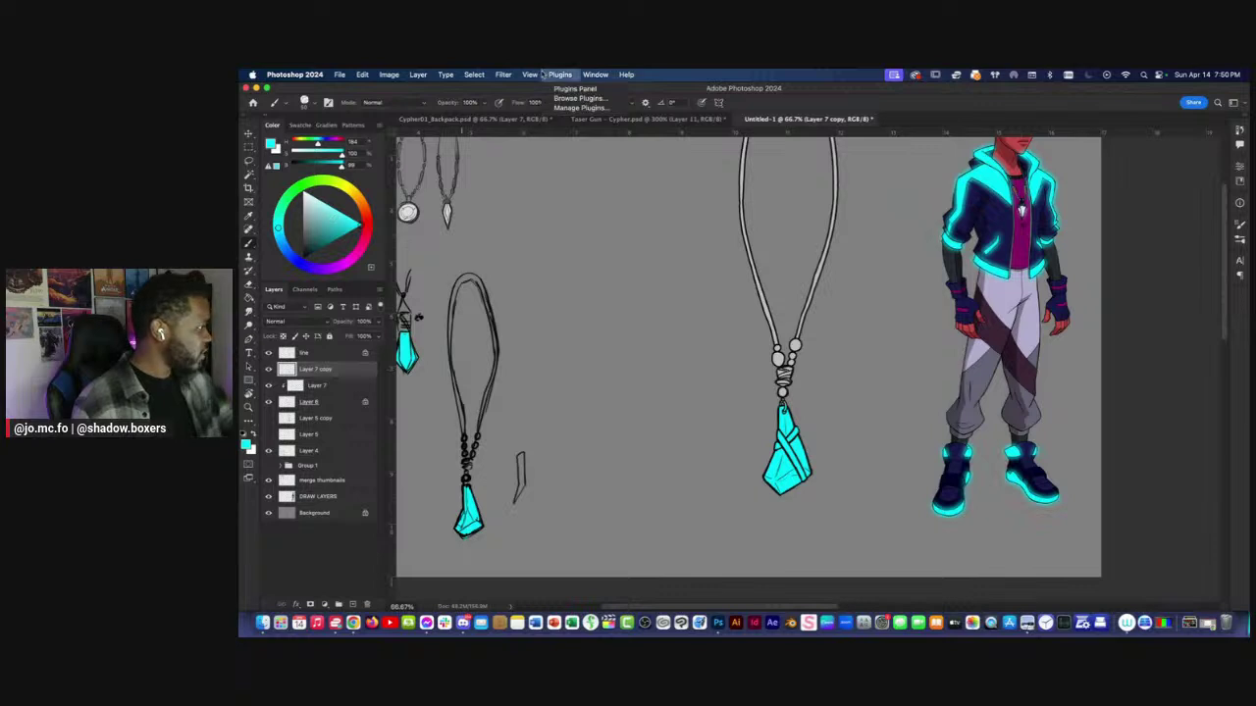
mouse_move(502, 74)
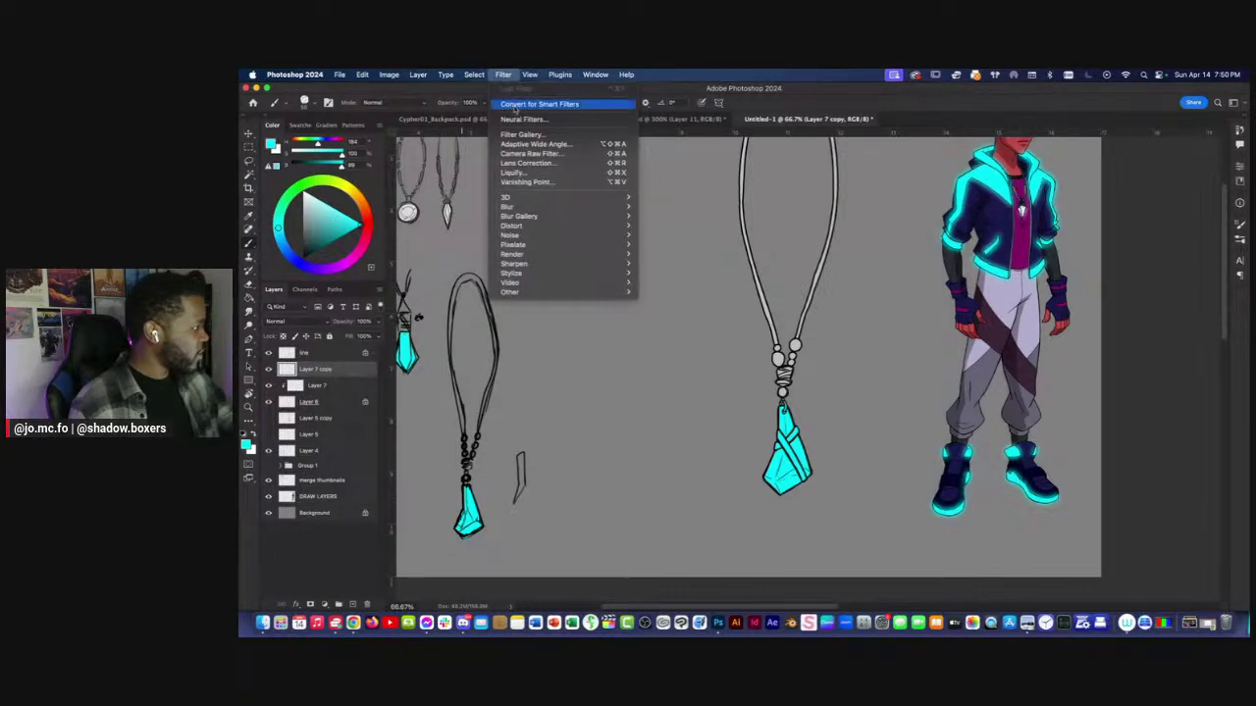
mouse_move(534, 208)
left_click(666, 243)
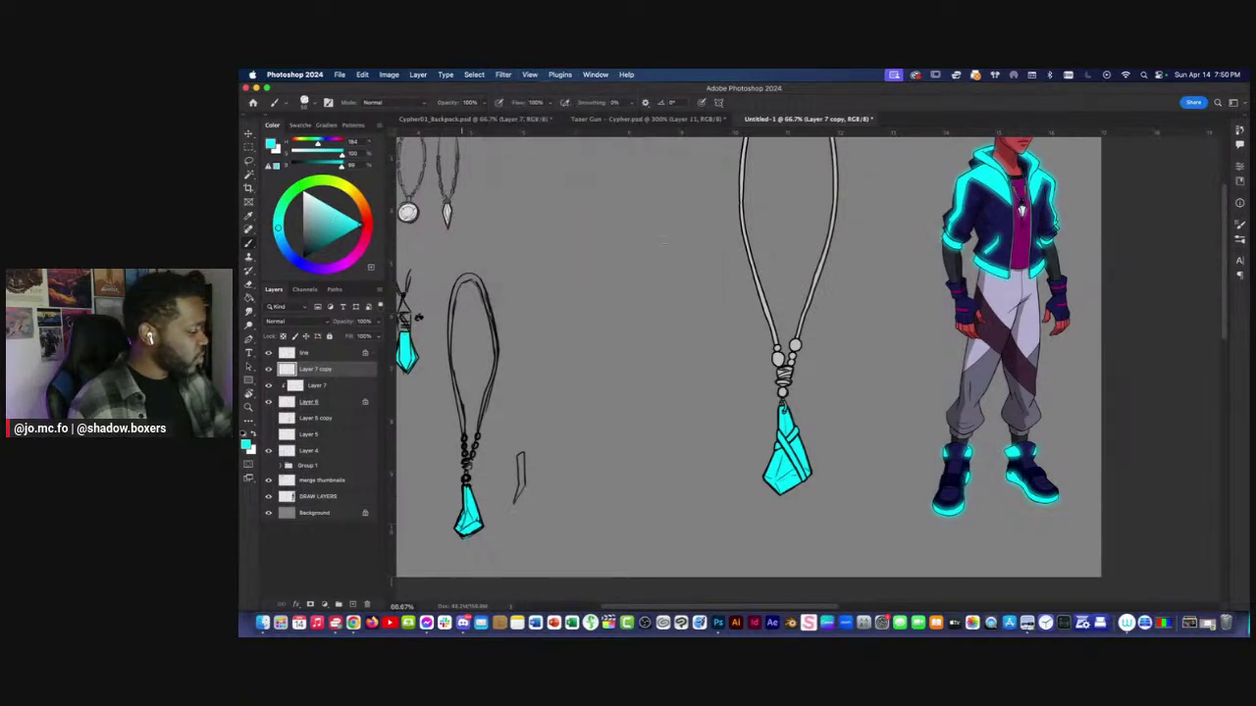
left_click_drag(575, 343, 612, 344)
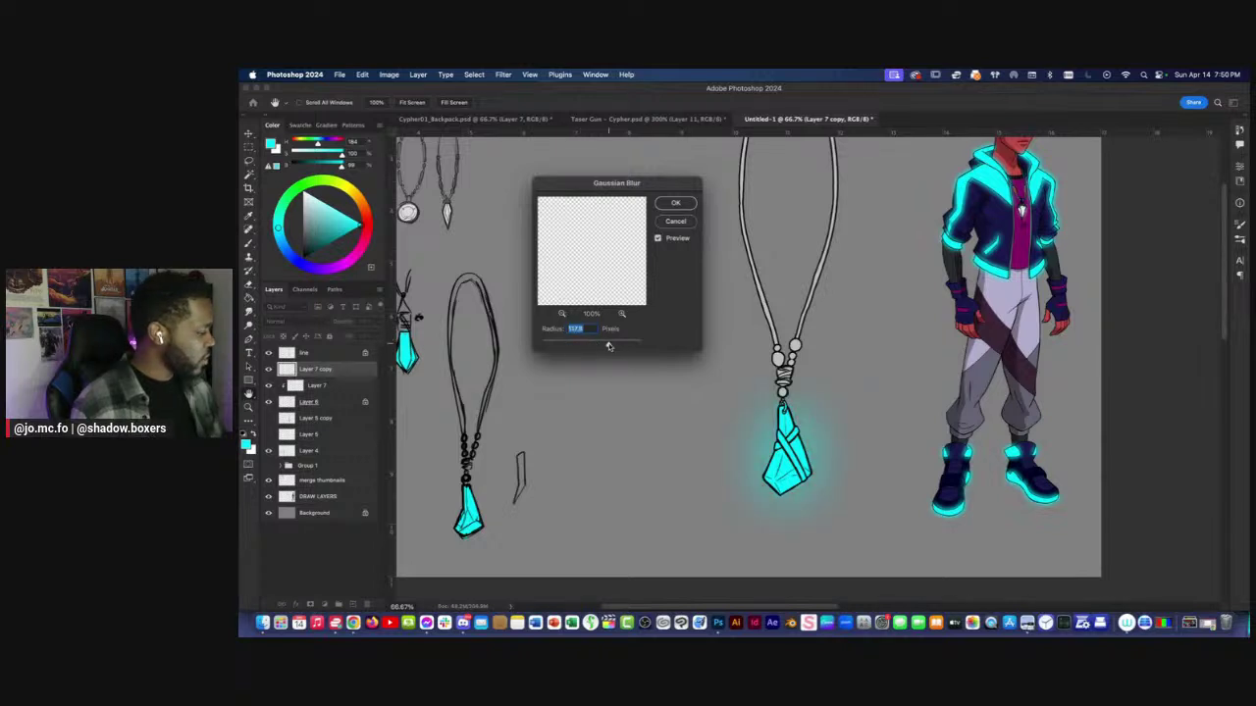
key("Return")
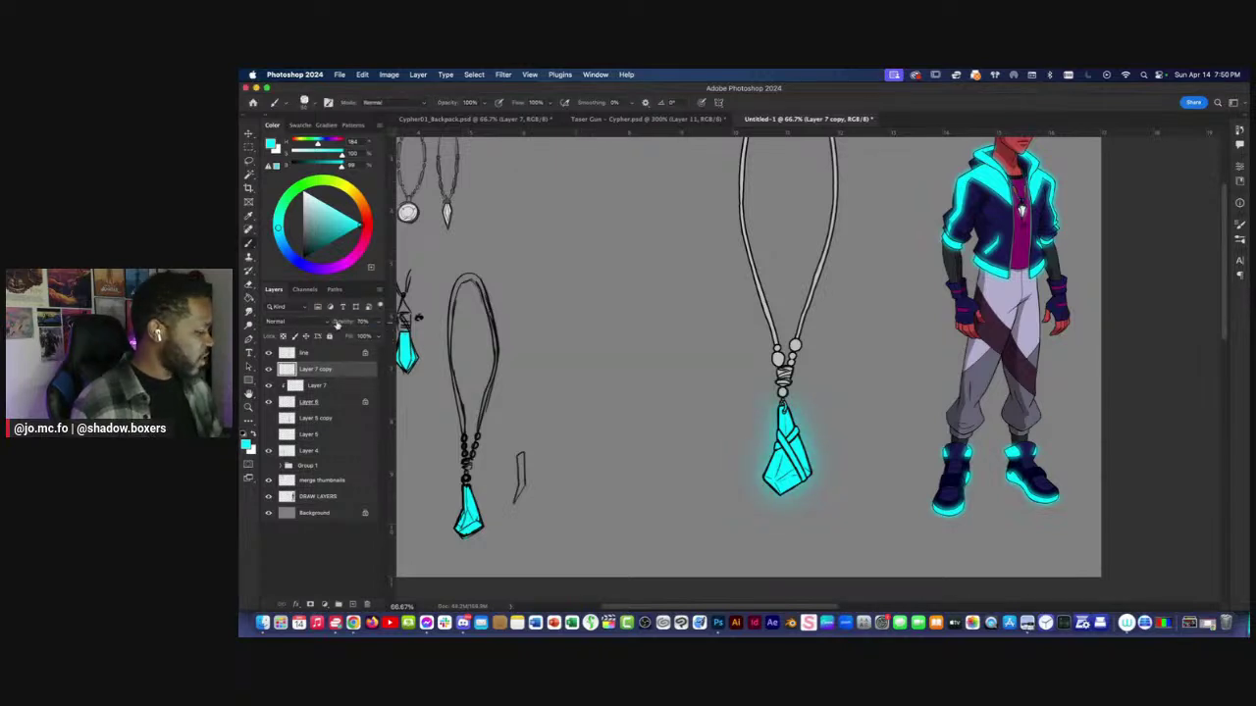
Lower the opacity of the blurred glow layer to 43%.
key("super+minus")
key("super+minus")
key("super+plus")
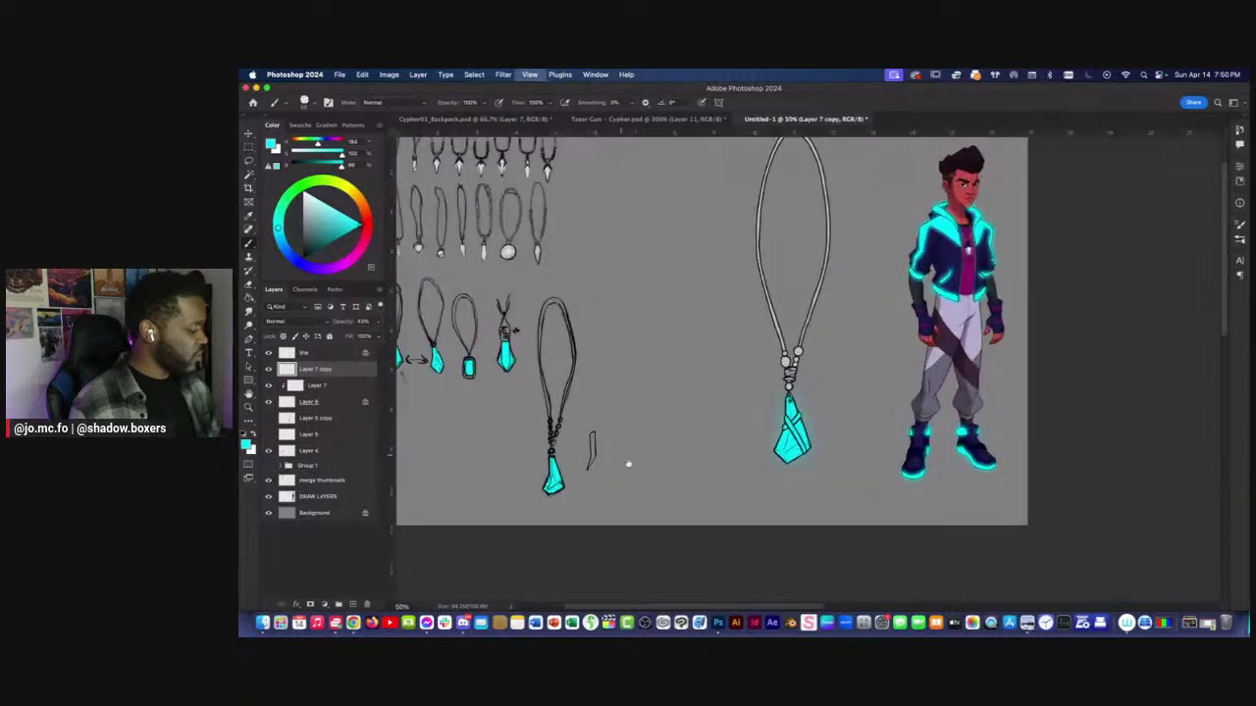
left_click_drag(619, 451, 604, 463)
key("super+plus")
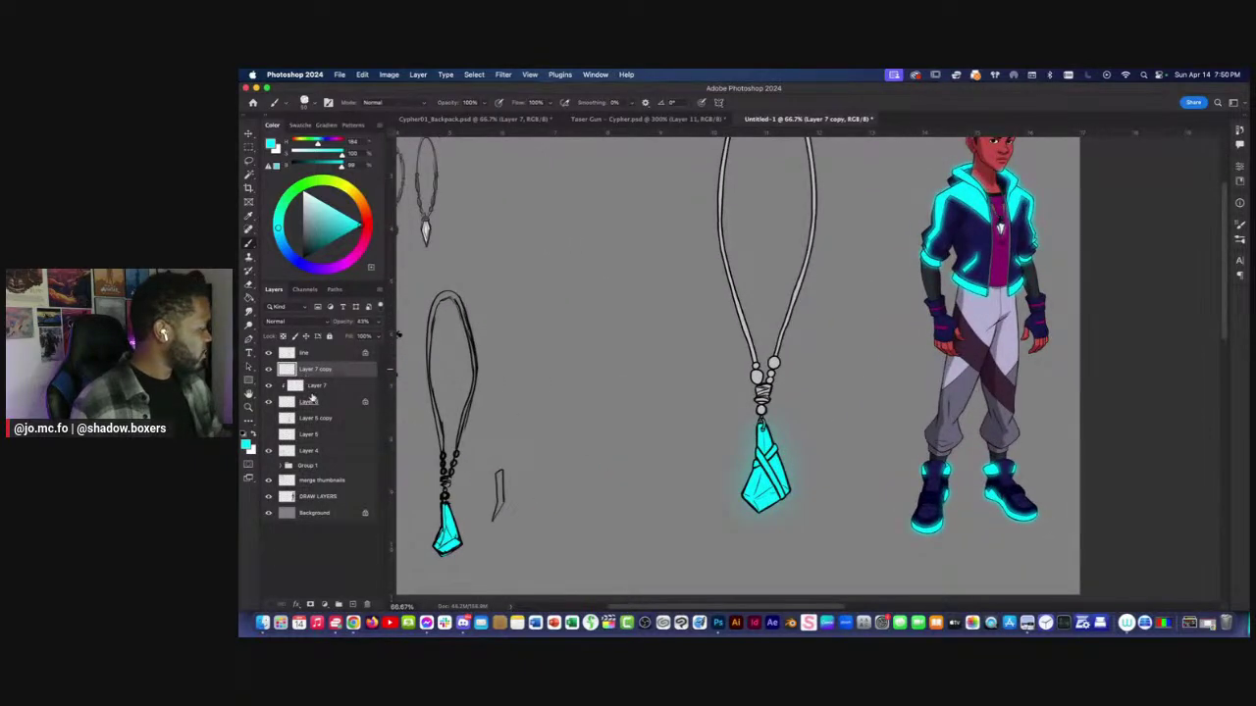
Add a new layer above Layer 7 and sample the dark blue from inside the character's jacket collar.
left_click(307, 387)
left_click(353, 604)
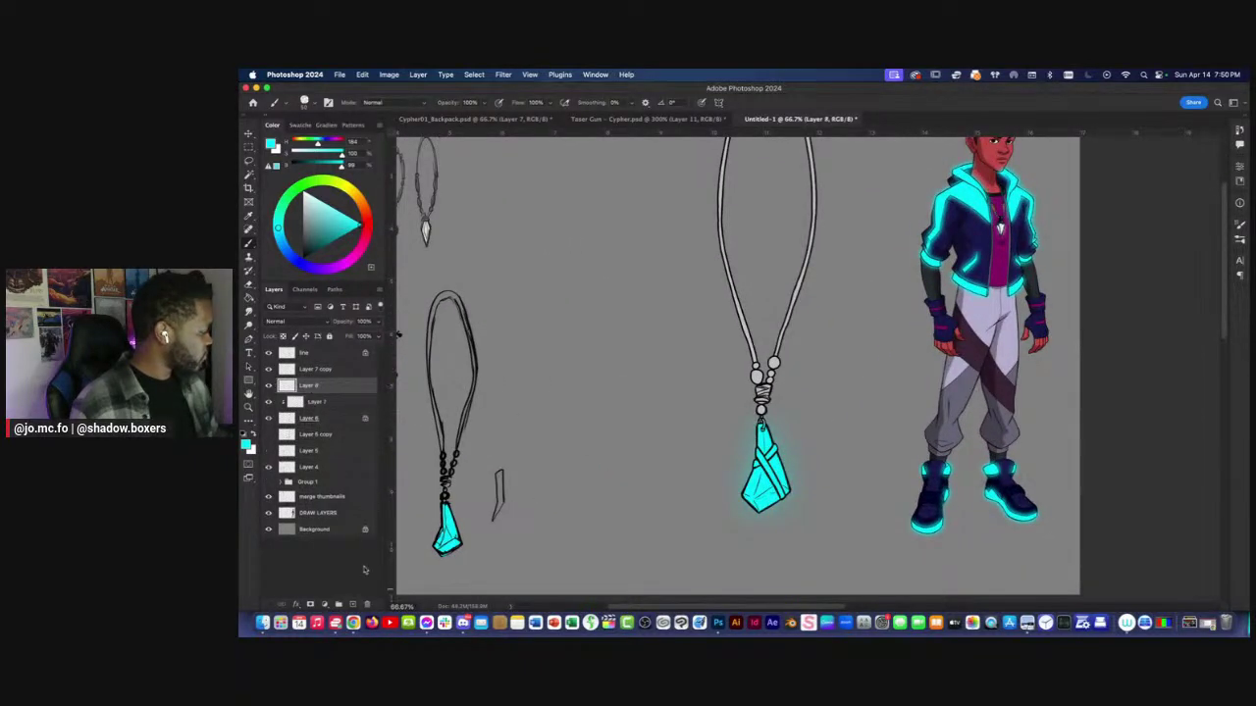
scroll(594, 487, "down", 3)
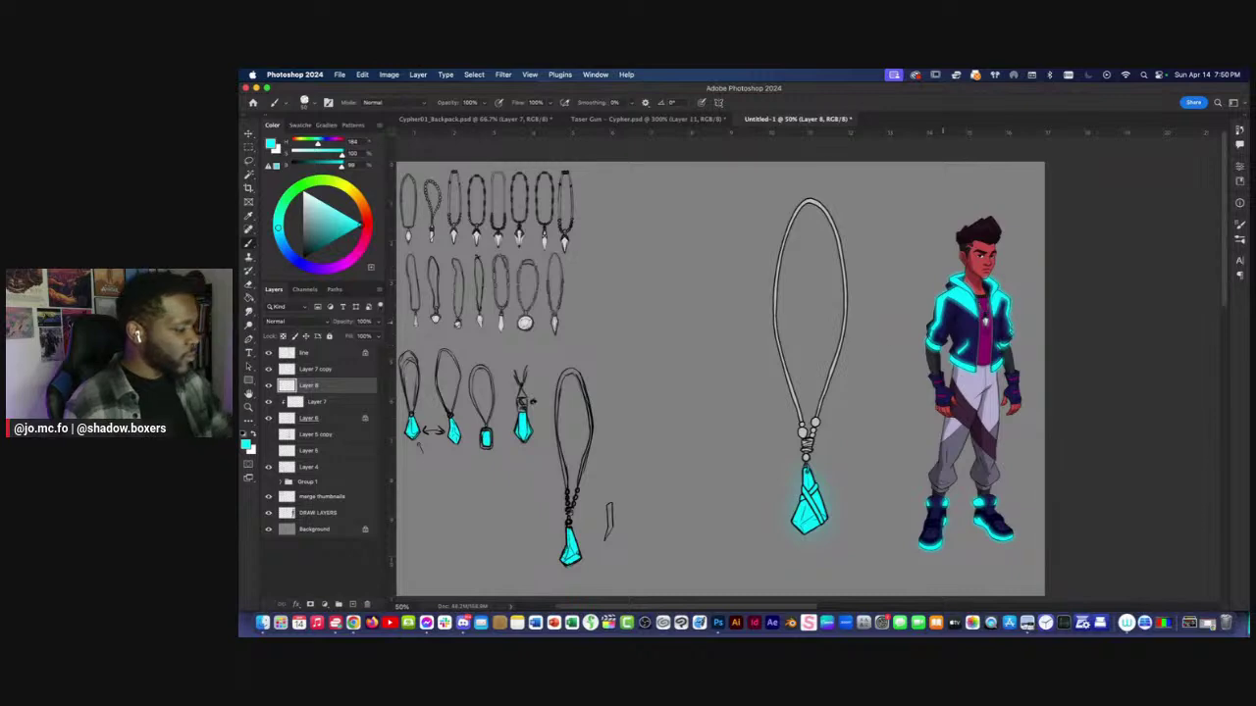
key("super+plus")
left_click_drag(850, 392, 841, 428)
left_click(288, 251)
left_click(321, 232)
key("super+equal")
key("super+equal")
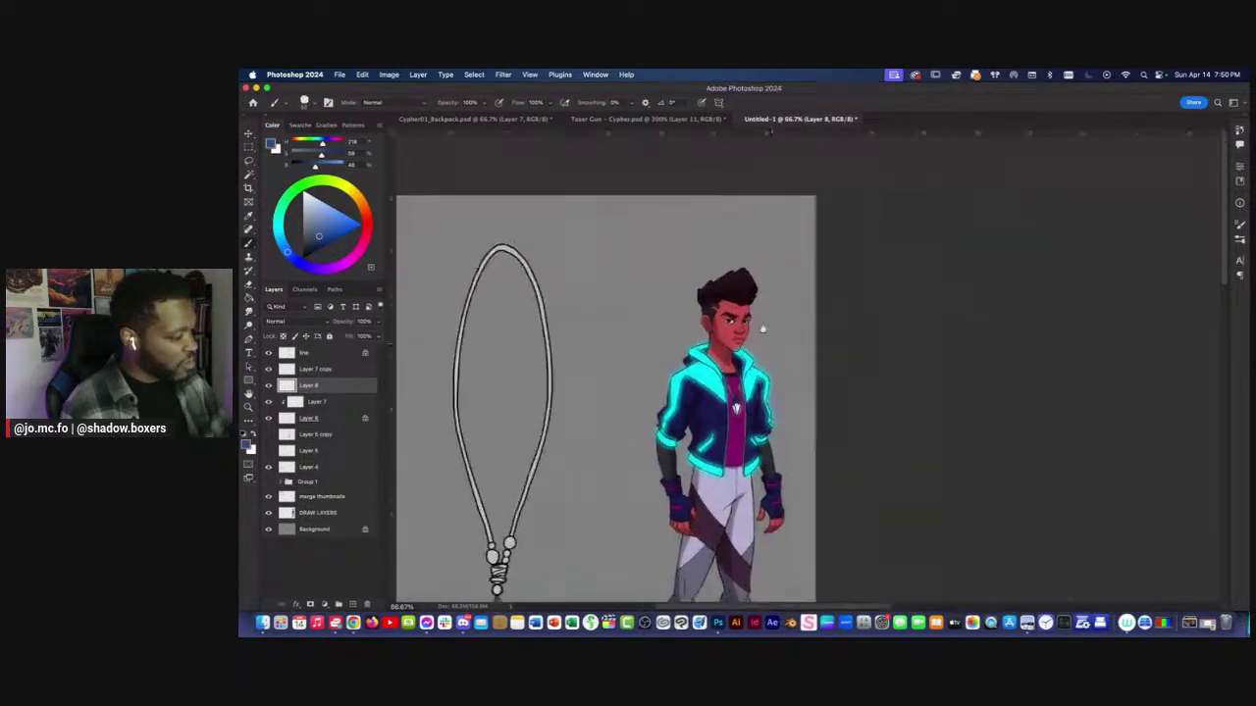
key("super+equal")
left_click_drag(559, 340, 942, 280)
left_click(775, 364, "alt")
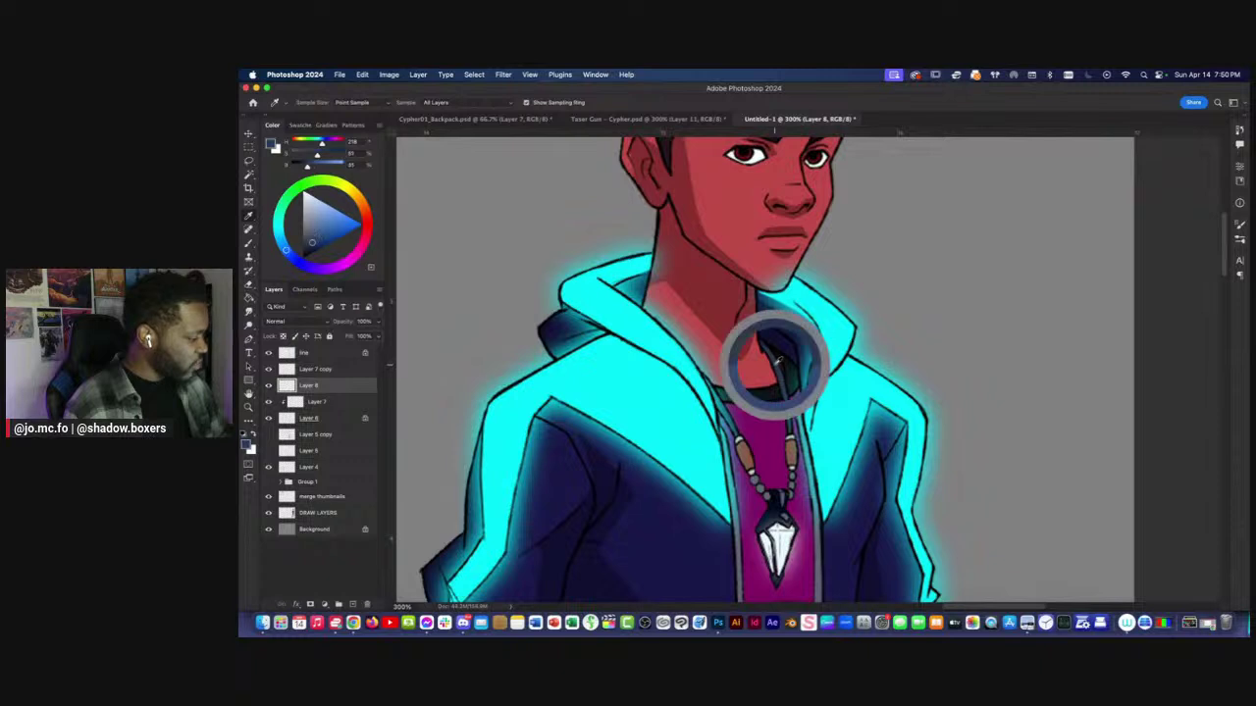
Paint a dark blue stroke over the upper right part of the cord and clip the new layer to the grey fill.
key("super+0")
left_click_drag(667, 437, 750, 419)
mouse_move(1009, 165)
left_mouse_down()
mouse_move(1022, 245)
mouse_move(1024, 197)
left_mouse_up()
left_click_drag(933, 187, 861, 254)
right_click(334, 386)
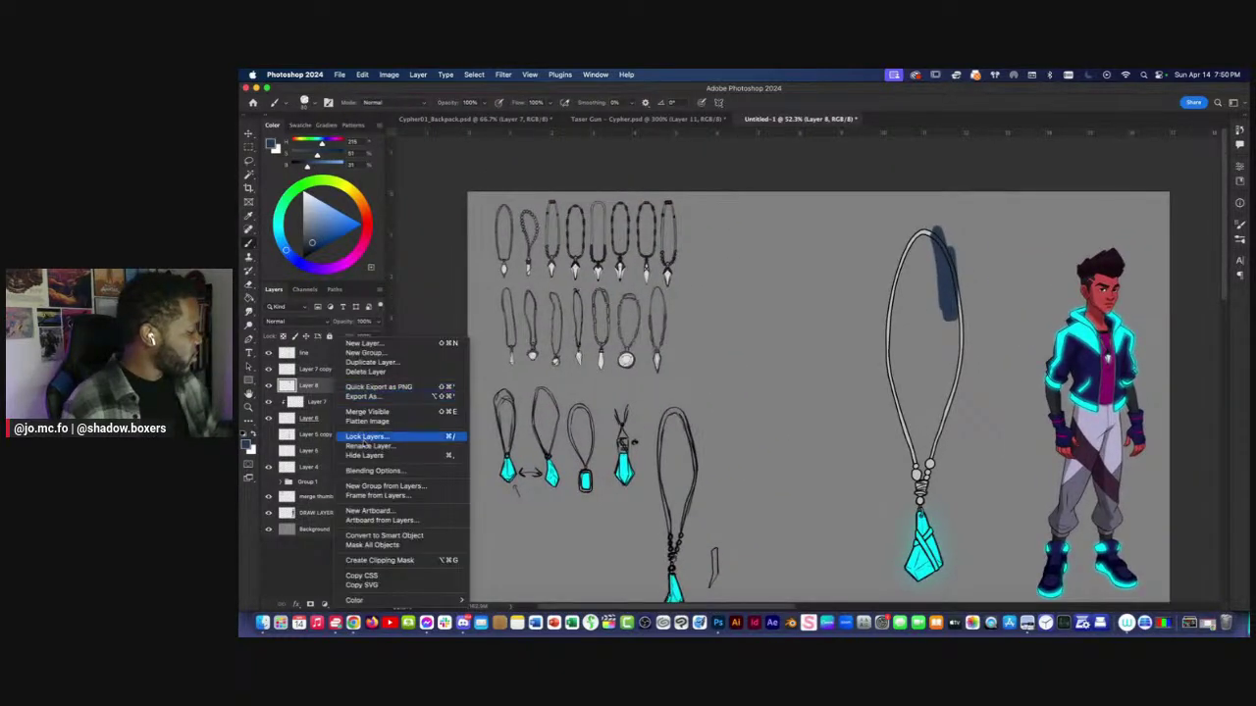
left_click(380, 560)
Rename the cyan crystal layer as blue and the dark blue cord layer as necklace.
double_click(316, 401)
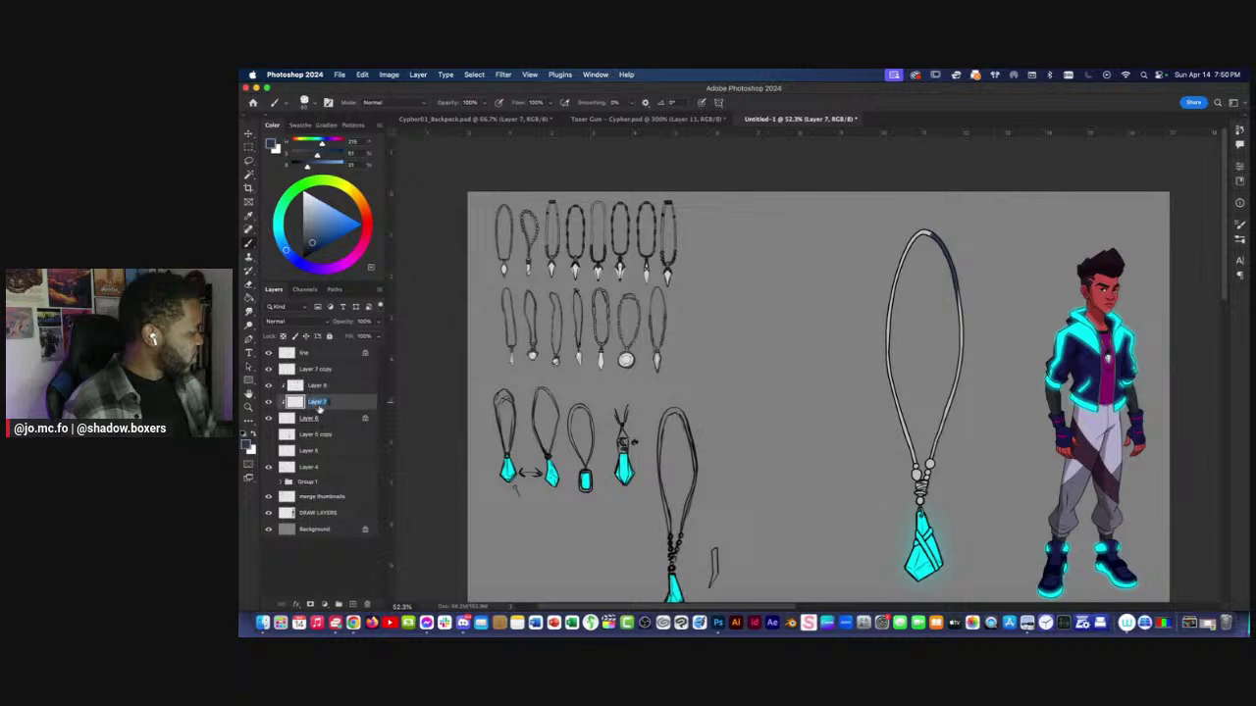
type("blue")
key("Return")
double_click(314, 386)
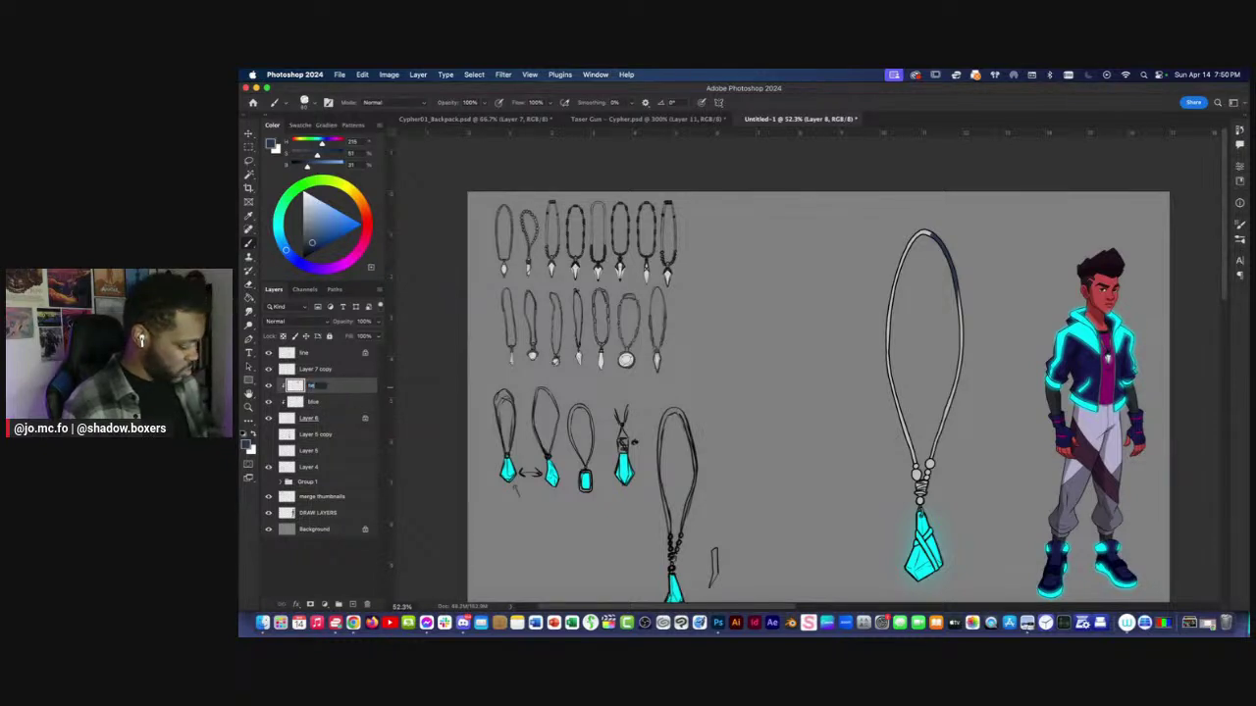
type("necklace")
key("Return")
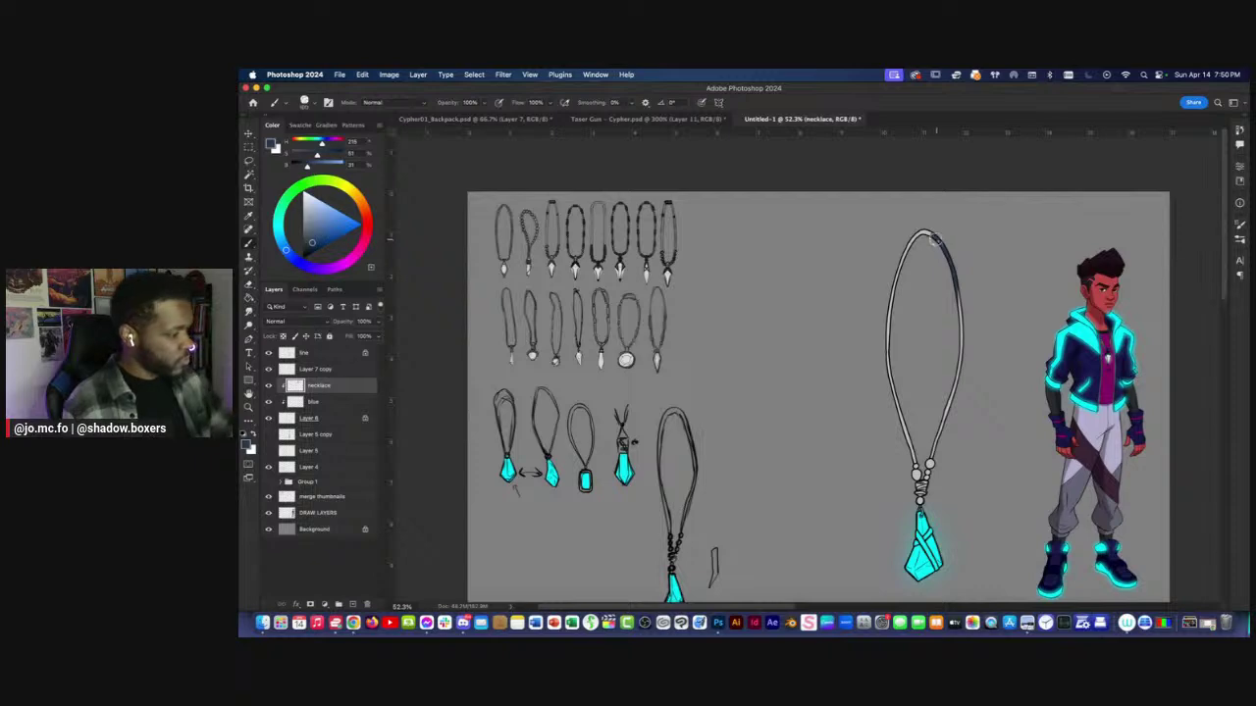
Paint the rest of the cord, the beads and the wrapped knot dark blue with a larger brush.
mouse_move(946, 433)
left_mouse_down()
mouse_move(922, 493)
mouse_move(906, 423)
left_mouse_up()
key("bracketright")
key("bracketright")
key("bracketright")
mouse_move(924, 233)
left_mouse_down()
mouse_move(890, 314)
mouse_move(922, 486)
left_mouse_up()
Paint the small ring that joins the crystal to the lowest bead dark blue with a much smaller brush.
key("super+equal")
key("super+equal")
mouse_move(981, 525)
left_mouse_down()
mouse_move(805, 238)
mouse_move(779, 337)
left_mouse_up()
key("super+equal")
key("bracketleft")
key("bracketleft")
key("bracketleft")
key("bracketleft")
key("bracketleft")
key("bracketleft")
key("bracketleft")
key("bracketleft")
key("bracketleft")
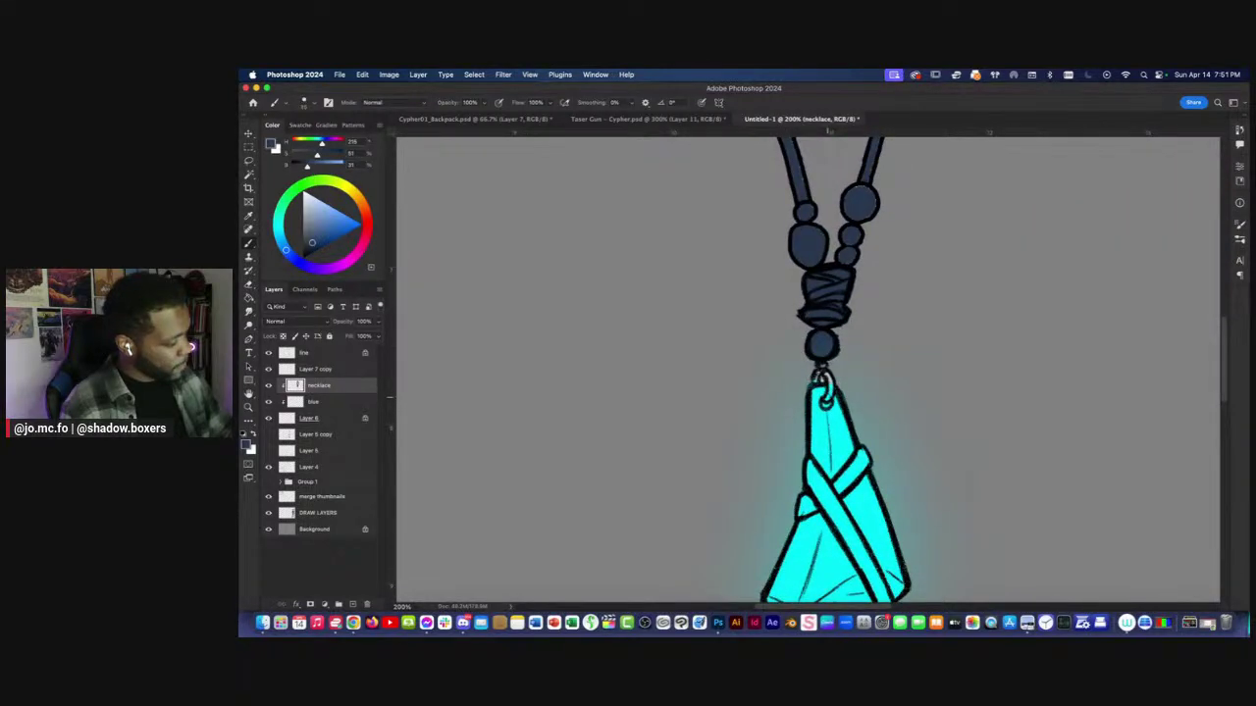
mouse_move(830, 387)
left_mouse_down()
mouse_move(820, 365)
mouse_move(827, 398)
left_mouse_up()
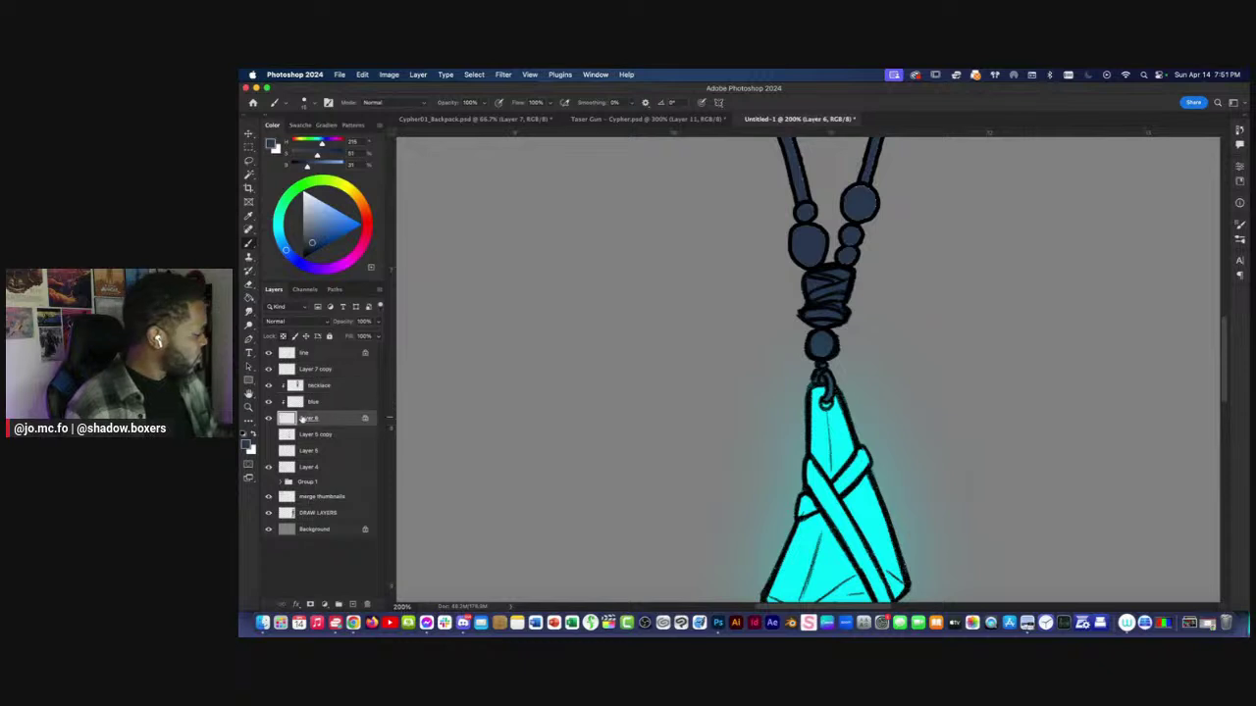
Lasso the hole at the crystal's tip on the grey fill layer and clear the fill inside it.
left_click(303, 419)
key("super+equal")
key("l")
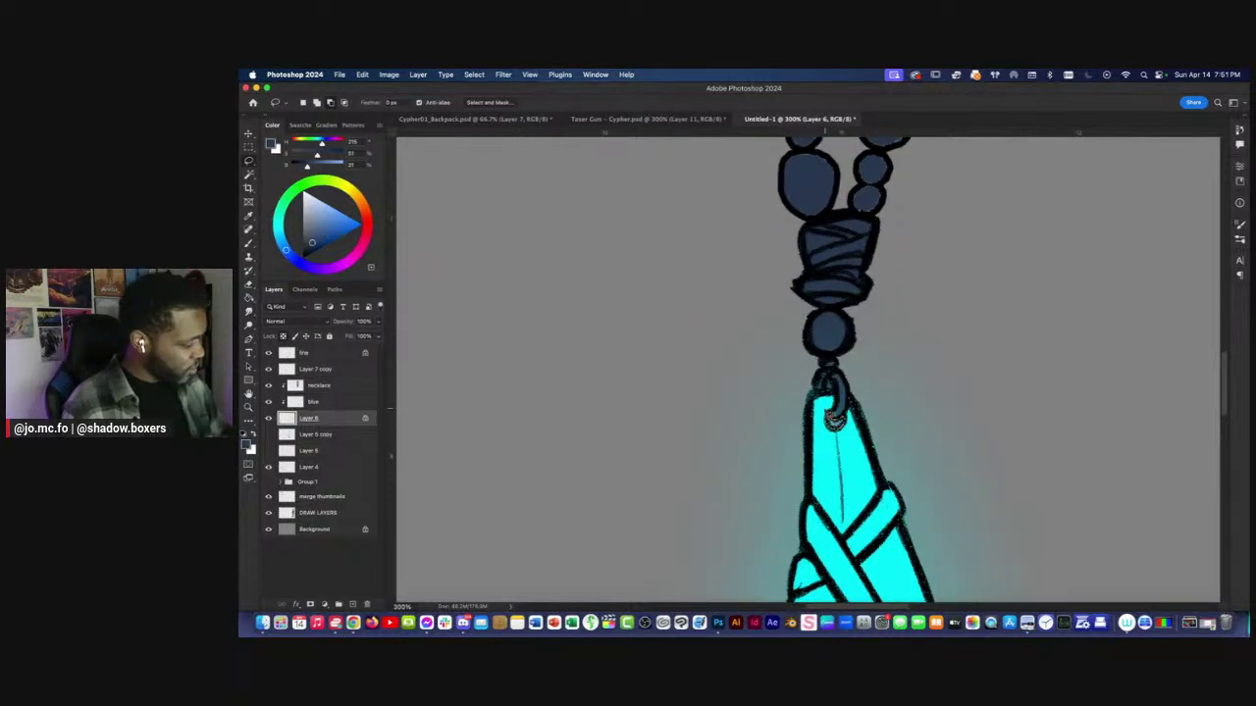
key("super+minus")
key("super+minus")
Paint the crossed wrap bands around the crystal dark blue on the necklace layer.
left_click(314, 386)
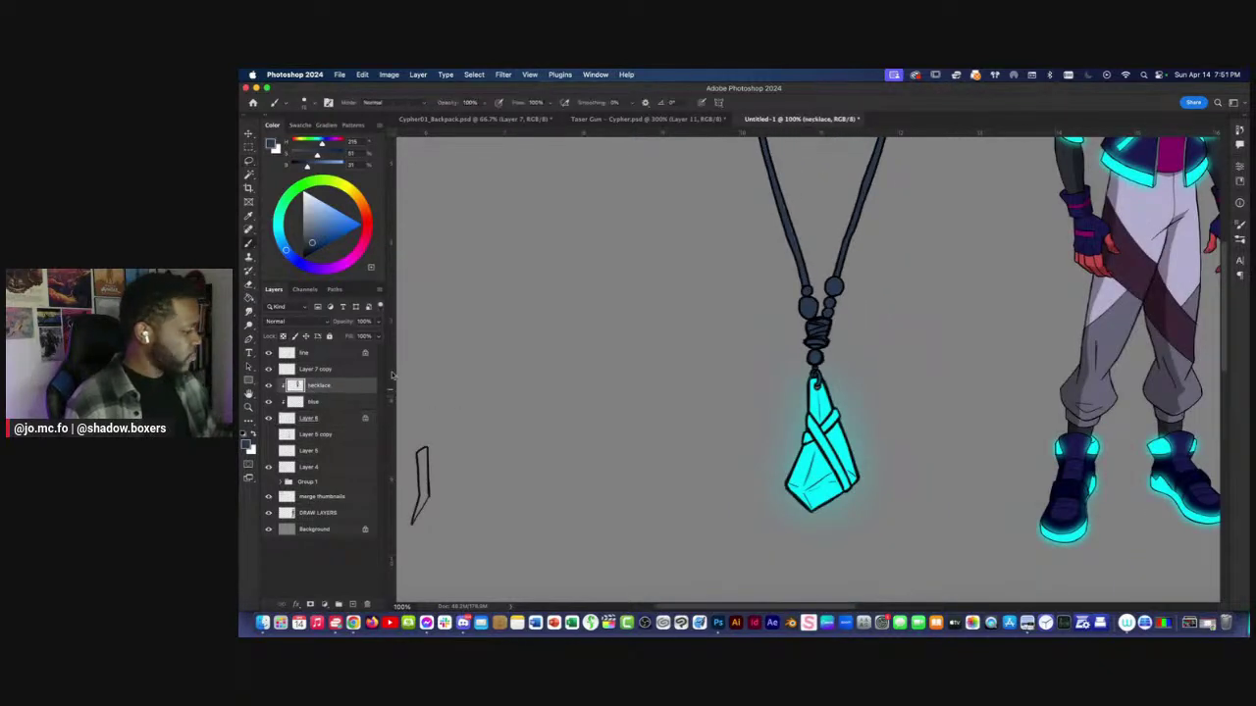
key("super+equal")
key("b")
mouse_move(788, 402)
left_mouse_down()
mouse_move(883, 570)
mouse_move(814, 424)
mouse_move(793, 450)
mouse_move(814, 428)
left_mouse_up()
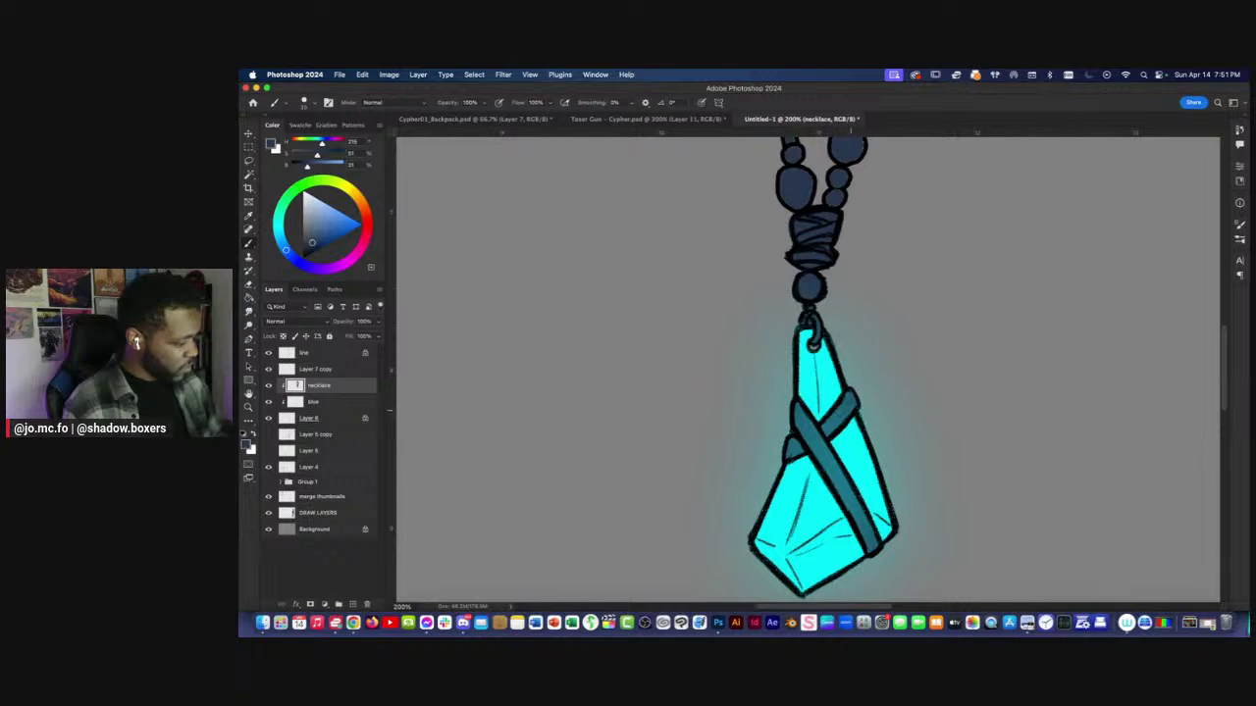
key("super+0")
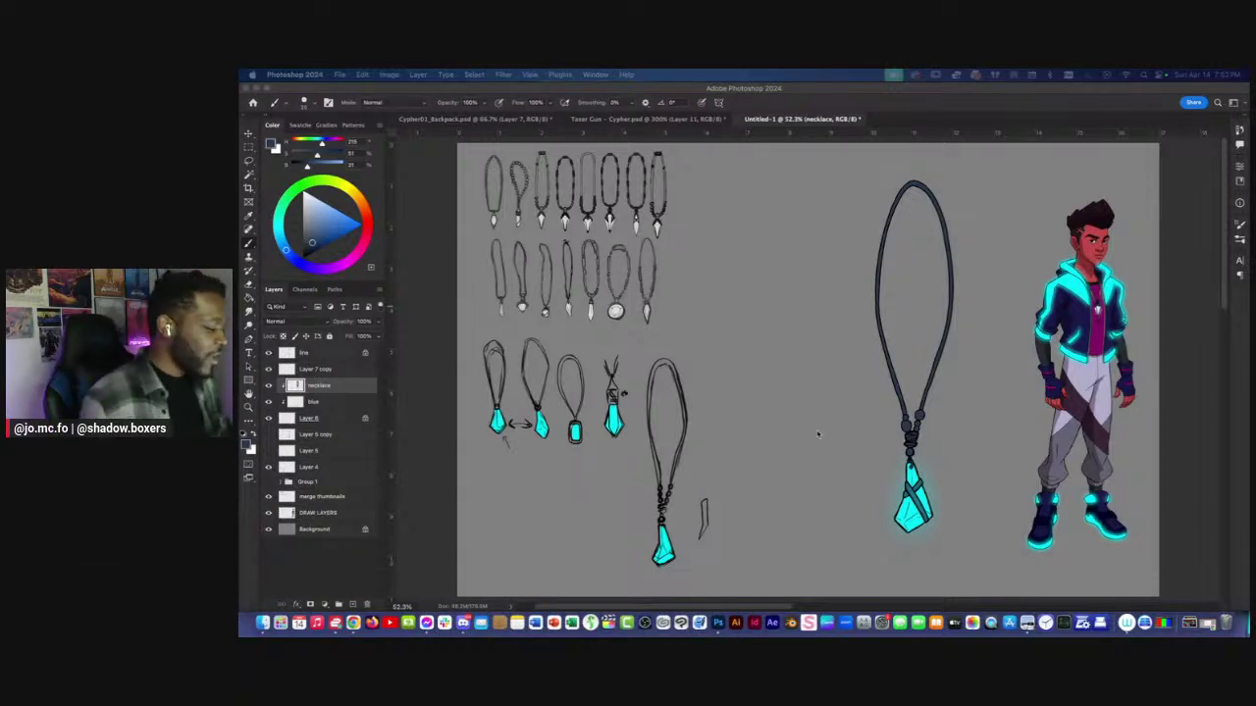
Unlock the transparent pixels of the grey fill layer, Layer 6, and choose a different brush preset.
key("super+equal")
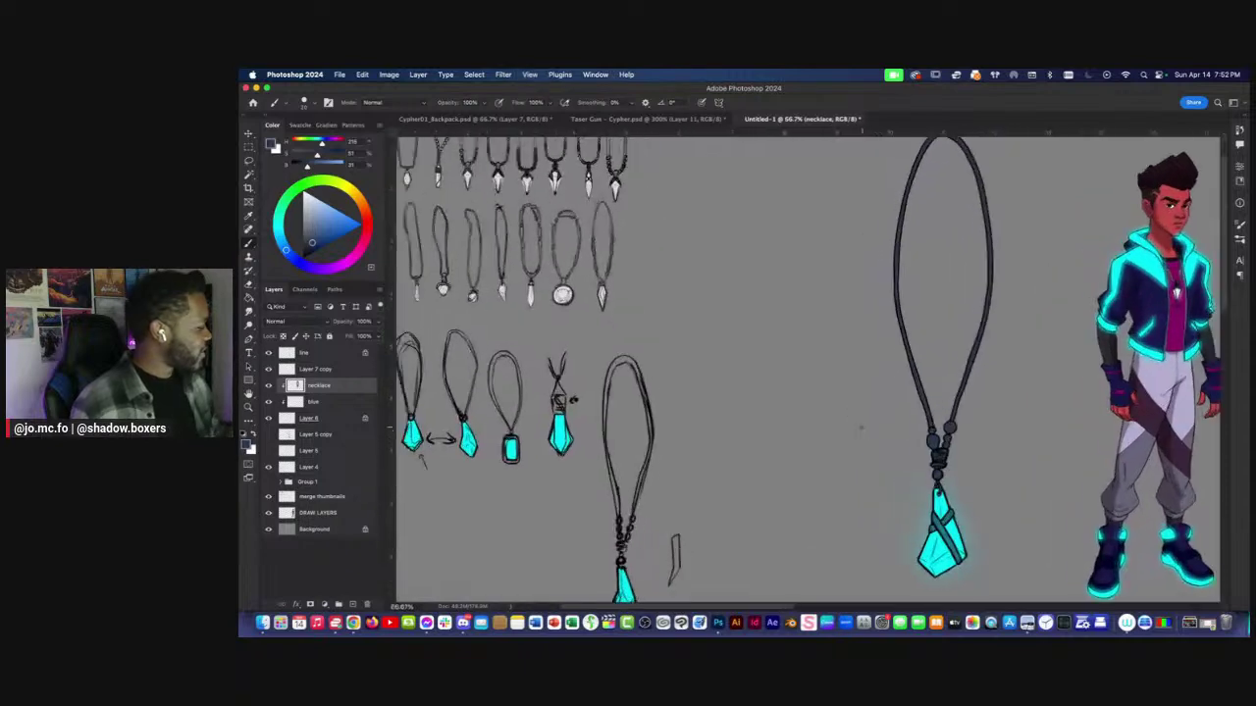
key("super+equal")
key("alt+bracketleft")
key("alt+bracketleft")
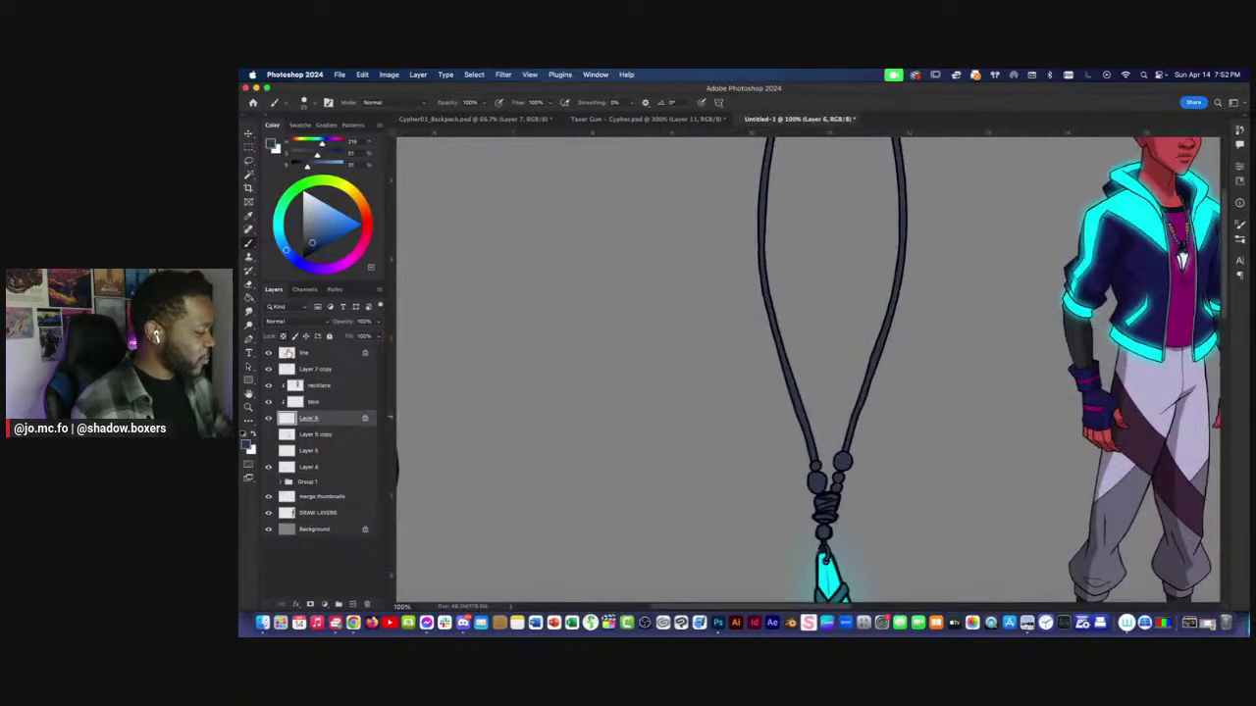
key("super+equal")
key("bracketleft")
key("super+minus")
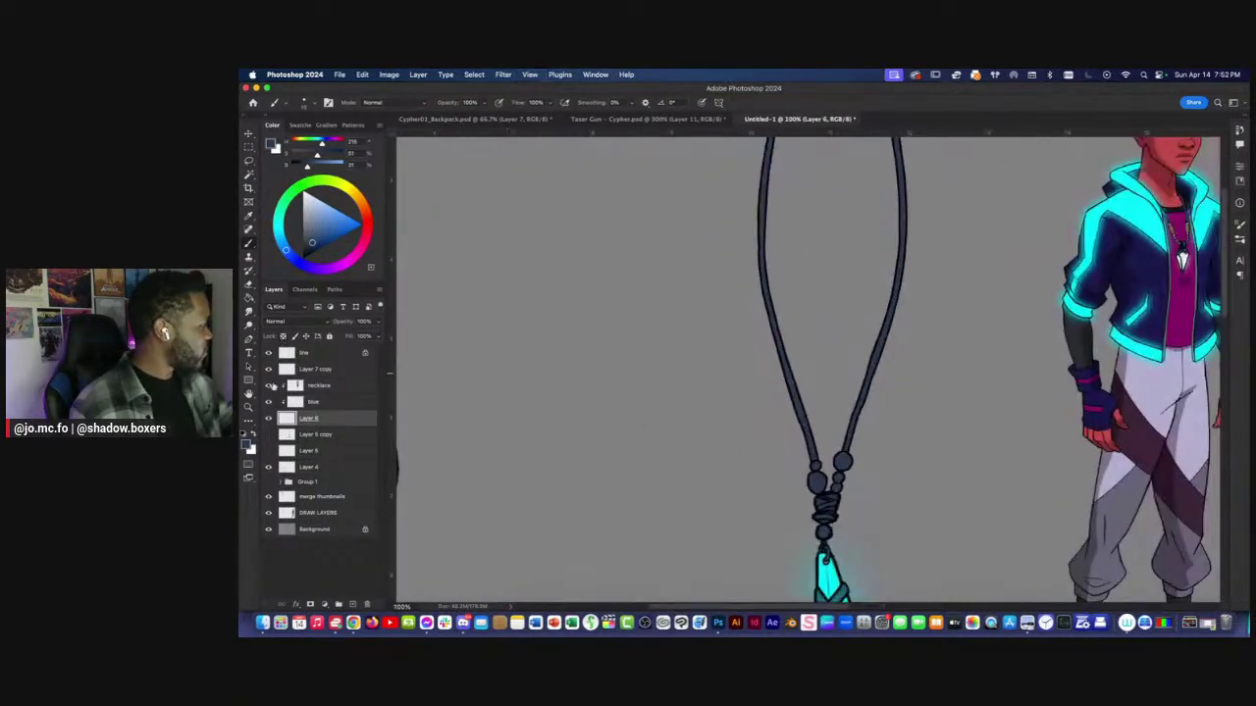
left_click(315, 103)
left_click(297, 254)
left_click(325, 582)
Toggle the visibility of the necklace colour layers to check them, and hide the glow layer, Layer 7 copy.
left_click_drag(269, 373, 269, 402)
left_click(268, 420)
left_click(268, 420)
left_click(269, 401)
key("super+equal")
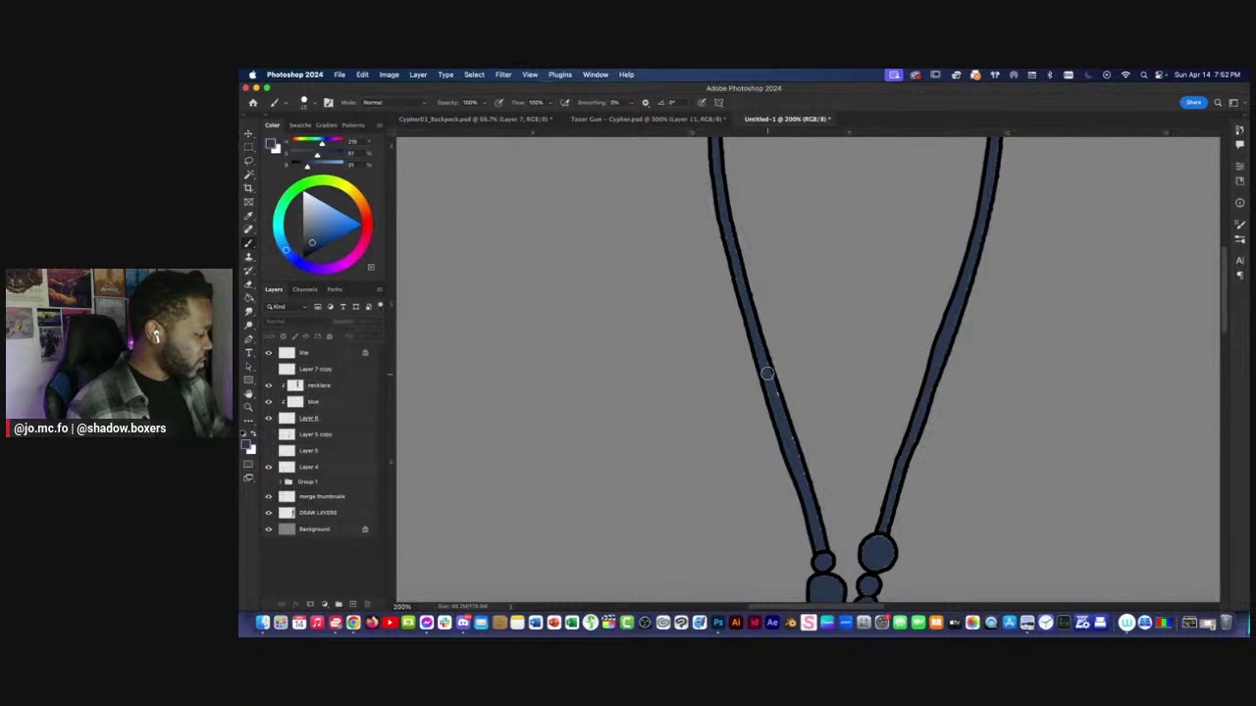
key("super+shift+alt+n")
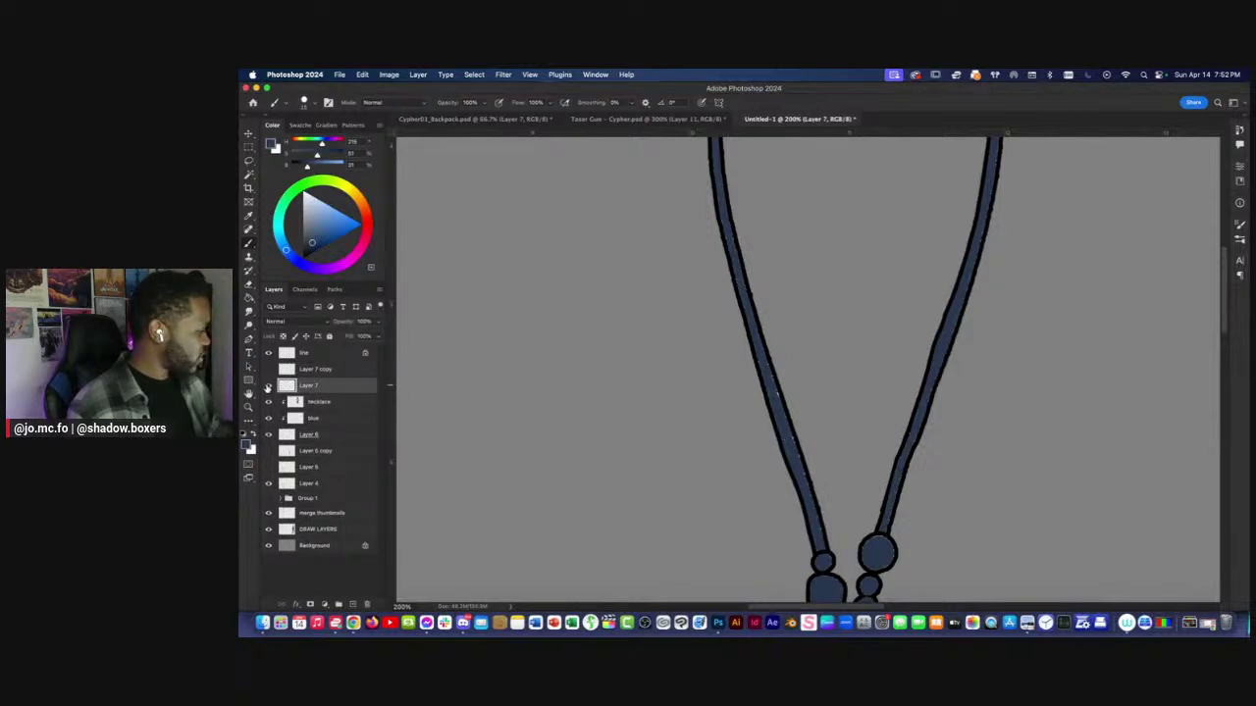
key("super+minus")
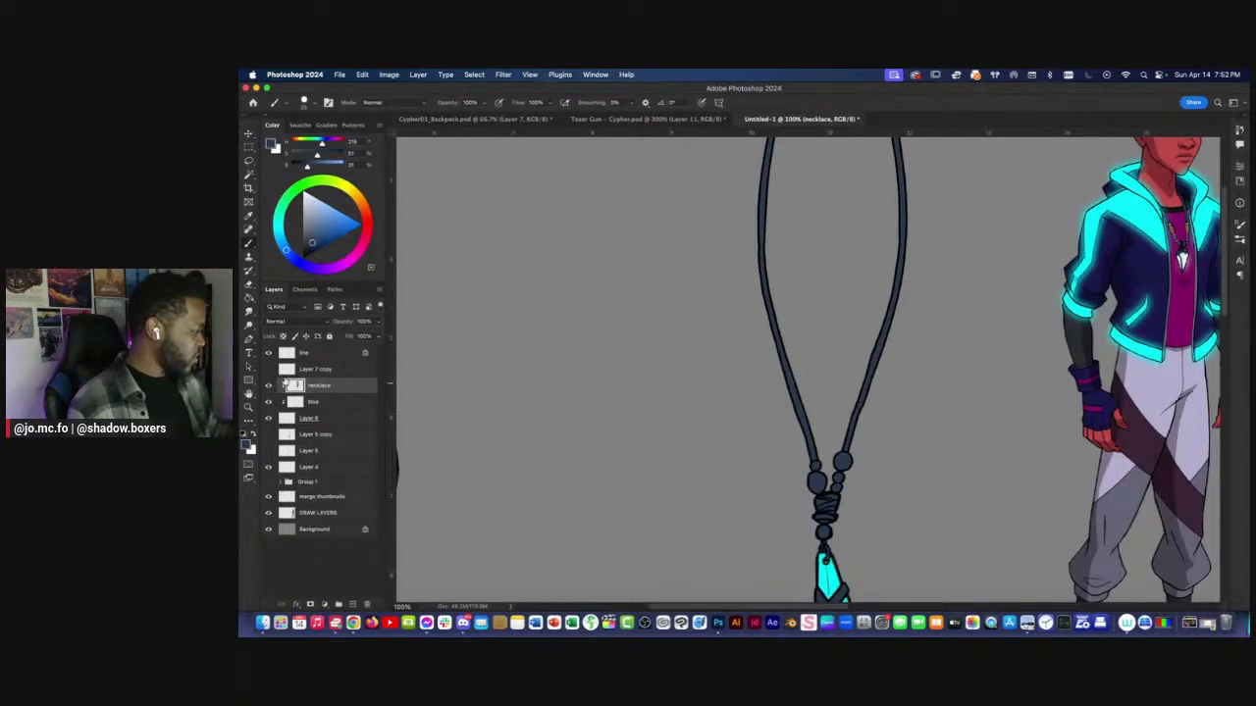
key("Delete")
left_click(319, 385)
key("super+equal")
key("i")
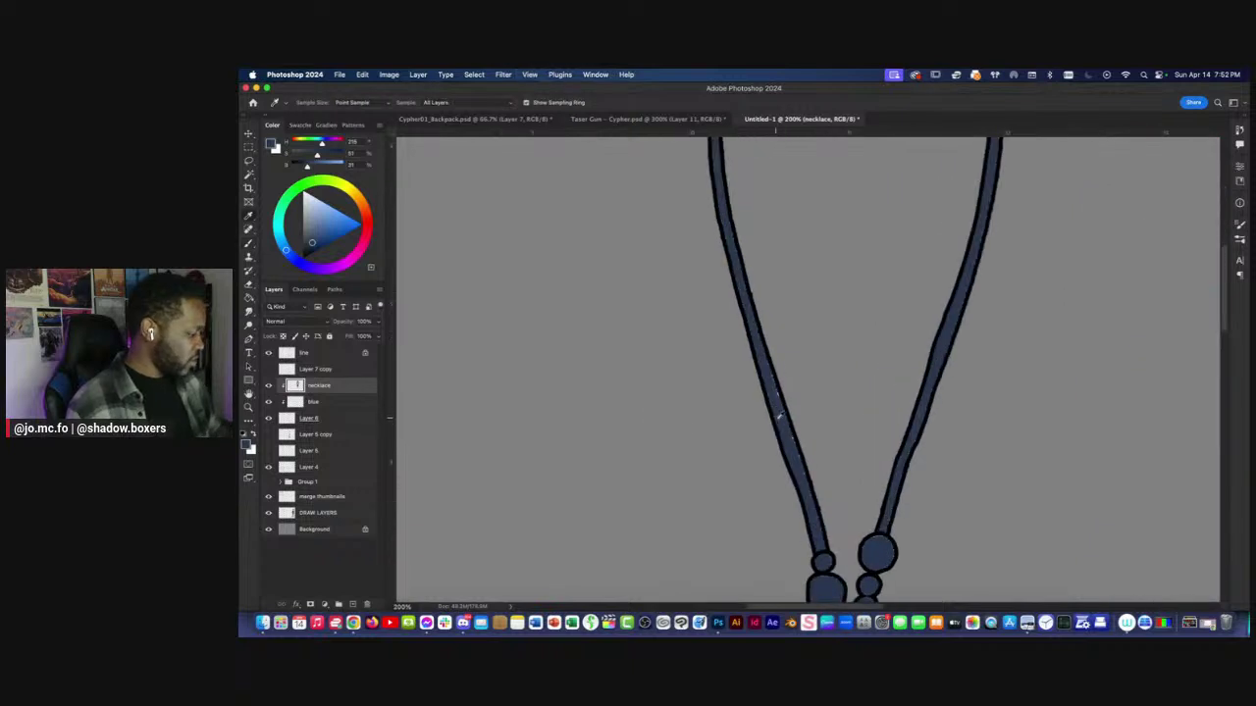
key("b")
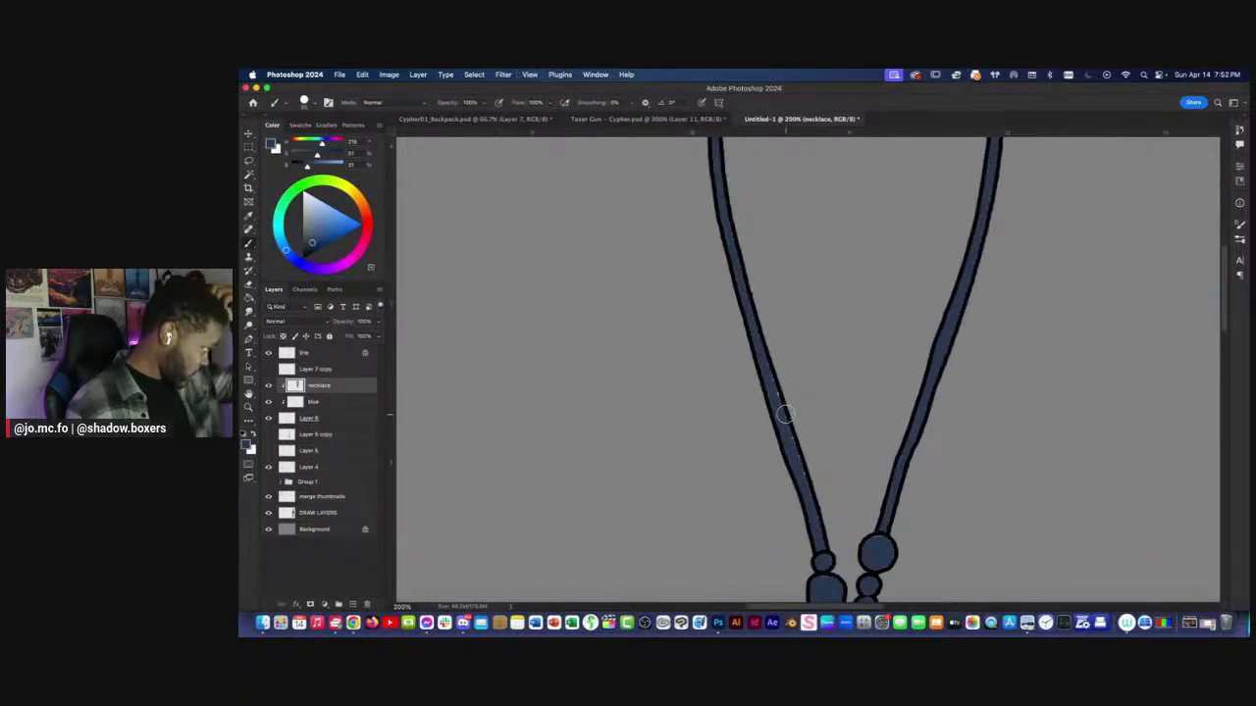
key("super+minus")
key("super+equal")
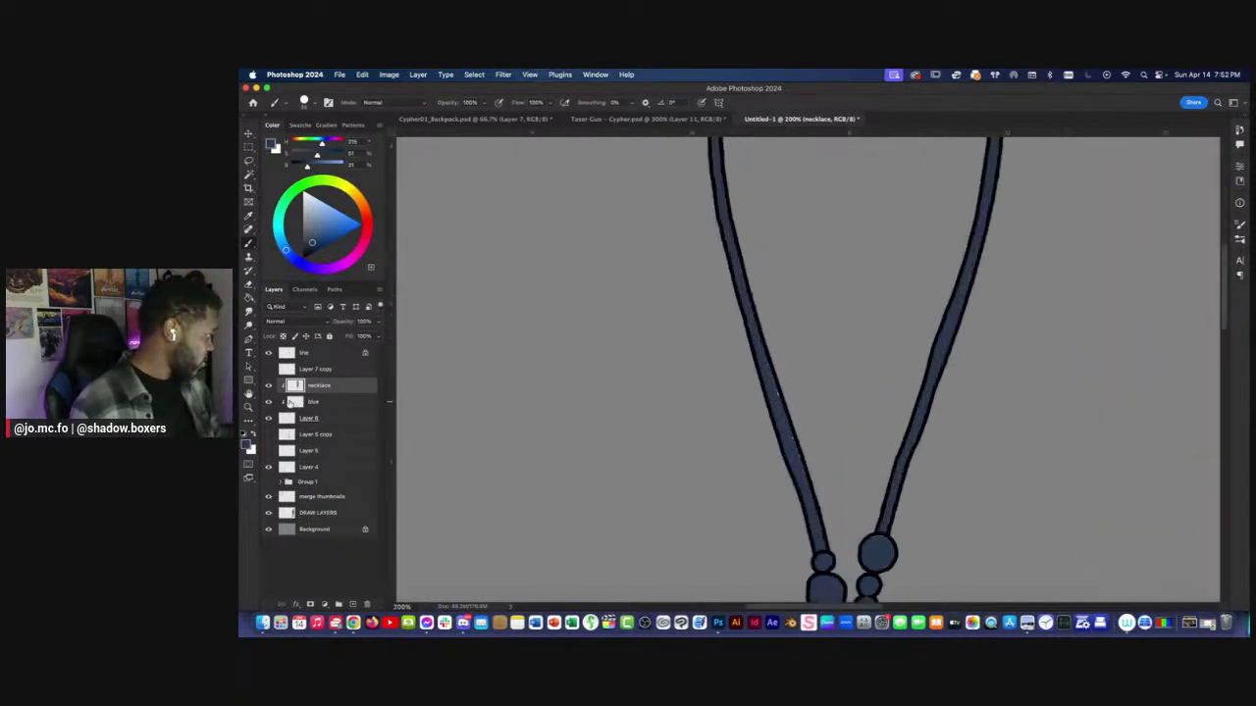
Adjust the colour of the line layer with Hue/Saturation.
left_click(299, 369)
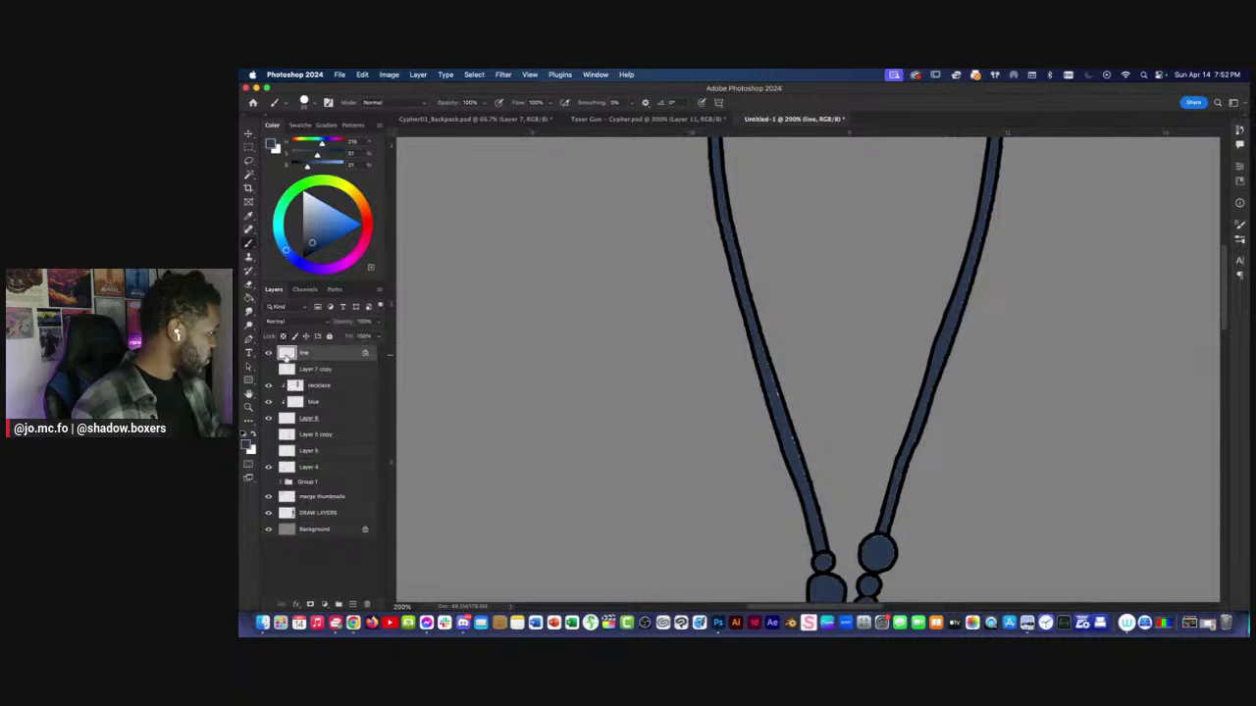
left_click(291, 355)
key("super+u")
key("super+minus")
left_click_drag(894, 550, 670, 465)
key("Return")
key("super+minus")
key("super+equal")
key("super+equal")
left_click_drag(710, 524, 696, 509)
key("super+minus")
key("super+minus")
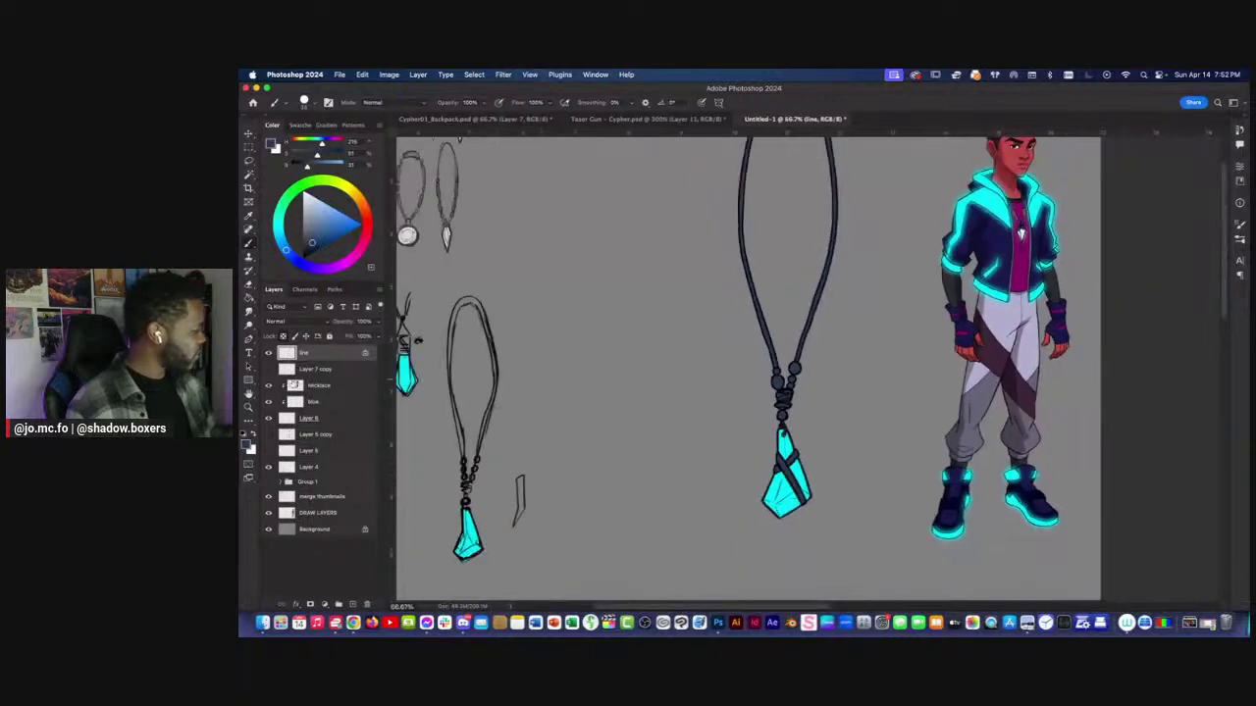
Lock the necklace layer's transparent pixels and brush reddish brown over the crossed wrap bands with a larger brush.
left_click(319, 385)
scroll(560, 385, "up", 2)
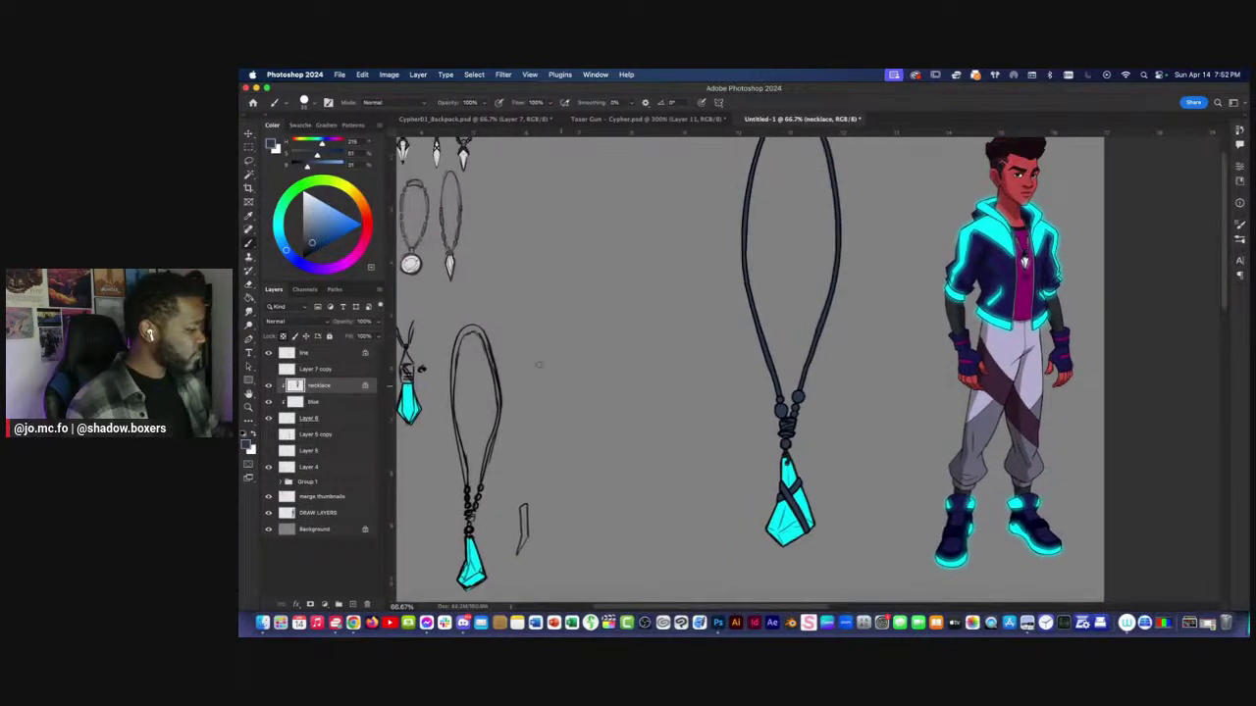
left_click(365, 215)
left_click_drag(312, 236, 321, 235)
key("bracketright")
key("bracketright")
key("bracketright")
key("bracketright")
mouse_move(815, 540)
left_mouse_down()
mouse_move(781, 491)
mouse_move(792, 475)
mouse_move(743, 473)
mouse_move(812, 503)
mouse_move(730, 525)
mouse_move(693, 500)
left_mouse_up()
key("super+z")
Lasso the reddish-brown wrap bands around the crystal, adjust their colour with Hue/Saturation and deselect.
key("l")
key("super+u")
left_click_drag(895, 548, 877, 552)
key("Return")
scroll(704, 453, "right", 2)
key("super+d")
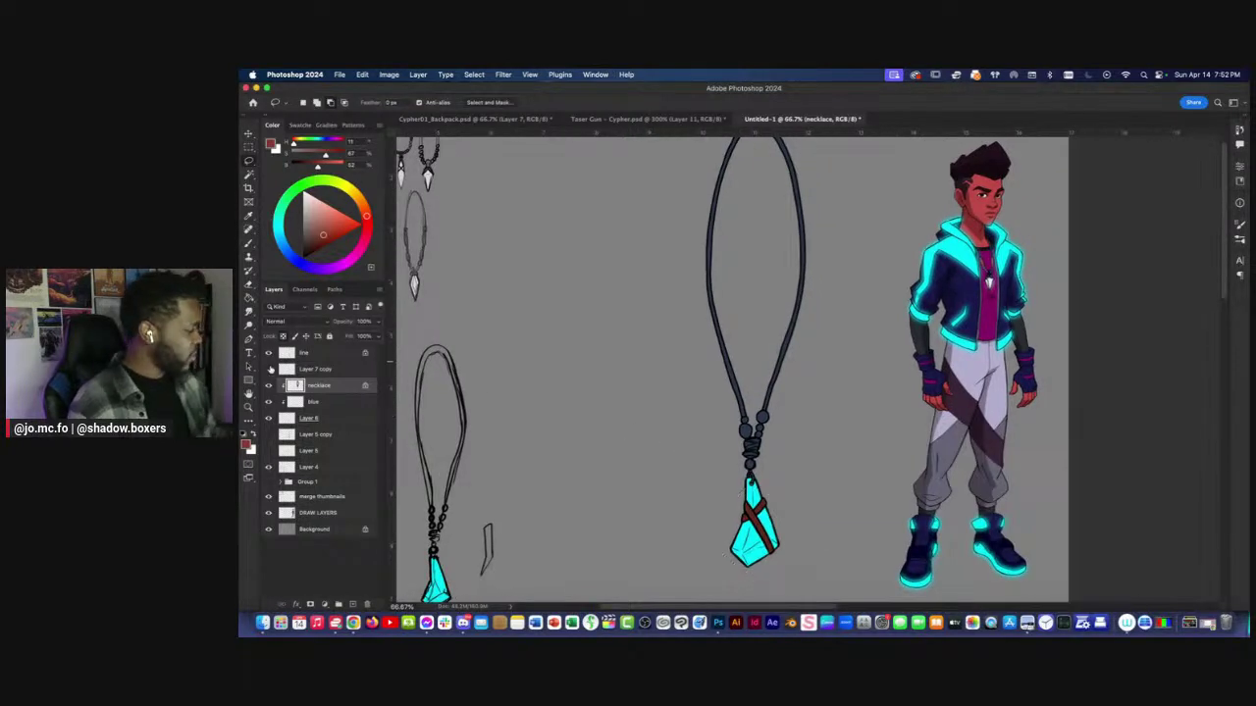
Show the glow layer, Layer 7 copy, and move it beneath Layer 6.
key("super+minus")
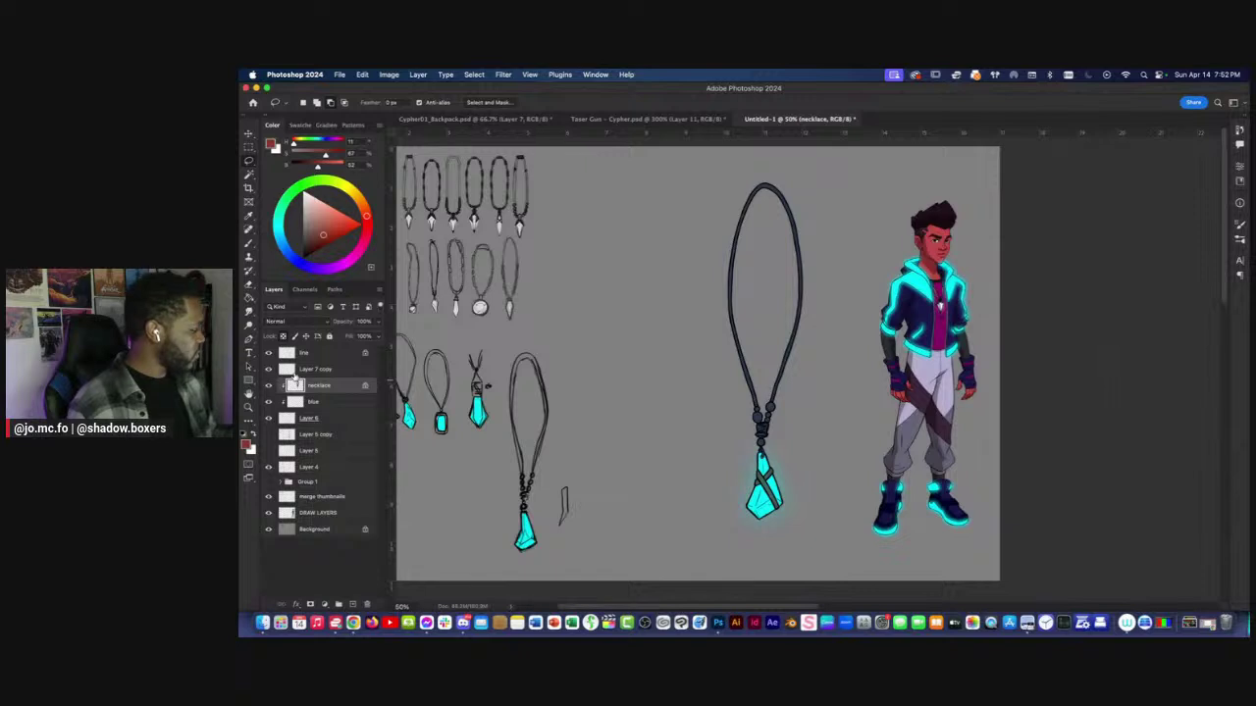
left_click(279, 371)
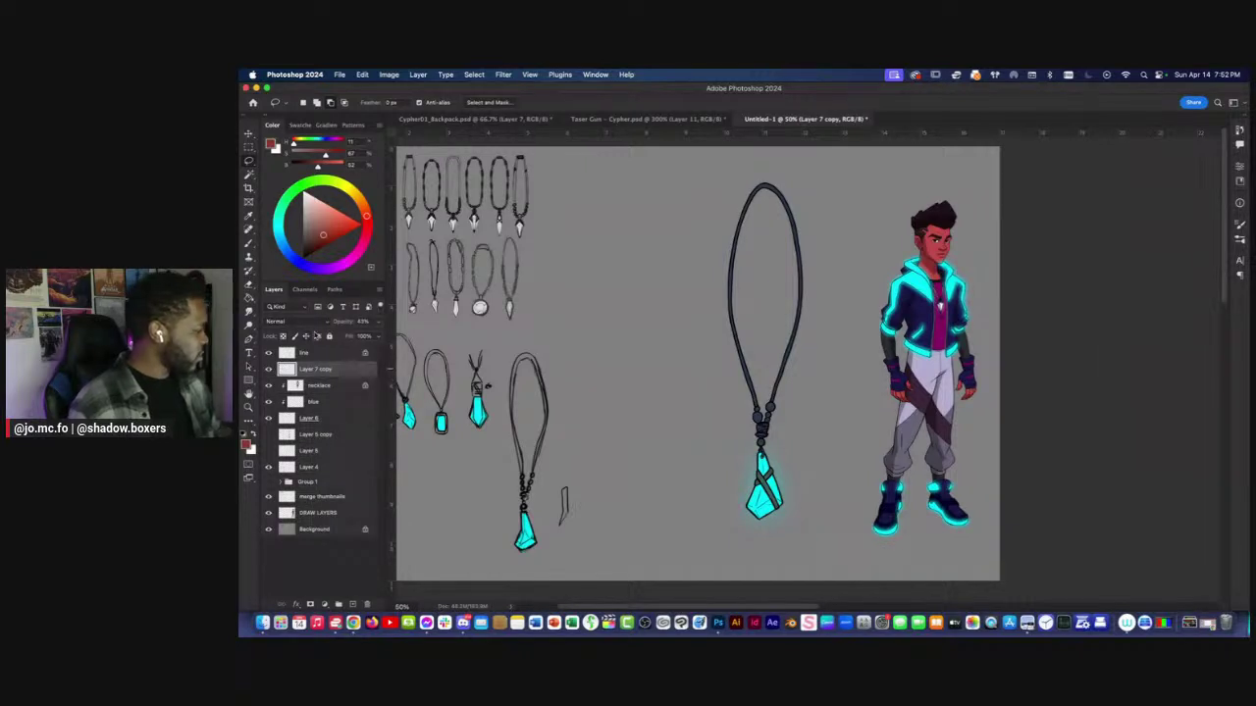
left_click_drag(312, 373, 293, 419)
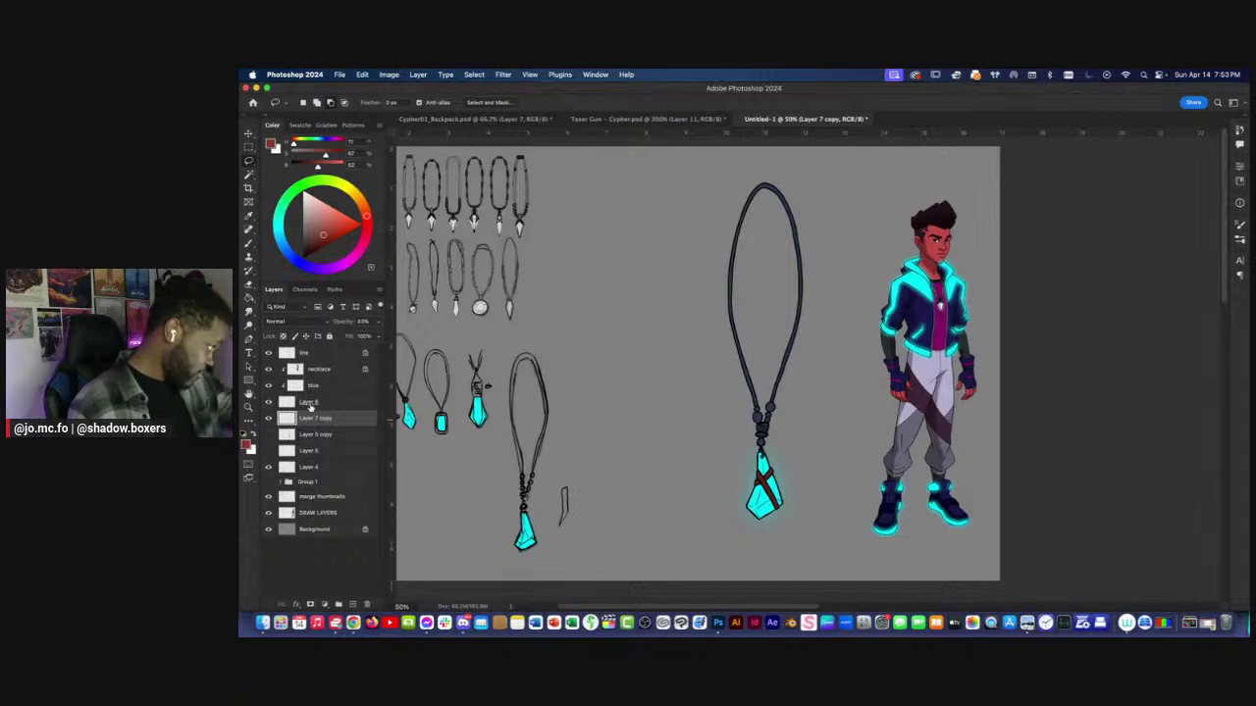
Paint the beads above the wrapped knot light grey on the necklace layer with a smaller brush.
left_click(319, 369)
key("b")
key("super+equal")
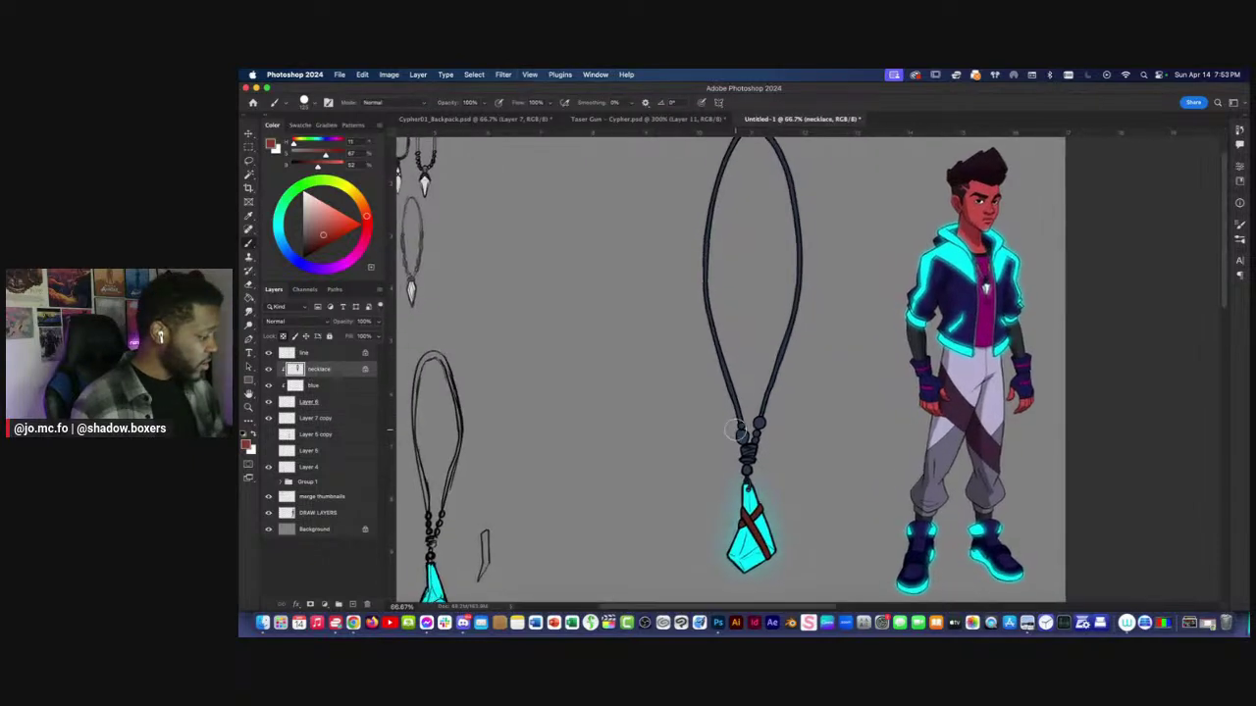
left_click(307, 205)
key("bracketleft")
key("bracketleft")
left_click_drag(742, 444, 765, 424)
left_click_drag(760, 436, 757, 441)
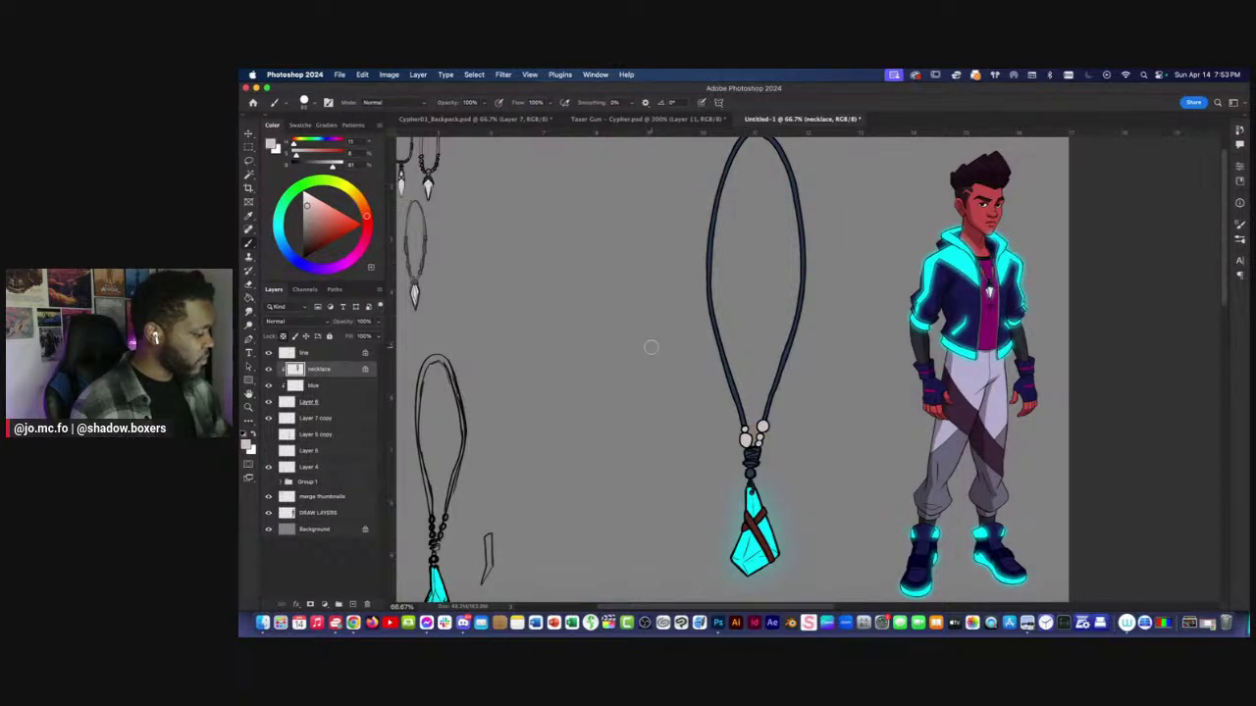
Paint the wrapped knot dark grey and the single bead beneath it light grey.
key("super+minus")
left_click(755, 475, "alt")
left_click_drag(758, 476, 749, 474)
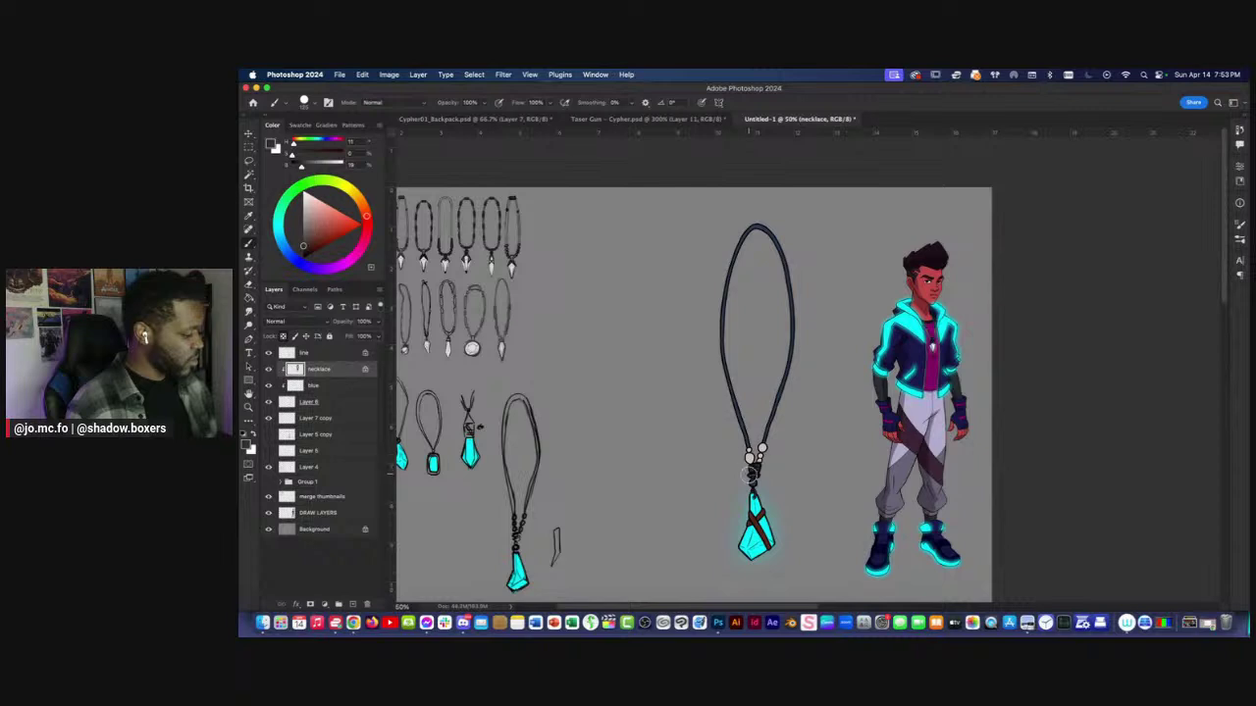
key("super+plus")
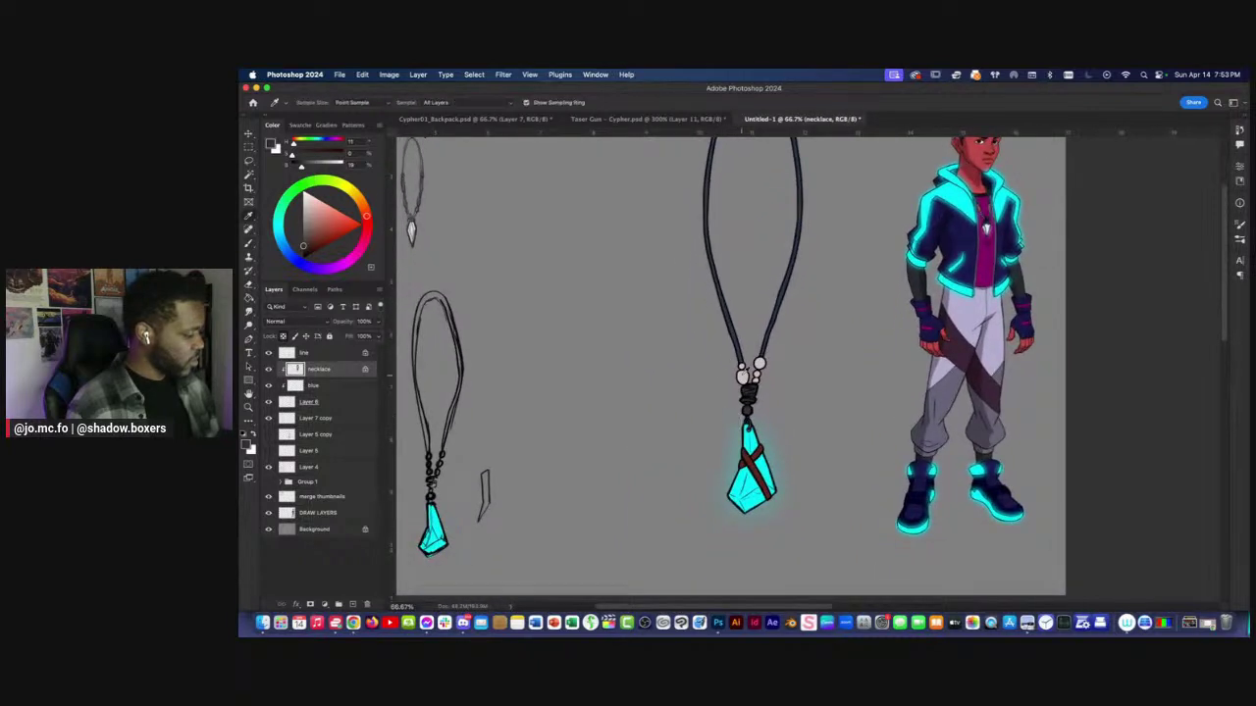
key("b")
key("super+plus")
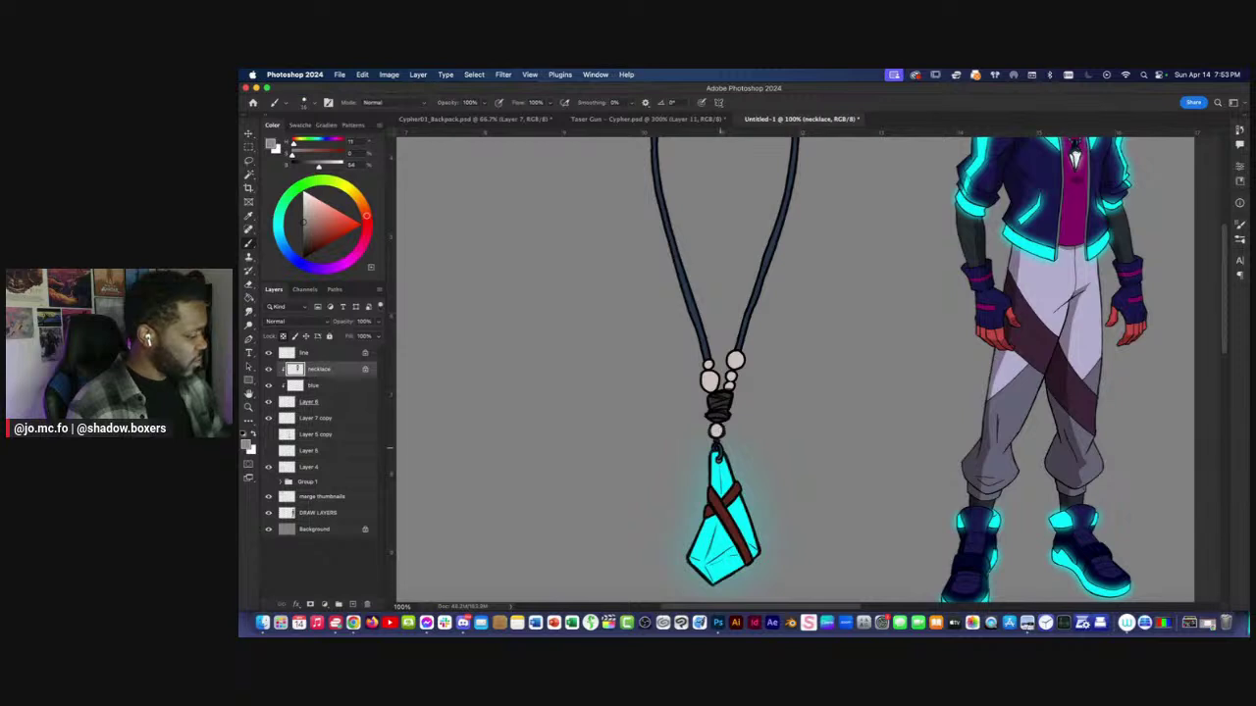
Paint the small ring at the crystal's tip in the knot's dark grey and touch up the beads in light grey.
left_click(718, 417, "alt")
left_click_drag(719, 457, 716, 446)
key("super+minus")
left_click(759, 364, "alt")
left_click(756, 381)
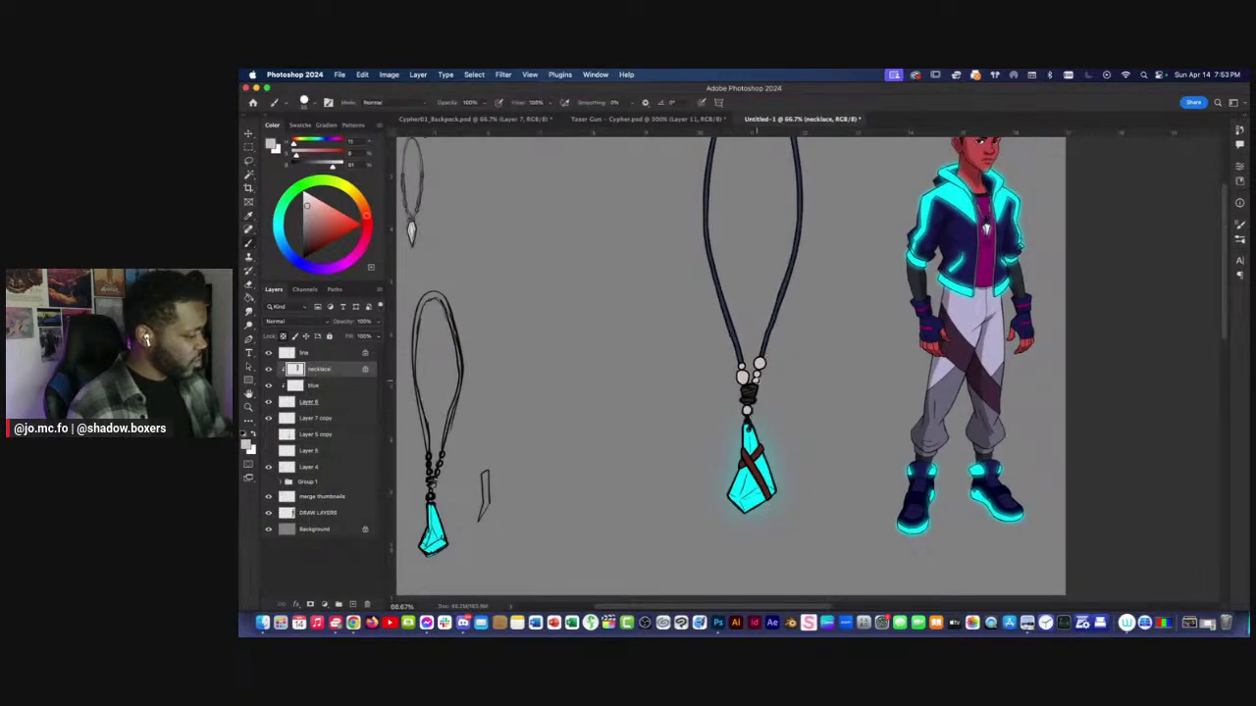
Lasso the crystal's wrap bands, set their saturation to -50 and lightness to -21 with Hue/Saturation, and deselect.
key("super+minus")
mouse_move(809, 471)
left_mouse_down()
mouse_move(758, 469)
mouse_move(771, 478)
mouse_move(791, 458)
left_mouse_up()
scroll(772, 479, "right", 2)
key("super+plus")
key("l")
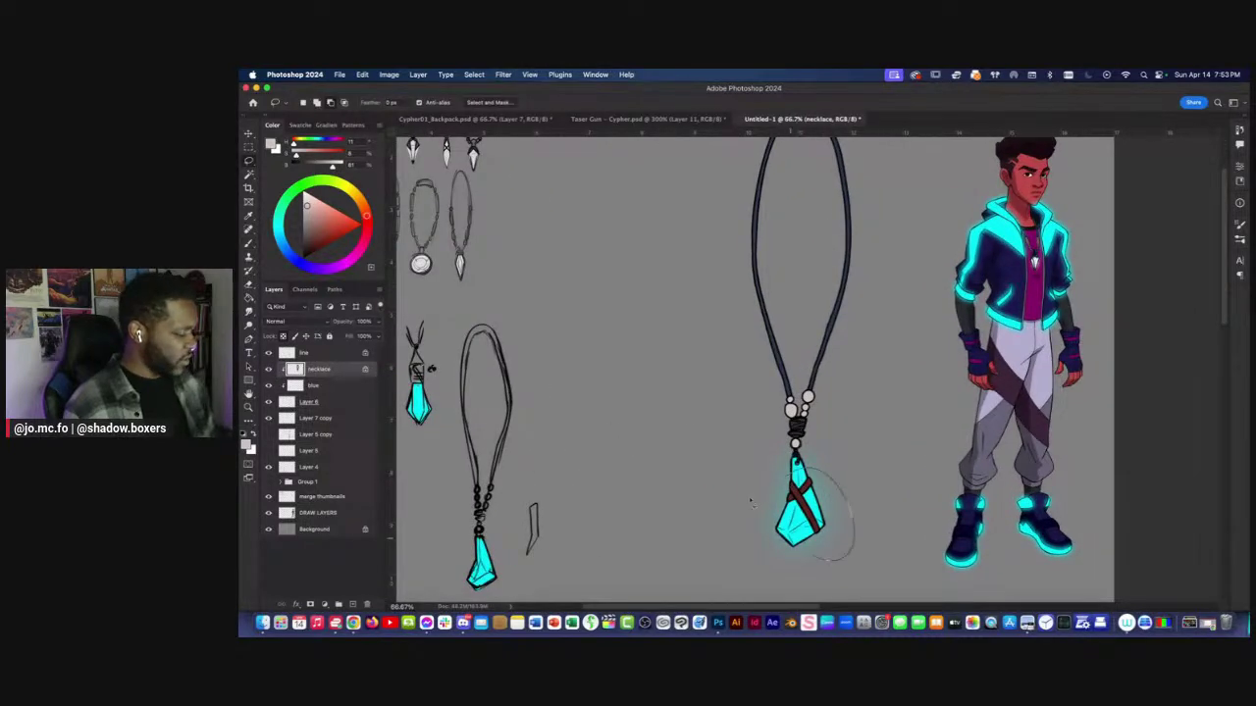
key("super+u")
key("super+minus")
left_click_drag(920, 428, 1024, 275)
left_click_drag(999, 370, 989, 398)
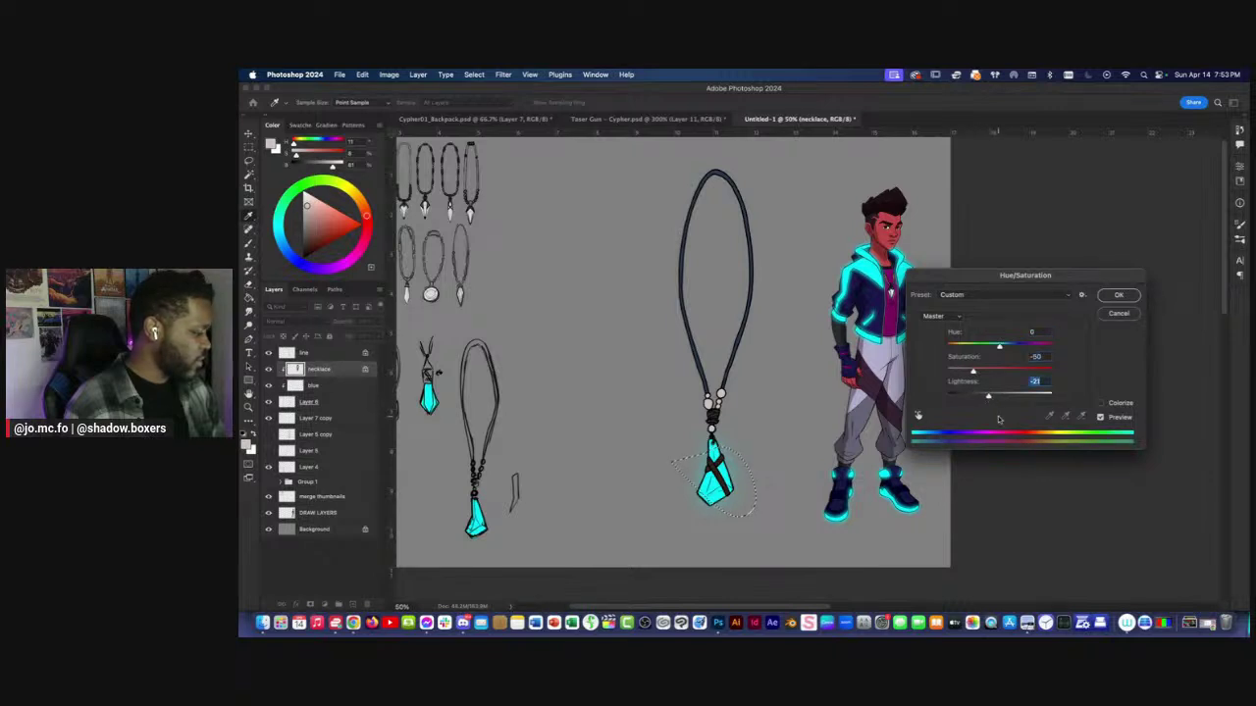
key("Return")
scroll(650, 415, "left", 5)
key("super+d")
key("super+minus")
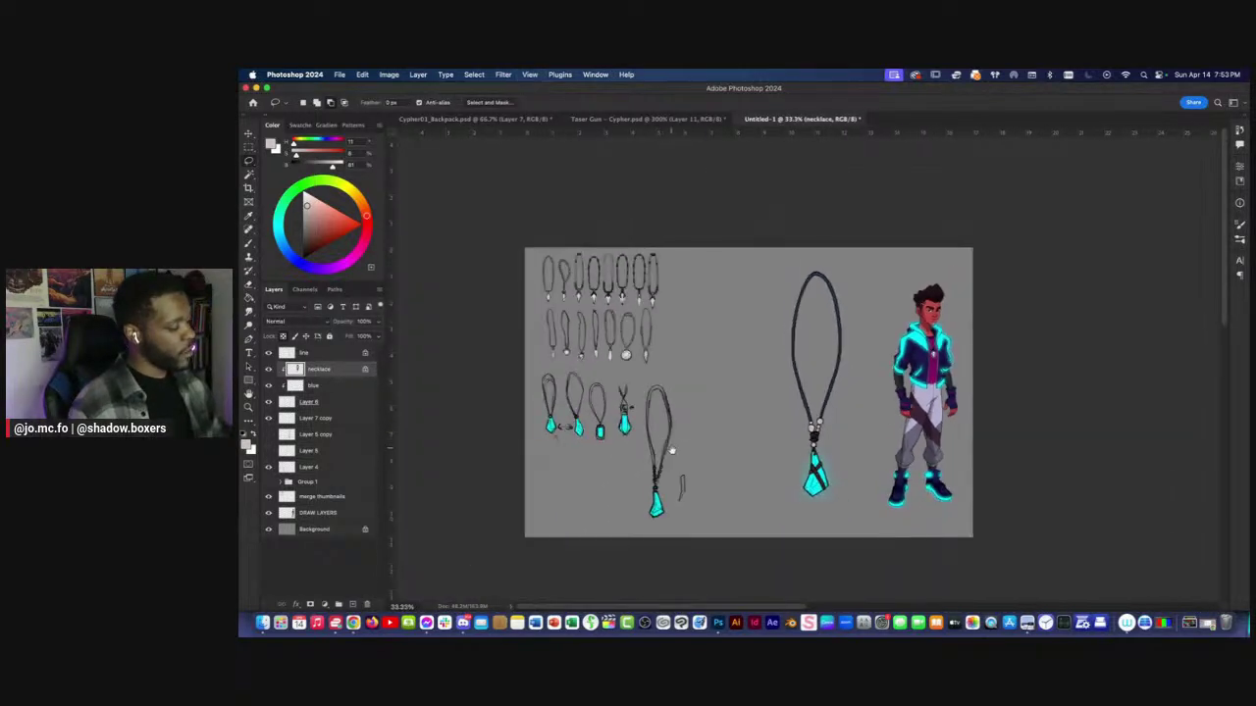
Save the document on the computer as the Photoshop file Jayvn Blue Prism in the Props/Vehicles folder.
key("super+s")
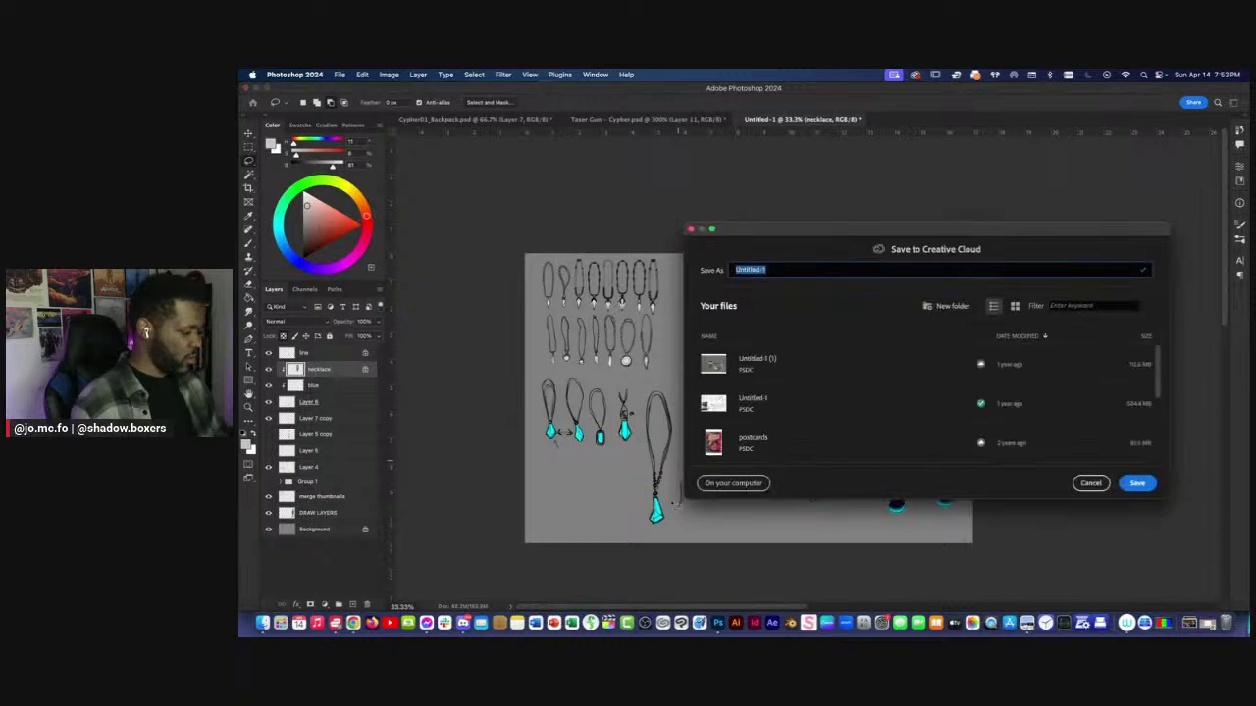
left_click(734, 483)
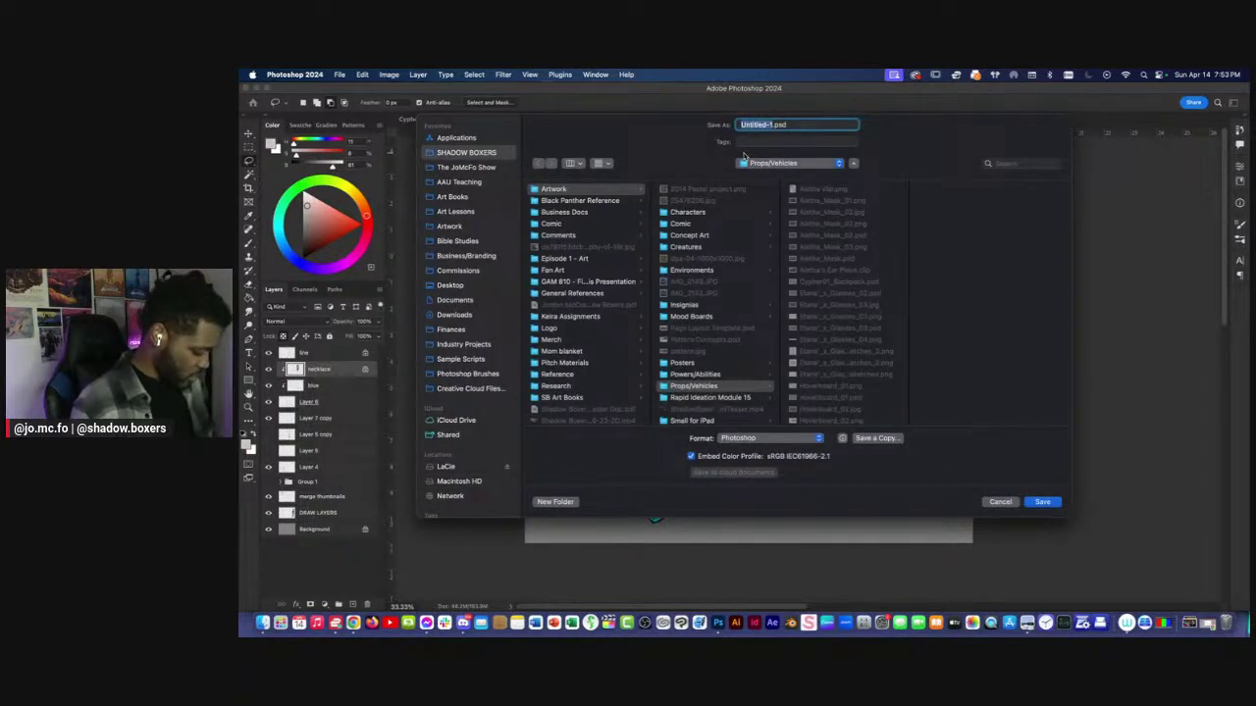
type("Jayvn Blu Pendant")
key("Return")
key("Return")
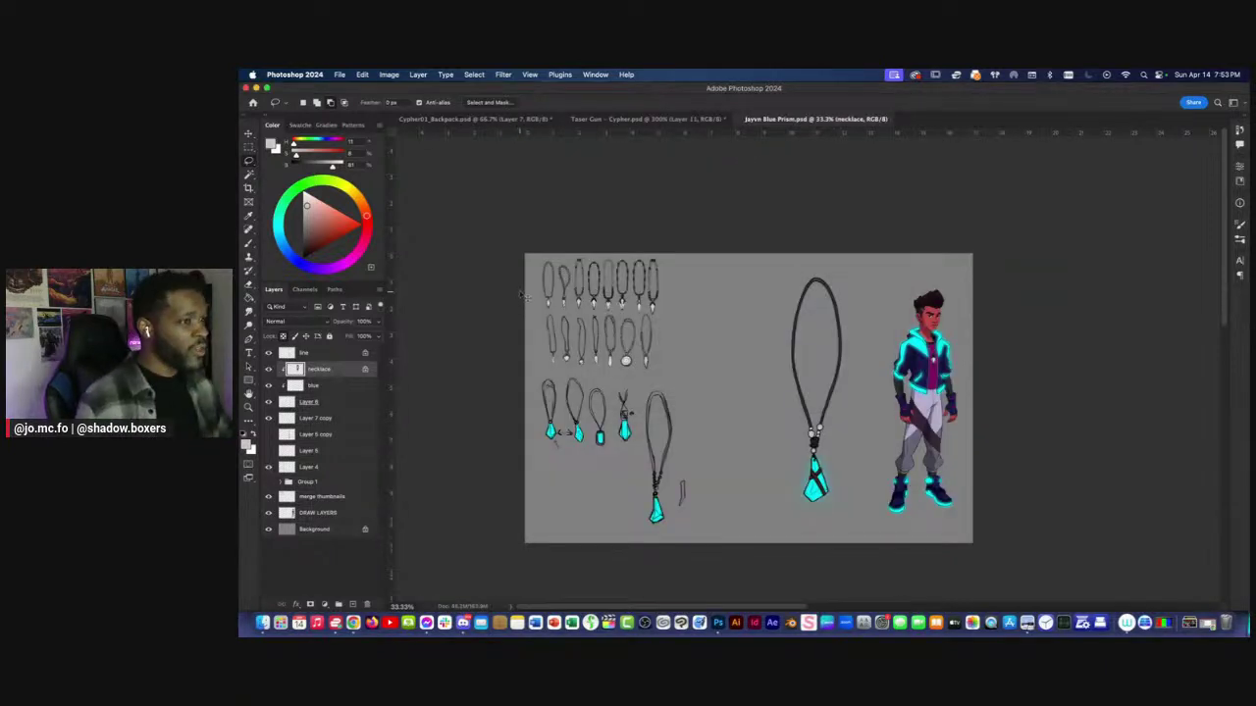
key("super+equal")
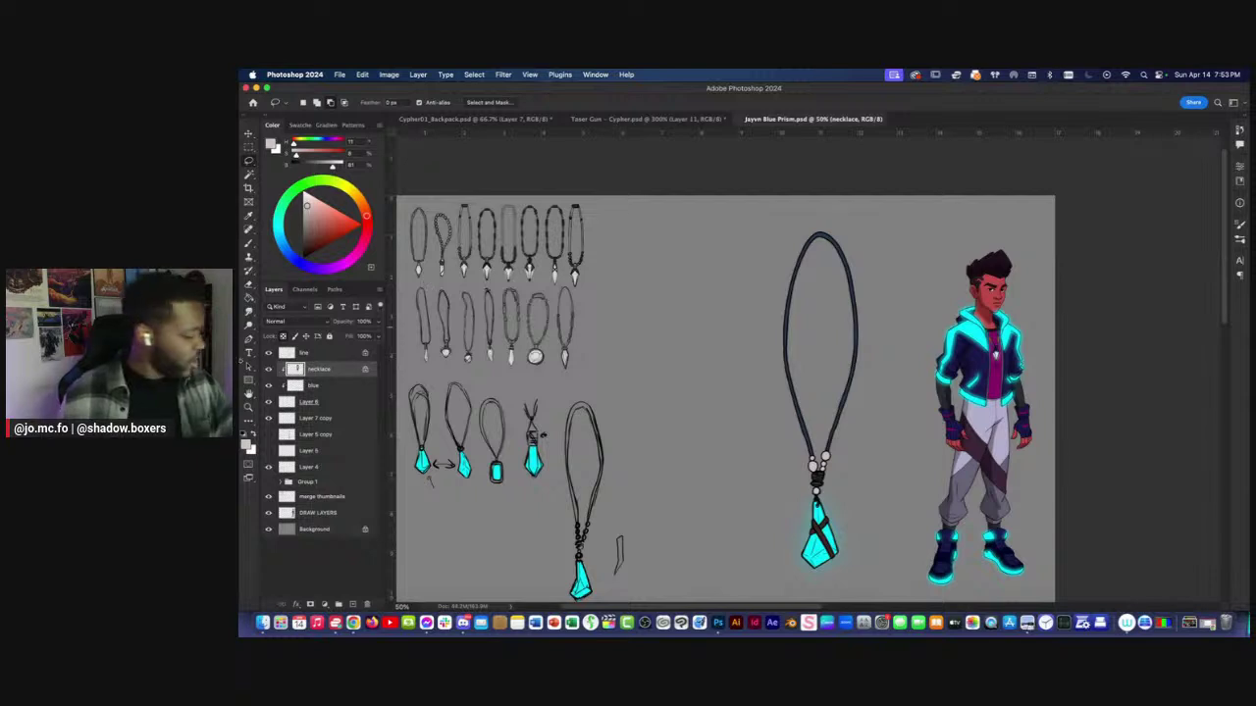
left_click(480, 596)
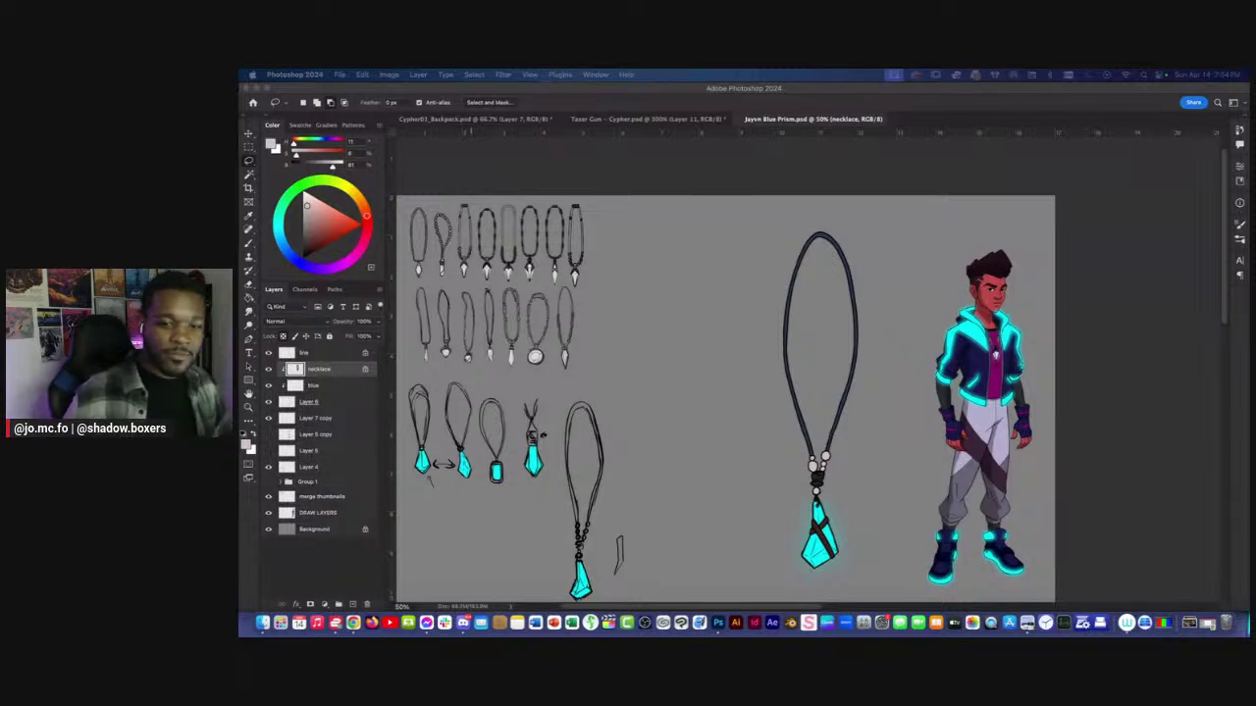
left_click(662, 433)
left_click_drag(707, 466, 665, 417)
key("super+minus")
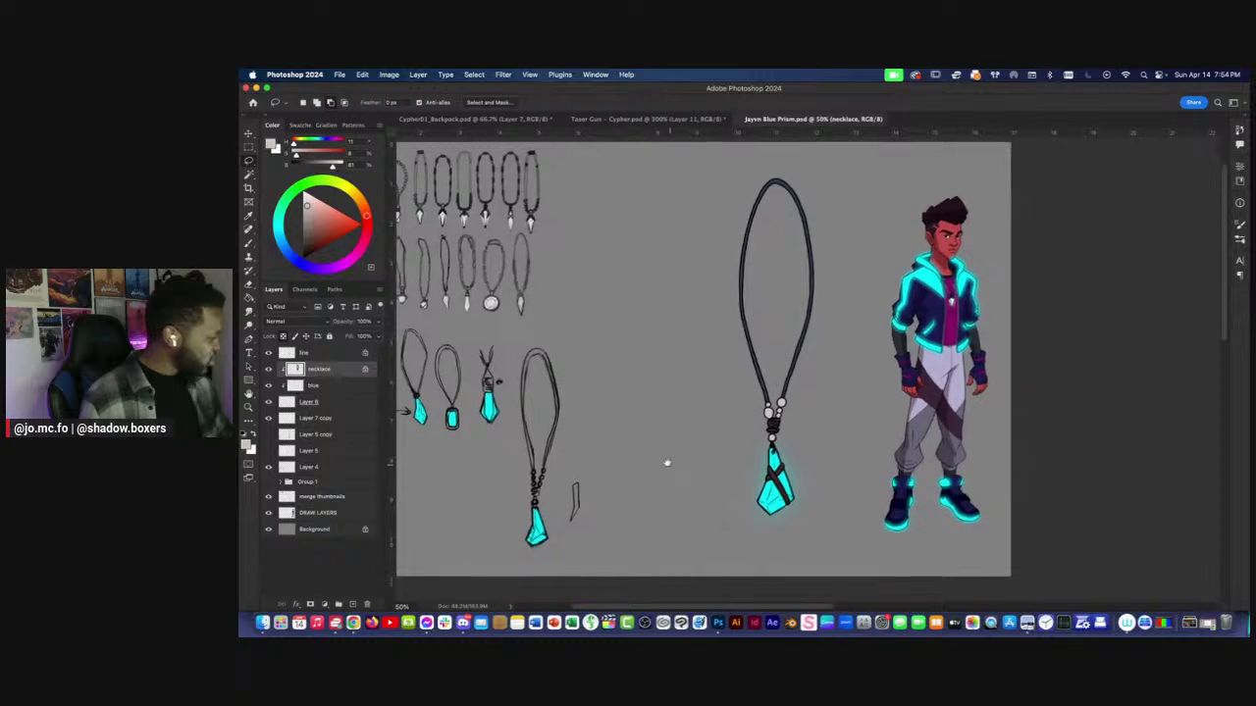
Lasso the light beads above the wrapped knot and shift their hue with Hue/Saturation.
scroll(671, 465, "down", 2)
scroll(671, 465, "right", 2)
key("super+plus")
key("super+plus")
key("super+plus")
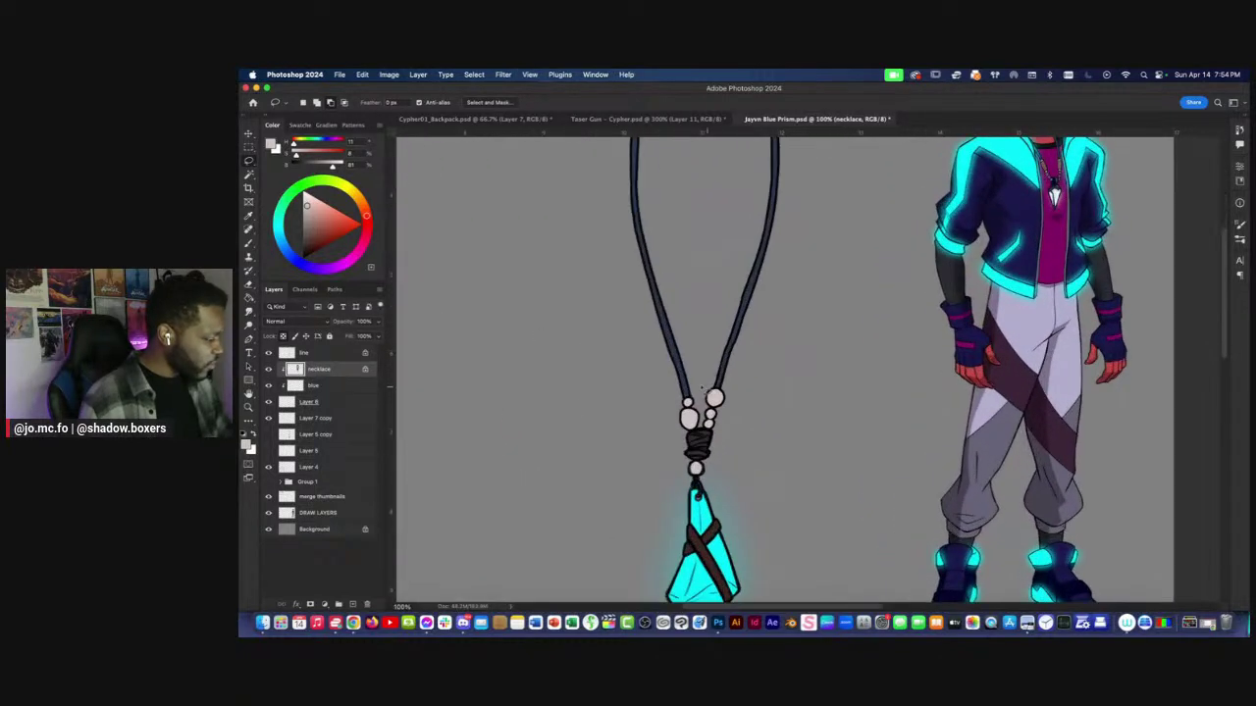
left_click_drag(608, 395, 711, 375)
left_click_drag(706, 421, 692, 383)
key("super+minus")
key("super+minus")
key("super+minus")
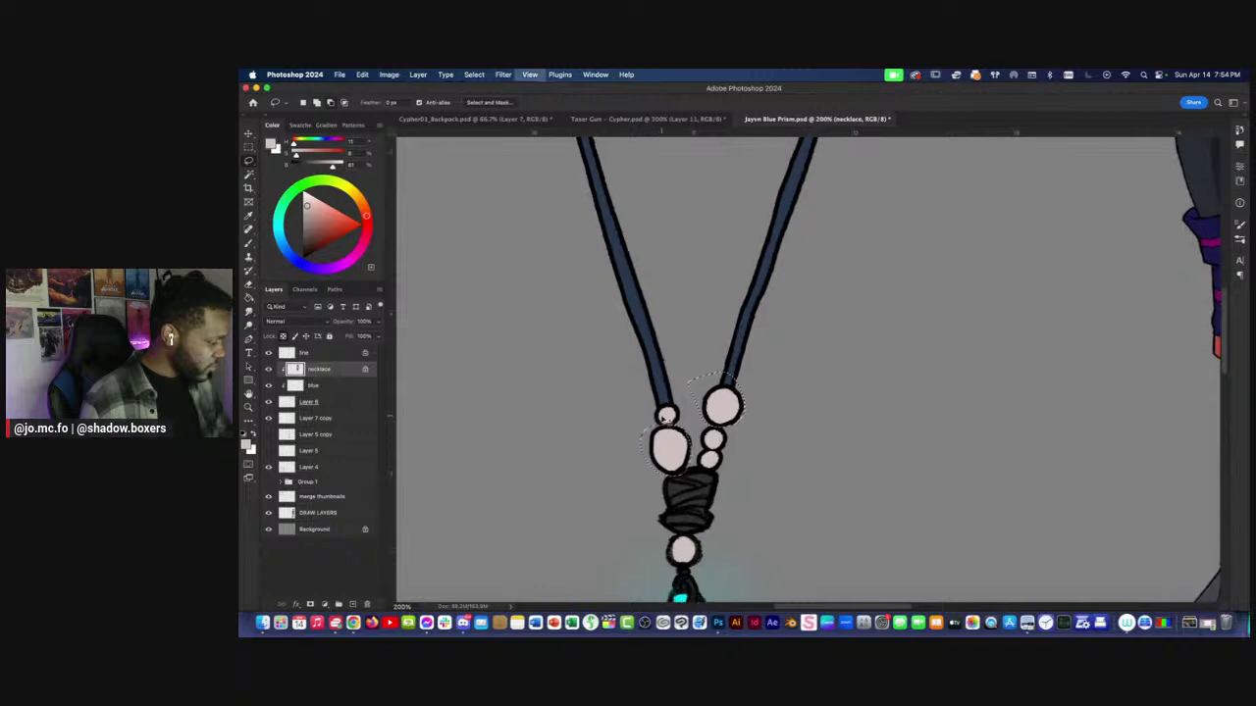
key("super+u")
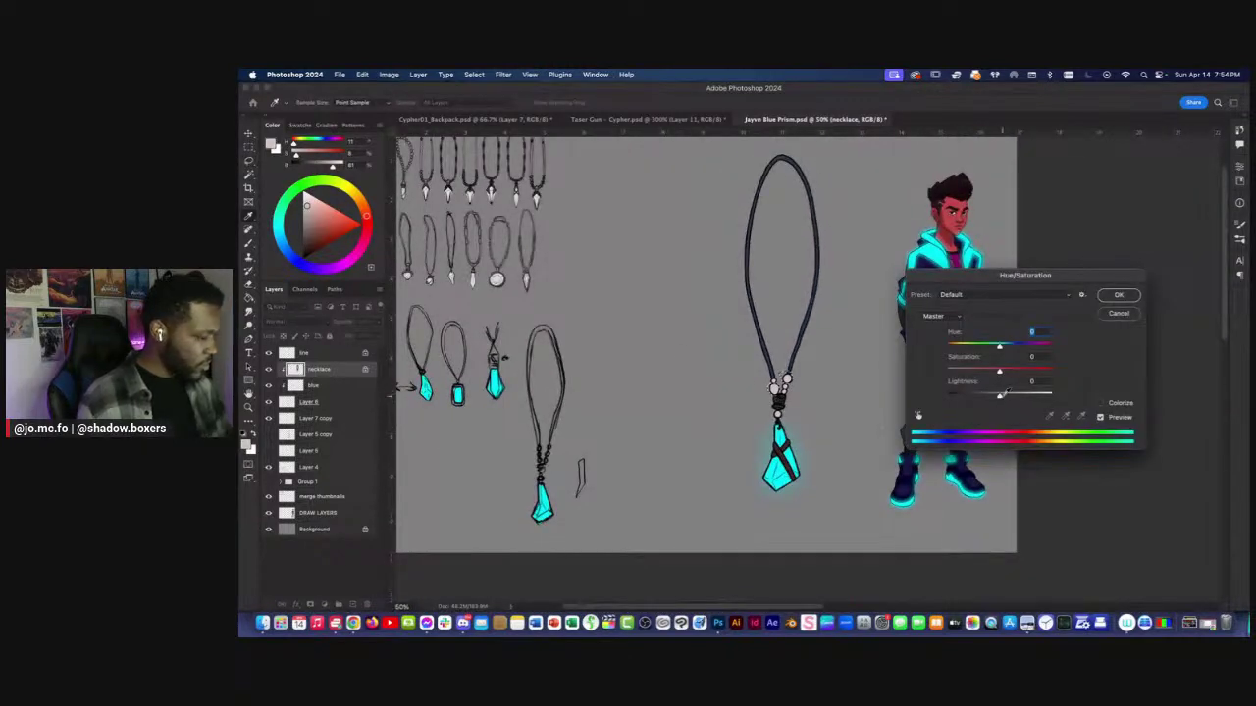
left_click_drag(1000, 343, 1042, 343)
left_click_drag(992, 280, 517, 276)
left_click_drag(566, 341, 489, 341)
key("Return")
Tint the selected beads bluish with Color Balance and deselect them.
key("super+b")
mouse_move(961, 412)
left_mouse_down()
mouse_move(995, 412)
mouse_move(954, 389)
left_mouse_up()
key("Return")
key("super+d")
left_click_drag(671, 460, 654, 497)
key("super+minus")
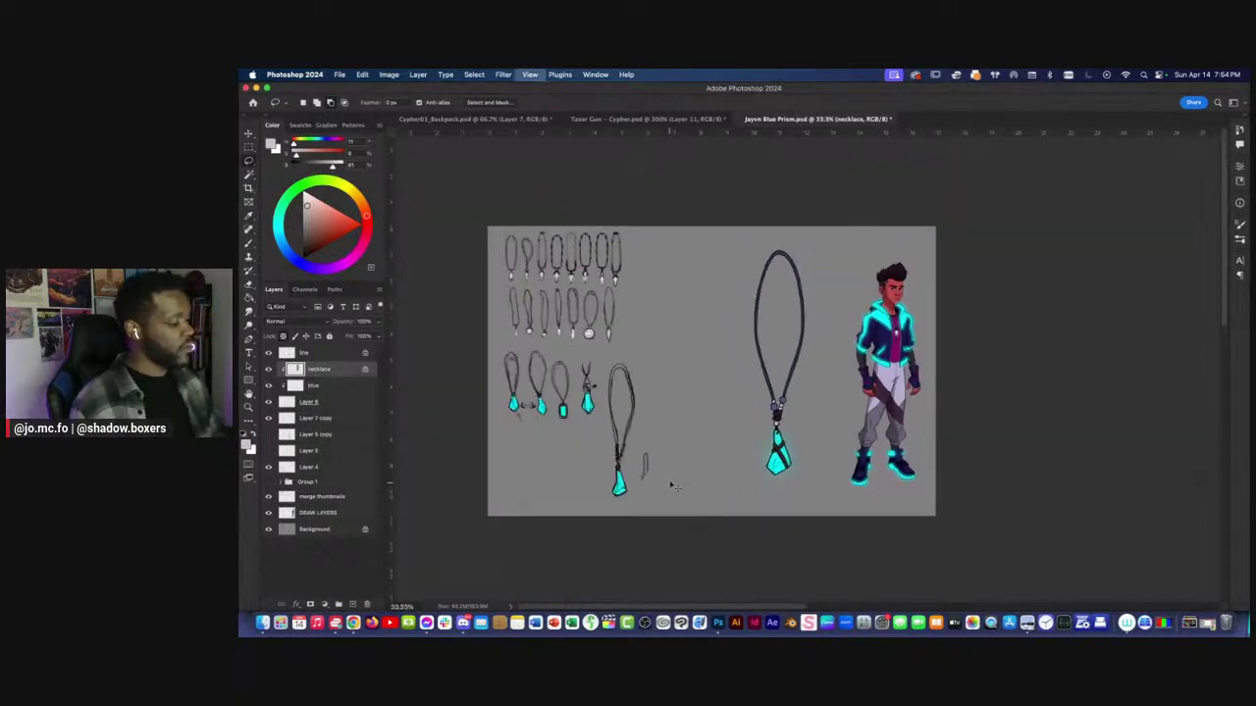
Paint the light bead between the wrapped knot and the crystal with the muted blue sampled from the bead above the knot, and save the document.
key("super+equal")
key("i")
left_click(755, 424)
key("b")
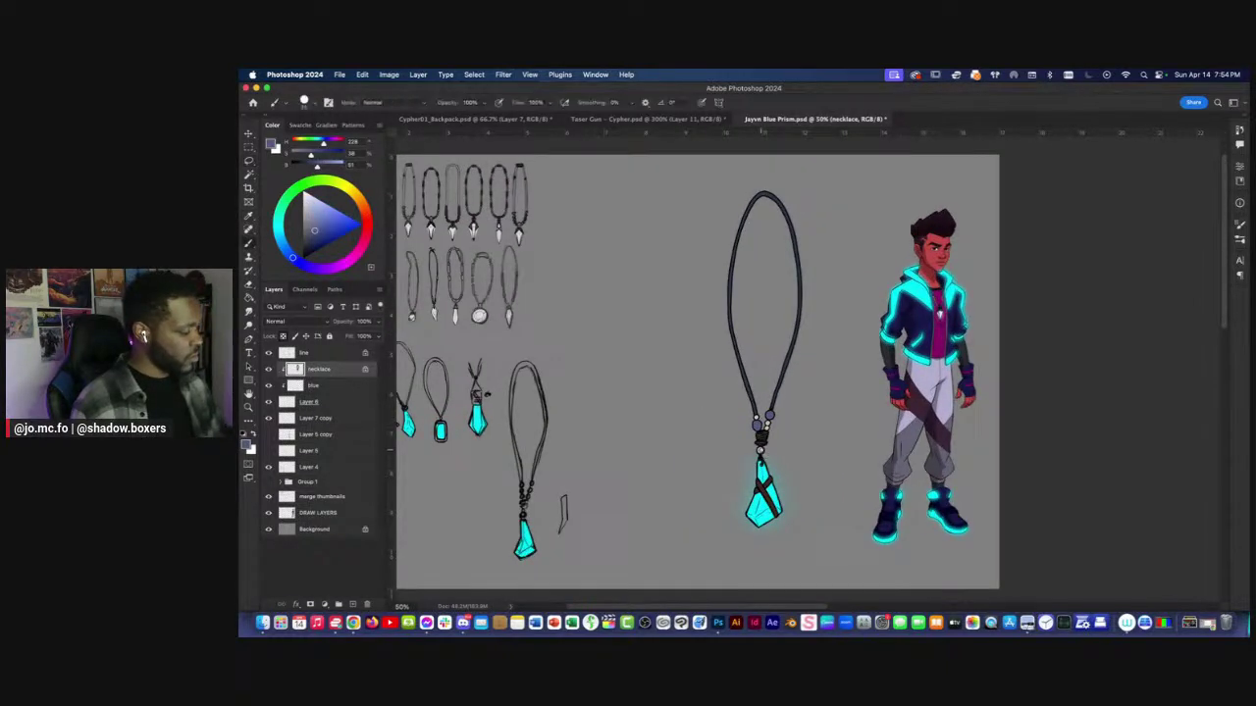
key("super+minus")
left_click_drag(693, 422, 684, 454)
key("super+equal")
scroll(603, 474, "down", 2)
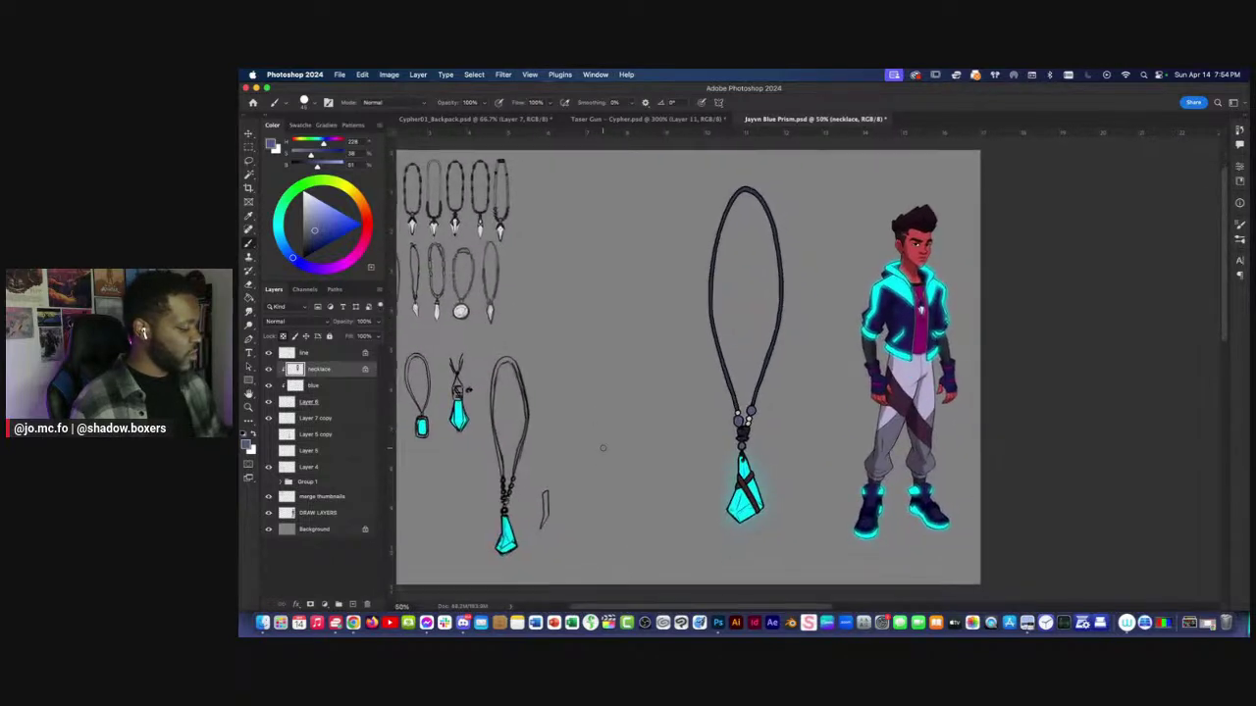
key("super+s")
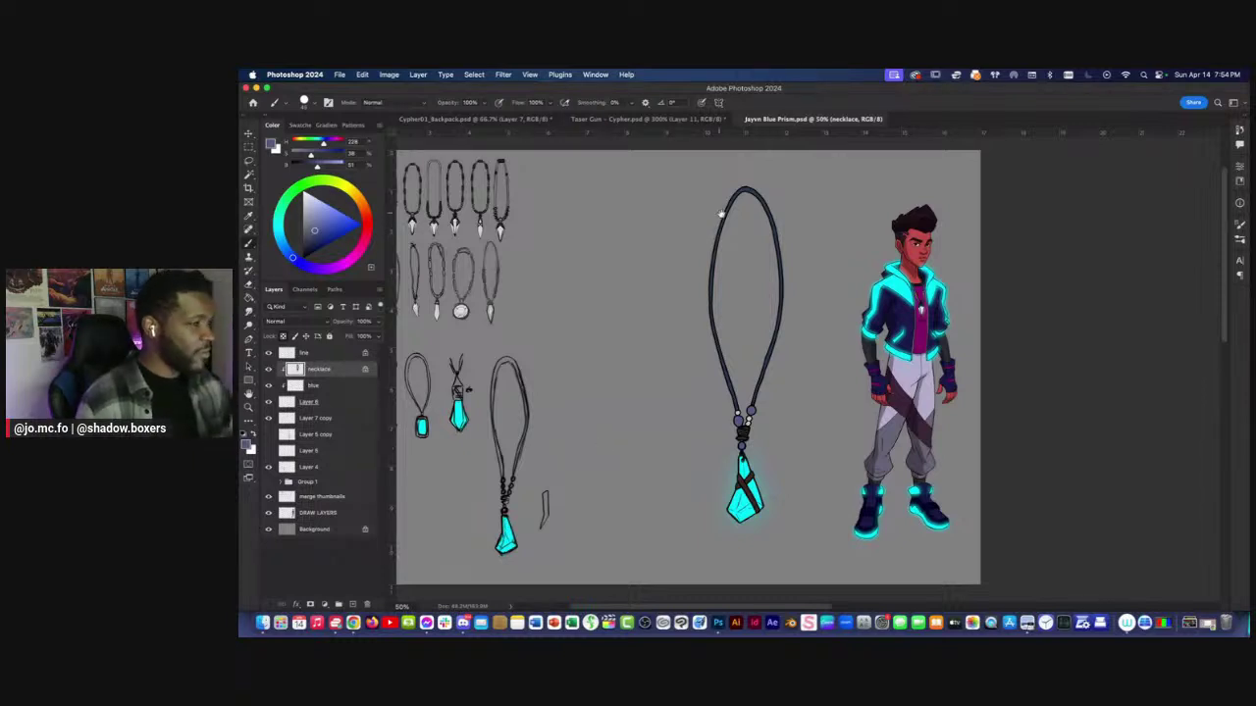
scroll(723, 205, "left", 5)
scroll(840, 229, "left", 1)
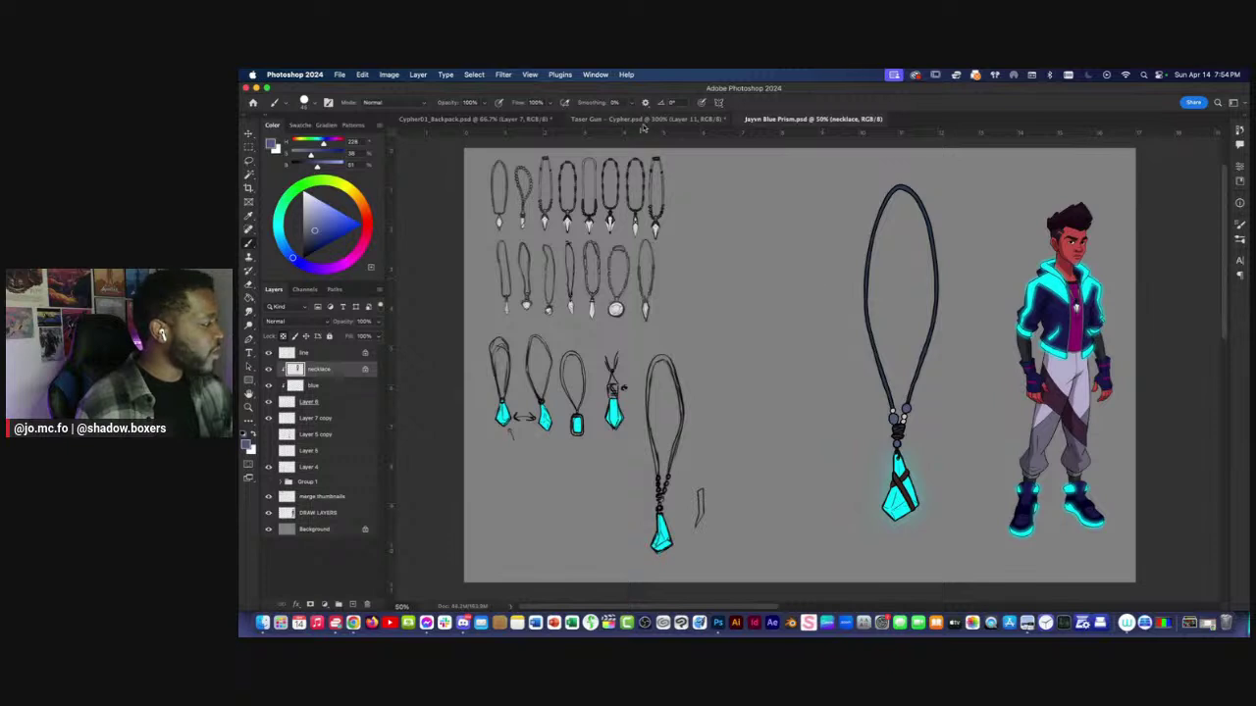
scroll(605, 159, "left", 2)
scroll(606, 154, "left", 1)
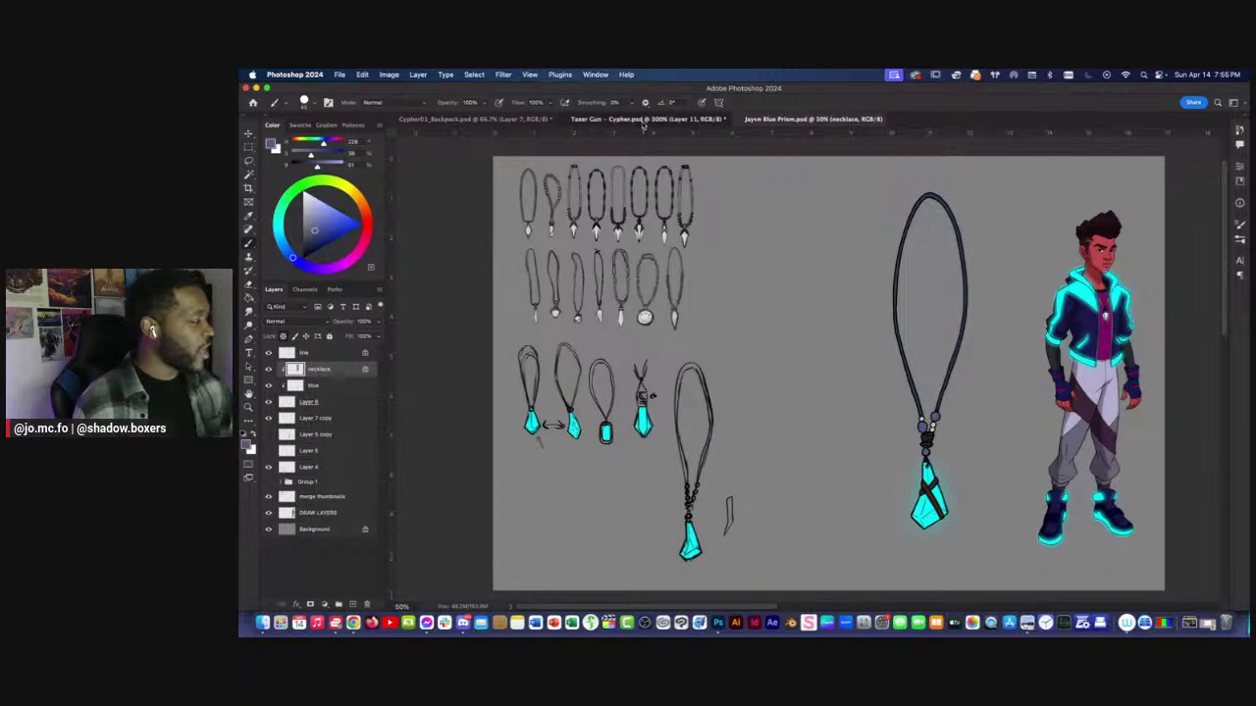
Switch to the Taser Gun - Cypher document and view its gun sketches and reference images.
key("ctrl+Tab")
key("ctrl+Tab")
key("super+plus")
left_click_drag(504, 408, 584, 394)
key("super+minus")
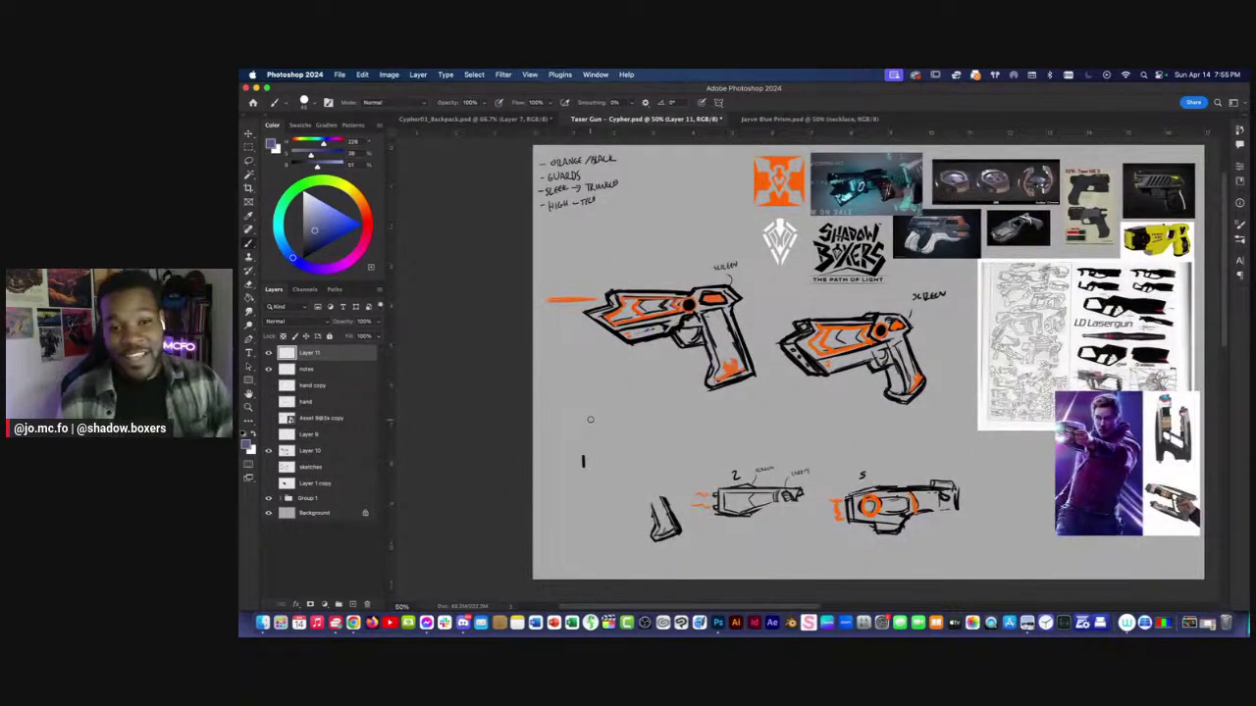